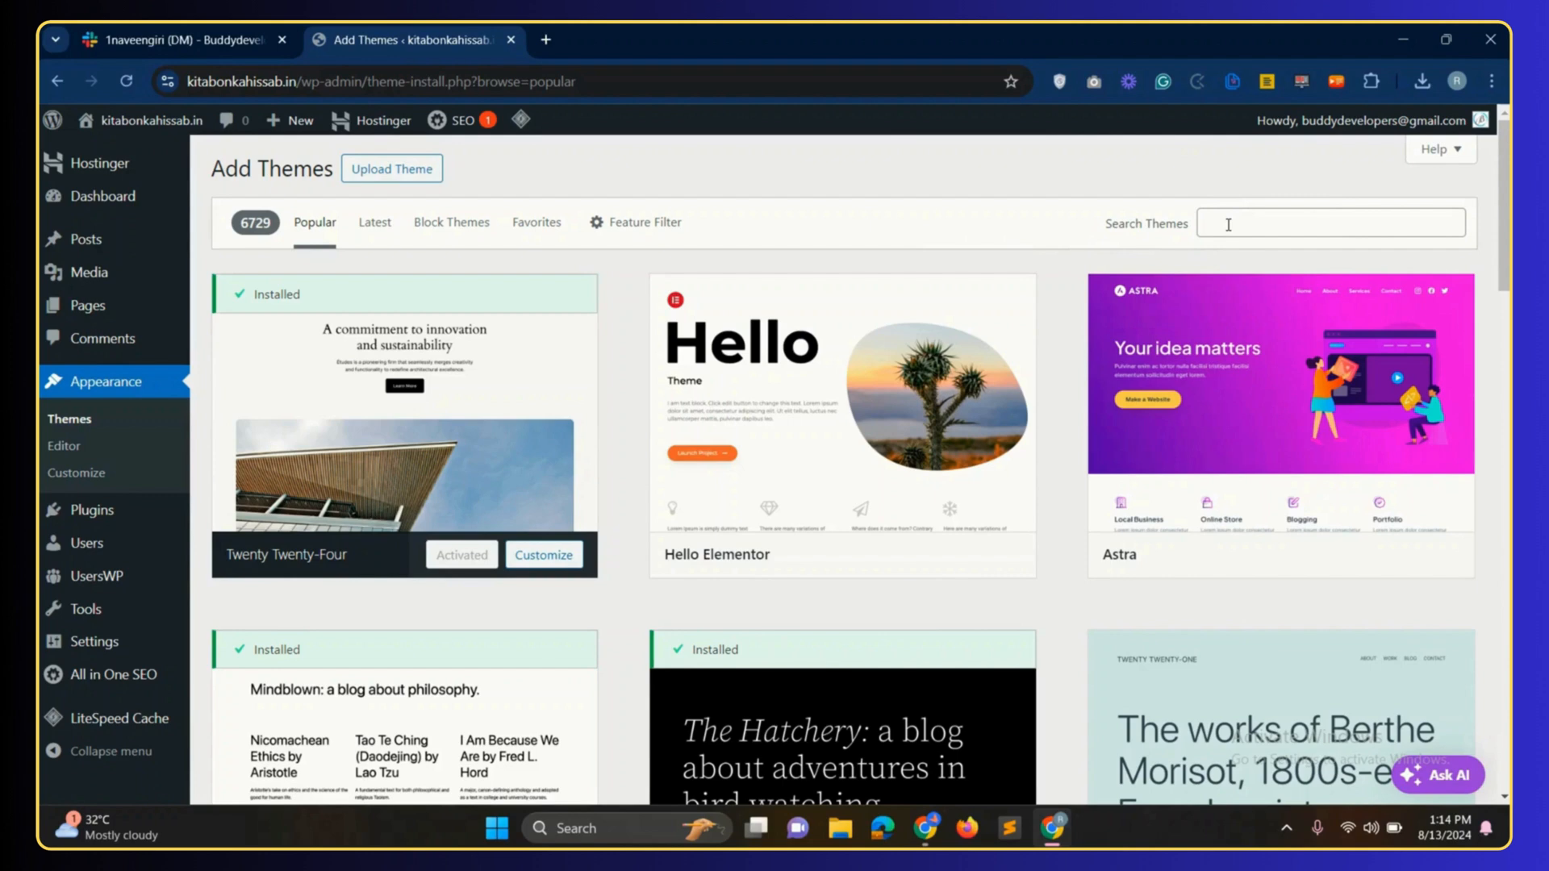
- Search the theme directory for "astra", then install and activate the Astra theme
{"action": "type", "text": "astra"}
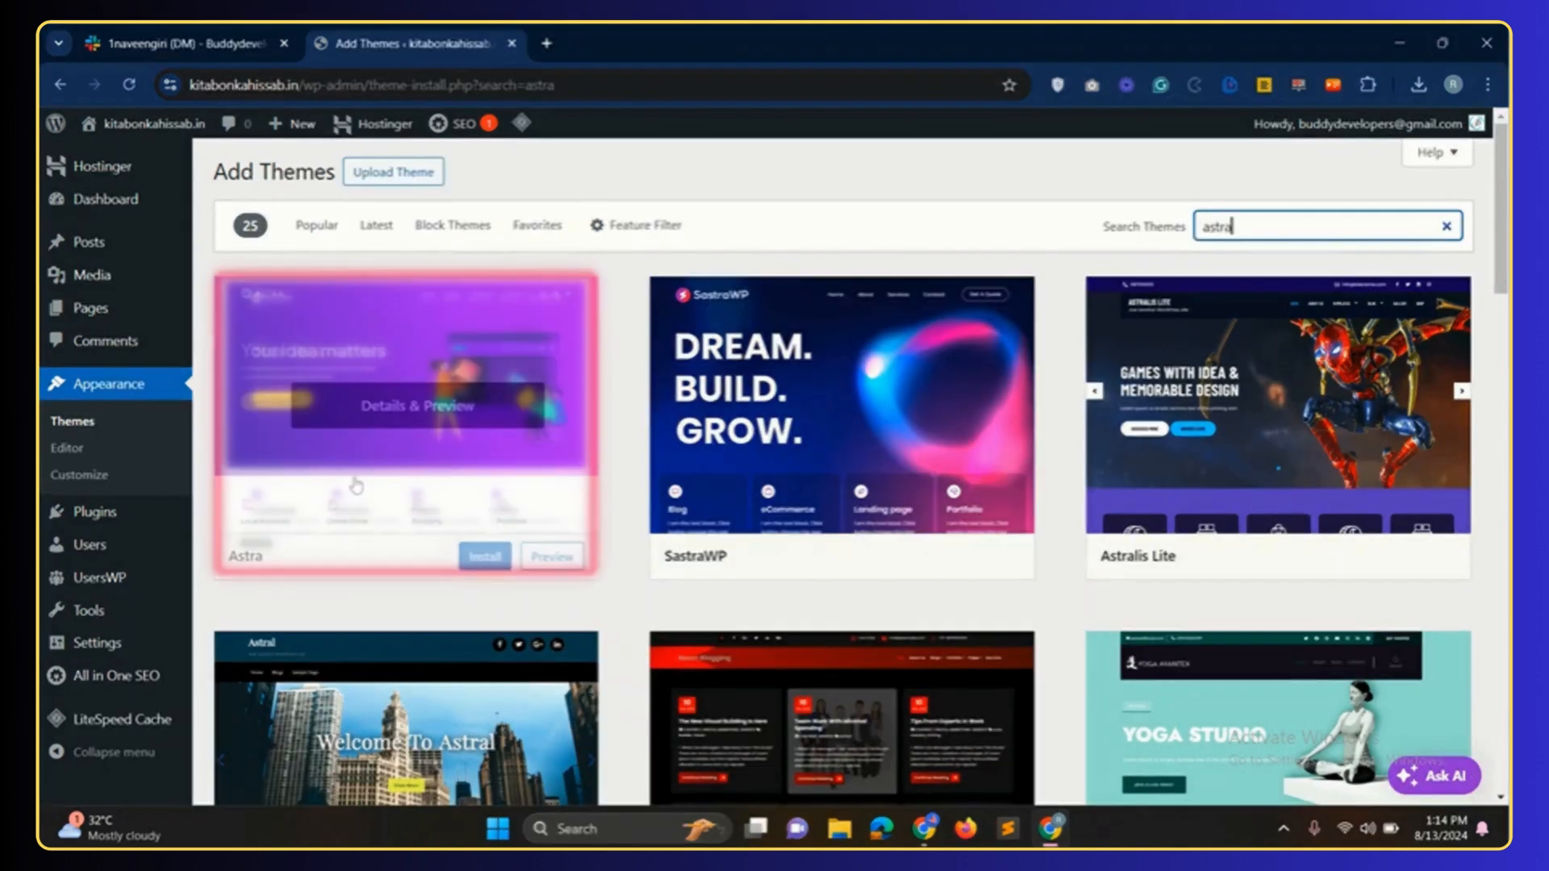
{"action": "mouse_move", "coordinate": [488, 568]}
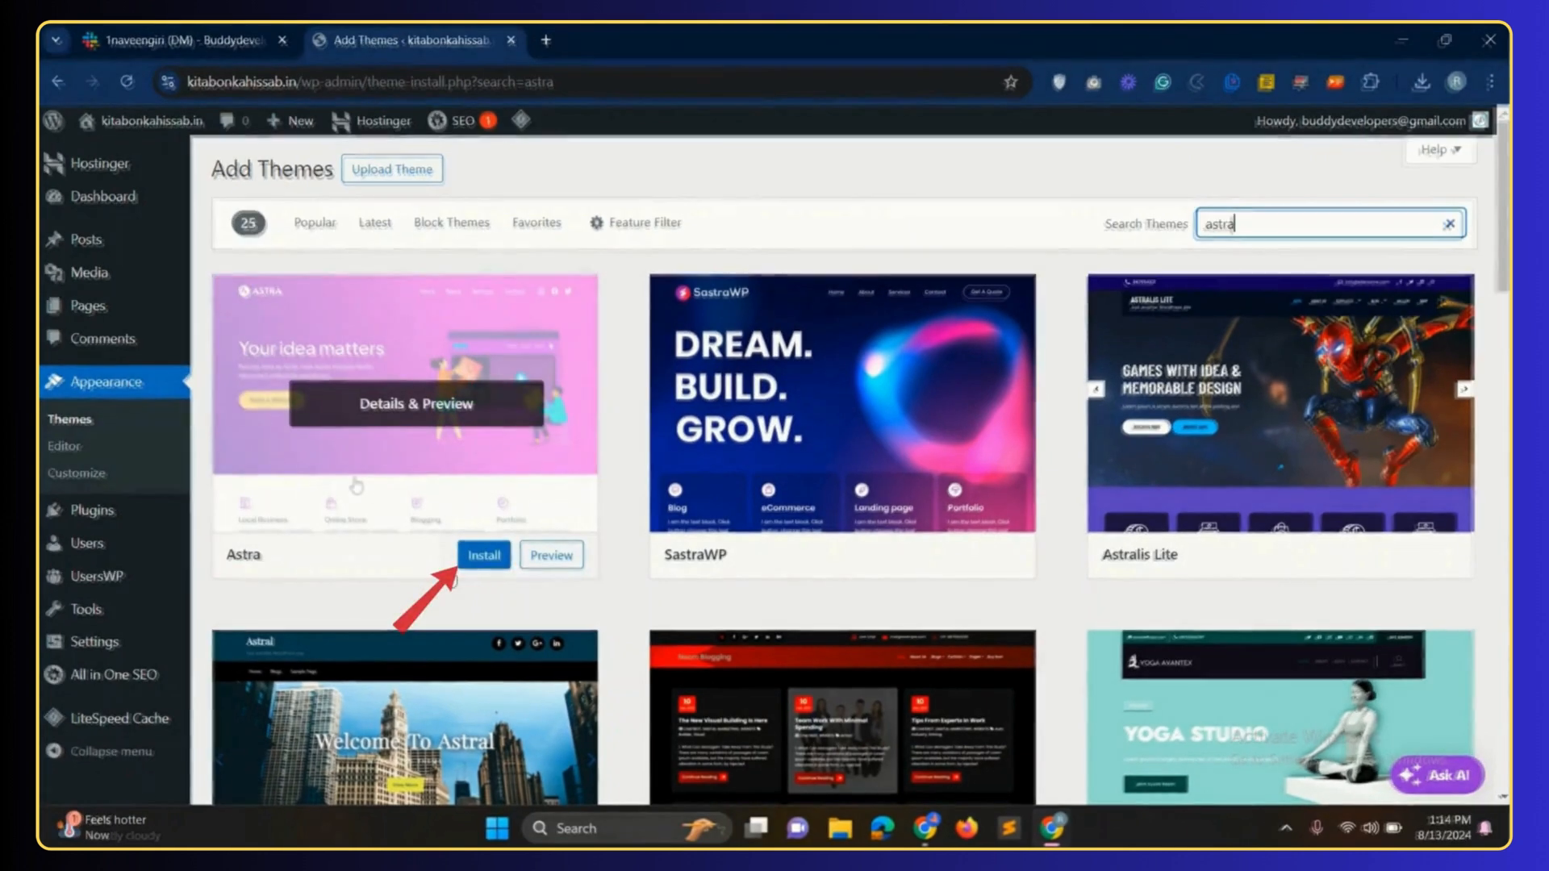
{"action": "left_click", "coordinate": [484, 559]}
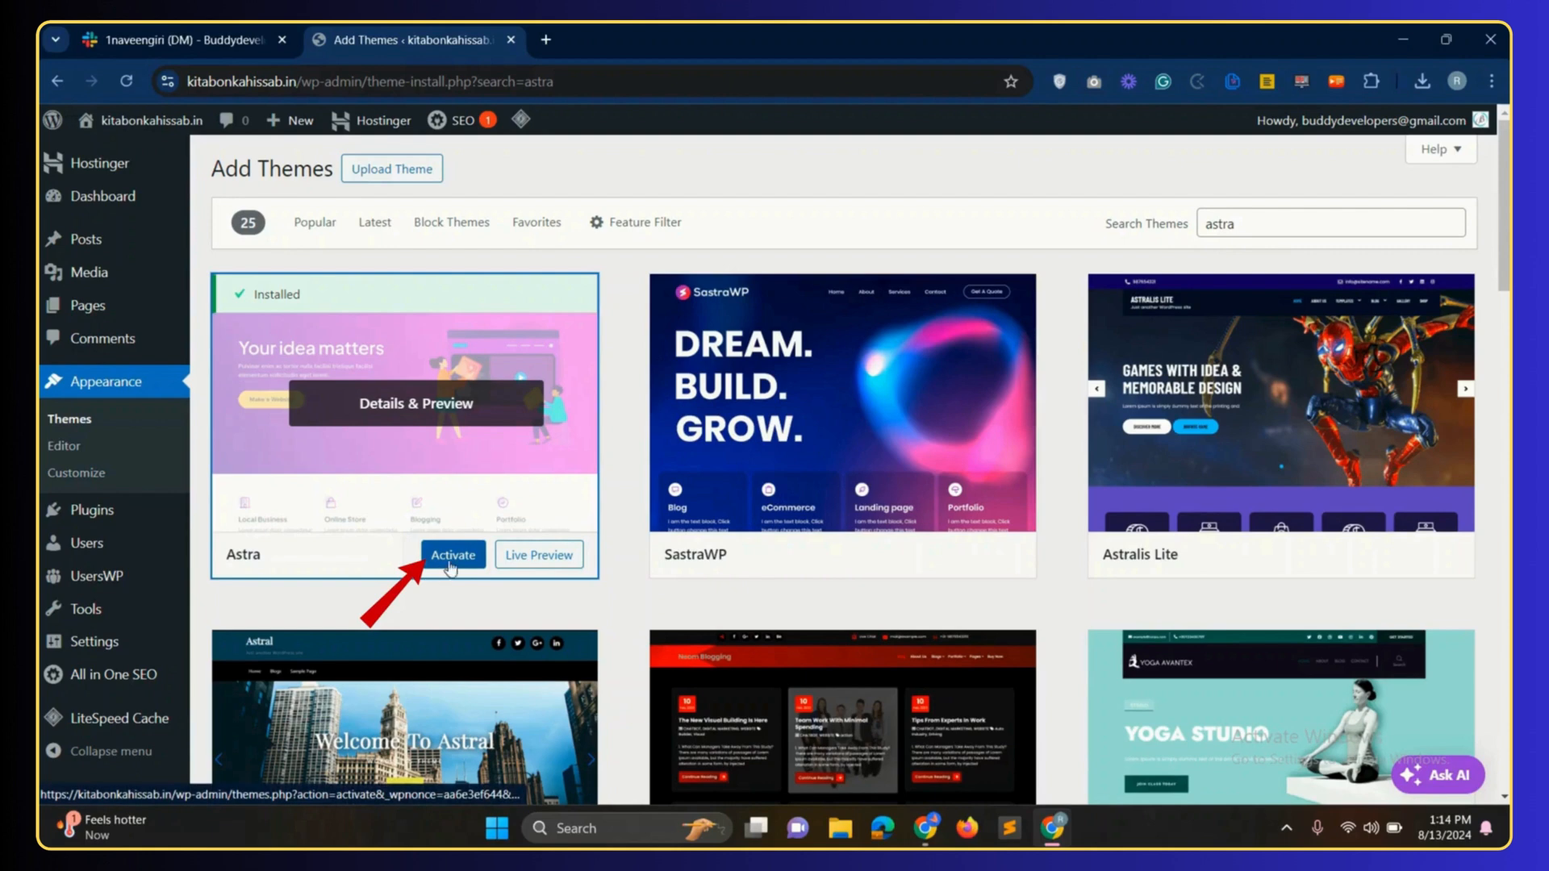
{"action": "left_click", "coordinate": [453, 556]}
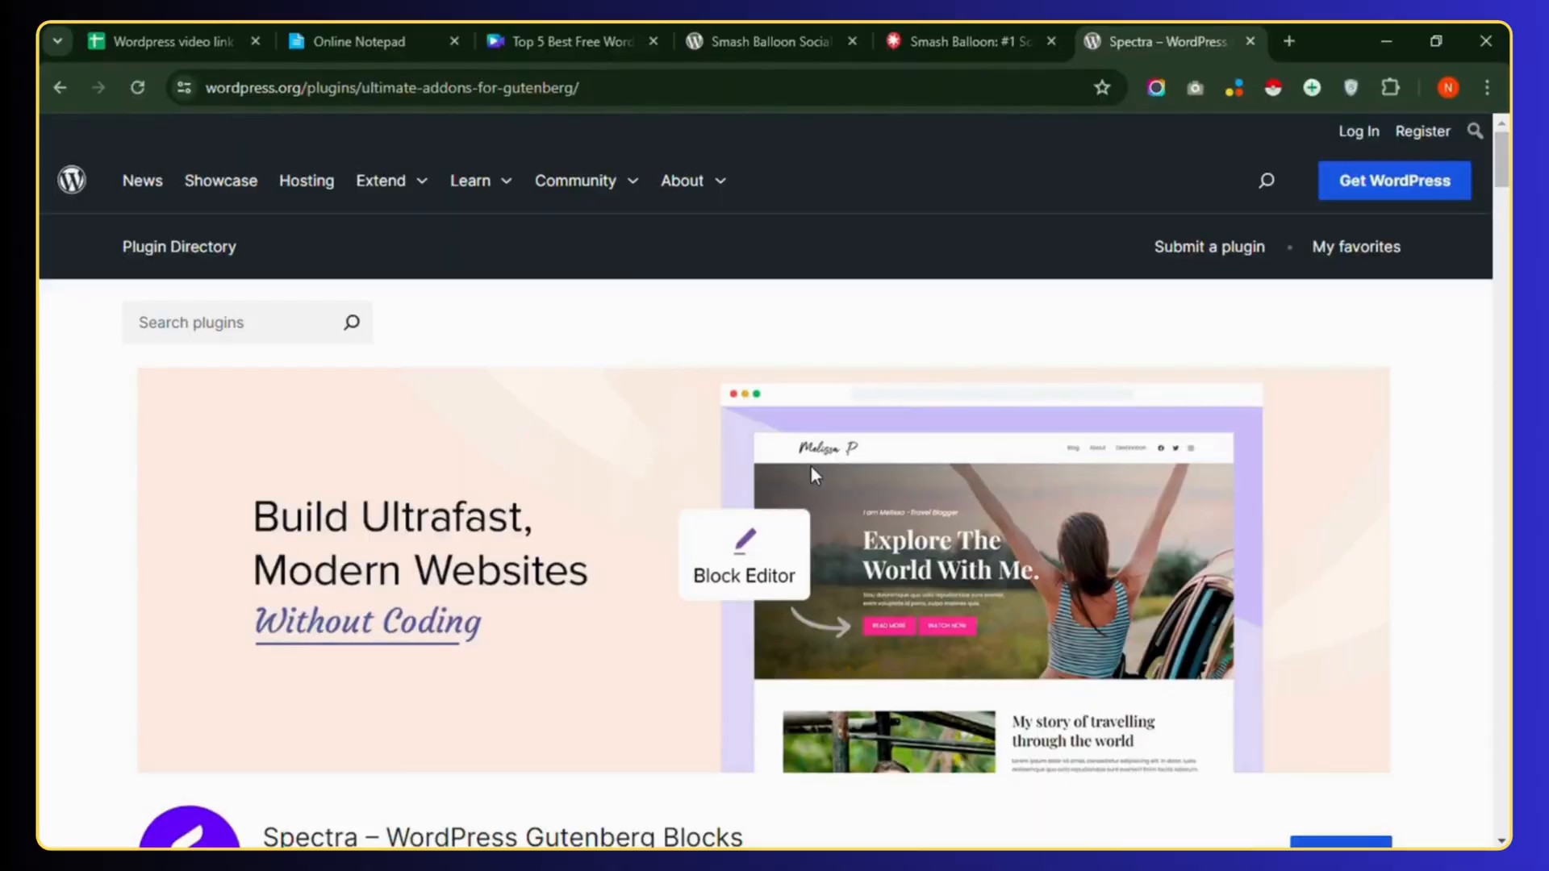
- Search the plugins for "Spectra block" and install the Spectra – WordPress Gutenberg Blocks plugin
{"action": "scroll", "coordinate": [812, 469], "scroll_direction": "down", "scroll_amount": 3}
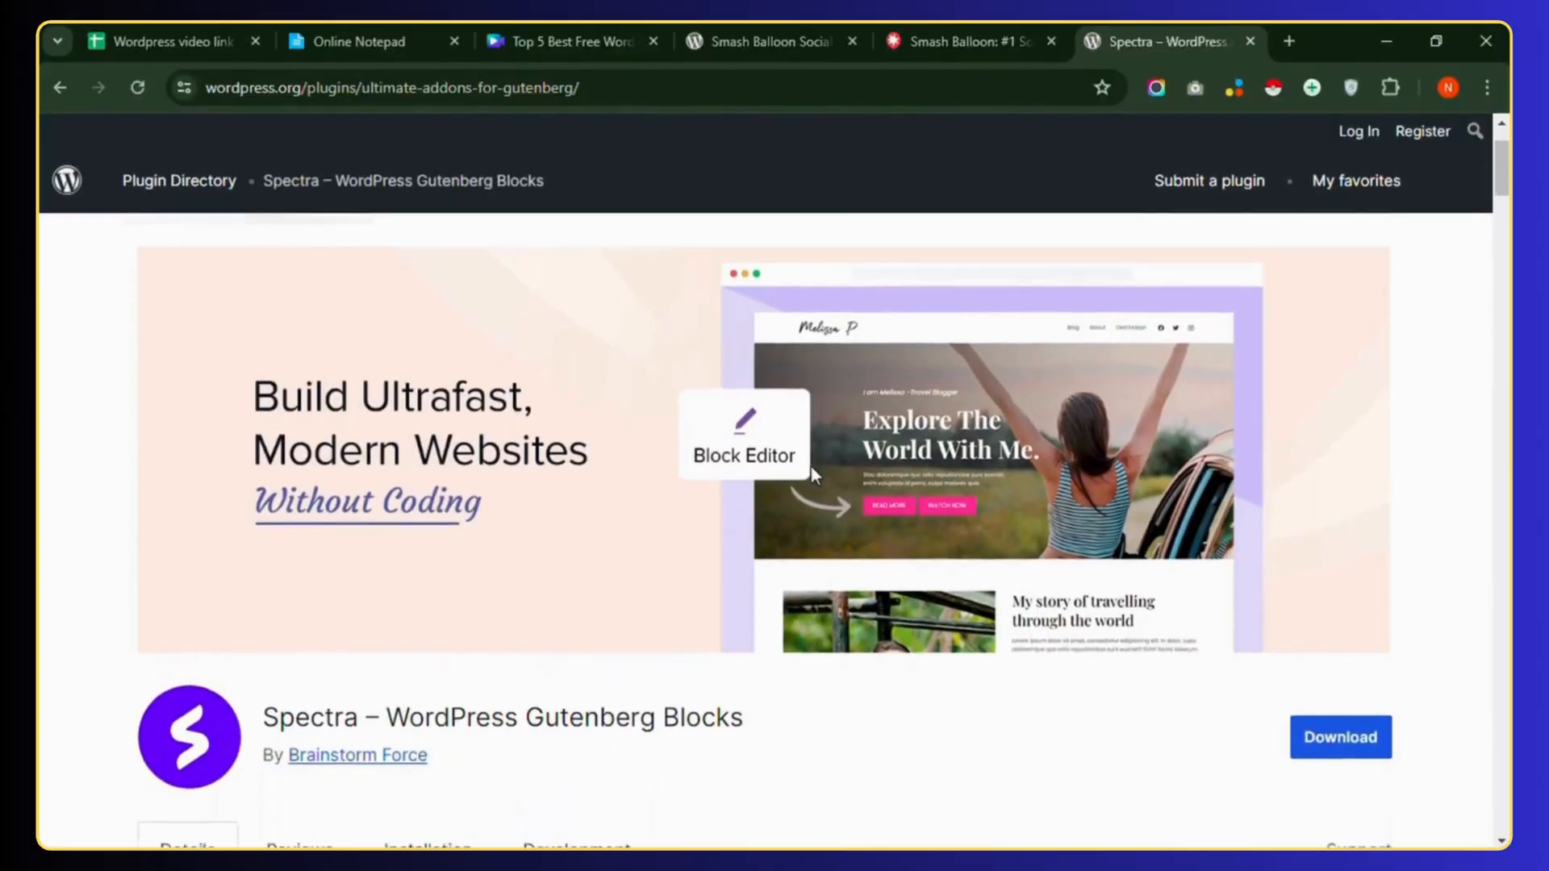
{"action": "scroll", "coordinate": [811, 472], "scroll_direction": "down", "scroll_amount": 5}
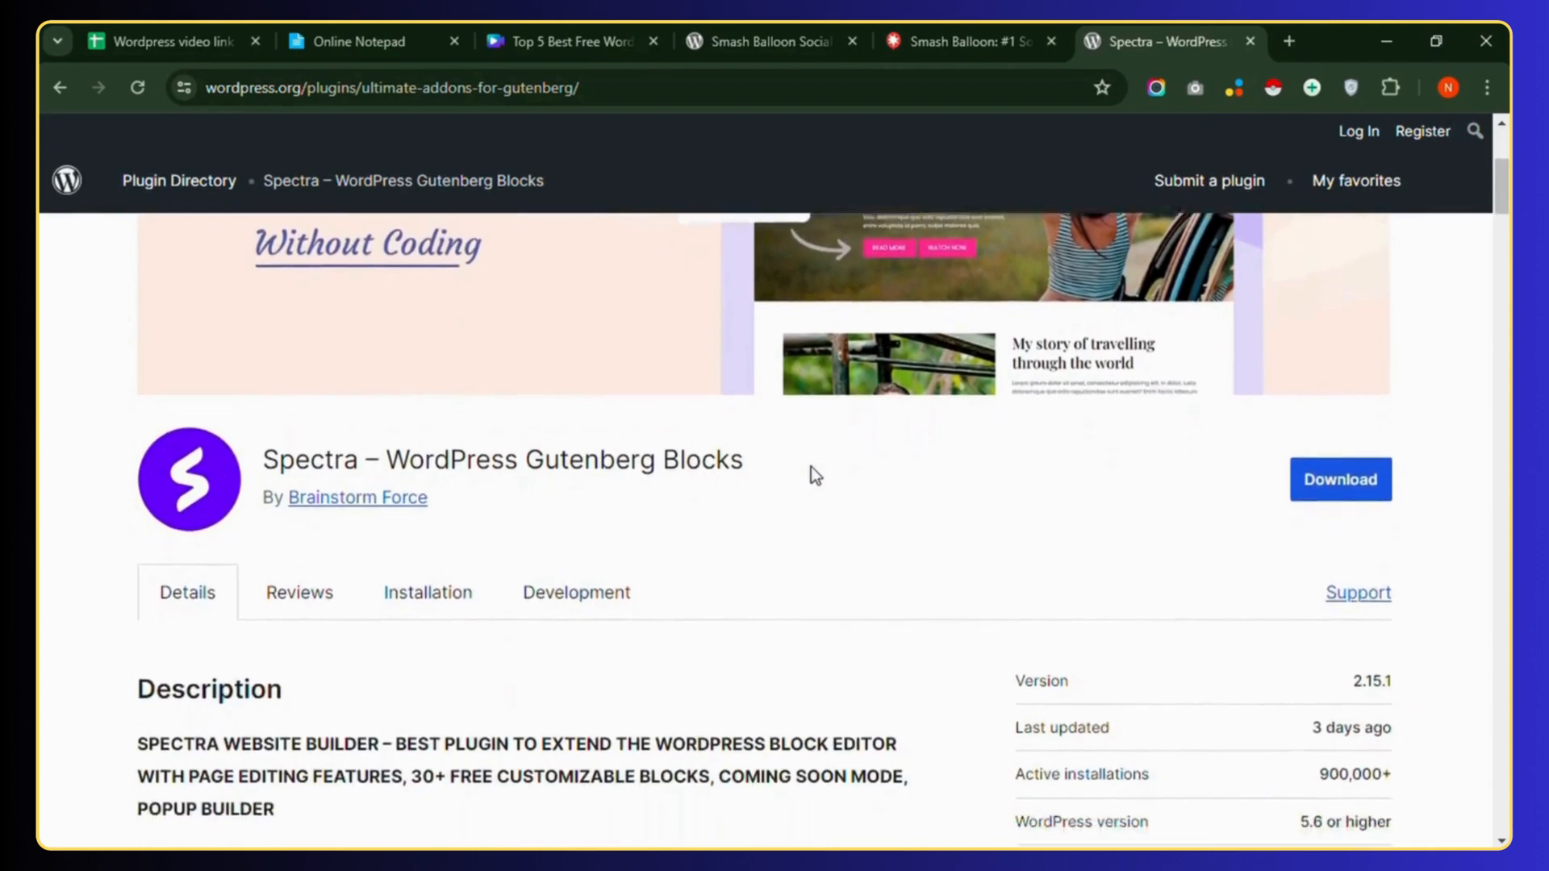
{"action": "scroll", "coordinate": [810, 474], "scroll_direction": "down", "scroll_amount": 1}
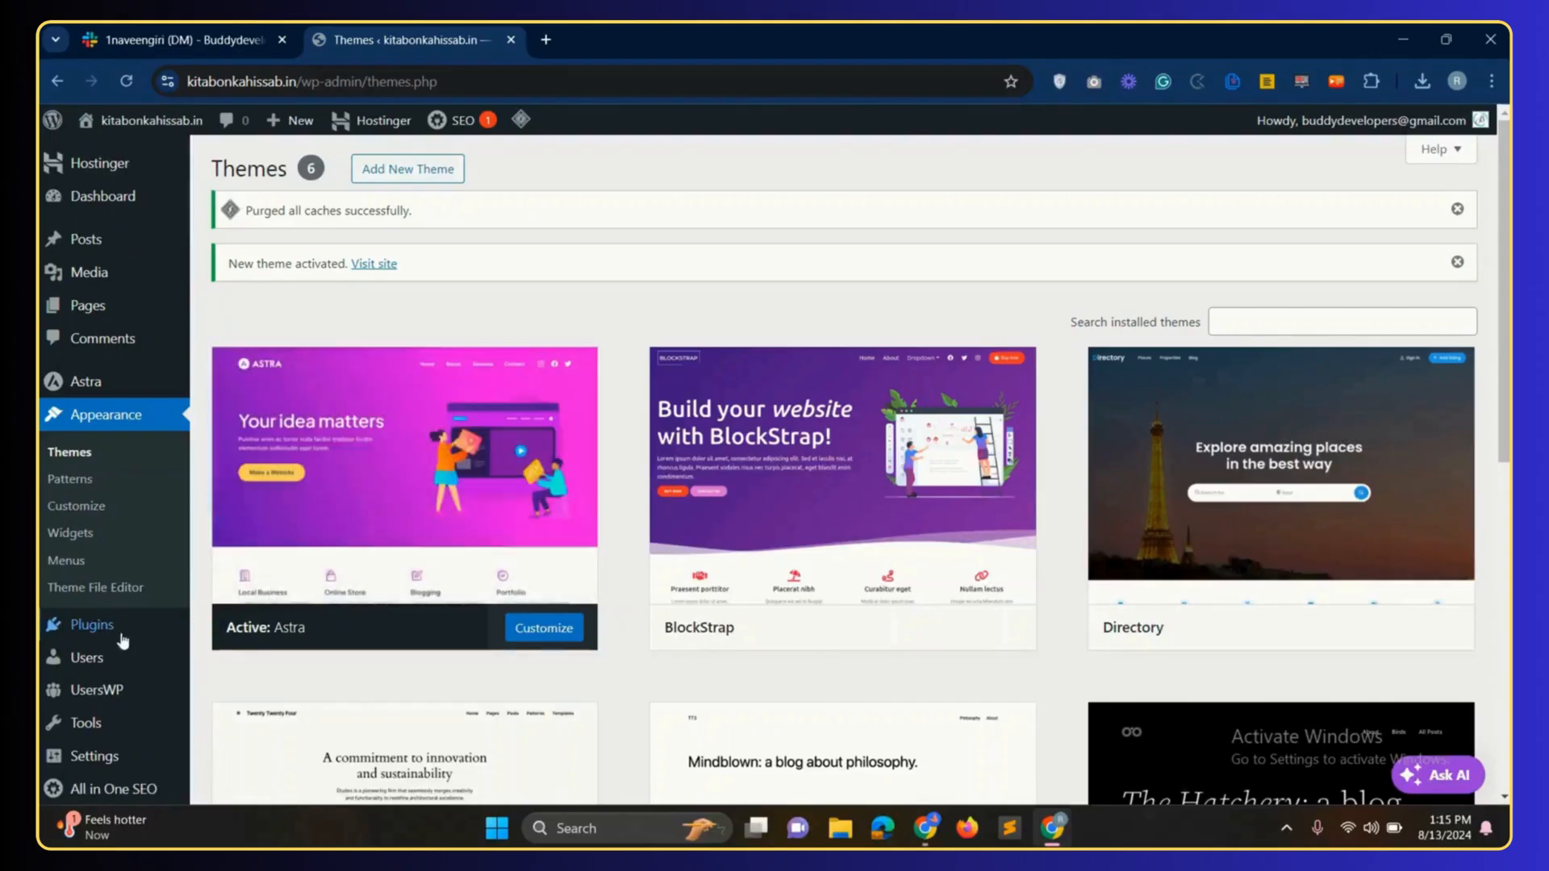
{"action": "mouse_move", "coordinate": [109, 635]}
{"action": "left_click", "coordinate": [252, 657]}
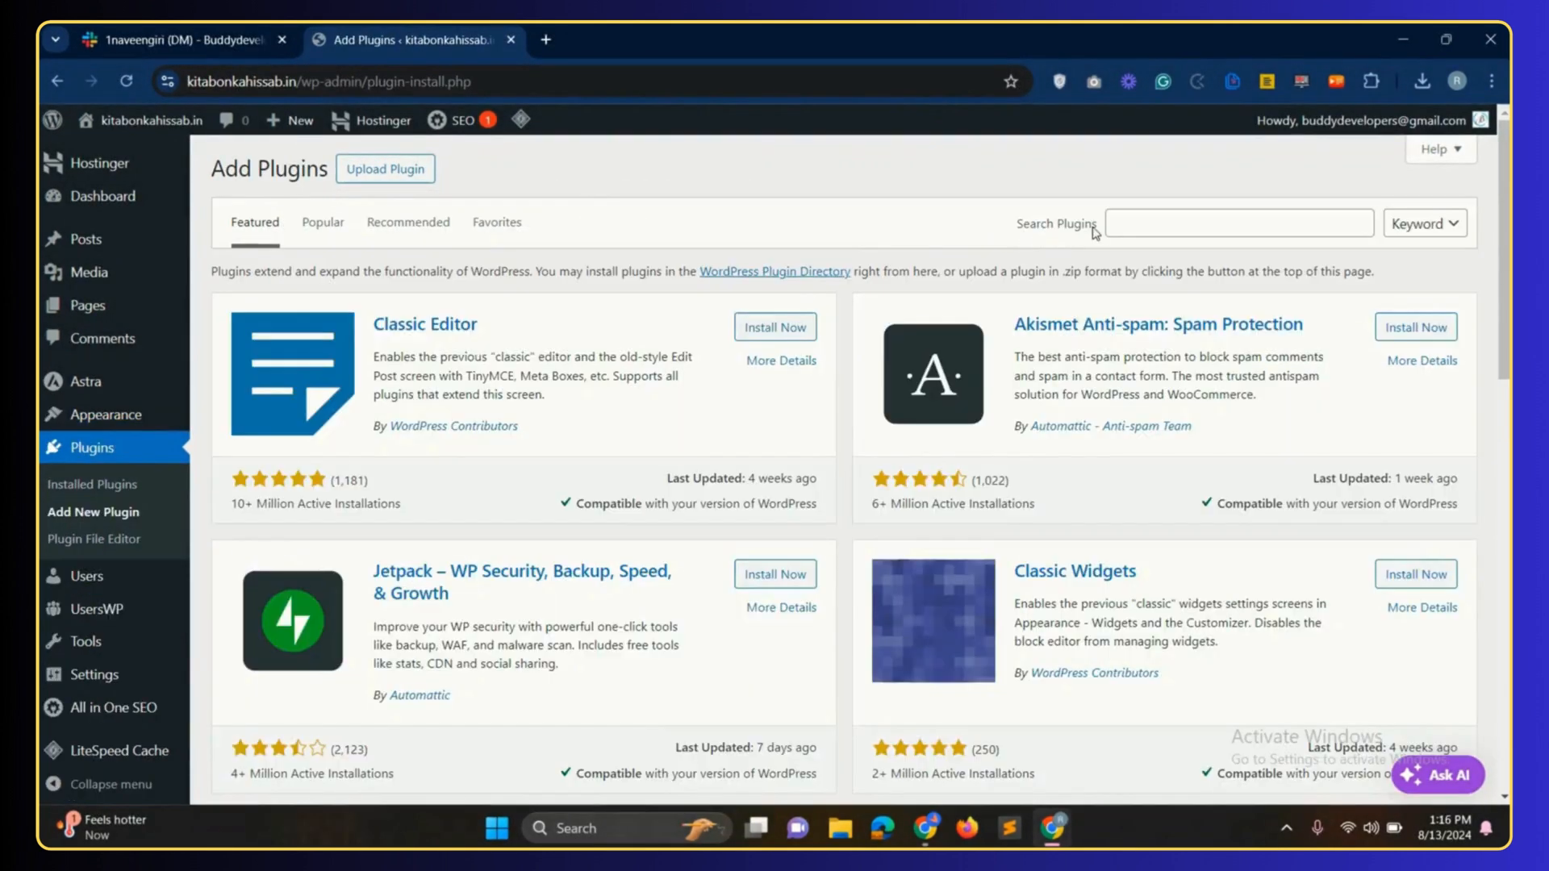
{"action": "left_click", "coordinate": [1137, 225]}
{"action": "type", "text": "Spectra block"}
{"action": "left_click_drag", "start_coordinate": [373, 327], "coordinate": [689, 337]}
{"action": "left_click", "coordinate": [687, 335]}
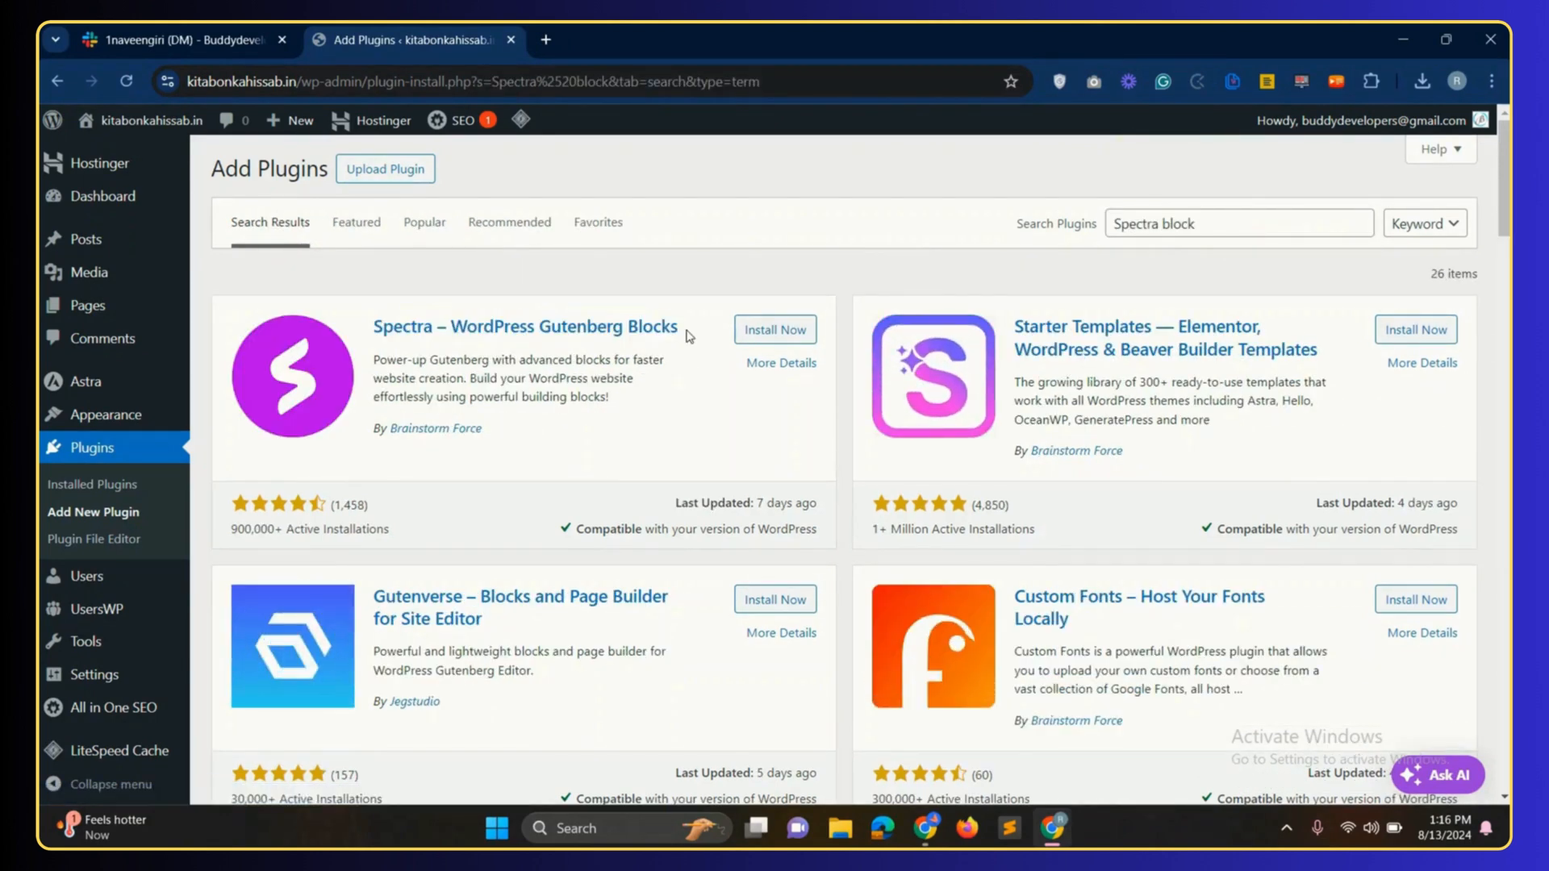
{"action": "left_click", "coordinate": [779, 339]}
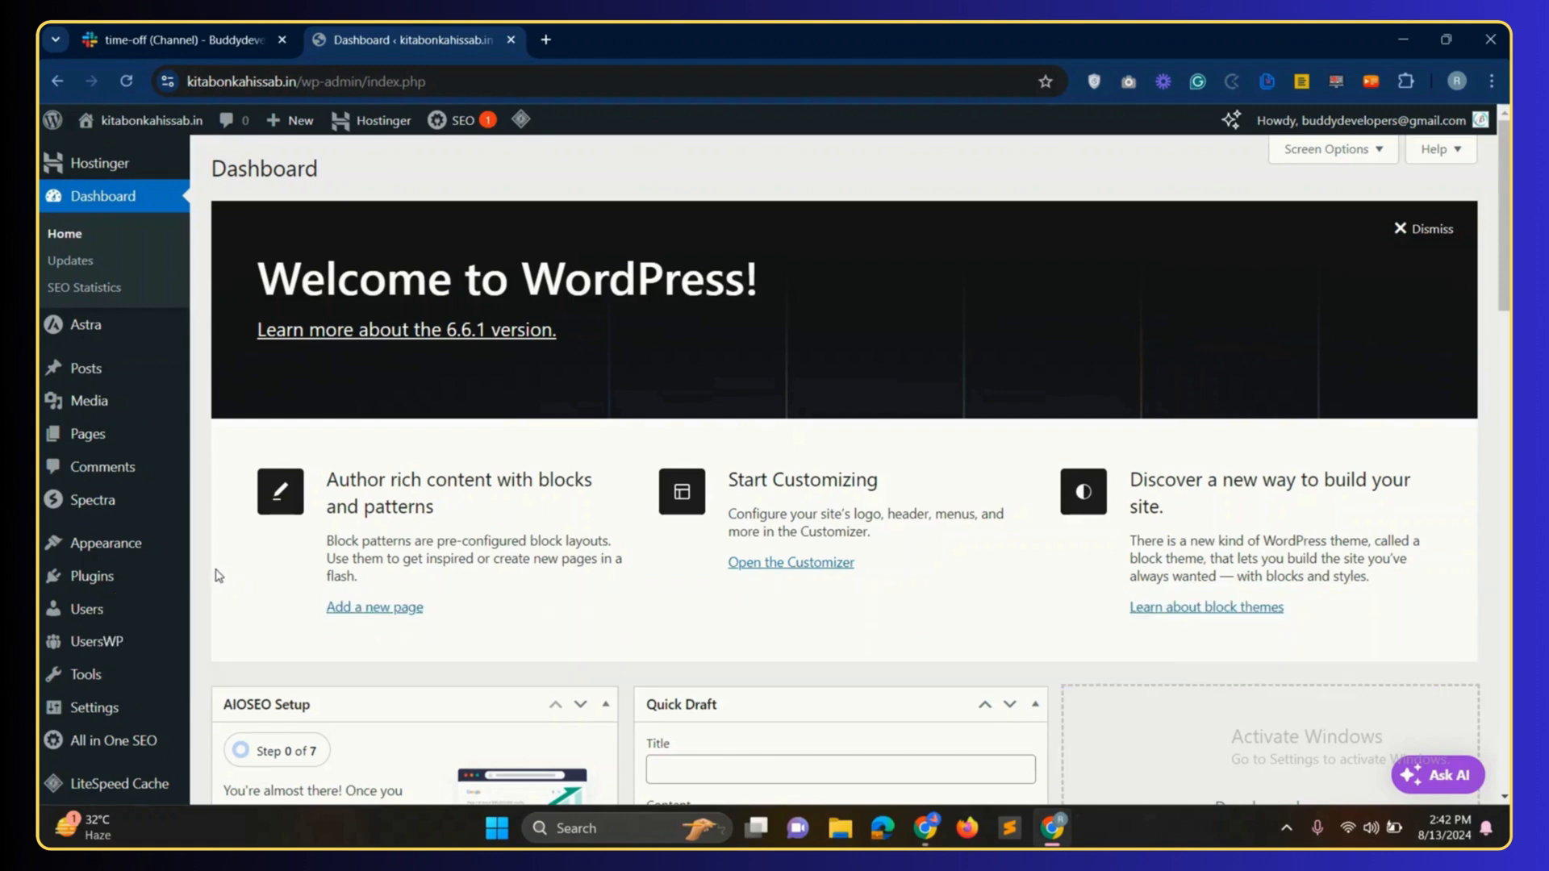
- Search the plugins for "geodirectory", then install and activate the GeoDirectory business directory plugin
{"action": "mouse_move", "coordinate": [111, 579]}
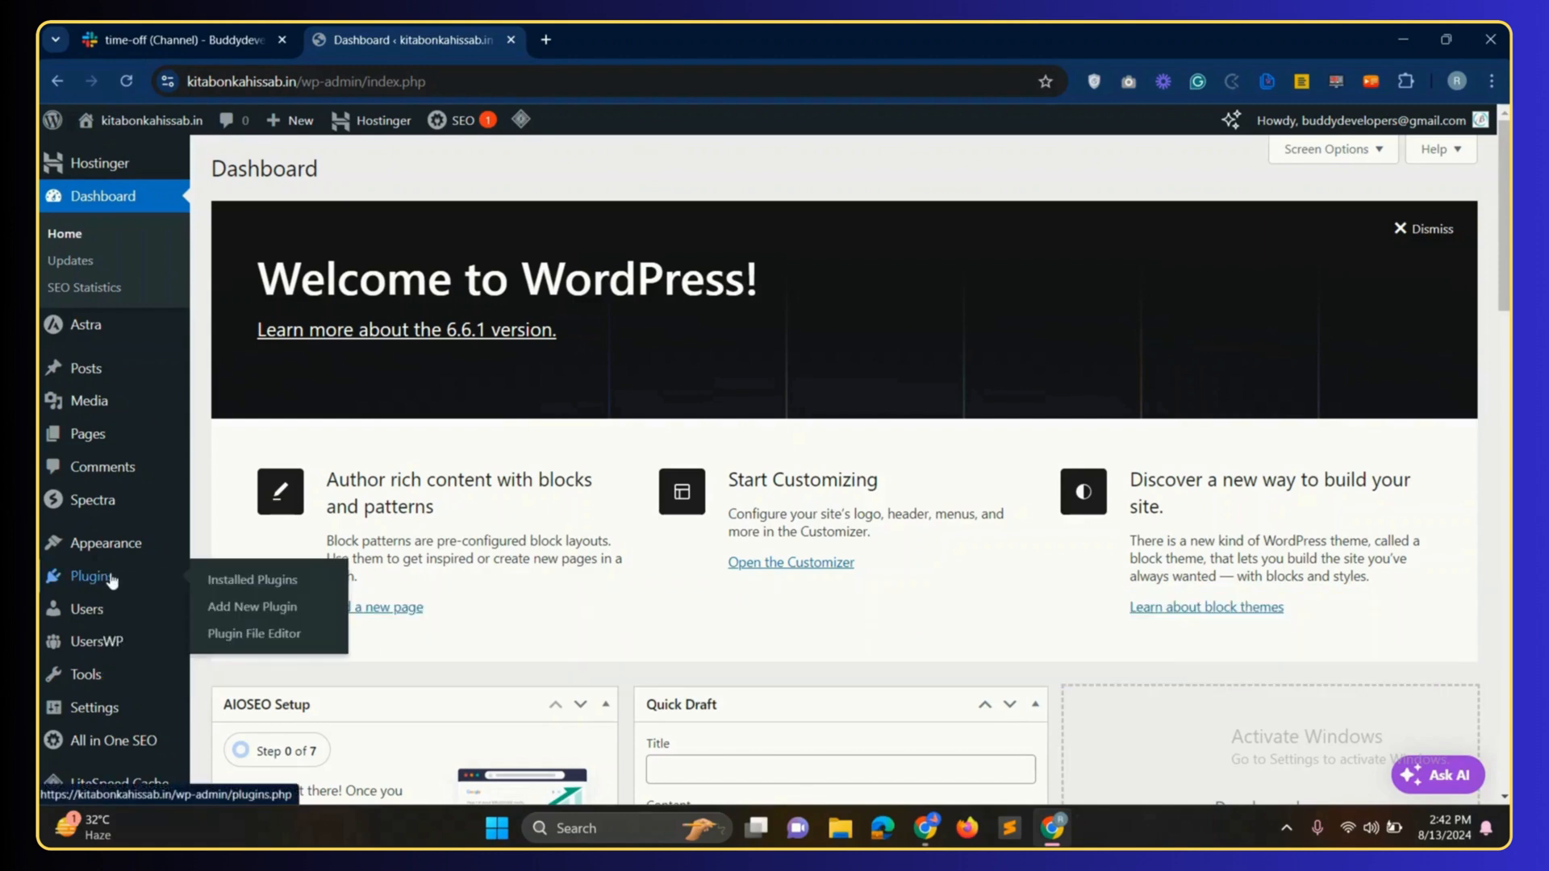
{"action": "left_click", "coordinate": [270, 607]}
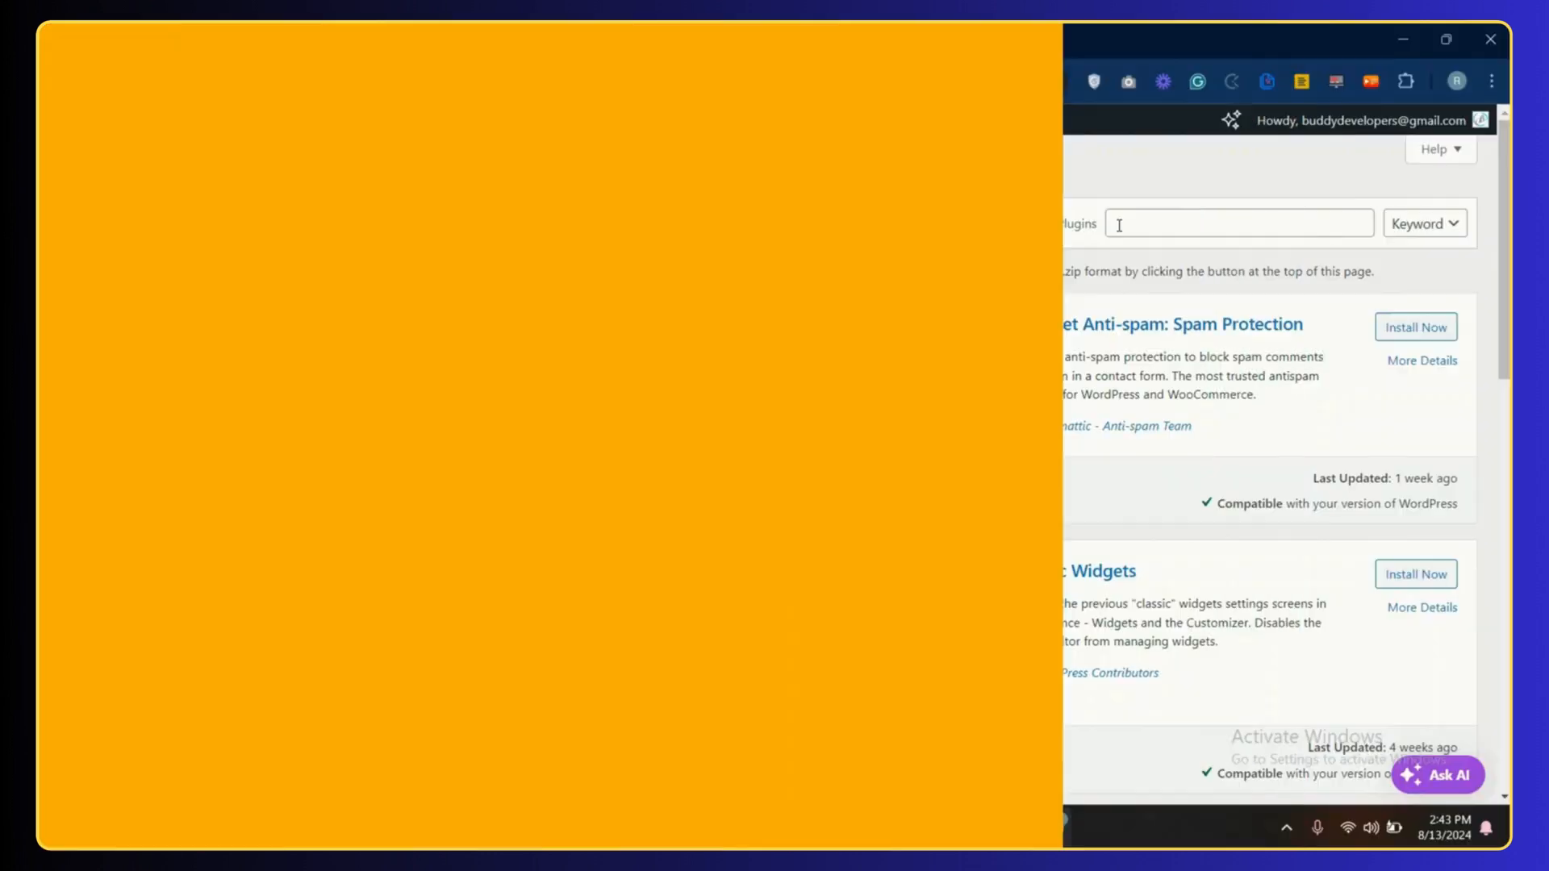
{"action": "left_click", "coordinate": [1127, 224]}
{"action": "type", "text": "ge"}
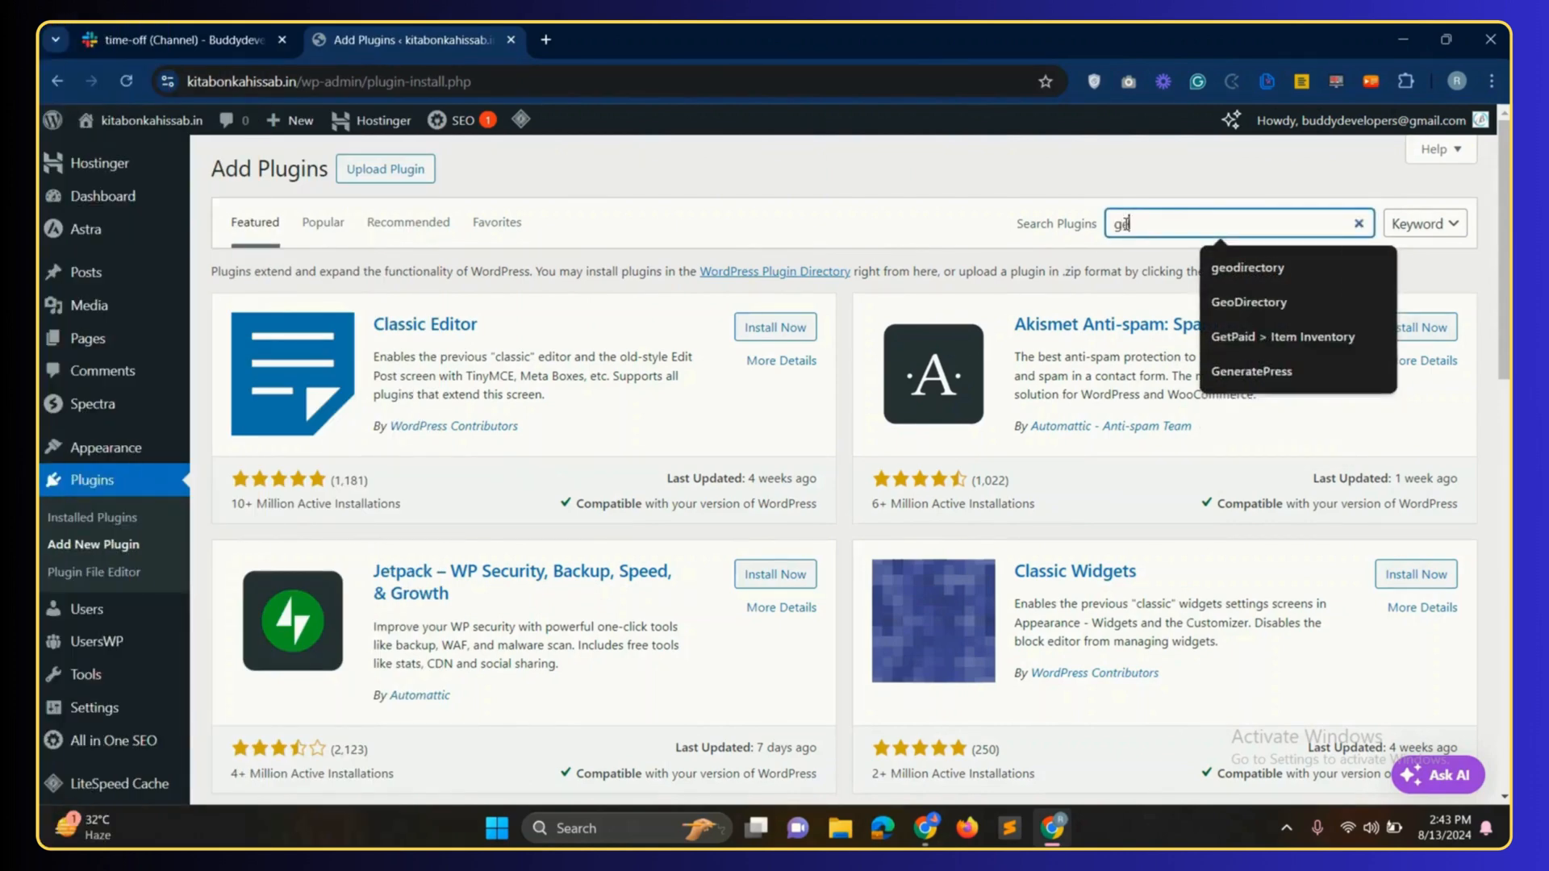
{"action": "type", "text": "odirectory"}
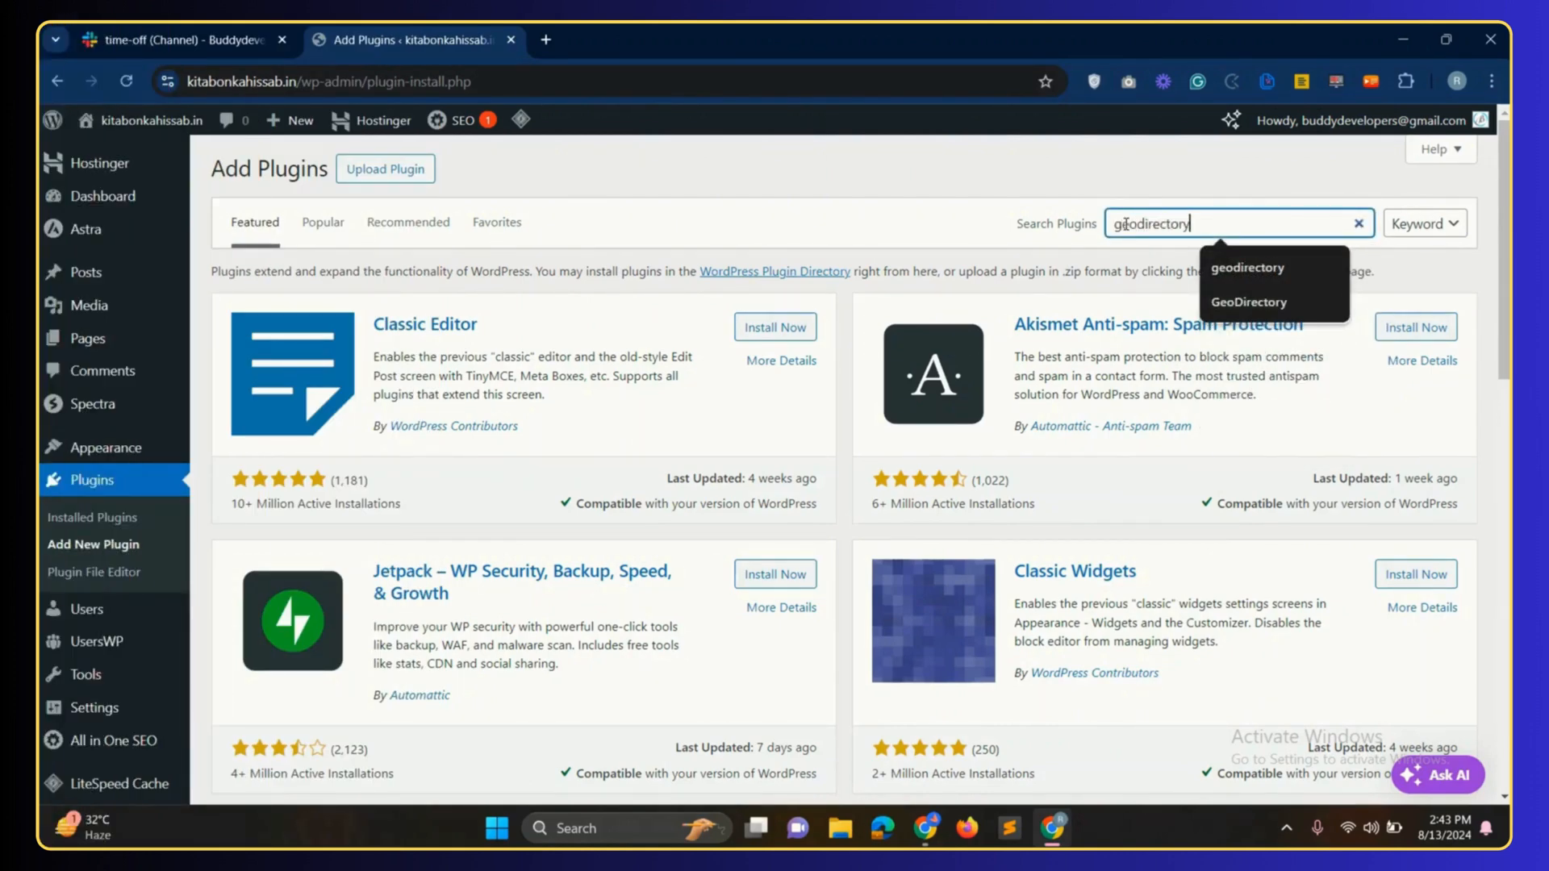
{"action": "key", "text": "Return"}
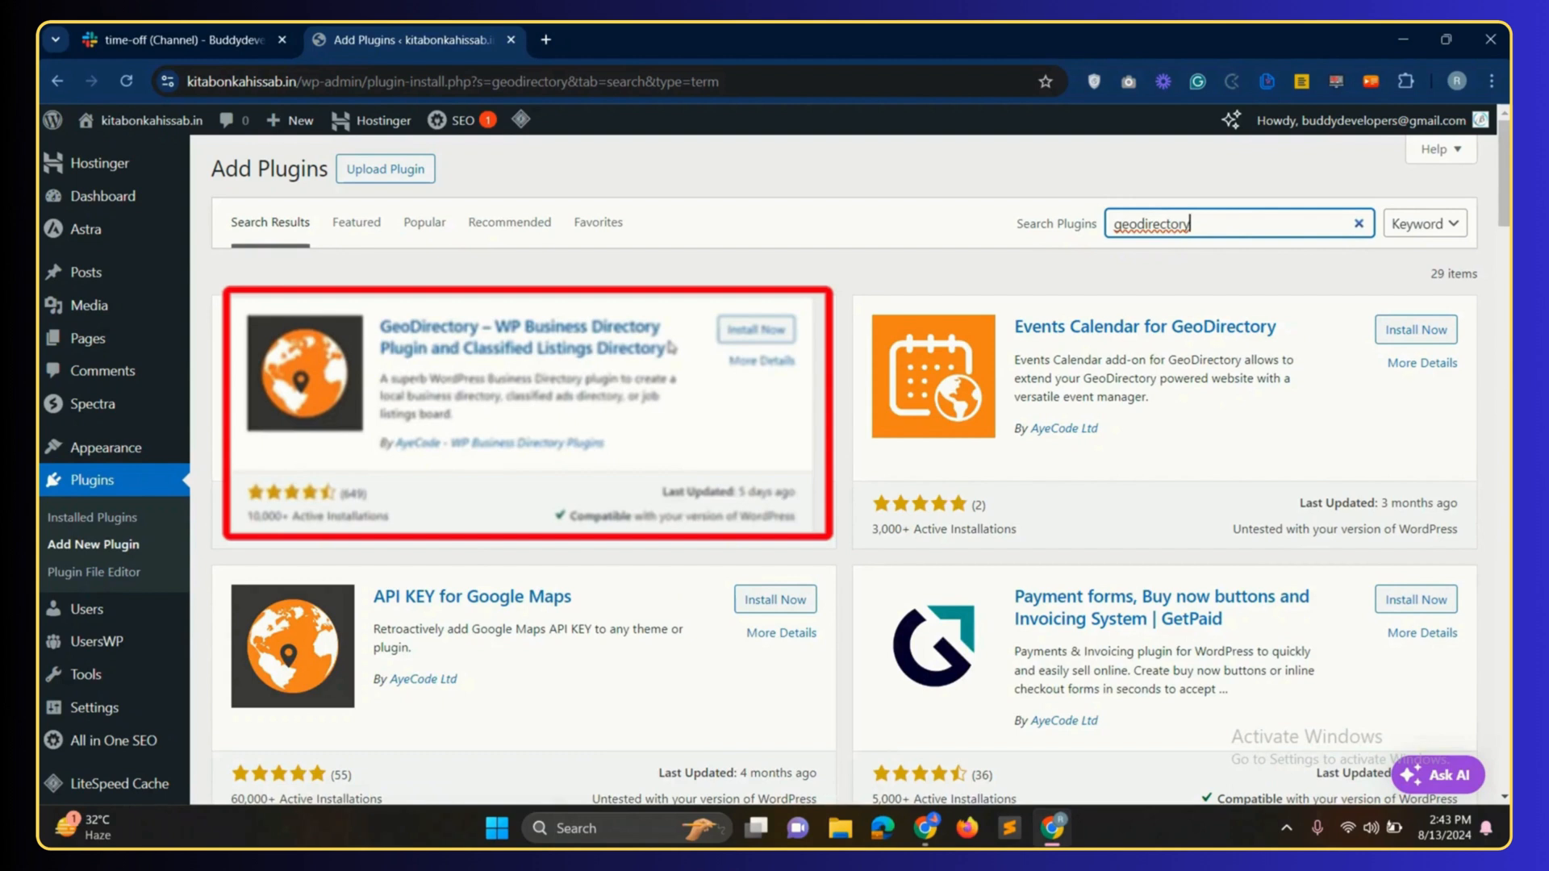
{"action": "left_click", "coordinate": [775, 331]}
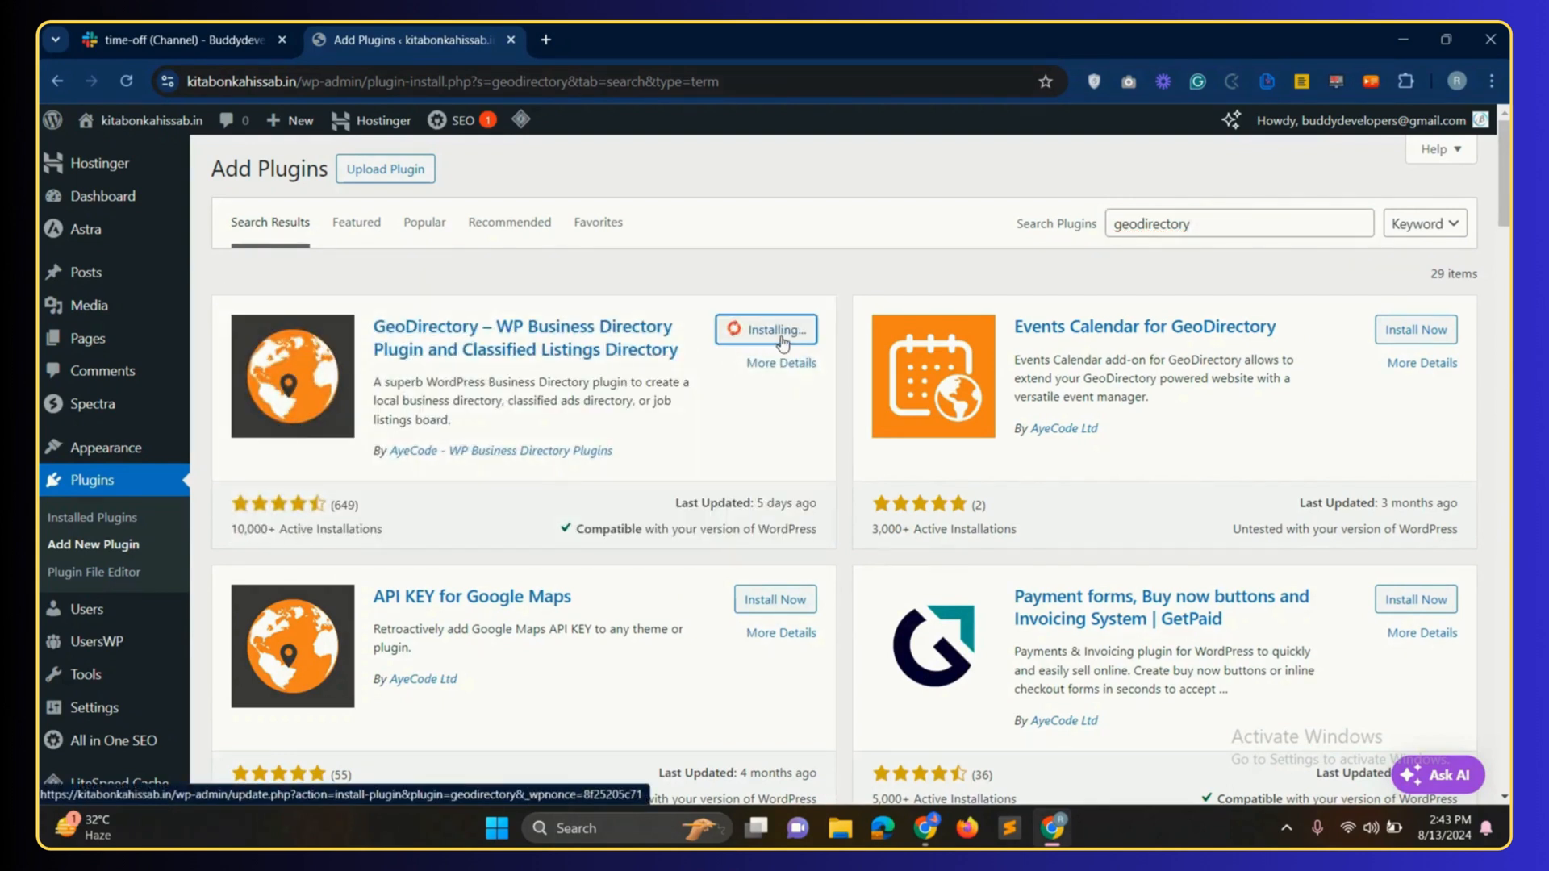
{"action": "left_click", "coordinate": [783, 337]}
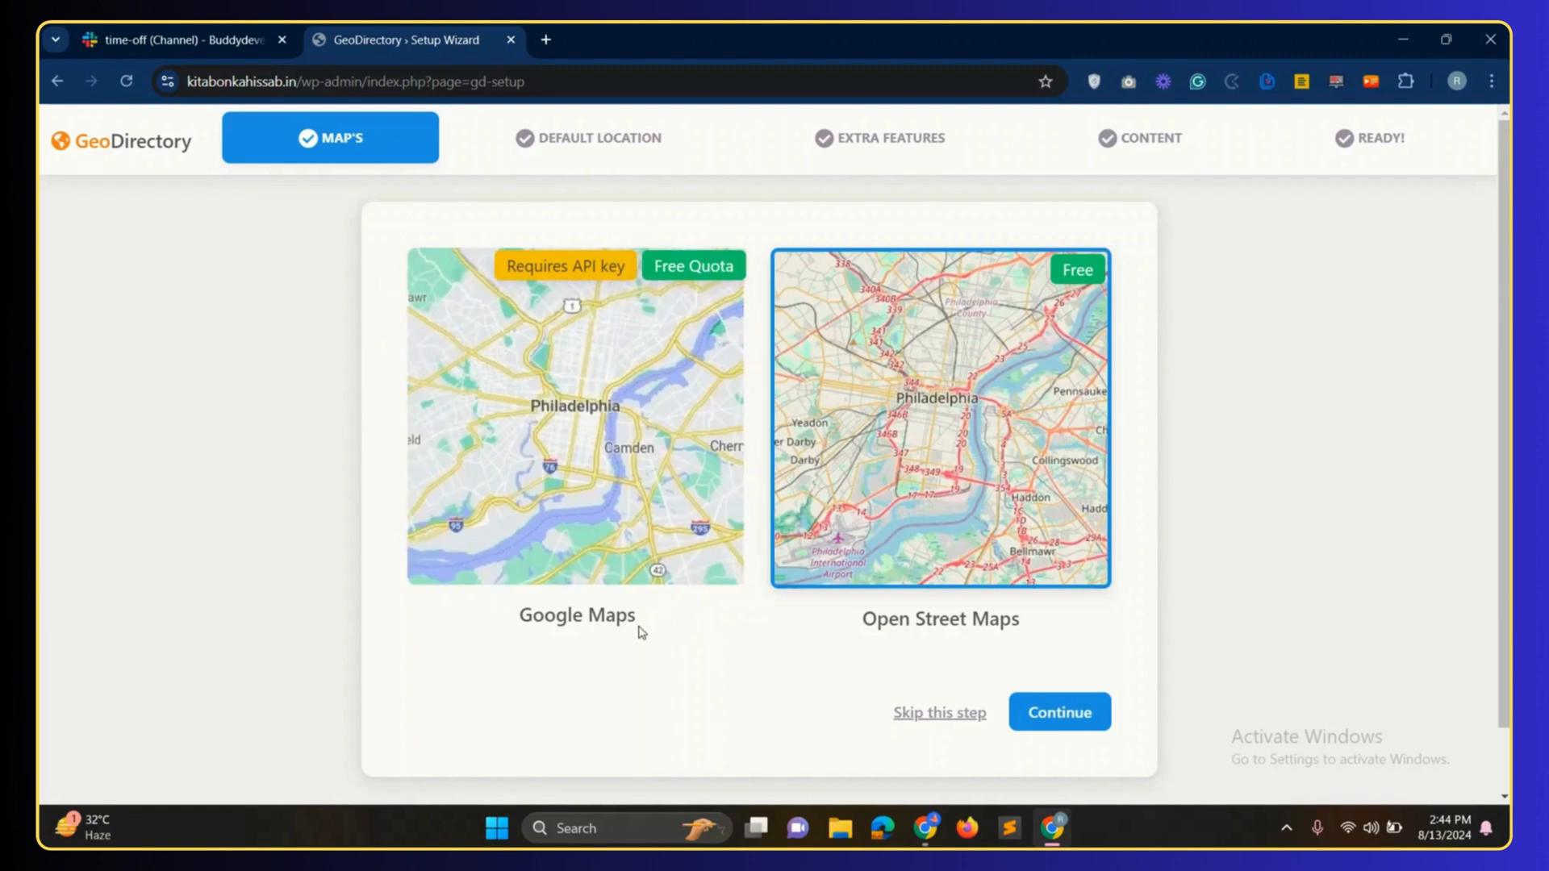
- Use Open Street Maps as the directory's map provider and continue to the default location settings
{"action": "left_click_drag", "start_coordinate": [523, 615], "coordinate": [637, 615]}
{"action": "left_click", "coordinate": [887, 617]}
{"action": "left_click_drag", "start_coordinate": [863, 620], "coordinate": [1027, 632]}
{"action": "left_click", "coordinate": [1029, 634]}
{"action": "left_click", "coordinate": [1061, 714]}
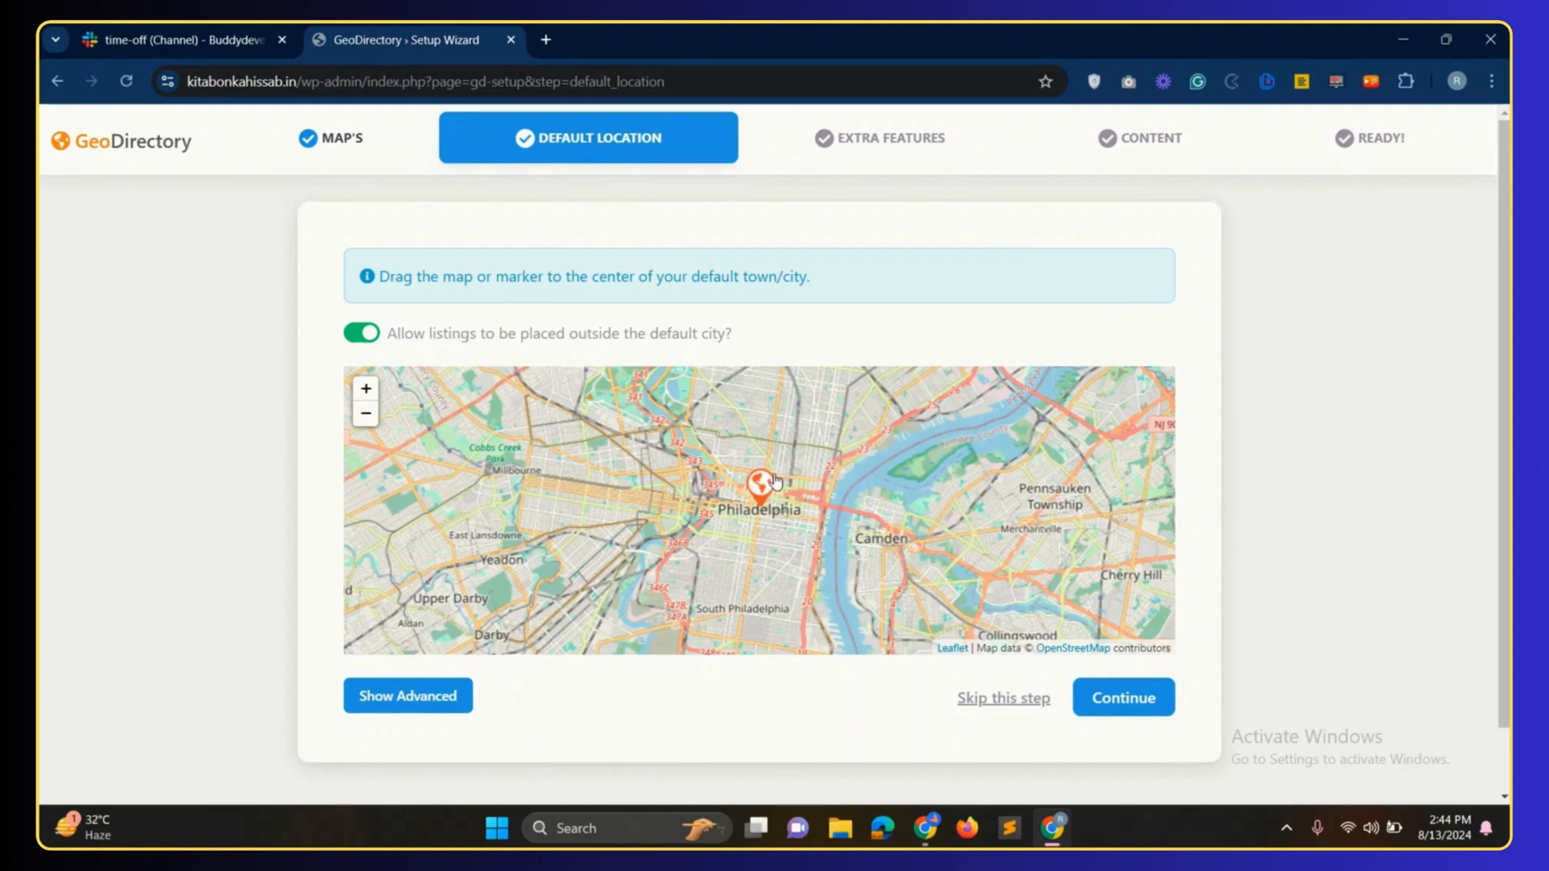
- Place the default location marker on Philadelphia and continue the setup with the AyeCode Connect and Ninja Forms features enabled
{"action": "left_click_drag", "start_coordinate": [763, 498], "coordinate": [760, 486]}
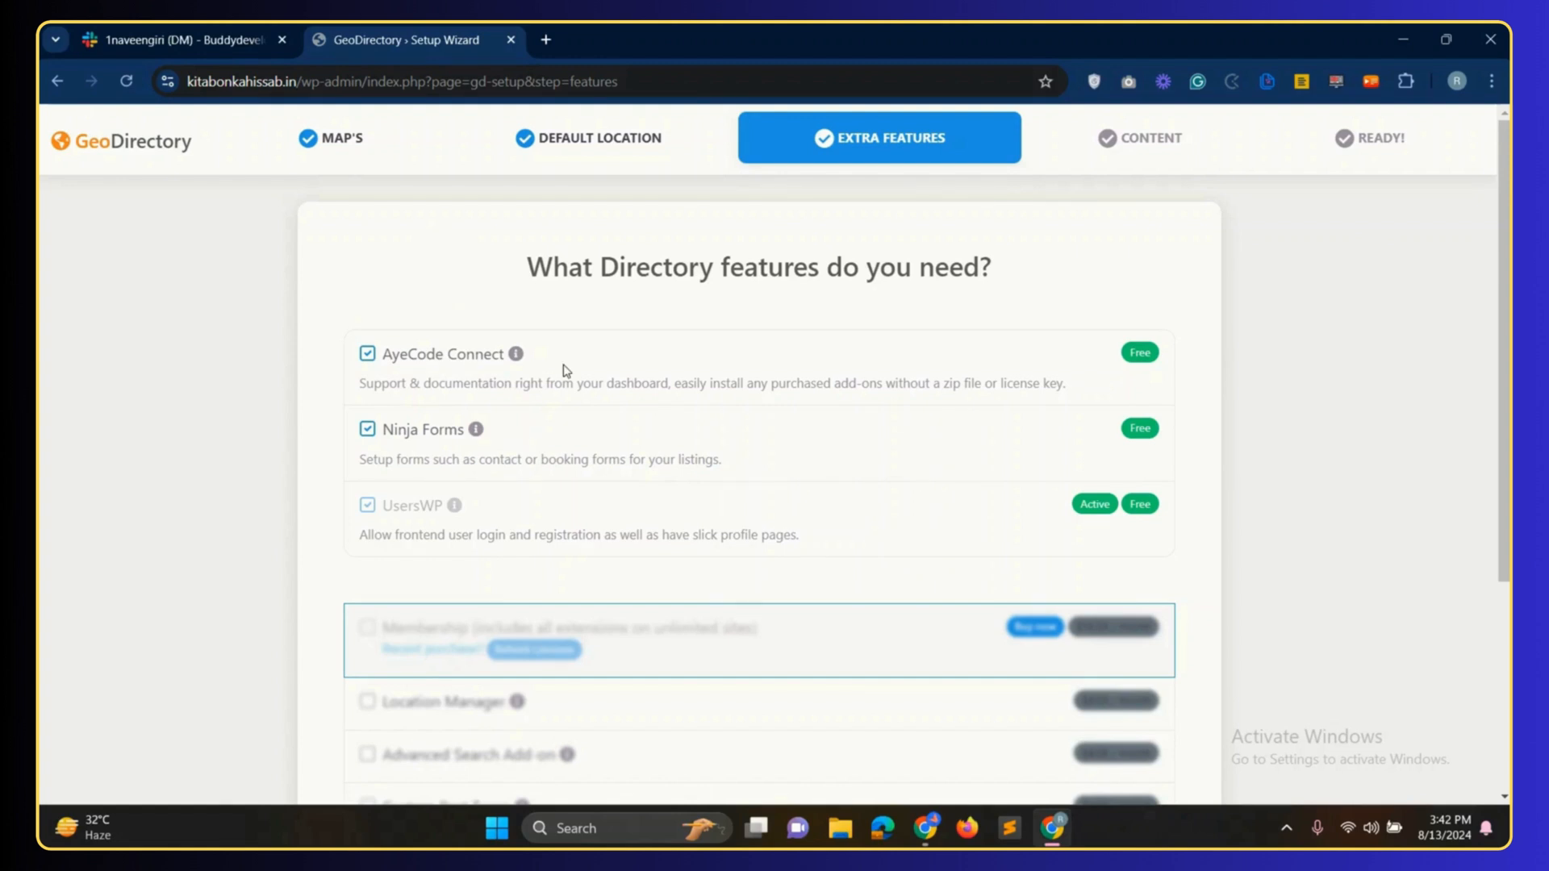
{"action": "scroll", "coordinate": [563, 371], "scroll_direction": "down", "scroll_amount": 4}
{"action": "left_click", "coordinate": [1141, 718]}
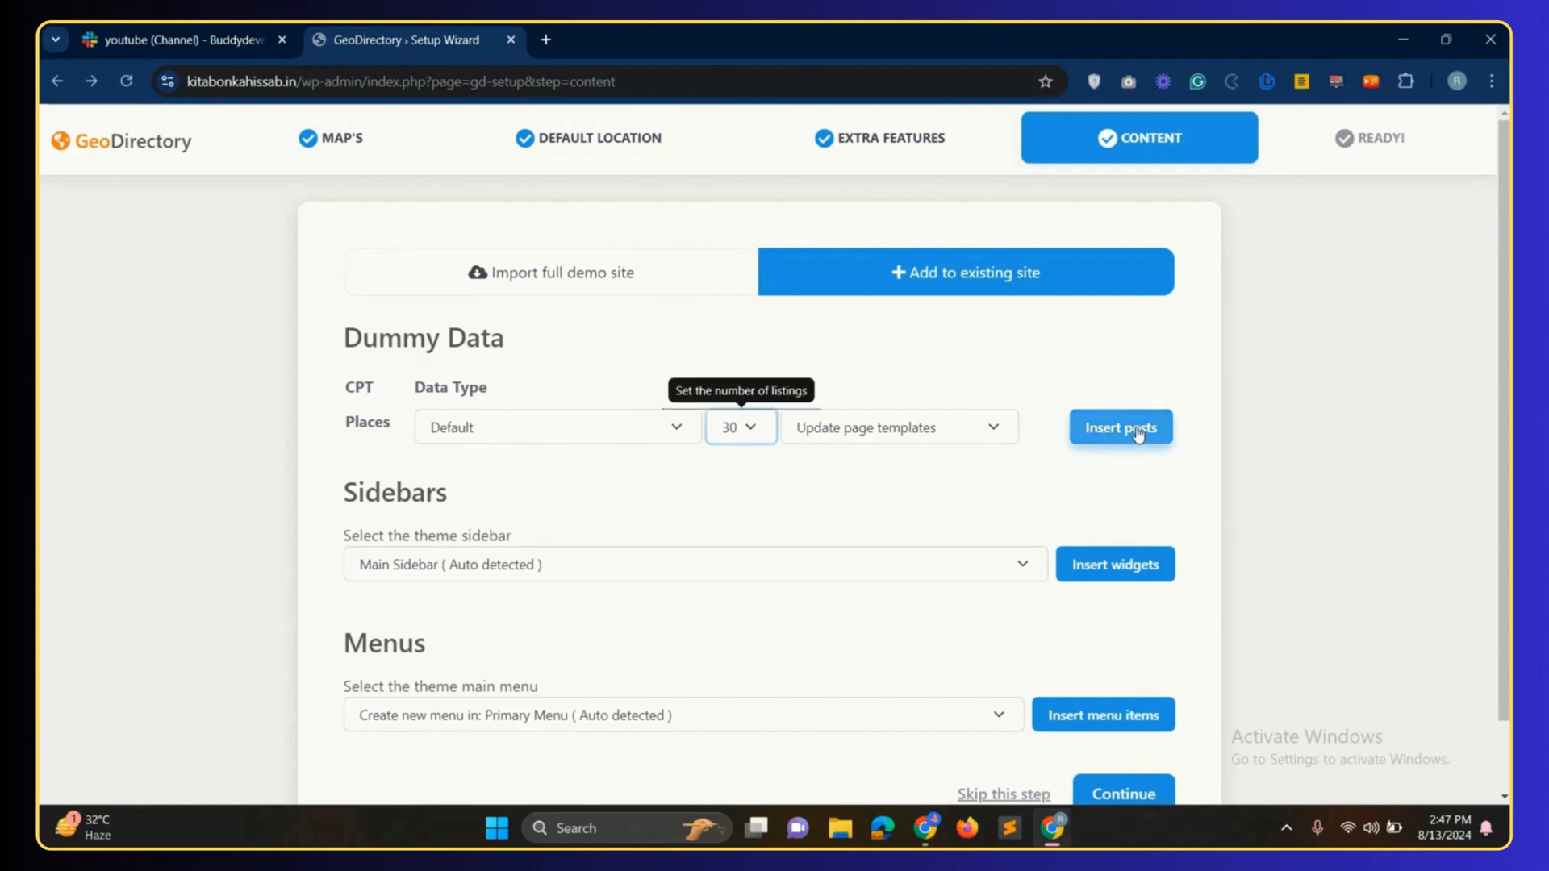
- Insert 30 Default dummy listings for Places with updated page templates and complete the setup wizard
{"action": "left_click", "coordinate": [1129, 429]}
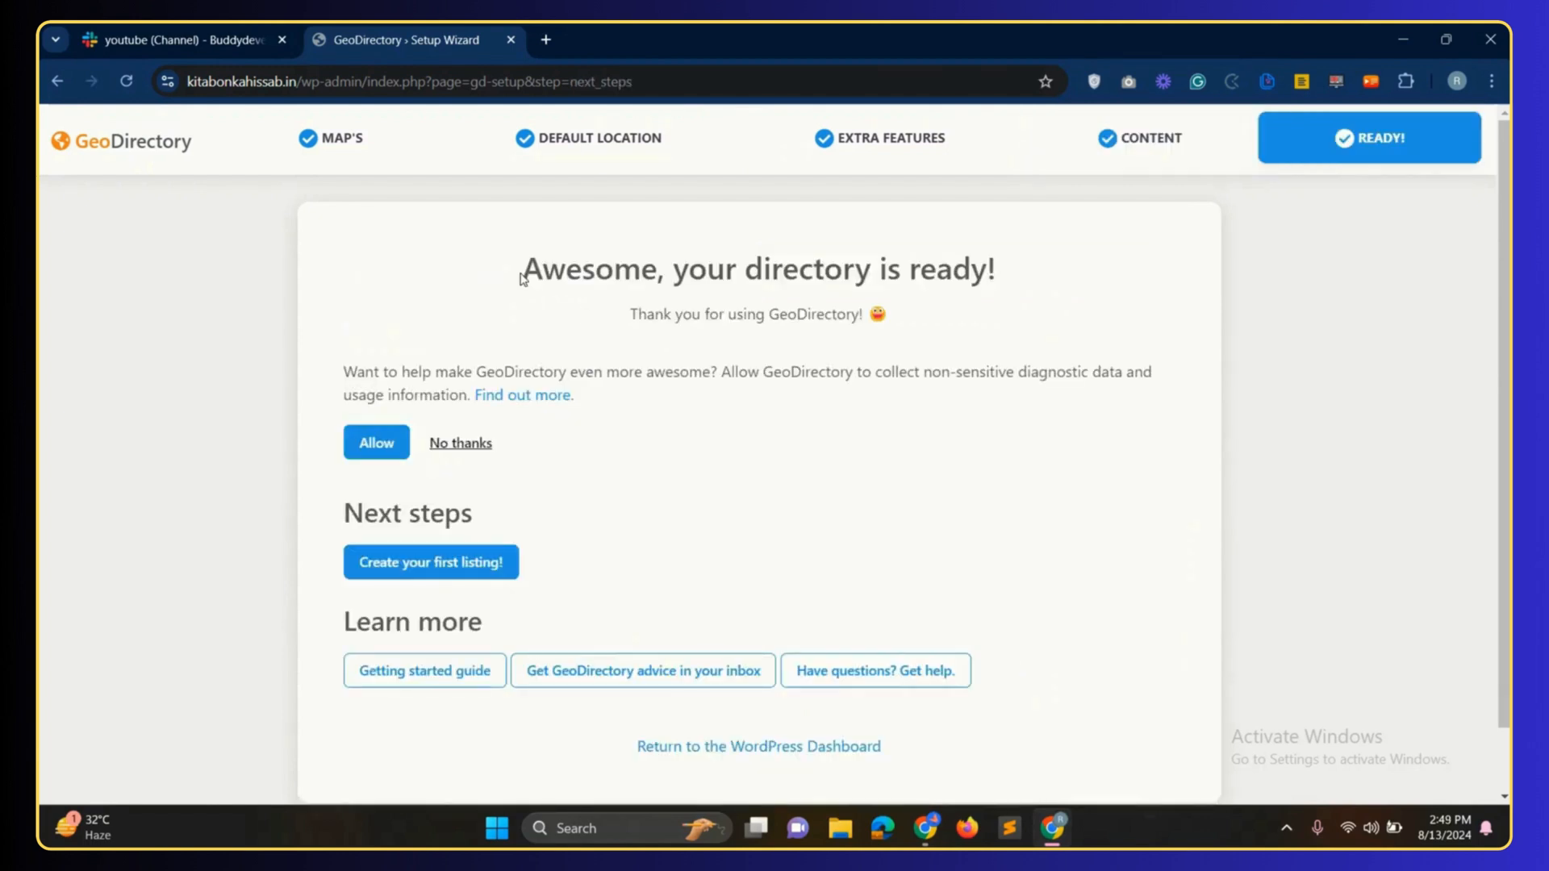
{"action": "left_click_drag", "start_coordinate": [522, 279], "coordinate": [1016, 289]}
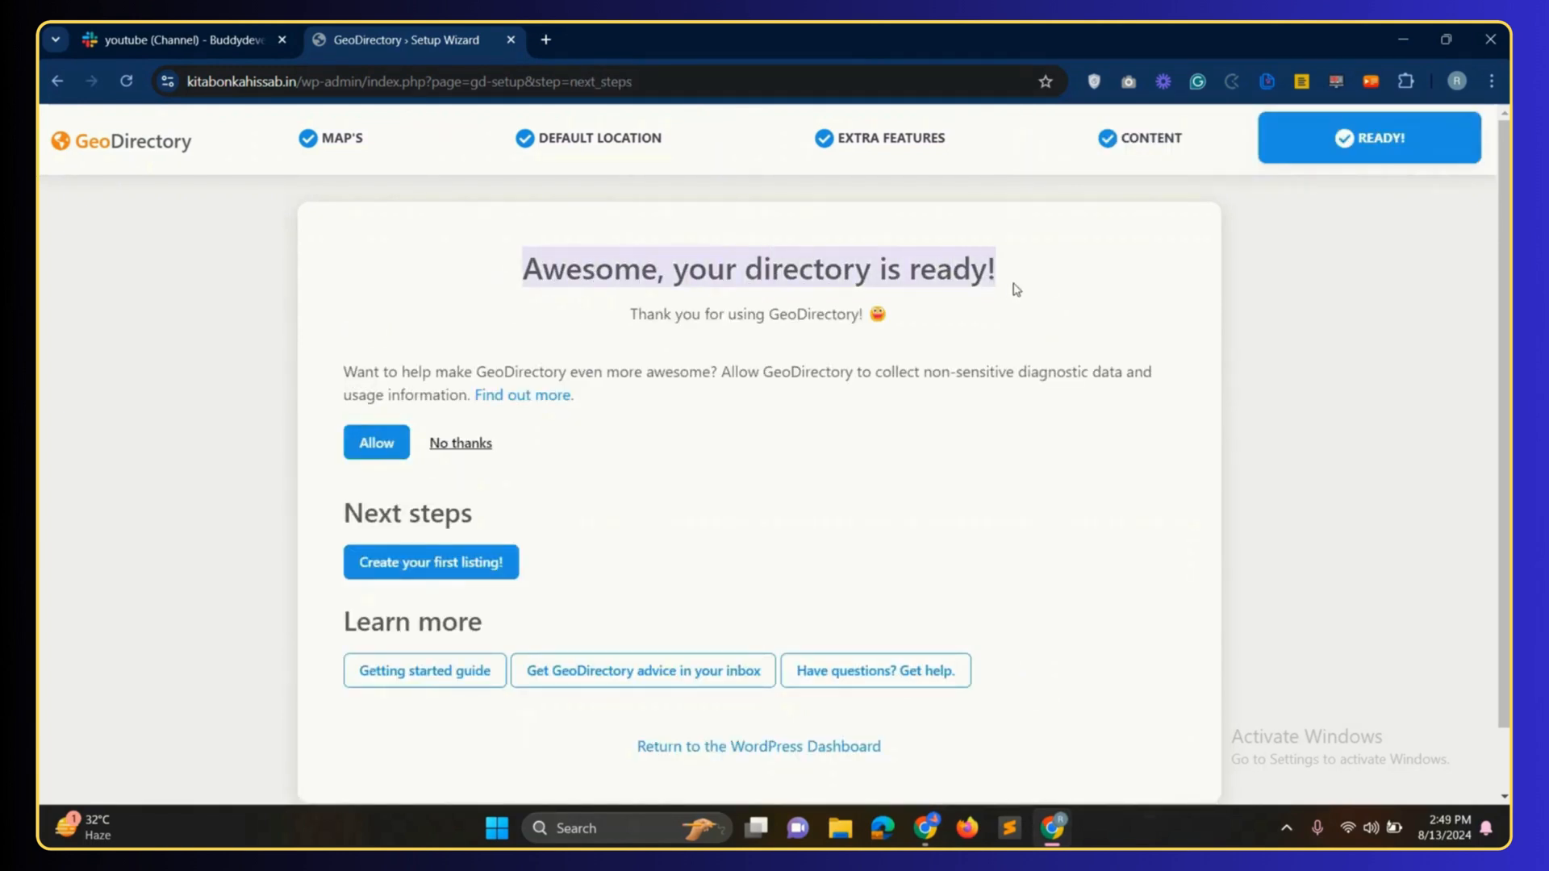
{"action": "left_click", "coordinate": [683, 474]}
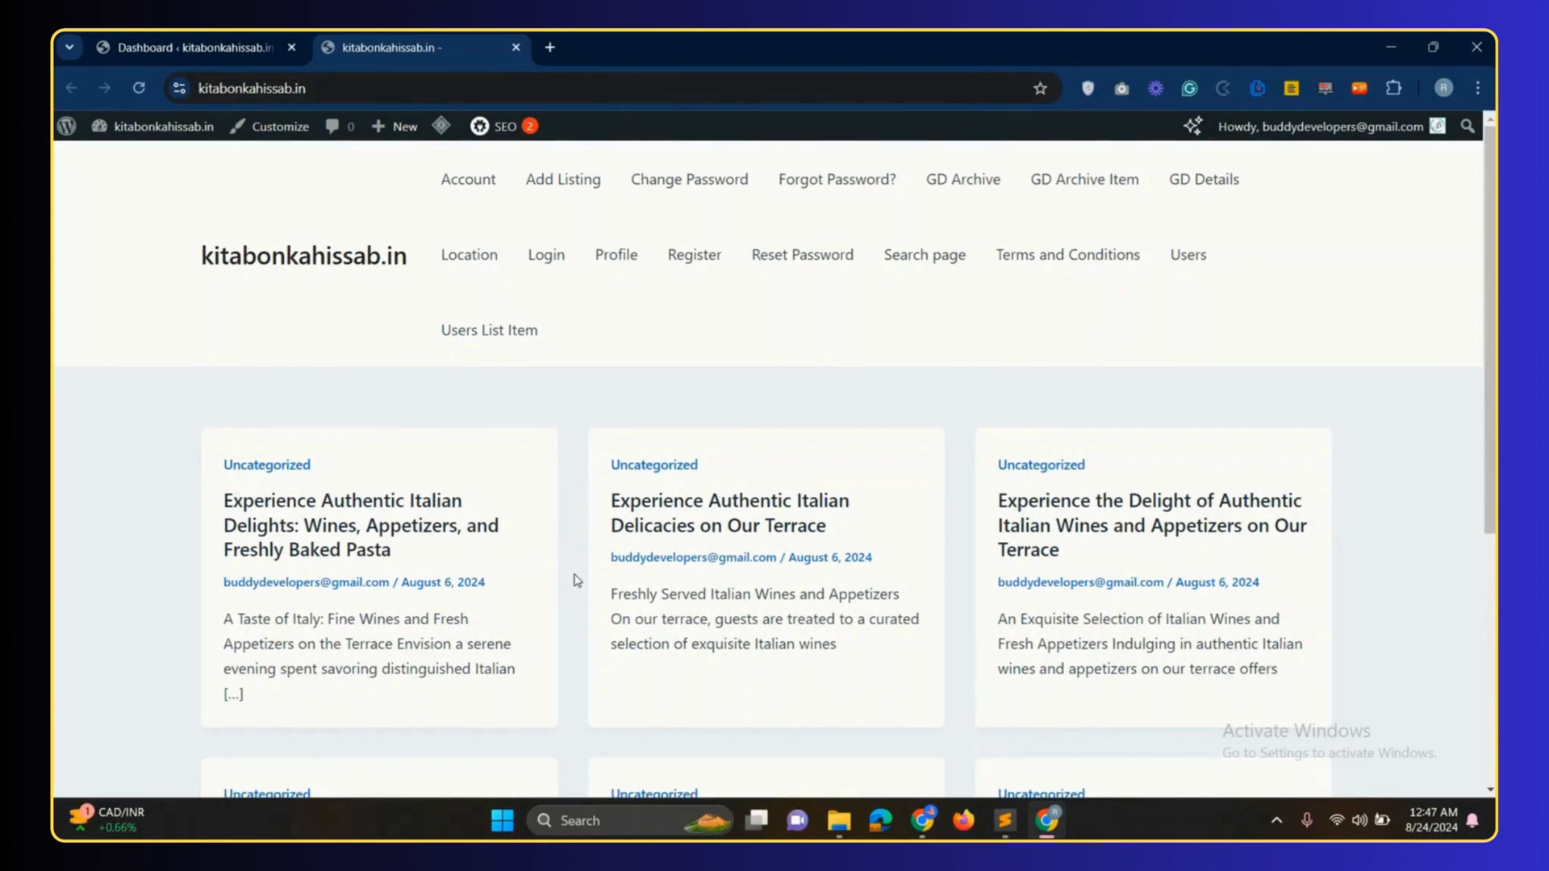
- Compare the new site's homepage and header menu with the header of the Directory demo site
{"action": "scroll", "coordinate": [577, 579], "scroll_direction": "down", "scroll_amount": 6}
{"action": "scroll", "coordinate": [577, 579], "scroll_direction": "up", "scroll_amount": 6}
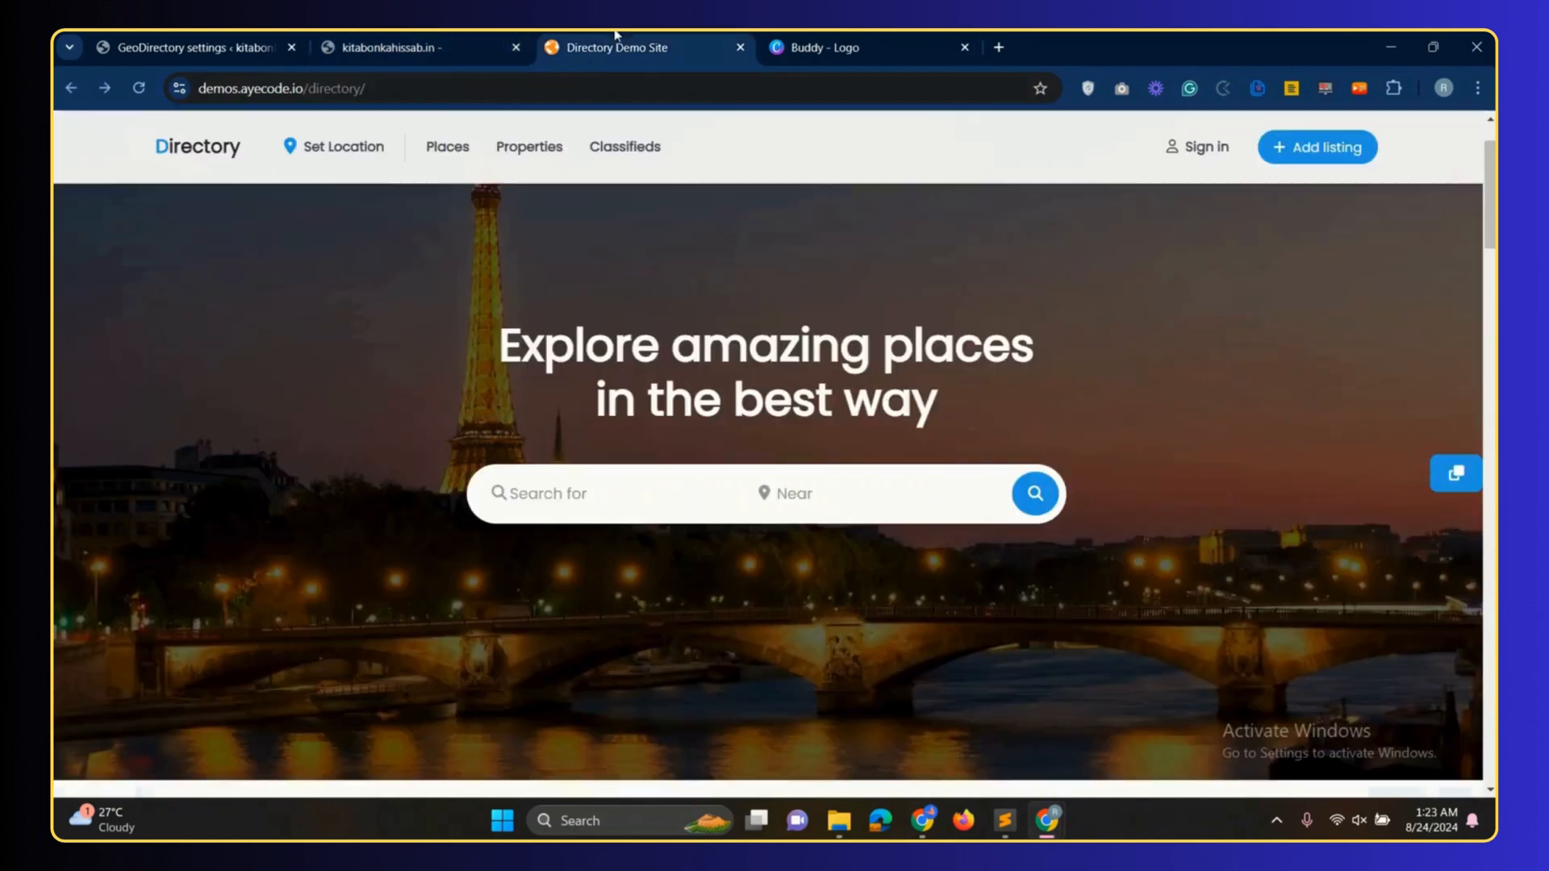
{"action": "left_click", "coordinate": [618, 45]}
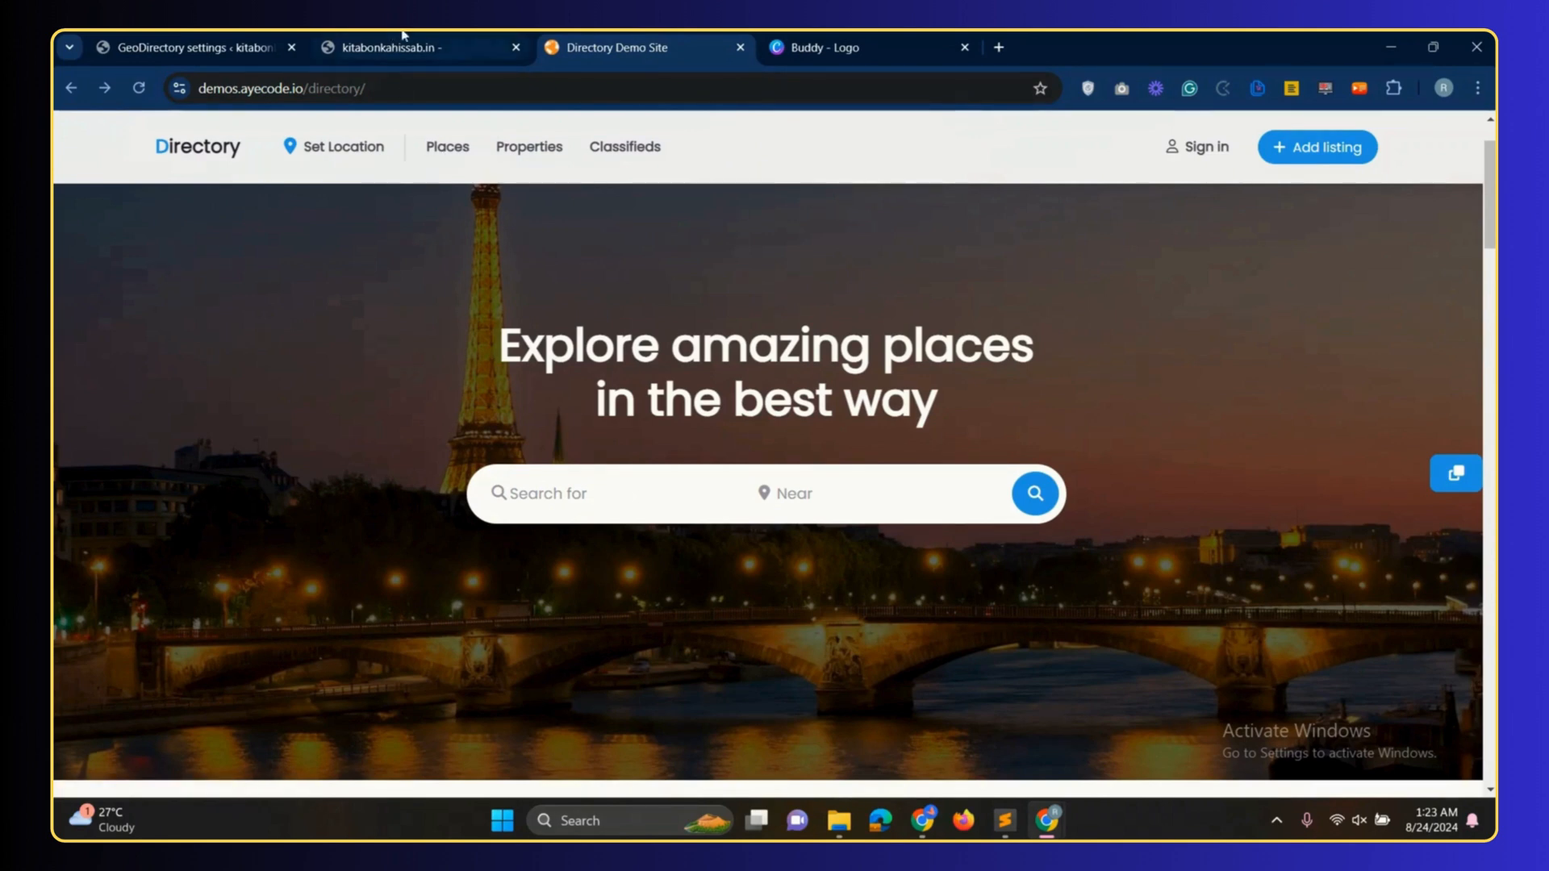
{"action": "left_click", "coordinate": [427, 41]}
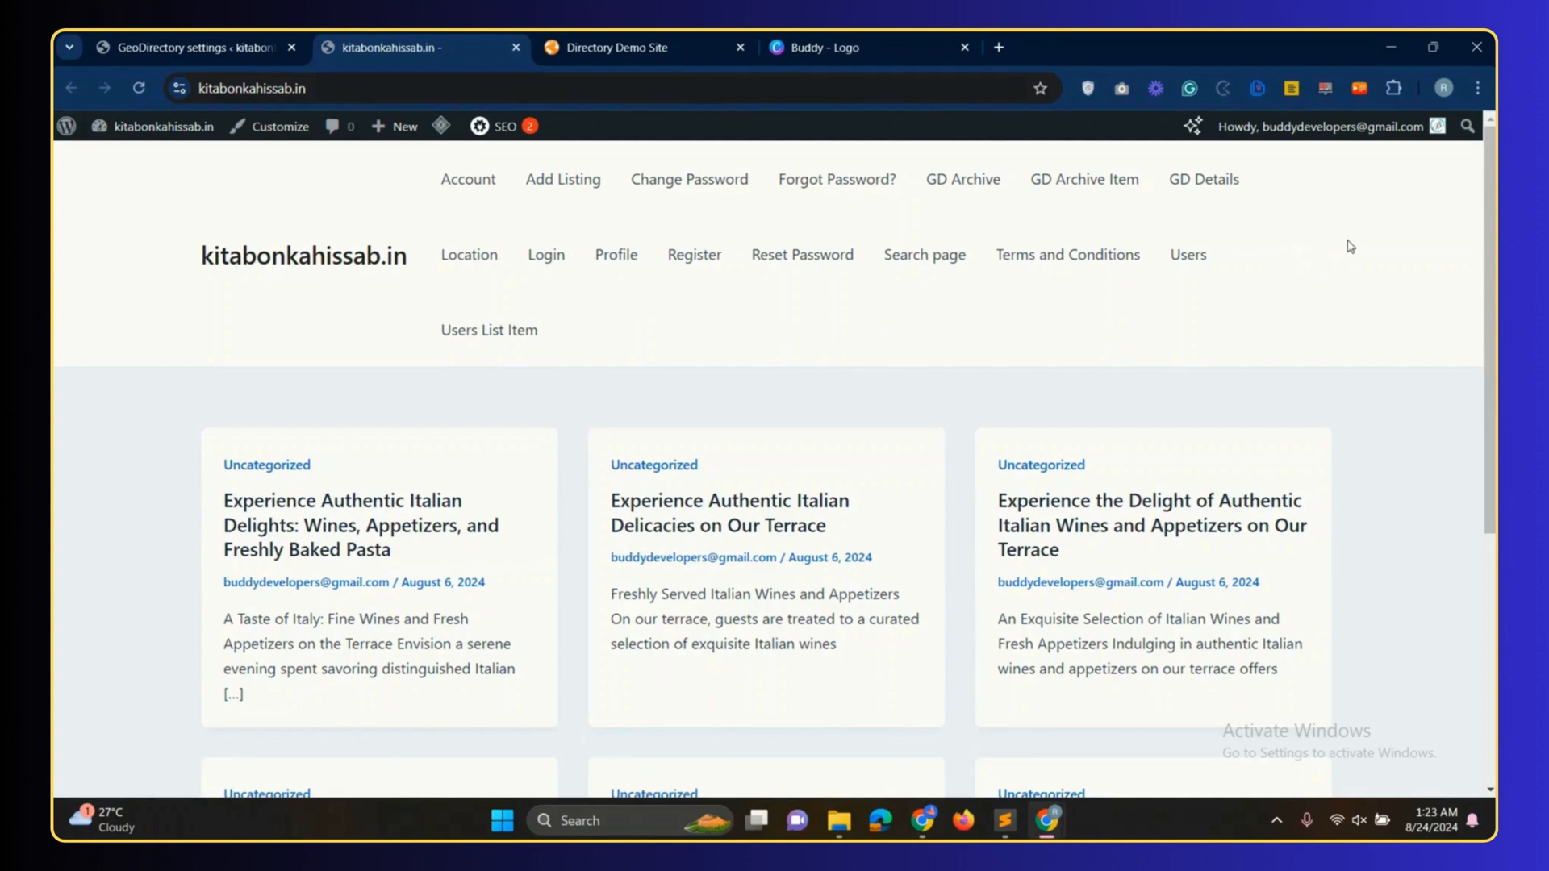
{"action": "left_click", "coordinate": [655, 47]}
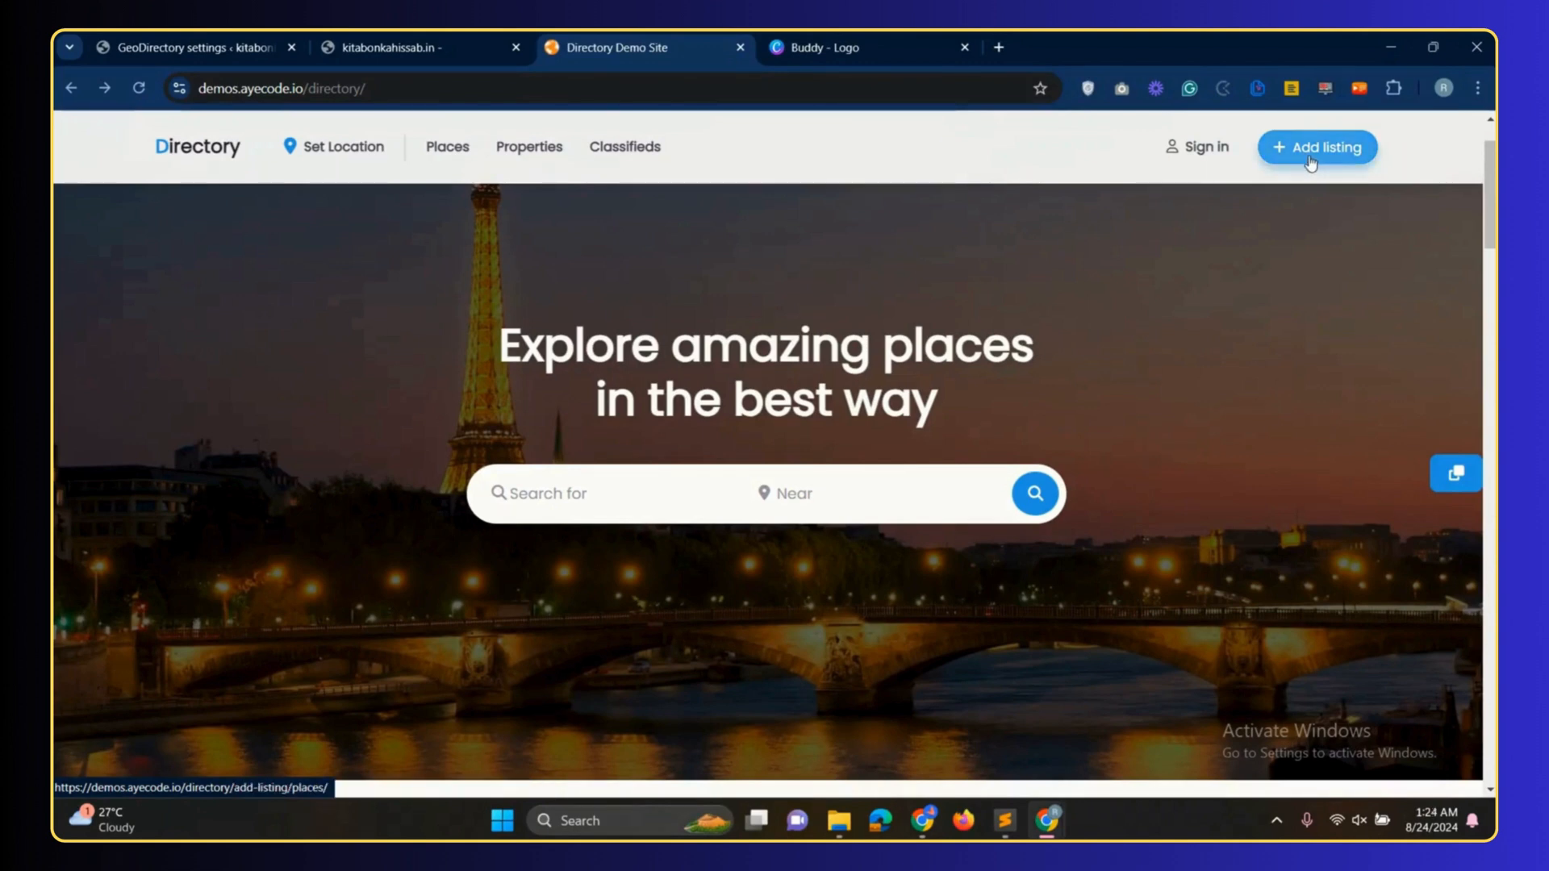
{"action": "left_click", "coordinate": [471, 50]}
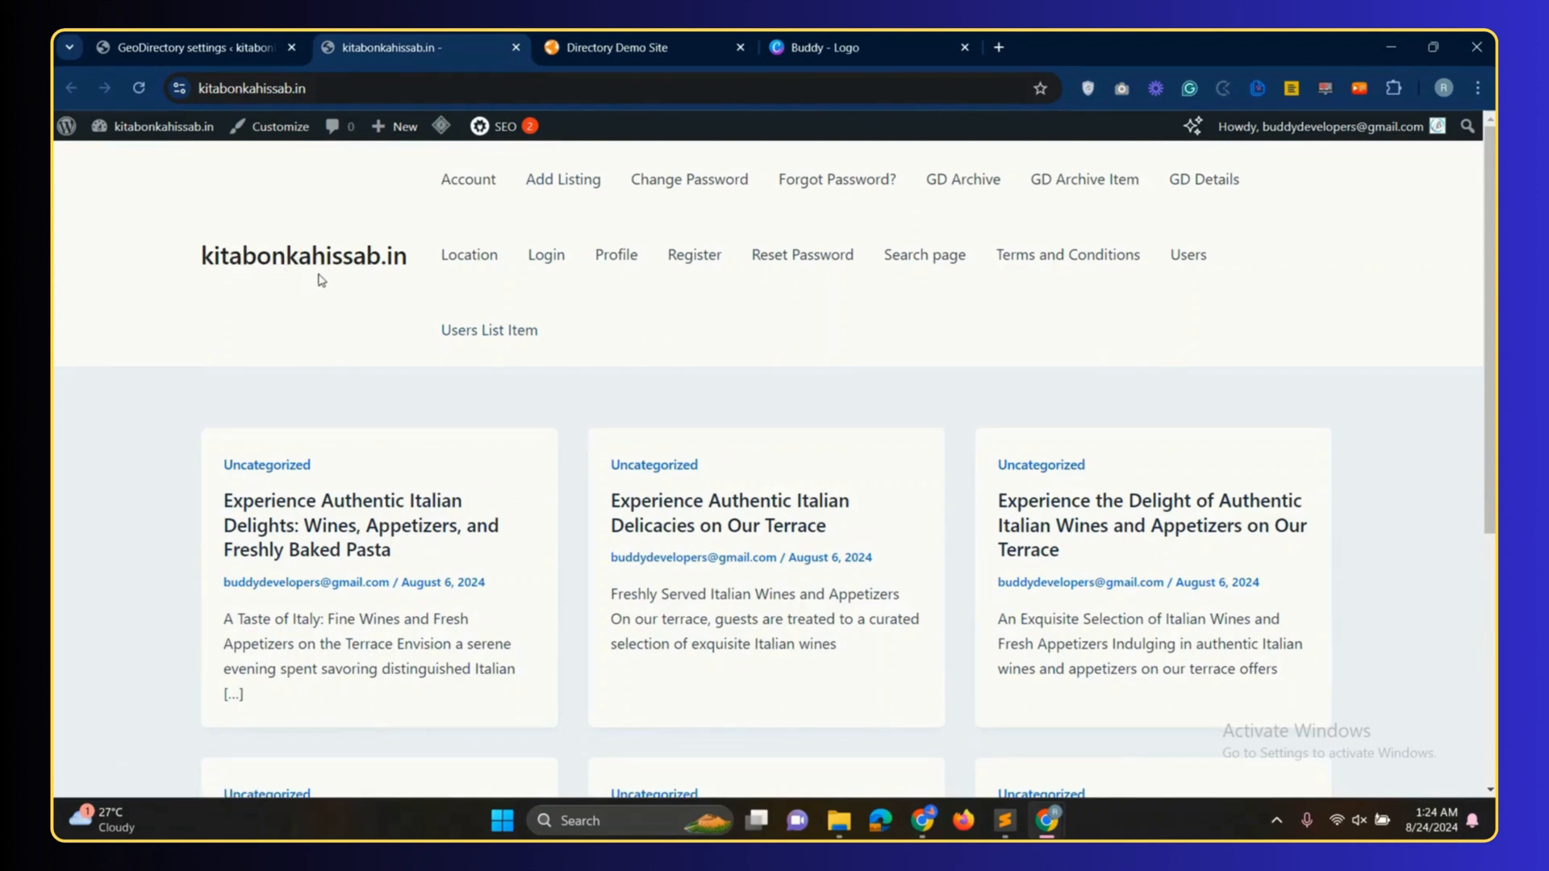
- Switch to Canva and examine the Buddy Directory logo design
{"action": "left_click", "coordinate": [837, 44]}
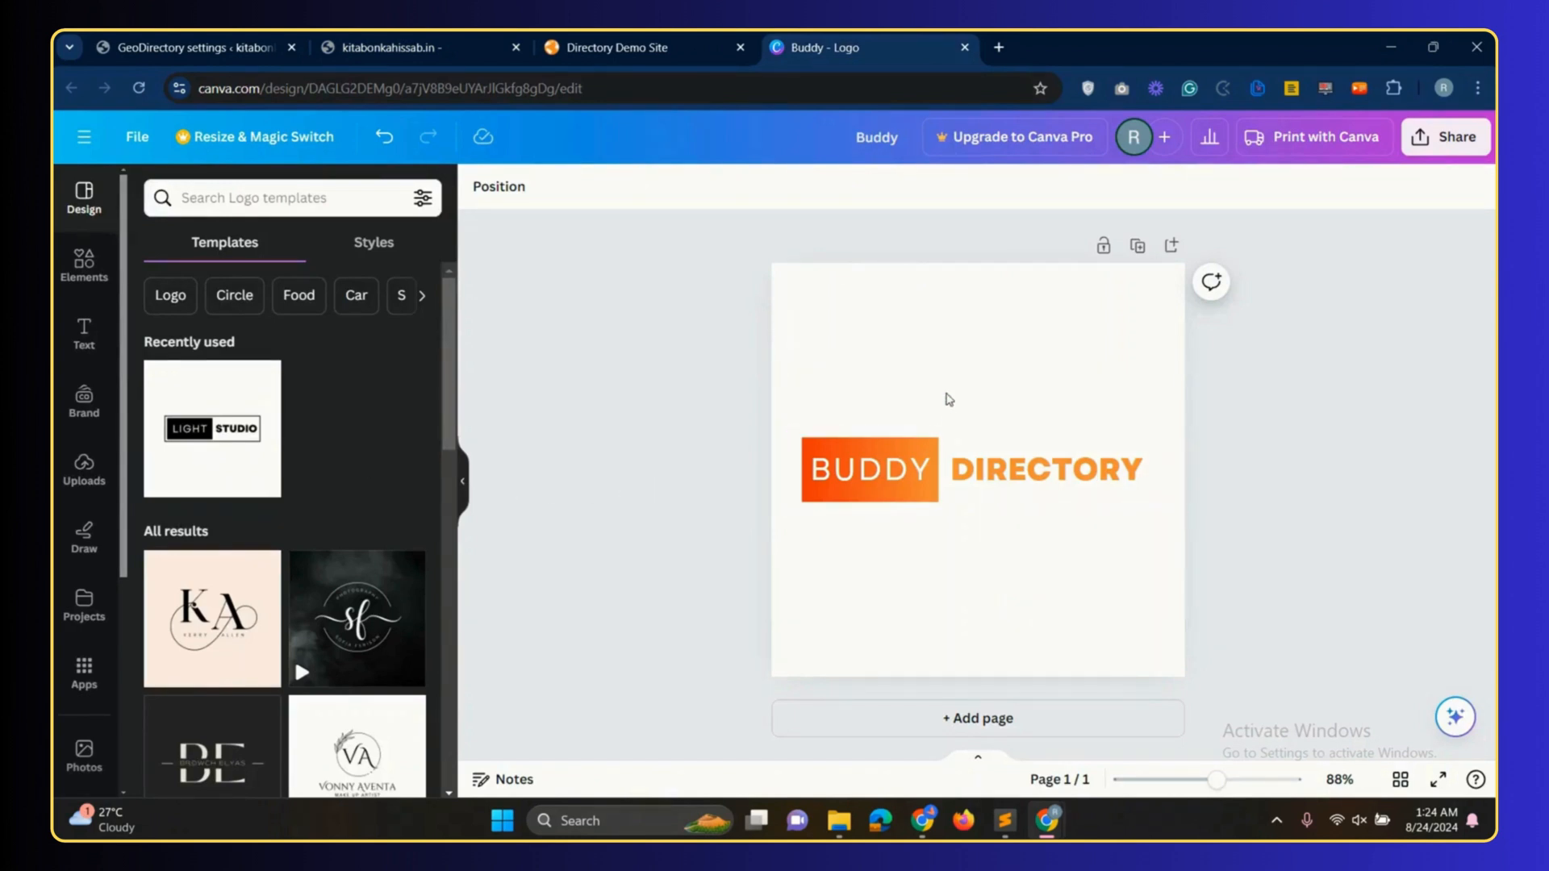
{"action": "left_click", "coordinate": [986, 473]}
{"action": "left_click", "coordinate": [875, 379]}
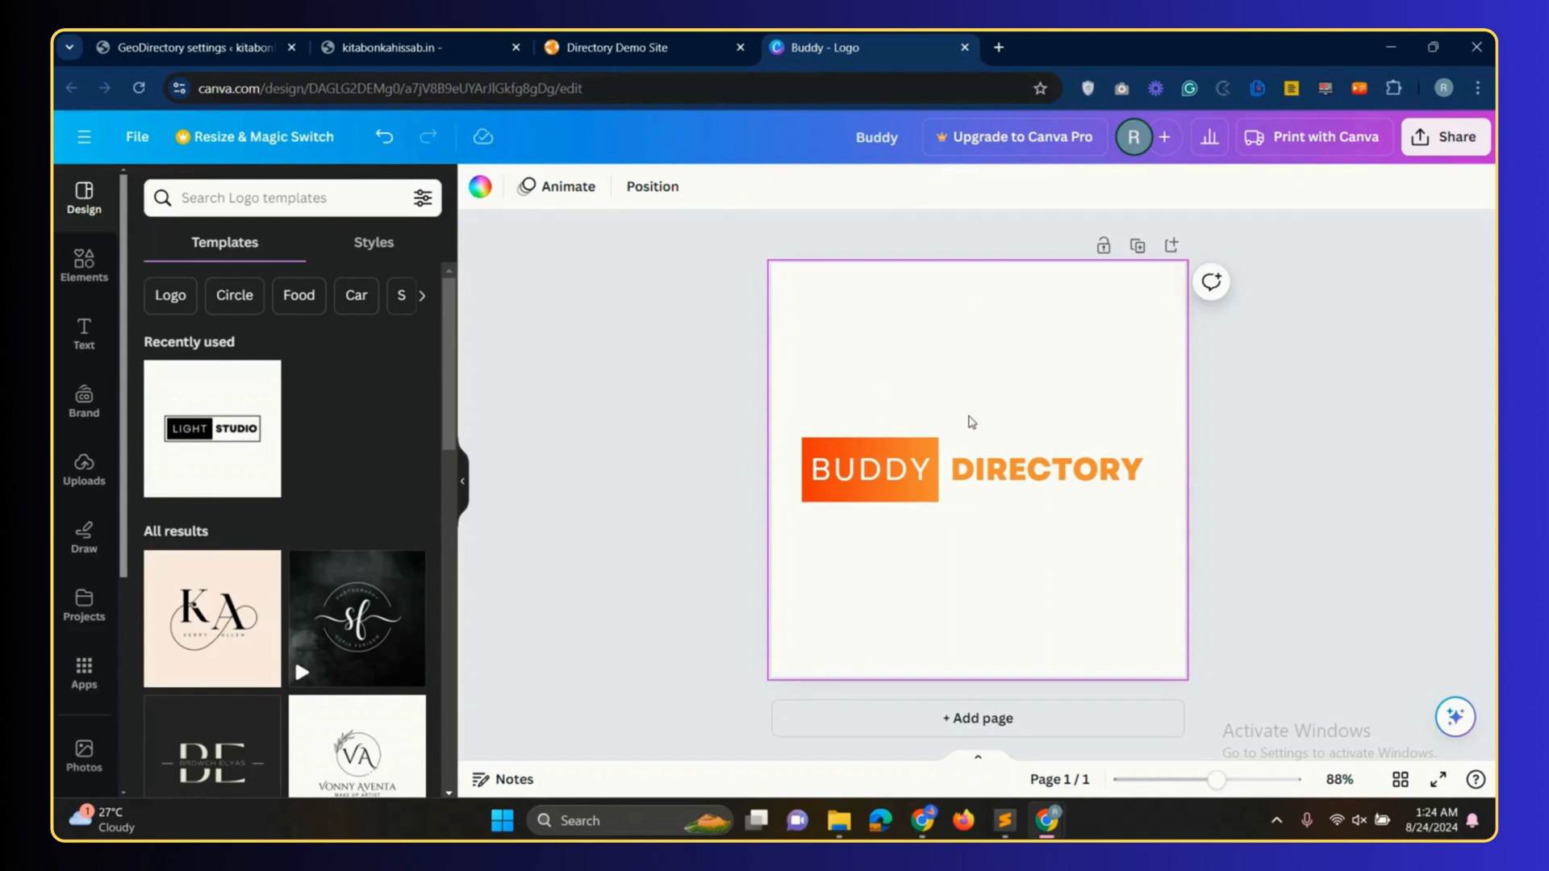
{"action": "left_click", "coordinate": [931, 491]}
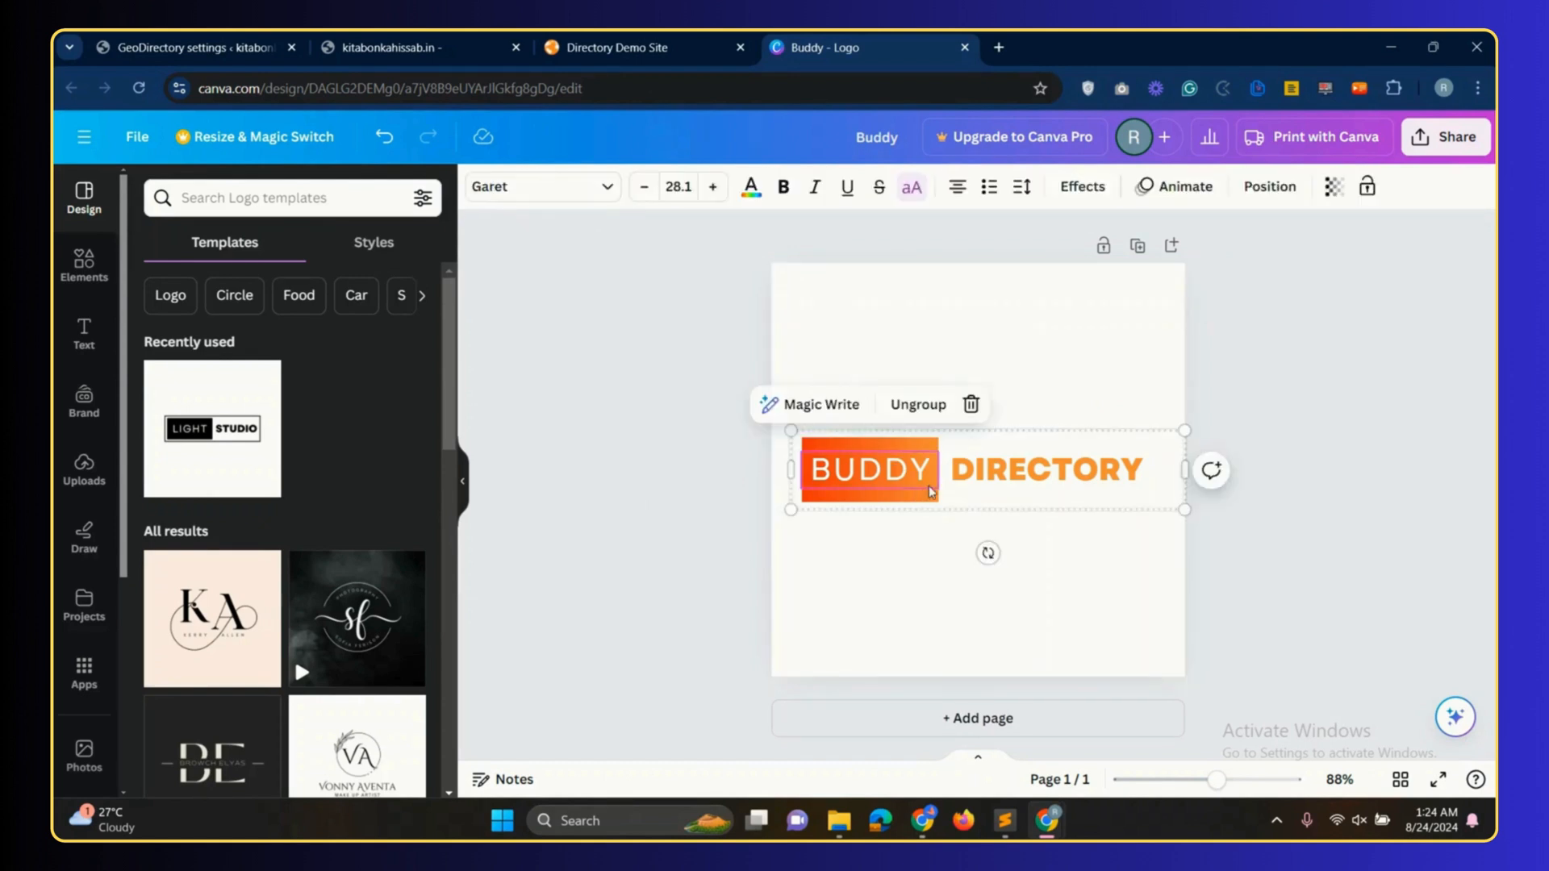
{"action": "left_click", "coordinate": [925, 548]}
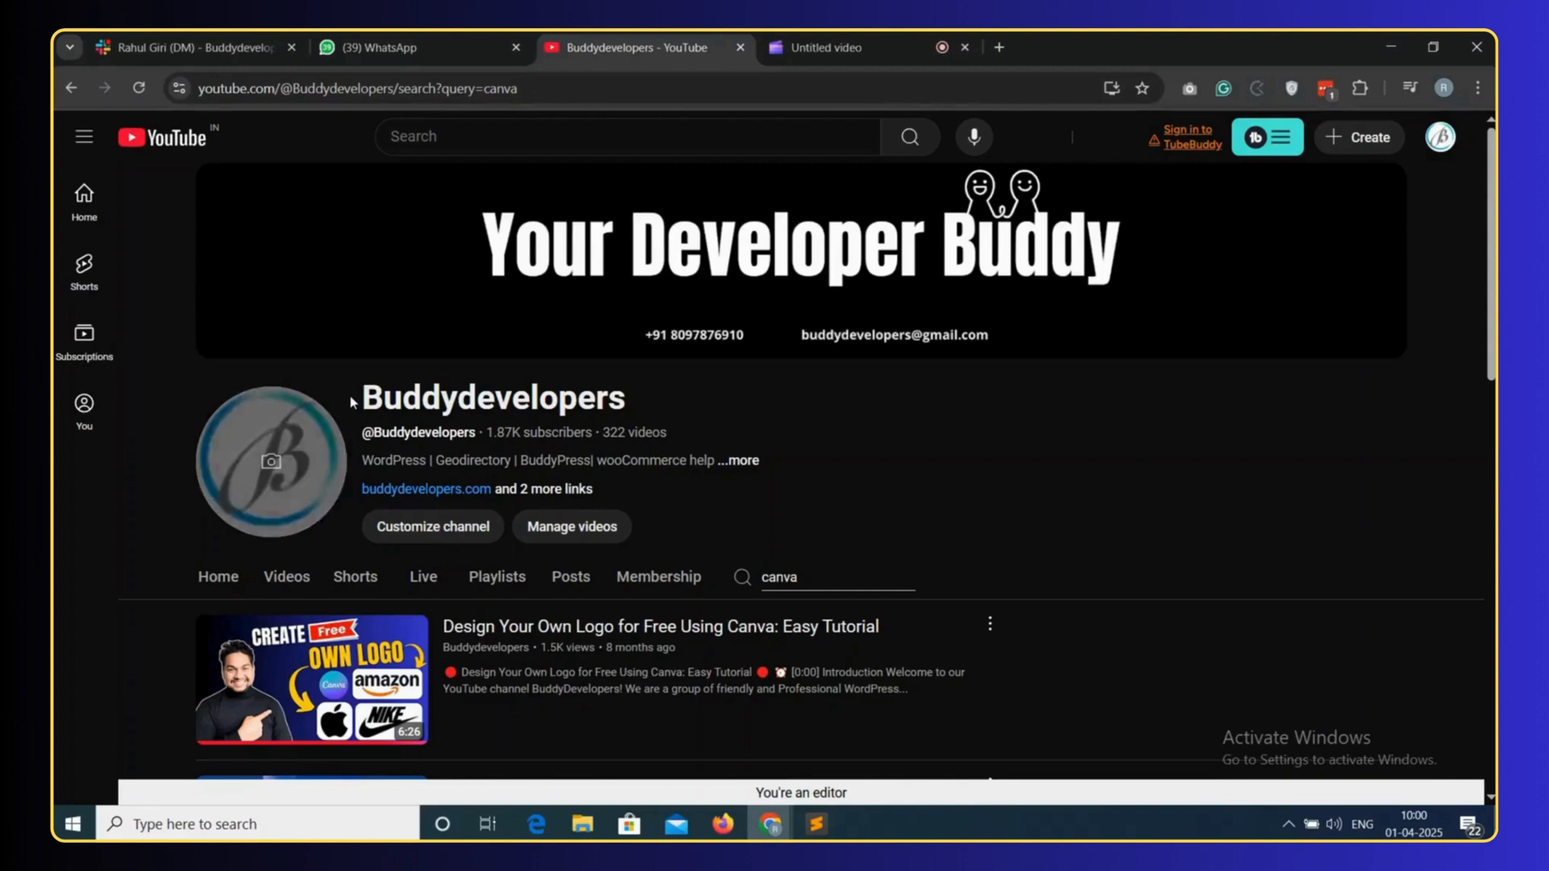
{"action": "left_click_drag", "start_coordinate": [362, 398], "coordinate": [651, 407]}
{"action": "left_click", "coordinate": [651, 408]}
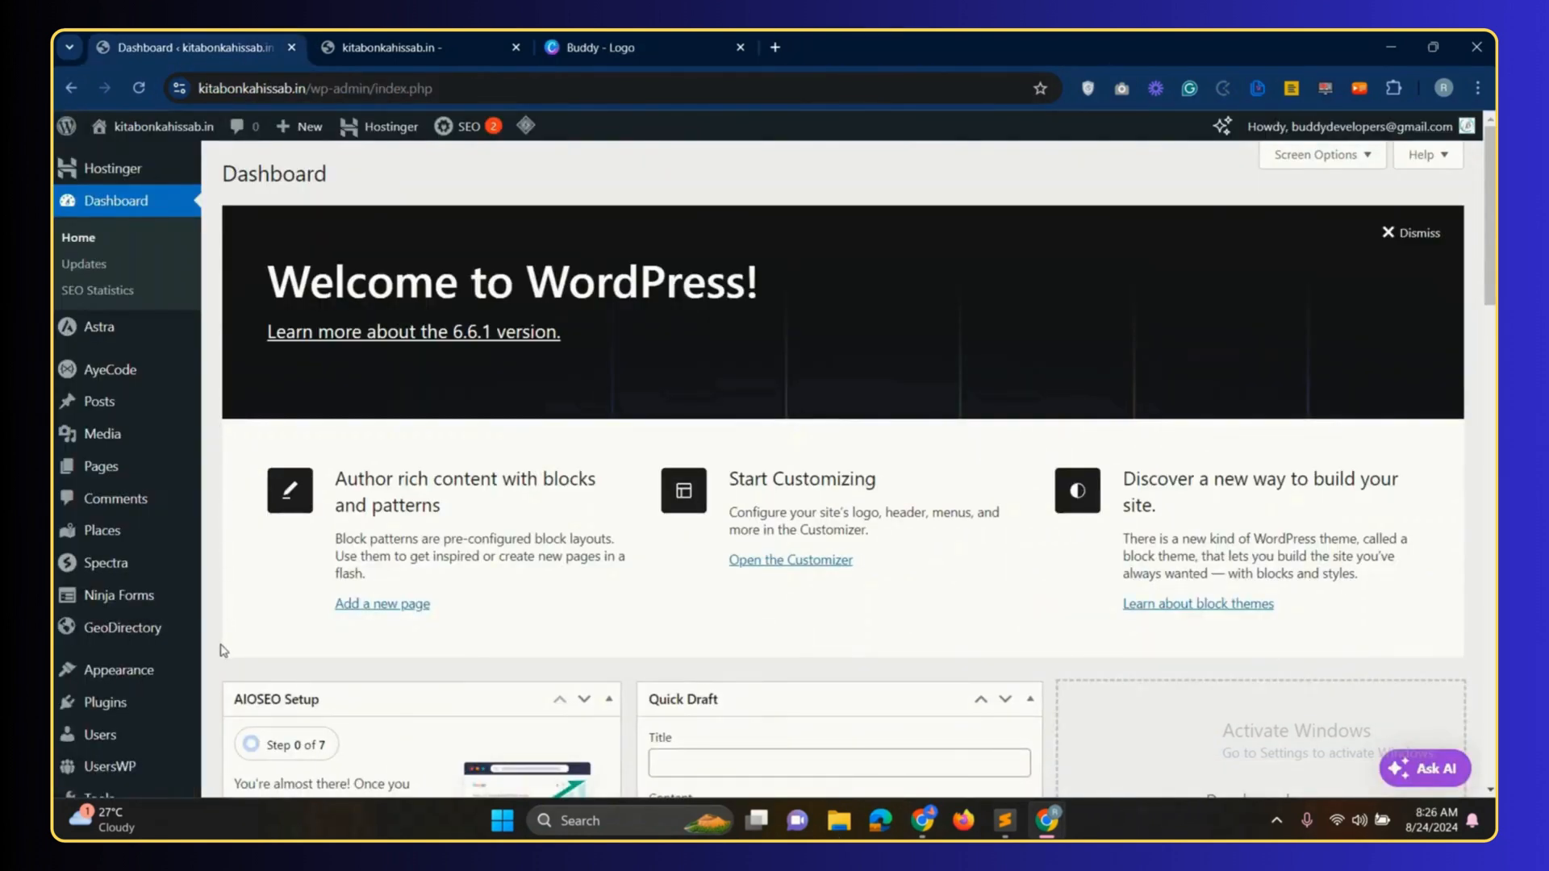
- Open the header builder in the site customizer and bring up the site title and logo settings
{"action": "mouse_move", "coordinate": [135, 678]}
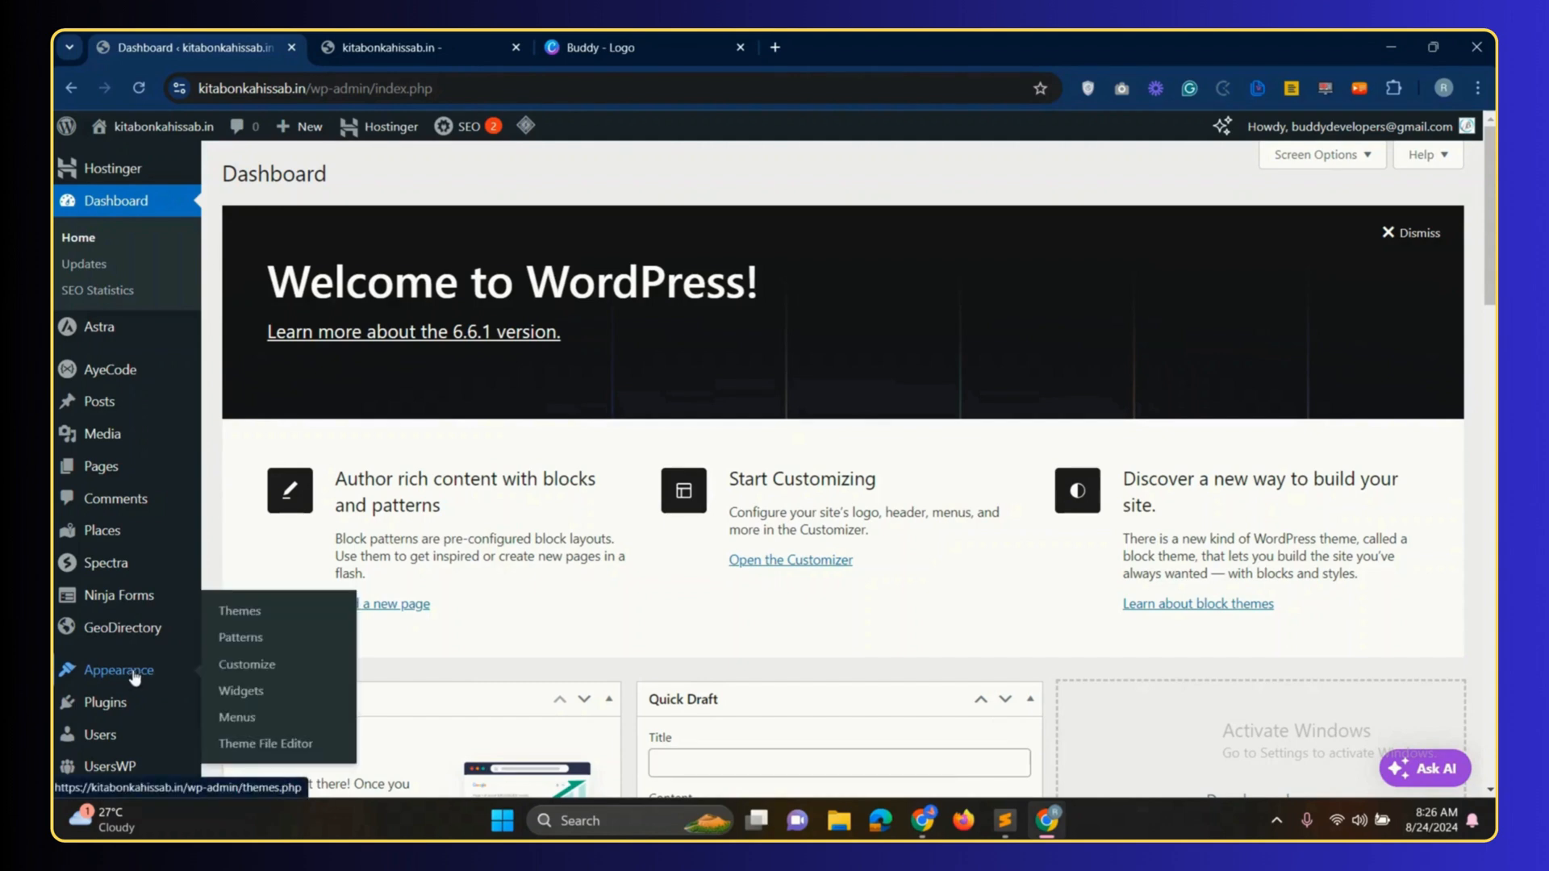
{"action": "left_click", "coordinate": [261, 674]}
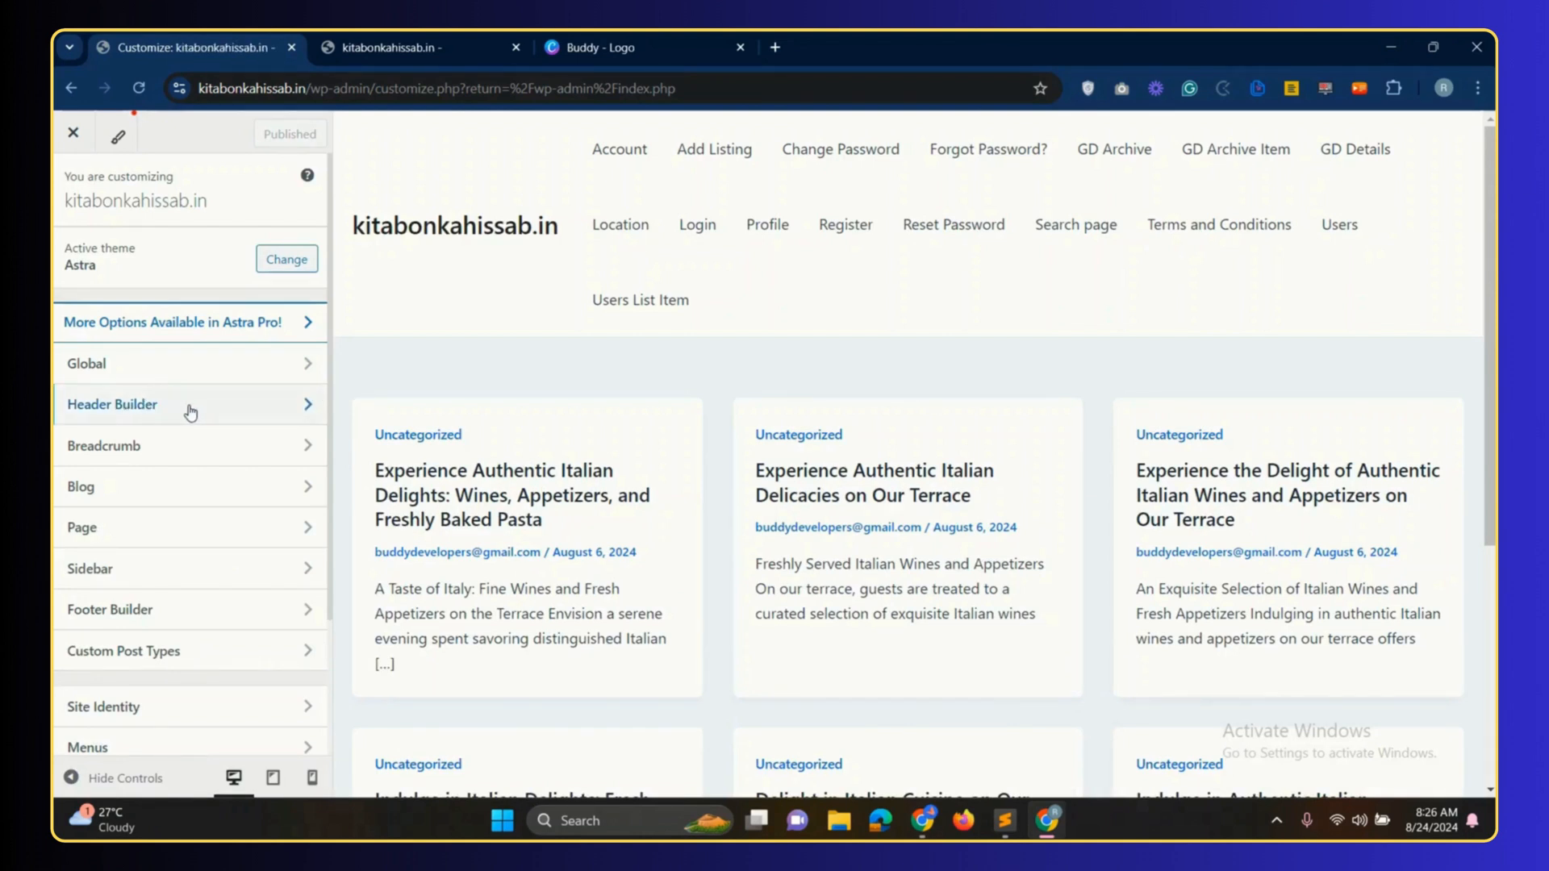
{"action": "left_click", "coordinate": [244, 416]}
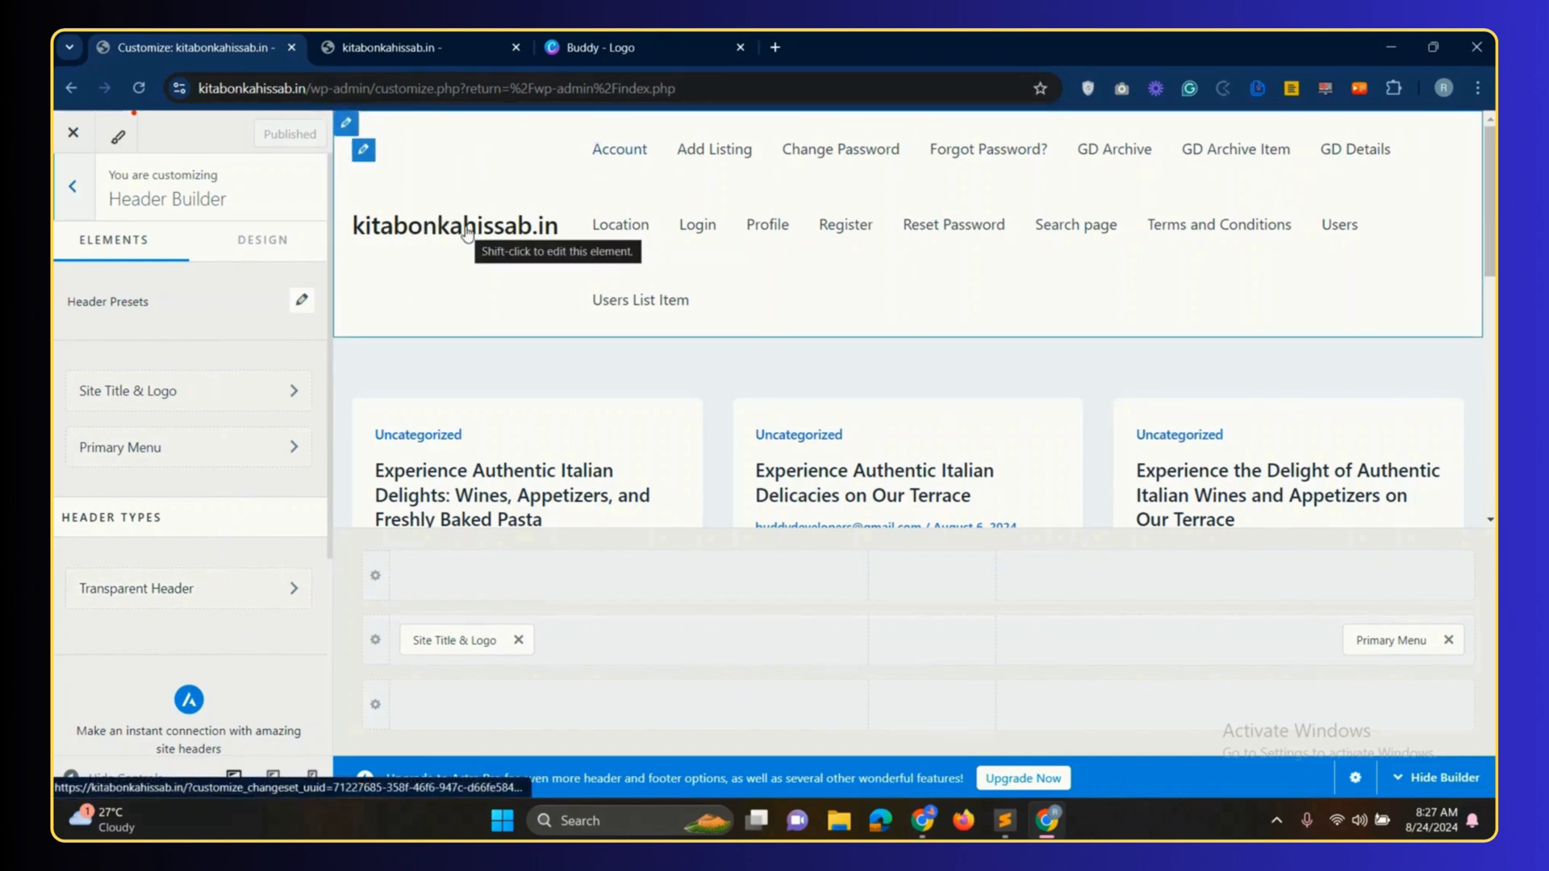
{"action": "left_click", "coordinate": [367, 159]}
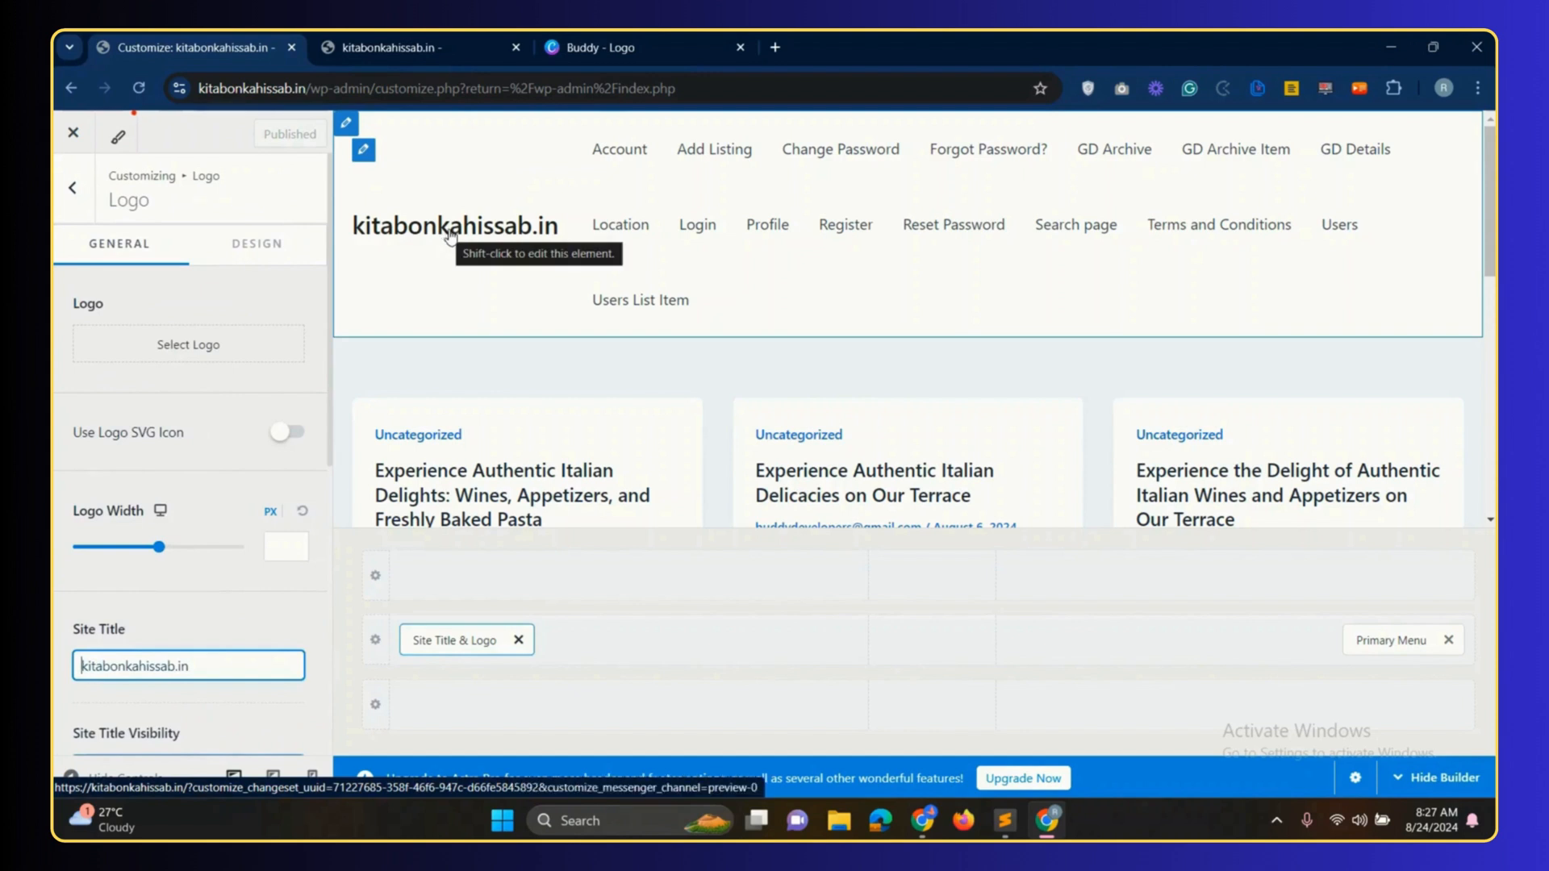
{"action": "left_click", "coordinate": [364, 151]}
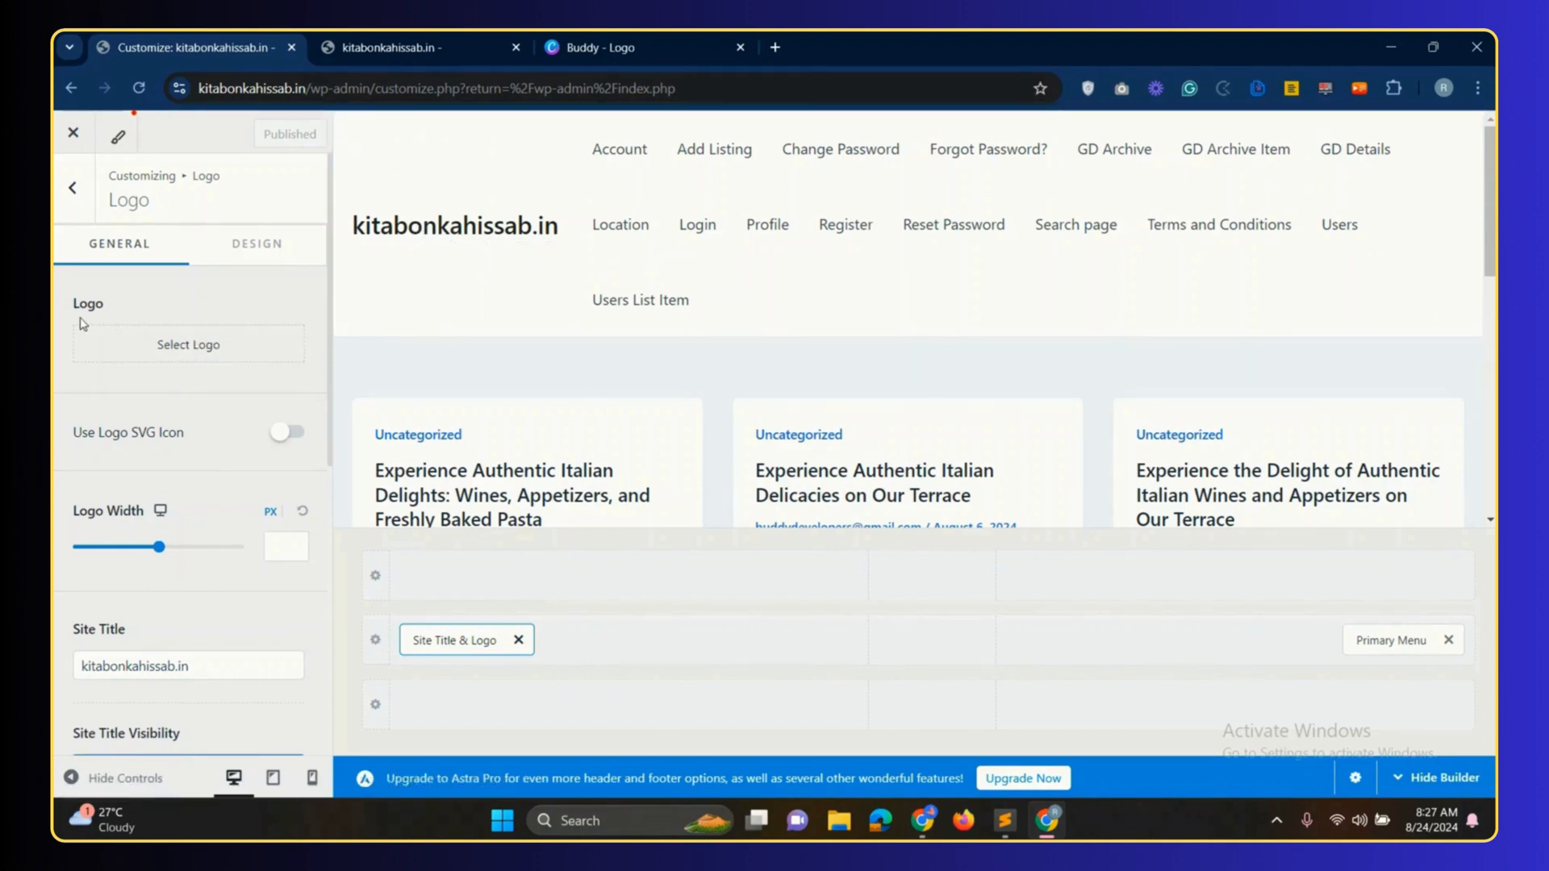
- Set Buddy-1.png from the media library as the site logo, cropped to include the whole design, with a width of 200 px
{"action": "left_click", "coordinate": [187, 356]}
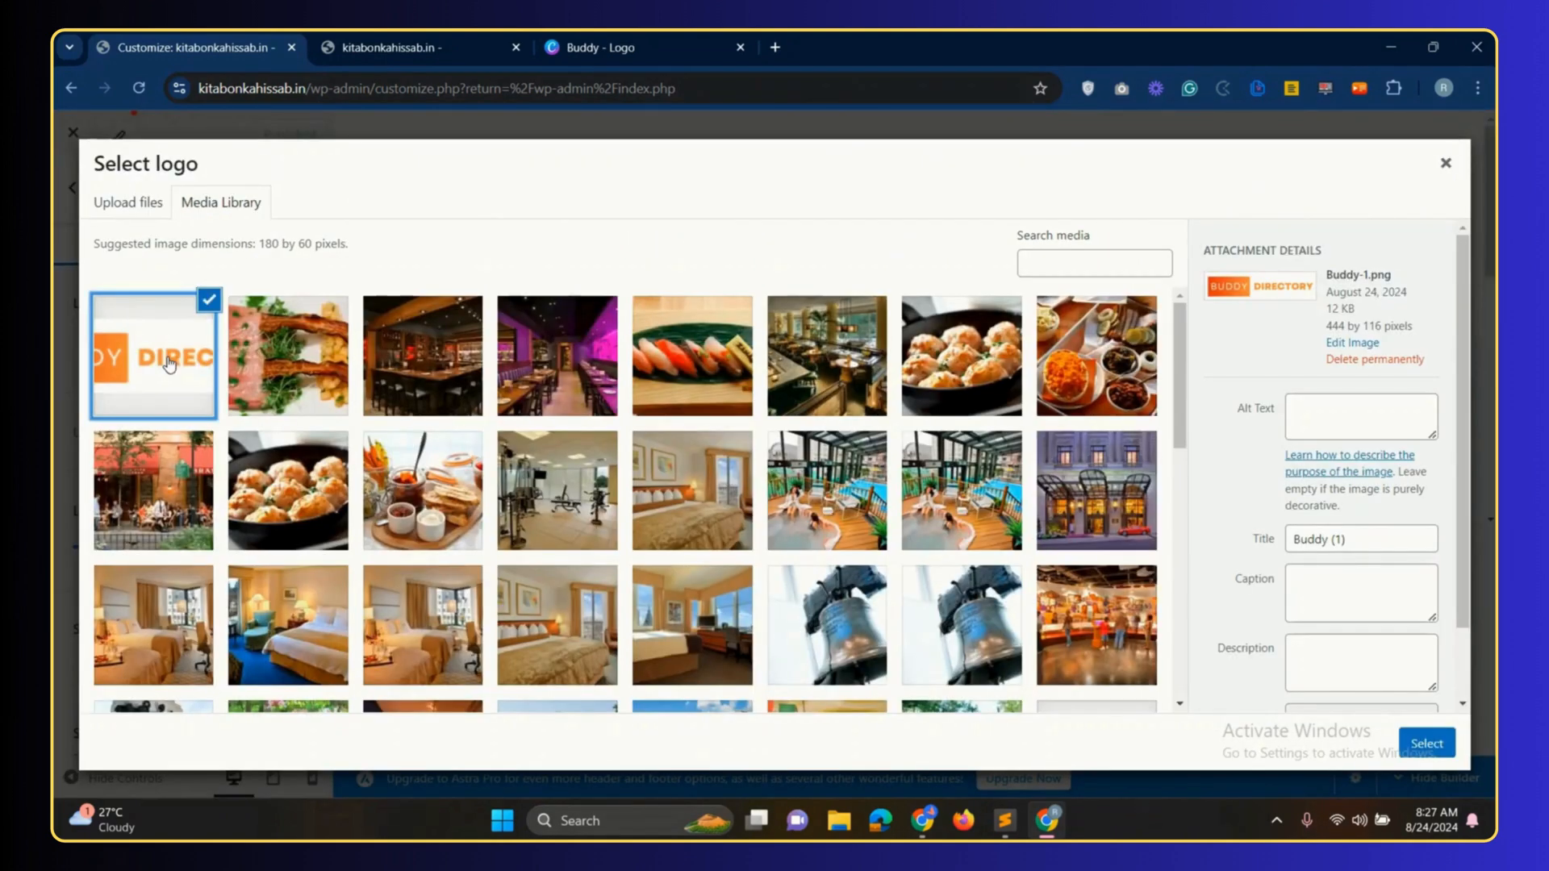
{"action": "left_click", "coordinate": [1426, 743]}
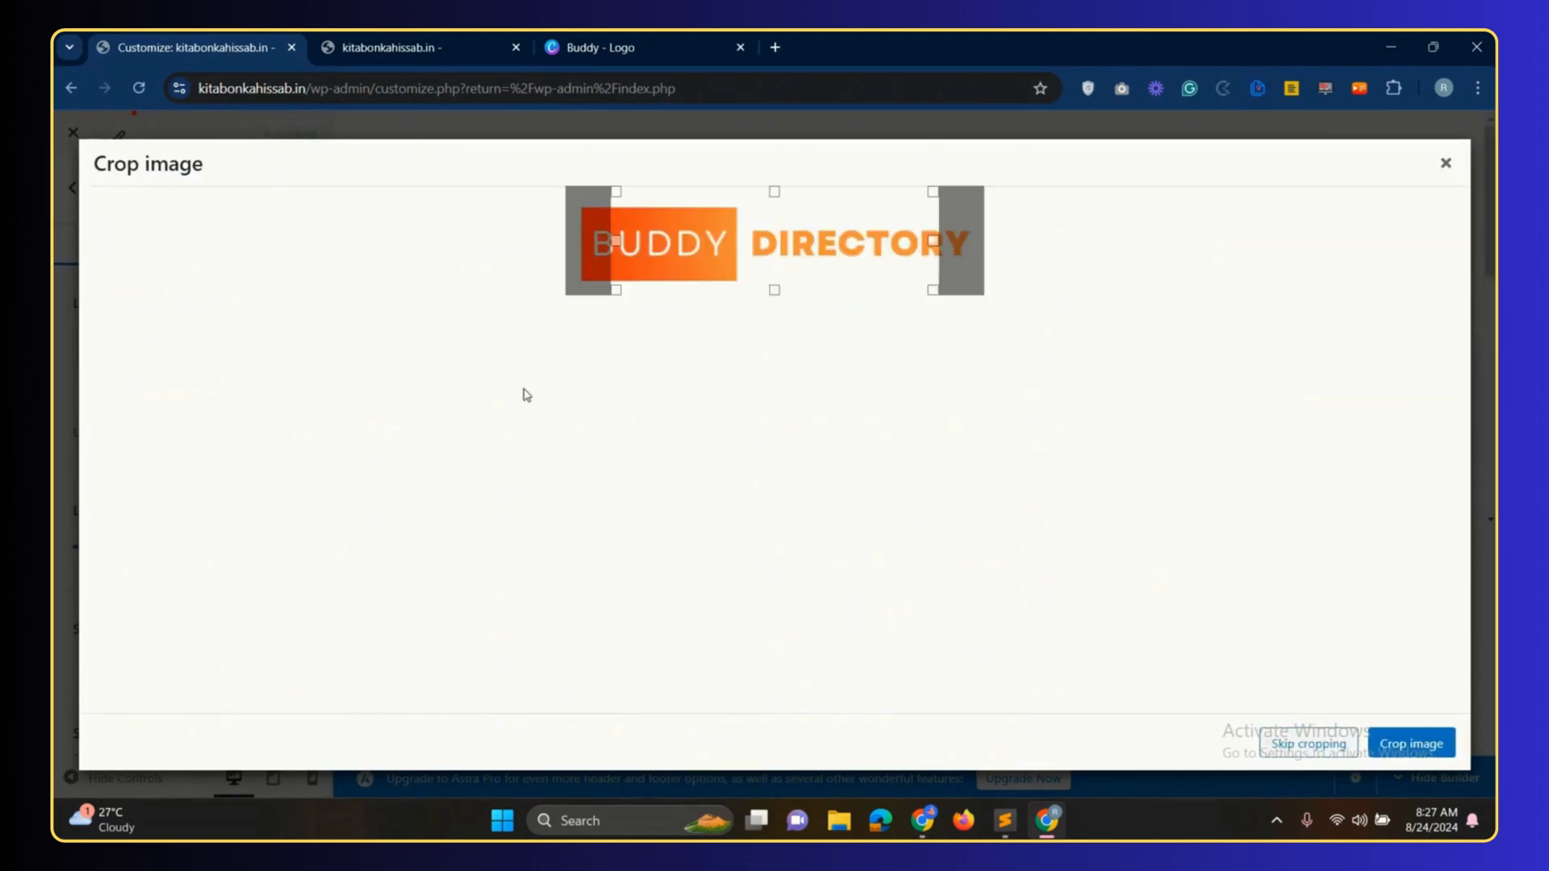
{"action": "left_click_drag", "start_coordinate": [616, 241], "coordinate": [559, 241]}
{"action": "left_click_drag", "start_coordinate": [933, 241], "coordinate": [988, 249]}
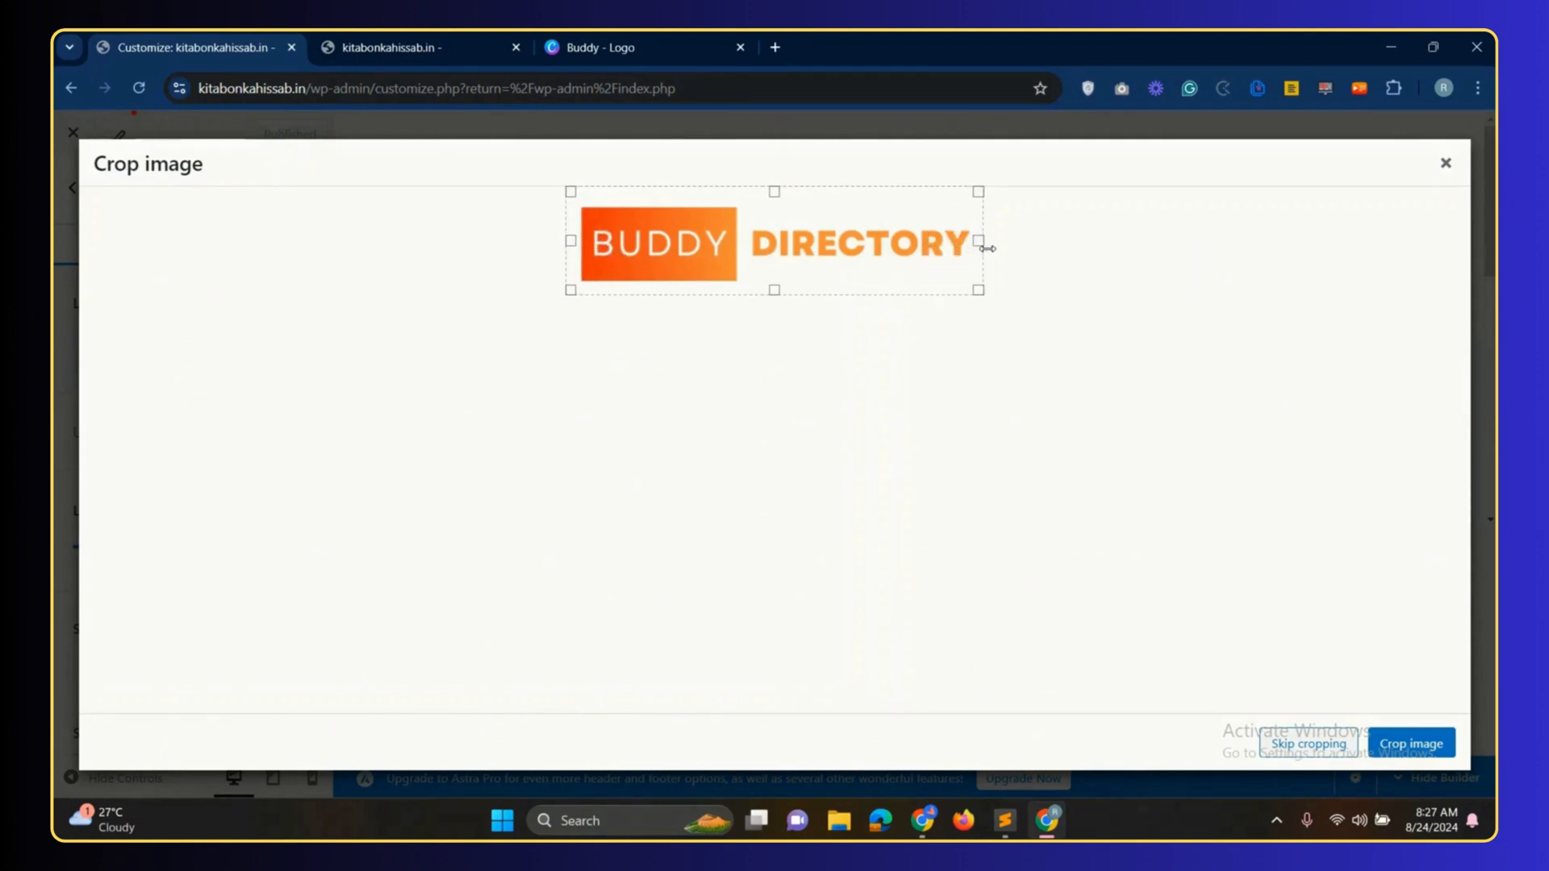
{"action": "left_click", "coordinate": [1409, 745]}
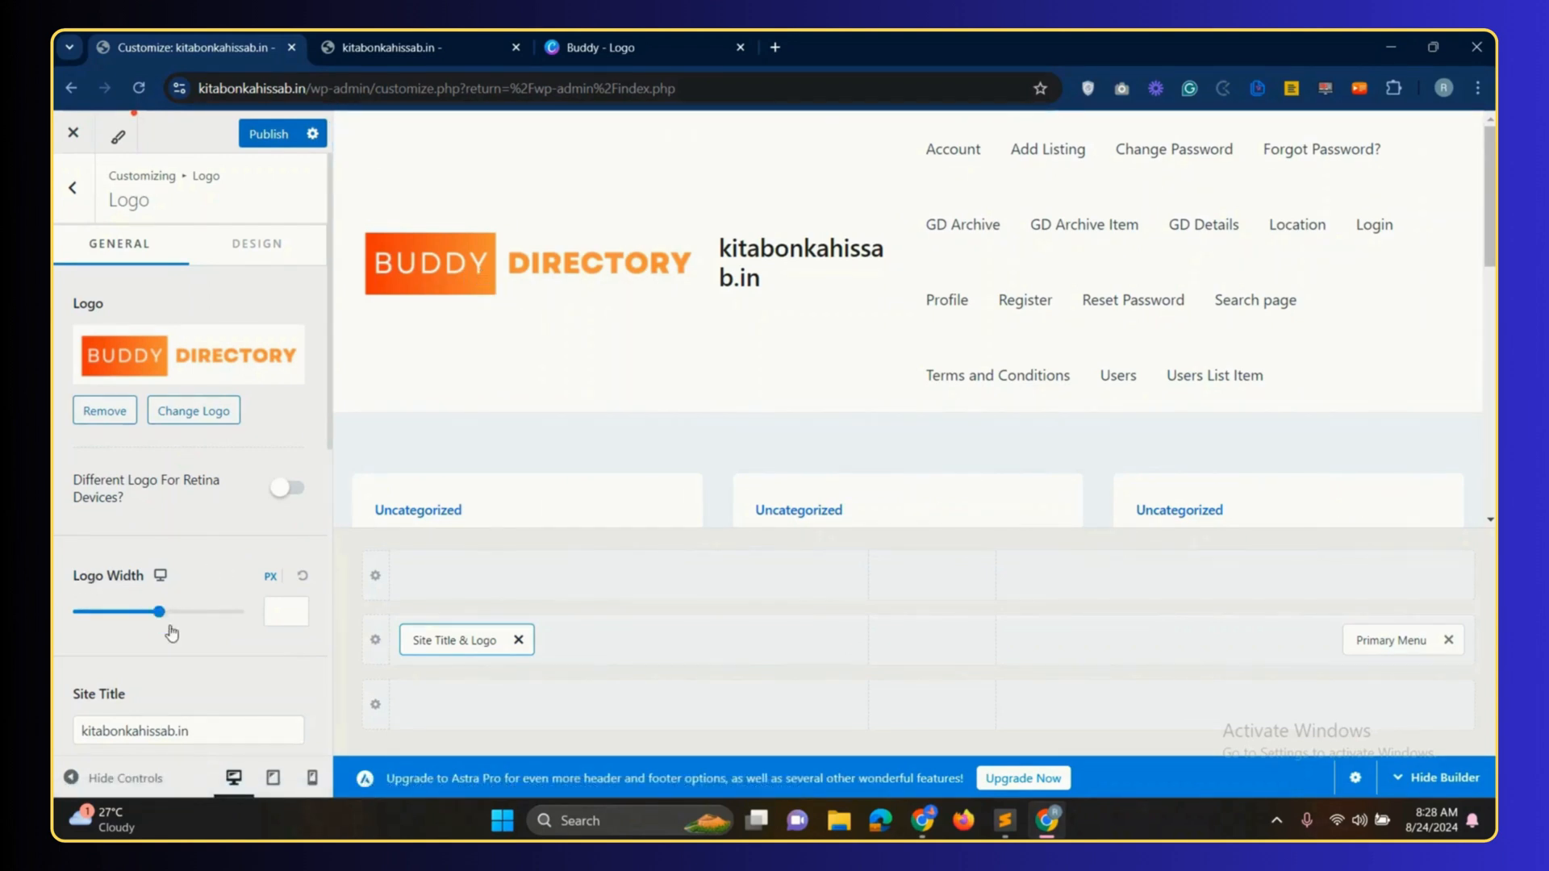
{"action": "left_click_drag", "start_coordinate": [160, 615], "coordinate": [135, 615]}
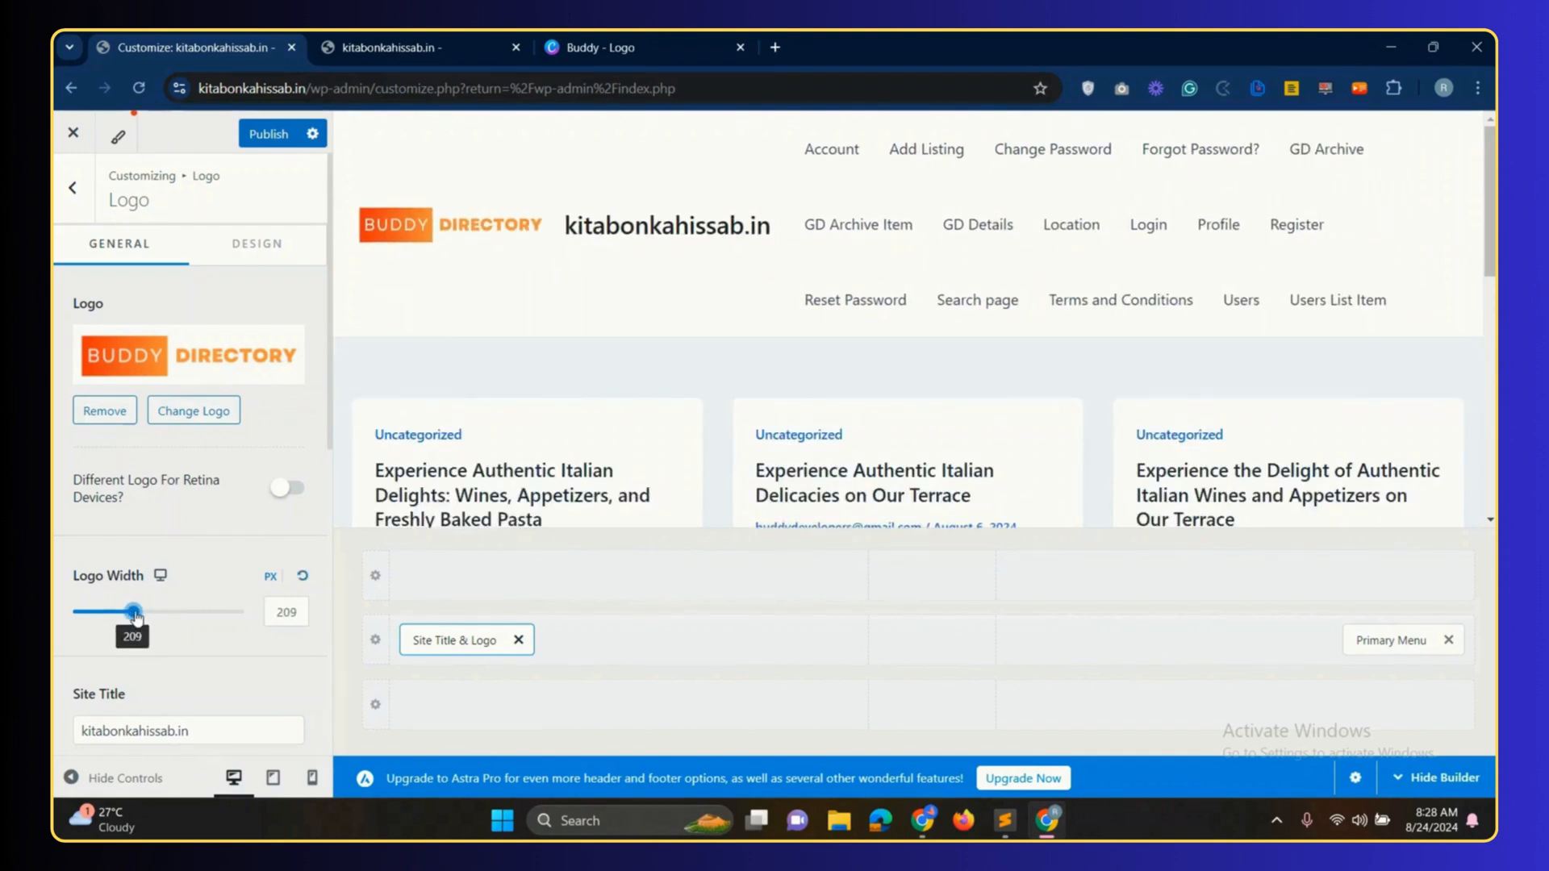
{"action": "left_click_drag", "start_coordinate": [135, 618], "coordinate": [134, 618]}
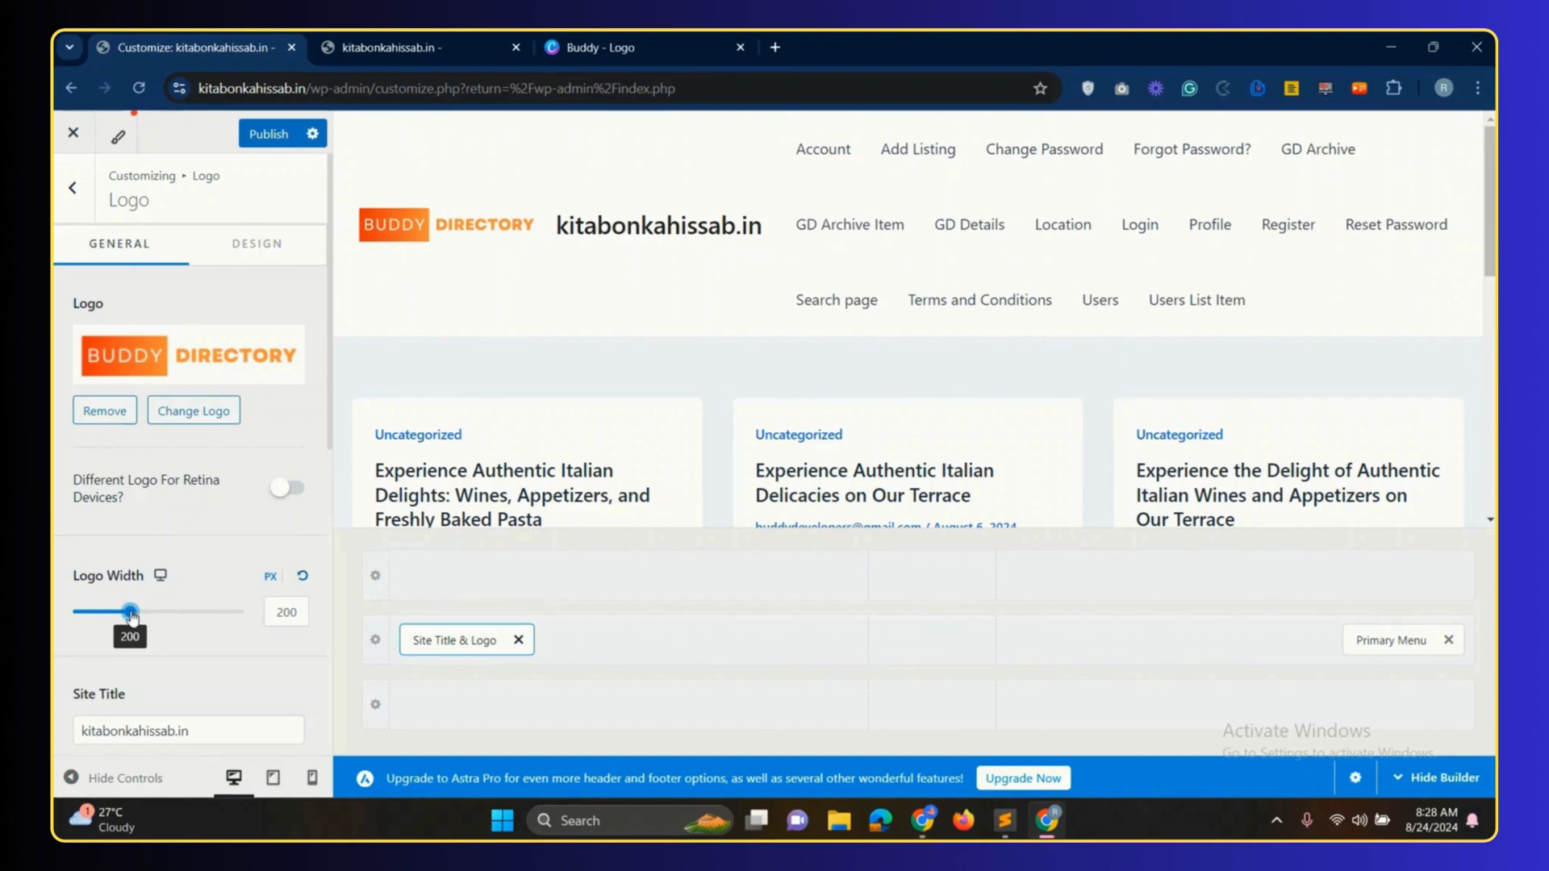
- Clear the site title text beside the logo and publish the header changes
{"action": "scroll", "coordinate": [161, 569], "scroll_direction": "down", "scroll_amount": 2}
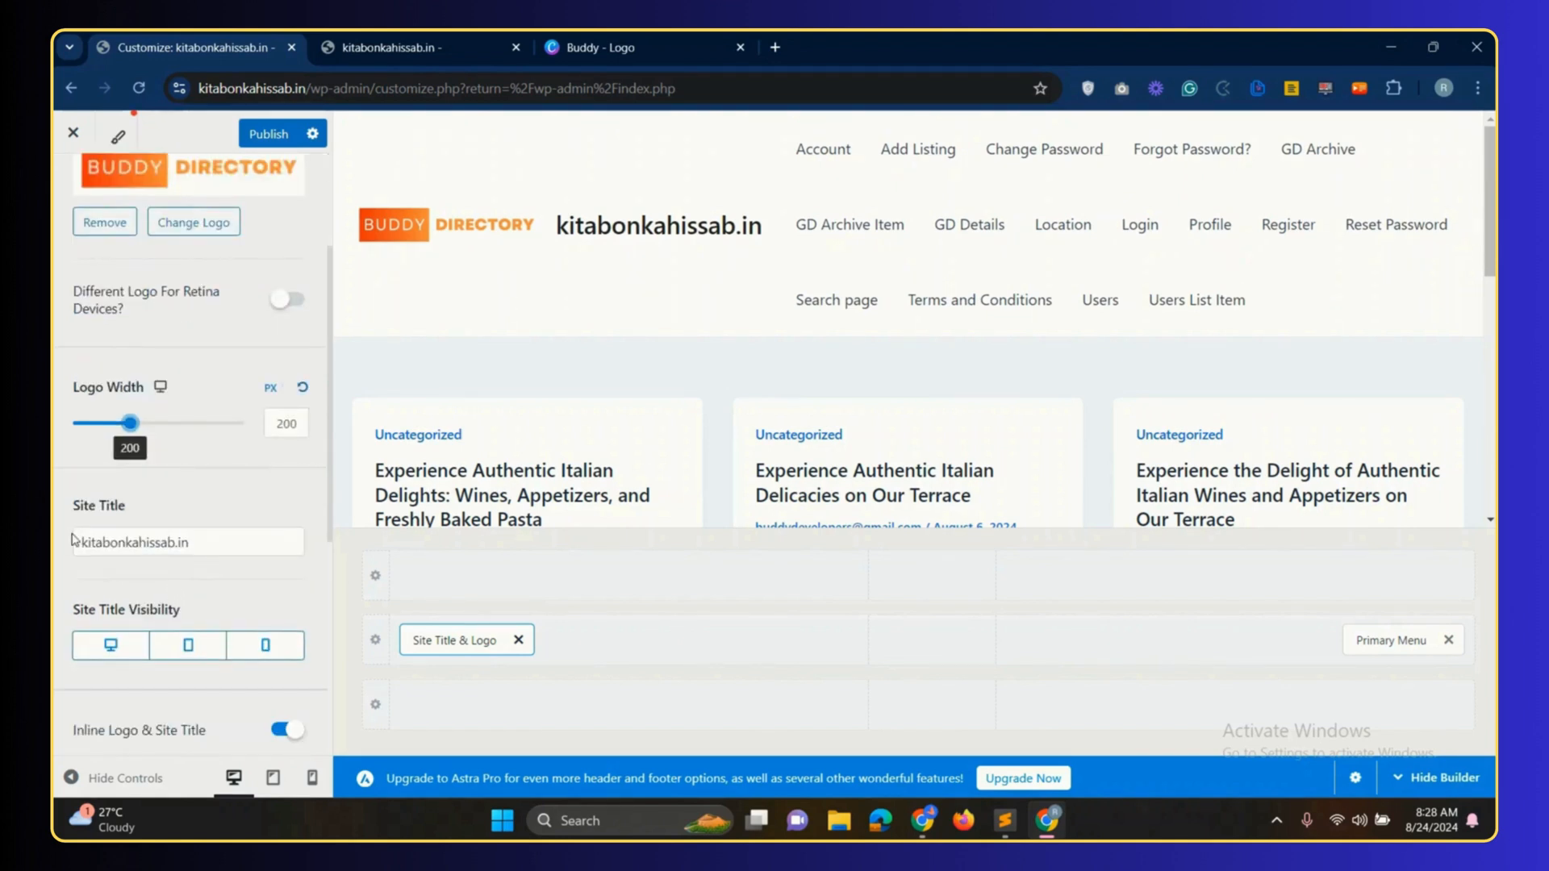
{"action": "left_click_drag", "start_coordinate": [75, 510], "coordinate": [74, 562]}
{"action": "left_click", "coordinate": [138, 521]}
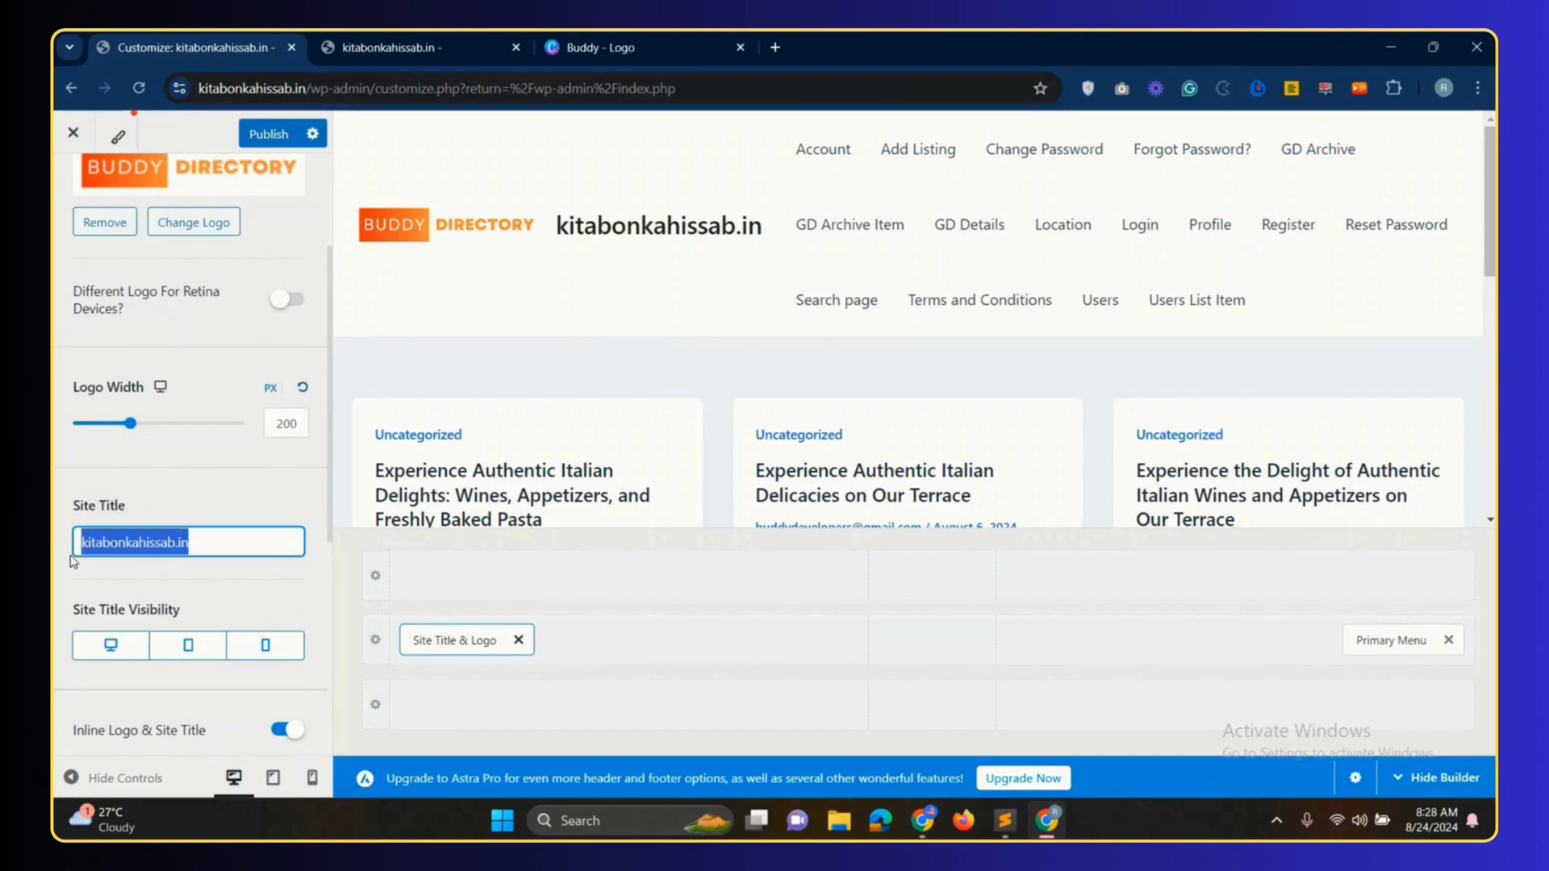
{"action": "key", "text": "BackSpace"}
{"action": "left_click", "coordinate": [166, 519]}
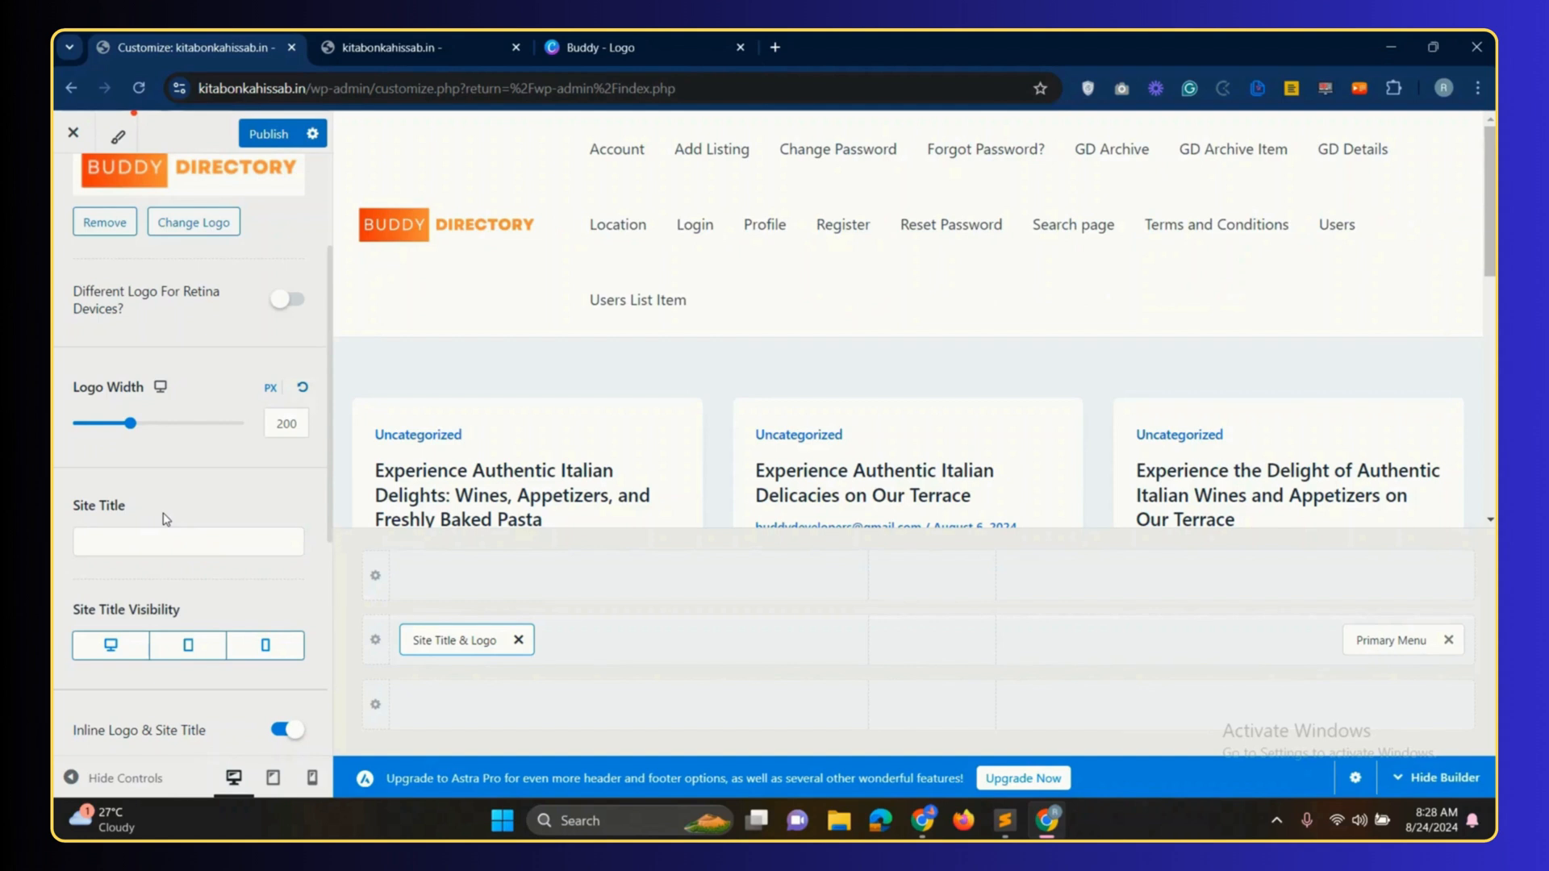
{"action": "scroll", "coordinate": [168, 529], "scroll_direction": "up", "scroll_amount": 3}
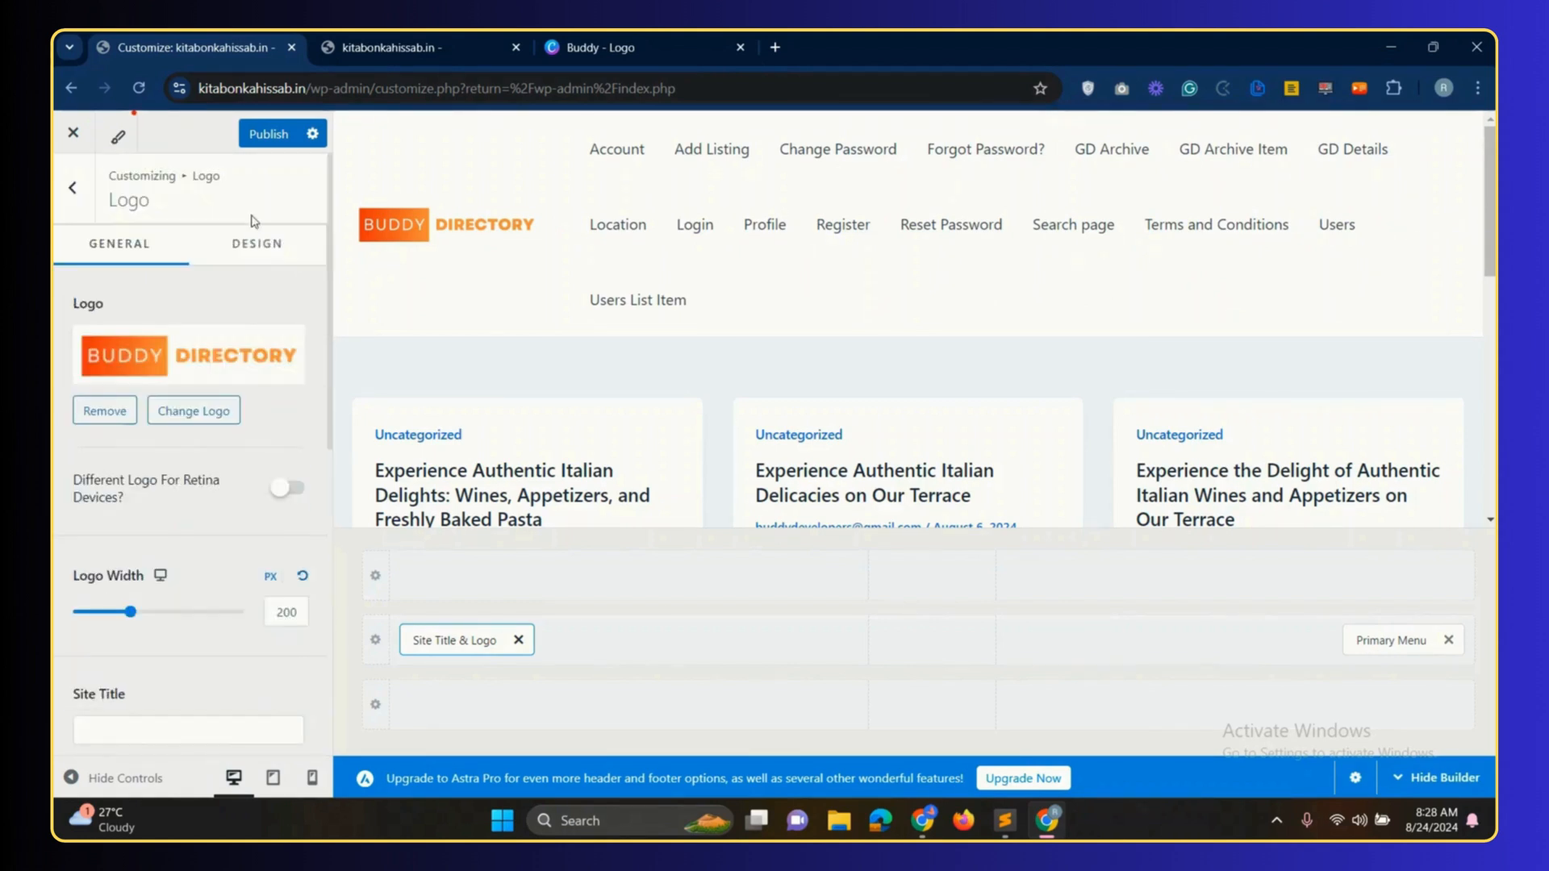
{"action": "left_click", "coordinate": [268, 142]}
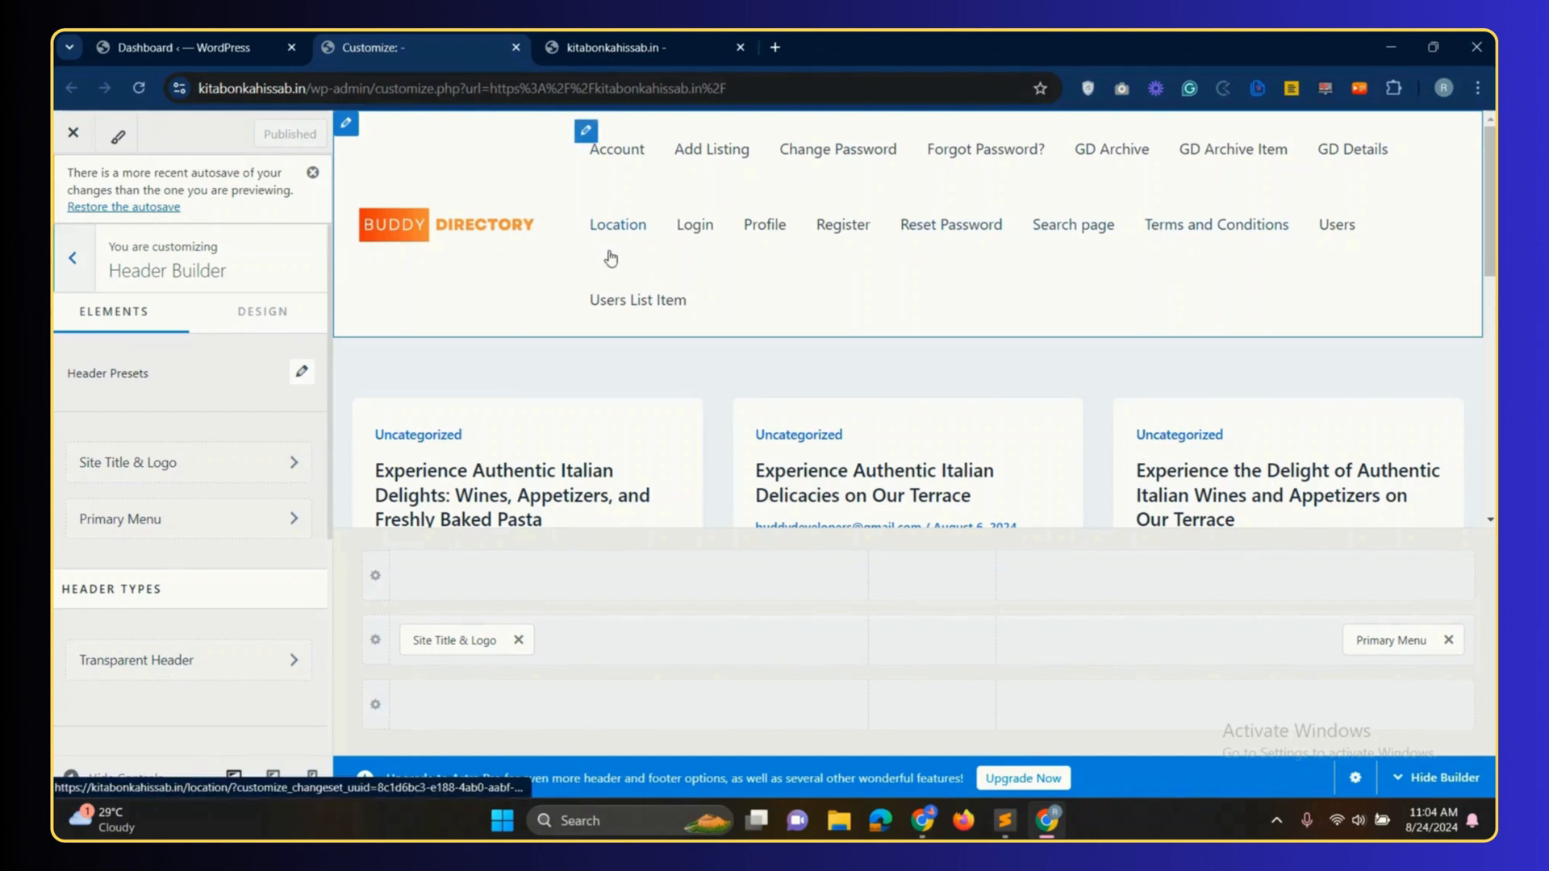
- Create a new navigation menu named Main Menu from the WordPress dashboard
{"action": "left_click", "coordinate": [201, 47]}
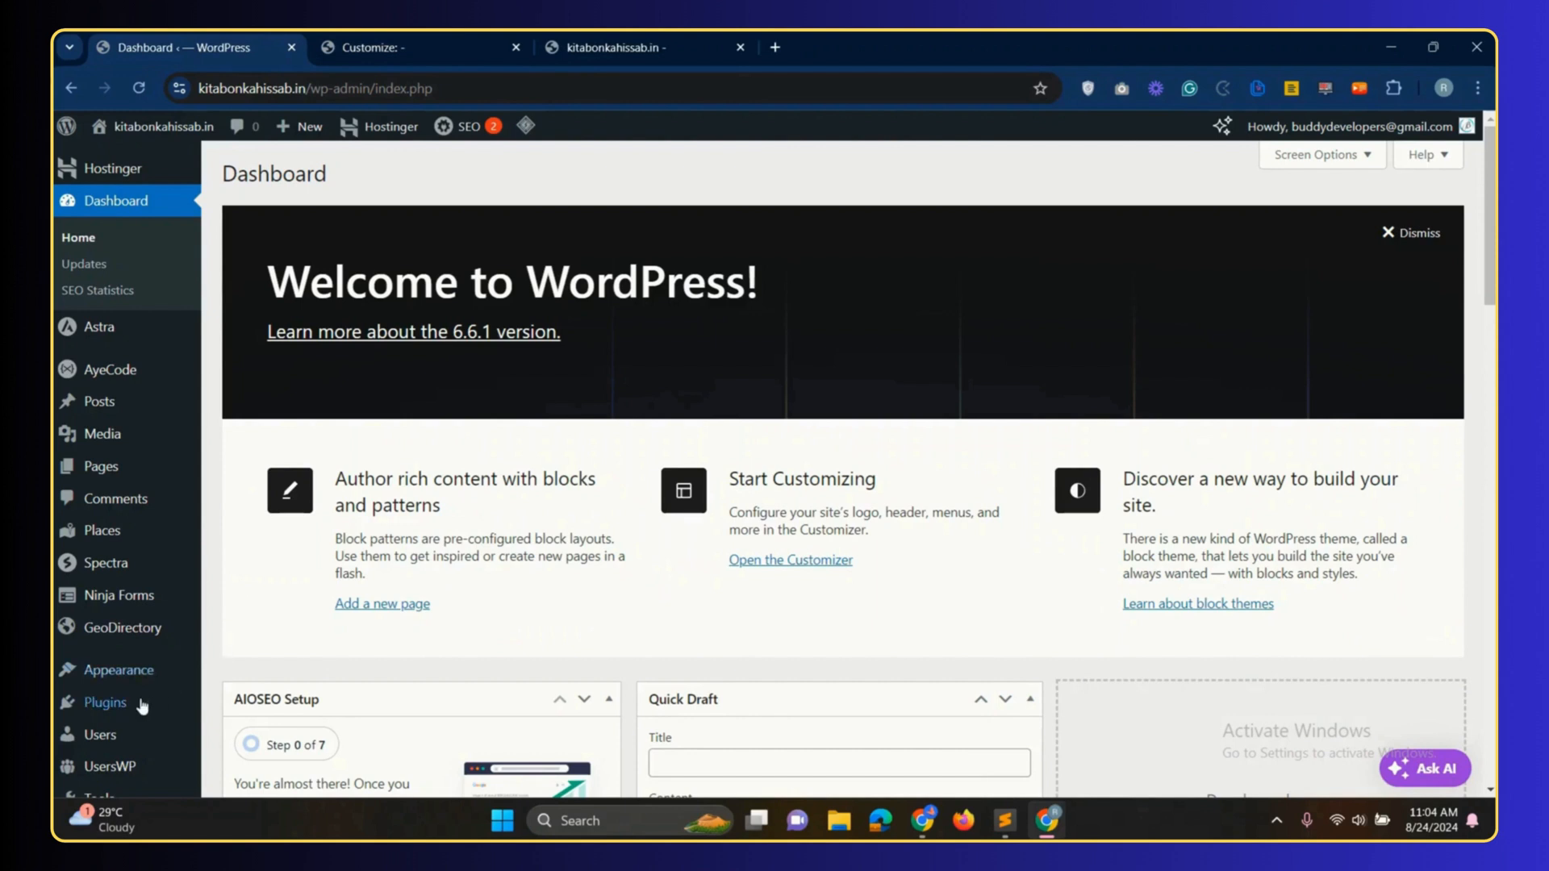
{"action": "mouse_move", "coordinate": [130, 674]}
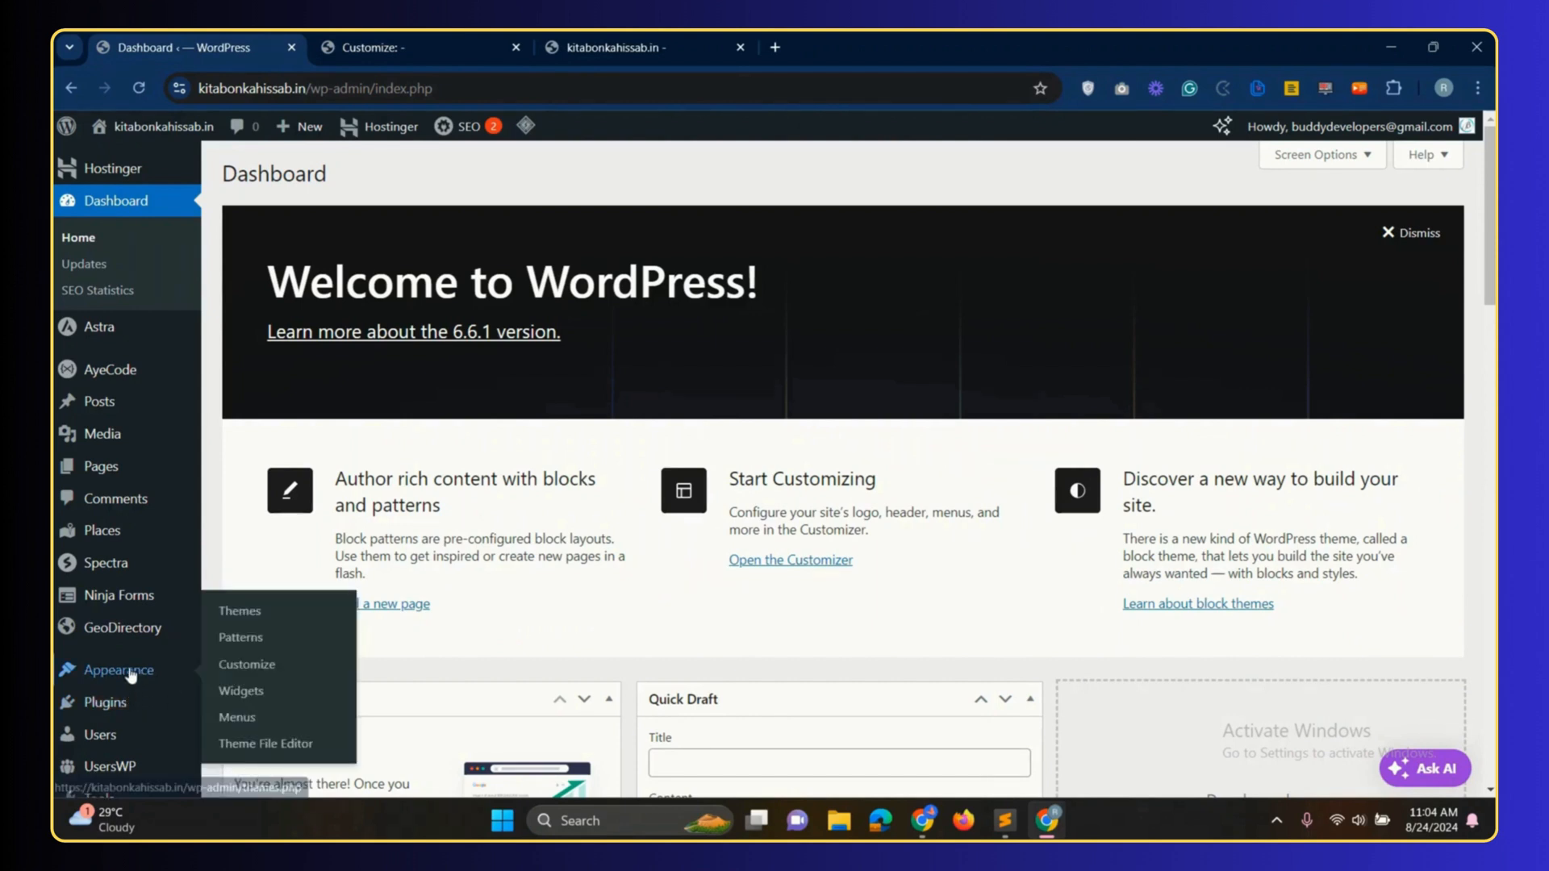
{"action": "left_click", "coordinate": [243, 718]}
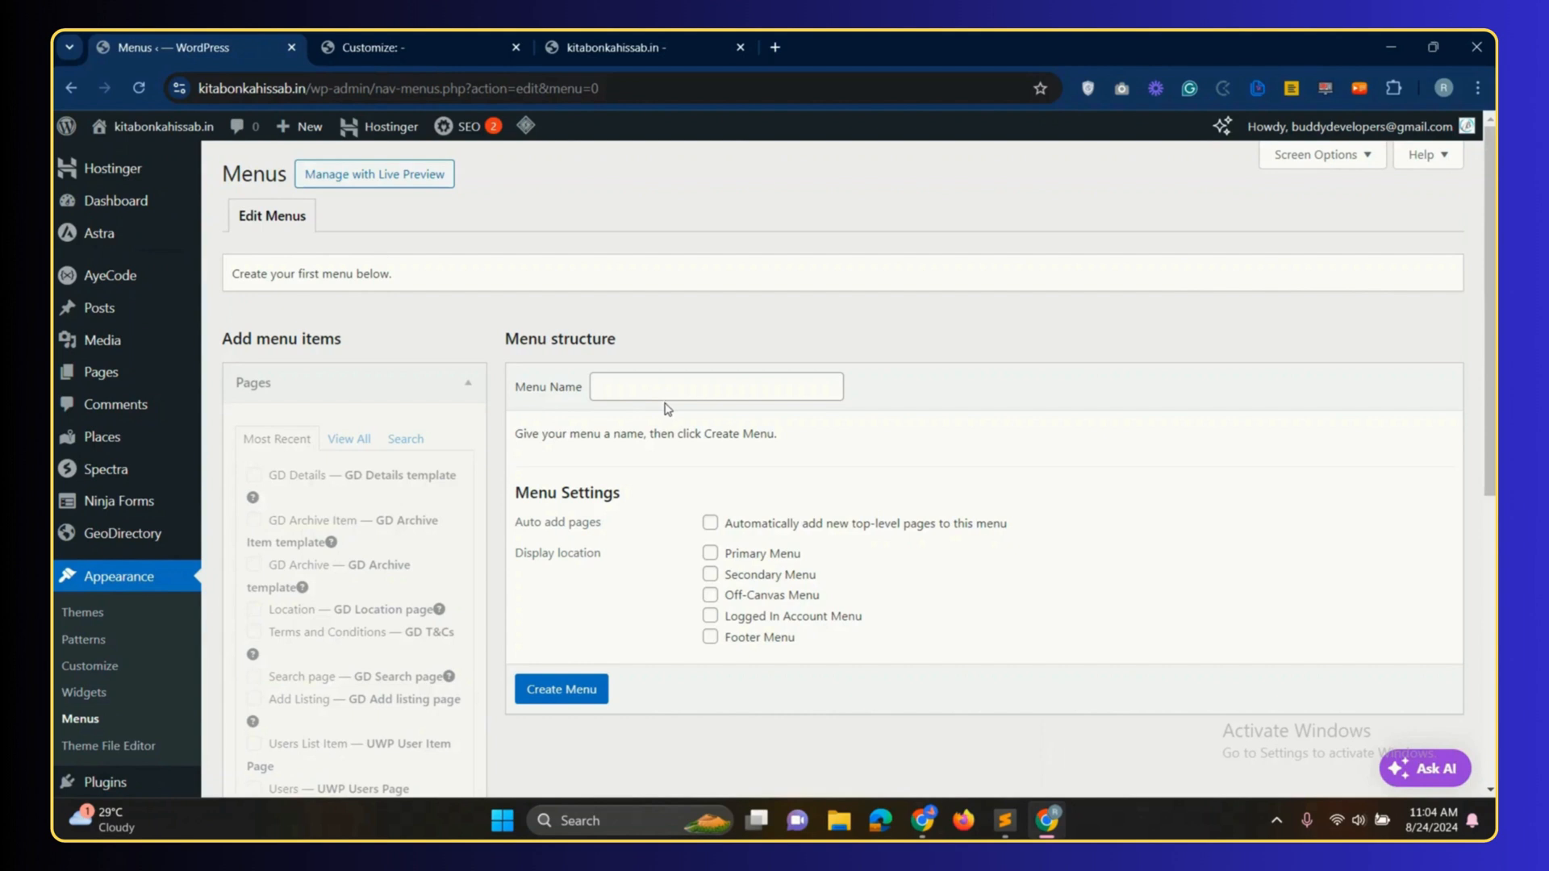
{"action": "left_click", "coordinate": [643, 384]}
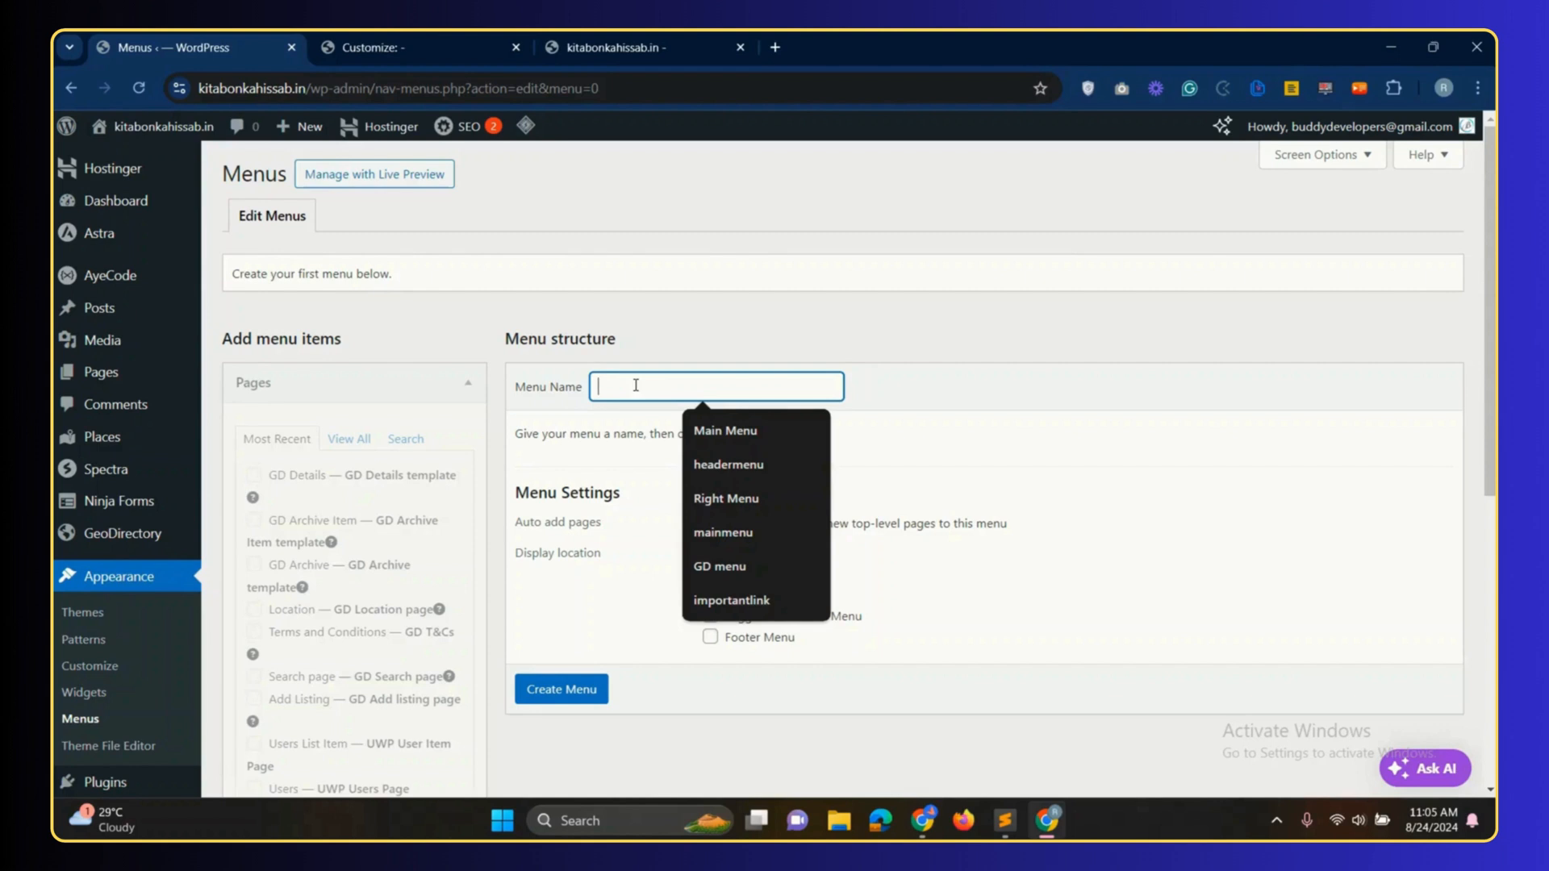
{"action": "type", "text": "Ma"}
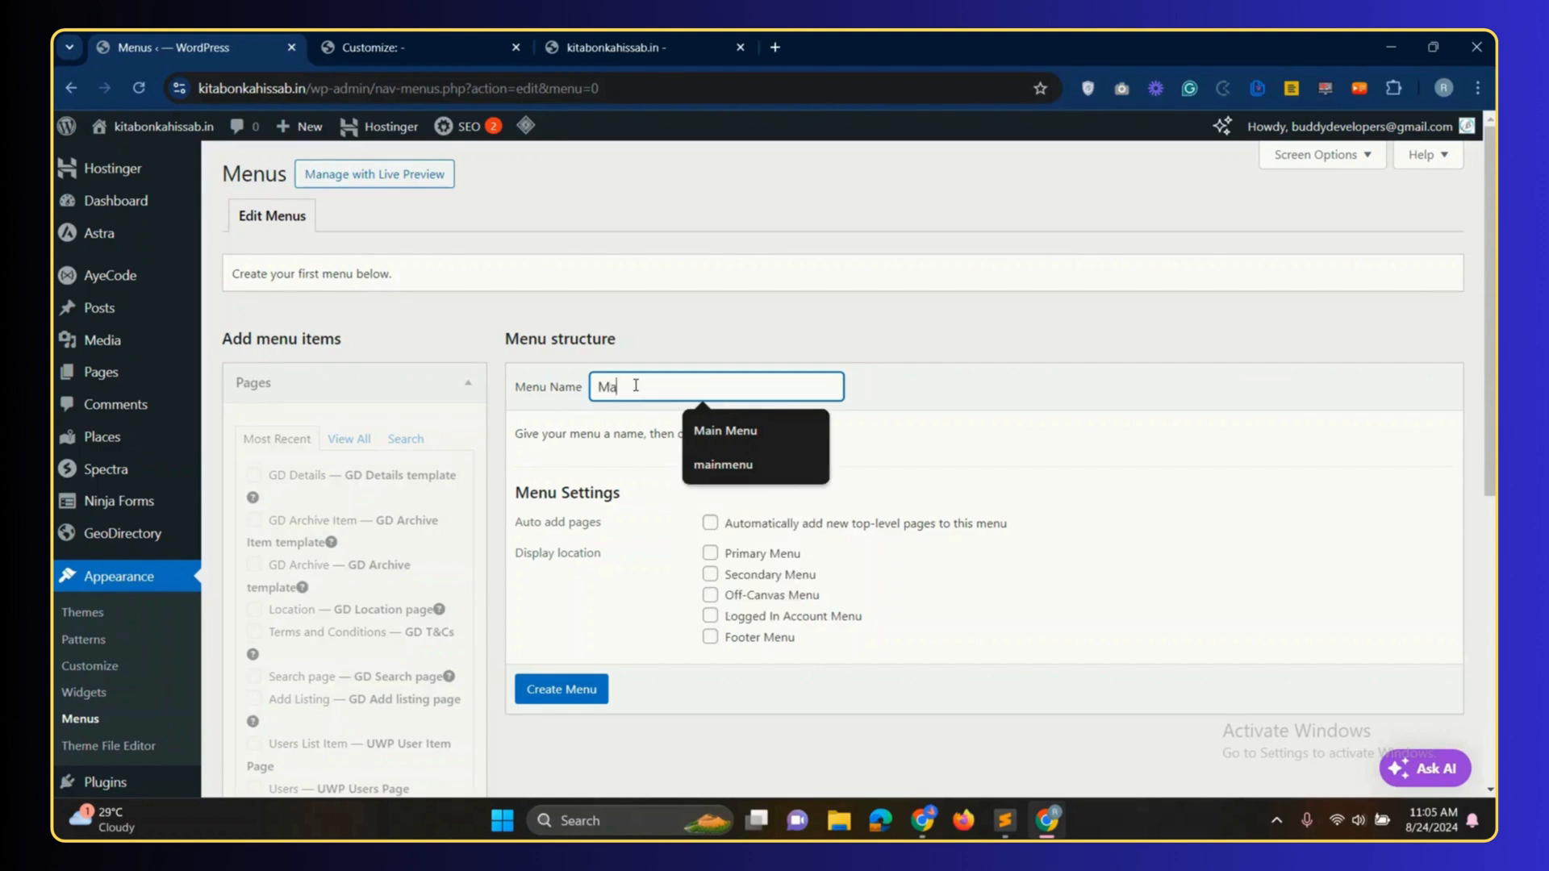
{"action": "type", "text": "in Me"}
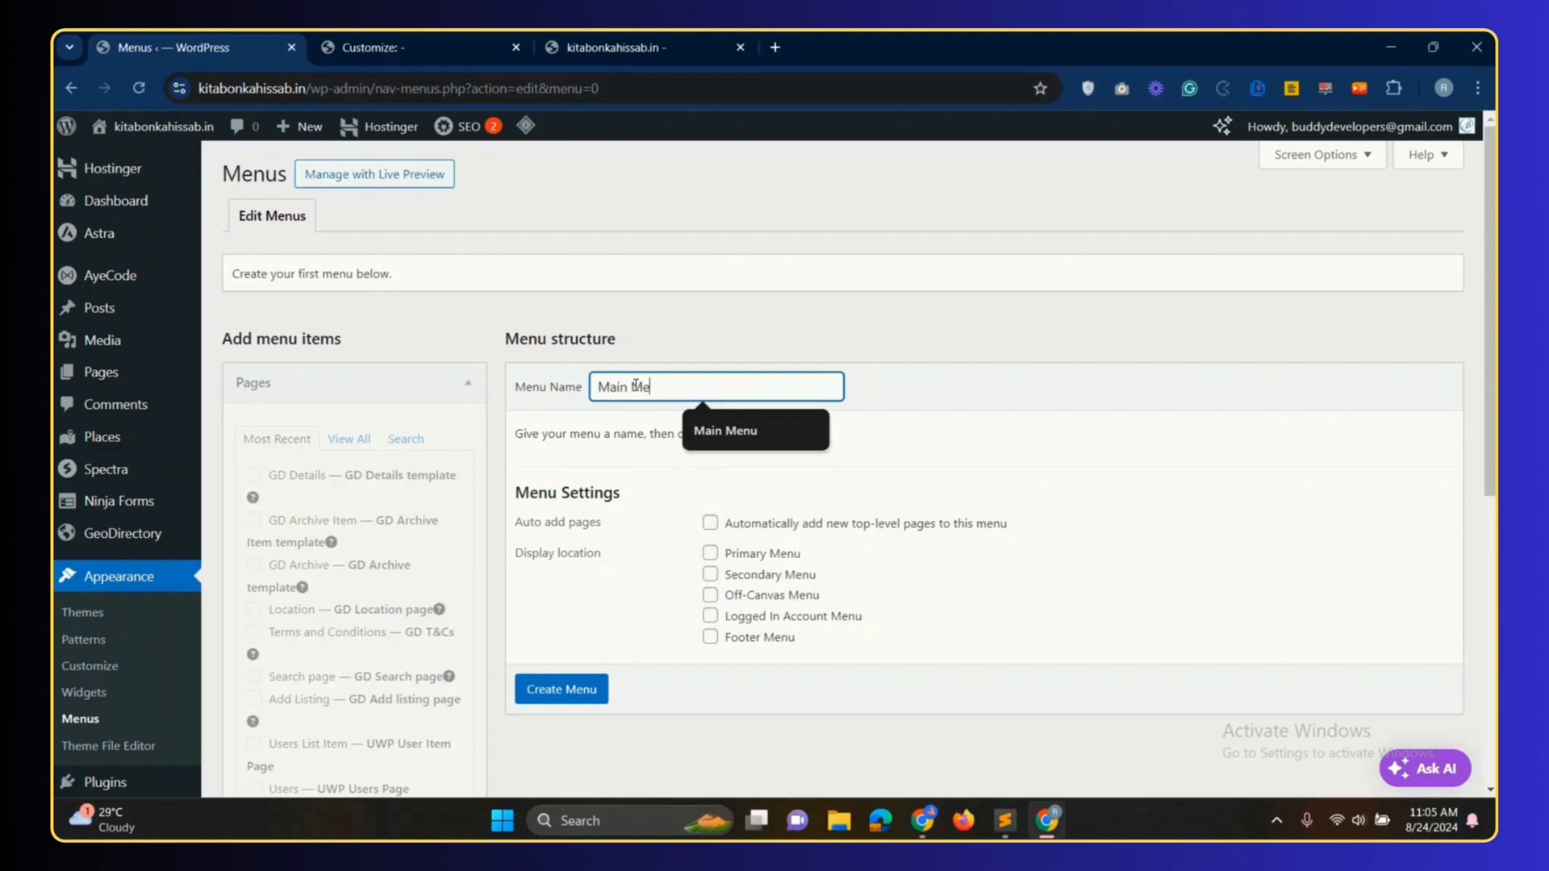
{"action": "type", "text": "nu"}
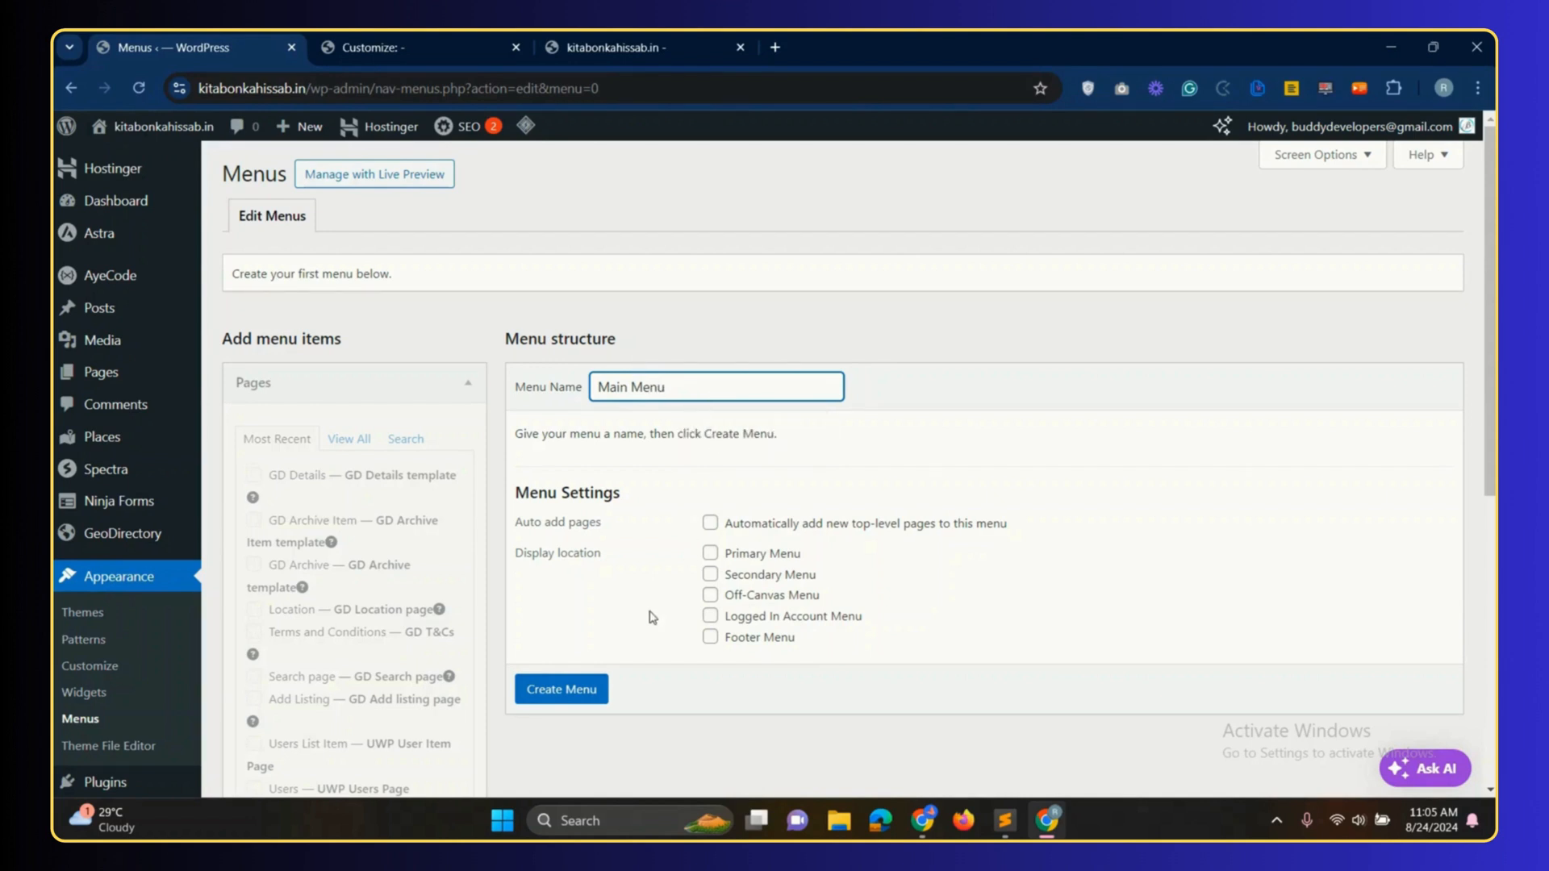
{"action": "left_click", "coordinate": [570, 691]}
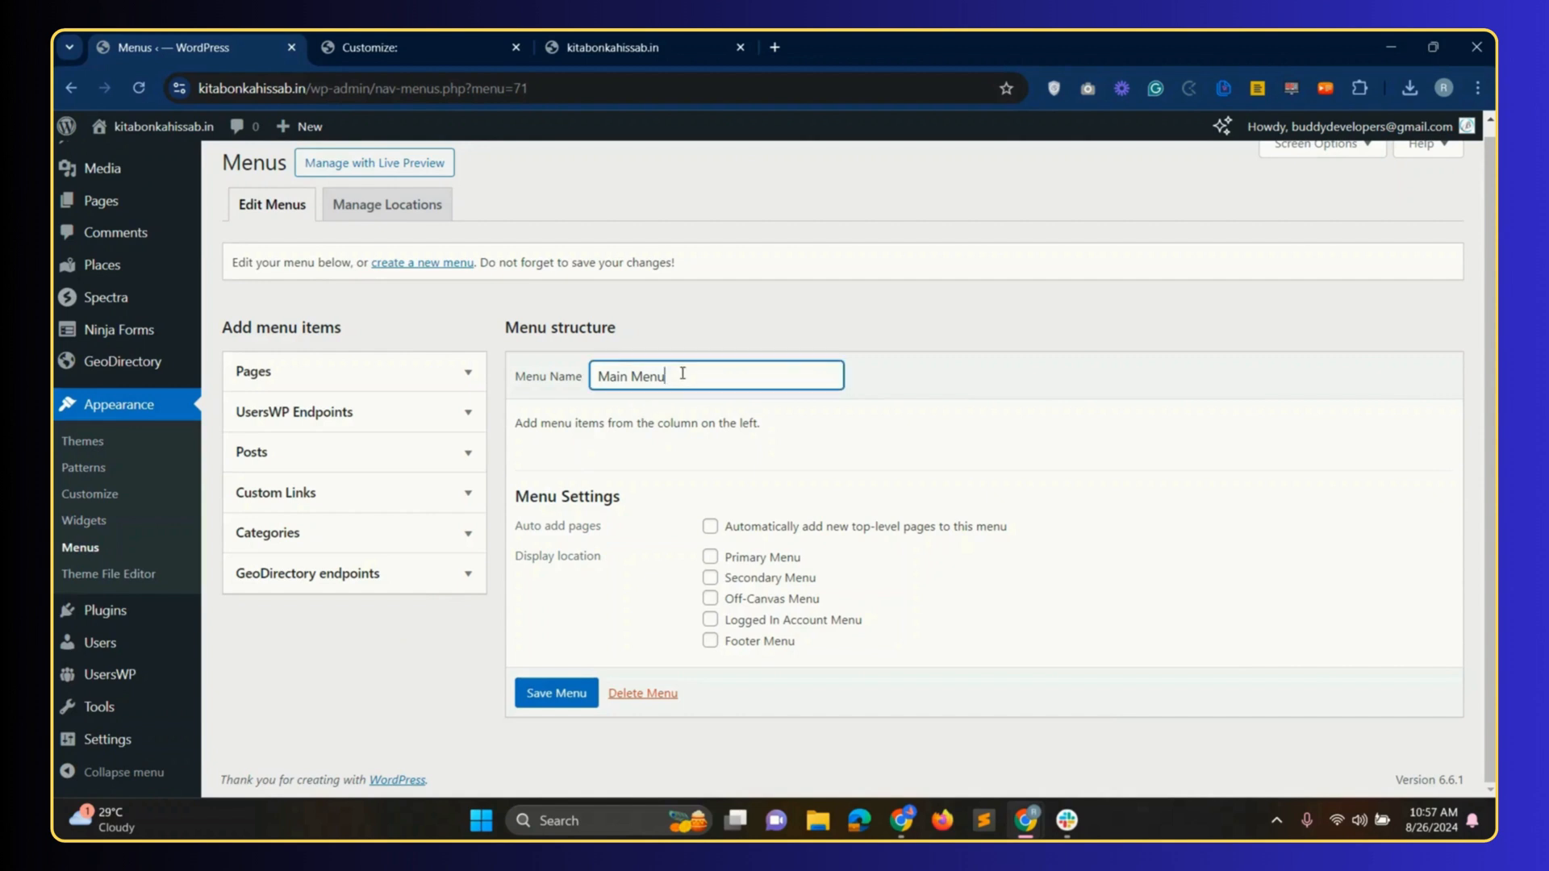
- Add the Places archive and the Search page from the GeoDirectory endpoints to the Main Menu
{"action": "left_click_drag", "start_coordinate": [681, 373], "coordinate": [594, 376]}
{"action": "left_click", "coordinate": [708, 369]}
{"action": "left_click", "coordinate": [403, 578]}
{"action": "scroll", "coordinate": [401, 581], "scroll_direction": "down", "scroll_amount": 1}
{"action": "scroll", "coordinate": [401, 581], "scroll_direction": "down", "scroll_amount": 1}
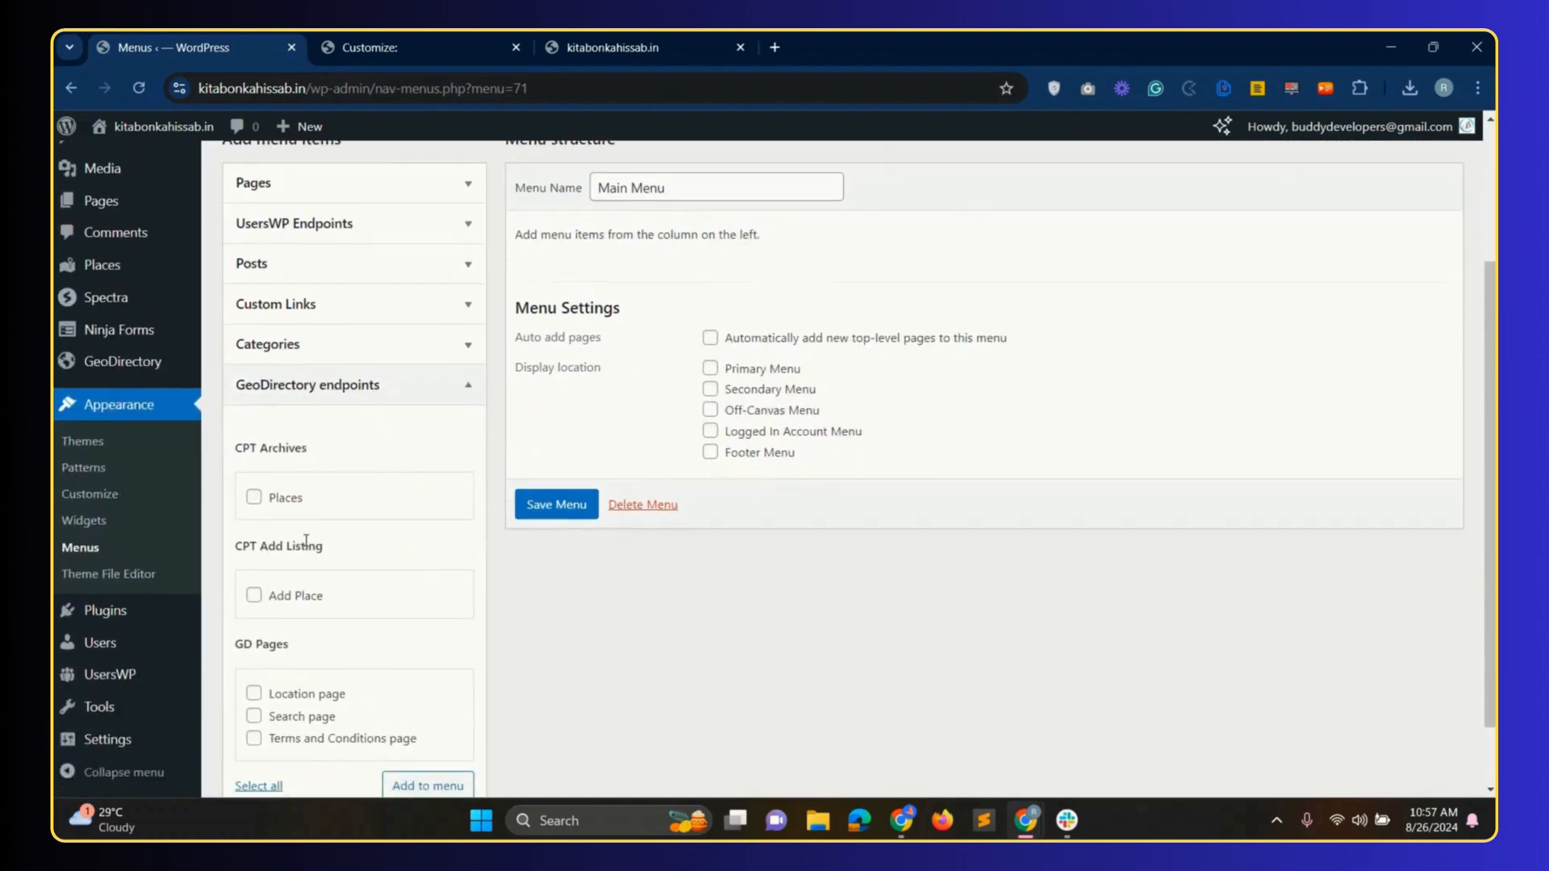
{"action": "left_click", "coordinate": [254, 499]}
{"action": "left_click", "coordinate": [254, 717]}
{"action": "scroll", "coordinate": [304, 598], "scroll_direction": "down", "scroll_amount": 1}
{"action": "left_click", "coordinate": [427, 705]}
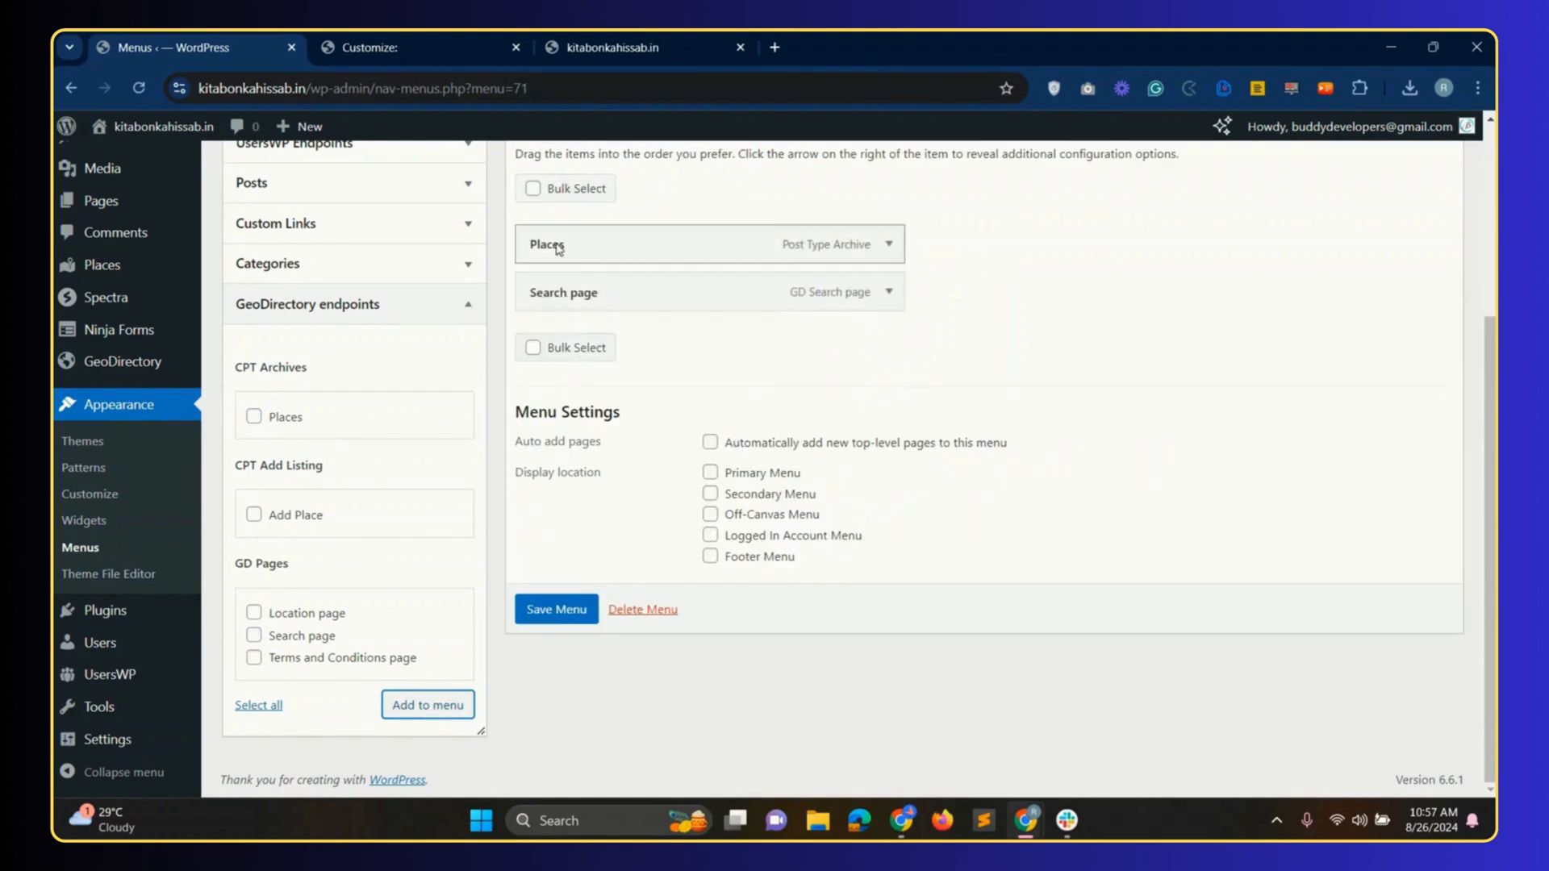
- Assign the Main Menu to the Primary Menu display location and save it
{"action": "scroll", "coordinate": [560, 276], "scroll_direction": "up", "scroll_amount": 3}
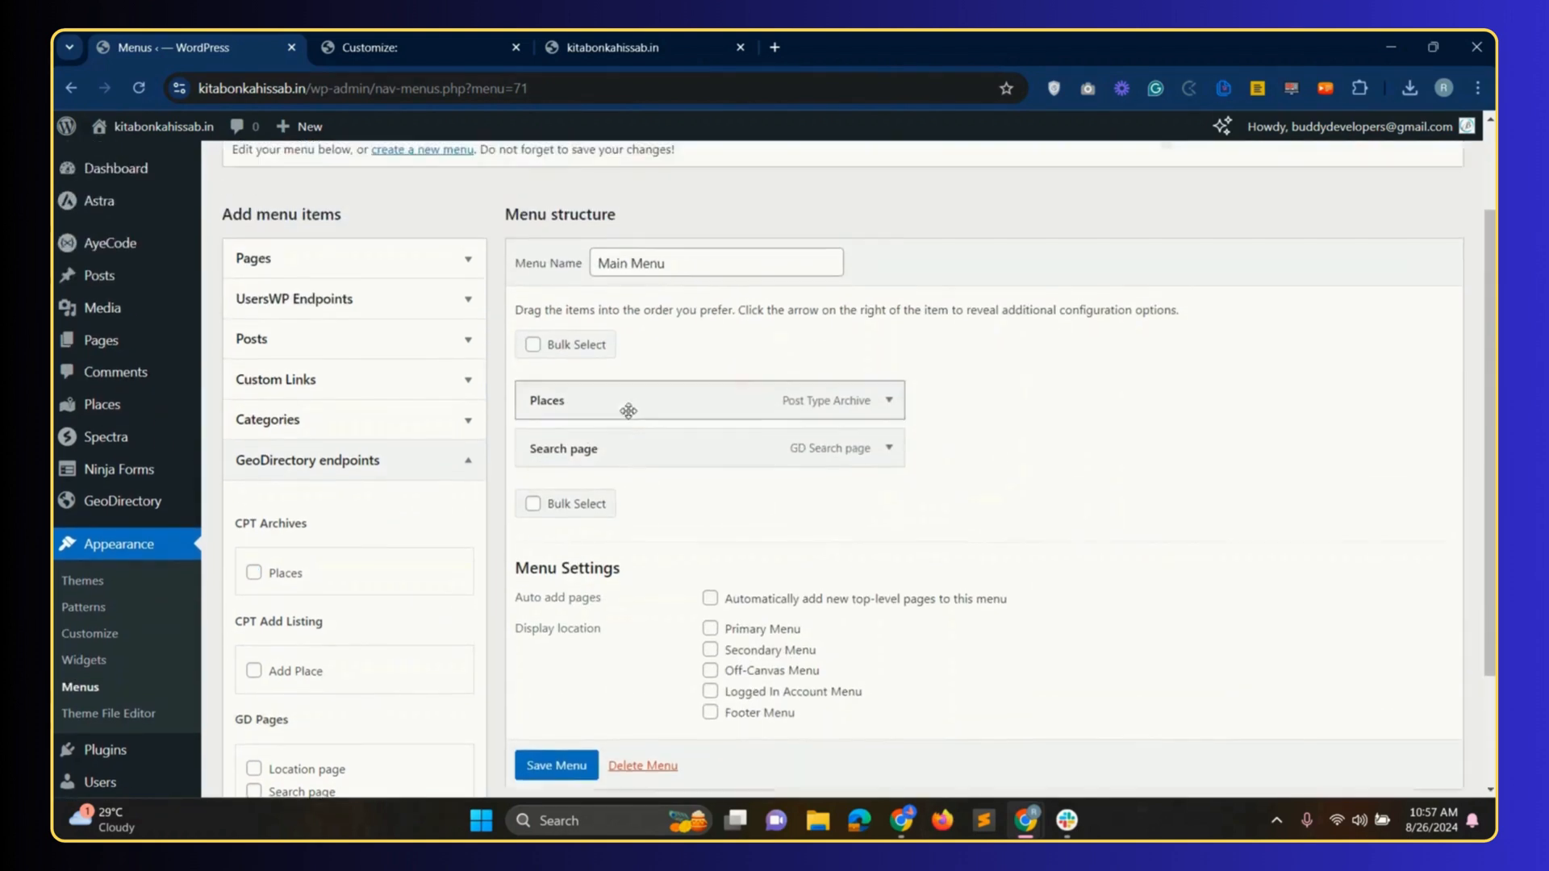
{"action": "scroll", "coordinate": [657, 393], "scroll_direction": "down", "scroll_amount": 2}
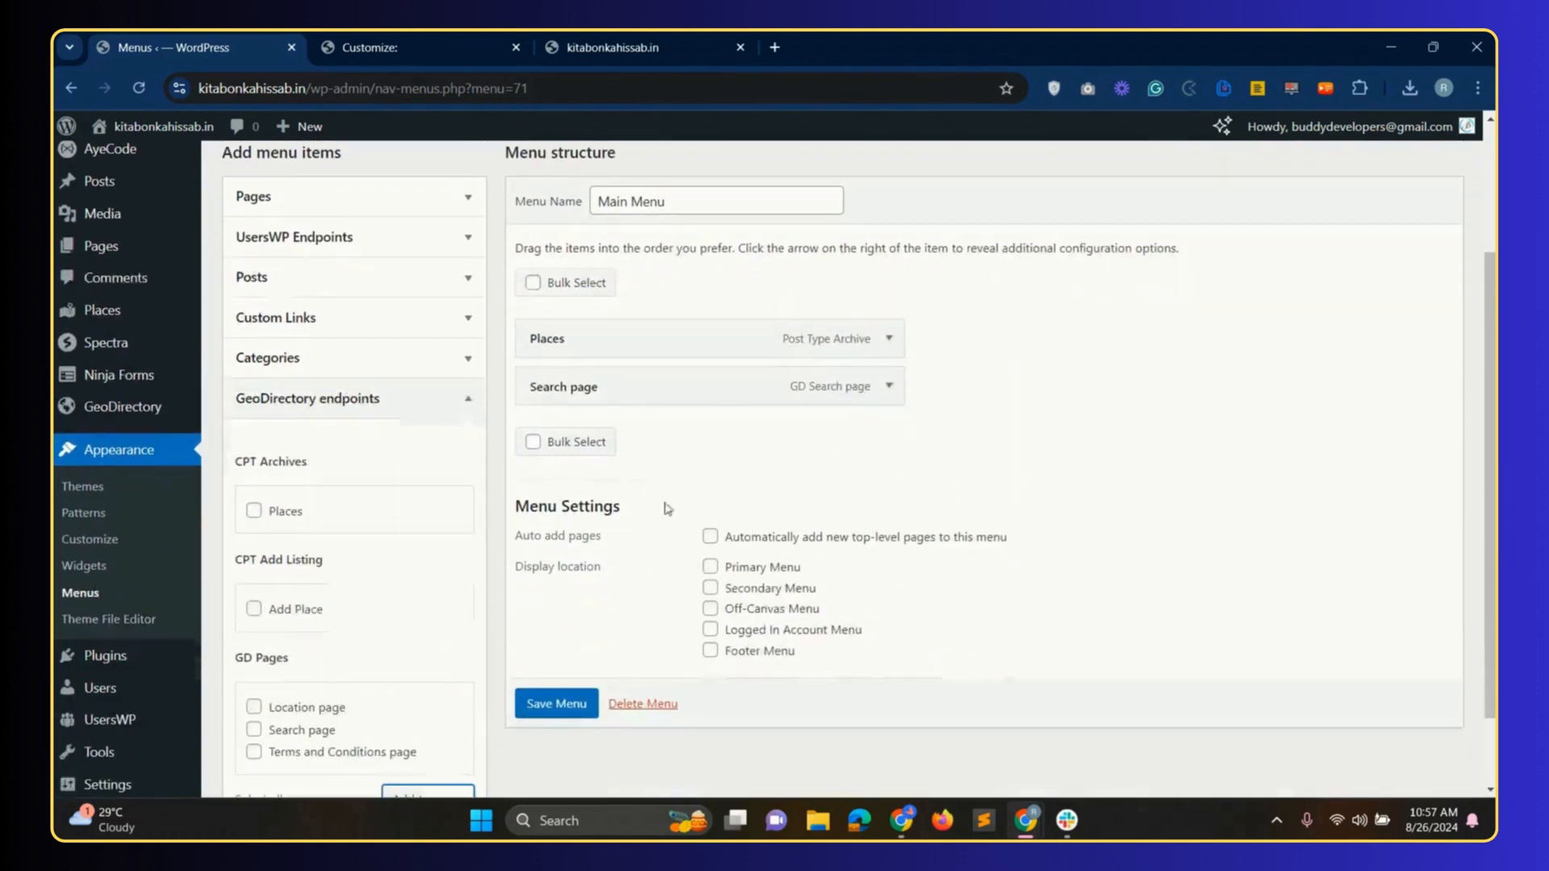
{"action": "left_click", "coordinate": [710, 568]}
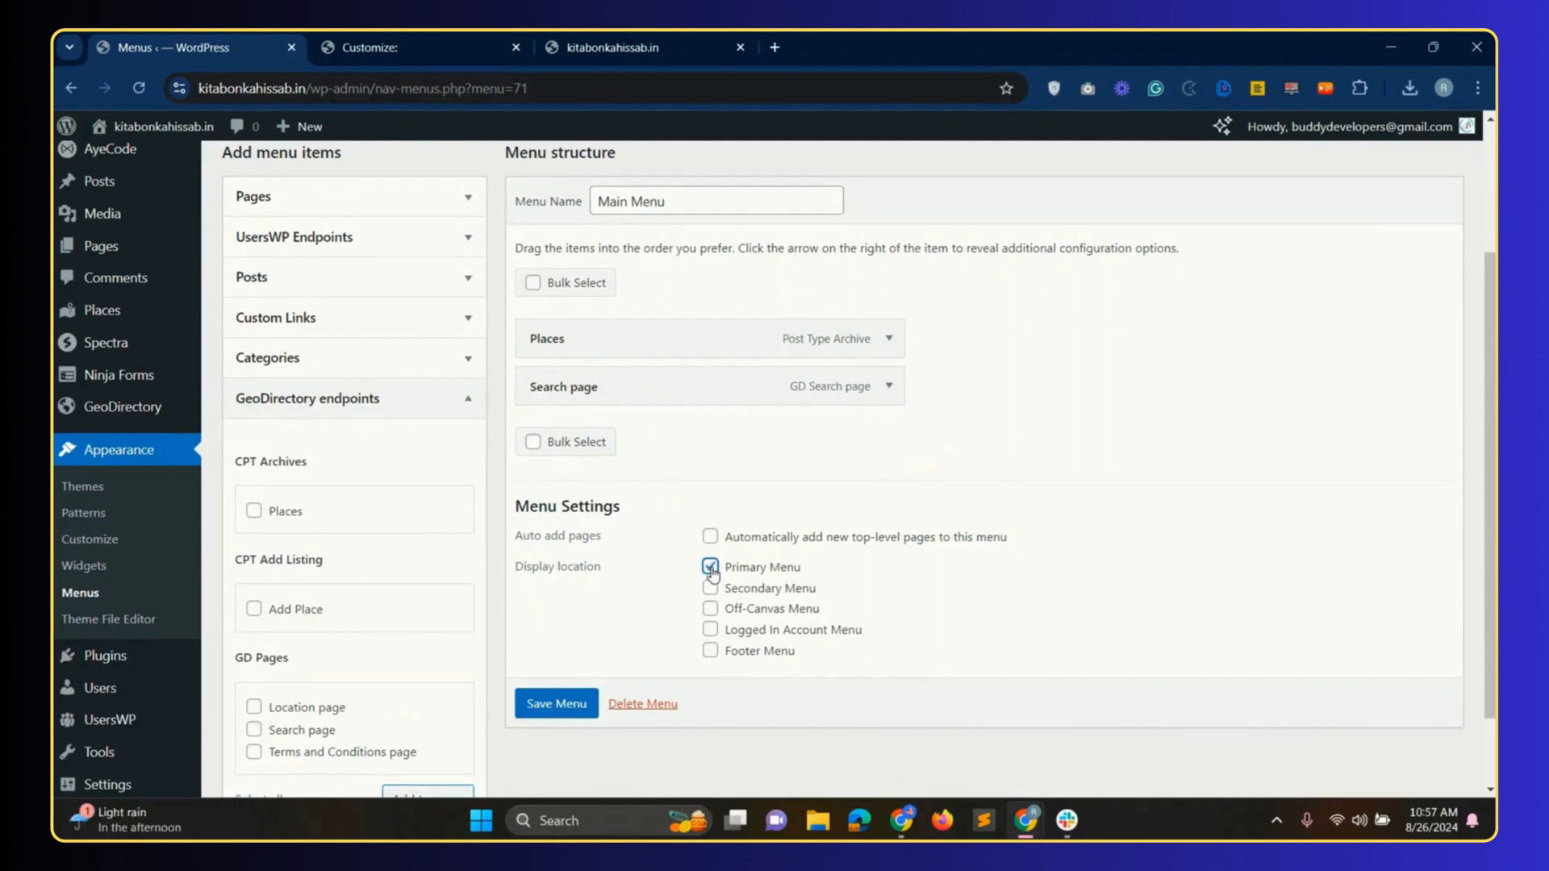
{"action": "left_click", "coordinate": [565, 705]}
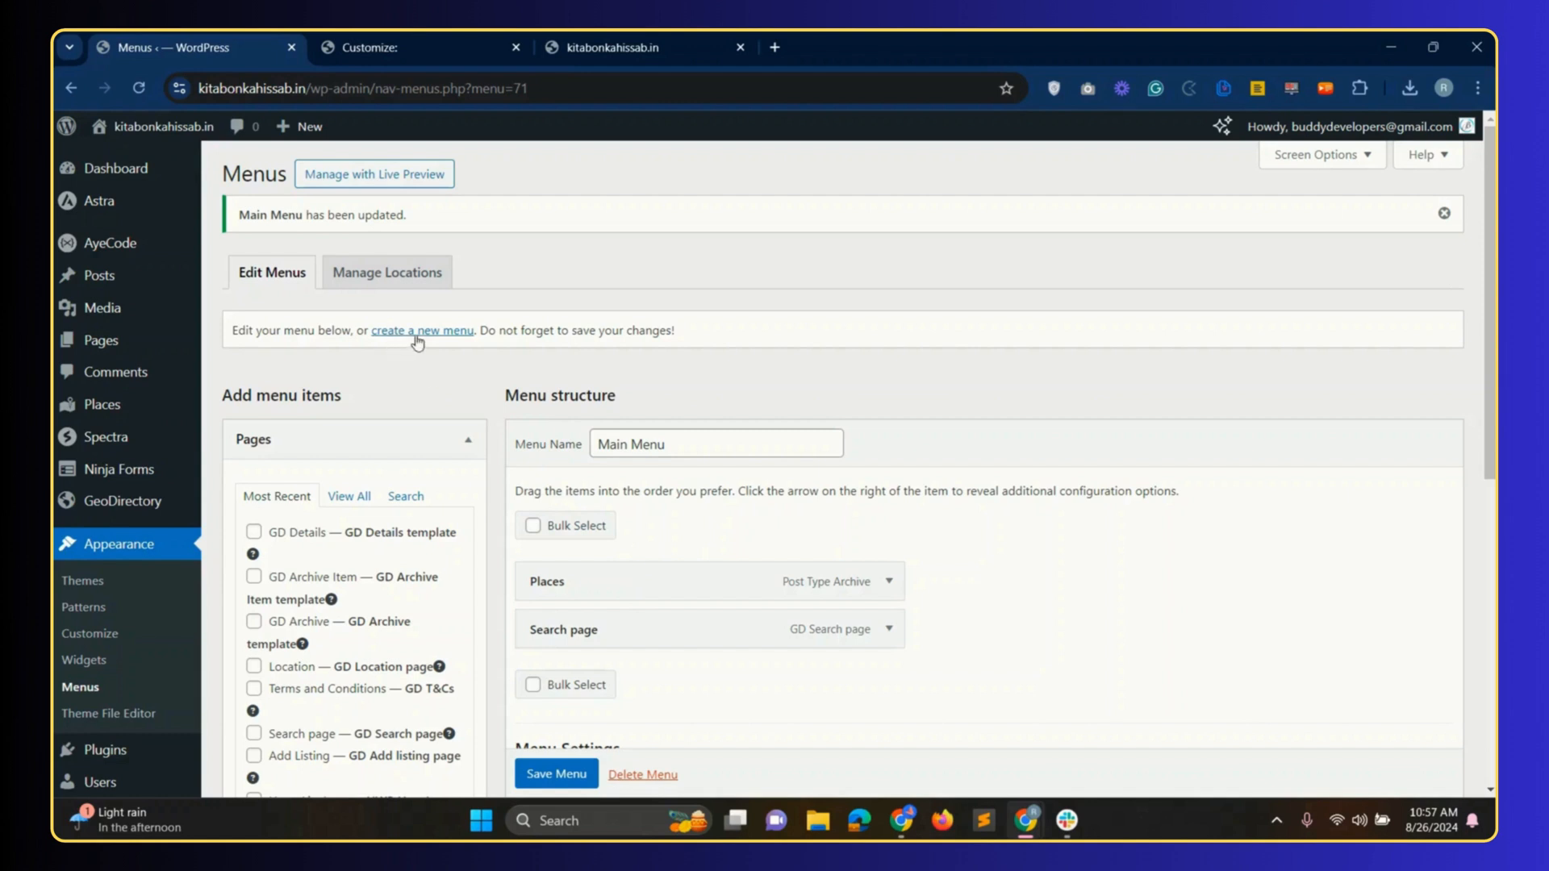
- Create another navigation menu named Right Menu
{"action": "left_click", "coordinate": [442, 337]}
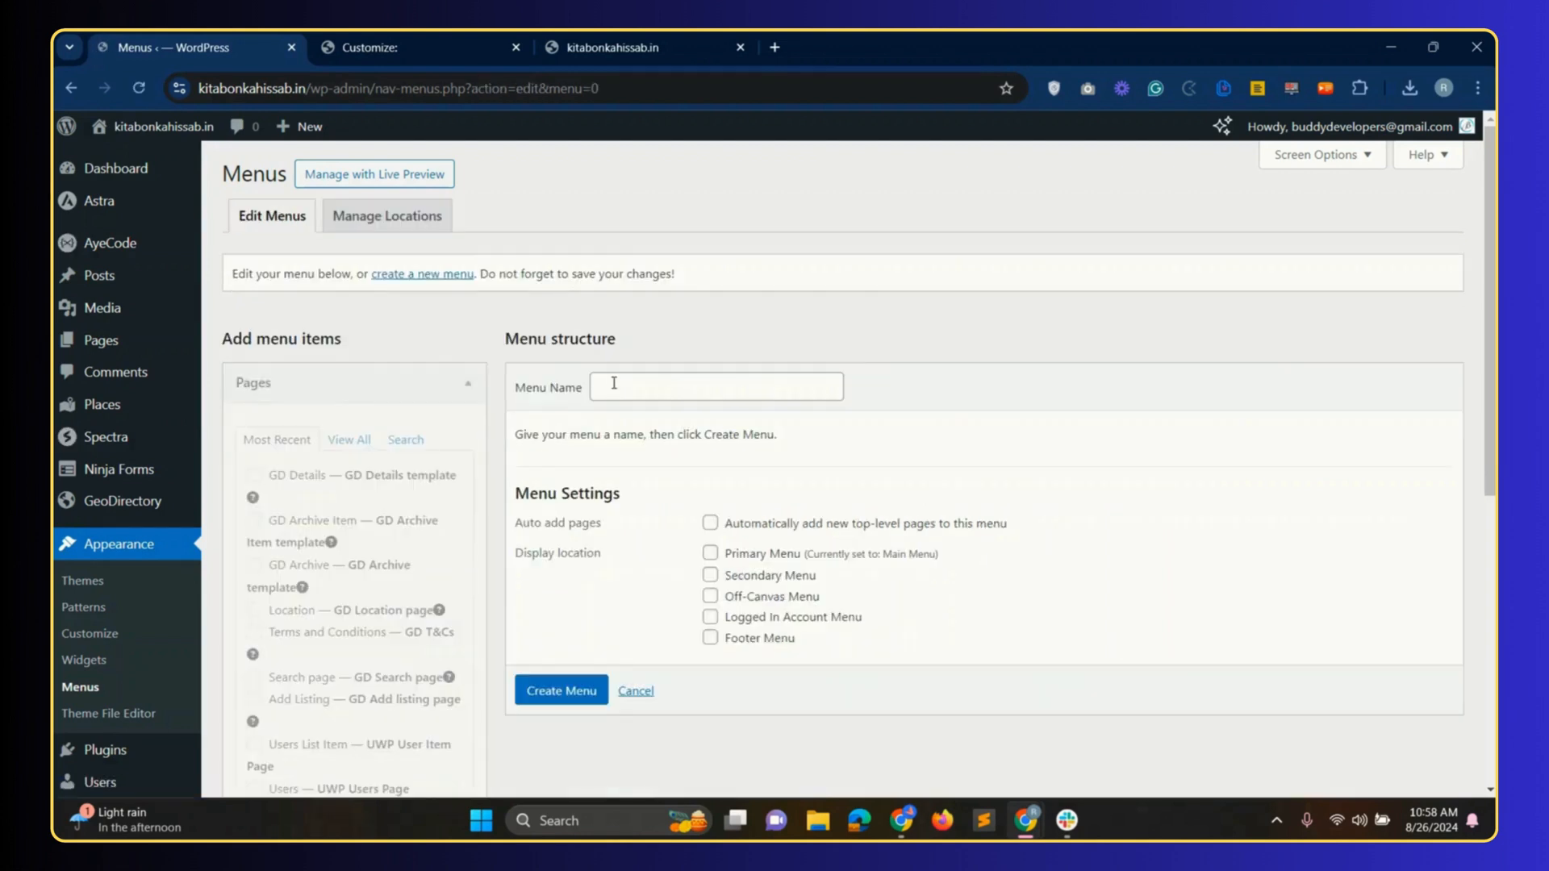
{"action": "left_click", "coordinate": [620, 384]}
{"action": "type", "text": "R"}
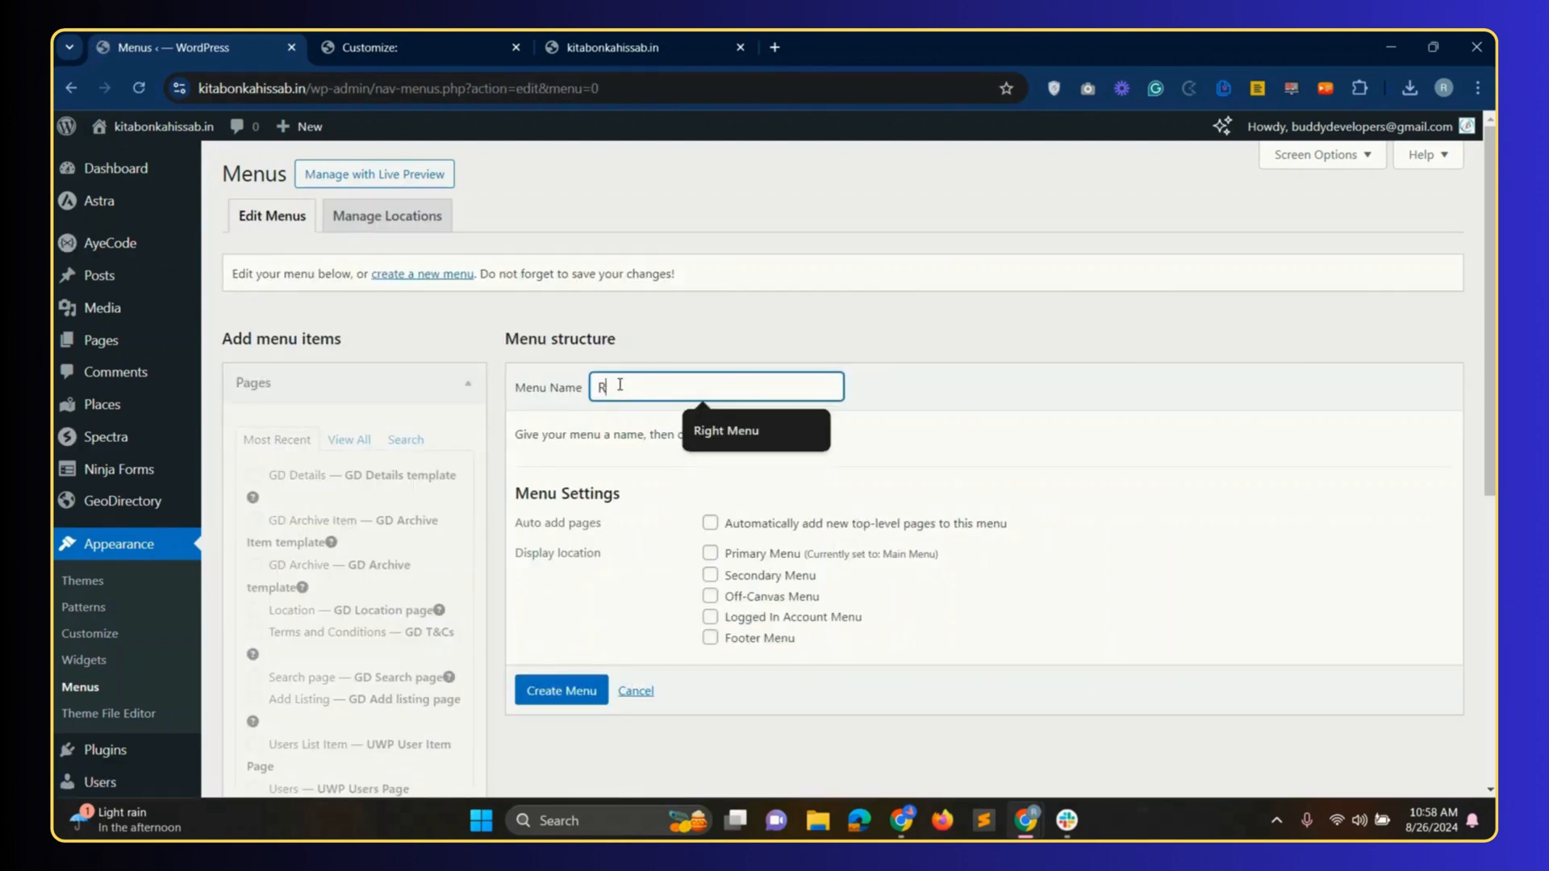
{"action": "type", "text": "ight Menu"}
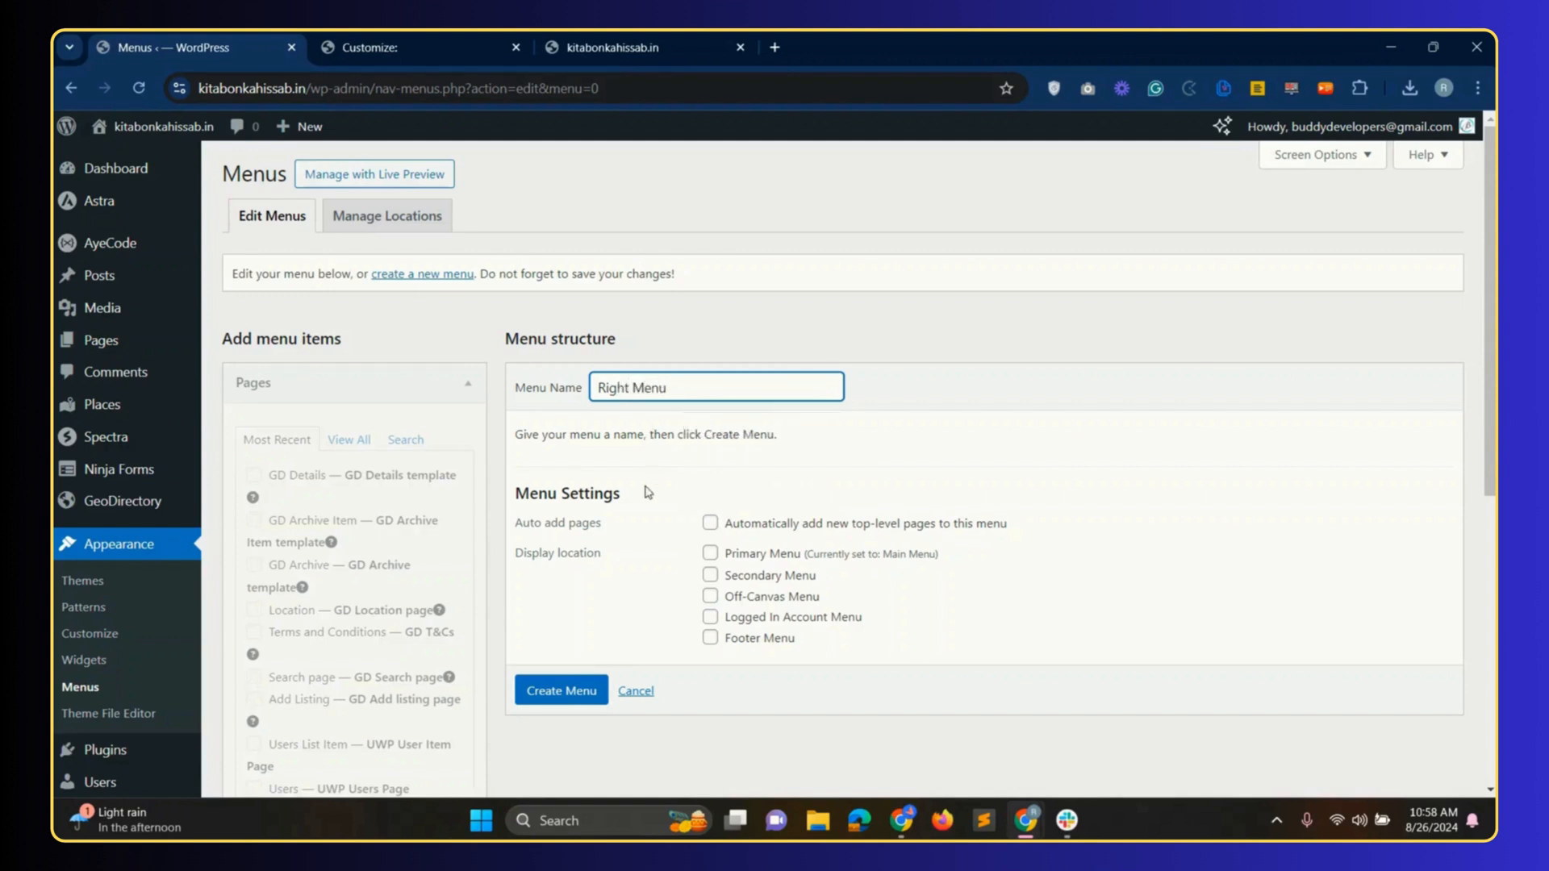
{"action": "left_click", "coordinate": [567, 694]}
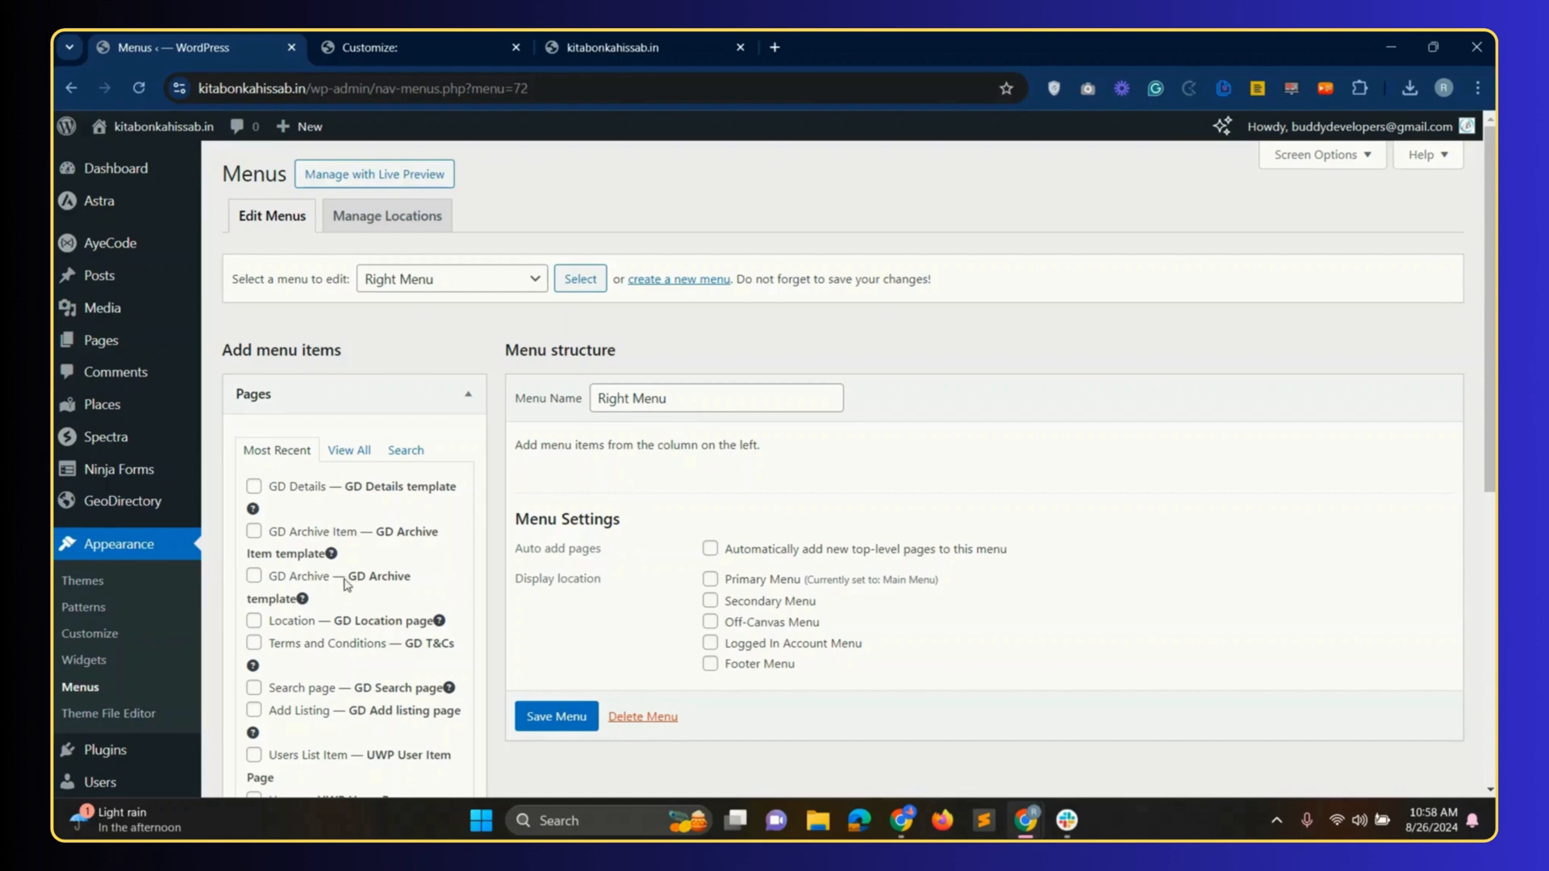
- Add the logged-in UsersWP endpoints Account, Change Password, Profile and Log out to the Right Menu
{"action": "scroll", "coordinate": [347, 581], "scroll_direction": "down", "scroll_amount": 1}
{"action": "scroll", "coordinate": [347, 581], "scroll_direction": "down", "scroll_amount": 5}
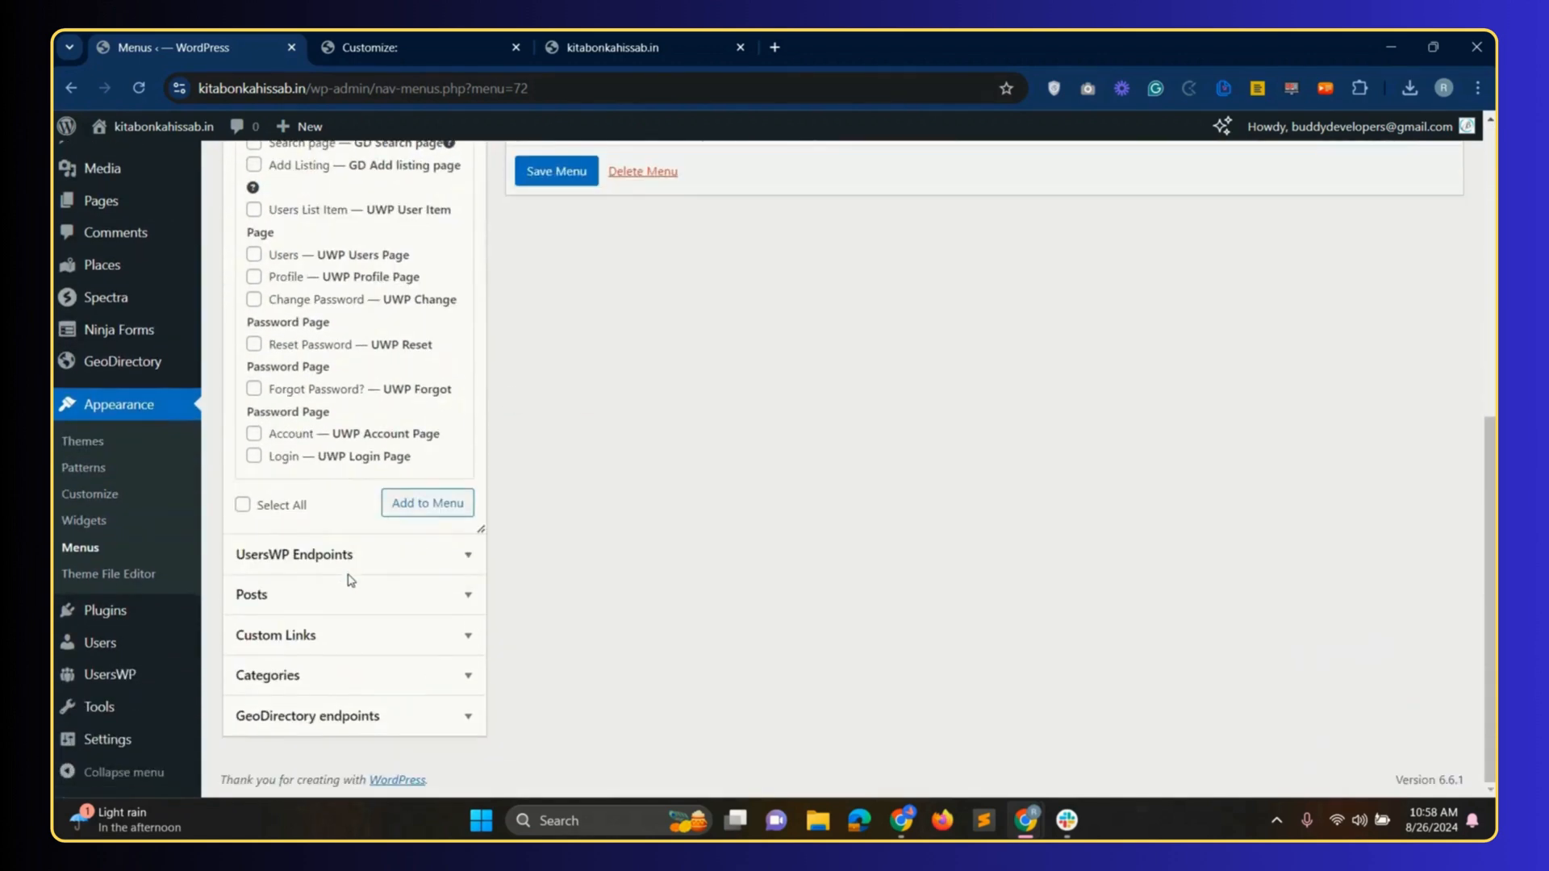
{"action": "left_click", "coordinate": [388, 555]}
{"action": "scroll", "coordinate": [356, 478], "scroll_direction": "up", "scroll_amount": 5}
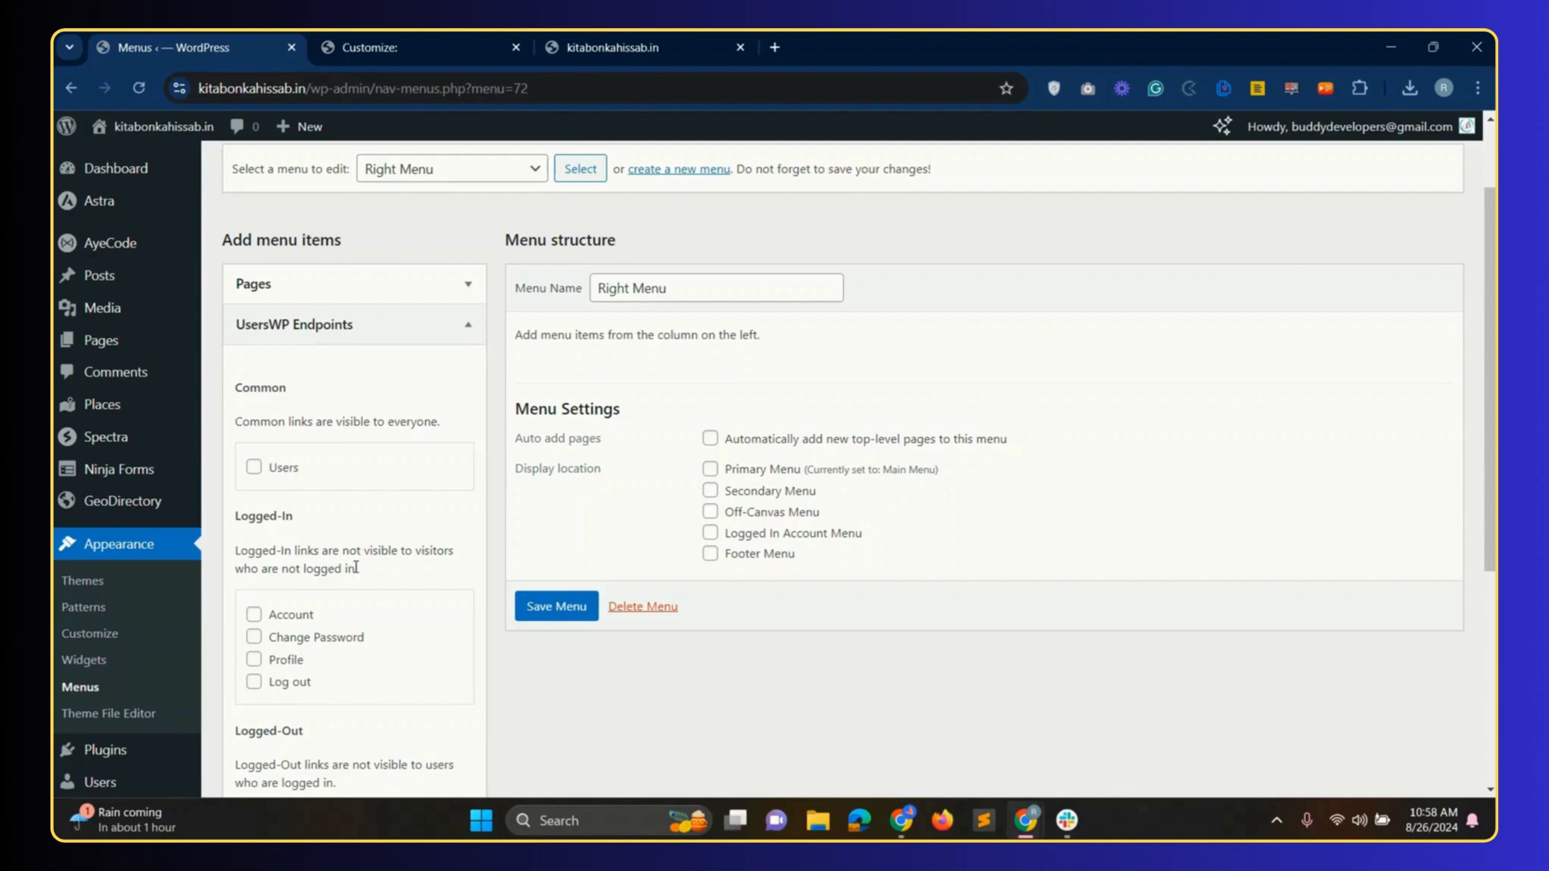
{"action": "scroll", "coordinate": [356, 567], "scroll_direction": "down", "scroll_amount": 1}
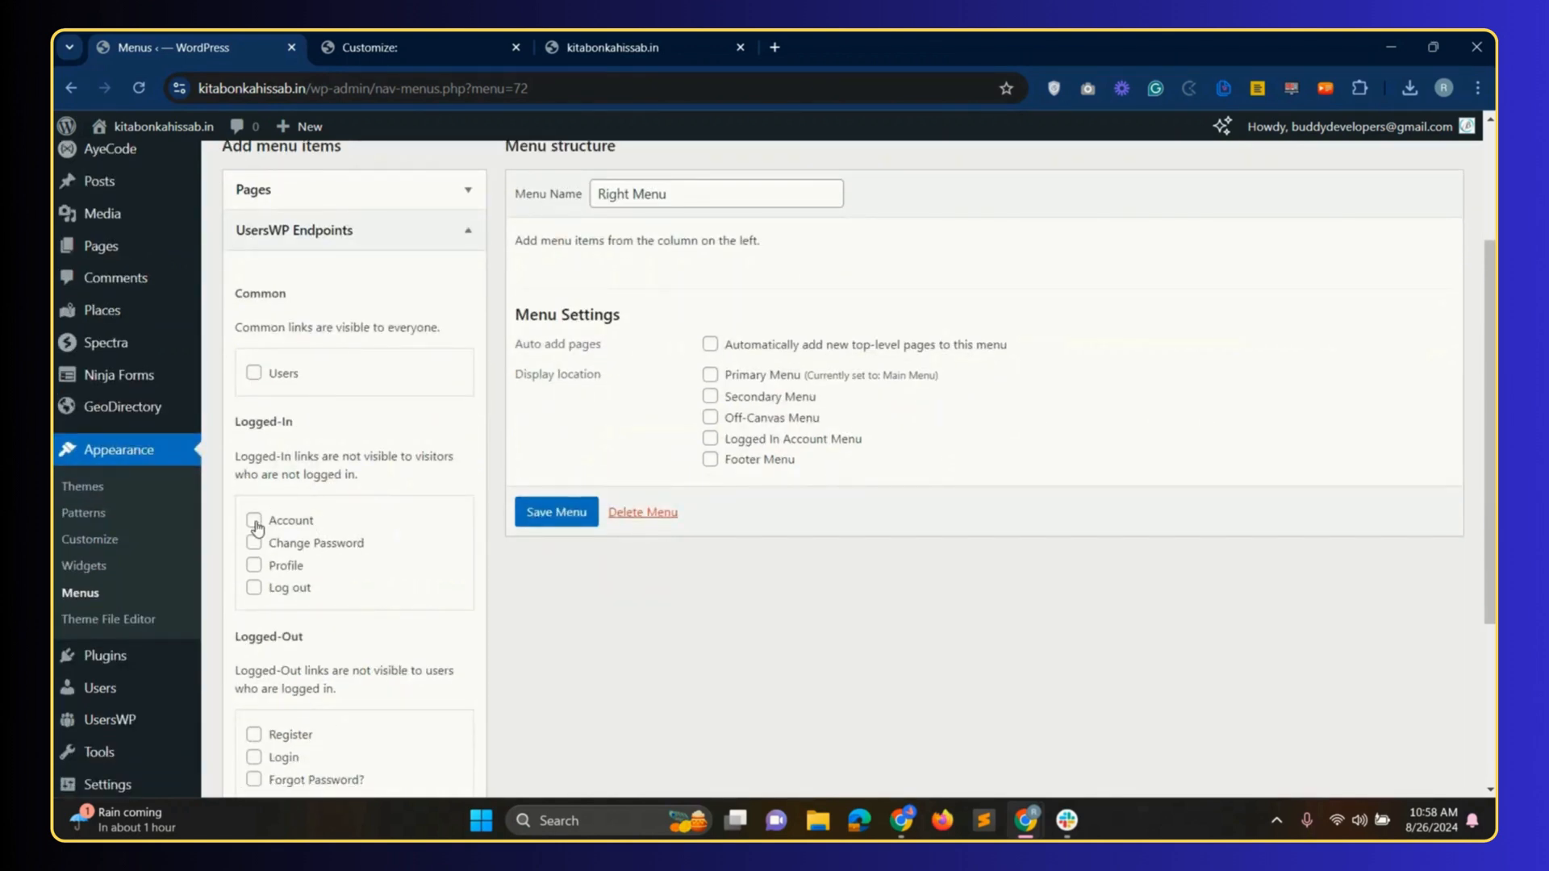
{"action": "left_click_drag", "start_coordinate": [237, 422], "coordinate": [297, 431]}
{"action": "left_click", "coordinate": [312, 431]}
{"action": "left_click", "coordinate": [265, 523]}
{"action": "left_click", "coordinate": [254, 542]}
{"action": "left_click", "coordinate": [255, 568]}
{"action": "scroll", "coordinate": [380, 621], "scroll_direction": "down", "scroll_amount": 2}
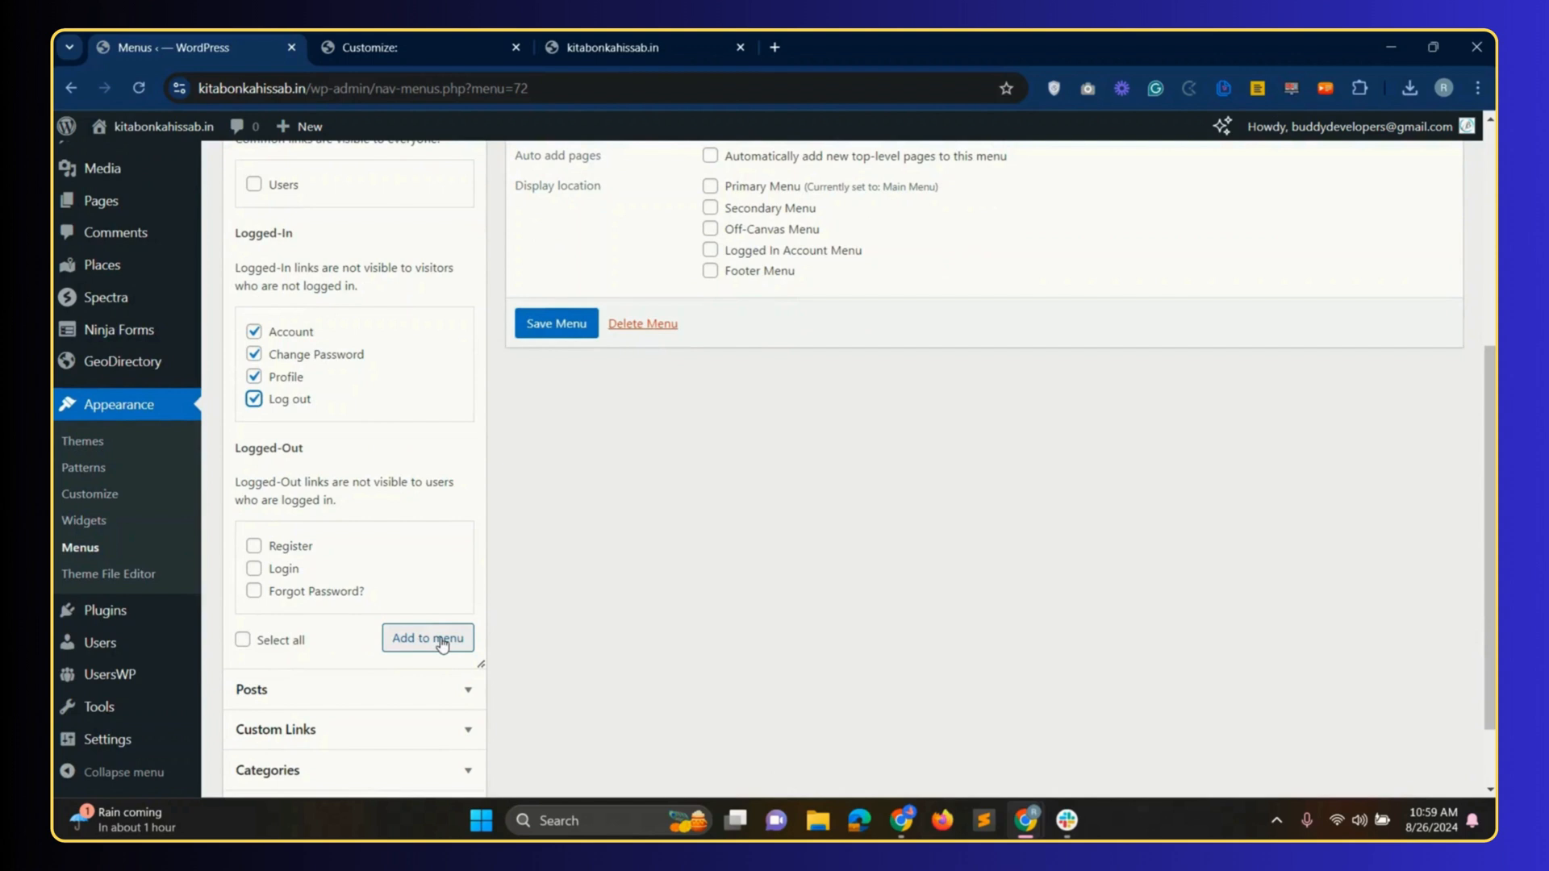
{"action": "left_click", "coordinate": [433, 646]}
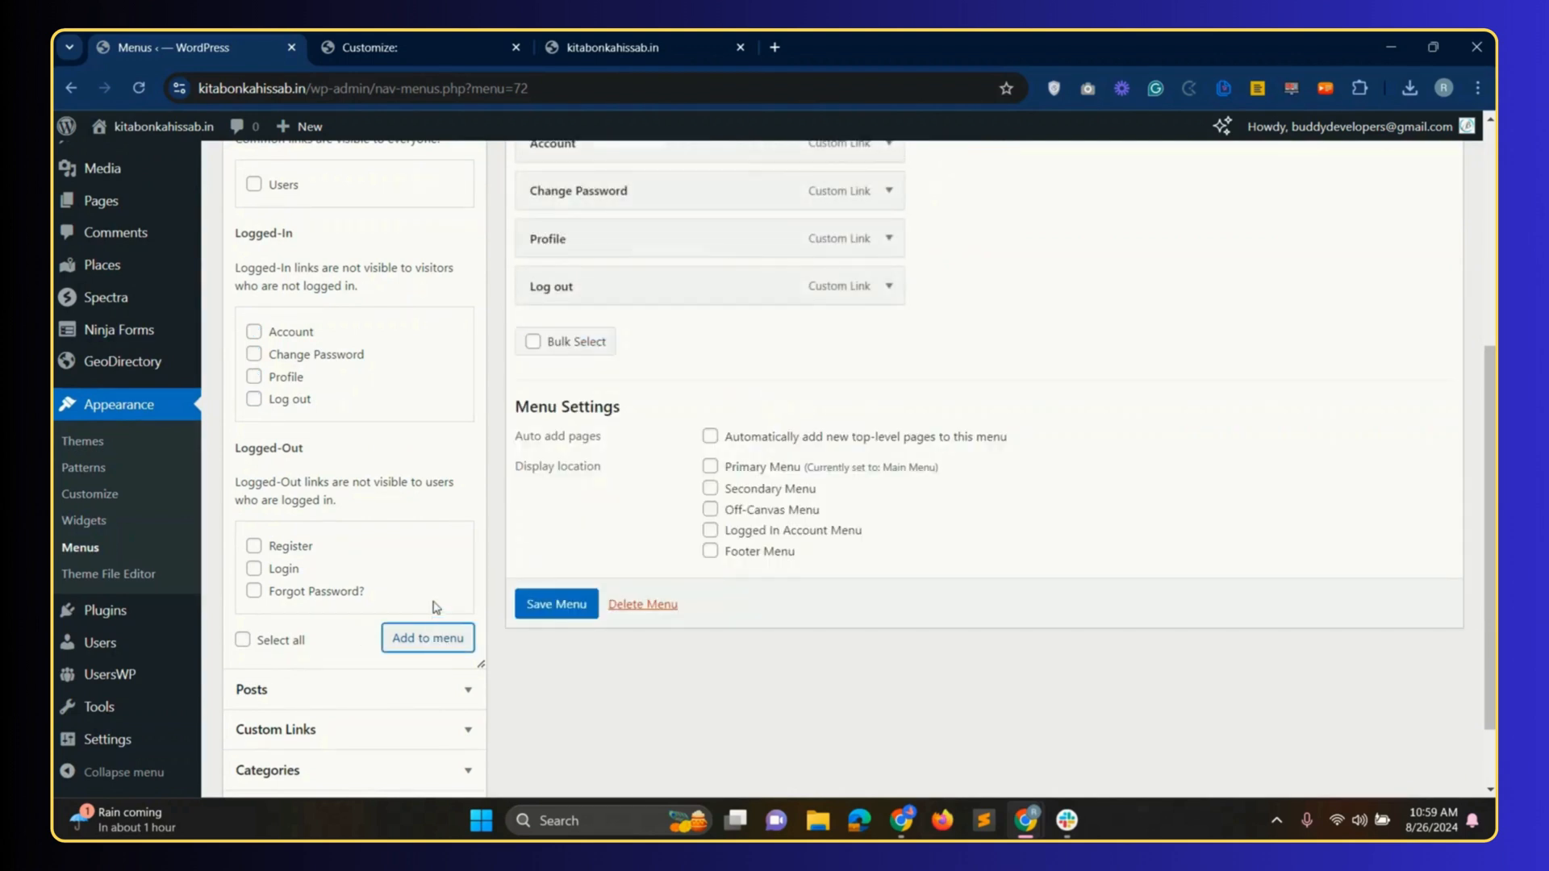
- Nest Profile, Change Password and Log out, in that order, as sub items under Account
{"action": "scroll", "coordinate": [435, 637], "scroll_direction": "up", "scroll_amount": 3}
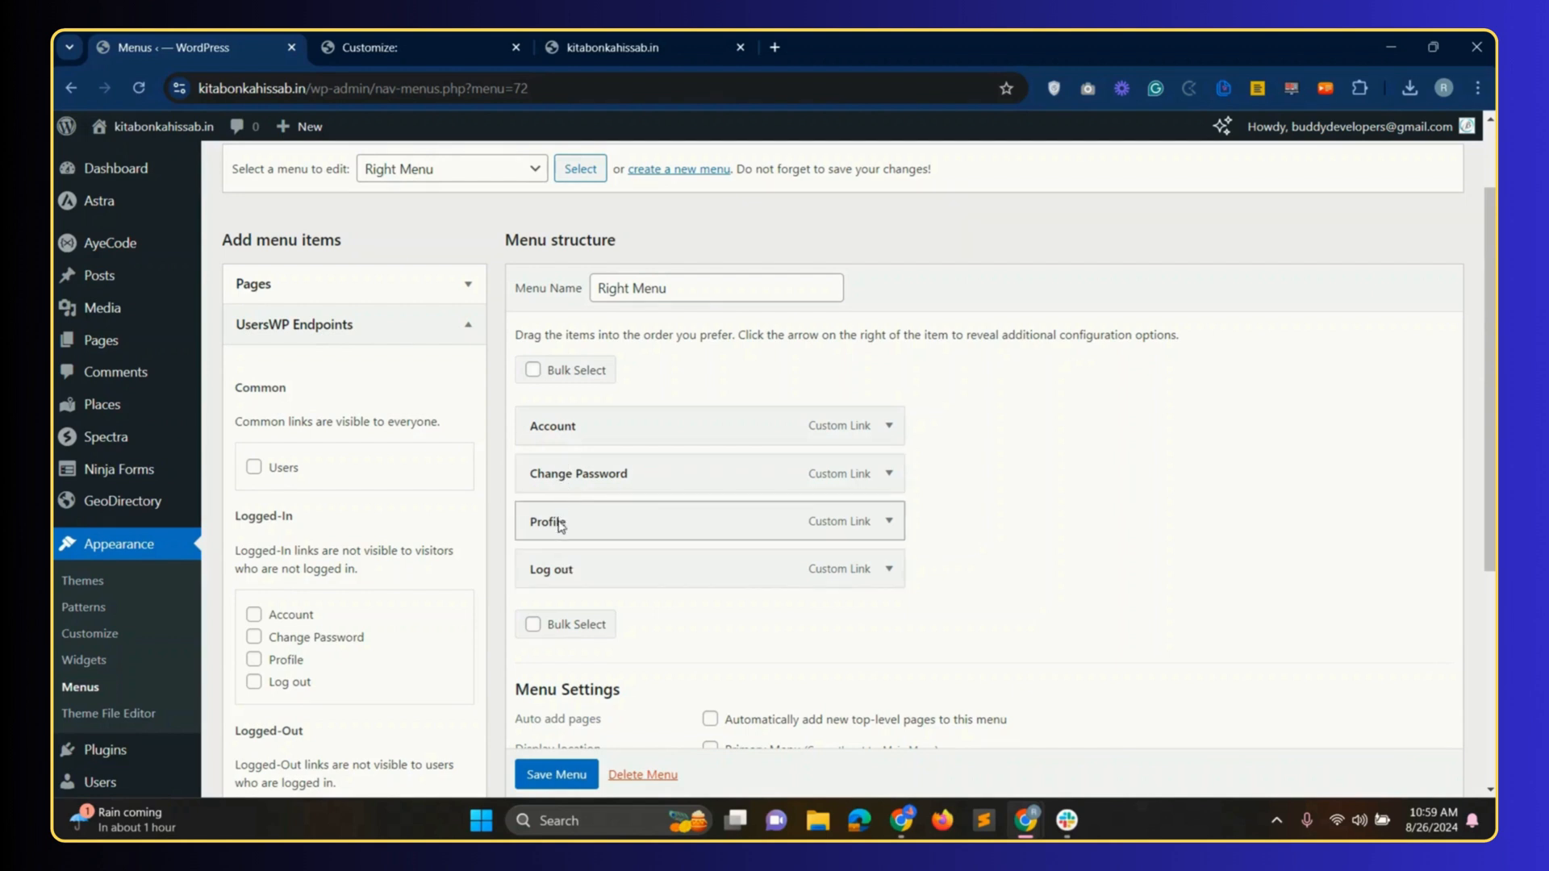
{"action": "left_click_drag", "start_coordinate": [554, 524], "coordinate": [617, 573]}
- Assign the Right Menu to the Secondary Menu display location and save it
{"action": "scroll", "coordinate": [709, 680], "scroll_direction": "down", "scroll_amount": 1}
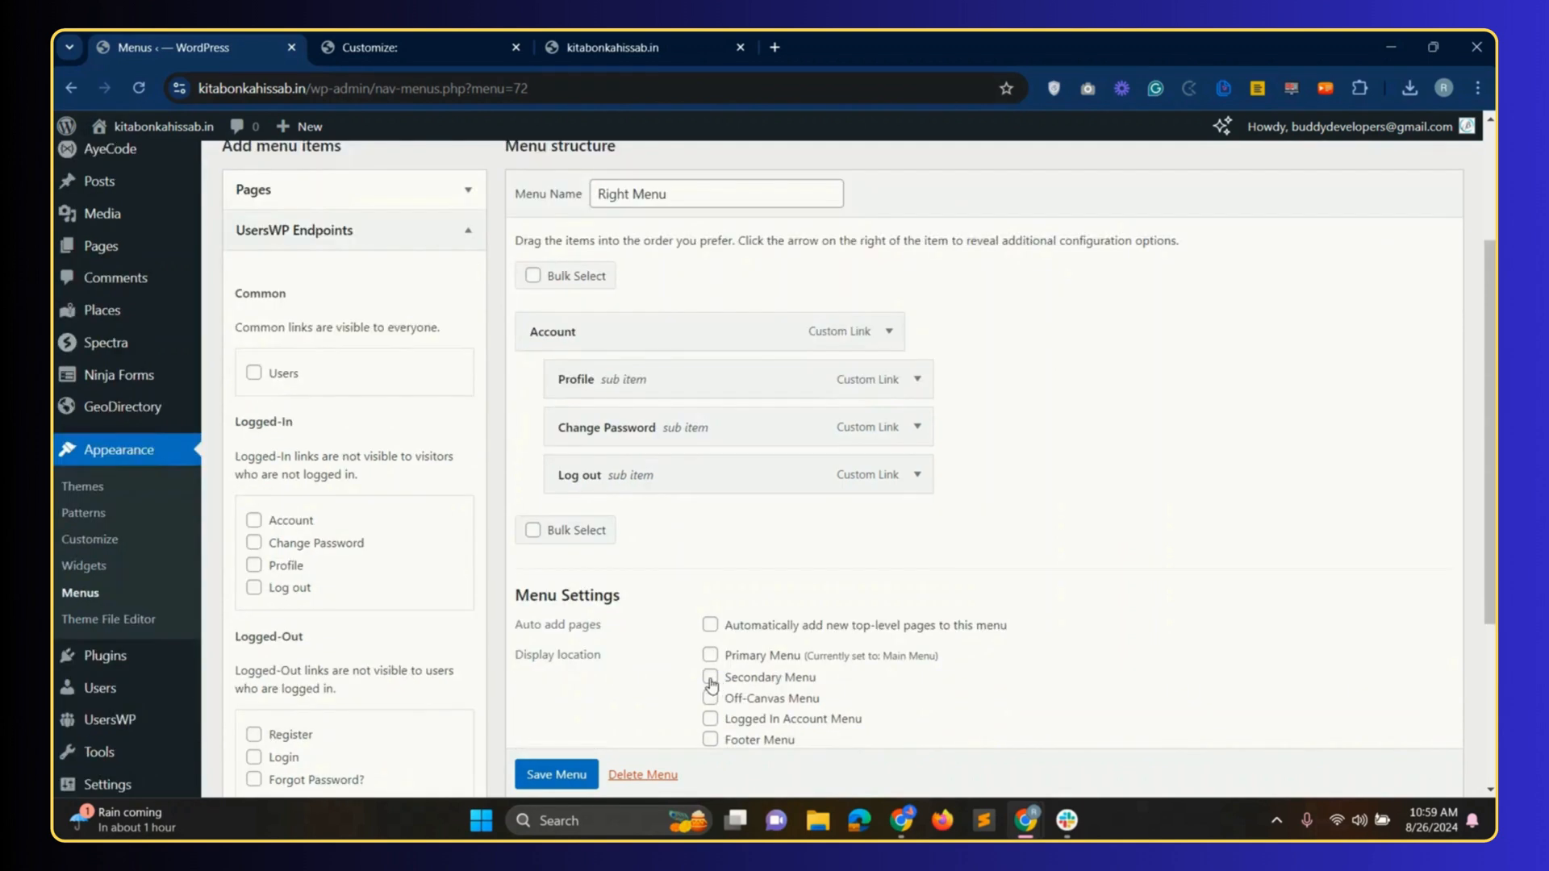
{"action": "left_click", "coordinate": [710, 678]}
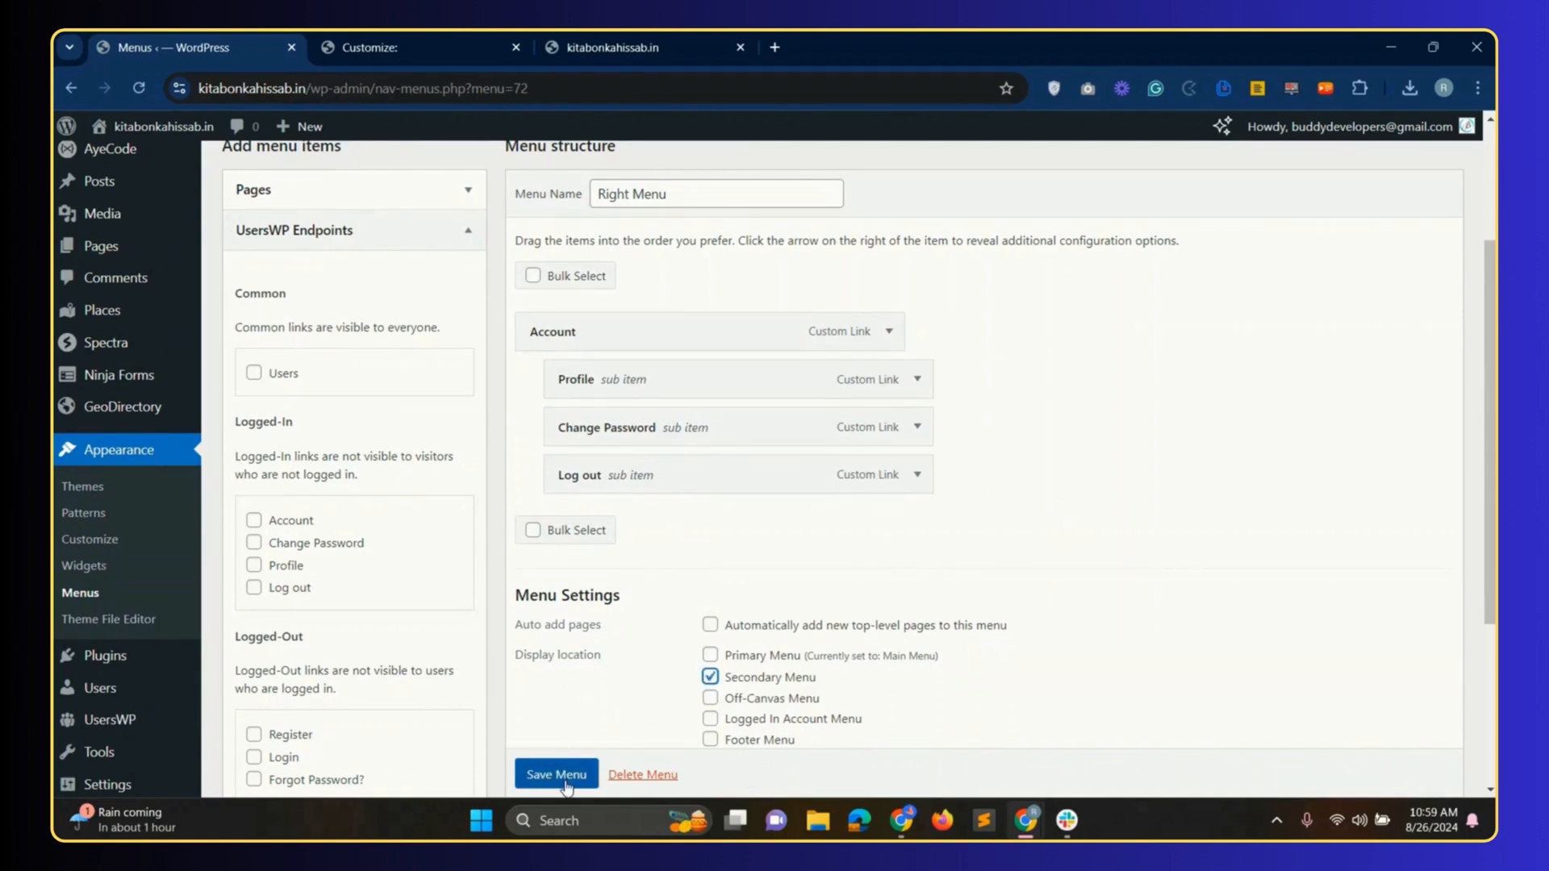
{"action": "scroll", "coordinate": [567, 787], "scroll_direction": "down", "scroll_amount": 1}
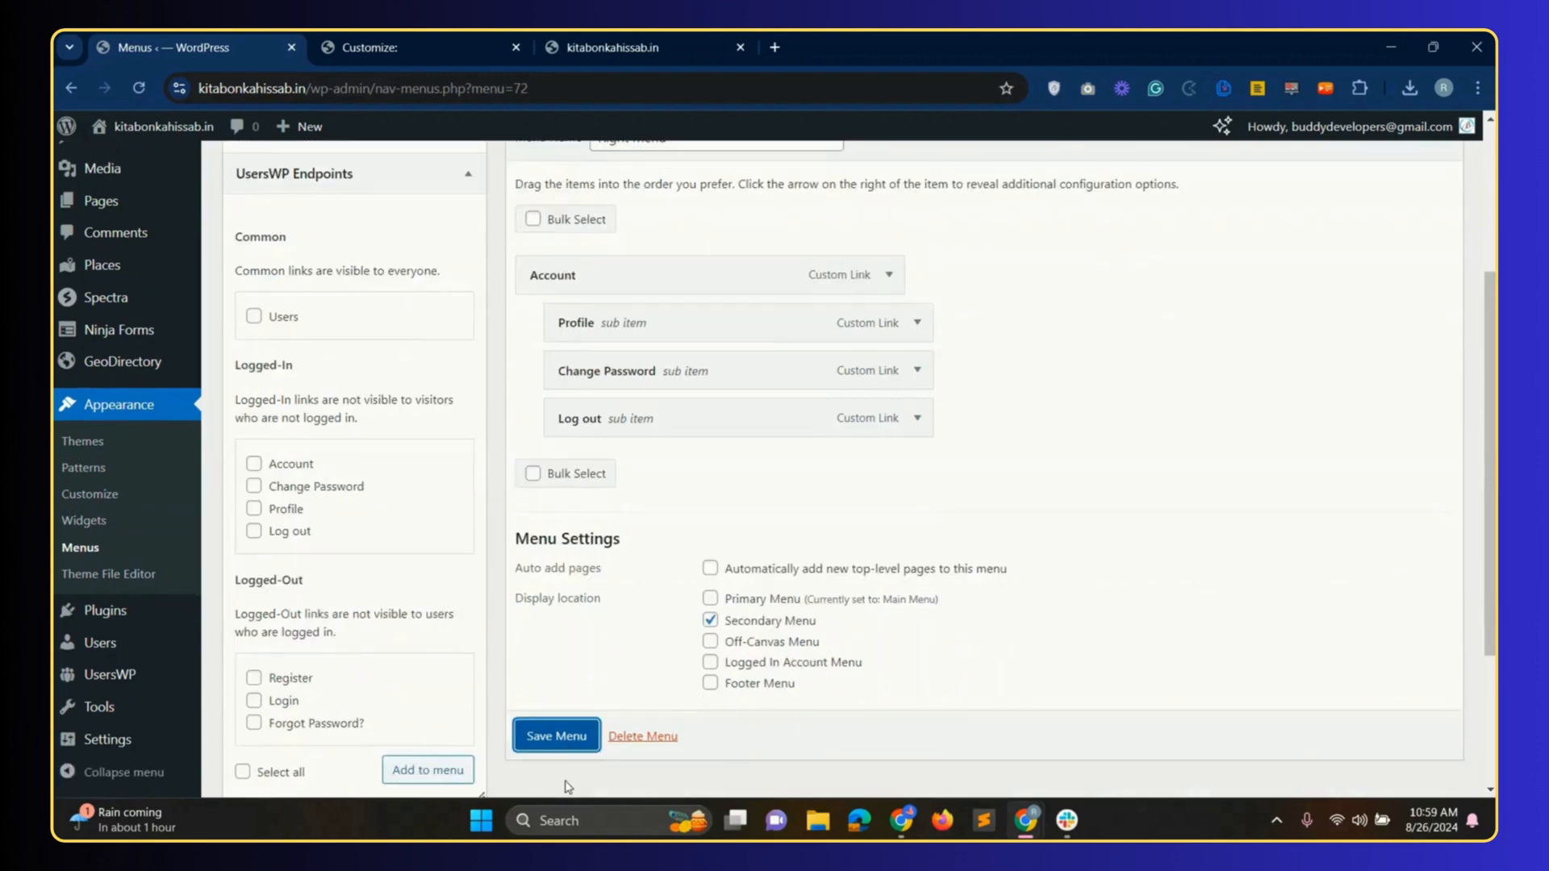
{"action": "left_click", "coordinate": [575, 737]}
- Add the logged-out UsersWP endpoint Login as a top-level item of the Right Menu and save the menu
{"action": "scroll", "coordinate": [601, 574], "scroll_direction": "down", "scroll_amount": 3}
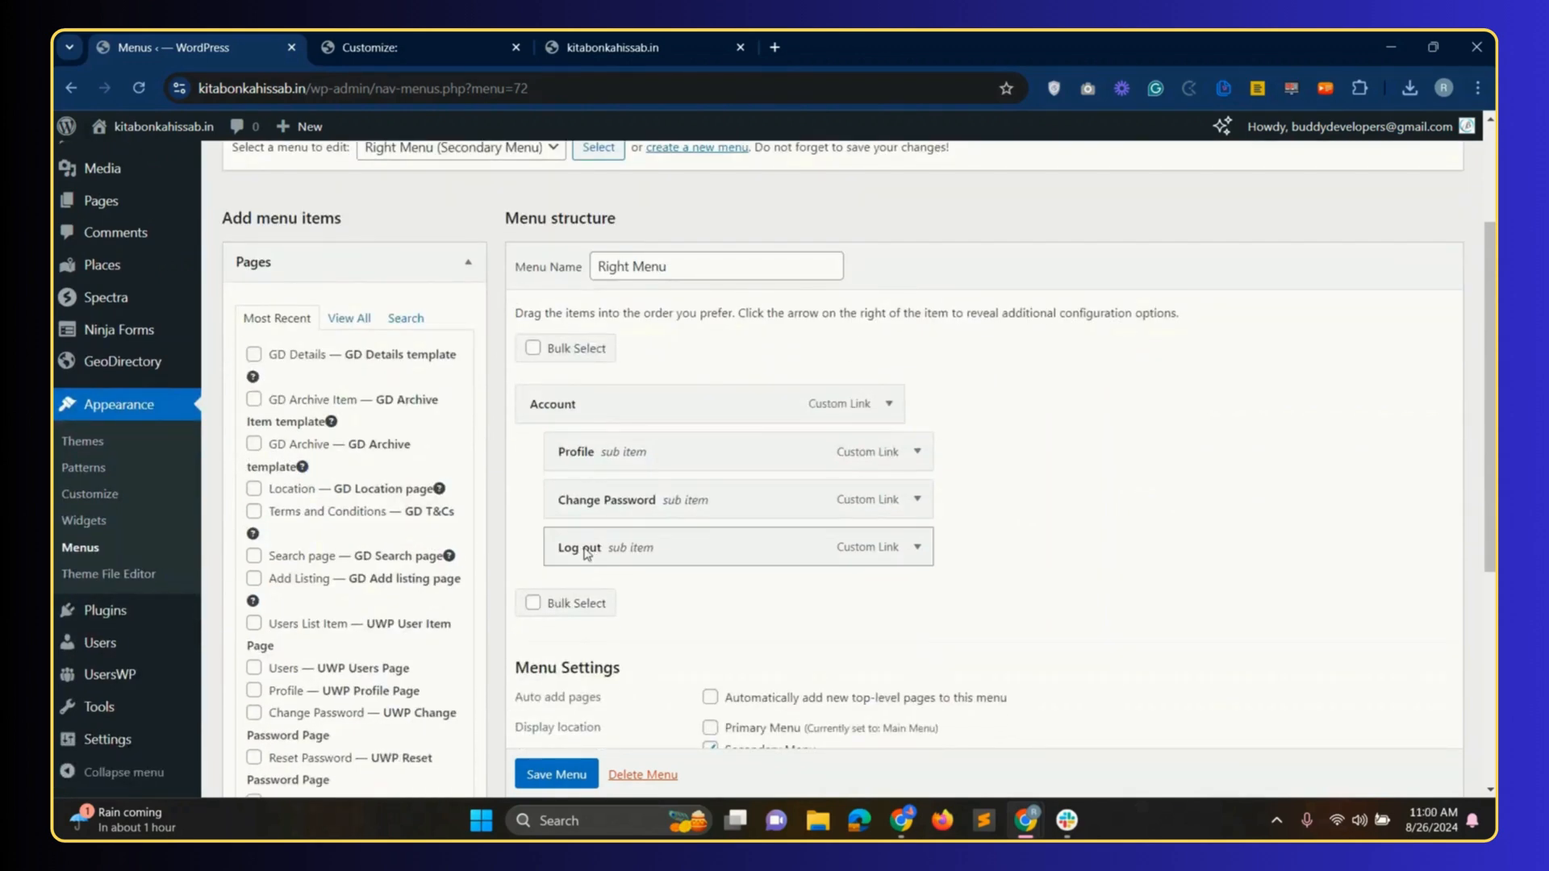
{"action": "scroll", "coordinate": [590, 555], "scroll_direction": "down", "scroll_amount": 7}
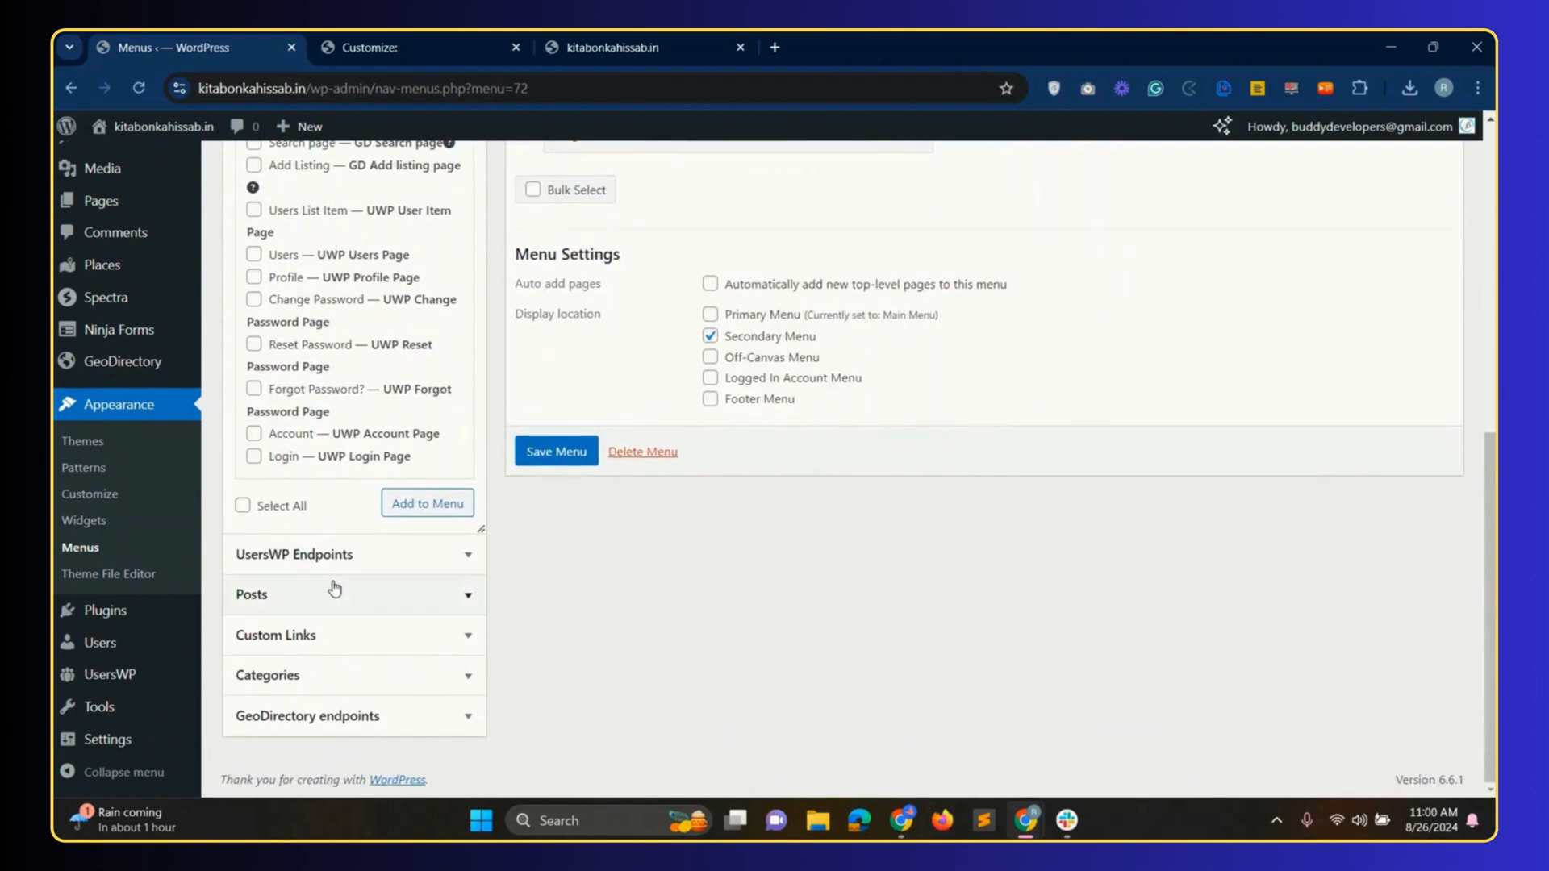
{"action": "left_click", "coordinate": [422, 557]}
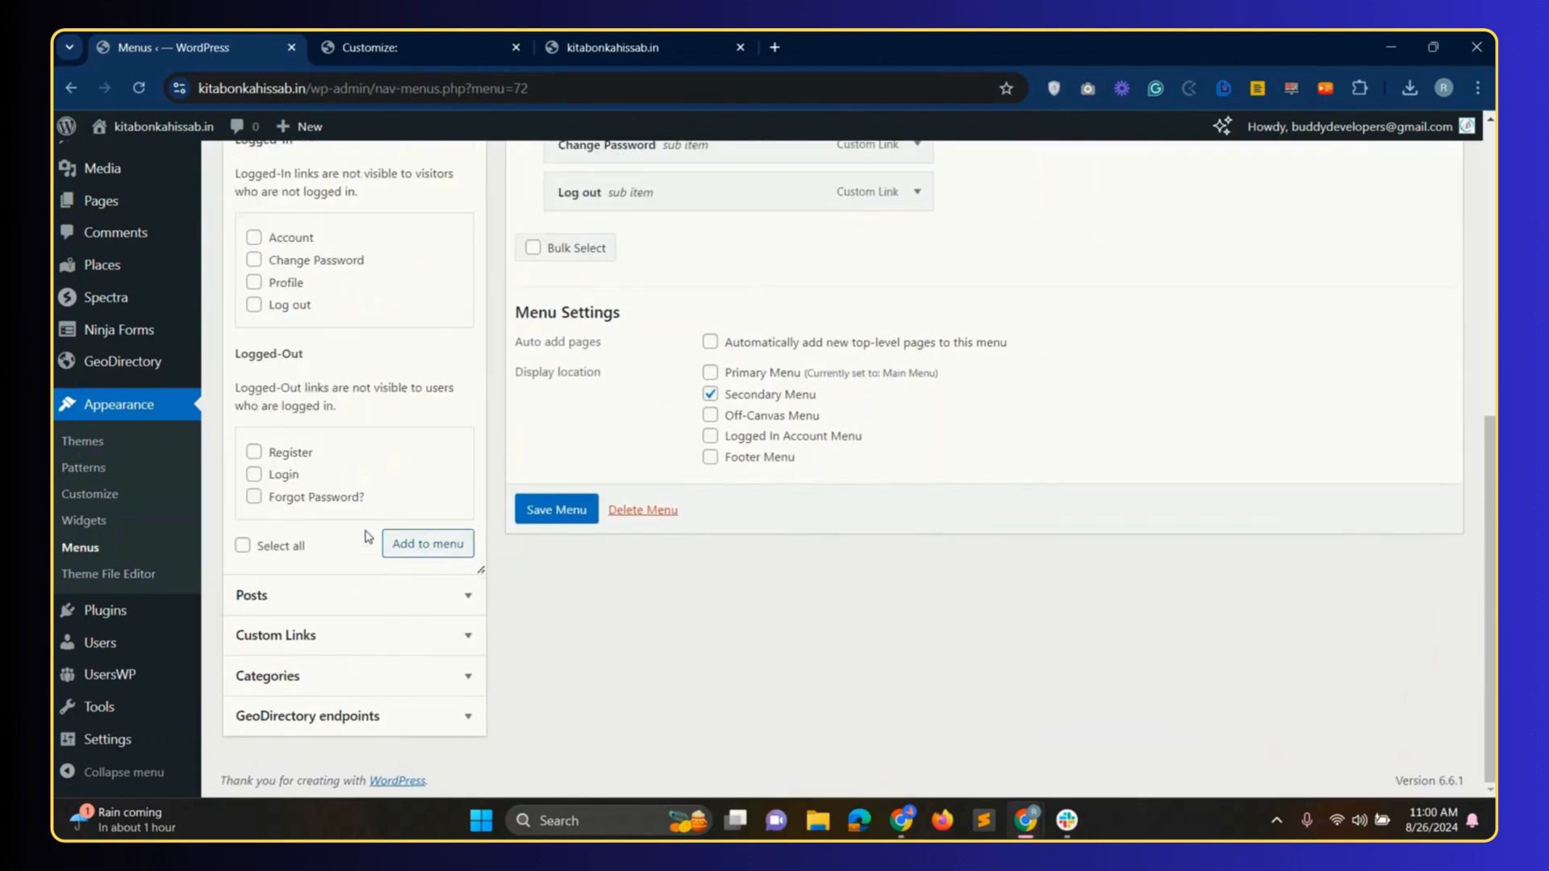
{"action": "scroll", "coordinate": [363, 535], "scroll_direction": "up", "scroll_amount": 2}
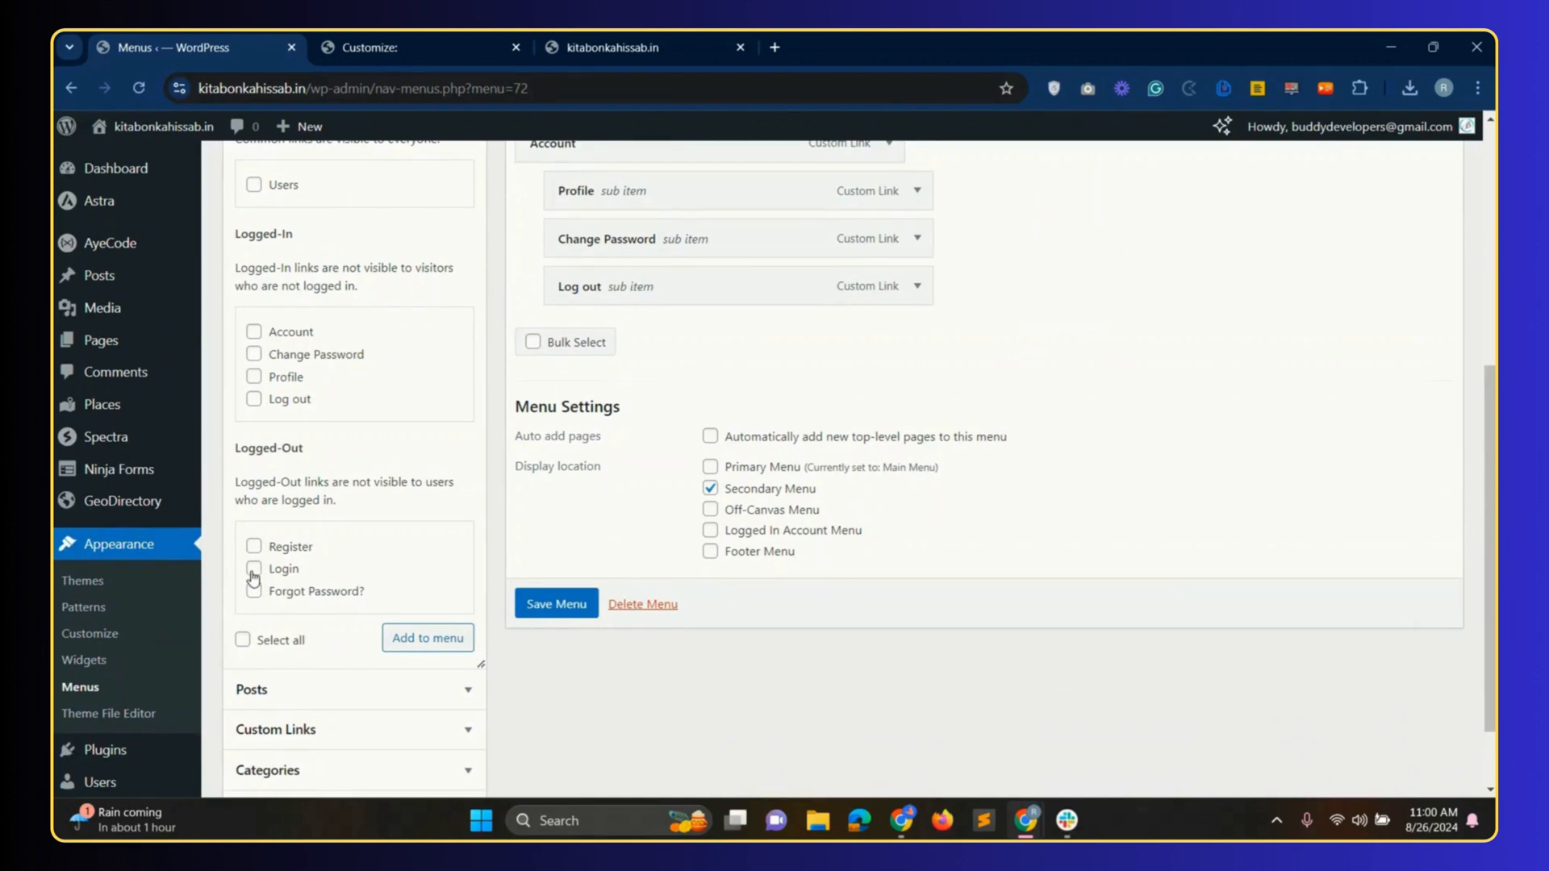
{"action": "left_click", "coordinate": [255, 573]}
{"action": "left_click", "coordinate": [428, 646]}
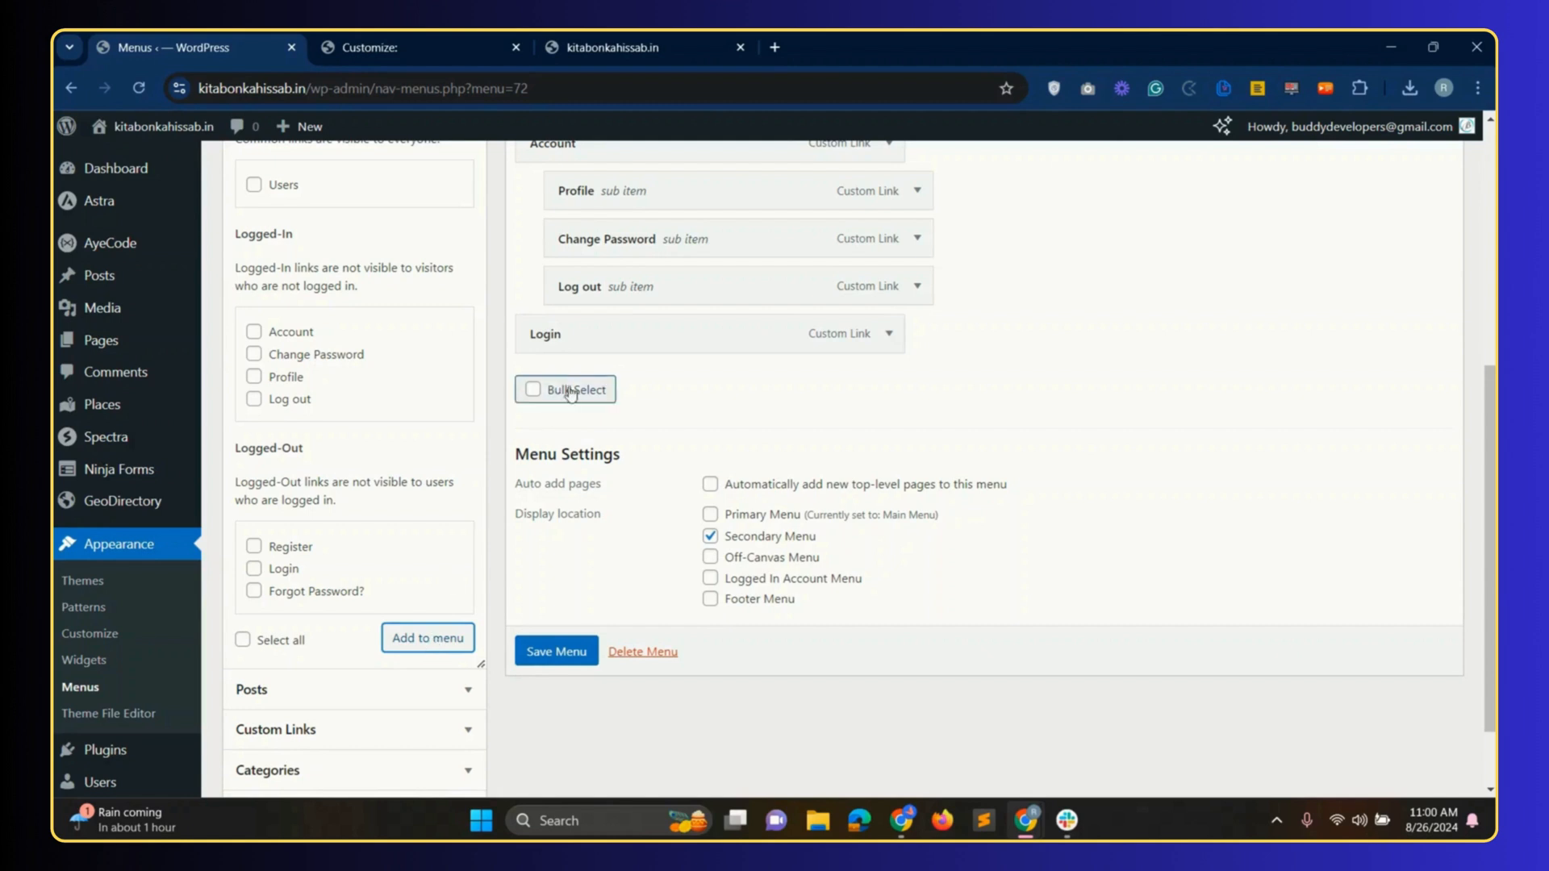
{"action": "scroll", "coordinate": [574, 391], "scroll_direction": "up", "scroll_amount": 3}
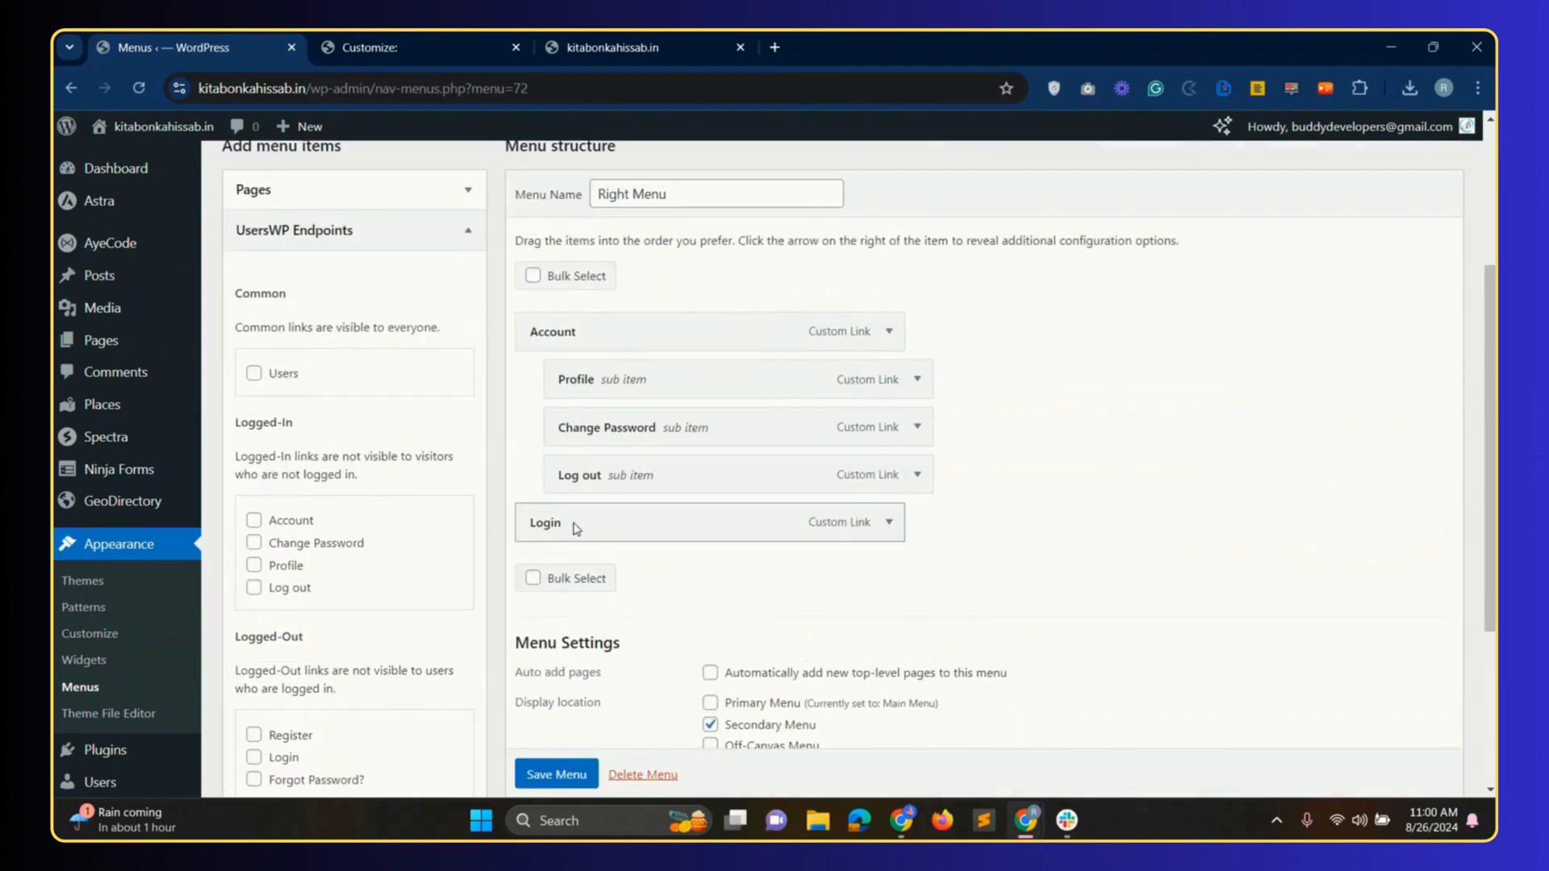
{"action": "scroll", "coordinate": [581, 528], "scroll_direction": "down", "scroll_amount": 1}
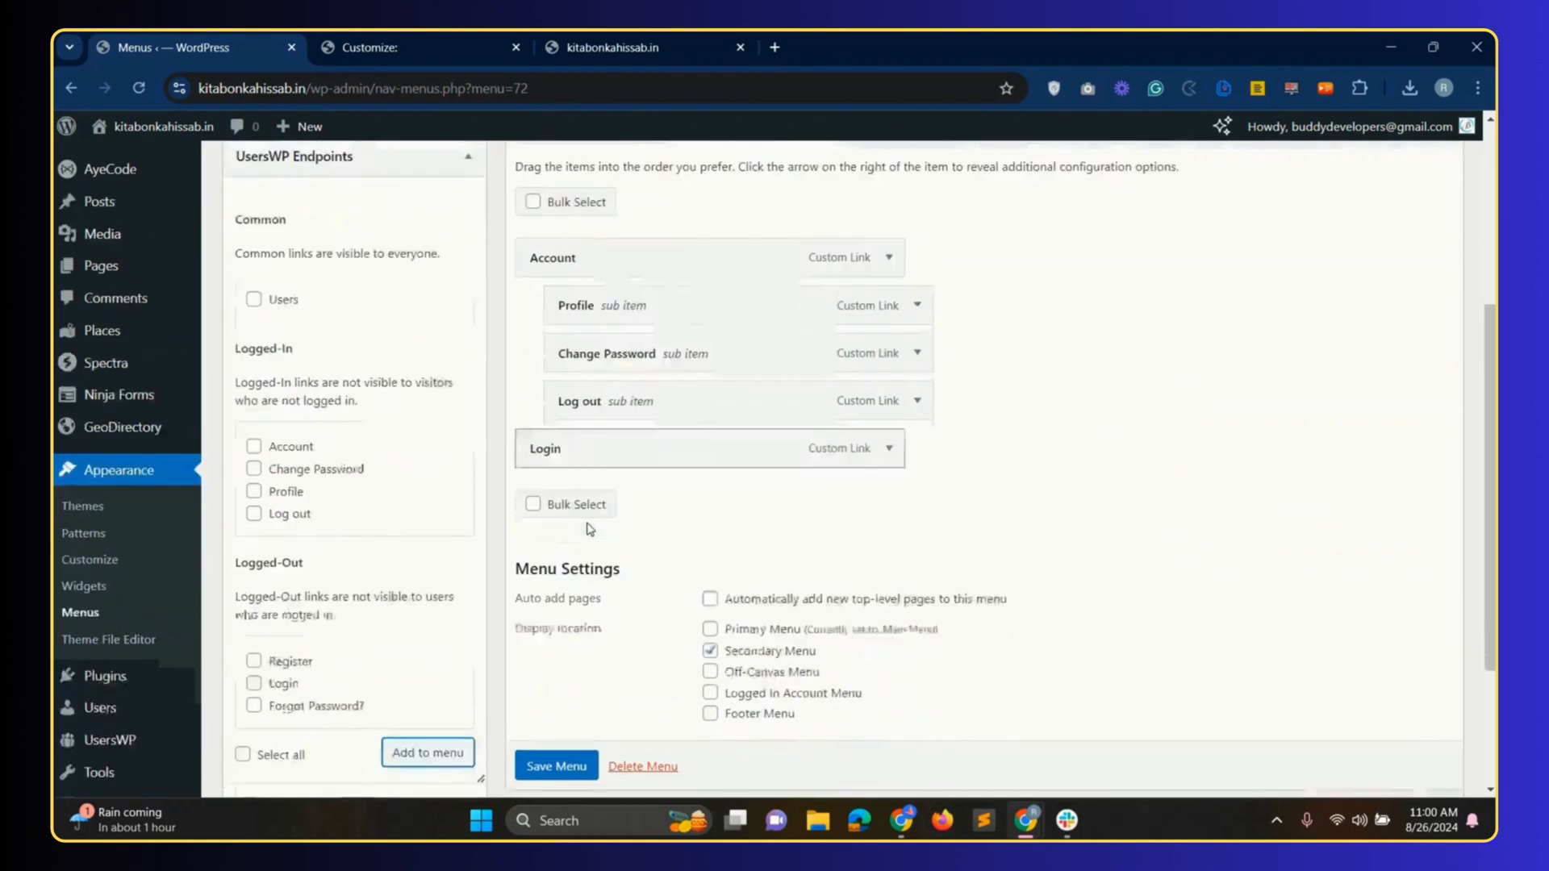
{"action": "left_click", "coordinate": [556, 746]}
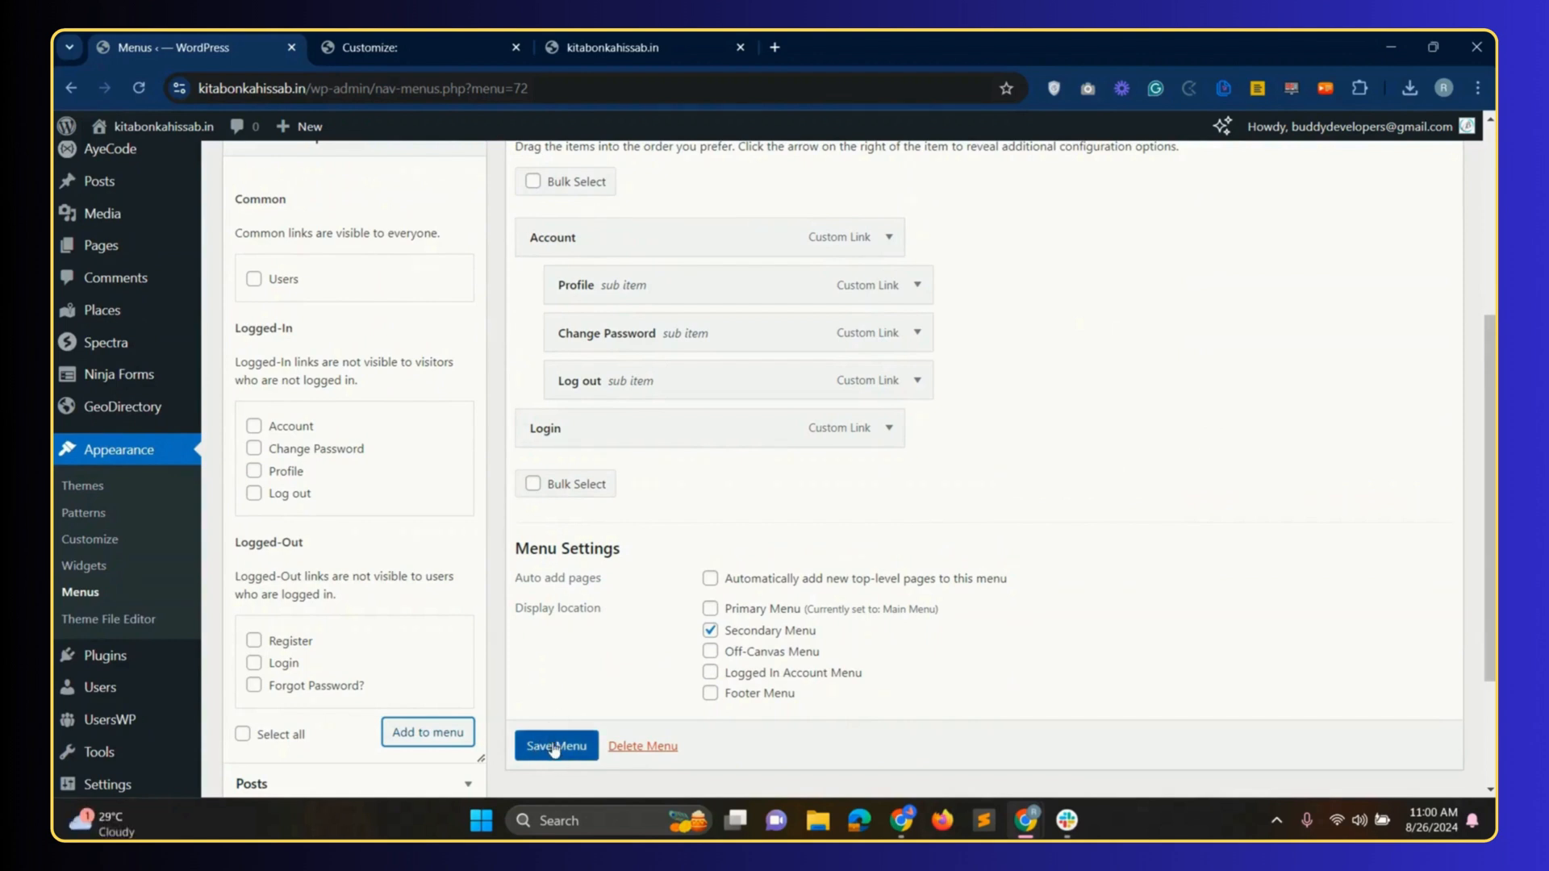
{"action": "scroll", "coordinate": [561, 738], "scroll_direction": "down", "scroll_amount": 1}
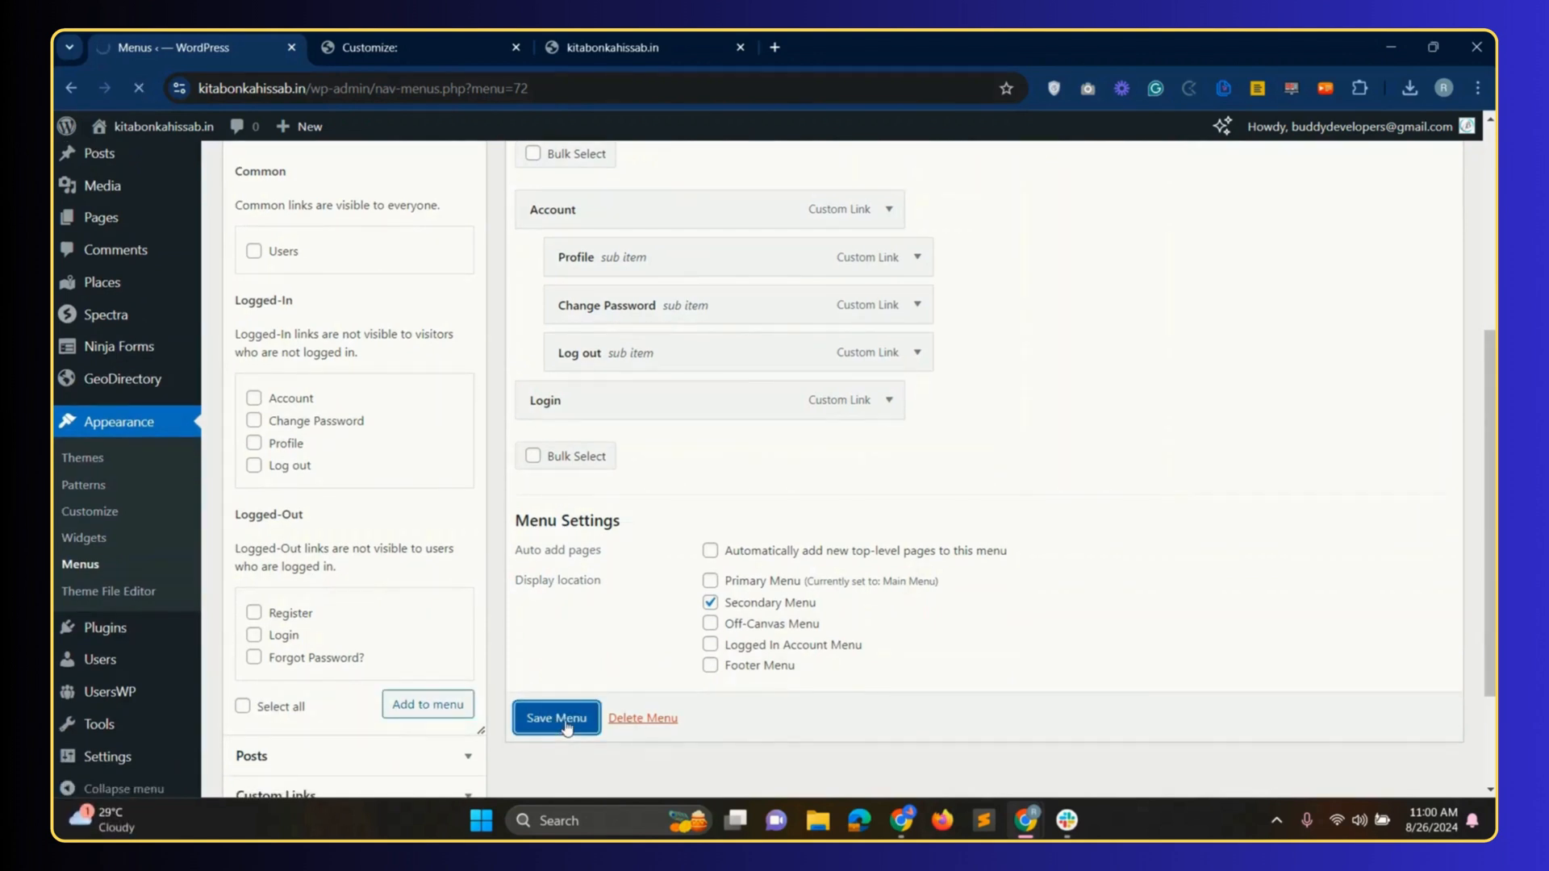
- Reload the Customizer and, in the Header Builder, move the Primary Menu directly beside the Site Title & Logo
{"action": "left_click", "coordinate": [428, 47]}
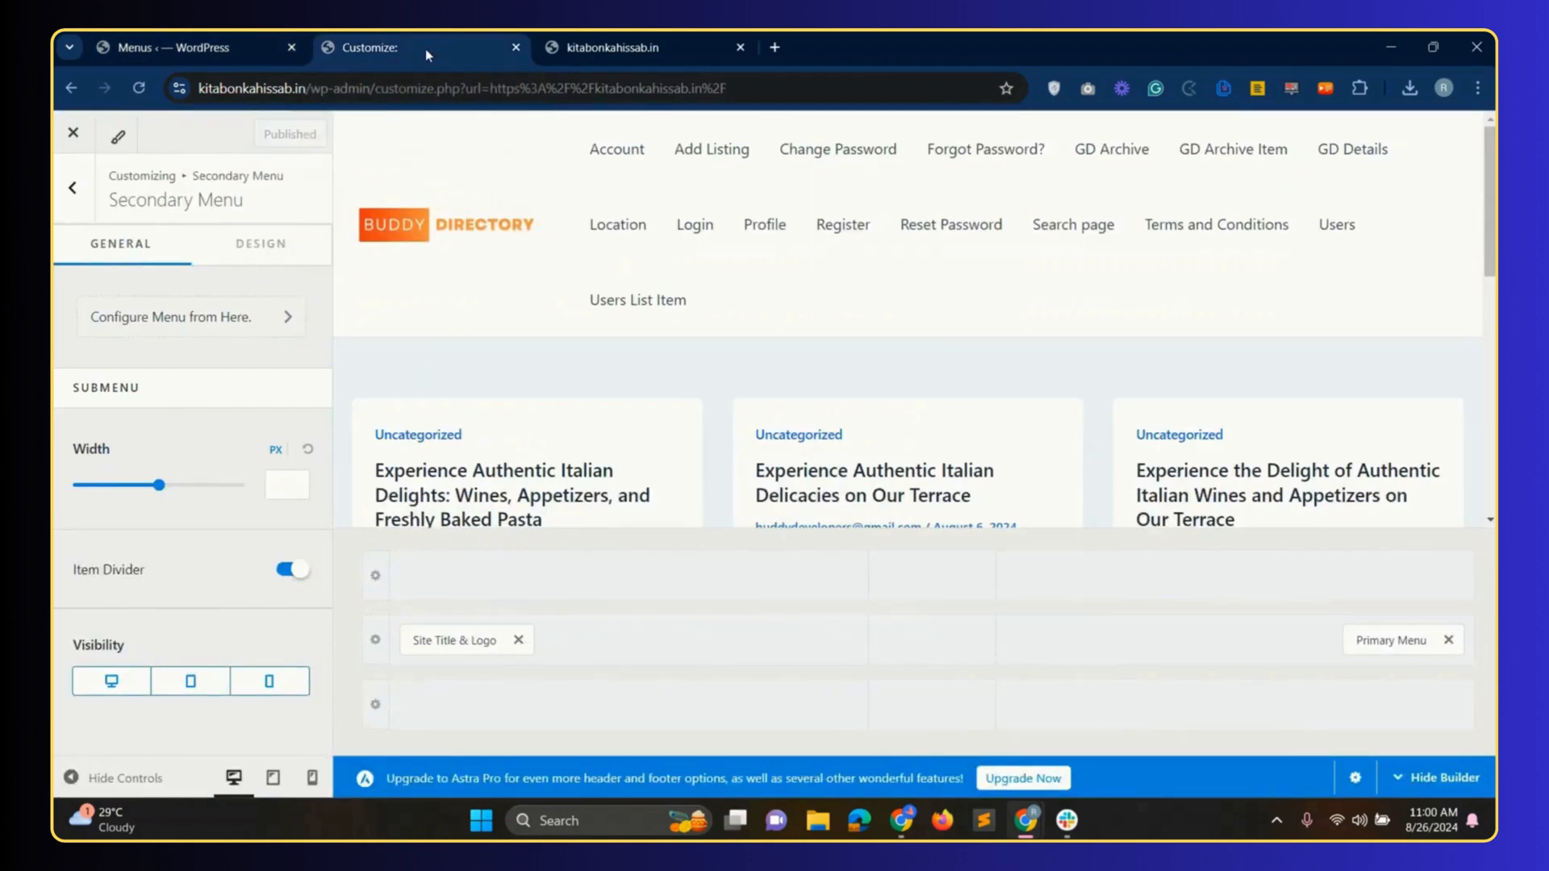
{"action": "left_click", "coordinate": [138, 88]}
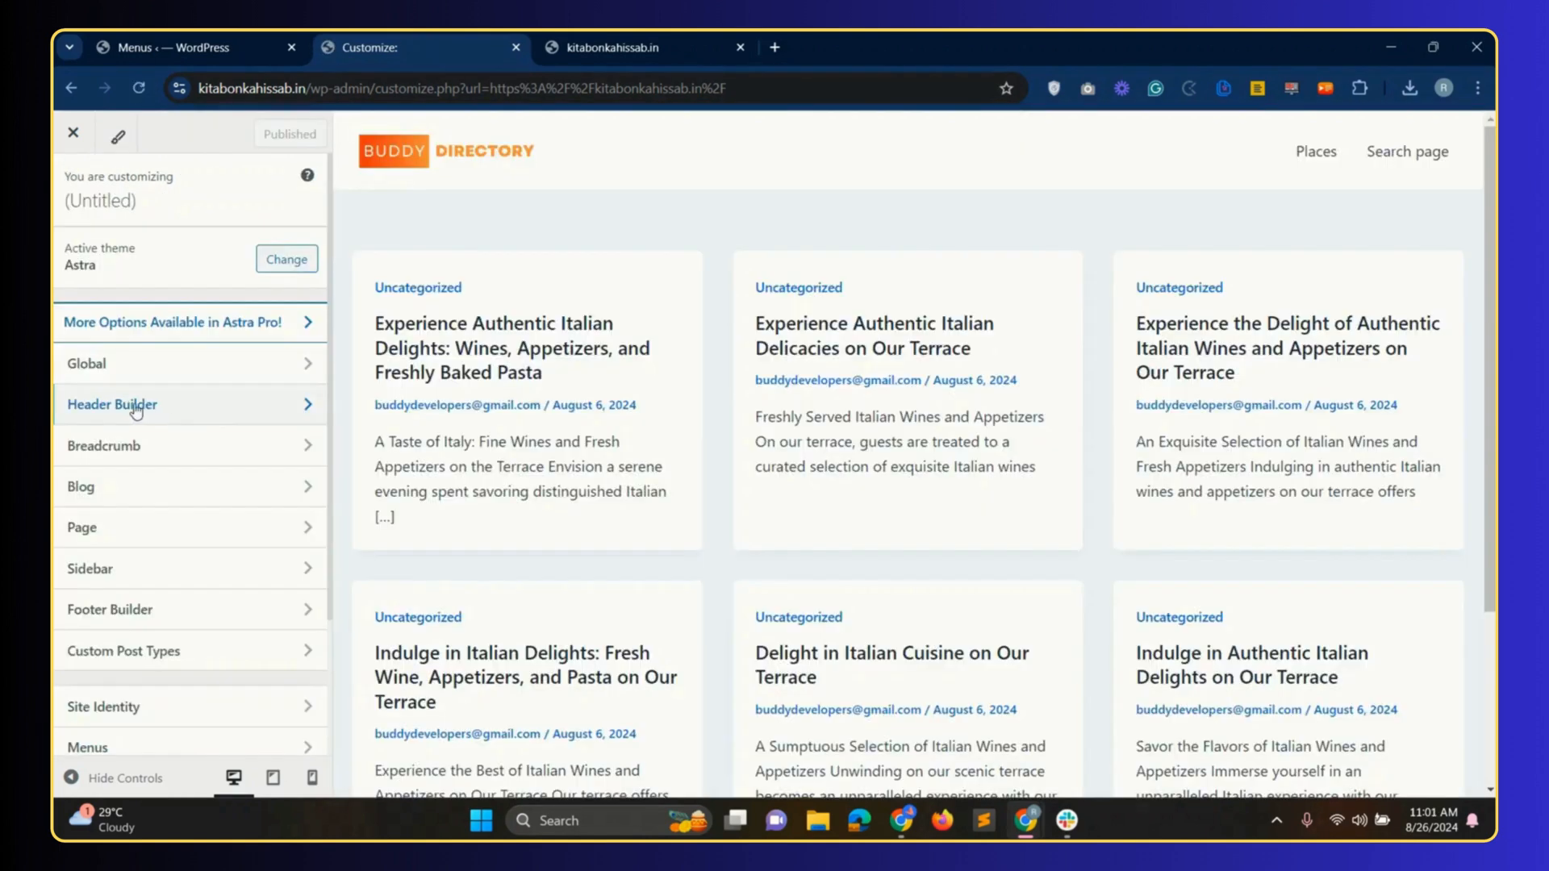
{"action": "left_click", "coordinate": [209, 406]}
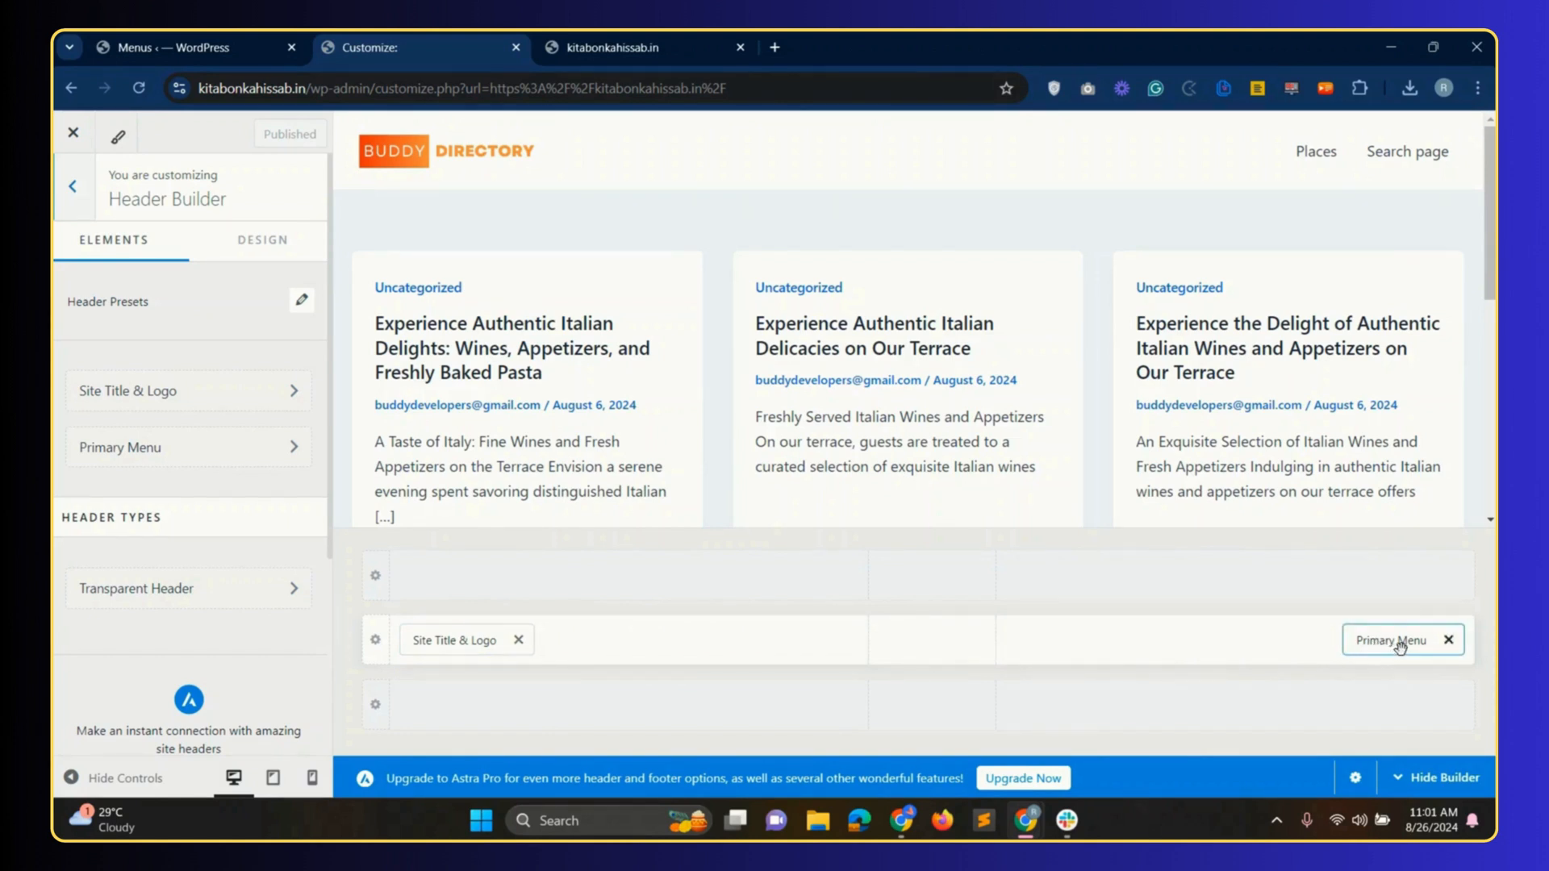
{"action": "left_click_drag", "start_coordinate": [1401, 642], "coordinate": [616, 674]}
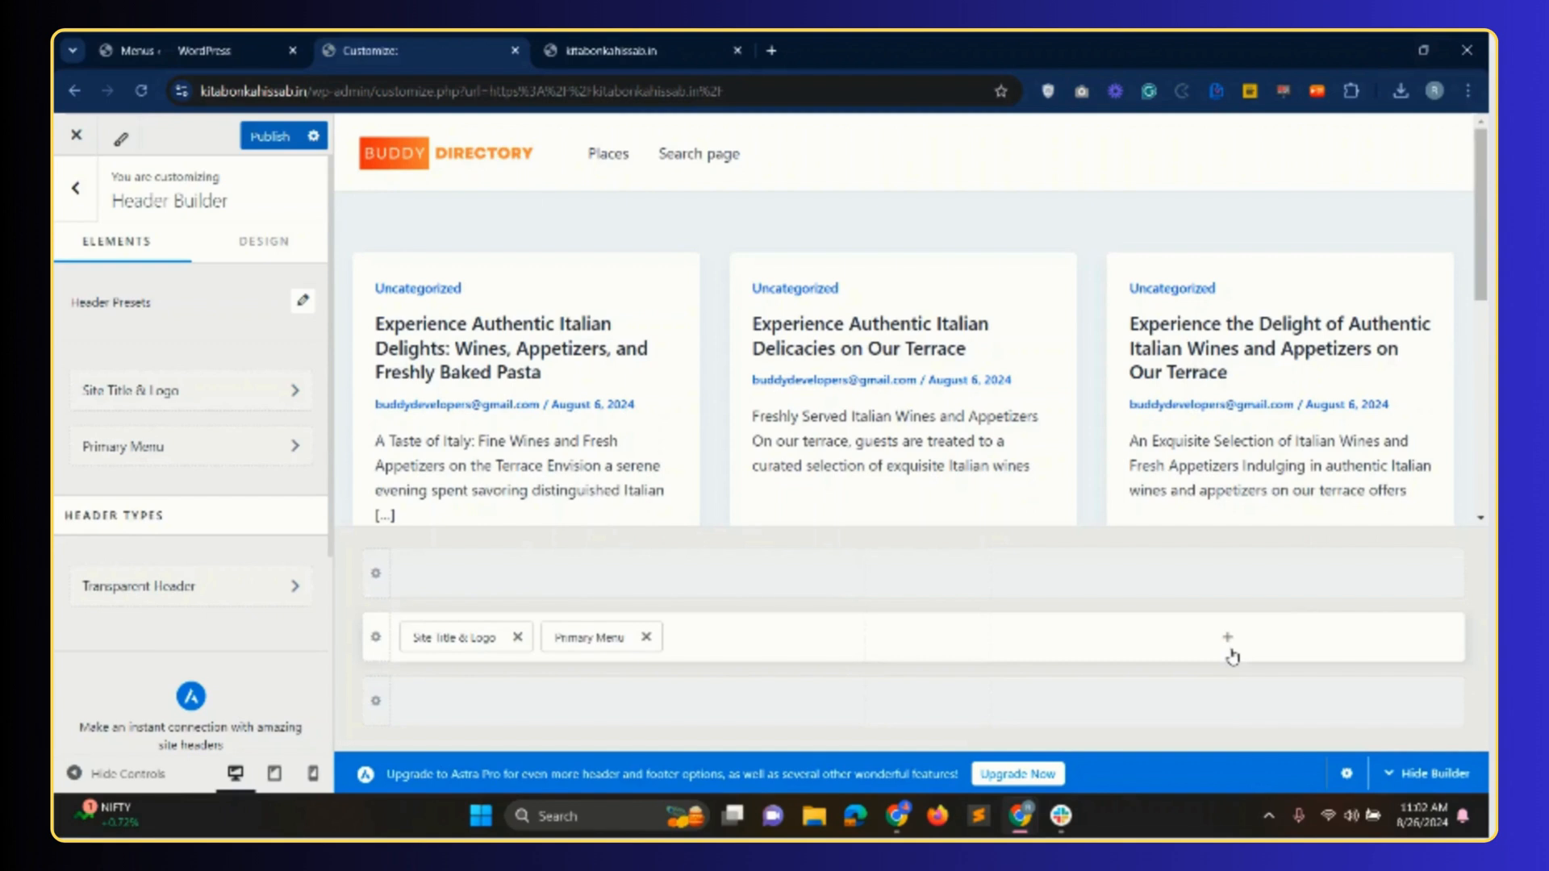
- Add the Secondary Menu element to the right-hand area of the header's middle row
{"action": "left_click", "coordinate": [1228, 639]}
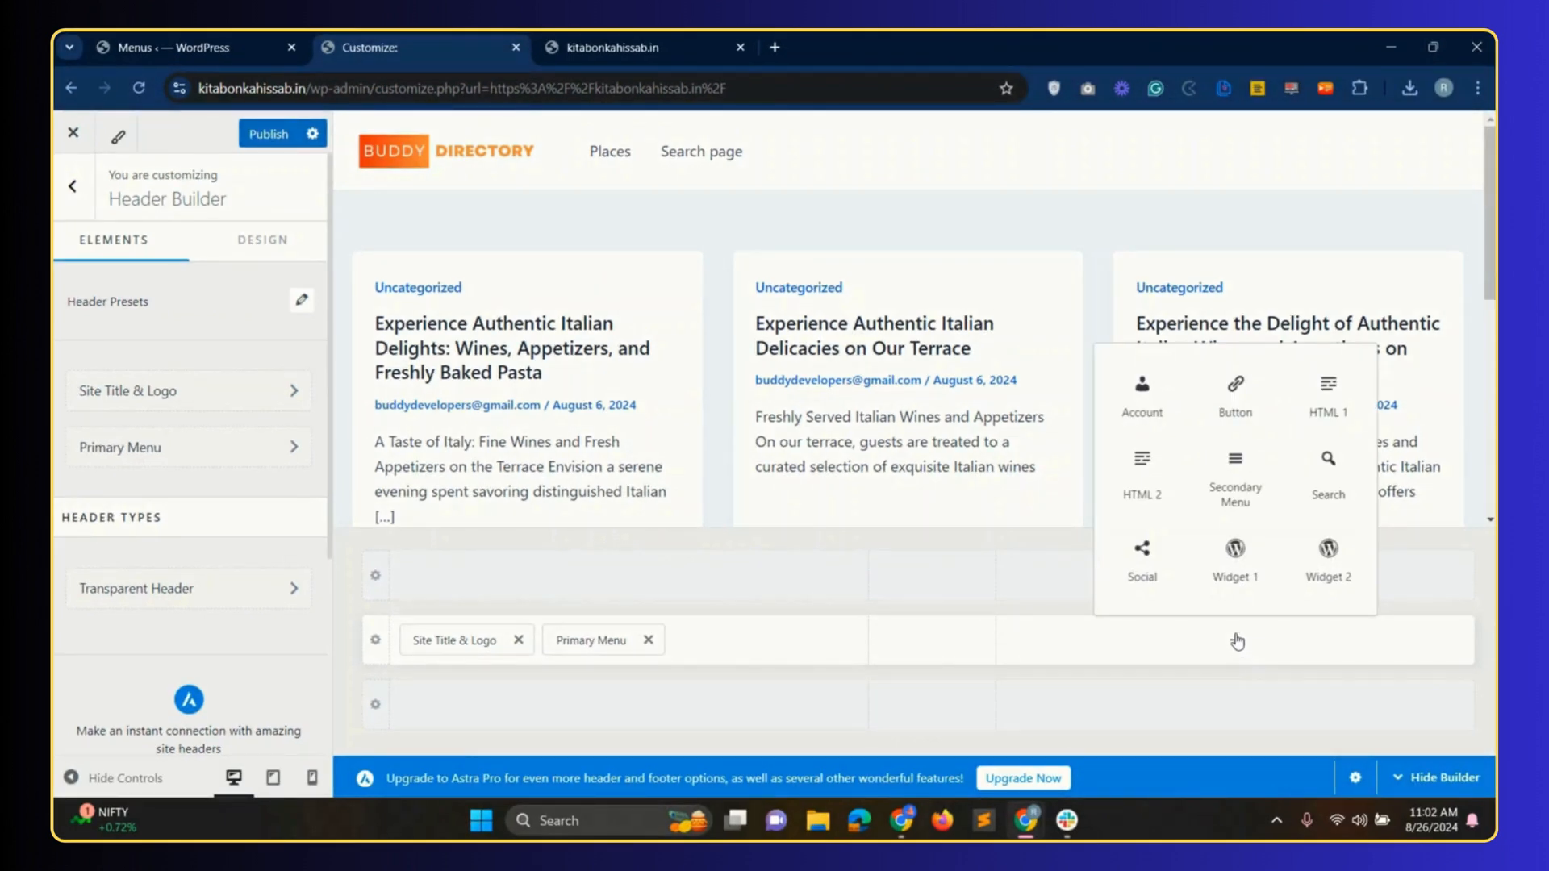
{"action": "left_click", "coordinate": [1242, 496]}
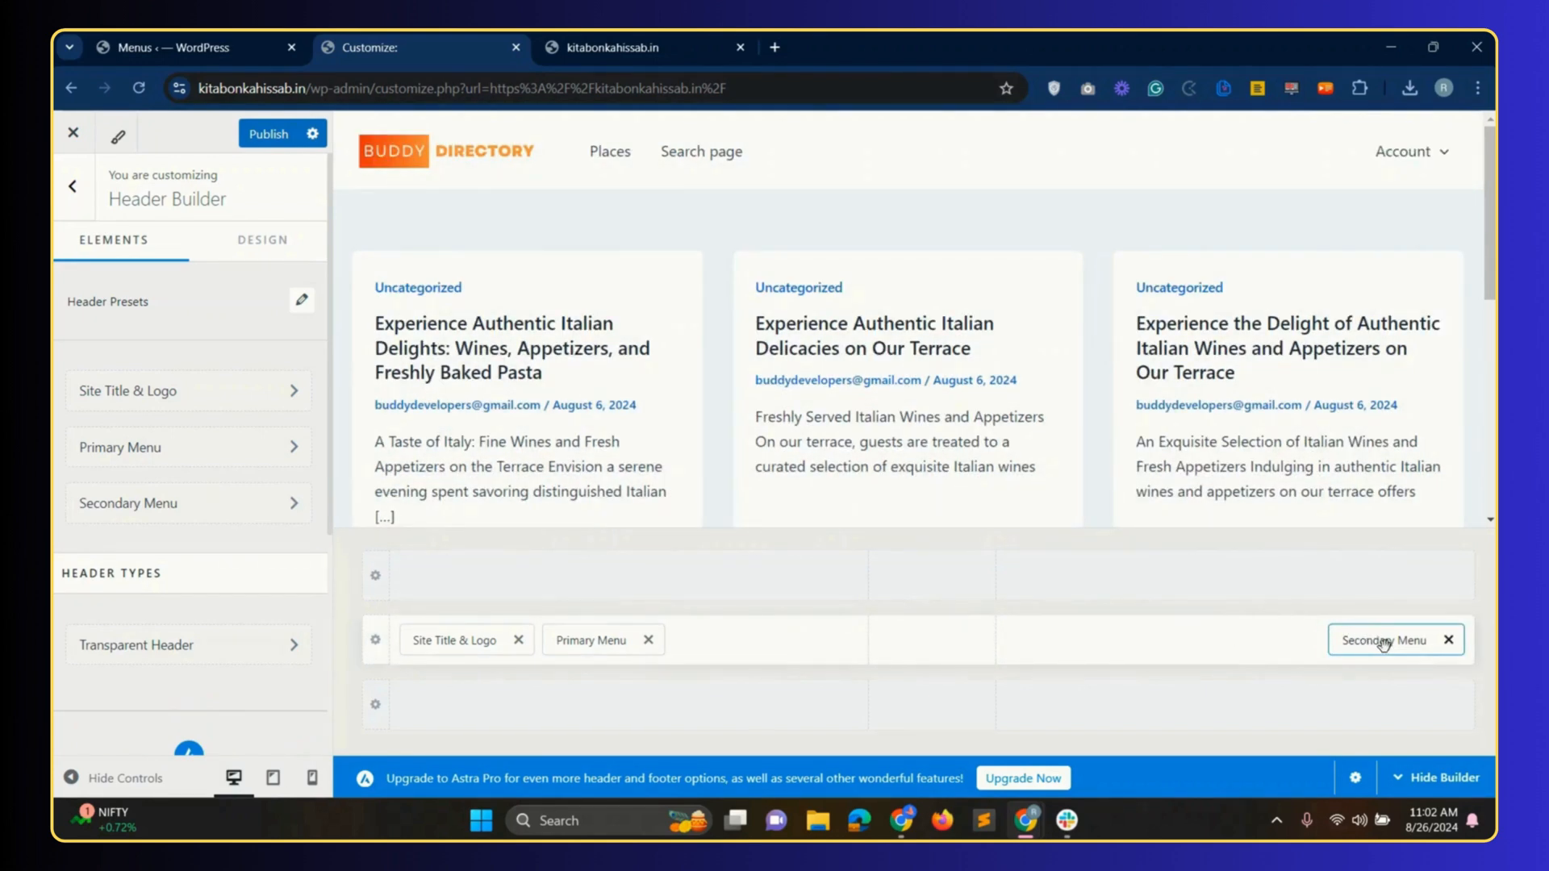
{"action": "mouse_move", "coordinate": [1375, 162]}
- Add a Button element after the Secondary Menu in the header's middle row
{"action": "left_click_drag", "start_coordinate": [1384, 637], "coordinate": [1300, 655]}
{"action": "left_click", "coordinate": [1237, 642]}
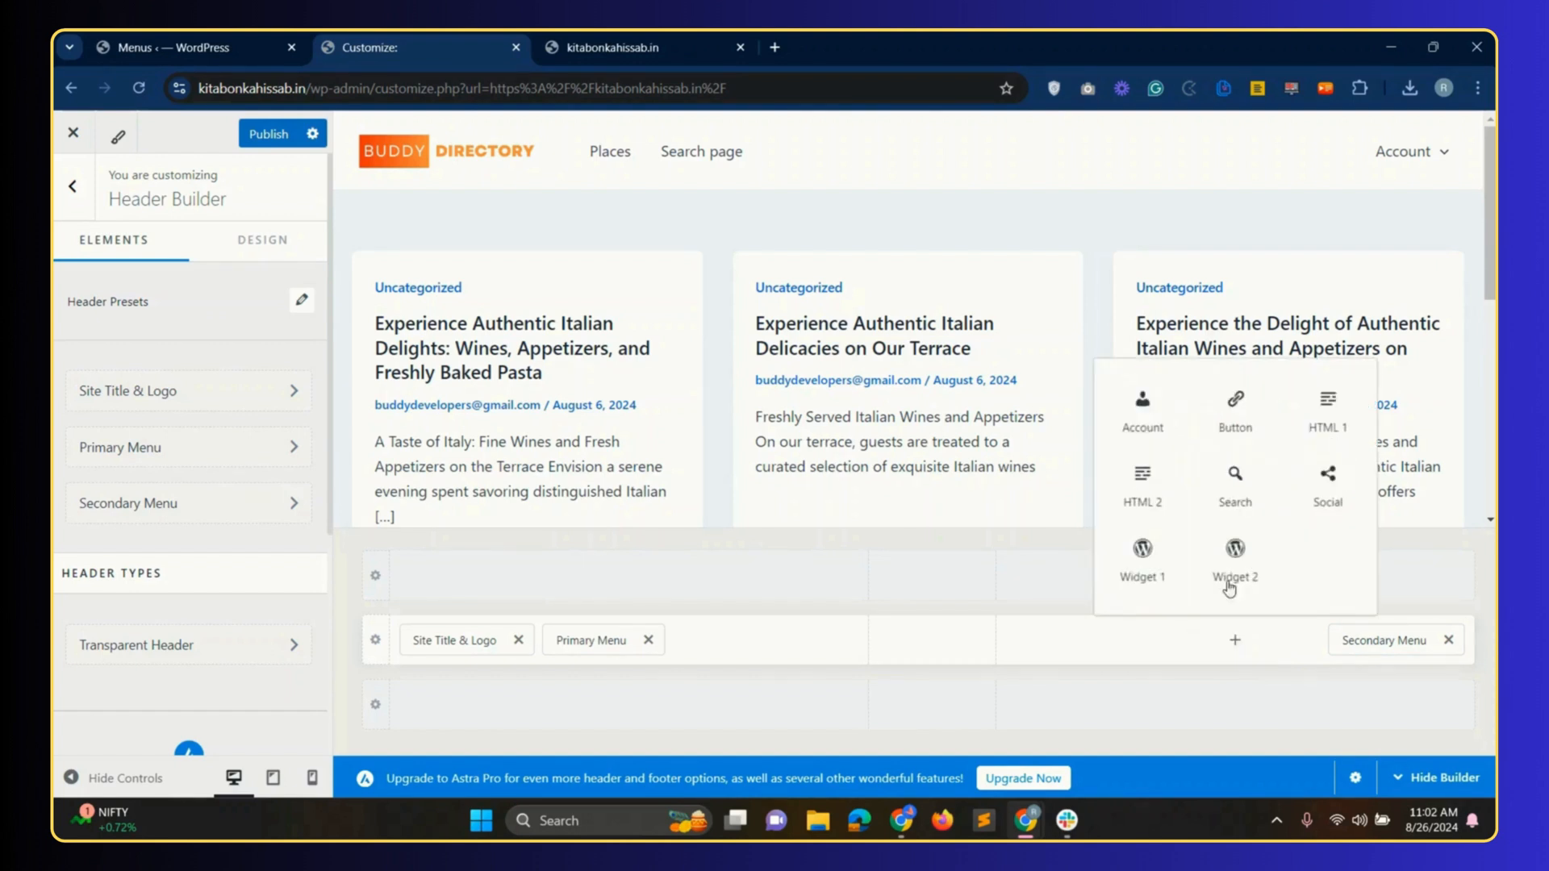
{"action": "left_click", "coordinate": [1233, 421]}
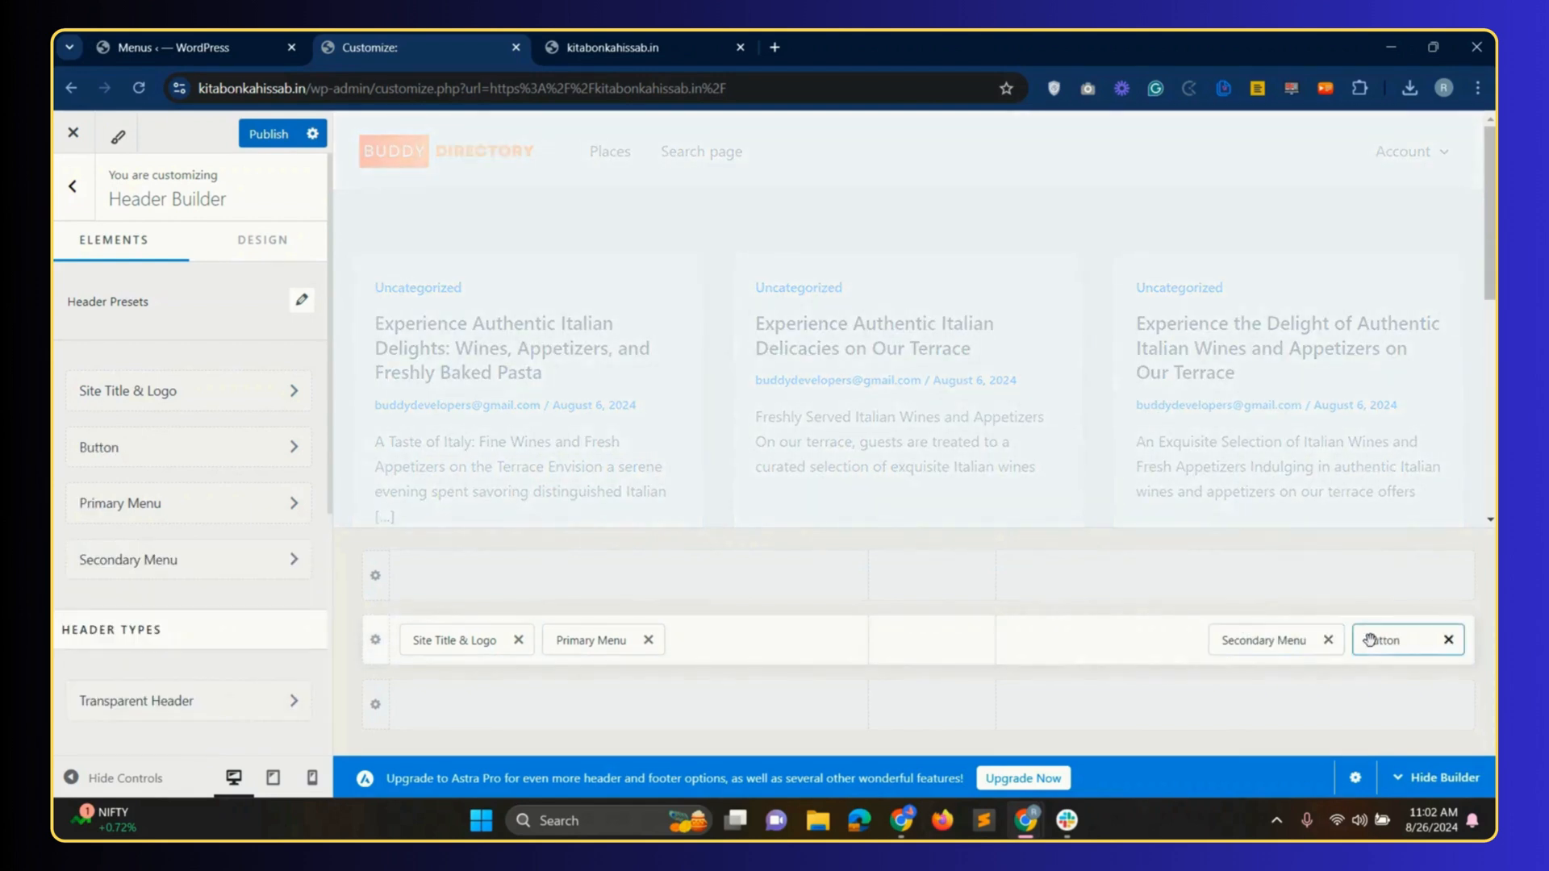
- Set the header button's text to Add Listing and its link to #
{"action": "left_click", "coordinate": [1423, 642]}
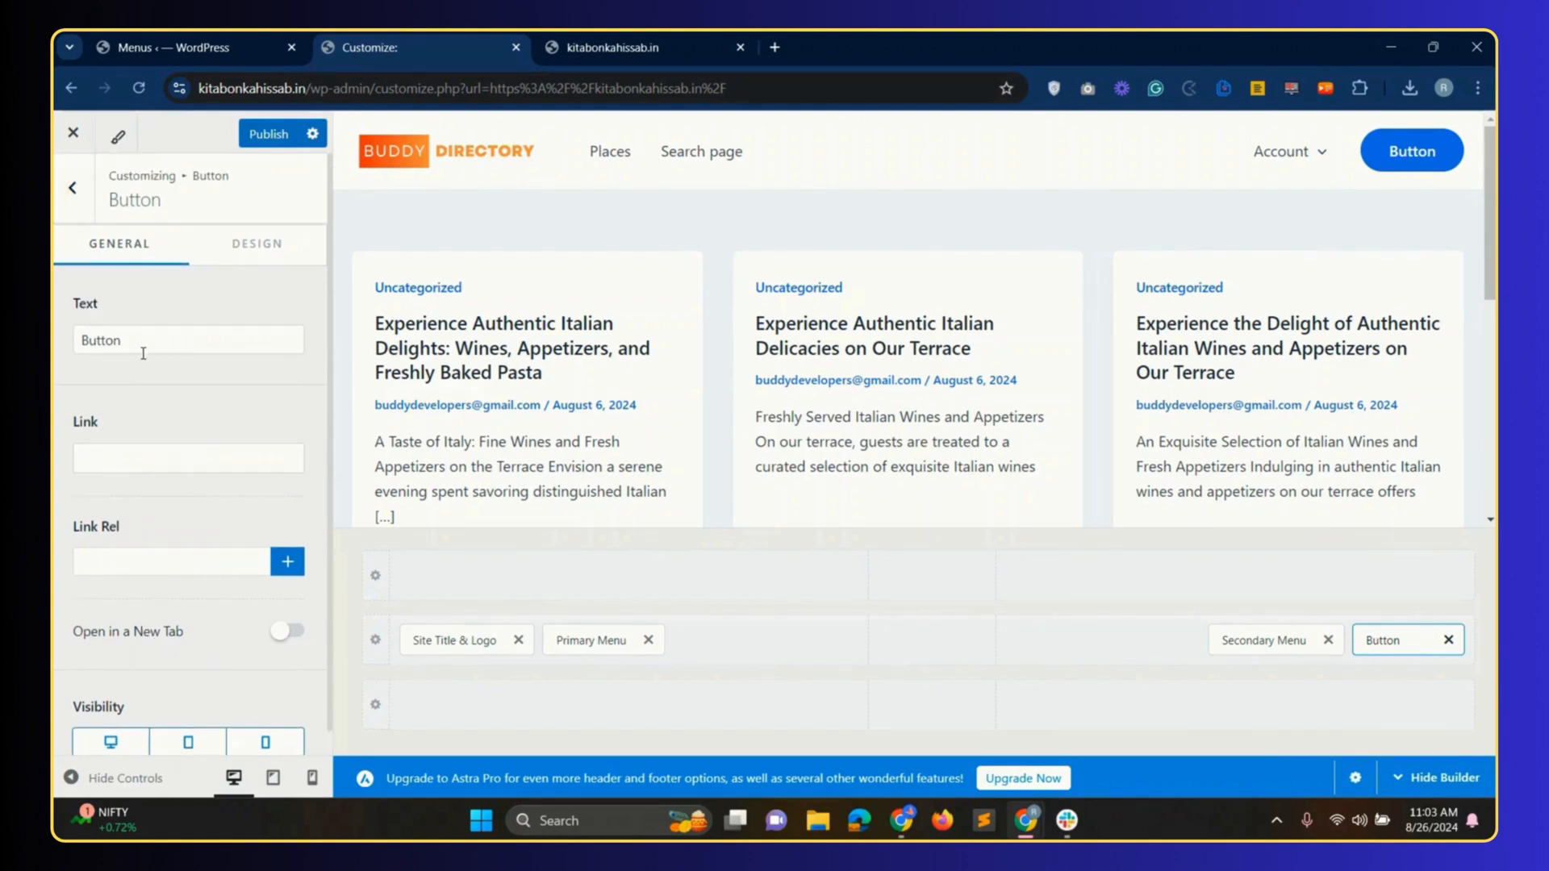
{"action": "left_click_drag", "start_coordinate": [130, 337], "coordinate": [80, 343]}
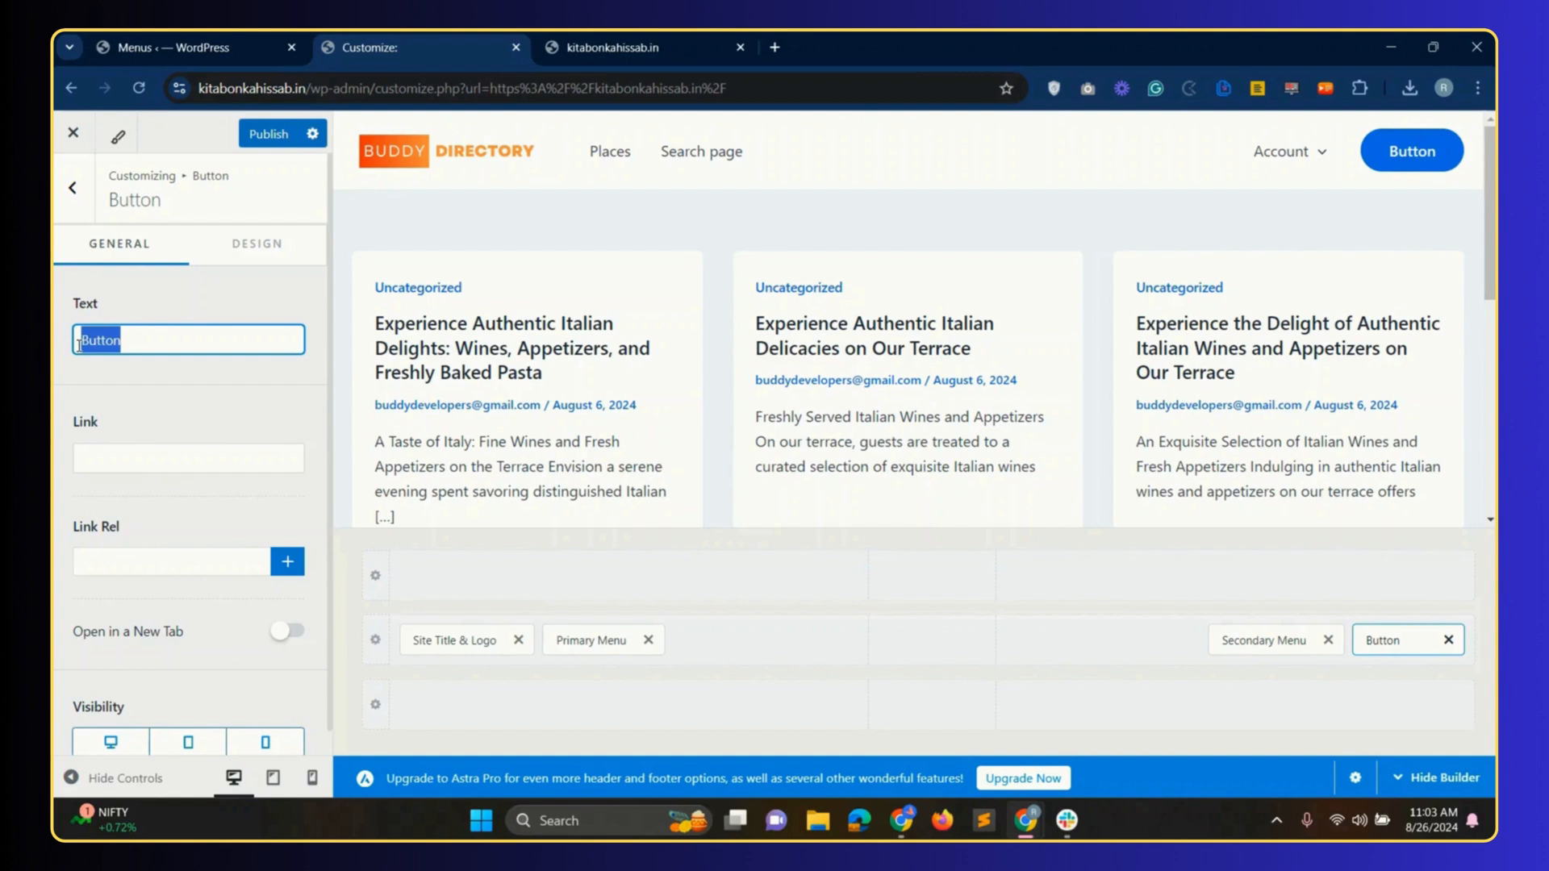
{"action": "type", "text": "Add L"}
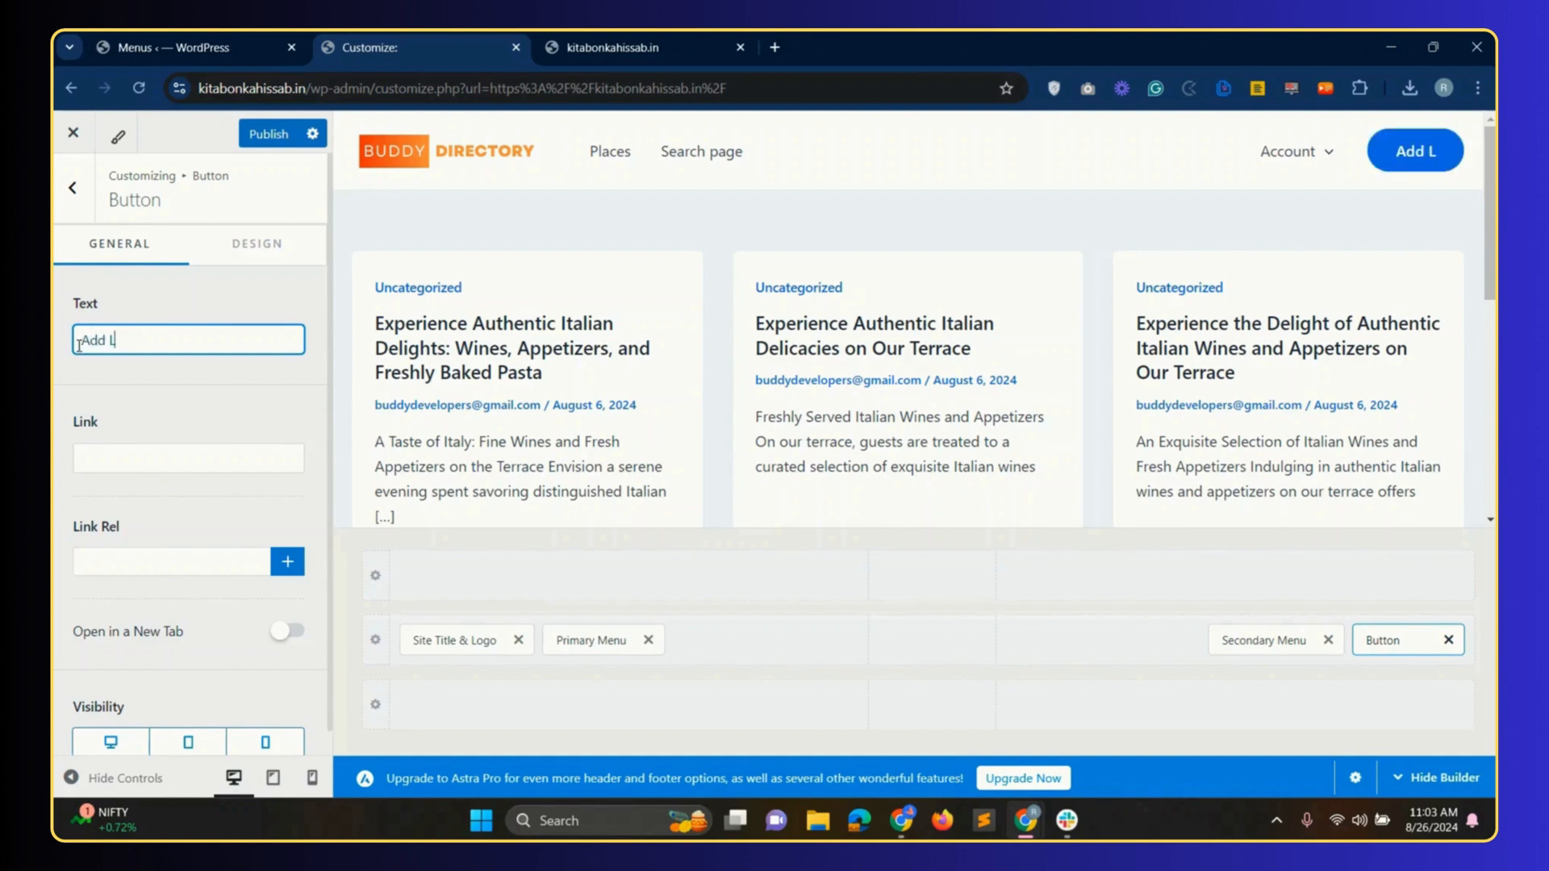
{"action": "type", "text": "isting"}
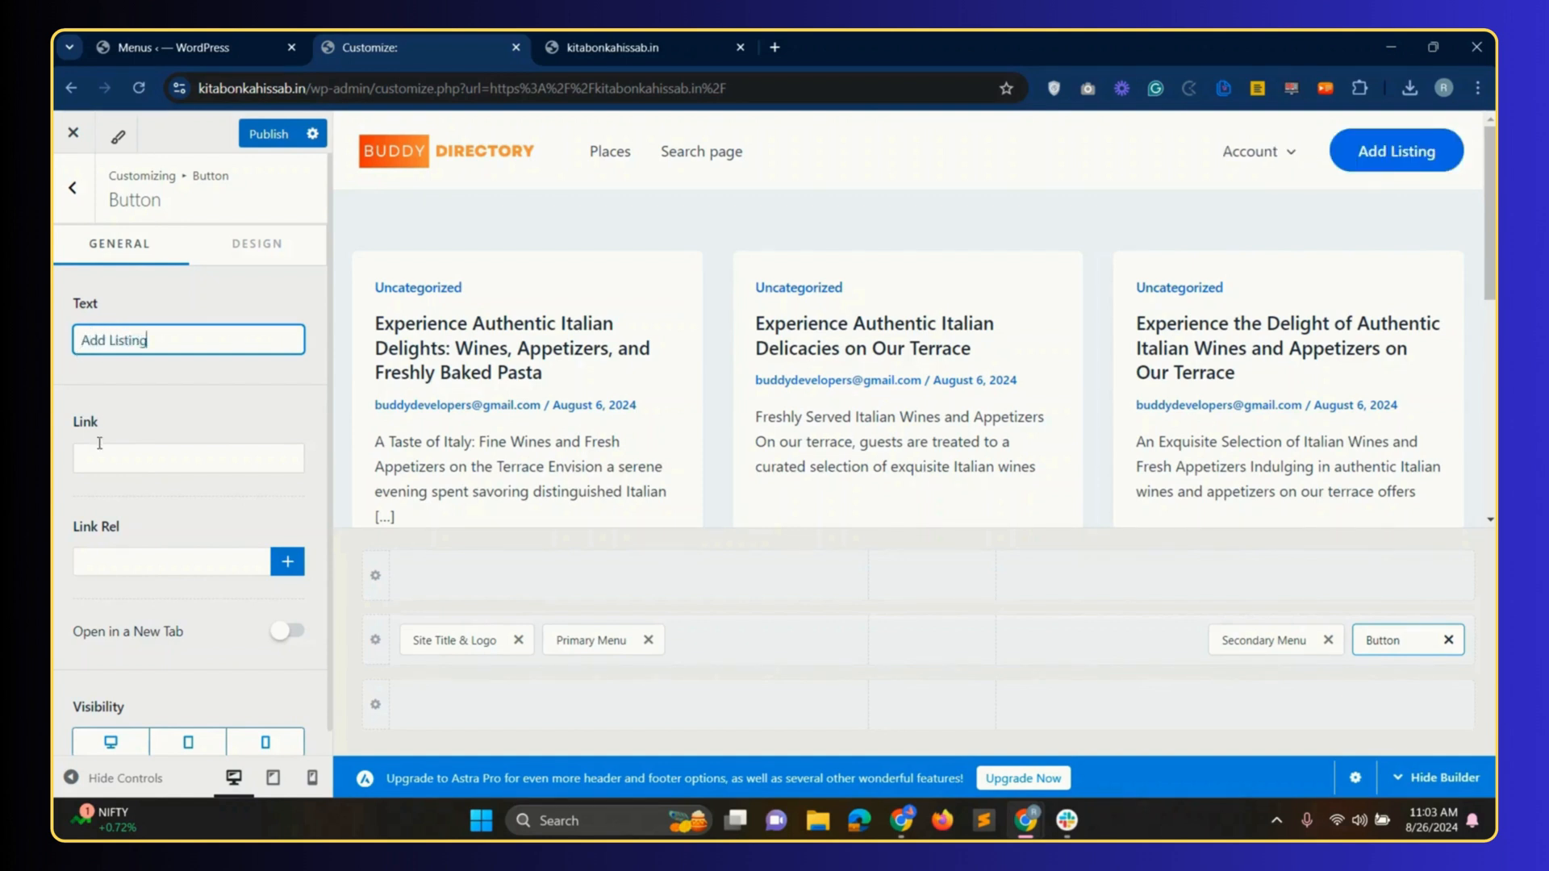
{"action": "left_click", "coordinate": [103, 459]}
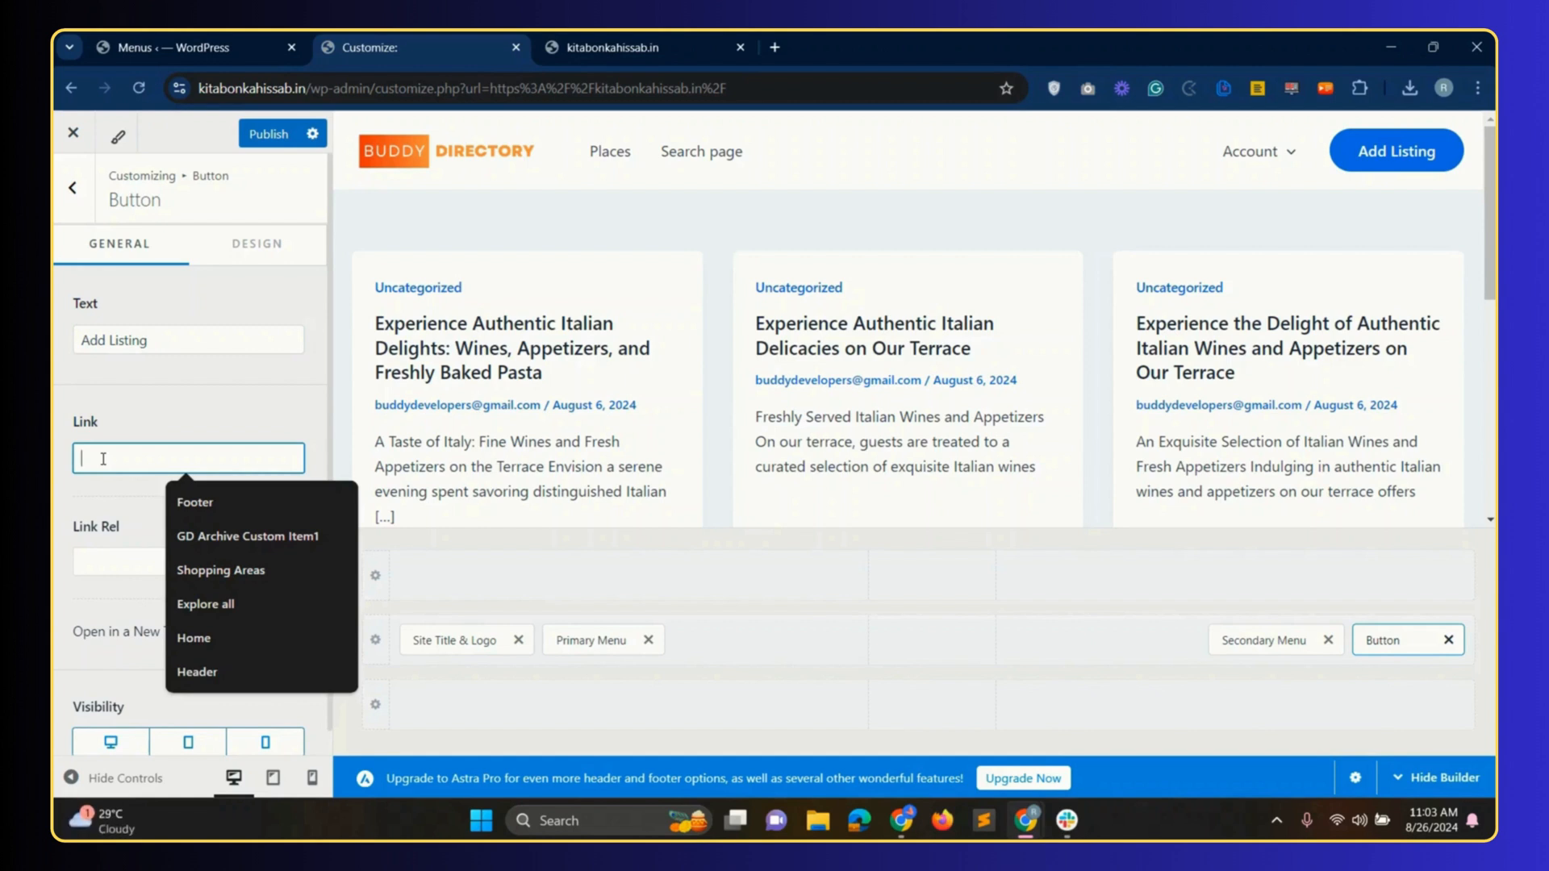
{"action": "type", "text": "#"}
{"action": "left_click", "coordinate": [149, 434]}
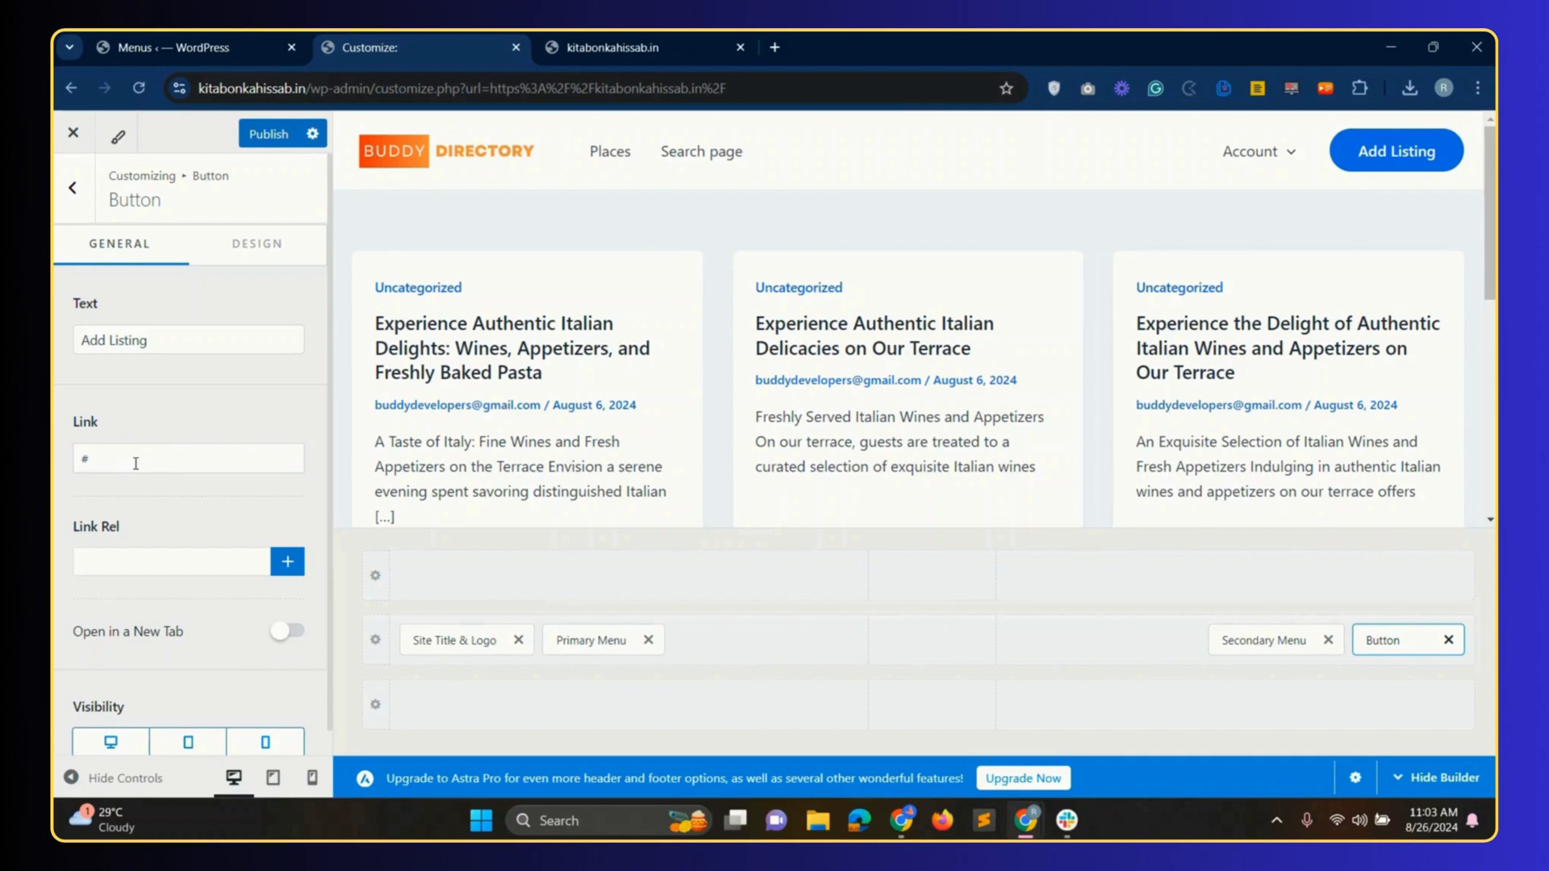
- Publish the header changes
{"action": "scroll", "coordinate": [160, 610], "scroll_direction": "down", "scroll_amount": 1}
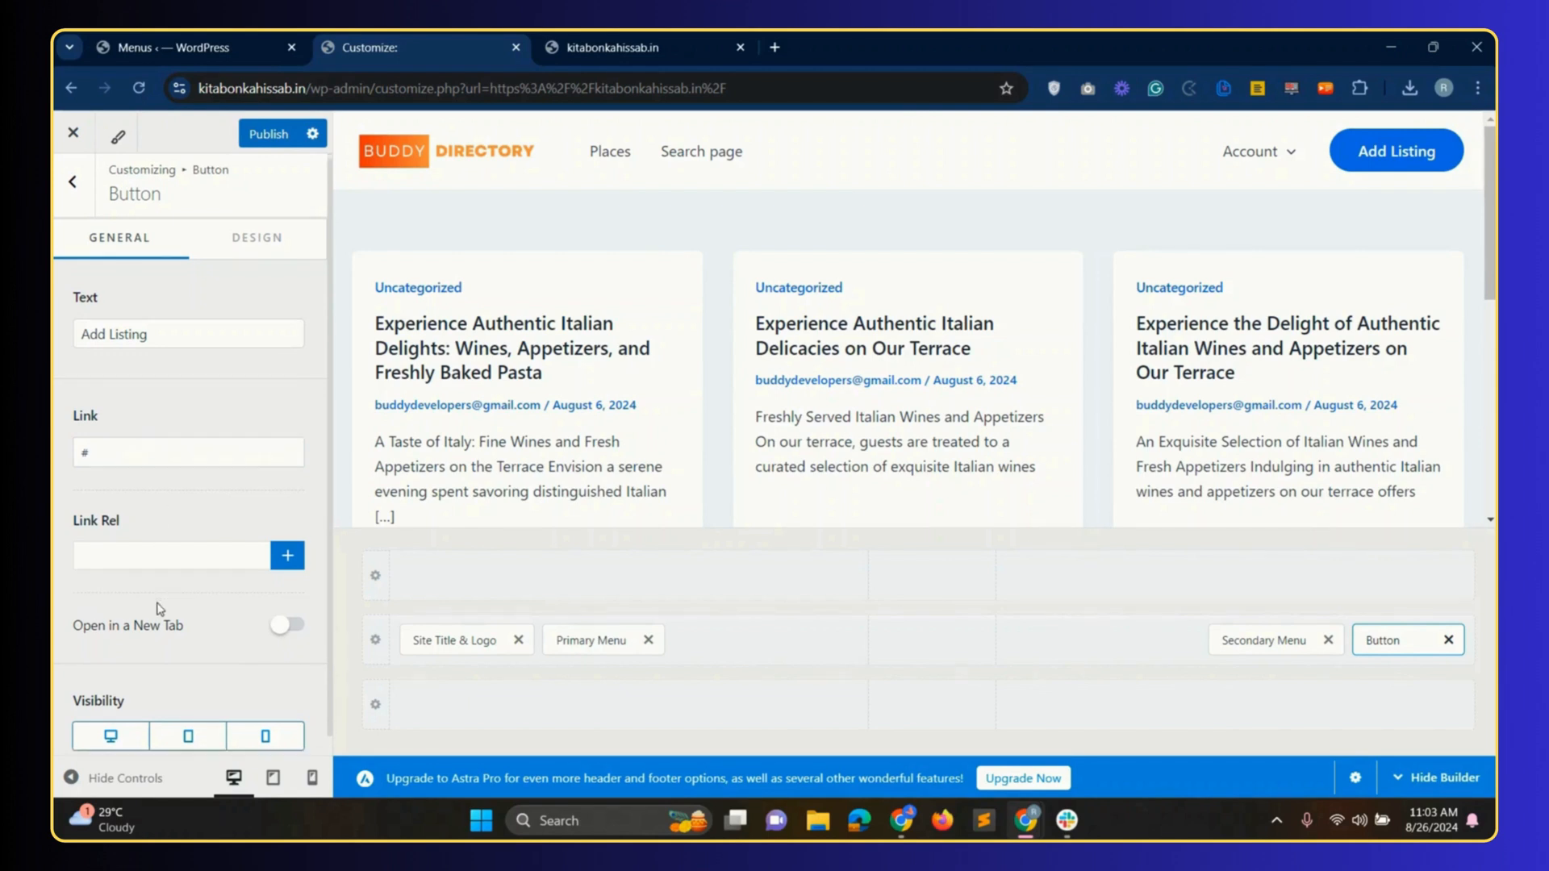
{"action": "scroll", "coordinate": [160, 611], "scroll_direction": "up", "scroll_amount": 1}
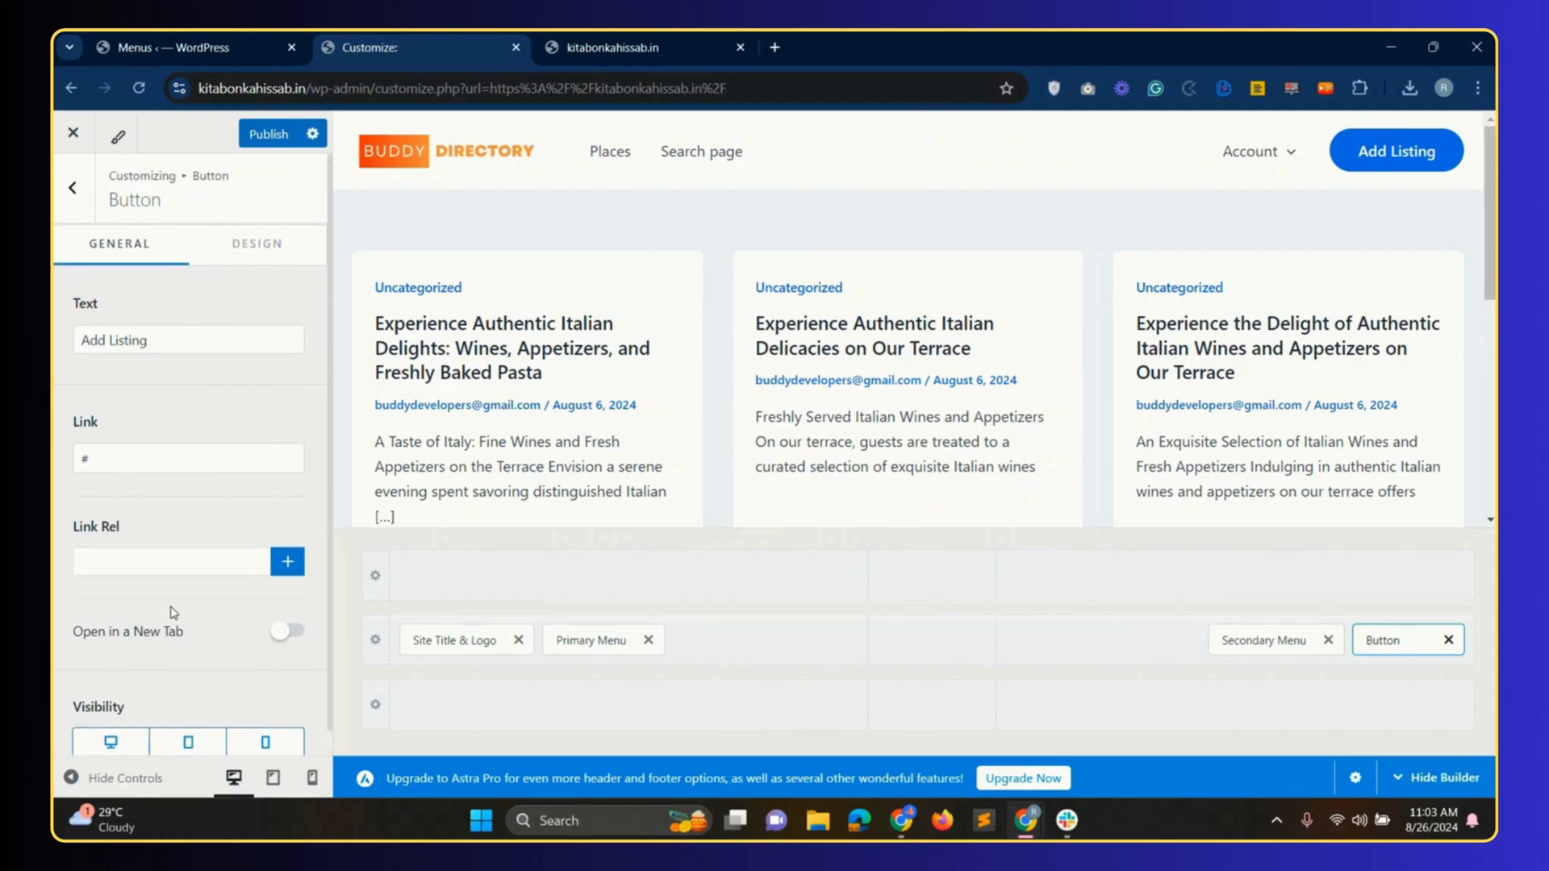
{"action": "left_click", "coordinate": [270, 136]}
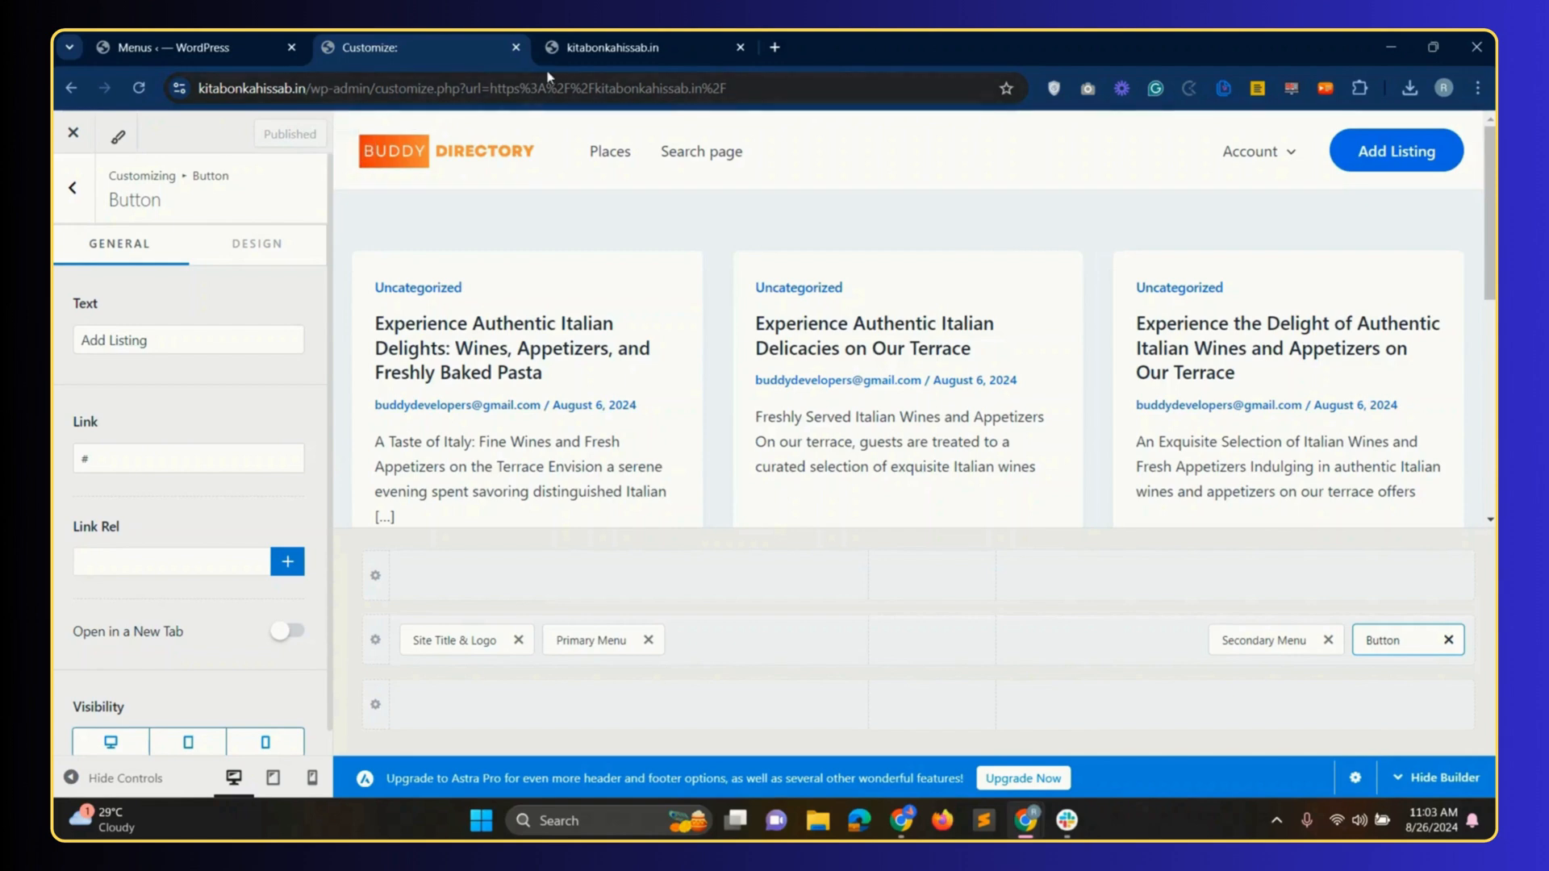
- Reload the live site and check the header's Places, Search page and Account menus, including the Log out entry
{"action": "left_click", "coordinate": [629, 46]}
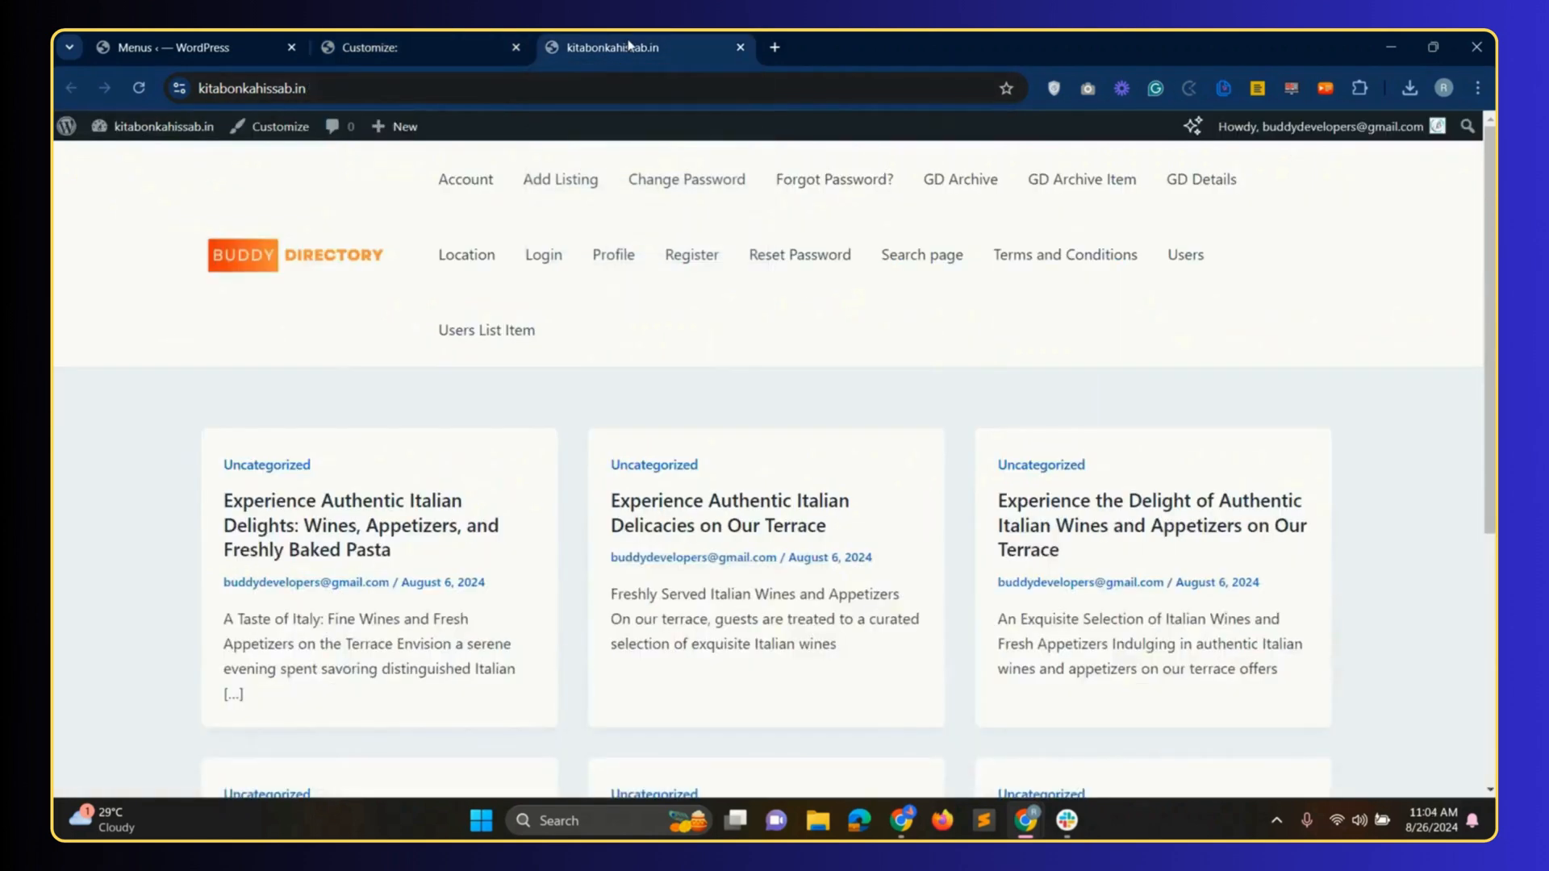
{"action": "left_click", "coordinate": [139, 90]}
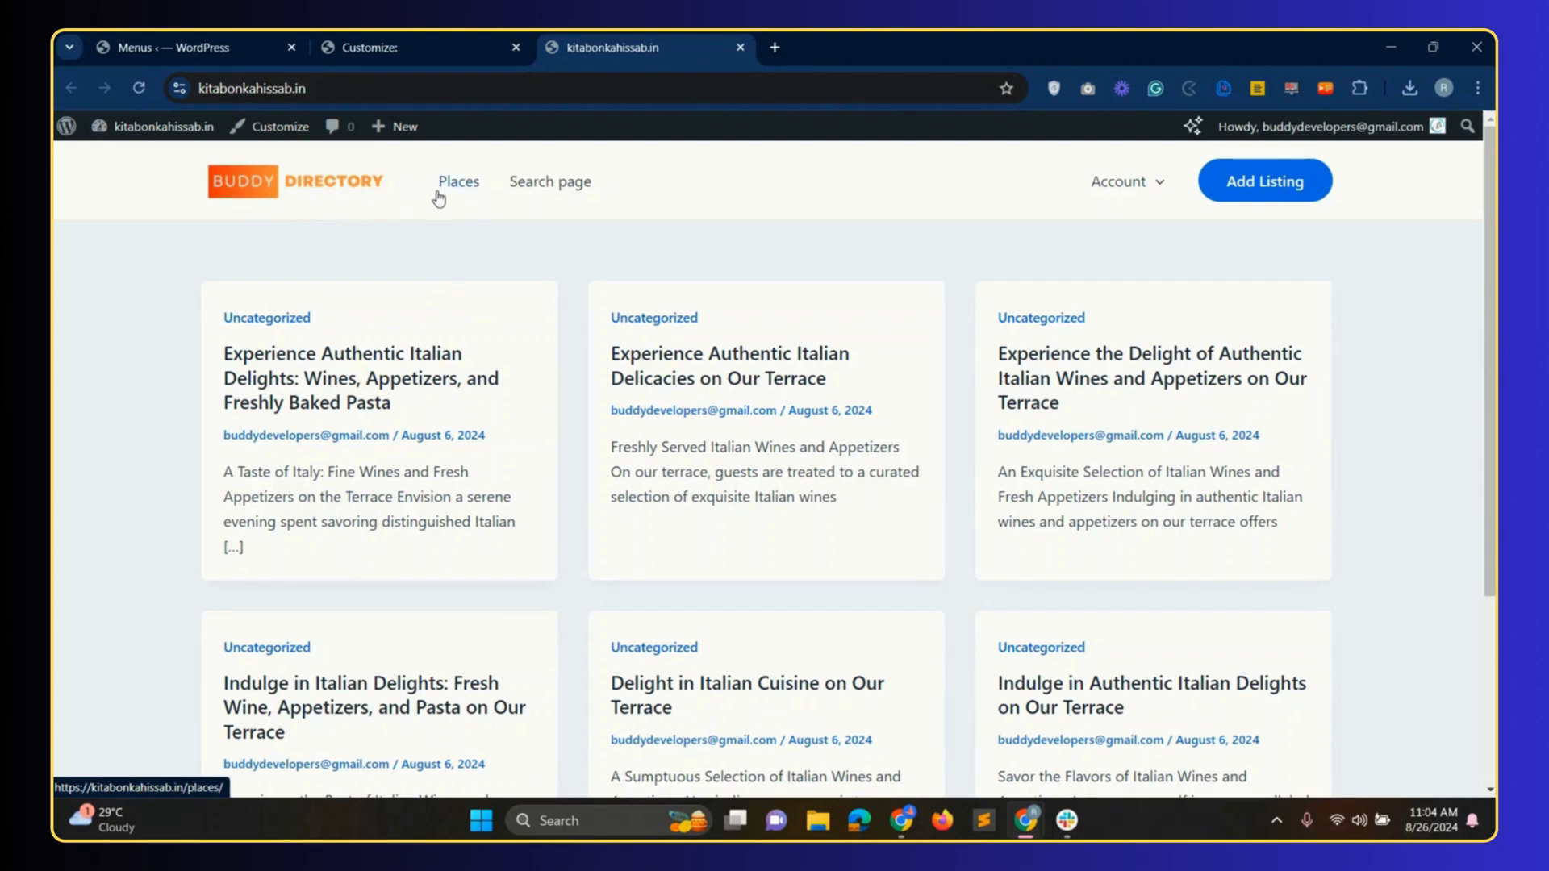
{"action": "left_click_drag", "start_coordinate": [438, 198], "coordinate": [521, 201]}
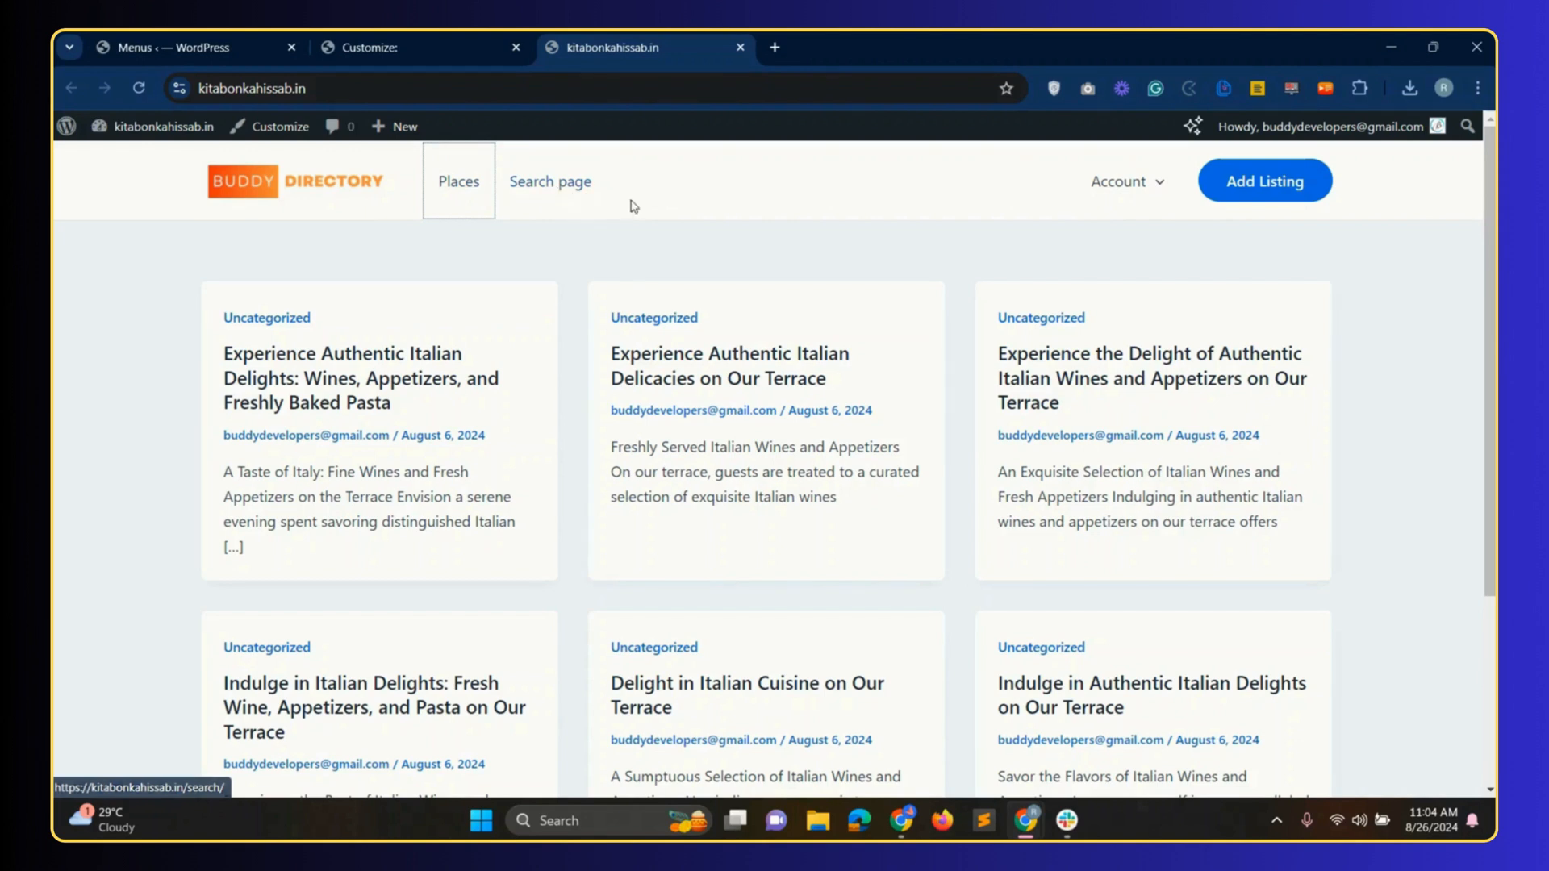
{"action": "mouse_move", "coordinate": [1089, 196]}
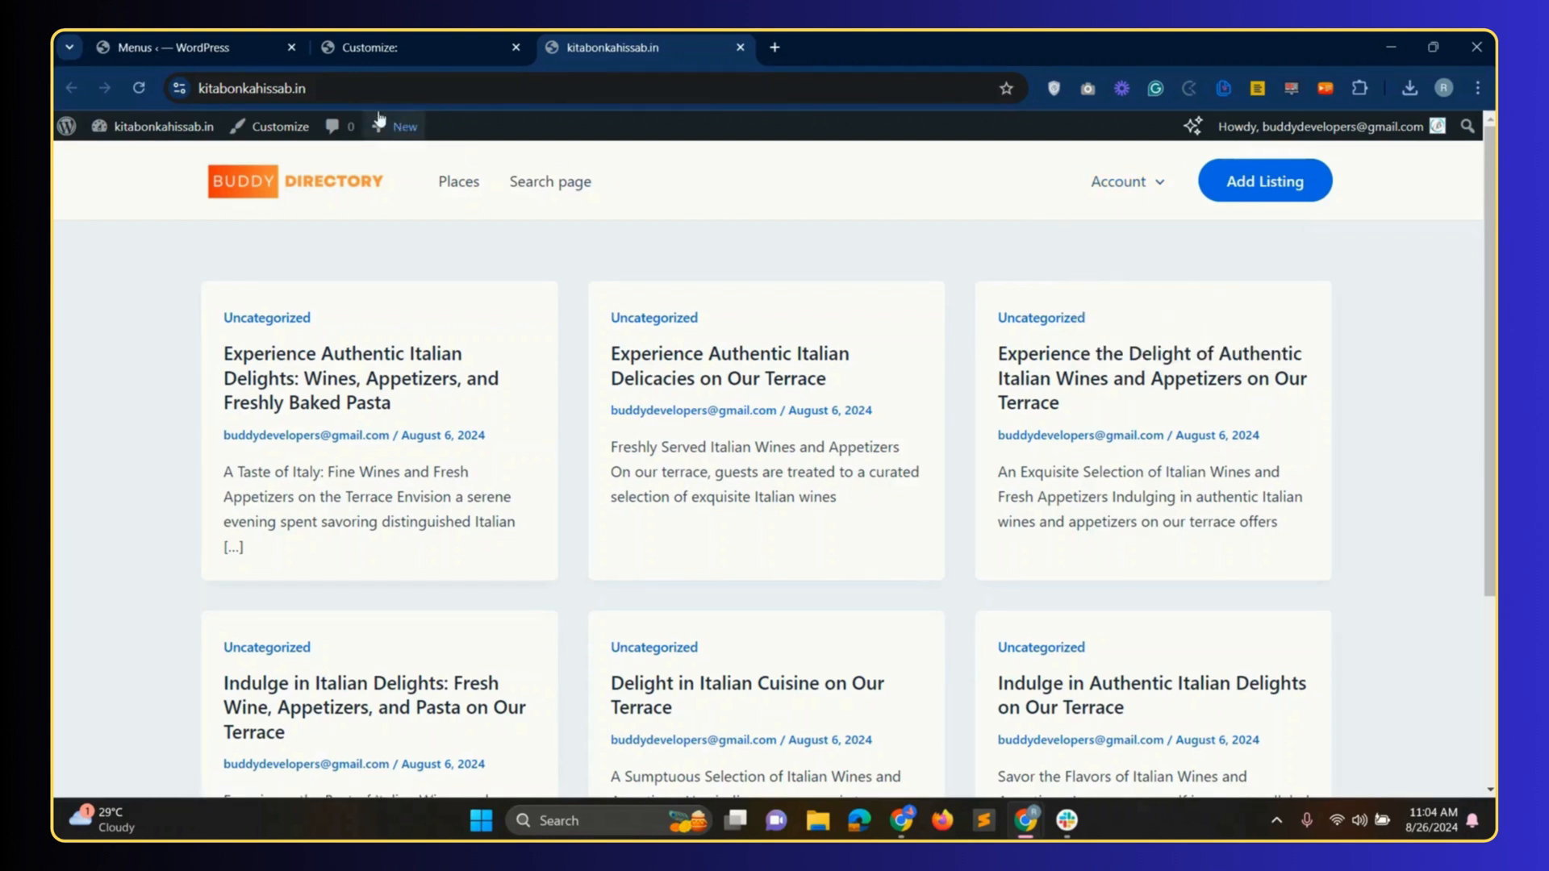
{"action": "mouse_move", "coordinate": [1134, 183]}
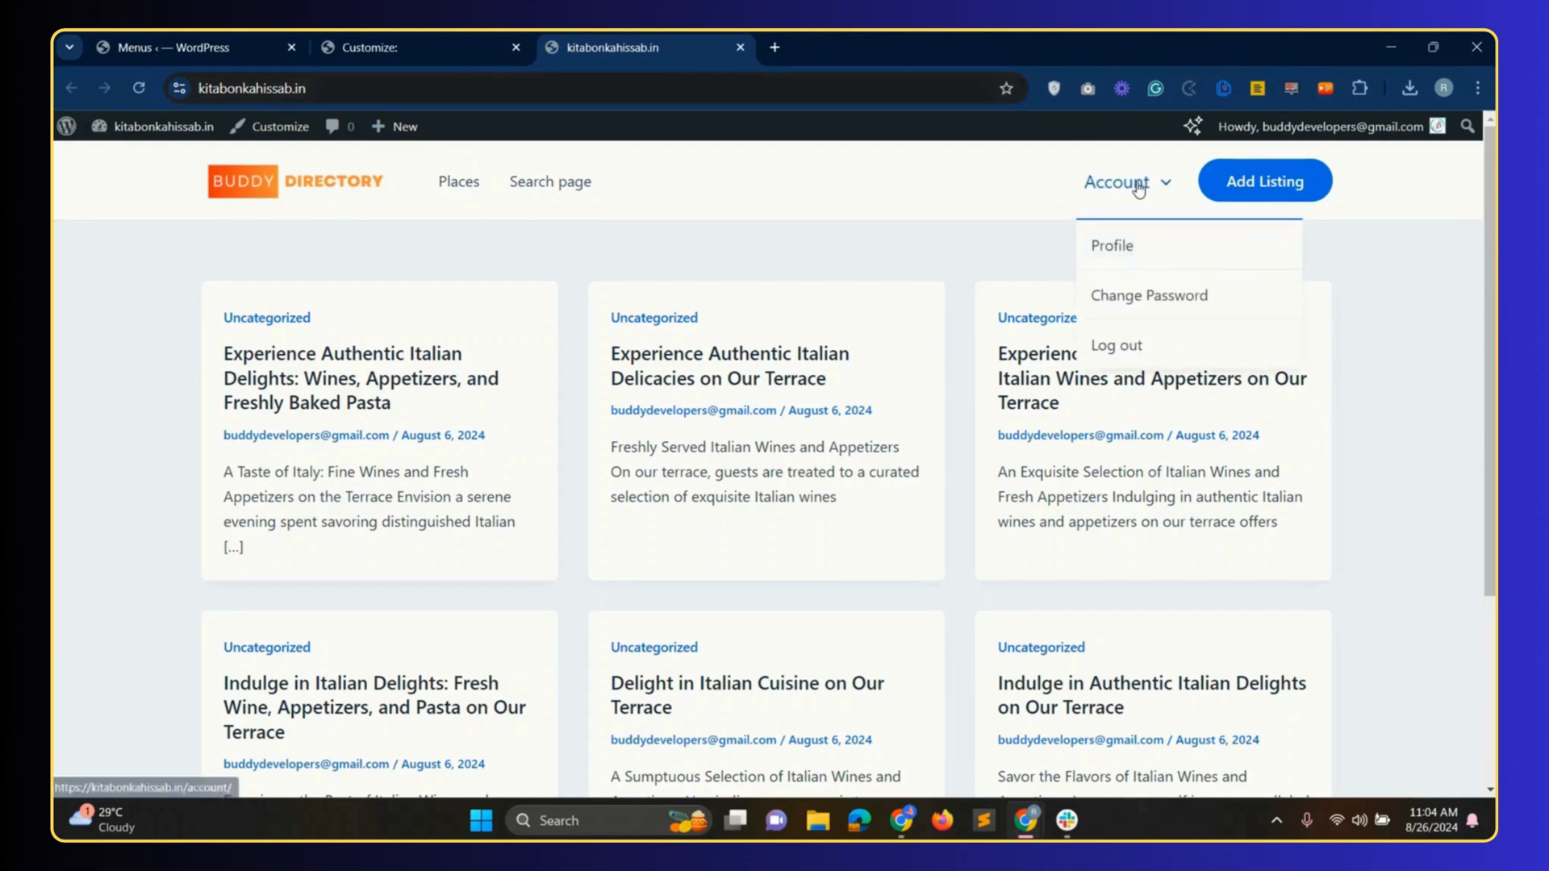
{"action": "left_click", "coordinate": [1138, 351]}
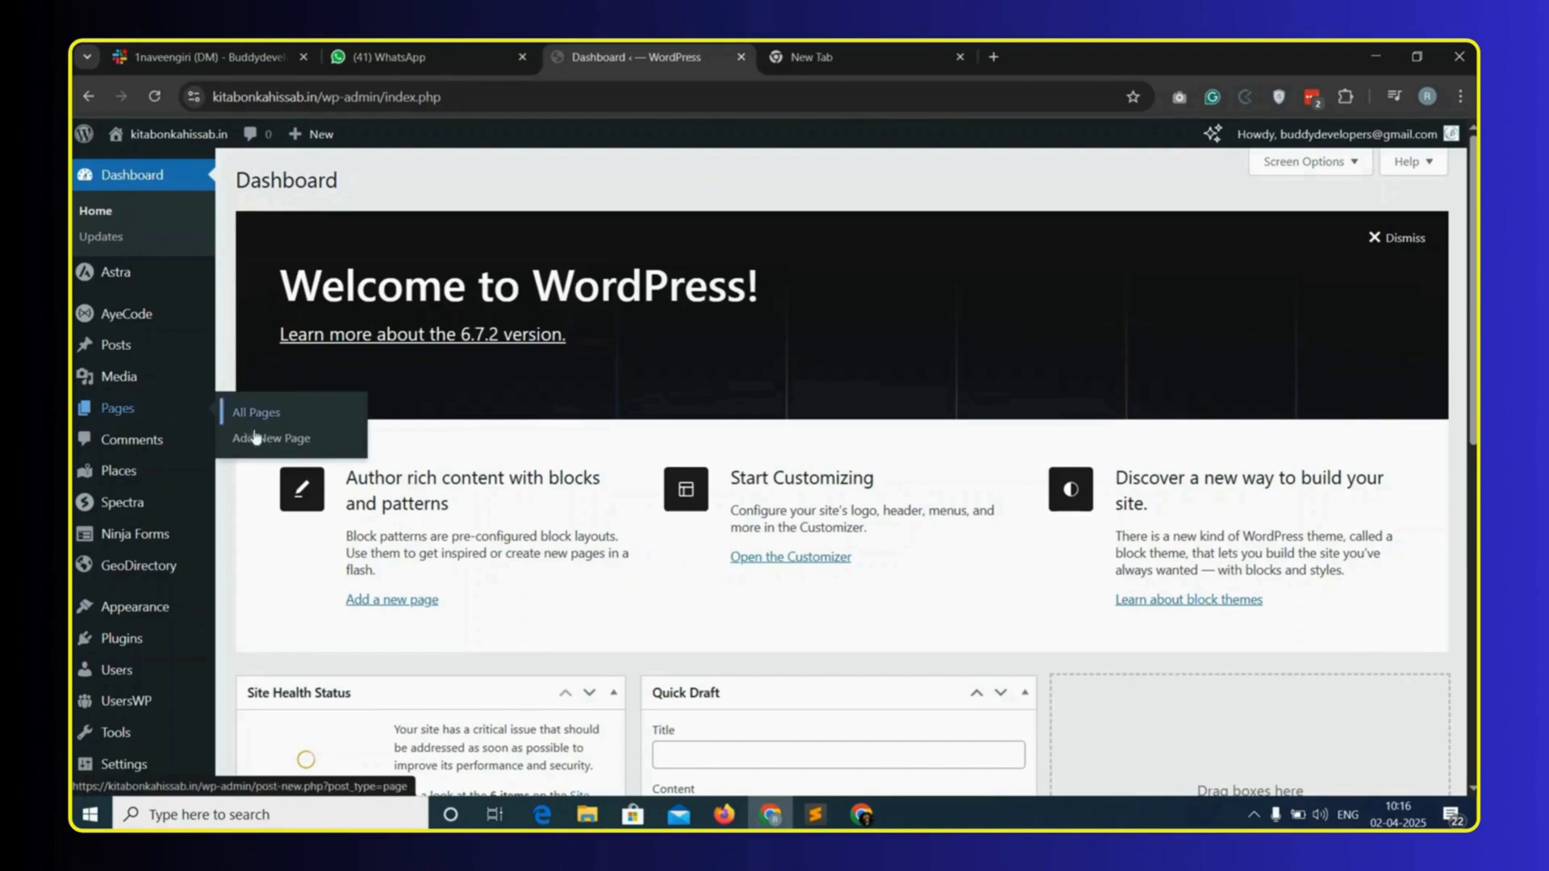
- Create and publish a new page titled Home, and hide the page title from the editor
{"action": "left_click", "coordinate": [291, 447]}
{"action": "type", "text": "Home"}
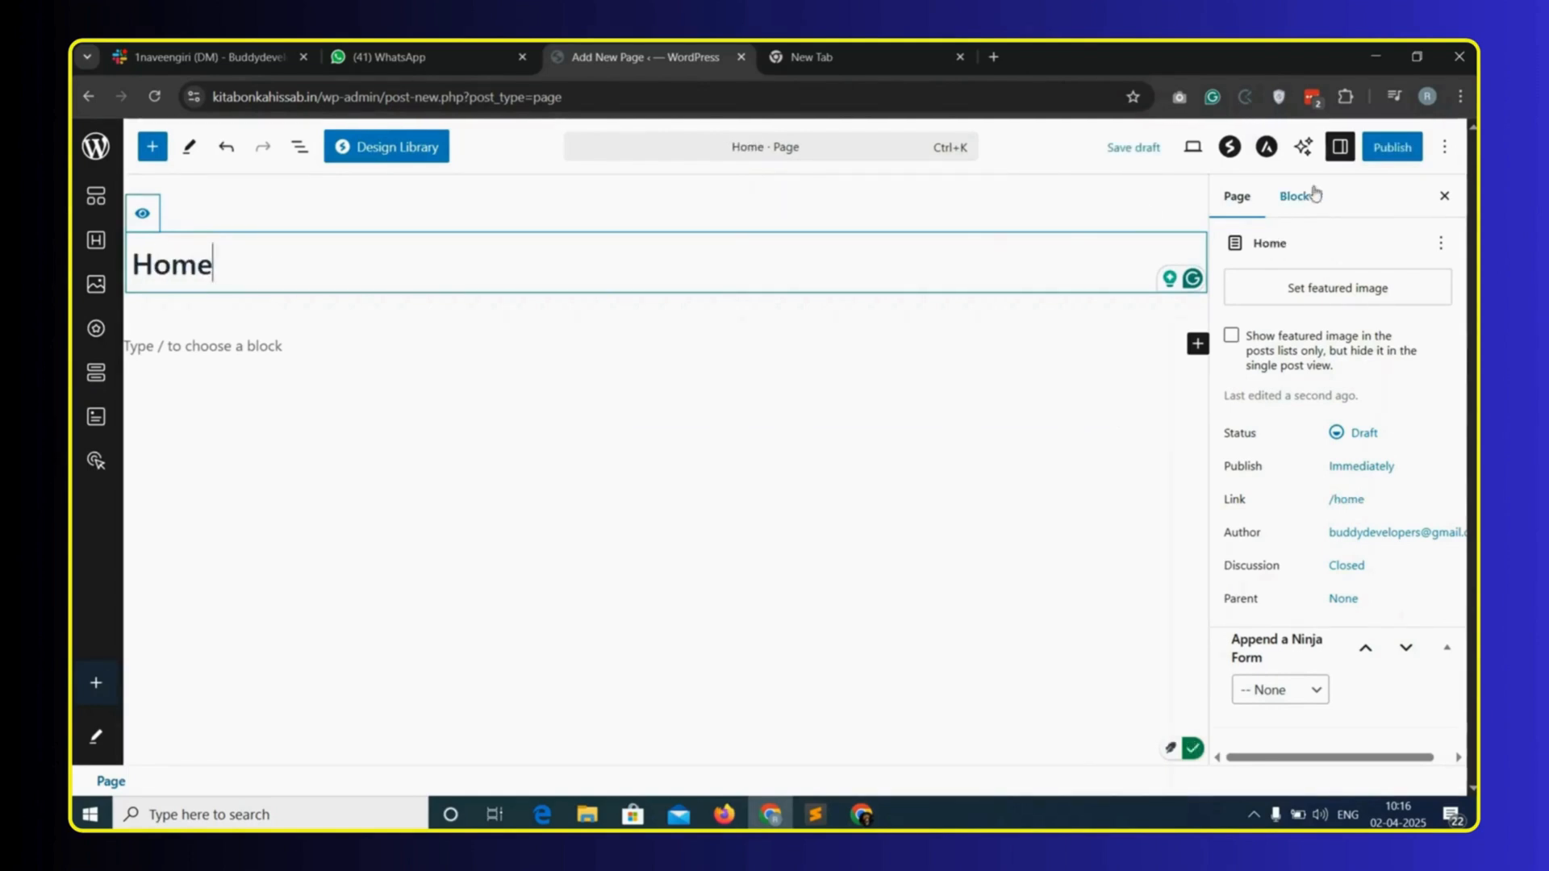
{"action": "left_click", "coordinate": [1393, 149]}
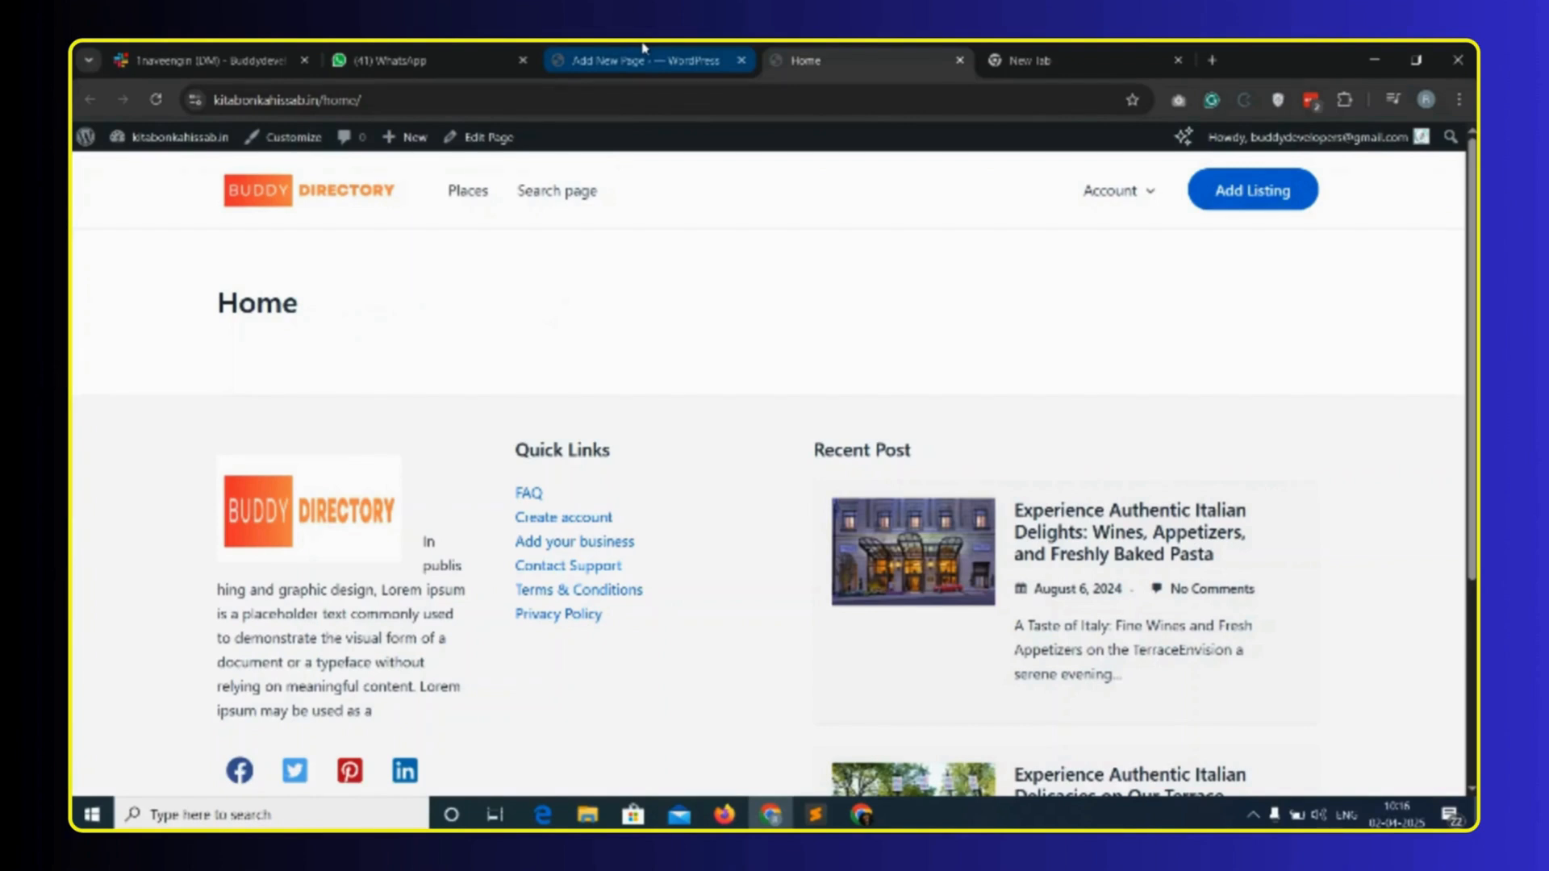
{"action": "left_click", "coordinate": [643, 50]}
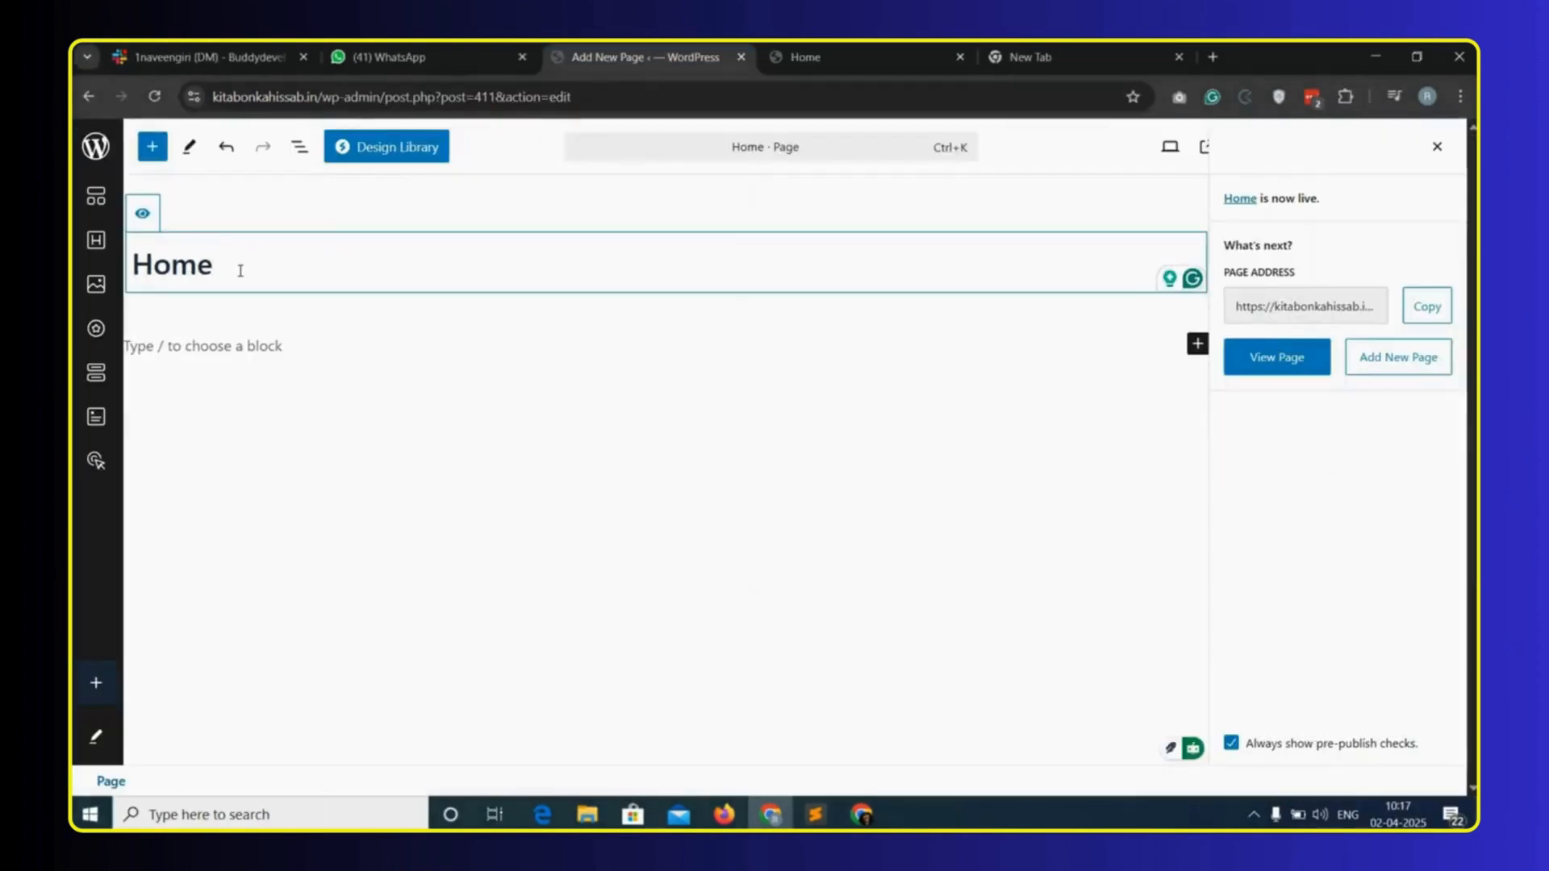
{"action": "left_click", "coordinate": [143, 216]}
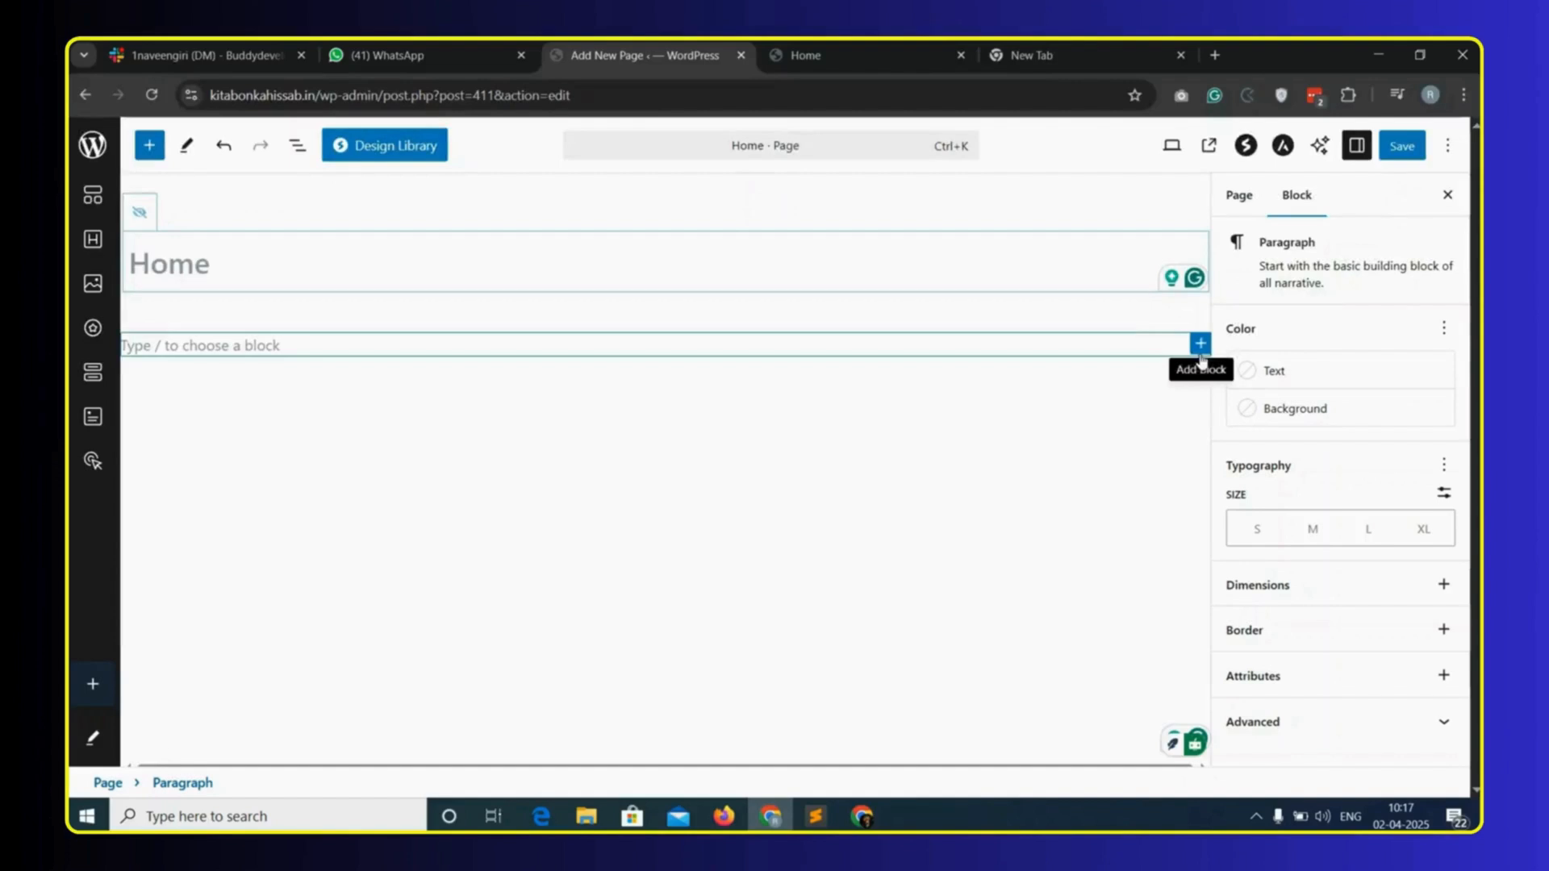
- Add a Spectra Container block with a single-column layout to the Home page
{"action": "left_click", "coordinate": [1199, 345]}
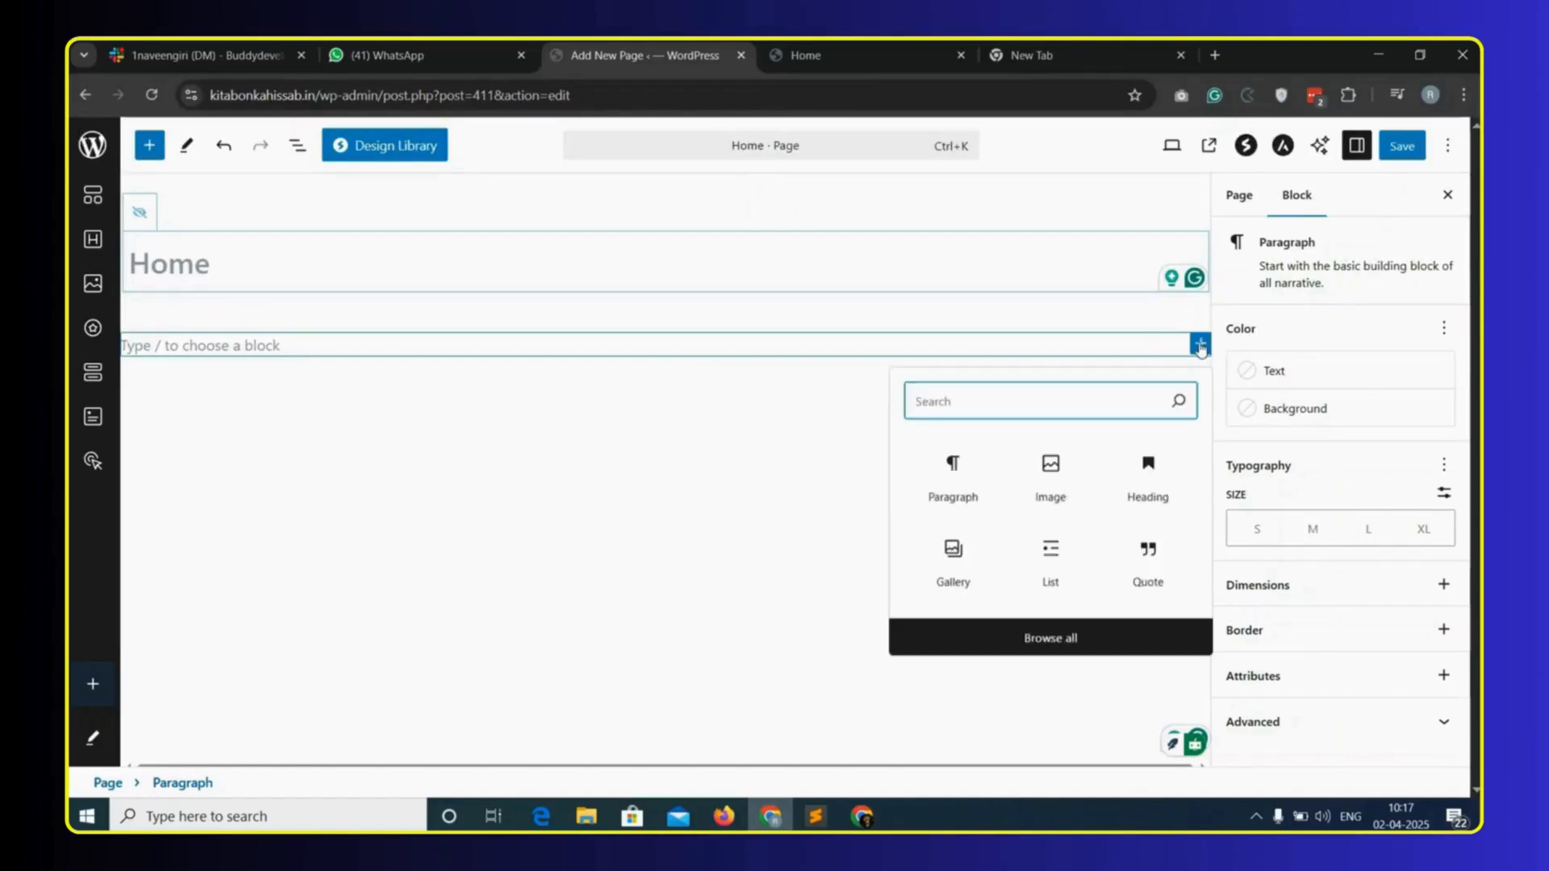
{"action": "left_click", "coordinate": [1065, 641]}
{"action": "left_click_drag", "start_coordinate": [180, 363], "coordinate": [802, 316]}
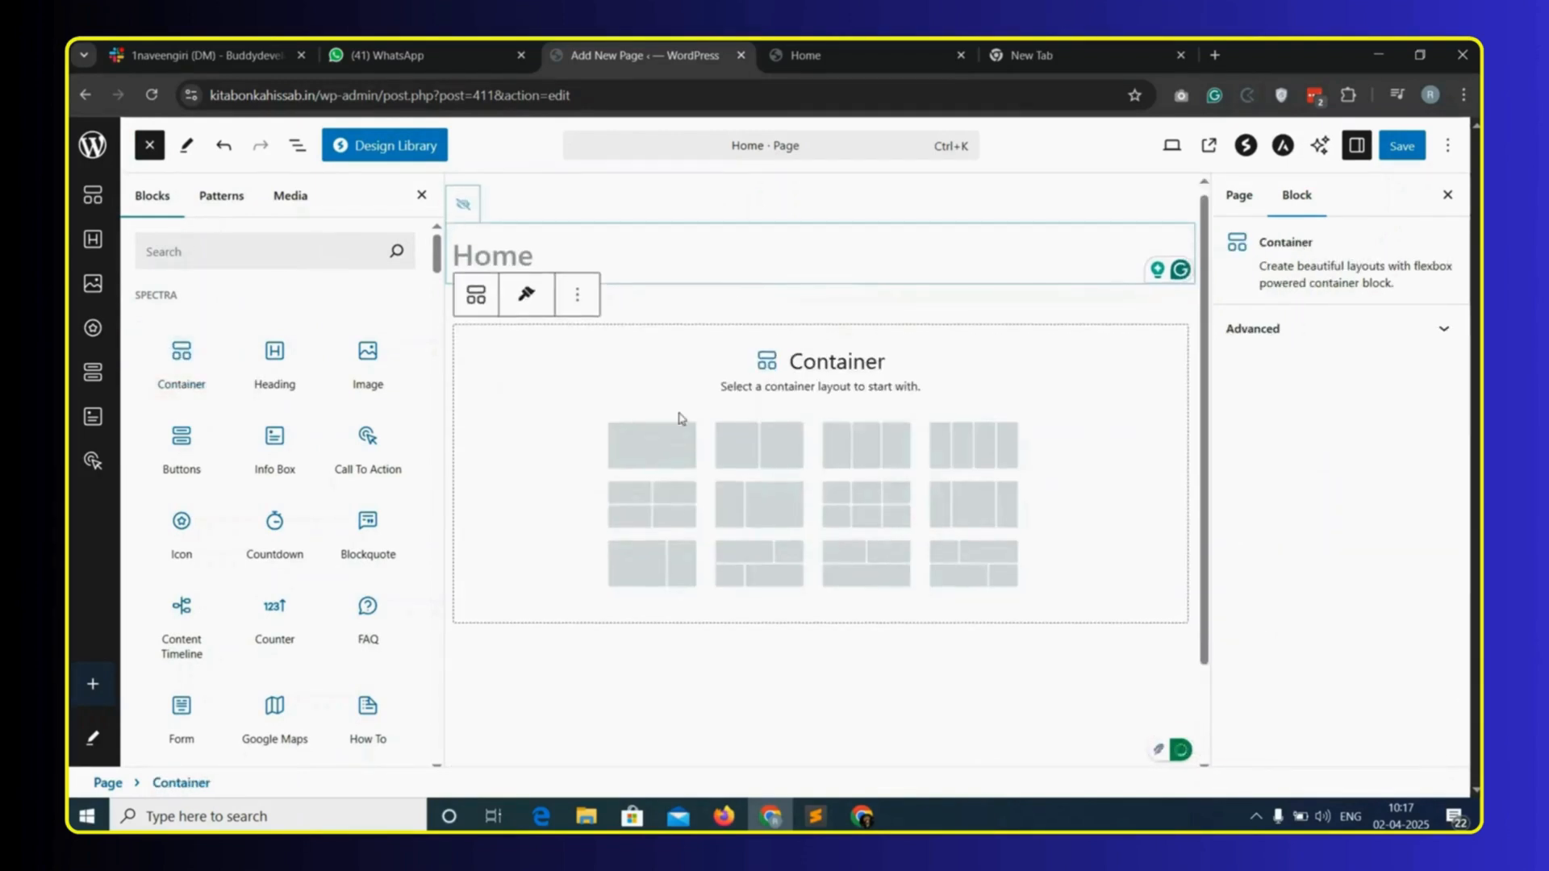
{"action": "left_click", "coordinate": [653, 447]}
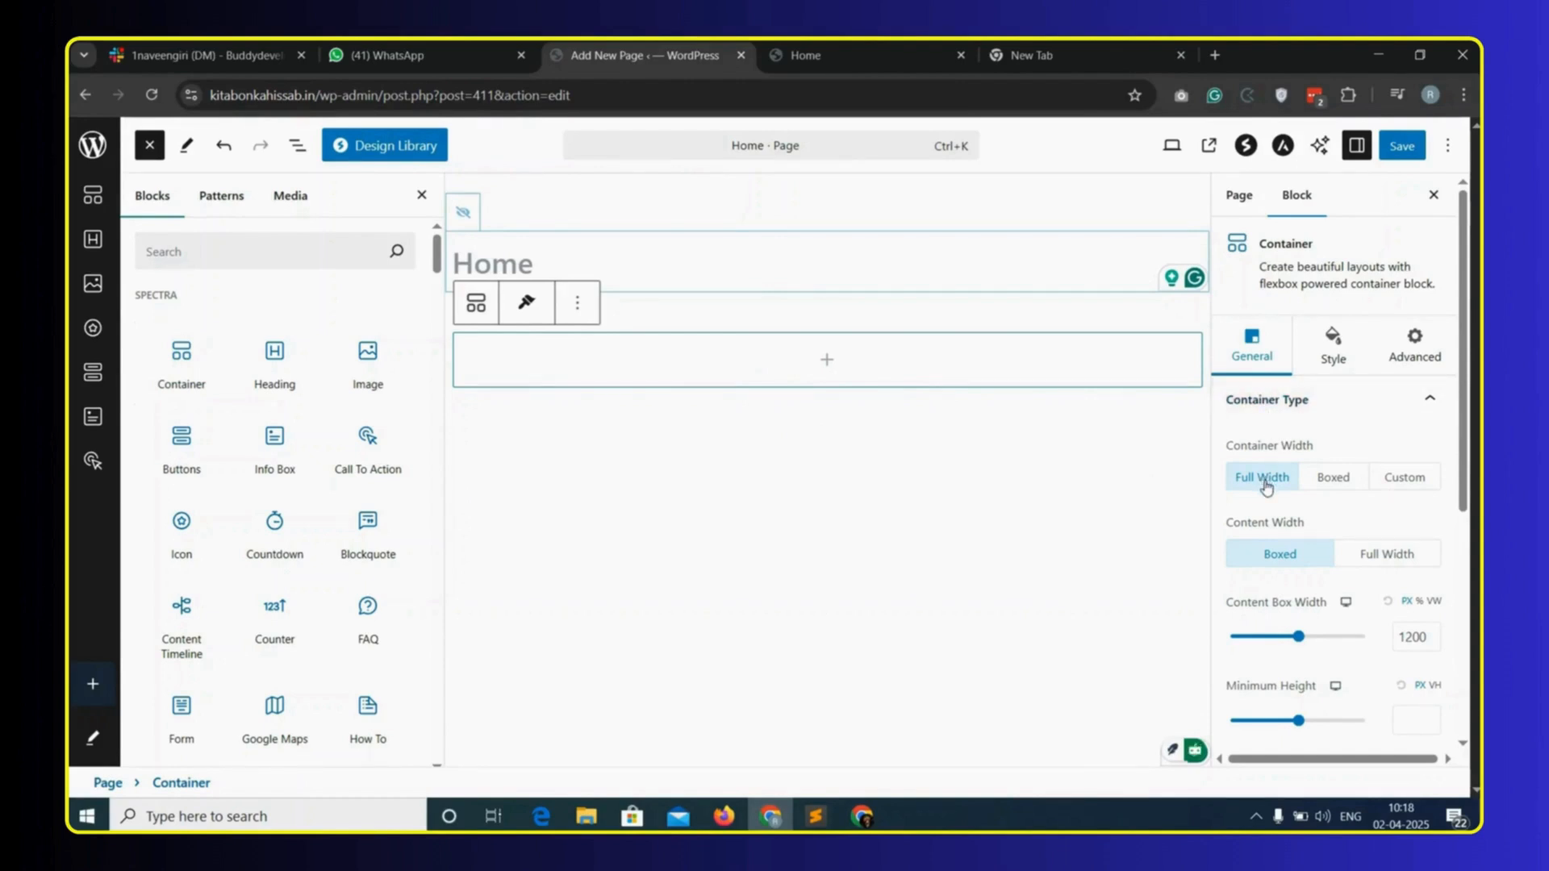
- Give the container an image background using the city skyline photo pexels-lkloeppel-466685 from the media library
{"action": "left_click", "coordinate": [1339, 358]}
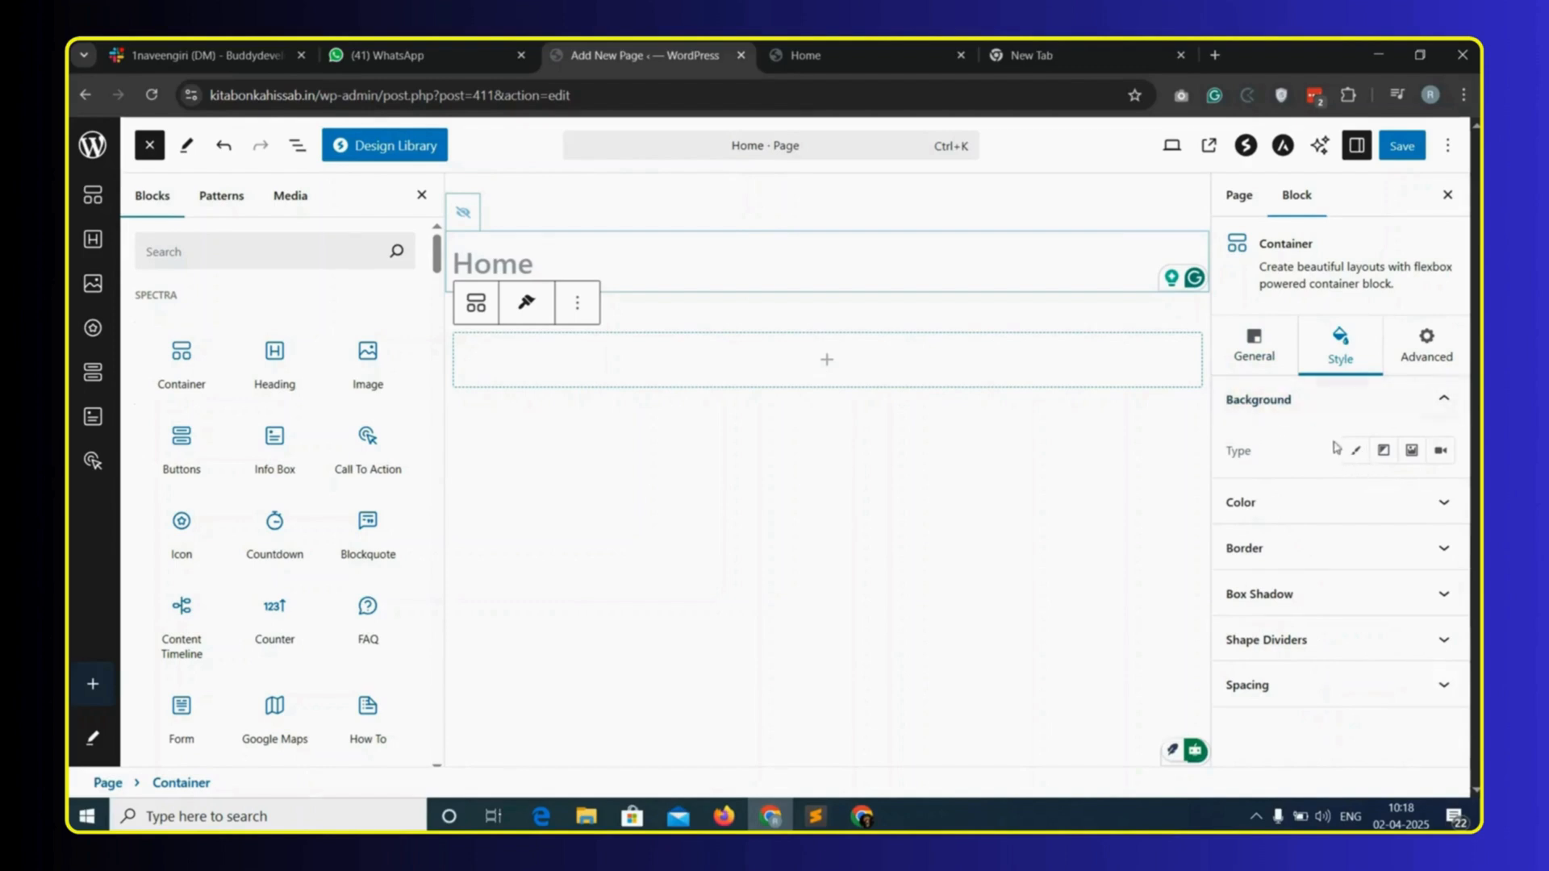
{"action": "left_click", "coordinate": [1412, 453]}
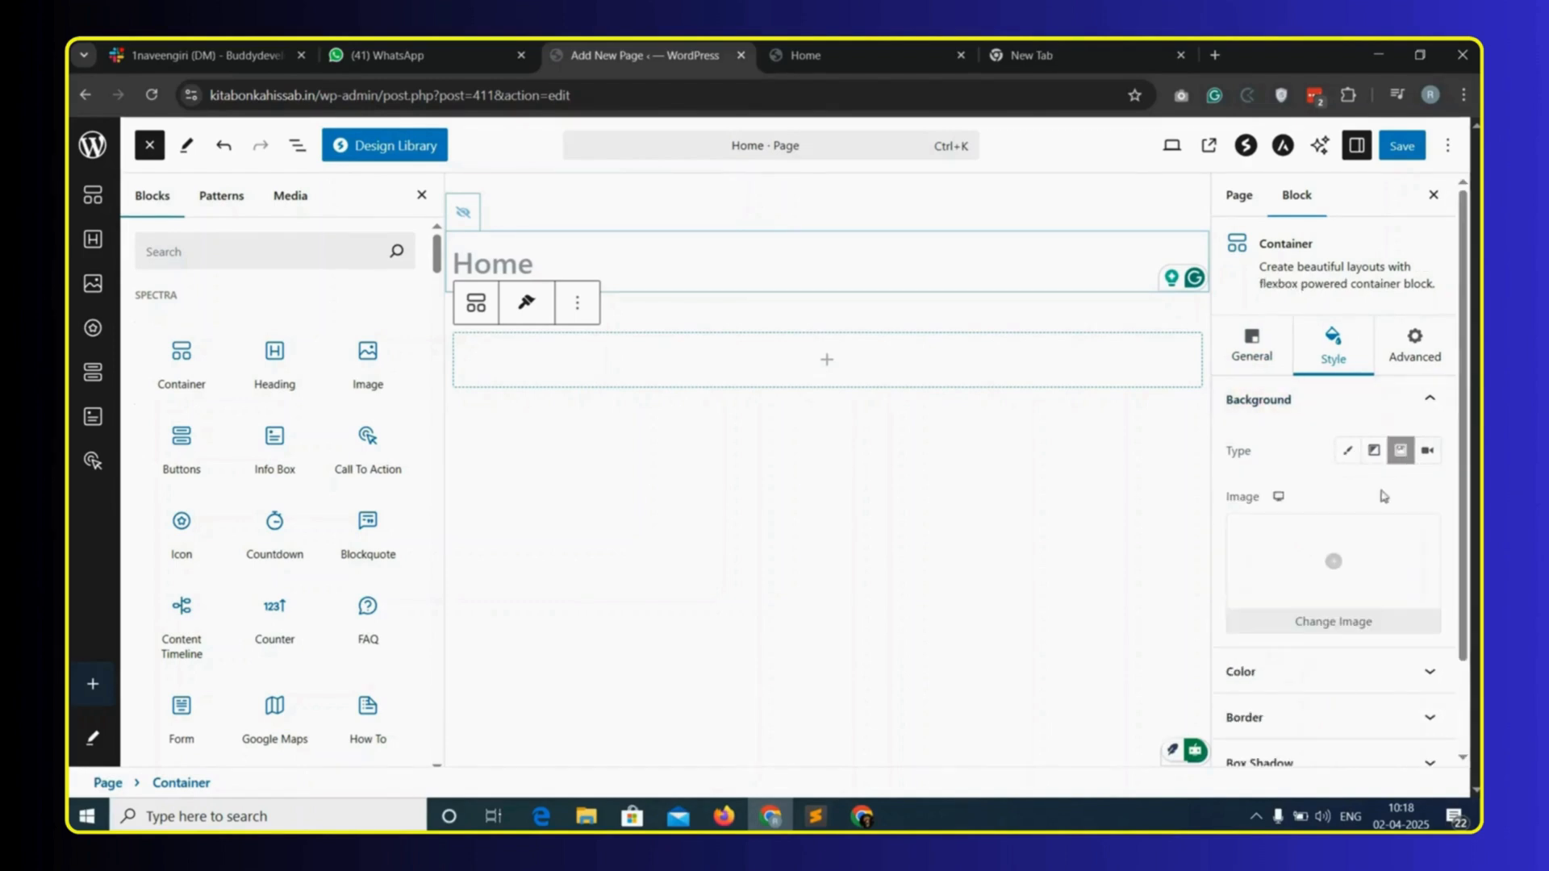
{"action": "left_click", "coordinate": [1344, 617]}
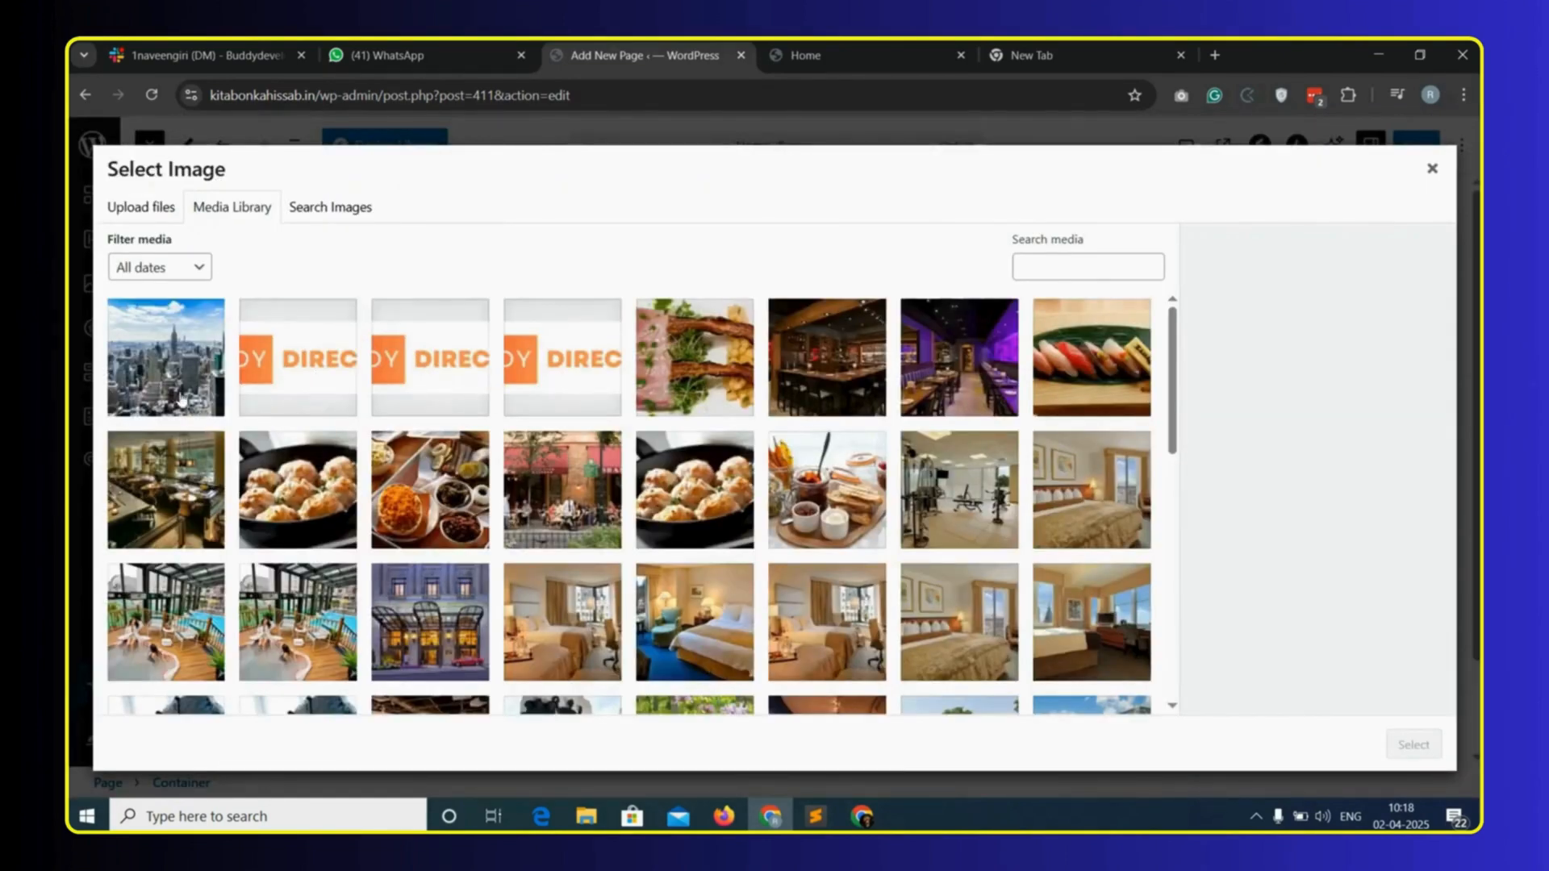
{"action": "left_click", "coordinate": [169, 359]}
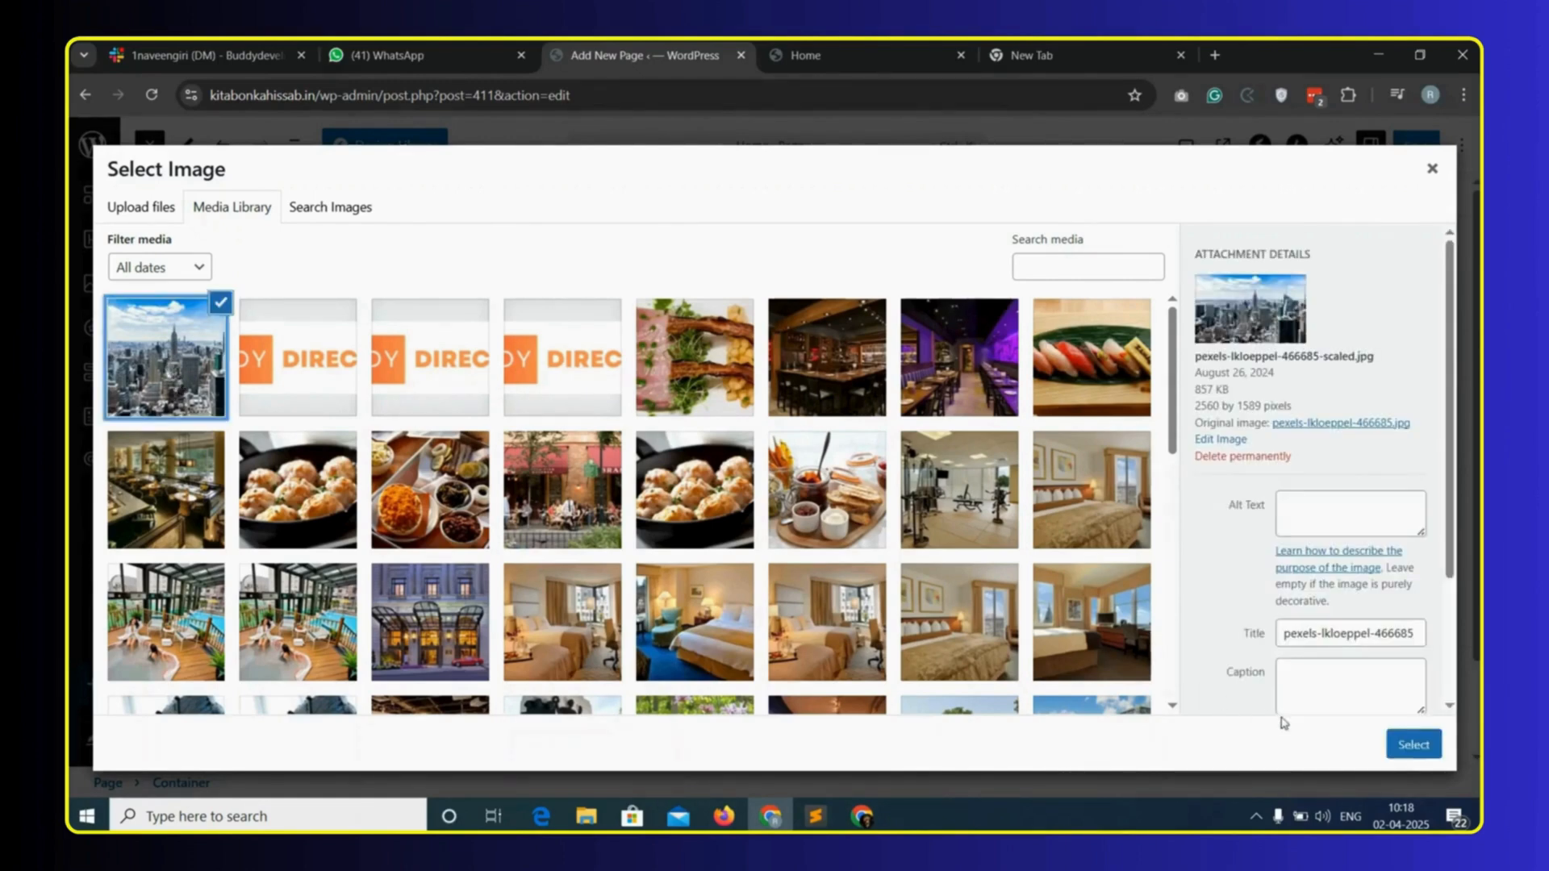
{"action": "left_click", "coordinate": [1413, 744]}
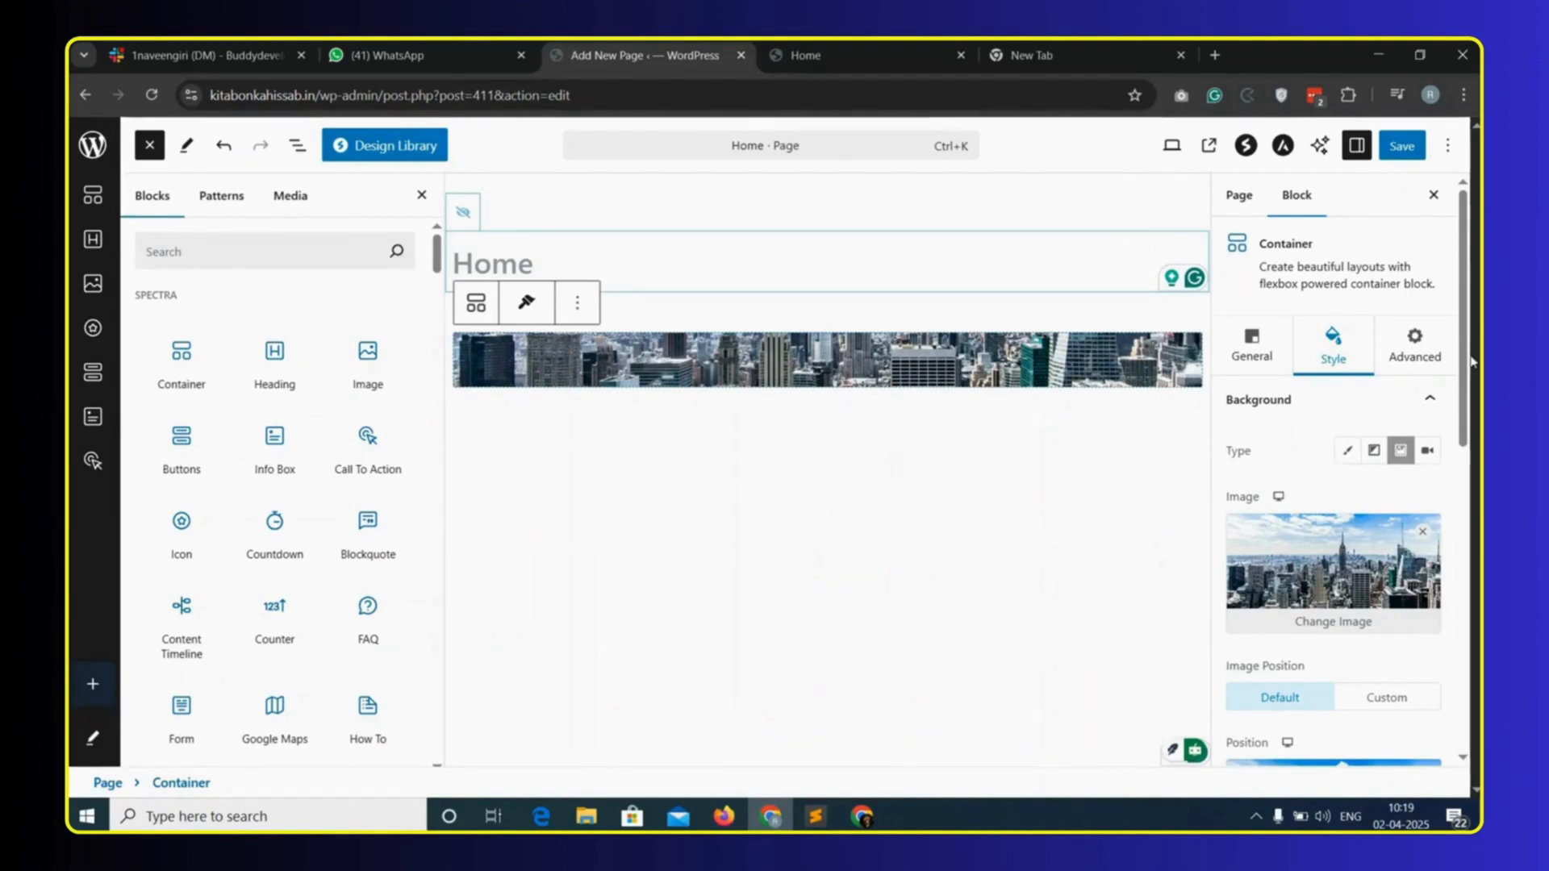
- Set the container's background image to No Repeat with its size set to Cover
{"action": "scroll", "coordinate": [1246, 636], "scroll_direction": "down", "scroll_amount": 5}
{"action": "left_click", "coordinate": [1408, 635]}
{"action": "left_click", "coordinate": [1416, 636]}
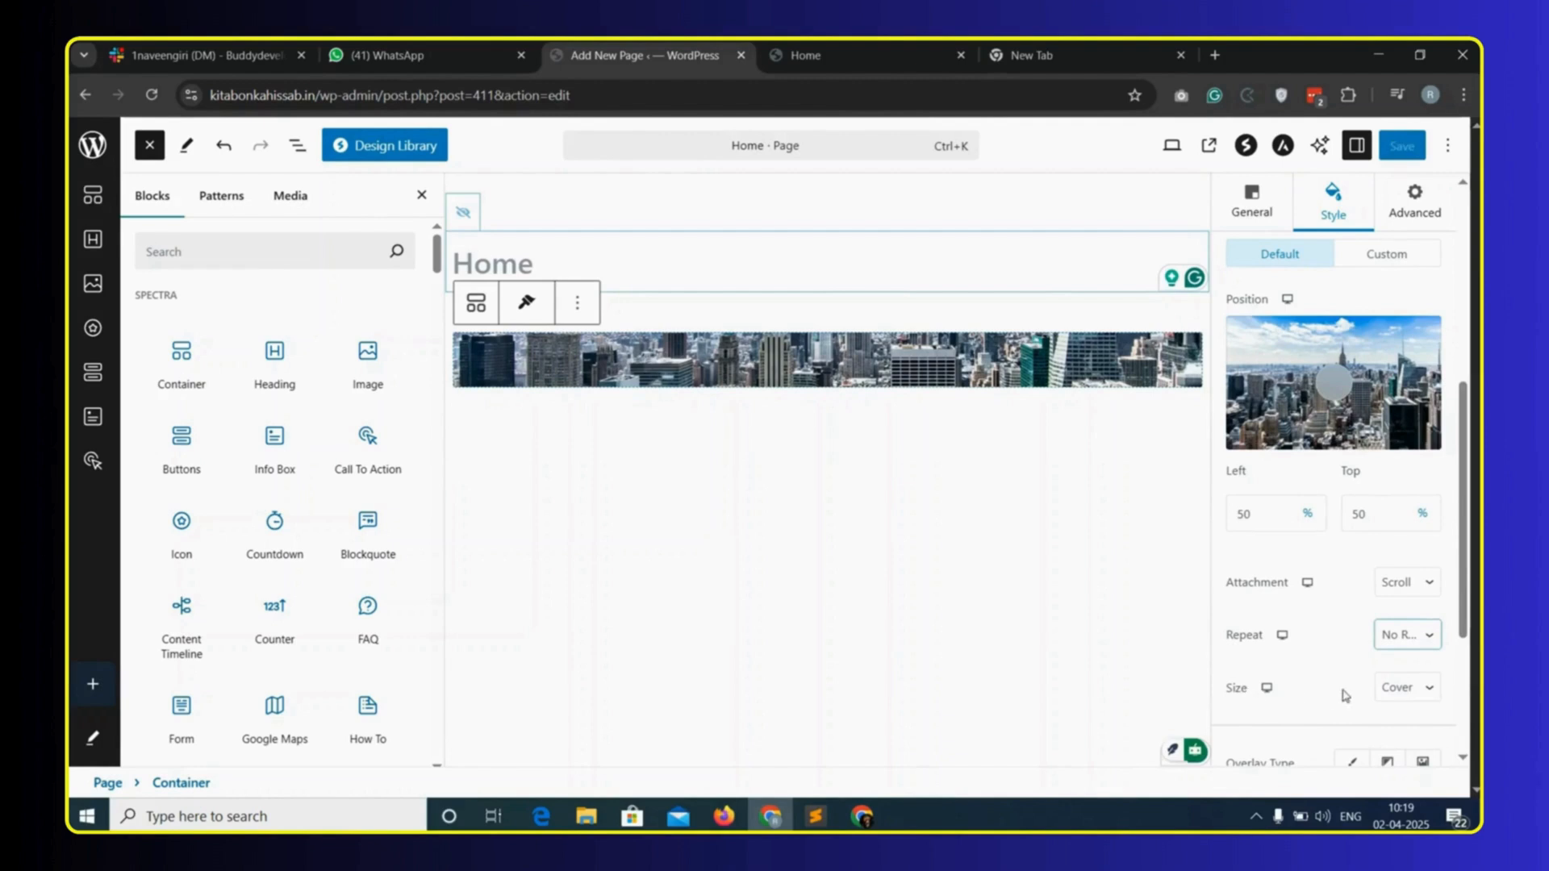
{"action": "left_click", "coordinate": [1410, 692]}
{"action": "left_click", "coordinate": [1412, 694]}
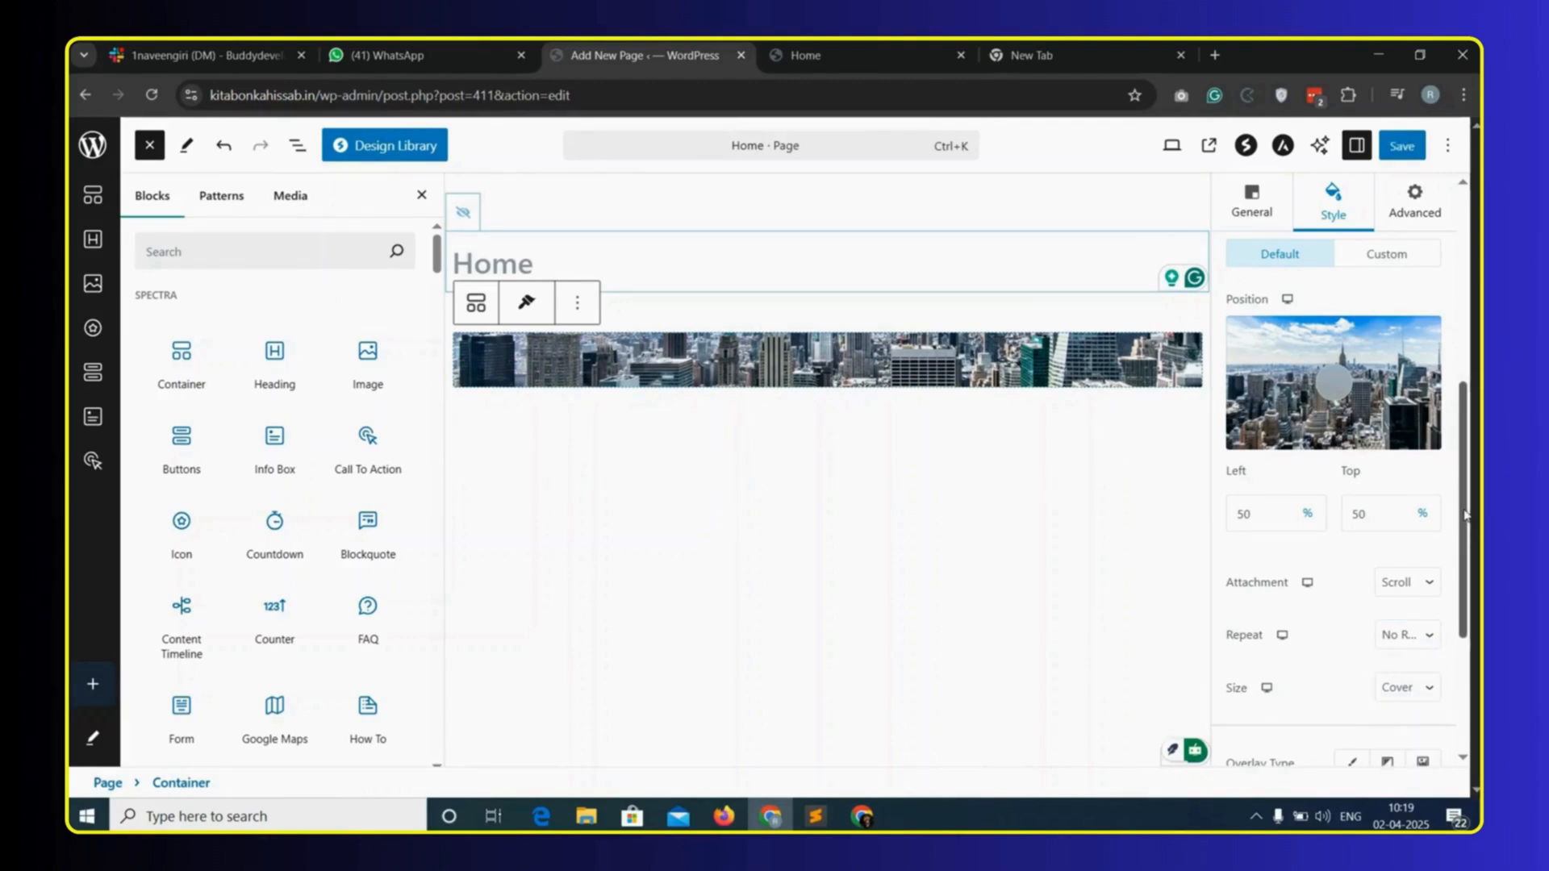
- Add a black color overlay to the container's background image with an opacity of 0.3
{"action": "scroll", "coordinate": [1315, 597], "scroll_direction": "down", "scroll_amount": 2}
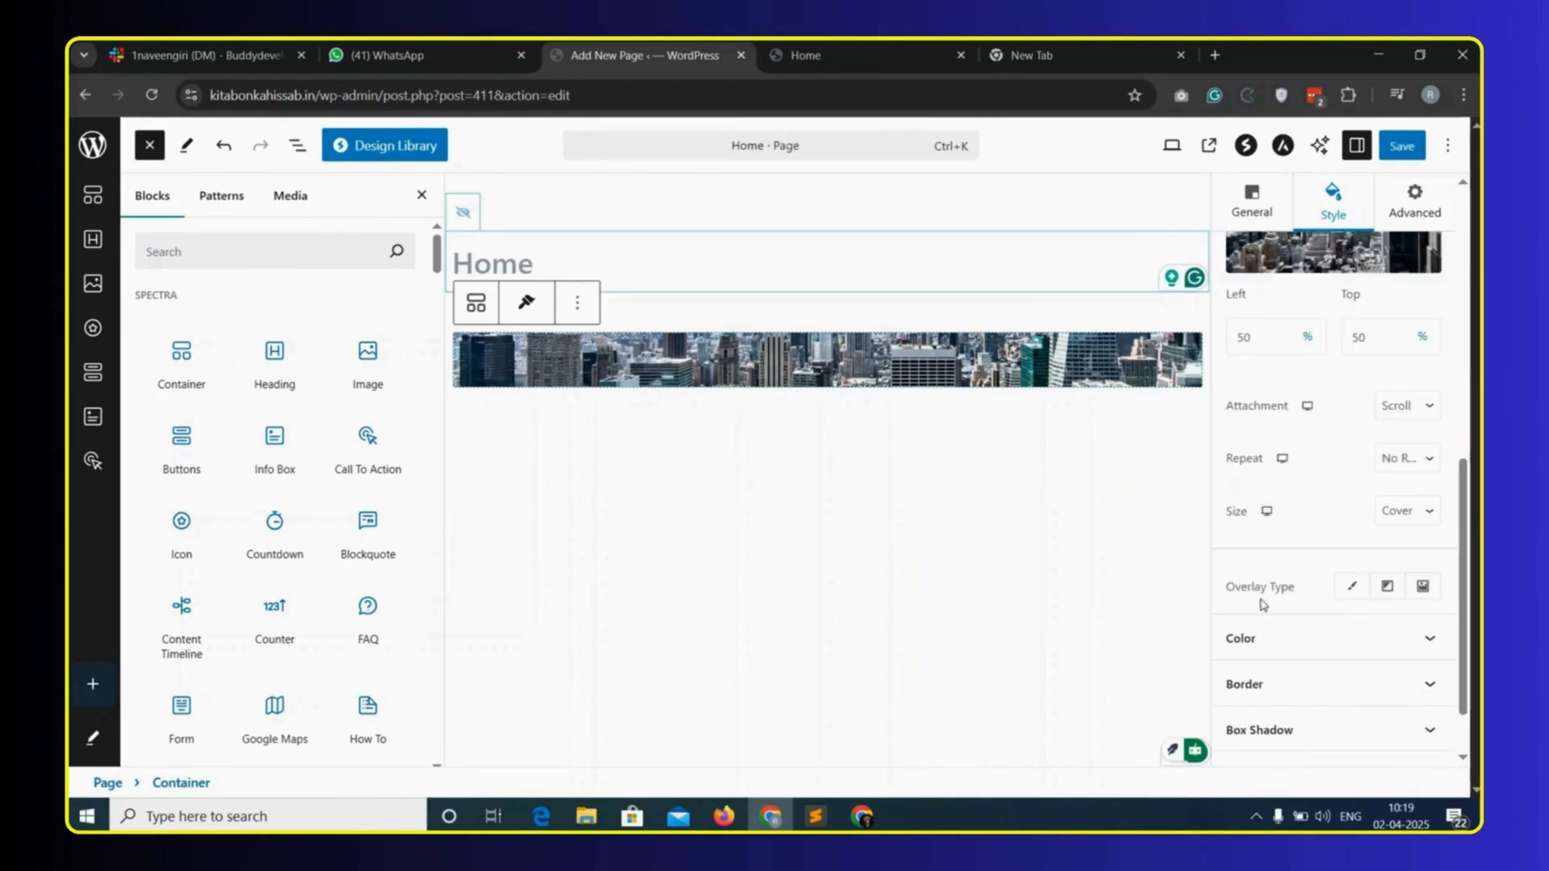
{"action": "left_click", "coordinate": [1353, 590]}
{"action": "left_click", "coordinate": [1427, 637]}
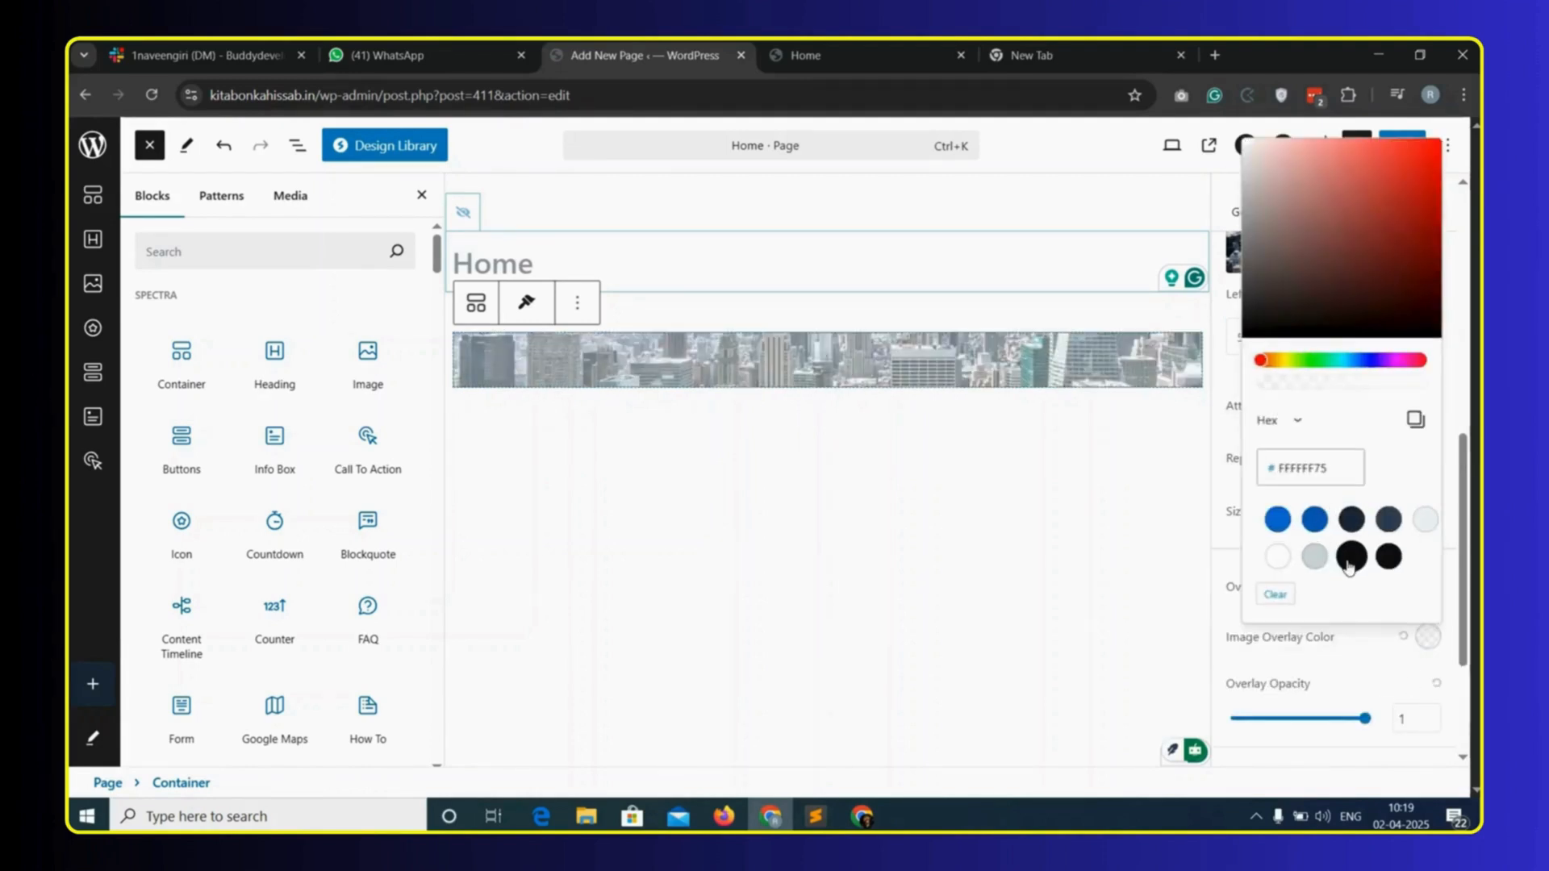
{"action": "left_click", "coordinate": [1351, 556]}
{"action": "left_click_drag", "start_coordinate": [1365, 718], "coordinate": [1271, 720]}
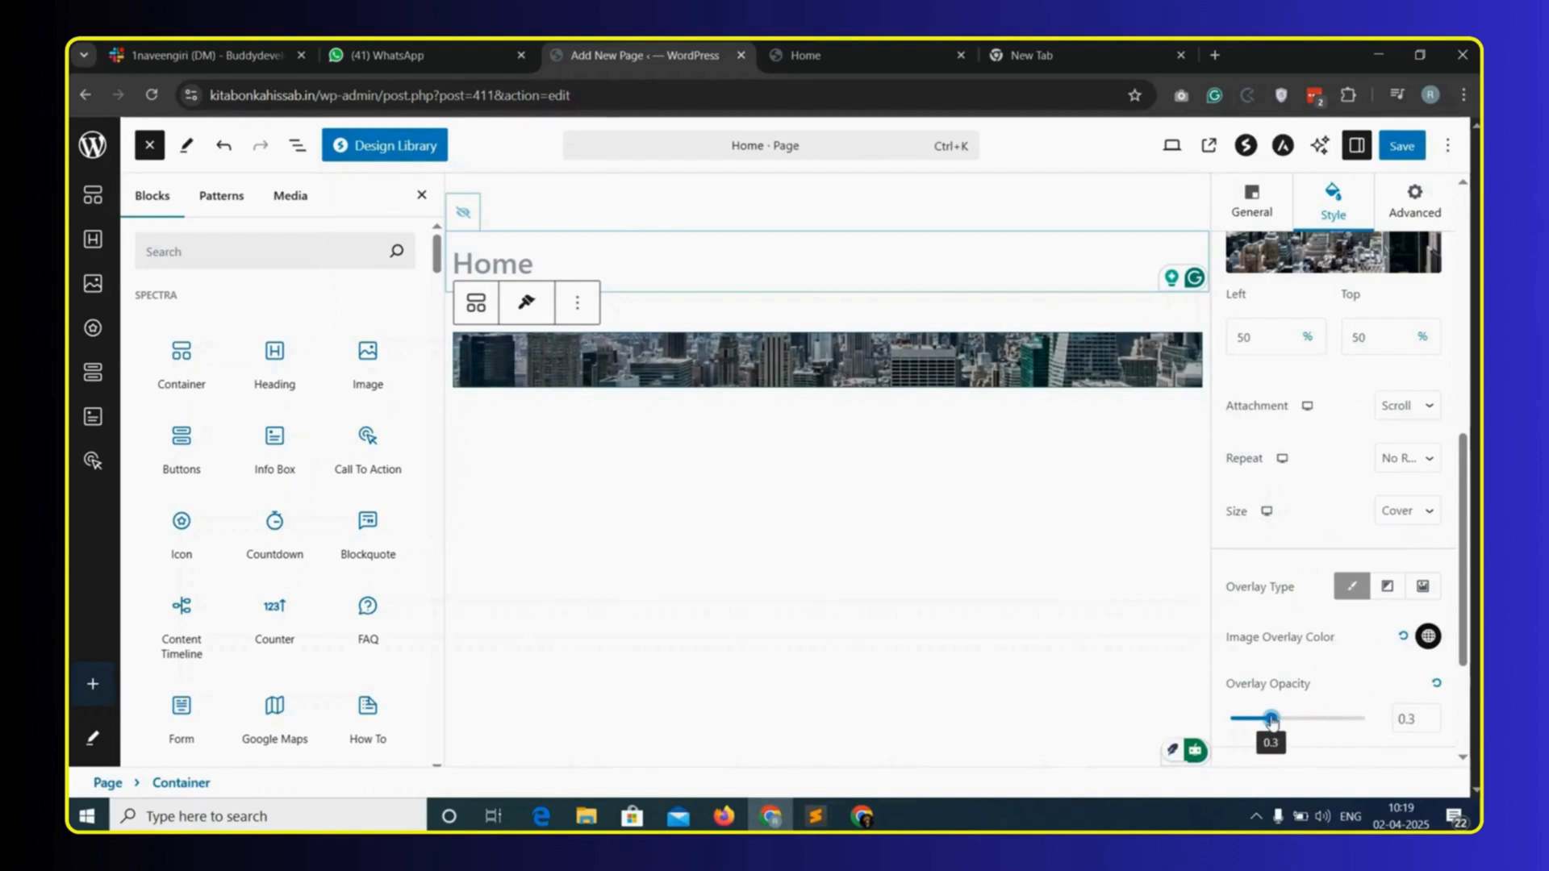
- Unlink the container's padding sides in its spacing settings so that each side takes its own value
{"action": "scroll", "coordinate": [1343, 754], "scroll_direction": "down", "scroll_amount": 3}
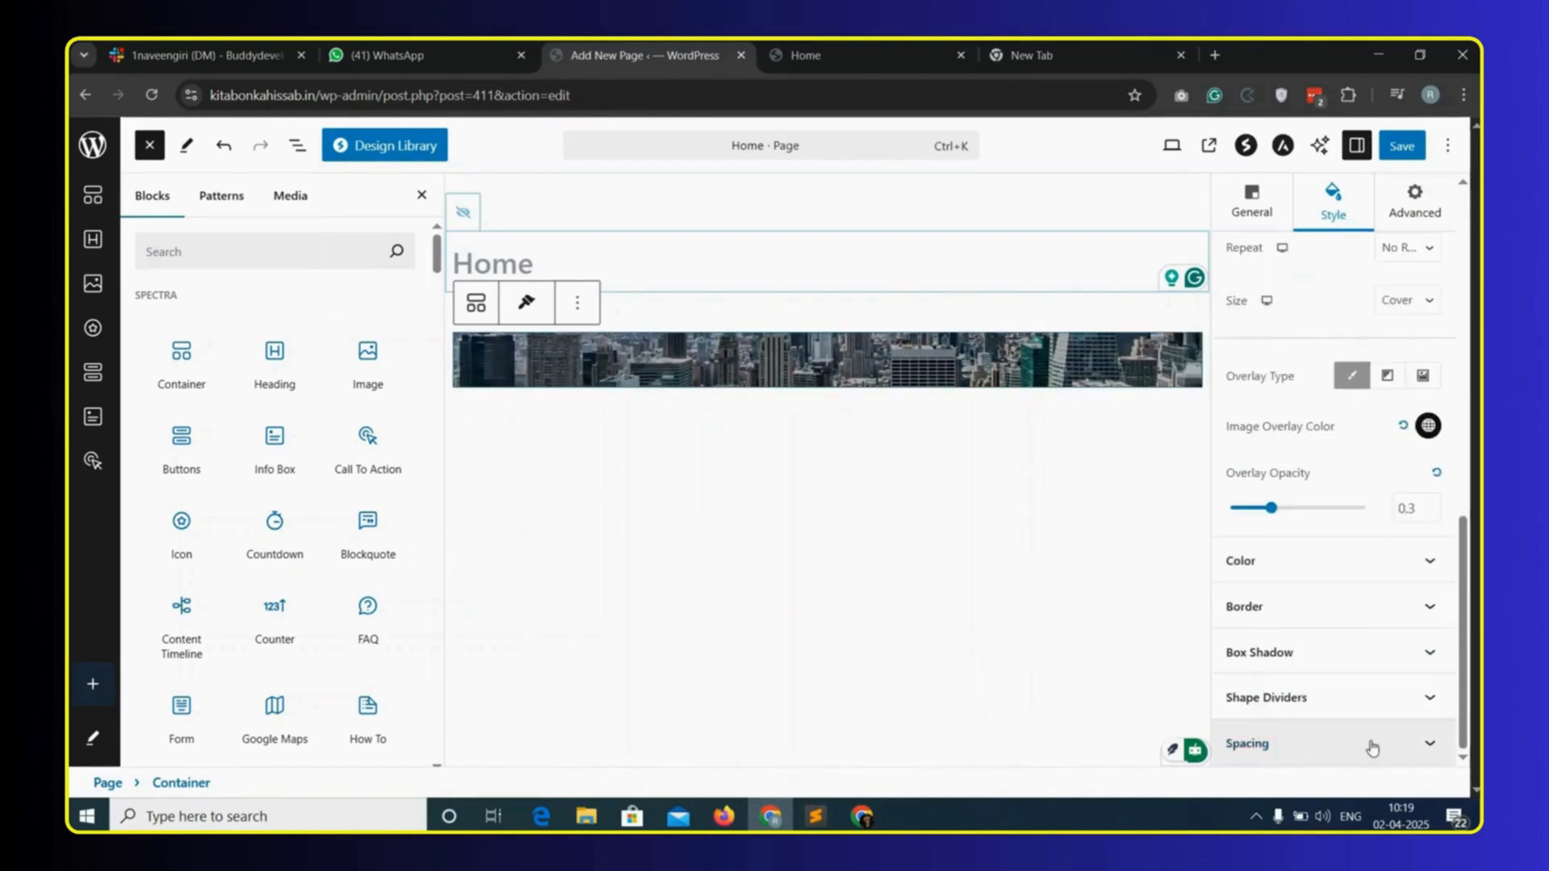
{"action": "left_click", "coordinate": [1371, 749]}
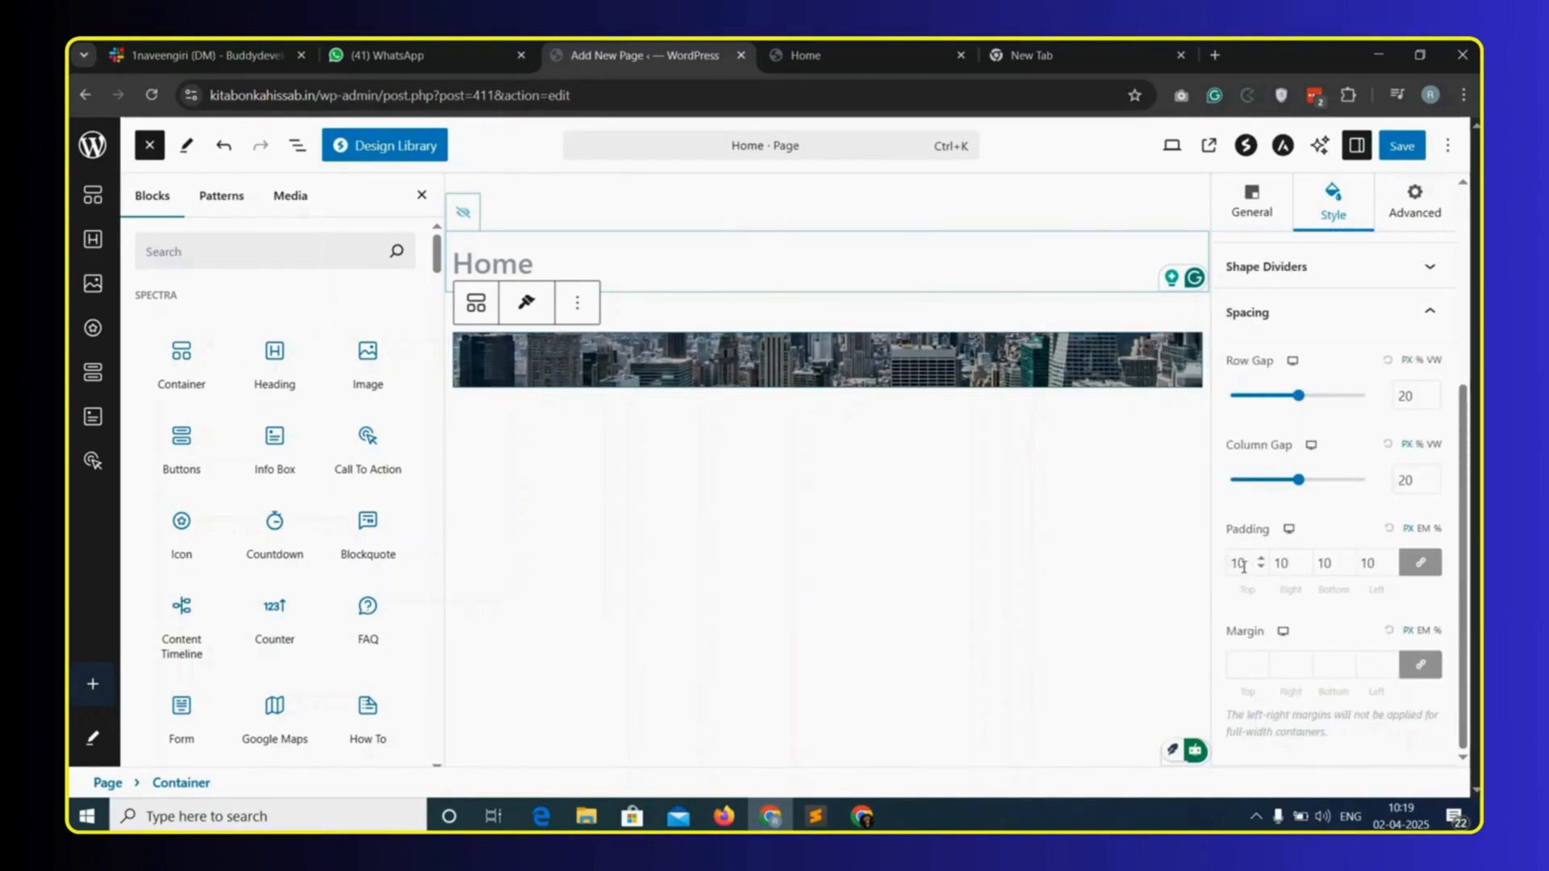
{"action": "left_click", "coordinate": [1419, 567]}
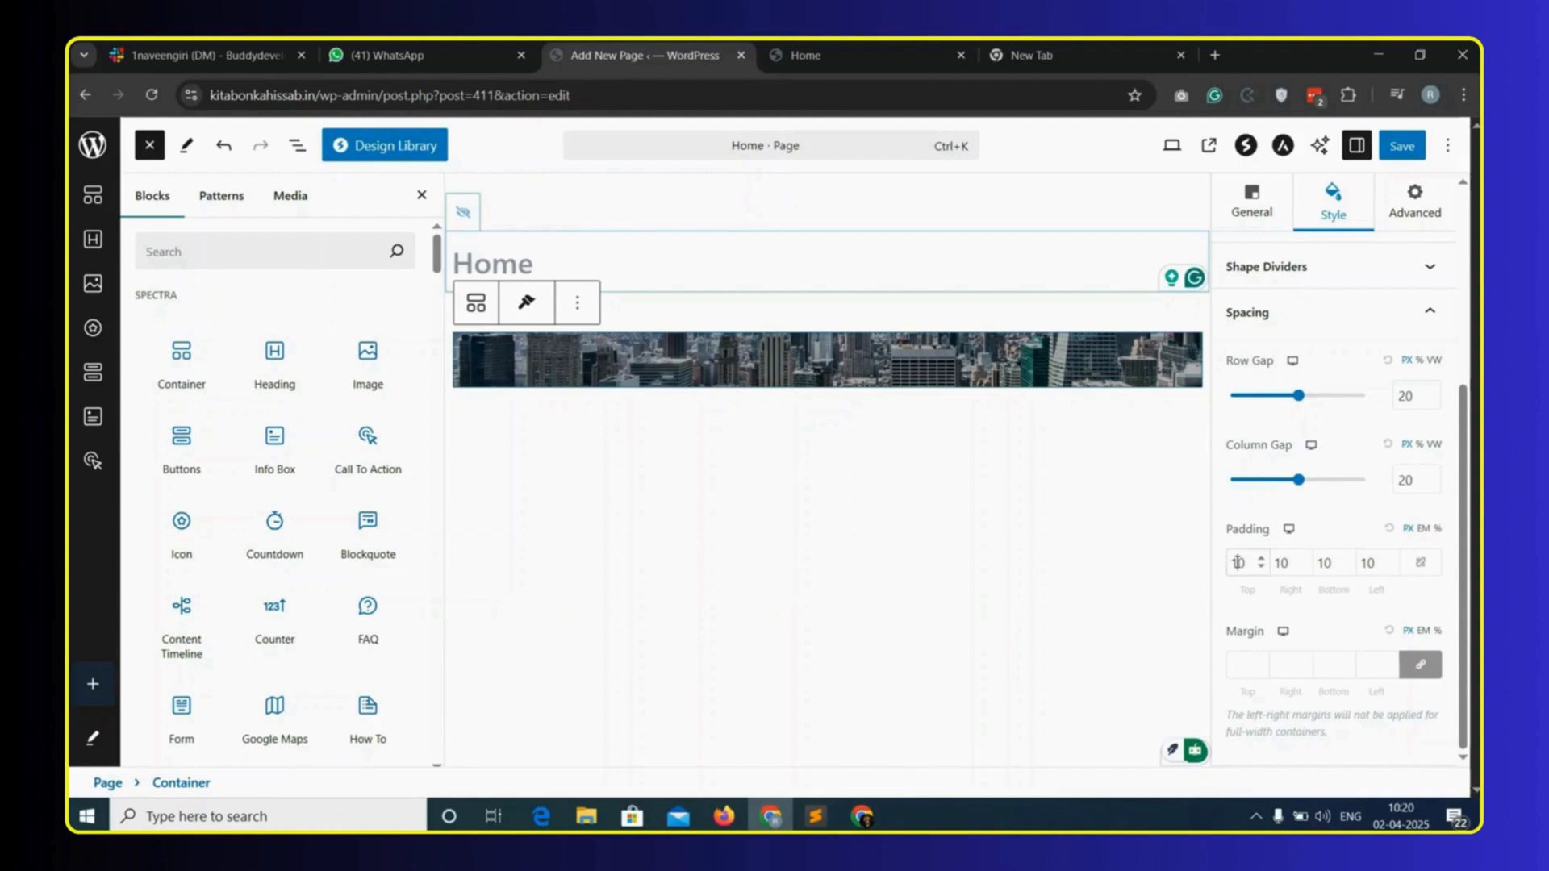
- Insert a Spectra Heading block in the container with the text Welcome to BuddyDevelopers
{"action": "left_click_drag", "start_coordinate": [272, 359], "coordinate": [799, 440]}
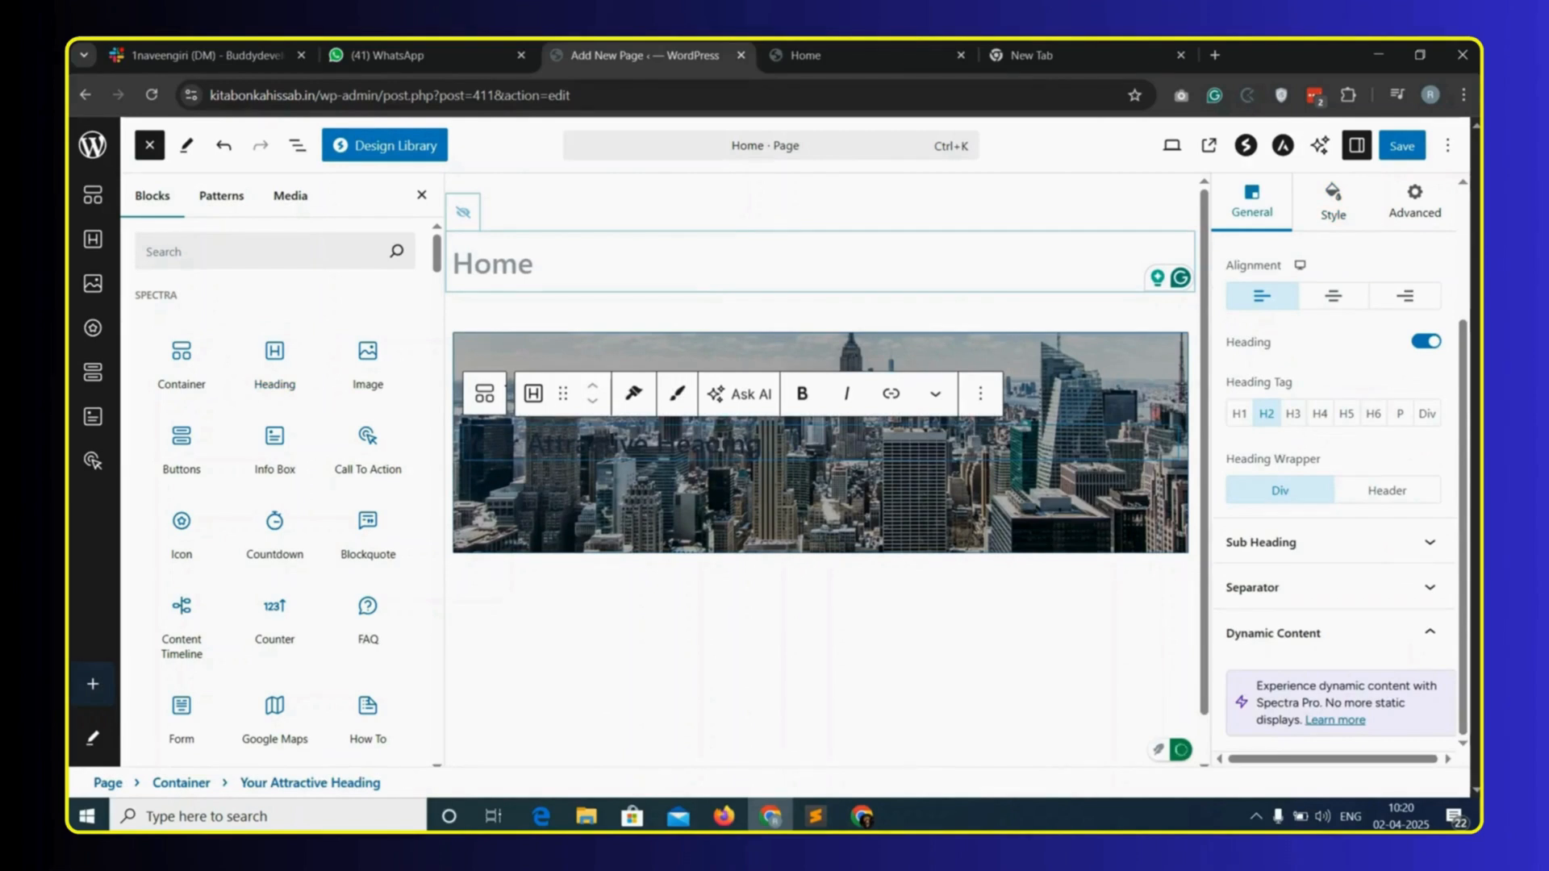
{"action": "triple_click", "coordinate": [724, 444]}
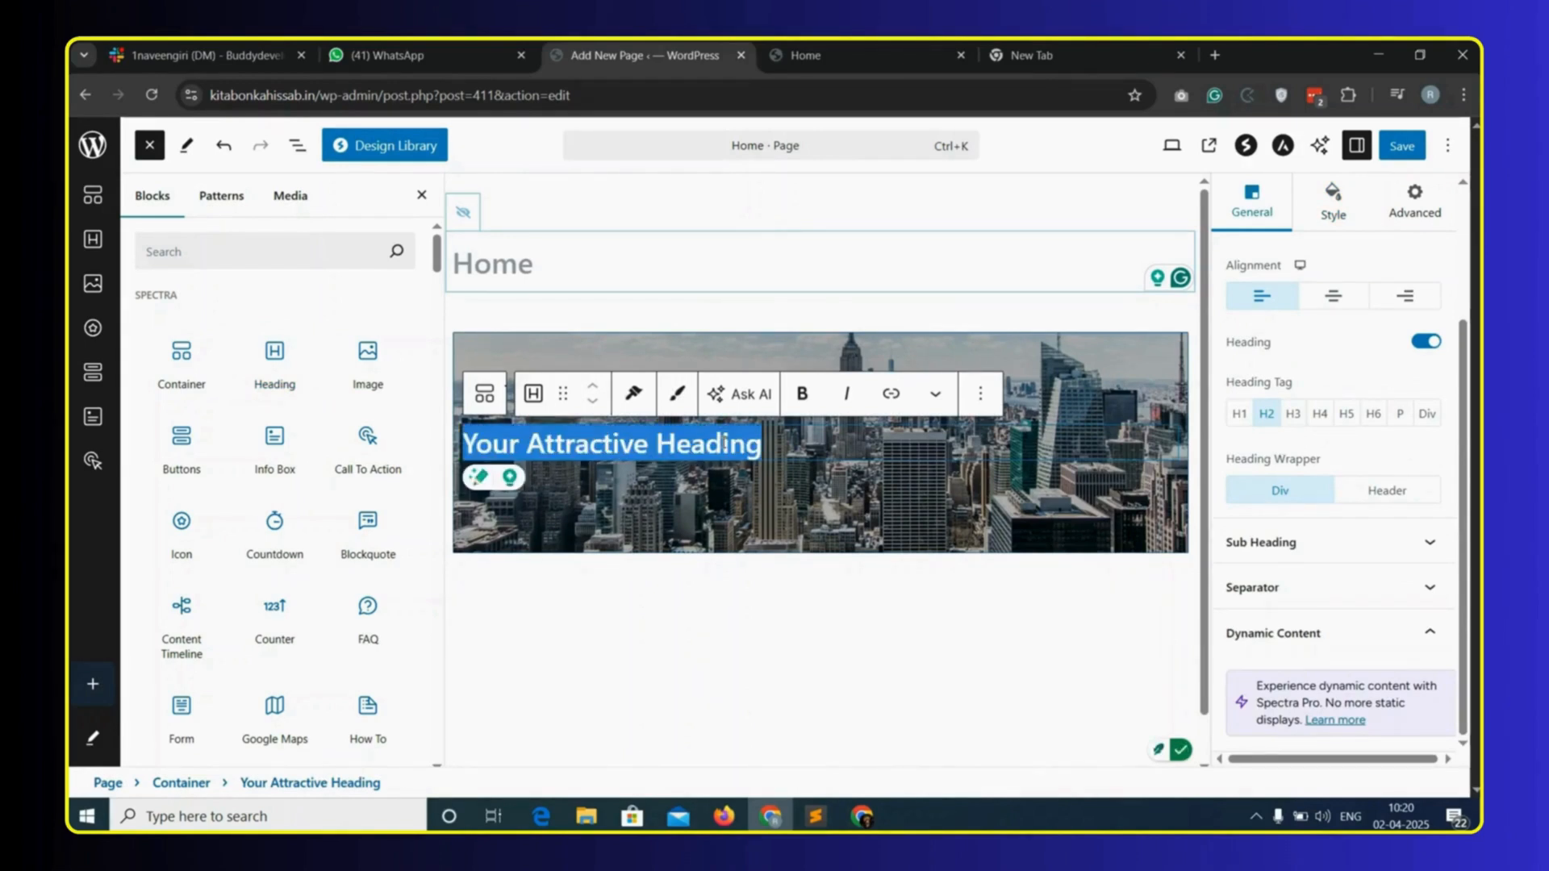
{"action": "type", "text": "Welcome to"}
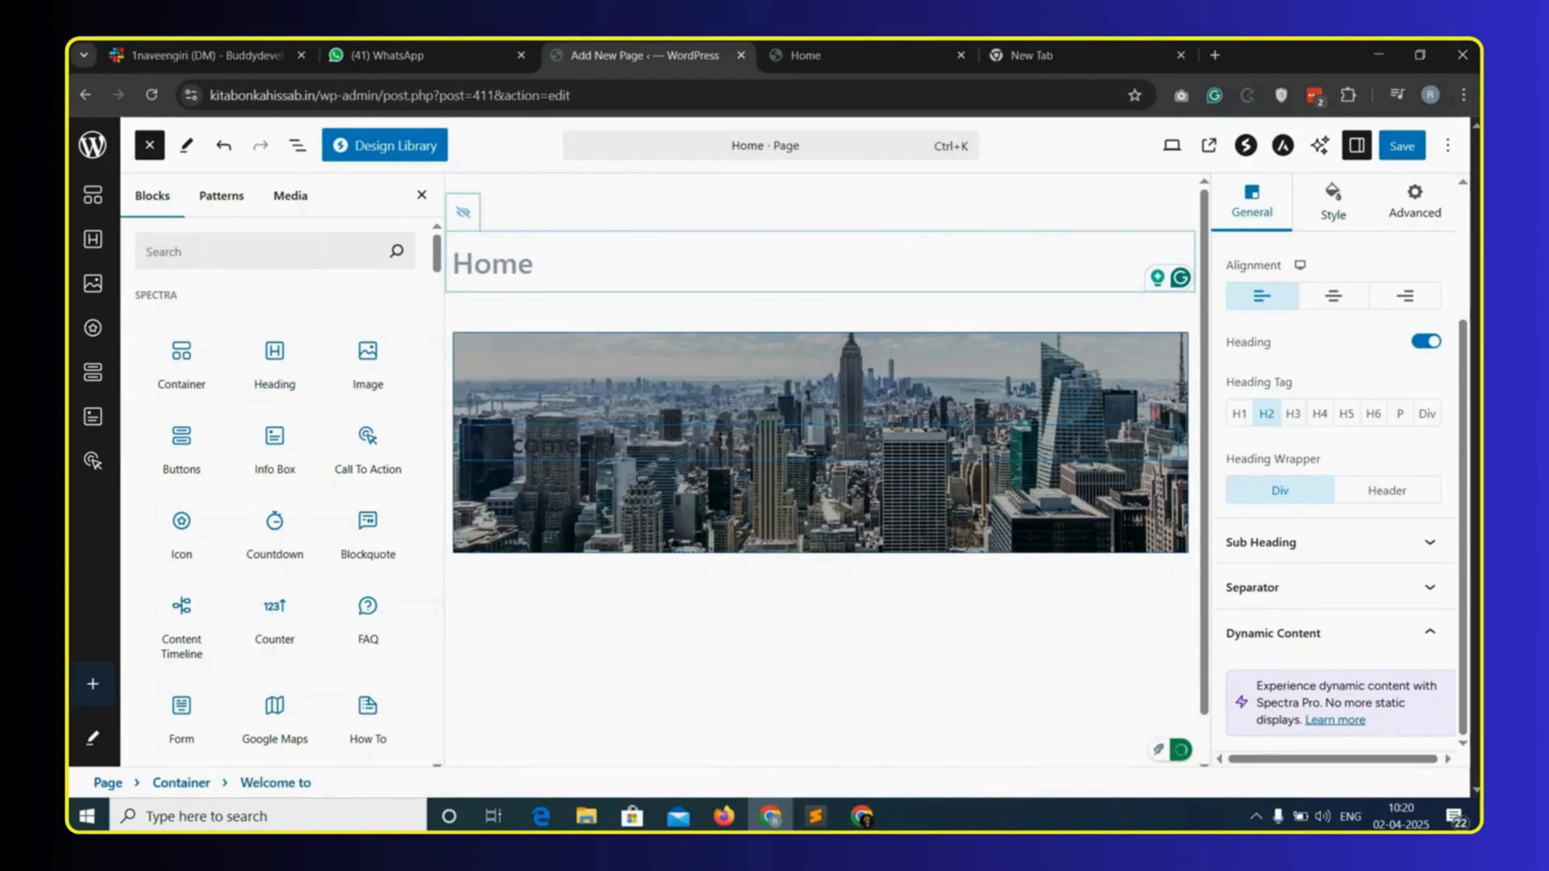
{"action": "type", "text": " BuddyDevelopers"}
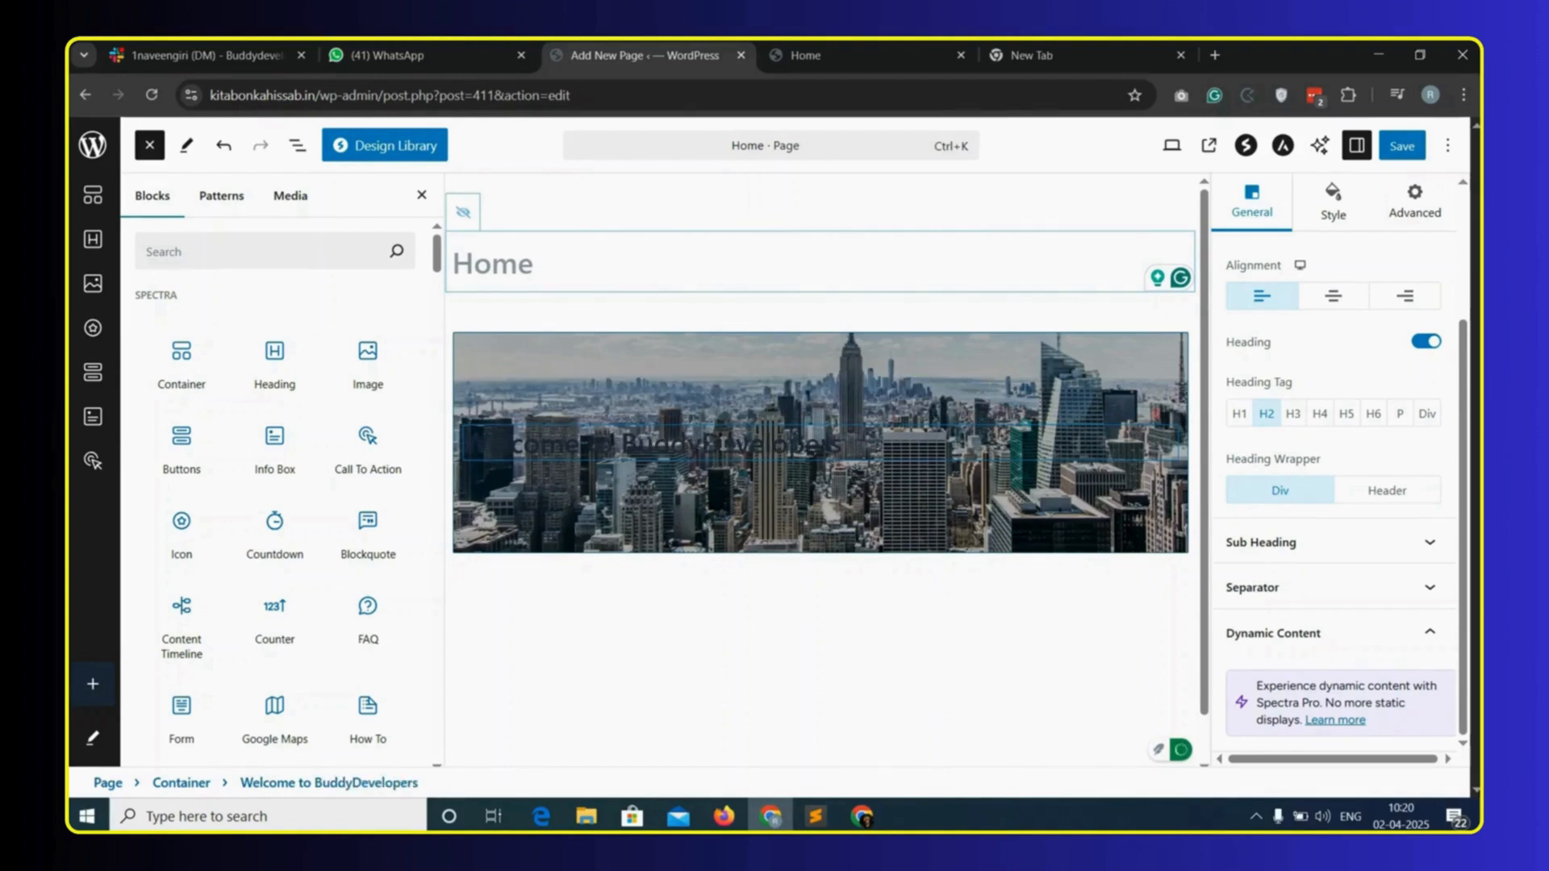
- Set the Welcome to BuddyDevelopers heading's tag to H1 and center-align it
{"action": "double_click", "coordinate": [725, 444]}
{"action": "left_click", "coordinate": [725, 444]}
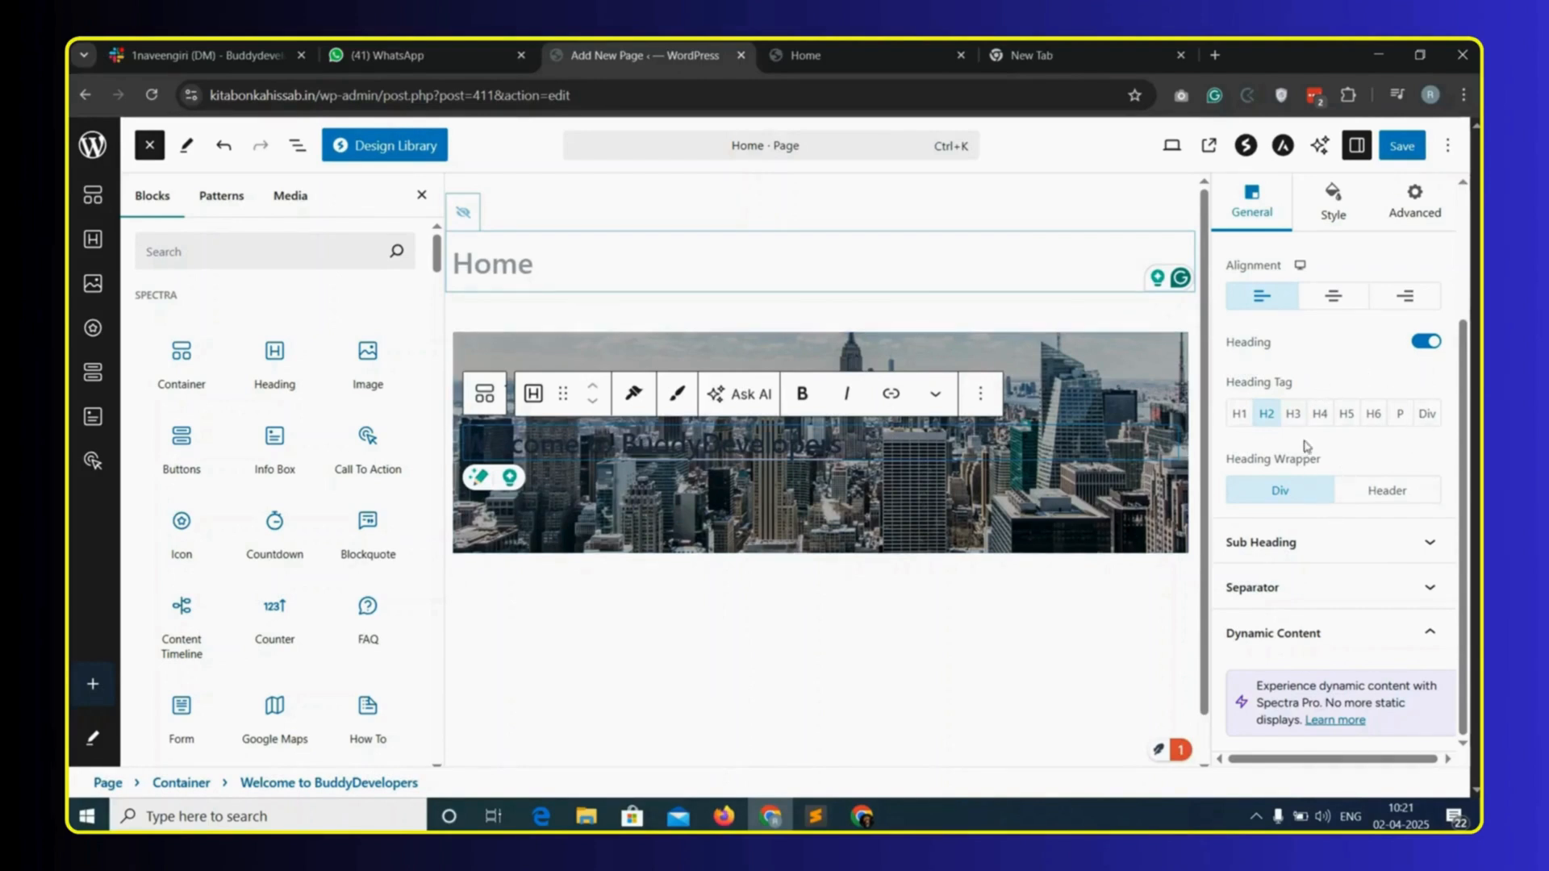
{"action": "left_click", "coordinate": [1240, 414]}
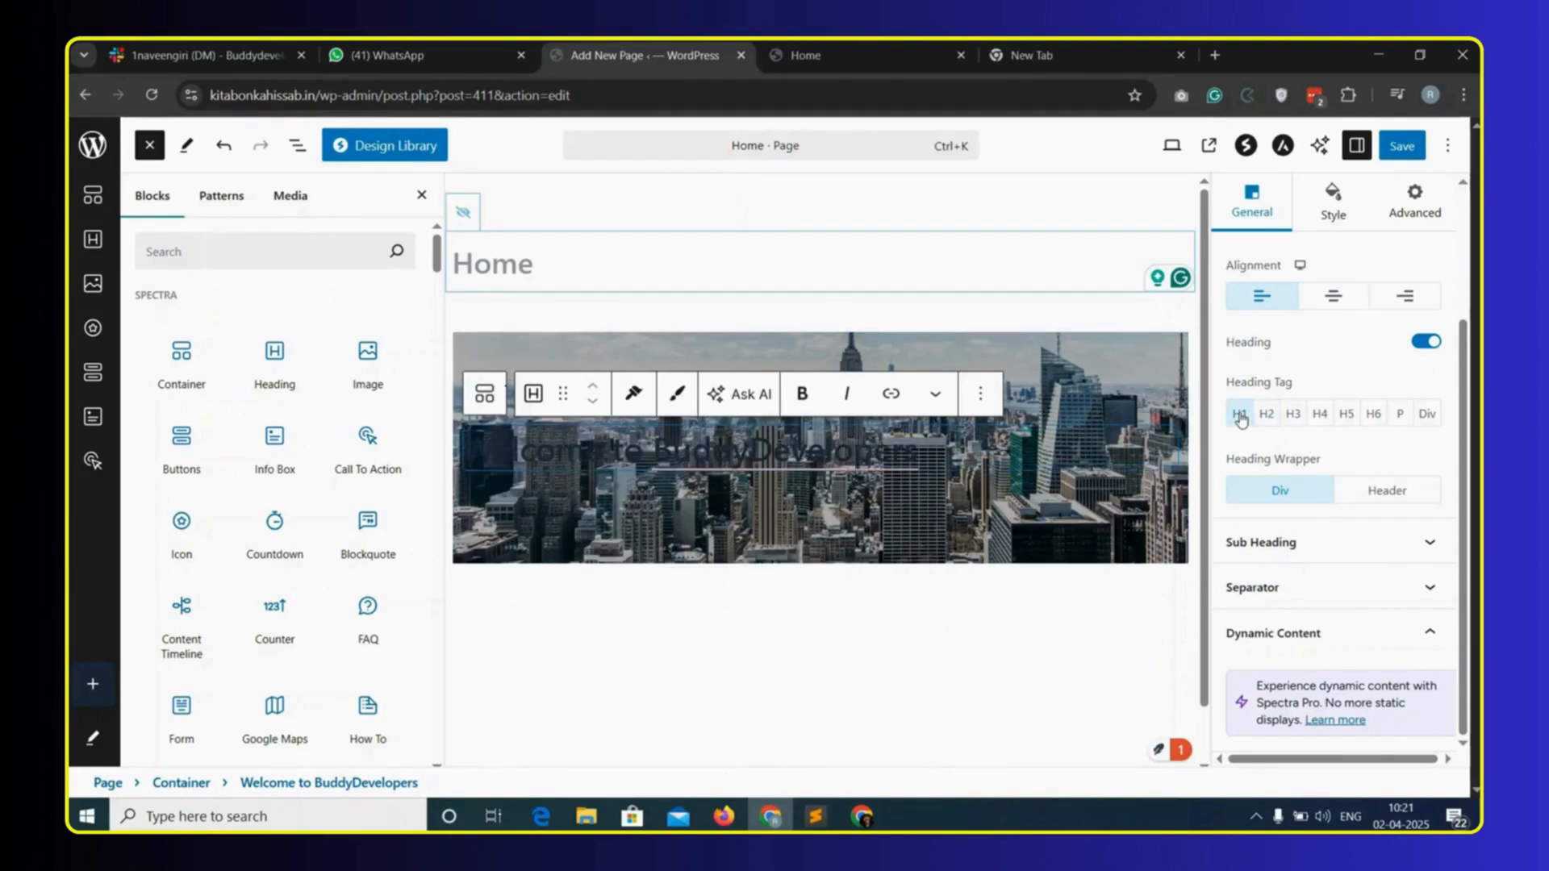
{"action": "left_click", "coordinate": [1335, 301]}
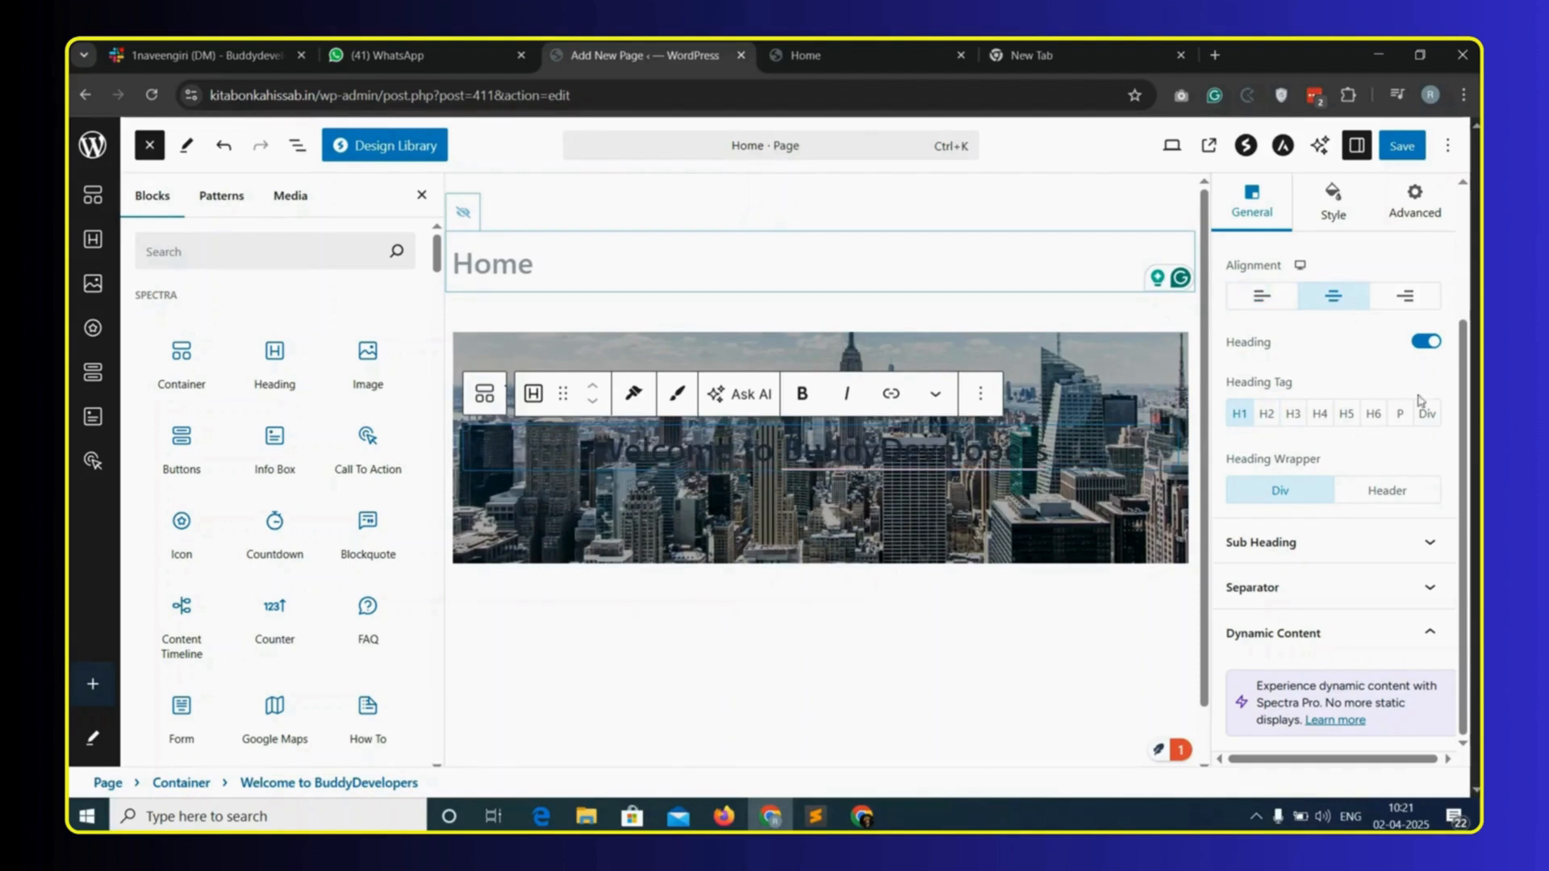
{"action": "scroll", "coordinate": [1470, 423], "scroll_direction": "up", "scroll_amount": 1}
{"action": "scroll", "coordinate": [1470, 432], "scroll_direction": "down", "scroll_amount": 1}
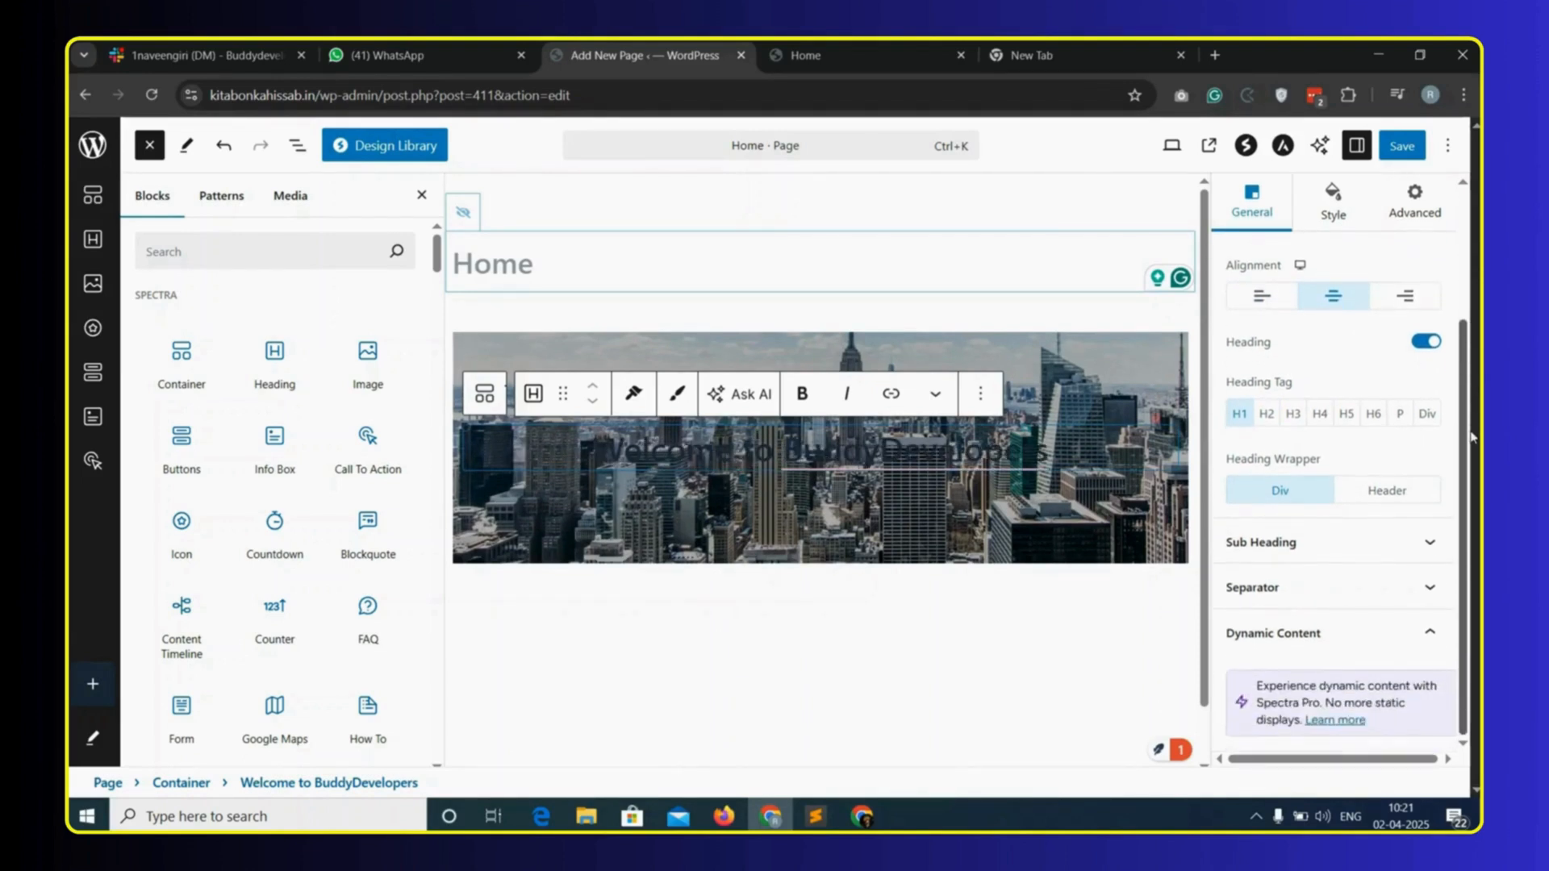
{"action": "scroll", "coordinate": [1407, 332], "scroll_direction": "up", "scroll_amount": 2}
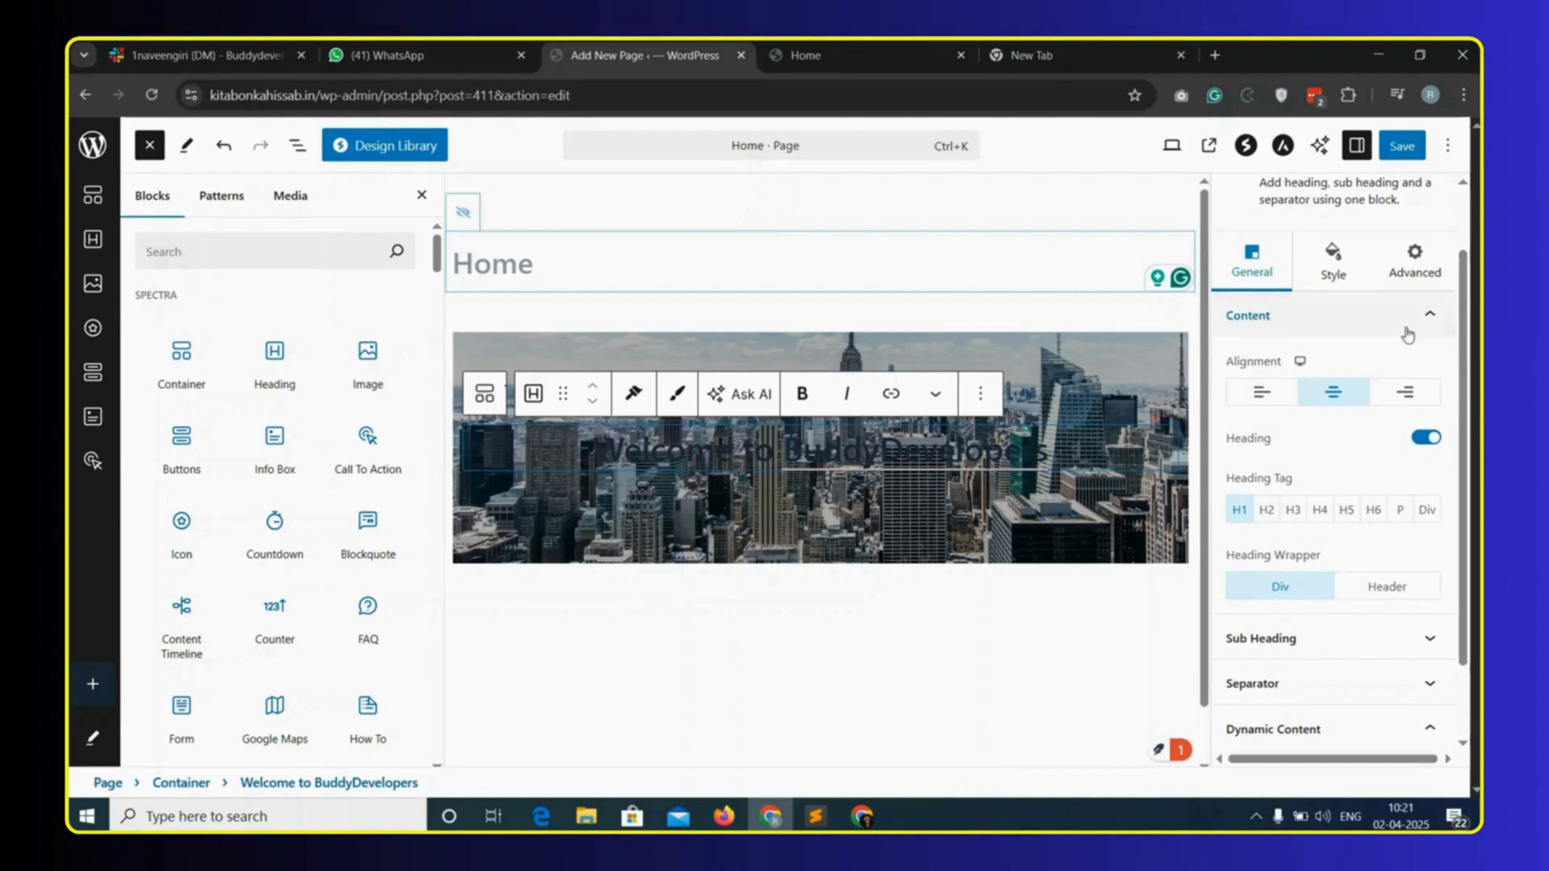
- Set the text color of the Welcome to BuddyDevelopers heading to white in its style settings
{"action": "left_click", "coordinate": [1339, 270]}
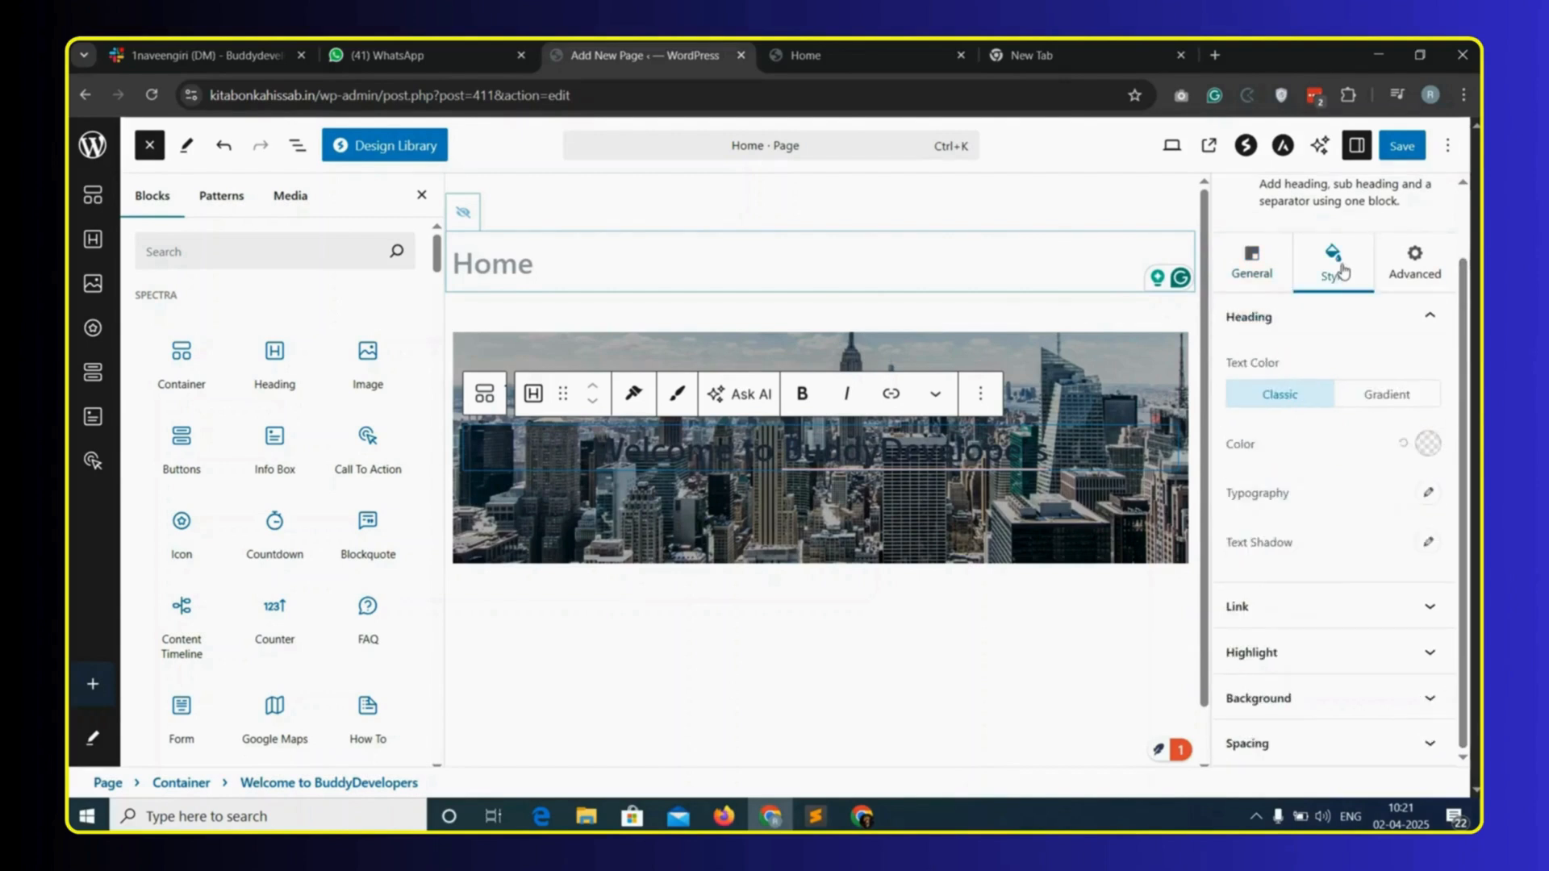
{"action": "left_click", "coordinate": [1428, 444]}
{"action": "left_click", "coordinate": [1249, 476]}
- Find the GD > Search block and insert it below the welcome heading in the container
{"action": "left_click", "coordinate": [242, 250]}
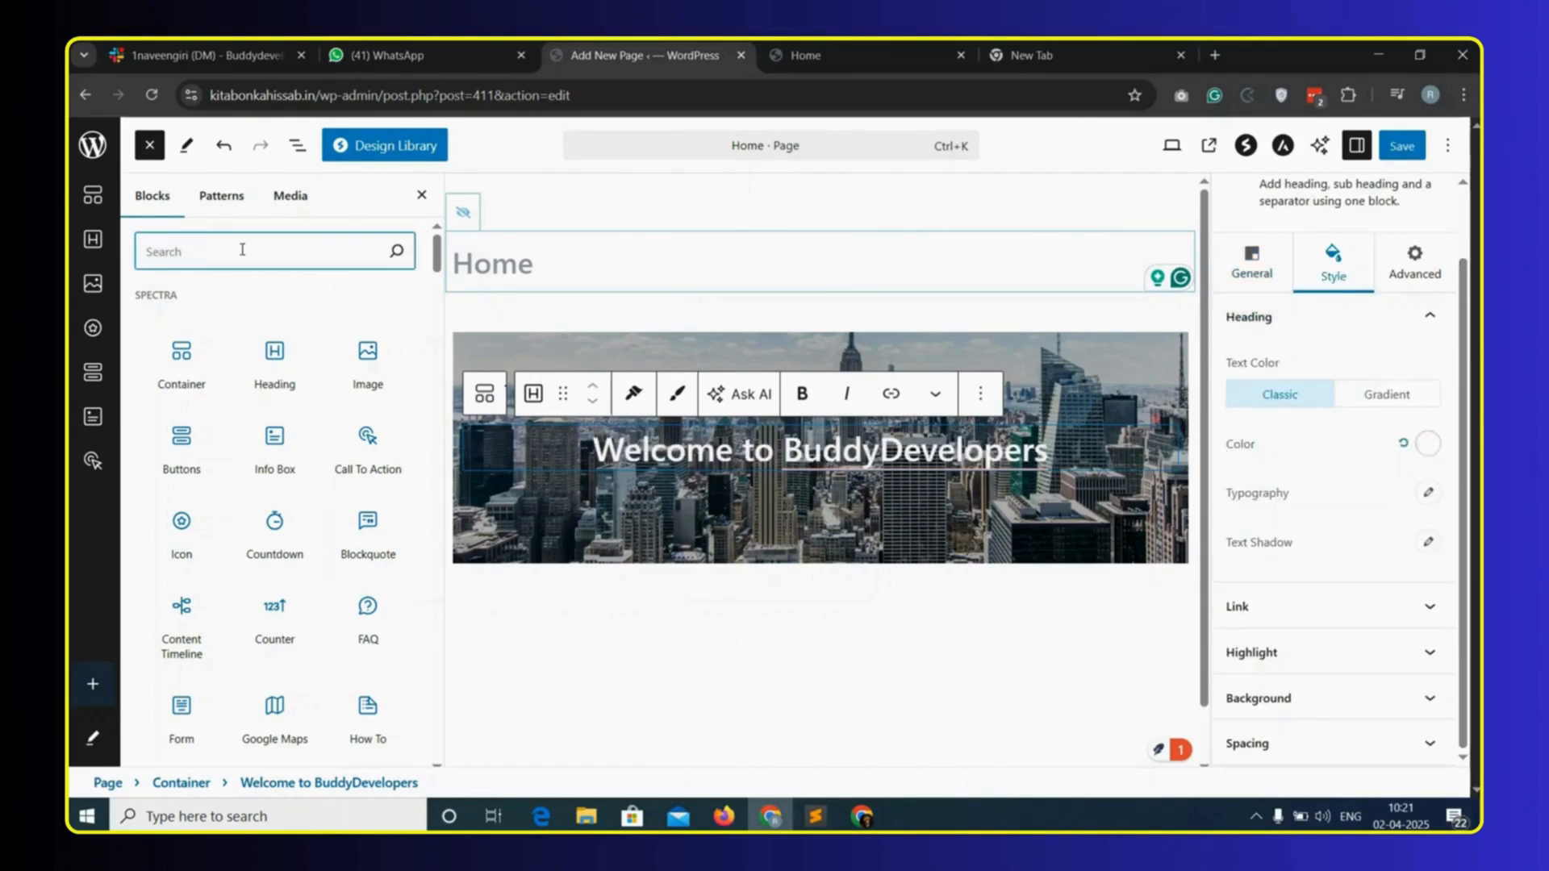
{"action": "type", "text": "Gd Search"}
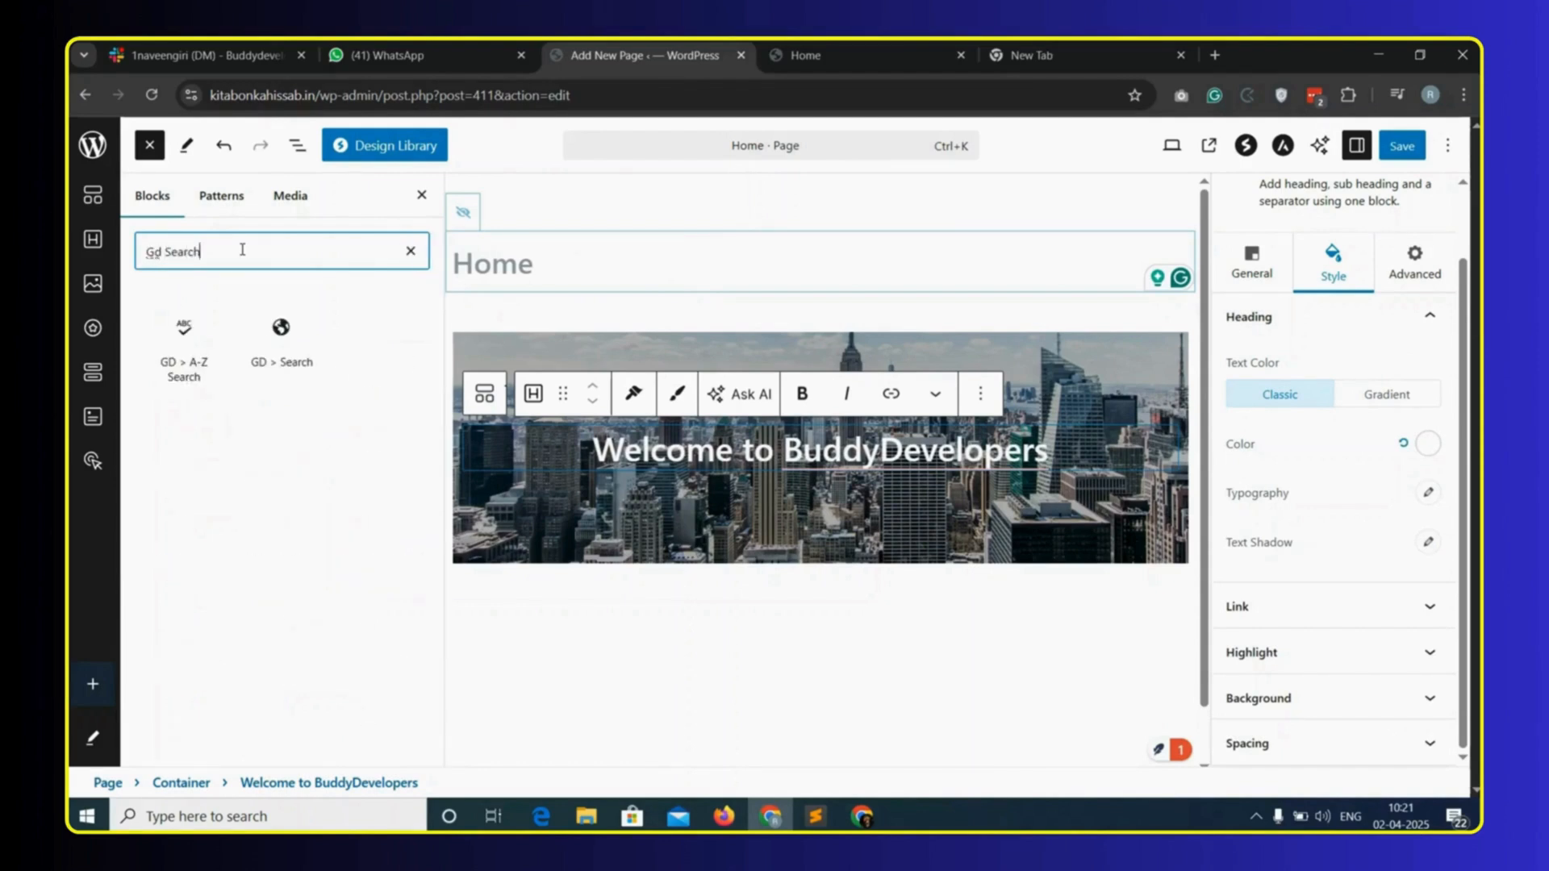
{"action": "mouse_move", "coordinate": [290, 359]}
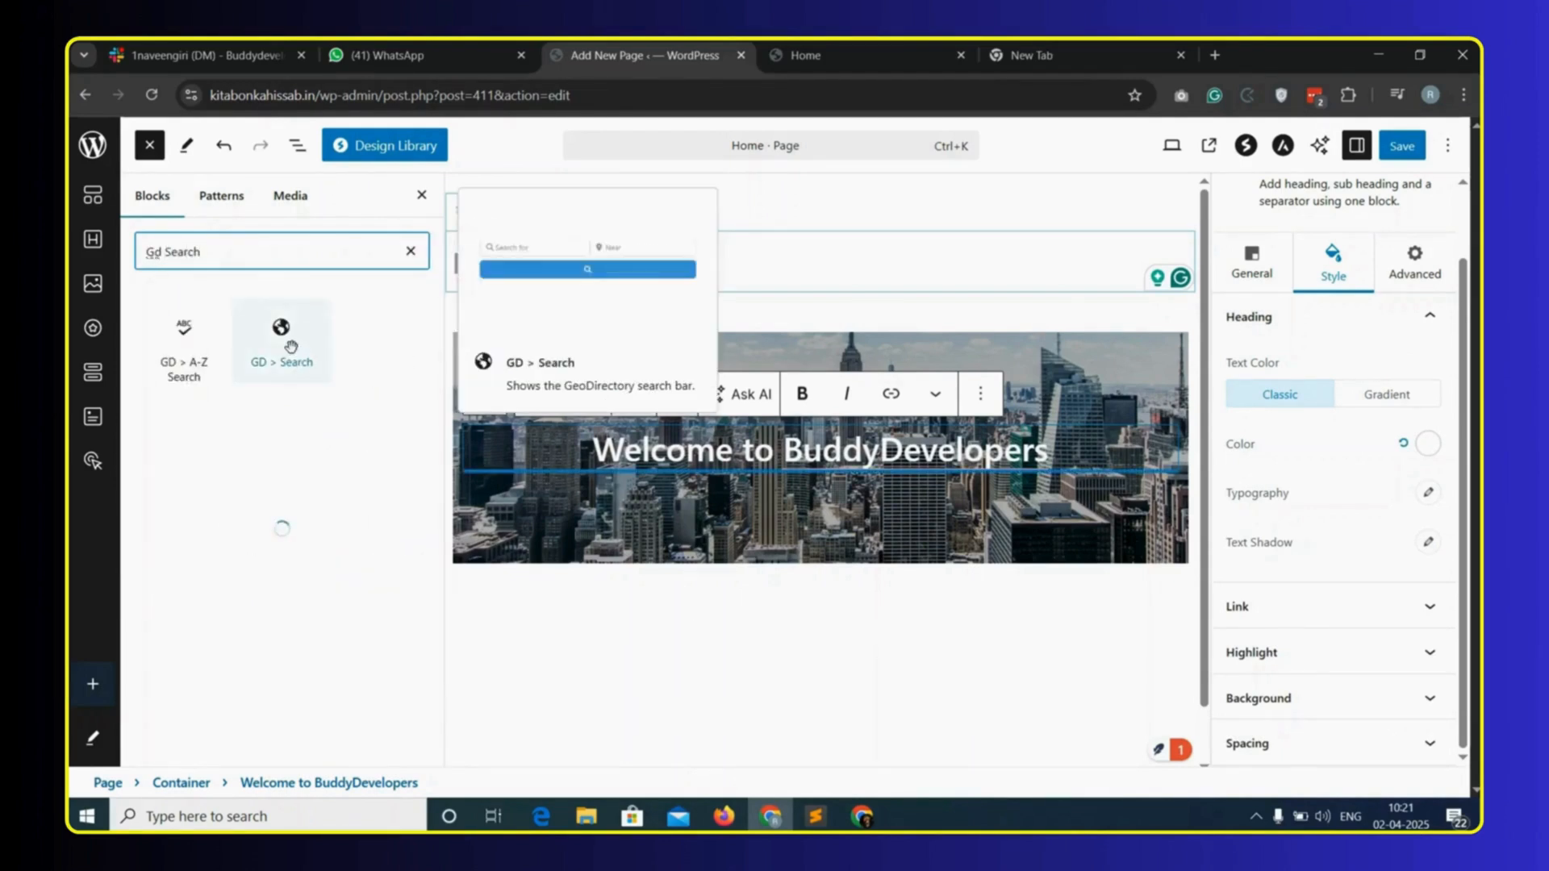
{"action": "left_click", "coordinate": [292, 379]}
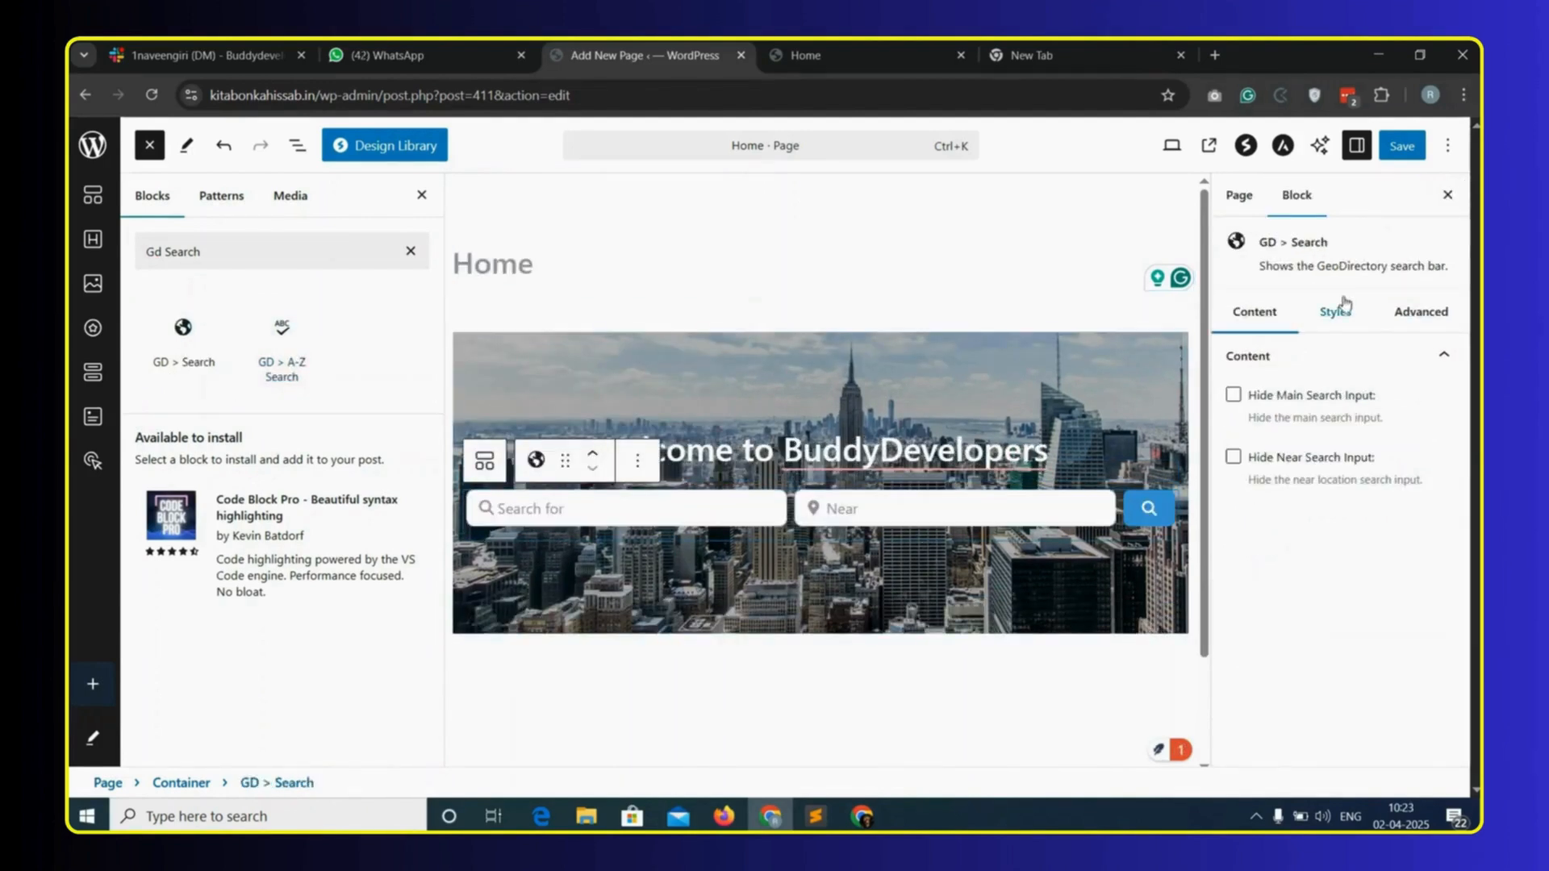
- Set the bottom margin of the GD > Search block to 0 in its wrapper styles
{"action": "left_click", "coordinate": [1420, 312]}
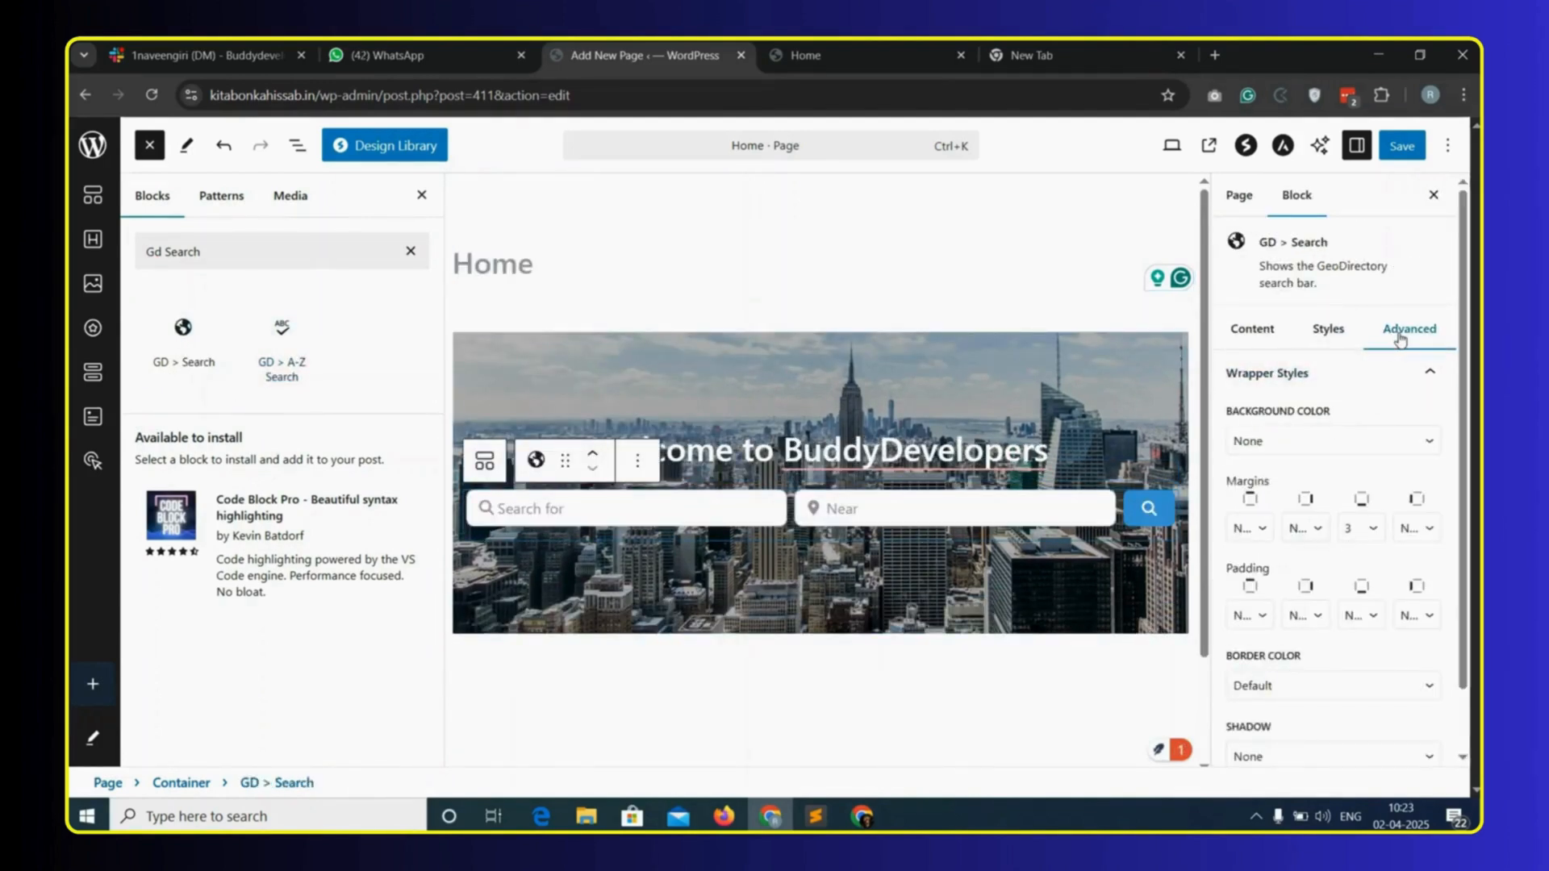
{"action": "left_click", "coordinate": [1362, 530]}
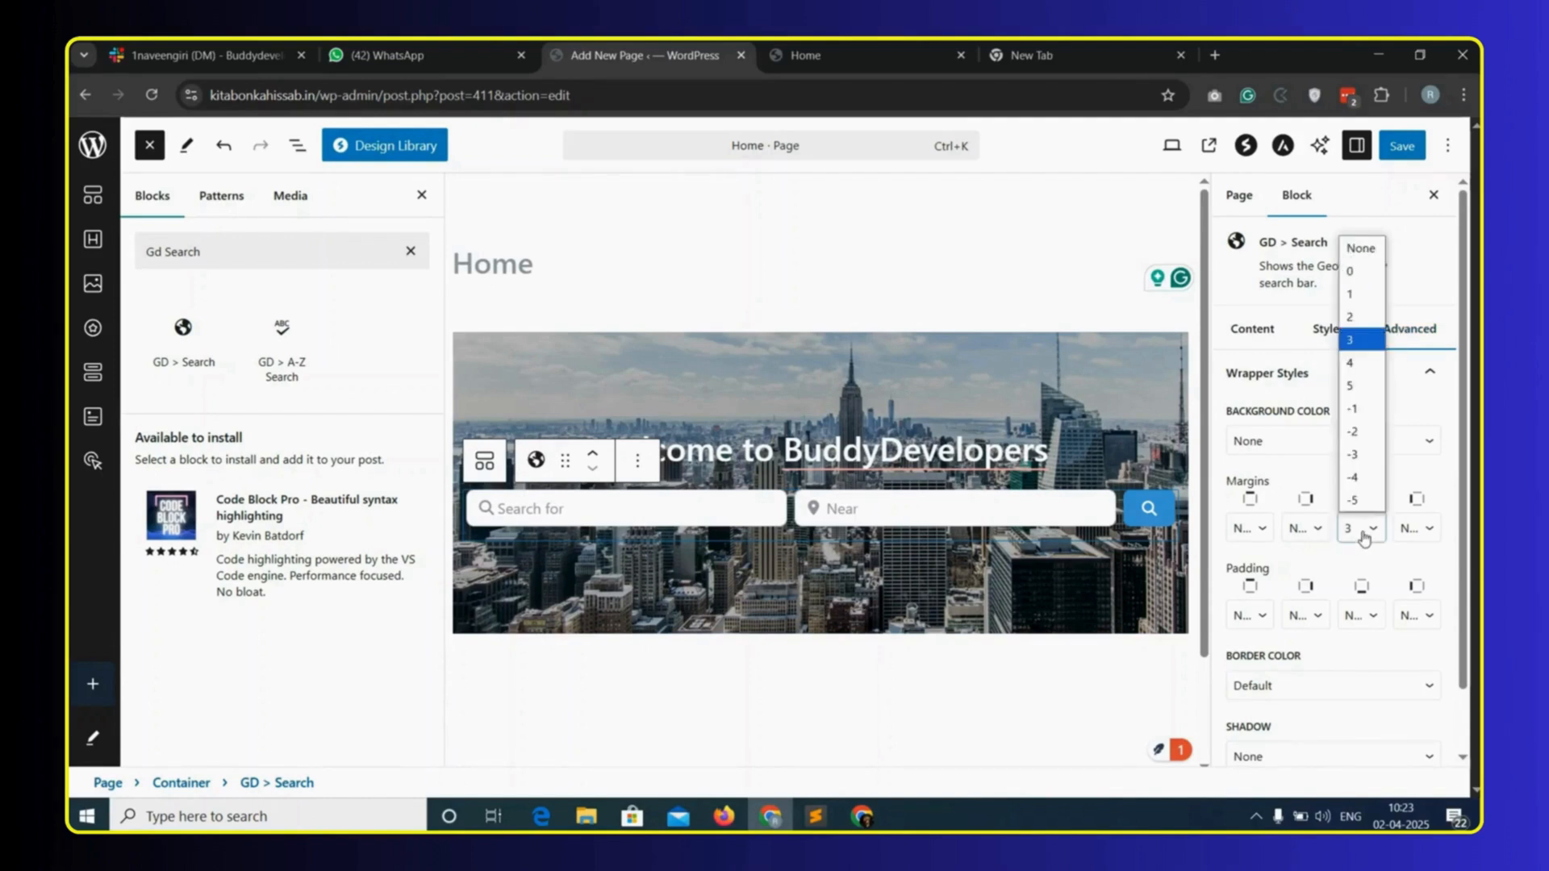
{"action": "left_click", "coordinate": [1362, 276]}
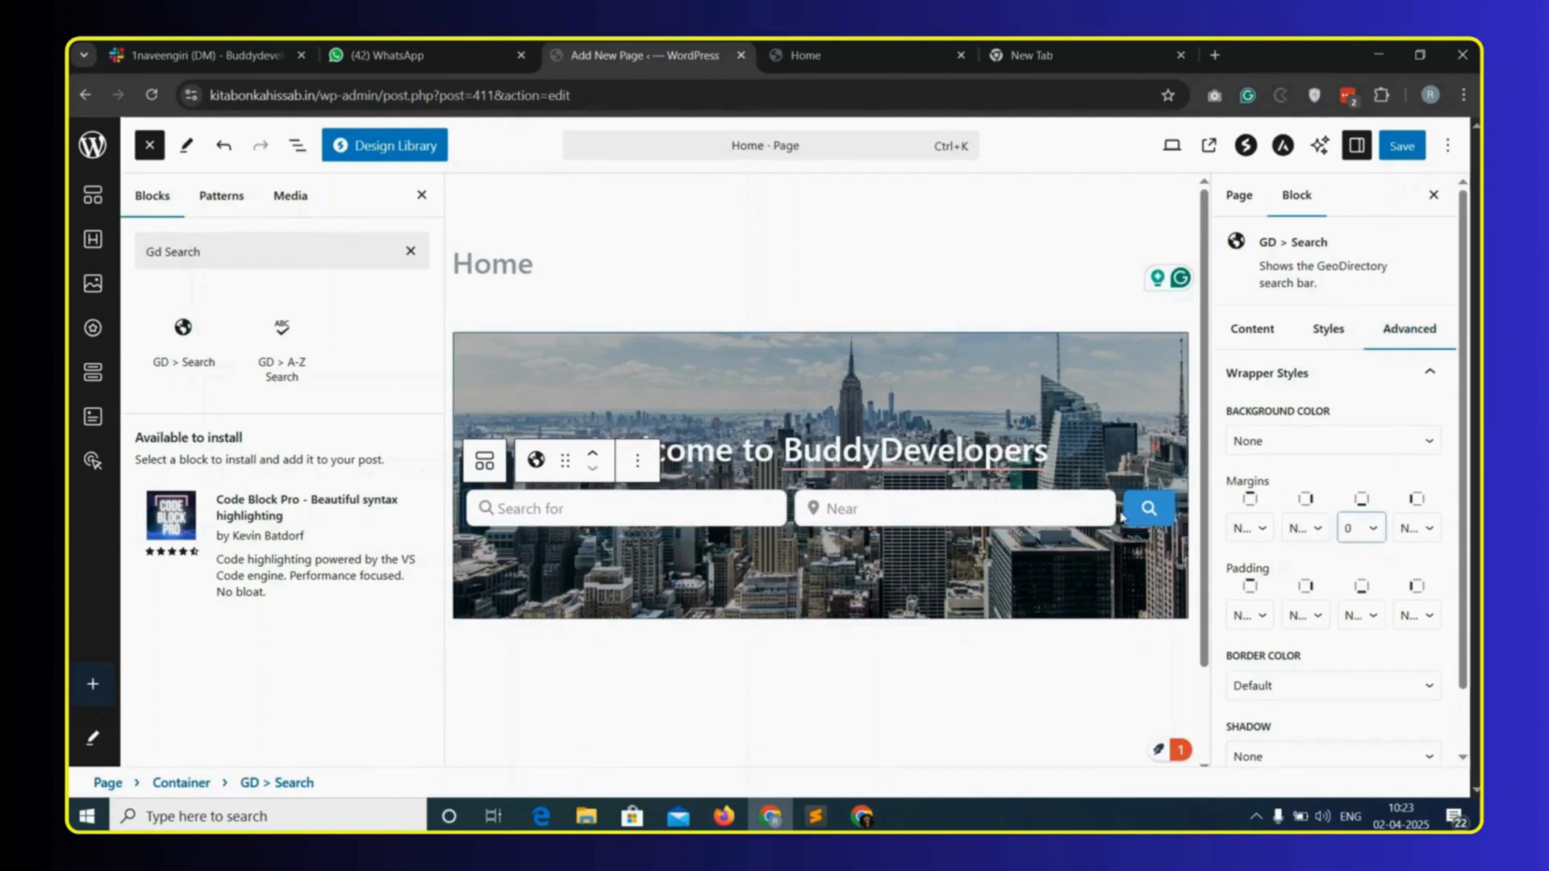
- Save the Home page and reload its live version to check the hero section
{"action": "left_click", "coordinate": [1404, 147]}
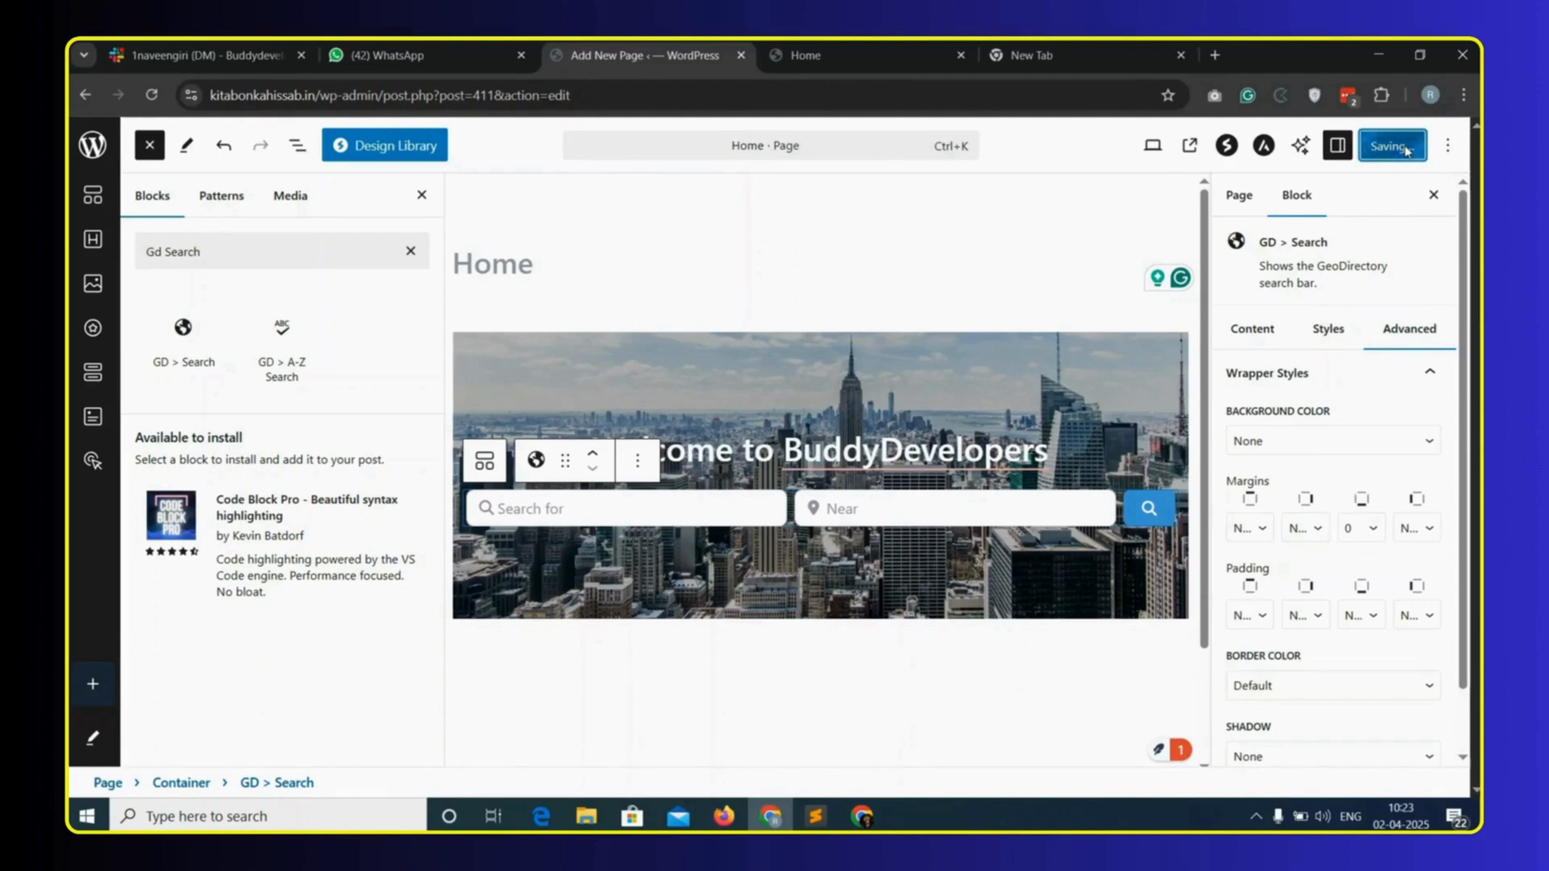
{"action": "left_click", "coordinate": [845, 66]}
{"action": "left_click", "coordinate": [454, 96]}
{"action": "key", "text": "Return"}
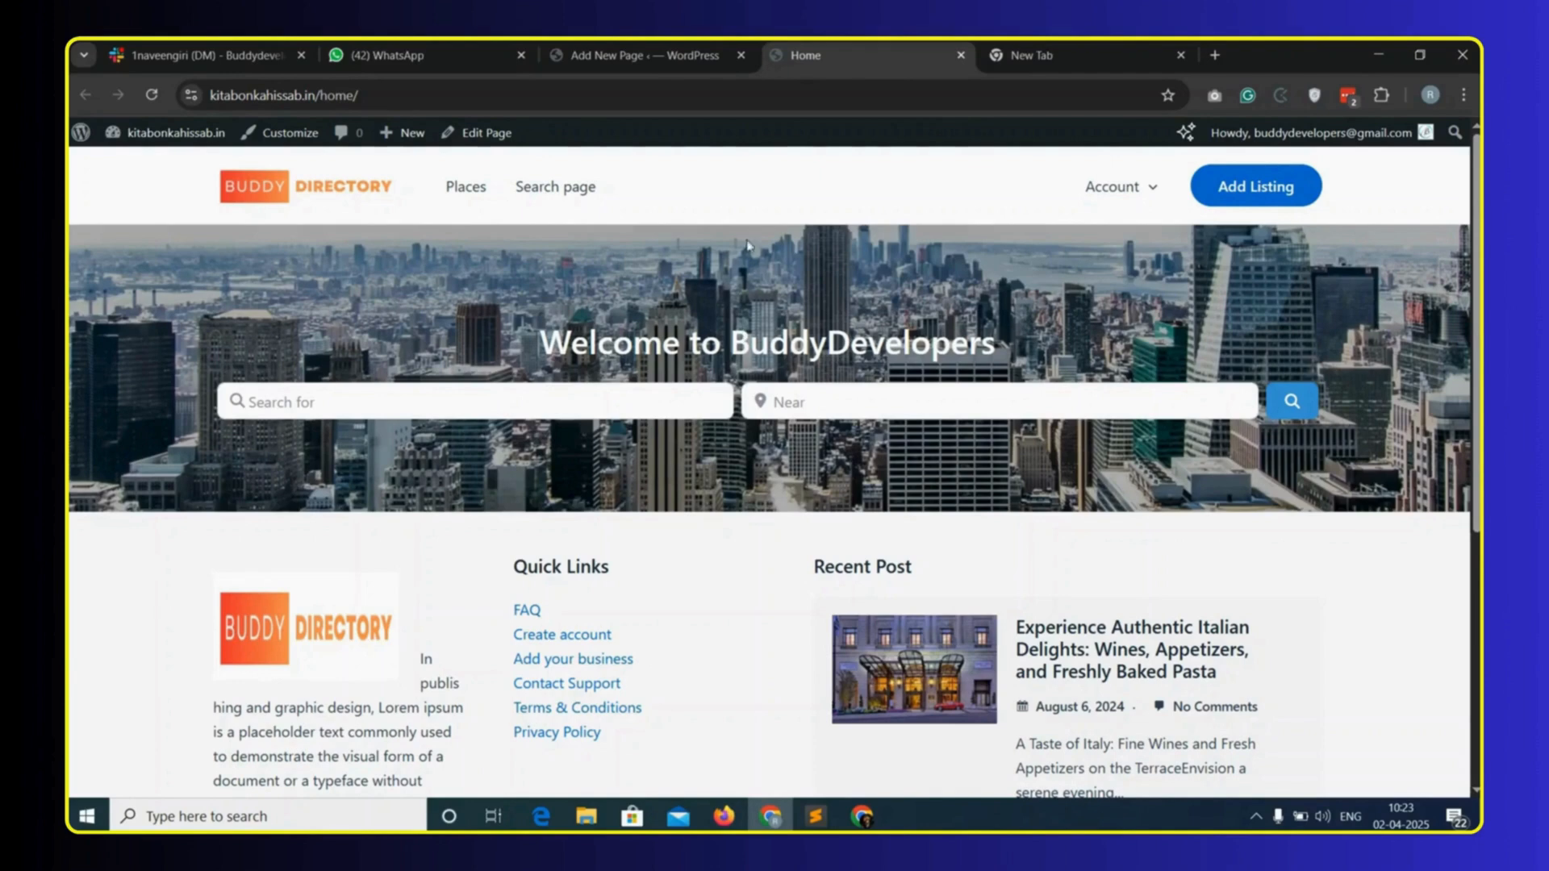
- Return to the page editor and set the hero container's top and bottom padding to 130 px
{"action": "left_click", "coordinate": [646, 55]}
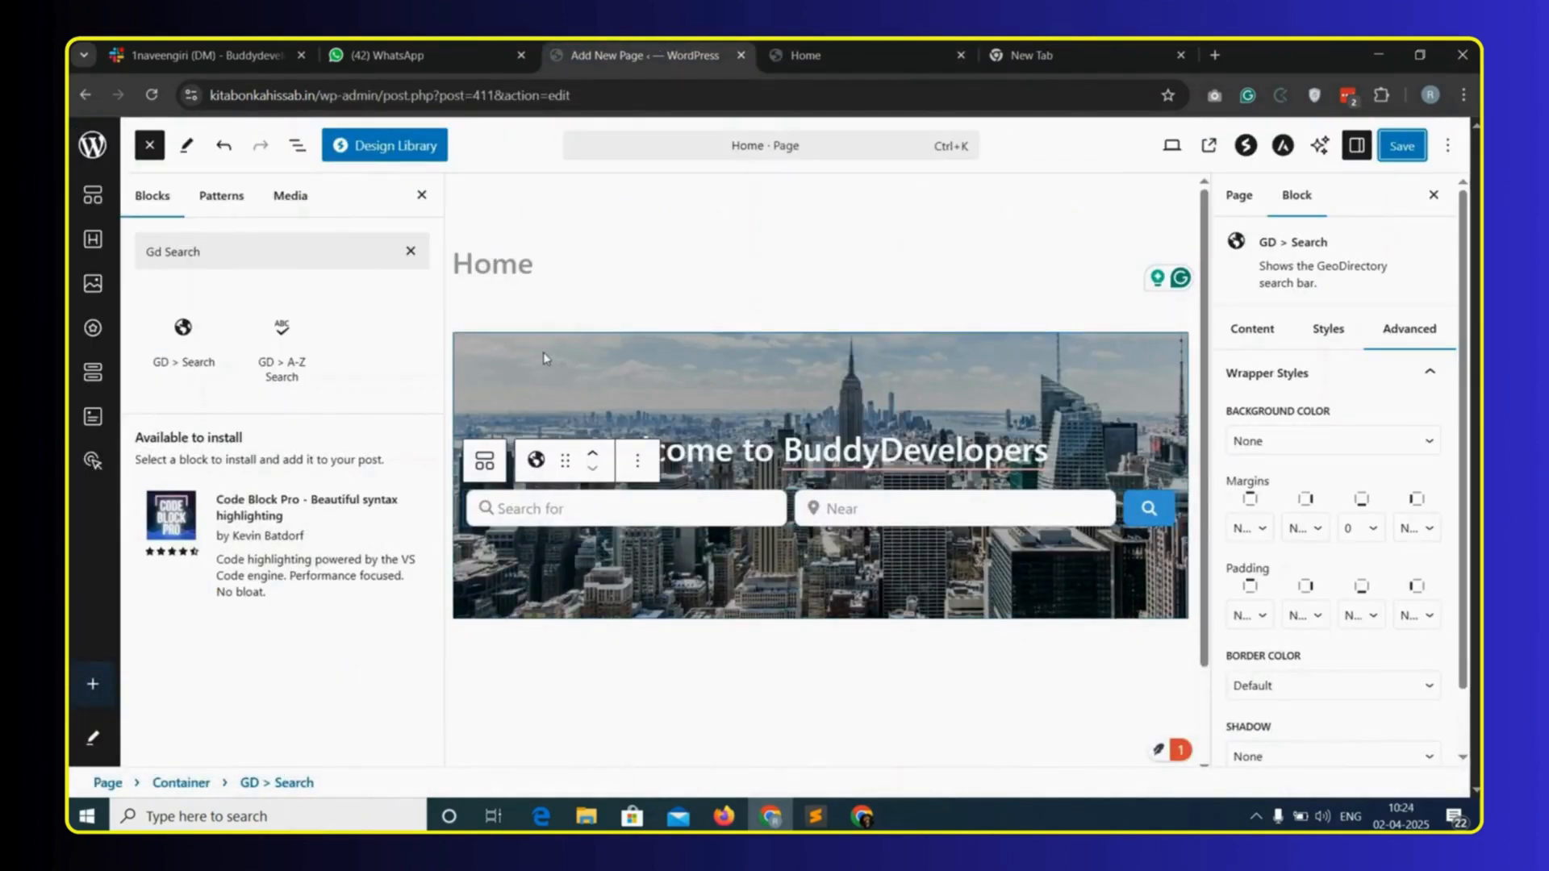
{"action": "left_click", "coordinate": [519, 342]}
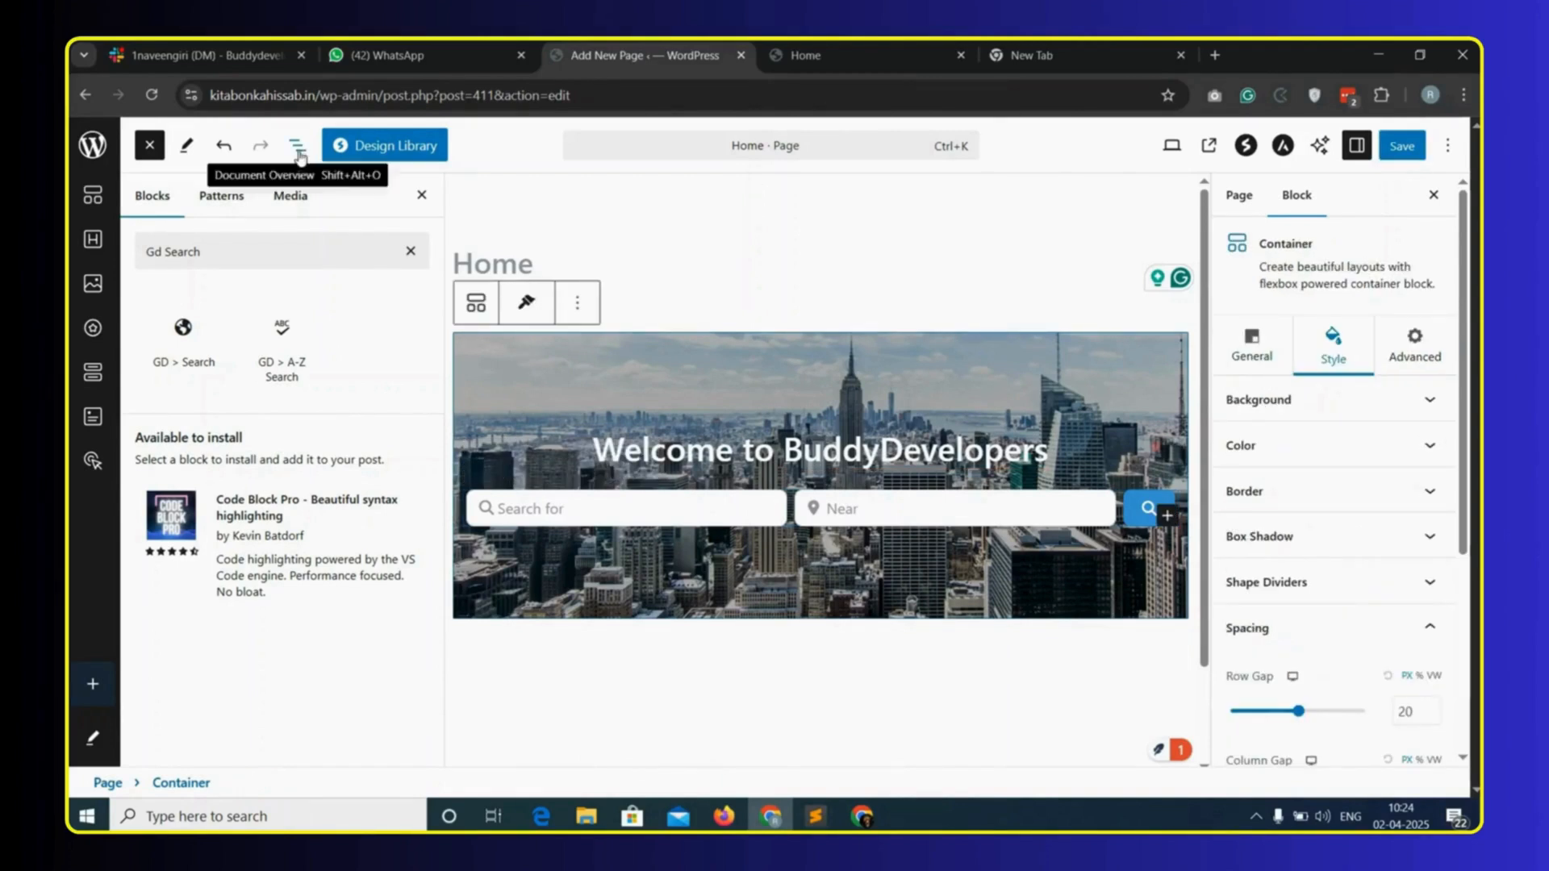
{"action": "left_click", "coordinate": [297, 145]}
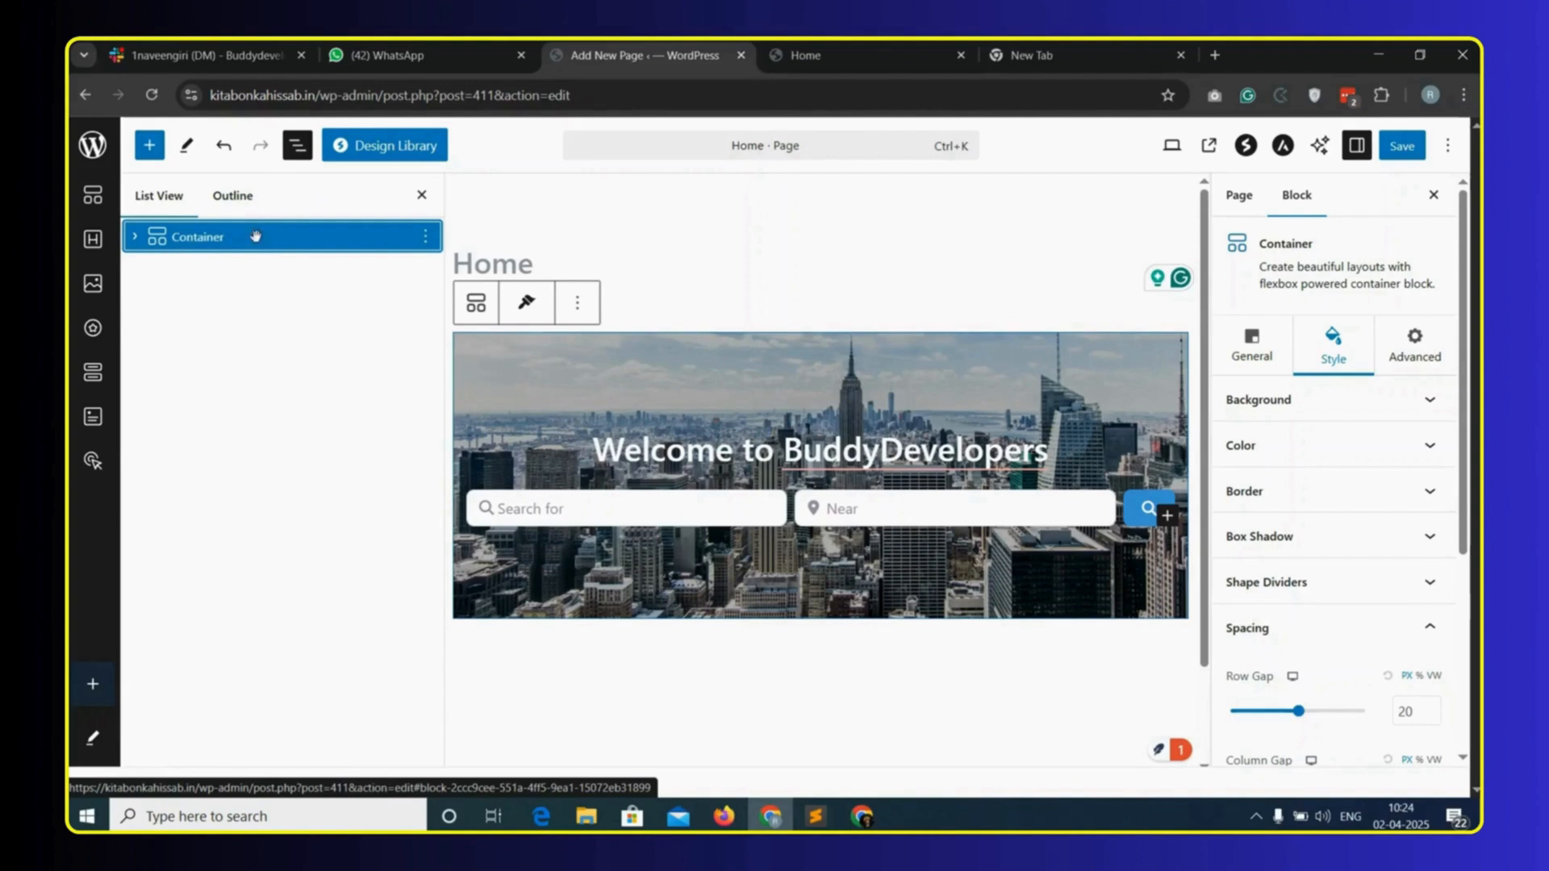
{"action": "left_click", "coordinate": [135, 237]}
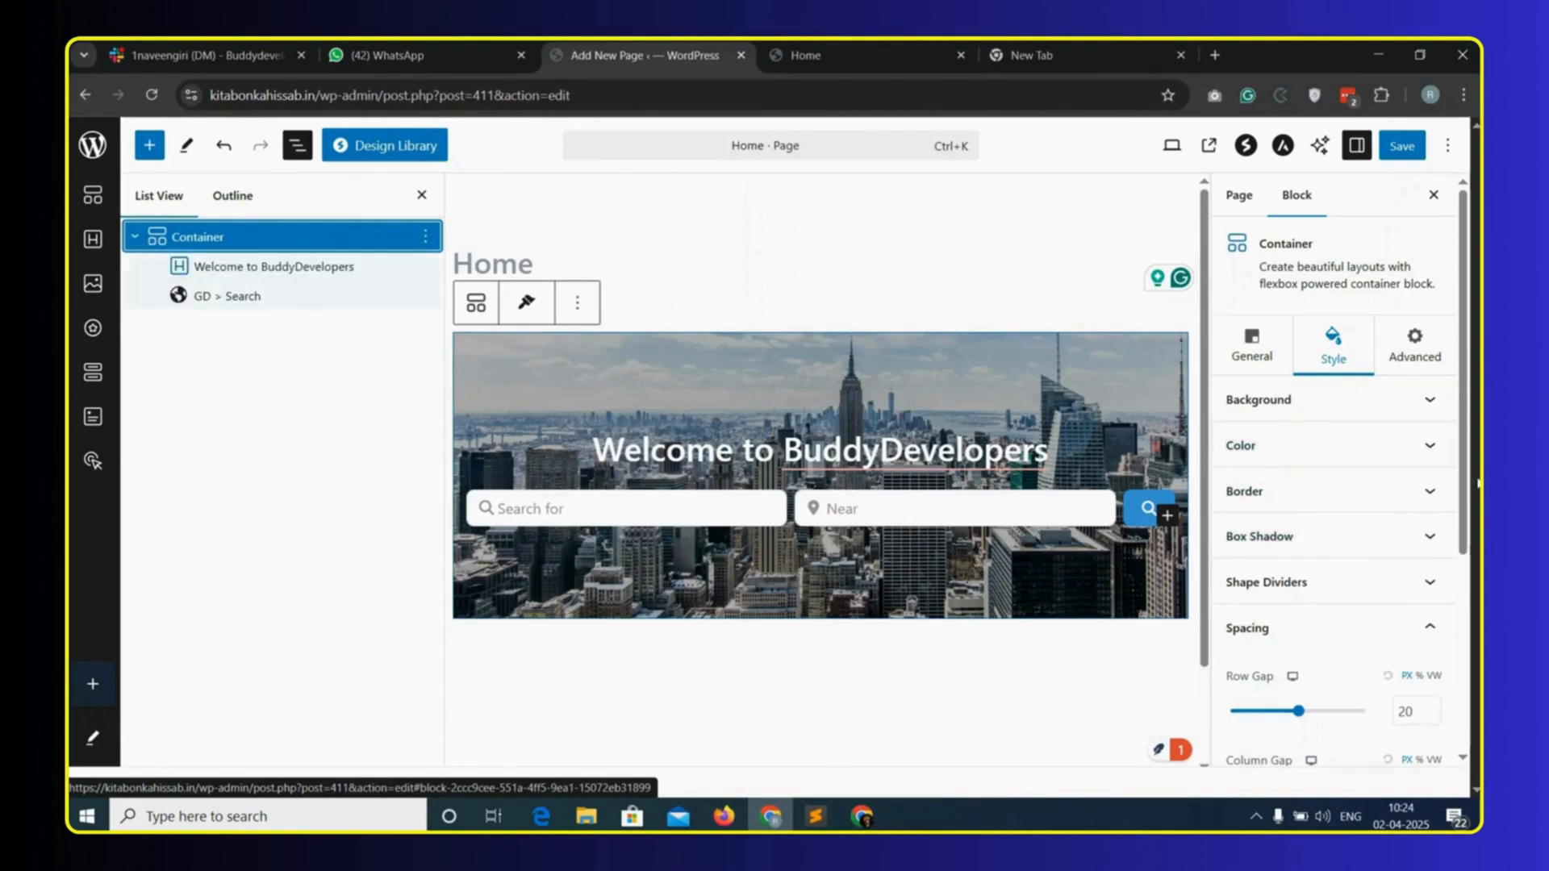
{"action": "scroll", "coordinate": [1339, 645], "scroll_direction": "down", "scroll_amount": 4}
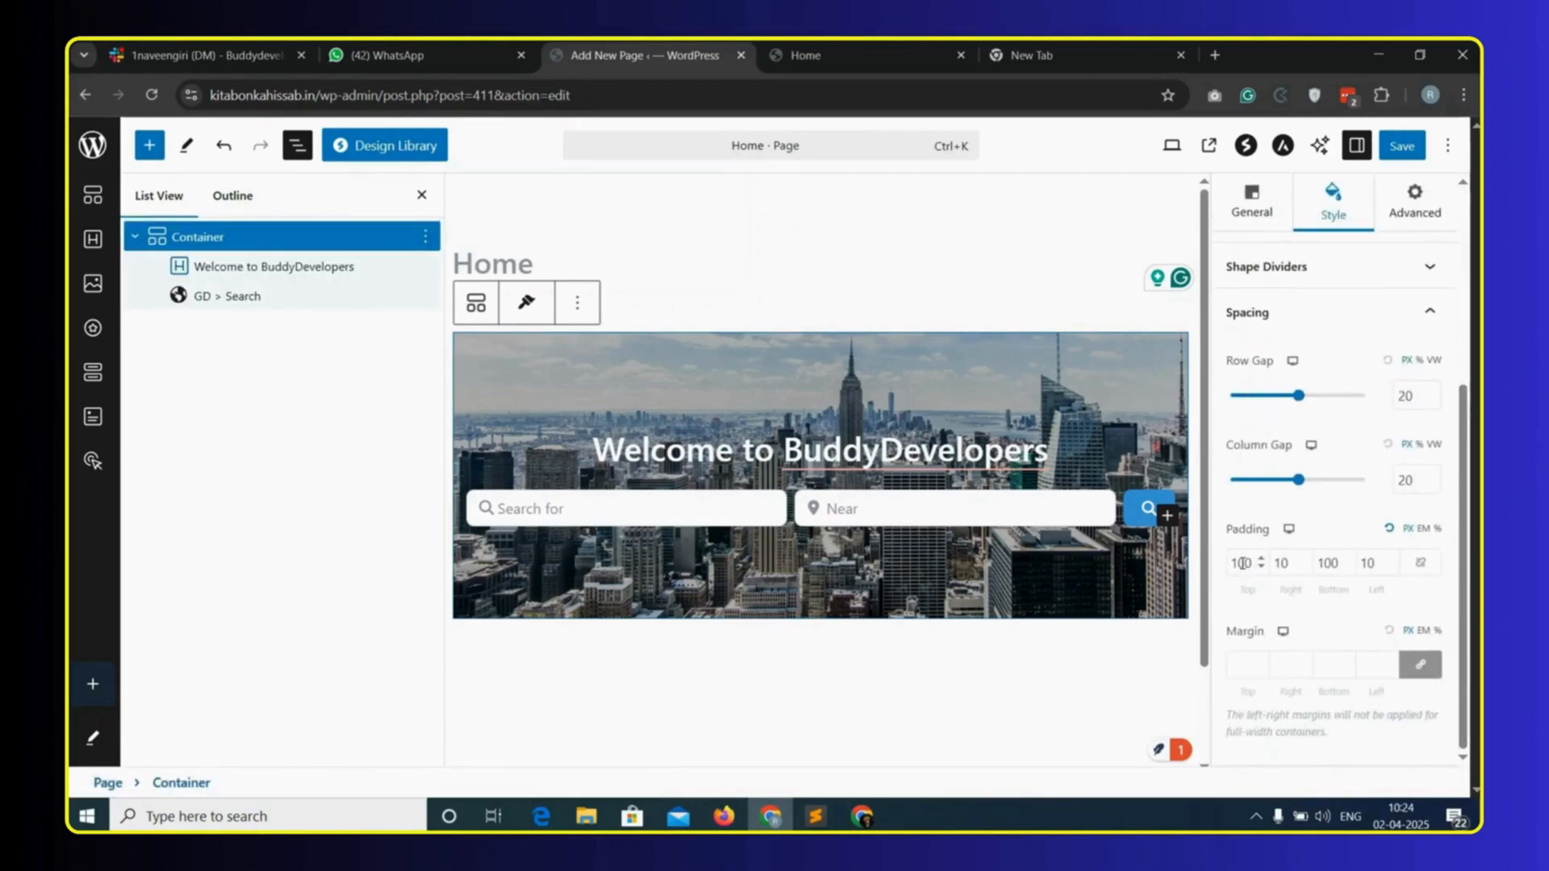
{"action": "key", "text": "Delete"}
{"action": "type", "text": "3"}
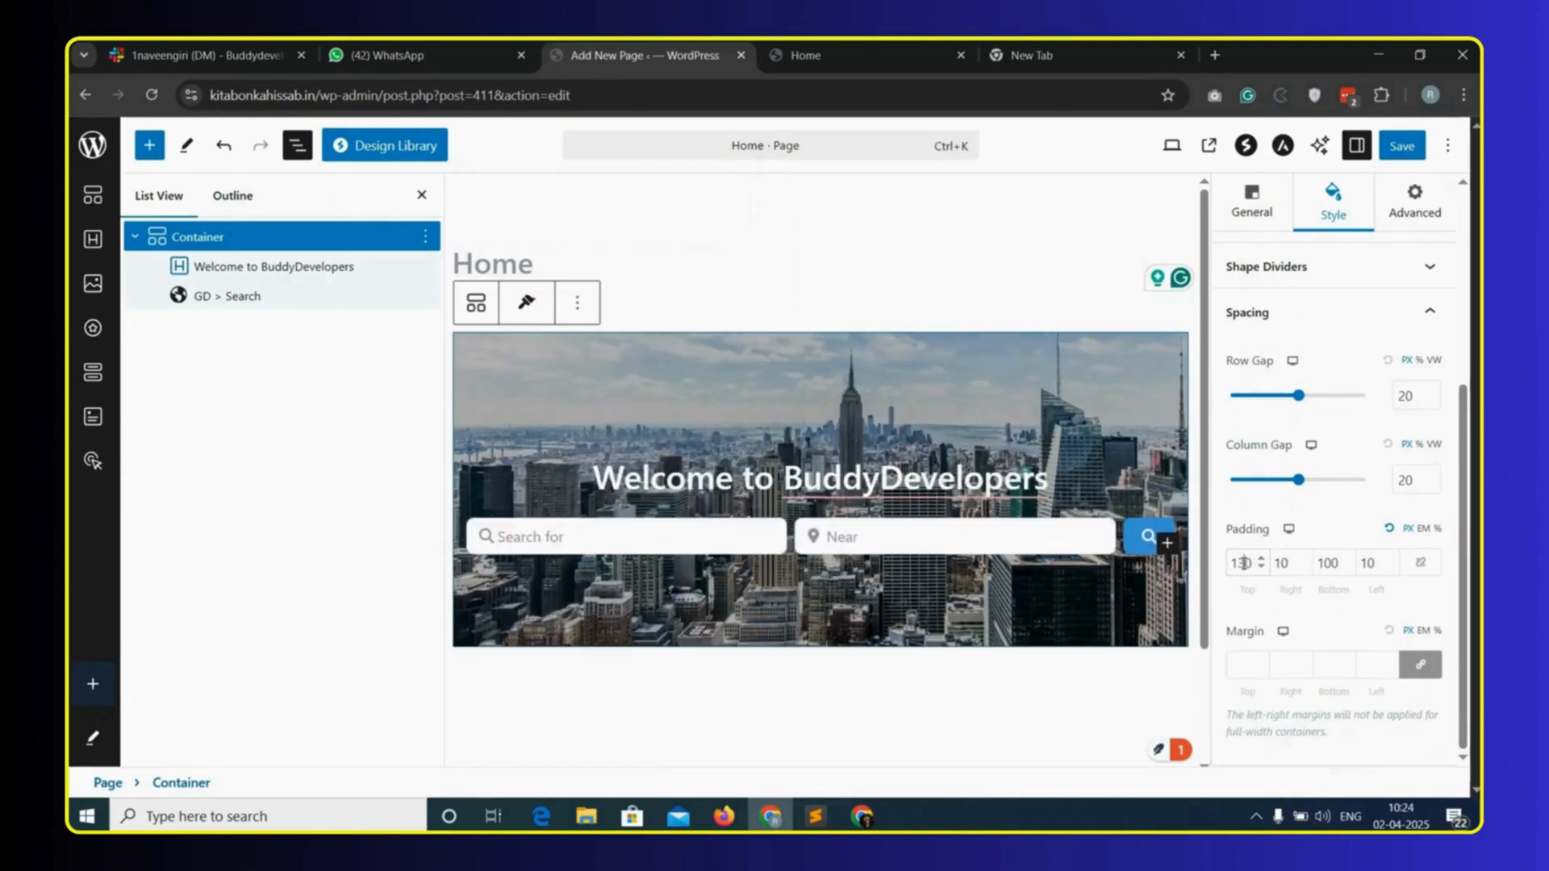
{"action": "key", "text": "Delete"}
{"action": "type", "text": "3"}
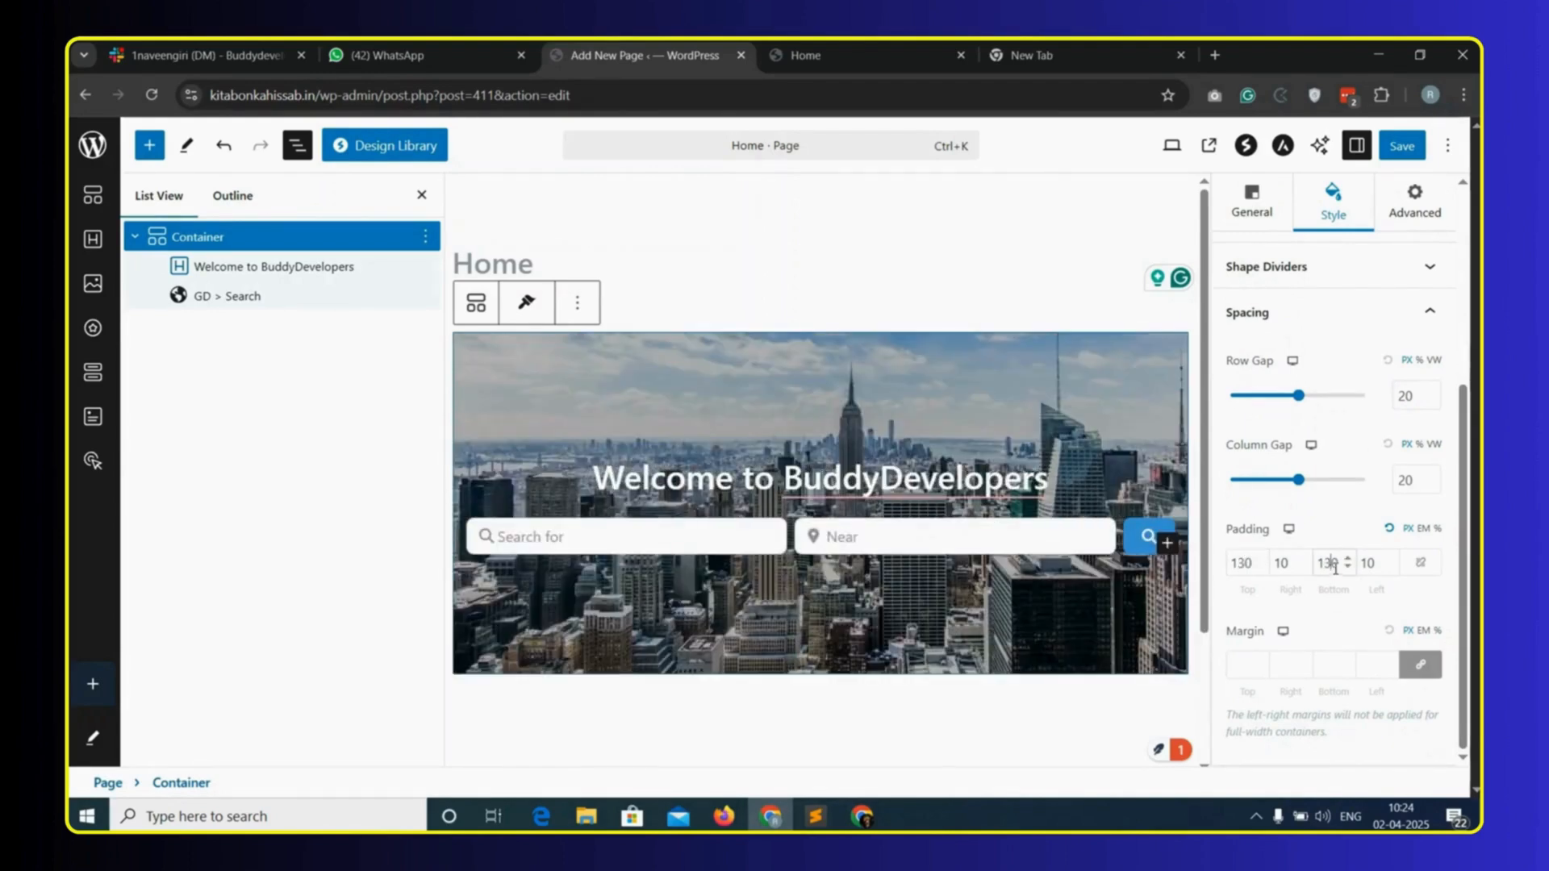
- Save the new container padding and reload the live Home page to view the taller hero section
{"action": "left_click", "coordinate": [1402, 145]}
{"action": "left_click", "coordinate": [805, 55]}
{"action": "left_click", "coordinate": [635, 95]}
{"action": "key", "text": "Return"}
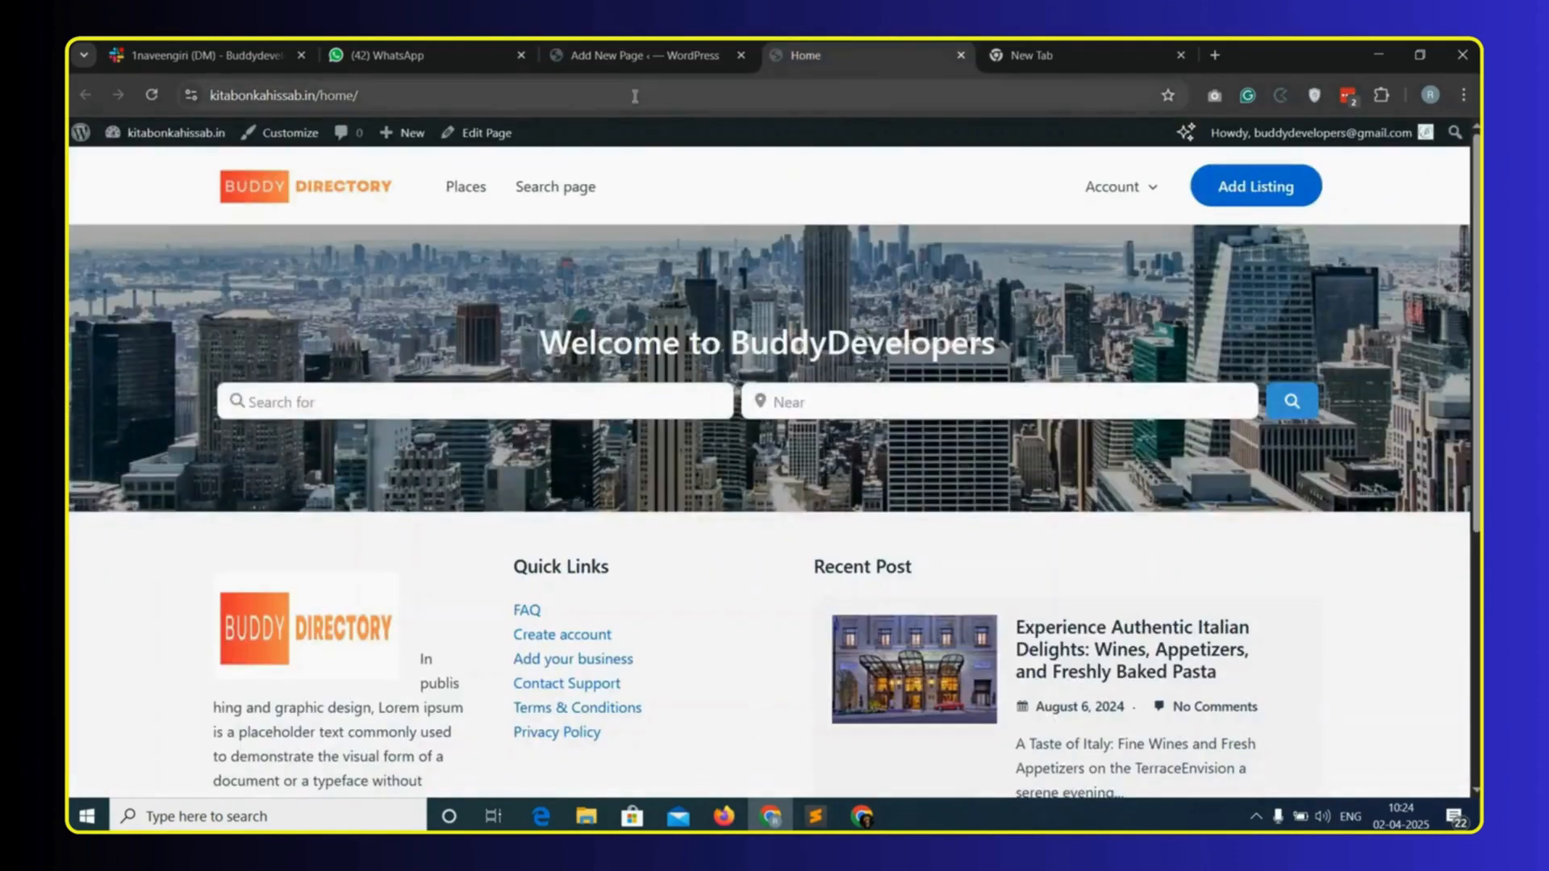
{"action": "left_click", "coordinate": [635, 94]}
{"action": "key", "text": "Return"}
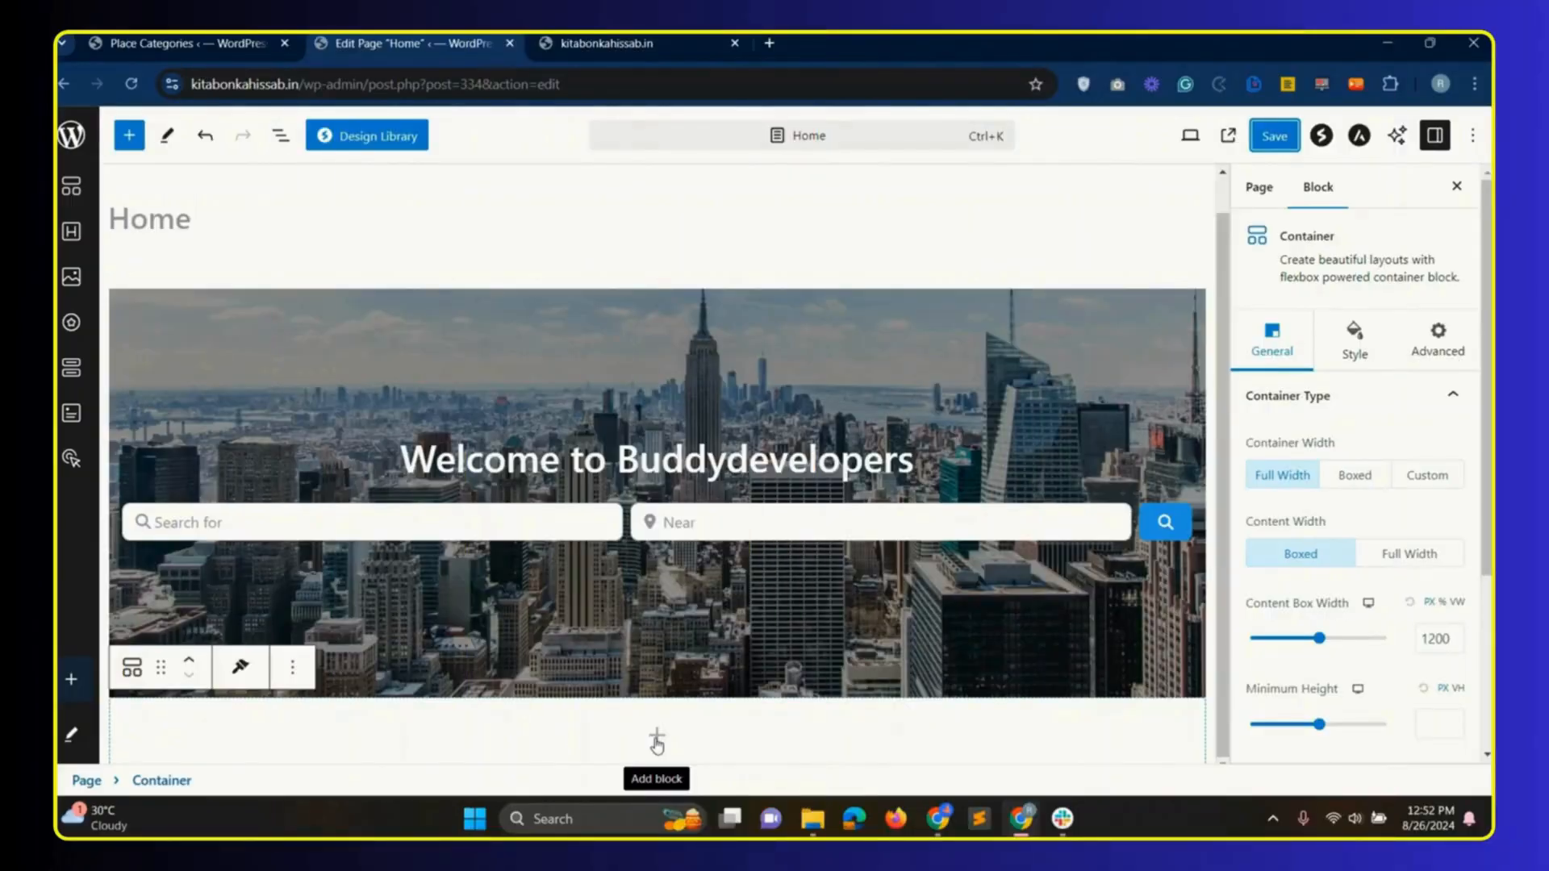
- Insert a GD > Categories block in the empty container below the hero section
{"action": "left_click", "coordinate": [657, 738]}
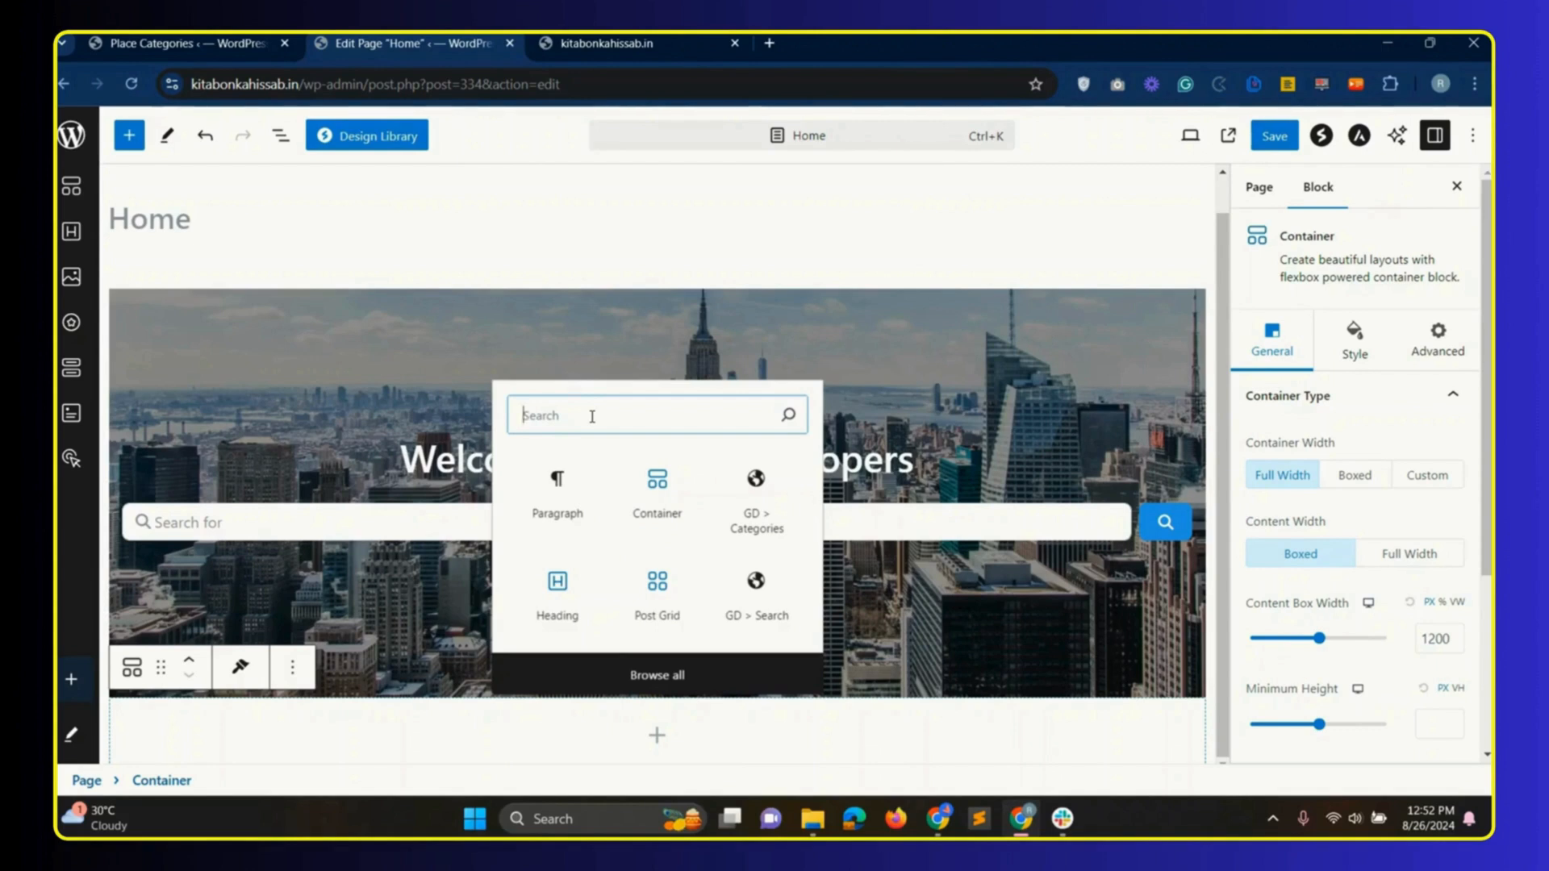
{"action": "type", "text": "gd categori"}
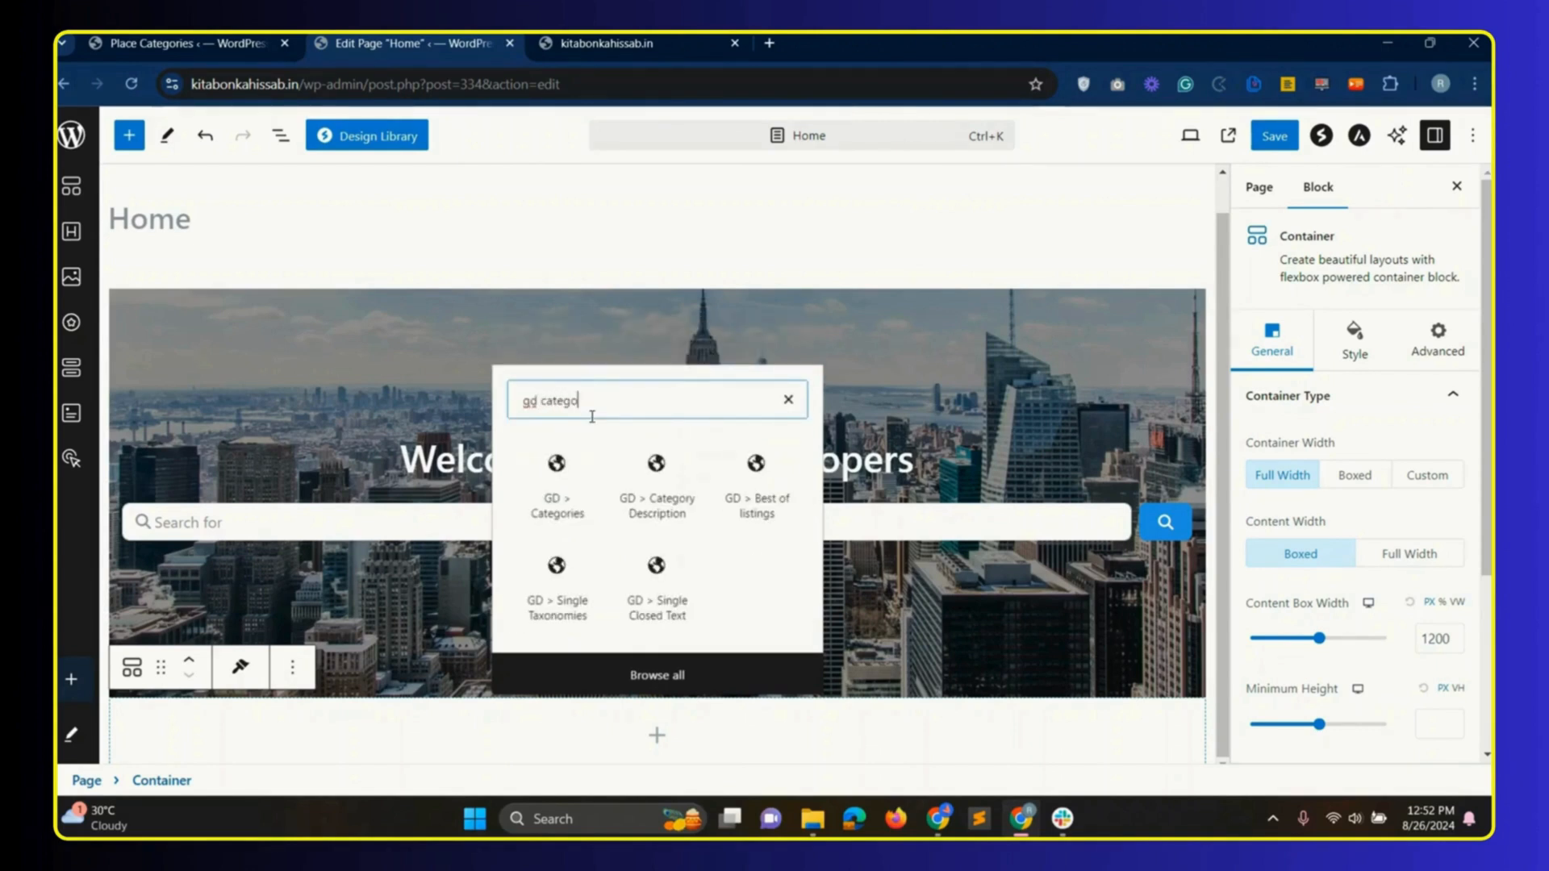
{"action": "left_click", "coordinate": [555, 491]}
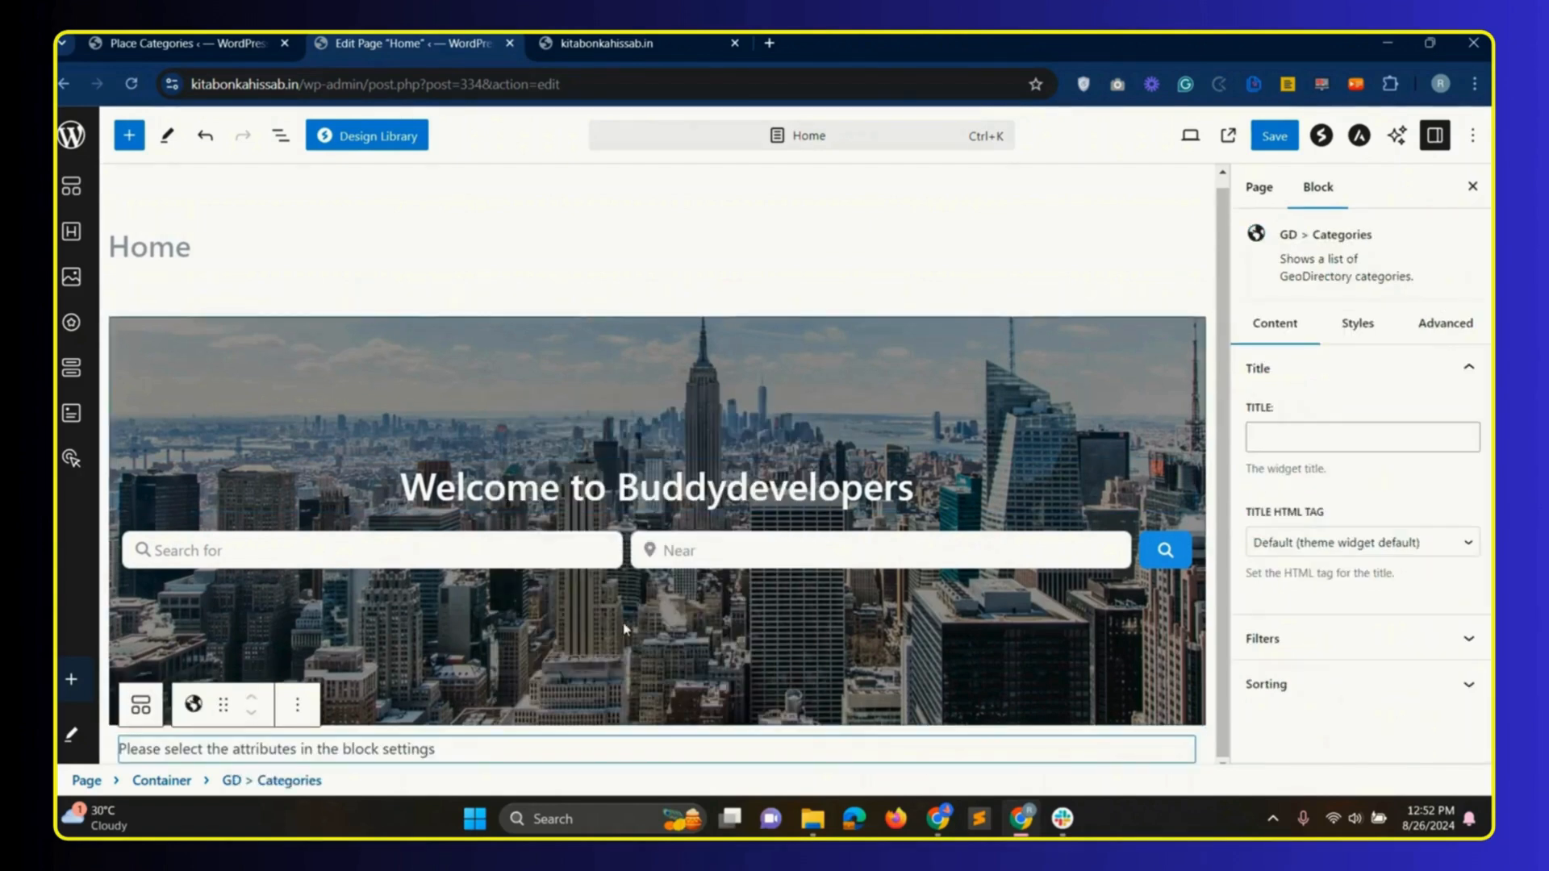
- Set the categories block's card design type to Image Background with 4 items per row
{"action": "scroll", "coordinate": [598, 605], "scroll_direction": "down", "scroll_amount": 3}
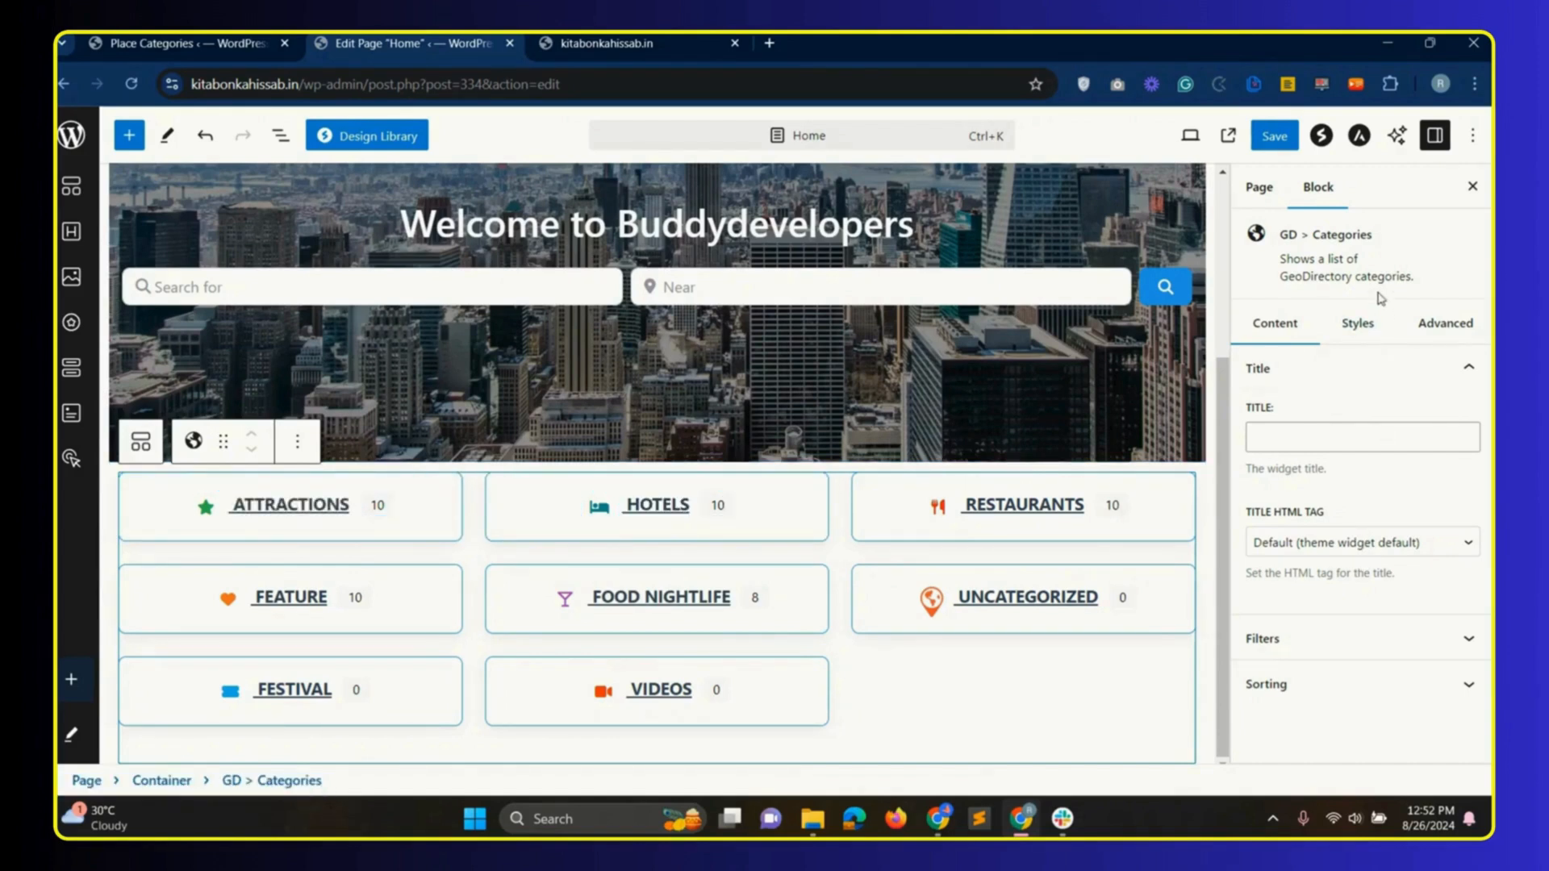
{"action": "left_click", "coordinate": [1363, 334]}
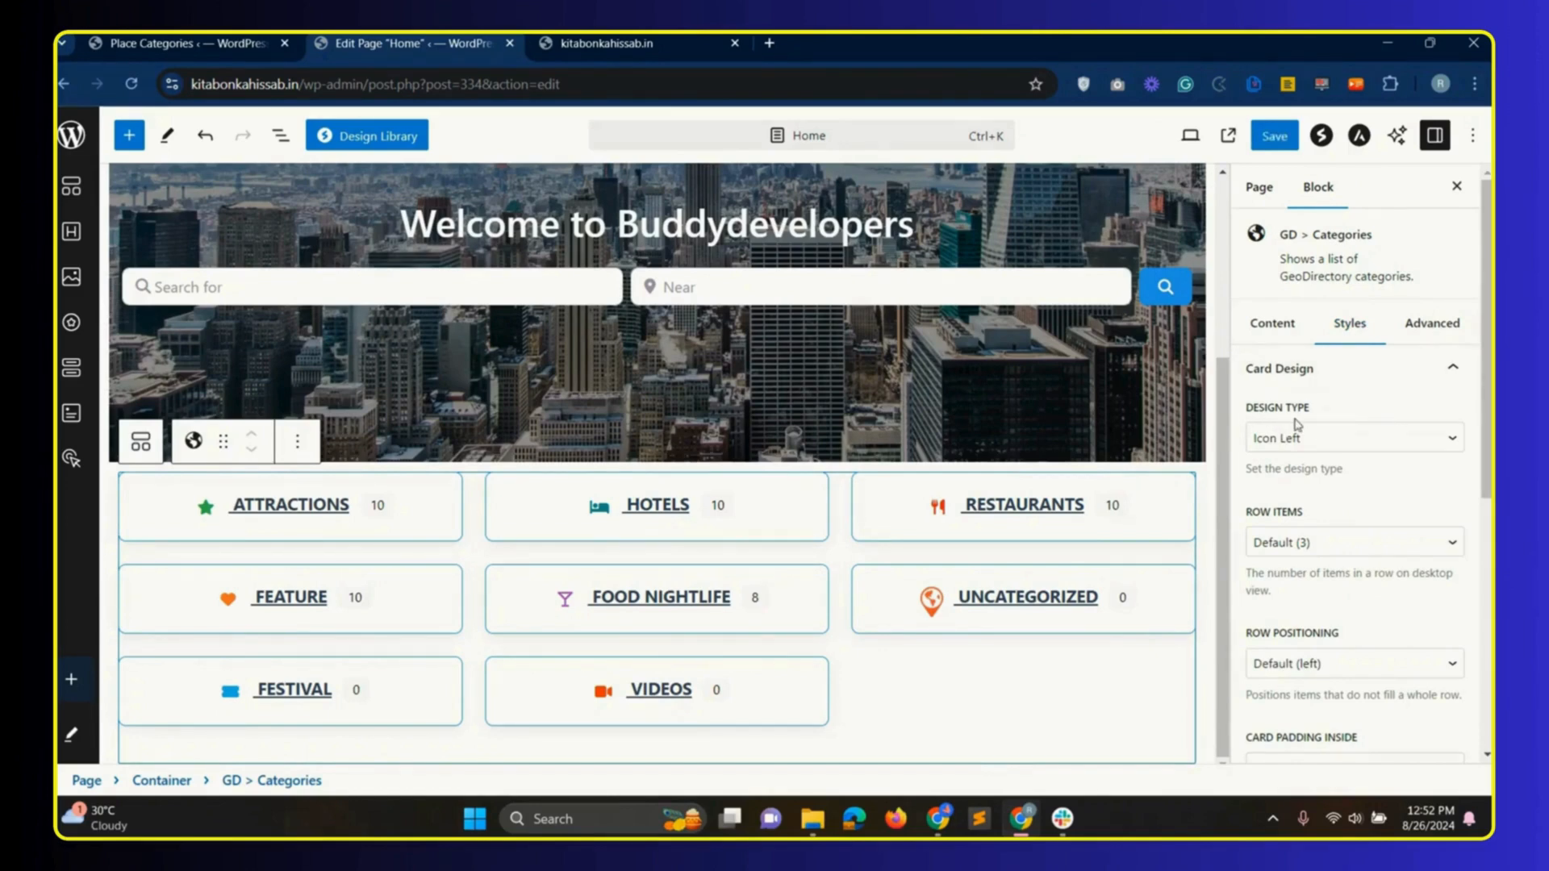
{"action": "left_click", "coordinate": [1344, 445]}
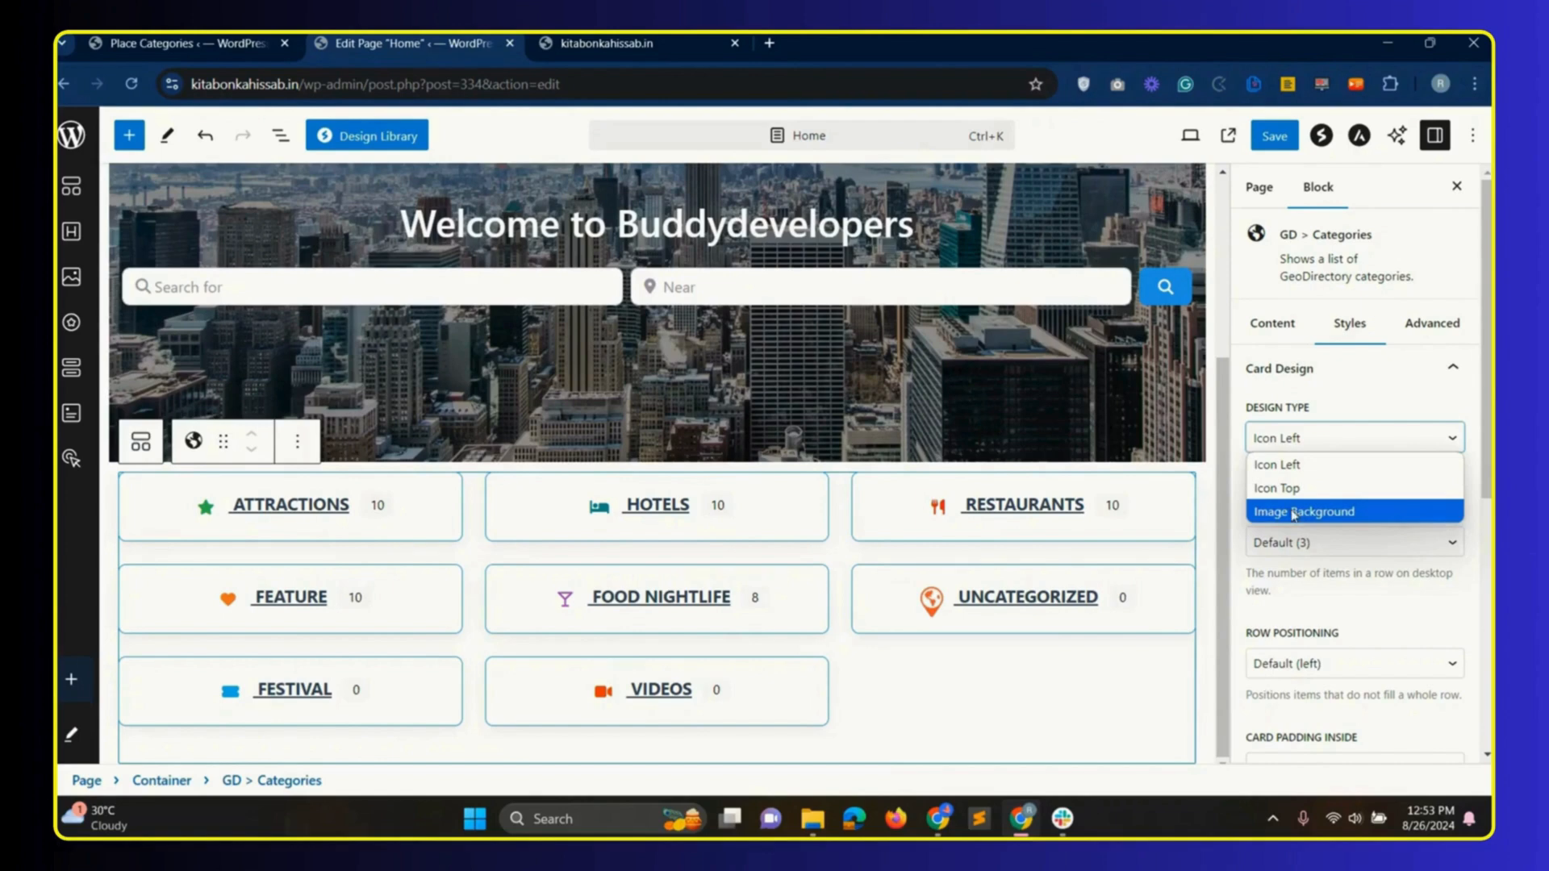
{"action": "left_click", "coordinate": [1311, 513]}
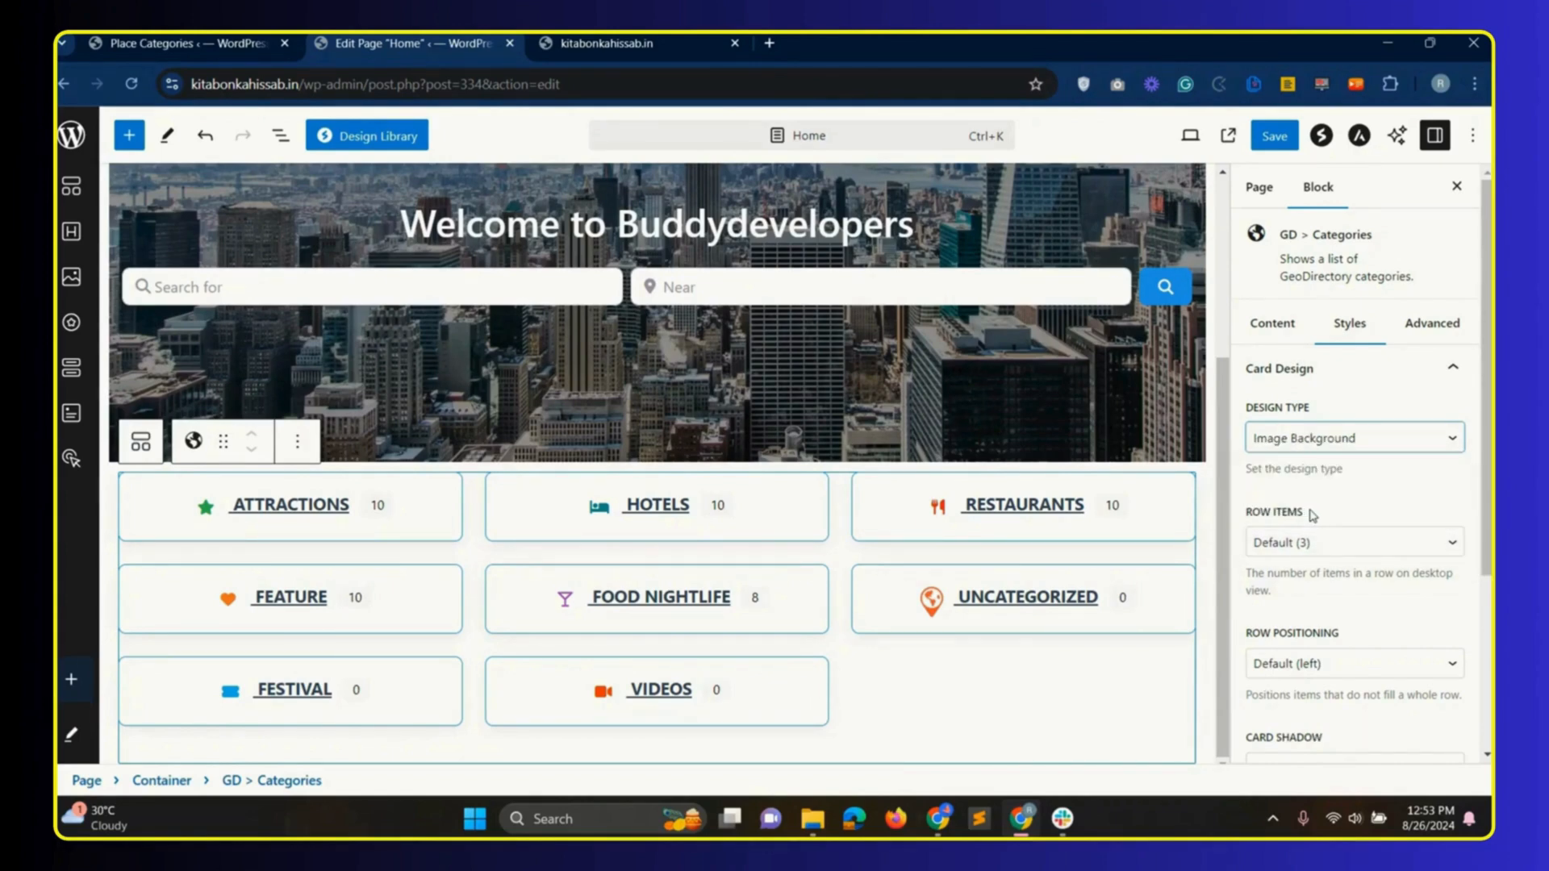
{"action": "scroll", "coordinate": [1313, 514], "scroll_direction": "down", "scroll_amount": 1}
{"action": "left_click", "coordinate": [1293, 456]}
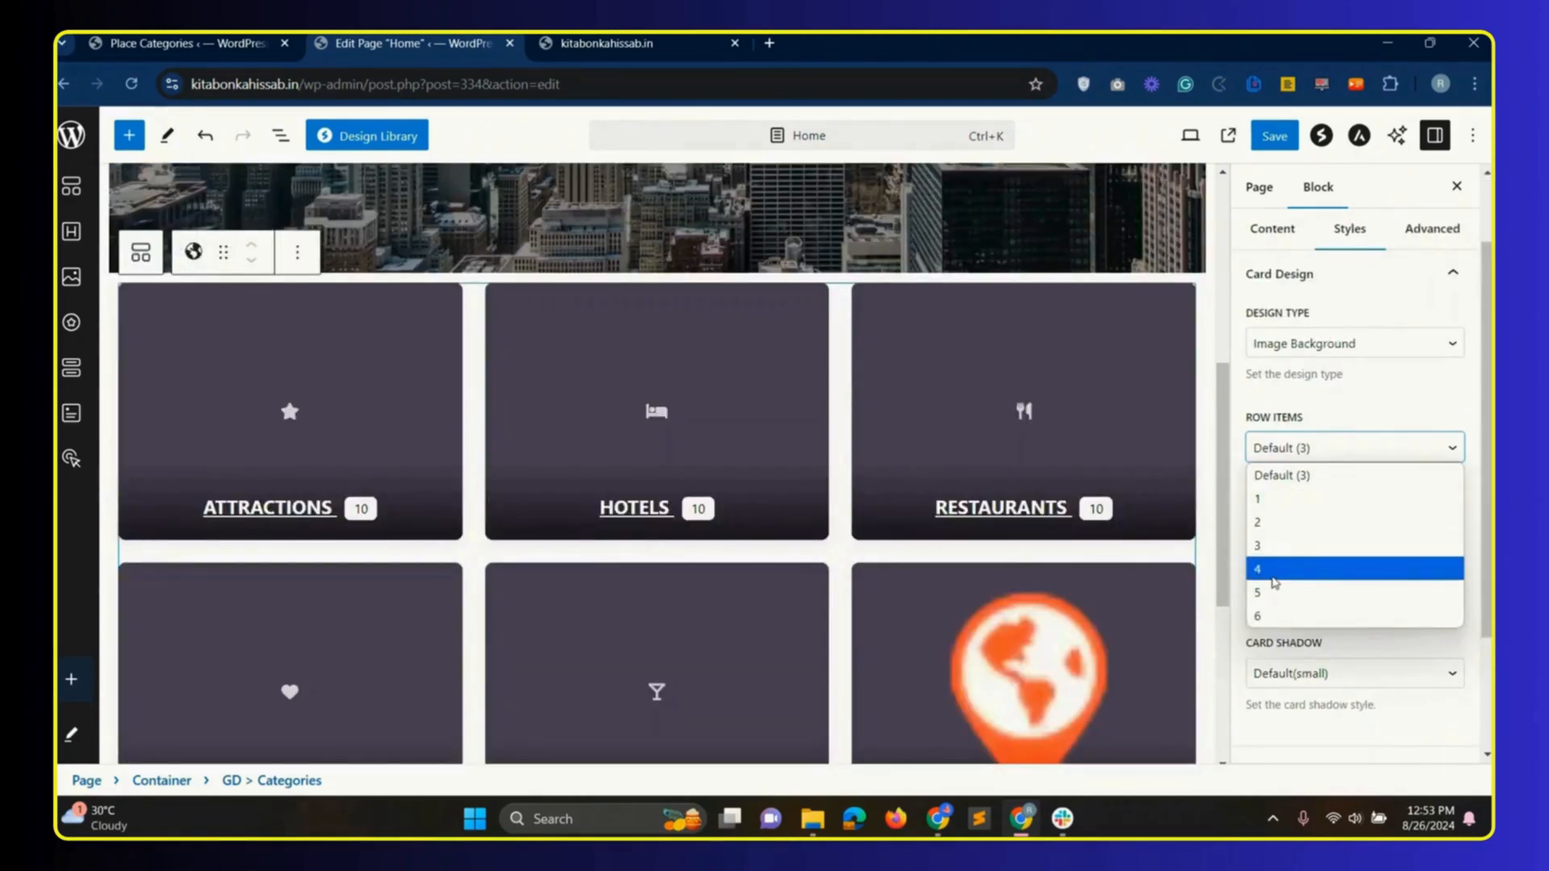
{"action": "left_click", "coordinate": [1277, 570]}
- Hide the category icons and enable the use of category images in the categories block's icon and image settings
{"action": "scroll", "coordinate": [1303, 565], "scroll_direction": "down", "scroll_amount": 2}
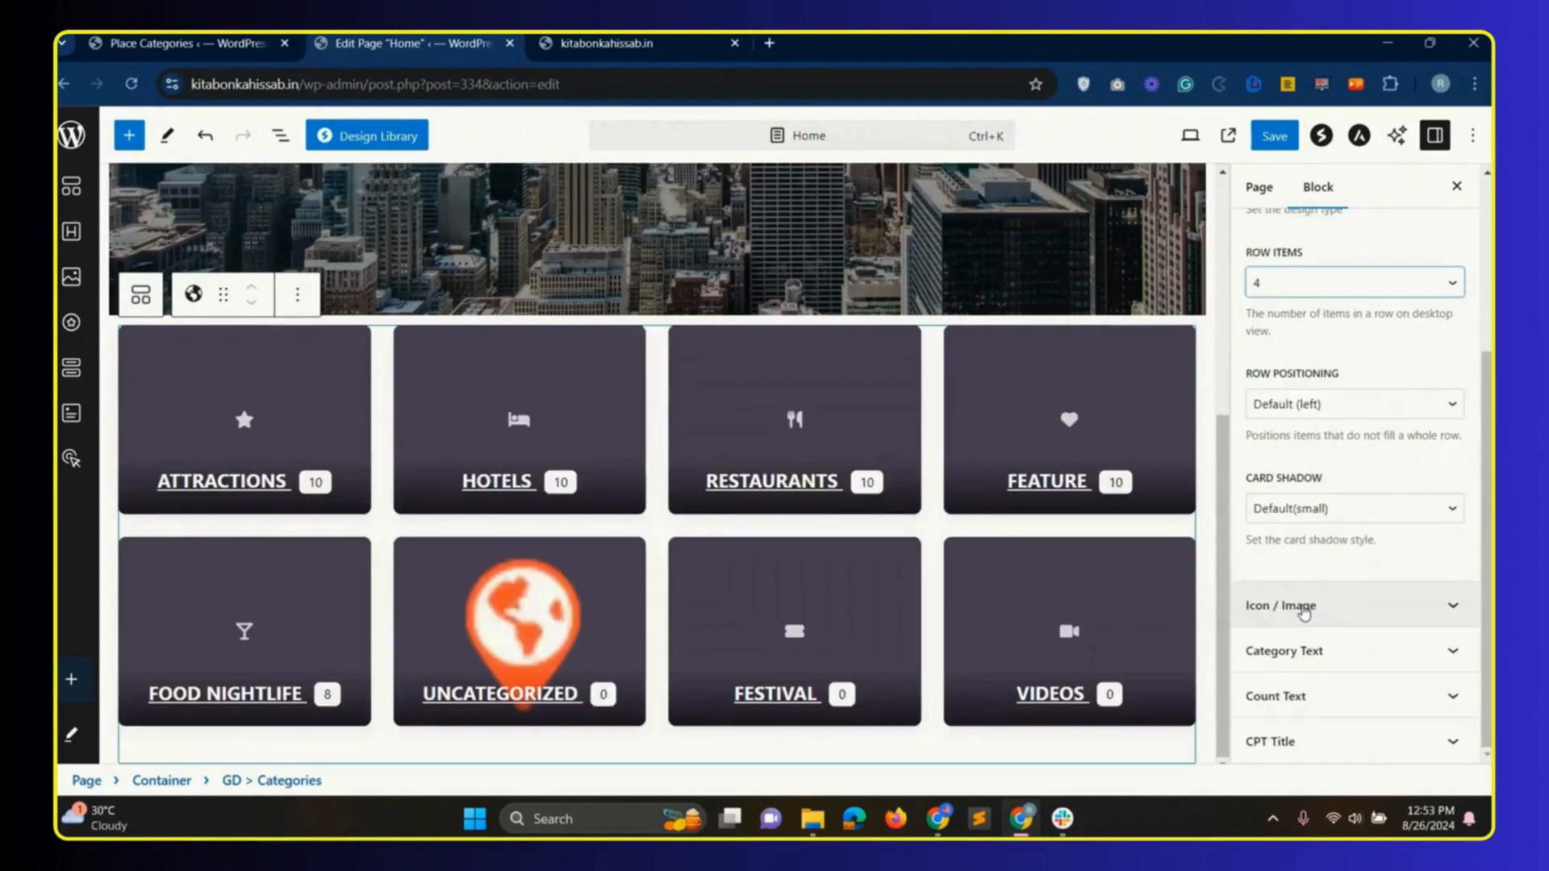
{"action": "left_click", "coordinate": [1337, 608]}
{"action": "left_click", "coordinate": [1256, 485]}
{"action": "left_click", "coordinate": [1302, 572]}
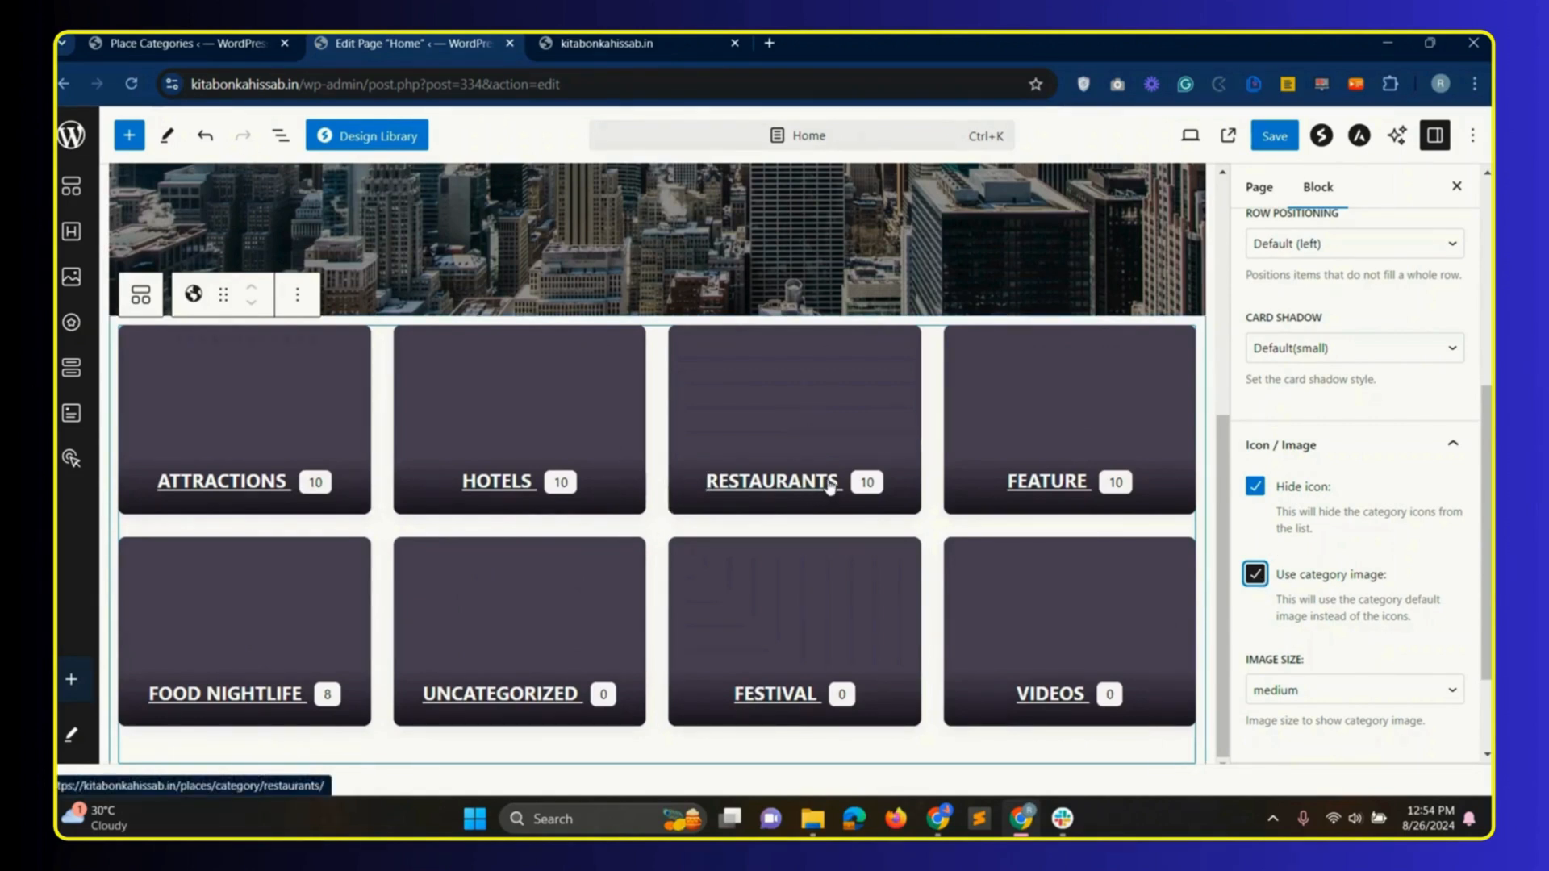
- Go to the Place Categories list and open the Attractions category for editing in a new tab
{"action": "key", "text": "ctrl+shift+Tab"}
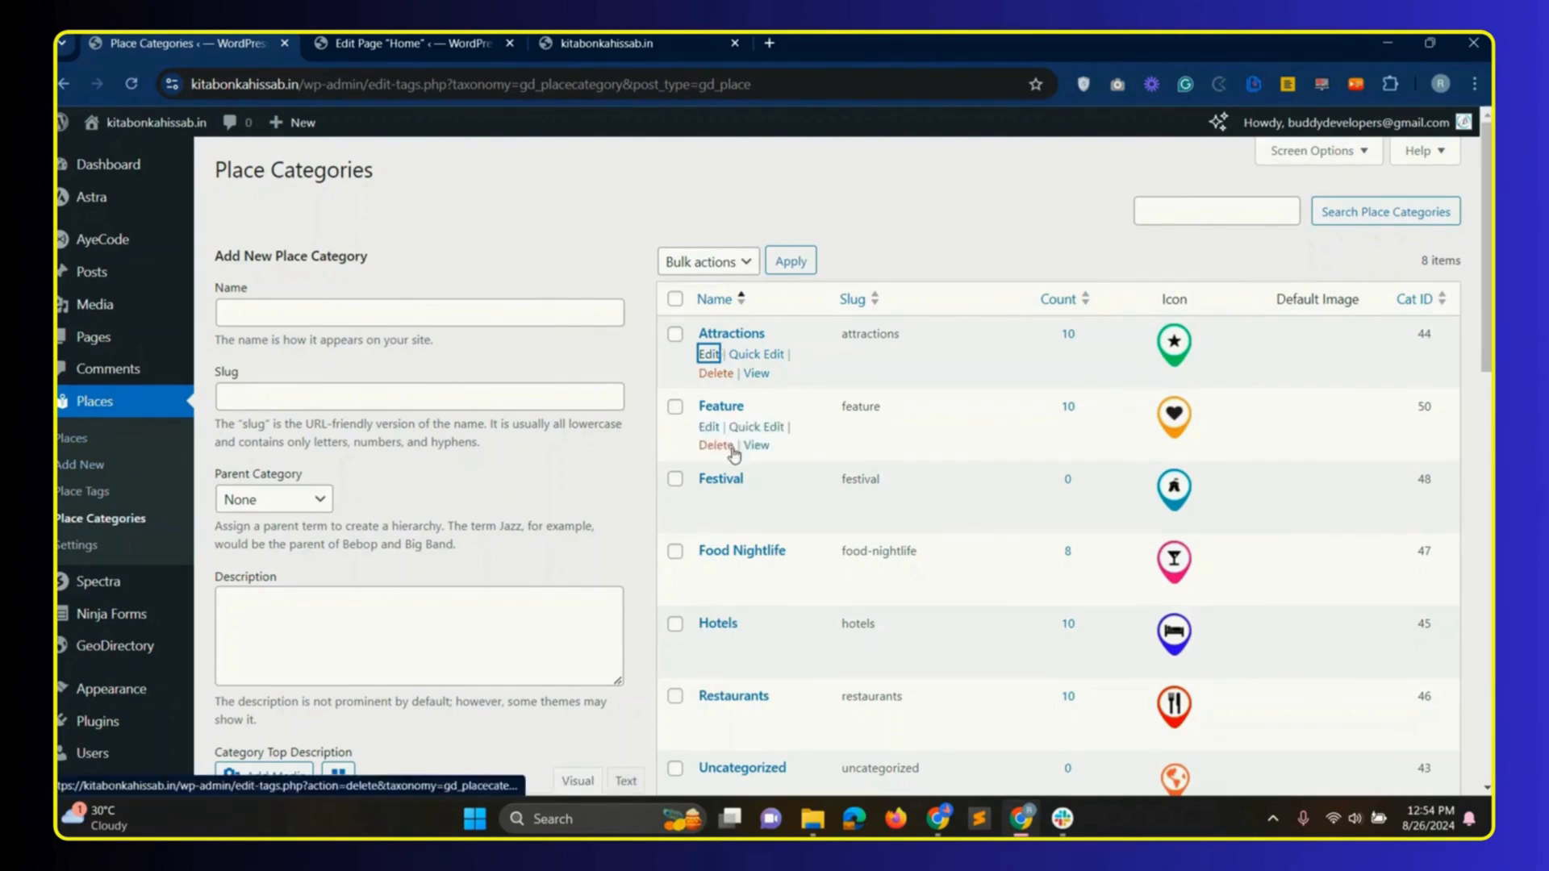
{"action": "right_click", "coordinate": [710, 358]}
{"action": "left_click", "coordinate": [746, 370]}
{"action": "left_click", "coordinate": [391, 45]}
- Set the Attractions category's default listing image to a12-2.jpg from the media library
{"action": "scroll", "coordinate": [387, 440], "scroll_direction": "down", "scroll_amount": 8}
{"action": "scroll", "coordinate": [390, 456], "scroll_direction": "down", "scroll_amount": 4}
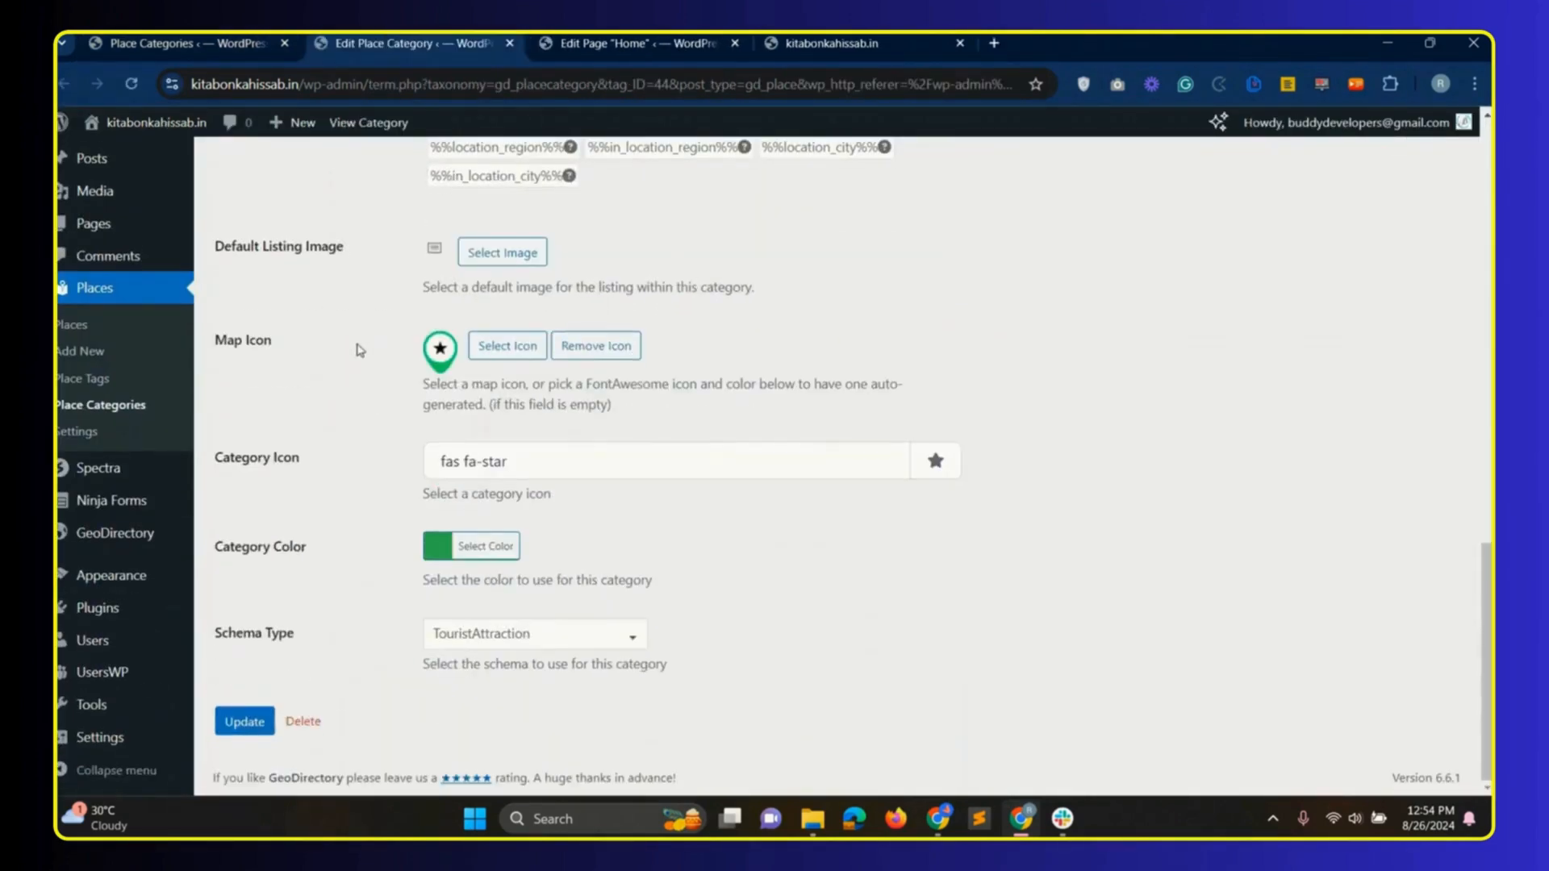
{"action": "left_click_drag", "start_coordinate": [216, 251], "coordinate": [355, 253]}
{"action": "left_click", "coordinate": [355, 254]}
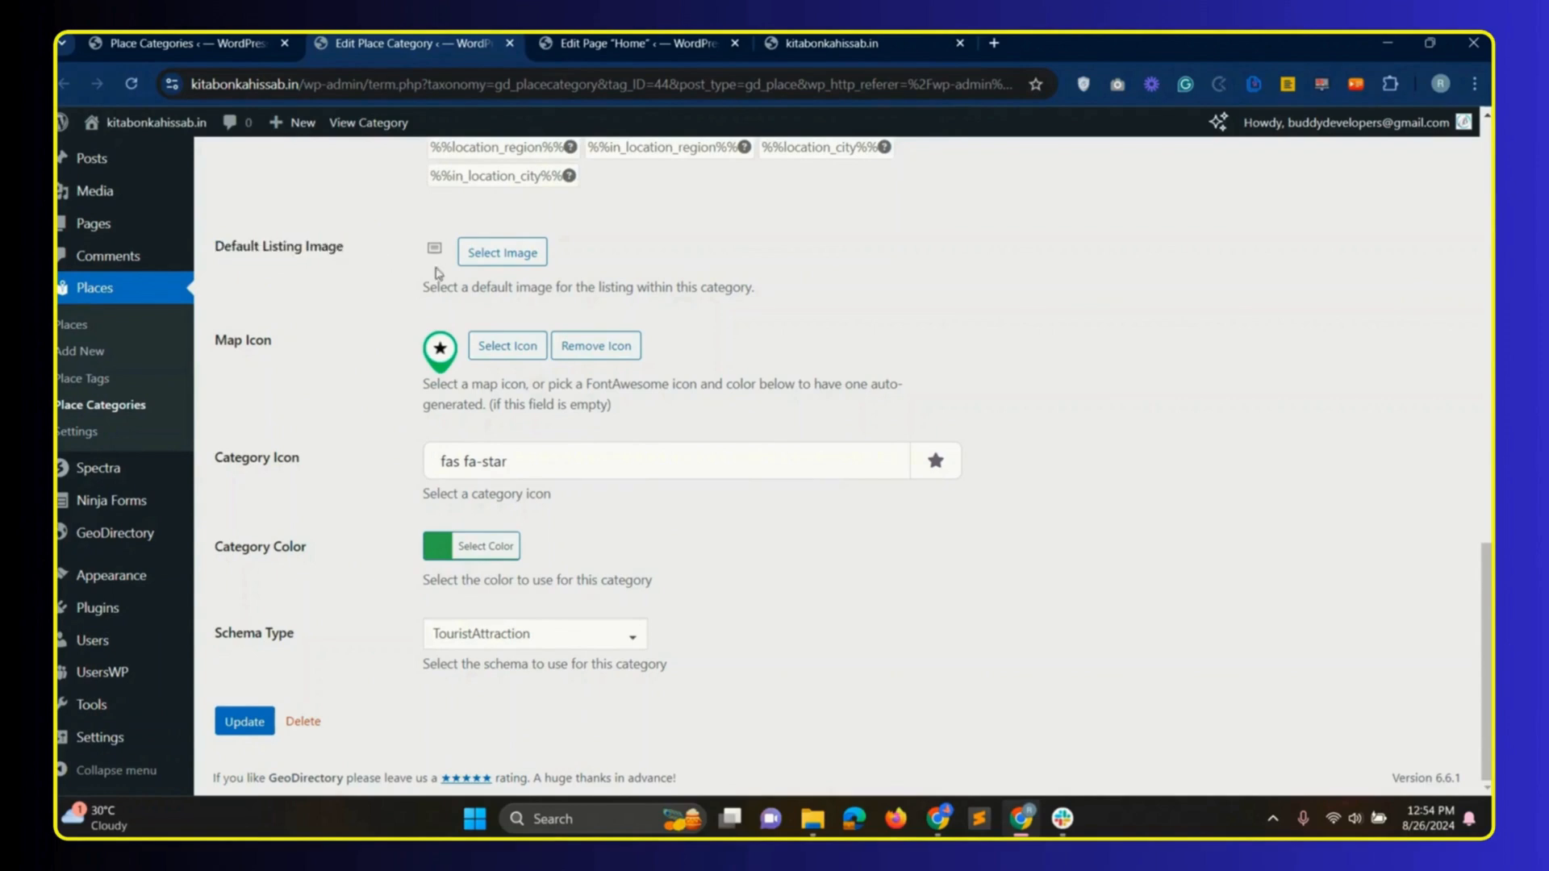
{"action": "left_click", "coordinate": [510, 263]}
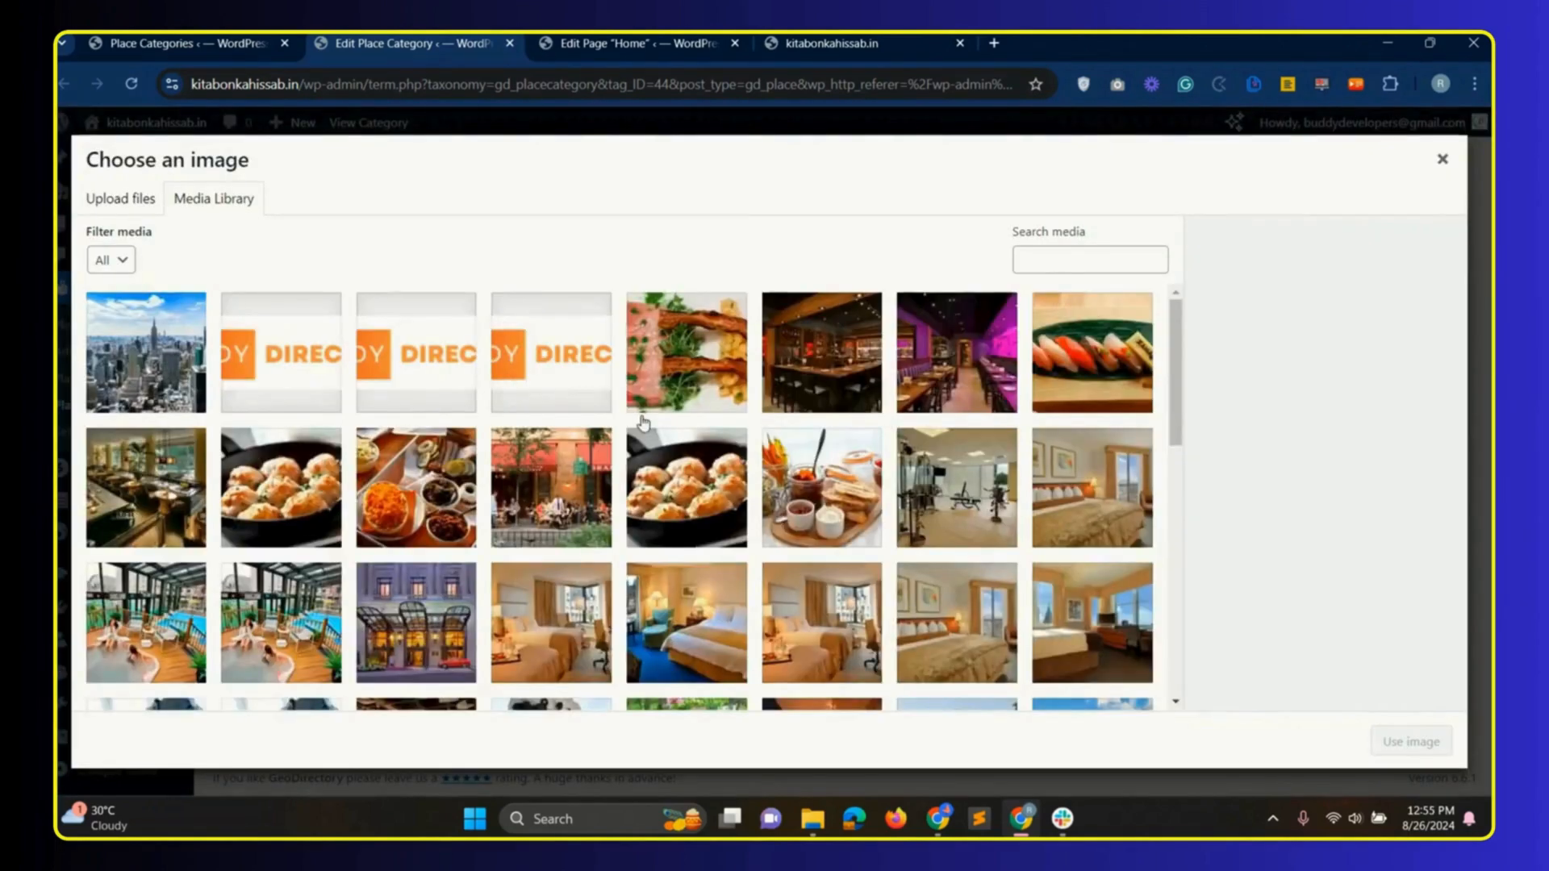
{"action": "scroll", "coordinate": [623, 414], "scroll_direction": "down", "scroll_amount": 3}
{"action": "left_click", "coordinate": [809, 479]}
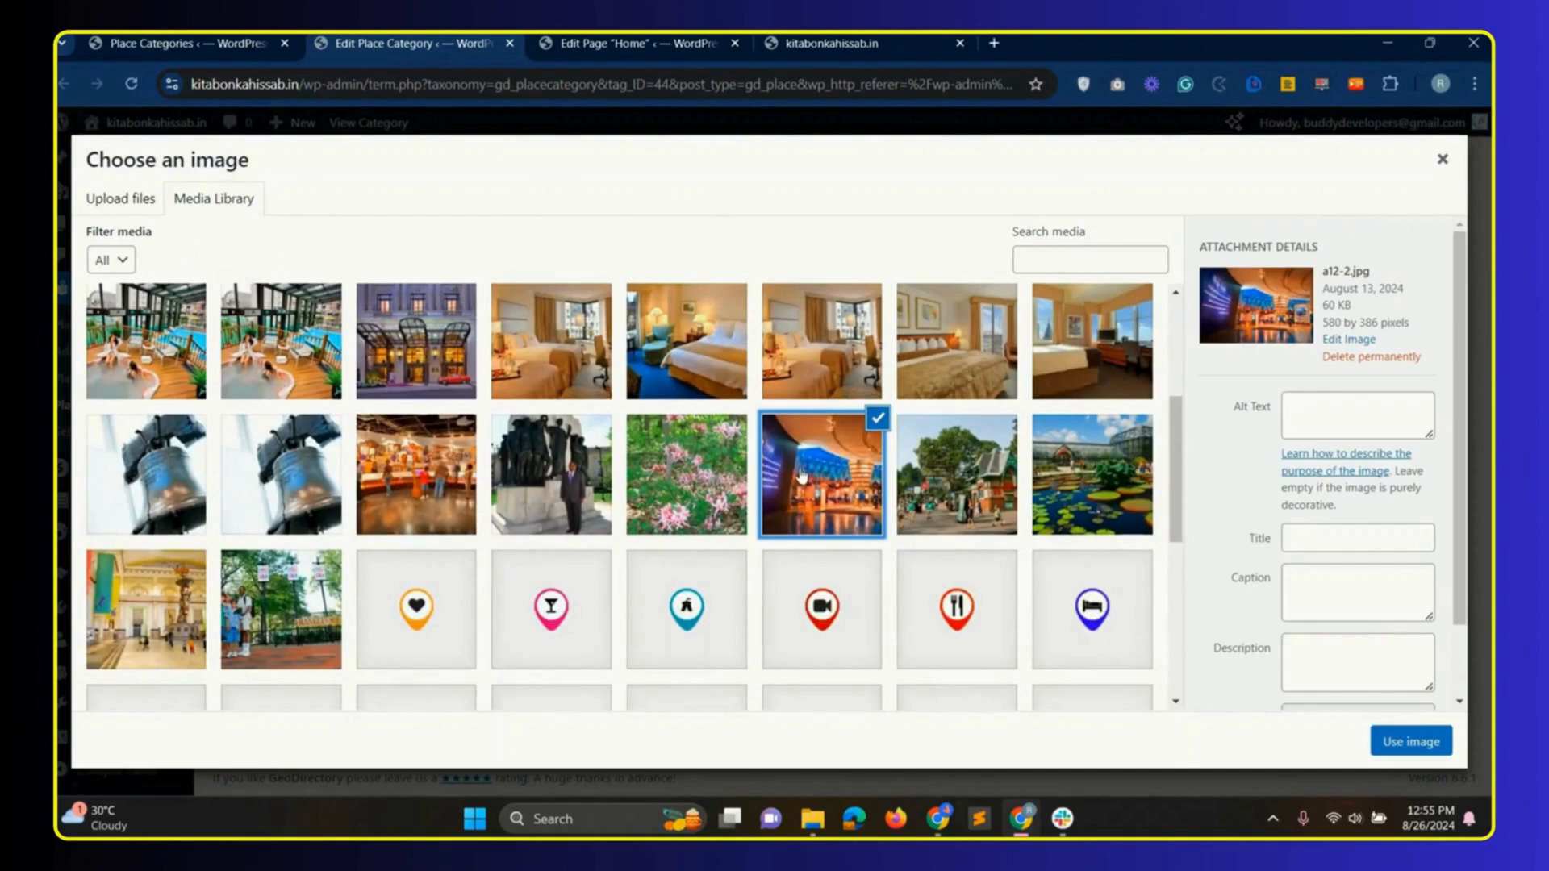
{"action": "left_click", "coordinate": [1420, 750]}
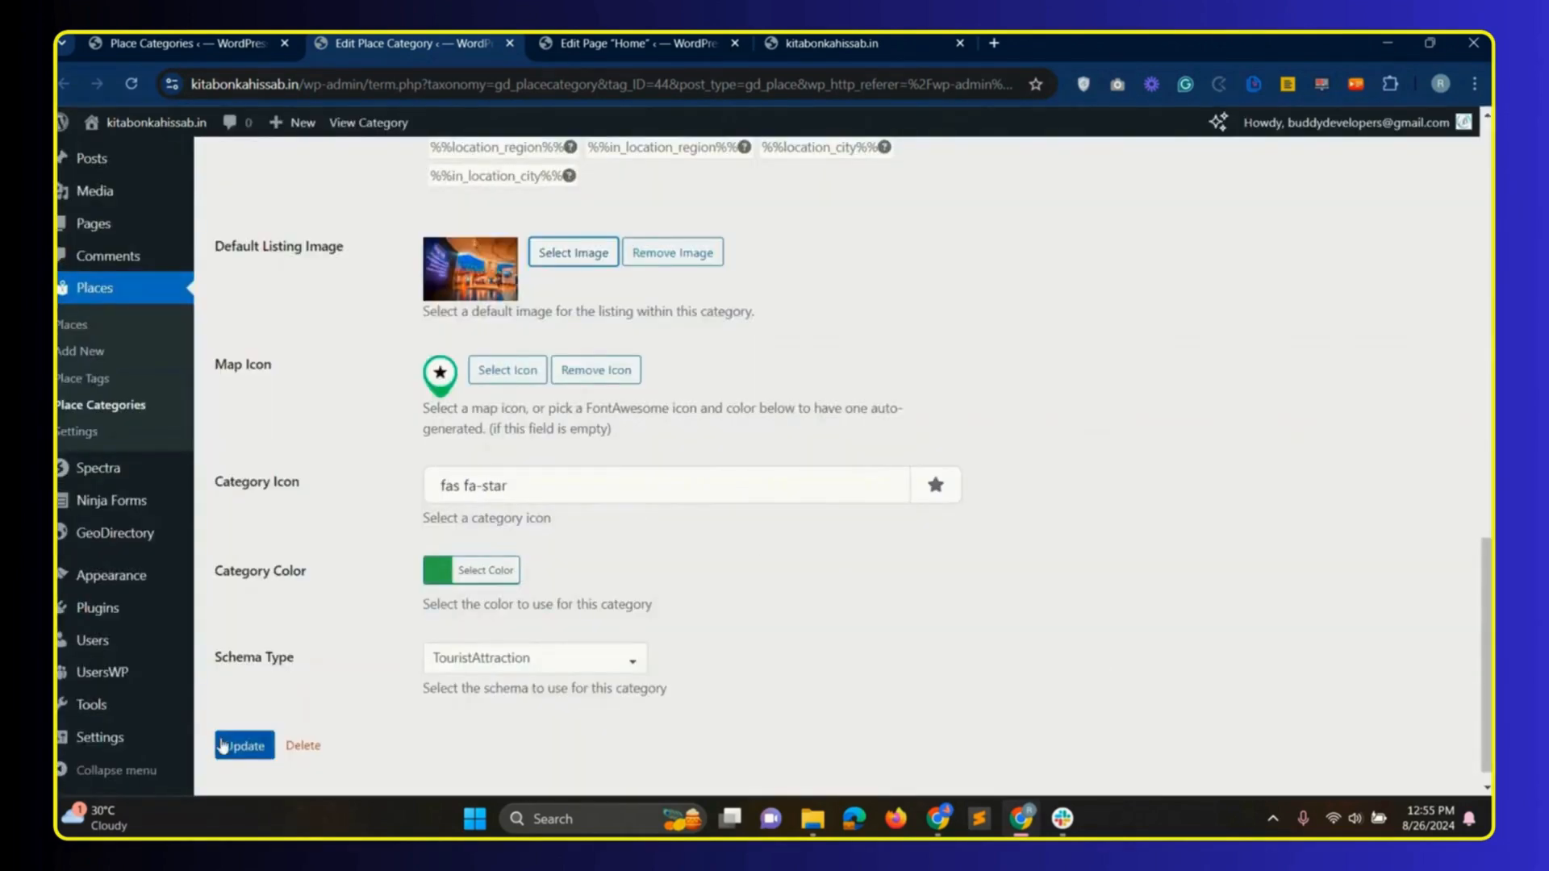
- Save the Attractions category and open the Feature category for editing in a new tab
{"action": "left_click", "coordinate": [245, 754]}
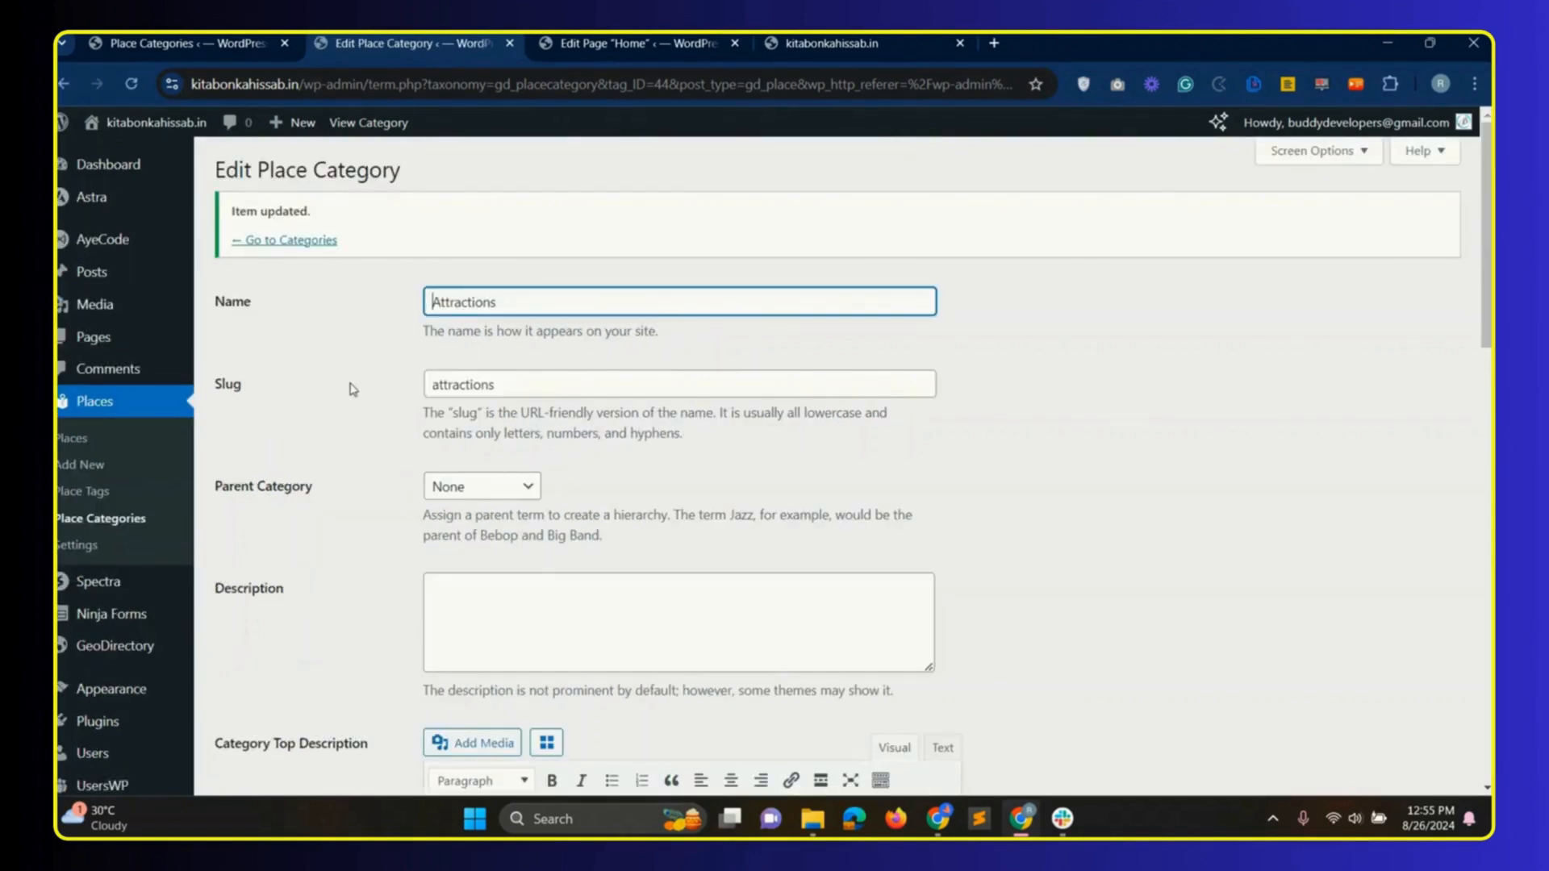
{"action": "left_click", "coordinate": [288, 240]}
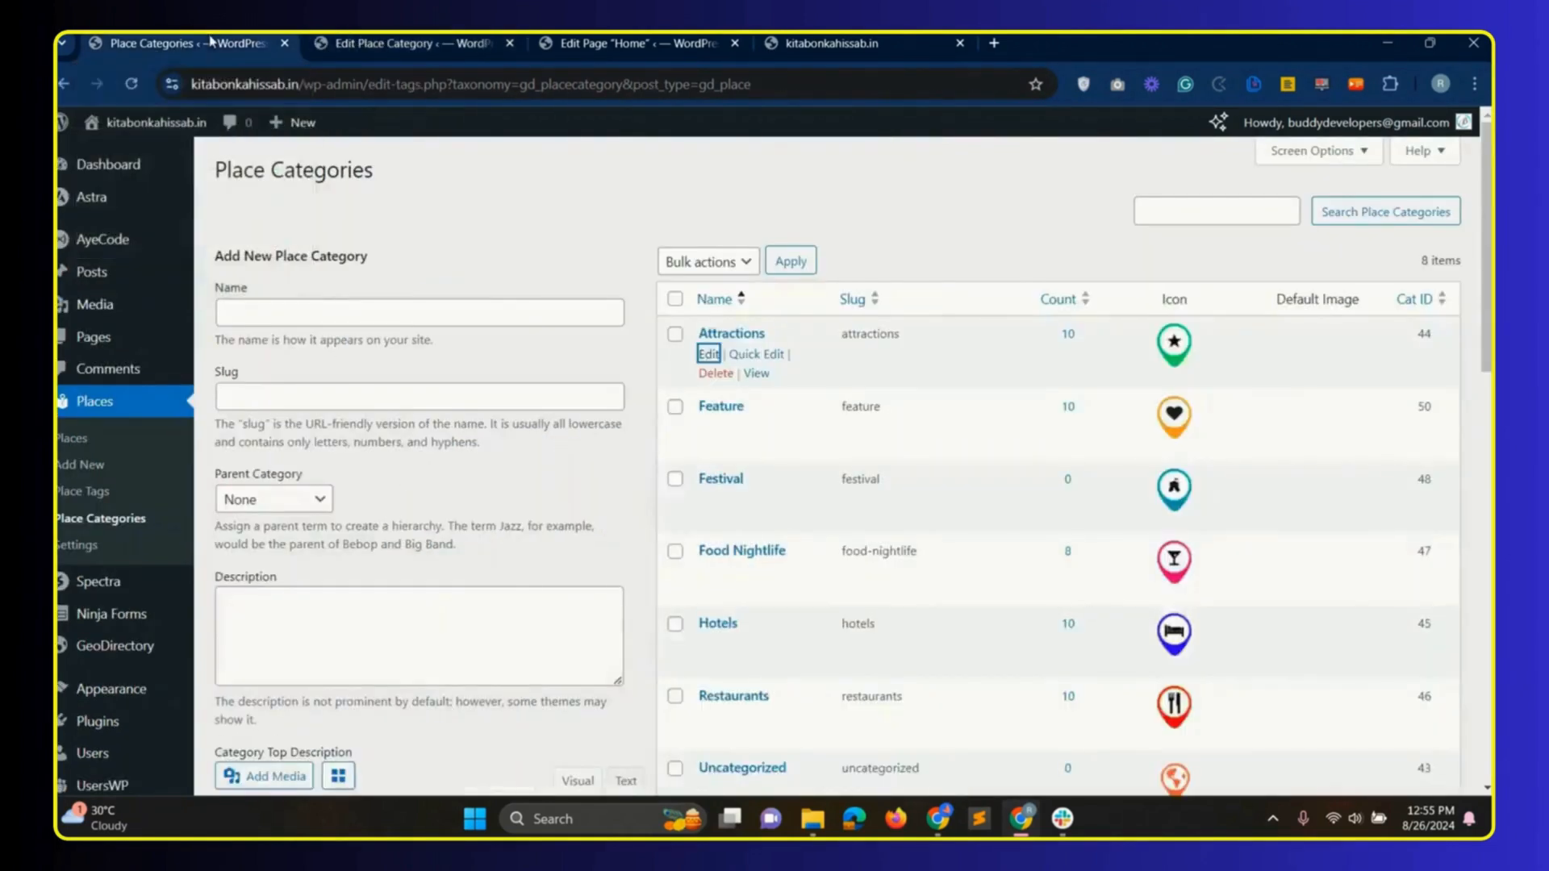
{"action": "scroll", "coordinate": [747, 485], "scroll_direction": "down", "scroll_amount": 2}
{"action": "scroll", "coordinate": [735, 516], "scroll_direction": "up", "scroll_amount": 2}
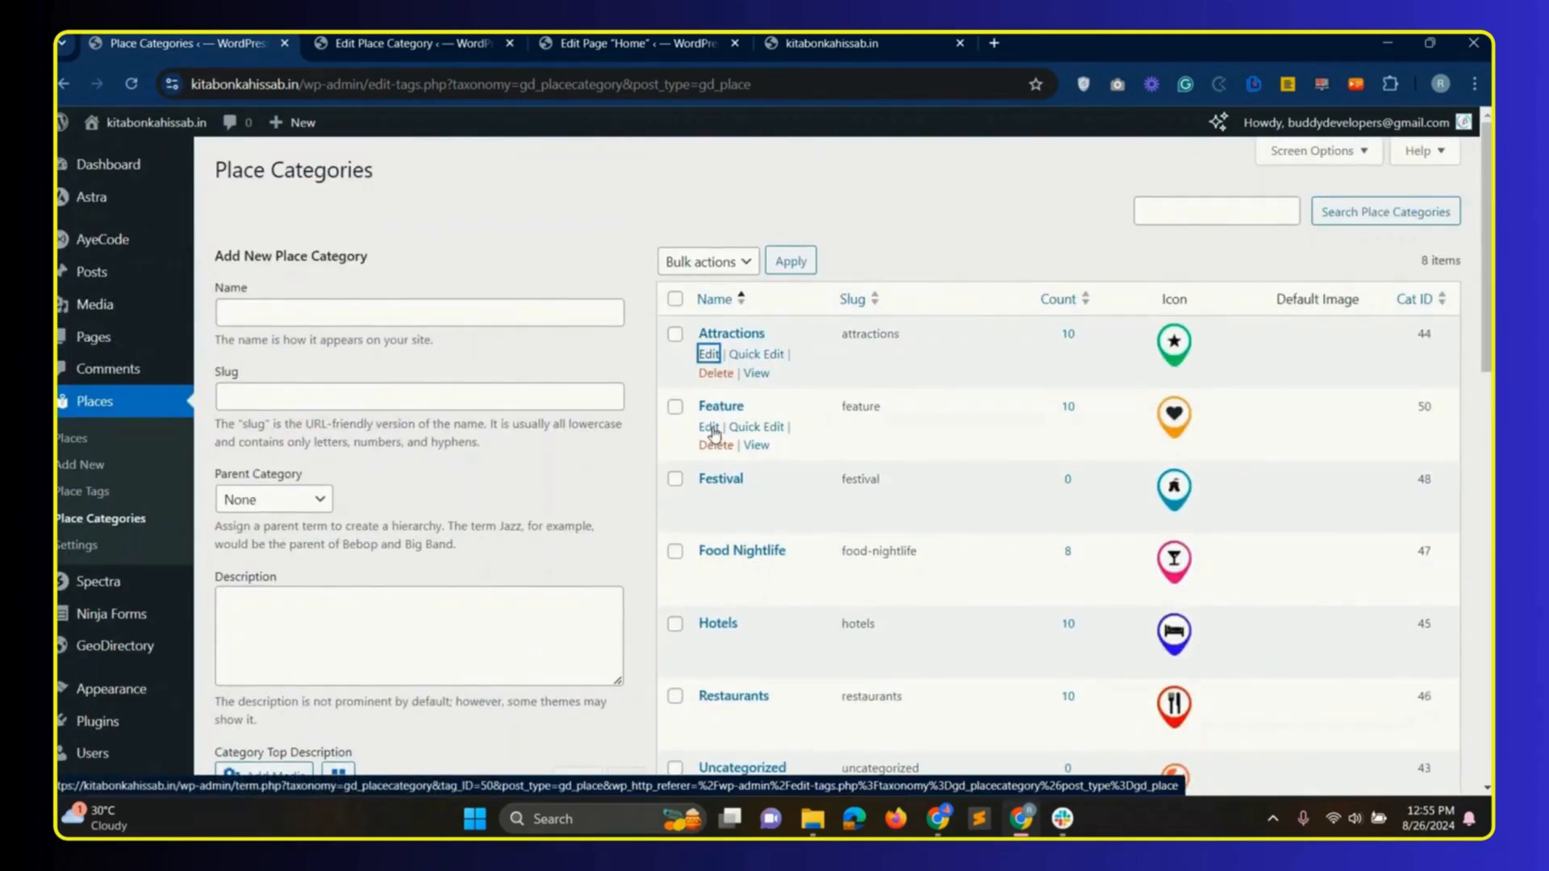
{"action": "right_click", "coordinate": [714, 436]}
{"action": "left_click", "coordinate": [742, 447]}
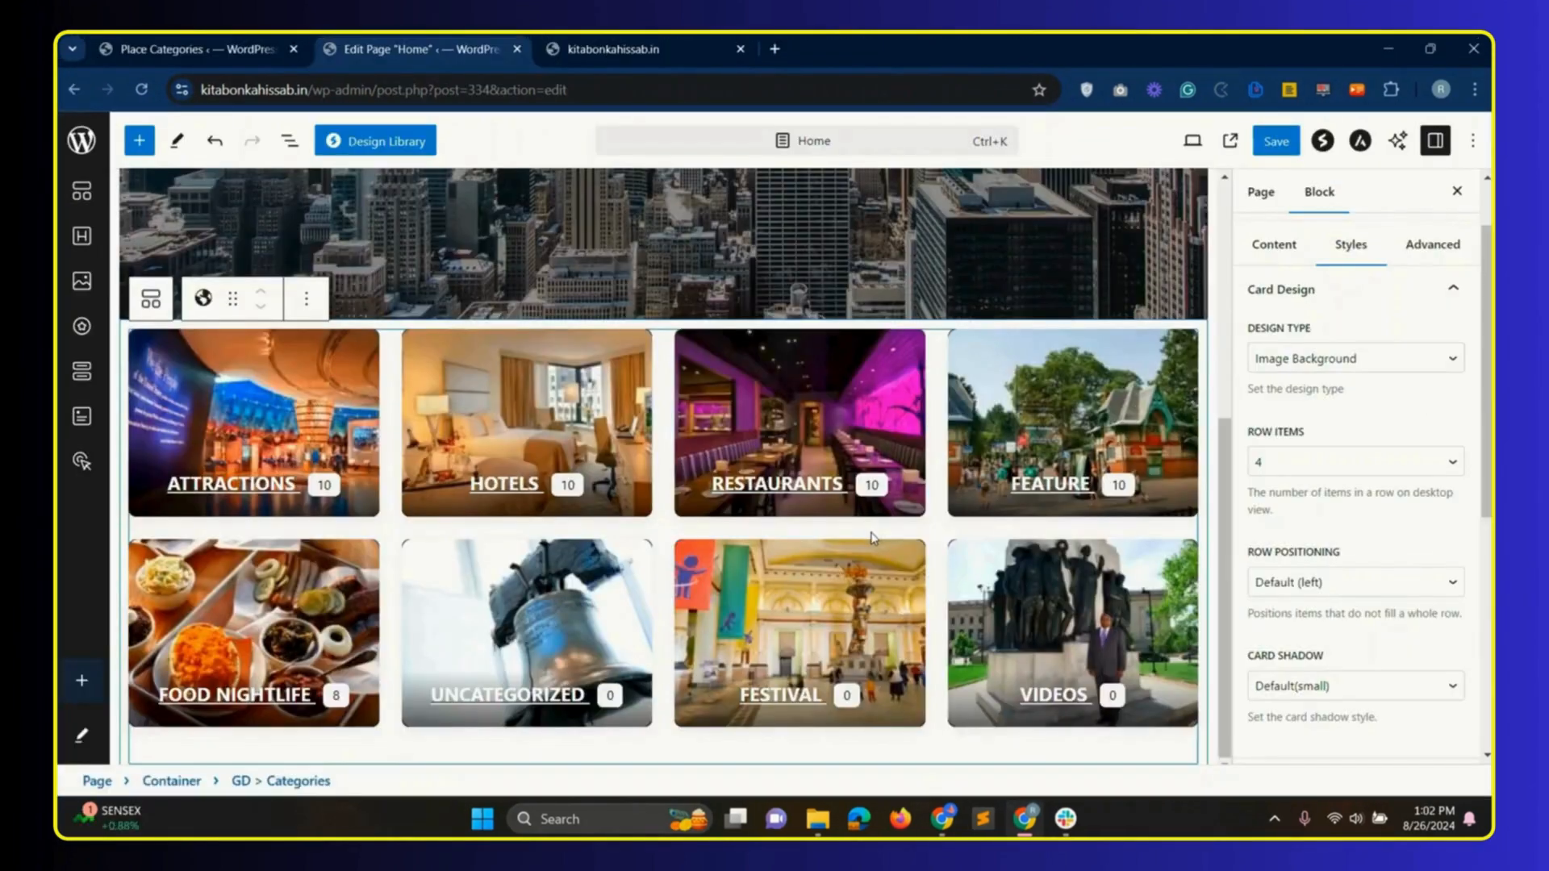
- Save the Home page with its image-based category grid and check the live site
{"action": "scroll", "coordinate": [870, 530], "scroll_direction": "down", "scroll_amount": 2}
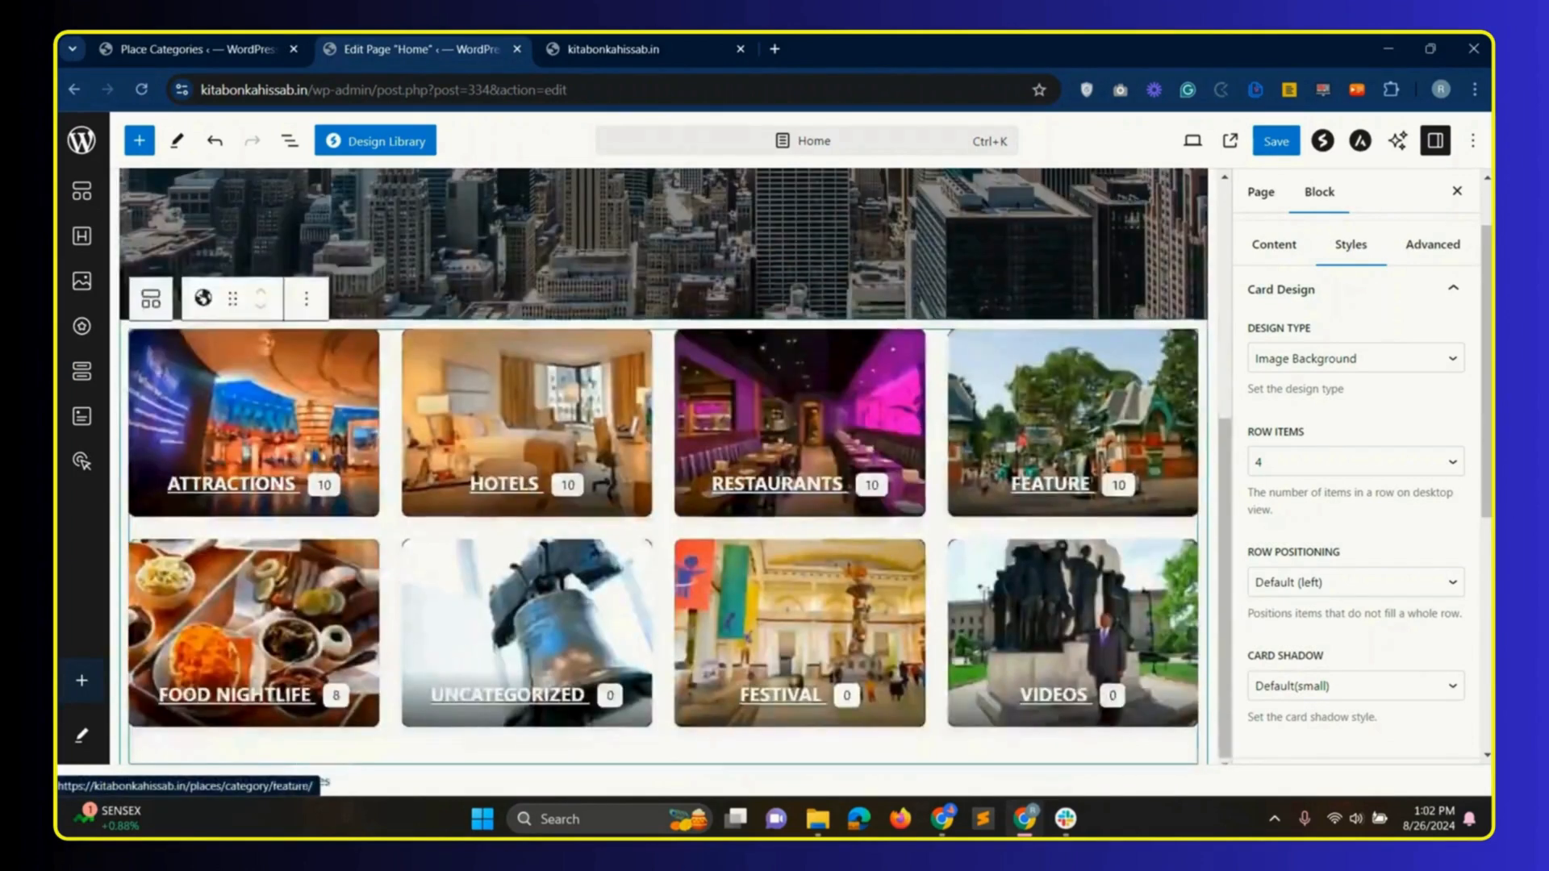
{"action": "left_click", "coordinate": [1282, 145]}
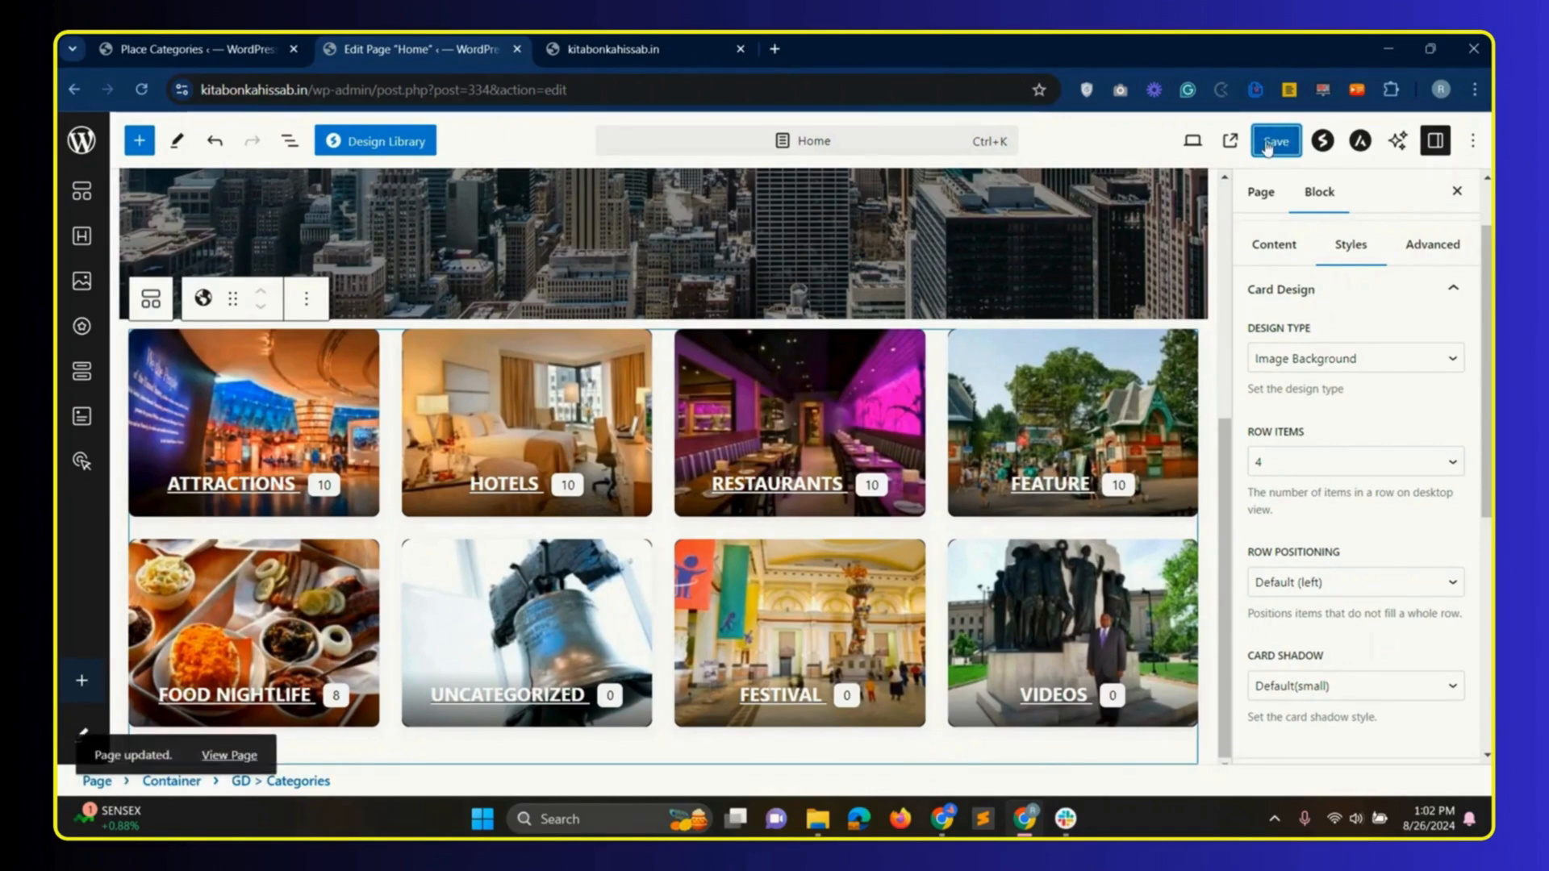
{"action": "left_click", "coordinate": [619, 39]}
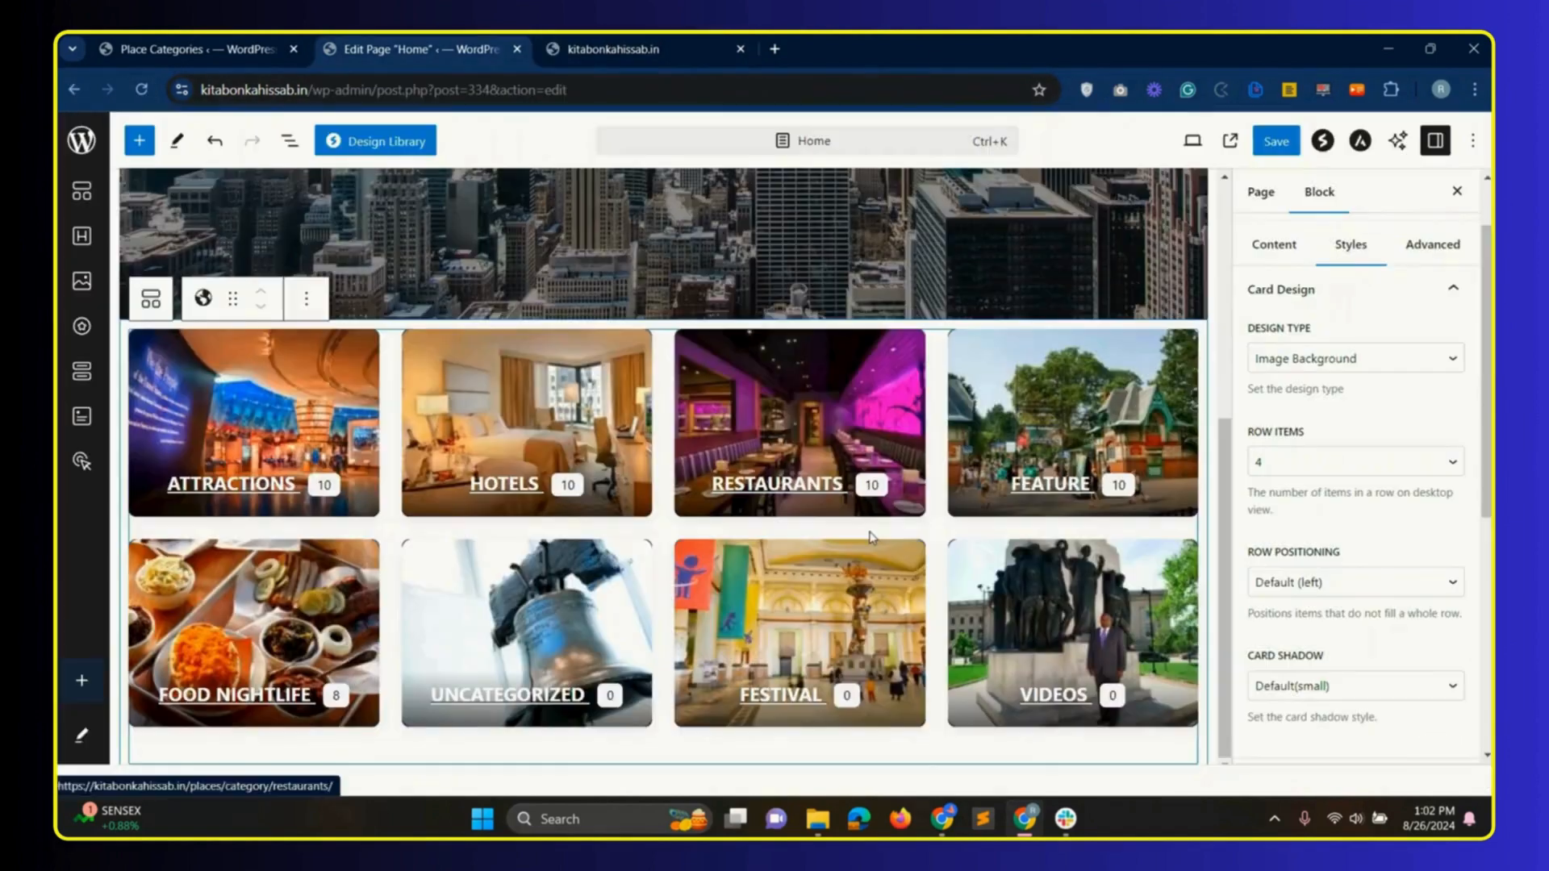
{"action": "scroll", "coordinate": [872, 533], "scroll_direction": "up", "scroll_amount": 2}
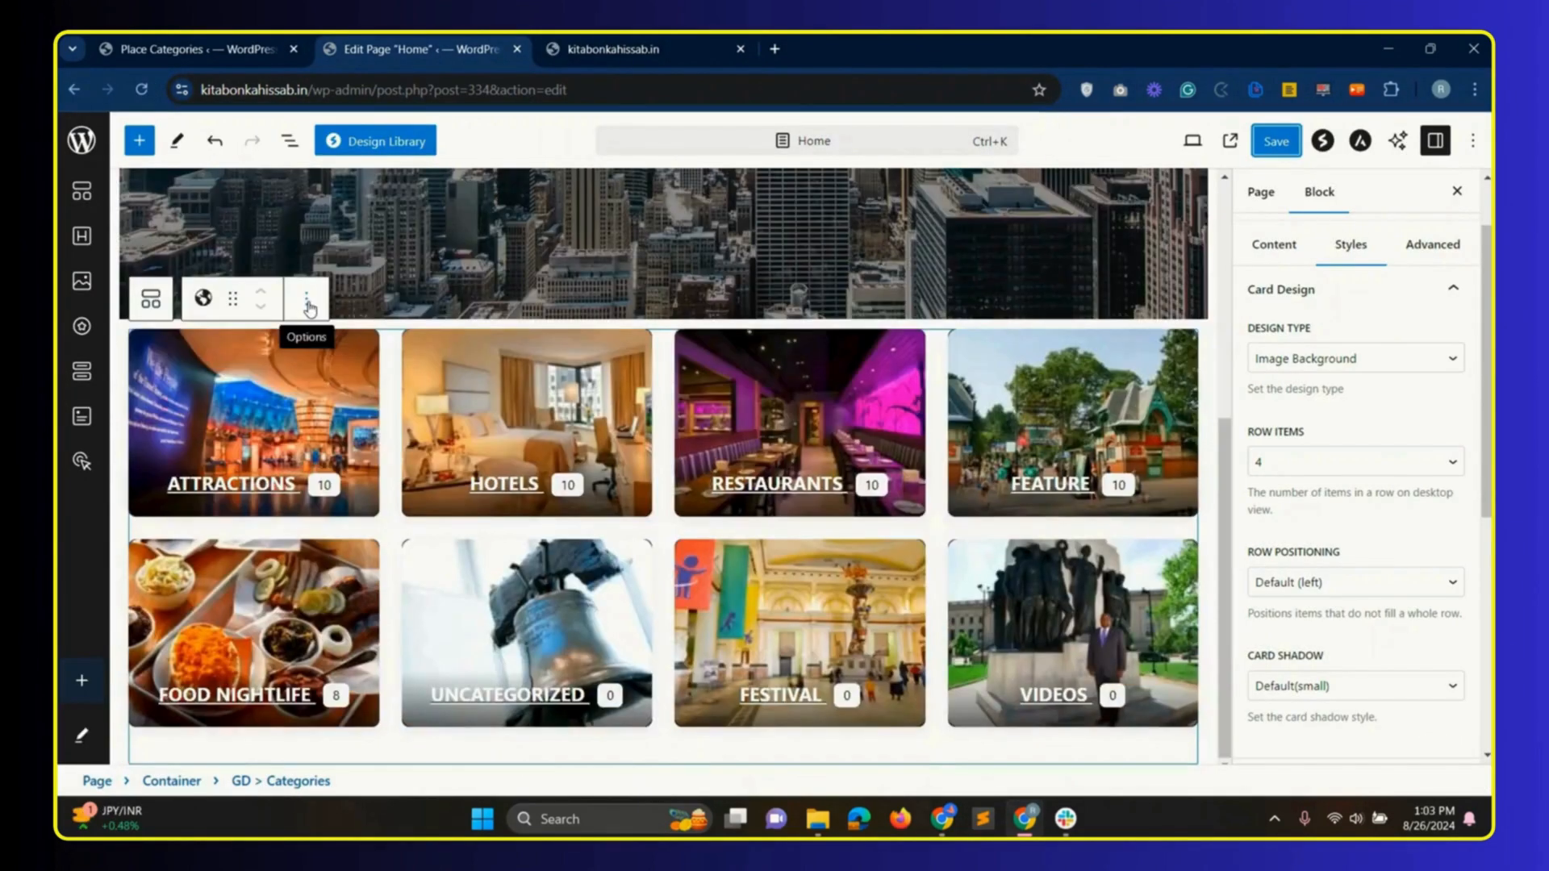
- Add a new block before the GD > Categories block and make it a Heading block
{"action": "left_click", "coordinate": [310, 306]}
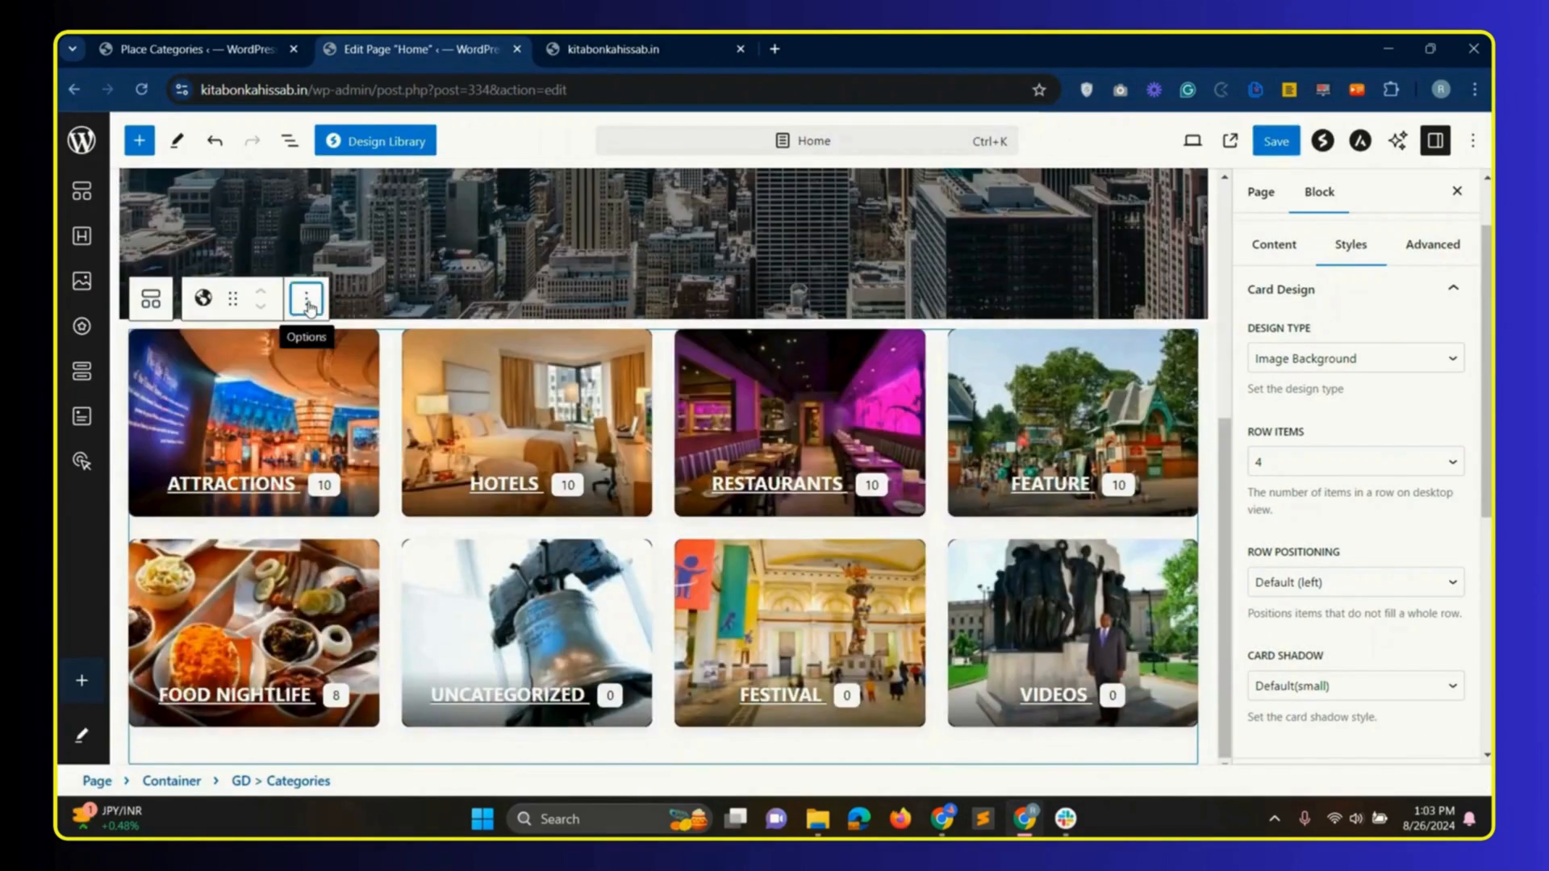
{"action": "left_click", "coordinate": [307, 302]}
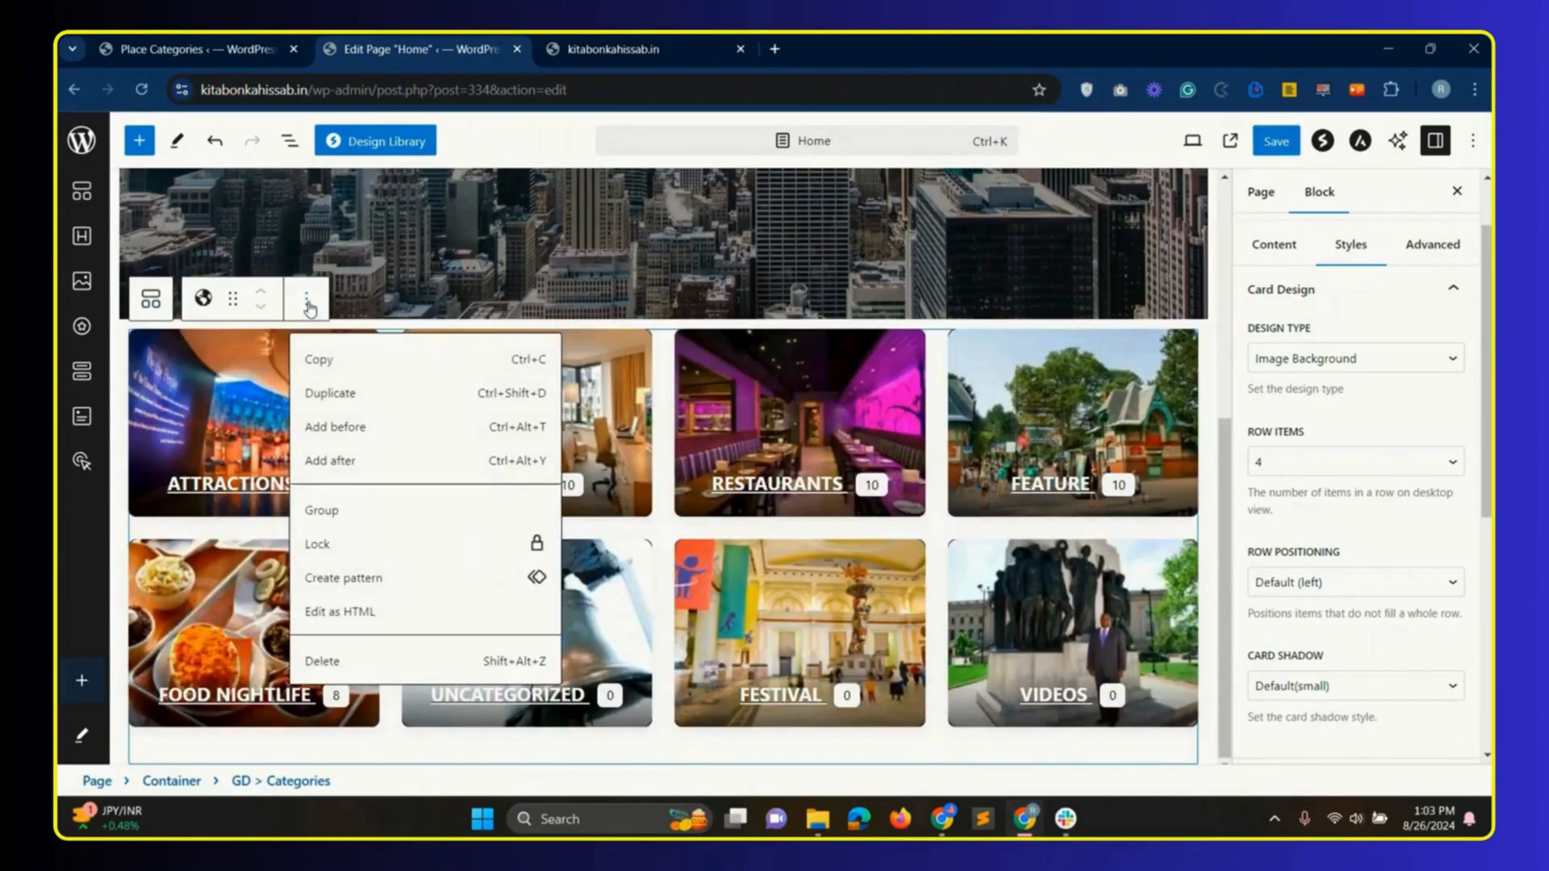
{"action": "left_click", "coordinate": [345, 428]}
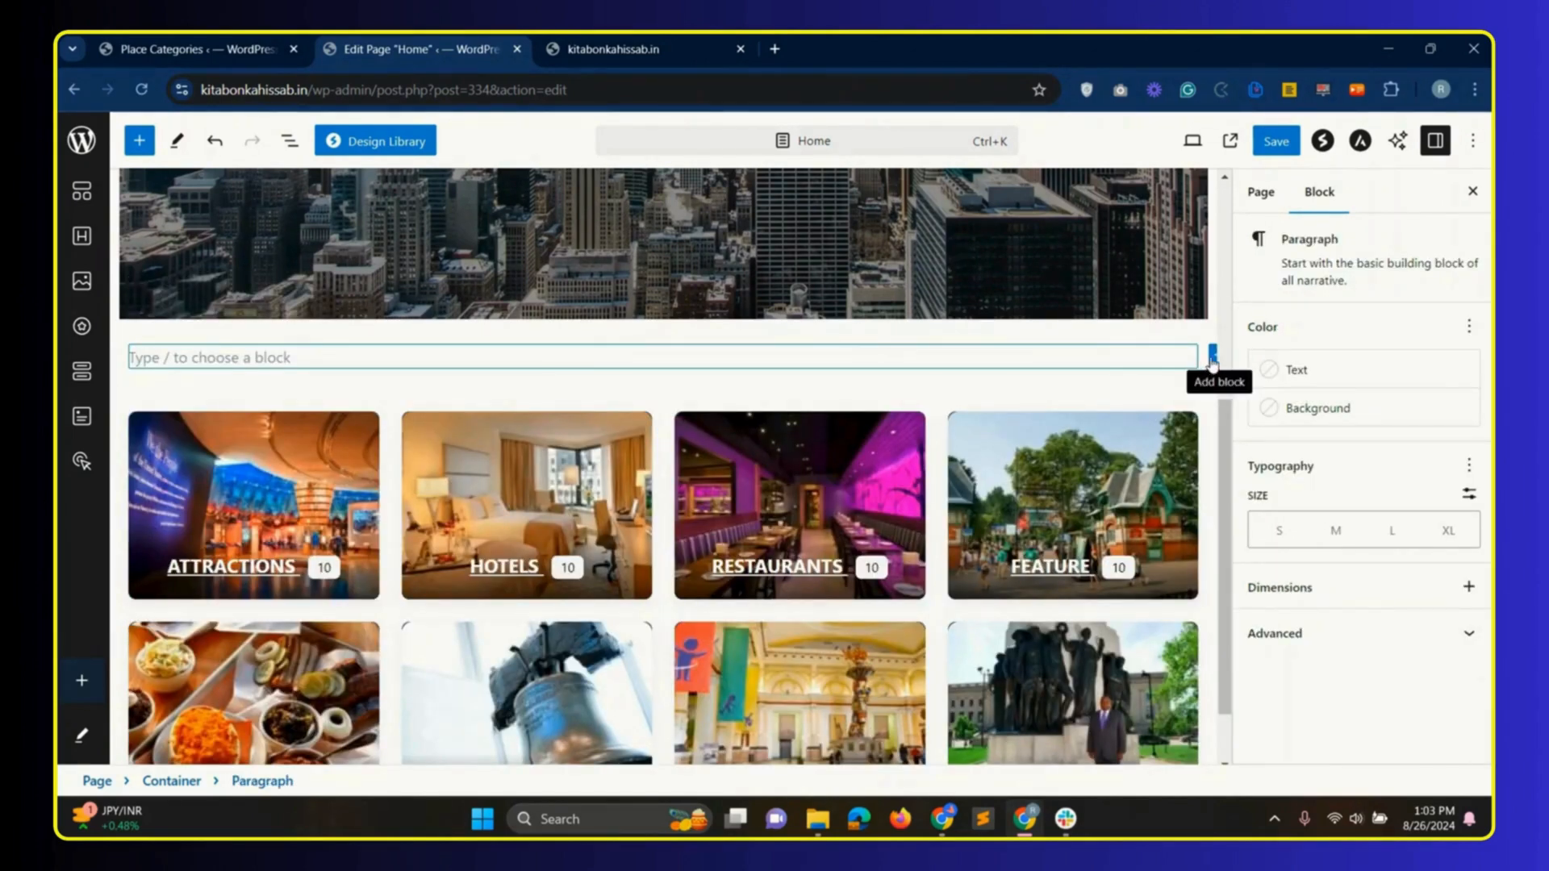
{"action": "left_click", "coordinate": [1211, 356]}
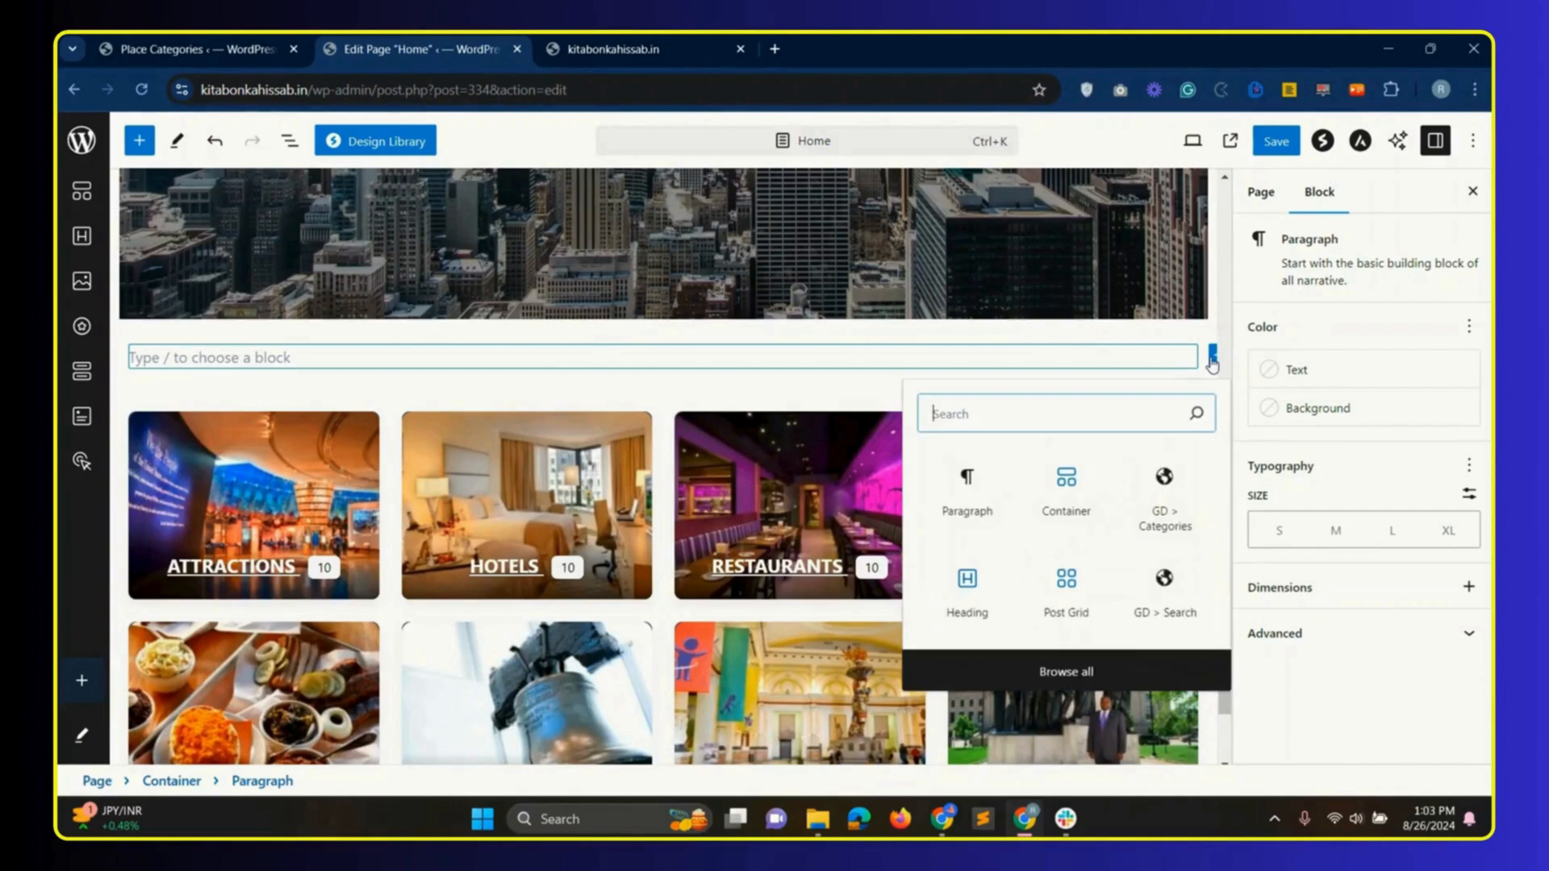
{"action": "left_click", "coordinate": [967, 584]}
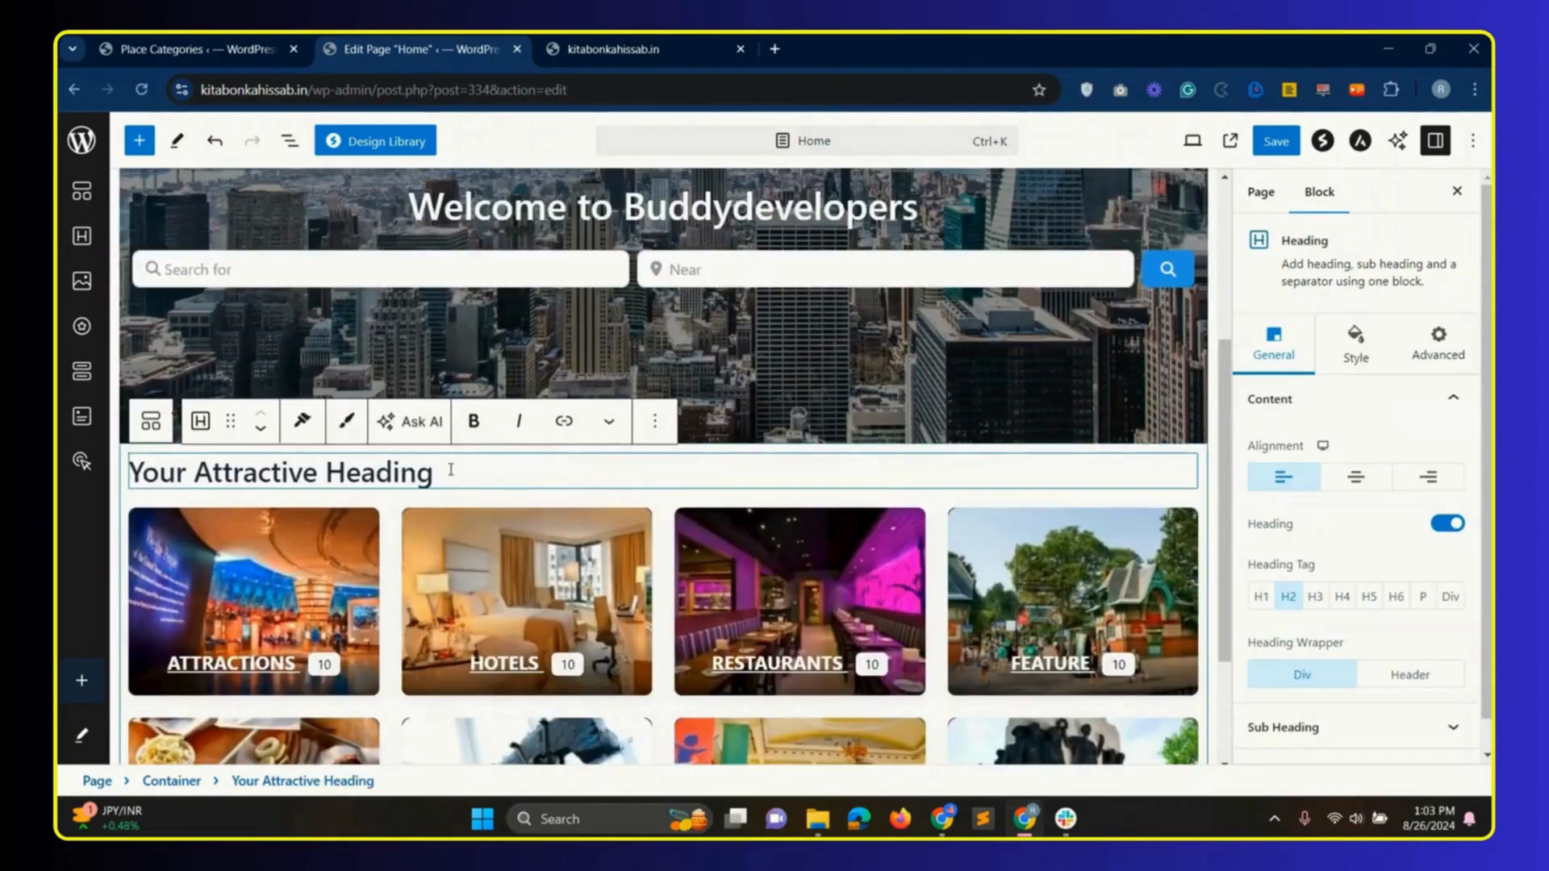
- Replace the placeholder heading text above the category grid with "All Categories" and center it
{"action": "left_click_drag", "start_coordinate": [467, 470], "coordinate": [128, 472]}
{"action": "type", "text": "A"}
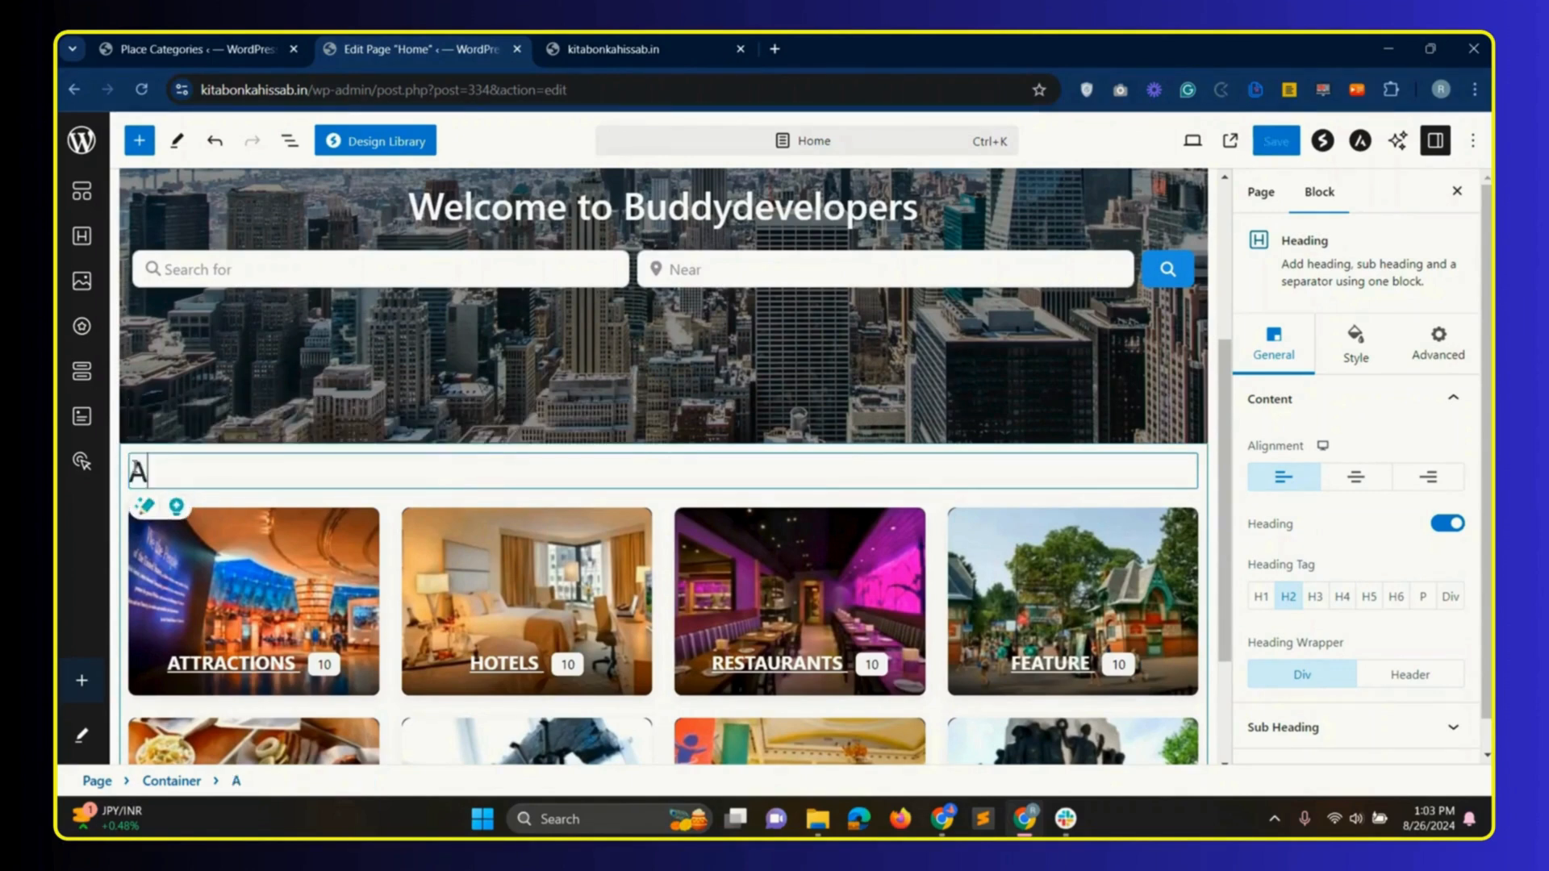
{"action": "type", "text": "ll Categor"}
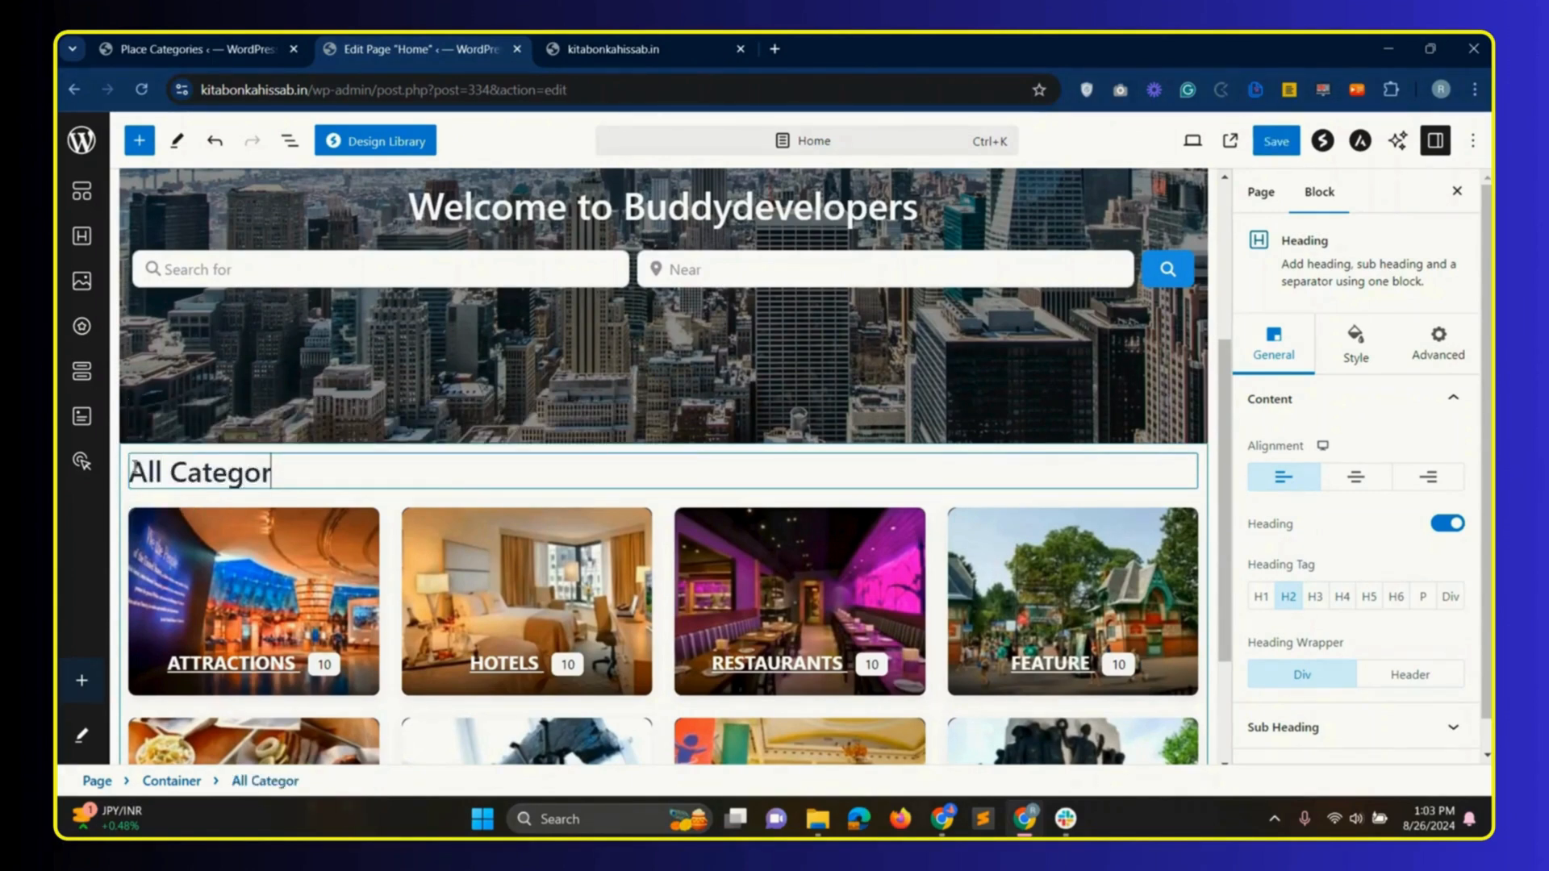
{"action": "type", "text": "ies"}
{"action": "left_click", "coordinate": [1362, 477]}
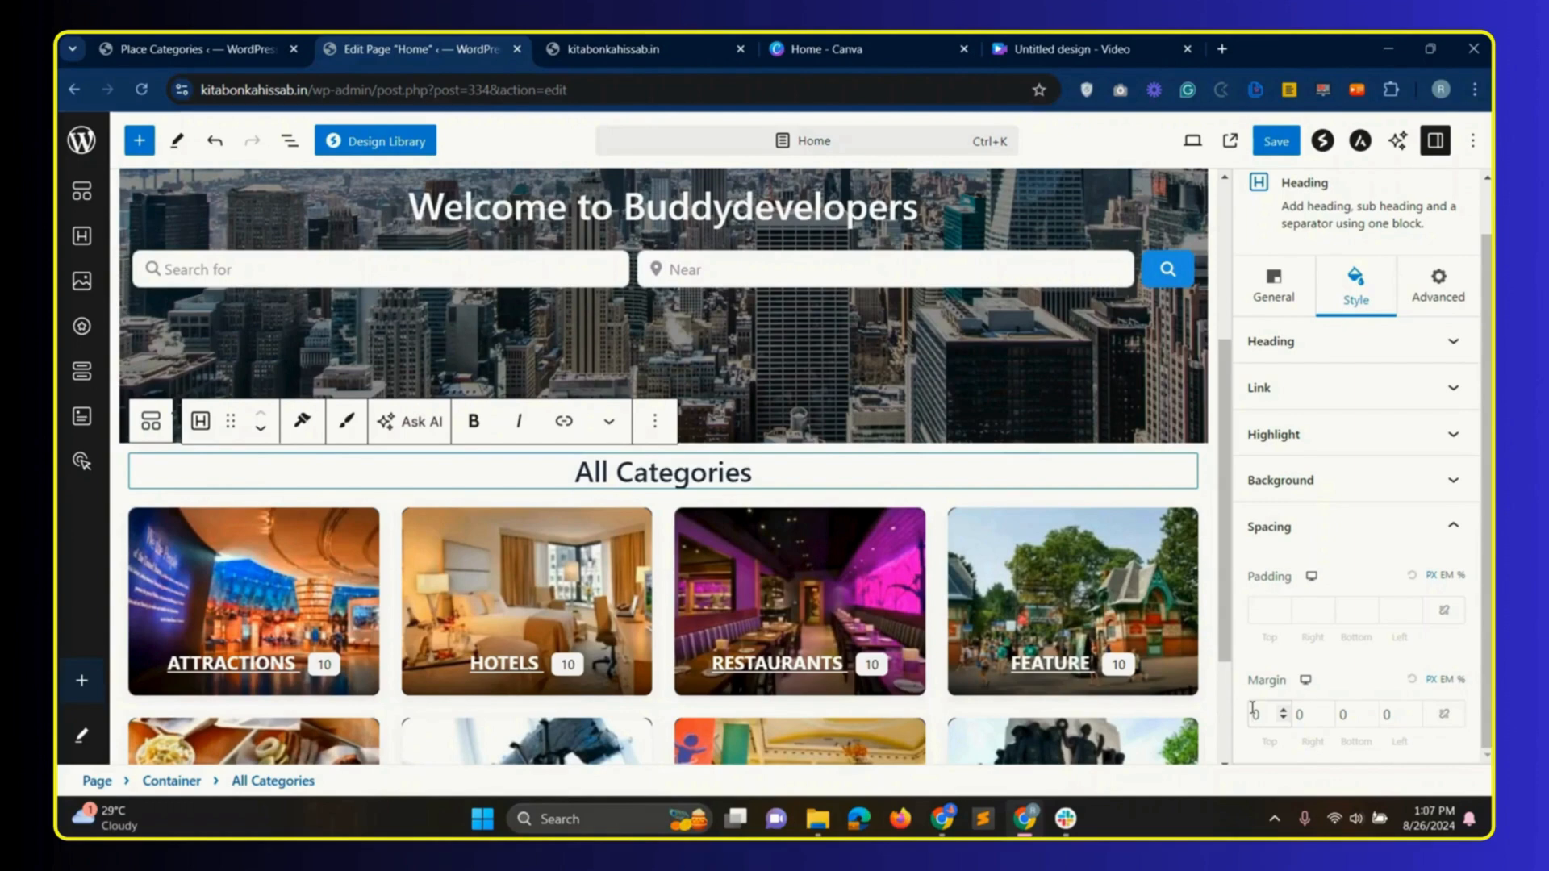
- Set the All Categories heading's top margin to 50 px and check the section on the reloaded live homepage
{"action": "type", "text": "50"}
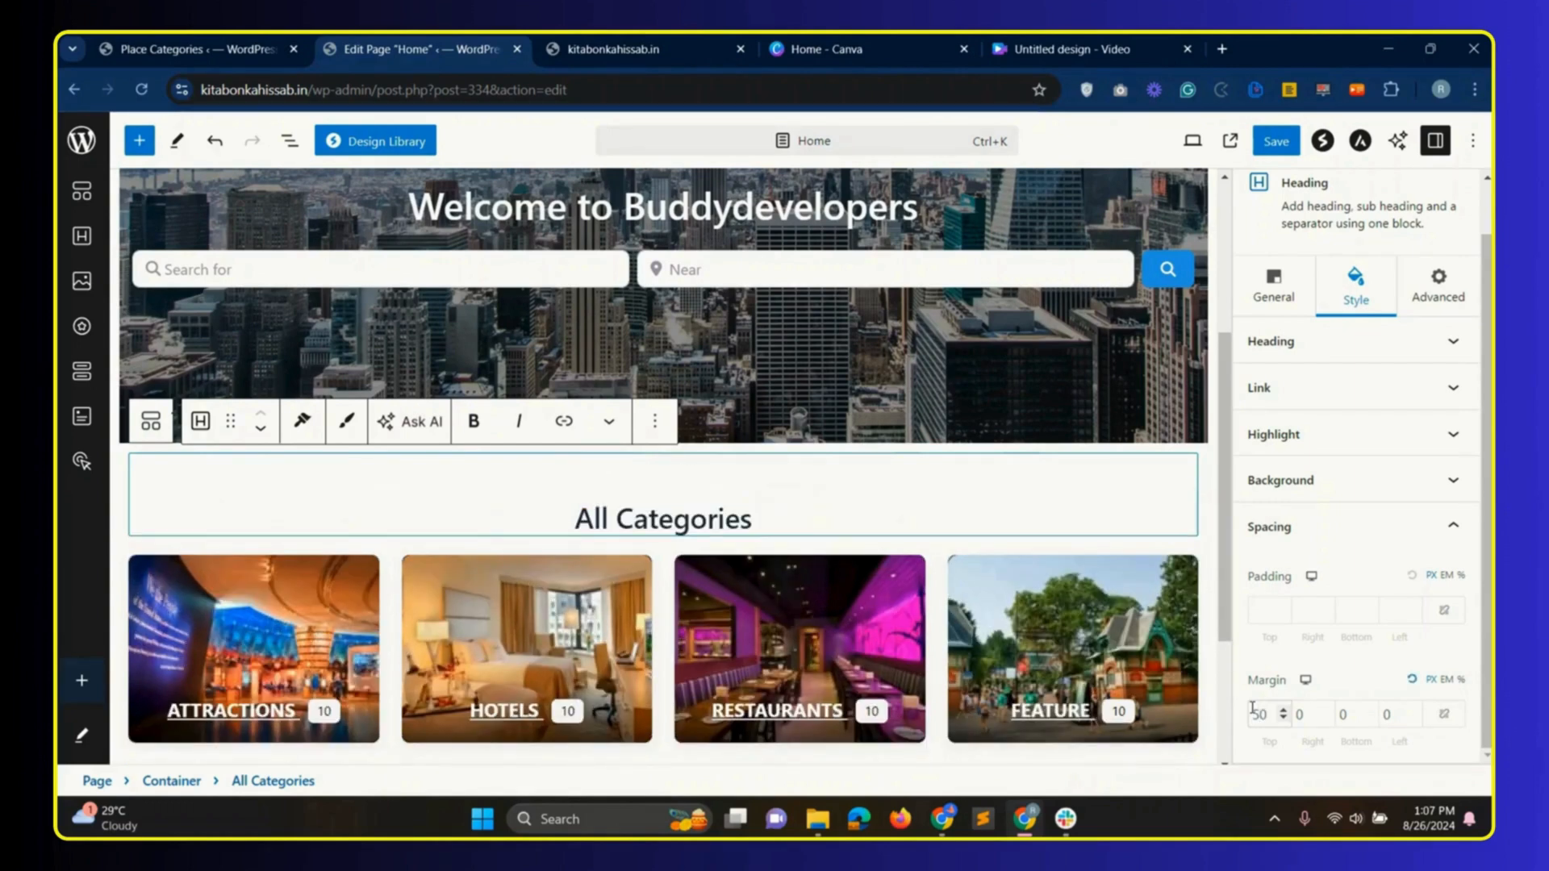
{"action": "left_click", "coordinate": [141, 90]}
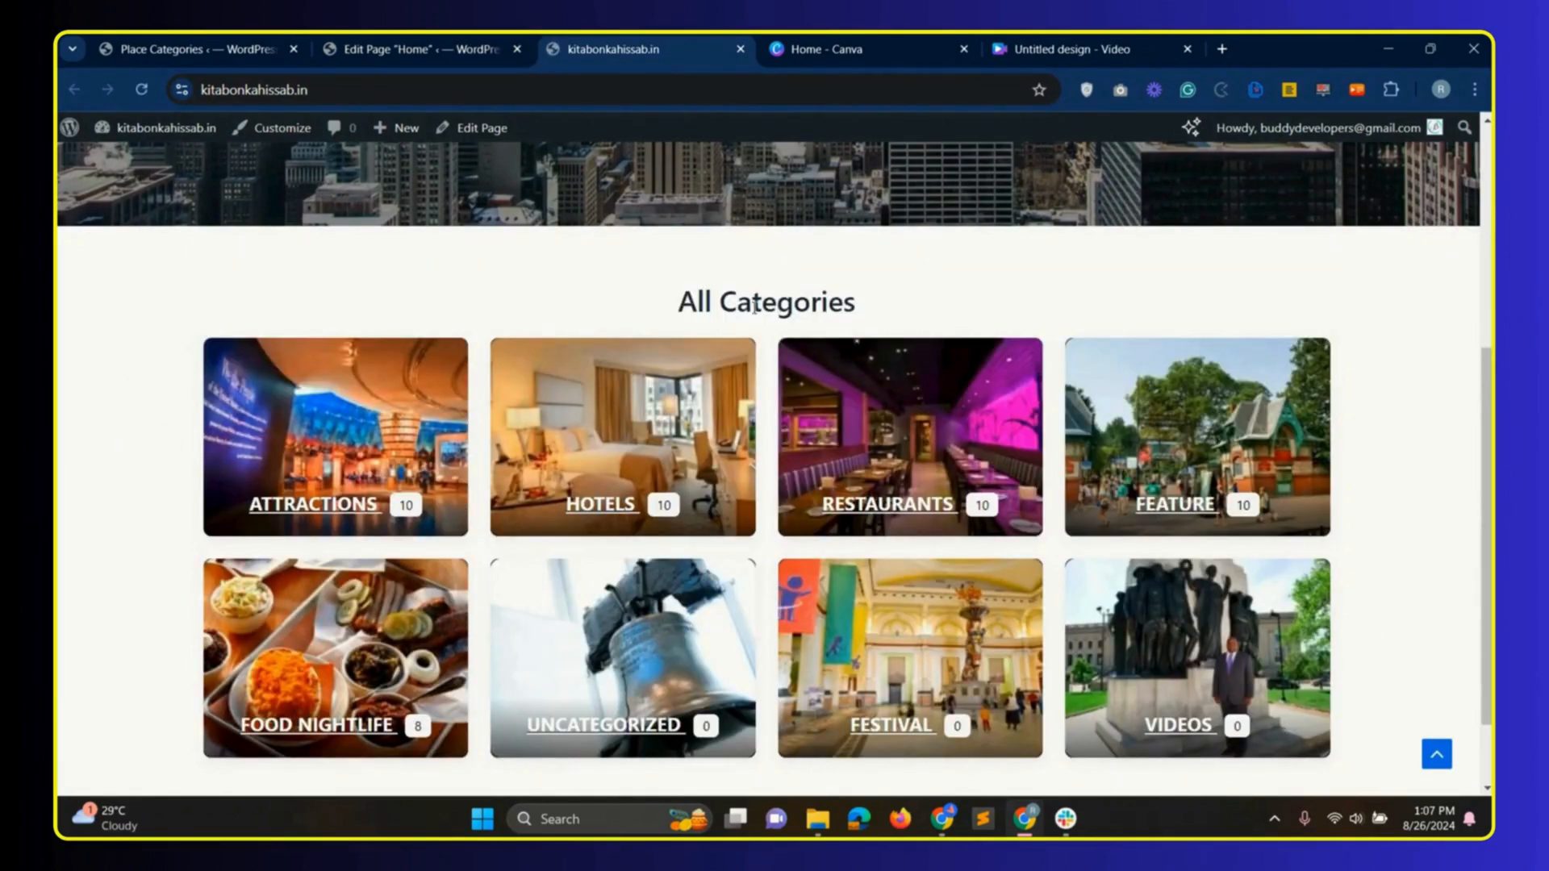
{"action": "scroll", "coordinate": [660, 379], "scroll_direction": "down", "scroll_amount": 1}
{"action": "scroll", "coordinate": [660, 379], "scroll_direction": "up", "scroll_amount": 1}
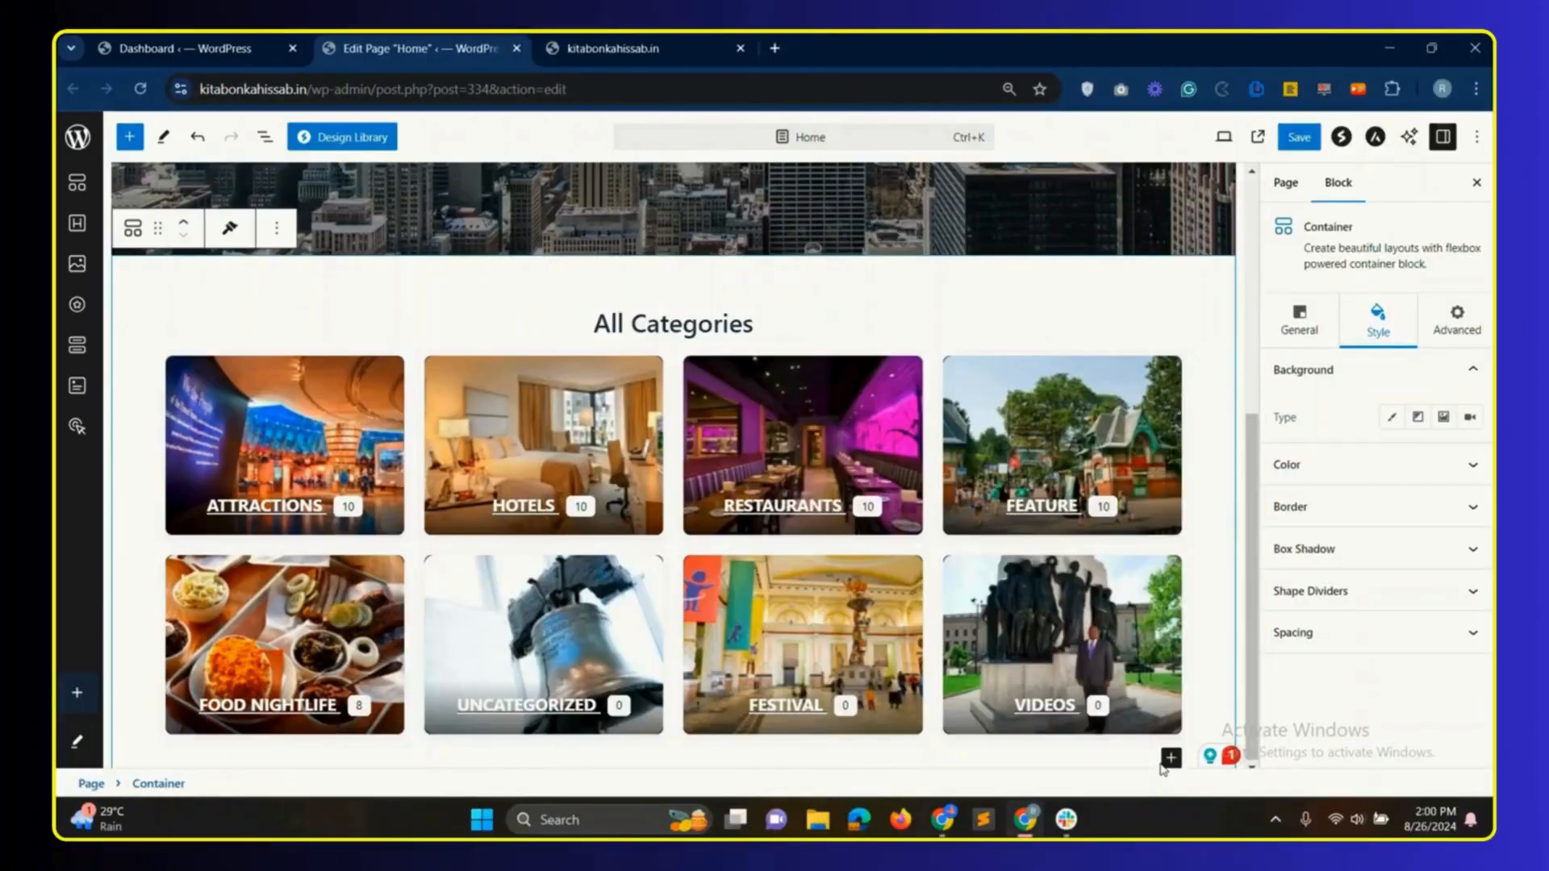
- Add a container below the category grid and give it a translucent light blue background color, hex 7FAAC747
{"action": "left_click", "coordinate": [1171, 760]}
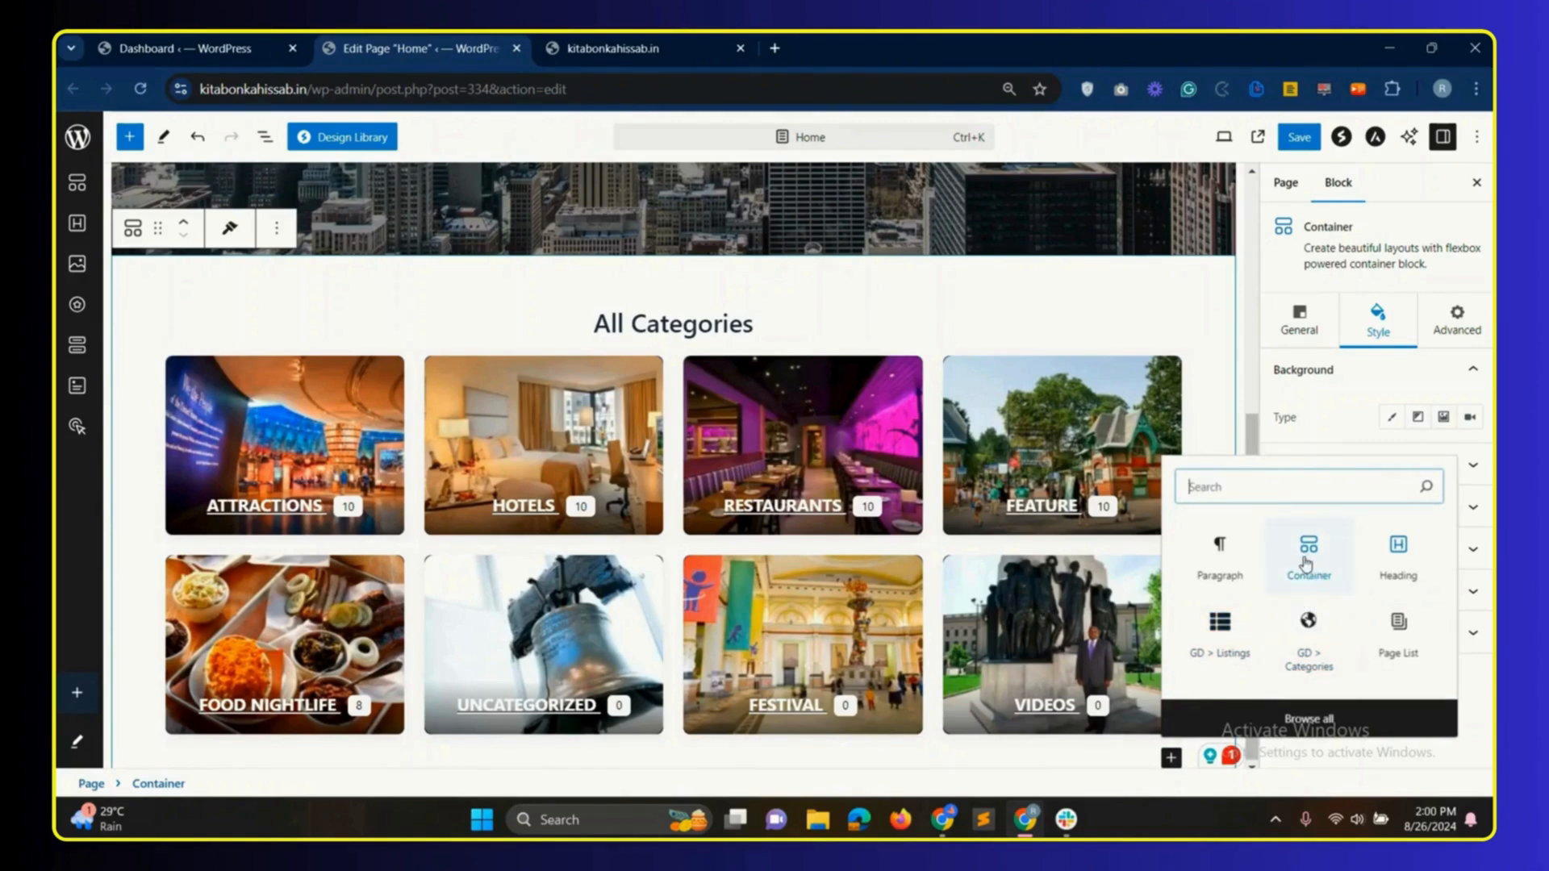
{"action": "left_click", "coordinate": [1316, 564]}
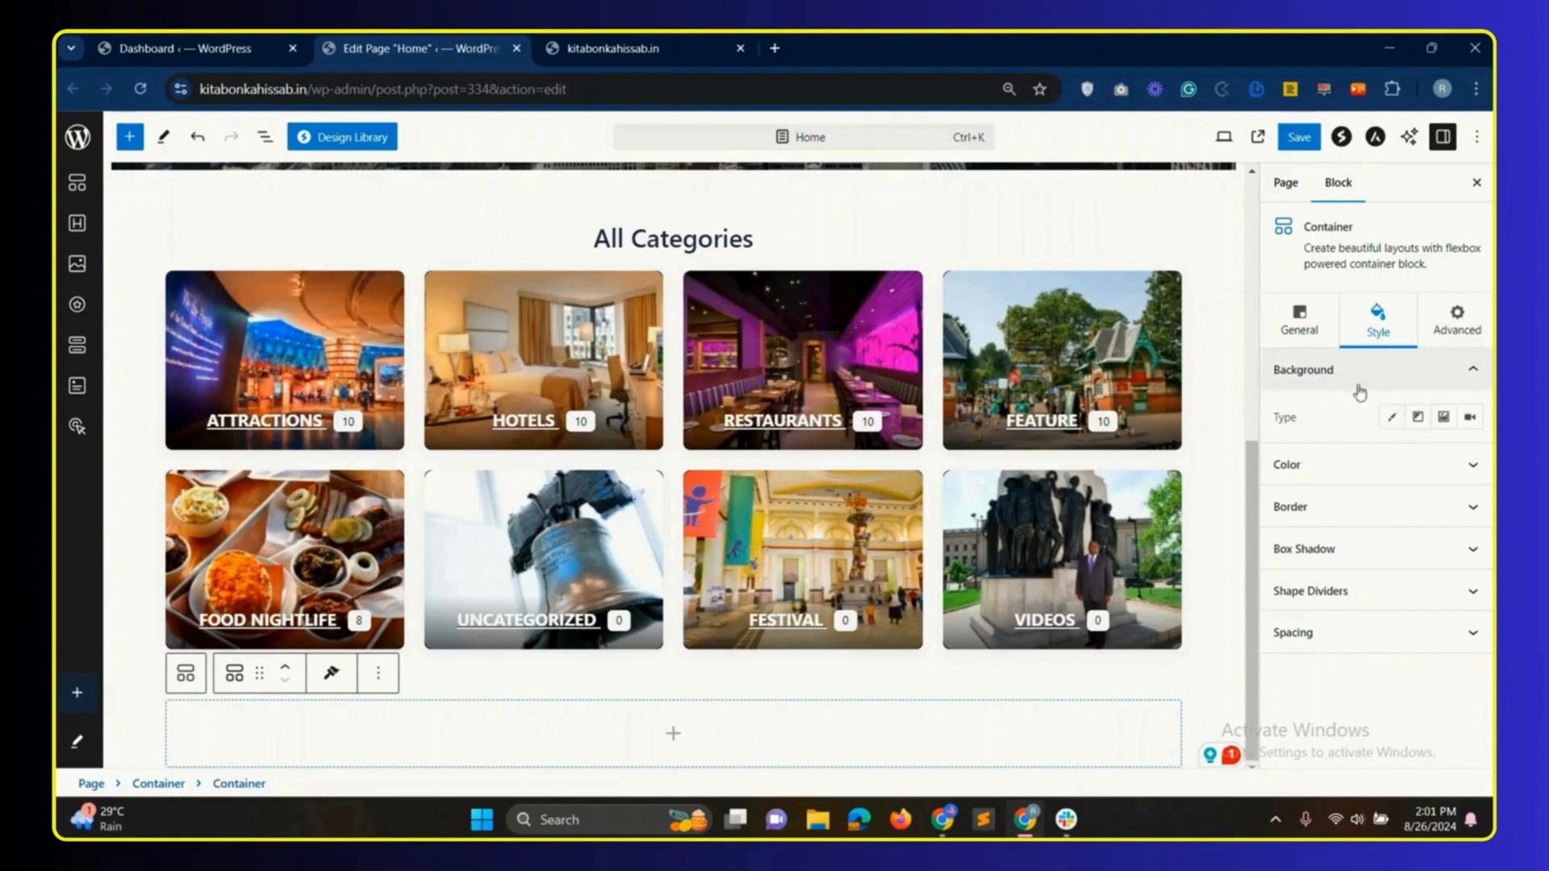
{"action": "left_click", "coordinate": [1392, 421]}
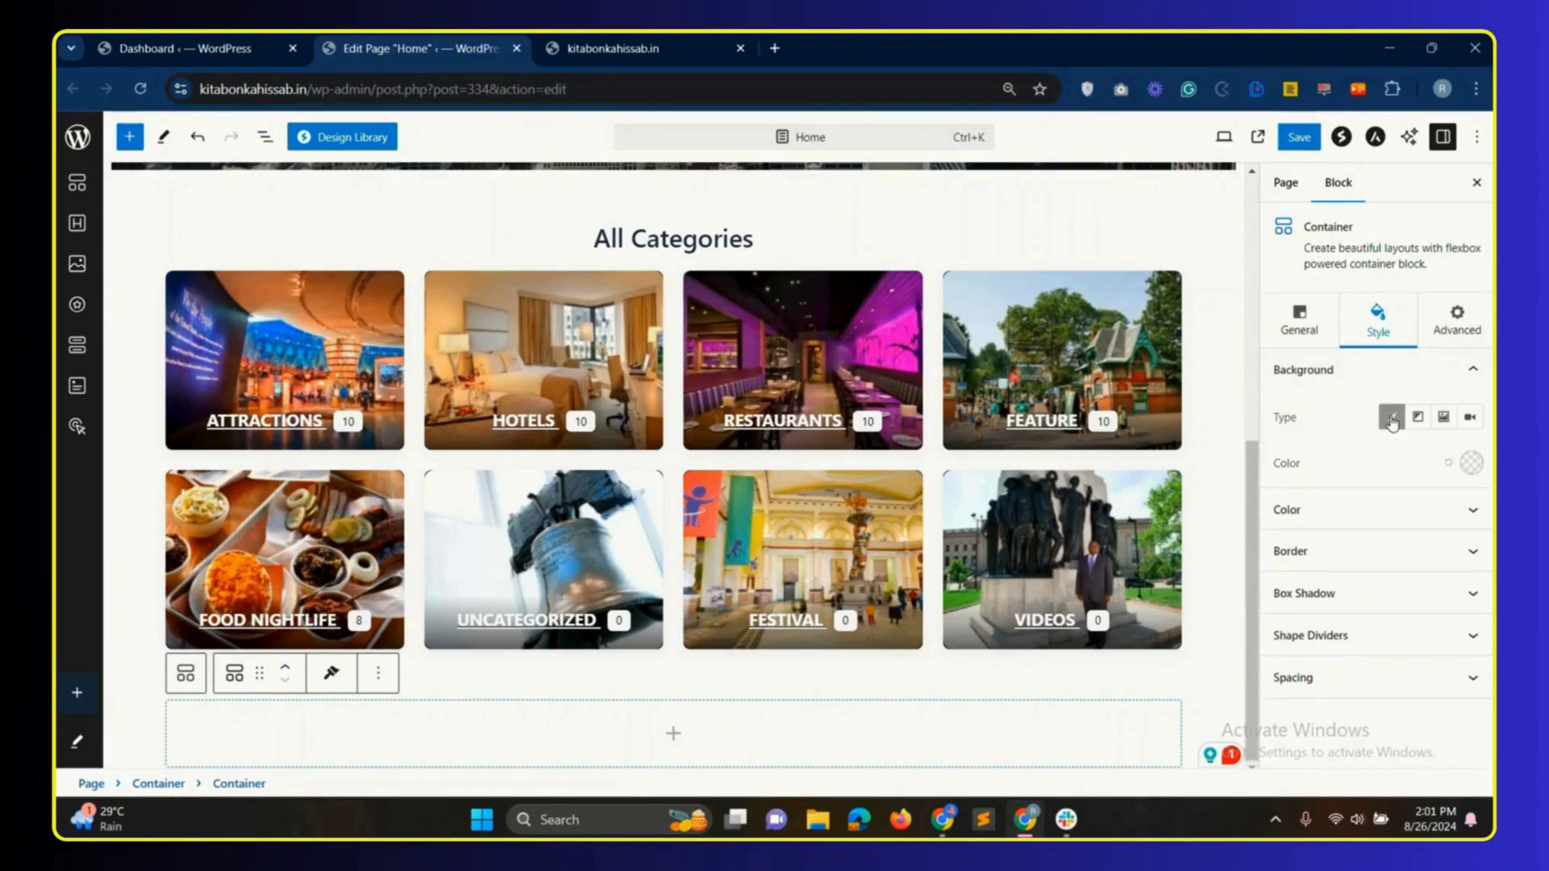
{"action": "left_click", "coordinate": [1473, 465]}
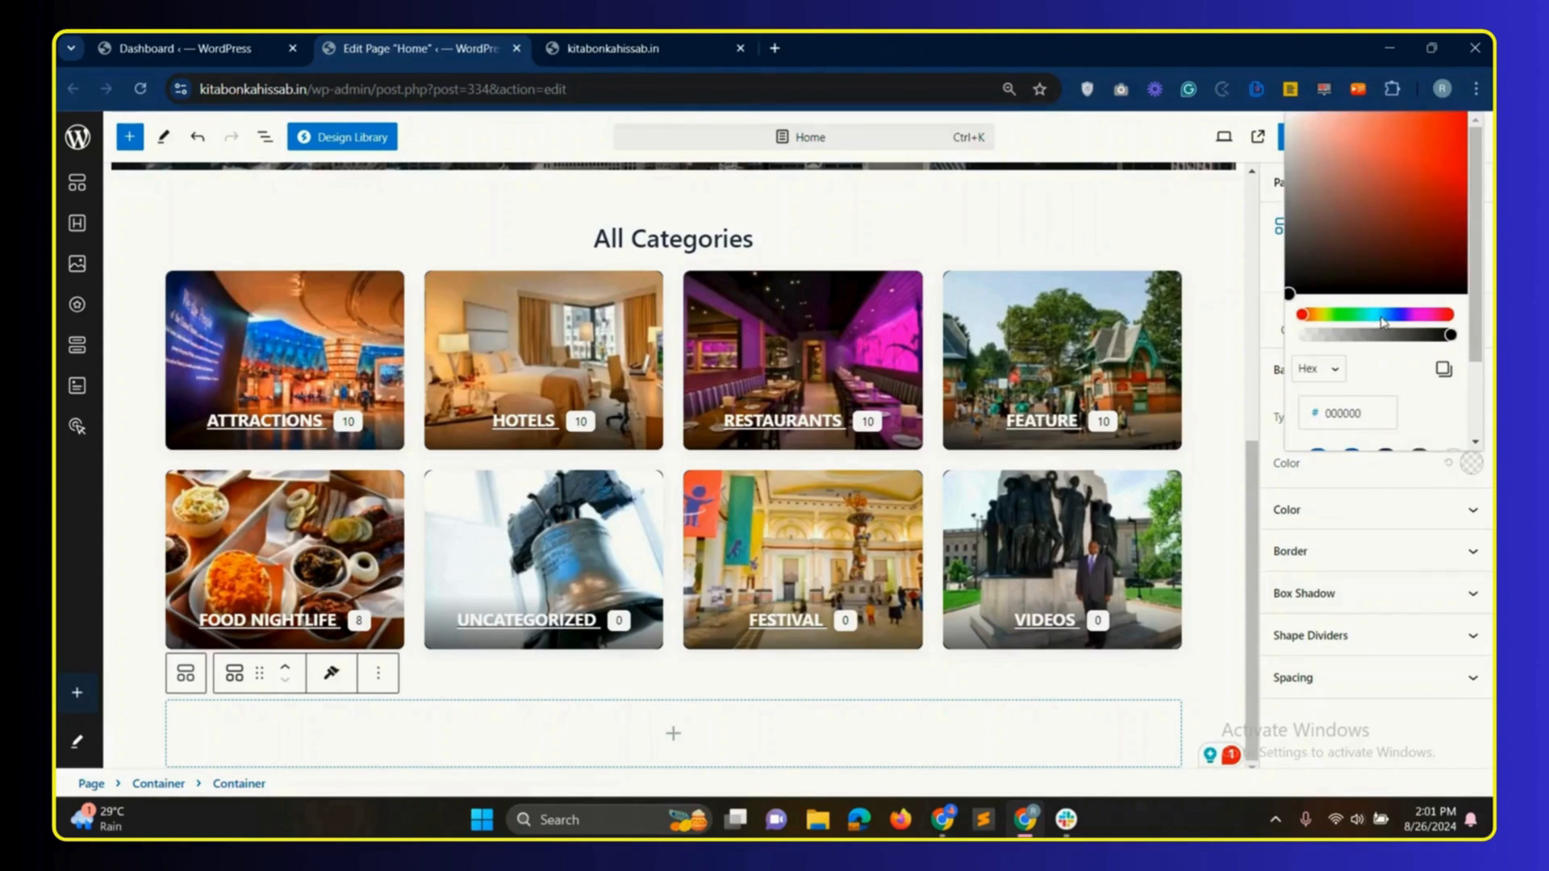
{"action": "left_click_drag", "start_coordinate": [1396, 319], "coordinate": [1389, 321]}
{"action": "left_click_drag", "start_coordinate": [1365, 261], "coordinate": [1351, 151]}
{"action": "left_click_drag", "start_coordinate": [1450, 334], "coordinate": [1348, 349]}
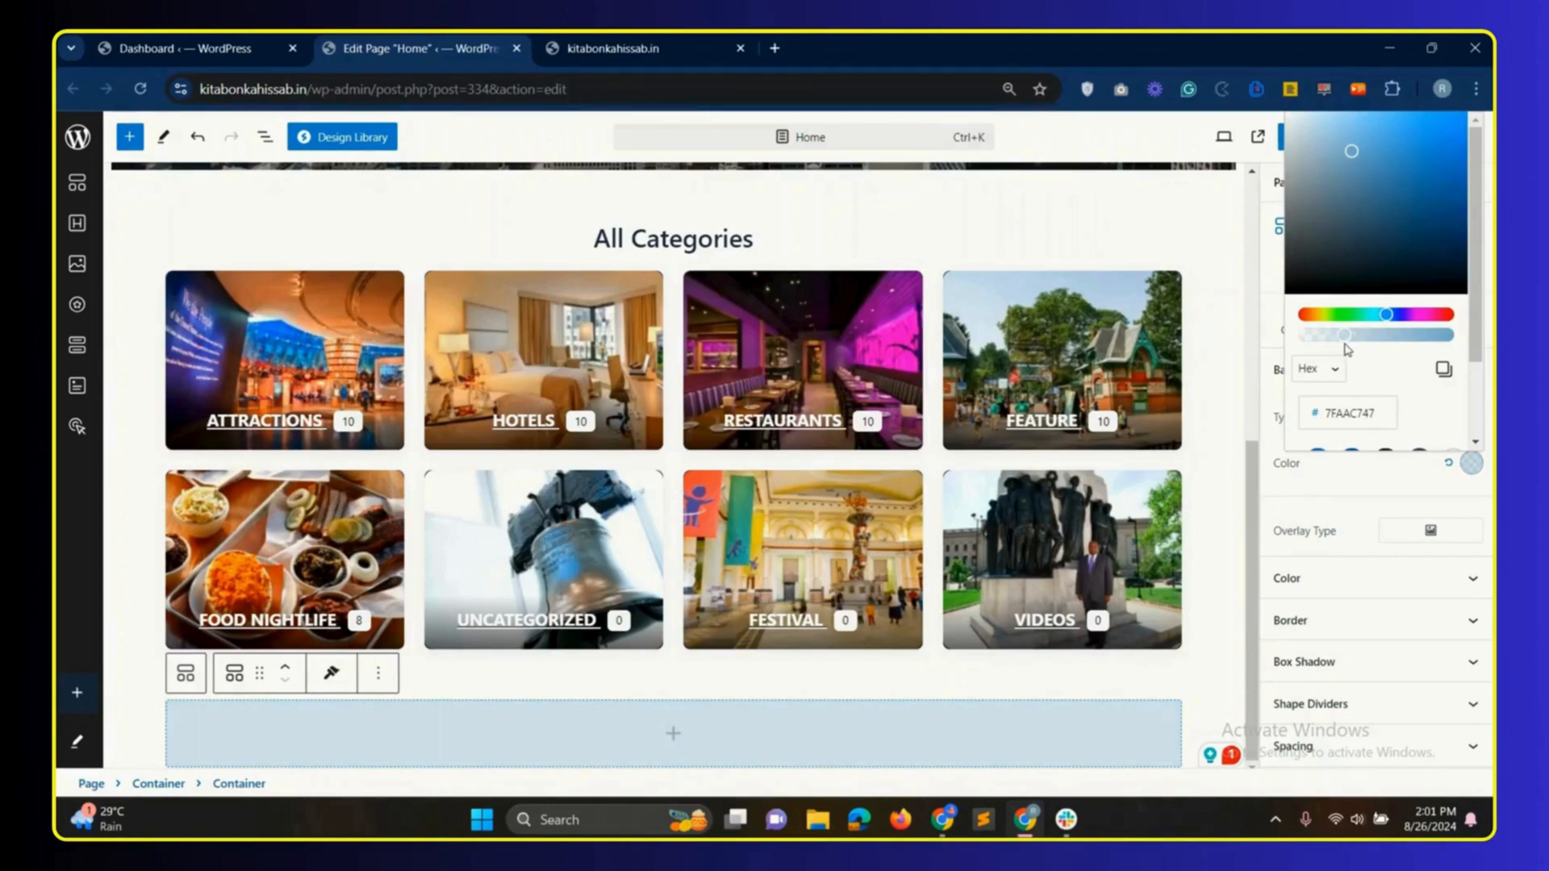
{"action": "left_click", "coordinate": [1353, 486]}
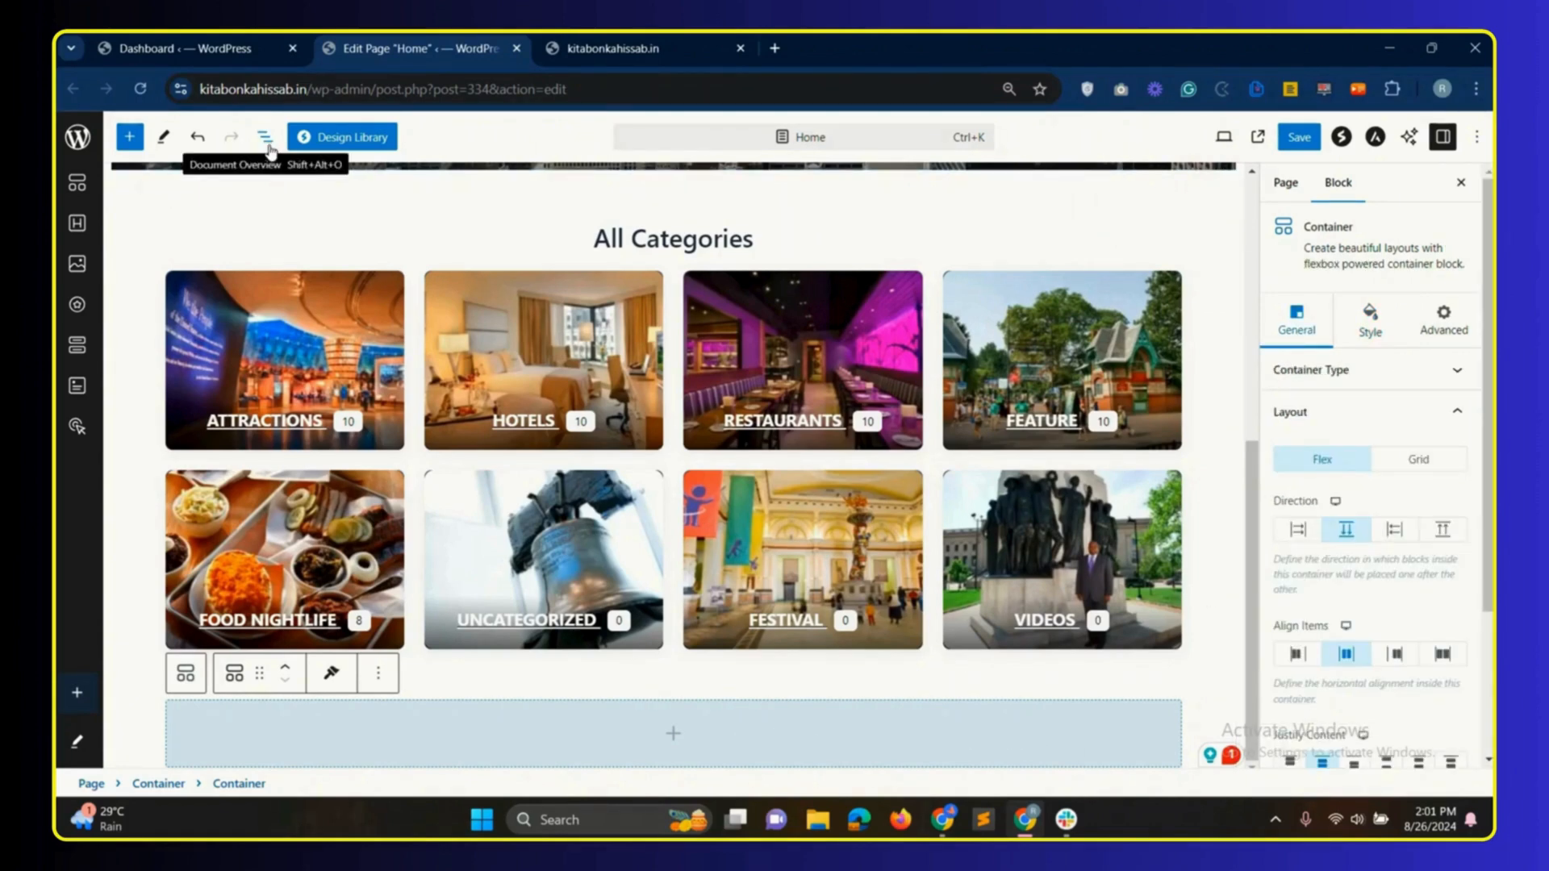
- Move the blue container out of its parent to the page's top level and insert a Heading block in it
{"action": "left_click", "coordinate": [264, 139]}
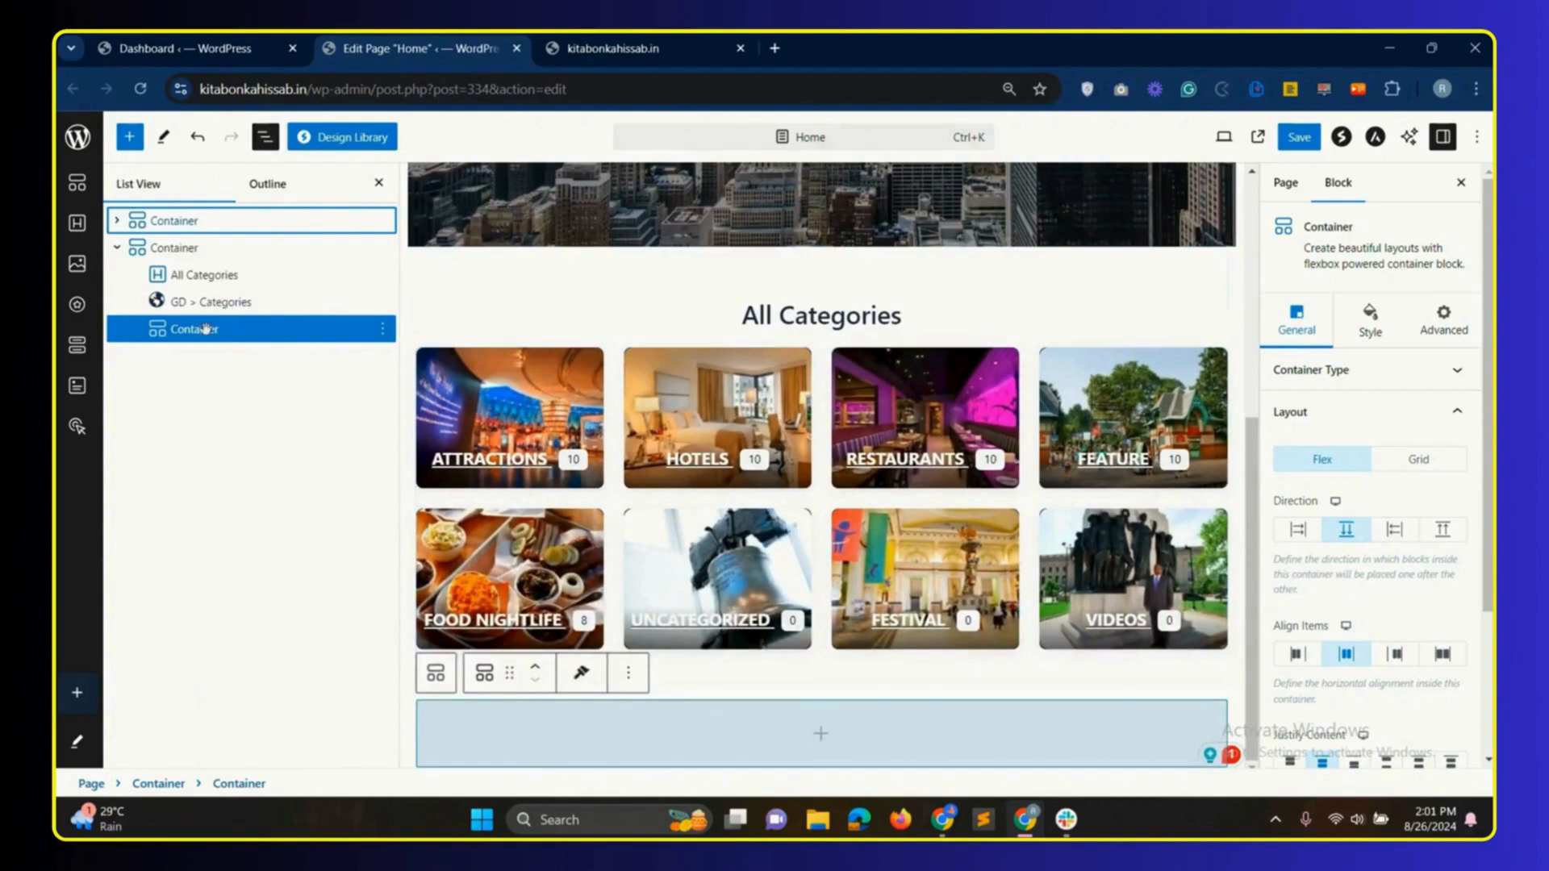
{"action": "left_click_drag", "start_coordinate": [211, 328], "coordinate": [111, 334]}
{"action": "left_click", "coordinate": [821, 744]}
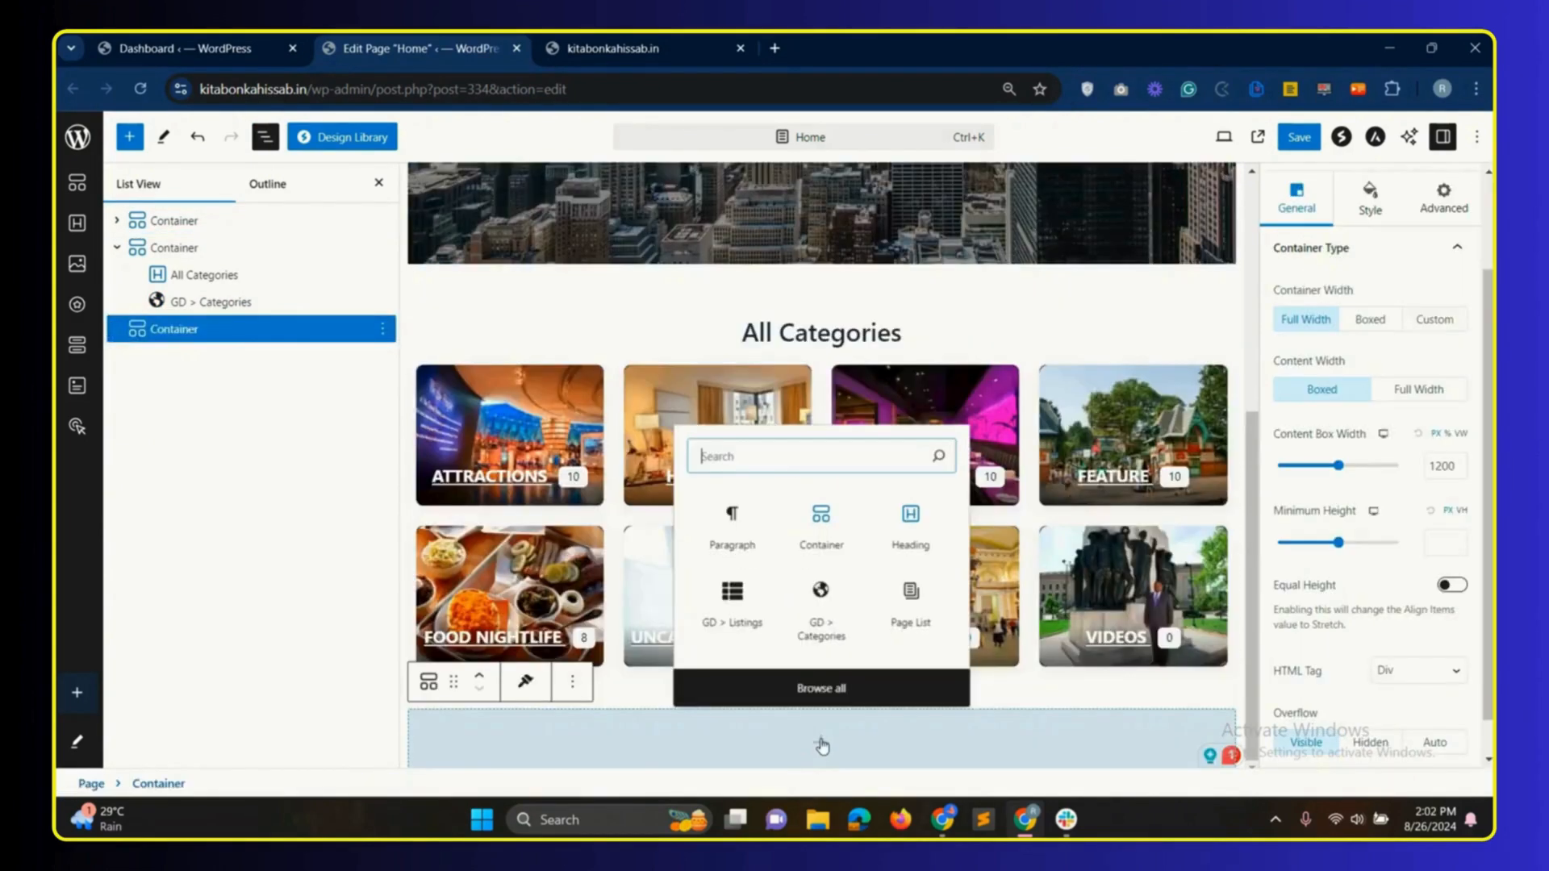
{"action": "left_click", "coordinate": [911, 532]}
{"action": "left_click", "coordinate": [911, 533]}
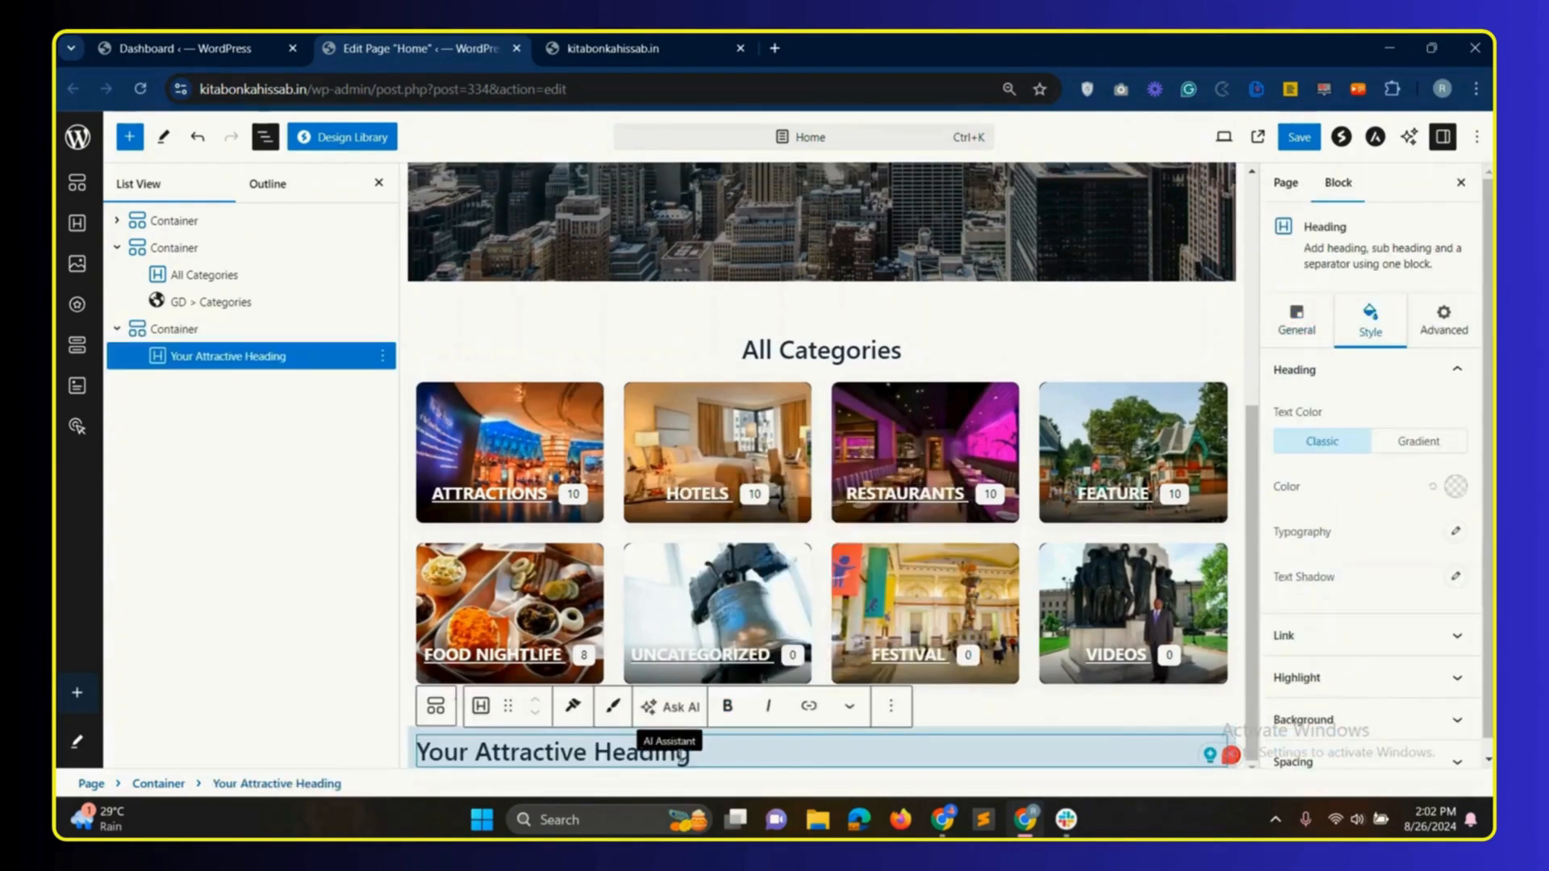
- Replace the placeholder heading text in the blue container with "Recent Listings"
{"action": "left_click_drag", "start_coordinate": [692, 750], "coordinate": [450, 747]}
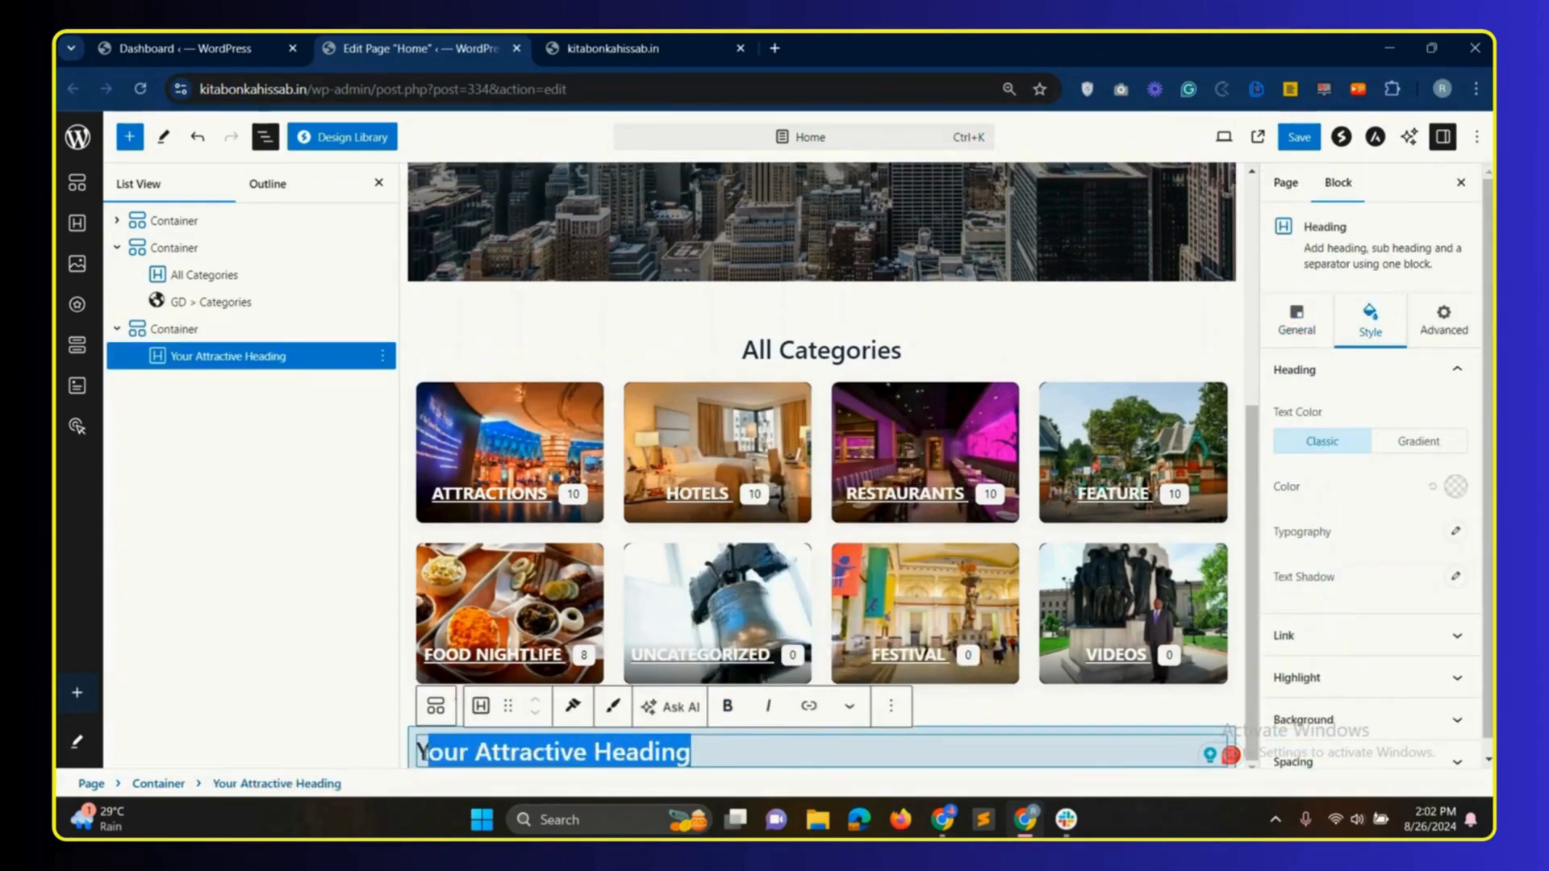
{"action": "key", "text": "BackSpace"}
{"action": "type", "text": "REcent"}
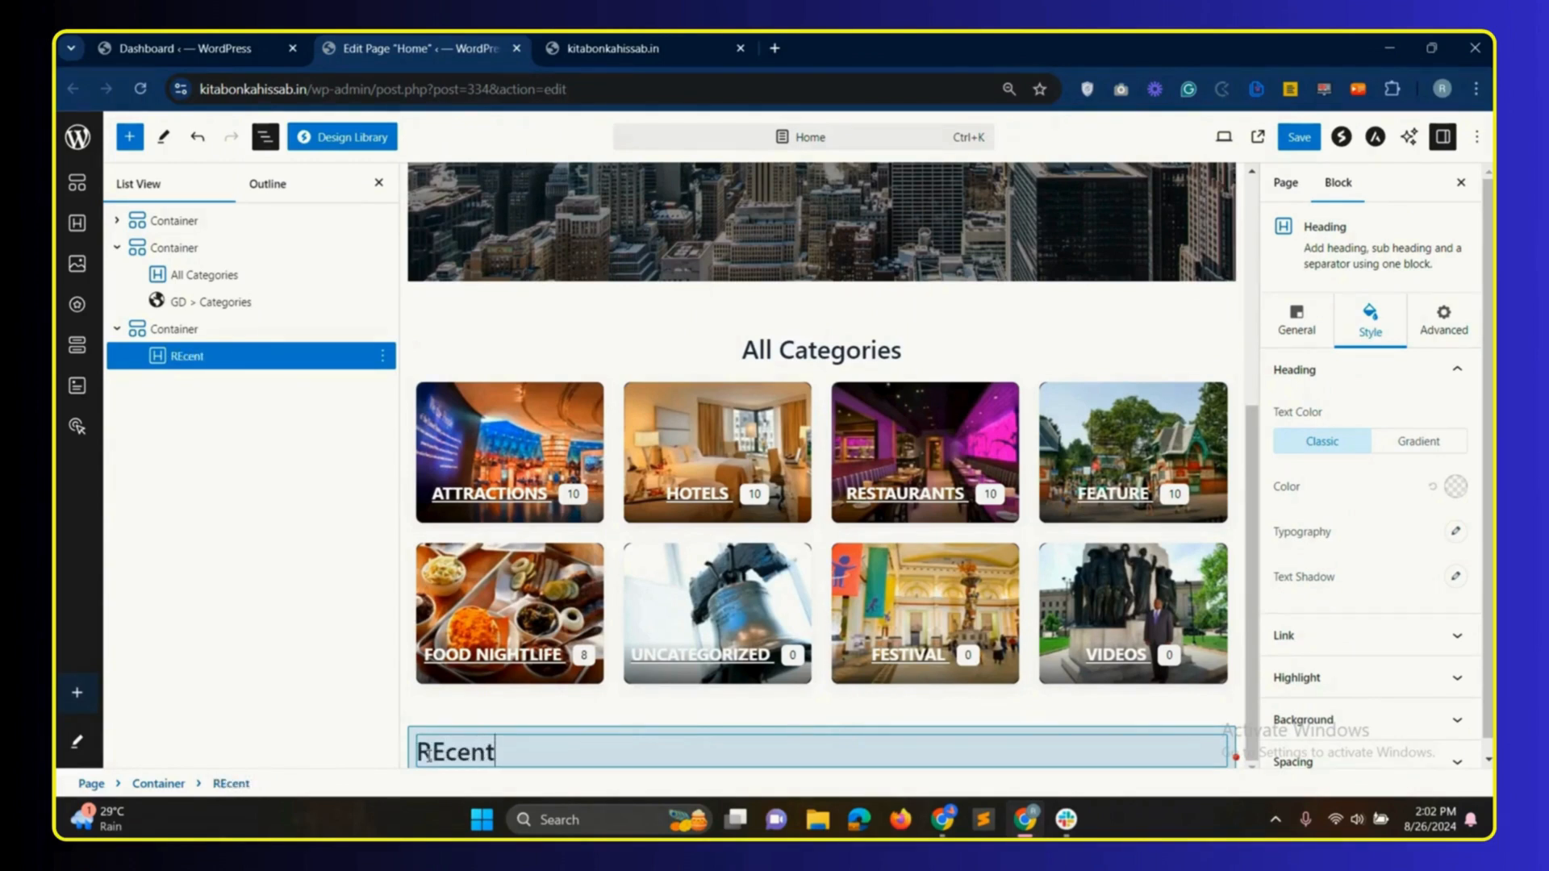
{"action": "key", "text": "BackSpace"}
{"action": "key", "text": "BackSpace"}
{"action": "key", "text": "BackSpace"}
{"action": "key", "text": "BackSpace"}
{"action": "key", "text": "BackSpace"}
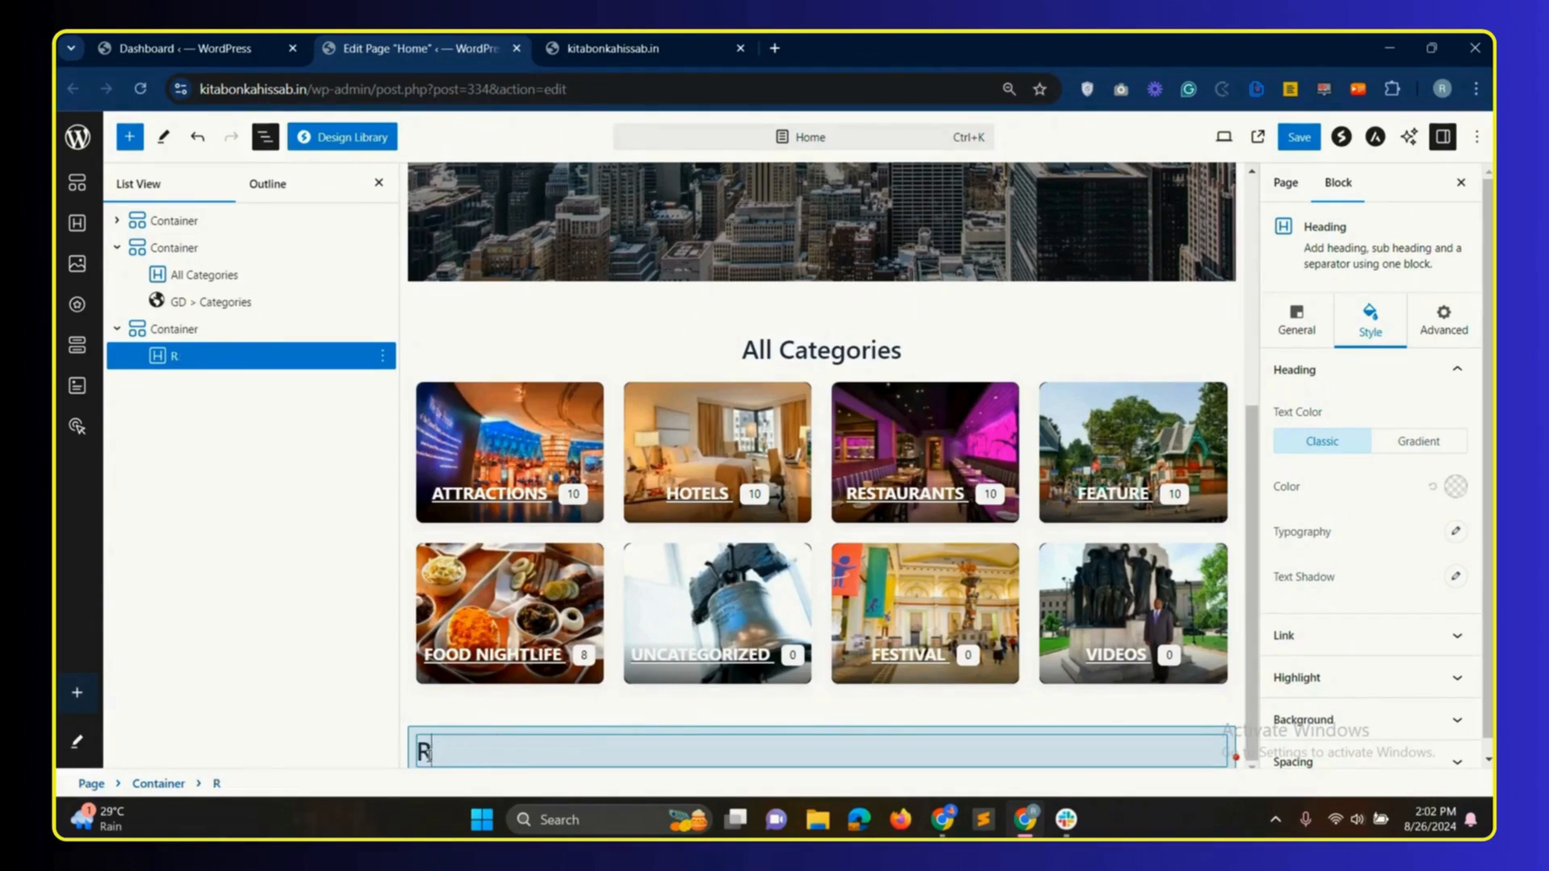
{"action": "type", "text": "ecent Listi"}
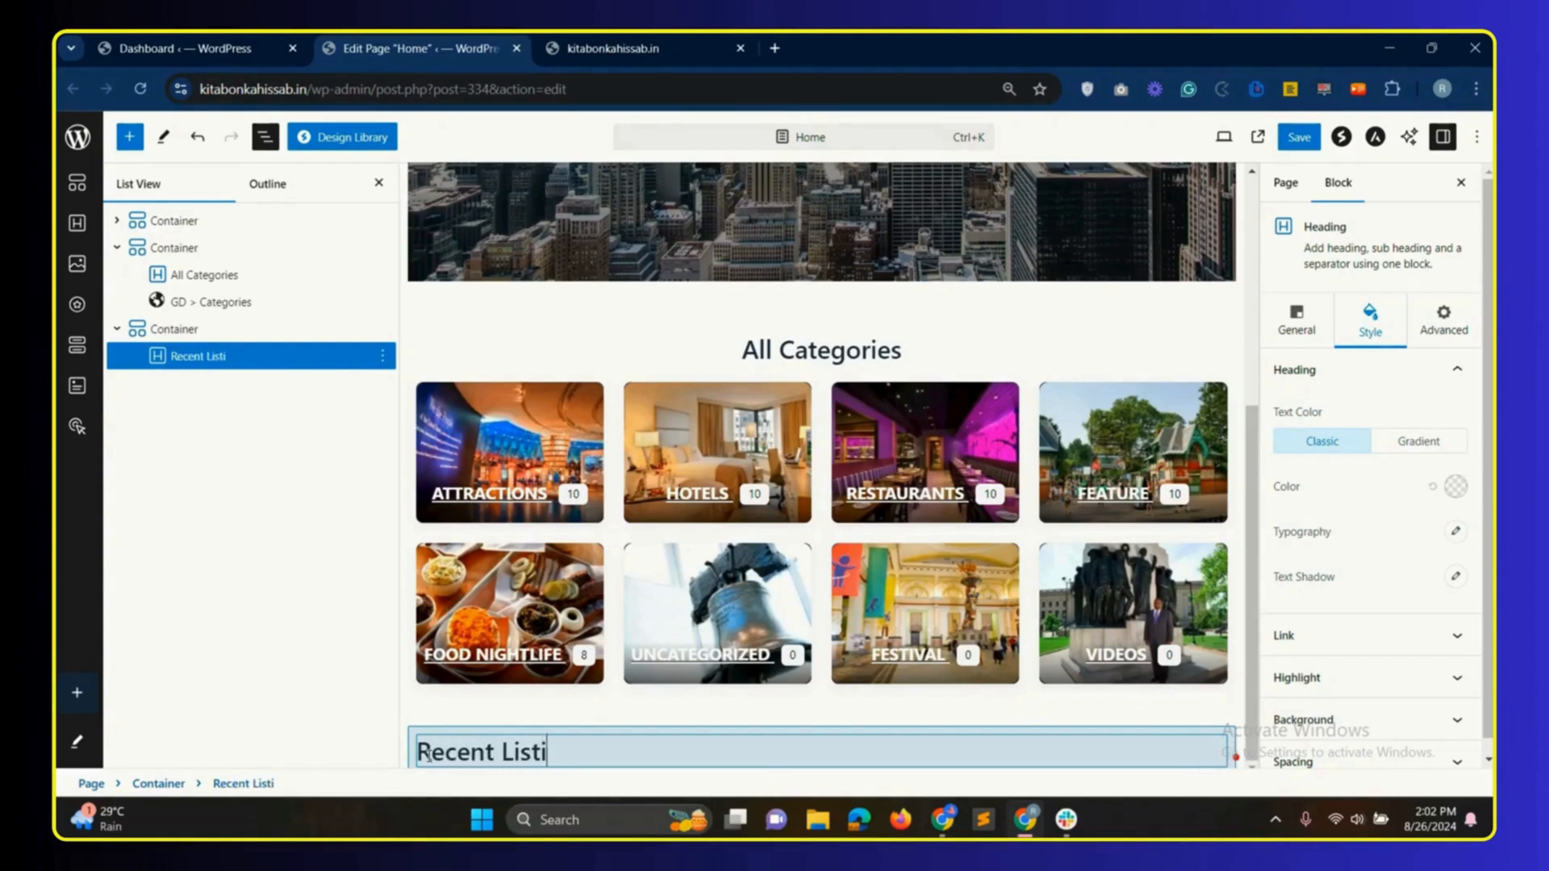
{"action": "type", "text": "ngs"}
- Center the Recent Listings heading and set its top margin to 50 px
{"action": "left_click", "coordinate": [1297, 321]}
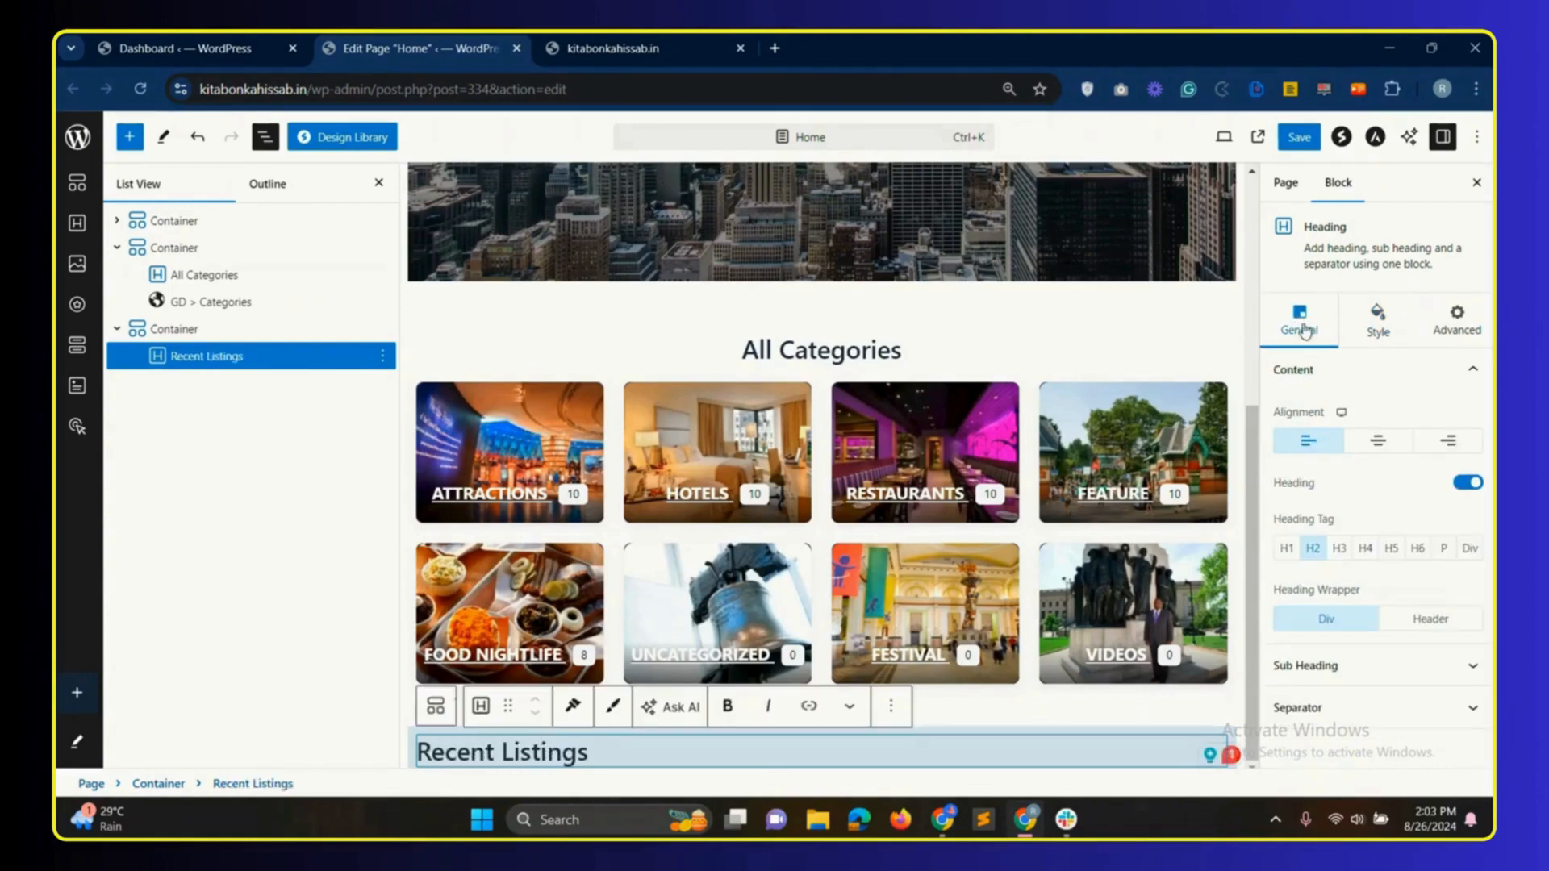
{"action": "left_click", "coordinate": [1377, 442]}
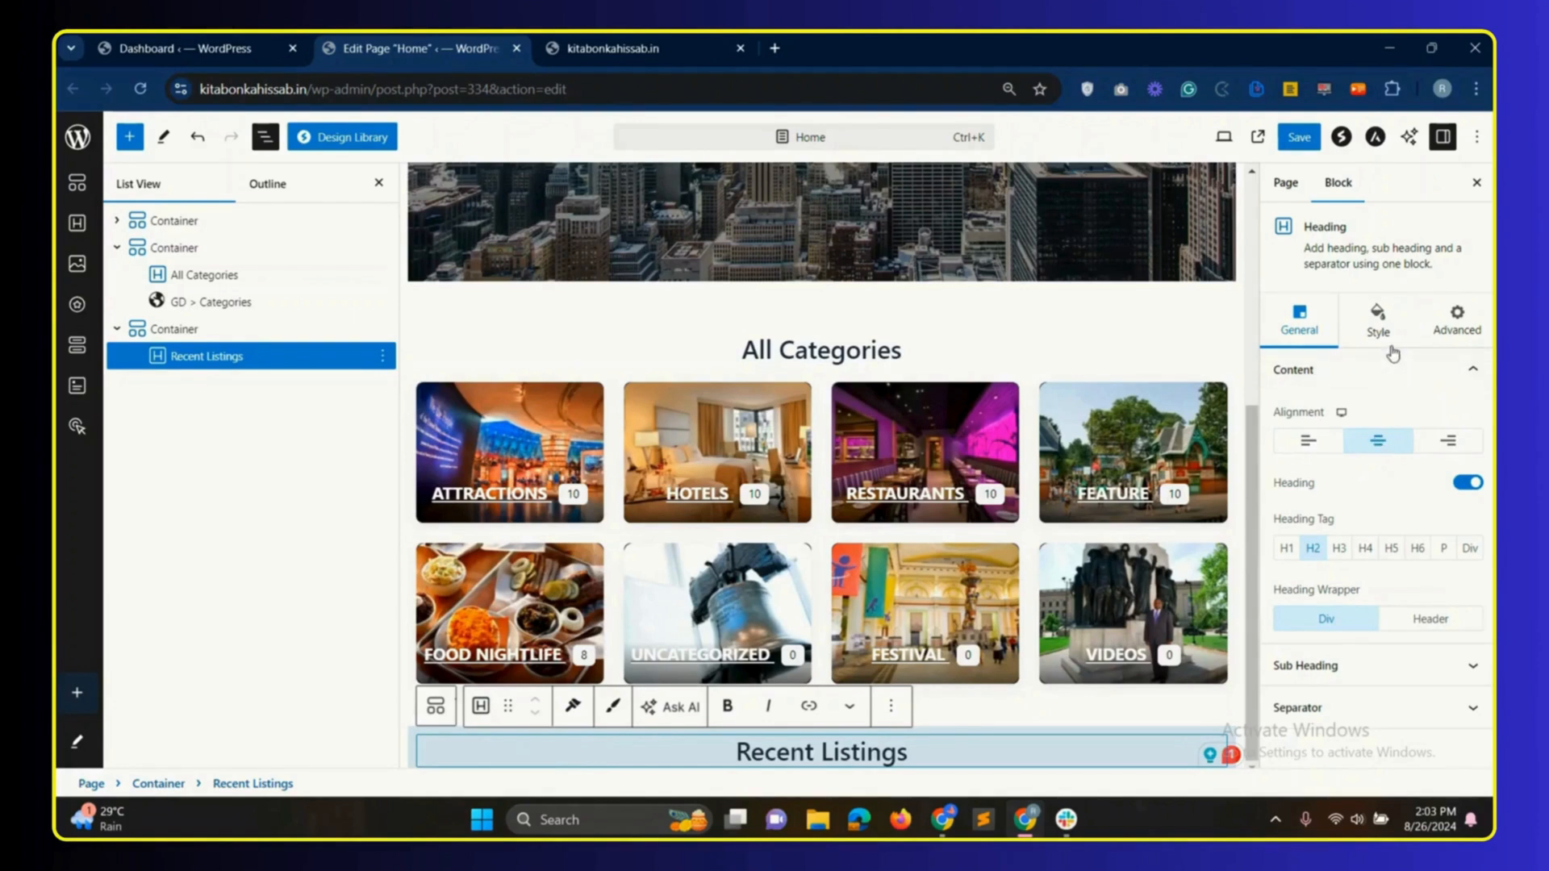
{"action": "left_click", "coordinate": [1381, 326]}
{"action": "type", "text": "50"}
{"action": "scroll", "coordinate": [1031, 676], "scroll_direction": "down", "scroll_amount": 2}
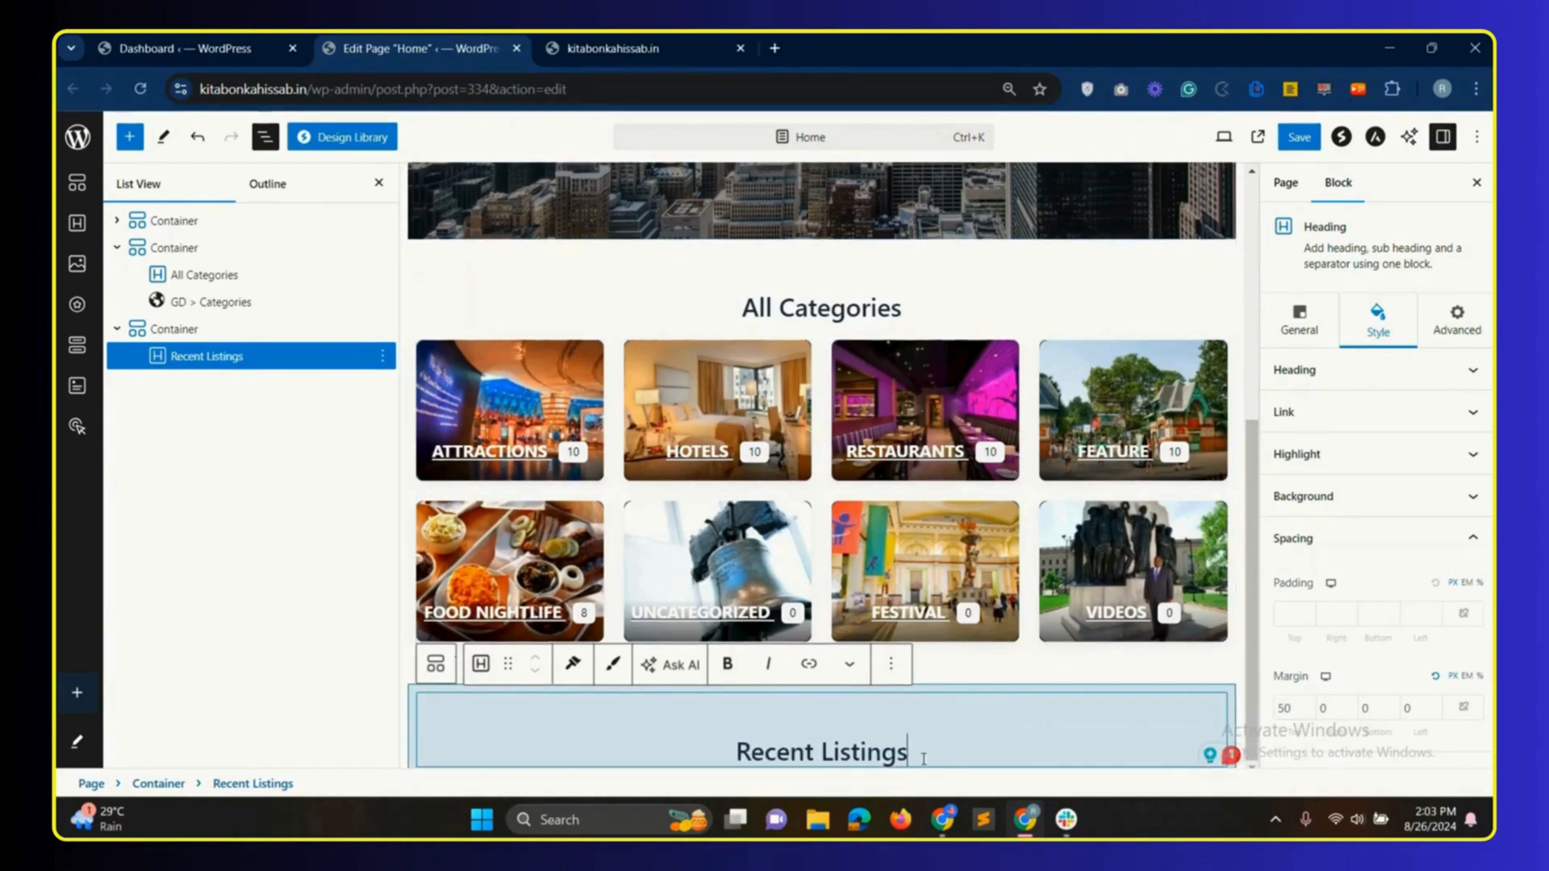
- Insert a GD > Listings block directly below the Recent Listings heading in the blue container
{"action": "left_click", "coordinate": [382, 357]}
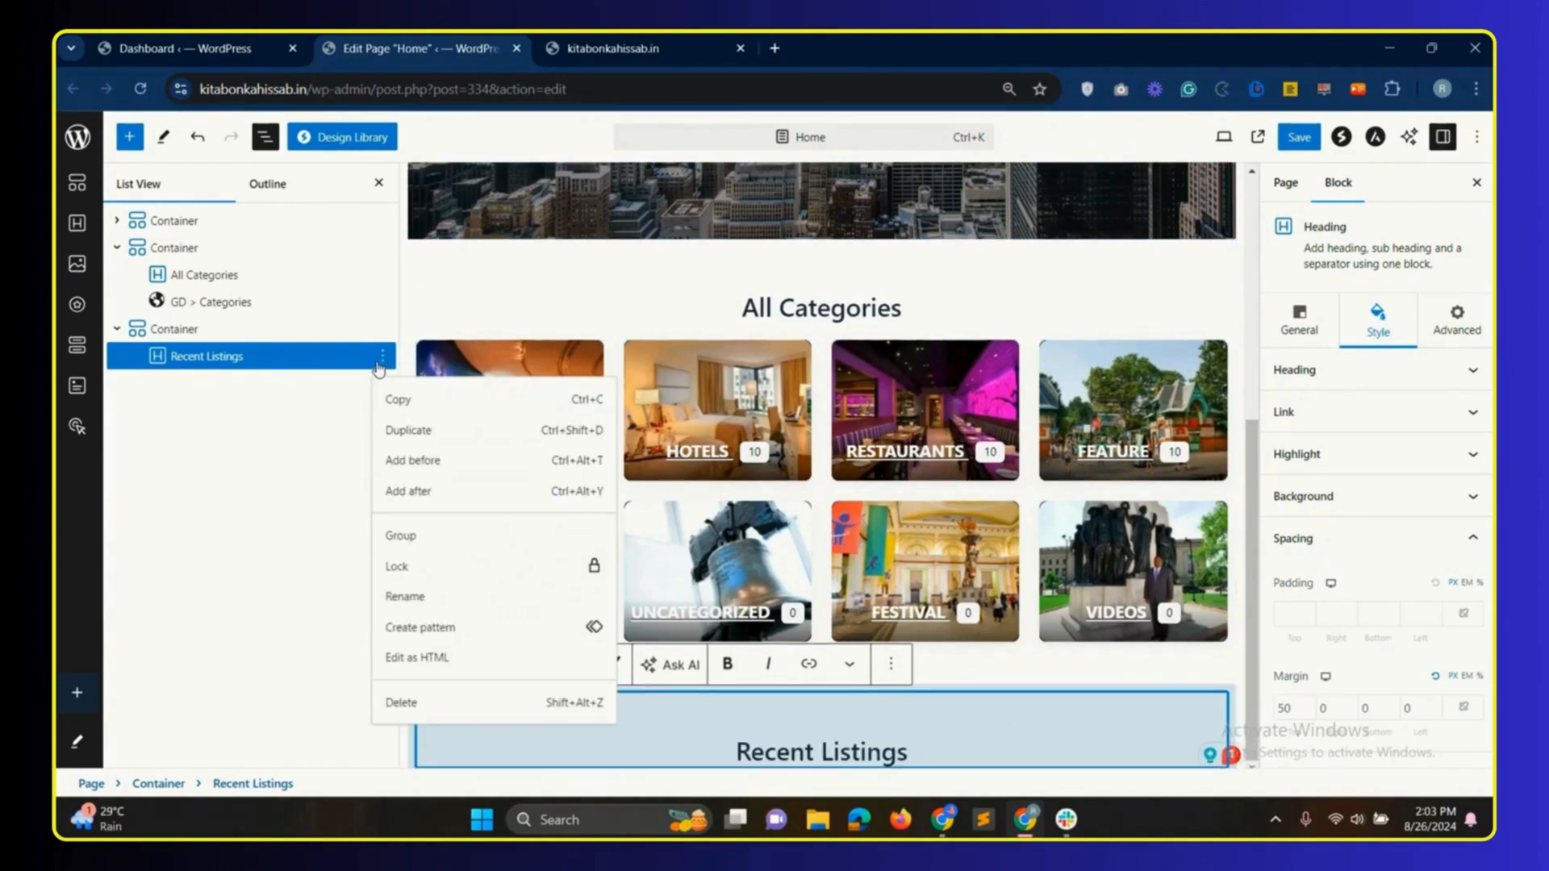
{"action": "left_click", "coordinate": [408, 491]}
{"action": "left_click", "coordinate": [1467, 736]}
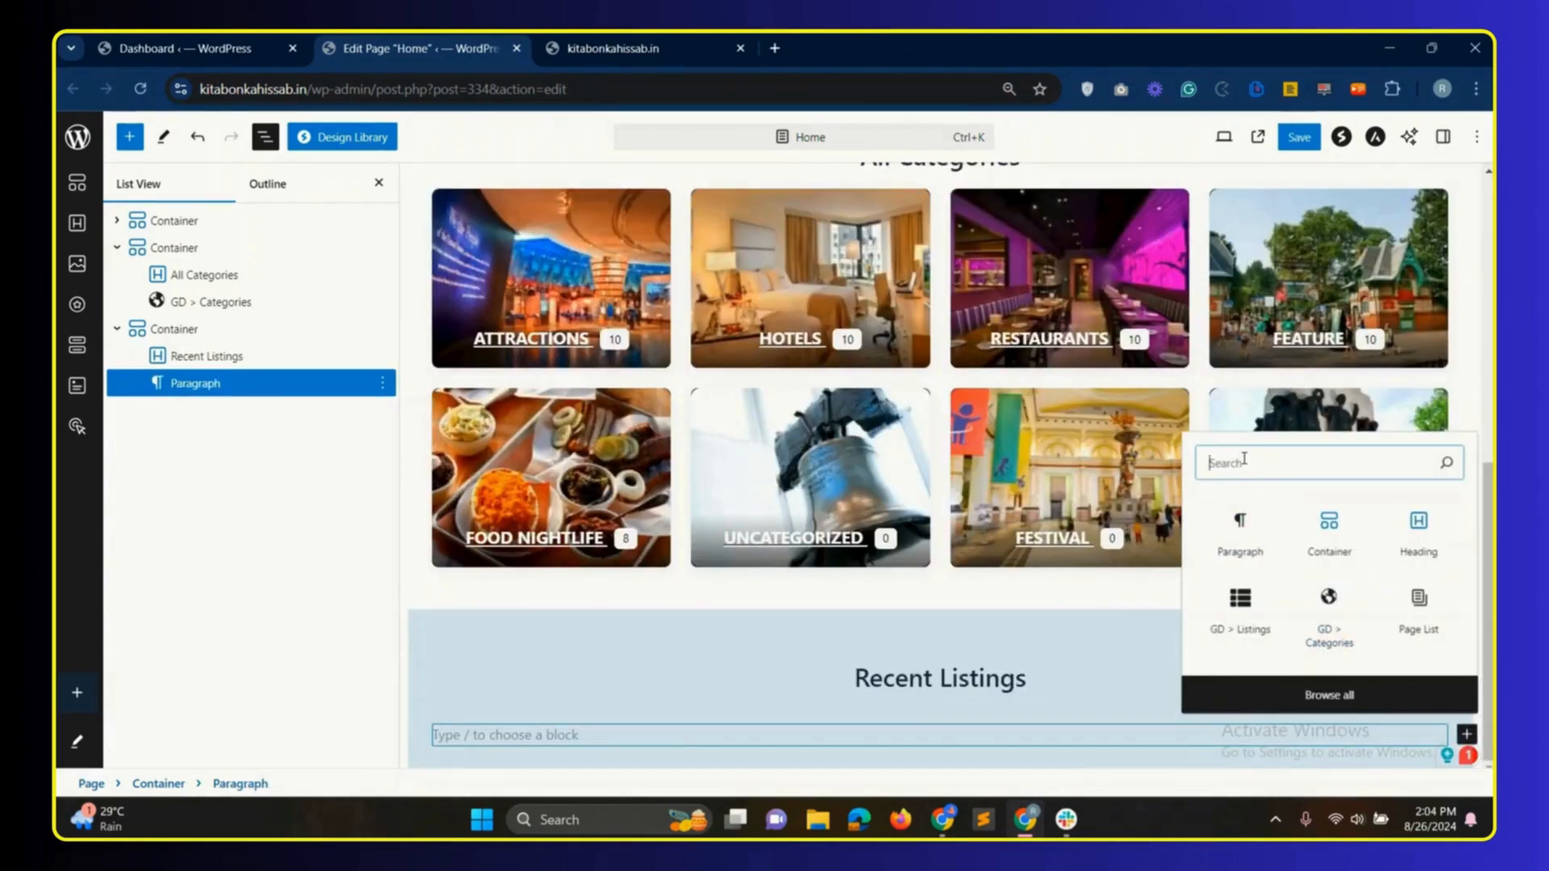
{"action": "type", "text": "gd li"}
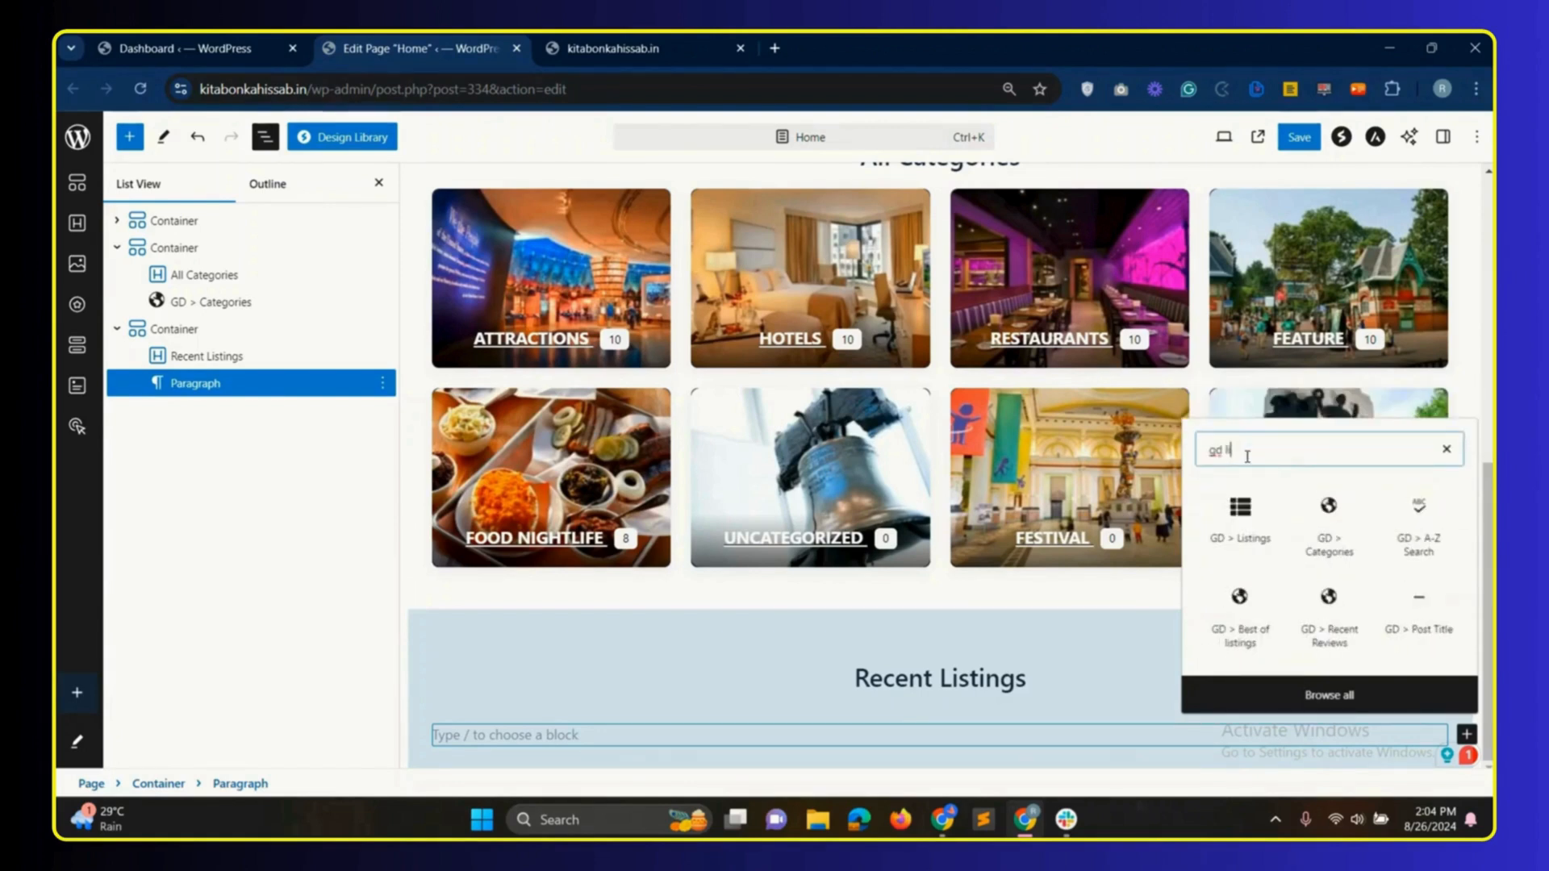
{"action": "type", "text": "sting"}
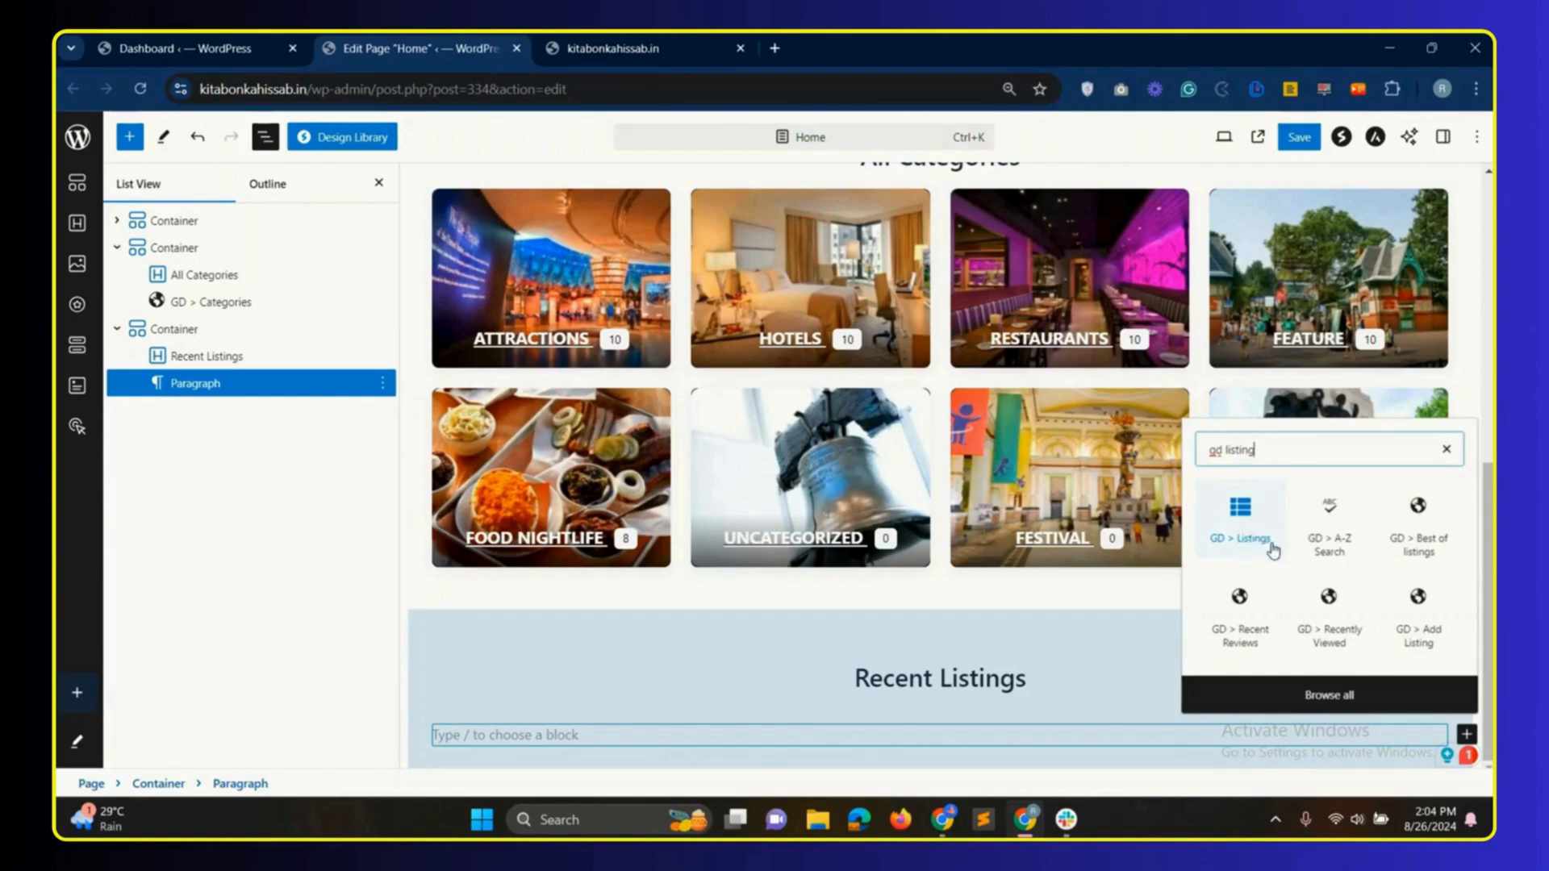
{"action": "left_click", "coordinate": [1243, 529]}
{"action": "scroll", "coordinate": [1000, 641], "scroll_direction": "down", "scroll_amount": 5}
{"action": "scroll", "coordinate": [954, 571], "scroll_direction": "down", "scroll_amount": 5}
{"action": "scroll", "coordinate": [948, 484], "scroll_direction": "up", "scroll_amount": 5}
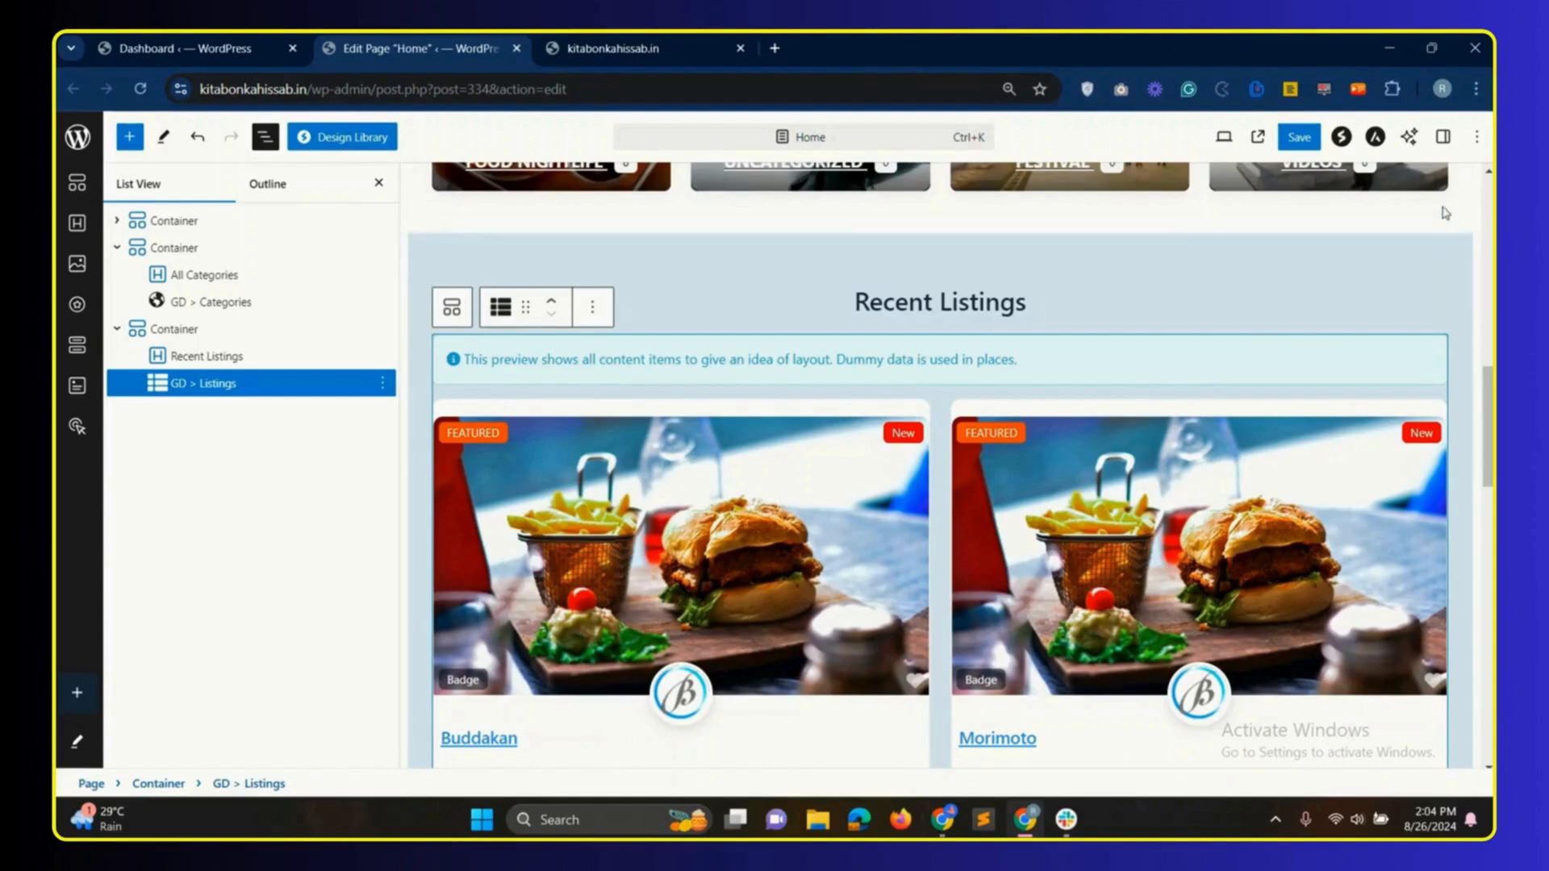
- Set the number of posts to show in the GD > Listings block to 8
{"action": "left_click", "coordinate": [1443, 138]}
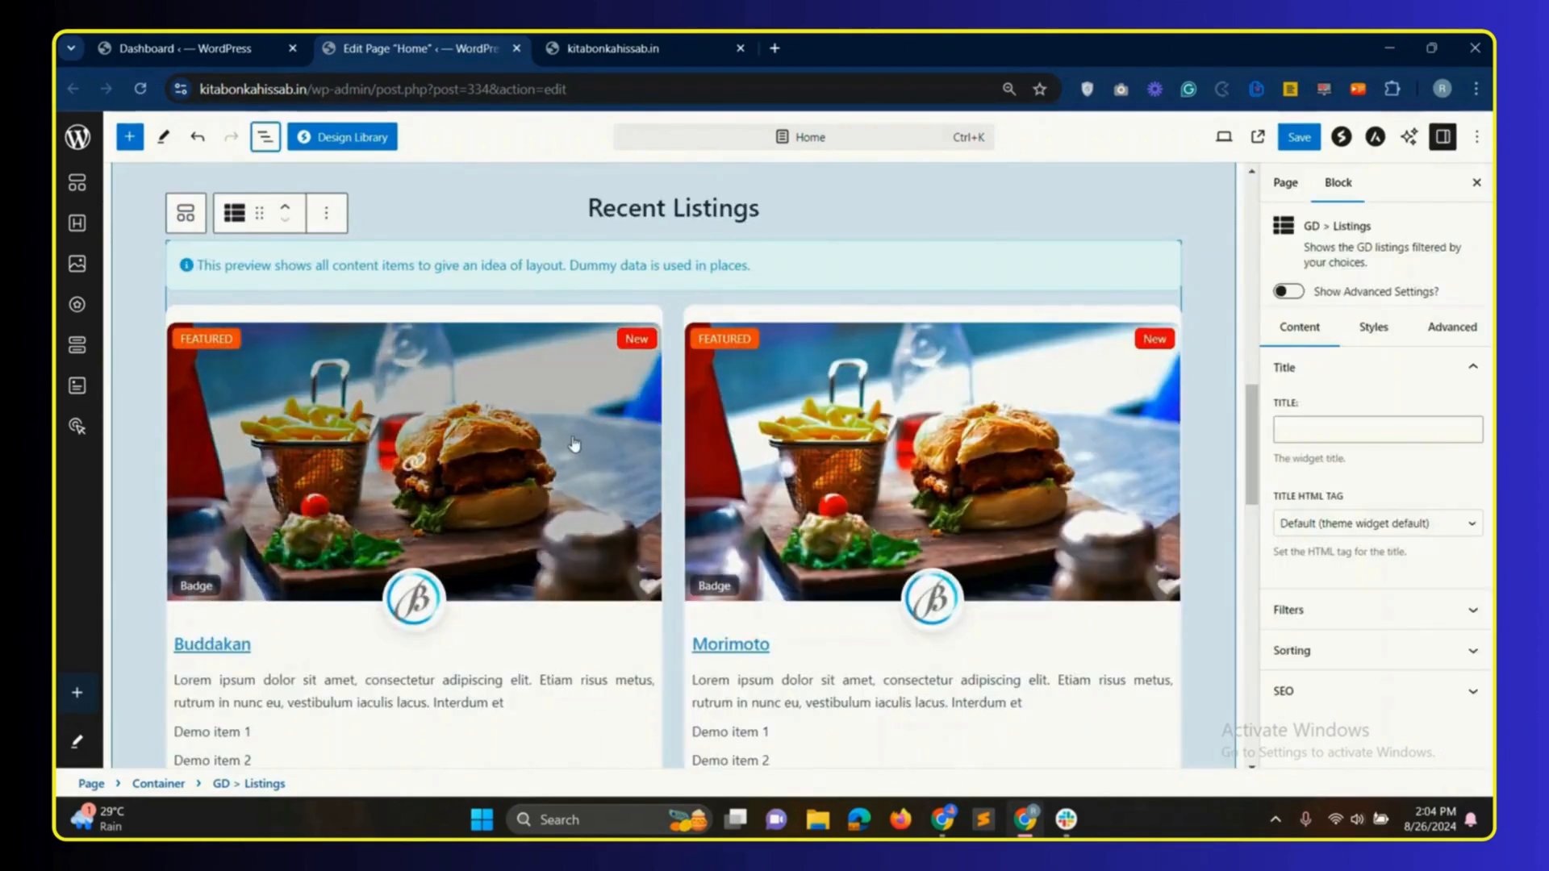
{"action": "scroll", "coordinate": [670, 484], "scroll_direction": "down", "scroll_amount": 1}
{"action": "scroll", "coordinate": [674, 492], "scroll_direction": "up", "scroll_amount": 1}
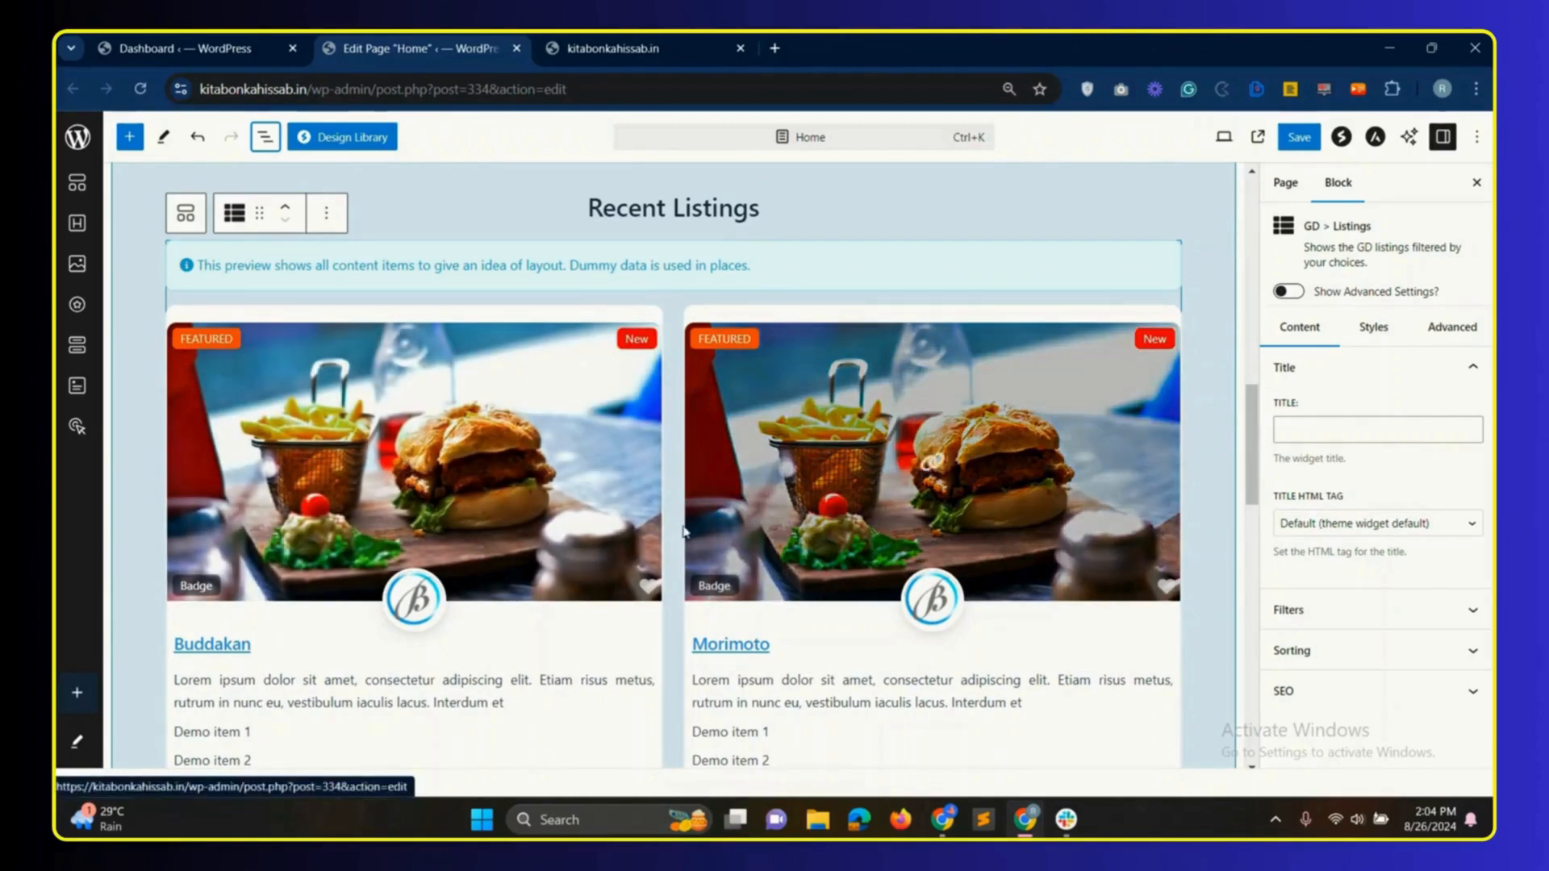
{"action": "scroll", "coordinate": [678, 565], "scroll_direction": "down", "scroll_amount": 5}
{"action": "scroll", "coordinate": [674, 603], "scroll_direction": "up", "scroll_amount": 5}
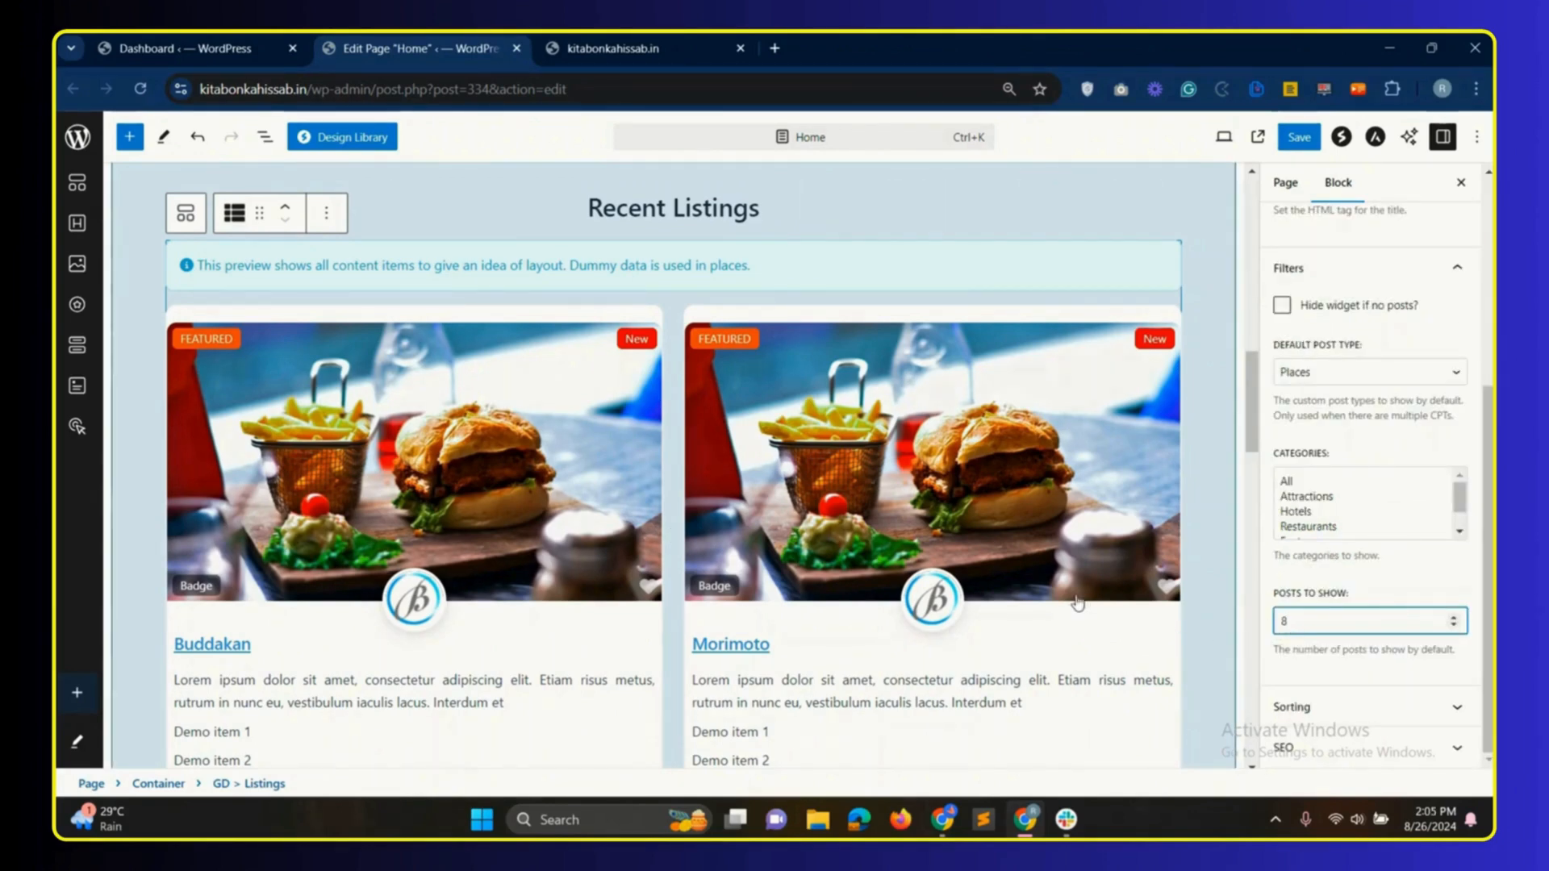
{"action": "scroll", "coordinate": [886, 559], "scroll_direction": "down", "scroll_amount": 7}
{"action": "scroll", "coordinate": [886, 559], "scroll_direction": "down", "scroll_amount": 3}
{"action": "scroll", "coordinate": [926, 608], "scroll_direction": "up", "scroll_amount": 9}
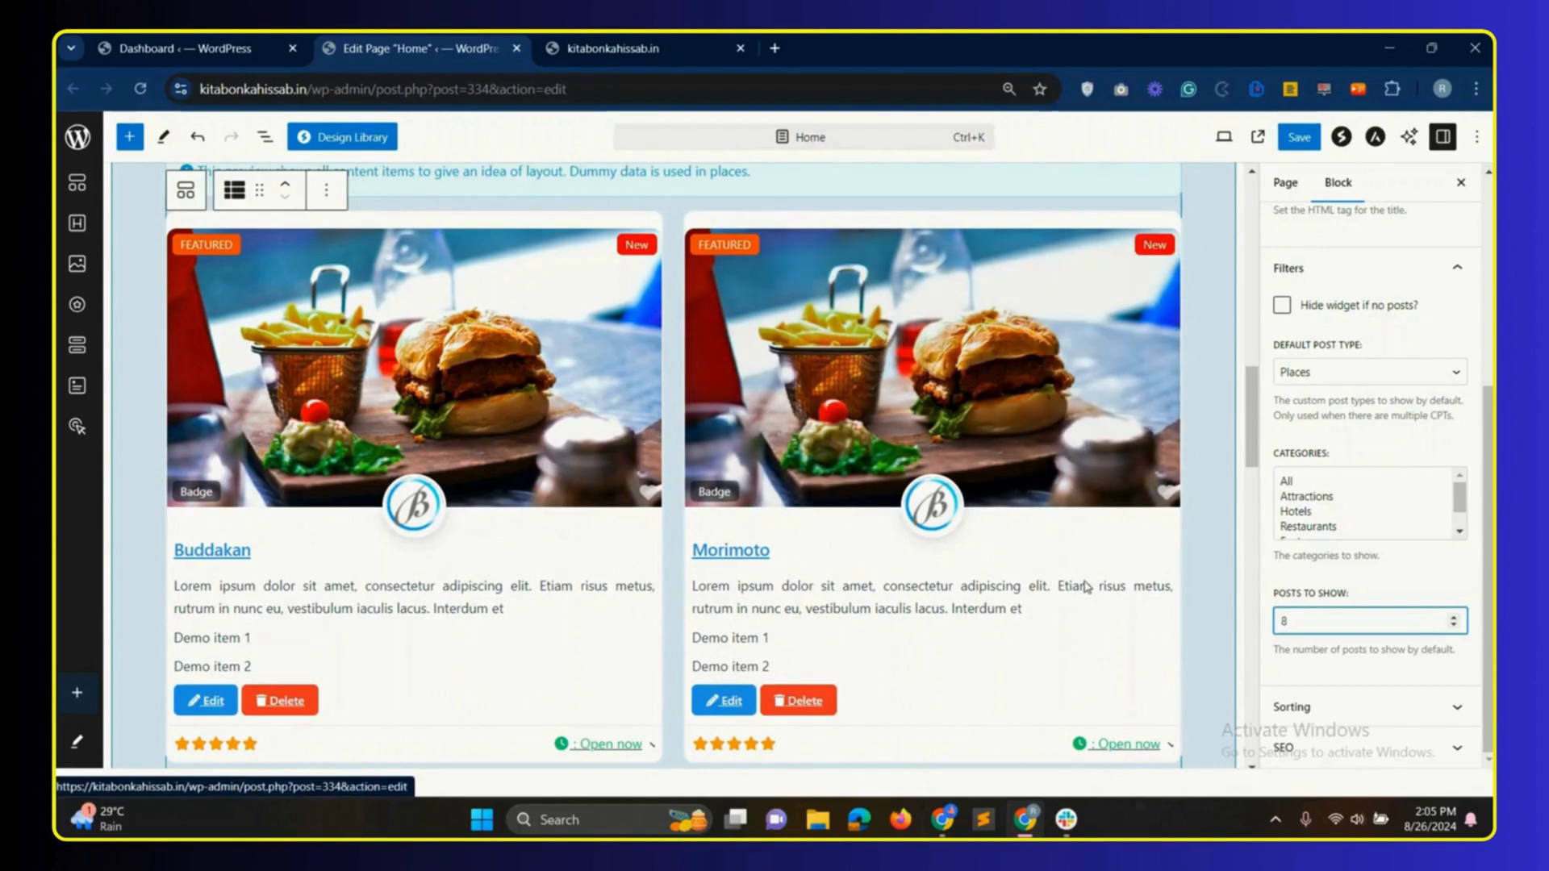
- Set the listings layout to Grid View (Four Columns)
{"action": "scroll", "coordinate": [1356, 605], "scroll_direction": "up", "scroll_amount": 10}
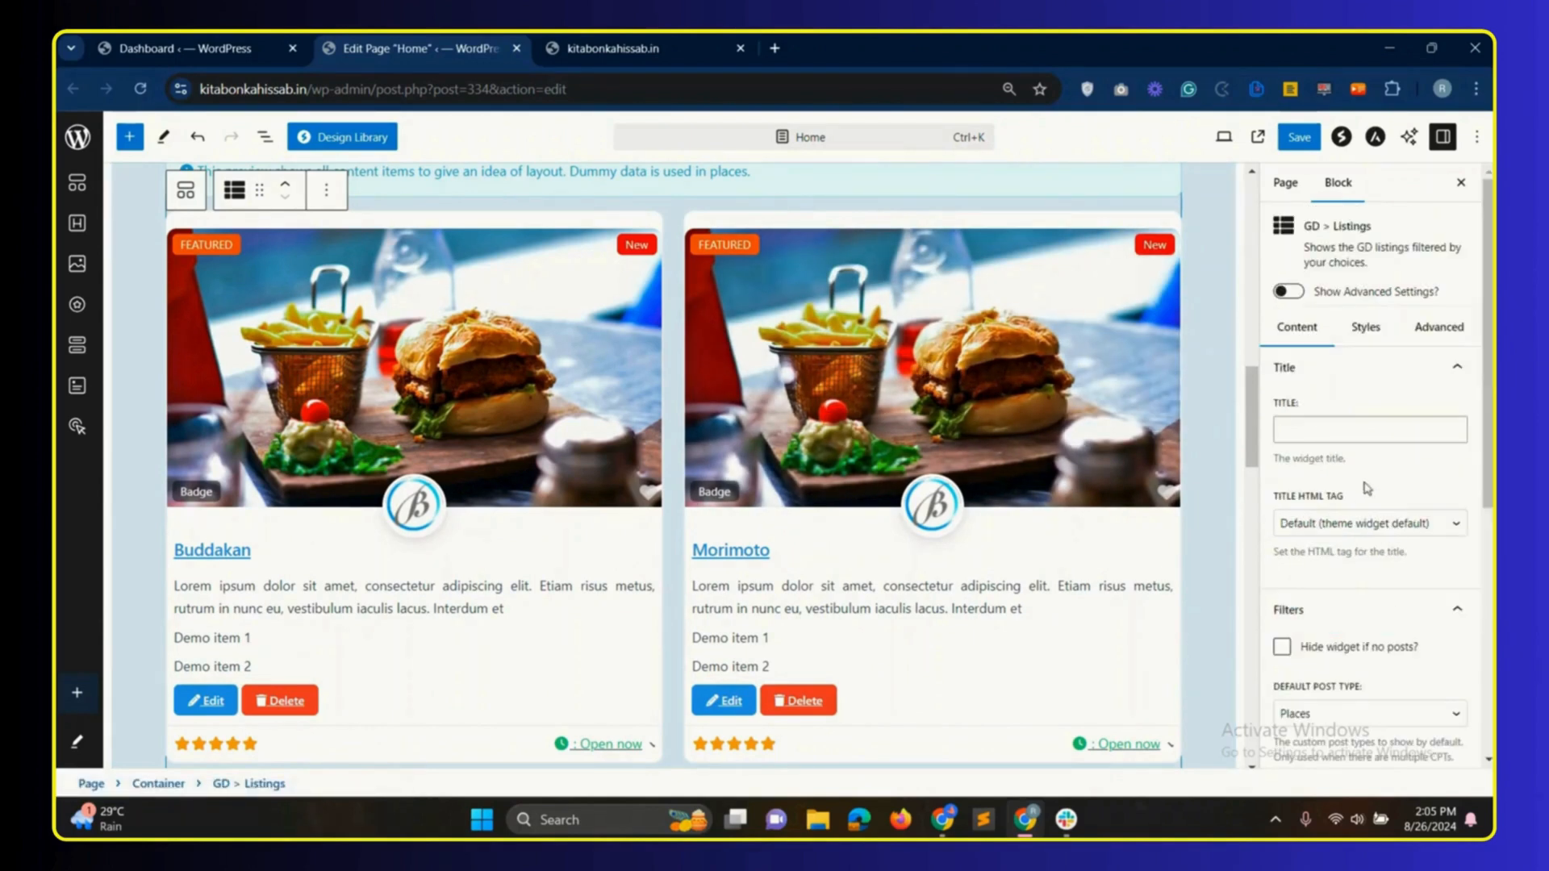
{"action": "left_click", "coordinate": [1368, 329]}
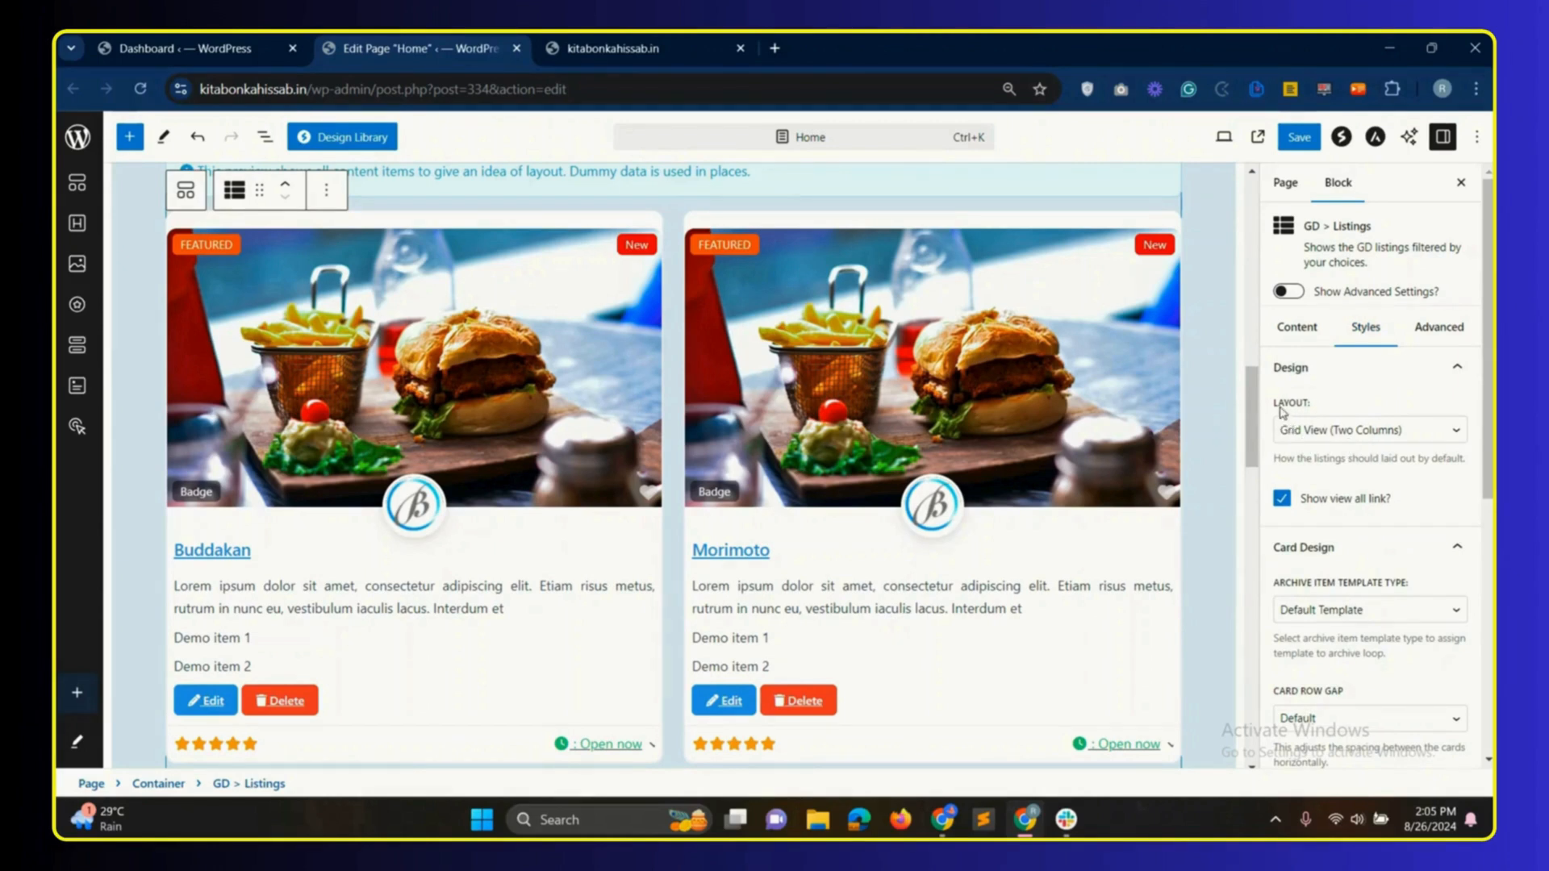
{"action": "left_click", "coordinate": [1374, 433]}
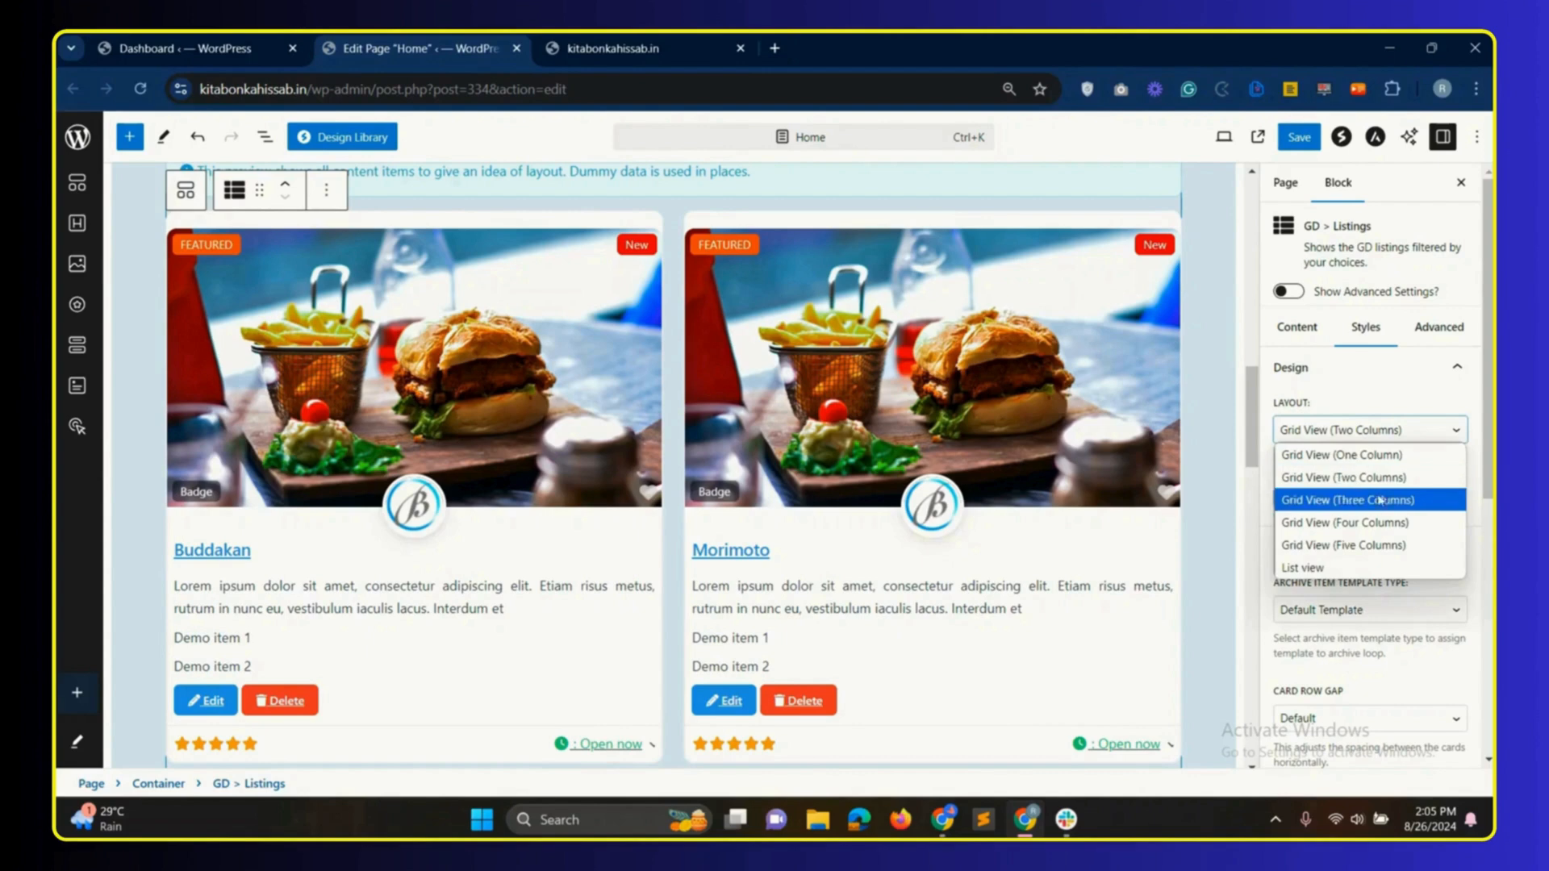
{"action": "left_click", "coordinate": [1343, 524]}
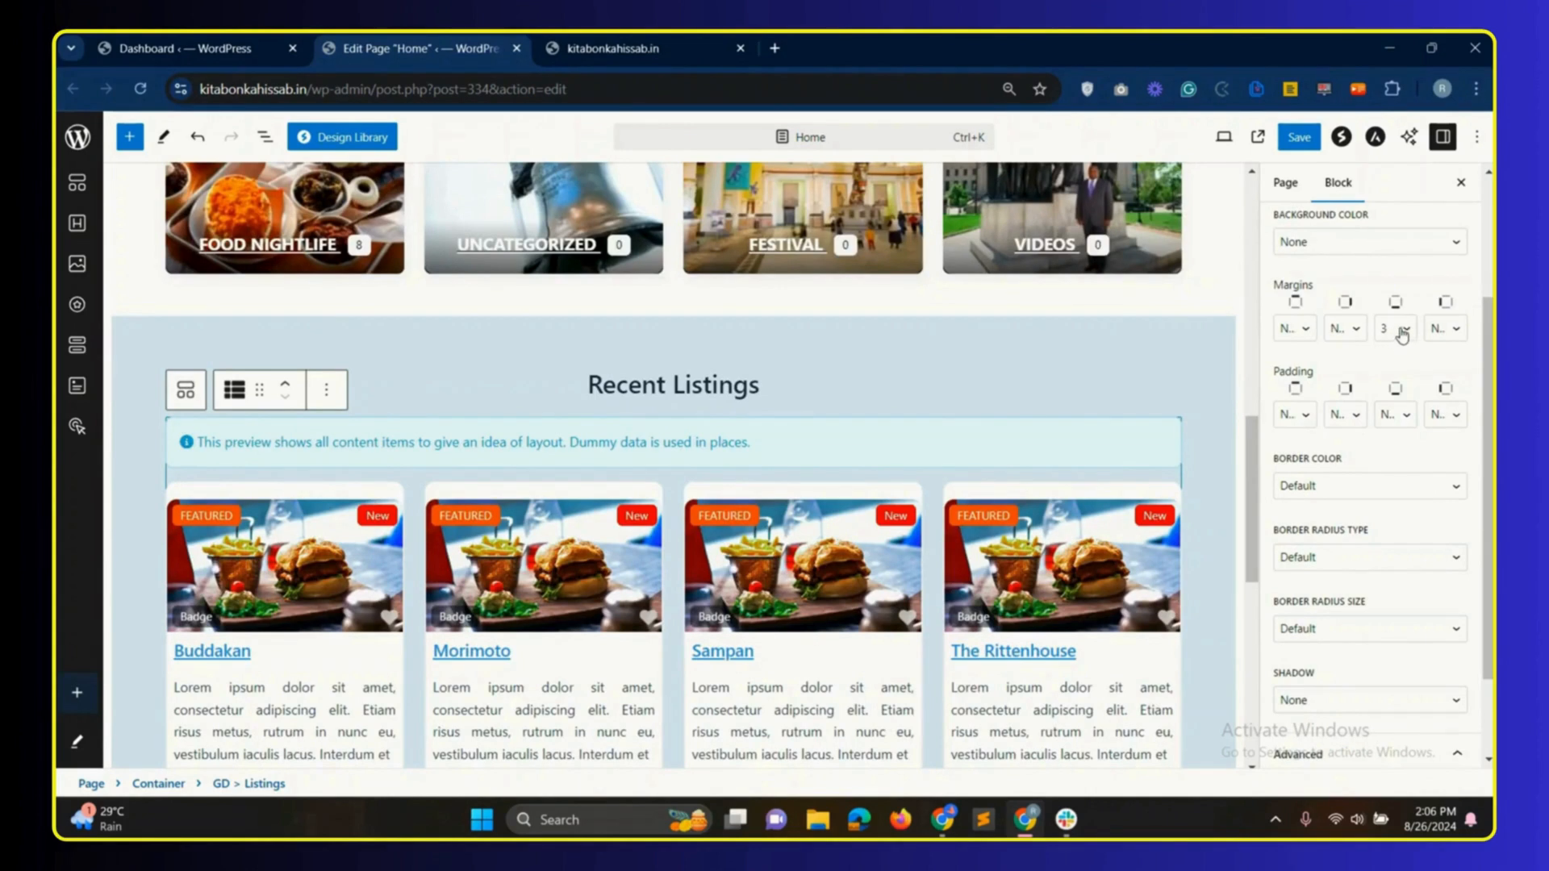
- Set the listings block's bottom margin to 4 and its bottom padding to 2
{"action": "left_click", "coordinate": [1398, 333]}
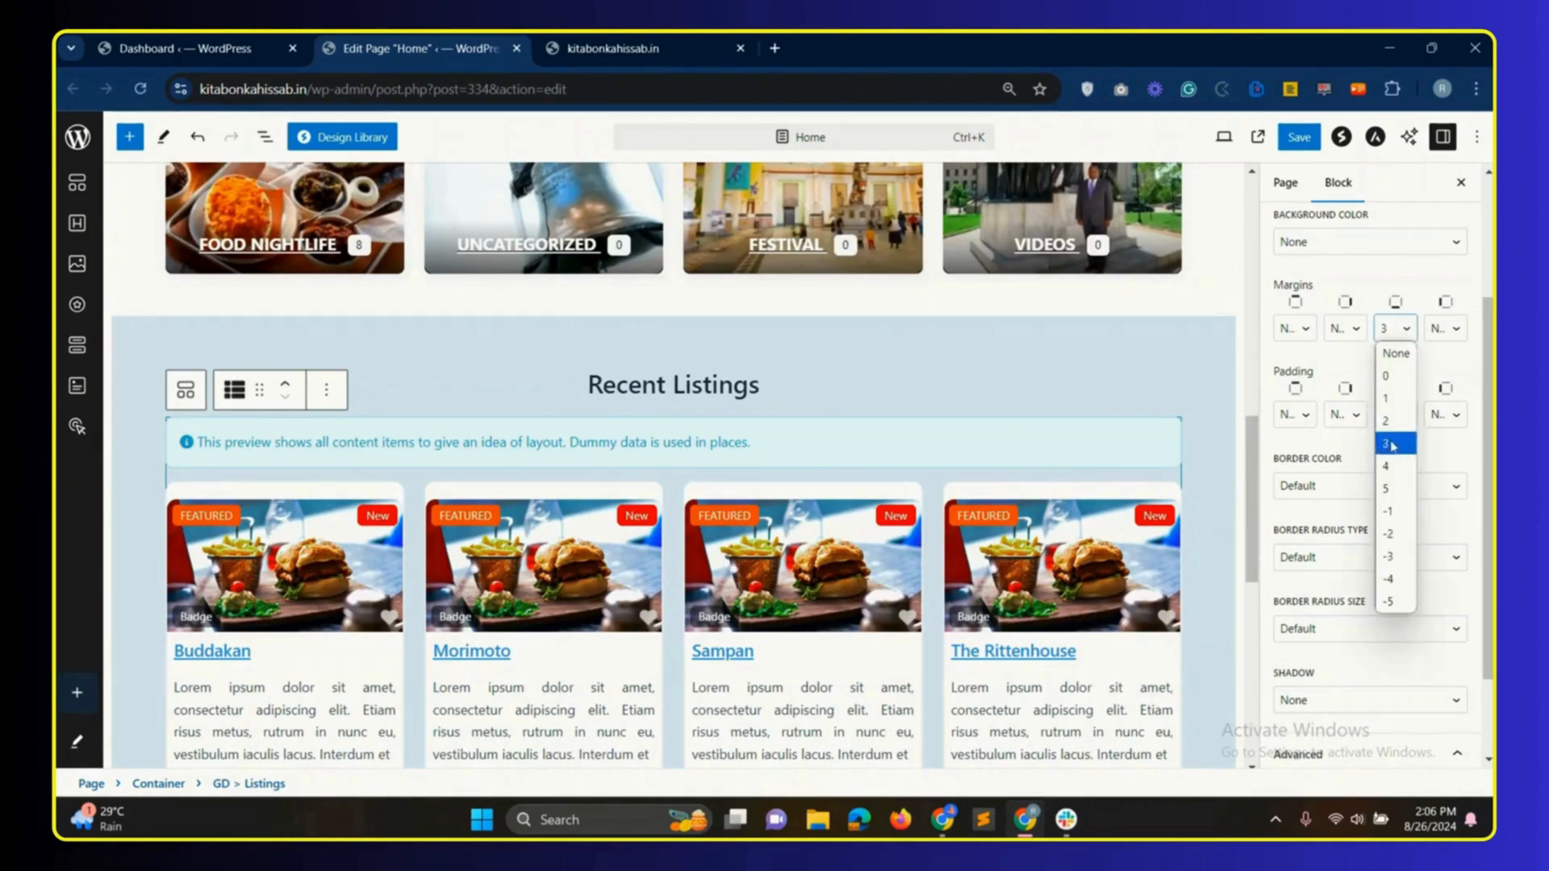
{"action": "left_click", "coordinate": [1388, 470]}
{"action": "left_click", "coordinate": [1399, 430]}
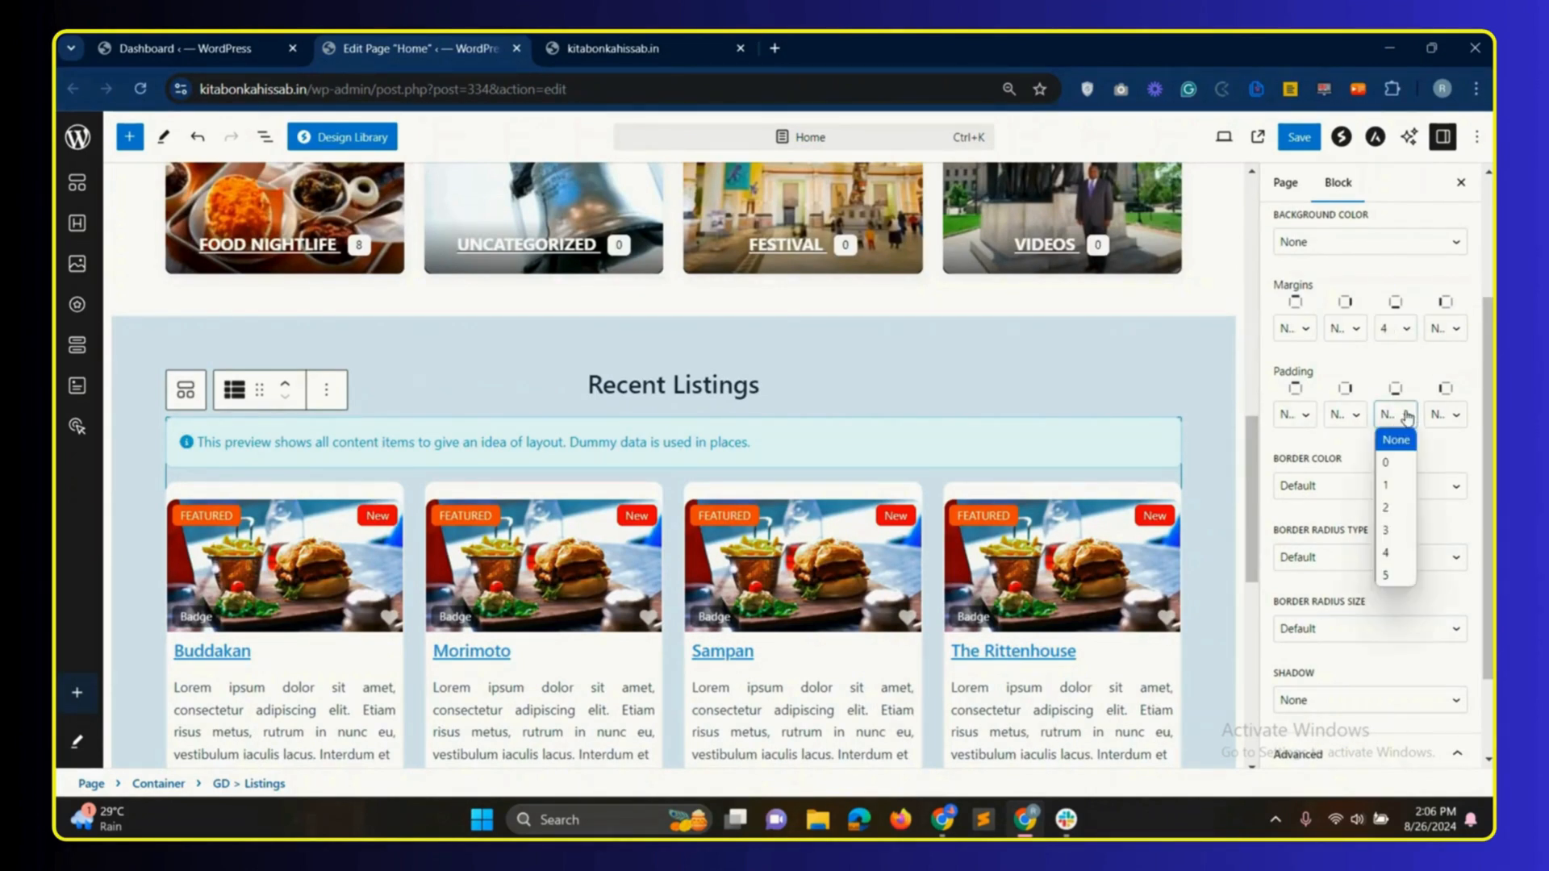
{"action": "left_click", "coordinate": [1390, 507]}
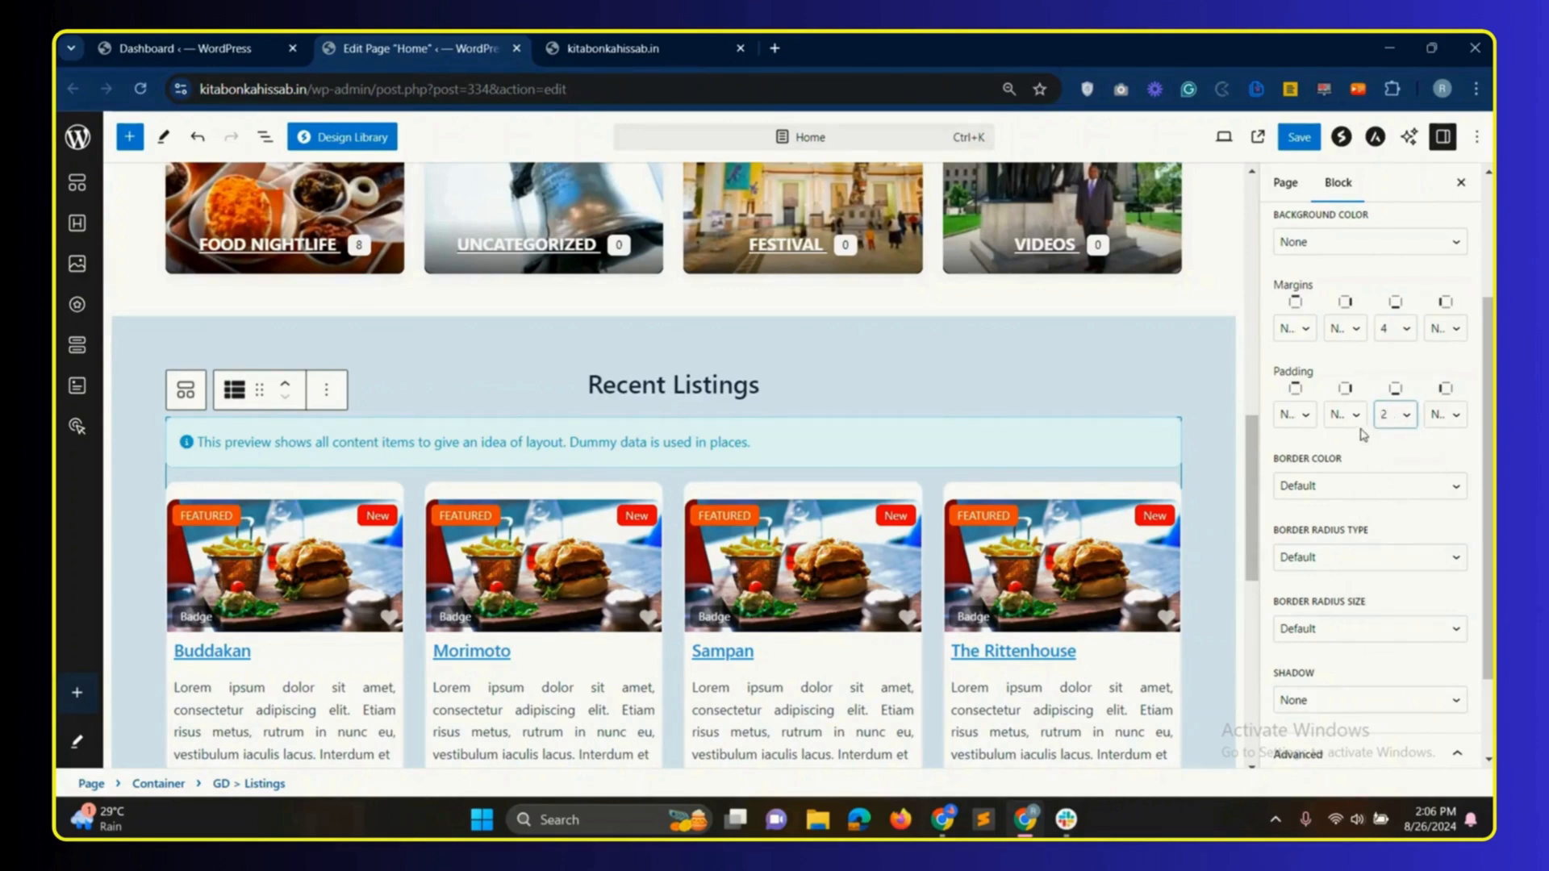
- Save the Home page and reload the live site to check the Recent Listings section
{"action": "left_click", "coordinate": [1300, 139]}
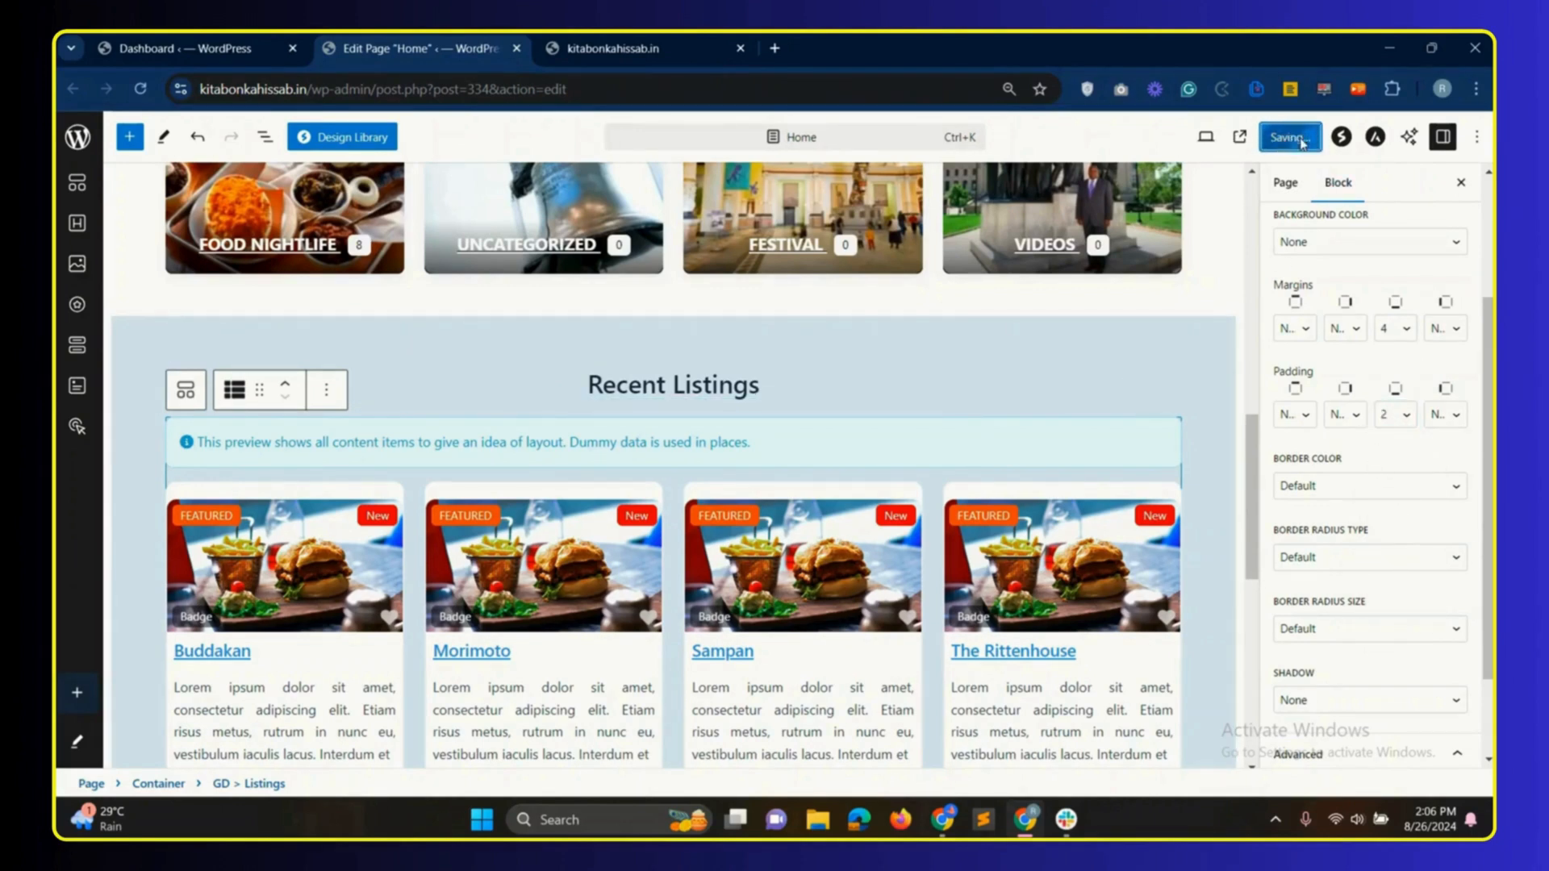
{"action": "left_click", "coordinate": [622, 48]}
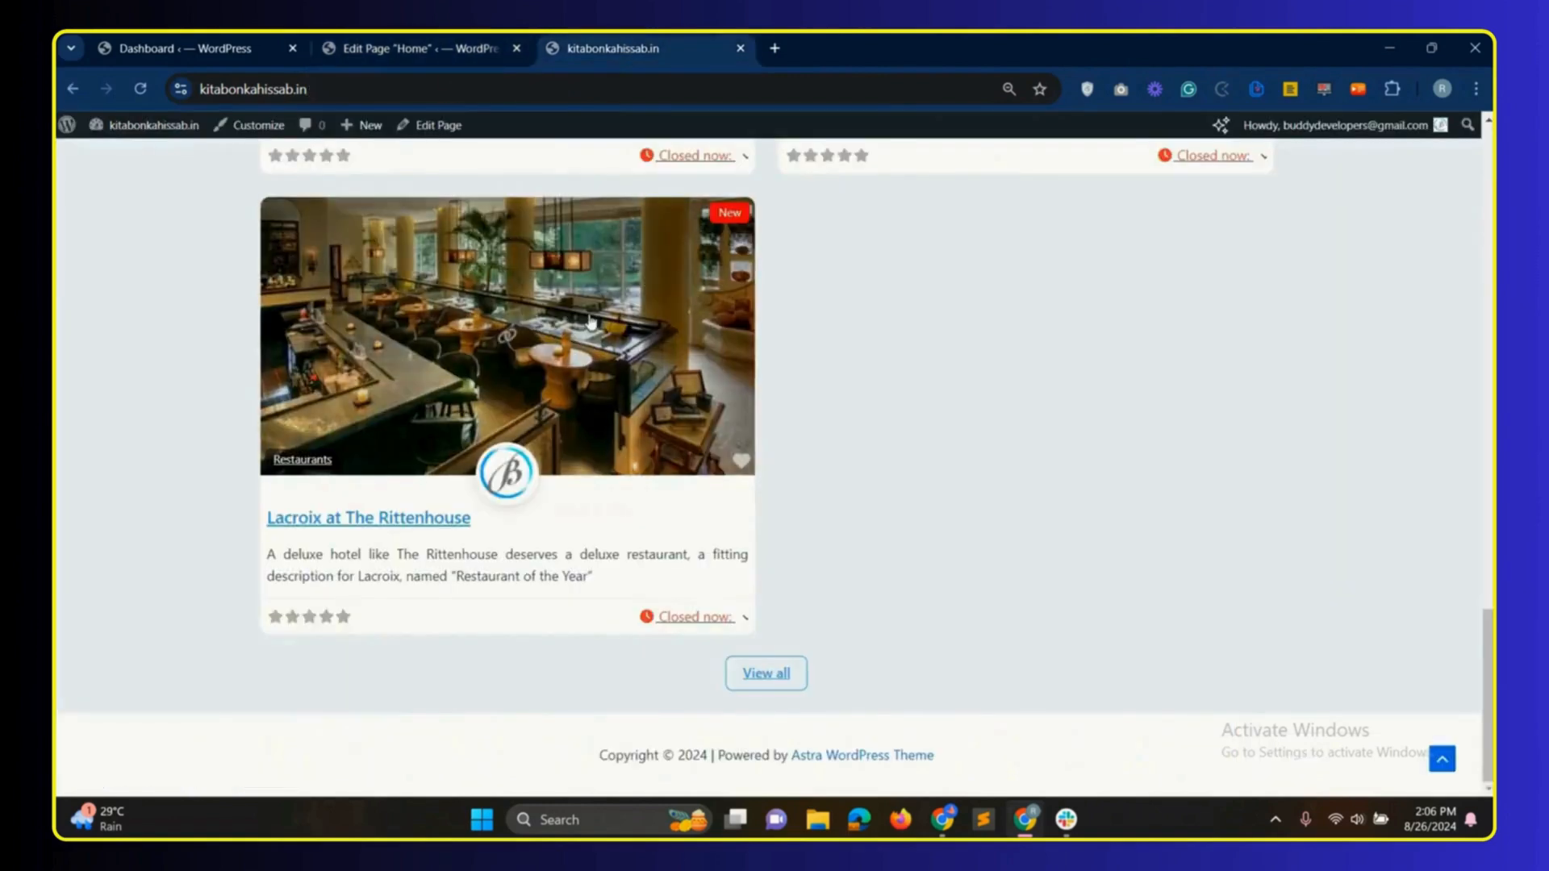
{"action": "left_click", "coordinate": [140, 90]}
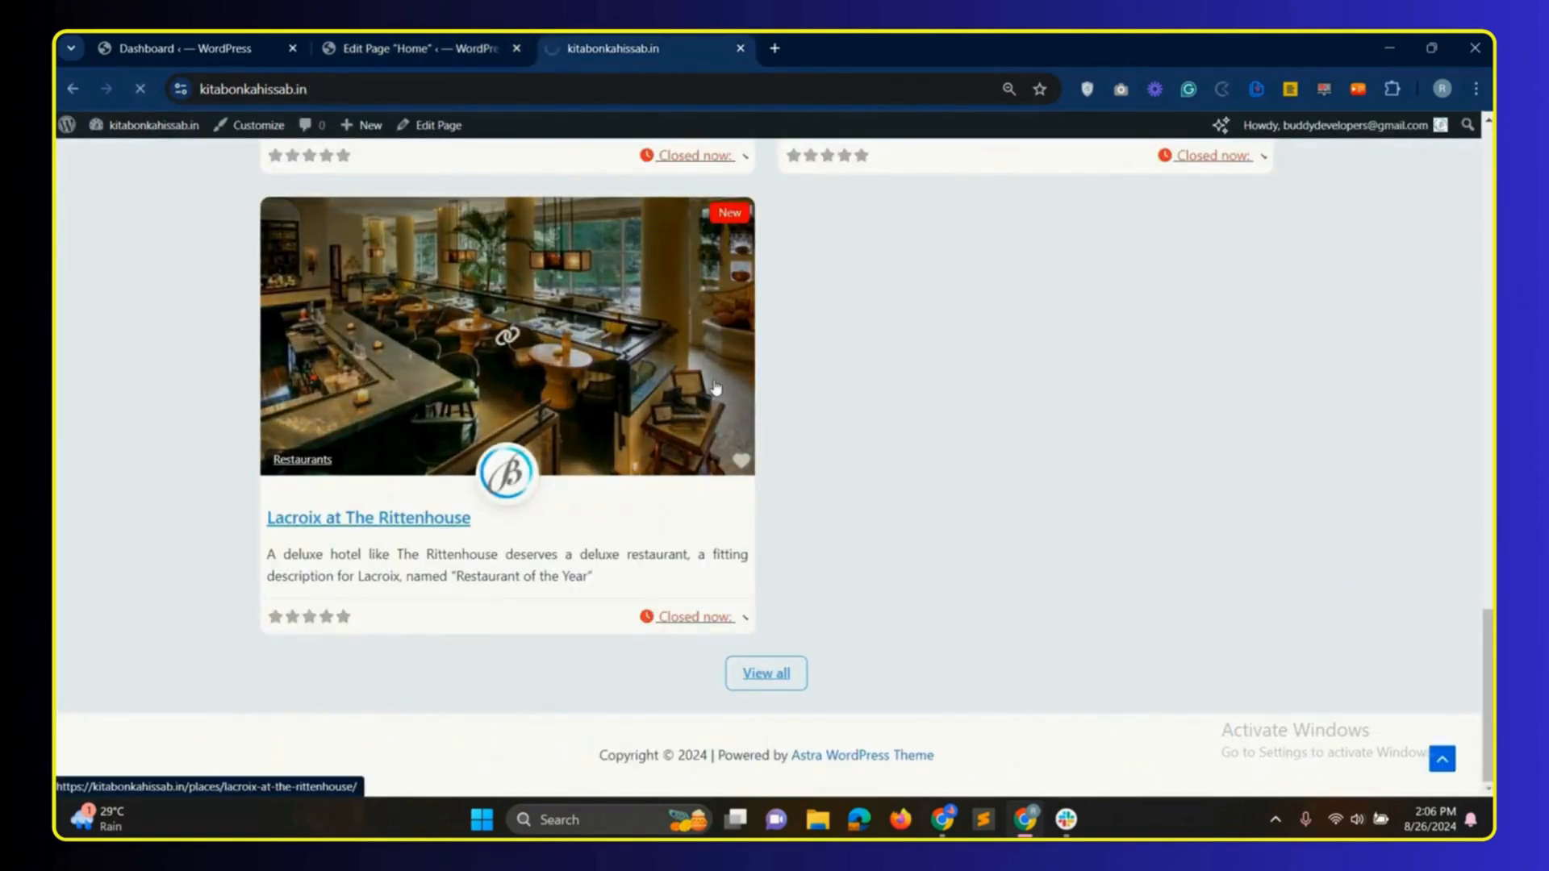
{"action": "scroll", "coordinate": [793, 485], "scroll_direction": "down", "scroll_amount": 8}
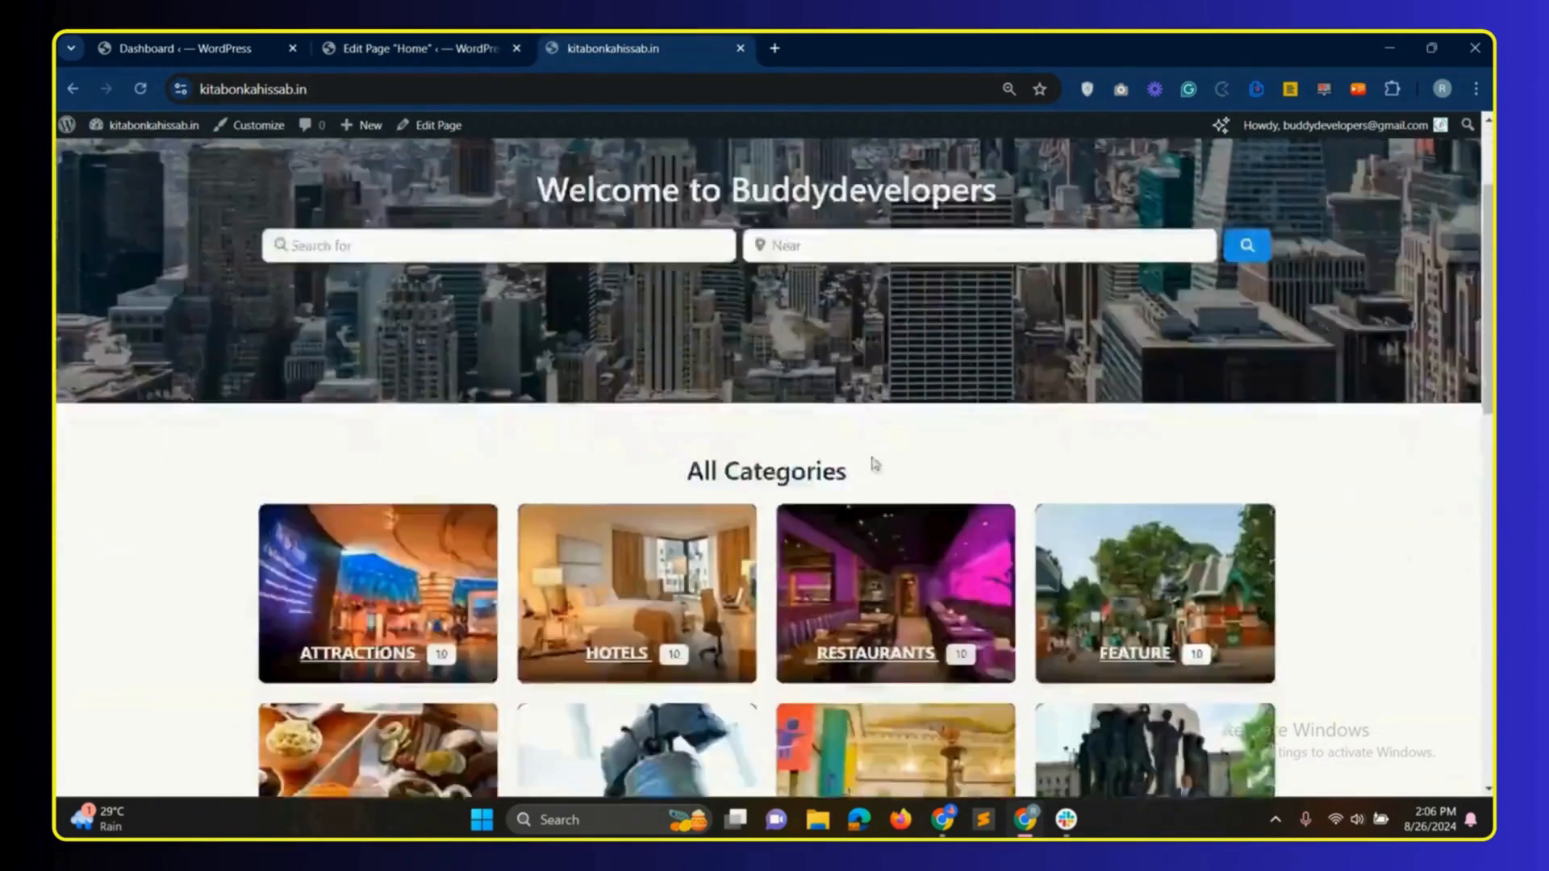
{"action": "scroll", "coordinate": [793, 485], "scroll_direction": "down", "scroll_amount": 7}
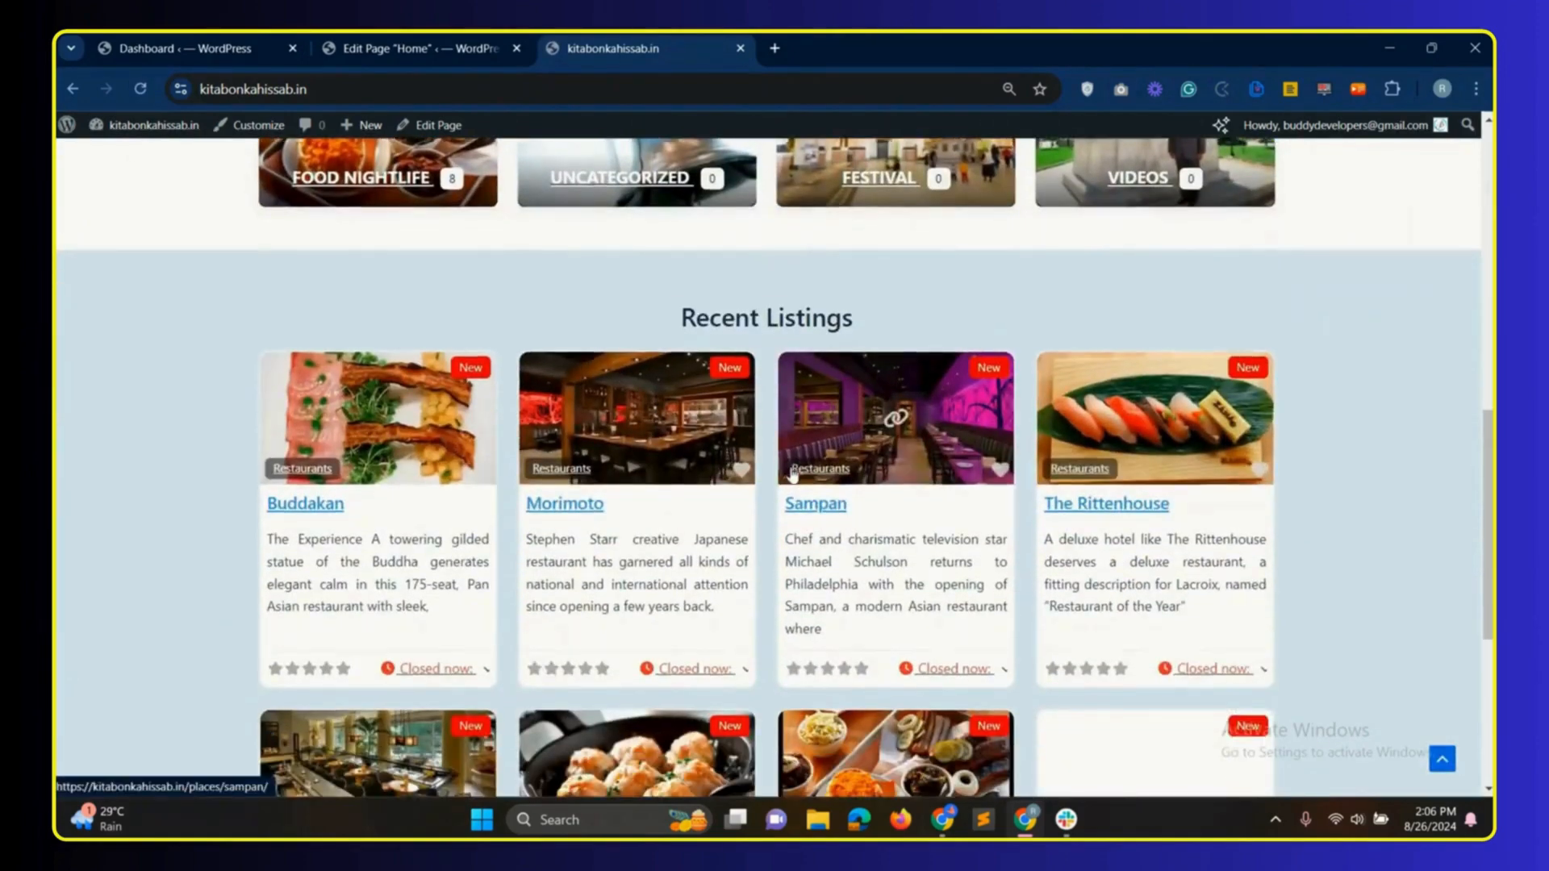
{"action": "scroll", "coordinate": [783, 474], "scroll_direction": "down", "scroll_amount": 1}
{"action": "scroll", "coordinate": [650, 414], "scroll_direction": "up", "scroll_amount": 6}
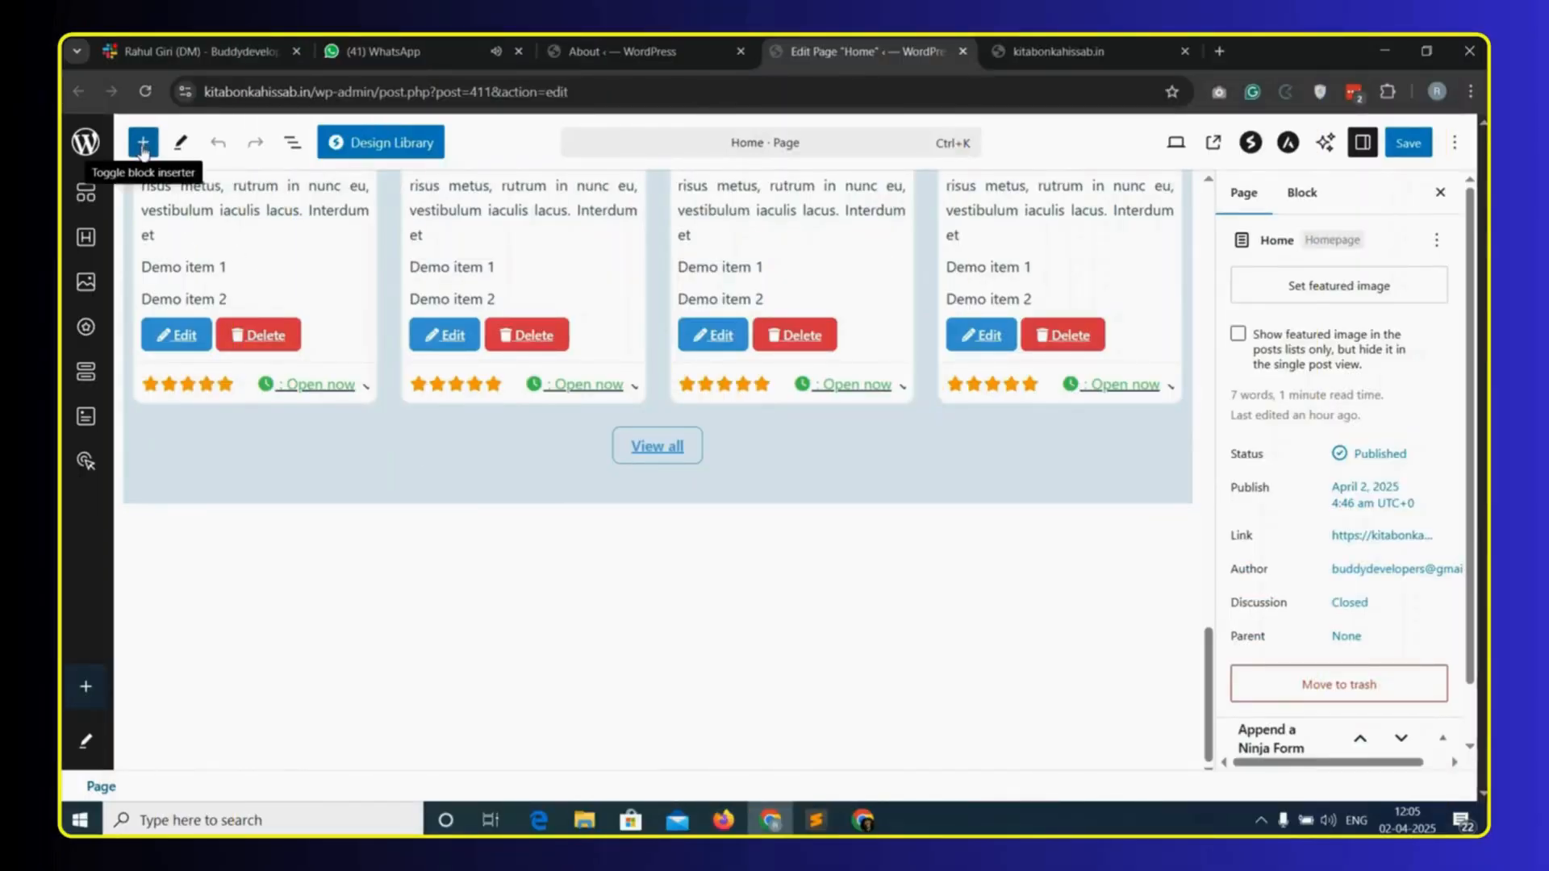
- Add a single-column container below the Recent Listings section at the end of the Home page
{"action": "left_click", "coordinate": [143, 145]}
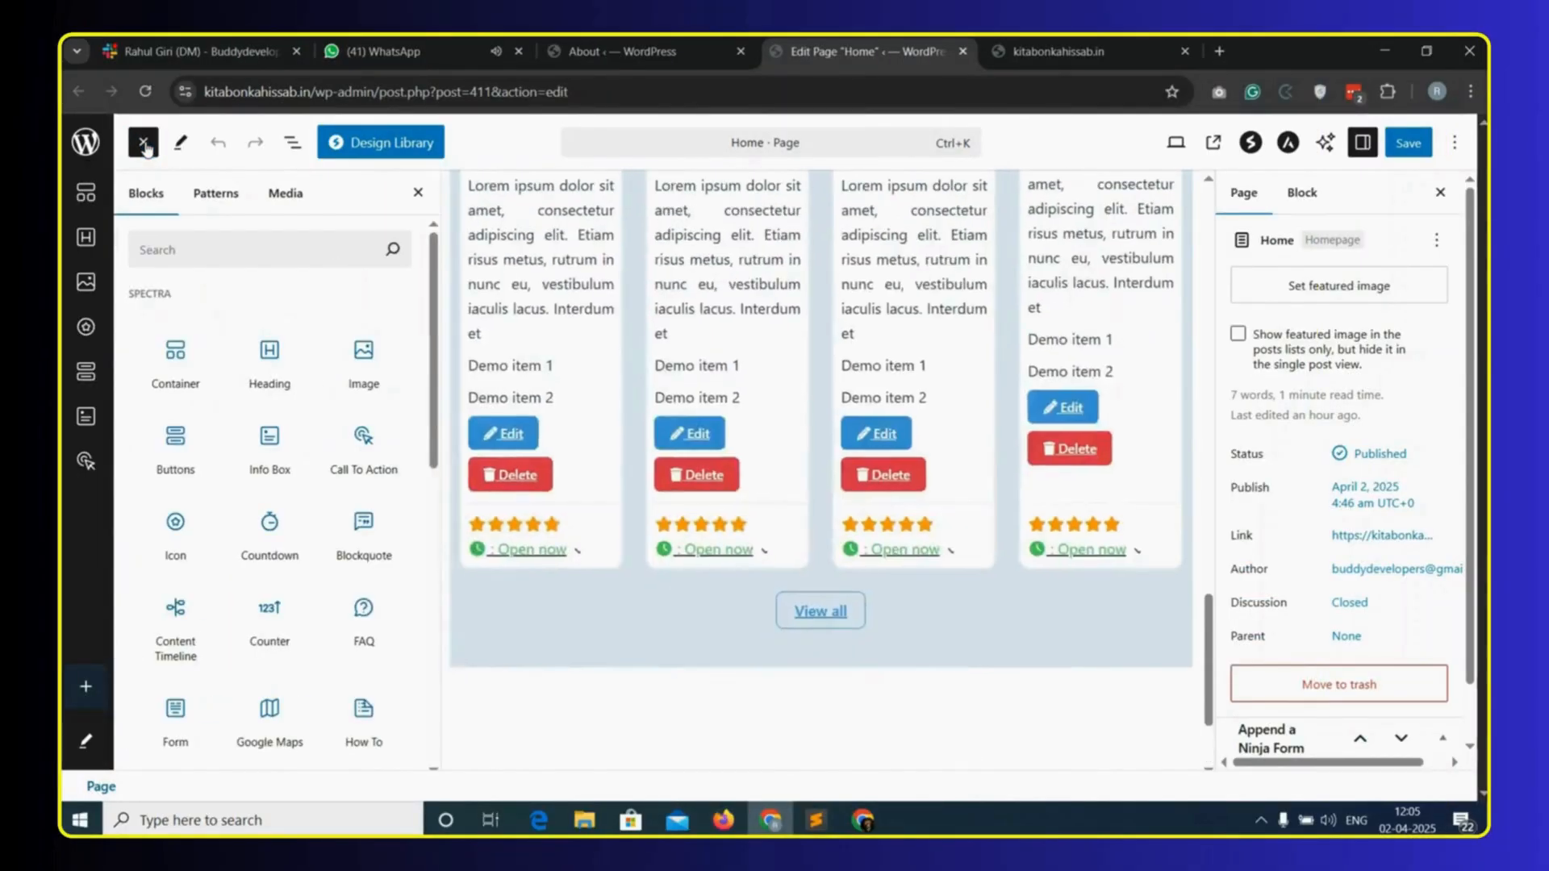
{"action": "mouse_move", "coordinate": [177, 362]}
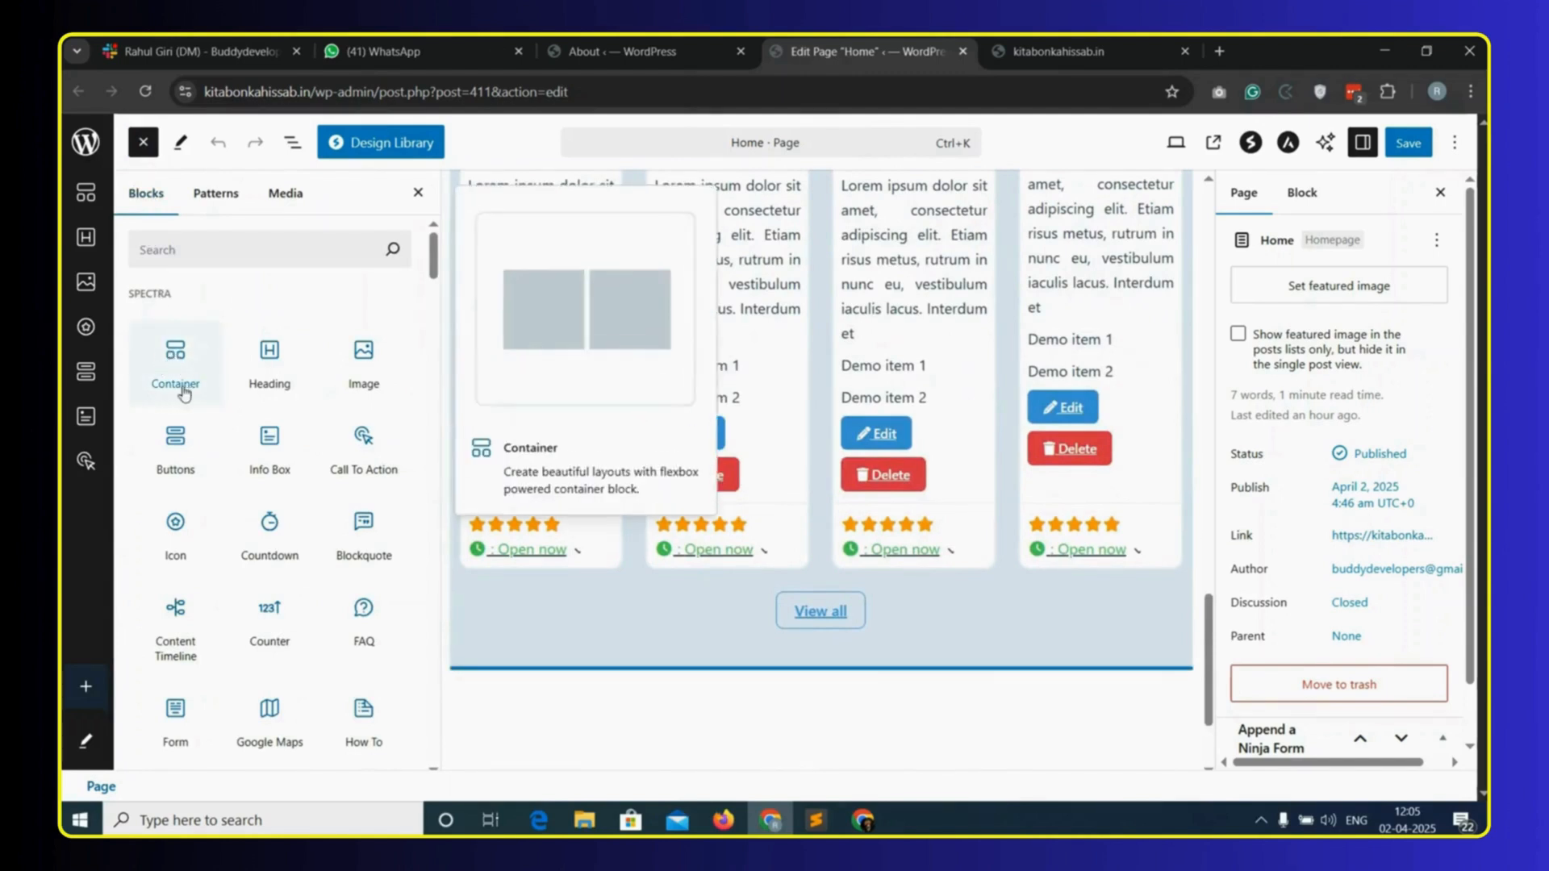
{"action": "left_click_drag", "start_coordinate": [178, 361], "coordinate": [874, 716]}
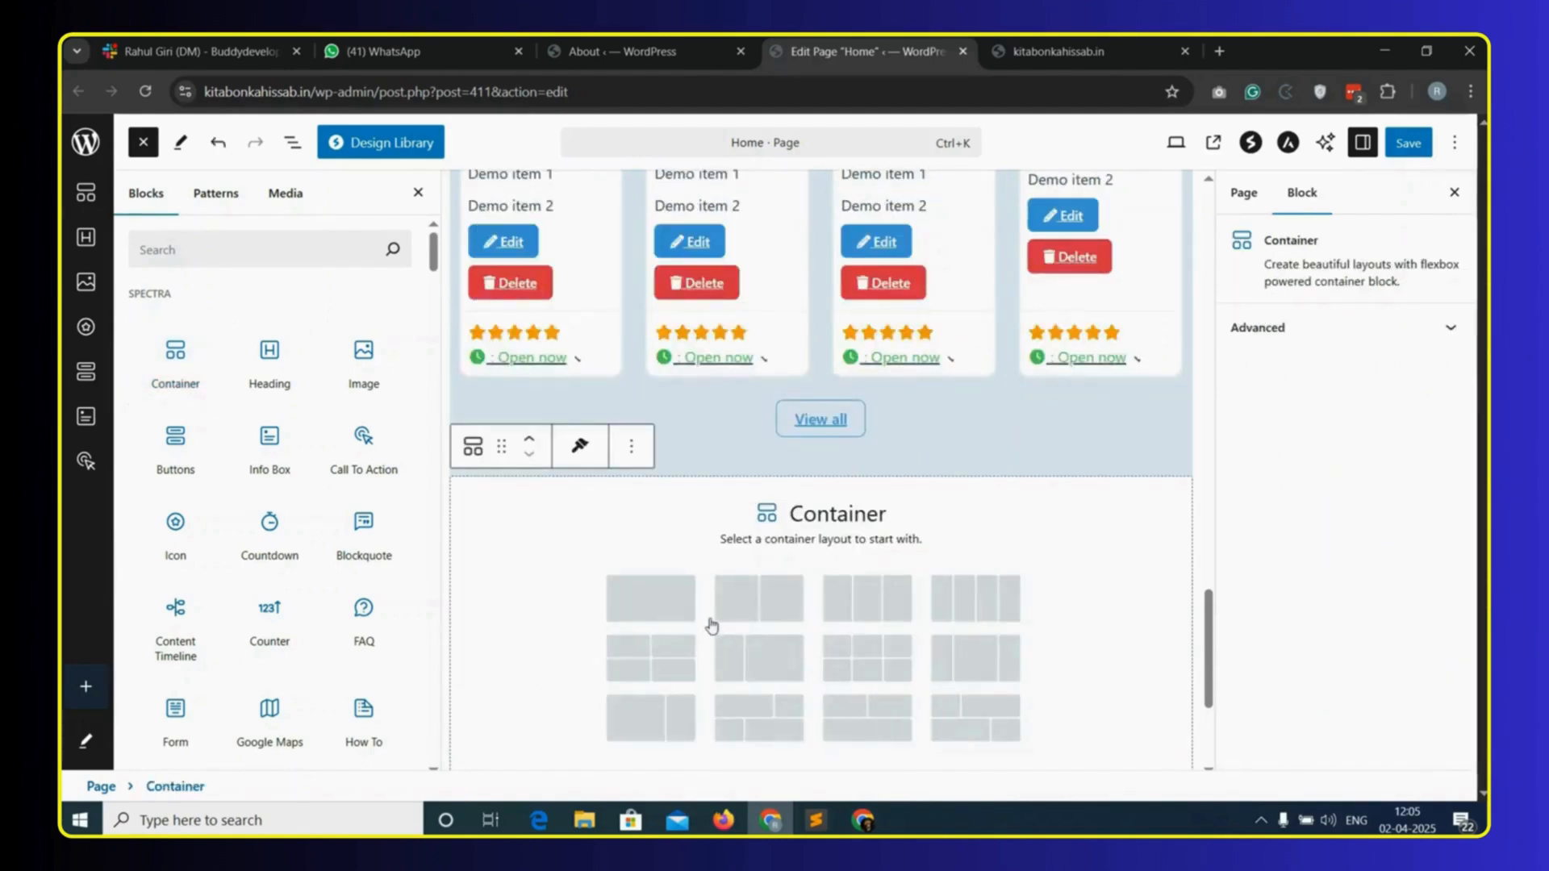
{"action": "scroll", "coordinate": [719, 626], "scroll_direction": "down", "scroll_amount": 2}
{"action": "left_click", "coordinate": [645, 467]}
- Insert a GD > Map block in the new empty container and set its padding to 0 on all four sides
{"action": "left_click", "coordinate": [214, 245]}
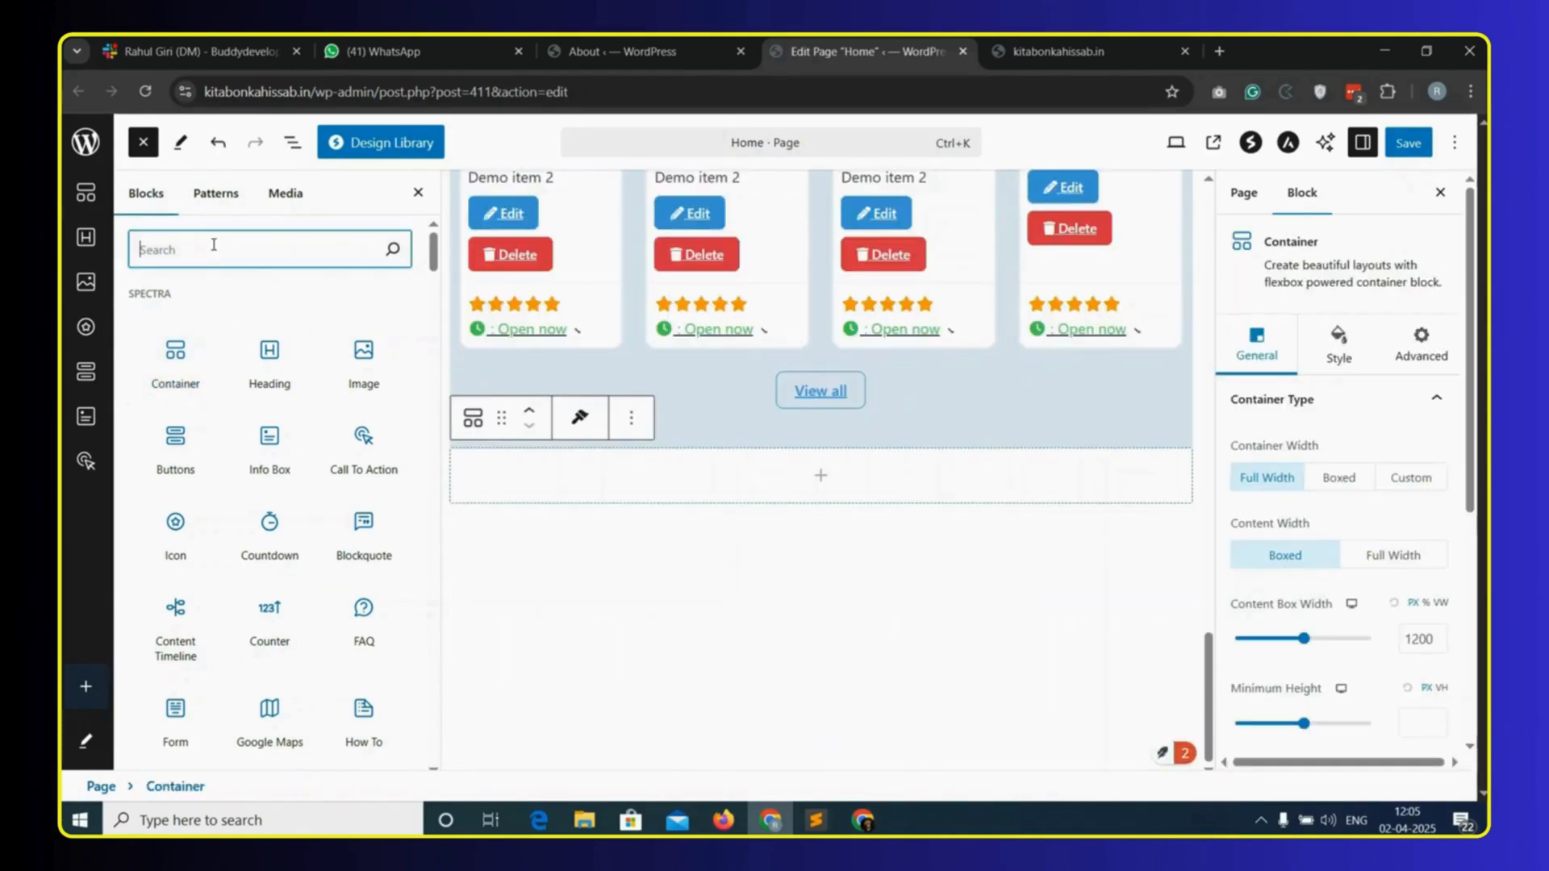
{"action": "type", "text": "Gd se"}
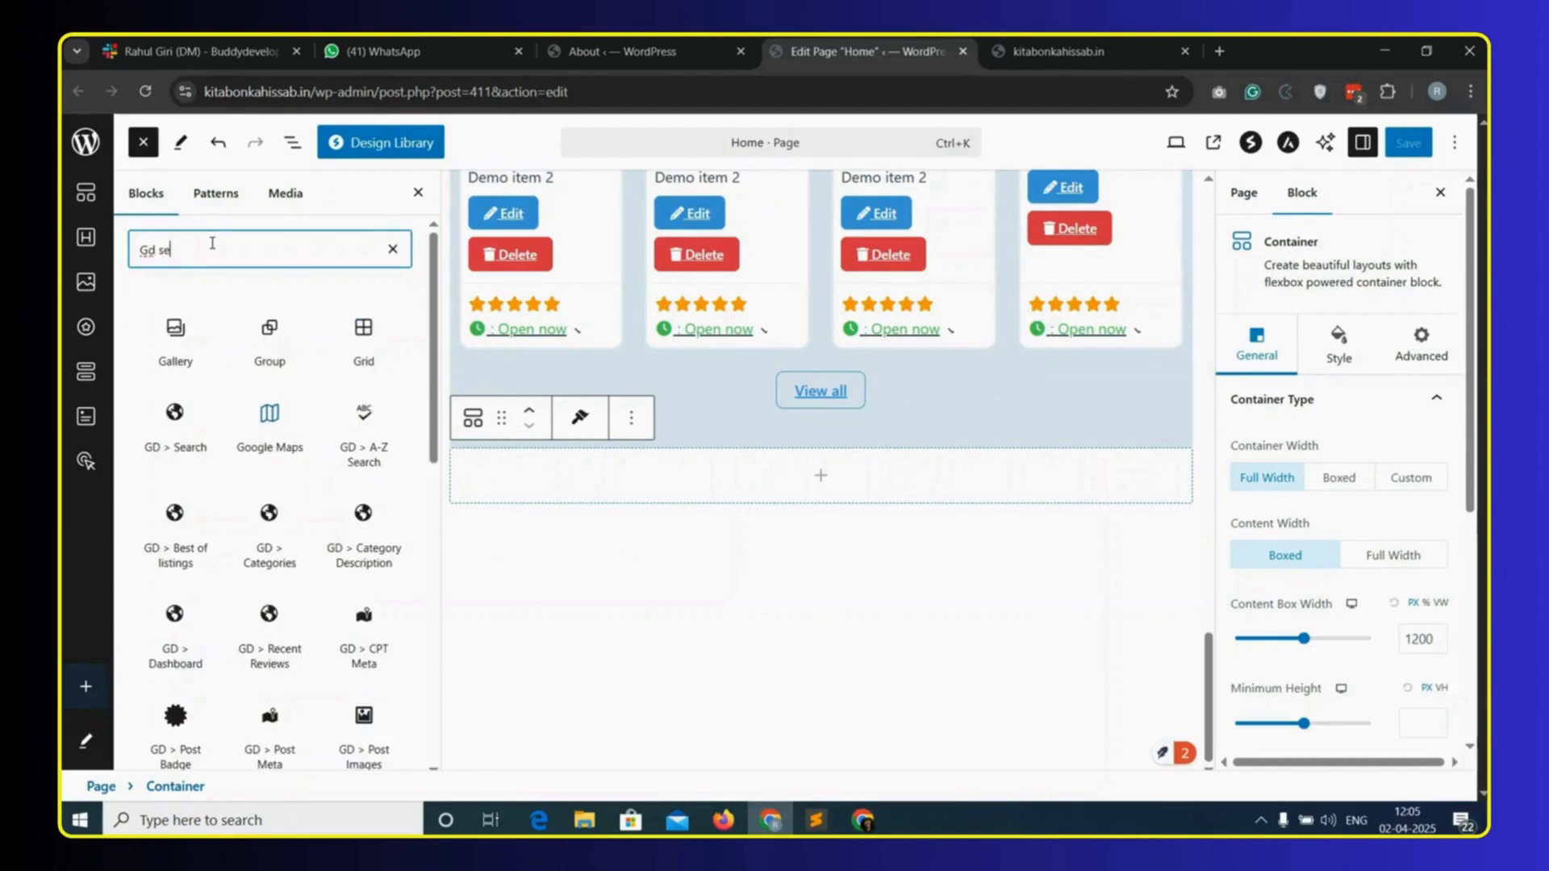
{"action": "type", "text": "a"}
{"action": "key", "text": "BackSpace"}
{"action": "key", "text": "BackSpace"}
{"action": "key", "text": "BackSpace"}
{"action": "key", "text": "BackSpace"}
{"action": "type", "text": "map"}
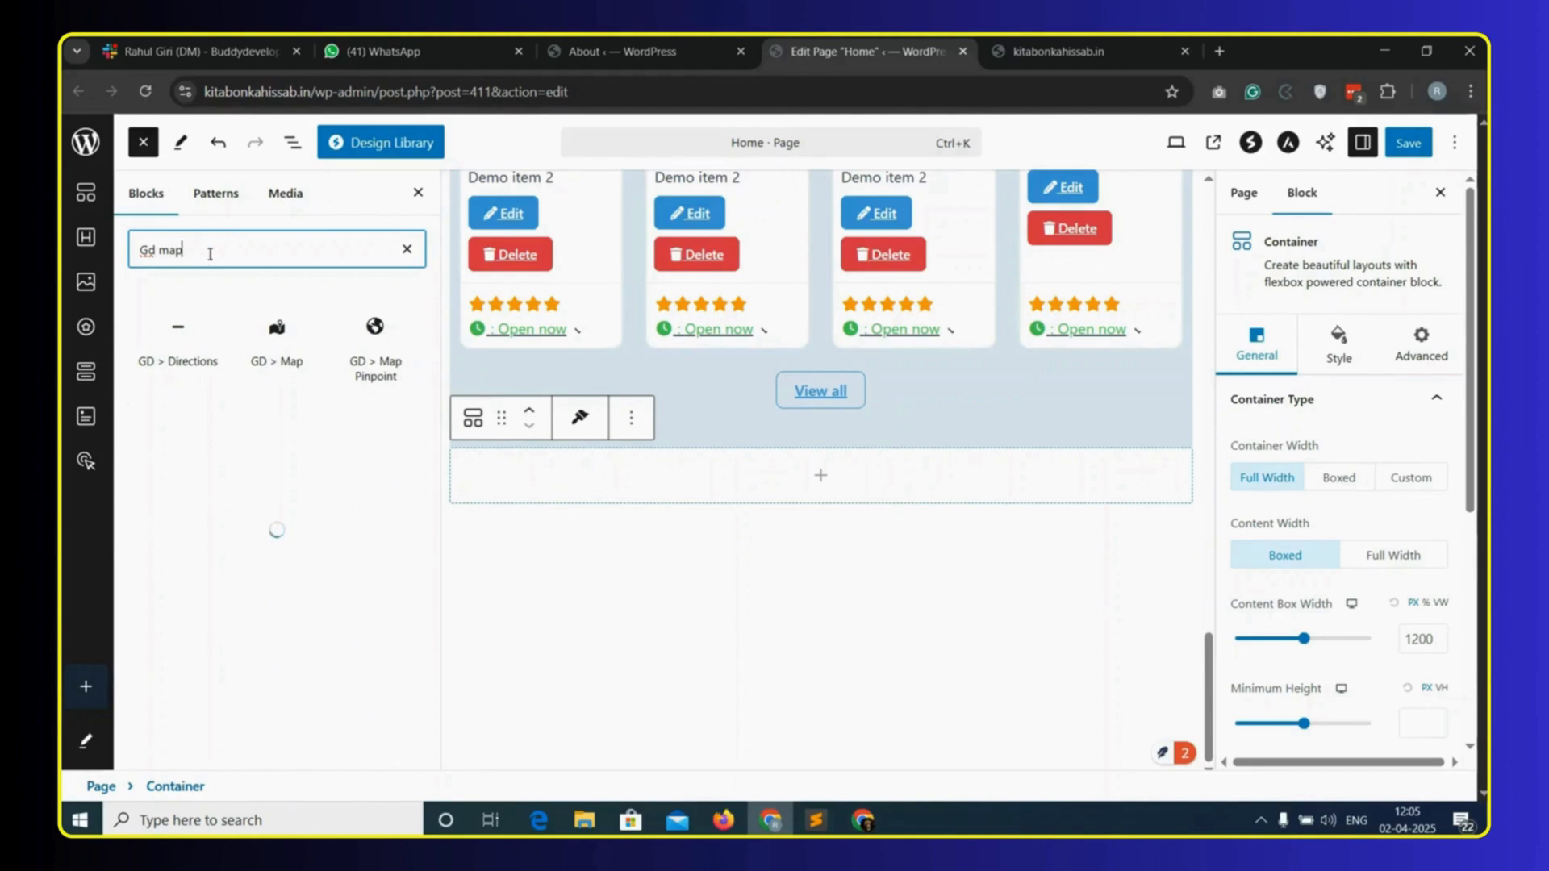
{"action": "mouse_move", "coordinate": [274, 336]}
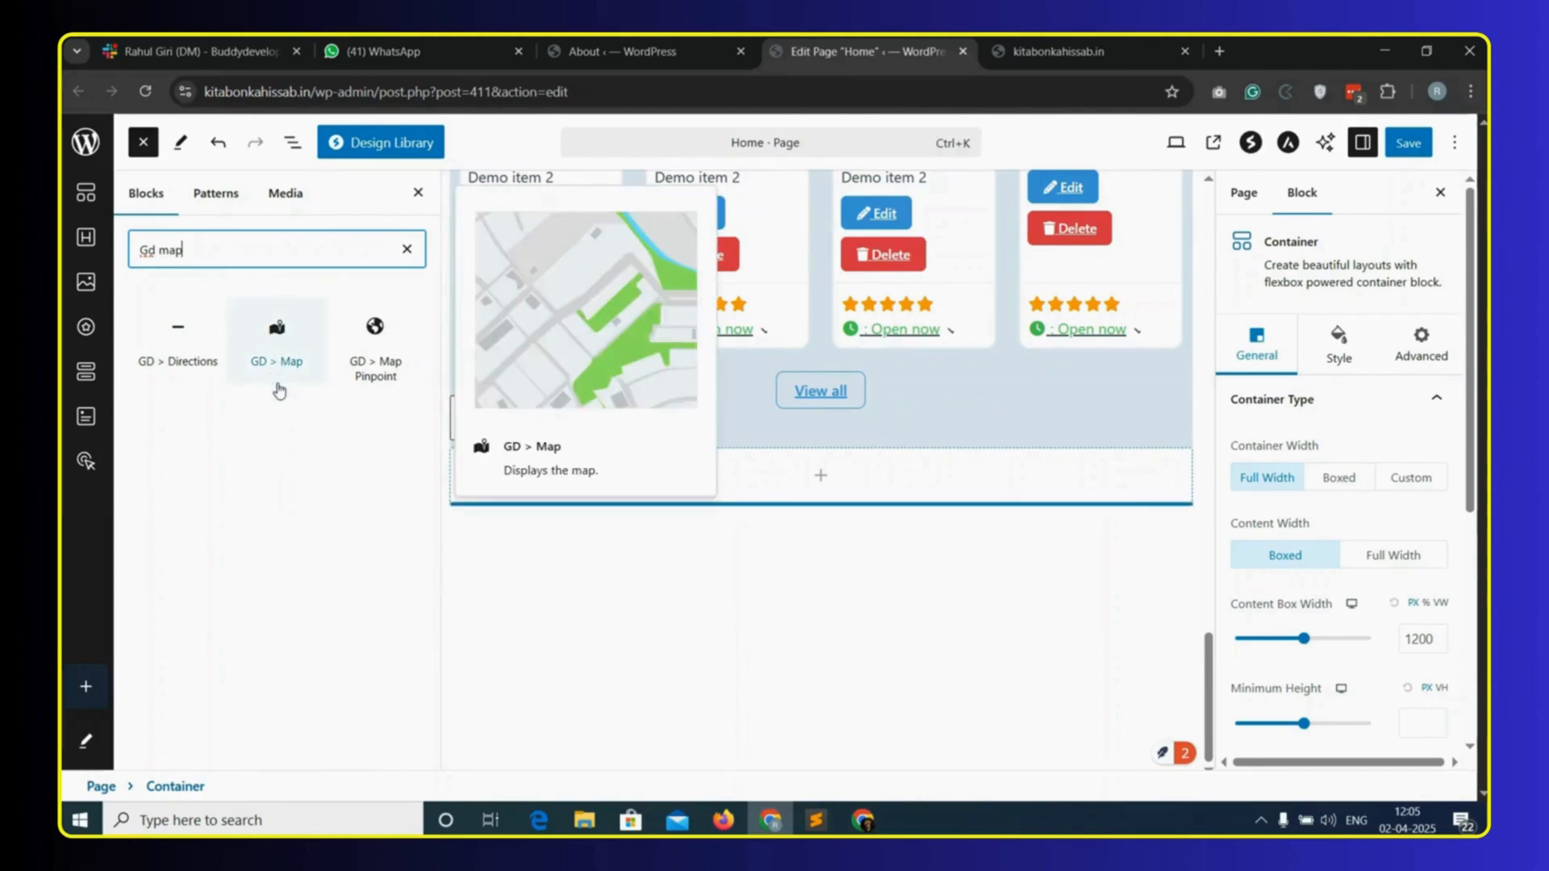
{"action": "left_click_drag", "start_coordinate": [278, 373], "coordinate": [755, 481]}
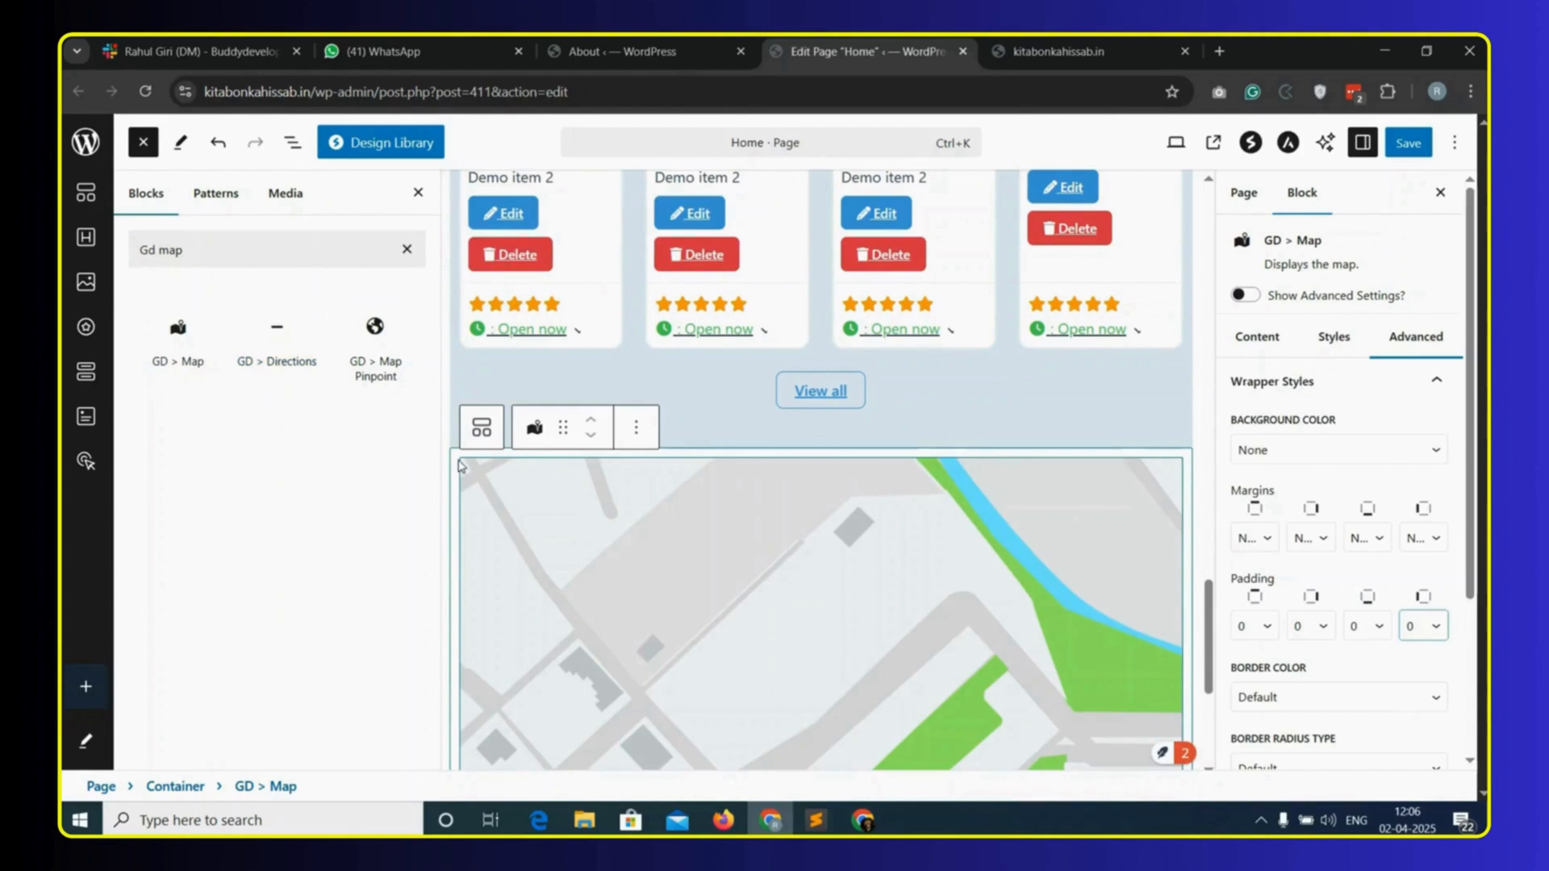
- Set the padding of the container around the map to 0 px on all sides
{"action": "left_click", "coordinate": [292, 145]}
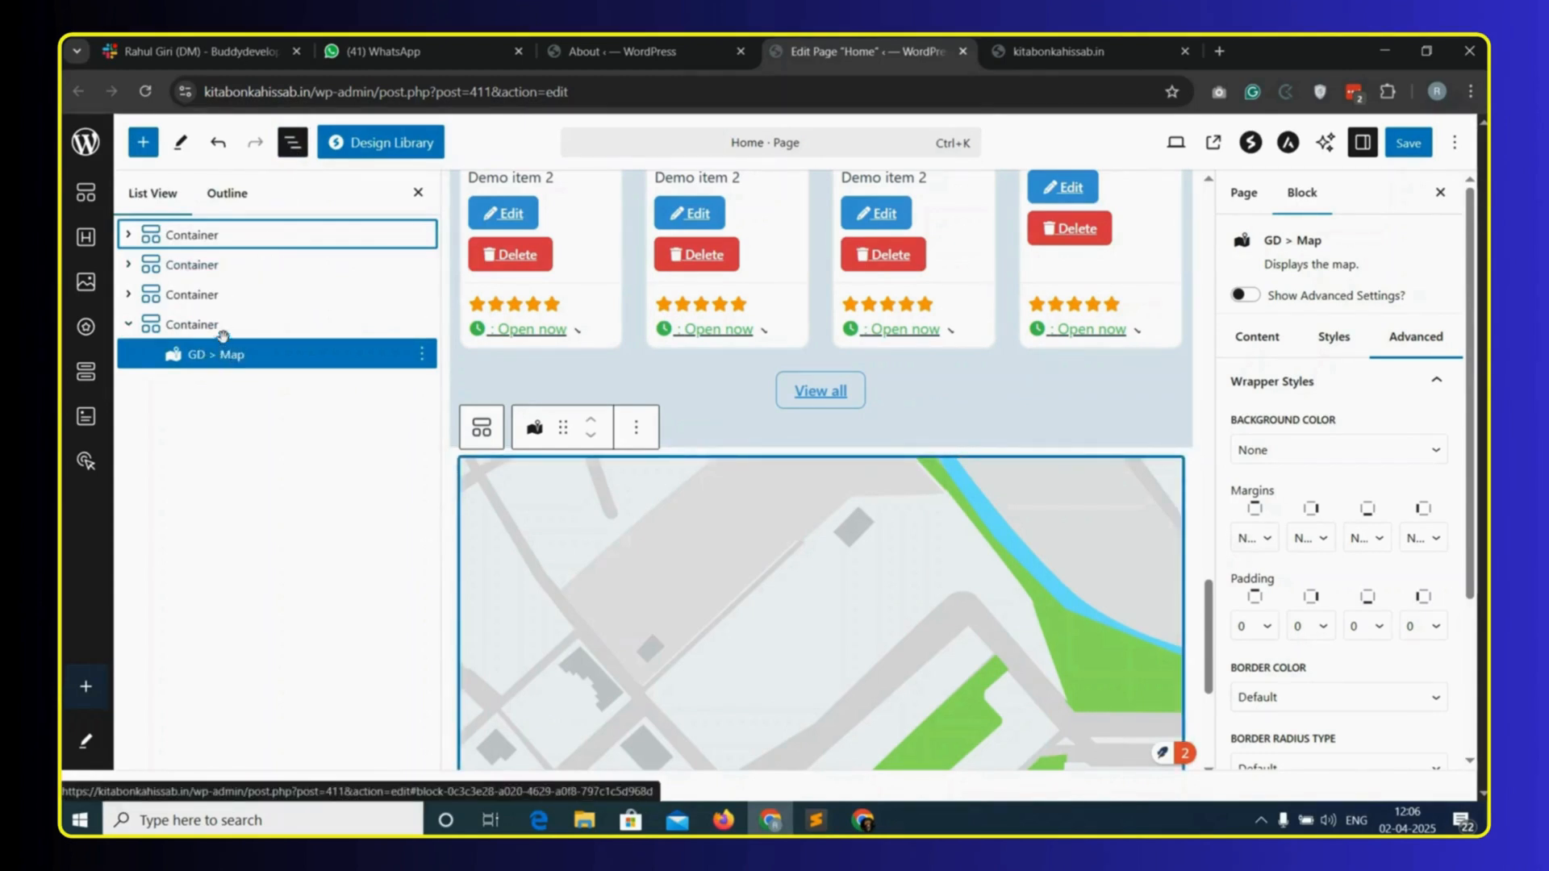
{"action": "left_click", "coordinate": [254, 324]}
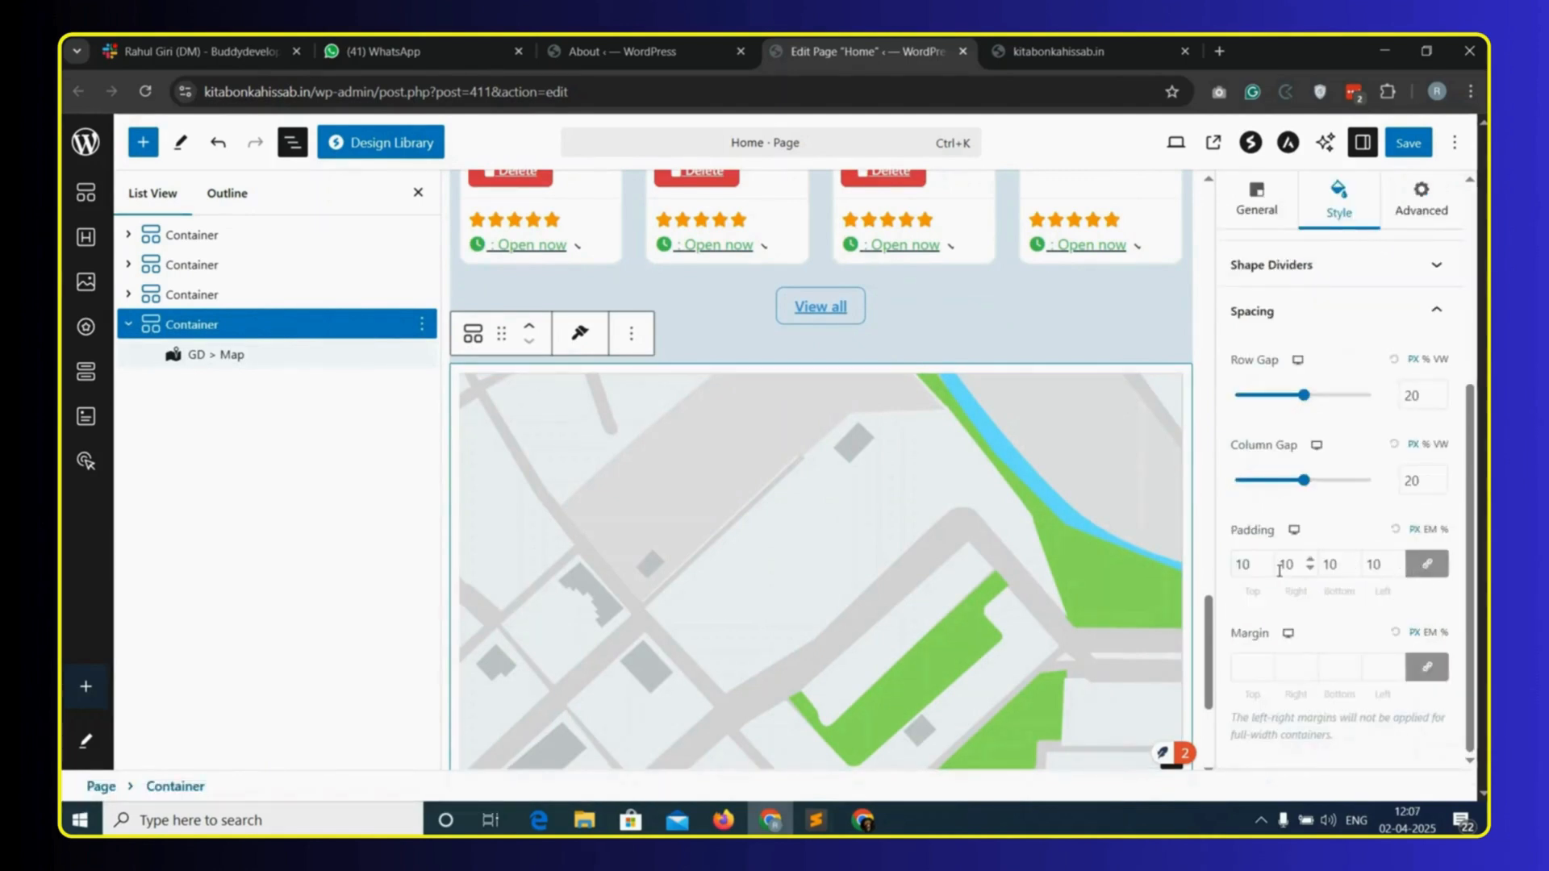
{"action": "double_click", "coordinate": [1256, 563]}
{"action": "type", "text": "0"}
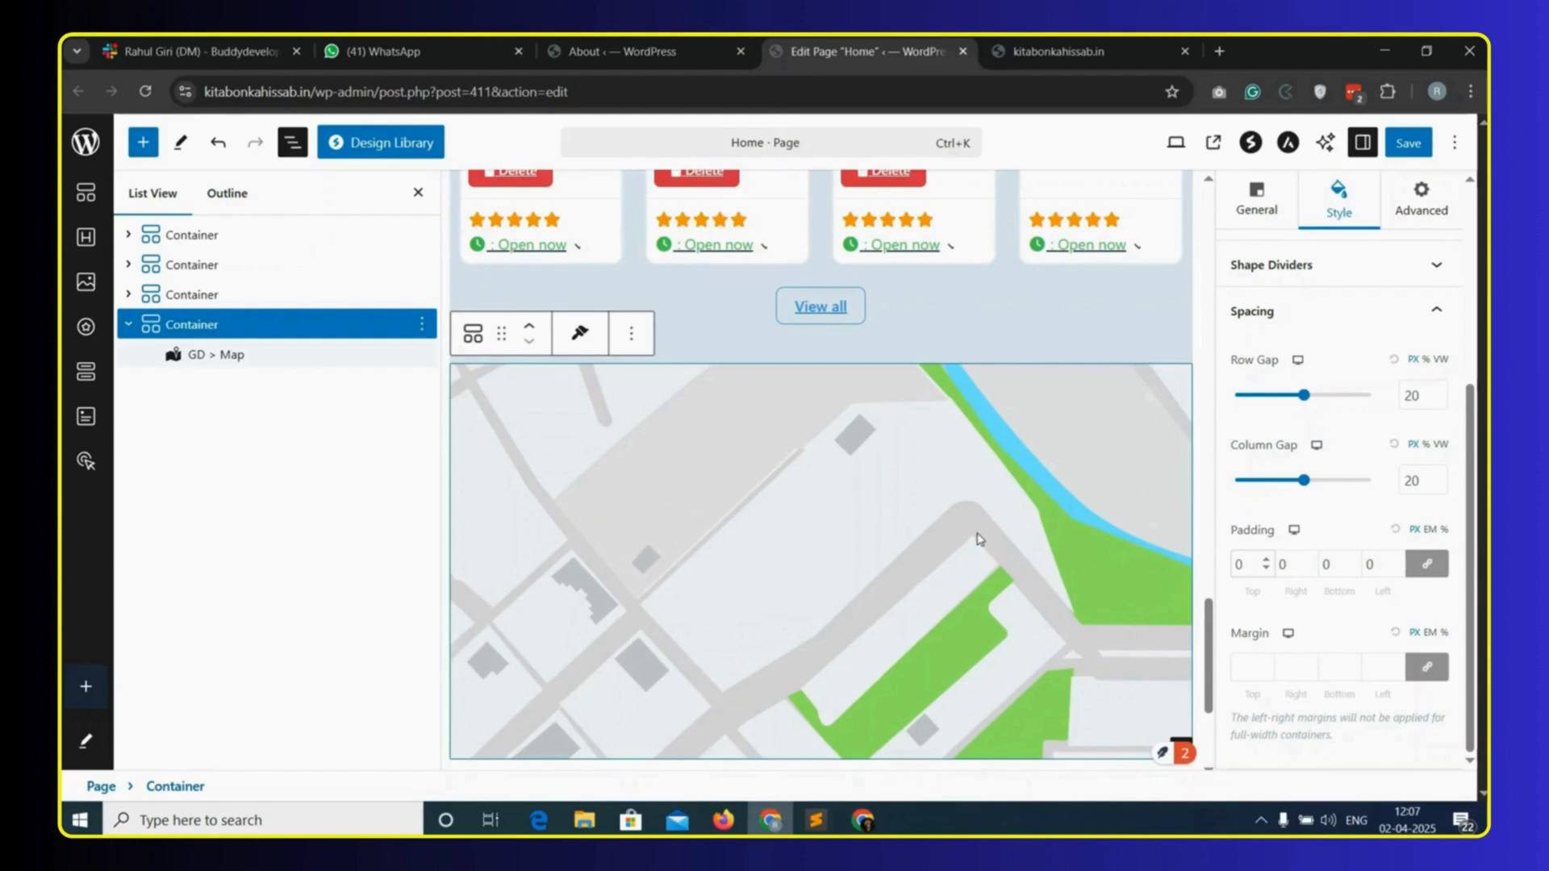
{"action": "scroll", "coordinate": [978, 539], "scroll_direction": "down", "scroll_amount": 1}
- Save the Home page and reload the live site to check the map section
{"action": "left_click", "coordinate": [1408, 145]}
{"action": "left_click", "coordinate": [1069, 38]}
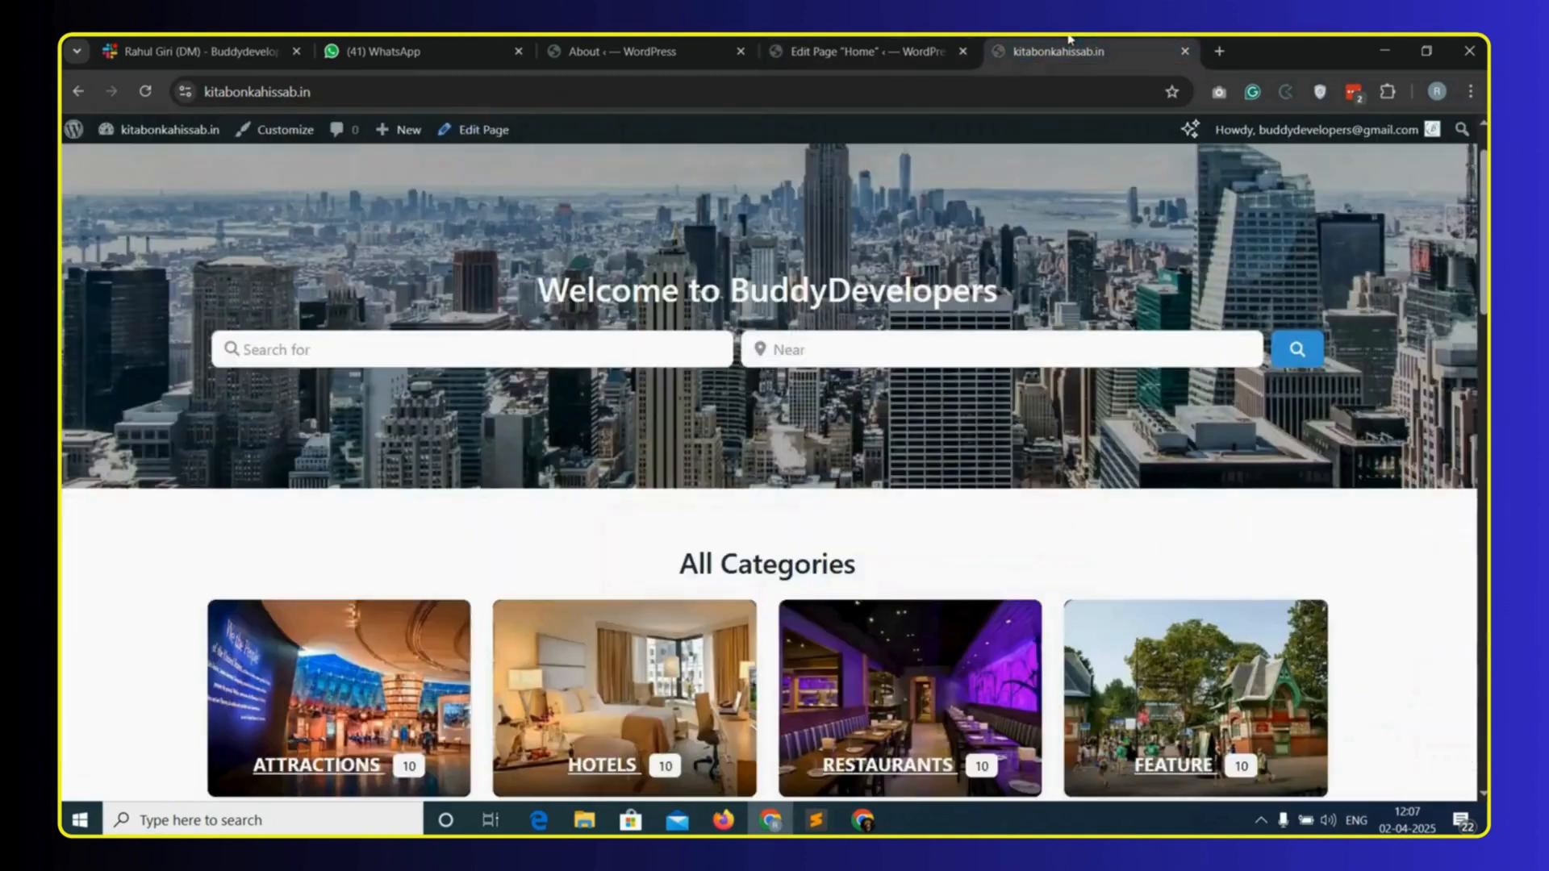
{"action": "left_click", "coordinate": [409, 95]}
{"action": "key", "text": "Return"}
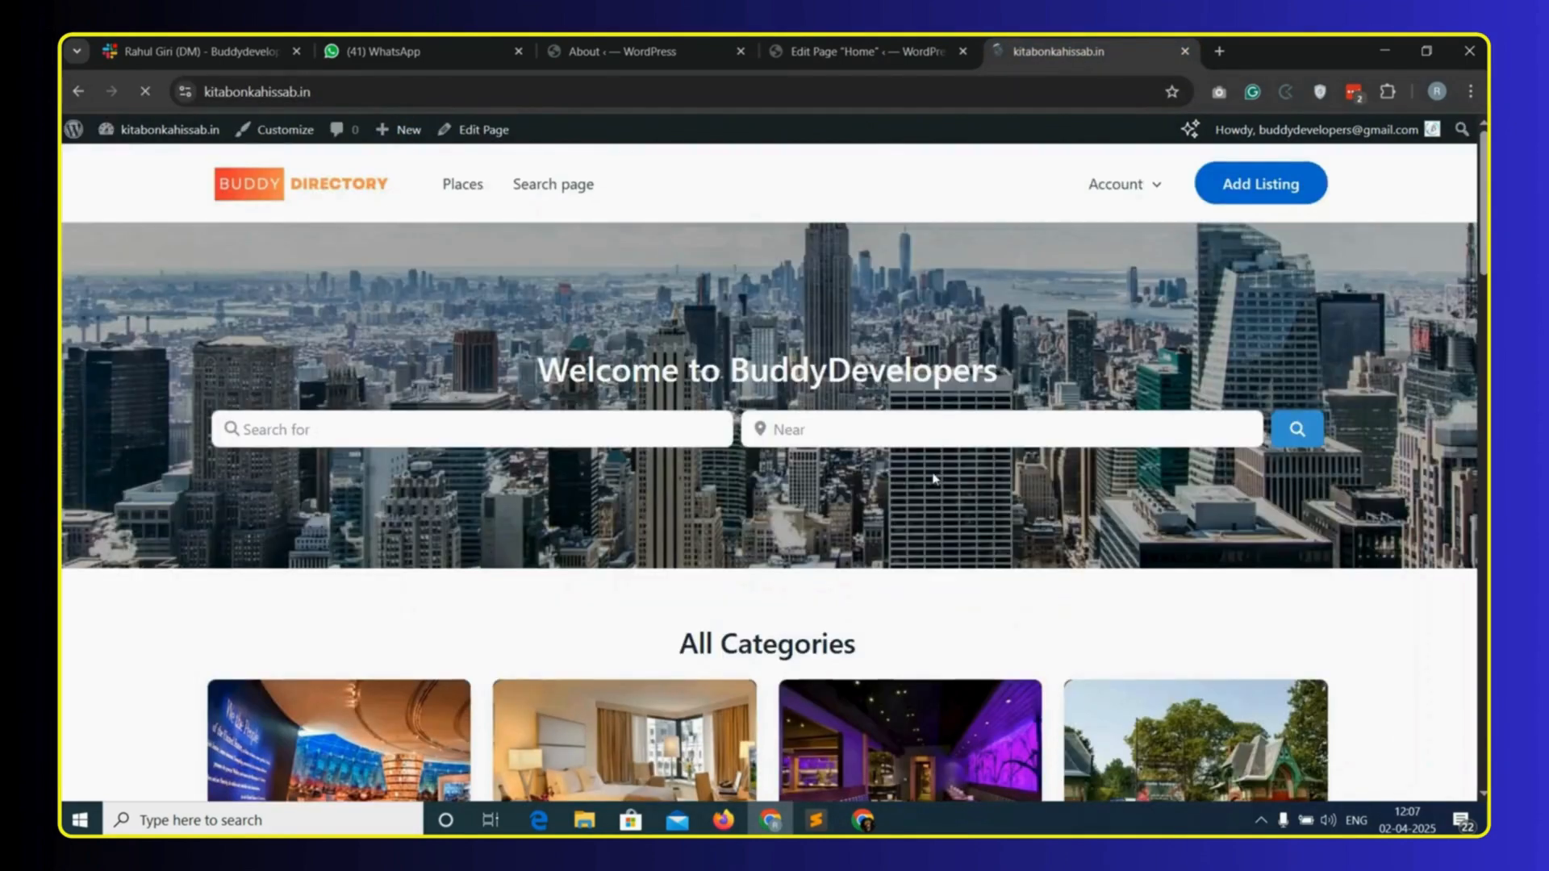
- Check the map section on the live site and set the content width of the map's container to Full Width
{"action": "scroll", "coordinate": [990, 590], "scroll_direction": "down", "scroll_amount": 10}
{"action": "scroll", "coordinate": [990, 590], "scroll_direction": "down", "scroll_amount": 5}
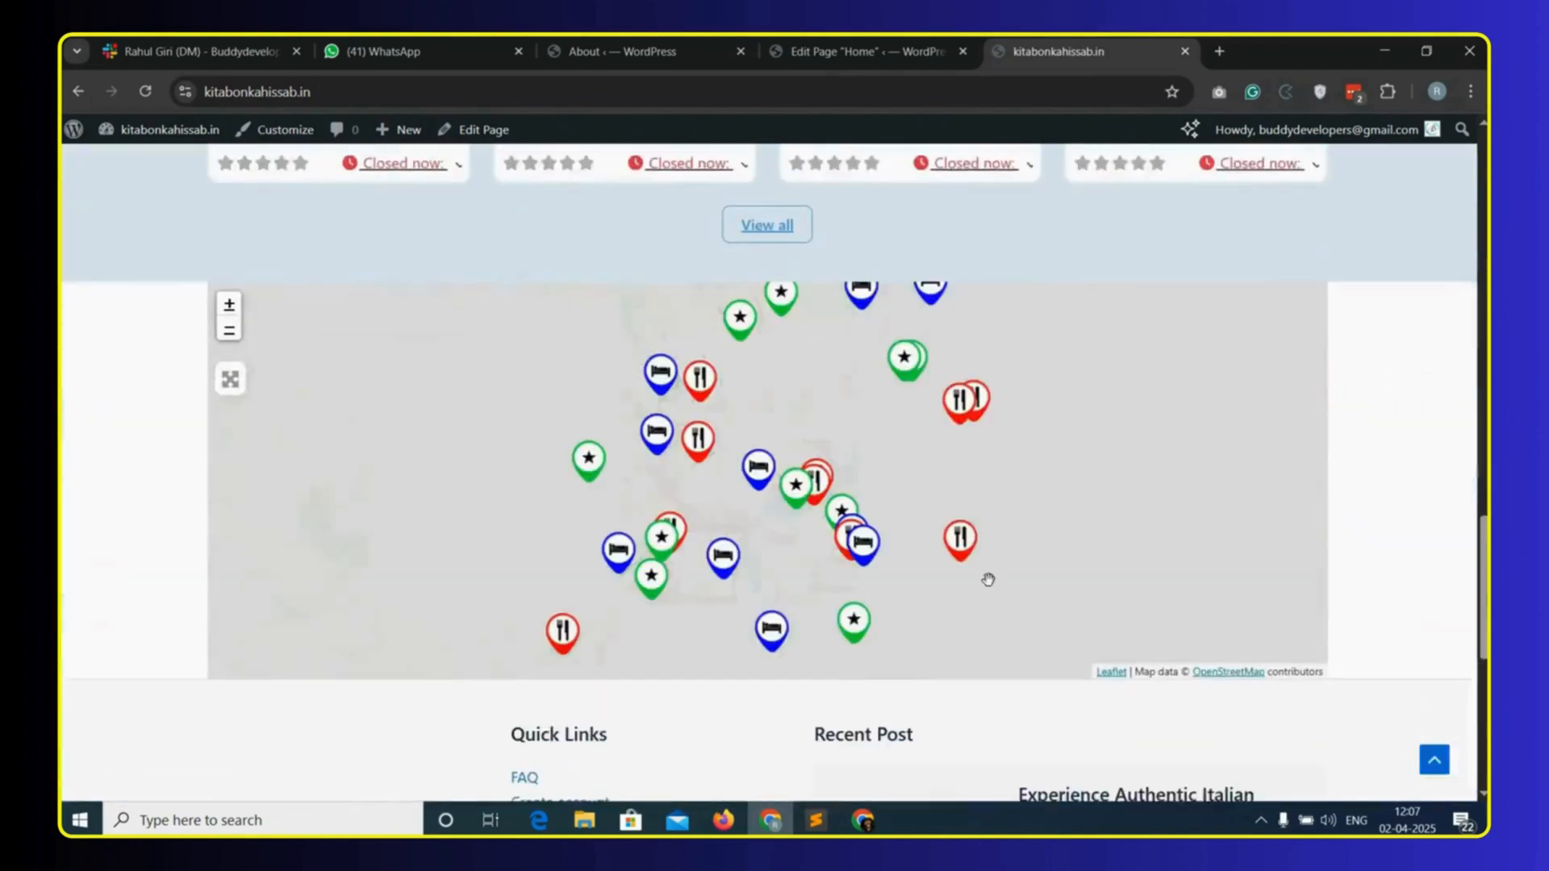
{"action": "scroll", "coordinate": [669, 455], "scroll_direction": "up", "scroll_amount": 1}
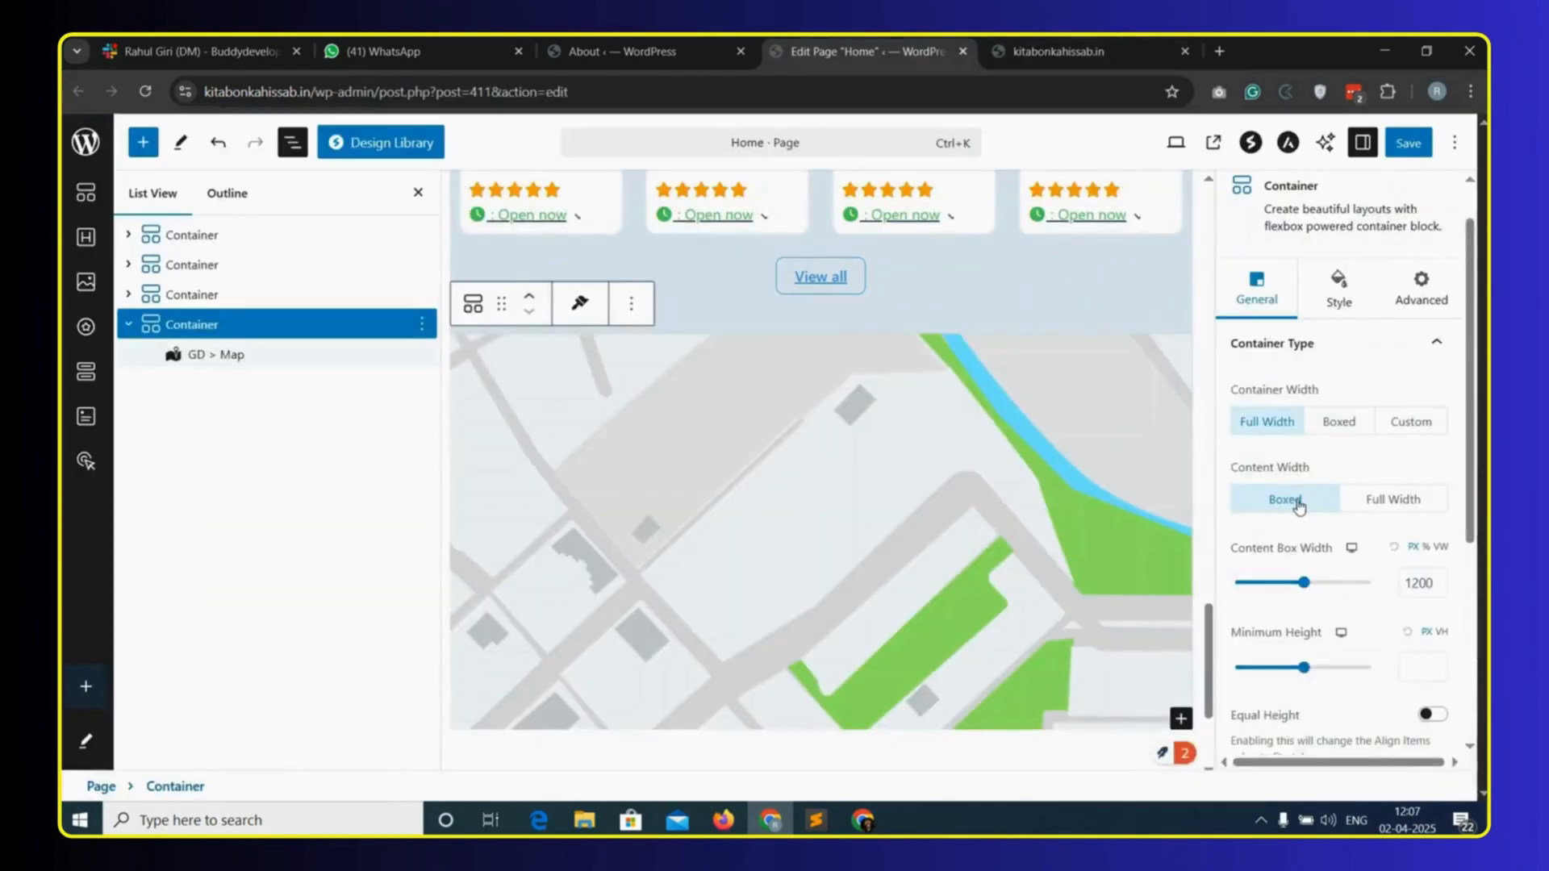
{"action": "left_click", "coordinate": [1404, 502]}
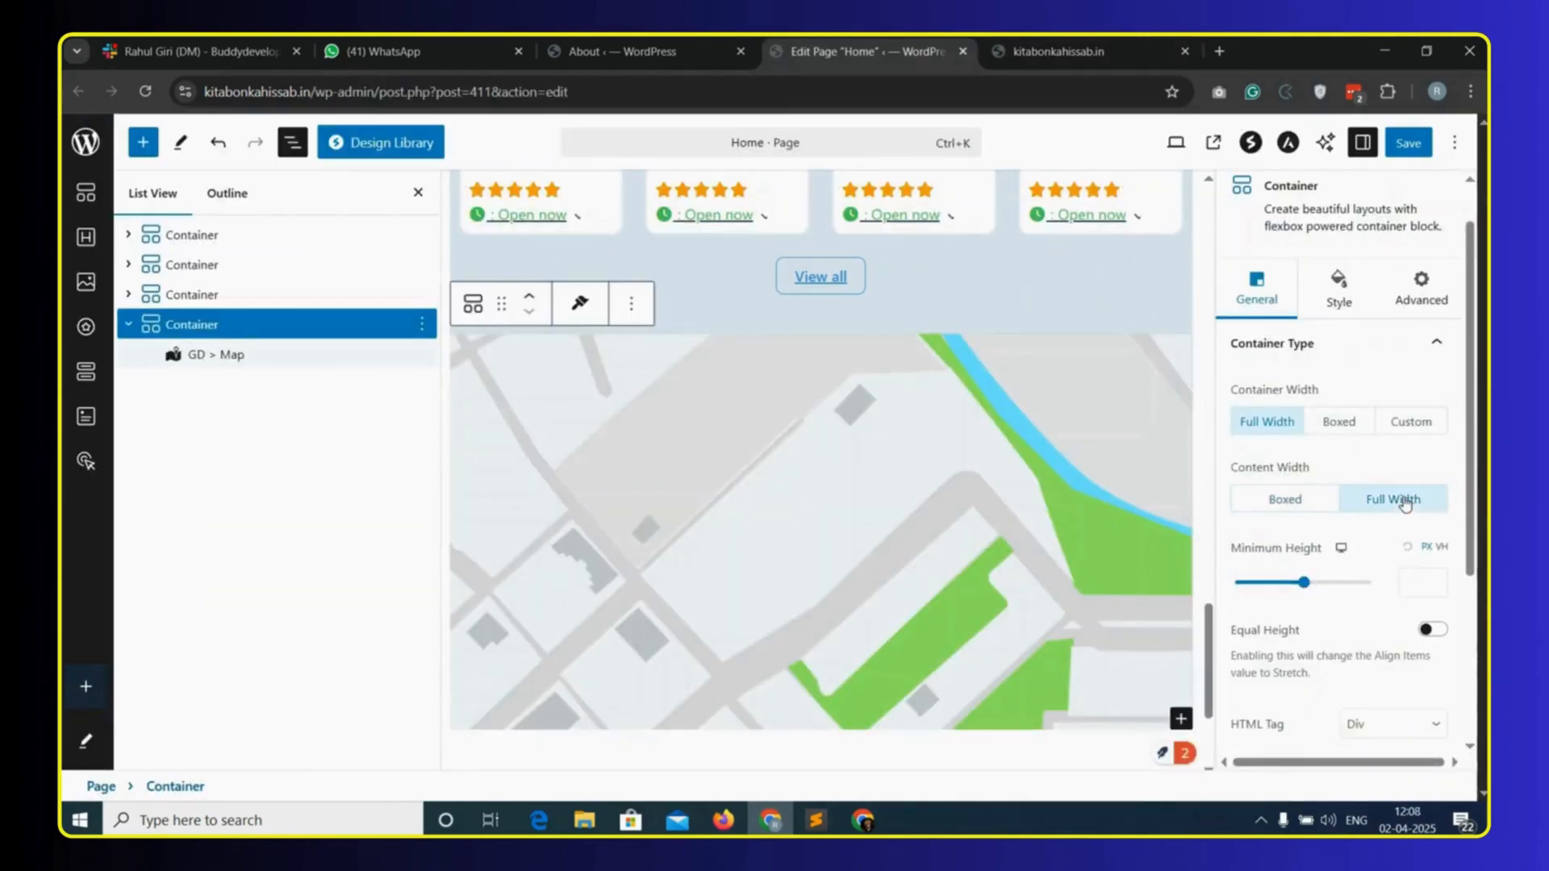
- Save the Home page and reload the live site to check the width of the map section
{"action": "left_click", "coordinate": [1410, 147]}
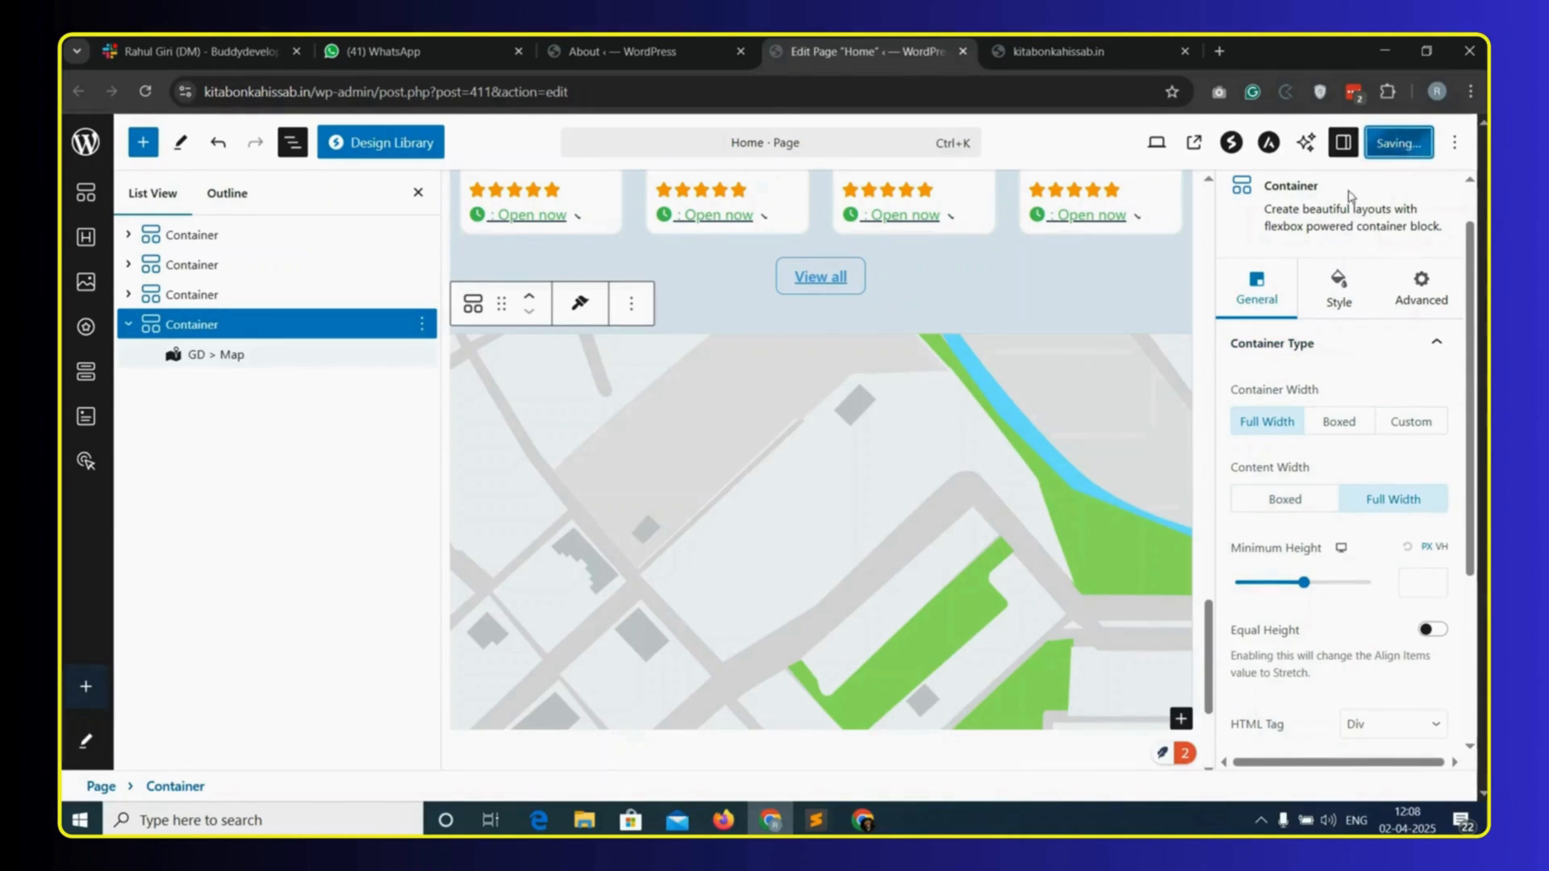
{"action": "left_click", "coordinate": [1057, 50]}
{"action": "left_click", "coordinate": [642, 81]}
{"action": "key", "text": "Return"}
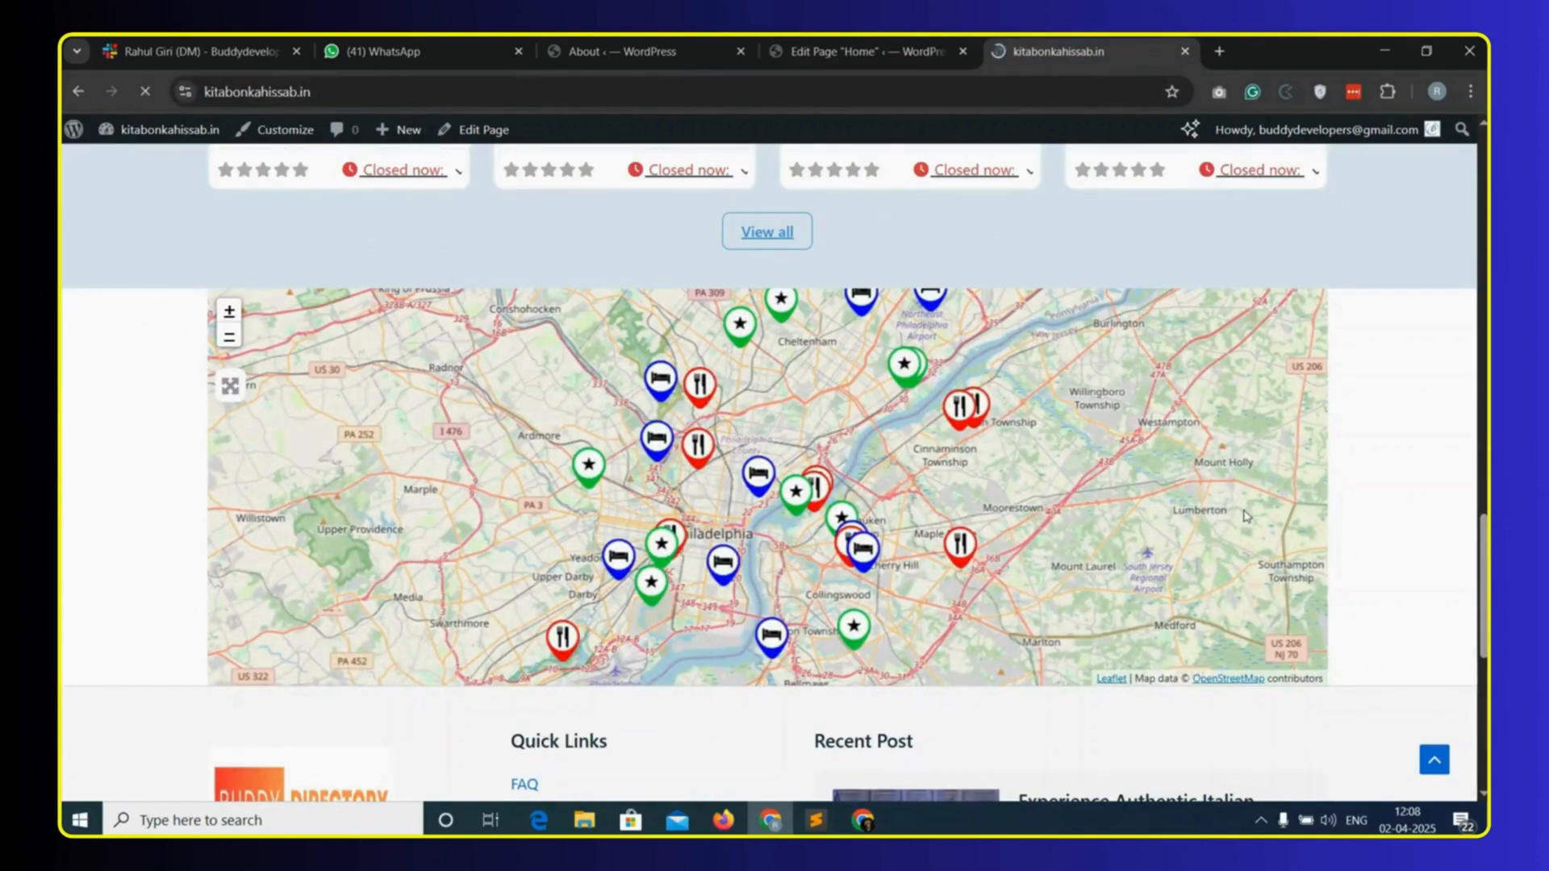
{"action": "scroll", "coordinate": [1245, 564], "scroll_direction": "down", "scroll_amount": 15}
{"action": "scroll", "coordinate": [1243, 621], "scroll_direction": "down", "scroll_amount": 4}
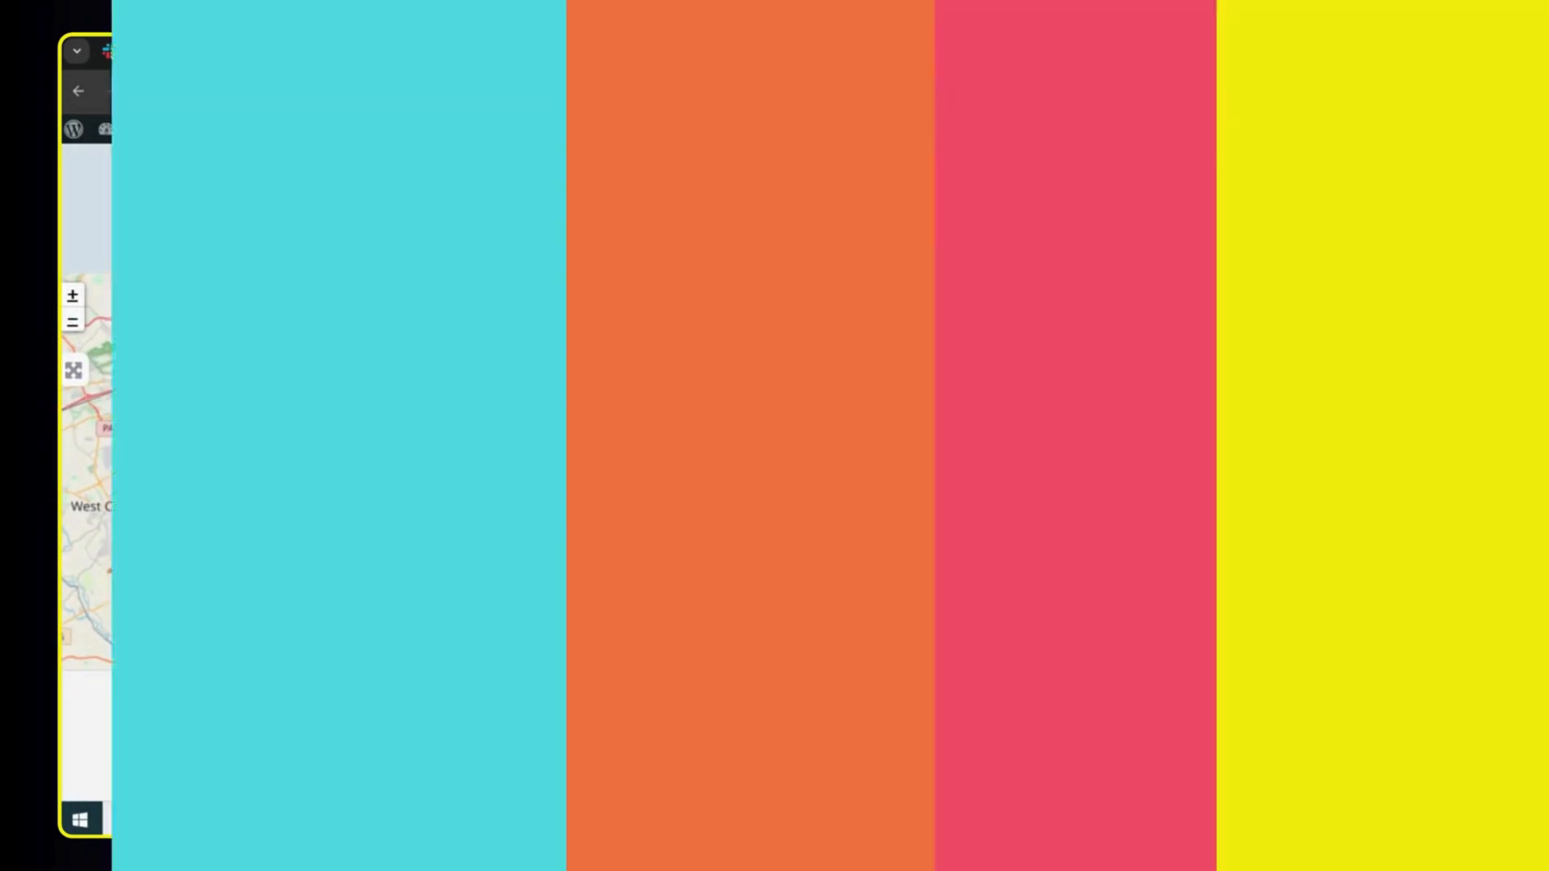
- Add a single-column container below the map section at the end of the Home page
{"action": "scroll", "coordinate": [919, 548], "scroll_direction": "down", "scroll_amount": 3}
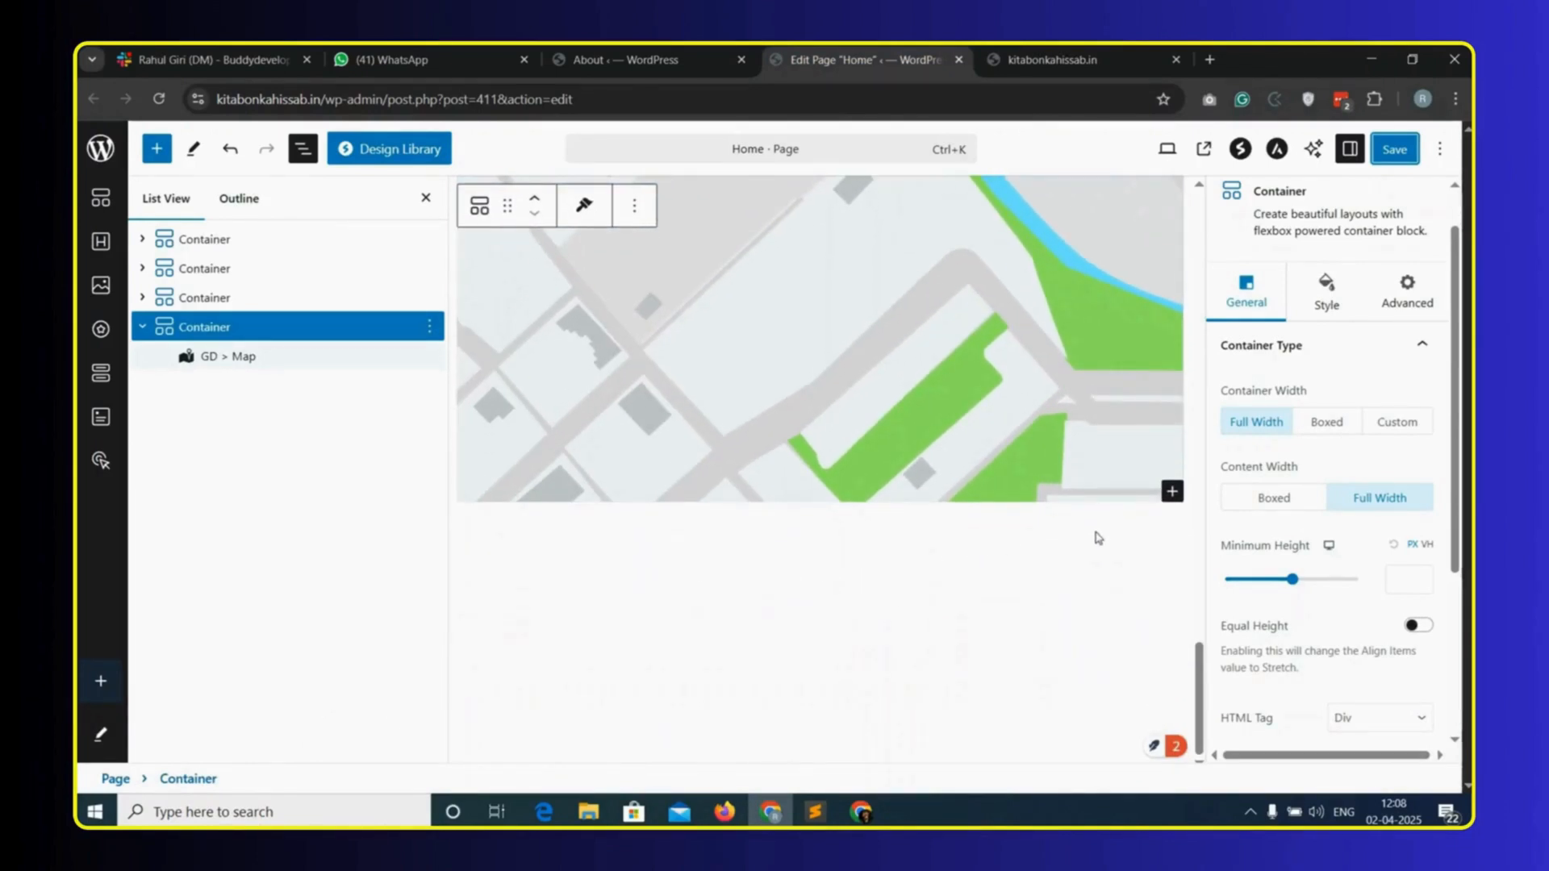
{"action": "left_click", "coordinate": [158, 152]}
{"action": "left_click_drag", "start_coordinate": [188, 358], "coordinate": [811, 512]}
{"action": "left_click", "coordinate": [671, 466]}
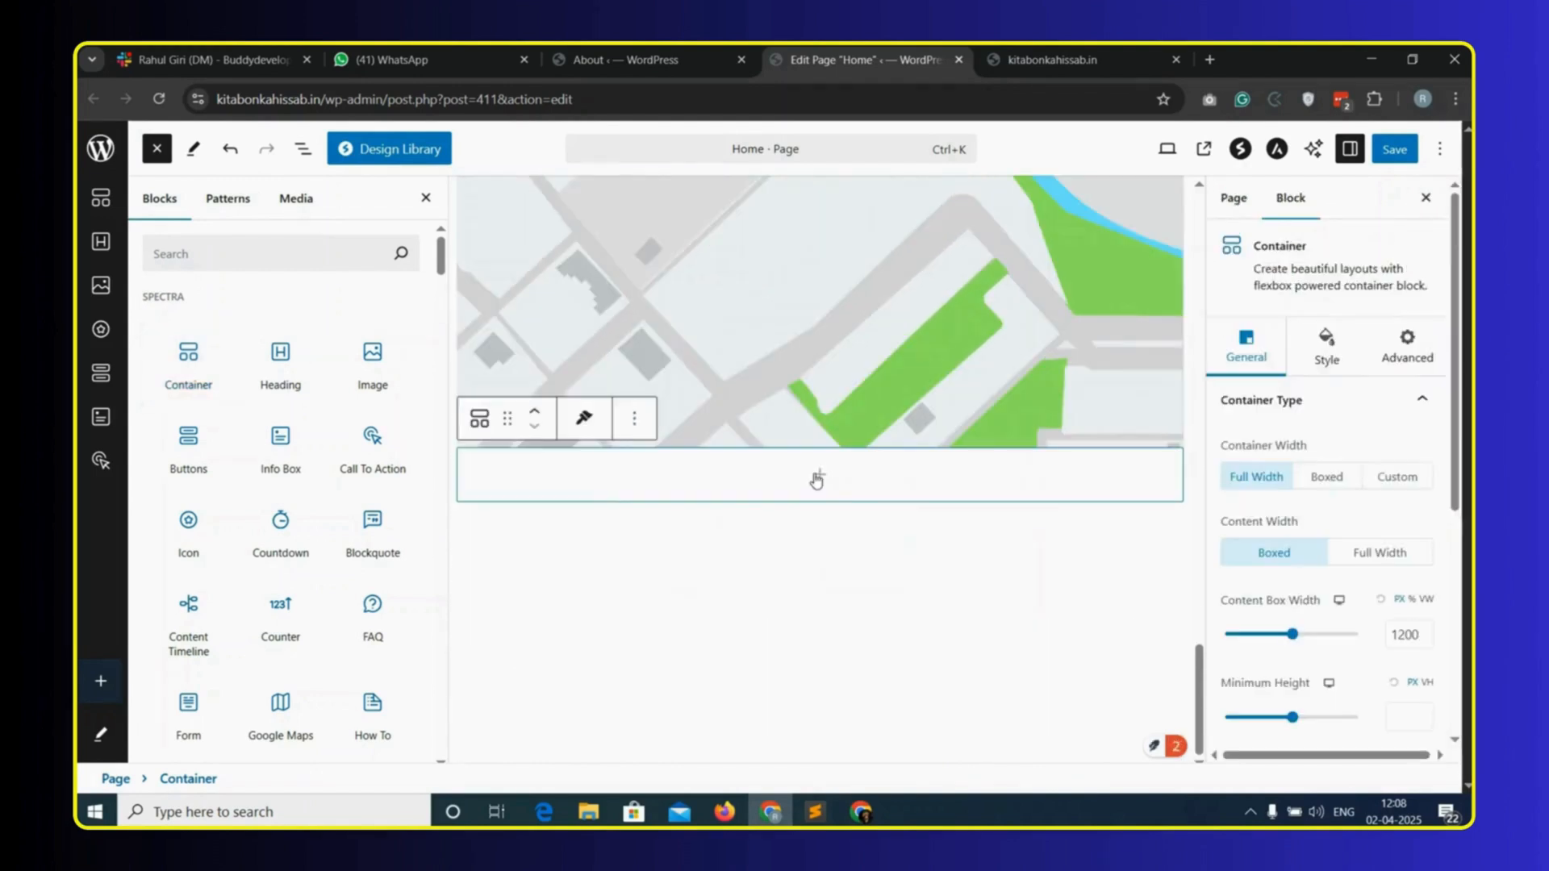
- Search the block library for "post" and insert a Post Grid block in the new empty container
{"action": "left_click", "coordinate": [817, 481]}
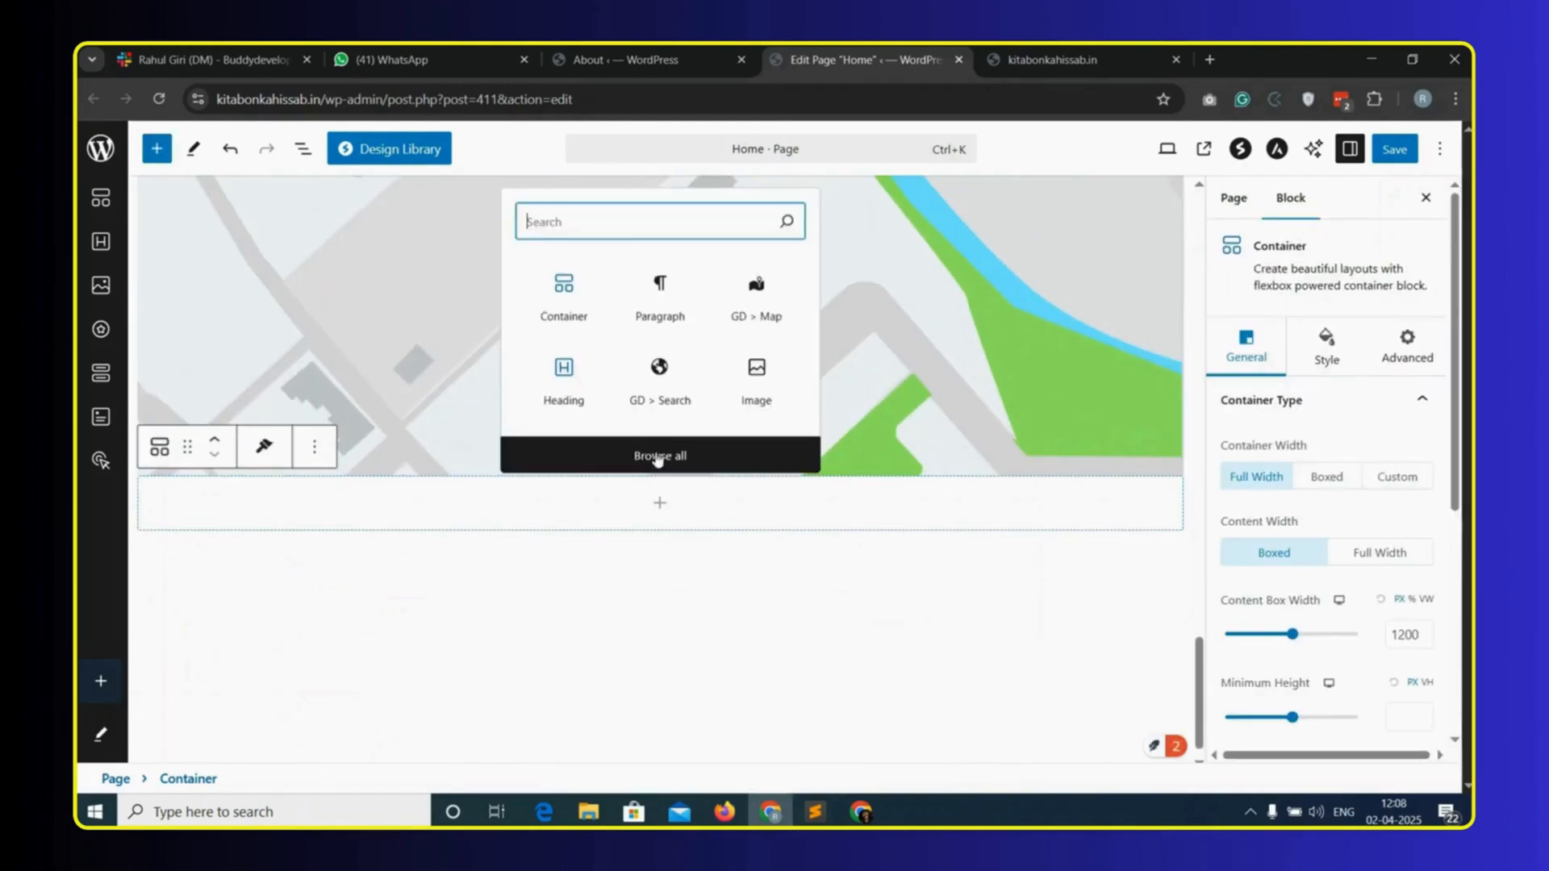
{"action": "left_click", "coordinate": [658, 456]}
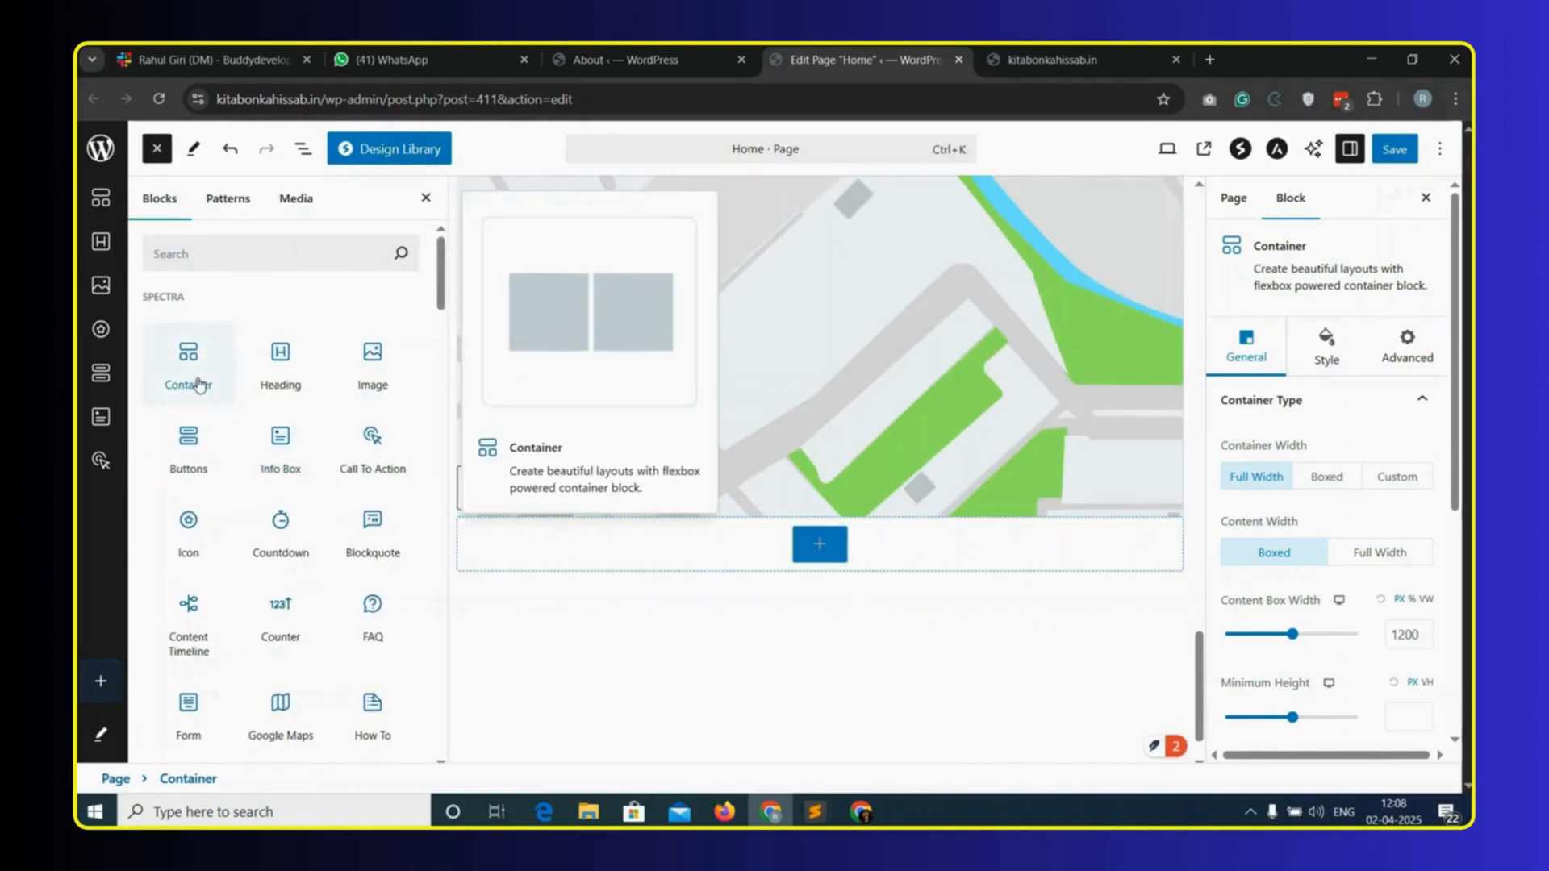
{"action": "left_click", "coordinate": [207, 249]}
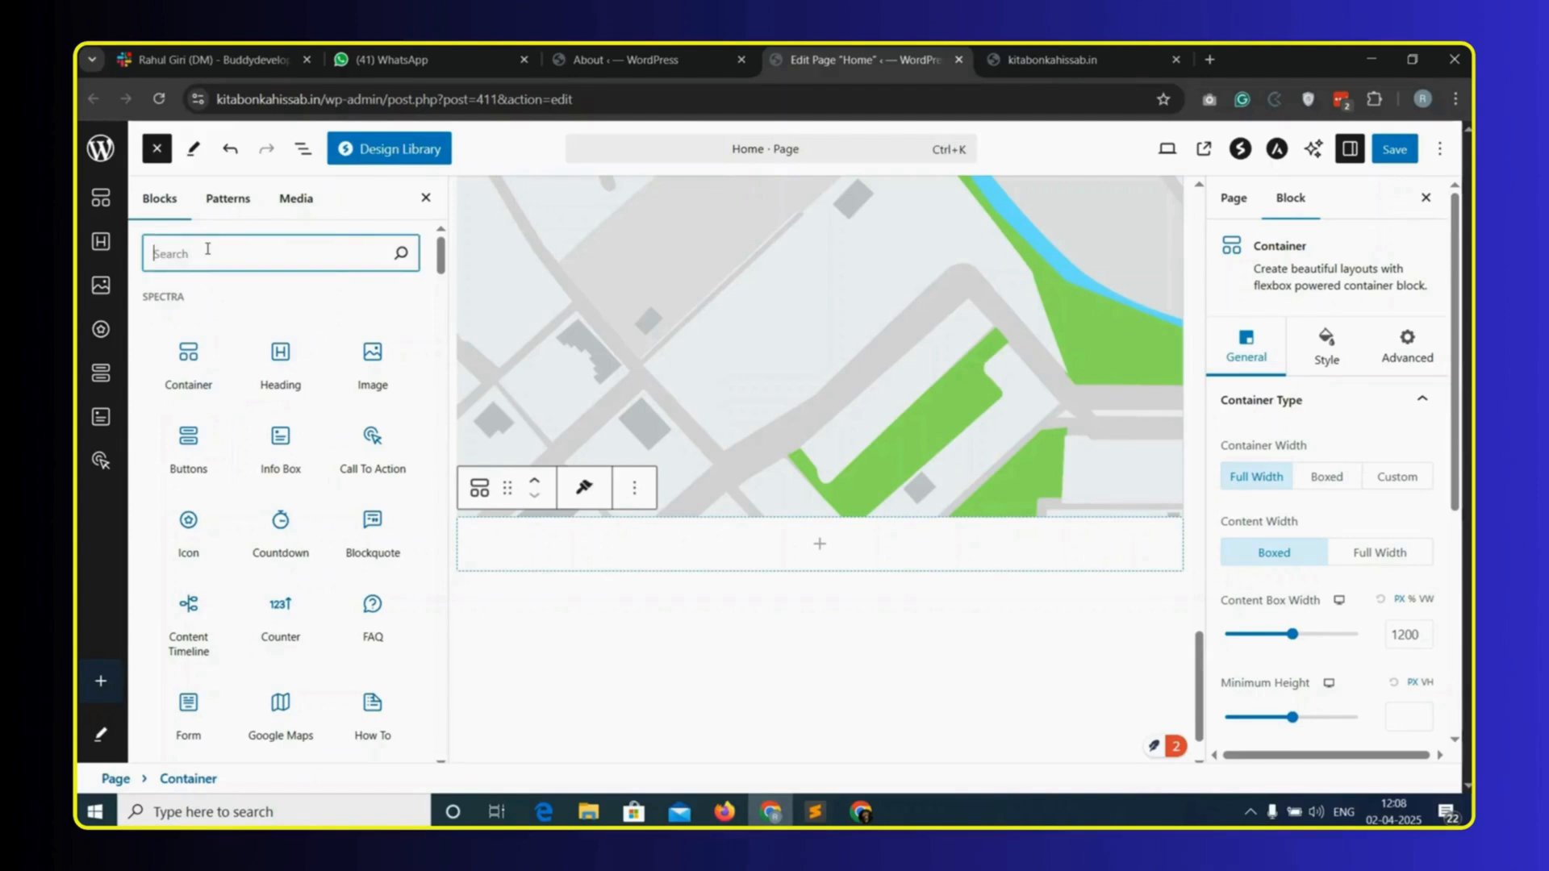
{"action": "type", "text": "post"}
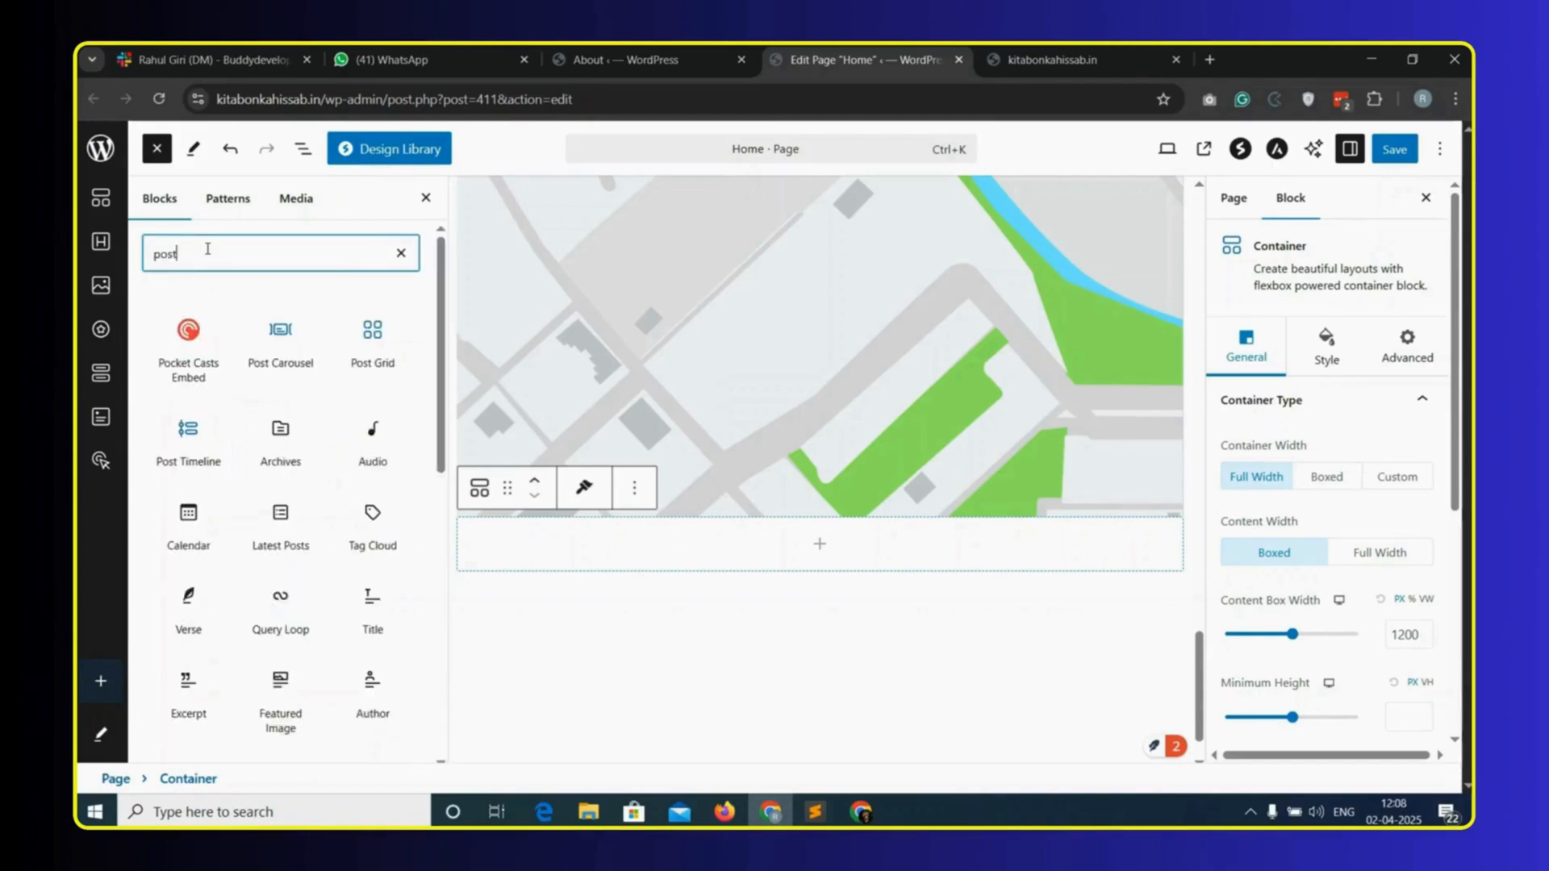
{"action": "left_click_drag", "start_coordinate": [276, 338], "coordinate": [827, 542]}
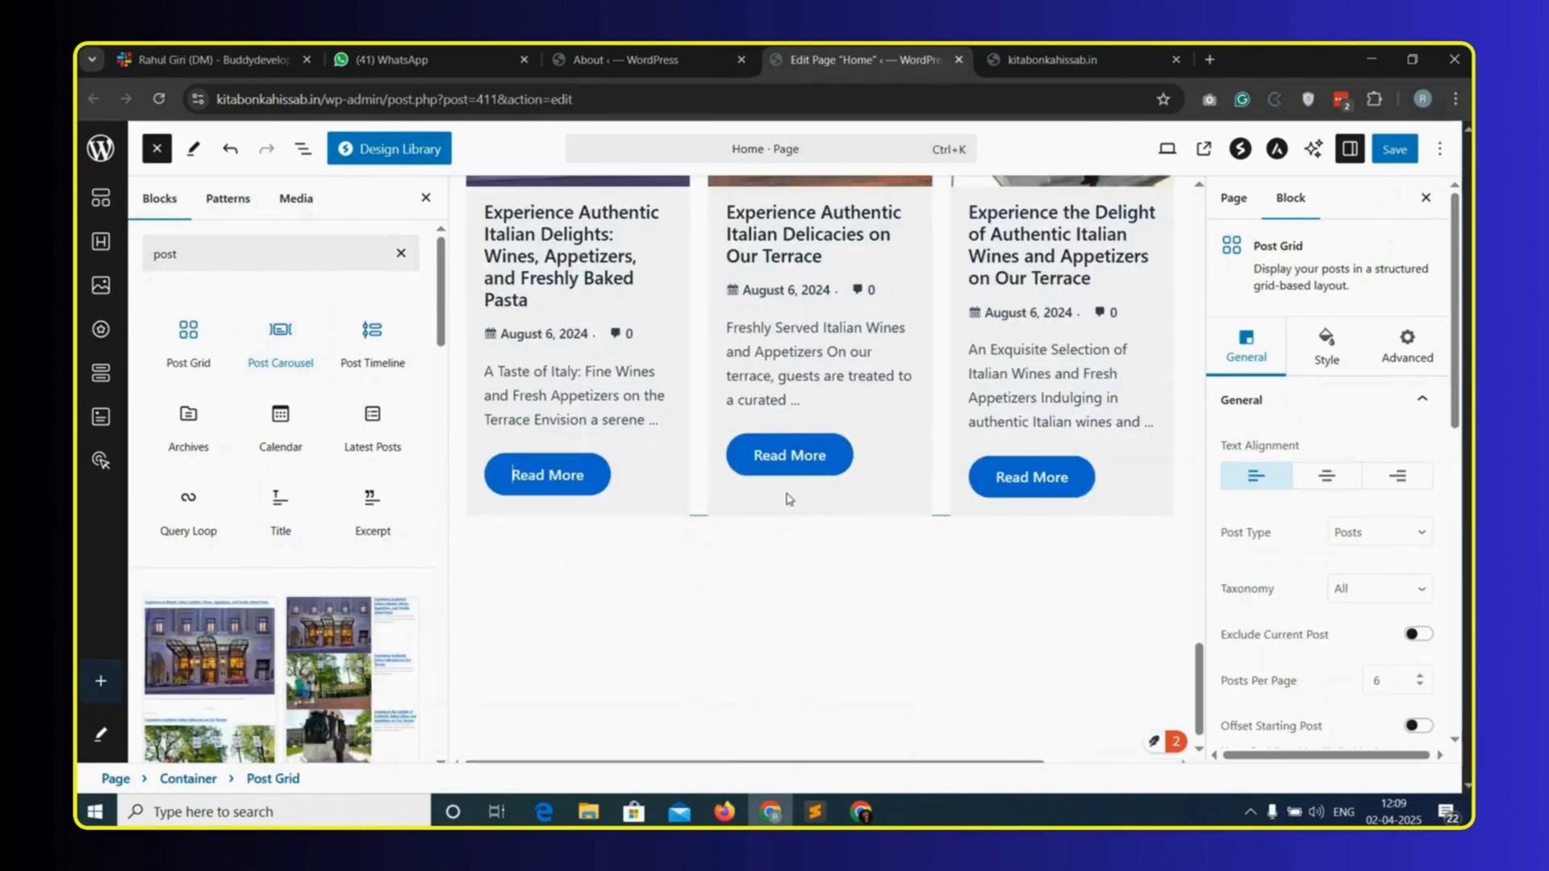
{"action": "scroll", "coordinate": [789, 500], "scroll_direction": "up", "scroll_amount": 4}
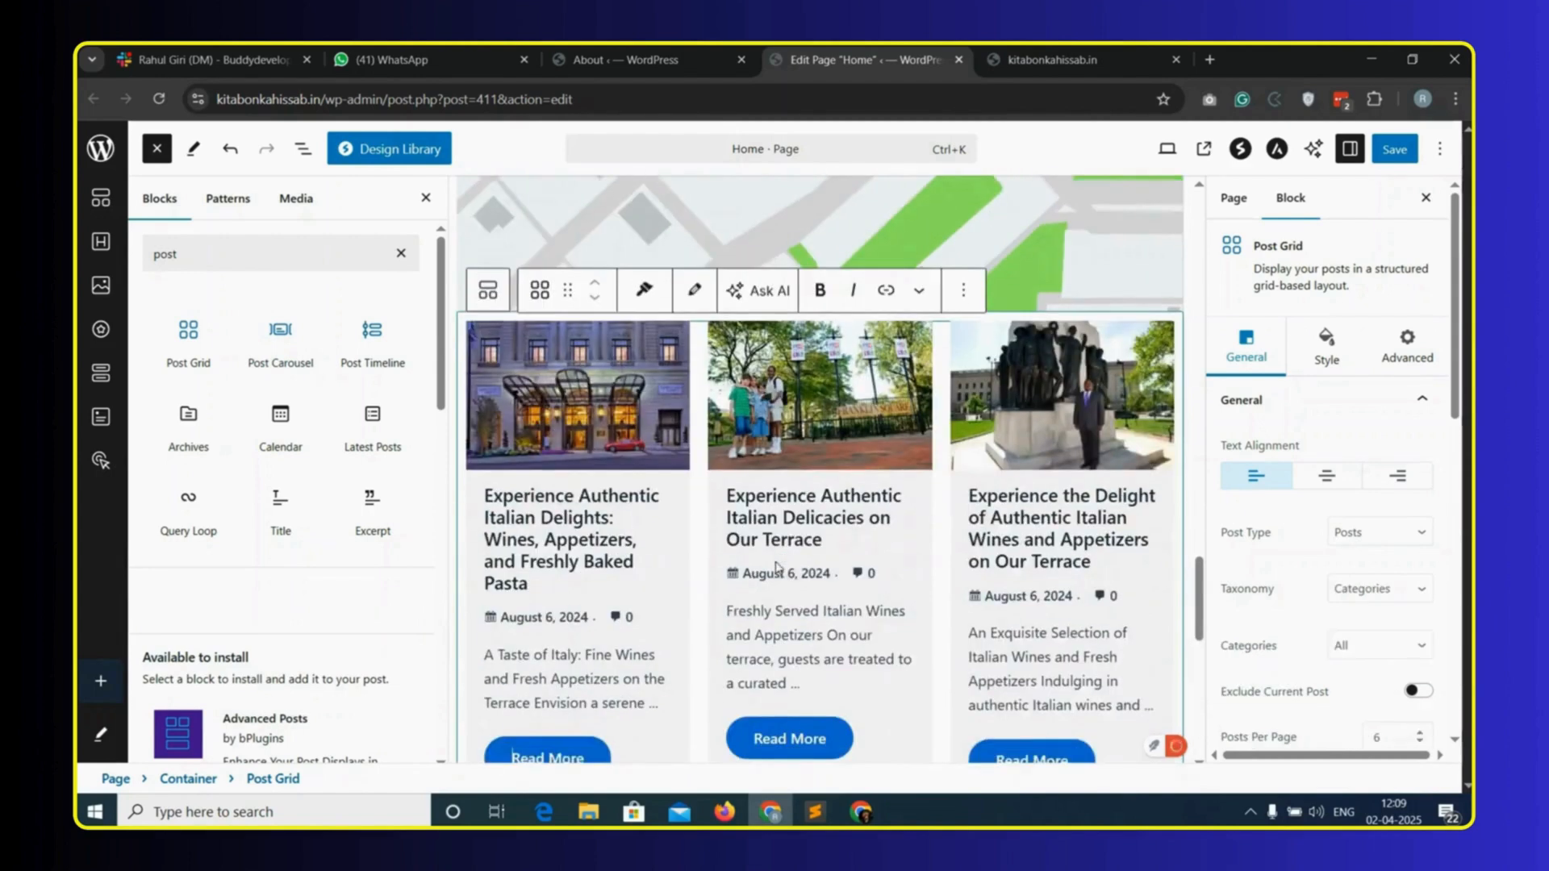
- Keep the Post Grid's post type as Posts and set it to show 3 posts per page
{"action": "scroll", "coordinate": [782, 567], "scroll_direction": "down", "scroll_amount": 1}
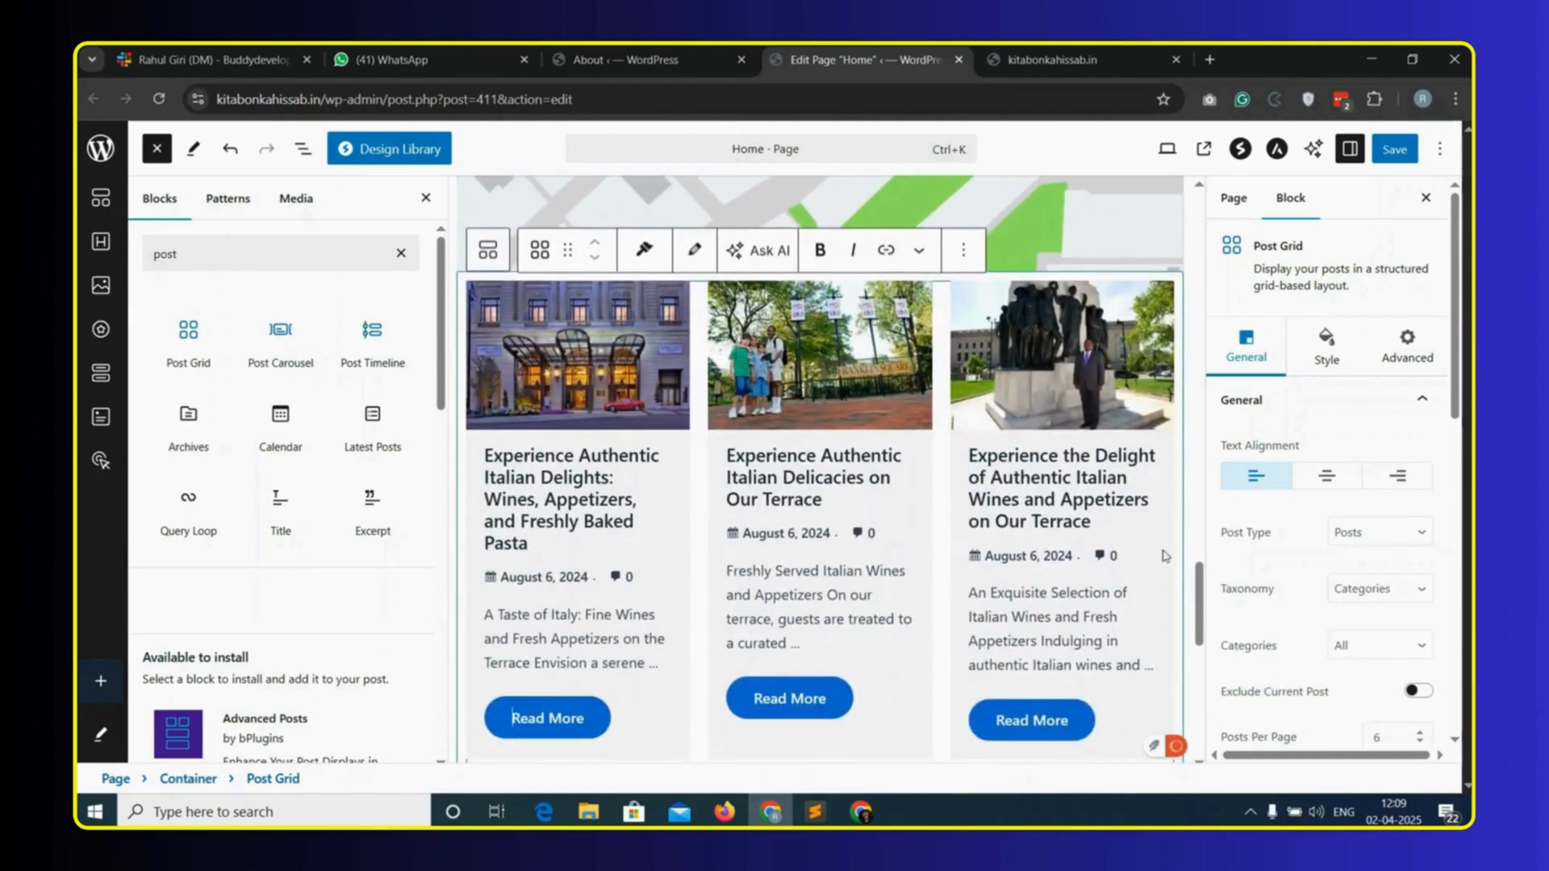
{"action": "scroll", "coordinate": [1351, 507], "scroll_direction": "down", "scroll_amount": 1}
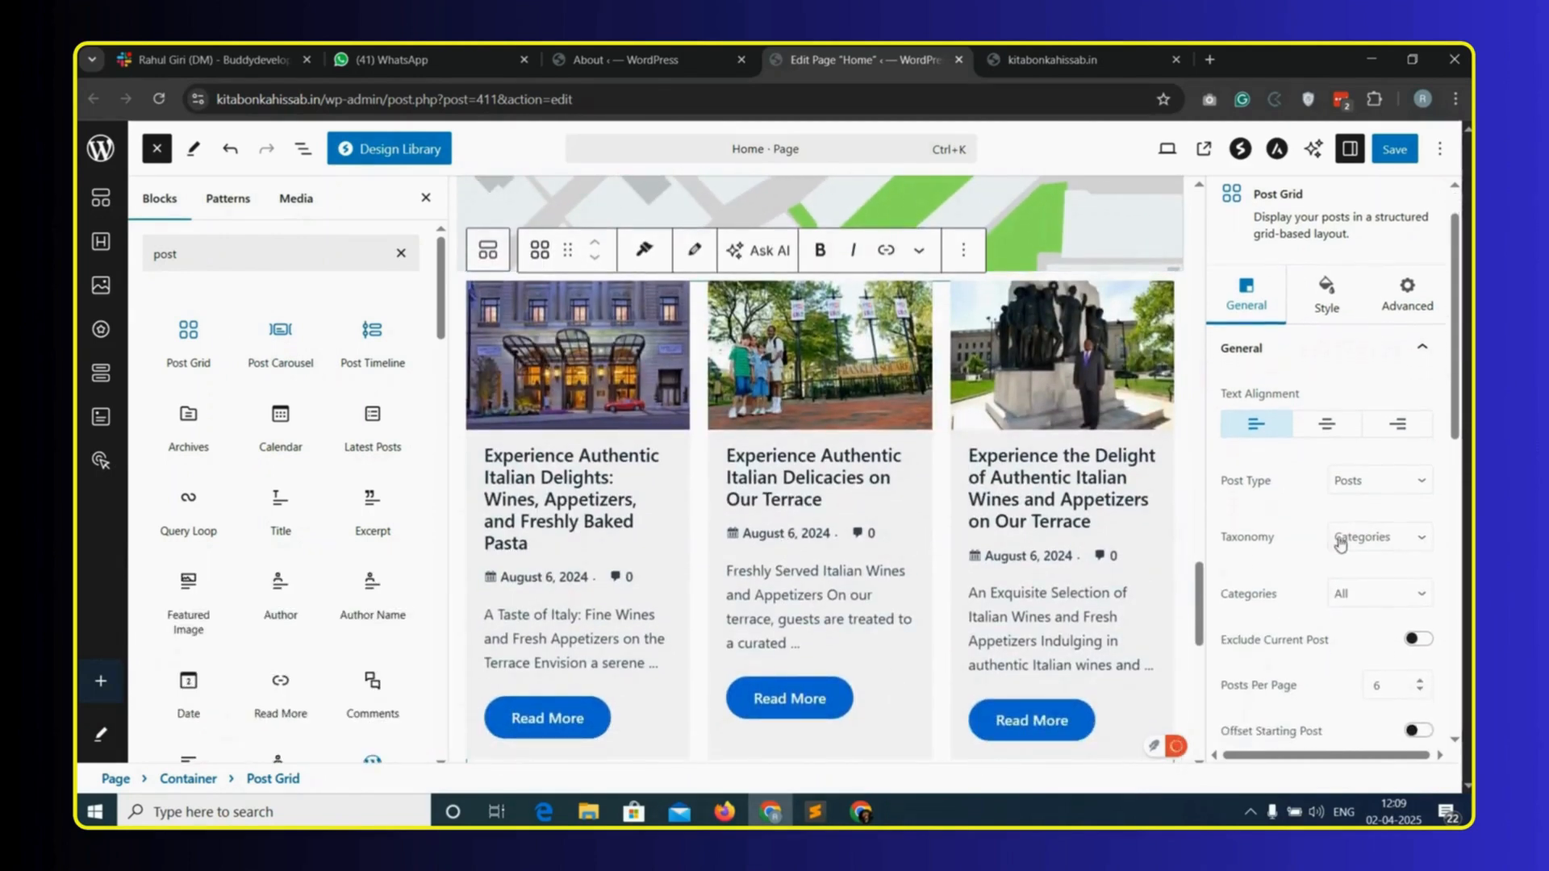
{"action": "left_click", "coordinate": [1385, 484]}
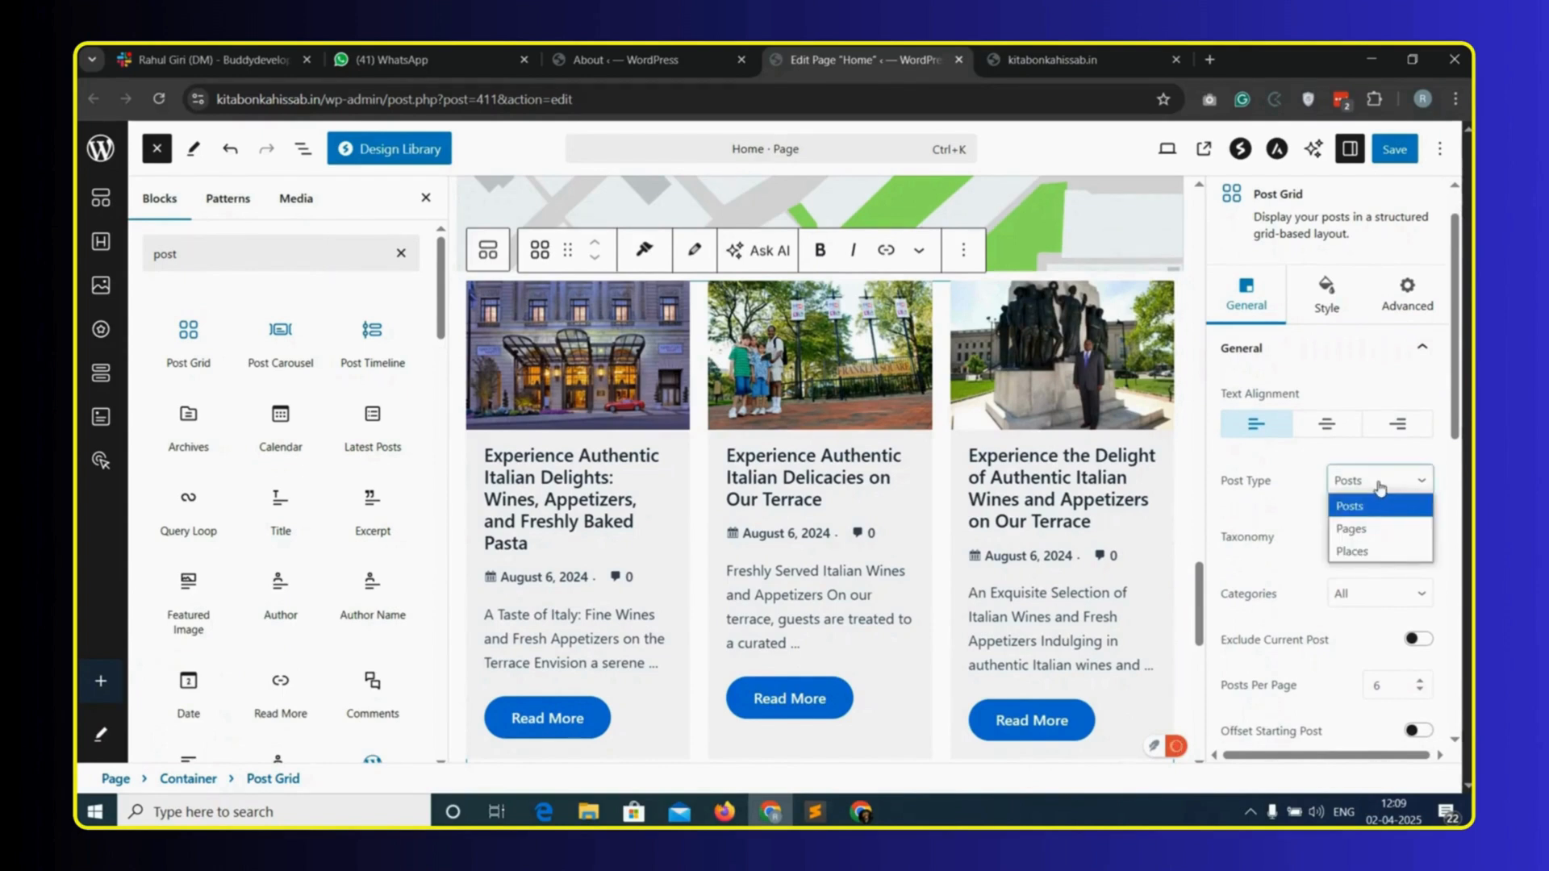
{"action": "left_click", "coordinate": [1381, 505]}
{"action": "scroll", "coordinate": [1382, 502], "scroll_direction": "down", "scroll_amount": 3}
{"action": "left_click", "coordinate": [1376, 502]}
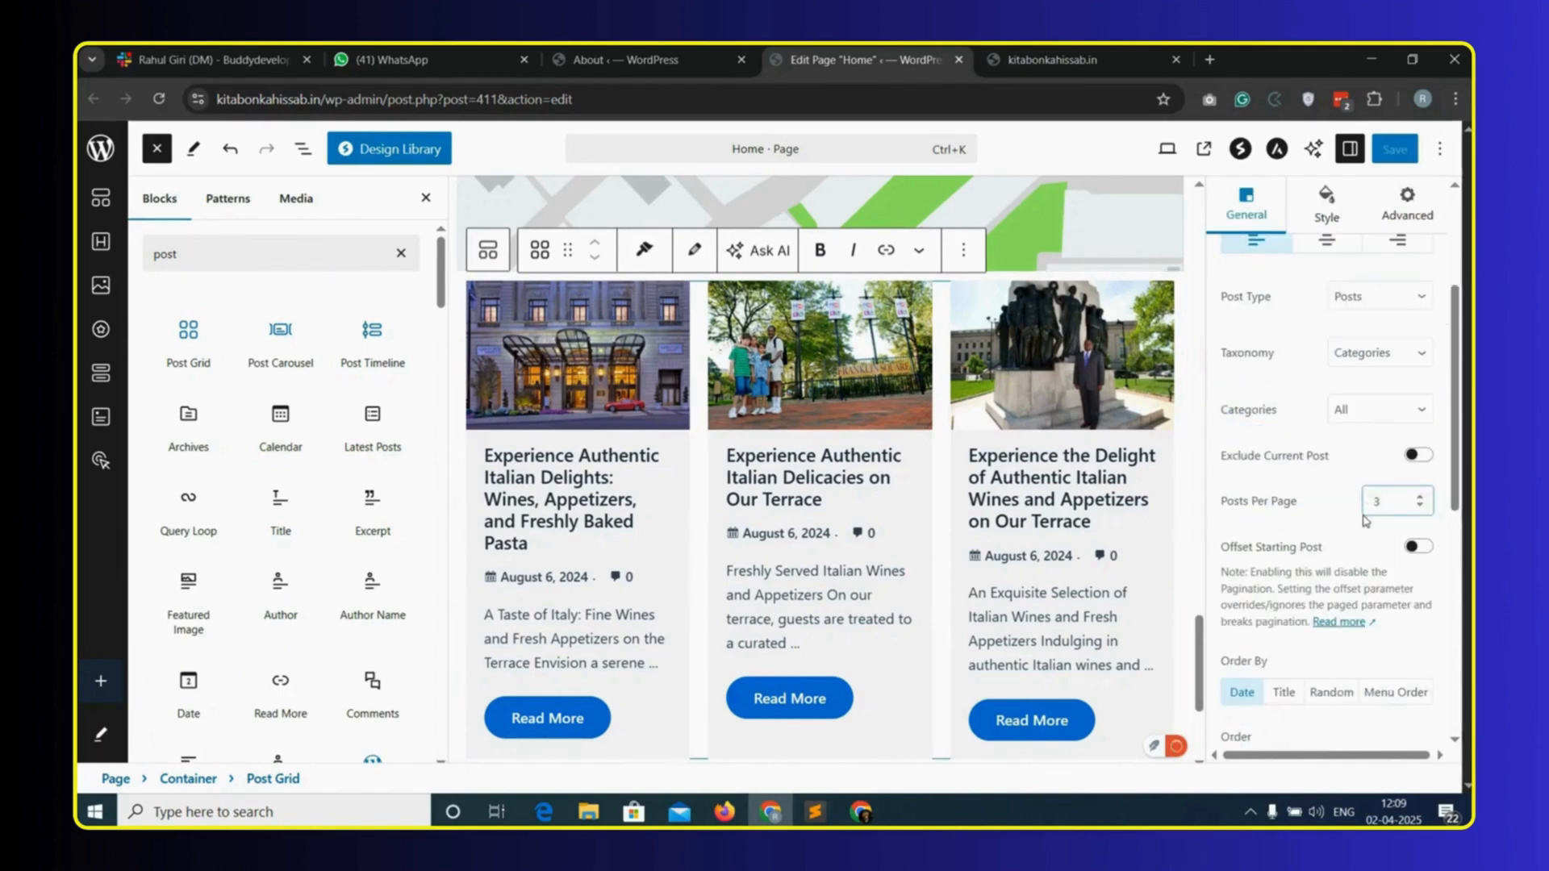
{"action": "scroll", "coordinate": [1350, 549], "scroll_direction": "down", "scroll_amount": 4}
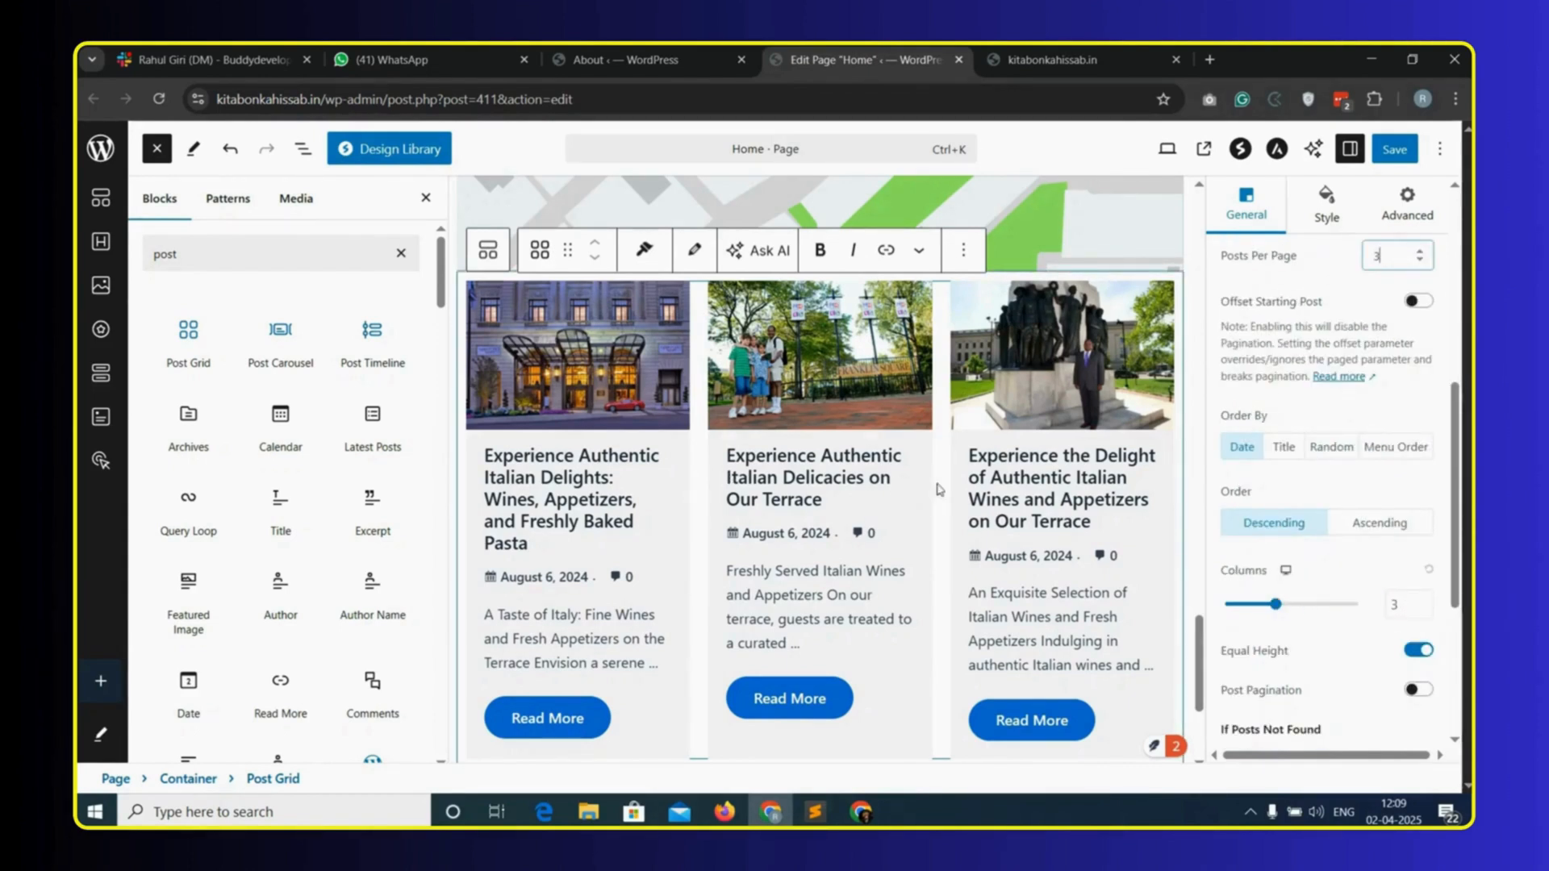
{"action": "scroll", "coordinate": [1403, 640], "scroll_direction": "down", "scroll_amount": 2}
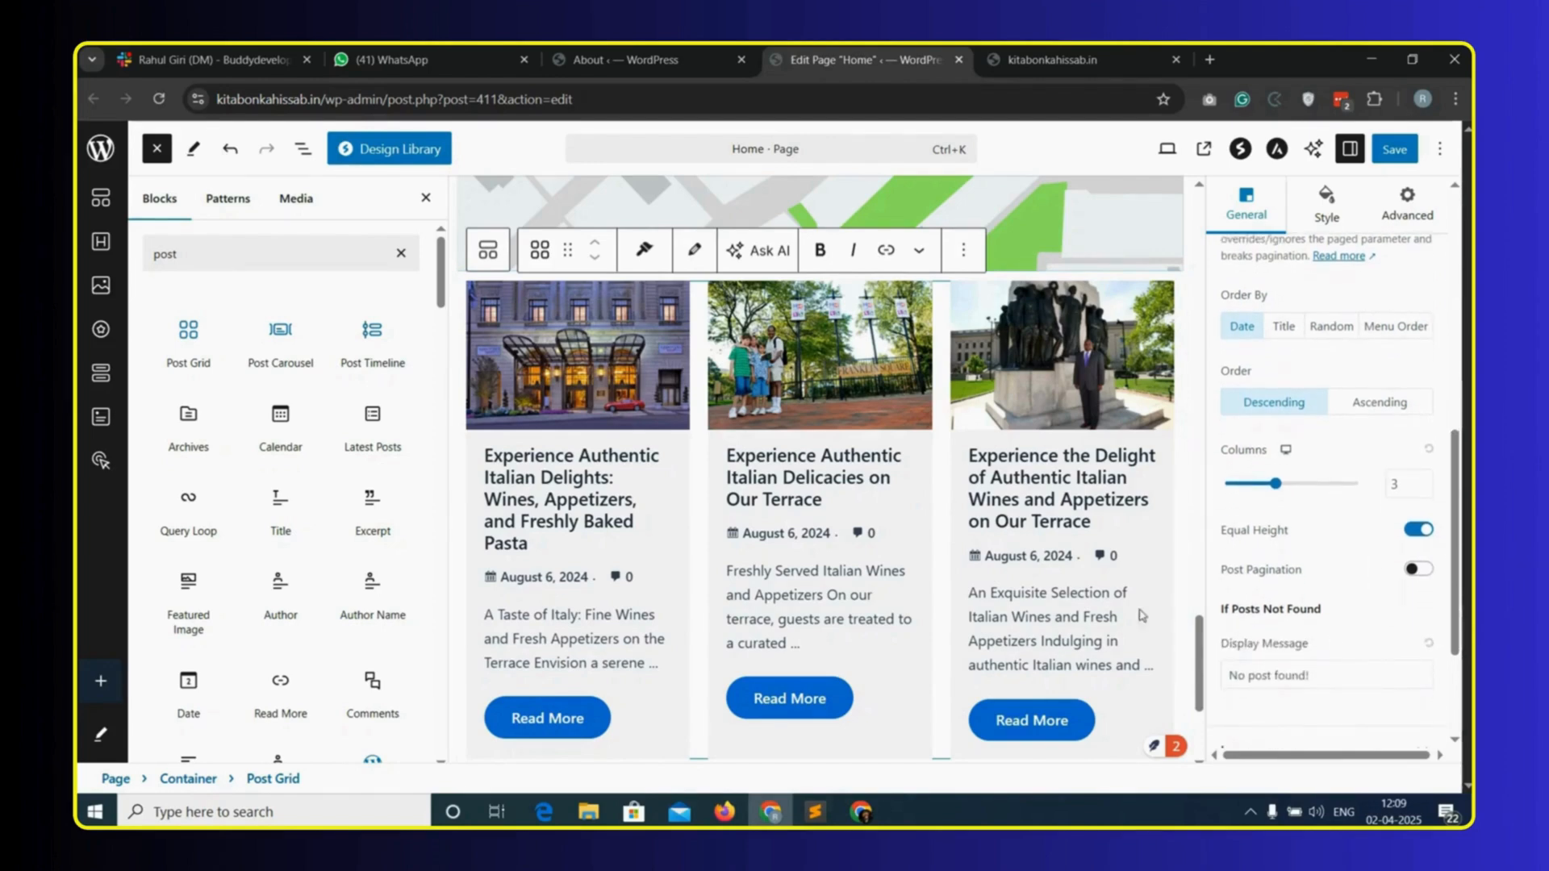
- Insert a Heading block between the map and the post grid, change its text to "Blogs" and centre it
{"action": "left_click", "coordinate": [401, 252]}
{"action": "left_click_drag", "start_coordinate": [284, 363], "coordinate": [830, 403]}
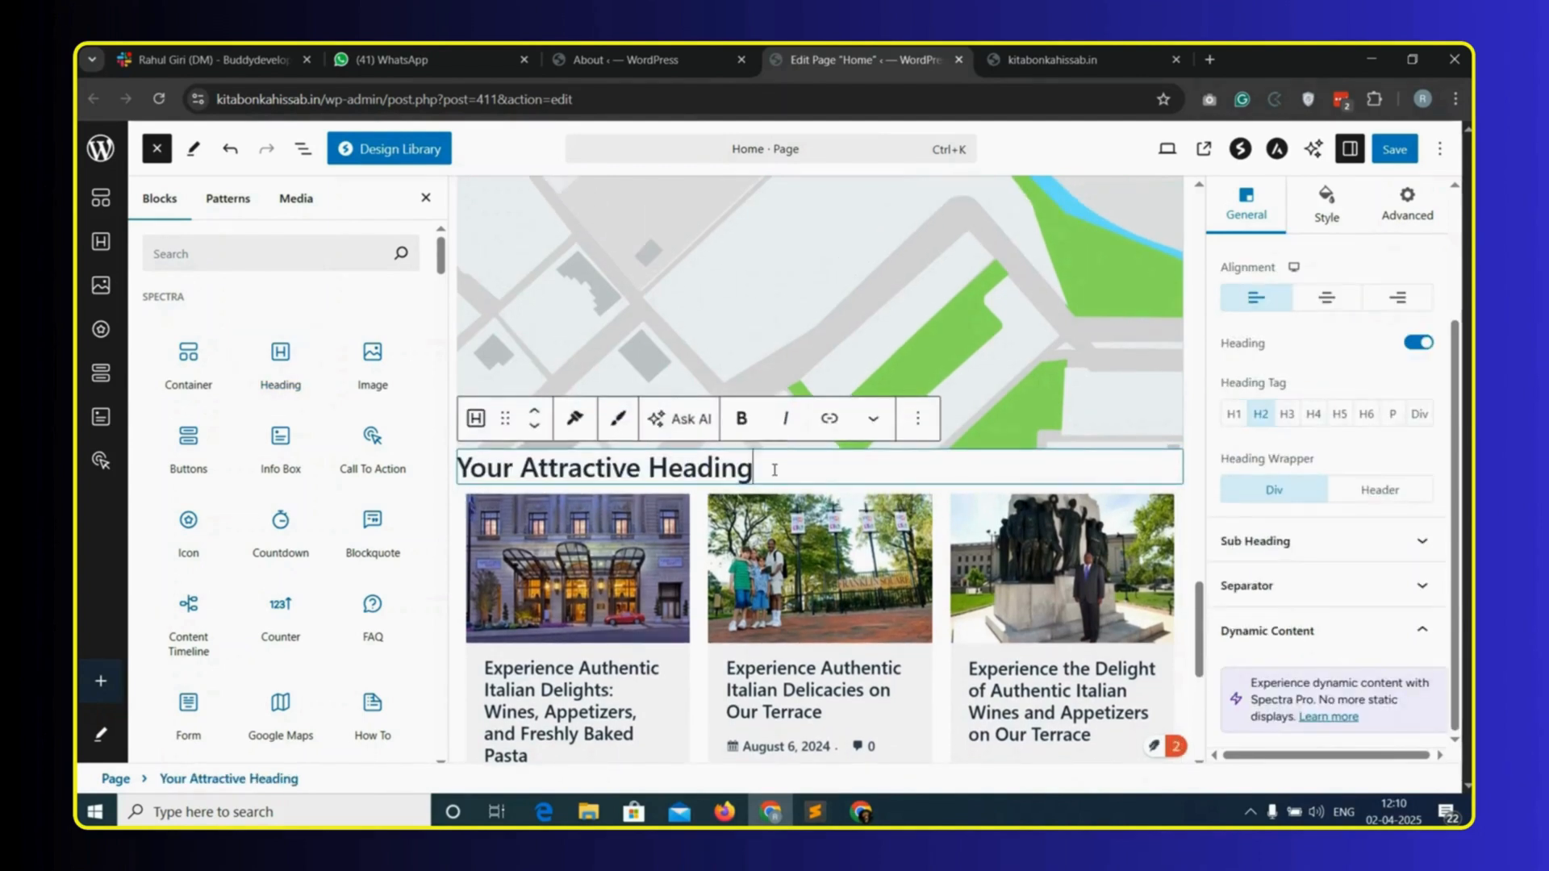
{"action": "triple_click", "coordinate": [775, 470]}
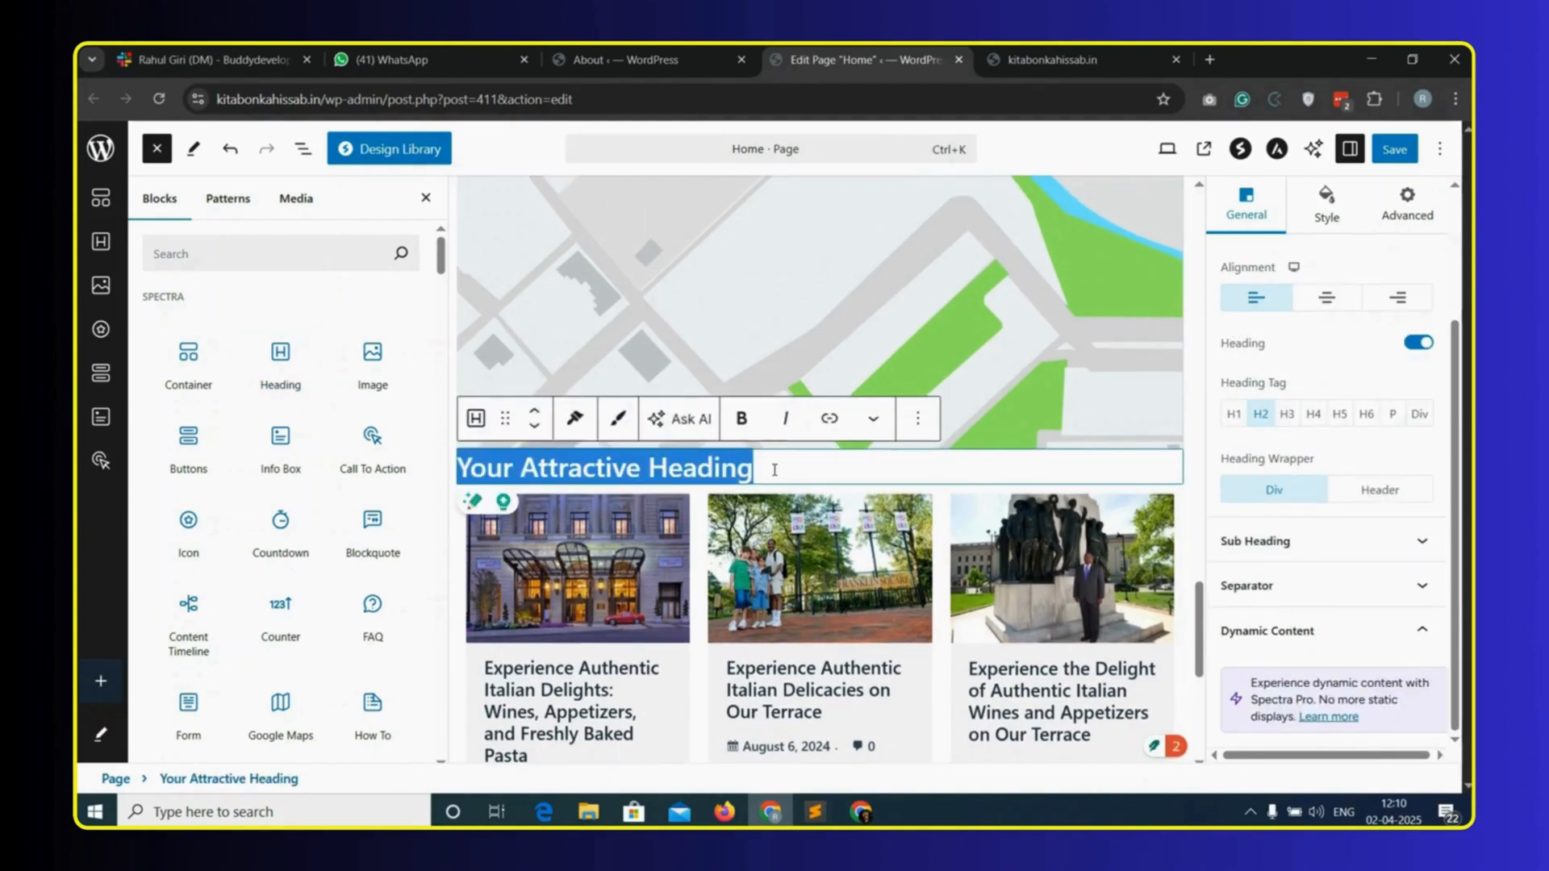
{"action": "type", "text": "Blogs"}
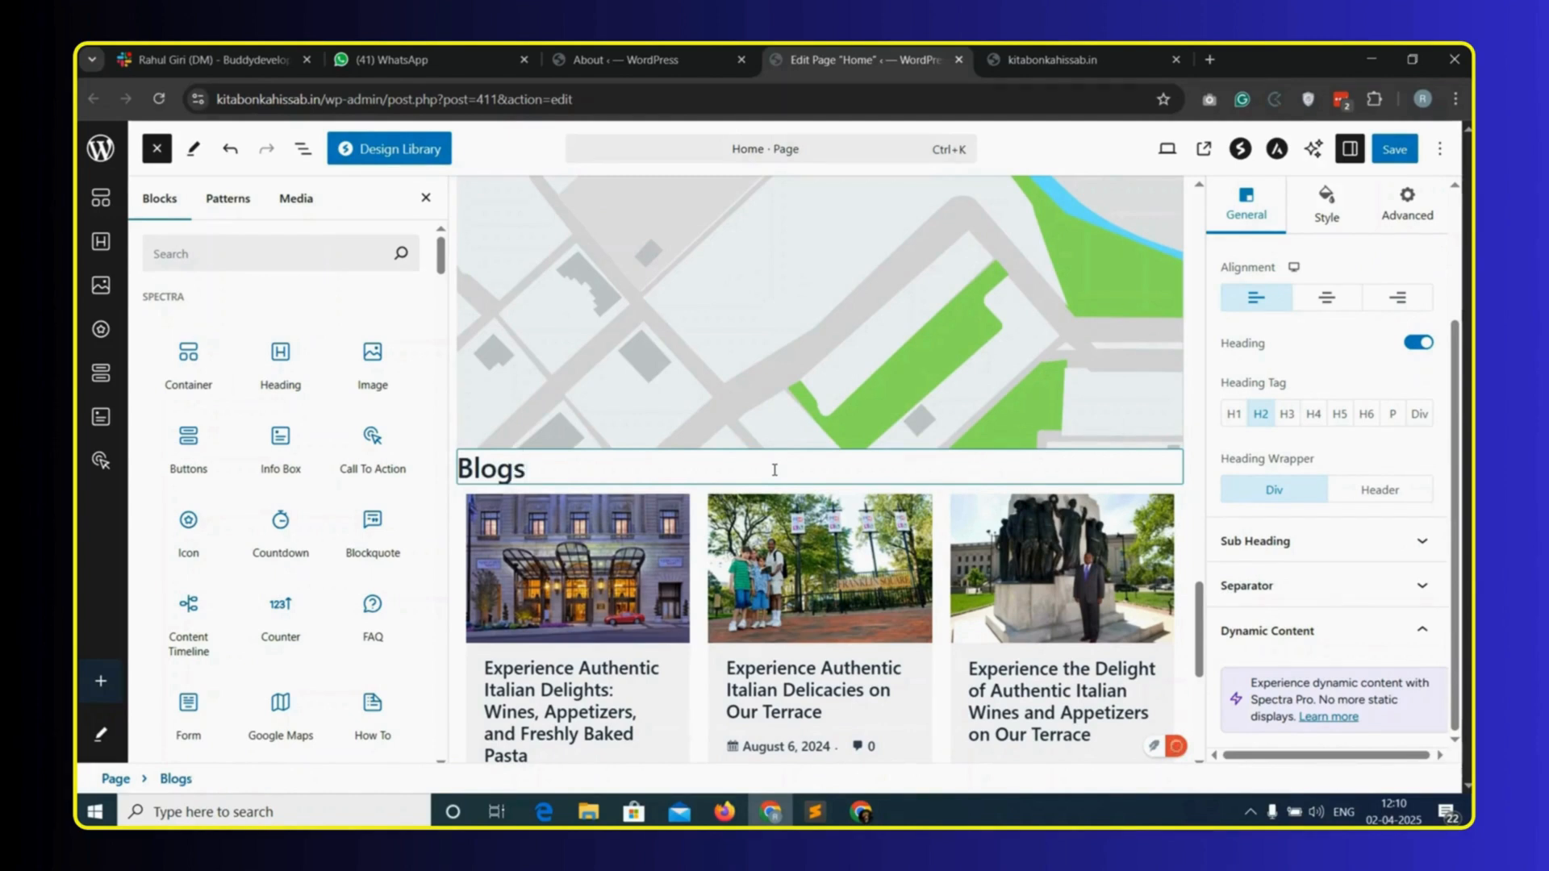
{"action": "left_click", "coordinate": [1329, 298]}
- Set the Blogs heading's padding to 50 px at the top and 0 on the other sides
{"action": "left_click", "coordinate": [1326, 206]}
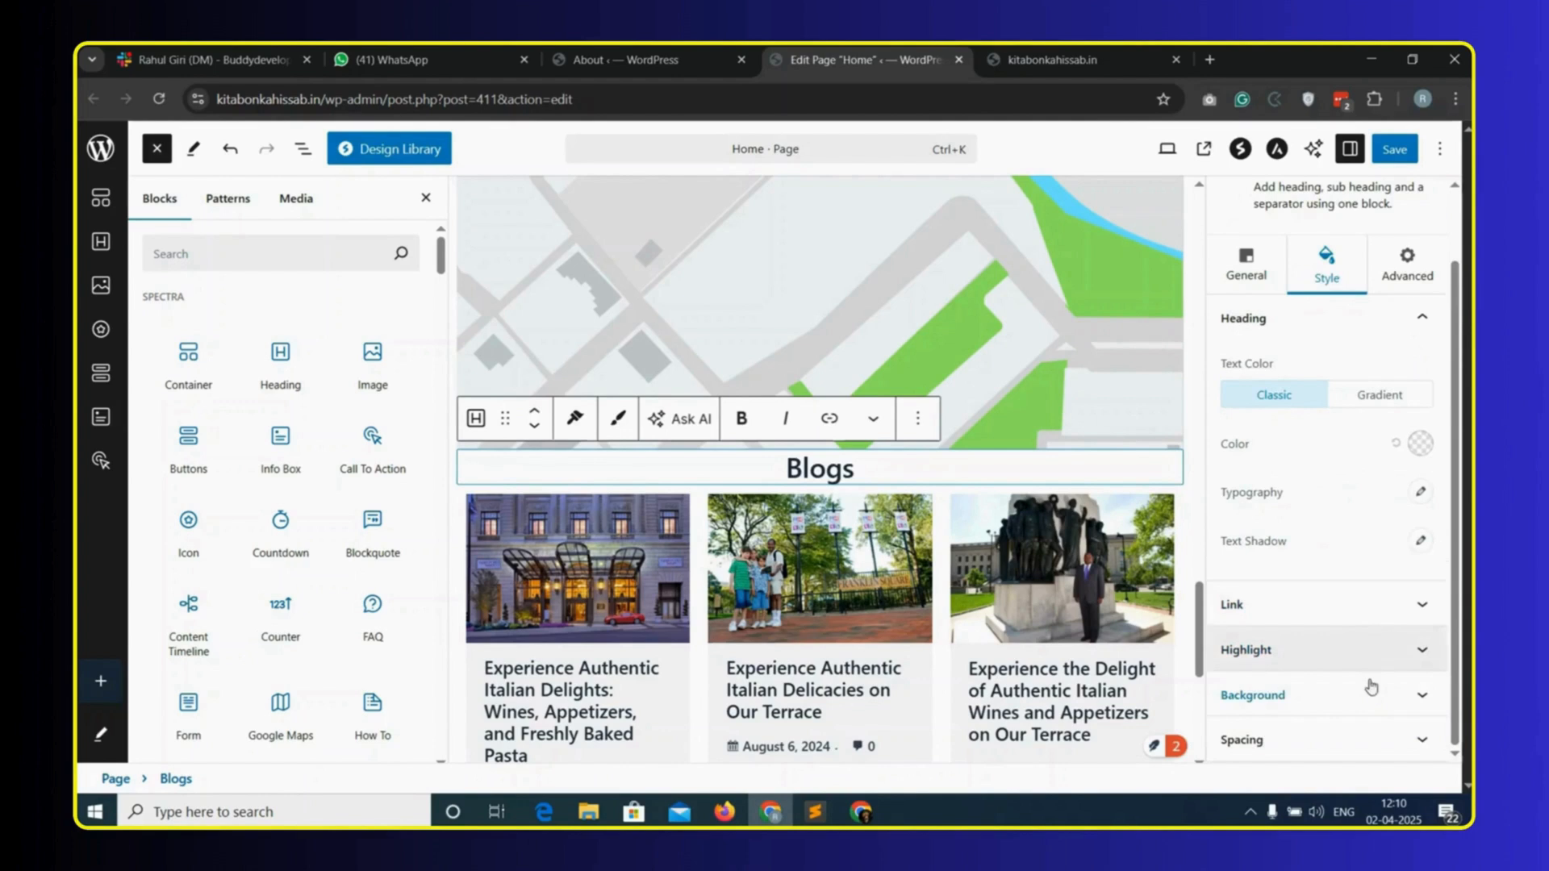
{"action": "left_click", "coordinate": [1369, 738]}
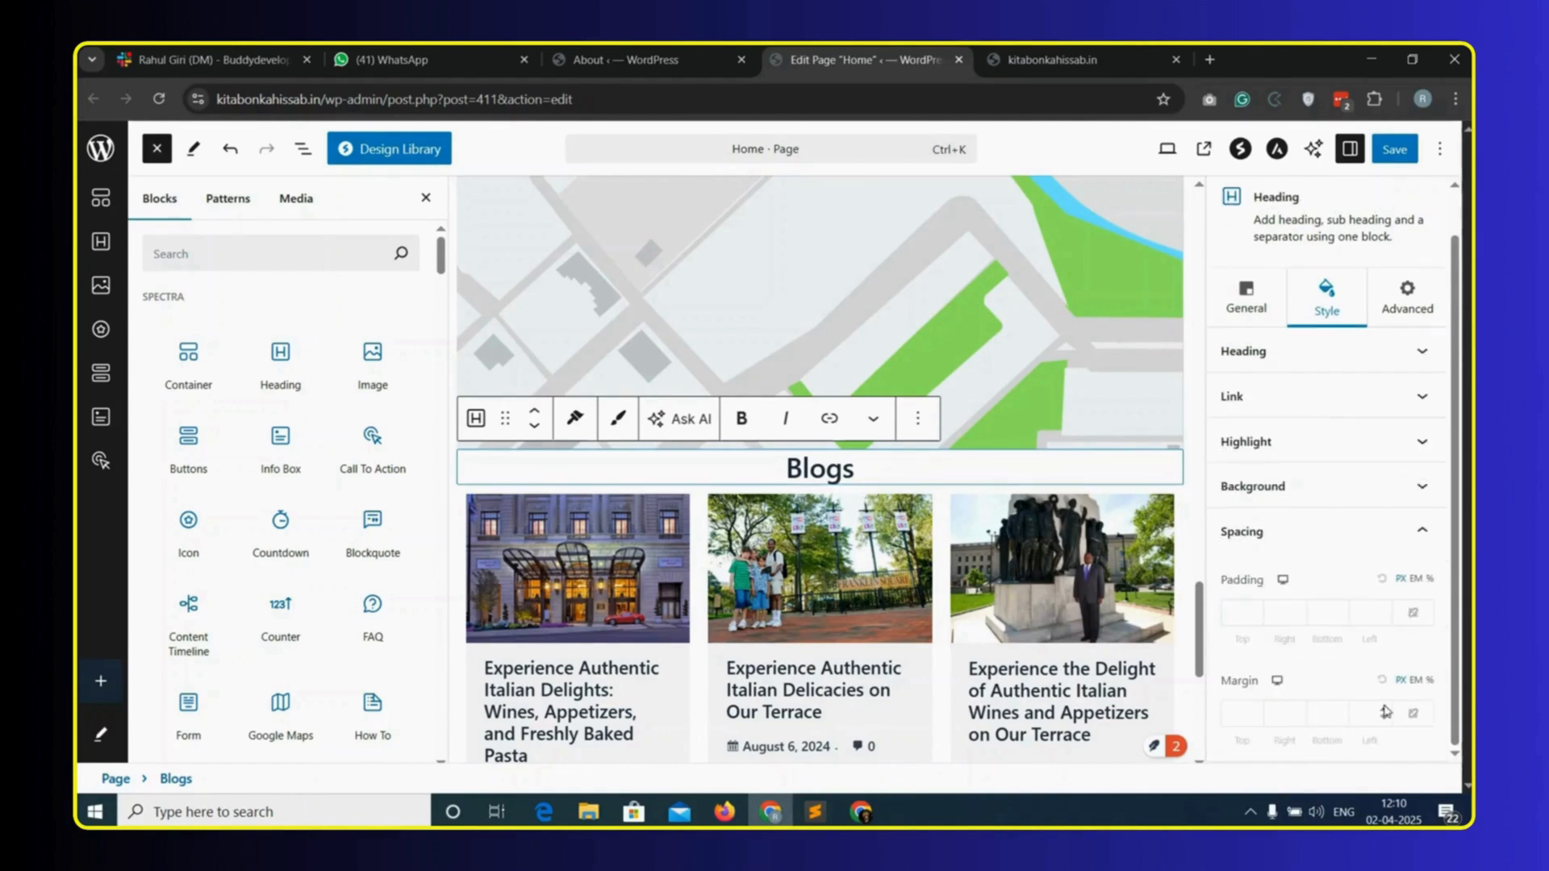
{"action": "left_click", "coordinate": [1414, 613]}
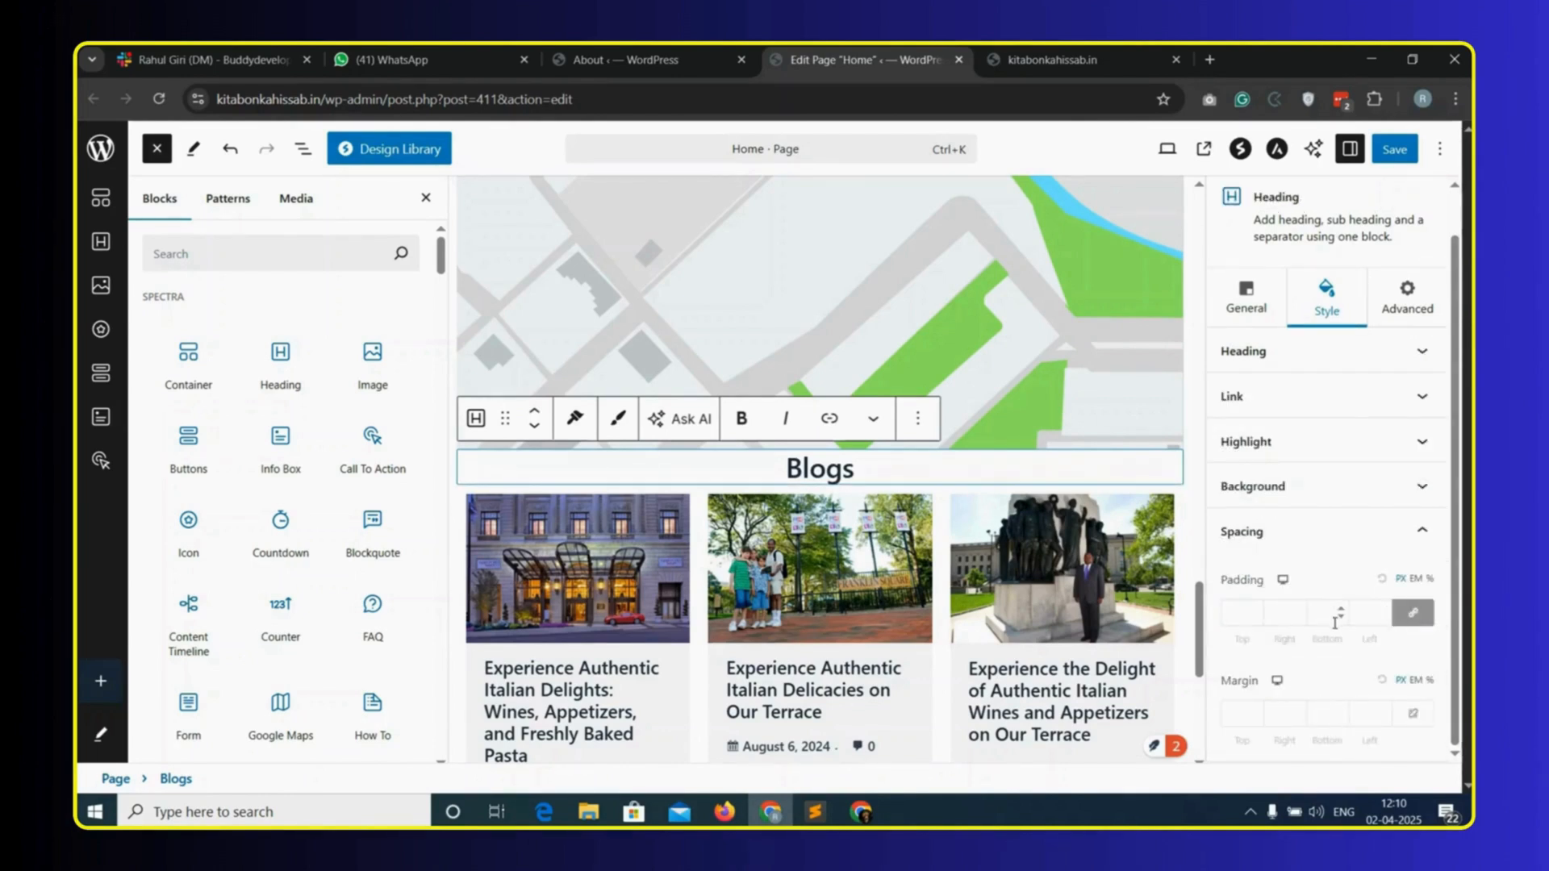
{"action": "left_click", "coordinate": [1414, 615]}
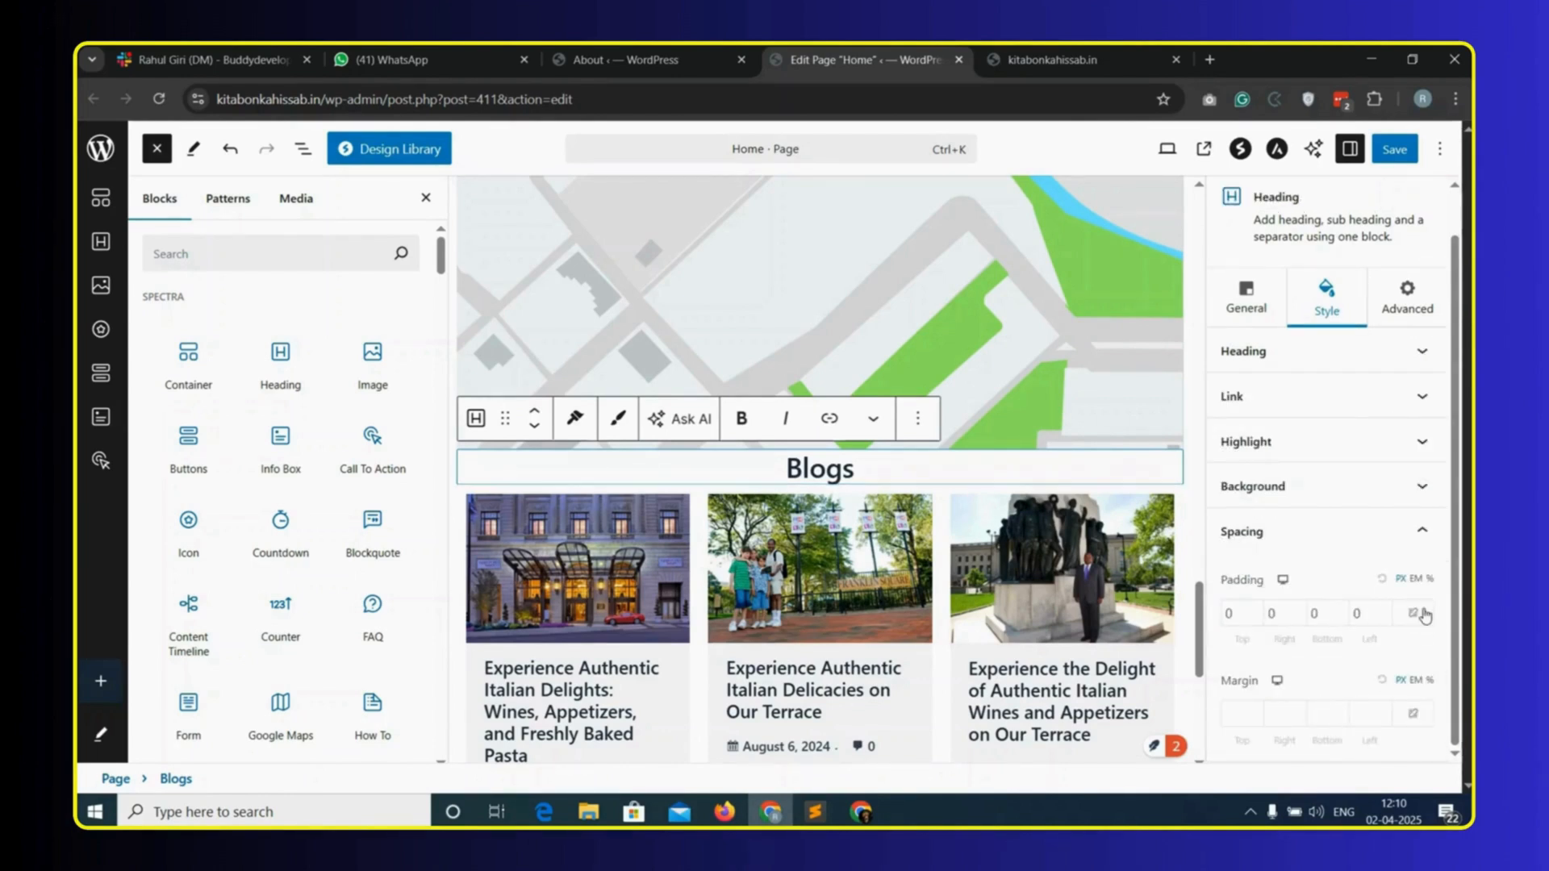
{"action": "left_click", "coordinate": [1225, 614]}
{"action": "type", "text": "50"}
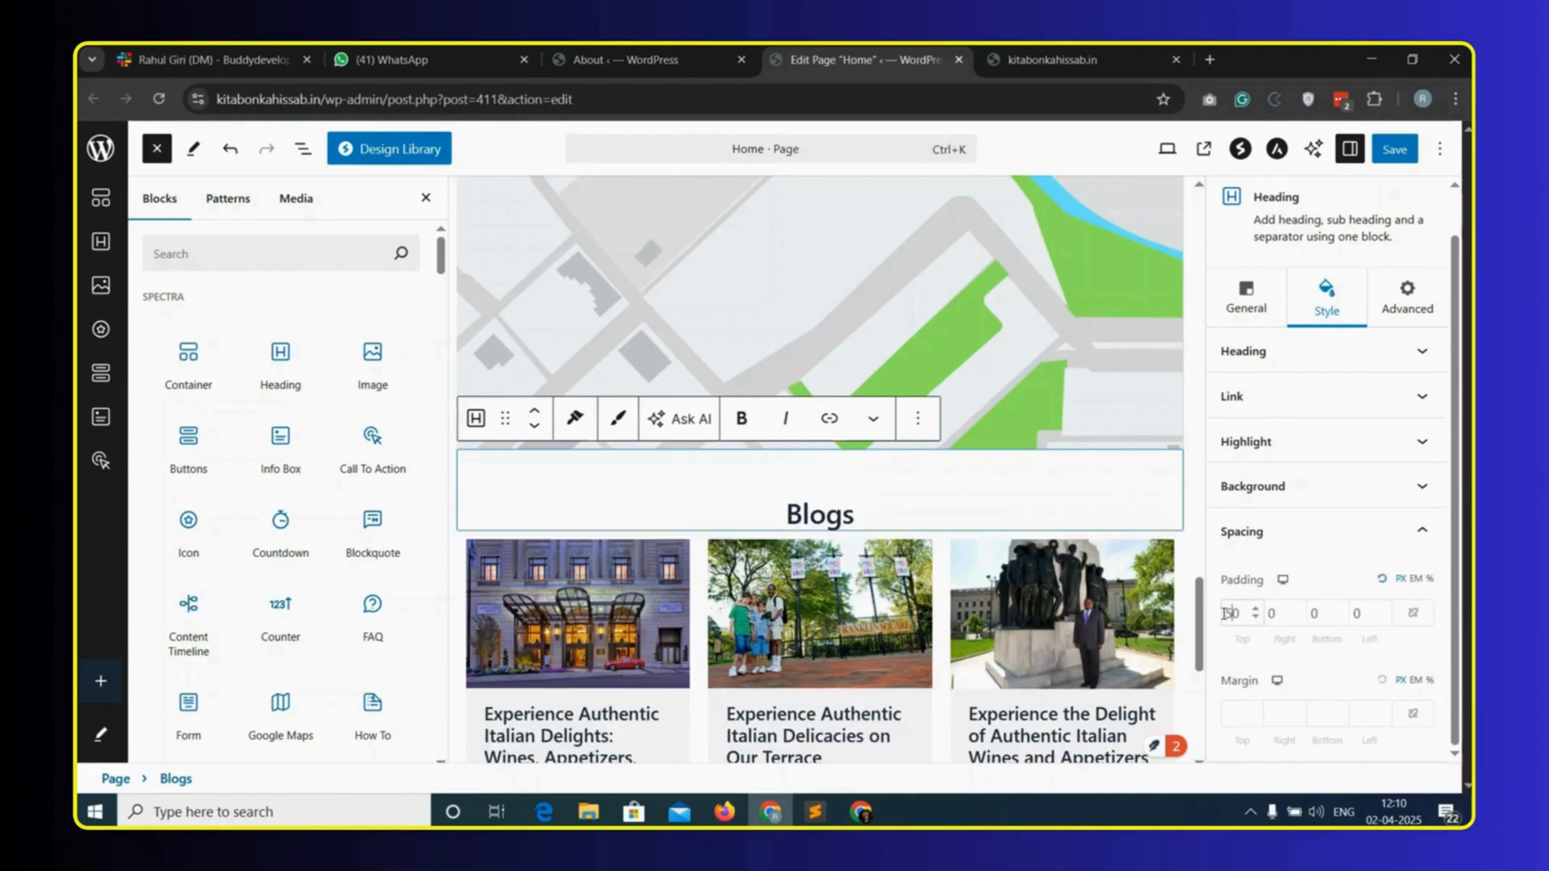
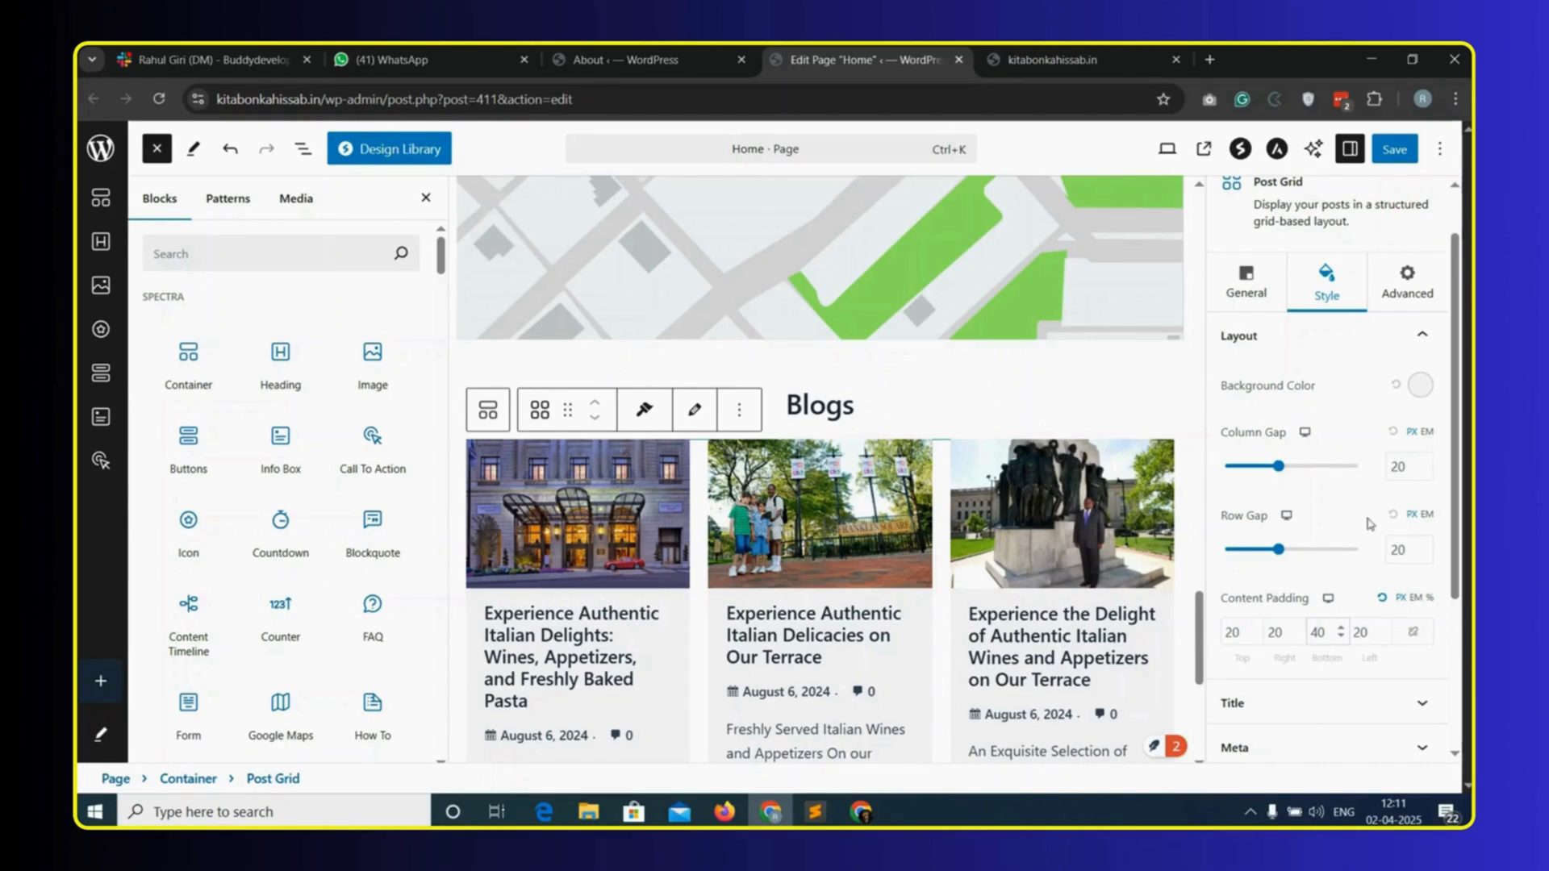
- Save the Home page and reload the live site to check the Blogs section below the map
{"action": "left_click", "coordinate": [1400, 152]}
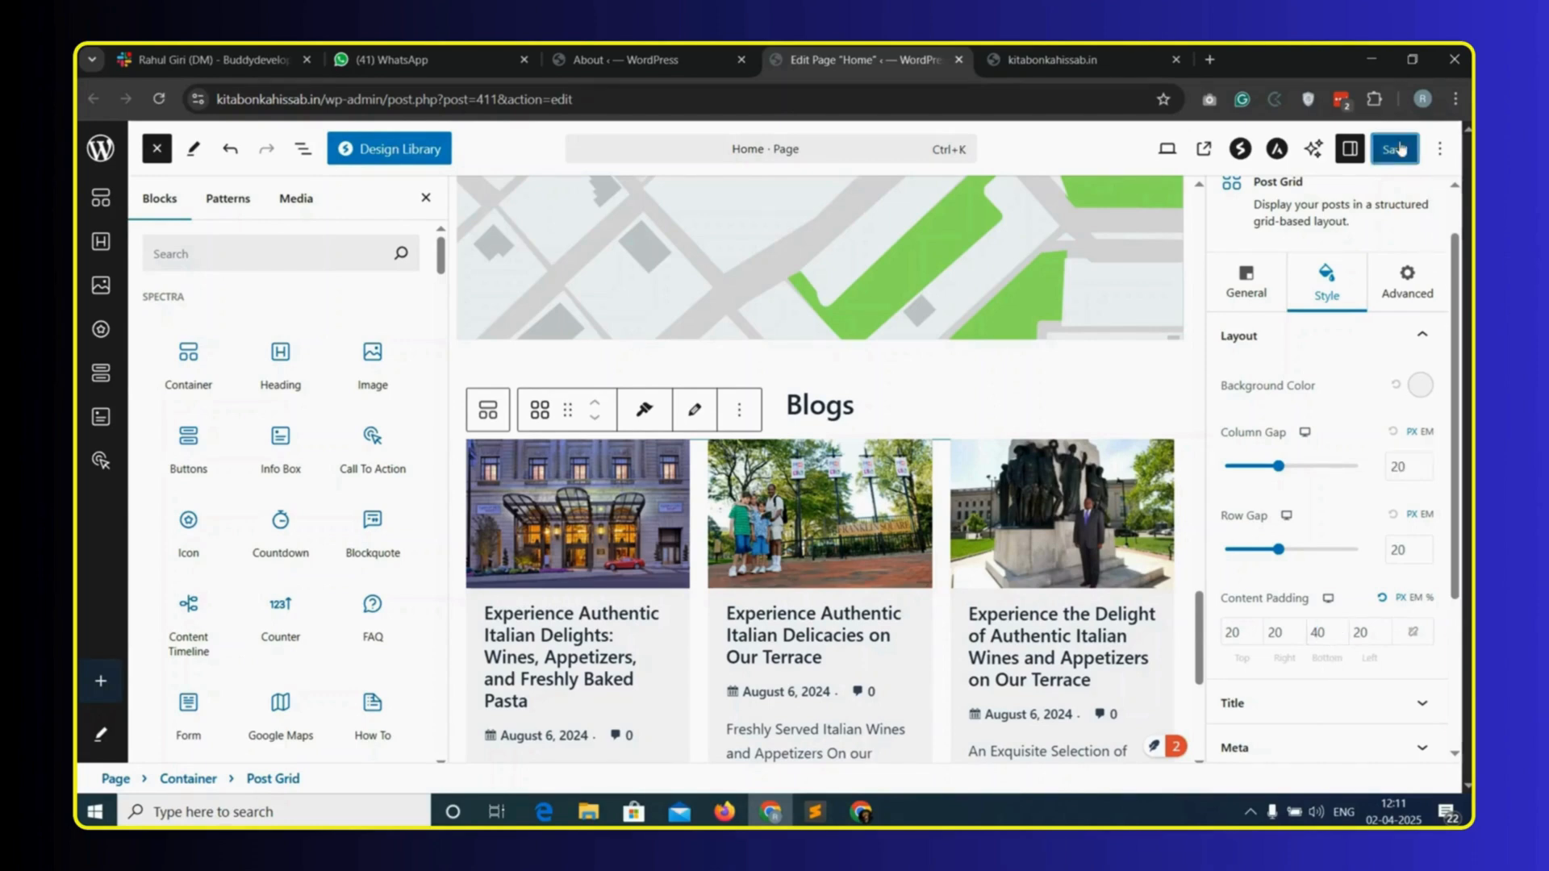
{"action": "left_click", "coordinate": [1088, 49]}
{"action": "left_click", "coordinate": [270, 99]}
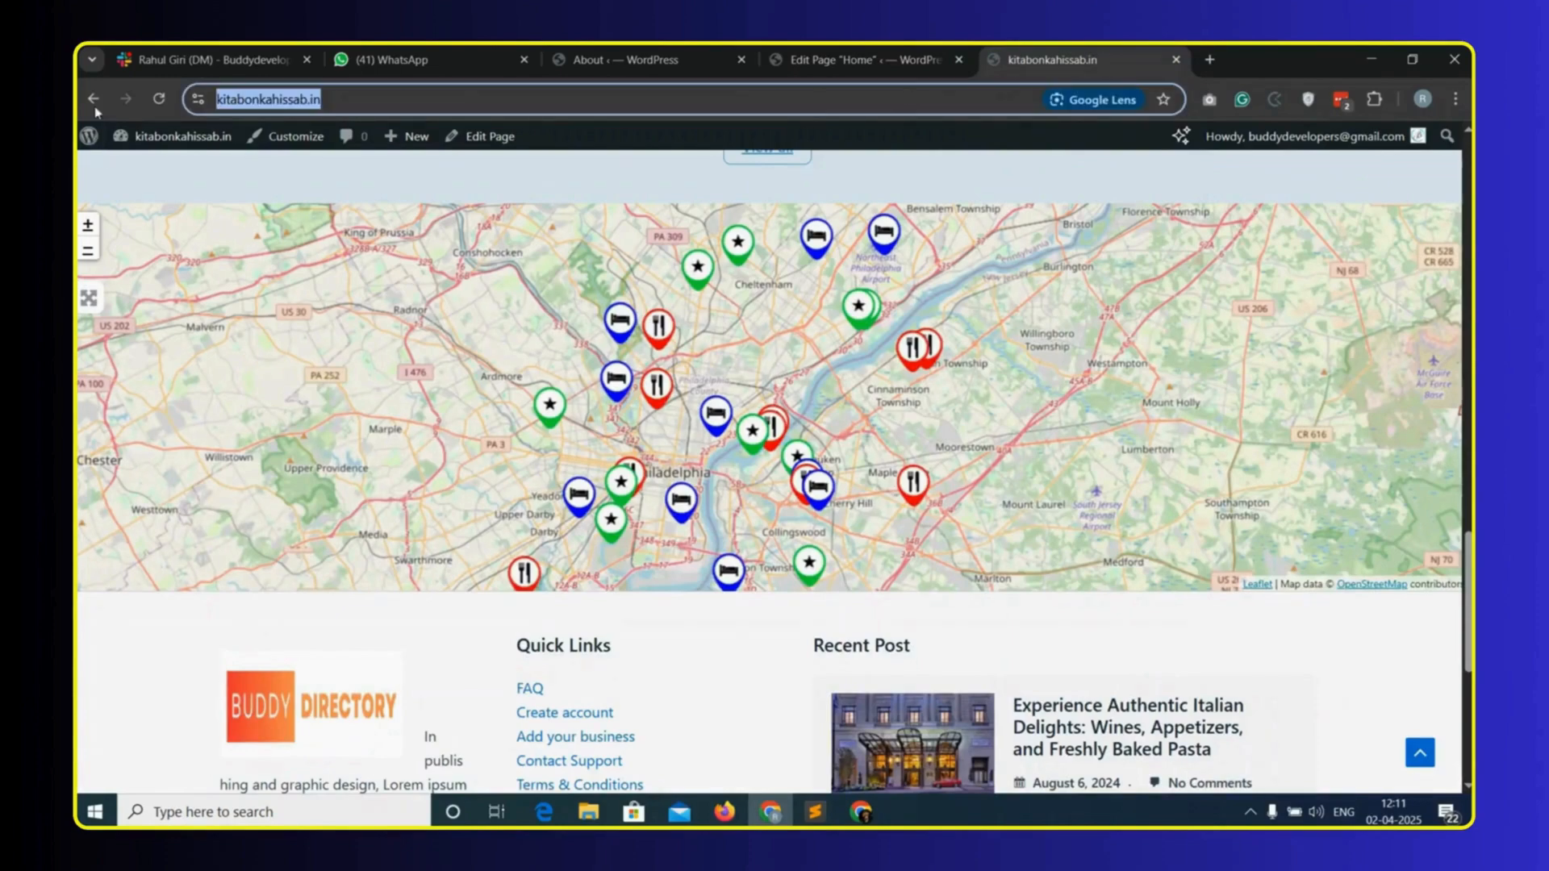
{"action": "left_click", "coordinate": [160, 99]}
{"action": "scroll", "coordinate": [835, 537], "scroll_direction": "down", "scroll_amount": 4}
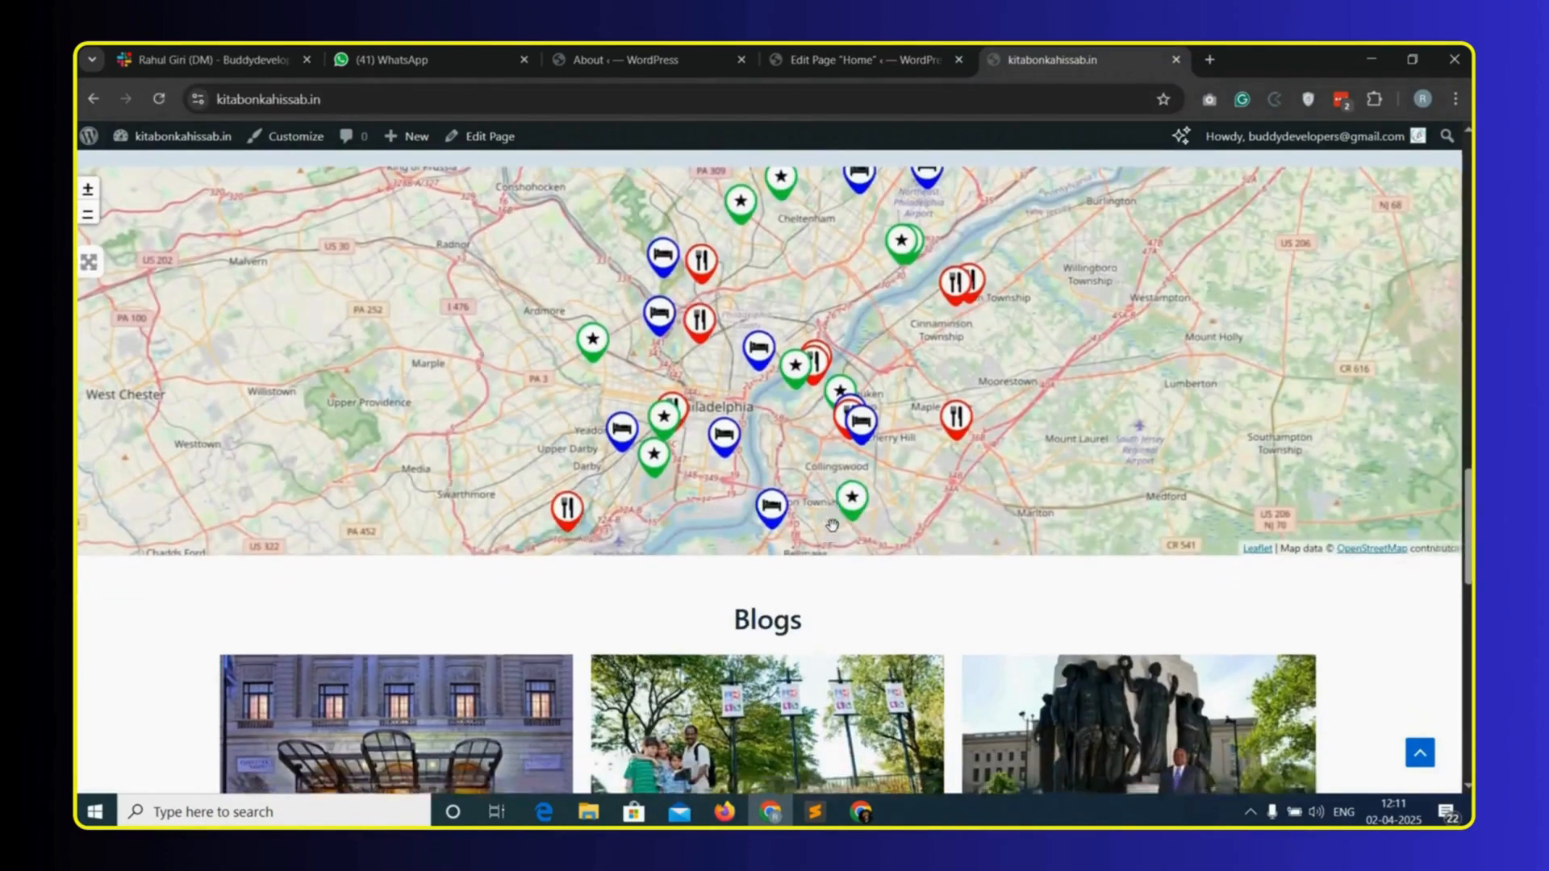
{"action": "scroll", "coordinate": [835, 537], "scroll_direction": "down", "scroll_amount": 3}
{"action": "scroll", "coordinate": [835, 536], "scroll_direction": "up", "scroll_amount": 1}
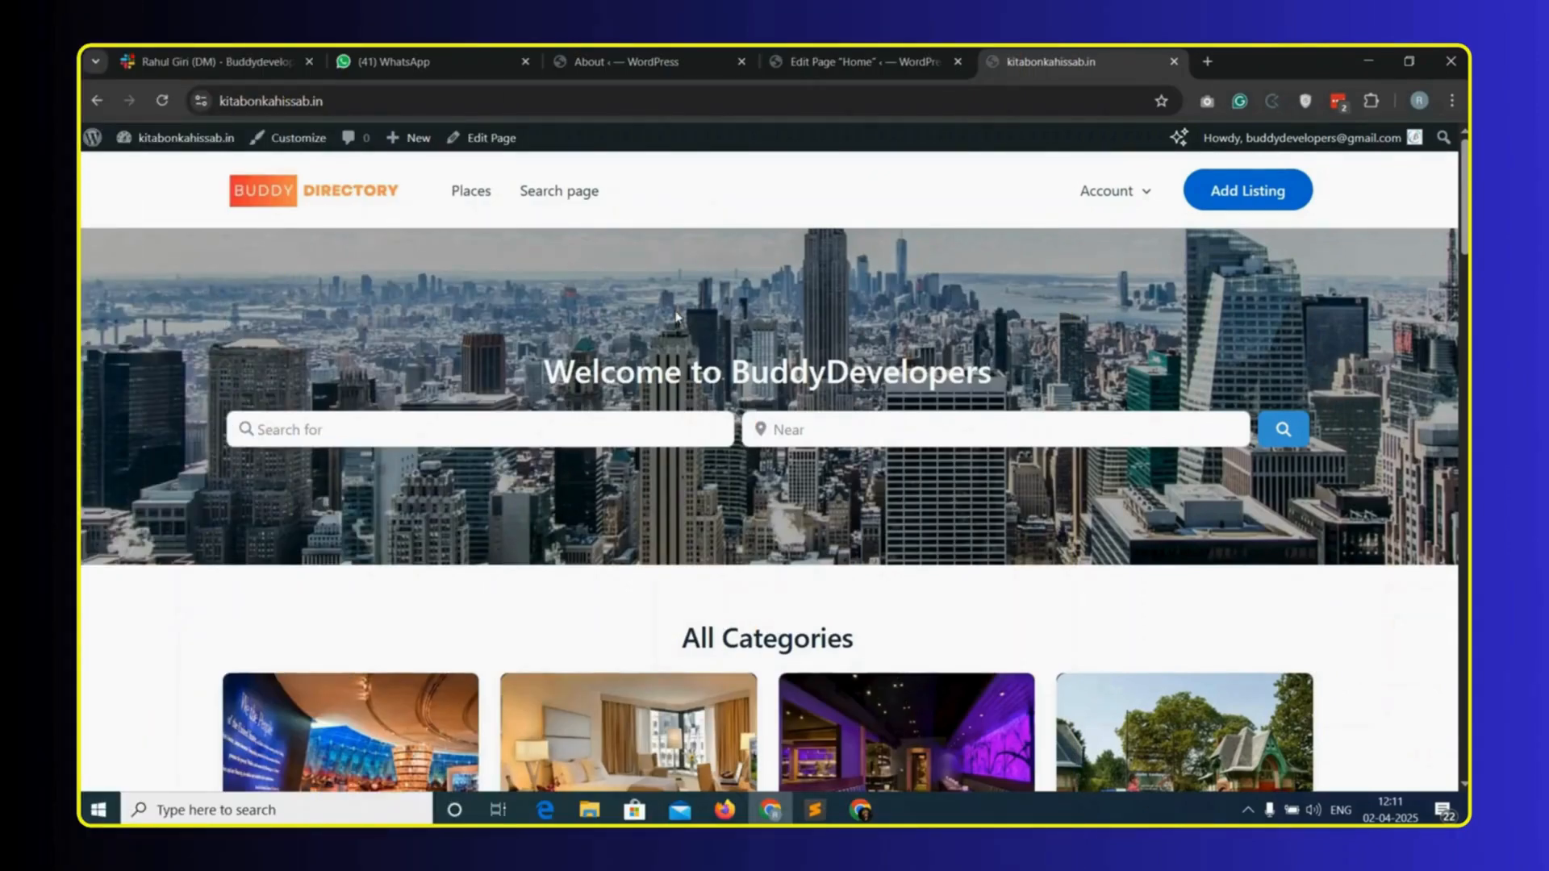
- Review the All Categories section on the live Home page
{"action": "scroll", "coordinate": [726, 508], "scroll_direction": "down", "scroll_amount": 6}
{"action": "scroll", "coordinate": [719, 355], "scroll_direction": "up", "scroll_amount": 1}
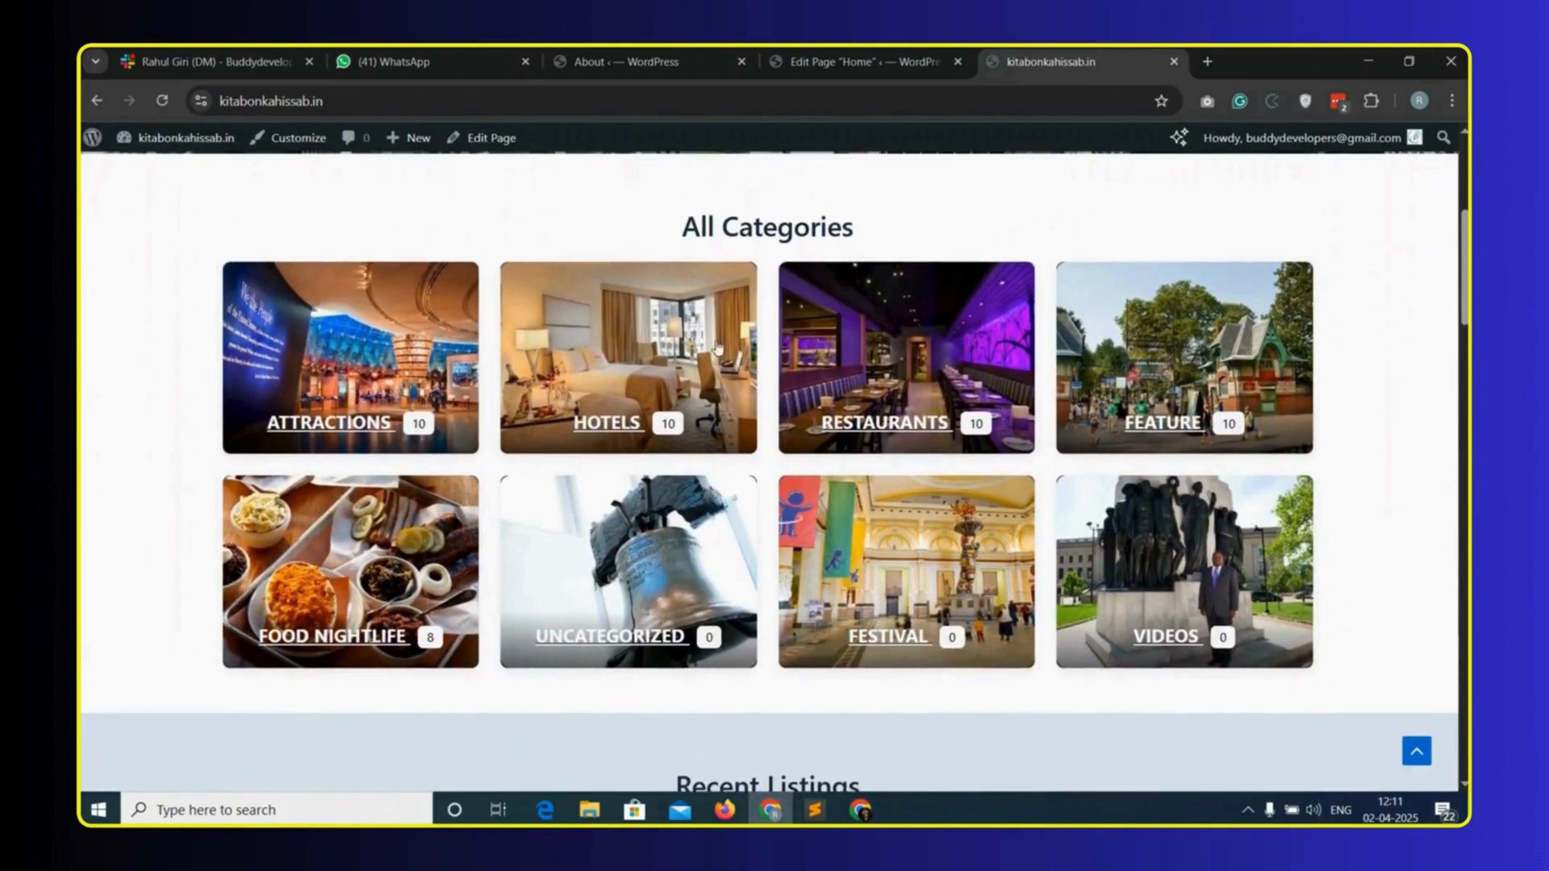
{"action": "left_click_drag", "start_coordinate": [680, 228], "coordinate": [885, 228]}
{"action": "left_click", "coordinate": [885, 228]}
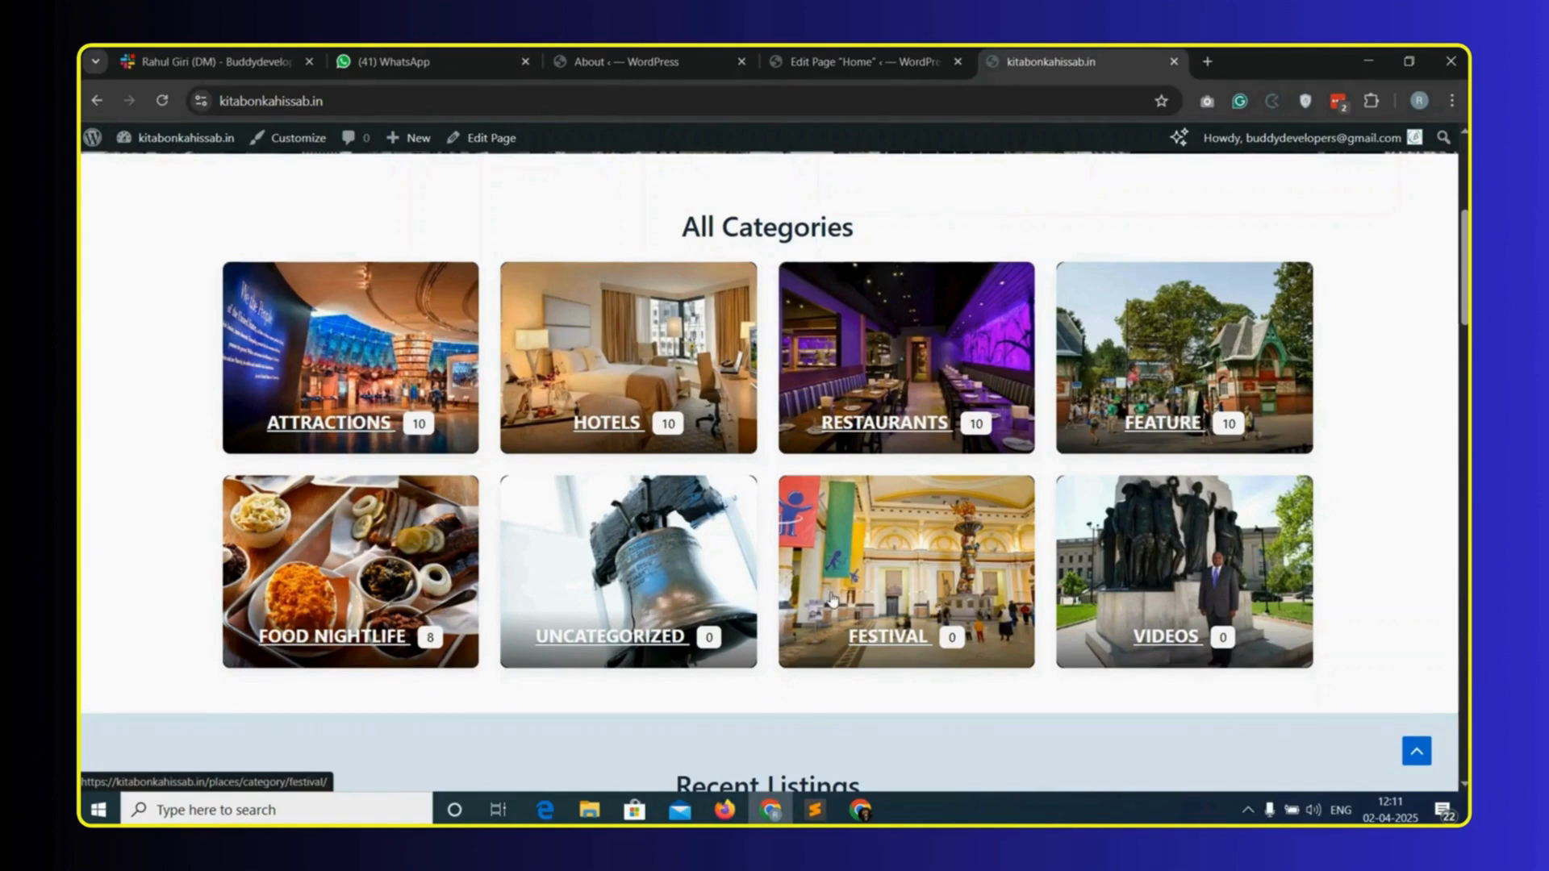
- Review the Recent Listings section on the live Home page
{"action": "scroll", "coordinate": [830, 598], "scroll_direction": "down", "scroll_amount": 6}
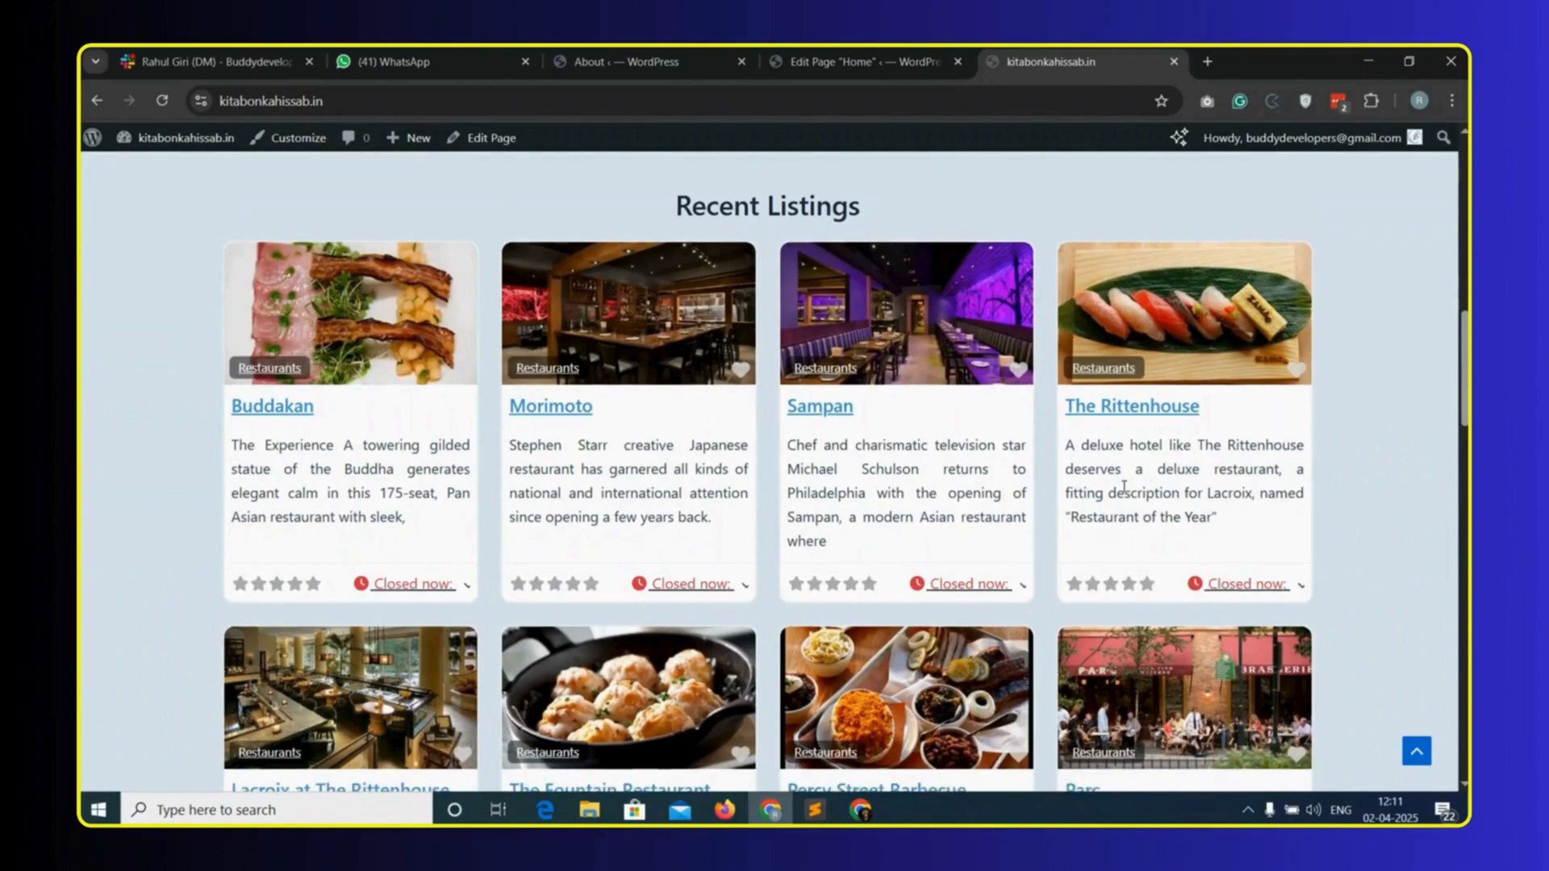
{"action": "scroll", "coordinate": [773, 611], "scroll_direction": "down", "scroll_amount": 2}
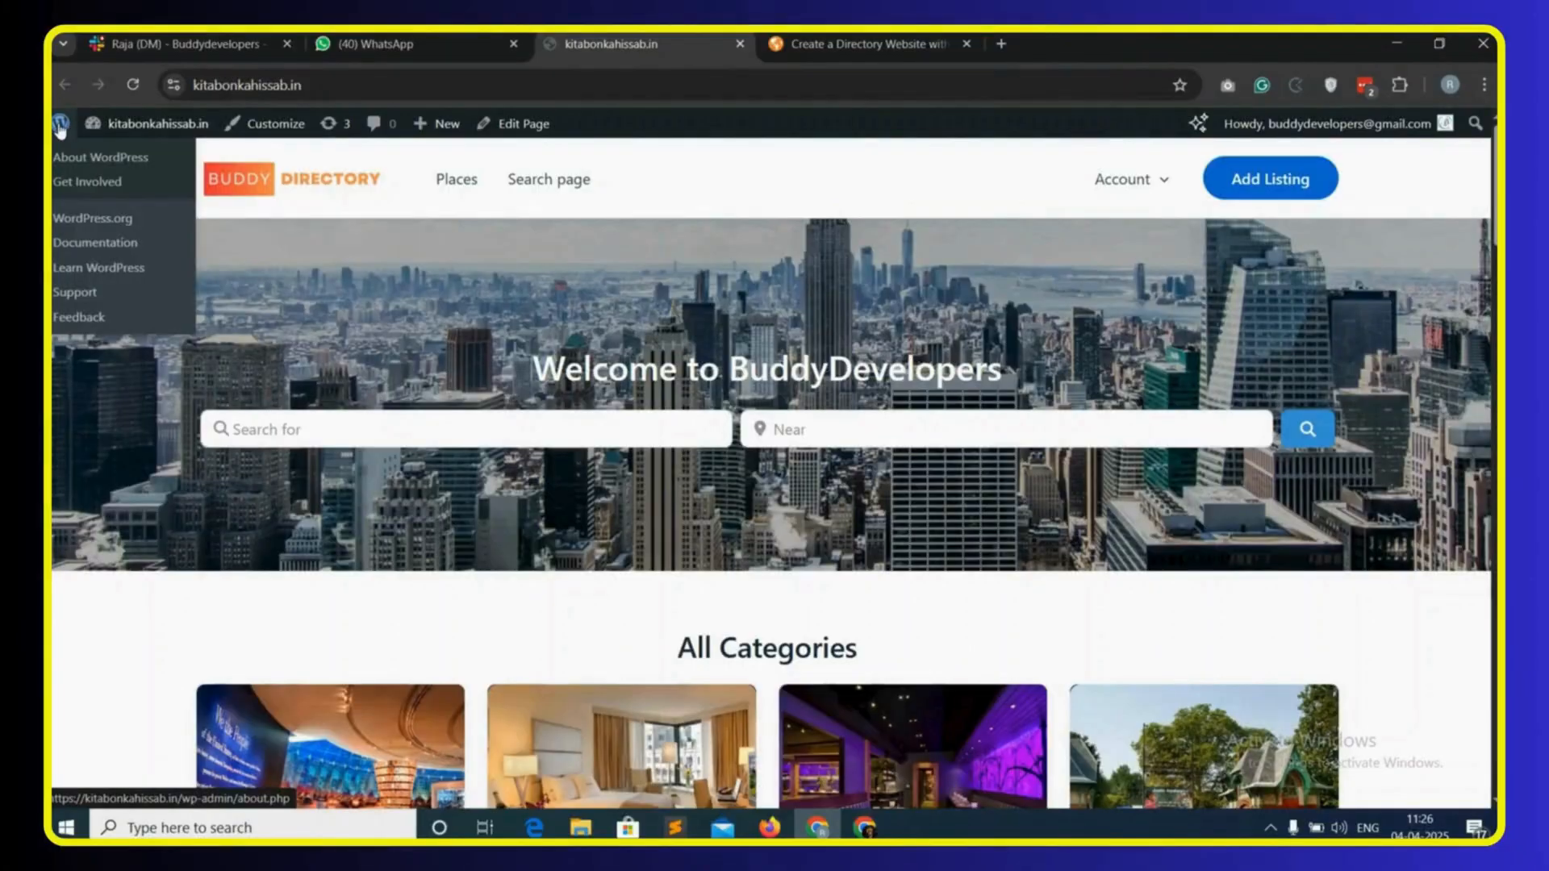
- Open the GD Archive template page for editing from GeoDirectory's page settings in the WordPress admin
{"action": "left_click", "coordinate": [60, 126]}
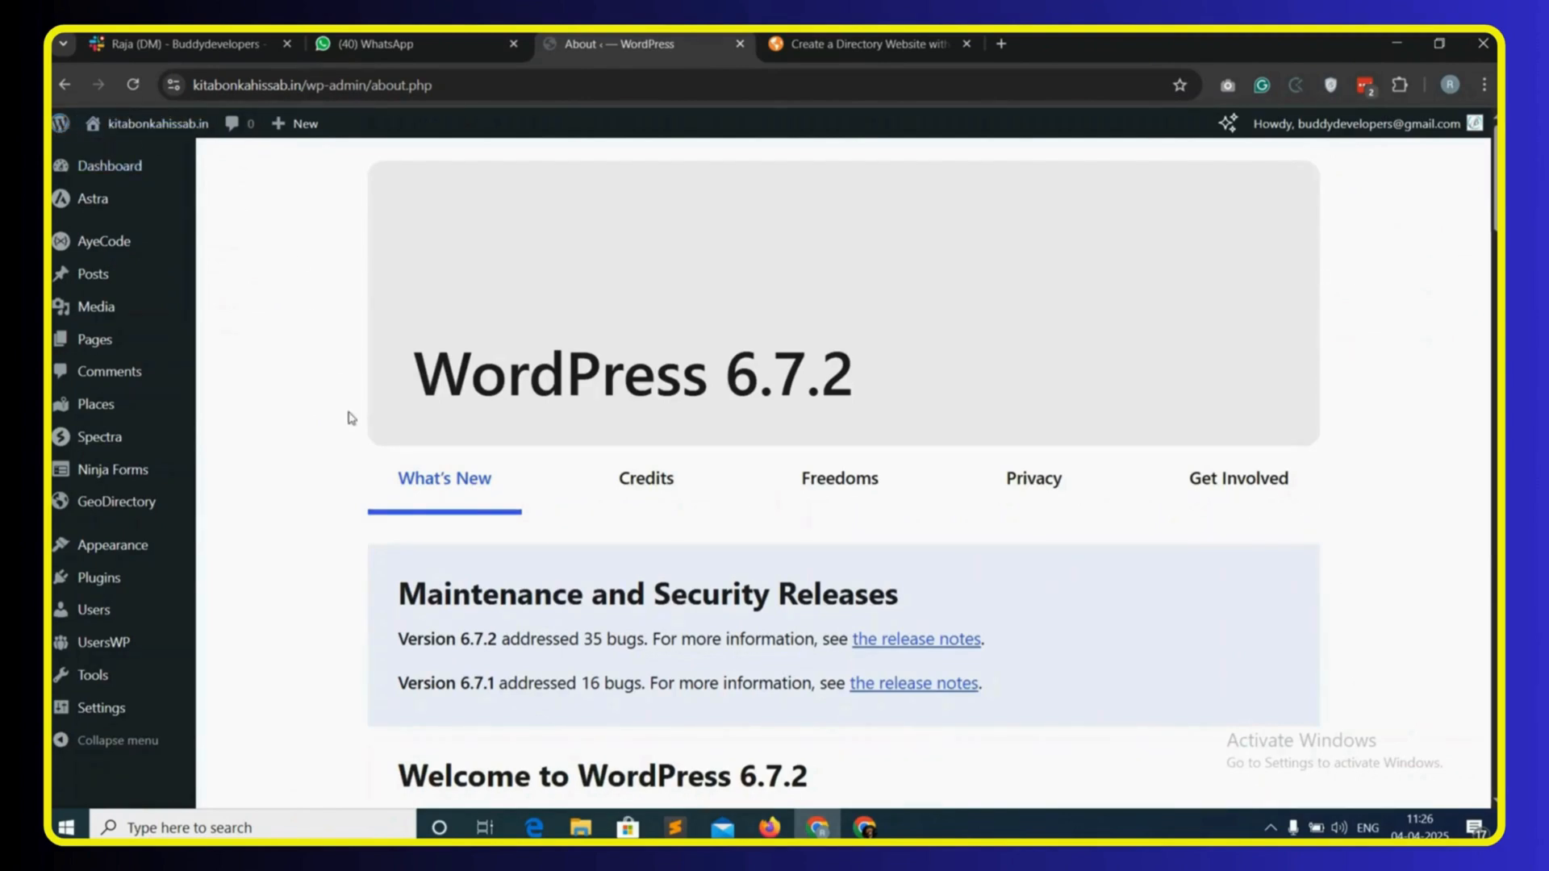
{"action": "mouse_move", "coordinate": [179, 510]}
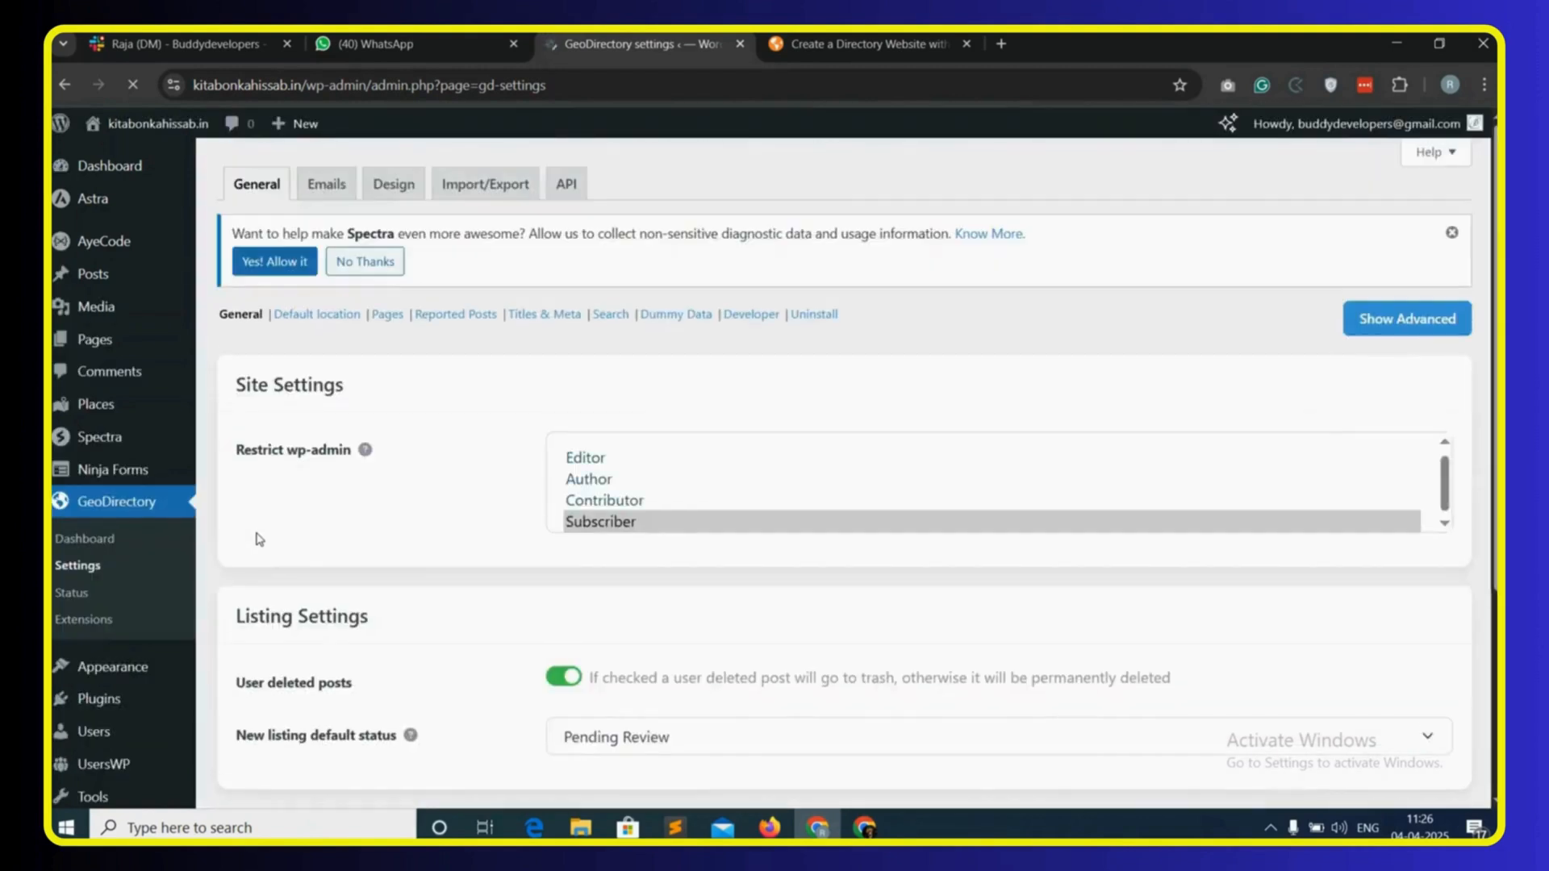
{"action": "left_click", "coordinate": [387, 317]}
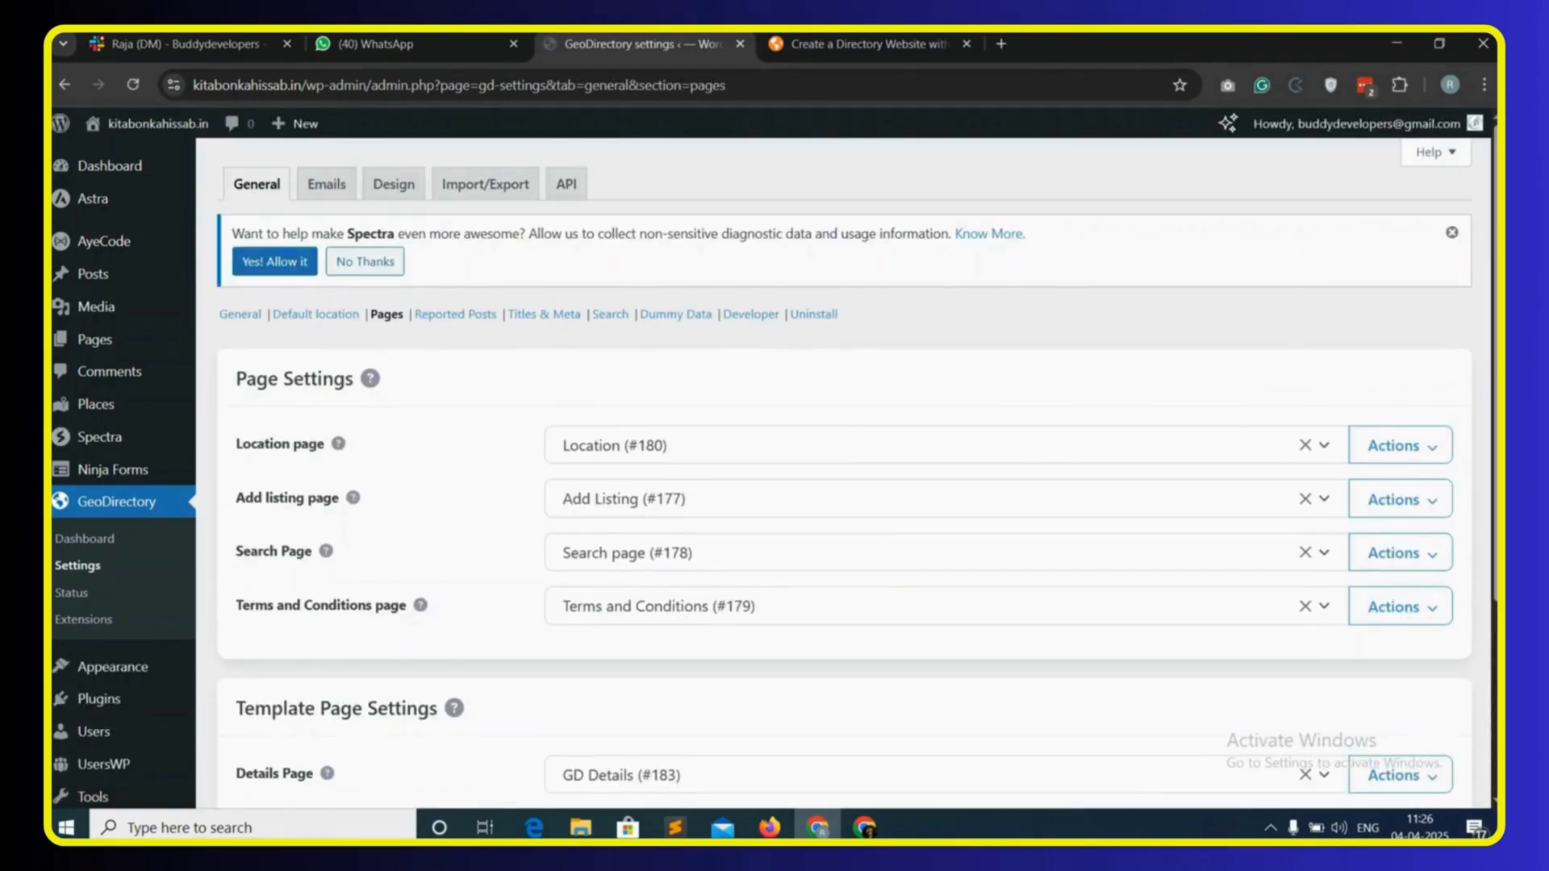
{"action": "scroll", "coordinate": [775, 467], "scroll_direction": "down", "scroll_amount": 3}
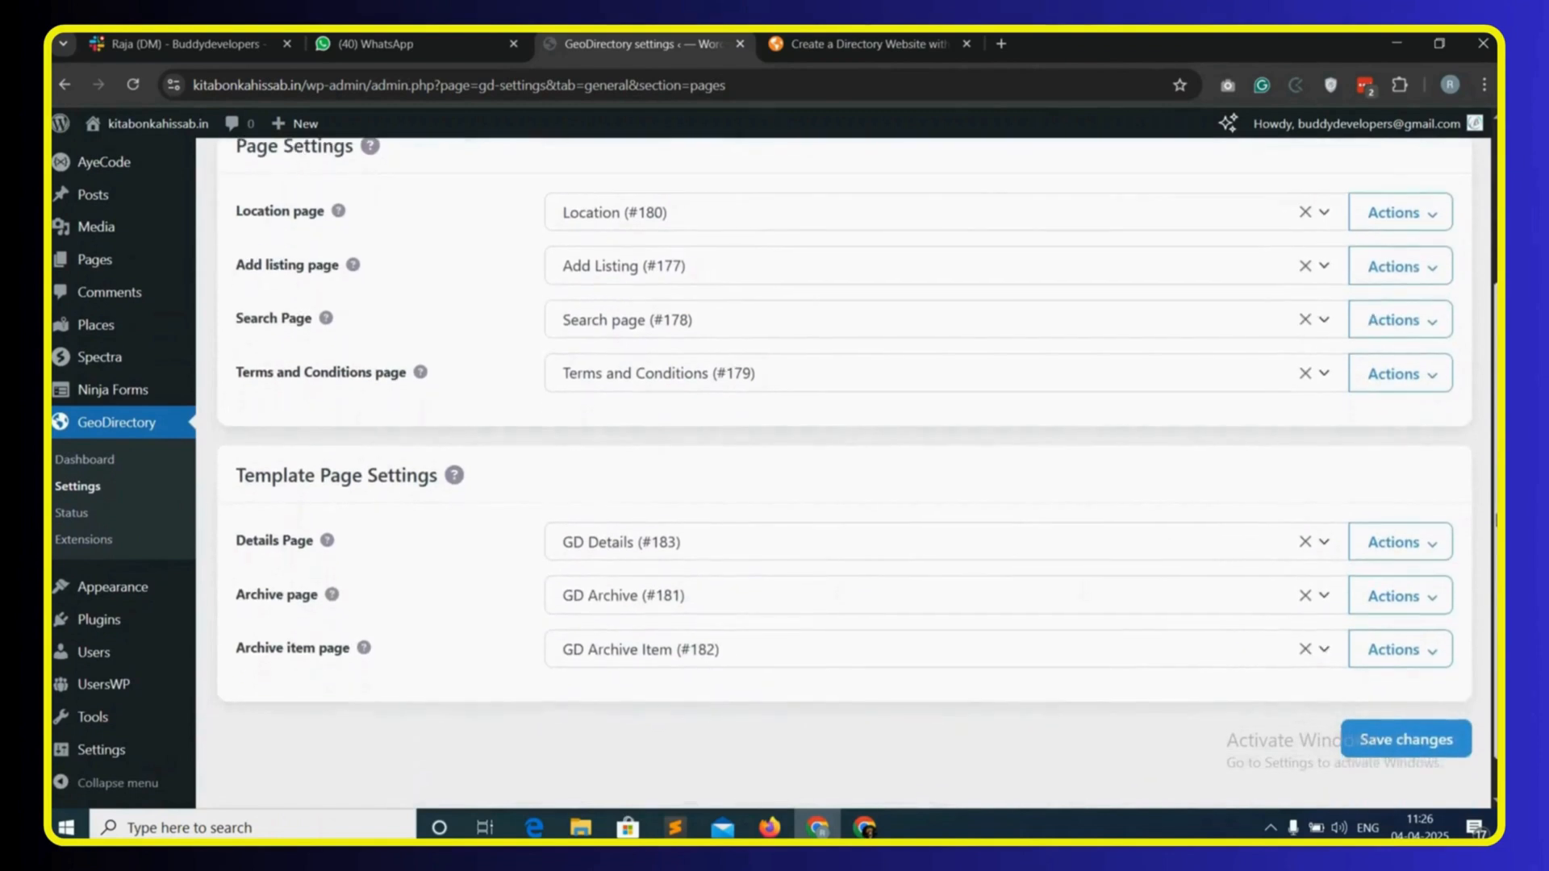
{"action": "left_click", "coordinate": [1431, 607]}
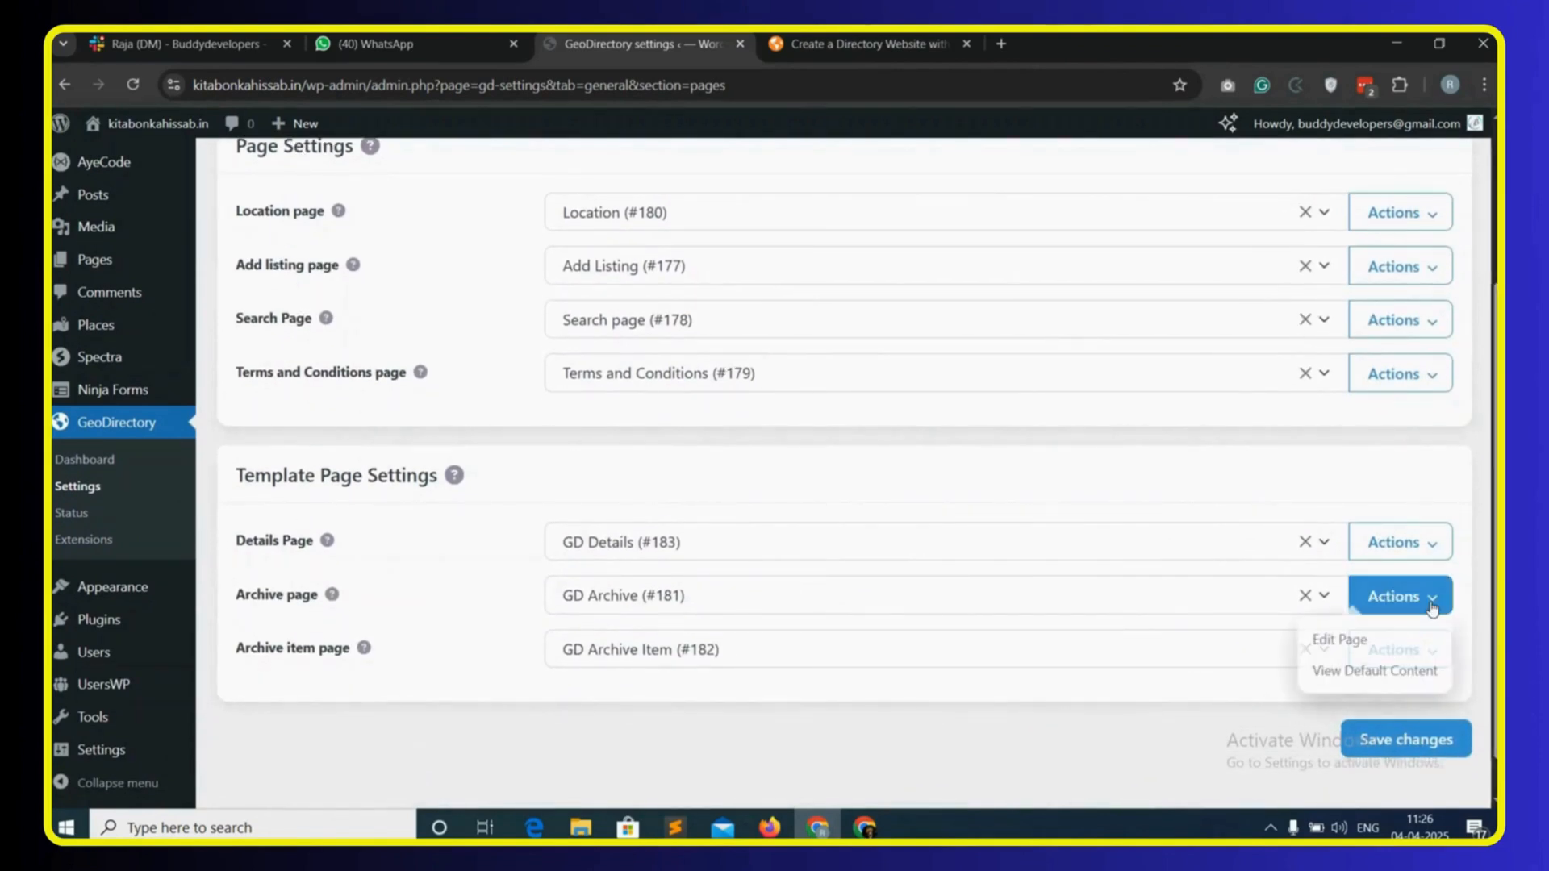
{"action": "left_click", "coordinate": [1343, 642]}
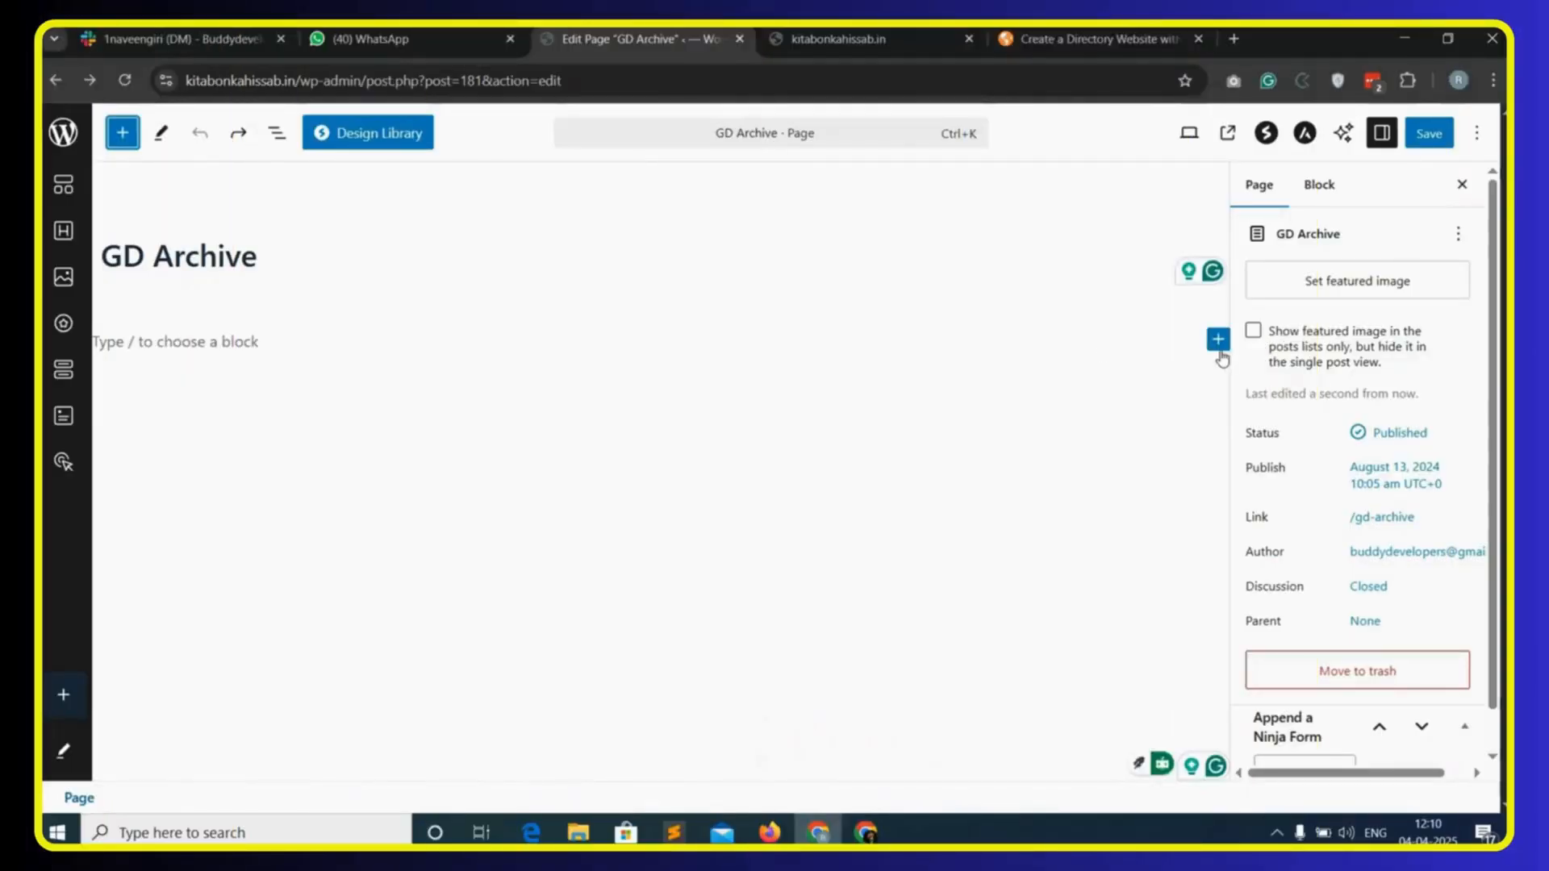
- Insert a Container block with two equal columns into the empty GD Archive page
{"action": "left_click", "coordinate": [1218, 340]}
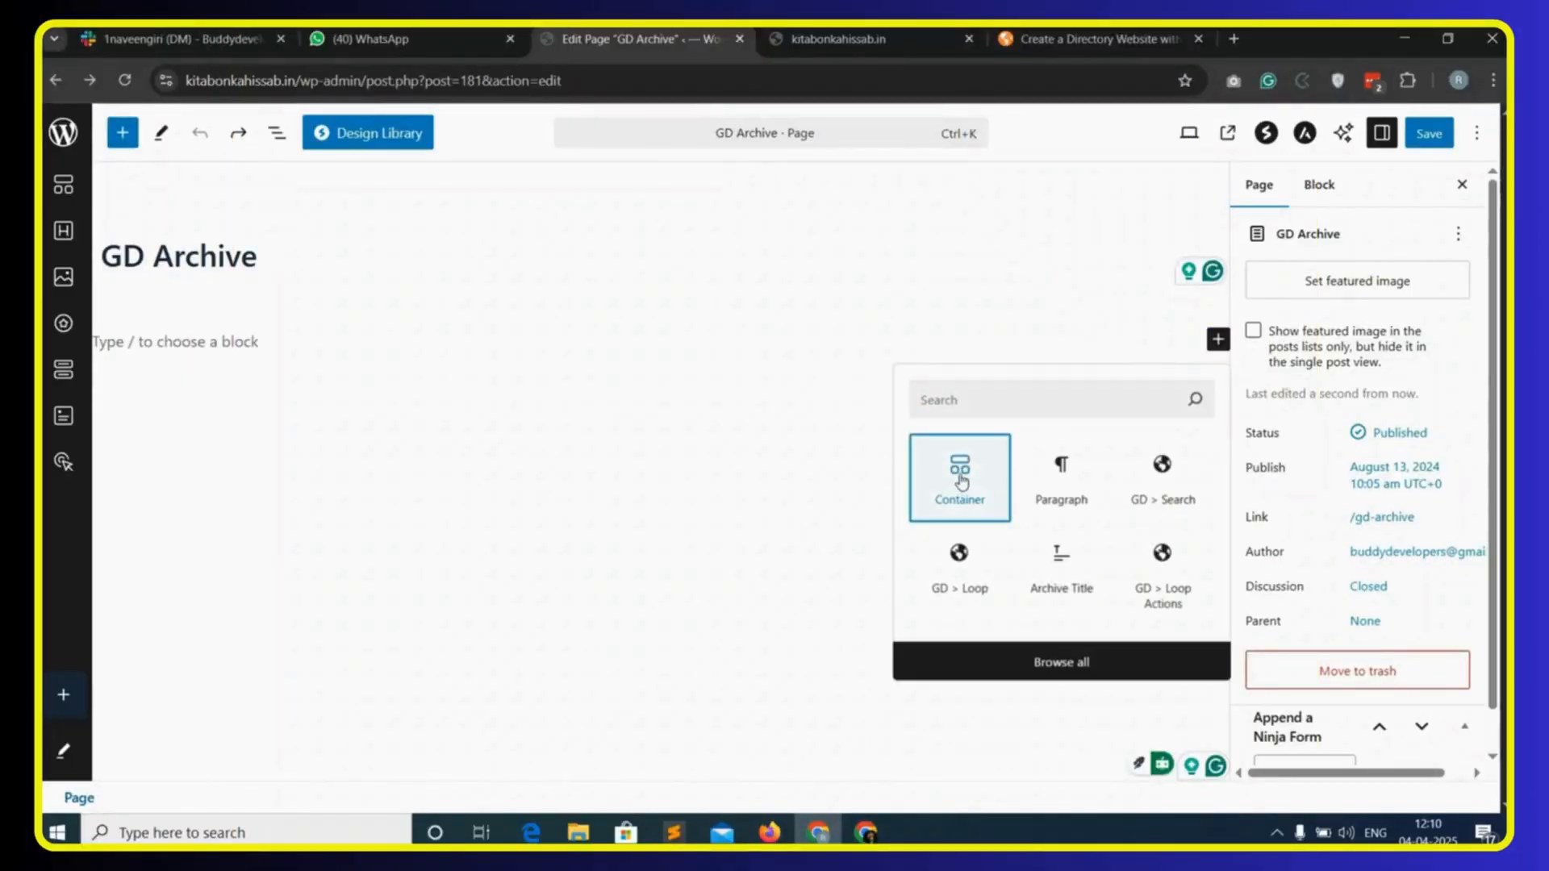
{"action": "left_click", "coordinate": [961, 482]}
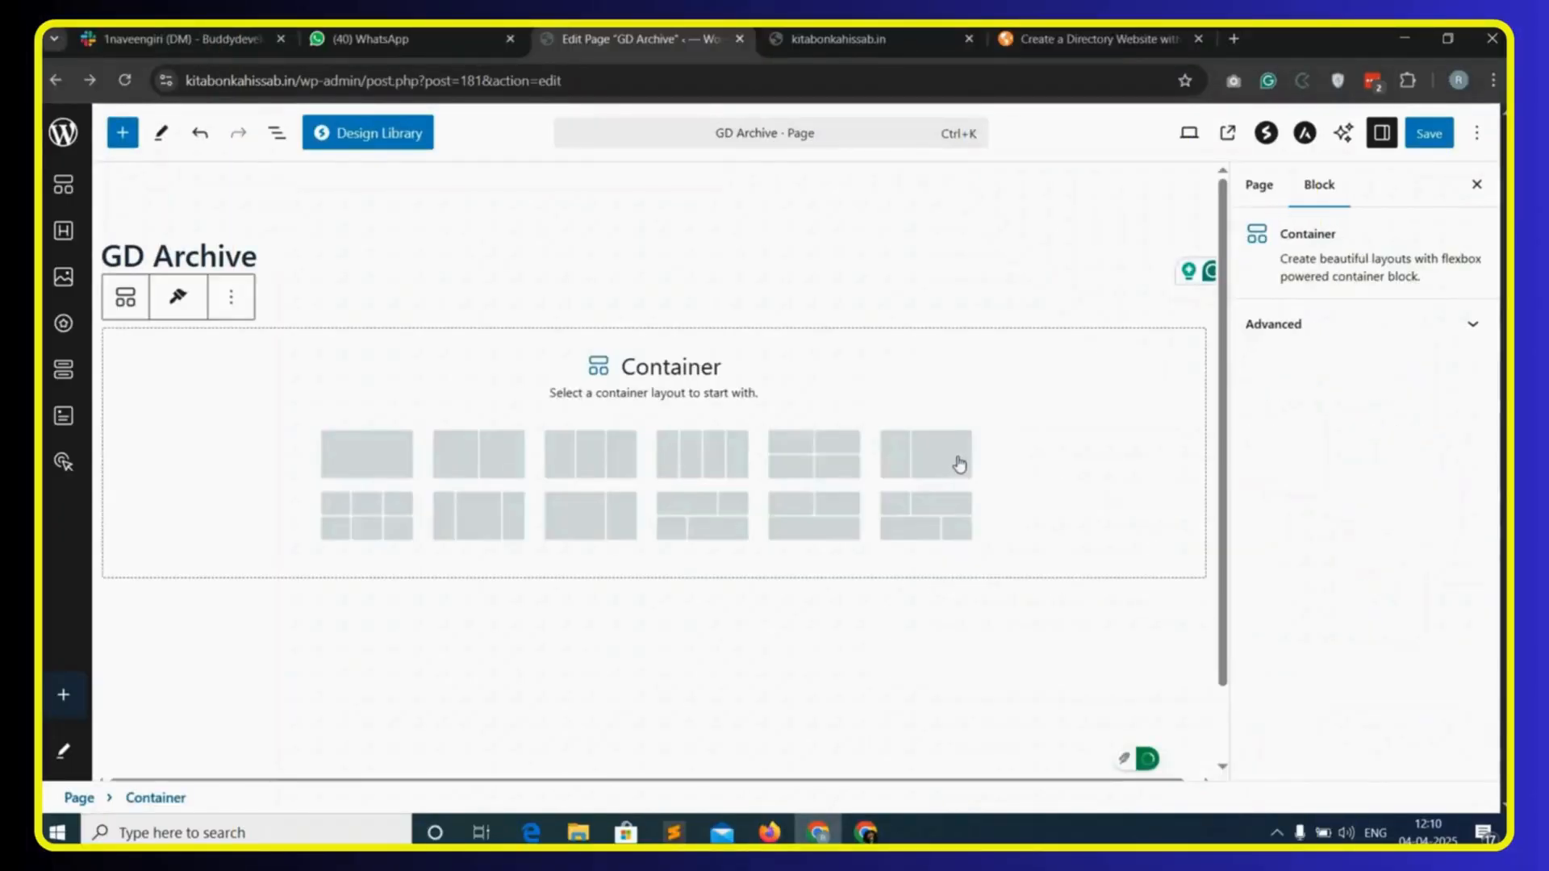
{"action": "left_click", "coordinate": [483, 462]}
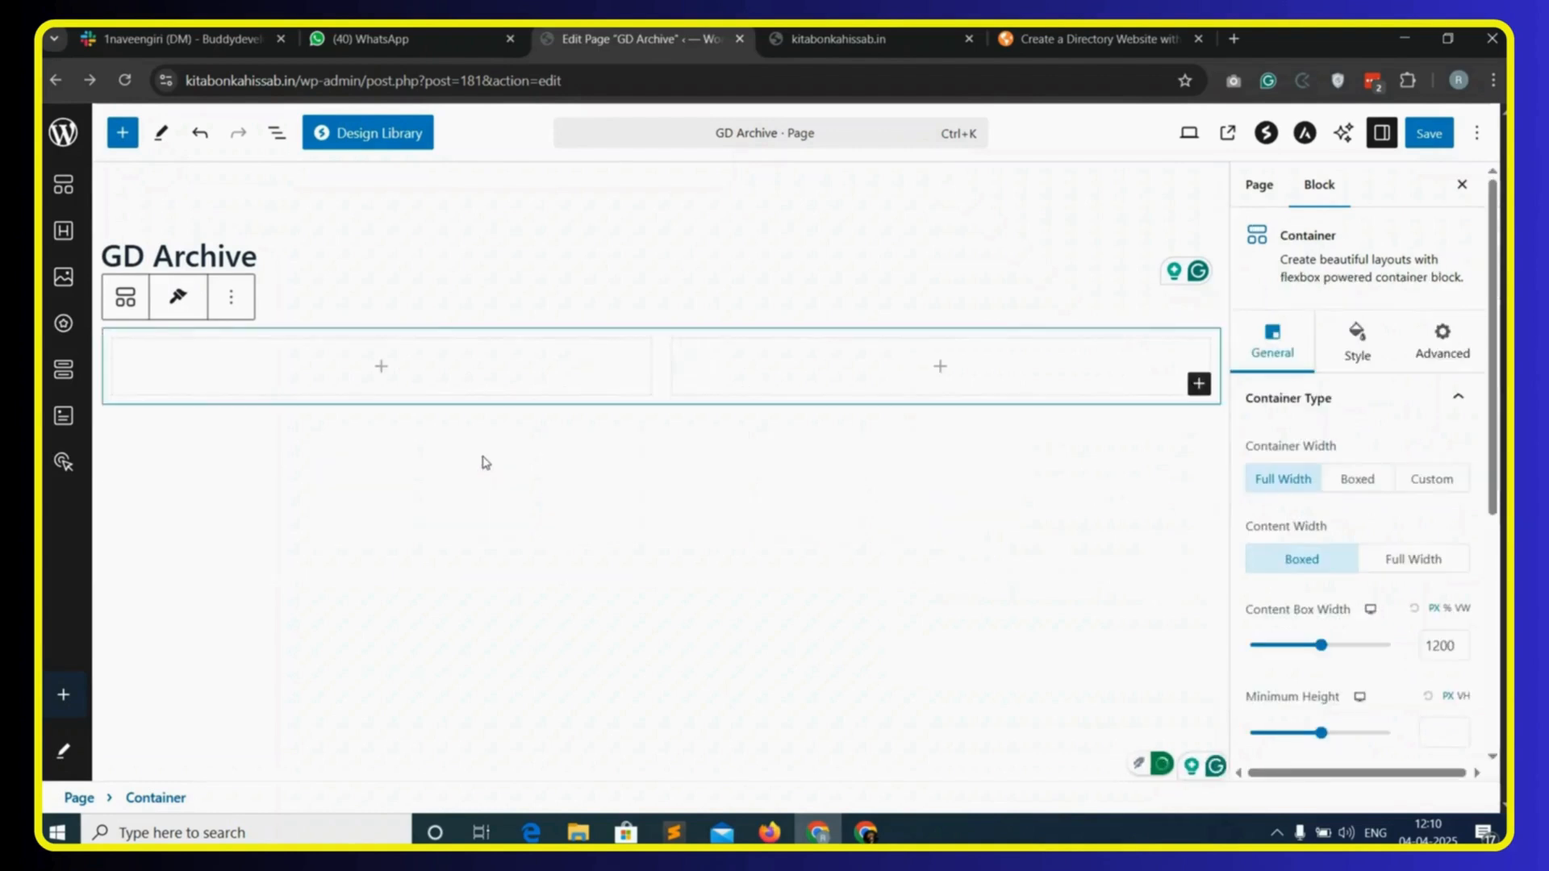
- Find the GD > Search block with "gd search" and place it in the container's first column
{"action": "left_click", "coordinate": [381, 368]}
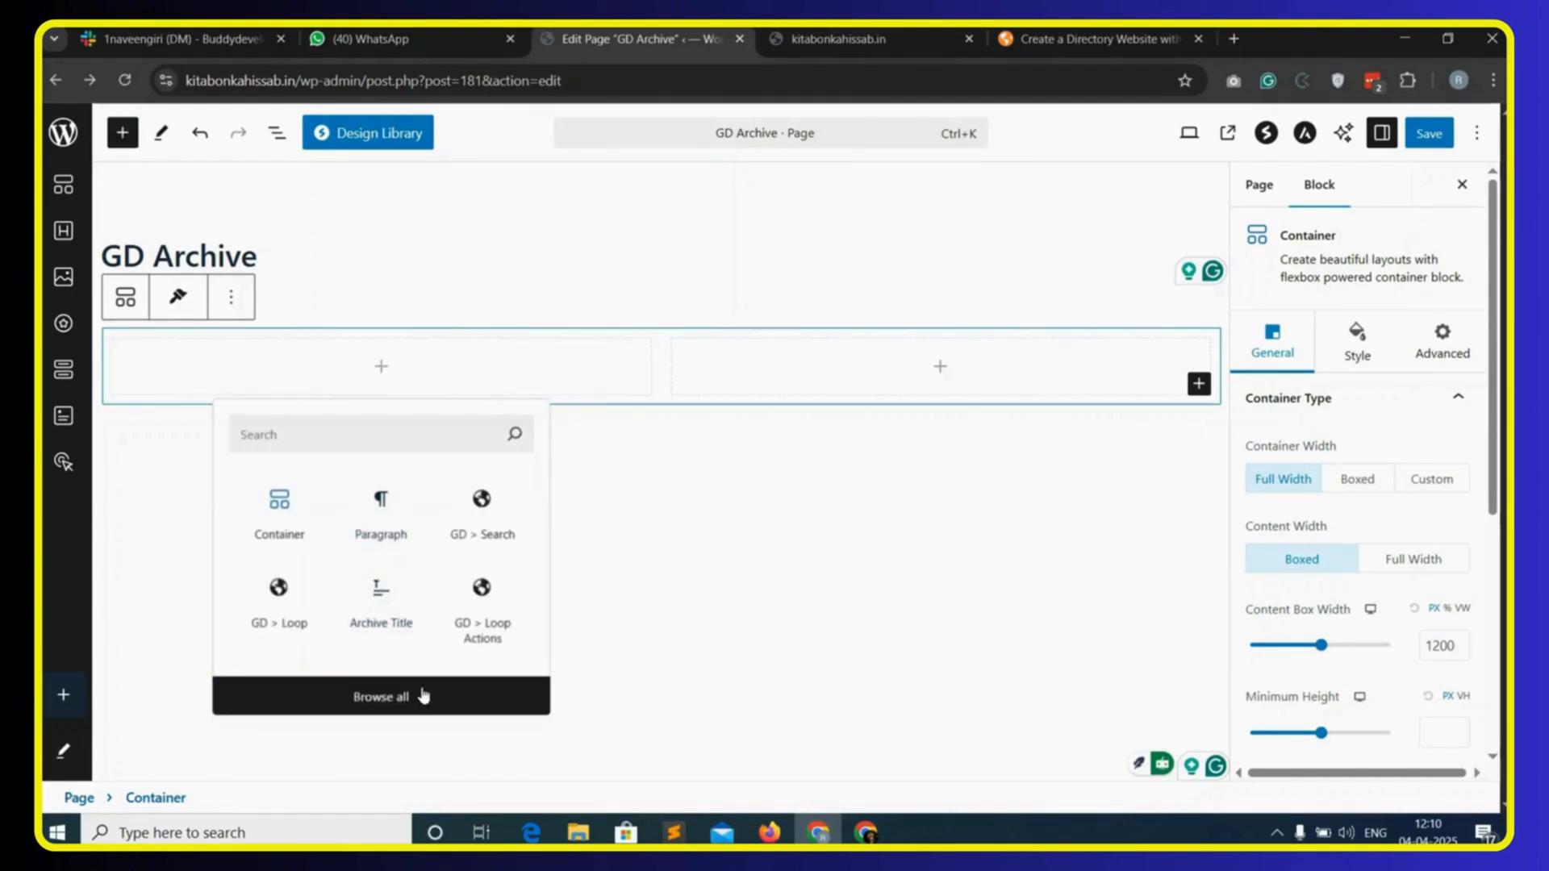
{"action": "left_click", "coordinate": [419, 696]}
{"action": "left_click", "coordinate": [175, 244]}
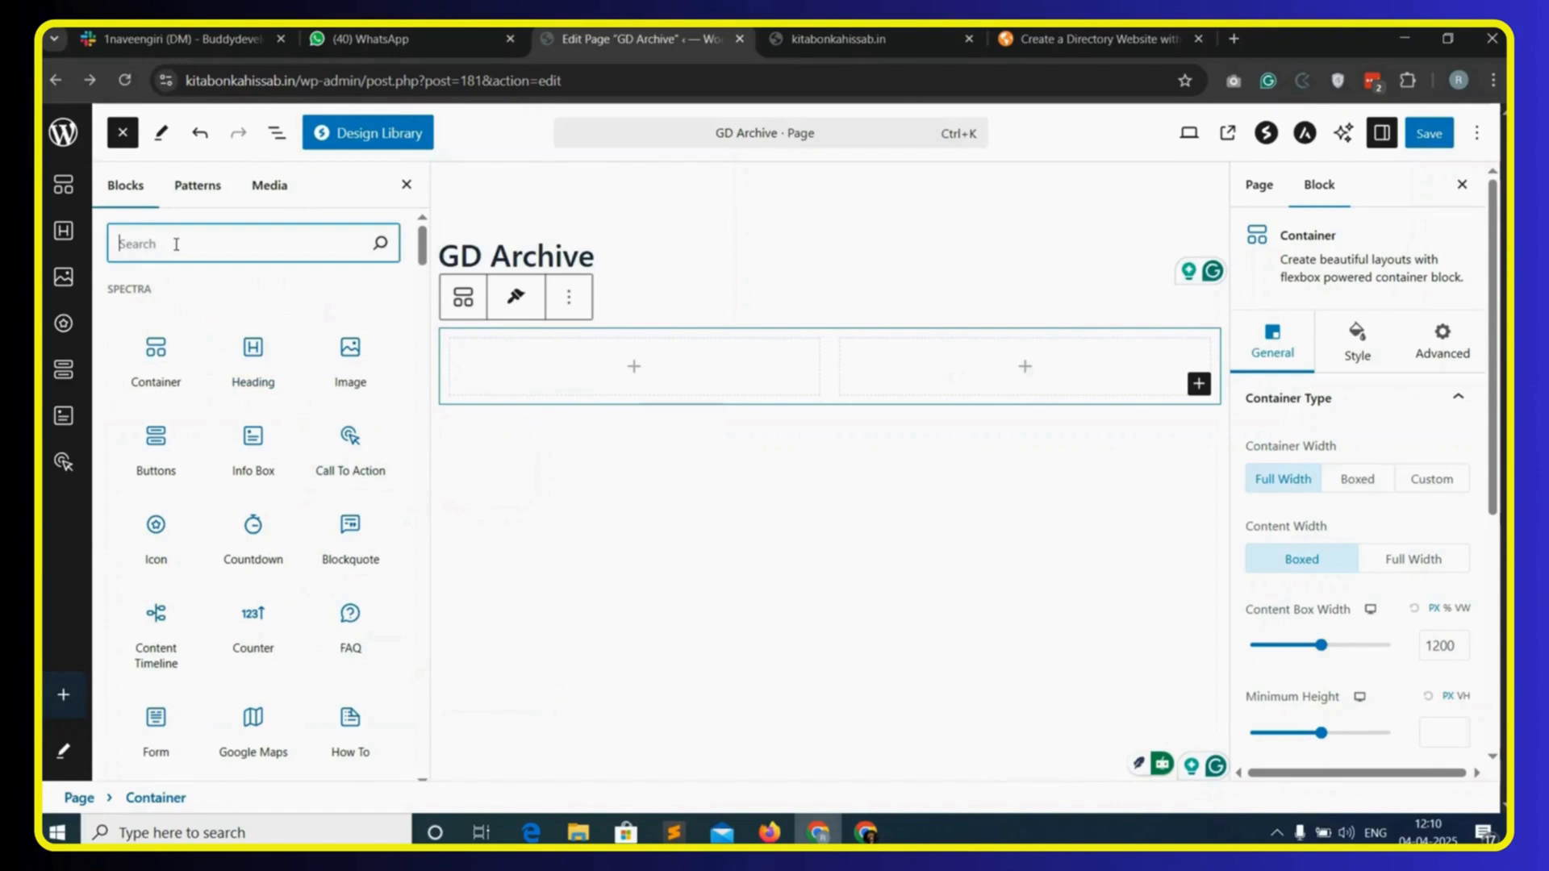
{"action": "type", "text": "gd search"}
{"action": "left_click_drag", "start_coordinate": [157, 324], "coordinate": [650, 347]}
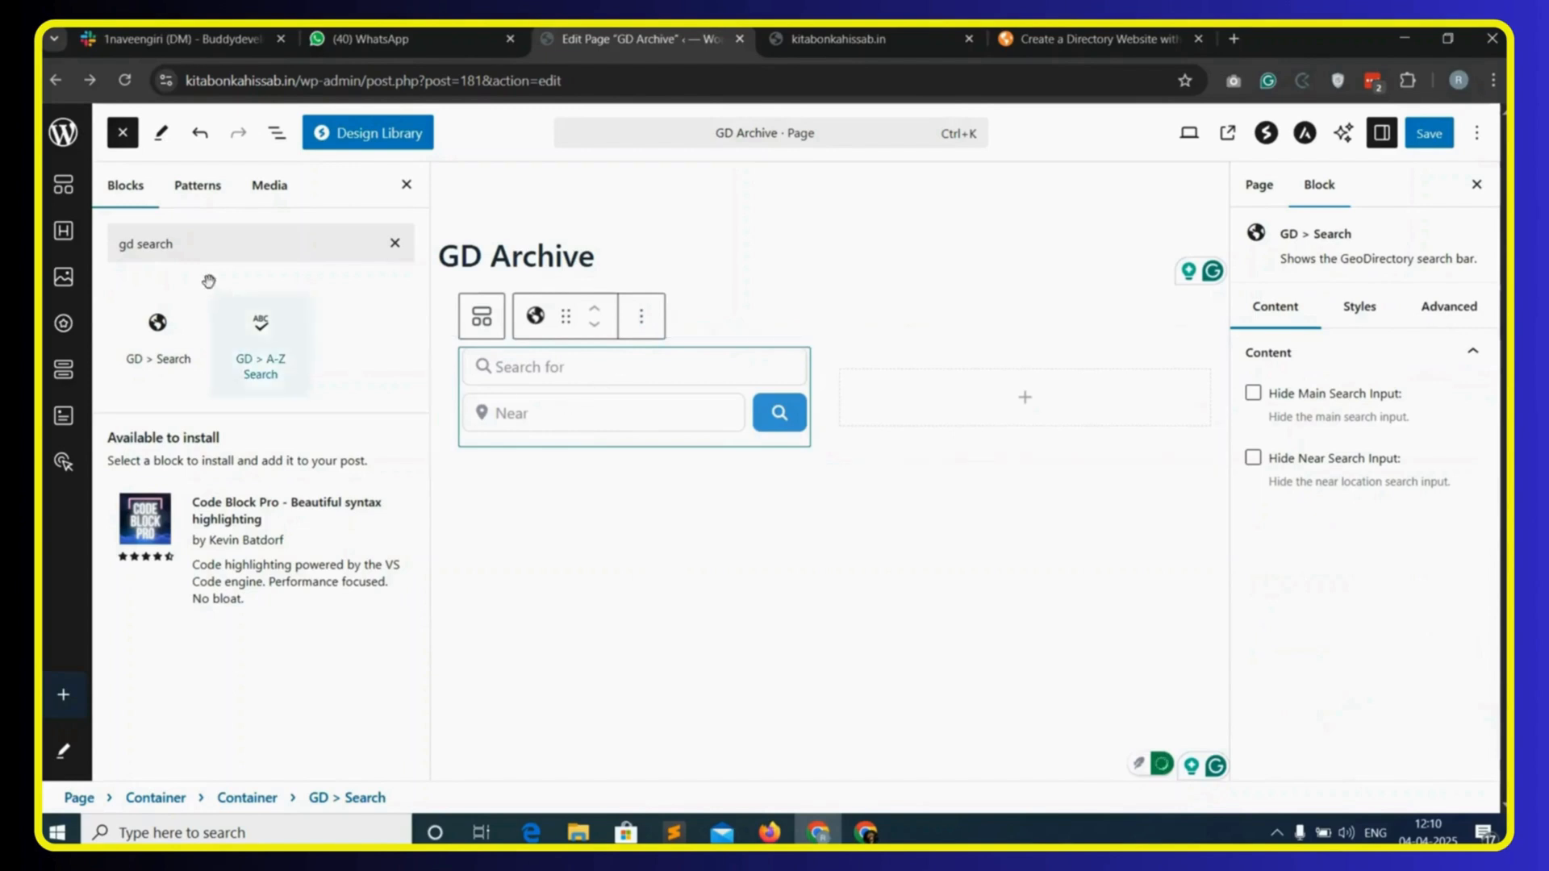
- Find the GD > Loop Actions block and place it below the search bar in the first inner container
{"action": "triple_click", "coordinate": [179, 226]}
{"action": "type", "text": "lop"}
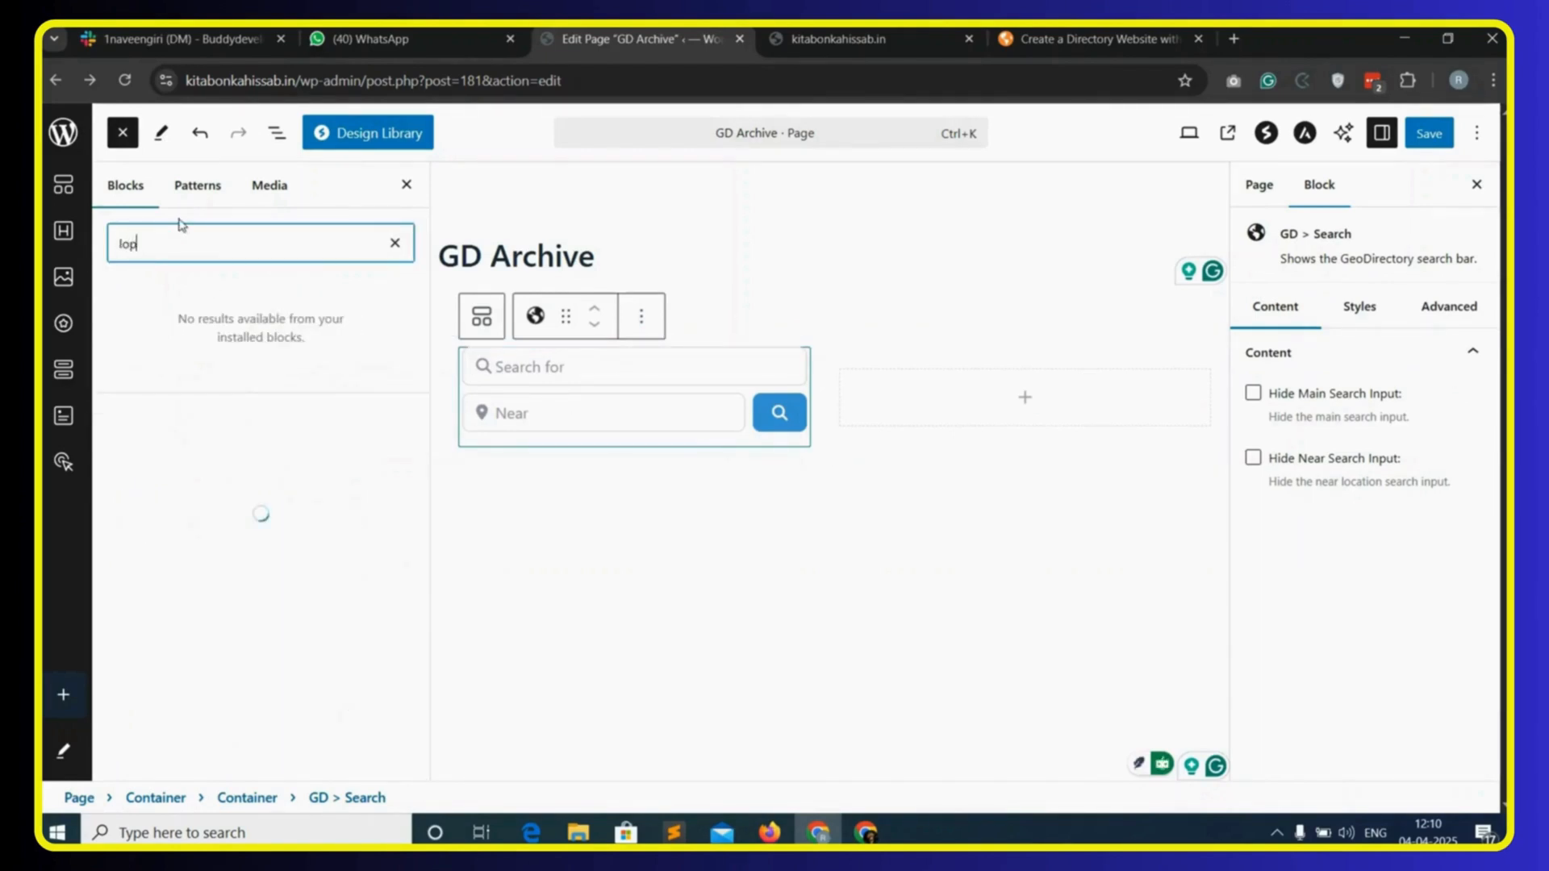
{"action": "key", "text": "BackSpace"}
{"action": "type", "text": "op acti"}
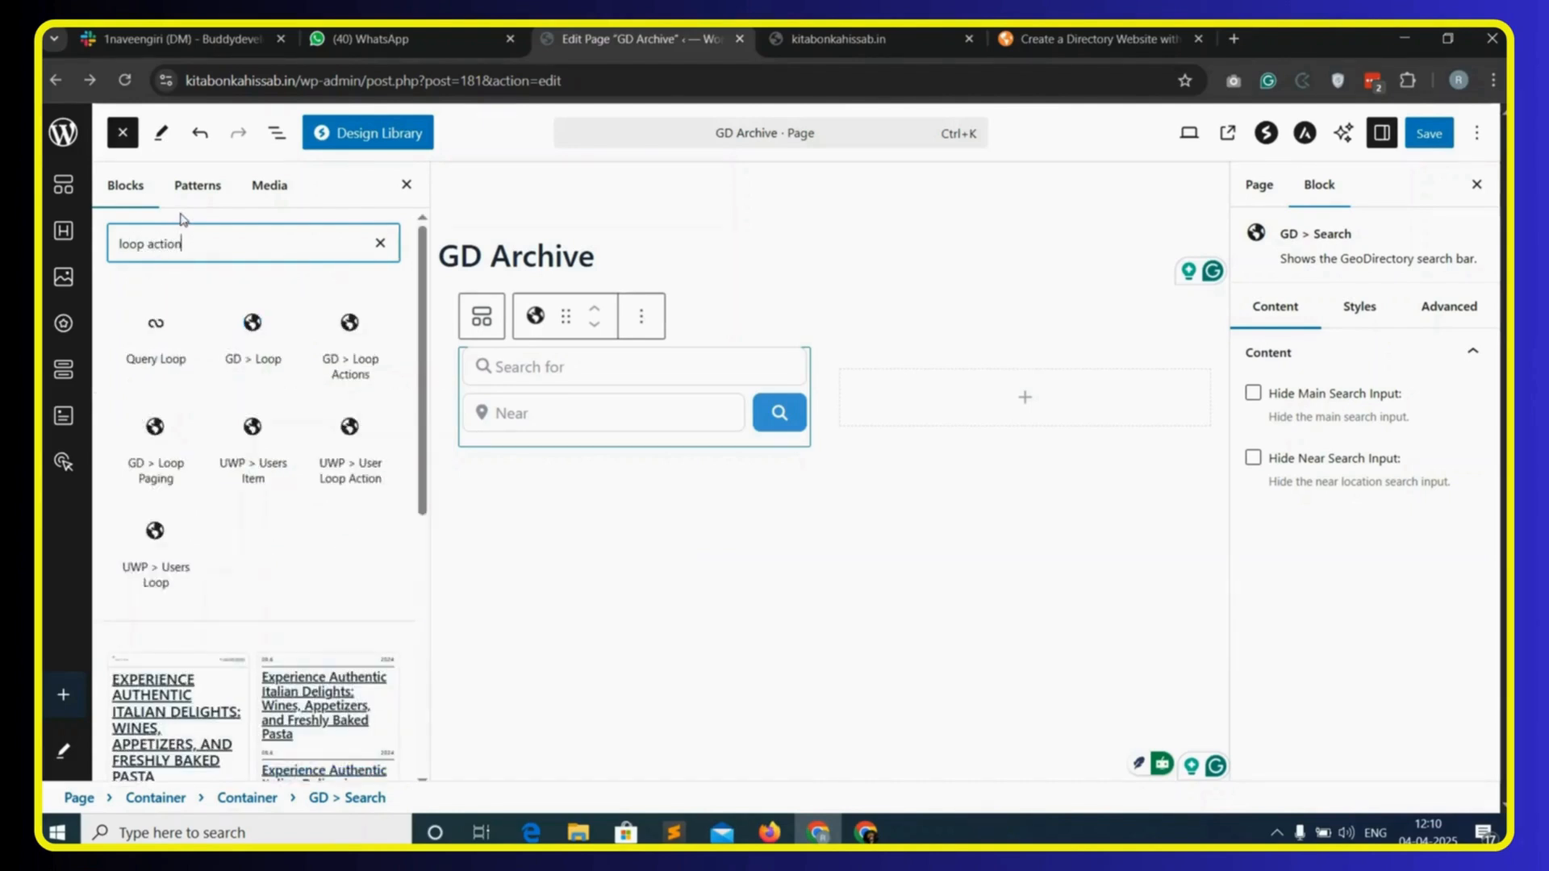
{"action": "type", "text": "on"}
{"action": "left_click_drag", "start_coordinate": [155, 345], "coordinate": [581, 449]}
- Add a GD > Loop block below the Loop Actions block in the same container and save the page
{"action": "double_click", "coordinate": [166, 242]}
{"action": "key", "text": "ctrl+a"}
{"action": "type", "text": "gd loop"}
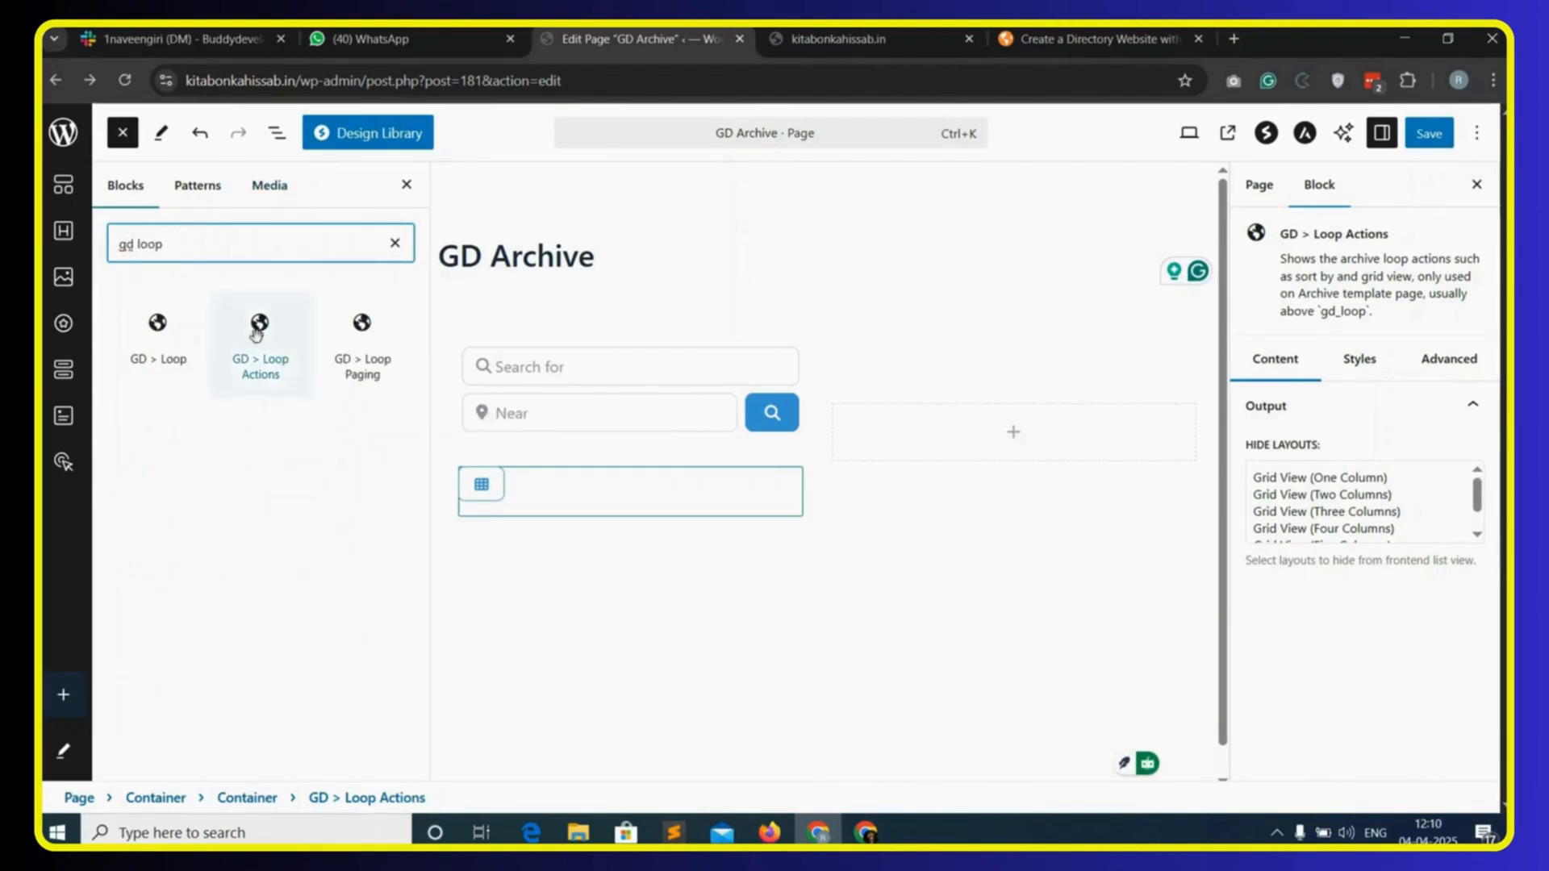
{"action": "left_click_drag", "start_coordinate": [158, 343], "coordinate": [610, 516]}
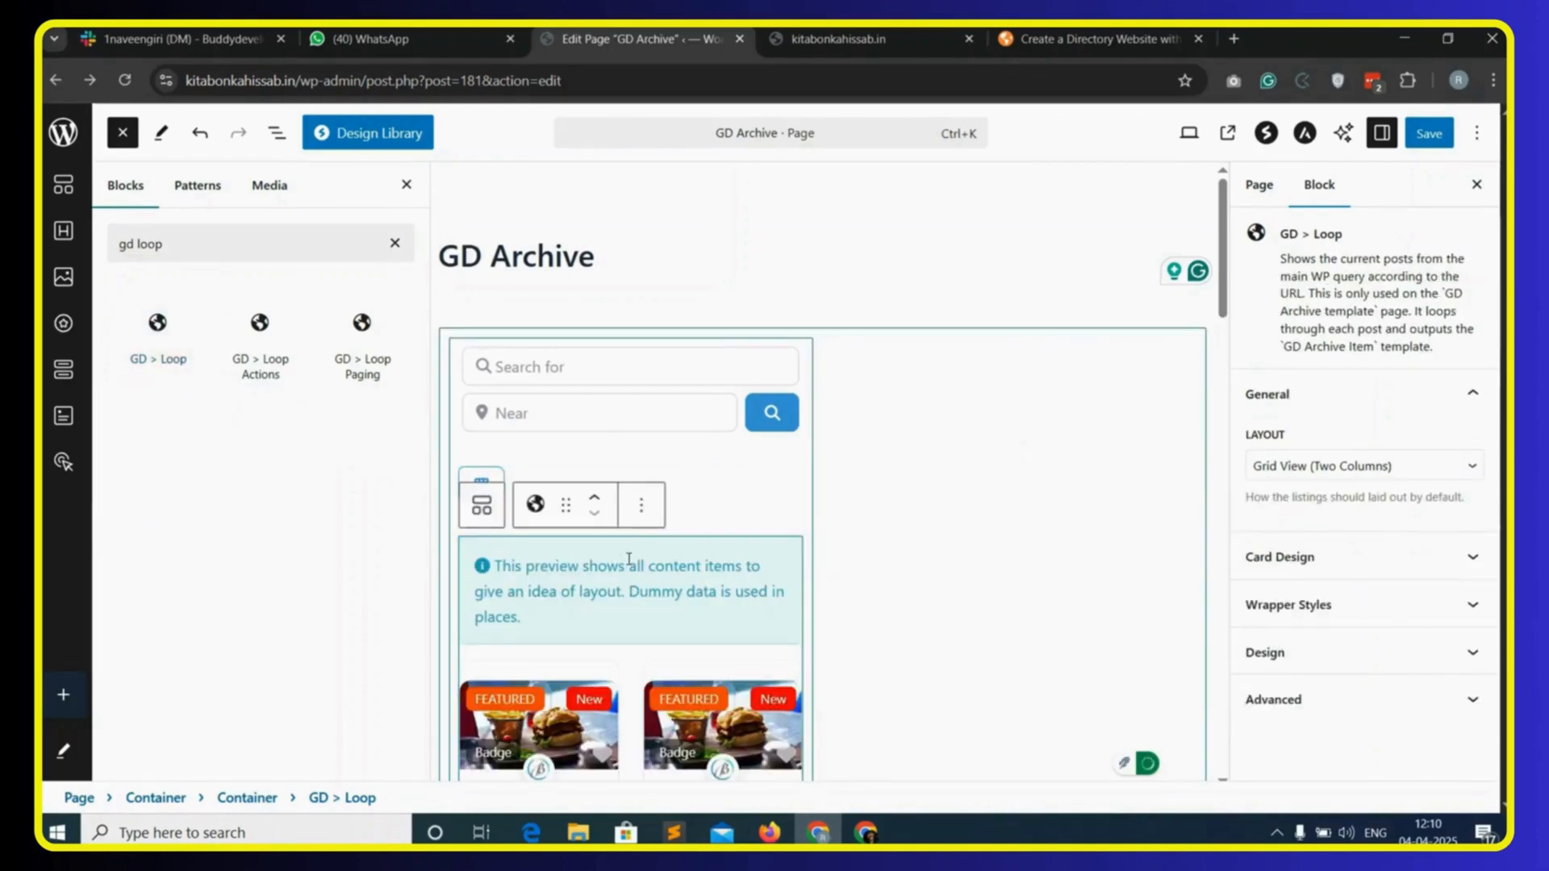
{"action": "left_click", "coordinate": [1441, 133]}
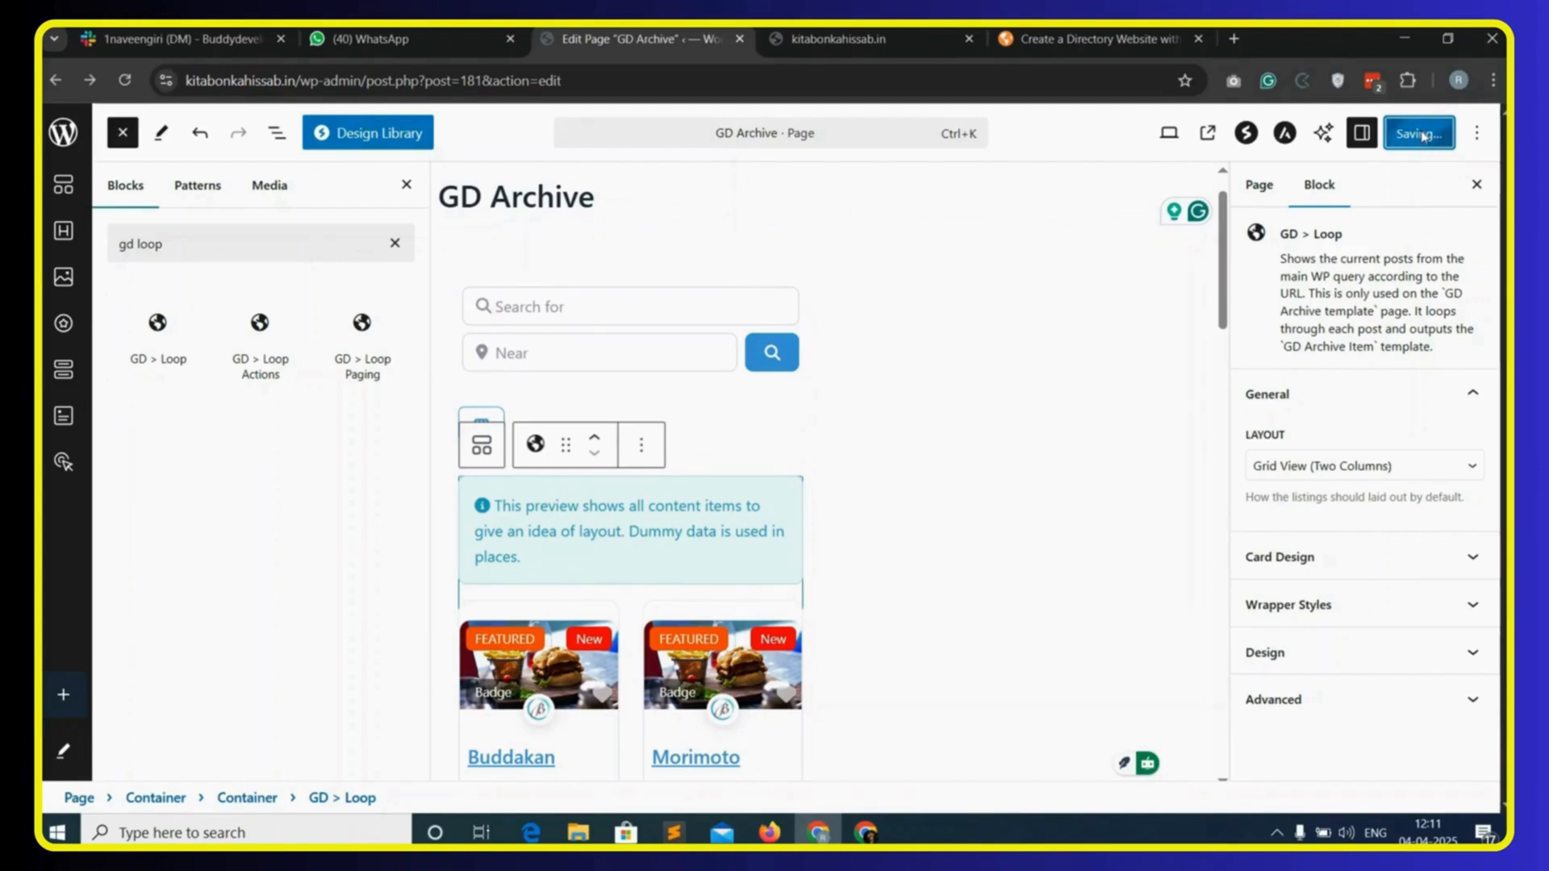
- Examine the title, search bar and listing grid on the live Places page
{"action": "left_click", "coordinate": [861, 34]}
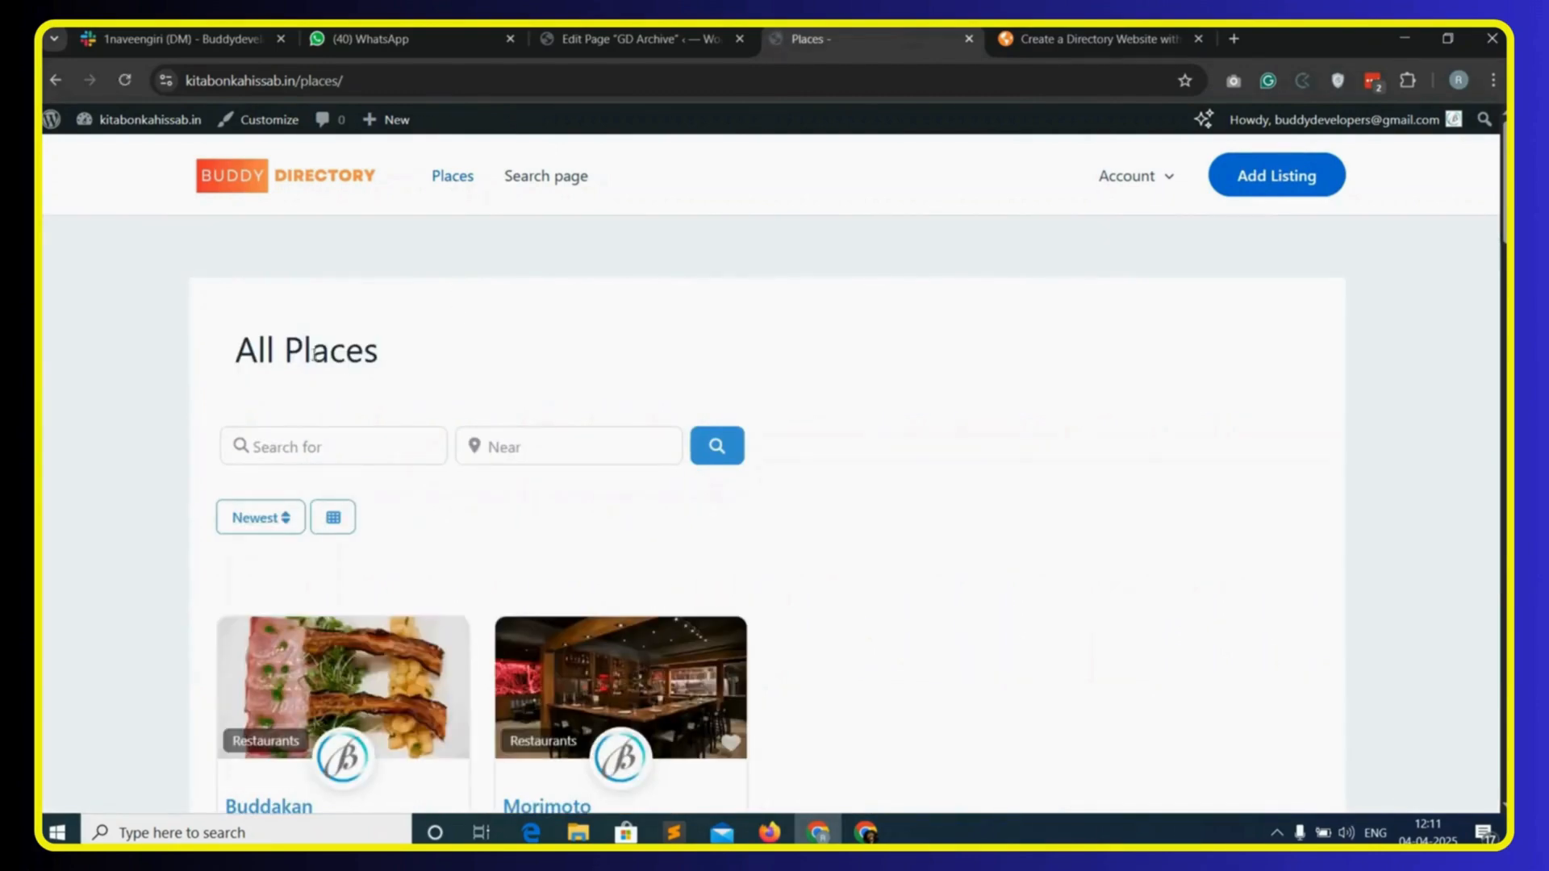
{"action": "left_click_drag", "start_coordinate": [236, 339], "coordinate": [477, 369]}
{"action": "left_click", "coordinate": [477, 369]}
{"action": "scroll", "coordinate": [622, 538], "scroll_direction": "down", "scroll_amount": 1}
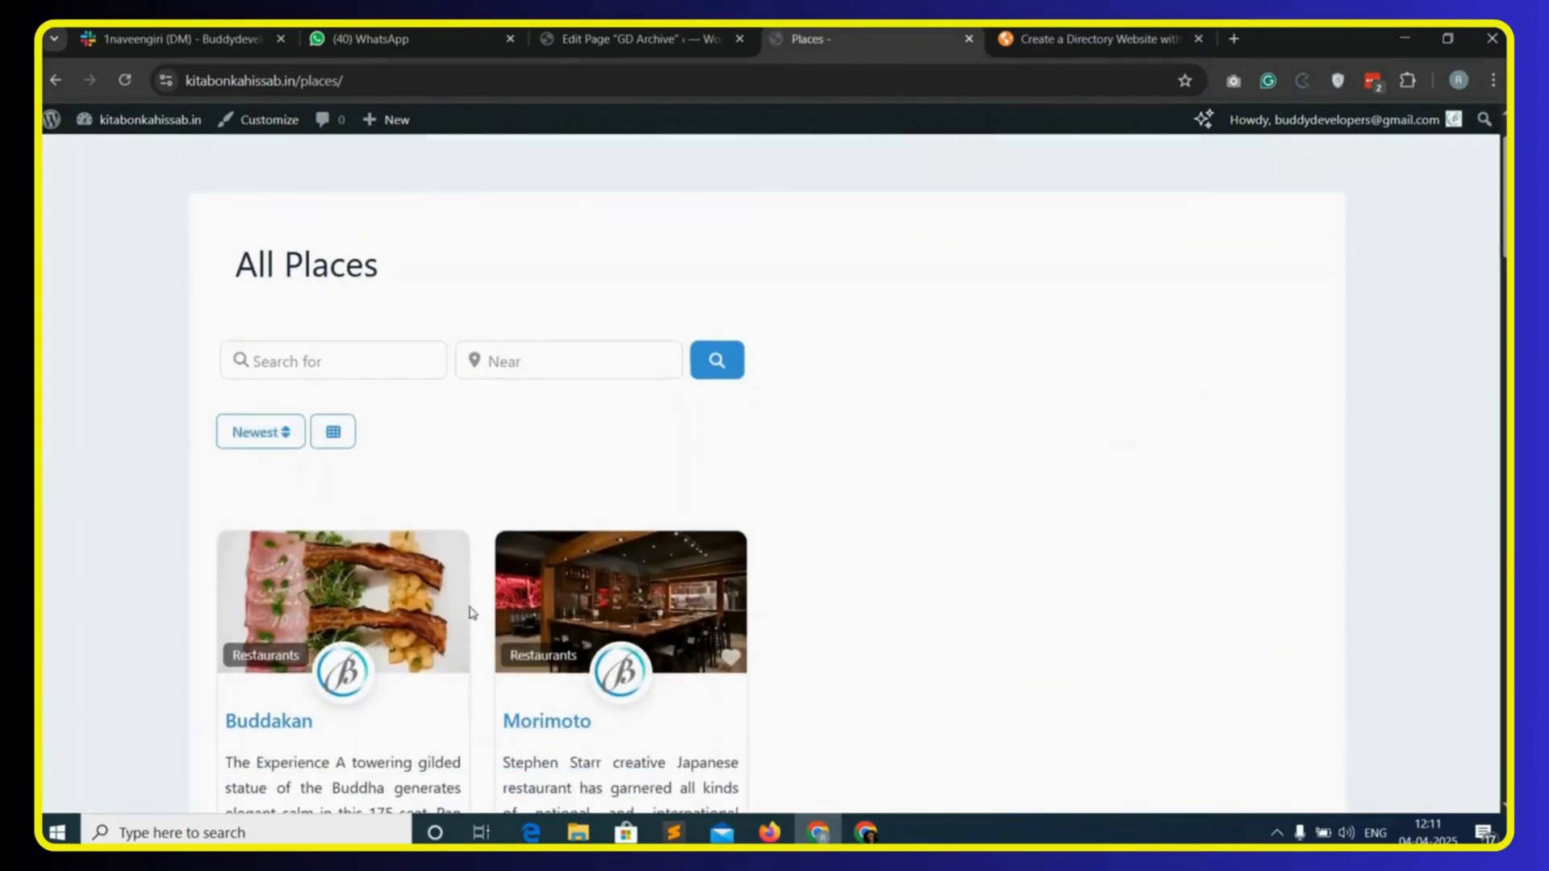
{"action": "scroll", "coordinate": [468, 629], "scroll_direction": "down", "scroll_amount": 8}
{"action": "scroll", "coordinate": [460, 640], "scroll_direction": "up", "scroll_amount": 8}
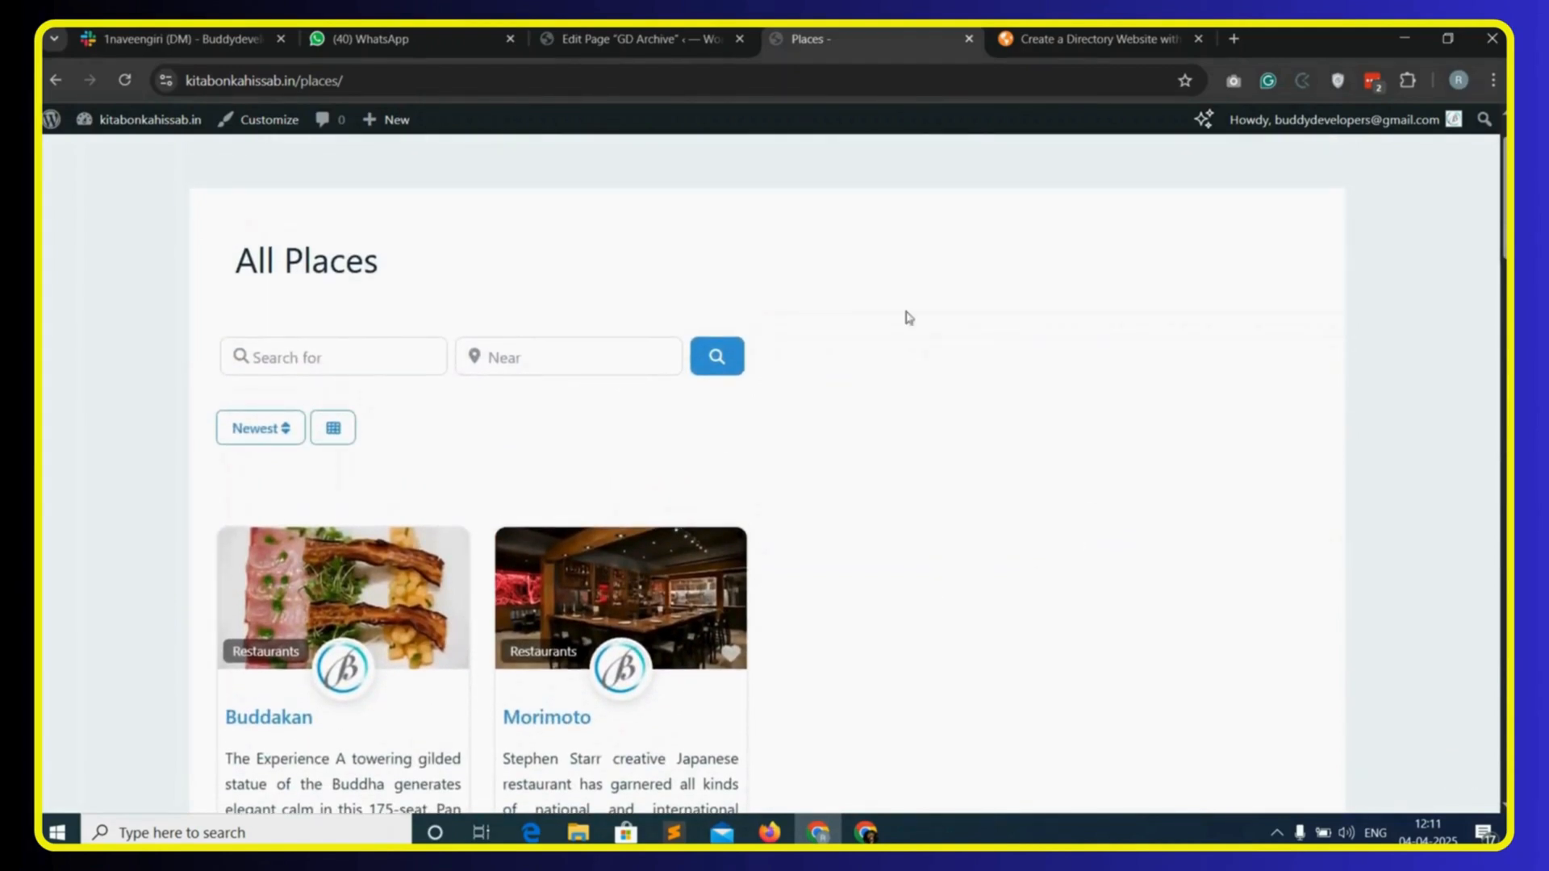
- Return to the GD Archive editor and add a GD > Map block to the empty container beside the listings
{"action": "left_click", "coordinate": [647, 38]}
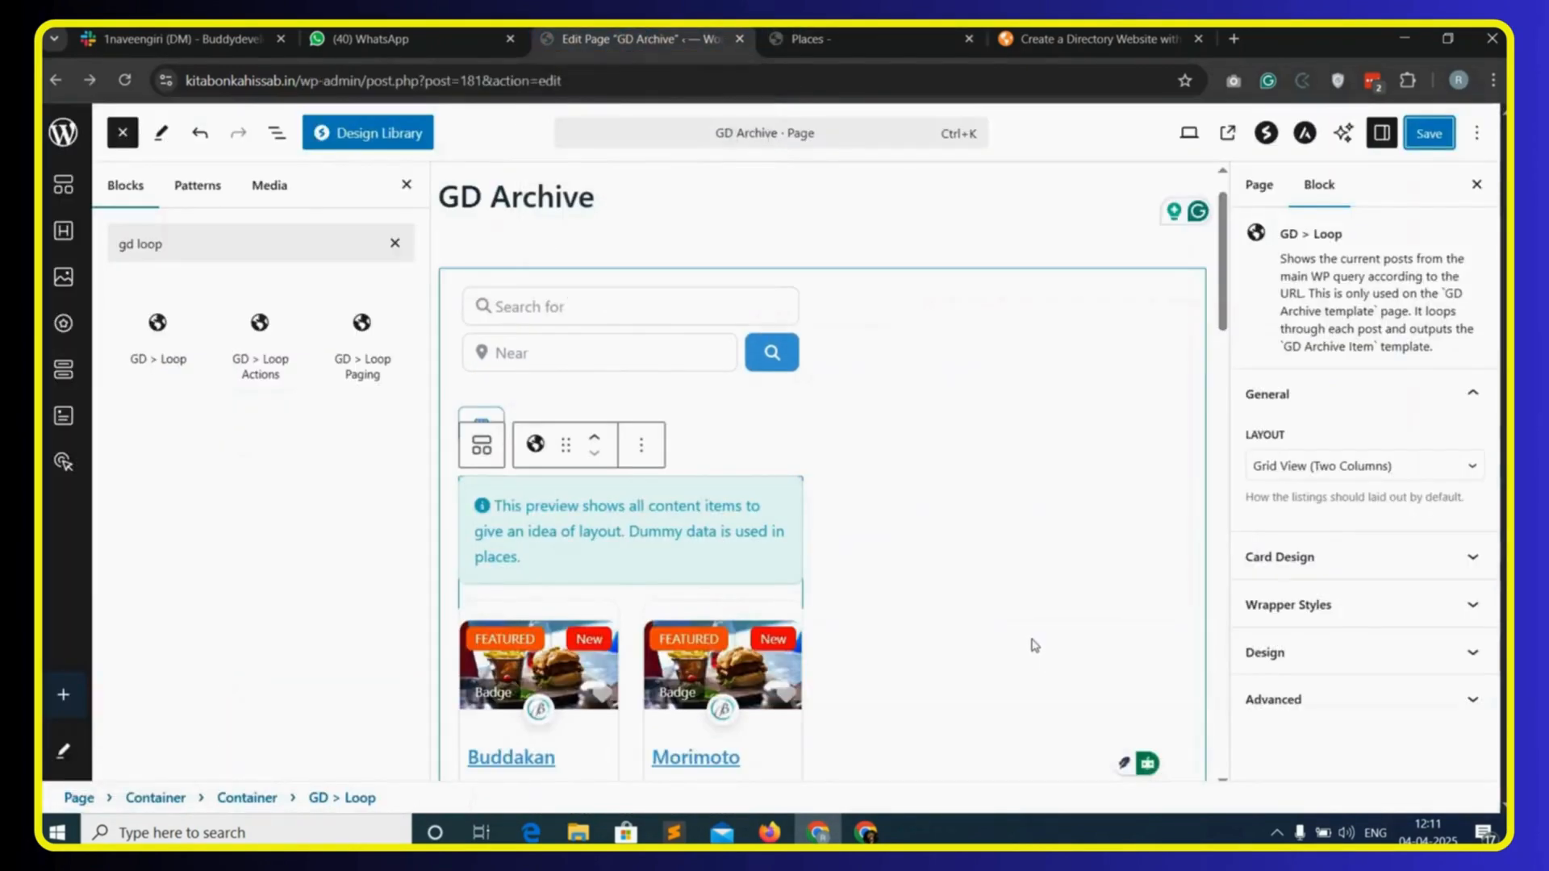
{"action": "scroll", "coordinate": [1030, 640], "scroll_direction": "down", "scroll_amount": 8}
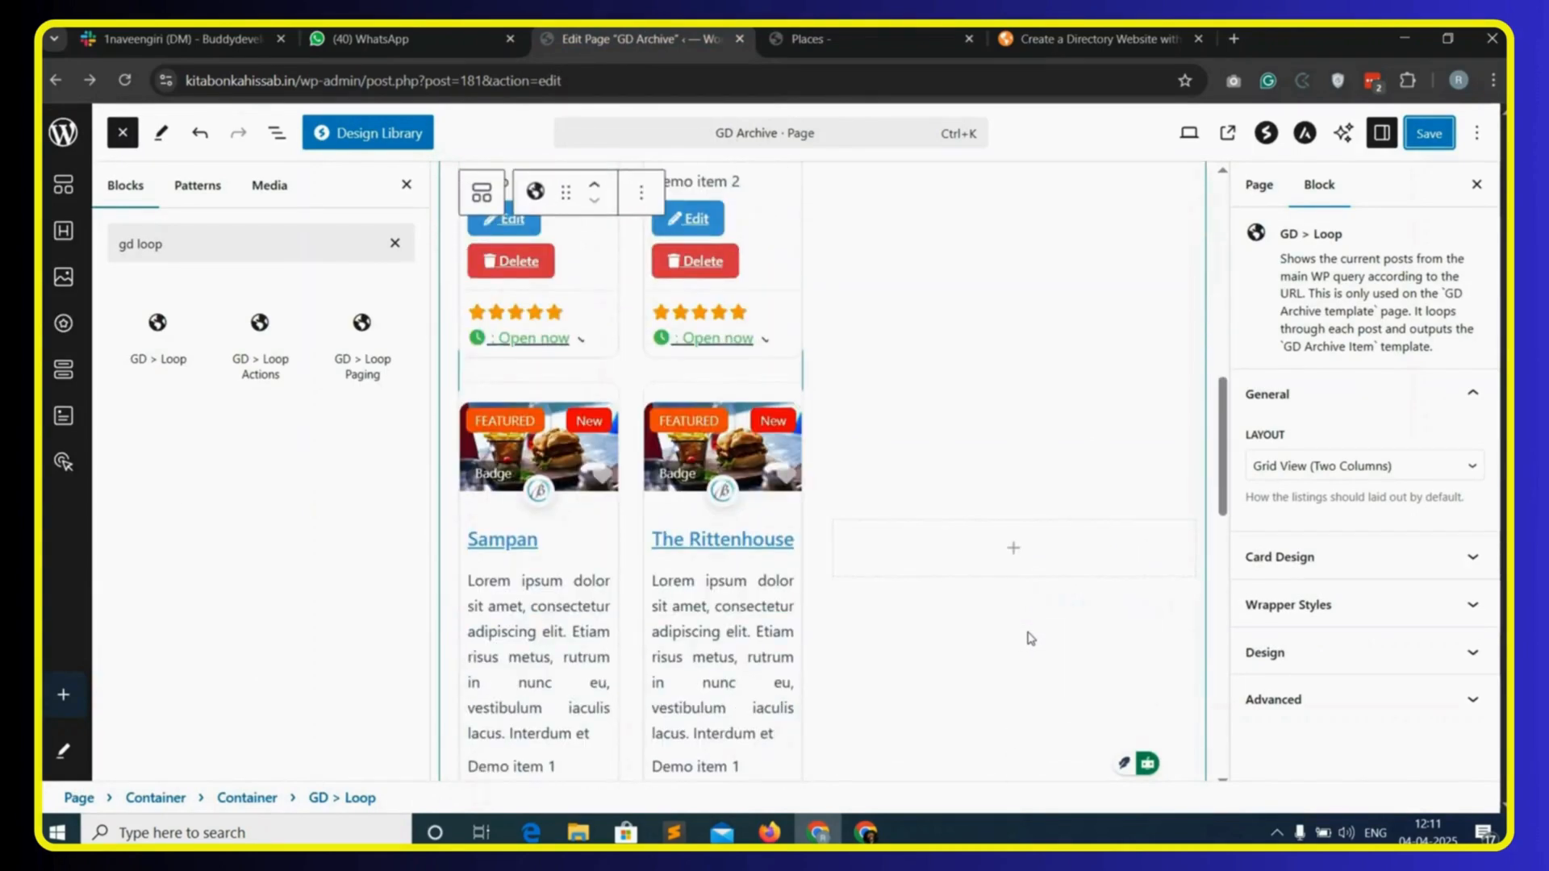
{"action": "left_click", "coordinate": [1013, 549]}
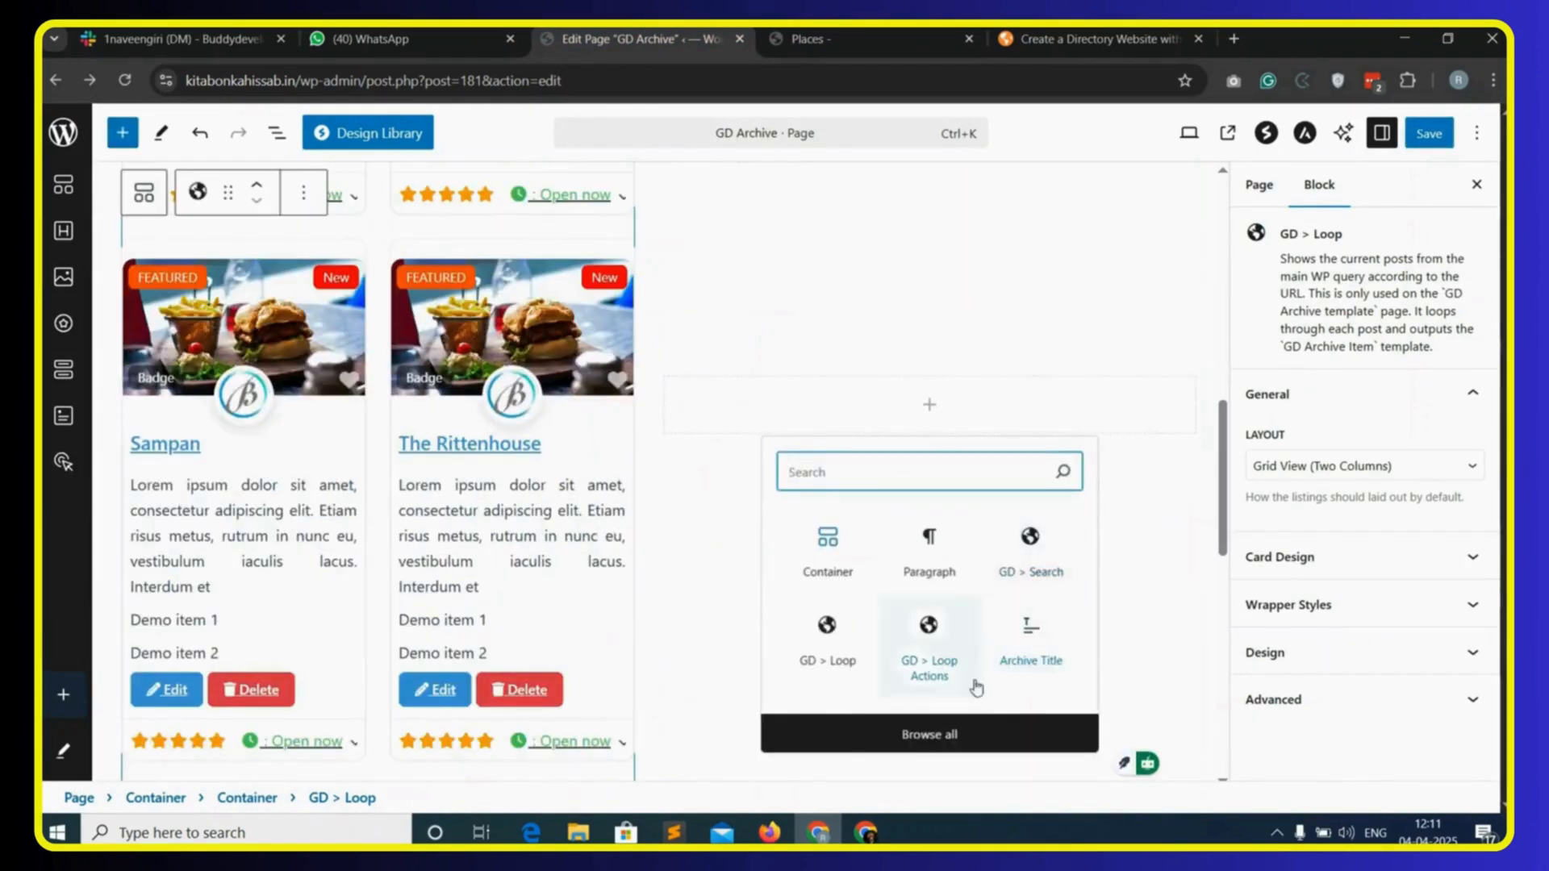
{"action": "left_click", "coordinate": [929, 734]}
{"action": "type", "text": "gd map"}
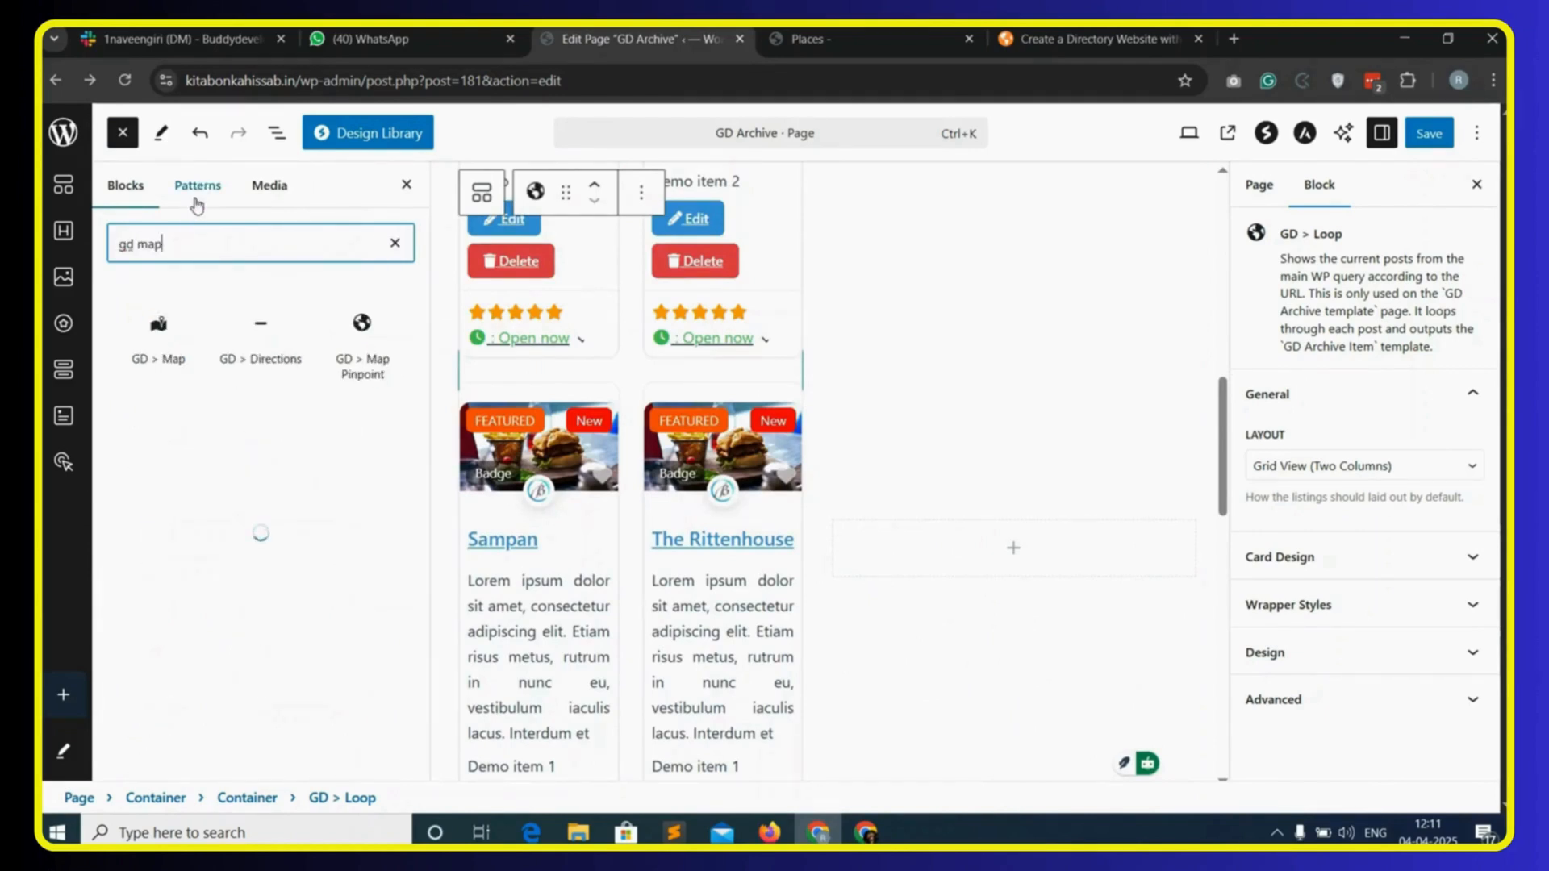
{"action": "left_click_drag", "start_coordinate": [154, 325], "coordinate": [993, 539]}
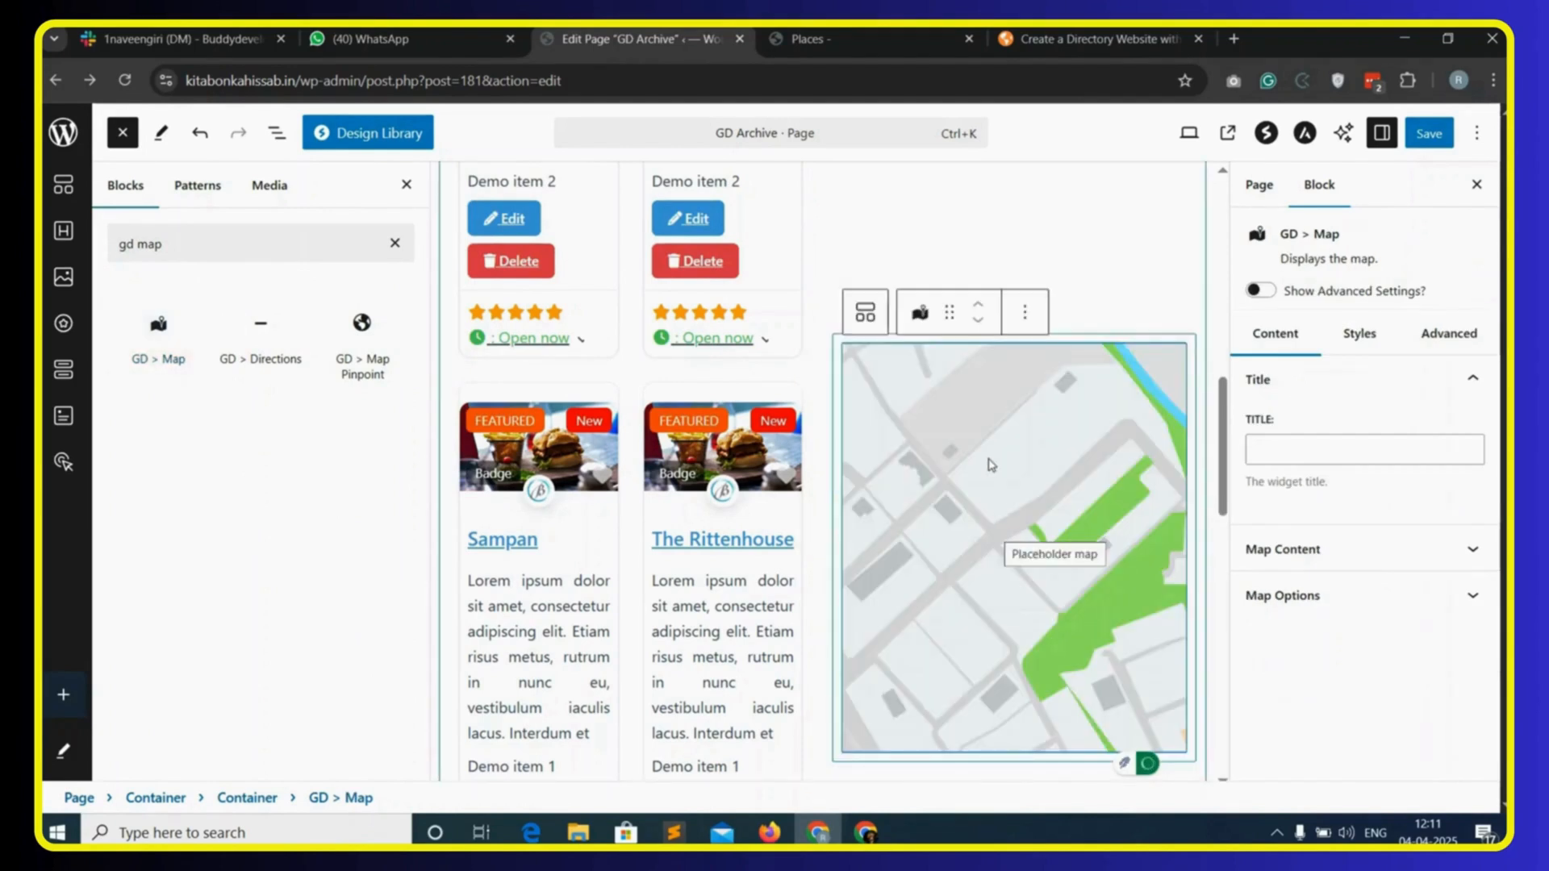
- Set the GD > Map block's height to 100vh and save the page
{"action": "left_click", "coordinate": [1361, 341]}
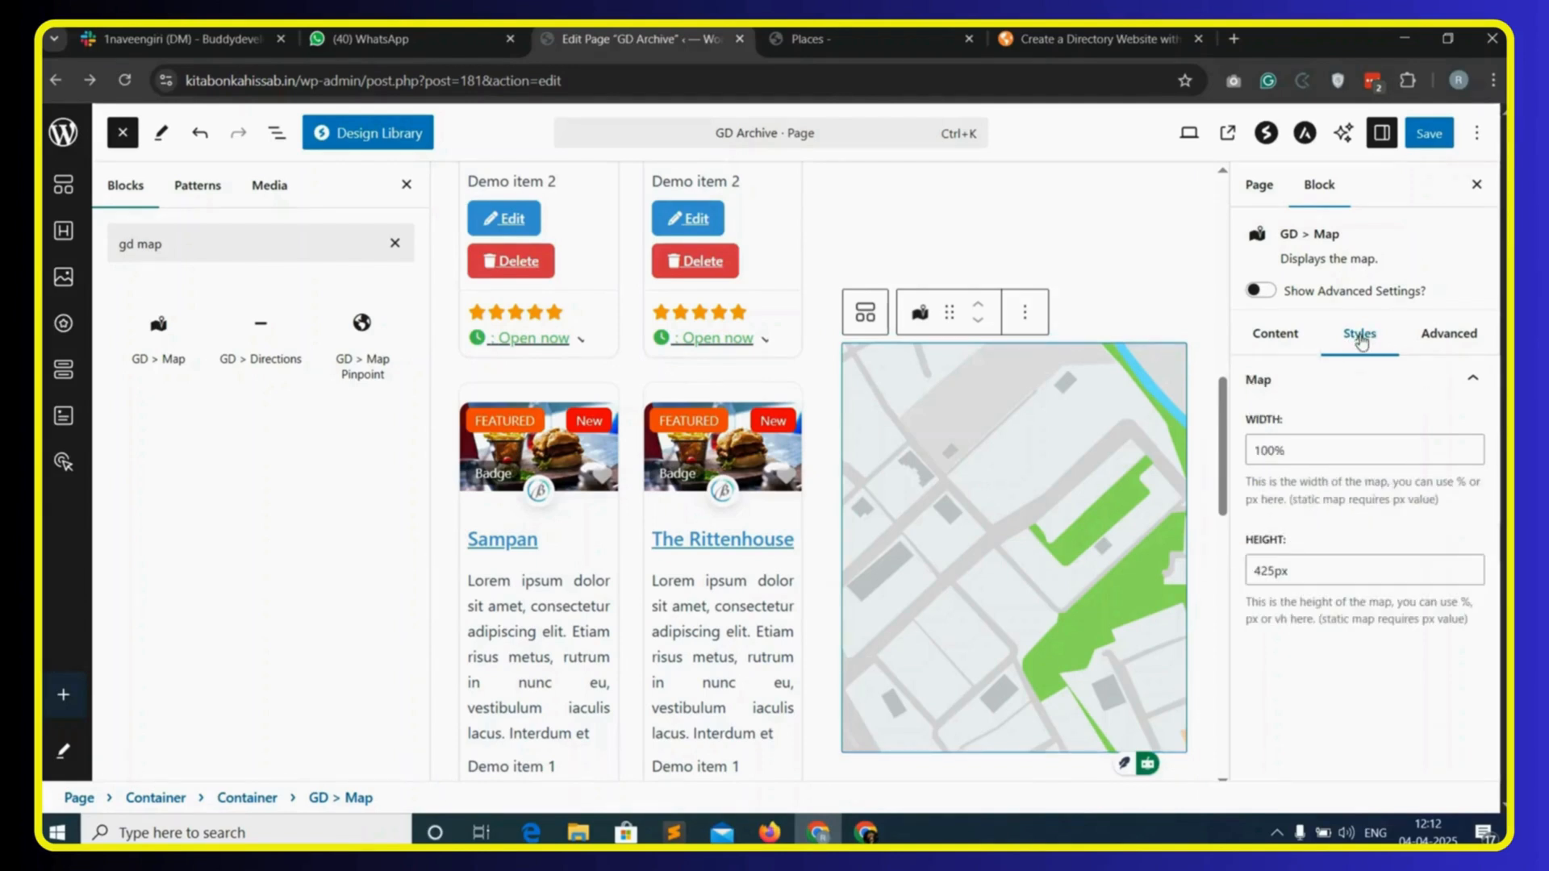
{"action": "left_click_drag", "start_coordinate": [1291, 573], "coordinate": [1246, 575]}
{"action": "type", "text": "100vh"}
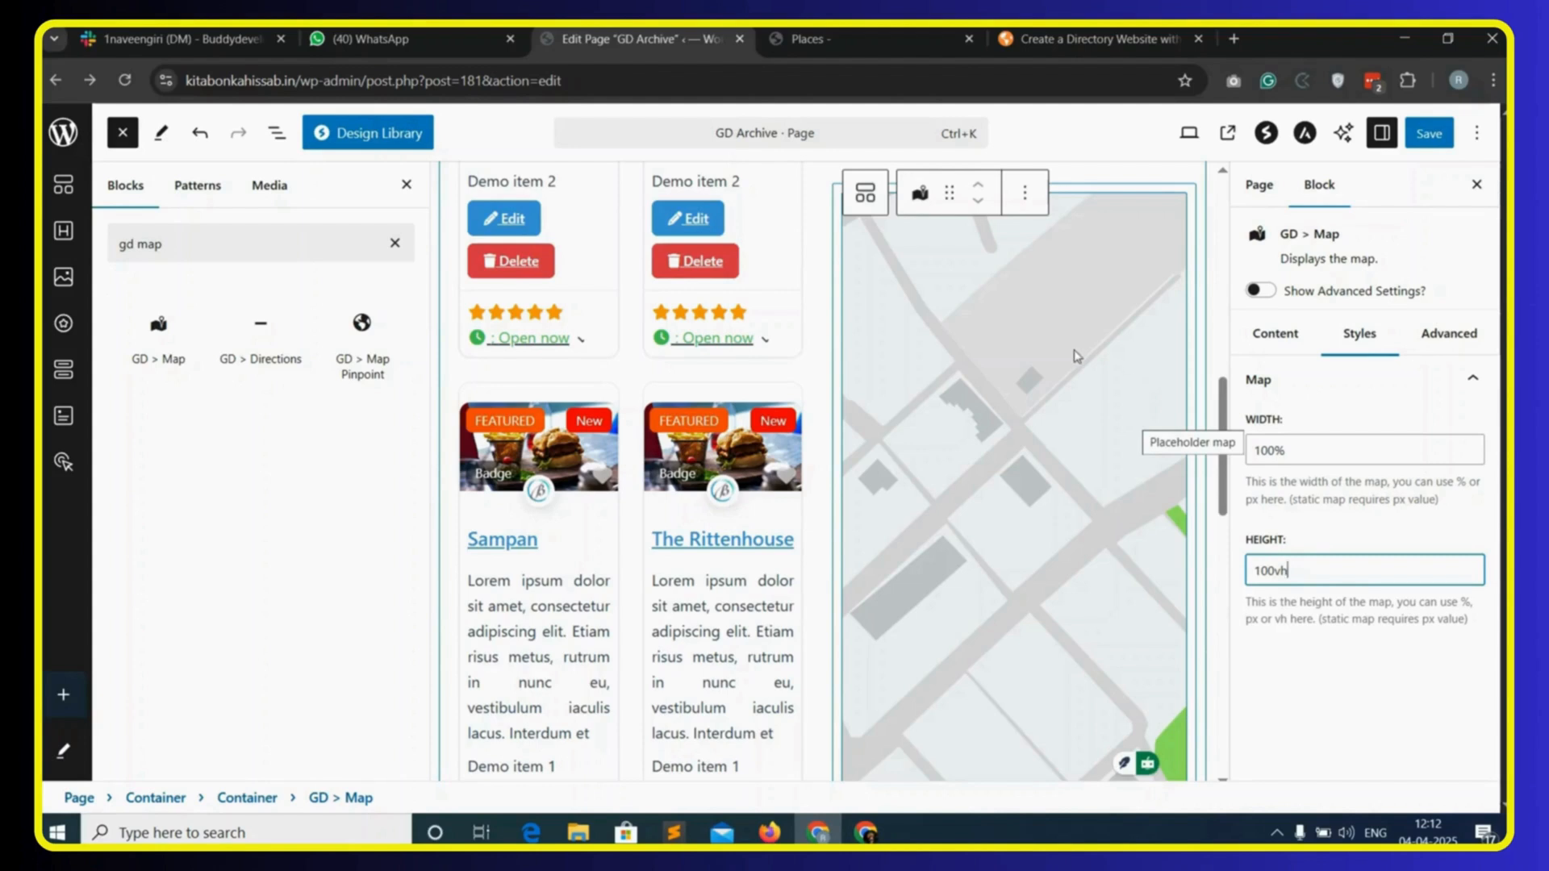
{"action": "left_click", "coordinate": [1428, 136]}
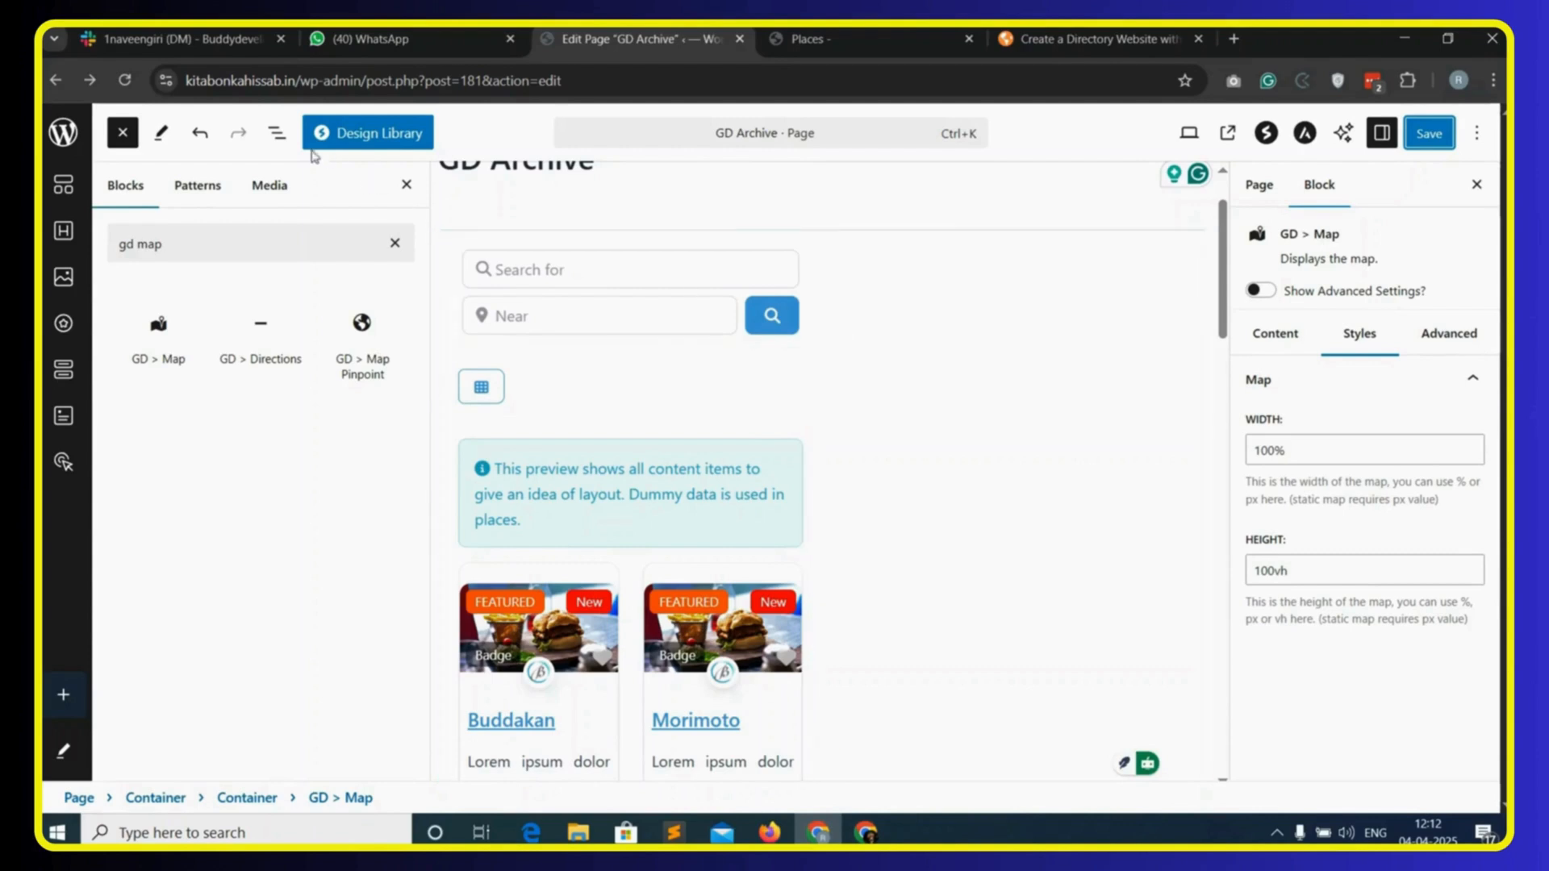
- Set the outermost container's content width to Full Width
{"action": "left_click", "coordinate": [277, 134]}
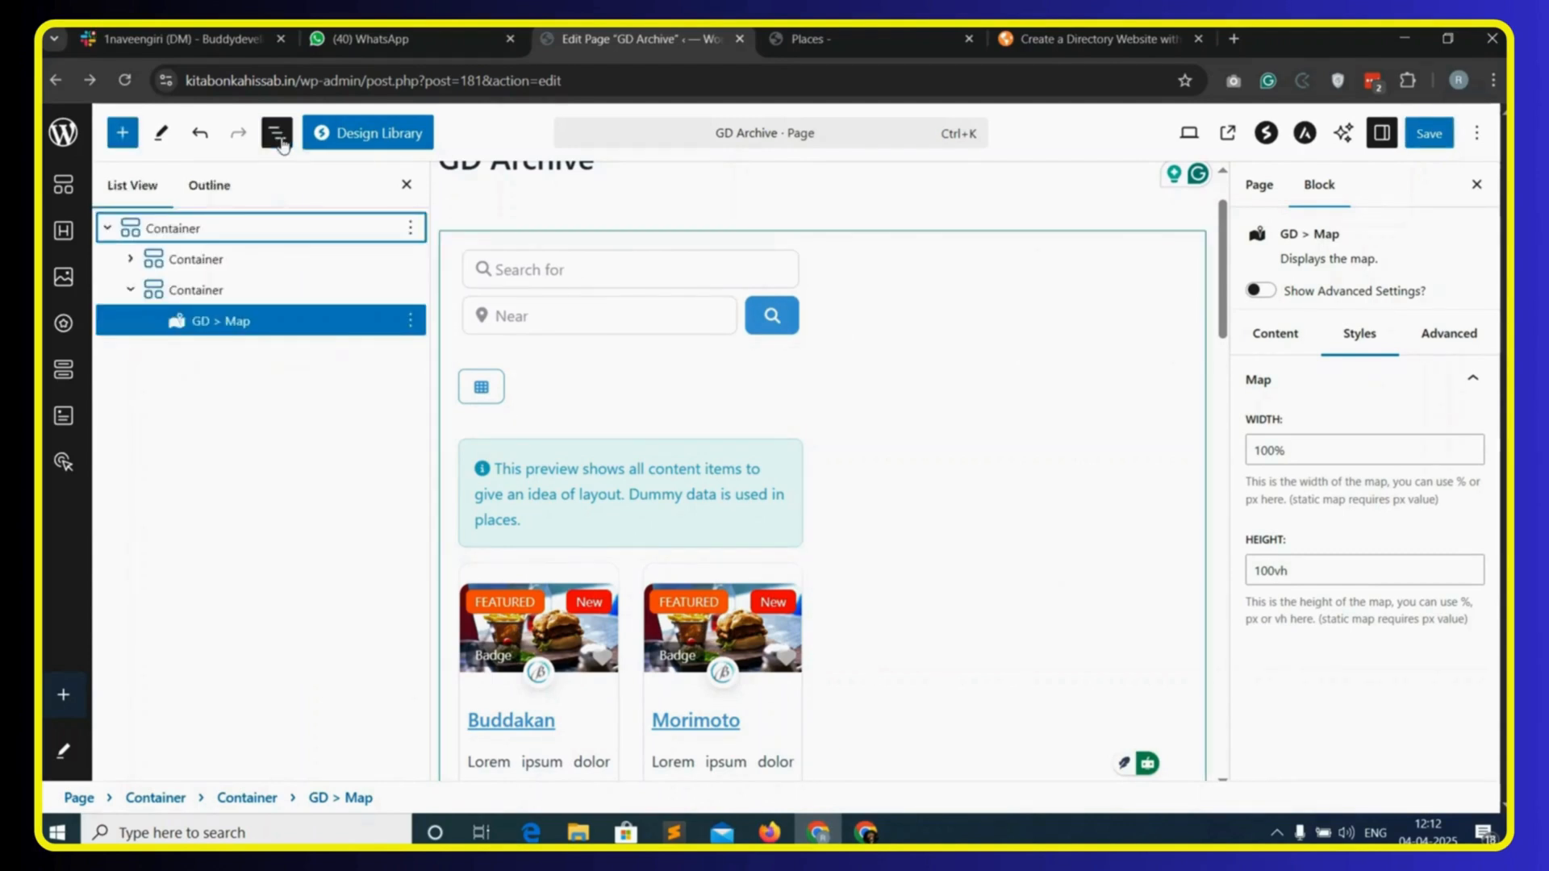
{"action": "left_click", "coordinate": [222, 229]}
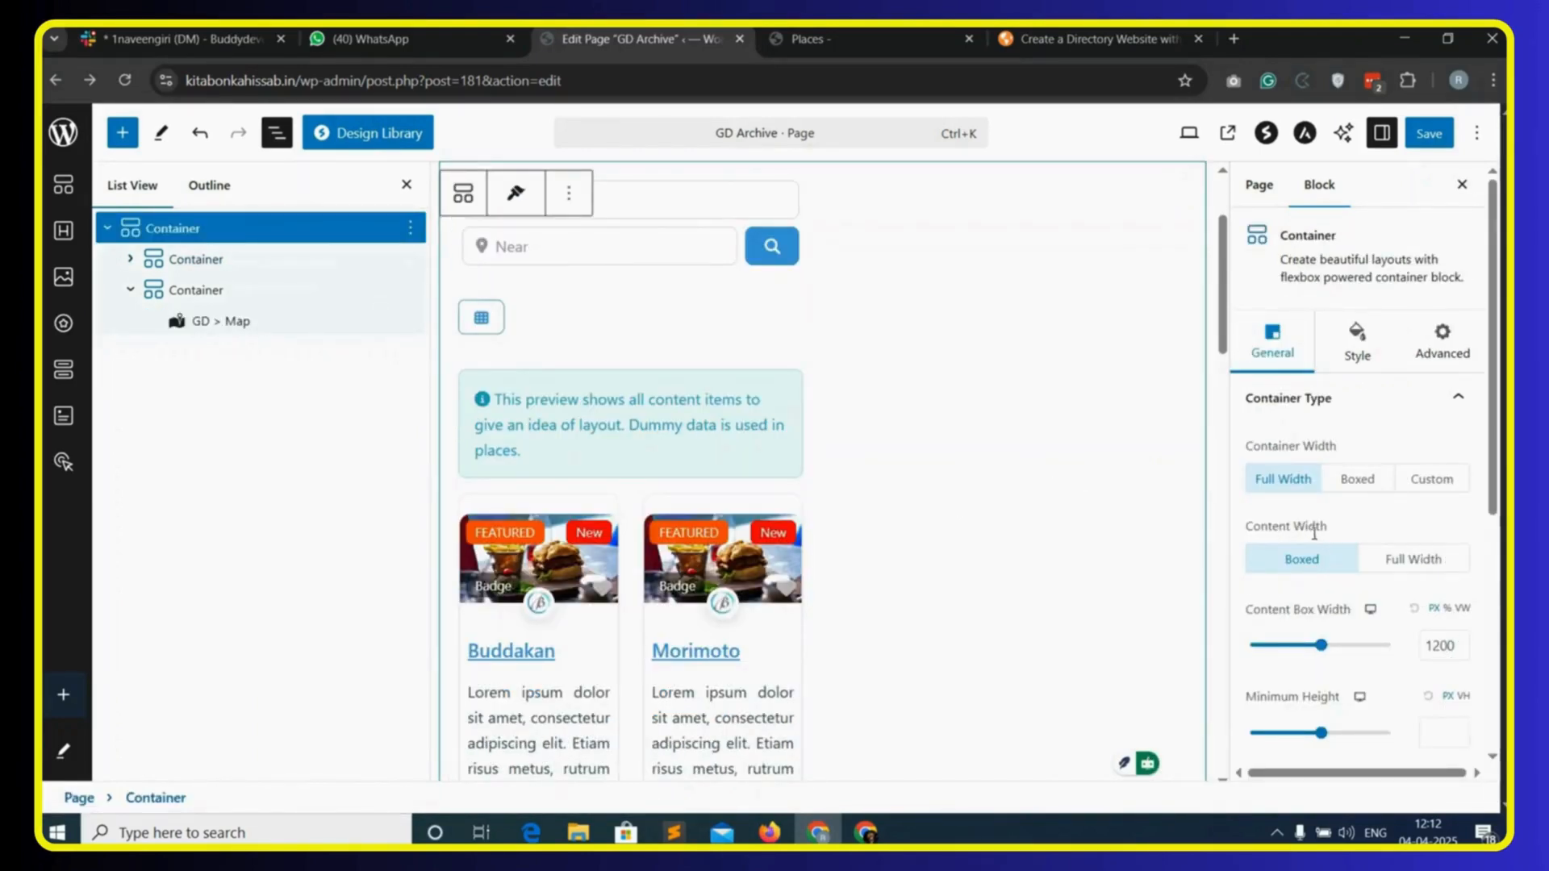
{"action": "left_click", "coordinate": [1425, 561]}
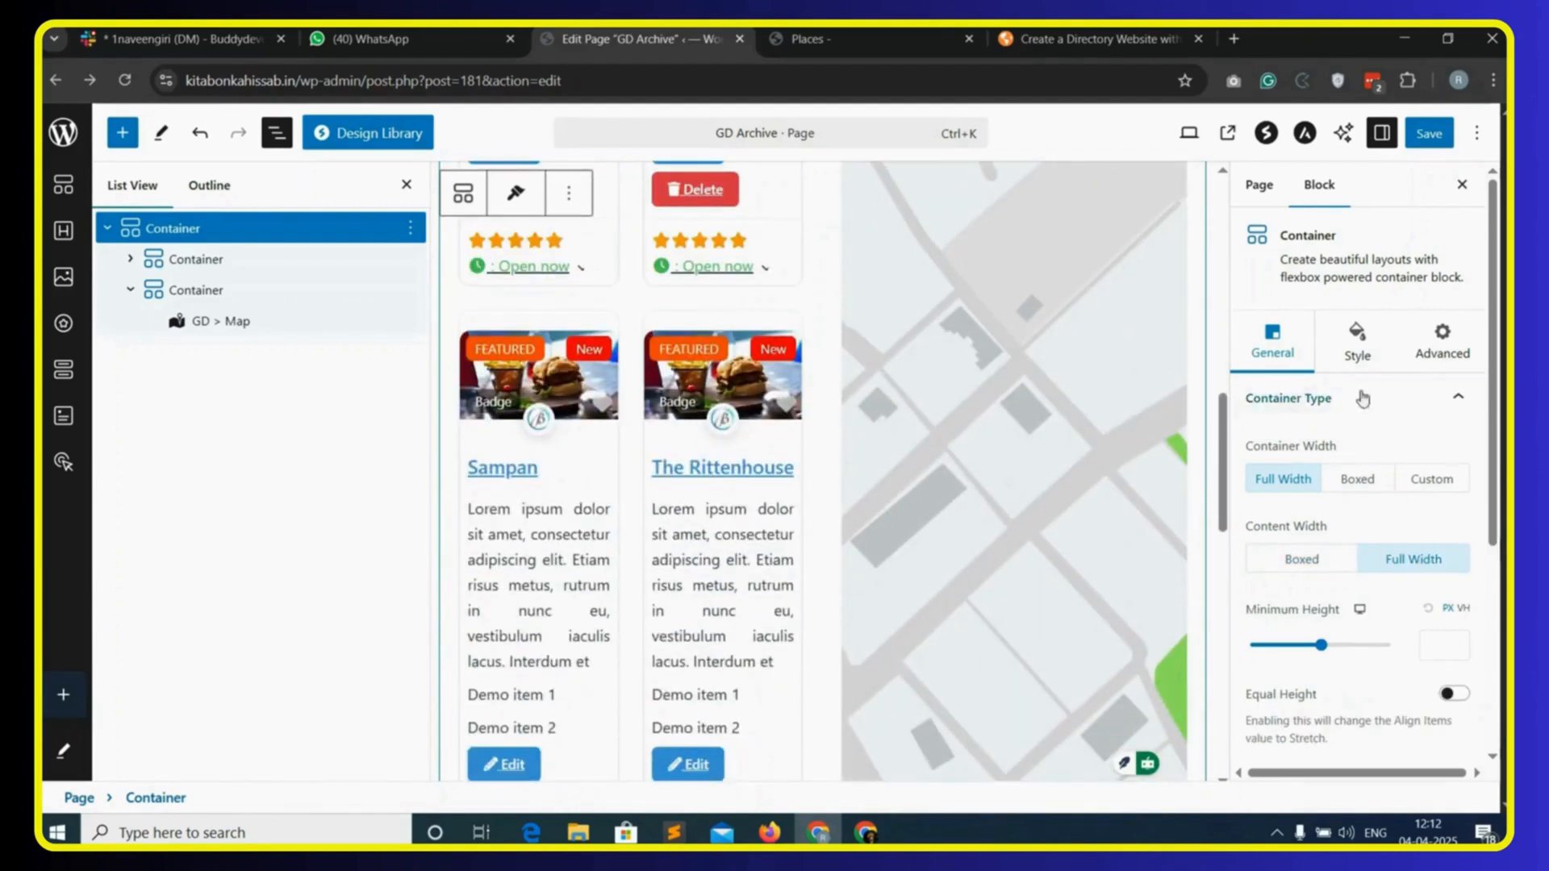
- Choose the full-width container layout for the page in the Astra settings and save the page
{"action": "left_click", "coordinate": [1305, 141]}
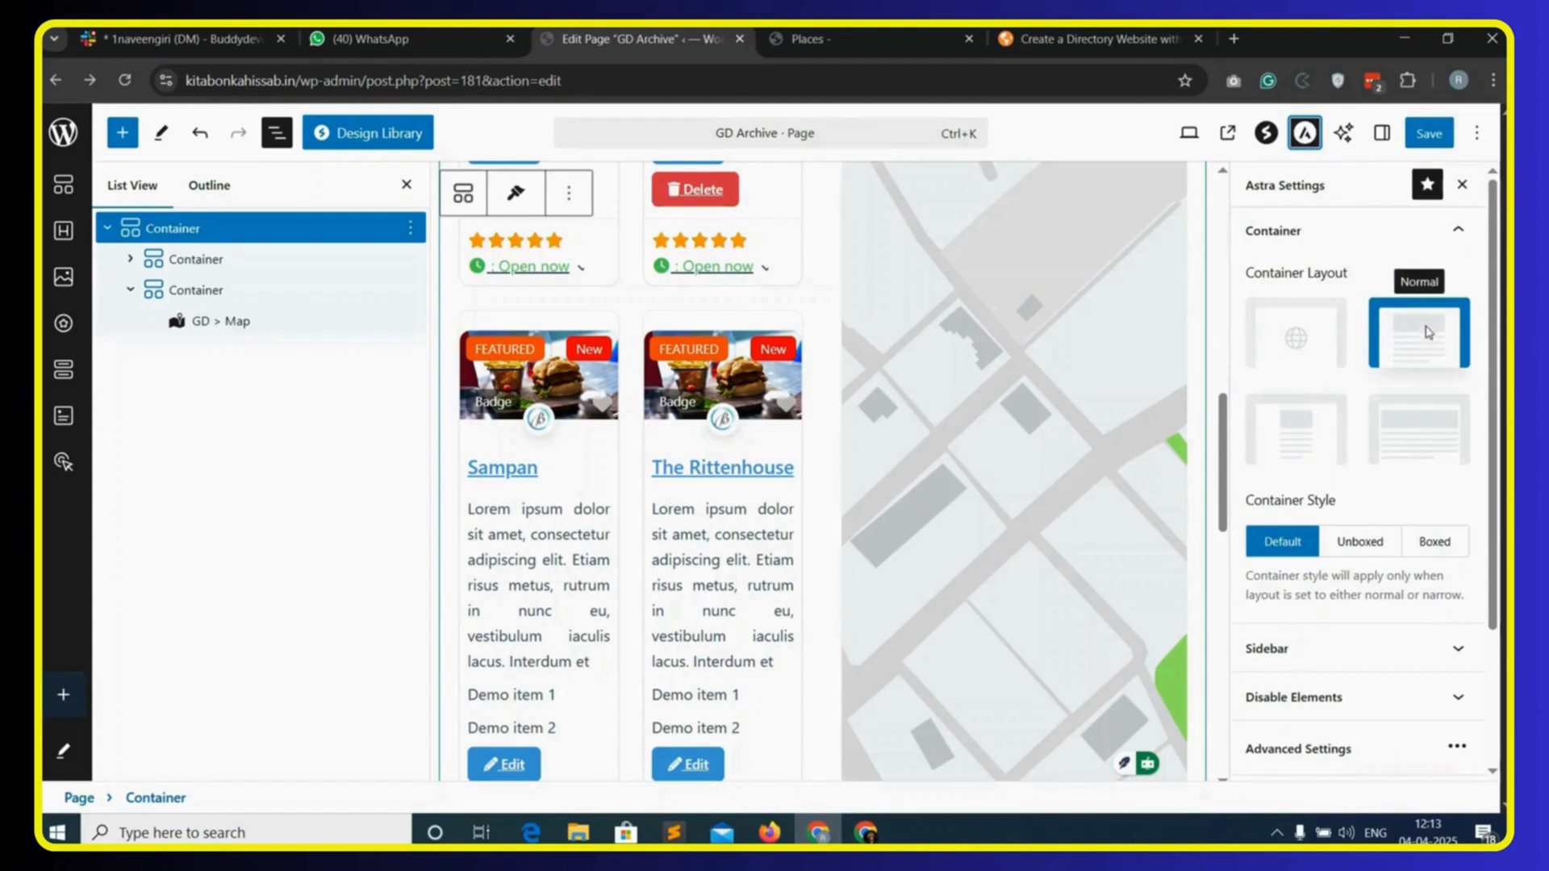
{"action": "left_click", "coordinate": [1424, 428]}
{"action": "left_click", "coordinate": [1430, 134]}
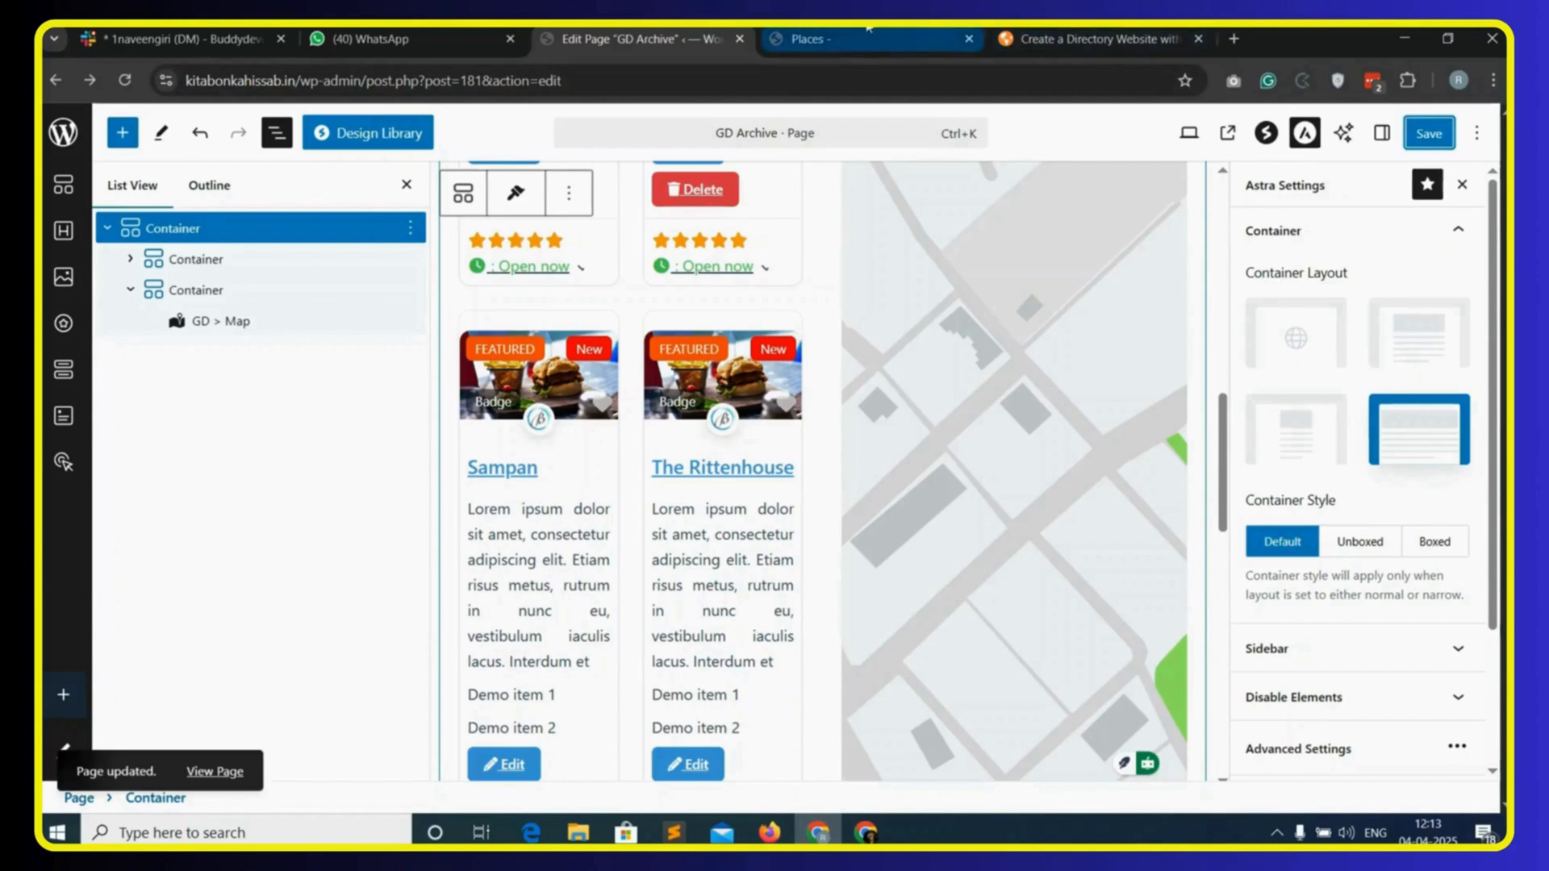
- Reload the live Places page and examine the full-width listings and the map beside them
{"action": "left_click", "coordinate": [834, 42]}
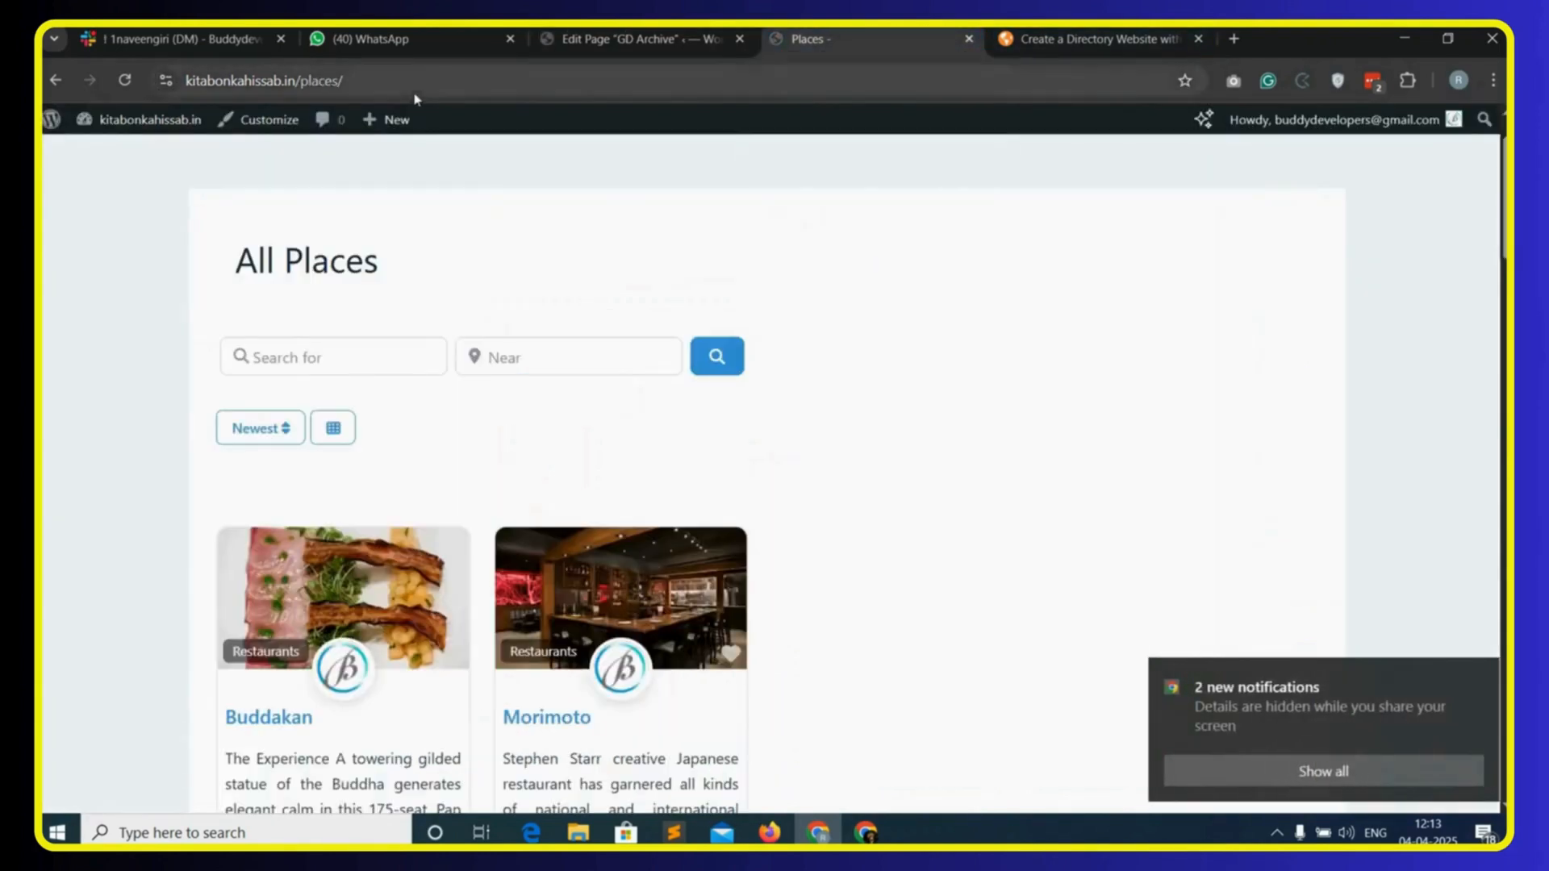
{"action": "left_click", "coordinate": [449, 76]}
{"action": "key", "text": "Return"}
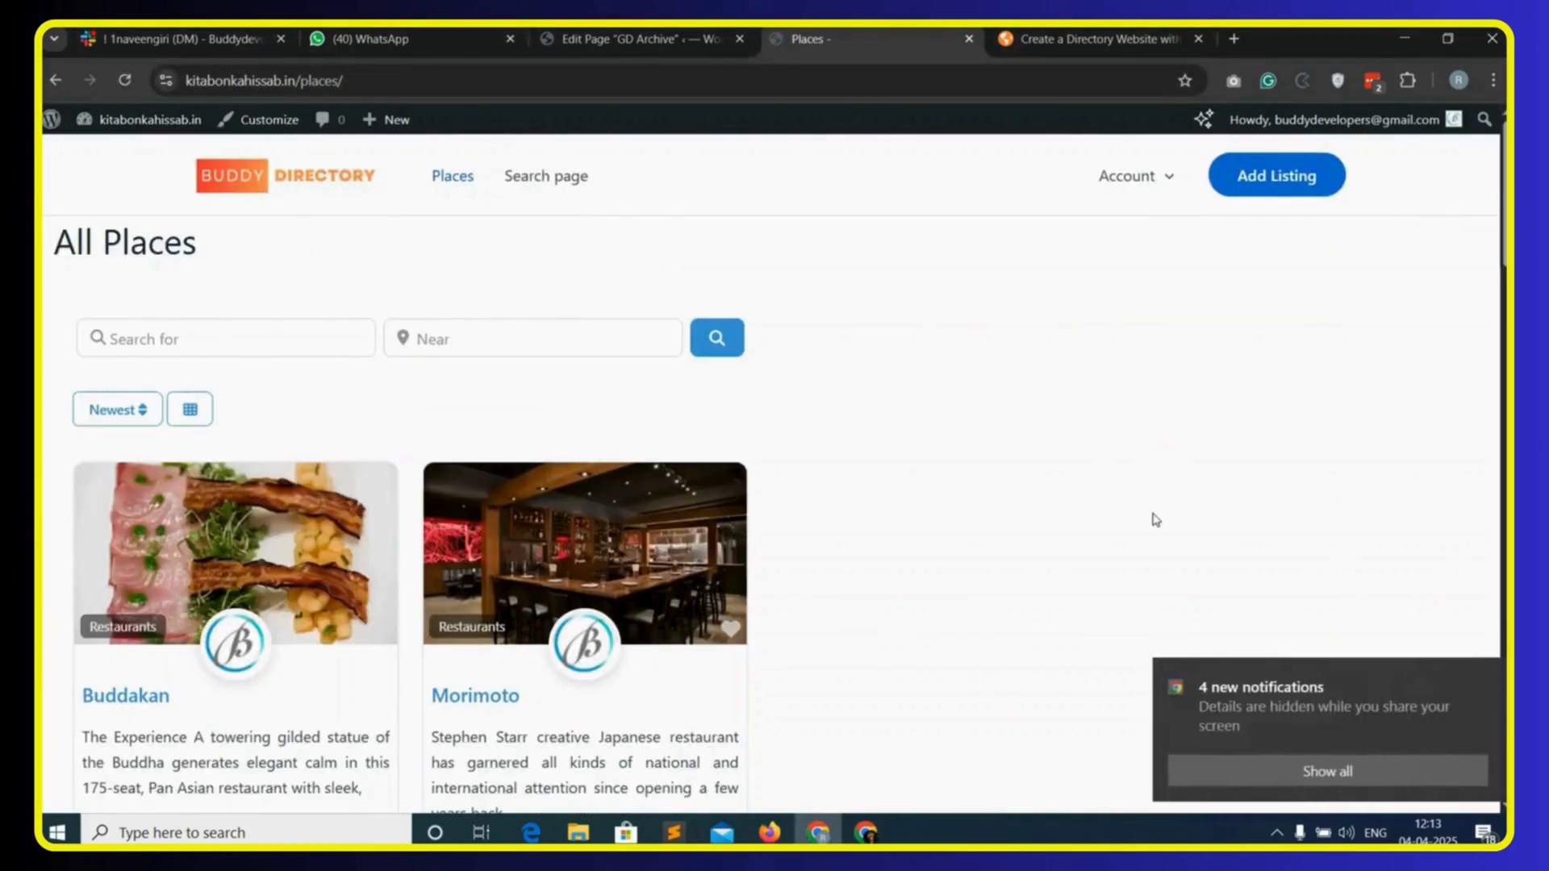
{"action": "scroll", "coordinate": [1156, 521], "scroll_direction": "down", "scroll_amount": 4}
{"action": "scroll", "coordinate": [1155, 520], "scroll_direction": "down", "scroll_amount": 6}
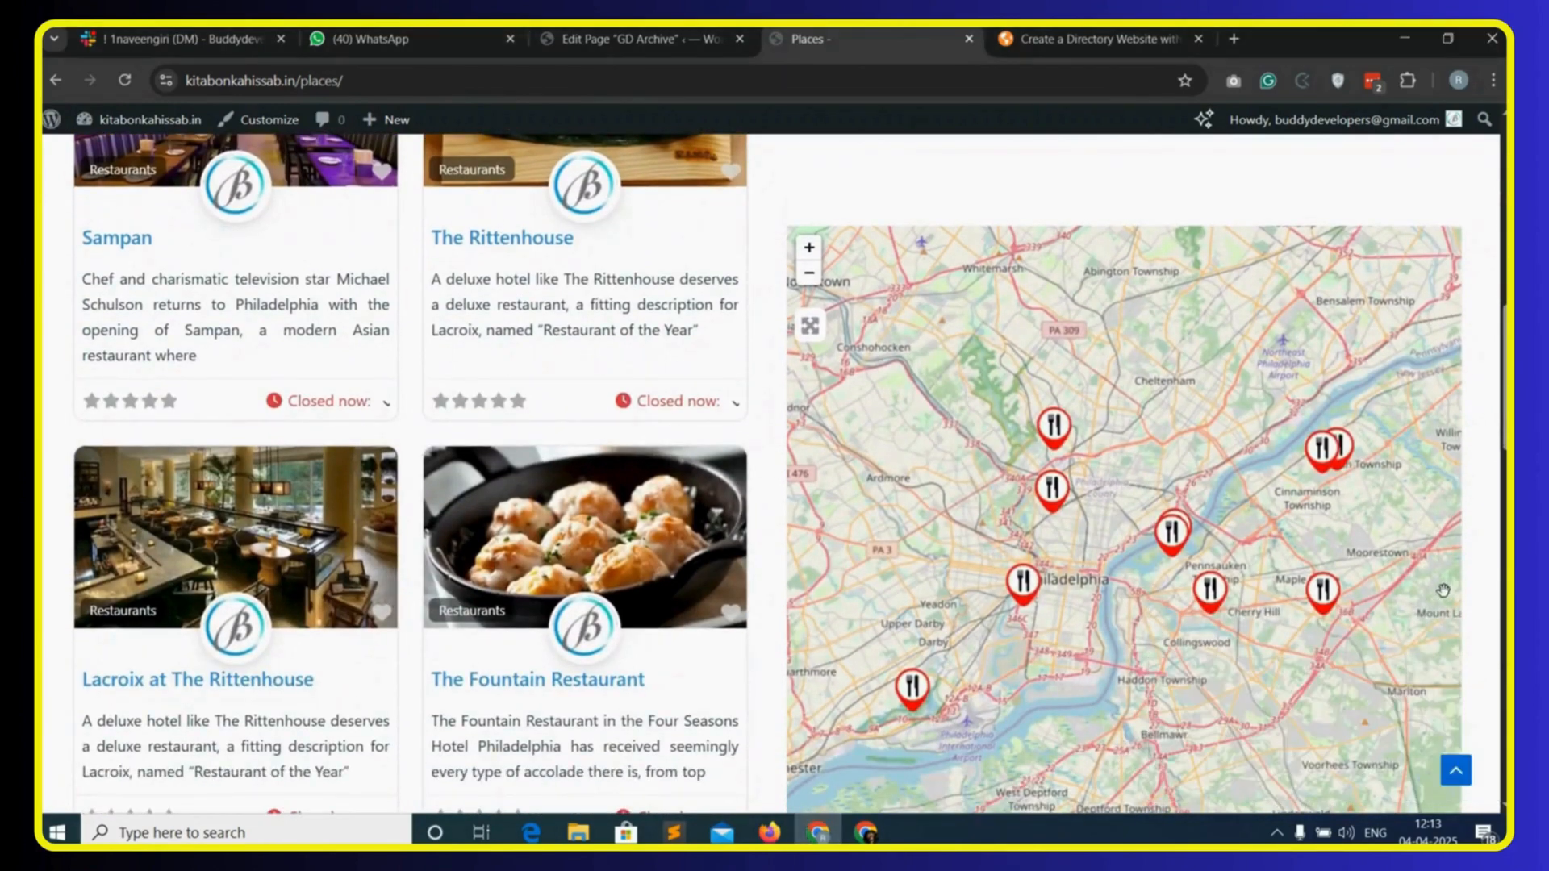
{"action": "scroll", "coordinate": [1443, 591], "scroll_direction": "down", "scroll_amount": 4}
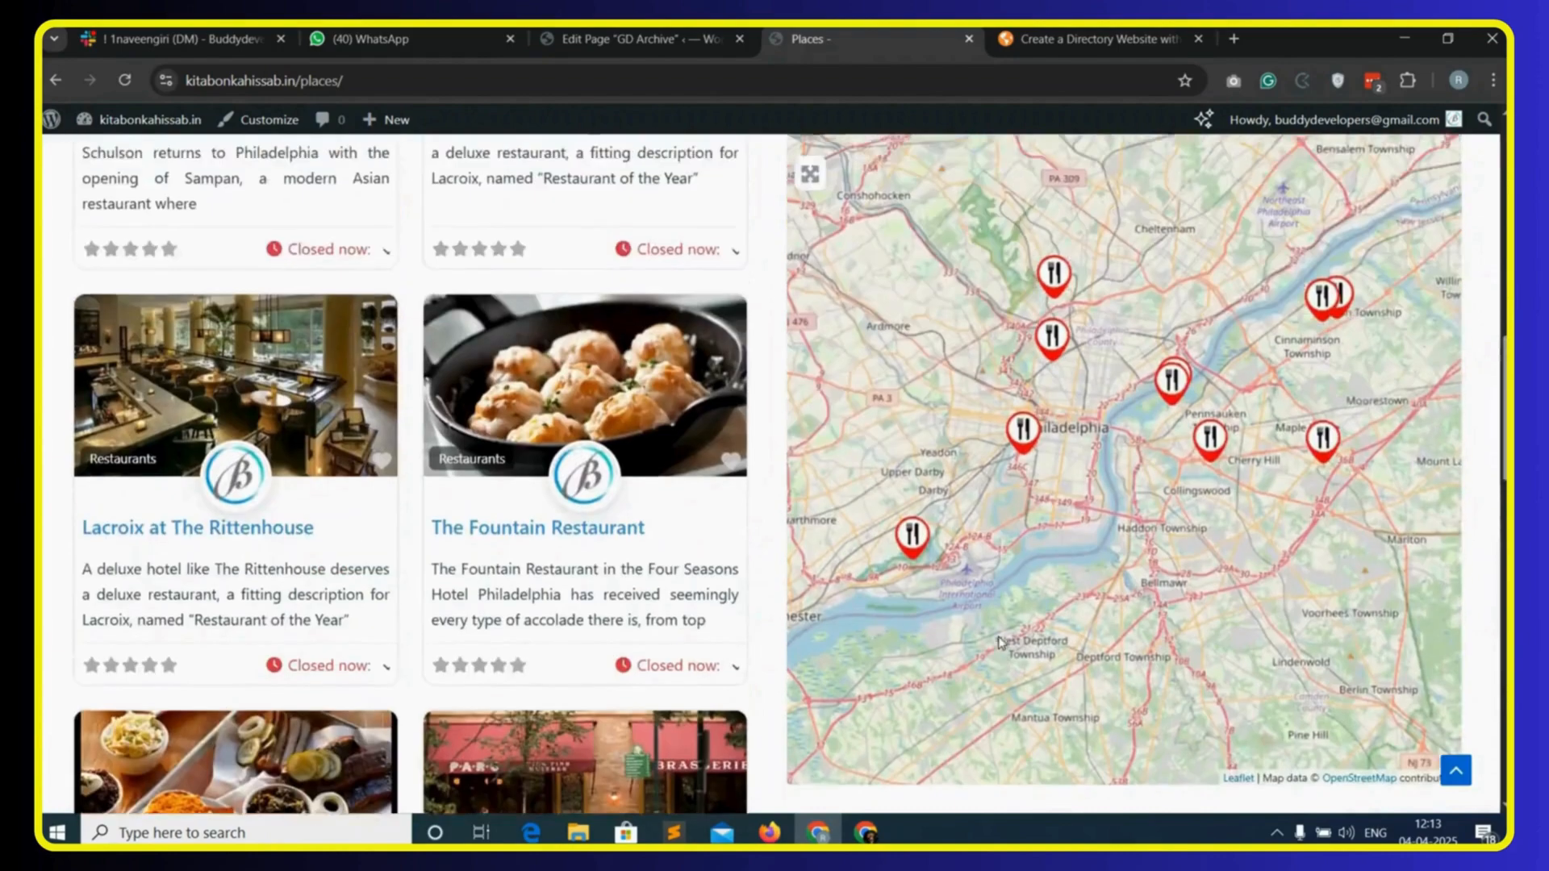
{"action": "scroll", "coordinate": [999, 642], "scroll_direction": "up", "scroll_amount": 12}
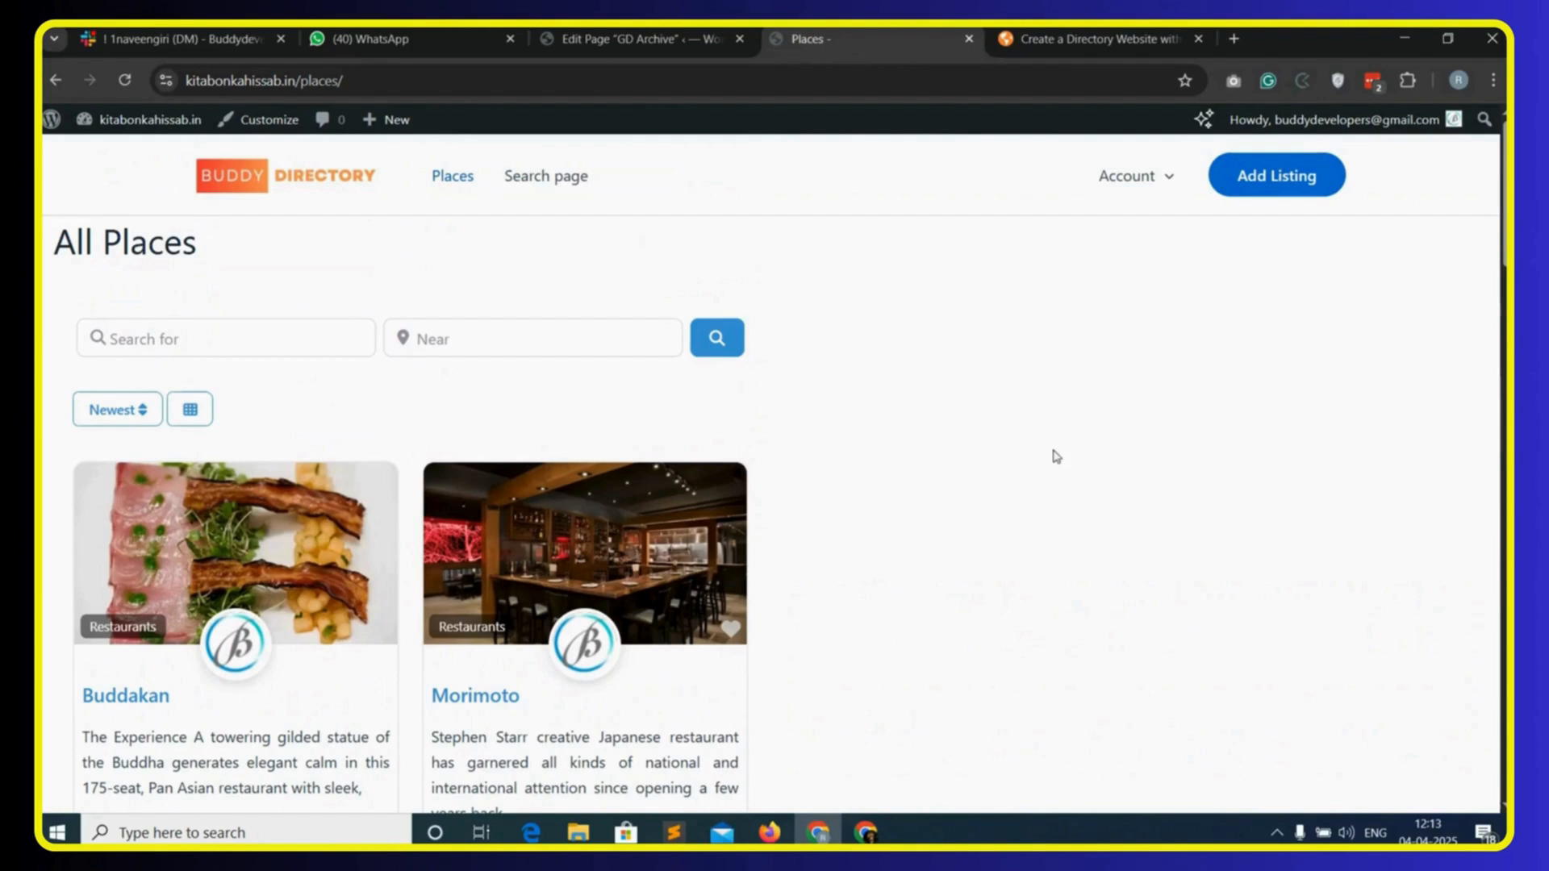
- Publish Additional CSS giving `.geodir-archive .wp-block-geodirectory-geodir-widget-loop .geodir-loop-container .geodir-listing-posts` overflow-y: scroll and max-height: 100vh, using the Customizer in a new browser tab
{"action": "right_click", "coordinate": [270, 130]}
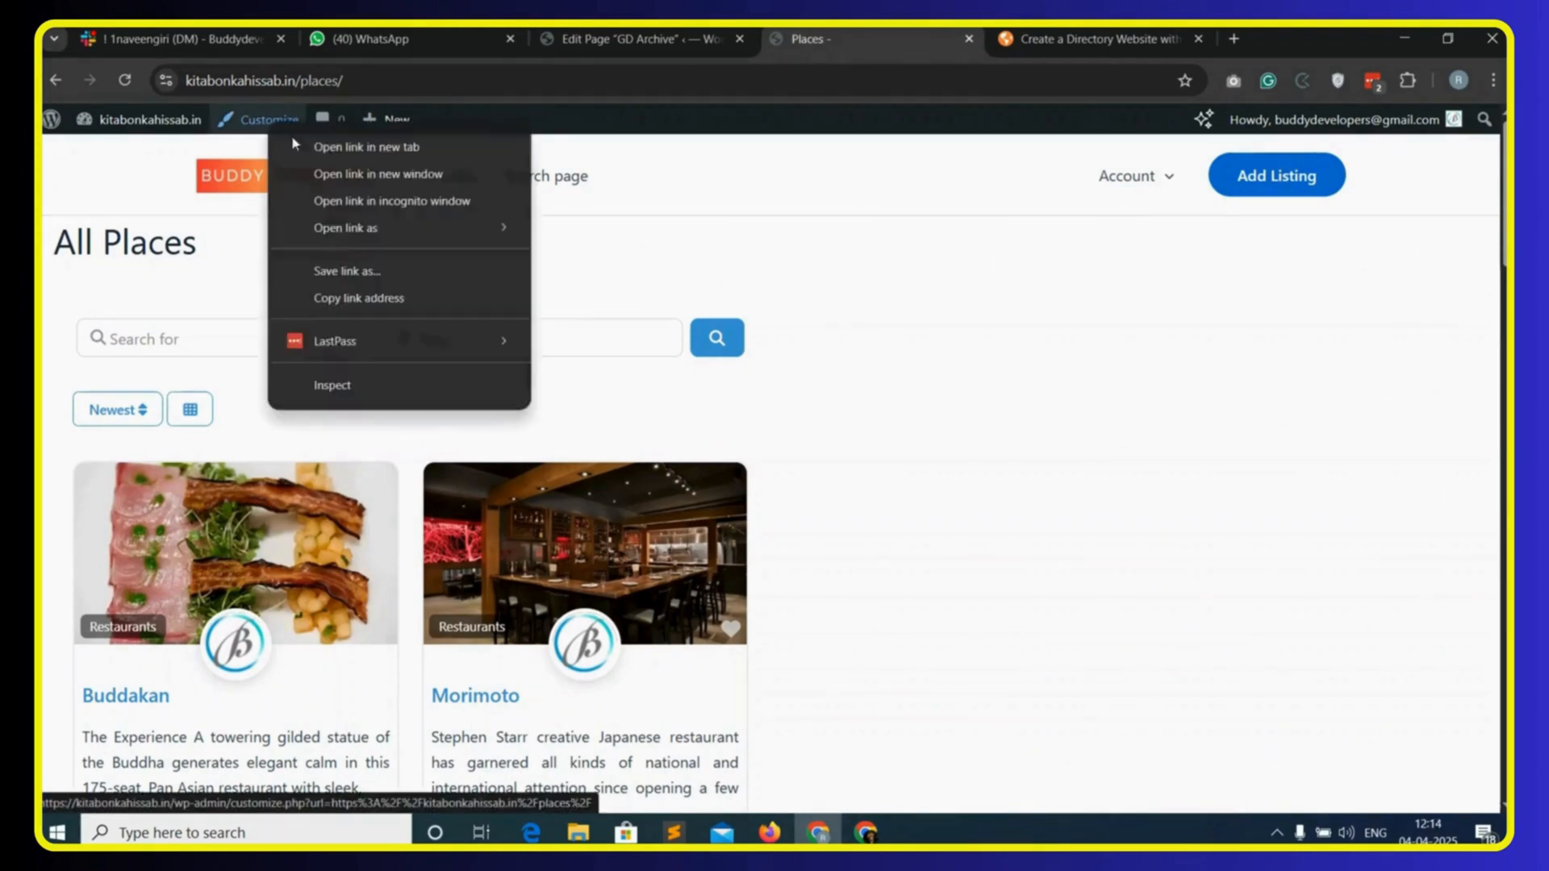
{"action": "left_click", "coordinate": [355, 147]}
{"action": "left_click", "coordinate": [976, 38]}
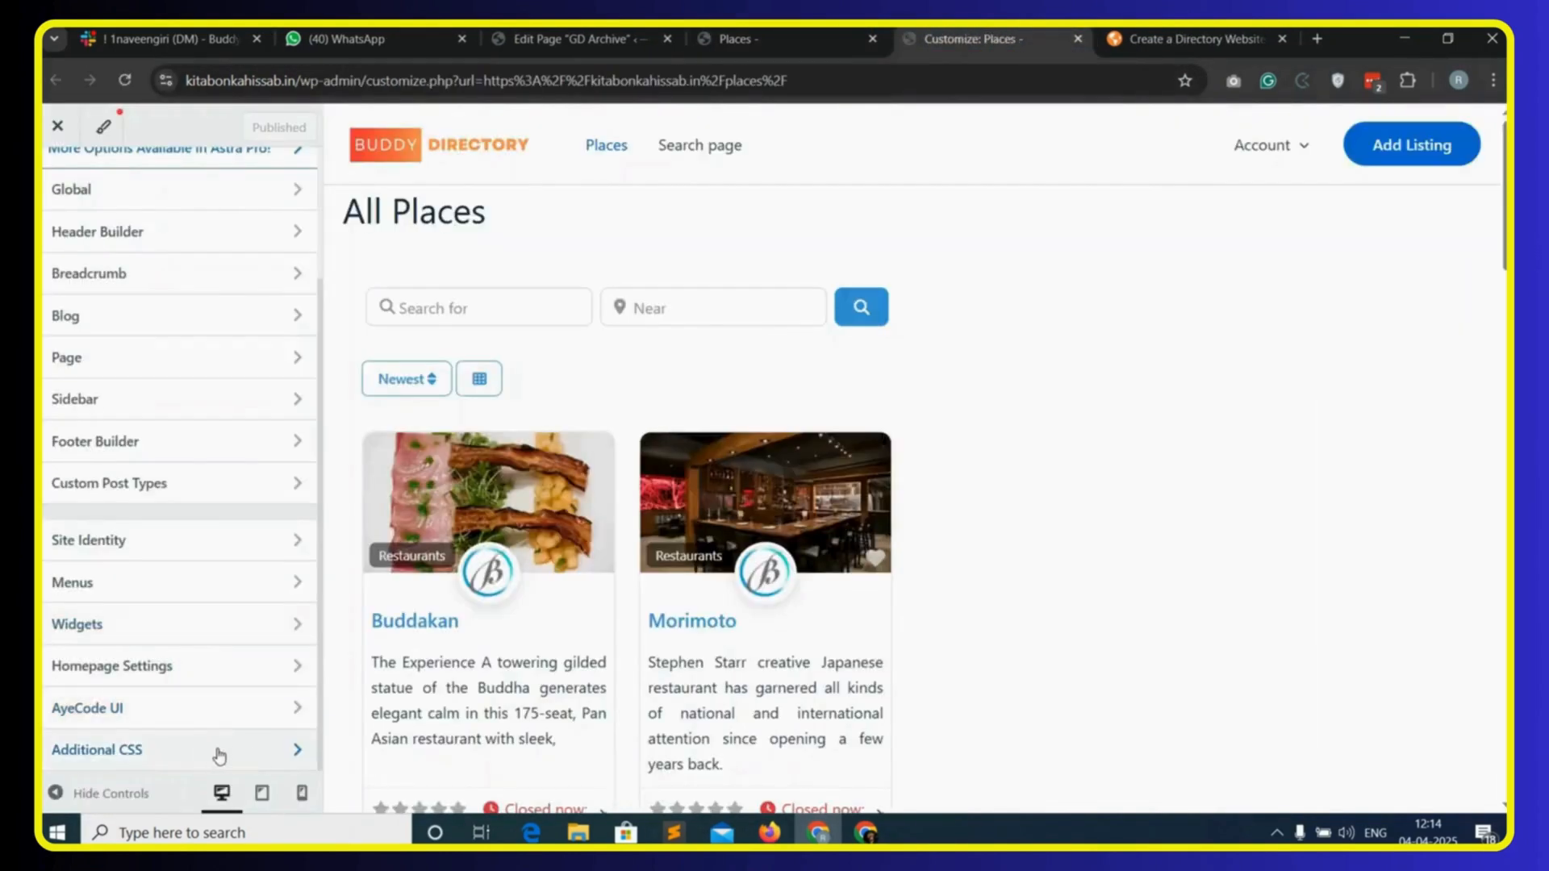
{"action": "left_click", "coordinate": [260, 752]}
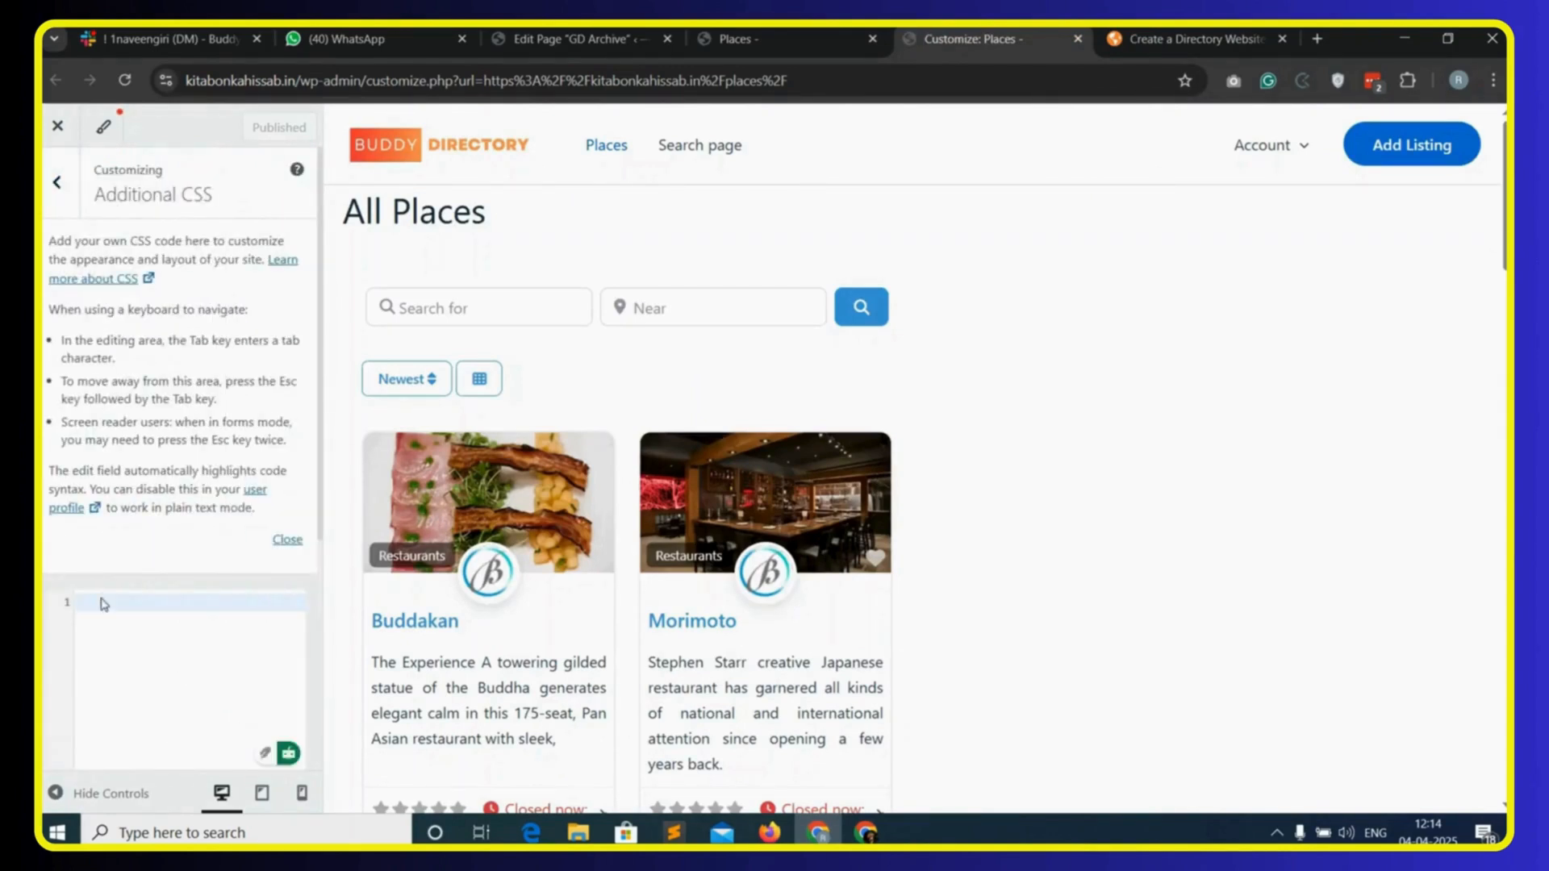
{"action": "type", "text": ".geodir-archive .wp-block-geodirectory-geodir-widget-loop .geodir-loop-container .geodir-listing-posts{     overflow-y: scroll;     max-height: 100vh; }"}
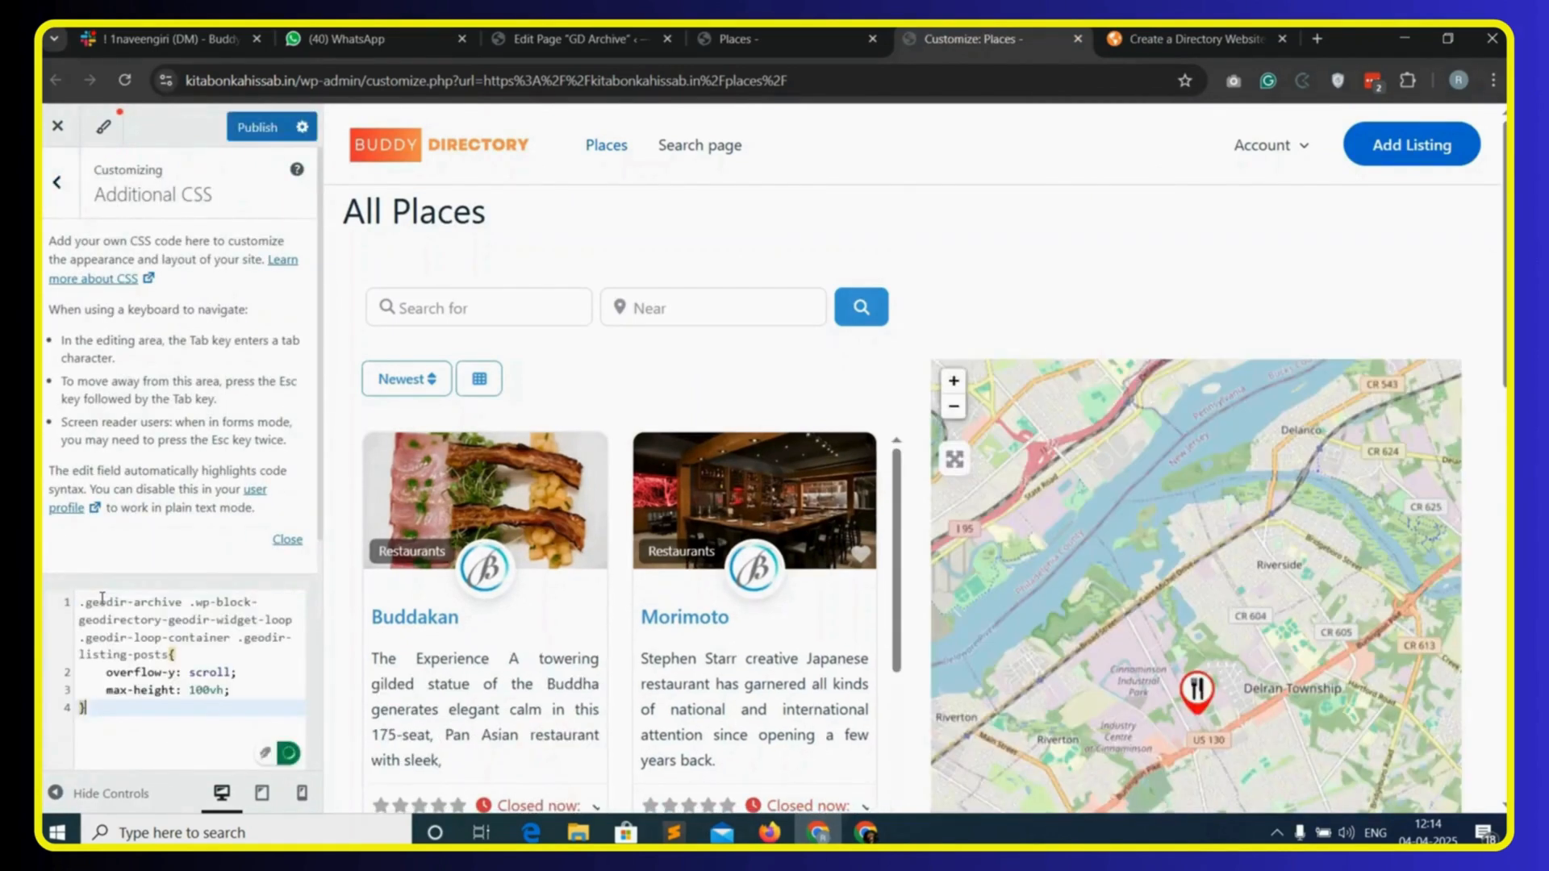
{"action": "left_click", "coordinate": [255, 129]}
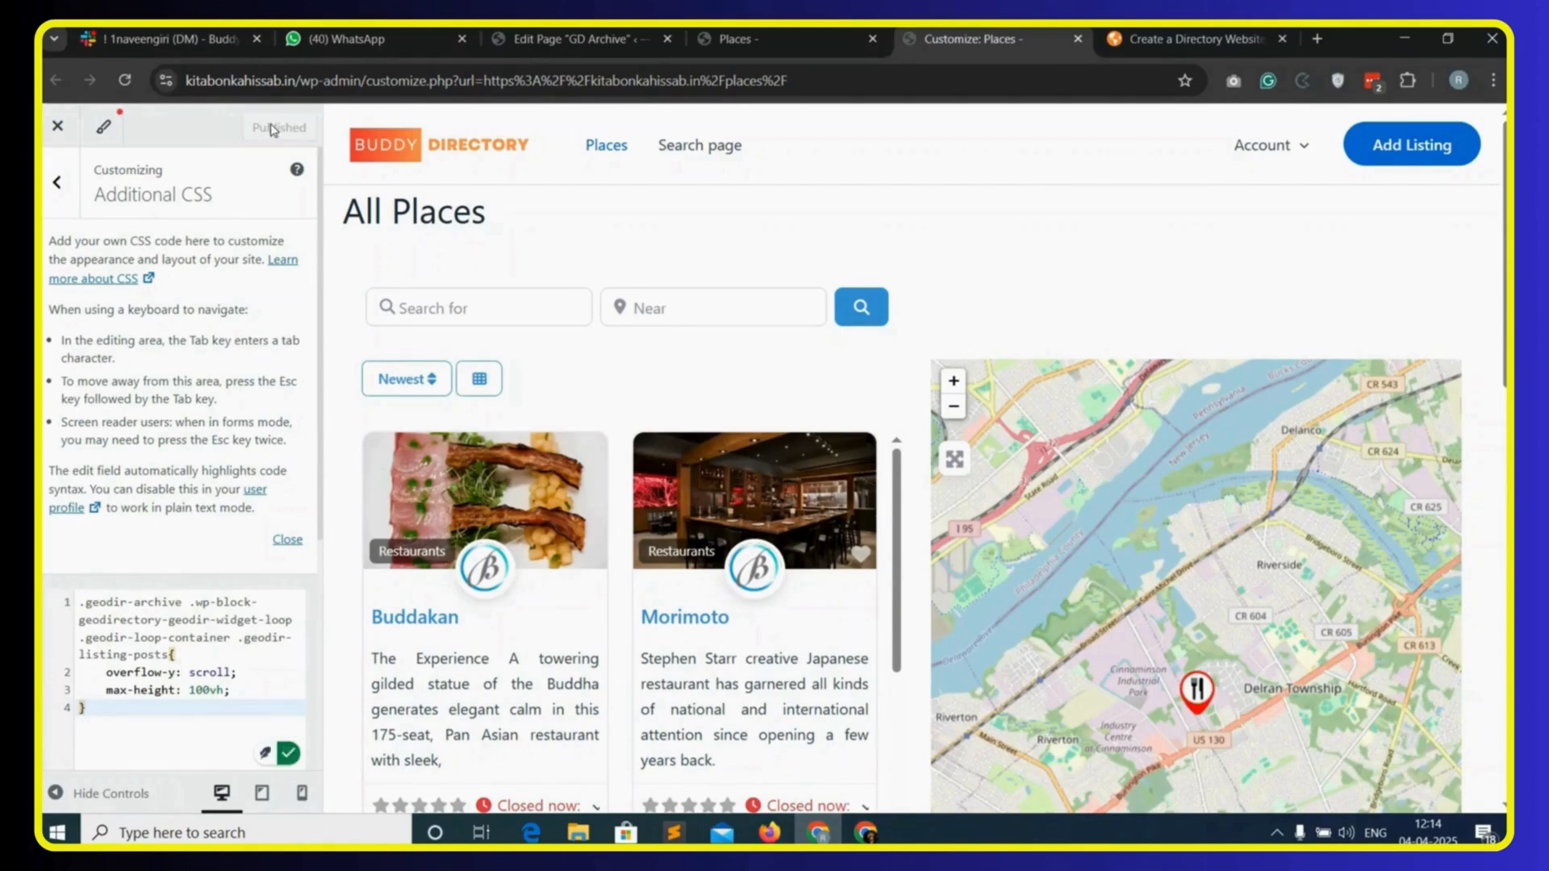
- Reload the live Places page to check the scrolling listings next to the map
{"action": "left_click", "coordinate": [773, 42]}
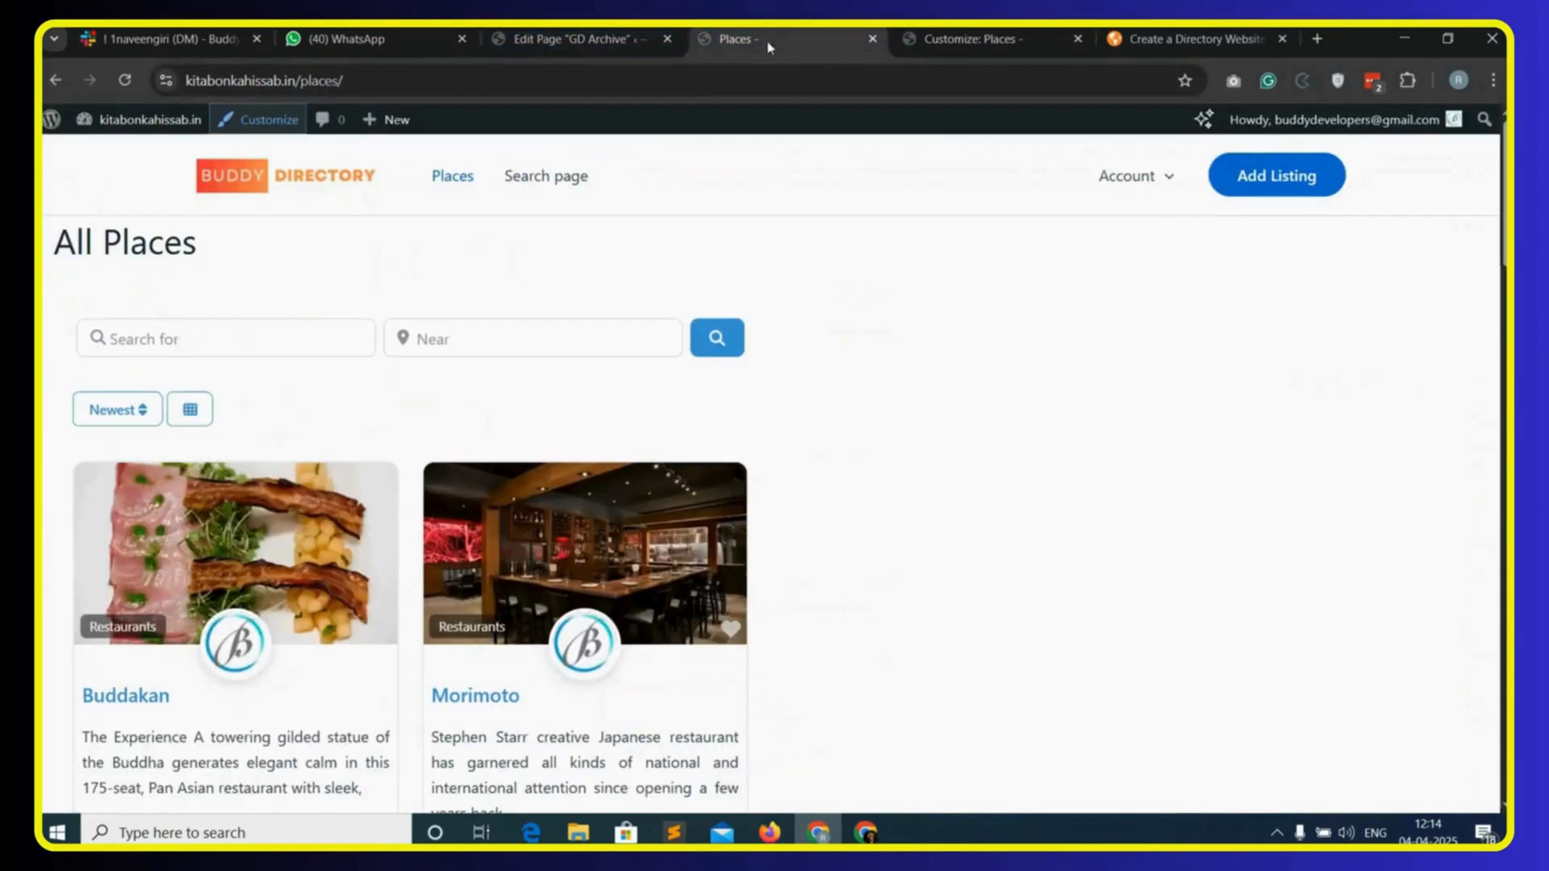
{"action": "left_click", "coordinate": [657, 79]}
{"action": "key", "text": "Return"}
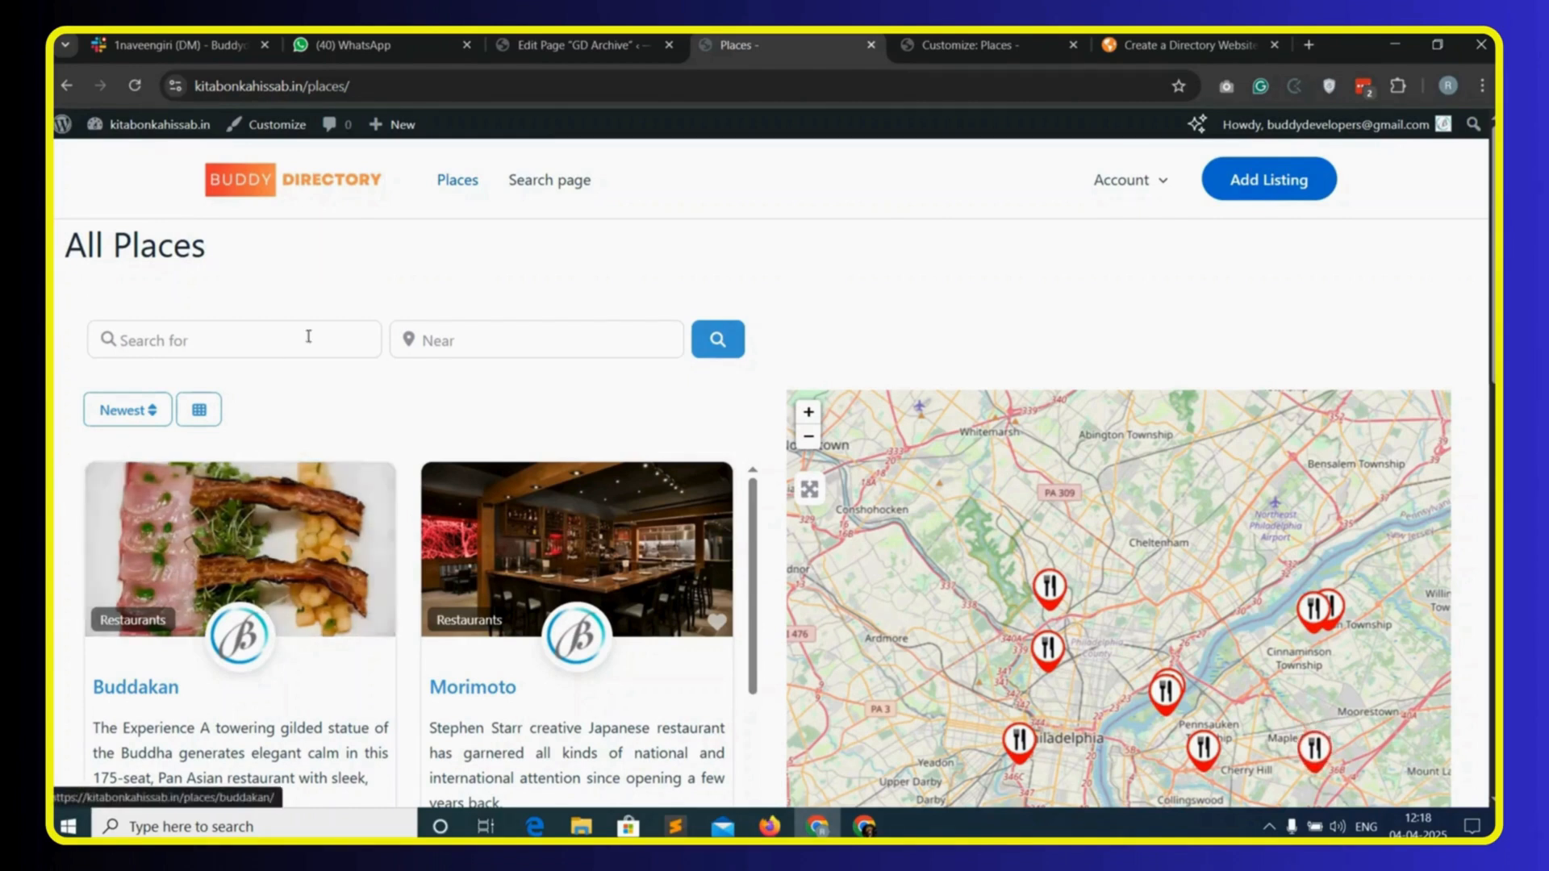
- Set the padding to 0 on all sides for the outer container and its first inner container on the GD Archive page, and save
{"action": "left_click", "coordinate": [595, 54]}
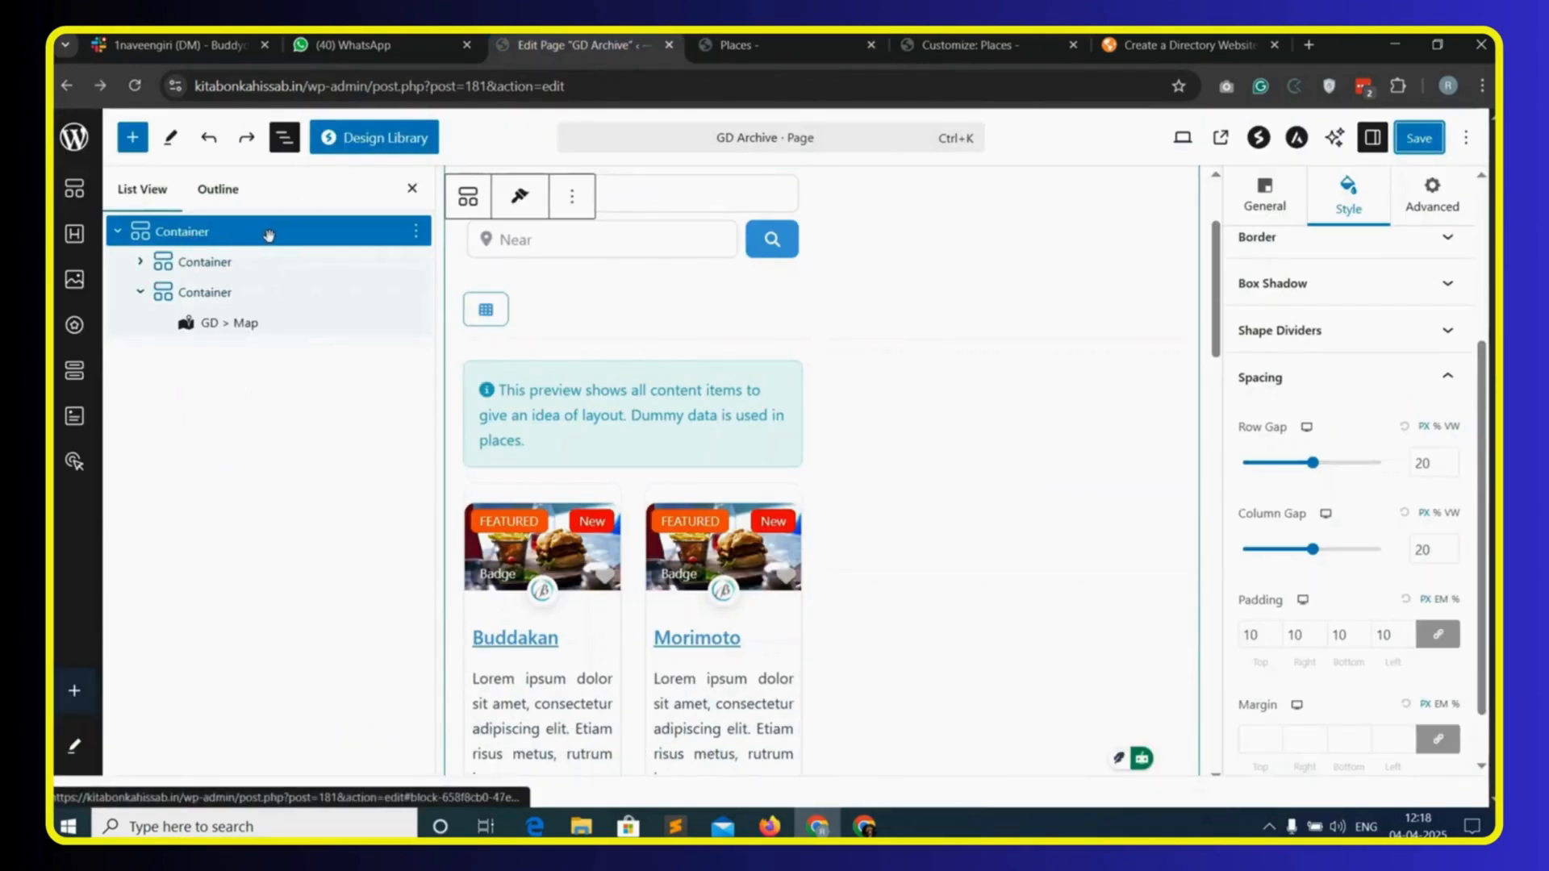
{"action": "left_click", "coordinate": [1251, 635]}
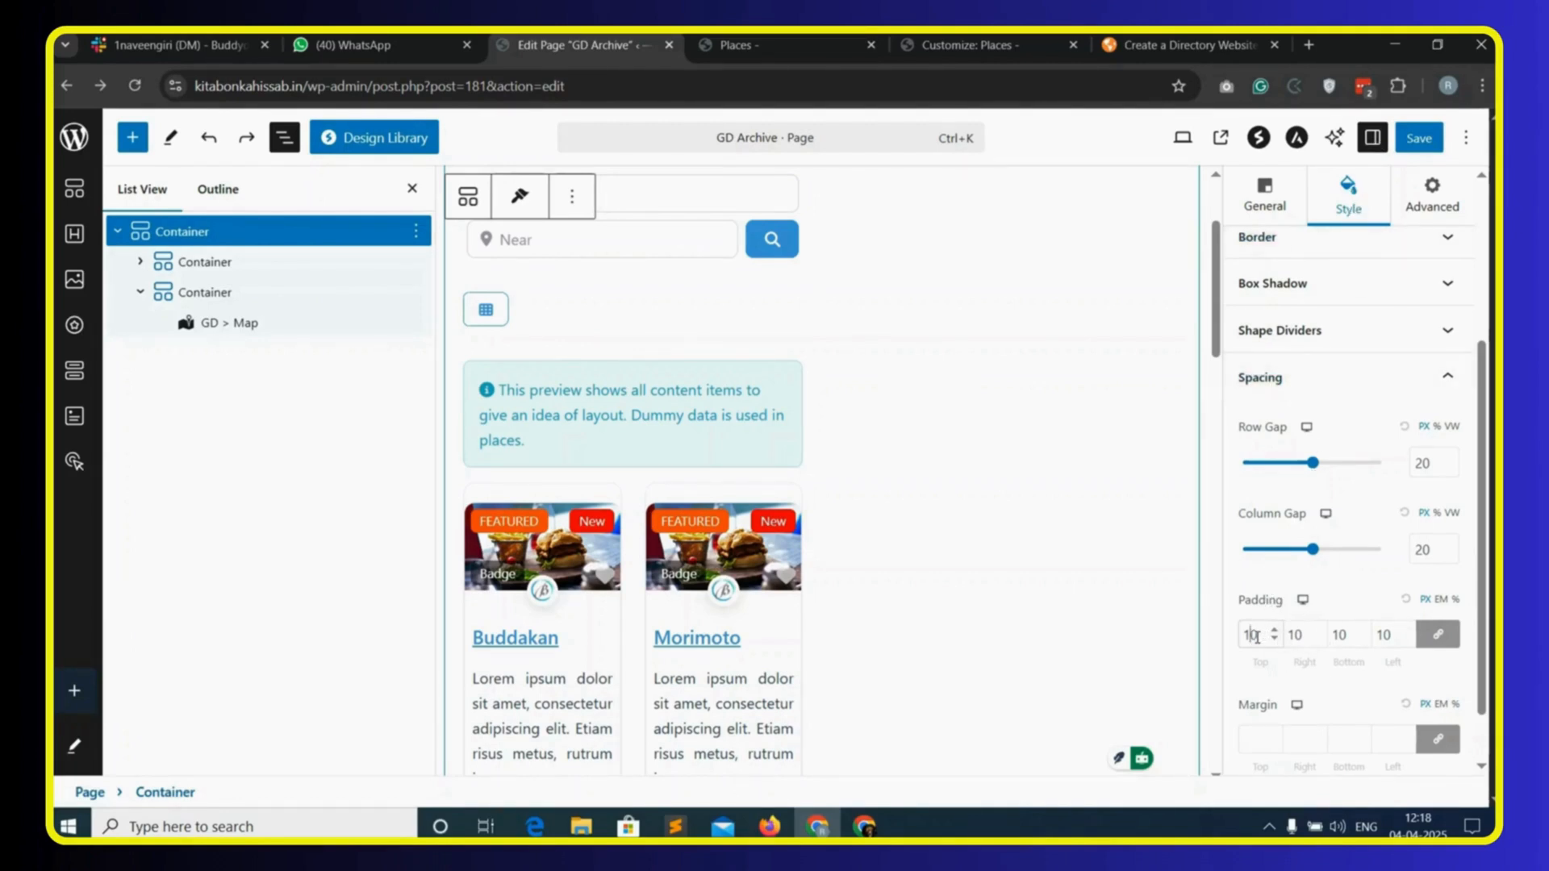
{"action": "key", "text": "BackSpace"}
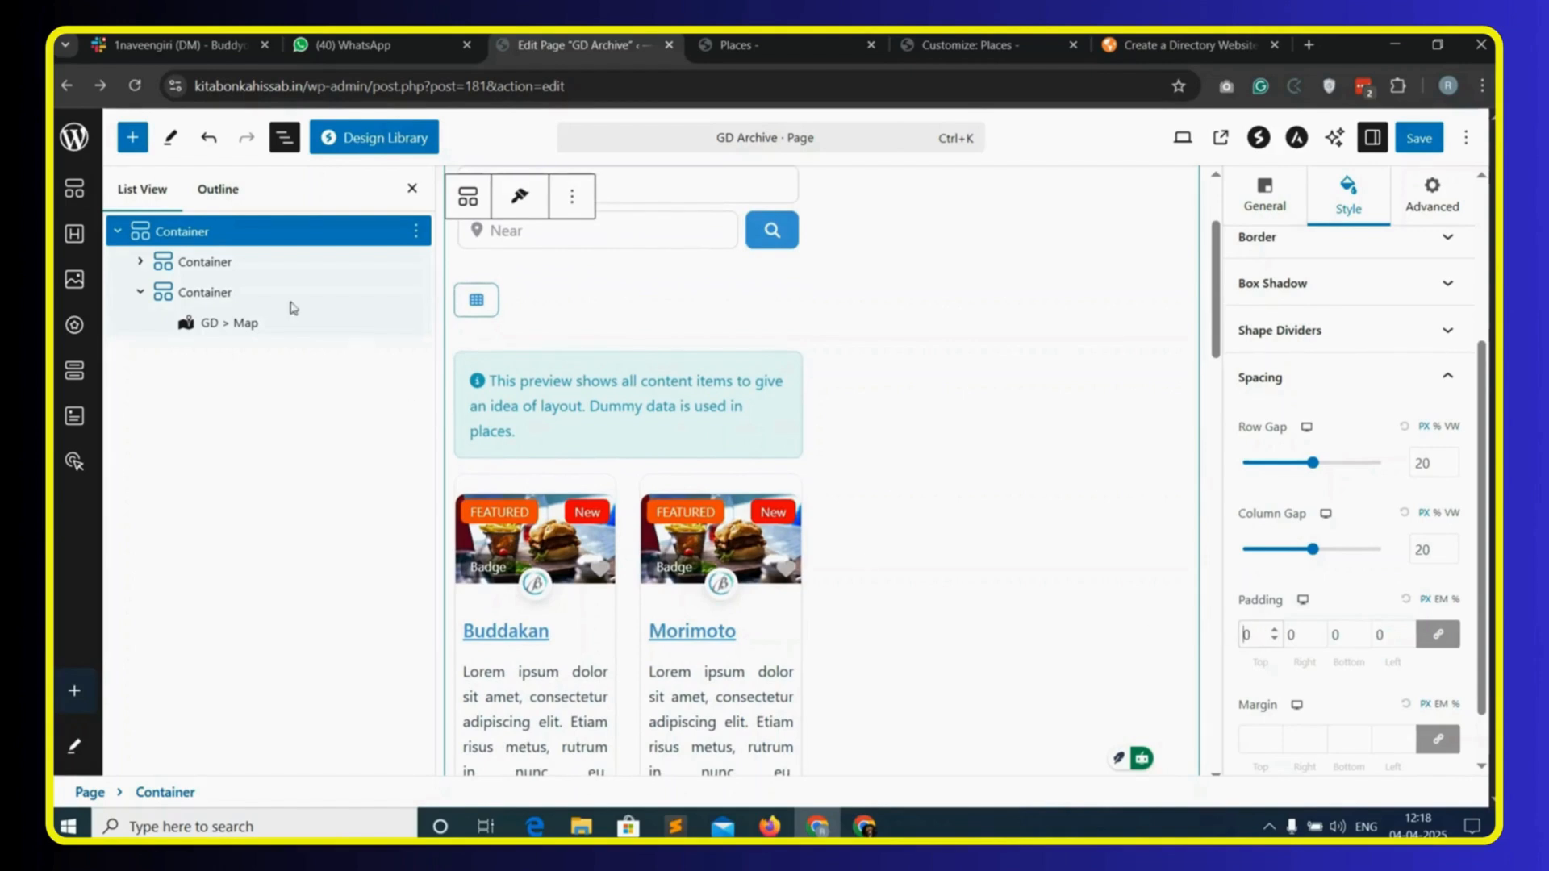
{"action": "left_click", "coordinate": [253, 261]}
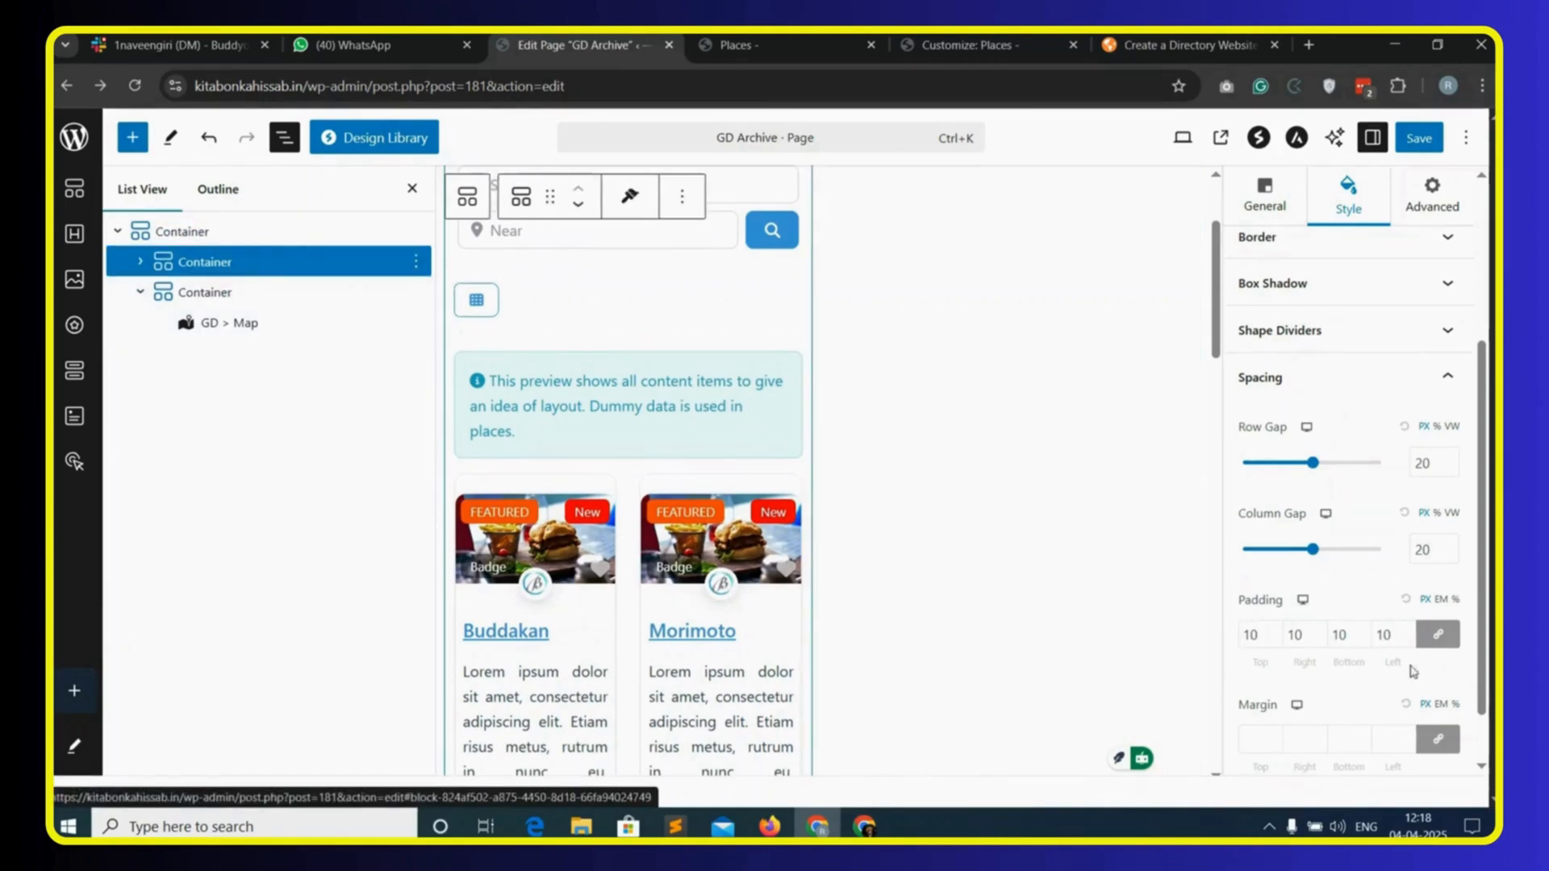
{"action": "double_click", "coordinate": [1251, 633]}
{"action": "type", "text": "0"}
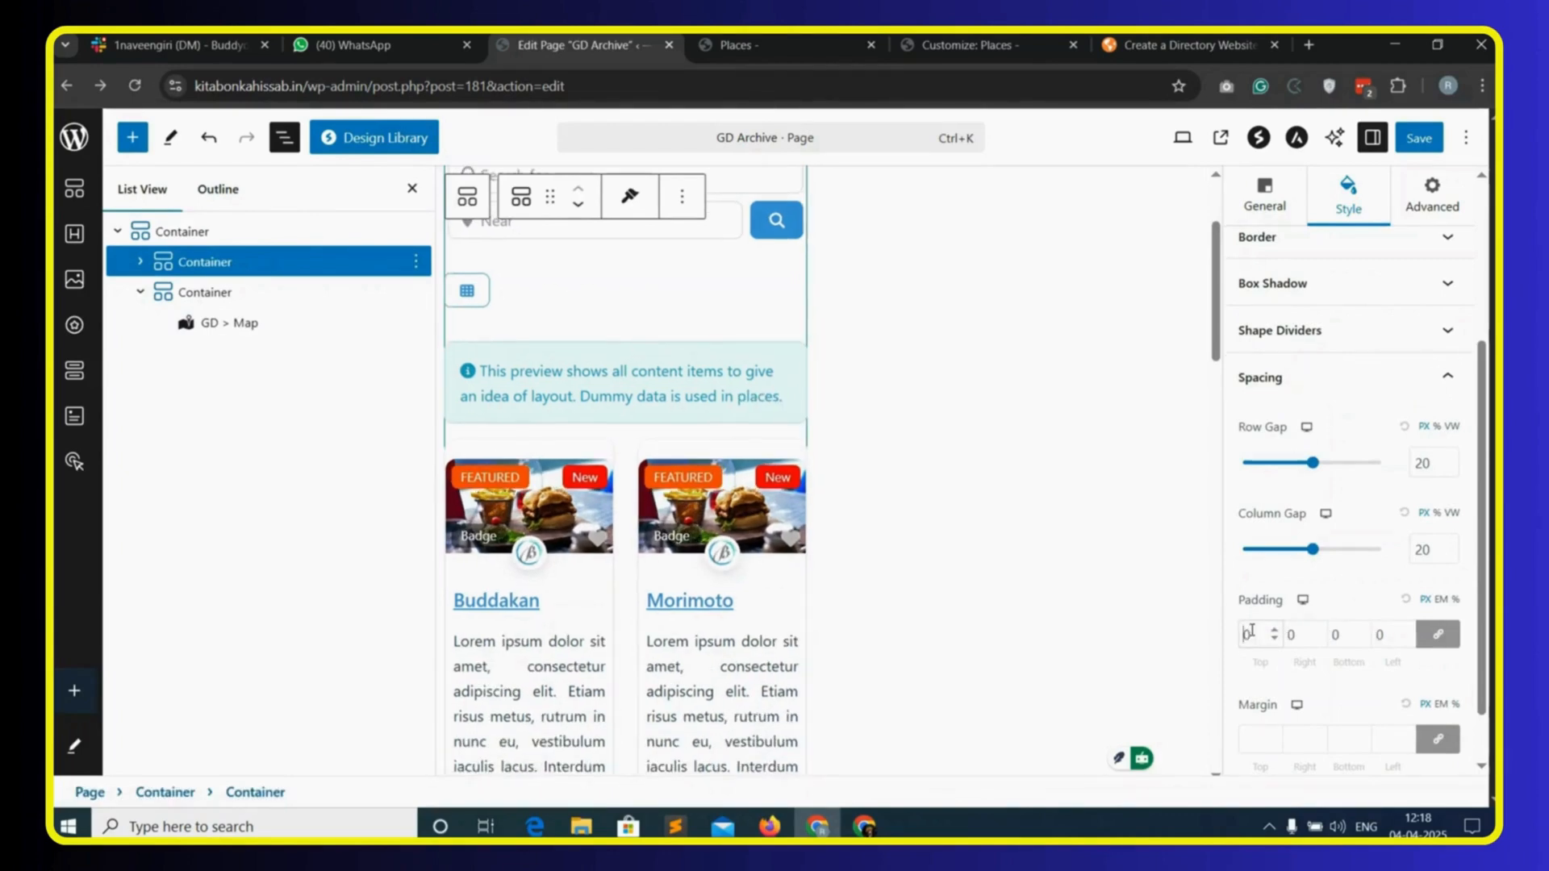
{"action": "left_click", "coordinate": [1423, 141]}
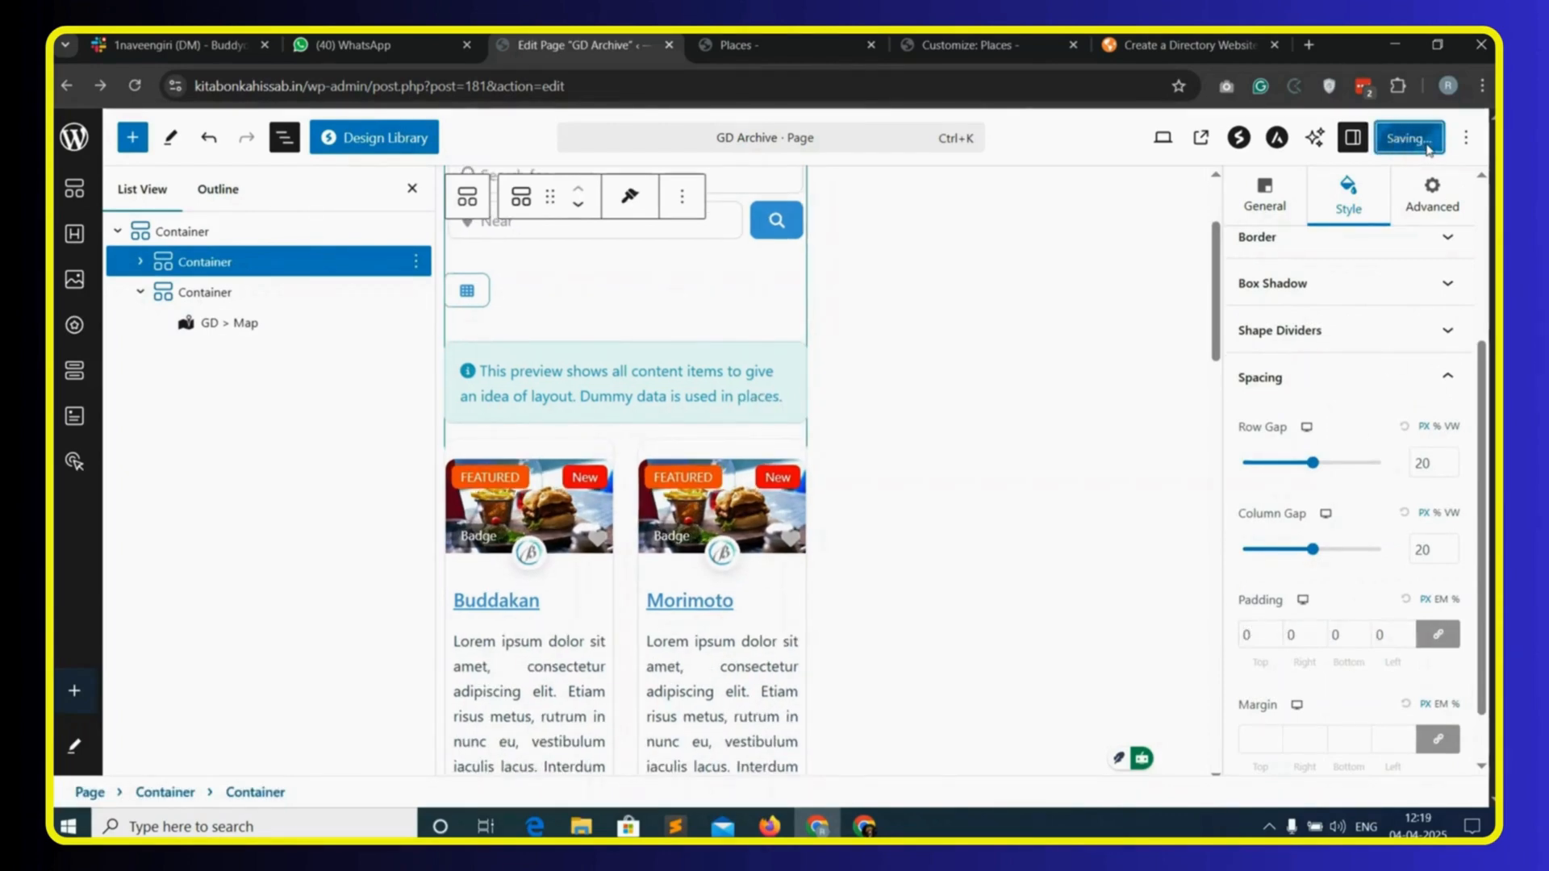
- Reload the live Places page and review its spacing and scrolling listings along with the Additional CSS in the Customizer
{"action": "left_click", "coordinate": [734, 45]}
{"action": "left_click", "coordinate": [522, 87]}
{"action": "key", "text": "Return"}
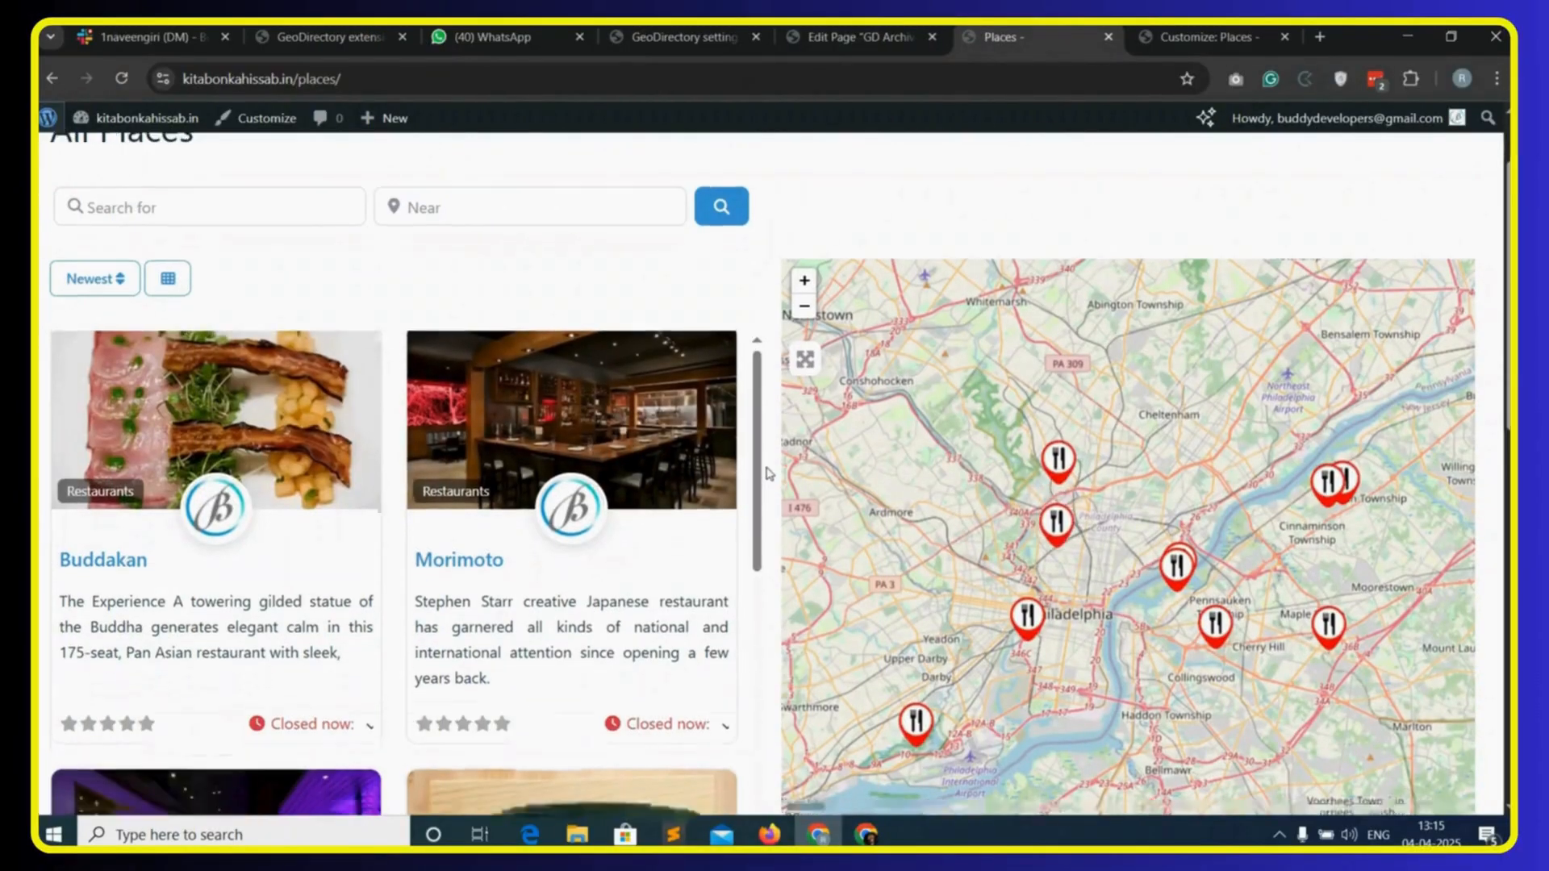
{"action": "left_click", "coordinate": [1185, 34]}
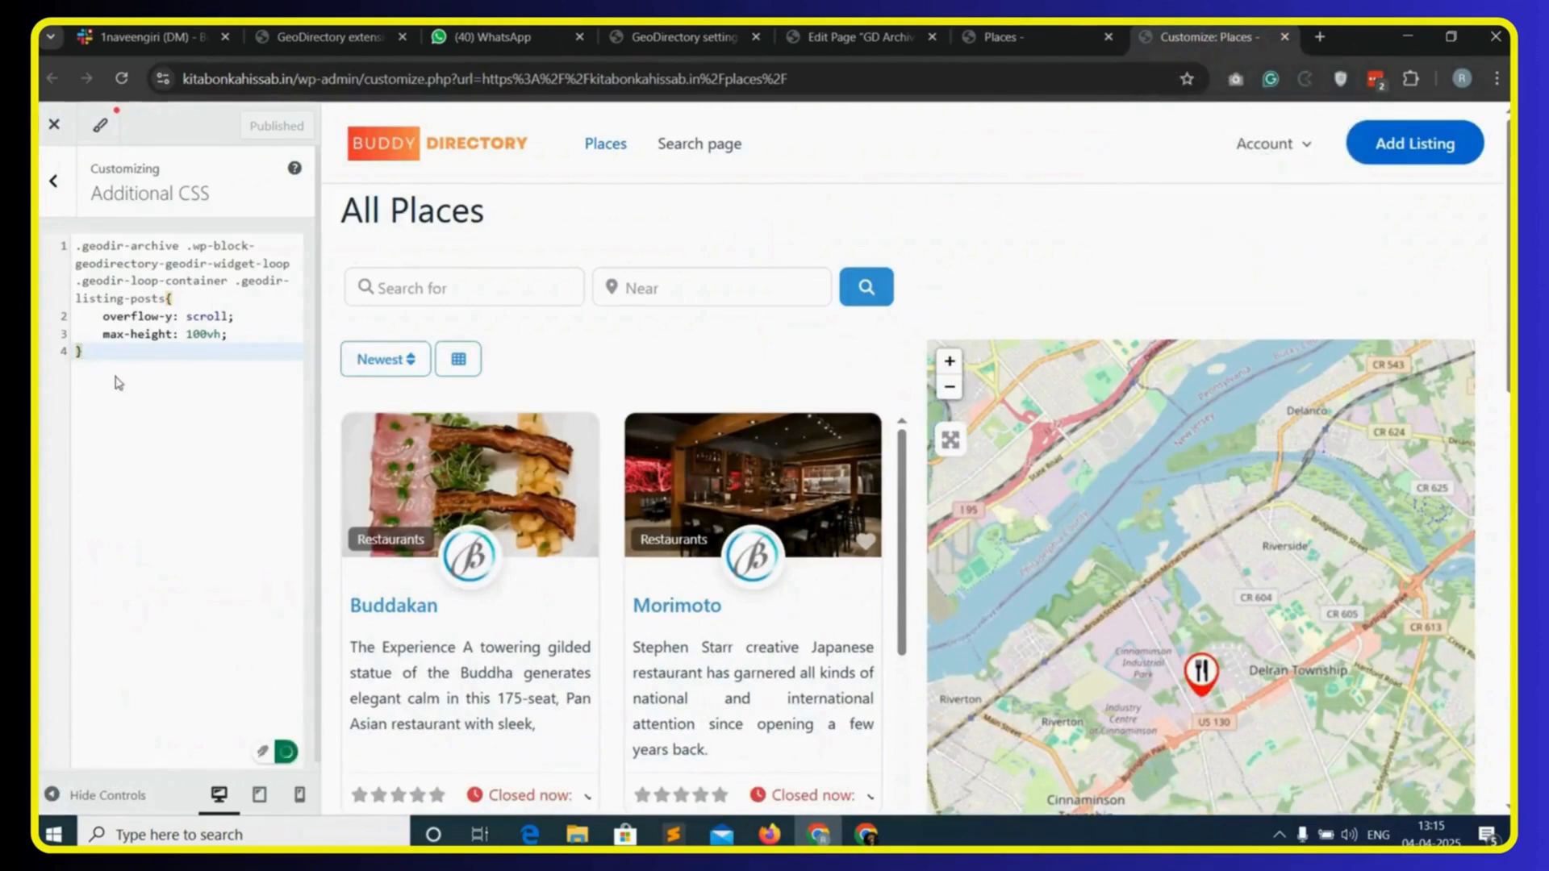
{"action": "left_click", "coordinate": [1001, 36]}
{"action": "scroll", "coordinate": [768, 470], "scroll_direction": "down", "scroll_amount": 5}
{"action": "scroll", "coordinate": [758, 475], "scroll_direction": "up", "scroll_amount": 4}
{"action": "scroll", "coordinate": [743, 478], "scroll_direction": "up", "scroll_amount": 3}
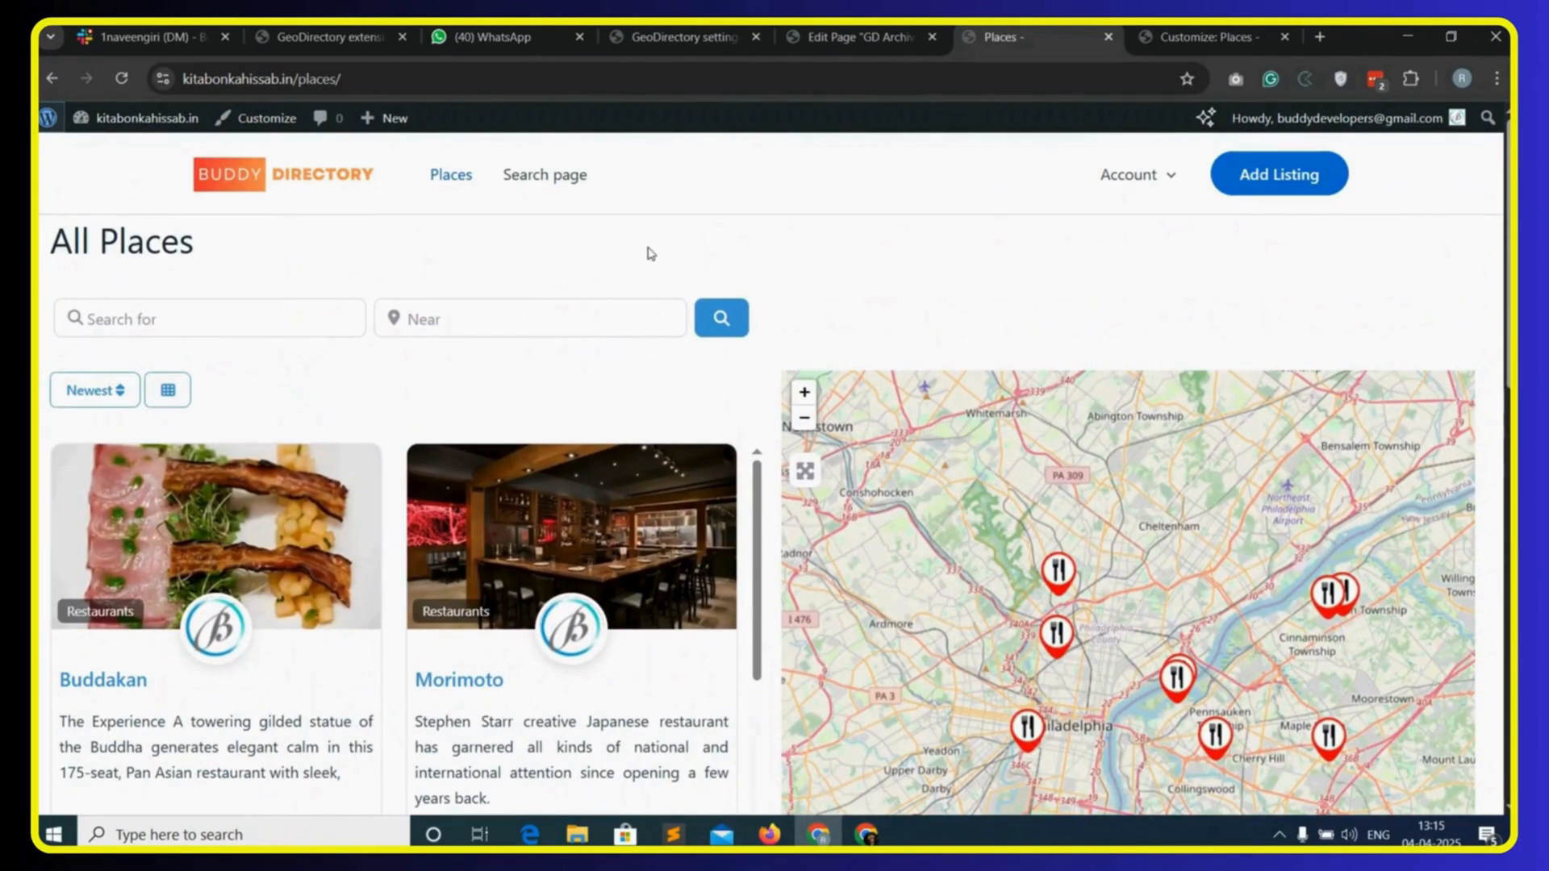
- View the live Search page, and open Search page (#178) for editing from the GeoDirectory page settings
{"action": "left_click", "coordinate": [546, 179]}
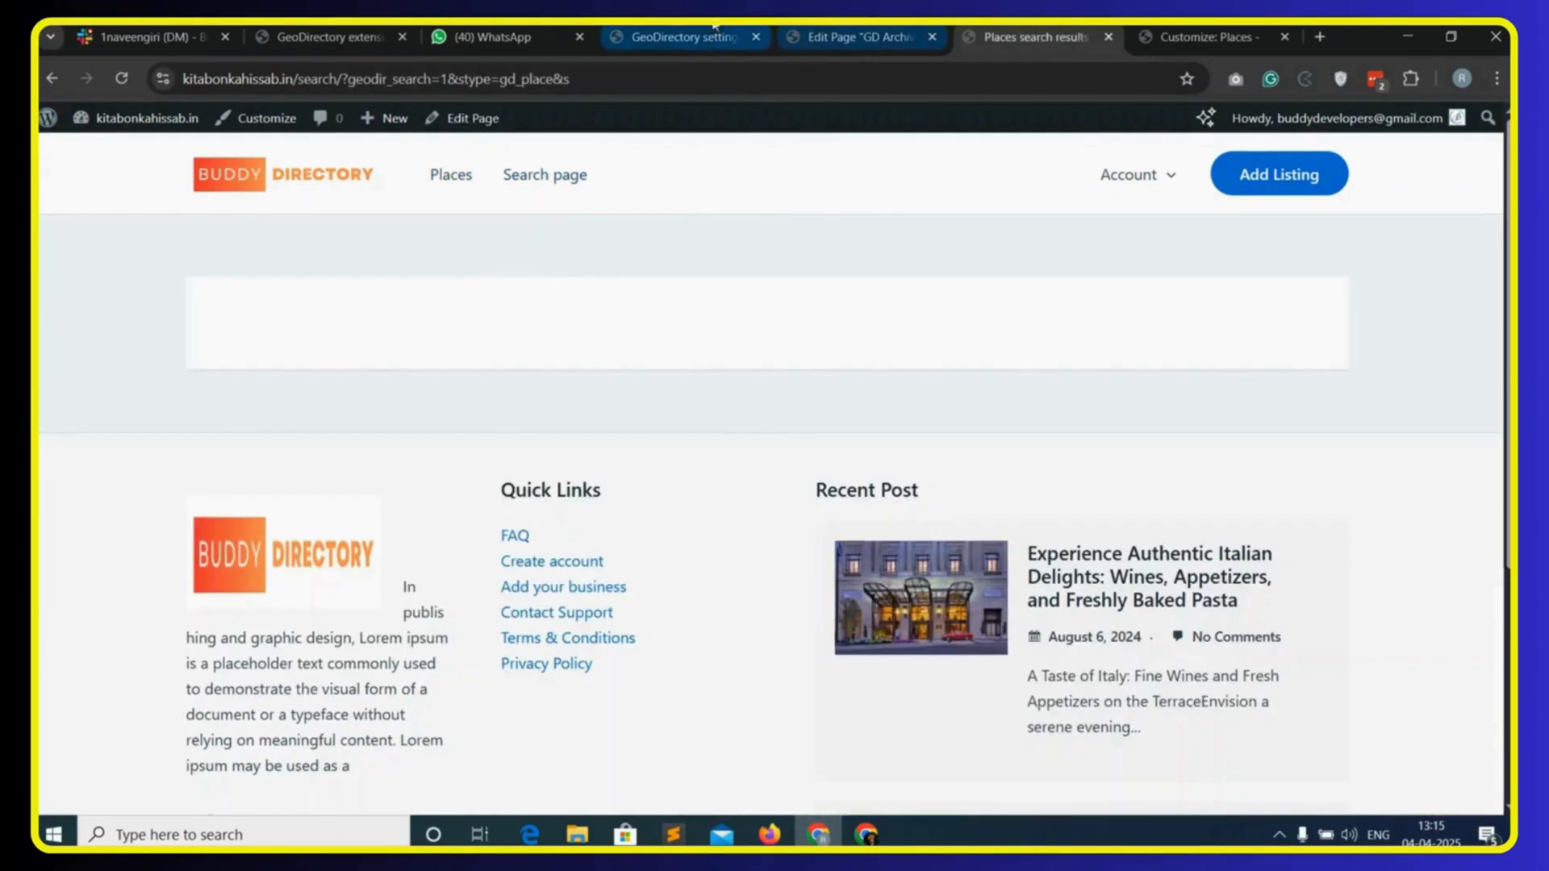
{"action": "left_click", "coordinate": [673, 32]}
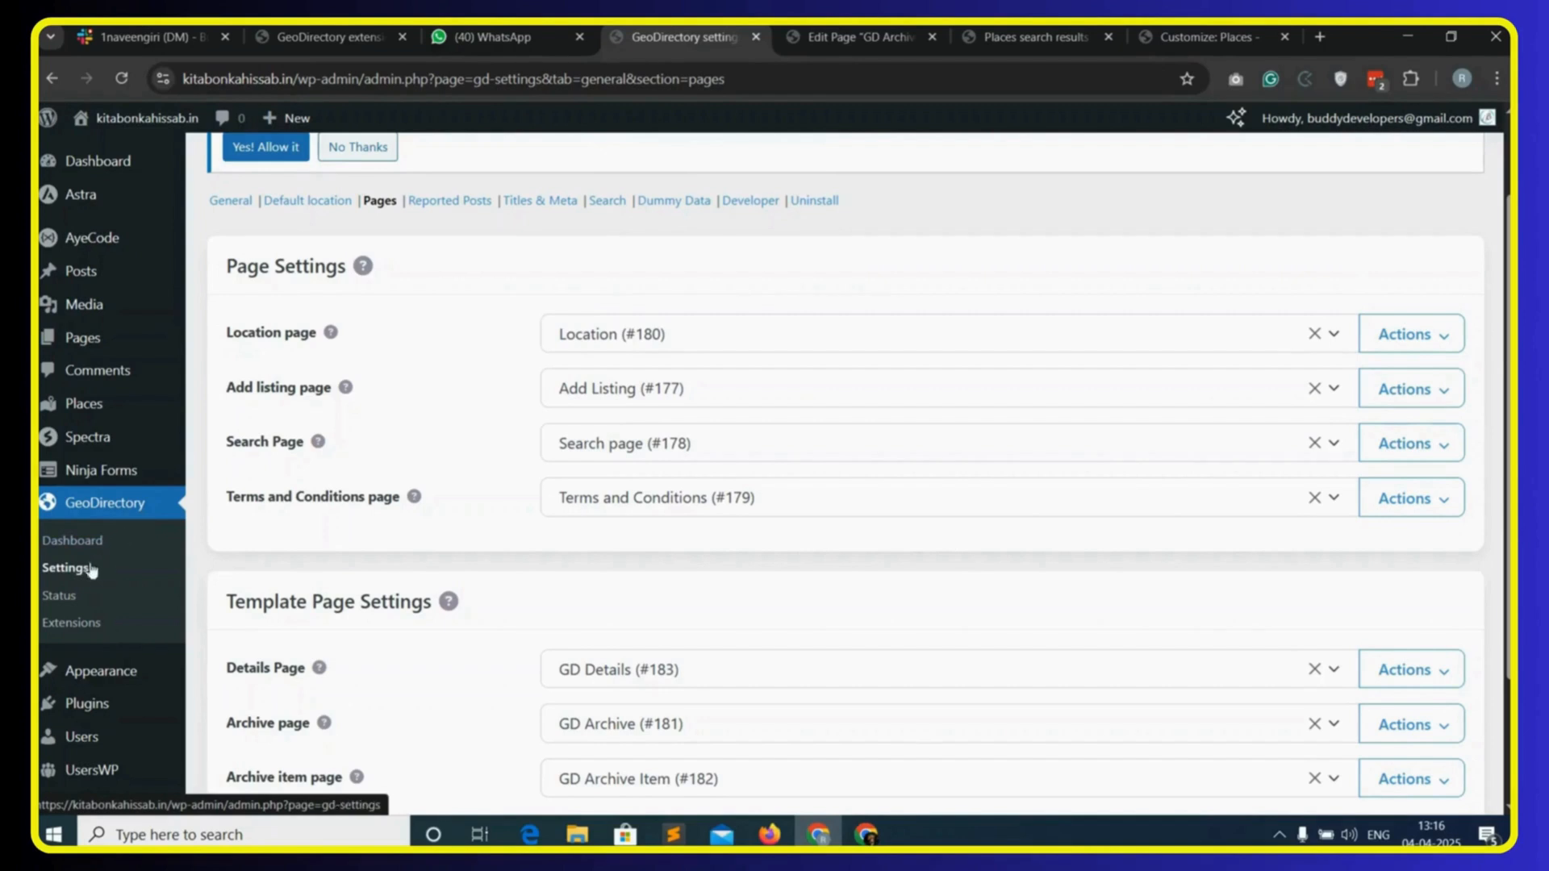
{"action": "scroll", "coordinate": [1435, 404], "scroll_direction": "down", "scroll_amount": 1}
{"action": "left_click", "coordinate": [1435, 404]}
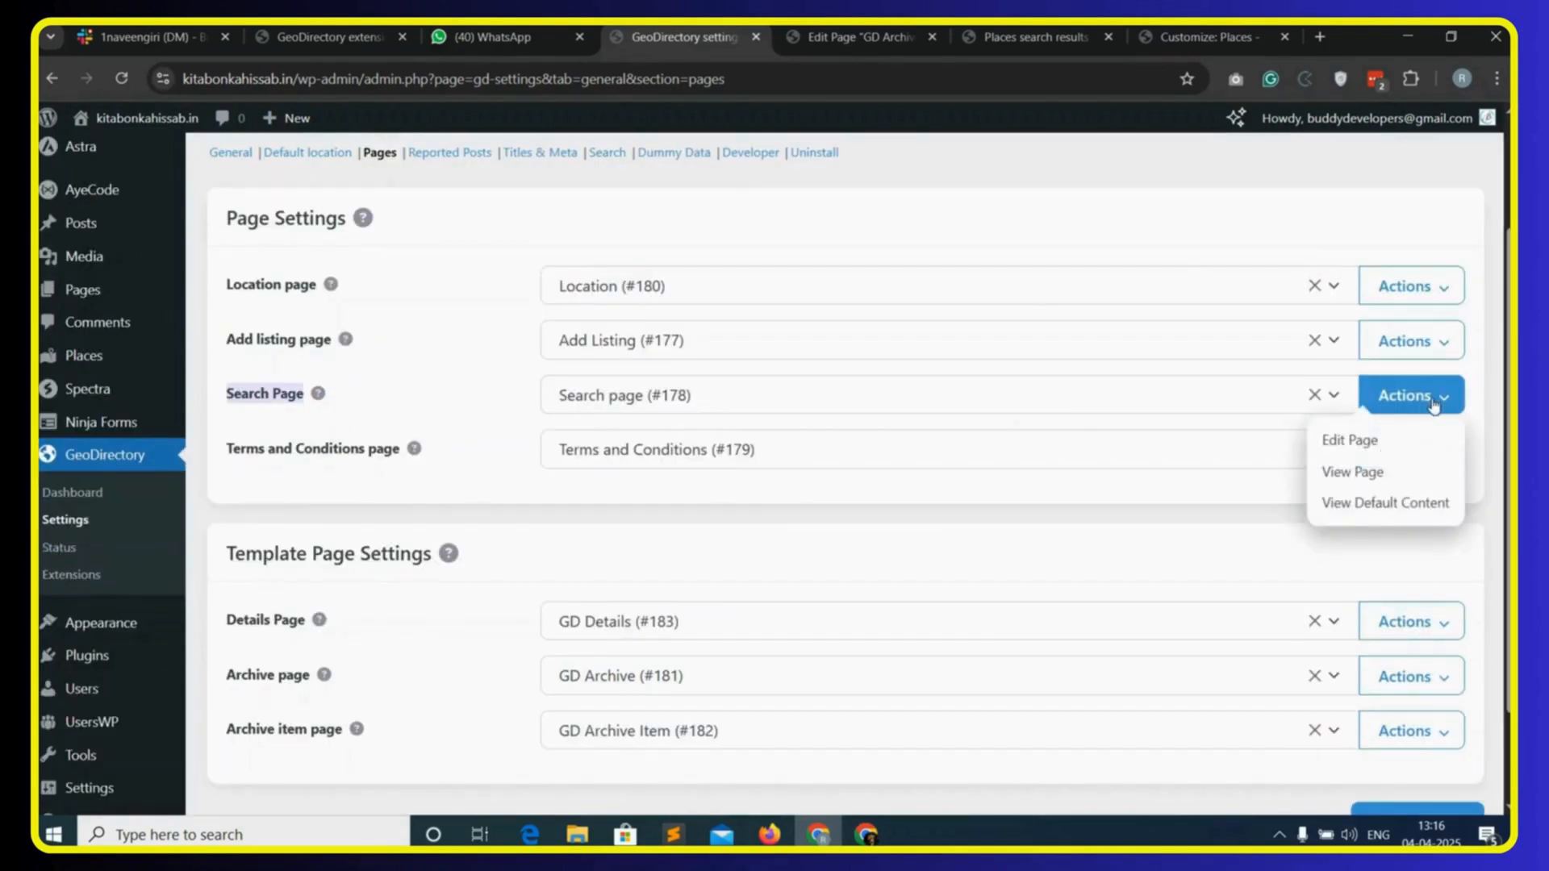
{"action": "left_click", "coordinate": [1348, 442]}
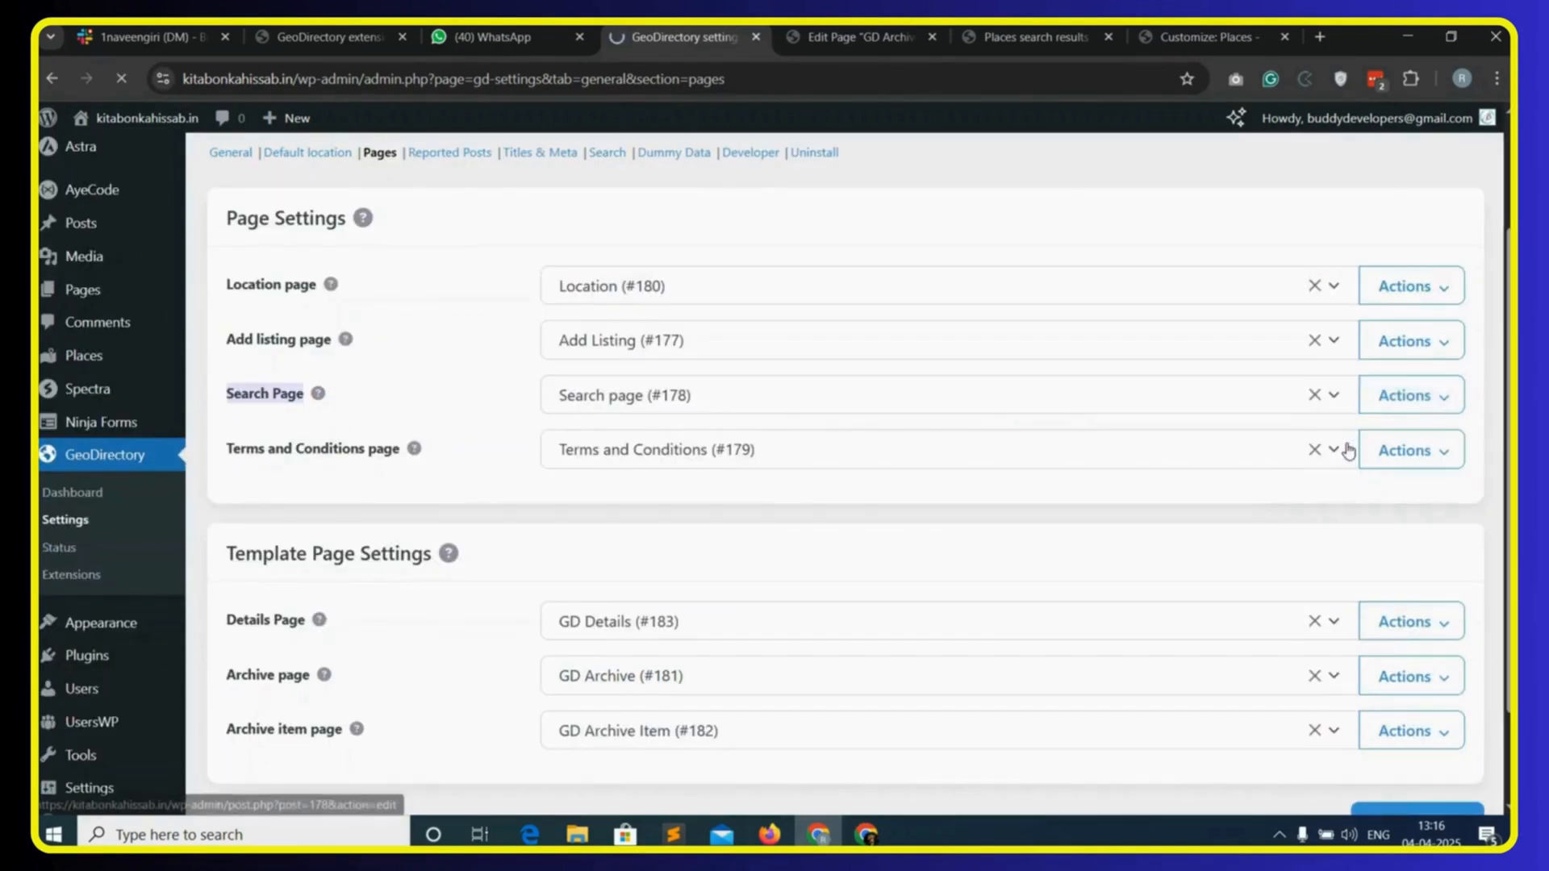
{"action": "left_click", "coordinate": [234, 339]}
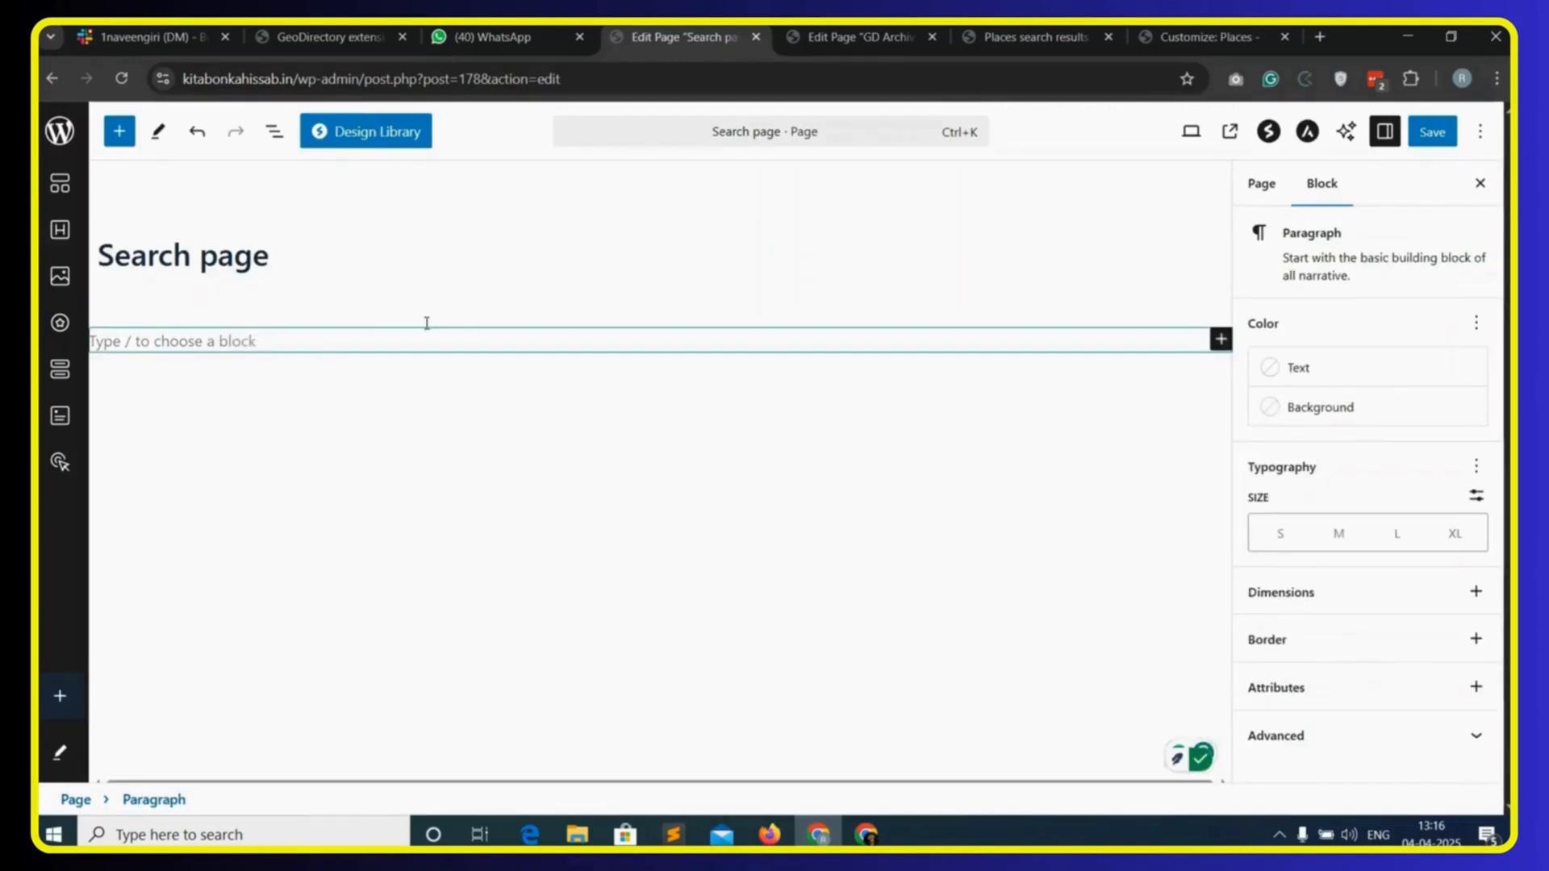
- Copy all blocks of the GD Archive page and expand its outer container in the block structure
{"action": "left_click", "coordinate": [865, 42]}
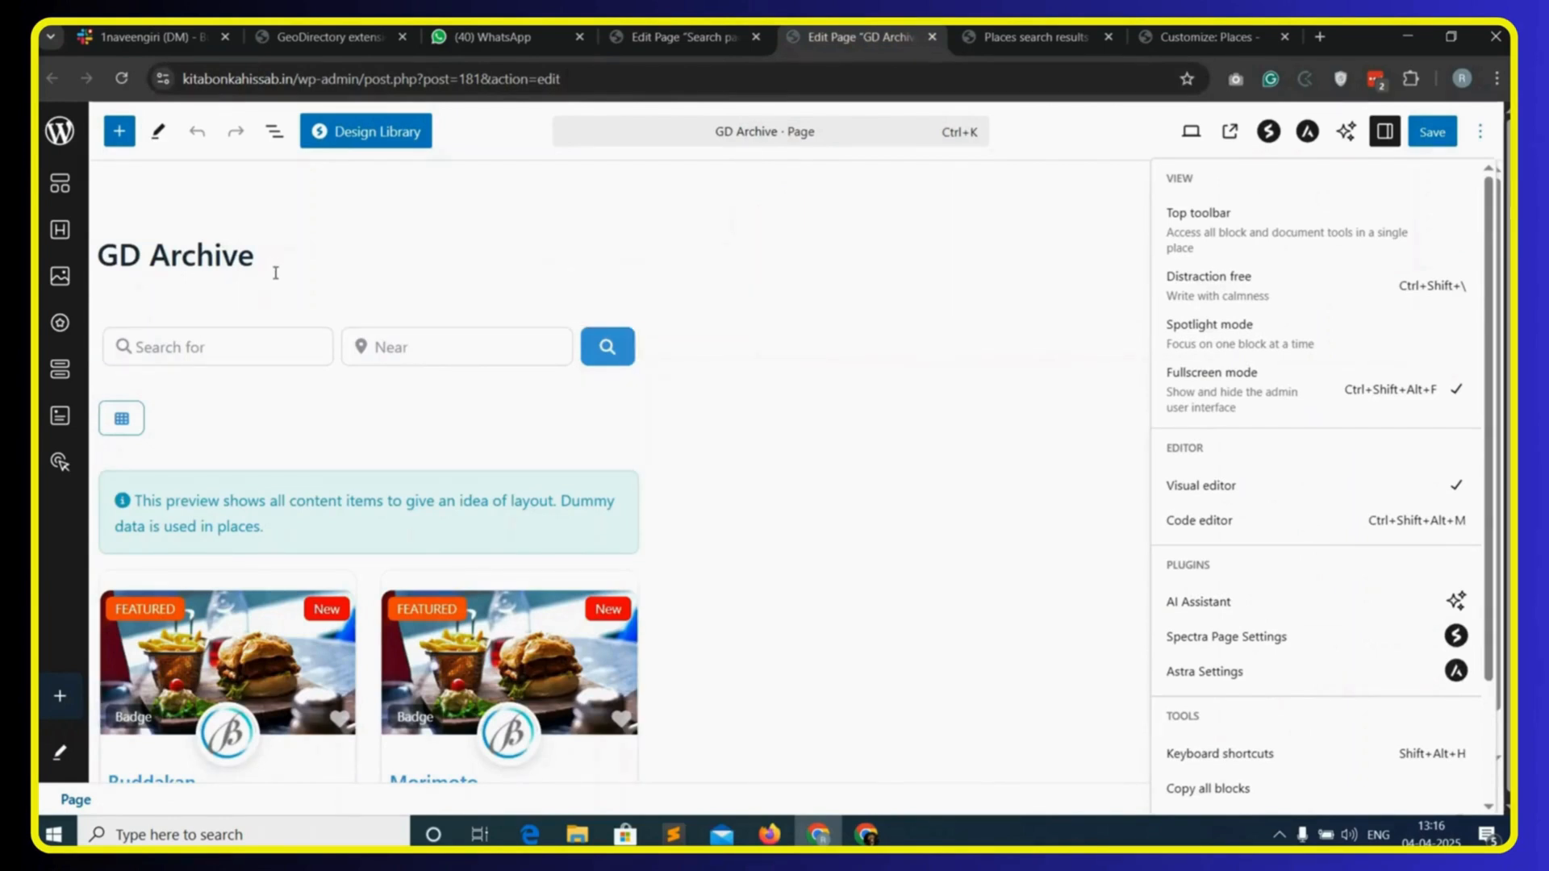
{"action": "left_click", "coordinate": [951, 268]}
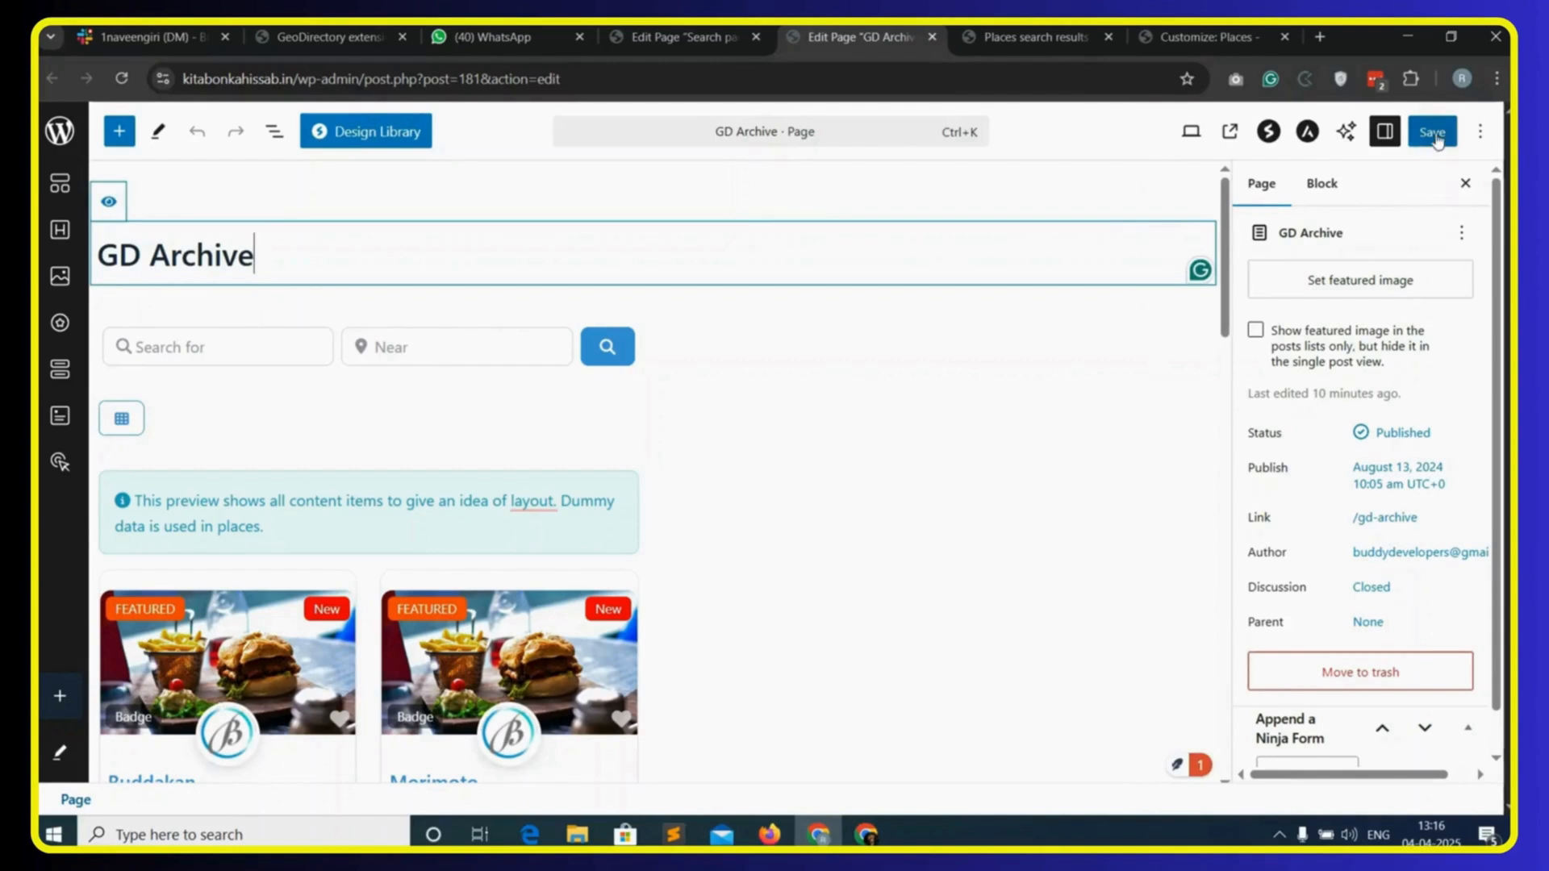
{"action": "left_click", "coordinate": [1481, 133]}
{"action": "scroll", "coordinate": [1249, 657], "scroll_direction": "down", "scroll_amount": 2}
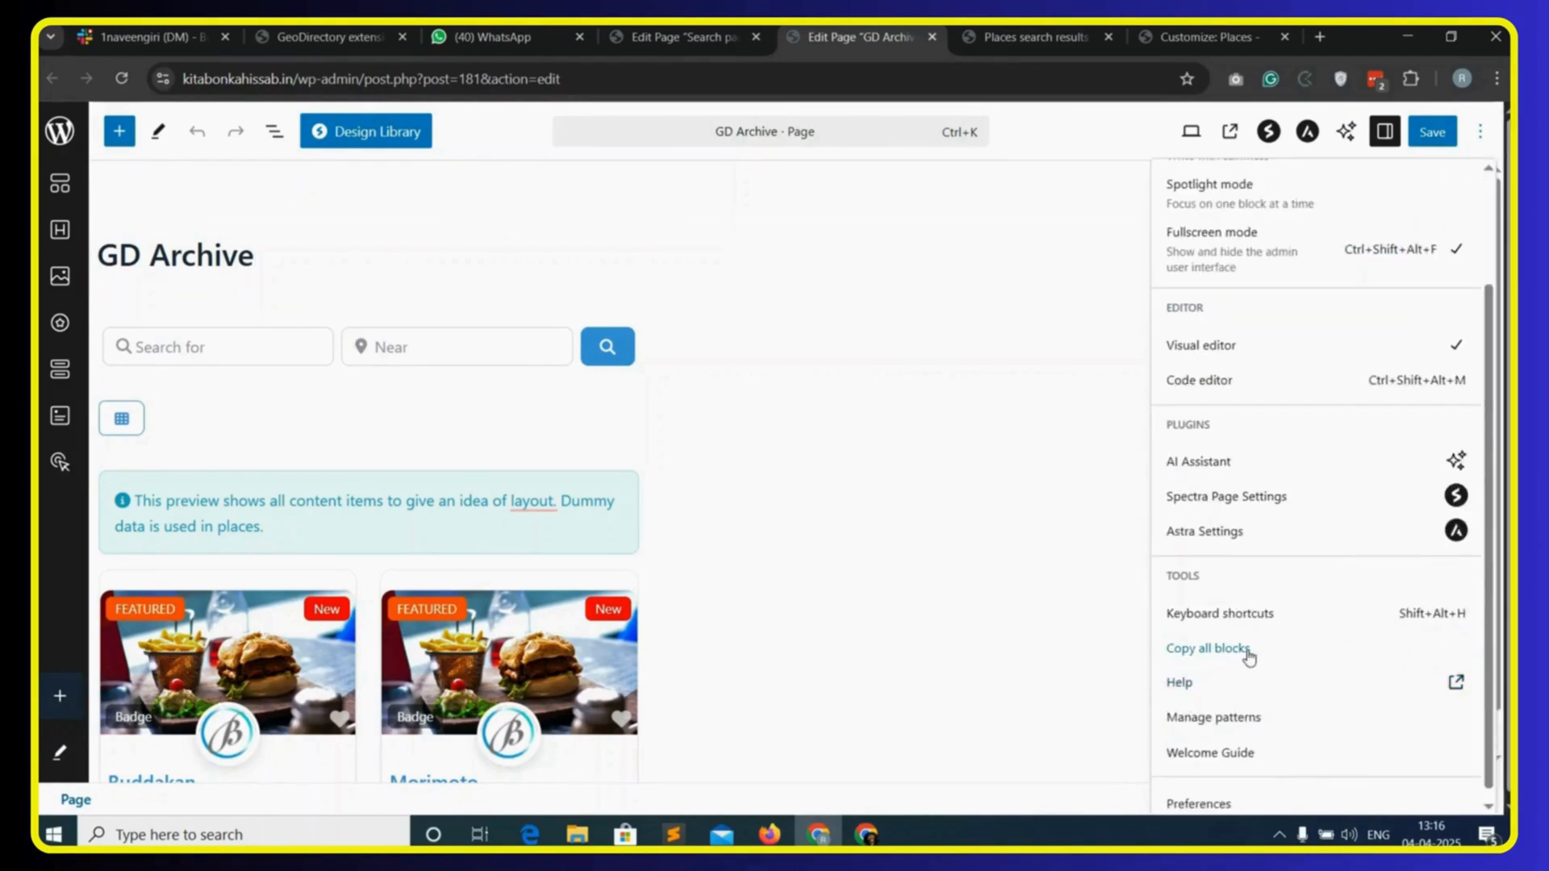
{"action": "left_click", "coordinate": [1249, 652]}
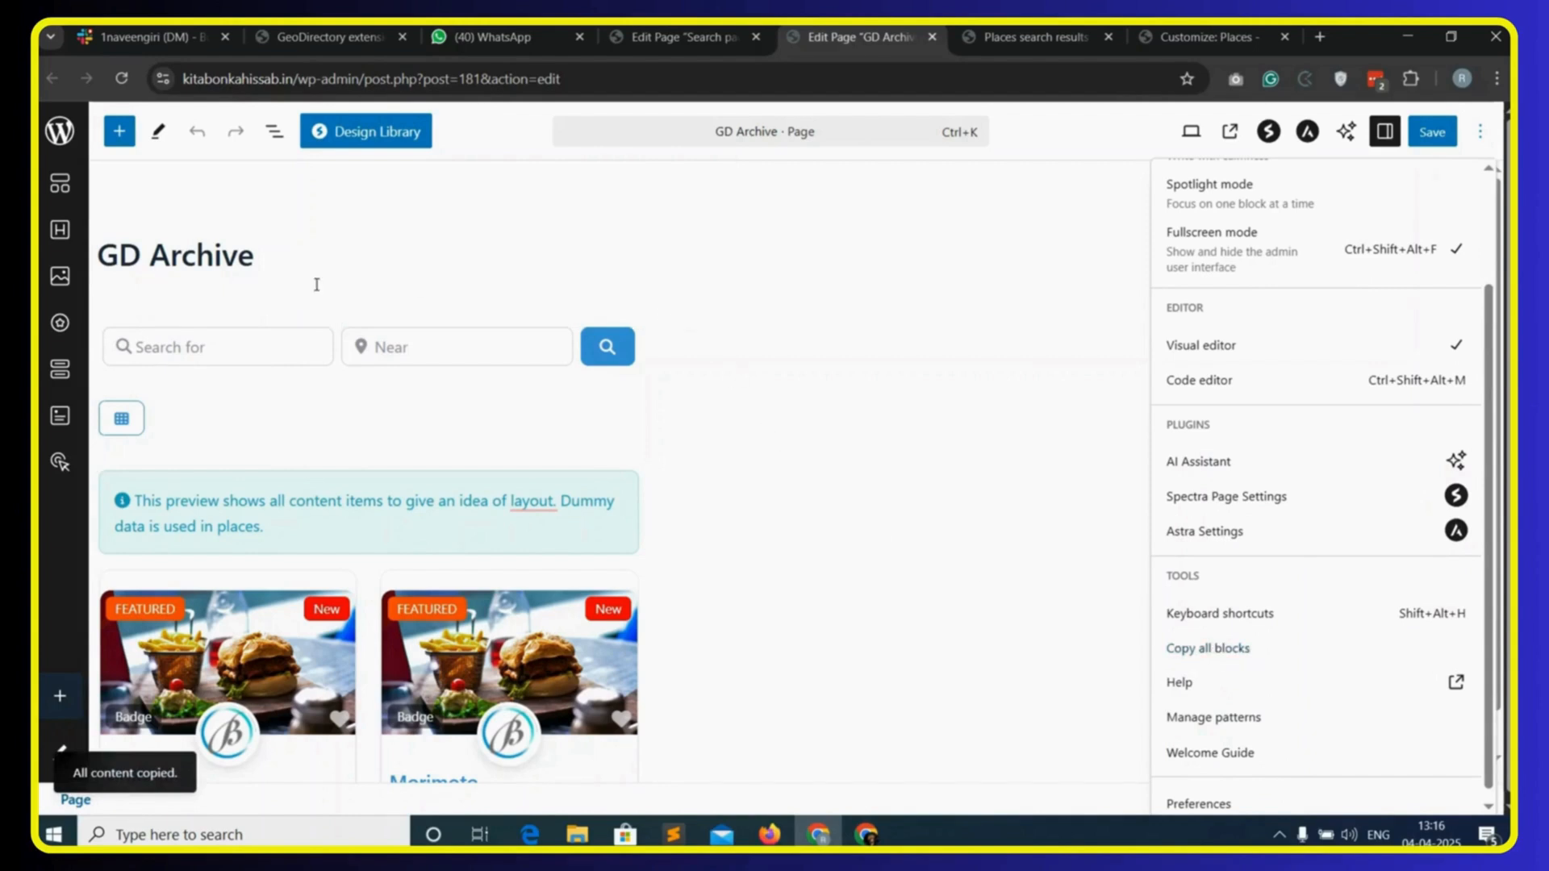
{"action": "left_click", "coordinate": [274, 130]}
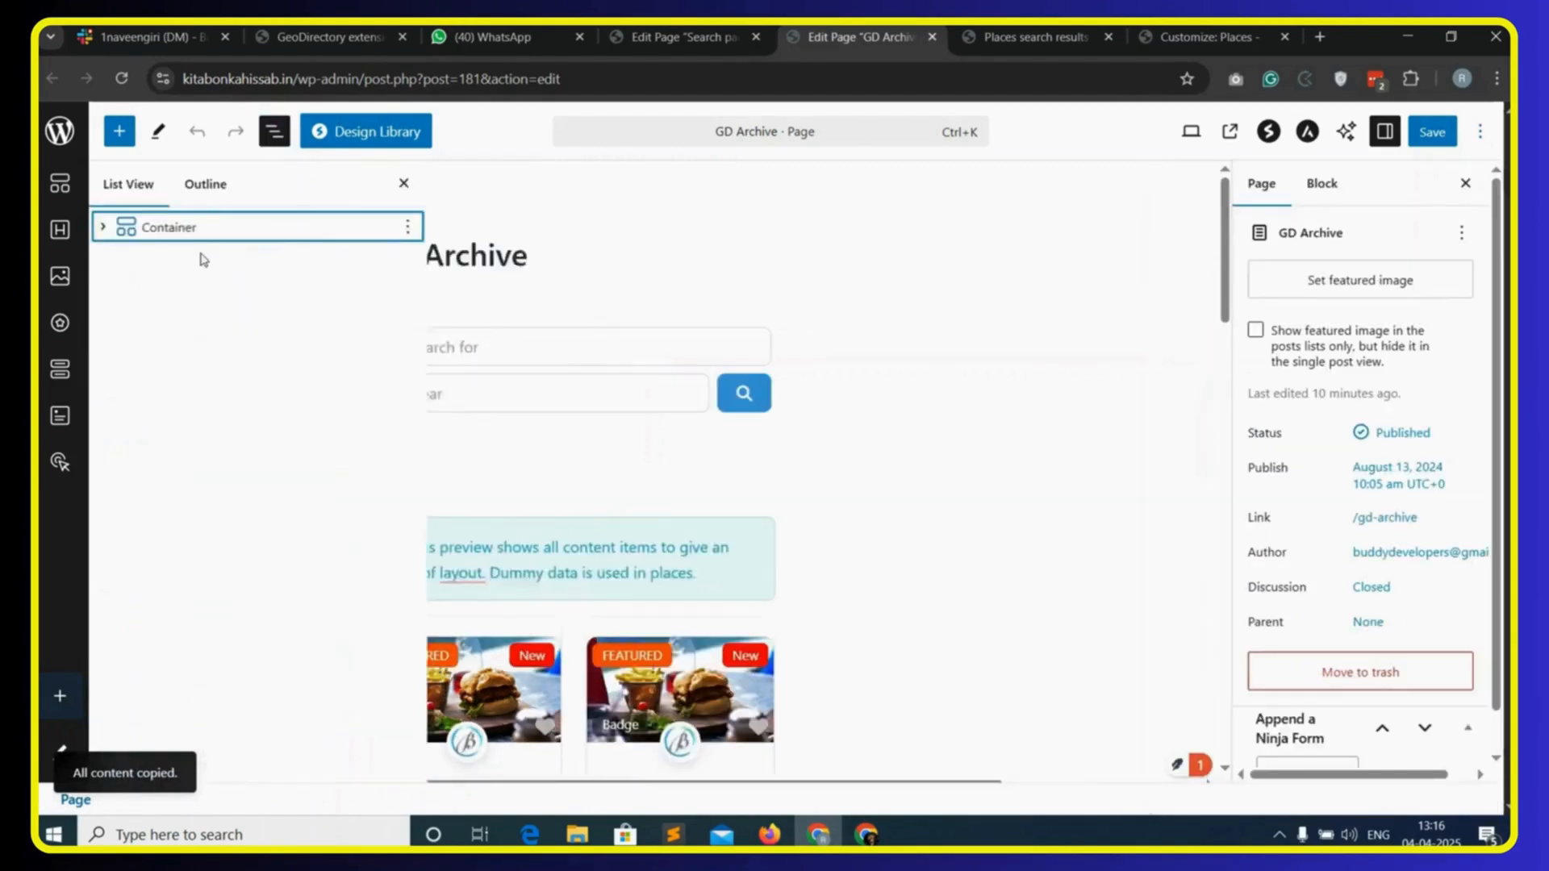
{"action": "left_click", "coordinate": [104, 232]}
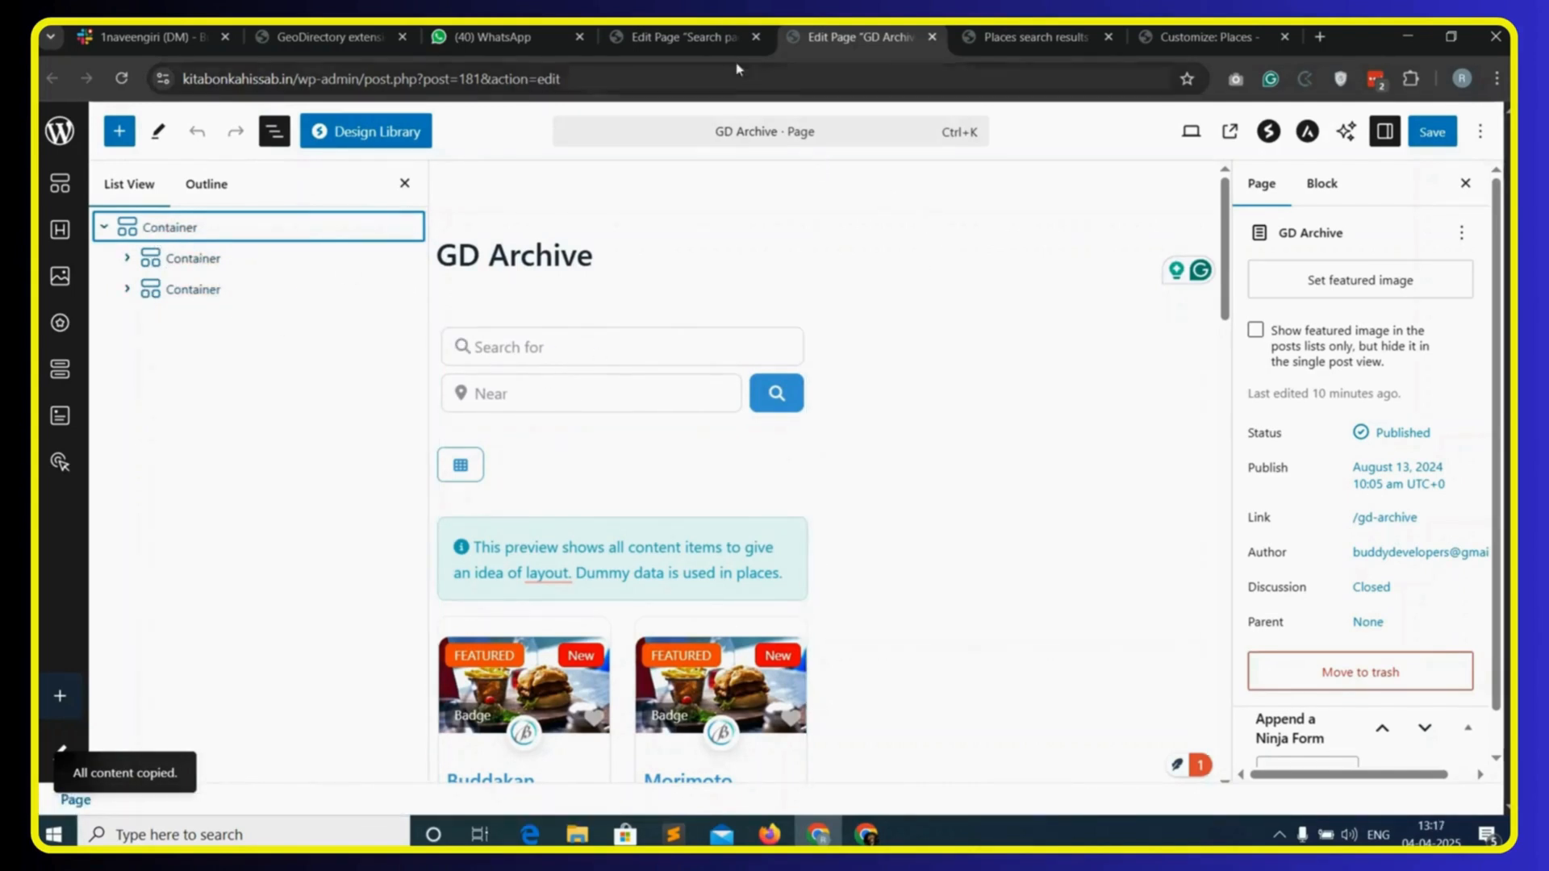
- Paste the copied archive blocks into the empty paragraph of the Search page and save the page
{"action": "left_click", "coordinate": [717, 42]}
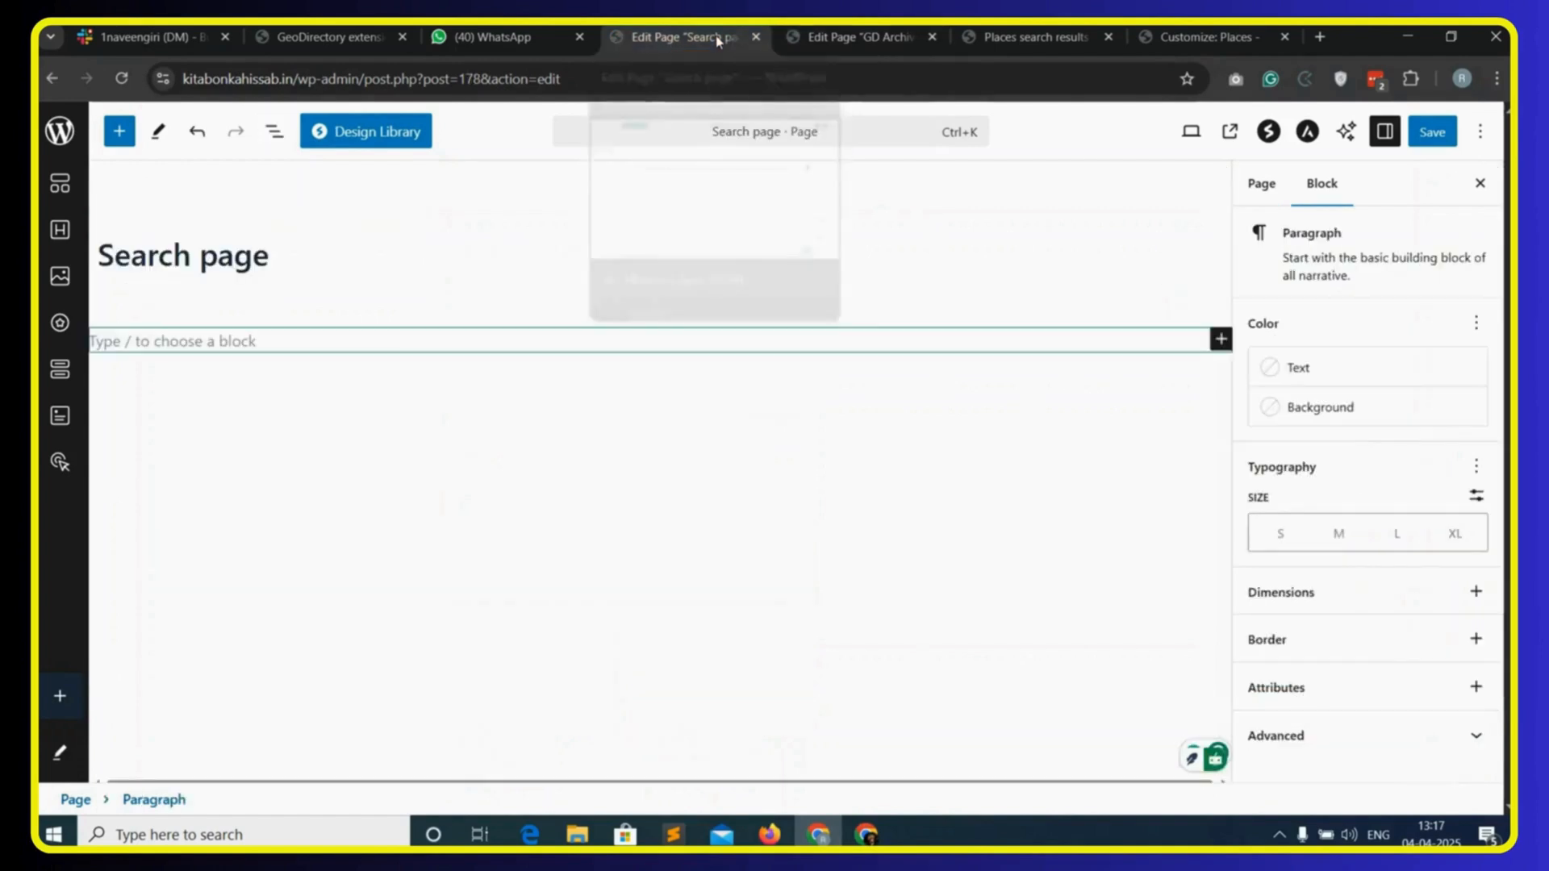
{"action": "right_click", "coordinate": [229, 339]}
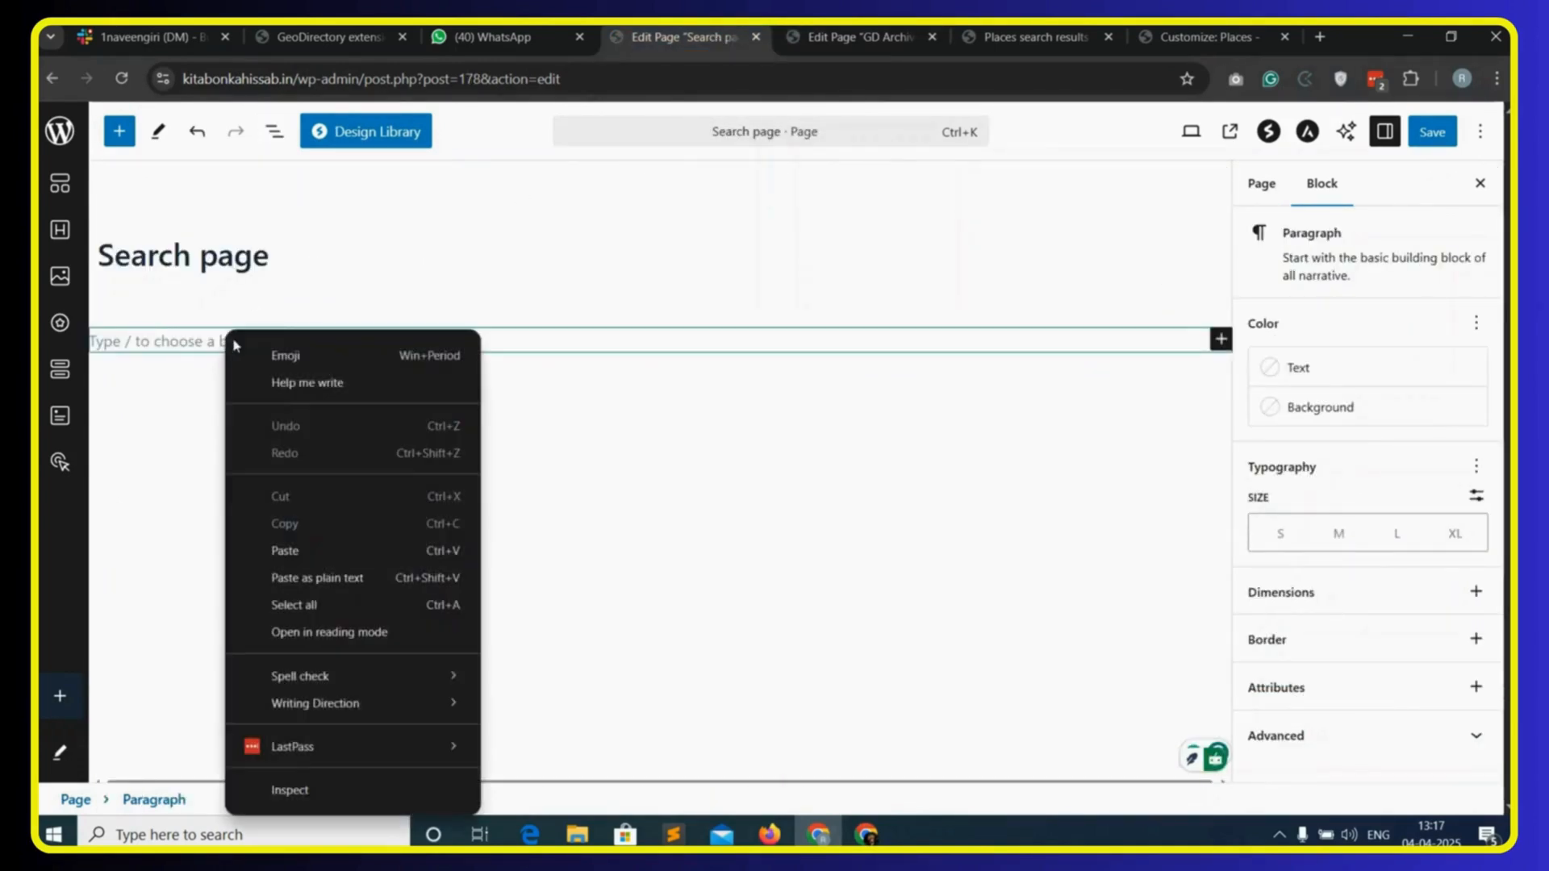
{"action": "left_click", "coordinate": [285, 551]}
{"action": "scroll", "coordinate": [641, 396], "scroll_direction": "down", "scroll_amount": 10}
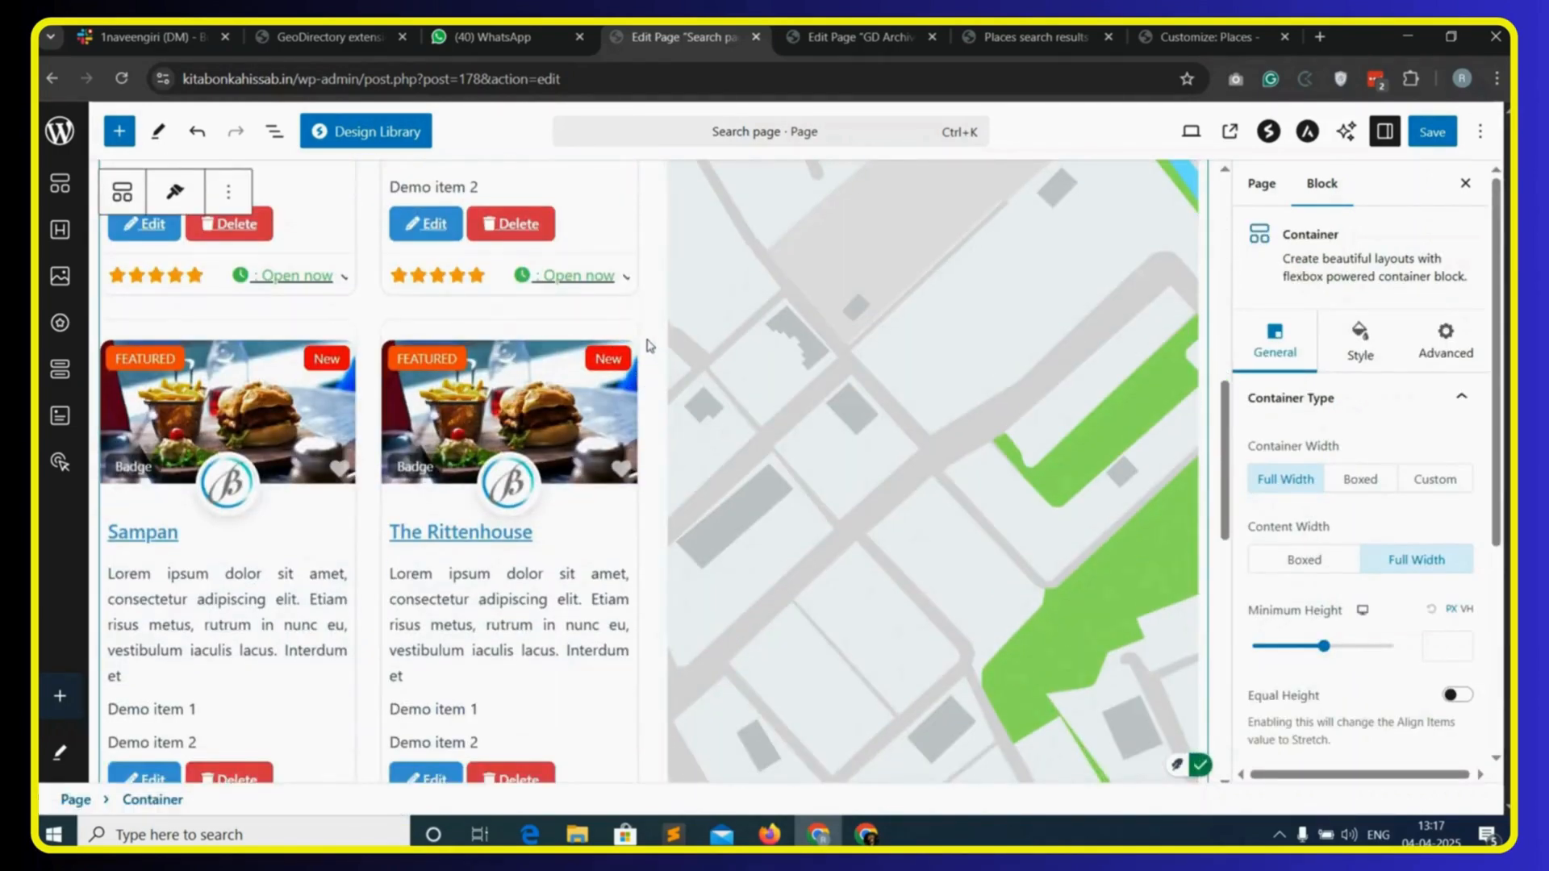
{"action": "scroll", "coordinate": [647, 342], "scroll_direction": "up", "scroll_amount": 10}
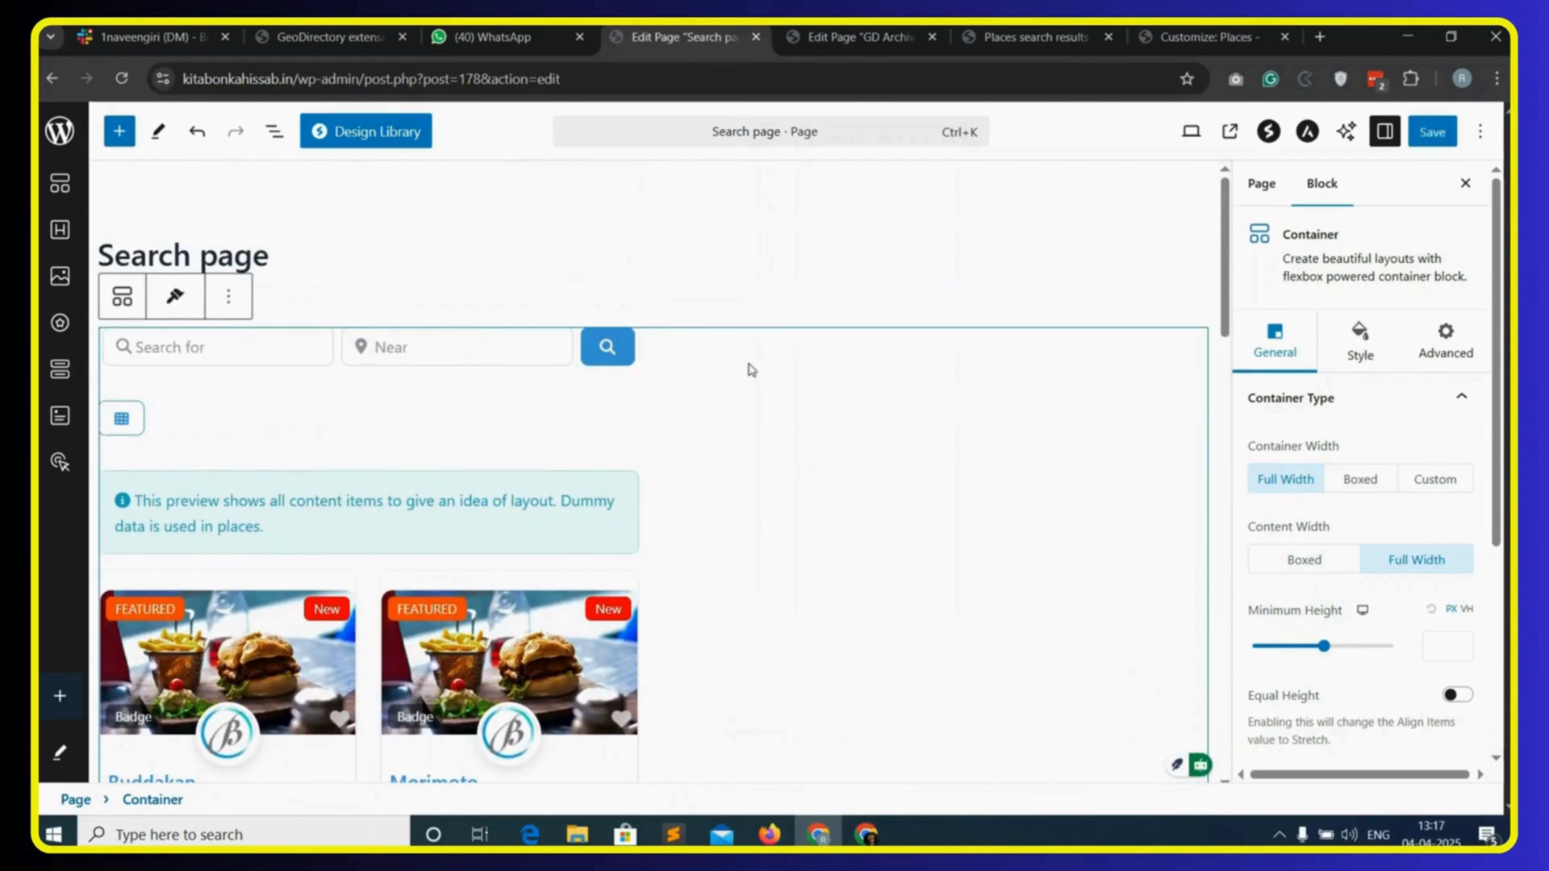
{"action": "left_click", "coordinate": [1435, 132]}
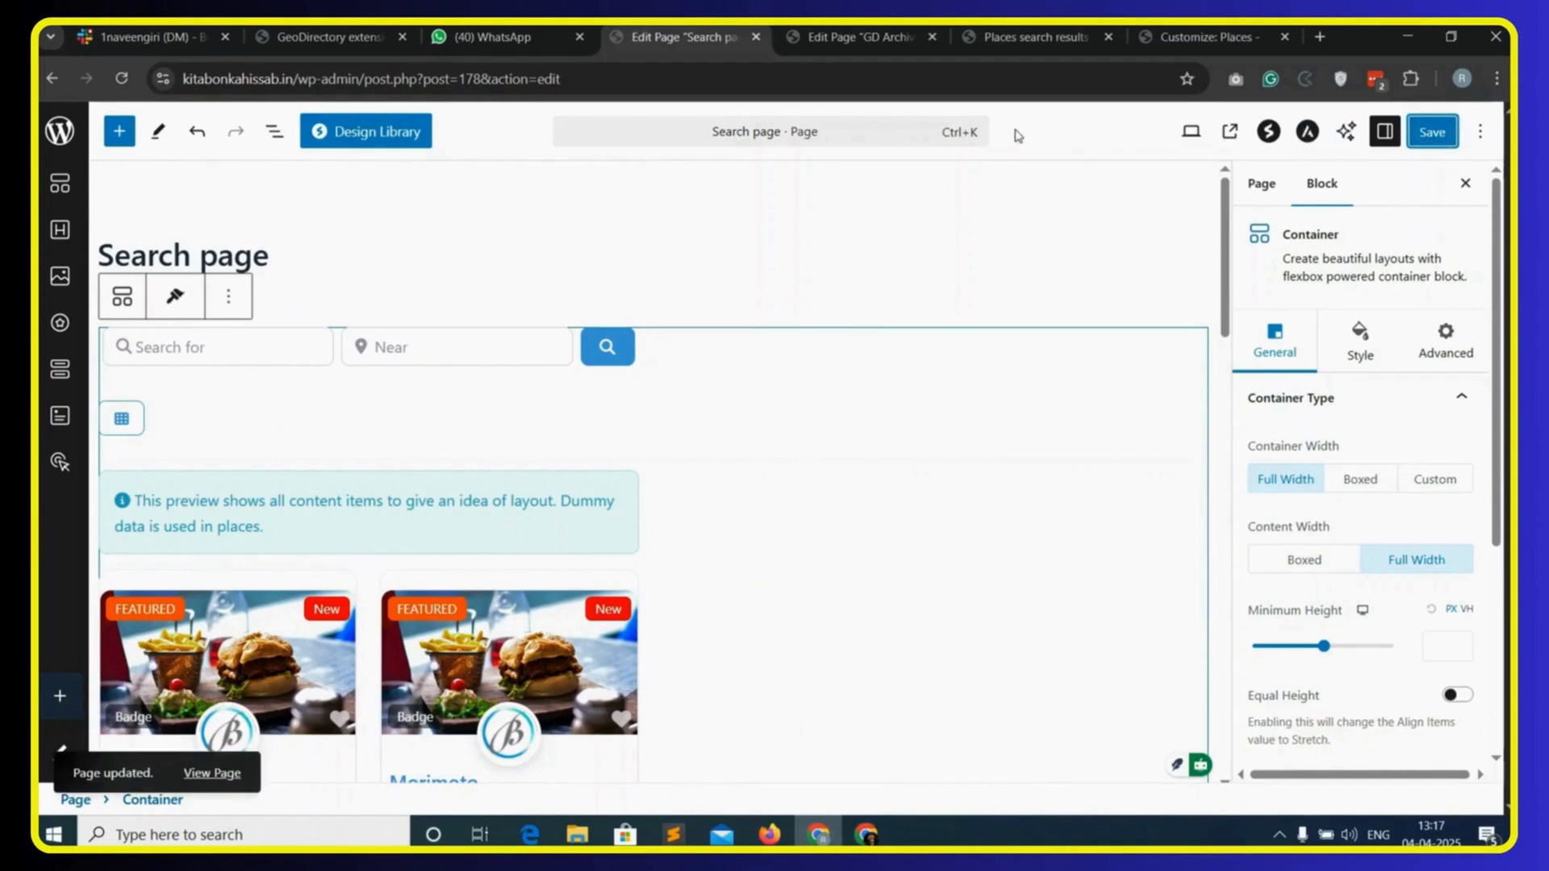
- Reload the live Places search results page to check the pasted layout
{"action": "left_click", "coordinate": [1023, 39]}
{"action": "left_click", "coordinate": [618, 80]}
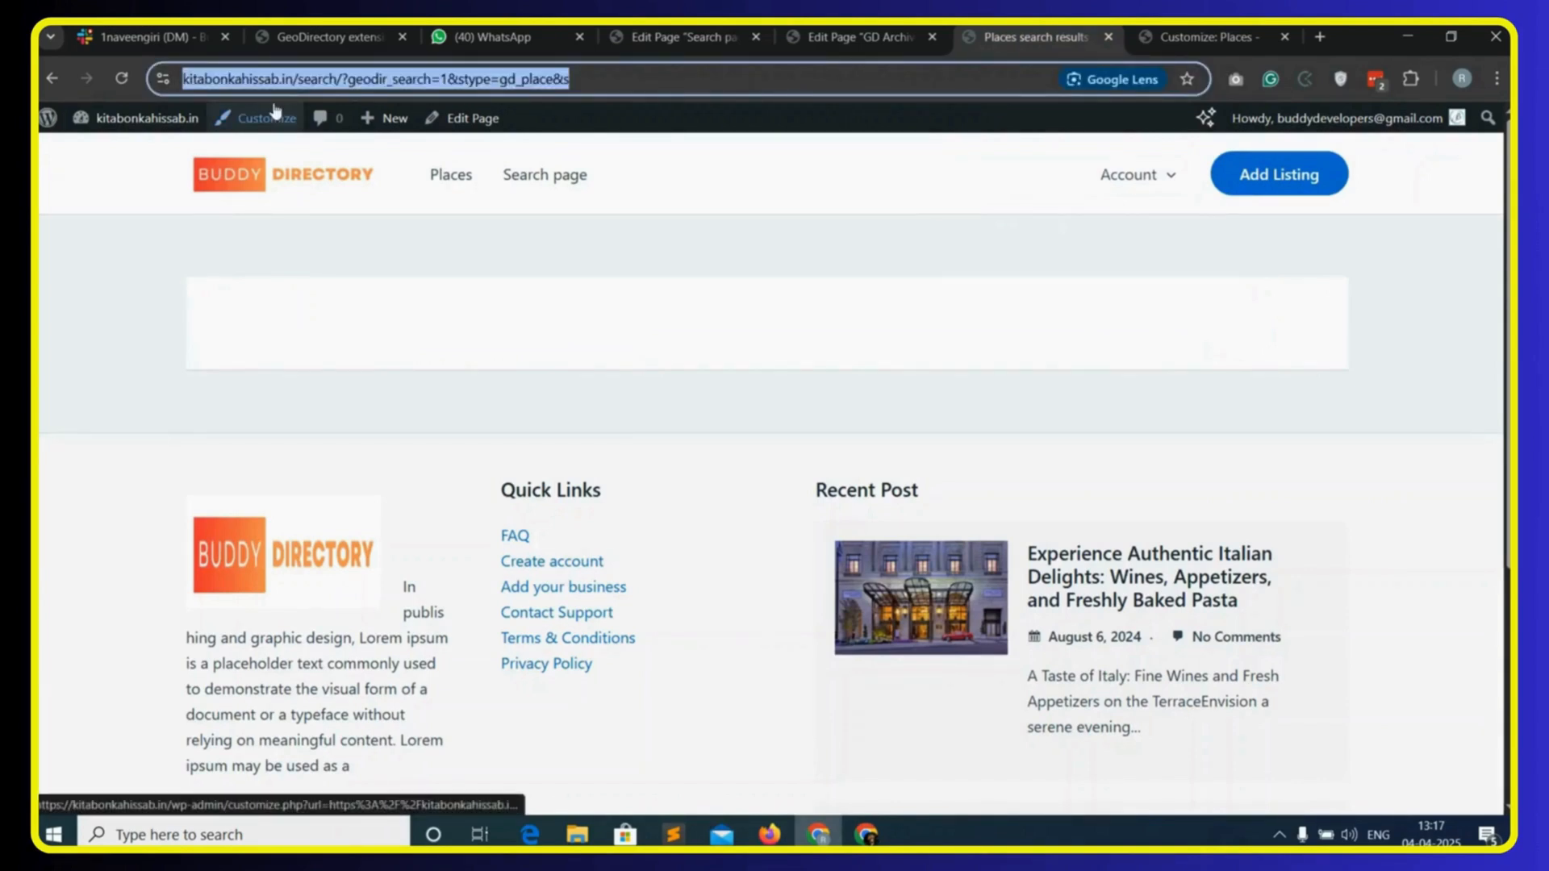
{"action": "left_click", "coordinate": [122, 79]}
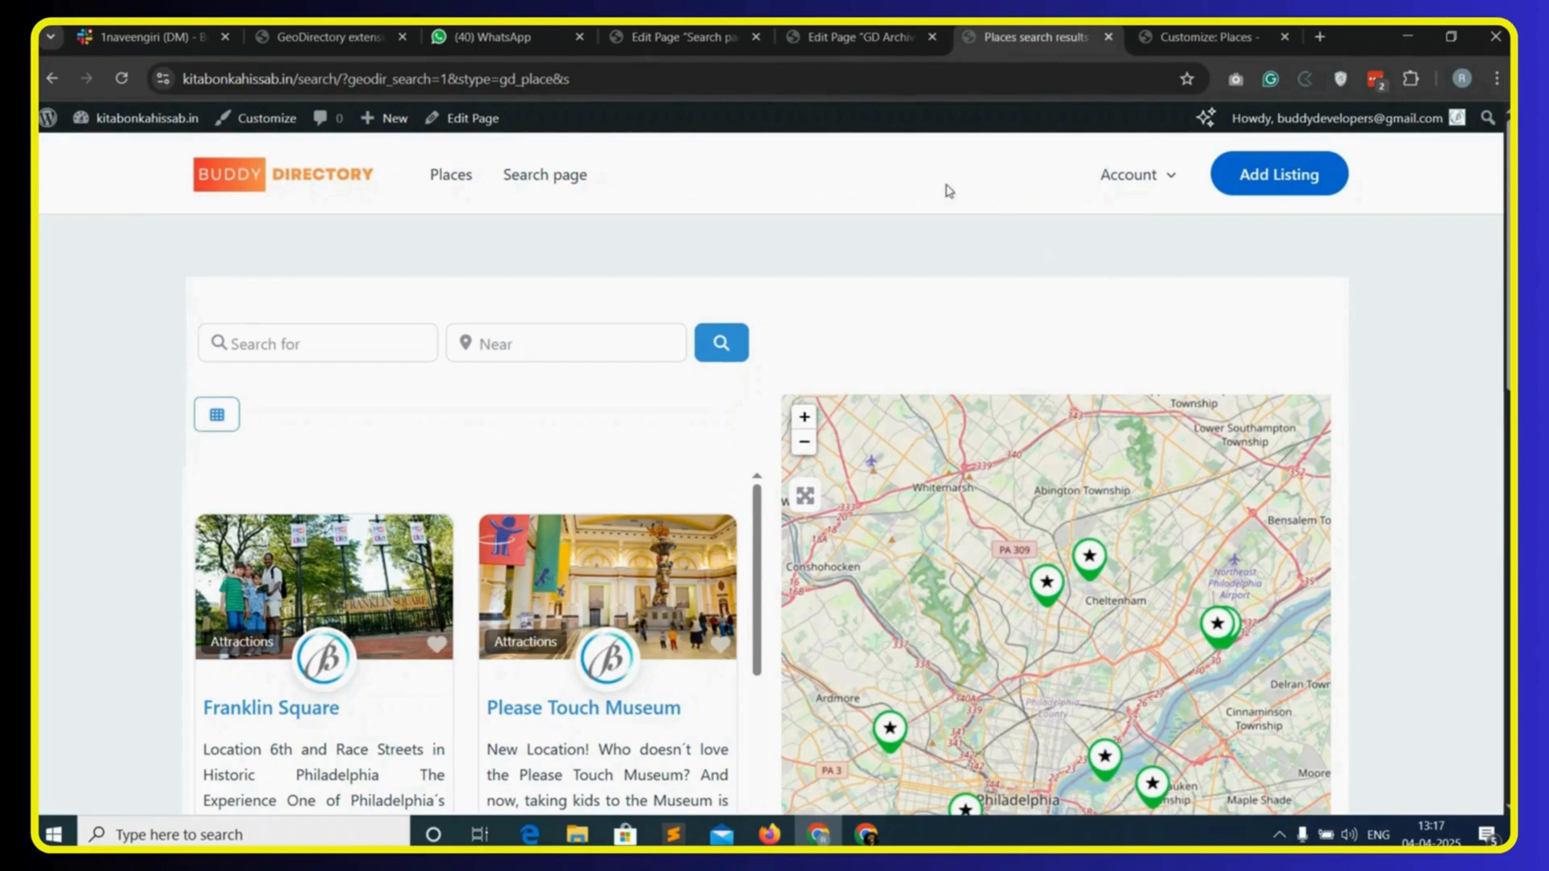
- Set the Search page's container layout to Full Width in the Astra settings, save, and reload the live search results
{"action": "left_click", "coordinate": [689, 41]}
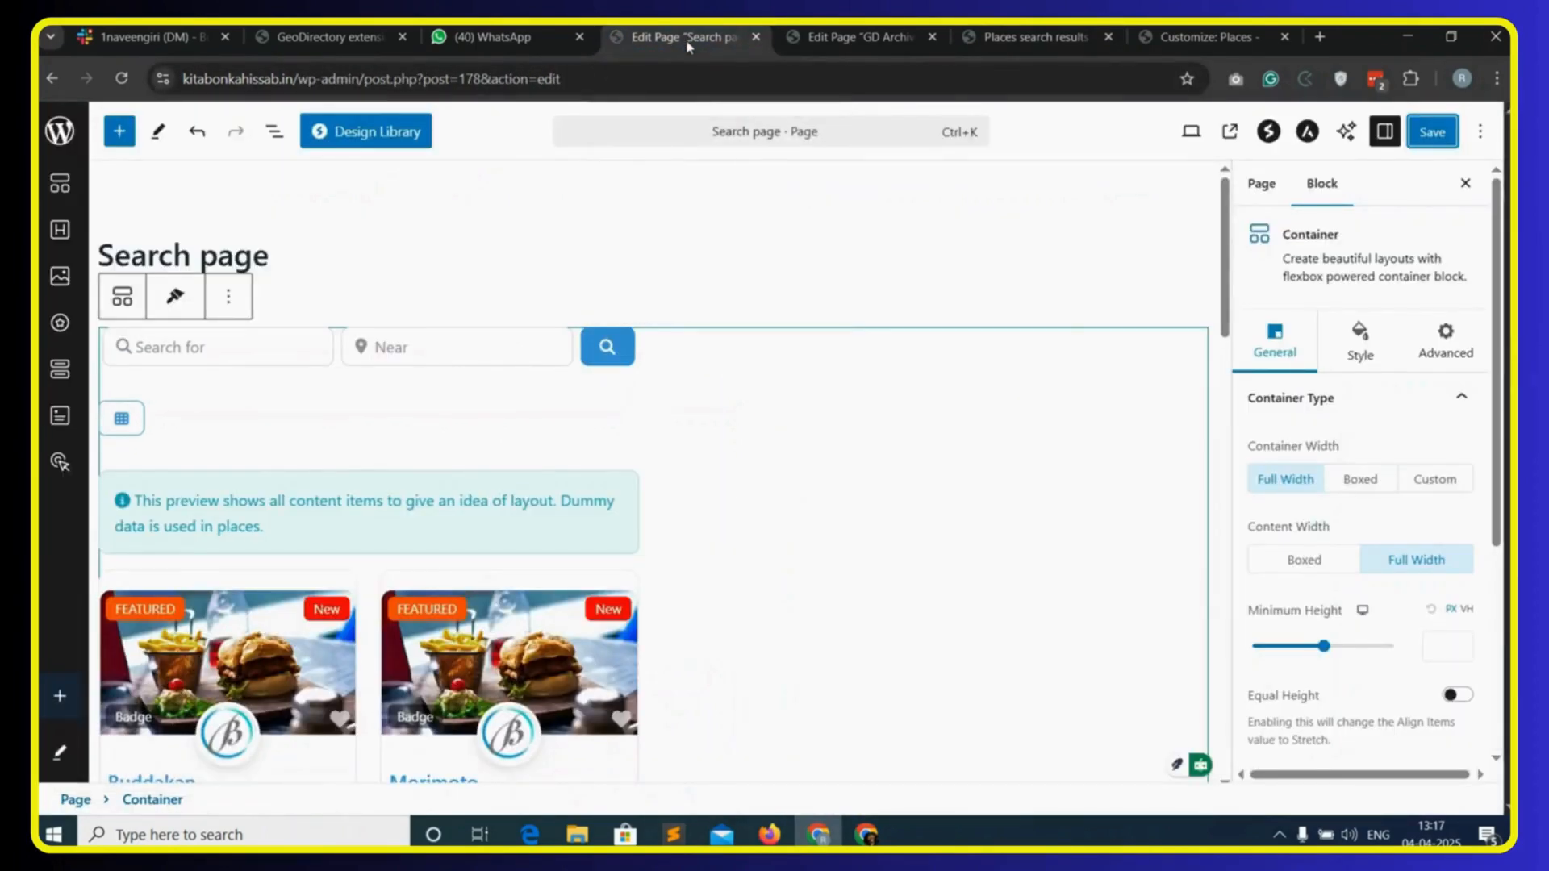
{"action": "left_click", "coordinate": [1307, 134]}
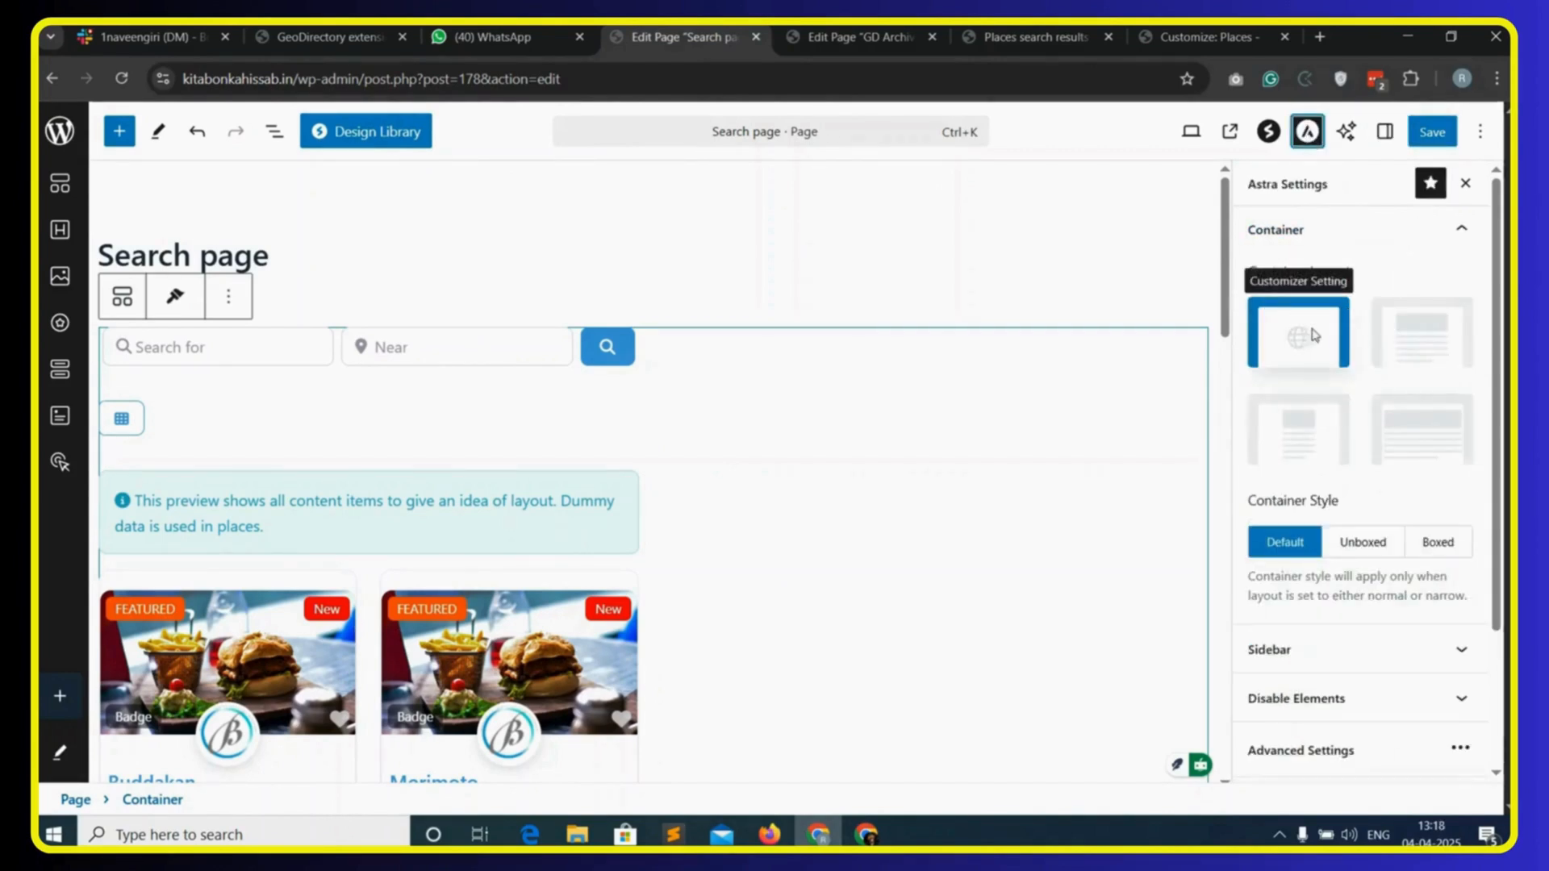
{"action": "left_click", "coordinate": [1421, 432]}
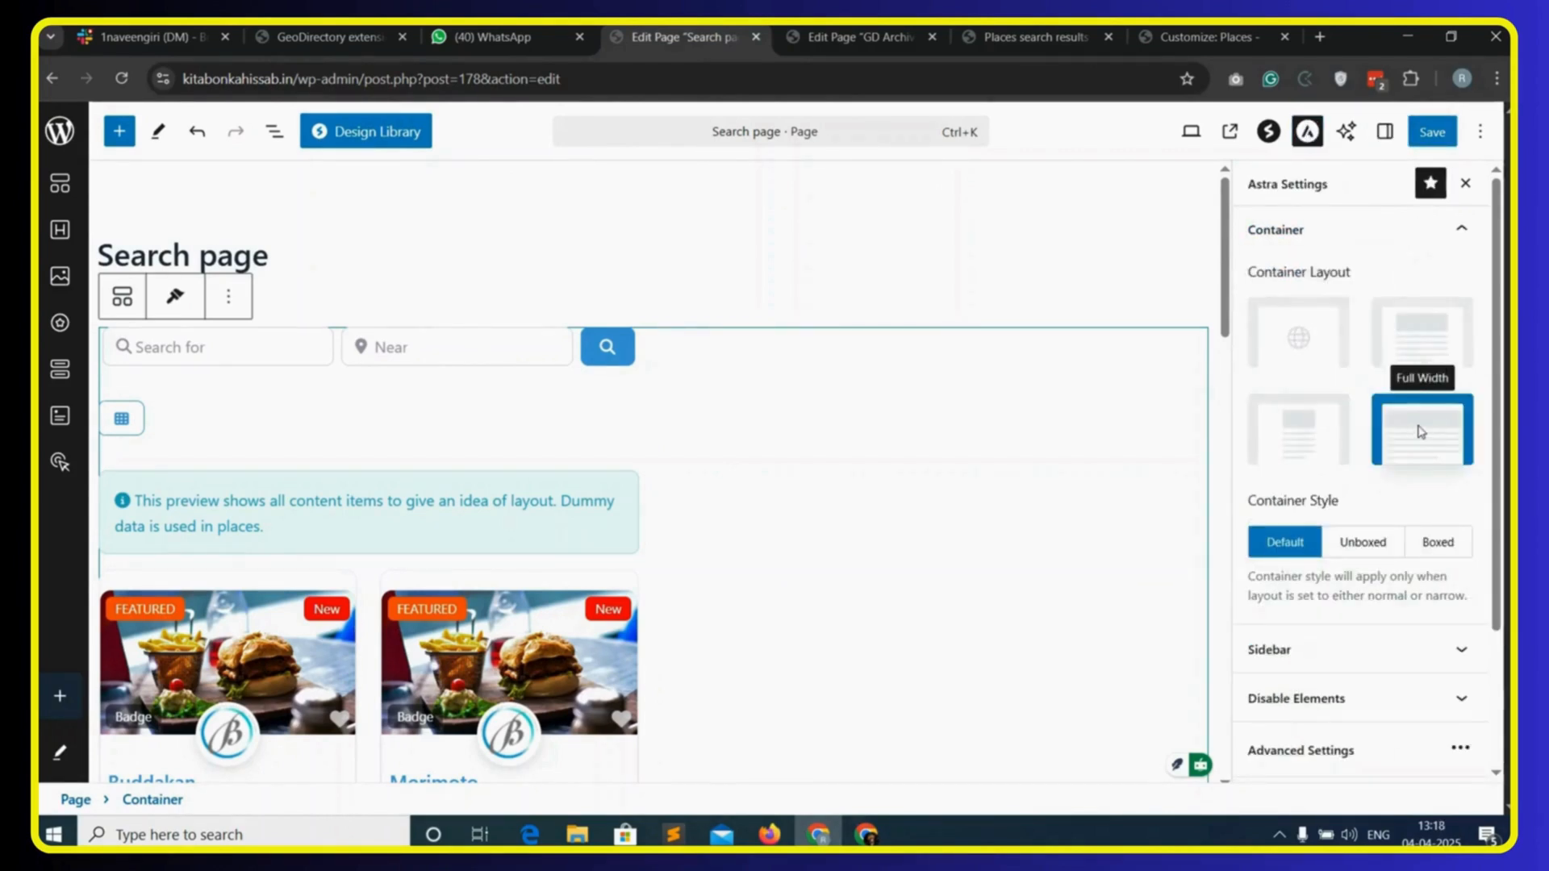
{"action": "left_click", "coordinate": [1432, 131]}
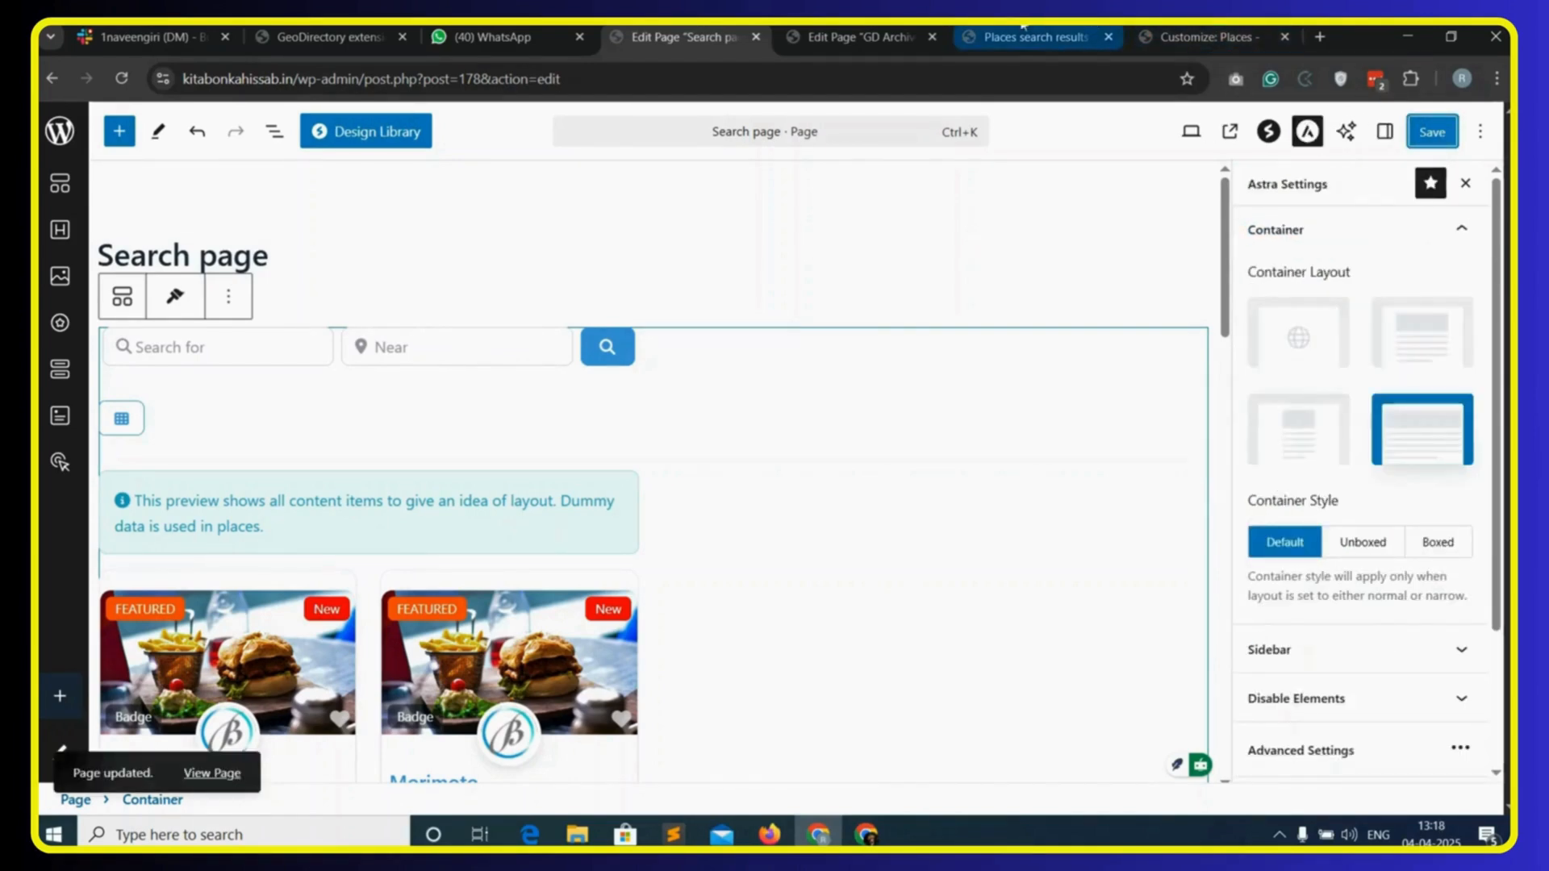
{"action": "left_click", "coordinate": [1036, 37]}
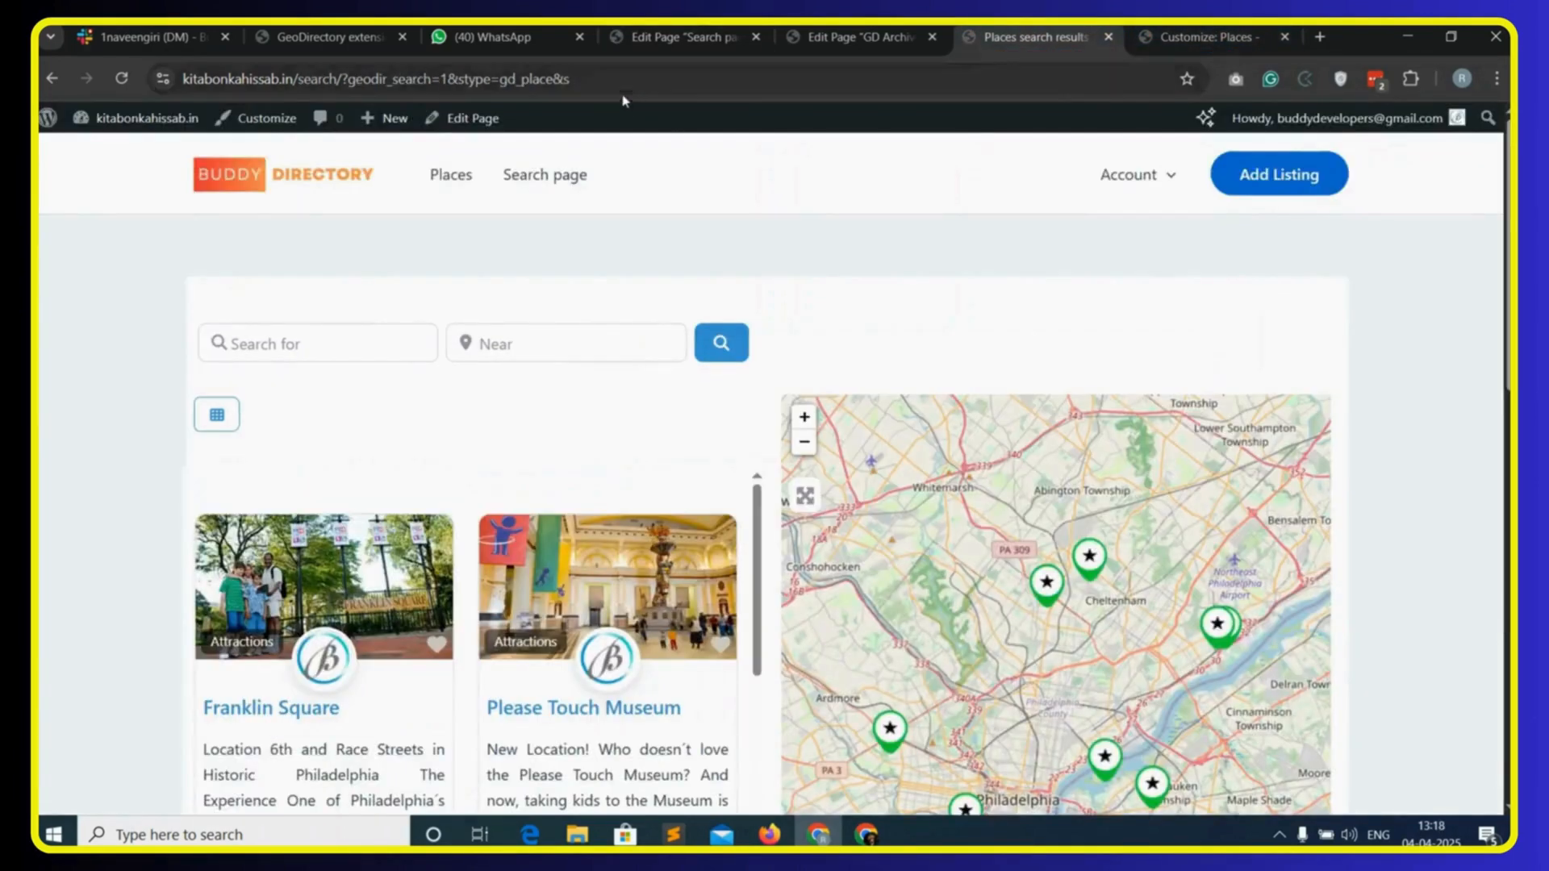
{"action": "left_click", "coordinate": [121, 78]}
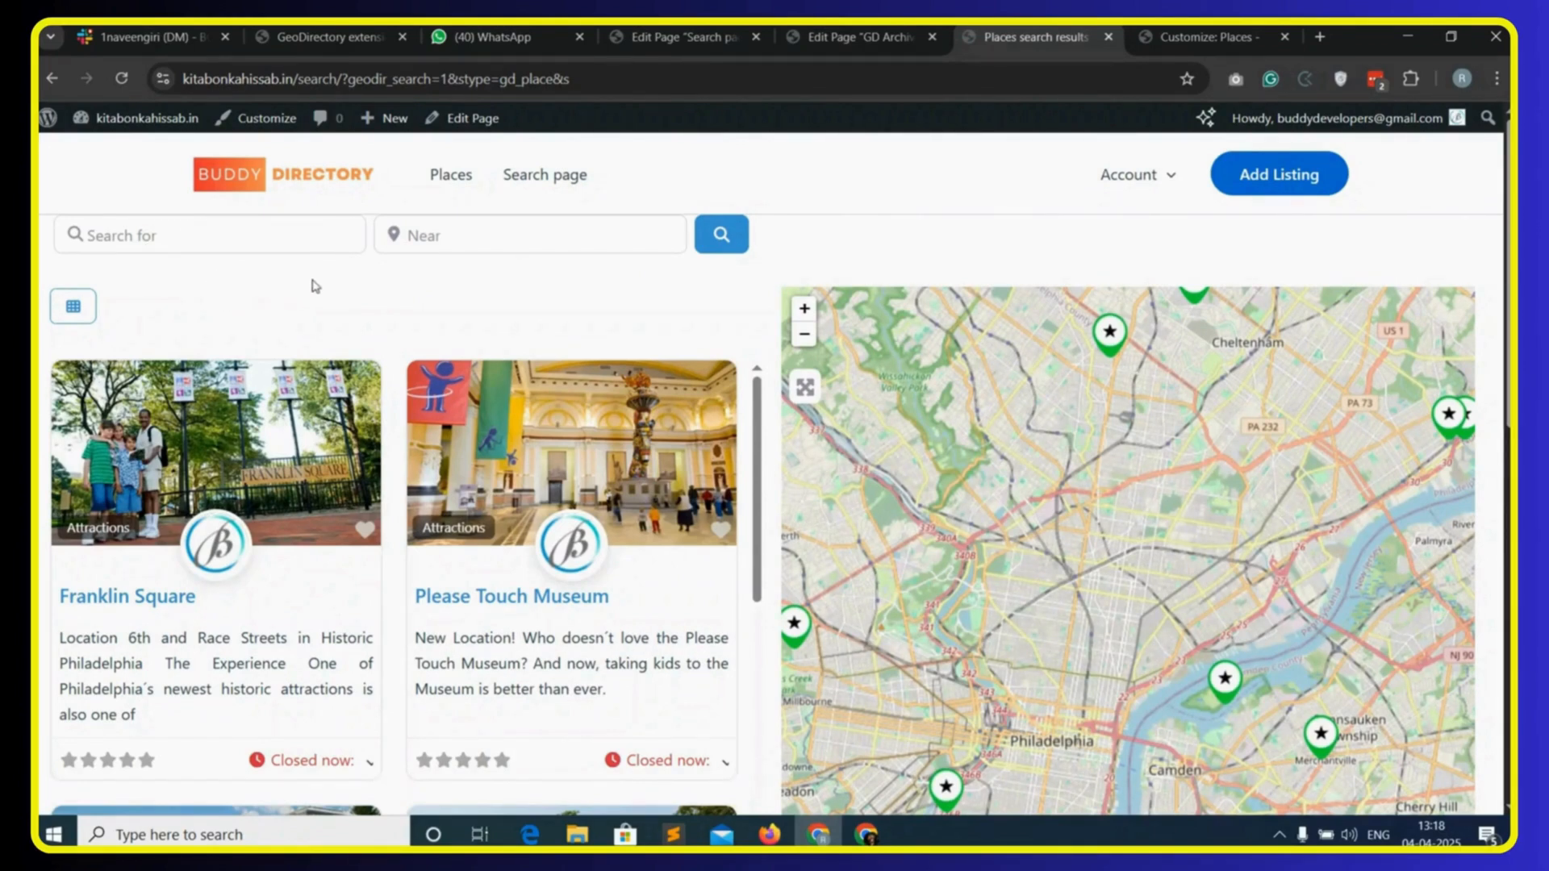
- Add a Title block above the search block on the Search page and save the page
{"action": "left_click", "coordinate": [682, 37]}
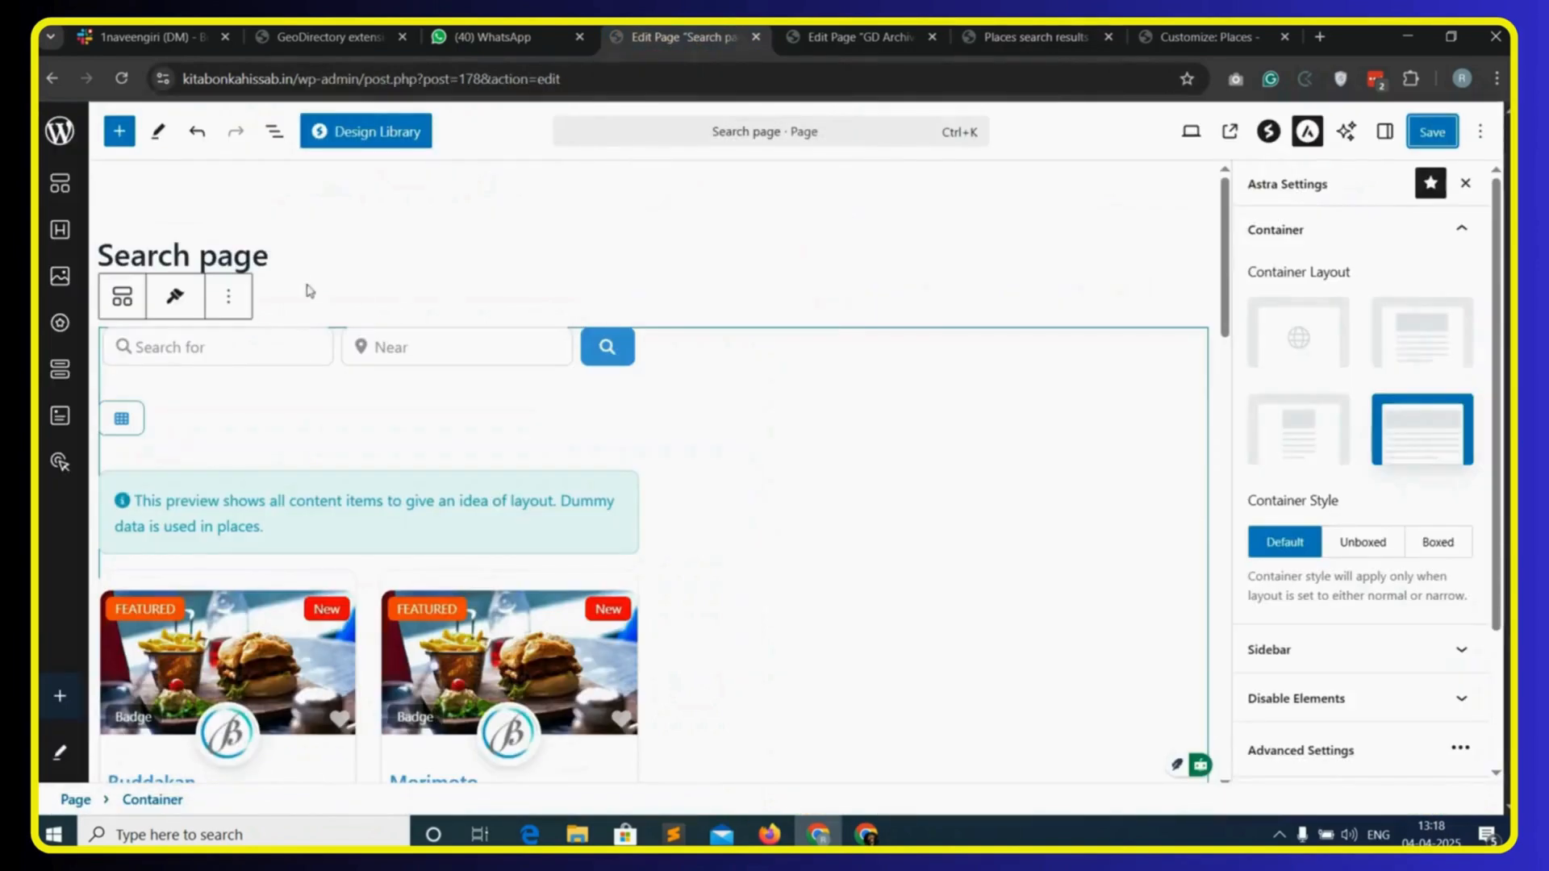
{"action": "left_click", "coordinate": [342, 362]}
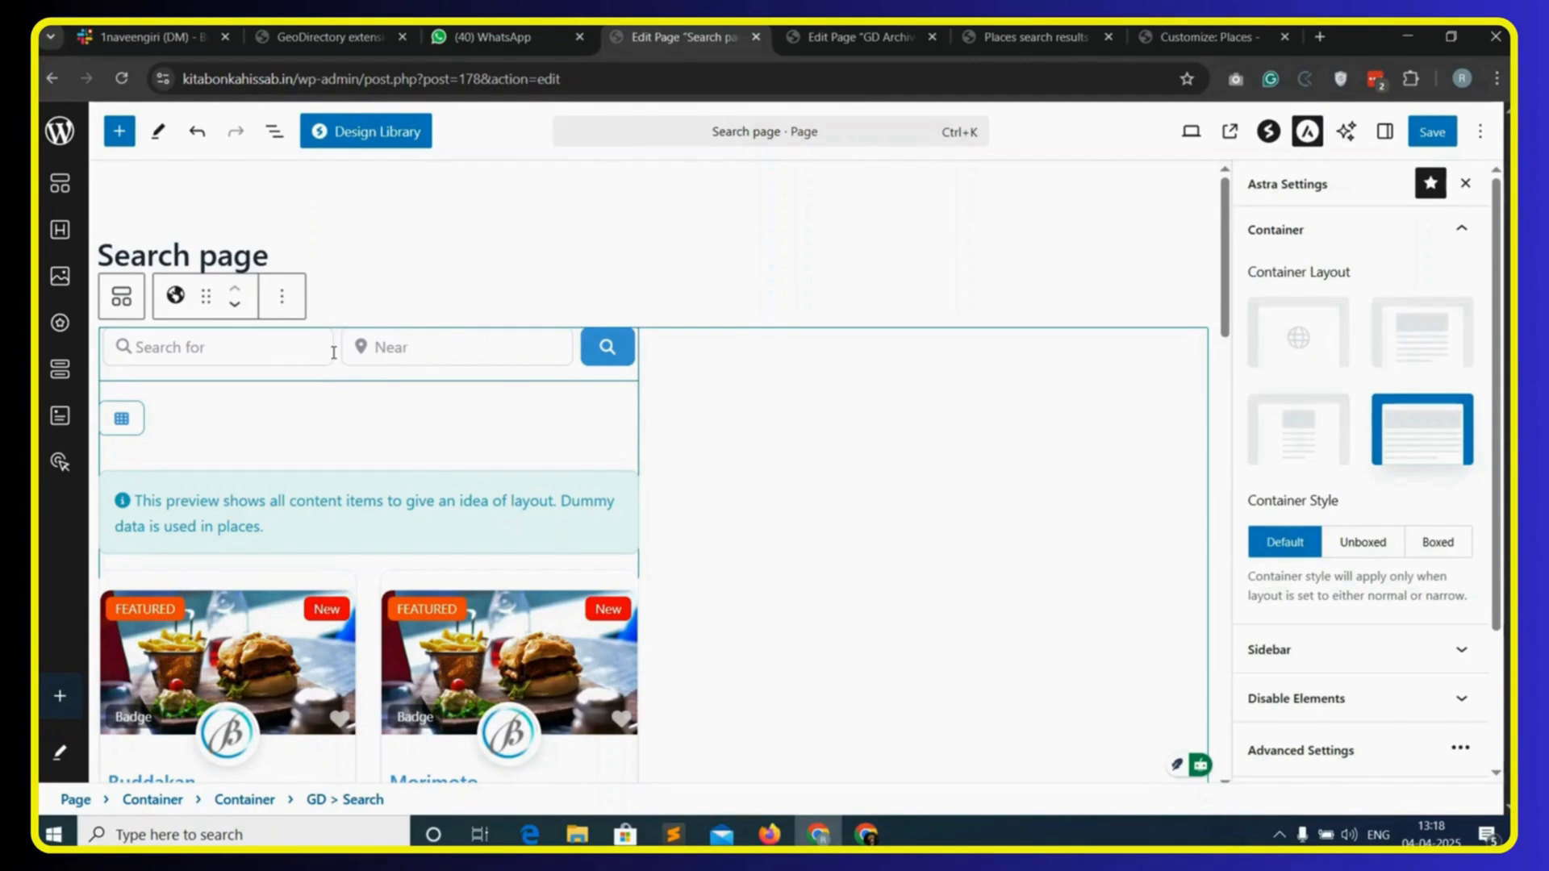
{"action": "left_click", "coordinate": [121, 137]}
{"action": "left_click", "coordinate": [184, 245]}
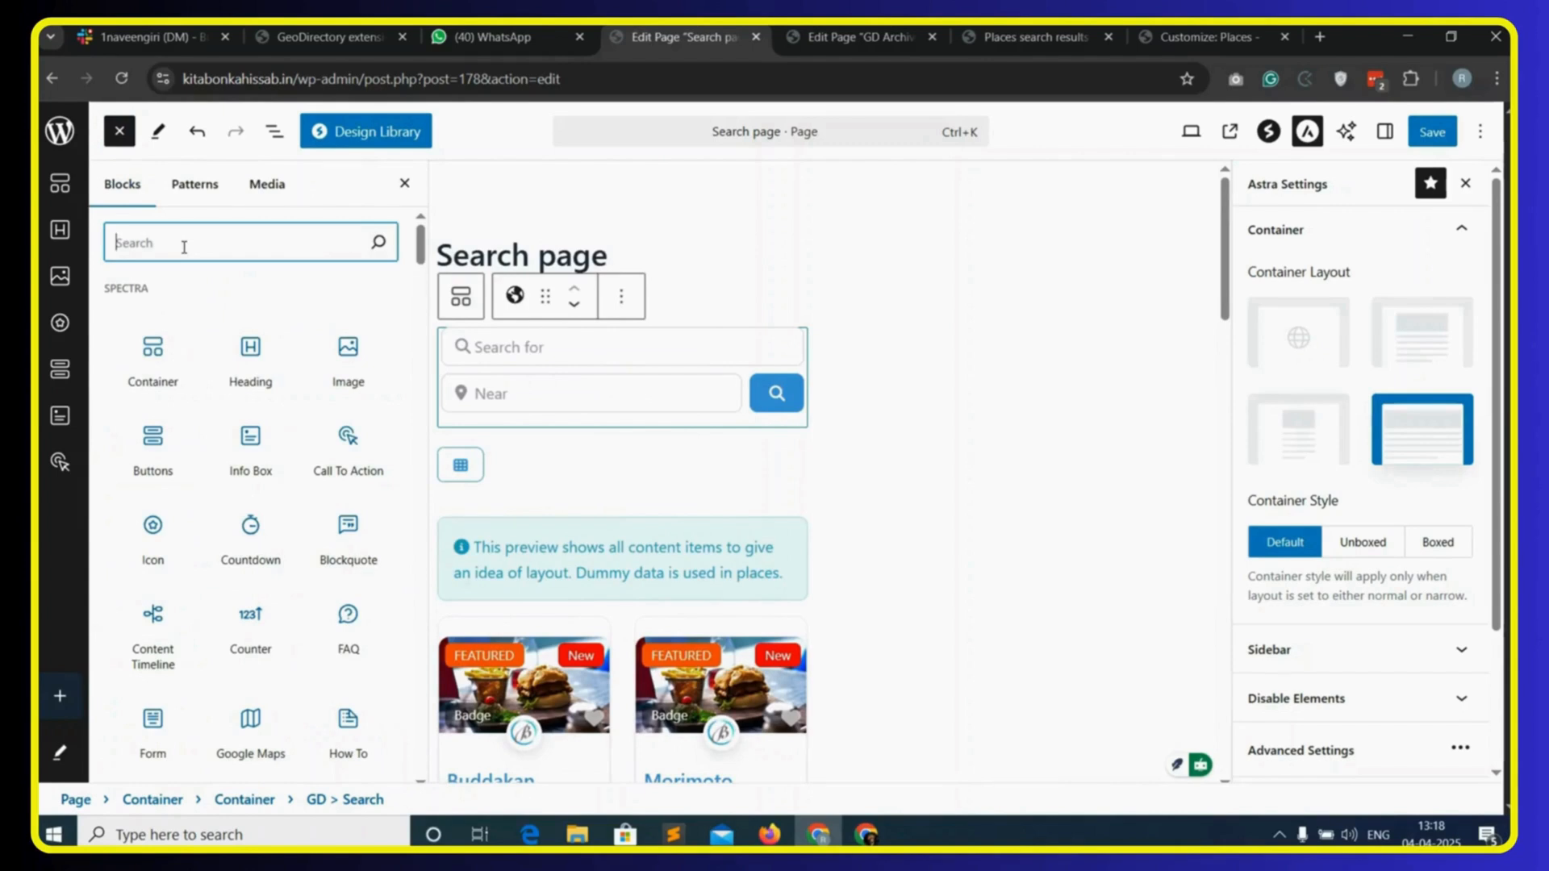
{"action": "type", "text": "title"}
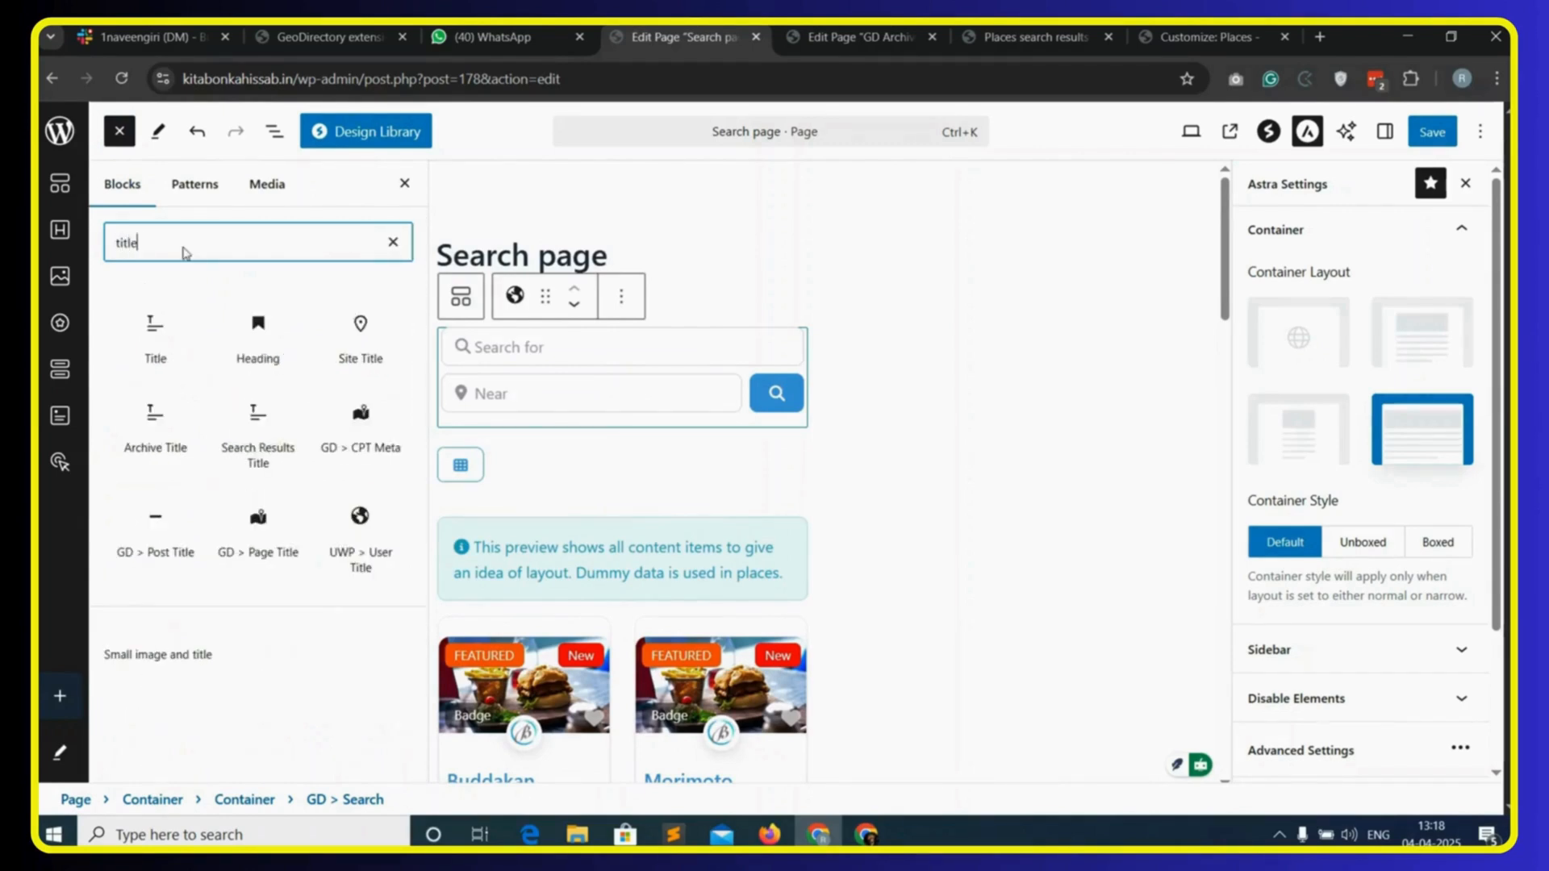
{"action": "left_click_drag", "start_coordinate": [153, 324], "coordinate": [512, 299]}
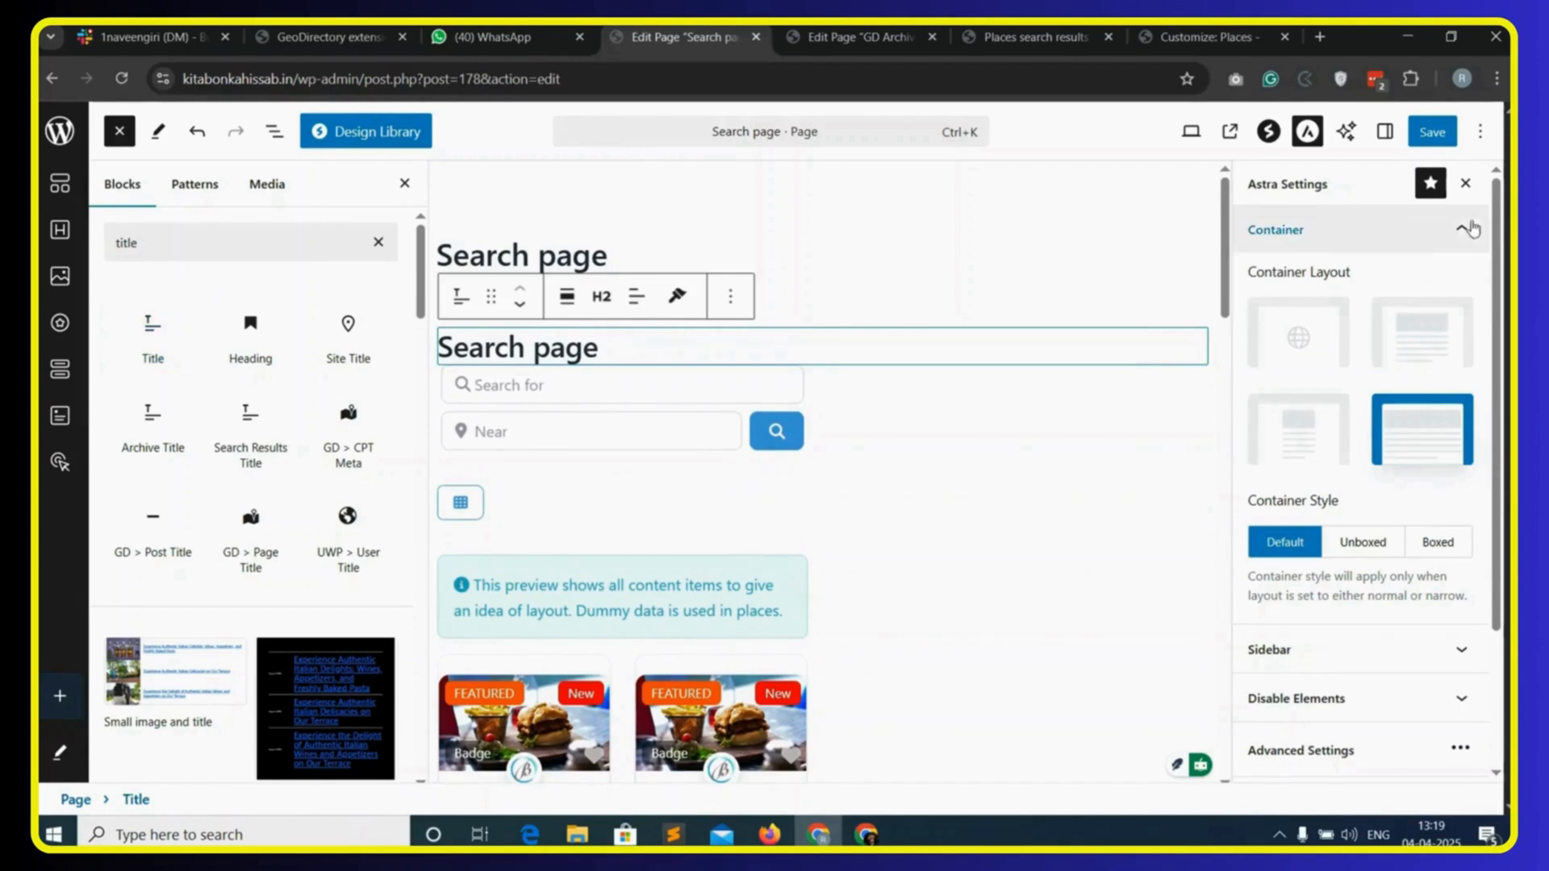
{"action": "left_click", "coordinate": [1433, 134]}
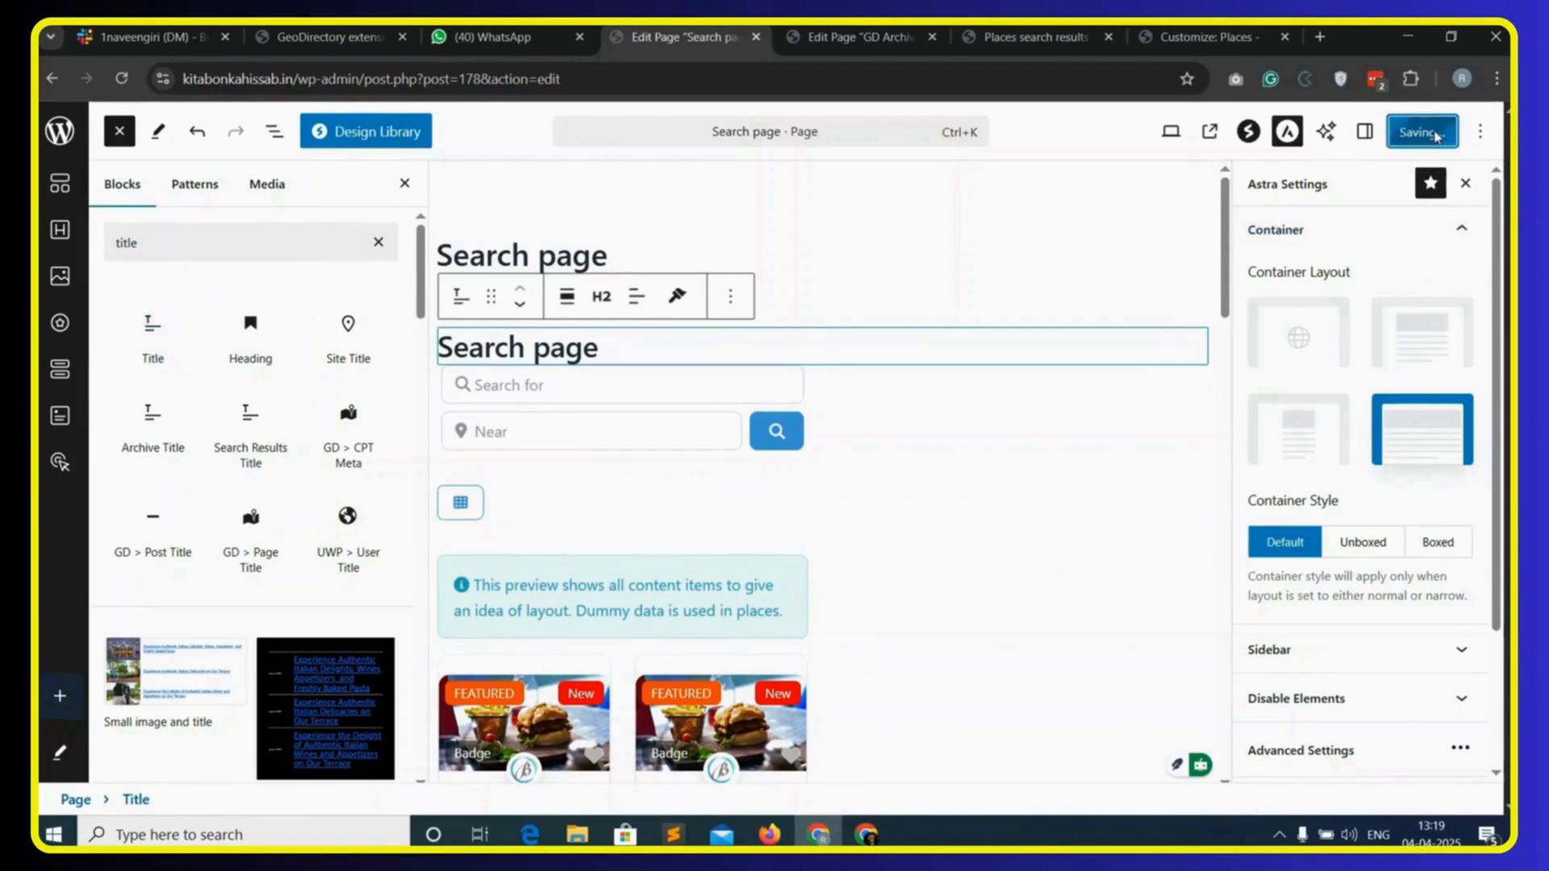
- Reload the live Places search results and check the page from the title down to the footer
{"action": "left_click", "coordinate": [1062, 33]}
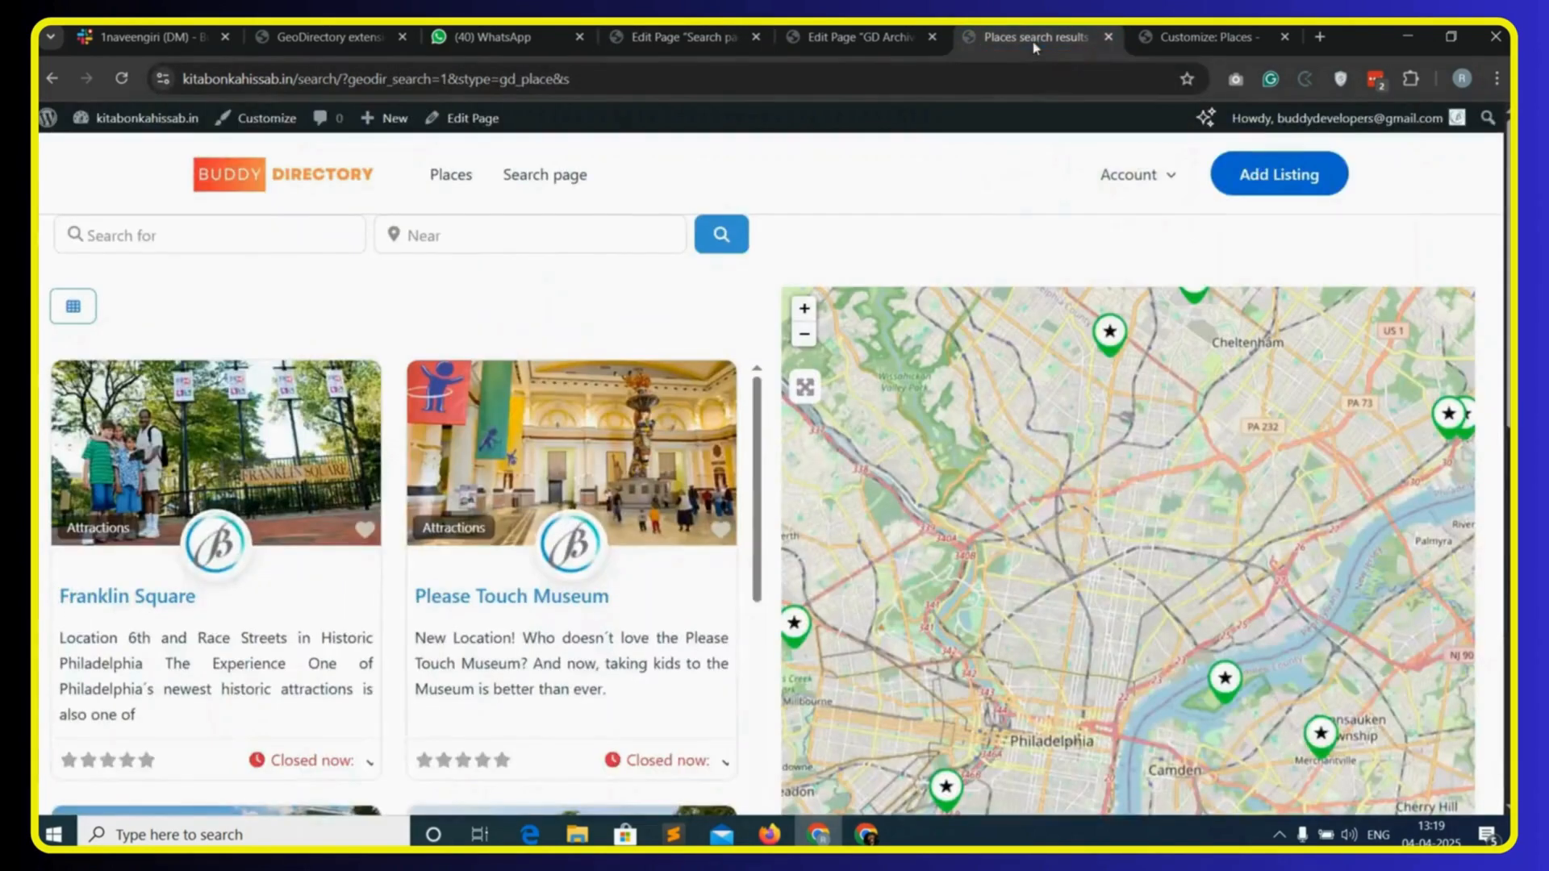
{"action": "left_click", "coordinate": [122, 80]}
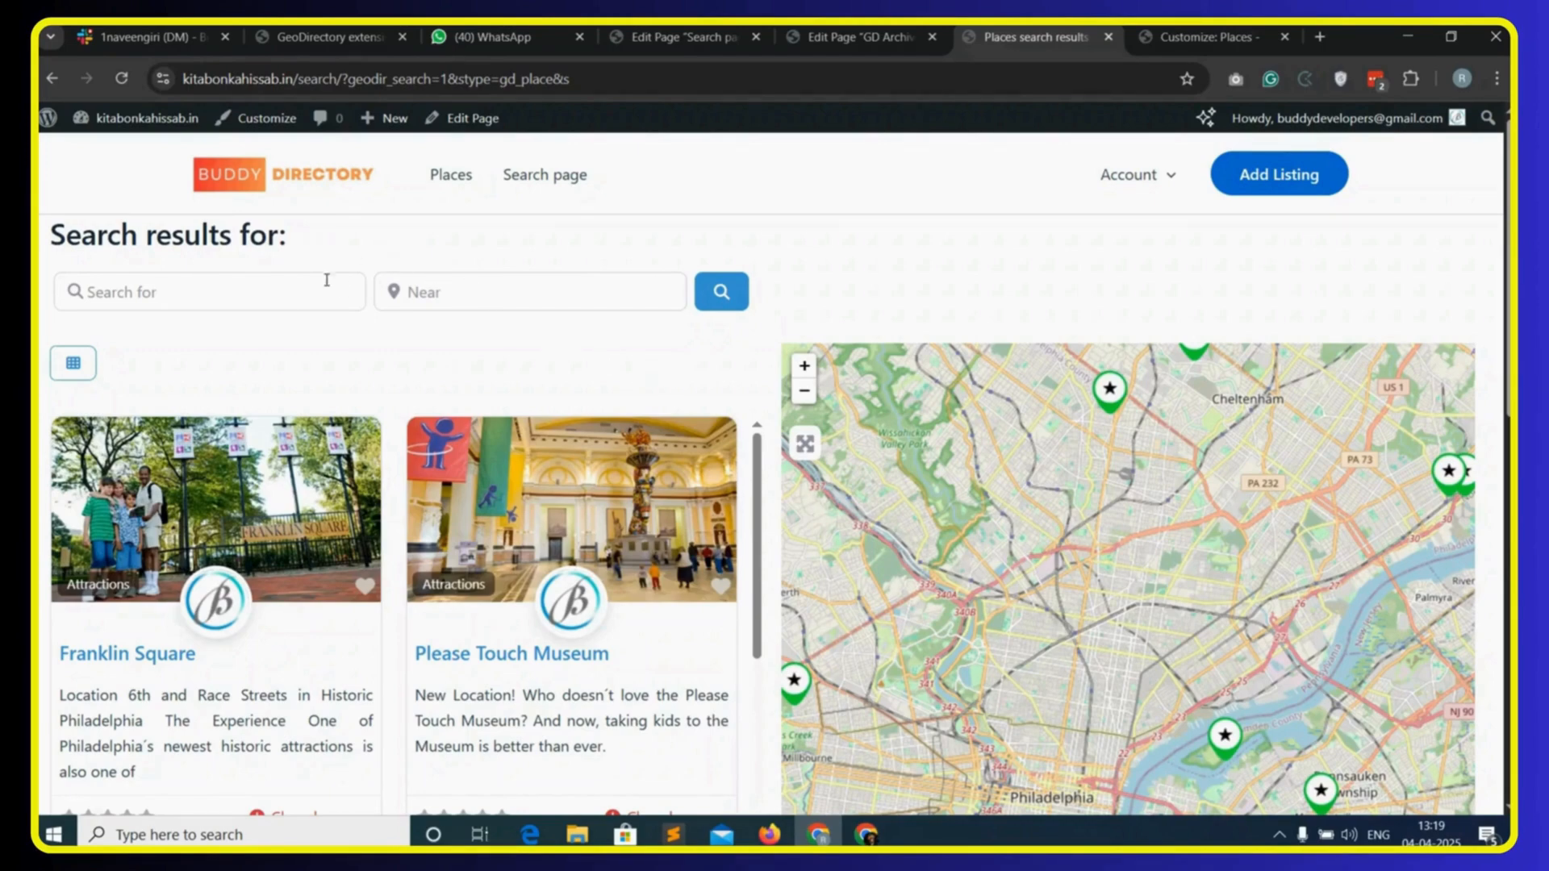
{"action": "scroll", "coordinate": [602, 369], "scroll_direction": "down", "scroll_amount": 2}
{"action": "scroll", "coordinate": [757, 585], "scroll_direction": "down", "scroll_amount": 6}
{"action": "scroll", "coordinate": [757, 585], "scroll_direction": "down", "scroll_amount": 5}
{"action": "scroll", "coordinate": [761, 543], "scroll_direction": "down", "scroll_amount": 5}
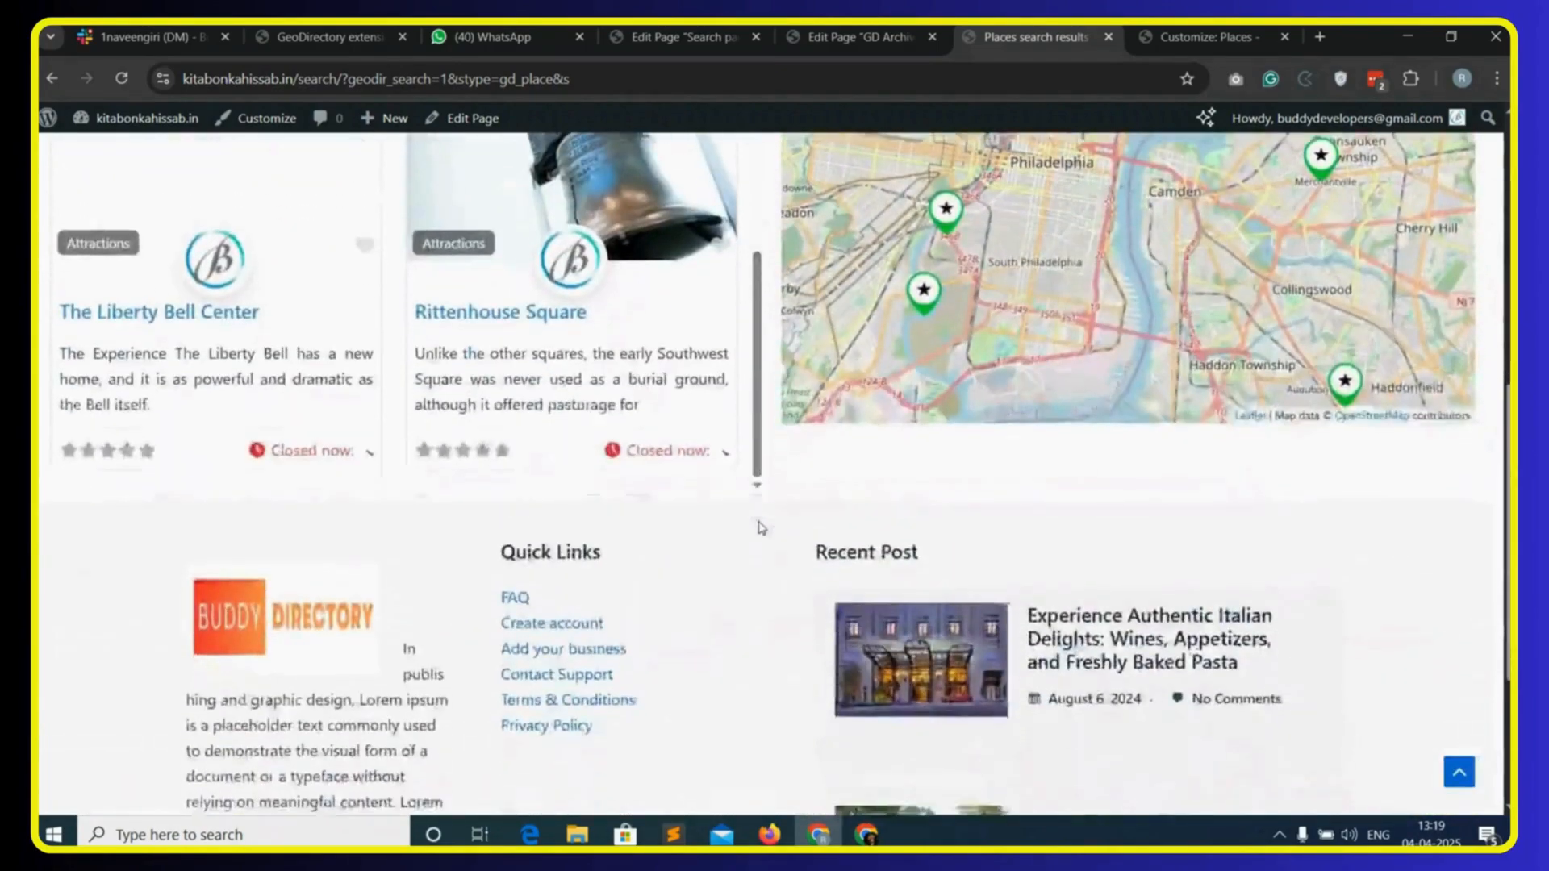
{"action": "scroll", "coordinate": [758, 528], "scroll_direction": "up", "scroll_amount": 10}
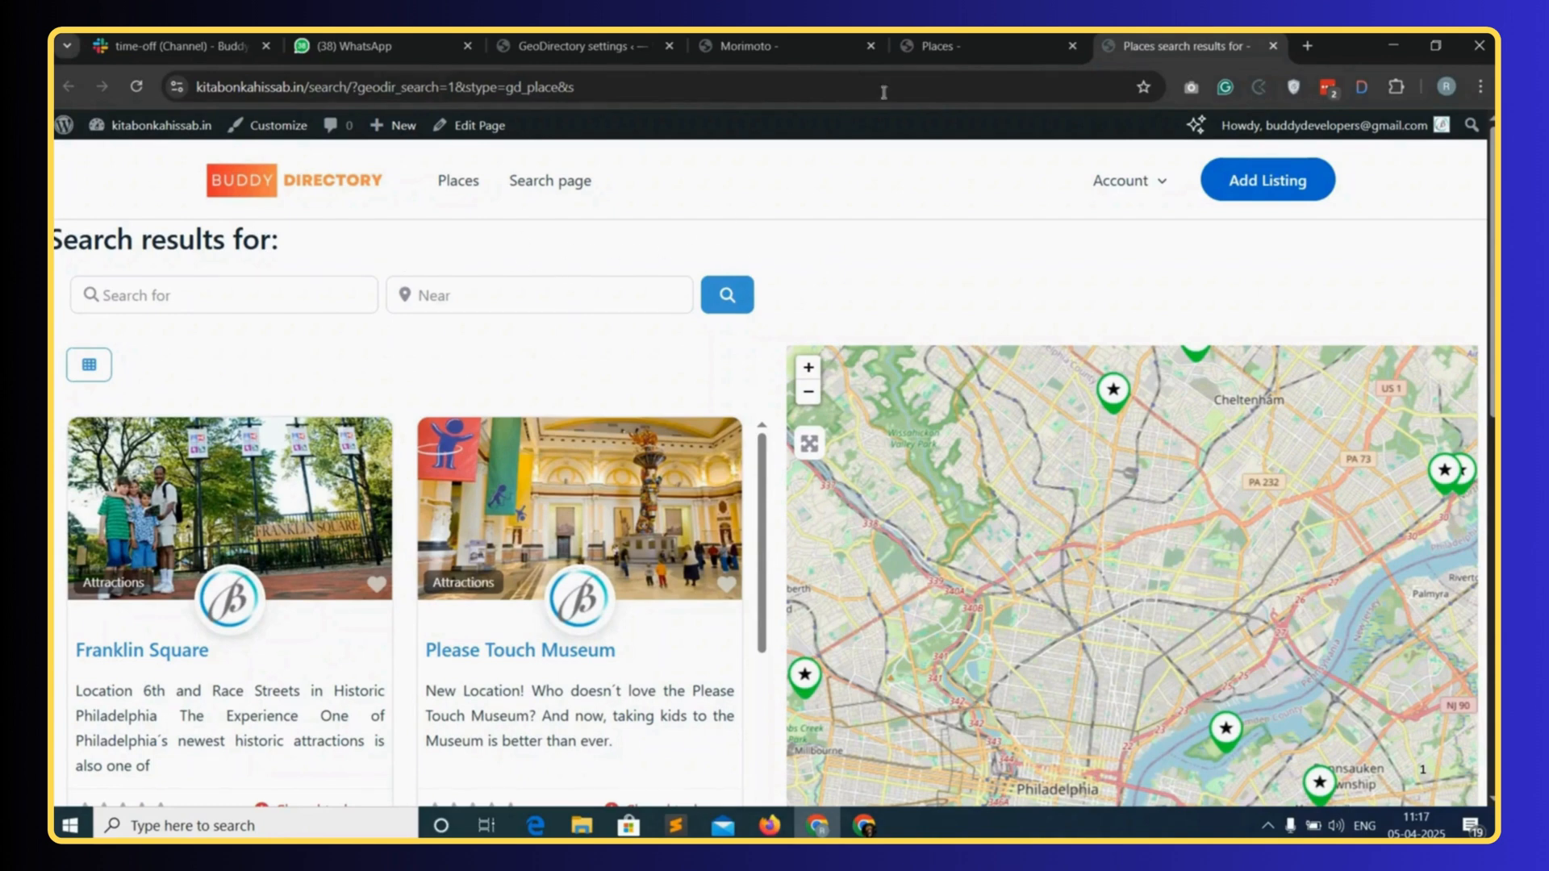
- View the live Places page and open the GD Archive template for editing from the GeoDirectory page settings
{"action": "left_click", "coordinate": [986, 46]}
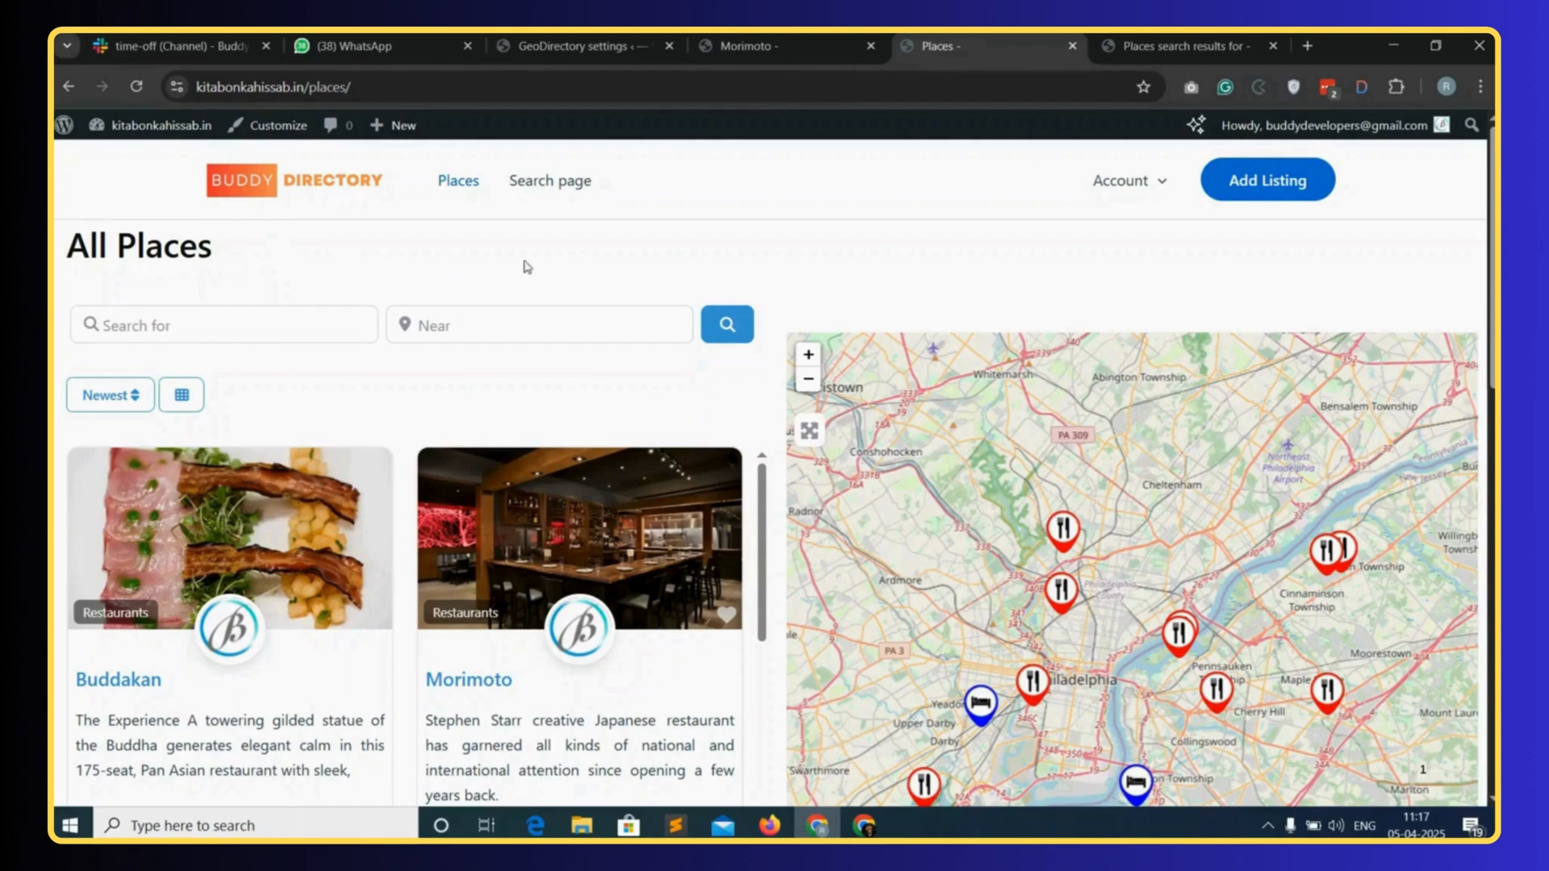
{"action": "left_click", "coordinate": [584, 48]}
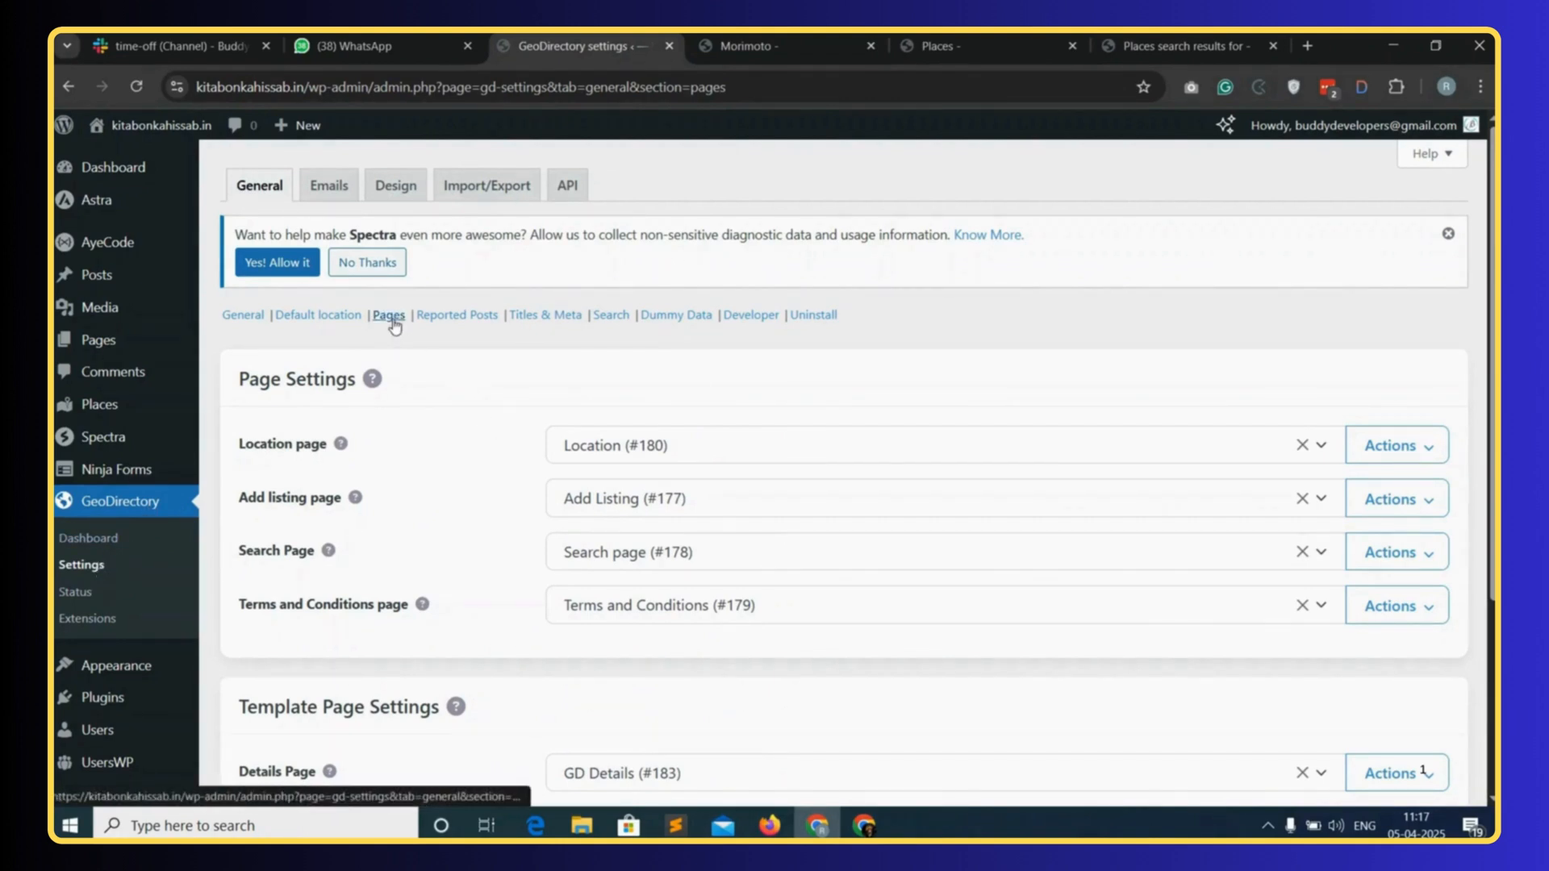
{"action": "scroll", "coordinate": [1357, 606], "scroll_direction": "down", "scroll_amount": 1}
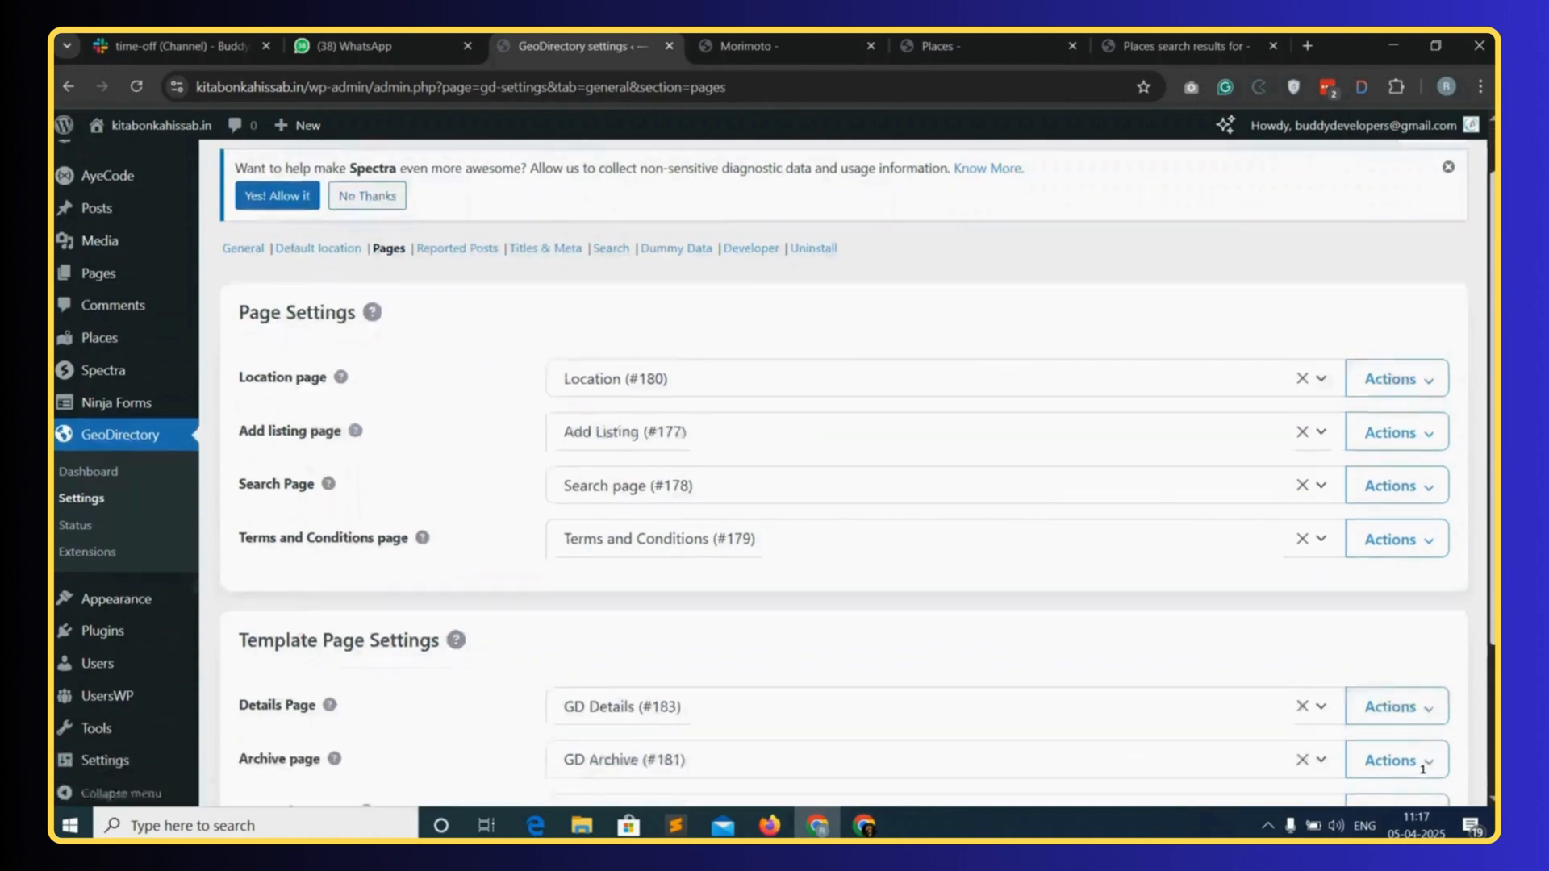
{"action": "scroll", "coordinate": [1423, 769], "scroll_direction": "down", "scroll_amount": 3}
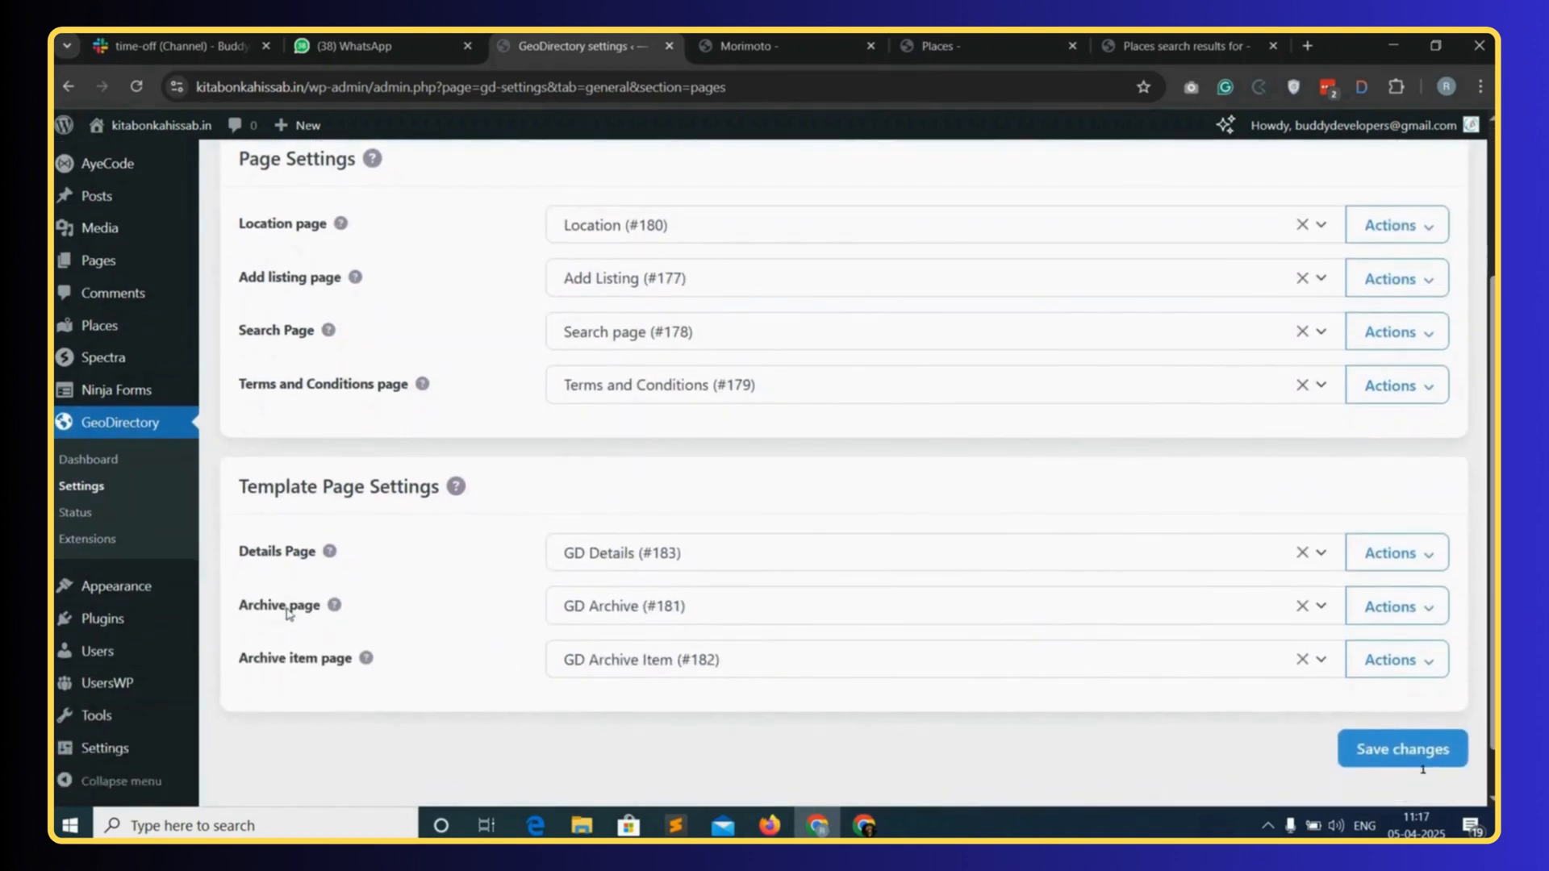
{"action": "left_click", "coordinate": [1413, 608]}
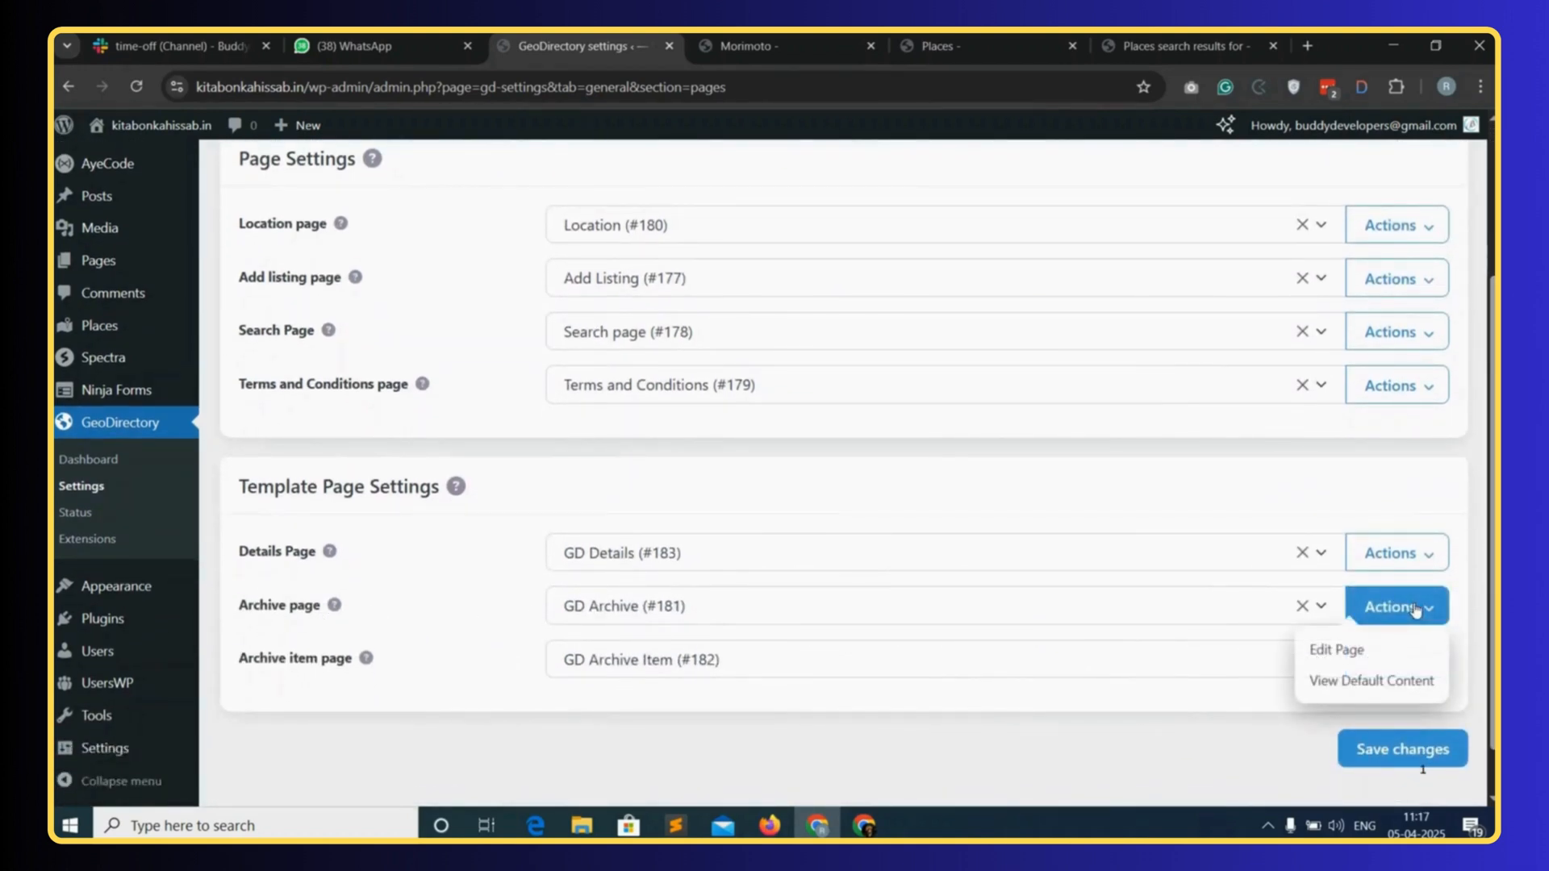
{"action": "left_click", "coordinate": [1333, 649]}
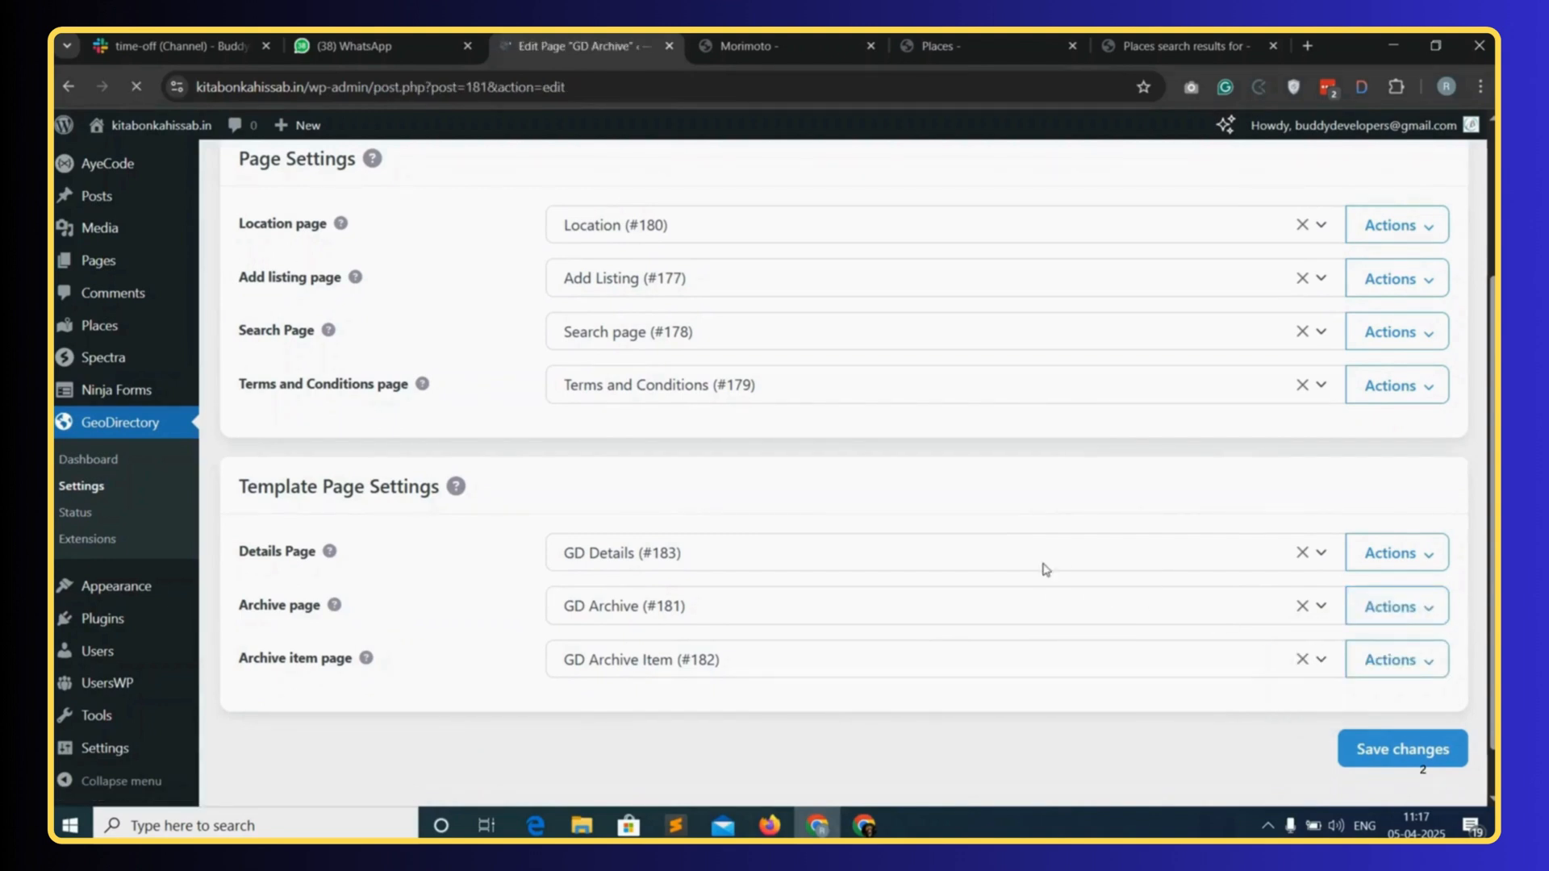
- Insert a single-column Container block at the top of the GD Archive page, above the existing container
{"action": "left_click", "coordinate": [134, 138]}
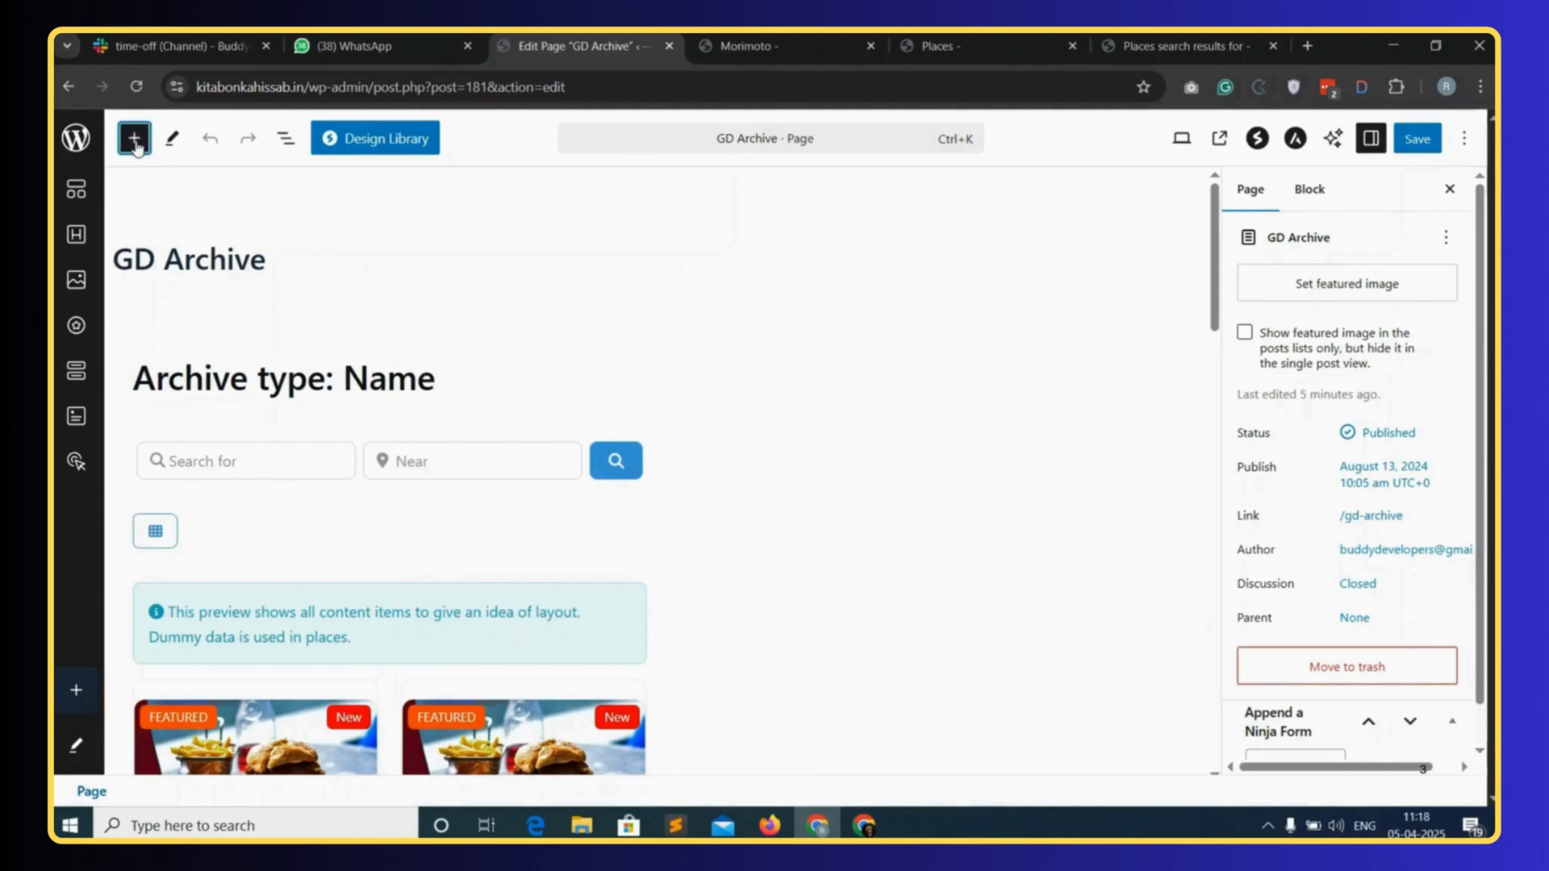
{"action": "left_click_drag", "start_coordinate": [167, 355], "coordinate": [746, 317]}
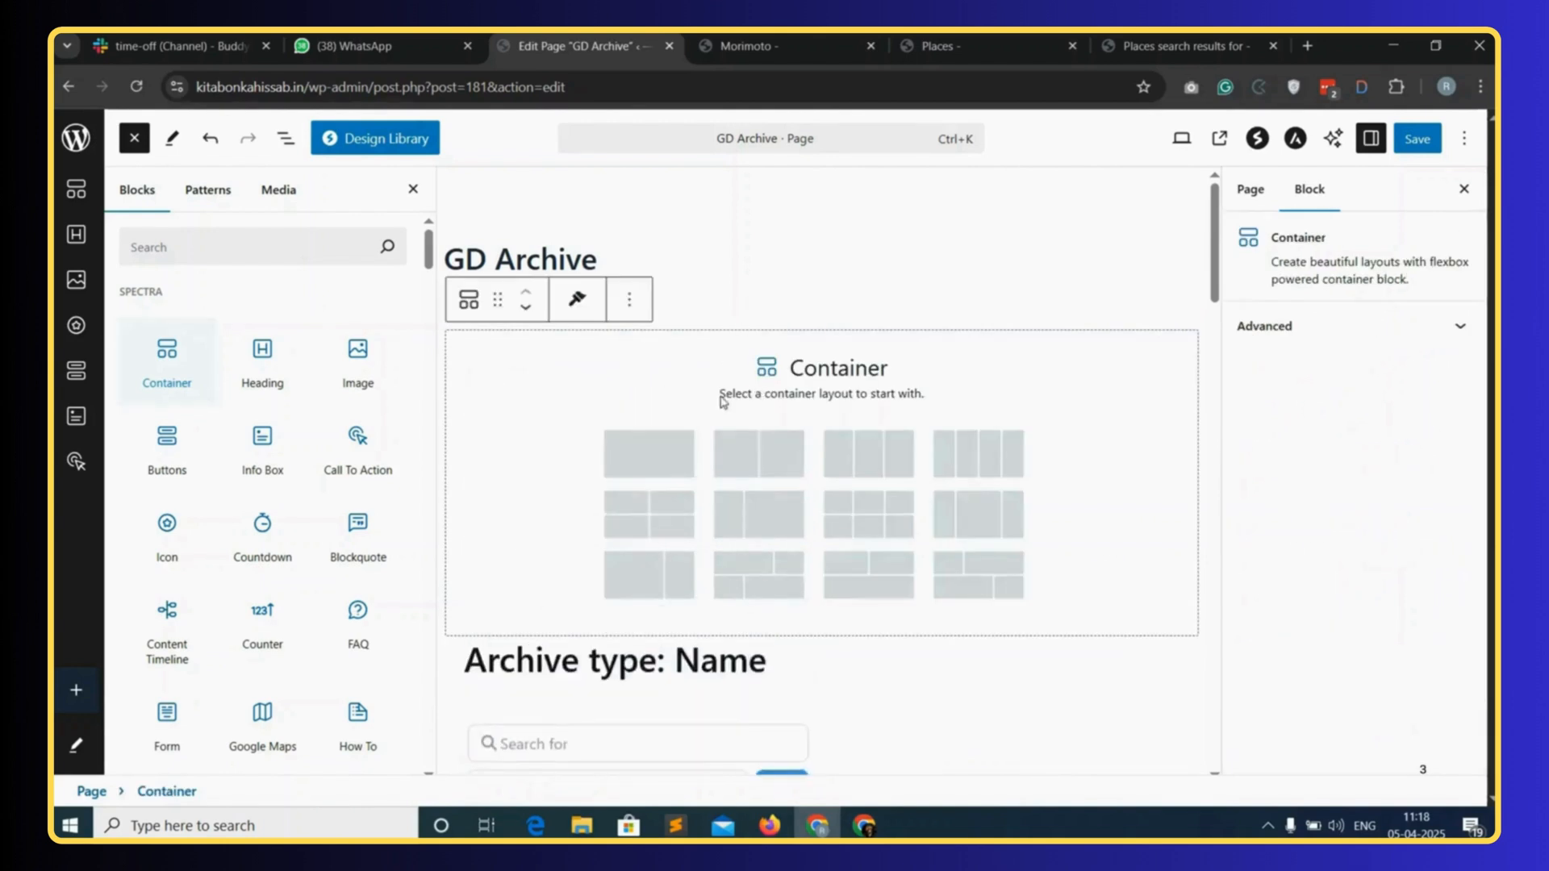
{"action": "left_click", "coordinate": [659, 457]}
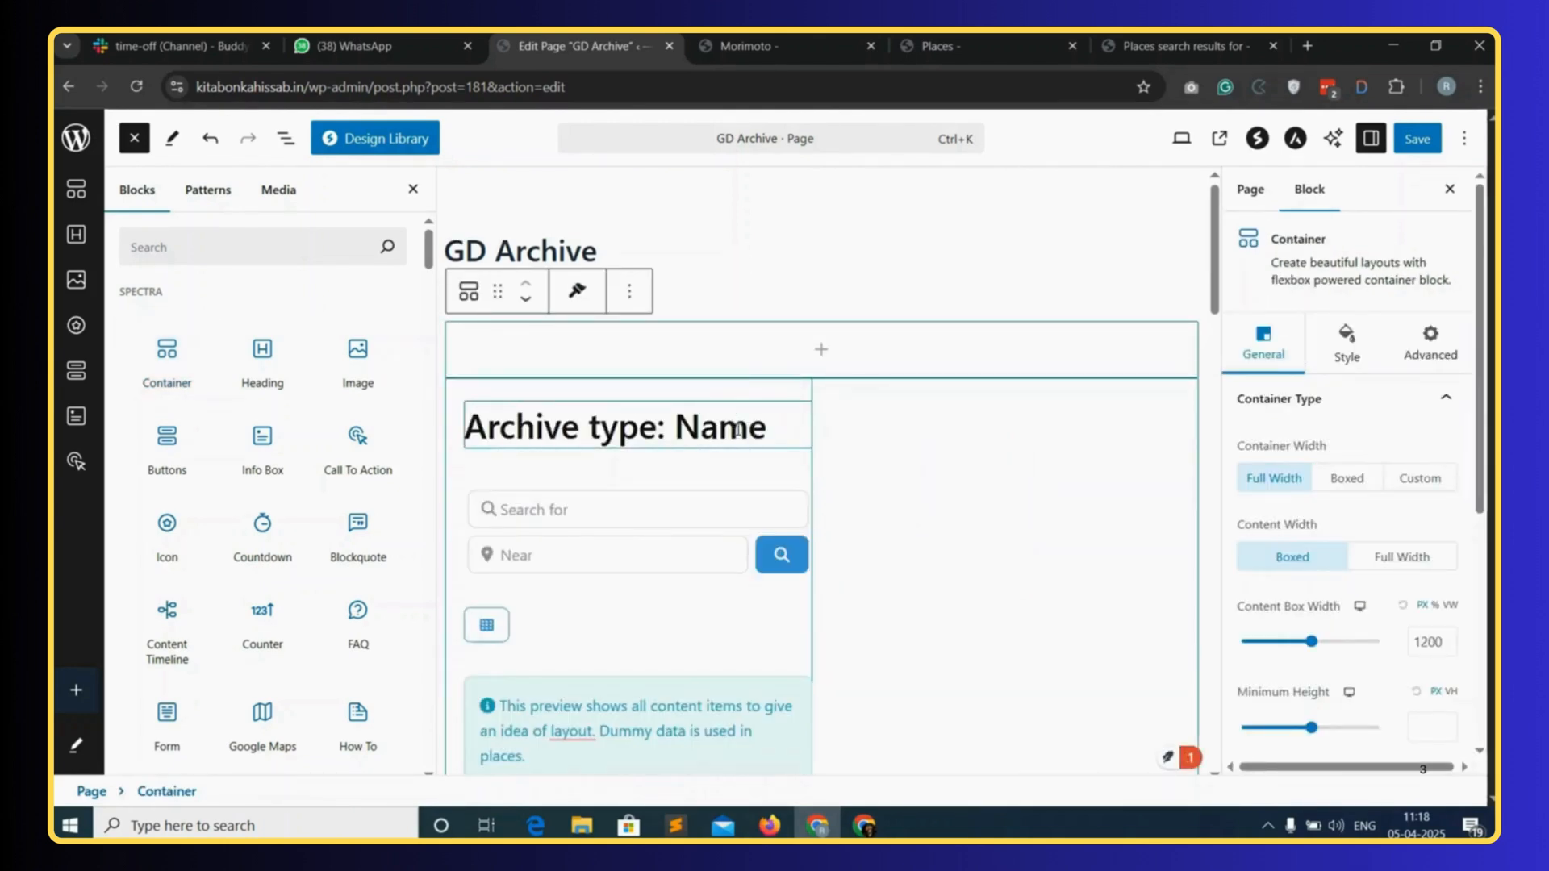
- Move the Archive Title block out of the listings container into the empty top container
{"action": "left_click", "coordinate": [287, 139]}
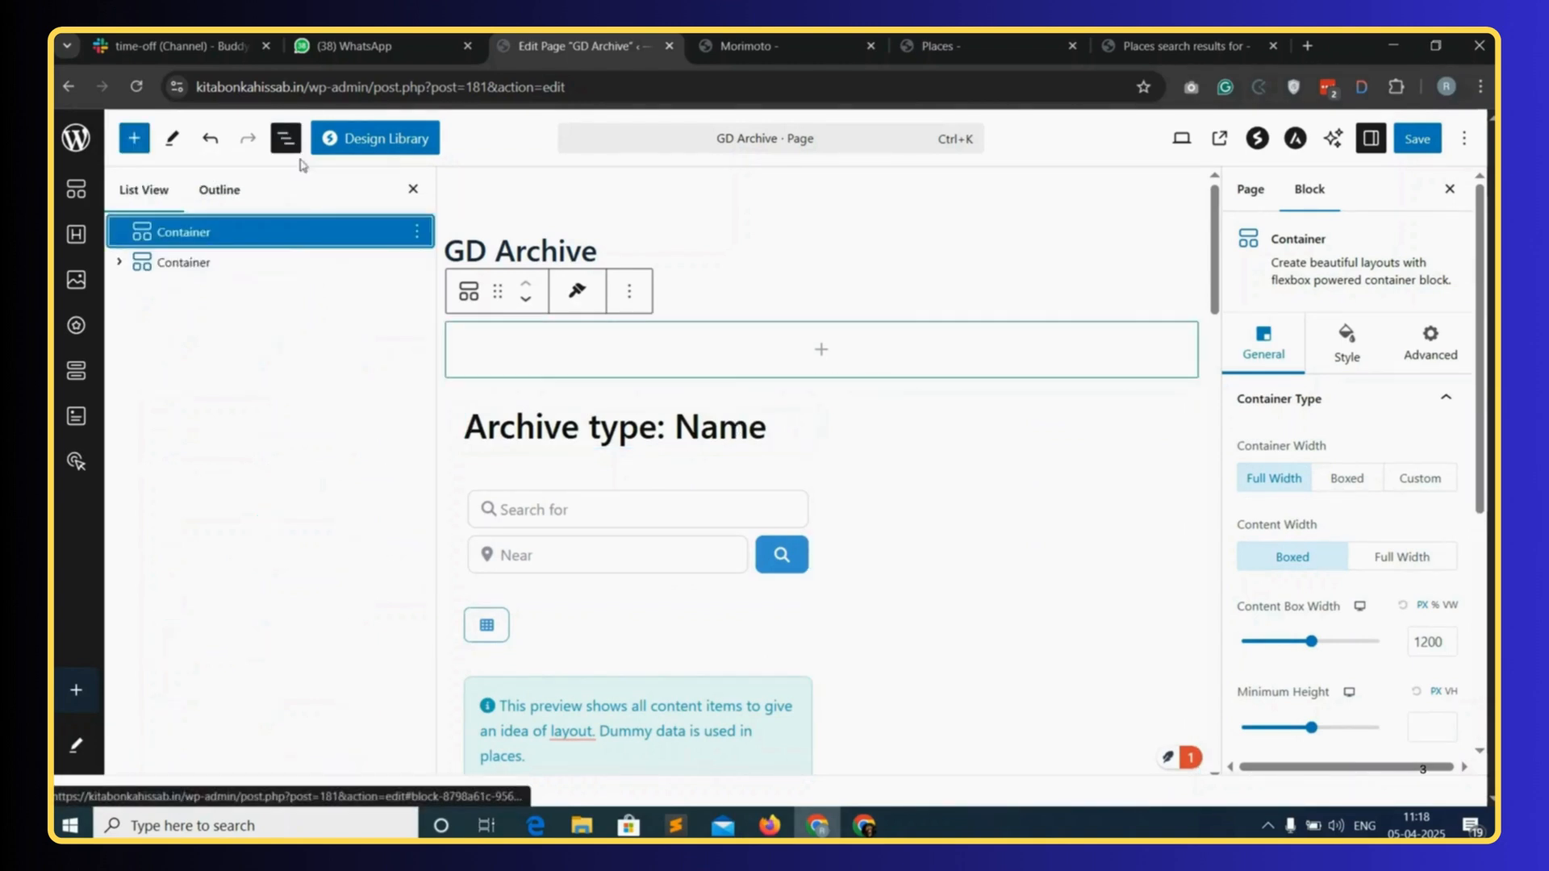
{"action": "left_click", "coordinate": [120, 263]}
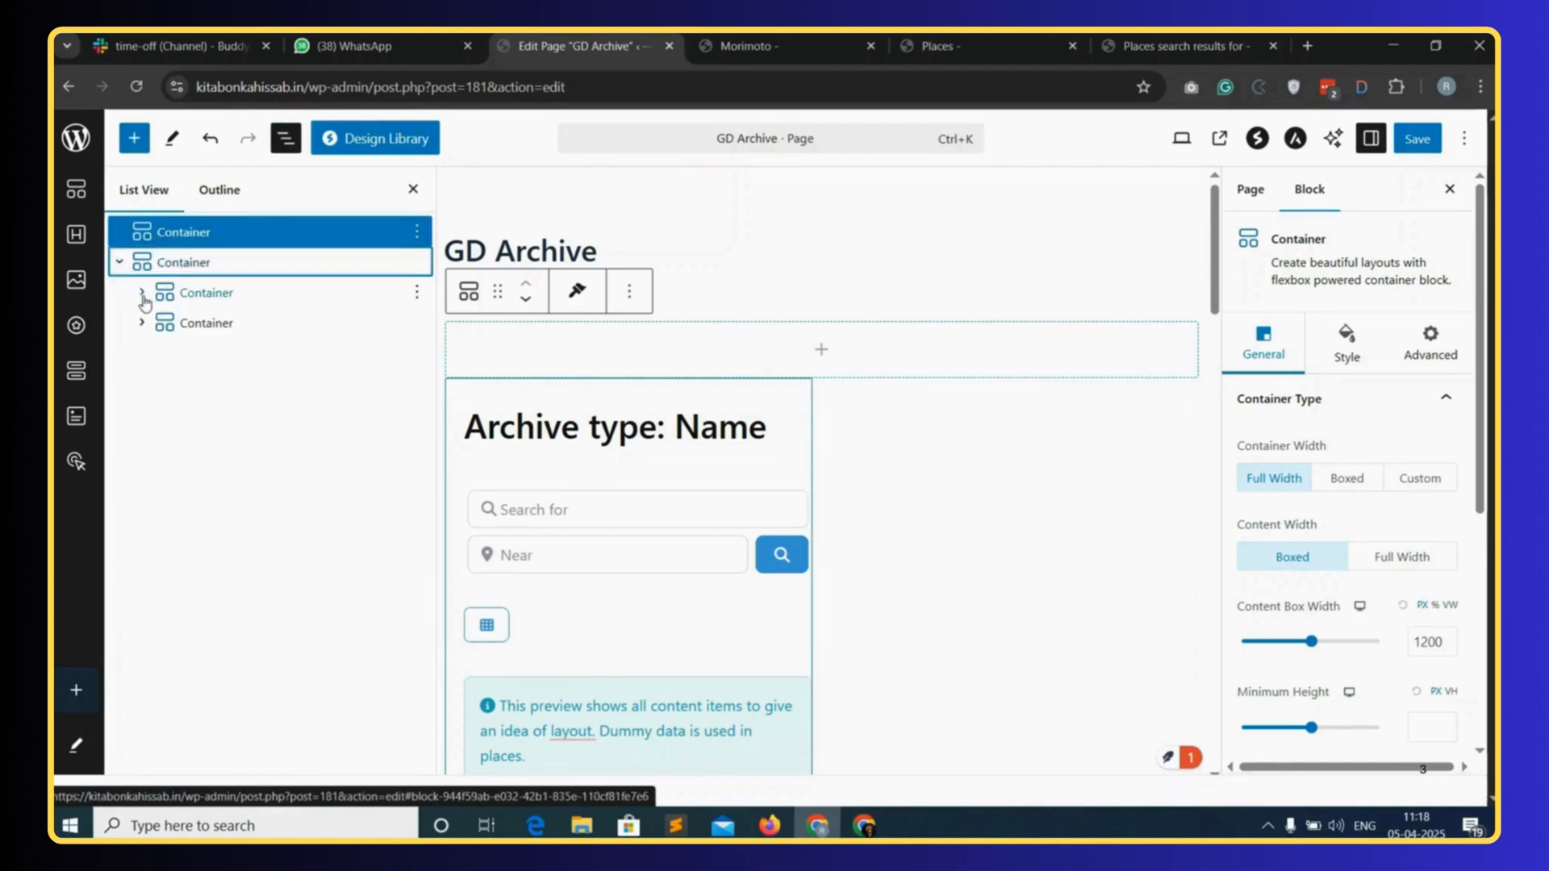
{"action": "left_click", "coordinate": [143, 294]}
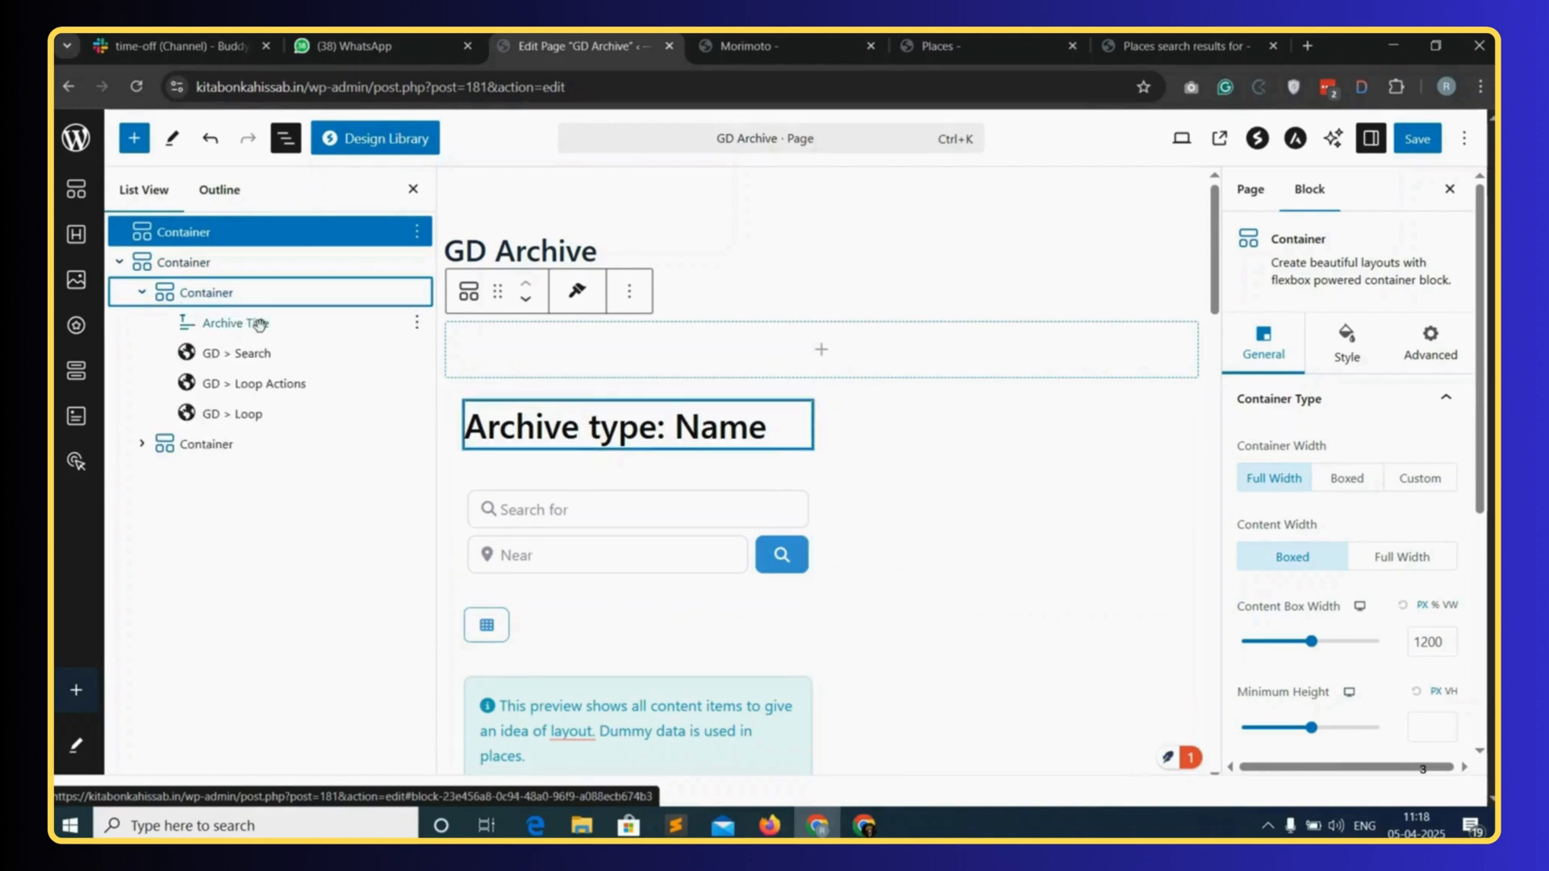
{"action": "left_click_drag", "start_coordinate": [292, 325], "coordinate": [275, 240]}
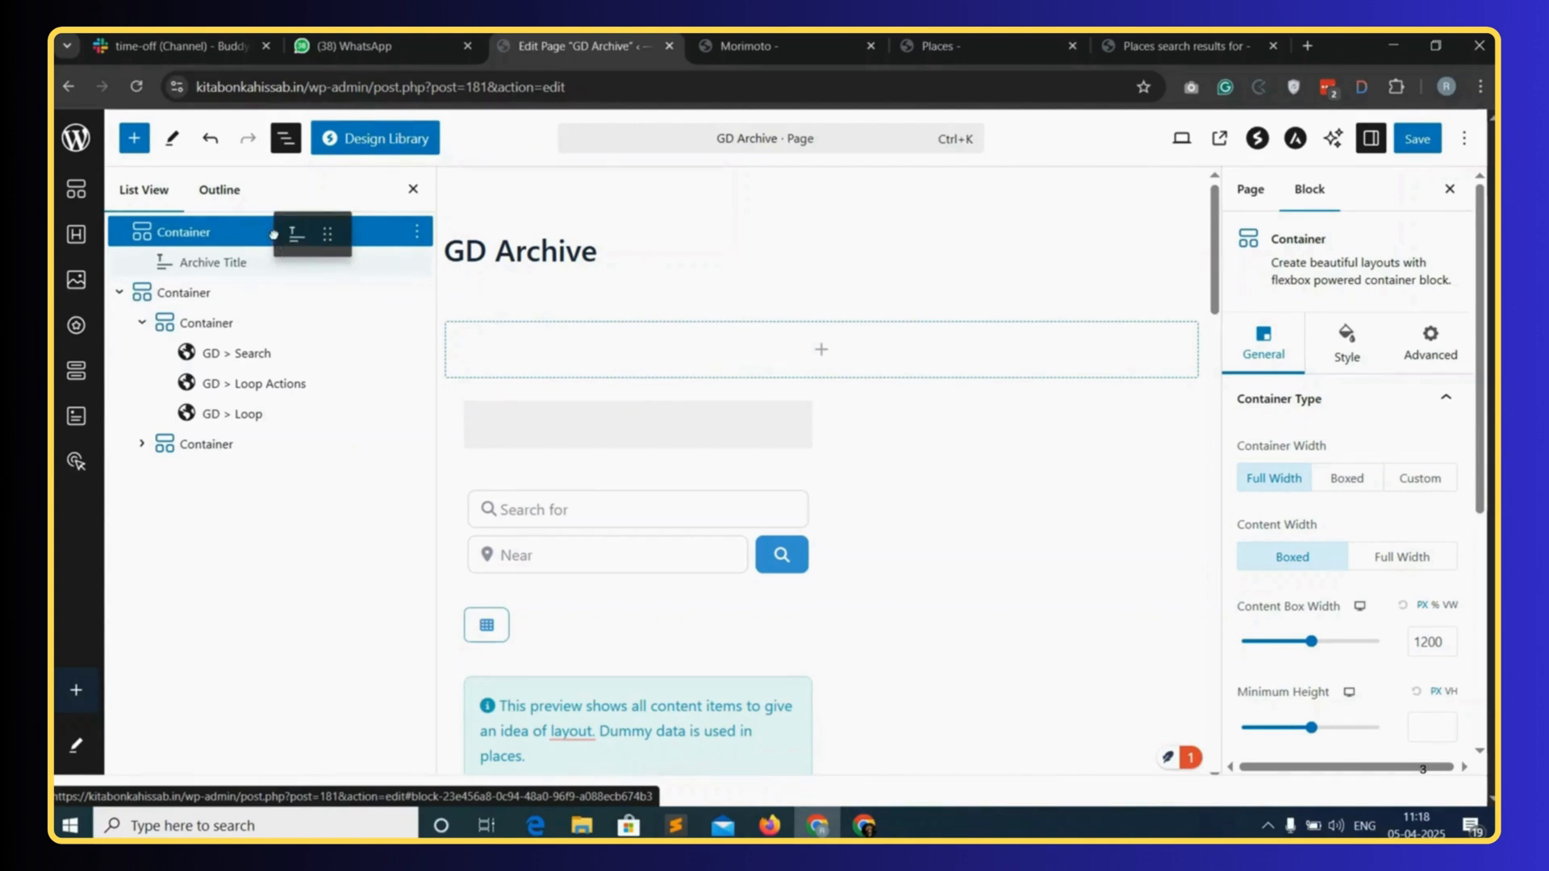
{"action": "left_click_drag", "start_coordinate": [273, 234], "coordinate": [271, 231]}
- Center the text of the Archive Title block
{"action": "left_click", "coordinate": [277, 265]}
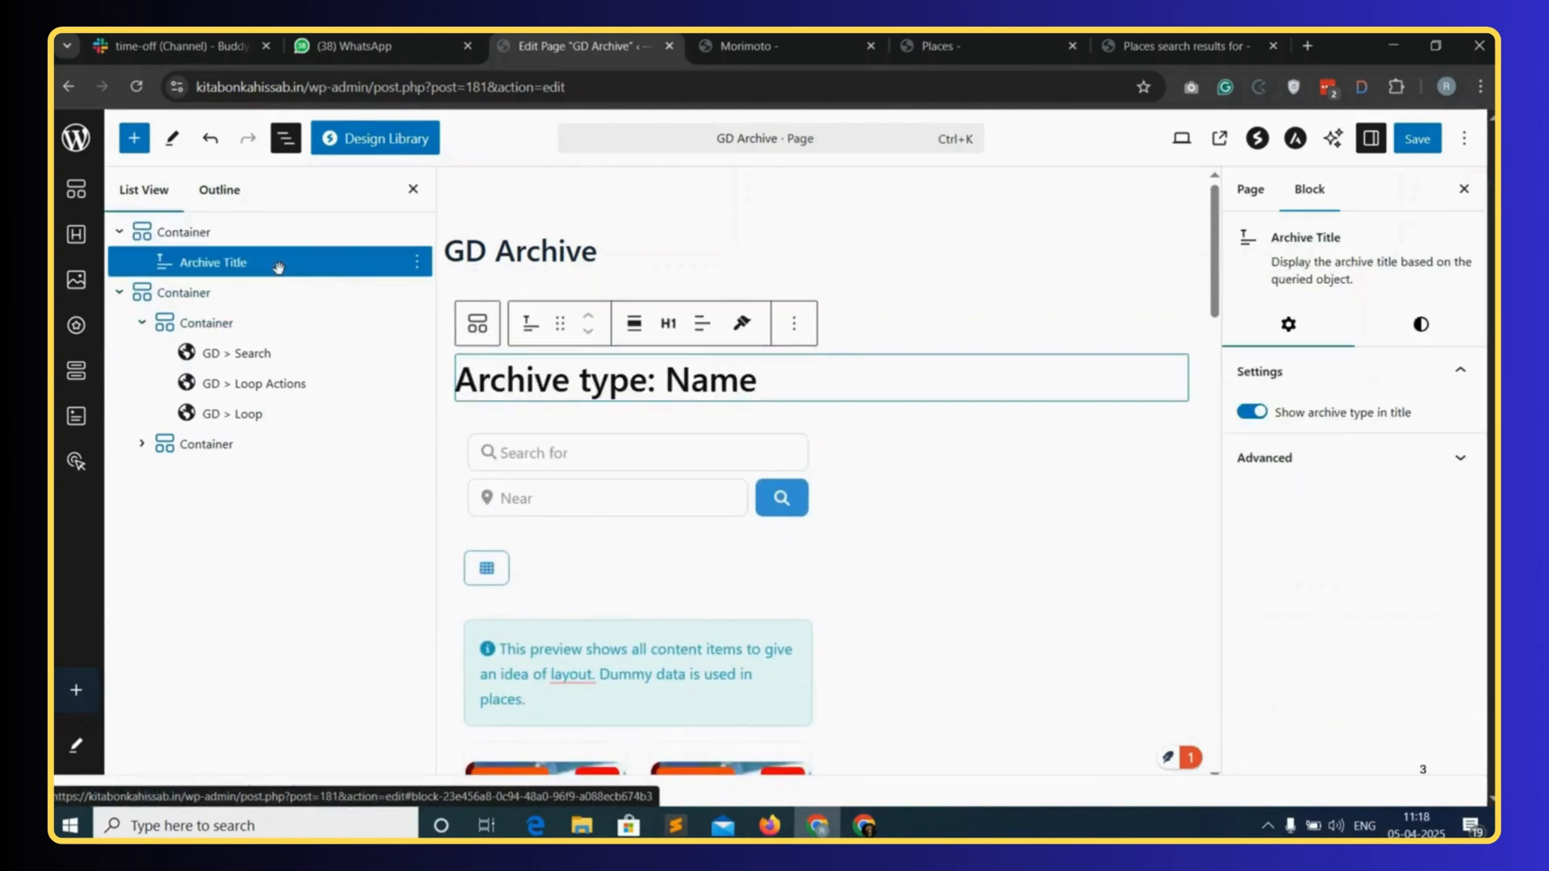
{"action": "left_click", "coordinate": [701, 325]}
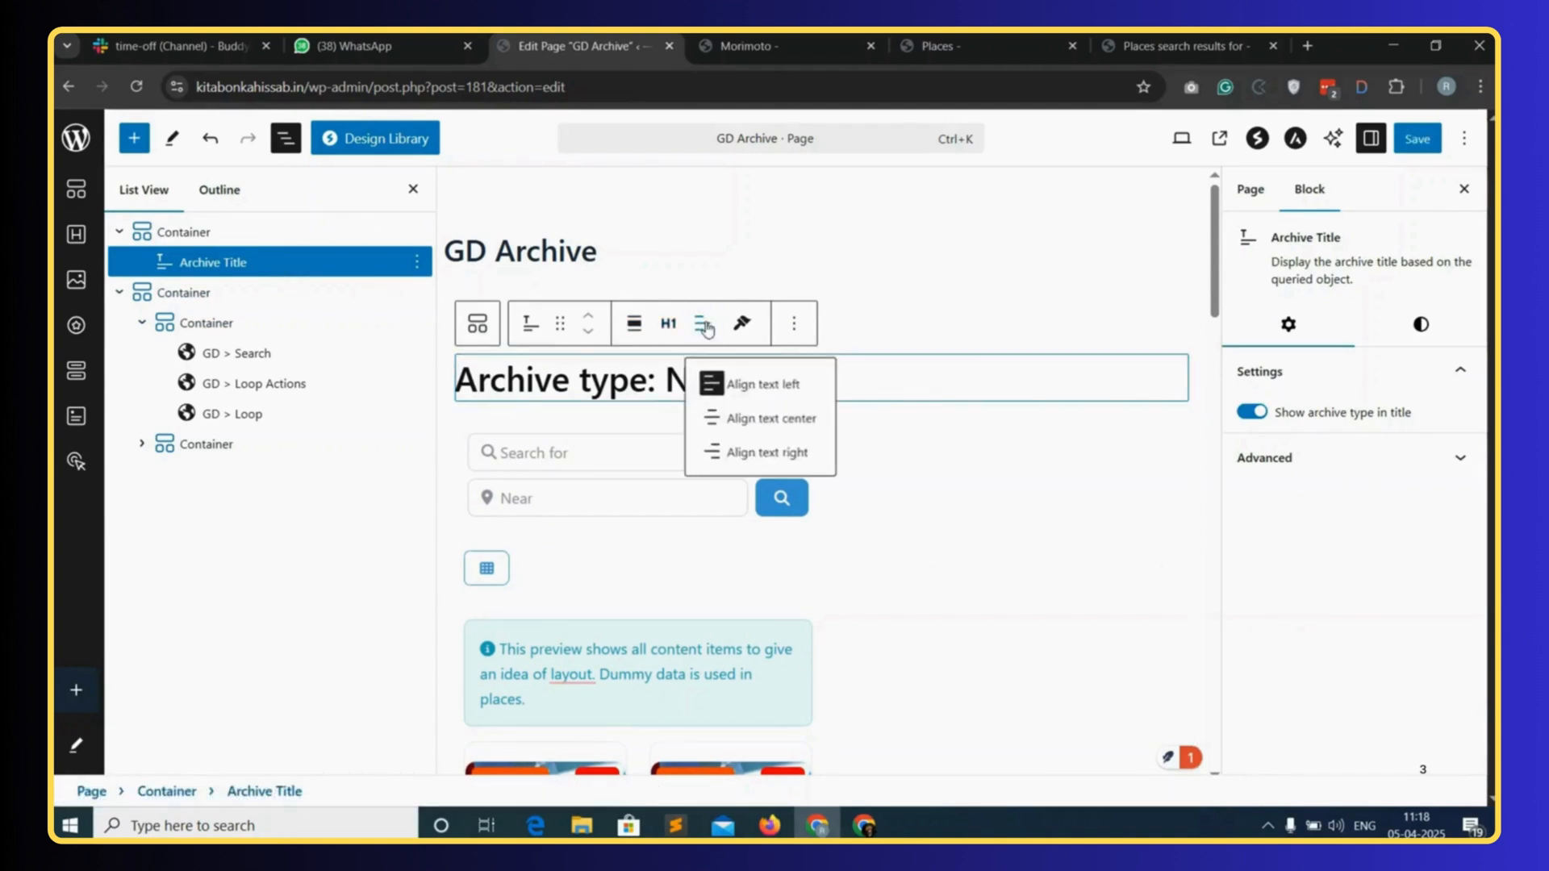
{"action": "left_click", "coordinate": [767, 425]}
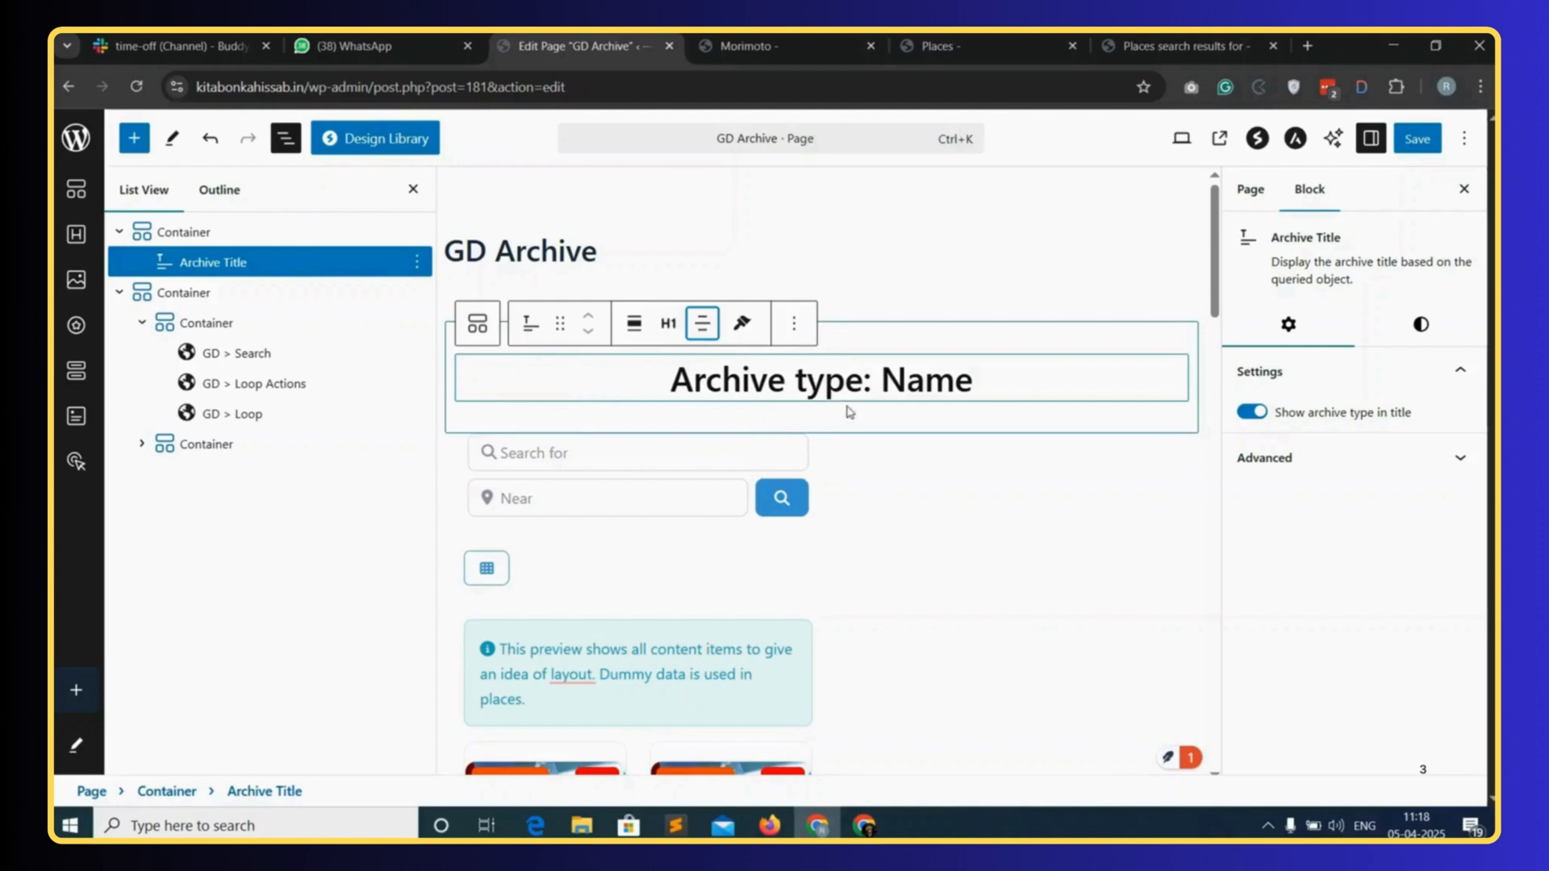
- Give the title's container a solid blue background using theme color 046BD2
{"action": "left_click", "coordinate": [229, 232]}
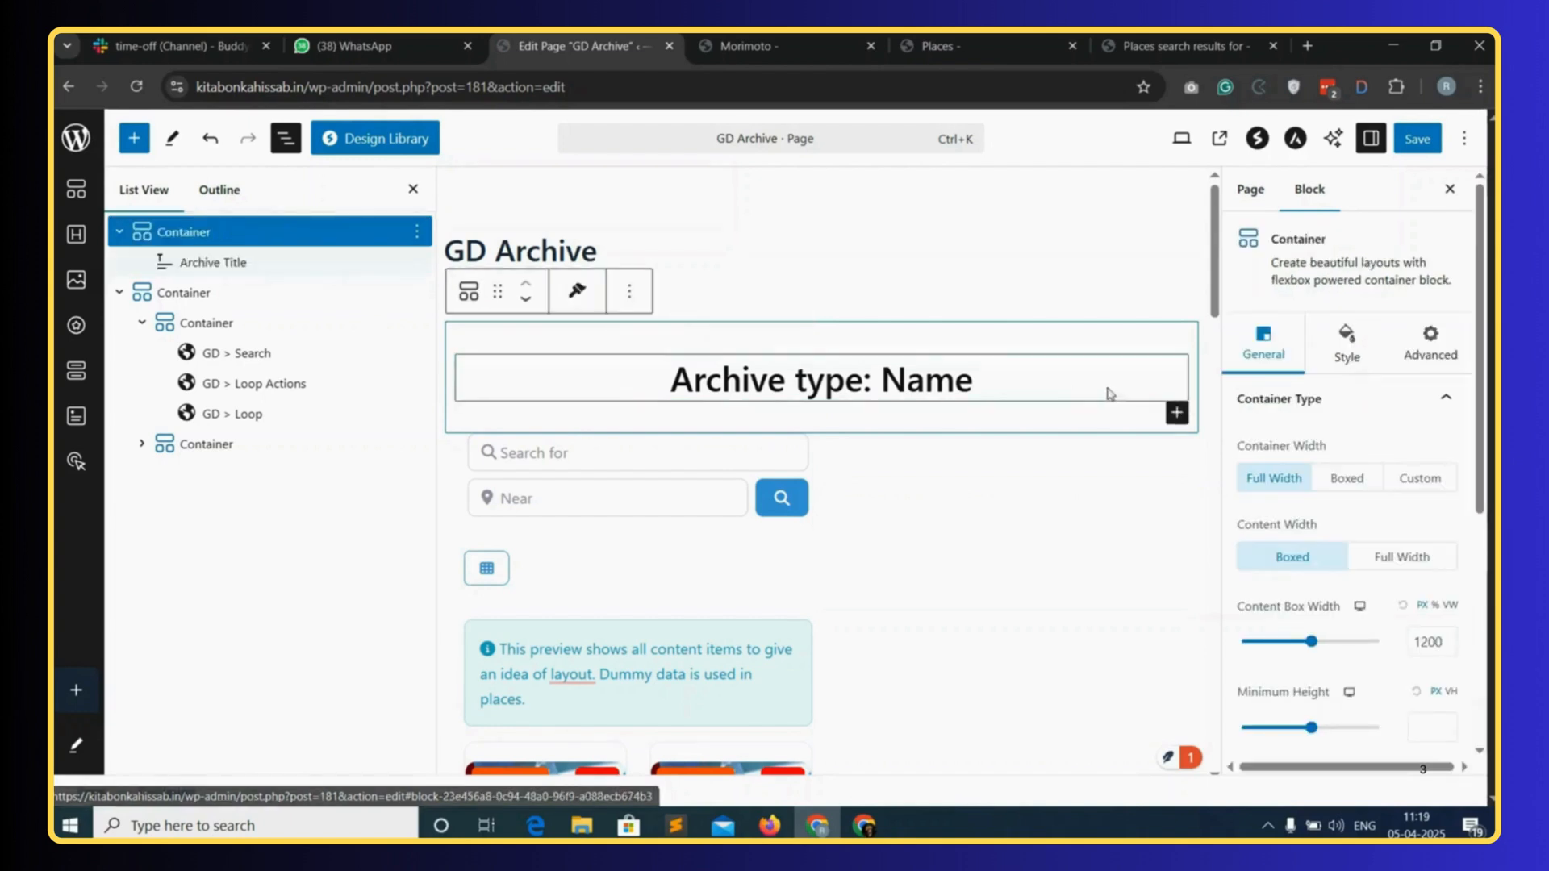
{"action": "left_click", "coordinate": [1352, 351]}
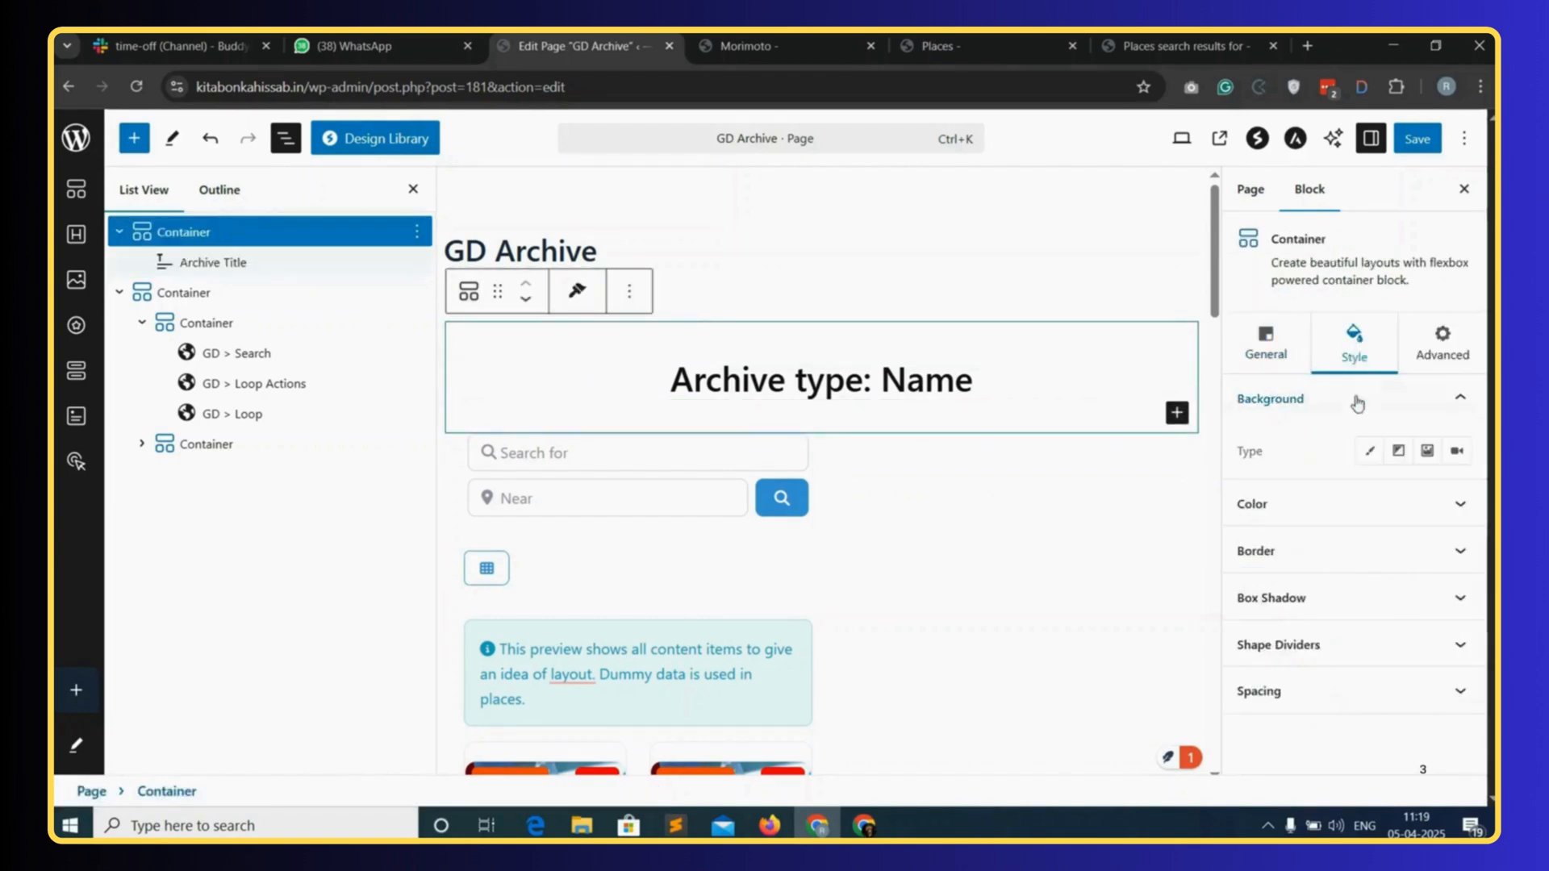
{"action": "left_click", "coordinate": [1372, 459]}
{"action": "left_click", "coordinate": [1459, 503]}
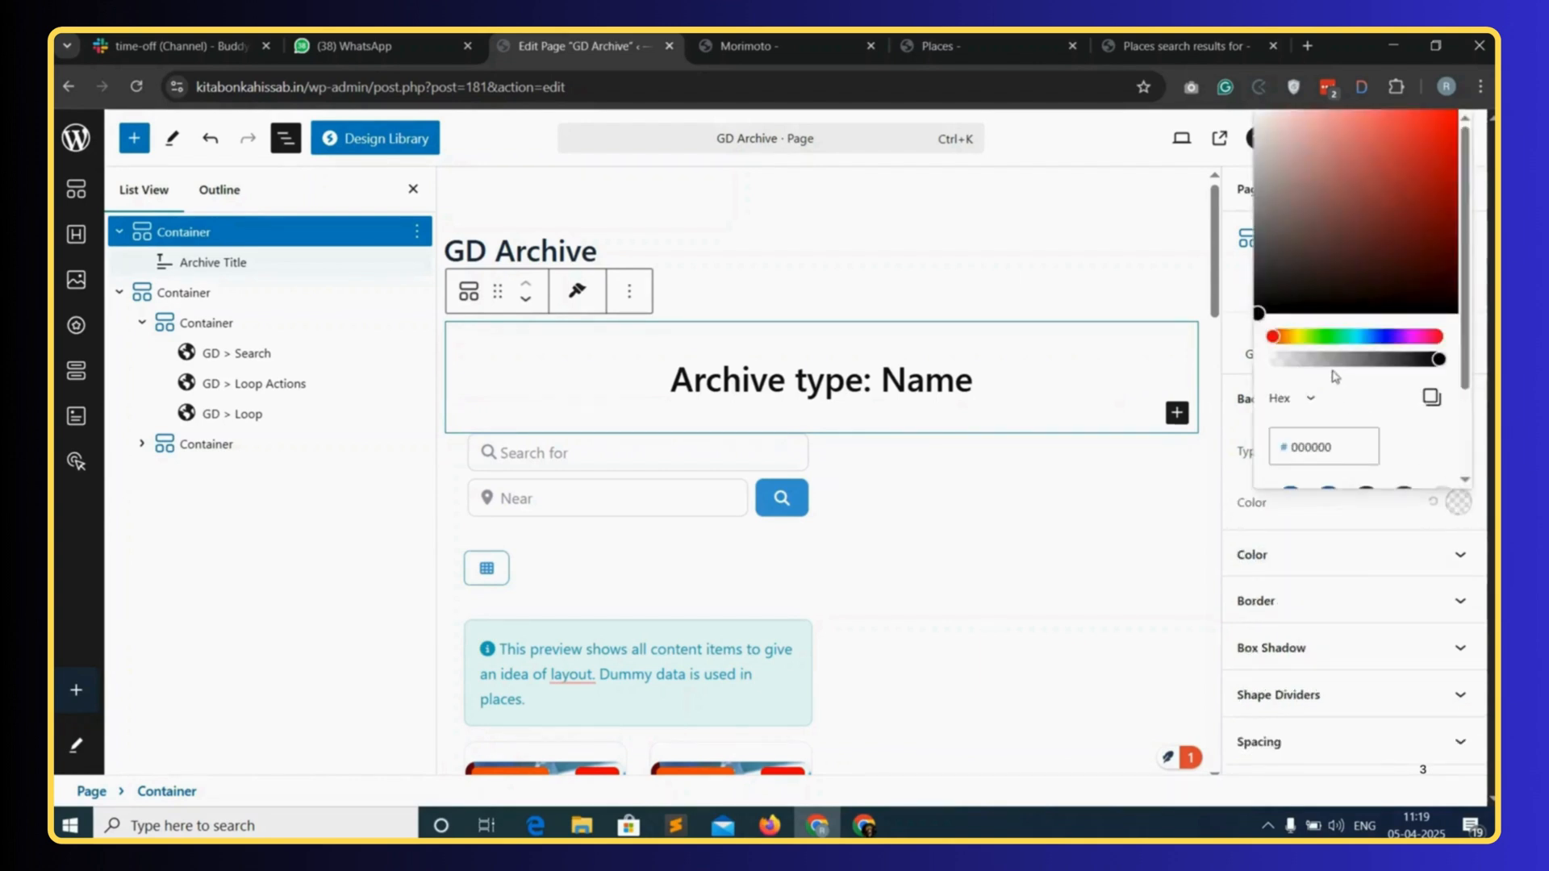
{"action": "scroll", "coordinate": [1371, 428], "scroll_direction": "down", "scroll_amount": 1}
{"action": "left_click", "coordinate": [1287, 457]}
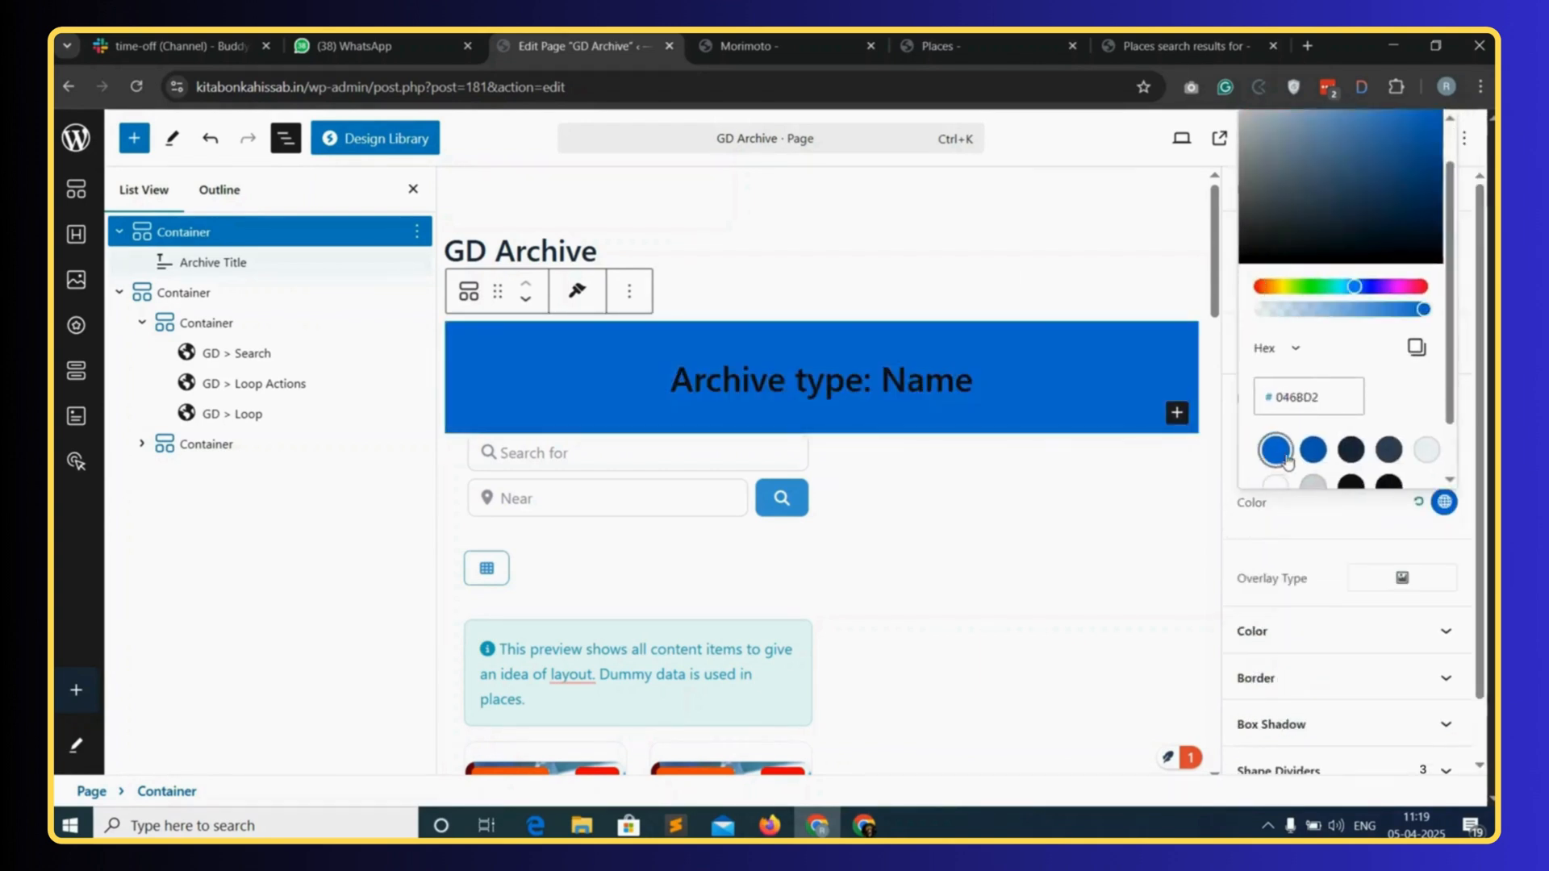
{"action": "left_click", "coordinate": [1335, 529]}
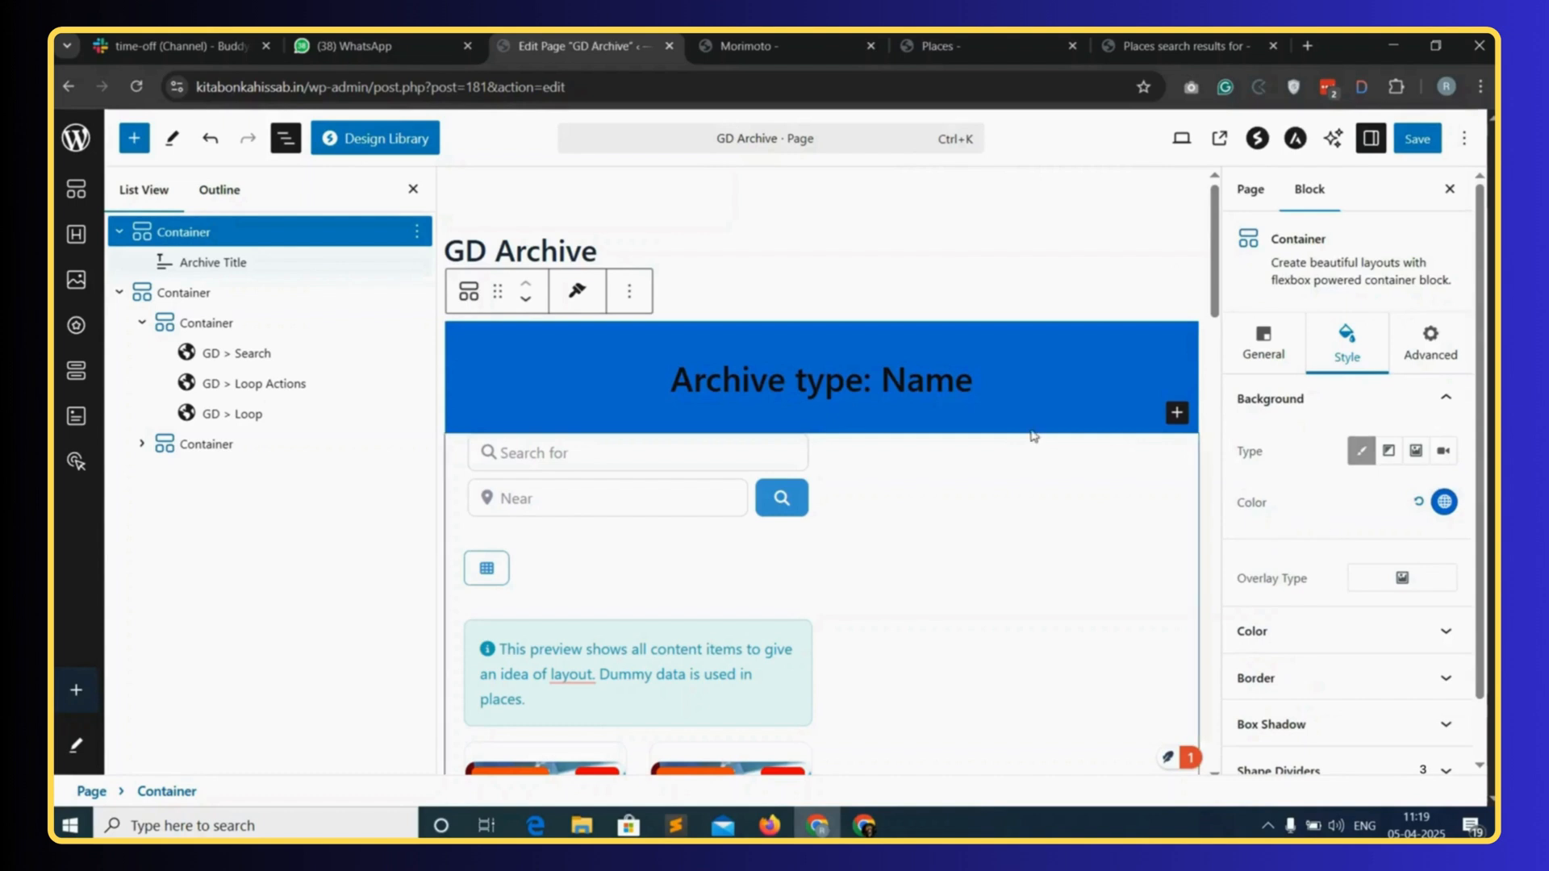
- Set the Archive Title's text color to the white theme color
{"action": "left_click", "coordinate": [841, 377]}
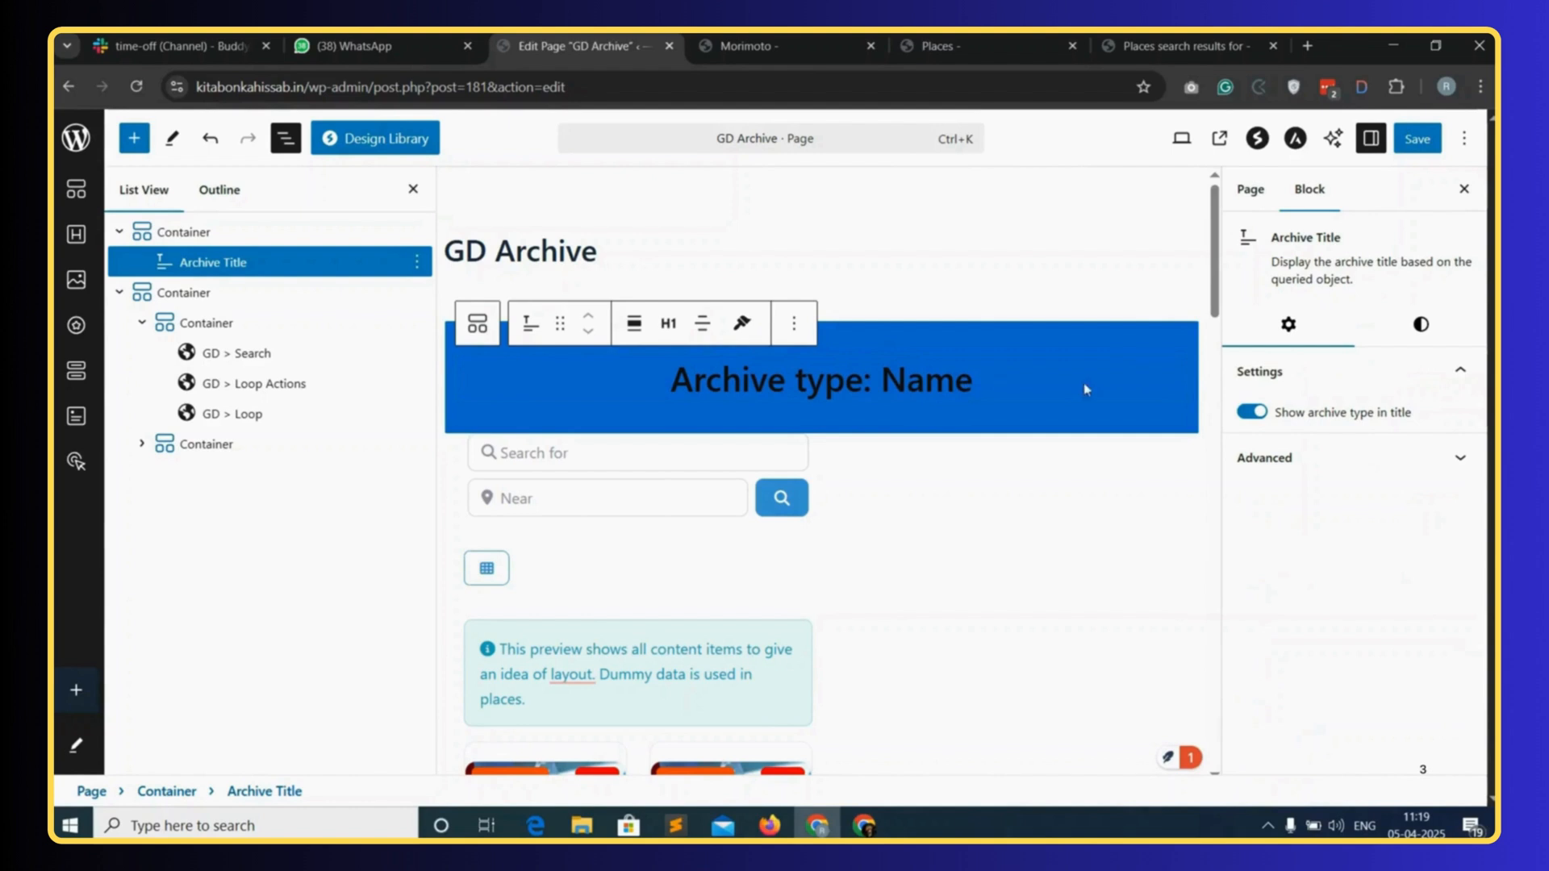
{"action": "left_click", "coordinate": [1421, 324]}
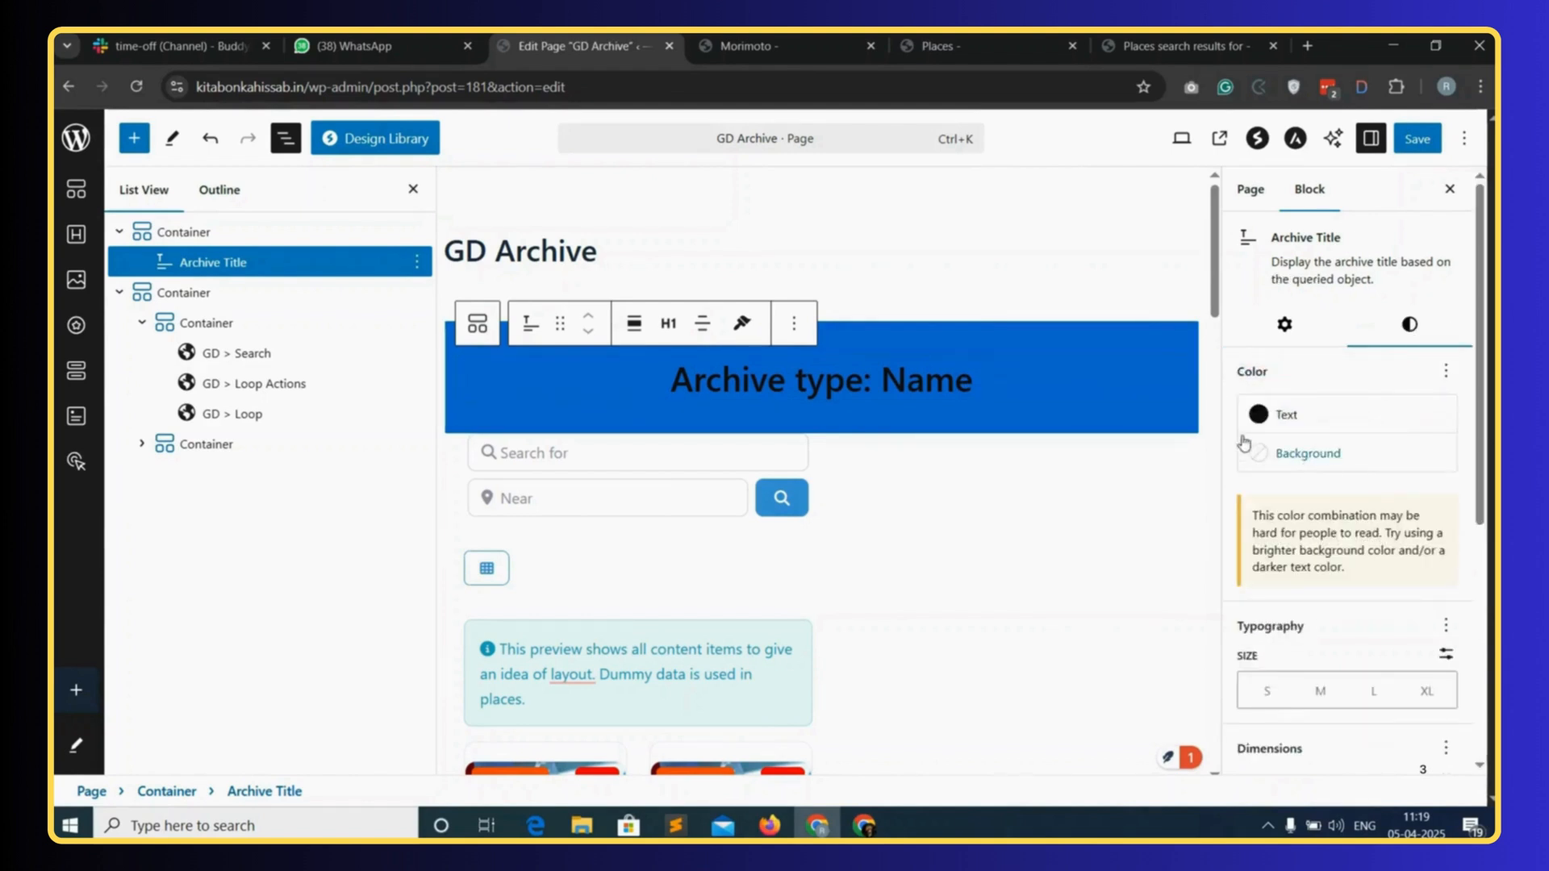
{"action": "left_click", "coordinate": [1281, 414]}
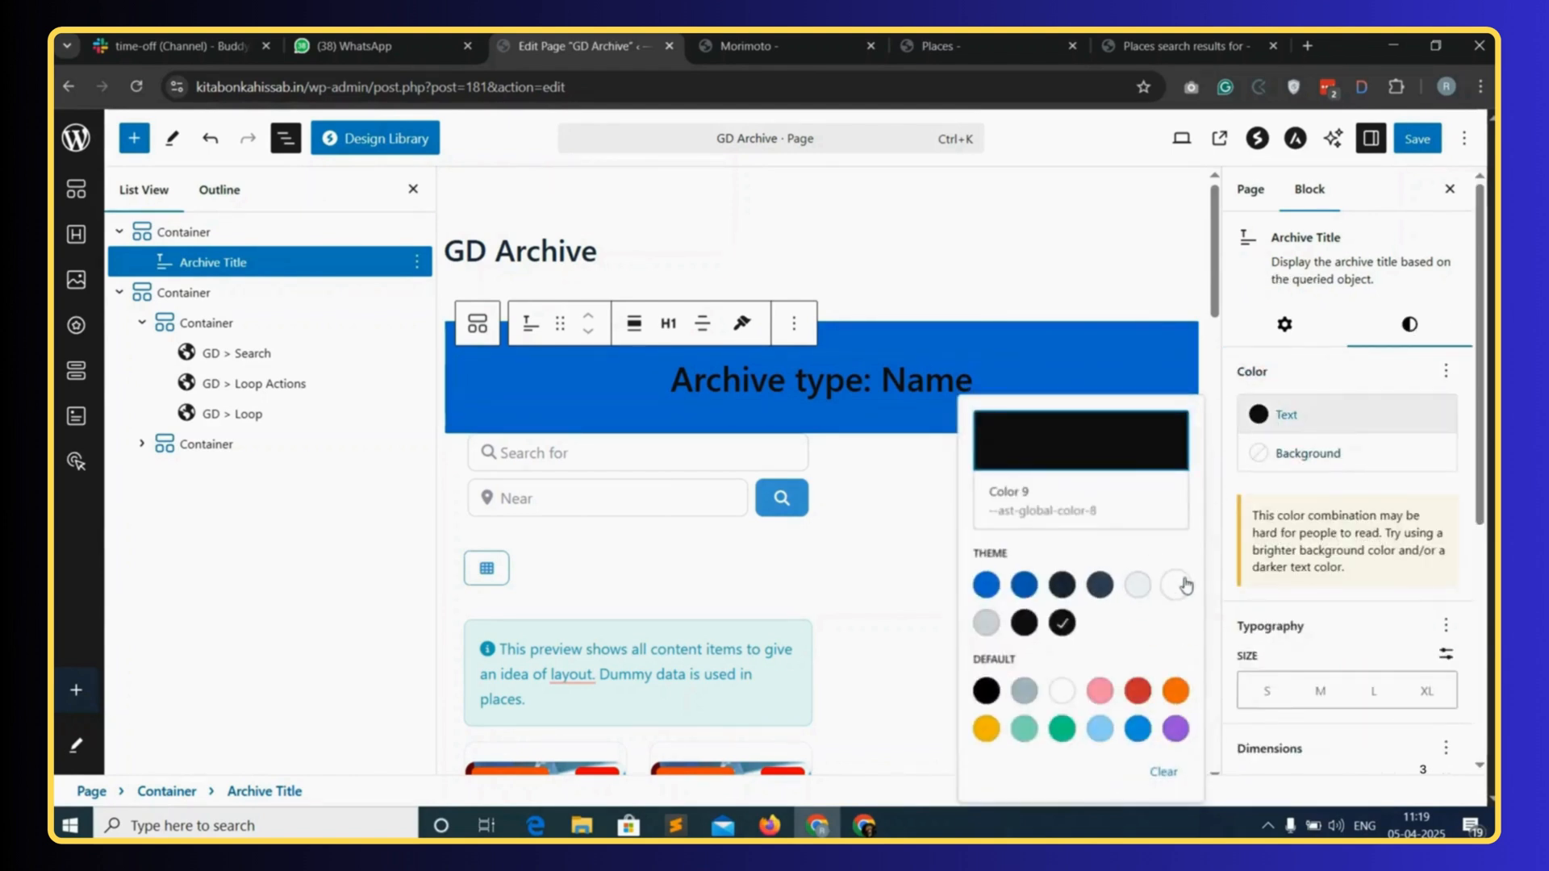
{"action": "left_click", "coordinate": [1176, 586]}
{"action": "left_click", "coordinate": [1320, 384]}
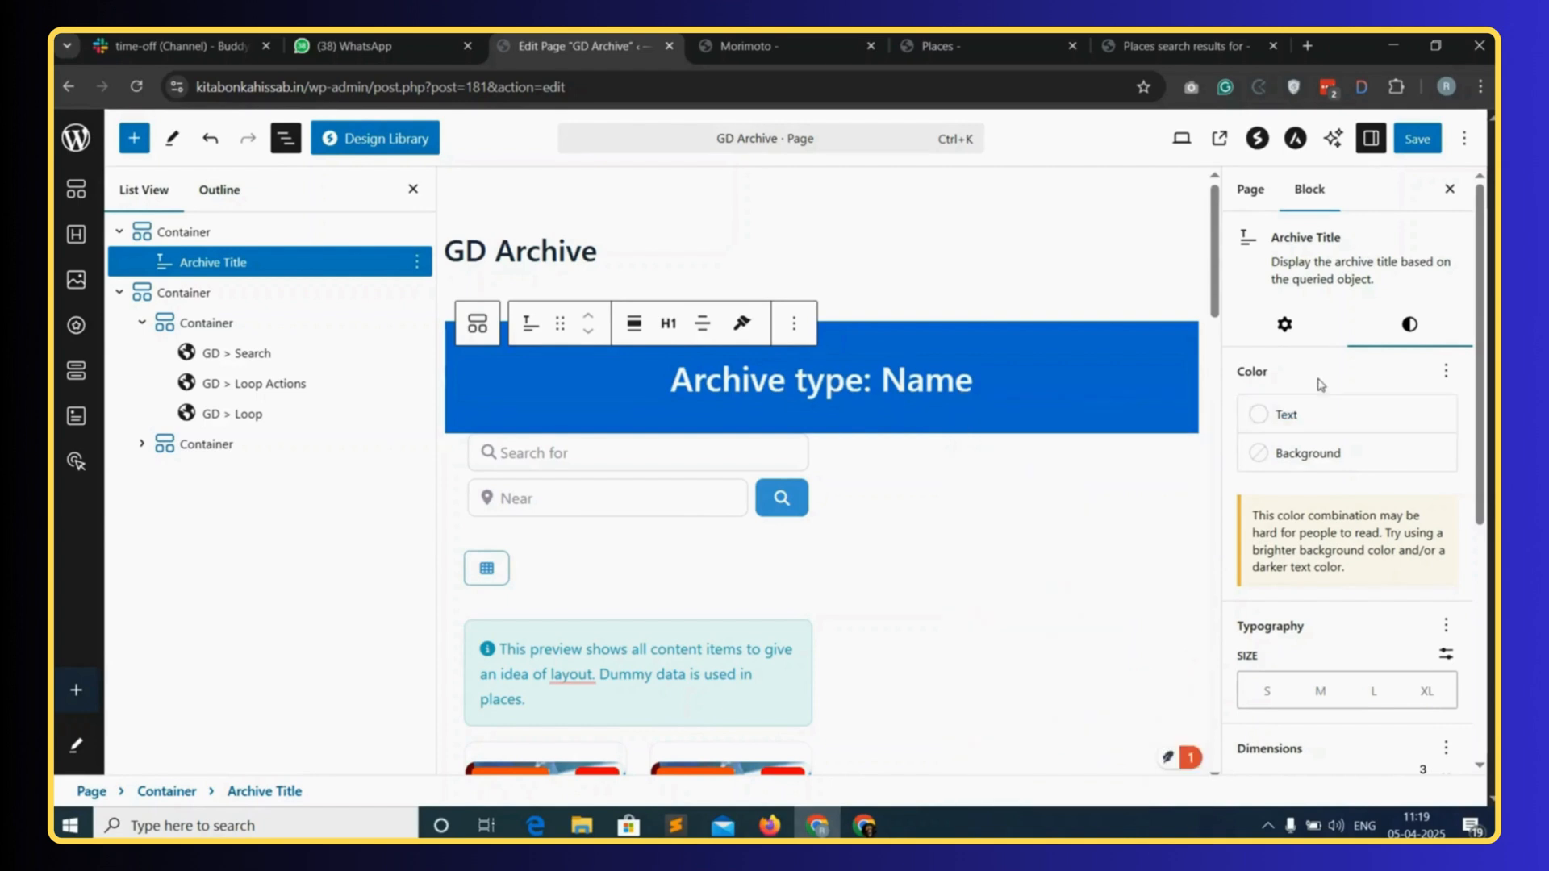
- Set the Archive Title container's bottom margin to 30 px and save the page
{"action": "left_click", "coordinate": [1202, 389]}
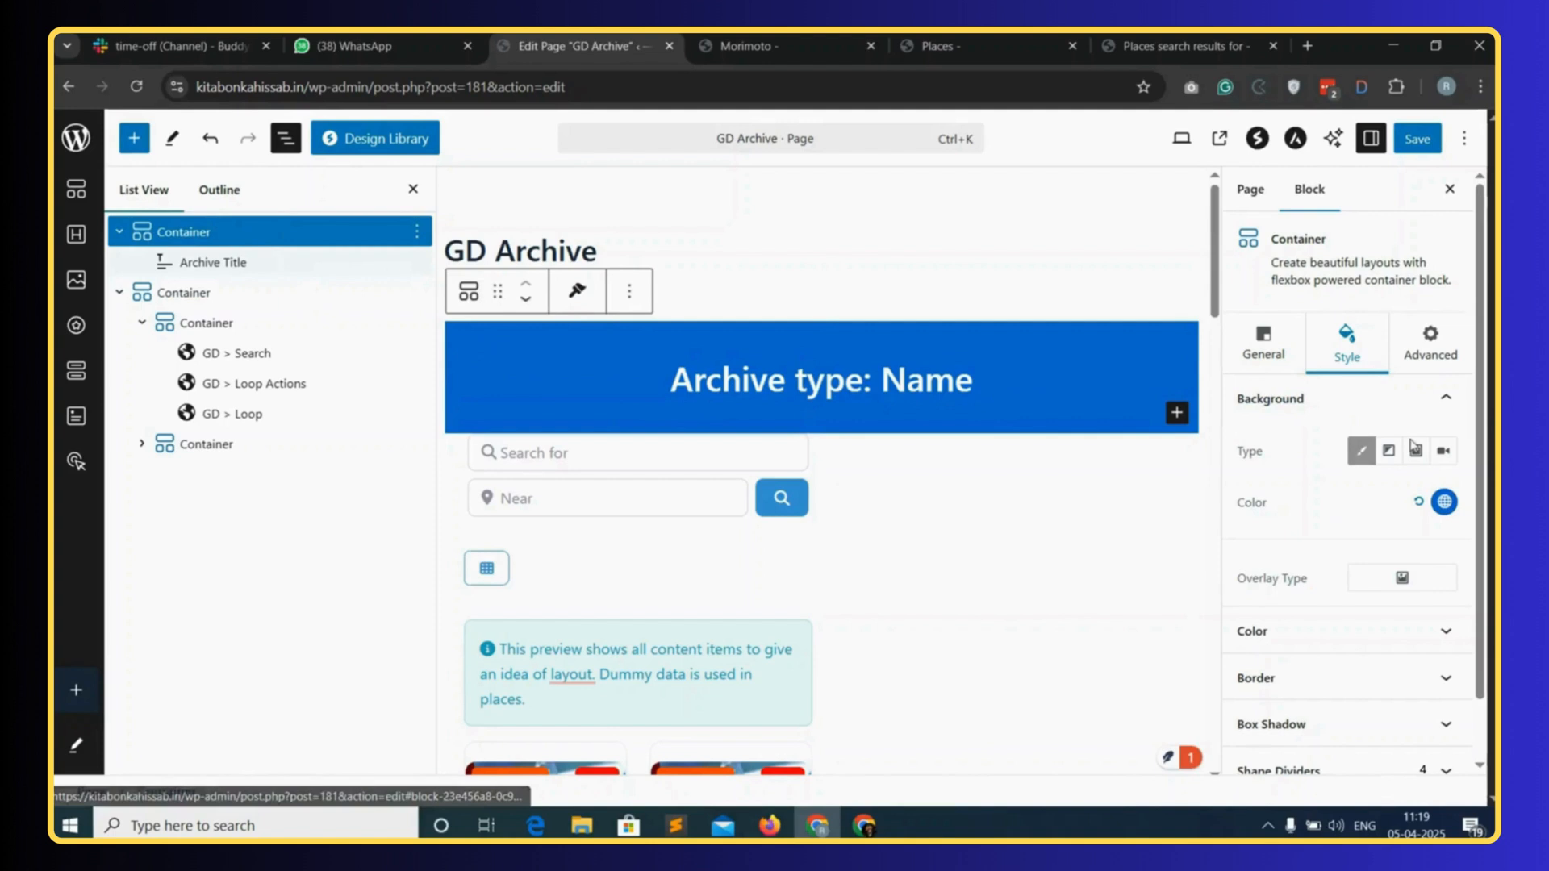
{"action": "scroll", "coordinate": [1332, 646], "scroll_direction": "down", "scroll_amount": 1}
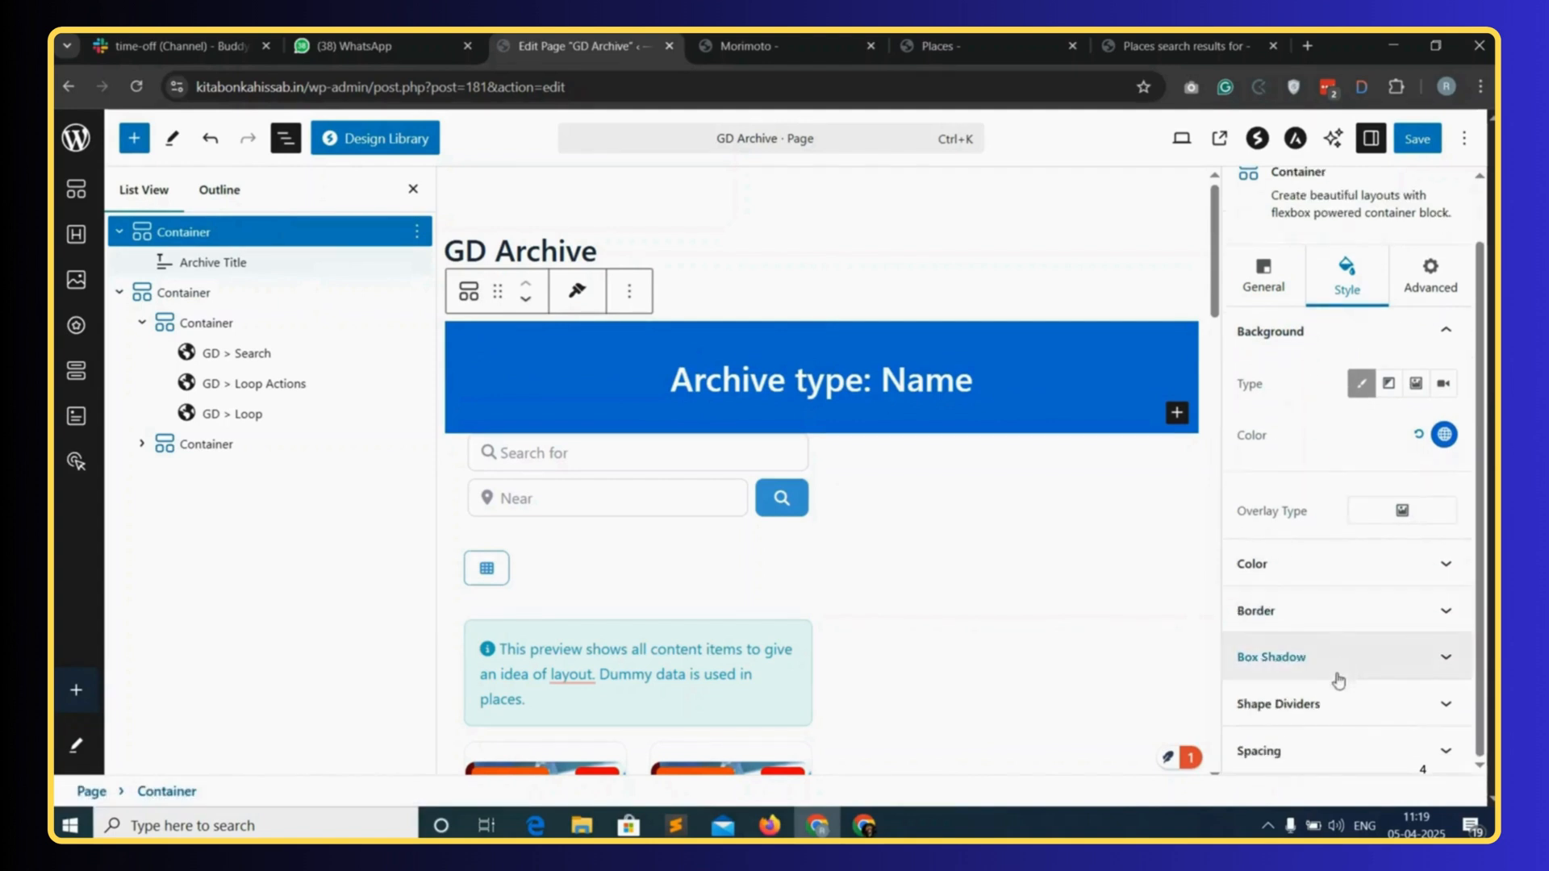
{"action": "left_click", "coordinate": [1359, 755]}
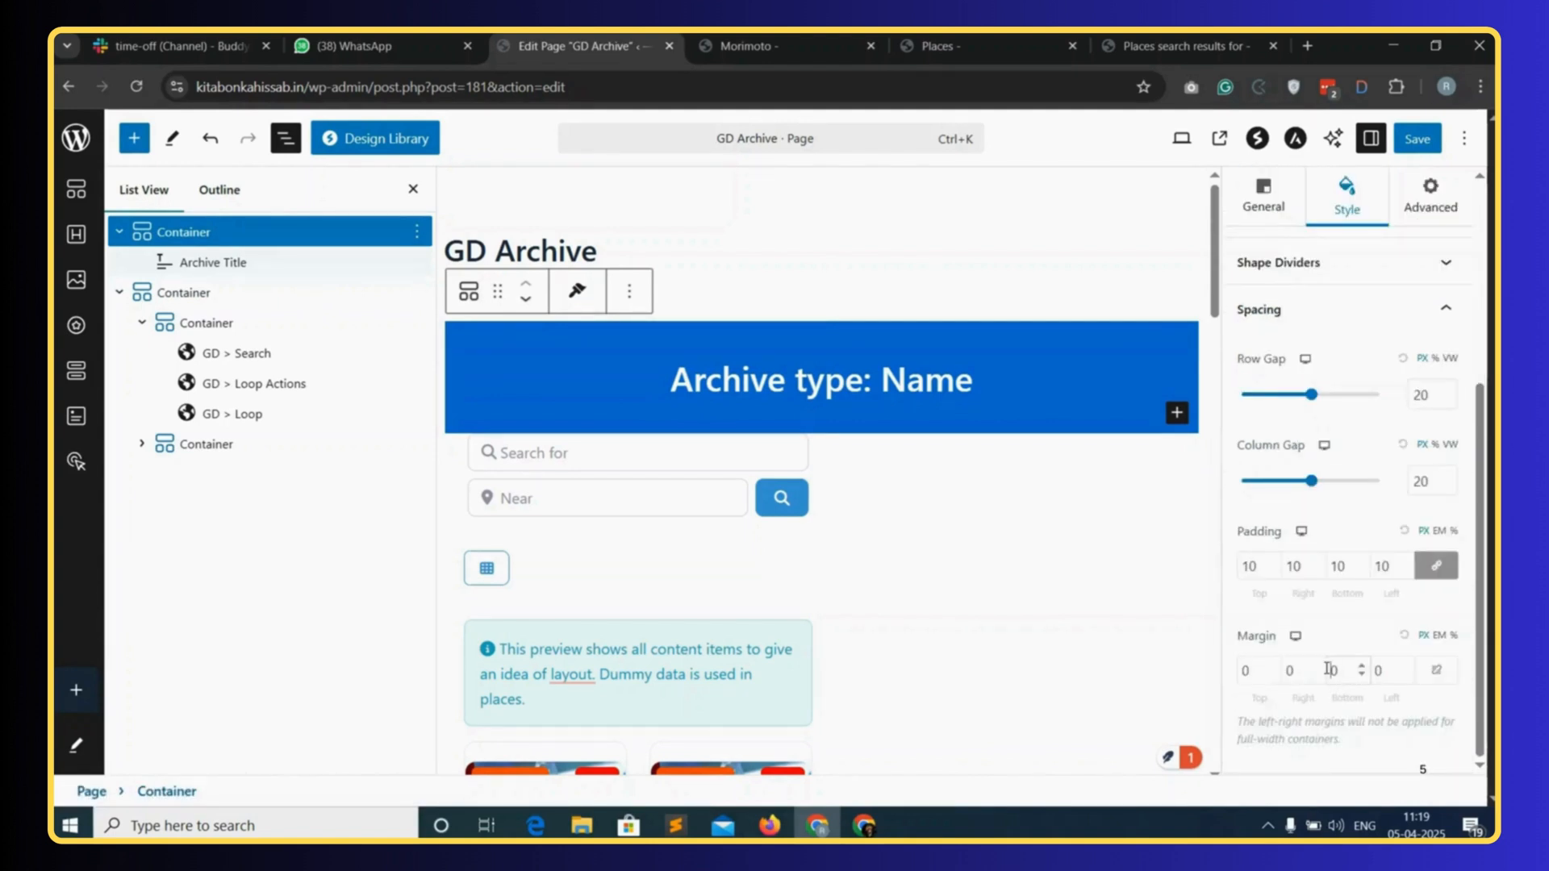
{"action": "left_click", "coordinate": [1327, 669]}
{"action": "type", "text": "3"}
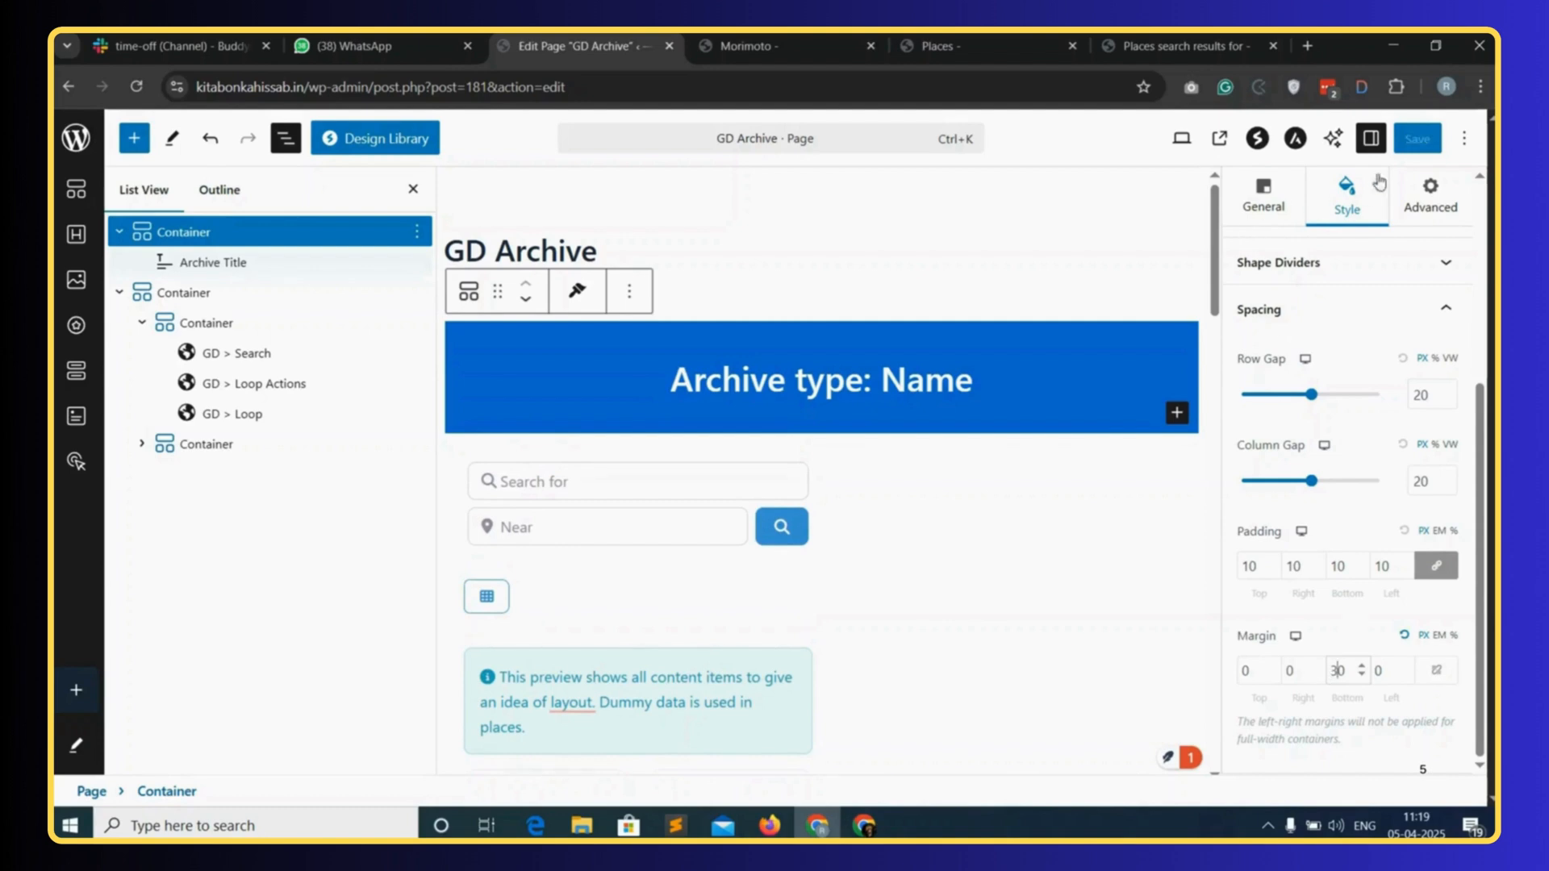
{"action": "left_click", "coordinate": [1418, 143]}
- Reload the live Places page to check the gap below the title banner
{"action": "left_click", "coordinate": [936, 46]}
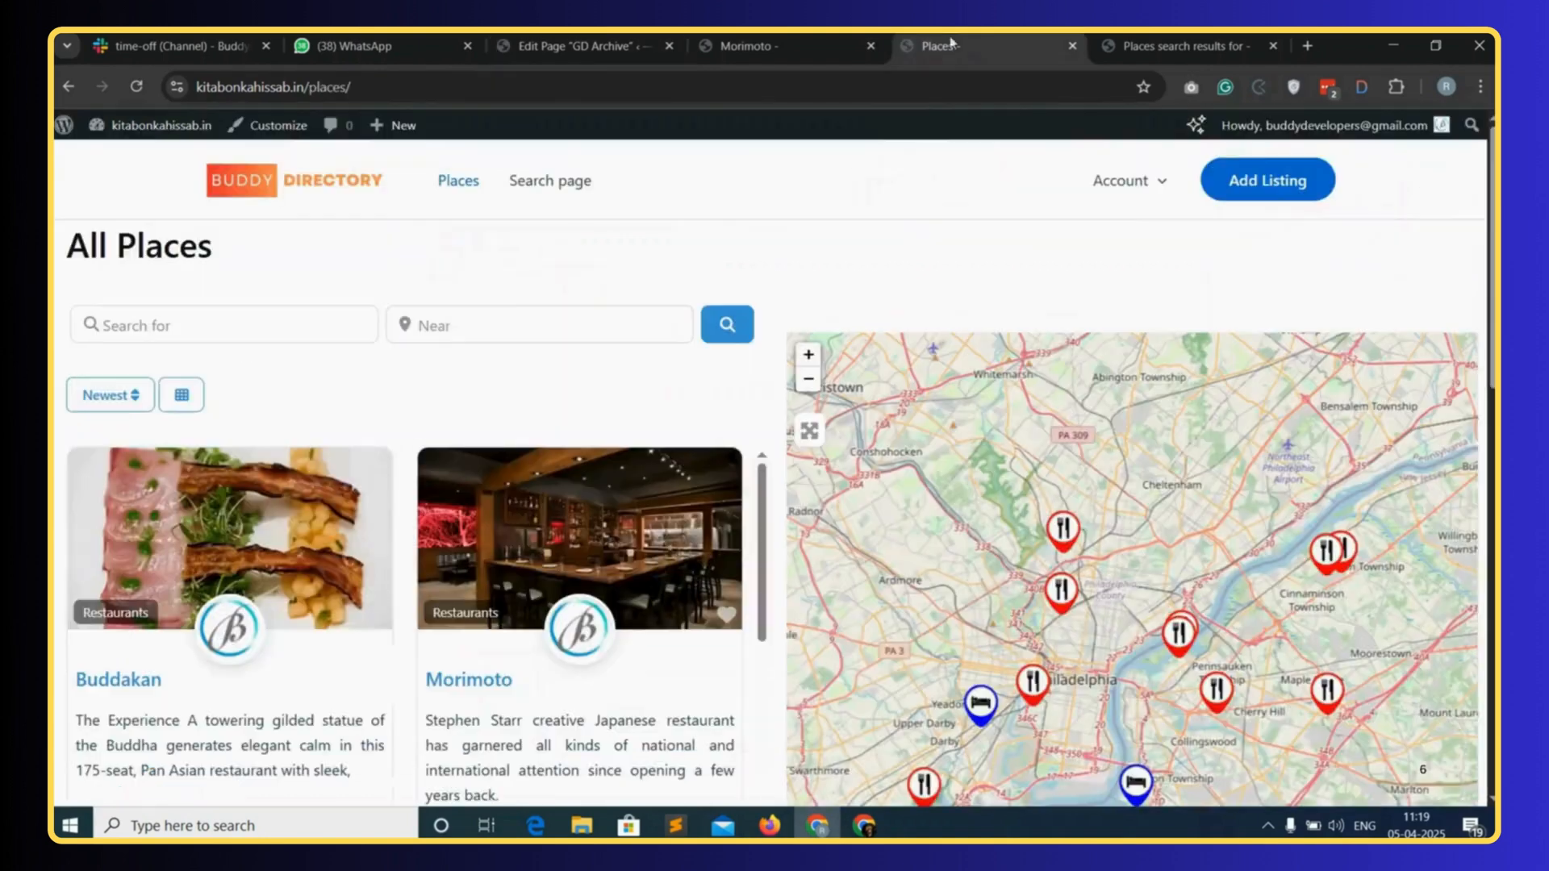
{"action": "left_click", "coordinate": [454, 86]}
{"action": "key", "text": "Return"}
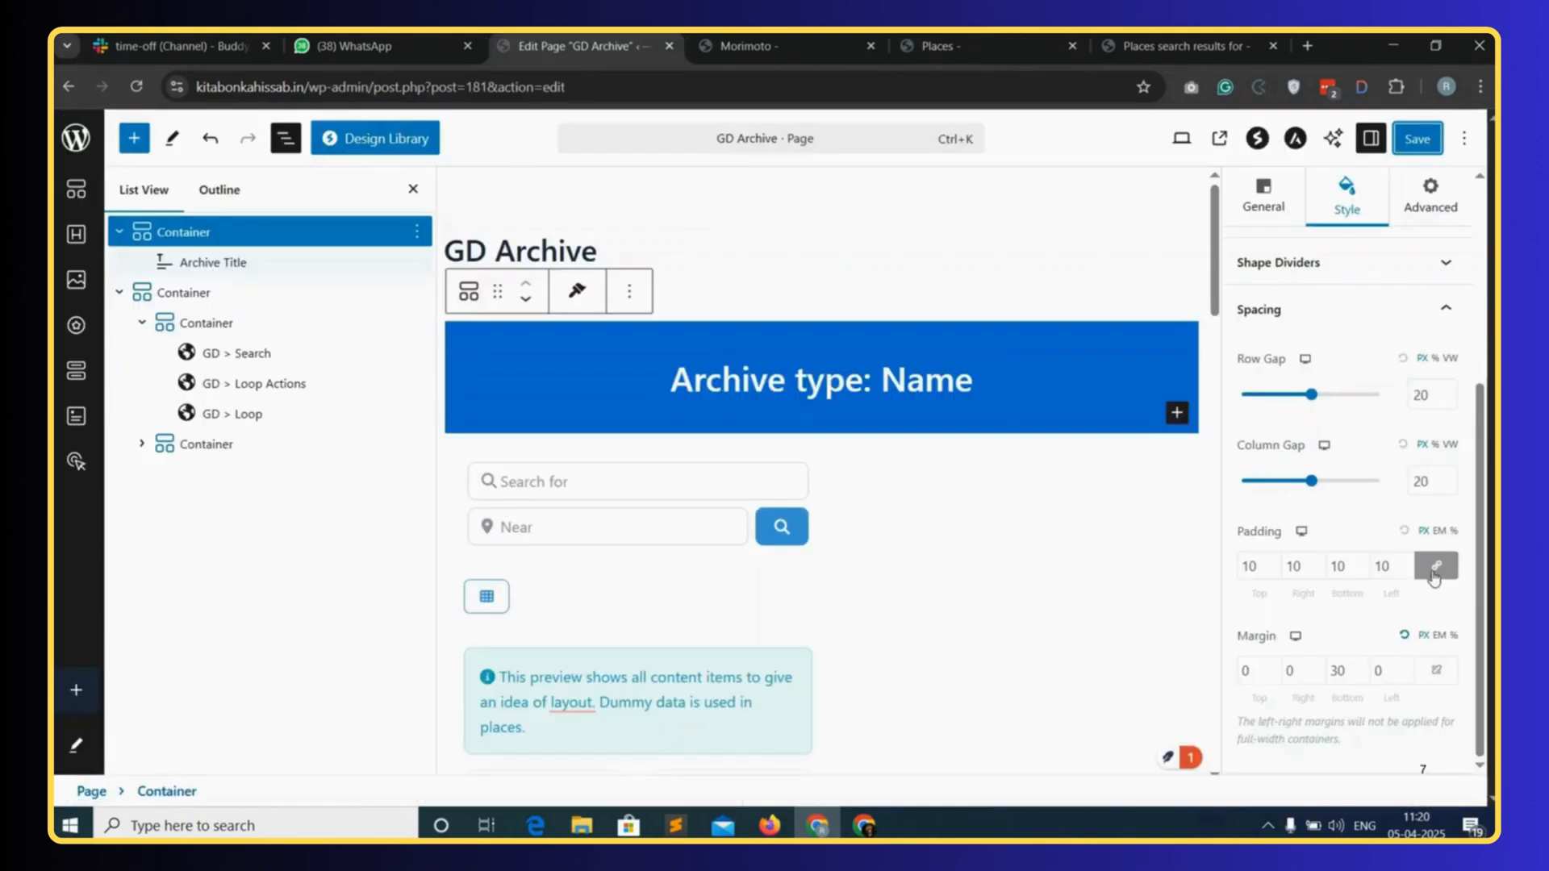
- Unlink the banner container's padding, set its top and bottom padding to 20 px, and save the page
{"action": "left_click", "coordinate": [1436, 569]}
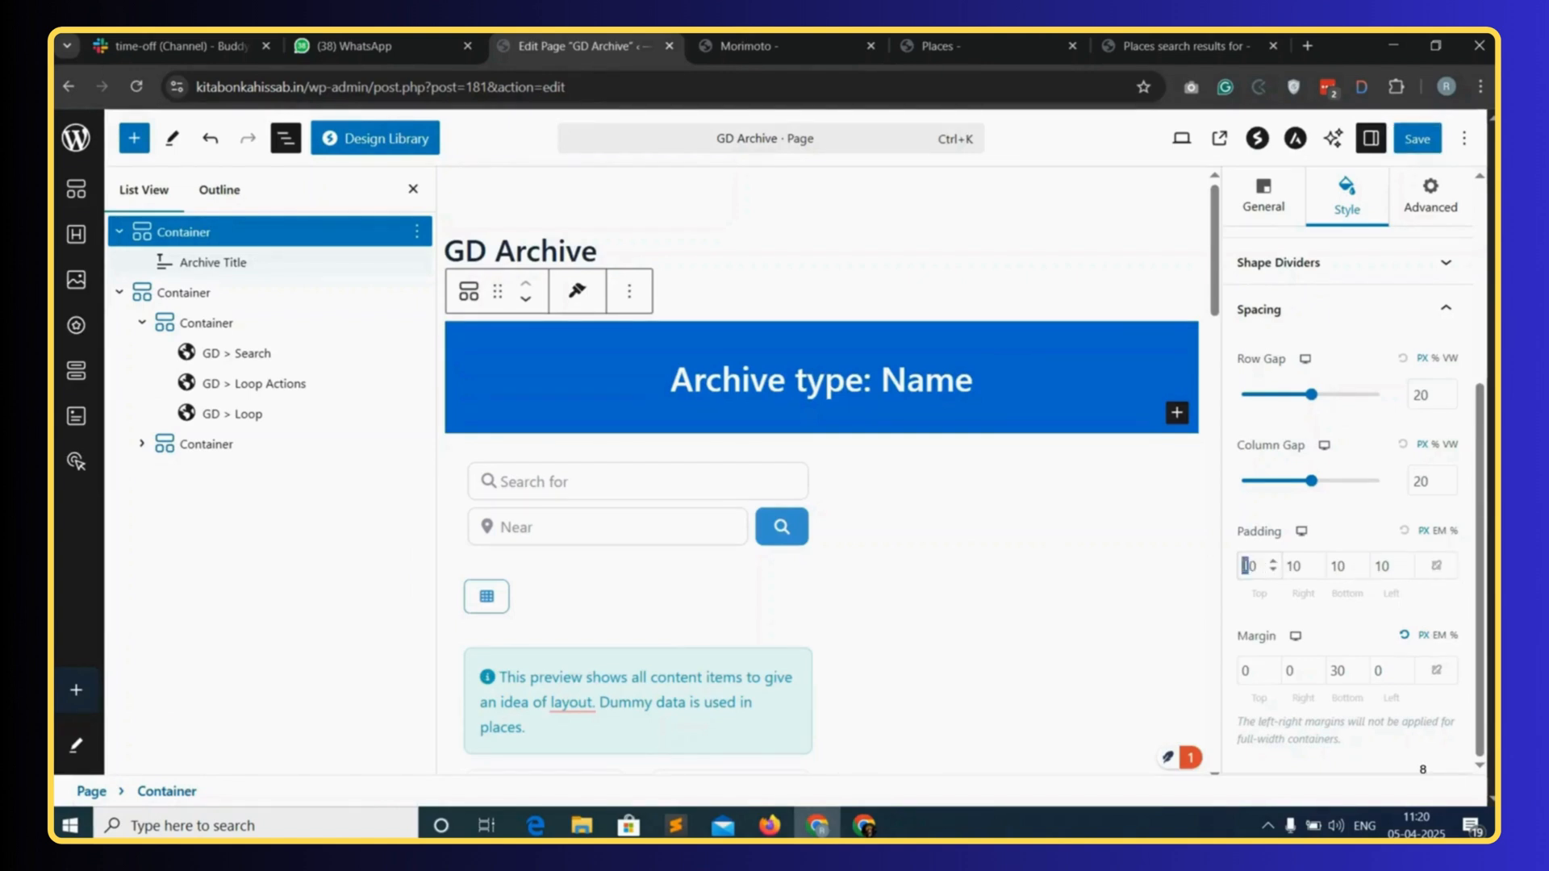
{"action": "type", "text": "2"}
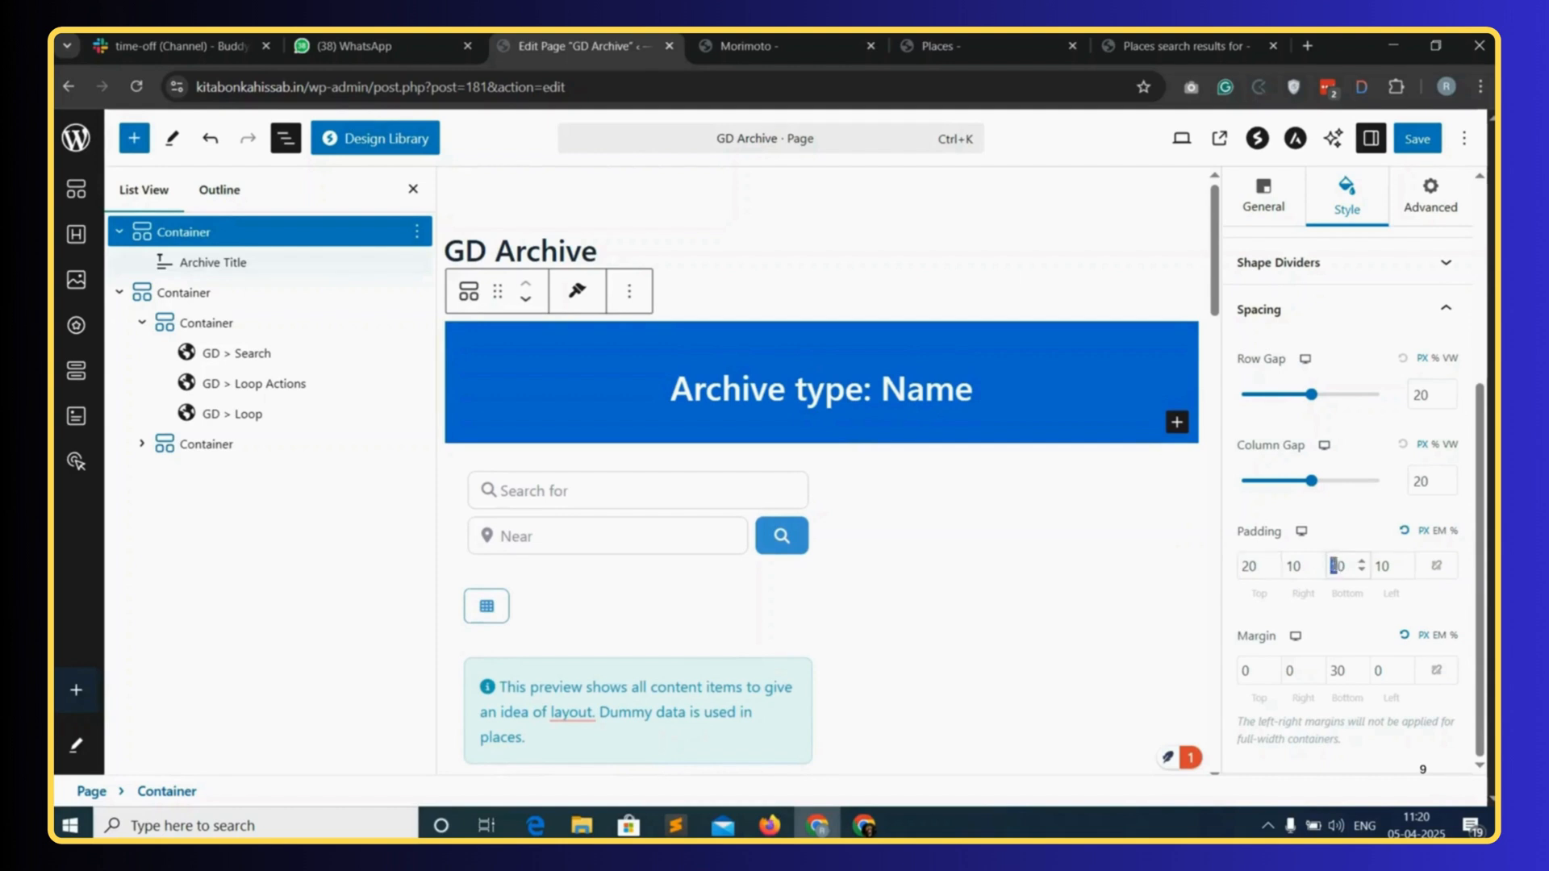
{"action": "type", "text": "2"}
{"action": "left_click", "coordinate": [1418, 139]}
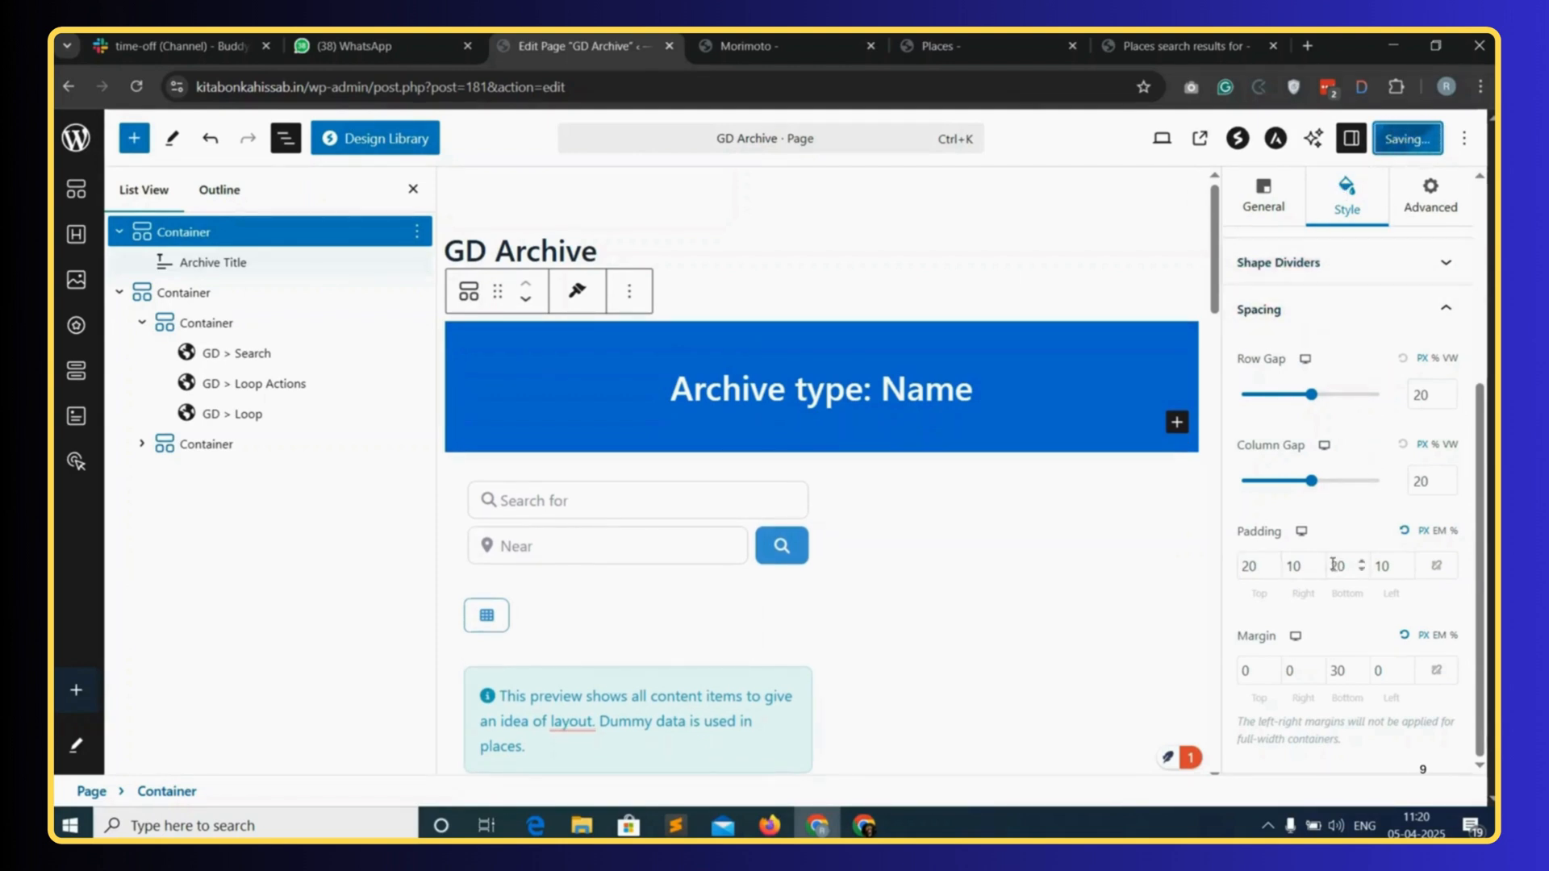
- Refresh the live Places page to examine the banner's padding and the search bar beneath it
{"action": "left_click", "coordinate": [968, 46]}
{"action": "left_click", "coordinate": [136, 86]}
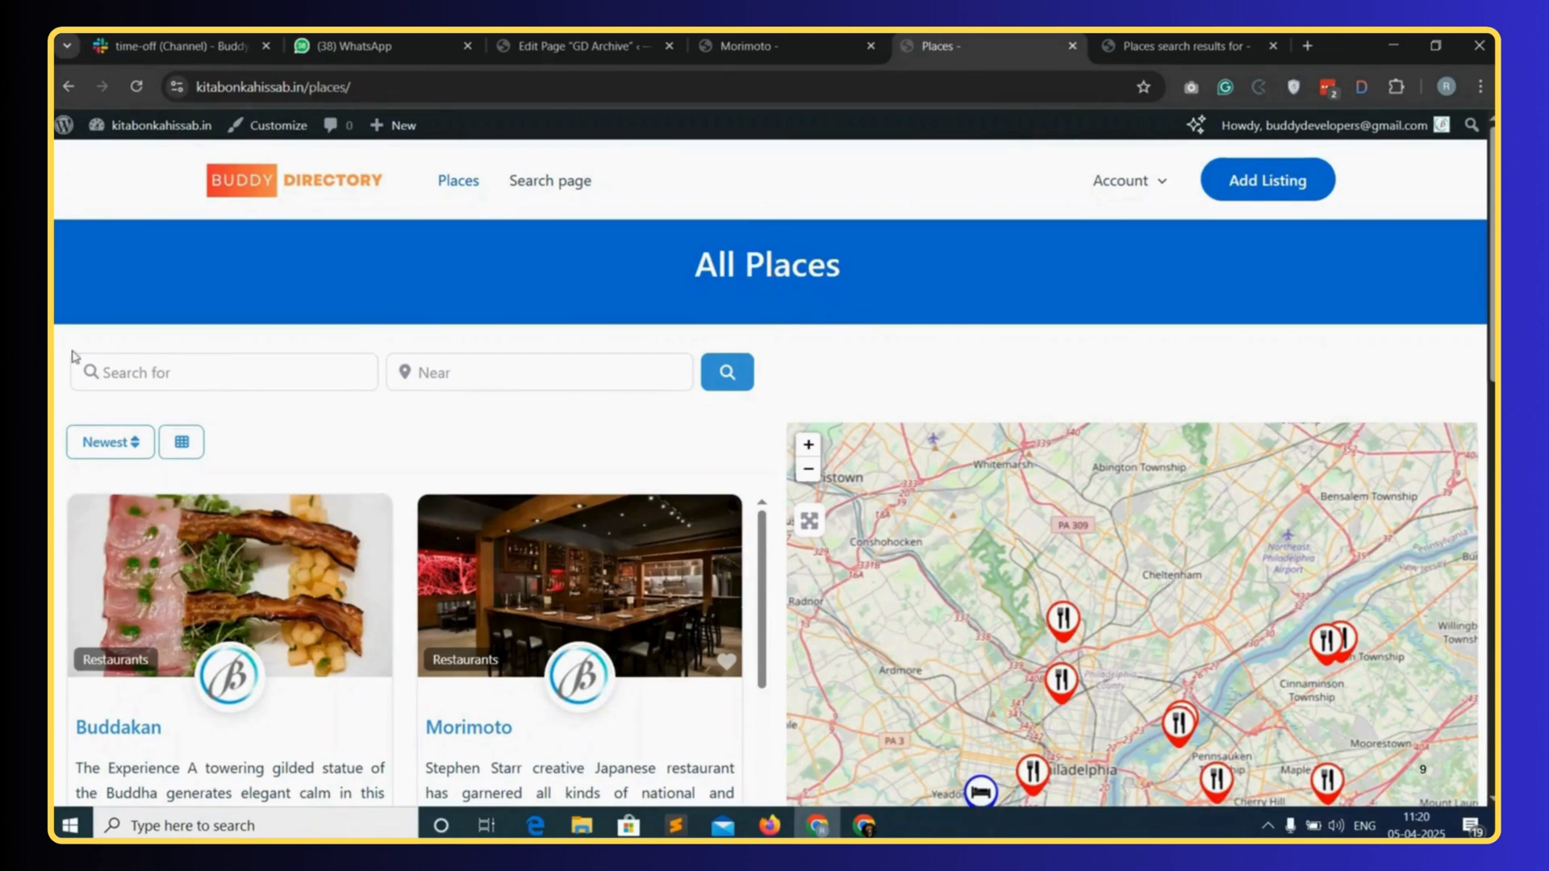
{"action": "left_click_drag", "start_coordinate": [71, 373], "coordinate": [481, 383]}
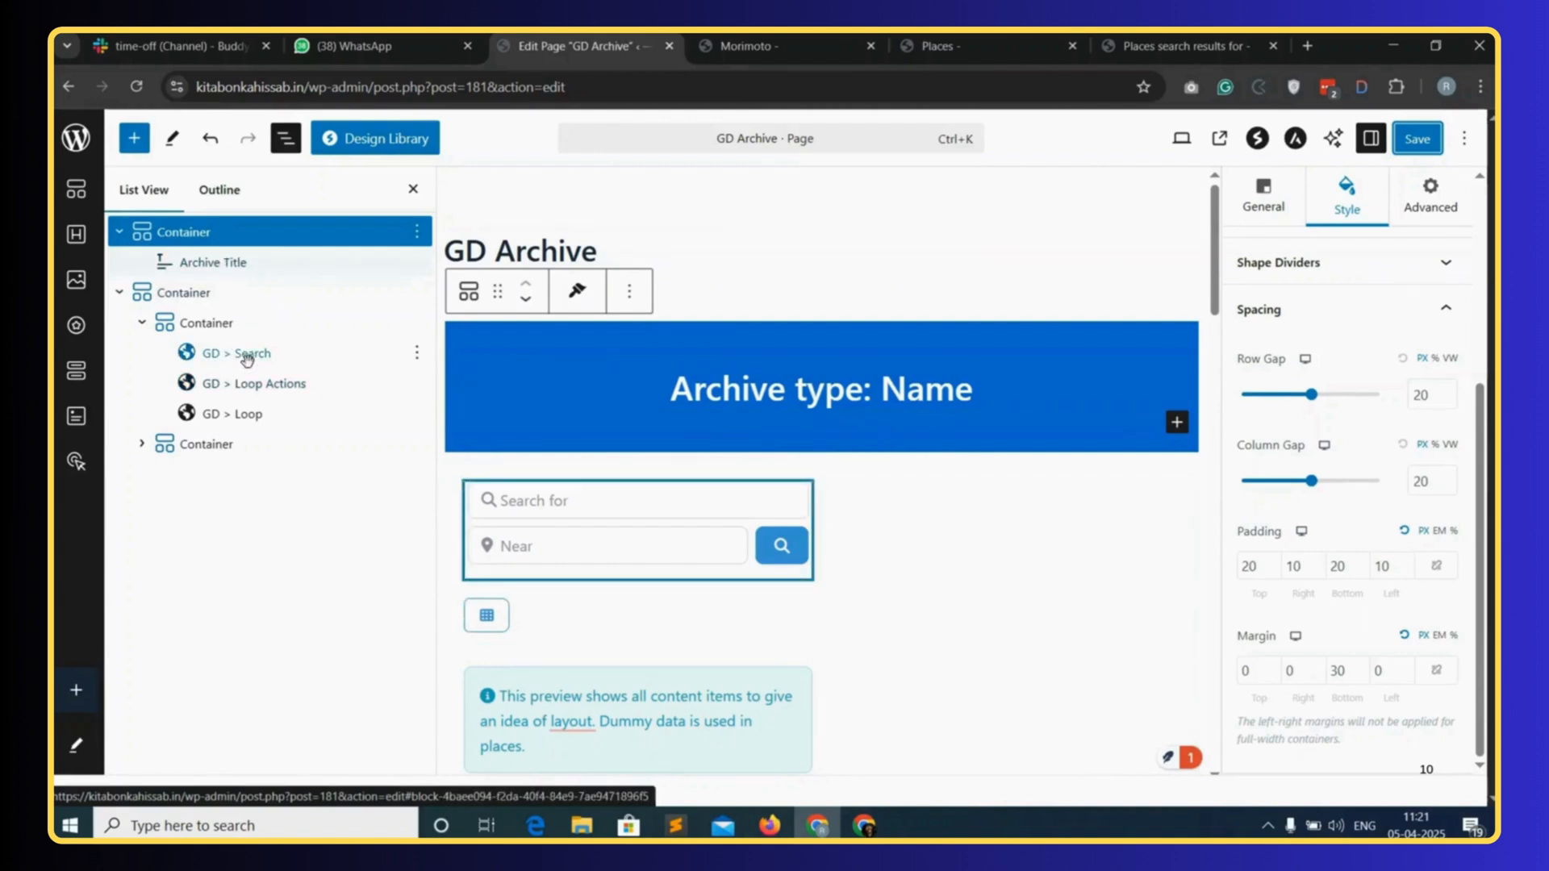
- Move the GD > Search block into the banner container below the Archive Title and save the page
{"action": "left_click_drag", "start_coordinate": [256, 355], "coordinate": [260, 274]}
{"action": "left_click", "coordinate": [1422, 142]}
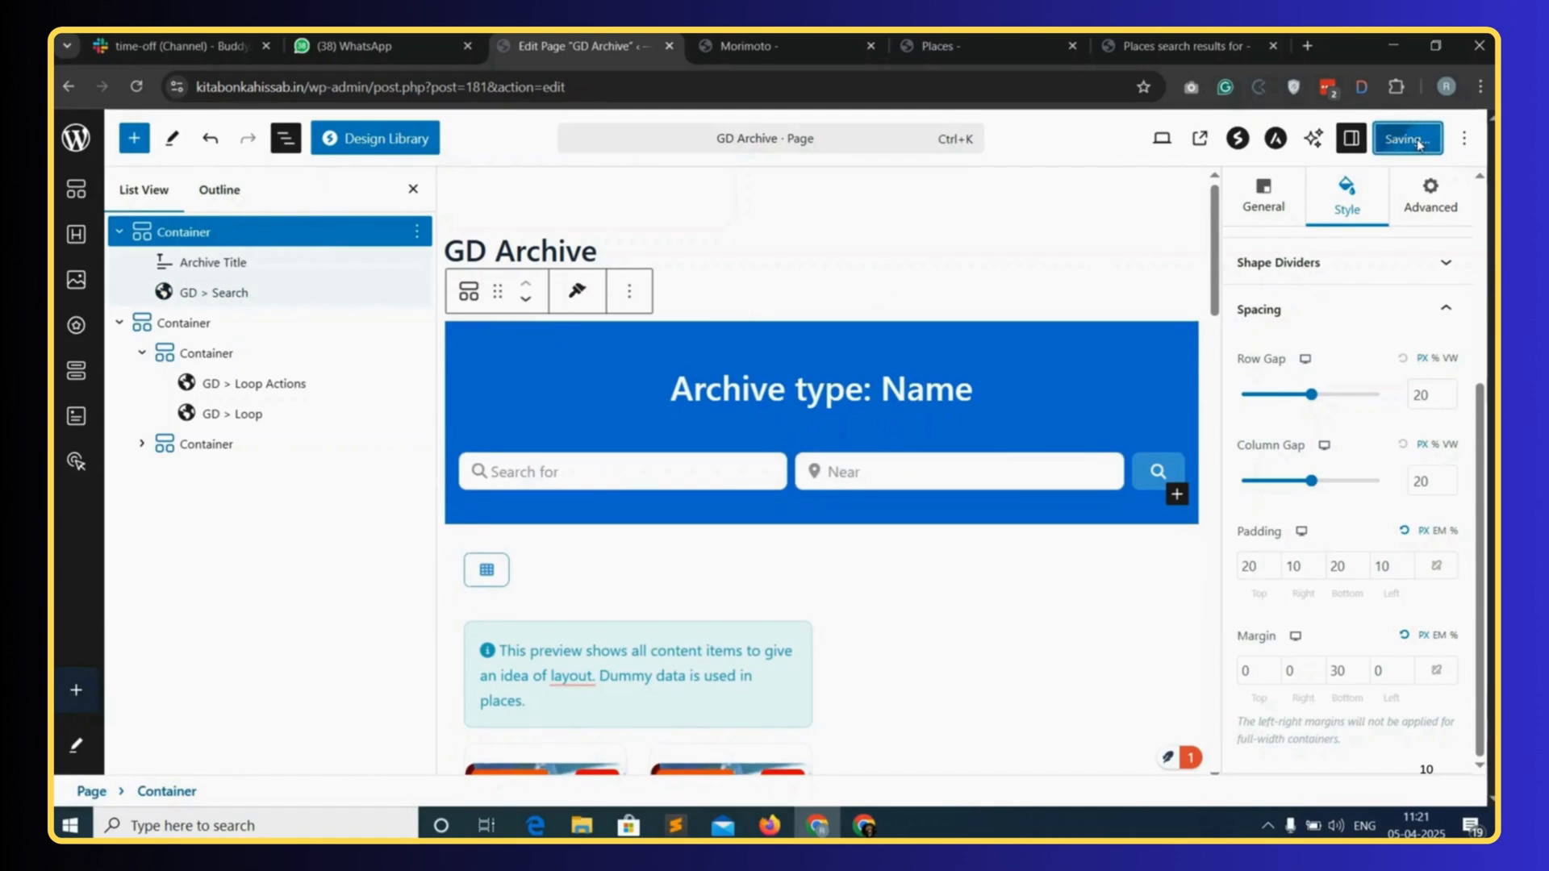
- Reload the live Places page and examine the search bar in the banner, the scrollable listings and the map down to the footer
{"action": "left_click", "coordinate": [935, 46]}
{"action": "left_click", "coordinate": [135, 86]}
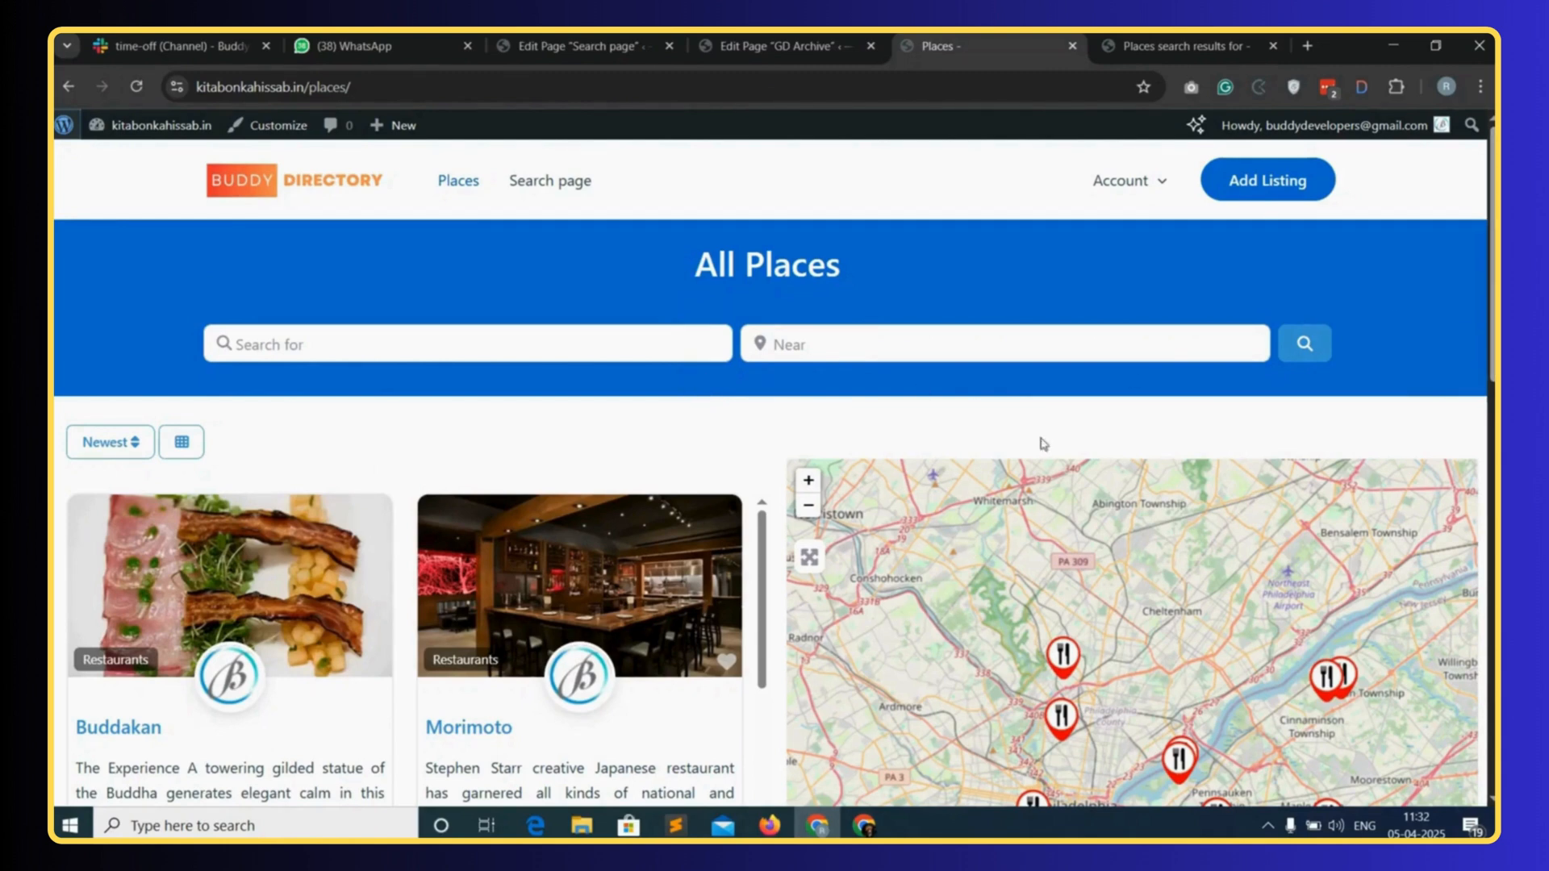
{"action": "scroll", "coordinate": [435, 528], "scroll_direction": "down", "scroll_amount": 2}
{"action": "scroll", "coordinate": [436, 527], "scroll_direction": "down", "scroll_amount": 15}
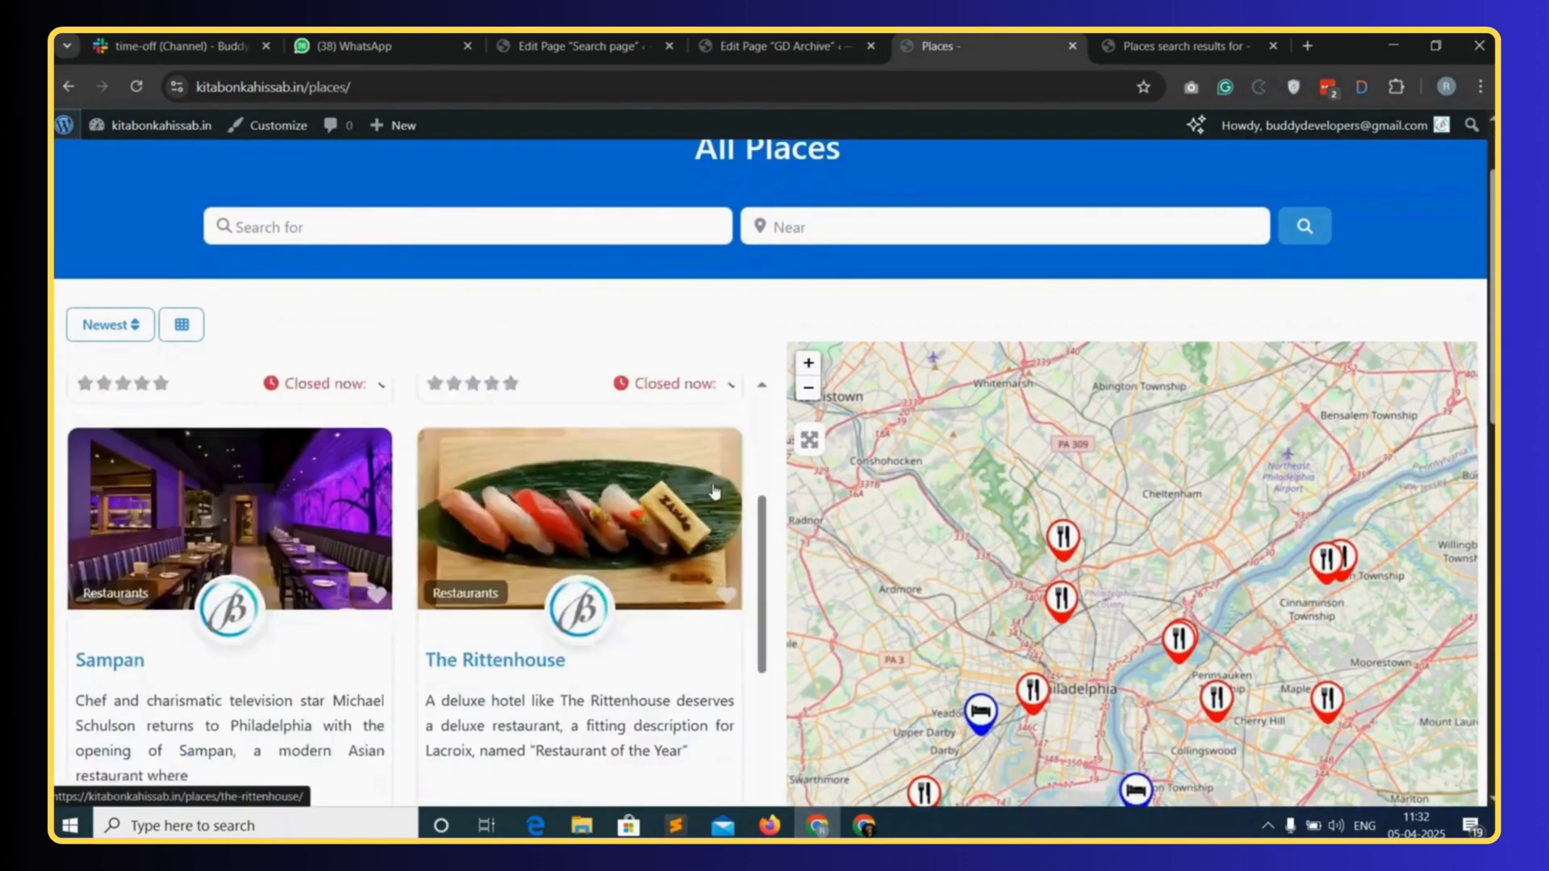
{"action": "scroll", "coordinate": [646, 504], "scroll_direction": "down", "scroll_amount": 10}
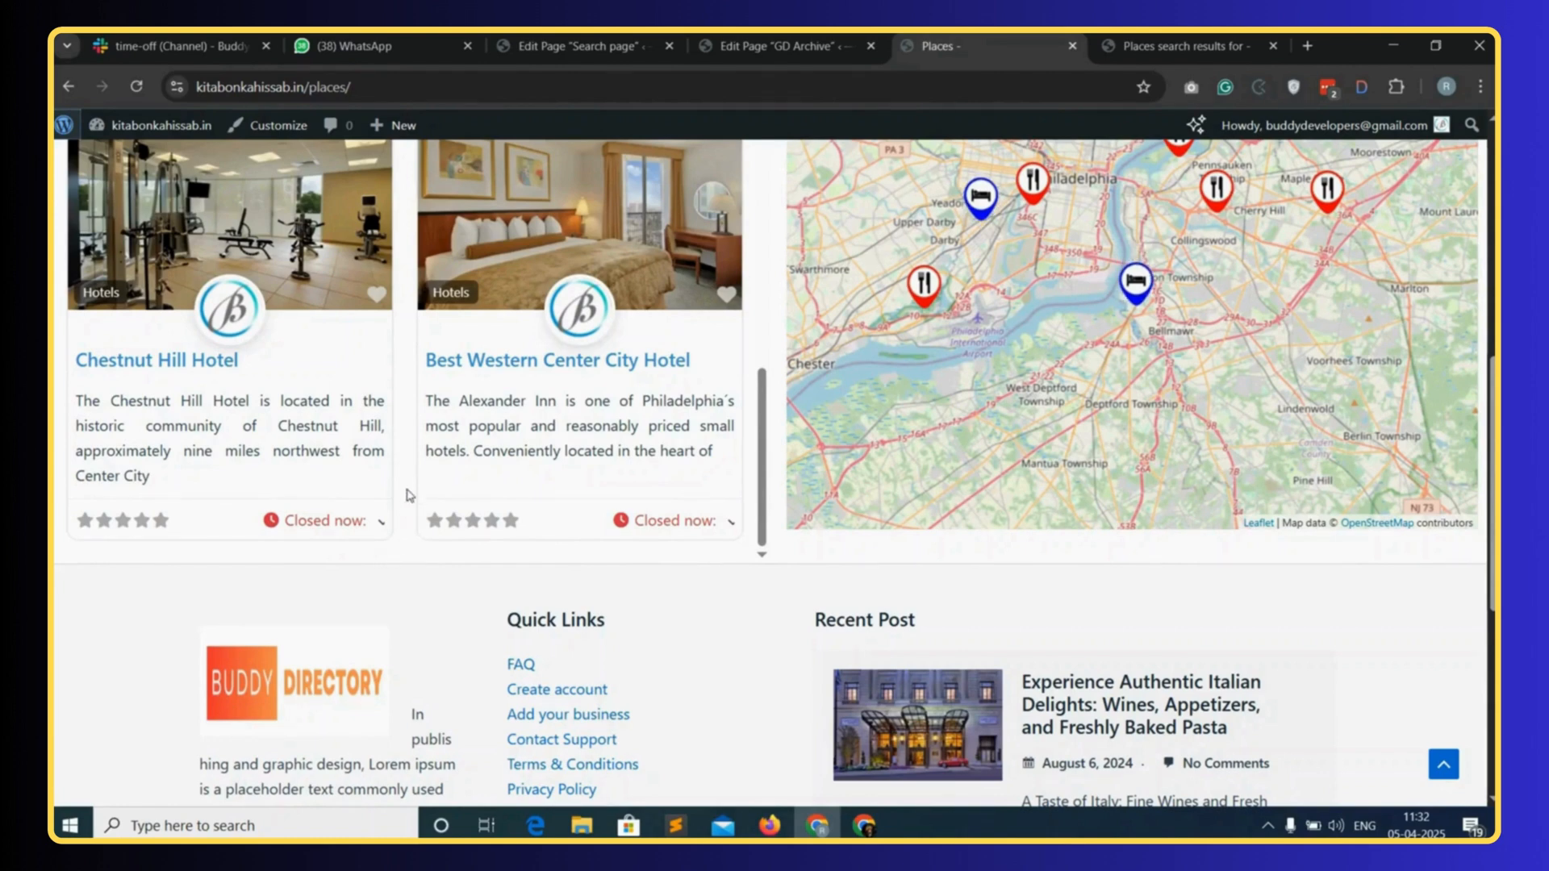
{"action": "scroll", "coordinate": [407, 492], "scroll_direction": "up", "scroll_amount": 10}
{"action": "scroll", "coordinate": [404, 484], "scroll_direction": "up", "scroll_amount": 5}
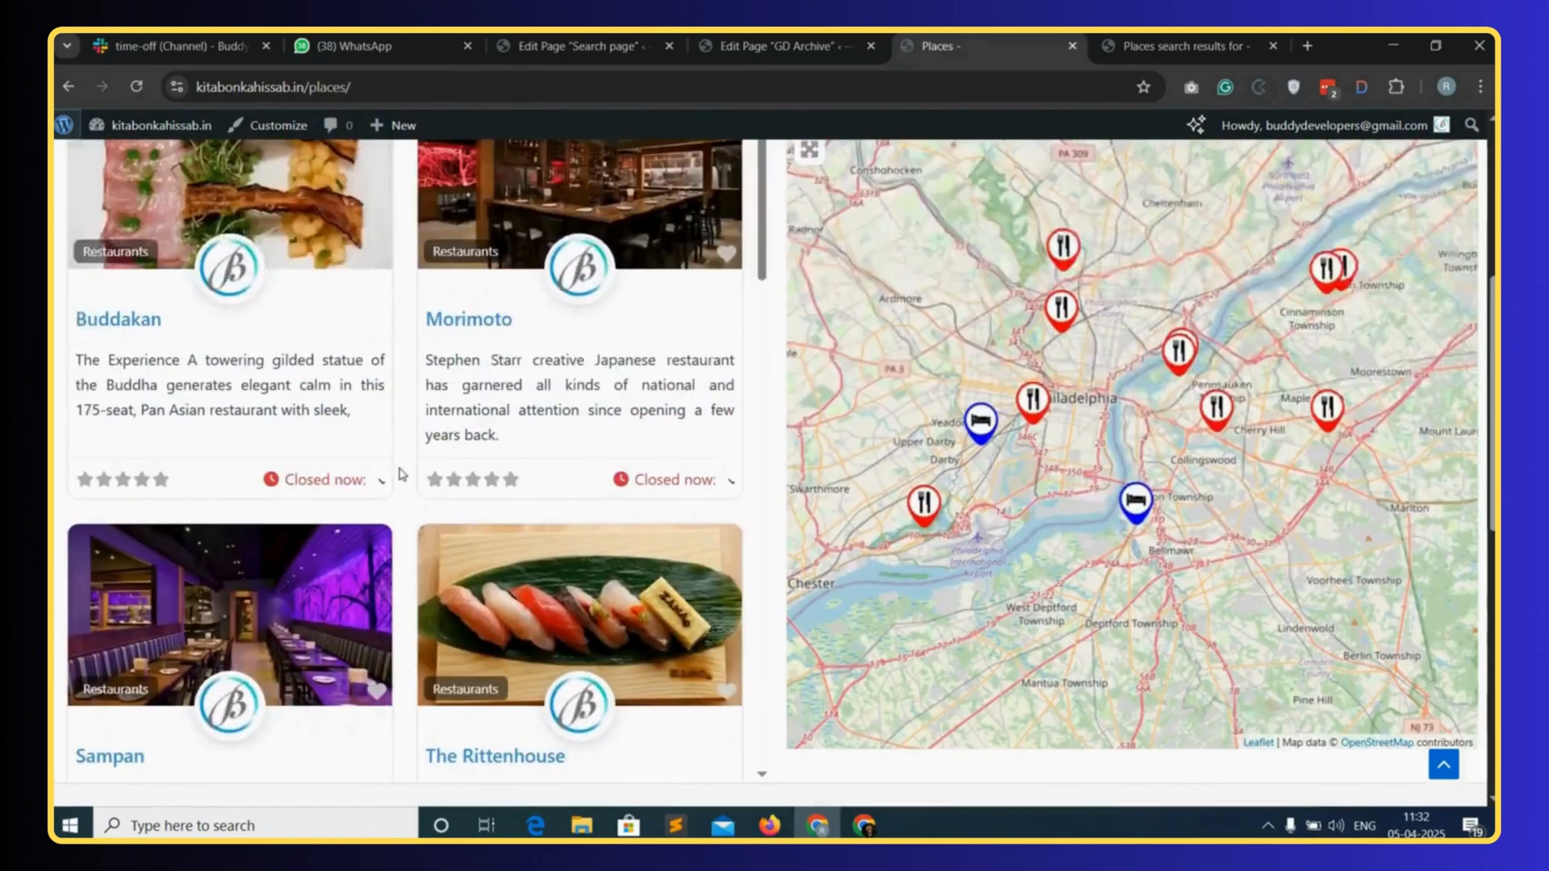
{"action": "scroll", "coordinate": [406, 556], "scroll_direction": "down", "scroll_amount": 2}
{"action": "scroll", "coordinate": [405, 562], "scroll_direction": "down", "scroll_amount": 15}
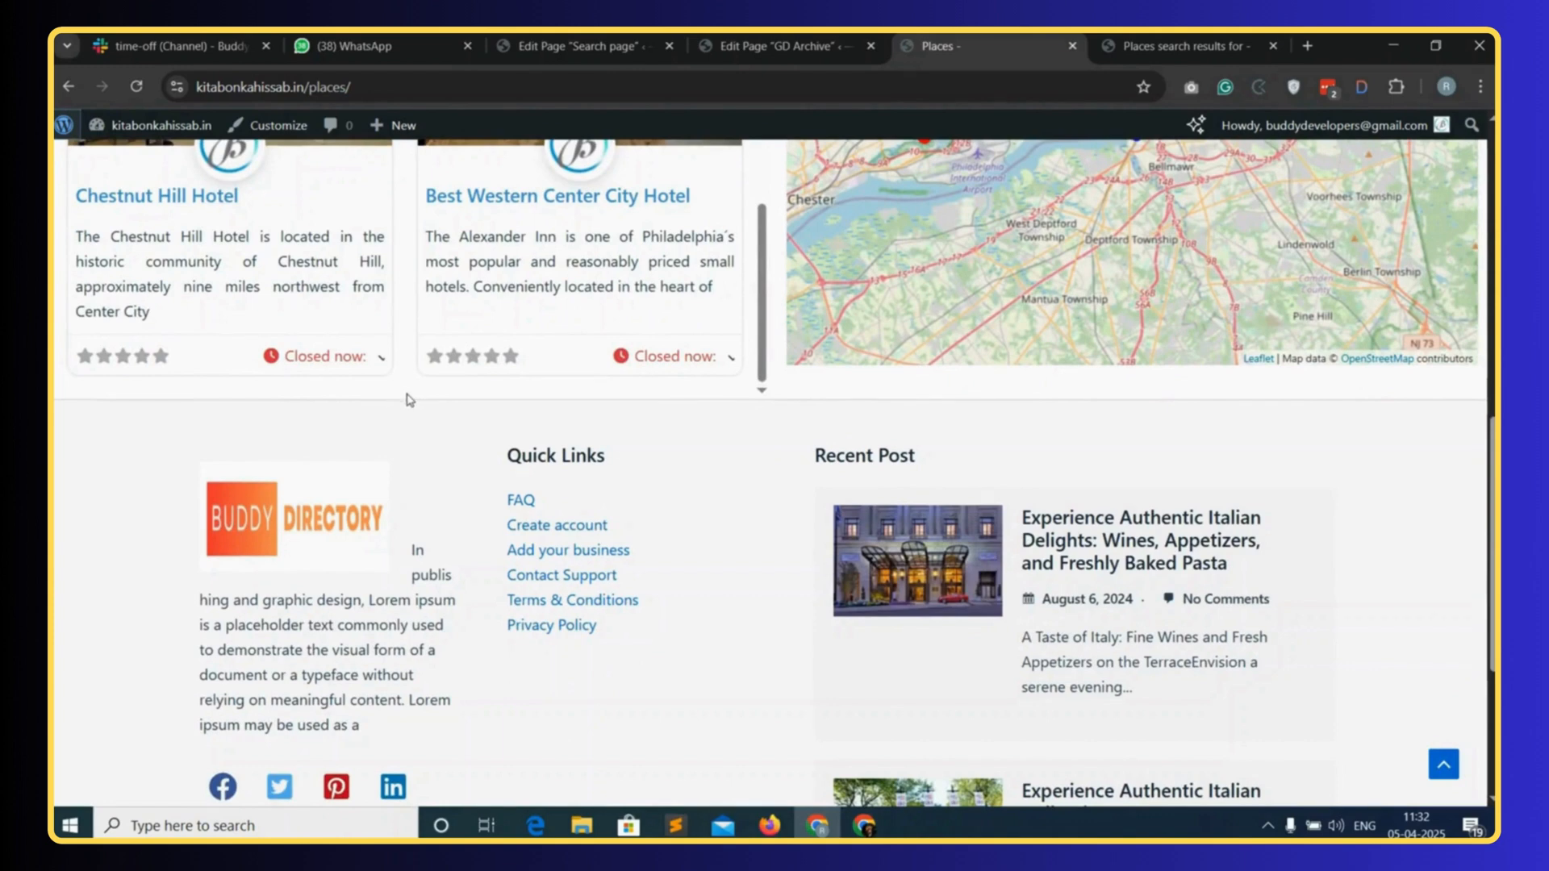
- Add a GD > Loop Paging block below the GD > Loop block on the GD Archive page and save it
{"action": "left_click", "coordinate": [784, 46]}
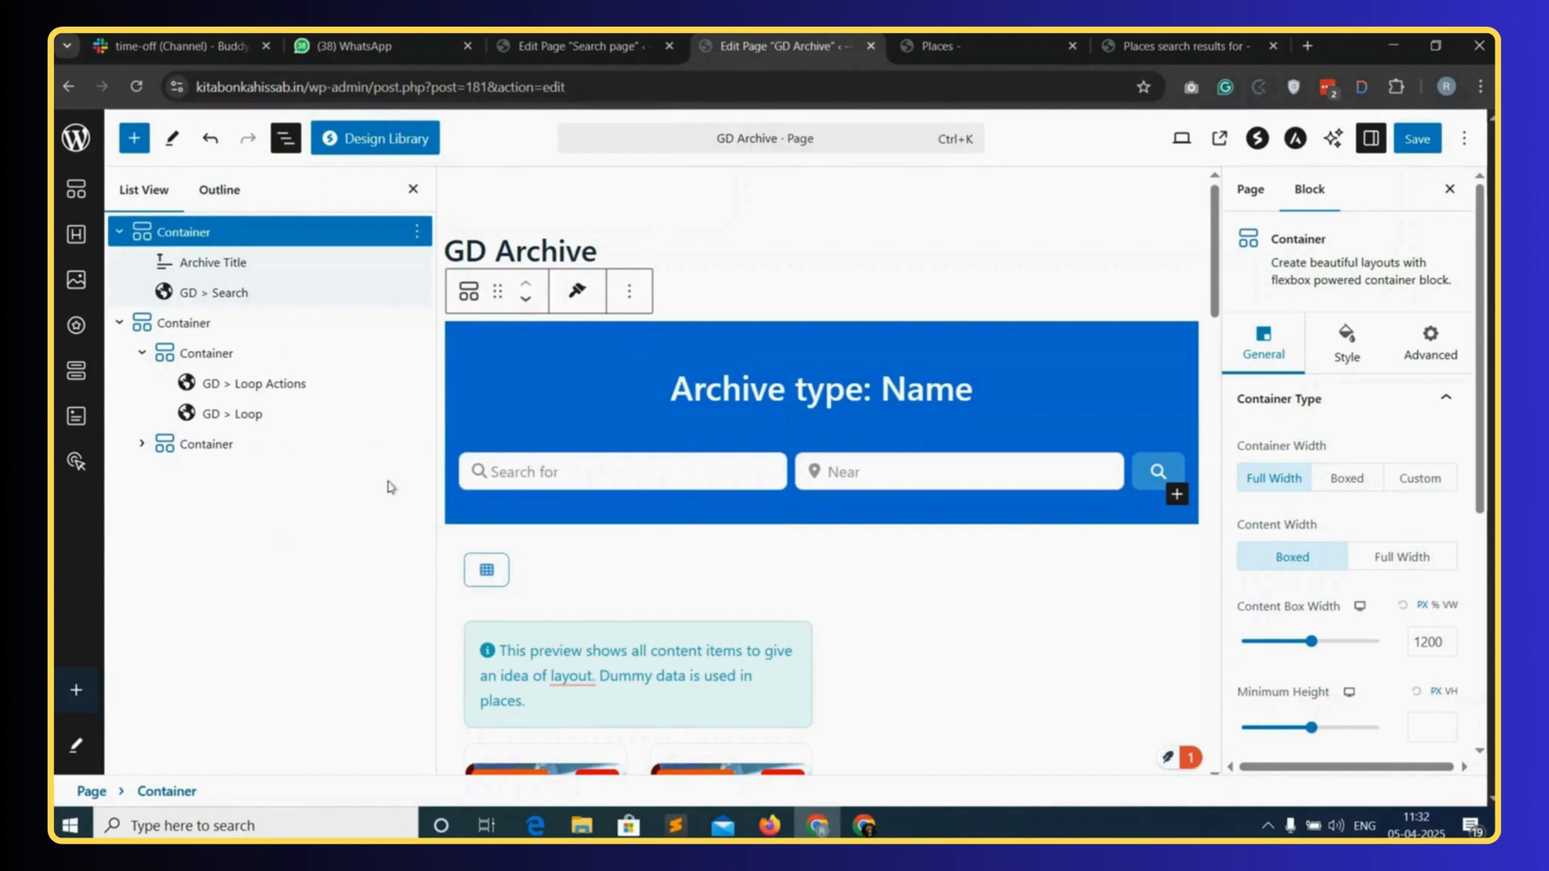
{"action": "left_click", "coordinate": [305, 417]}
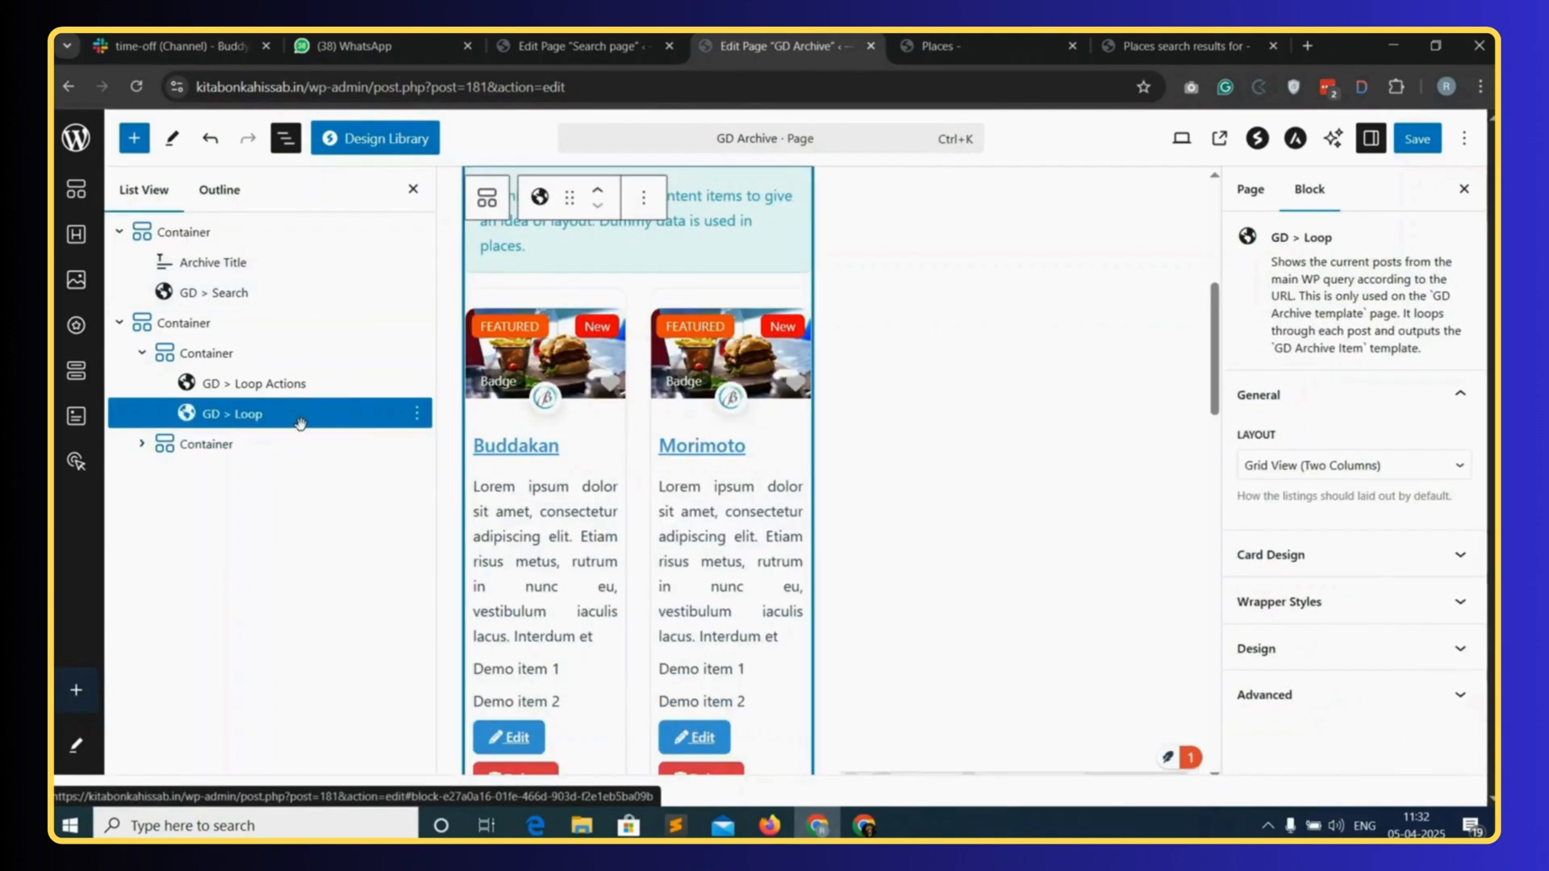
{"action": "left_click", "coordinate": [134, 138]}
{"action": "type", "text": "loo"}
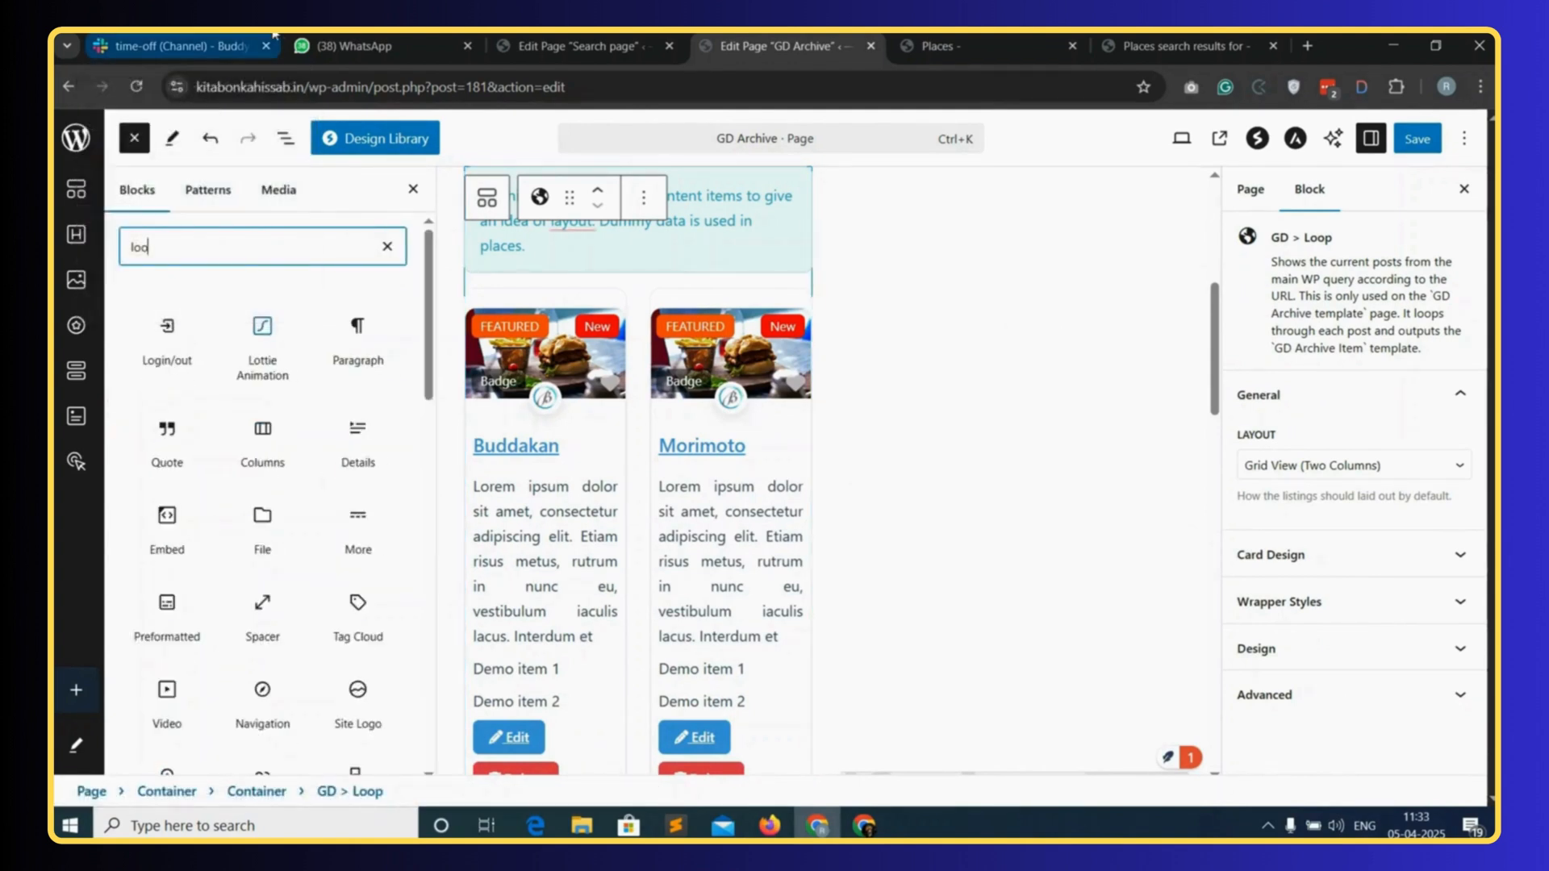
{"action": "type", "text": "p paging"}
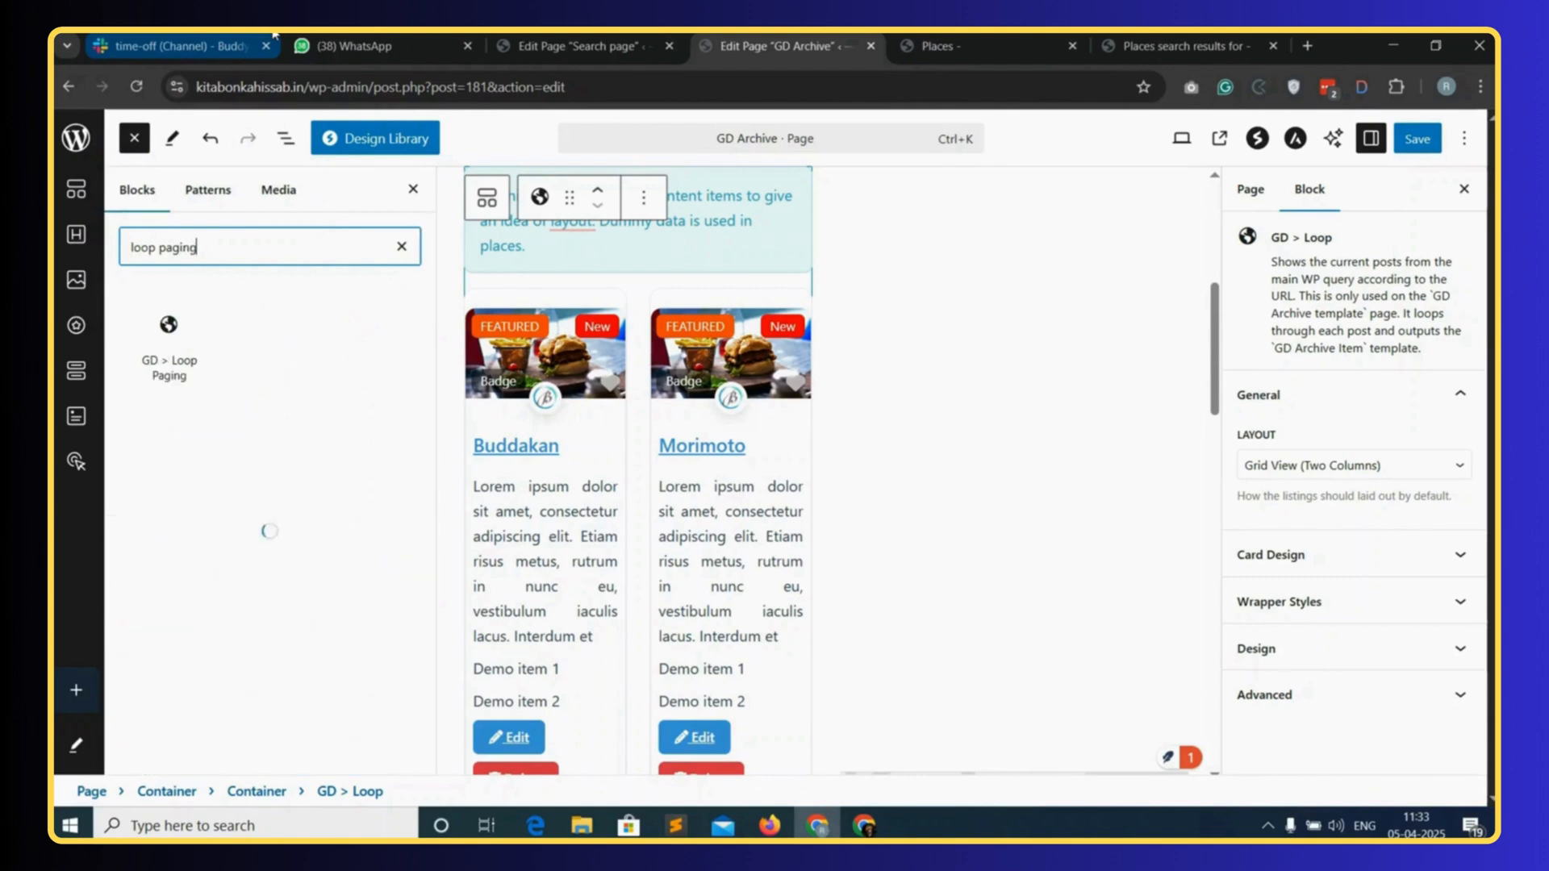
{"action": "mouse_move", "coordinate": [163, 359]}
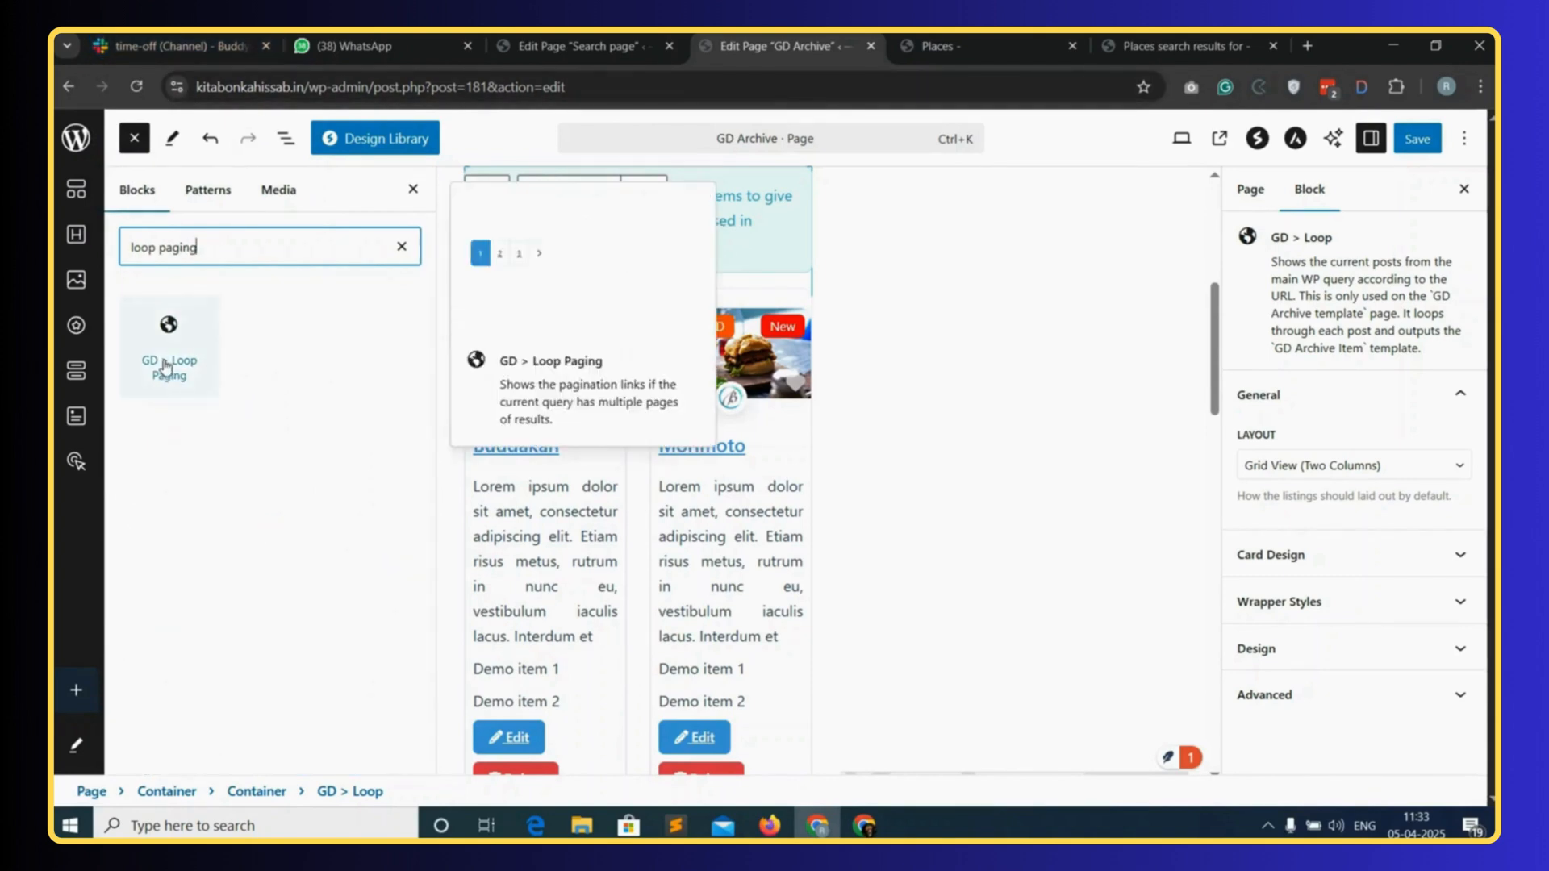
{"action": "left_click", "coordinate": [170, 365]}
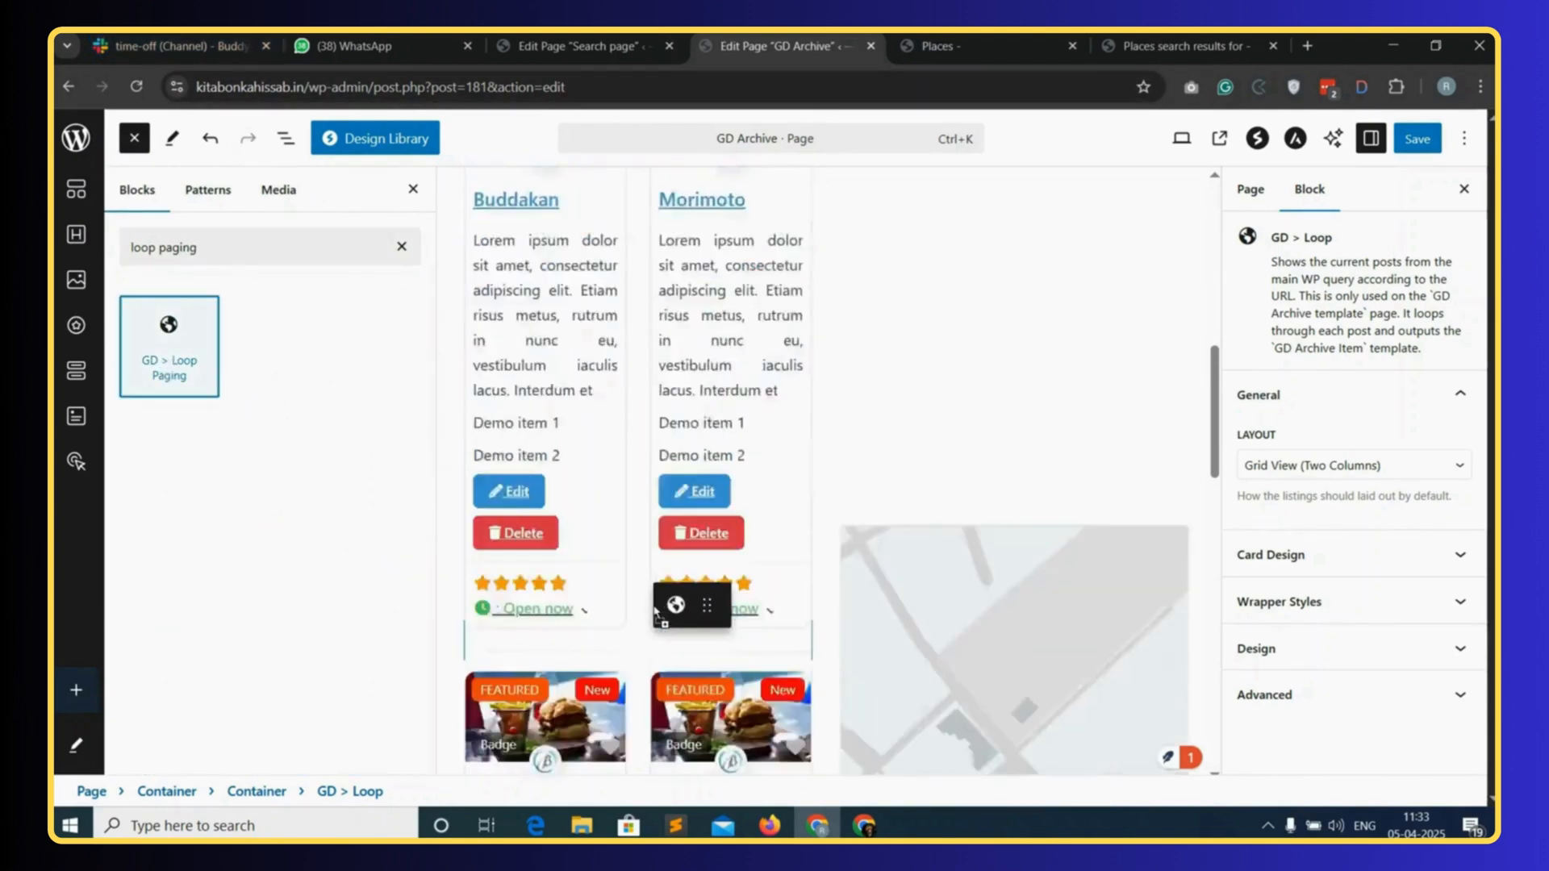
{"action": "left_click_drag", "start_coordinate": [655, 613], "coordinate": [626, 514]}
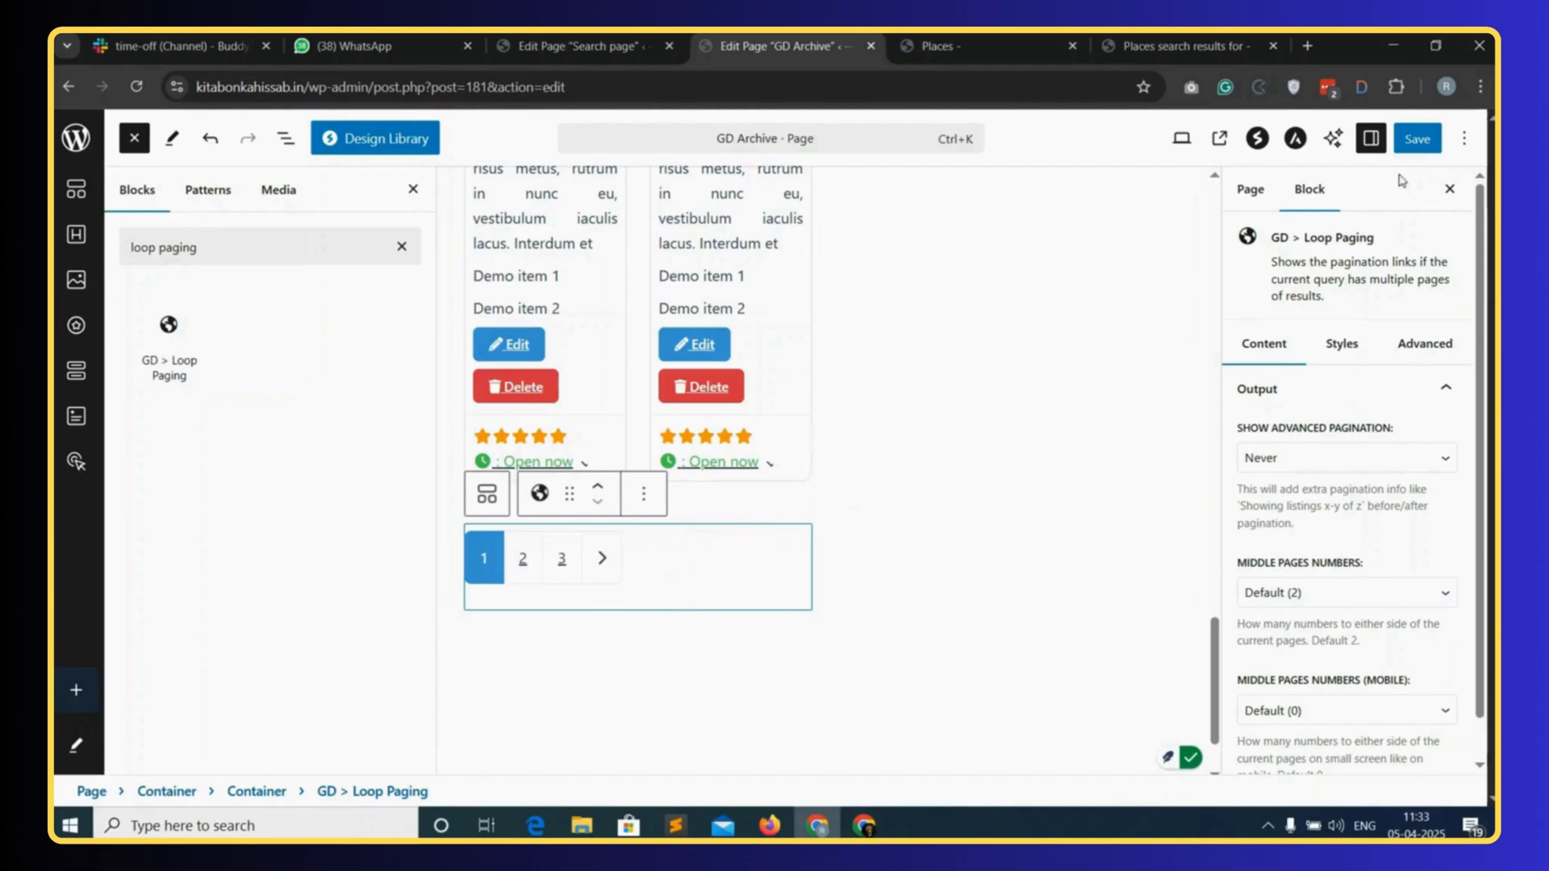
{"action": "left_click", "coordinate": [1417, 139]}
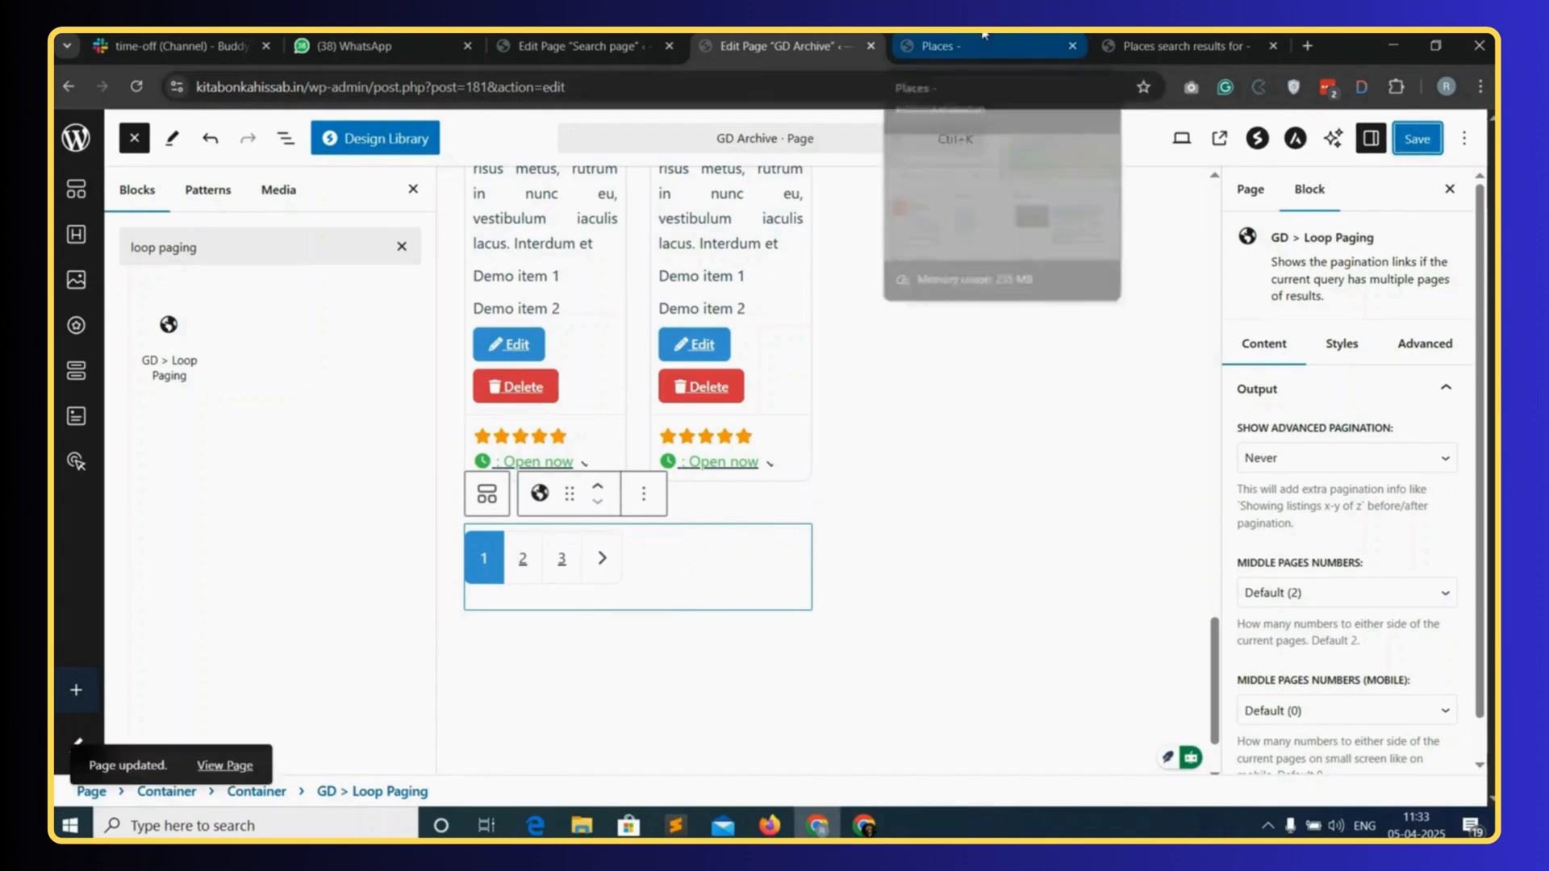
- Reload the live Places page and check the pagination below the listings
{"action": "left_click", "coordinate": [978, 38]}
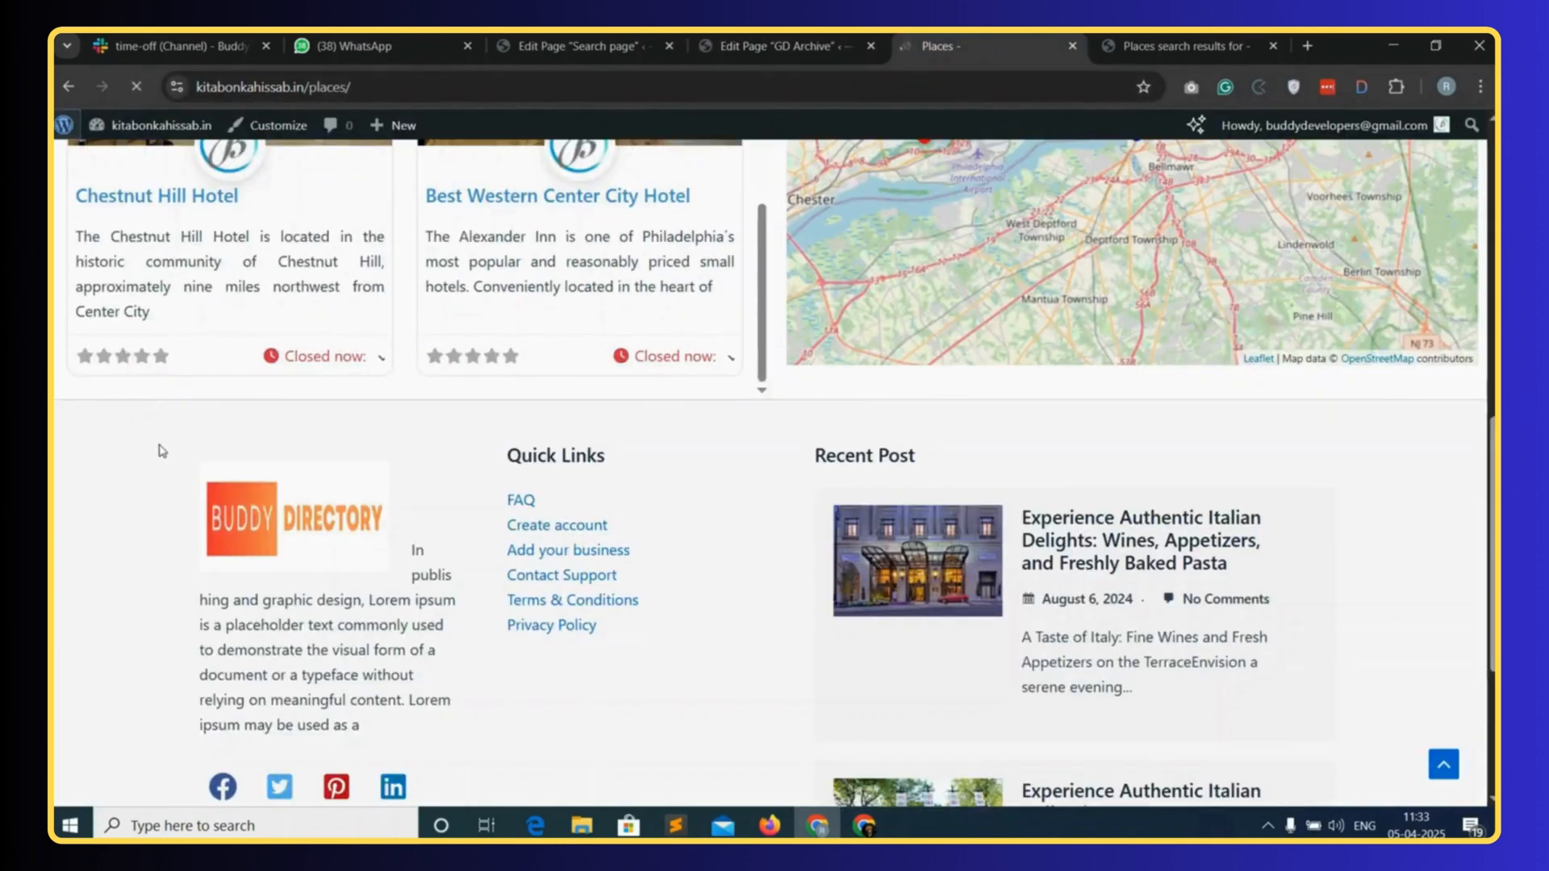
{"action": "scroll", "coordinate": [589, 481], "scroll_direction": "up", "scroll_amount": 7}
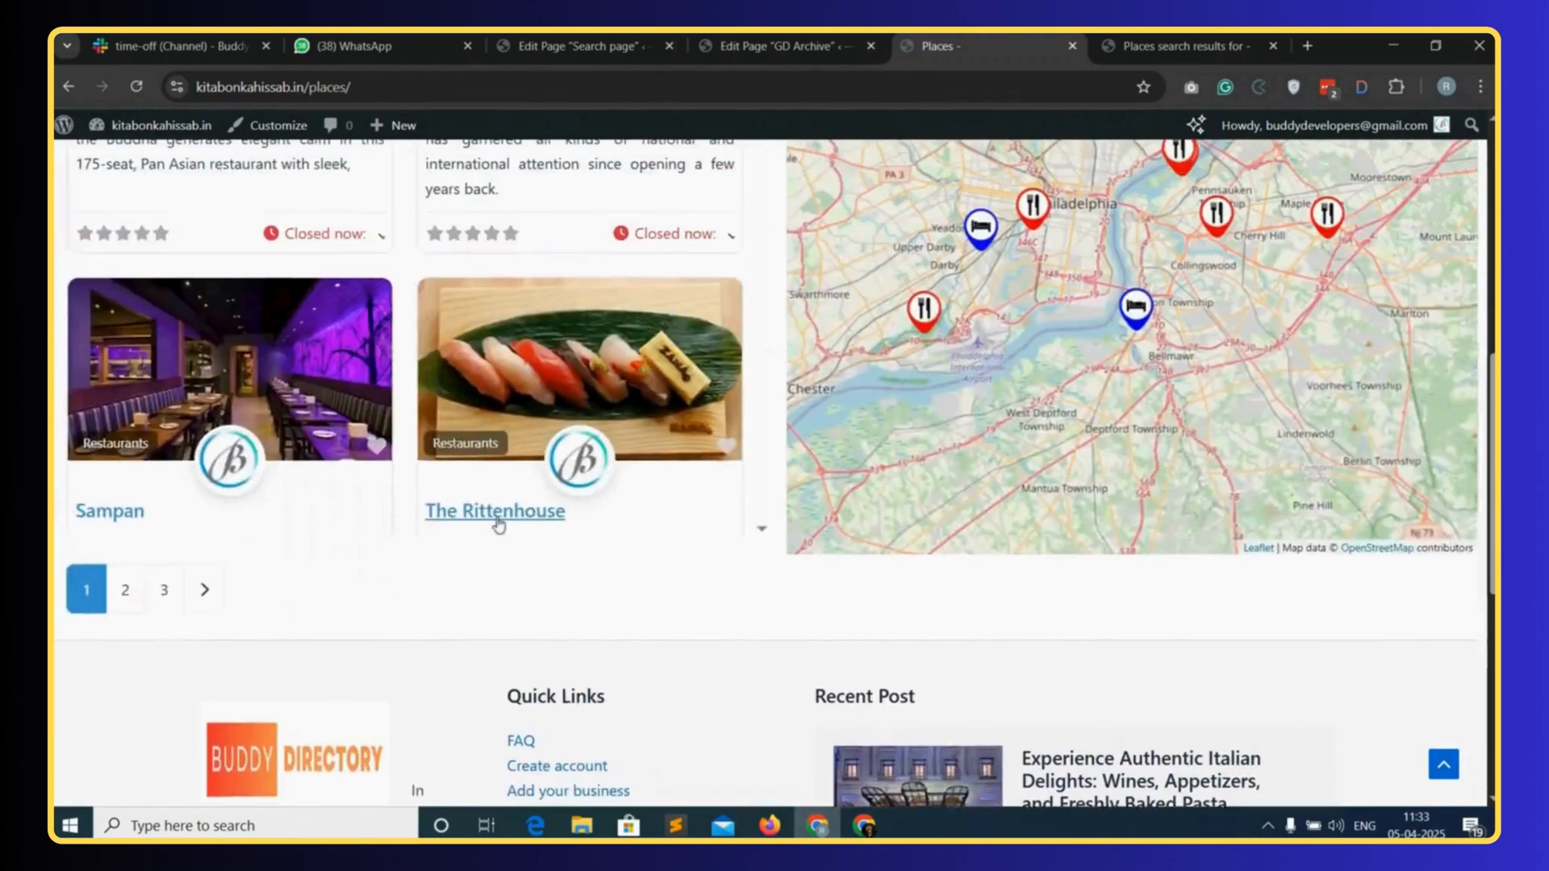
{"action": "scroll", "coordinate": [498, 525], "scroll_direction": "up", "scroll_amount": 1}
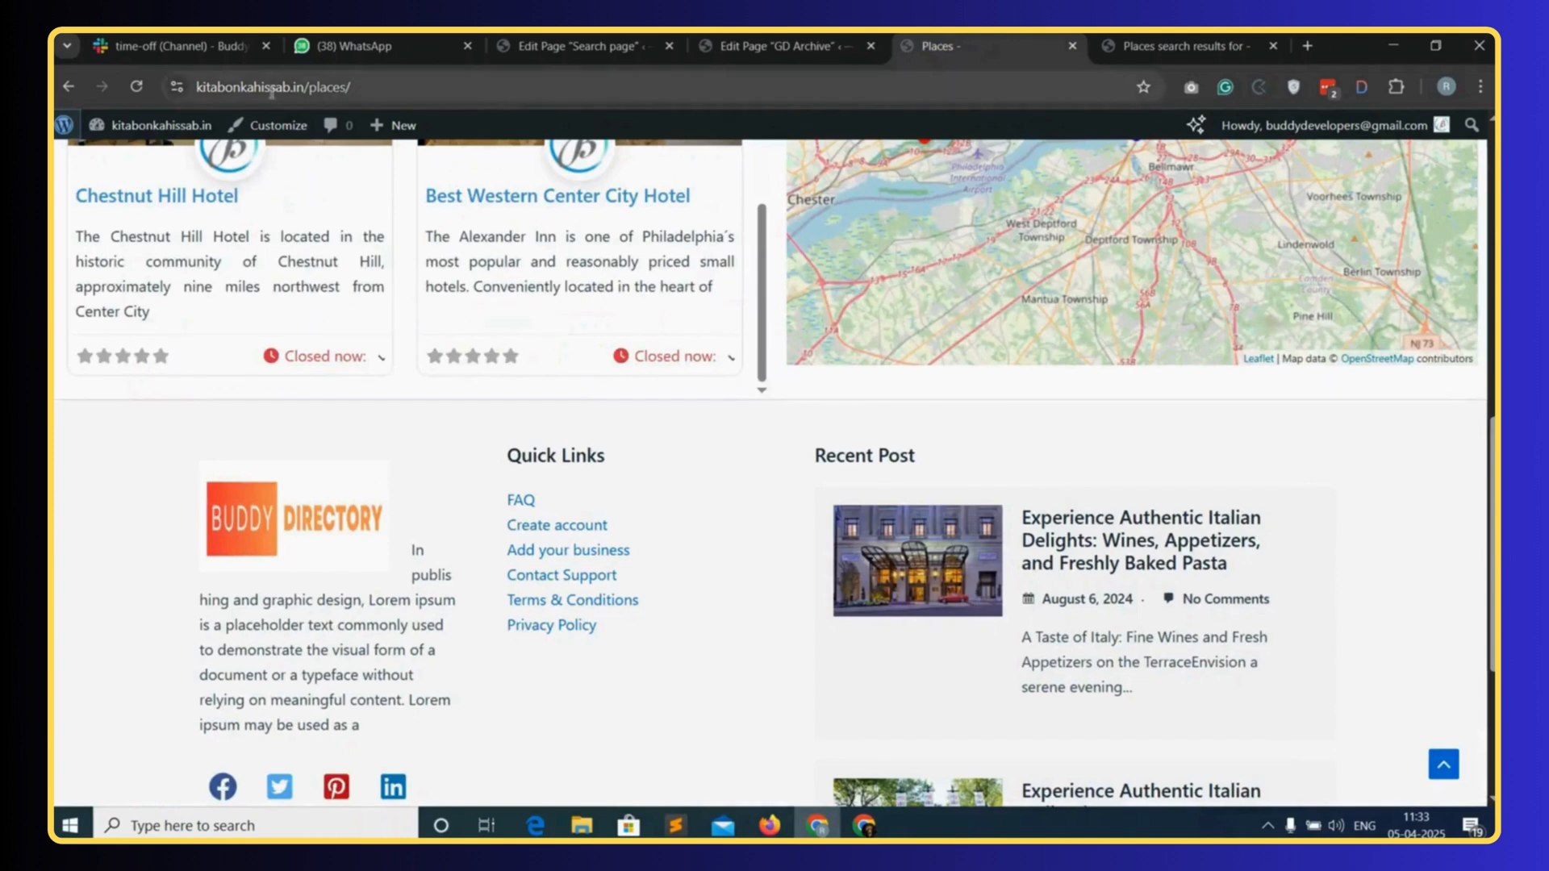
{"action": "left_click", "coordinate": [136, 86]}
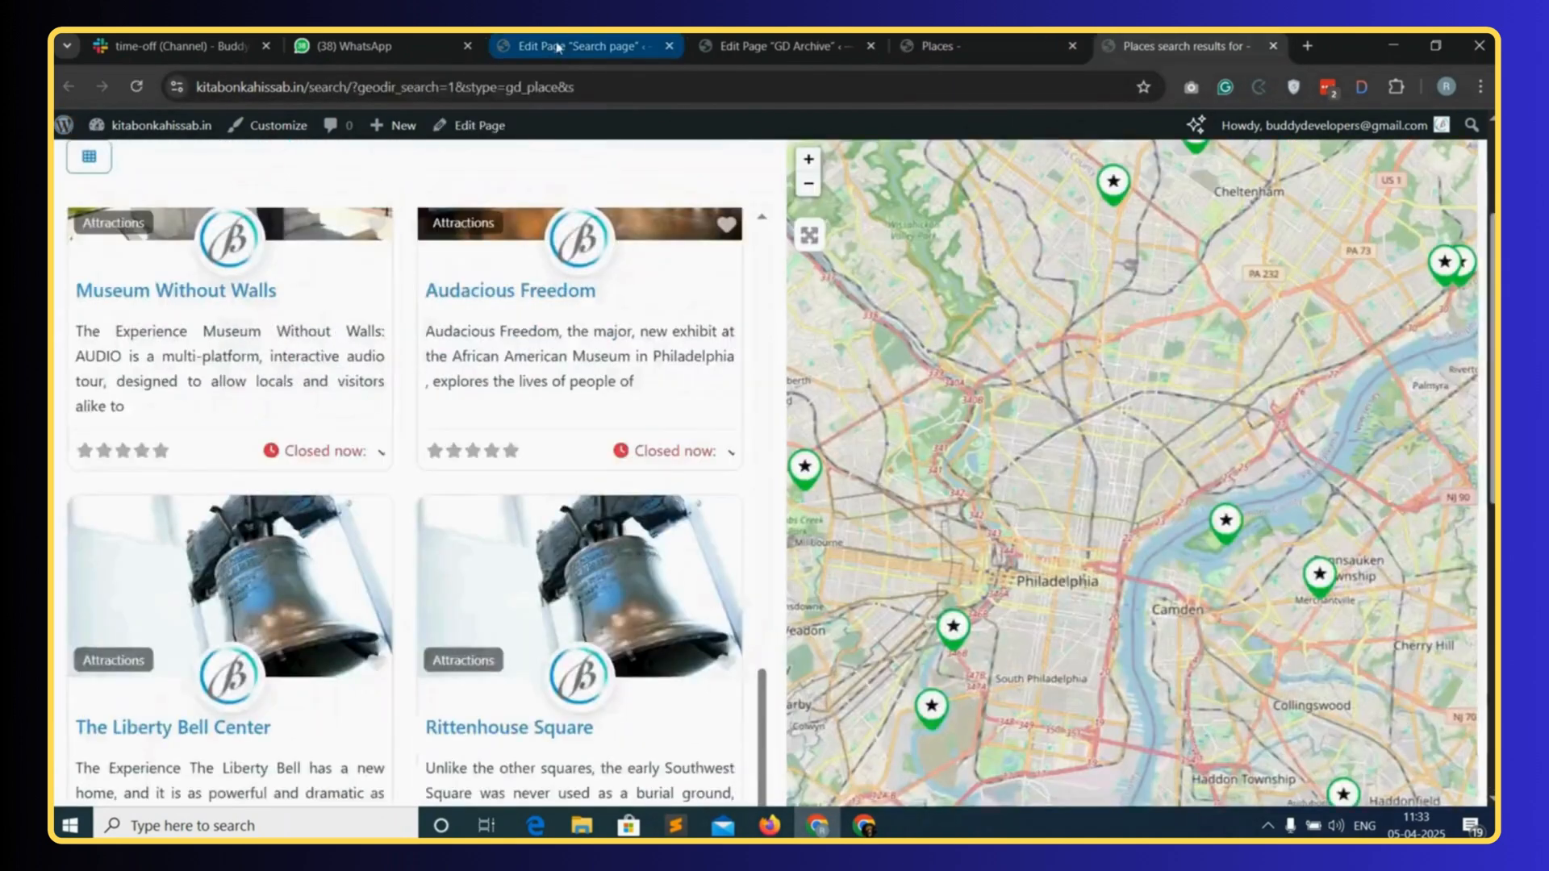
- Show the Search page's block structure in its editor, and copy the whole banner container from the GD Archive page
{"action": "left_click", "coordinate": [568, 46]}
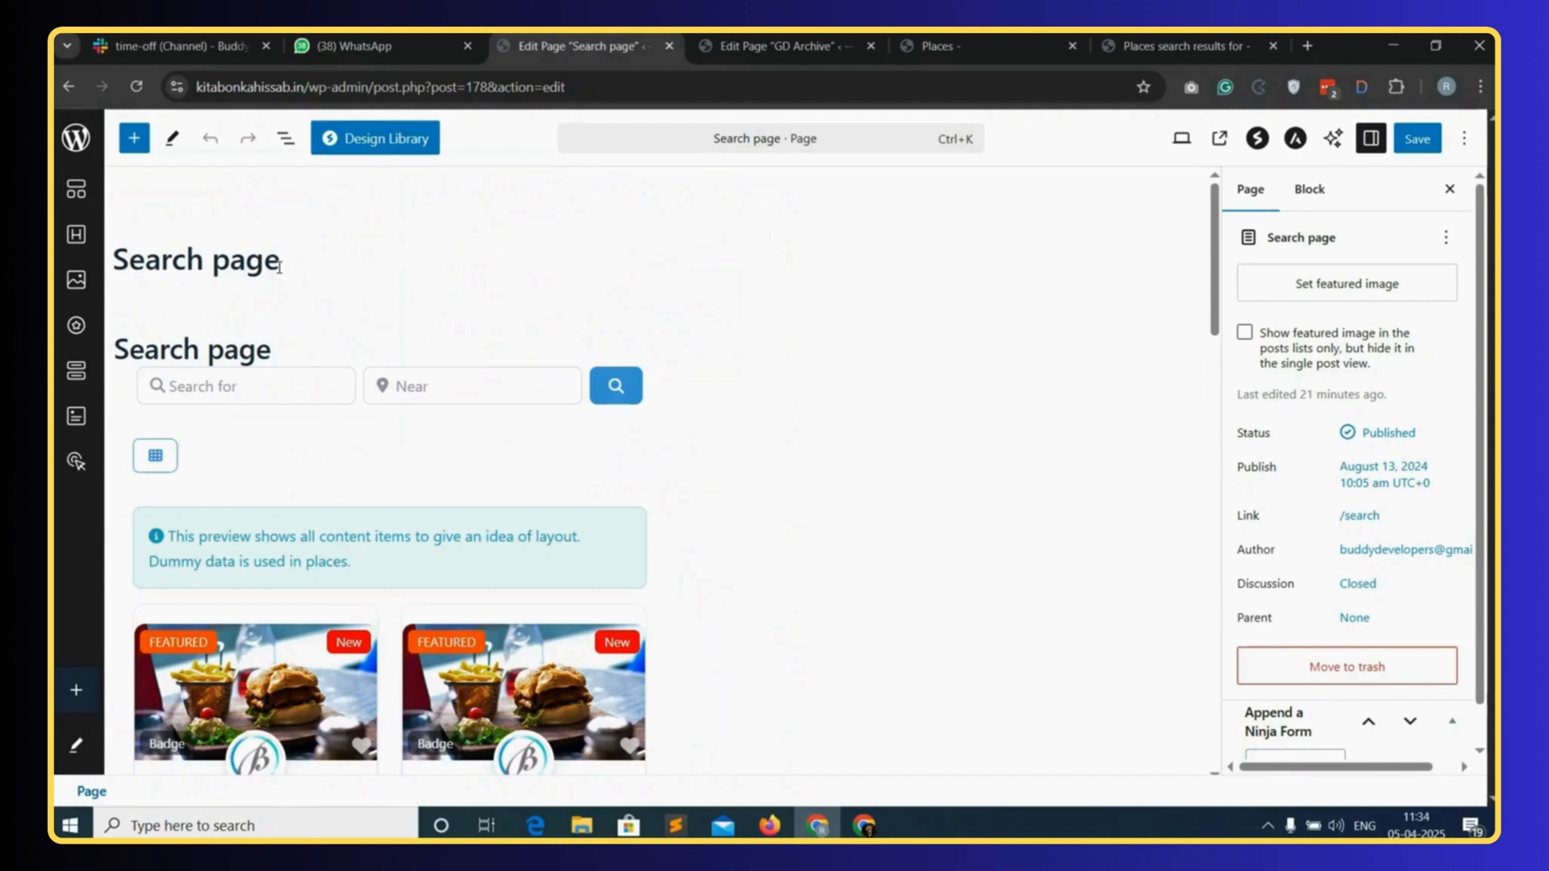
{"action": "left_click", "coordinate": [287, 142]}
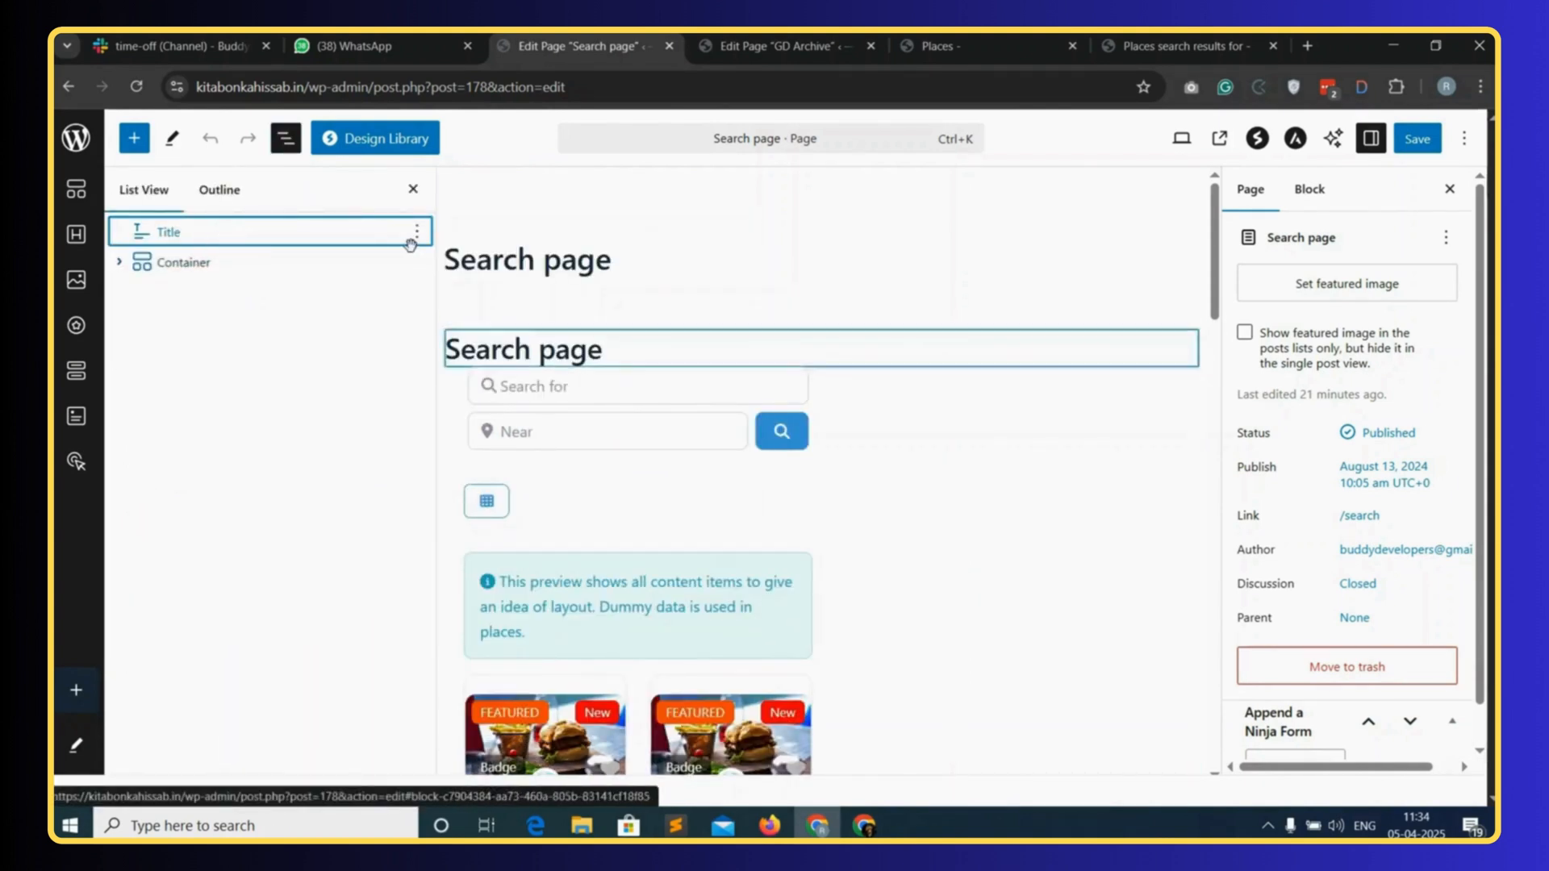
{"action": "left_click", "coordinate": [782, 46]}
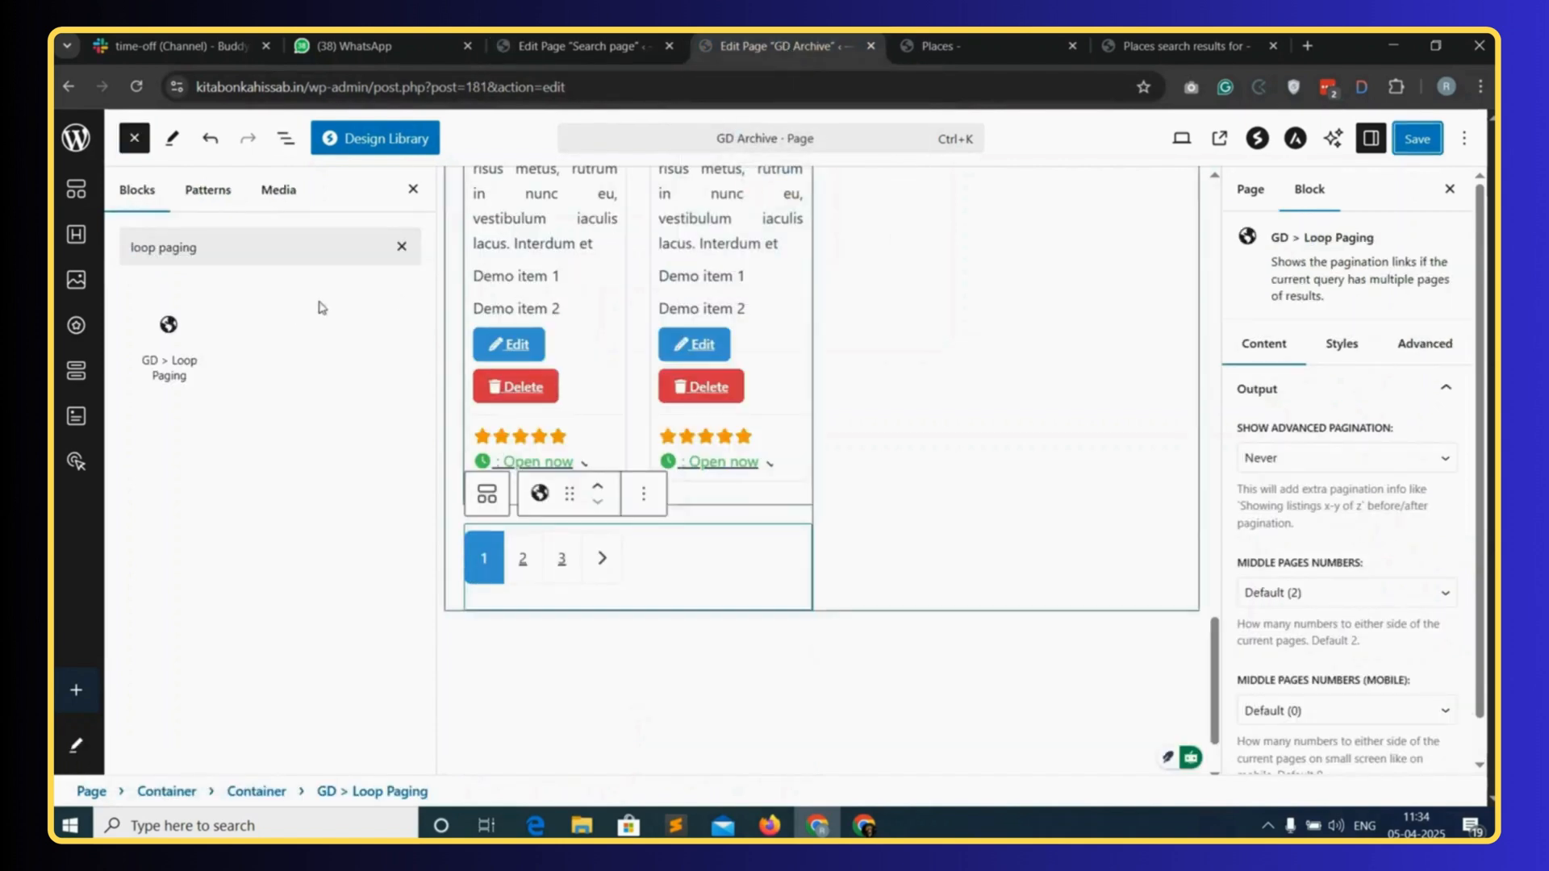
{"action": "left_click", "coordinate": [286, 144]}
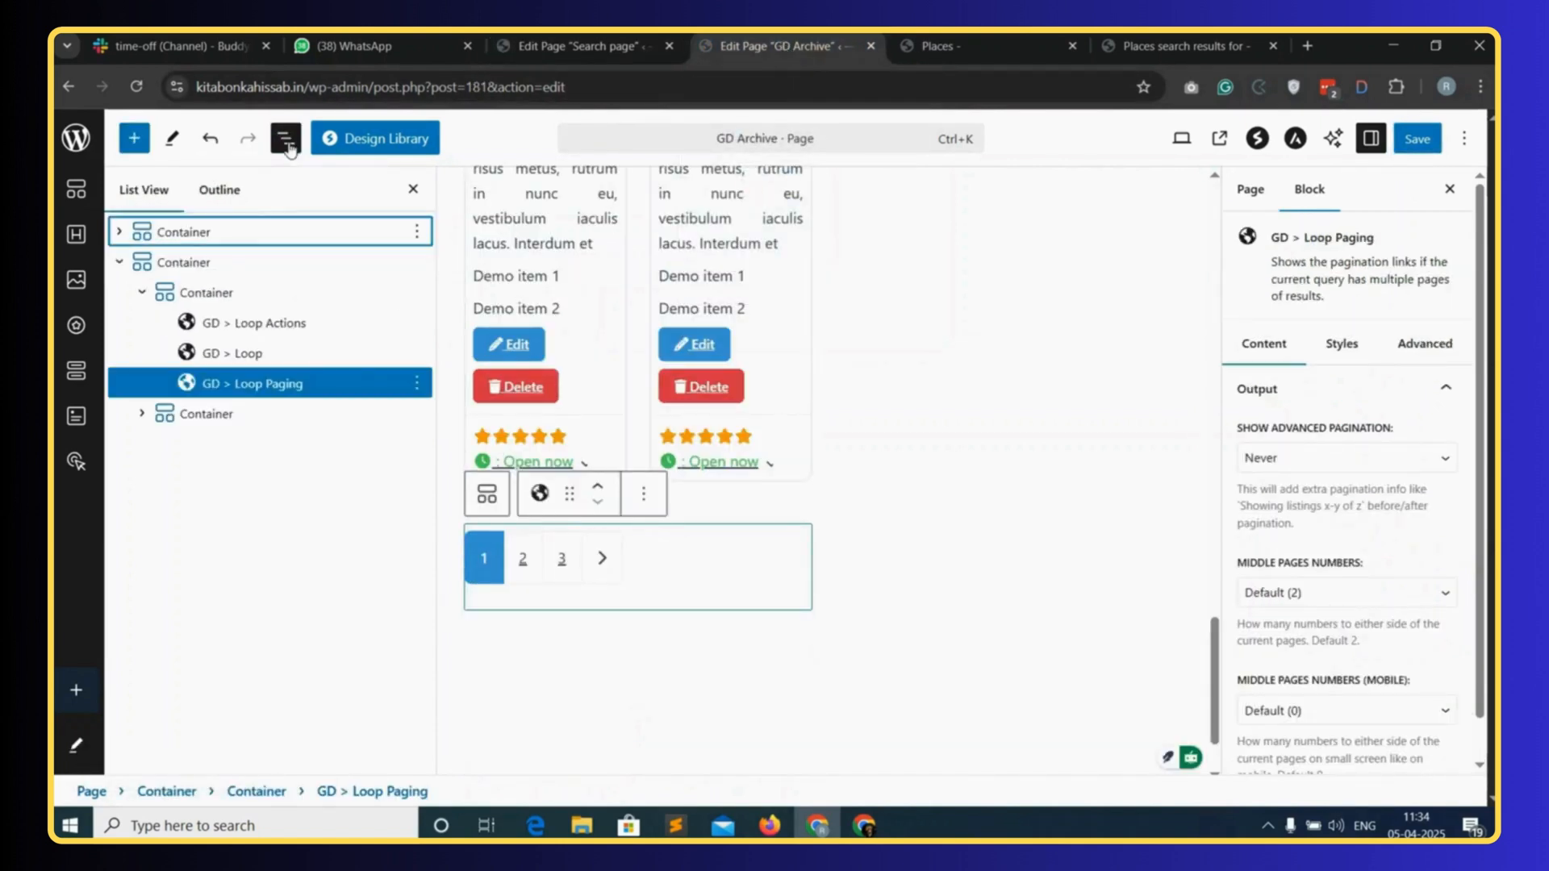
{"action": "left_click", "coordinate": [233, 232]}
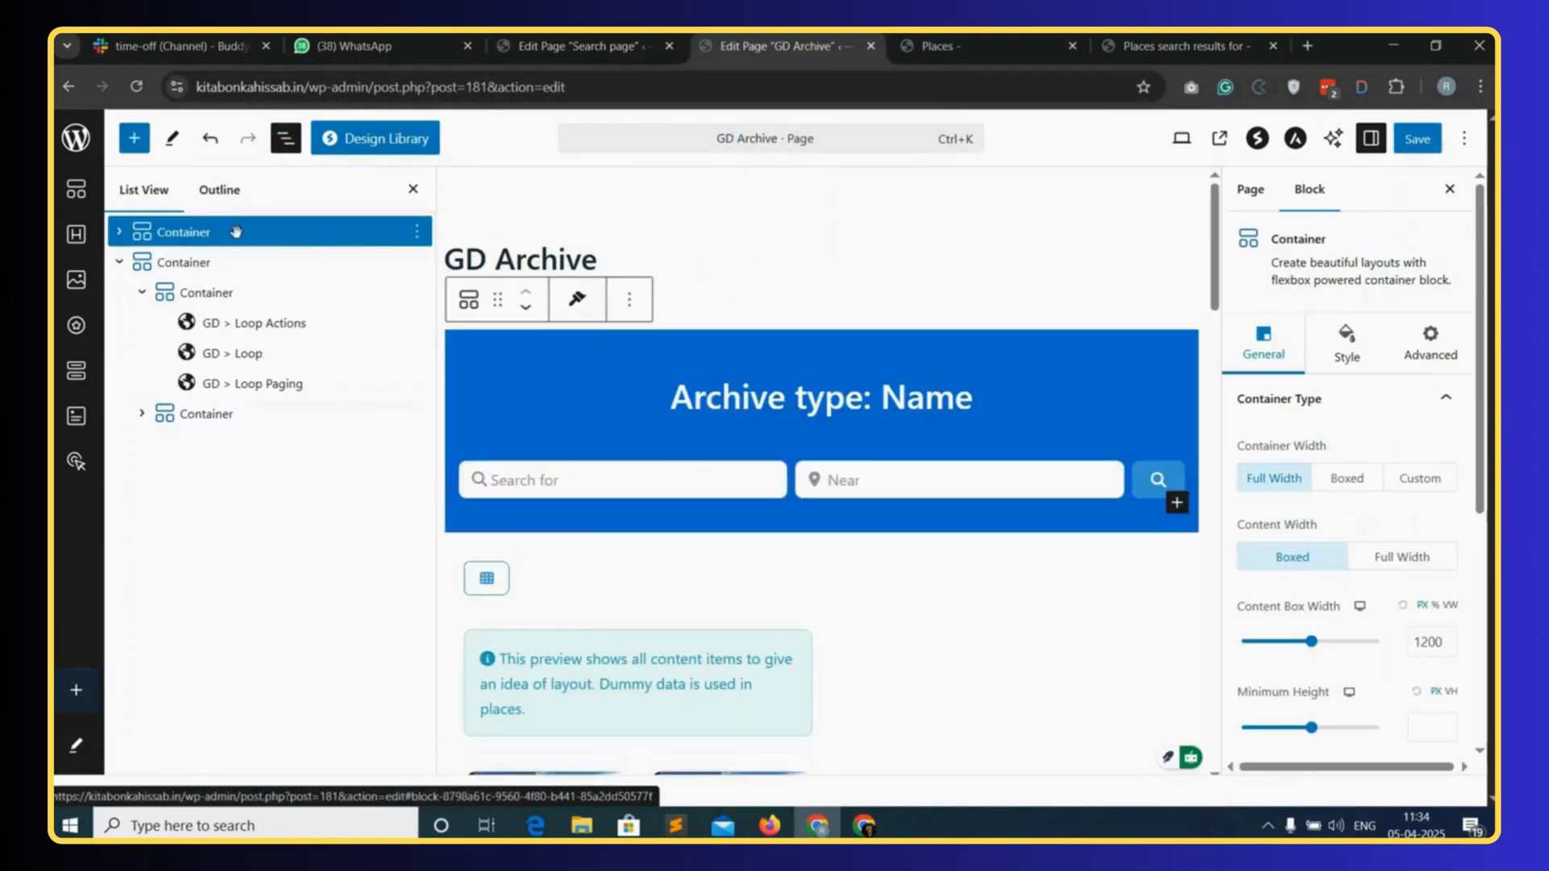
{"action": "left_click", "coordinate": [416, 241]}
{"action": "left_click", "coordinate": [456, 286]}
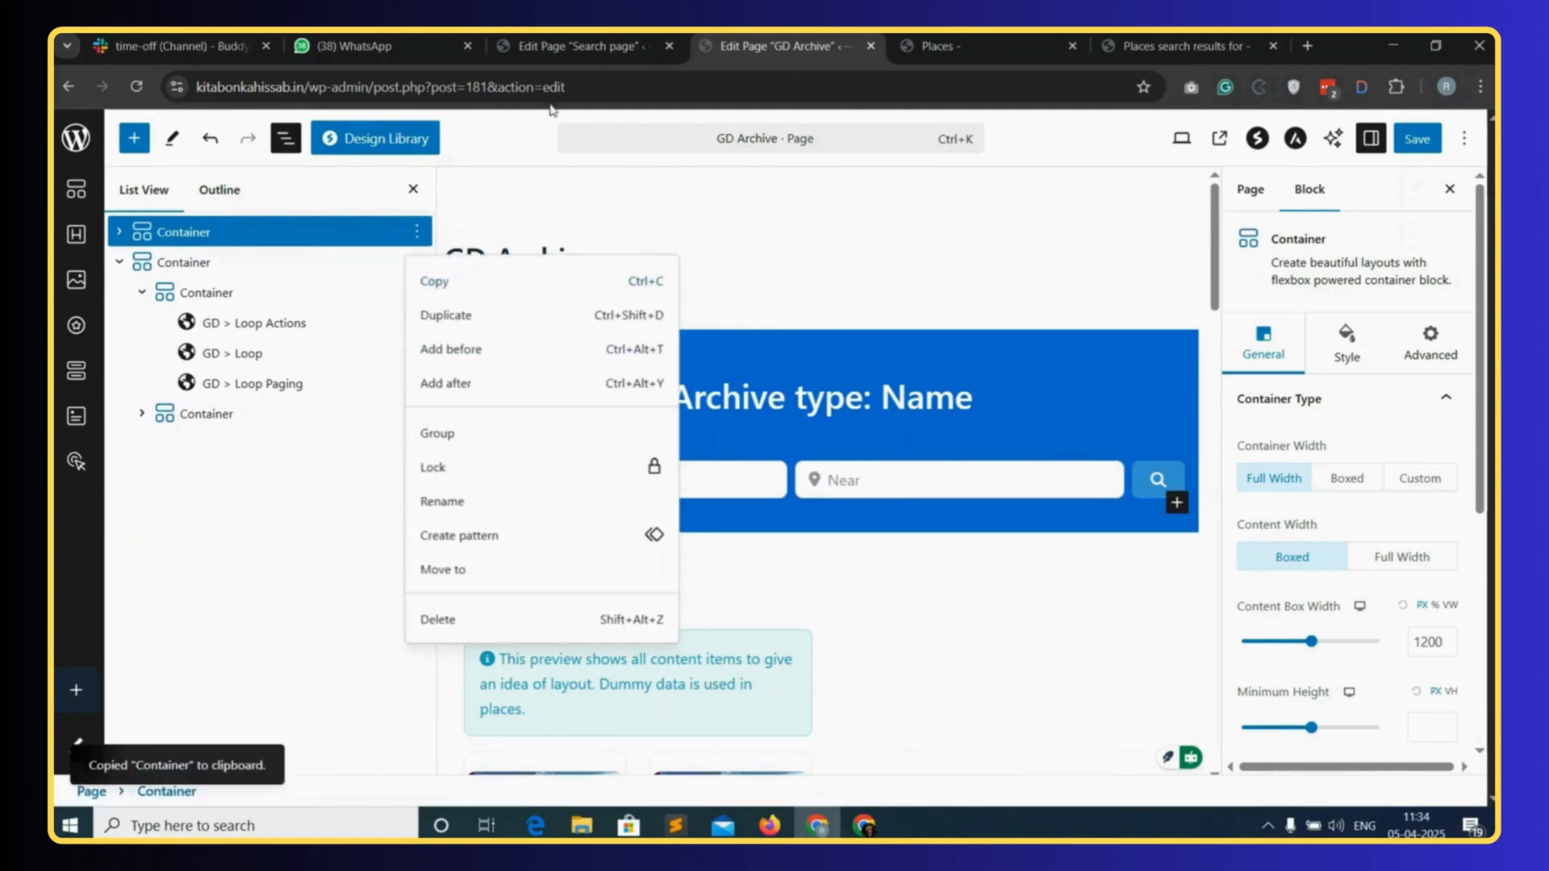
- Paste the copied banner container below the Title block on the Search page
{"action": "left_click", "coordinate": [577, 46]}
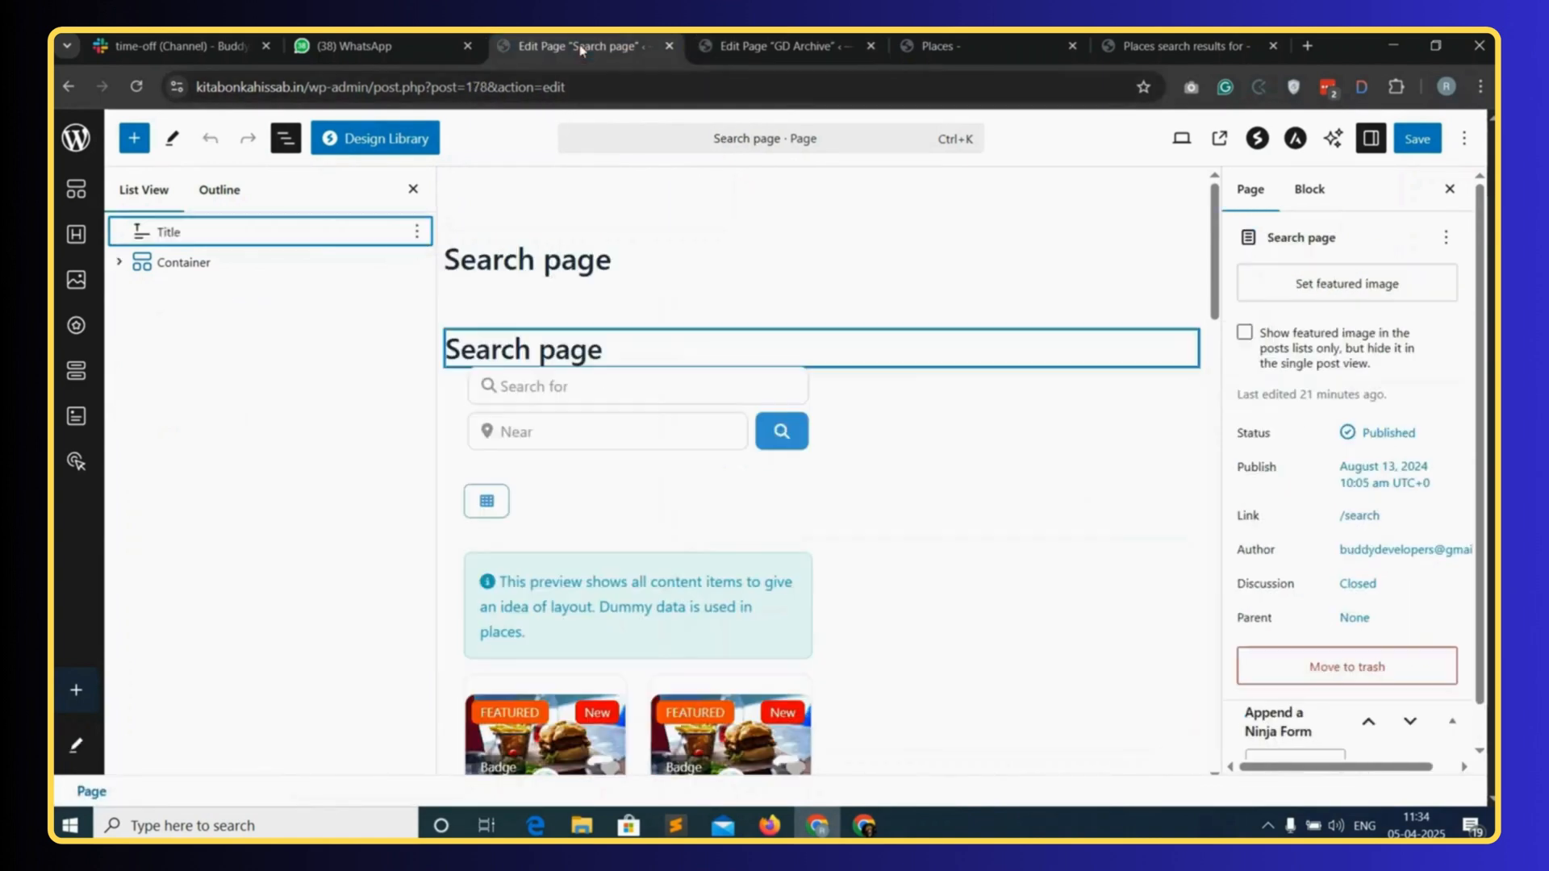
{"action": "left_click", "coordinate": [416, 237]}
{"action": "left_click", "coordinate": [451, 384]}
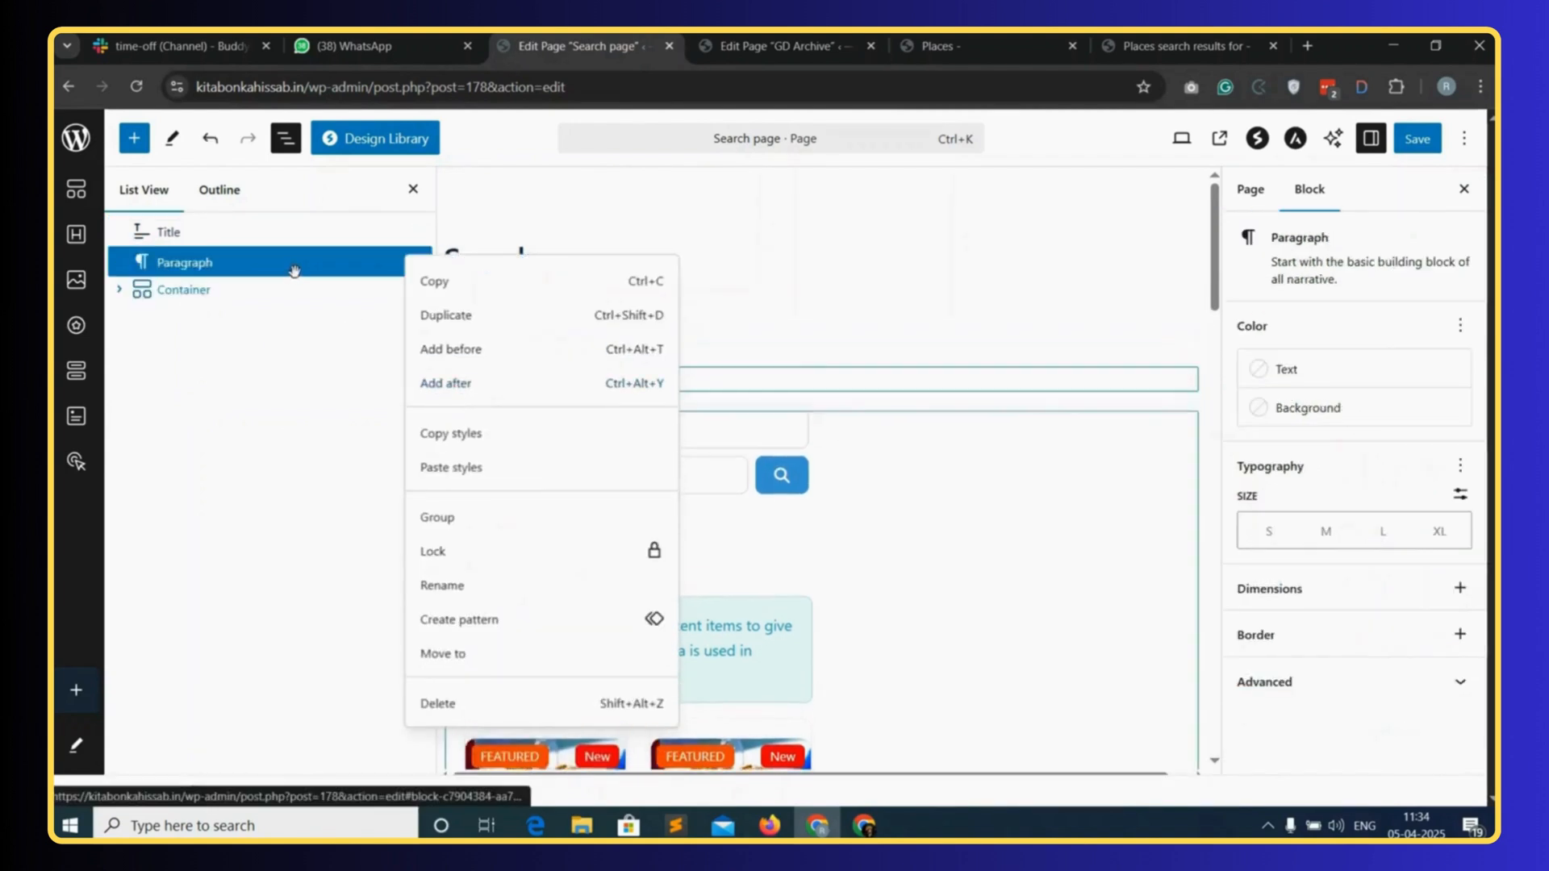
{"action": "left_click", "coordinate": [597, 381]}
{"action": "right_click", "coordinate": [597, 380]}
{"action": "left_click", "coordinate": [646, 548]}
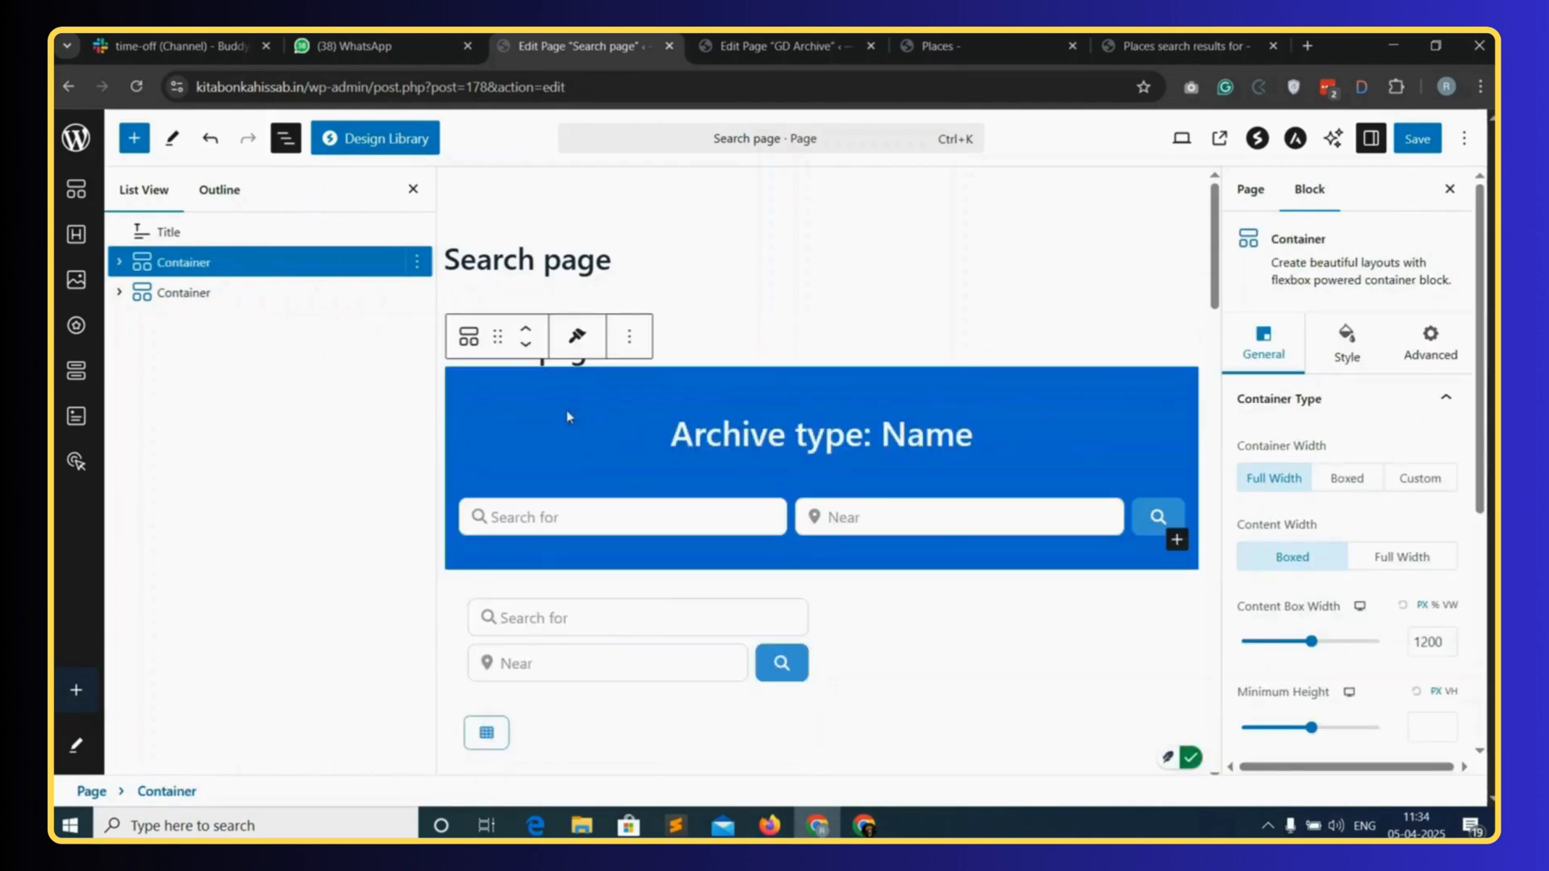
- Delete the Archive Title from the pasted banner container and move the page's Title block into it above GD > Search
{"action": "left_click", "coordinate": [119, 262]}
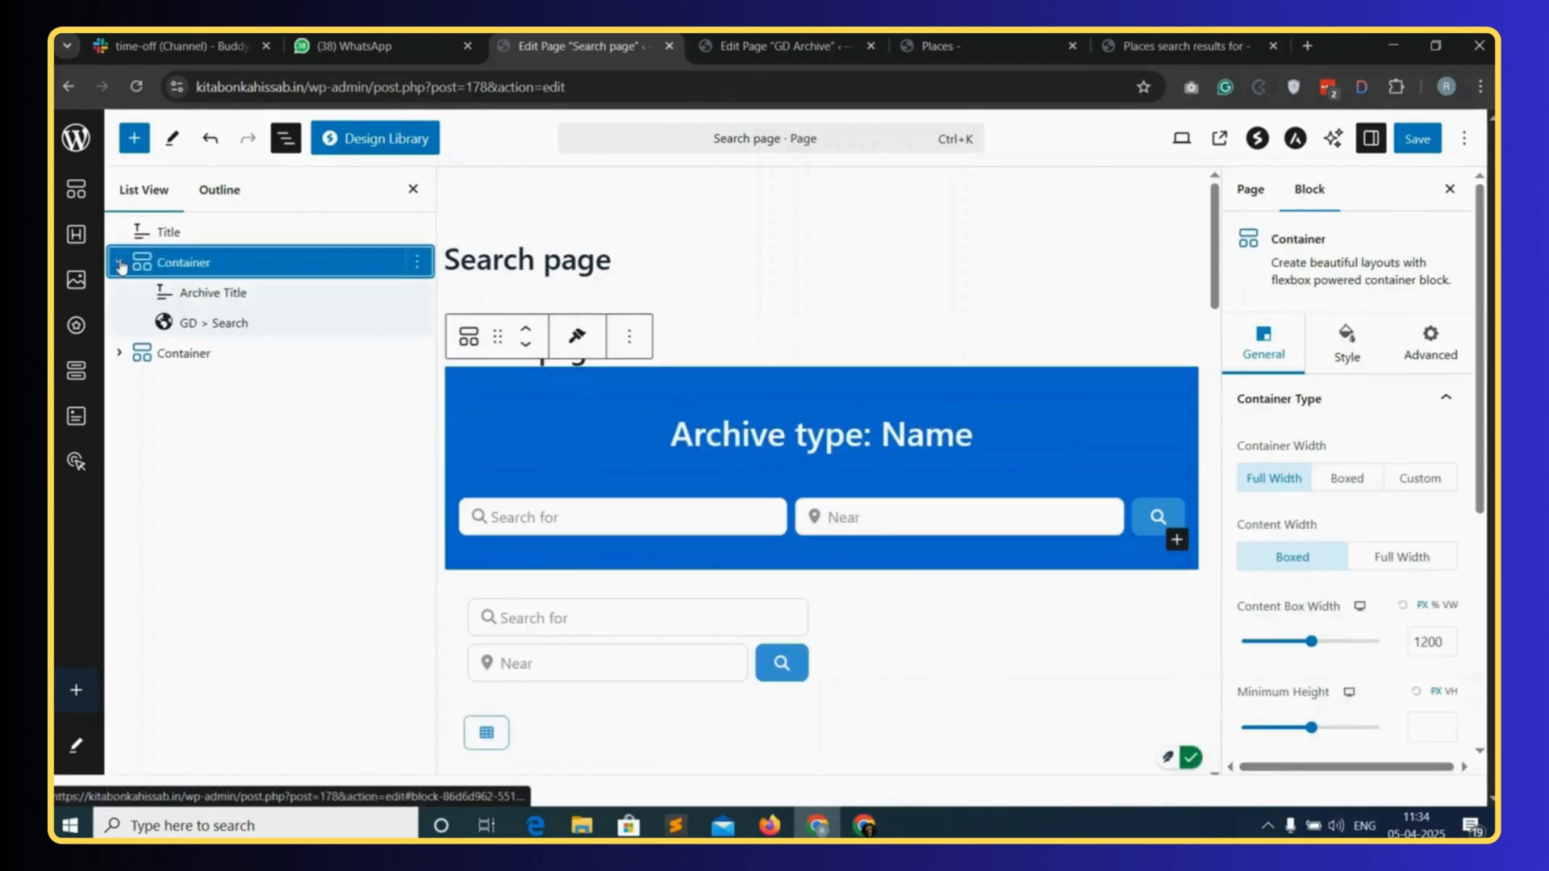
{"action": "left_click", "coordinate": [242, 294]}
{"action": "left_click", "coordinate": [417, 294]}
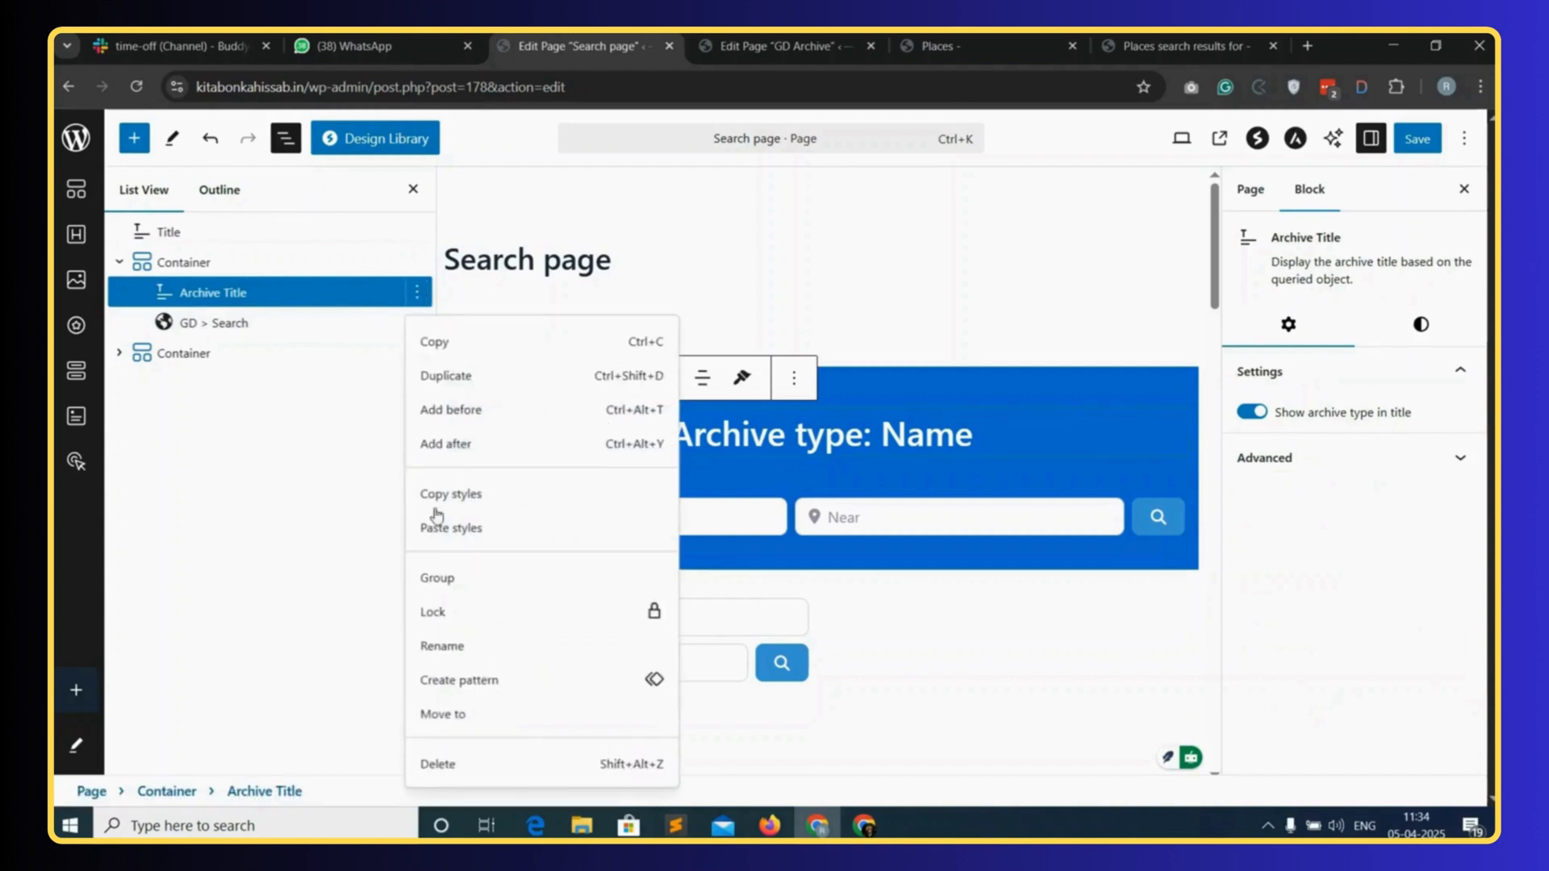
{"action": "left_click", "coordinate": [472, 765]}
{"action": "left_click_drag", "start_coordinate": [199, 222], "coordinate": [201, 263]}
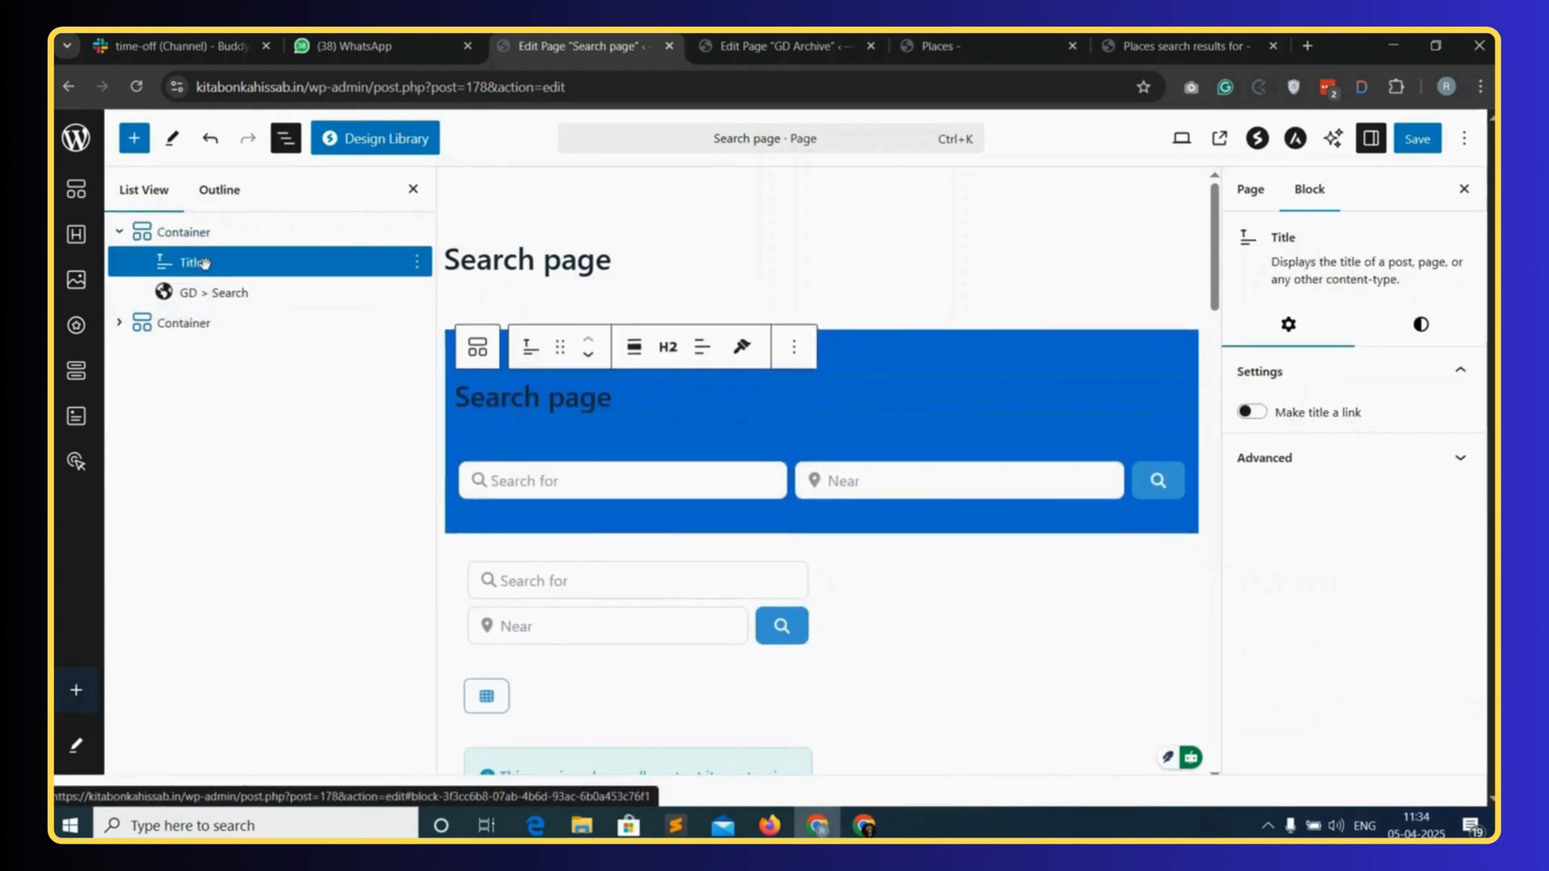
- Center the Title block in the banner and set its text color to white
{"action": "left_click", "coordinate": [702, 347]}
{"action": "left_click", "coordinate": [757, 444]}
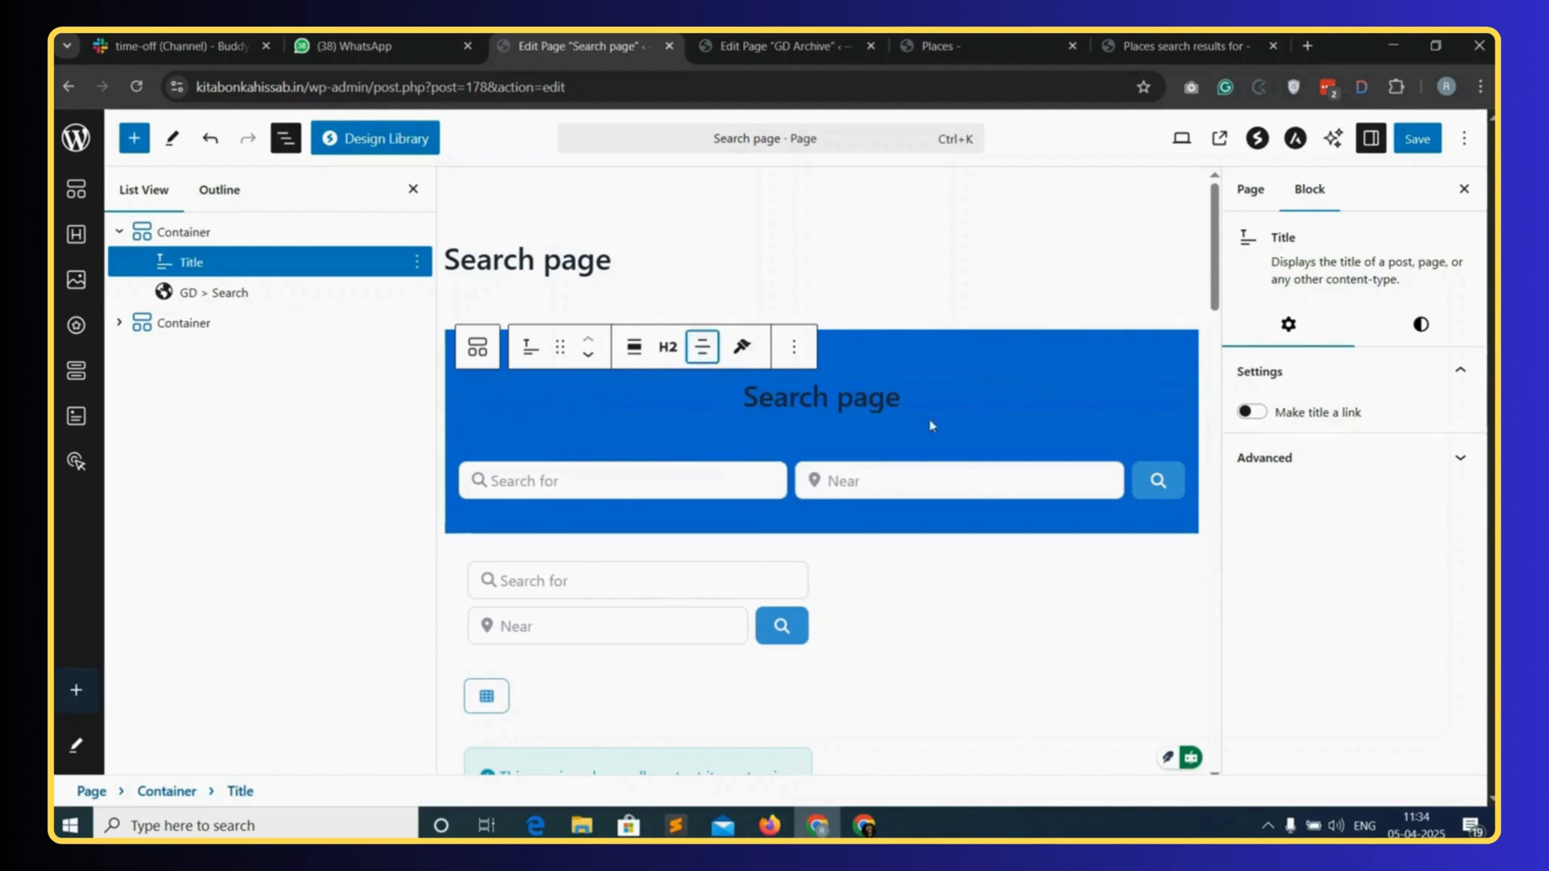
{"action": "left_click", "coordinate": [1419, 324]}
{"action": "left_click", "coordinate": [1292, 417]}
{"action": "left_click", "coordinate": [1176, 585]}
{"action": "left_click", "coordinate": [968, 363]}
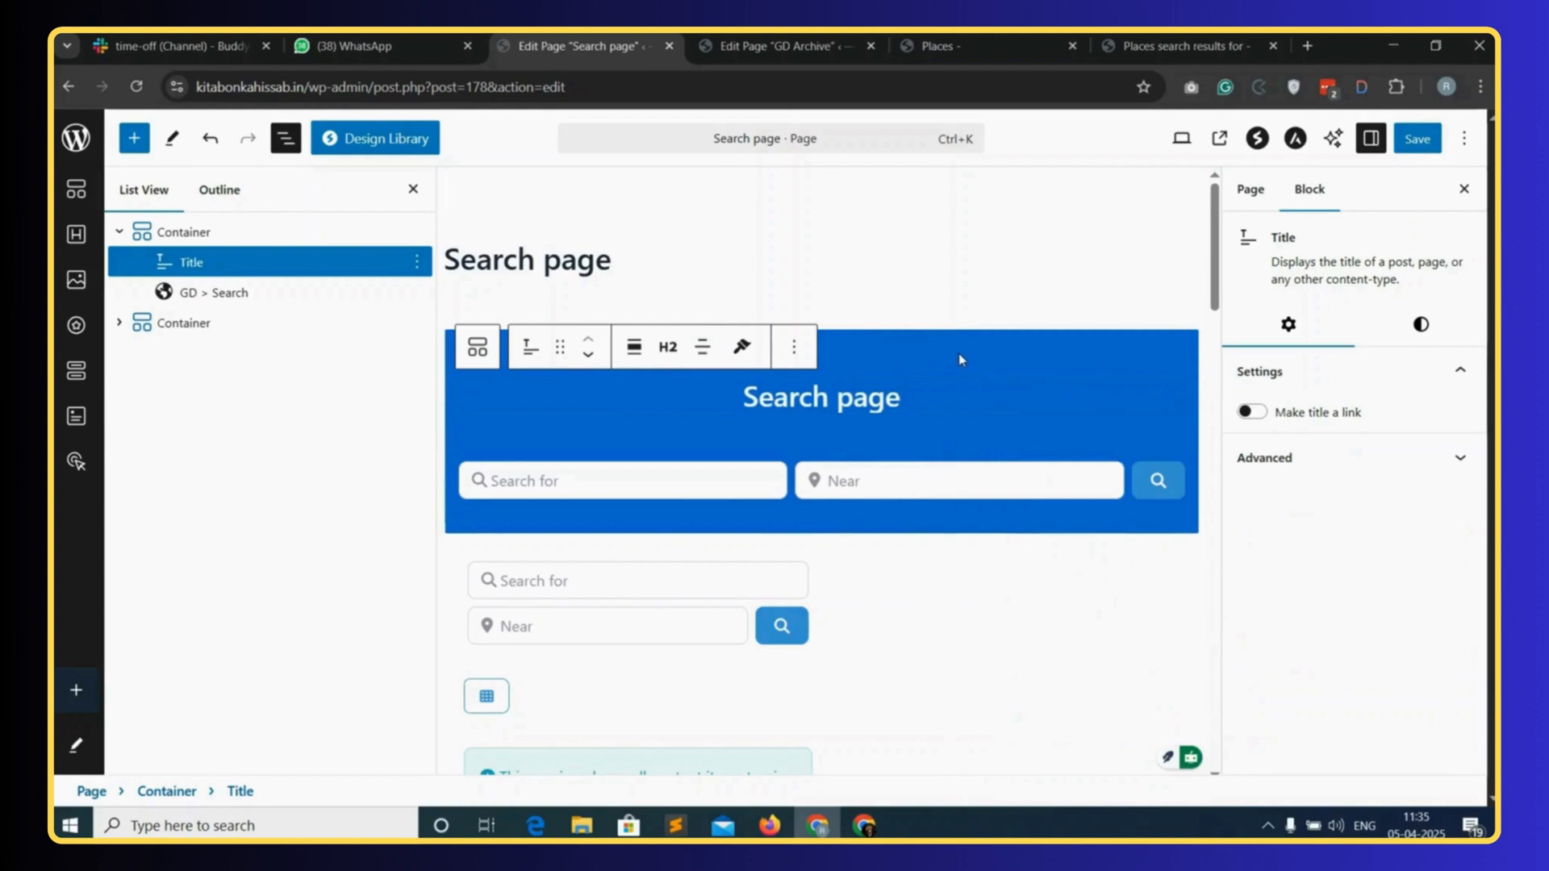
- Add a GD > Loop Paging block below the GD > Loop block in the Search page's listings container and save the page
{"action": "scroll", "coordinate": [709, 511], "scroll_direction": "down", "scroll_amount": 3}
{"action": "scroll", "coordinate": [709, 511], "scroll_direction": "down", "scroll_amount": 3}
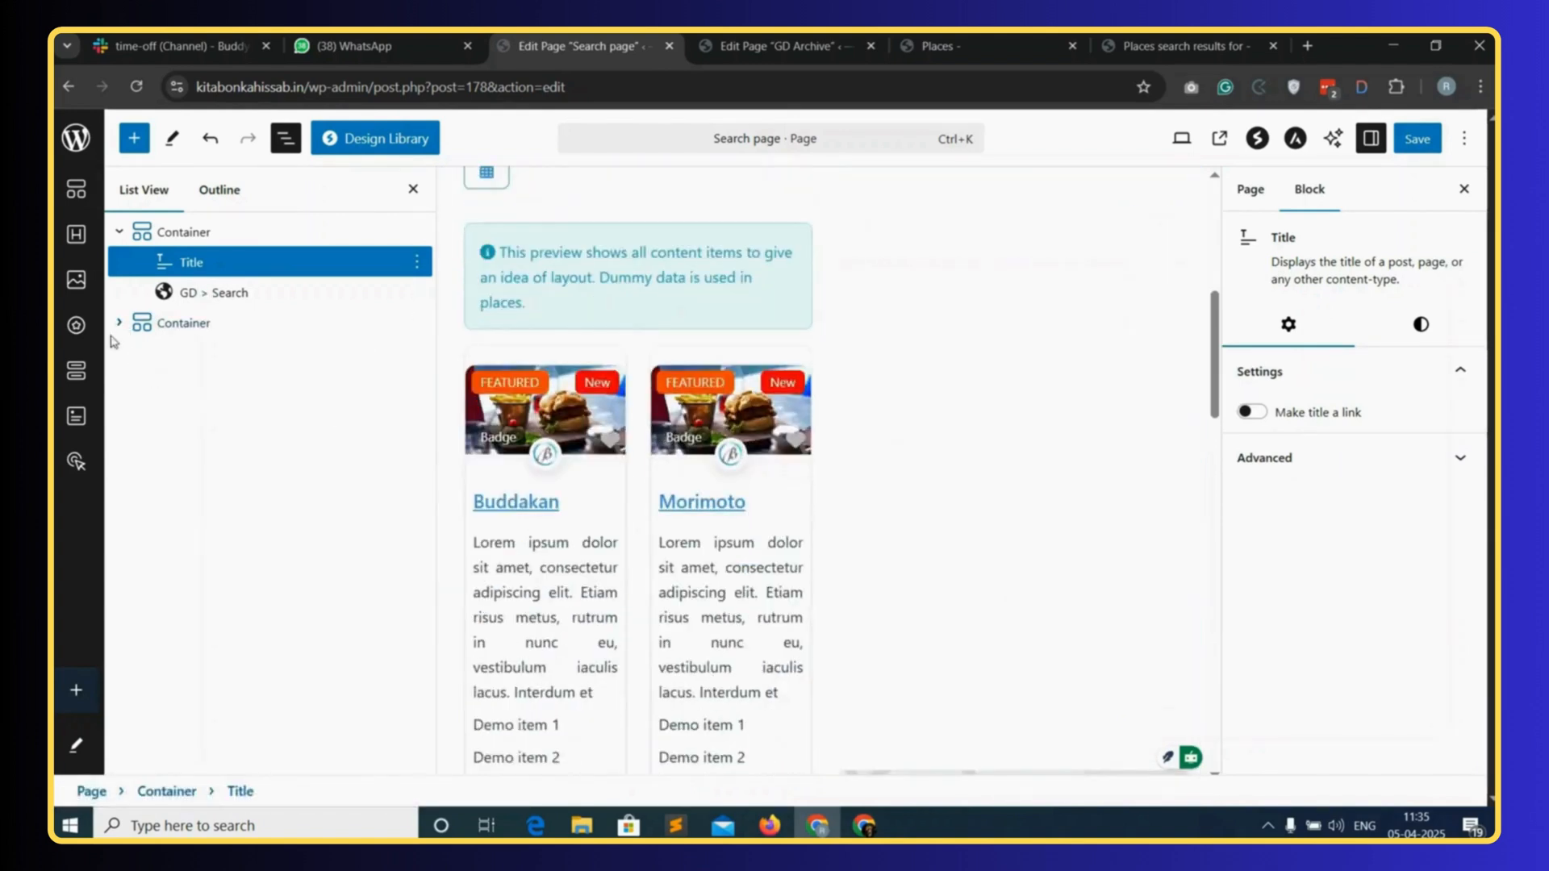
{"action": "left_click", "coordinate": [118, 323]}
{"action": "left_click", "coordinate": [142, 355]}
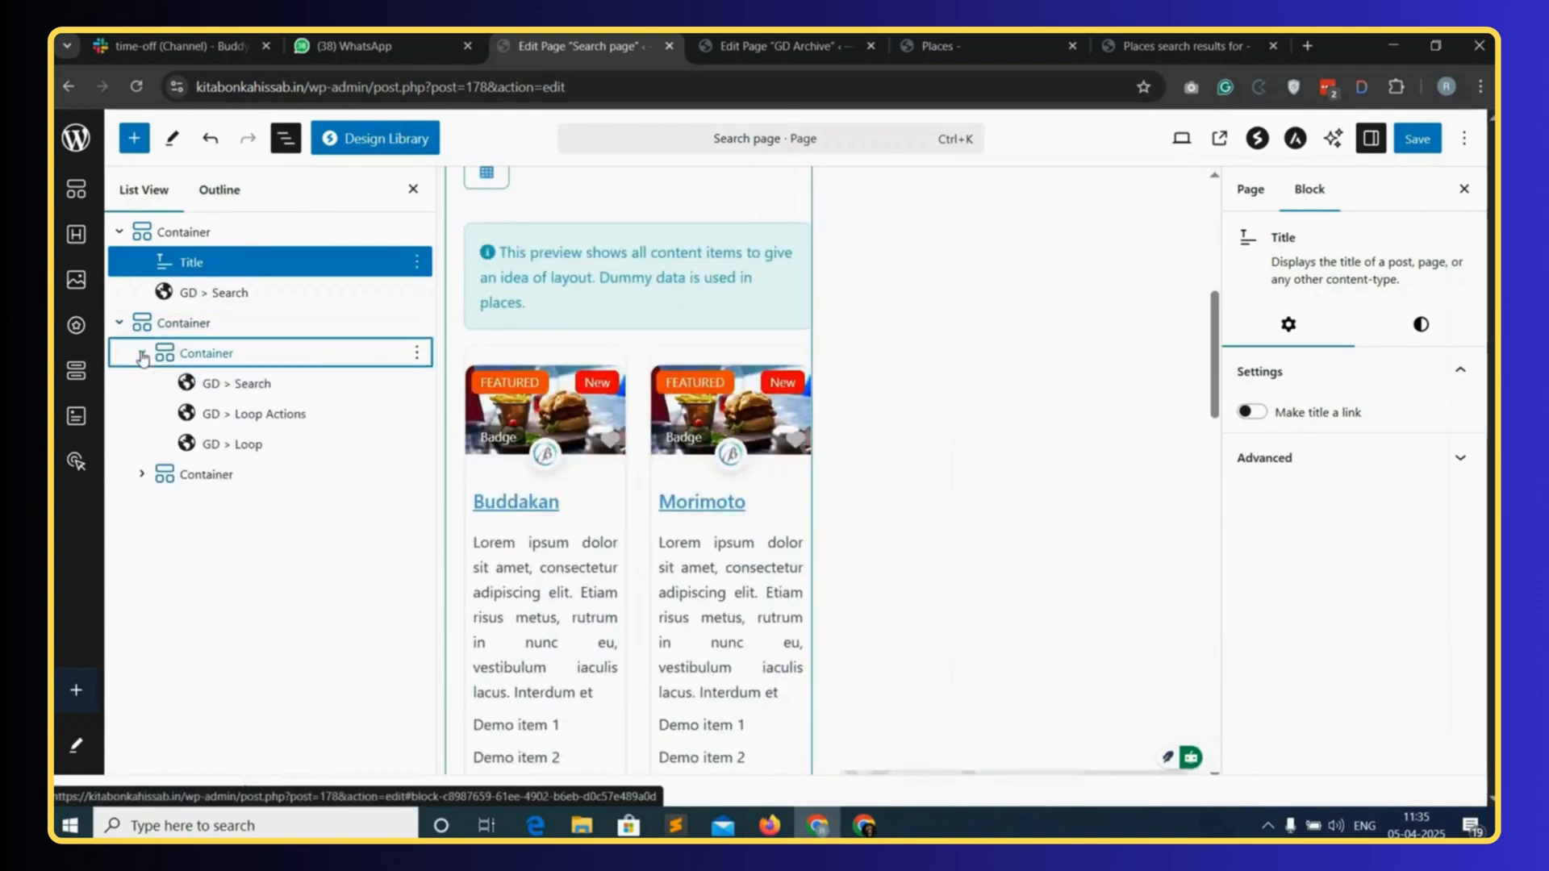
{"action": "left_click", "coordinate": [278, 443]}
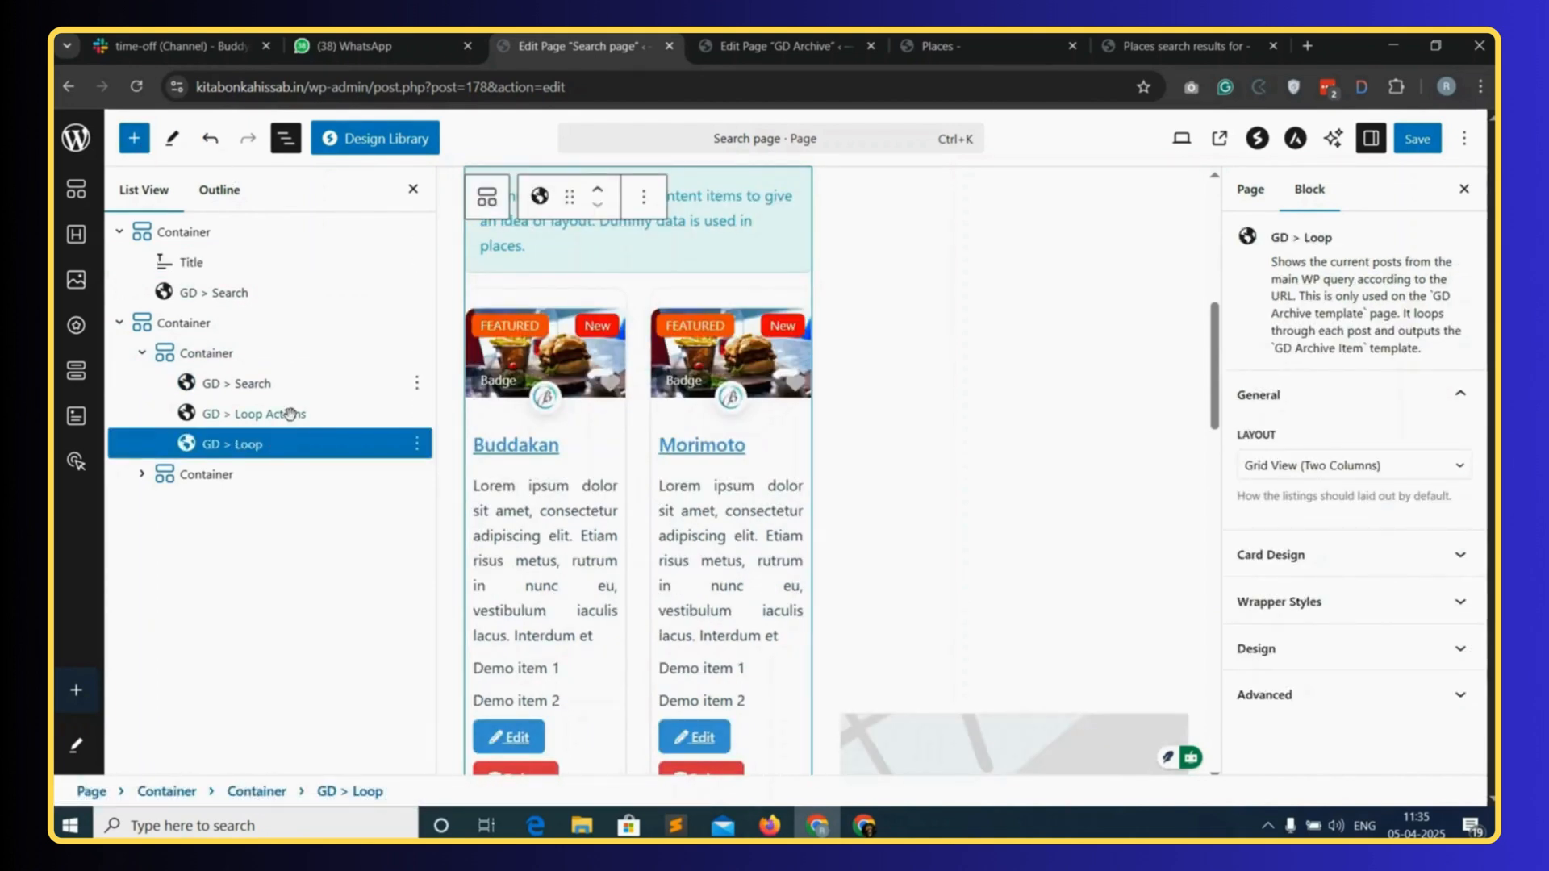
{"action": "left_click", "coordinate": [134, 139]}
{"action": "left_click", "coordinate": [273, 257]}
{"action": "type", "text": "loop pag"}
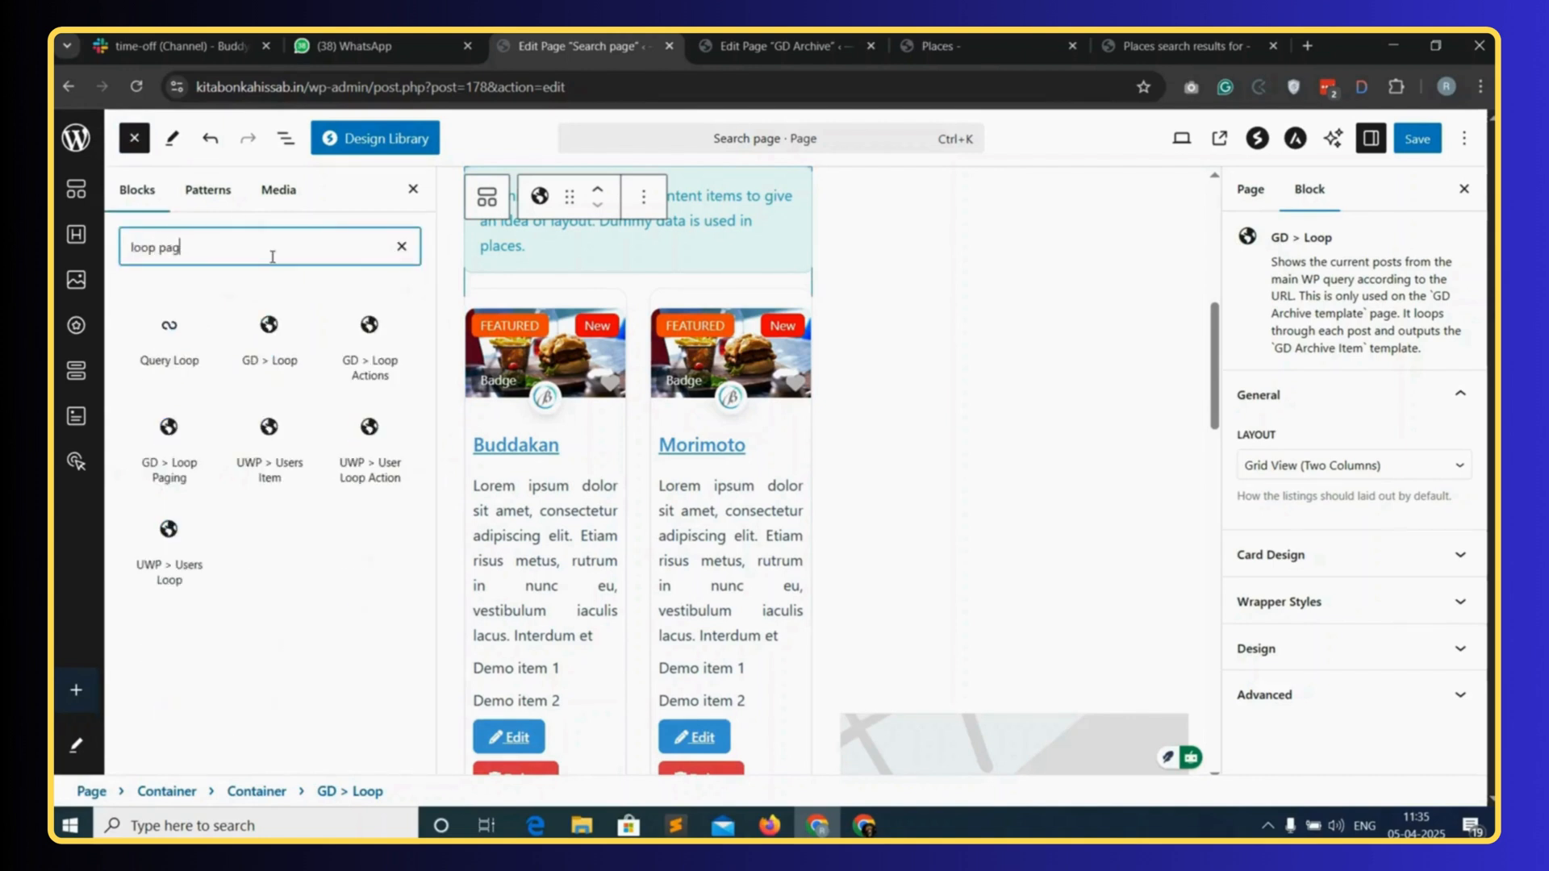
{"action": "type", "text": "ing"}
{"action": "left_click", "coordinate": [171, 339]}
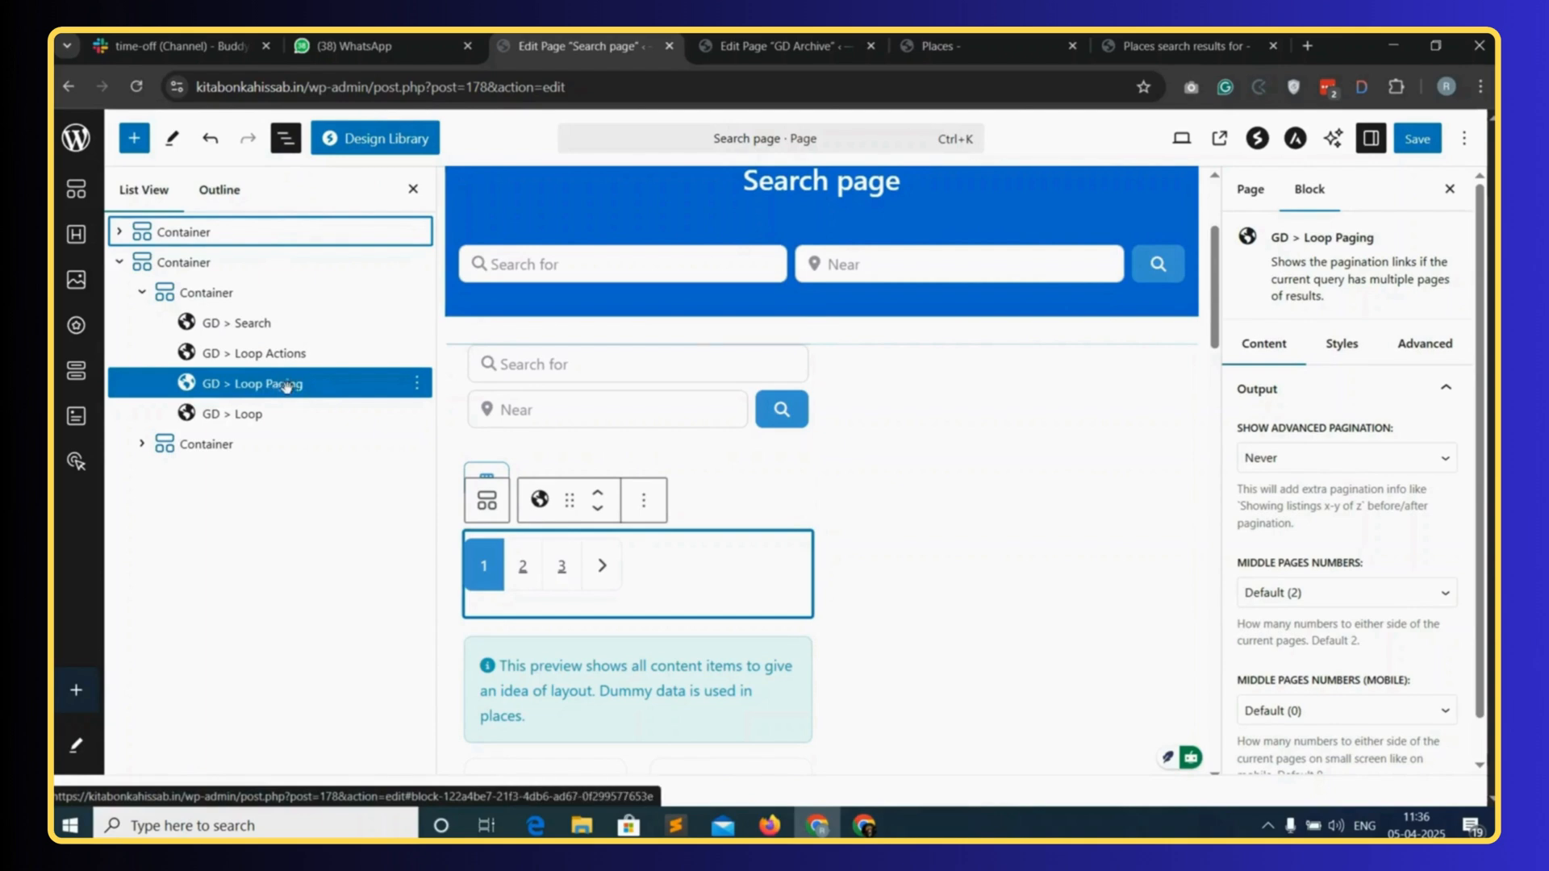
{"action": "mouse_move", "coordinate": [298, 385]}
{"action": "left_mouse_down"}
{"action": "mouse_move", "coordinate": [284, 418]}
{"action": "mouse_move", "coordinate": [299, 404]}
{"action": "left_mouse_up"}
{"action": "left_click", "coordinate": [1417, 138]}
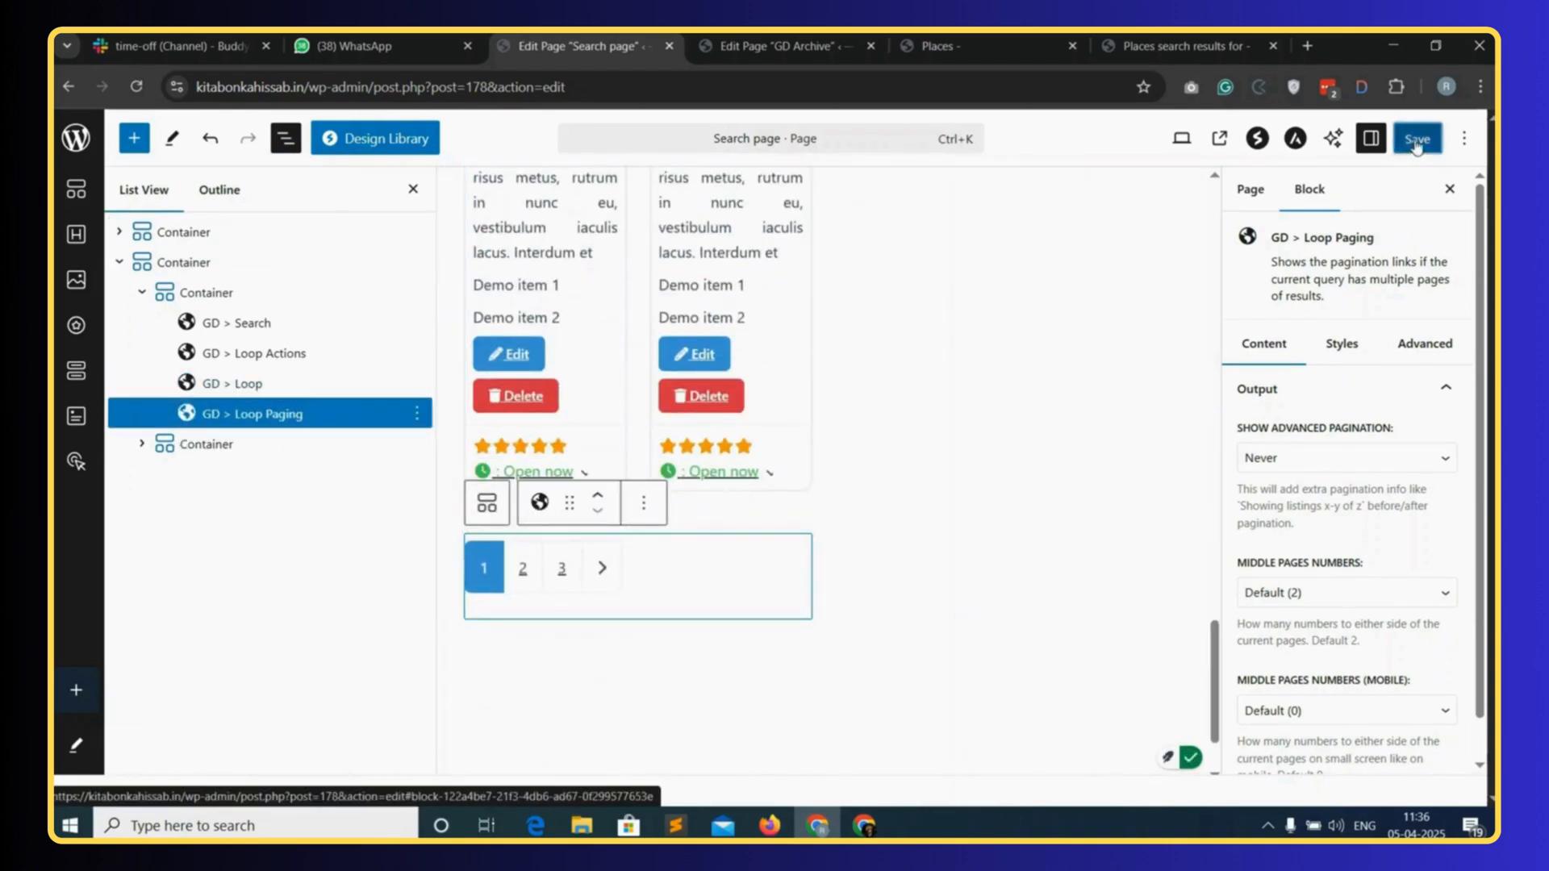
- Reload the live Places search results page and check the new banner above the listings
{"action": "left_click", "coordinate": [1176, 47]}
{"action": "left_click", "coordinate": [620, 89]}
{"action": "key", "text": "Return"}
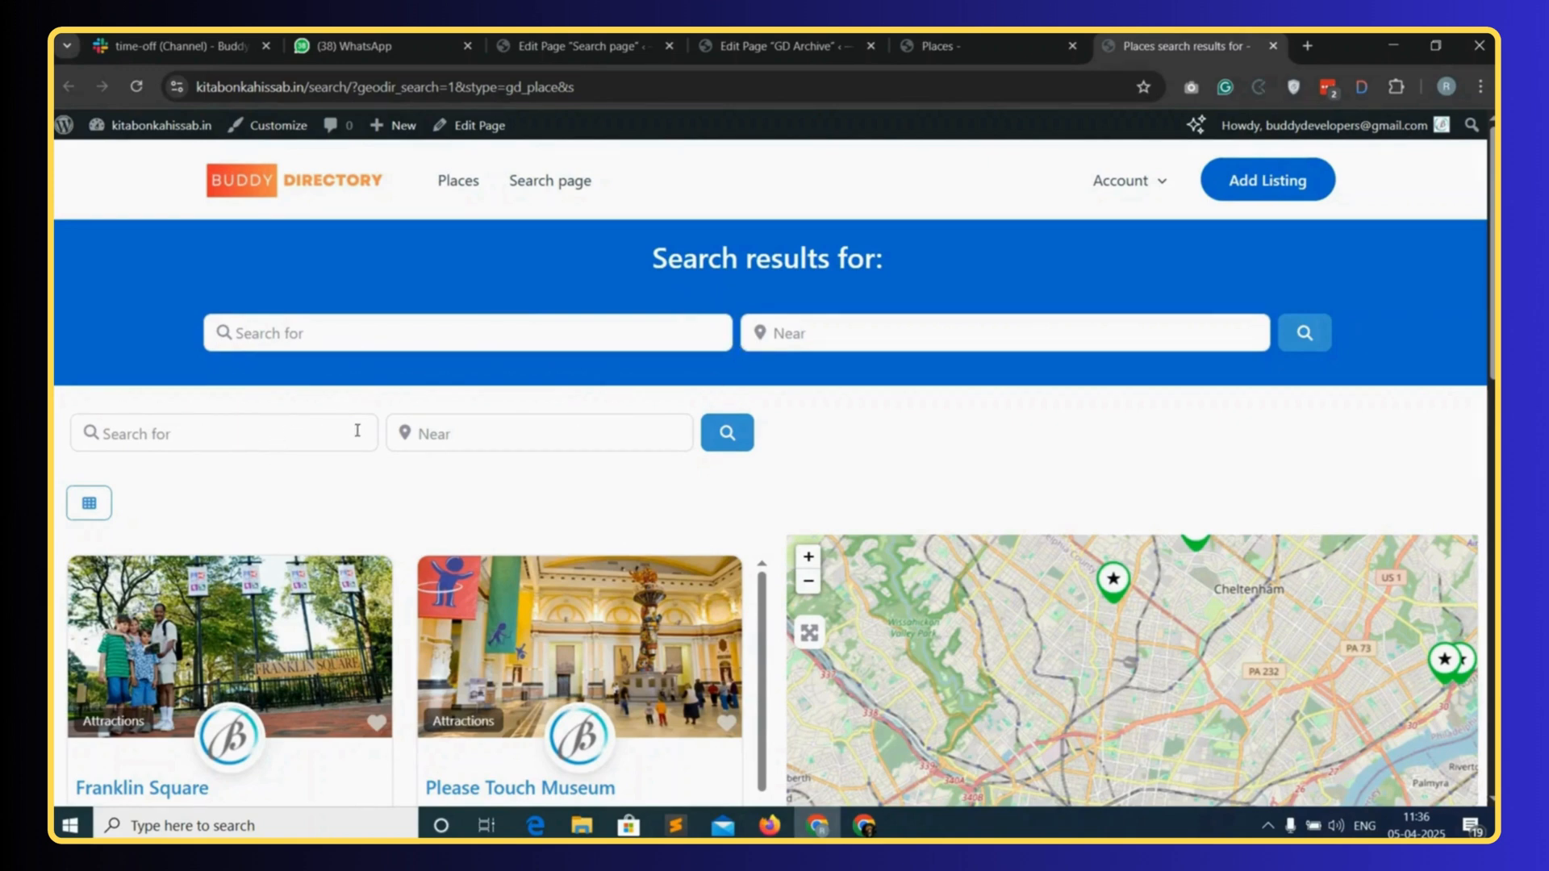
- Delete the duplicate GD > Search block from the listings container on the Search page and save the page
{"action": "left_click", "coordinate": [592, 42]}
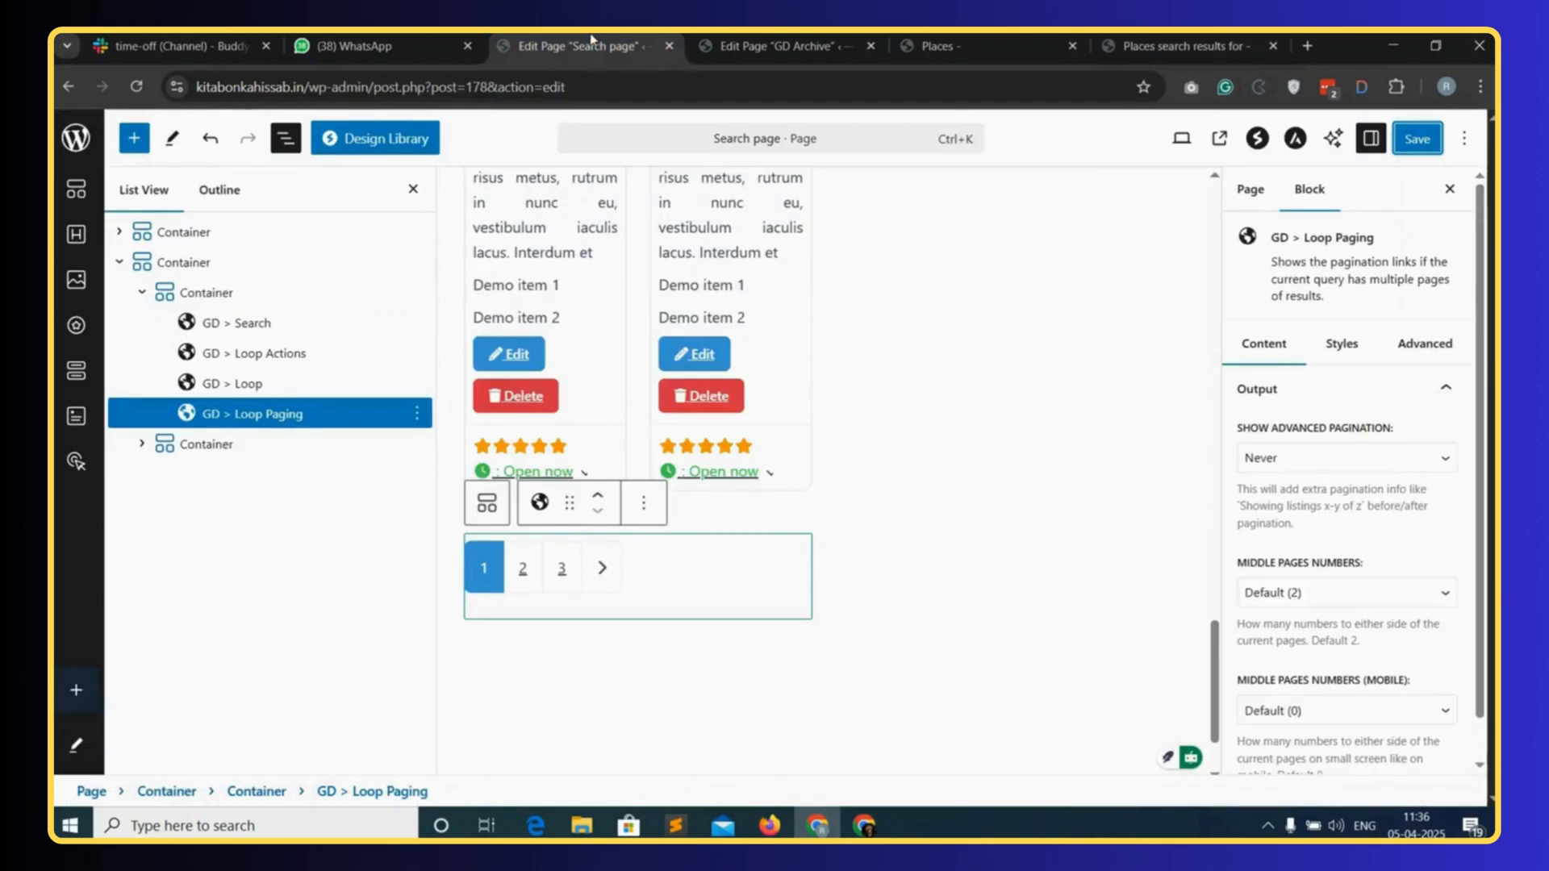
{"action": "scroll", "coordinate": [680, 464], "scroll_direction": "up", "scroll_amount": 10}
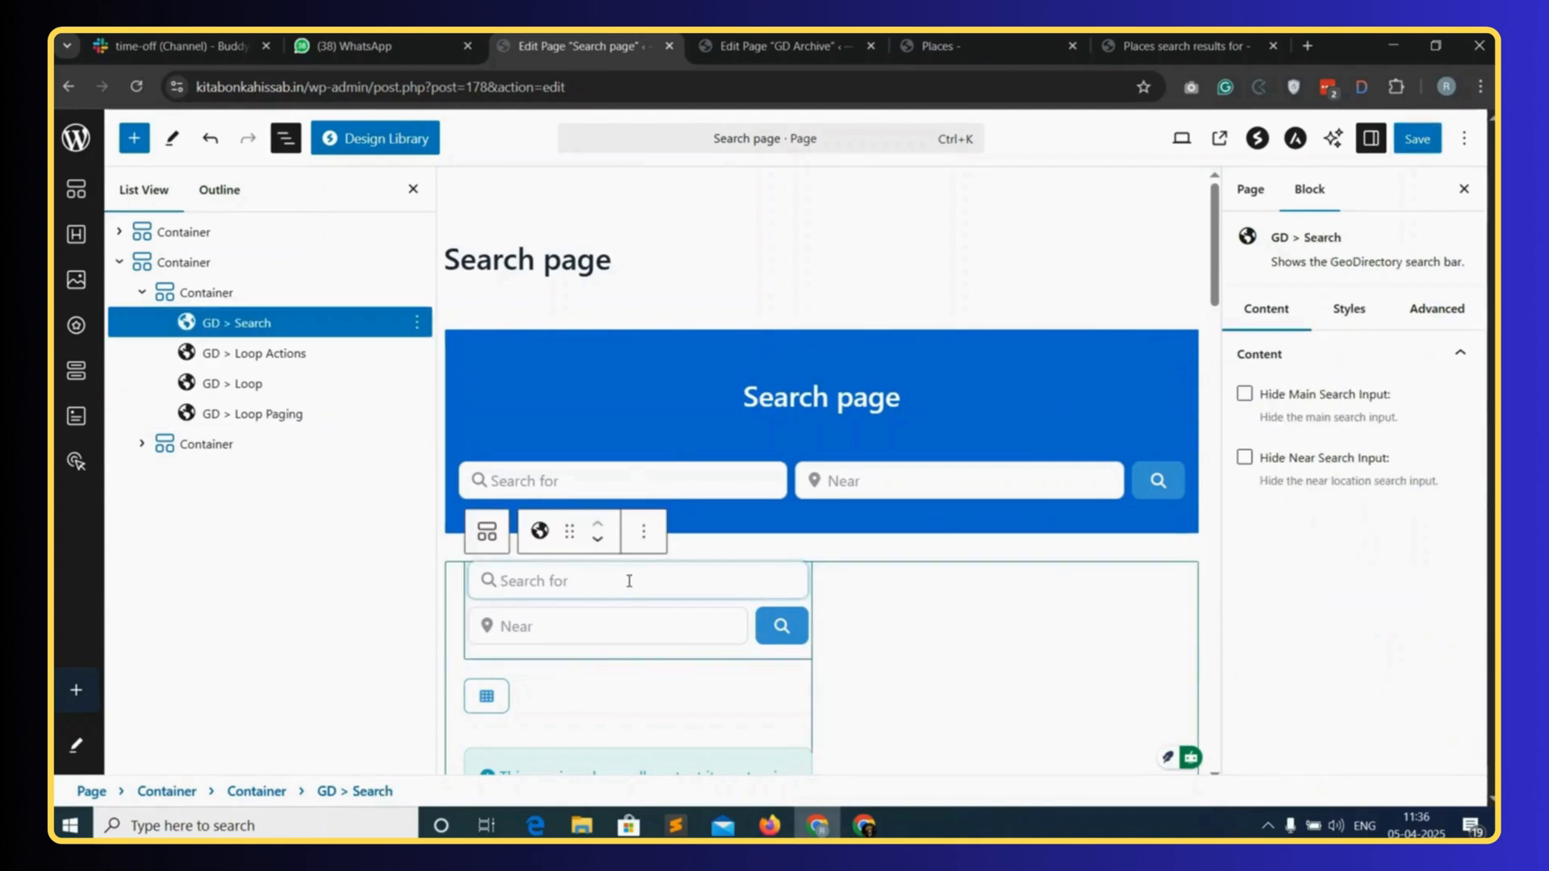
{"action": "left_click", "coordinate": [419, 324]}
{"action": "left_click", "coordinate": [482, 712]}
{"action": "left_click", "coordinate": [1414, 138]}
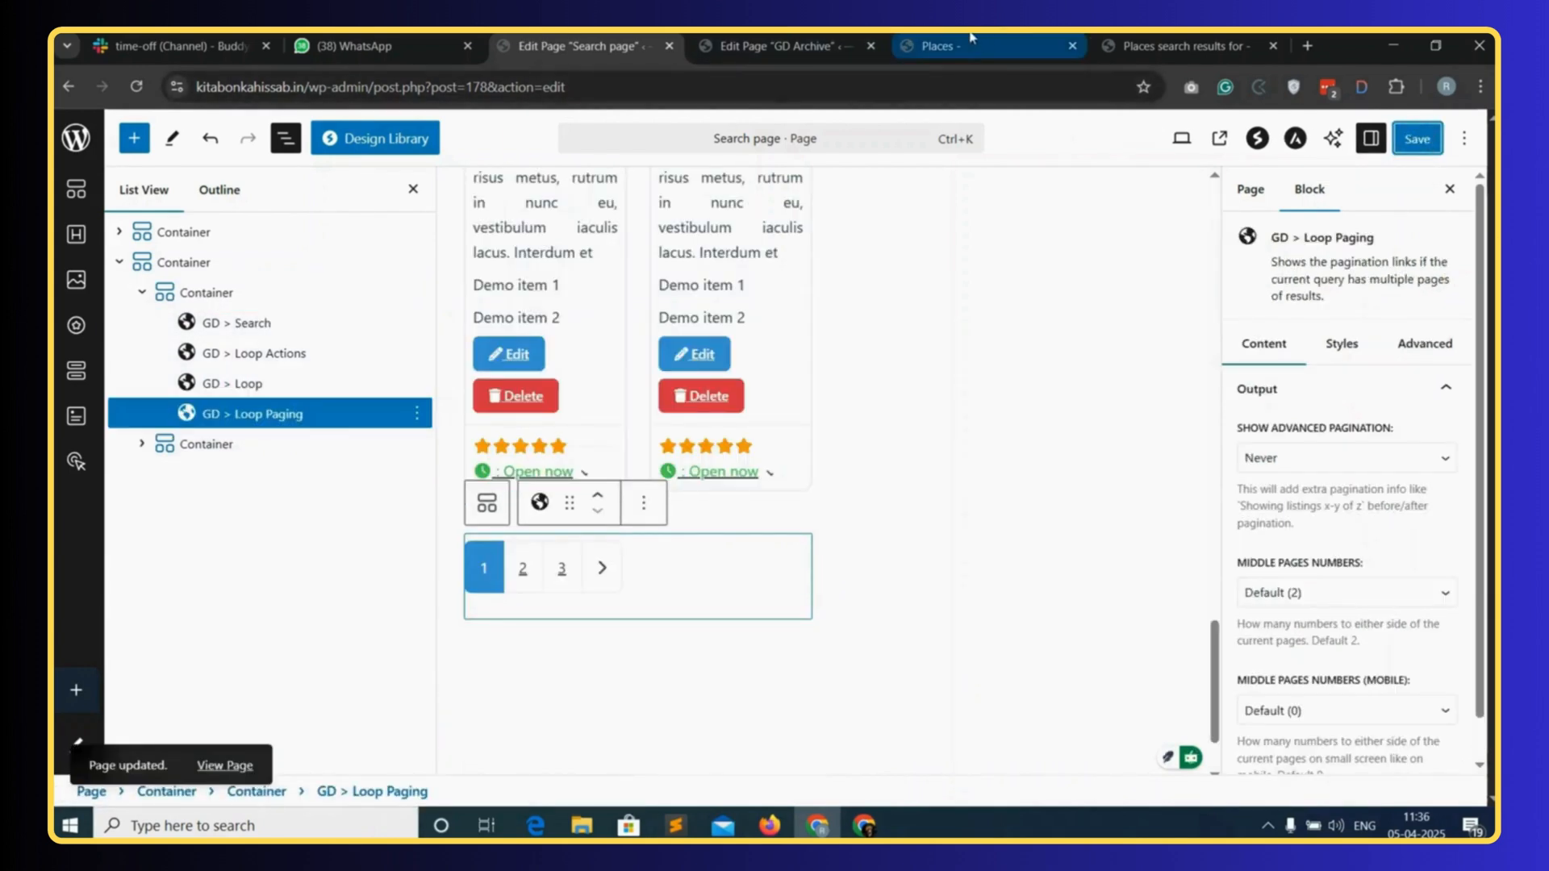
- Reload the live search results, examine the banner, listings, map and pagination, and open the Sadsbury Woods Preserve listing
{"action": "left_click", "coordinate": [1176, 46]}
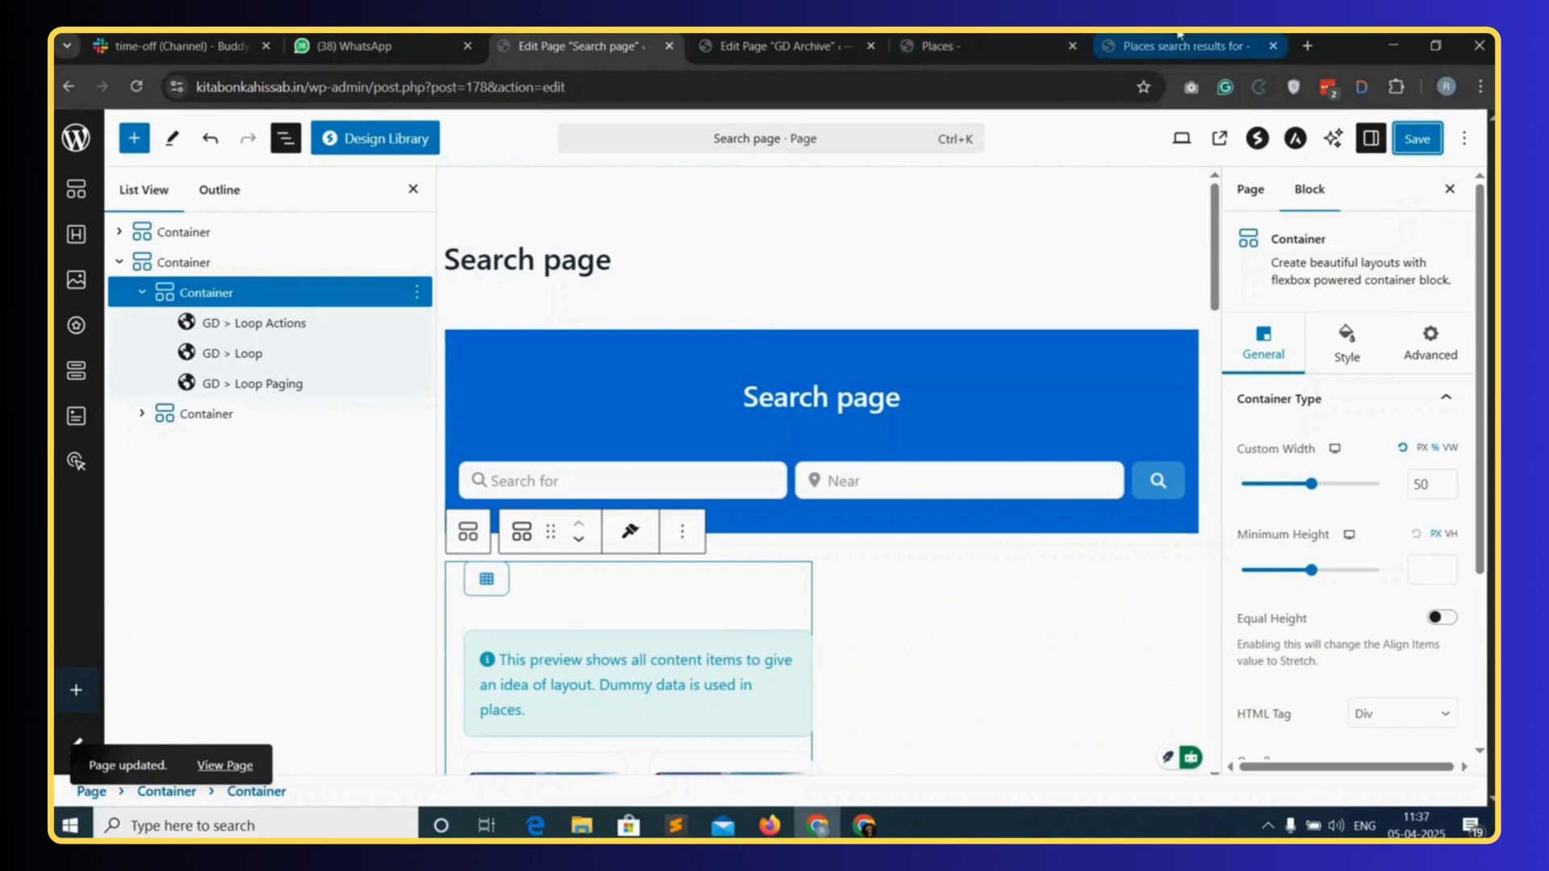
{"action": "left_click", "coordinate": [1178, 36]}
{"action": "left_click", "coordinate": [611, 89]}
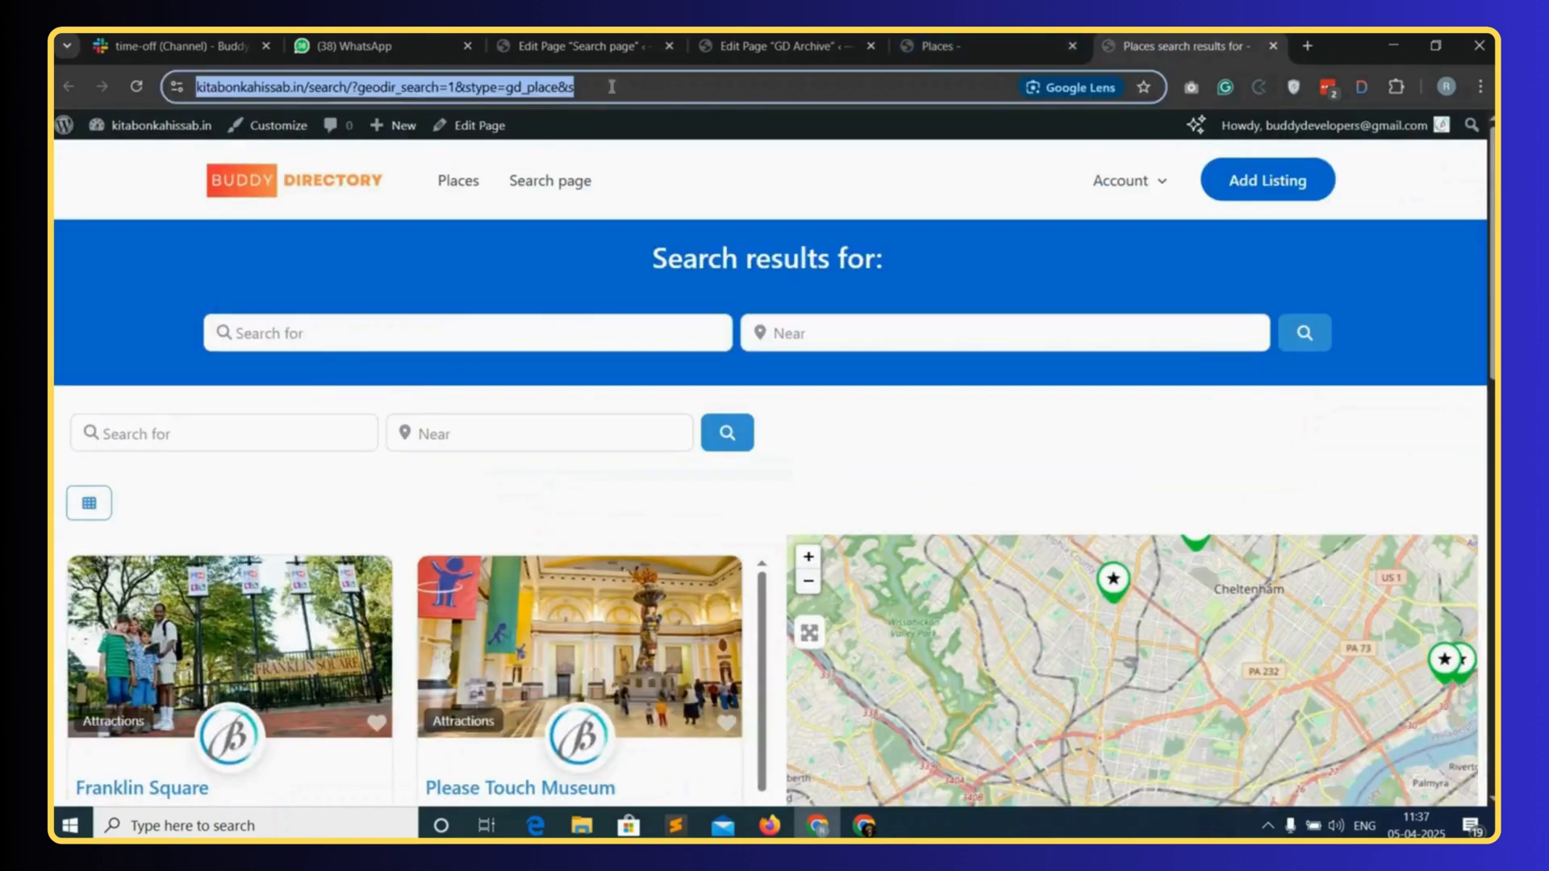
{"action": "key", "text": "Return"}
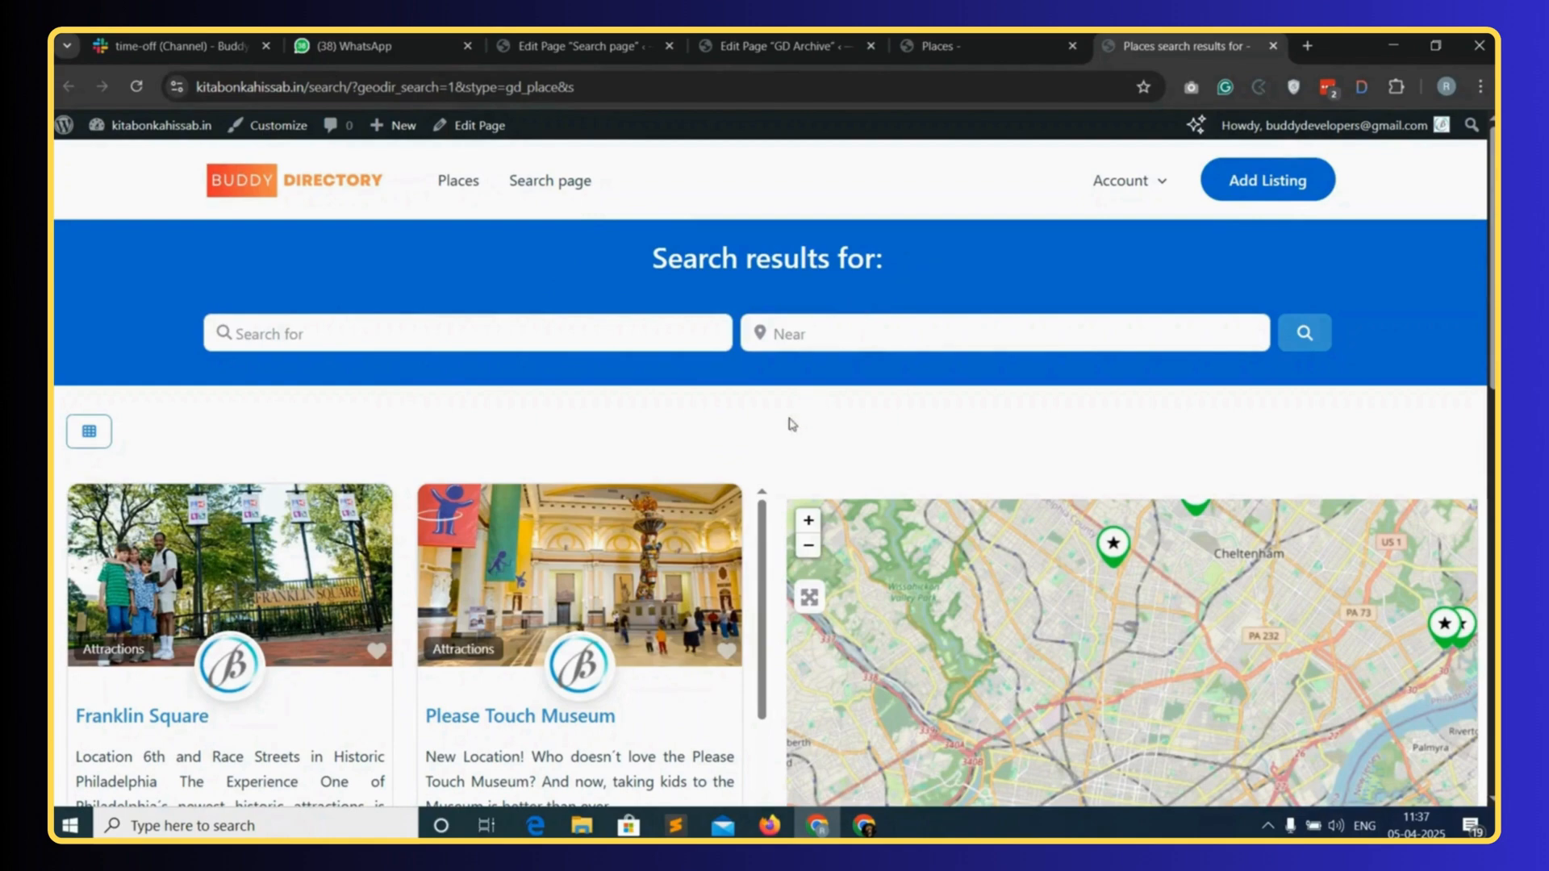
{"action": "scroll", "coordinate": [242, 605], "scroll_direction": "down", "scroll_amount": 5}
{"action": "scroll", "coordinate": [148, 449], "scroll_direction": "down", "scroll_amount": 6}
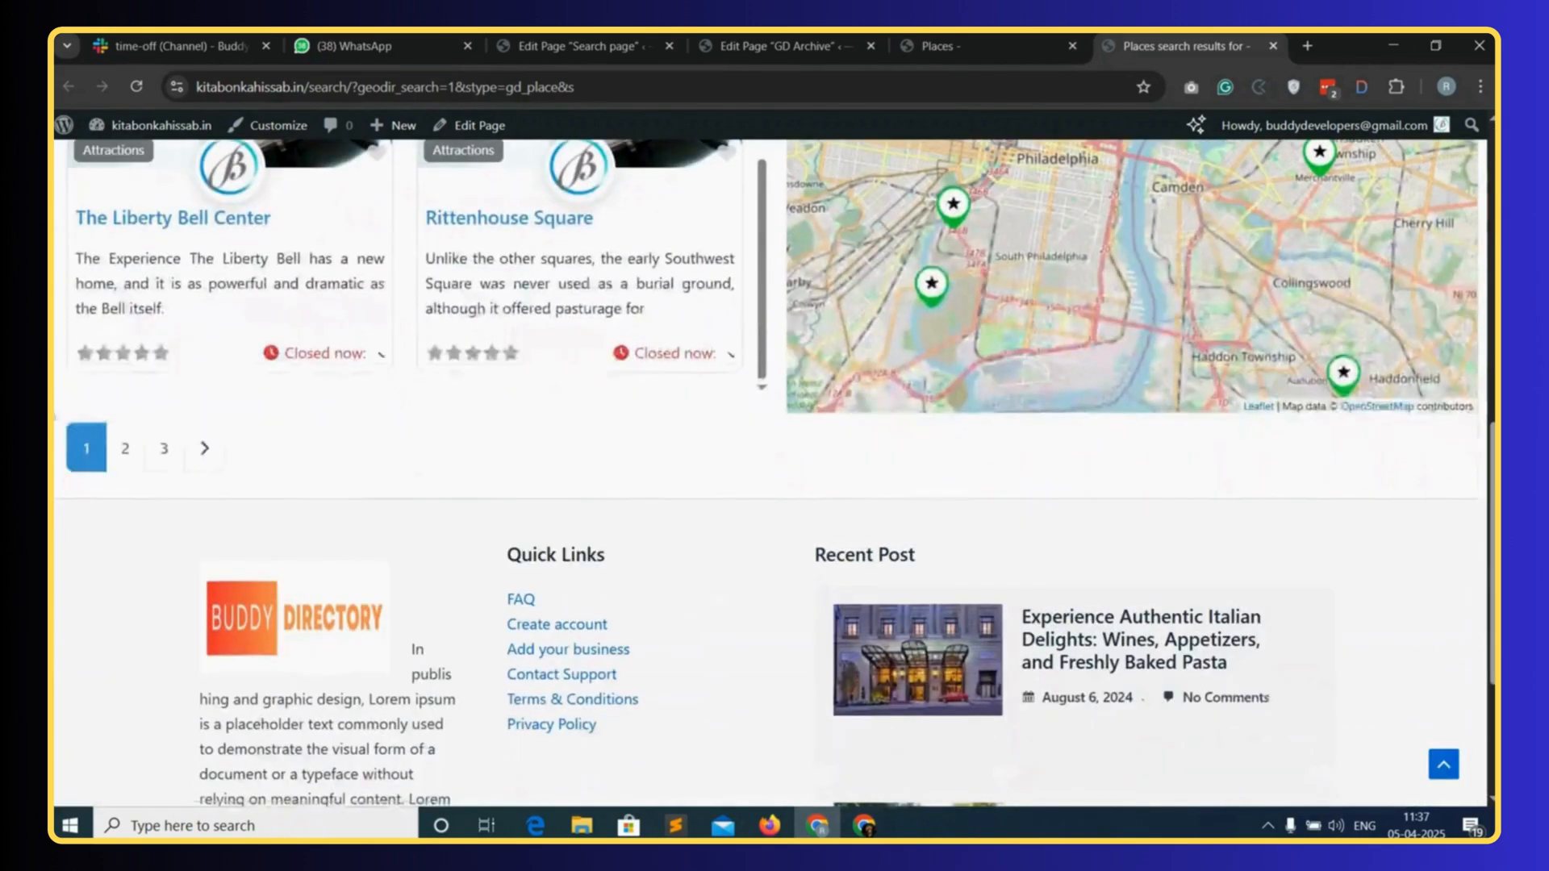
{"action": "scroll", "coordinate": [633, 564], "scroll_direction": "up", "scroll_amount": 8}
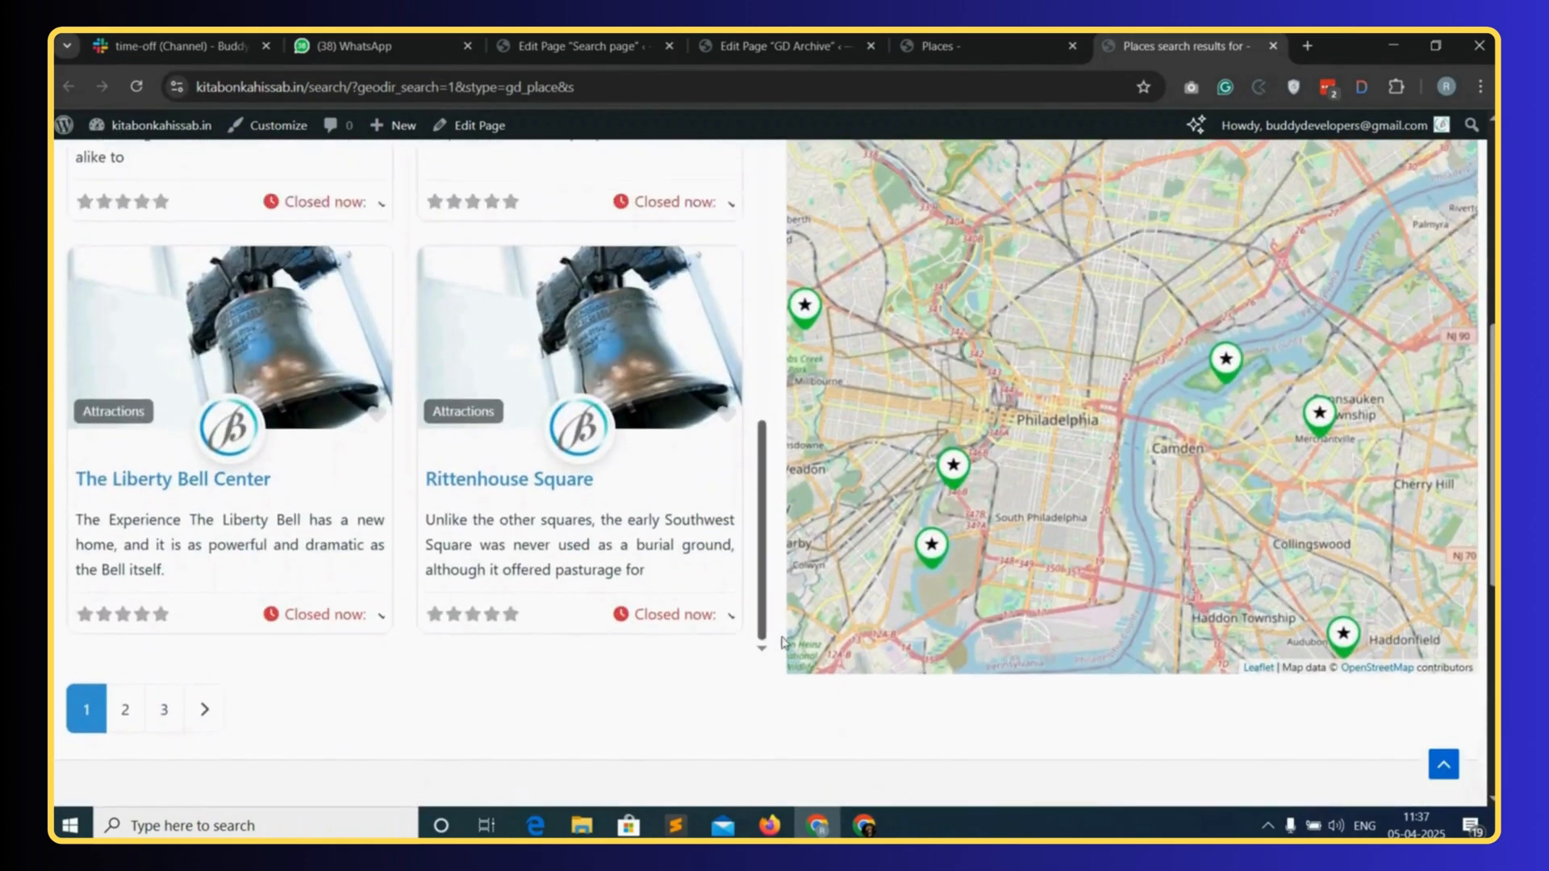
{"action": "scroll", "coordinate": [763, 406], "scroll_direction": "up", "scroll_amount": 10}
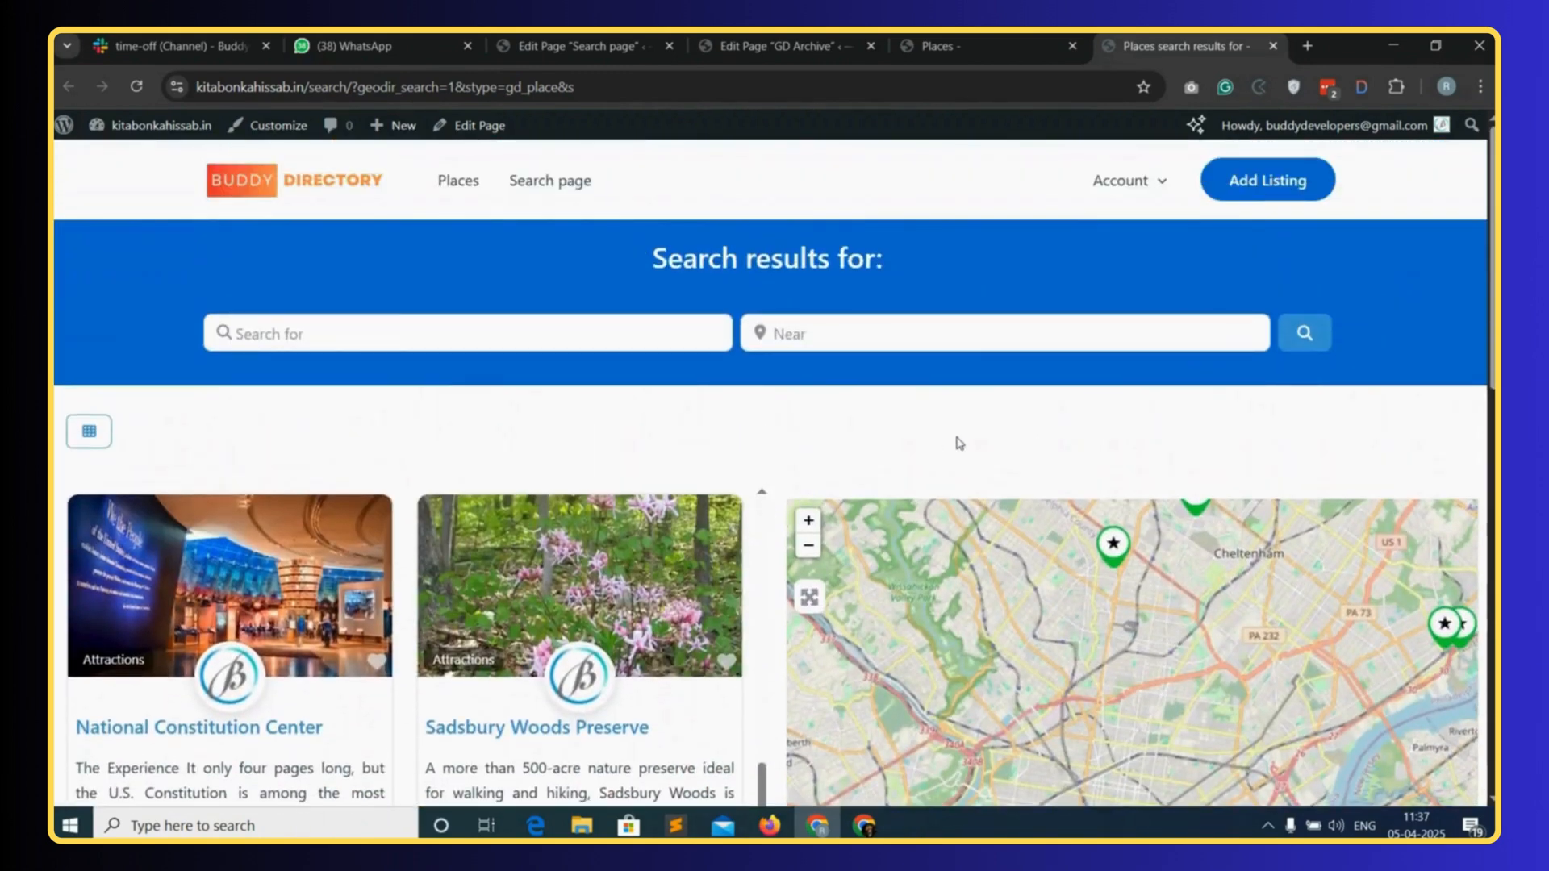
{"action": "left_click", "coordinate": [580, 589]}
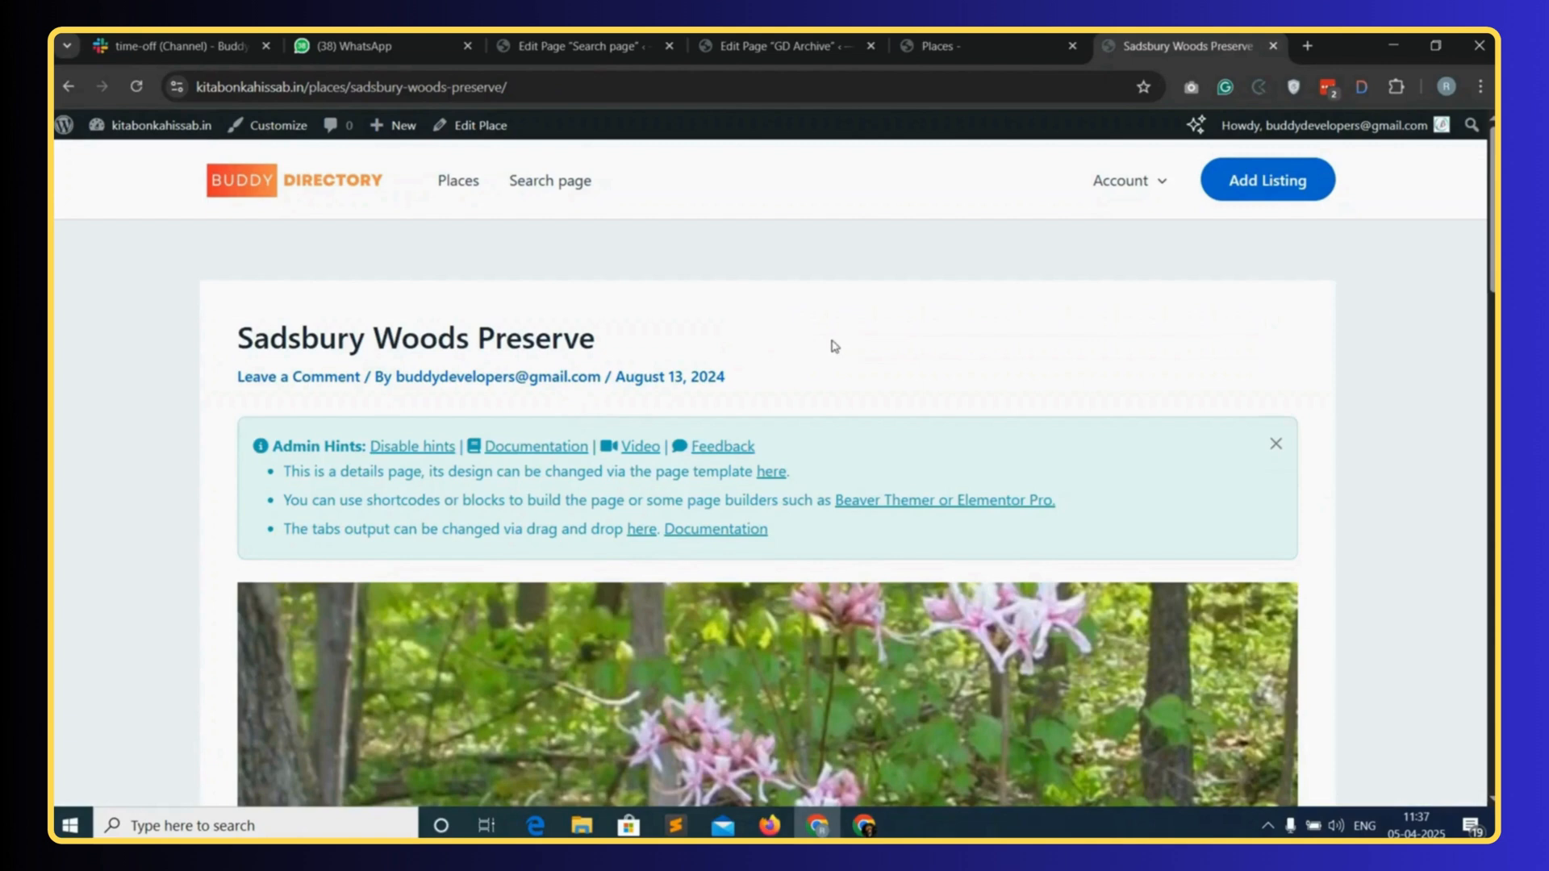
- Open the GD Details template page for editing from the Pages section of the GeoDirectory general settings
{"action": "left_click", "coordinate": [65, 133]}
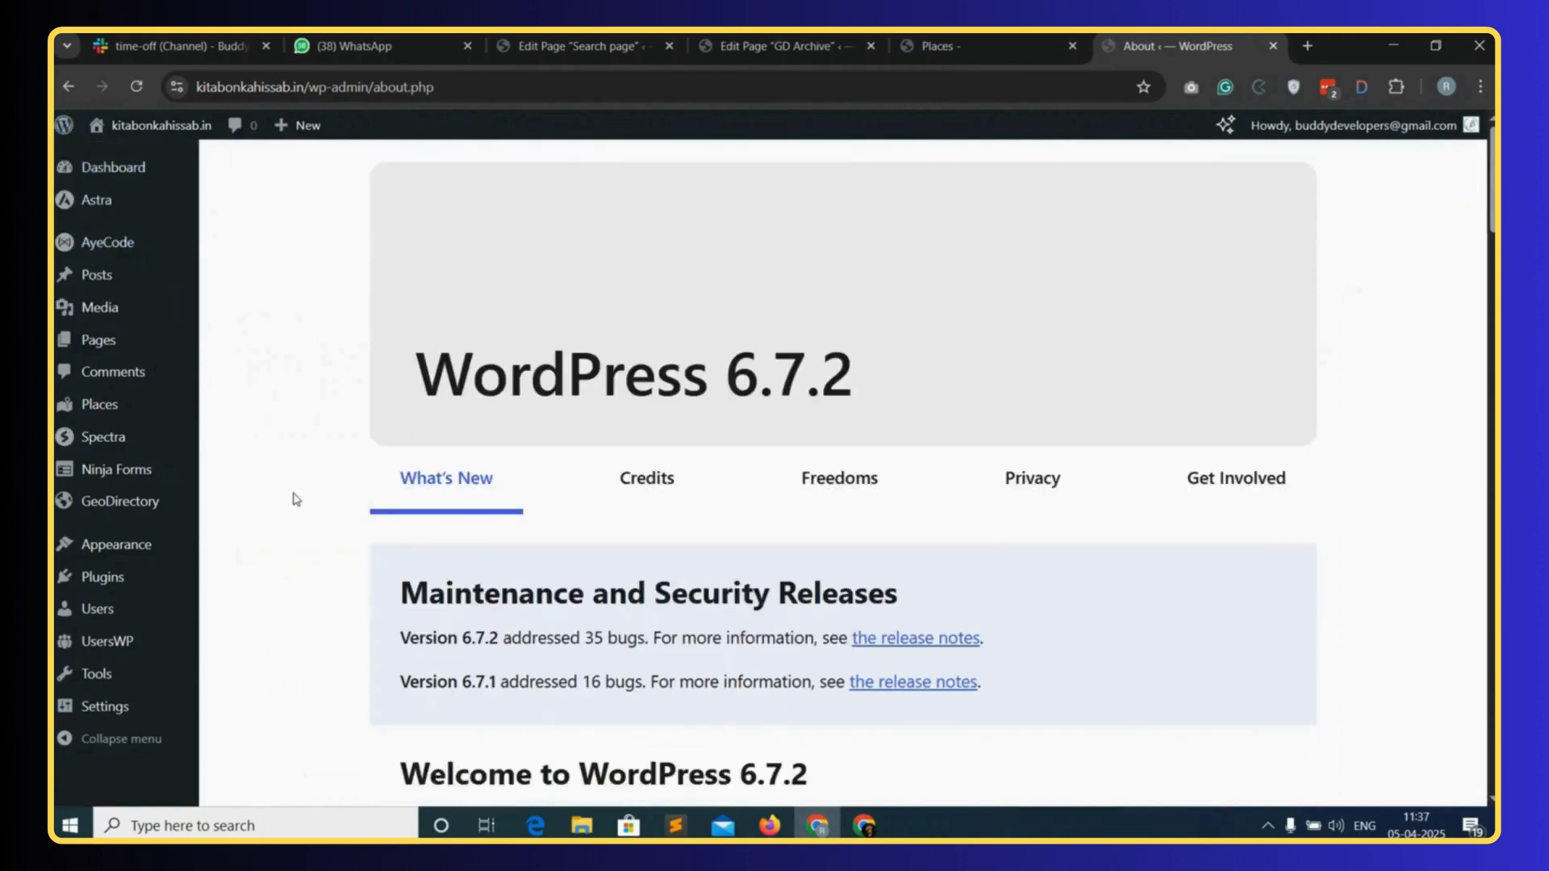
{"action": "mouse_move", "coordinate": [97, 516]}
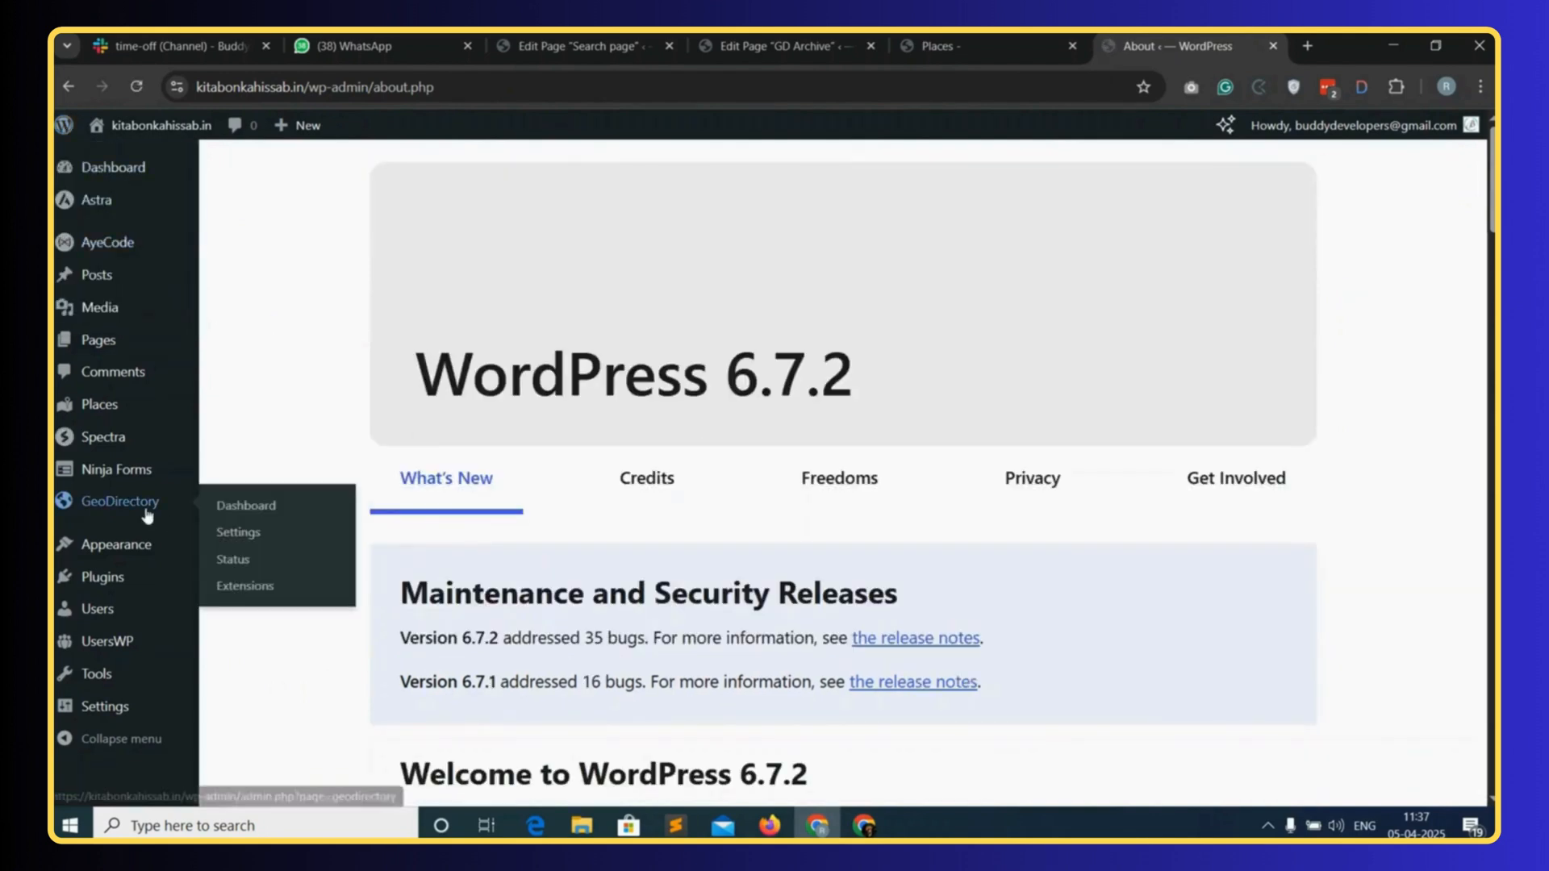
{"action": "left_click", "coordinate": [246, 534]}
{"action": "left_click", "coordinate": [389, 317]}
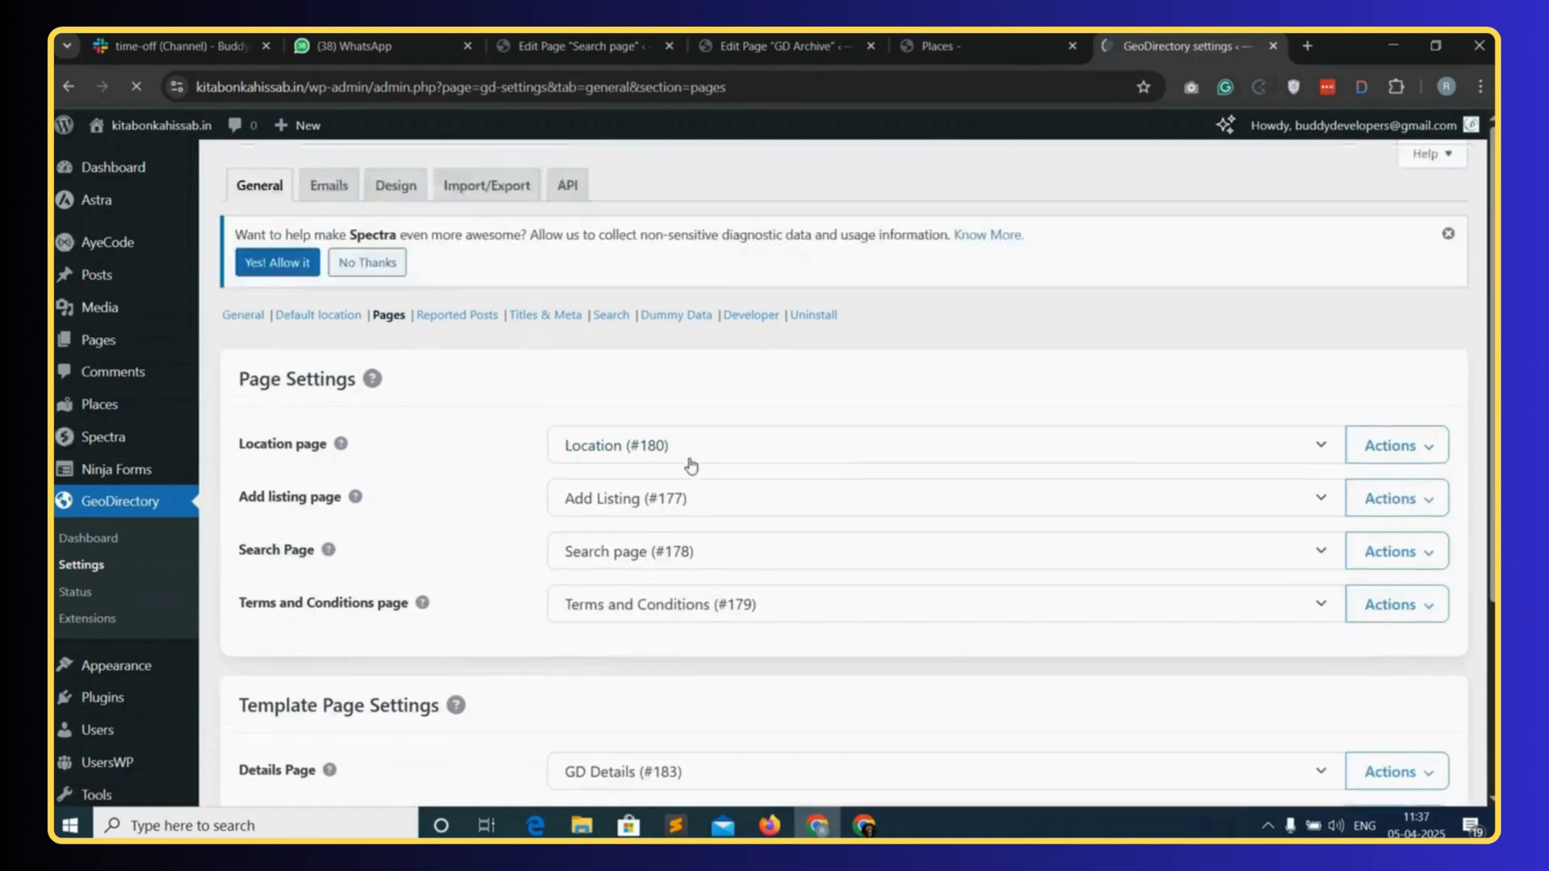
{"action": "scroll", "coordinate": [691, 460], "scroll_direction": "down", "scroll_amount": 3}
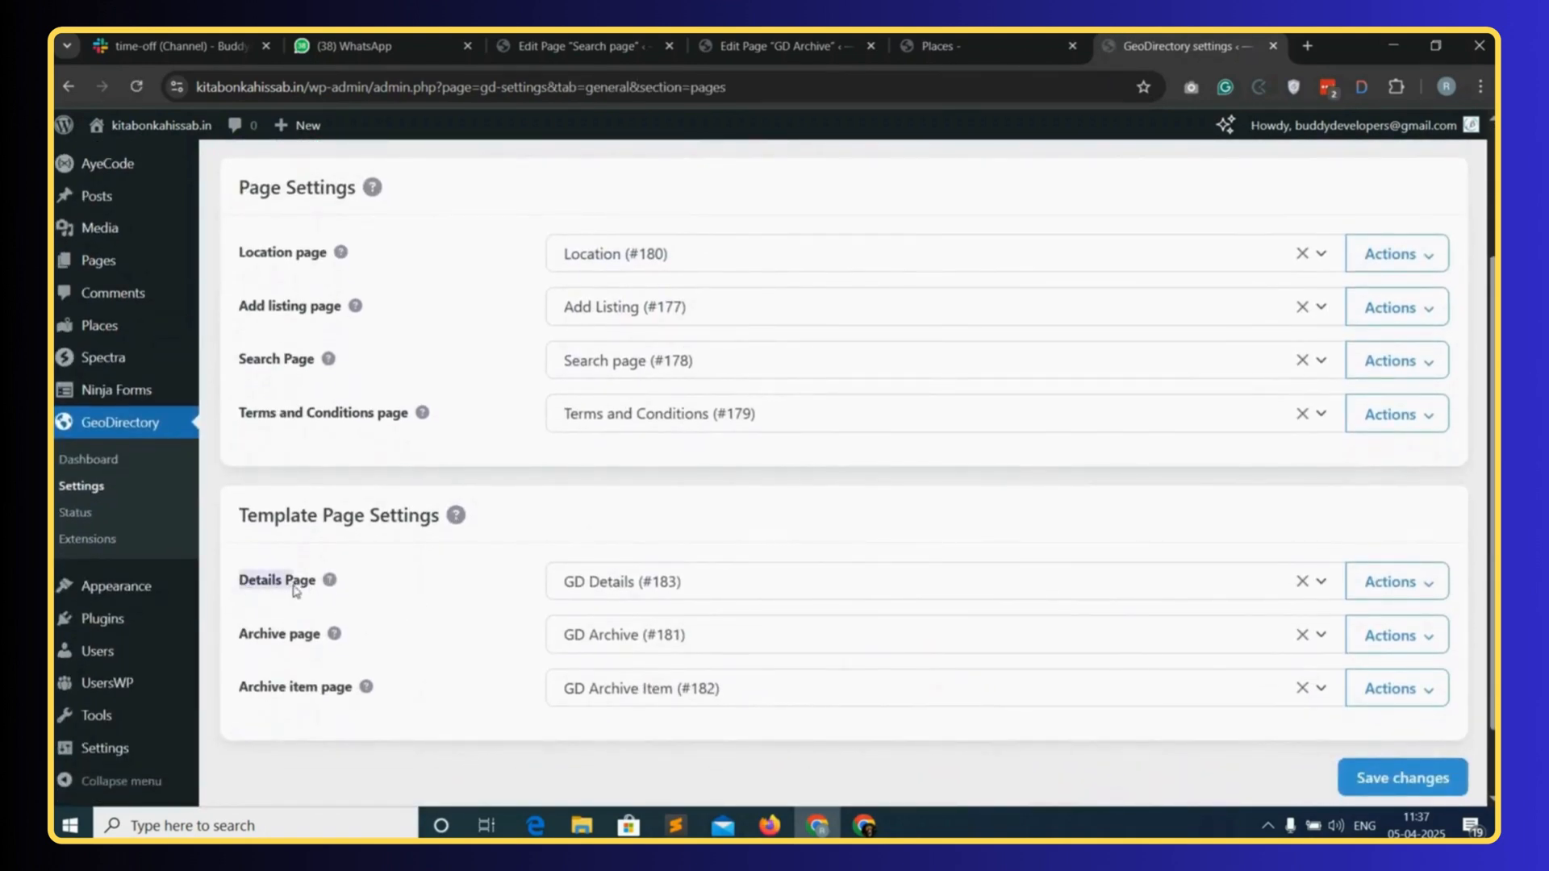
{"action": "left_click", "coordinate": [1411, 590]}
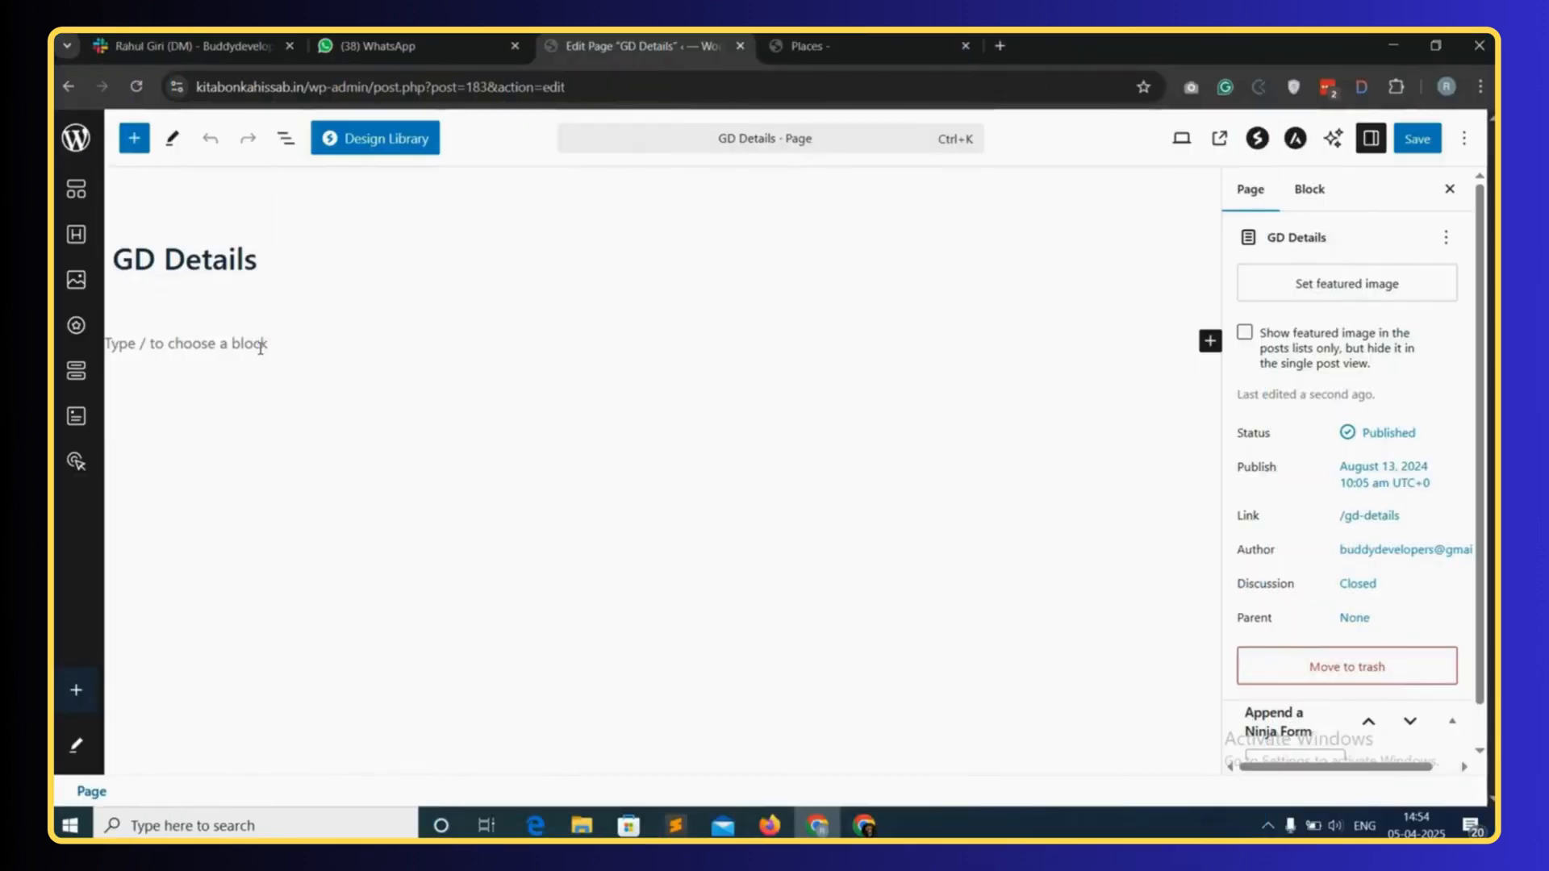
- Insert a Container block with two equal columns on the empty GD Details page
{"action": "left_click", "coordinate": [260, 347]}
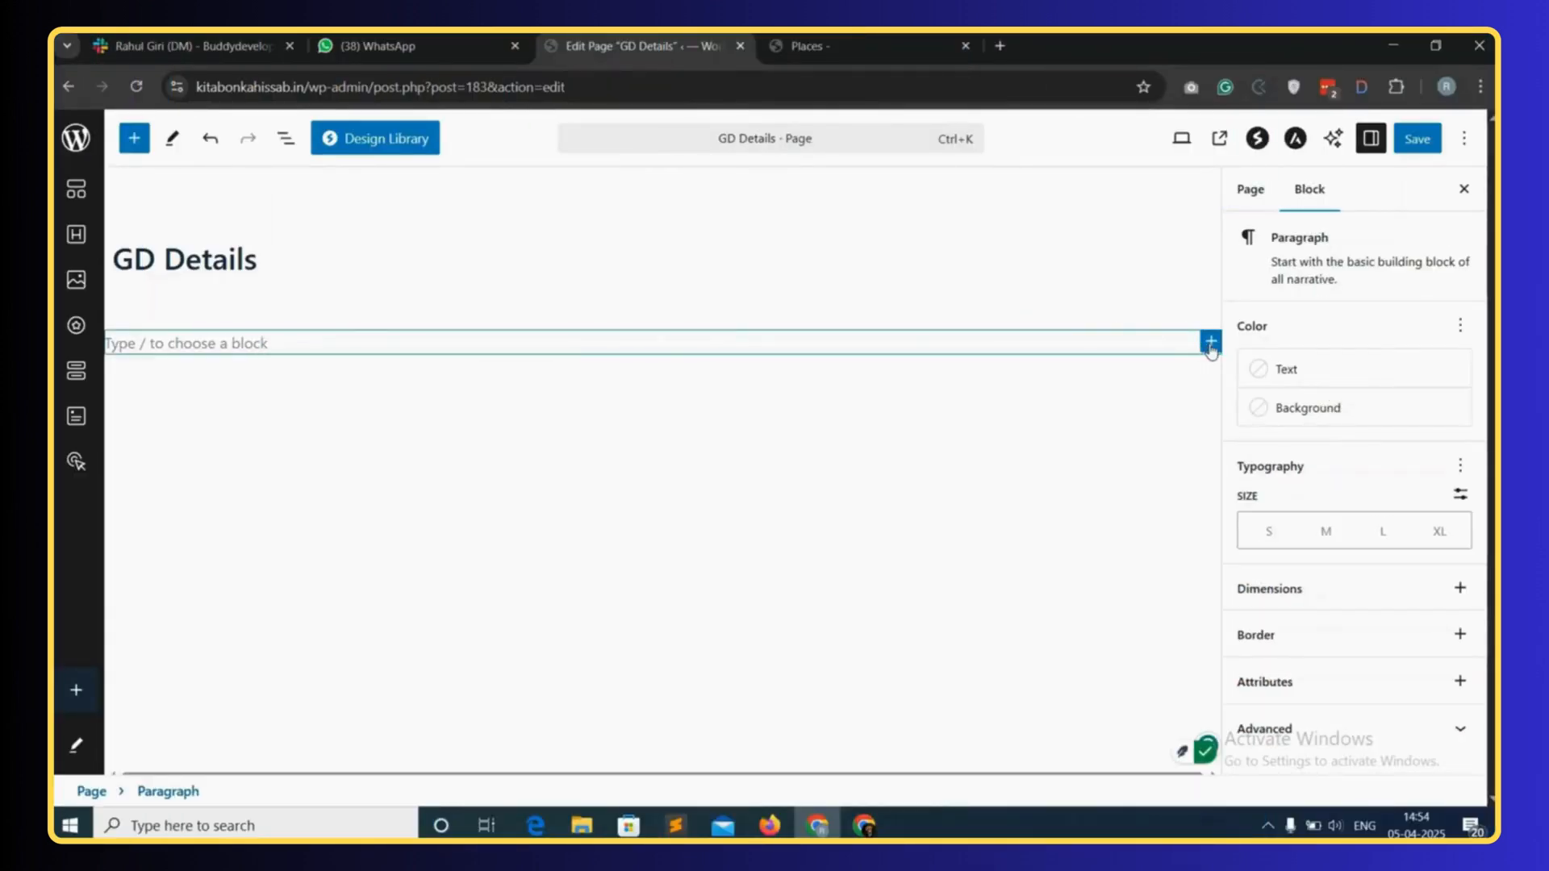
{"action": "left_click", "coordinate": [1210, 344]}
{"action": "left_click", "coordinate": [960, 468]}
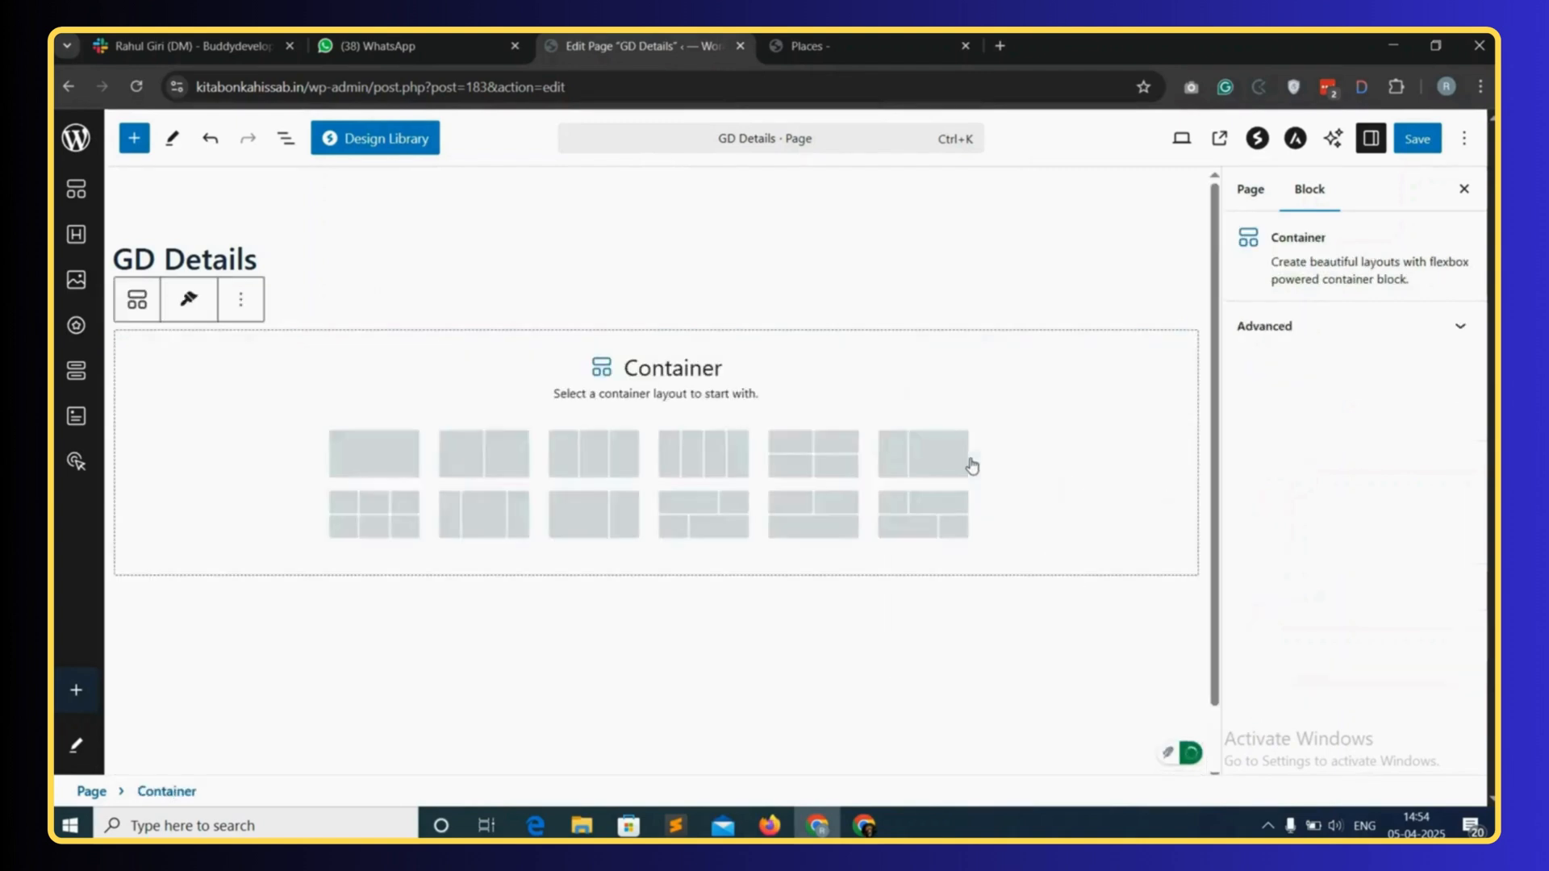
{"action": "left_click", "coordinate": [484, 466]}
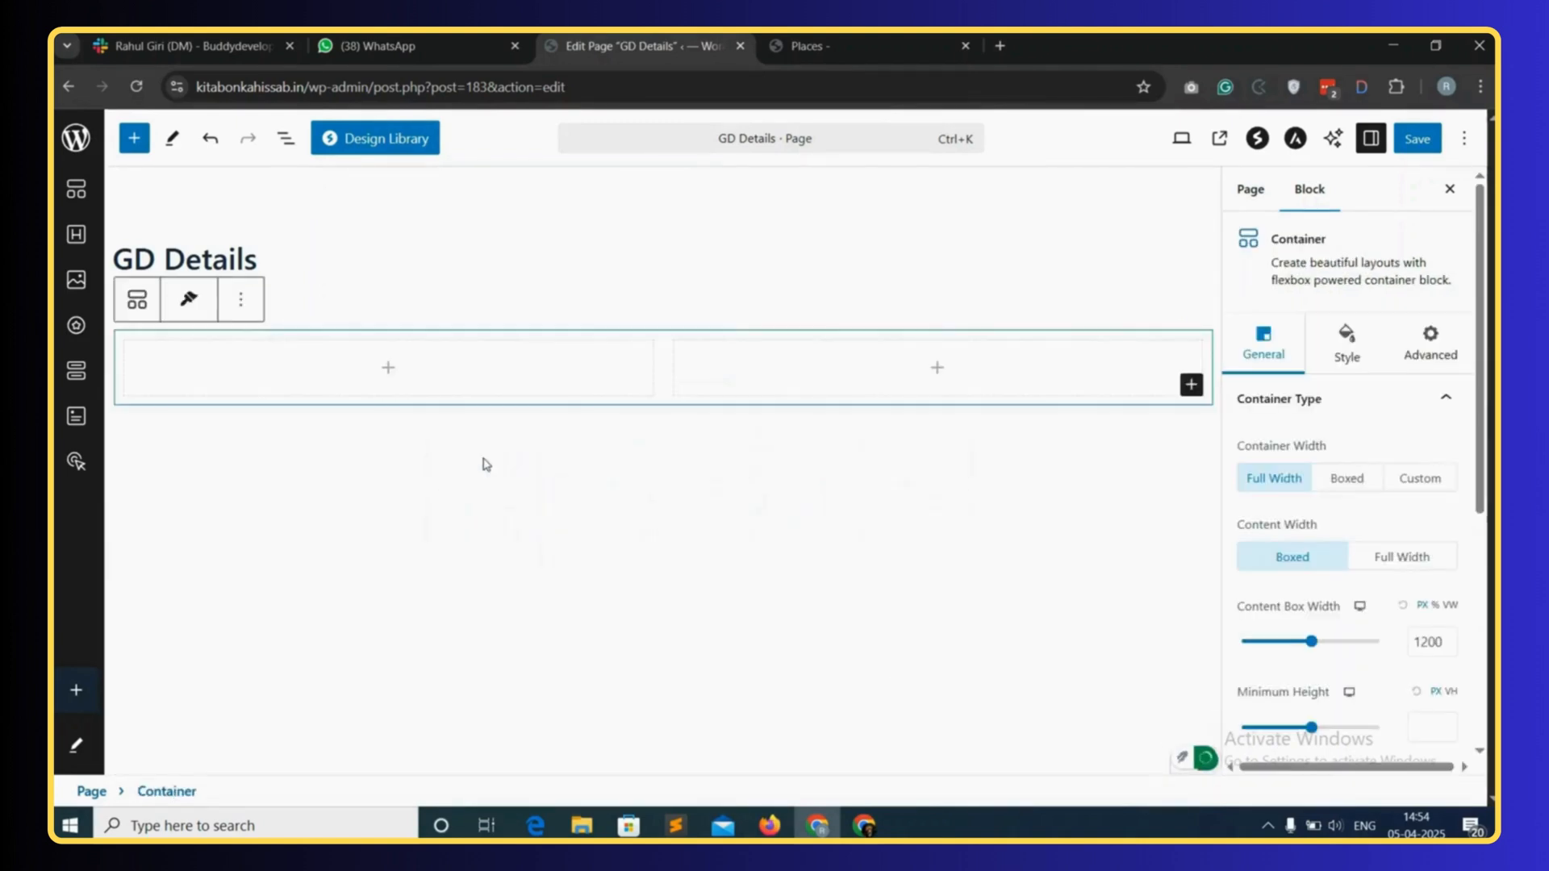
- Search the block library for "post title" and insert the GD > Post Title block in the container's first column
{"action": "left_click", "coordinate": [390, 371]}
{"action": "left_click", "coordinate": [391, 689]}
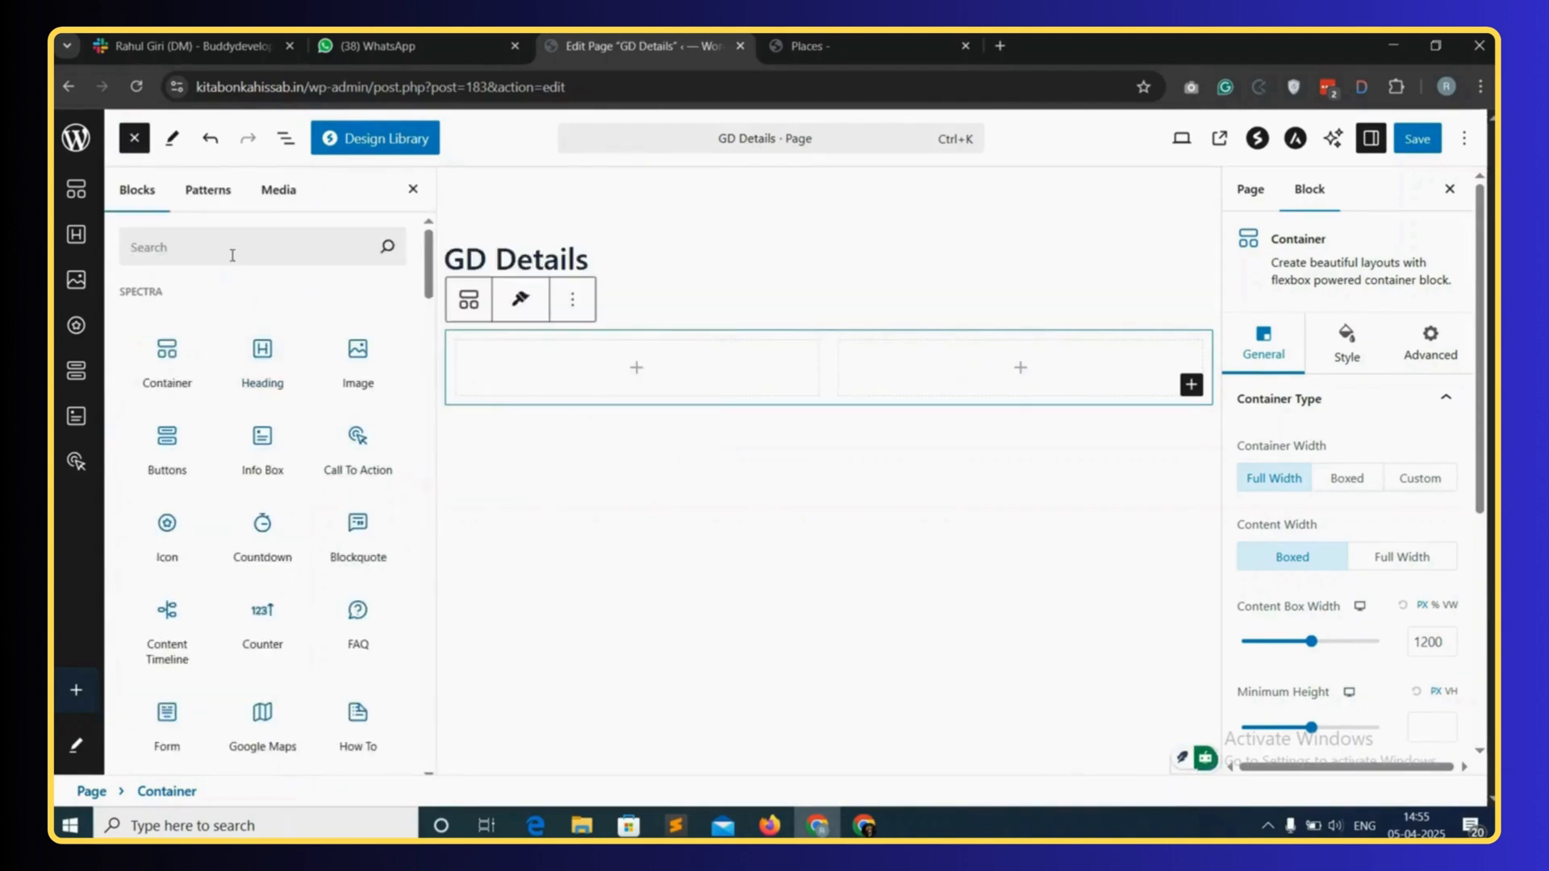
{"action": "left_click", "coordinate": [232, 255]}
{"action": "type", "text": "post title"}
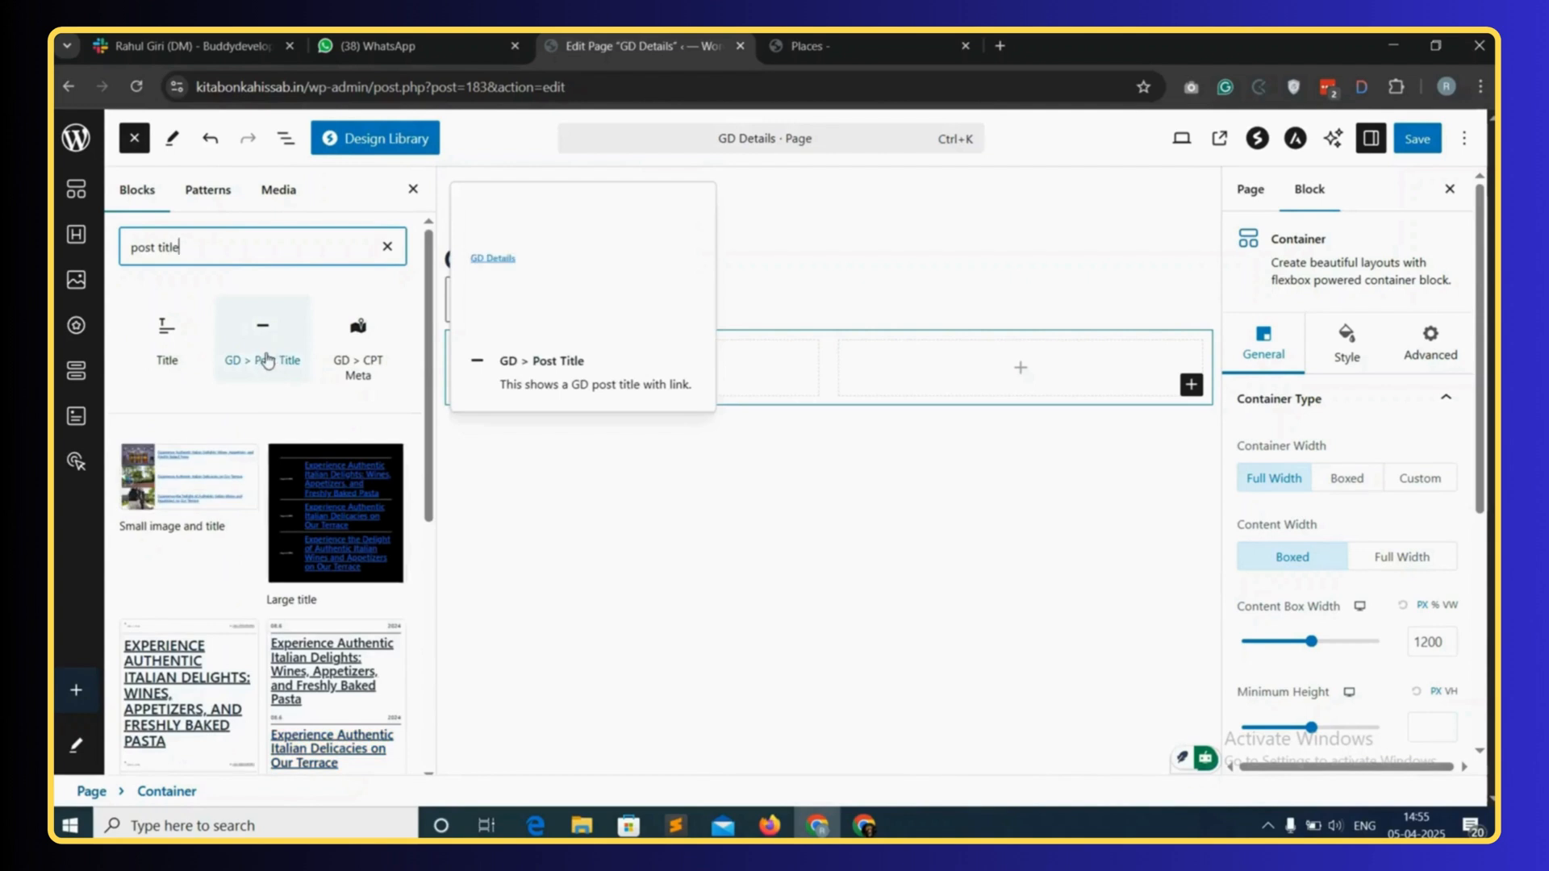
{"action": "left_click_drag", "start_coordinate": [266, 356], "coordinate": [612, 367]}
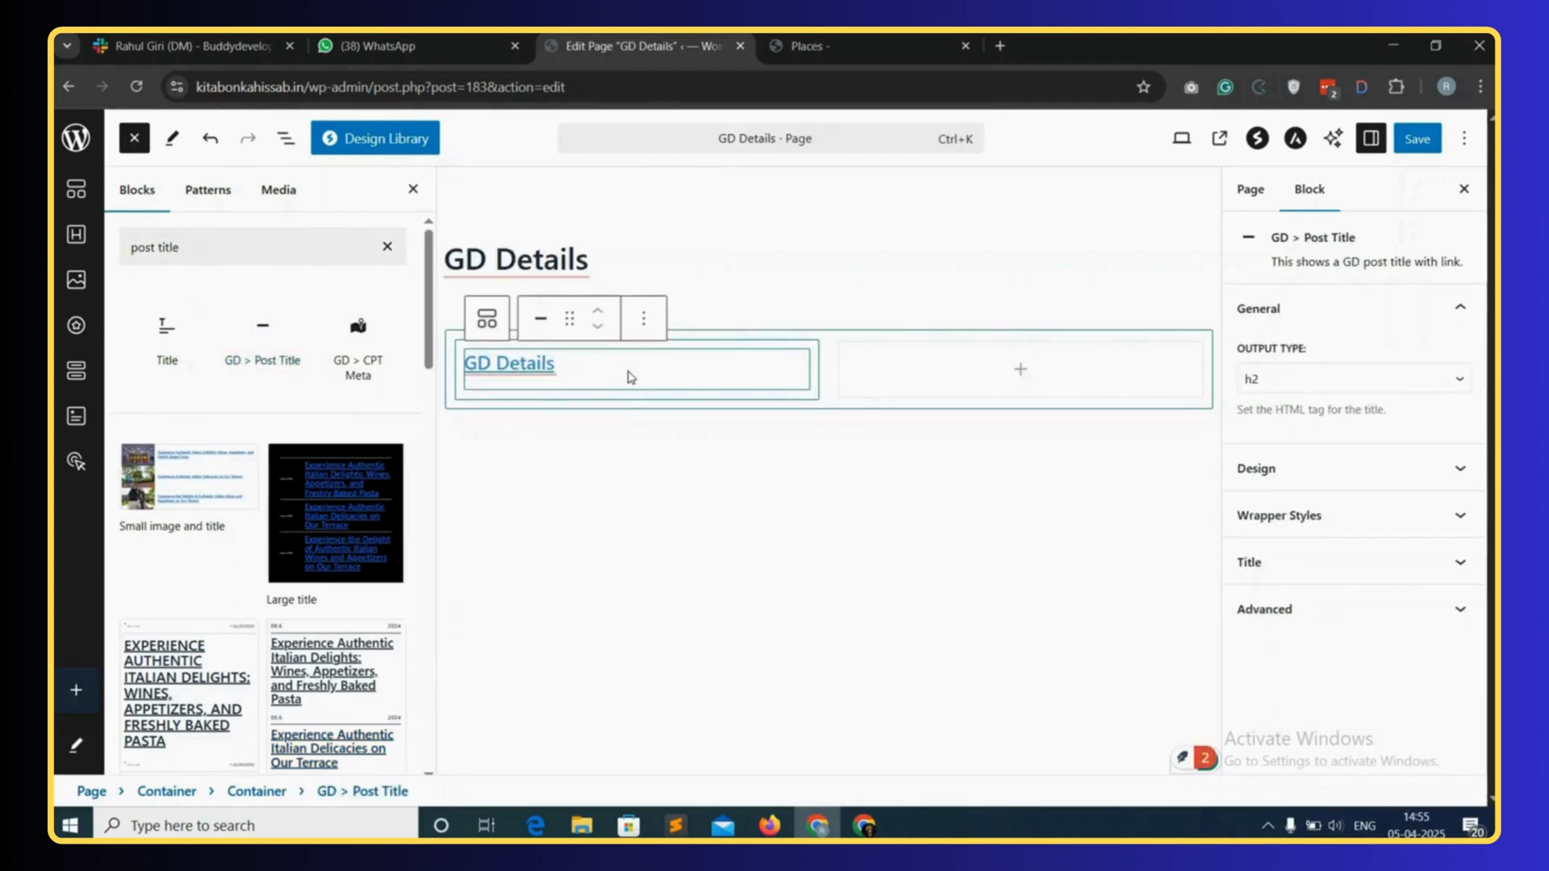
- Set the GD > Post Title block's font size to h2 and its font color to Dark
{"action": "left_click", "coordinate": [1353, 470]}
{"action": "scroll", "coordinate": [1353, 471], "scroll_direction": "down", "scroll_amount": 1}
{"action": "left_click", "coordinate": [1292, 484]}
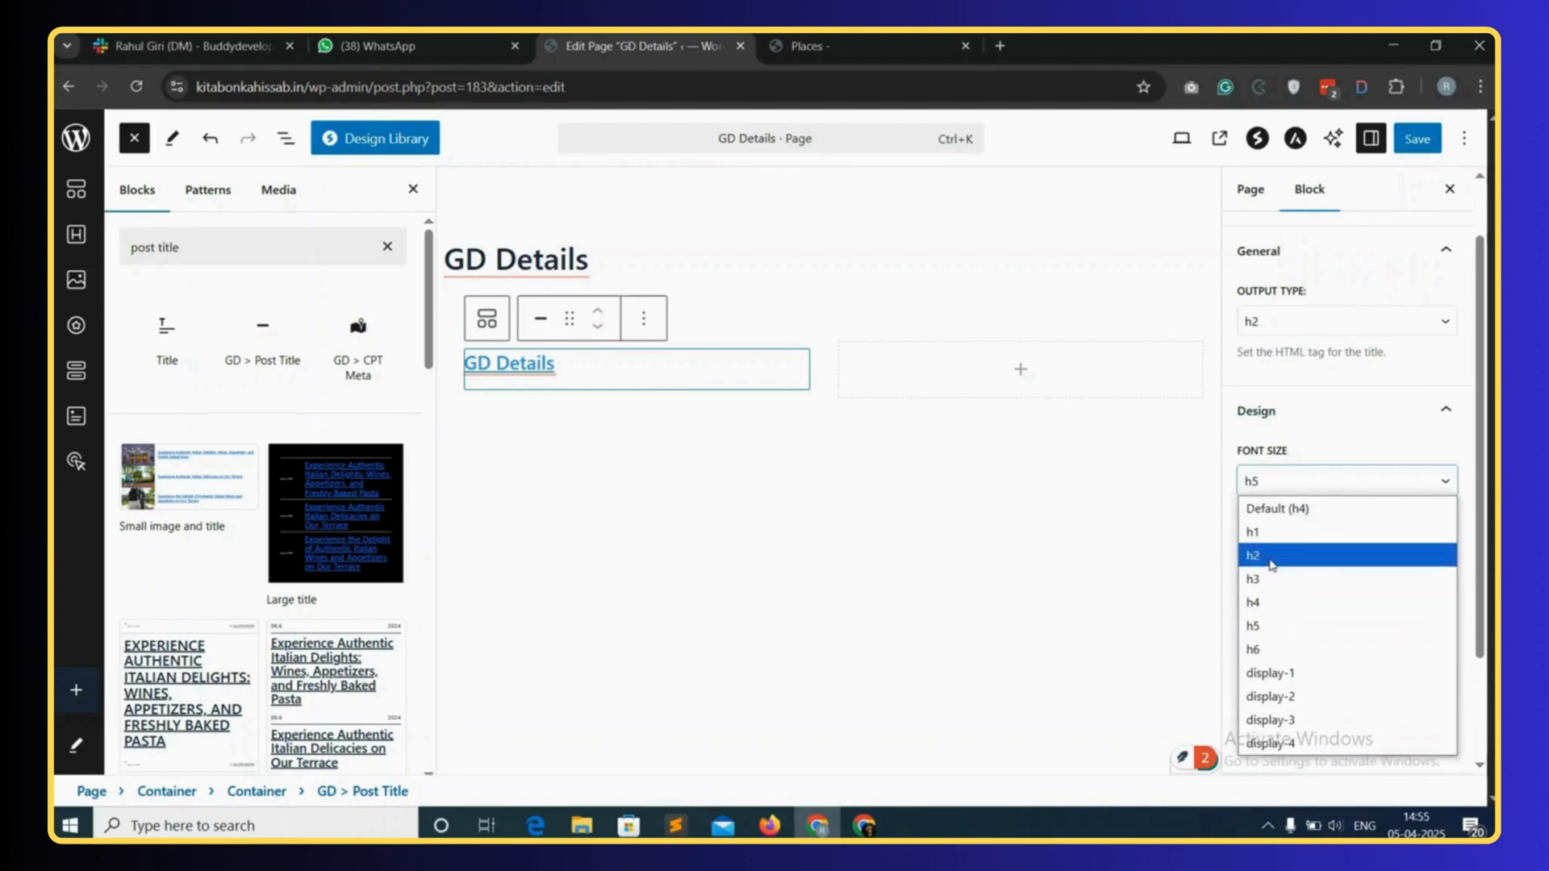
{"action": "left_click", "coordinate": [1270, 557]}
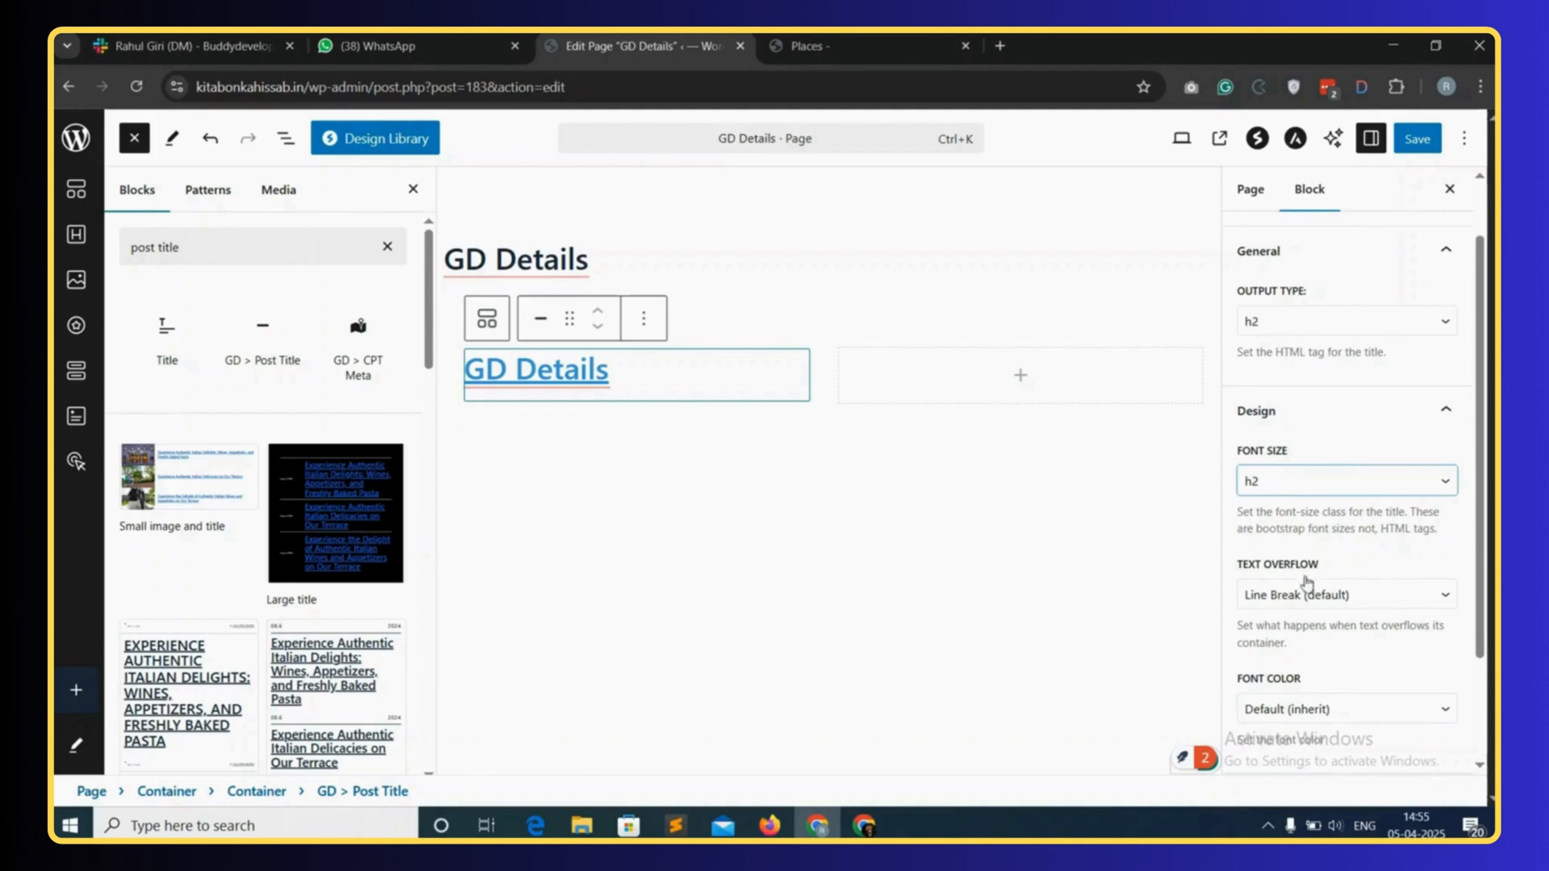
{"action": "scroll", "coordinate": [1308, 575], "scroll_direction": "down", "scroll_amount": 1}
{"action": "left_click", "coordinate": [1323, 635]}
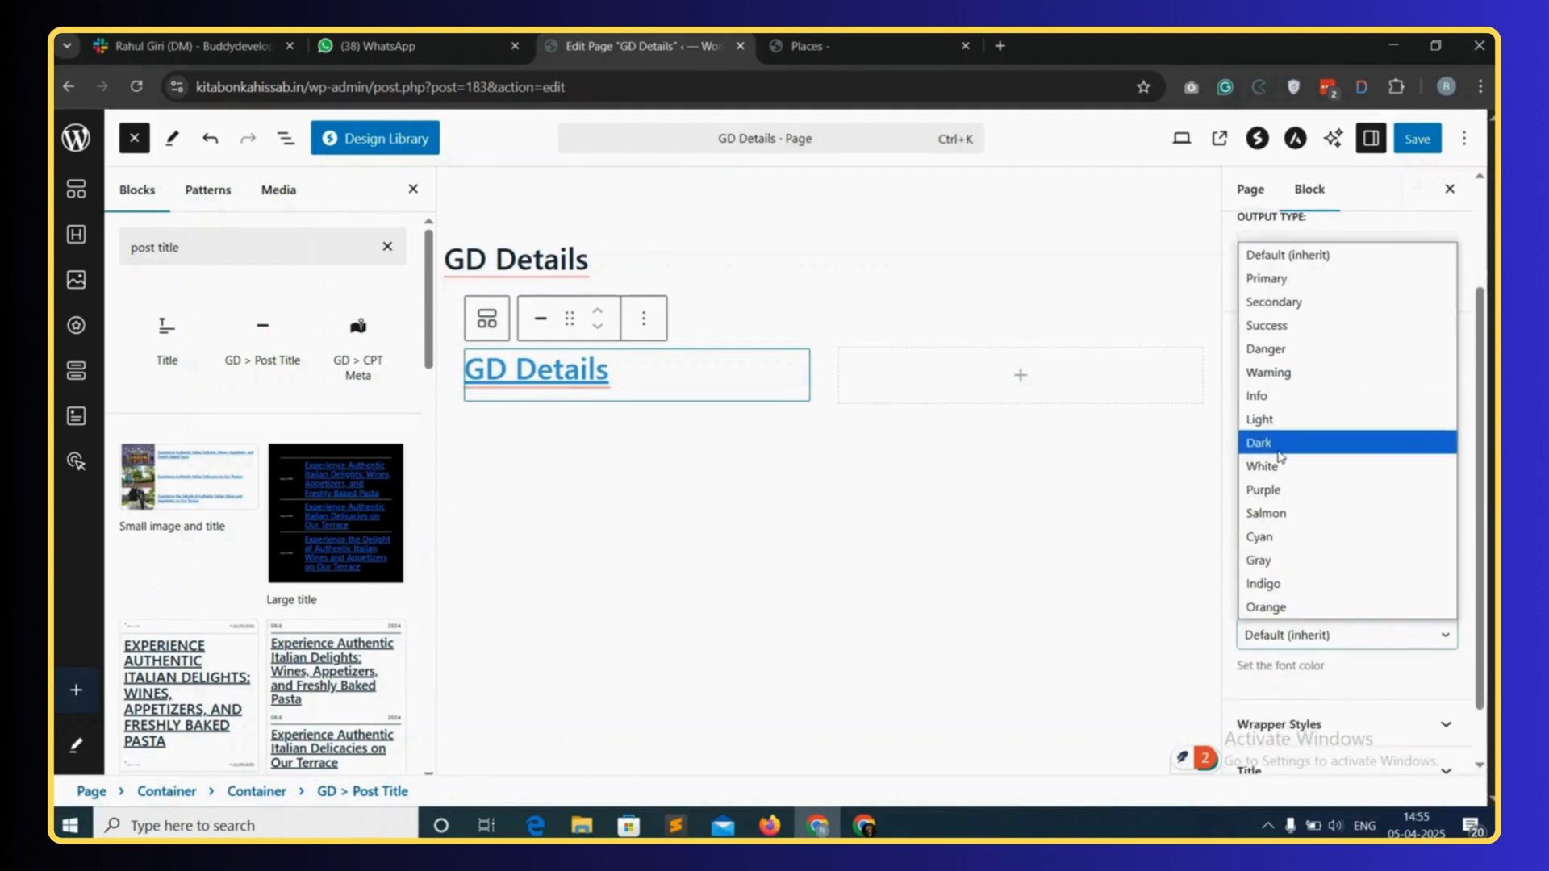
{"action": "left_click", "coordinate": [1278, 443]}
{"action": "scroll", "coordinate": [1311, 661], "scroll_direction": "down", "scroll_amount": 1}
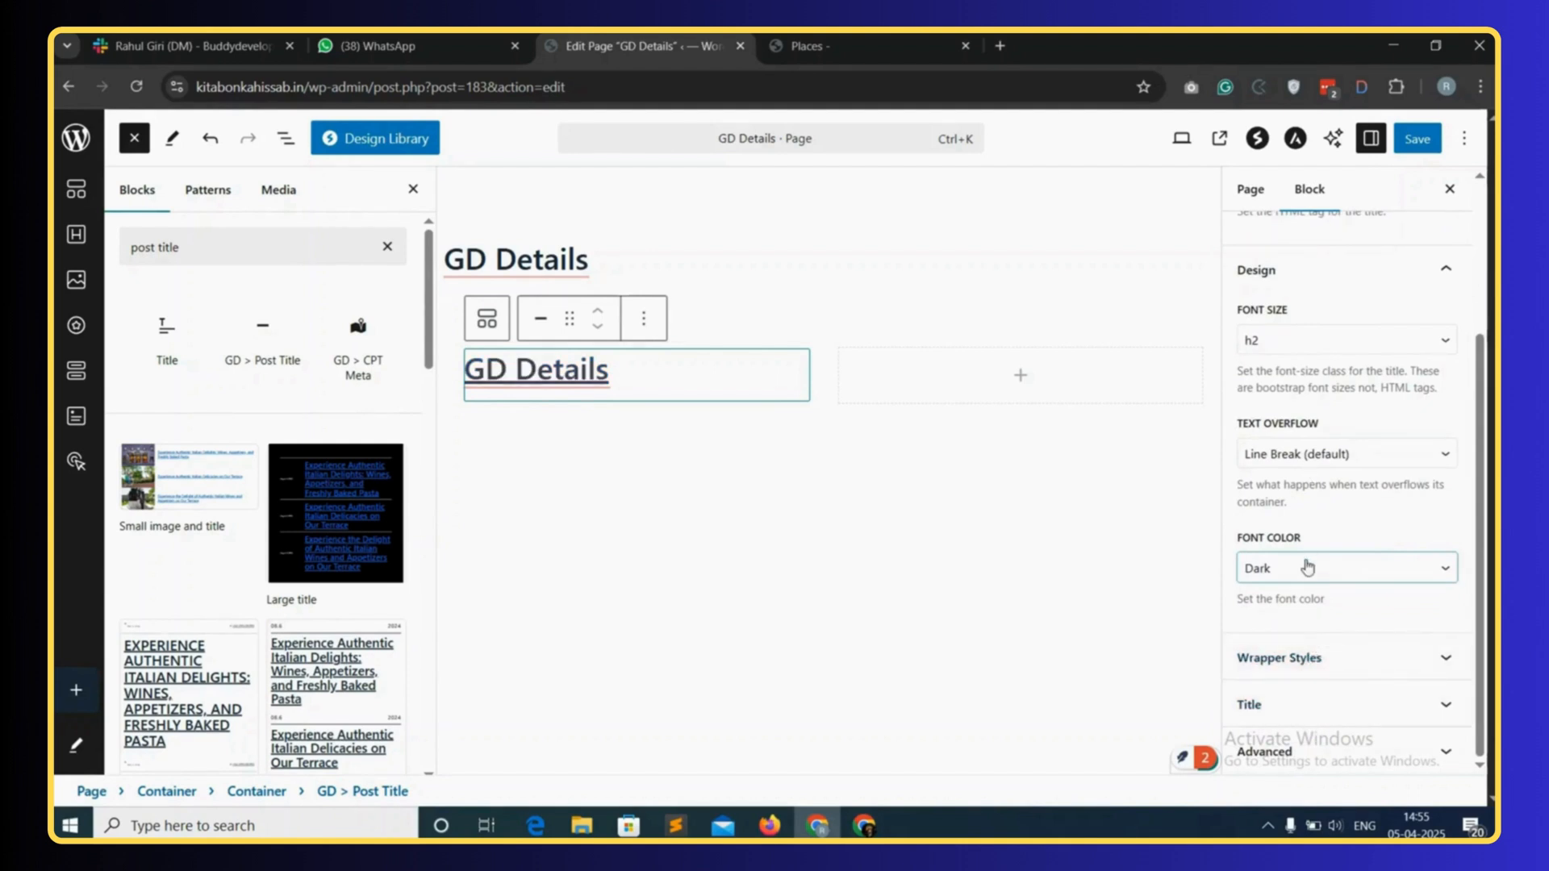
{"action": "scroll", "coordinate": [1308, 568], "scroll_direction": "up", "scroll_amount": 3}
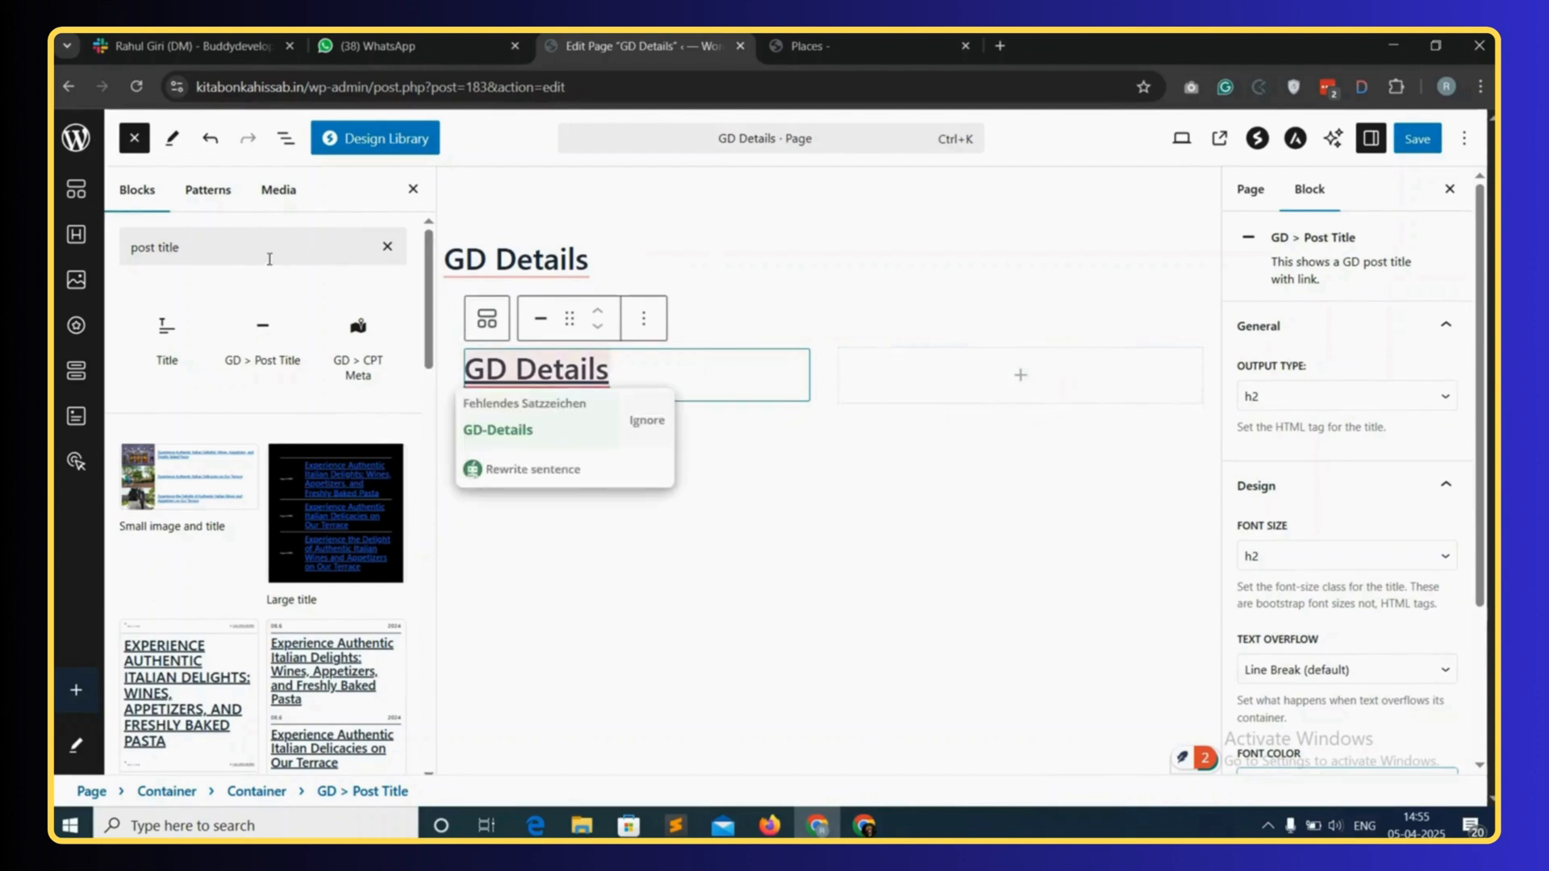
- Insert a GD > Post Rating block in the container's empty second column and align its content right
{"action": "left_click_drag", "start_coordinate": [192, 251], "coordinate": [125, 246]}
{"action": "type", "text": "post rating"}
{"action": "left_click_drag", "start_coordinate": [173, 356], "coordinate": [1009, 363]}
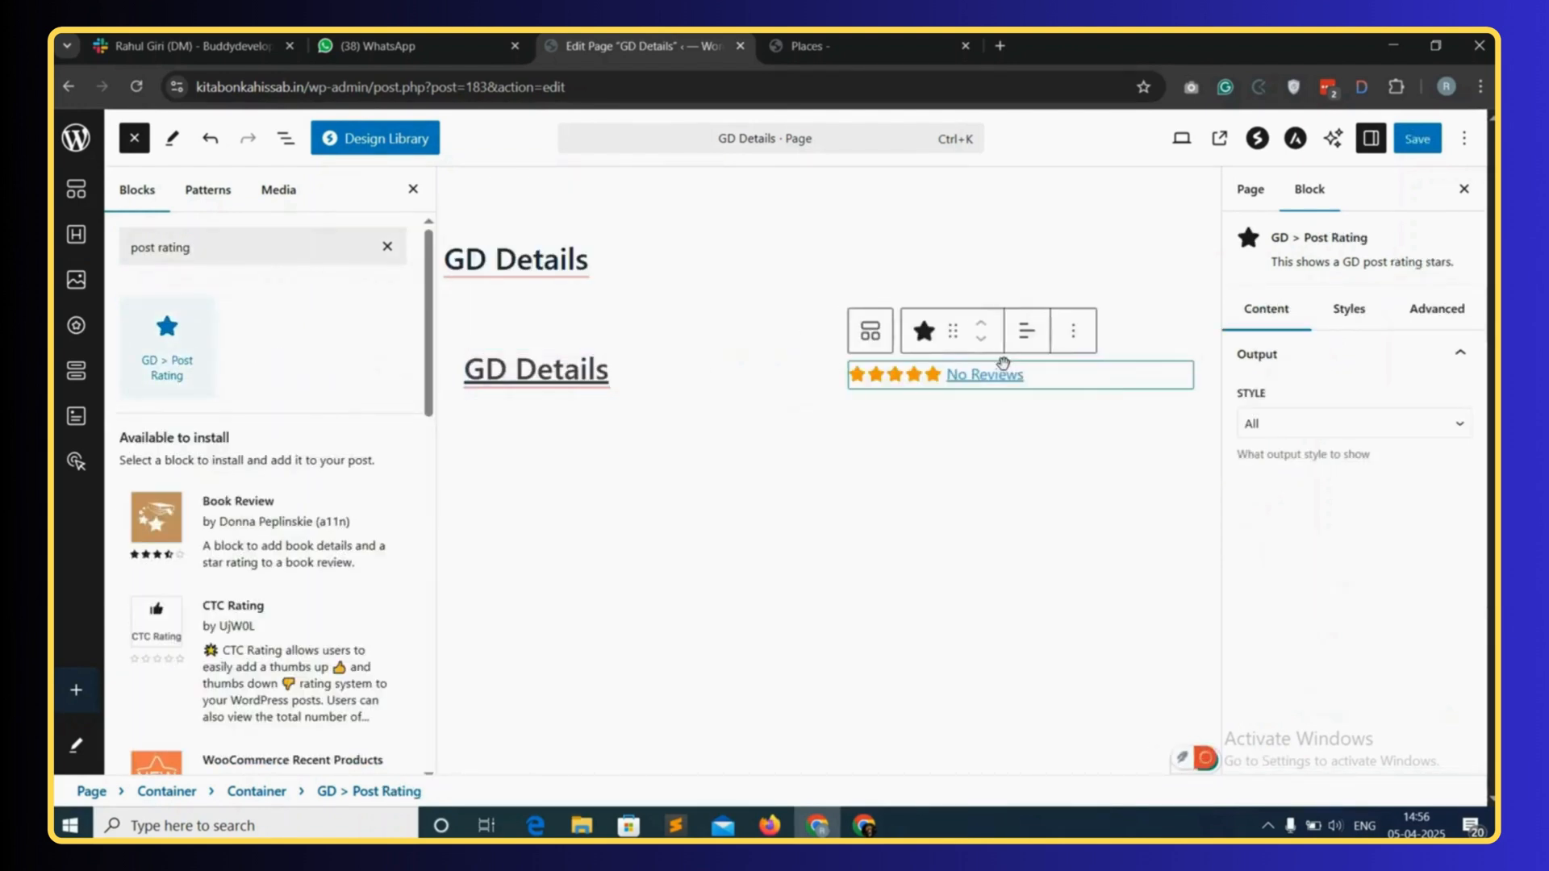
{"action": "left_click", "coordinate": [1028, 334]}
{"action": "left_click", "coordinate": [1081, 453]}
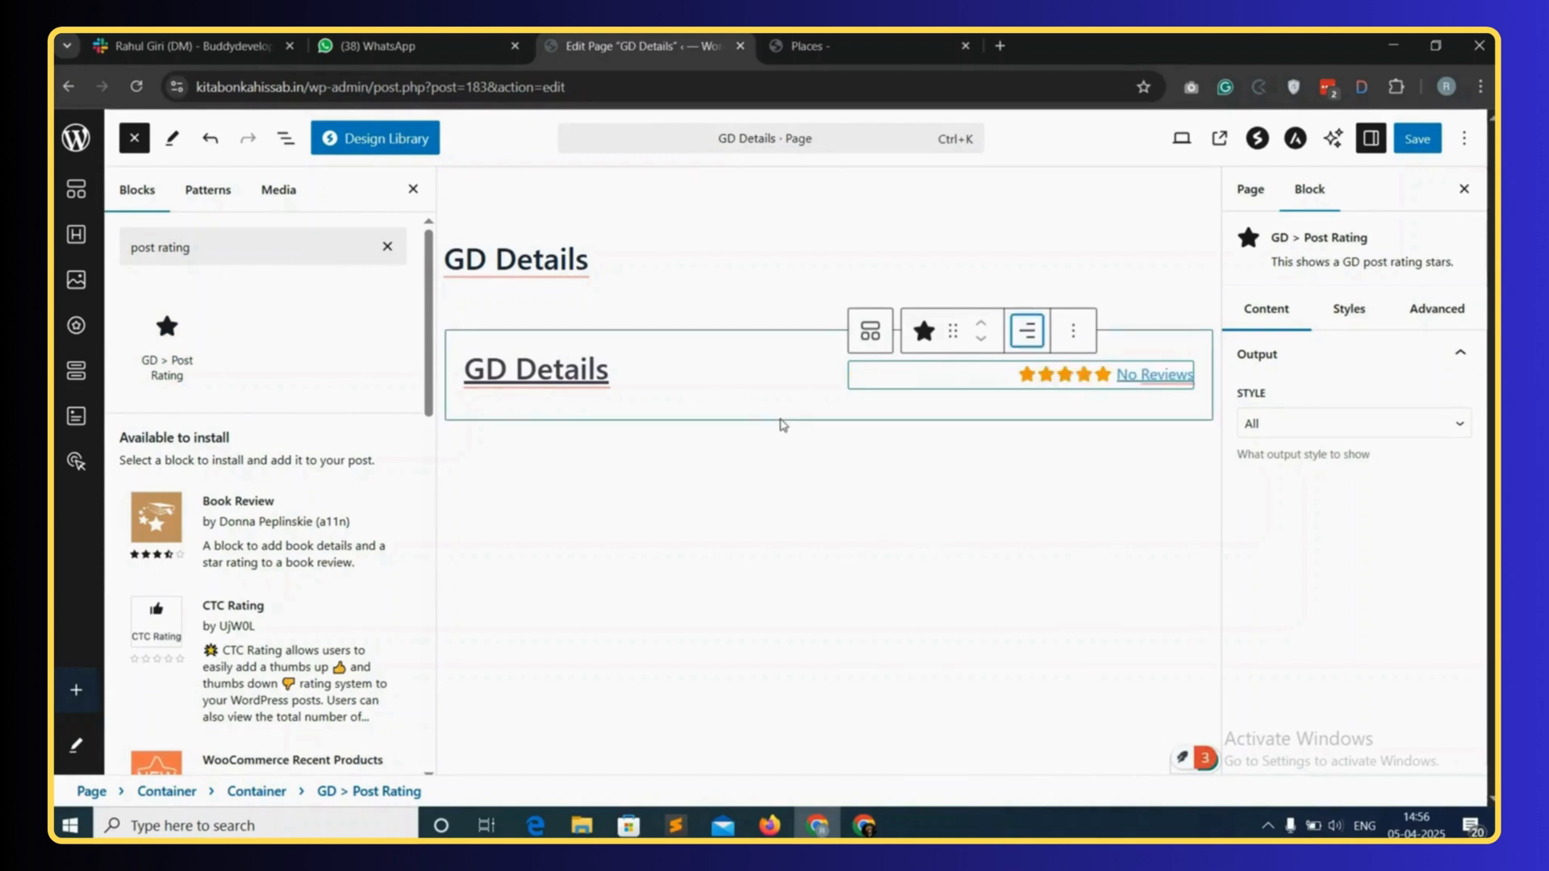
- Add a single-column Container block below the title and rating container
{"action": "left_click", "coordinate": [832, 432]}
{"action": "left_click", "coordinate": [134, 138]}
{"action": "left_click", "coordinate": [134, 138]}
{"action": "left_click_drag", "start_coordinate": [536, 420], "coordinate": [633, 439]}
{"action": "left_click", "coordinate": [647, 444]}
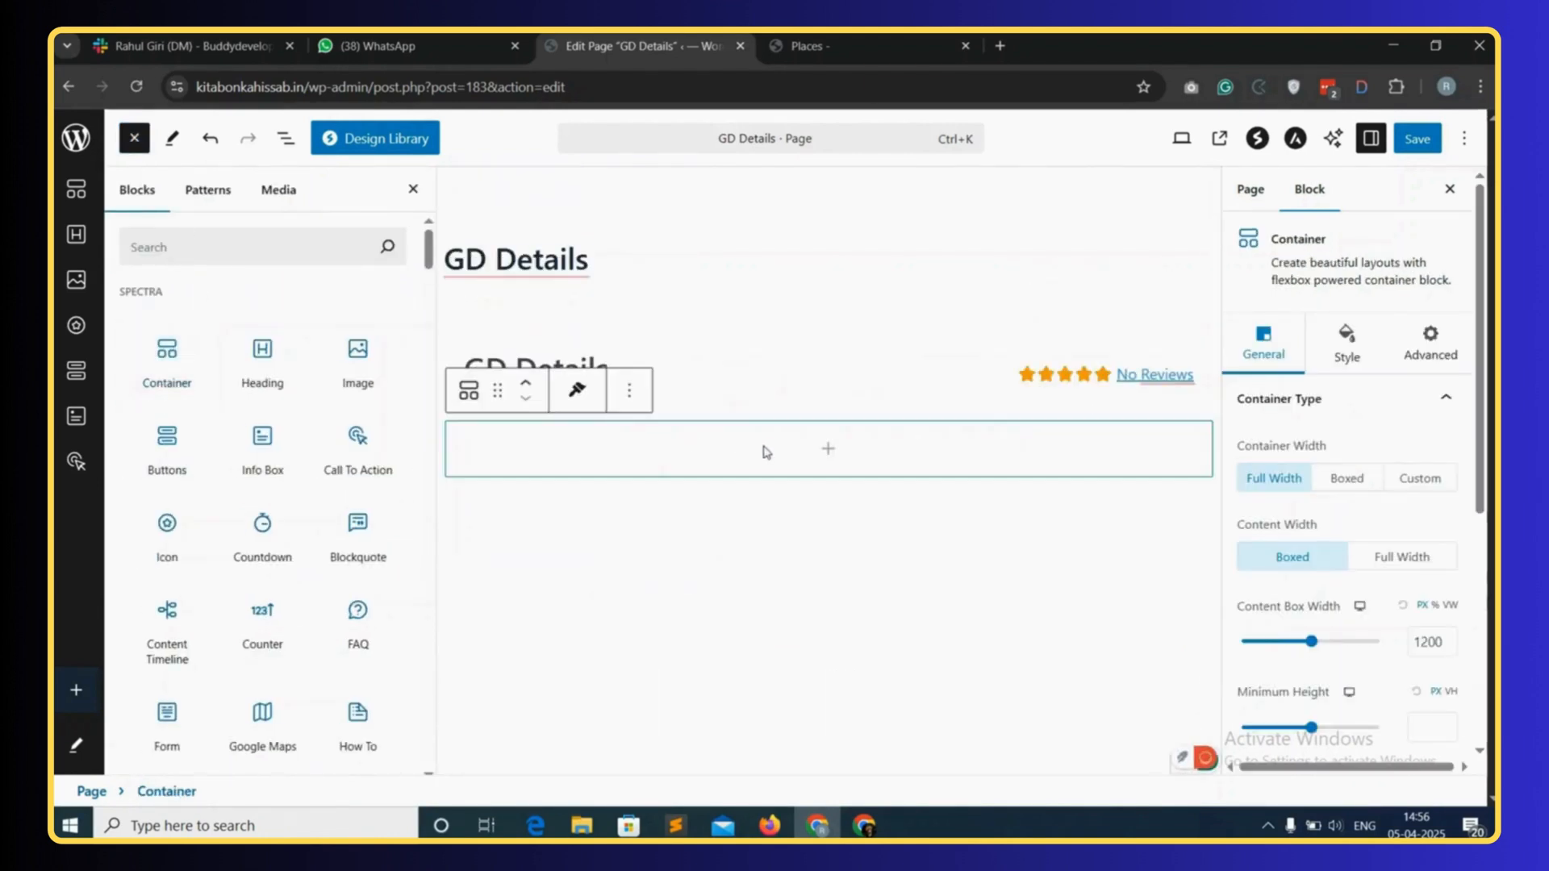
- Find the GD > Post Images block by searching "post images" and insert it in the new empty container
{"action": "left_click", "coordinate": [187, 237]}
{"action": "type", "text": "pos"}
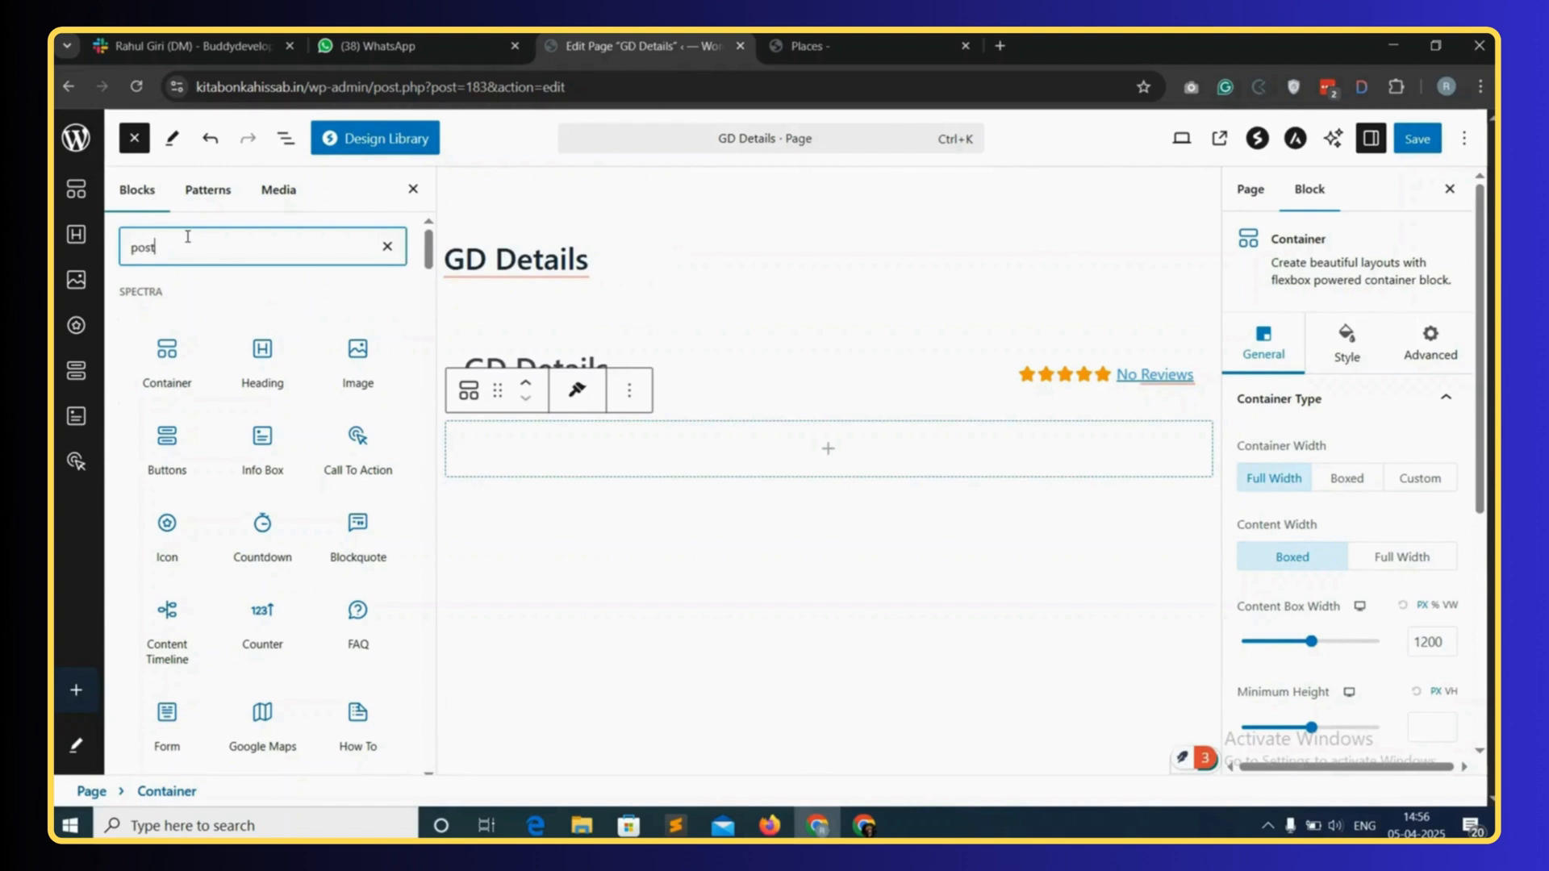
{"action": "type", "text": "t imag"}
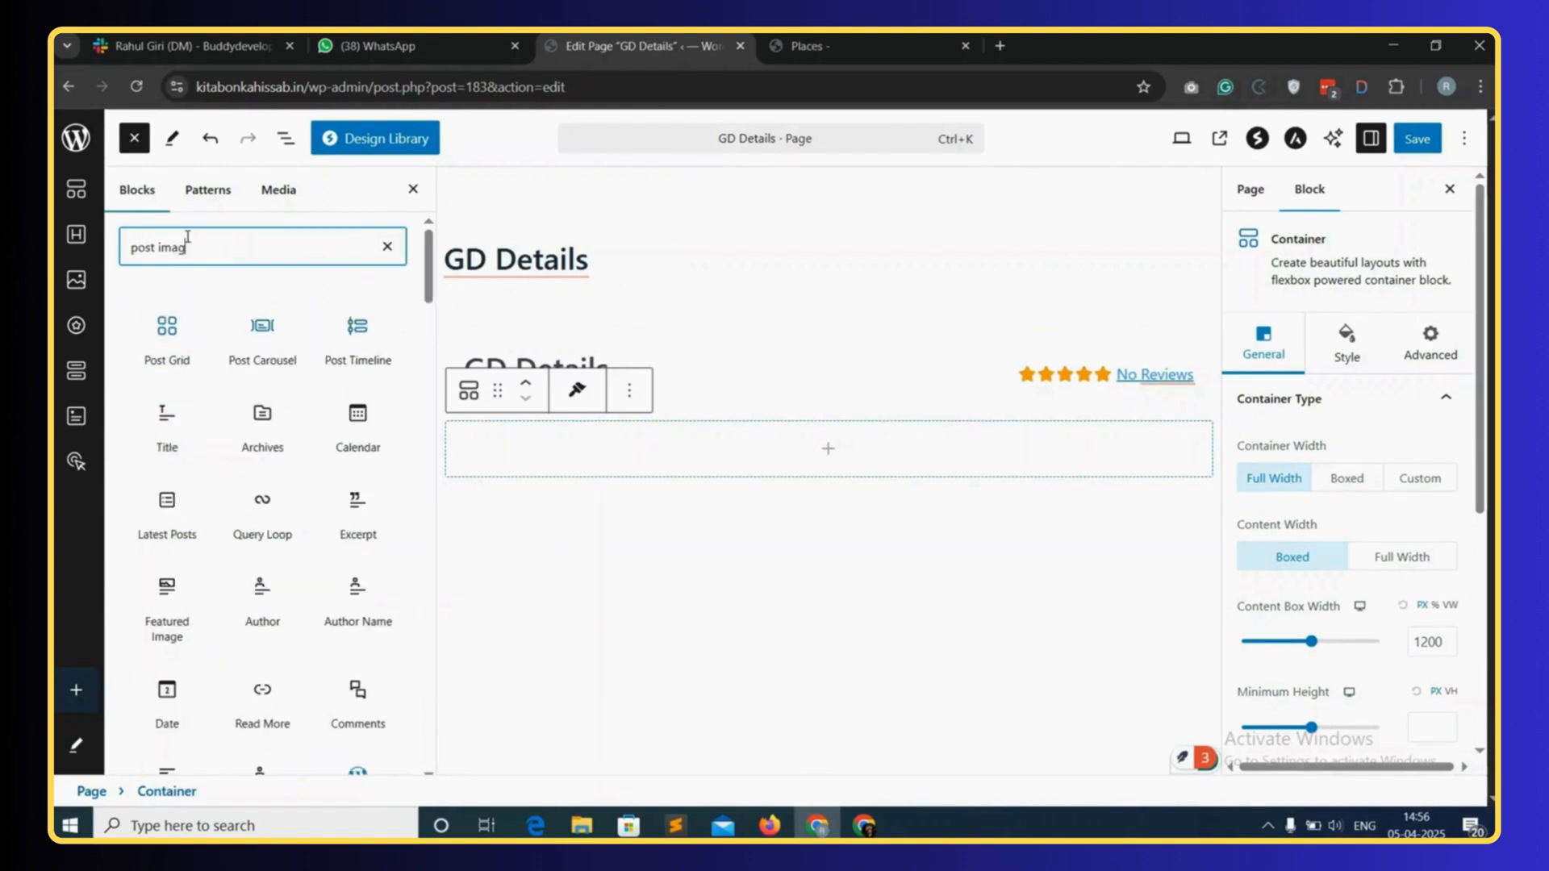
{"action": "type", "text": "es"}
{"action": "left_click_drag", "start_coordinate": [167, 343], "coordinate": [839, 459]}
{"action": "scroll", "coordinate": [805, 542], "scroll_direction": "down", "scroll_amount": 3}
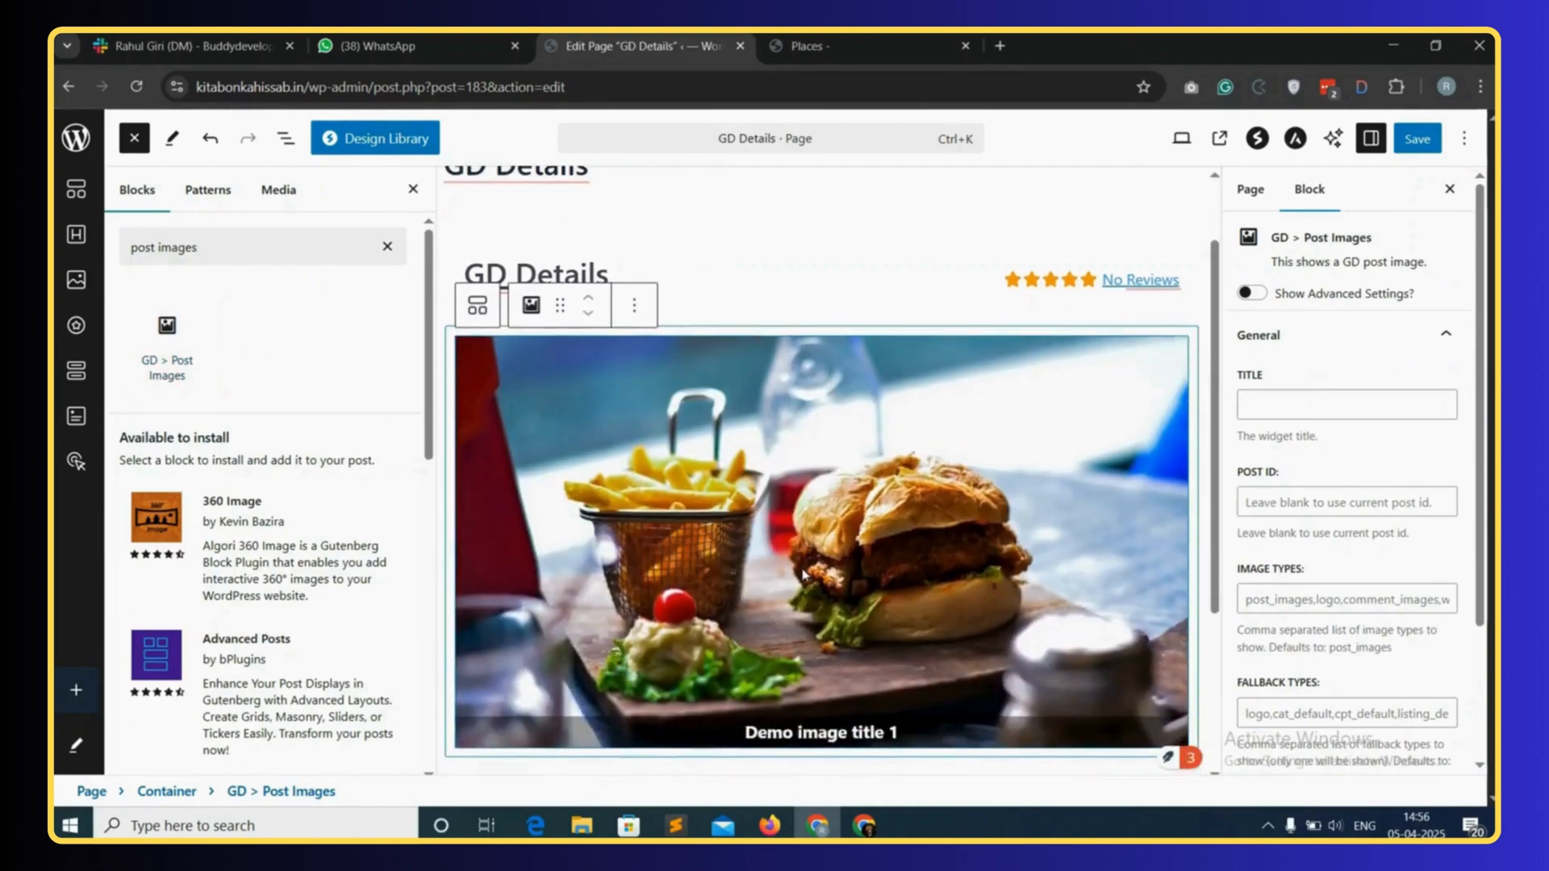
- Set the output type of the GD > Post Images block to Slider
{"action": "scroll", "coordinate": [1335, 568], "scroll_direction": "down", "scroll_amount": 3}
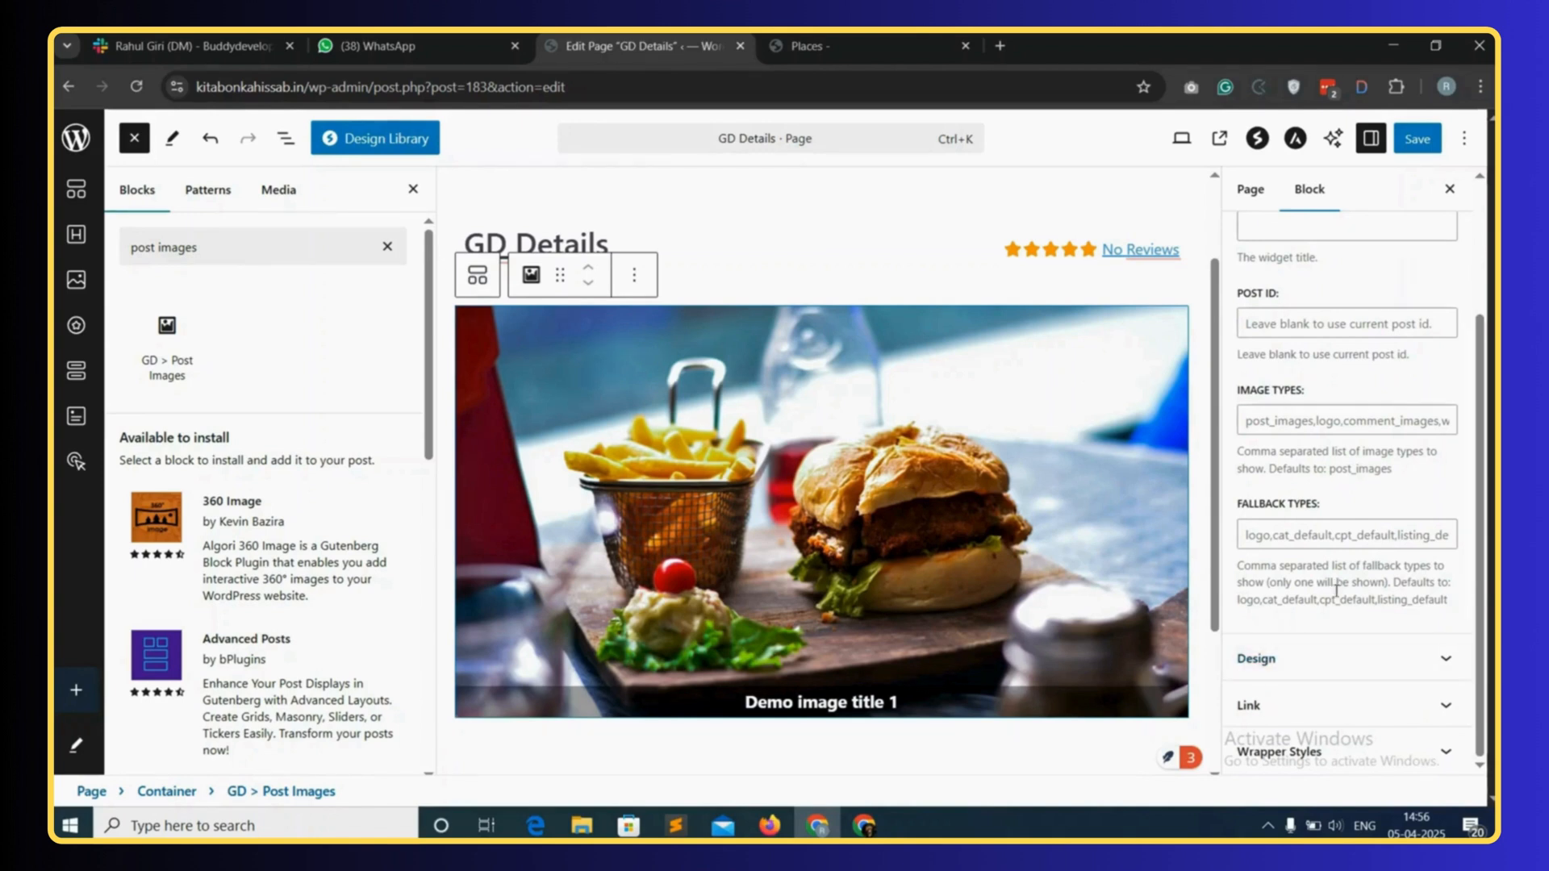
{"action": "left_click", "coordinate": [1327, 668]}
{"action": "left_click", "coordinate": [1344, 620]}
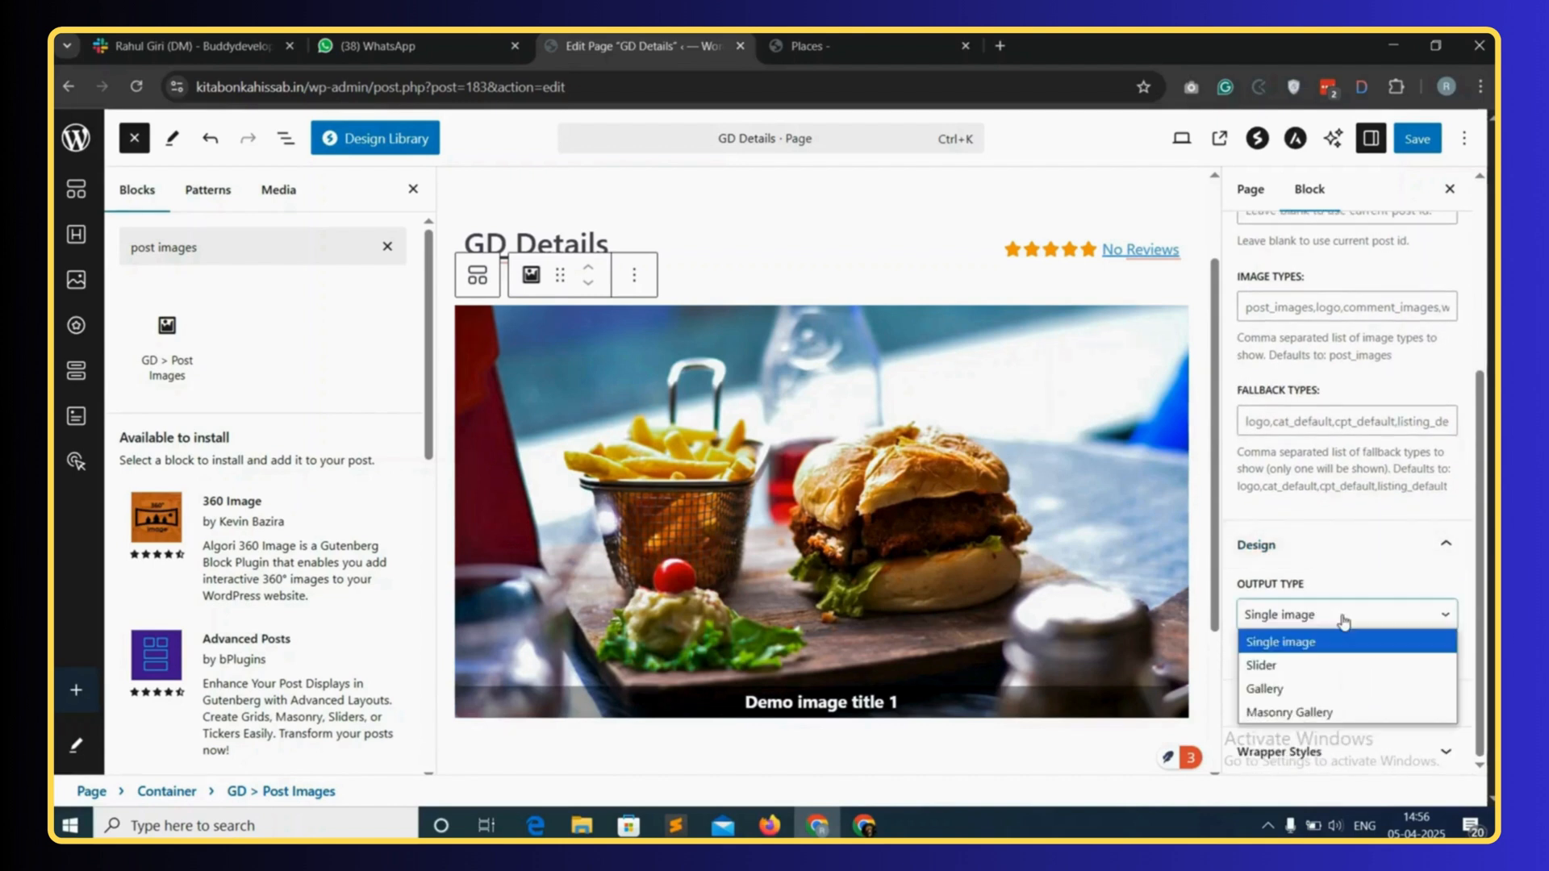
{"action": "left_click", "coordinate": [1290, 664]}
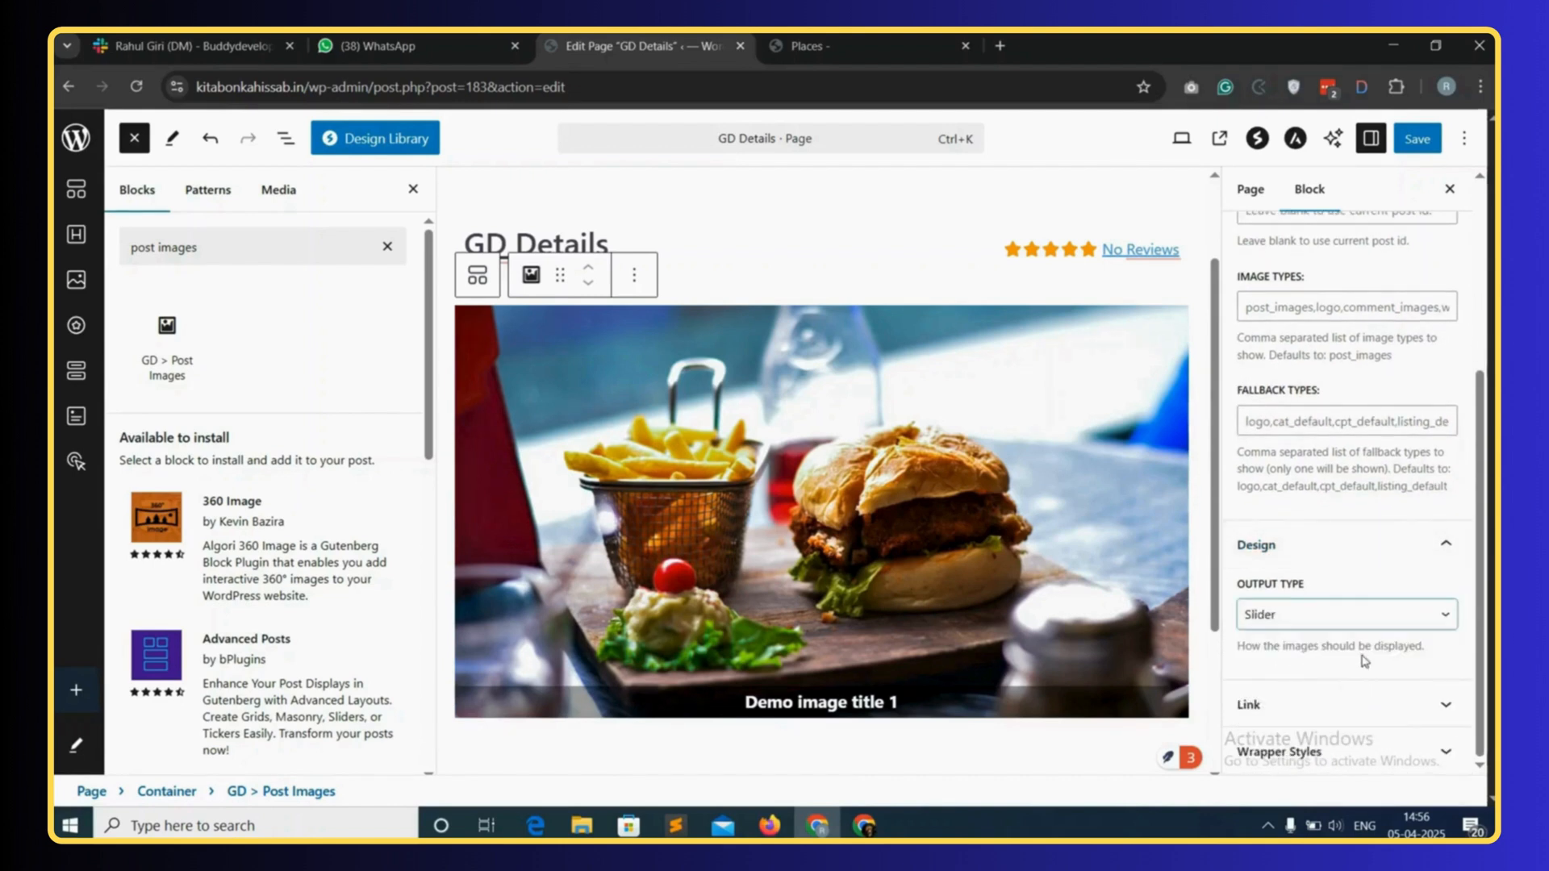
{"action": "left_click", "coordinate": [1371, 706]}
{"action": "scroll", "coordinate": [1347, 645], "scroll_direction": "up", "scroll_amount": 5}
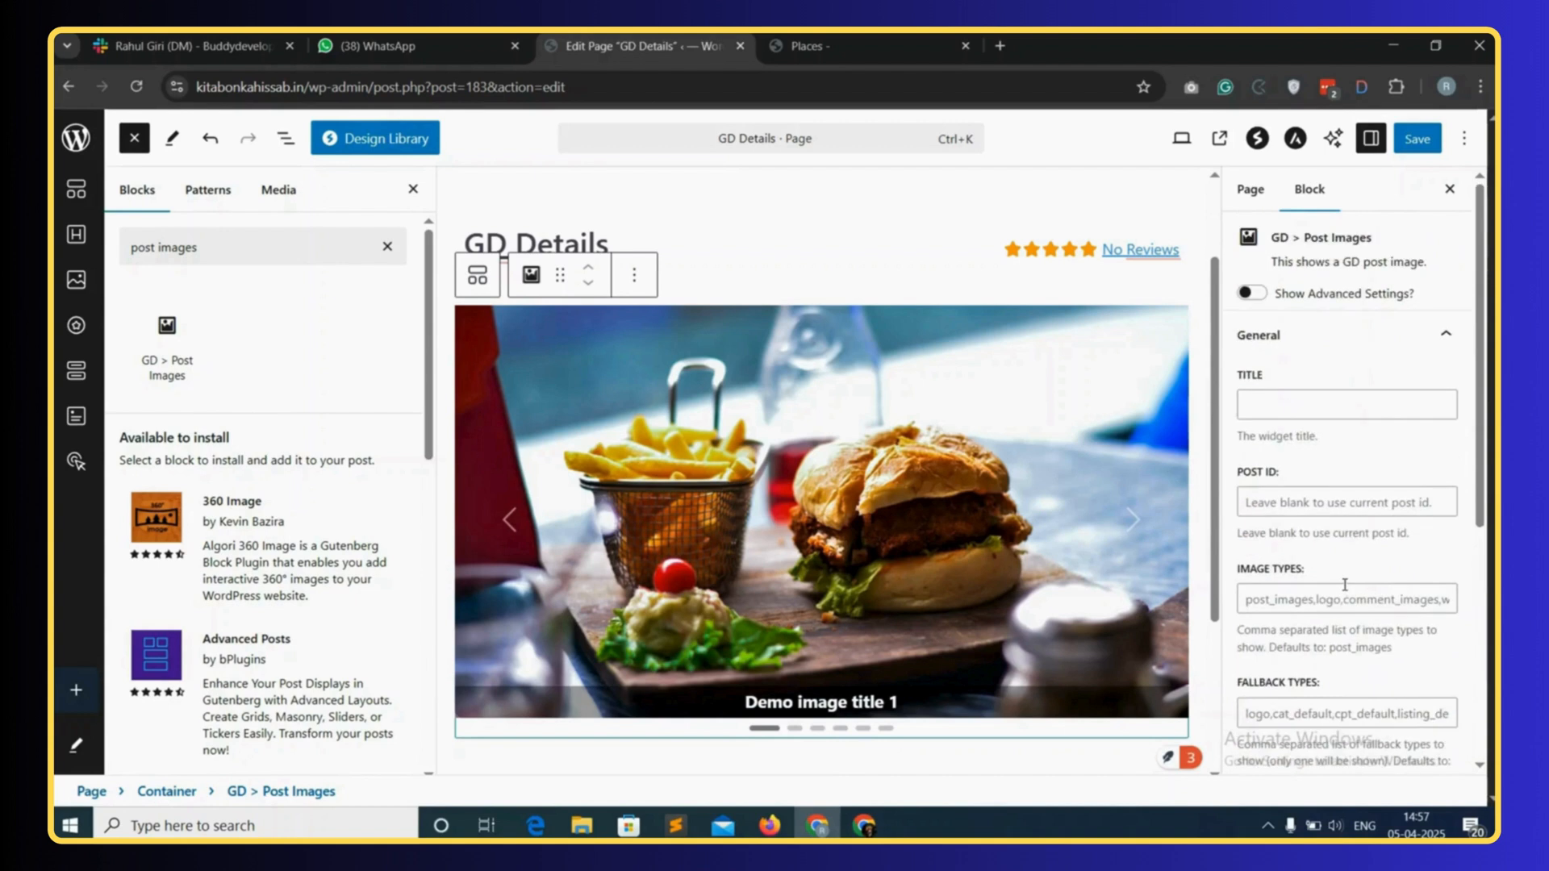
- Show the Post Images block's advanced settings, set Image Limit to 12 and Show Limit to 2, and save the page
{"action": "left_click", "coordinate": [1252, 294]}
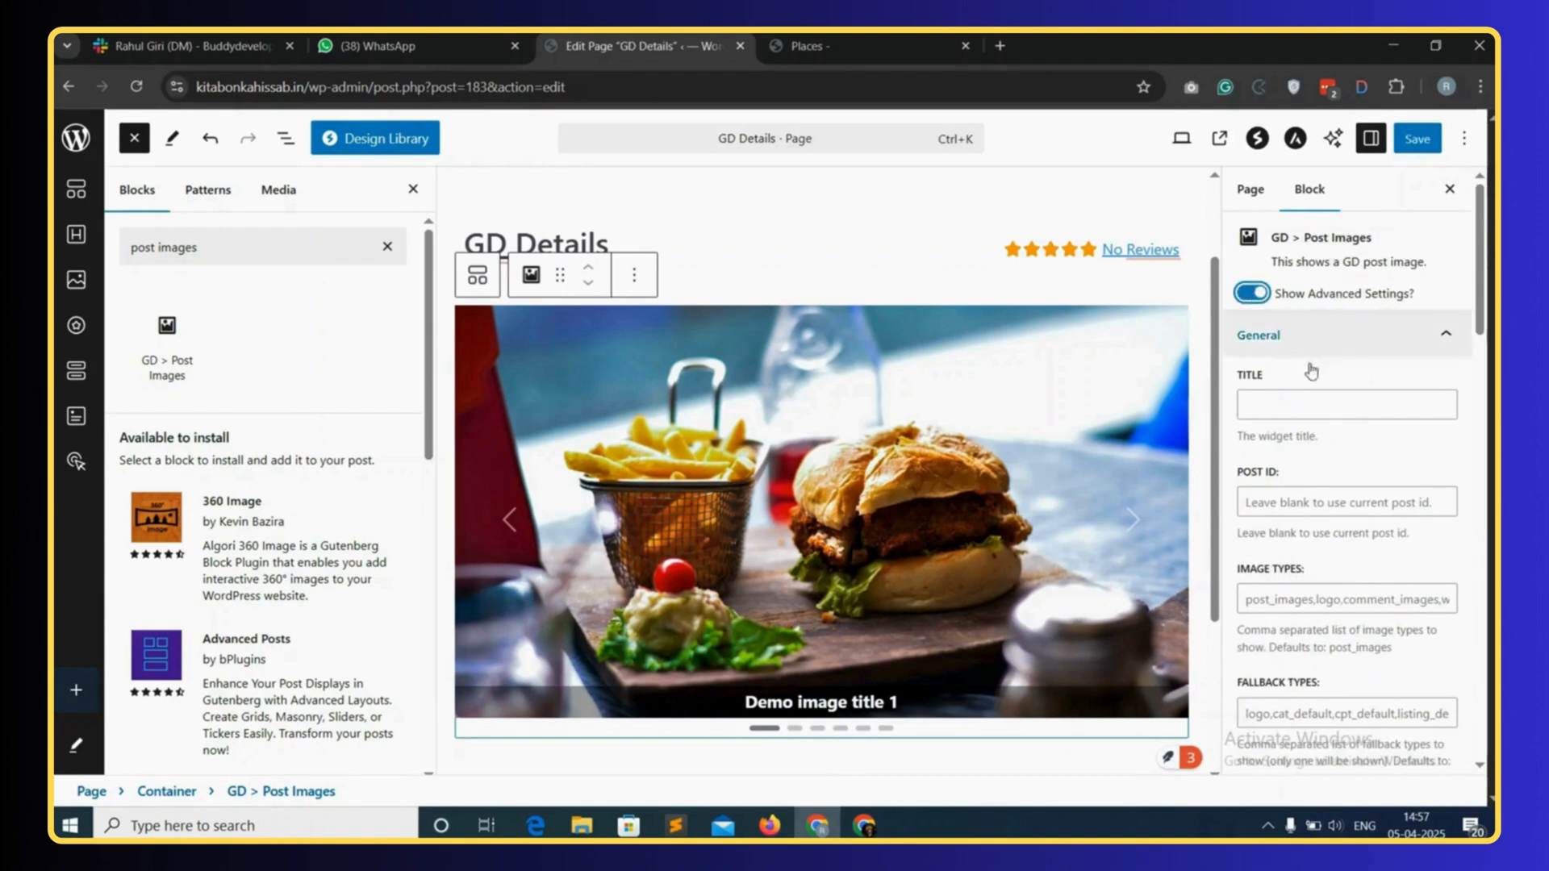
{"action": "scroll", "coordinate": [1329, 549], "scroll_direction": "down", "scroll_amount": 5}
{"action": "scroll", "coordinate": [1329, 548], "scroll_direction": "down", "scroll_amount": 1}
{"action": "left_click", "coordinate": [1273, 448]}
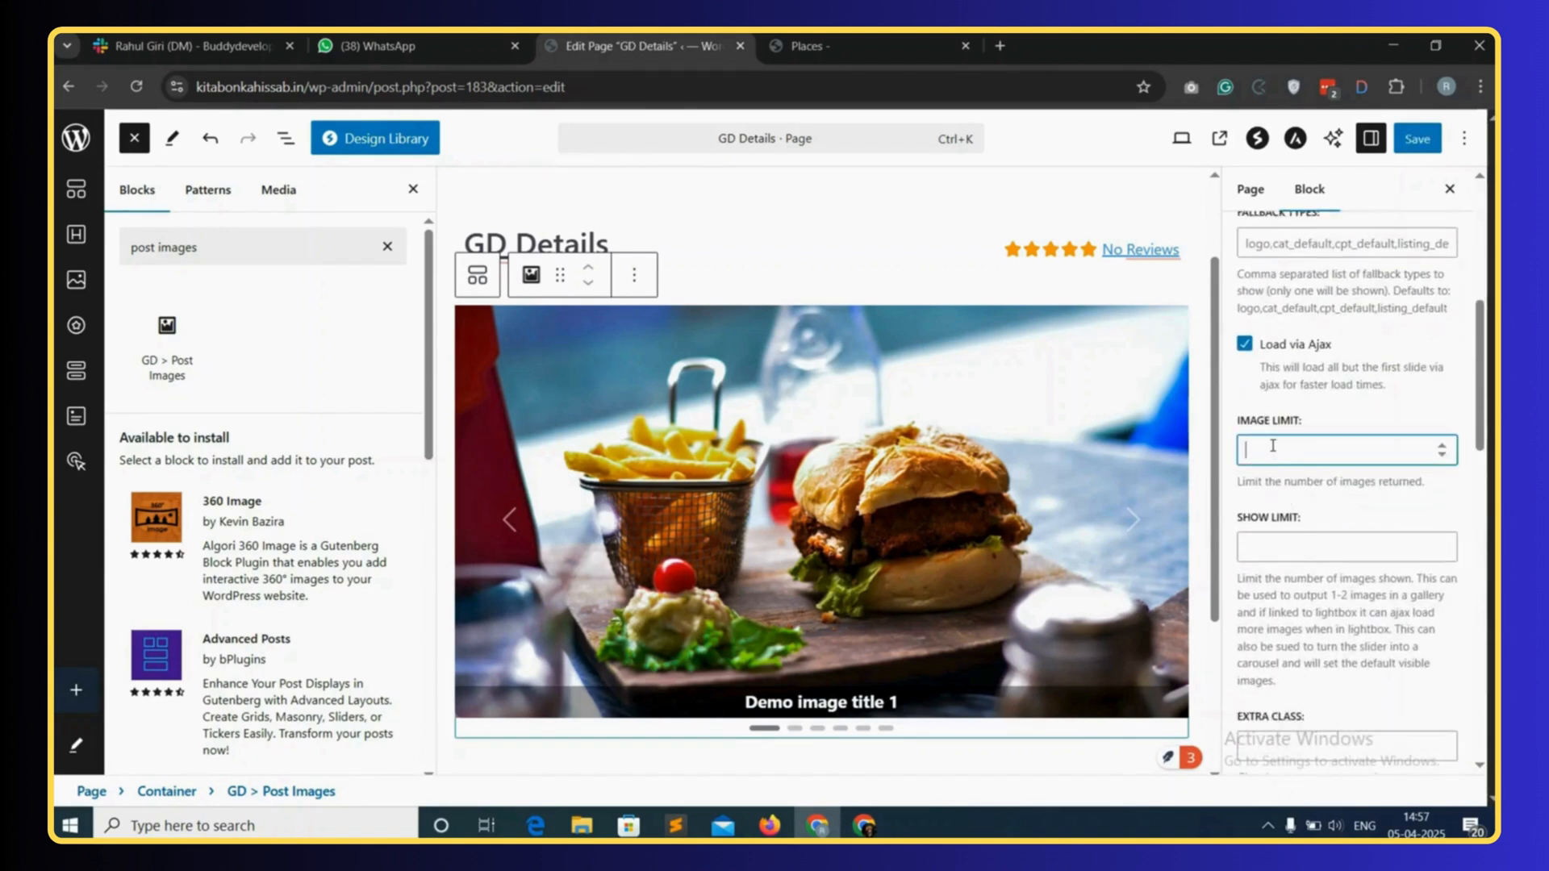
{"action": "type", "text": "12"}
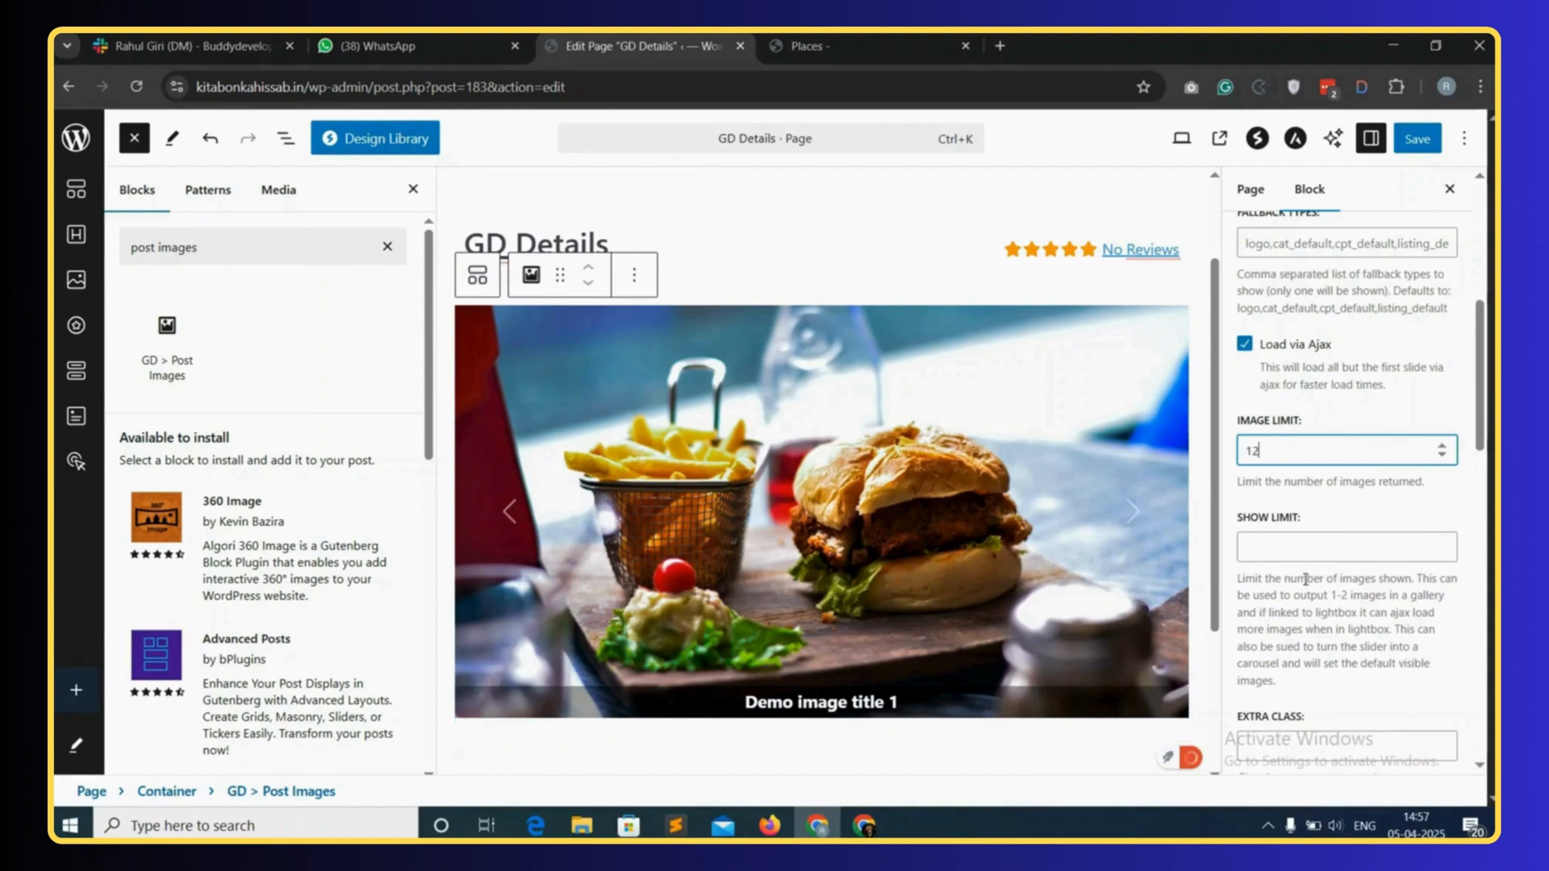
{"action": "left_click", "coordinate": [1273, 546]}
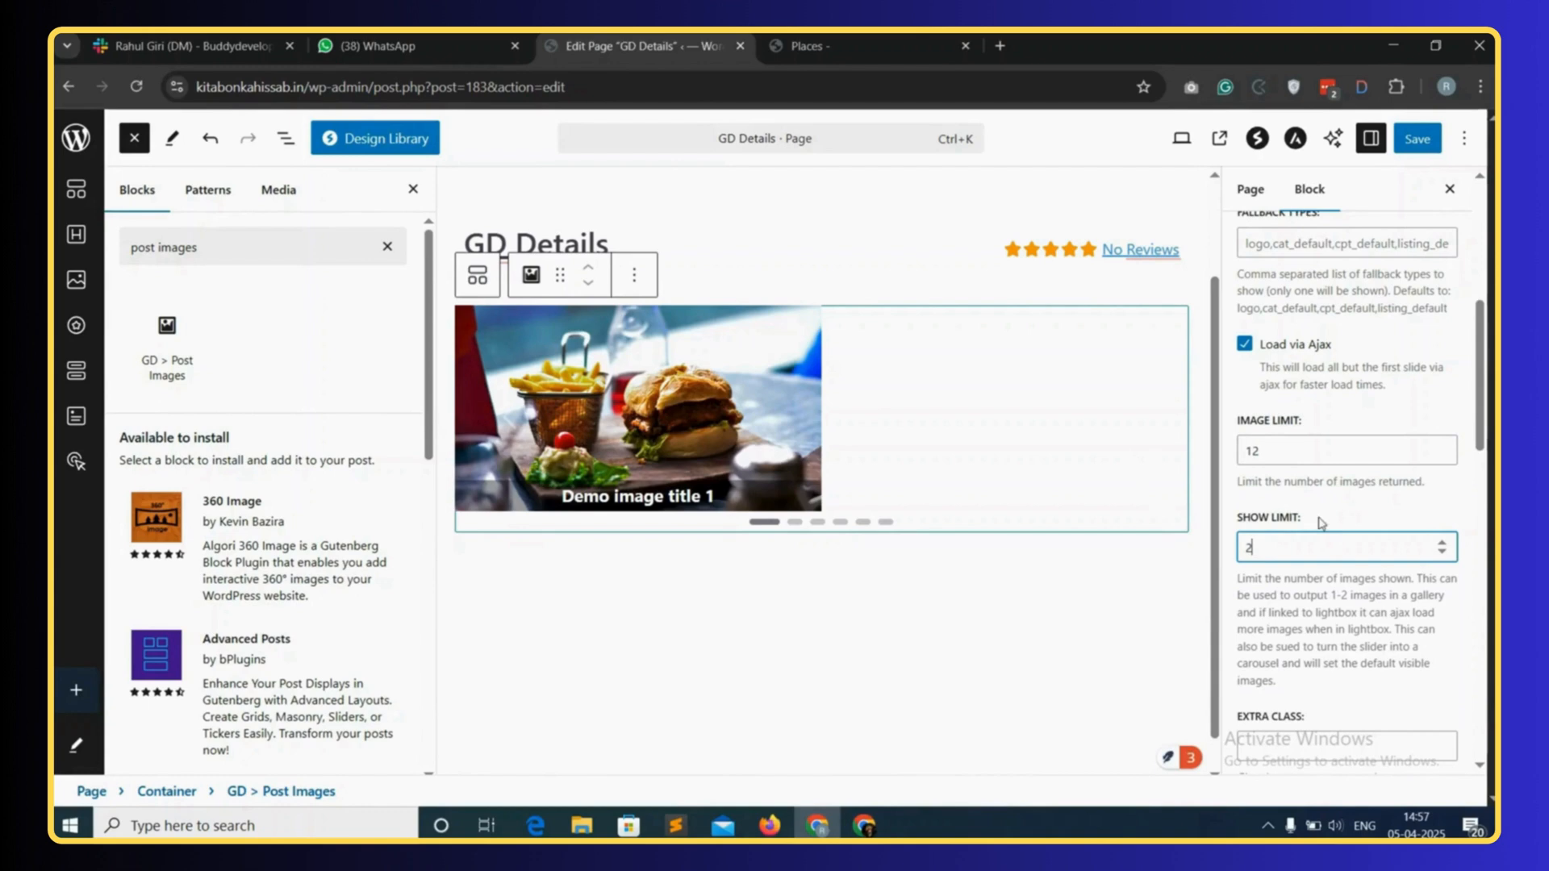
{"action": "scroll", "coordinate": [1320, 523], "scroll_direction": "up", "scroll_amount": 6}
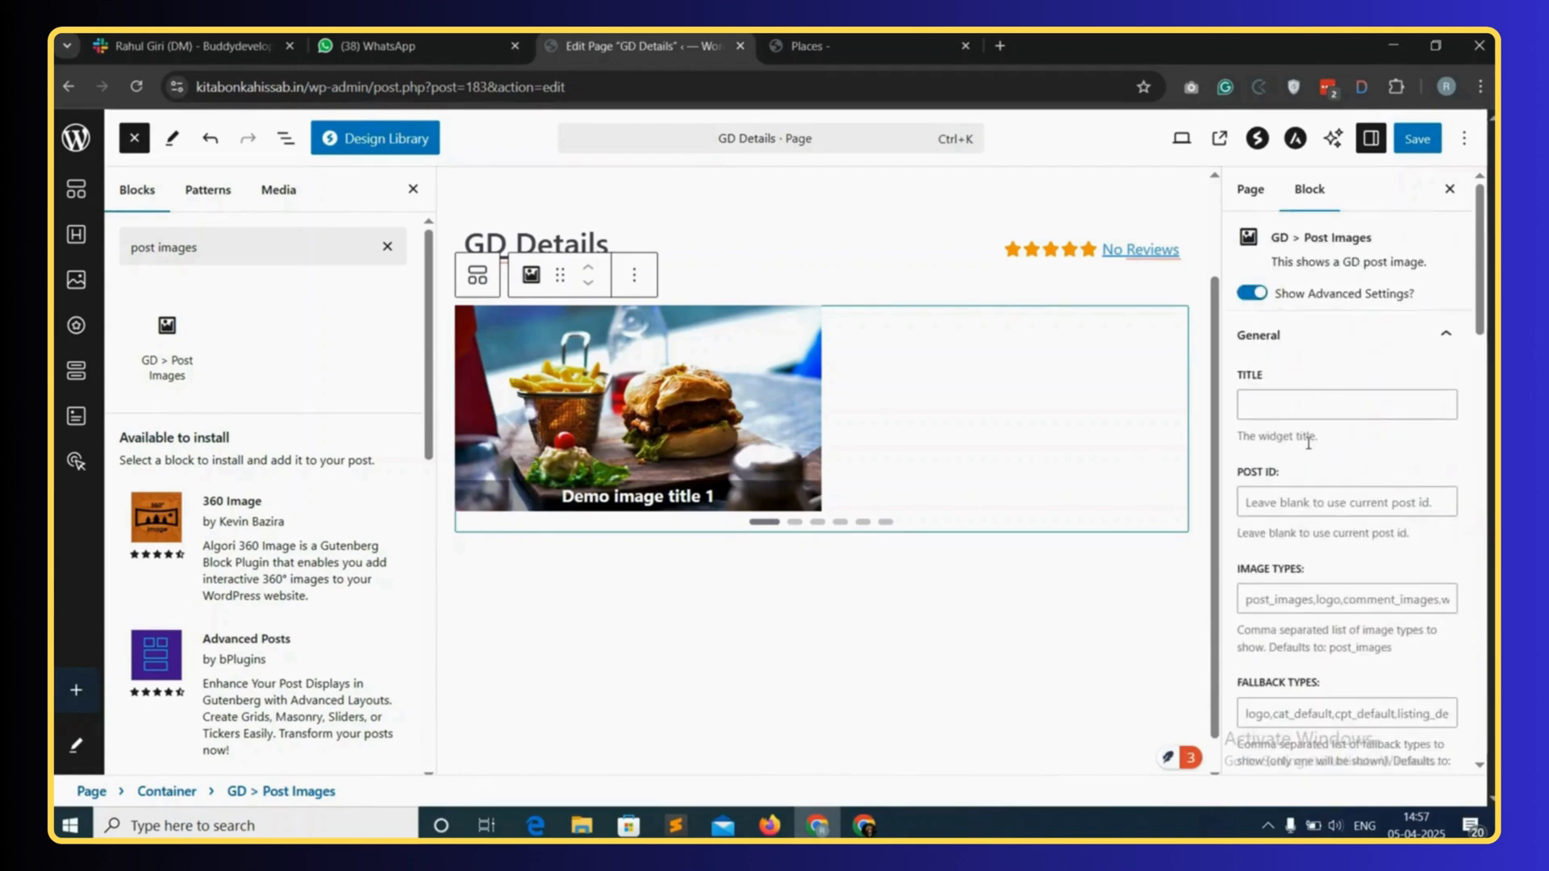
{"action": "left_click", "coordinate": [1418, 139]}
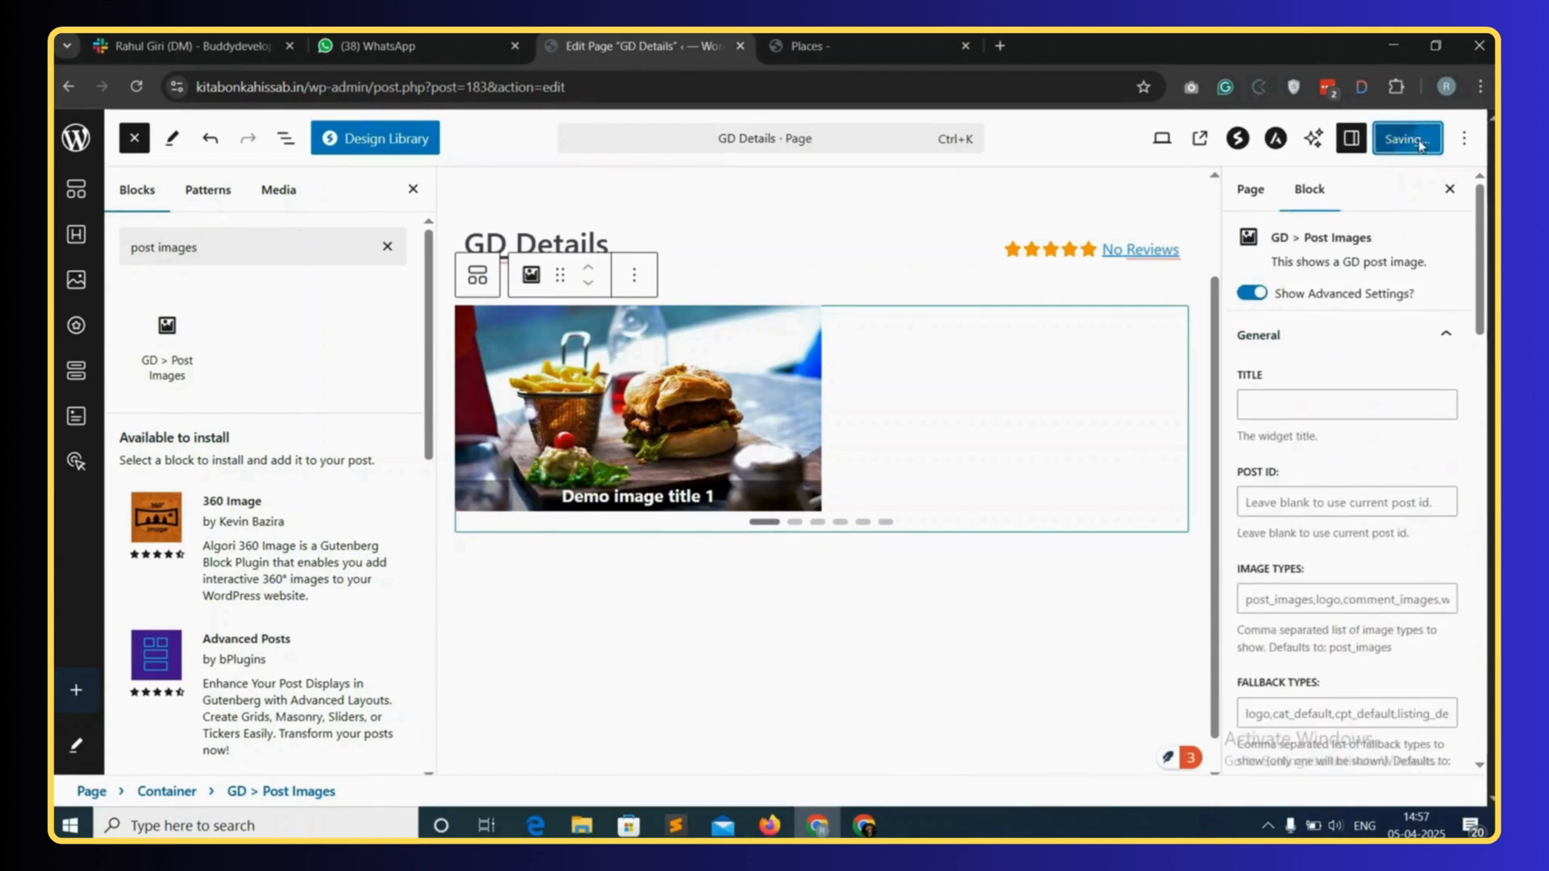
- Open the Morimoto listing from the live Places page and examine its title, rating and image slider
{"action": "left_click", "coordinate": [848, 46]}
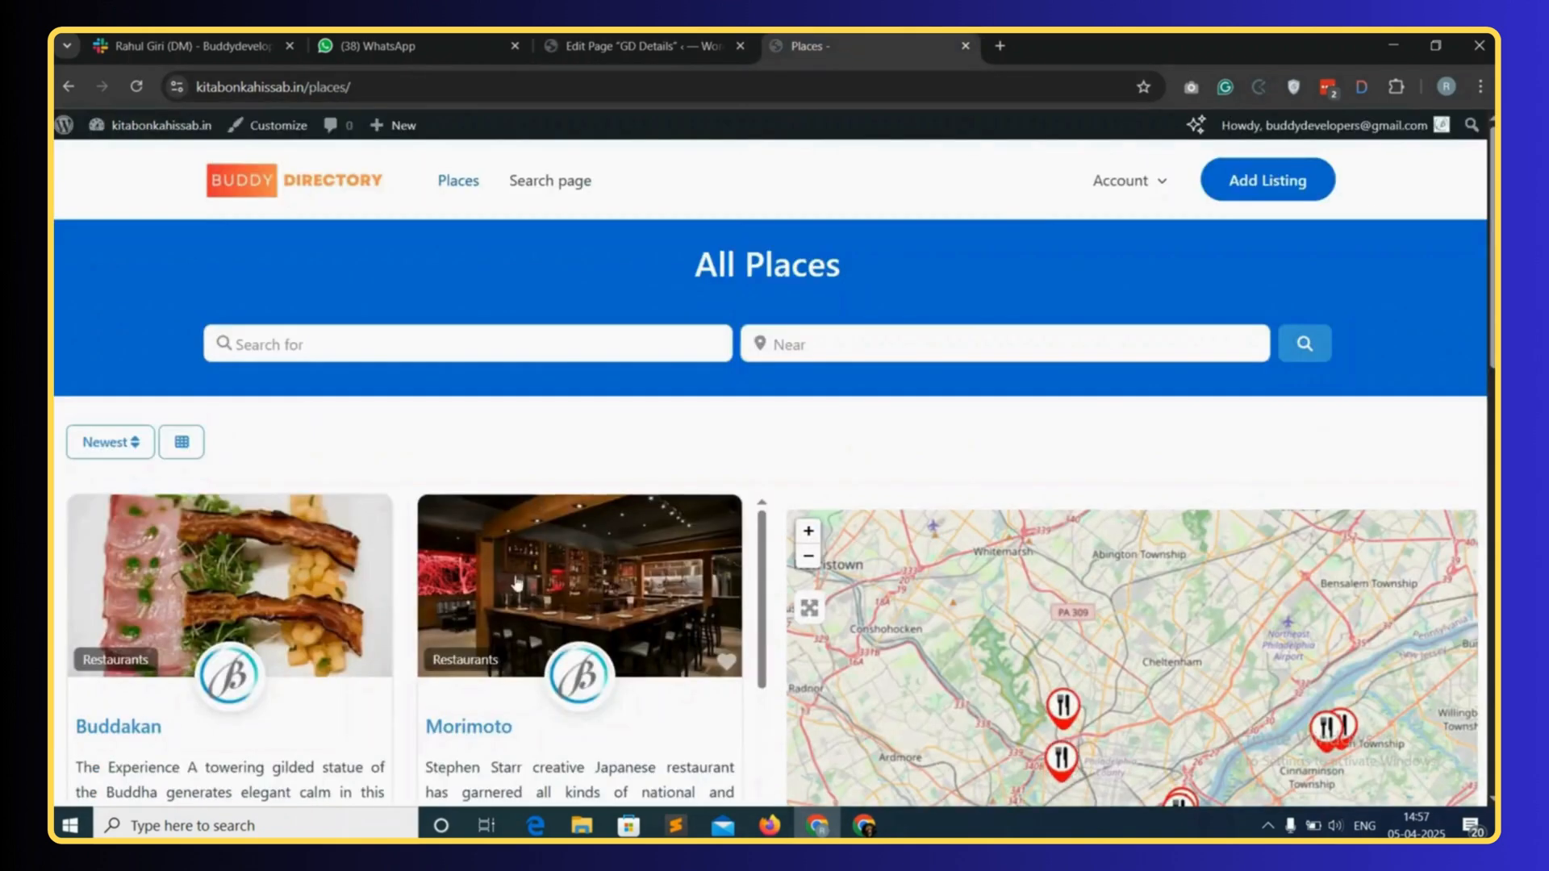
{"action": "left_click", "coordinate": [582, 592]}
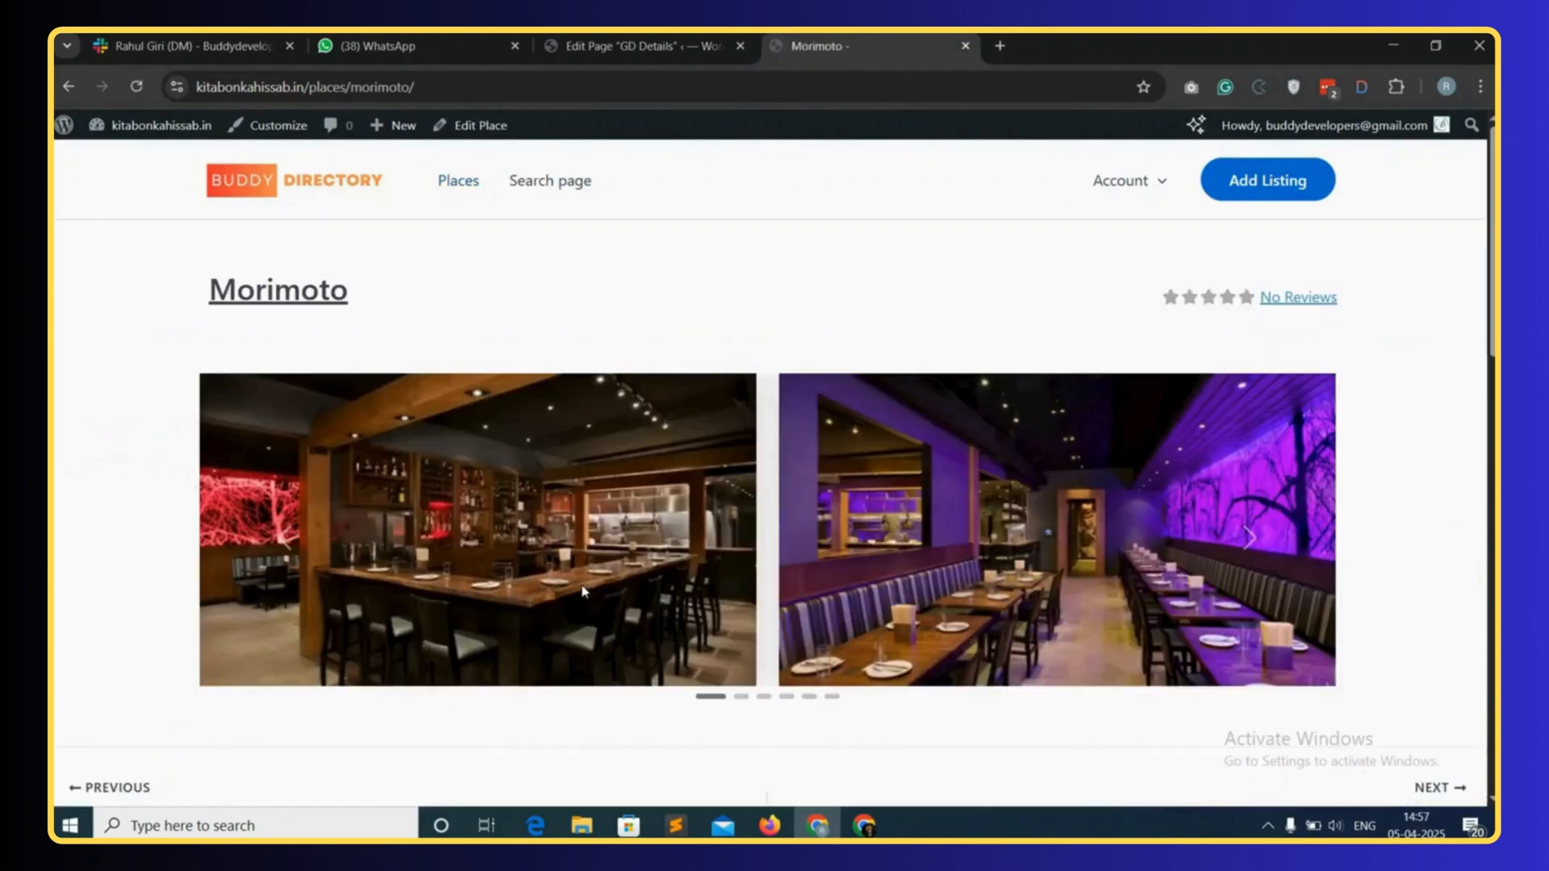
{"action": "left_click_drag", "start_coordinate": [203, 299], "coordinate": [363, 283]}
{"action": "left_click", "coordinate": [393, 301]}
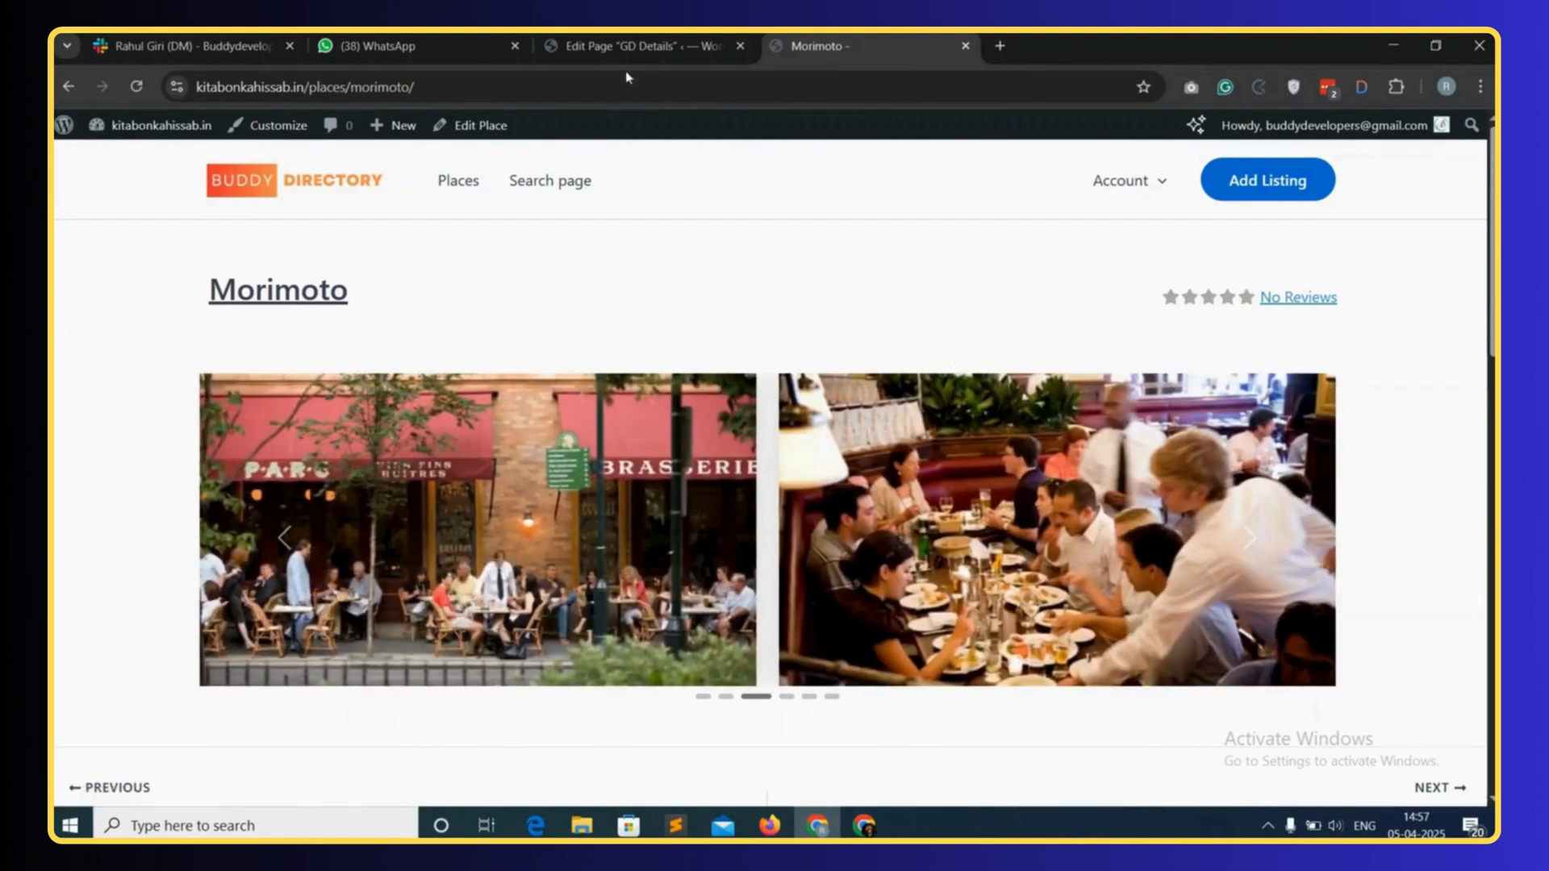
- Return to the GD Details editor and set the content width of the Post Images container to Full Width
{"action": "left_click", "coordinate": [638, 46]}
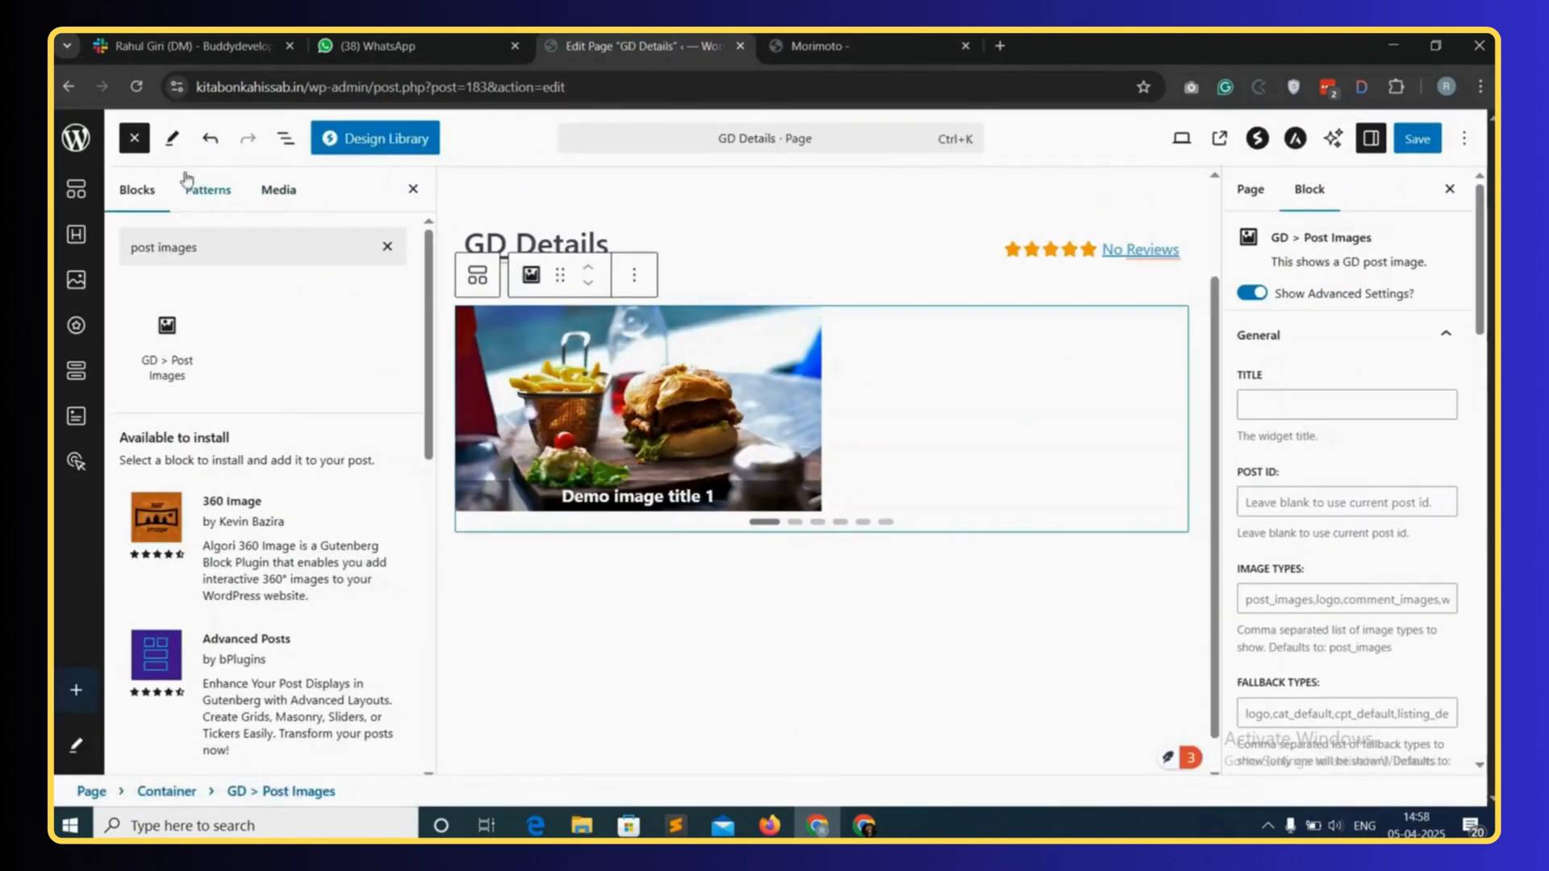
{"action": "left_click", "coordinate": [134, 138]}
{"action": "left_click", "coordinate": [285, 137]}
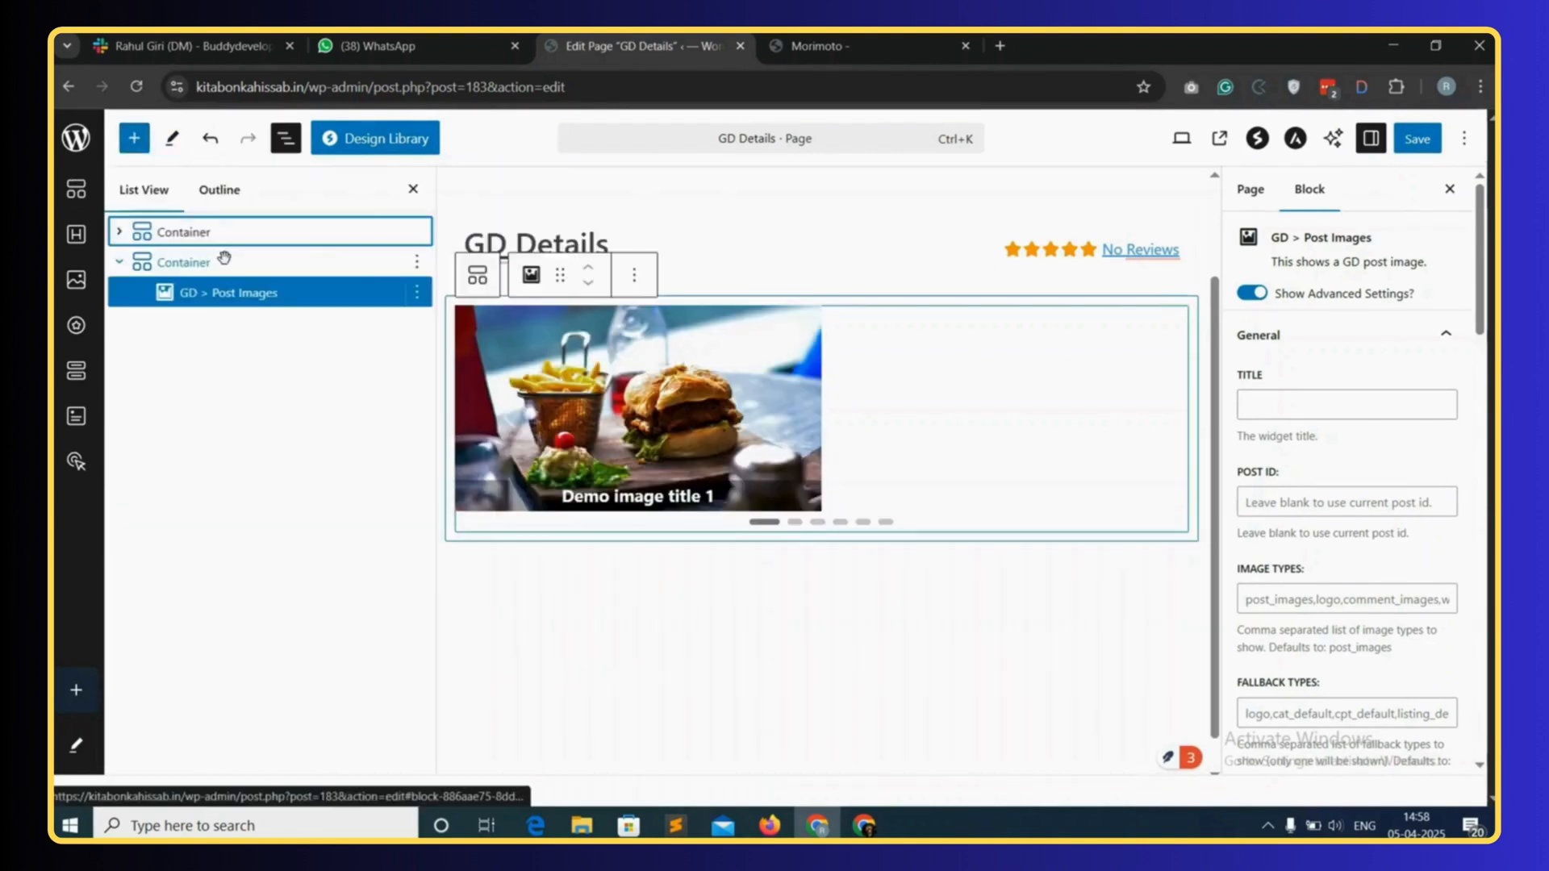
{"action": "left_click", "coordinate": [214, 262]}
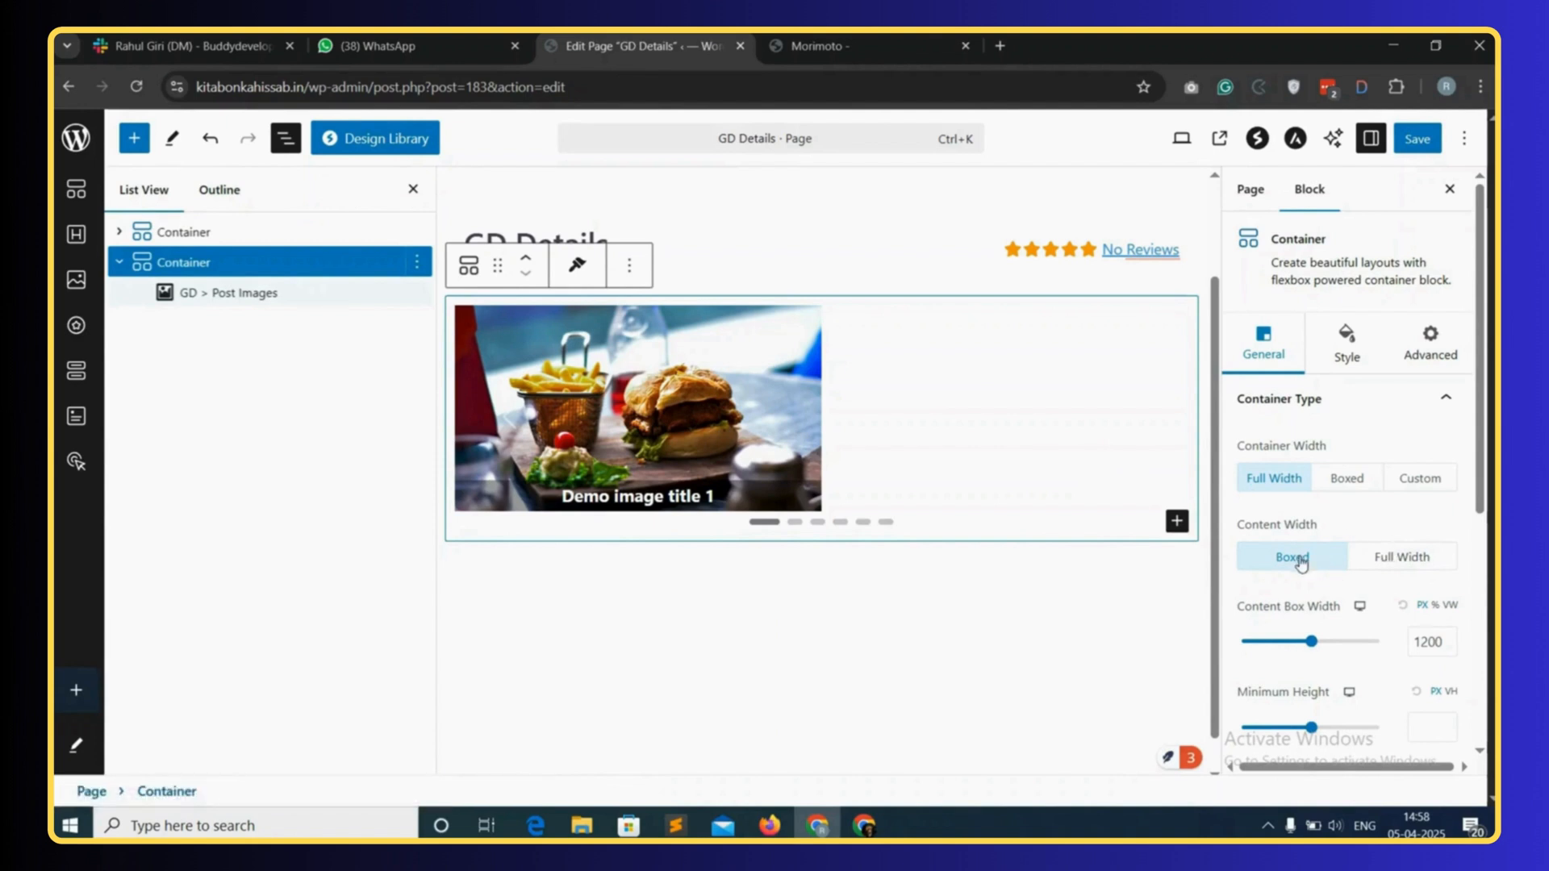
{"action": "left_click", "coordinate": [1416, 557]}
- Set the Post Images container's padding to 0 px on all sides and save the page
{"action": "left_click", "coordinate": [1347, 351]}
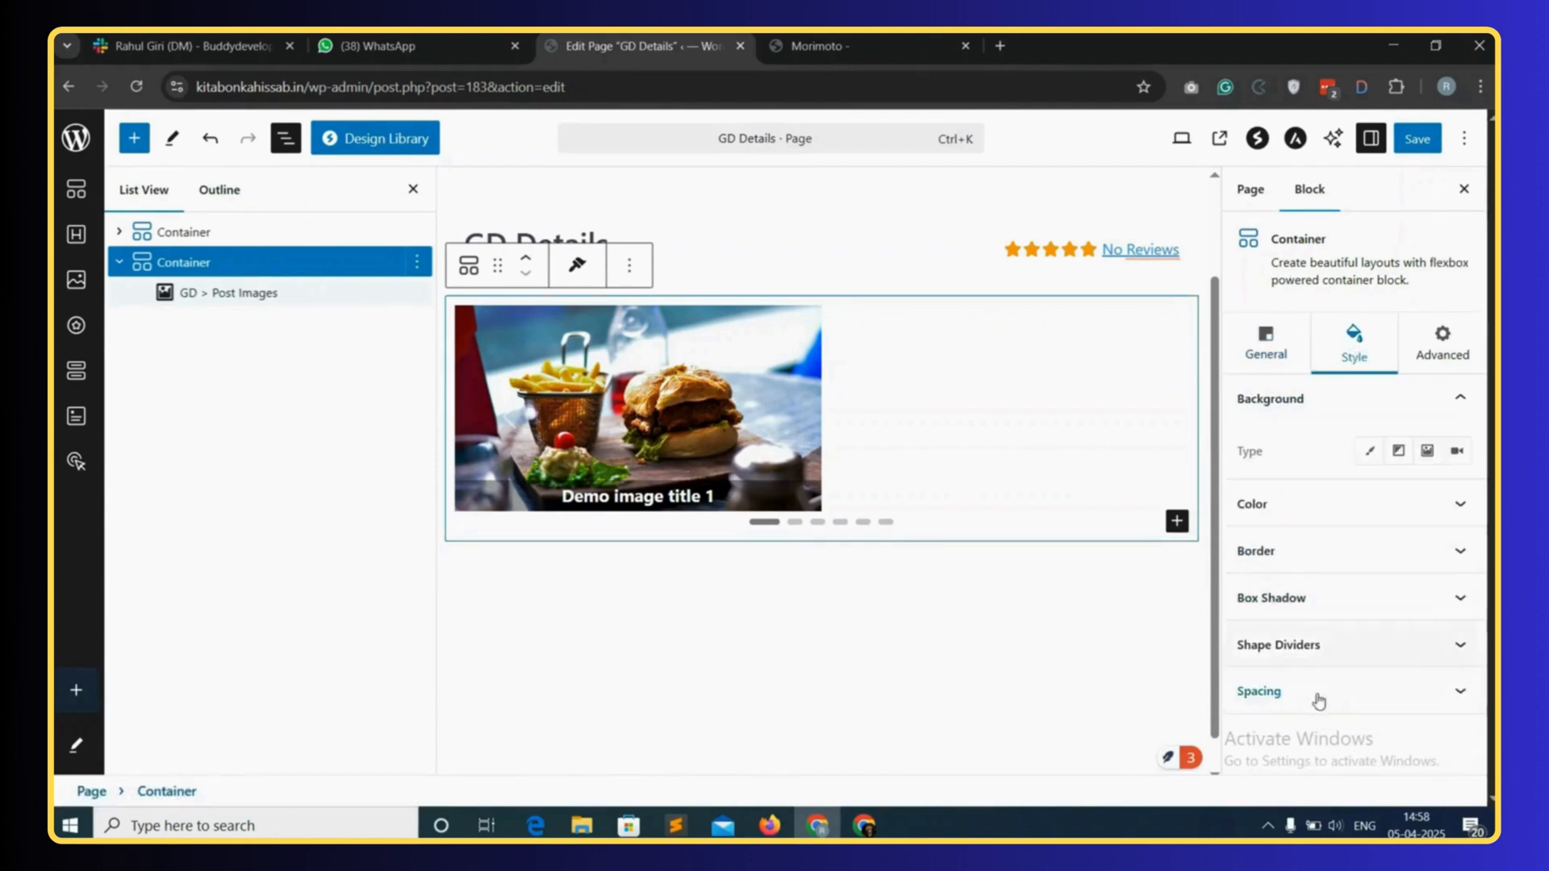
{"action": "left_click", "coordinate": [1317, 691]}
{"action": "scroll", "coordinate": [1348, 688], "scroll_direction": "down", "scroll_amount": 4}
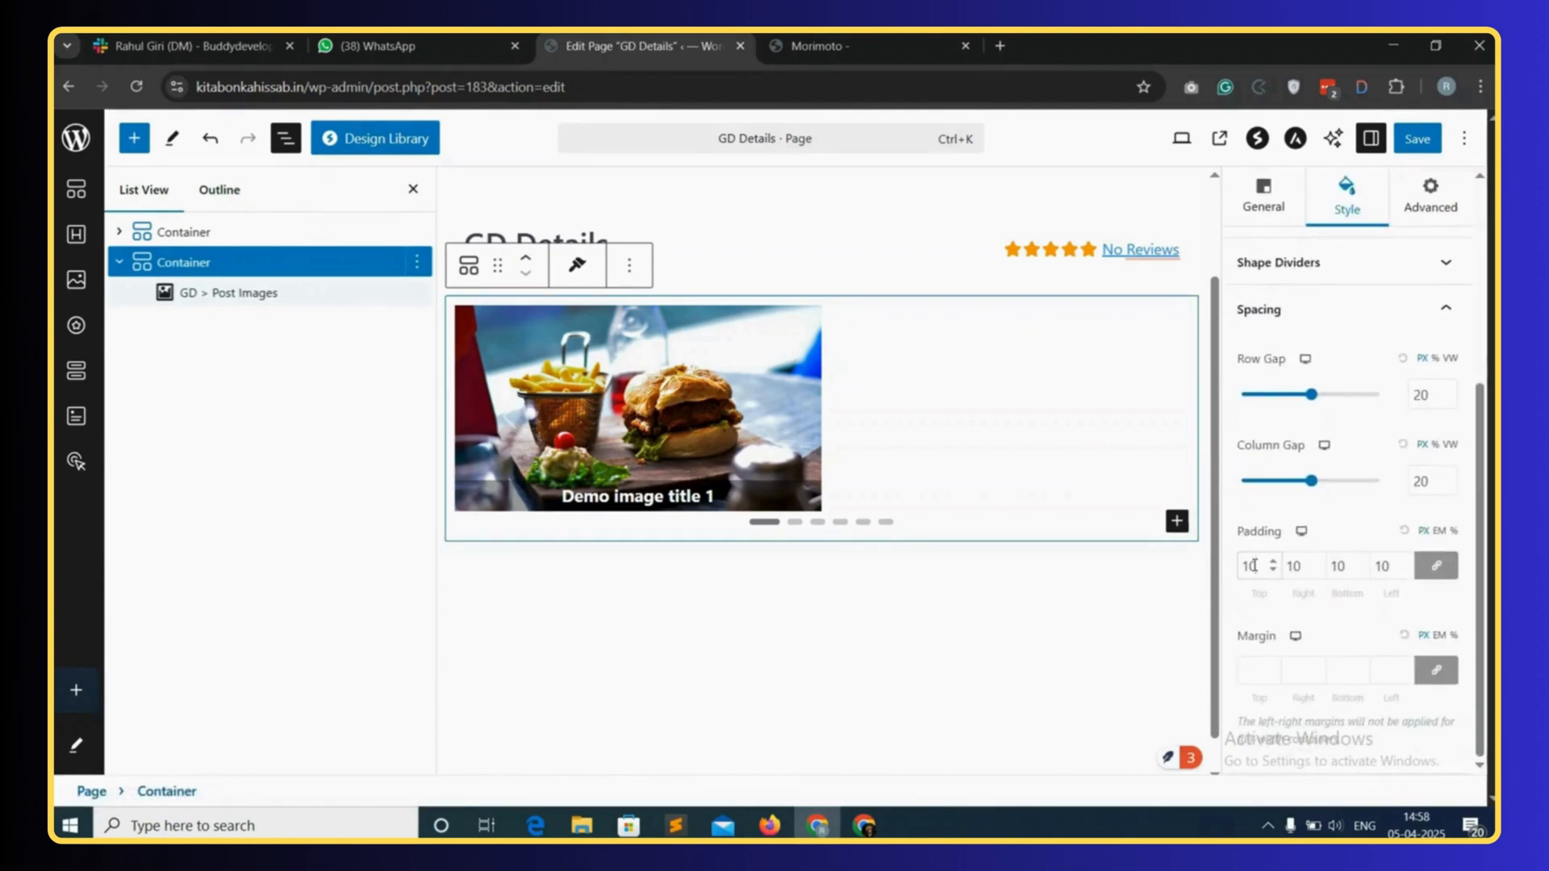
{"action": "left_click", "coordinate": [1253, 565]}
{"action": "key", "text": "BackSpace"}
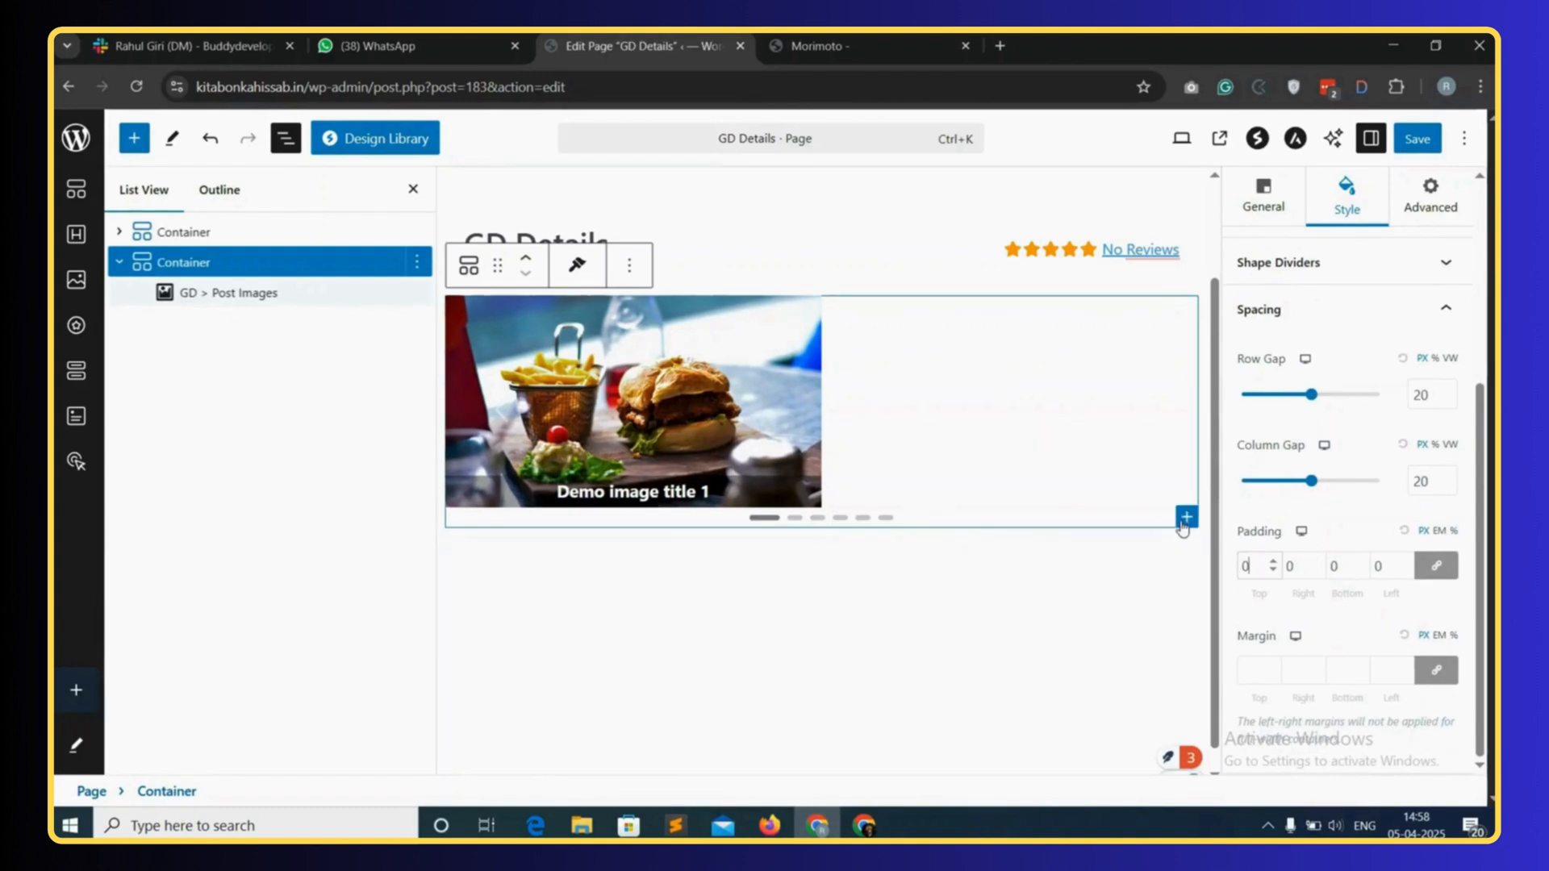
{"action": "left_click", "coordinate": [1419, 139]}
- Reload the live Morimoto listing and examine the width of its image slider
{"action": "left_click", "coordinate": [815, 46]}
{"action": "left_click", "coordinate": [590, 84]}
{"action": "key", "text": "Return"}
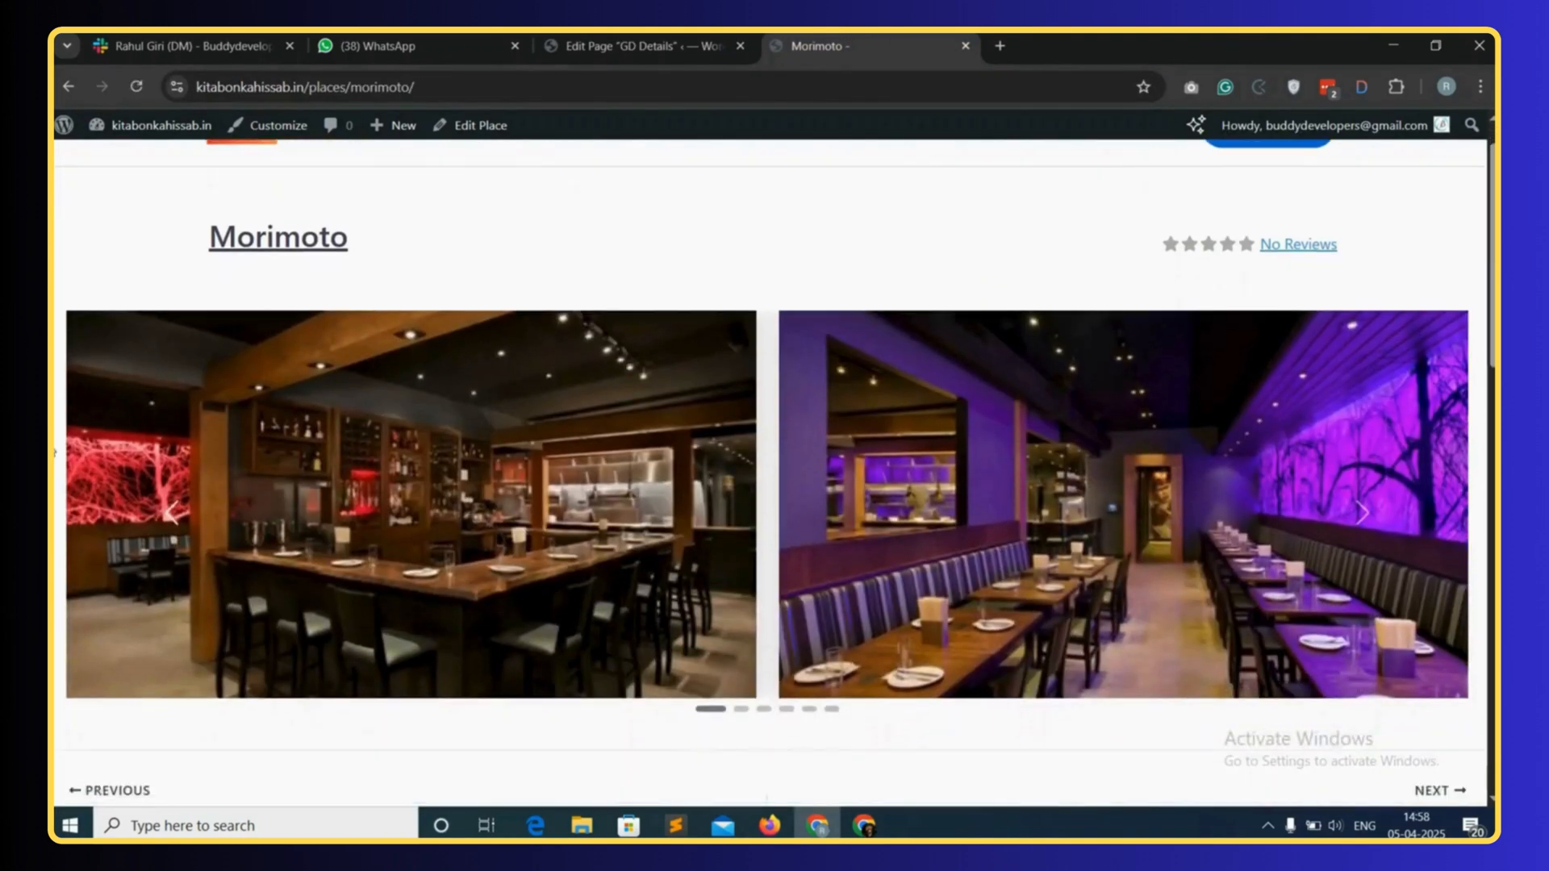
{"action": "scroll", "coordinate": [675, 453], "scroll_direction": "up", "scroll_amount": 1}
{"action": "scroll", "coordinate": [720, 441], "scroll_direction": "down", "scroll_amount": 2}
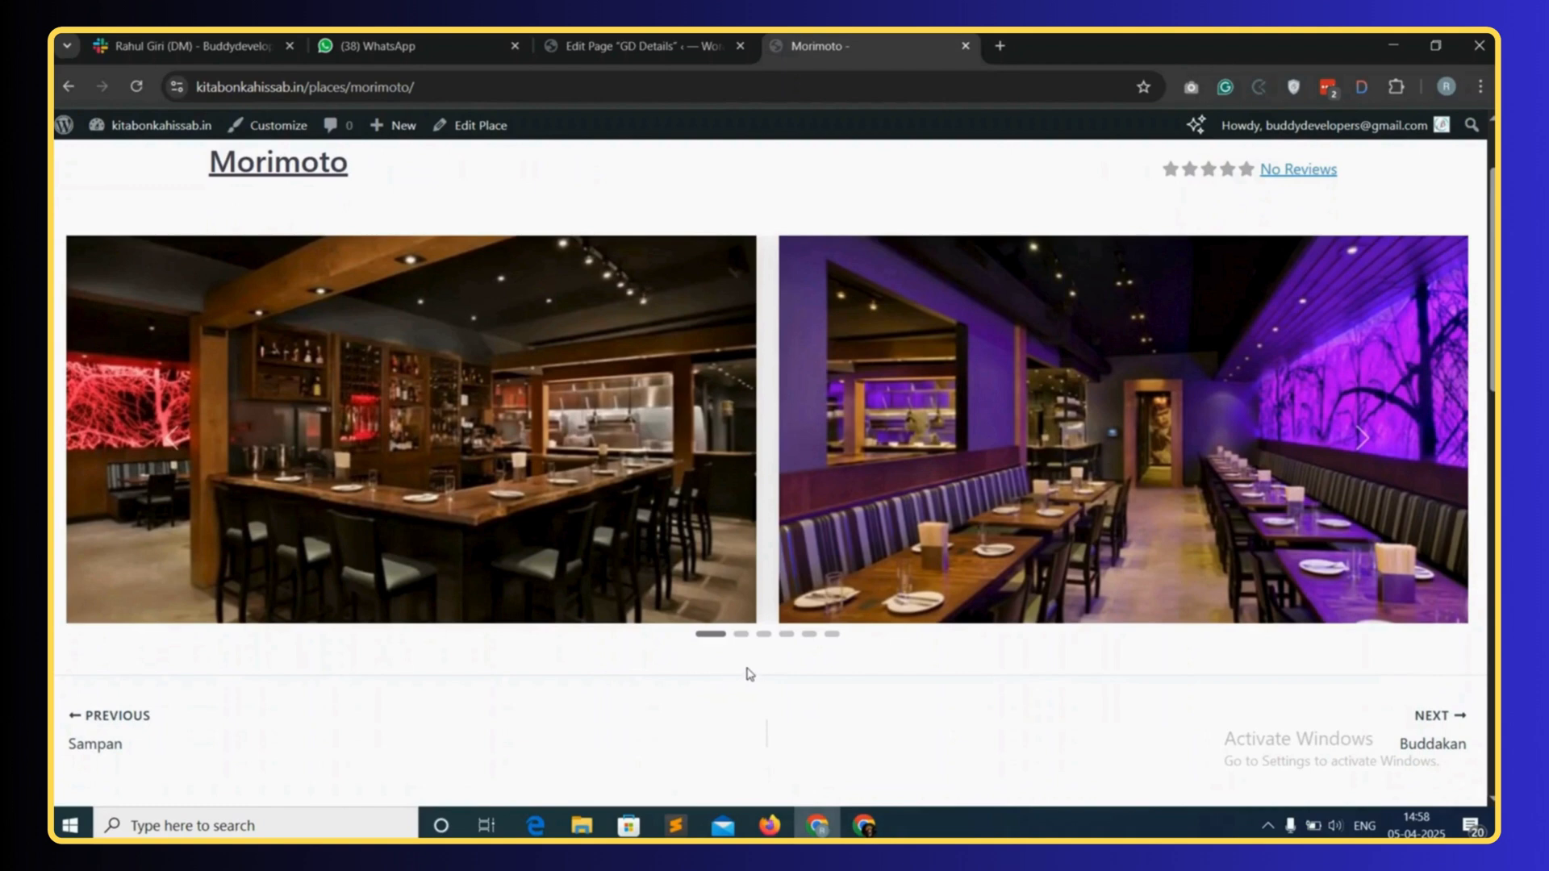
- Return from the live Morimoto listing to the GD Details page editor
{"action": "scroll", "coordinate": [737, 547], "scroll_direction": "up", "scroll_amount": 2}
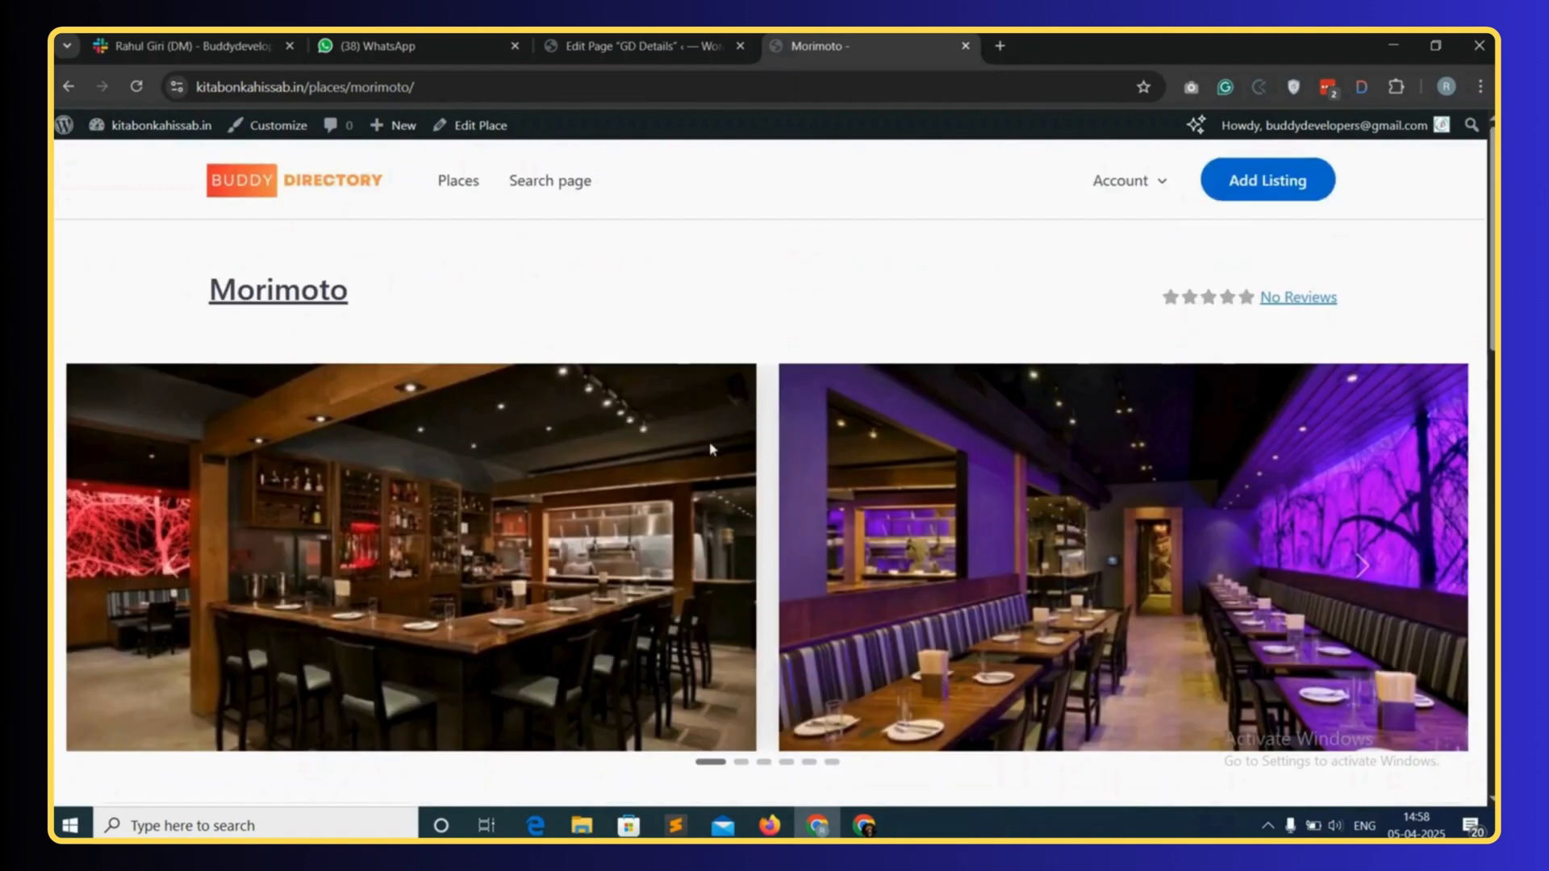
{"action": "left_click", "coordinate": [633, 46]}
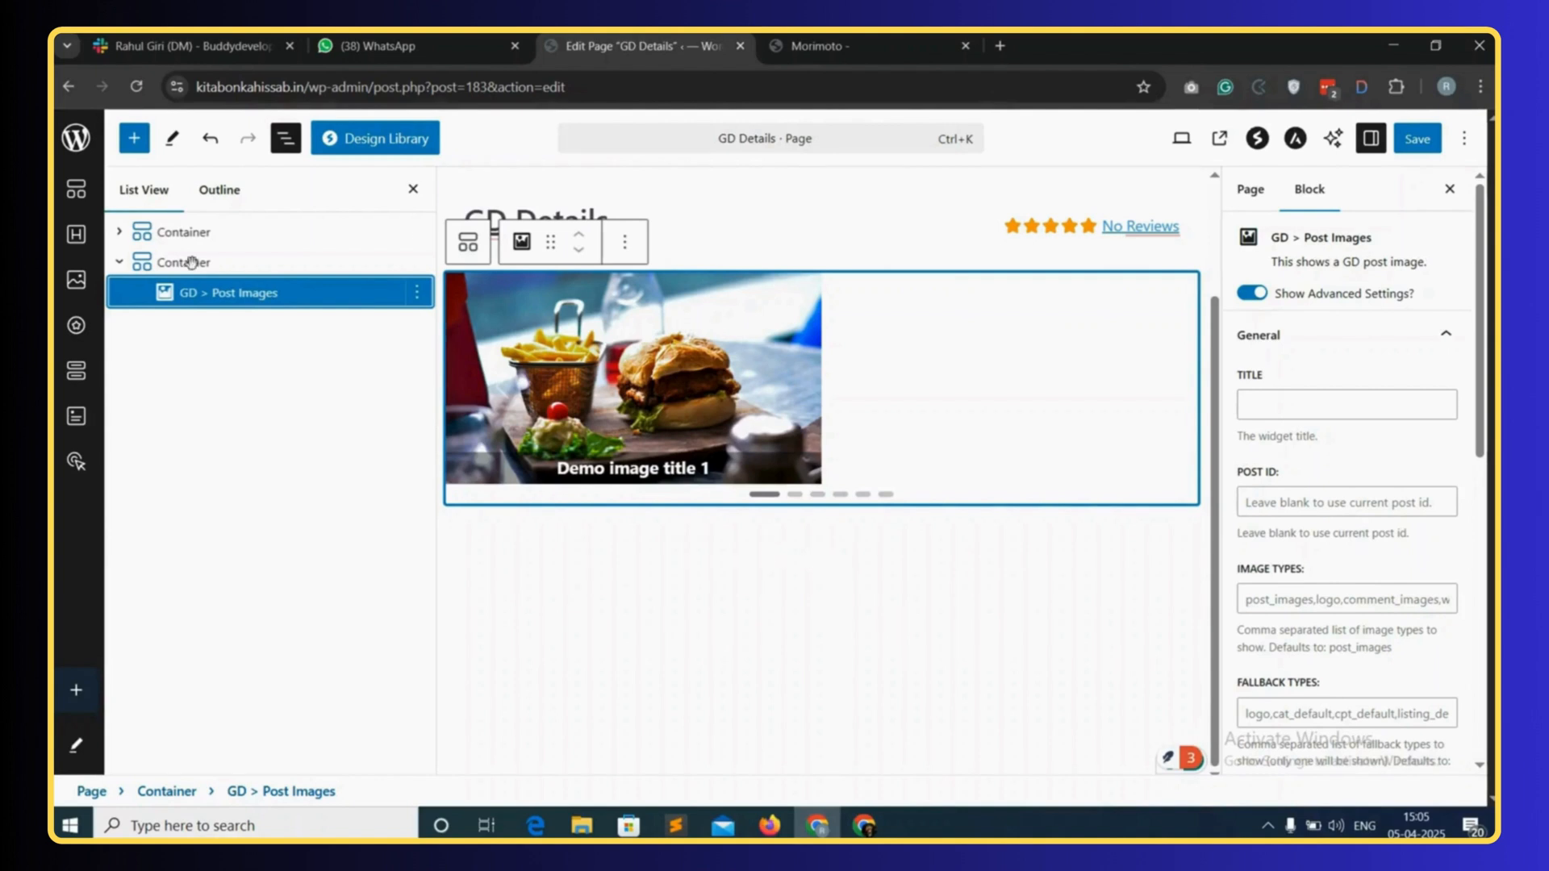
{"action": "left_click", "coordinate": [134, 138]}
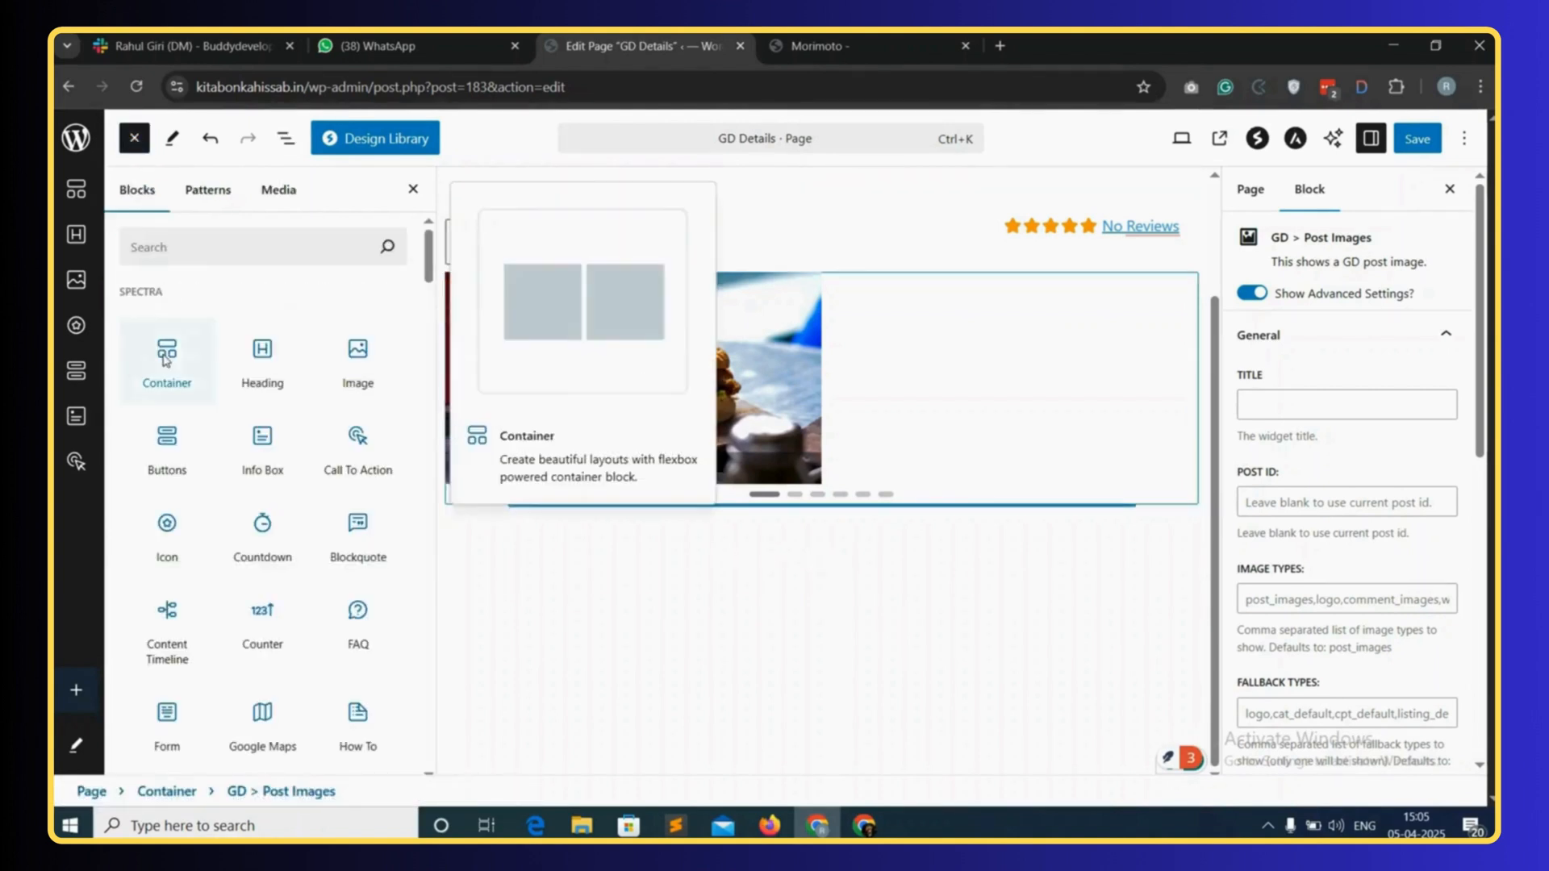
{"action": "left_click", "coordinate": [165, 361]}
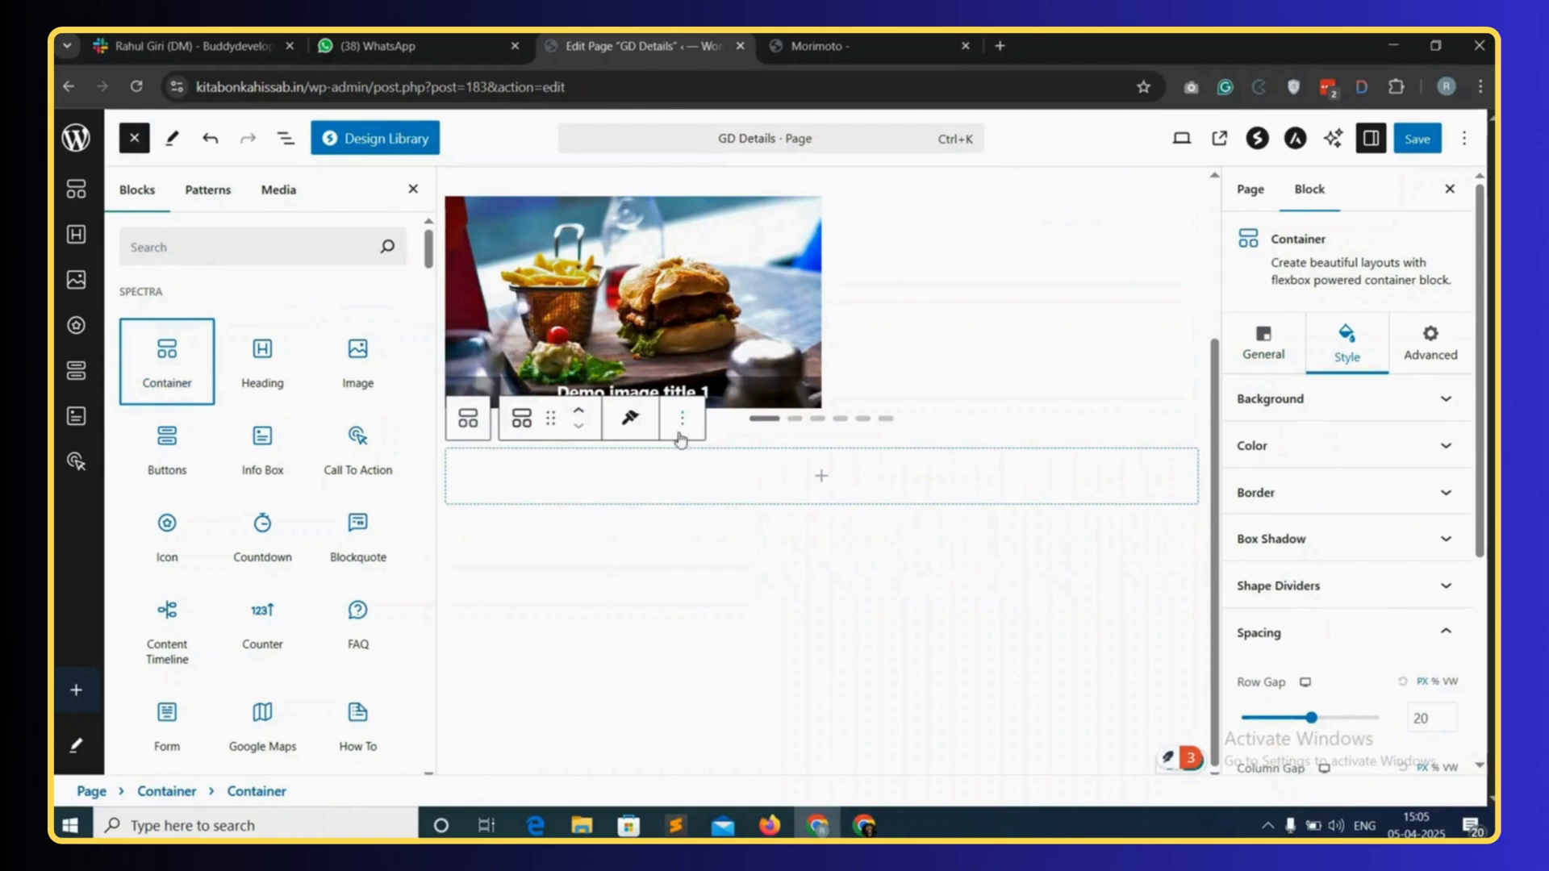
{"action": "left_click", "coordinate": [682, 420]}
{"action": "scroll", "coordinate": [719, 581], "scroll_direction": "down", "scroll_amount": 1}
{"action": "left_click", "coordinate": [722, 785]}
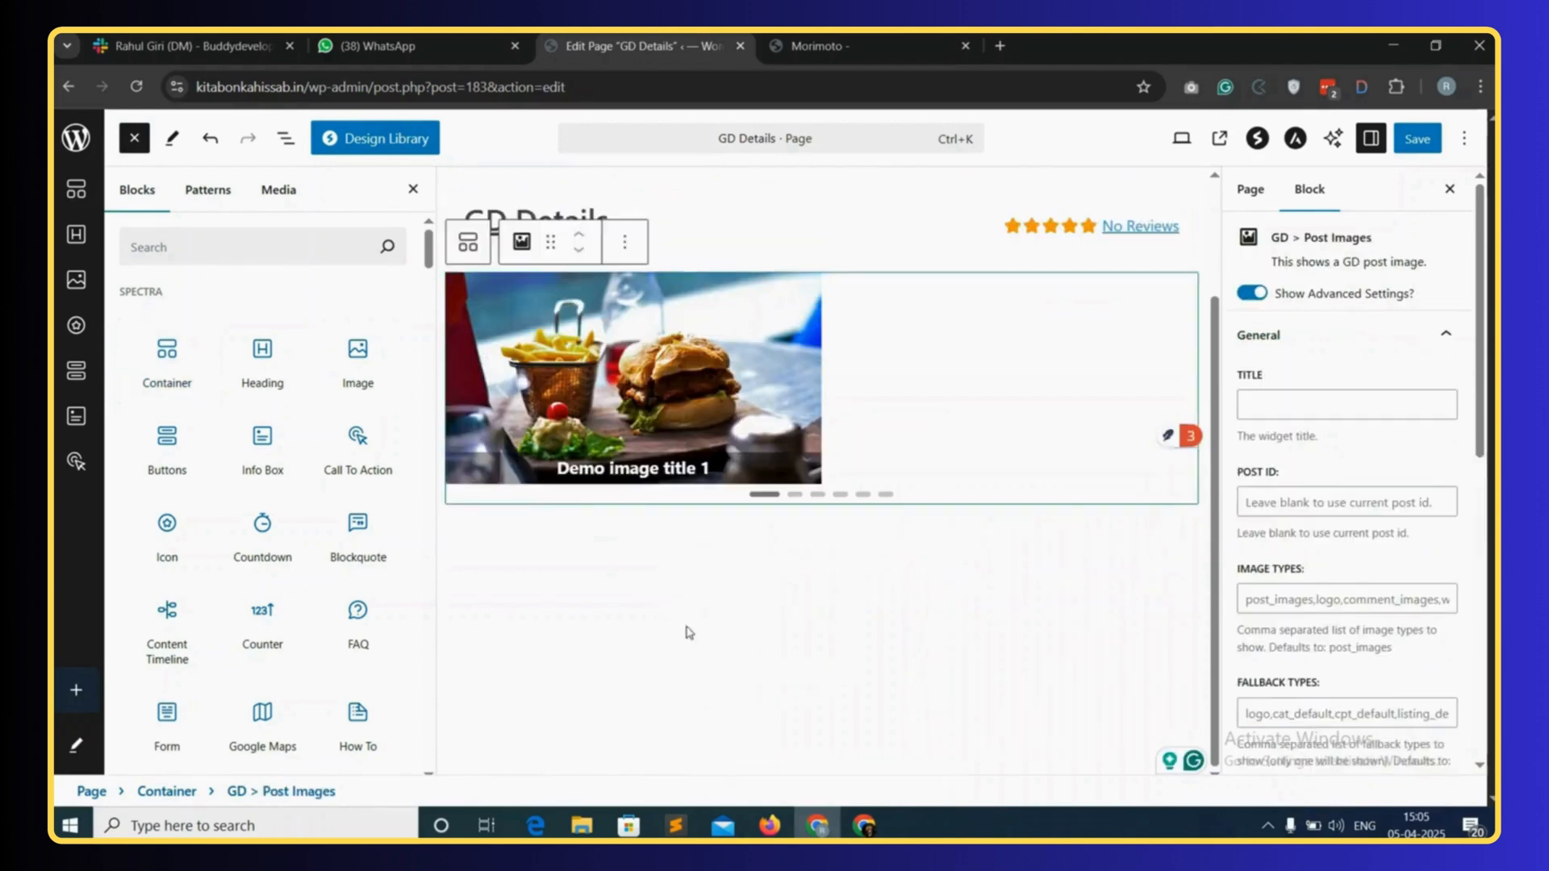
- Add a two-column container with a wide first column below the image slider and place a GD > Single Tabs block in that column
{"action": "left_click_drag", "start_coordinate": [169, 355], "coordinate": [708, 523]}
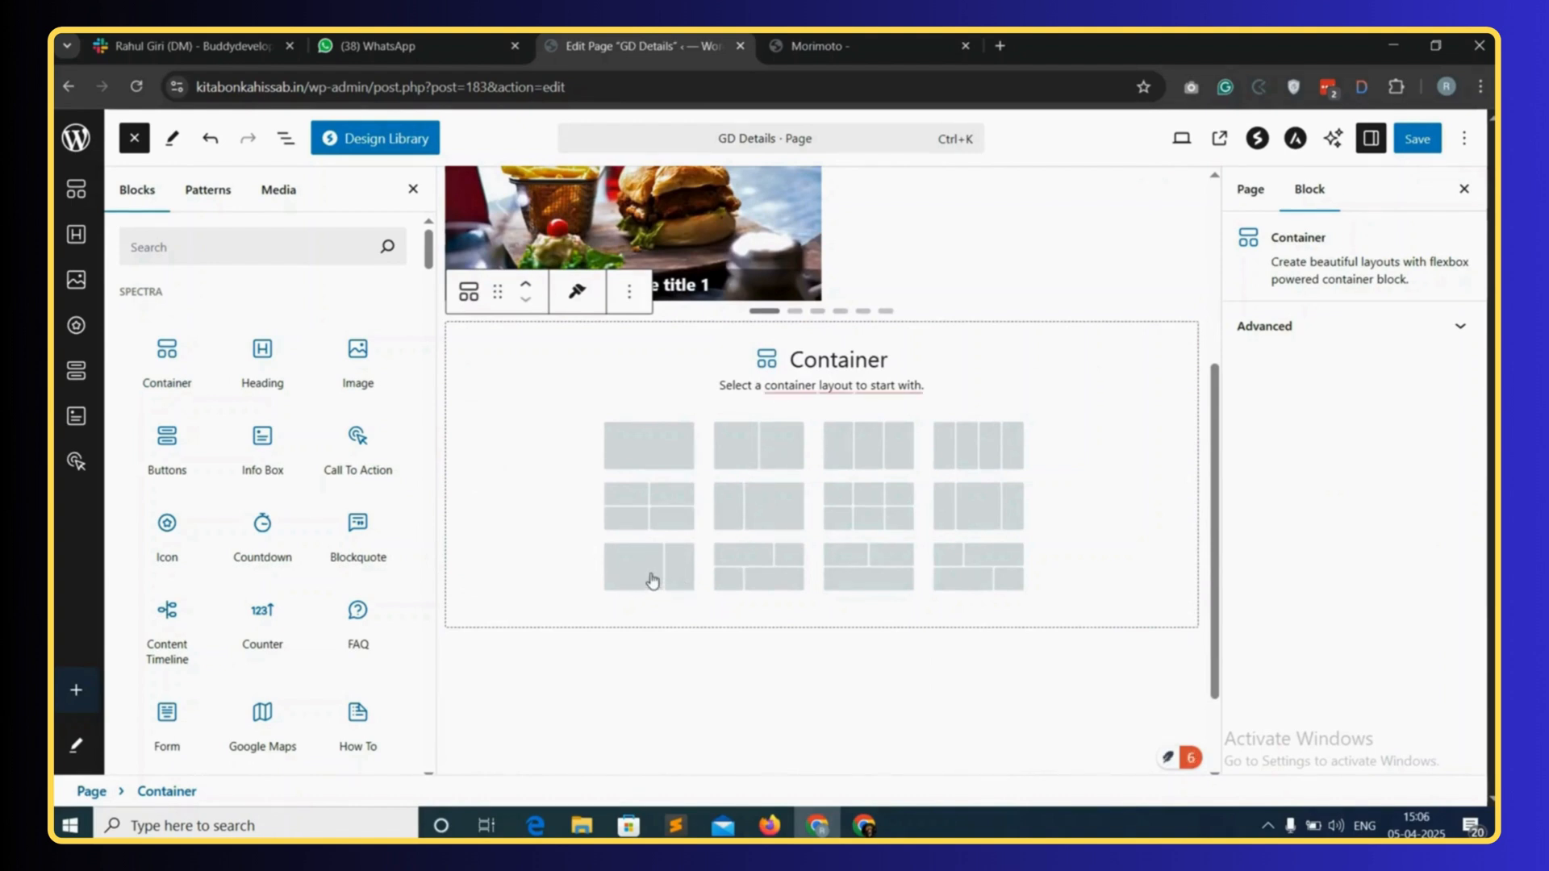
{"action": "left_click", "coordinate": [652, 579]}
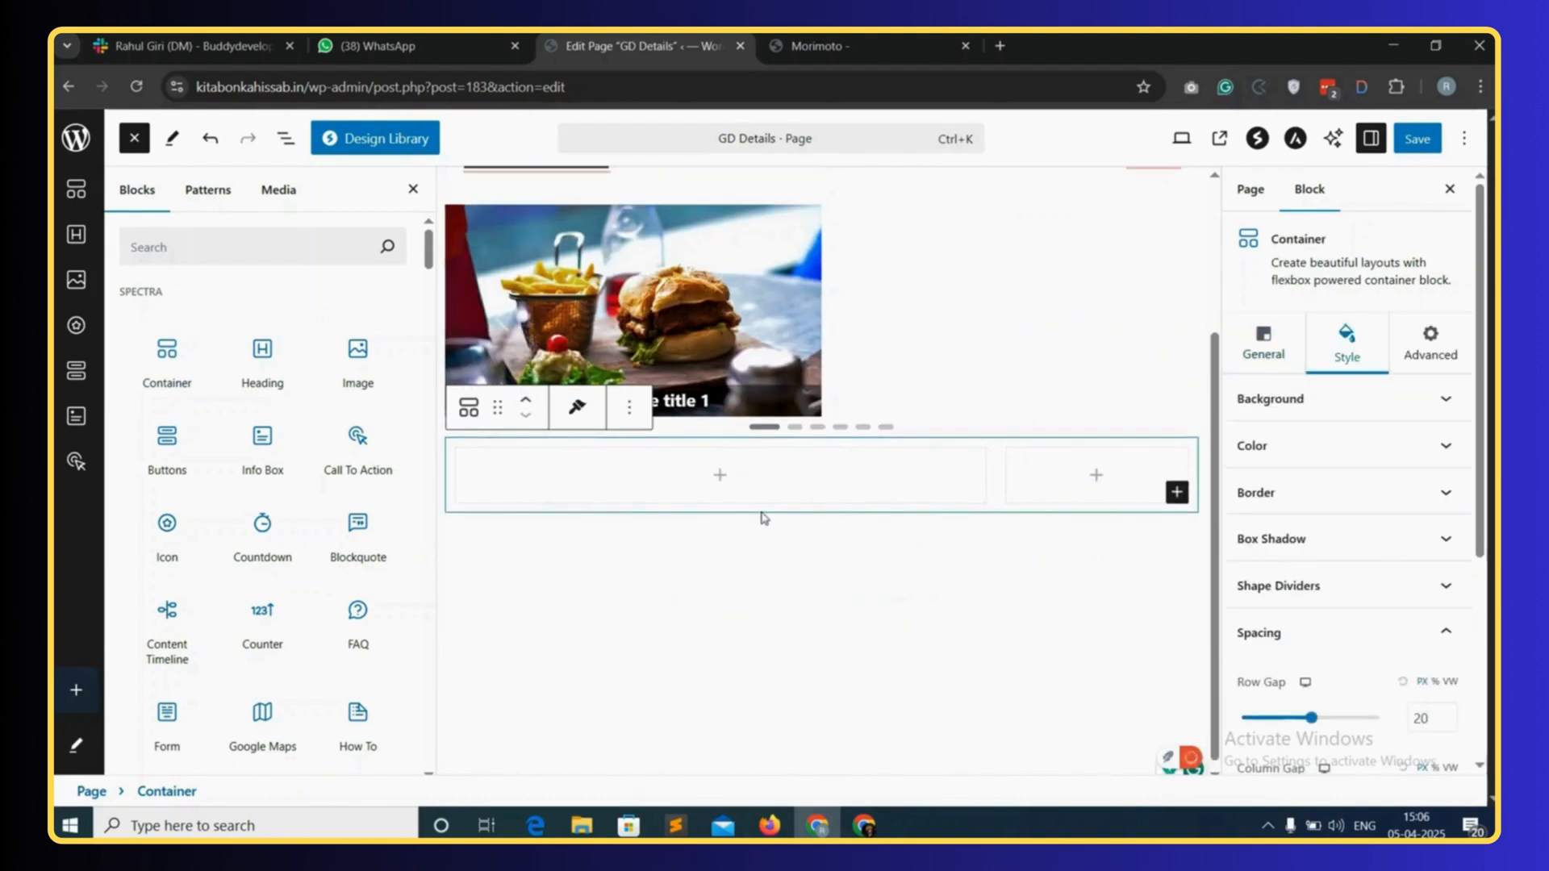
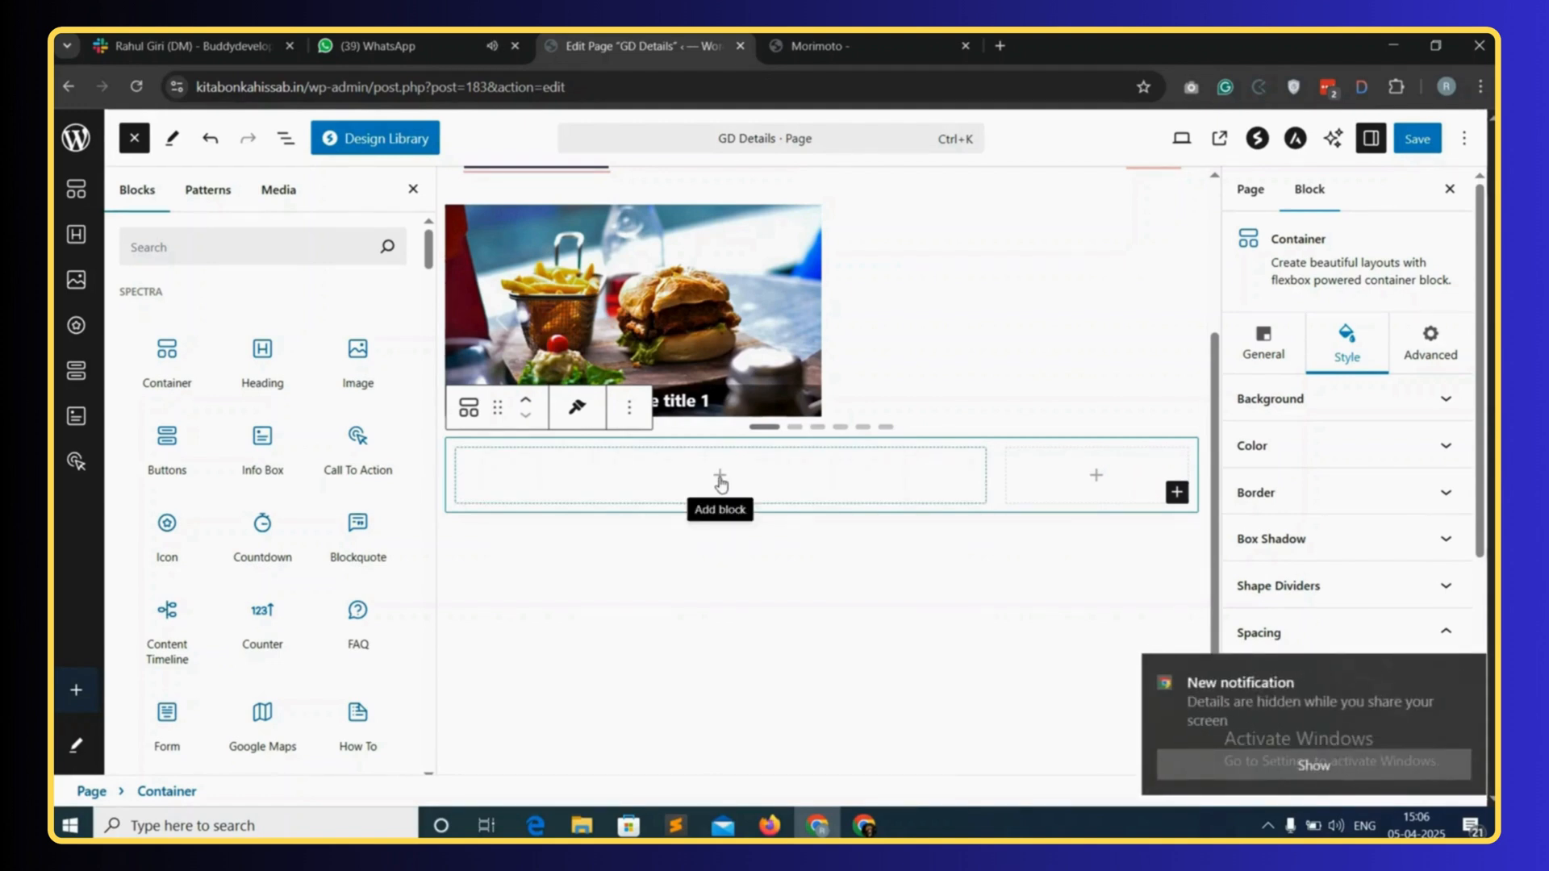
{"action": "left_click", "coordinate": [212, 244]}
{"action": "type", "text": "tabs"}
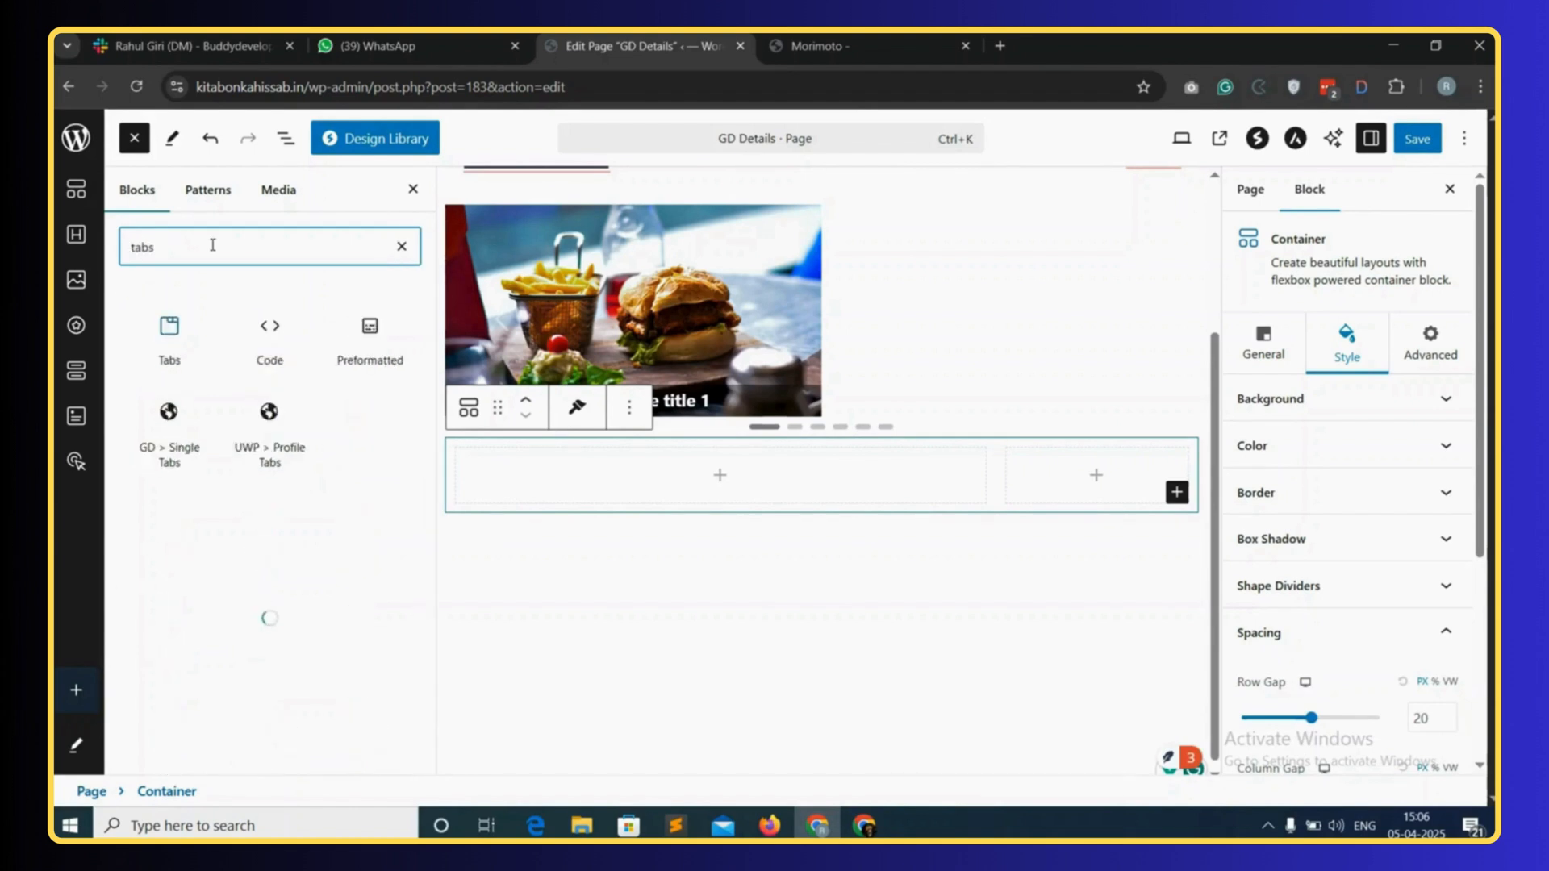
{"action": "left_click", "coordinate": [170, 457]}
{"action": "left_click_drag", "start_coordinate": [169, 457], "coordinate": [536, 477]}
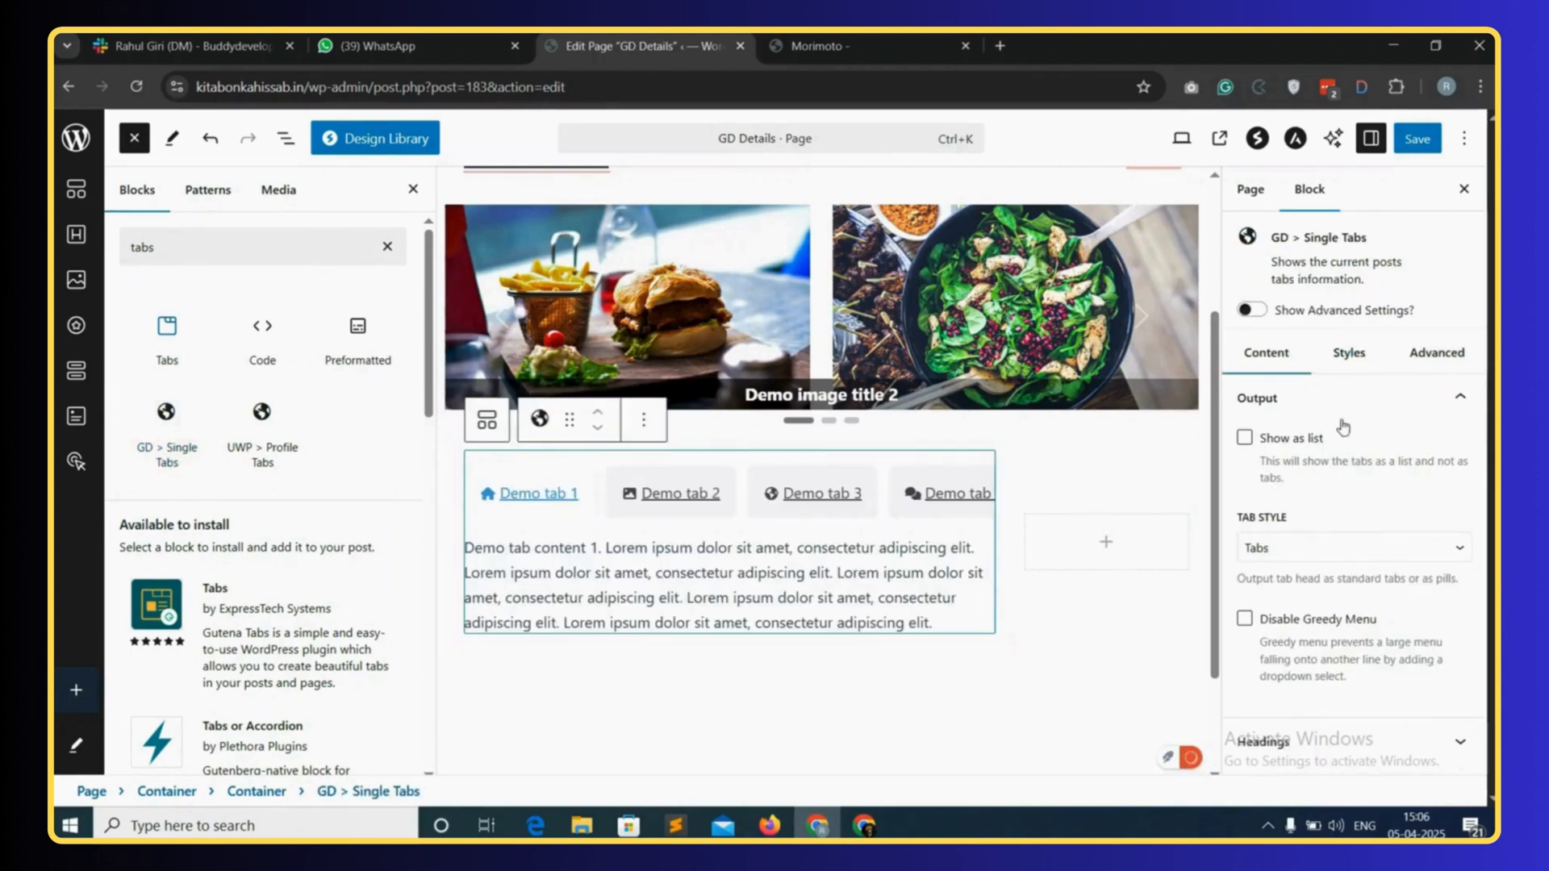
- Show the advanced settings of the GD > Single Tabs block and set its output type to Head only
{"action": "left_click", "coordinate": [1252, 312]}
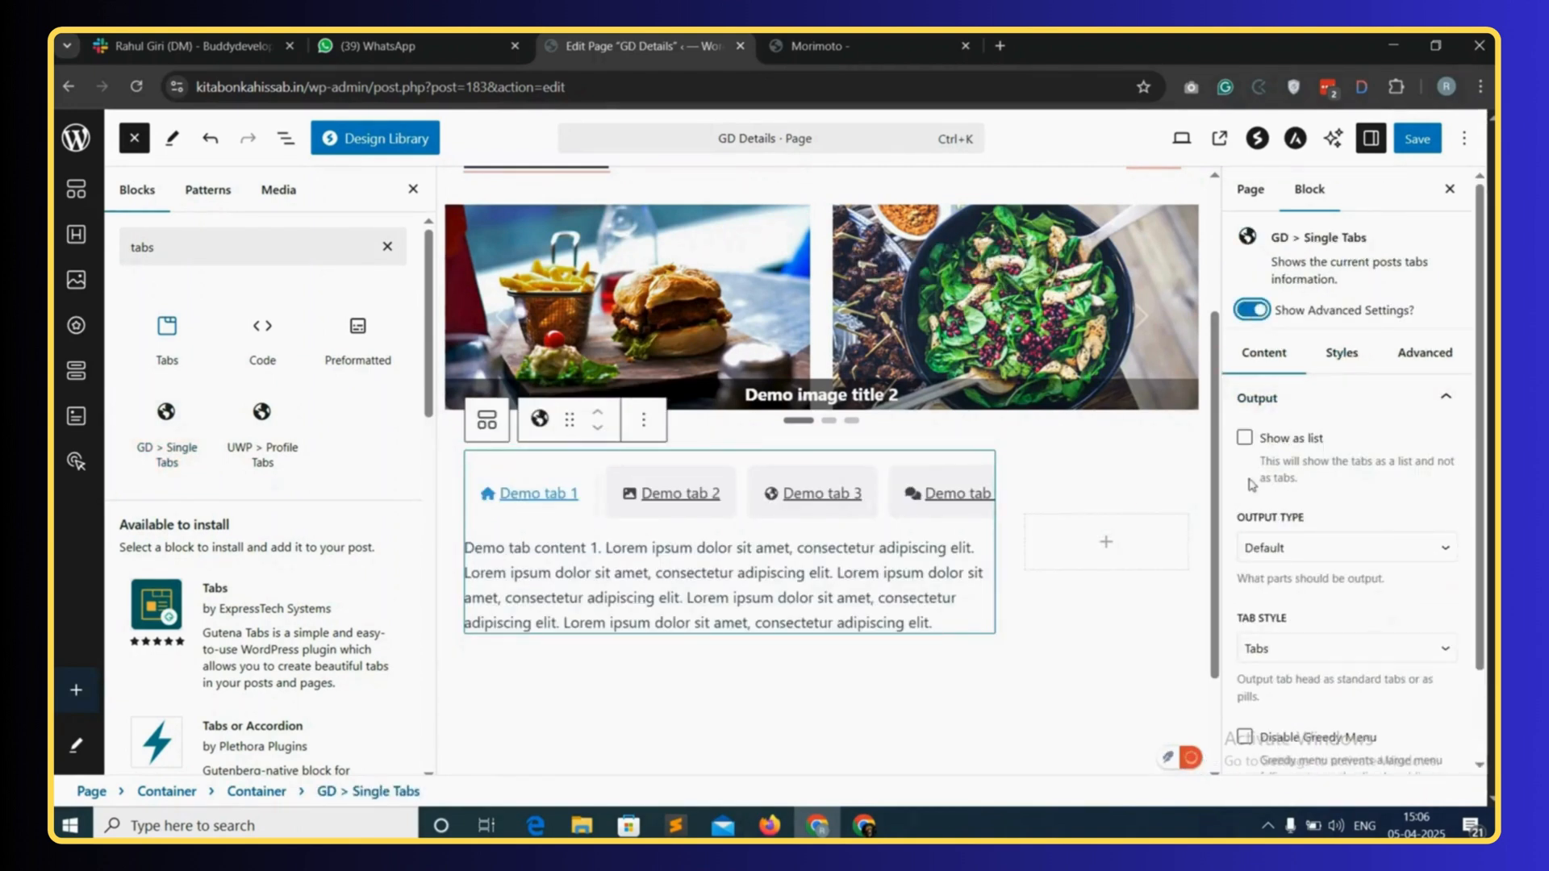
{"action": "left_click", "coordinate": [1291, 553]}
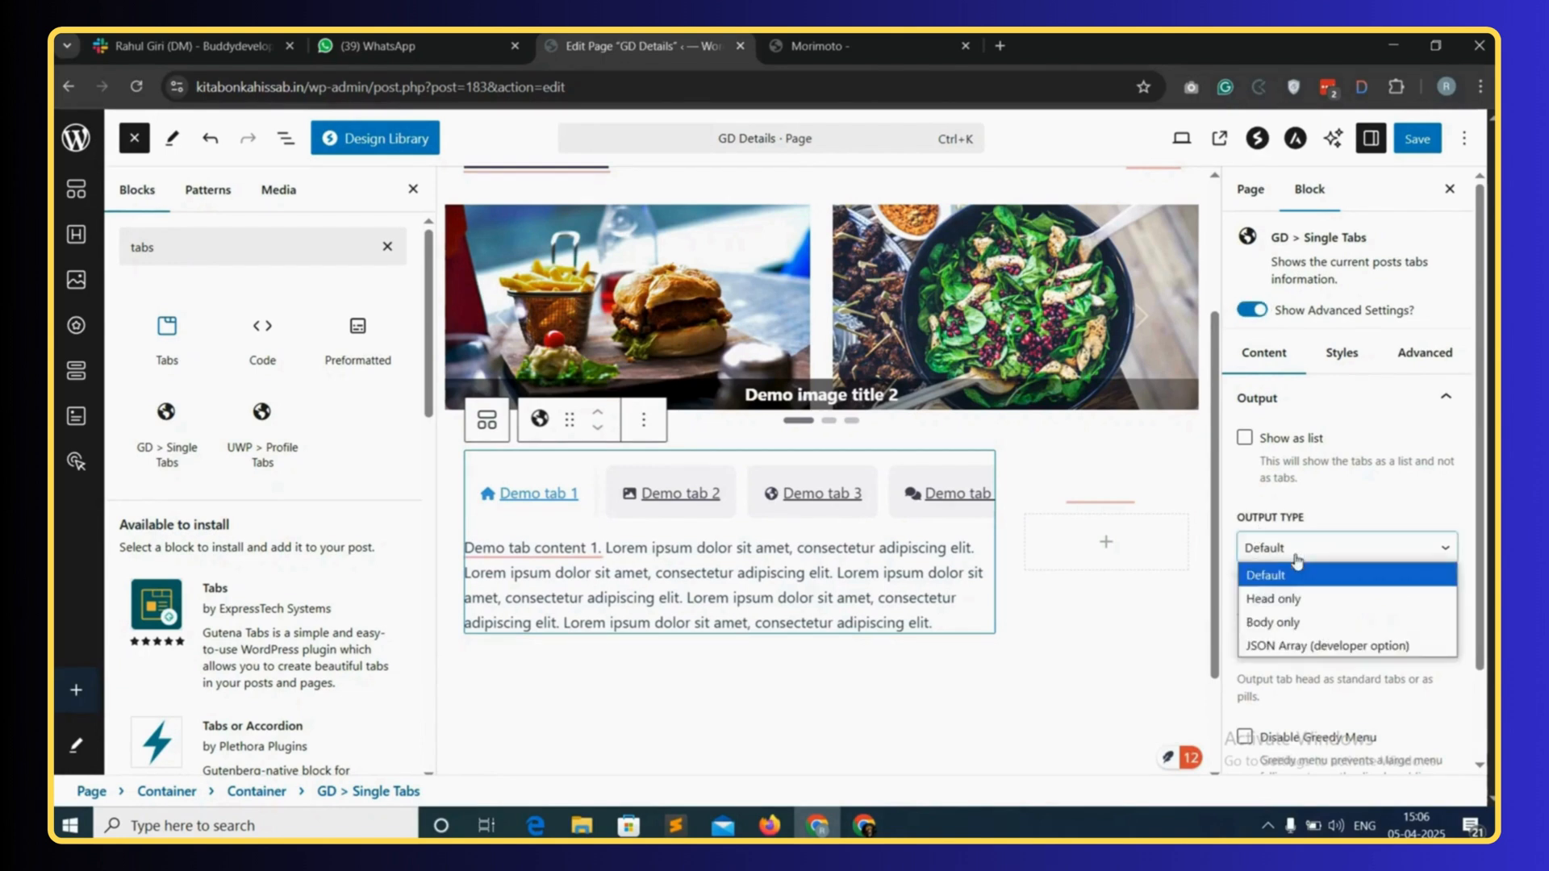
{"action": "left_click", "coordinate": [1299, 598]}
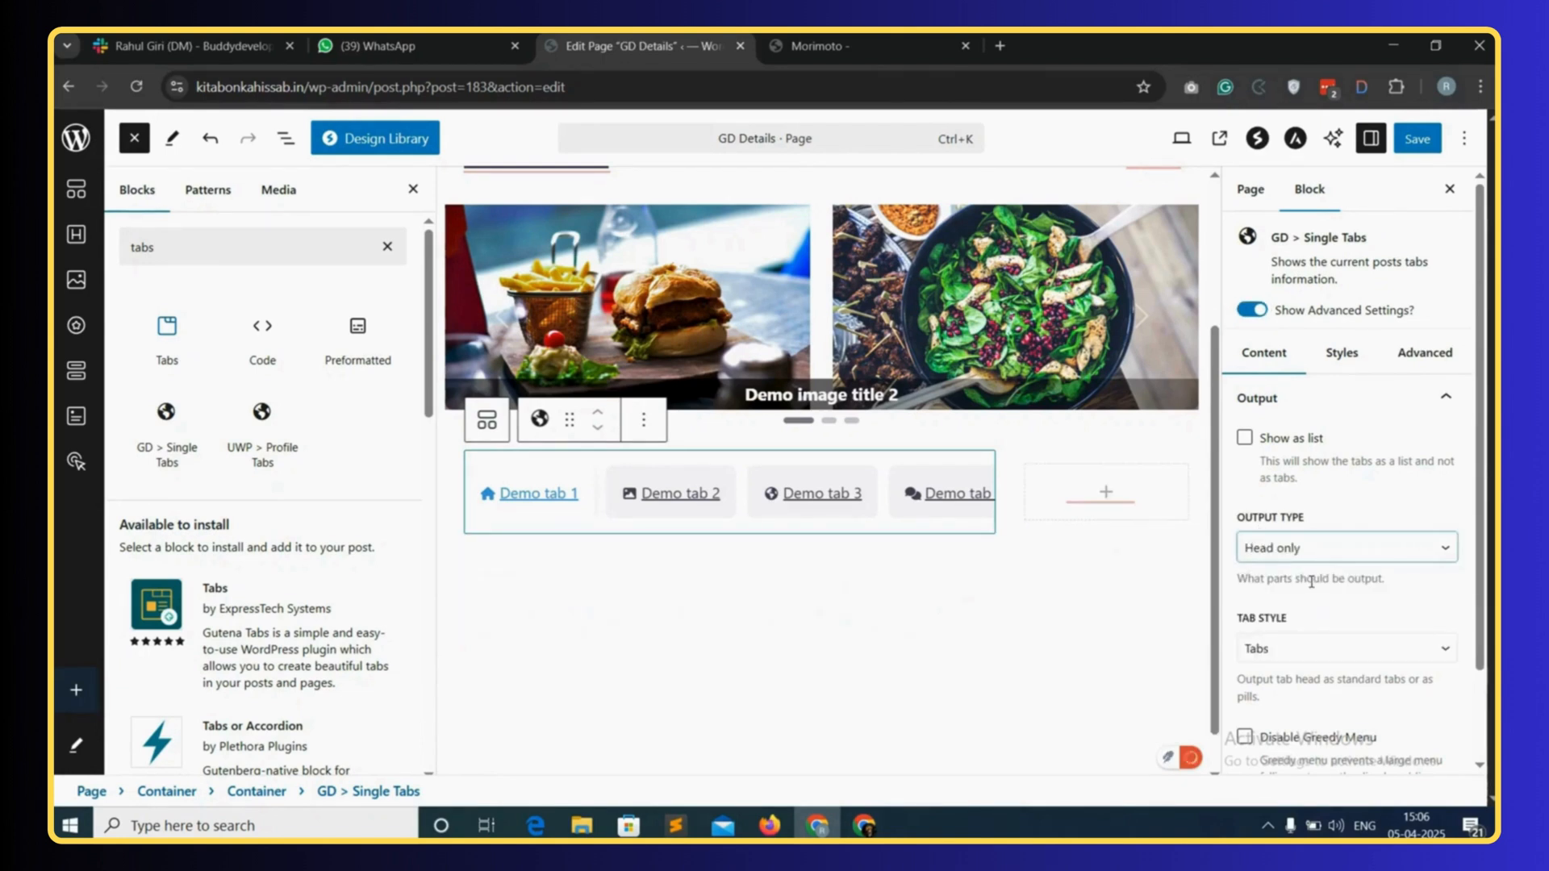
- Duplicate the GD > Single Tabs block and set the second one to output Body only, shown as a list
{"action": "left_click", "coordinate": [285, 141]}
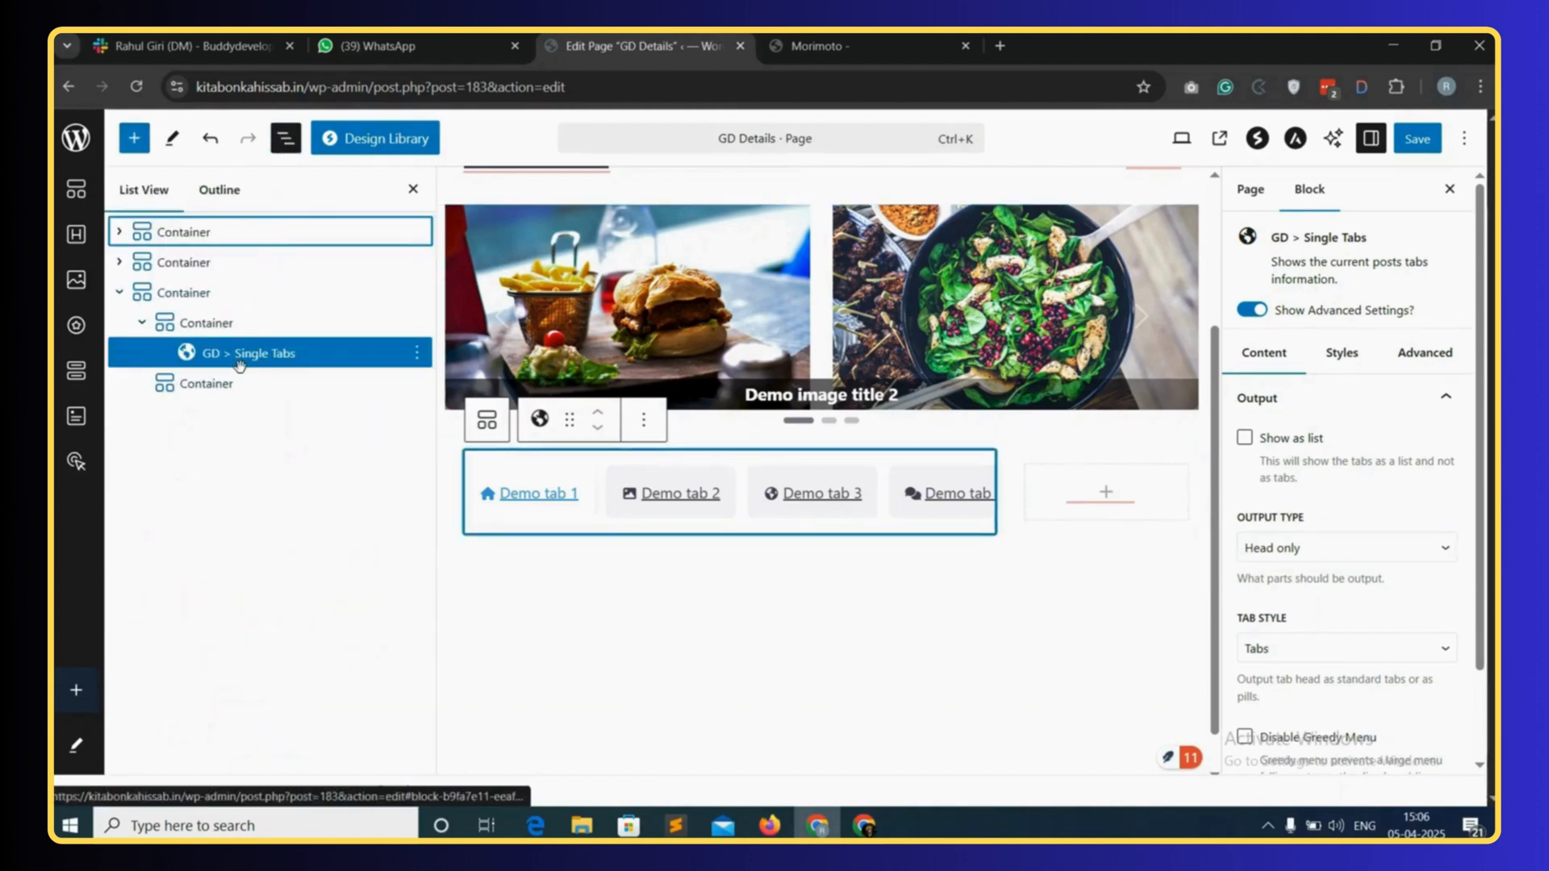
{"action": "left_click", "coordinate": [417, 355]}
{"action": "left_click", "coordinate": [436, 436]}
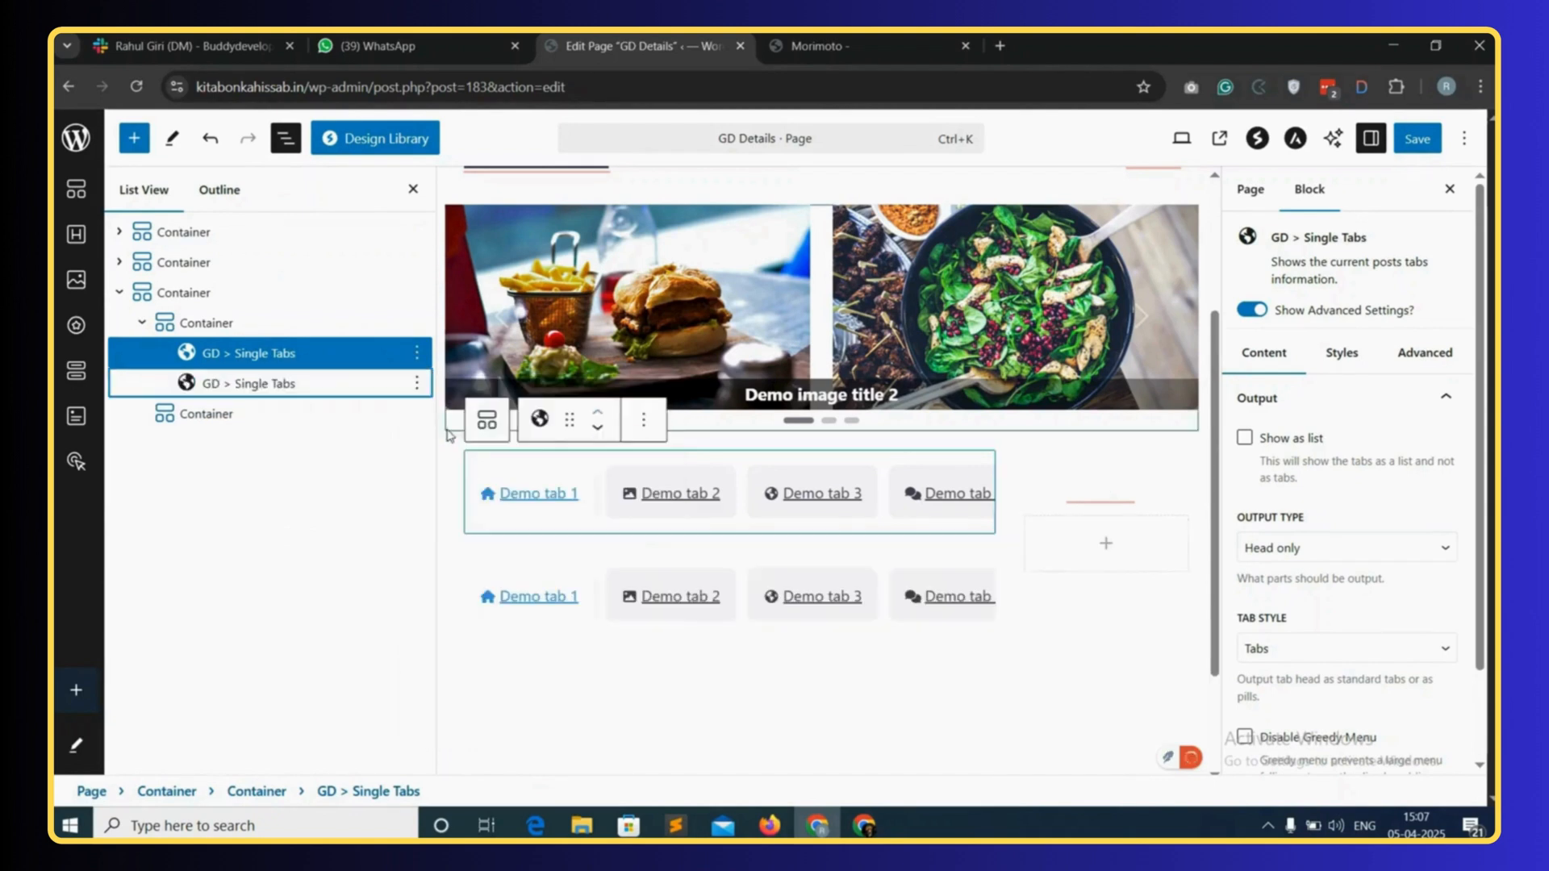
{"action": "left_click", "coordinate": [299, 385]}
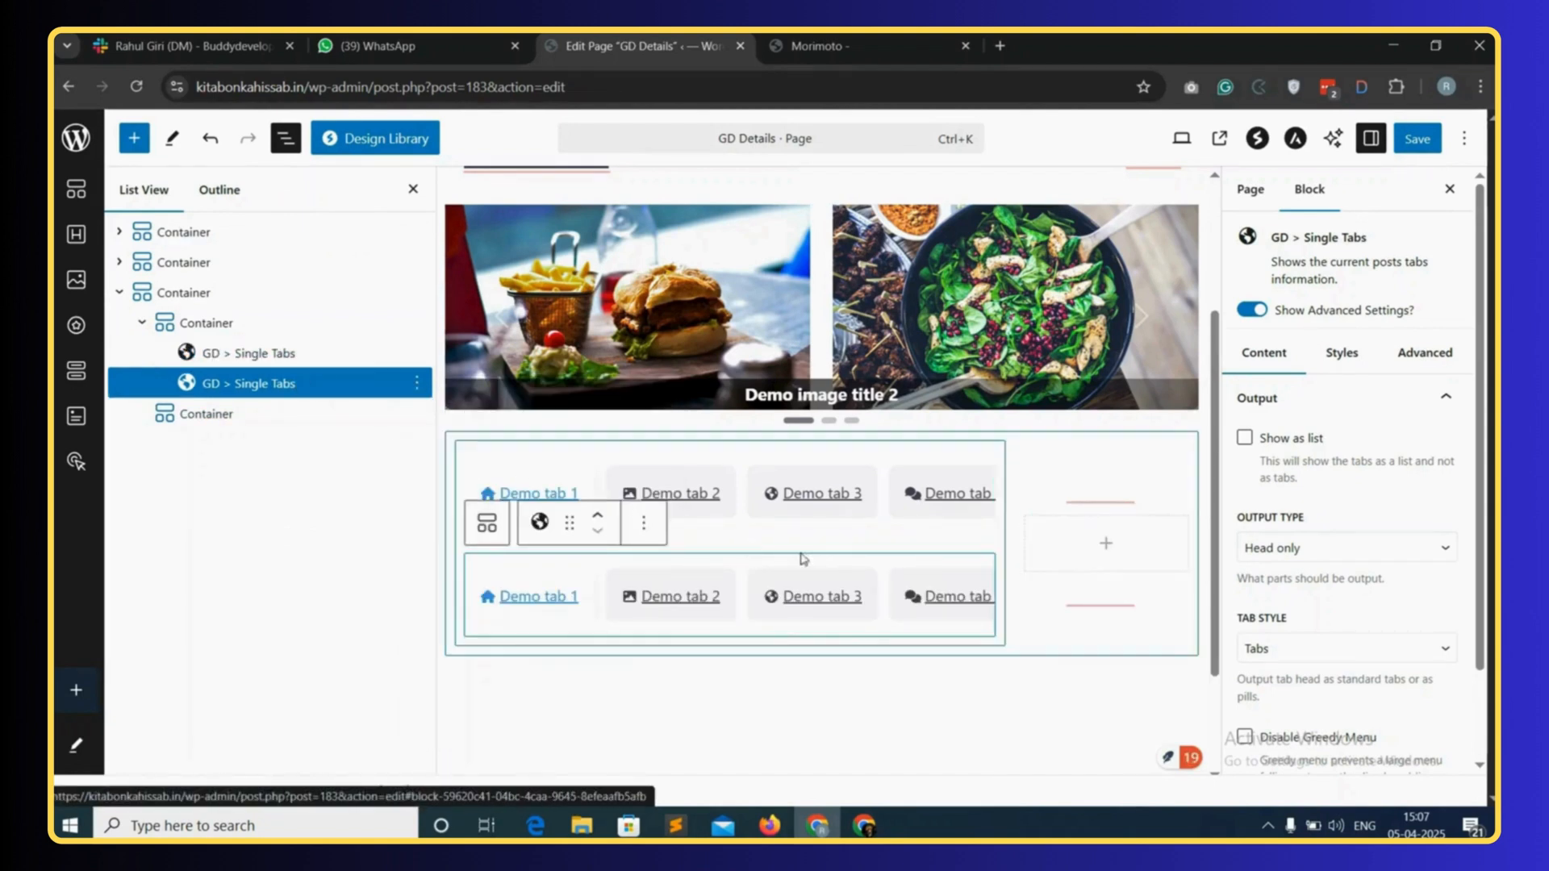
{"action": "left_click", "coordinate": [1315, 555]}
{"action": "left_click", "coordinate": [1289, 618]}
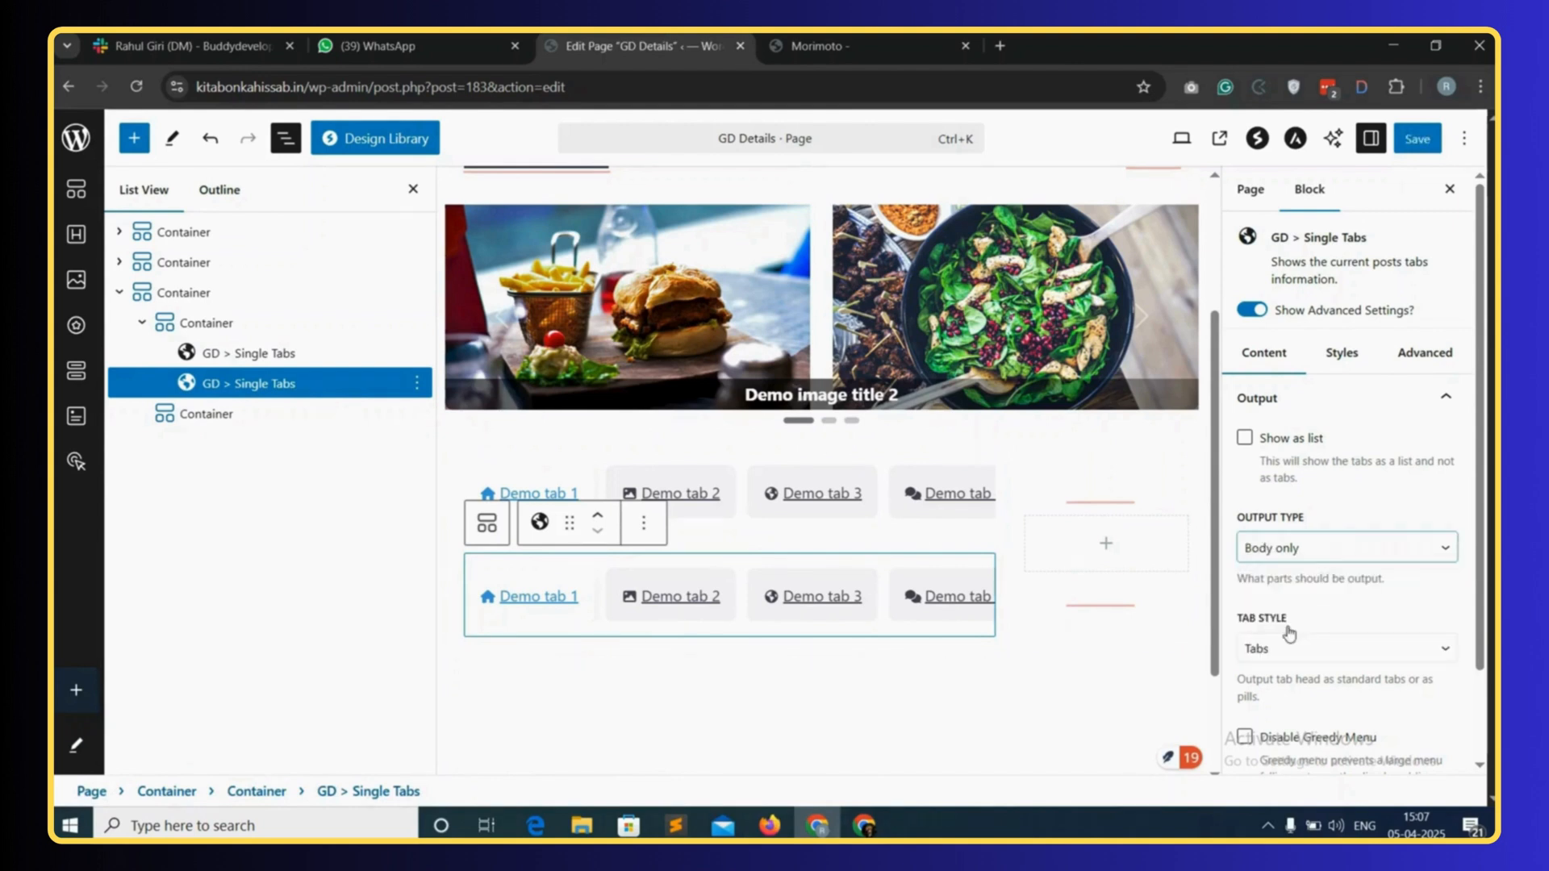
{"action": "left_click", "coordinate": [1246, 439]}
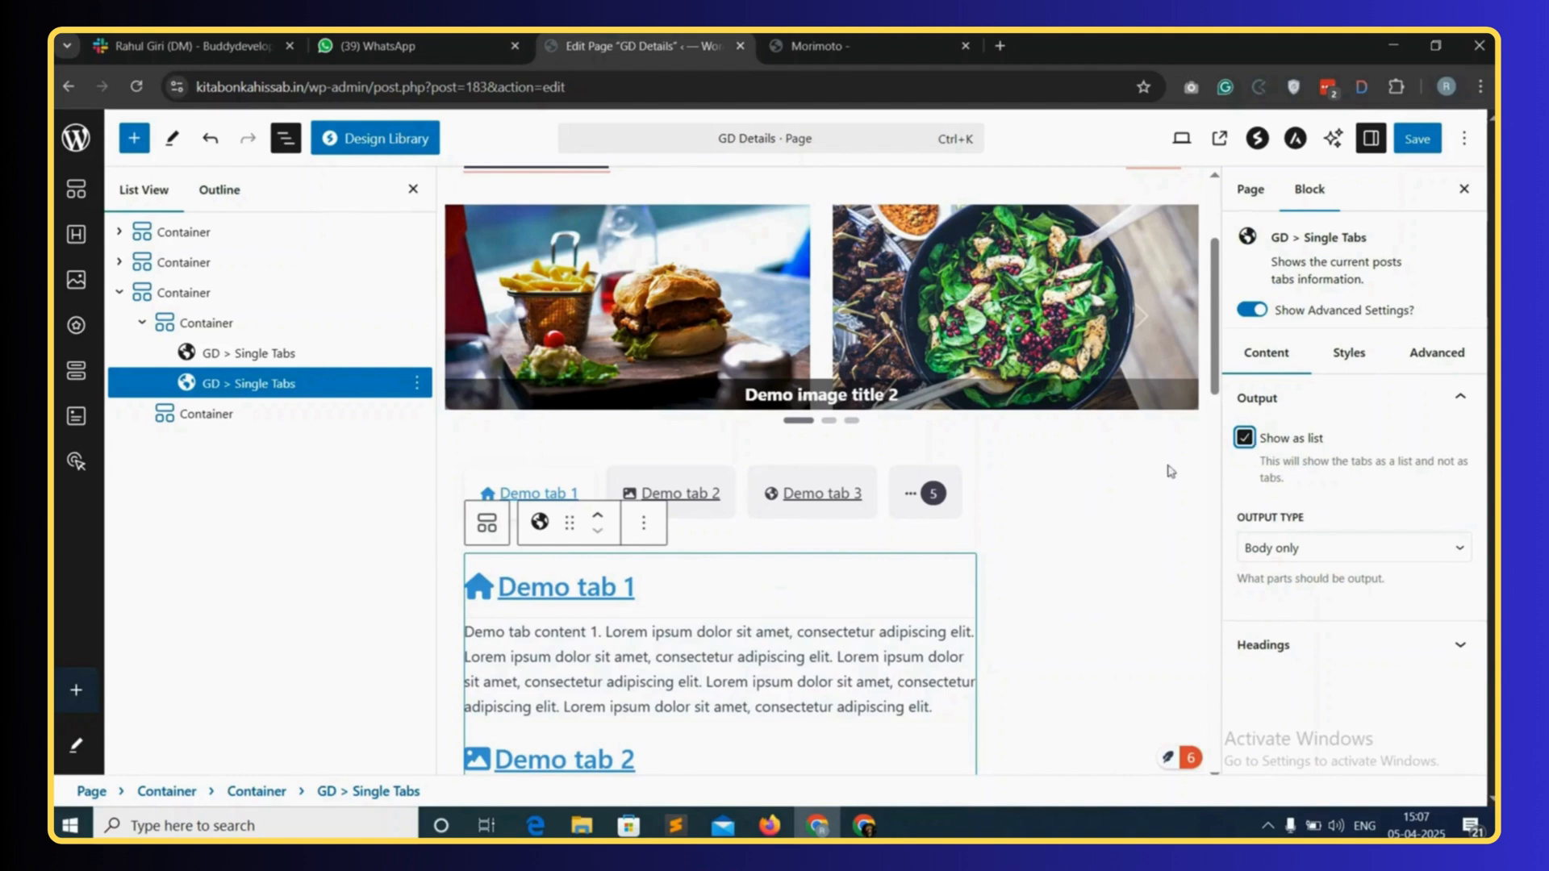
- Set the tab style of the Head only GD > Single Tabs block to Pills and save the page
{"action": "left_click", "coordinate": [282, 354]}
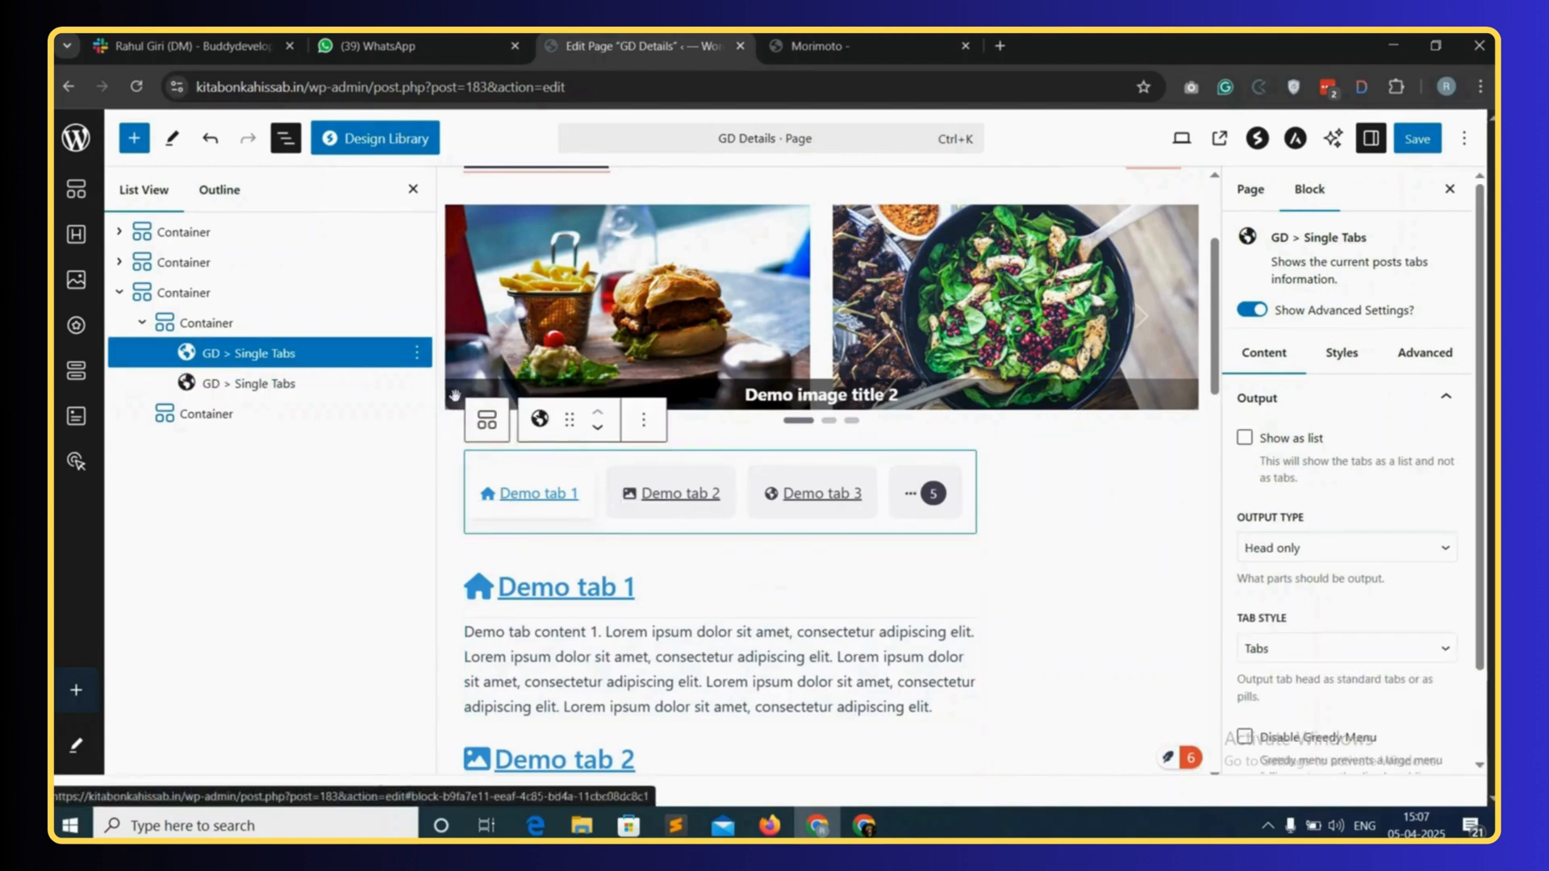
{"action": "scroll", "coordinate": [1291, 602], "scroll_direction": "down", "scroll_amount": 1}
{"action": "left_click", "coordinate": [1294, 612]}
{"action": "left_click", "coordinate": [1273, 650]}
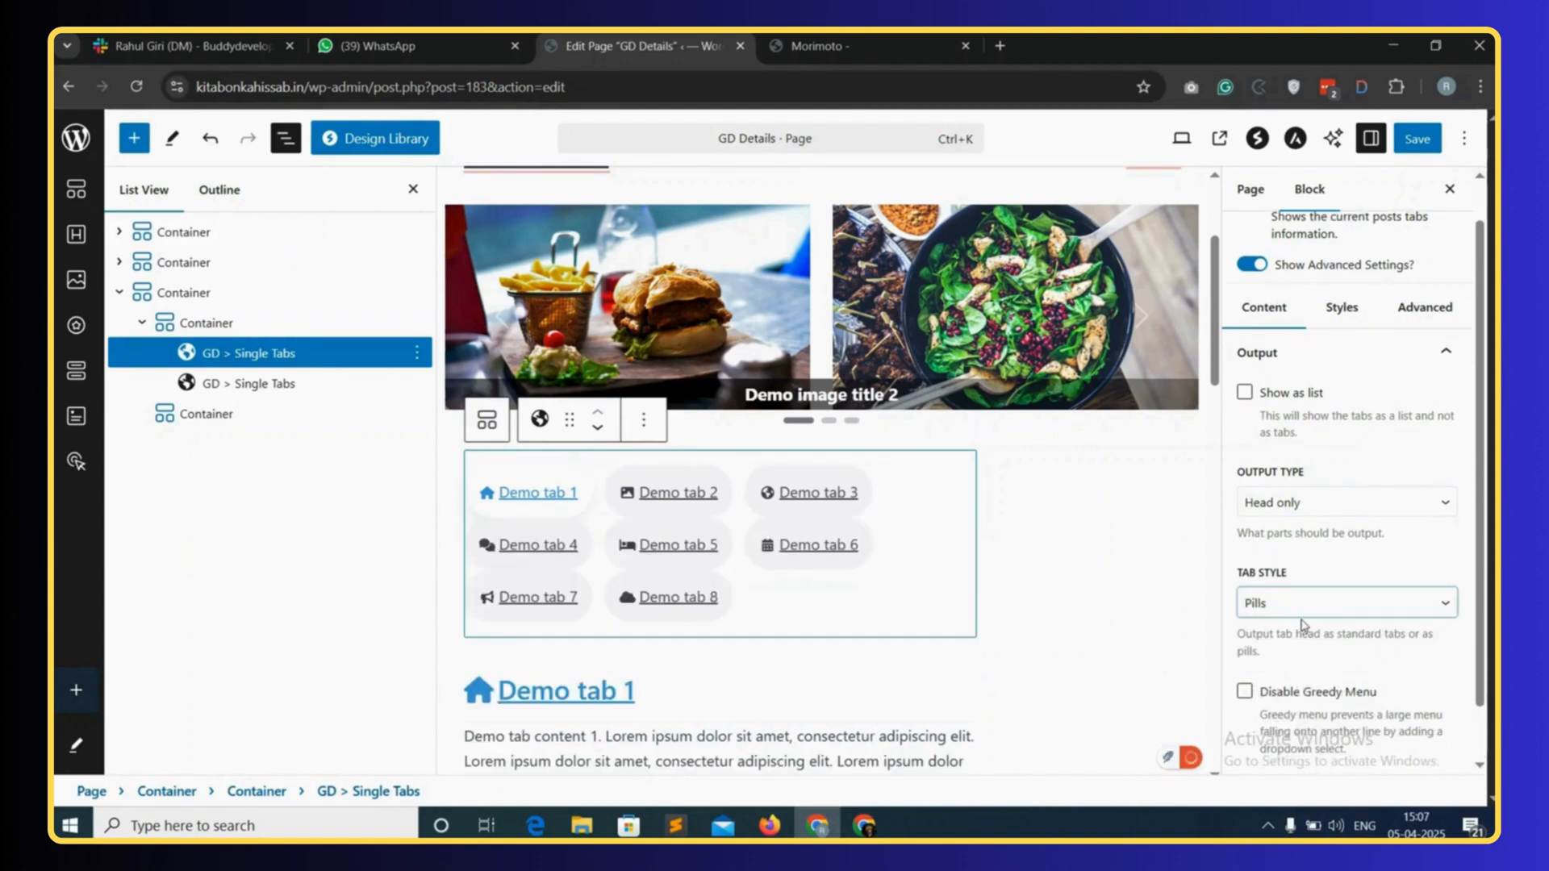
{"action": "left_click", "coordinate": [1418, 142]}
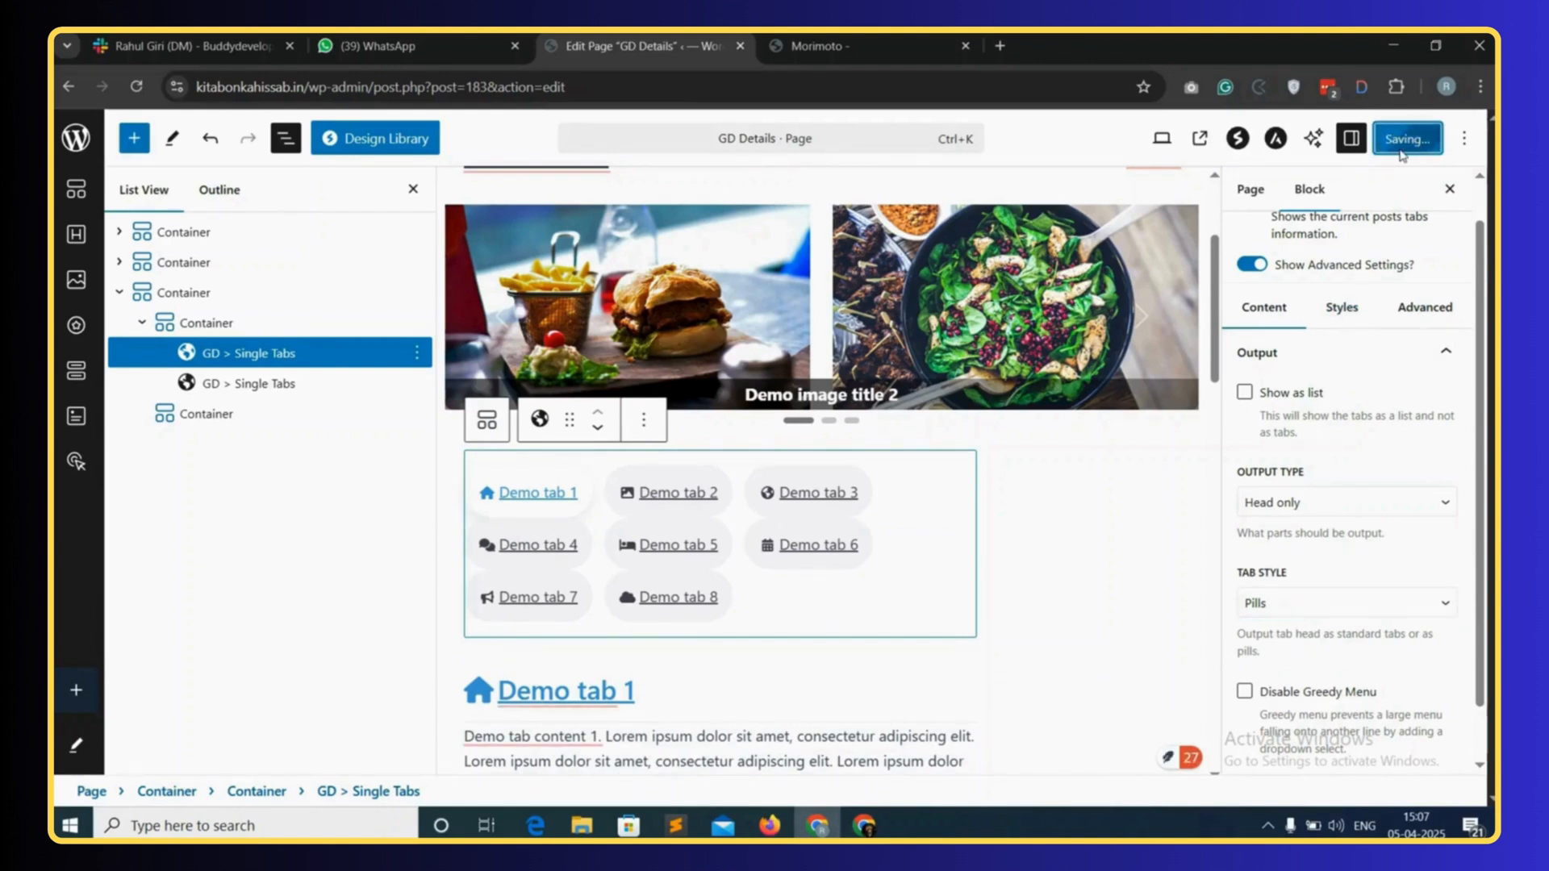
- Reload the live Morimoto listing and examine the tab pills and the content sections listed below them
{"action": "left_click", "coordinate": [839, 46]}
{"action": "left_click", "coordinate": [505, 88]}
{"action": "key", "text": "Return"}
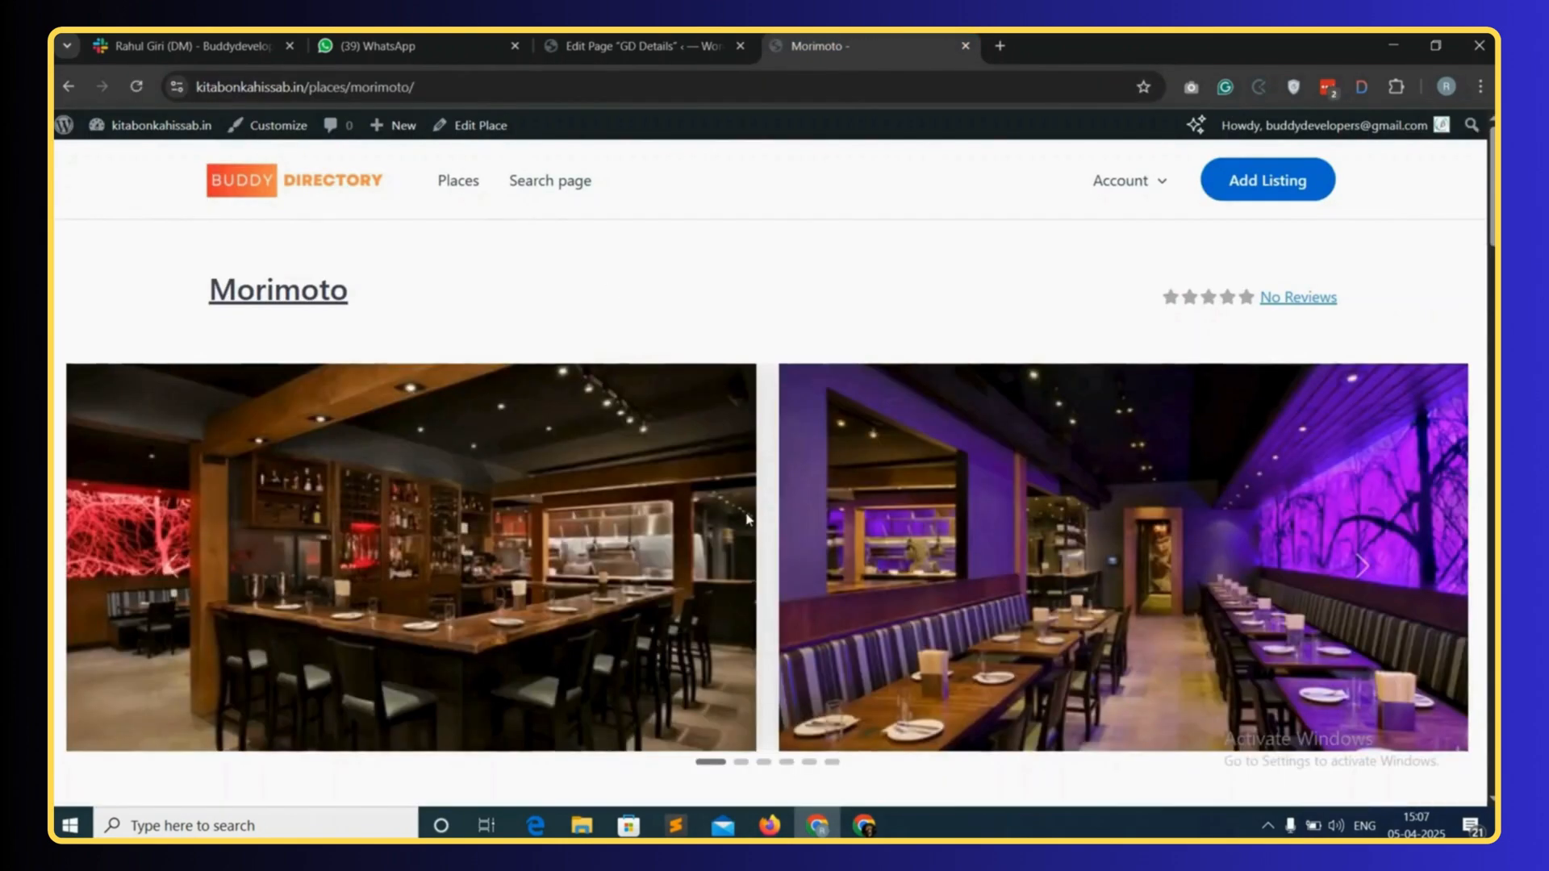
{"action": "scroll", "coordinate": [746, 519], "scroll_direction": "down", "scroll_amount": 5}
{"action": "scroll", "coordinate": [345, 502], "scroll_direction": "down", "scroll_amount": 1}
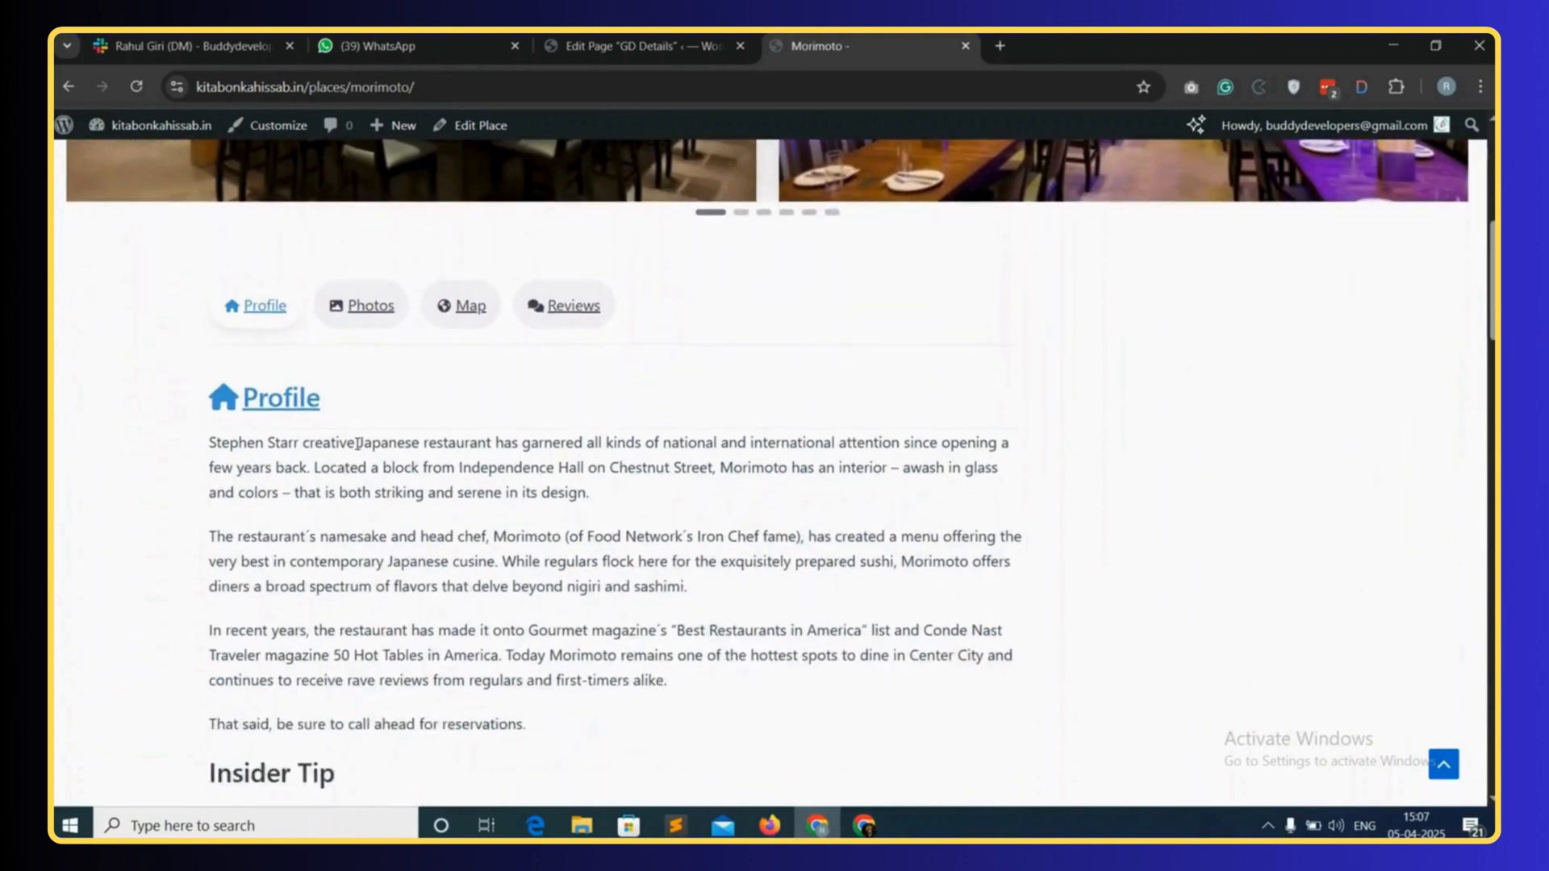
{"action": "scroll", "coordinate": [371, 444], "scroll_direction": "down", "scroll_amount": 20}
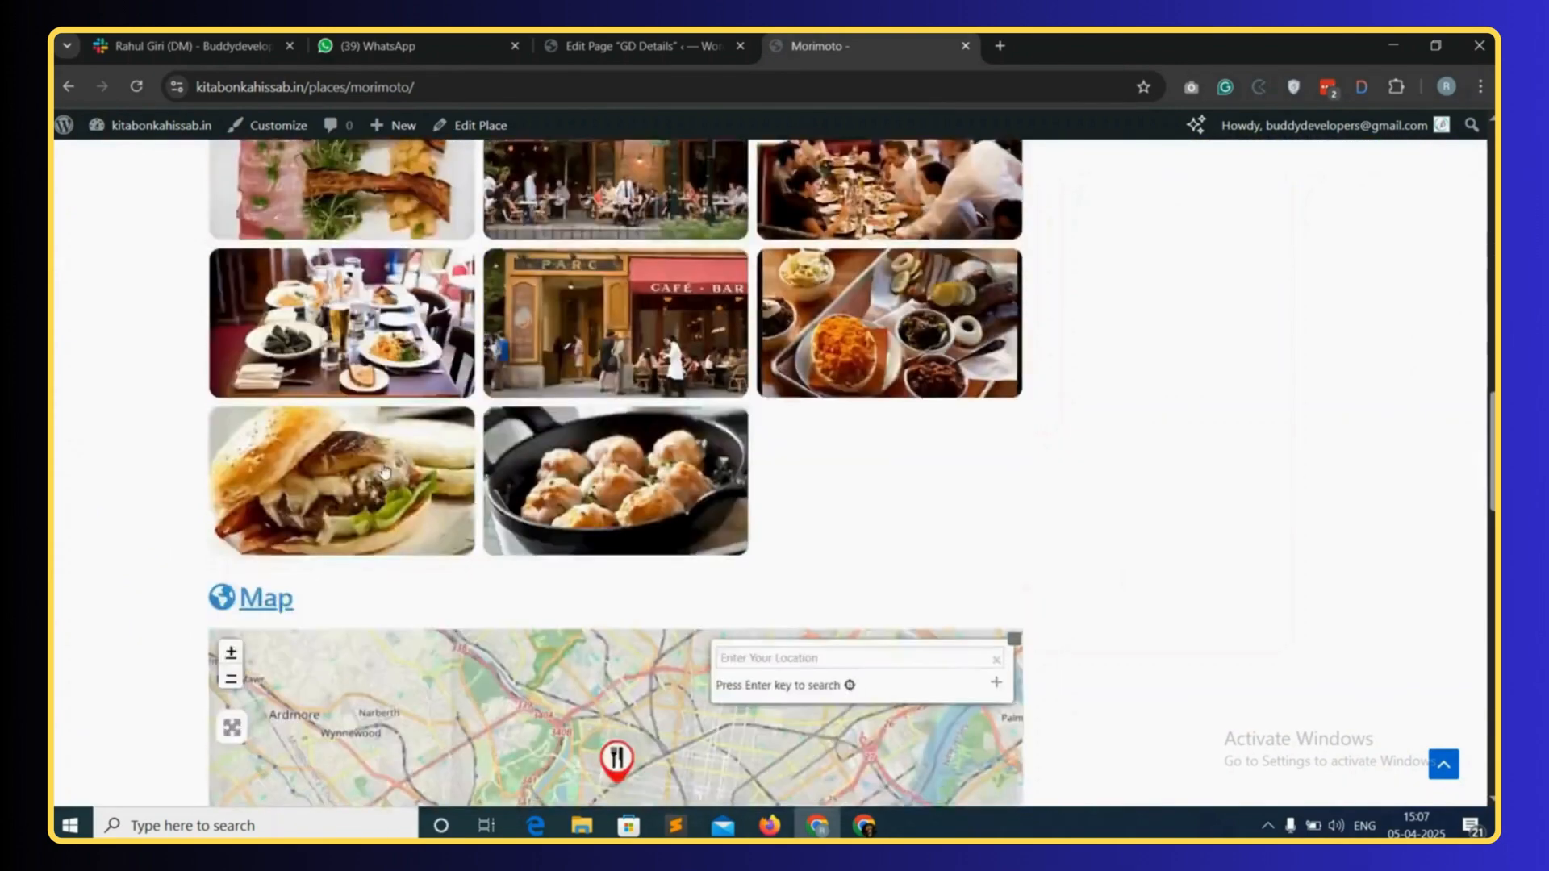
{"action": "scroll", "coordinate": [385, 467], "scroll_direction": "up", "scroll_amount": 2}
{"action": "scroll", "coordinate": [380, 464], "scroll_direction": "up", "scroll_amount": 15}
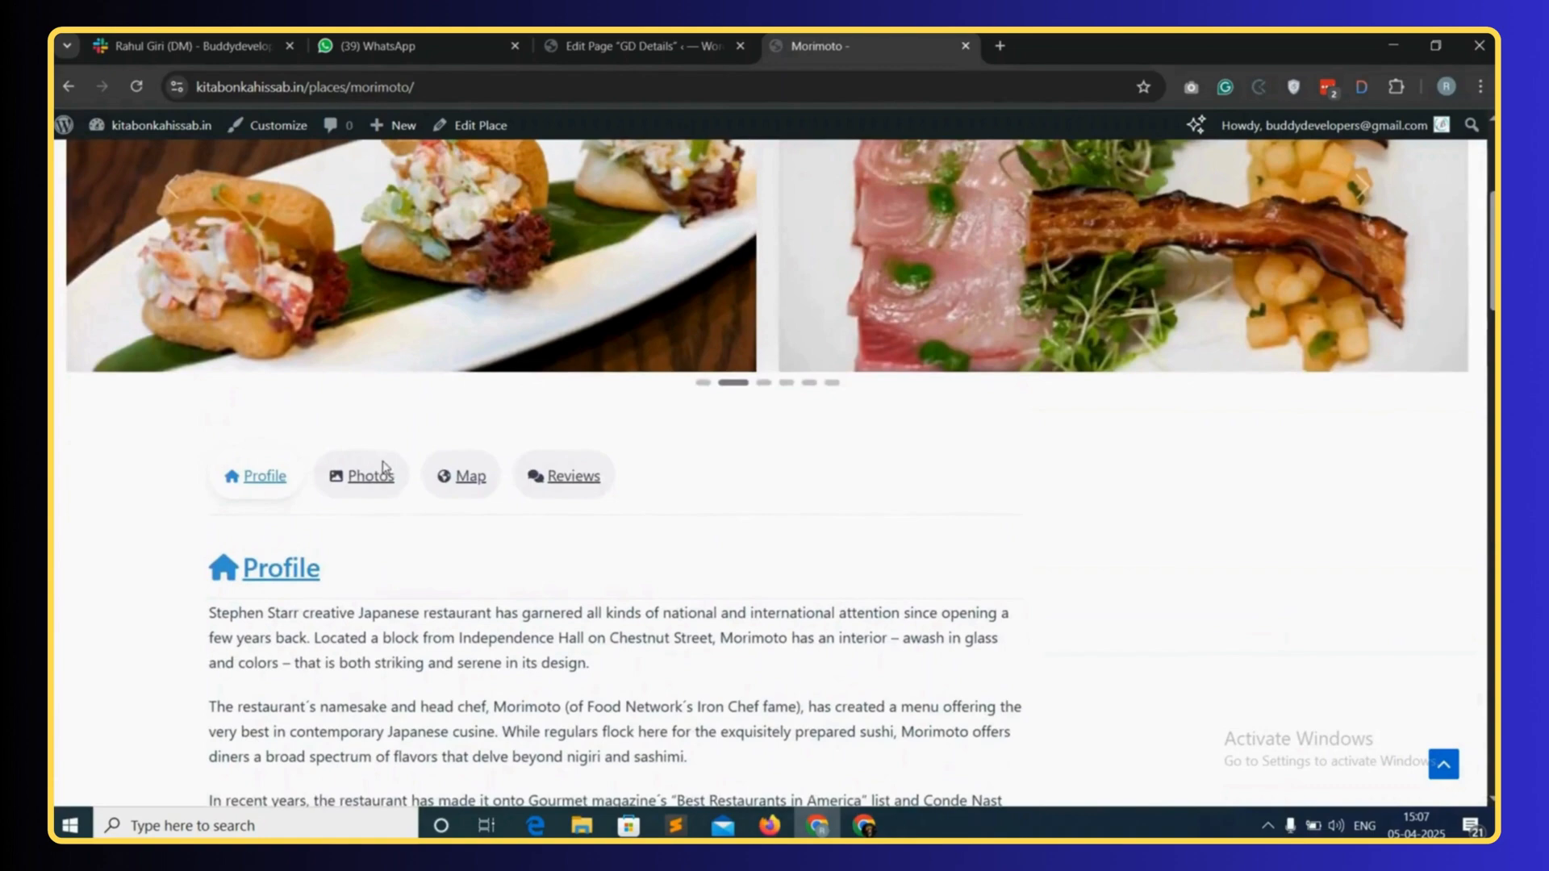
- Test the Photos, Map and Reviews tab links on the live Morimoto listing
{"action": "left_click", "coordinate": [373, 477]}
{"action": "scroll", "coordinate": [495, 529], "scroll_direction": "up", "scroll_amount": 12}
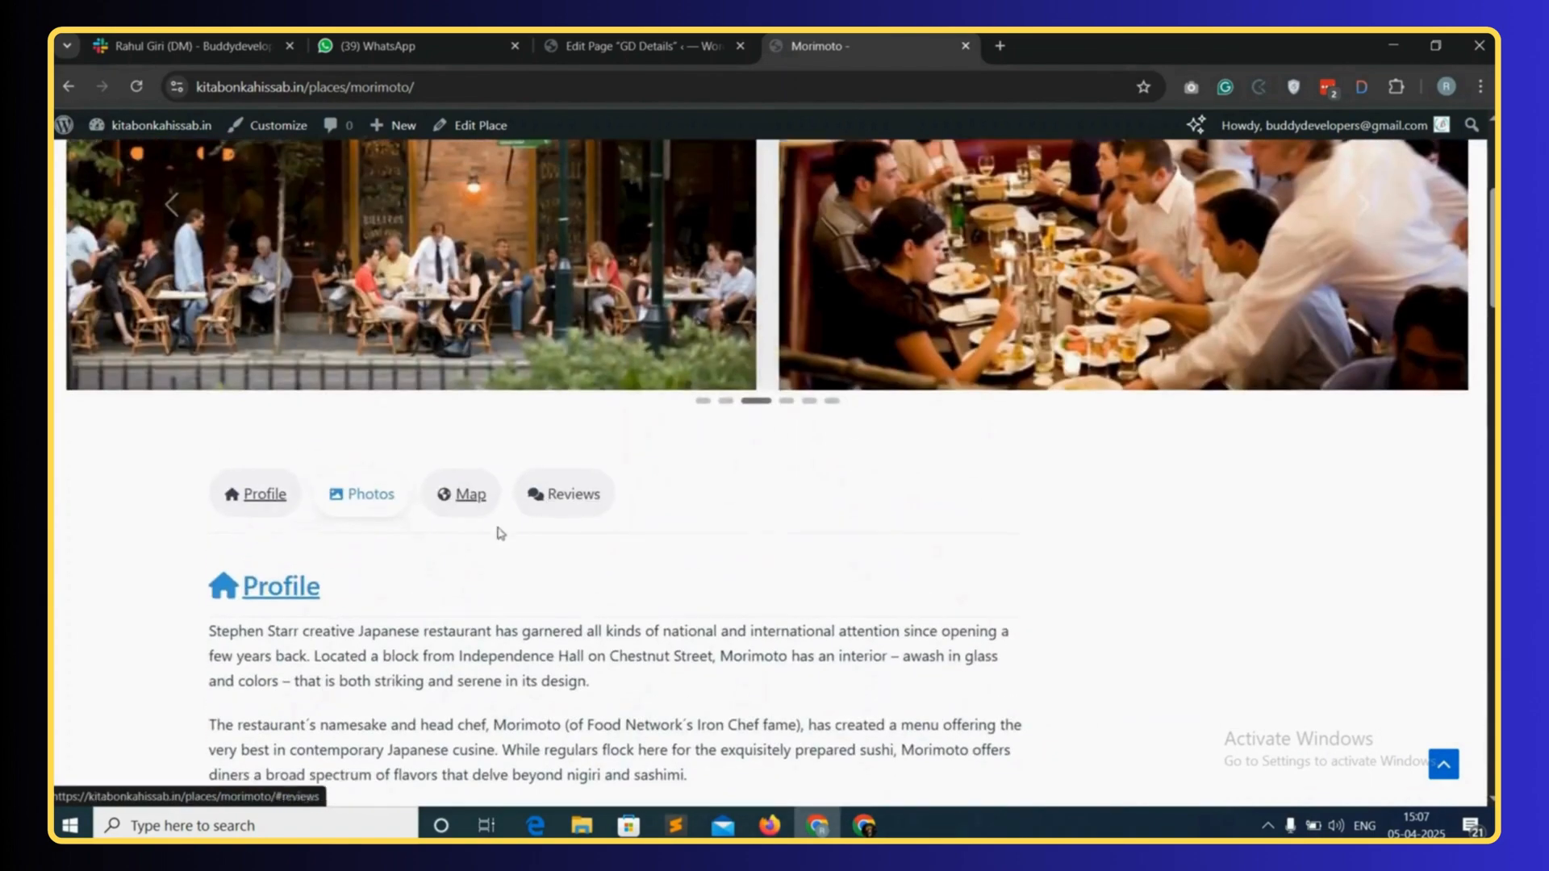
{"action": "scroll", "coordinate": [477, 516], "scroll_direction": "down", "scroll_amount": 1}
{"action": "left_click", "coordinate": [477, 510]}
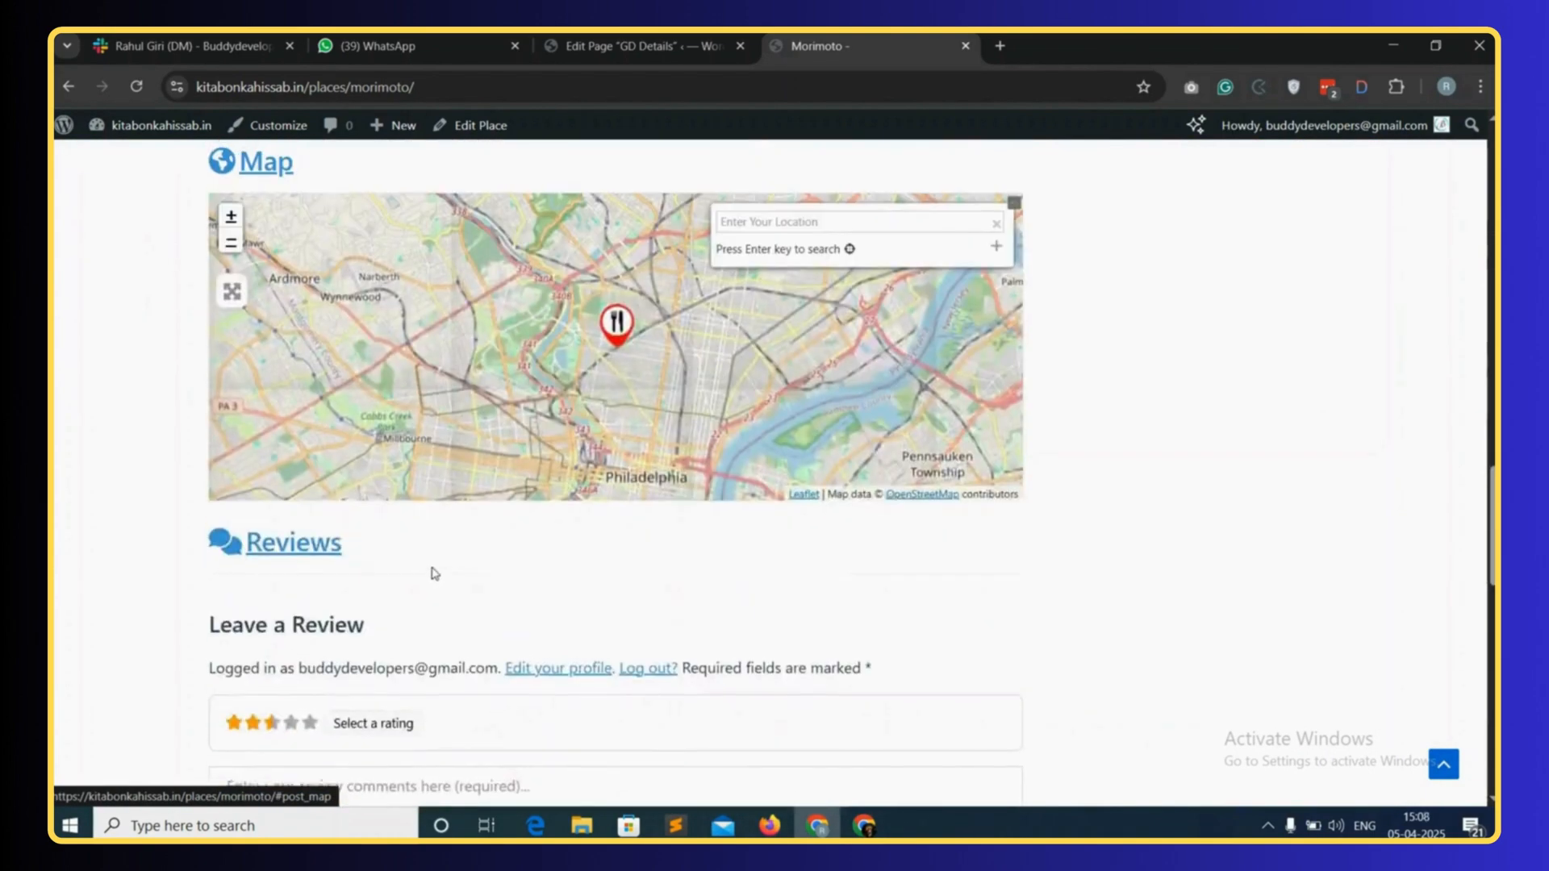
{"action": "scroll", "coordinate": [435, 565], "scroll_direction": "up", "scroll_amount": 10}
{"action": "left_click", "coordinate": [572, 533]}
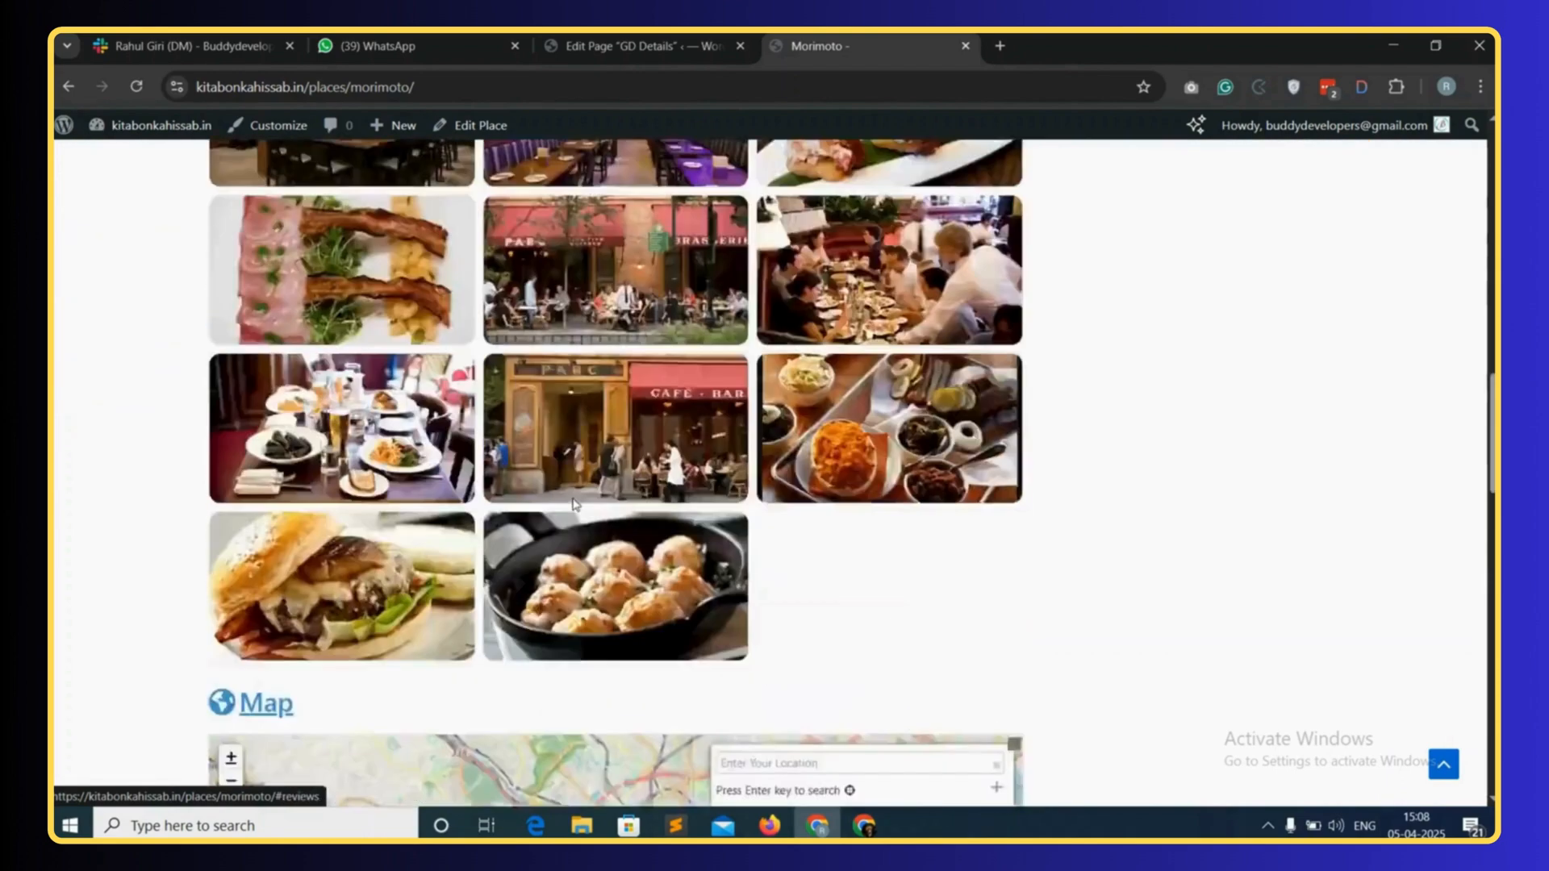
{"action": "scroll", "coordinate": [505, 513], "scroll_direction": "up", "scroll_amount": 12}
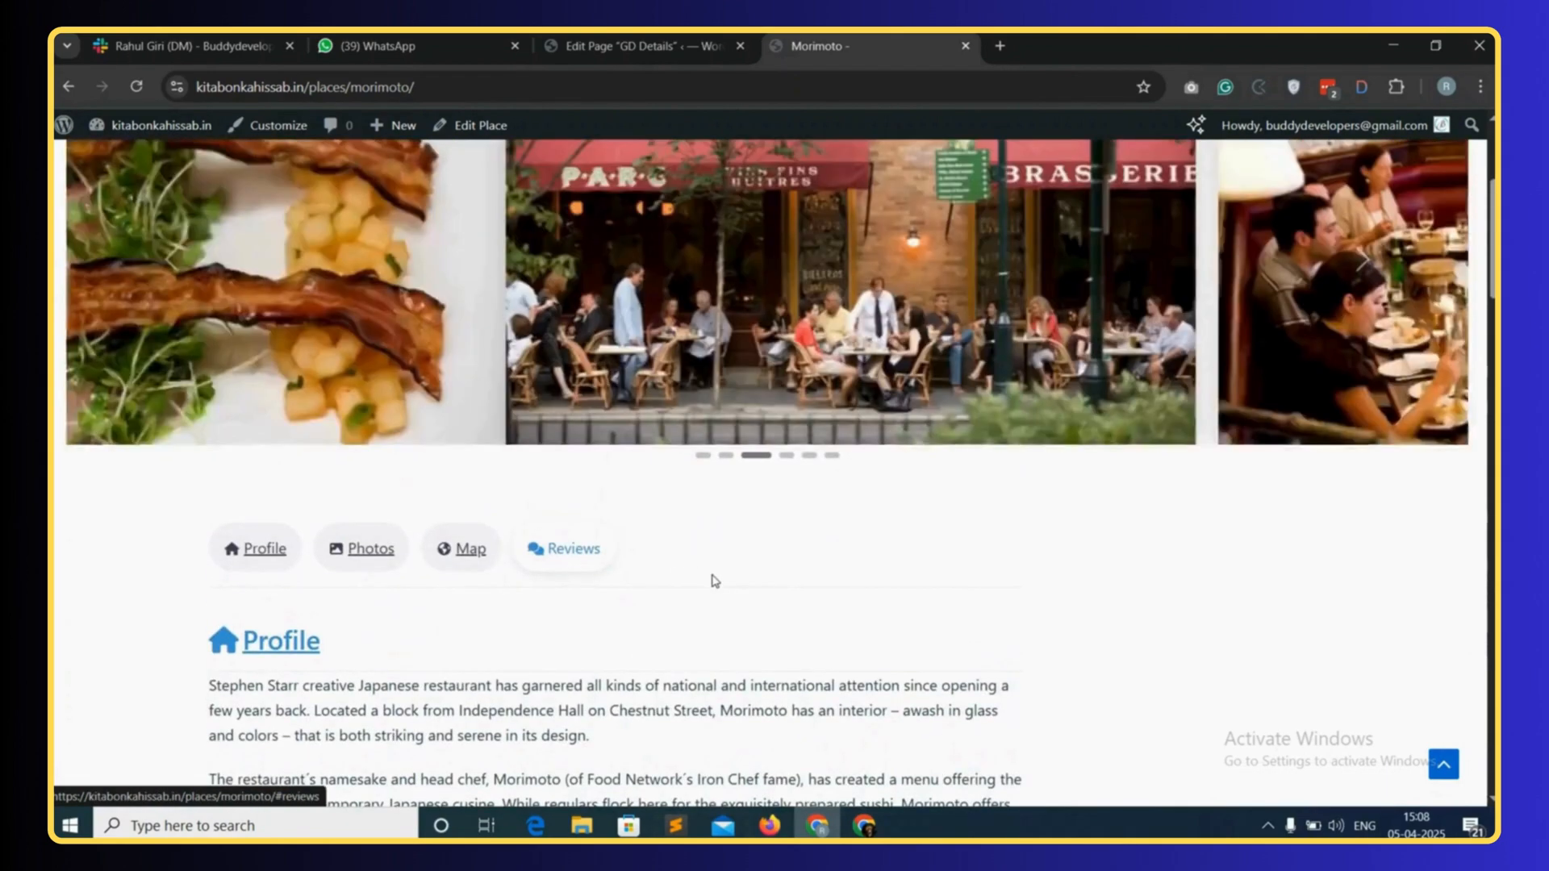
{"action": "scroll", "coordinate": [1207, 652], "scroll_direction": "down", "scroll_amount": 1}
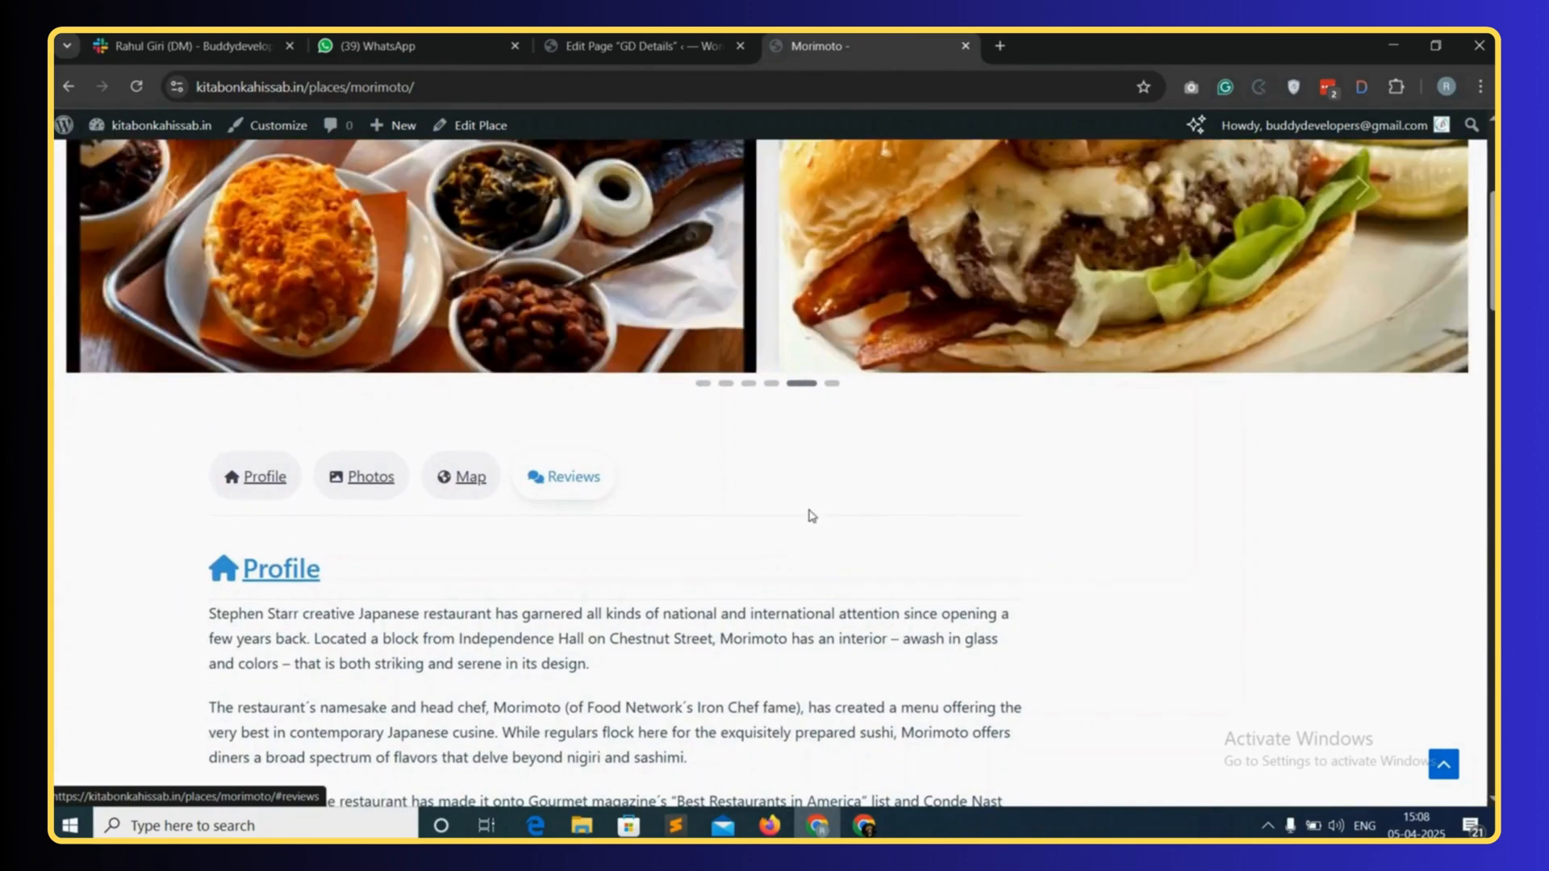
- Add a GD > Author Actions block to the GD Details page and place it inside the empty sidebar container beside the tabs
{"action": "left_click", "coordinate": [644, 46]}
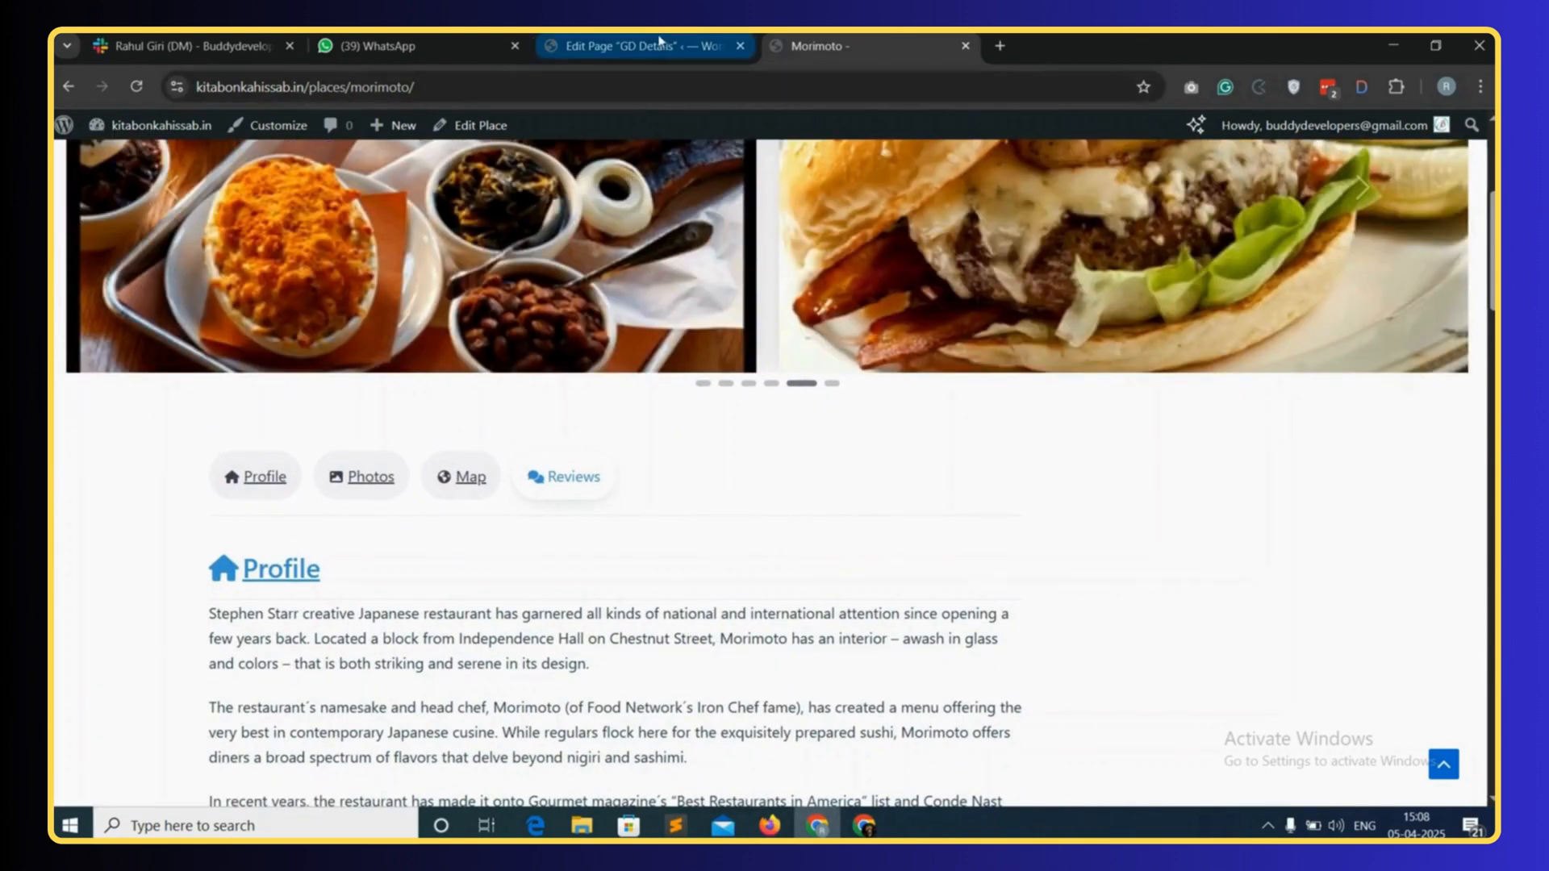
{"action": "left_click", "coordinate": [135, 139]}
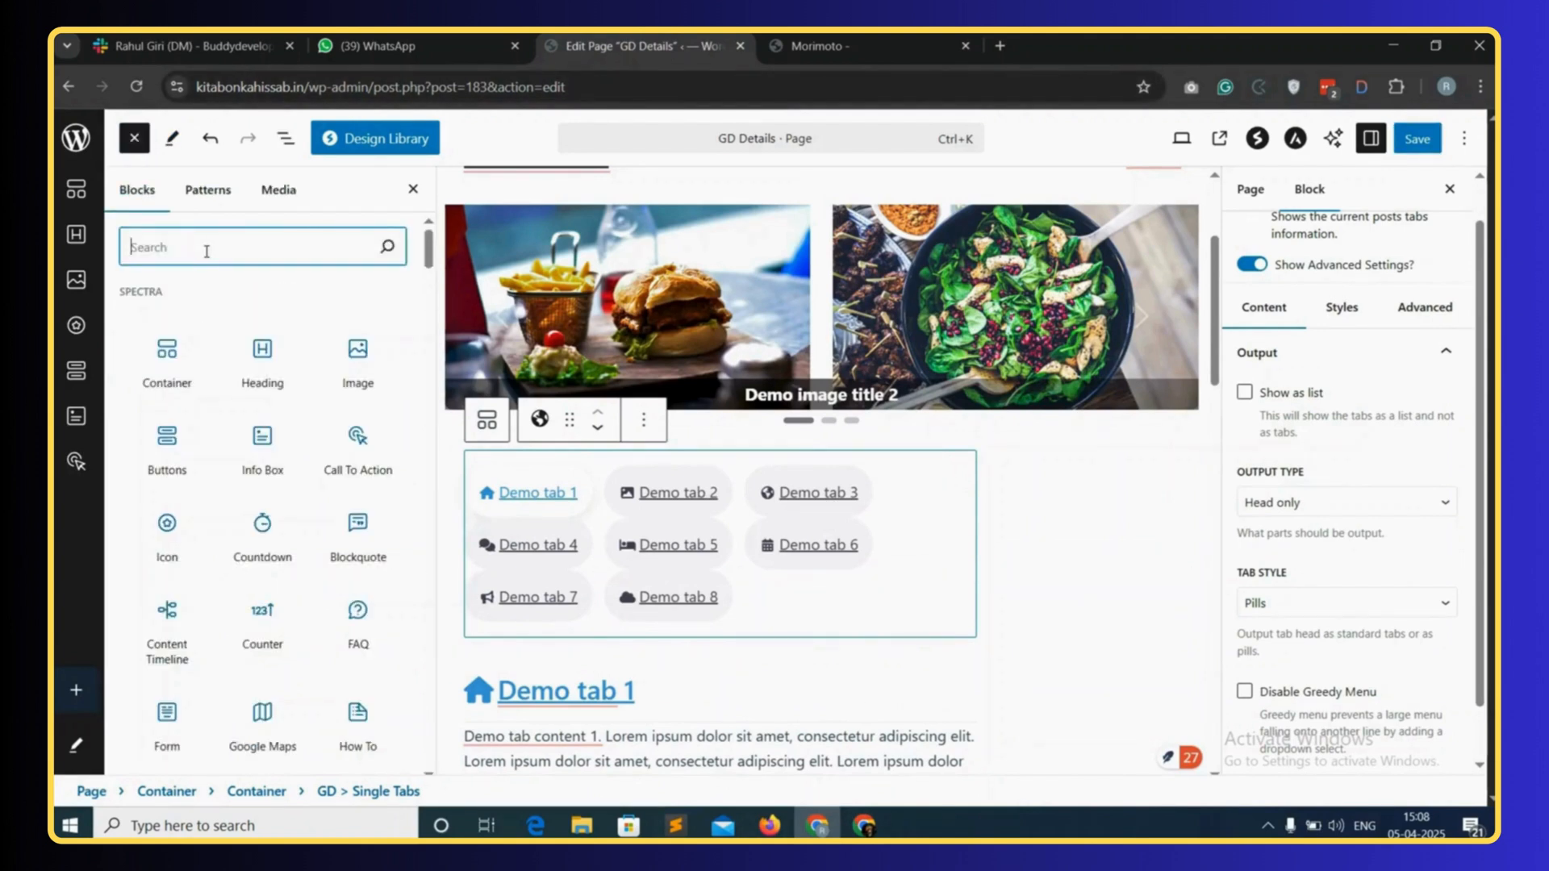
{"action": "type", "text": "gd author"}
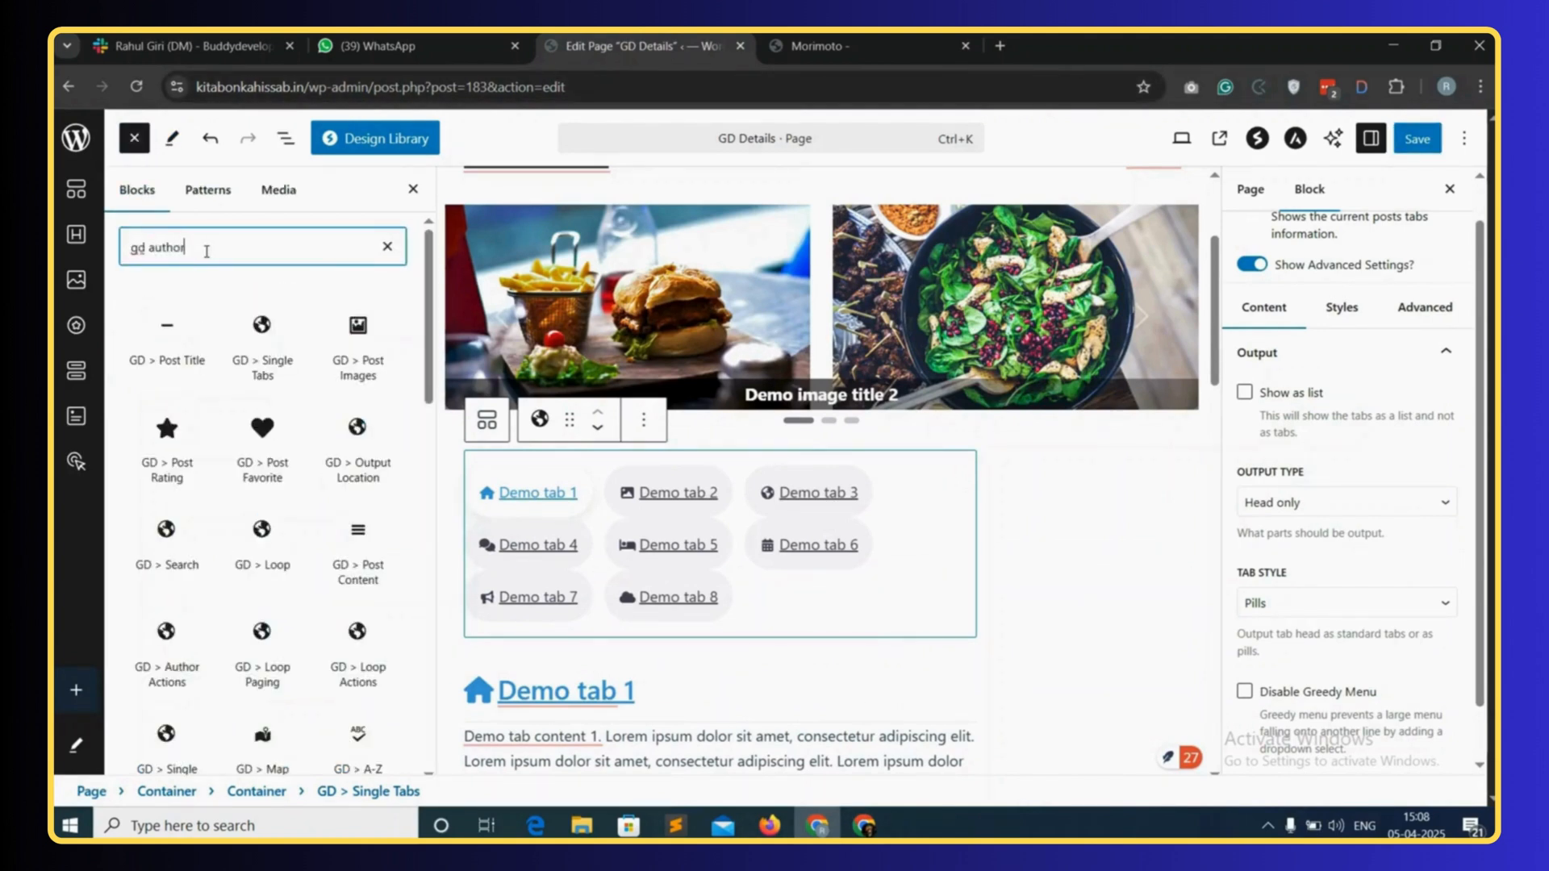
{"action": "mouse_move", "coordinate": [184, 365]}
{"action": "left_click_drag", "start_coordinate": [174, 368], "coordinate": [1101, 634]}
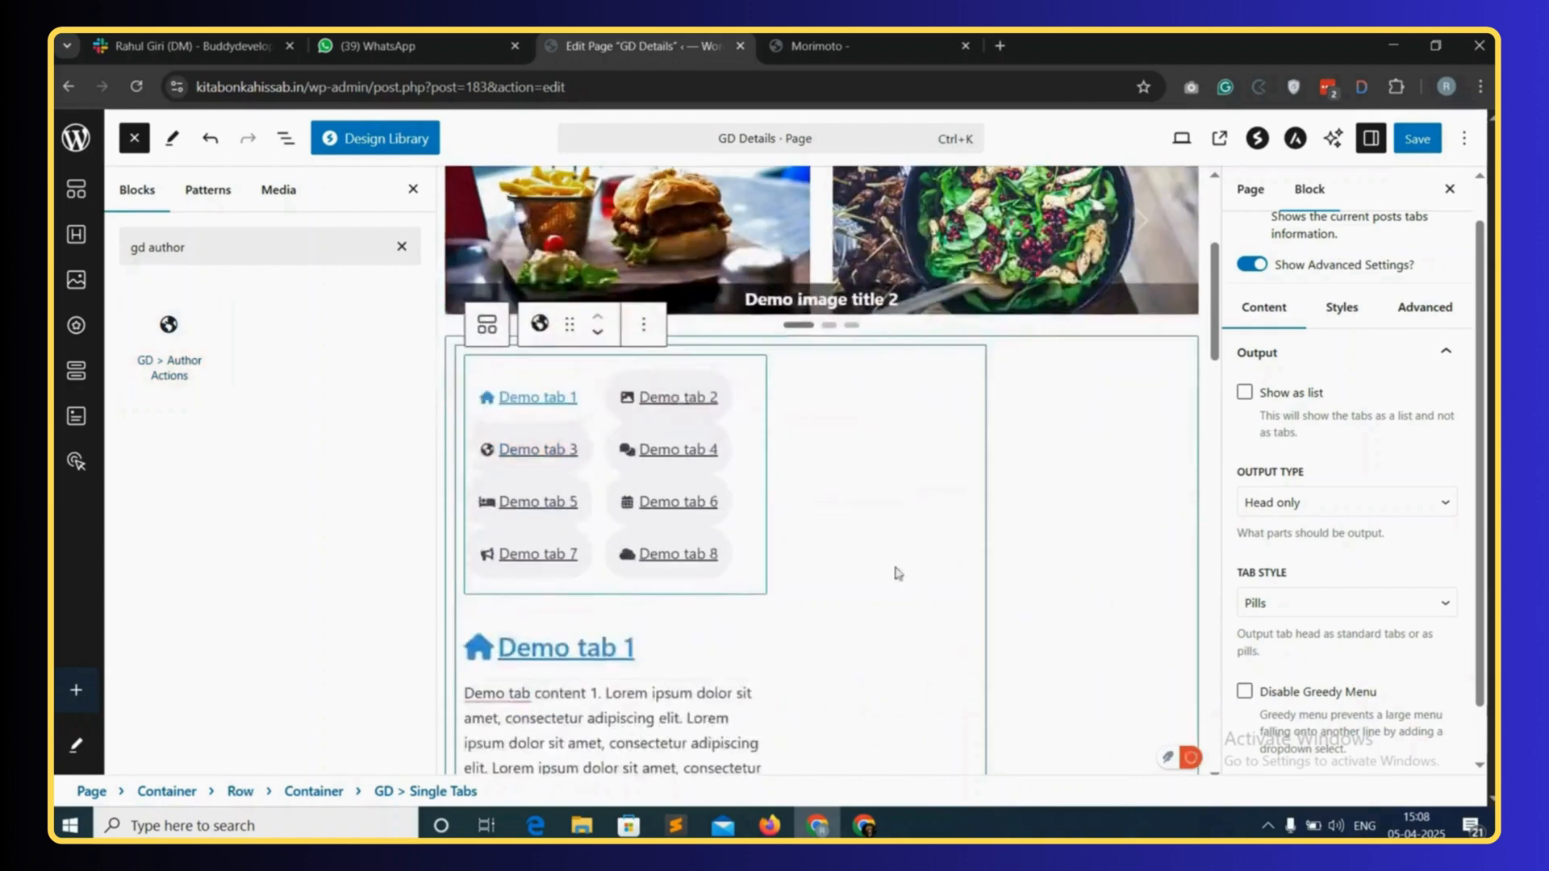
{"action": "left_click", "coordinate": [288, 149]}
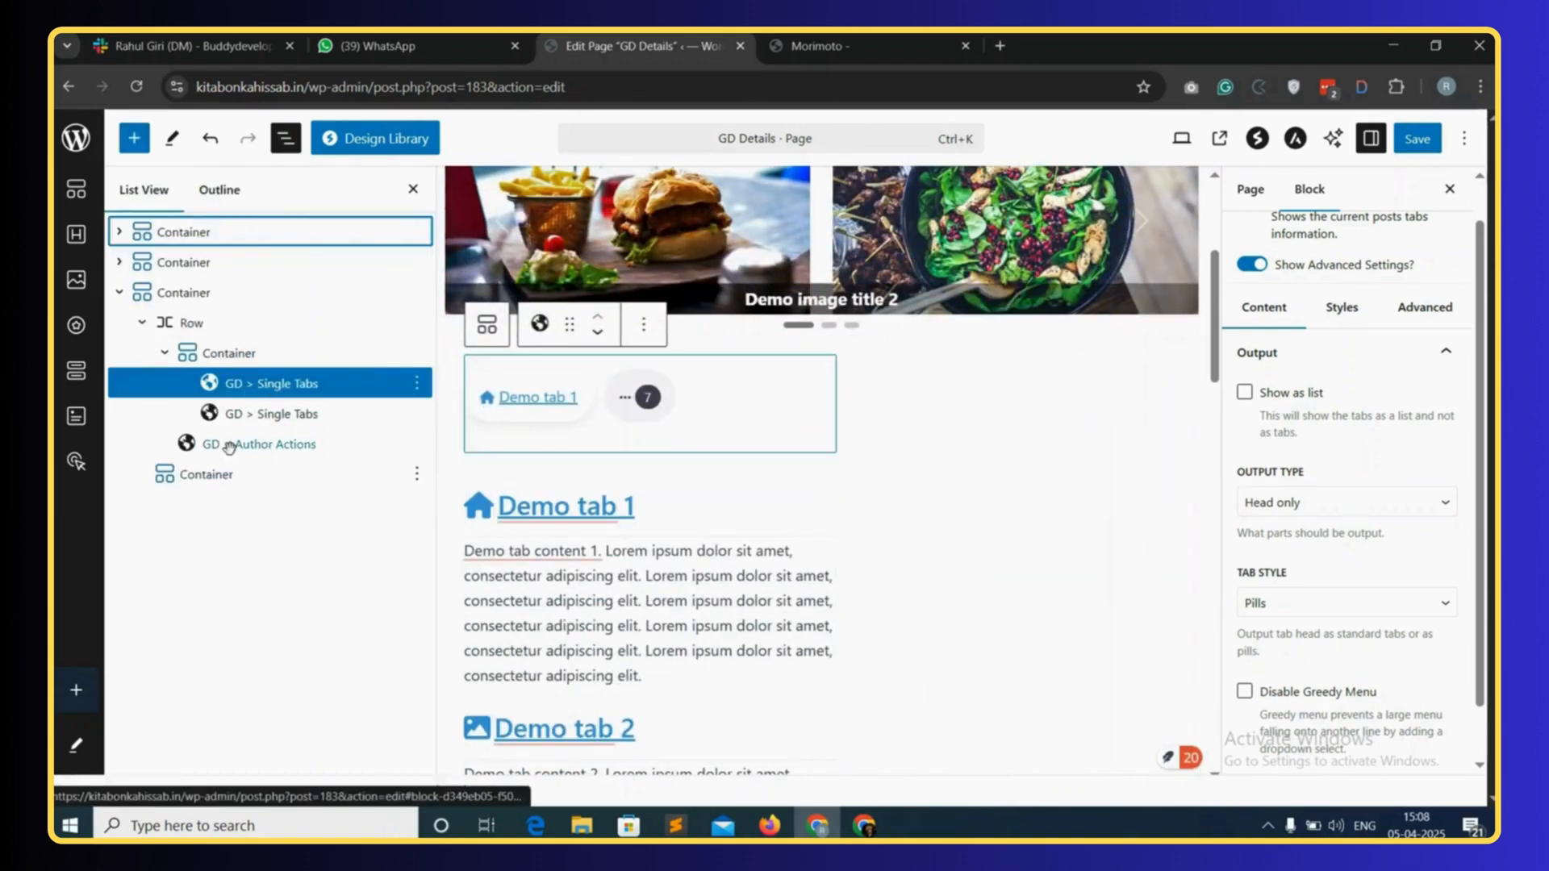
{"action": "mouse_move", "coordinate": [258, 444]}
{"action": "left_mouse_down"}
{"action": "mouse_move", "coordinate": [243, 476]}
{"action": "mouse_move", "coordinate": [263, 454]}
{"action": "left_mouse_up"}
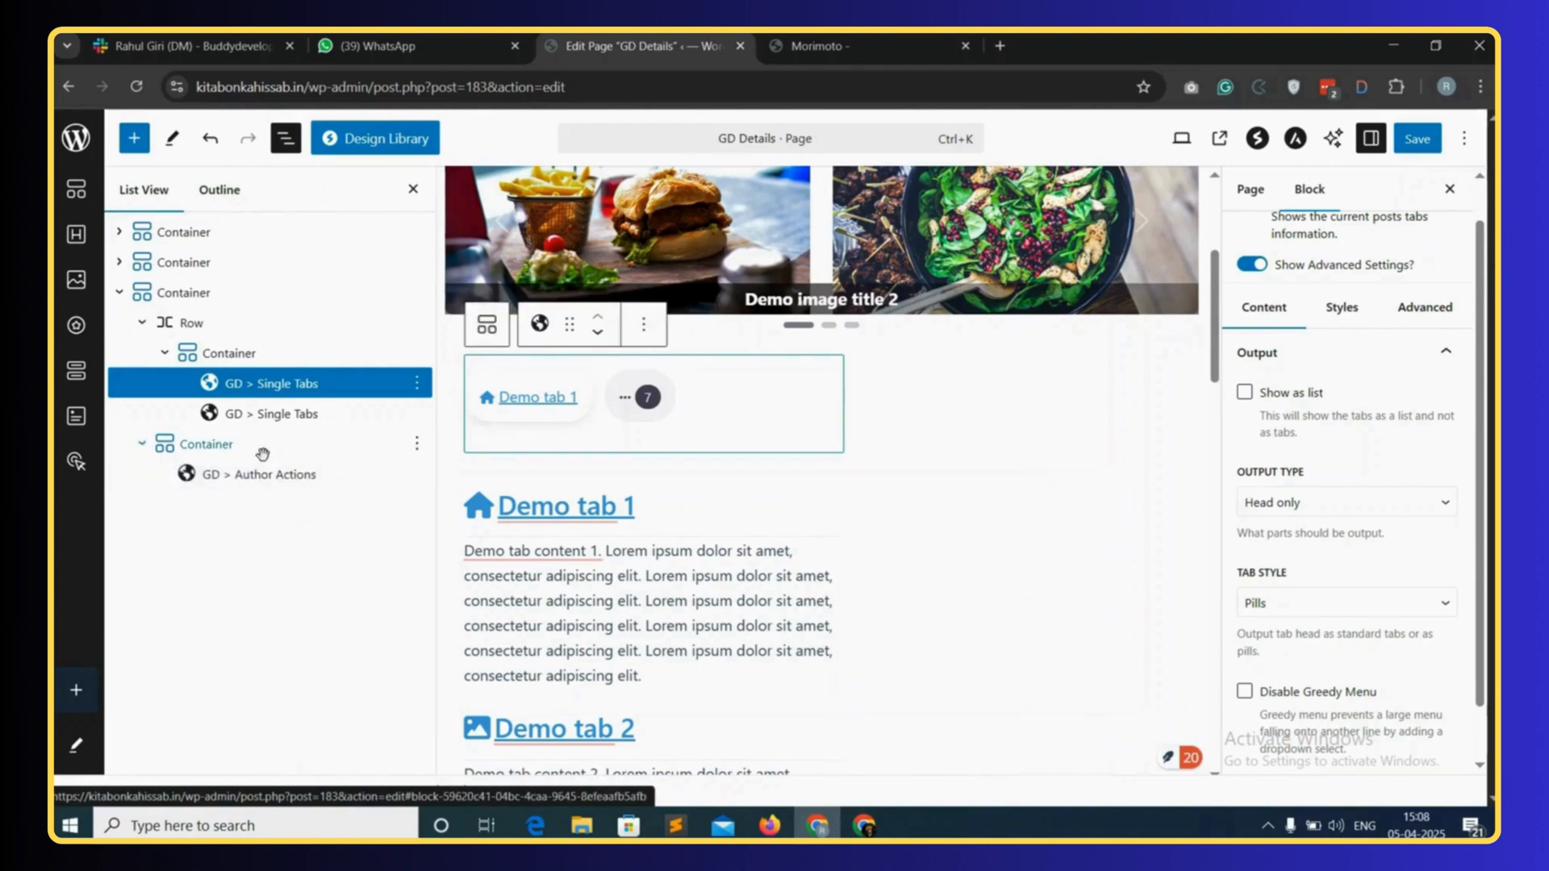
{"action": "left_click", "coordinate": [281, 468]}
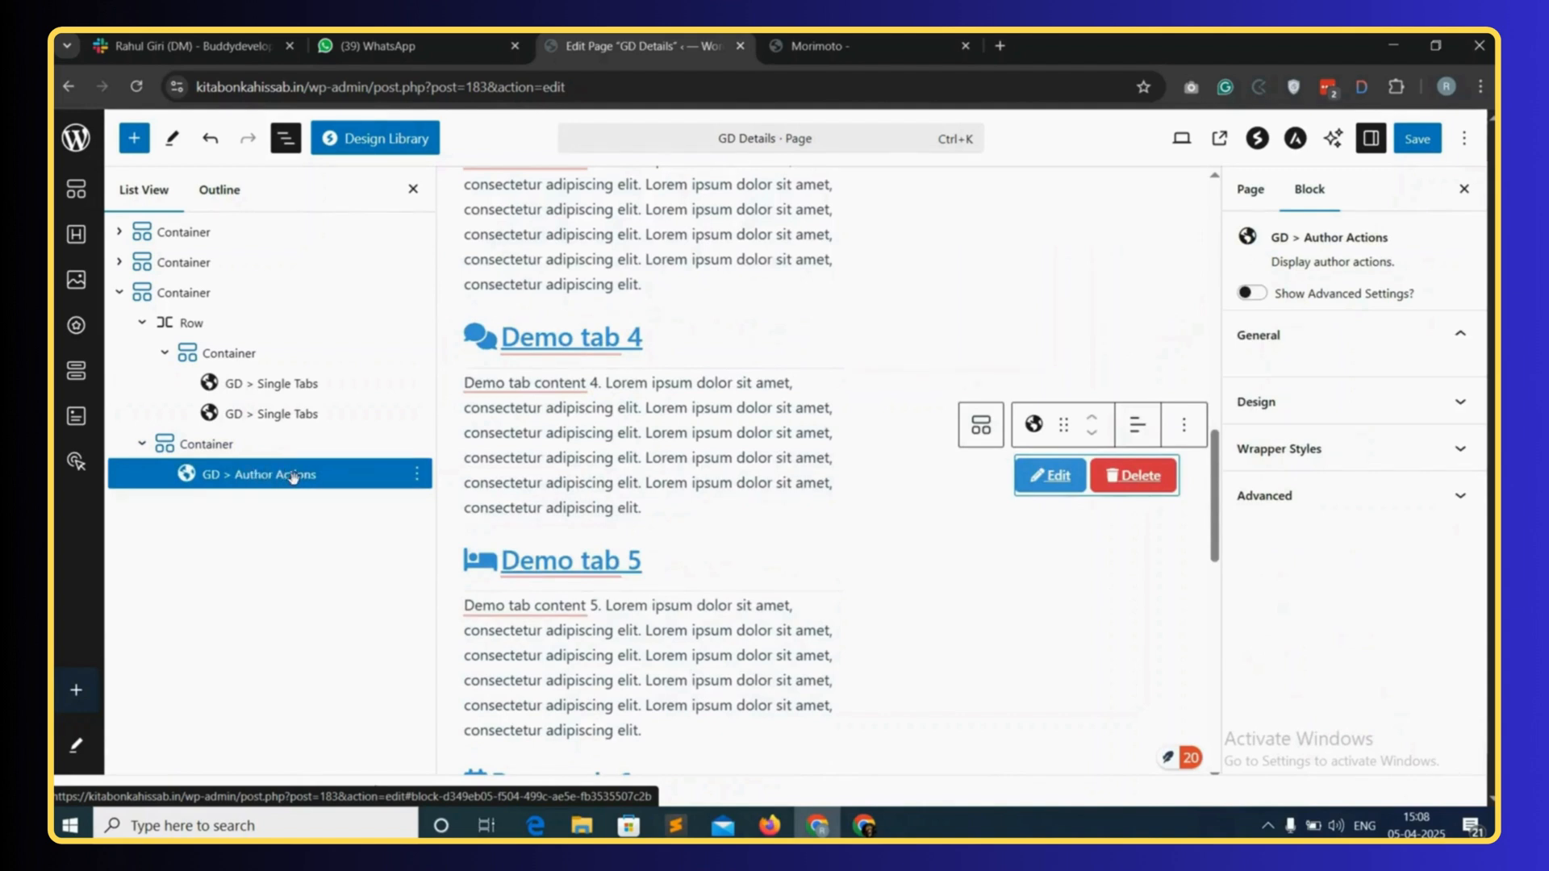
- Add a GD > Output Location block below the author actions, with its location set to Details page sidebar
{"action": "left_click", "coordinate": [140, 140]}
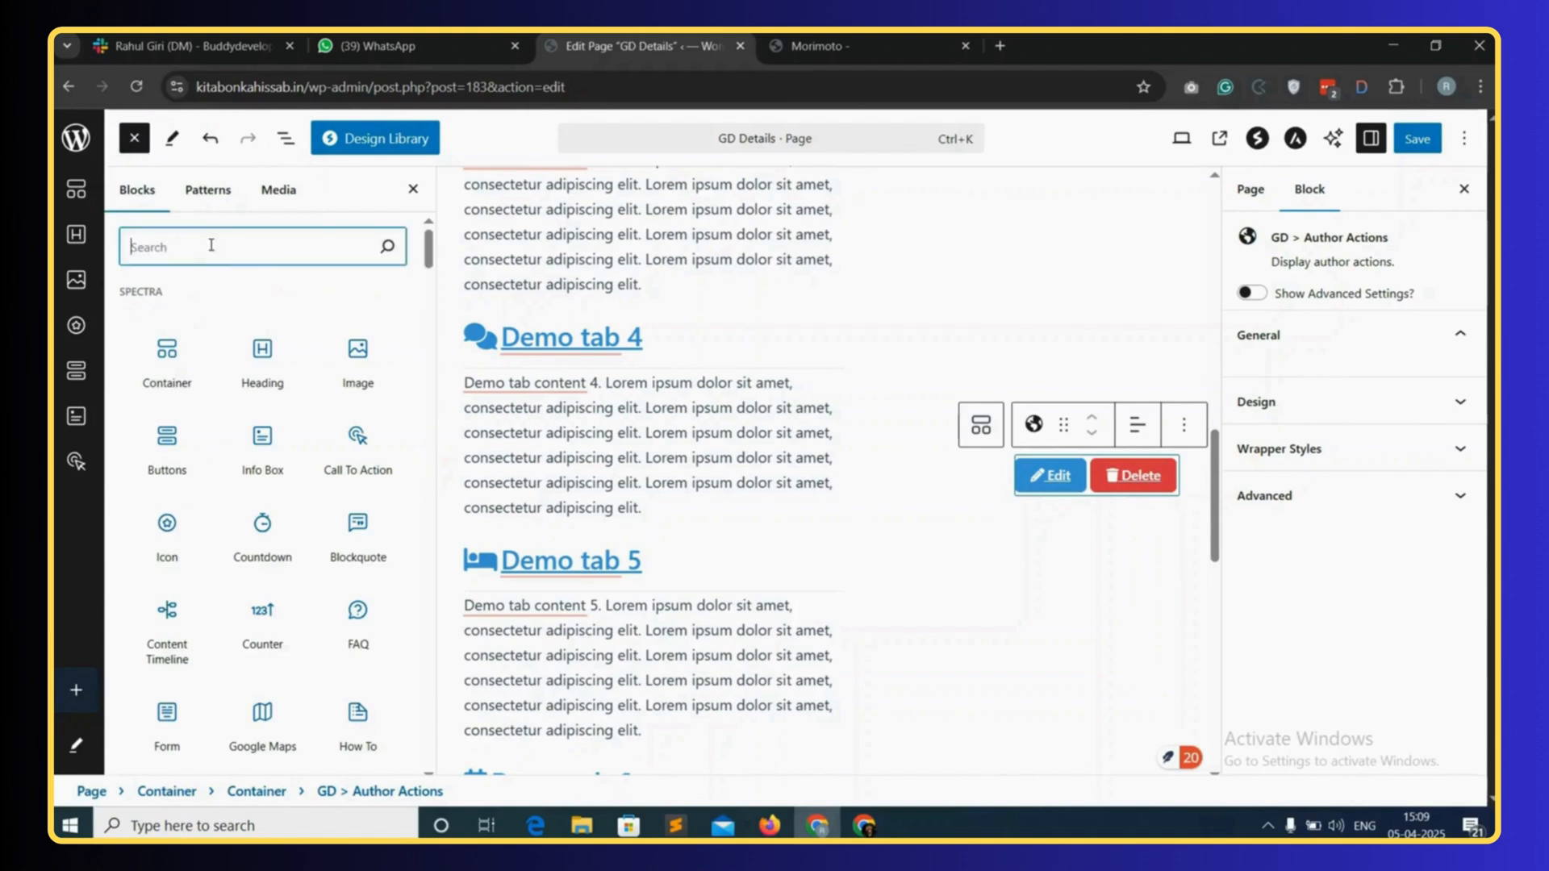
{"action": "type", "text": "gd output location"}
{"action": "left_click_drag", "start_coordinate": [174, 343], "coordinate": [1116, 501]}
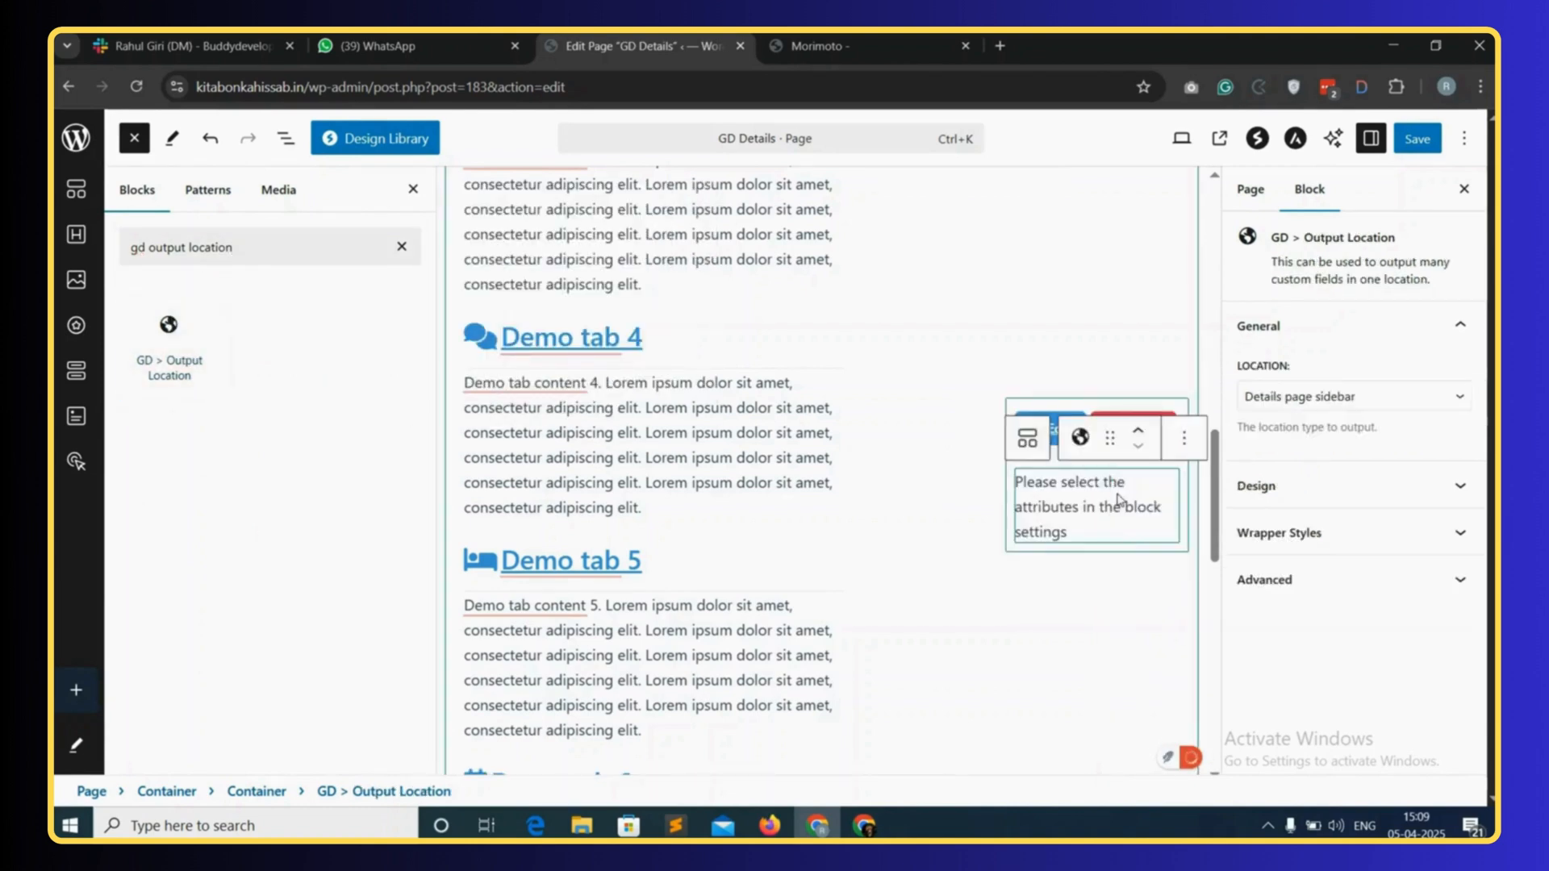
- Save the GD Details page and reload the live Morimoto listing to check the sidebar
{"action": "scroll", "coordinate": [1020, 380], "scroll_direction": "up", "scroll_amount": 7}
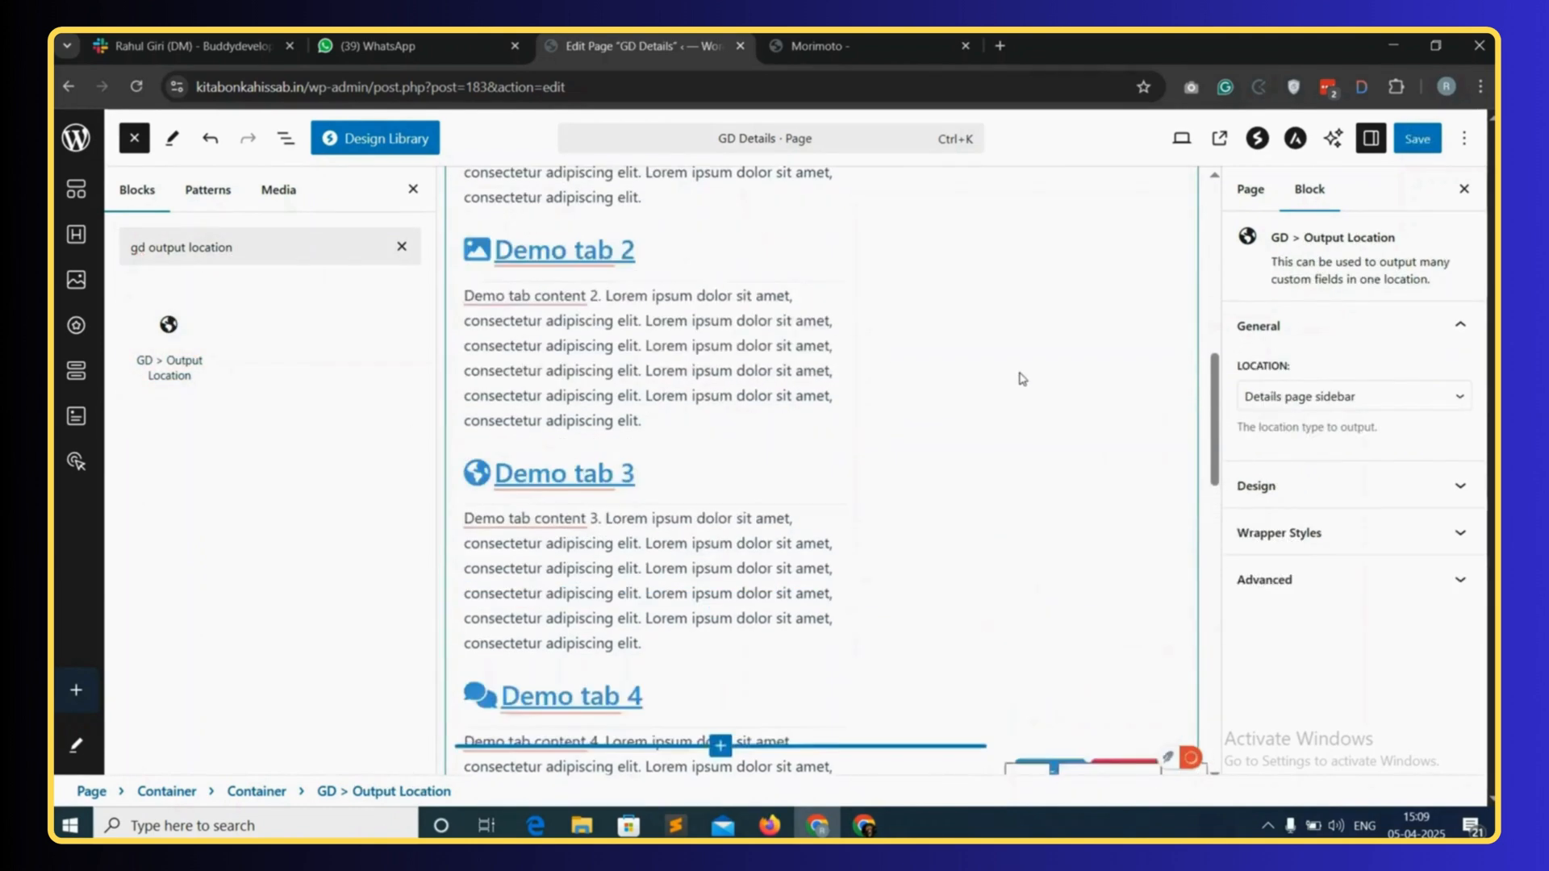
{"action": "left_click", "coordinate": [1417, 139]}
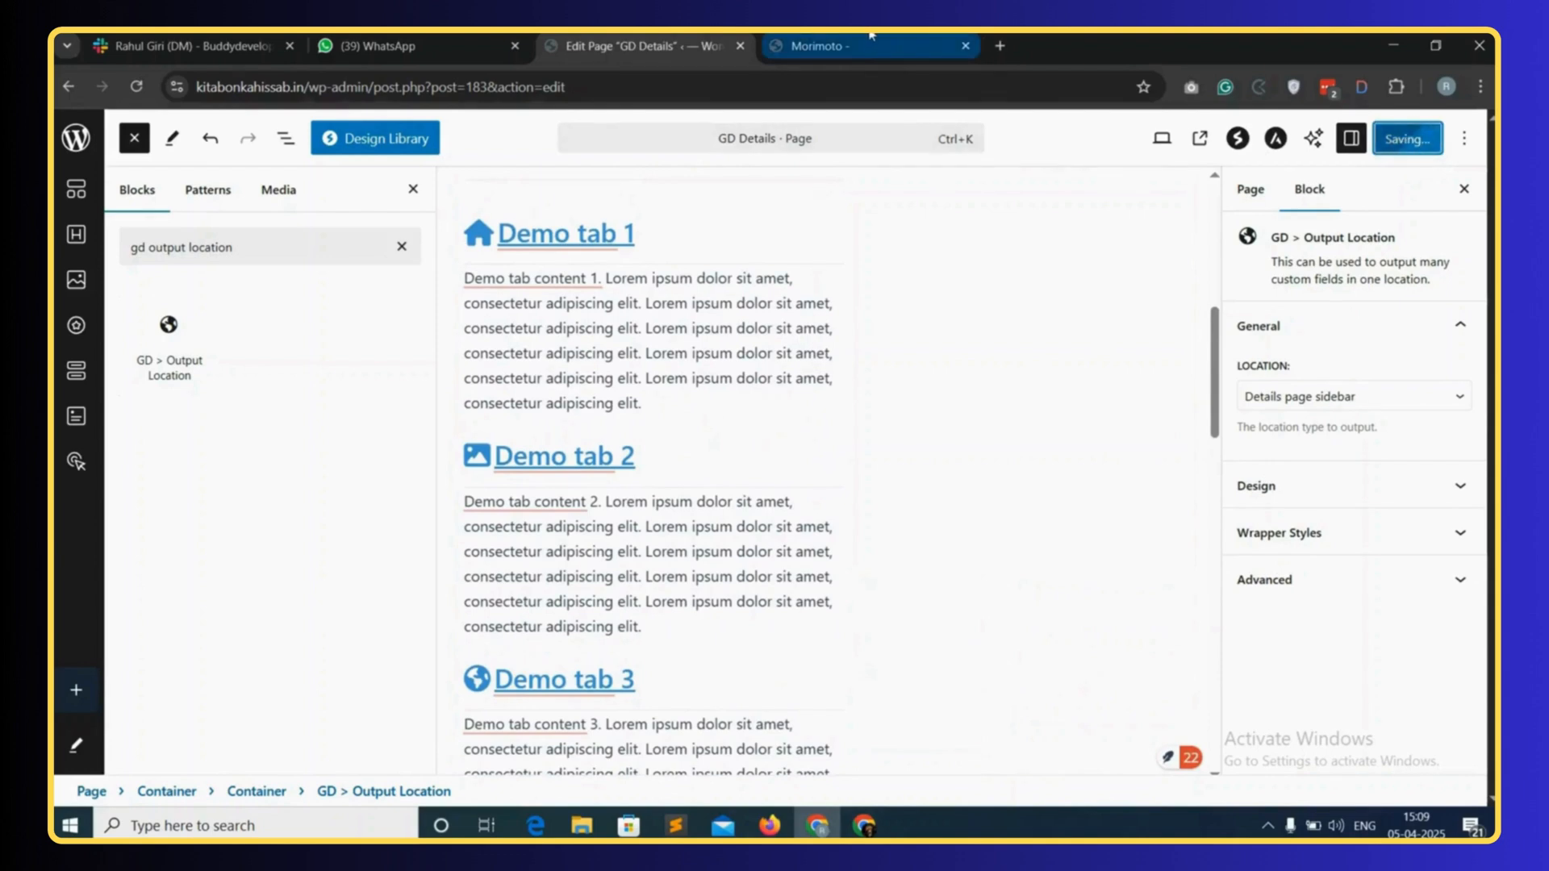
{"action": "left_click", "coordinate": [795, 47]}
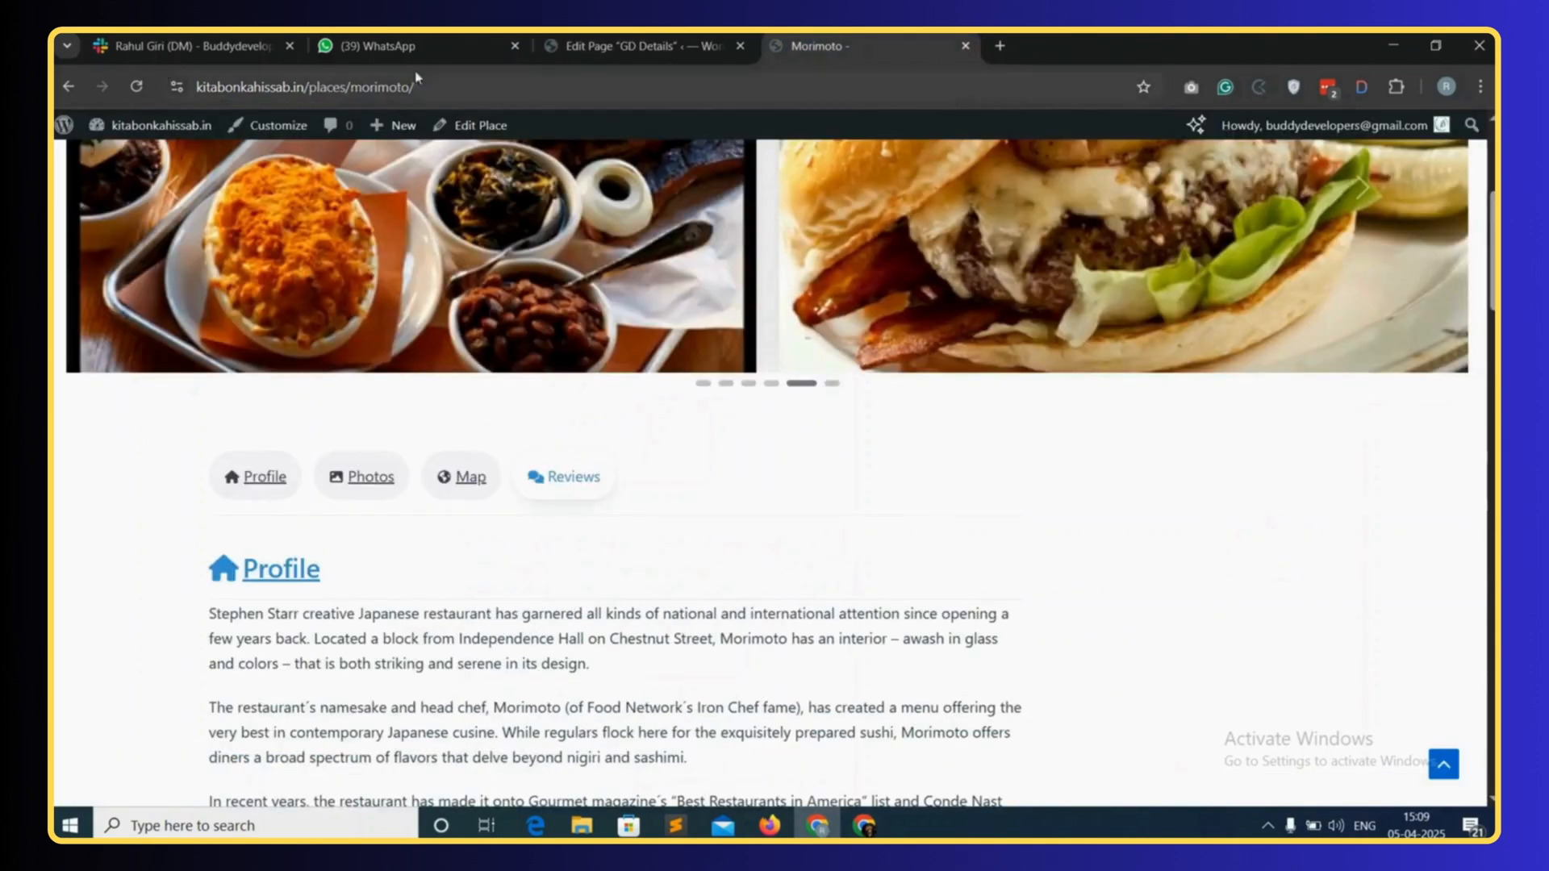
{"action": "left_click", "coordinate": [137, 86]}
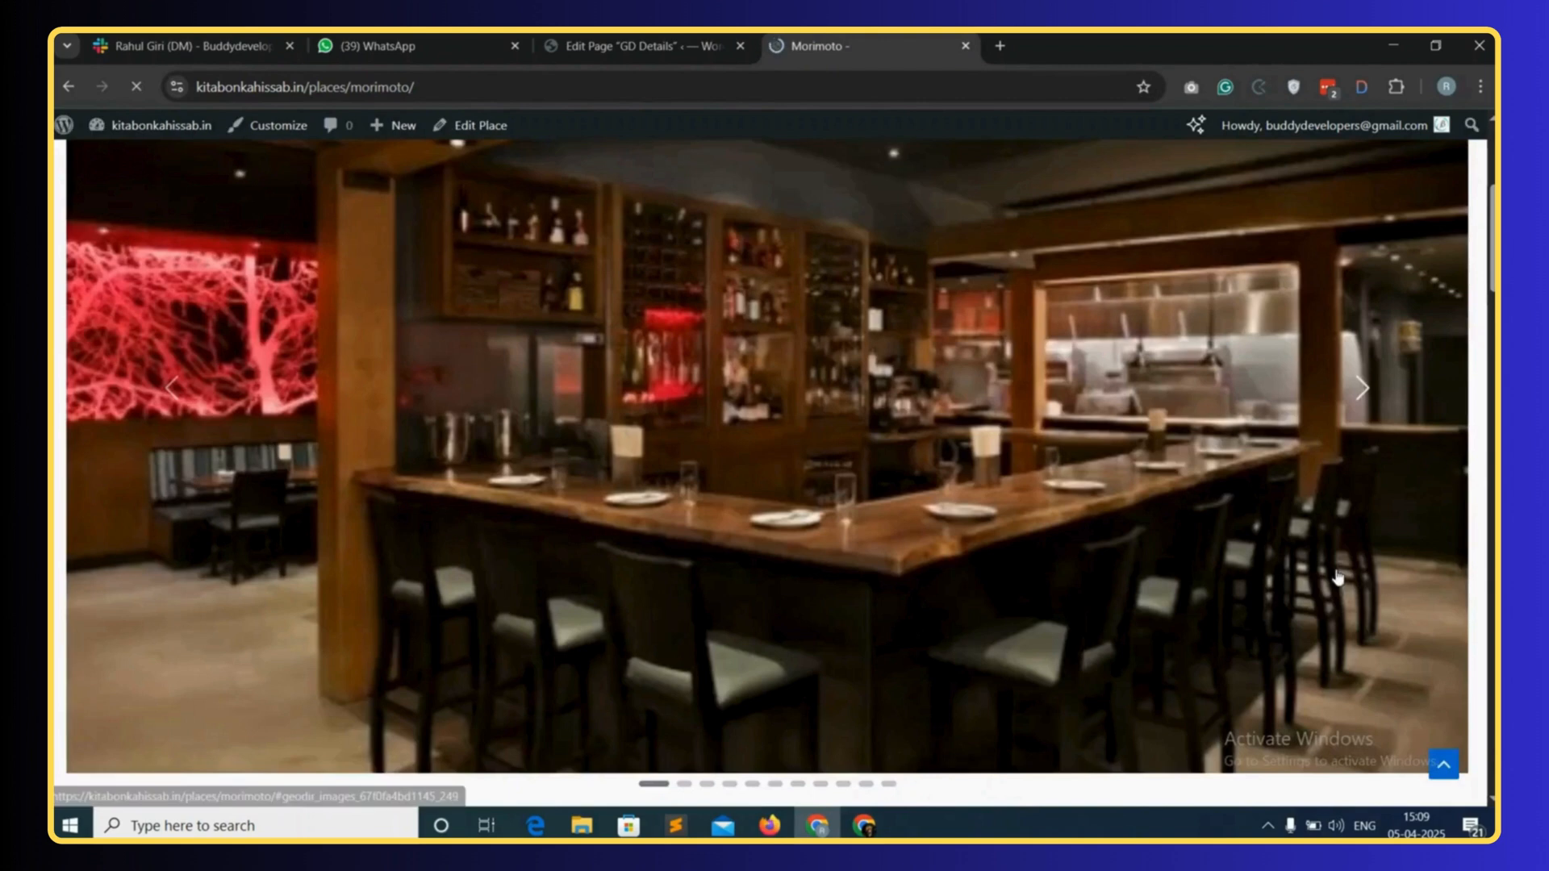
- Align the items of the outer container holding the tabs and sidebar to the top, and save the page
{"action": "key", "text": "ctrl+shift+Tab"}
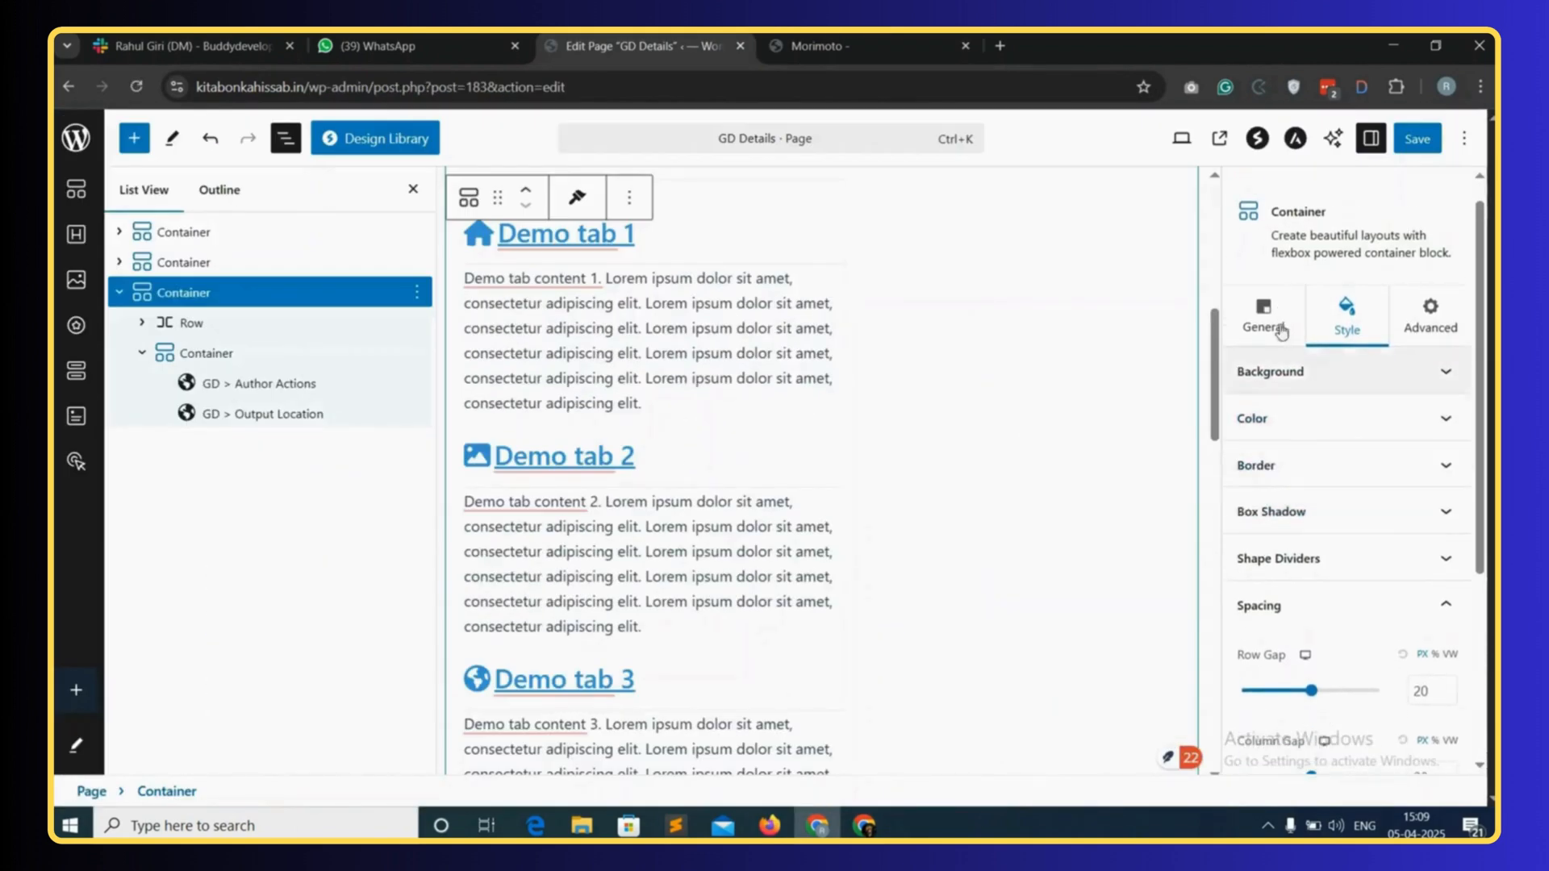
{"action": "left_click", "coordinate": [1268, 321]}
{"action": "scroll", "coordinate": [1368, 515], "scroll_direction": "down", "scroll_amount": 5}
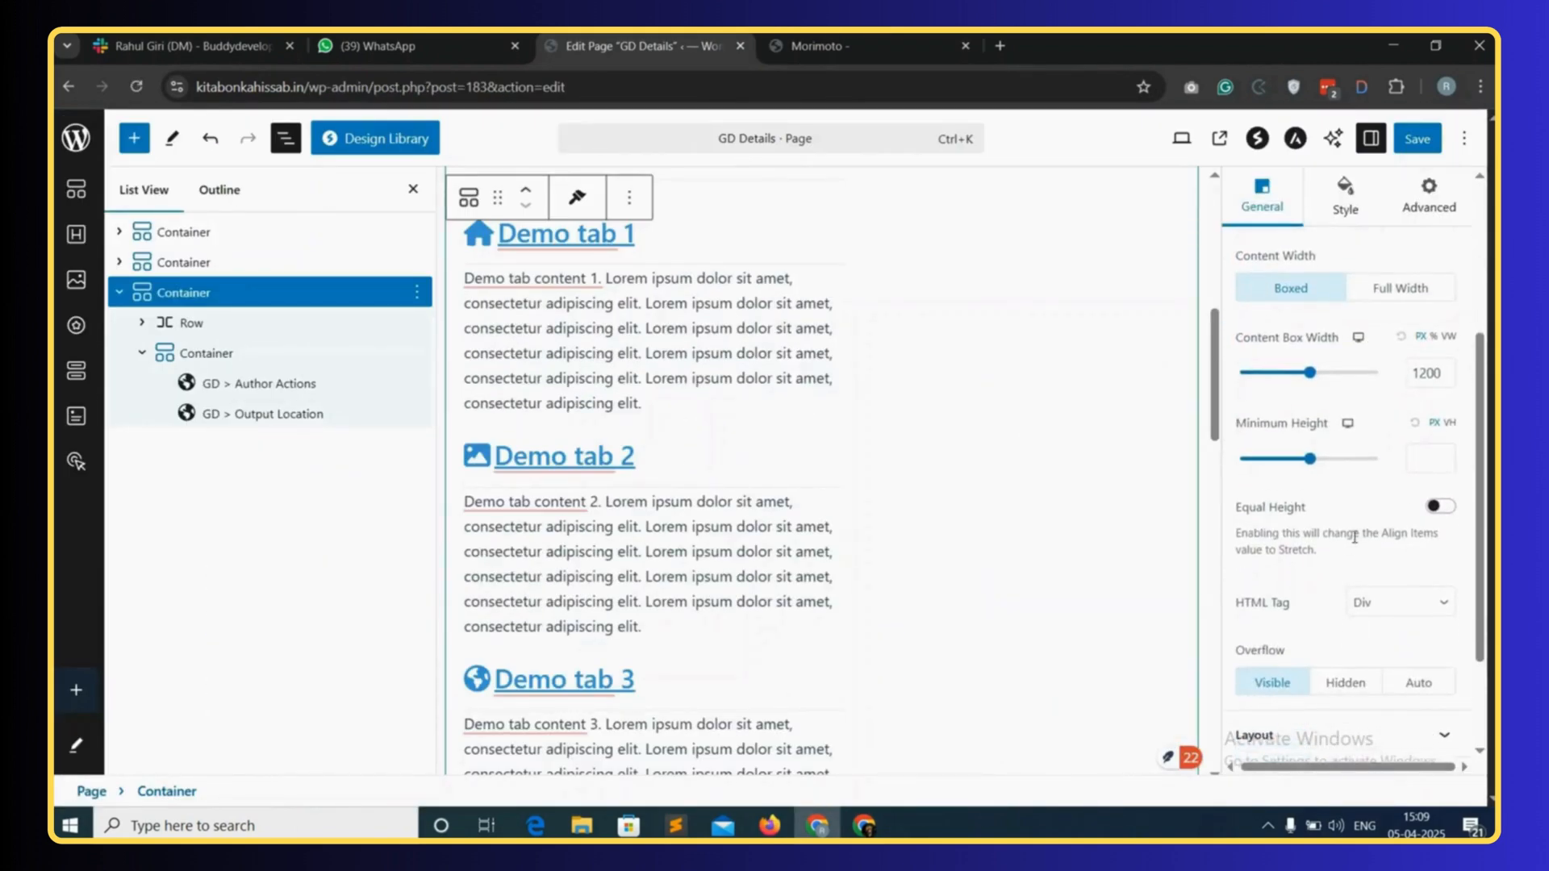
{"action": "left_click", "coordinate": [1345, 594]}
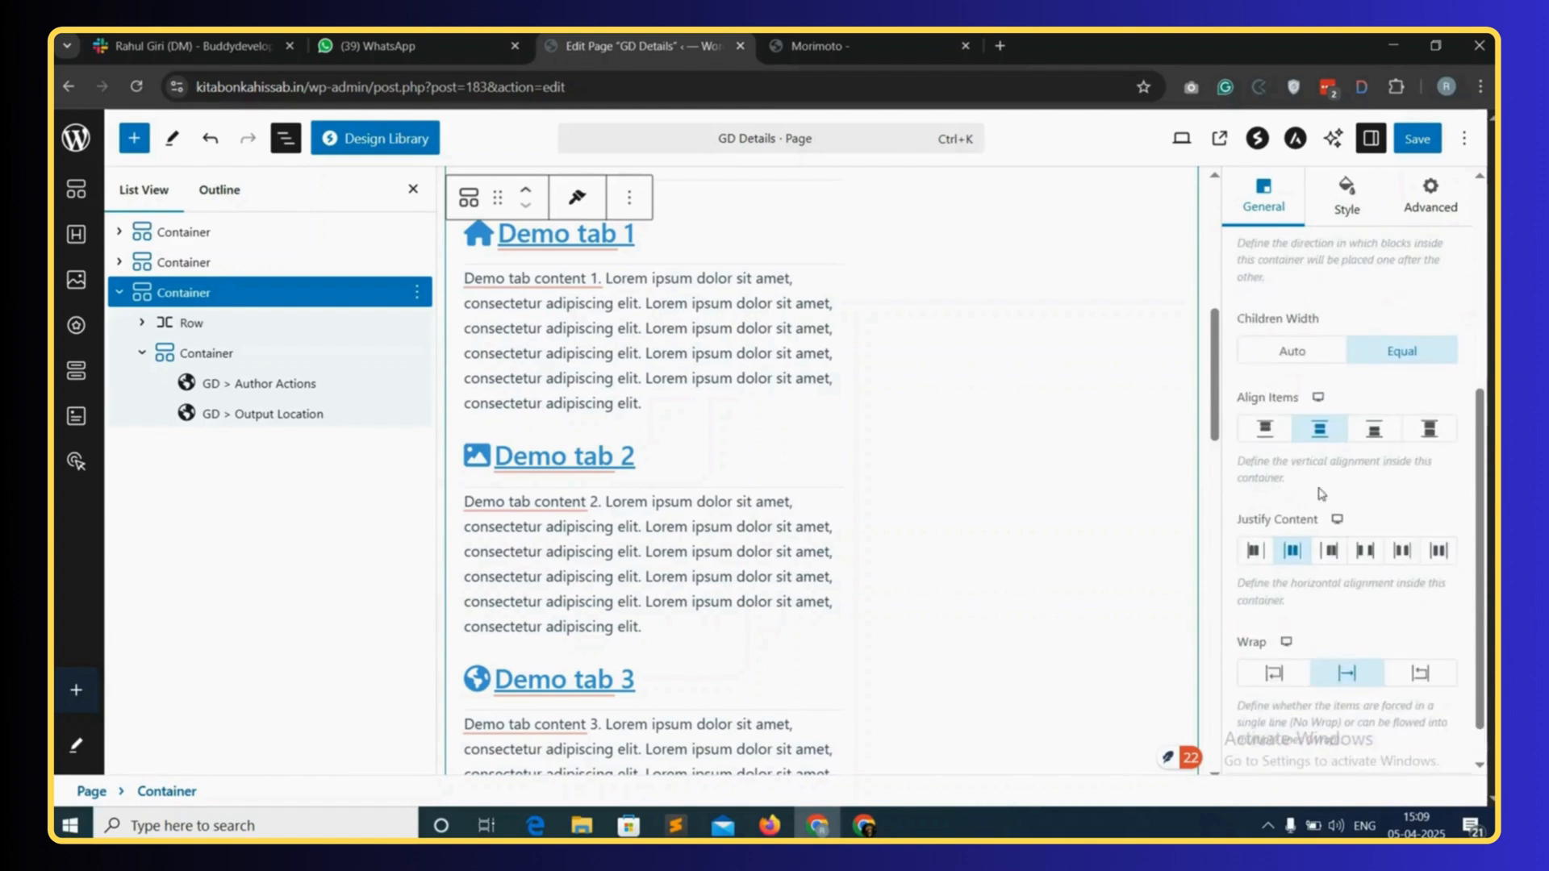
{"action": "left_click", "coordinate": [1265, 430]}
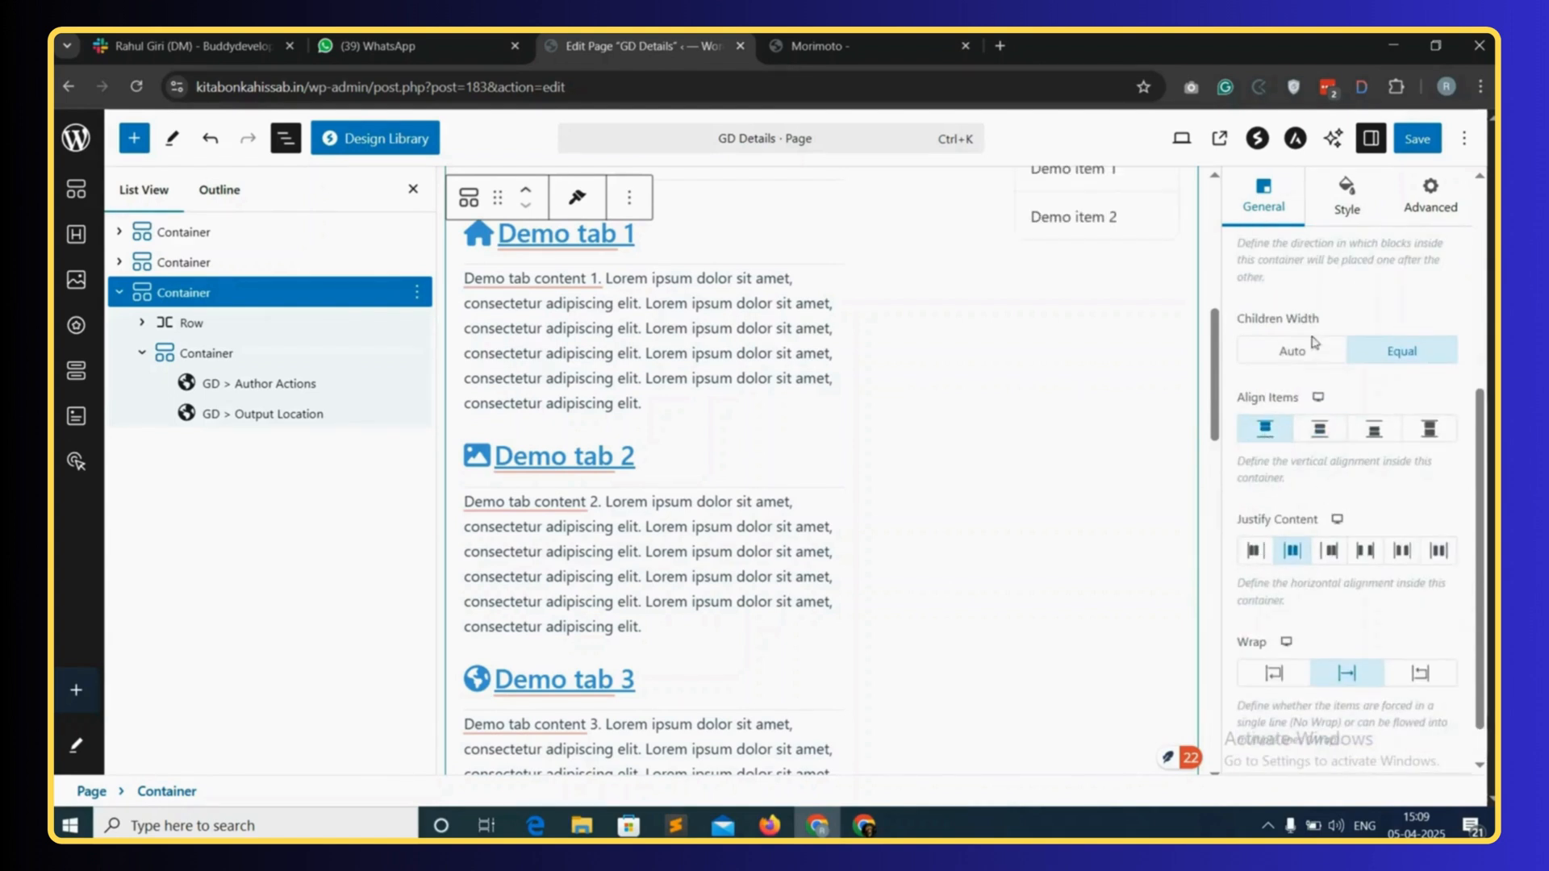
{"action": "key", "text": "ctrl+s"}
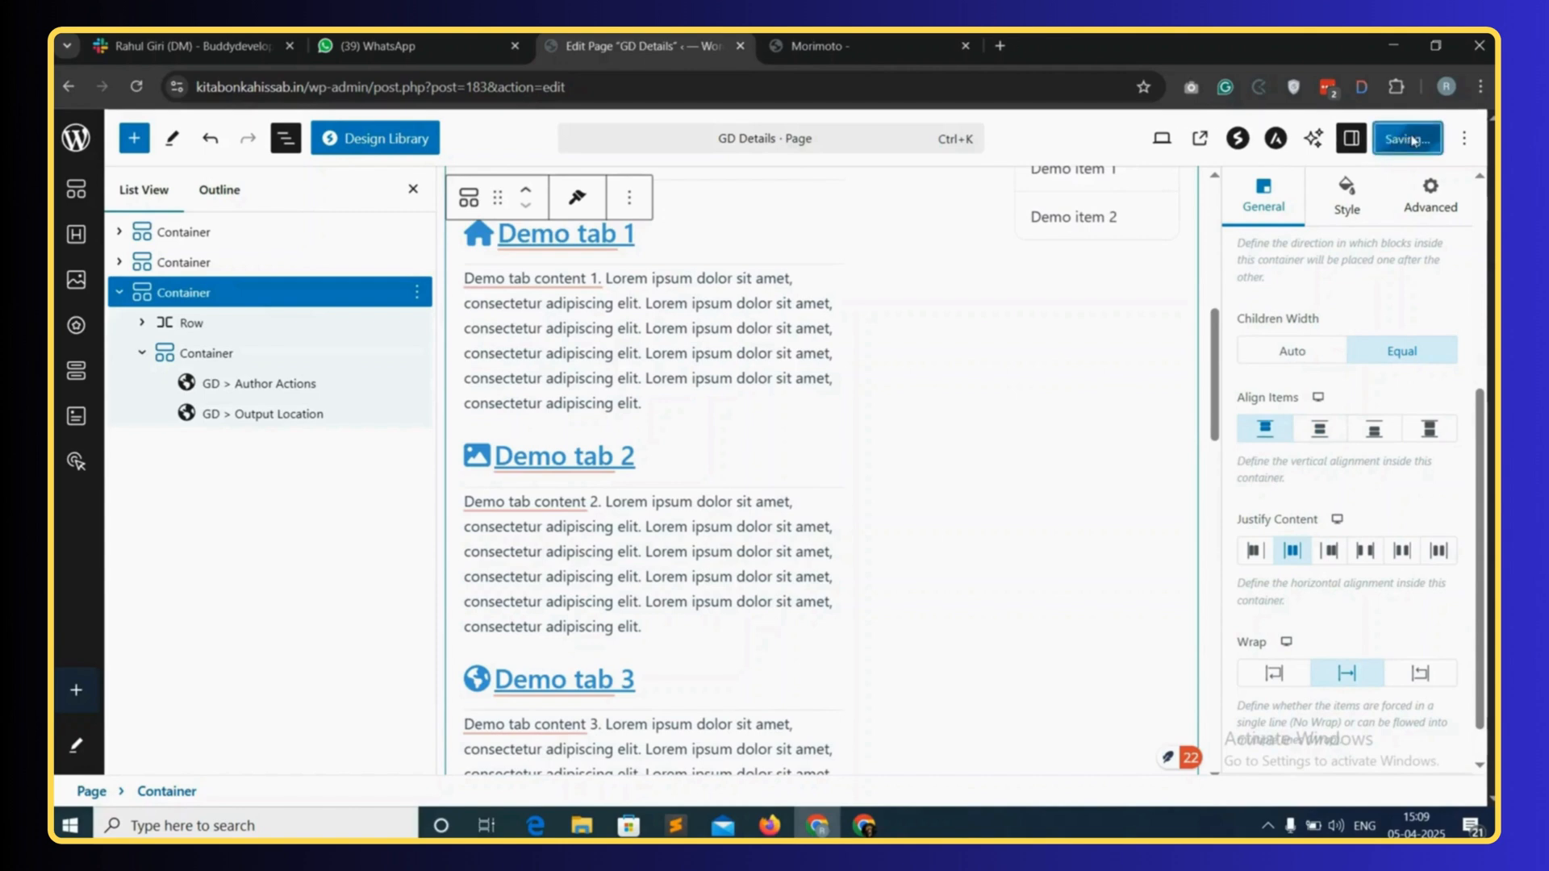
- Reload the live Morimoto listing and examine the author actions and listing details in the sidebar beside the tabs
{"action": "left_click", "coordinate": [851, 46]}
{"action": "key", "text": "F5"}
{"action": "scroll", "coordinate": [872, 428], "scroll_direction": "down", "scroll_amount": 5}
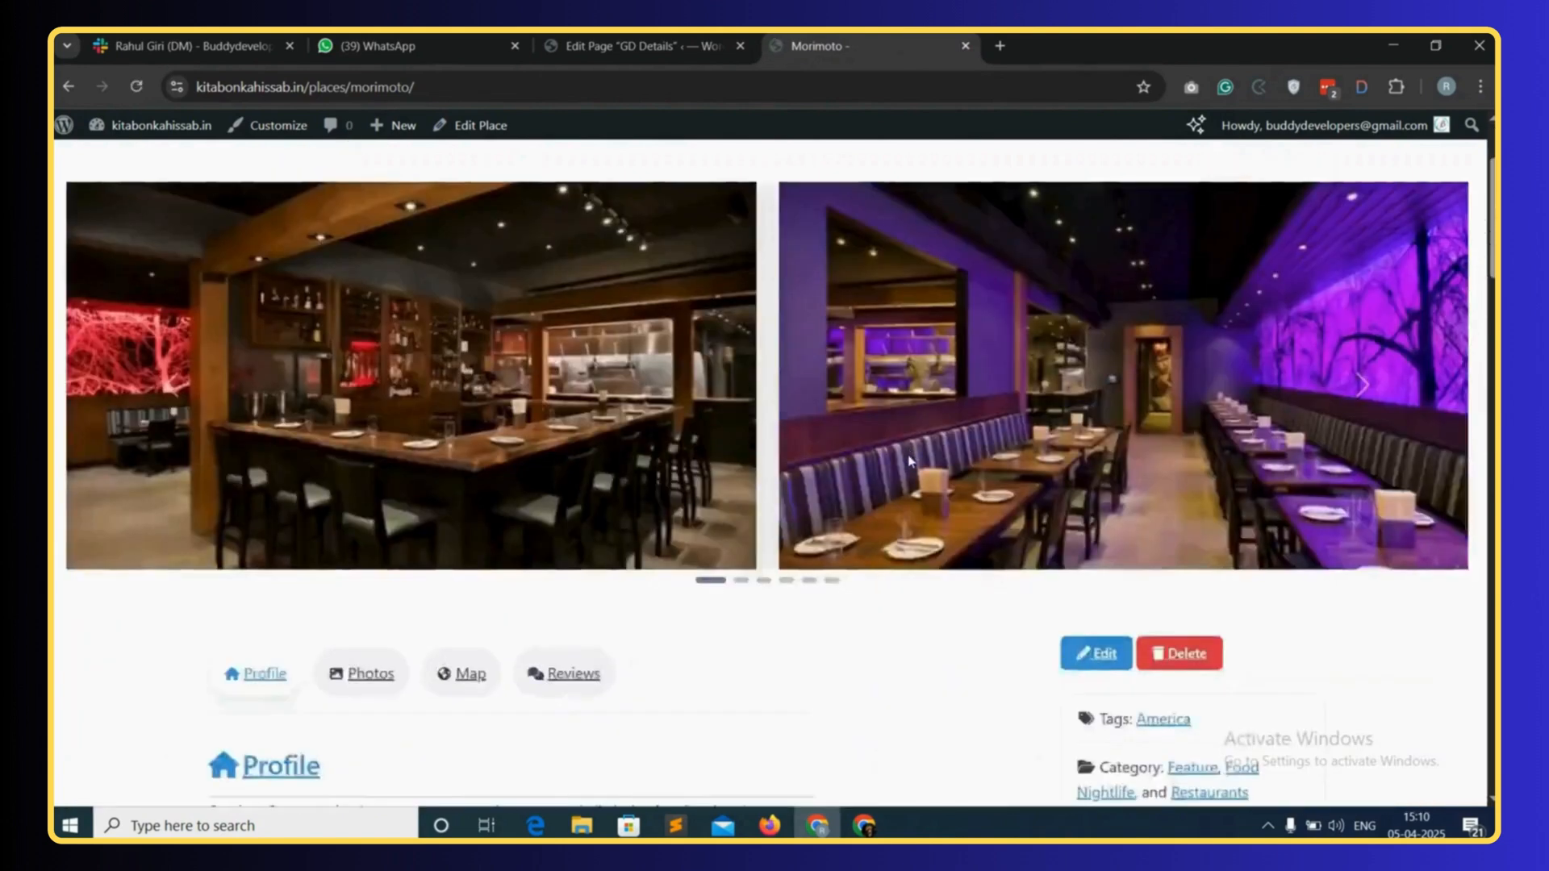
{"action": "scroll", "coordinate": [976, 503], "scroll_direction": "down", "scroll_amount": 2}
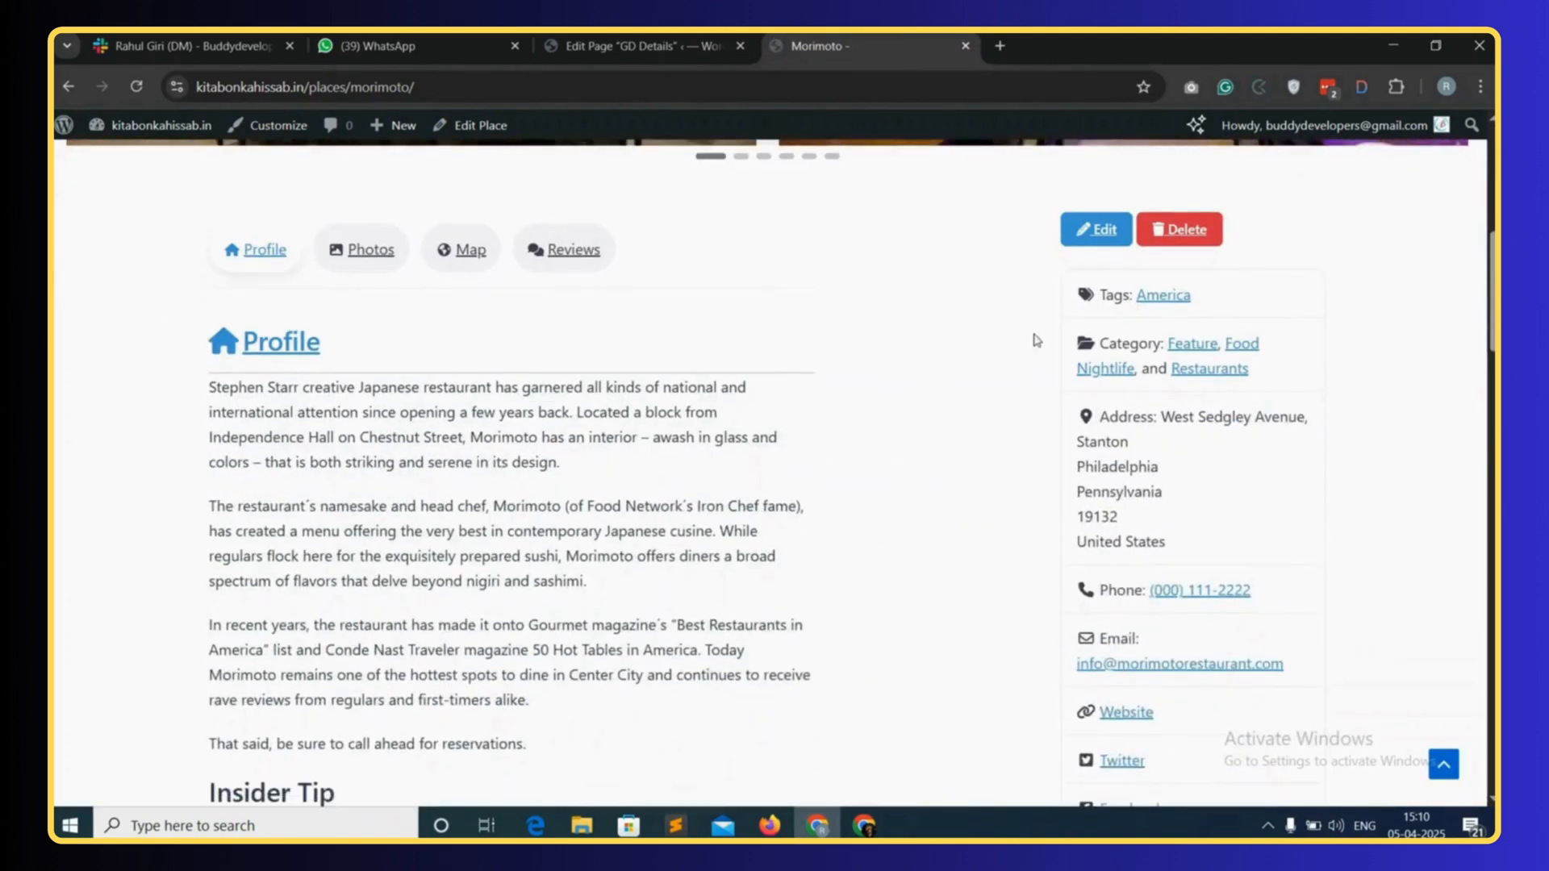
{"action": "scroll", "coordinate": [961, 373], "scroll_direction": "down", "scroll_amount": 1}
{"action": "scroll", "coordinate": [961, 374], "scroll_direction": "up", "scroll_amount": 2}
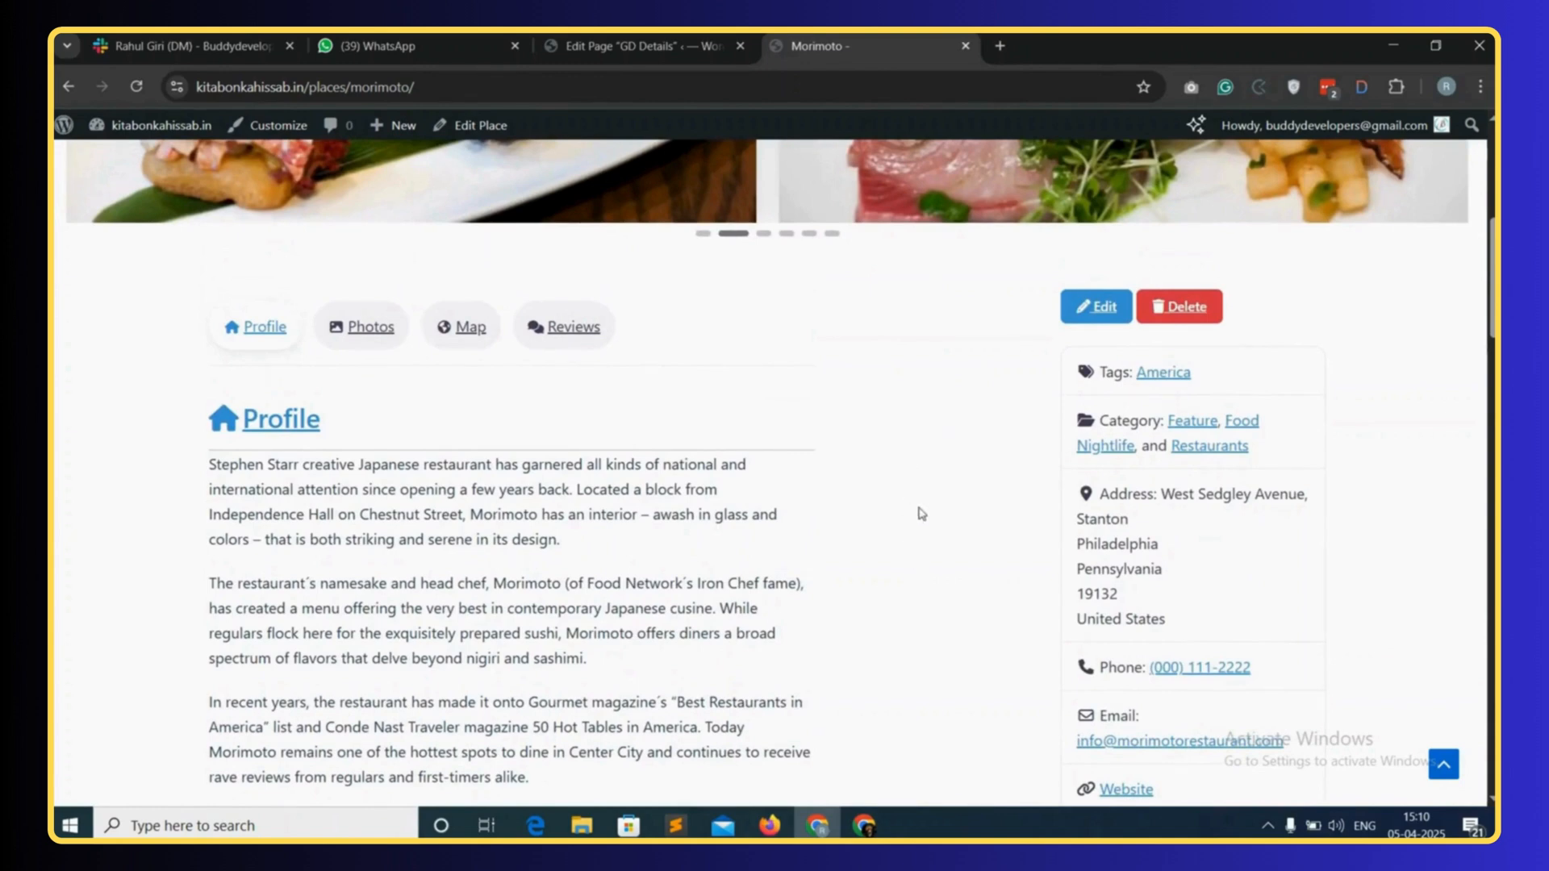
- Move the container with both GD > Single Tabs blocks out of its Row, directly into the outer container
{"action": "left_click", "coordinate": [637, 46]}
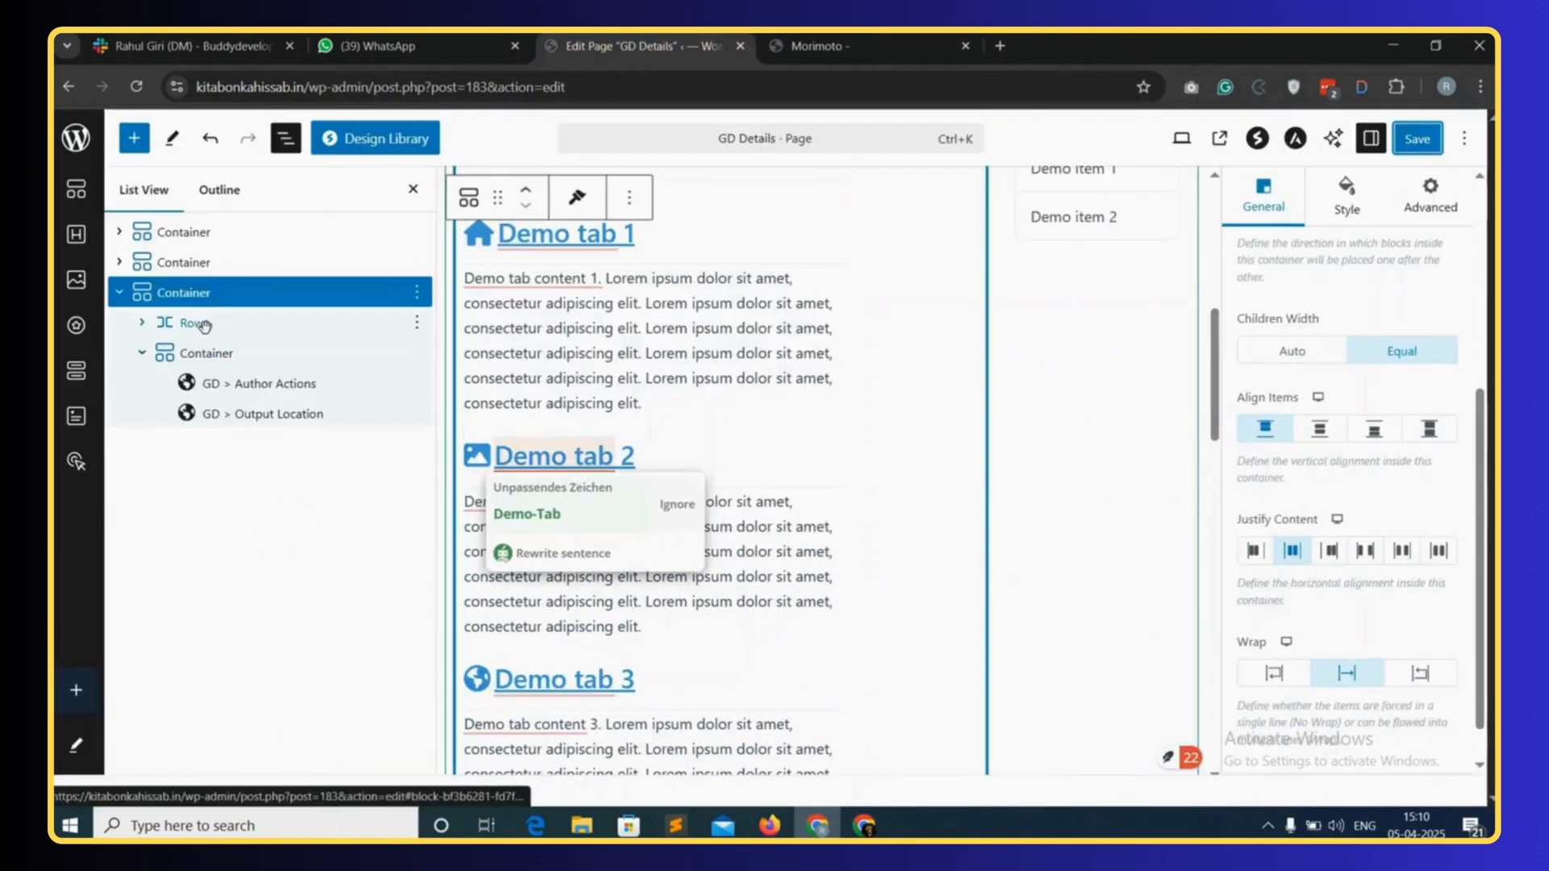
{"action": "scroll", "coordinate": [971, 457], "scroll_direction": "up", "scroll_amount": 4}
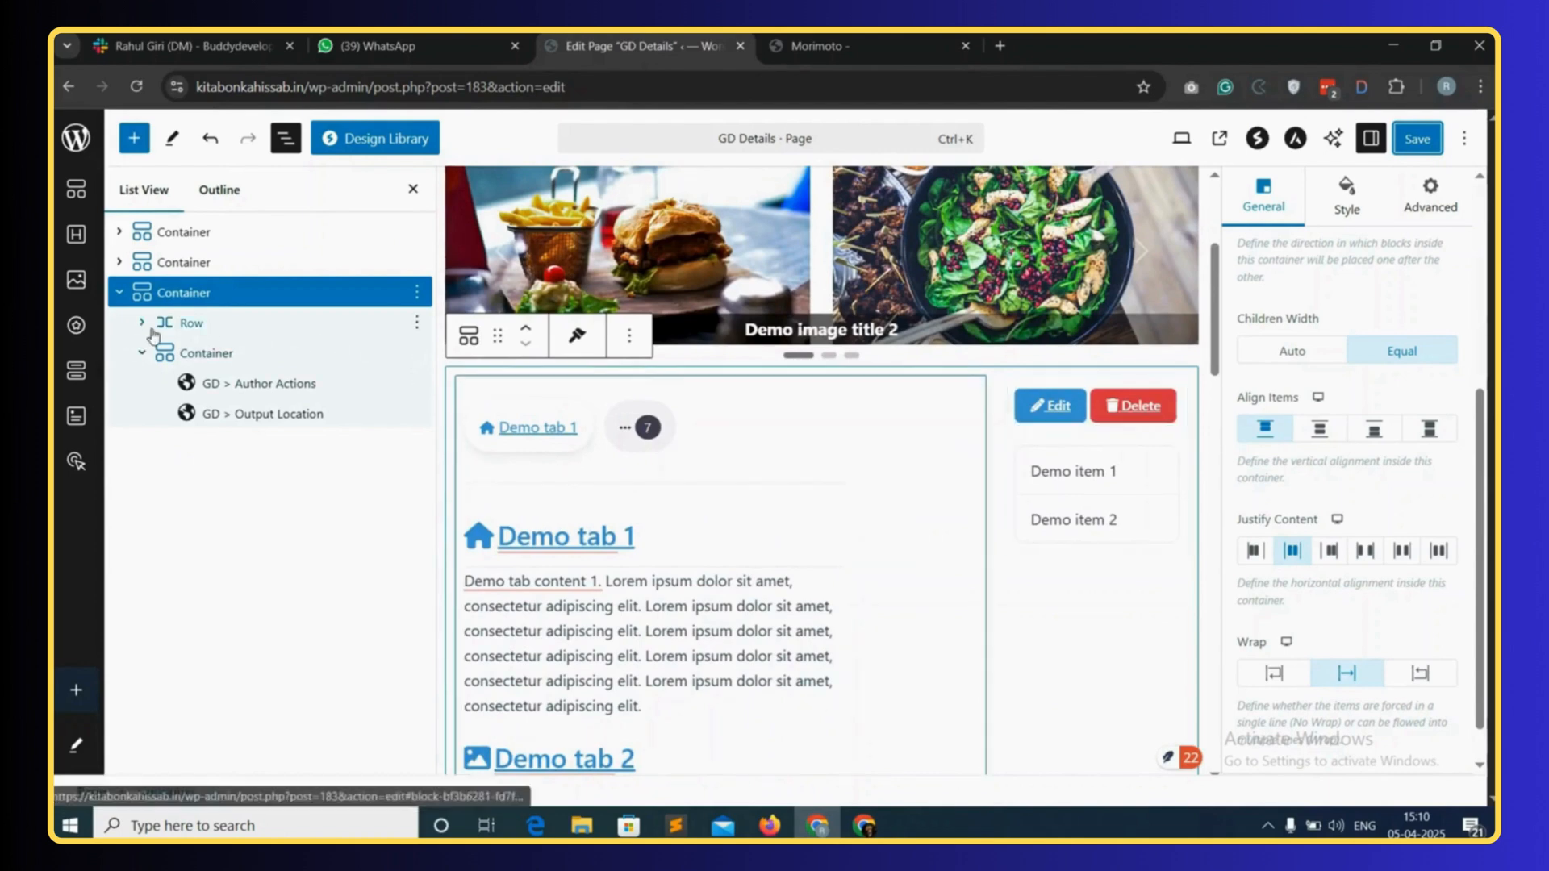
{"action": "left_click", "coordinate": [183, 321]}
{"action": "left_click", "coordinate": [142, 322]}
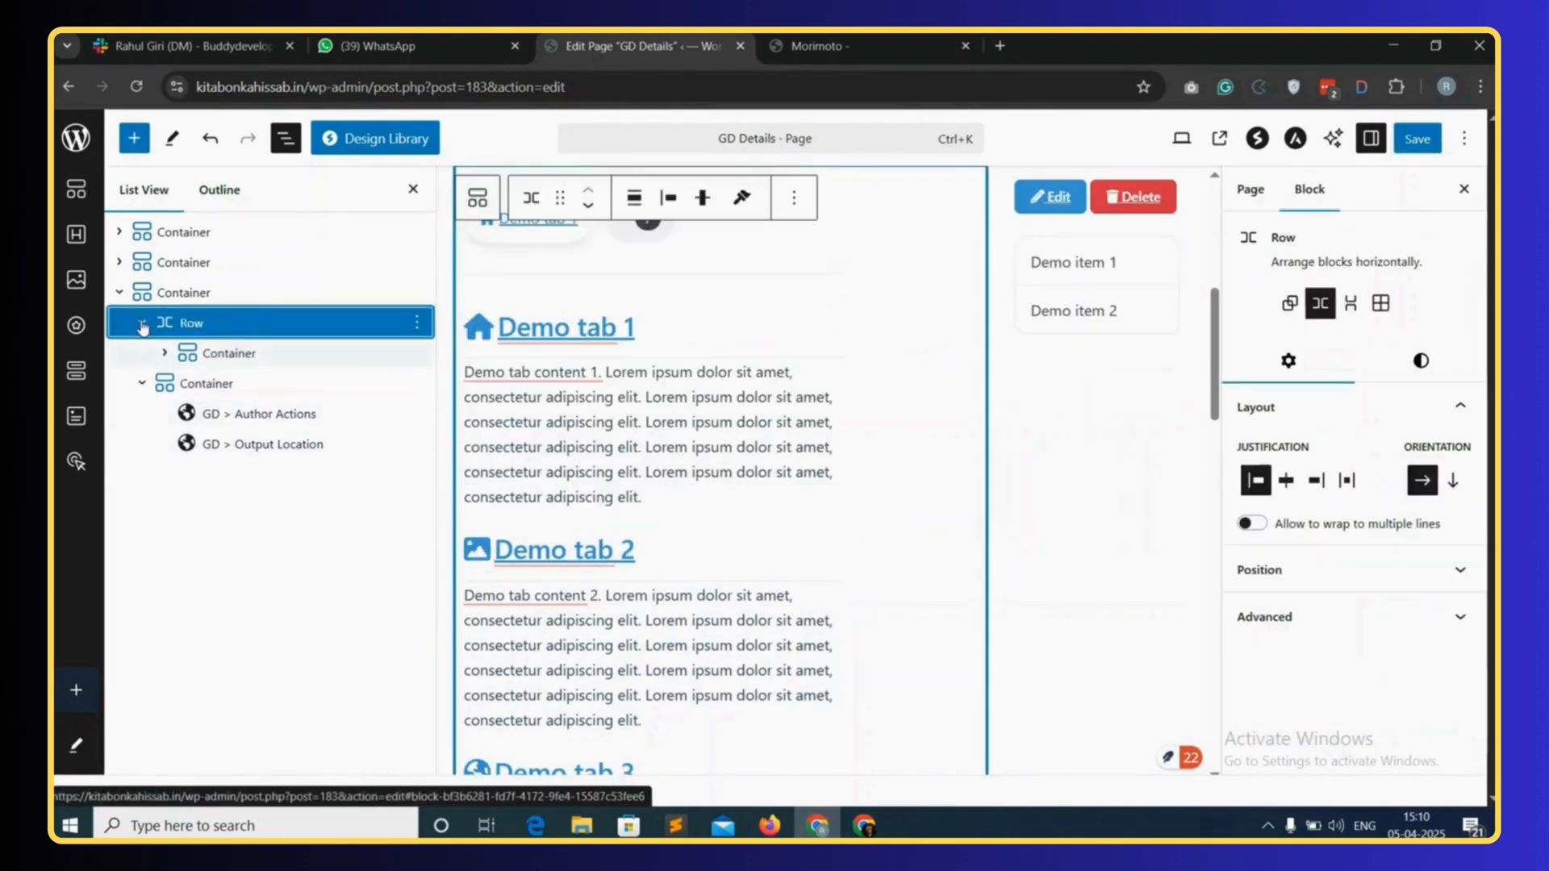
{"action": "left_click", "coordinate": [159, 361]}
{"action": "left_click", "coordinate": [163, 354]}
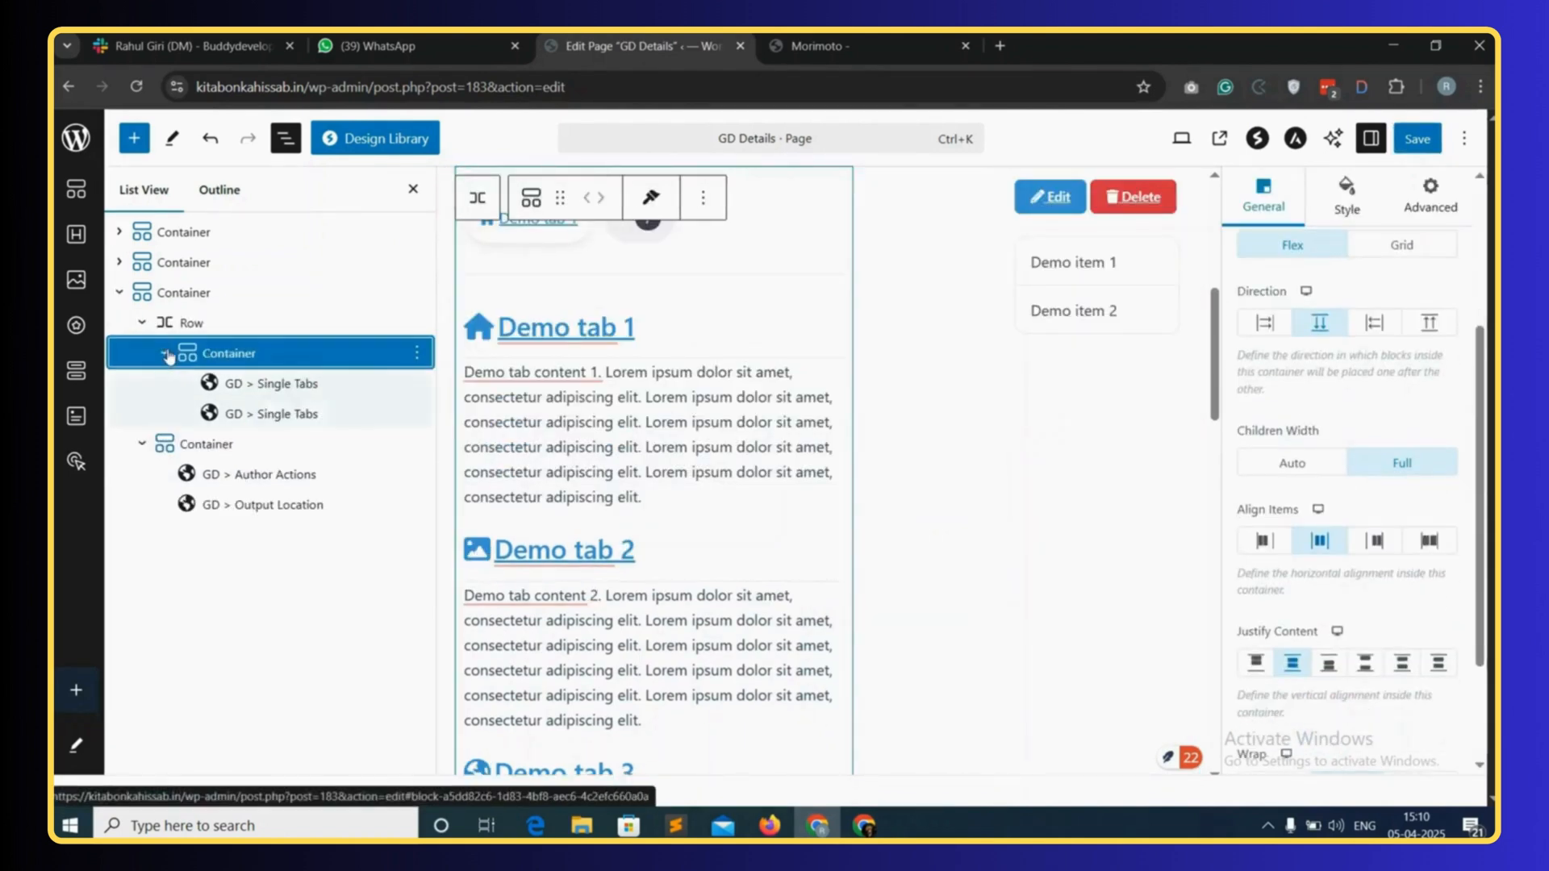
{"action": "mouse_move", "coordinate": [201, 349]}
{"action": "left_mouse_down"}
{"action": "mouse_move", "coordinate": [231, 357]}
{"action": "mouse_move", "coordinate": [198, 321]}
{"action": "left_mouse_up"}
- Delete the empty Row block between the tabs and sidebar containers and save the page
{"action": "left_click", "coordinate": [356, 414]}
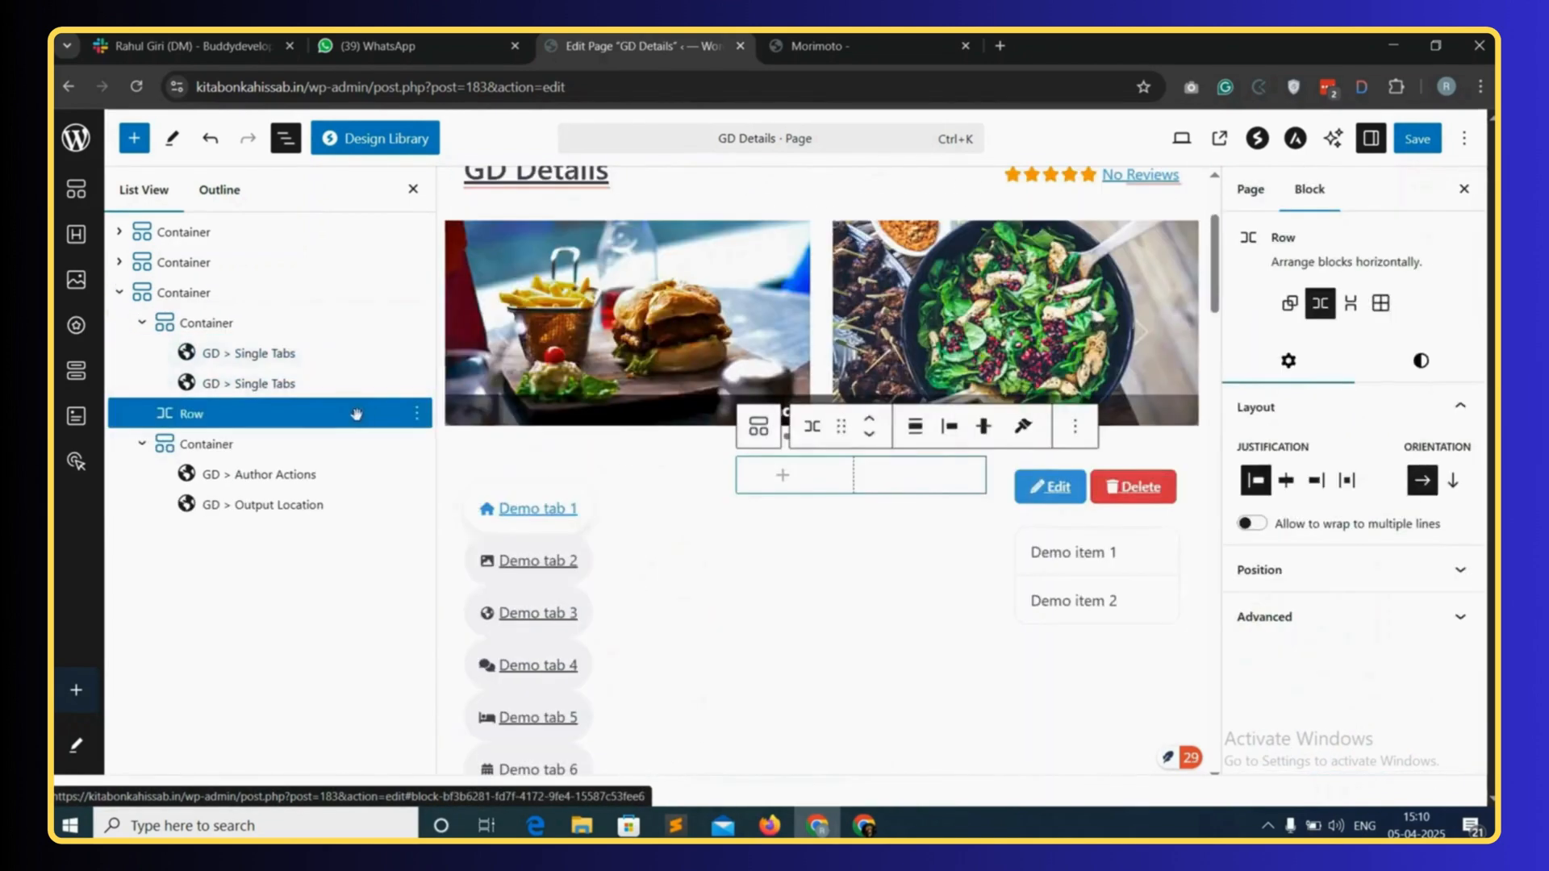
{"action": "left_click", "coordinate": [416, 414]}
{"action": "scroll", "coordinate": [484, 726], "scroll_direction": "down", "scroll_amount": 2}
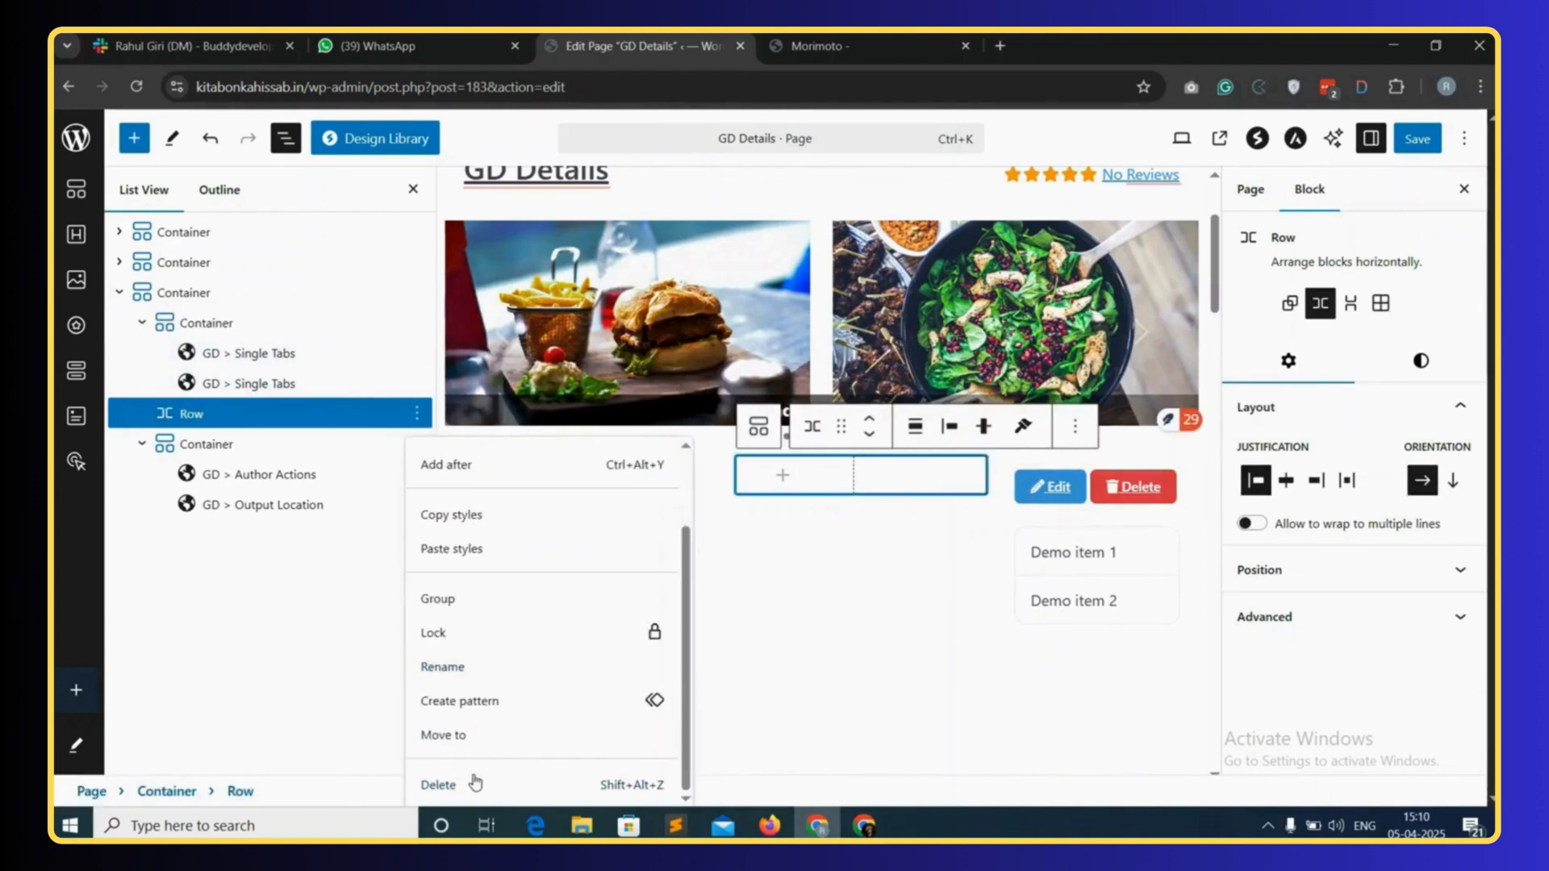
{"action": "left_click", "coordinate": [440, 784]}
{"action": "scroll", "coordinate": [1355, 484], "scroll_direction": "down", "scroll_amount": 3}
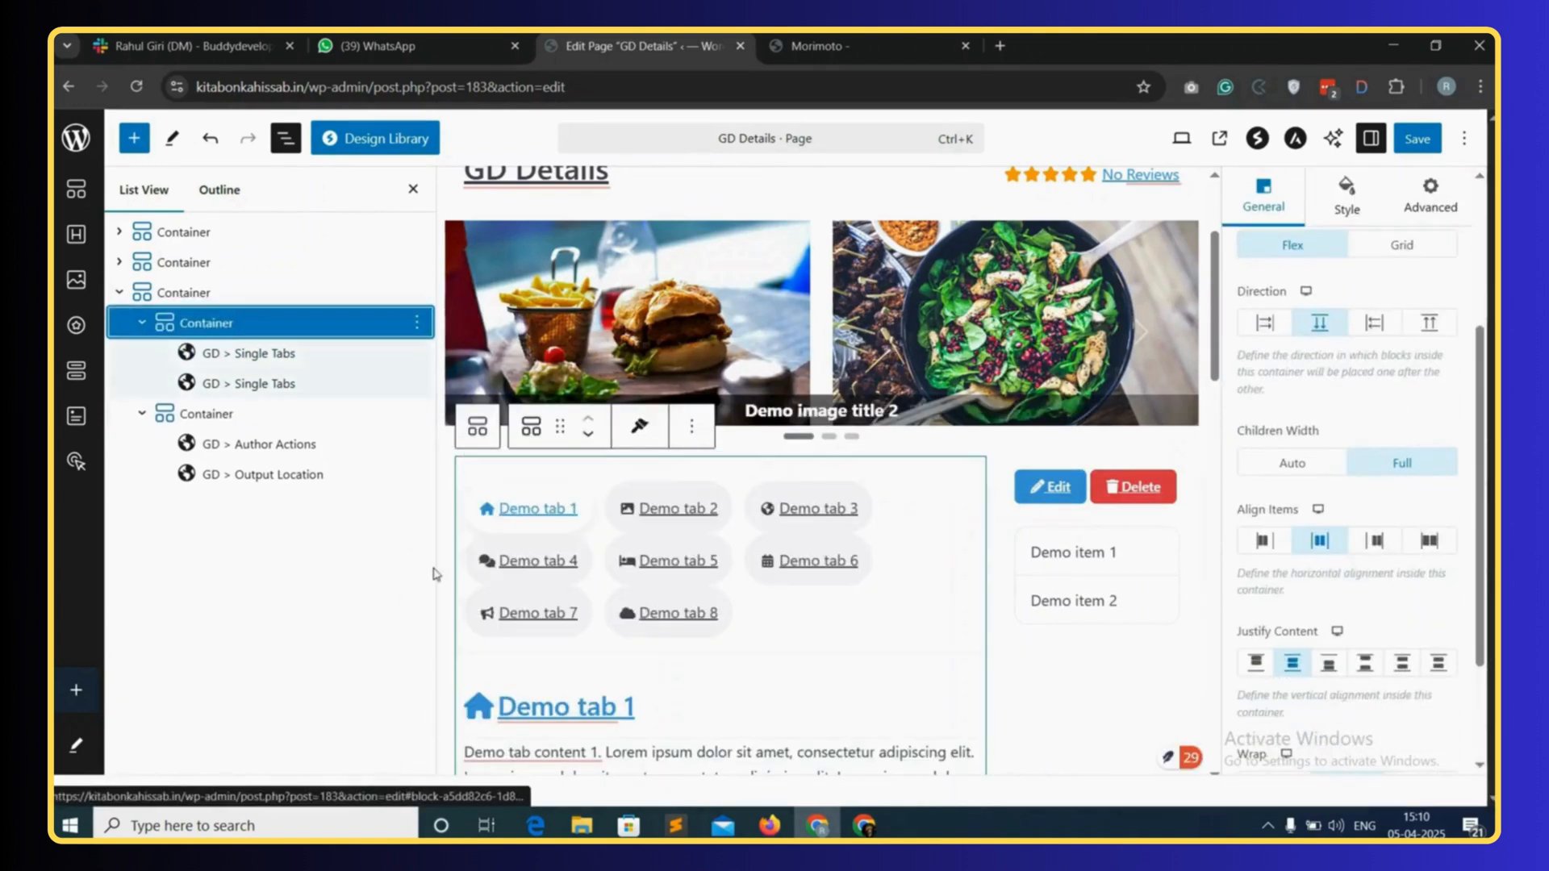
{"action": "left_click", "coordinate": [1420, 142]}
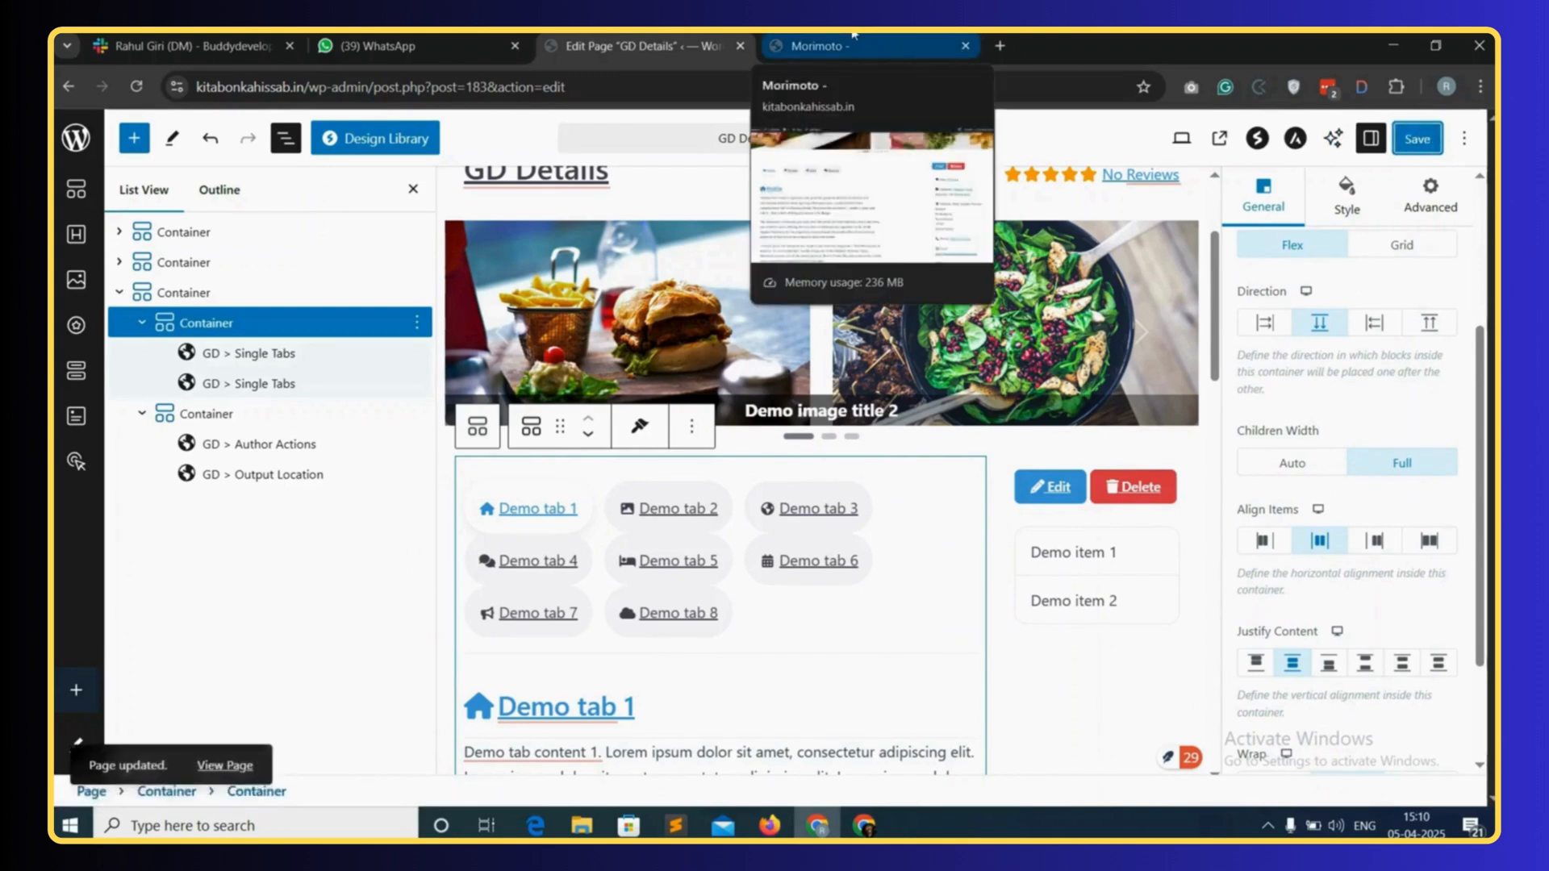
- Reload the live Morimoto listing and examine the tab content width and sidebar down to the review form
{"action": "left_click", "coordinate": [814, 46]}
{"action": "left_click", "coordinate": [613, 88]}
{"action": "key", "text": "Return"}
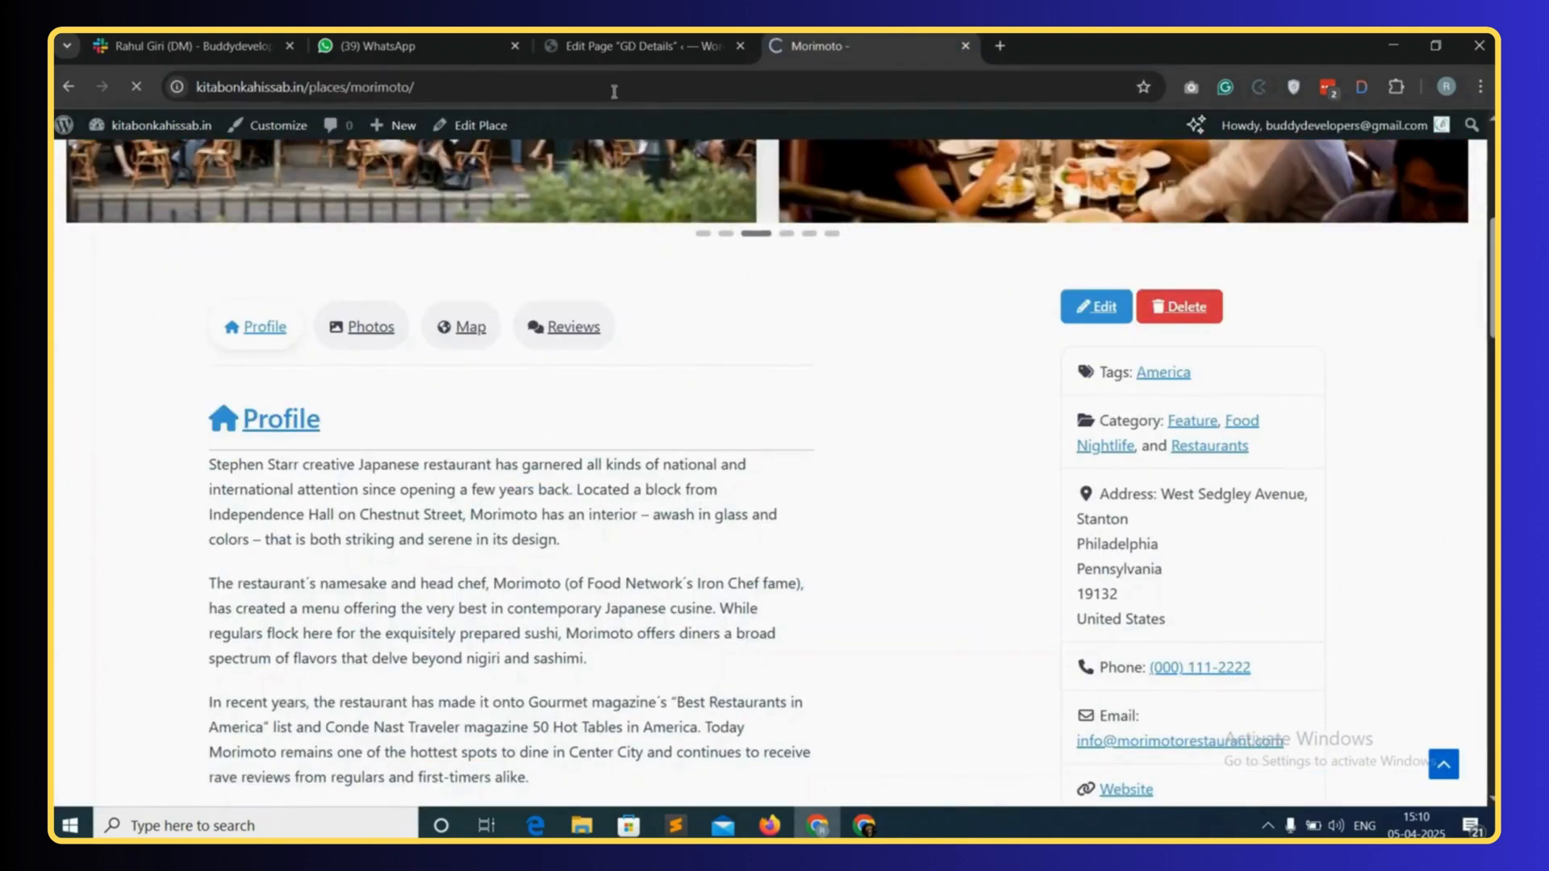
{"action": "scroll", "coordinate": [888, 476], "scroll_direction": "down", "scroll_amount": 7}
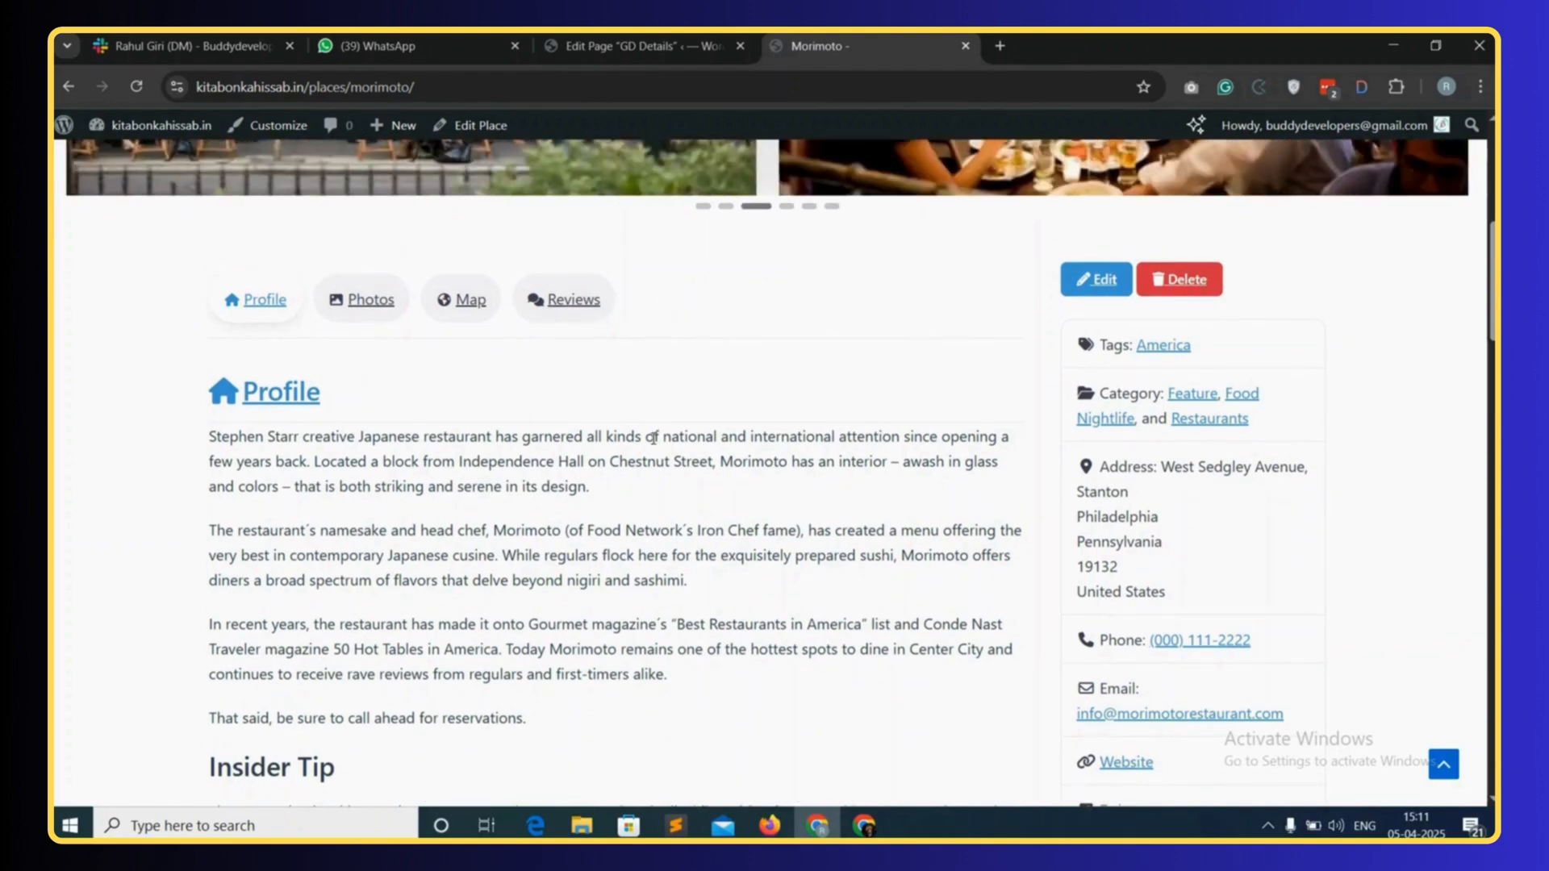
{"action": "scroll", "coordinate": [654, 438], "scroll_direction": "down", "scroll_amount": 20}
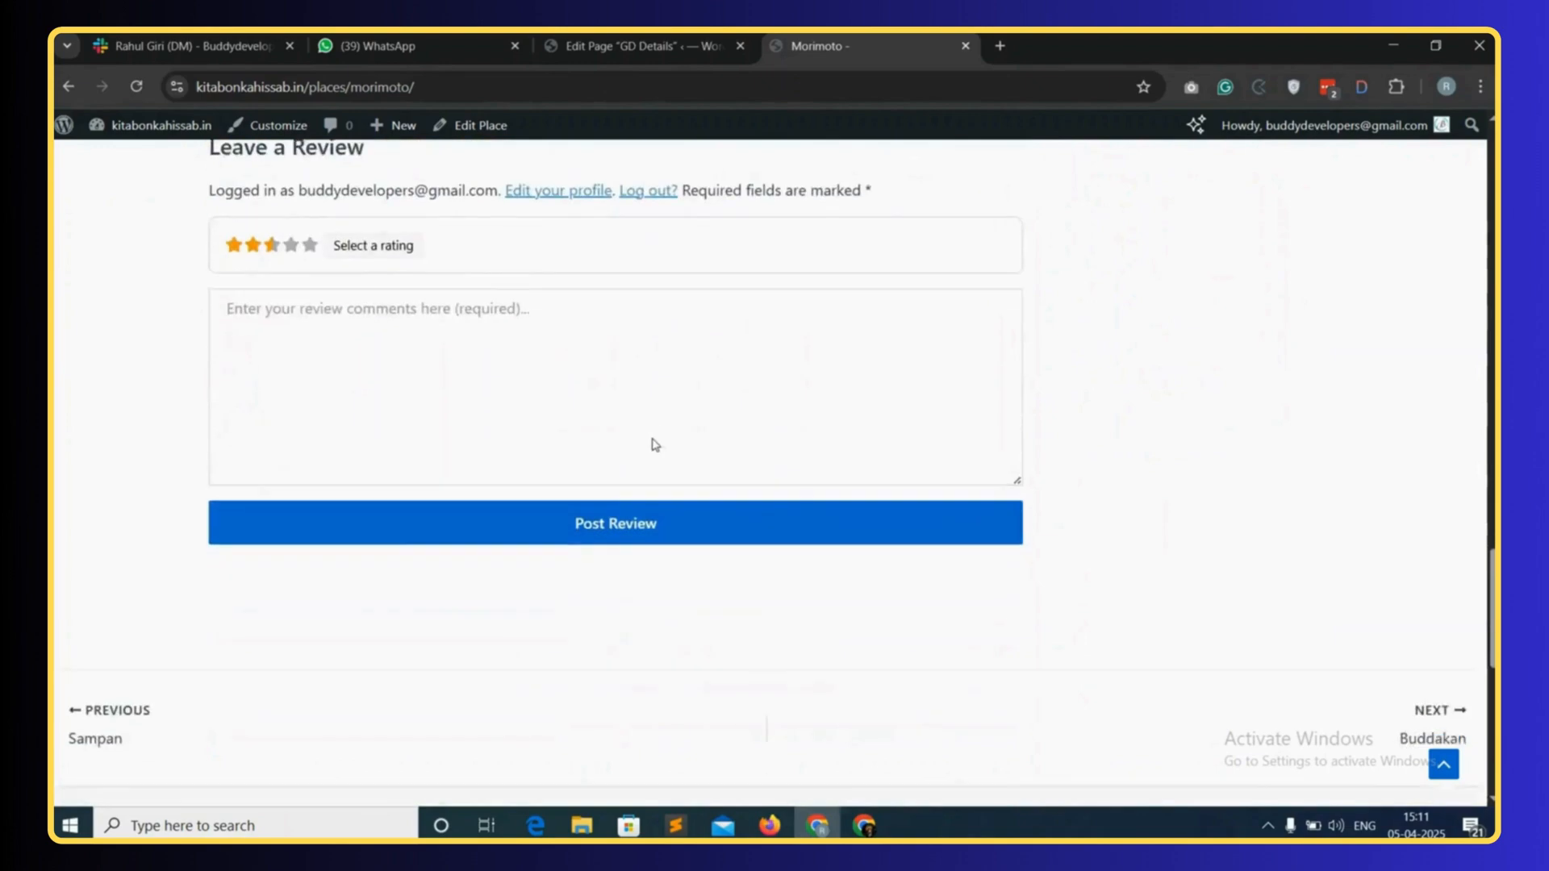
{"action": "scroll", "coordinate": [653, 443], "scroll_direction": "up", "scroll_amount": 20}
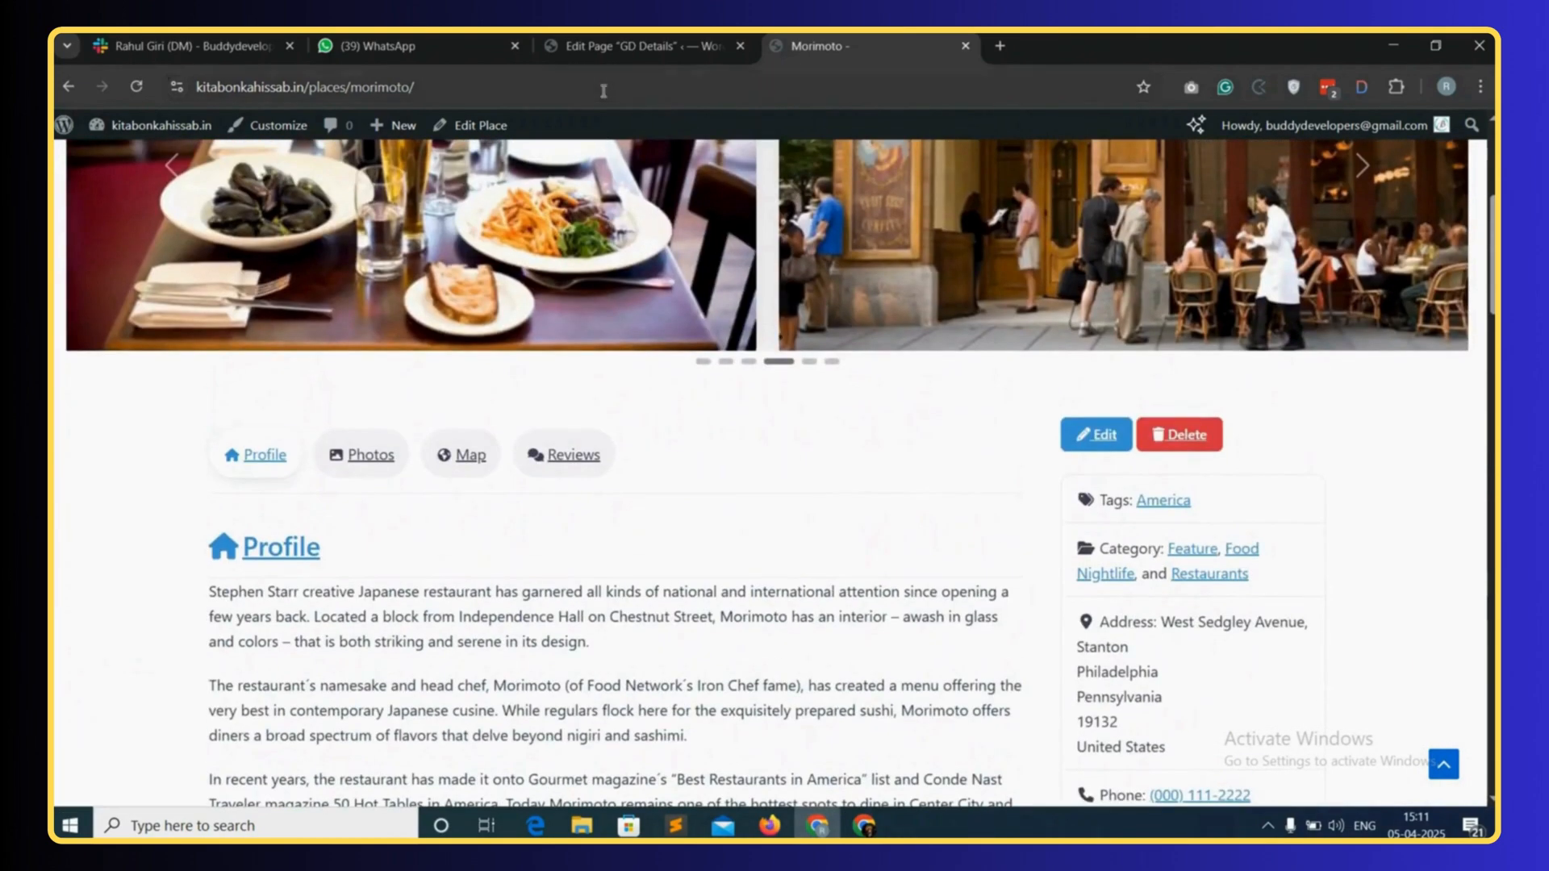
- In the GD Details page editor, give the container holding the tabs the first box shadow preset and 20 px padding on all sides
{"action": "left_click", "coordinate": [662, 34]}
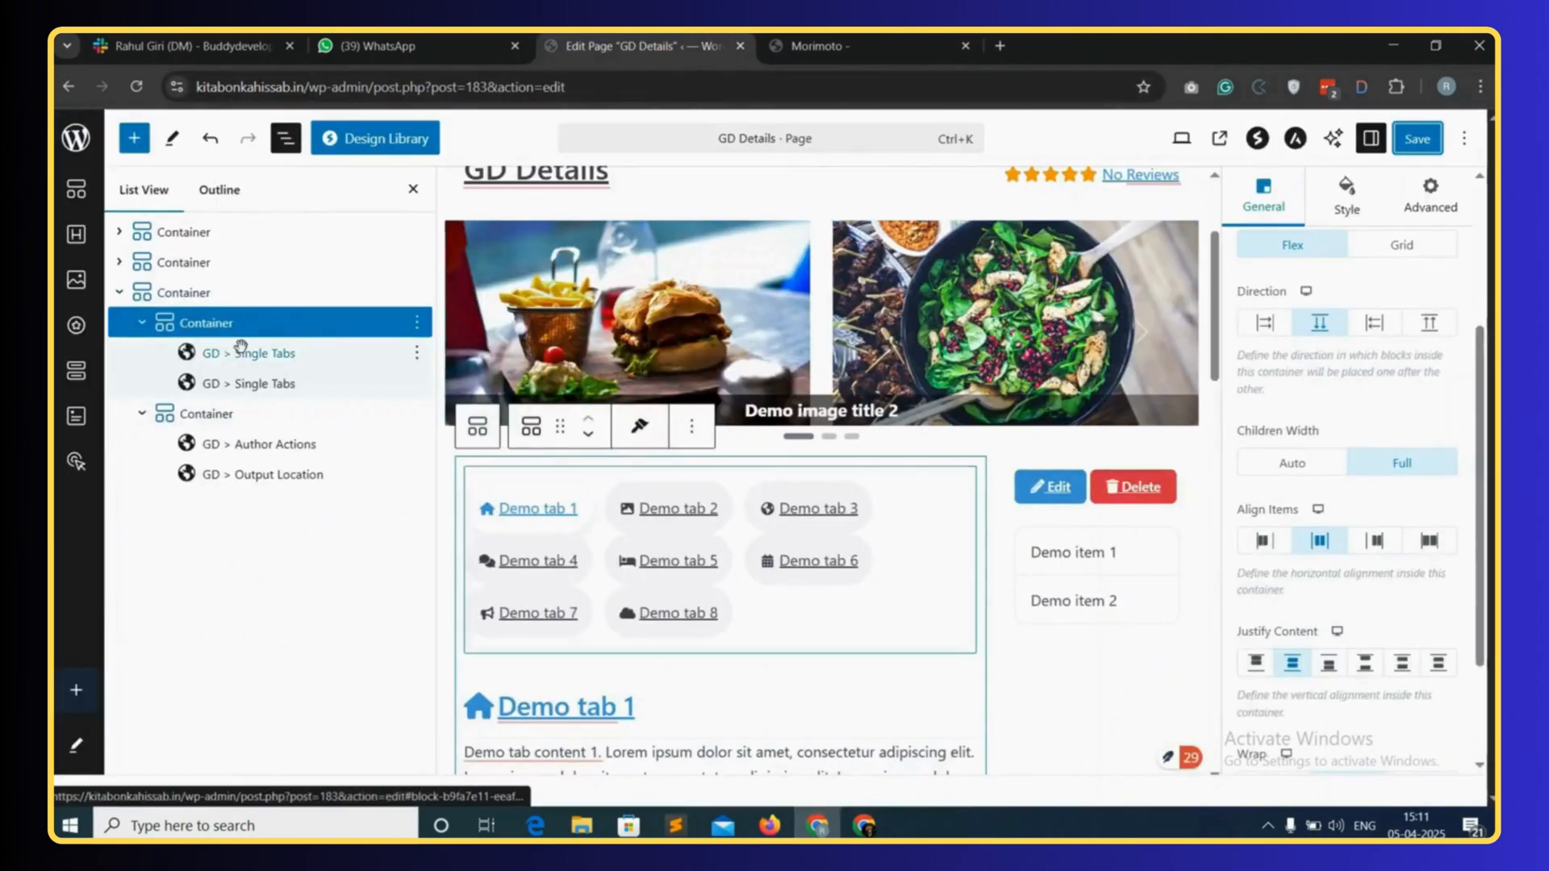
{"action": "scroll", "coordinate": [1371, 353], "scroll_direction": "up", "scroll_amount": 3}
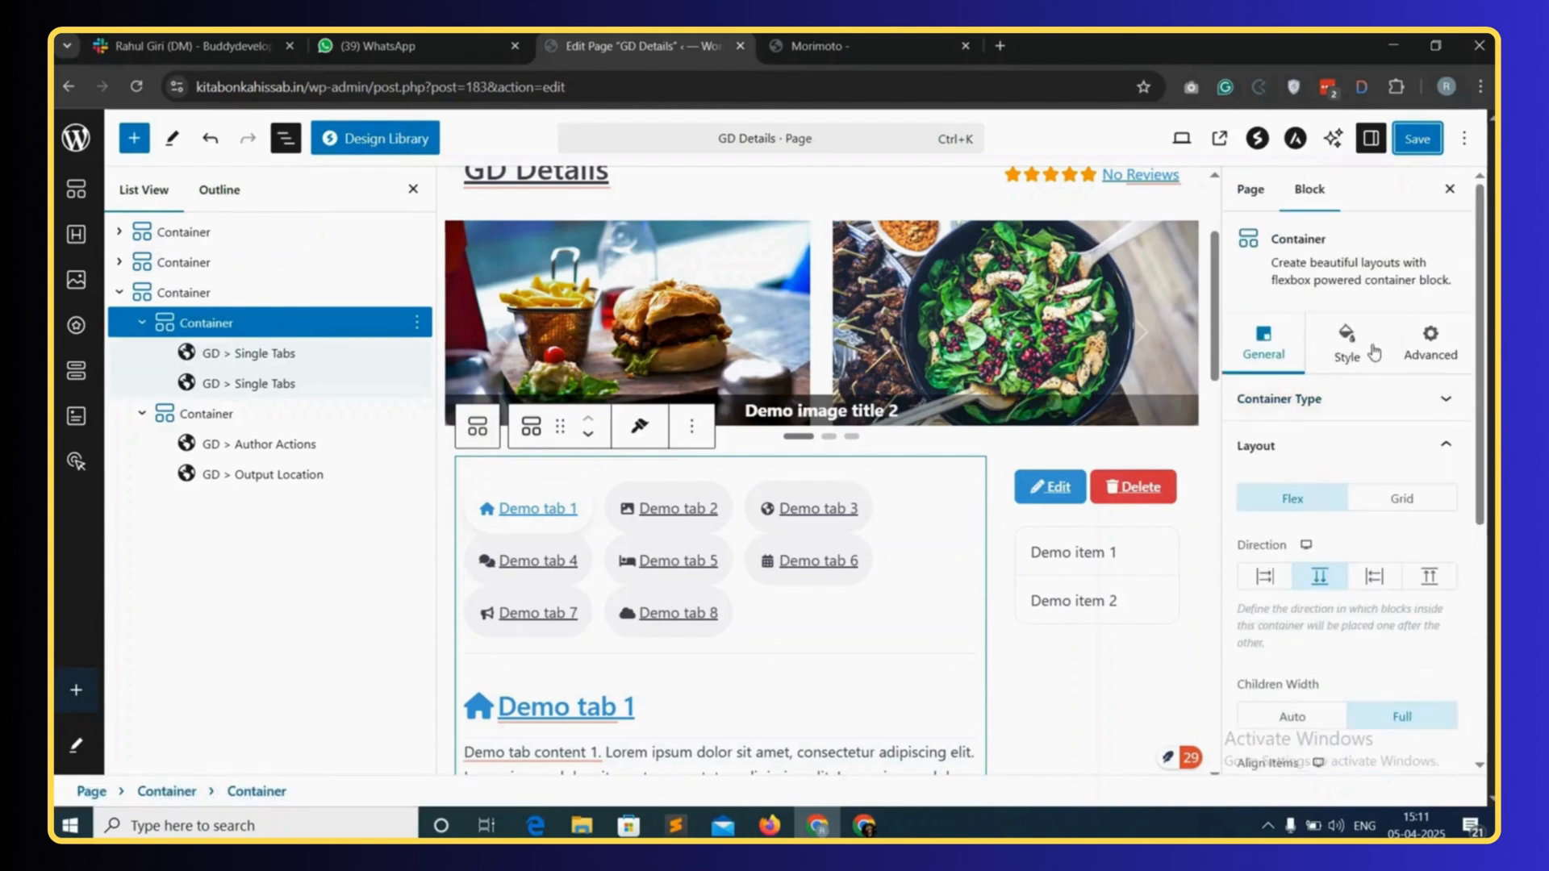
{"action": "left_click", "coordinate": [1358, 354]}
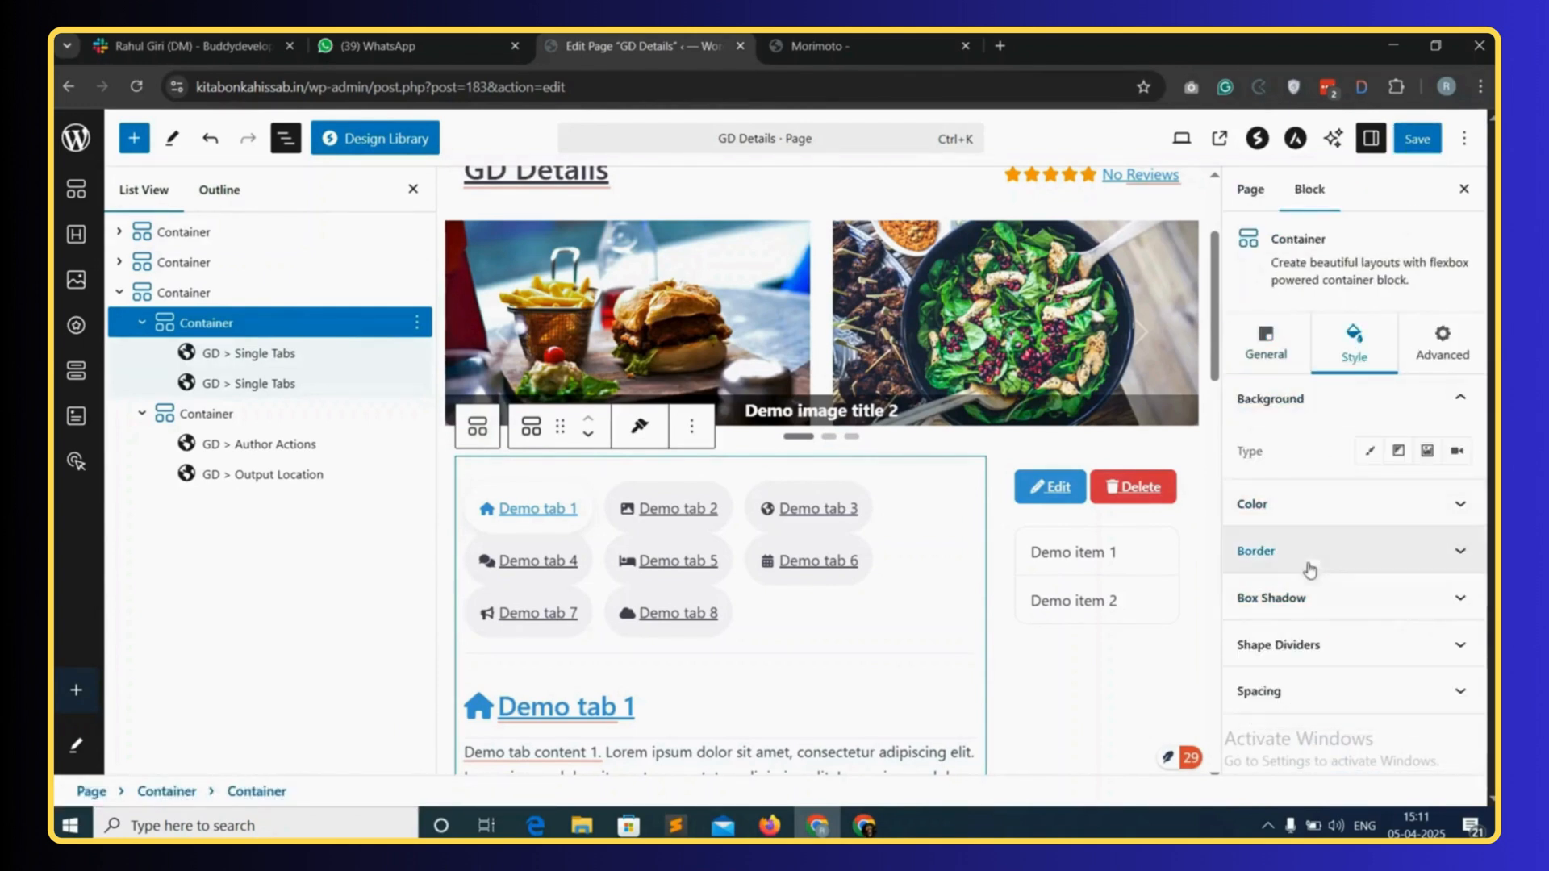
{"action": "left_click", "coordinate": [1337, 599]}
{"action": "scroll", "coordinate": [1307, 678], "scroll_direction": "down", "scroll_amount": 1}
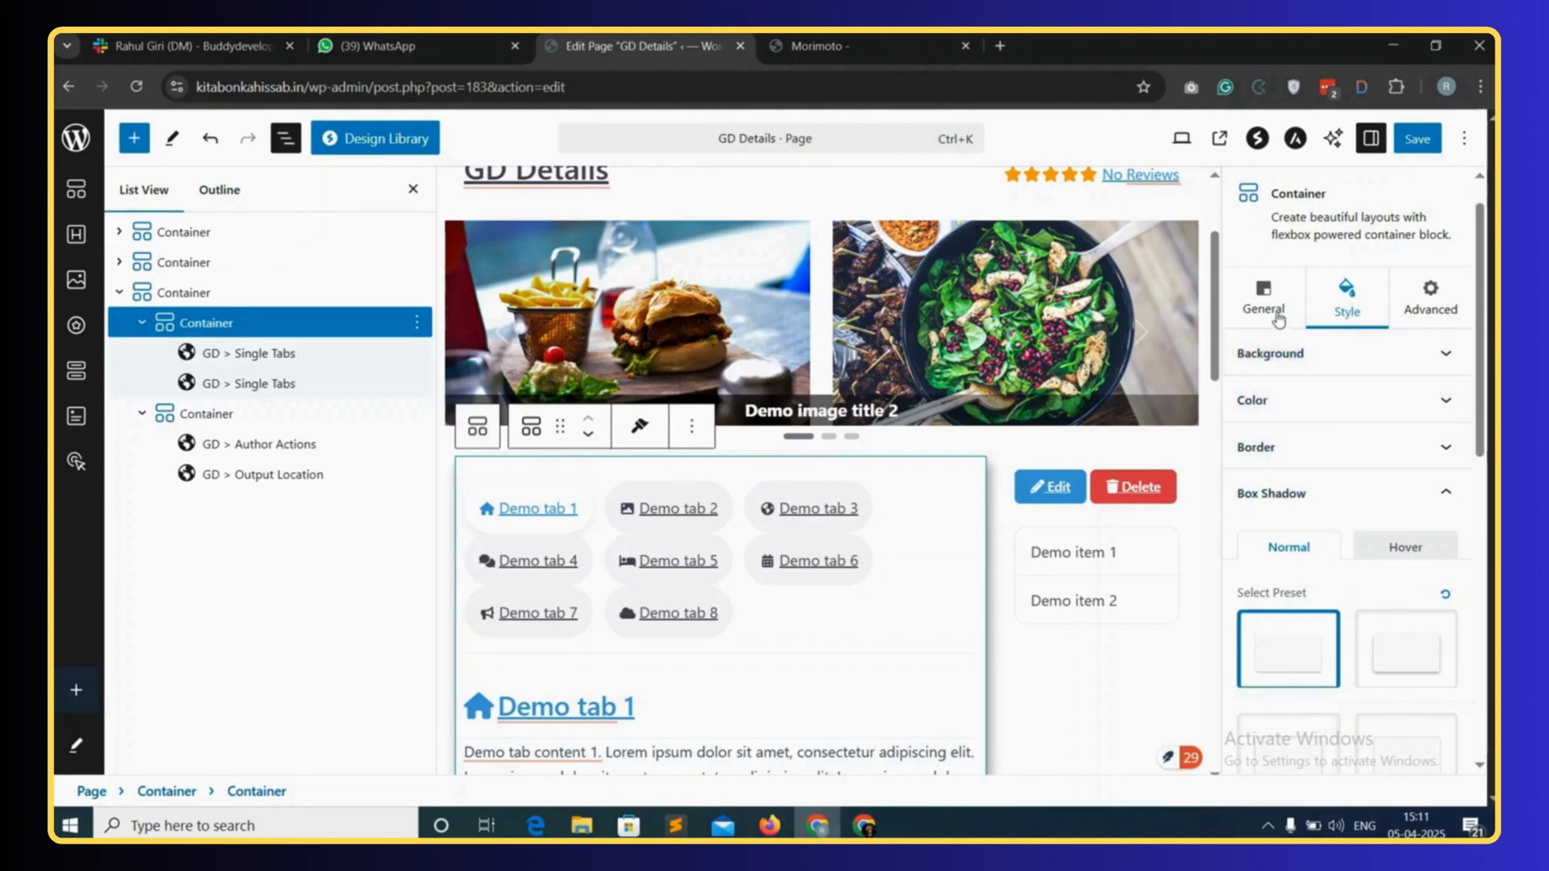
{"action": "scroll", "coordinate": [1319, 524], "scroll_direction": "down", "scroll_amount": 10}
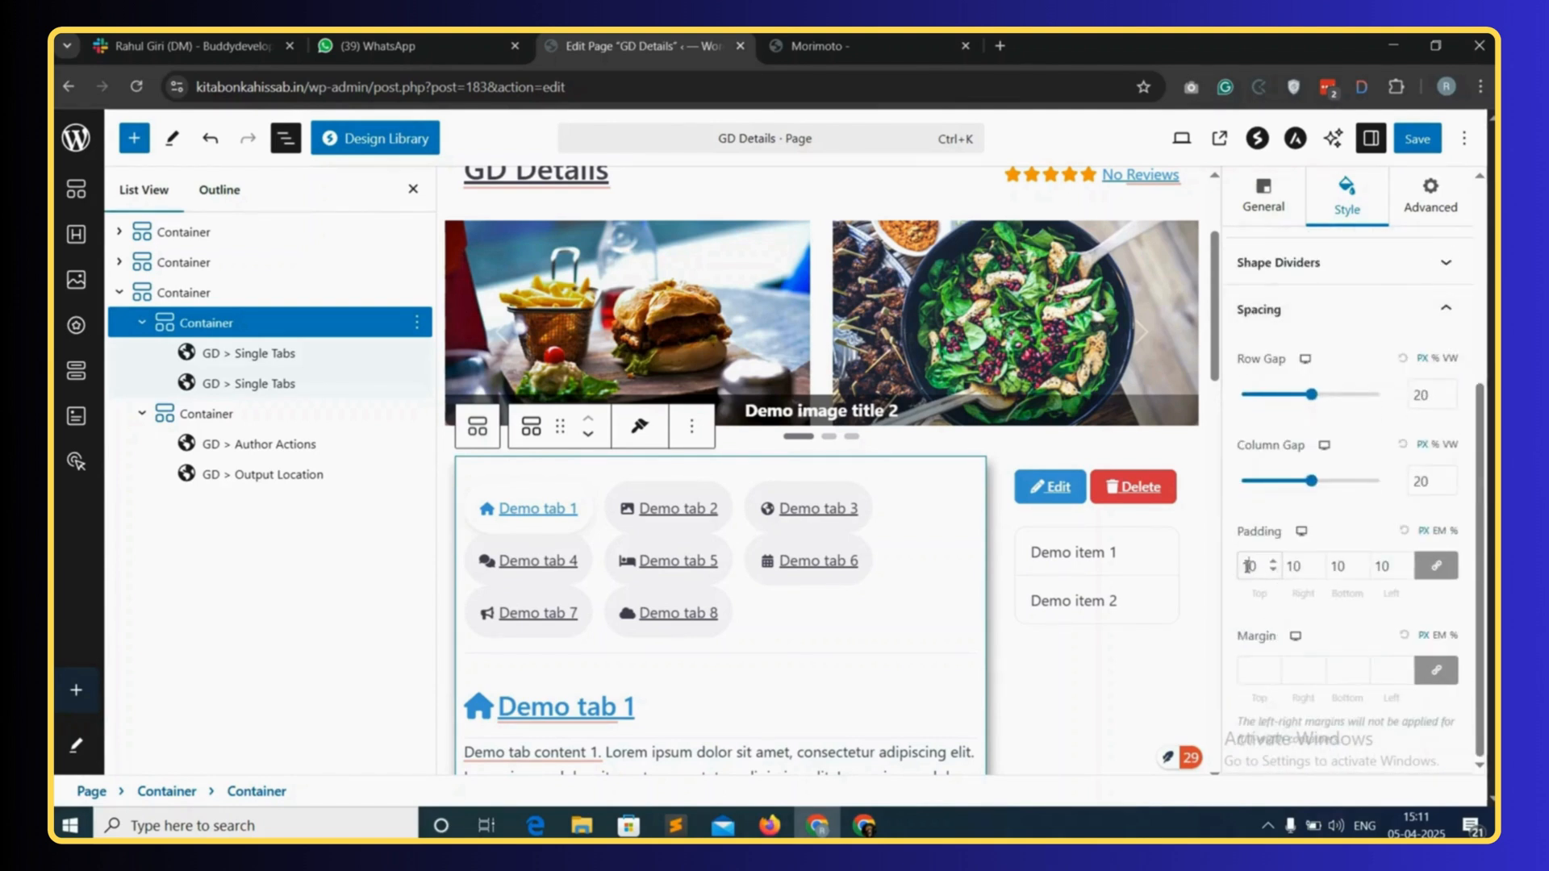
{"action": "type", "text": "2"}
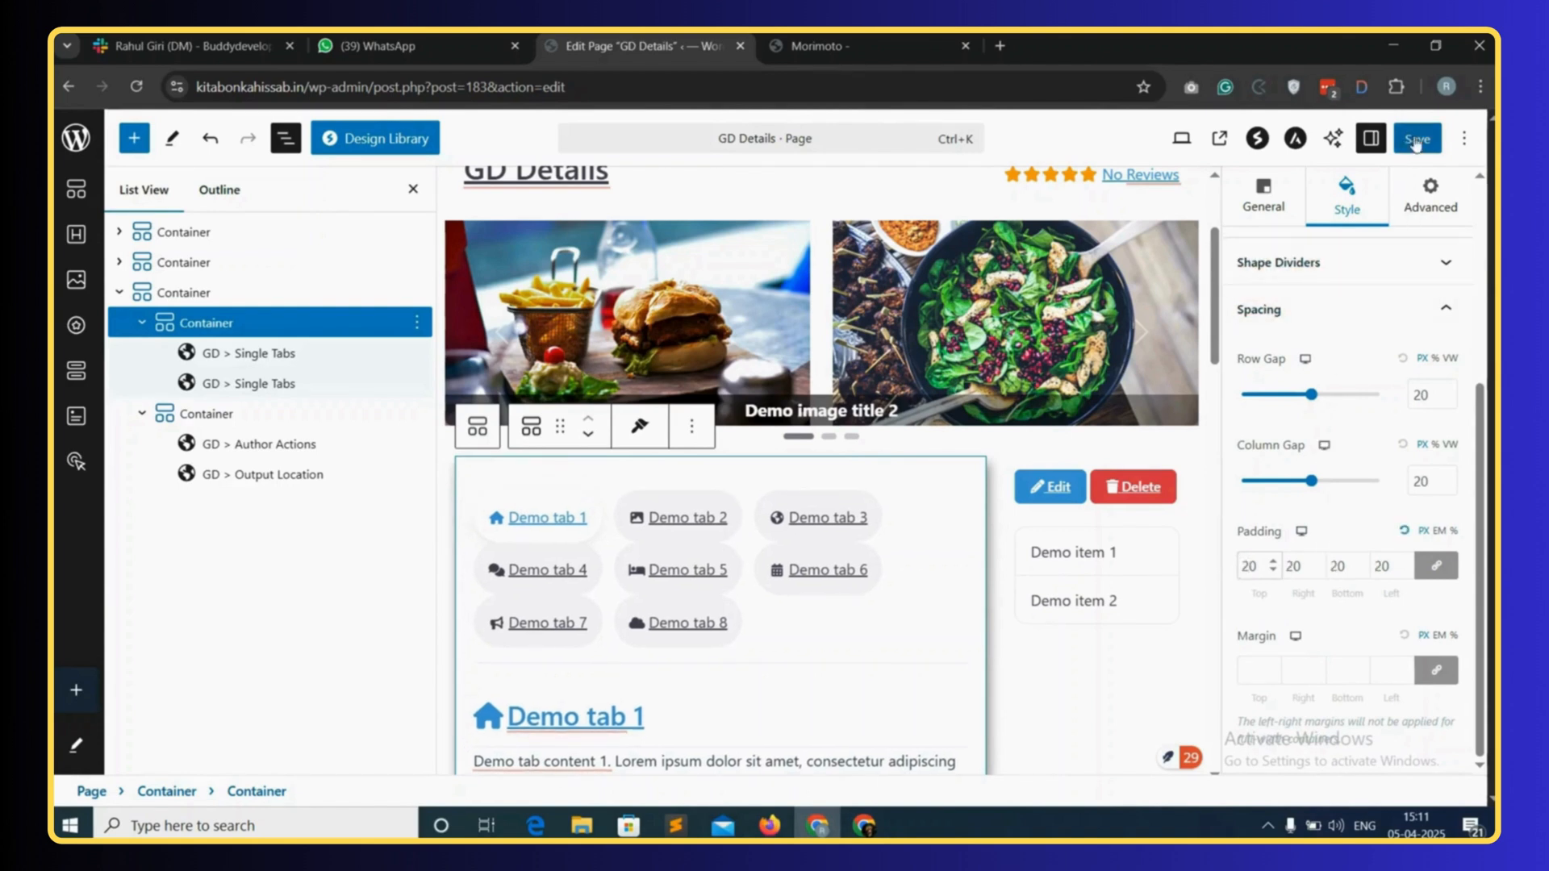
- Set the tabs container's border radius to 10 px on all corners and save the page
{"action": "scroll", "coordinate": [1317, 627], "scroll_direction": "up", "scroll_amount": 3}
{"action": "left_click", "coordinate": [1291, 358]}
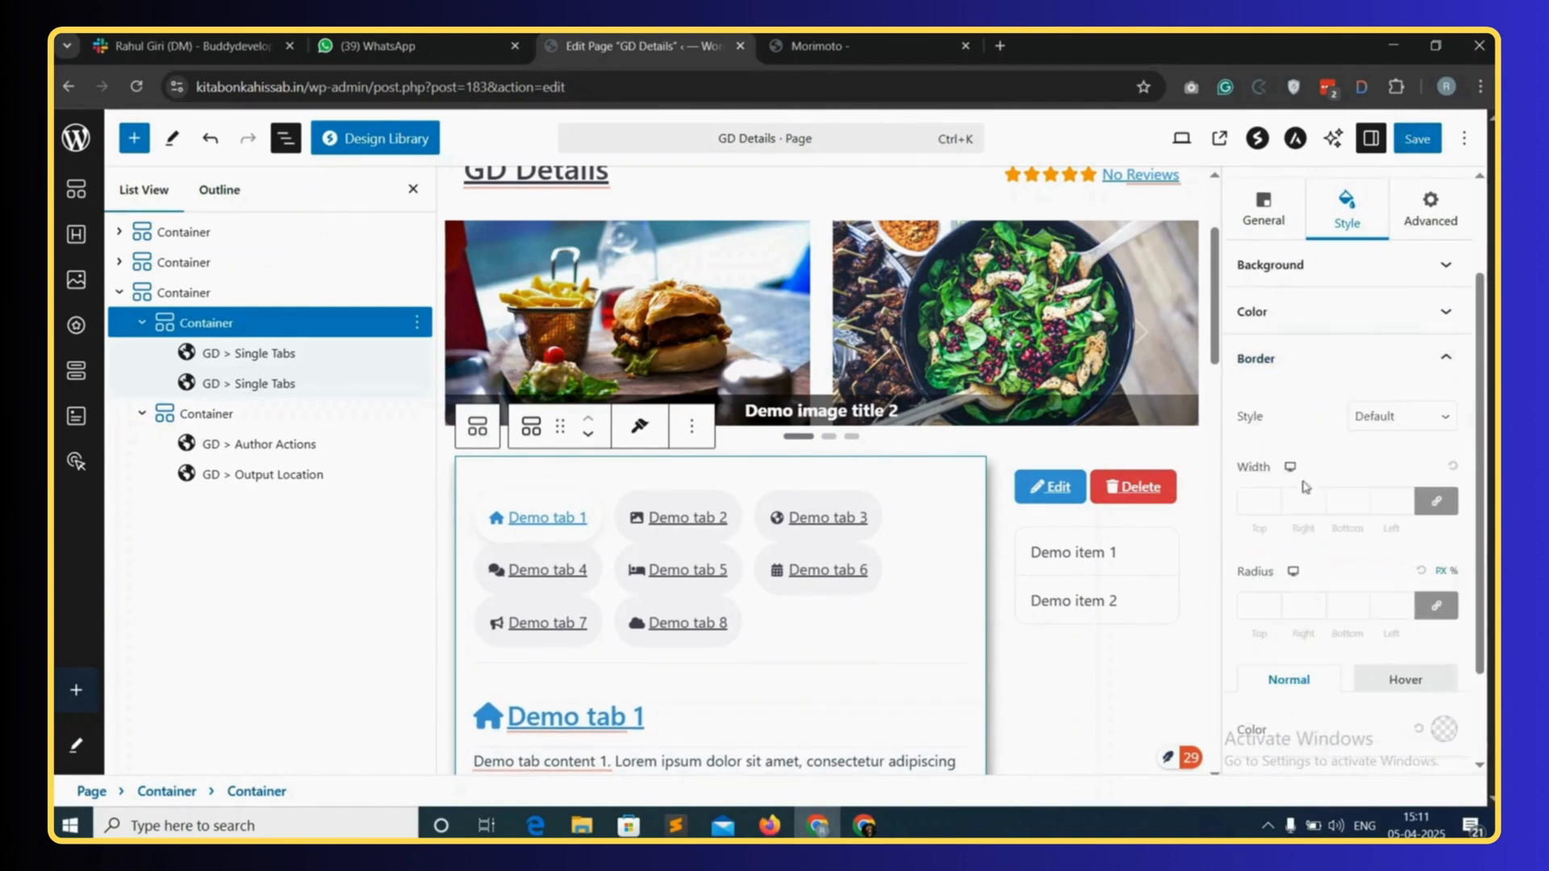
{"action": "scroll", "coordinate": [1355, 451], "scroll_direction": "down", "scroll_amount": 1}
{"action": "left_click", "coordinate": [1255, 565]}
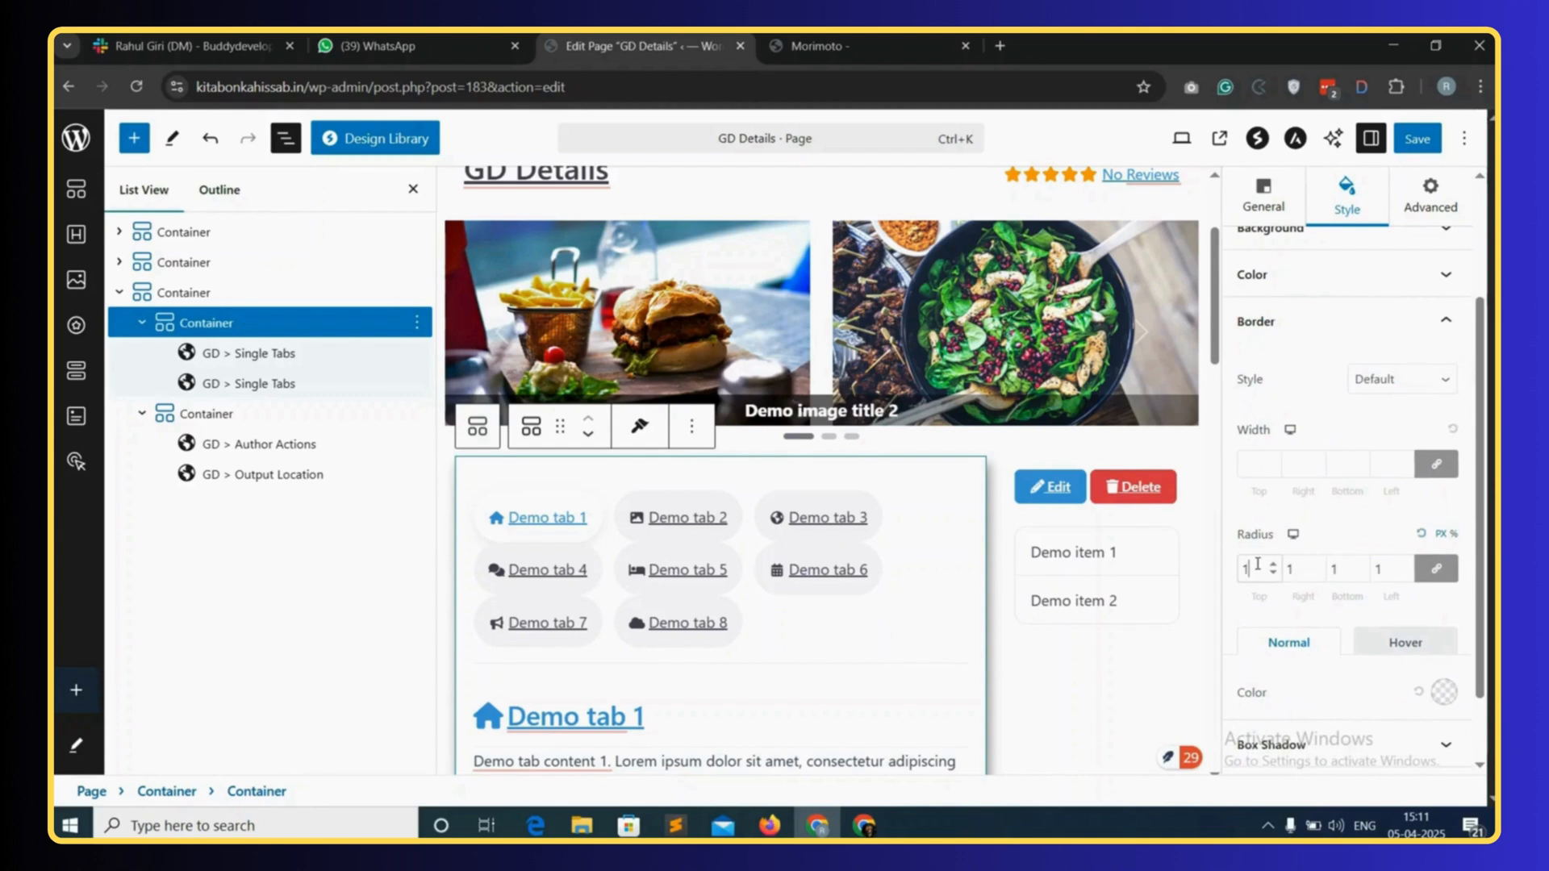
{"action": "left_click", "coordinate": [1418, 139]}
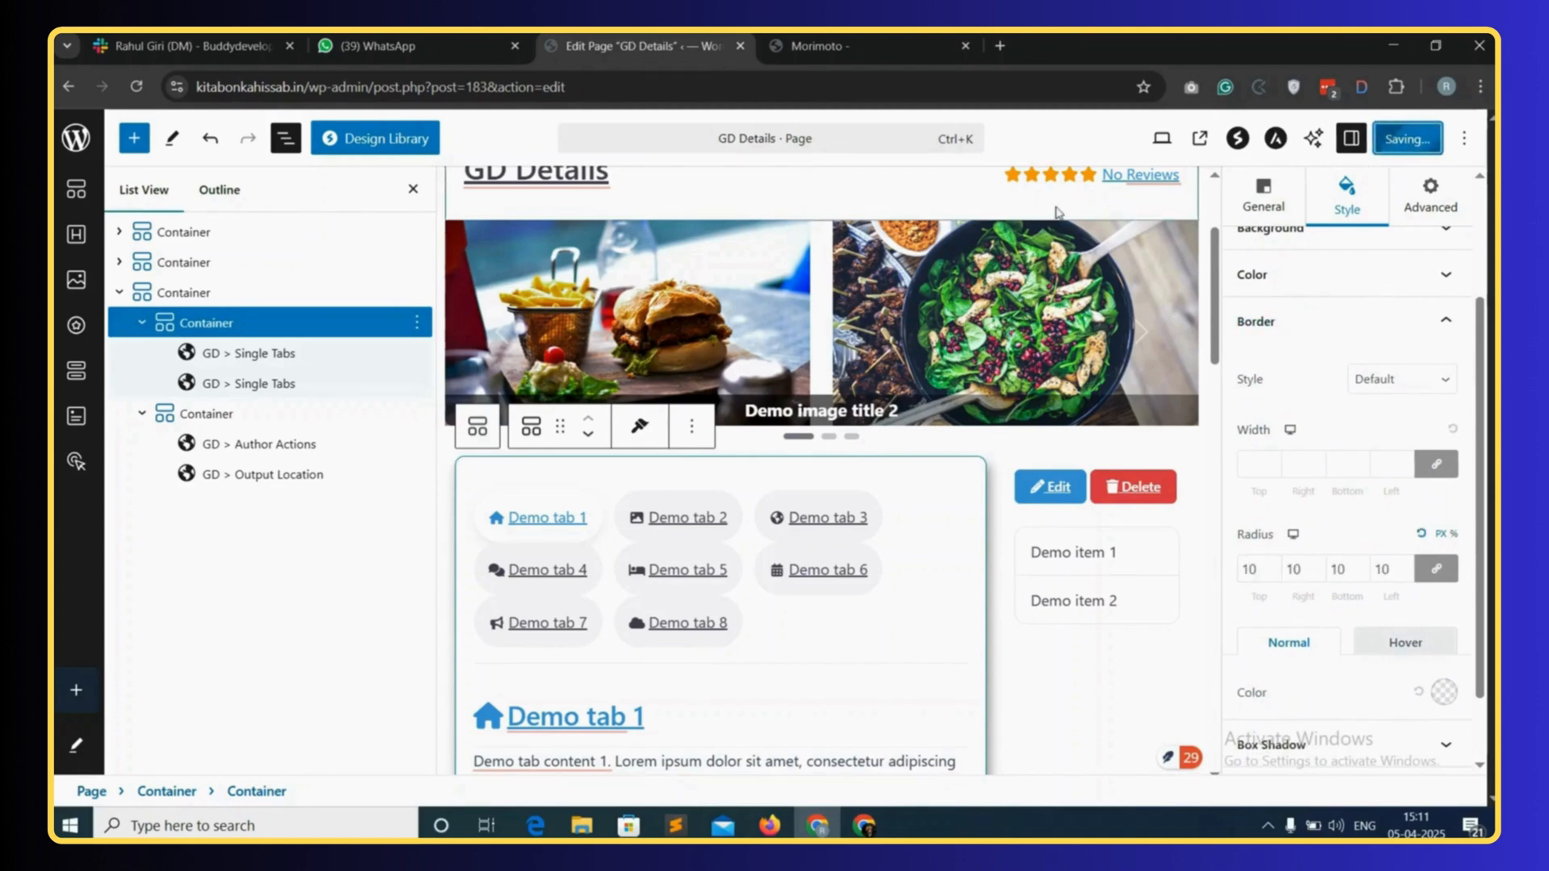
- Reload the live Morimoto listing and examine the shadow, rounded corners and padding around the tab content
{"action": "left_click", "coordinate": [880, 46]}
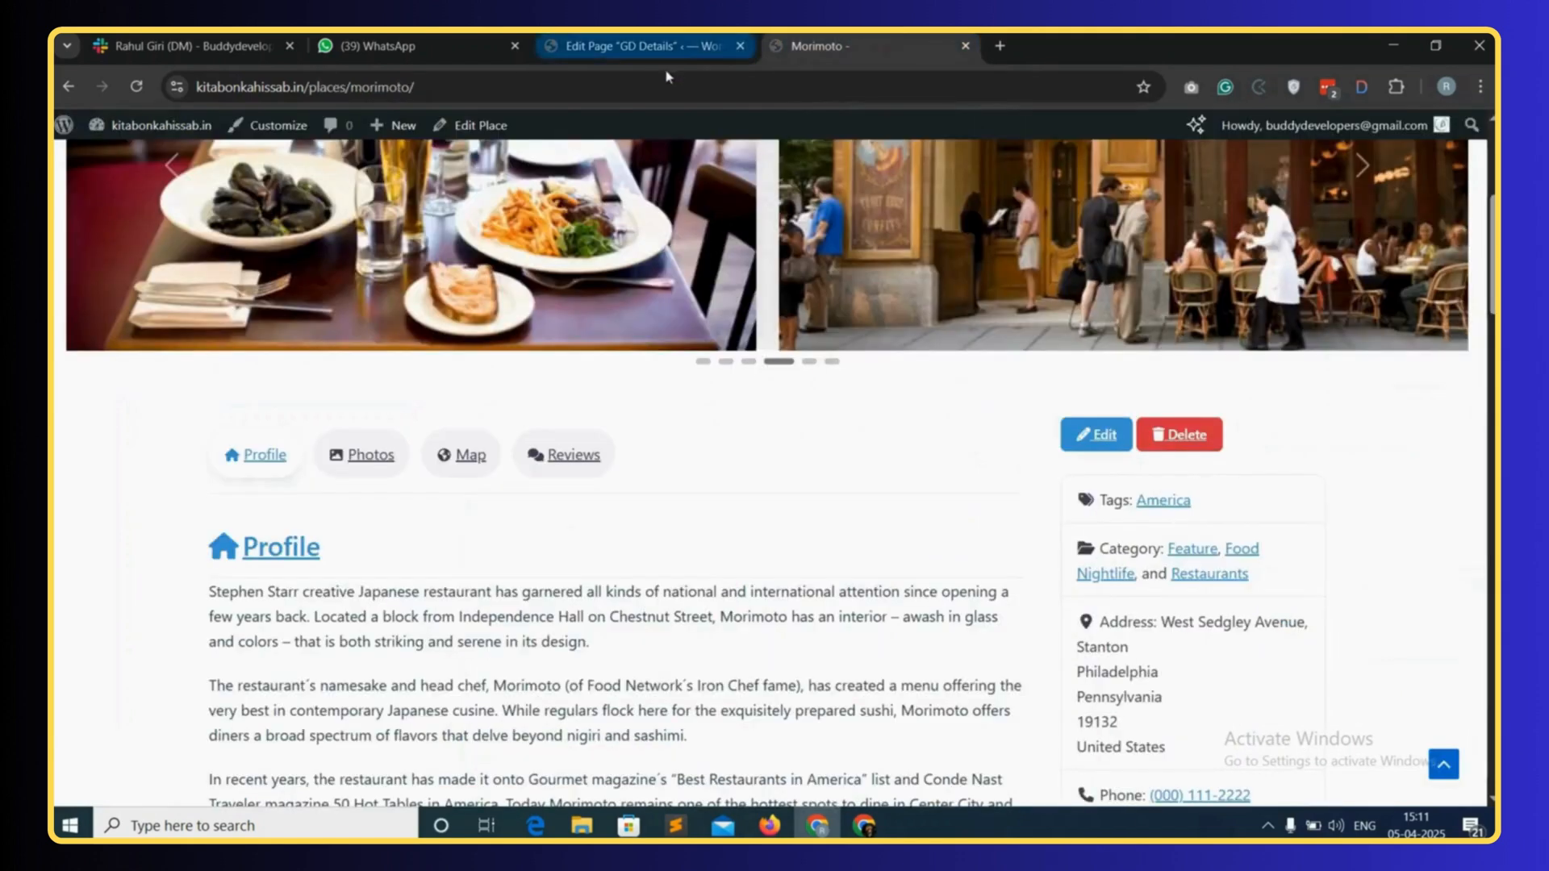
{"action": "left_click", "coordinate": [654, 83]}
{"action": "key", "text": "Return"}
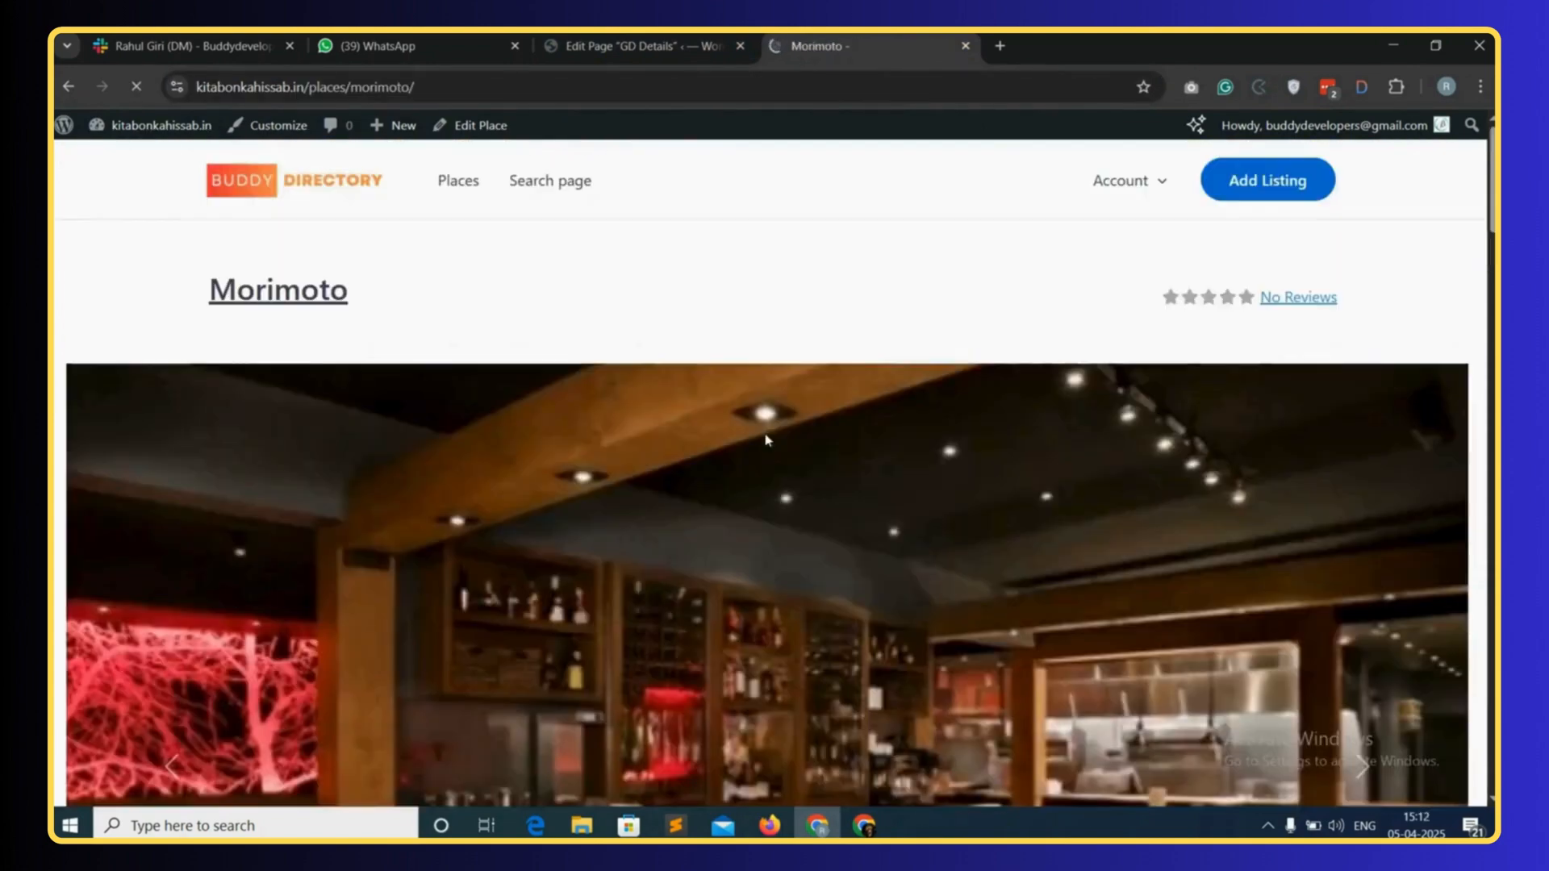
{"action": "scroll", "coordinate": [768, 438], "scroll_direction": "down", "scroll_amount": 15}
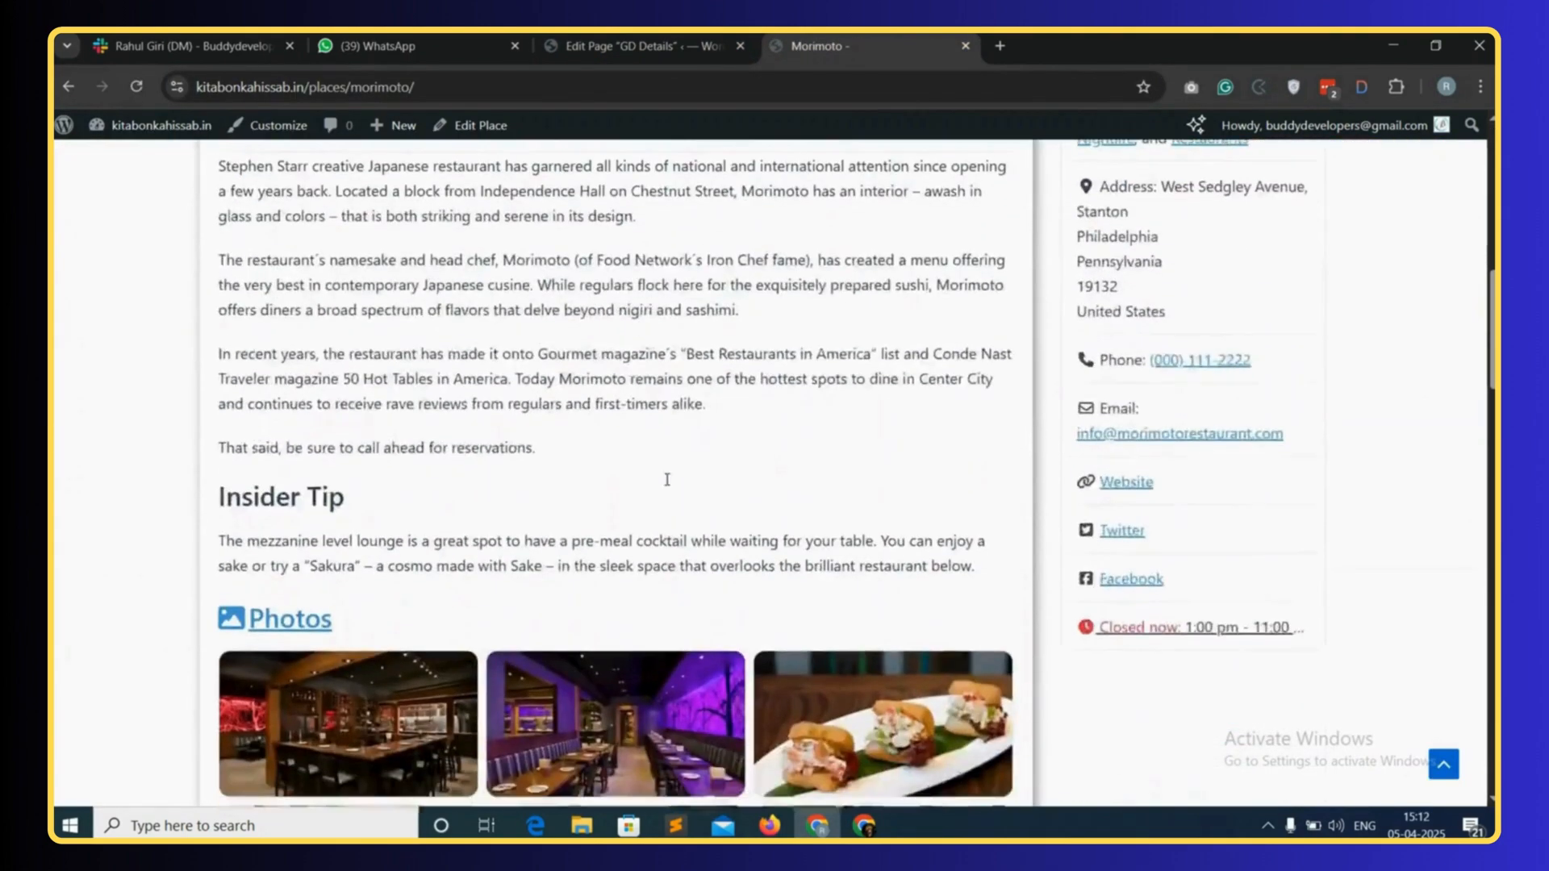
{"action": "scroll", "coordinate": [664, 477], "scroll_direction": "down", "scroll_amount": 10}
{"action": "scroll", "coordinate": [668, 484], "scroll_direction": "up", "scroll_amount": 20}
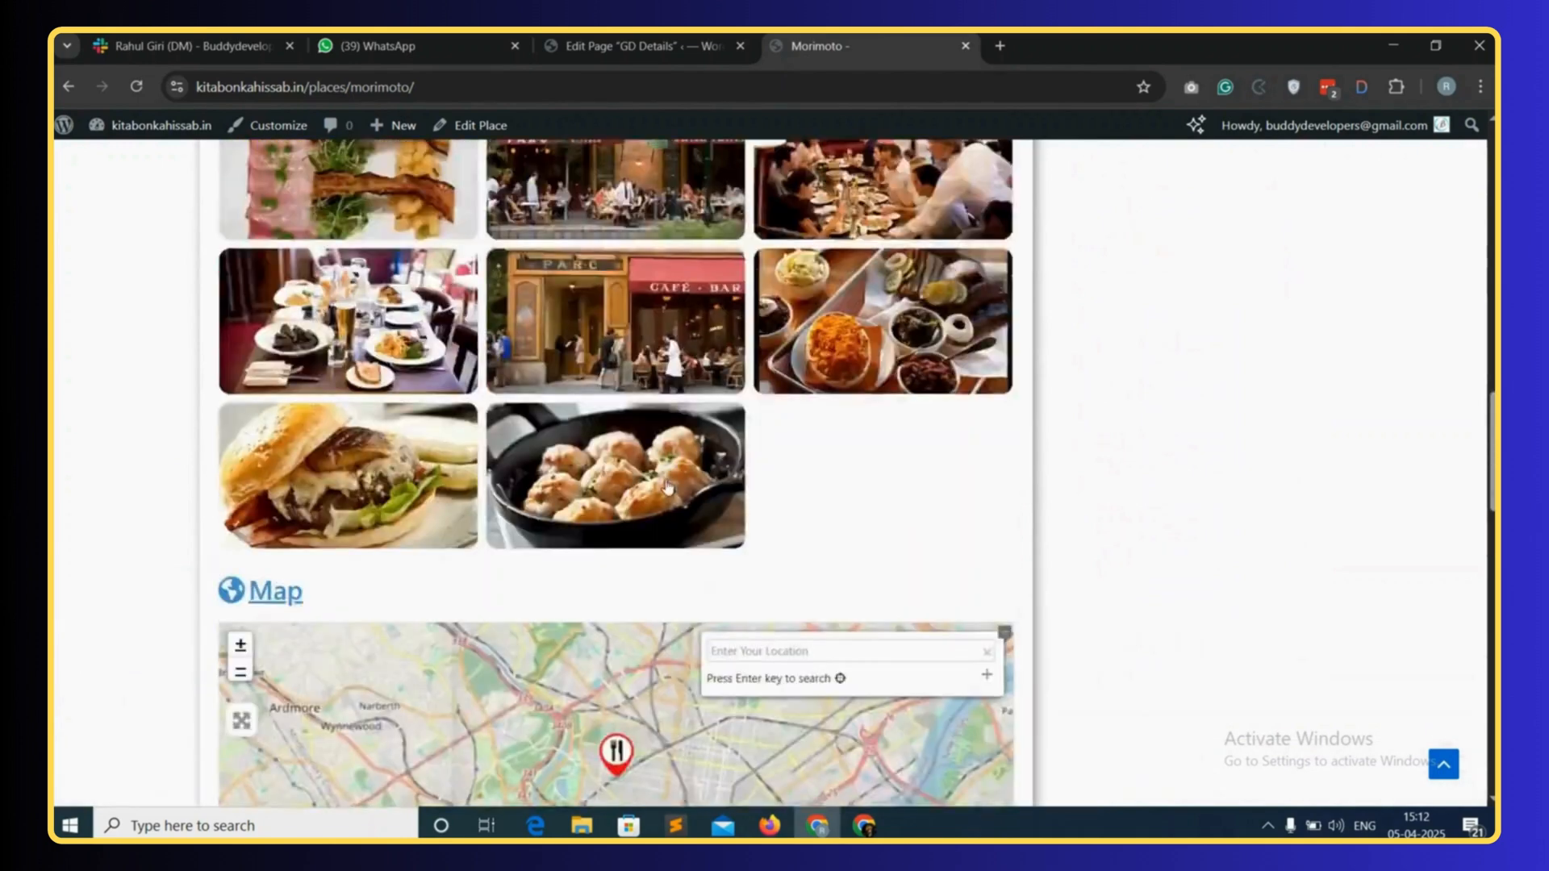
{"action": "scroll", "coordinate": [726, 452], "scroll_direction": "up", "scroll_amount": 1}
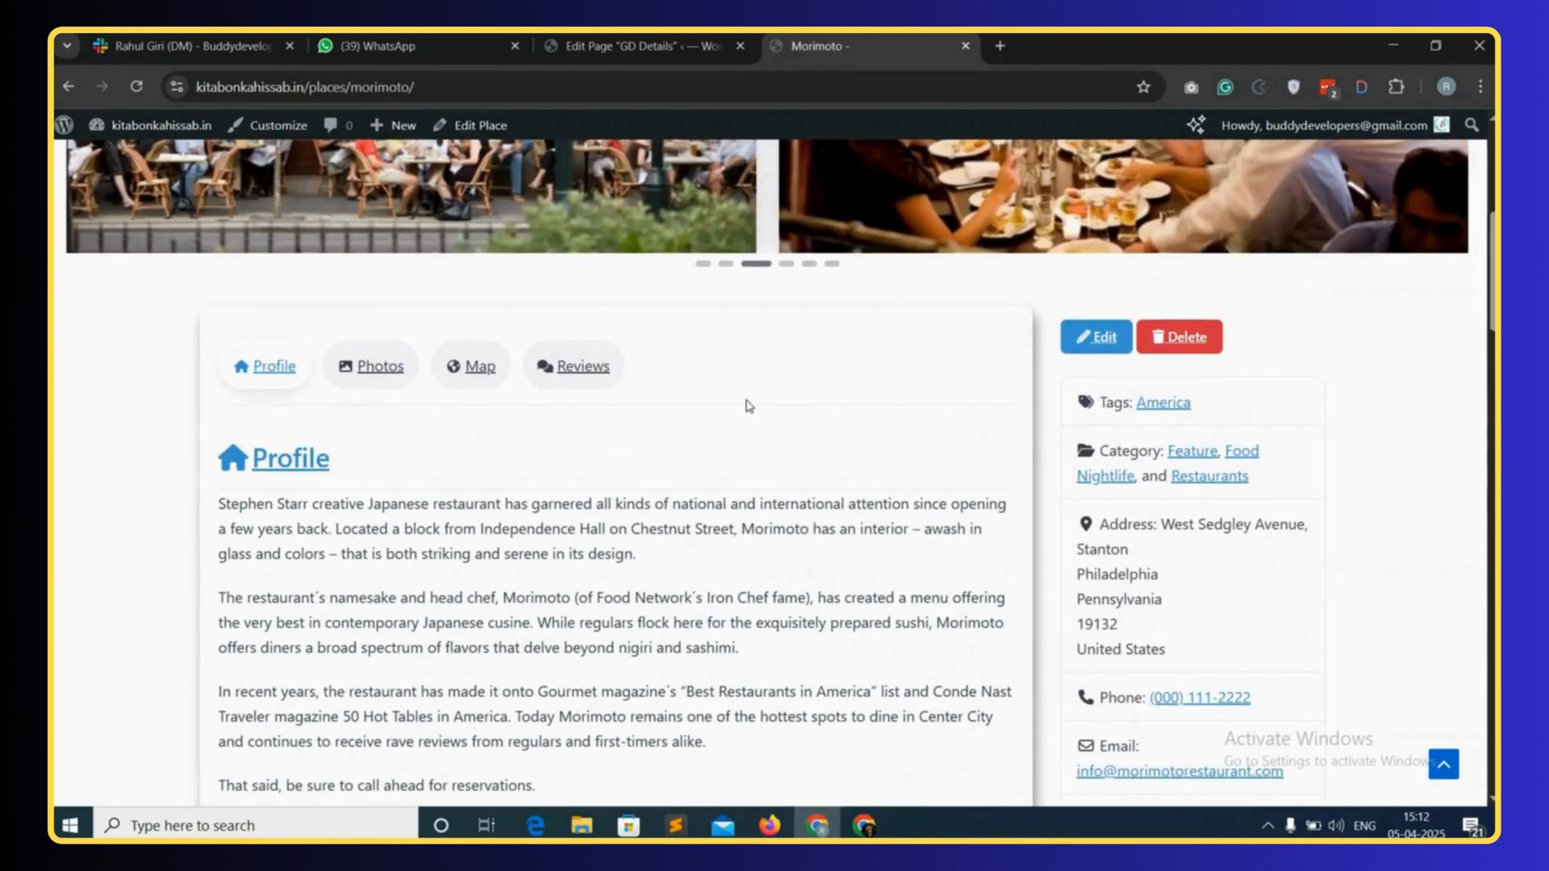
{"action": "scroll", "coordinate": [807, 411], "scroll_direction": "up", "scroll_amount": 1}
- Give the container holding Author Actions and Output Location a 10 px border radius and the first box shadow preset
{"action": "key", "text": "ctrl+shift+Tab"}
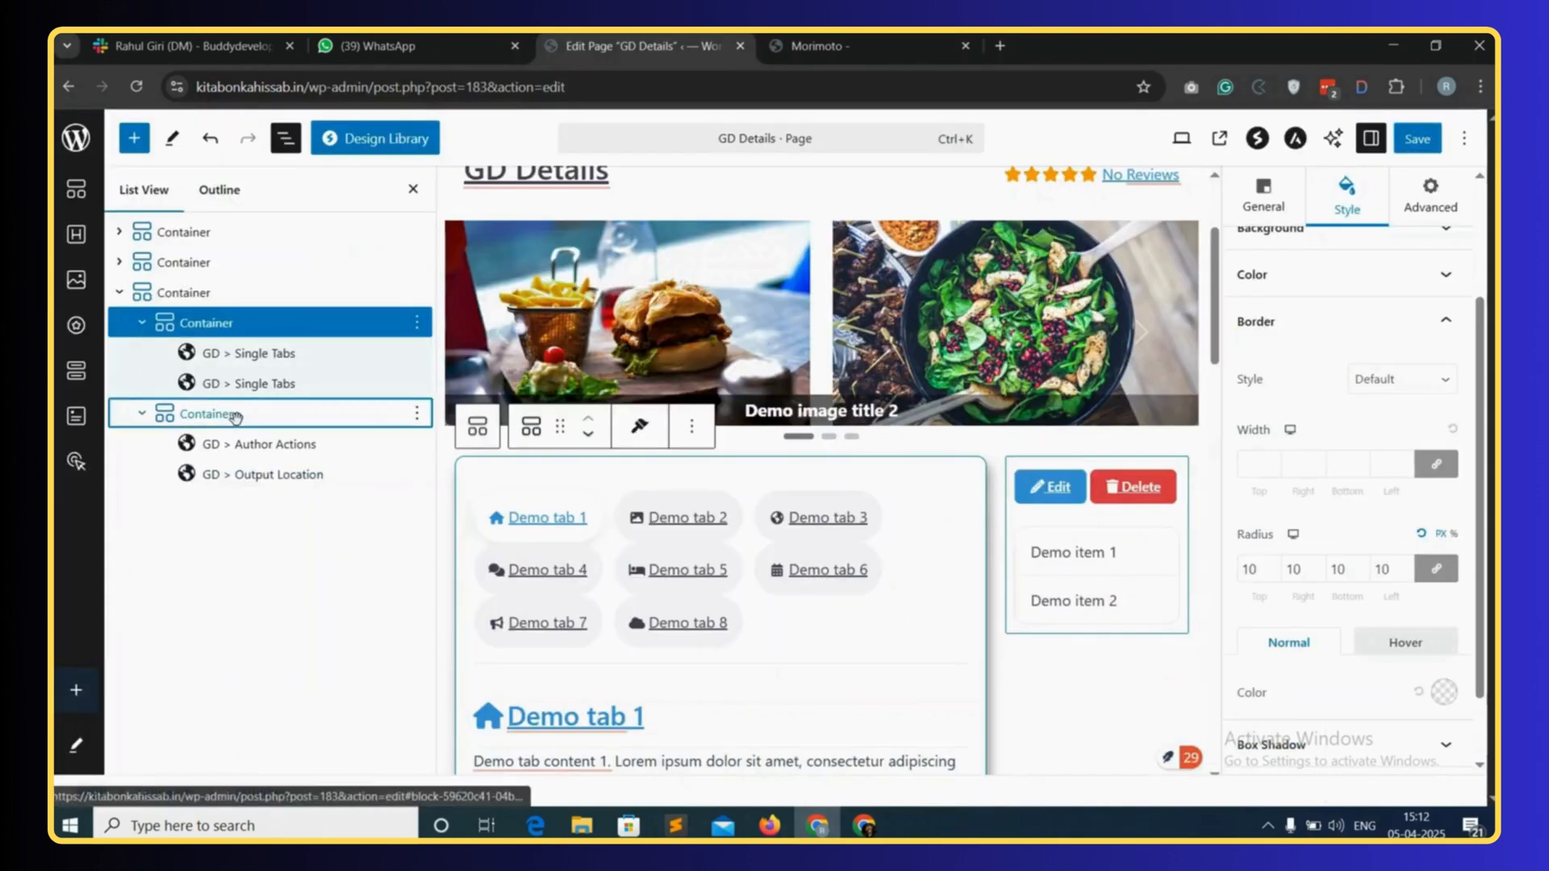
{"action": "scroll", "coordinate": [1353, 485], "scroll_direction": "up", "scroll_amount": 2}
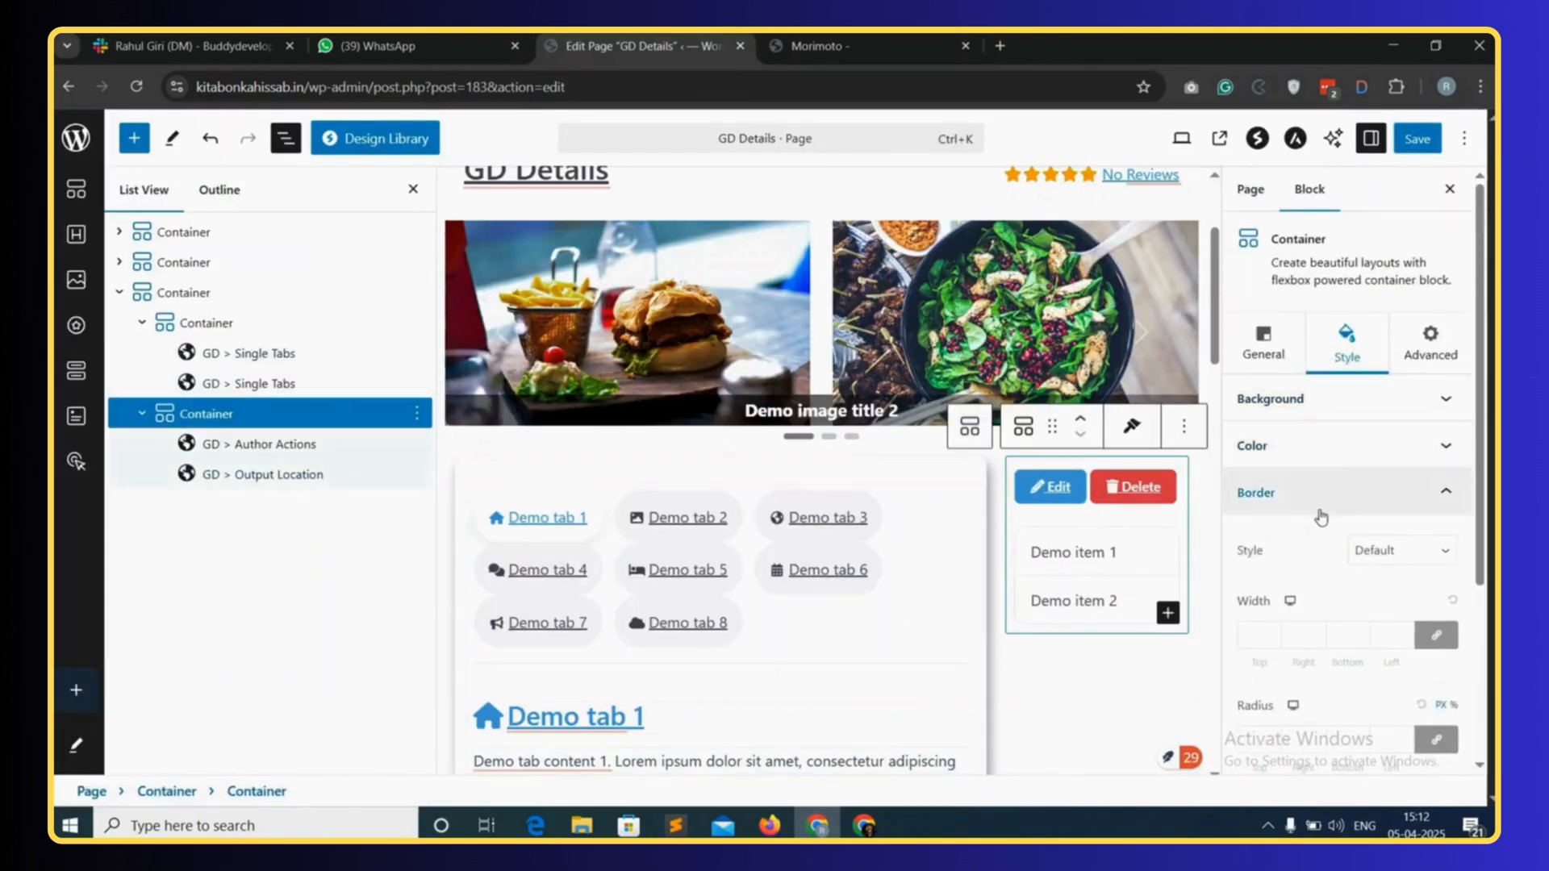
{"action": "scroll", "coordinate": [1317, 577], "scroll_direction": "down", "scroll_amount": 1}
{"action": "left_click", "coordinate": [1252, 639]}
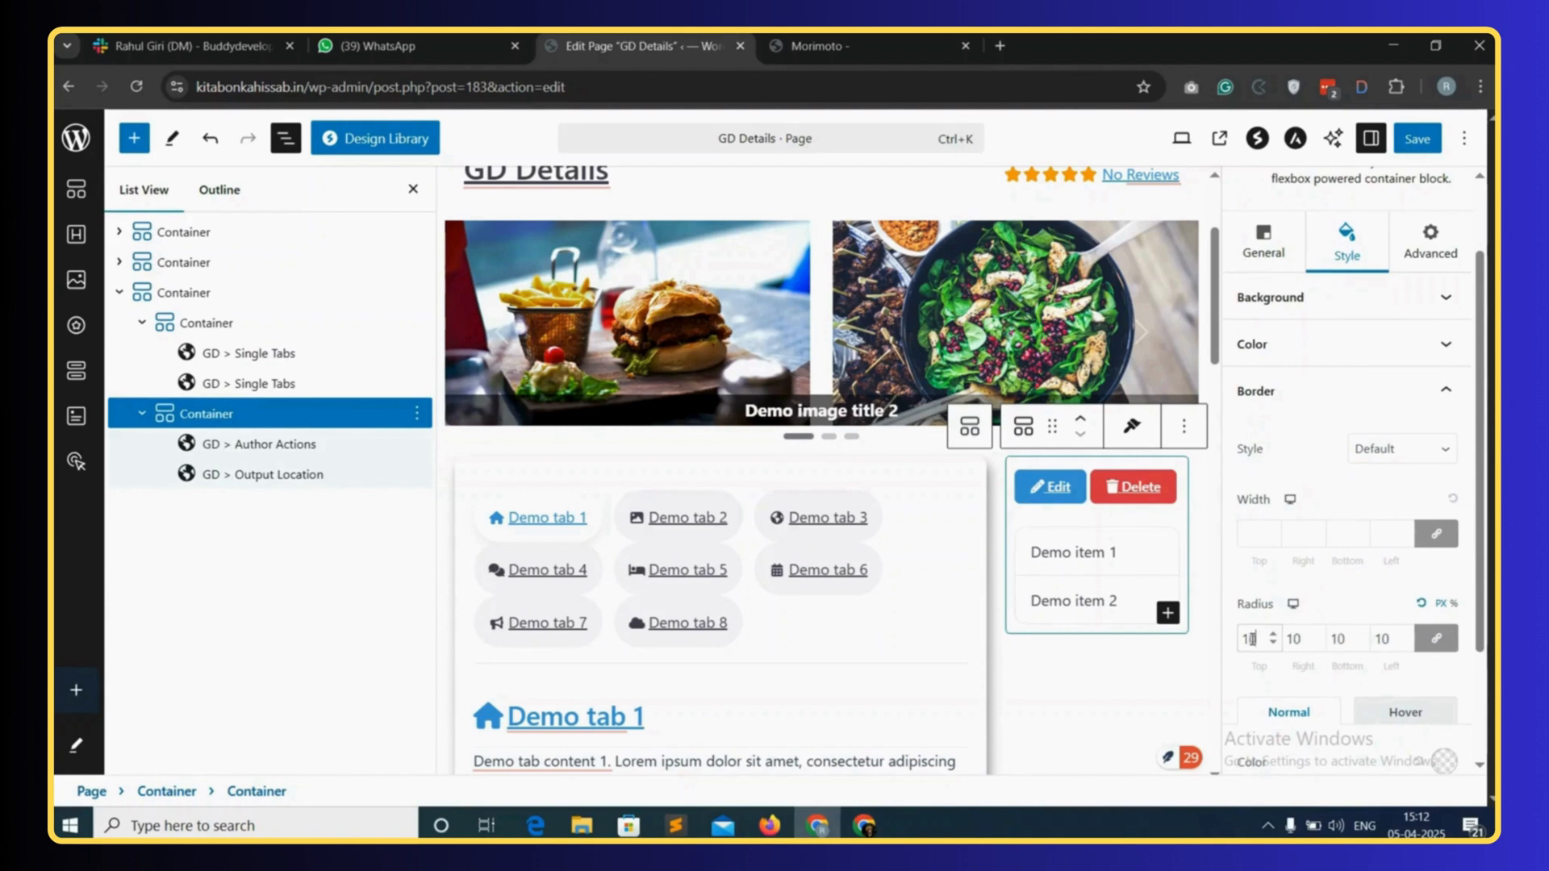
{"action": "scroll", "coordinate": [1340, 690], "scroll_direction": "down", "scroll_amount": 2}
{"action": "left_click", "coordinate": [1353, 657]}
{"action": "left_click", "coordinate": [1302, 697]}
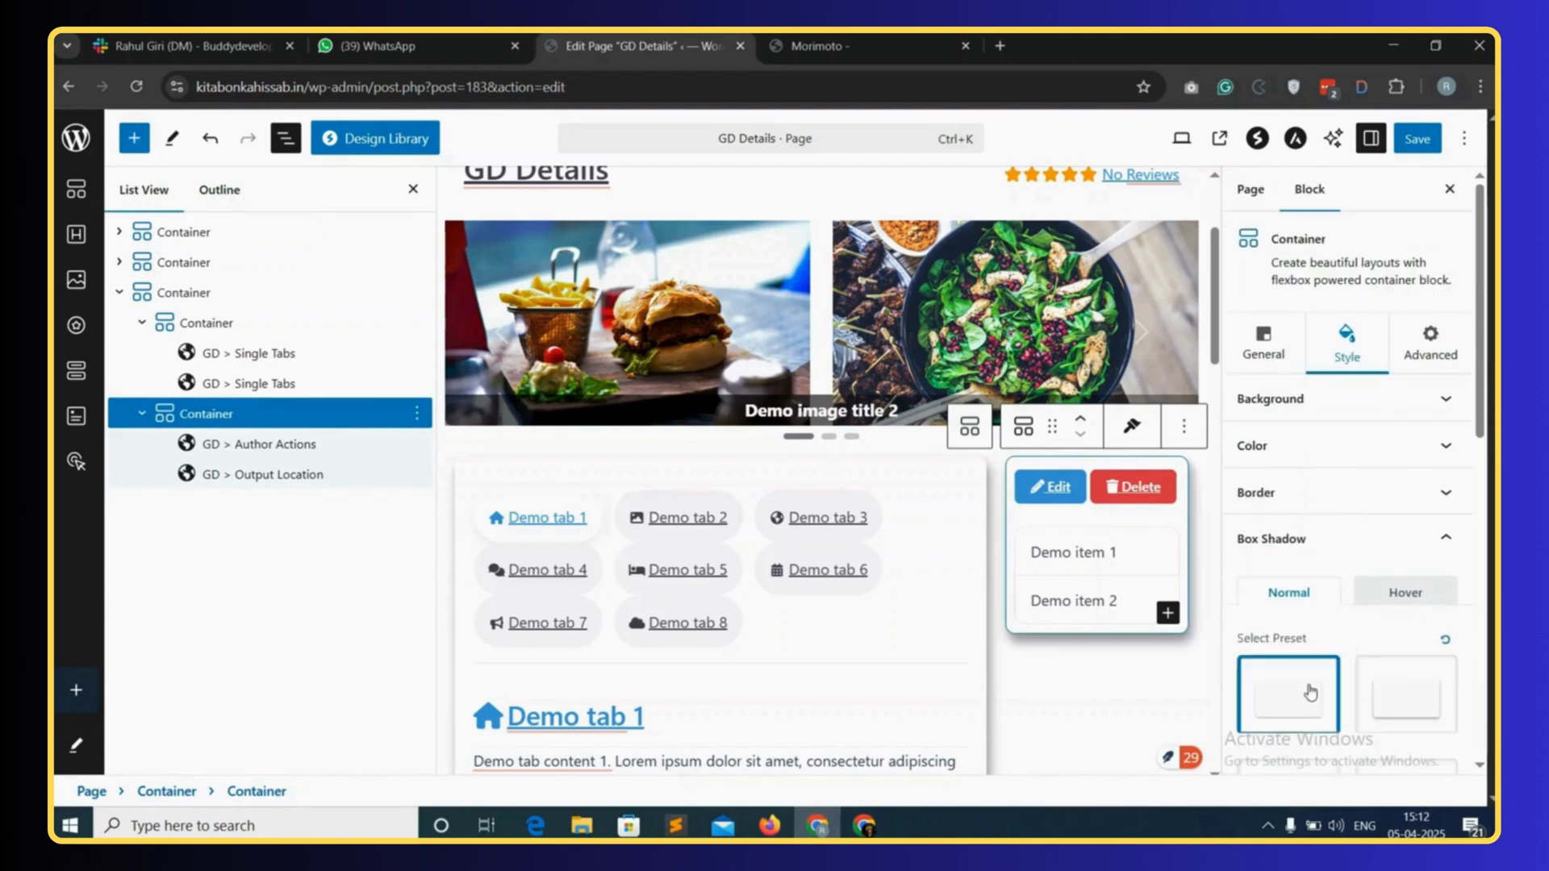
- Set the sidebar container's padding to 20 px on all sides and save the page
{"action": "scroll", "coordinate": [1315, 691], "scroll_direction": "down", "scroll_amount": 3}
{"action": "scroll", "coordinate": [1319, 690], "scroll_direction": "down", "scroll_amount": 5}
{"action": "scroll", "coordinate": [1323, 726], "scroll_direction": "down", "scroll_amount": 5}
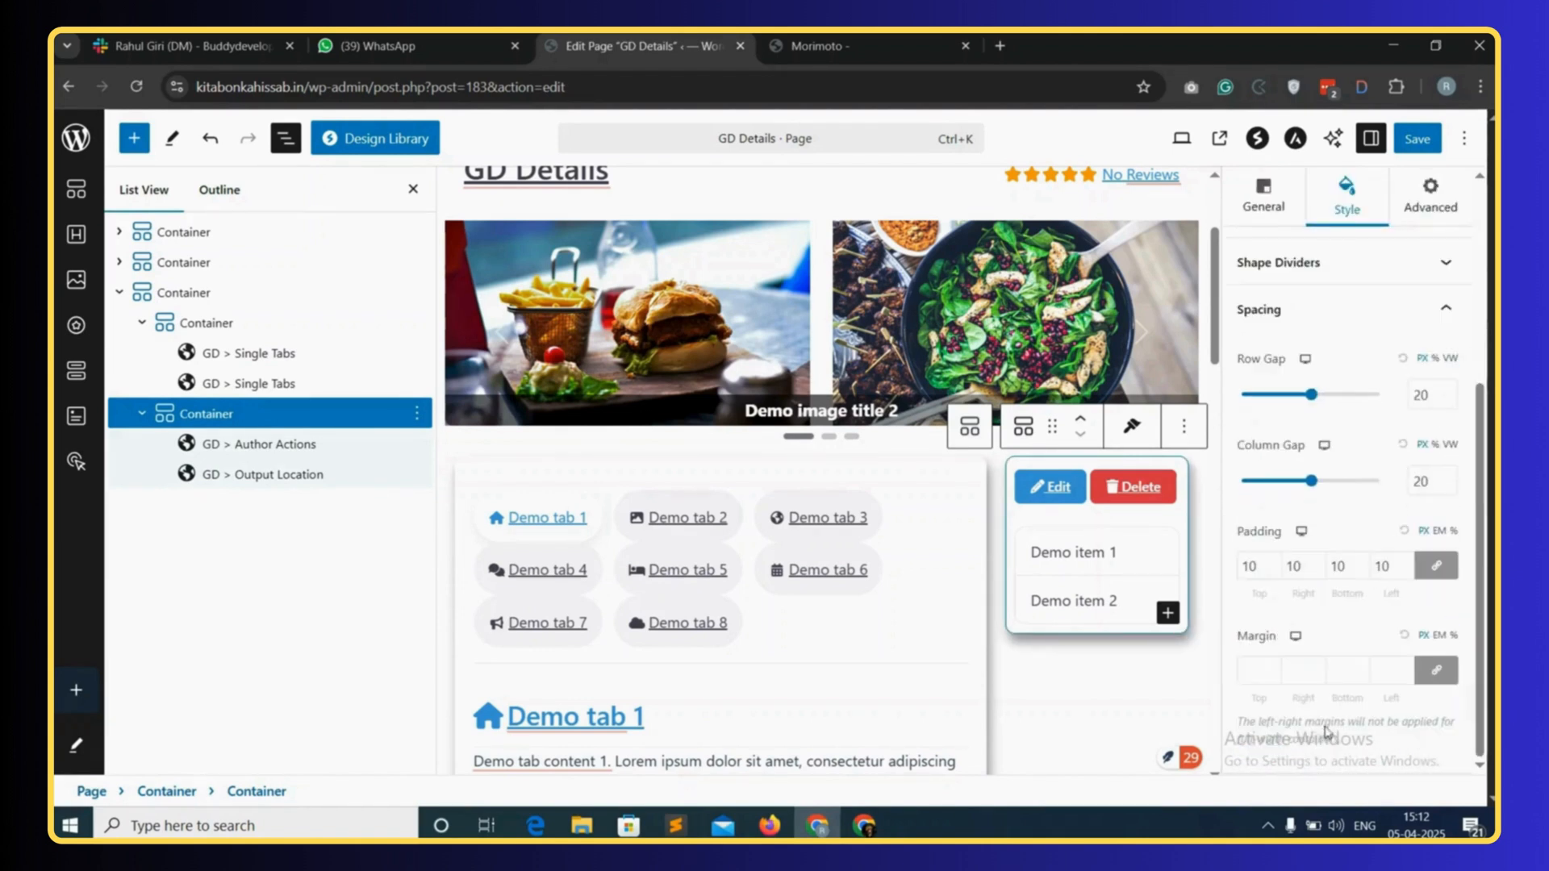
{"action": "type", "text": "20"}
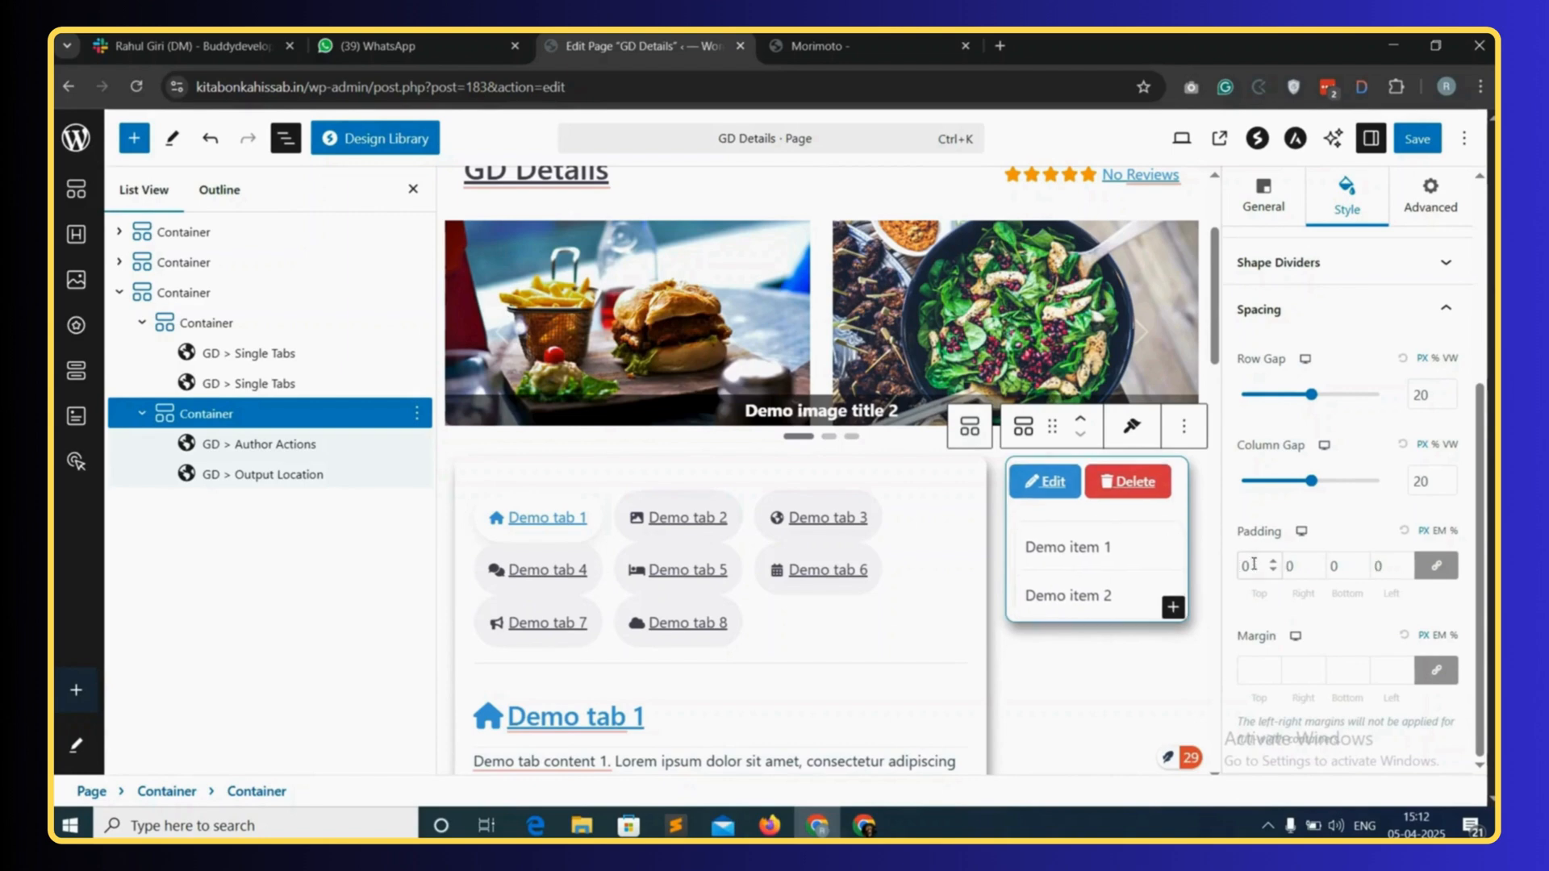
{"action": "left_click", "coordinate": [1418, 133]}
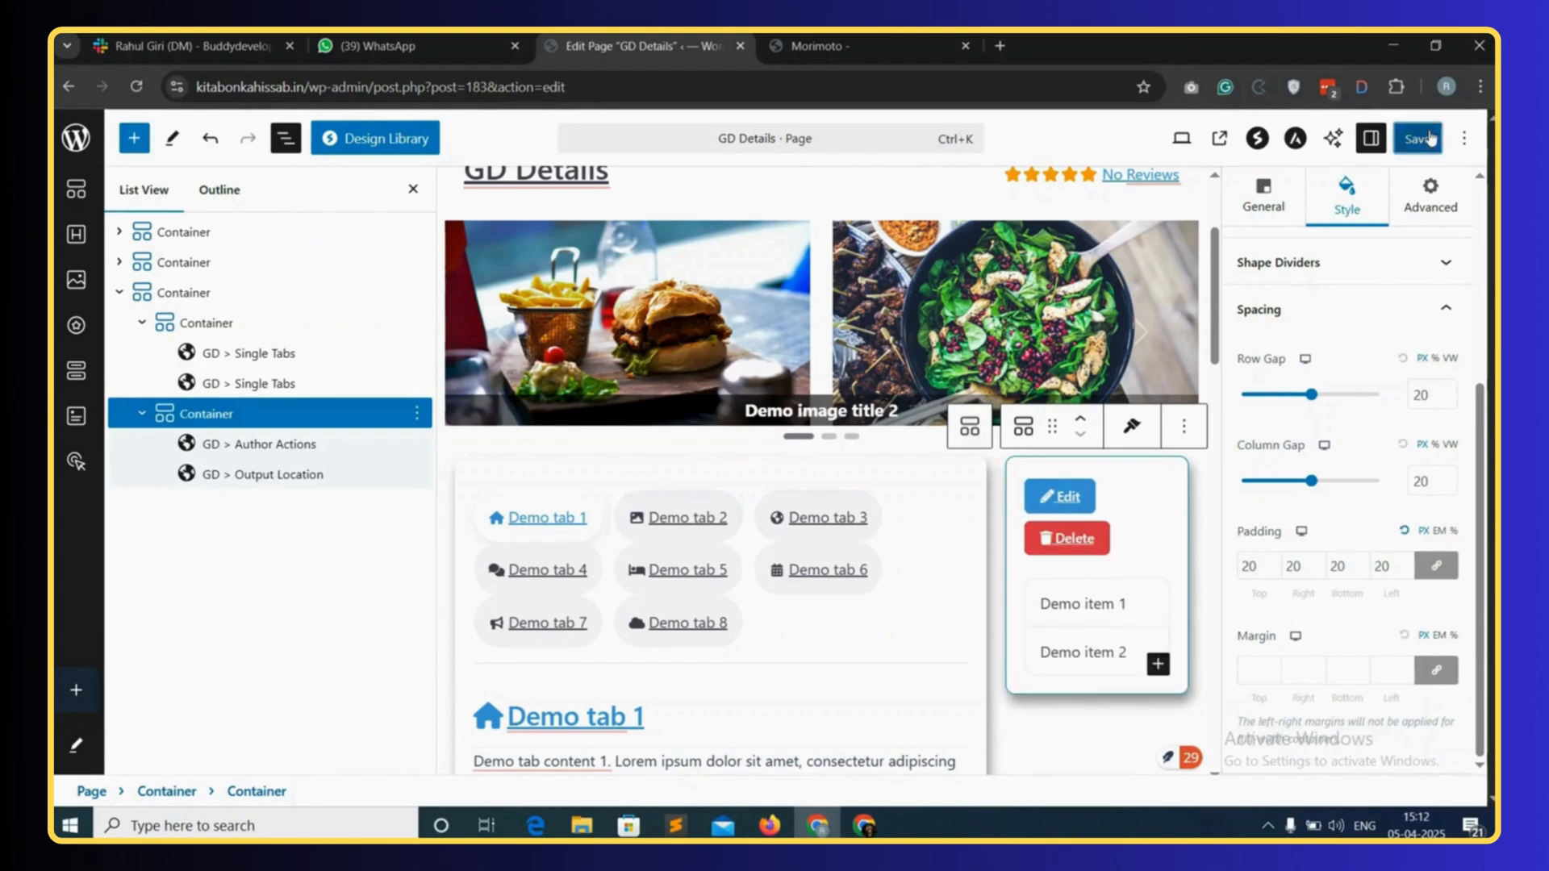
- Reload the live Morimoto listing and examine the styled sidebar card beside the tab content
{"action": "left_click", "coordinate": [854, 35]}
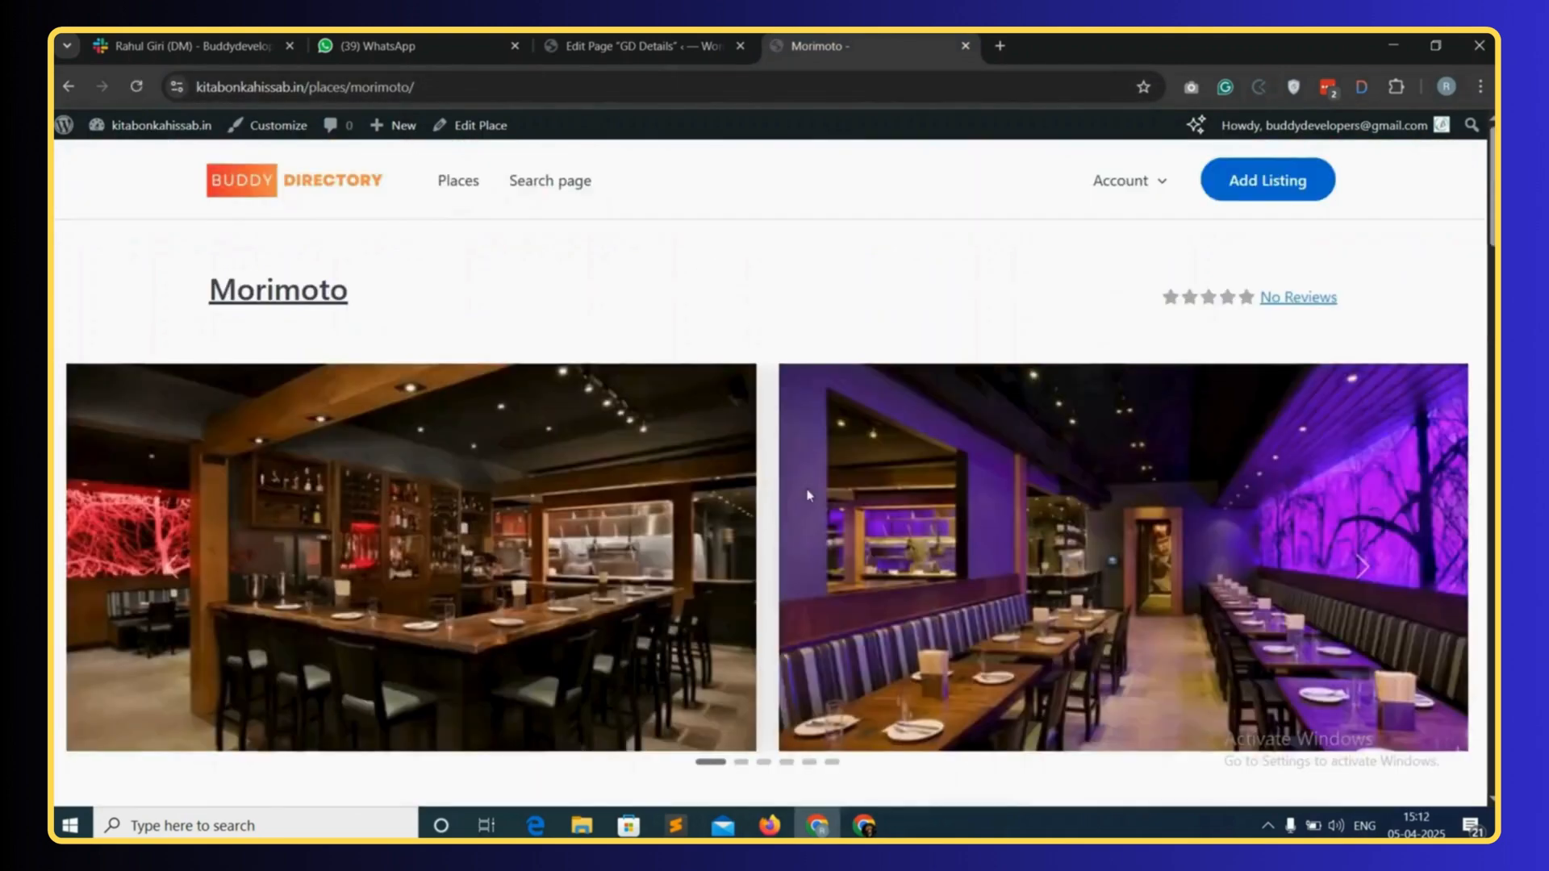
{"action": "scroll", "coordinate": [808, 494], "scroll_direction": "down", "scroll_amount": 5}
{"action": "scroll", "coordinate": [842, 508], "scroll_direction": "down", "scroll_amount": 2}
{"action": "scroll", "coordinate": [835, 513], "scroll_direction": "down", "scroll_amount": 6}
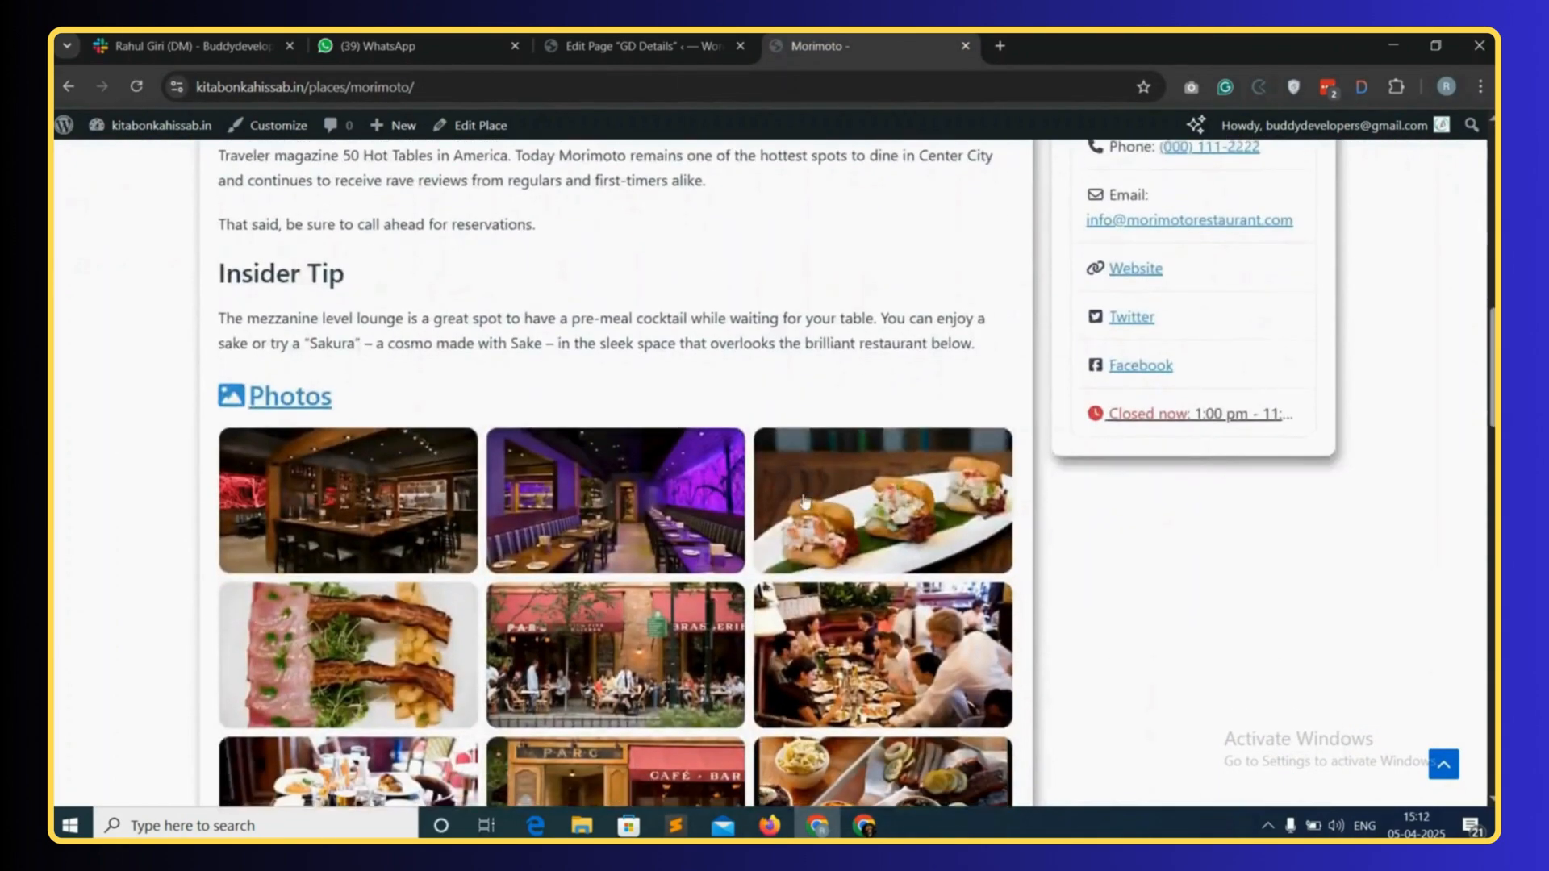
{"action": "scroll", "coordinate": [710, 492], "scroll_direction": "up", "scroll_amount": 9}
{"action": "scroll", "coordinate": [722, 581], "scroll_direction": "up", "scroll_amount": 4}
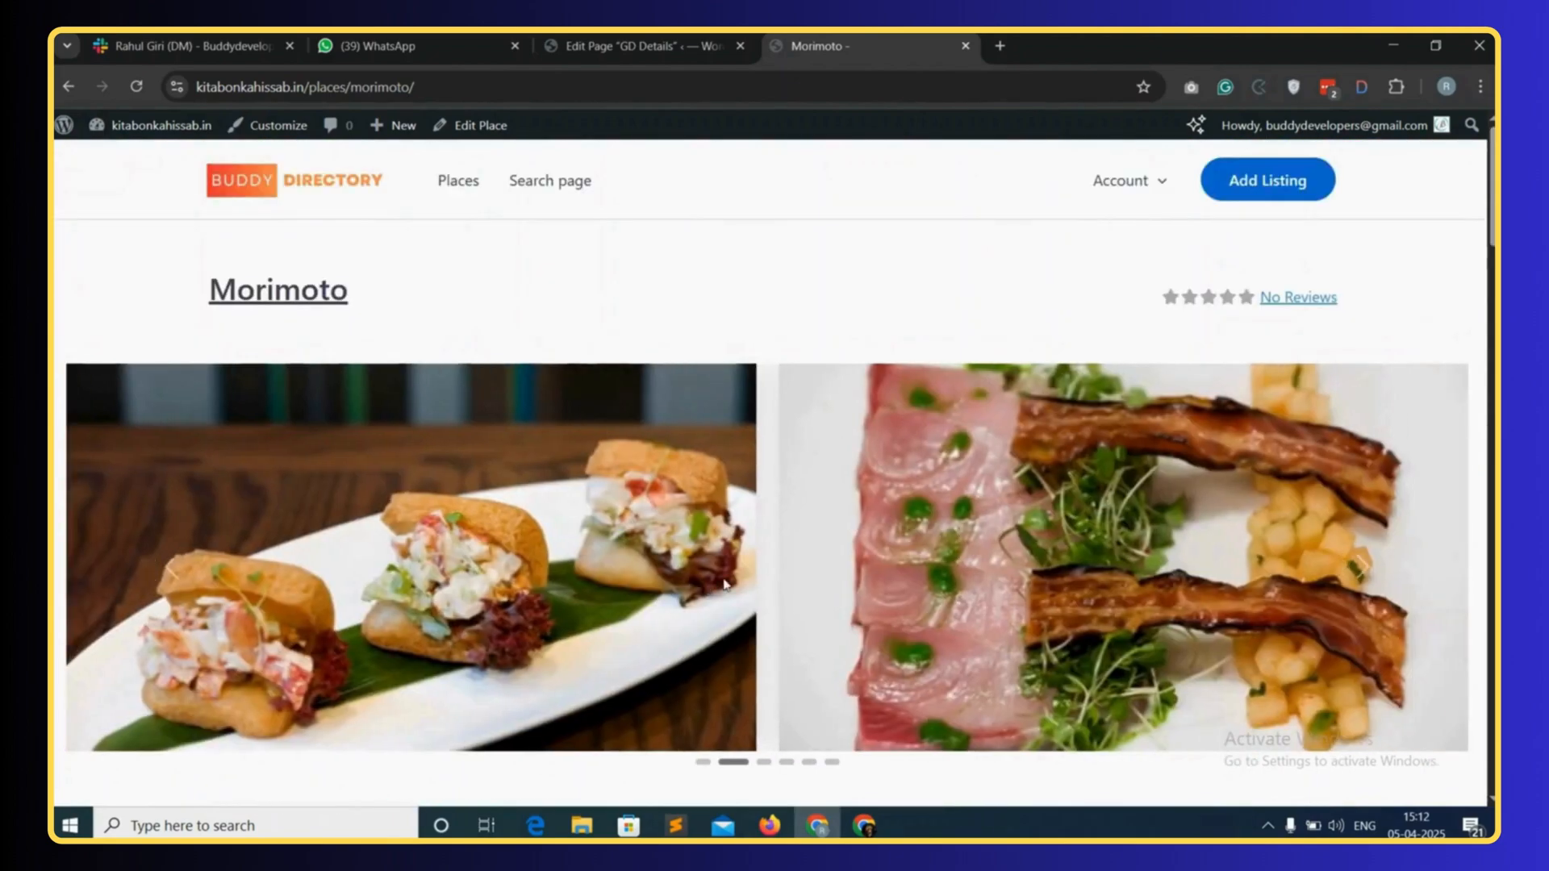
- Review the Morimoto listing page, including its title, image slider, profile tabs, photos and contact details
{"action": "scroll", "coordinate": [769, 442], "scroll_direction": "down", "scroll_amount": 18}
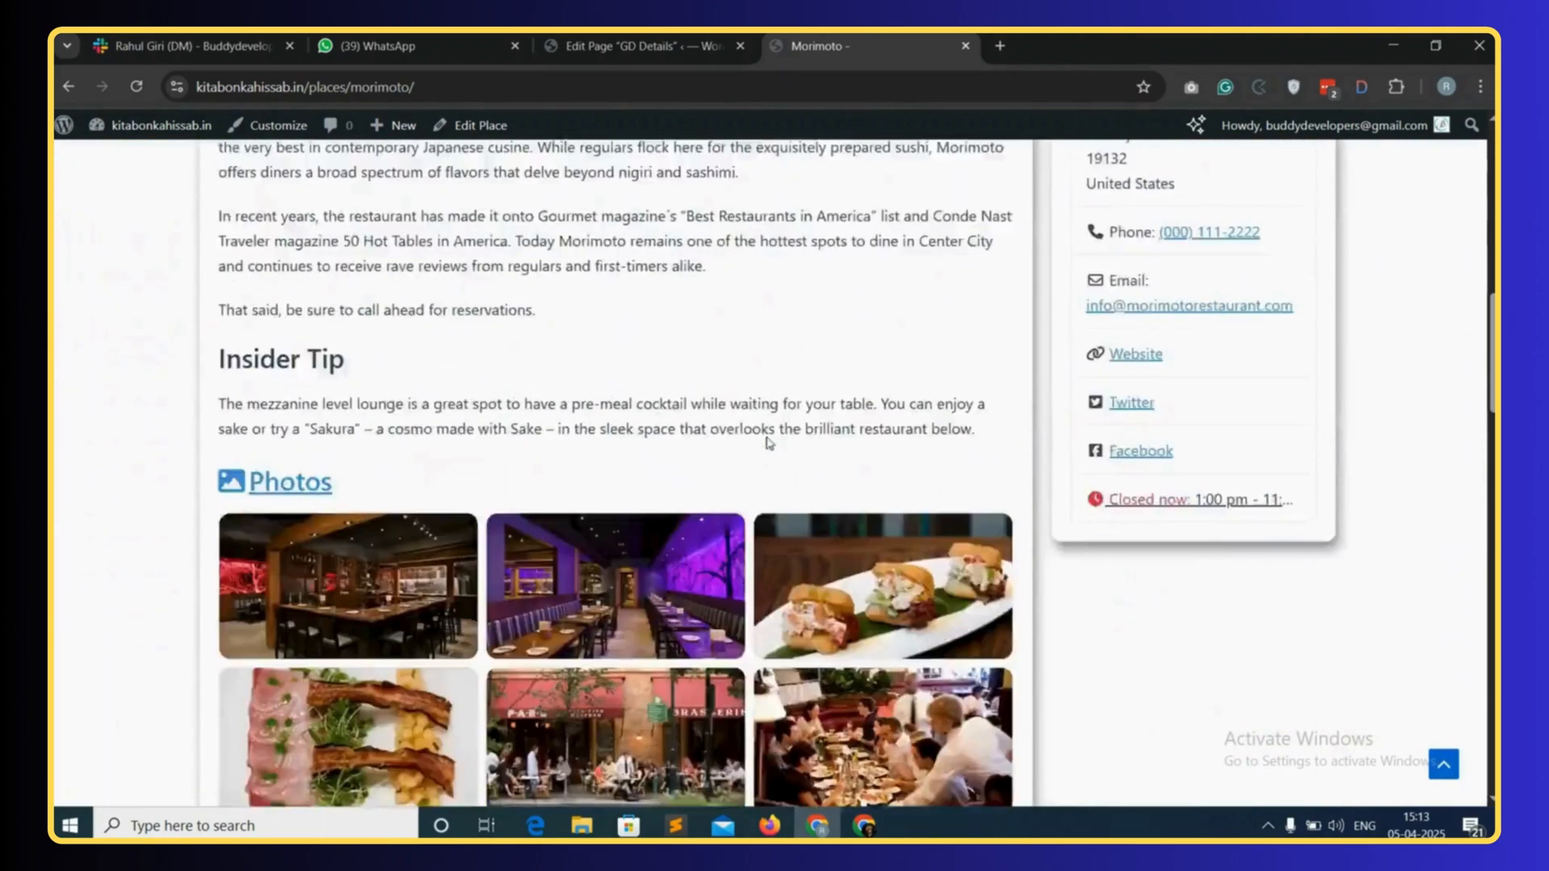
{"action": "scroll", "coordinate": [768, 442], "scroll_direction": "up", "scroll_amount": 18}
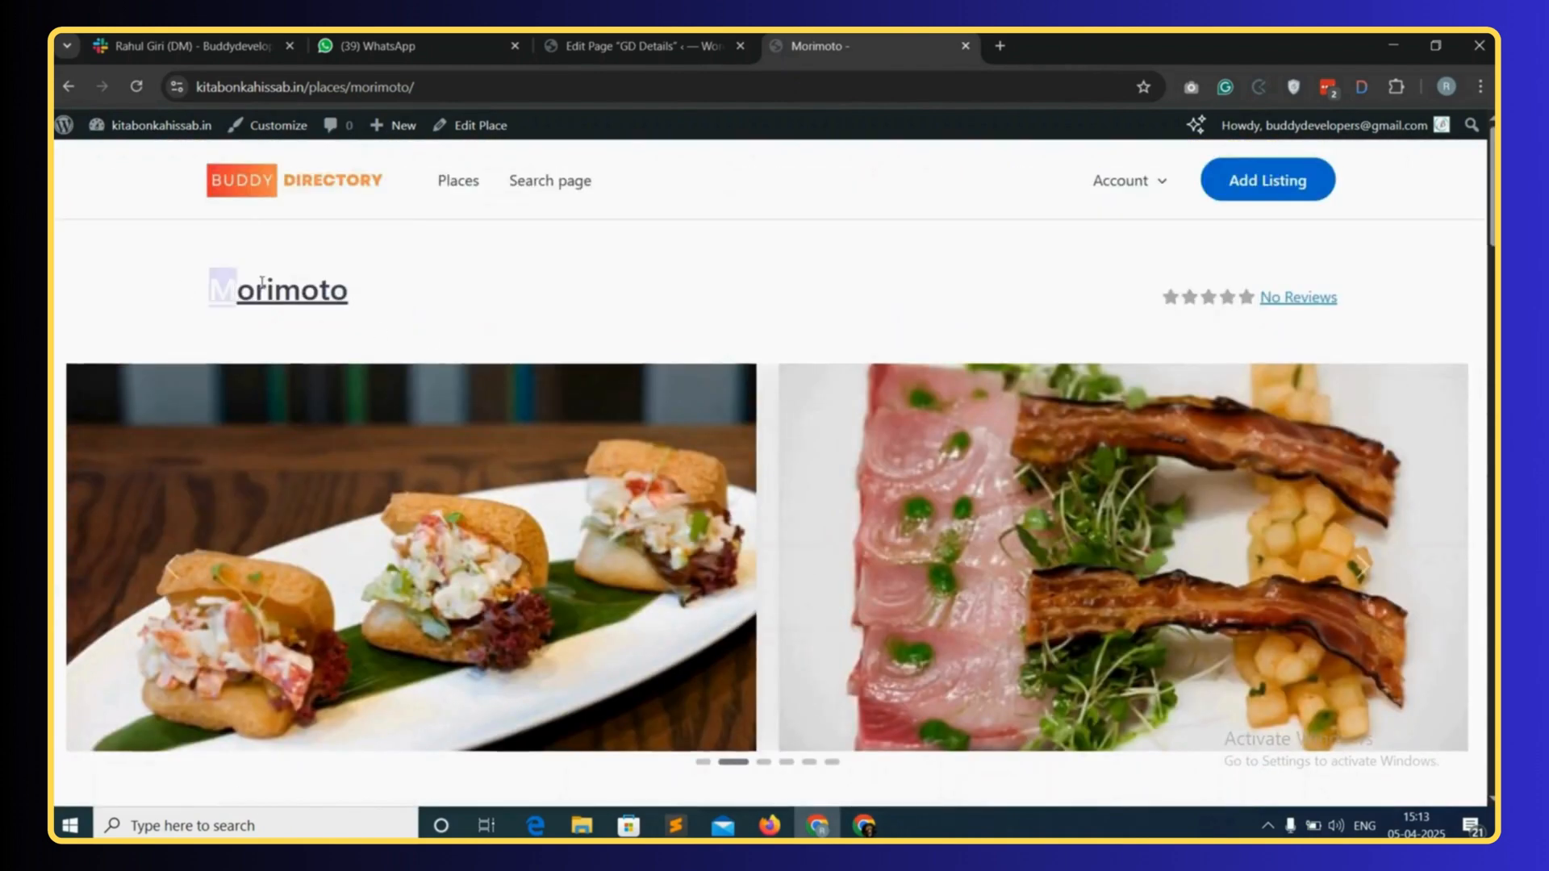
{"action": "scroll", "coordinate": [1154, 301], "scroll_direction": "down", "scroll_amount": 3}
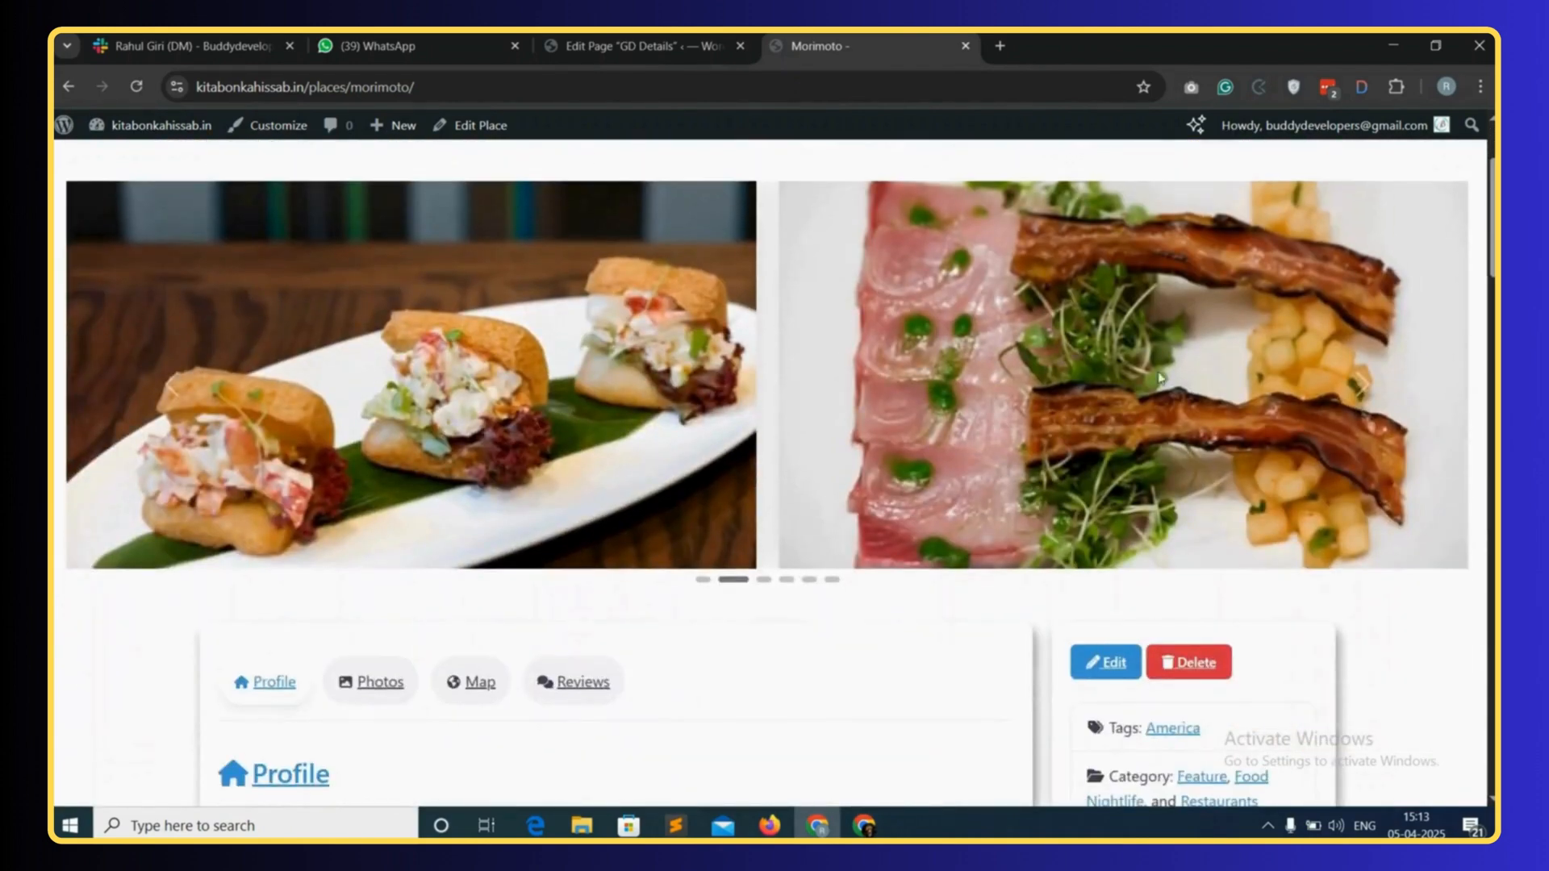
{"action": "scroll", "coordinate": [1369, 393], "scroll_direction": "down", "scroll_amount": 4}
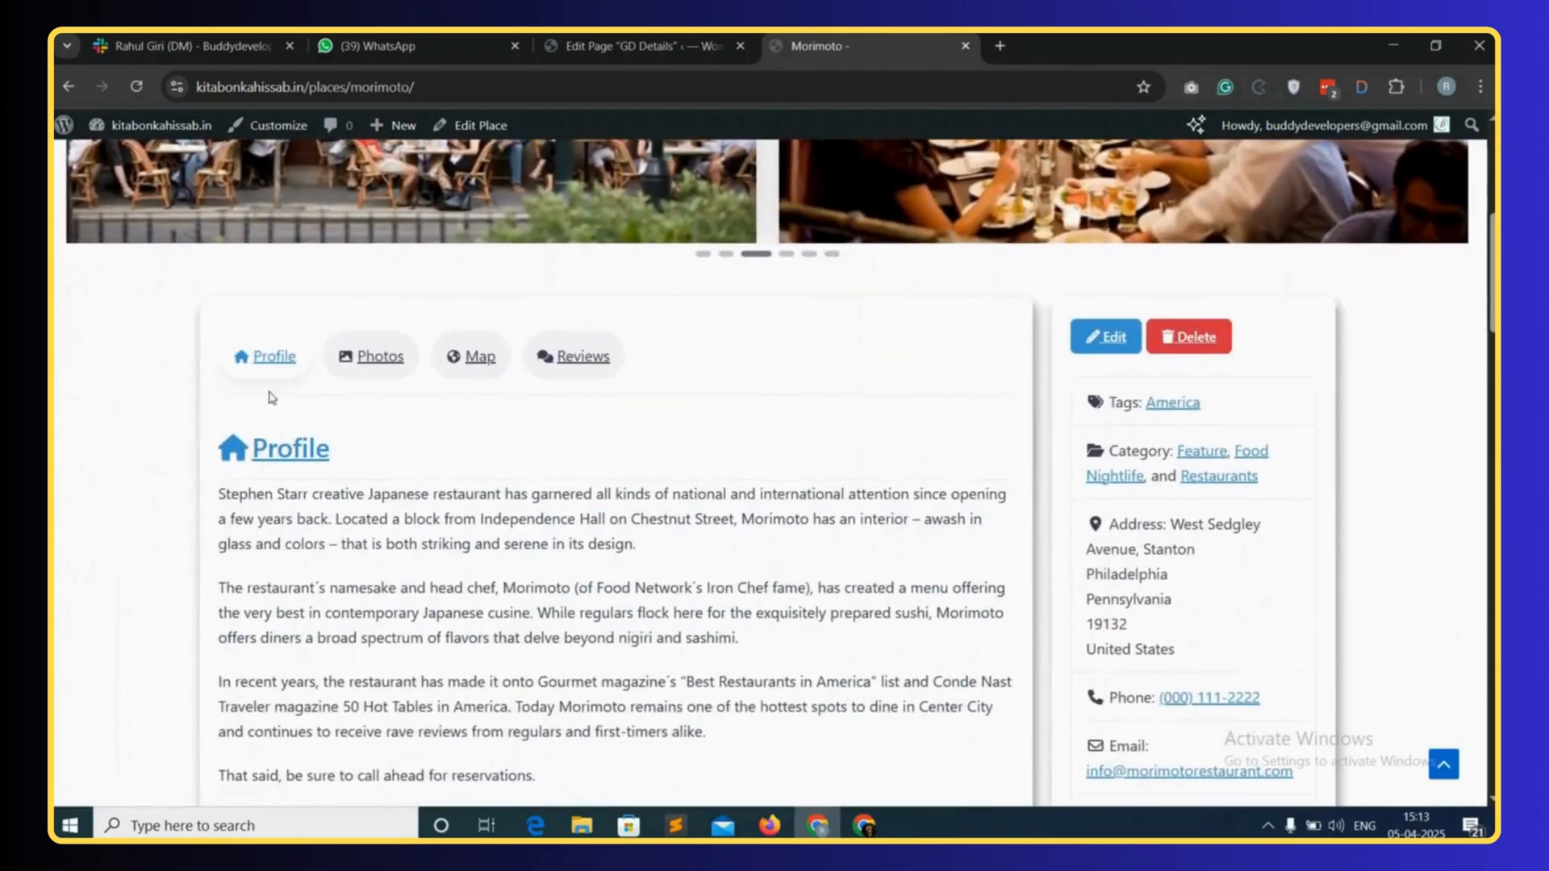
{"action": "scroll", "coordinate": [319, 395], "scroll_direction": "down", "scroll_amount": 15}
{"action": "scroll", "coordinate": [380, 433], "scroll_direction": "up", "scroll_amount": 13}
{"action": "scroll", "coordinate": [401, 427], "scroll_direction": "up", "scroll_amount": 2}
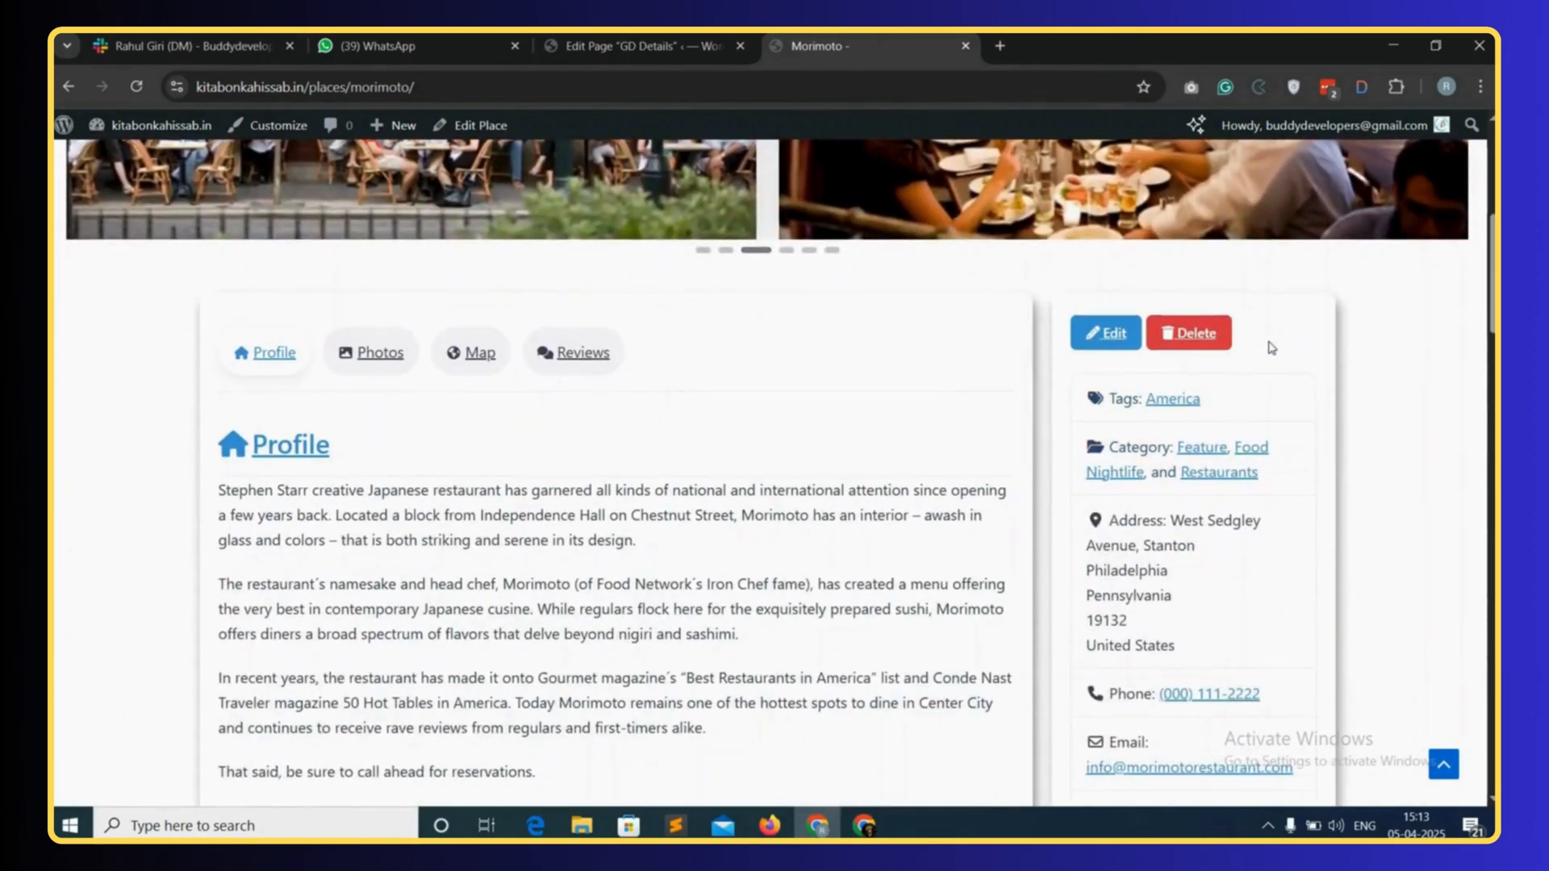
{"action": "scroll", "coordinate": [1163, 452], "scroll_direction": "down", "scroll_amount": 2}
{"action": "scroll", "coordinate": [1132, 358], "scroll_direction": "down", "scroll_amount": 4}
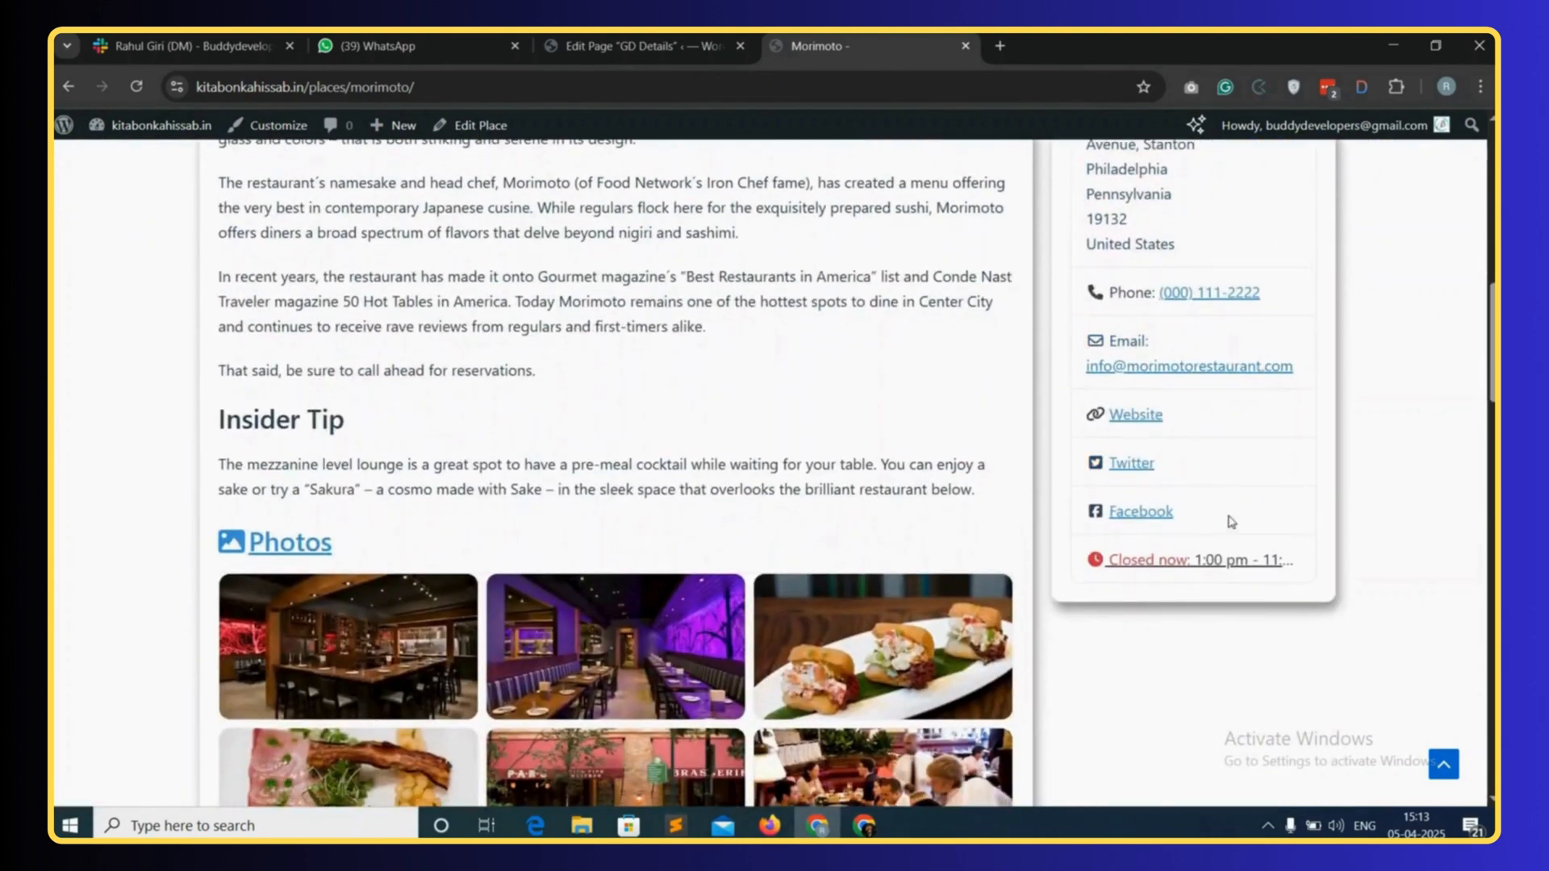
{"action": "scroll", "coordinate": [1217, 428], "scroll_direction": "up", "scroll_amount": 10}
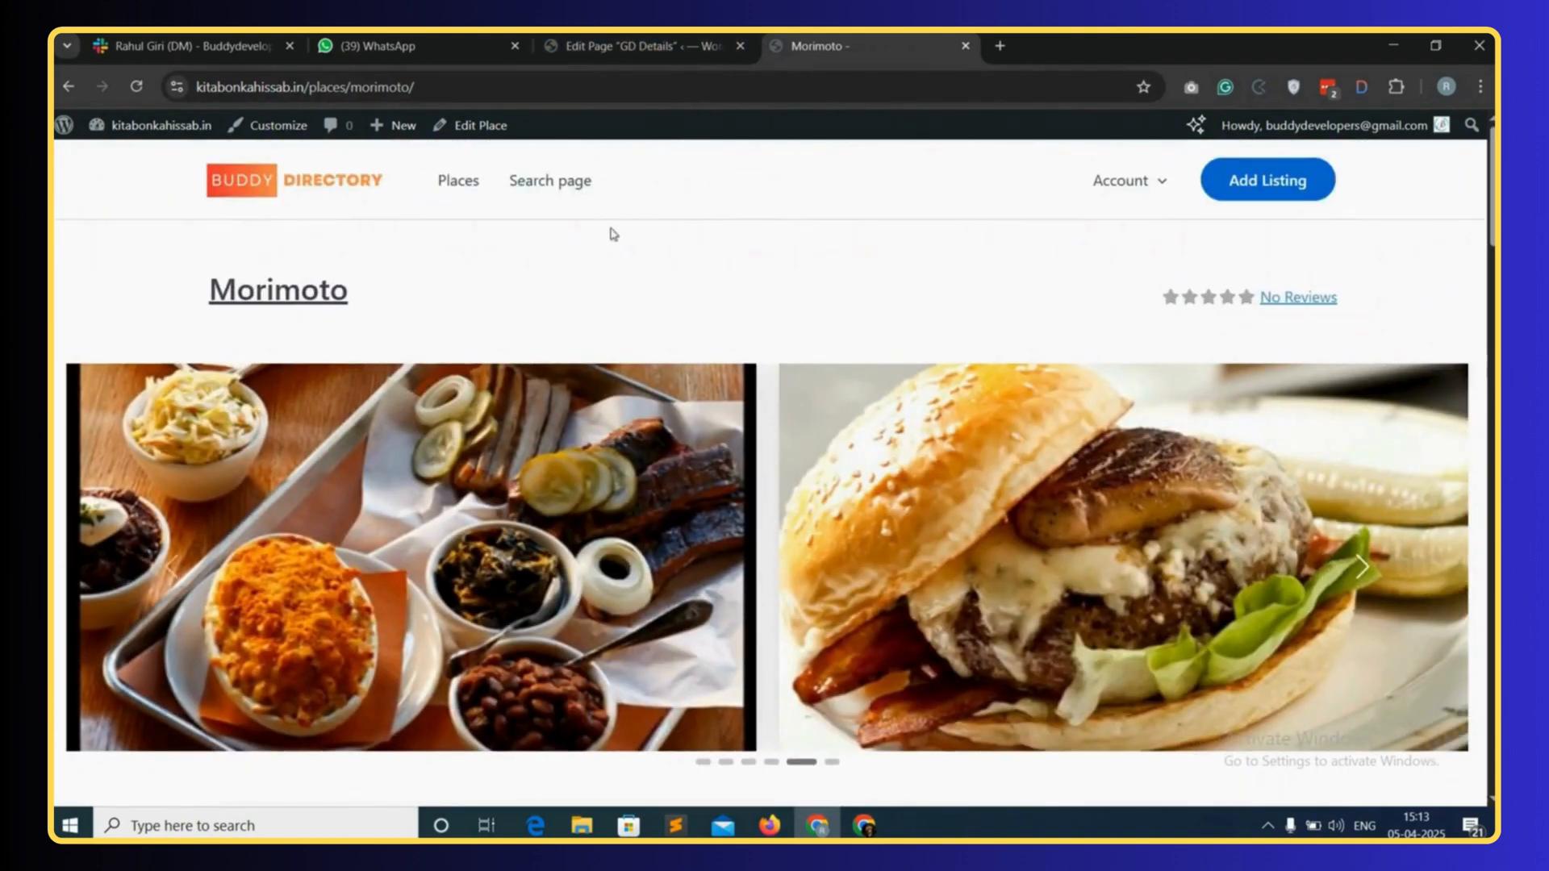
- Open the Places archive page and examine the design of the listing cards beside the map
{"action": "left_click", "coordinate": [654, 48]}
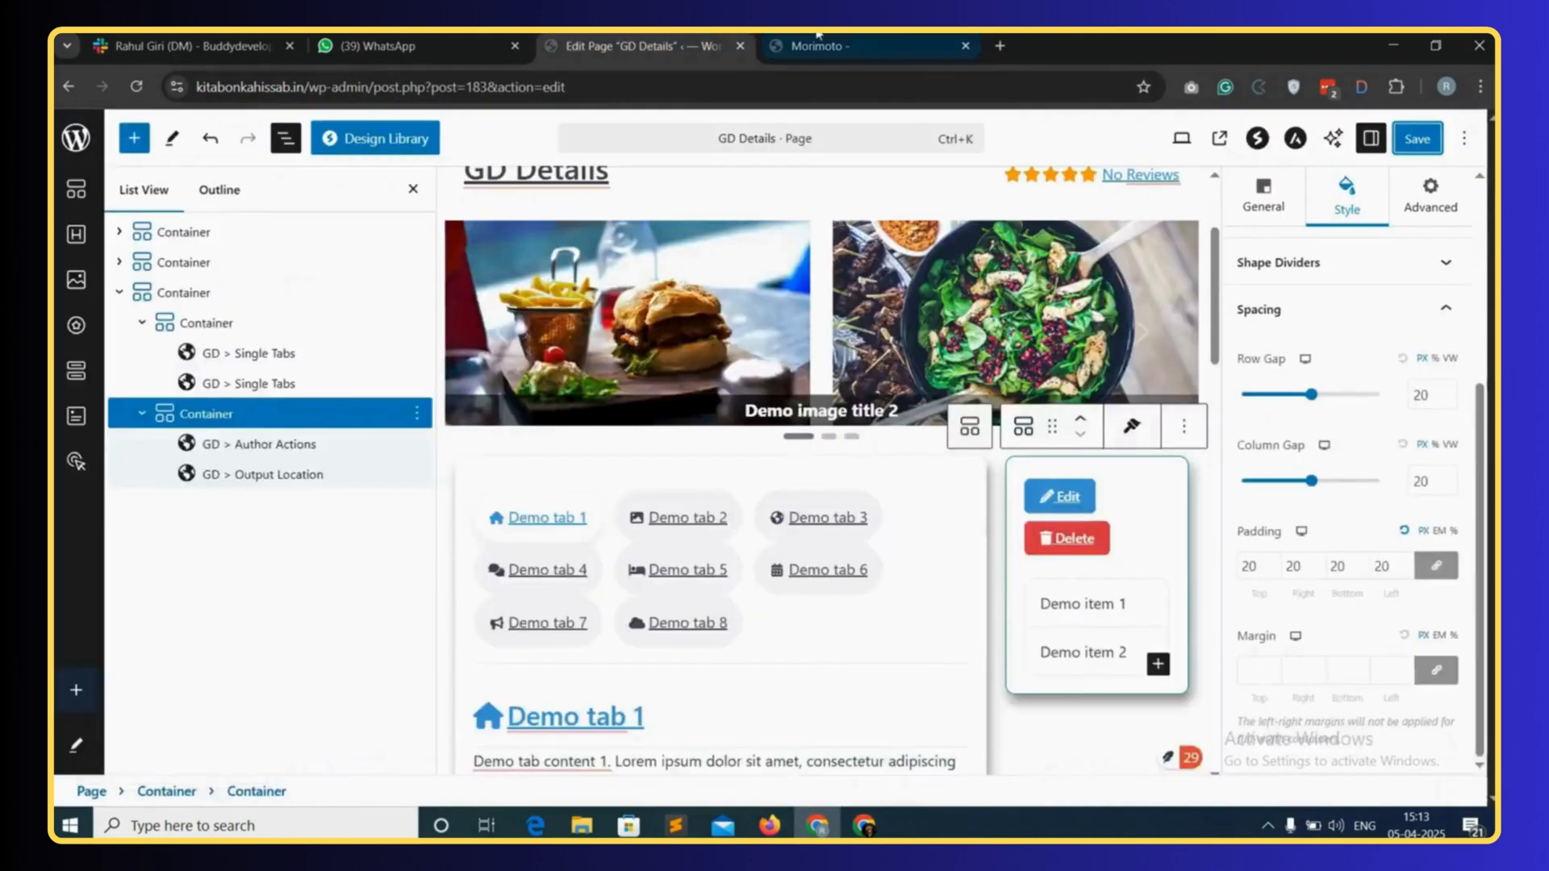
{"action": "left_click", "coordinate": [815, 46]}
{"action": "left_click", "coordinate": [472, 184]}
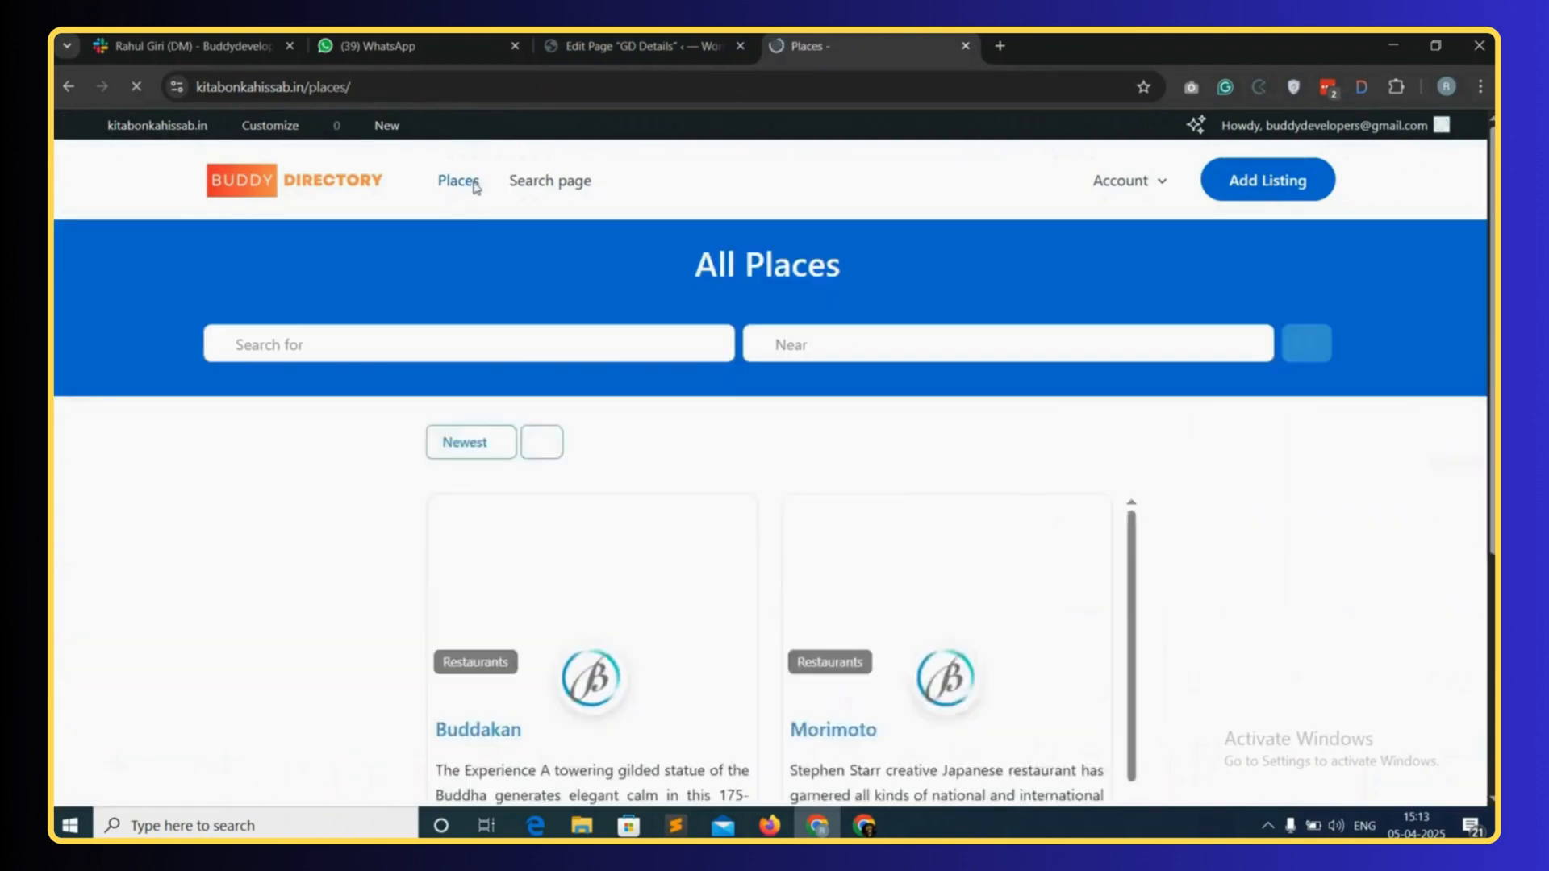
{"action": "scroll", "coordinate": [613, 508], "scroll_direction": "down", "scroll_amount": 3}
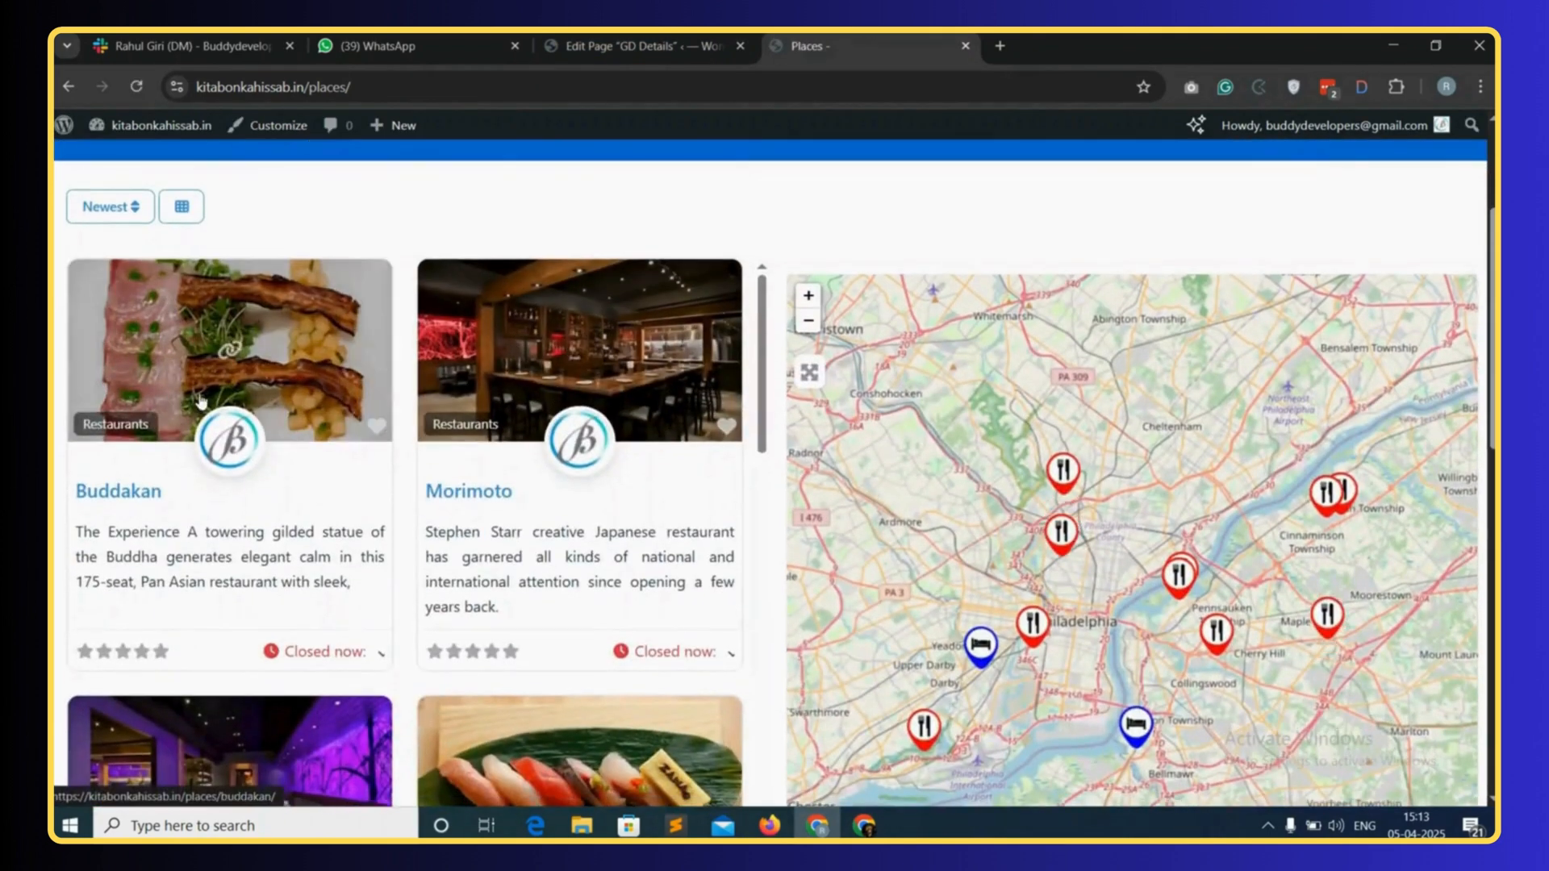
{"action": "scroll", "coordinate": [544, 374], "scroll_direction": "down", "scroll_amount": 4}
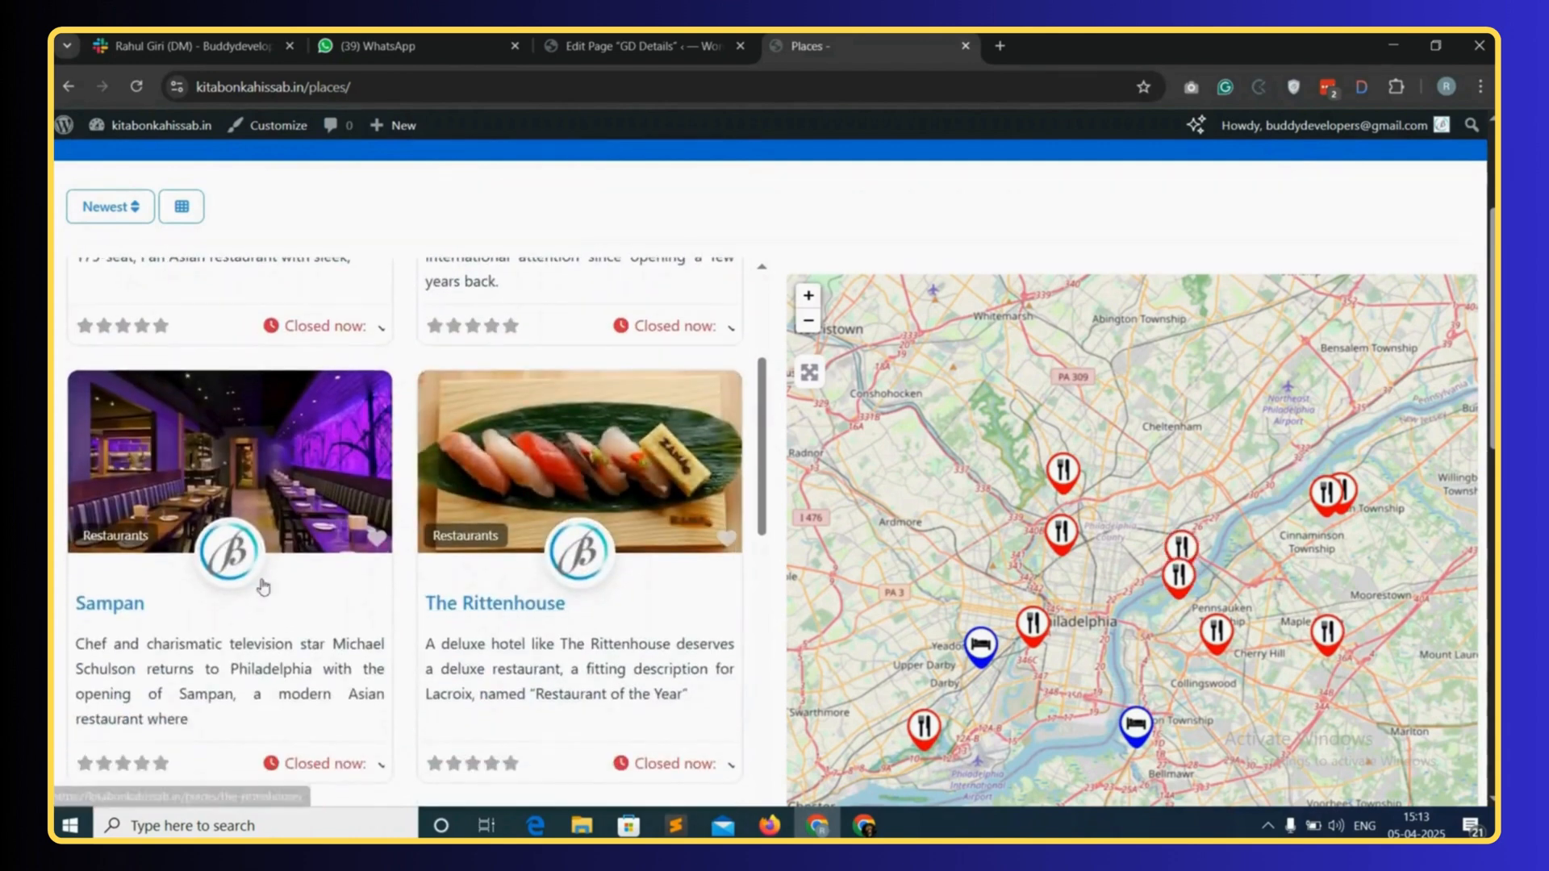
{"action": "scroll", "coordinate": [588, 293], "scroll_direction": "down", "scroll_amount": 1}
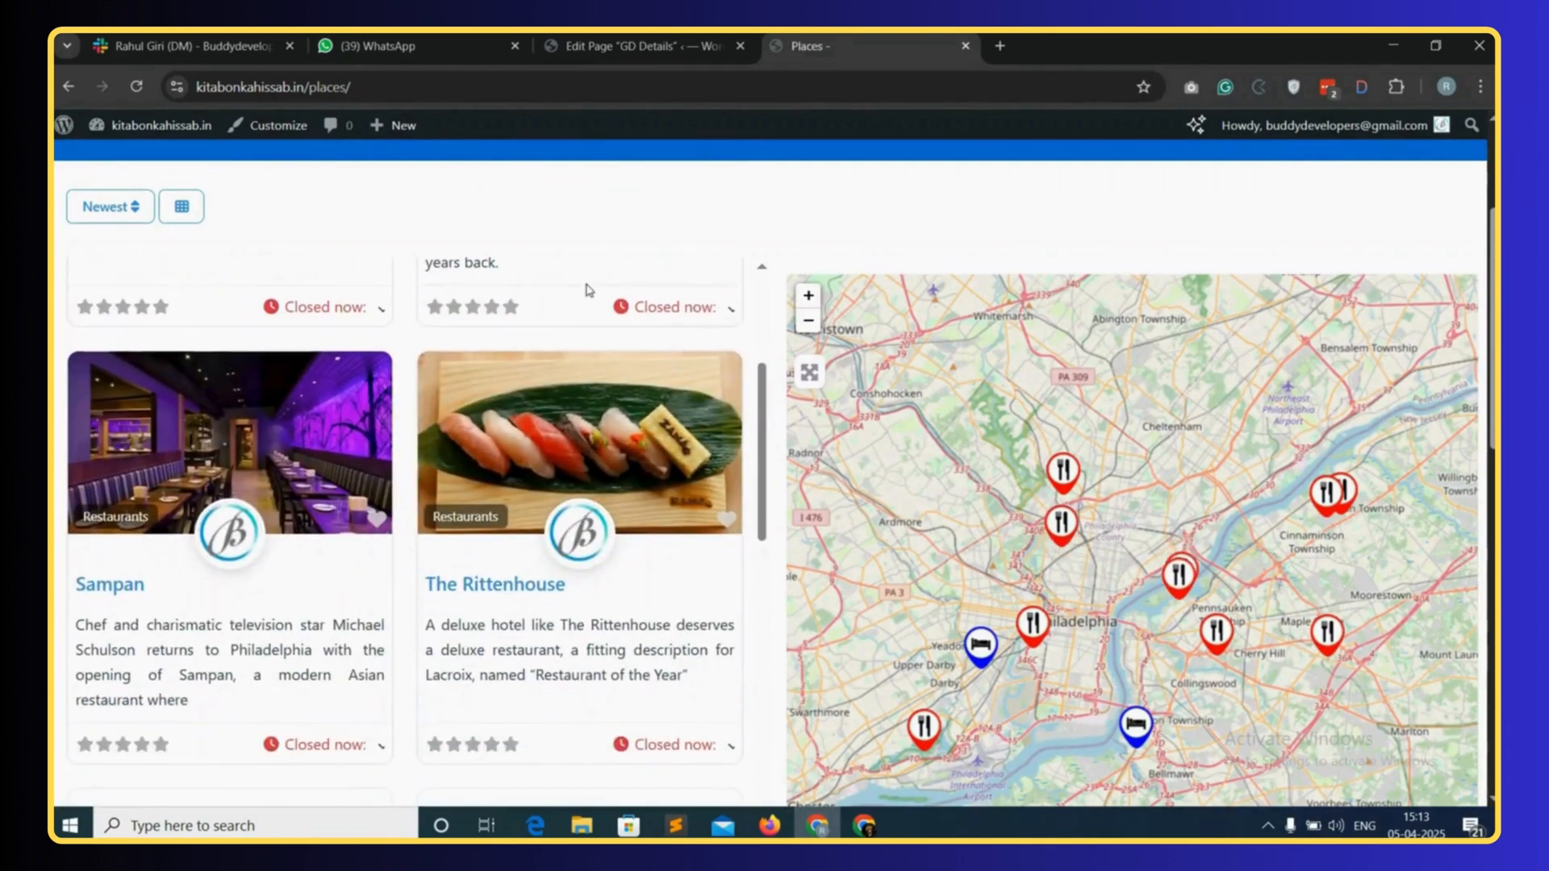
- Open the WordPress admin in a new tab and go to the GeoDirectory page settings
{"action": "mouse_move", "coordinate": [64, 125]}
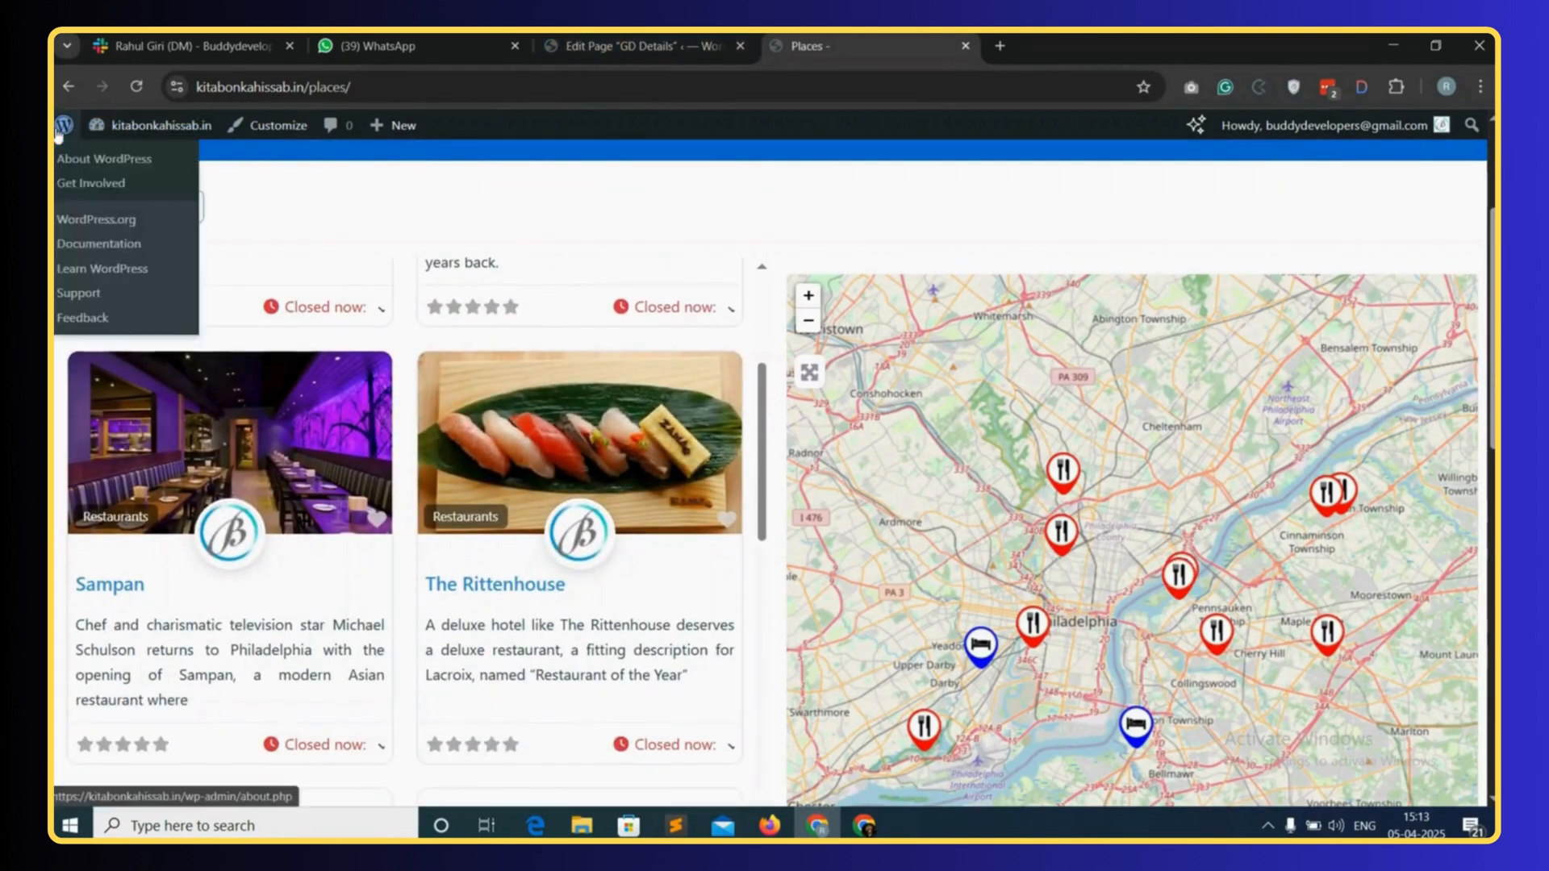
{"action": "left_click", "coordinate": [121, 156]}
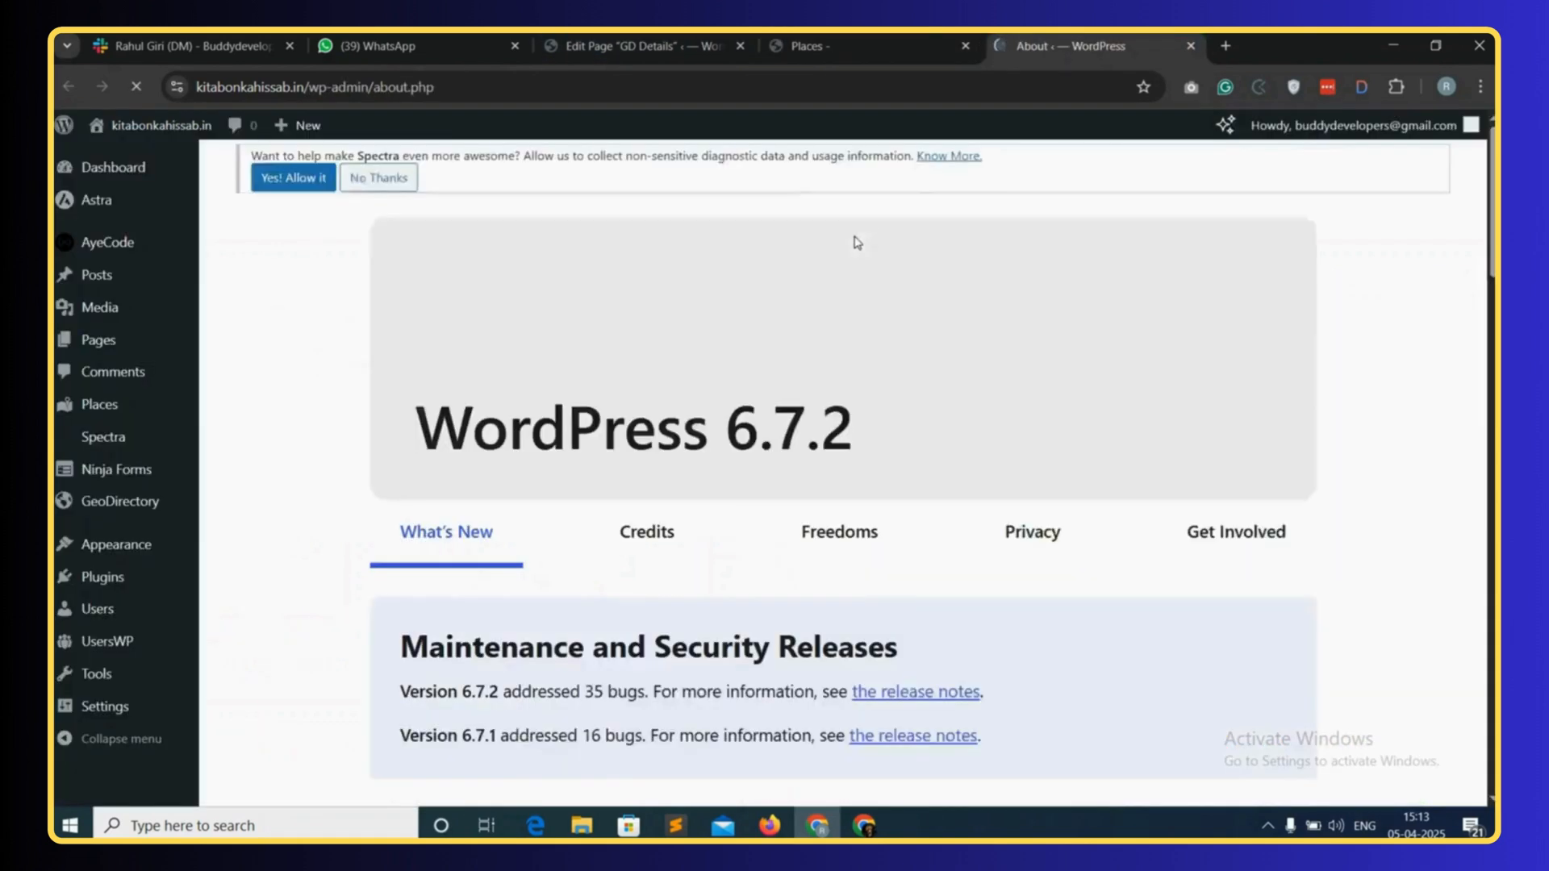
{"action": "mouse_move", "coordinate": [133, 509]}
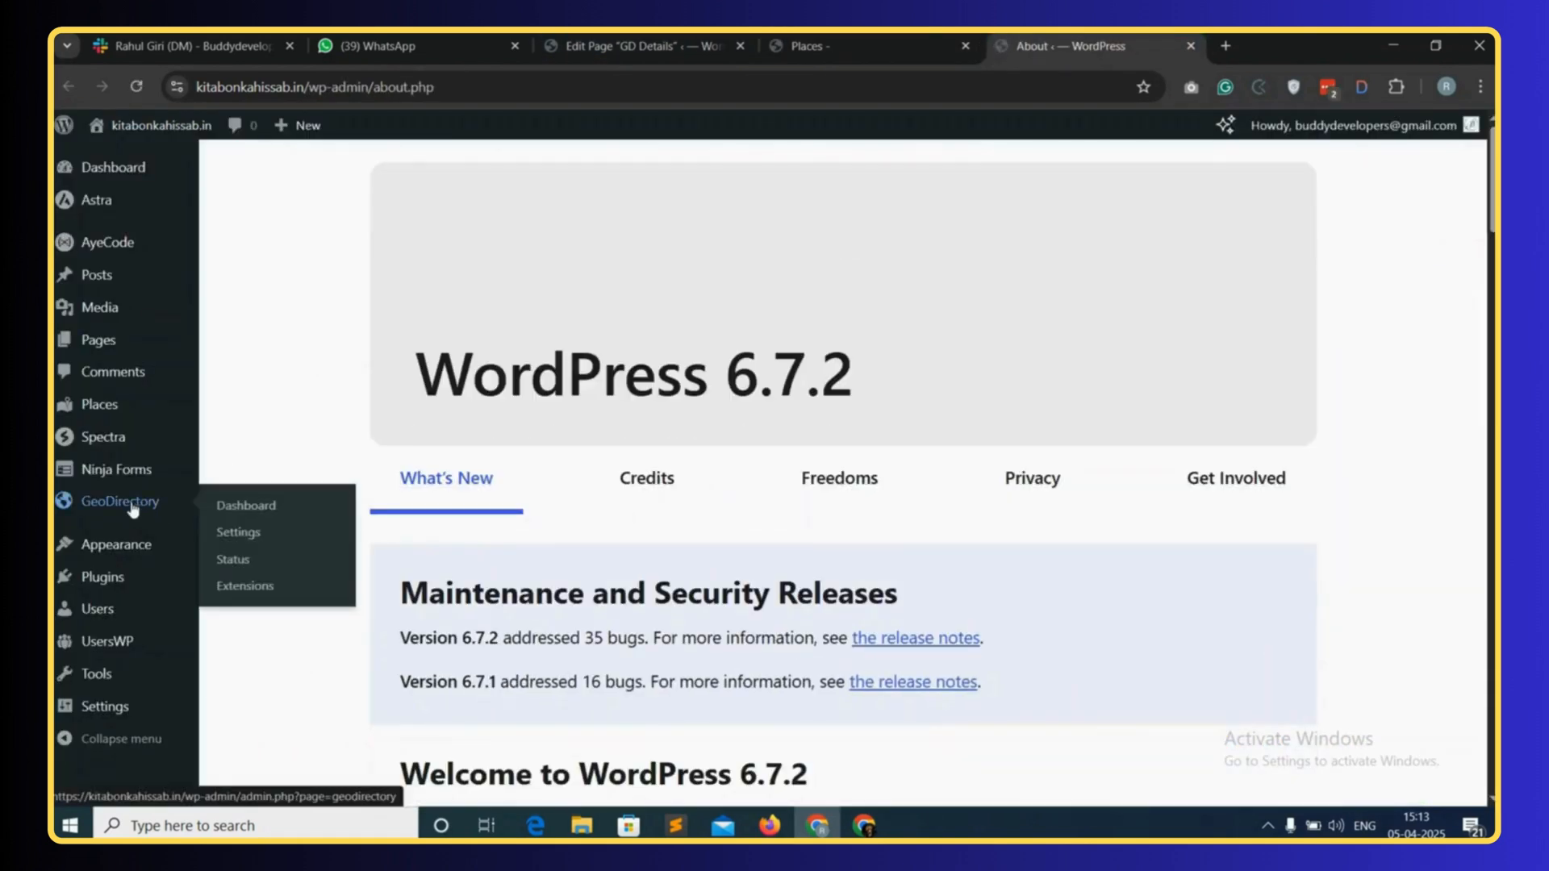
{"action": "left_click", "coordinate": [269, 539]}
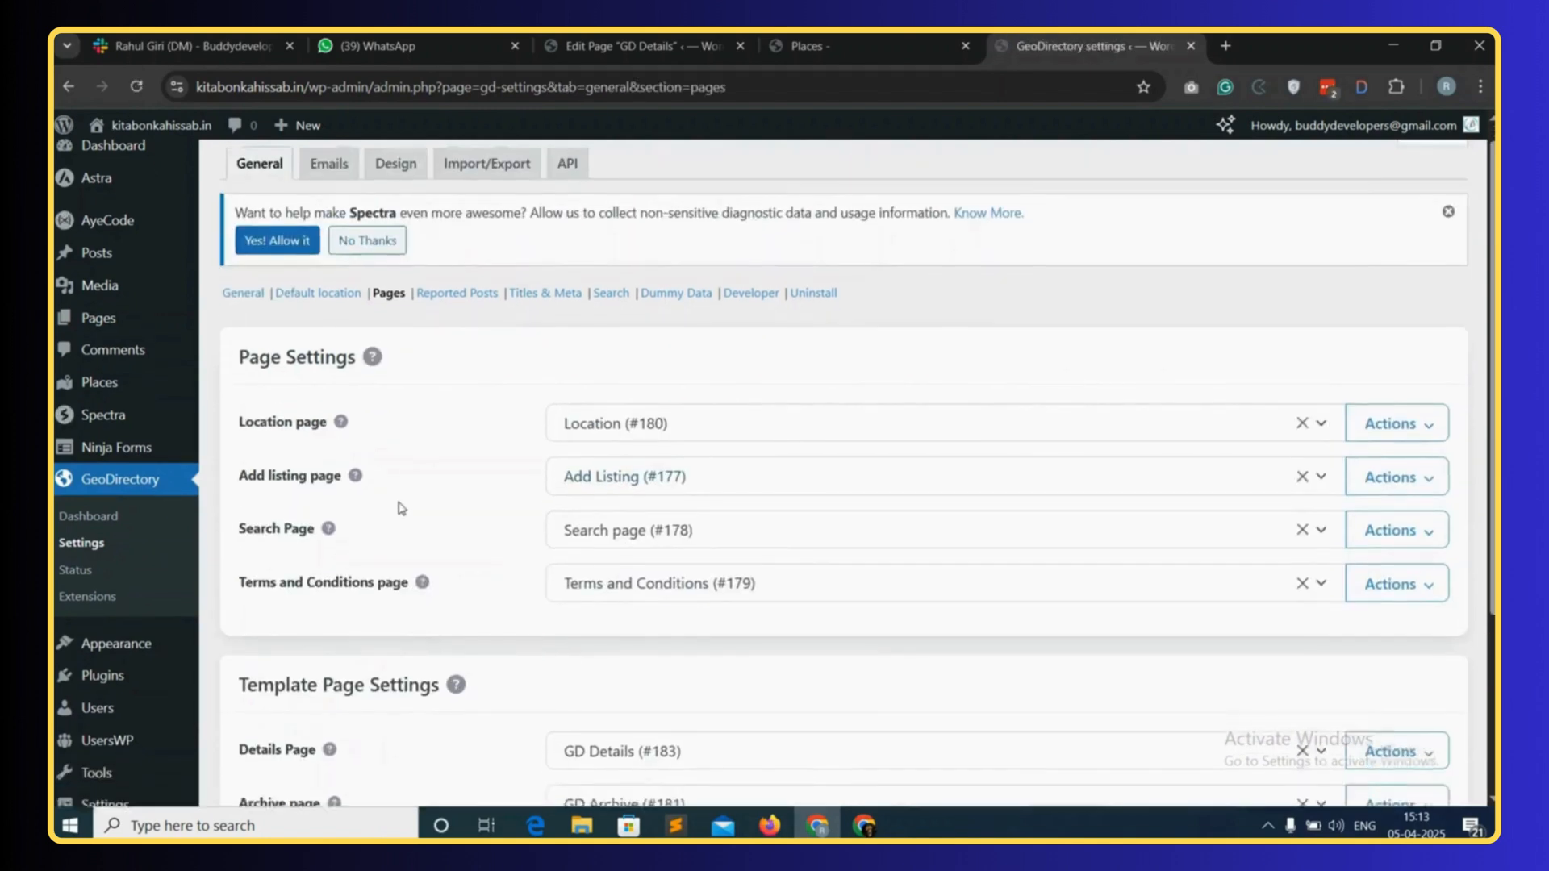
- Open the GD Archive Item template page for editing from the template page settings
{"action": "scroll", "coordinate": [396, 517], "scroll_direction": "down", "scroll_amount": 3}
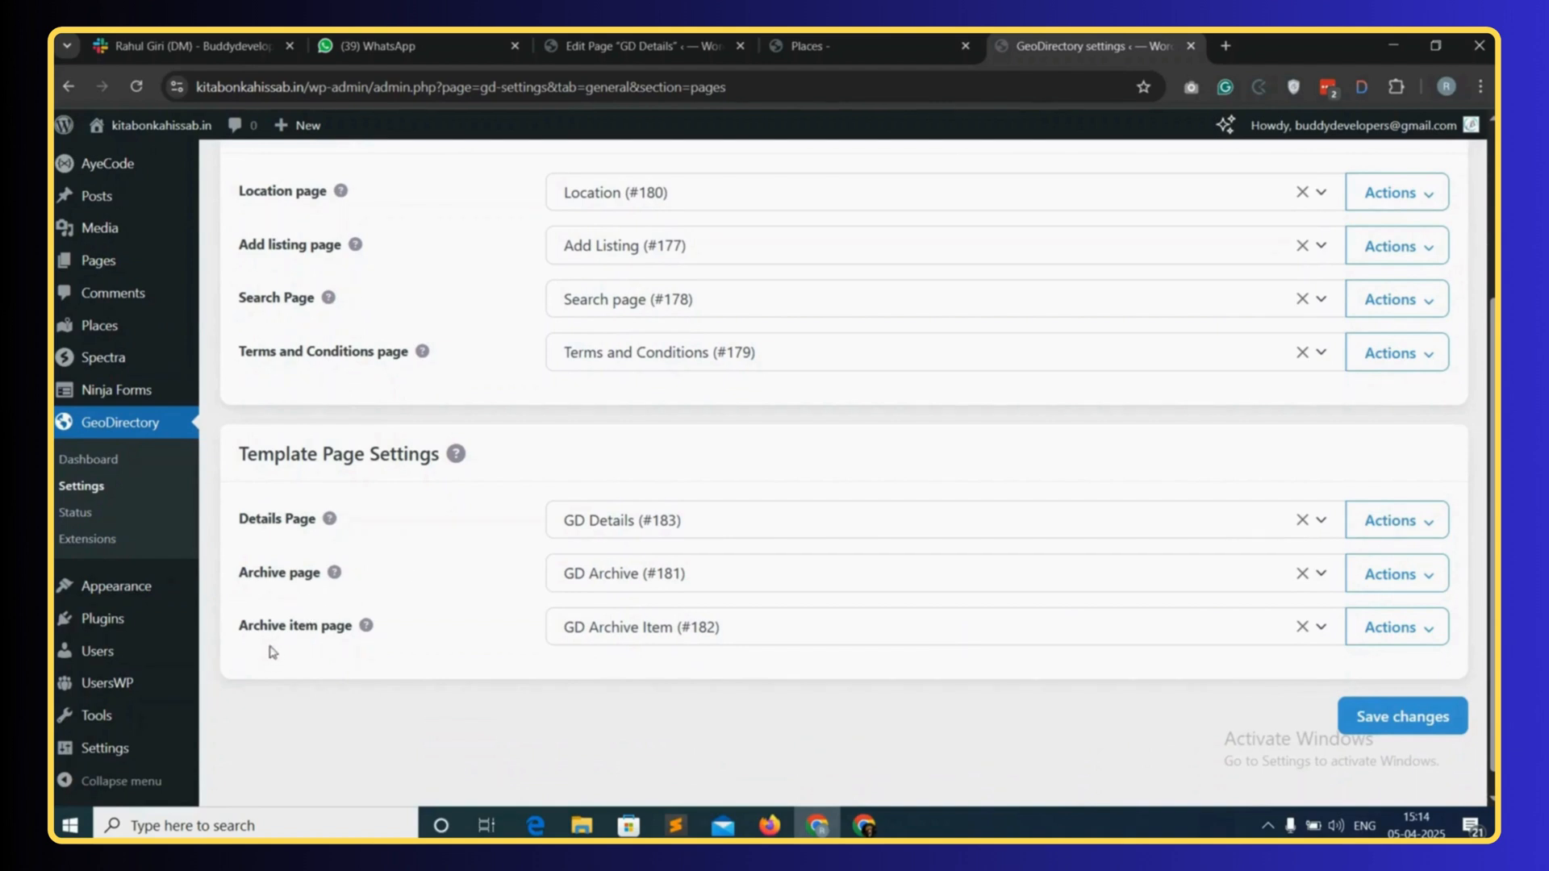
{"action": "left_click_drag", "start_coordinate": [240, 635], "coordinate": [341, 644]}
{"action": "left_click", "coordinate": [1408, 629]}
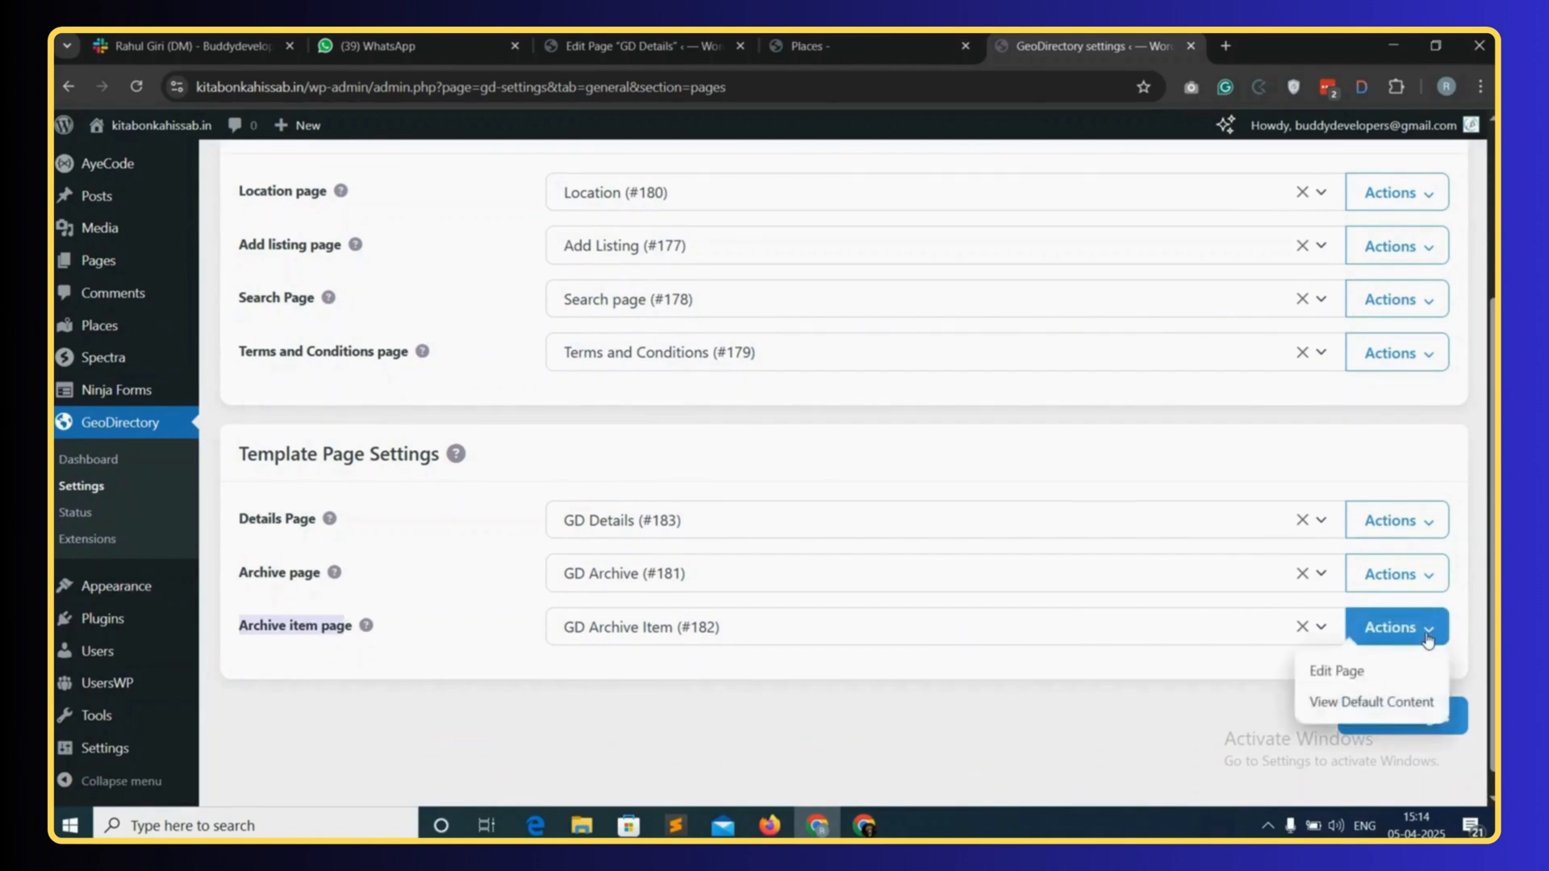
{"action": "left_click", "coordinate": [1359, 674]}
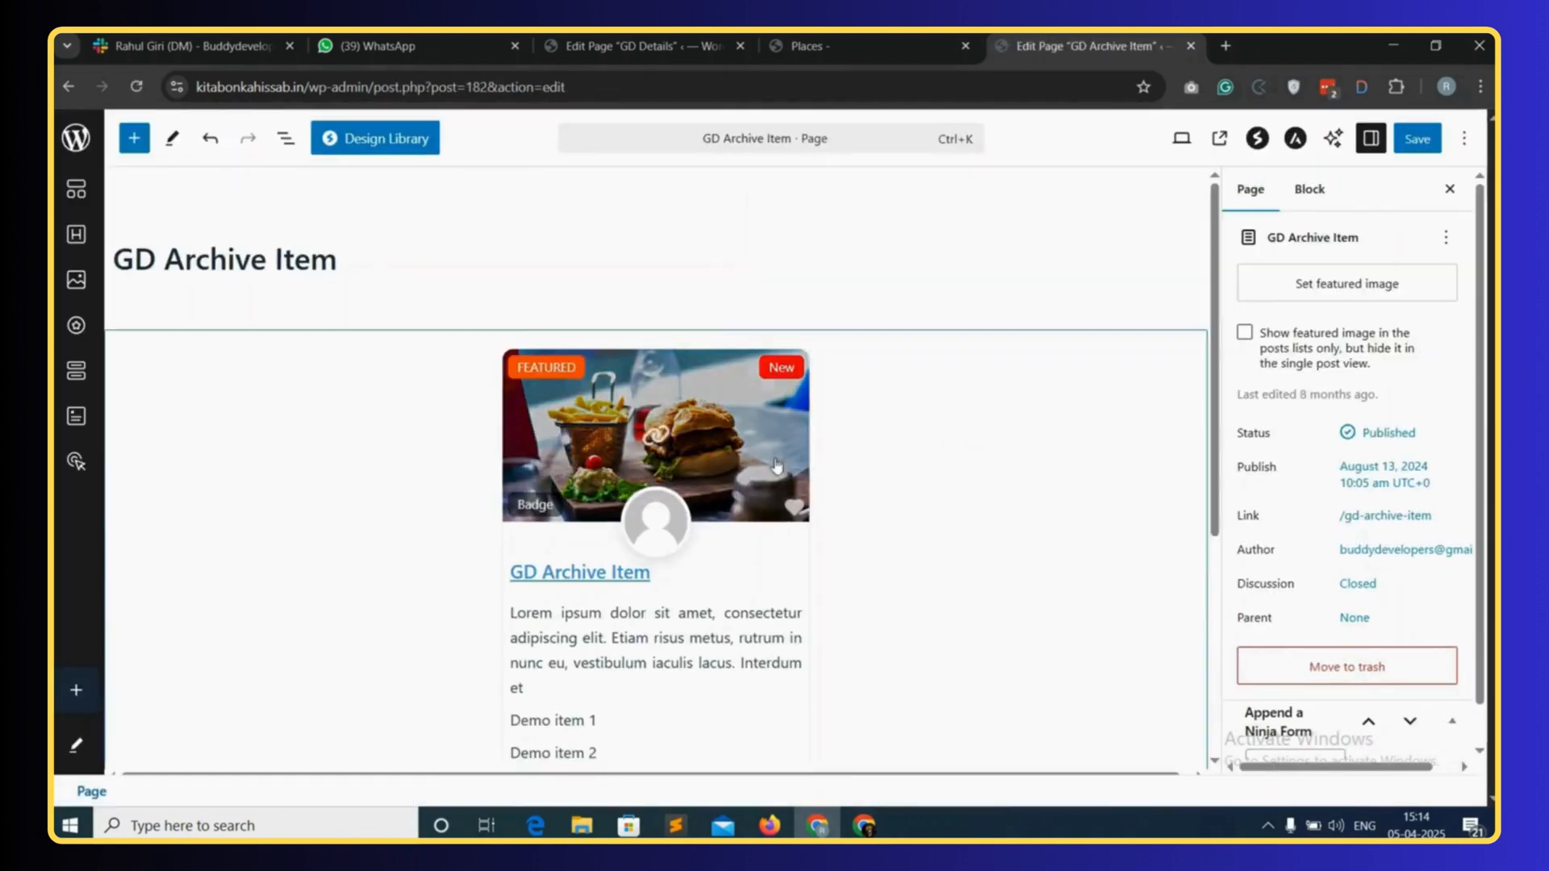
- Set the Simple Archive Item block's image type to Slider and keep its image link on Post
{"action": "scroll", "coordinate": [776, 466], "scroll_direction": "down", "scroll_amount": 2}
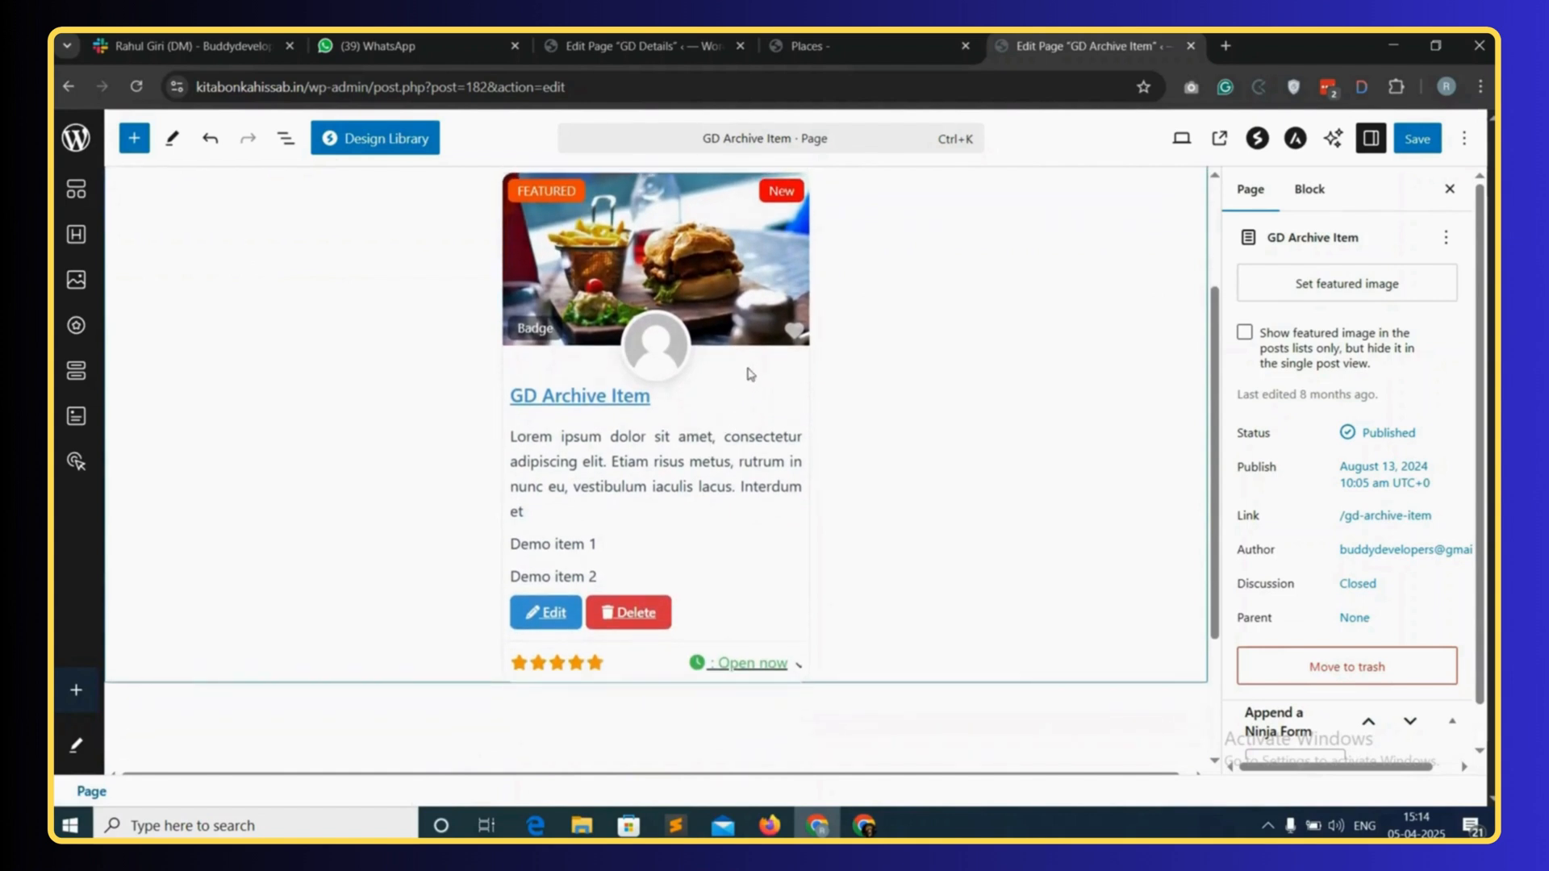
{"action": "left_click", "coordinate": [750, 373]}
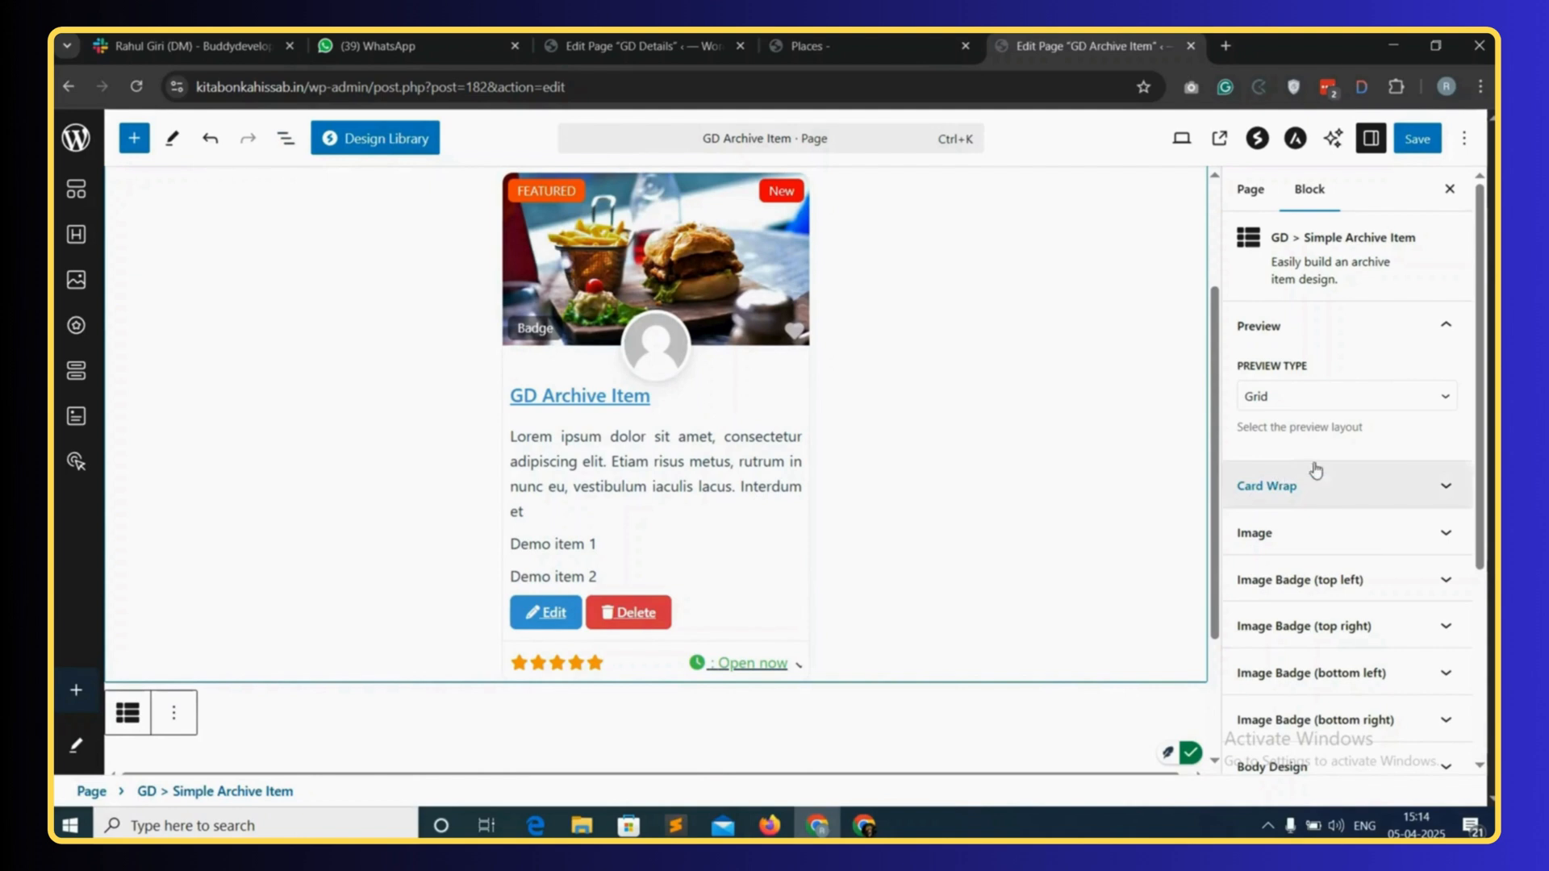
{"action": "scroll", "coordinate": [1324, 464], "scroll_direction": "down", "scroll_amount": 1}
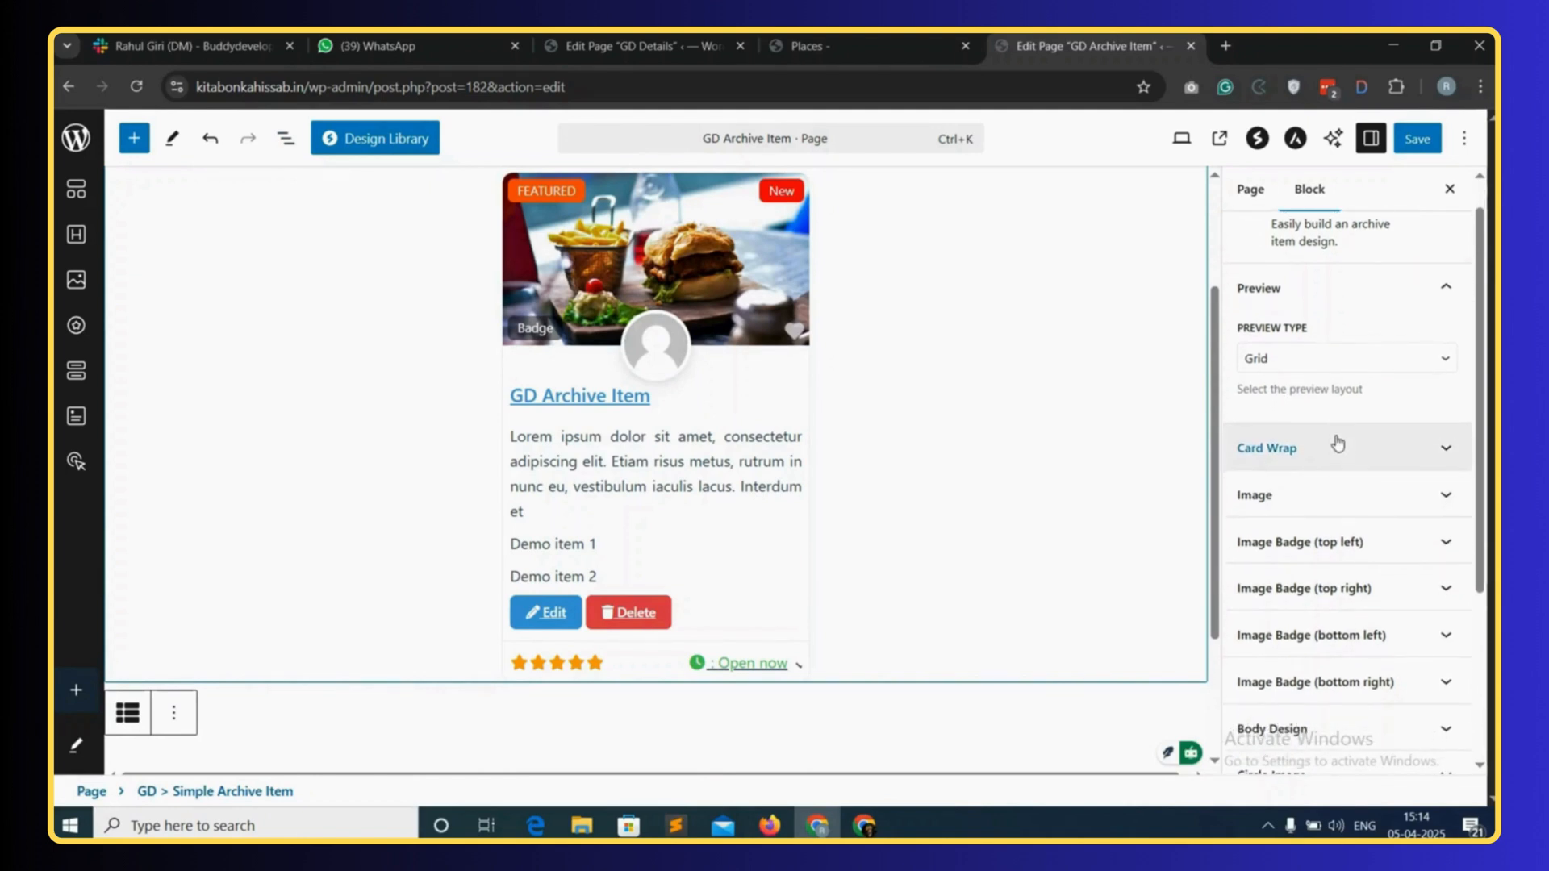
{"action": "scroll", "coordinate": [1337, 442], "scroll_direction": "down", "scroll_amount": 1}
{"action": "left_click", "coordinate": [1323, 472]}
{"action": "scroll", "coordinate": [1290, 488], "scroll_direction": "down", "scroll_amount": 1}
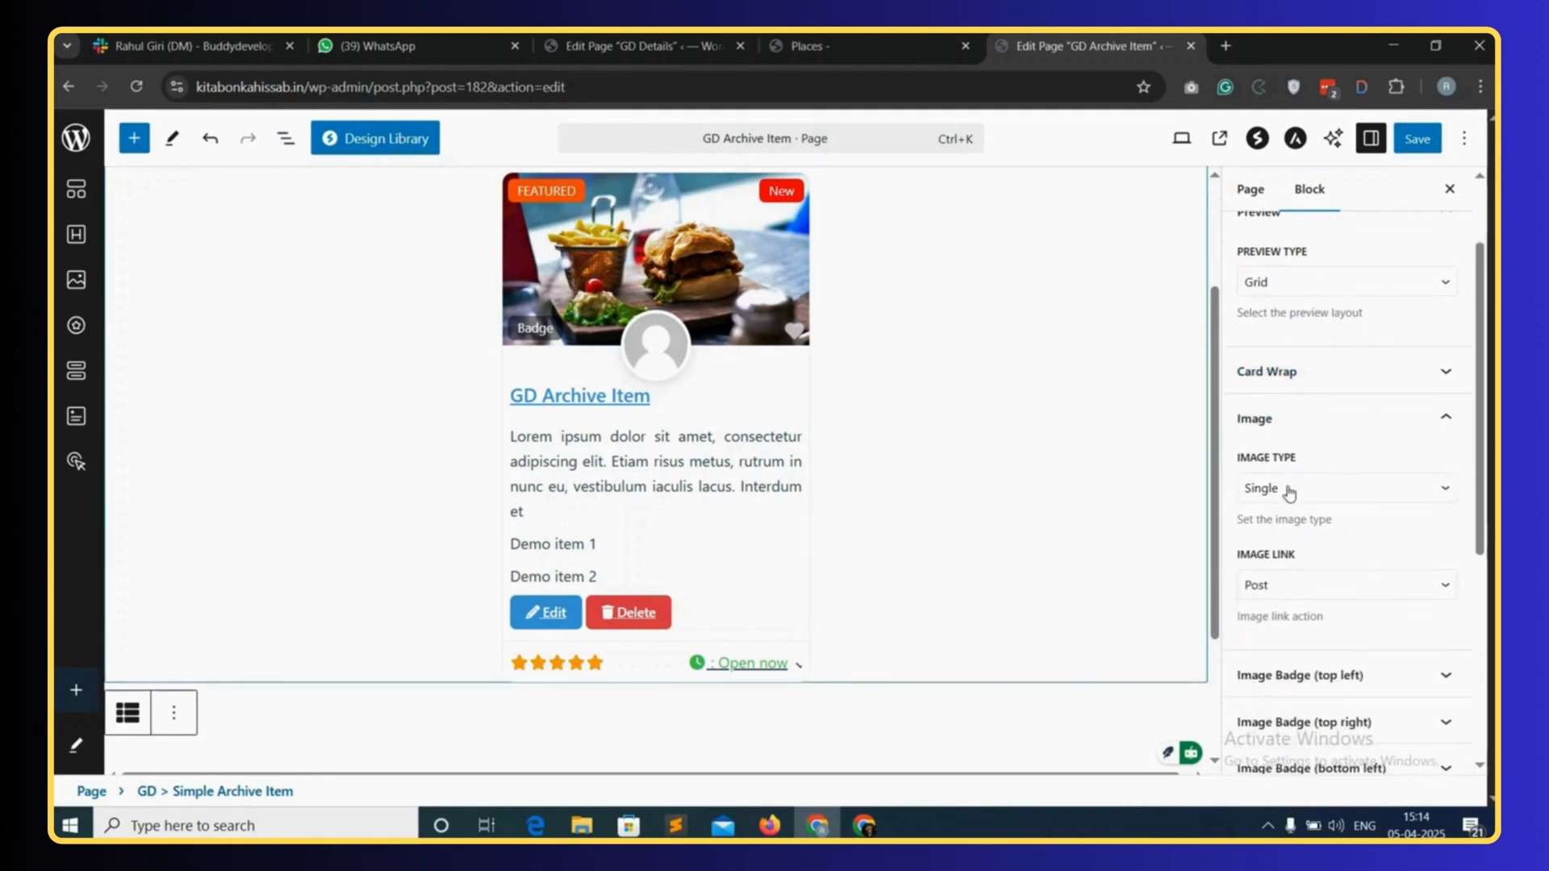
{"action": "left_click", "coordinate": [1307, 494]}
{"action": "left_click", "coordinate": [1262, 539]}
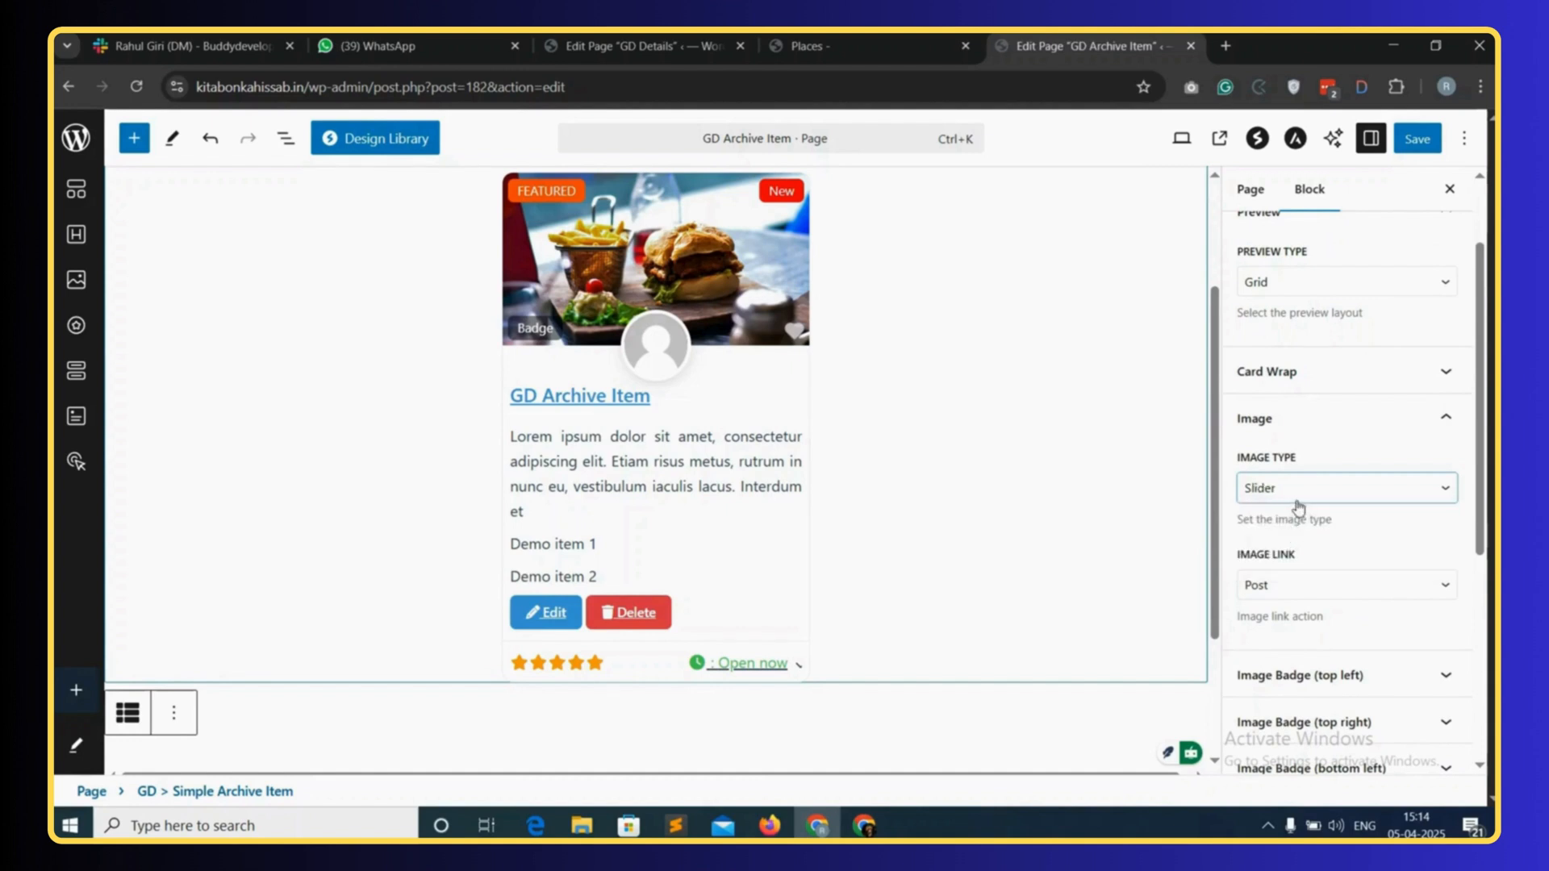
{"action": "scroll", "coordinate": [1301, 491], "scroll_direction": "down", "scroll_amount": 1}
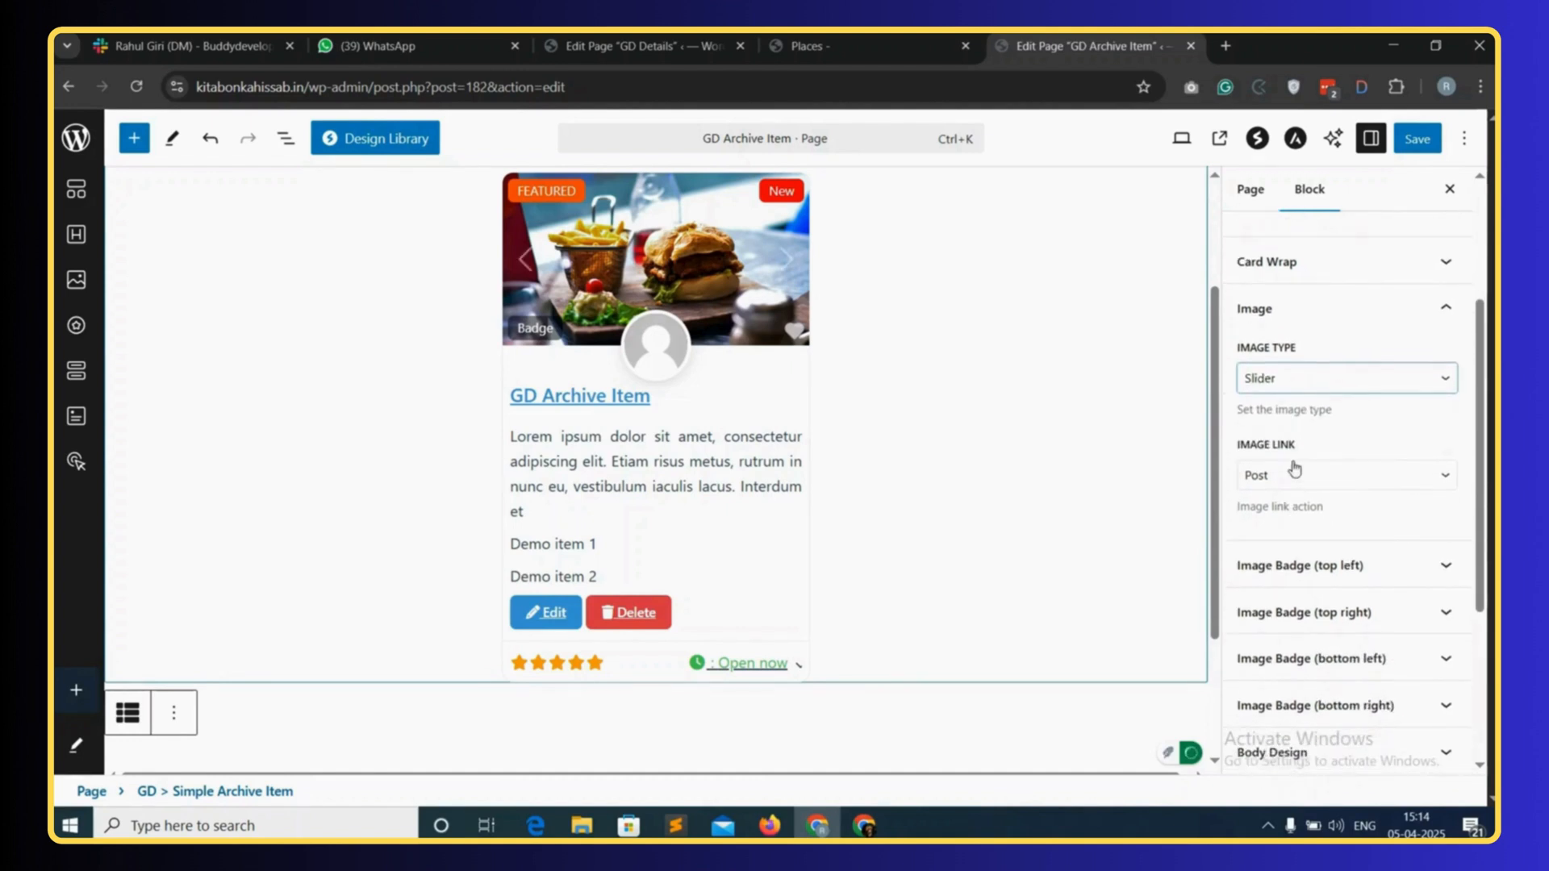
{"action": "left_click", "coordinate": [1290, 483]}
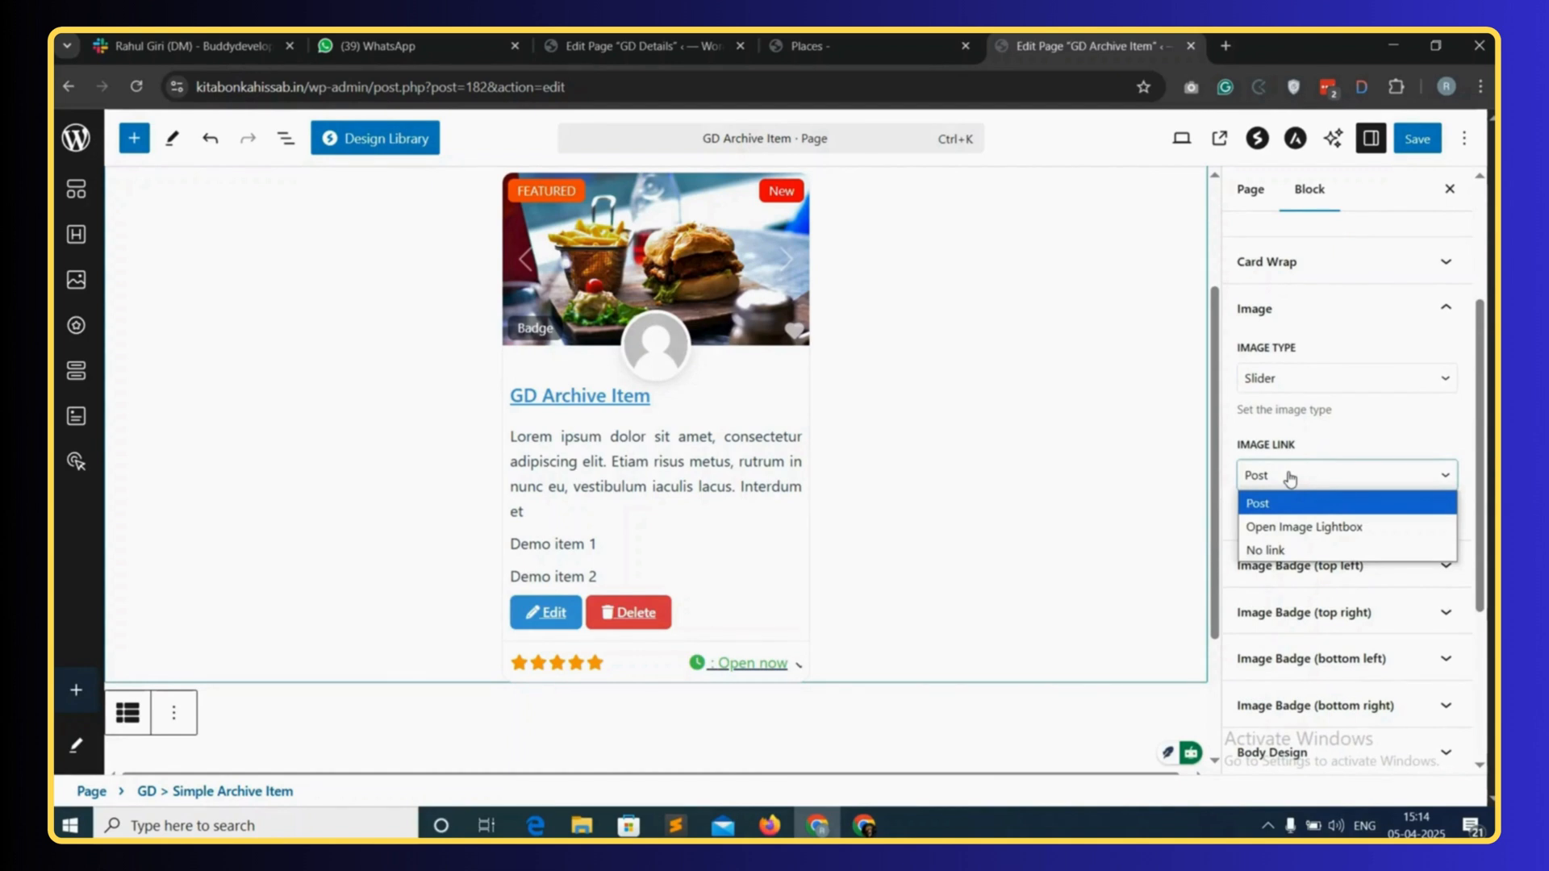
{"action": "left_click", "coordinate": [1287, 477]}
- Set the archive item's top left image badge to New
{"action": "scroll", "coordinate": [1299, 516], "scroll_direction": "down", "scroll_amount": 1}
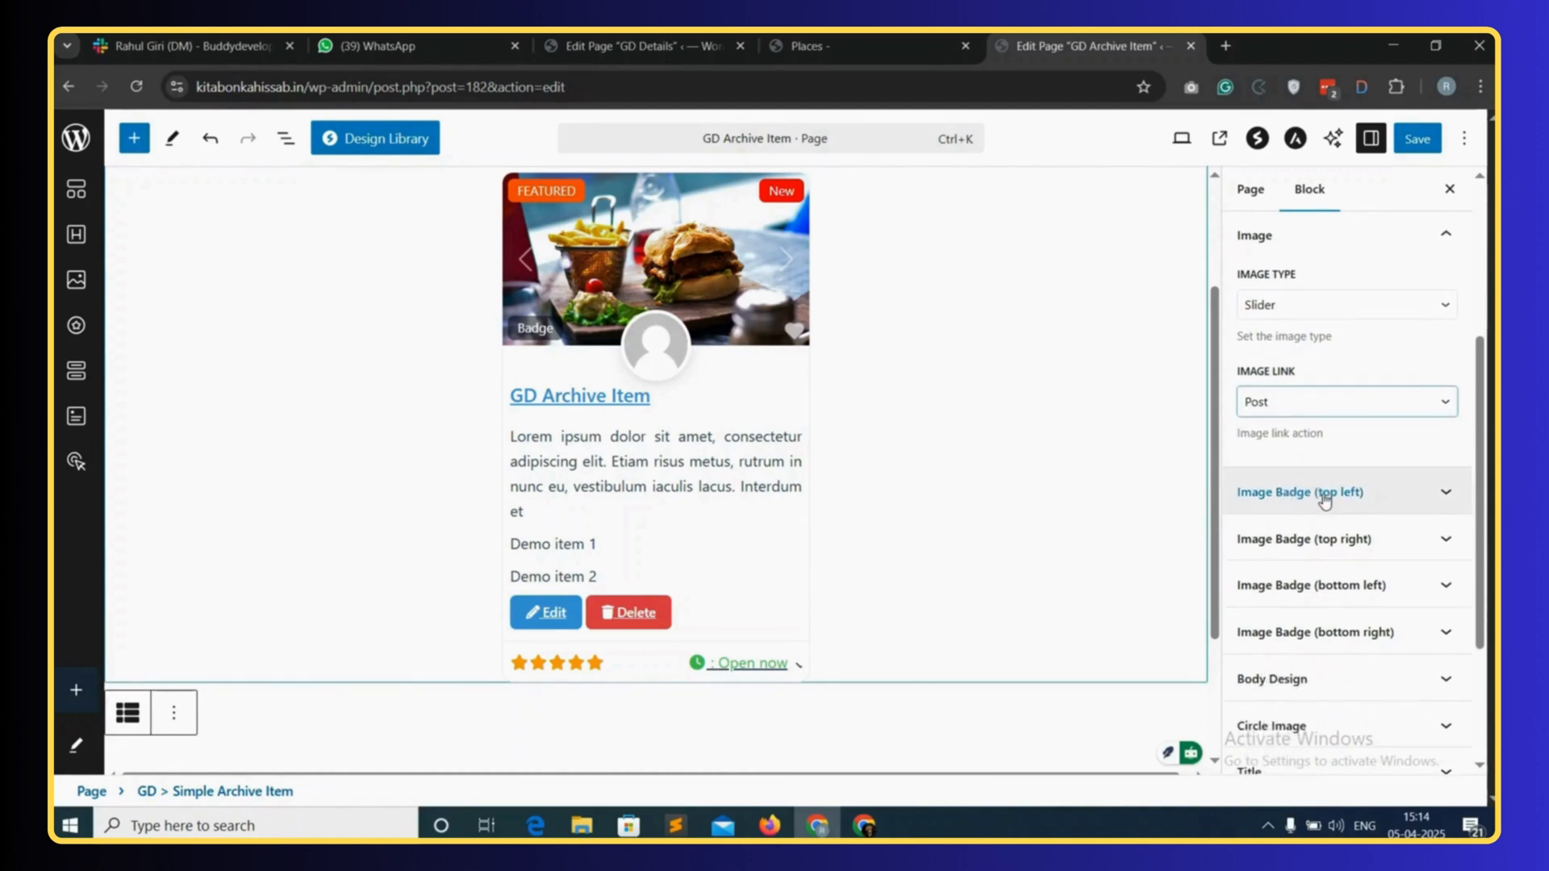
{"action": "left_click", "coordinate": [1323, 499]}
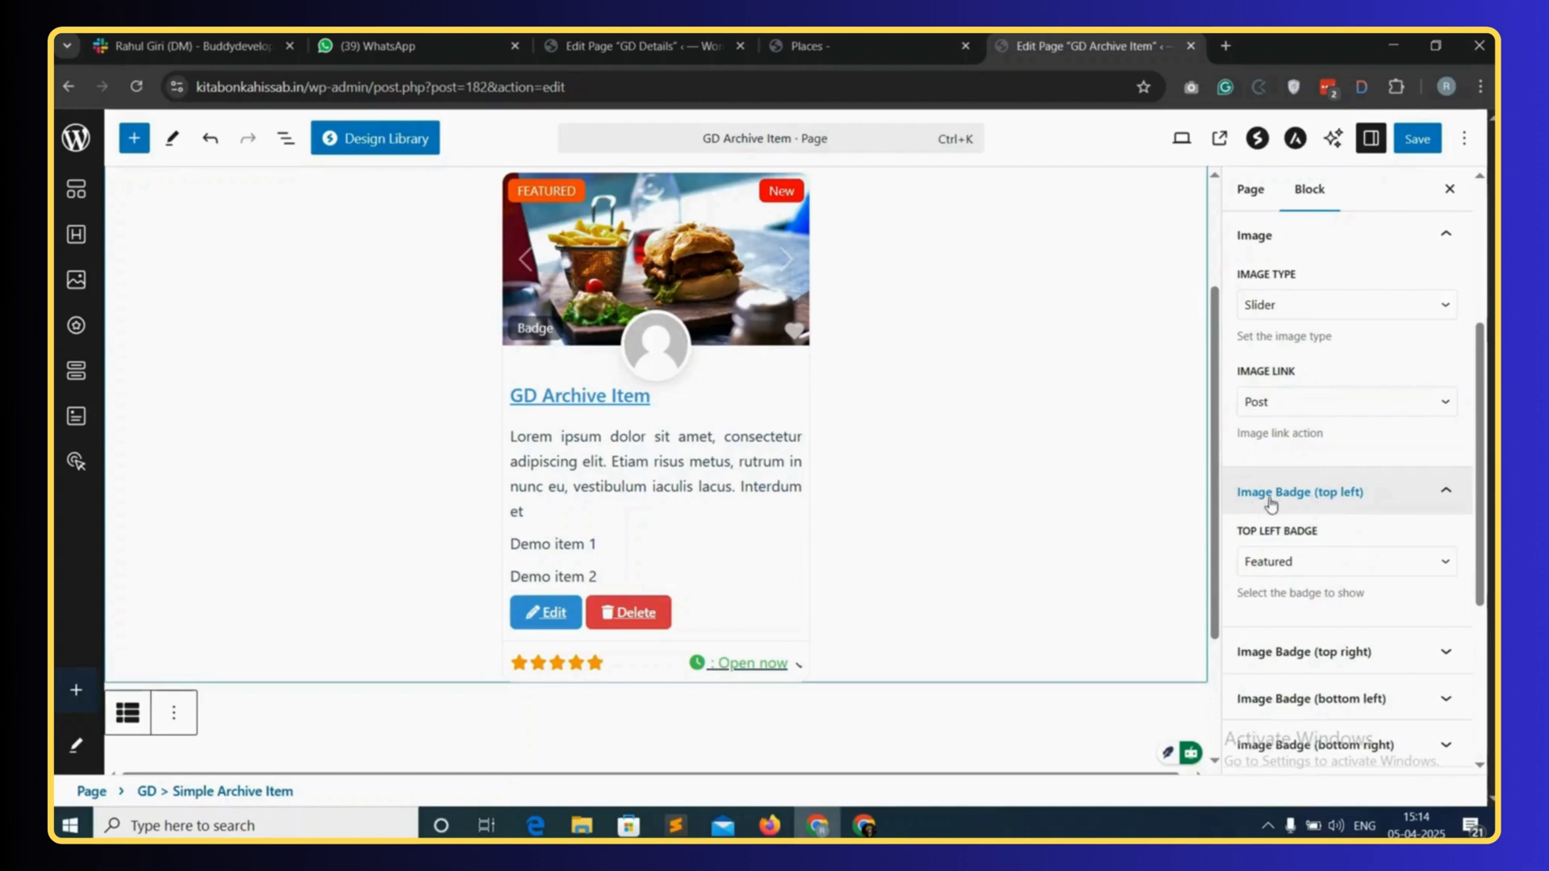
{"action": "left_click", "coordinate": [1346, 561]}
{"action": "left_click", "coordinate": [1275, 622]}
- Examine the archive item block's body design, title, circle image and footer settings
{"action": "scroll", "coordinate": [1304, 598], "scroll_direction": "down", "scroll_amount": 1}
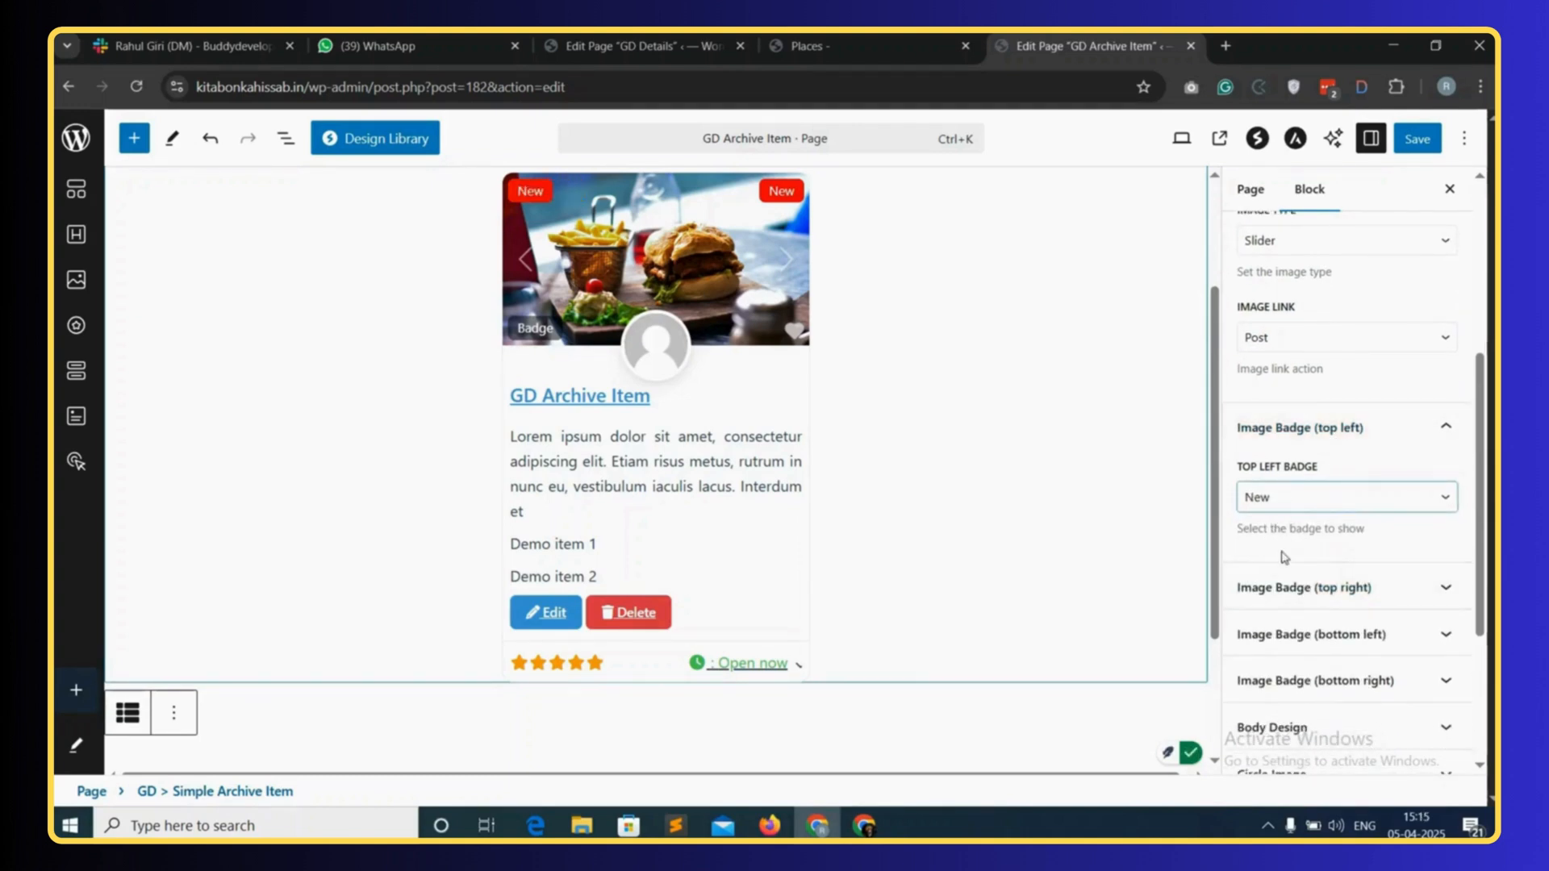
{"action": "scroll", "coordinate": [1297, 554], "scroll_direction": "down", "scroll_amount": 1}
{"action": "left_click", "coordinate": [1314, 606]}
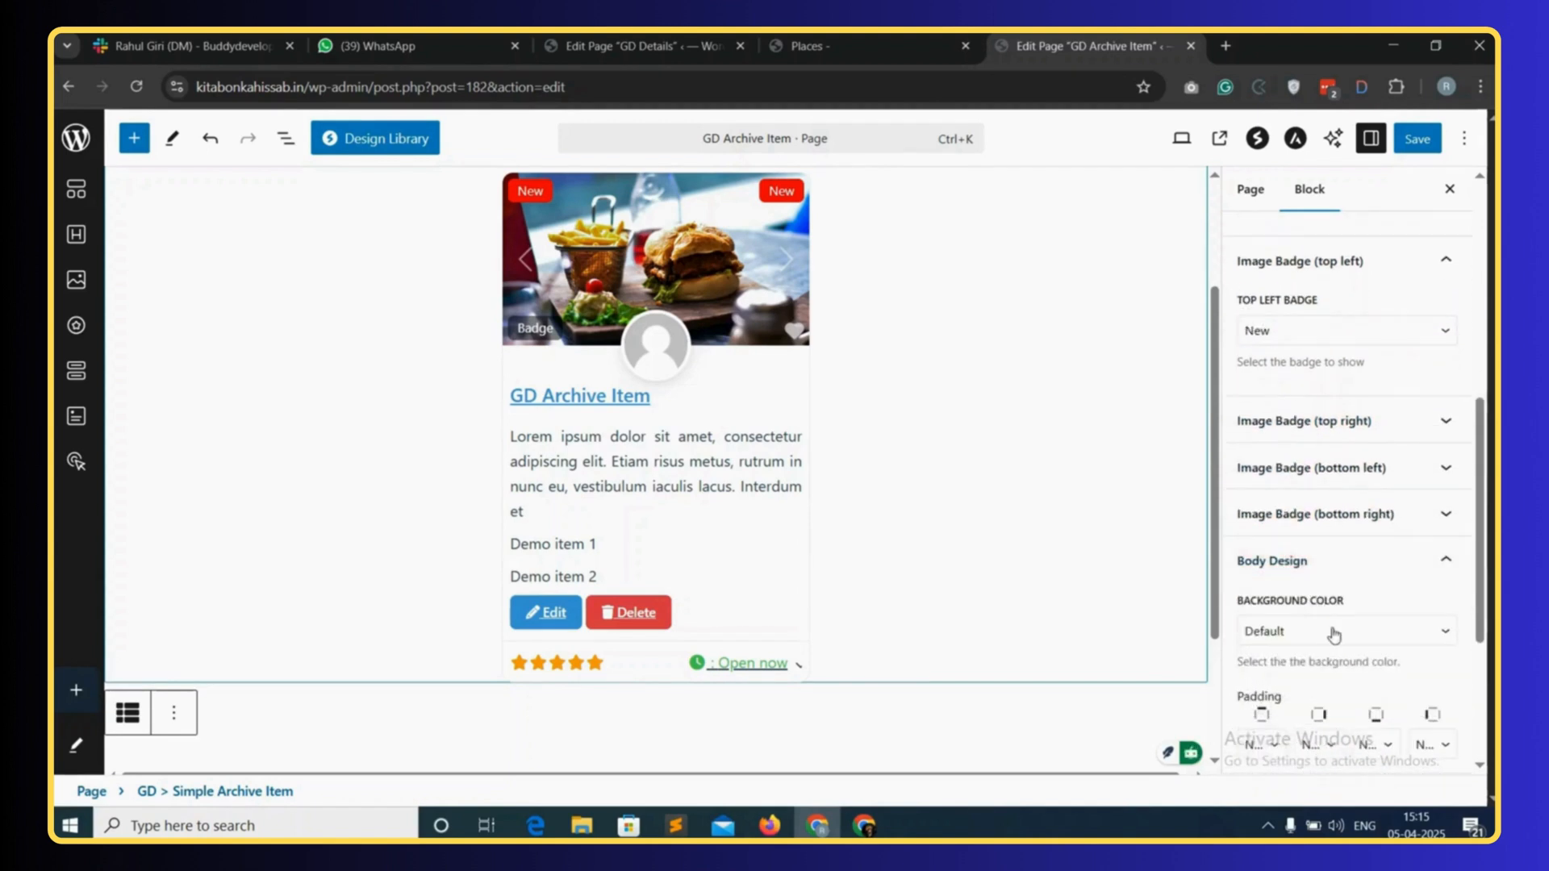
{"action": "scroll", "coordinate": [1331, 484], "scroll_direction": "down", "scroll_amount": 3}
{"action": "left_click", "coordinate": [1297, 564]}
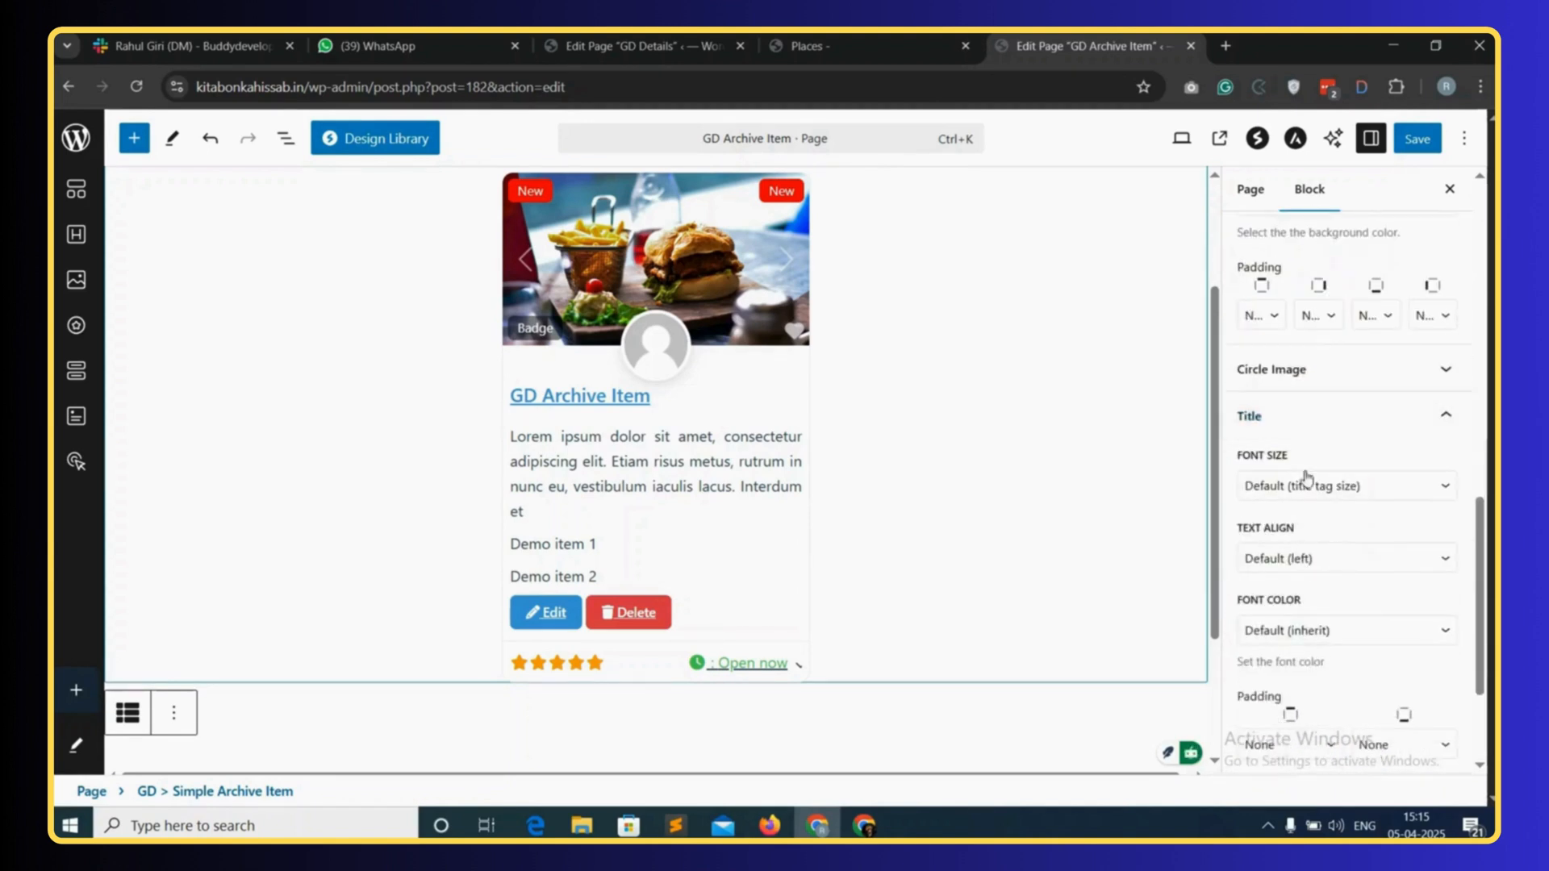
{"action": "left_click", "coordinate": [1306, 371]}
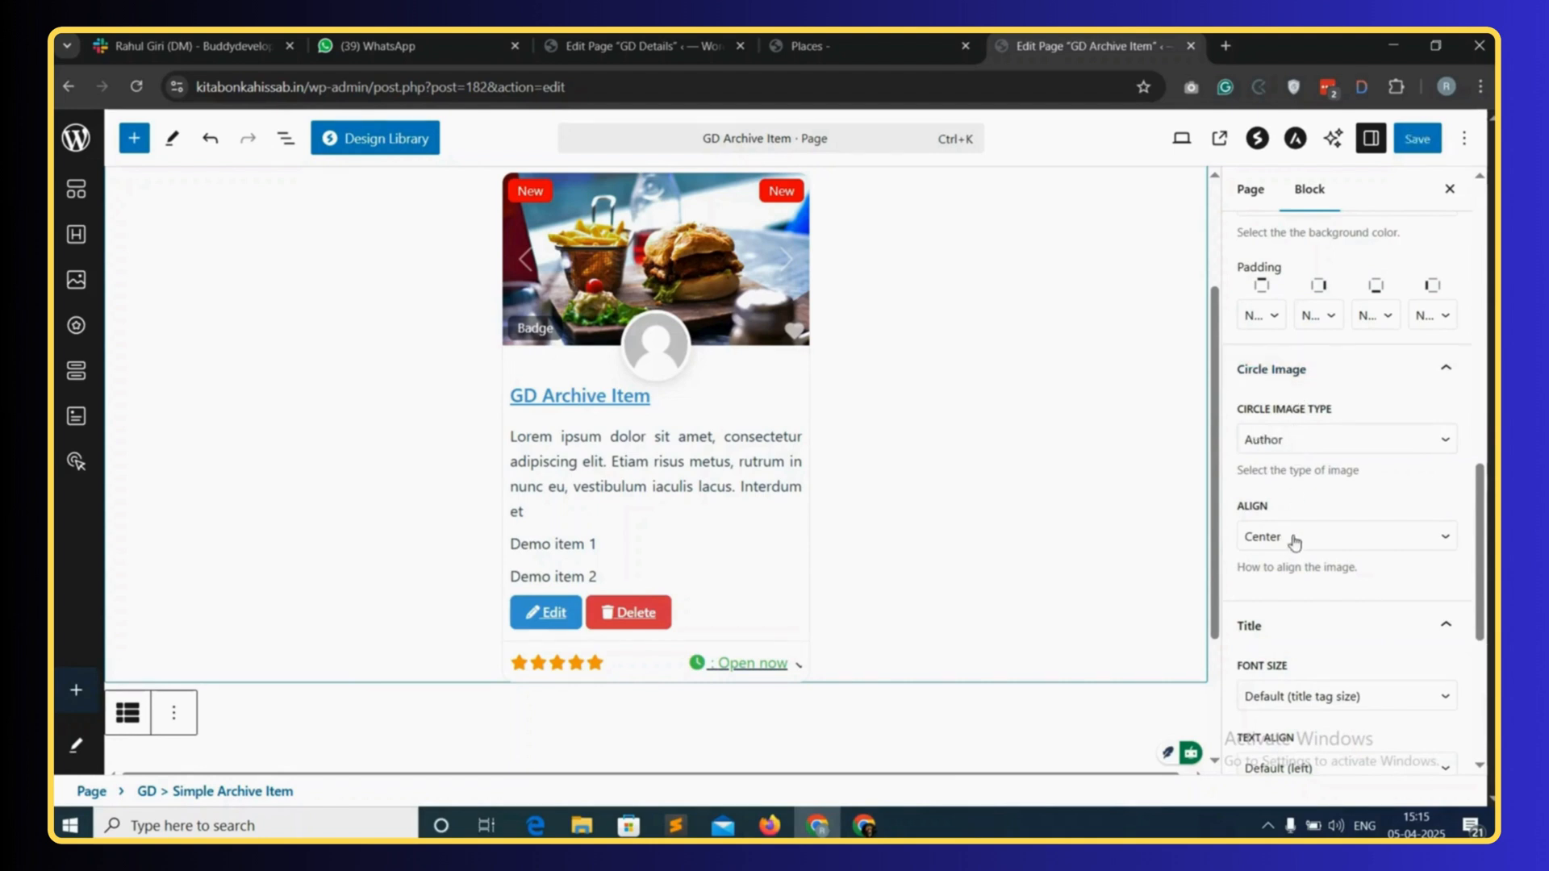
{"action": "scroll", "coordinate": [1295, 541], "scroll_direction": "down", "scroll_amount": 5}
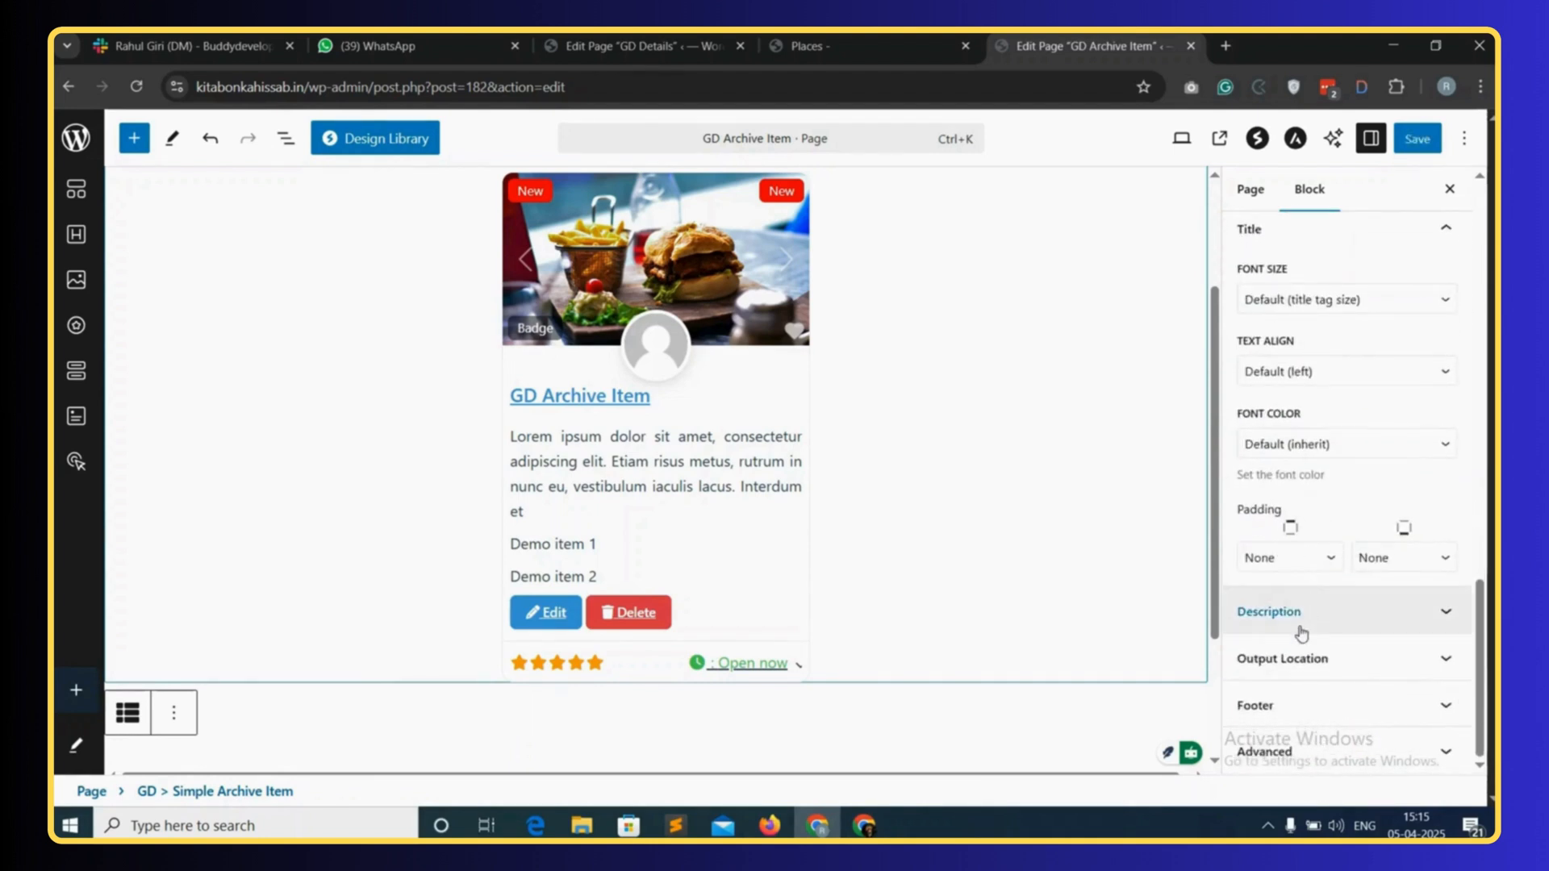
{"action": "left_click", "coordinate": [1291, 705]}
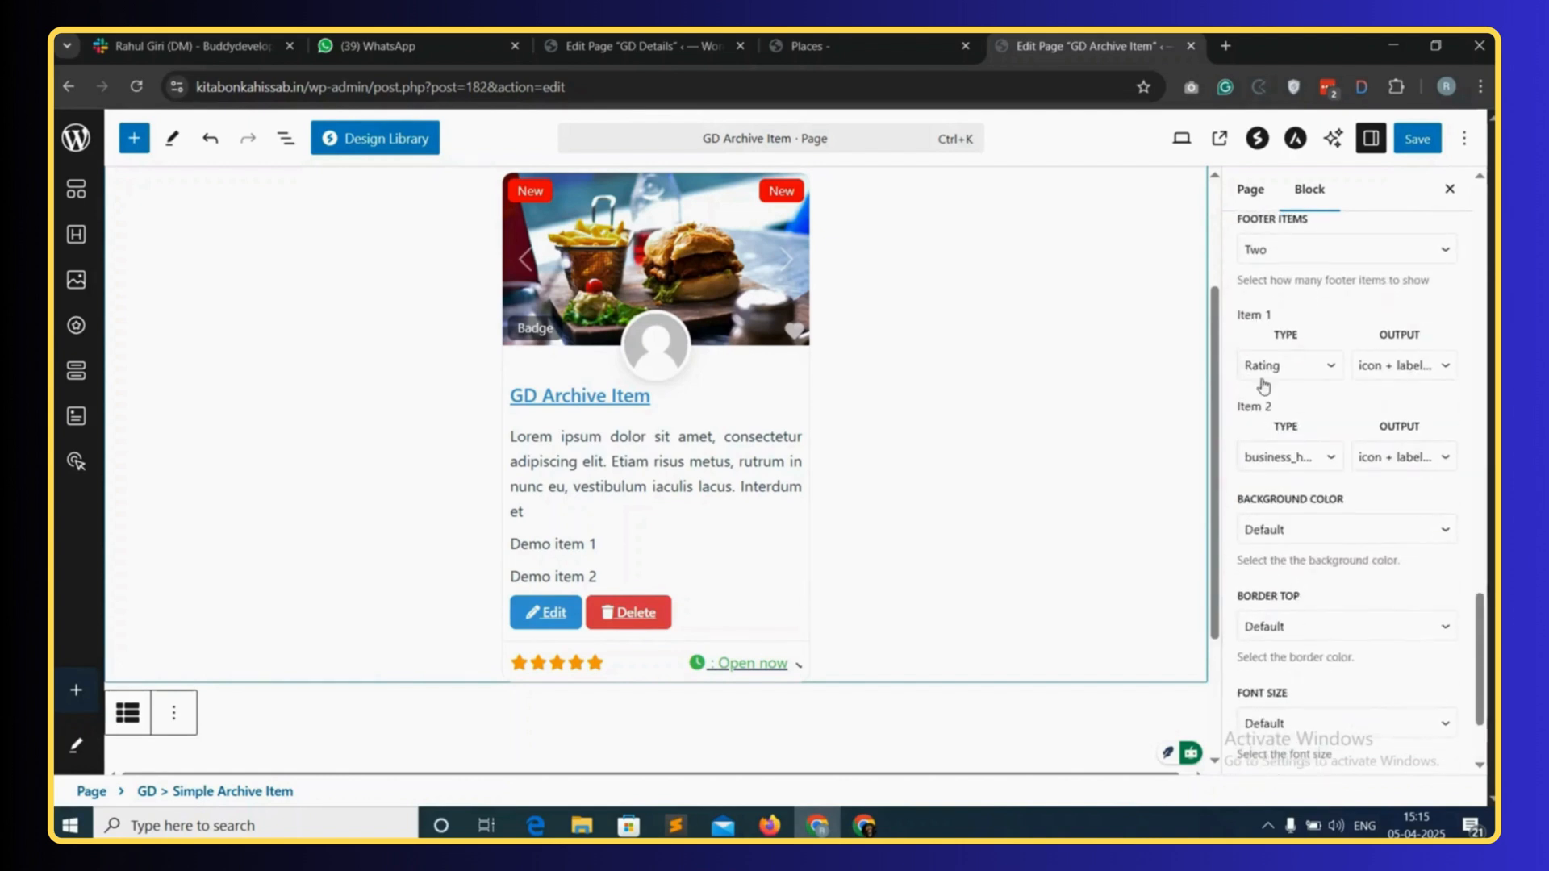
{"action": "scroll", "coordinate": [594, 651], "scroll_direction": "down", "scroll_amount": 1}
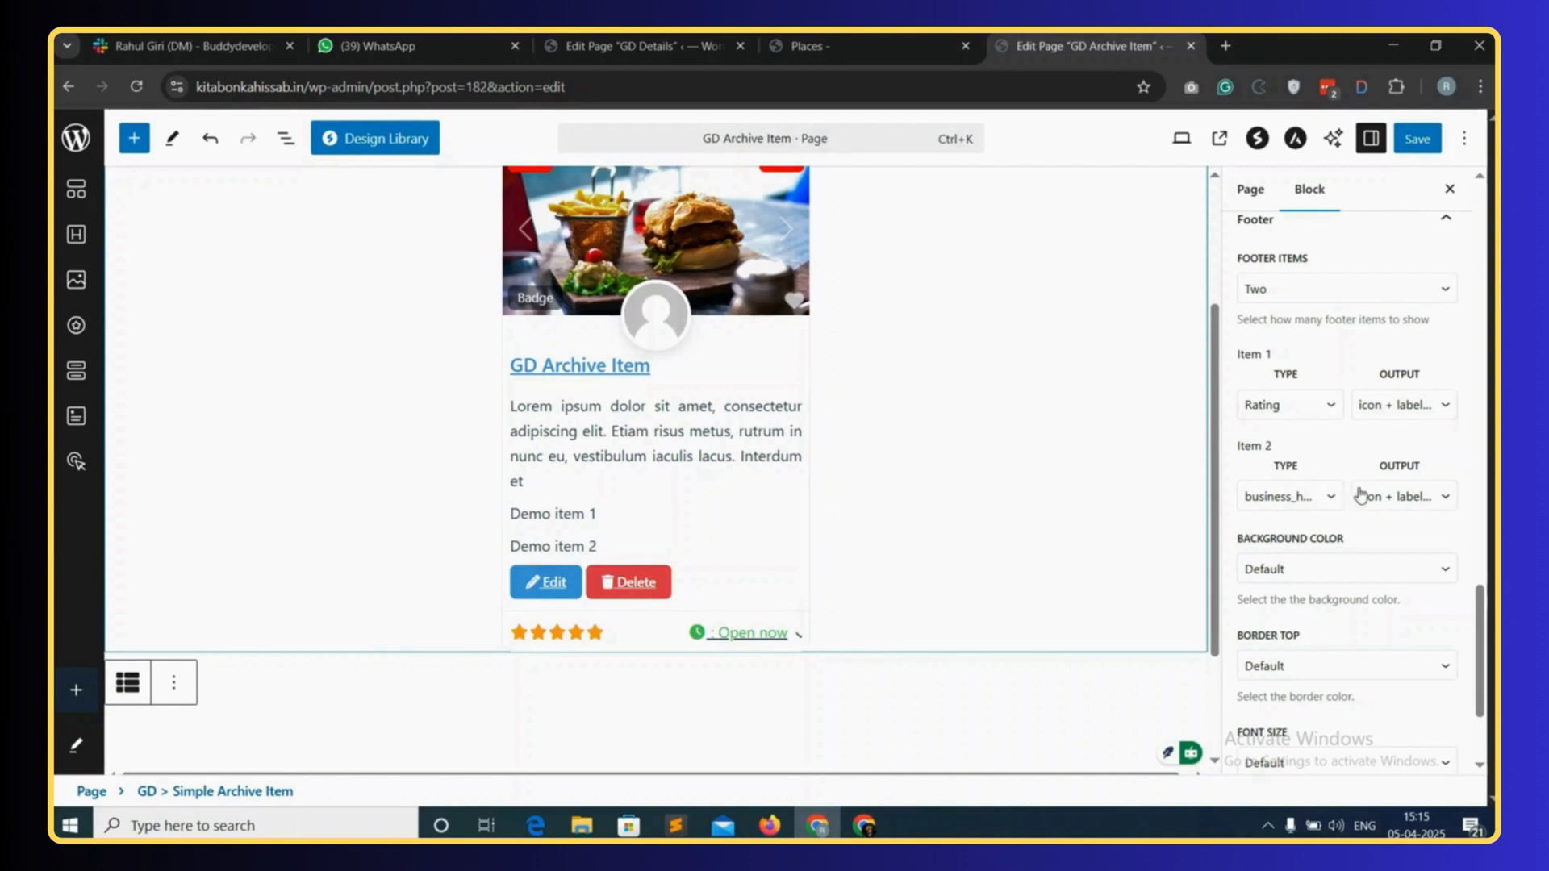
- Examine the output options of both footer items and the remaining footer style settings of the archive item block
{"action": "scroll", "coordinate": [1398, 500], "scroll_direction": "down", "scroll_amount": 1}
{"action": "left_click", "coordinate": [1412, 484]}
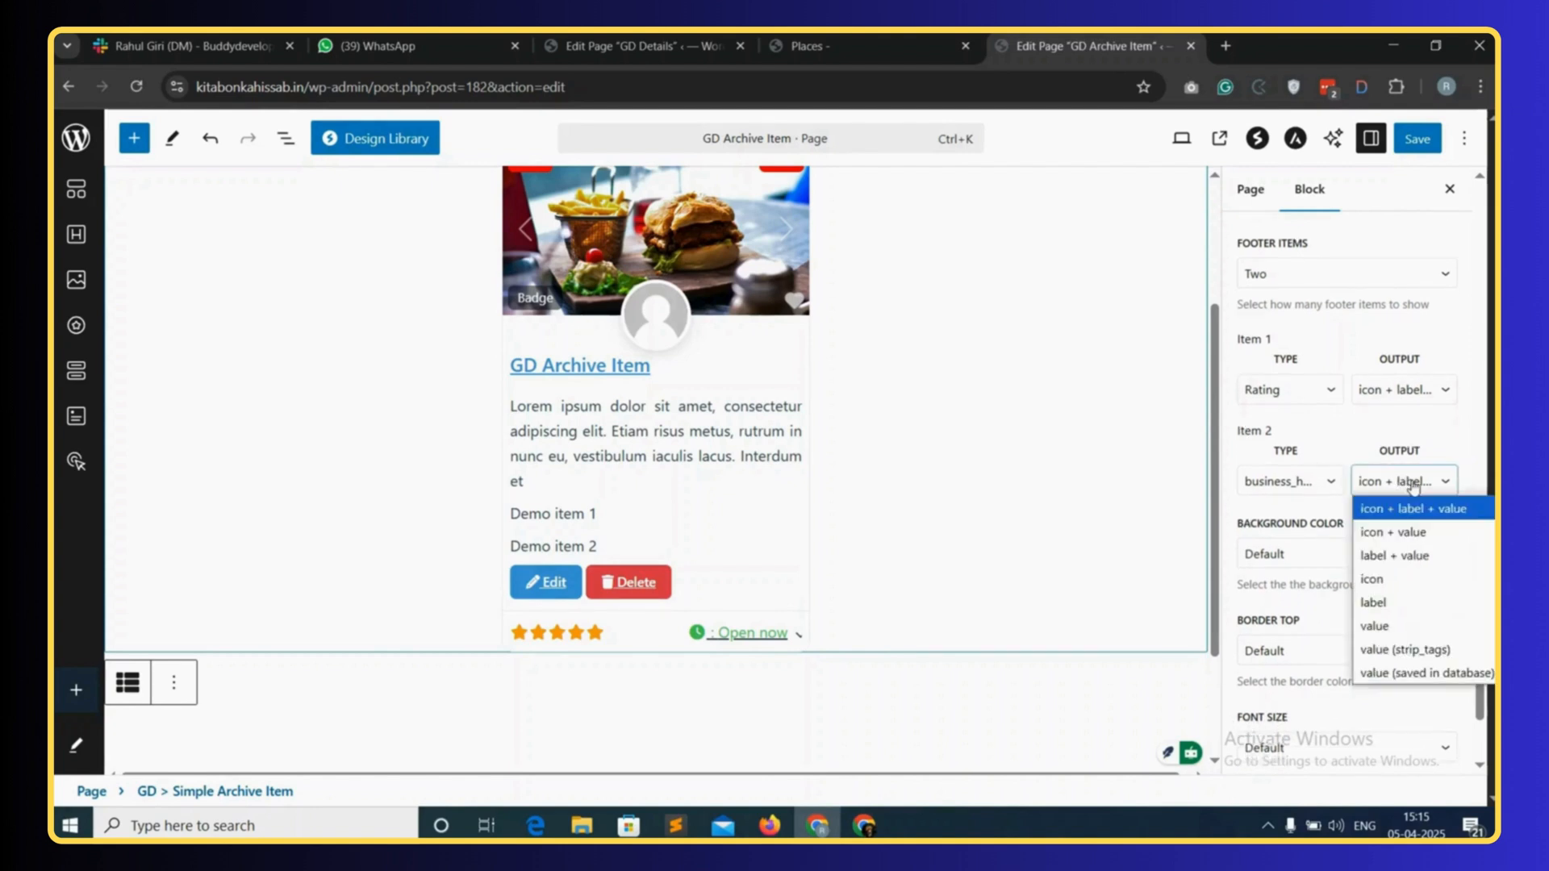
{"action": "left_click", "coordinate": [1412, 483]}
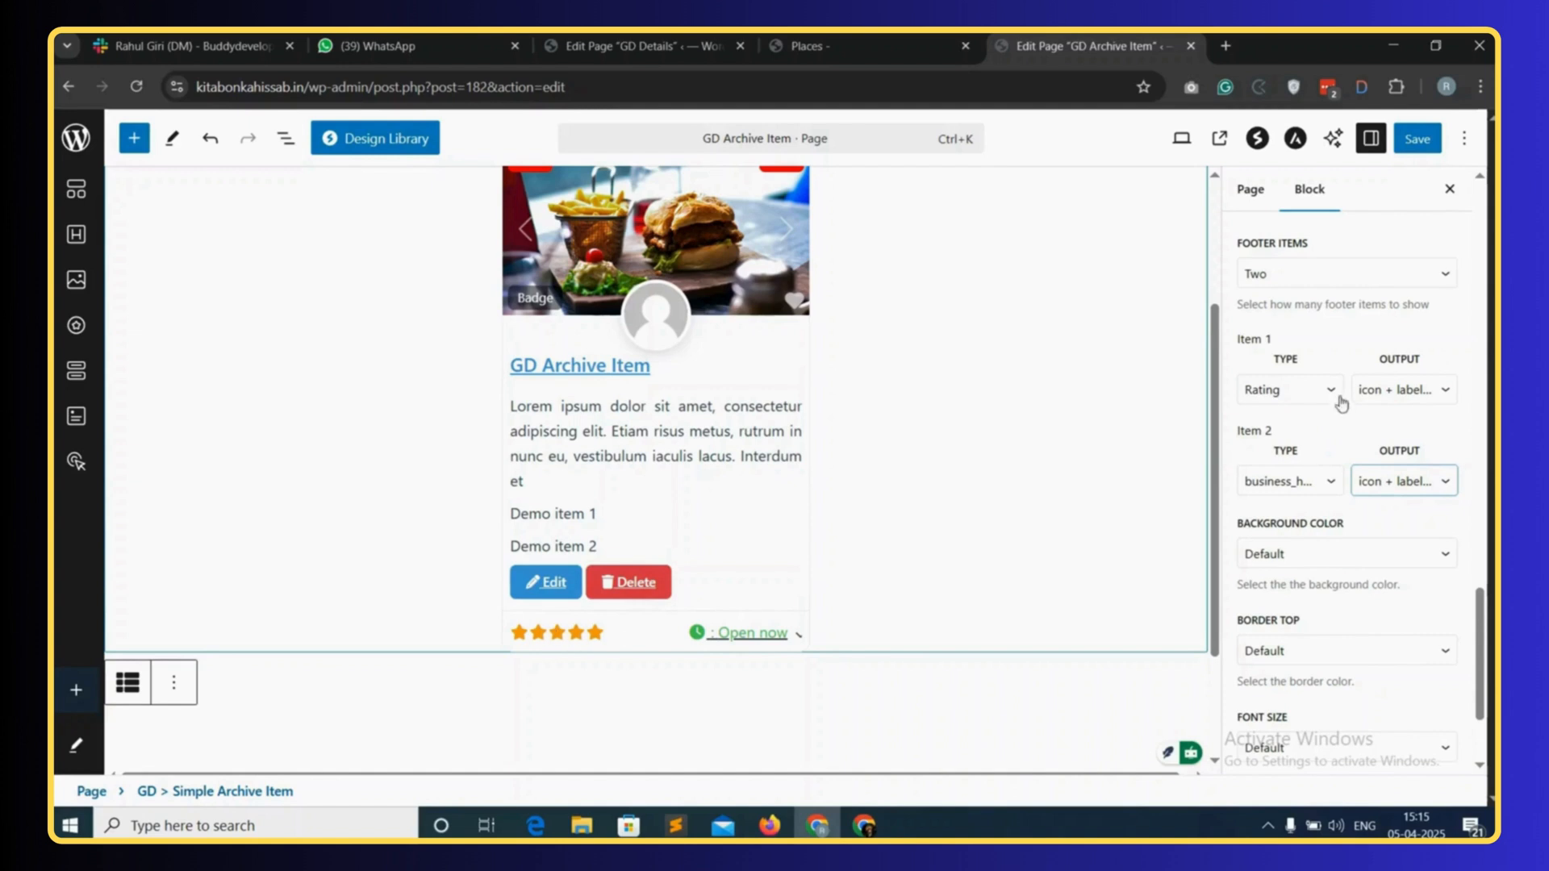
{"action": "left_click", "coordinate": [1380, 392]}
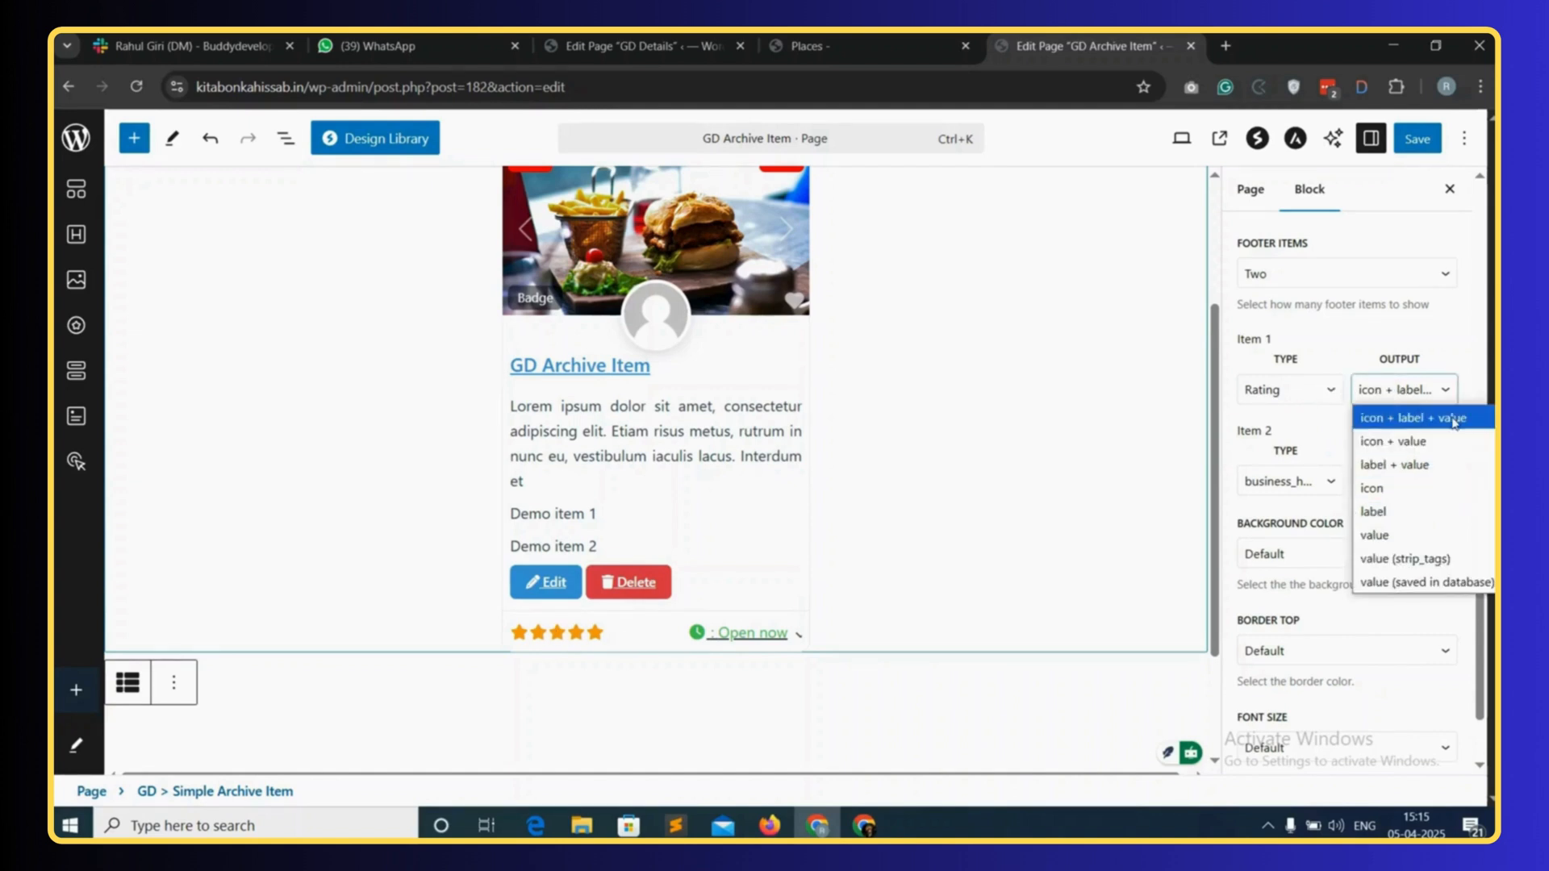
{"action": "left_click", "coordinate": [1312, 424]}
{"action": "left_click", "coordinate": [1280, 487]}
{"action": "left_click", "coordinate": [1419, 487]}
{"action": "left_click", "coordinate": [1417, 487]}
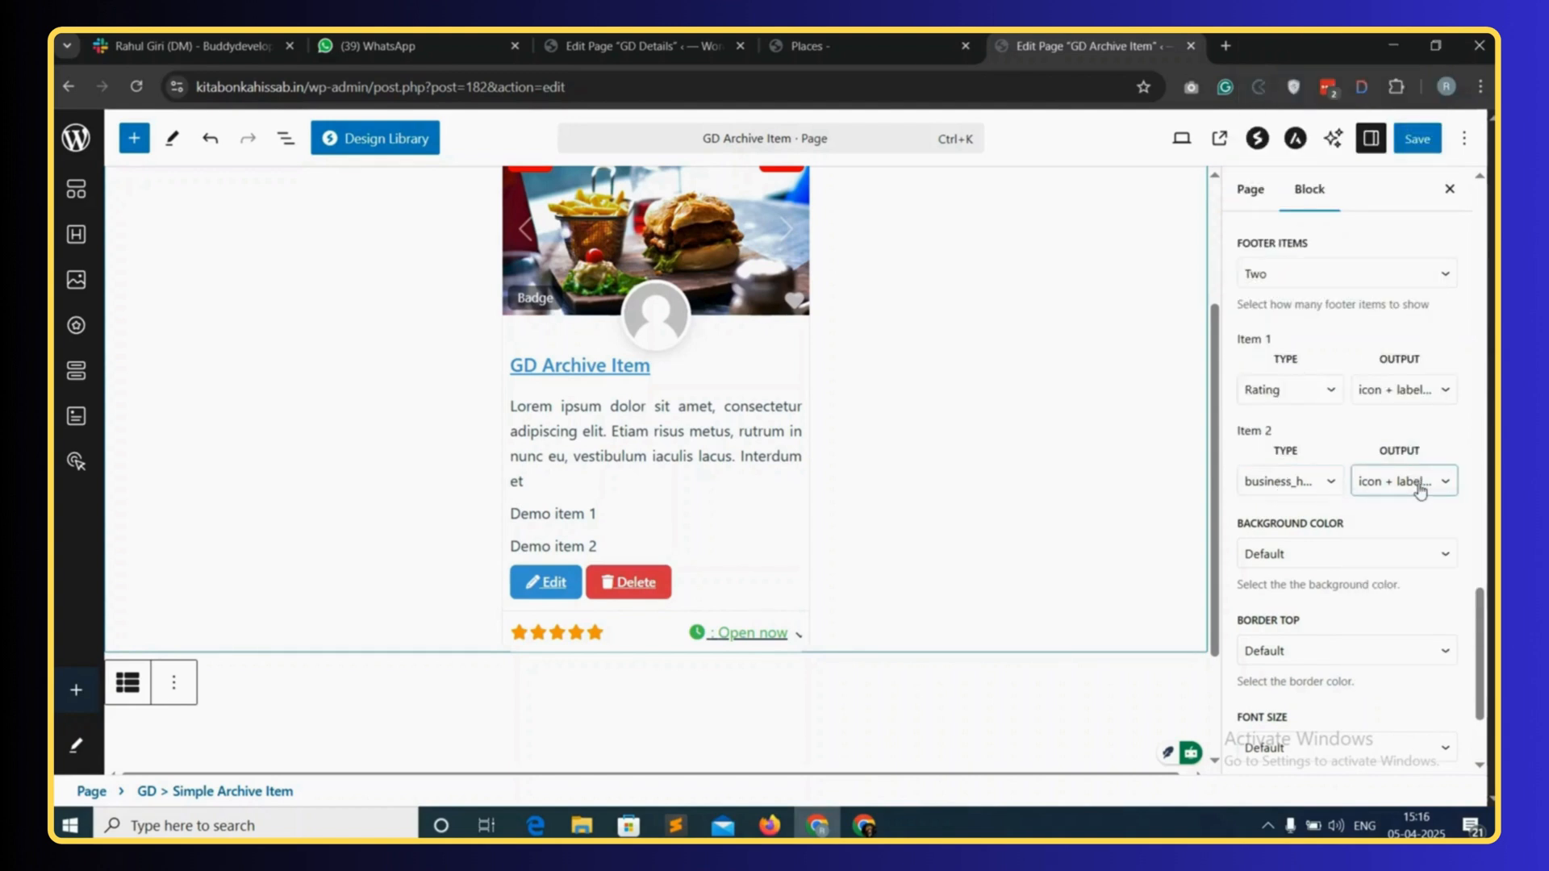
{"action": "scroll", "coordinate": [1342, 536], "scroll_direction": "down", "scroll_amount": 2}
{"action": "scroll", "coordinate": [1324, 494], "scroll_direction": "up", "scroll_amount": 5}
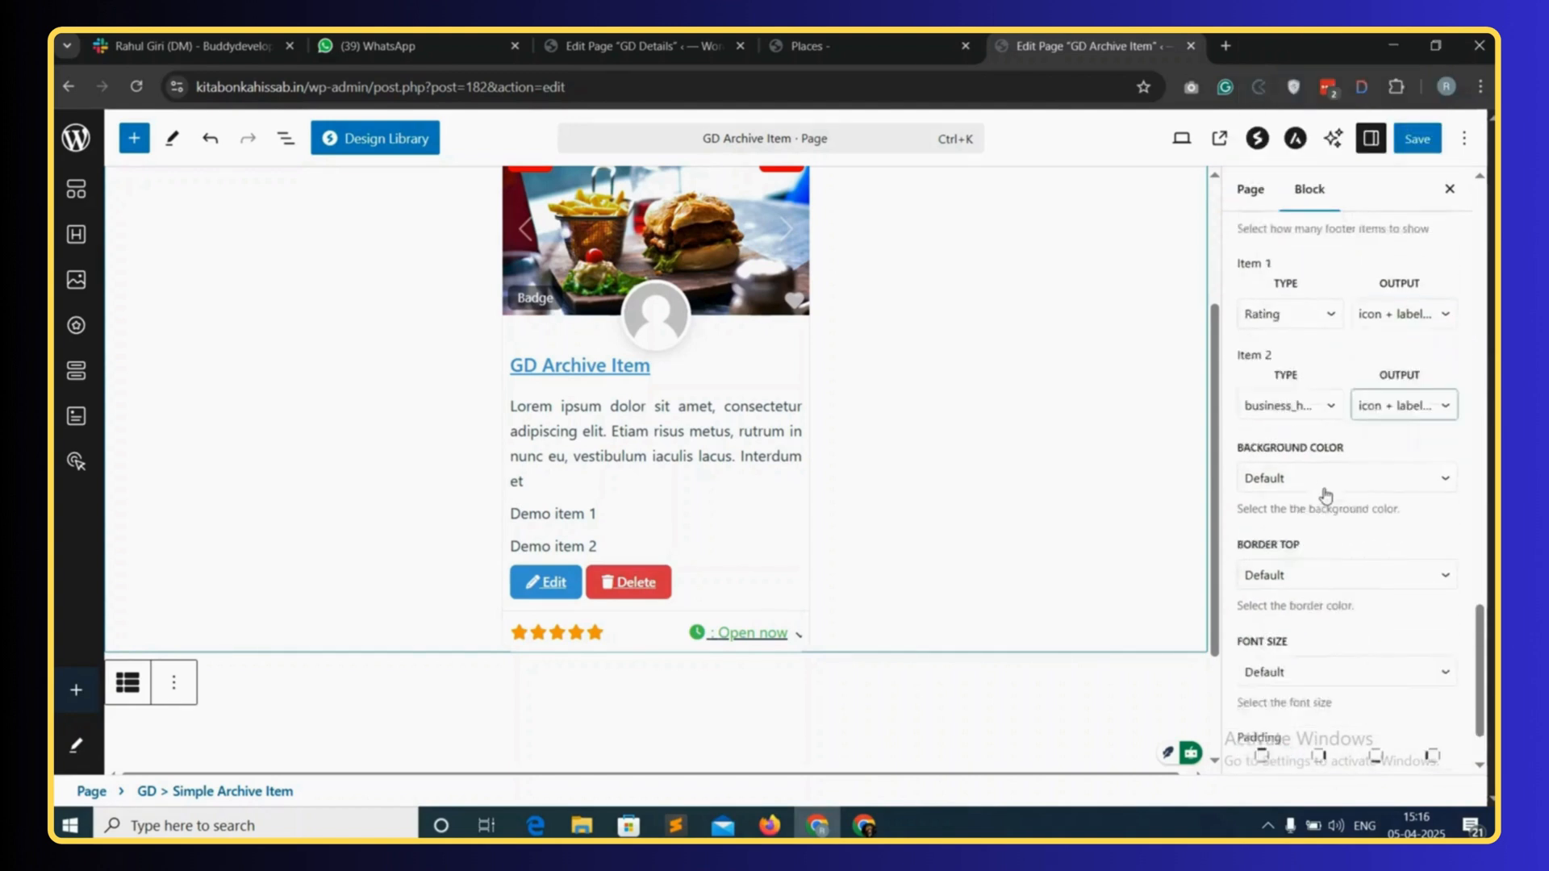
{"action": "scroll", "coordinate": [875, 456], "scroll_direction": "up", "scroll_amount": 3}
{"action": "scroll", "coordinate": [682, 520], "scroll_direction": "down", "scroll_amount": 1}
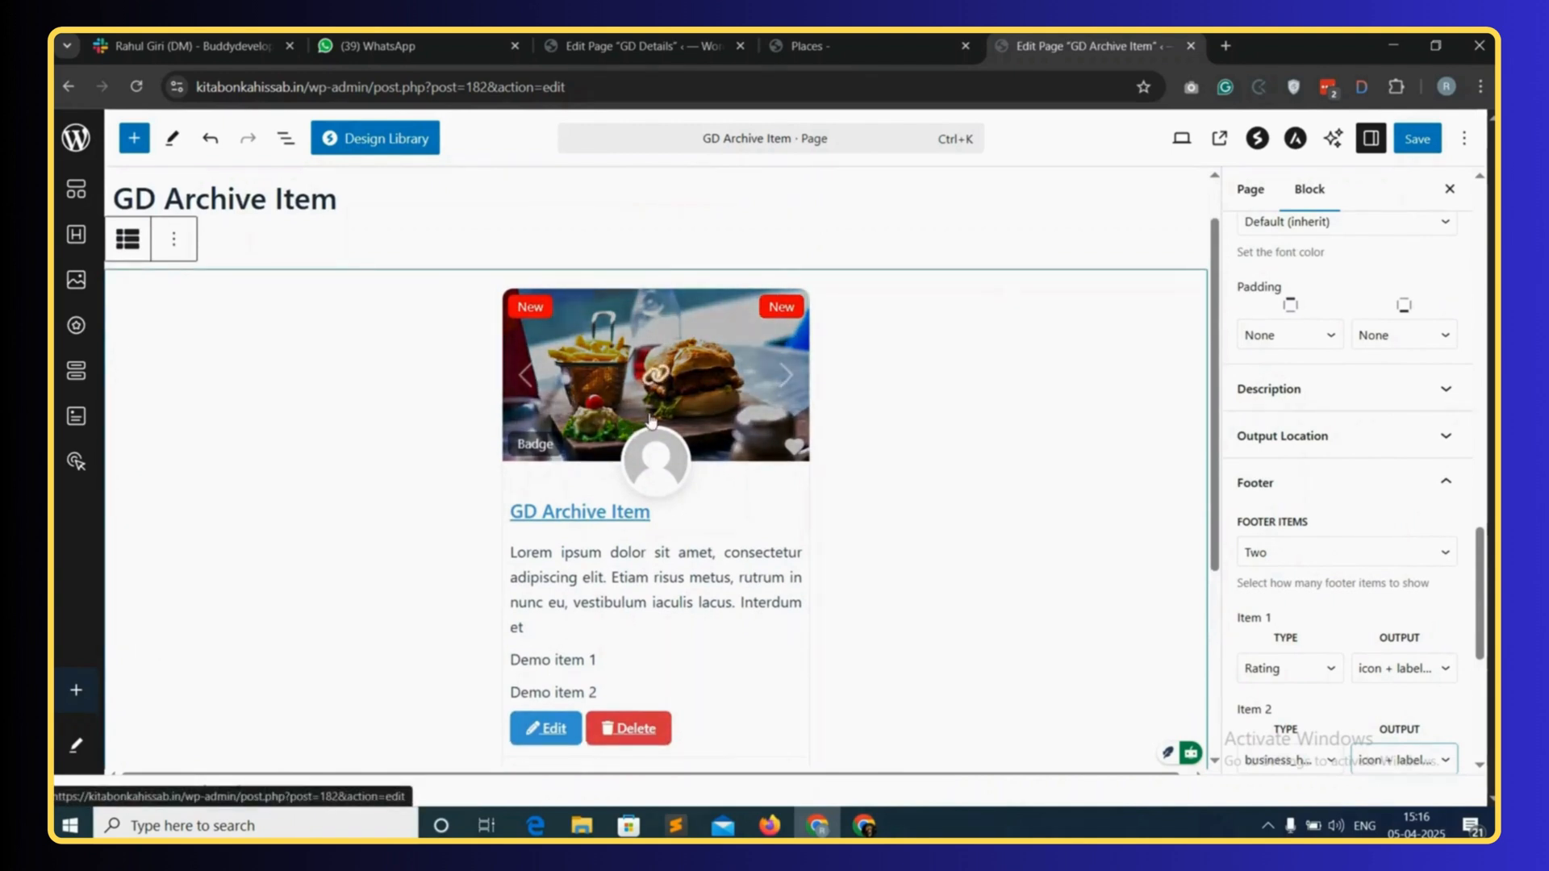
- Save the GD Archive Item template and reload the site's Places page
{"action": "left_click", "coordinate": [1417, 142]}
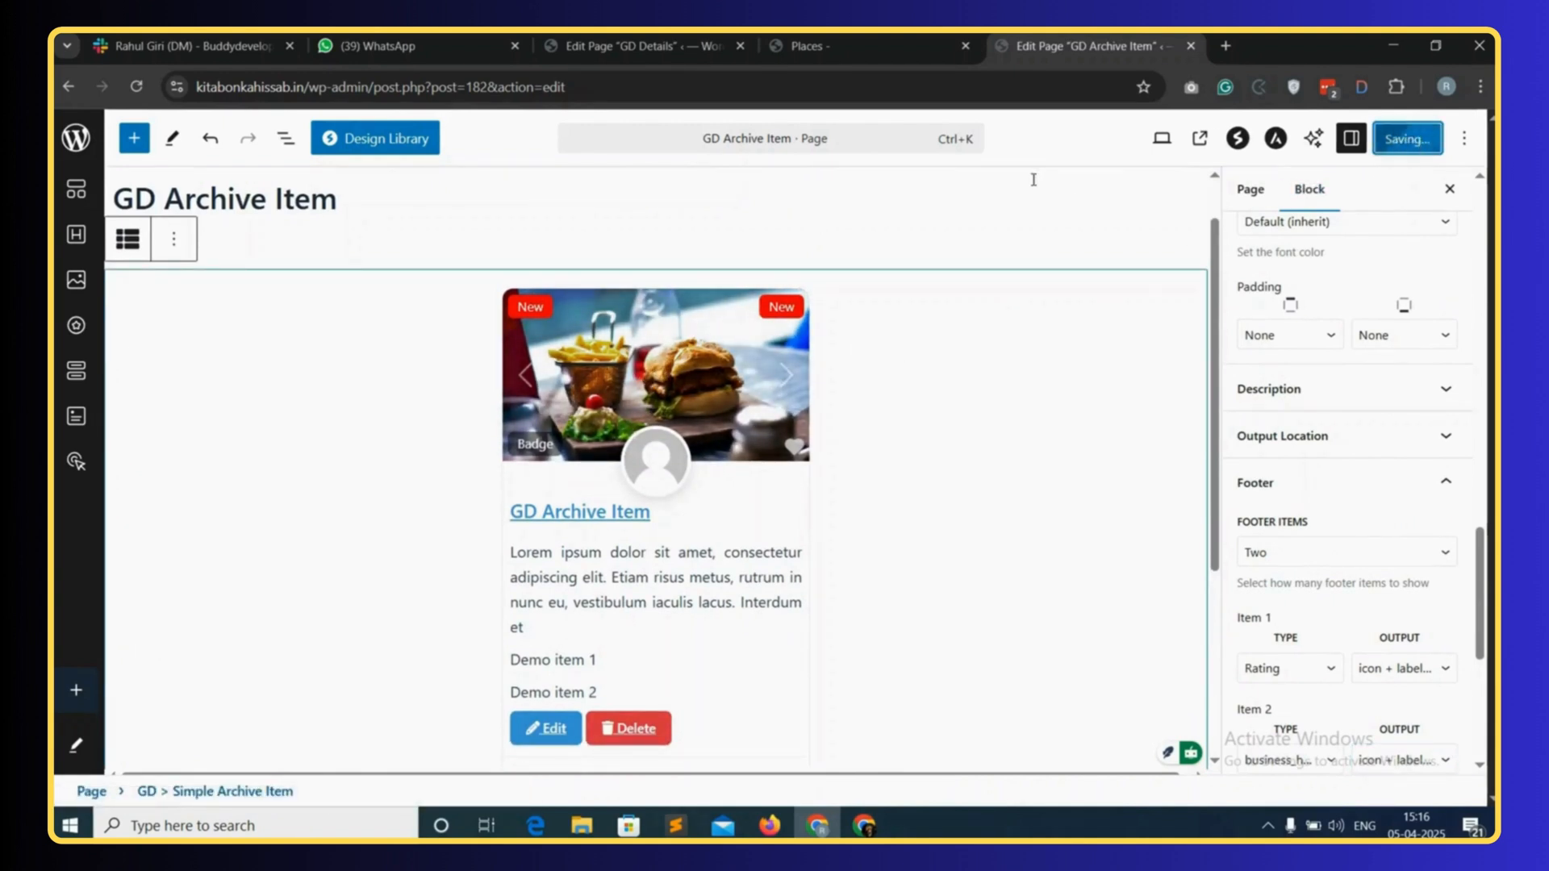
{"action": "left_click", "coordinate": [856, 46]}
{"action": "left_click", "coordinate": [464, 84]}
{"action": "key", "text": "Return"}
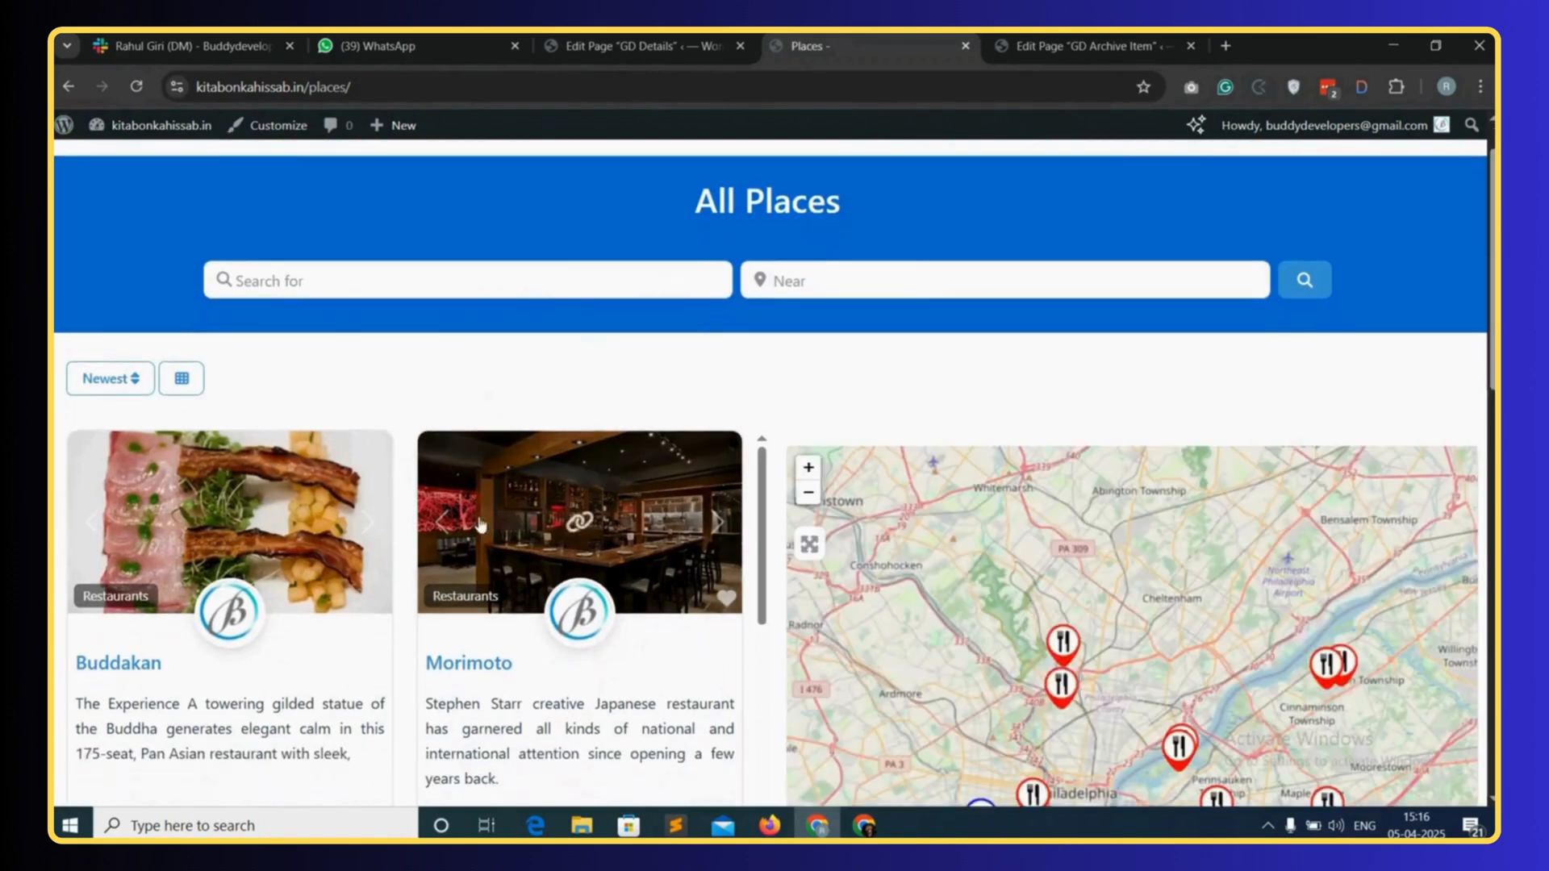
- Check the listing cards on the Places page and advance the image slider on the Morimoto card
{"action": "scroll", "coordinate": [716, 484], "scroll_direction": "down", "scroll_amount": 4}
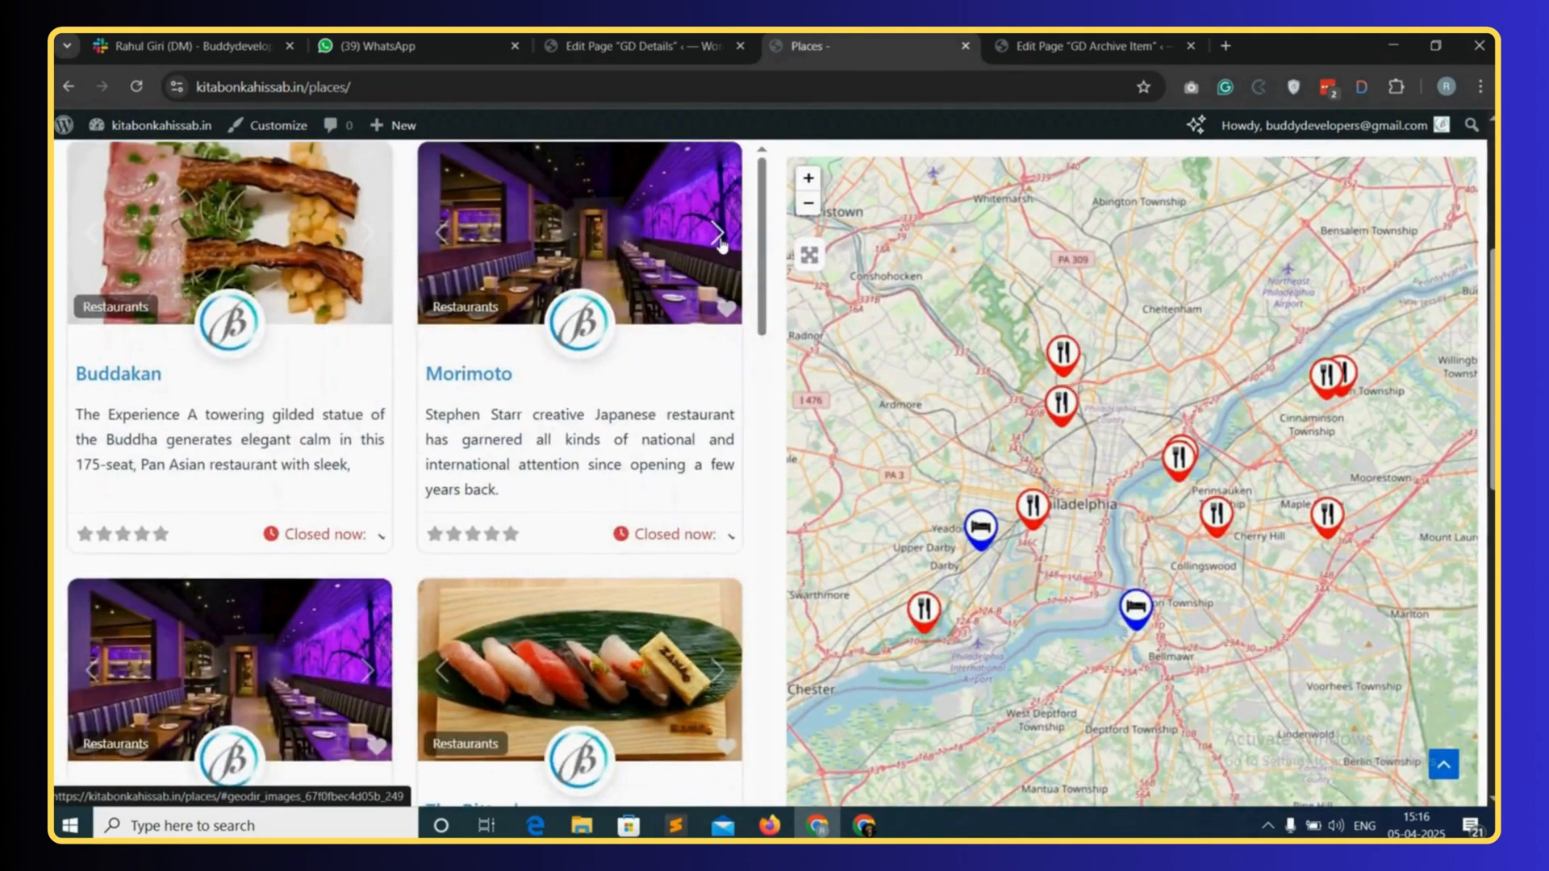
{"action": "left_click", "coordinate": [717, 234]}
{"action": "scroll", "coordinate": [758, 428], "scroll_direction": "up", "scroll_amount": 2}
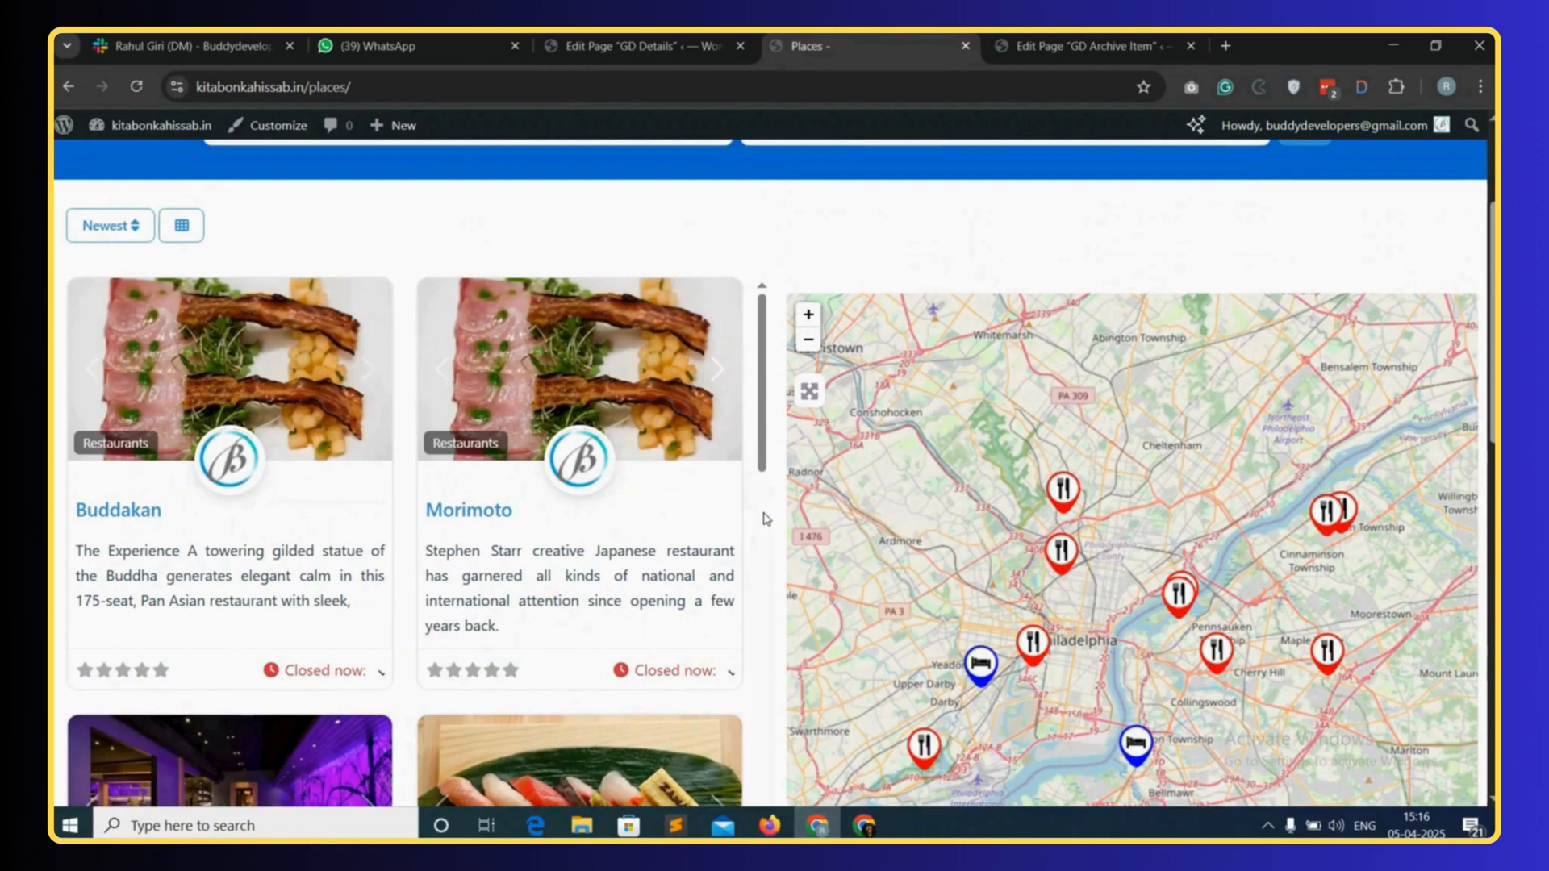
{"action": "scroll", "coordinate": [766, 519], "scroll_direction": "up", "scroll_amount": 1}
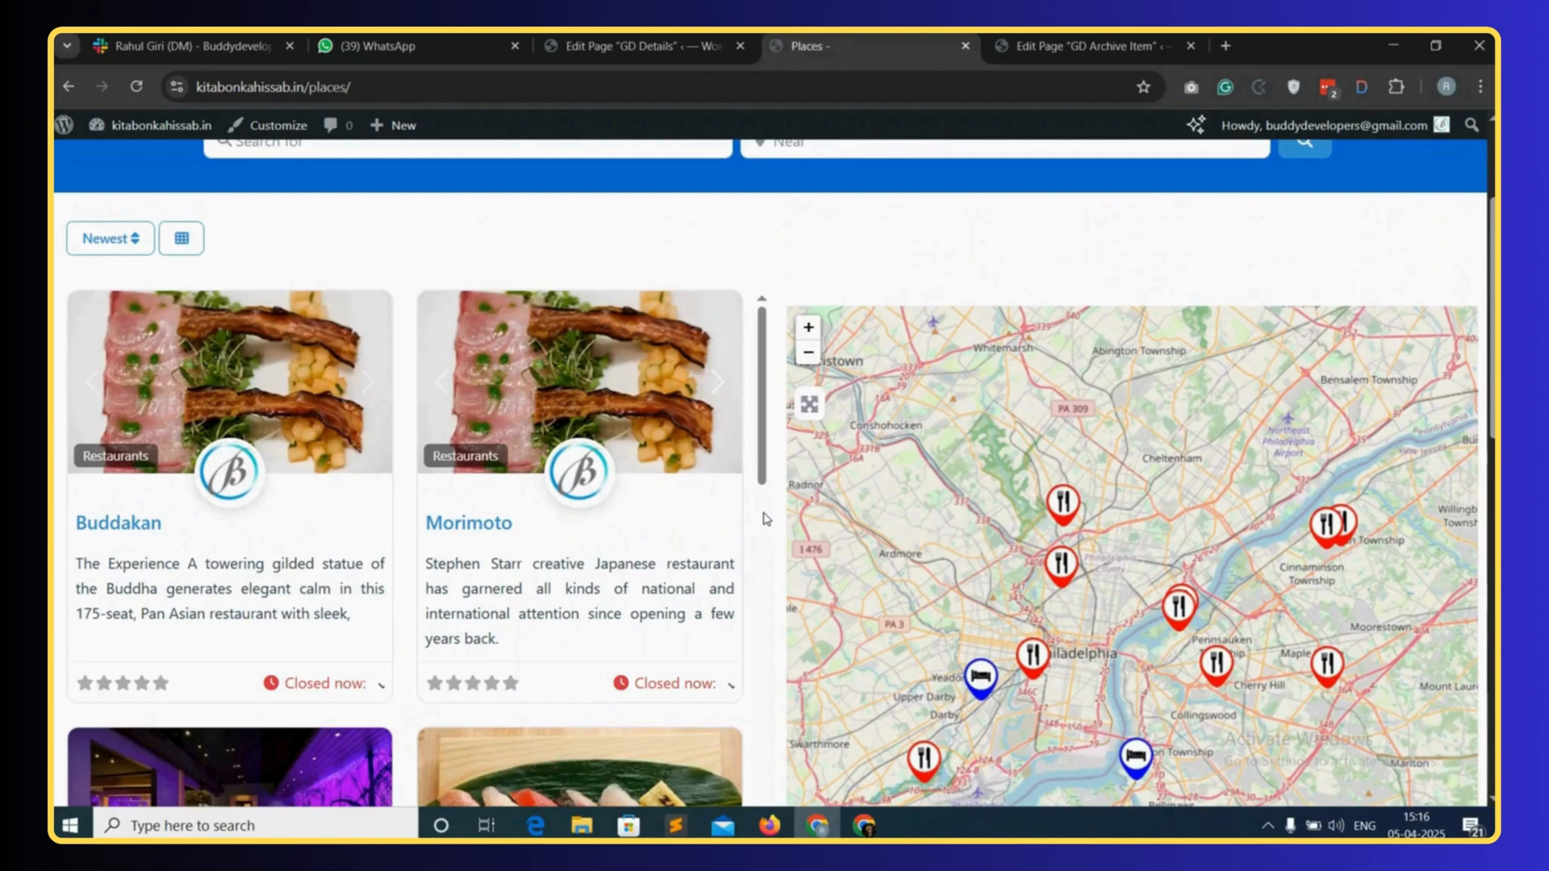
{"action": "scroll", "coordinate": [767, 518], "scroll_direction": "up", "scroll_amount": 3}
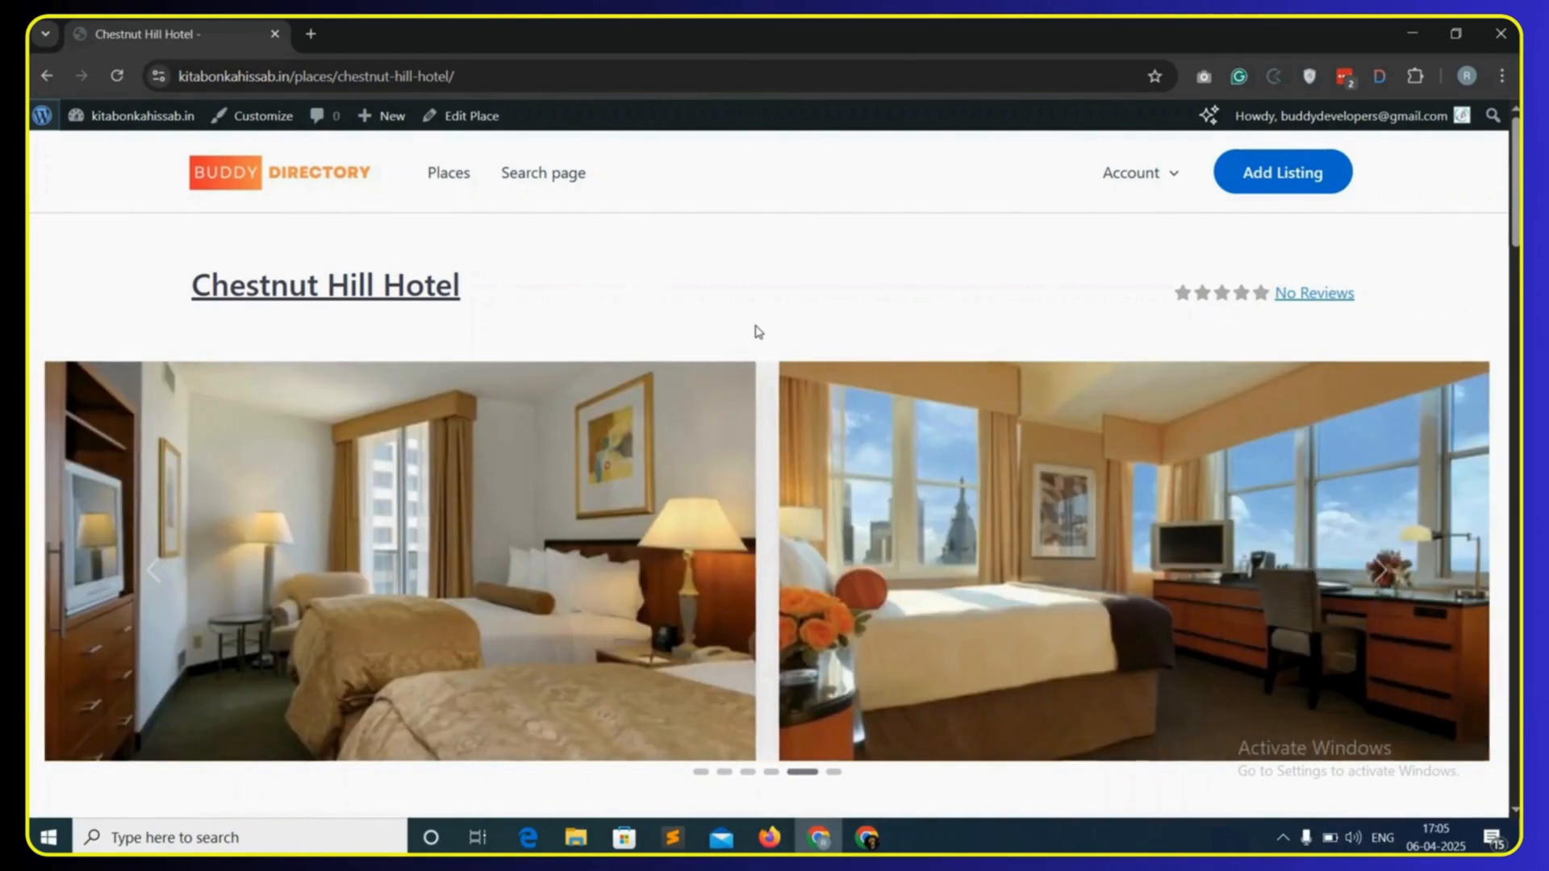
- Go to the WordPress admin and open the Pages section of the GeoDirectory general settings
{"action": "left_click", "coordinate": [37, 121]}
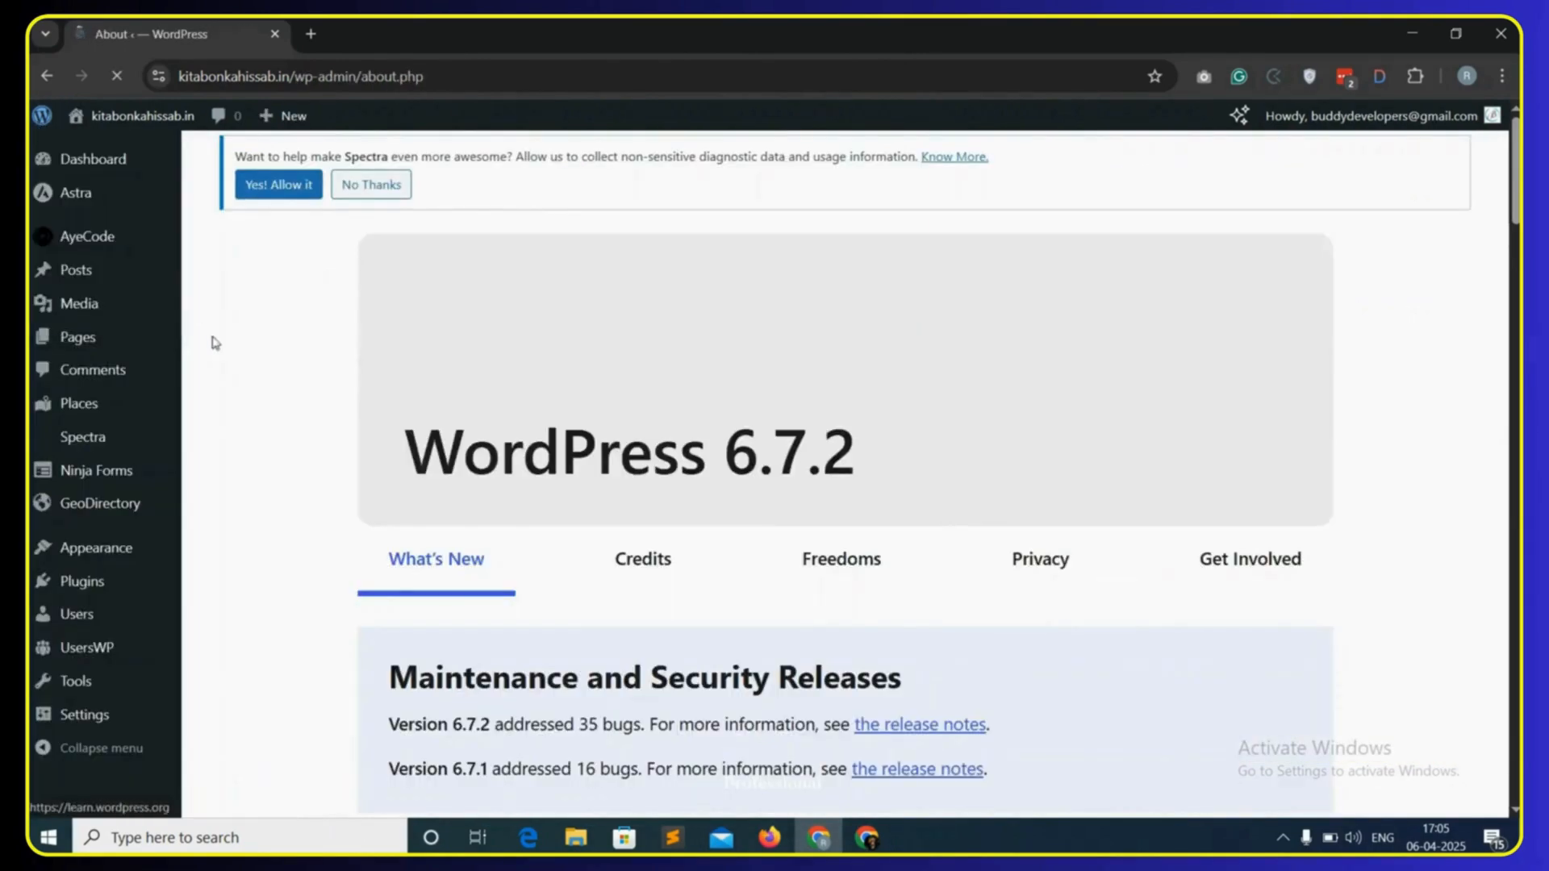
{"action": "scroll", "coordinate": [284, 524], "scroll_direction": "down", "scroll_amount": 1}
{"action": "mouse_move", "coordinate": [142, 512]}
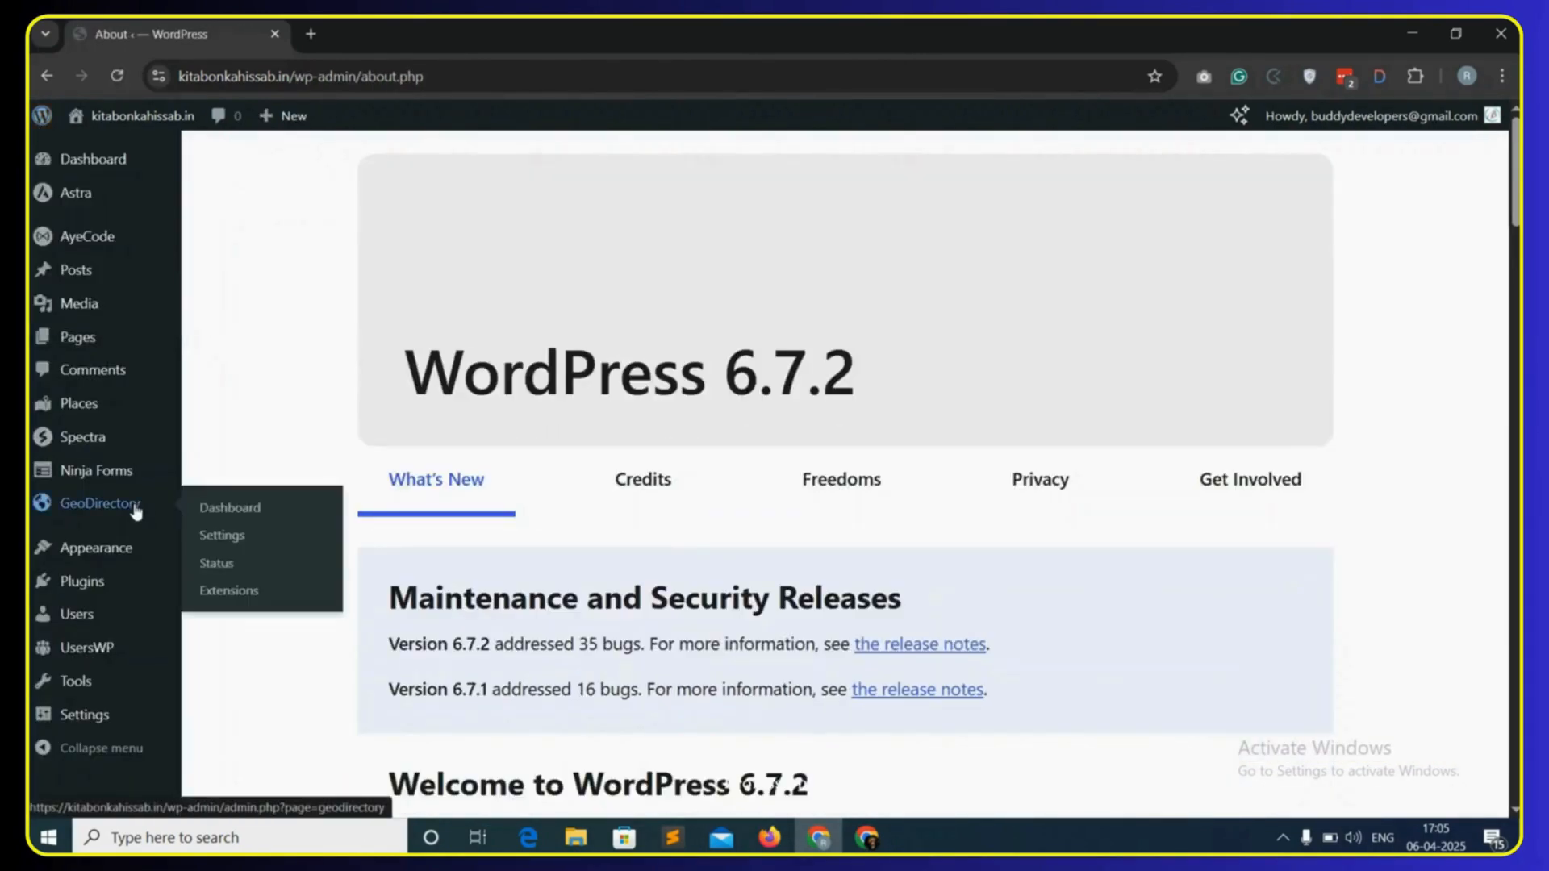
{"action": "left_click", "coordinate": [245, 539]}
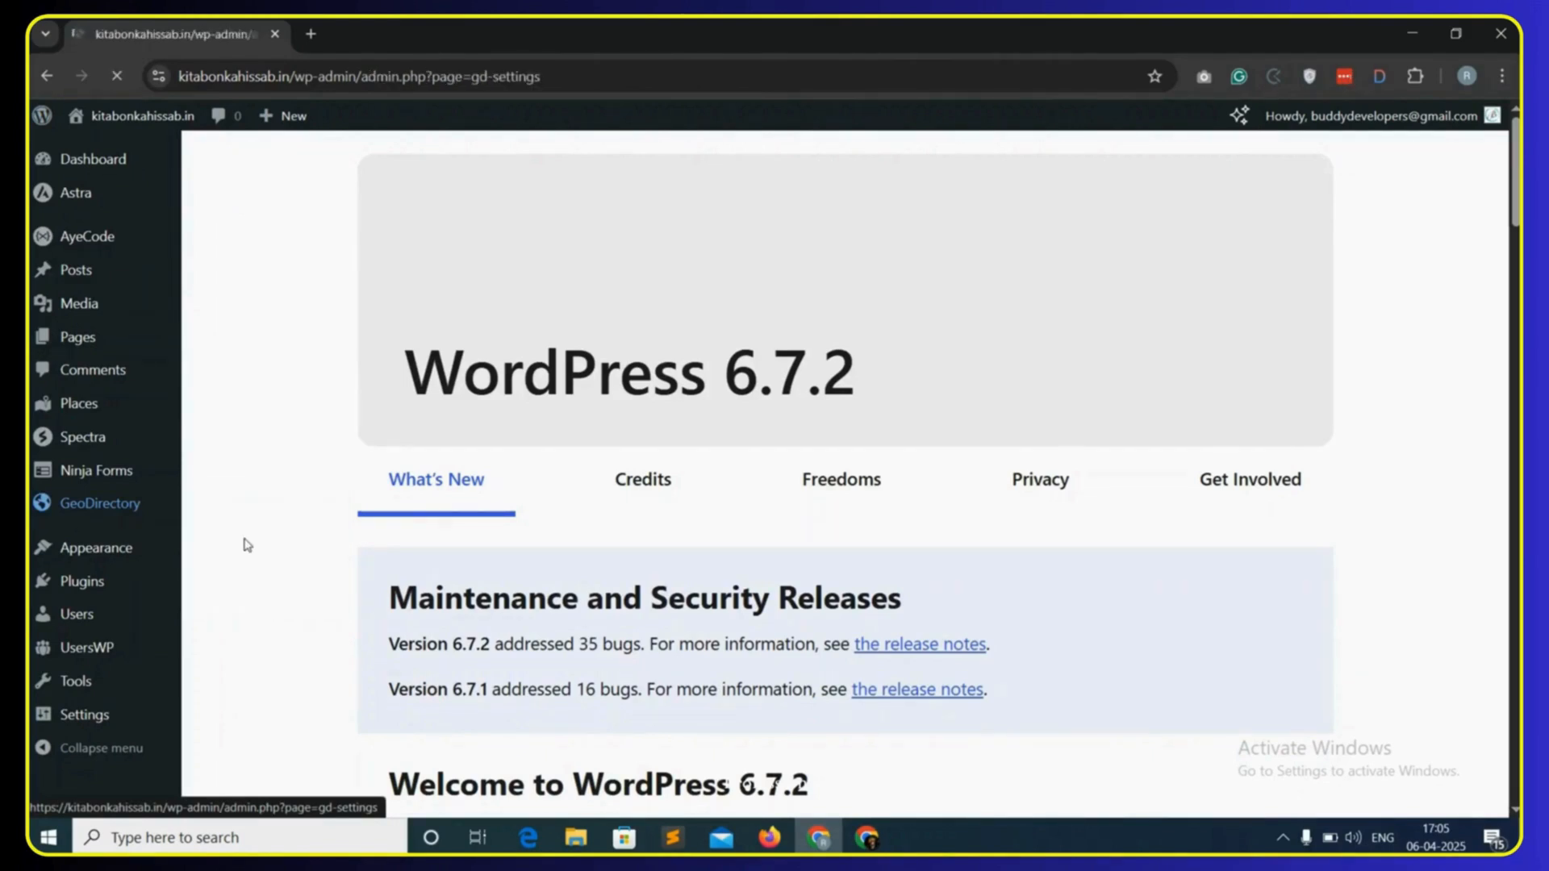
{"action": "left_click", "coordinate": [378, 314]}
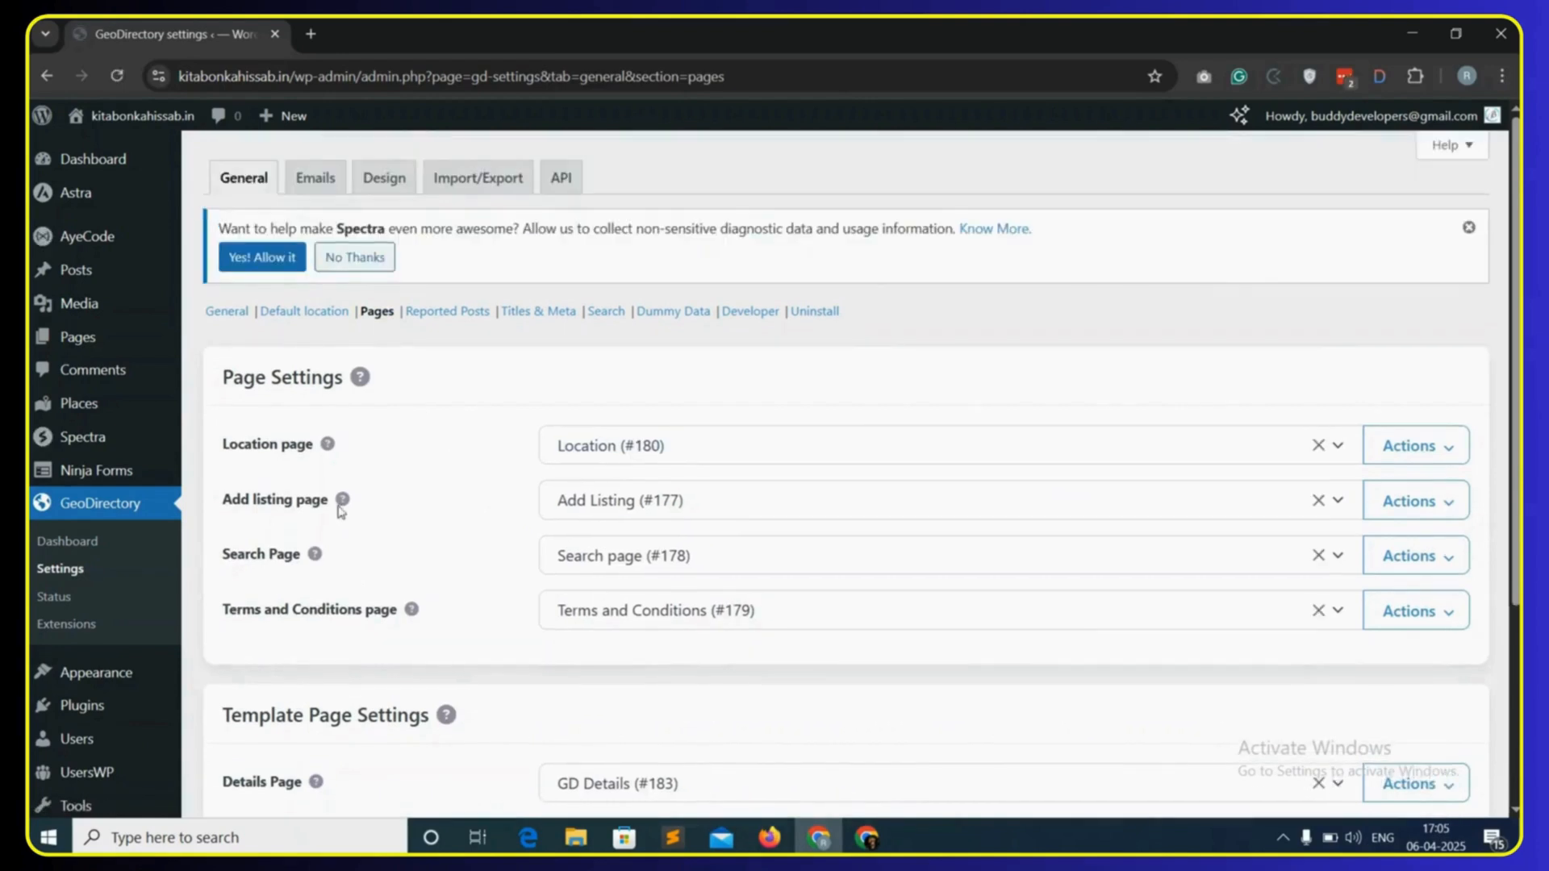
- Open the Add Listing page for editing from the GeoDirectory page settings
{"action": "left_click_drag", "start_coordinate": [218, 500], "coordinate": [311, 498]}
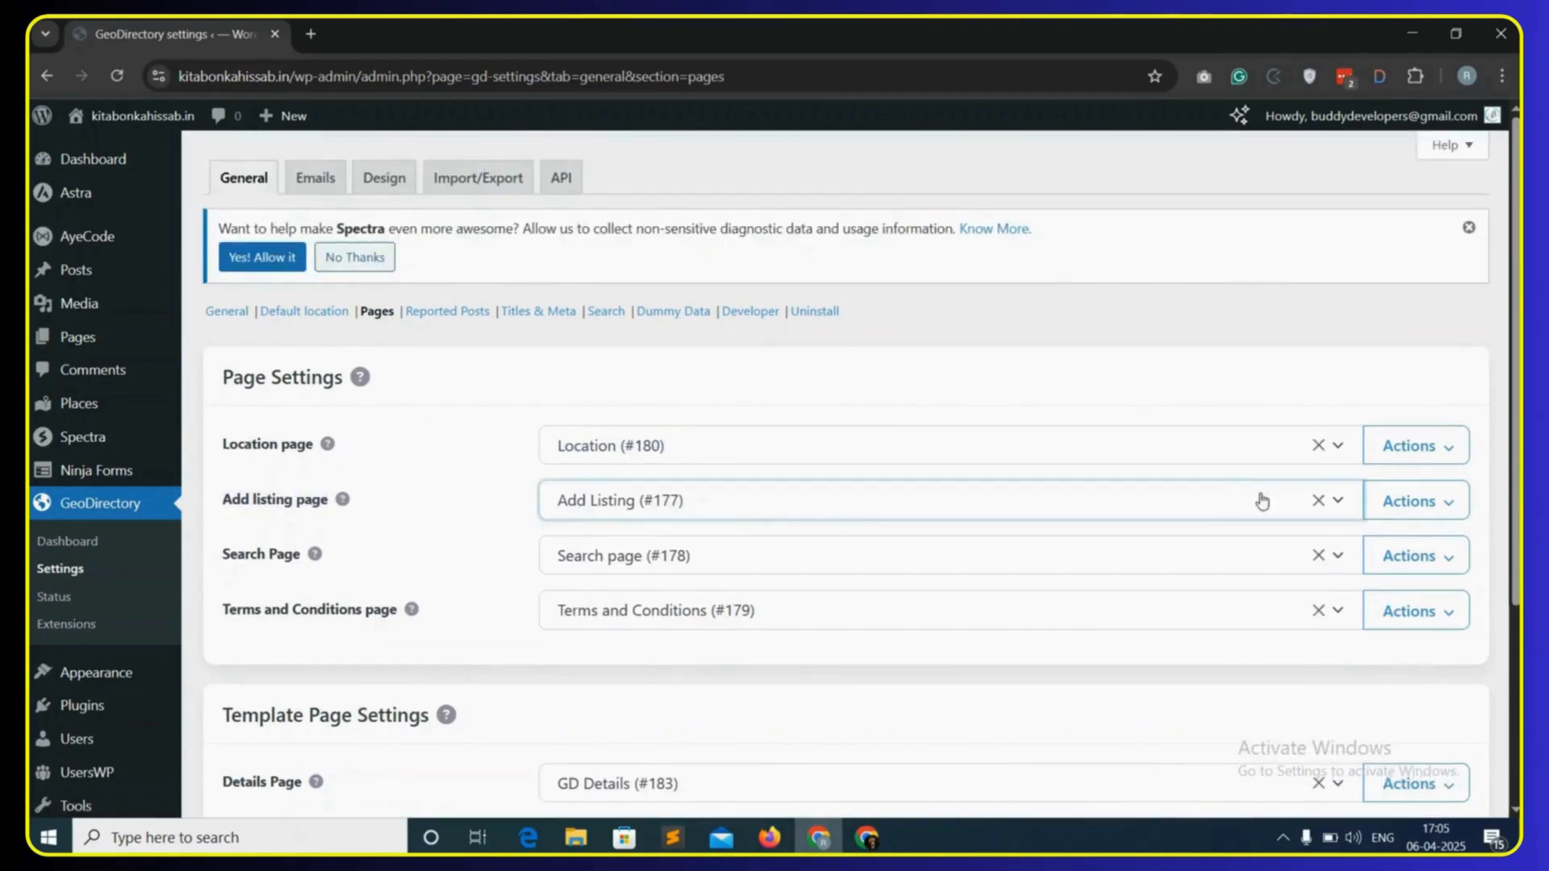
{"action": "left_click", "coordinate": [1440, 510]}
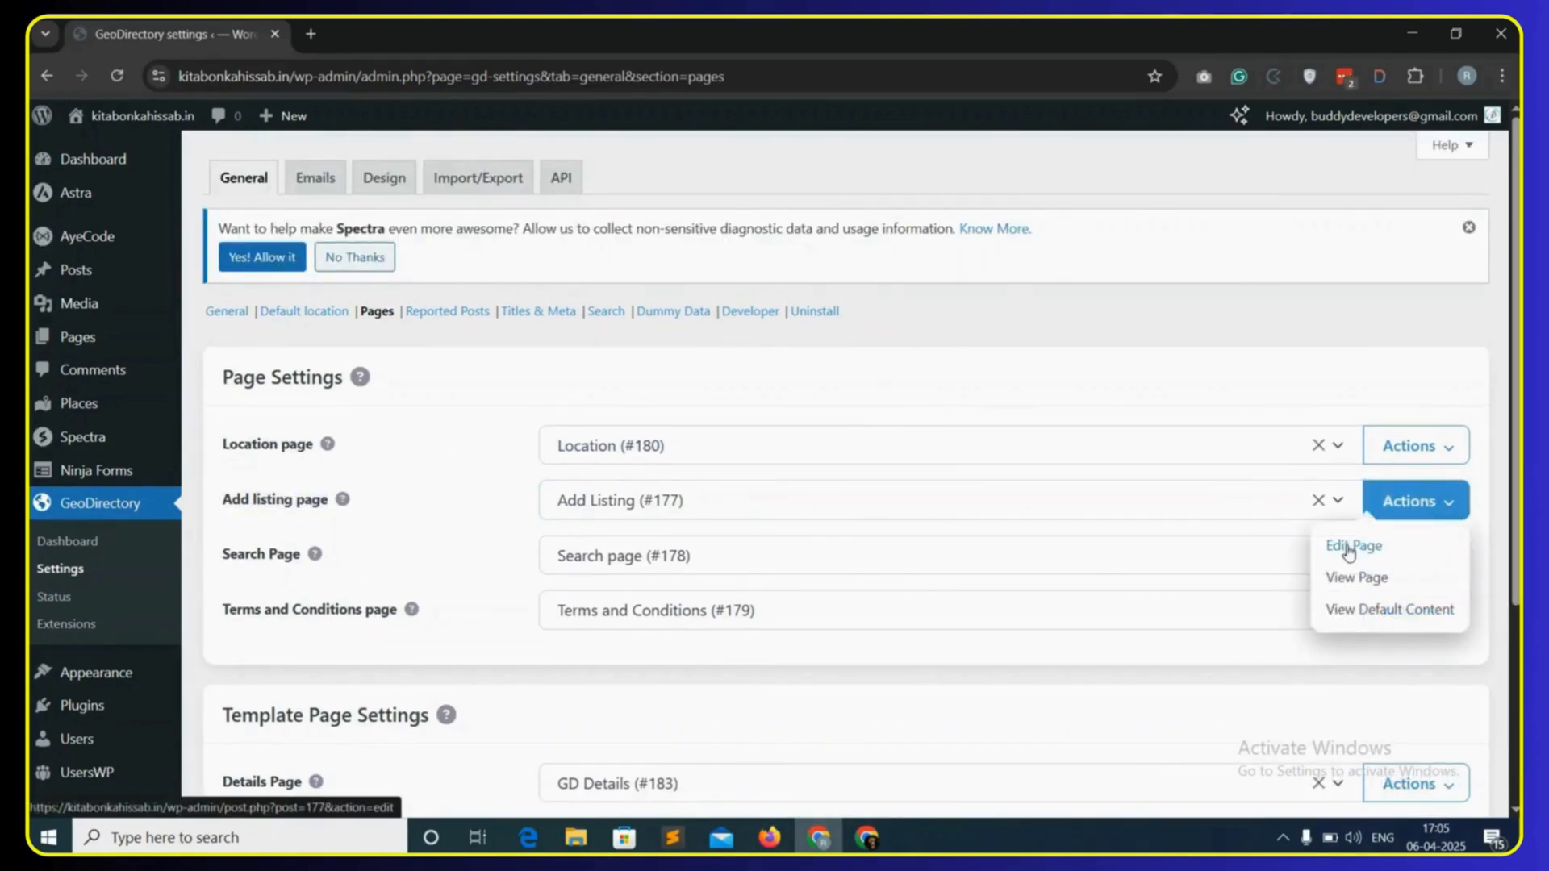
{"action": "left_click", "coordinate": [1378, 542]}
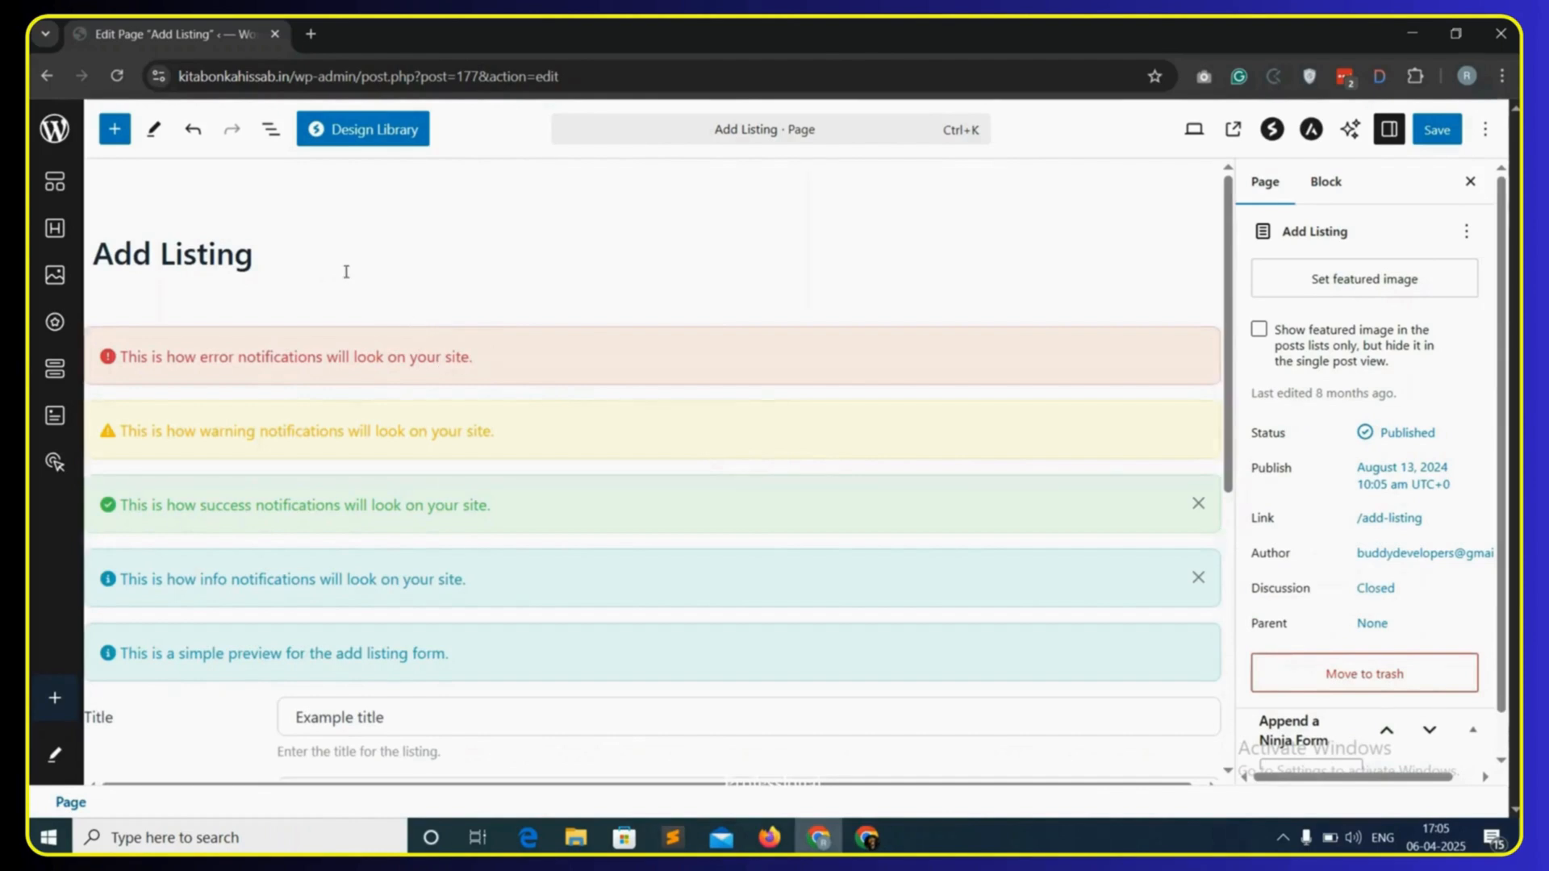
- Review the Add Listing page's content and block structure, and select the GD > Add Listing block to see its settings
{"action": "scroll", "coordinate": [414, 370], "scroll_direction": "down", "scroll_amount": 5}
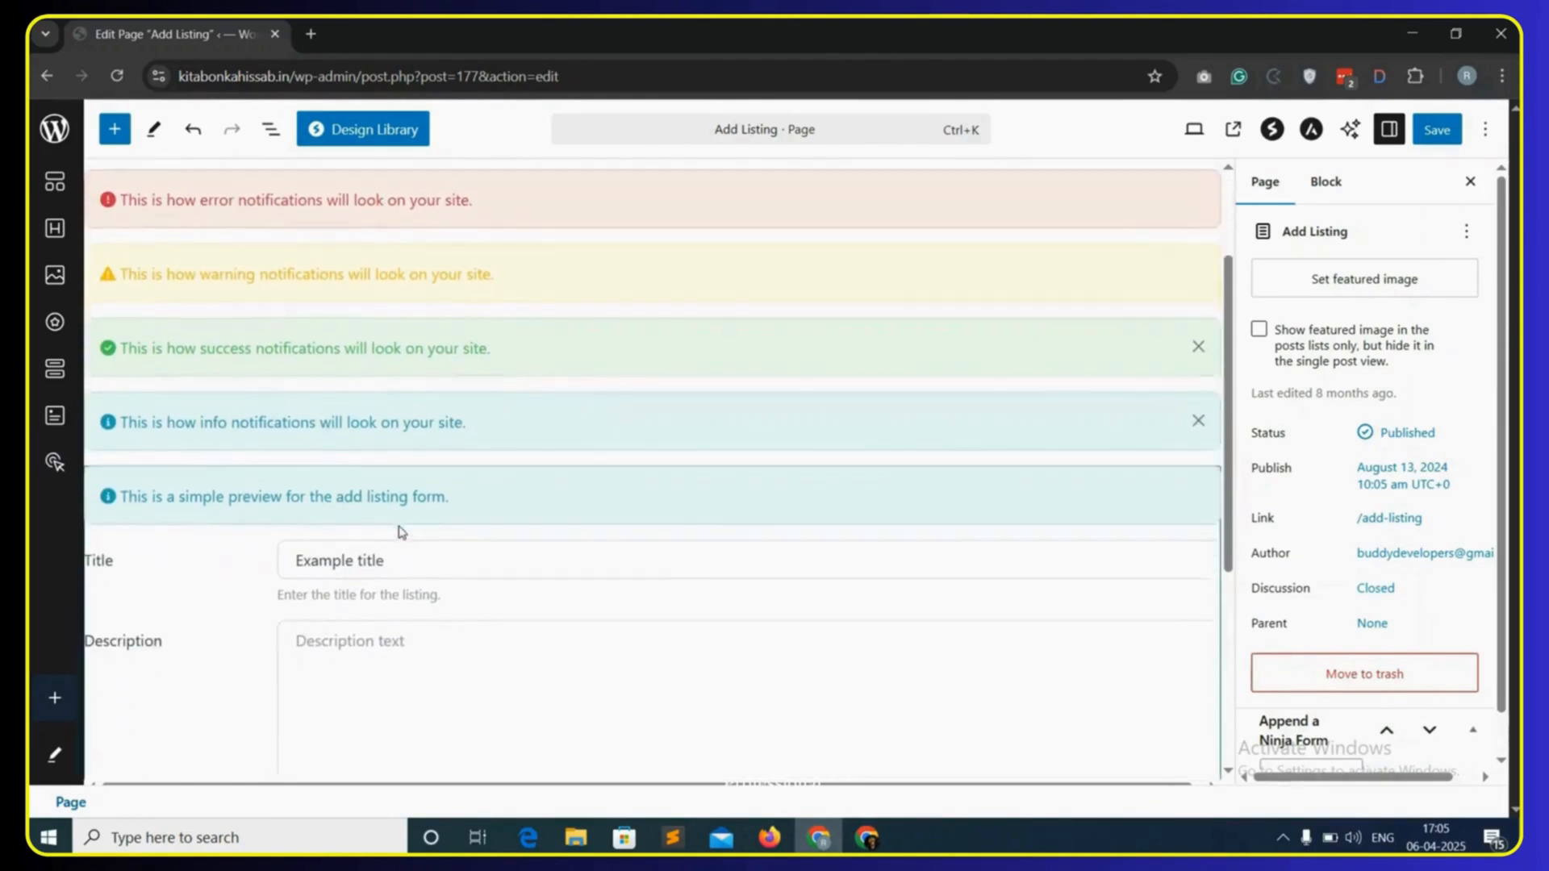
{"action": "scroll", "coordinate": [399, 529], "scroll_direction": "down", "scroll_amount": 2}
{"action": "scroll", "coordinate": [395, 524], "scroll_direction": "up", "scroll_amount": 6}
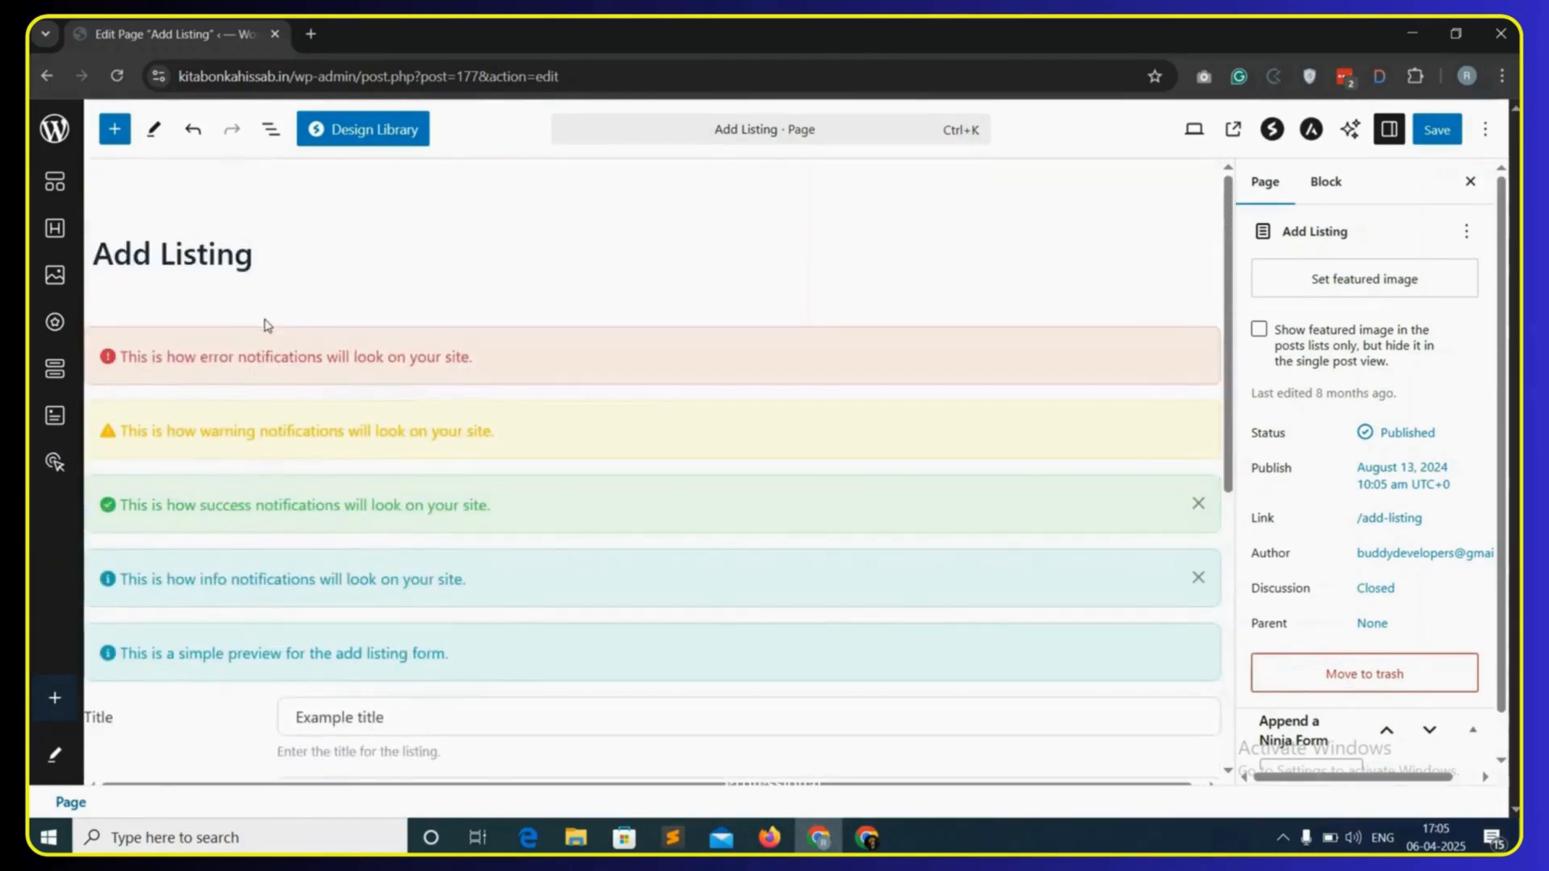
{"action": "left_click", "coordinate": [271, 131]}
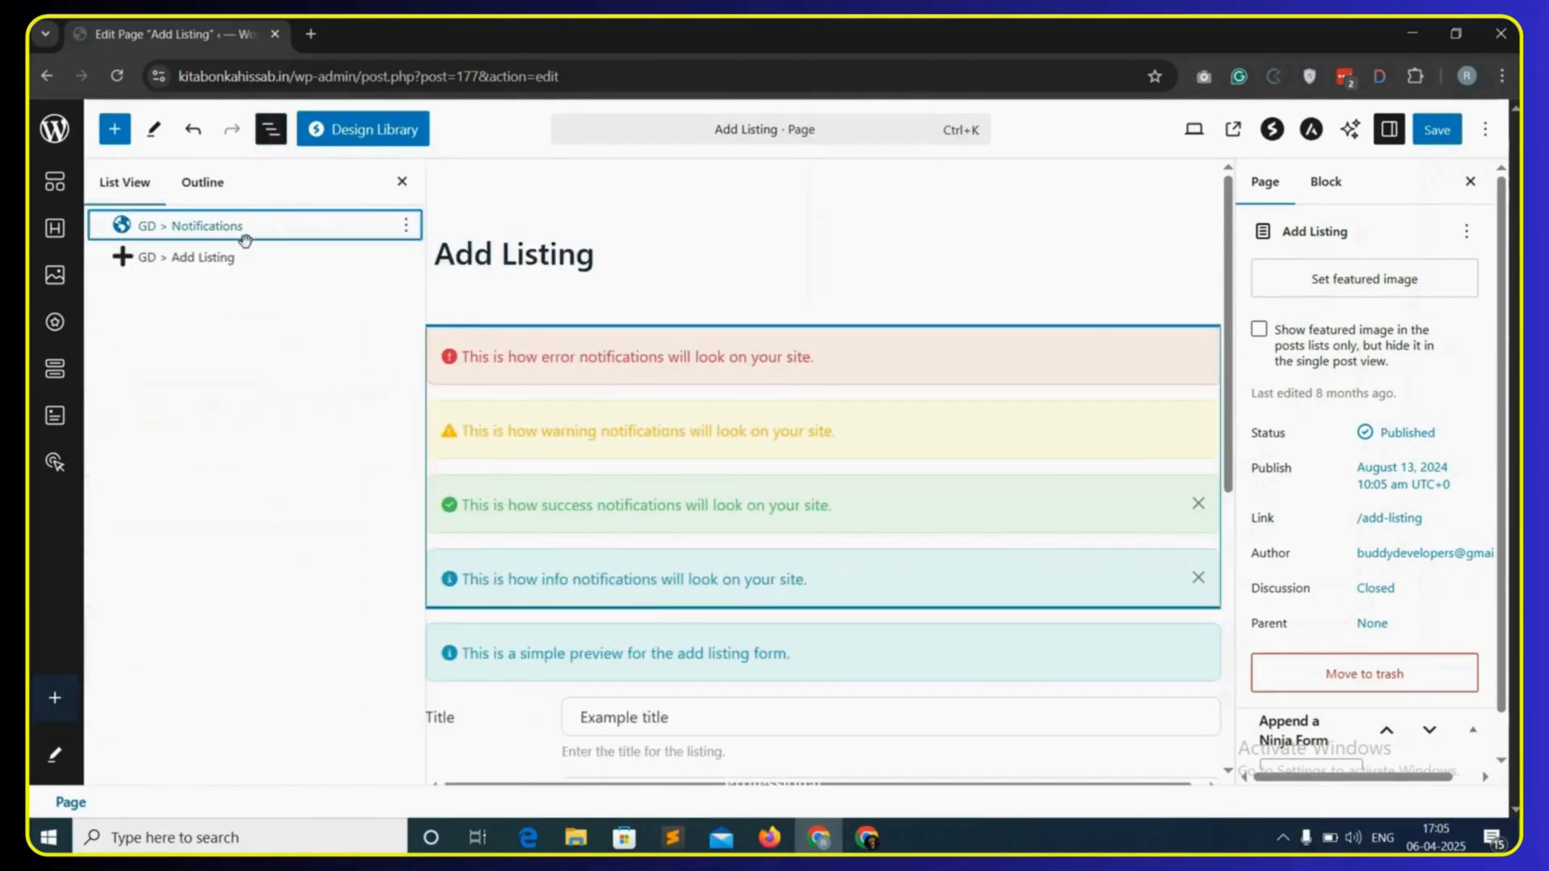
{"action": "left_click", "coordinate": [259, 264]}
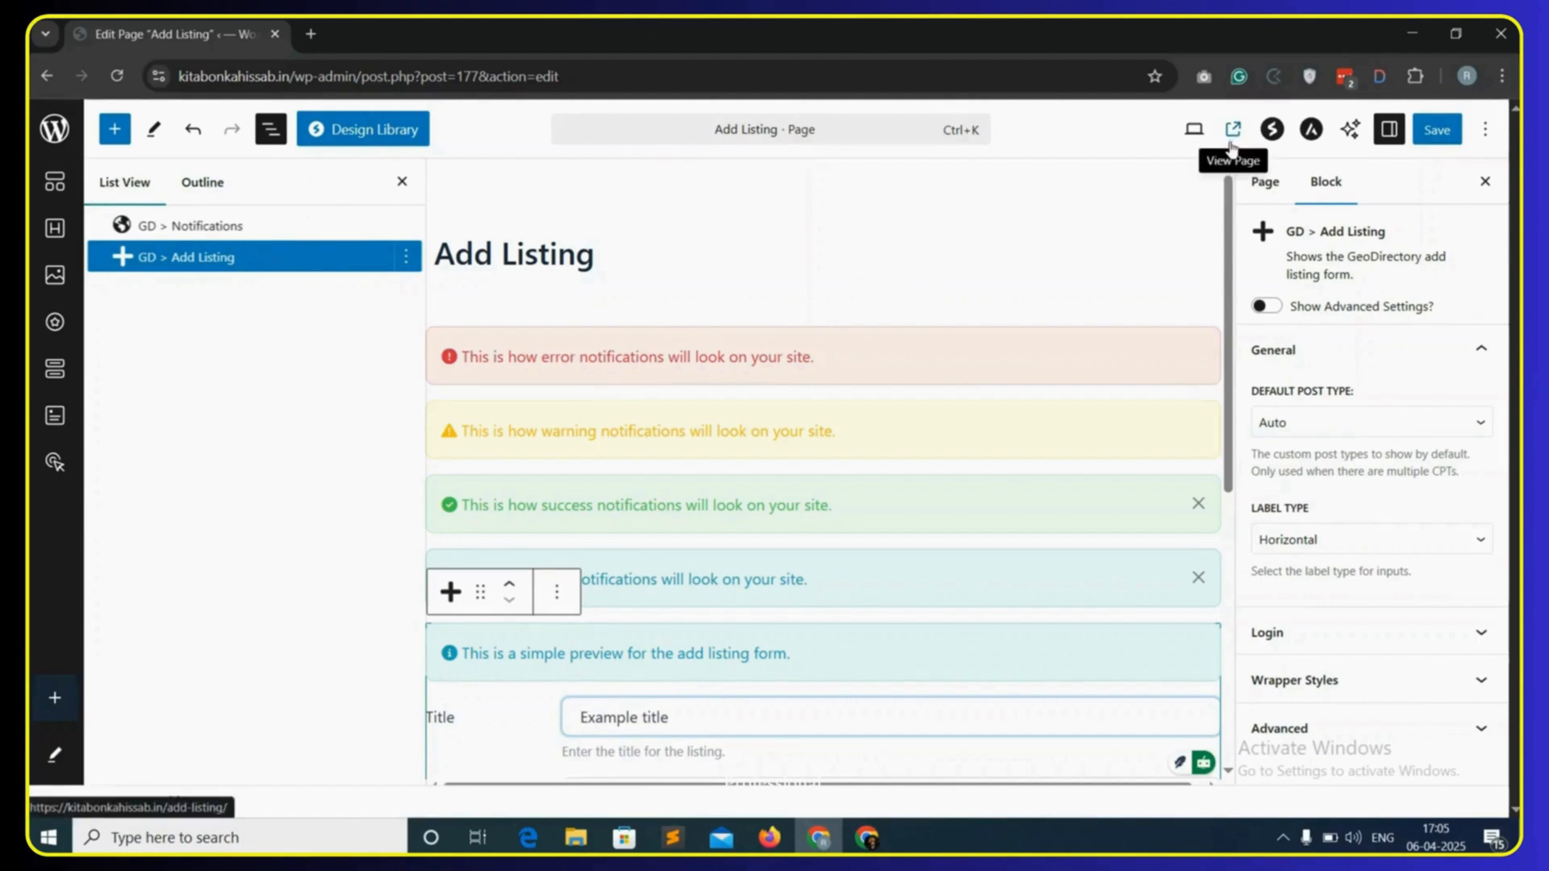
- View the Add Listing page on the live site and examine the Add Place form from its title to the submit area
{"action": "left_click", "coordinate": [1234, 143]}
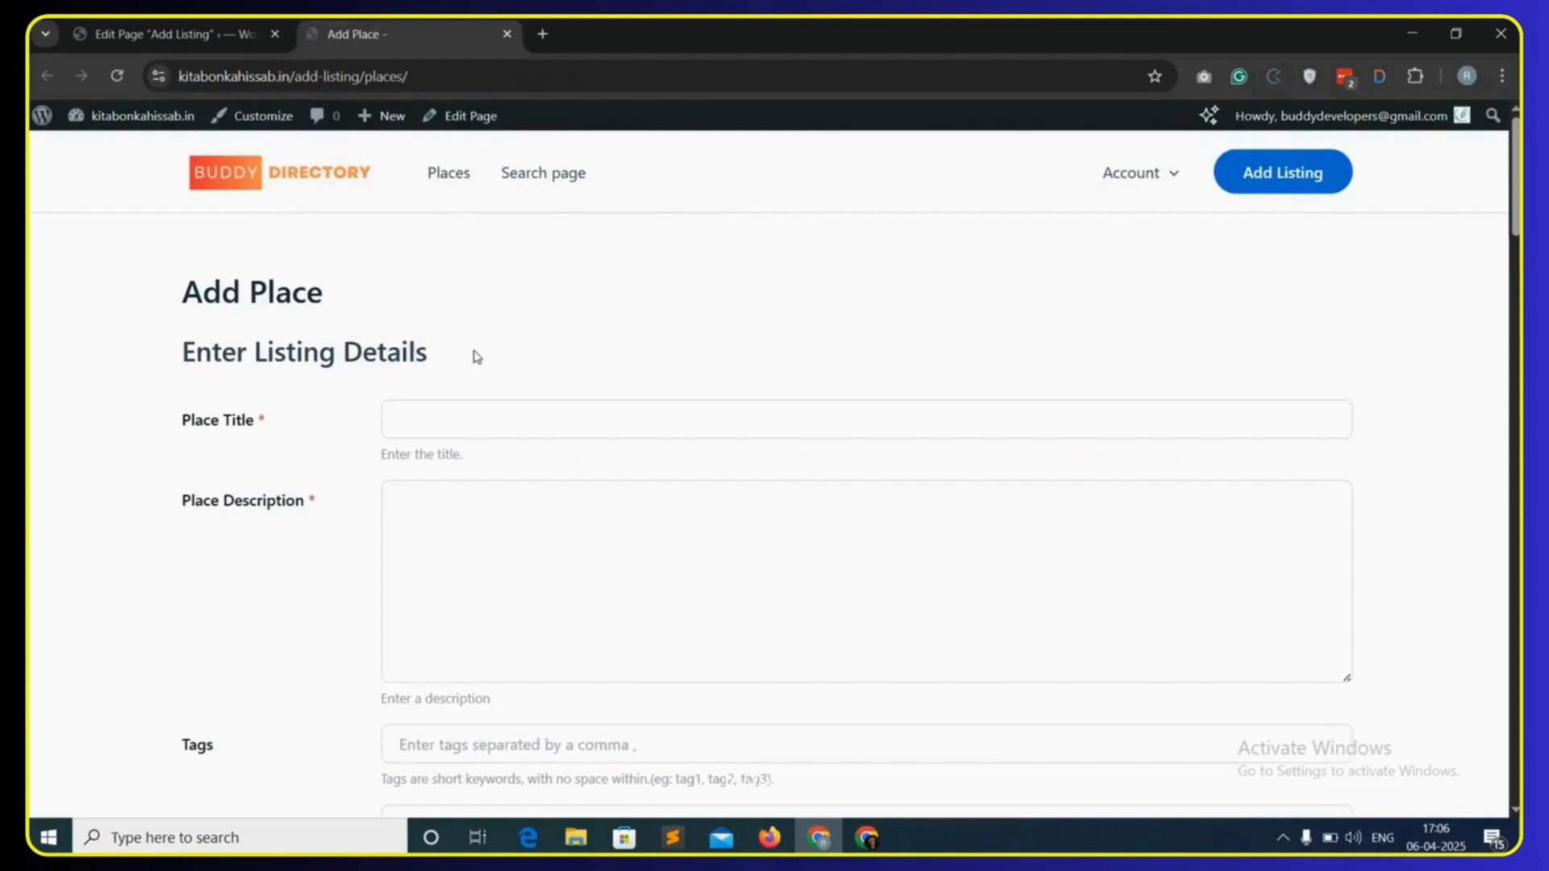
{"action": "scroll", "coordinate": [437, 345], "scroll_direction": "down", "scroll_amount": 20}
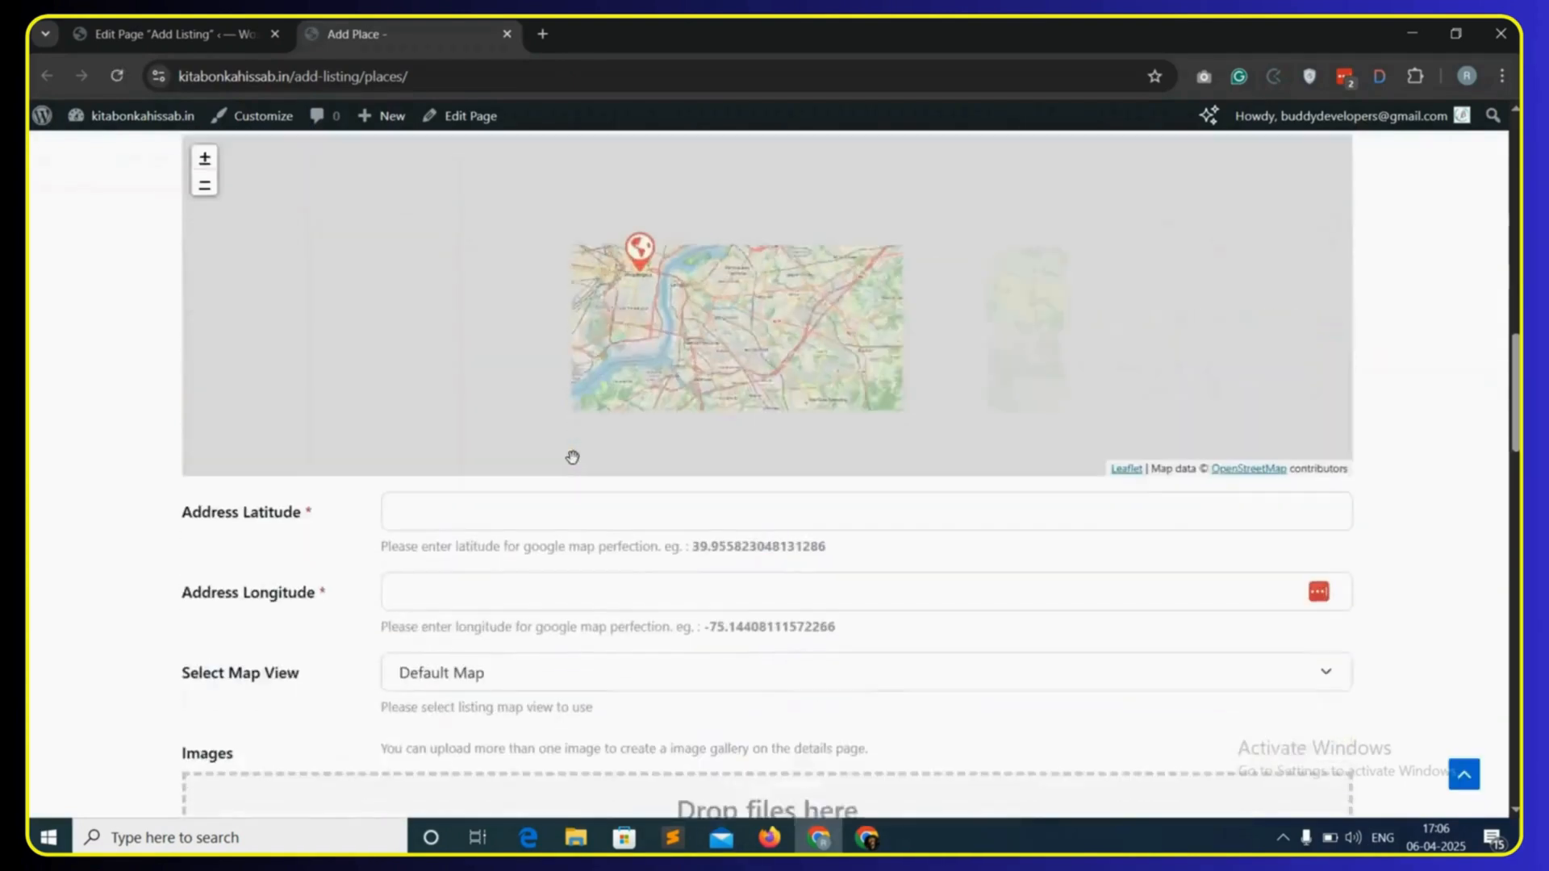
{"action": "scroll", "coordinate": [597, 630], "scroll_direction": "down", "scroll_amount": 10}
{"action": "scroll", "coordinate": [668, 463], "scroll_direction": "up", "scroll_amount": 5}
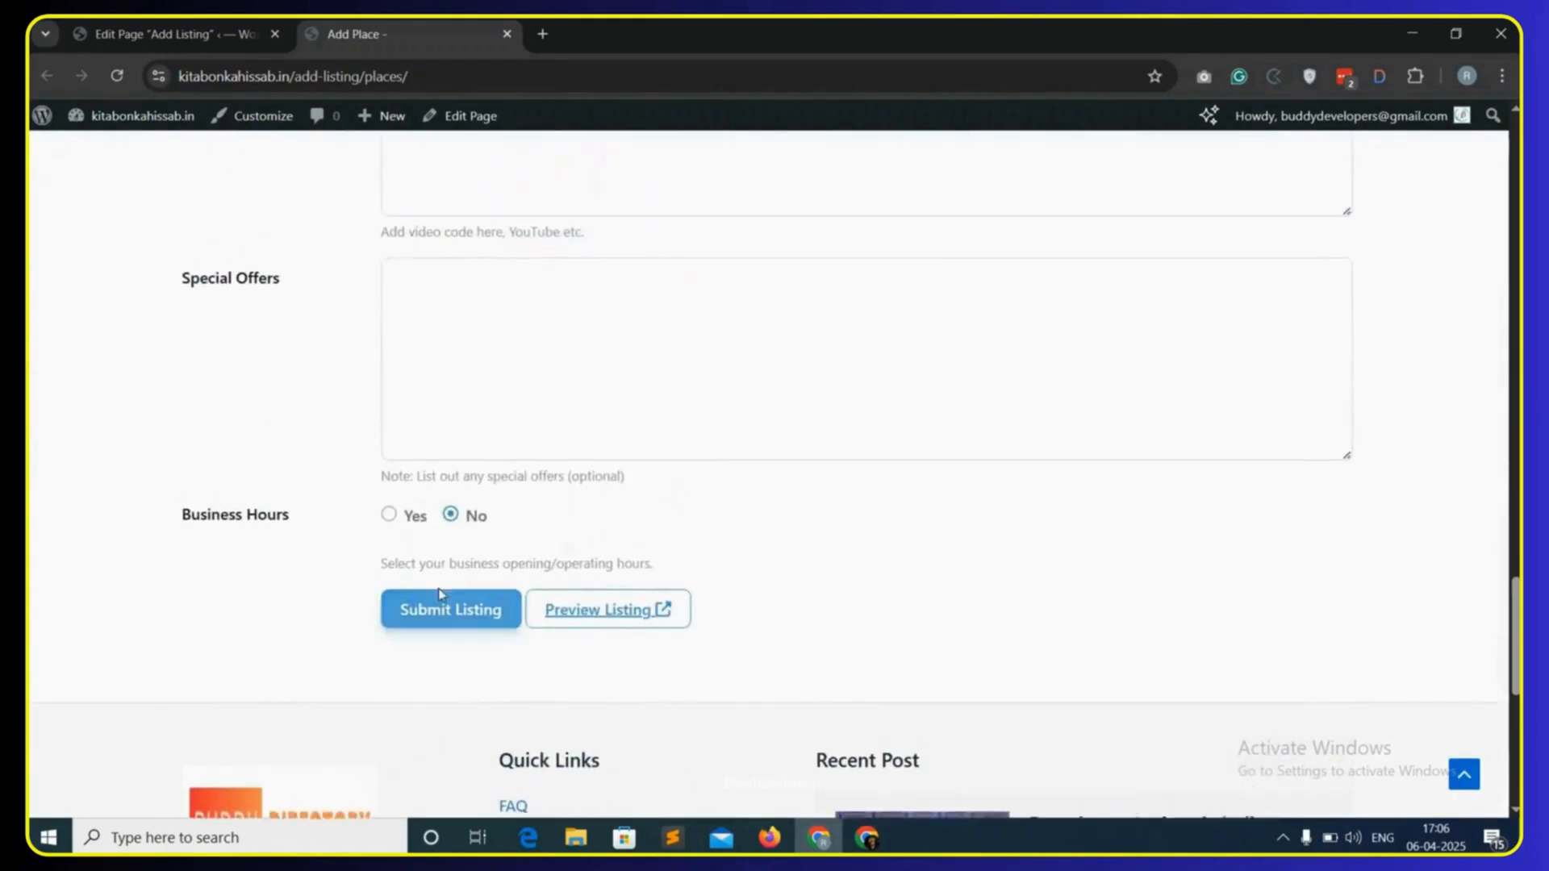
{"action": "scroll", "coordinate": [364, 431], "scroll_direction": "up", "scroll_amount": 20}
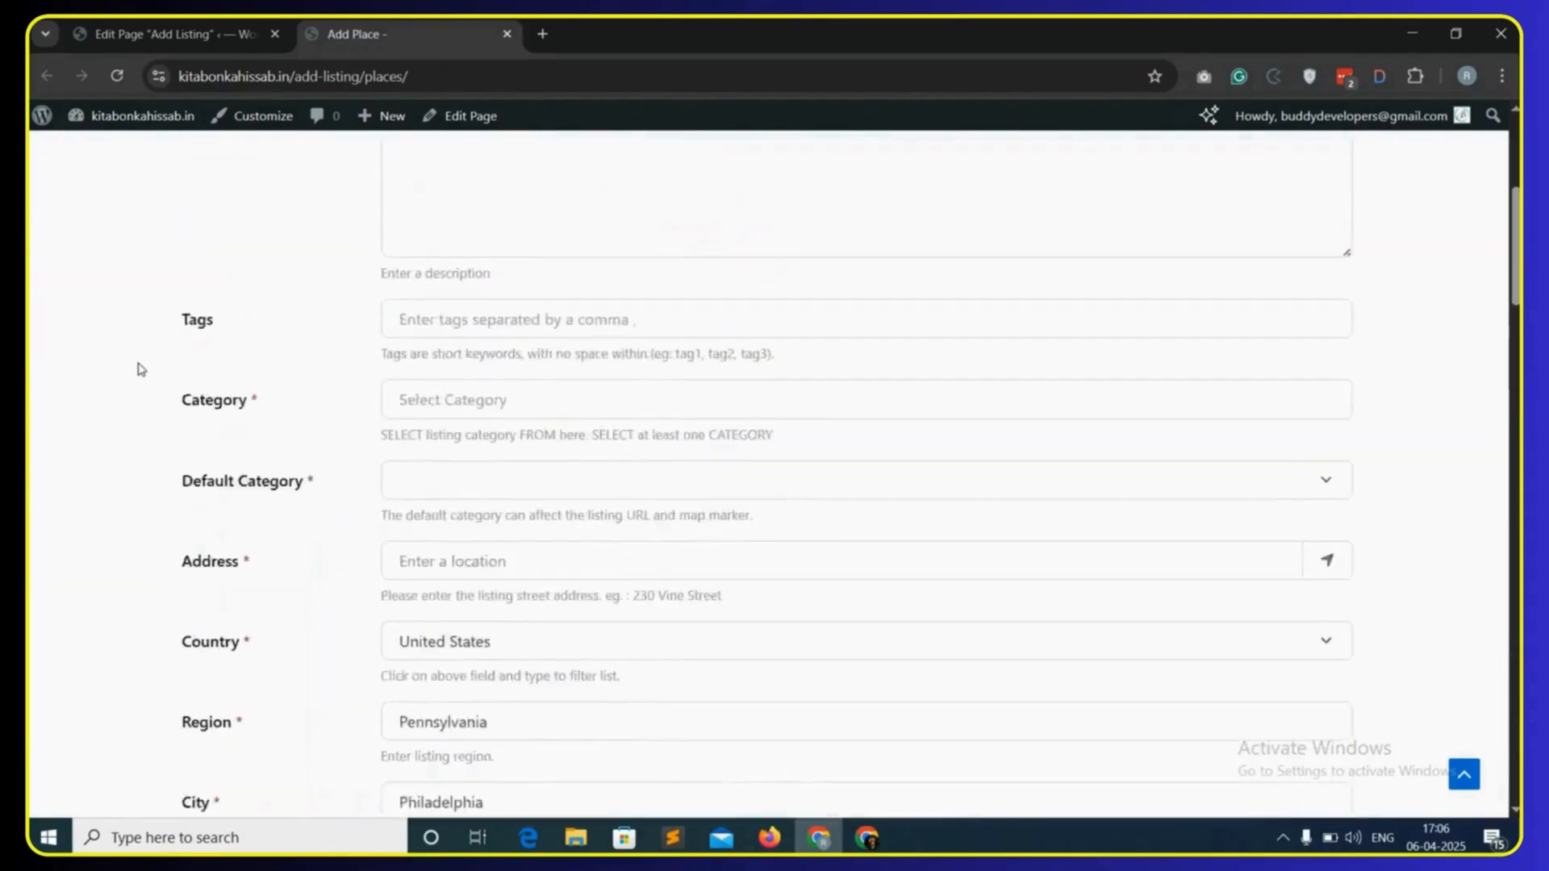
{"action": "left_click_drag", "start_coordinate": [179, 300], "coordinate": [327, 297]}
{"action": "left_click", "coordinate": [327, 297]}
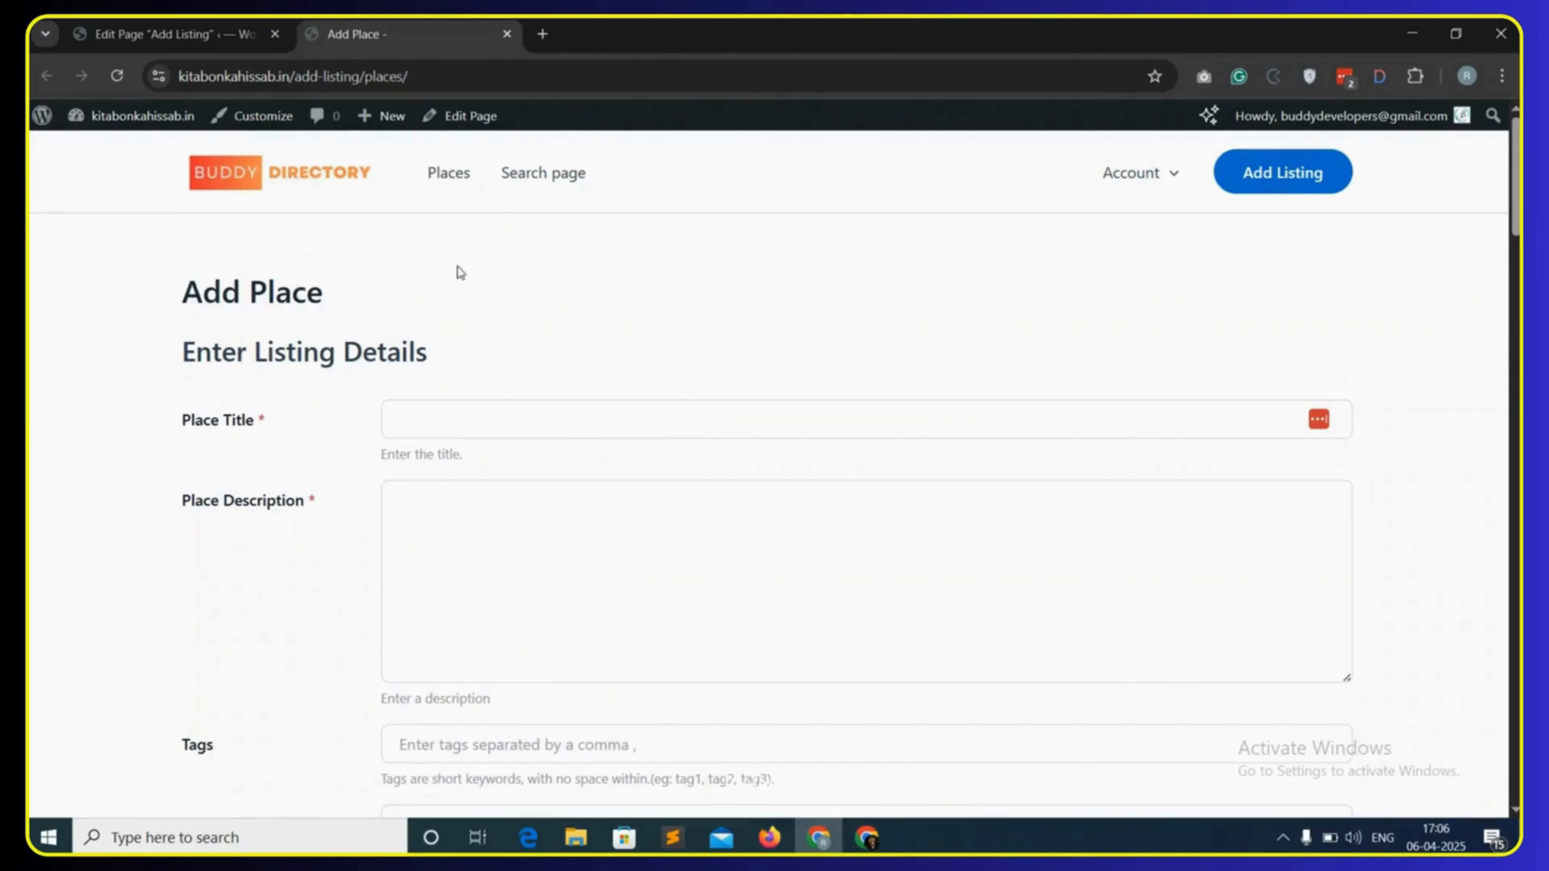
- Return to the Add Listing page editor and hide the page title
{"action": "left_click", "coordinate": [169, 34]}
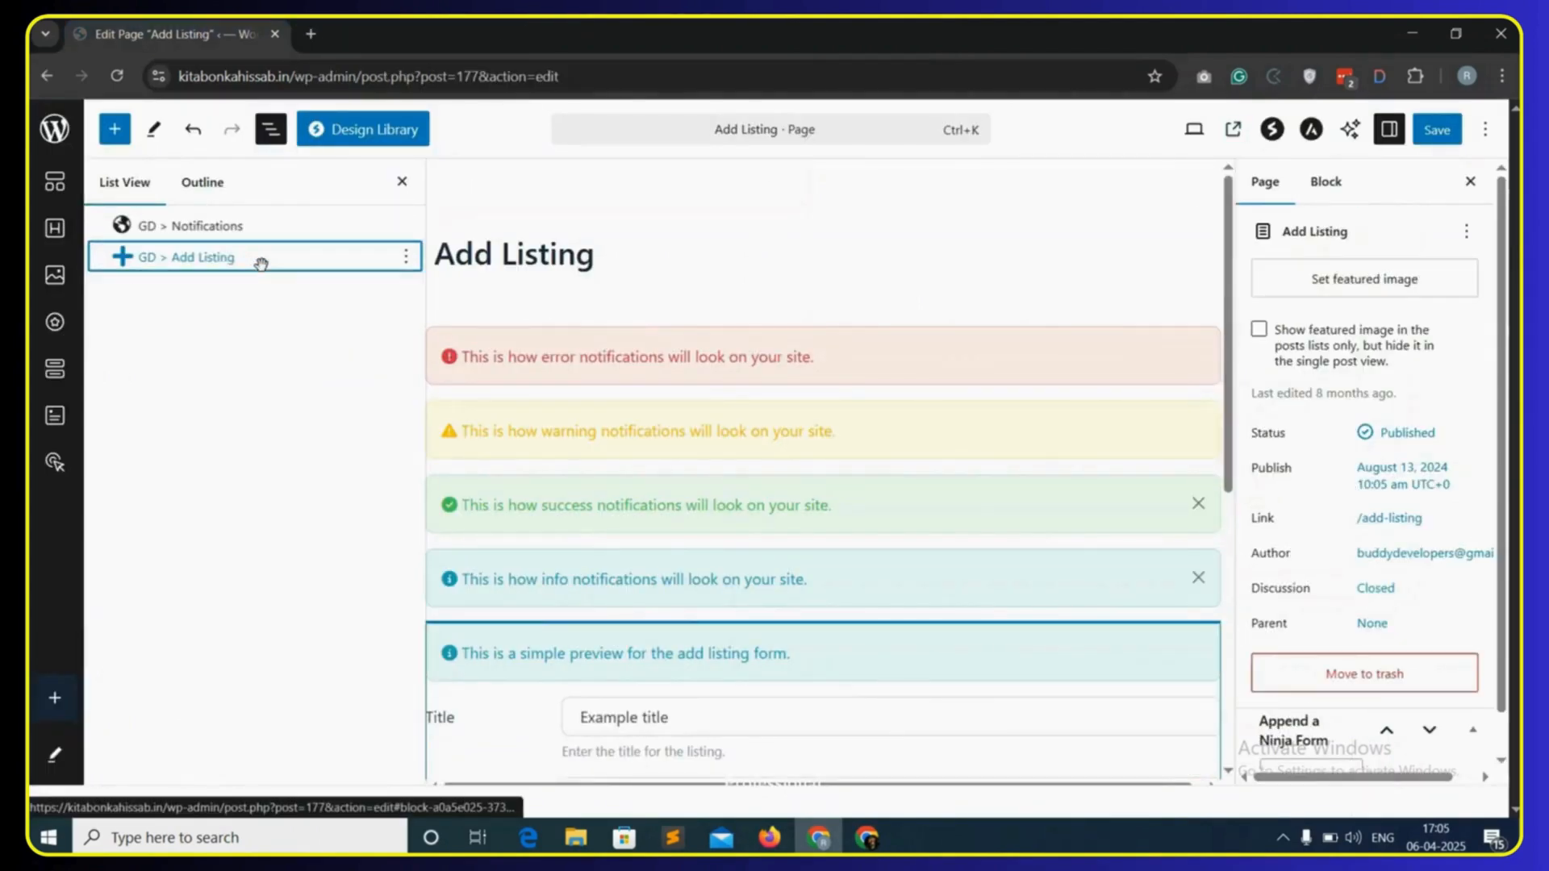
{"action": "left_click", "coordinate": [254, 265]}
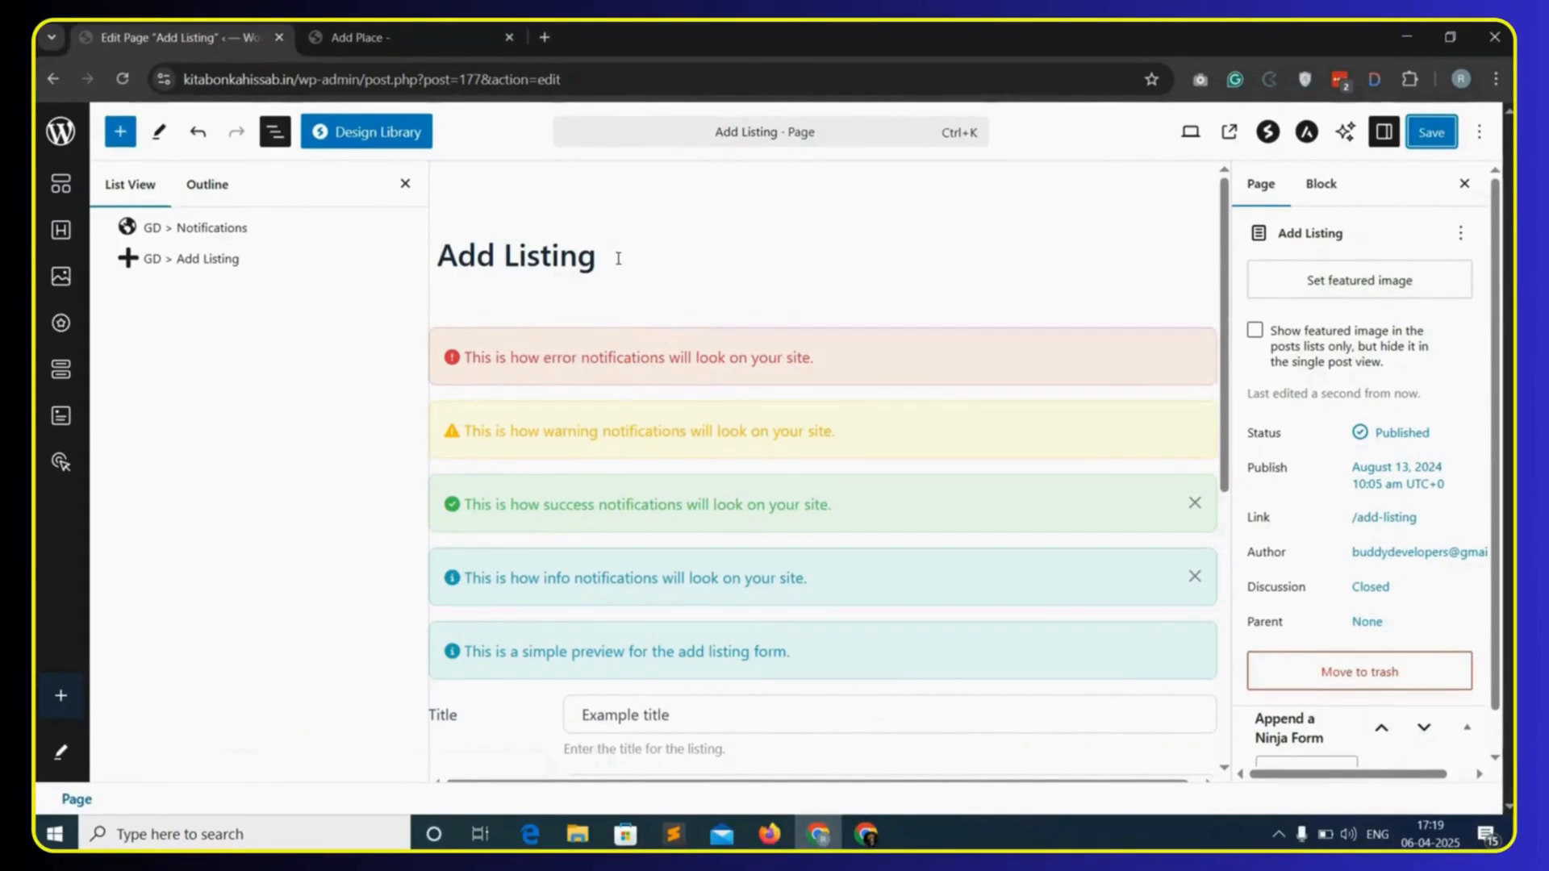
{"action": "left_click", "coordinate": [616, 257]}
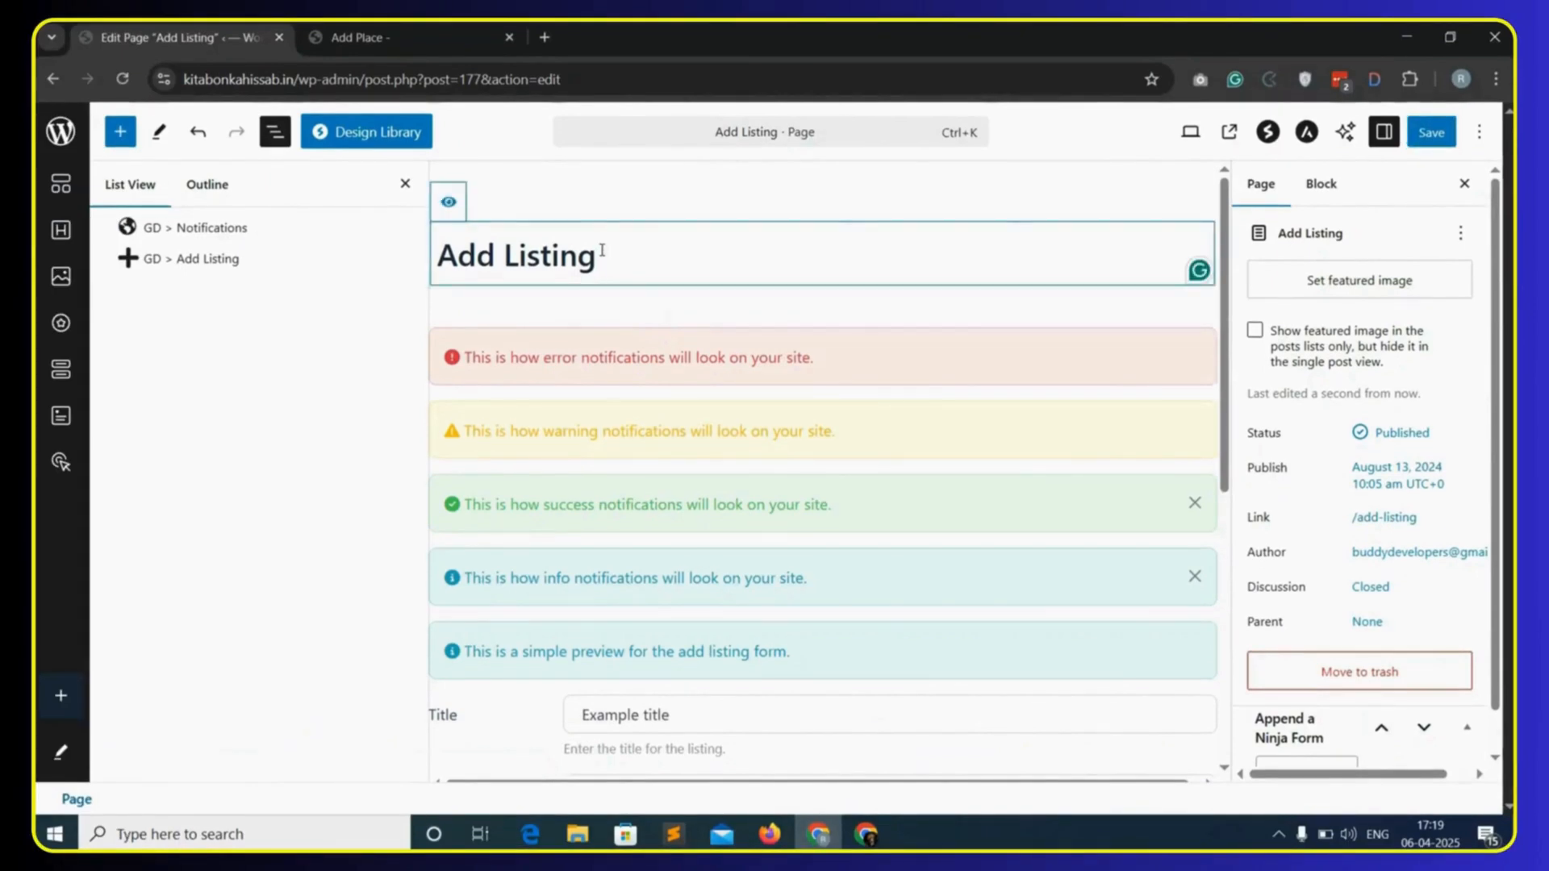
{"action": "left_click", "coordinate": [450, 206]}
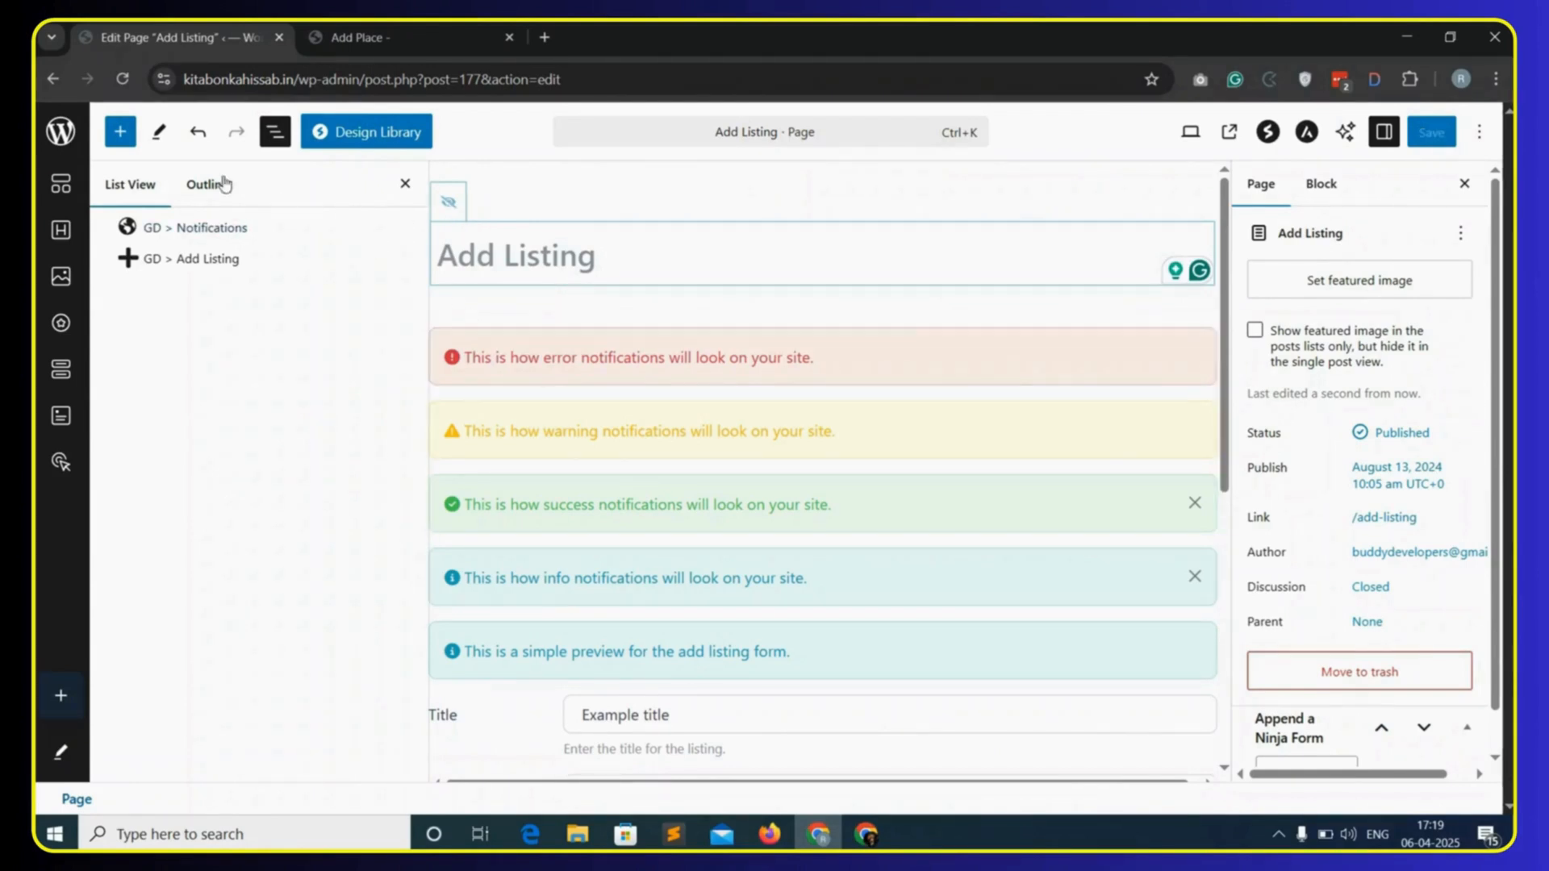
- Insert a Spectra Container block with a single-column layout below the add listing form
{"action": "left_click", "coordinate": [120, 135]}
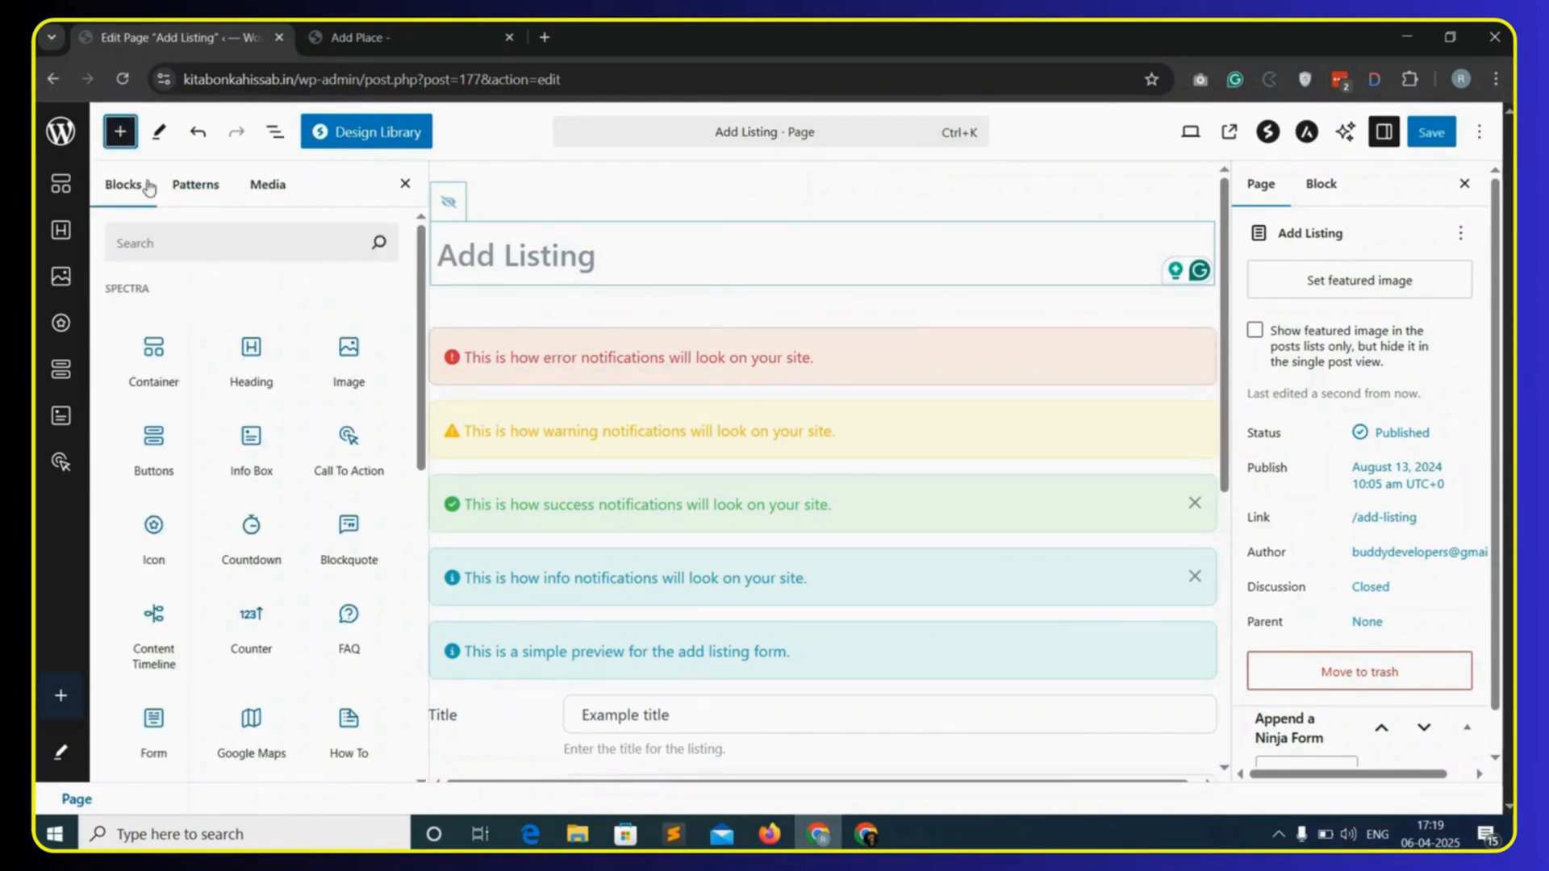
{"action": "mouse_move", "coordinate": [159, 352]}
{"action": "left_click_drag", "start_coordinate": [516, 326], "coordinate": [667, 342]}
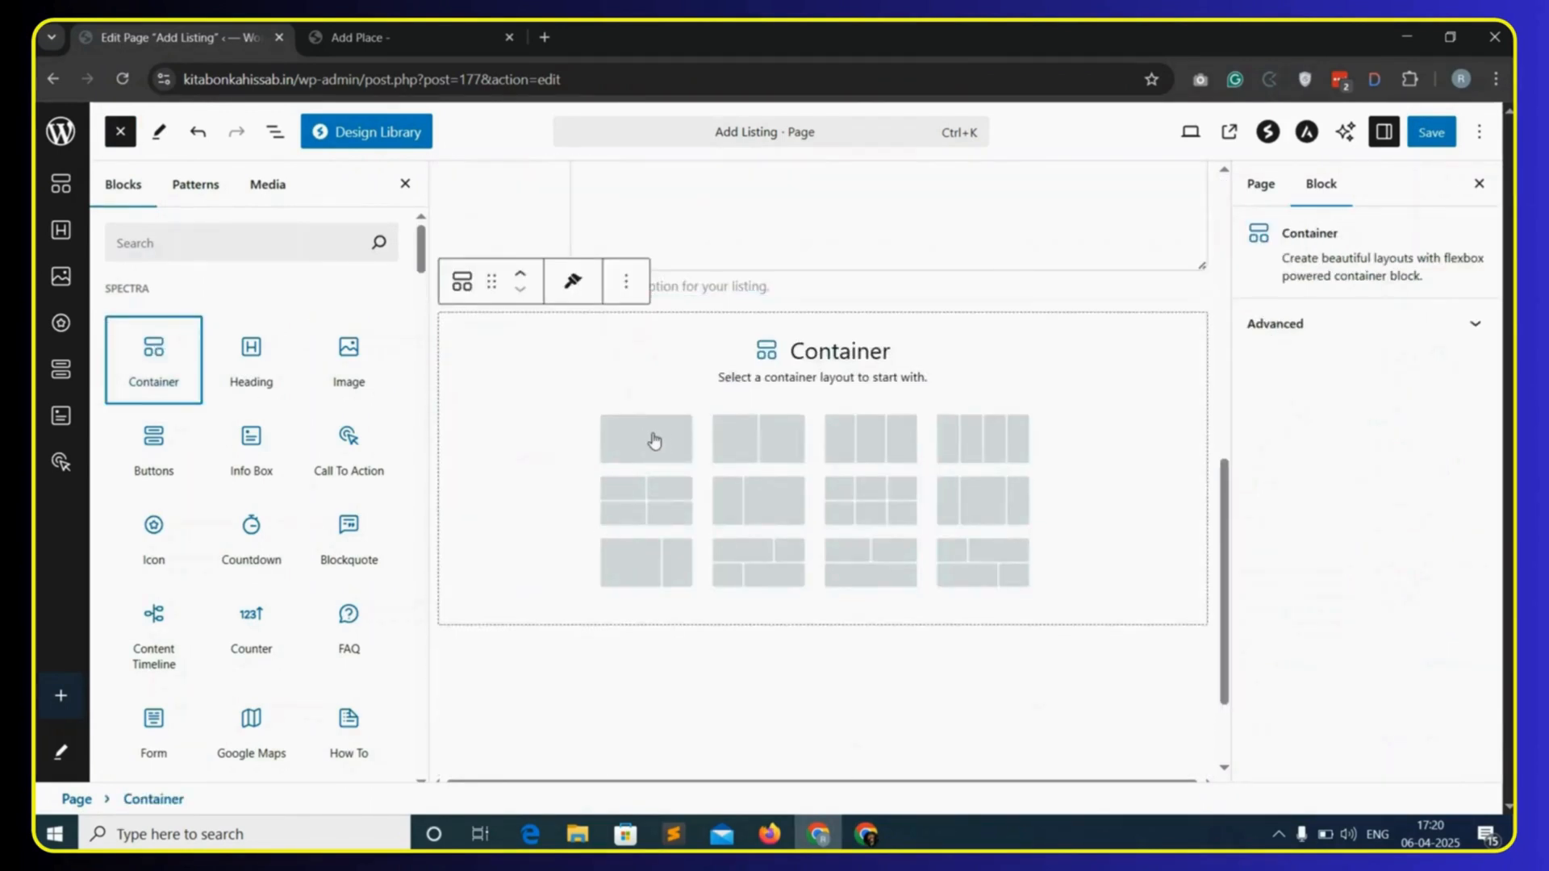
{"action": "left_click", "coordinate": [655, 441]}
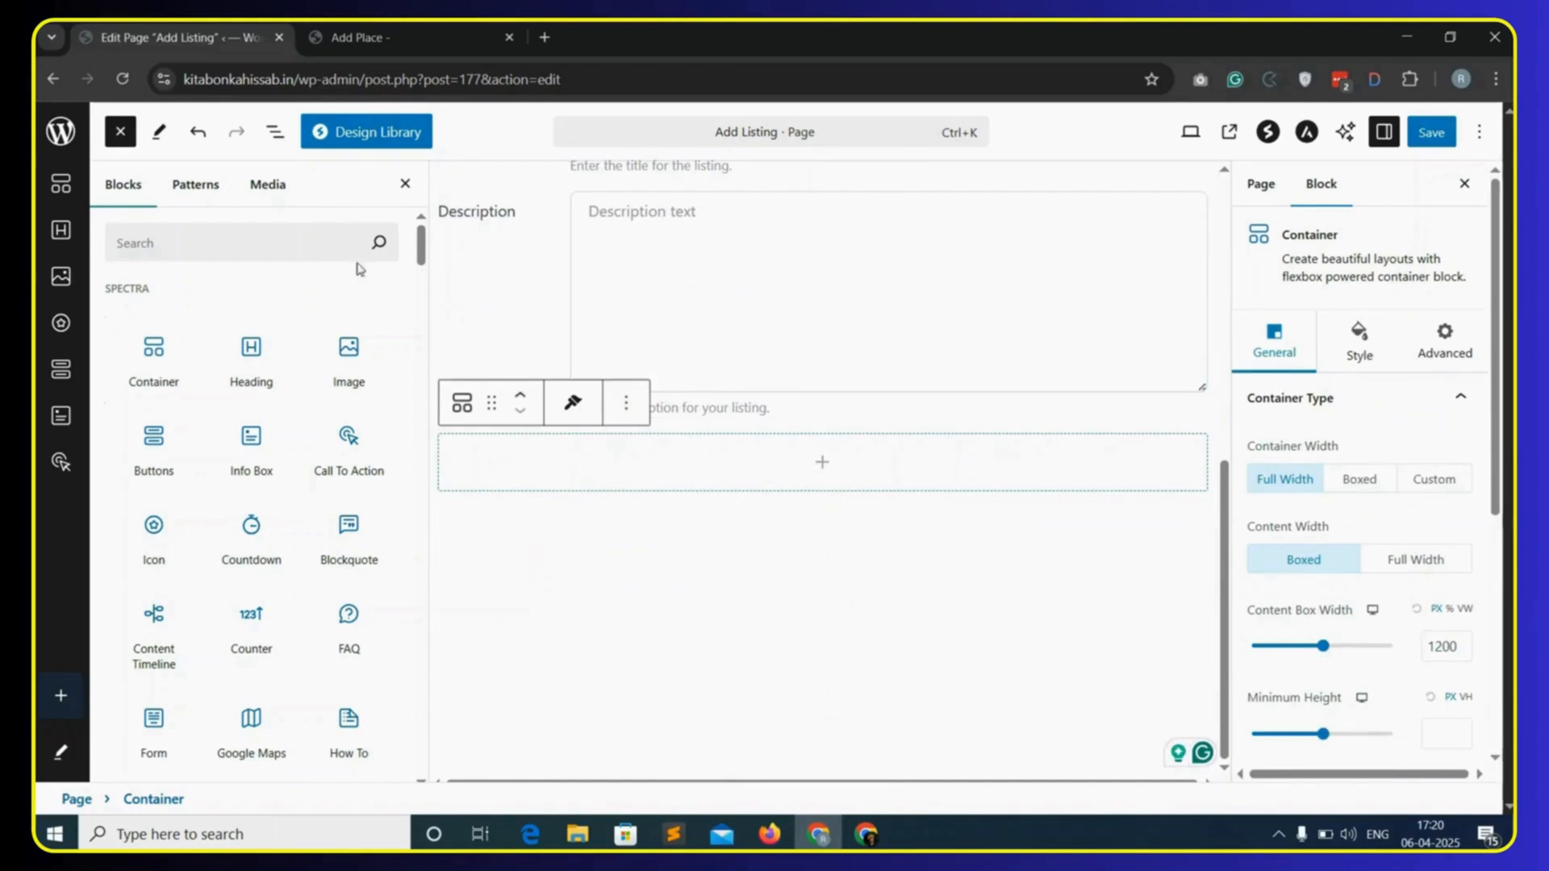
- Move the empty container above the GD > Notifications block so it comes first on the page
{"action": "left_click", "coordinate": [276, 138]}
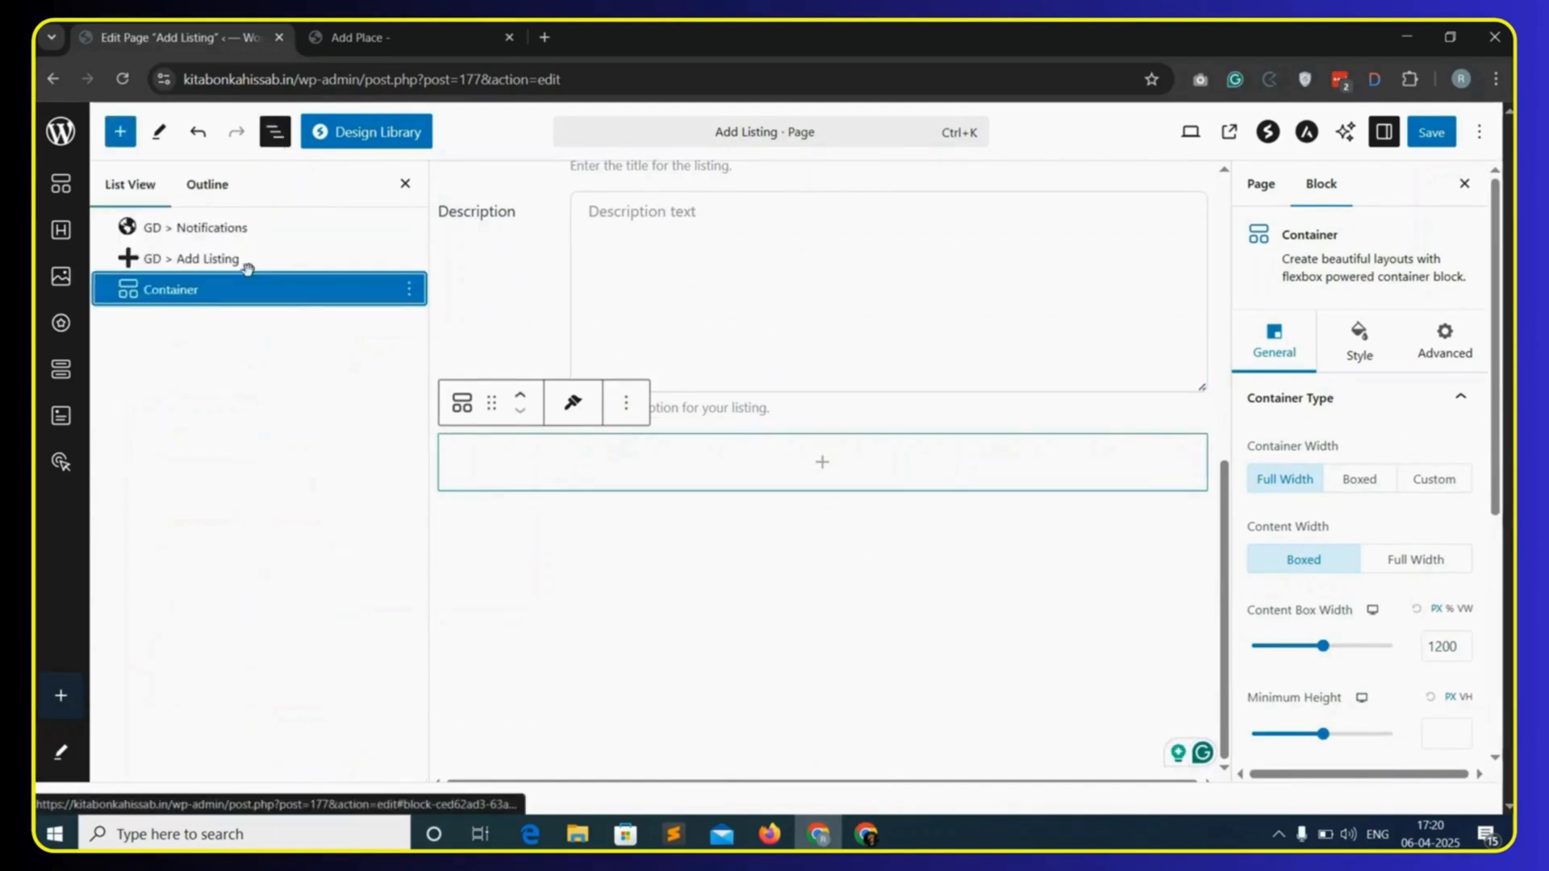
{"action": "left_click_drag", "start_coordinate": [188, 295], "coordinate": [185, 219]}
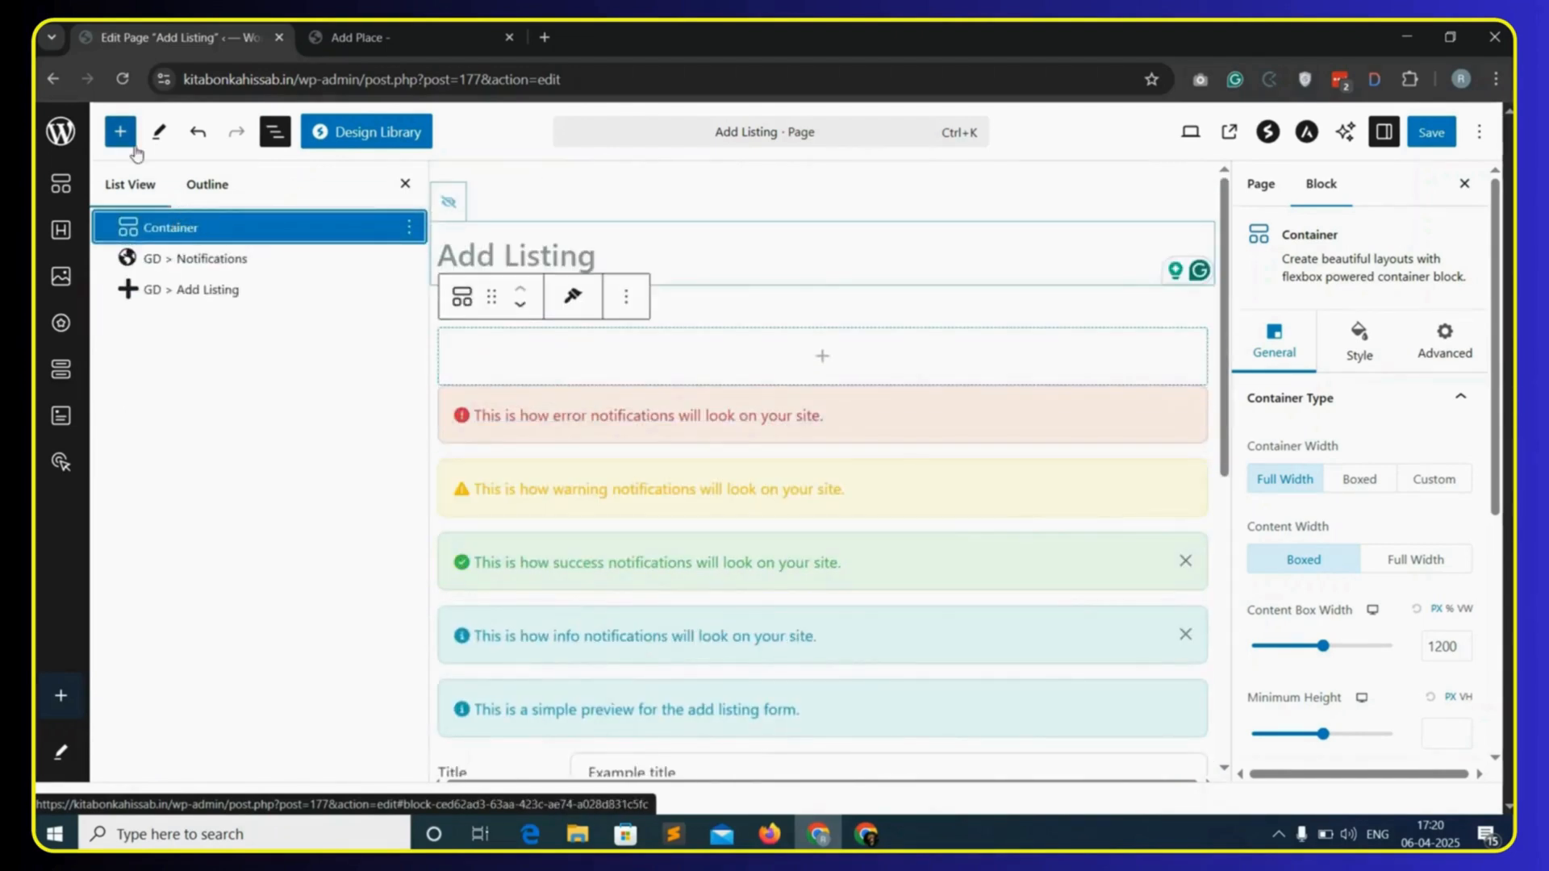
- Insert a Title block inside the container and center its text
{"action": "left_click", "coordinate": [121, 137]}
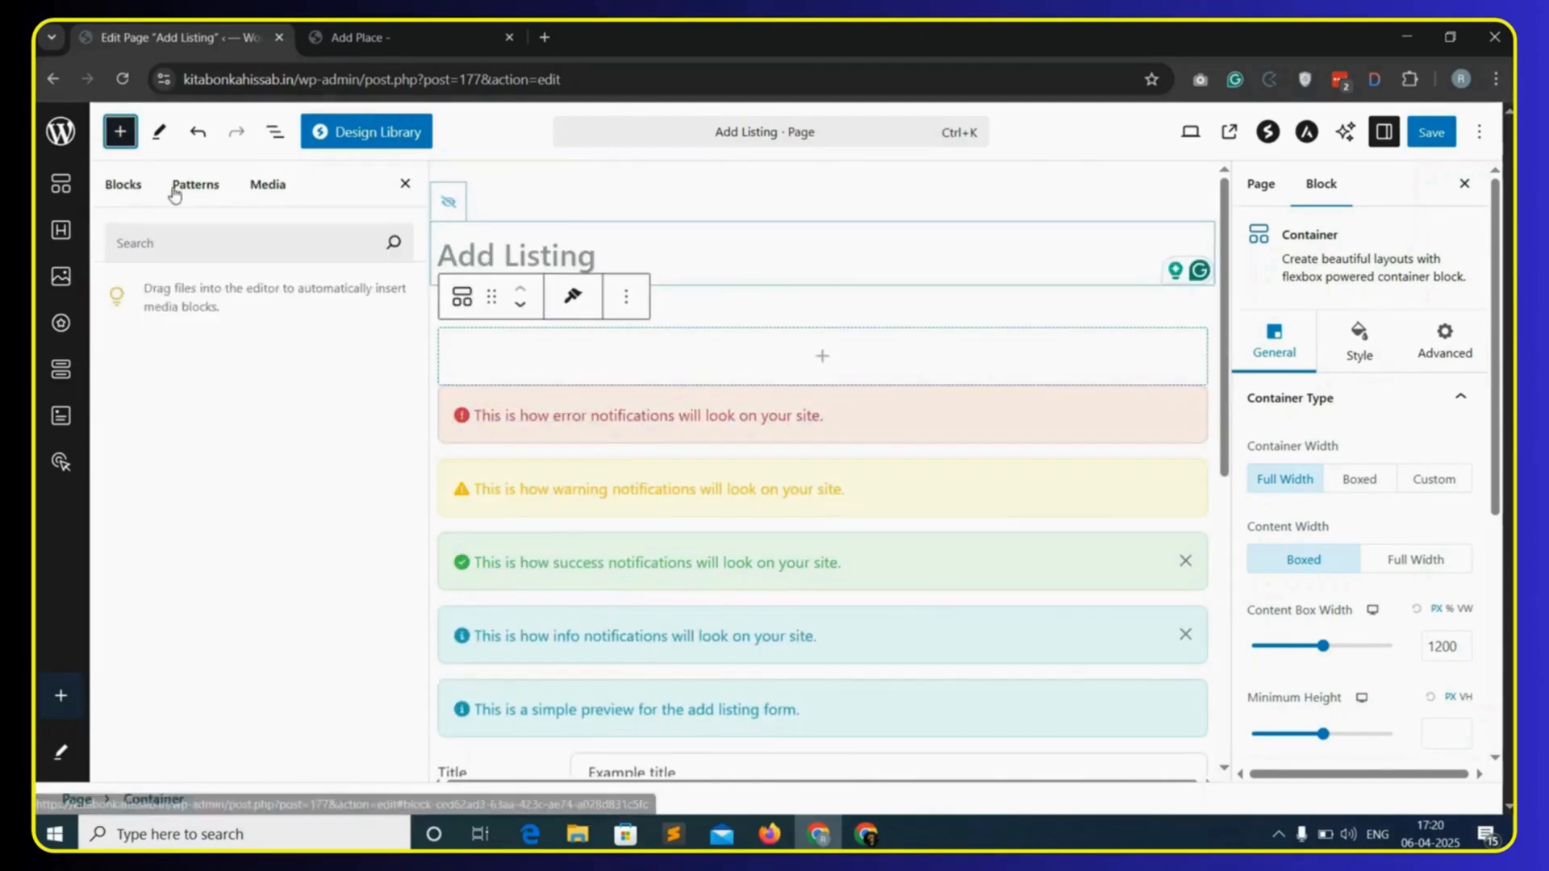
{"action": "left_click", "coordinate": [205, 242]}
{"action": "type", "text": "title"}
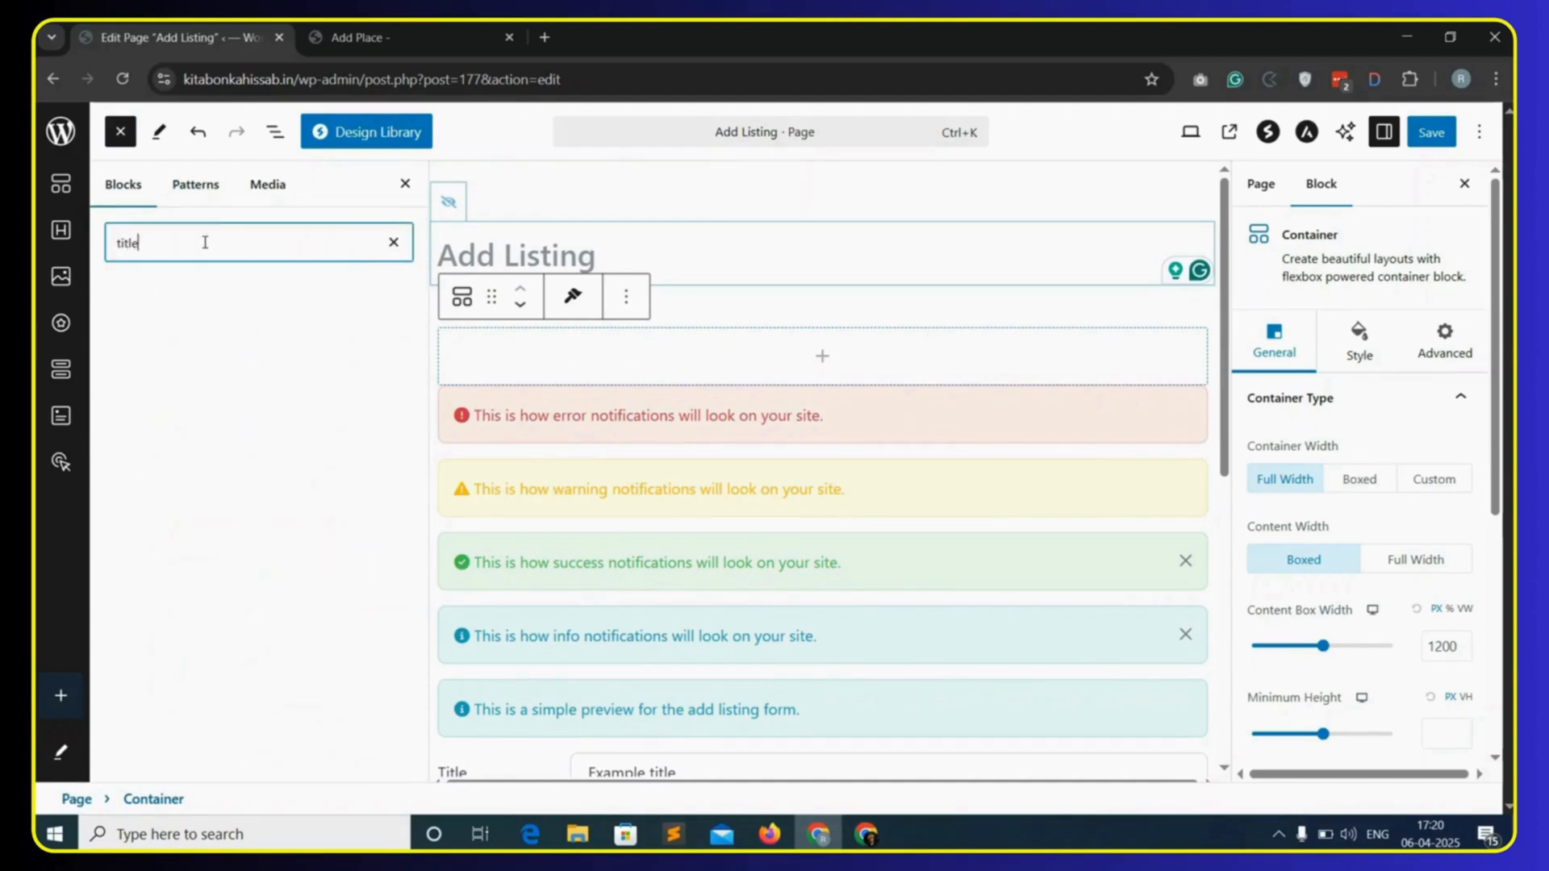
{"action": "left_click_drag", "start_coordinate": [150, 329], "coordinate": [822, 355]}
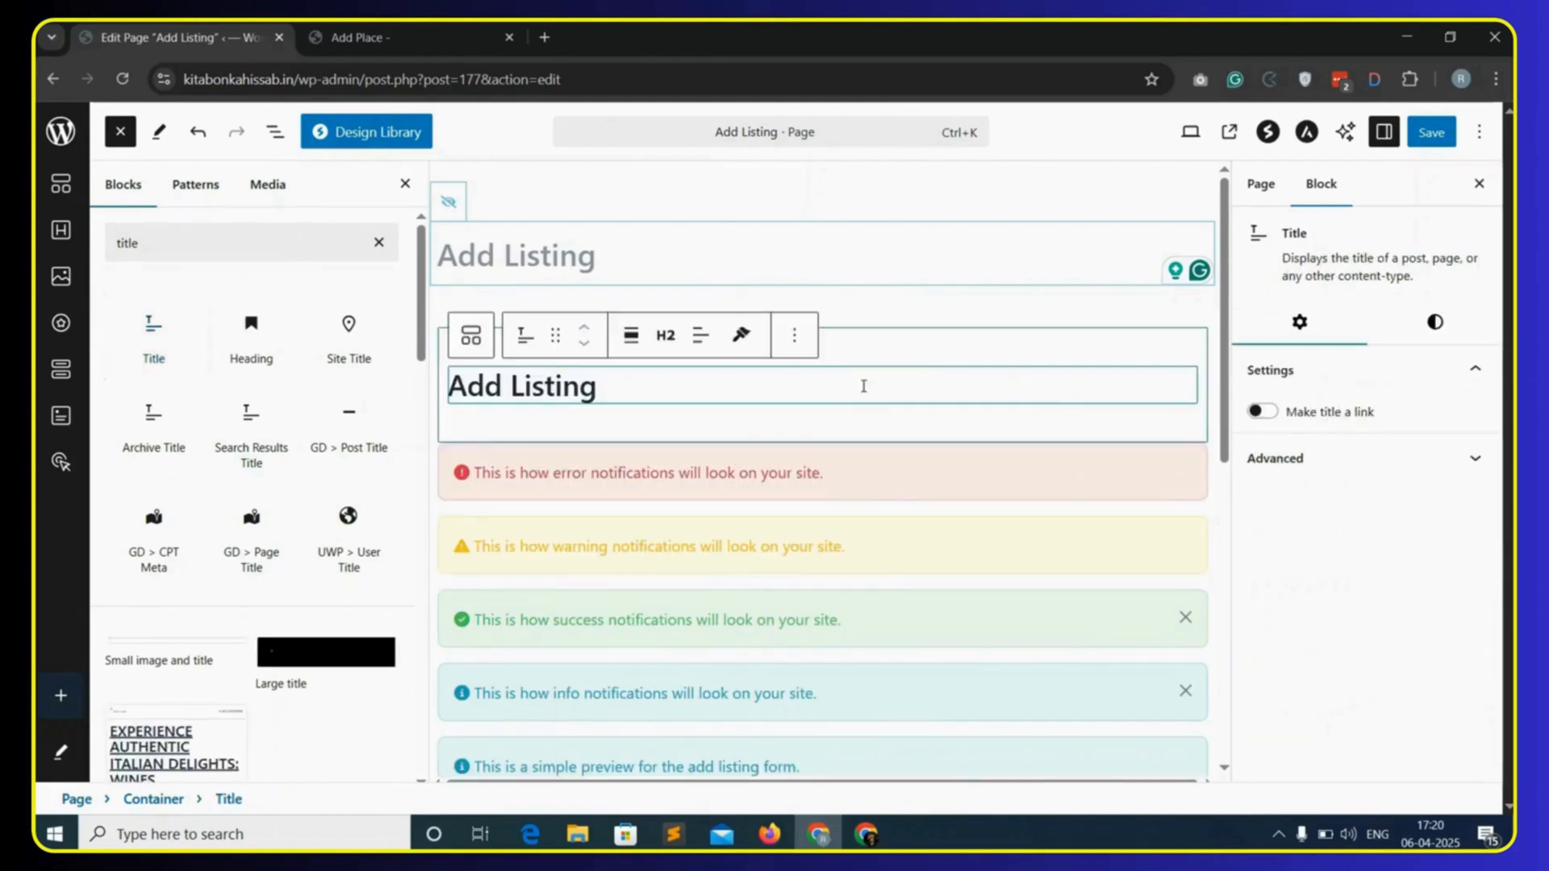
{"action": "left_click", "coordinate": [699, 335]}
{"action": "left_click", "coordinate": [758, 429]}
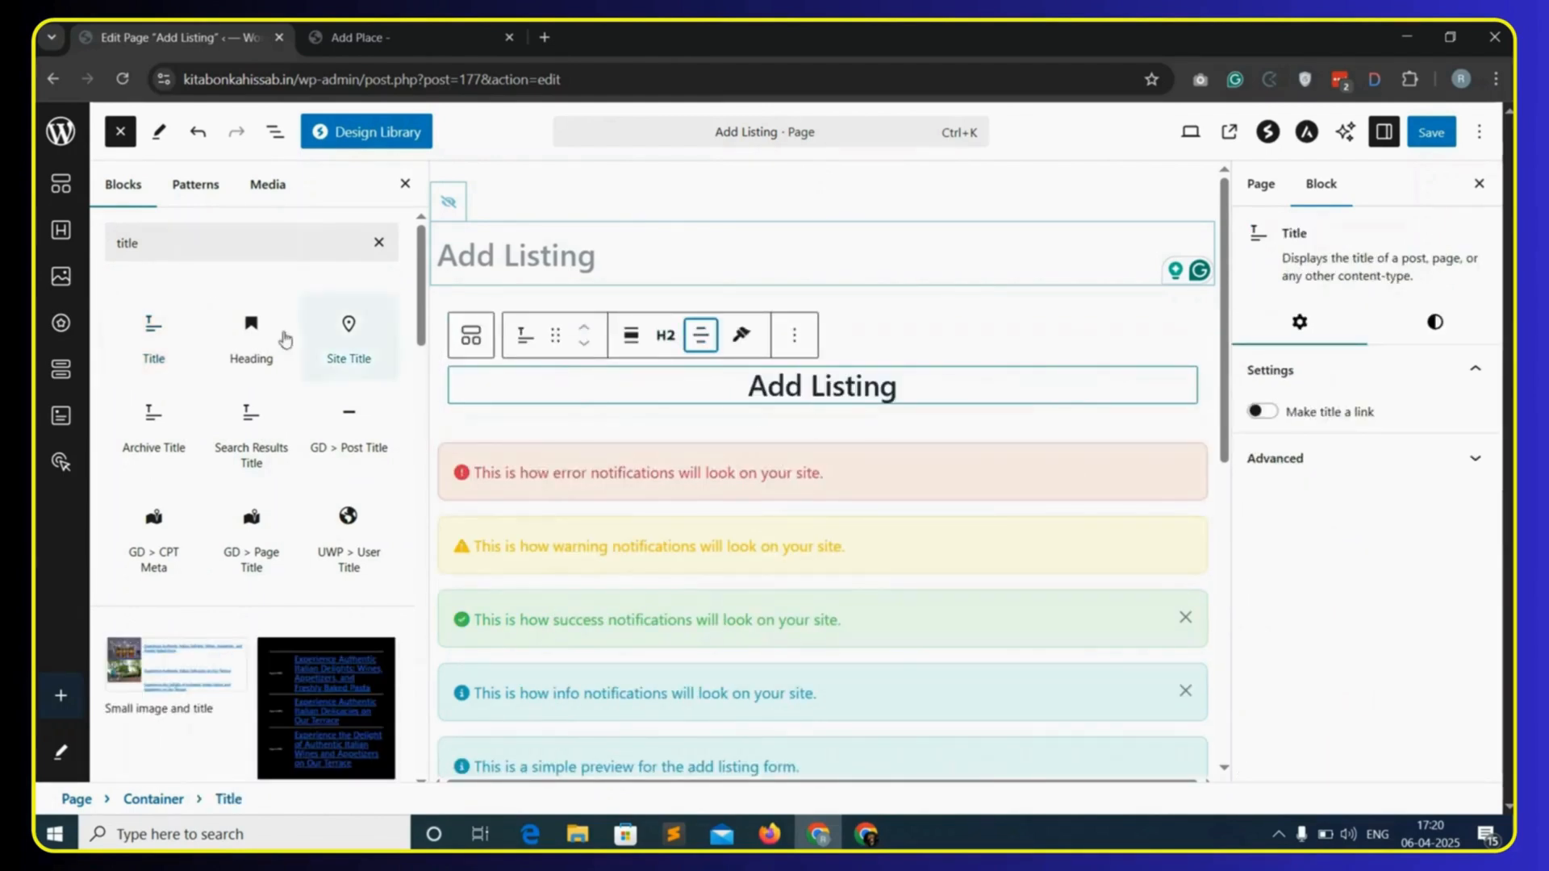
- Give the container holding the title a solid blue background, colour #046BD2
{"action": "left_click", "coordinate": [275, 132]}
{"action": "left_click", "coordinate": [283, 227]}
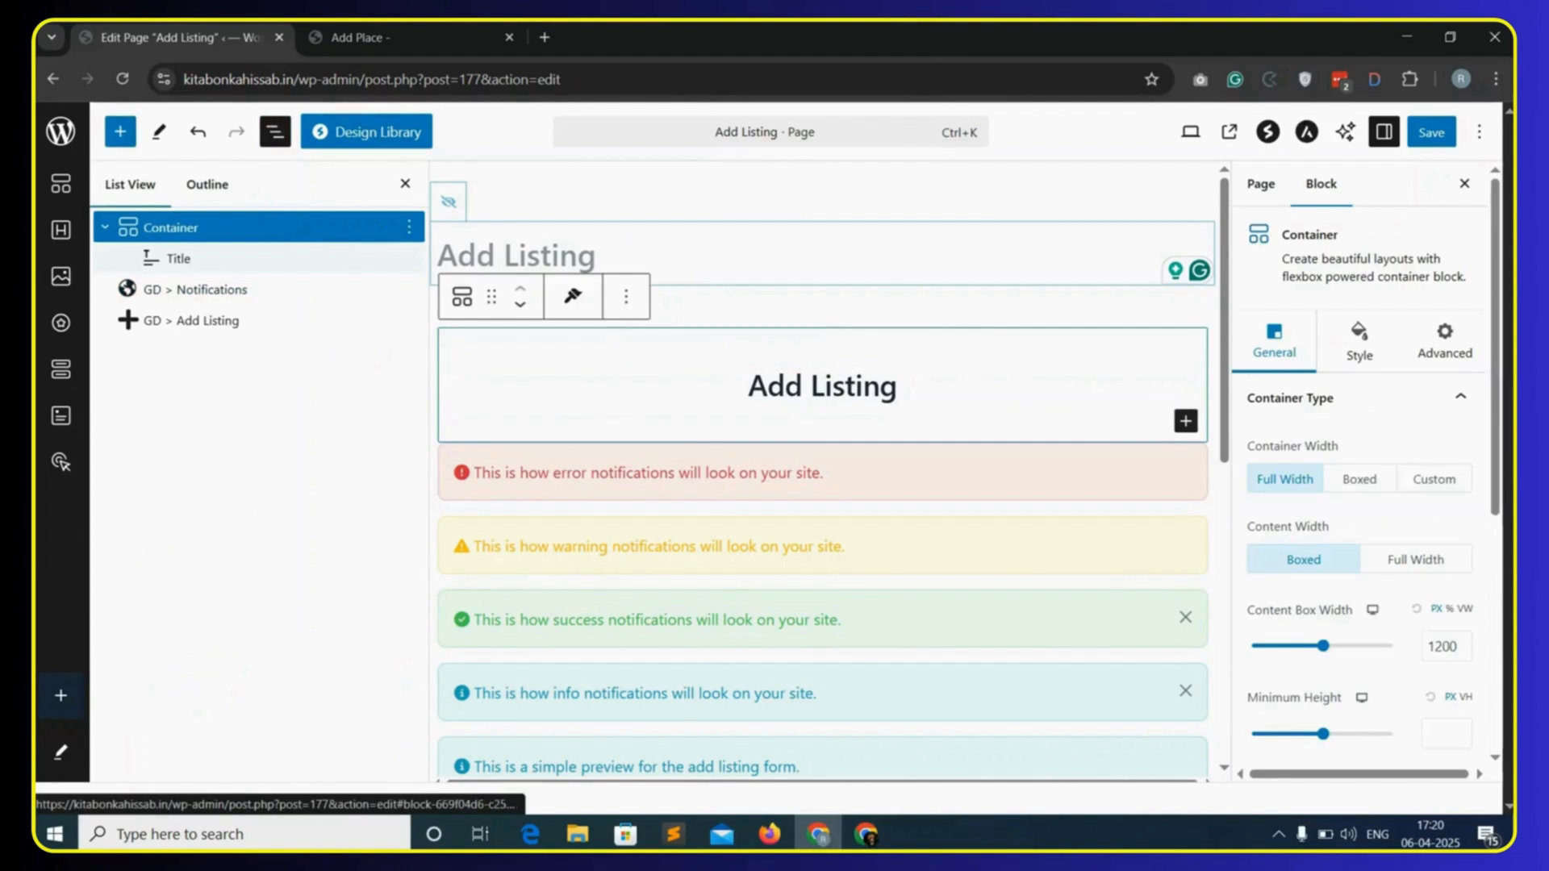
{"action": "left_click", "coordinate": [1363, 355]}
{"action": "left_click", "coordinate": [1383, 451]}
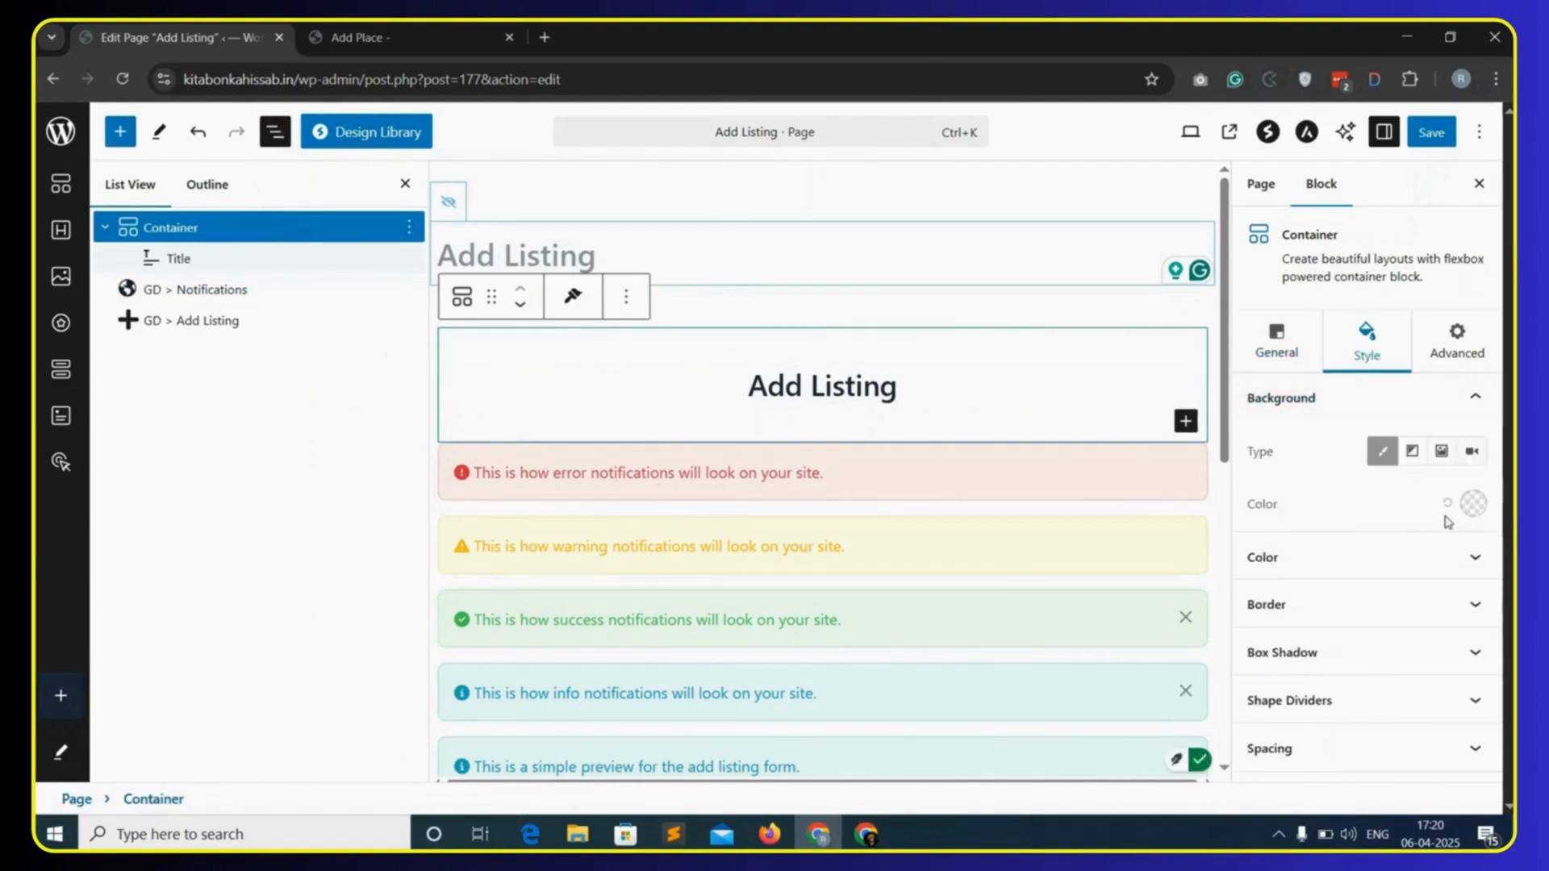
{"action": "left_click", "coordinate": [1474, 503]}
{"action": "left_click", "coordinate": [1286, 412]}
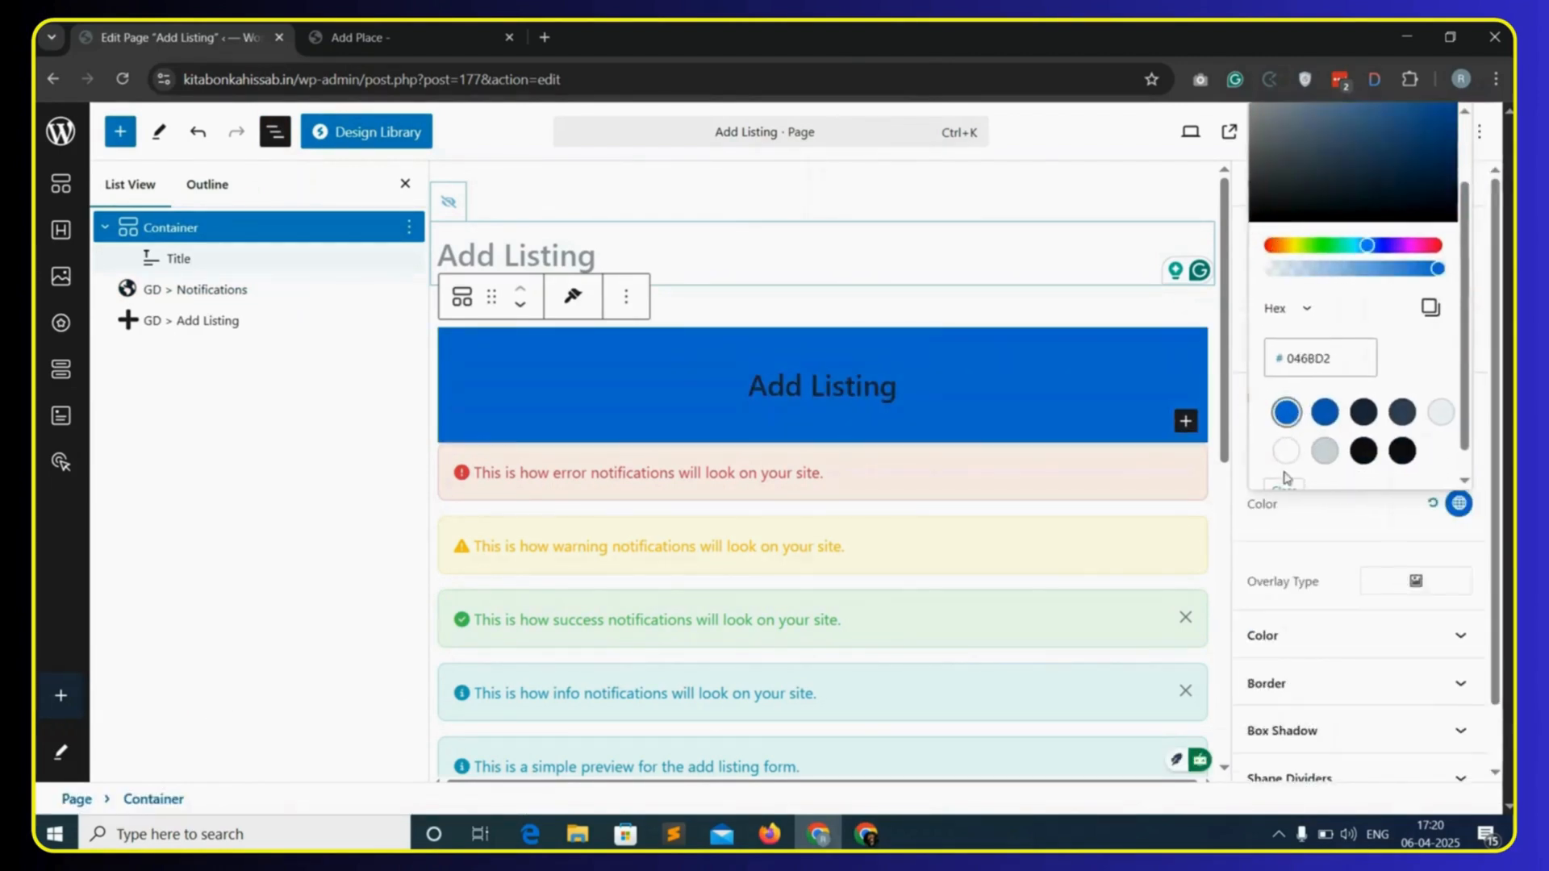
{"action": "left_click", "coordinate": [1349, 542]}
- Set the container's top and bottom padding to 30 px, unlinked from the side values
{"action": "scroll", "coordinate": [1345, 702], "scroll_direction": "down", "scroll_amount": 6}
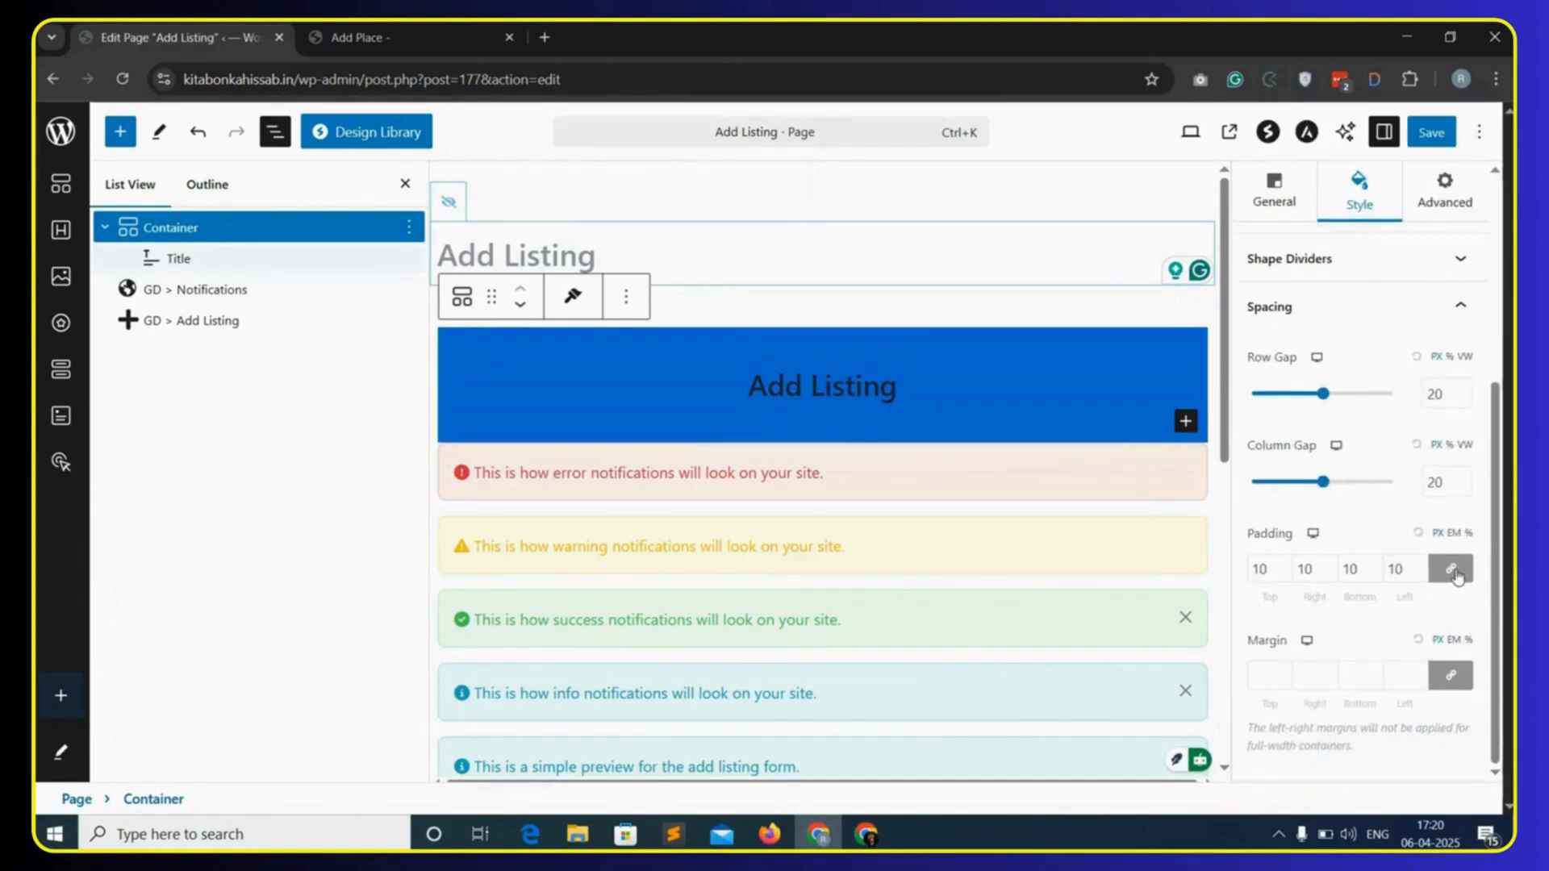
{"action": "left_click", "coordinate": [1453, 570]}
{"action": "type", "text": "3"}
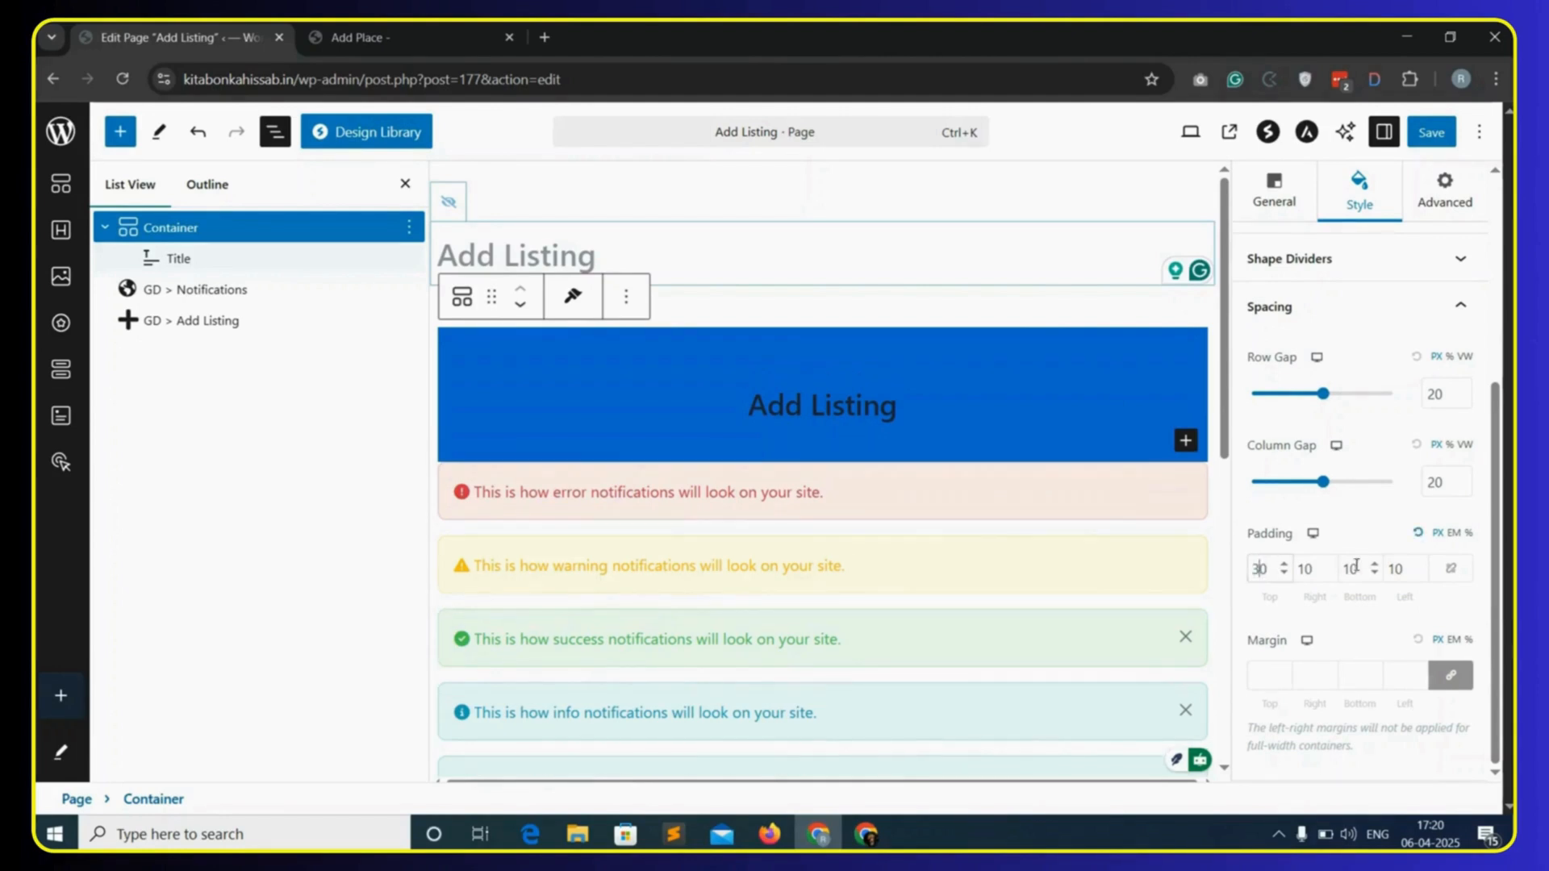
{"action": "type", "text": "3"}
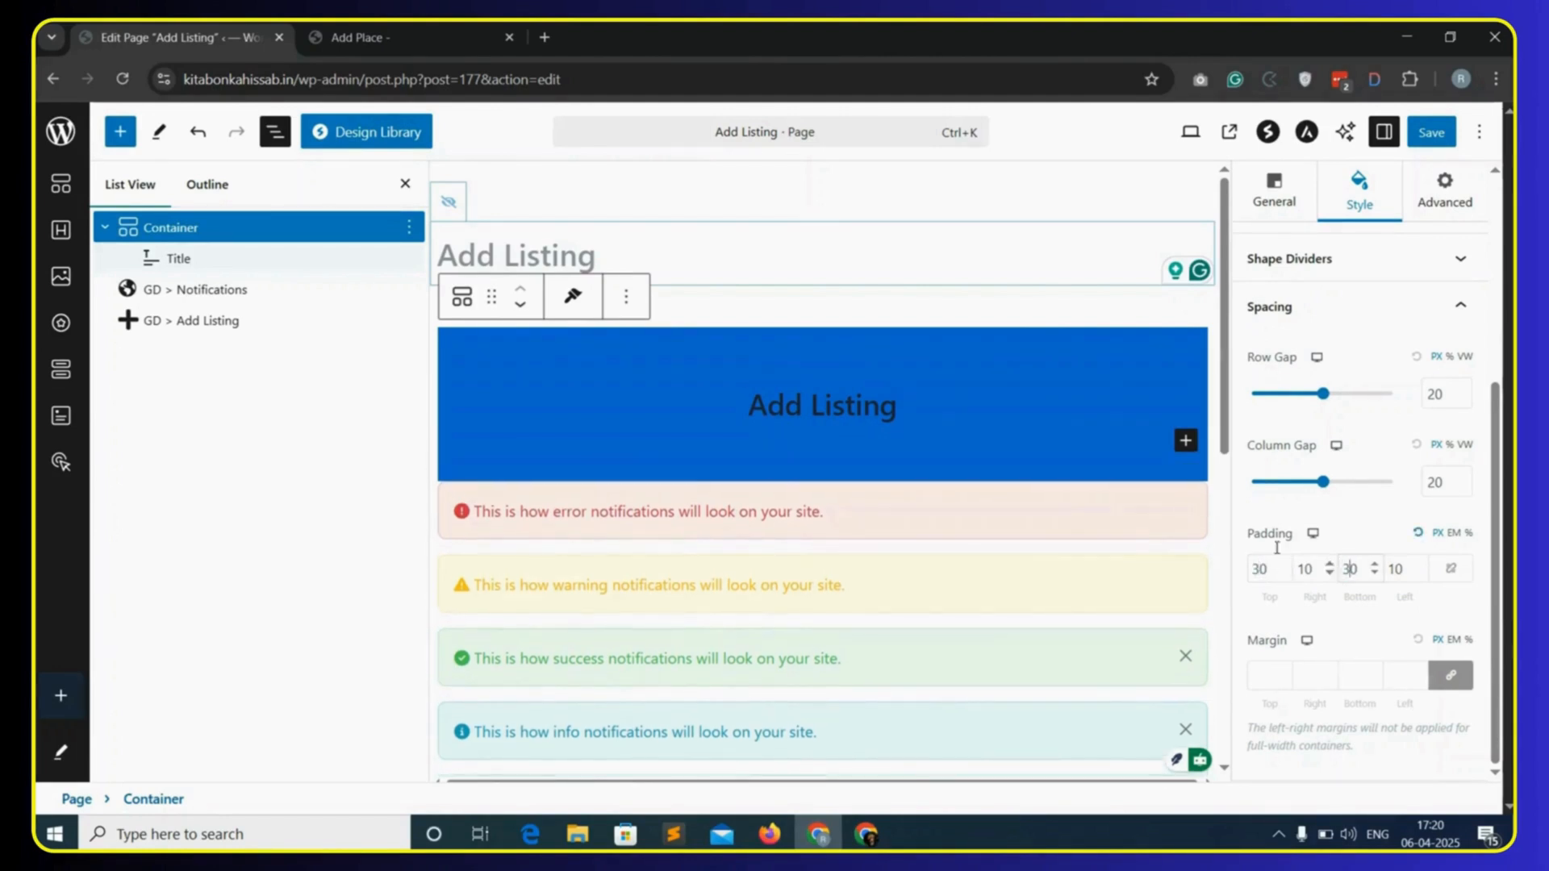
- Set the Title block's text colour to the white theme colour, Color 6
{"action": "left_click", "coordinate": [910, 409]}
{"action": "left_click", "coordinate": [1430, 322]}
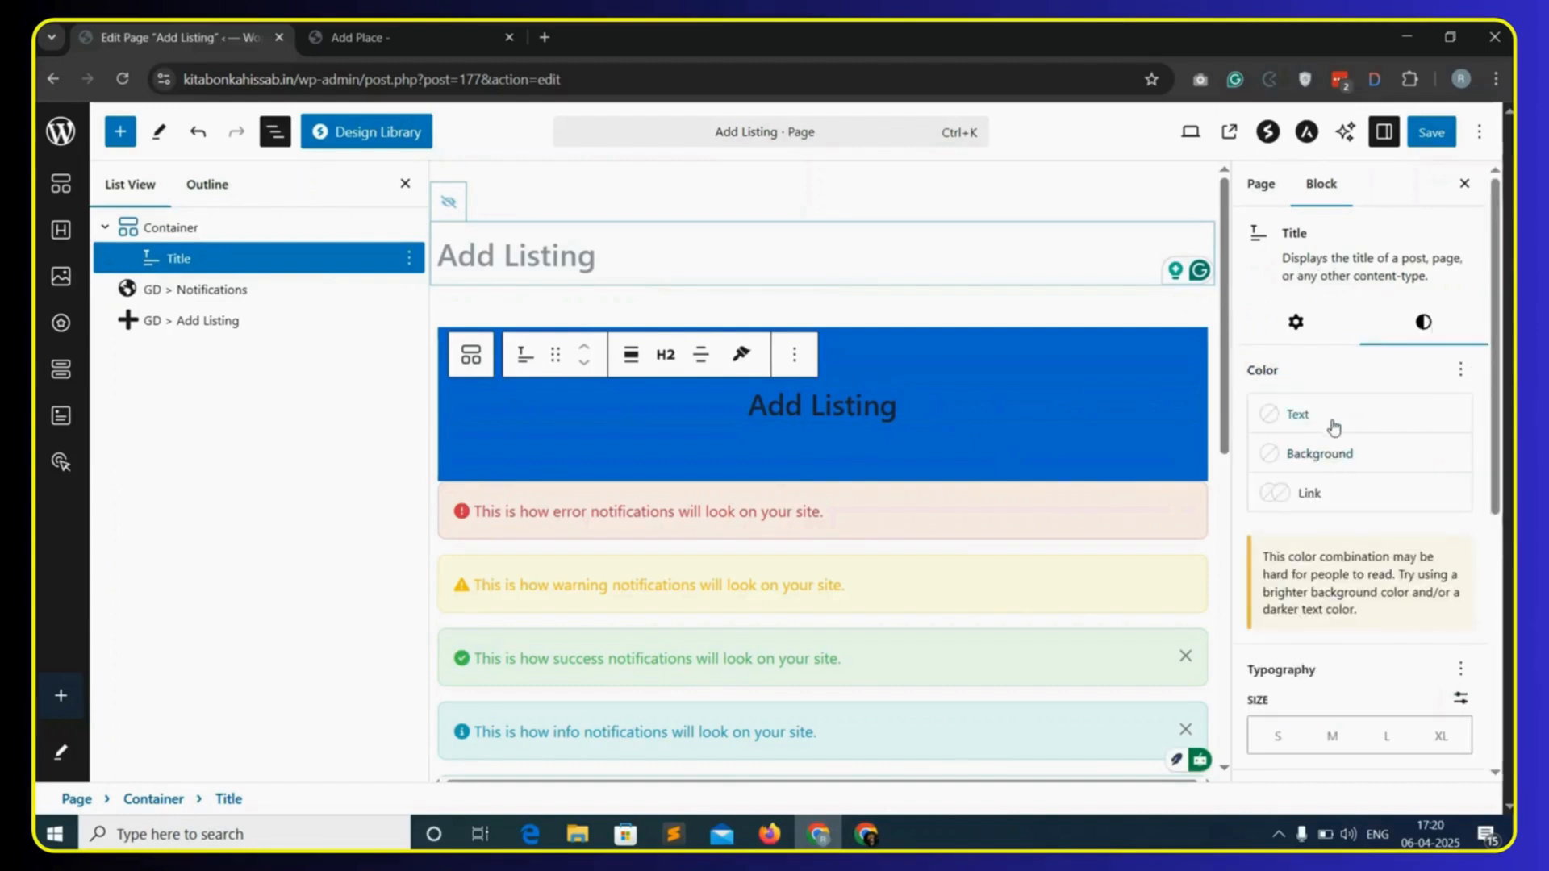
{"action": "left_click", "coordinate": [1339, 415]}
{"action": "left_click", "coordinate": [1183, 588]}
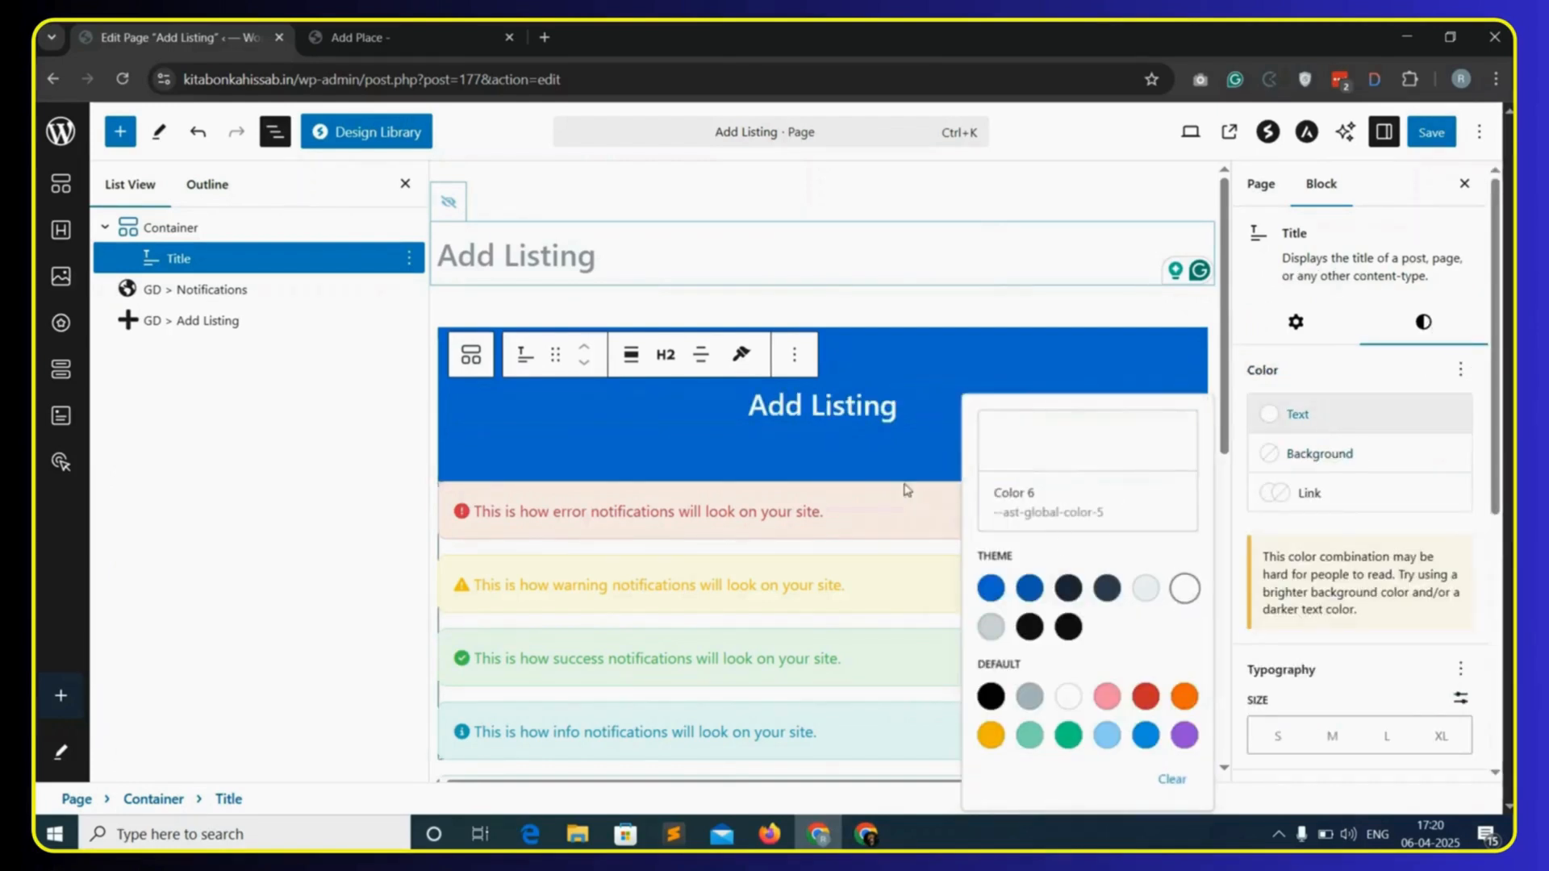
- Unlink the title container's margins and set its bottom margin to 20 px
{"action": "left_click", "coordinate": [205, 227]}
{"action": "scroll", "coordinate": [1358, 612], "scroll_direction": "down", "scroll_amount": 1}
{"action": "scroll", "coordinate": [1360, 625], "scroll_direction": "down", "scroll_amount": 3}
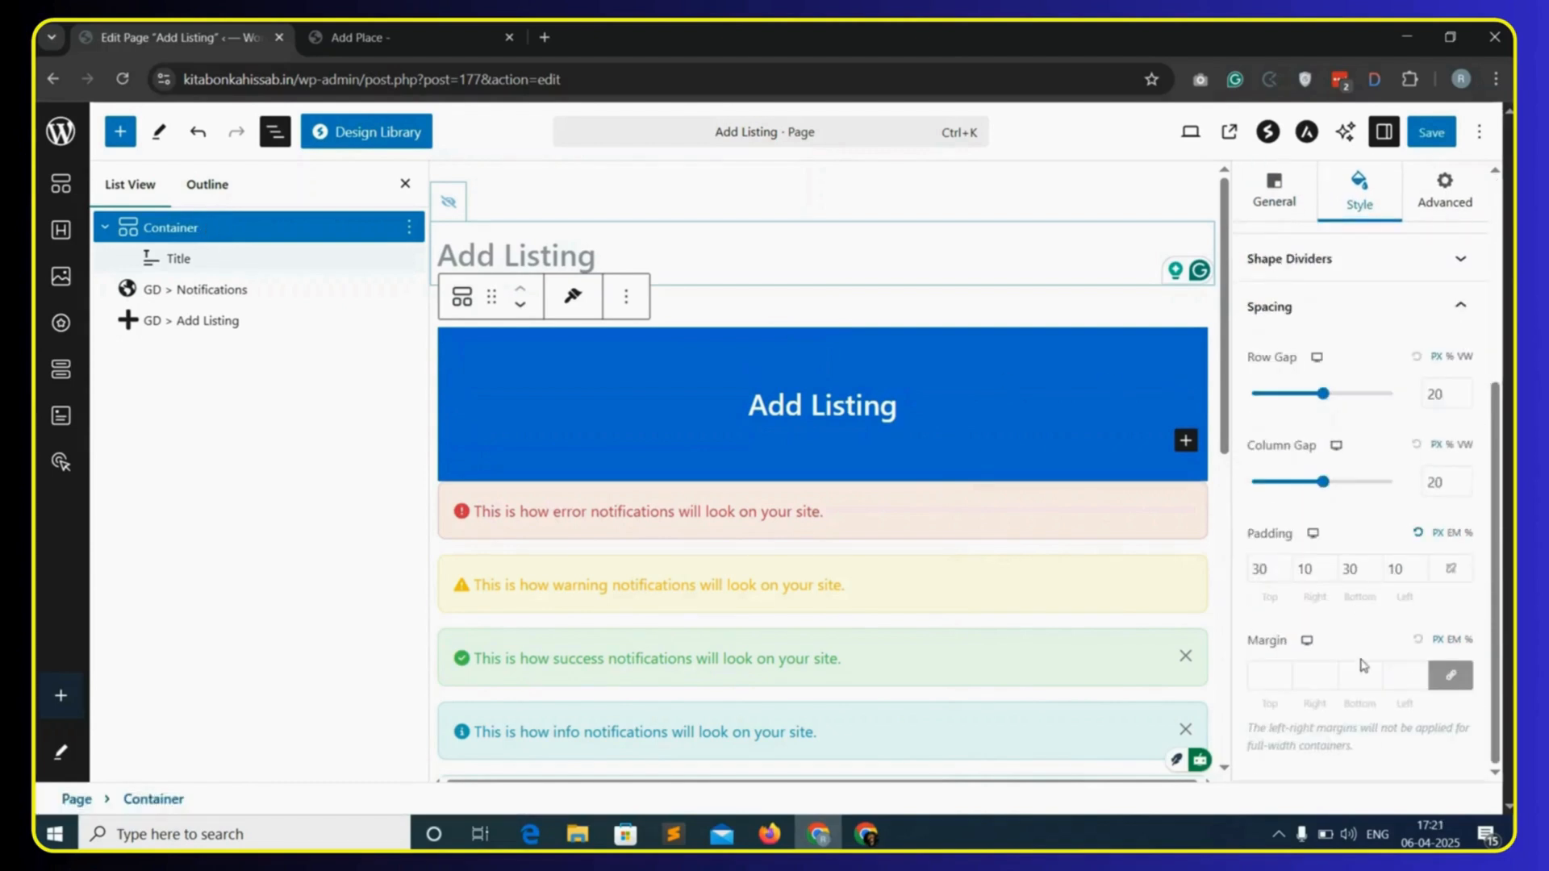
{"action": "left_click", "coordinate": [1464, 679]}
{"action": "left_click", "coordinate": [1345, 675]}
{"action": "type", "text": "20"}
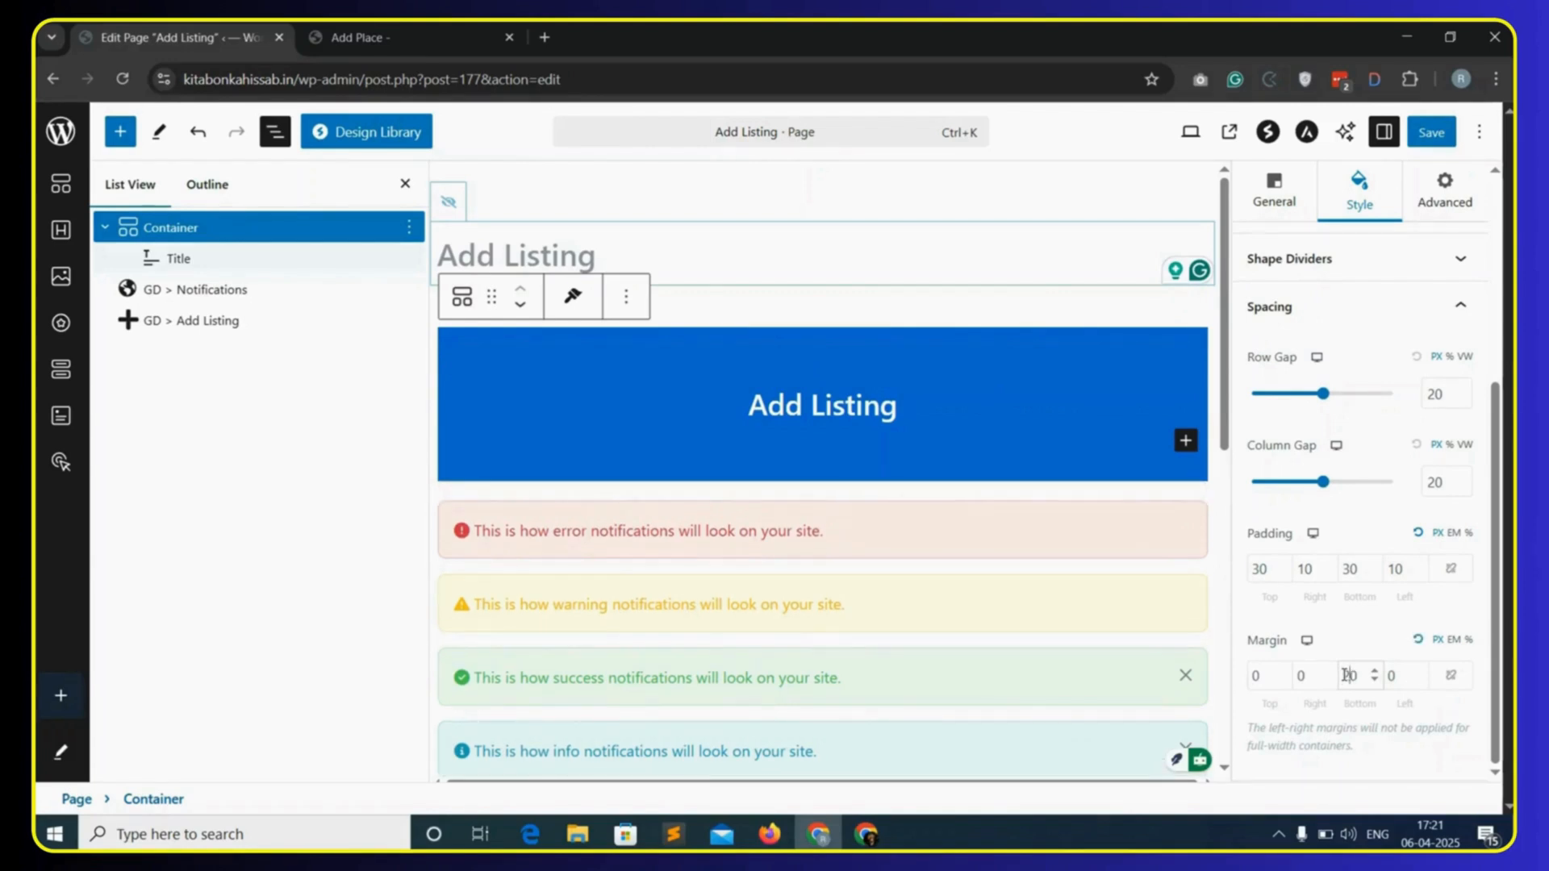
- Save the page and reload the live Add Place page to check the title banner
{"action": "left_click", "coordinate": [1432, 134]}
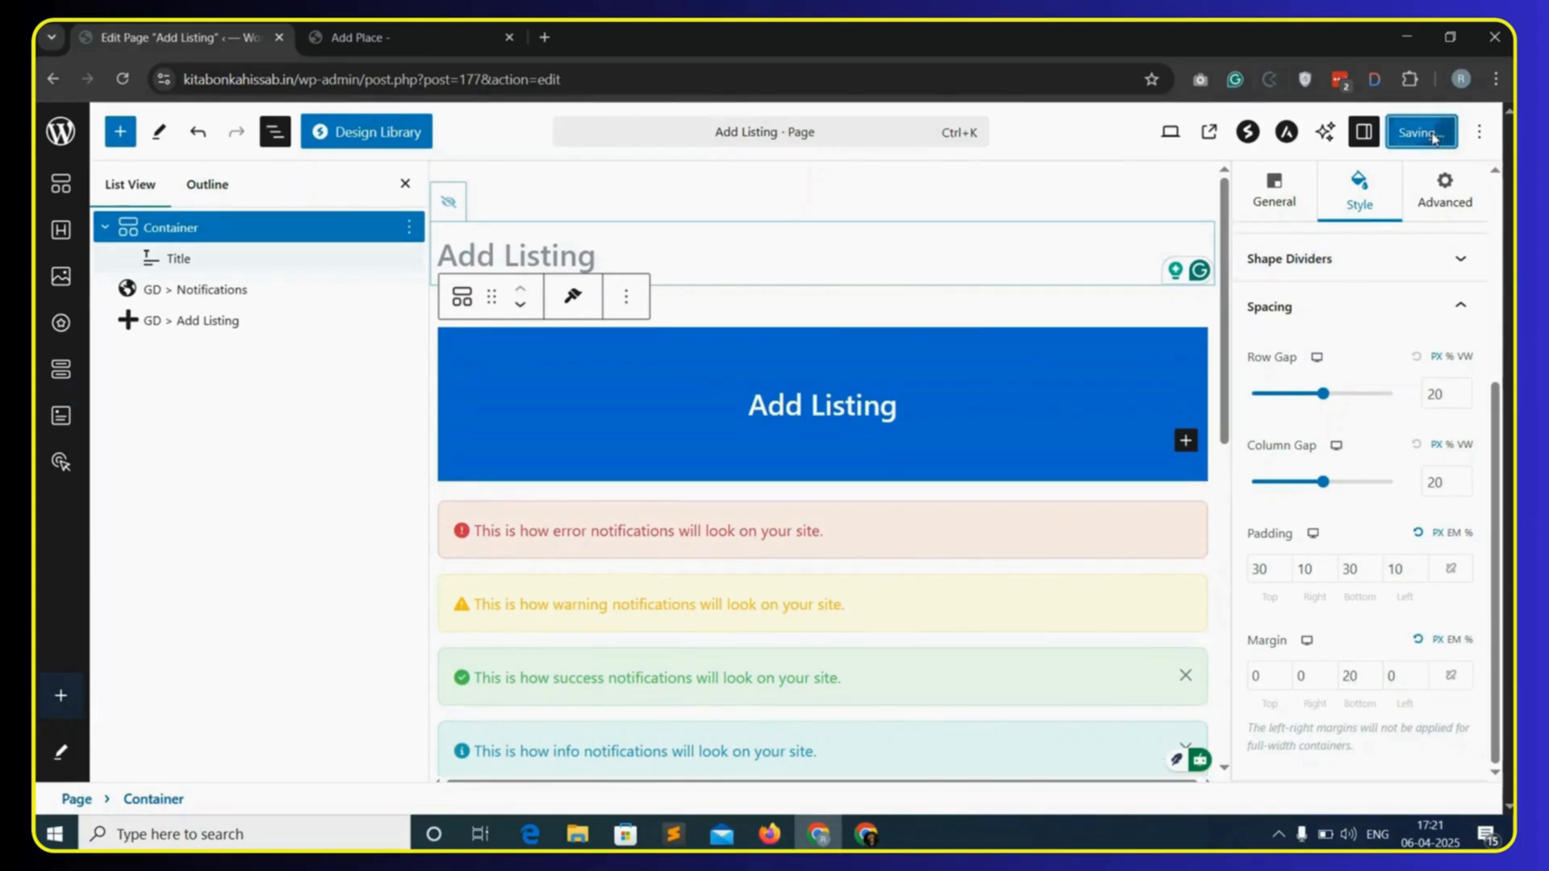
{"action": "left_click", "coordinate": [355, 38]}
{"action": "left_click", "coordinate": [123, 79]}
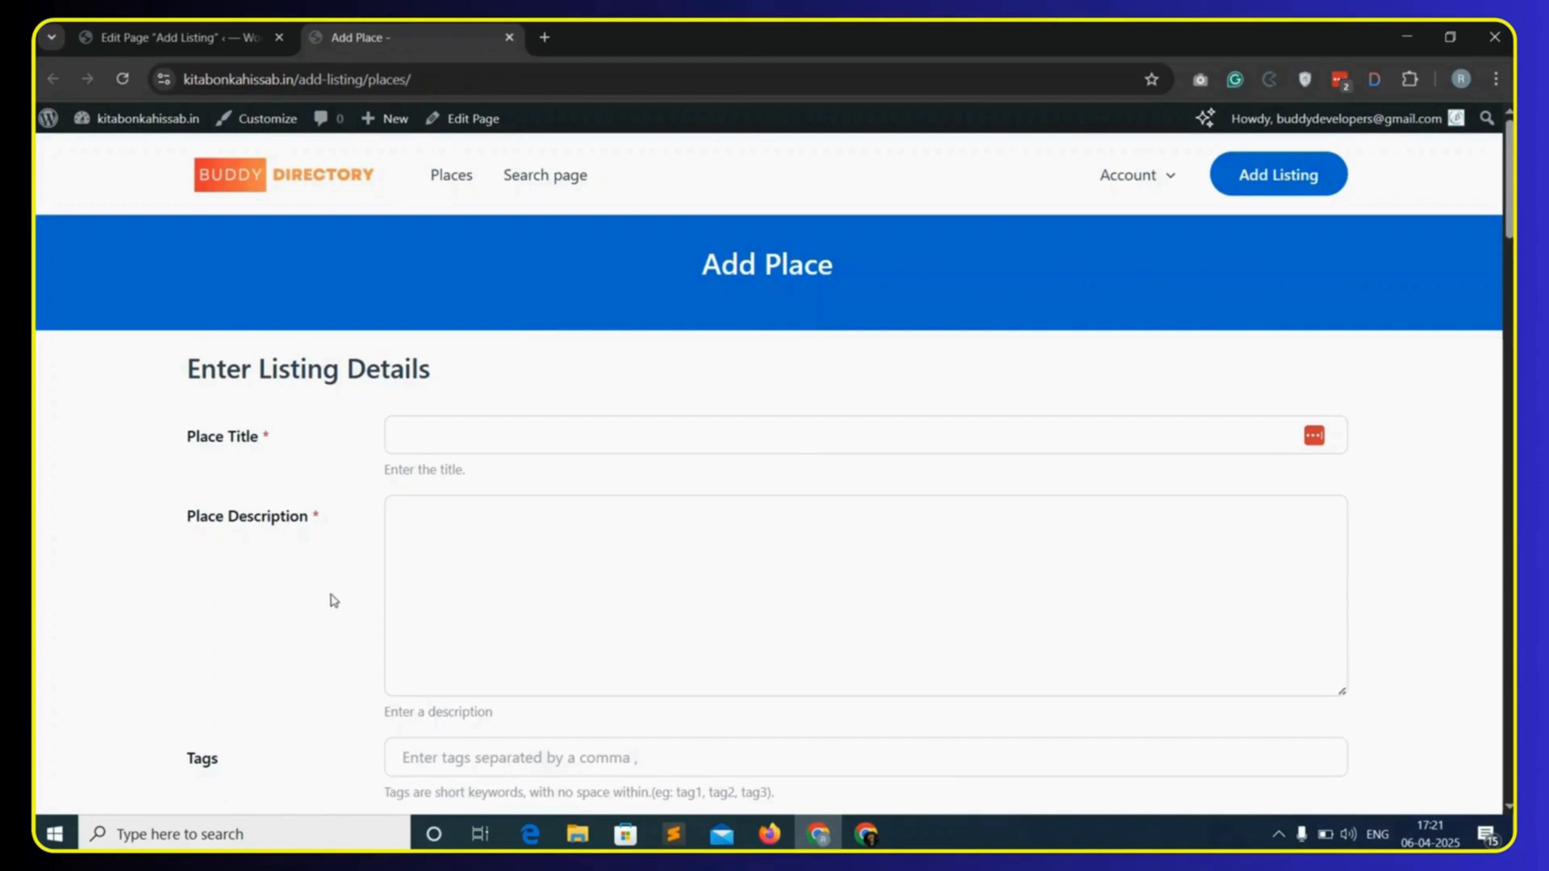
- Insert a single-column Container below the title banner and move the GD > Notifications and GD > Add Listing blocks into it
{"action": "left_click", "coordinate": [190, 38]}
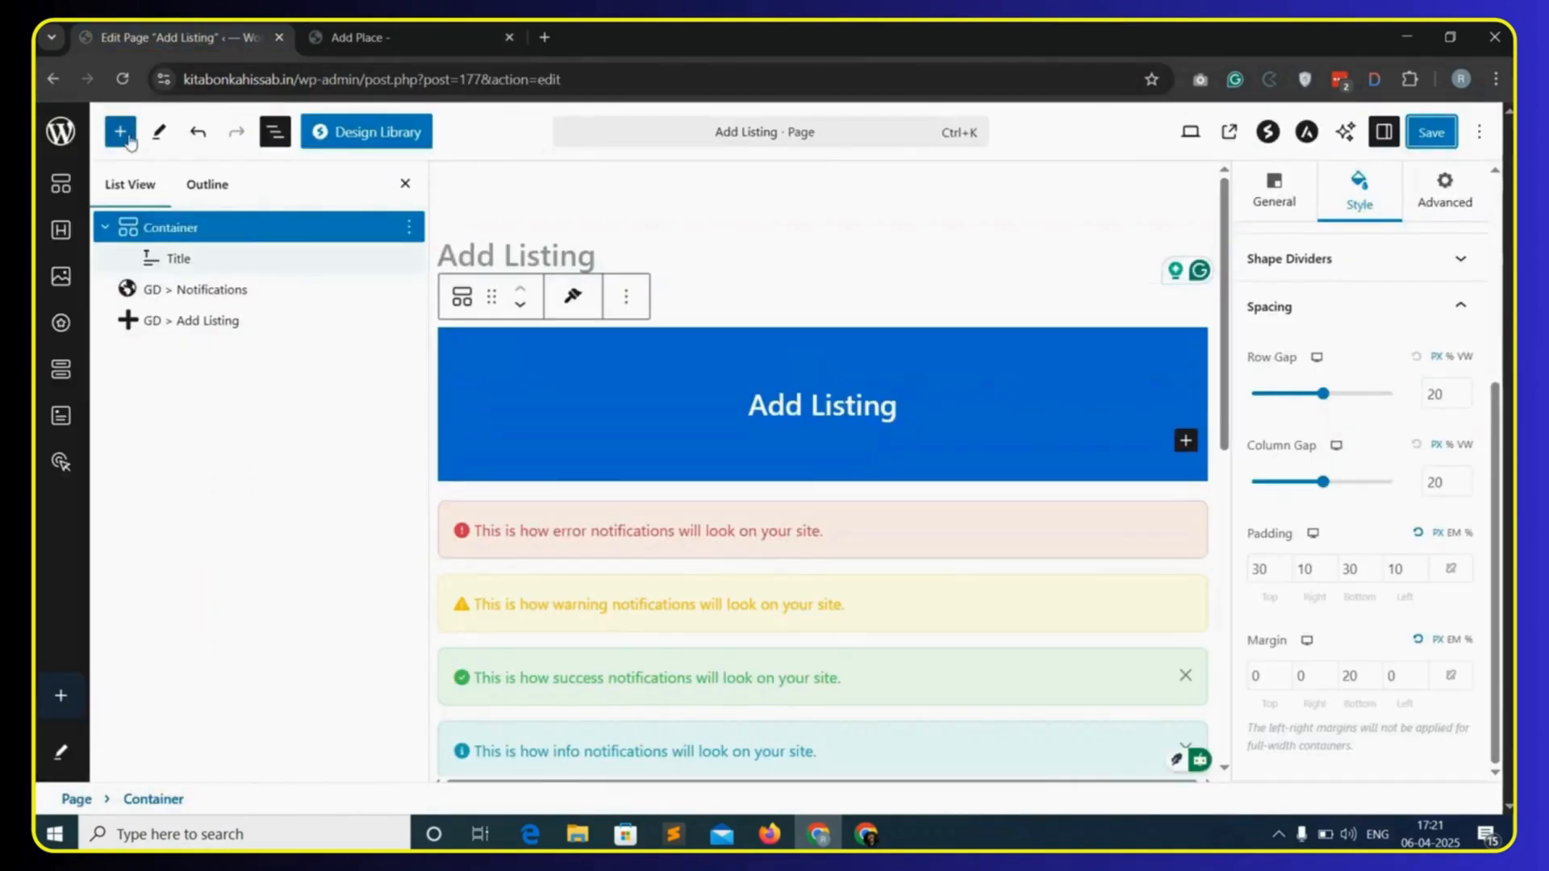
{"action": "left_click", "coordinate": [127, 138]}
{"action": "left_click_drag", "start_coordinate": [154, 355], "coordinate": [681, 484]}
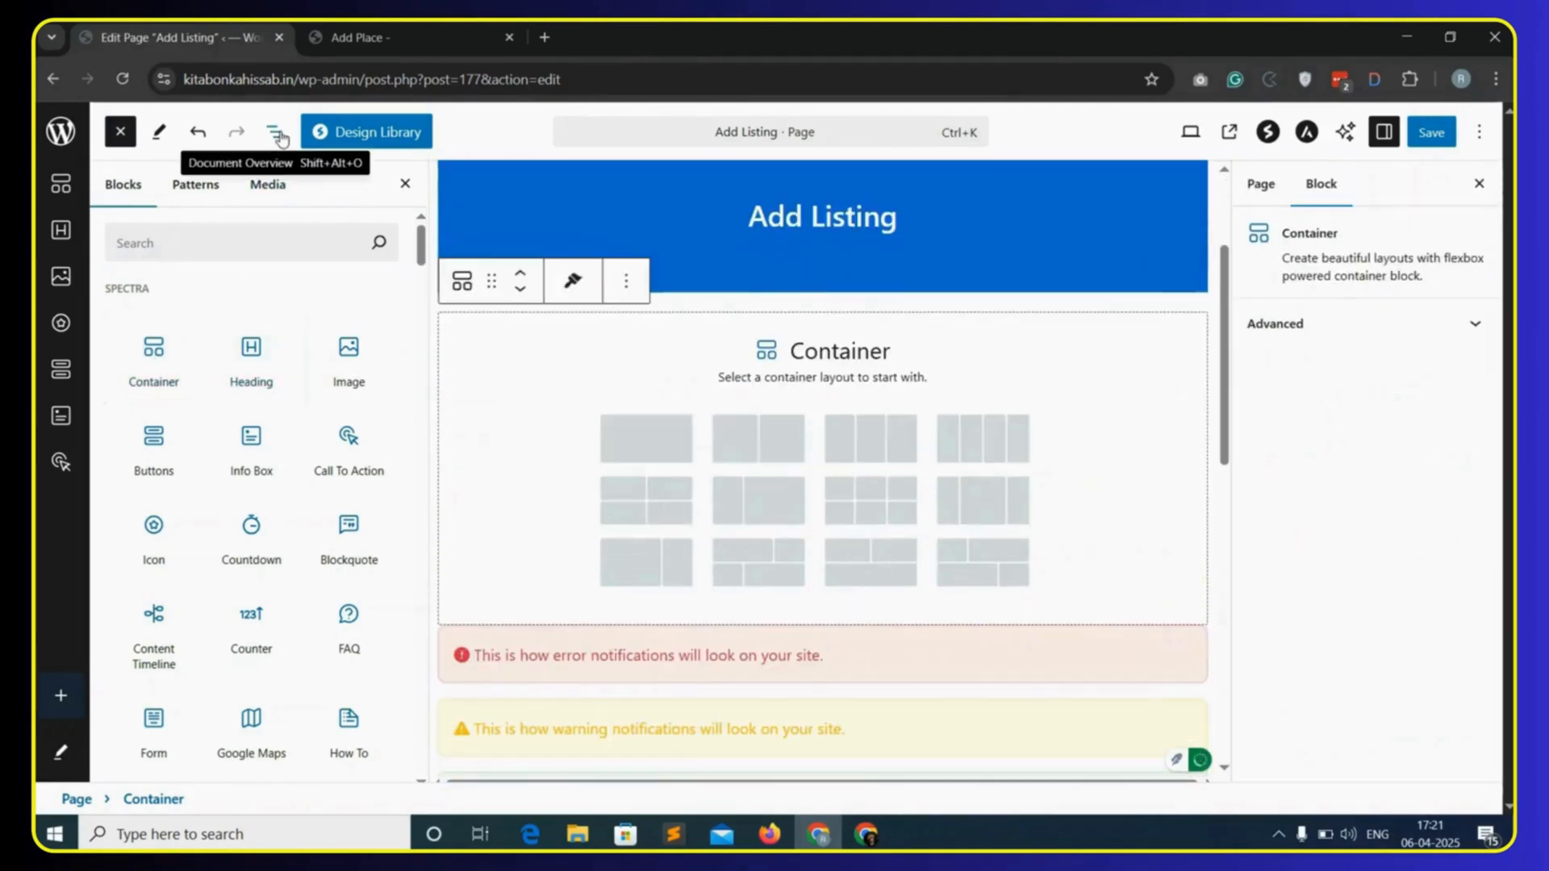
{"action": "left_click", "coordinate": [650, 443]}
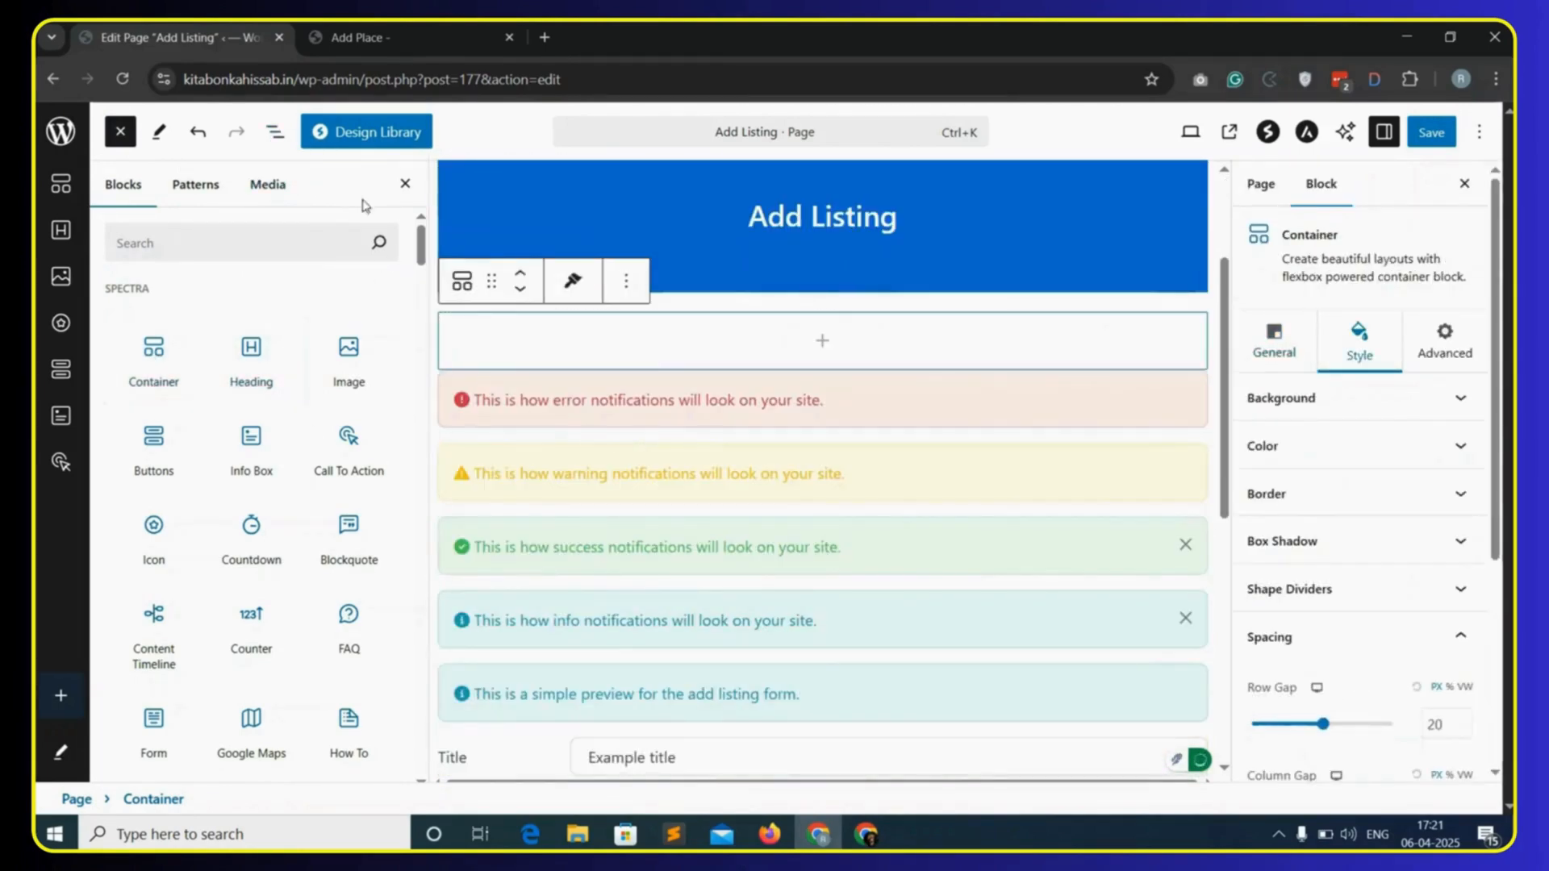
{"action": "left_click", "coordinate": [274, 135]}
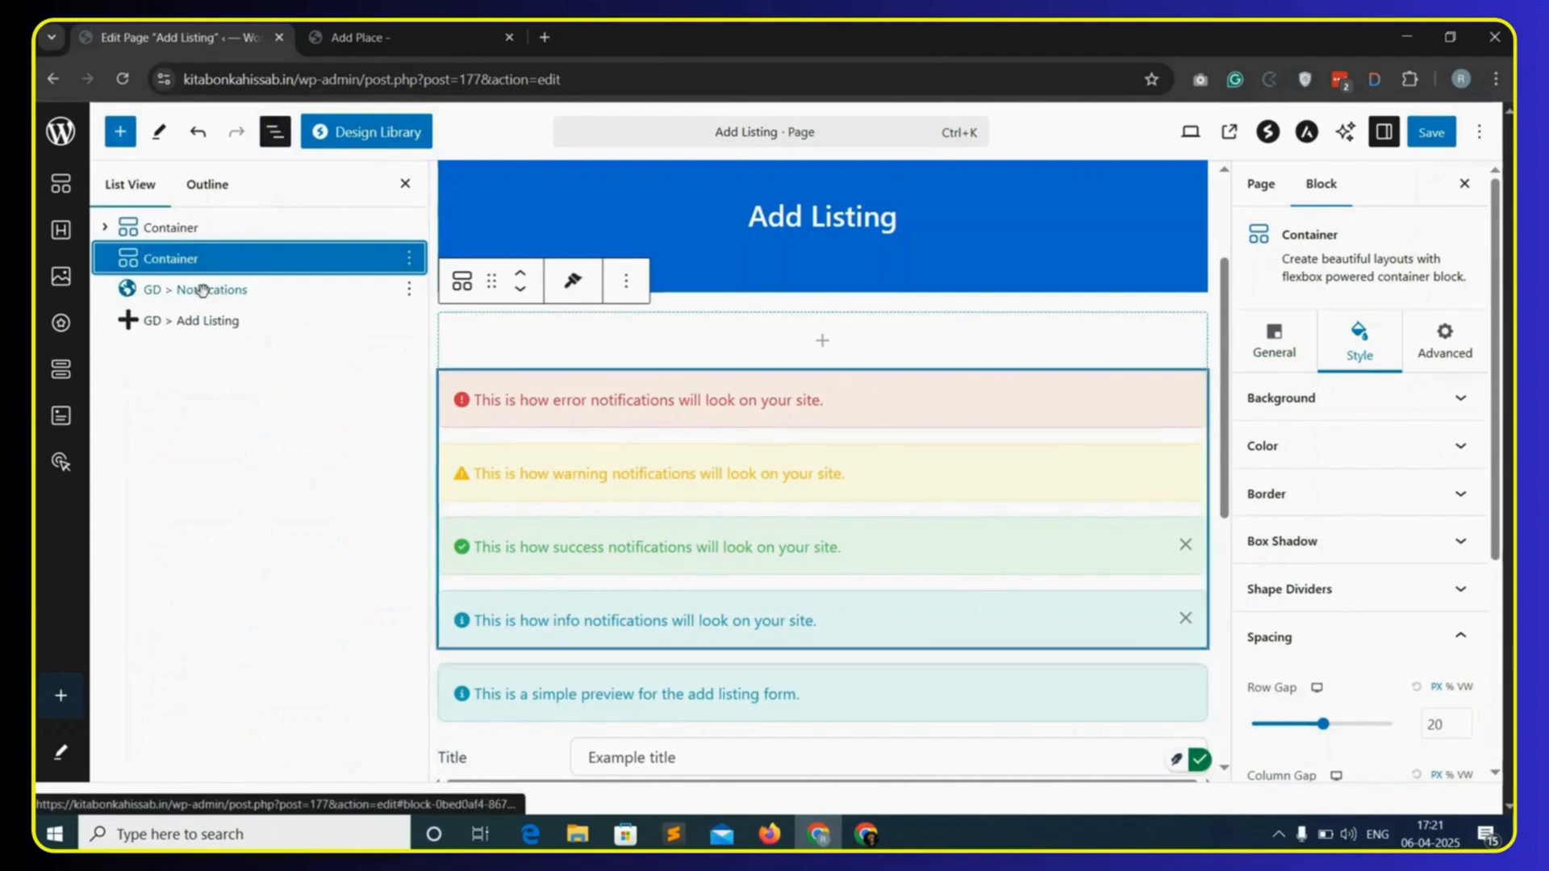
{"action": "left_click_drag", "start_coordinate": [197, 290], "coordinate": [242, 323]}
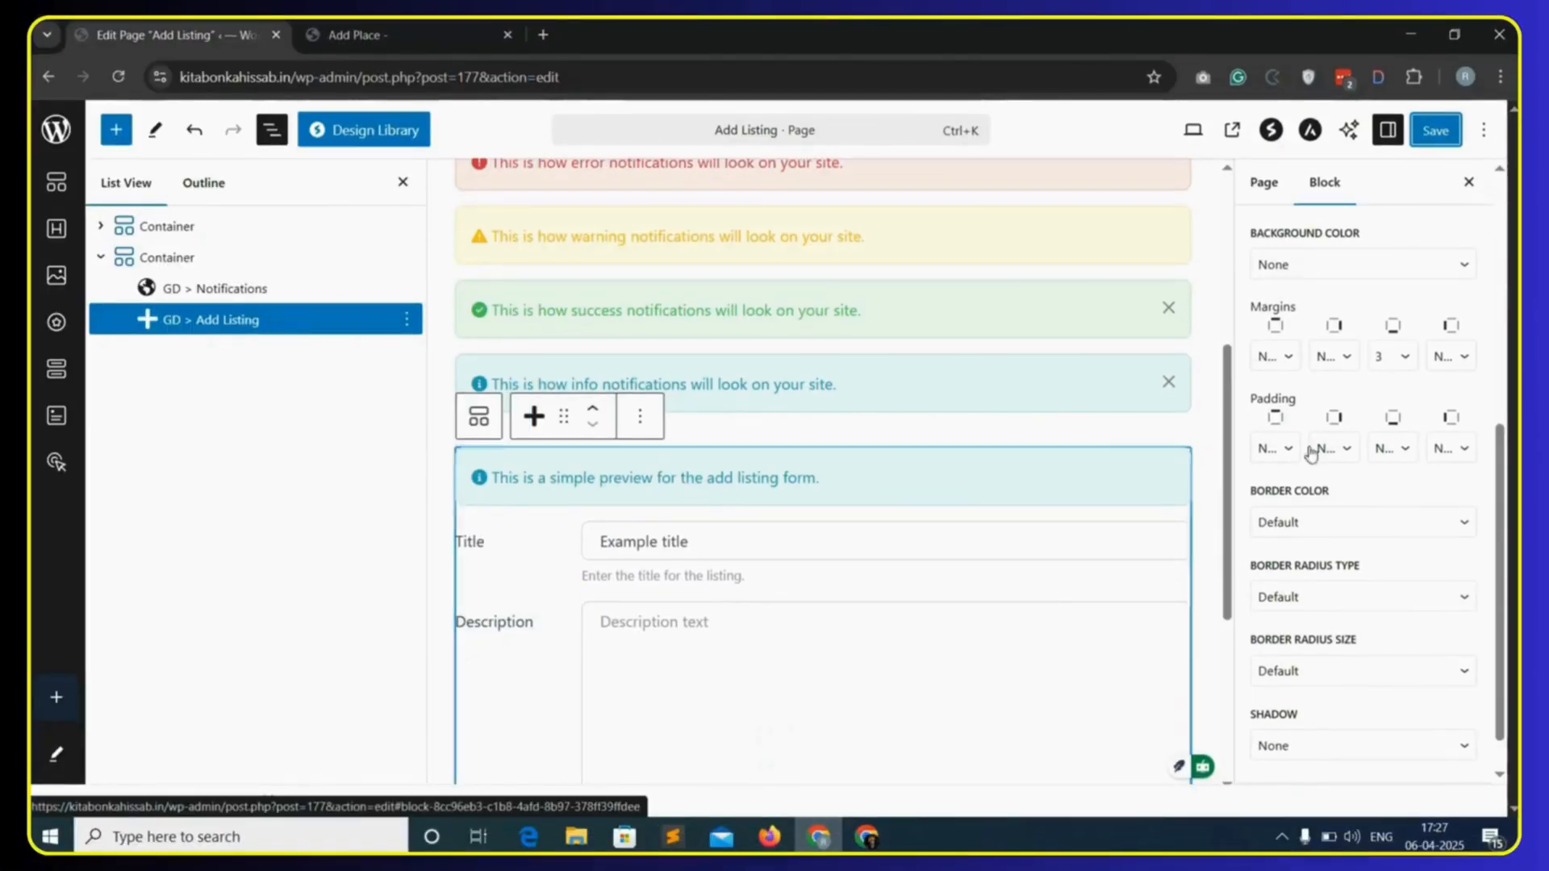
- In the GD > Add Listing block's wrapper styles, set the right, bottom and left padding to 4
{"action": "scroll", "coordinate": [1377, 356], "scroll_direction": "up", "scroll_amount": 6}
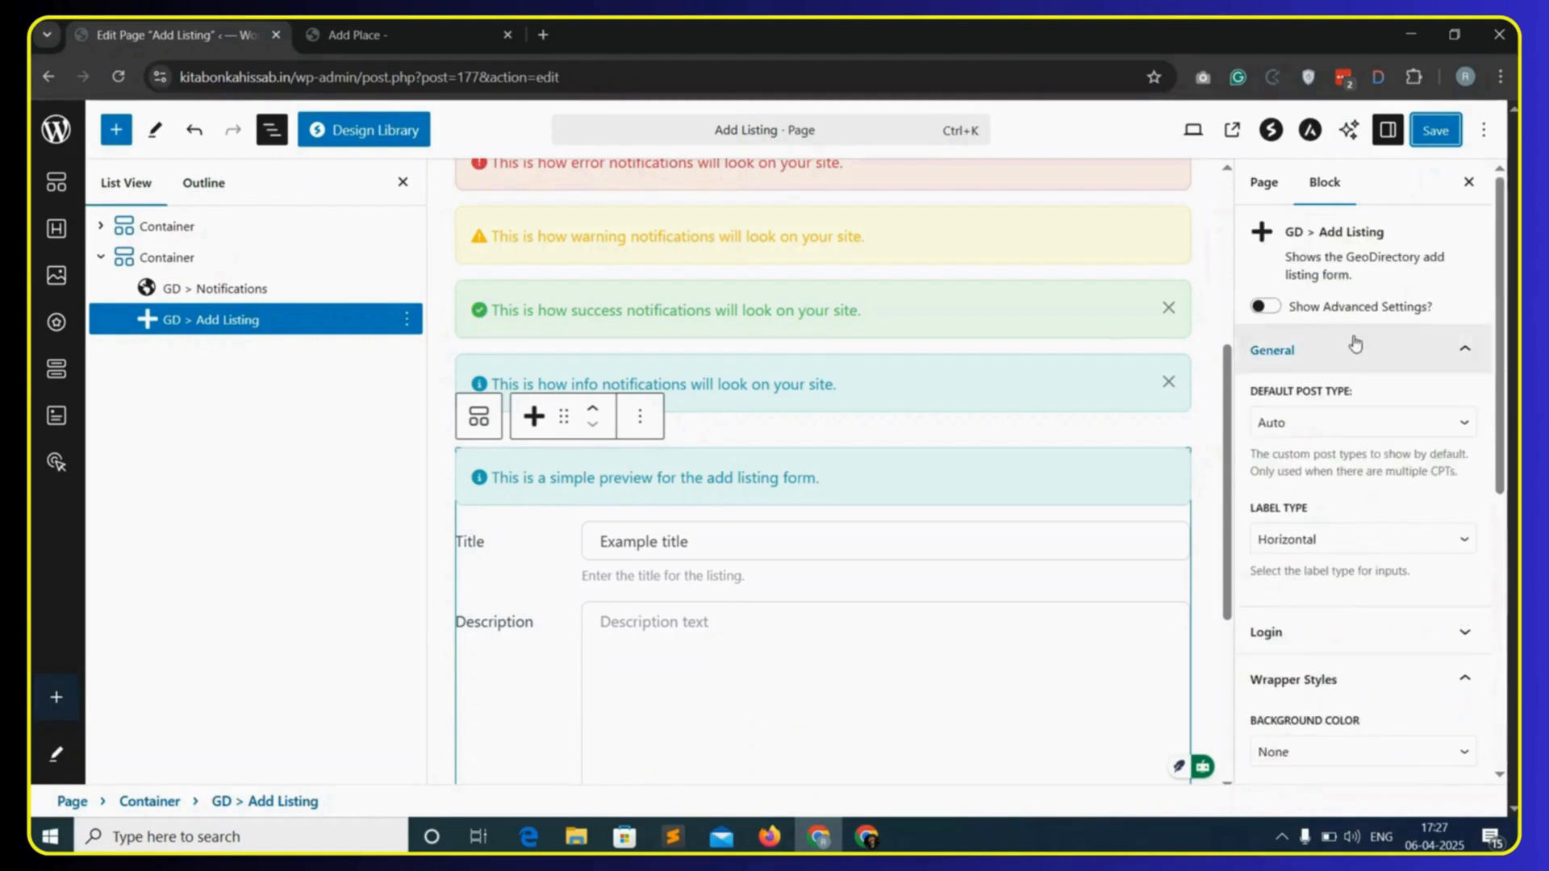
{"action": "scroll", "coordinate": [1384, 436], "scroll_direction": "down", "scroll_amount": 3}
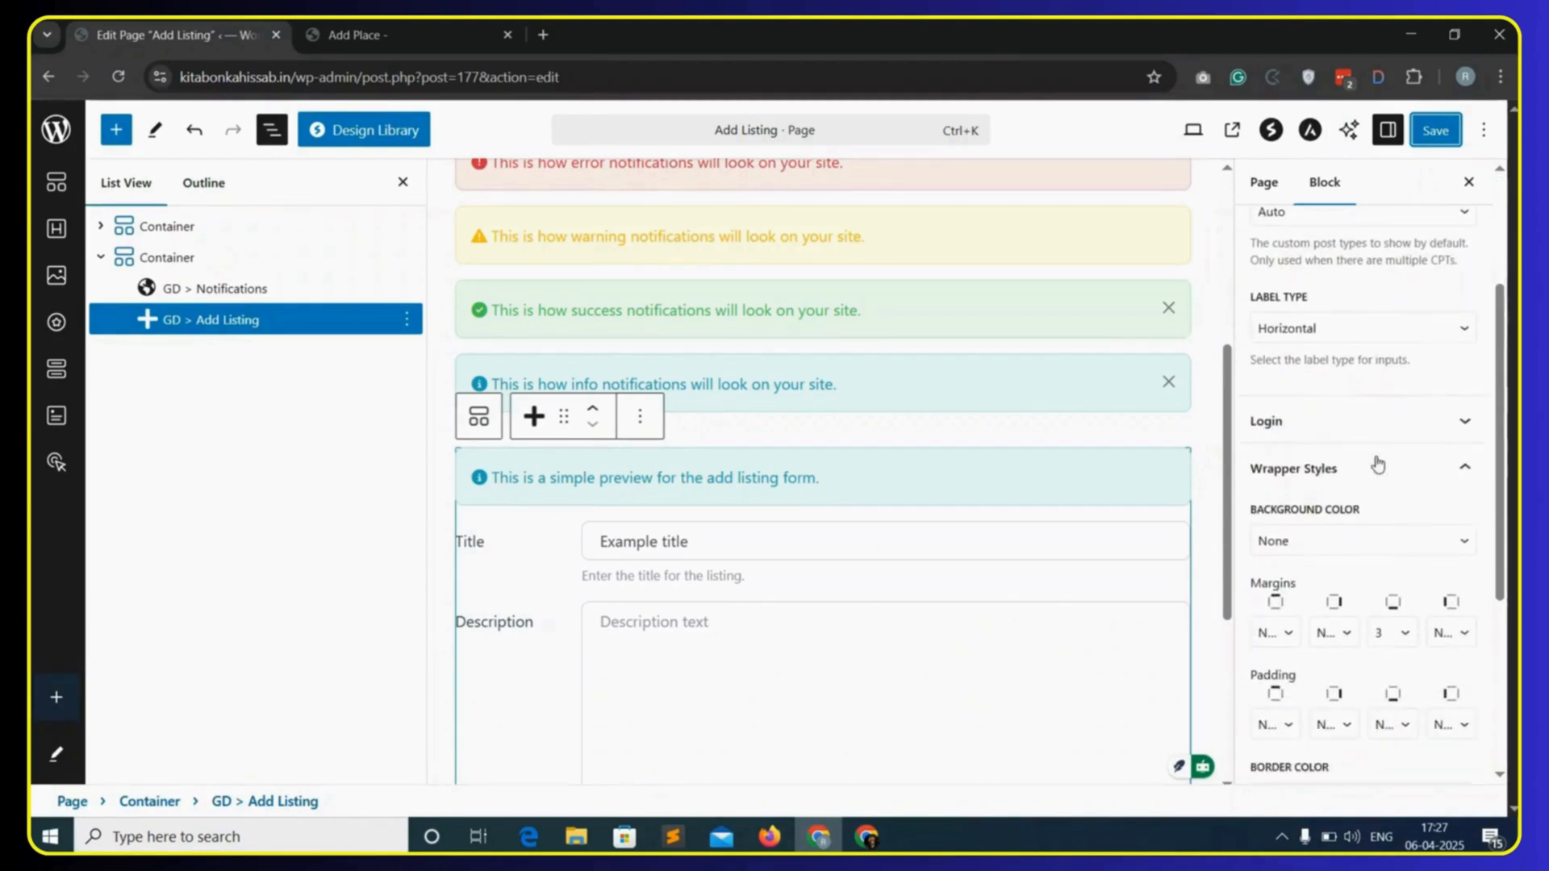
{"action": "scroll", "coordinate": [1376, 466], "scroll_direction": "down", "scroll_amount": 3}
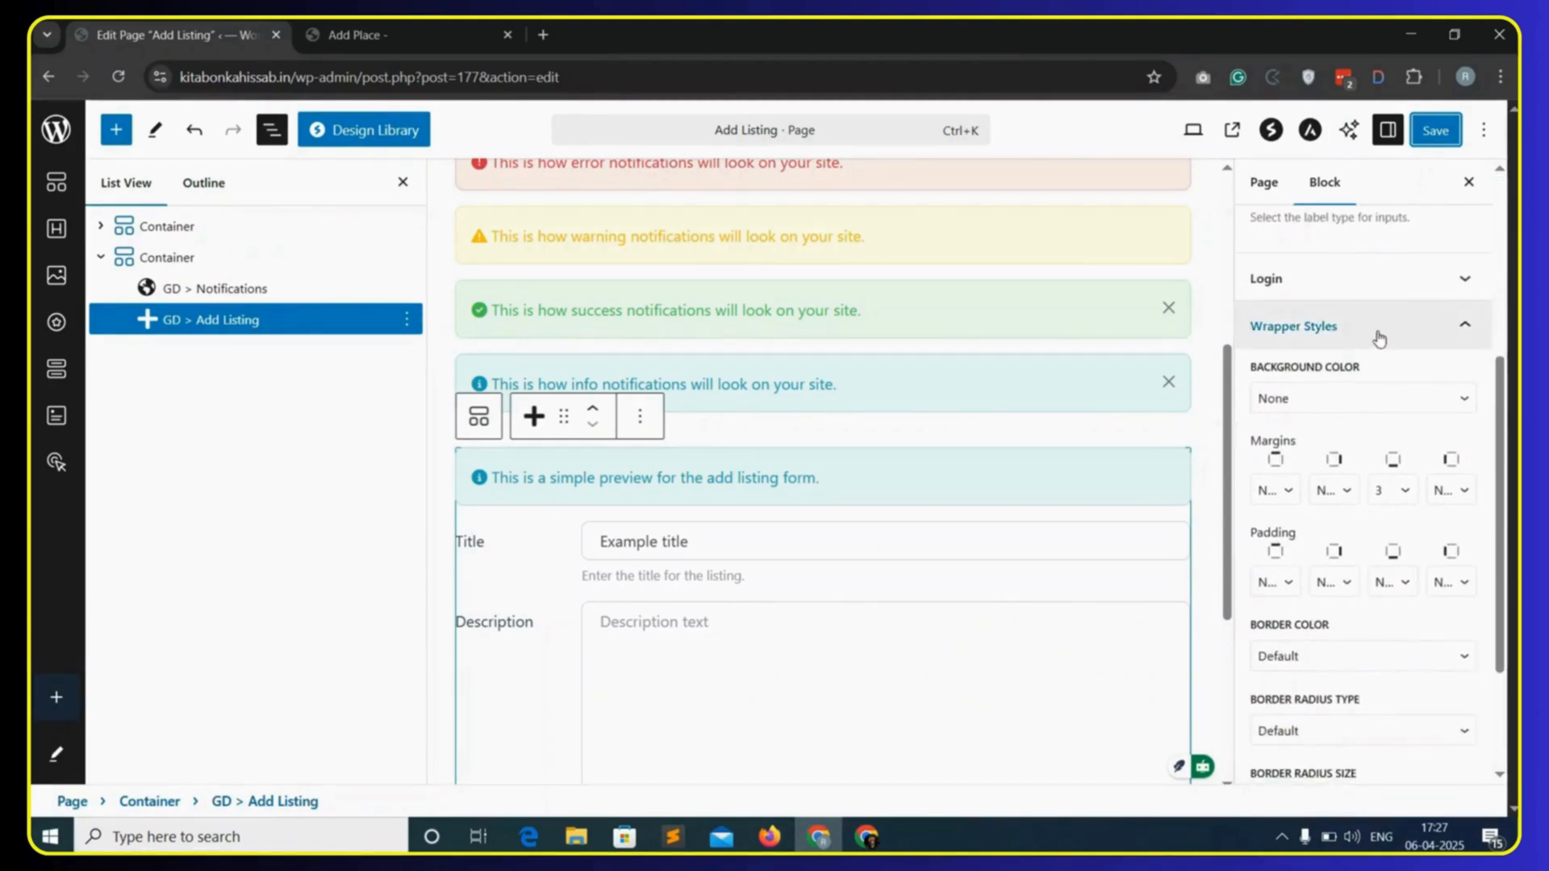
{"action": "left_click", "coordinate": [1435, 335]}
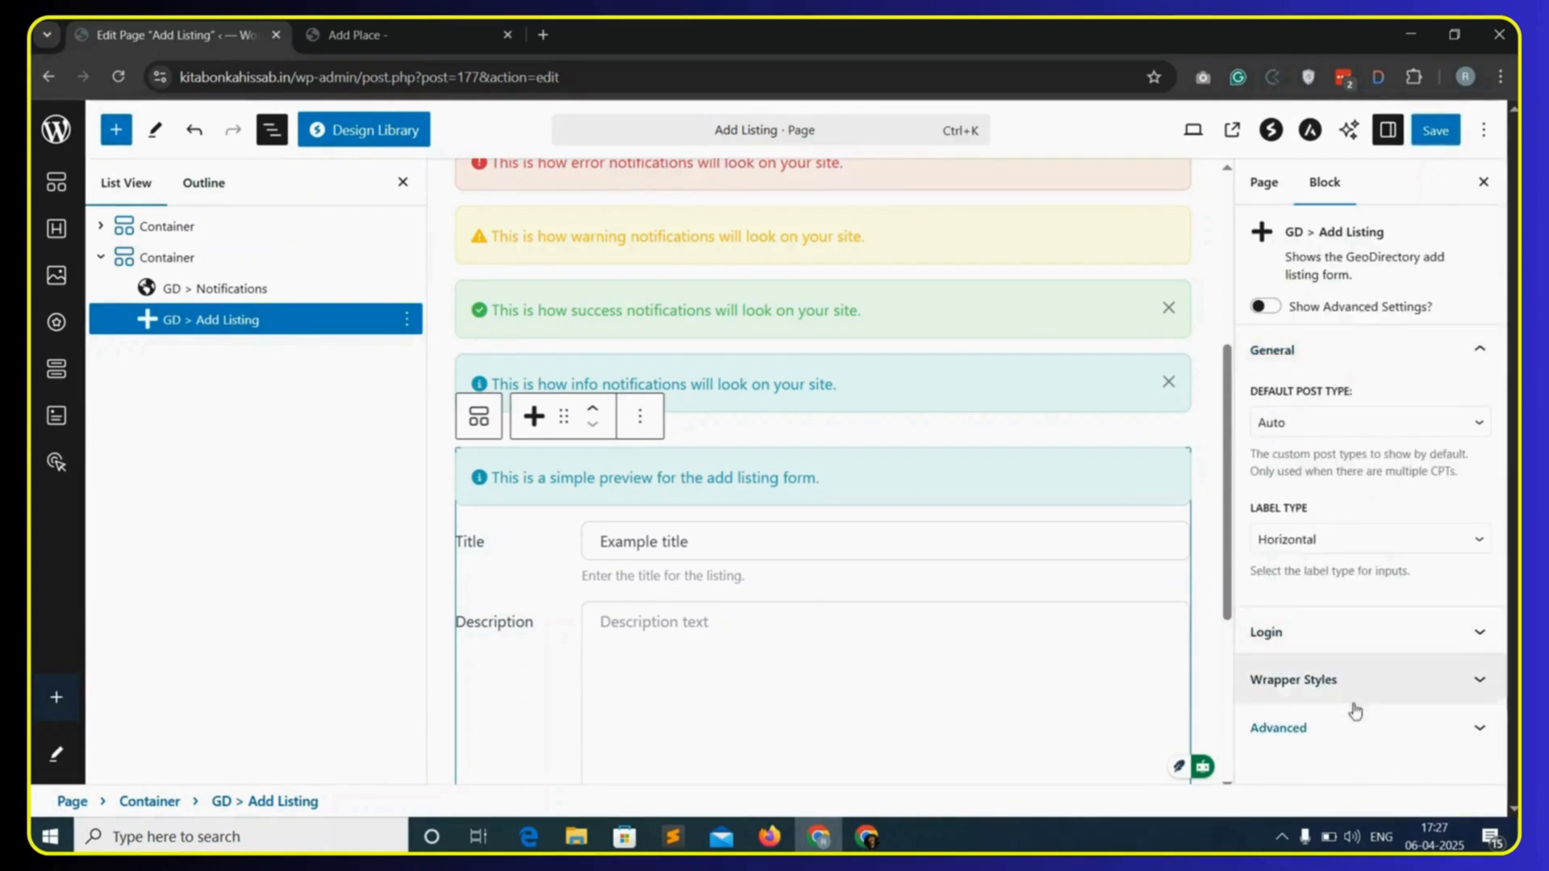
{"action": "left_click", "coordinate": [1440, 680]}
{"action": "scroll", "coordinate": [1331, 523], "scroll_direction": "down", "scroll_amount": 5}
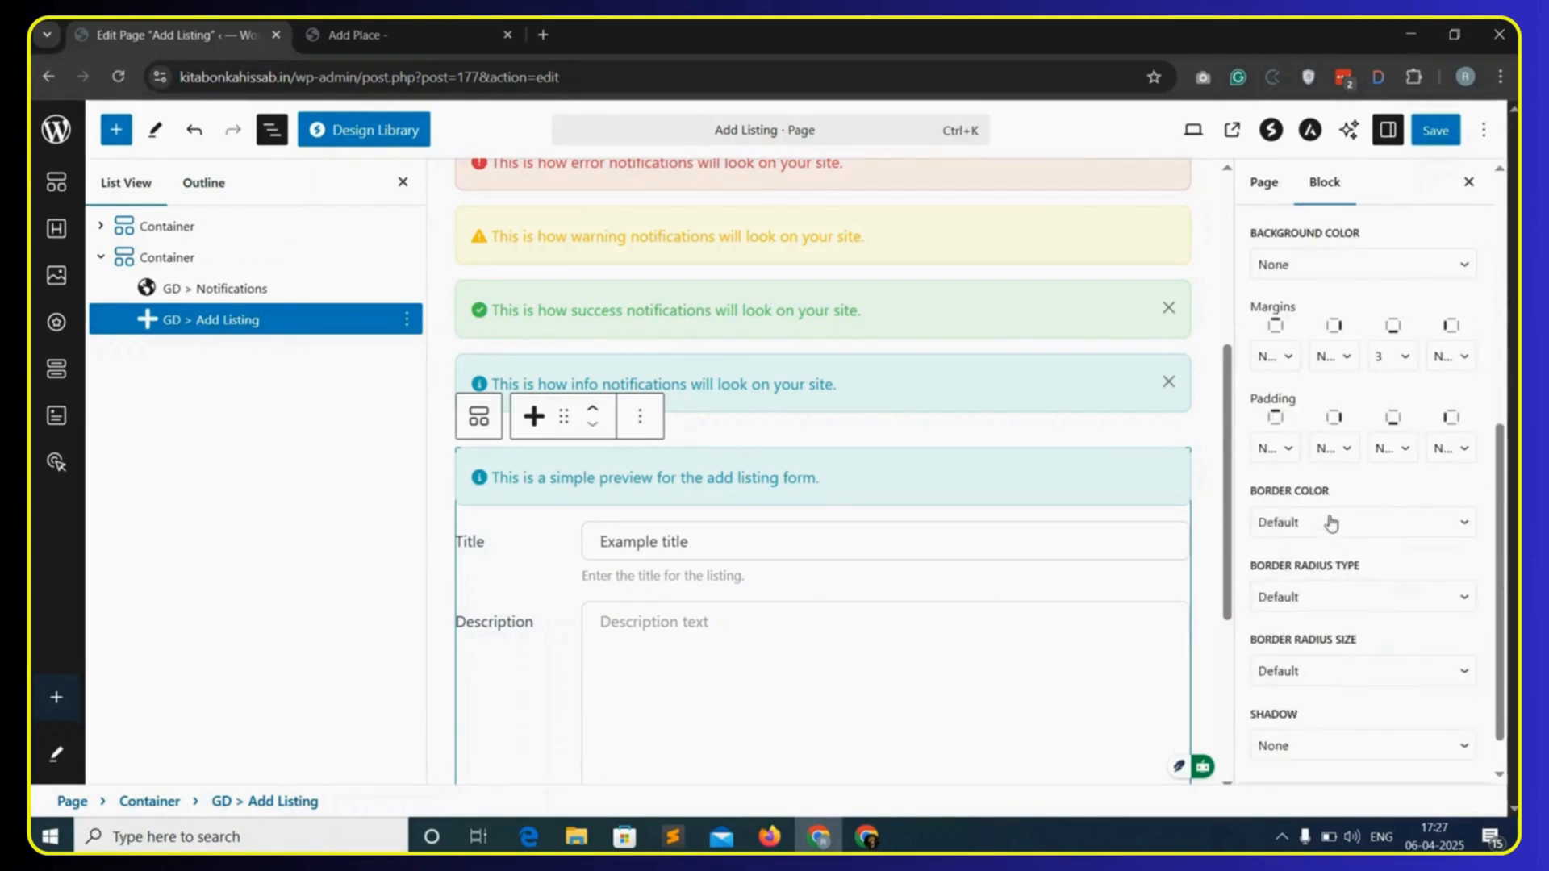
{"action": "left_click", "coordinate": [1284, 452]}
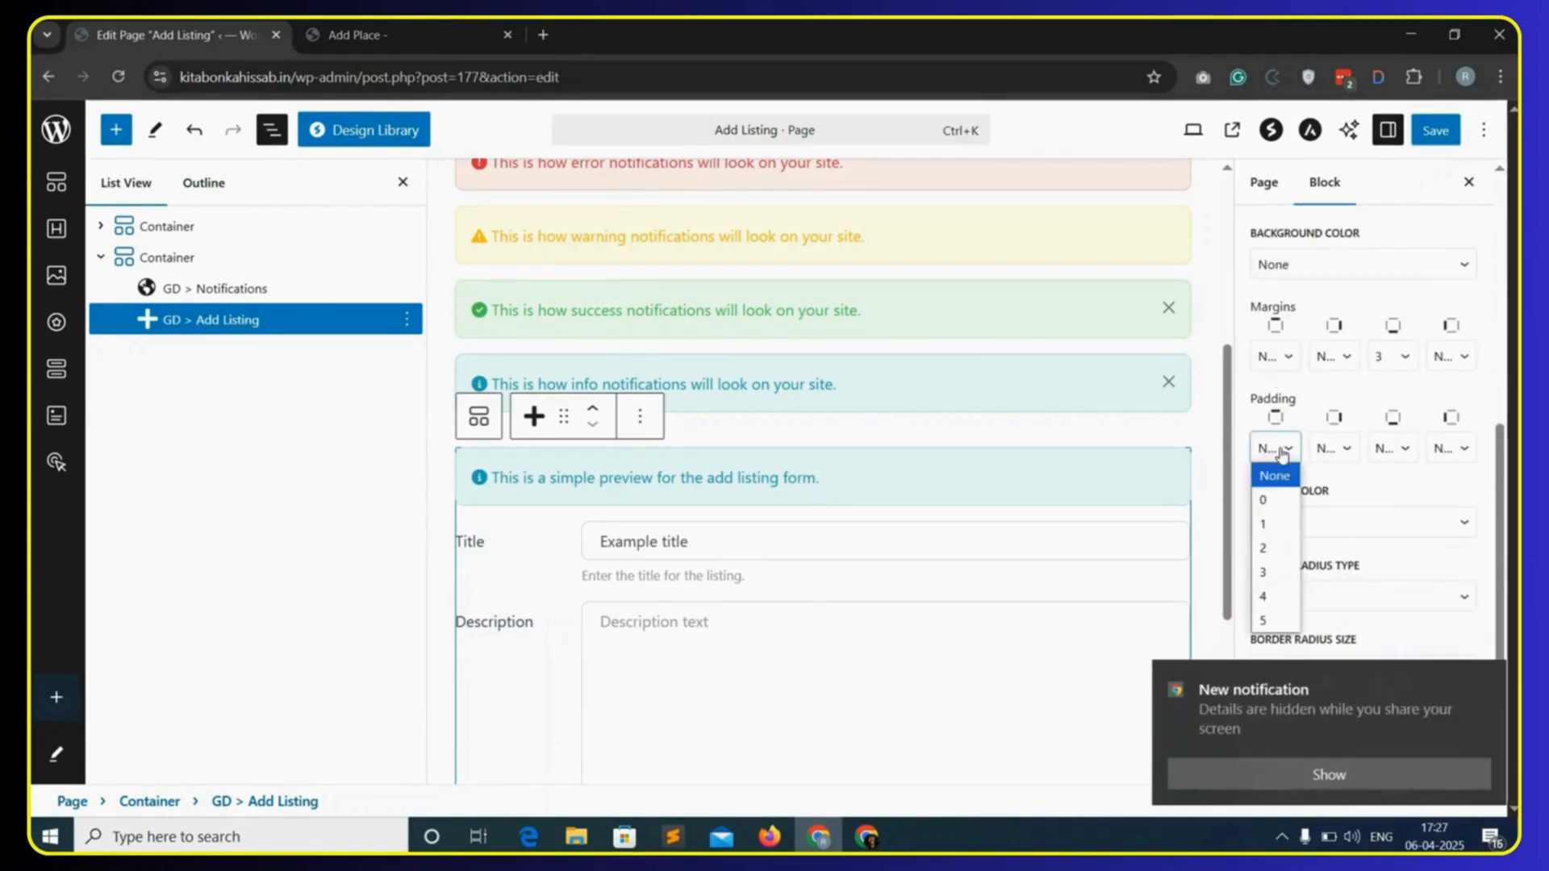
{"action": "left_click", "coordinate": [1338, 452]}
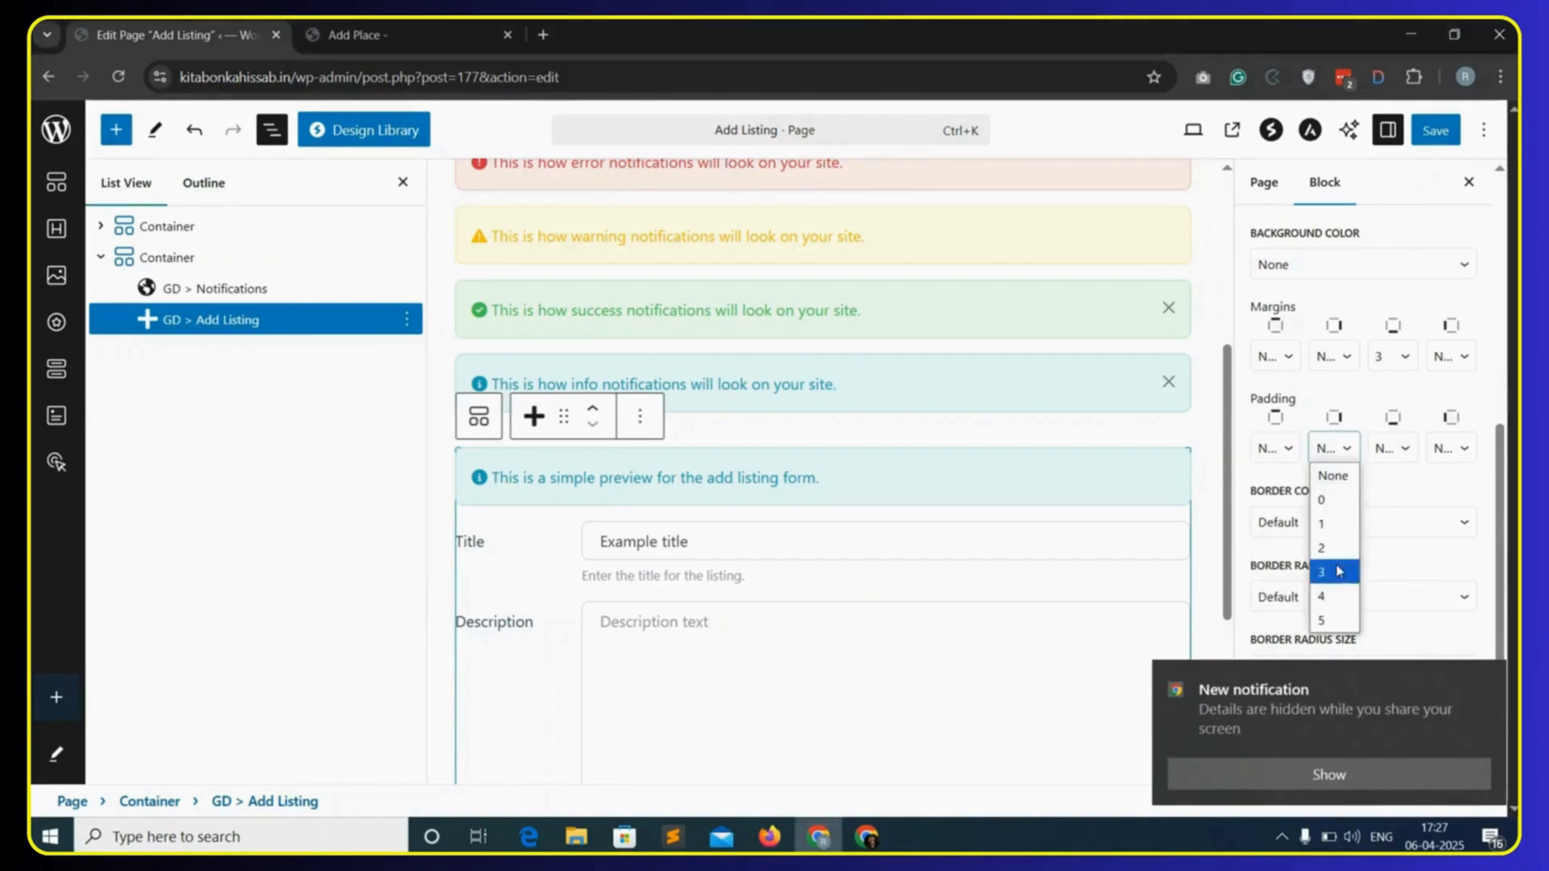
{"action": "left_click", "coordinate": [1335, 594]}
{"action": "left_click", "coordinate": [1401, 450]}
{"action": "left_click", "coordinate": [1383, 595]}
{"action": "left_click", "coordinate": [1451, 449]}
{"action": "left_click", "coordinate": [1439, 596]}
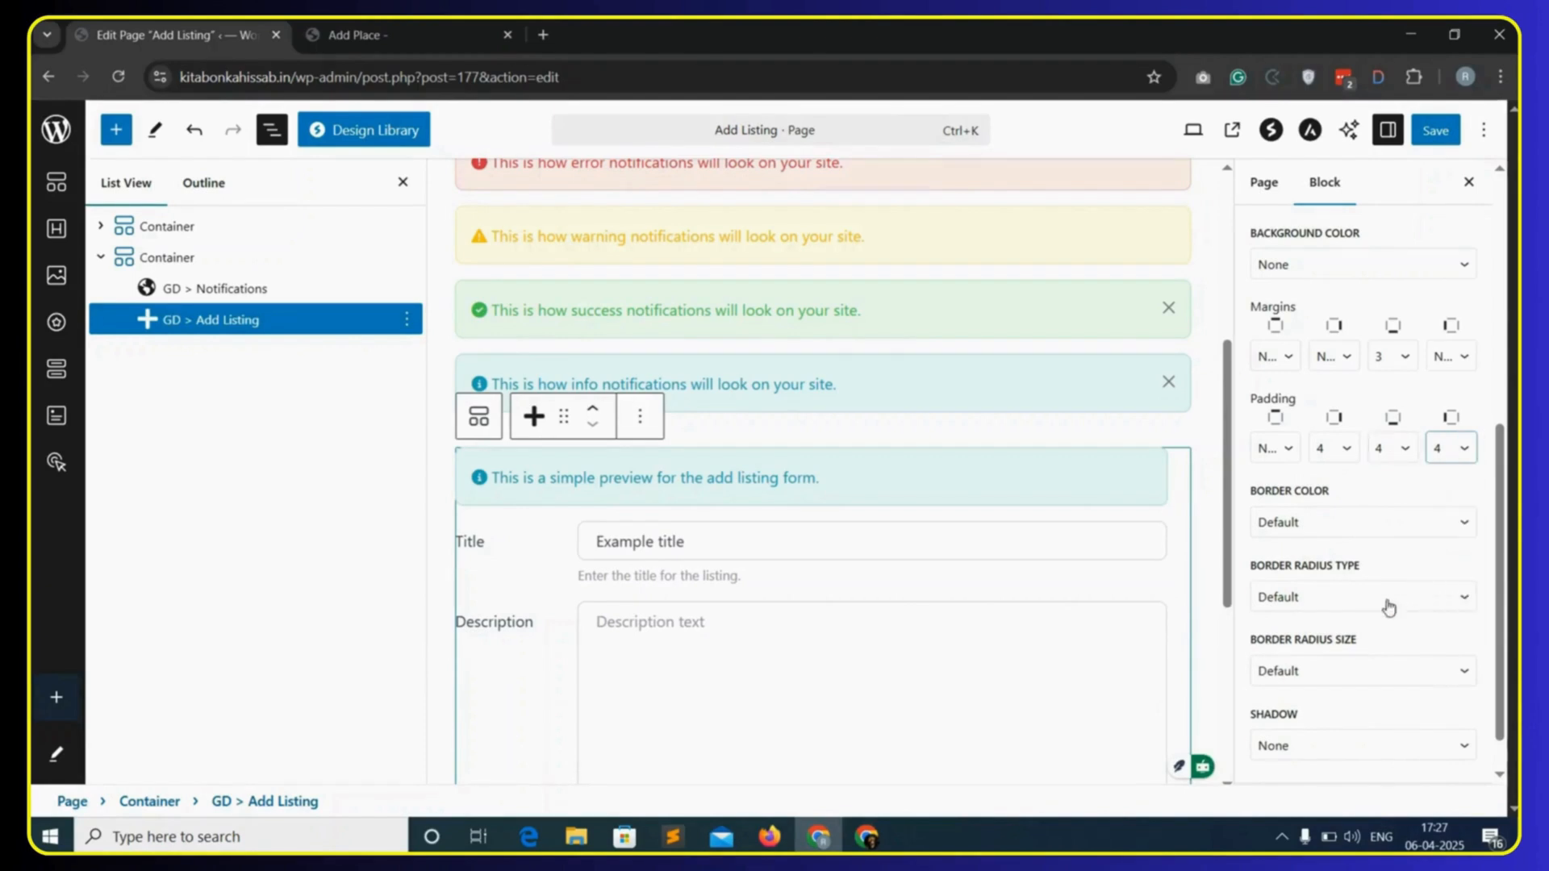
- Give the Add Listing form wrapper a rounded border radius type, Large radius size and Large shadow
{"action": "left_click", "coordinate": [1315, 597]}
{"action": "left_click", "coordinate": [1283, 398]}
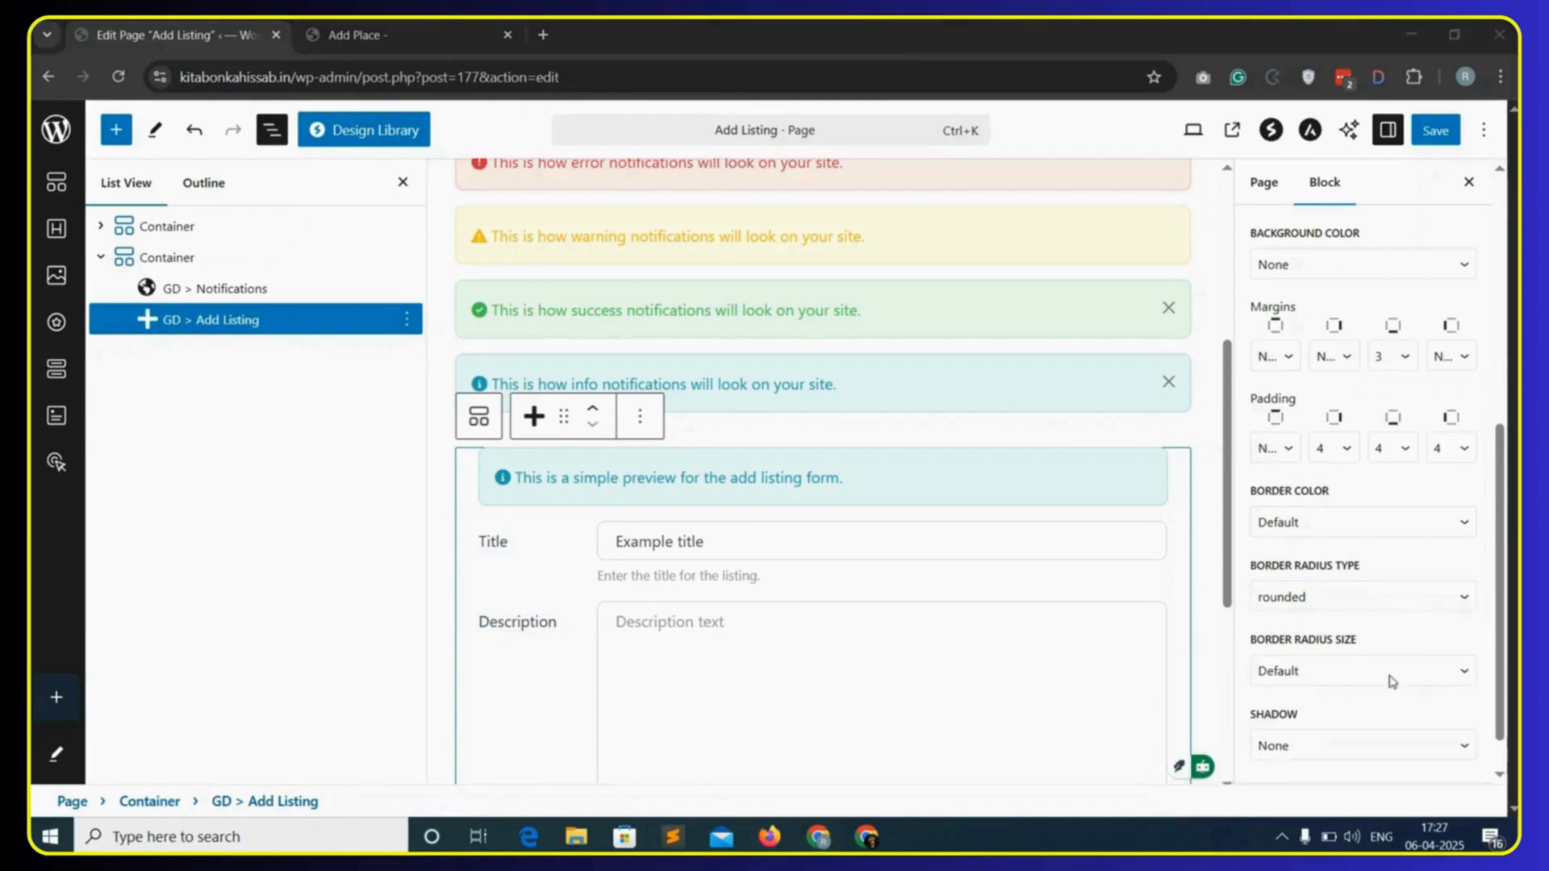
{"action": "left_click", "coordinate": [1324, 676]}
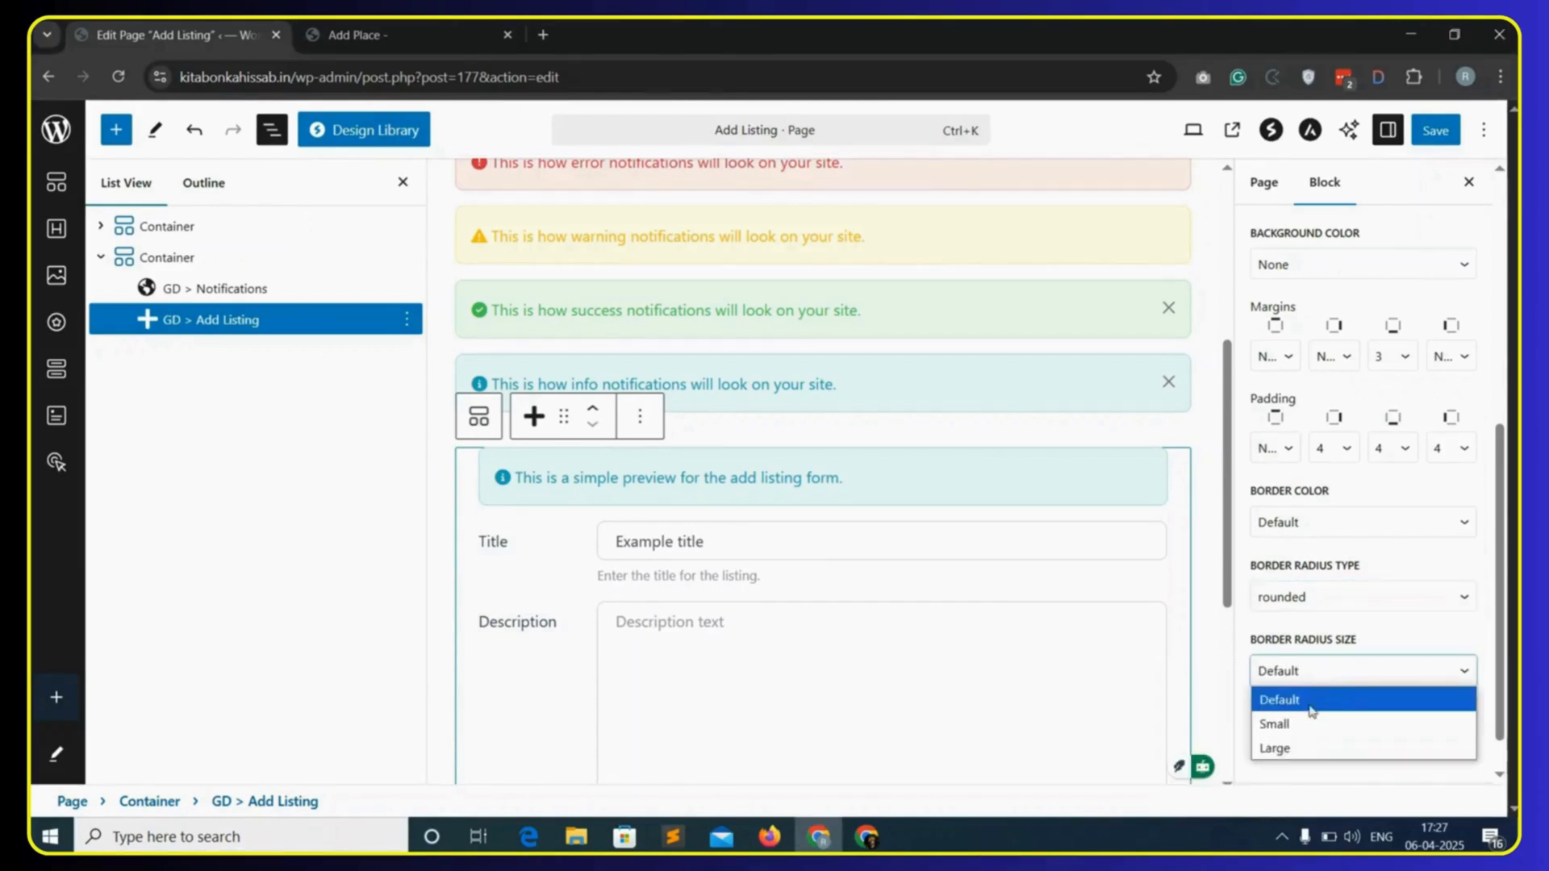
{"action": "left_click", "coordinate": [1297, 754]}
{"action": "scroll", "coordinate": [1323, 714], "scroll_direction": "down", "scroll_amount": 1}
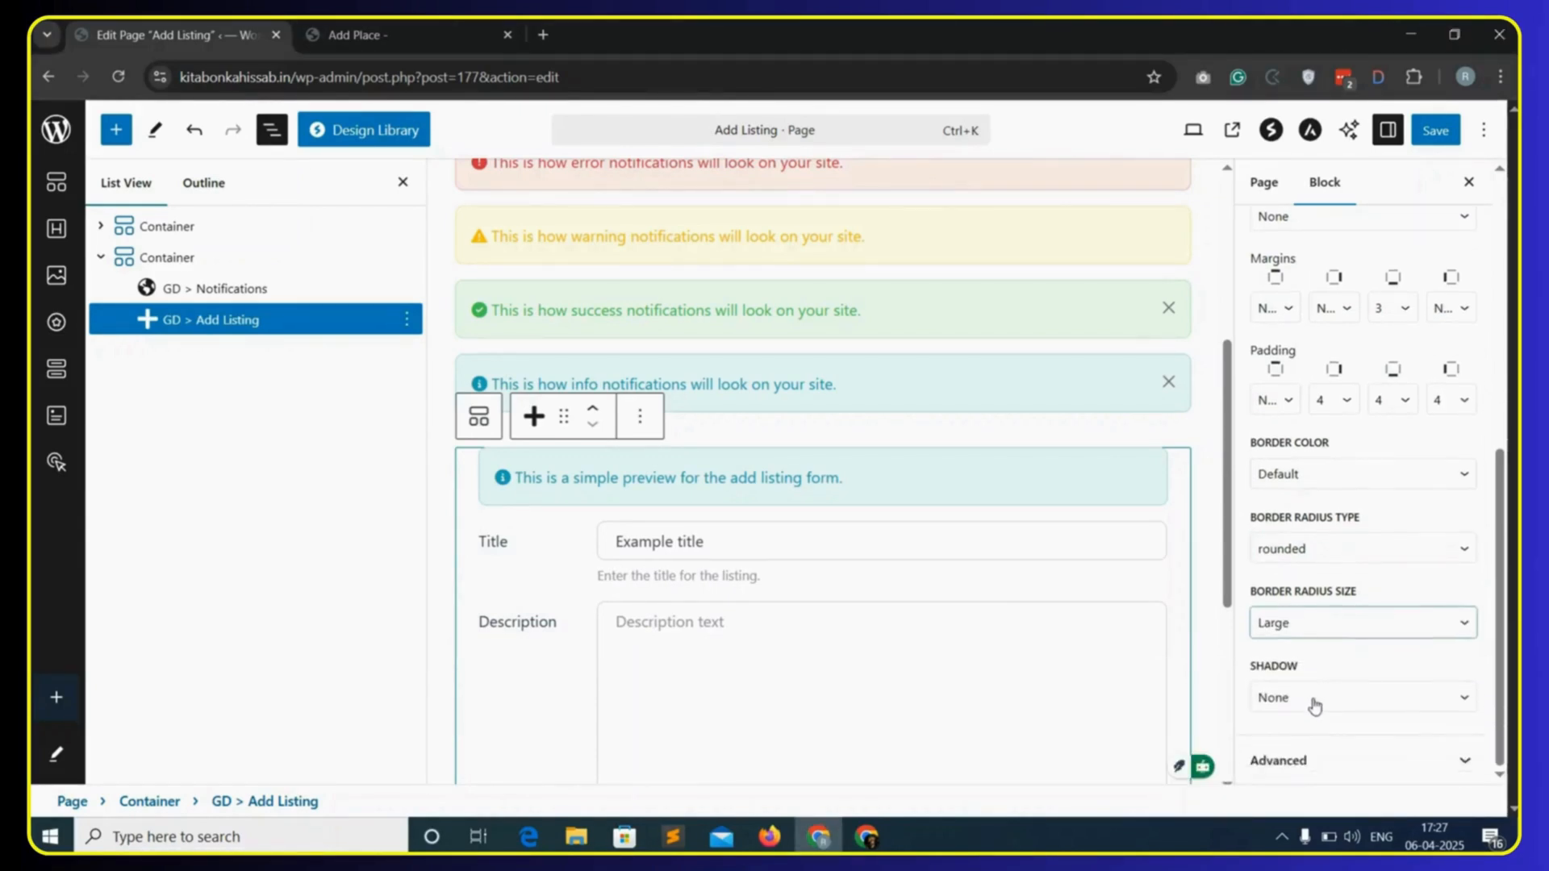
{"action": "left_click", "coordinate": [1322, 700]}
{"action": "left_click", "coordinate": [1283, 797]}
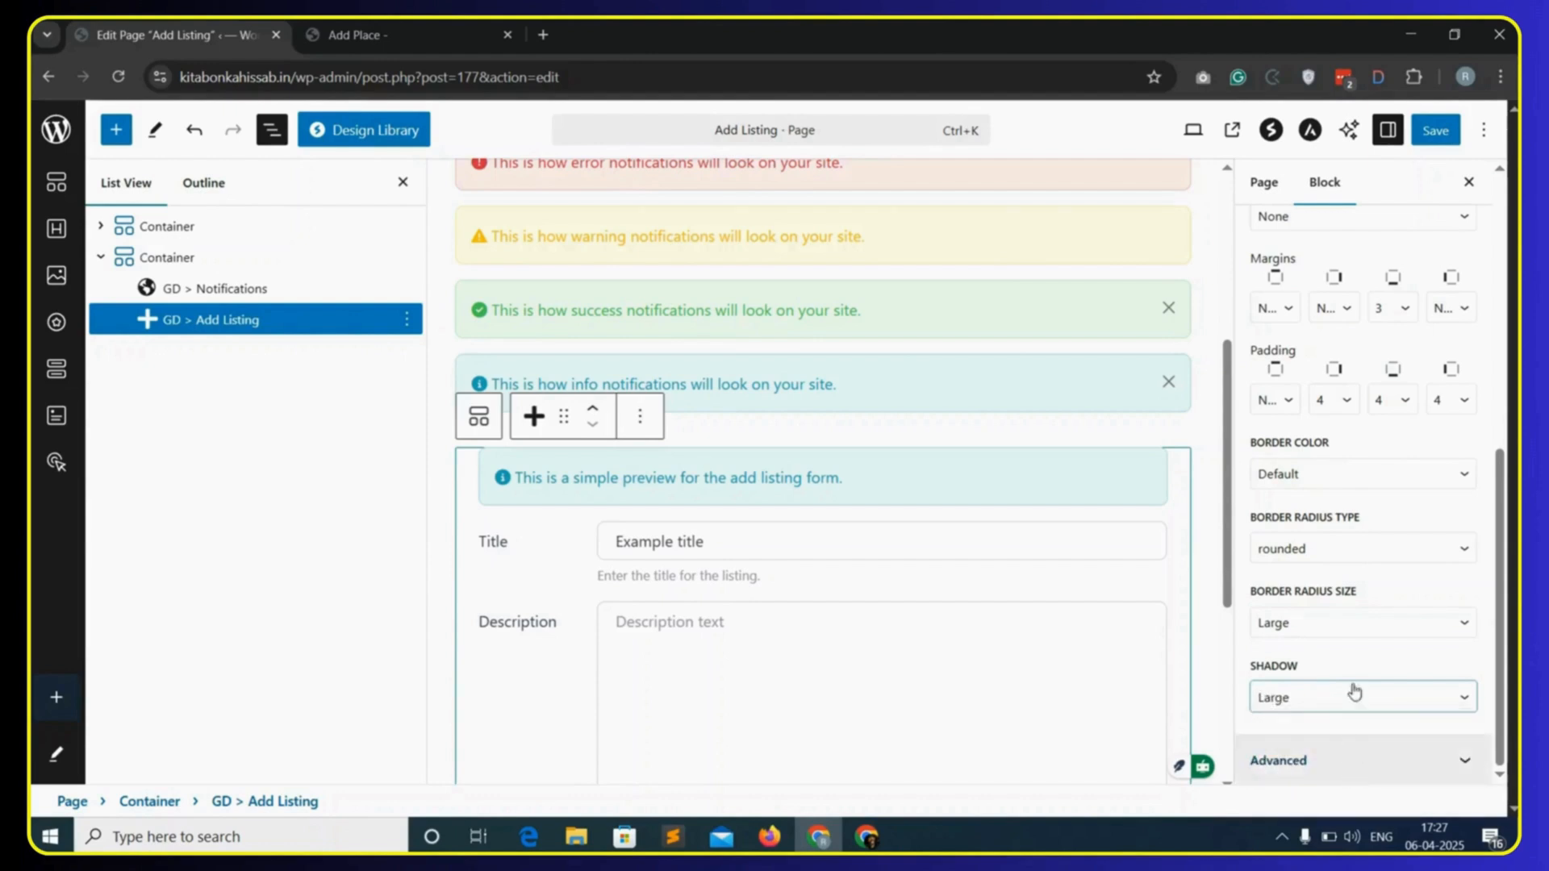
- Save the Add Listing page, reload the live Add Place page and review the styled form down to its contact fields
{"action": "left_click", "coordinate": [1435, 134]}
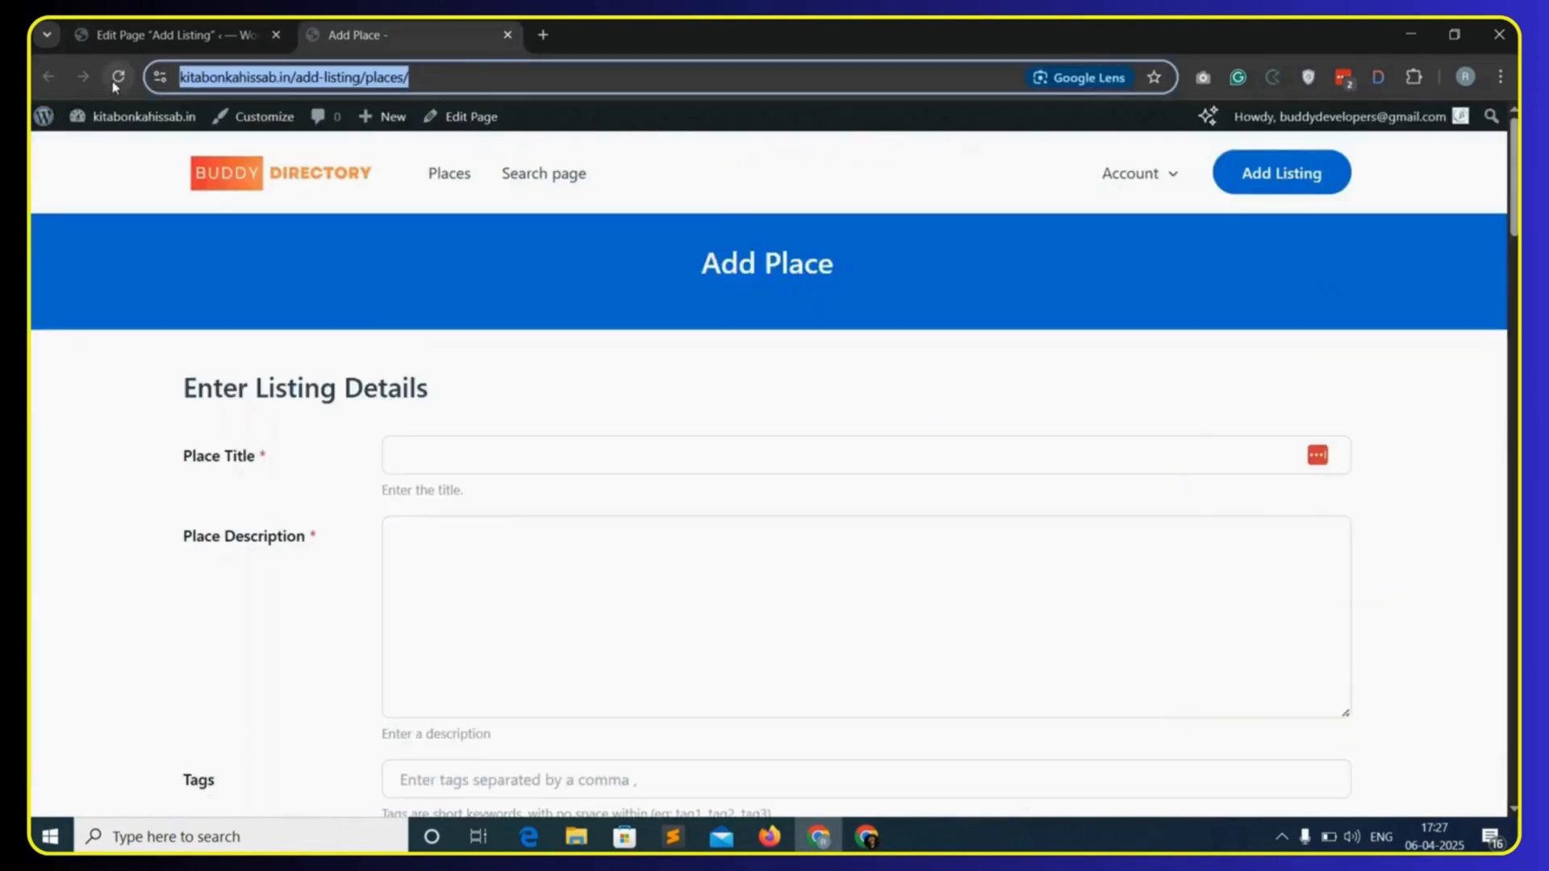
{"action": "left_click", "coordinate": [116, 79]}
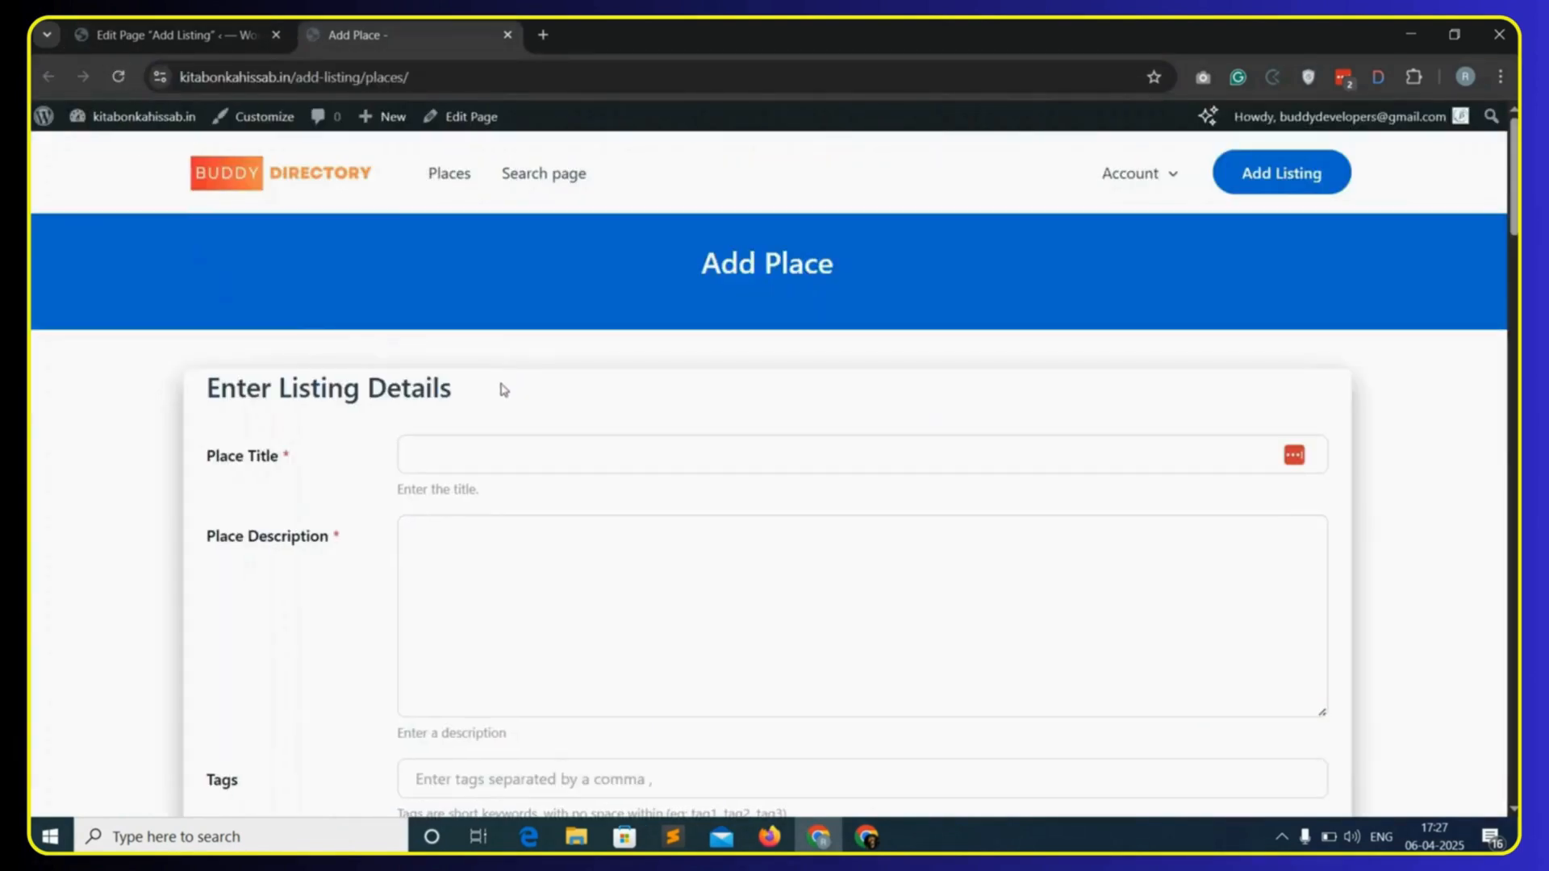
{"action": "scroll", "coordinate": [325, 463], "scroll_direction": "down", "scroll_amount": 15}
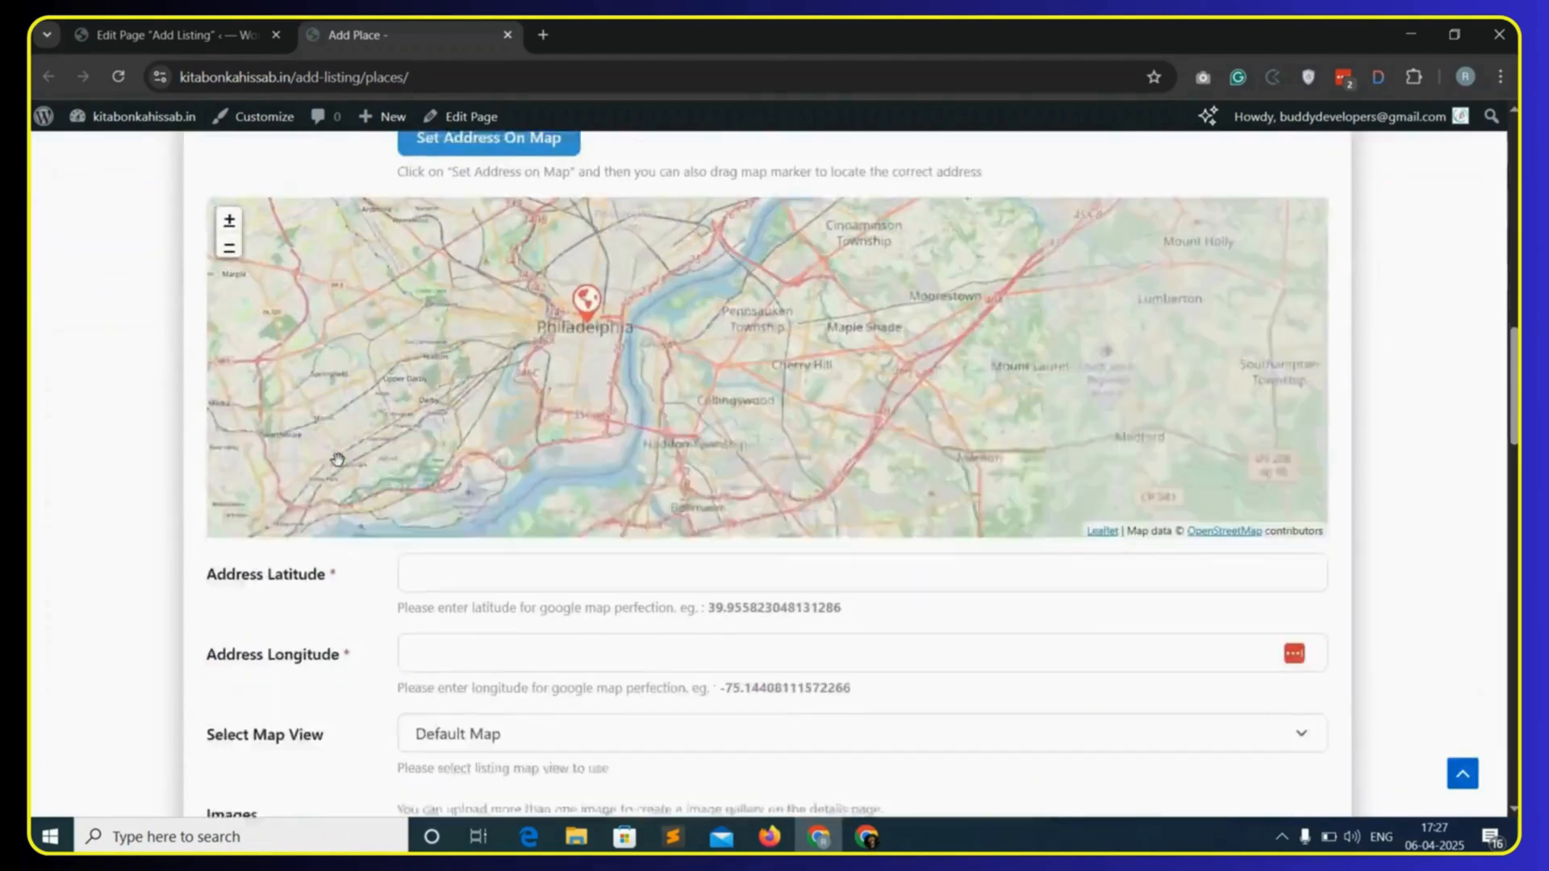
{"action": "scroll", "coordinate": [393, 631], "scroll_direction": "down", "scroll_amount": 10}
{"action": "scroll", "coordinate": [543, 443], "scroll_direction": "up", "scroll_amount": 18}
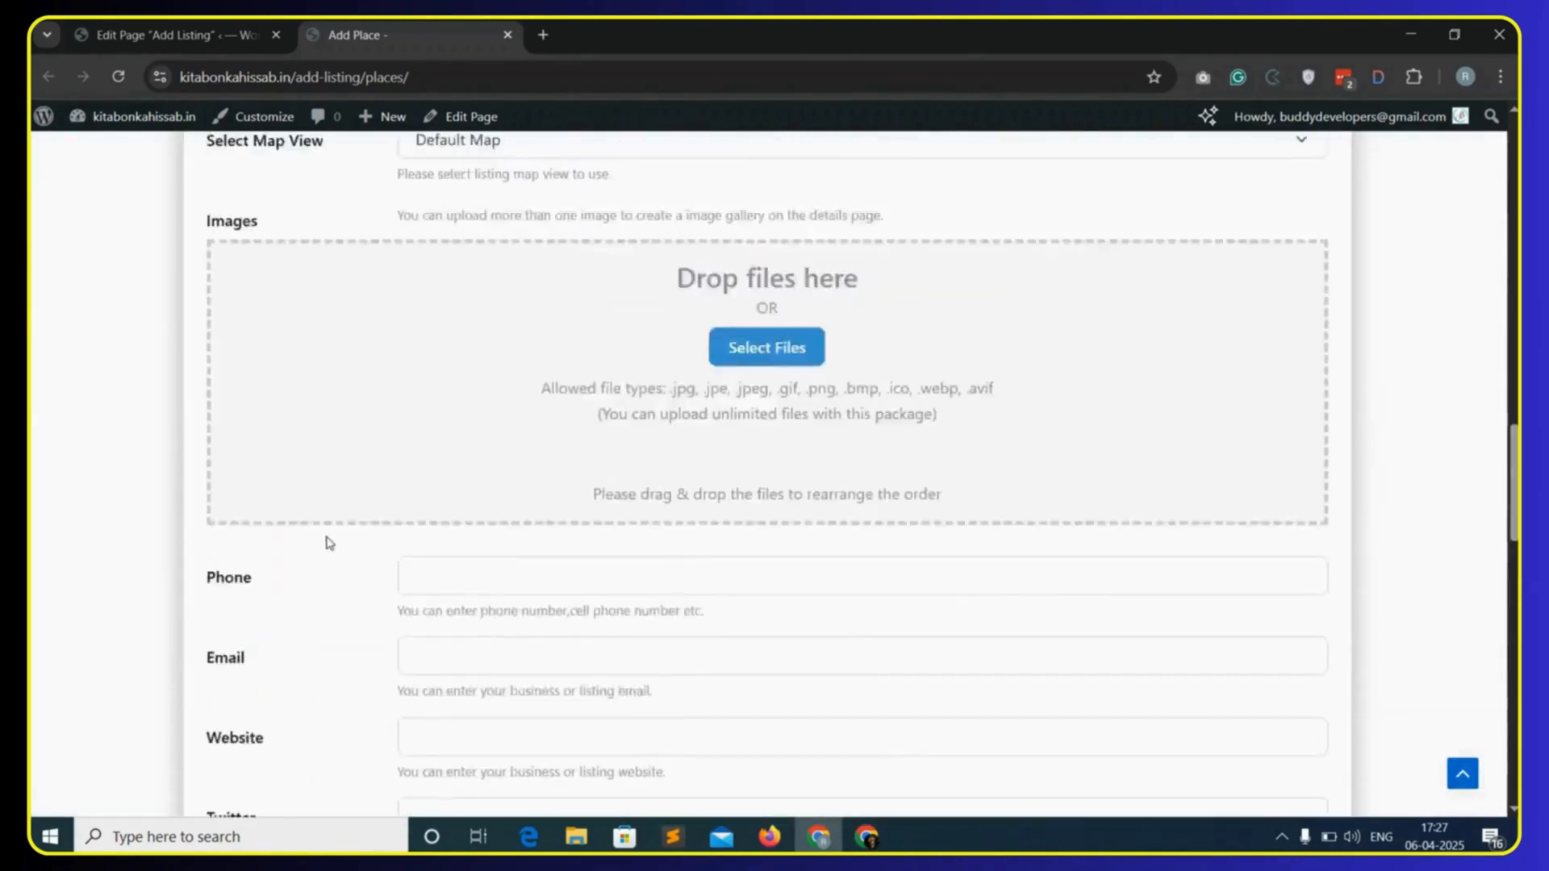
{"action": "scroll", "coordinate": [253, 420], "scroll_direction": "up", "scroll_amount": 10}
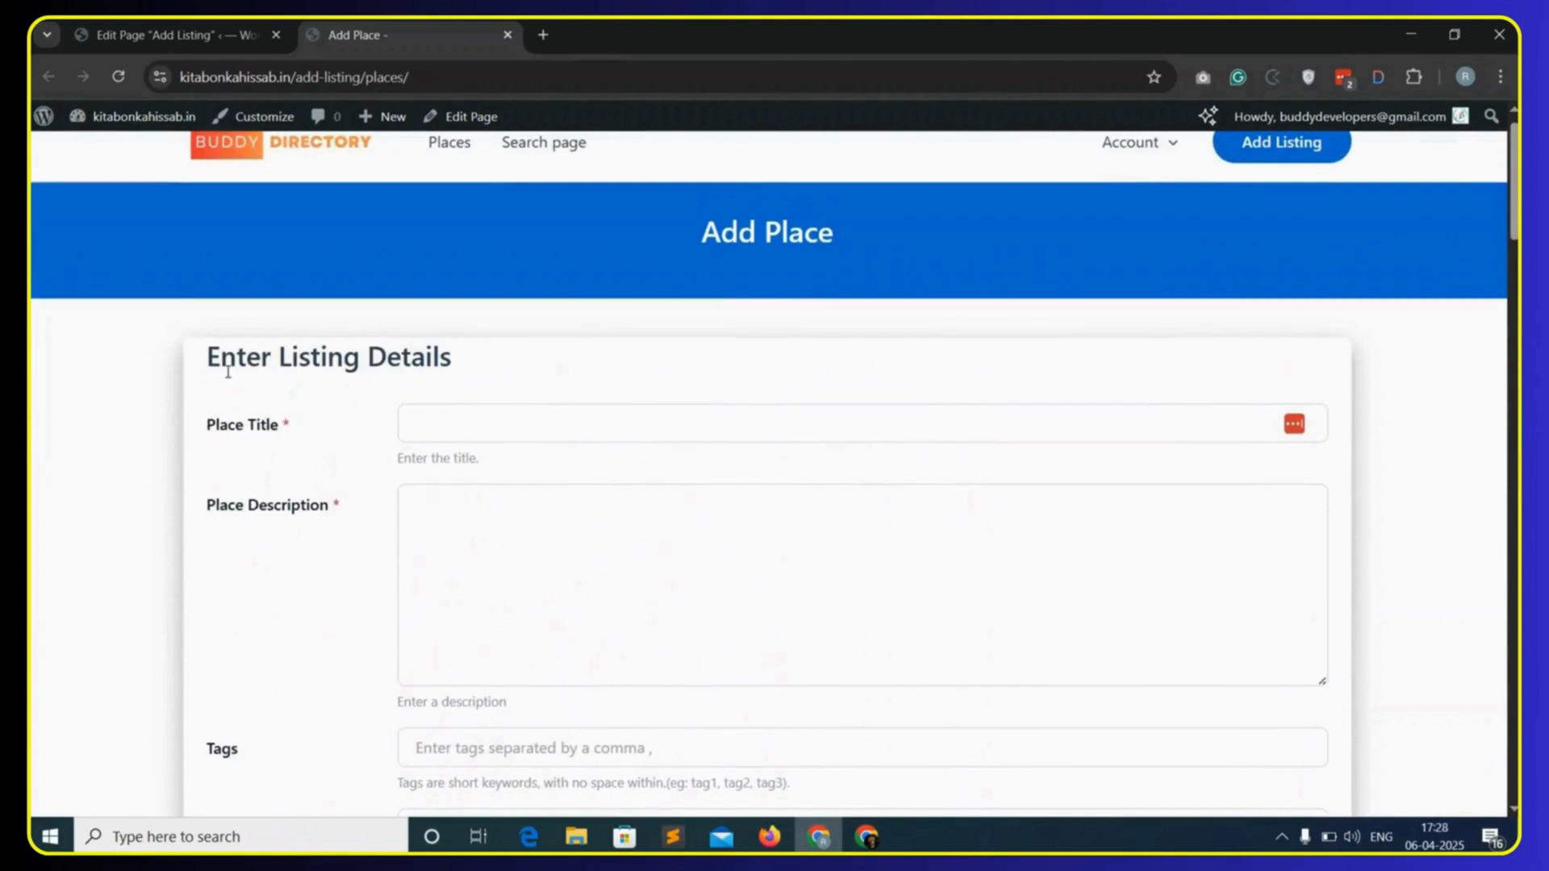
- Set the GD > Add Listing block's top padding to 4 in the wrapper styles and save the page
{"action": "left_click", "coordinate": [215, 41]}
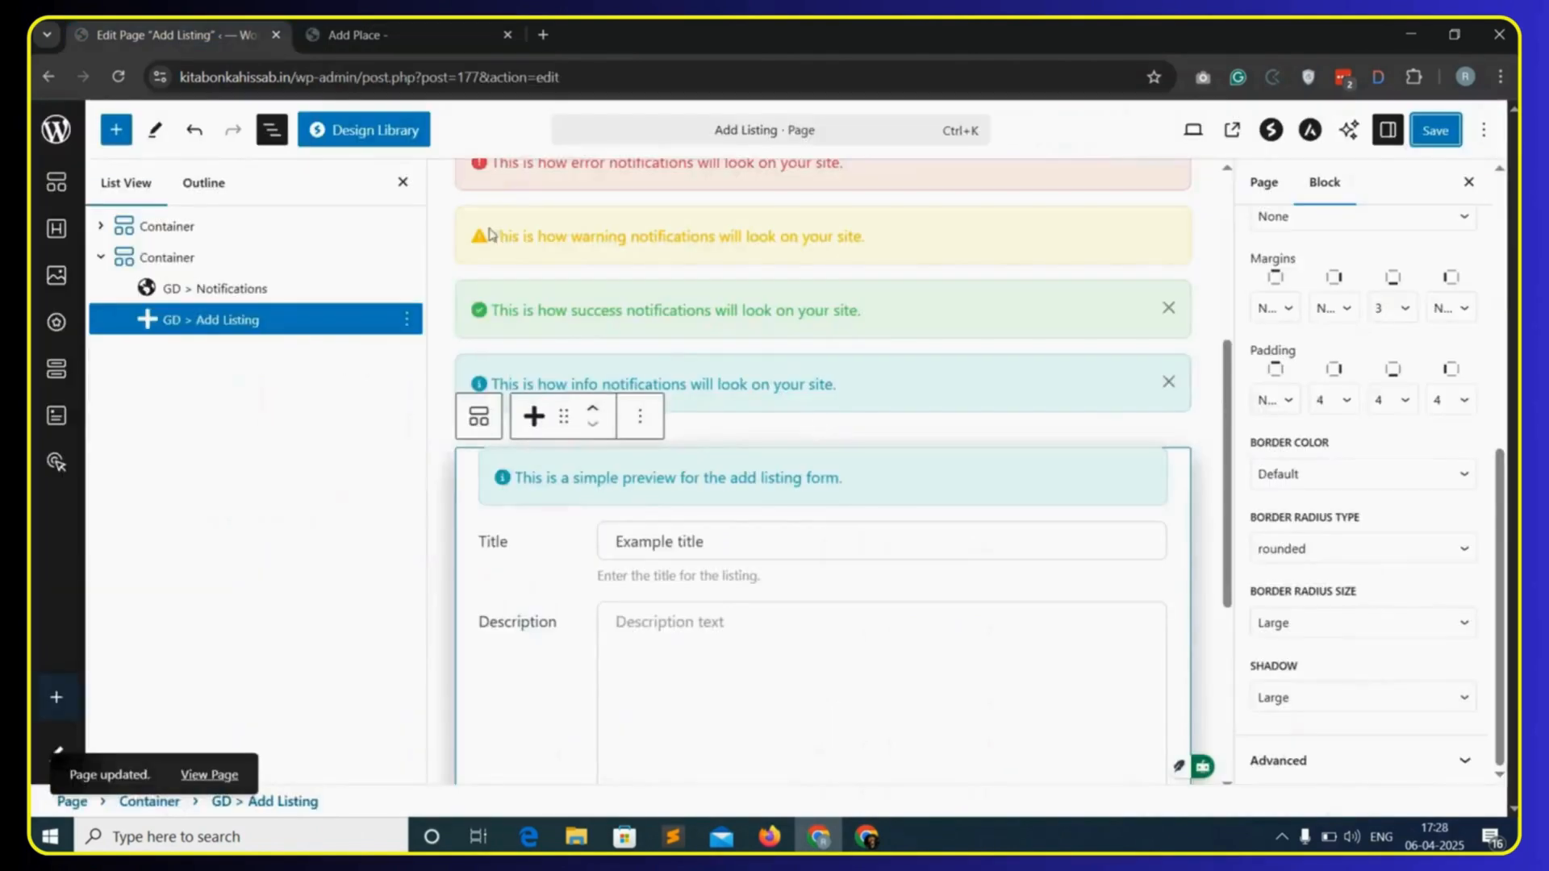
{"action": "scroll", "coordinate": [1363, 597], "scroll_direction": "up", "scroll_amount": 3}
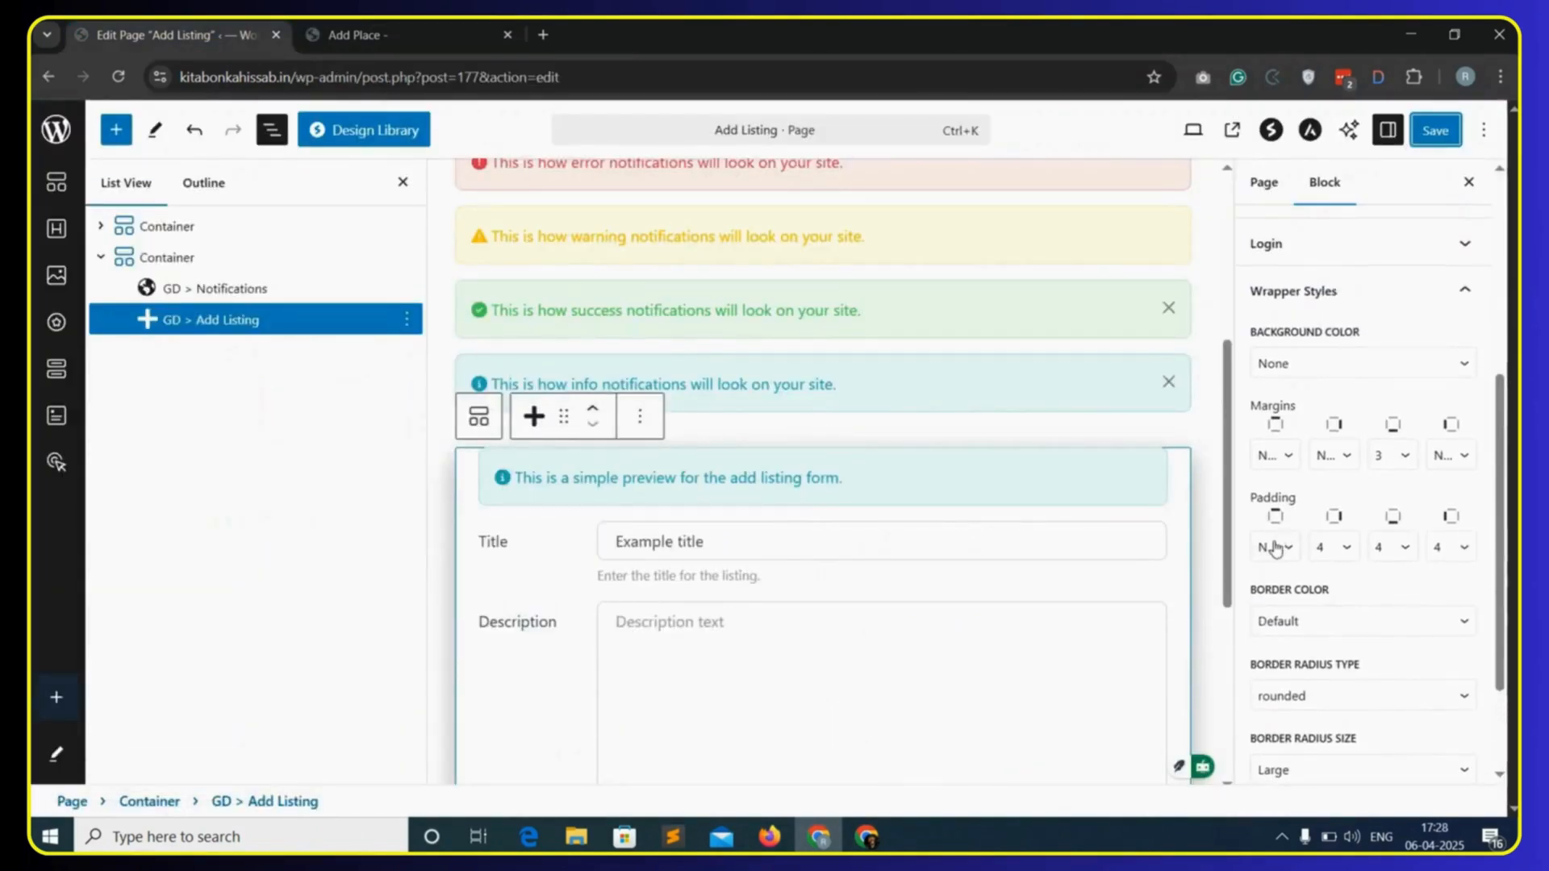
{"action": "left_click", "coordinate": [1274, 550]}
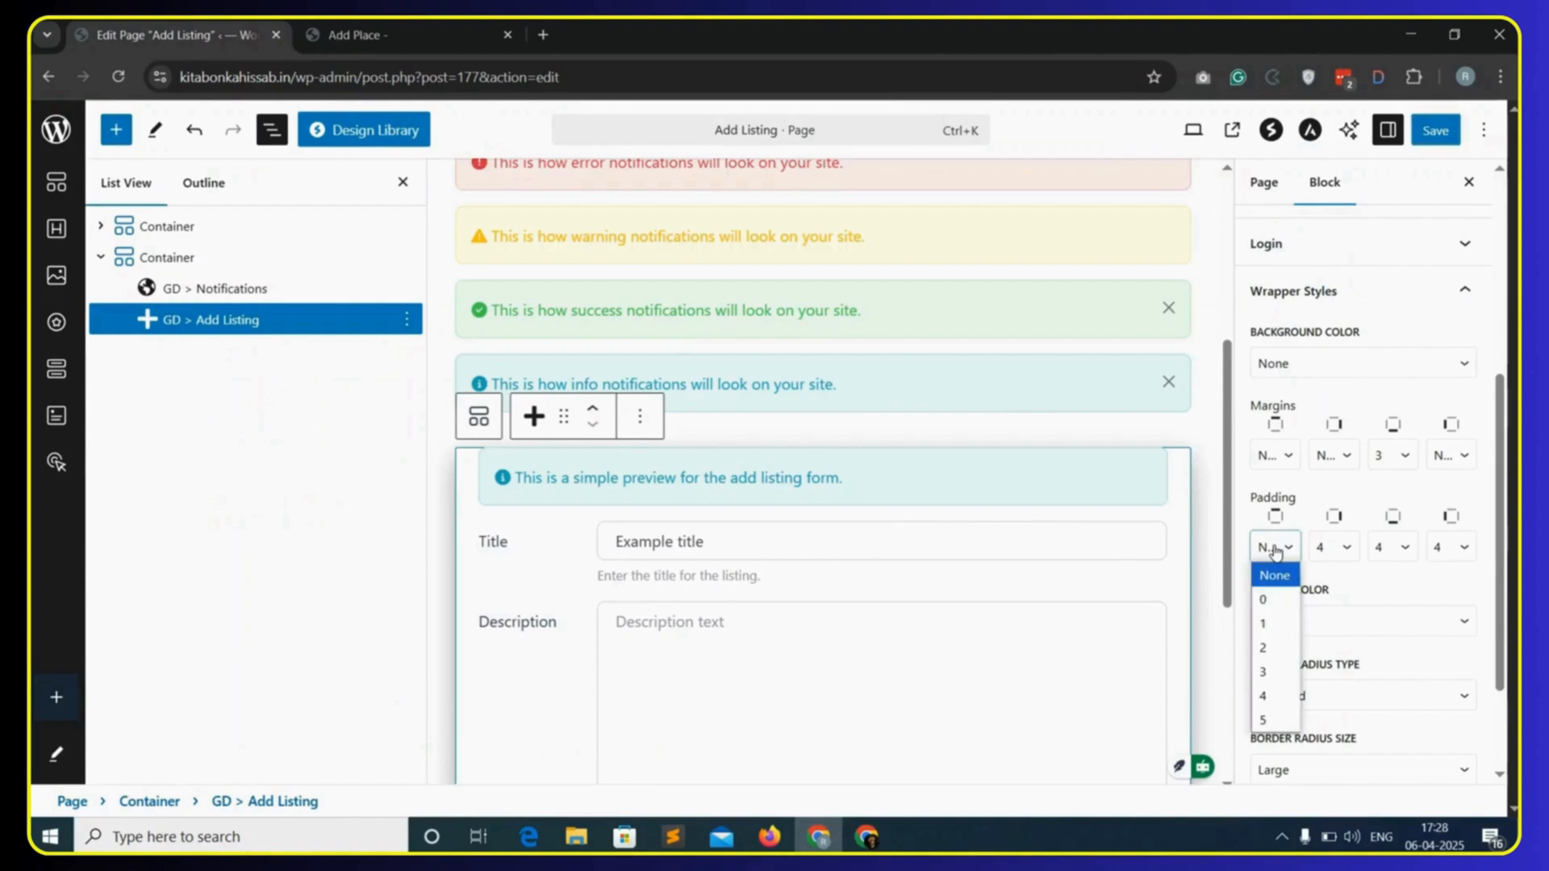
{"action": "left_click", "coordinate": [1270, 697]}
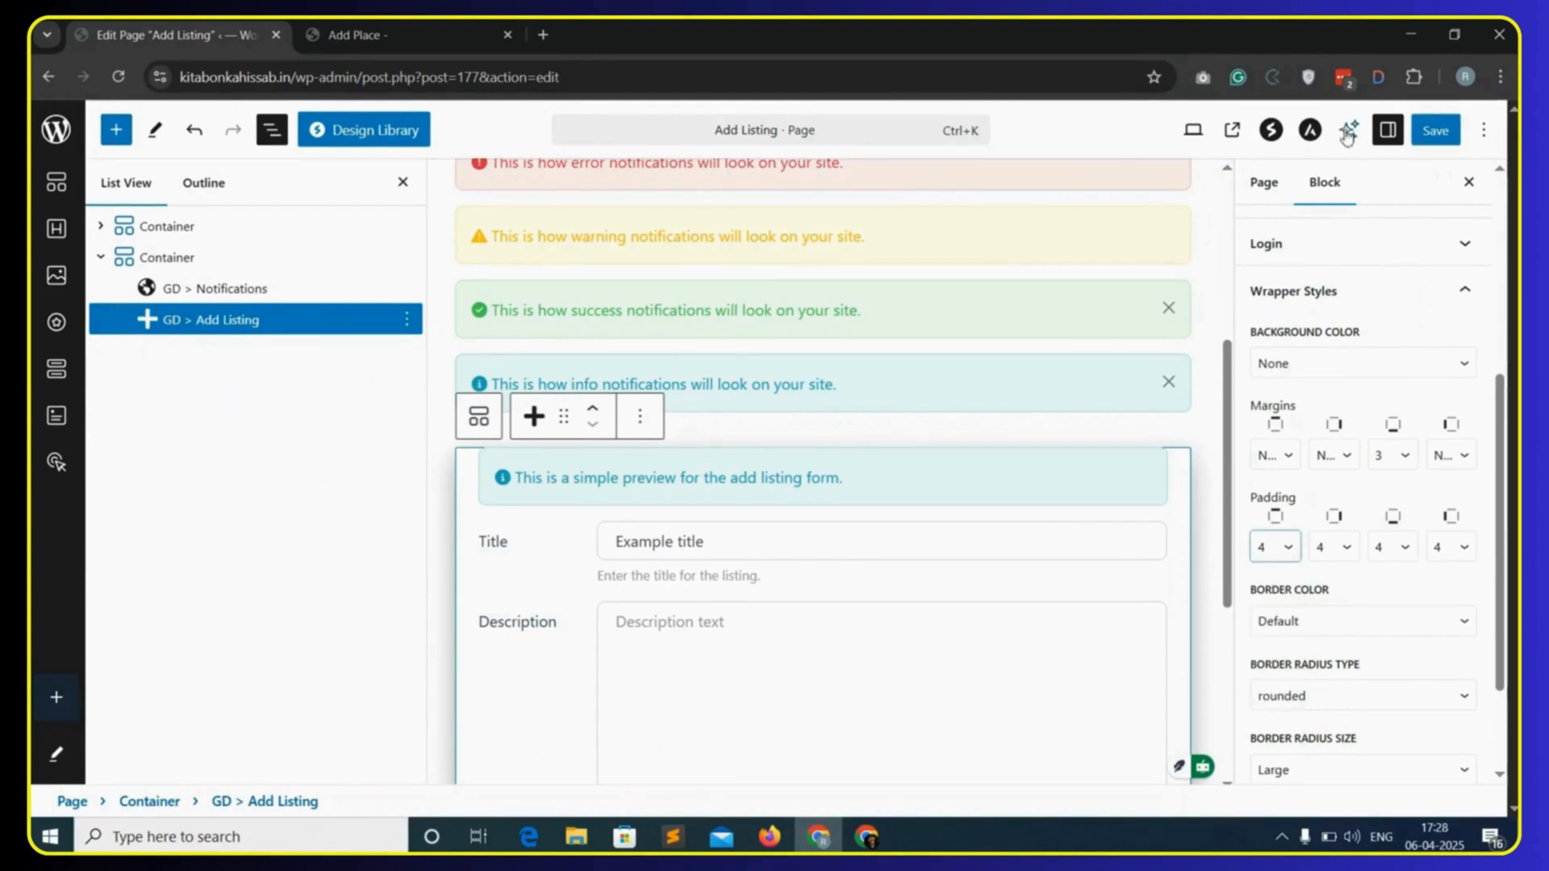
{"action": "left_click", "coordinate": [1435, 131]}
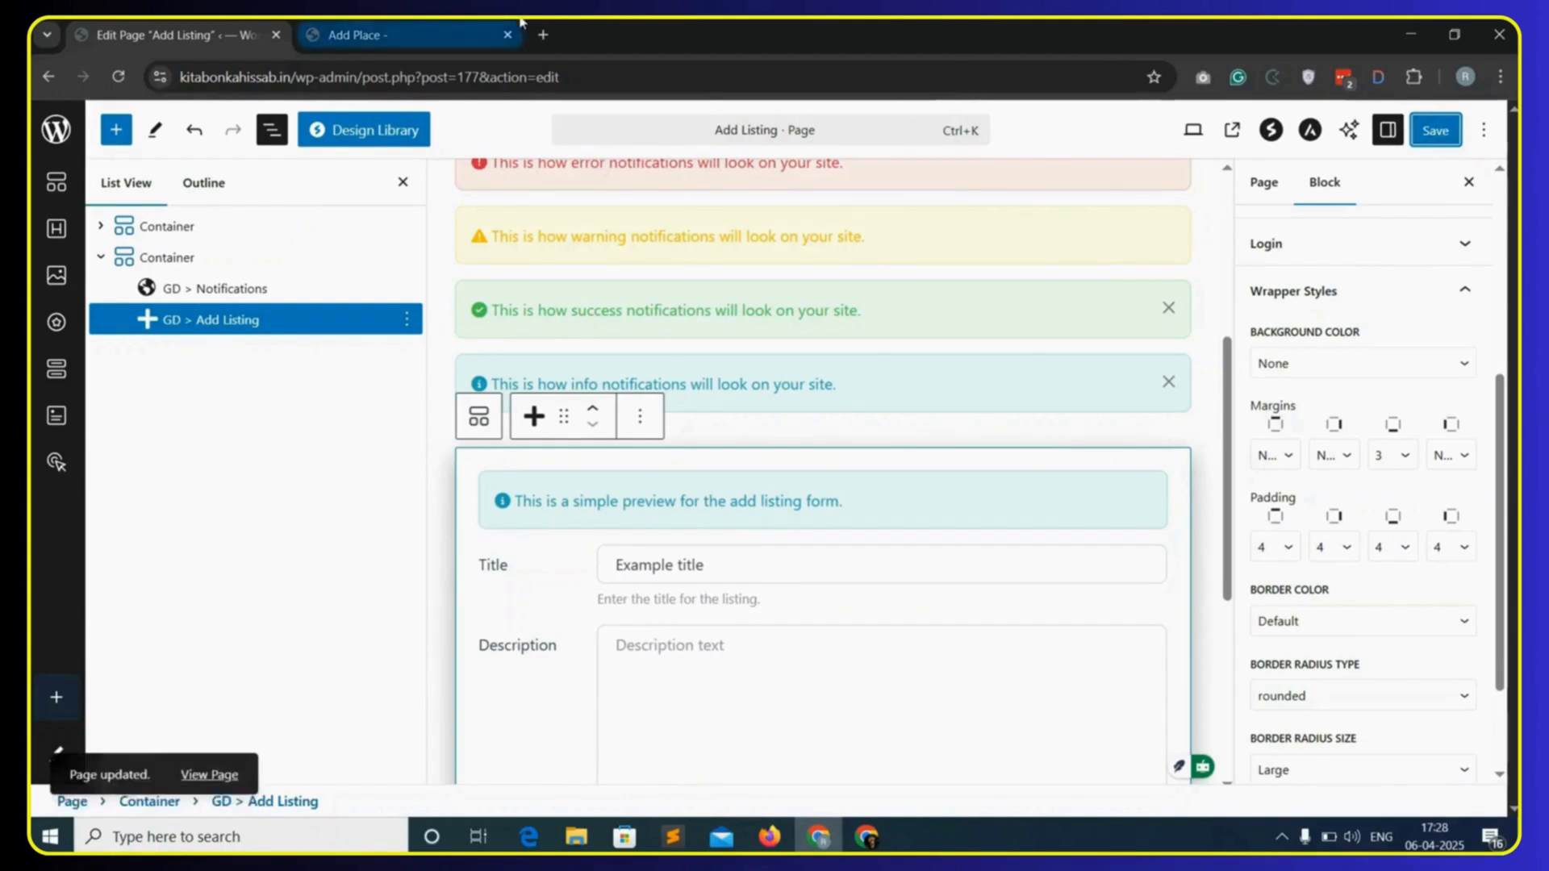
- Reload the live Add Place page and check the form's spacing from the heading down to the map
{"action": "left_click", "coordinate": [388, 34]}
{"action": "left_click", "coordinate": [118, 76]}
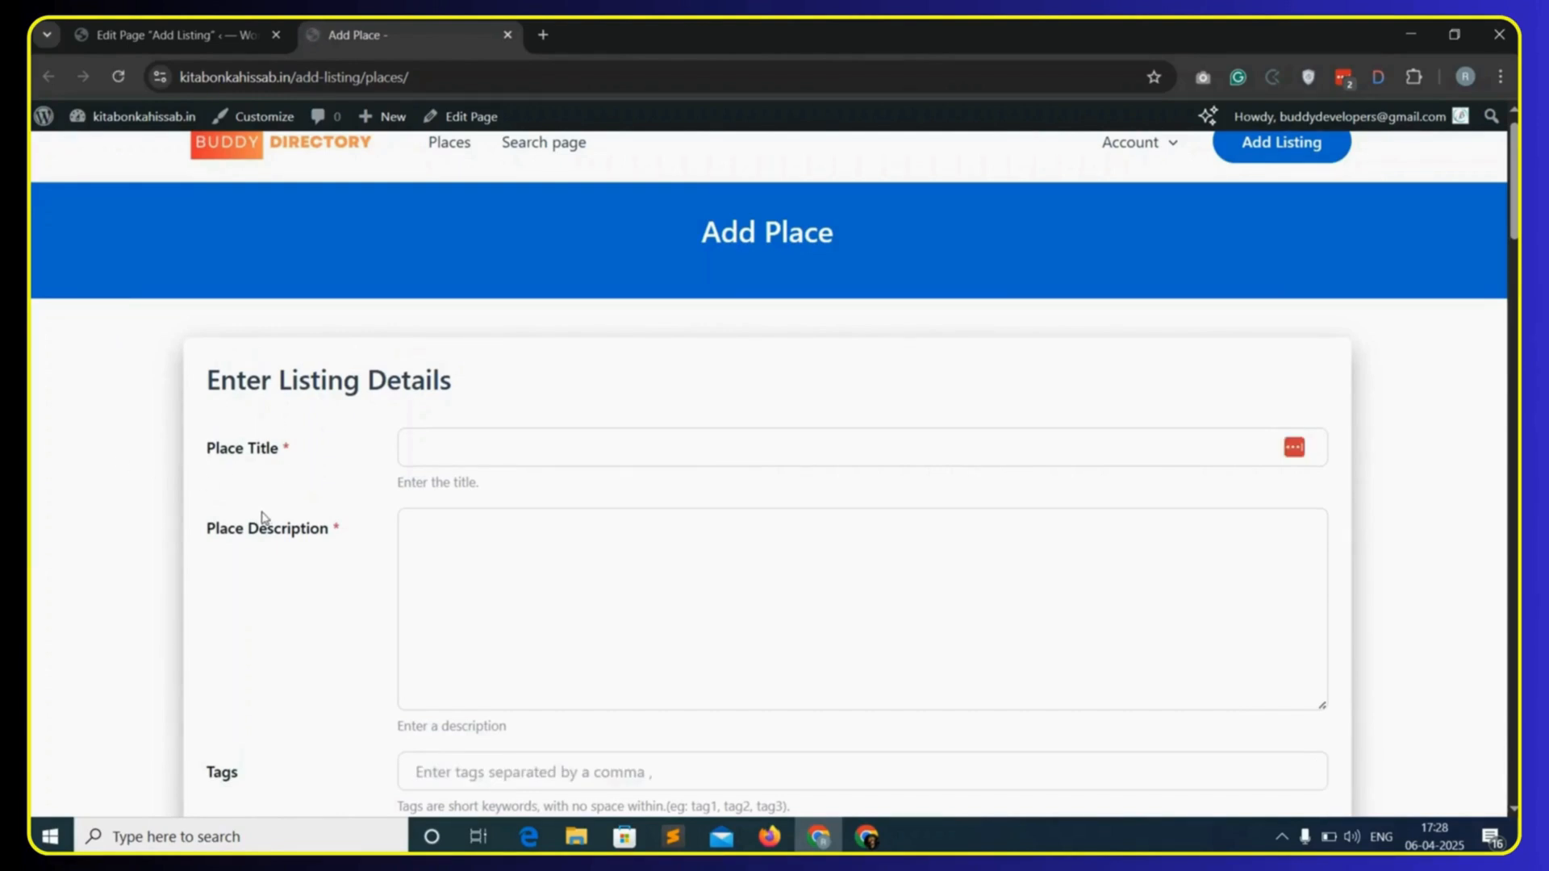
{"action": "scroll", "coordinate": [266, 521], "scroll_direction": "down", "scroll_amount": 7}
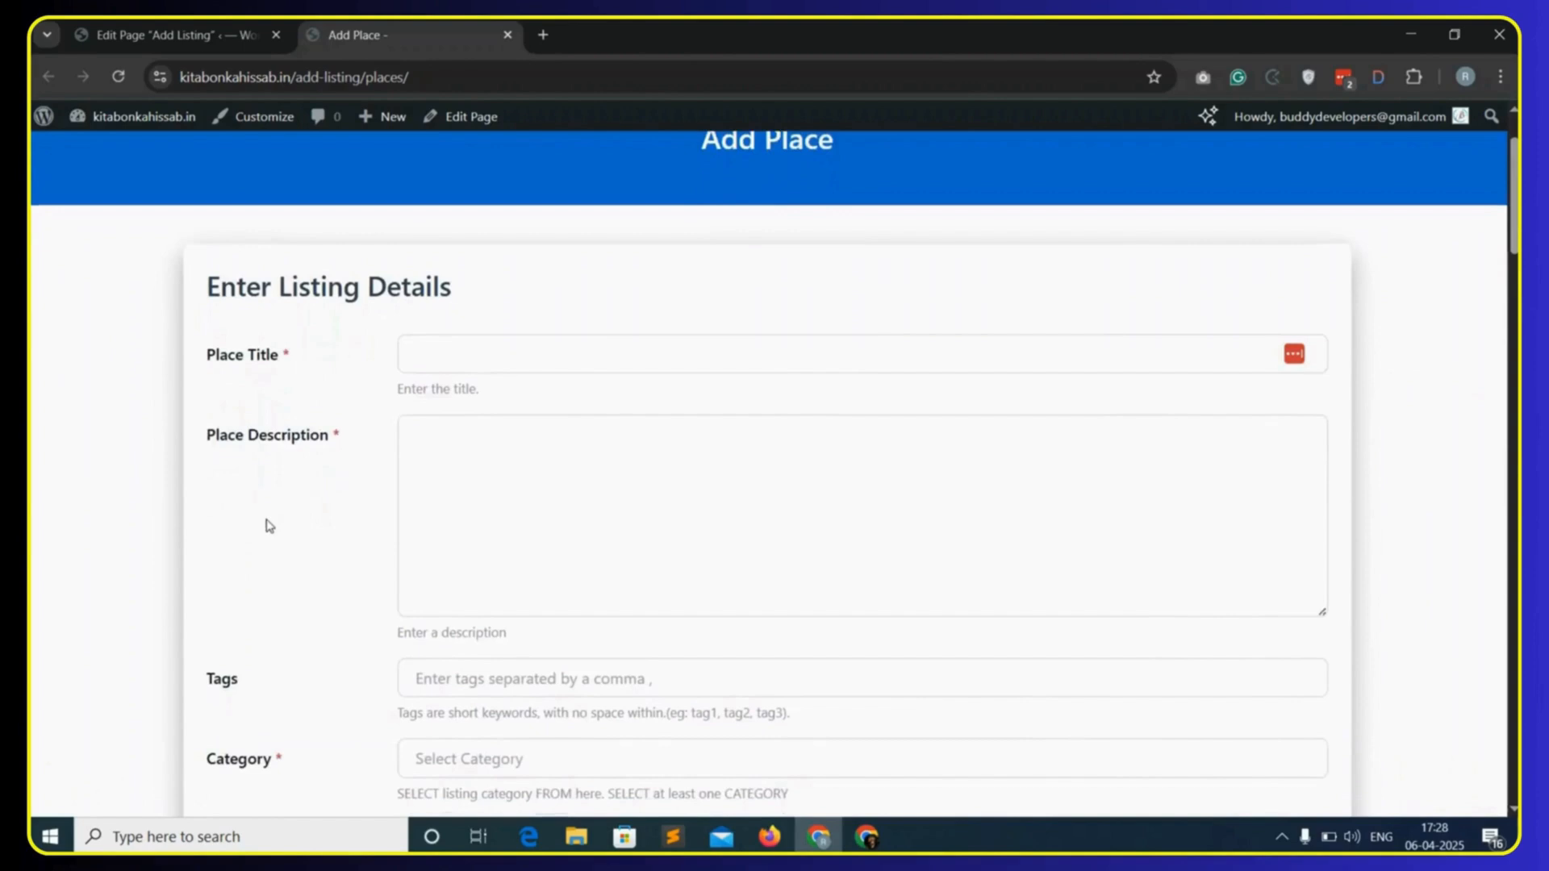
{"action": "scroll", "coordinate": [253, 525], "scroll_direction": "down", "scroll_amount": 6}
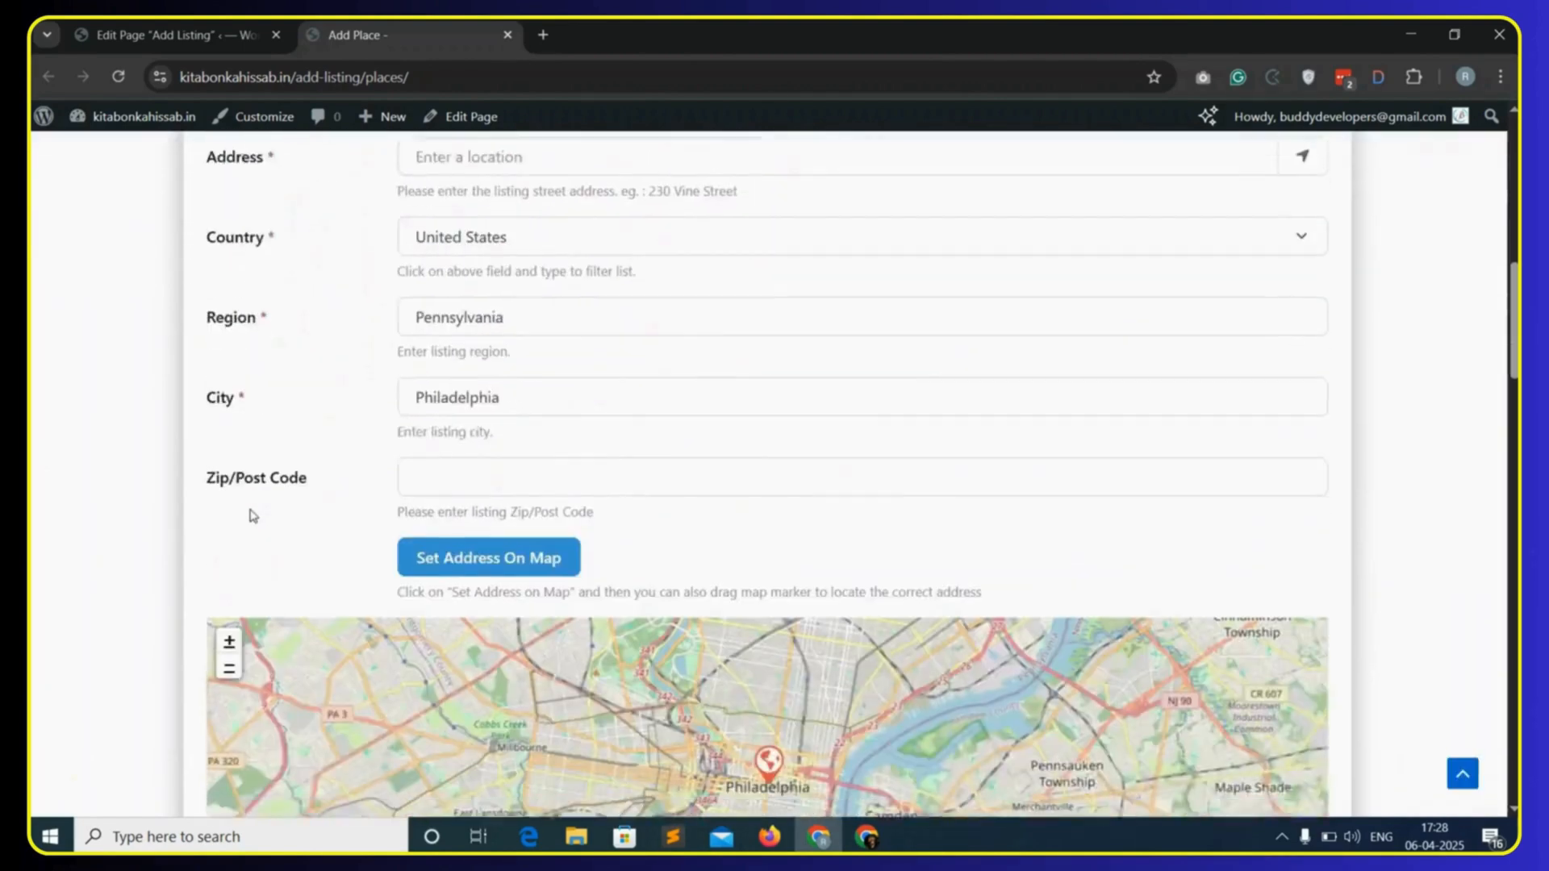
{"action": "scroll", "coordinate": [193, 589], "scroll_direction": "down", "scroll_amount": 6}
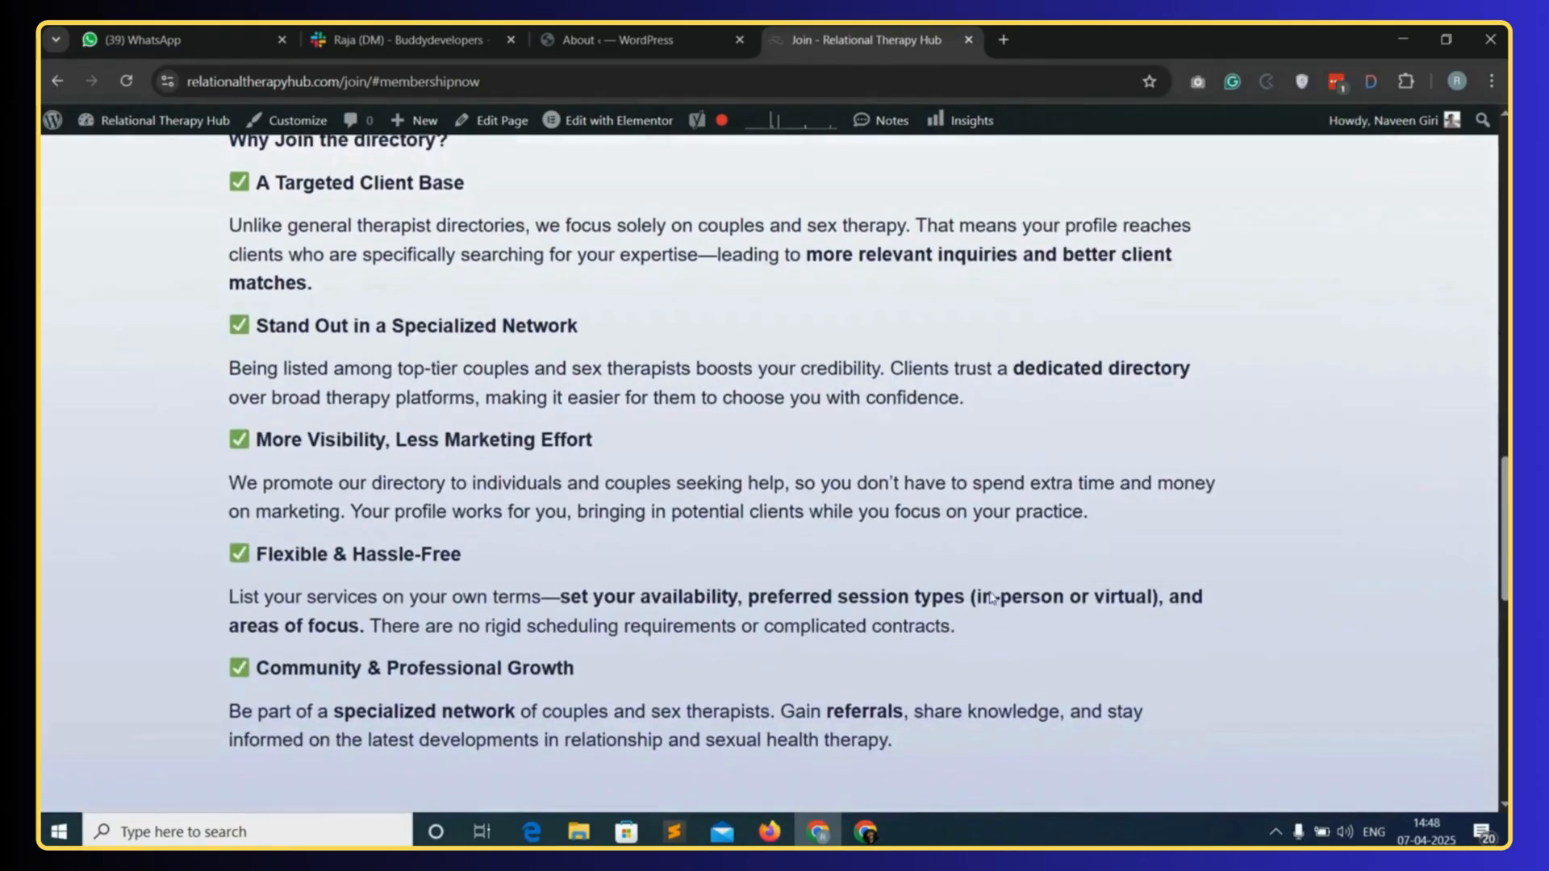
- Examine the Relational Therapy Hub Join page, comparing its introduction, membership benefits and subscription package cards
{"action": "scroll", "coordinate": [984, 617], "scroll_direction": "down", "scroll_amount": 6}
{"action": "scroll", "coordinate": [983, 617], "scroll_direction": "down", "scroll_amount": 3}
{"action": "scroll", "coordinate": [984, 613], "scroll_direction": "up", "scroll_amount": 15}
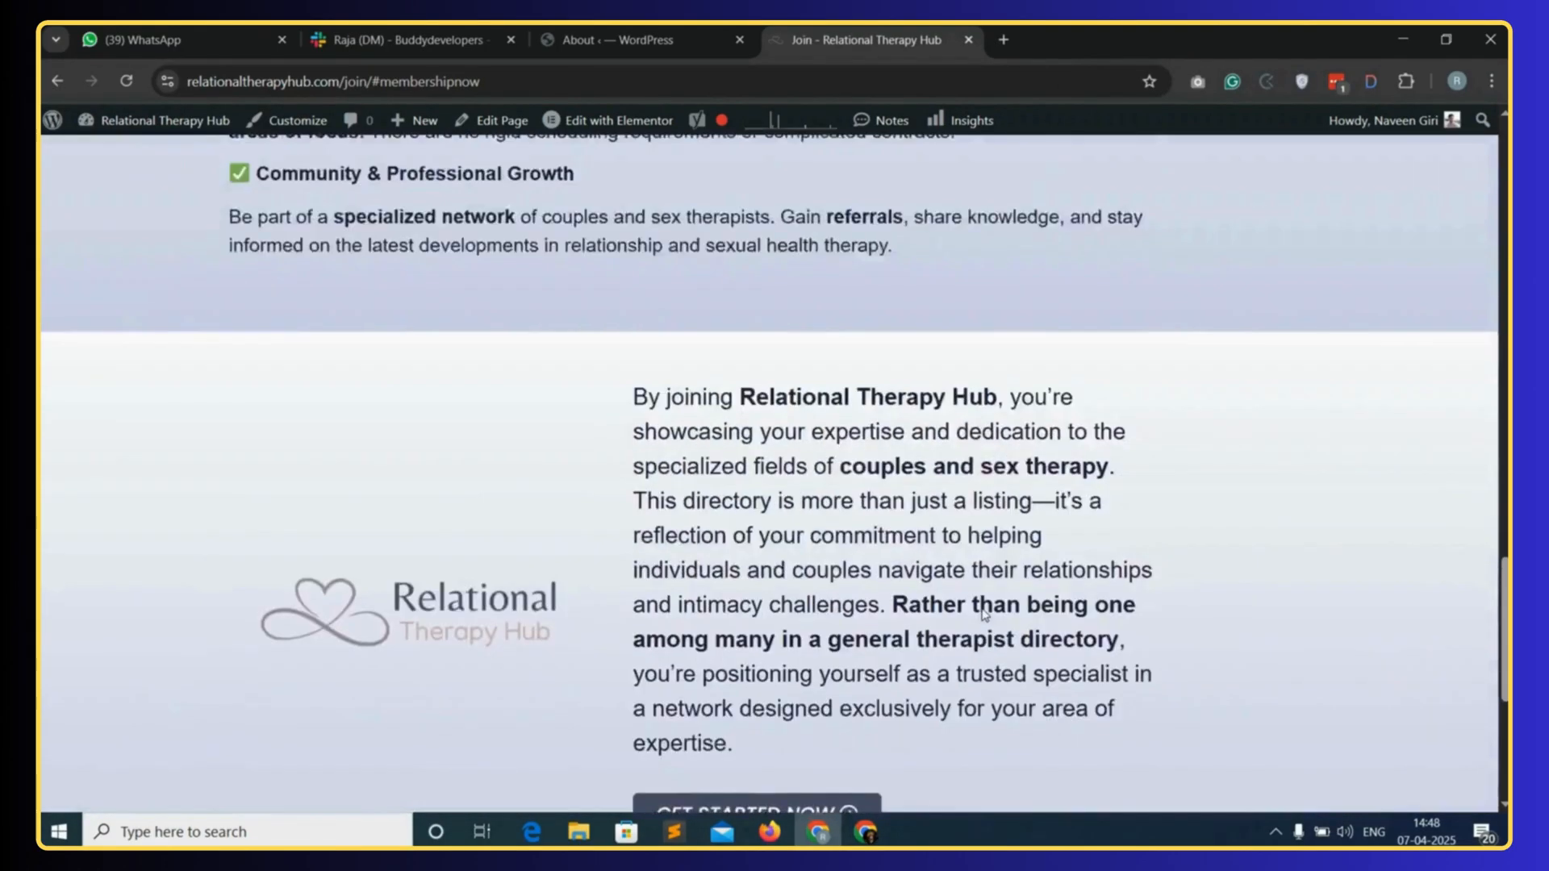
{"action": "scroll", "coordinate": [983, 608], "scroll_direction": "up", "scroll_amount": 8}
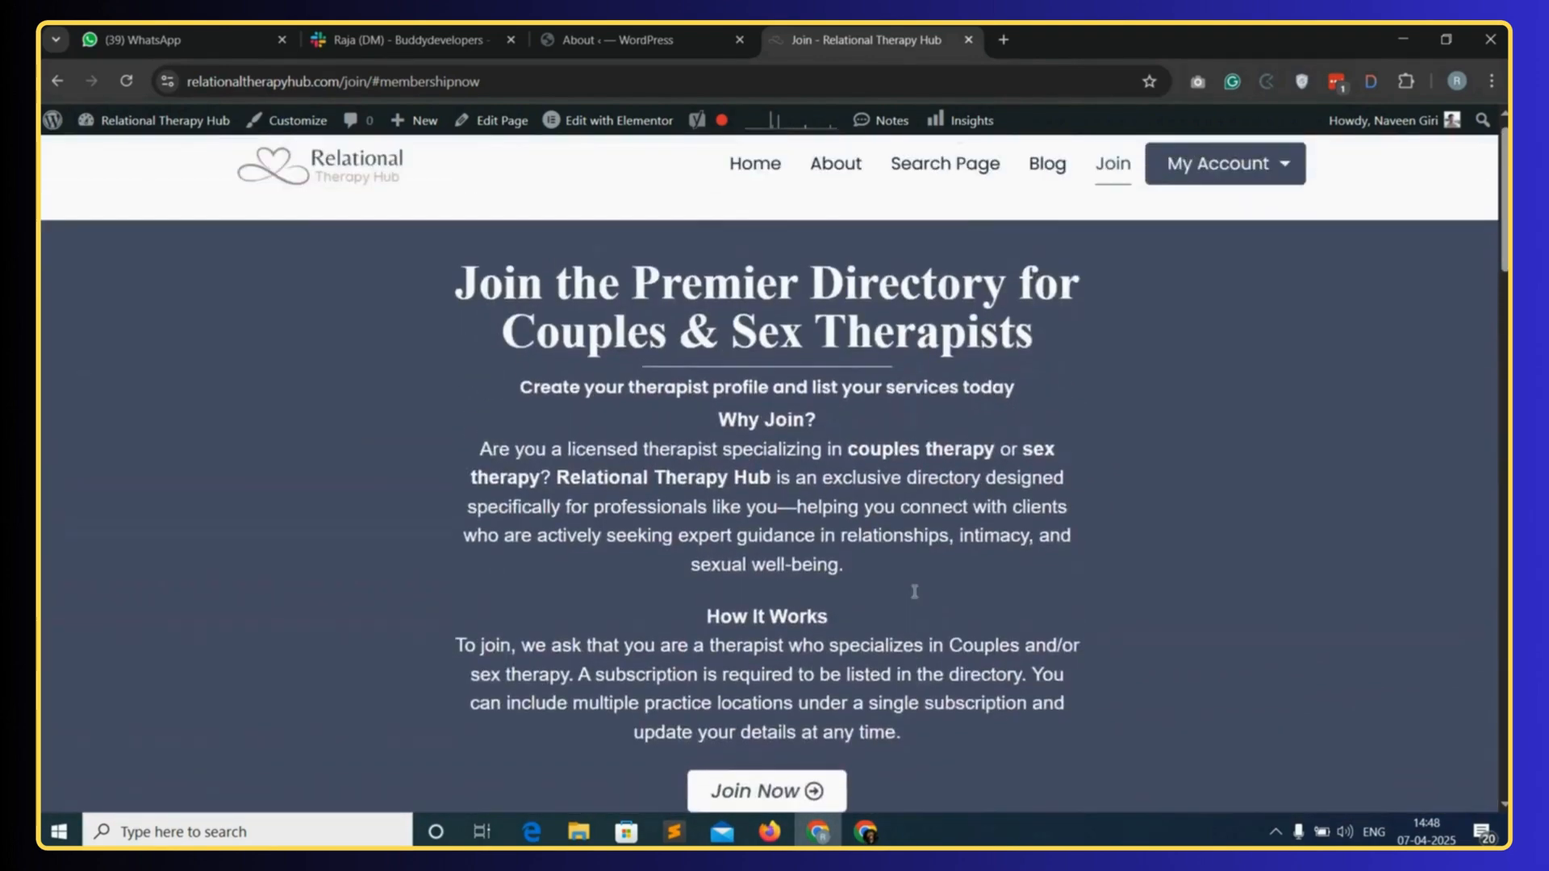
{"action": "scroll", "coordinate": [914, 598], "scroll_direction": "down", "scroll_amount": 1}
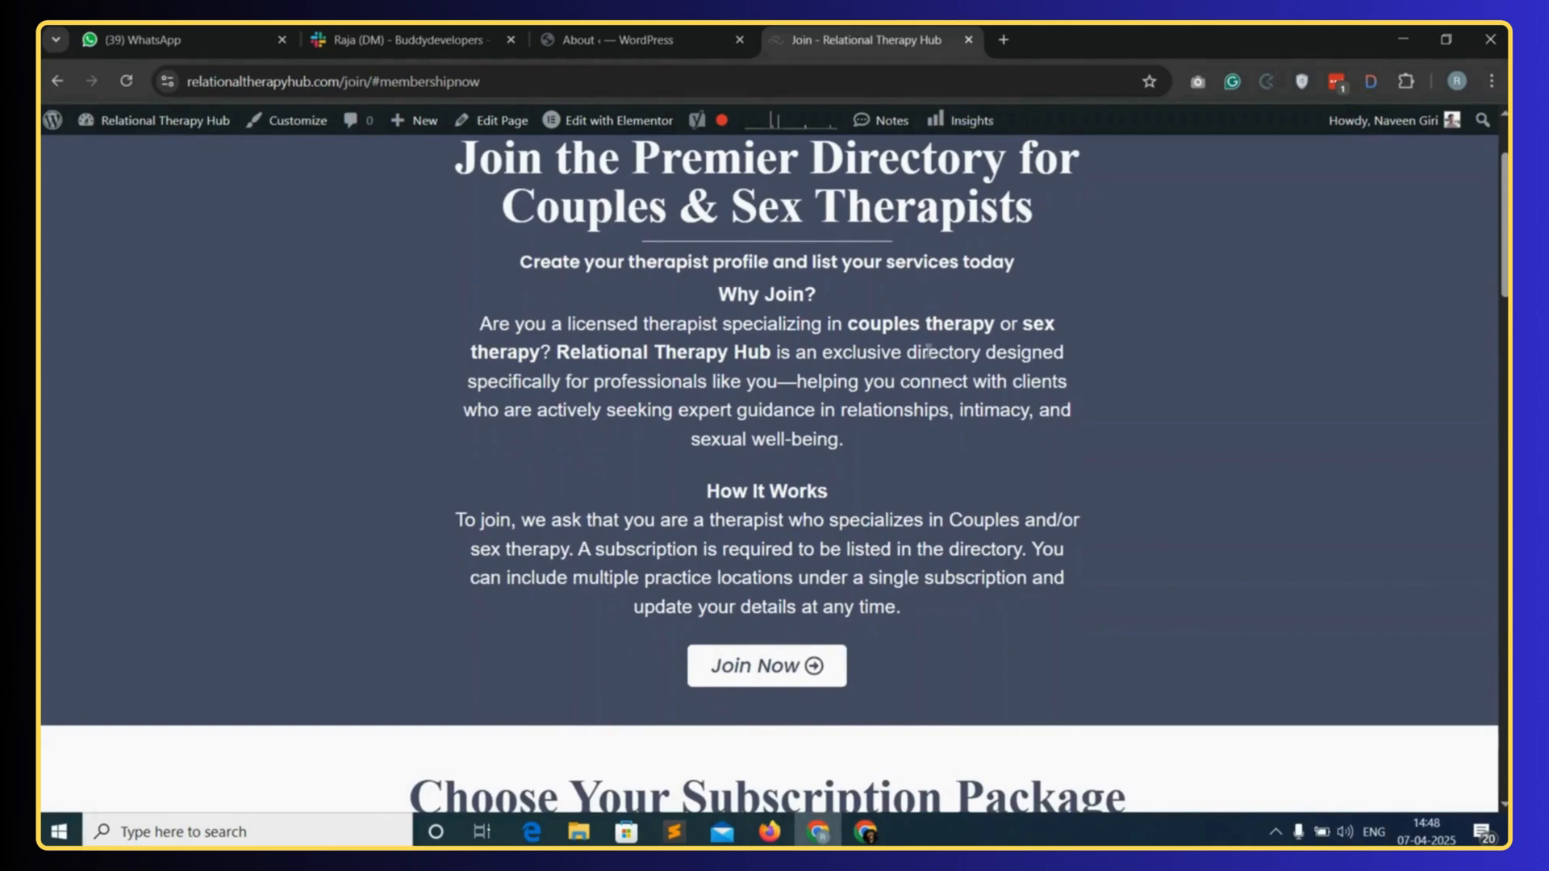
{"action": "scroll", "coordinate": [942, 581], "scroll_direction": "down", "scroll_amount": 5}
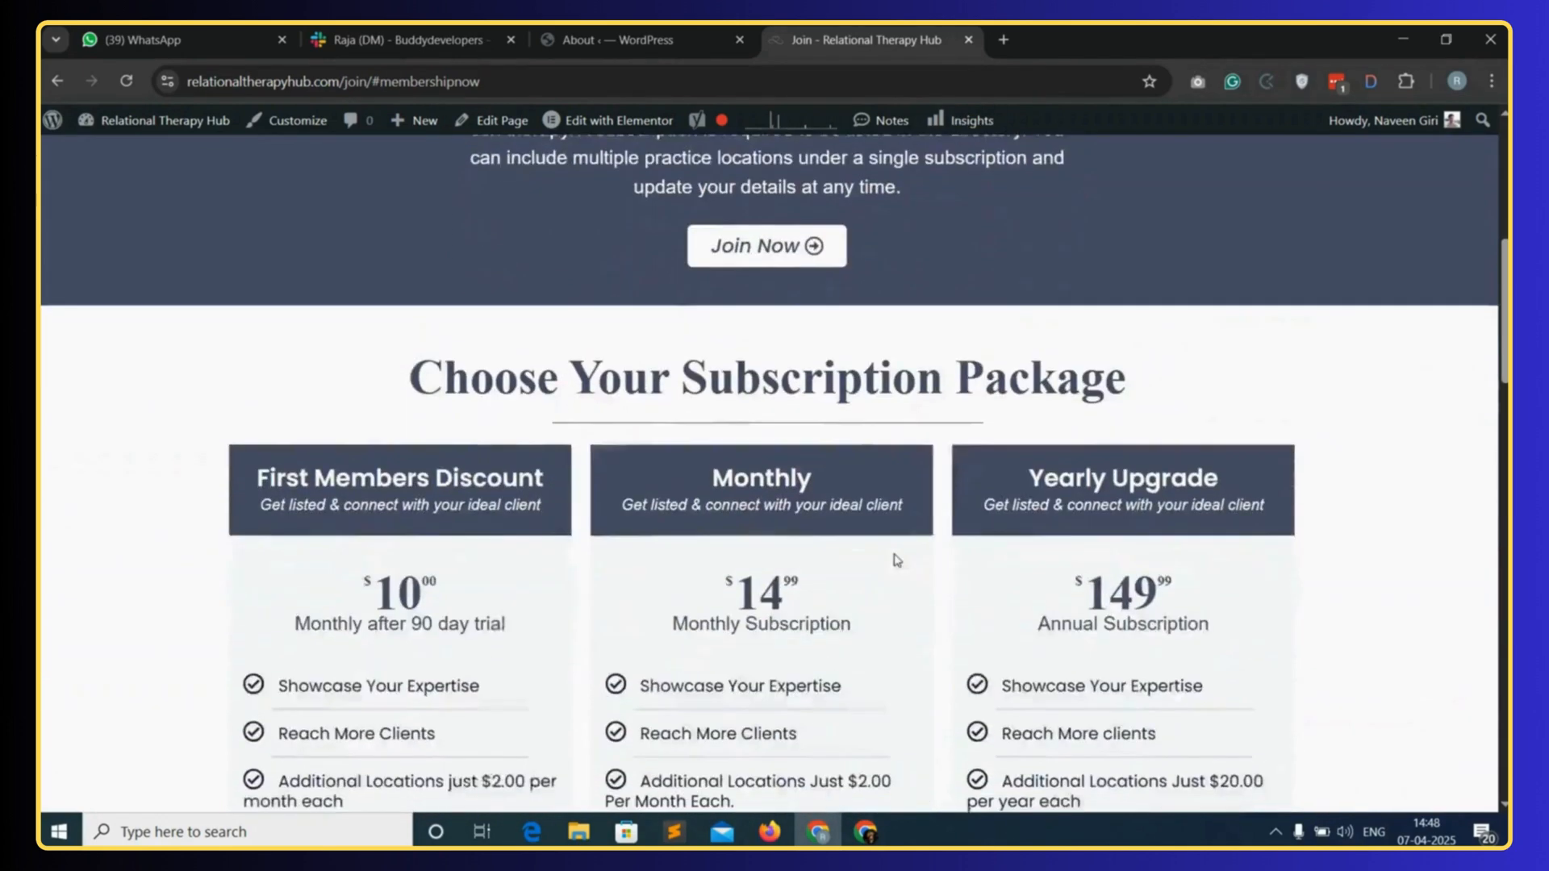
{"action": "scroll", "coordinate": [946, 553], "scroll_direction": "down", "scroll_amount": 1}
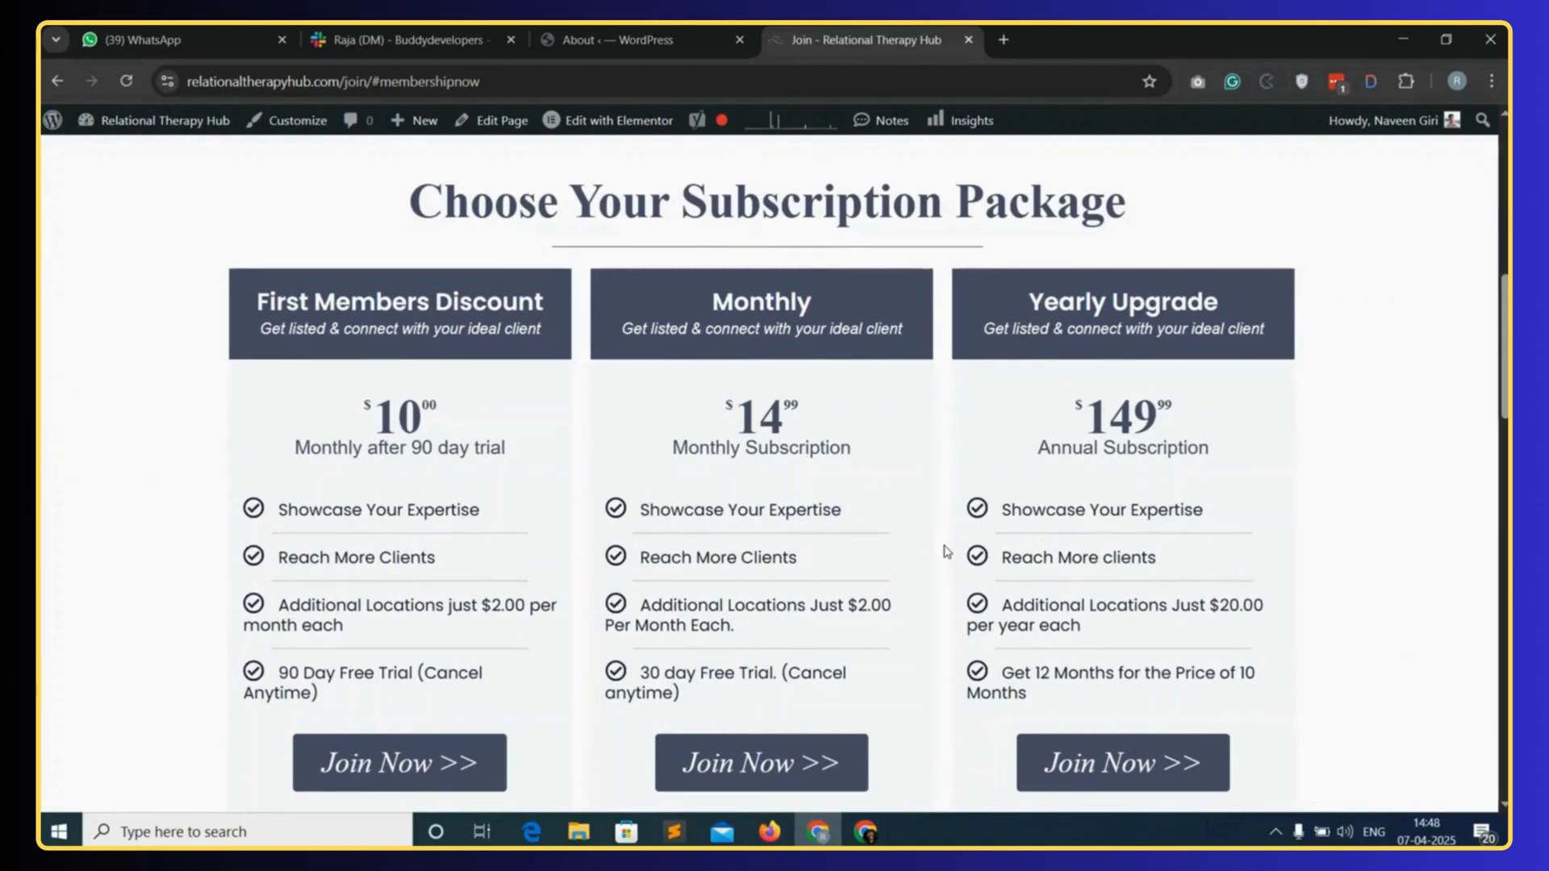
{"action": "scroll", "coordinate": [947, 552], "scroll_direction": "down", "scroll_amount": 1}
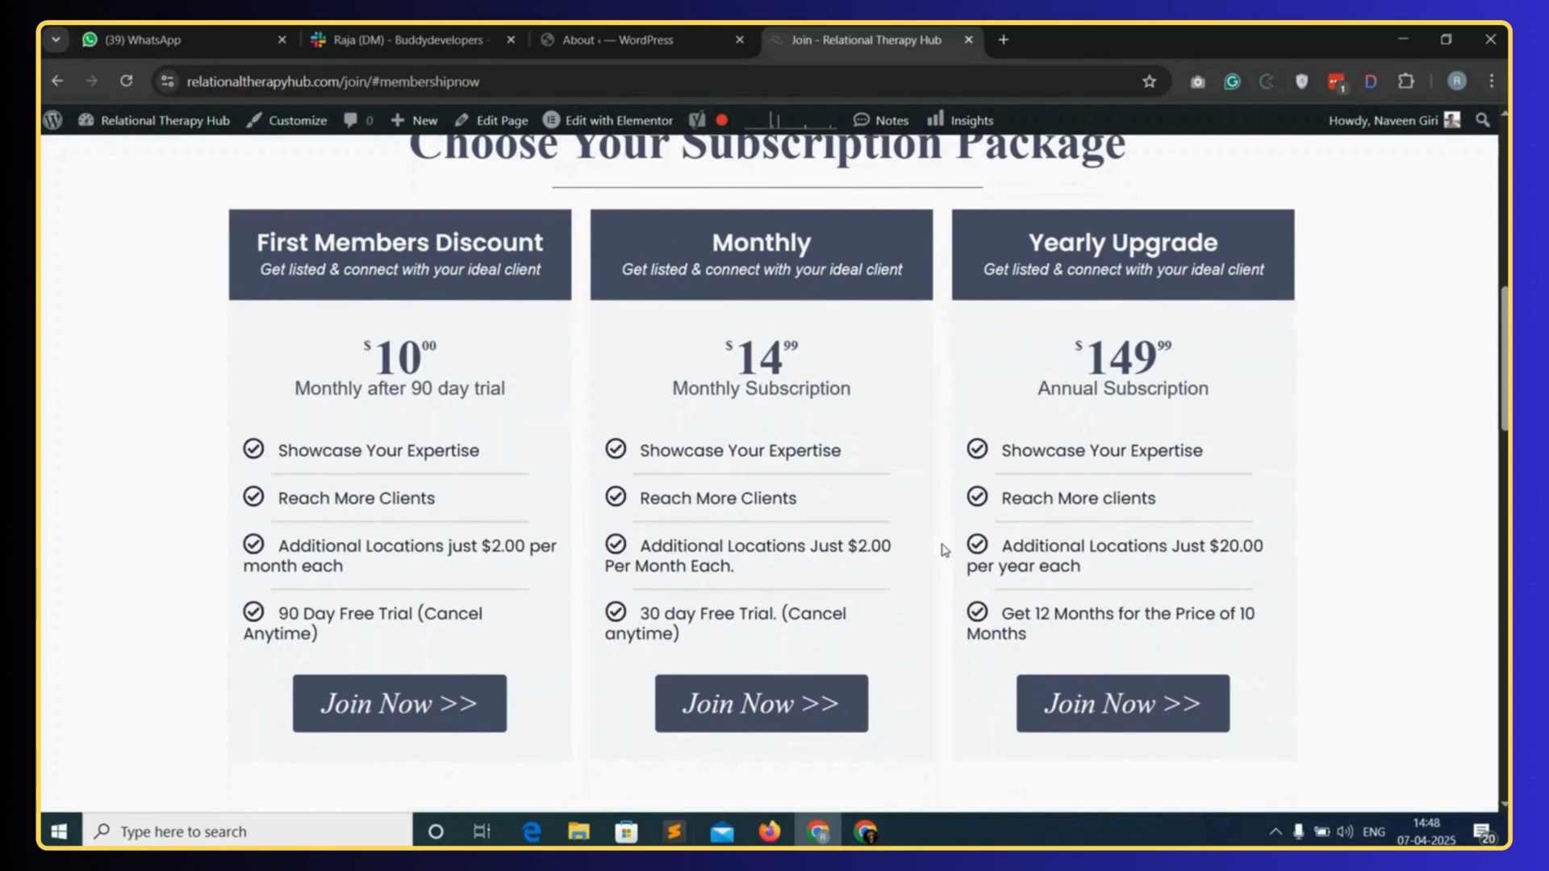
{"action": "scroll", "coordinate": [946, 551], "scroll_direction": "up", "scroll_amount": 3}
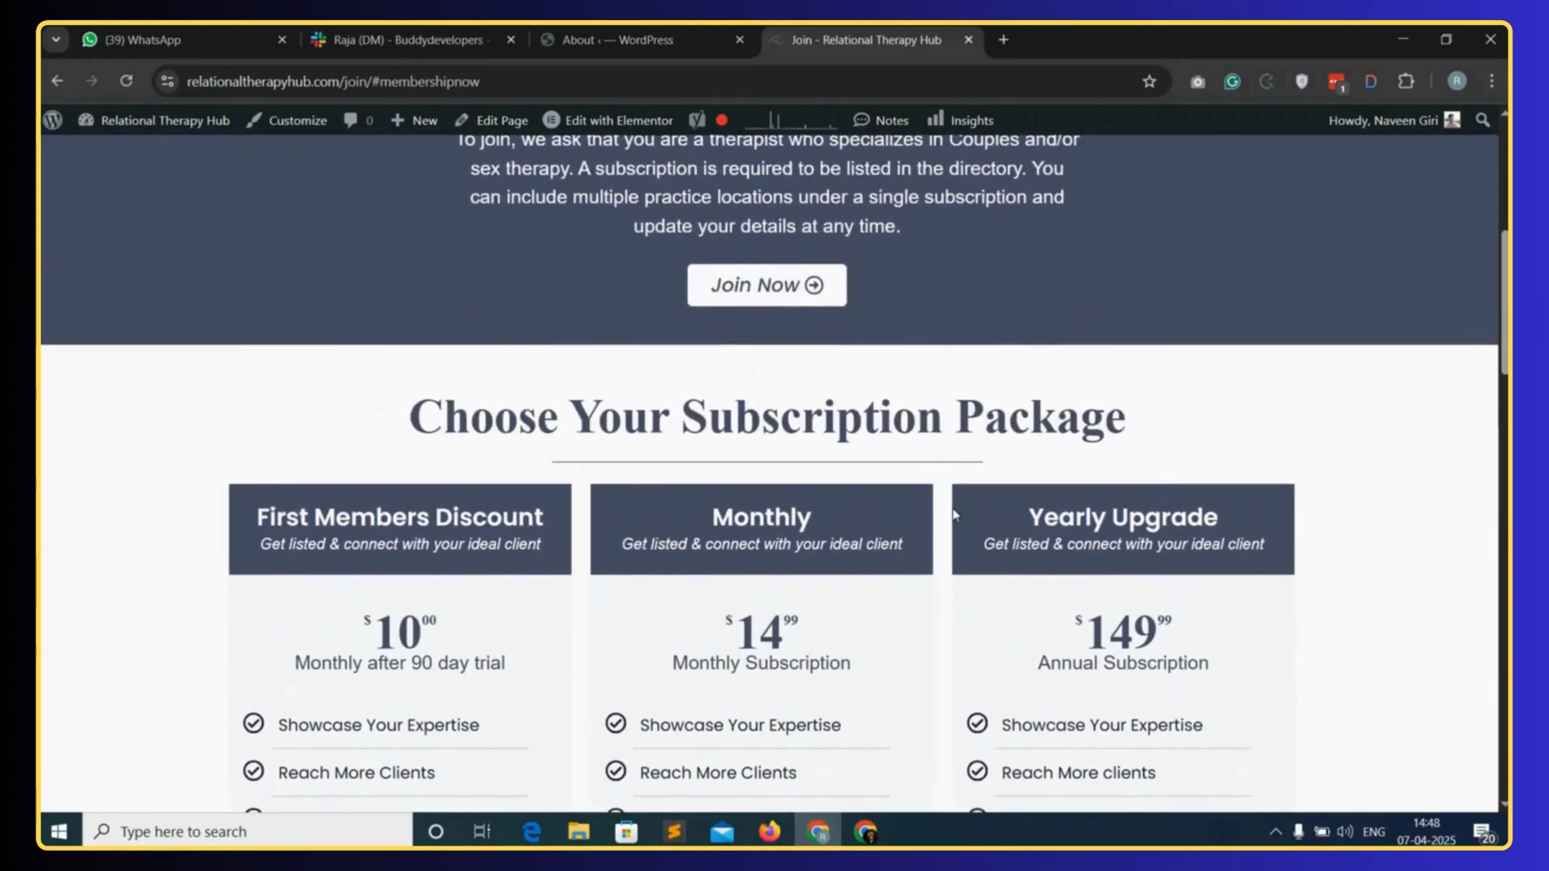
{"action": "scroll", "coordinate": [935, 546], "scroll_direction": "up", "scroll_amount": 5}
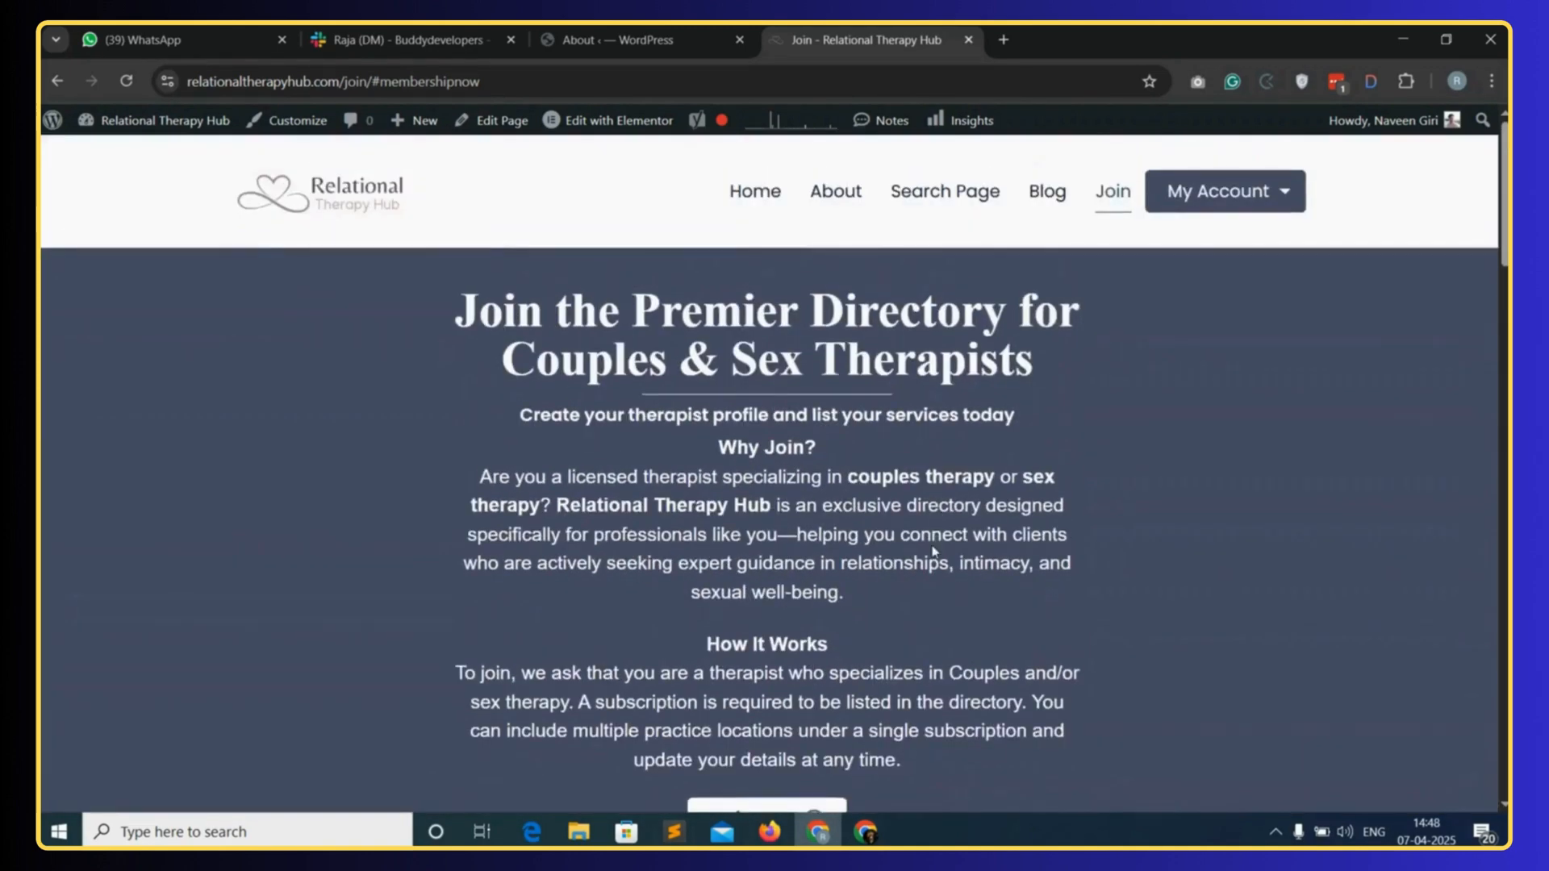
{"action": "scroll", "coordinate": [935, 552], "scroll_direction": "down", "scroll_amount": 10}
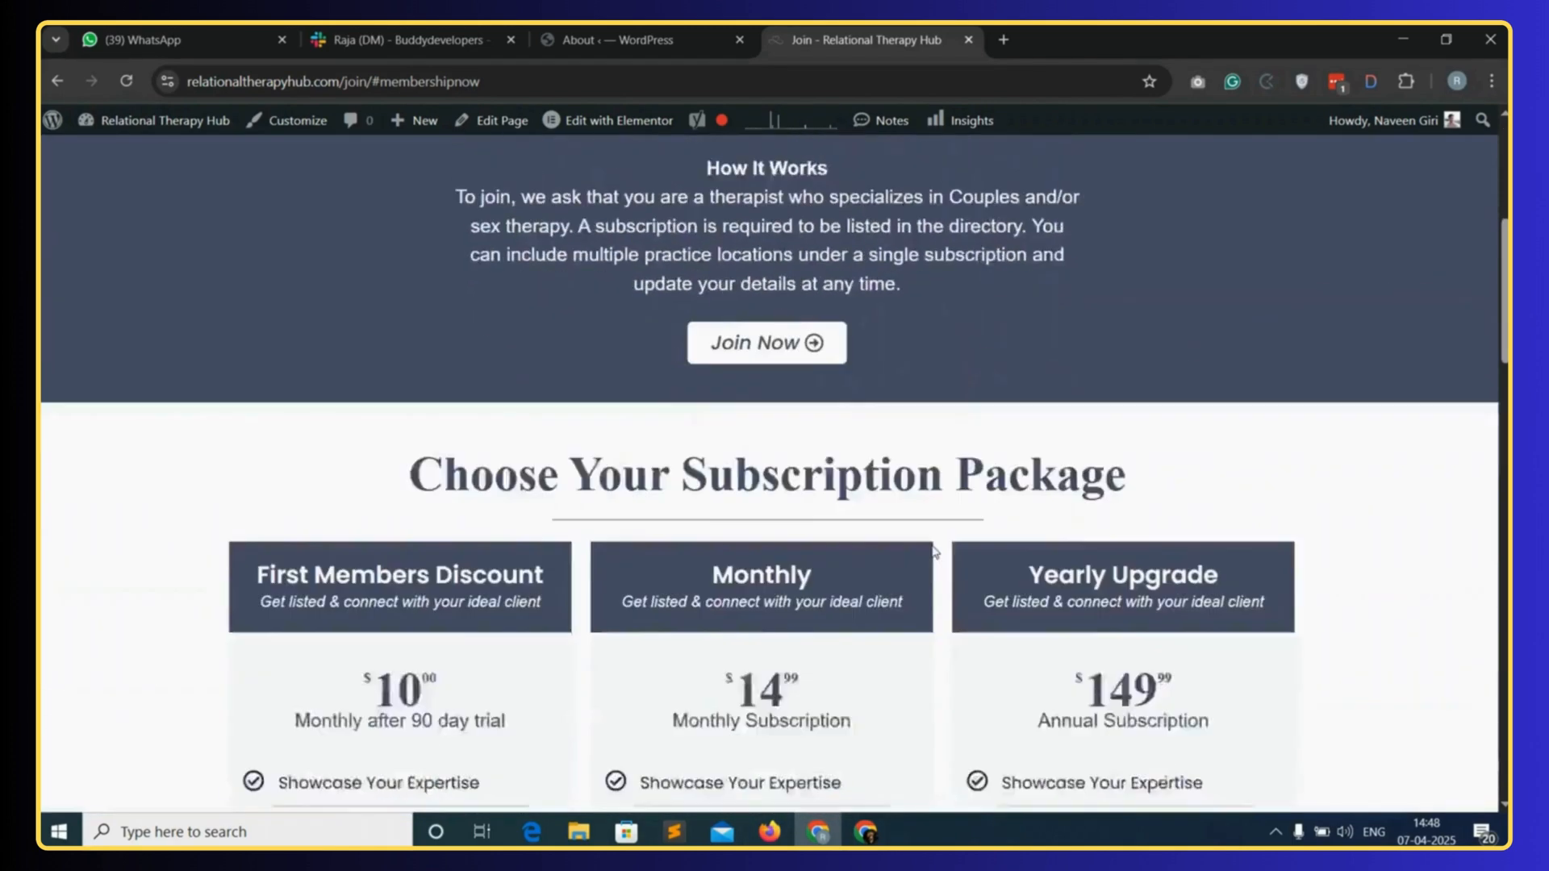
{"action": "scroll", "coordinate": [928, 553], "scroll_direction": "up", "scroll_amount": 3}
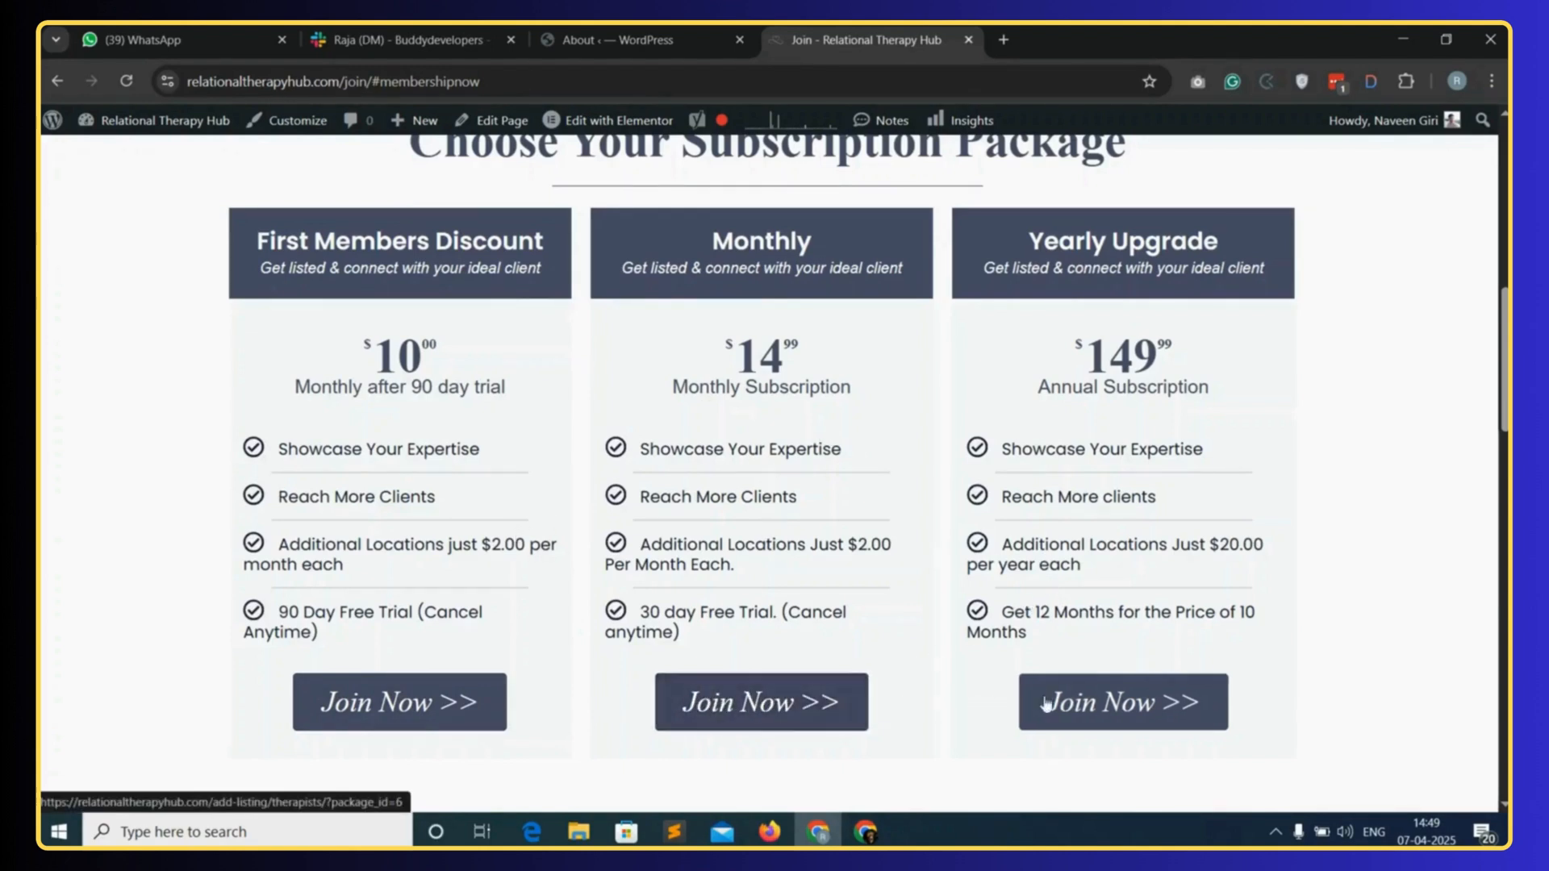
- Open the sign-up link of the First Members Discount package in a new tab
{"action": "right_click", "coordinate": [420, 700]}
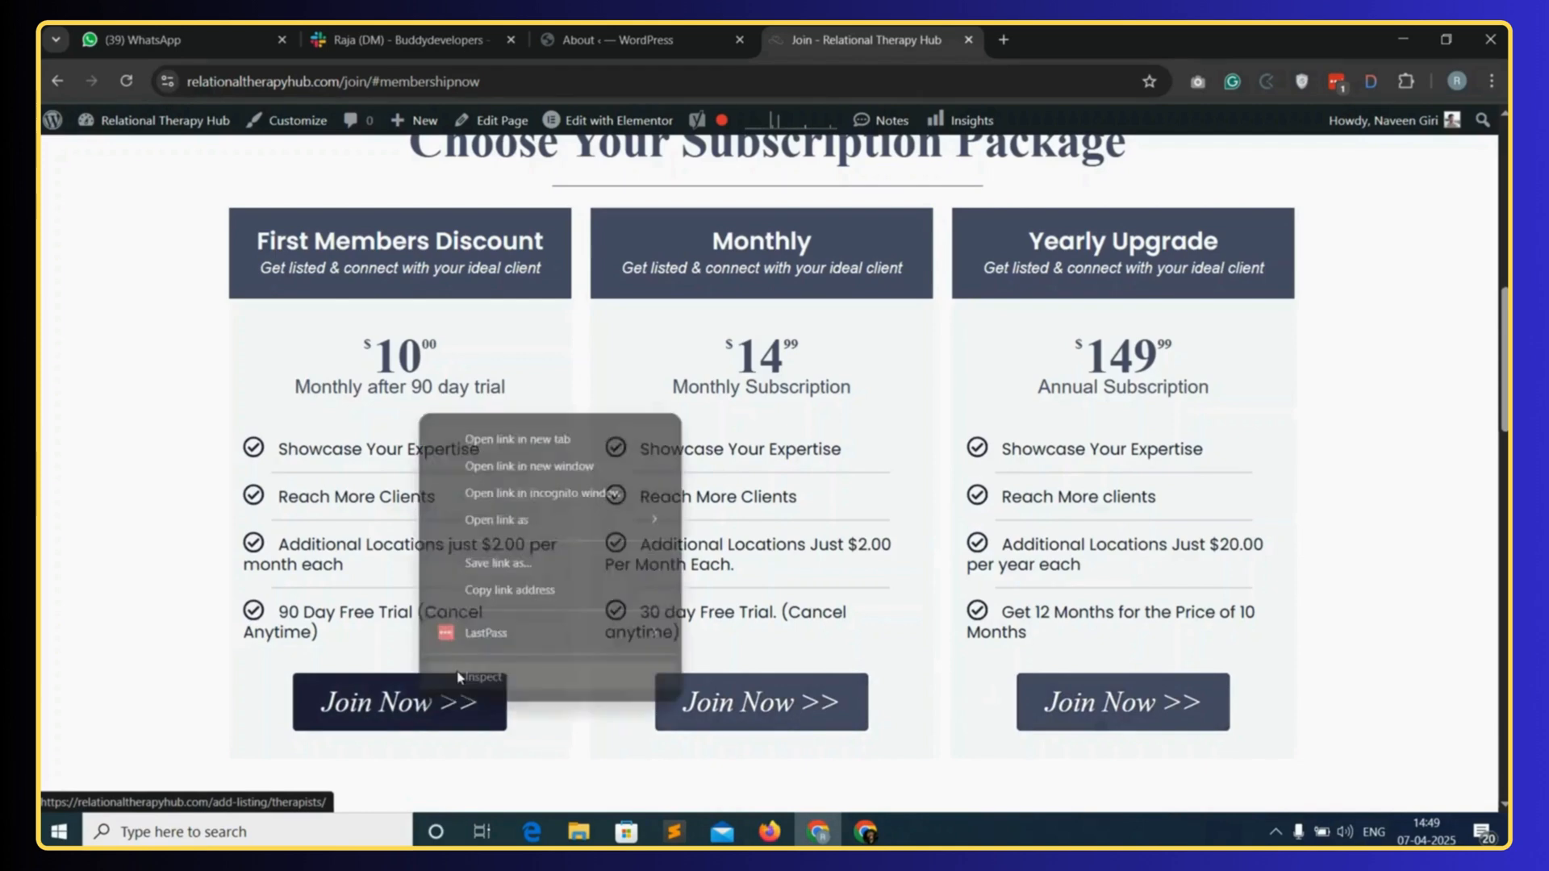
{"action": "left_click", "coordinate": [579, 445]}
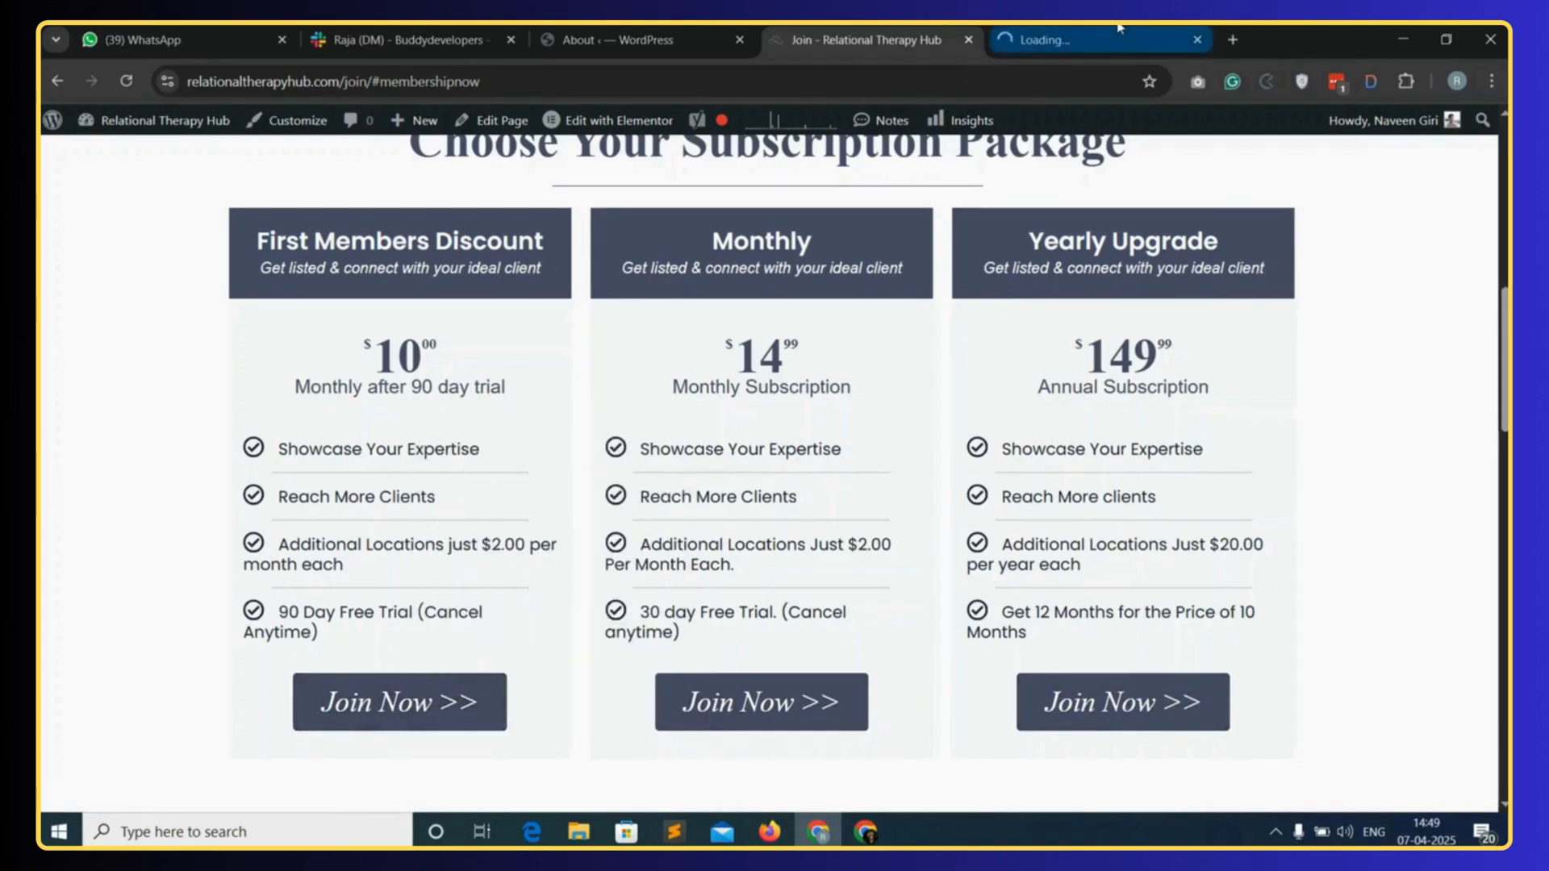
{"action": "right_click", "coordinate": [778, 700]}
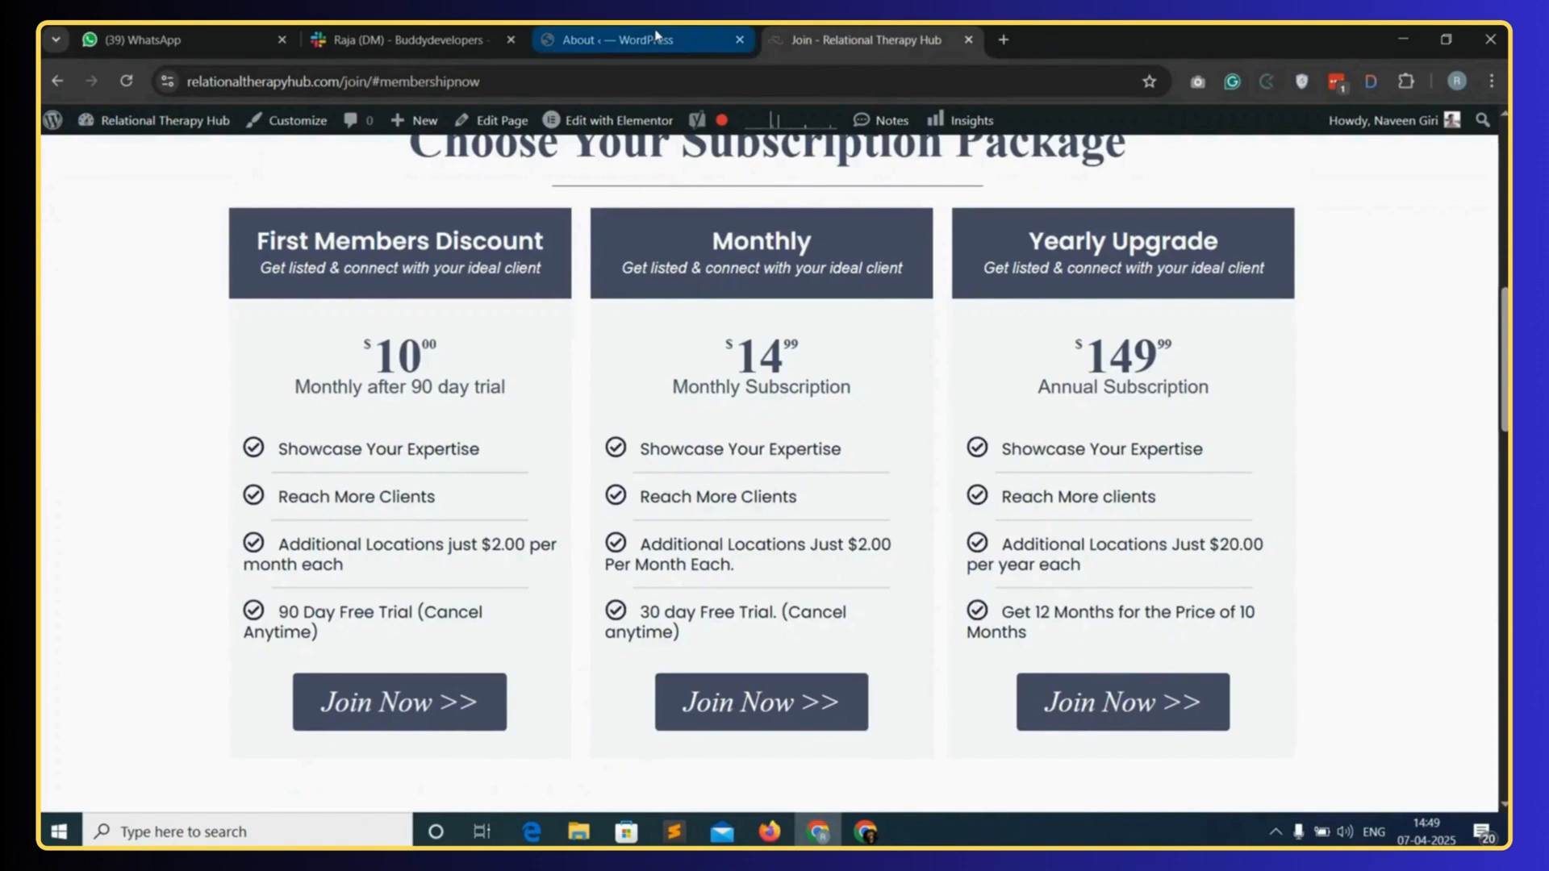
- Switch to the WordPress admin site and find GeoDirectory Pricing Manager among the installed plugins
{"action": "left_click", "coordinate": [656, 37]}
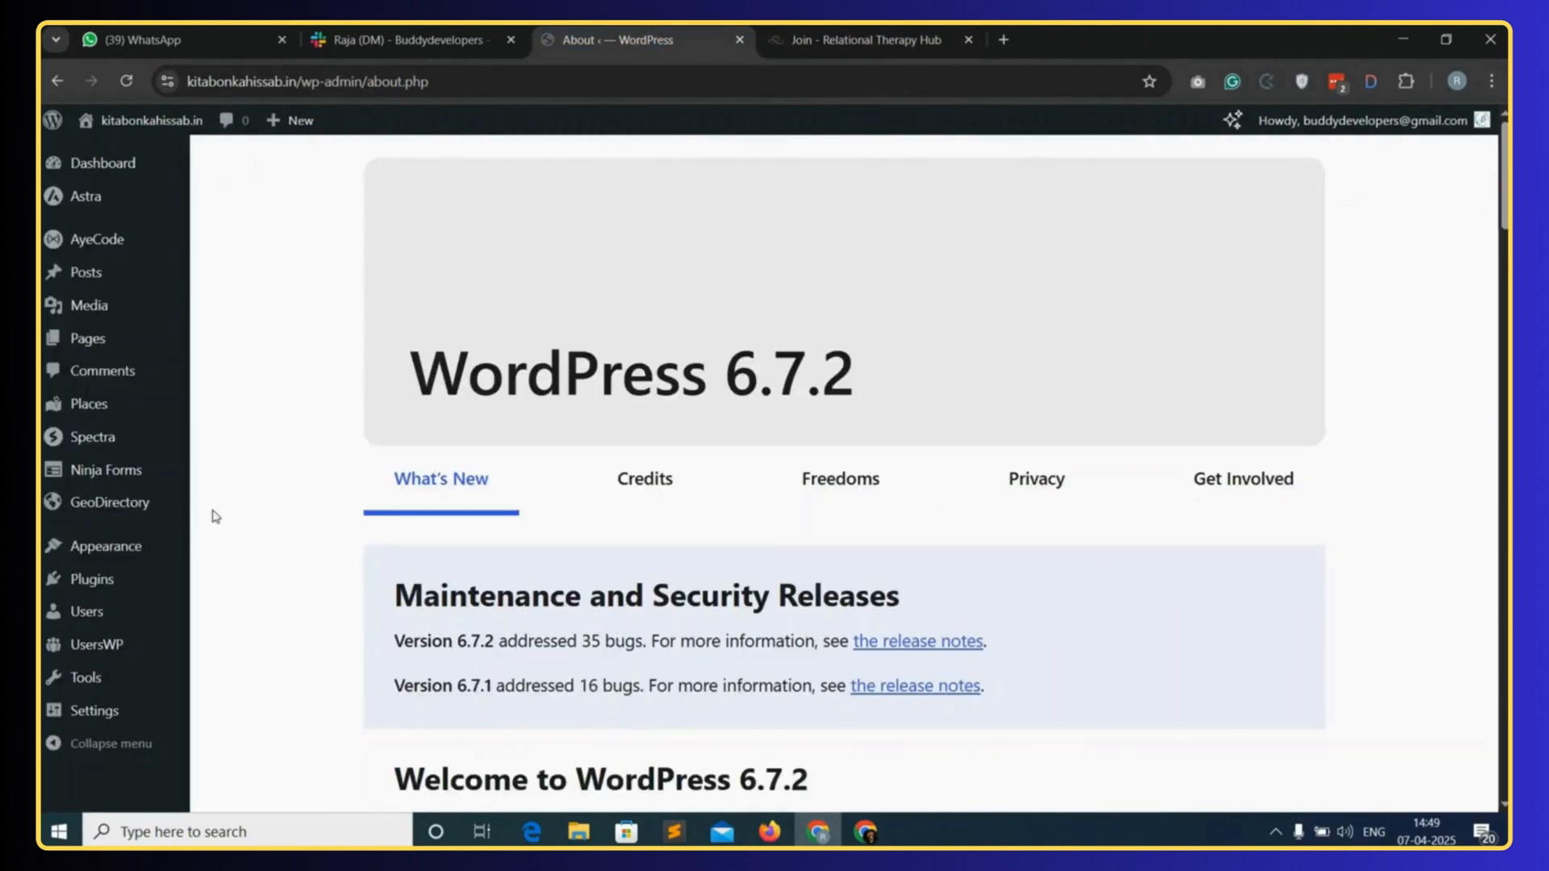
{"action": "mouse_move", "coordinate": [101, 581]}
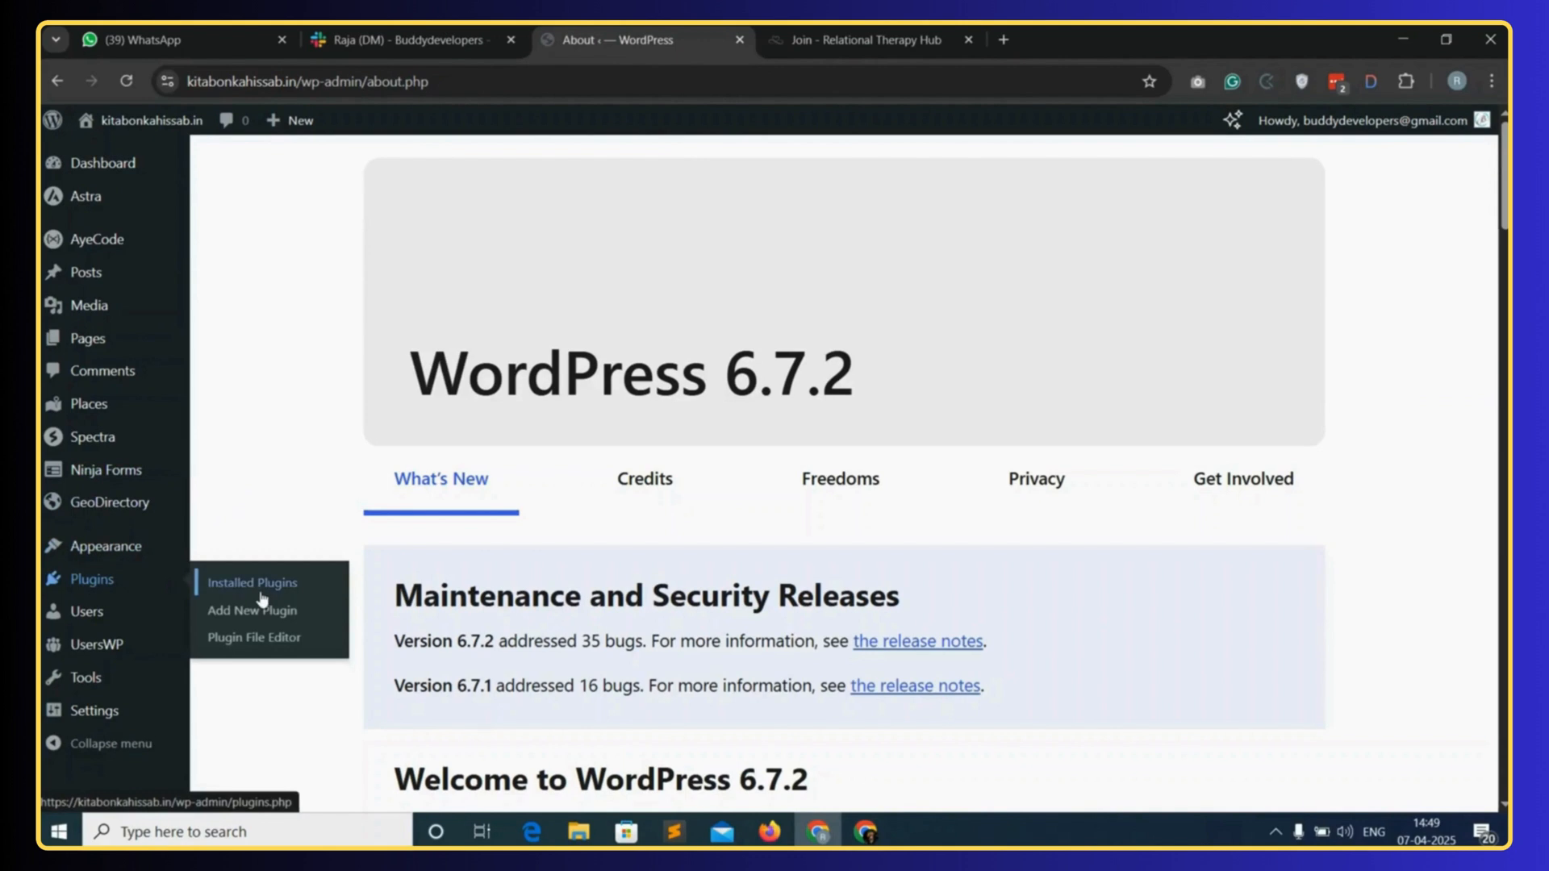
{"action": "left_click", "coordinate": [226, 582]}
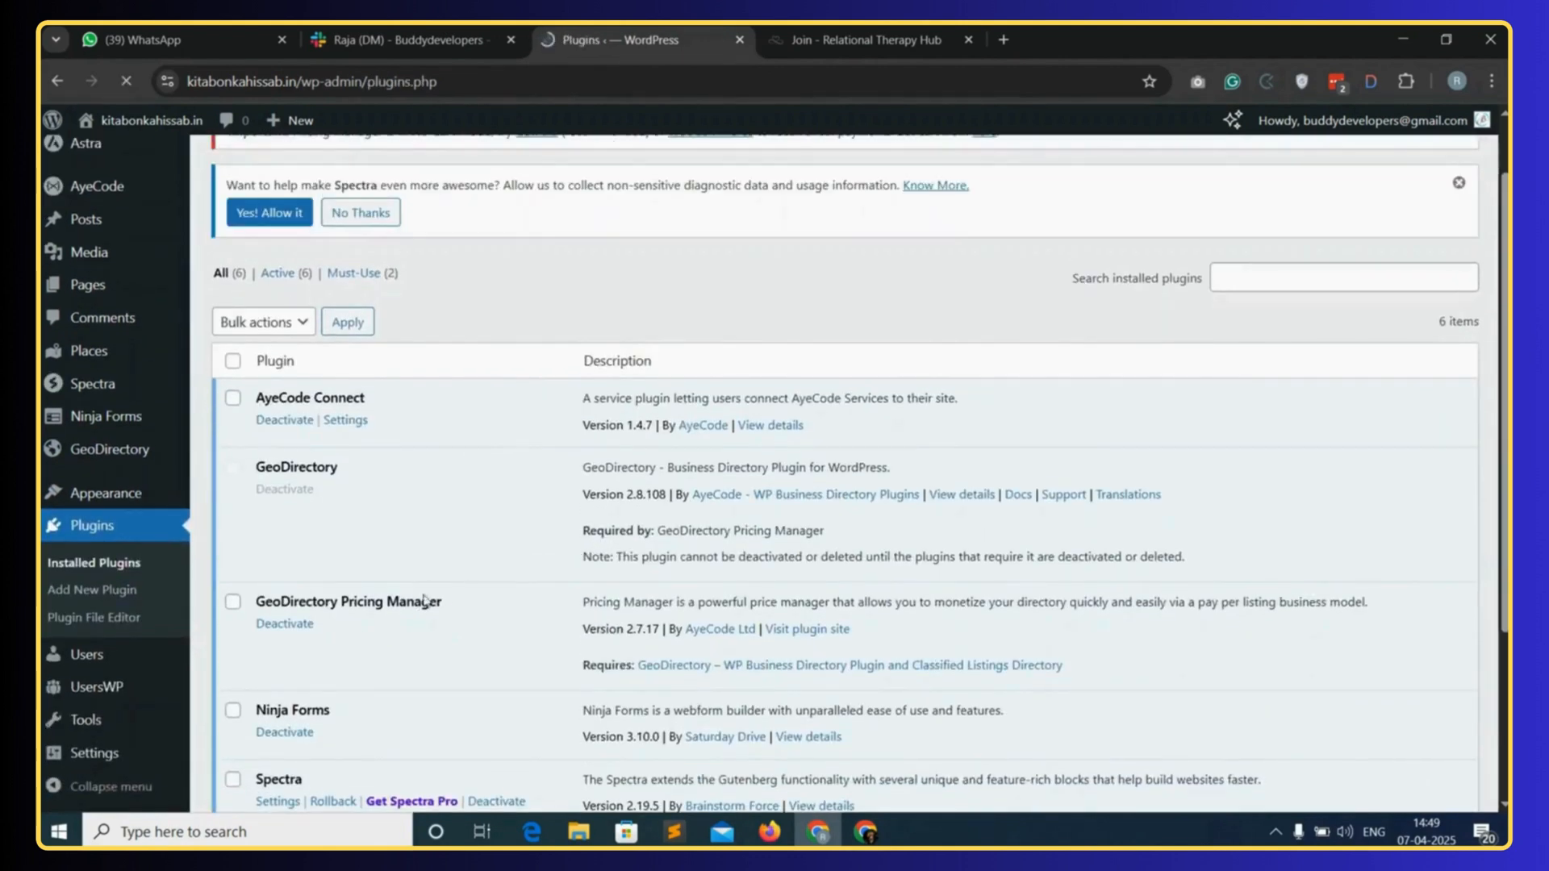
{"action": "left_click_drag", "start_coordinate": [443, 603], "coordinate": [273, 603]}
{"action": "double_click", "coordinate": [274, 603]}
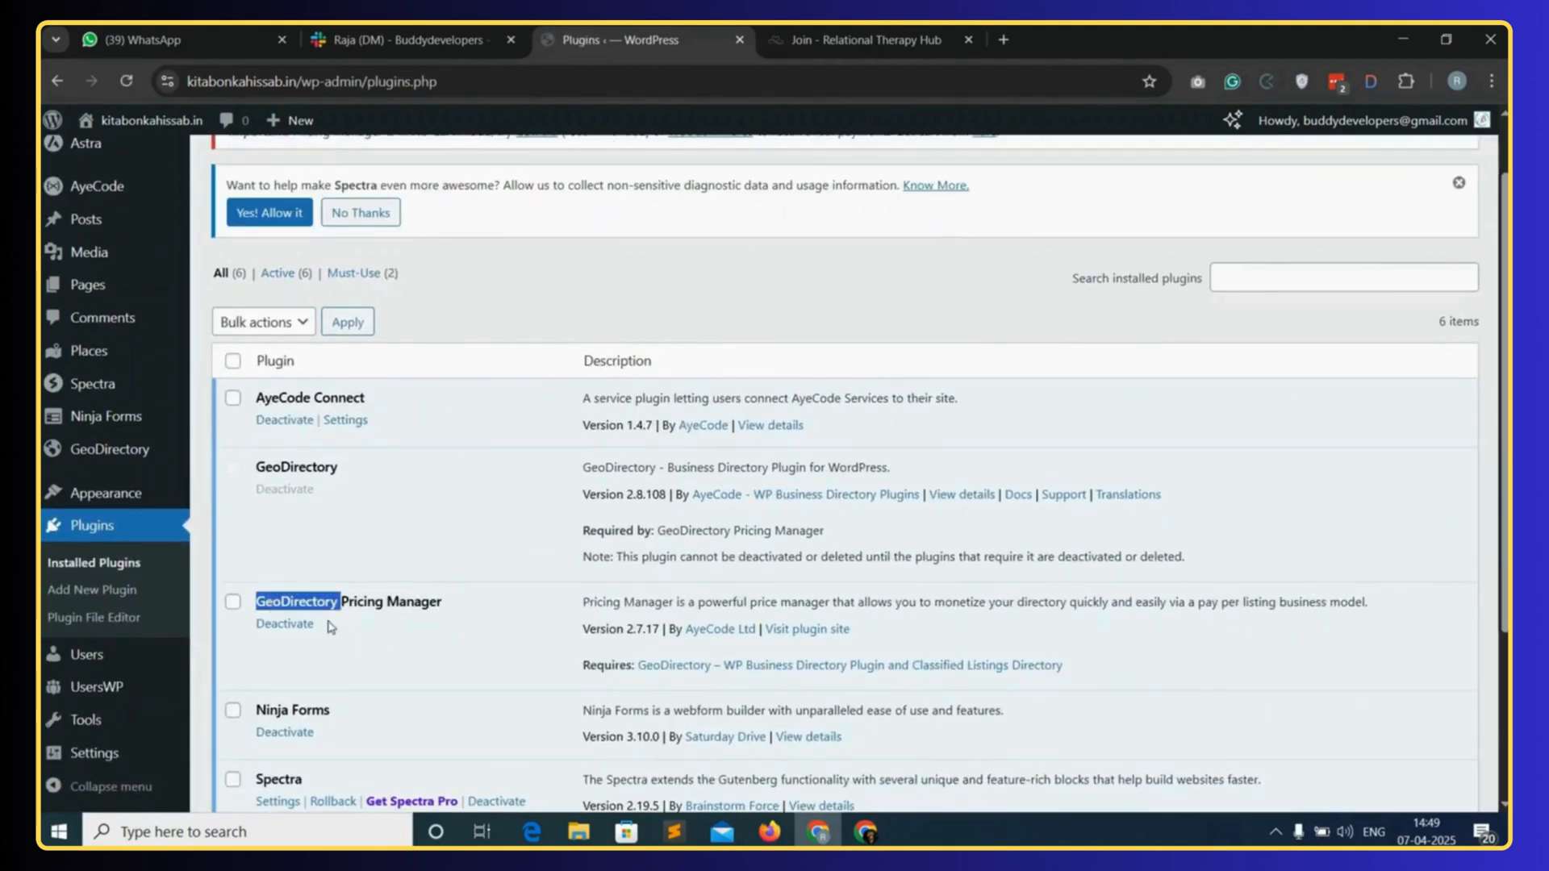
{"action": "left_click", "coordinate": [391, 631]}
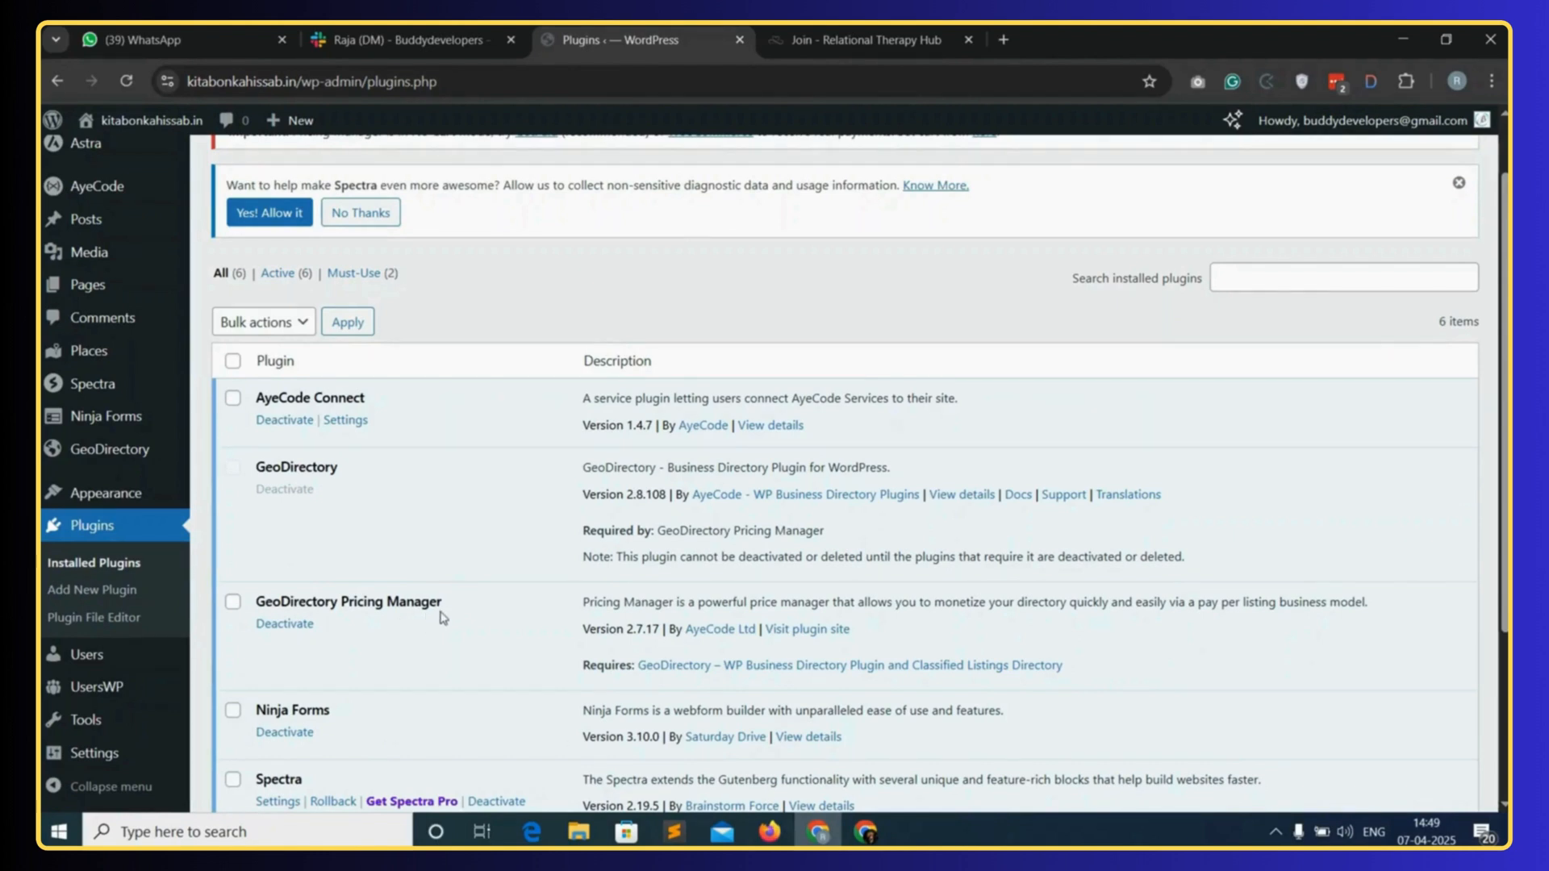
- Go to the packages in the Places settings and open the Free Place package for editing in a new tab
{"action": "mouse_move", "coordinate": [105, 355]}
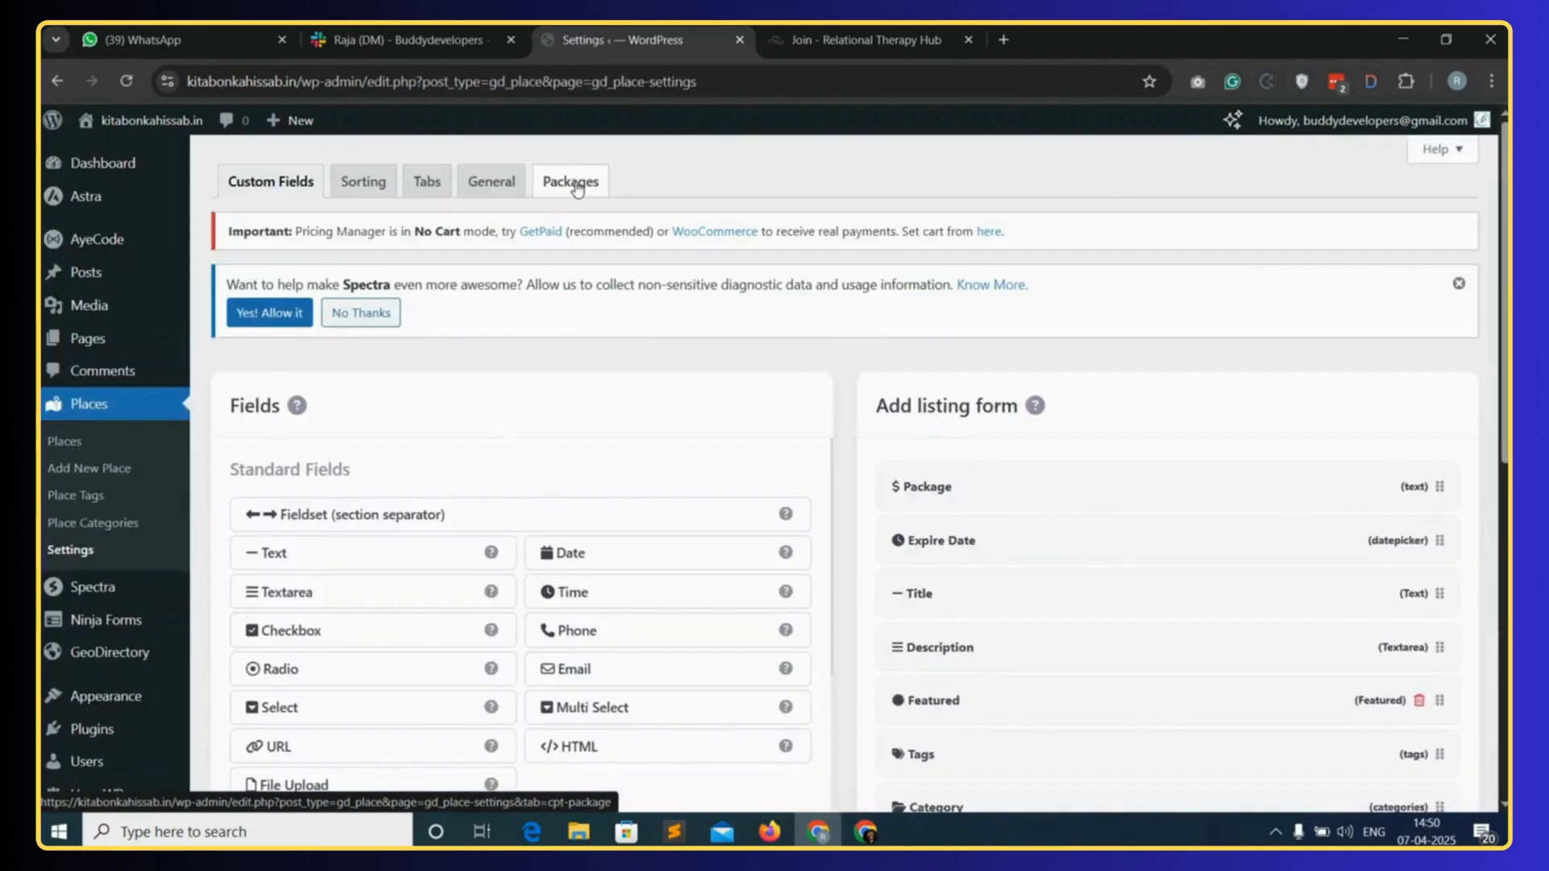
{"action": "left_click", "coordinate": [576, 189]}
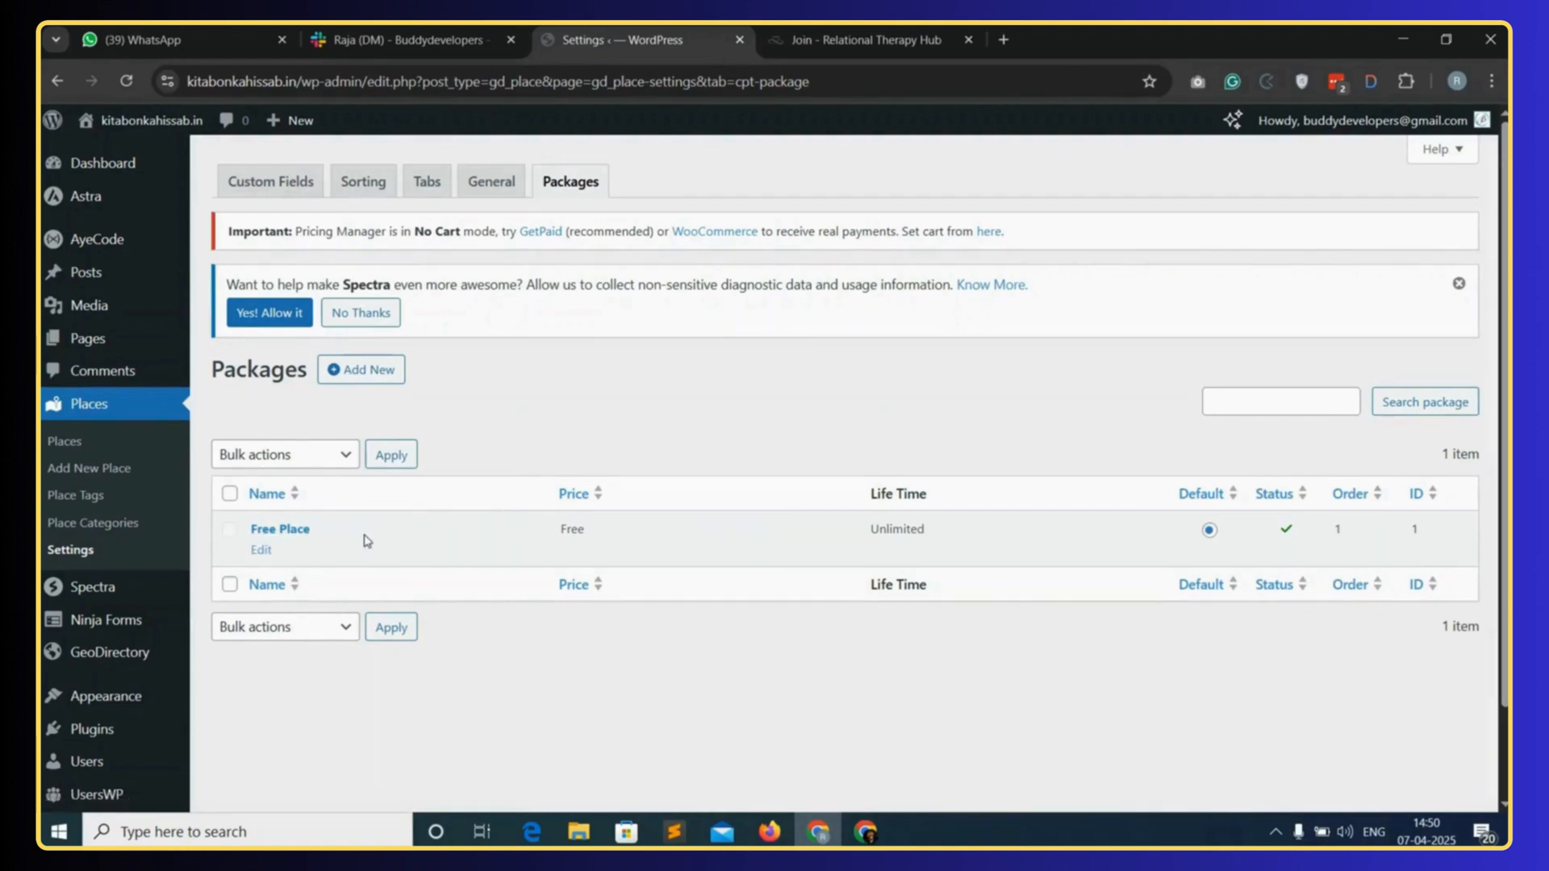
{"action": "right_click", "coordinate": [262, 555]}
{"action": "left_click", "coordinate": [355, 287]}
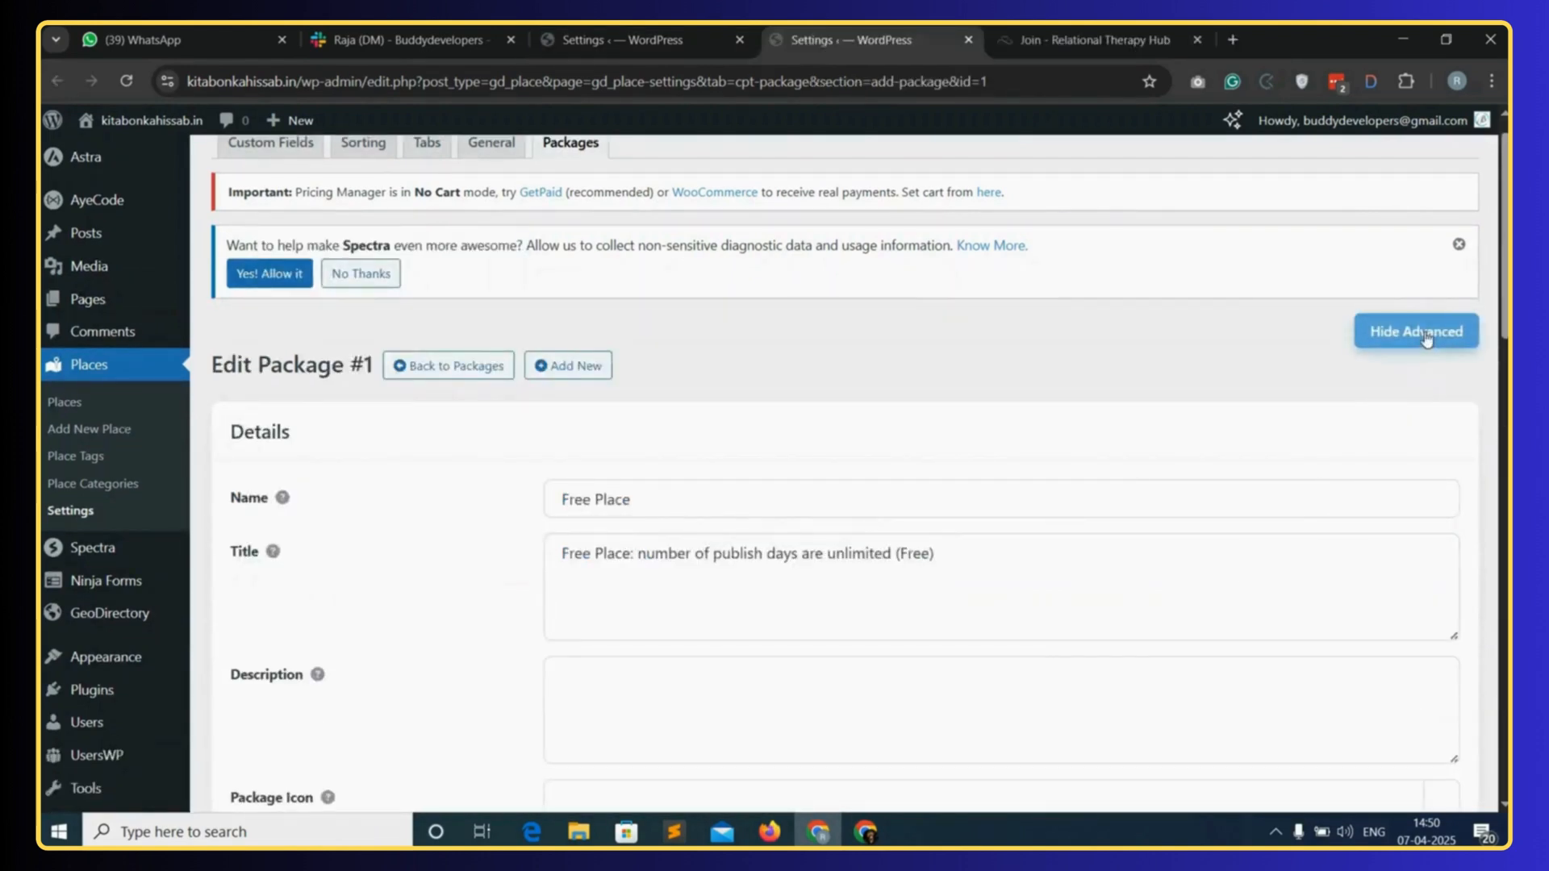
- Set the Free Place package's price to 0, its lifetime unit to Month(s), and make the package recurring
{"action": "scroll", "coordinate": [1091, 450], "scroll_direction": "down", "scroll_amount": 5}
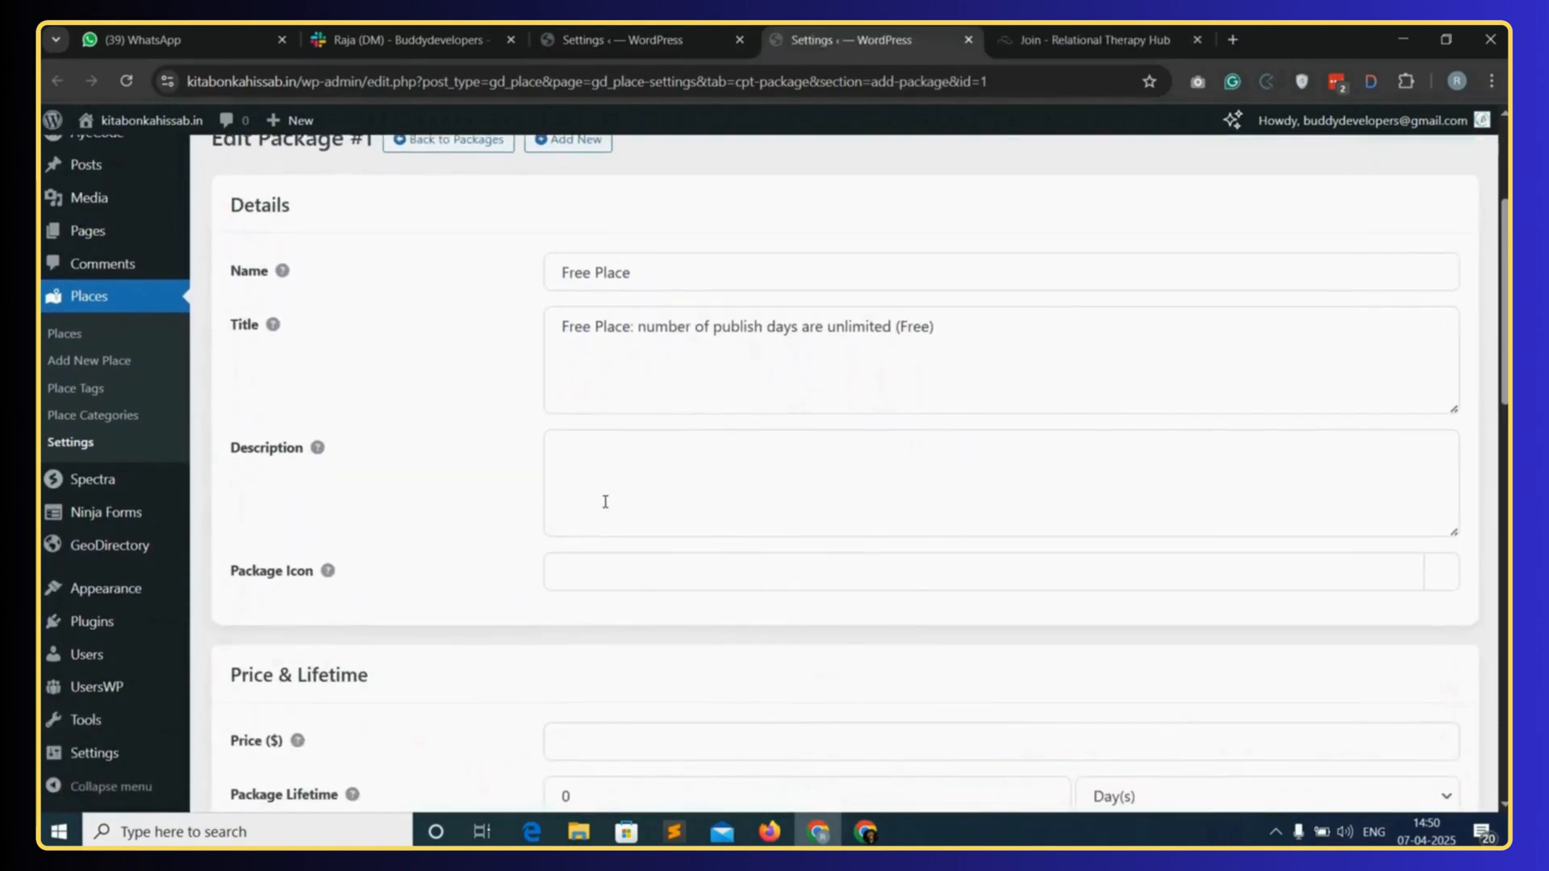
{"action": "scroll", "coordinate": [579, 502], "scroll_direction": "down", "scroll_amount": 2}
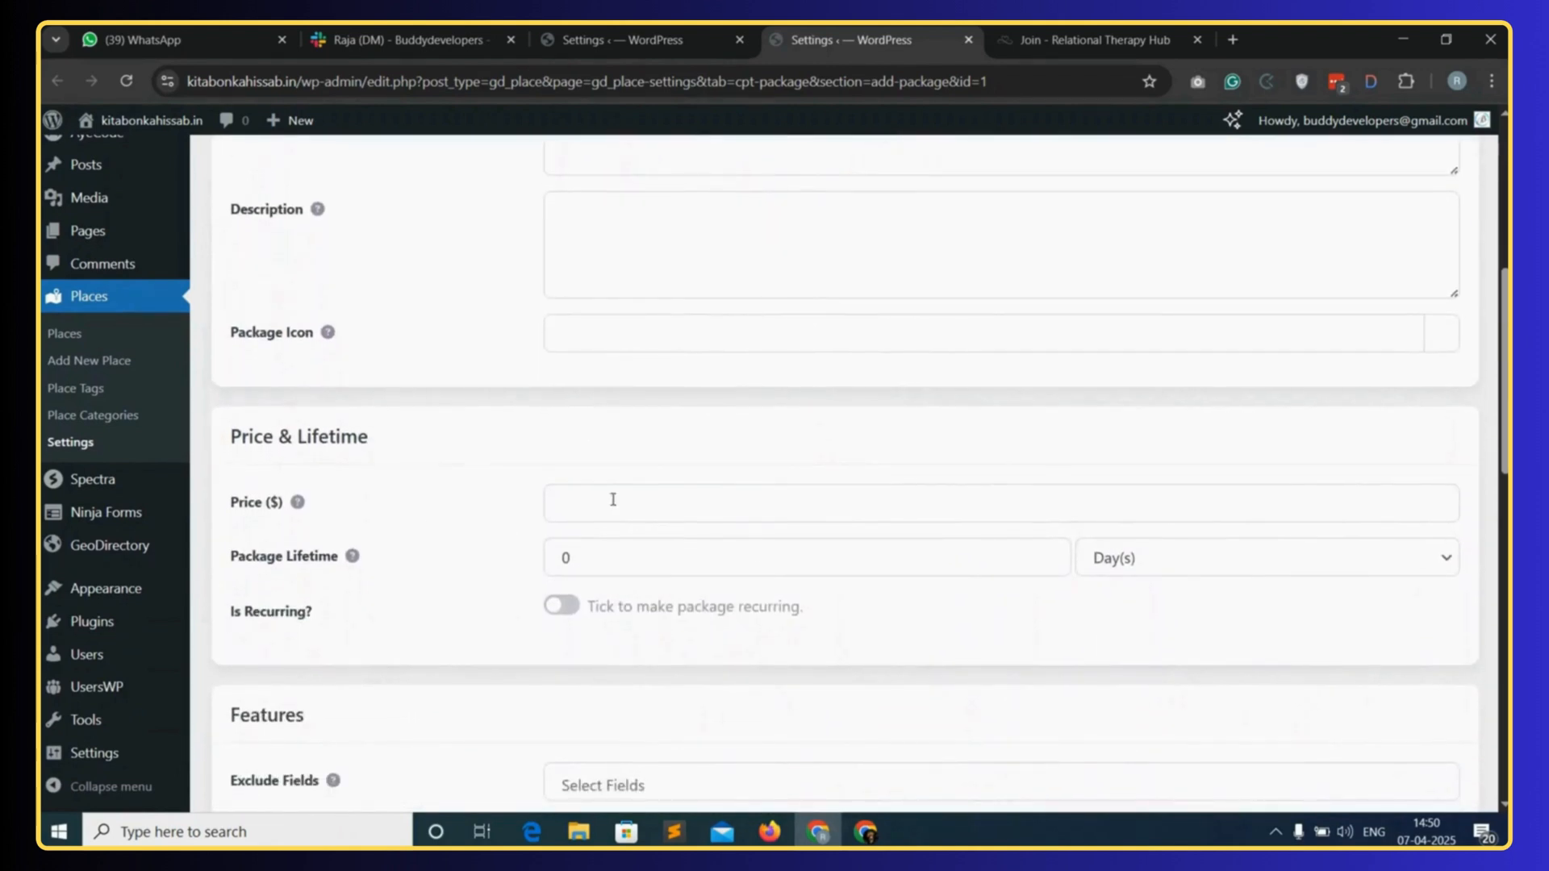
{"action": "left_click", "coordinate": [613, 505]}
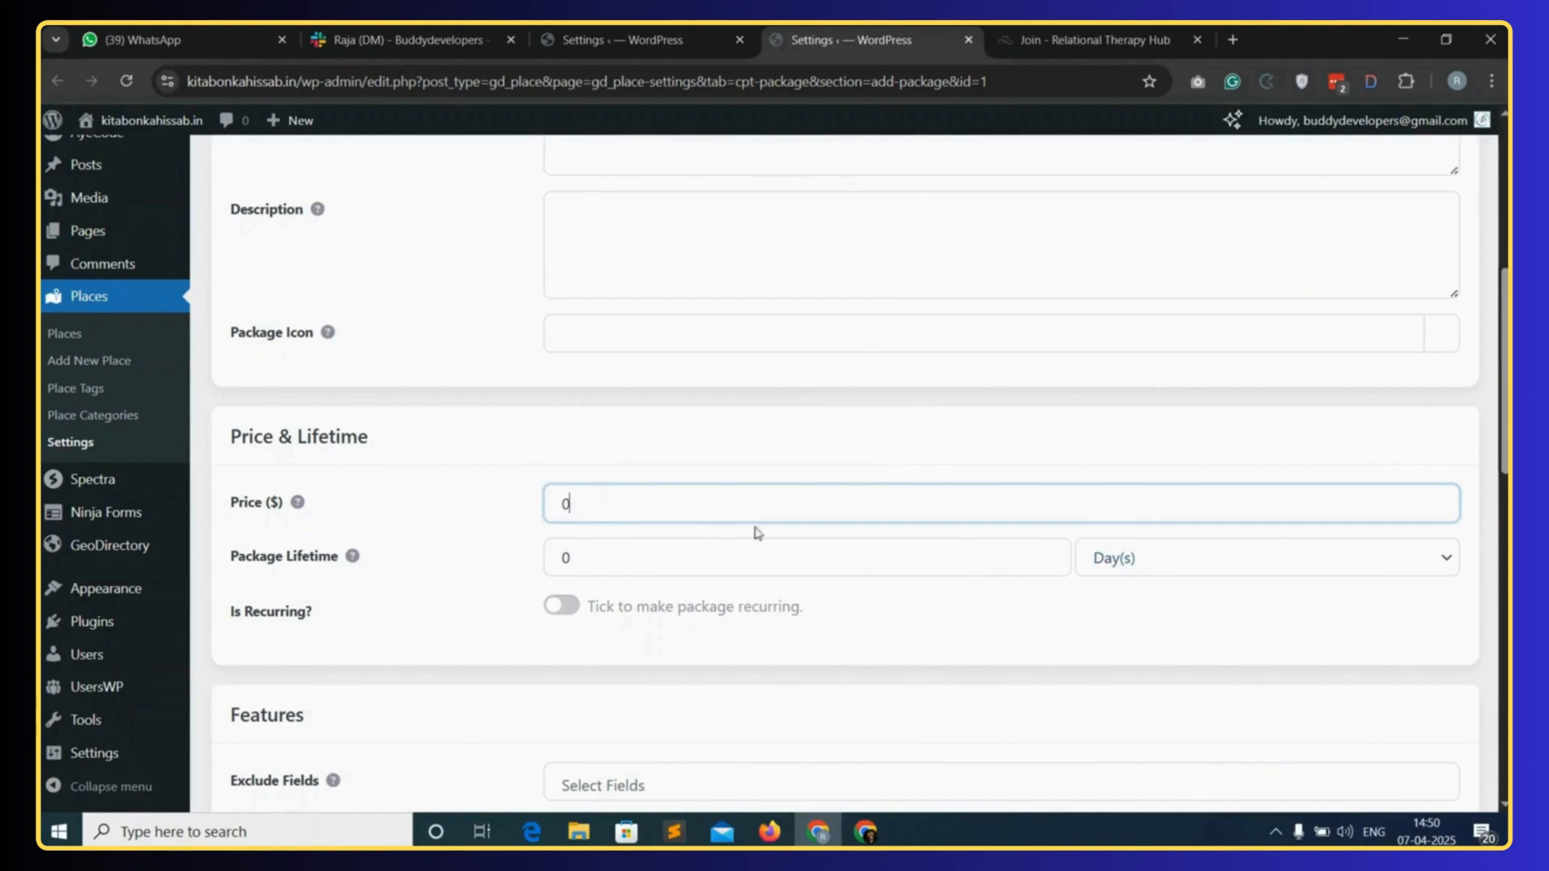
{"action": "left_click", "coordinate": [1184, 562]}
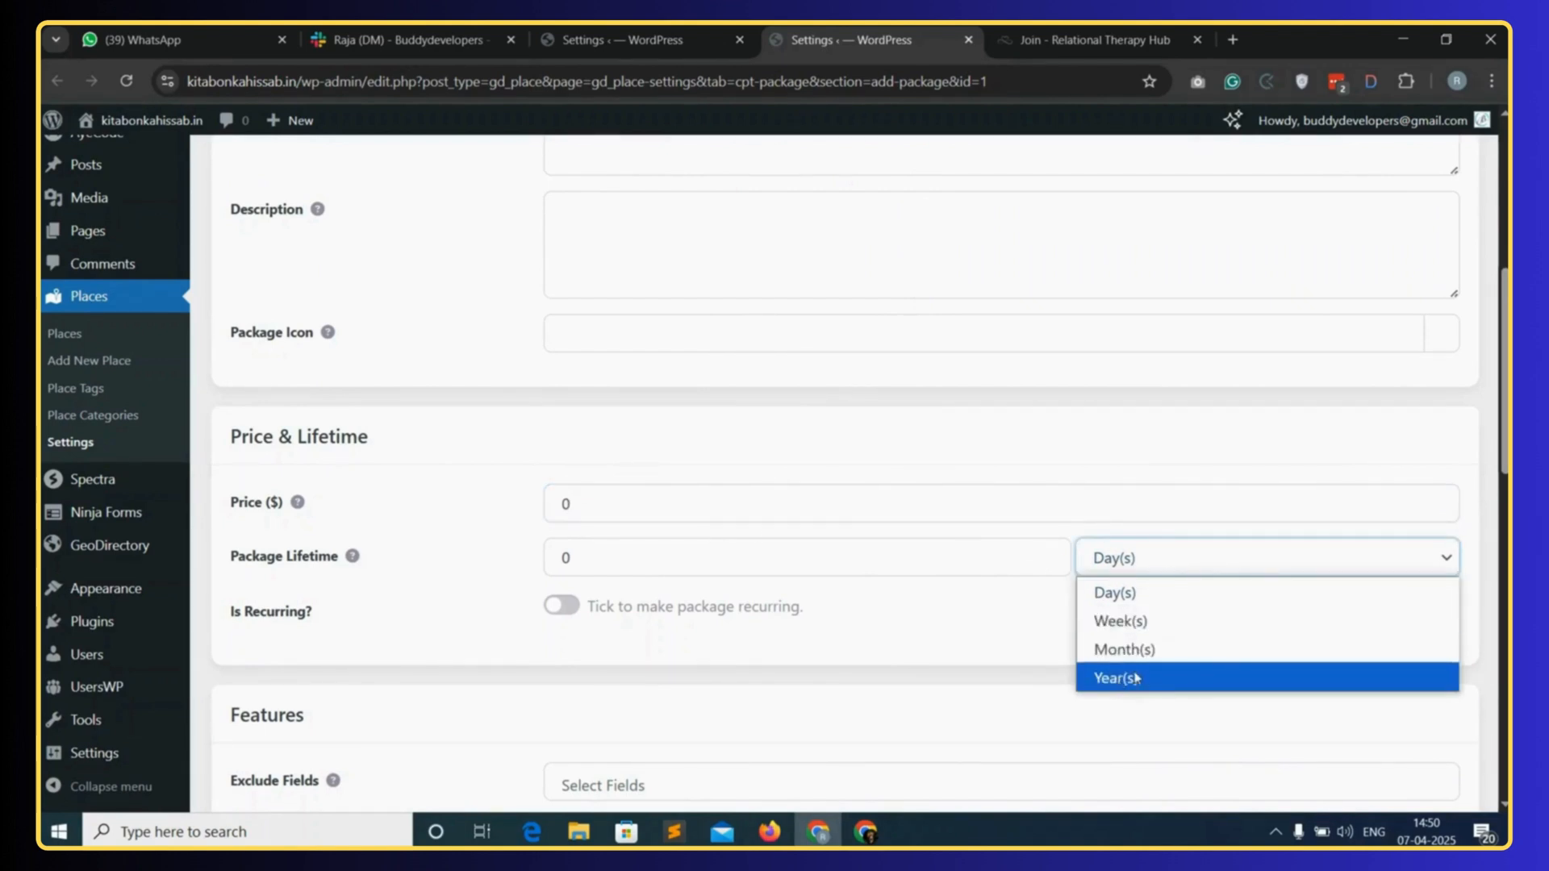
{"action": "left_click", "coordinate": [1156, 648]}
{"action": "scroll", "coordinate": [370, 543], "scroll_direction": "down", "scroll_amount": 1}
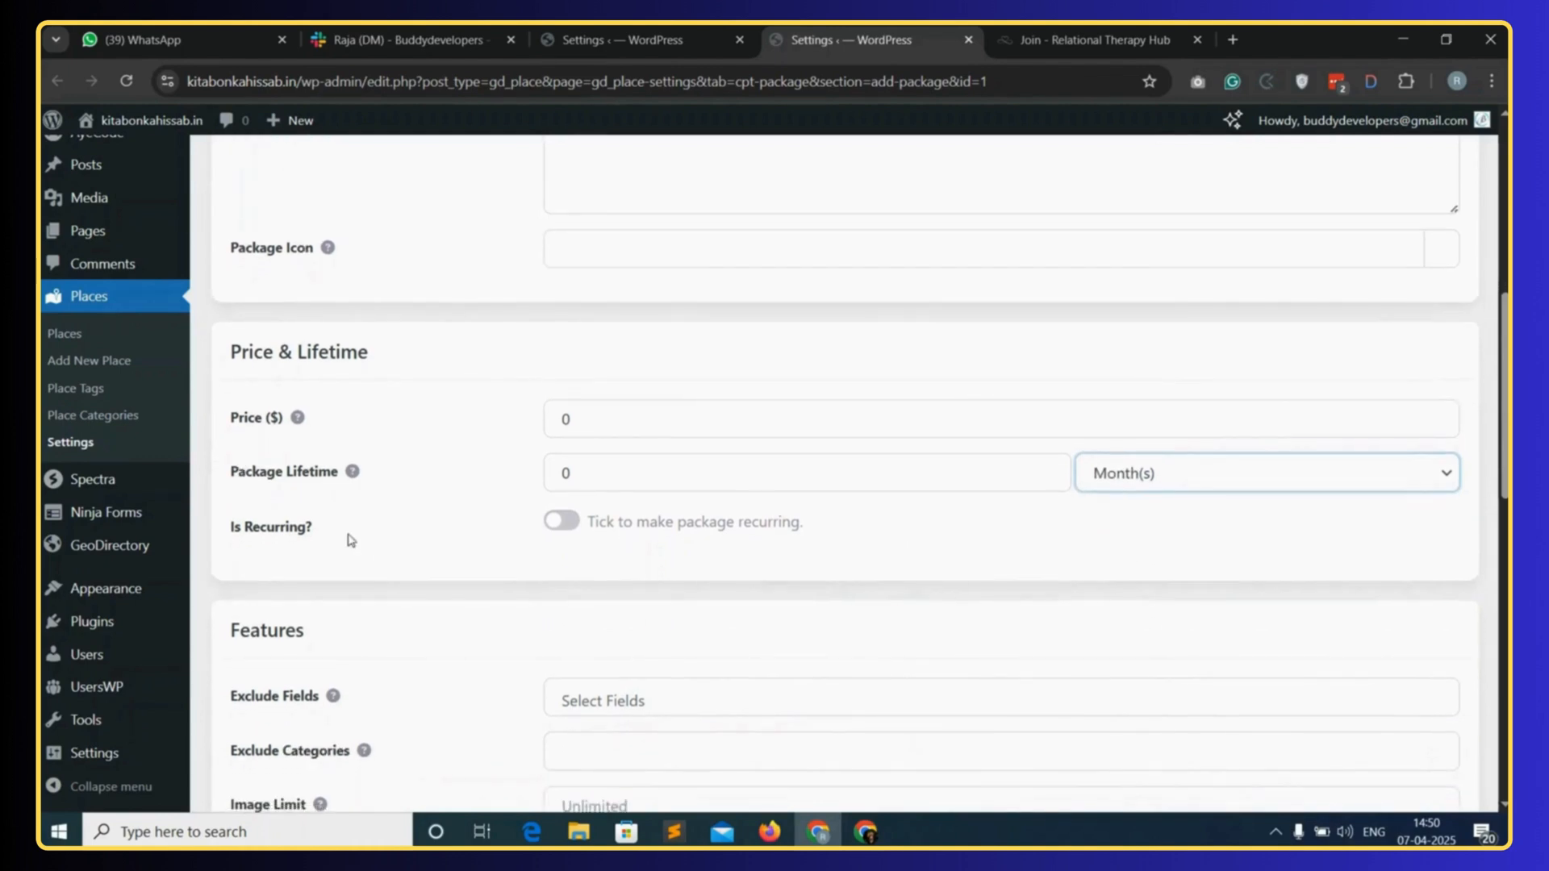
{"action": "left_click", "coordinate": [563, 523]}
- Exclude the Images field from the Free Place package, leaving the excluded categories empty
{"action": "scroll", "coordinate": [461, 506], "scroll_direction": "down", "scroll_amount": 5}
{"action": "left_click_drag", "start_coordinate": [234, 444], "coordinate": [313, 446]}
{"action": "left_click", "coordinate": [428, 447]}
{"action": "left_click", "coordinate": [662, 440]}
{"action": "left_click", "coordinate": [593, 646]}
{"action": "scroll", "coordinate": [489, 463], "scroll_direction": "down", "scroll_amount": 1}
{"action": "scroll", "coordinate": [492, 456], "scroll_direction": "down", "scroll_amount": 1}
{"action": "left_click", "coordinate": [591, 408]}
{"action": "left_click", "coordinate": [590, 407]}
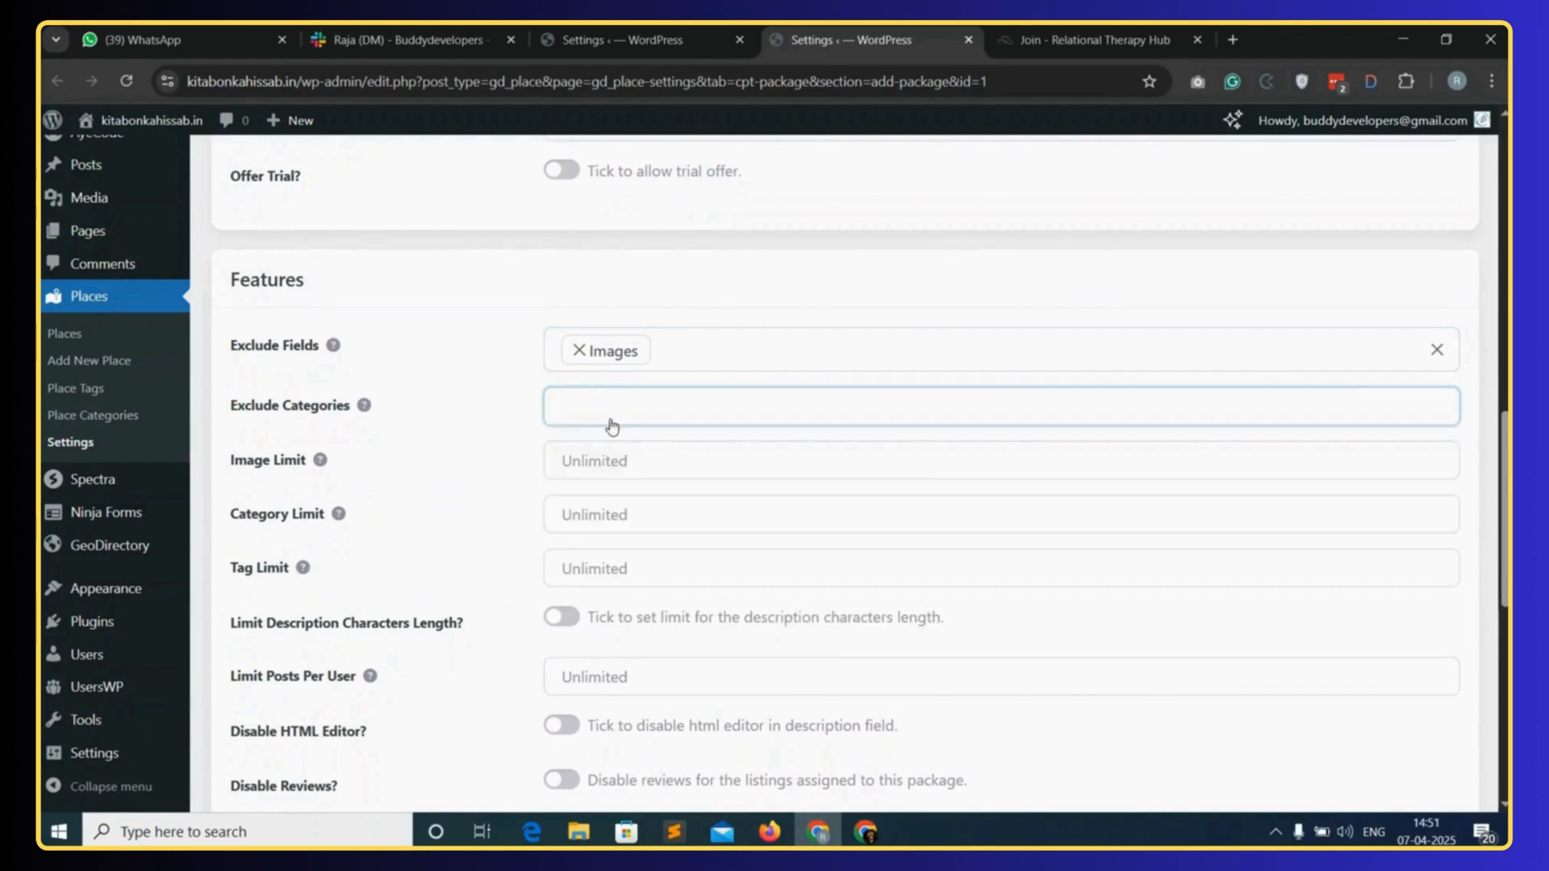
- Set both the image limit and the category limit of the Free Place package to 1
{"action": "left_click", "coordinate": [605, 463]}
{"action": "type", "text": "1"}
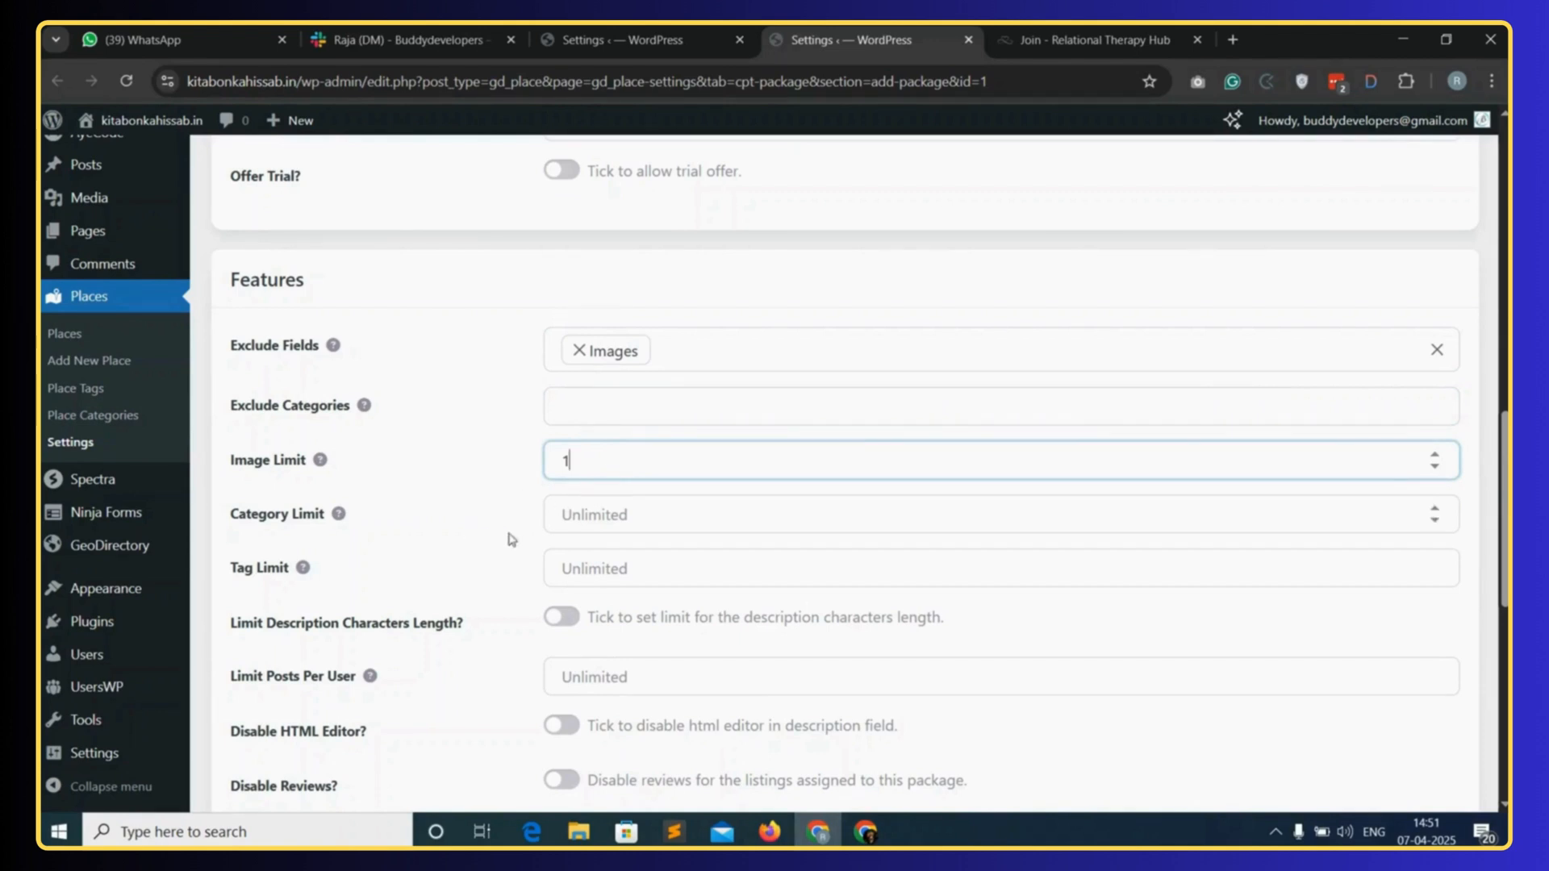
{"action": "left_click", "coordinate": [604, 518]}
{"action": "type", "text": "1"}
- Keep the Free Place package active and save its changes
{"action": "scroll", "coordinate": [495, 581], "scroll_direction": "down", "scroll_amount": 8}
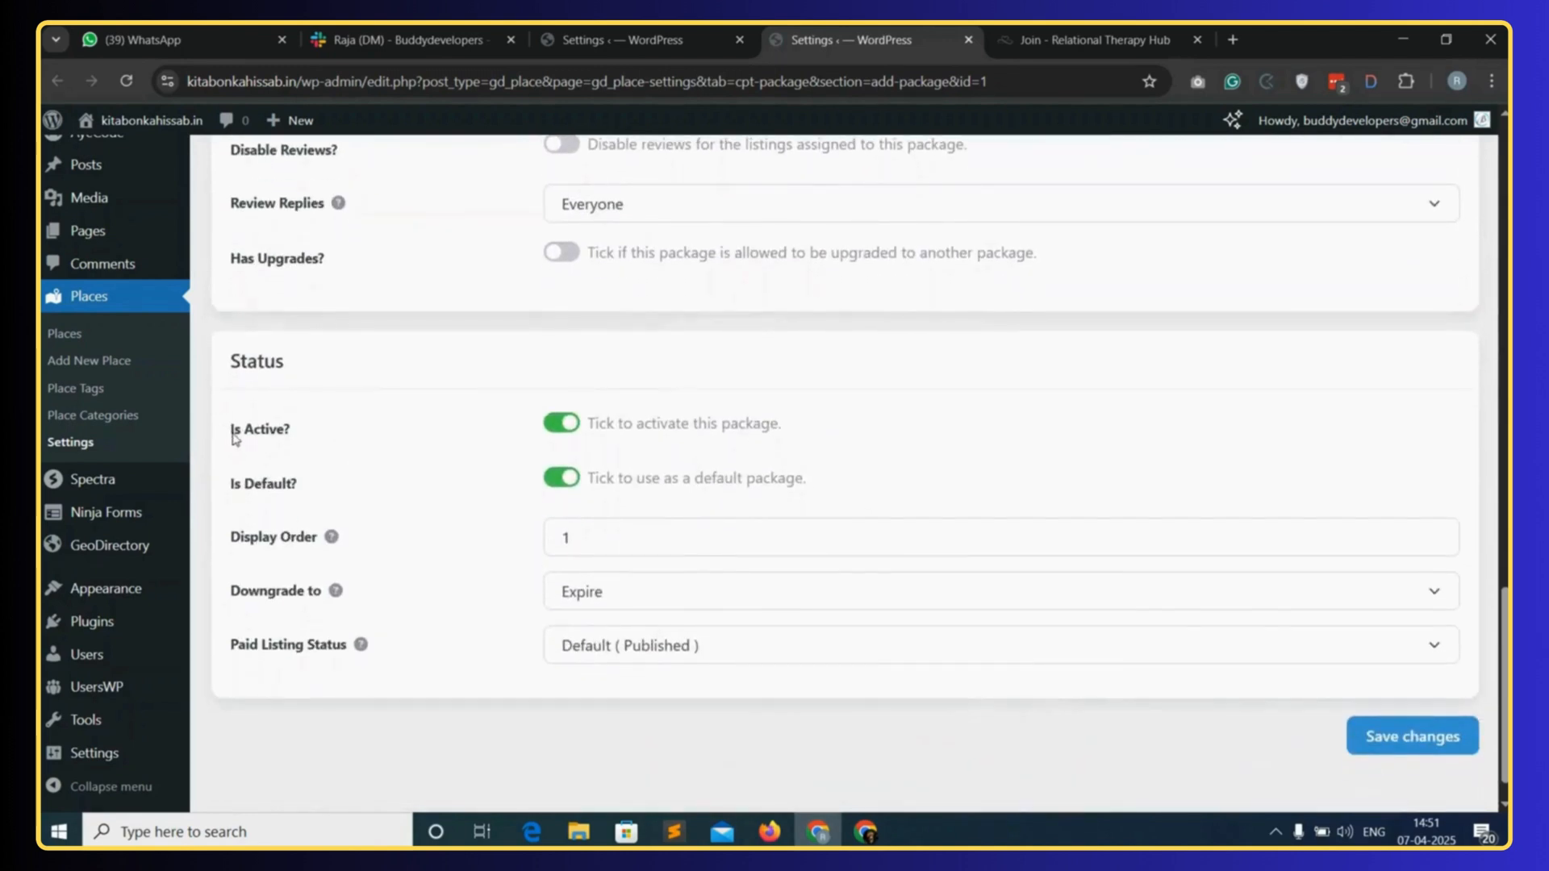
{"action": "left_click", "coordinate": [565, 424]}
{"action": "left_click", "coordinate": [567, 425]}
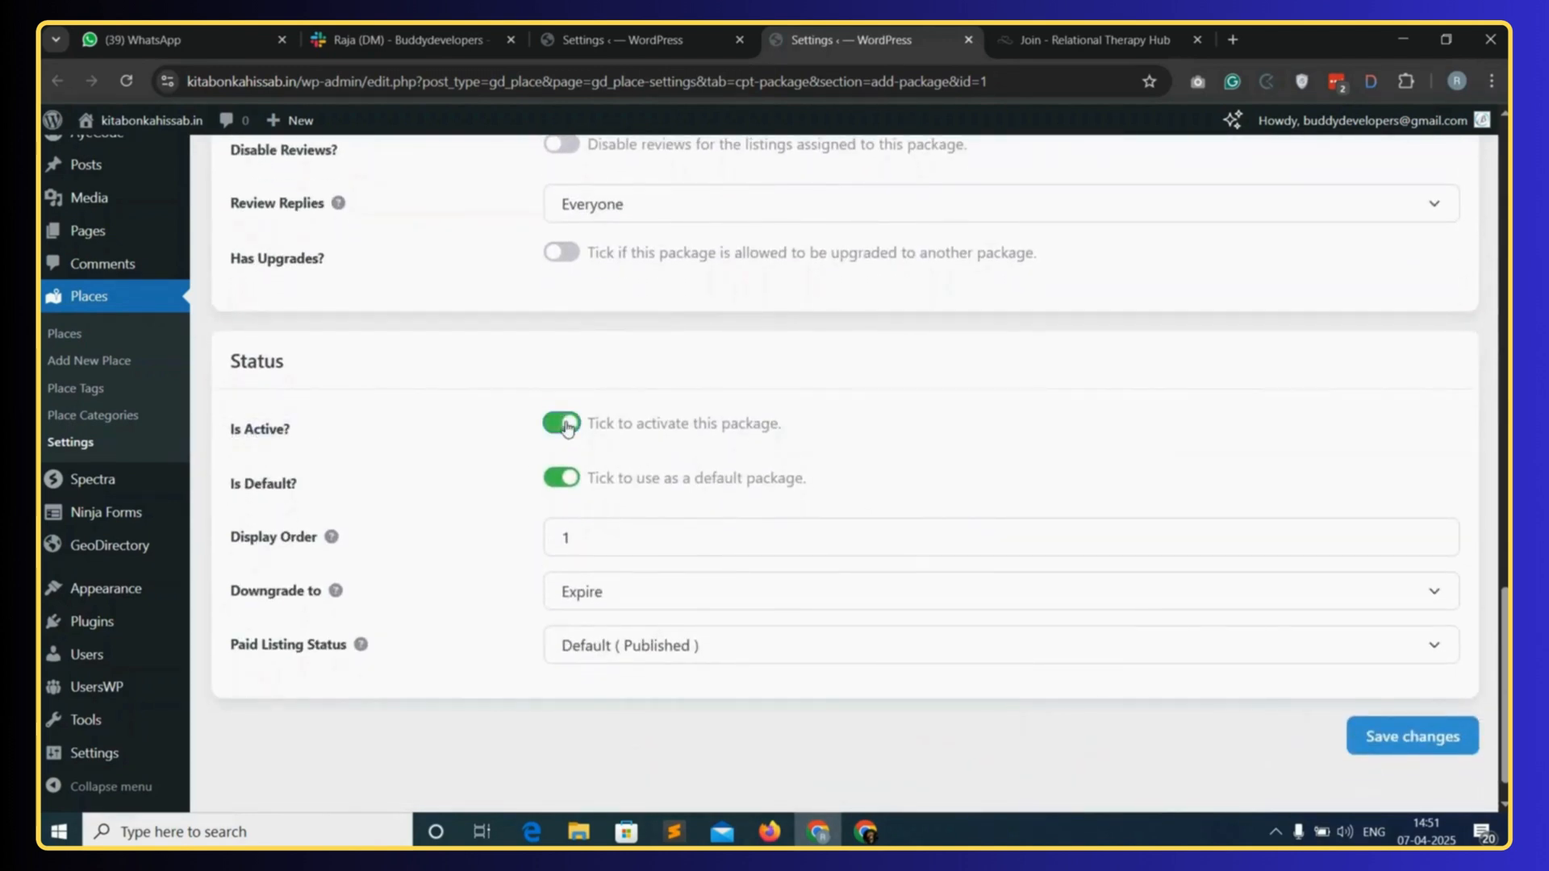
{"action": "left_click", "coordinate": [1438, 746]}
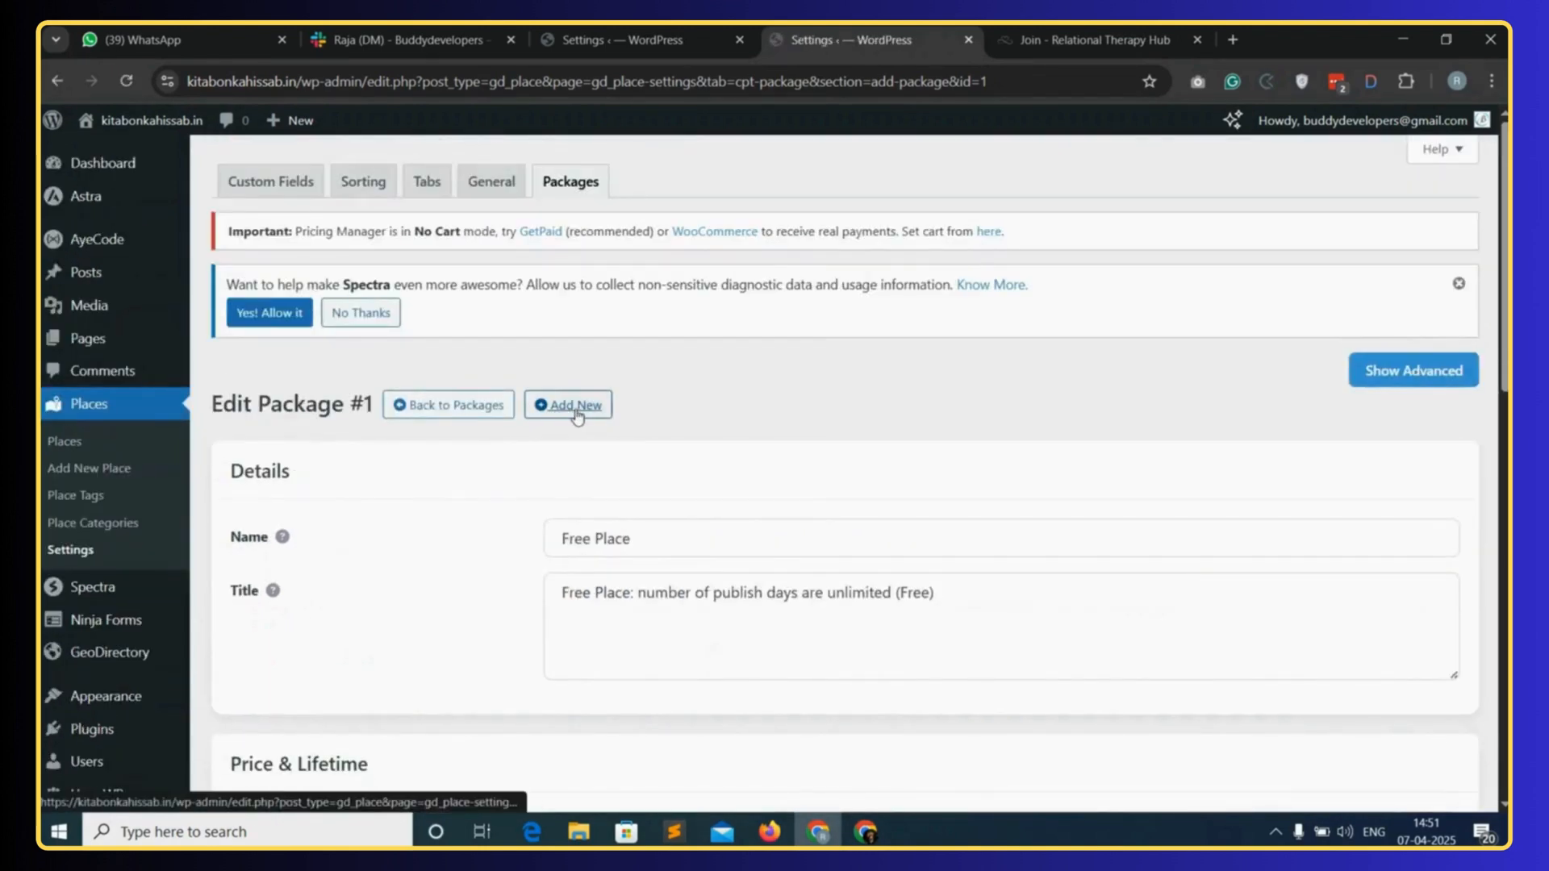
- Start a new places package named Pro and show its advanced settings
{"action": "left_click", "coordinate": [574, 406]}
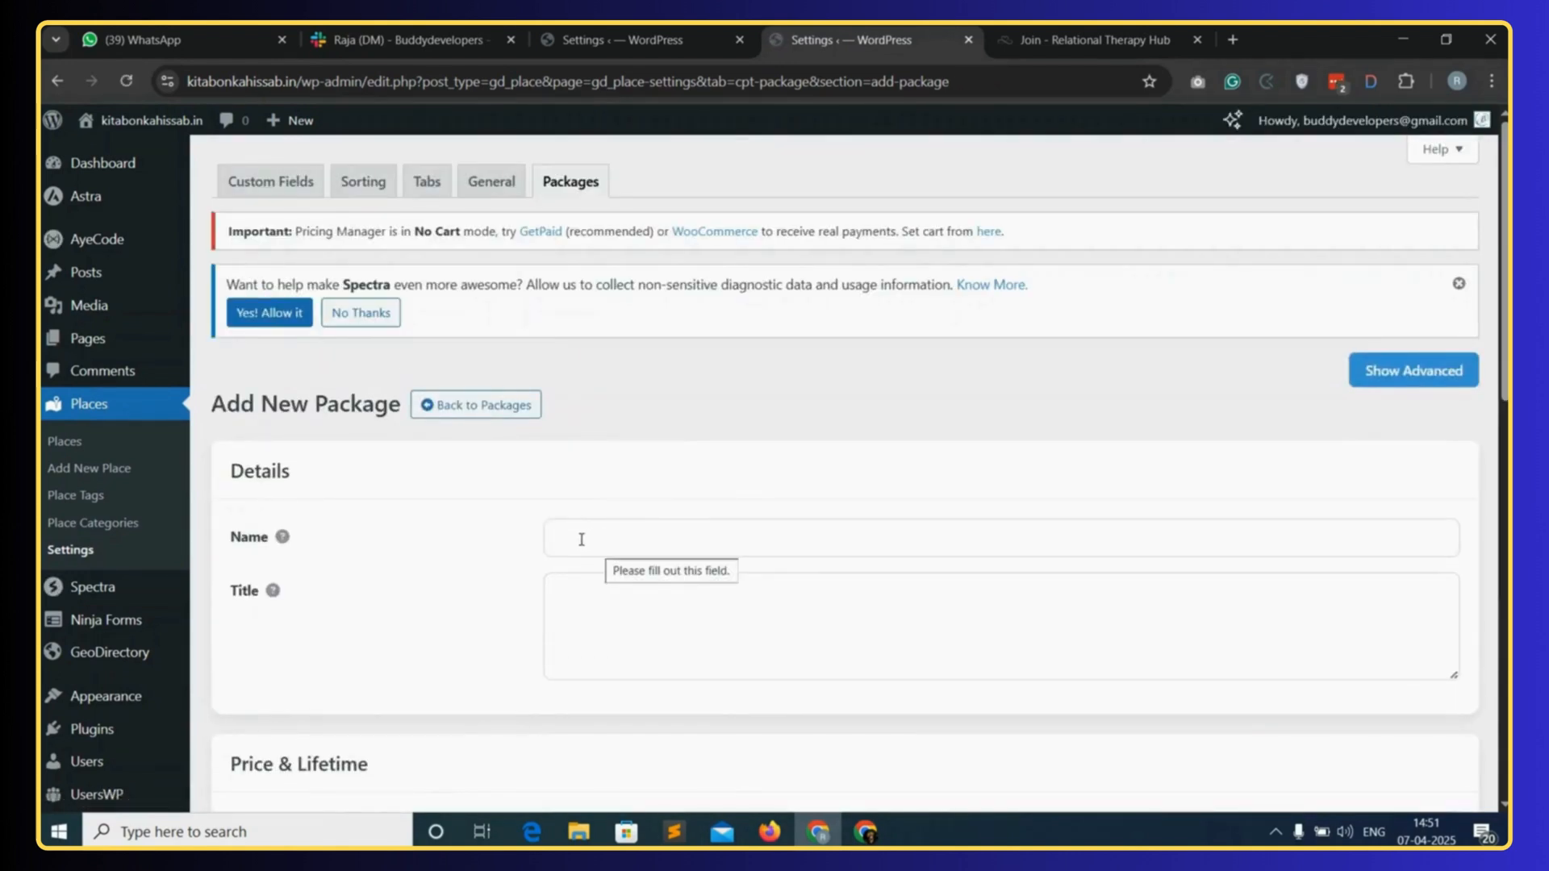
{"action": "left_click", "coordinate": [581, 539]}
{"action": "type", "text": "Pr"}
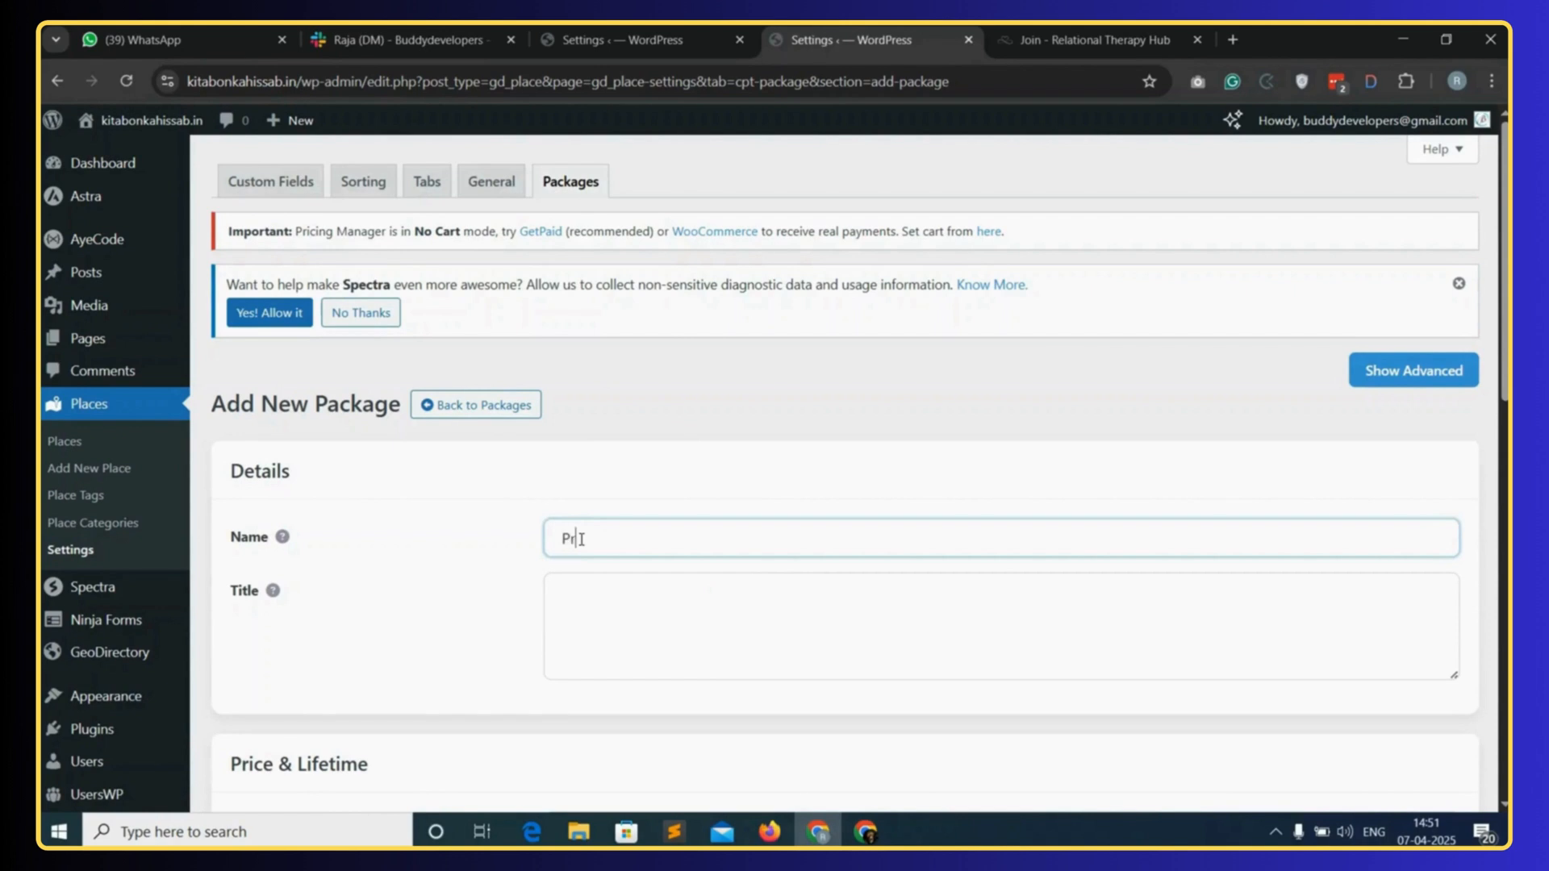
{"action": "type", "text": "o"}
{"action": "left_click", "coordinate": [564, 594]}
{"action": "scroll", "coordinate": [570, 529], "scroll_direction": "down", "scroll_amount": 3}
{"action": "scroll", "coordinate": [1129, 323], "scroll_direction": "up", "scroll_amount": 1}
{"action": "left_click", "coordinate": [1414, 258]}
{"action": "scroll", "coordinate": [785, 509], "scroll_direction": "down", "scroll_amount": 6}
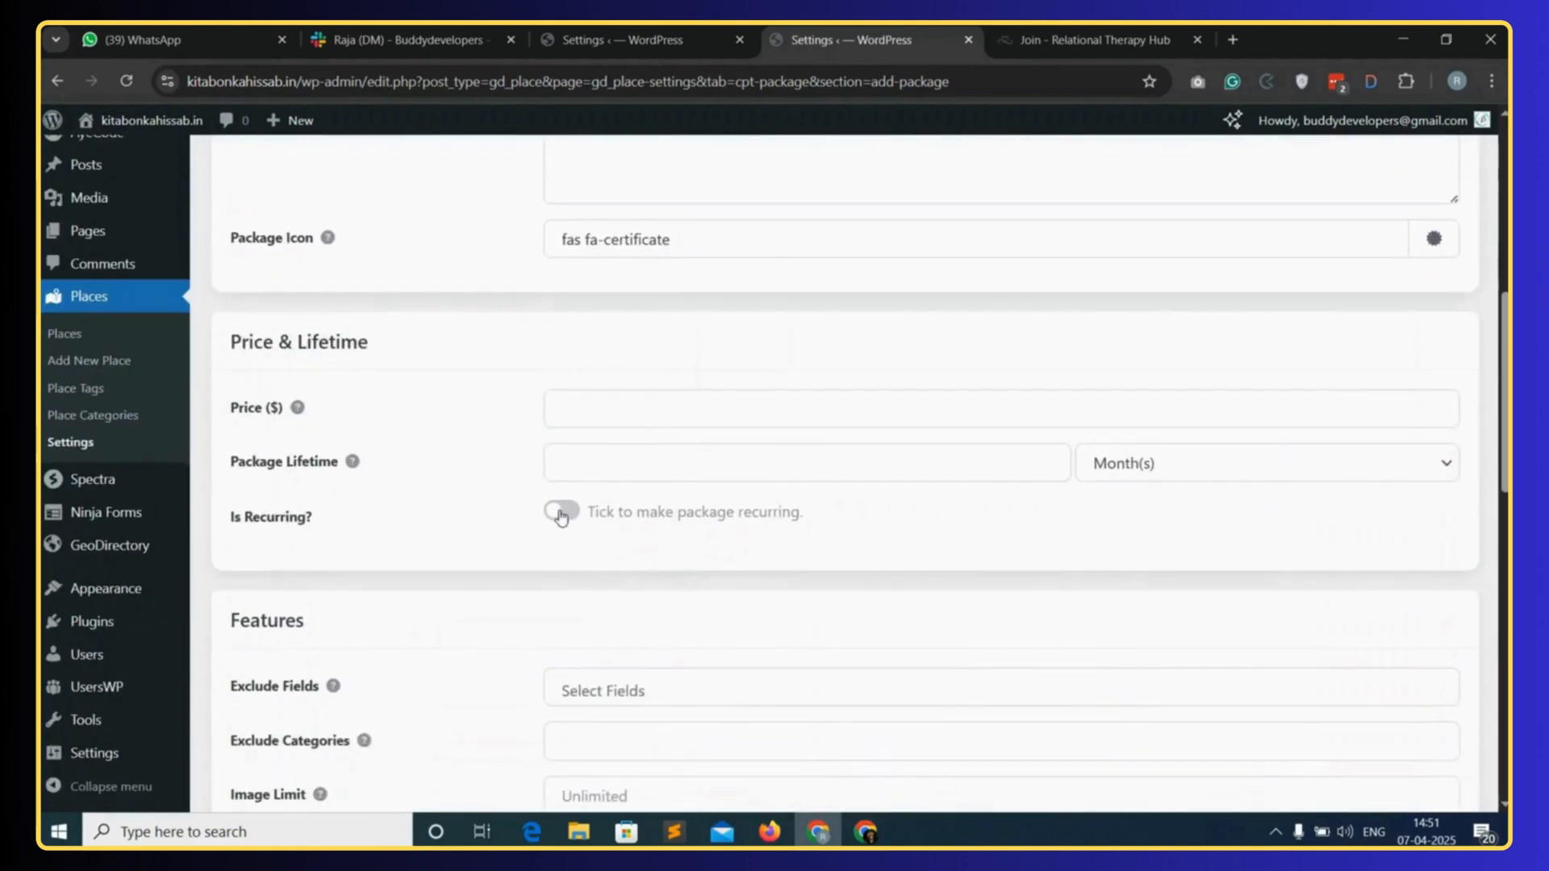
- Make the Pro package recurring with a price of 100 and a lifetime of 1 month
{"action": "left_click", "coordinate": [561, 511]}
{"action": "left_click", "coordinate": [582, 410]}
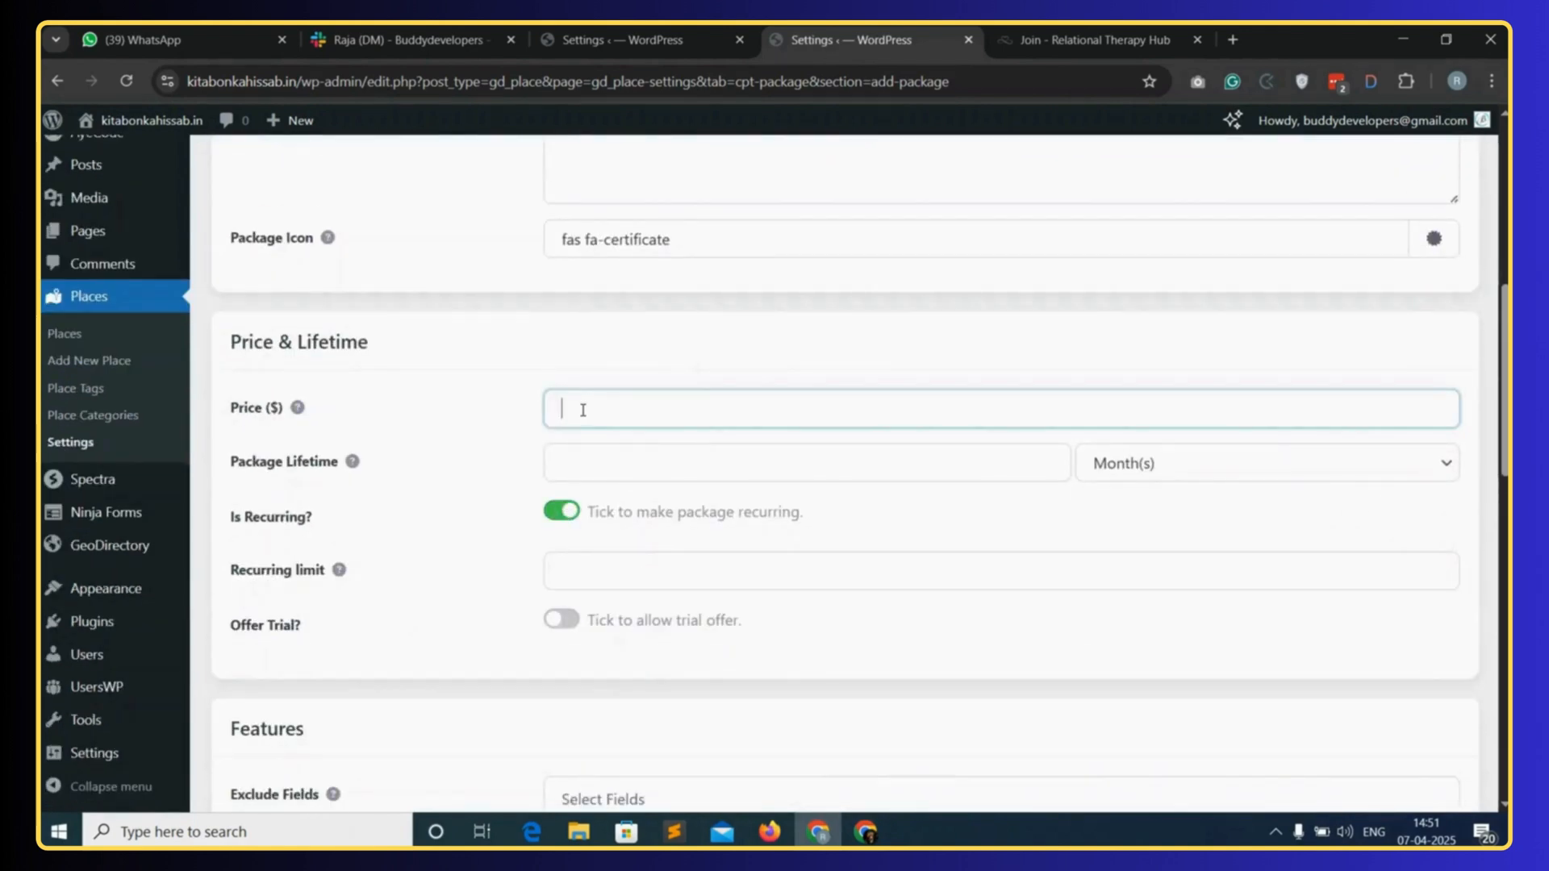
{"action": "type", "text": "100"}
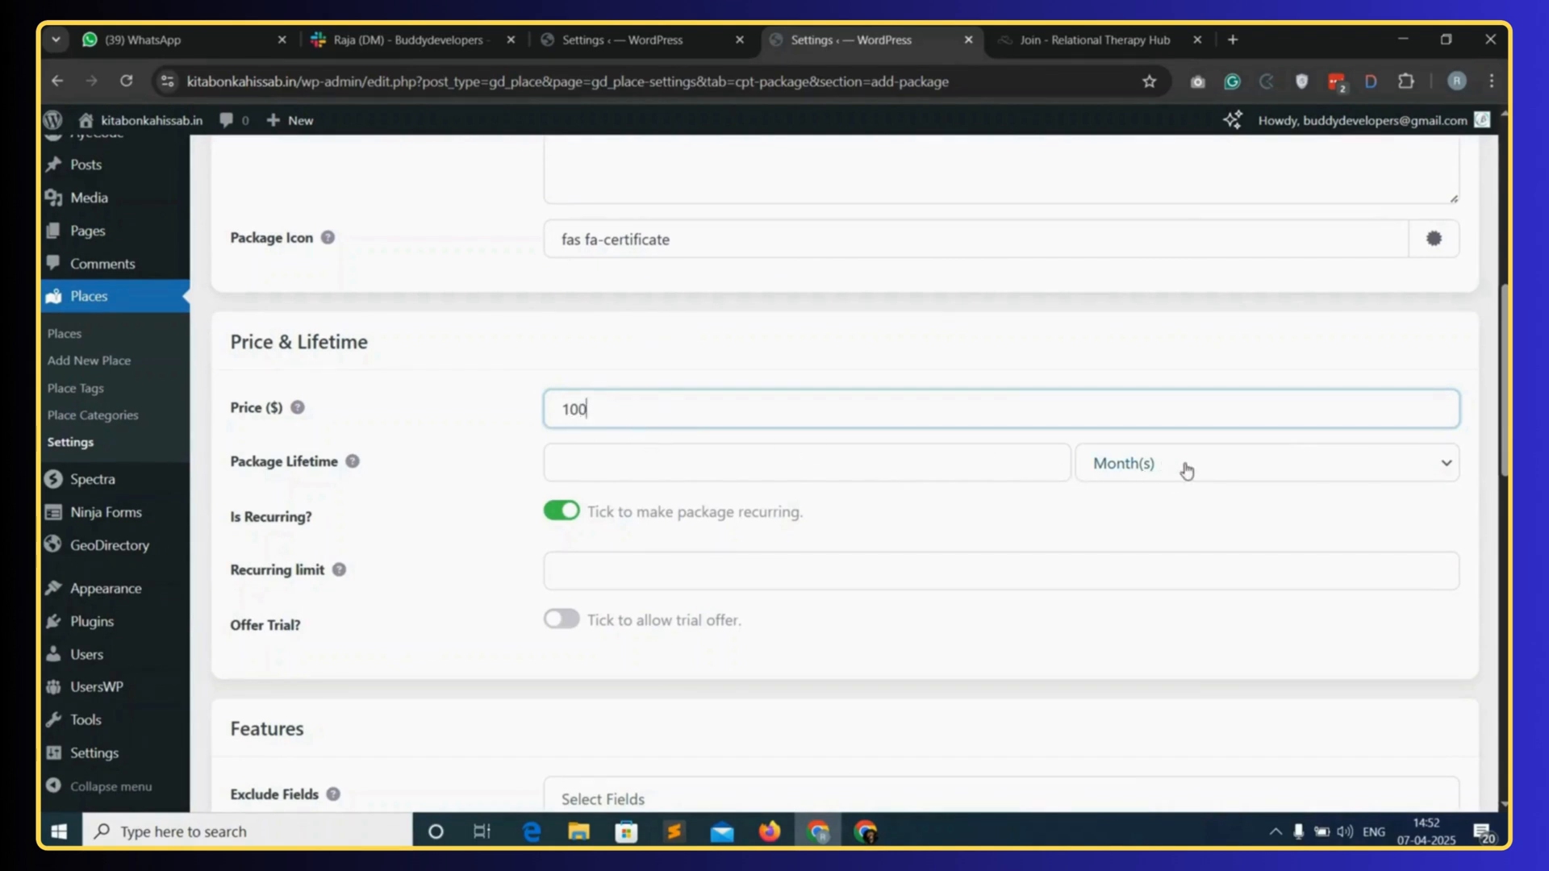
{"action": "left_click", "coordinate": [597, 463]}
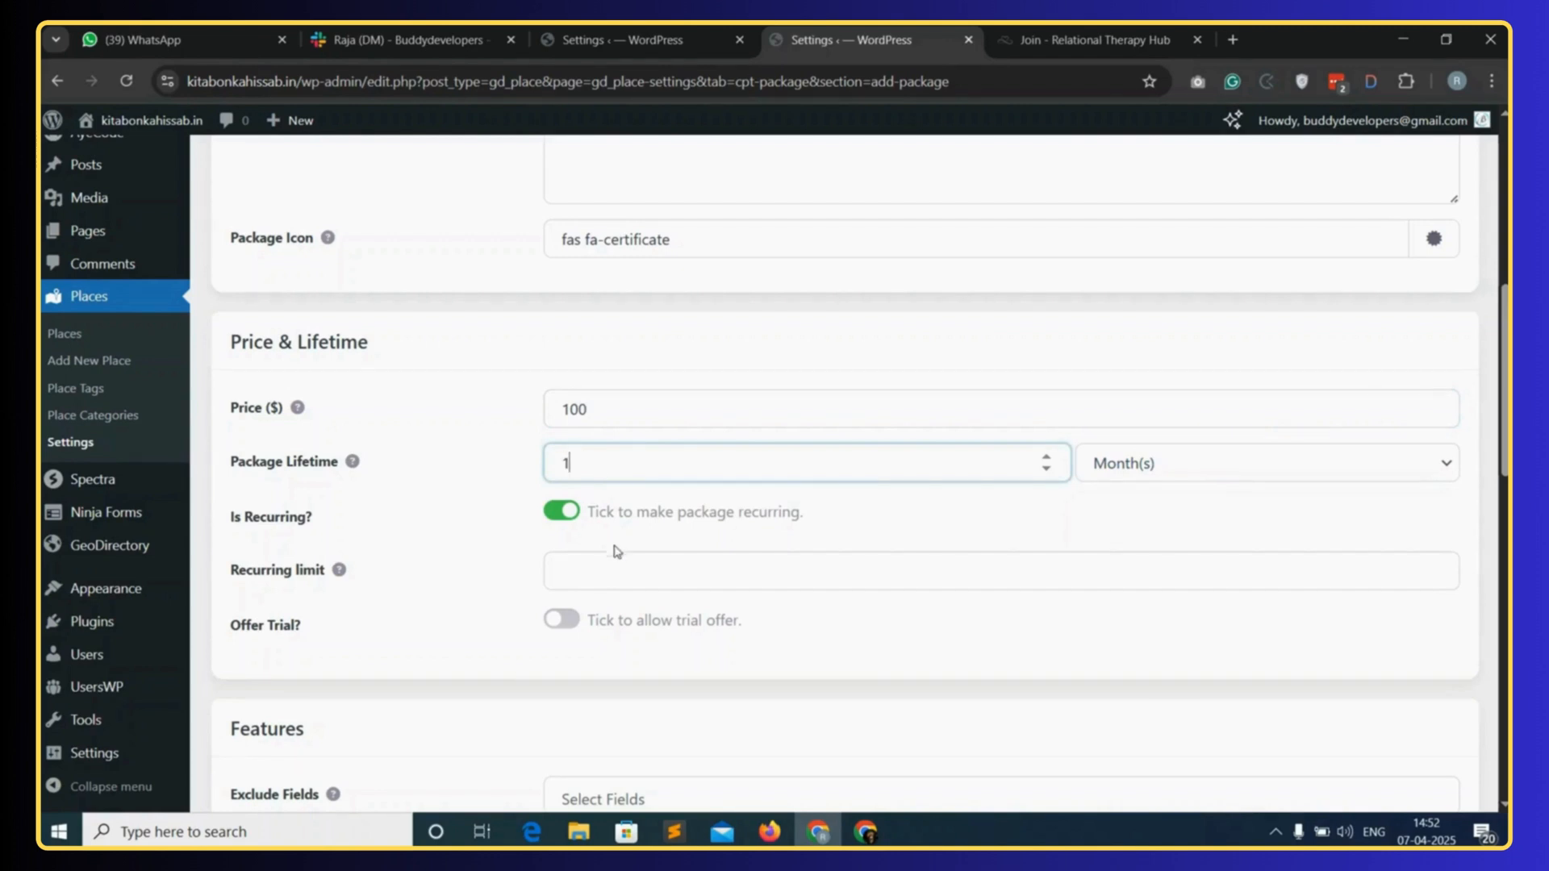
- Exclude the Featured, Images, Facebook, Twitter and Website fields from the Pro package
{"action": "scroll", "coordinate": [611, 542], "scroll_direction": "down", "scroll_amount": 5}
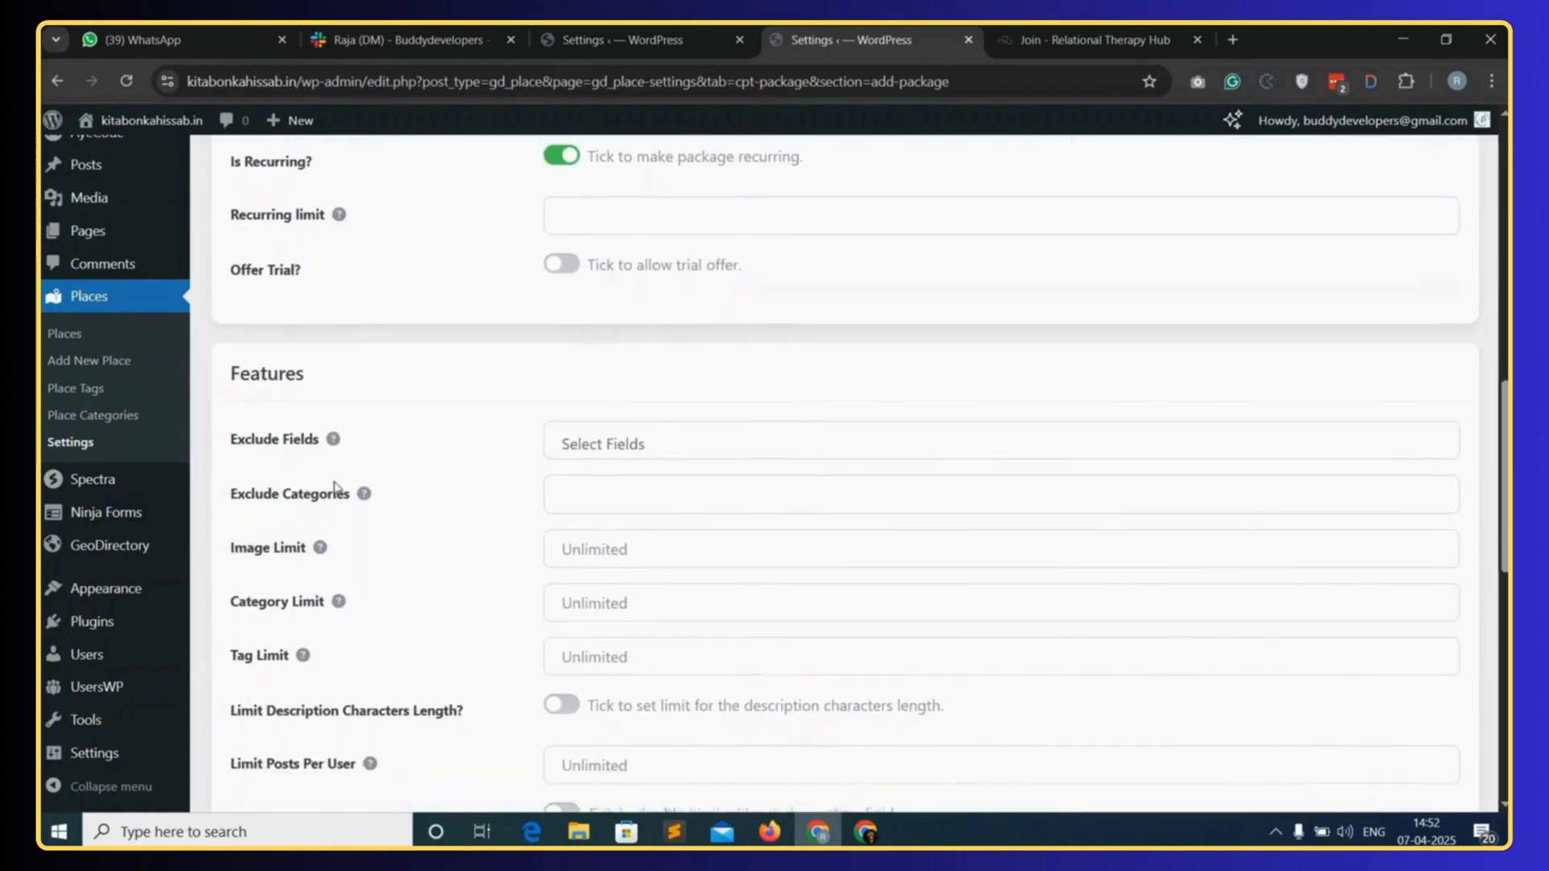
{"action": "left_click", "coordinate": [689, 440]}
{"action": "scroll", "coordinate": [621, 565], "scroll_direction": "down", "scroll_amount": 1}
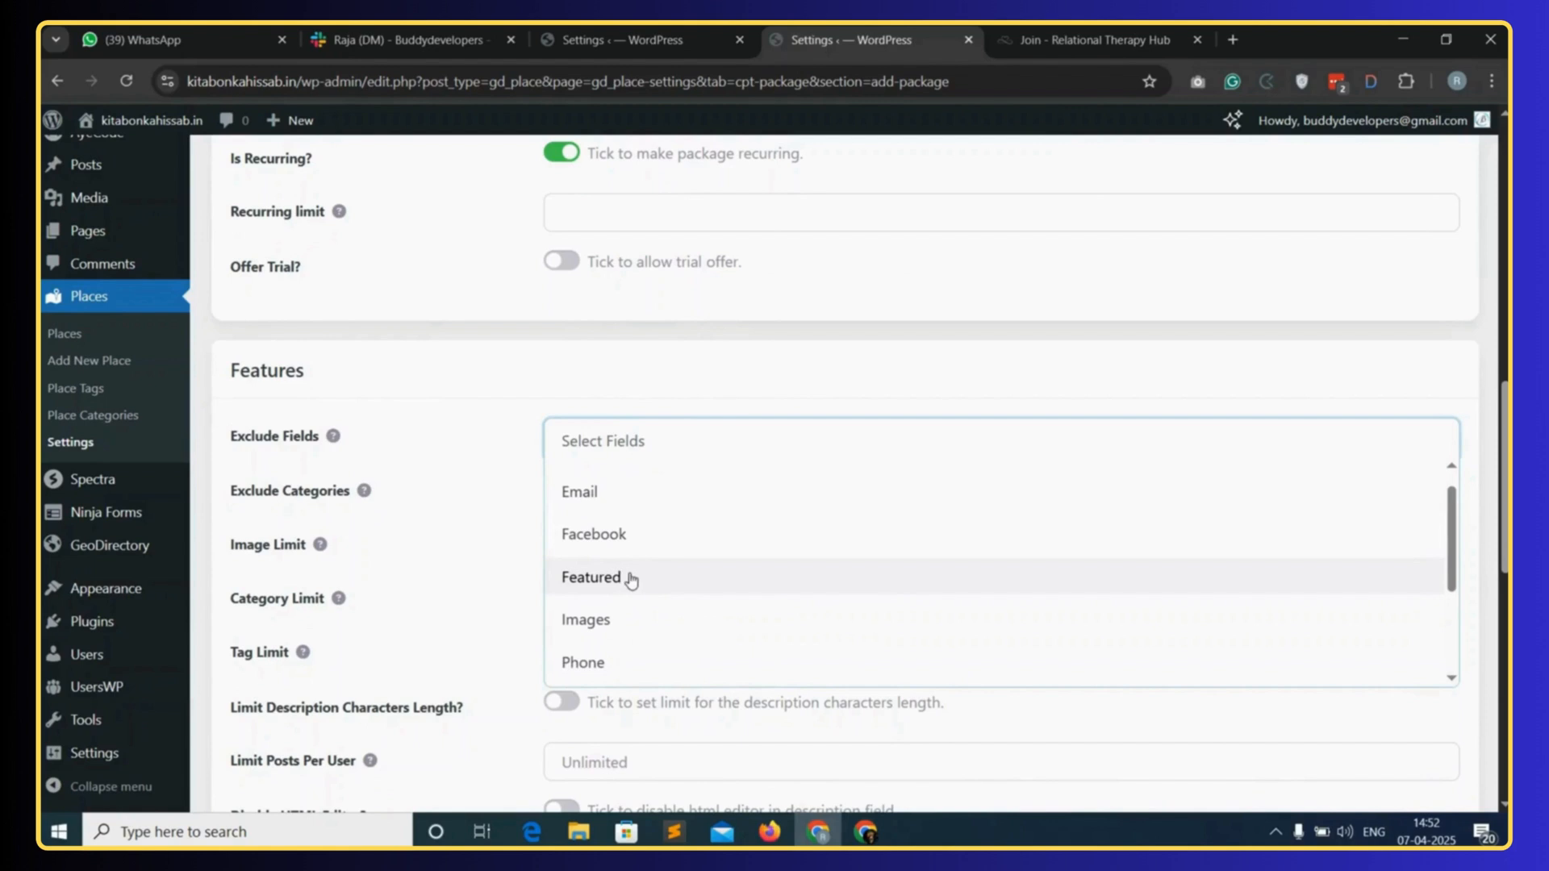
{"action": "left_click", "coordinate": [632, 579]}
{"action": "scroll", "coordinate": [613, 597], "scroll_direction": "down", "scroll_amount": 1}
{"action": "left_click", "coordinate": [588, 634]}
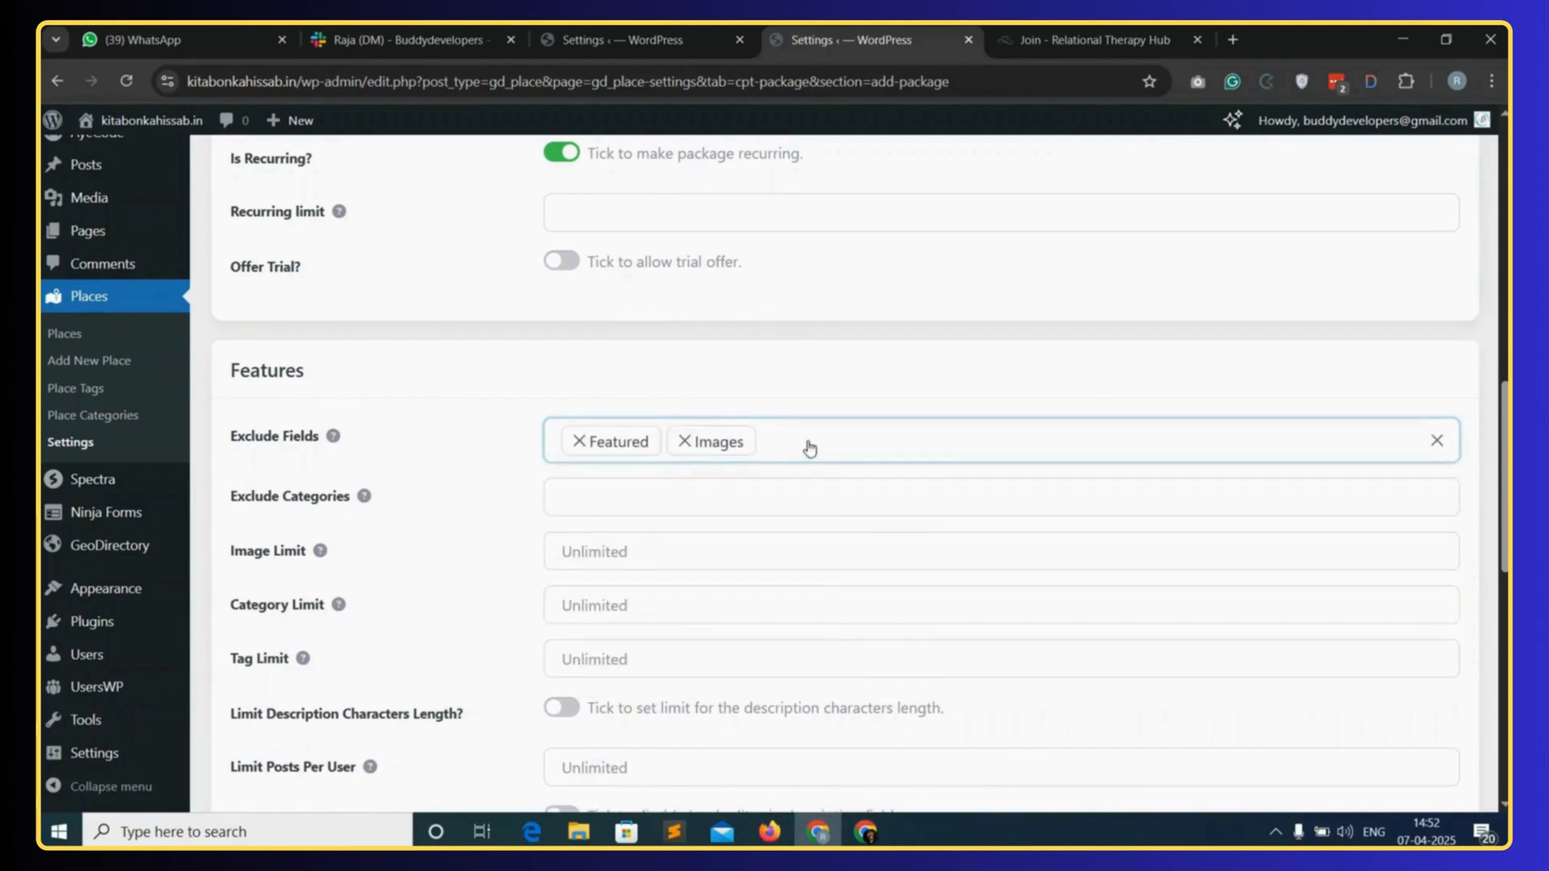
{"action": "left_click", "coordinate": [805, 442]}
{"action": "left_click", "coordinate": [626, 569]}
{"action": "left_click", "coordinate": [820, 441]}
{"action": "scroll", "coordinate": [674, 605], "scroll_direction": "down", "scroll_amount": 3}
{"action": "left_click", "coordinate": [626, 611]}
{"action": "left_click", "coordinate": [1009, 442]}
{"action": "scroll", "coordinate": [626, 627], "scroll_direction": "down", "scroll_amount": 2}
{"action": "left_click", "coordinate": [629, 671]}
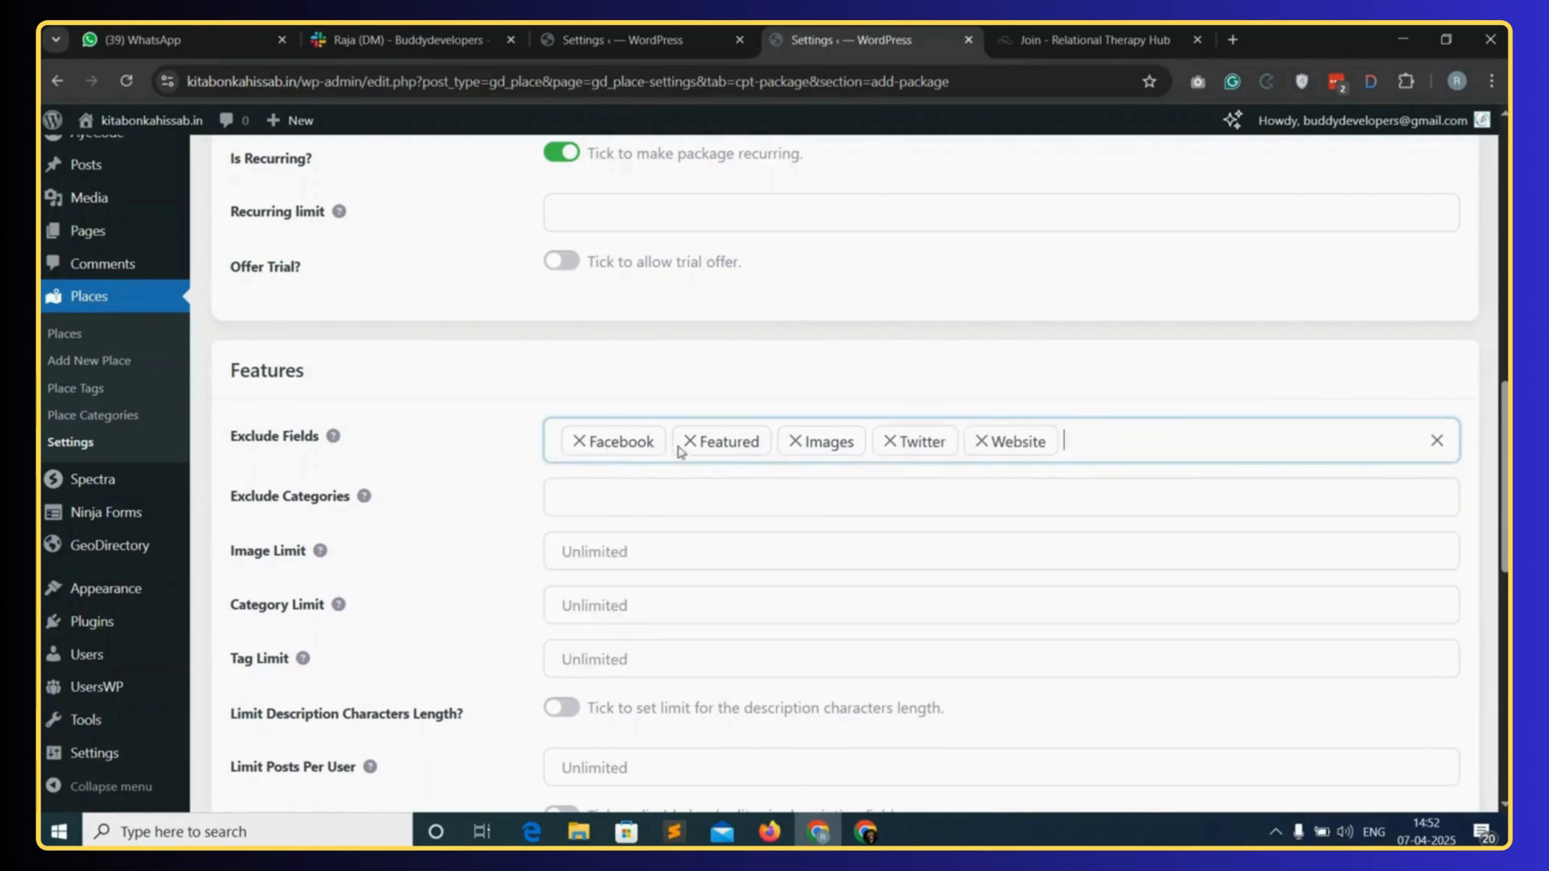
{"action": "scroll", "coordinate": [964, 454], "scroll_direction": "down", "scroll_amount": 1}
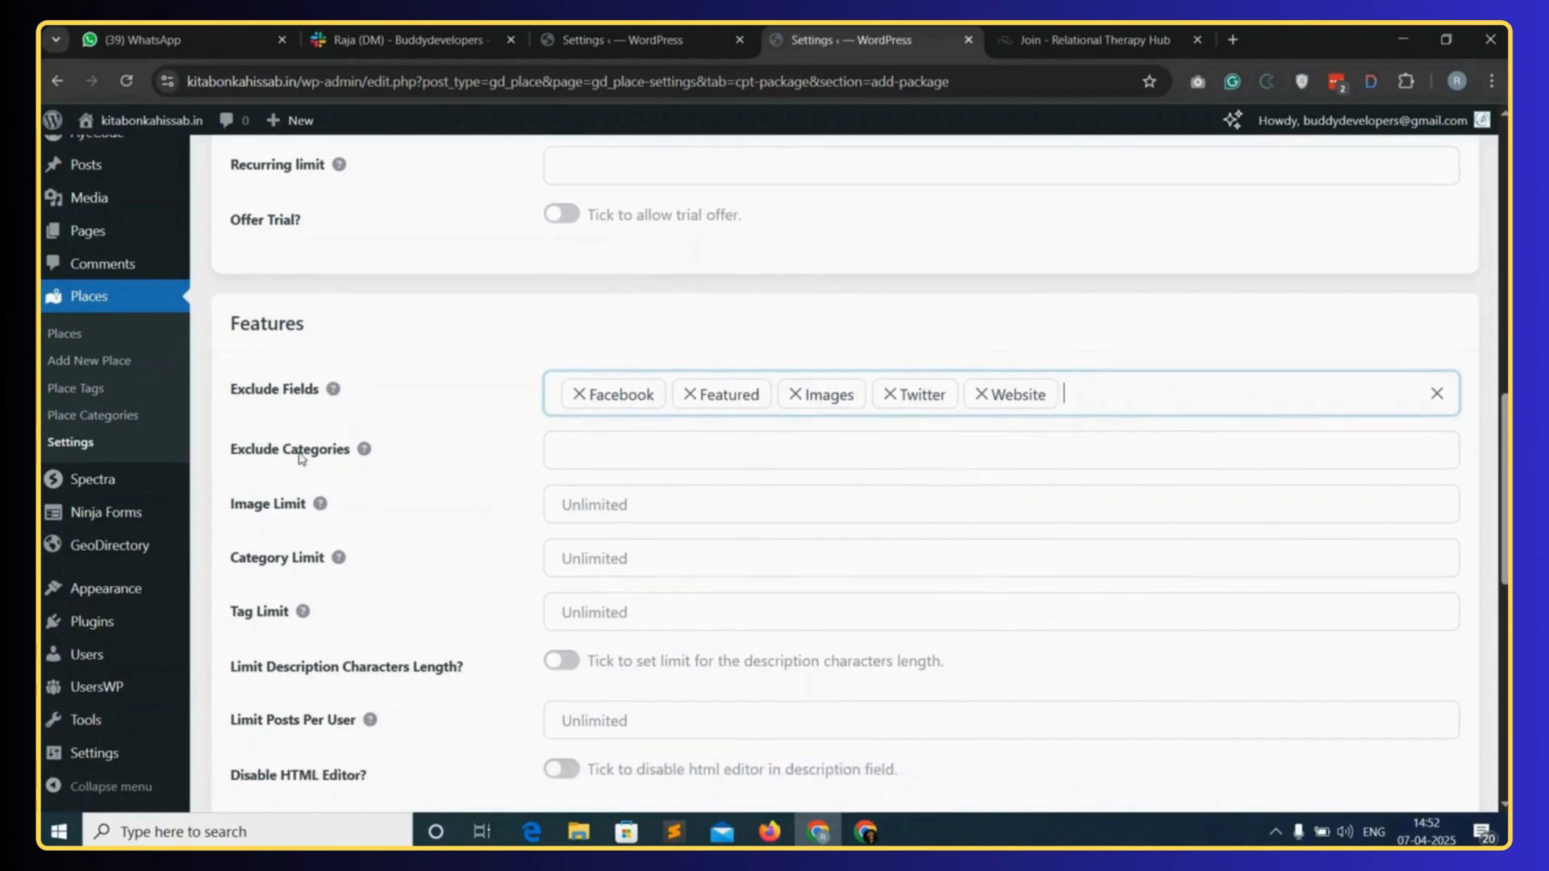
- Look through the categories that can be excluded from the Pro package without choosing any
{"action": "left_click", "coordinate": [650, 452]}
{"action": "scroll", "coordinate": [633, 529], "scroll_direction": "down", "scroll_amount": 2}
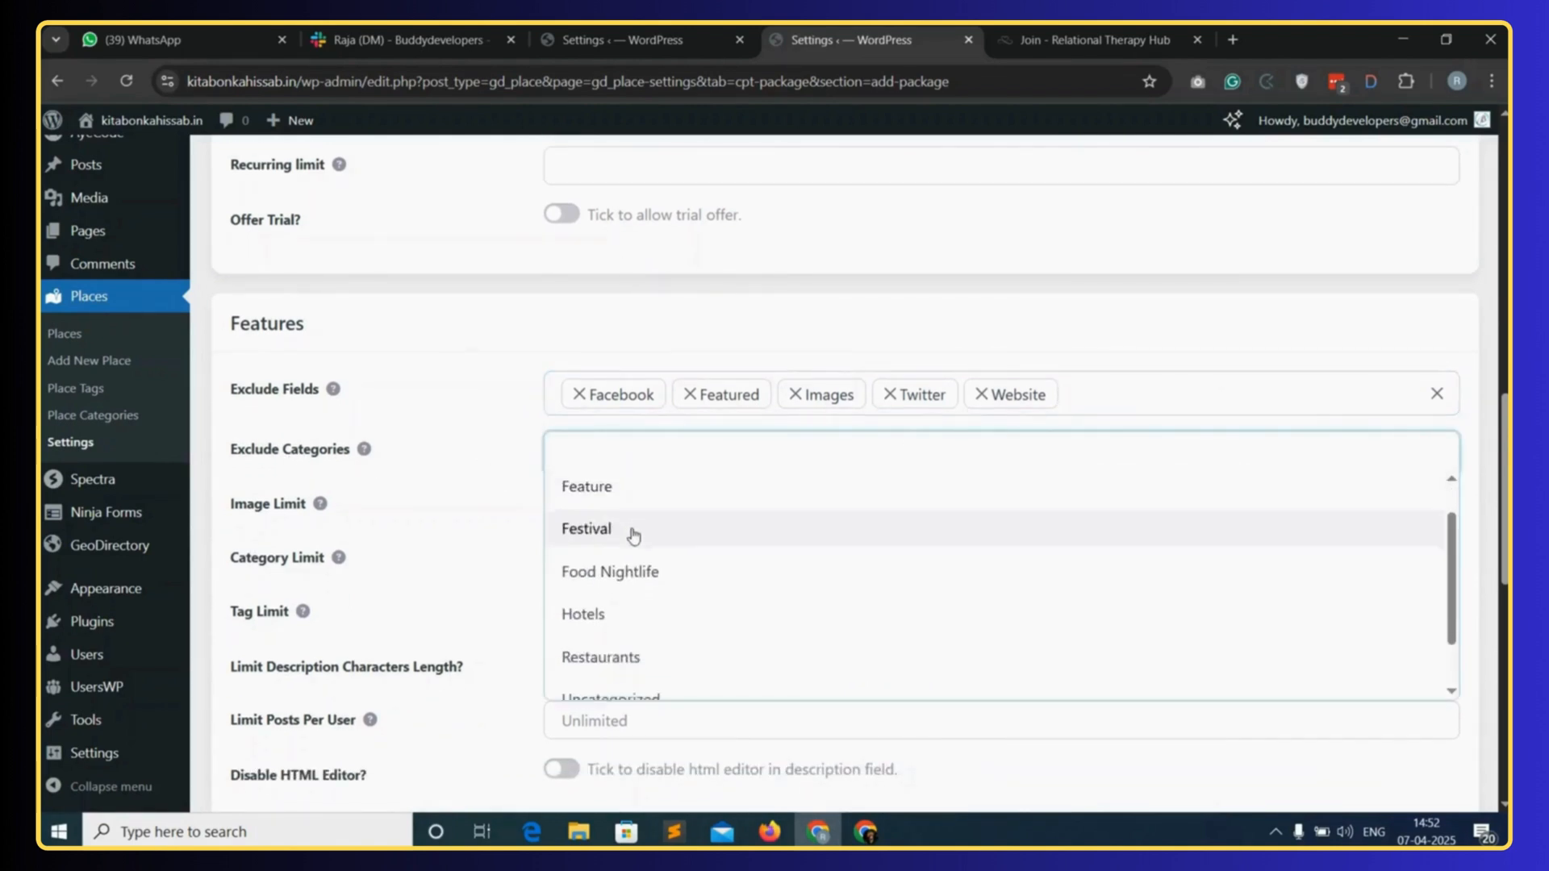
{"action": "scroll", "coordinate": [654, 574], "scroll_direction": "up", "scroll_amount": 2}
{"action": "scroll", "coordinate": [609, 617], "scroll_direction": "down", "scroll_amount": 1}
{"action": "left_click", "coordinate": [509, 453]}
{"action": "scroll", "coordinate": [509, 452], "scroll_direction": "down", "scroll_amount": 1}
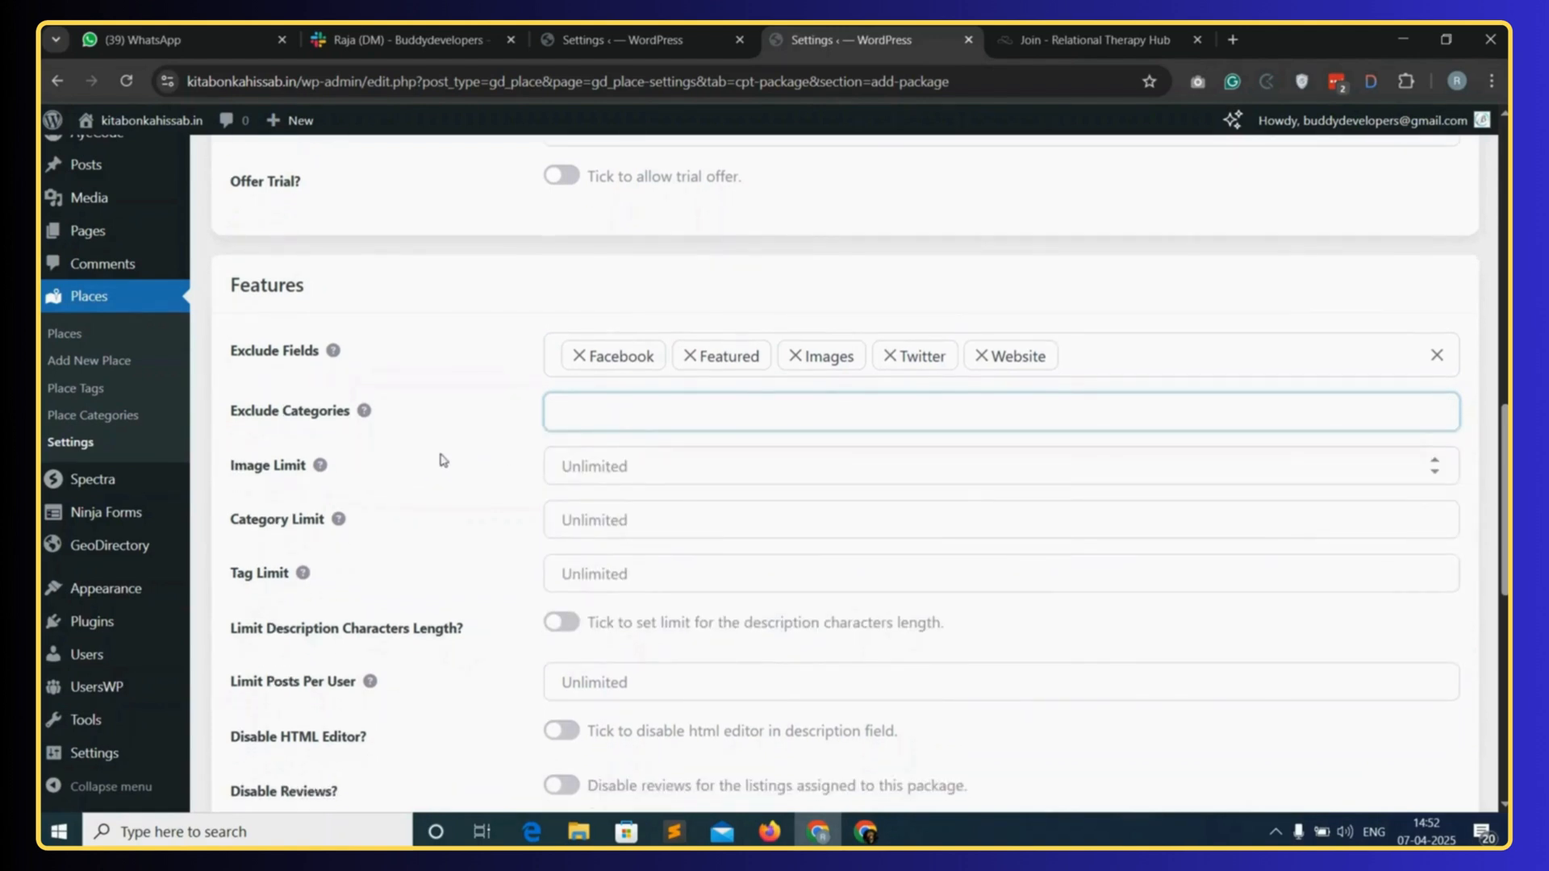
{"action": "left_click", "coordinate": [591, 424]}
{"action": "left_click", "coordinate": [525, 419]}
{"action": "scroll", "coordinate": [484, 427], "scroll_direction": "down", "scroll_amount": 1}
- Set both the image limit and the category limit of the Pro package to 5
{"action": "left_click", "coordinate": [625, 429]}
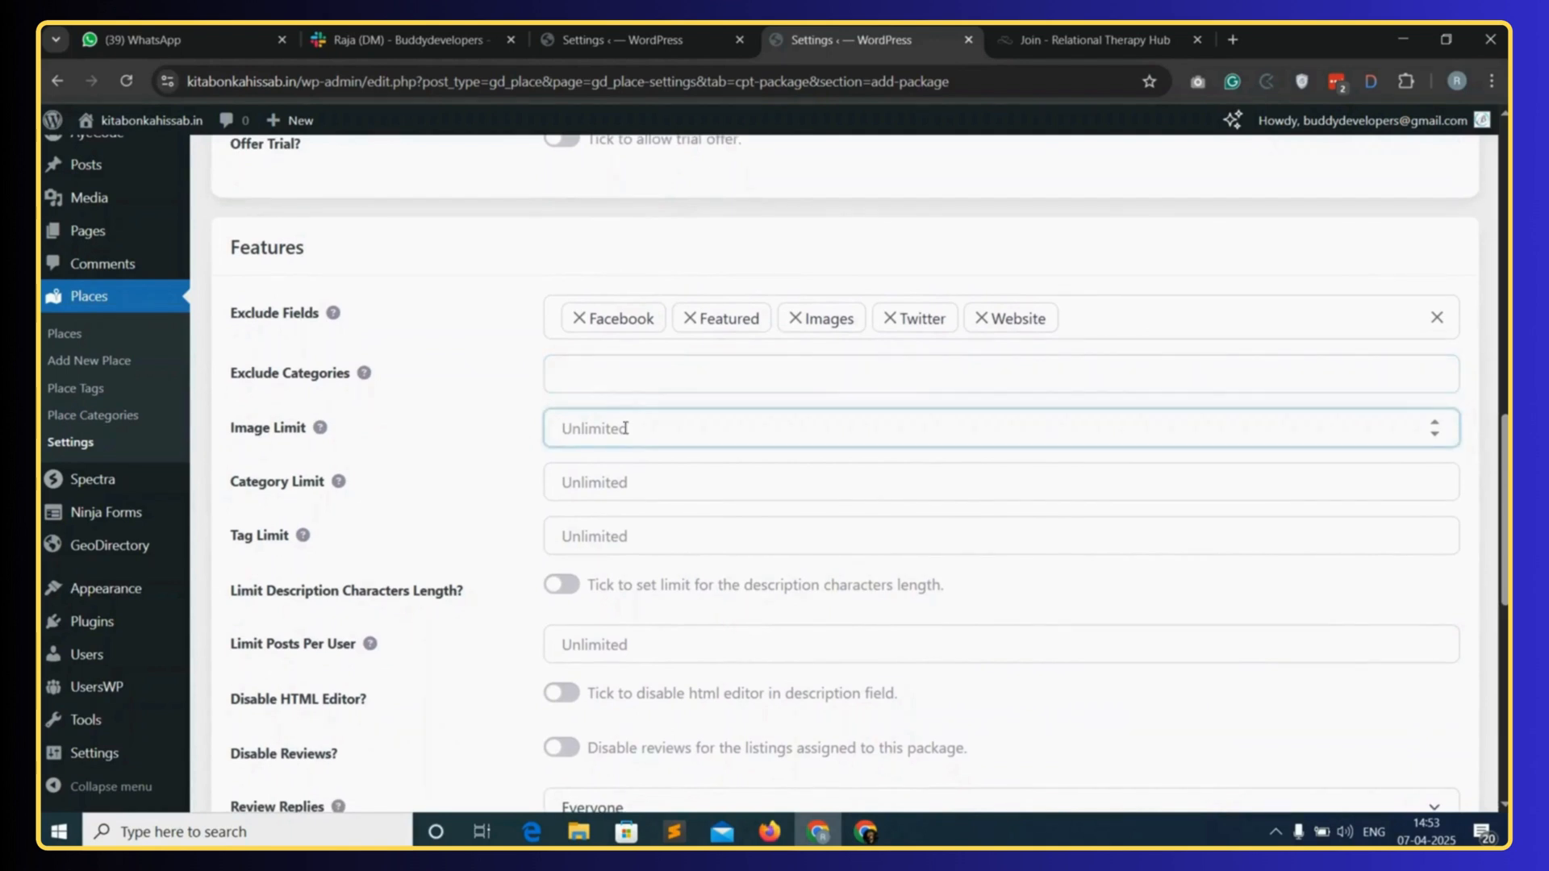
{"action": "left_click", "coordinate": [589, 489]}
{"action": "scroll", "coordinate": [577, 484], "scroll_direction": "down", "scroll_amount": 1}
{"action": "left_click", "coordinate": [584, 398]}
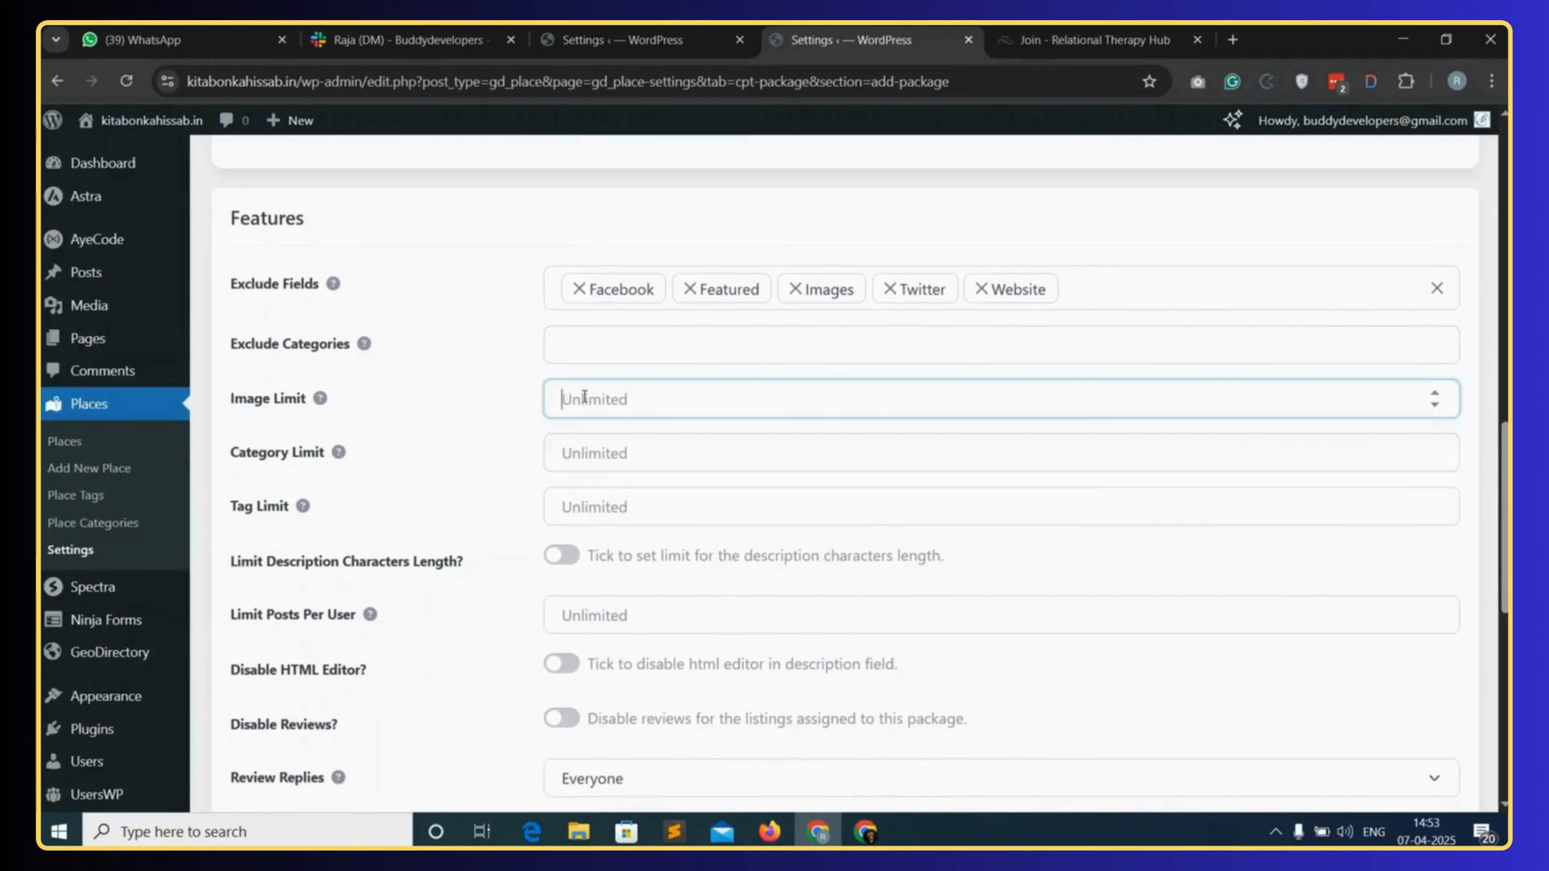
{"action": "type", "text": "5"}
{"action": "left_click", "coordinate": [601, 457]}
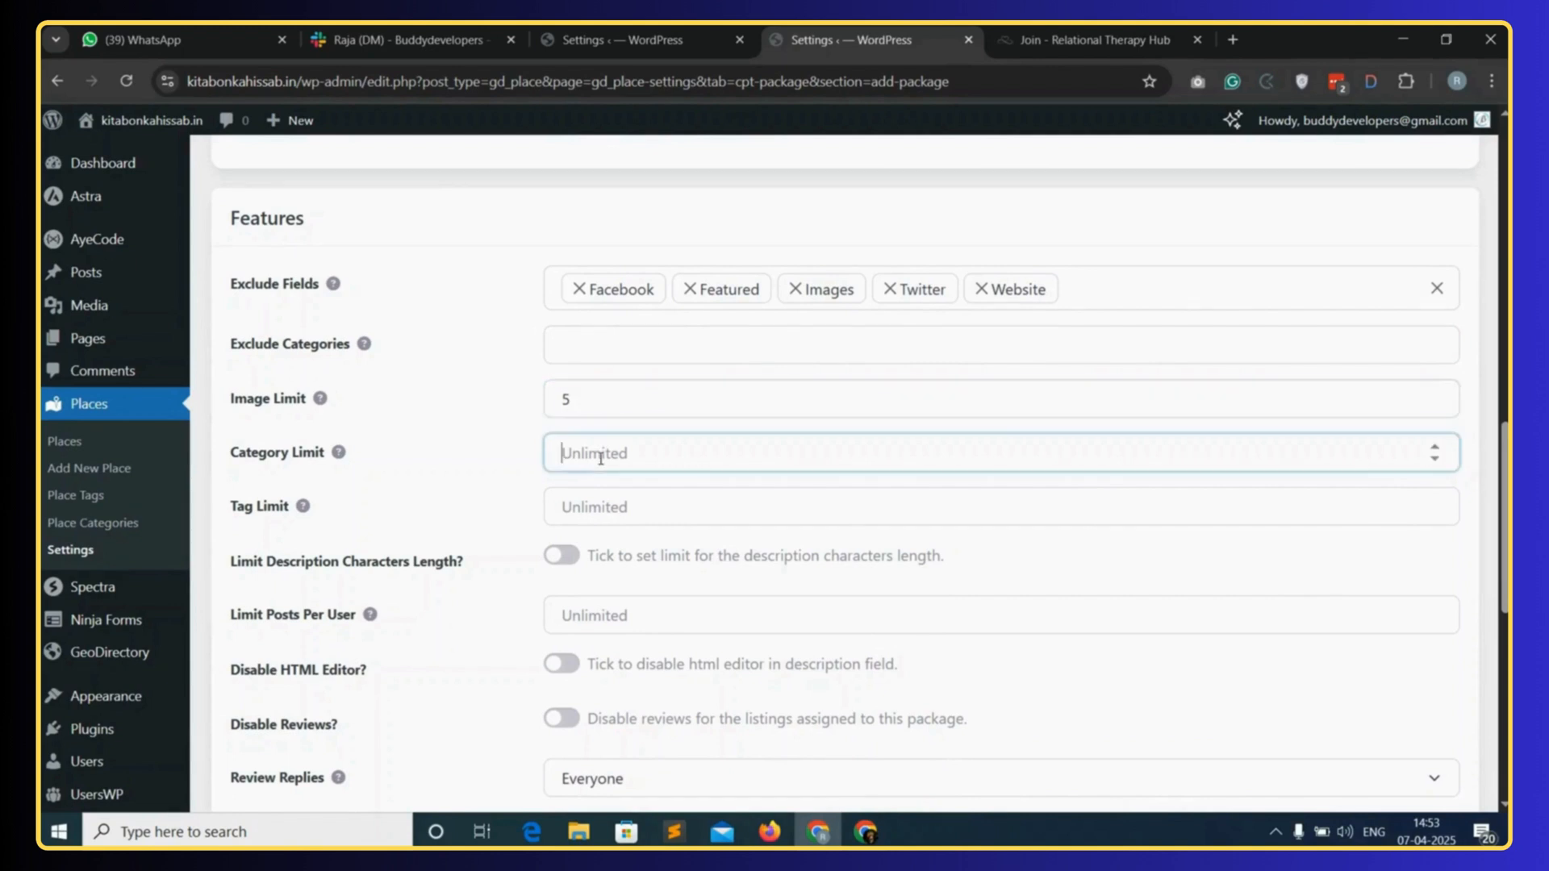
{"action": "type", "text": "5"}
{"action": "left_click", "coordinate": [523, 492]}
- Review the Pro package's status settings and save the package as active
{"action": "scroll", "coordinate": [525, 492], "scroll_direction": "down", "scroll_amount": 4}
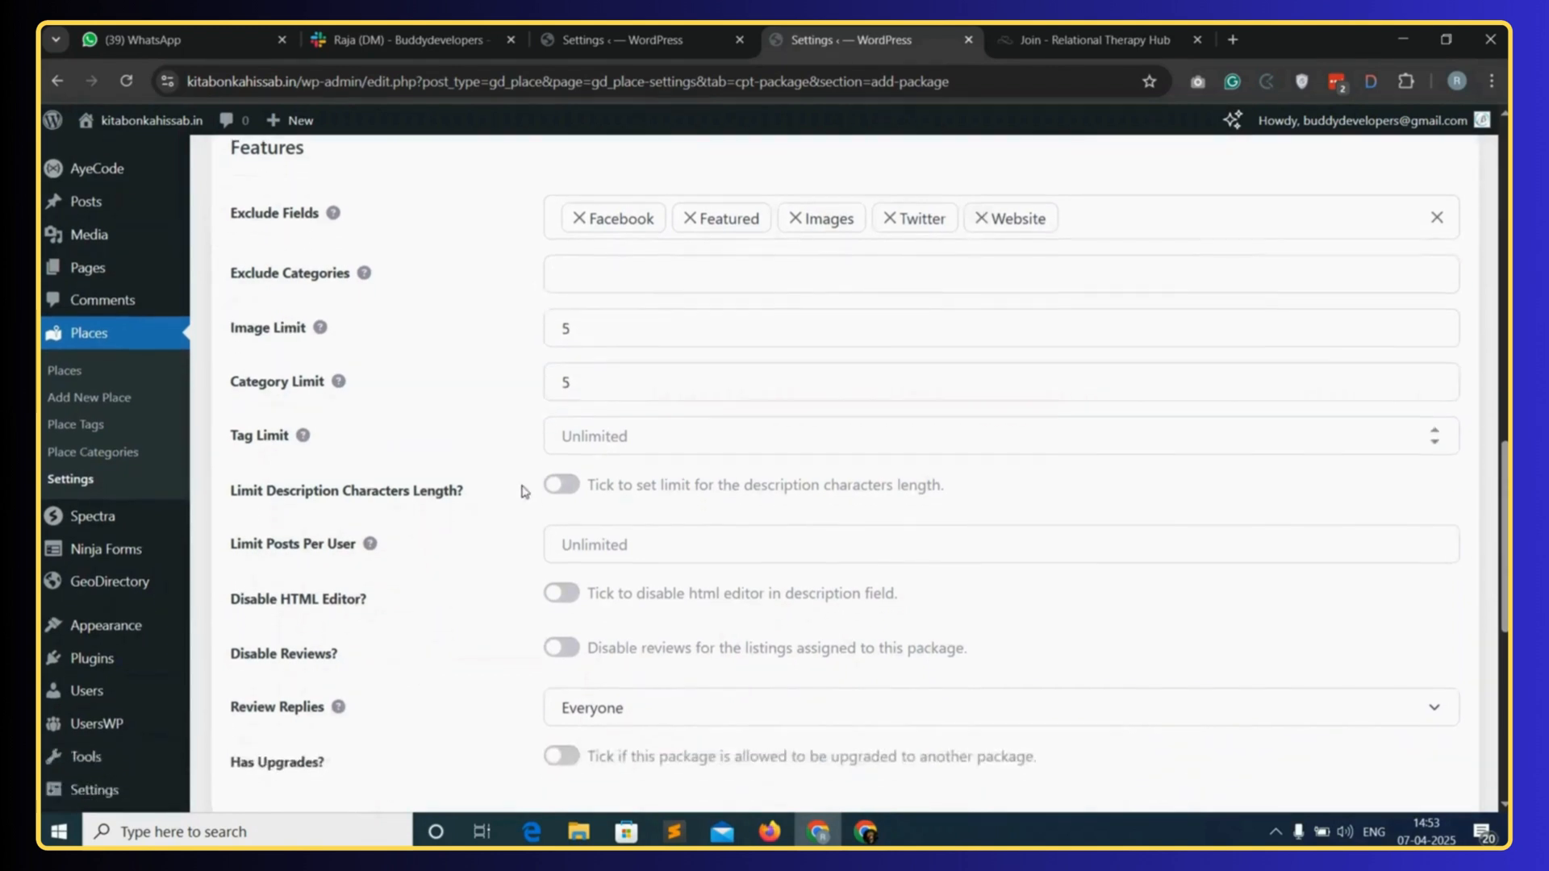
{"action": "scroll", "coordinate": [531, 540], "scroll_direction": "down", "scroll_amount": 3}
{"action": "left_click", "coordinate": [281, 475]}
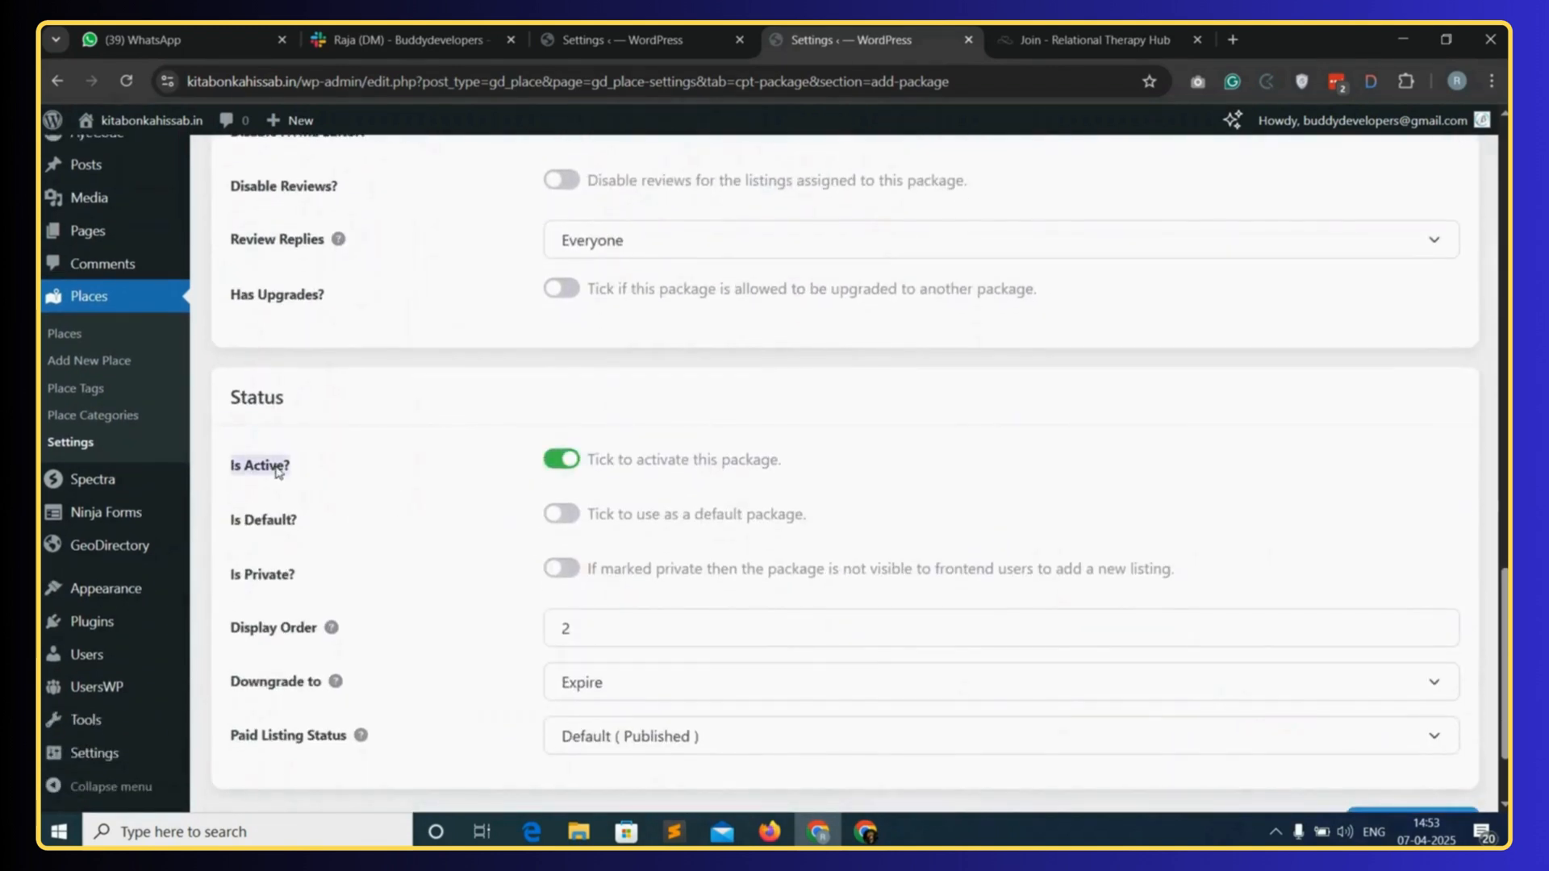
{"action": "scroll", "coordinate": [986, 720], "scroll_direction": "down", "scroll_amount": 1}
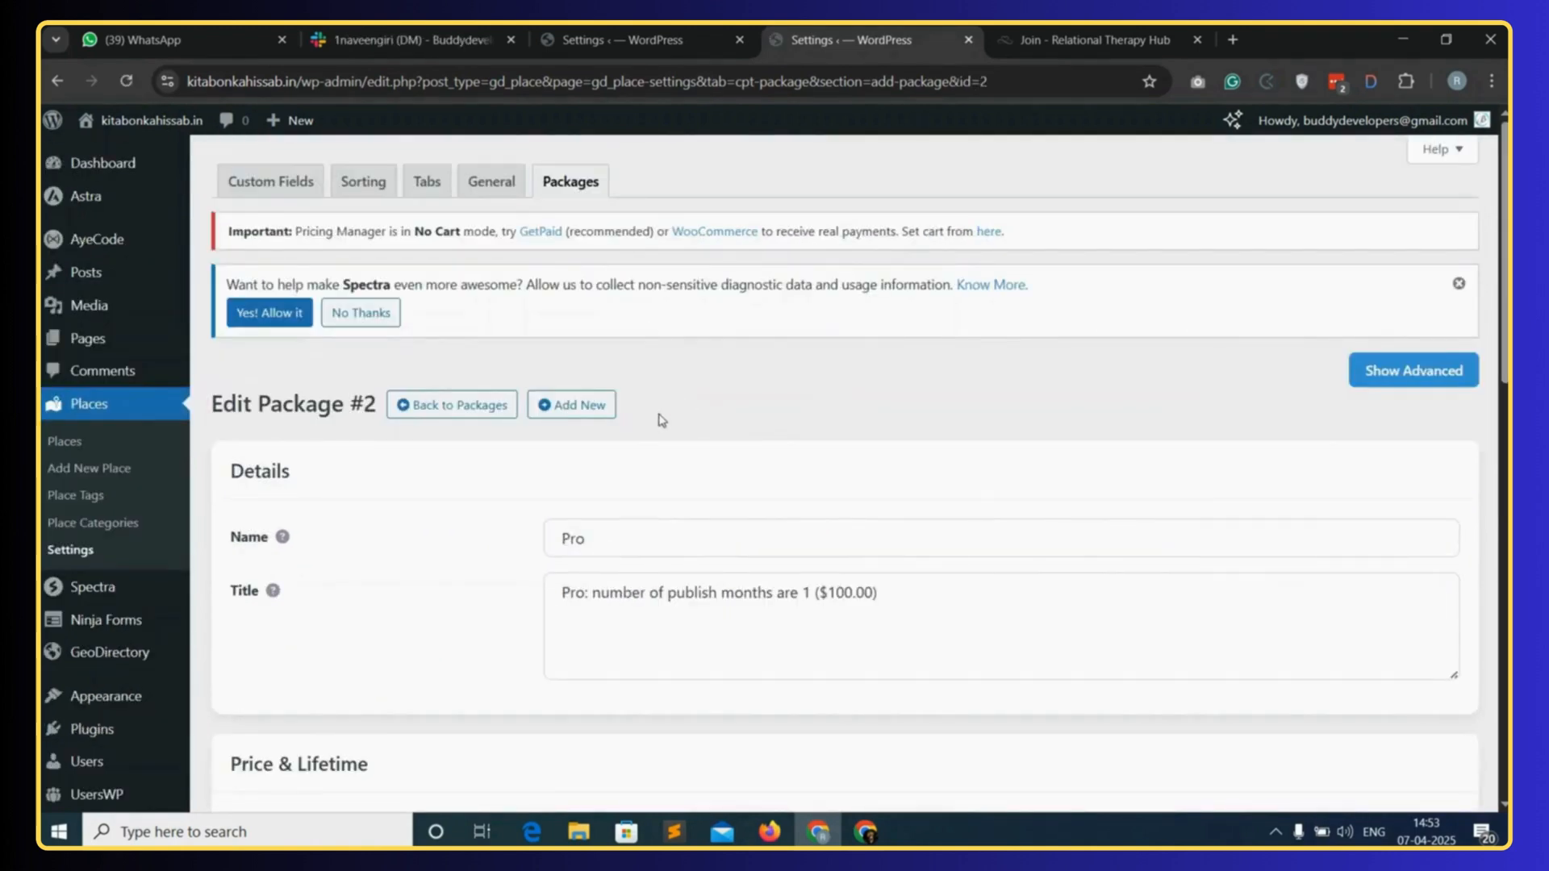
- Start another new places package and name it Professional
{"action": "left_click", "coordinate": [586, 409]}
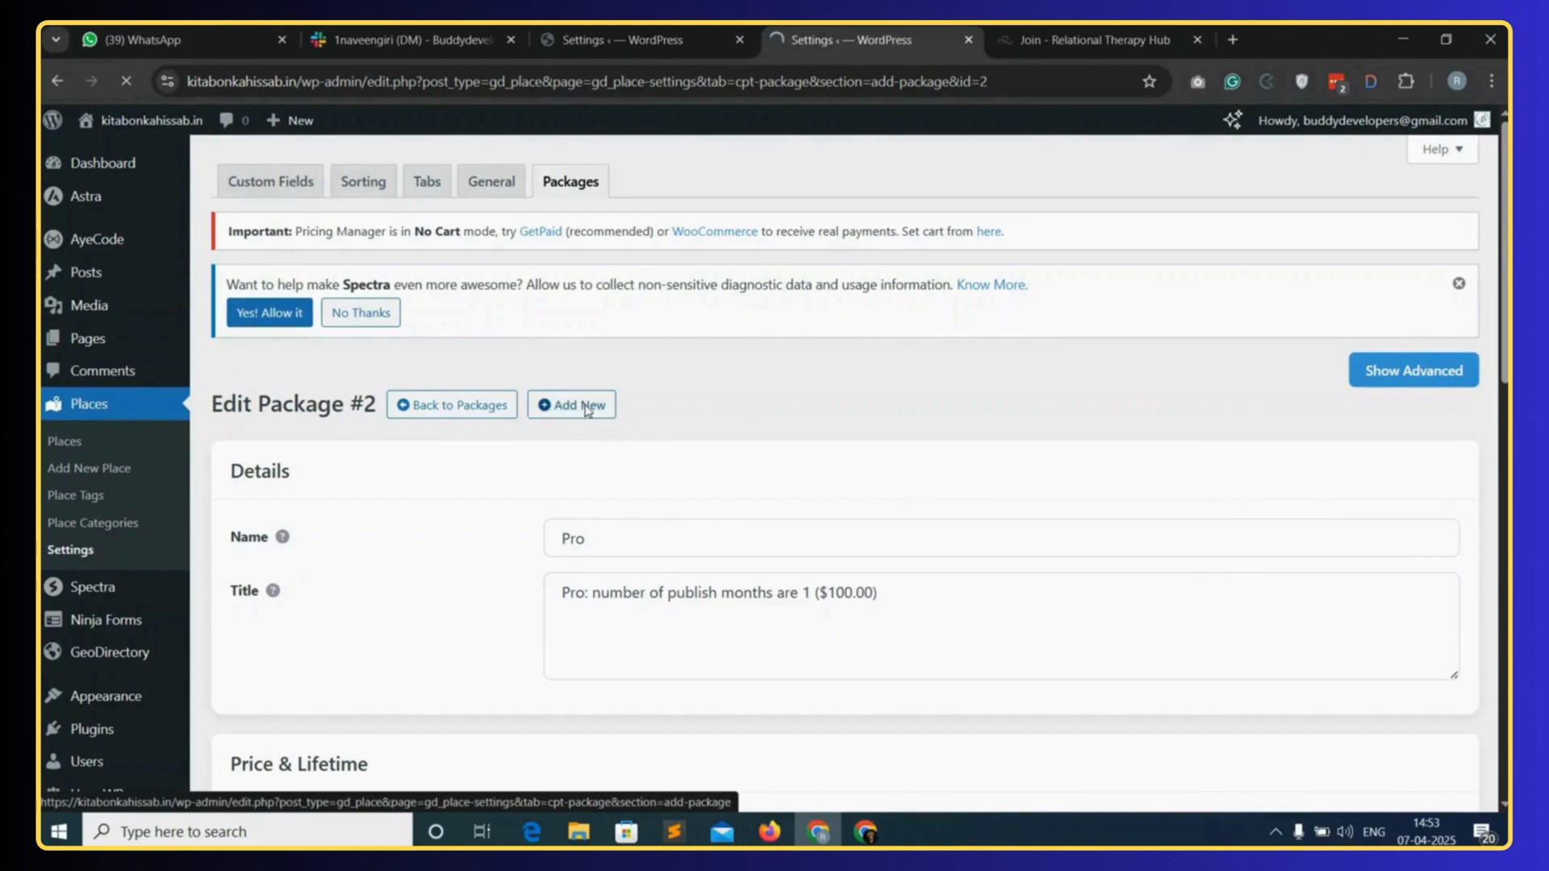
{"action": "left_click", "coordinate": [590, 536]}
{"action": "type", "text": "Professional"}
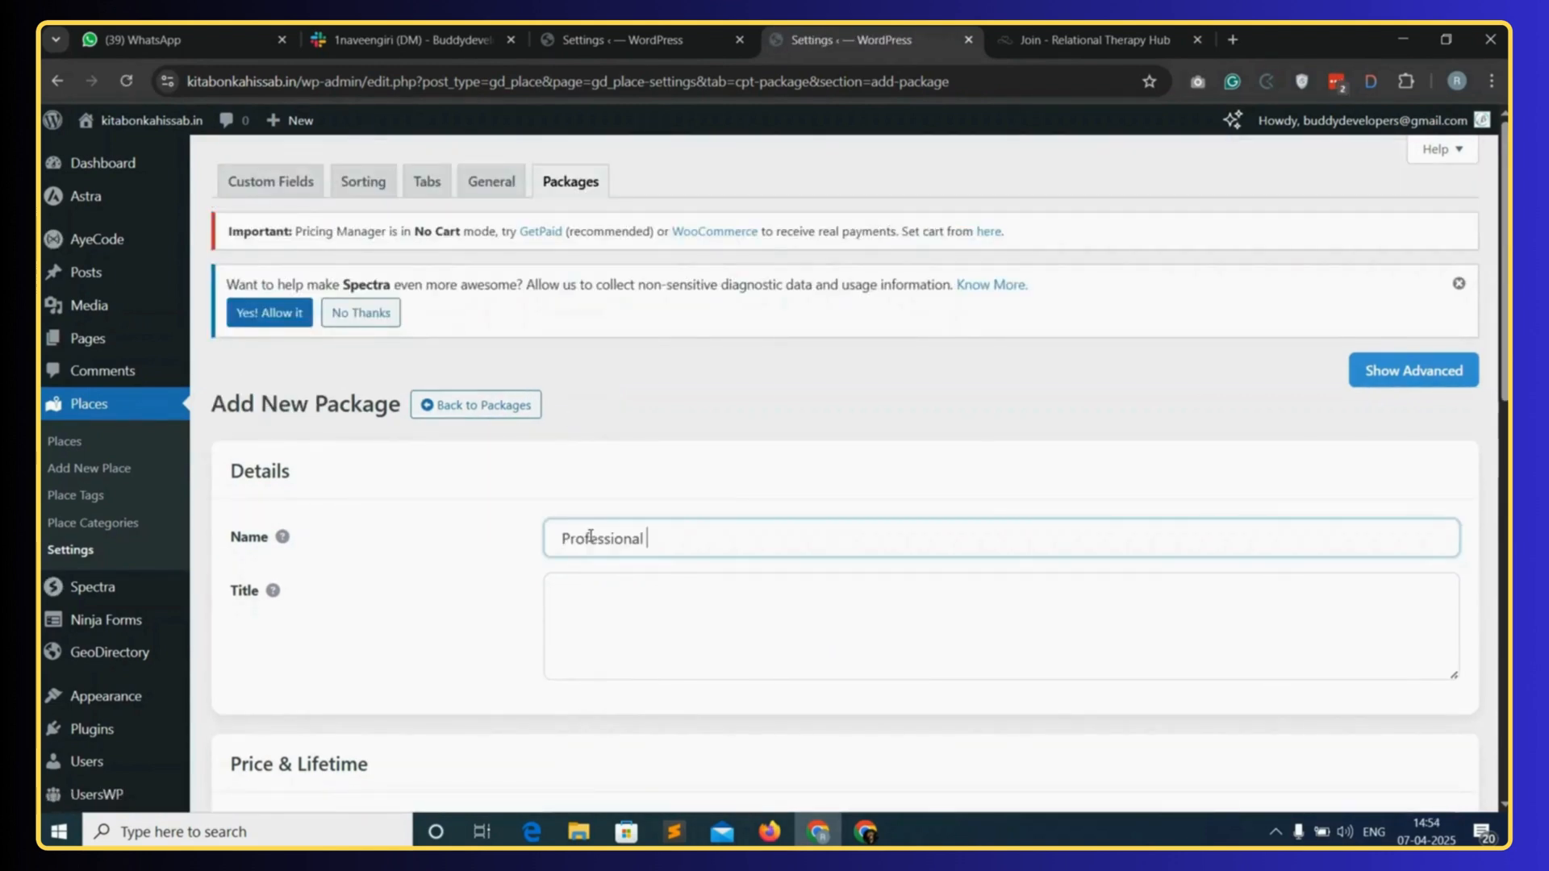
- Set the Professional package's price to 150 and its lifetime to 1 year, and make it recurring
{"action": "scroll", "coordinate": [649, 530], "scroll_direction": "down", "scroll_amount": 5}
{"action": "left_click", "coordinate": [598, 463]}
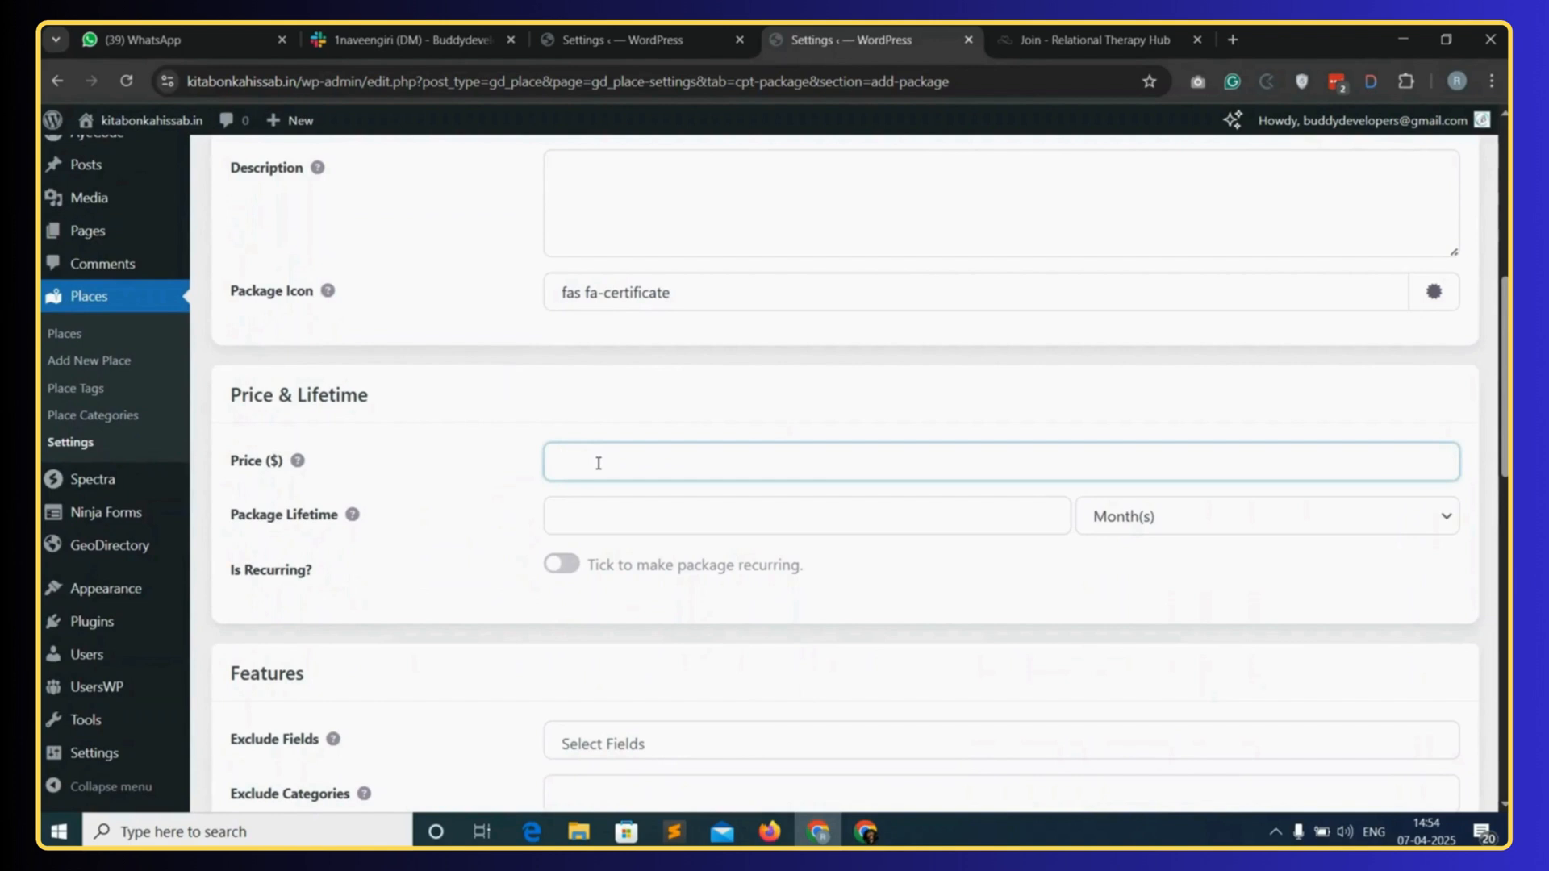
{"action": "type", "text": "1"}
{"action": "left_click", "coordinate": [1162, 520]}
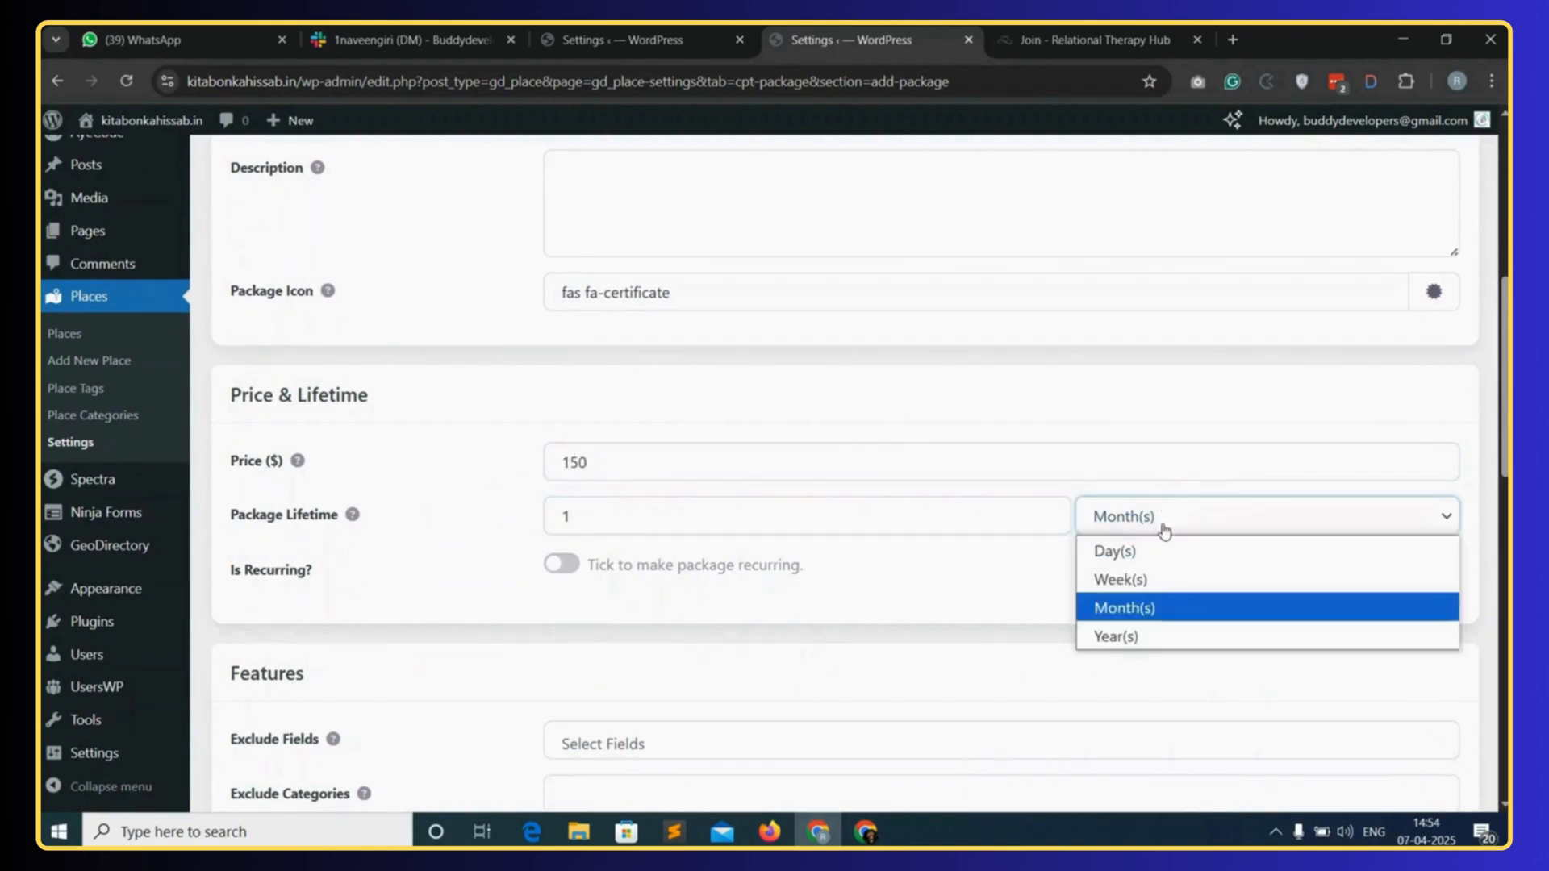
{"action": "left_click", "coordinate": [1134, 635]}
{"action": "left_click", "coordinate": [567, 566]}
- Exclude the Images, Email and Featured fields from the Professional package
{"action": "scroll", "coordinate": [662, 576], "scroll_direction": "down", "scroll_amount": 5}
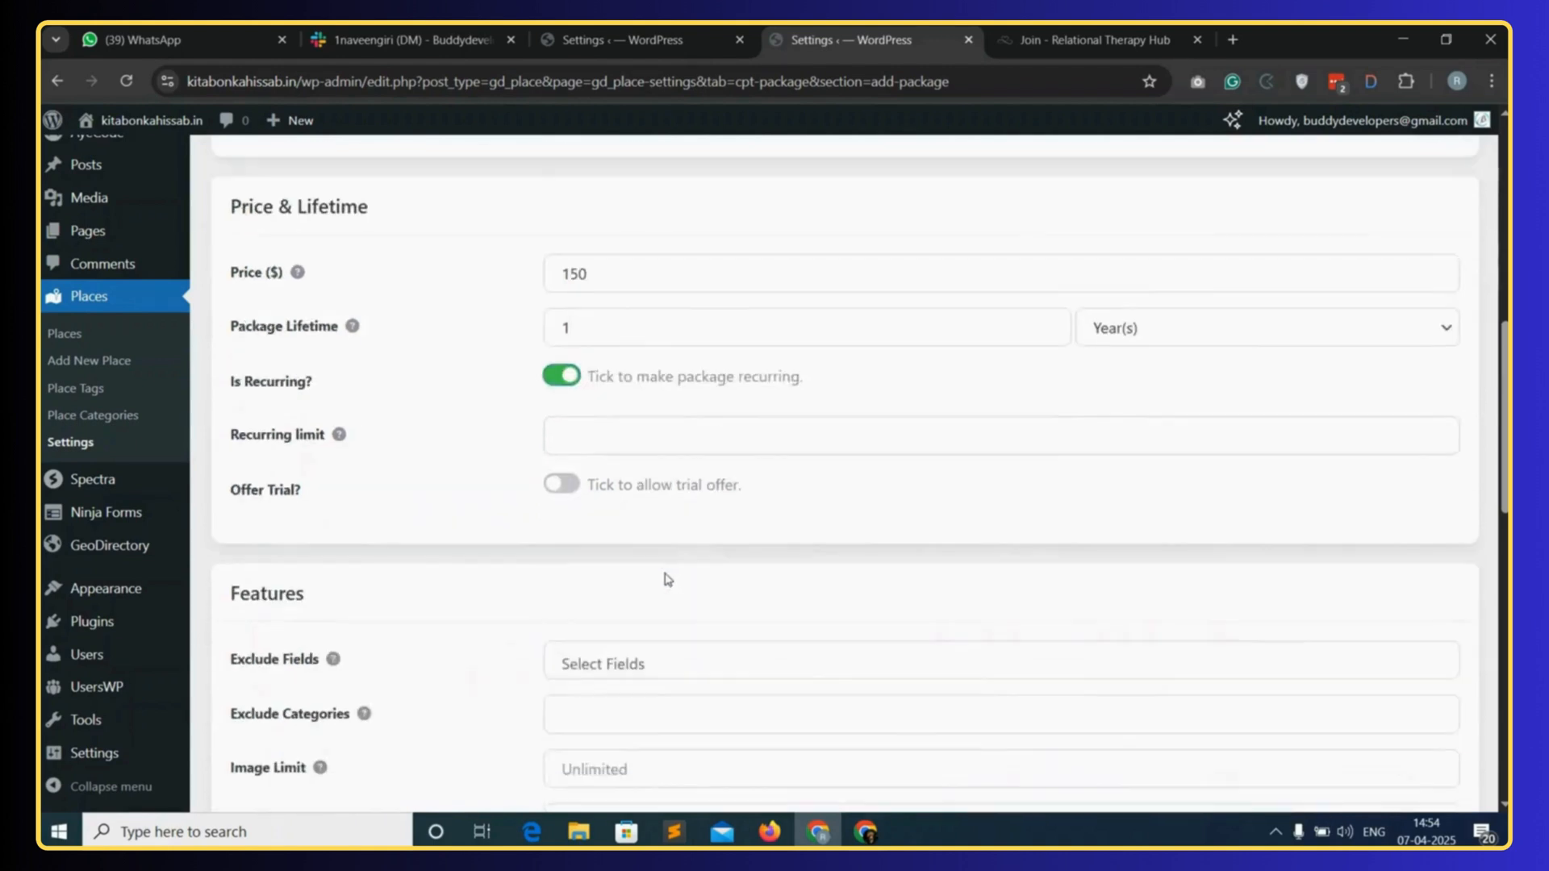
{"action": "left_click", "coordinate": [660, 447]}
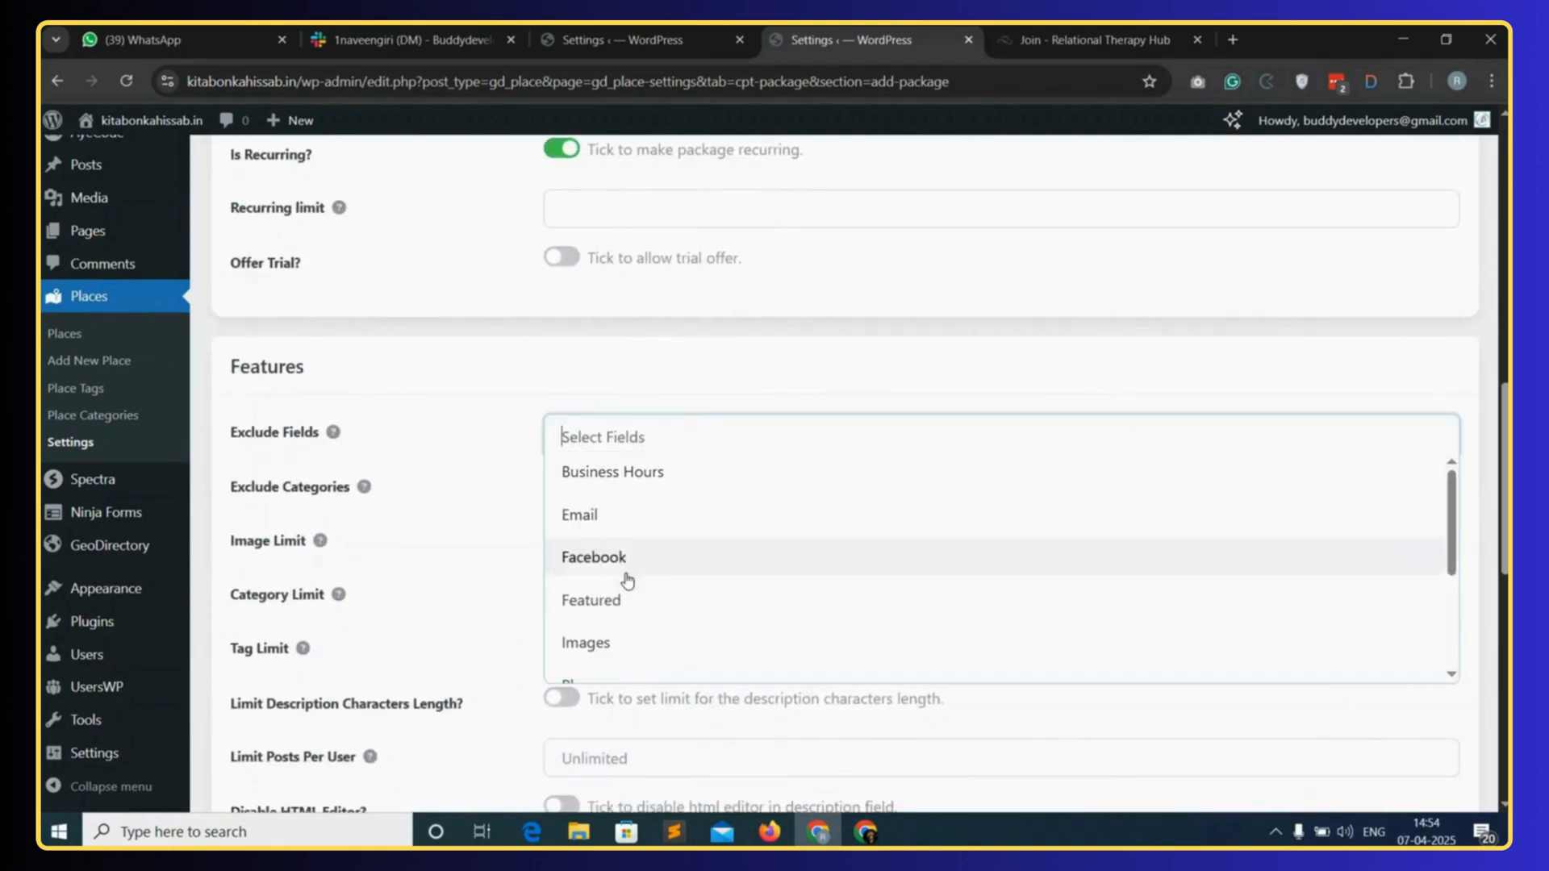
{"action": "left_click", "coordinate": [608, 639]}
{"action": "left_click", "coordinate": [764, 445]}
{"action": "left_click", "coordinate": [605, 519]}
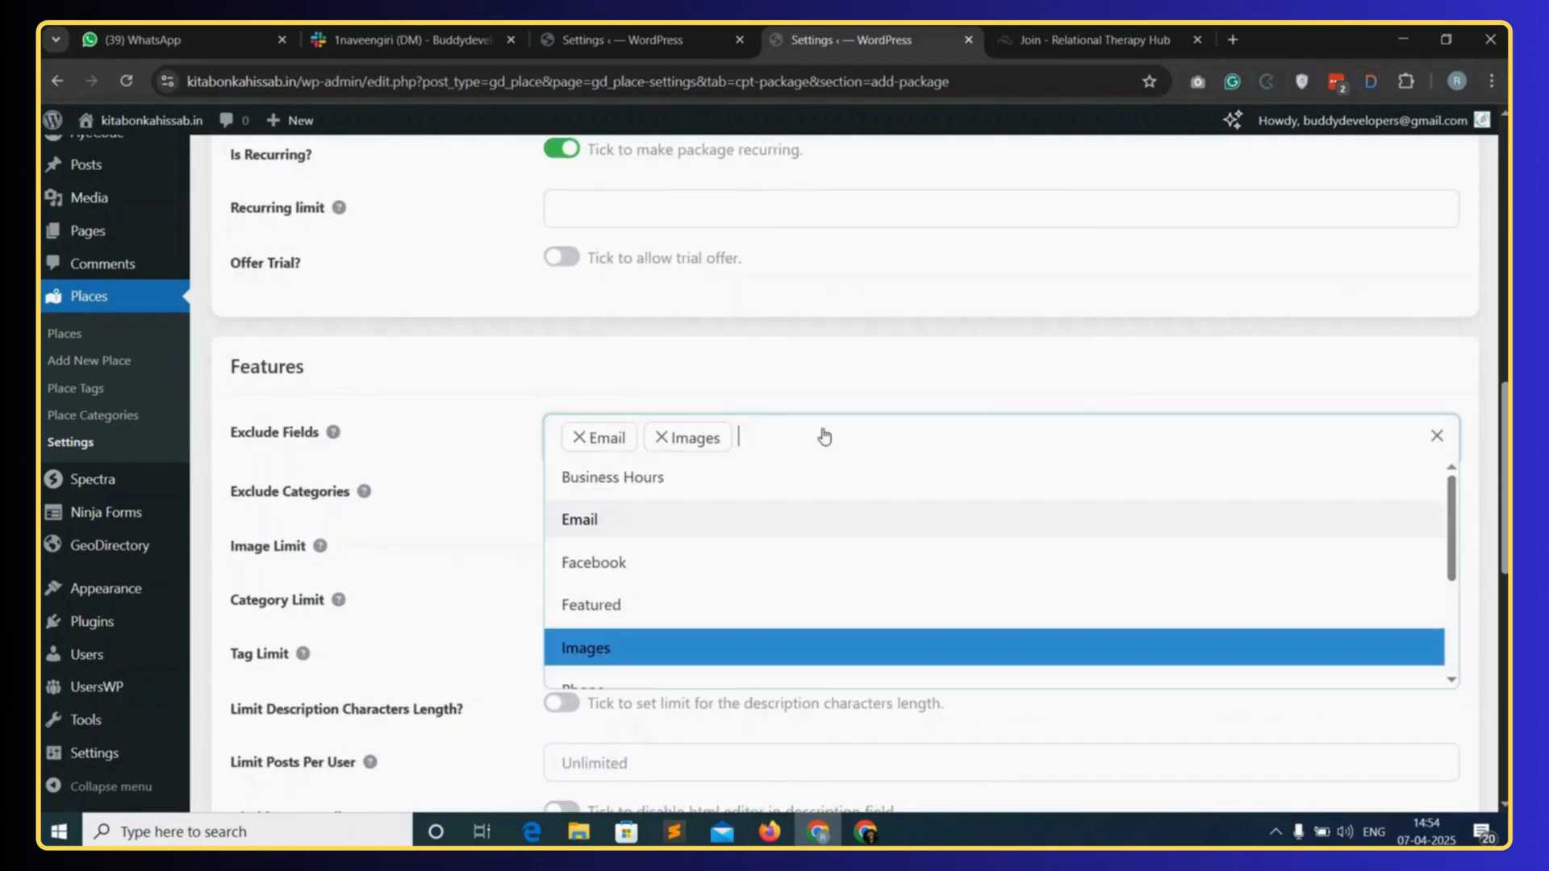
{"action": "scroll", "coordinate": [654, 569], "scroll_direction": "down", "scroll_amount": 2}
{"action": "left_click", "coordinate": [641, 524]}
{"action": "left_click", "coordinate": [905, 438]}
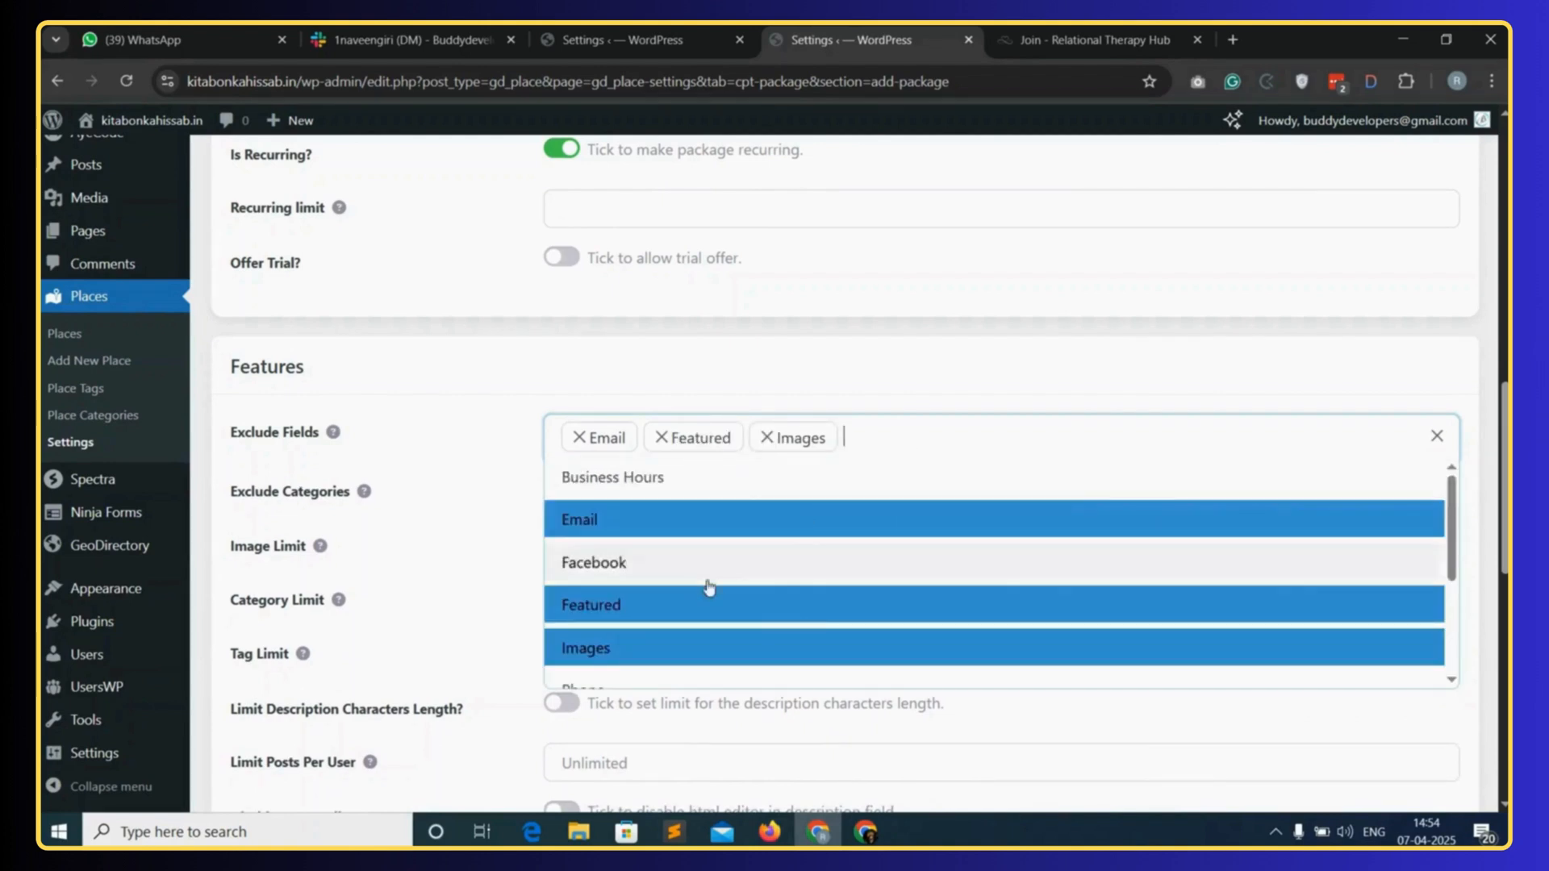
- Add Twitter, Facebook and Website to the Professional package's excluded fields
{"action": "scroll", "coordinate": [629, 602], "scroll_direction": "down", "scroll_amount": 2}
{"action": "scroll", "coordinate": [631, 631], "scroll_direction": "down", "scroll_amount": 1}
{"action": "left_click", "coordinate": [616, 626]}
{"action": "left_click", "coordinate": [1006, 421]}
{"action": "scroll", "coordinate": [581, 653], "scroll_direction": "down", "scroll_amount": 2}
{"action": "scroll", "coordinate": [629, 646], "scroll_direction": "down", "scroll_amount": 1}
{"action": "scroll", "coordinate": [613, 616], "scroll_direction": "up", "scroll_amount": 3}
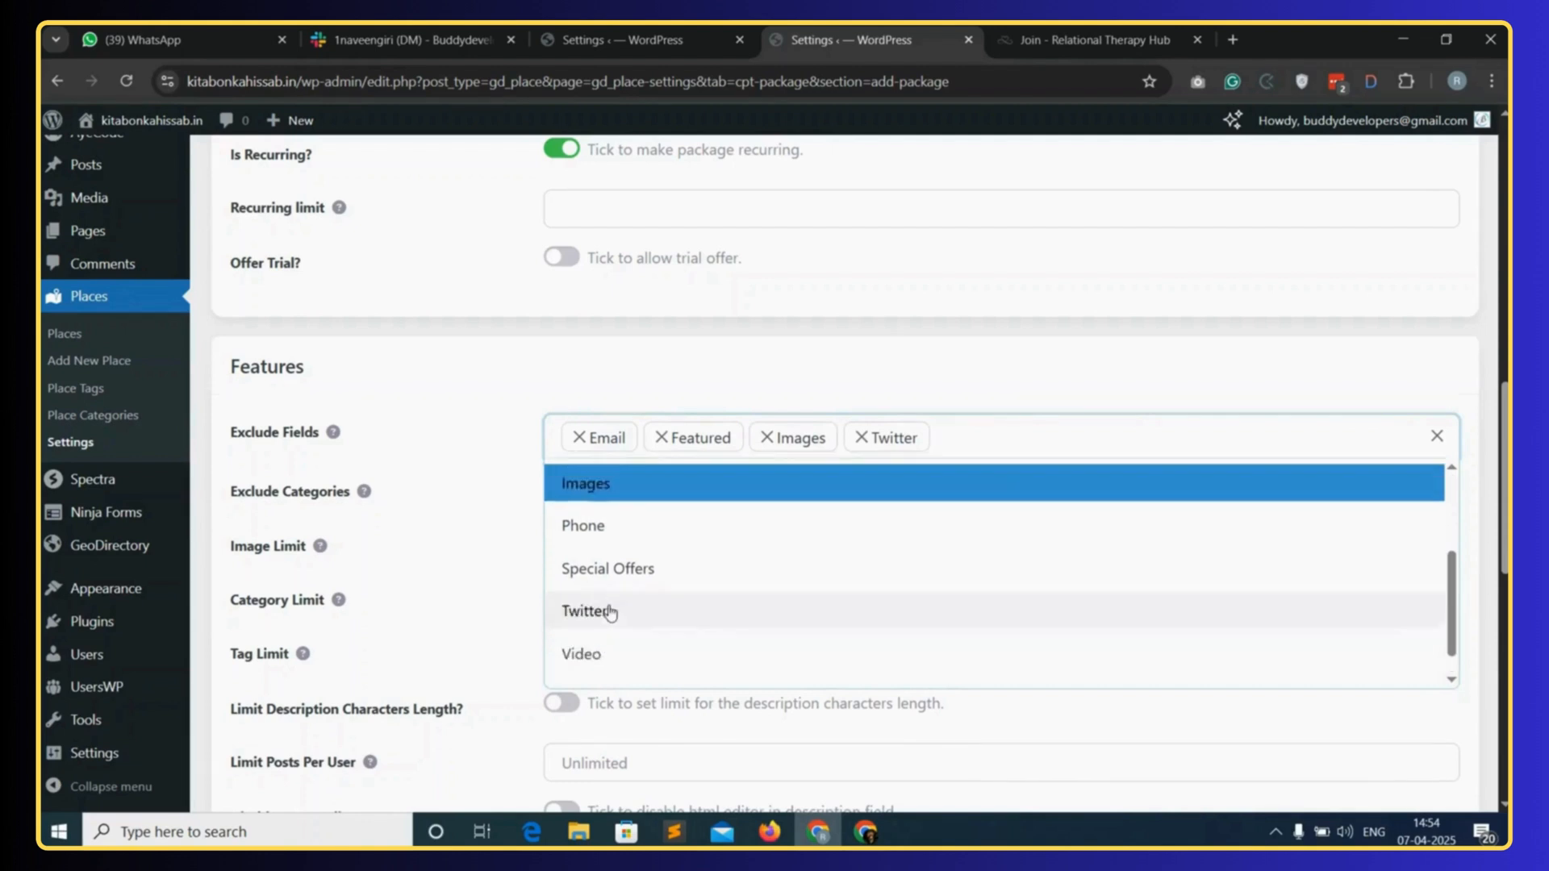
{"action": "left_click", "coordinate": [621, 536]}
{"action": "left_click", "coordinate": [1085, 437]}
{"action": "scroll", "coordinate": [617, 629], "scroll_direction": "down", "scroll_amount": 3}
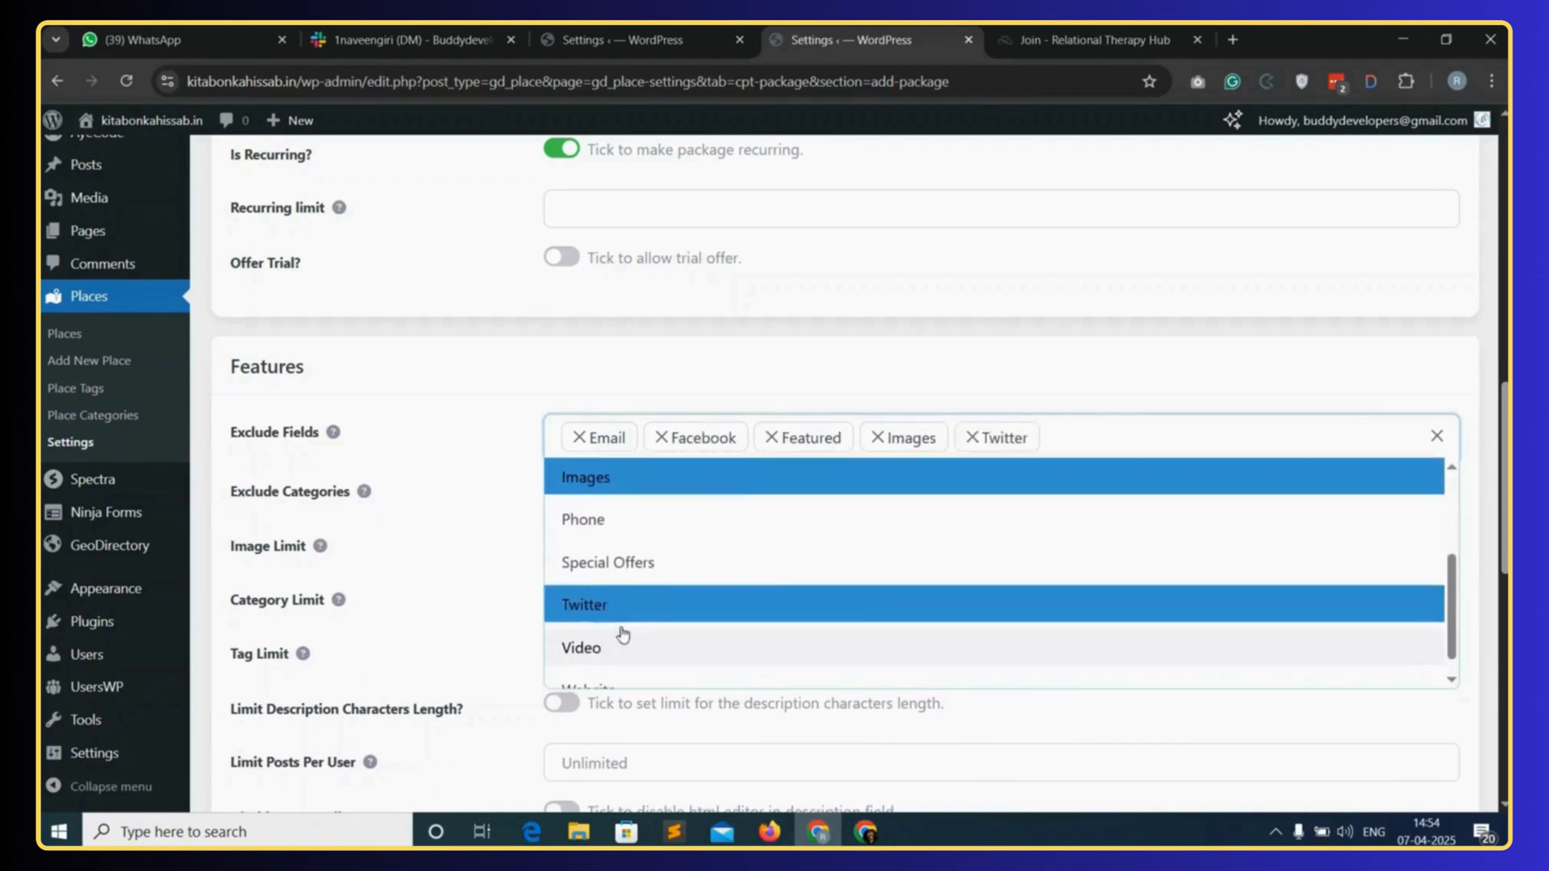
{"action": "left_click", "coordinate": [617, 664]}
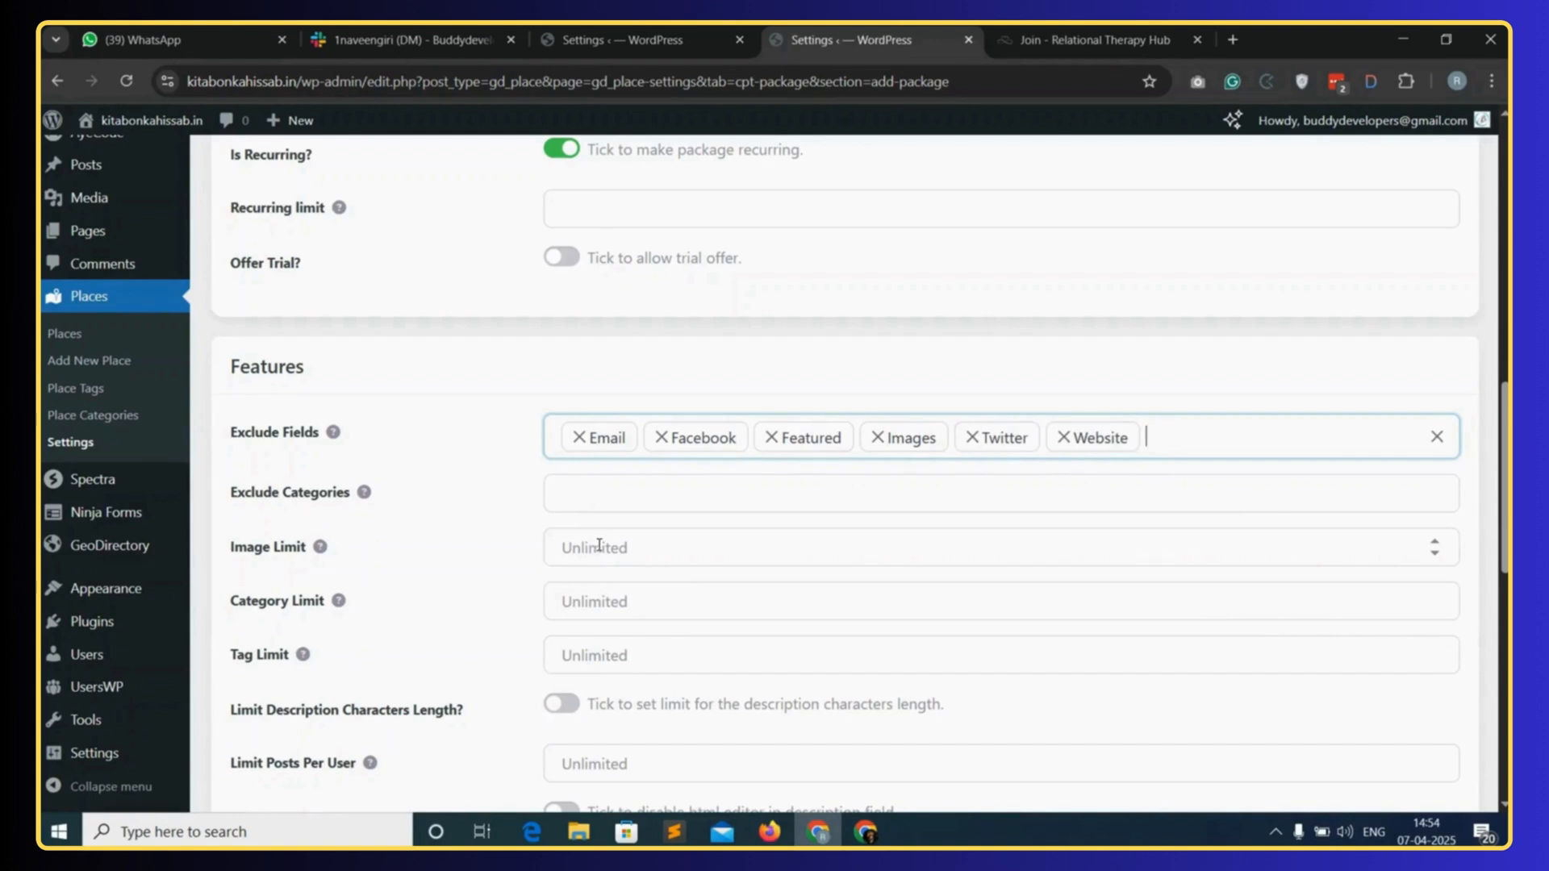
- Save the Professional package with its remaining limits left unlimited and return to the list of place packages
{"action": "scroll", "coordinate": [598, 546], "scroll_direction": "down", "scroll_amount": 1}
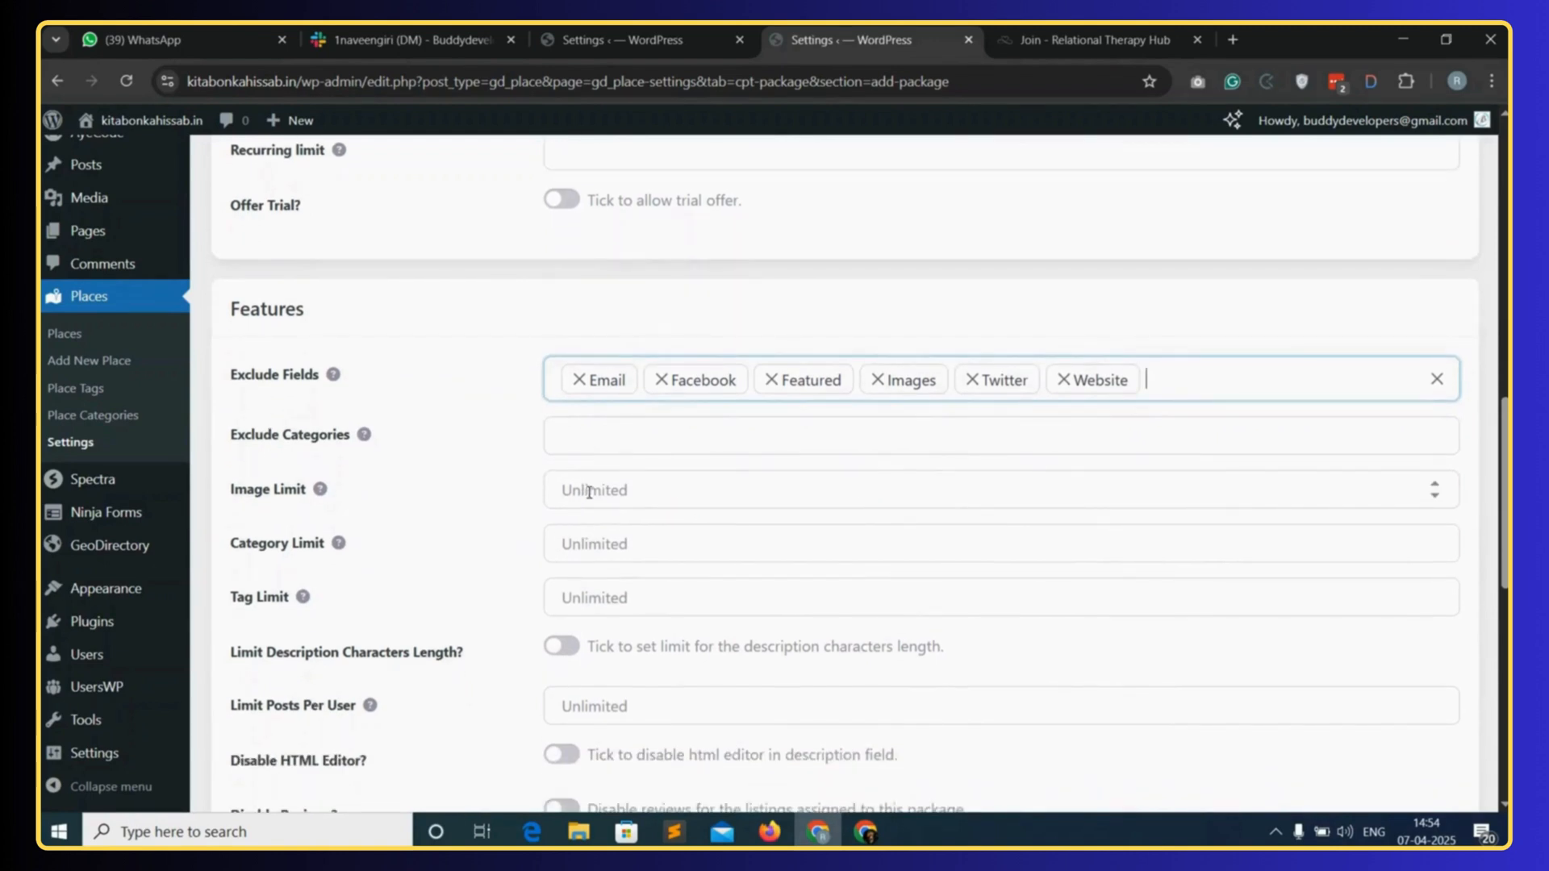
{"action": "scroll", "coordinate": [589, 492], "scroll_direction": "down", "scroll_amount": 15}
{"action": "left_click", "coordinate": [1420, 695]}
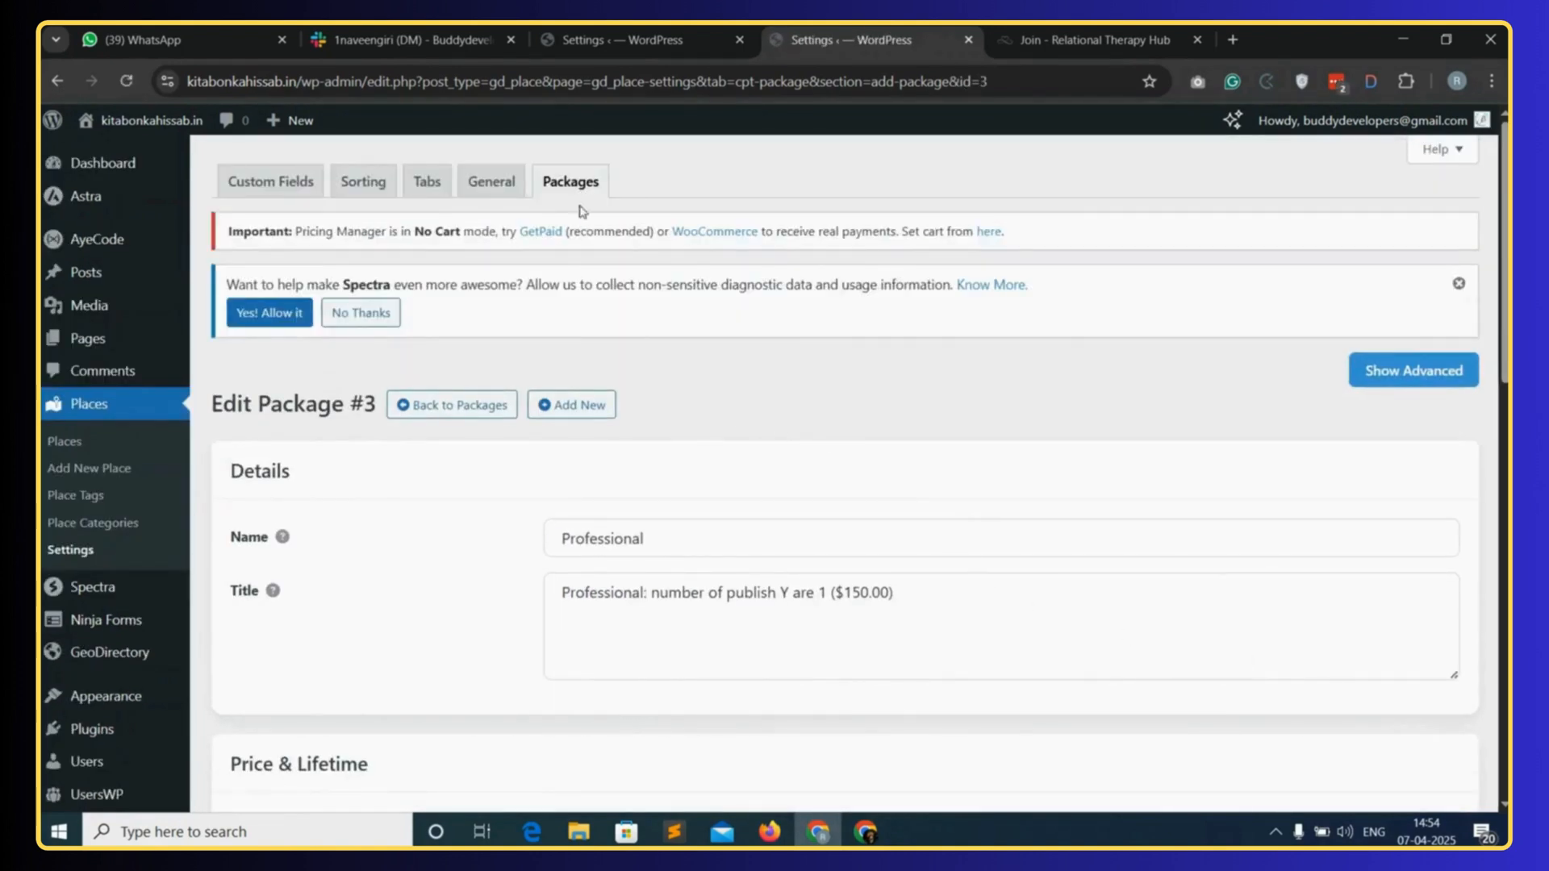
{"action": "left_click", "coordinate": [573, 183]}
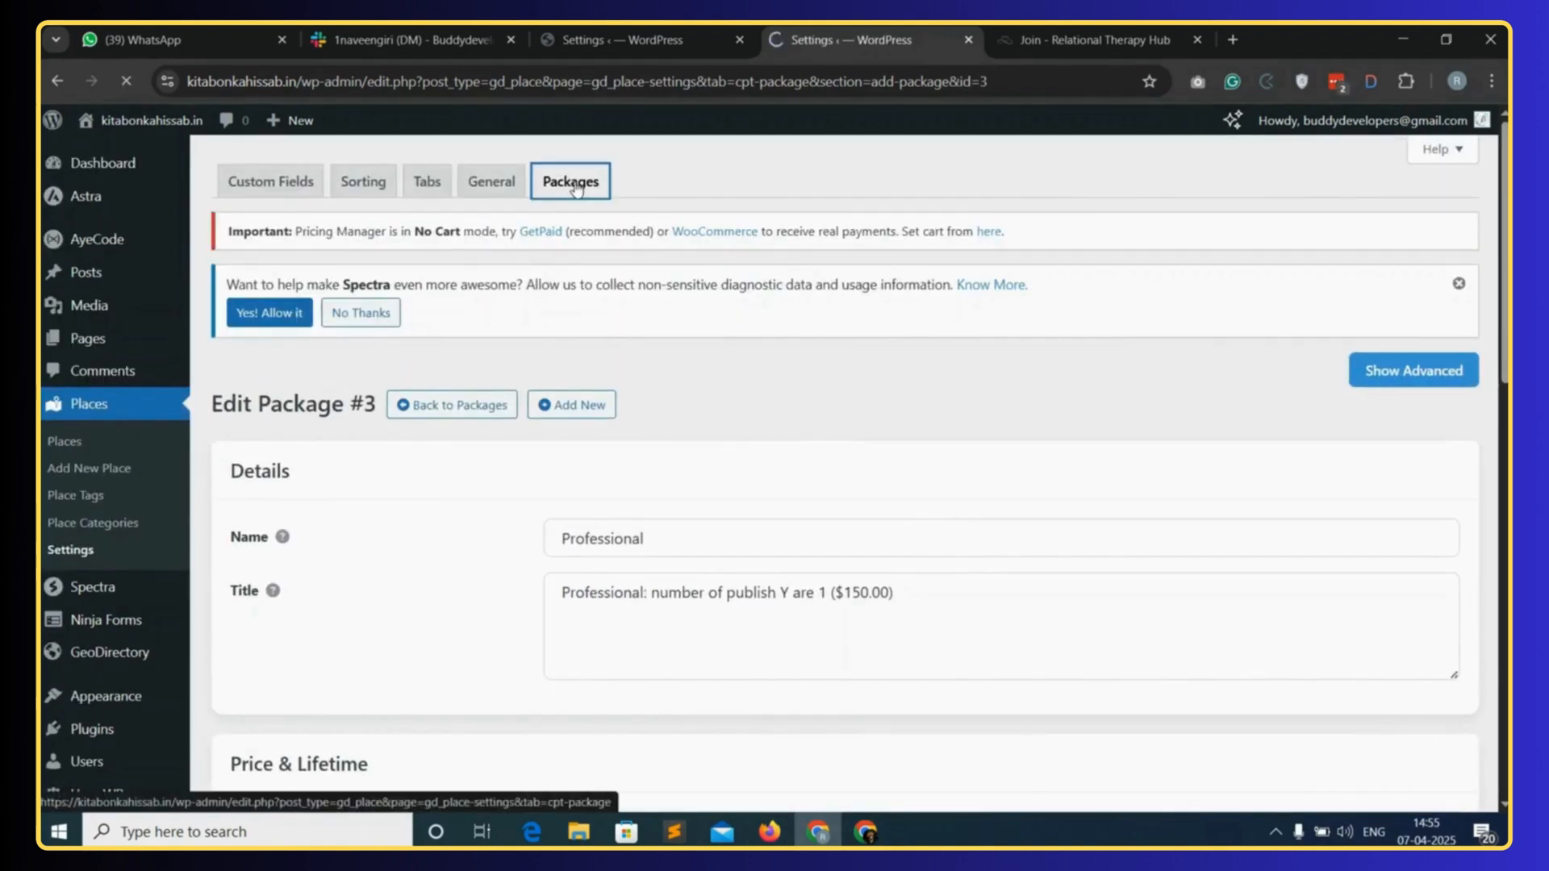
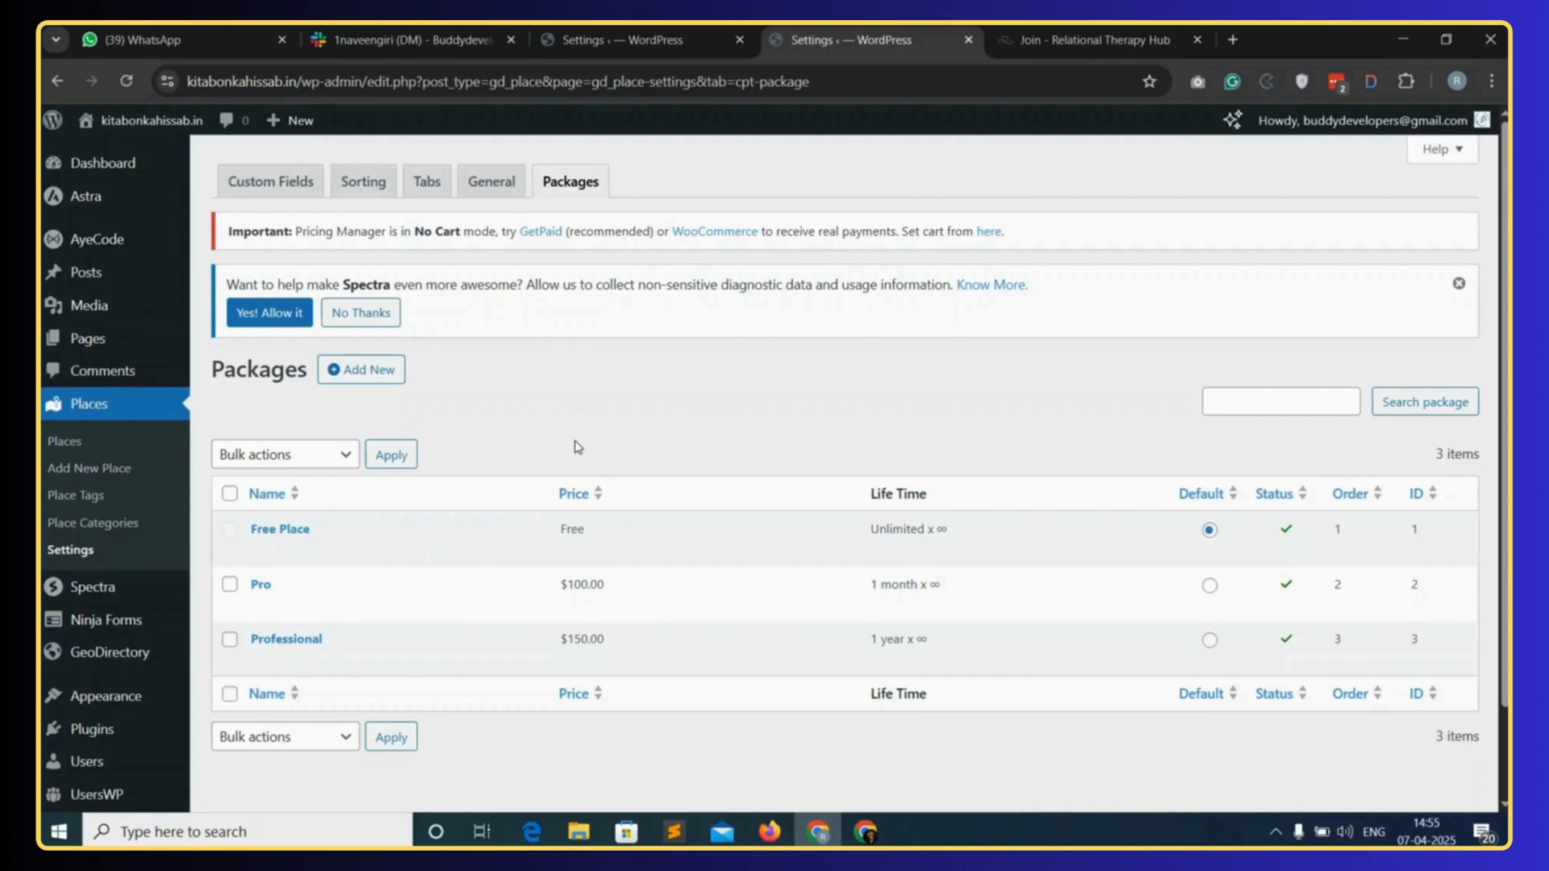
- Create a new page titled Join and publish it
{"action": "mouse_move", "coordinate": [99, 345]}
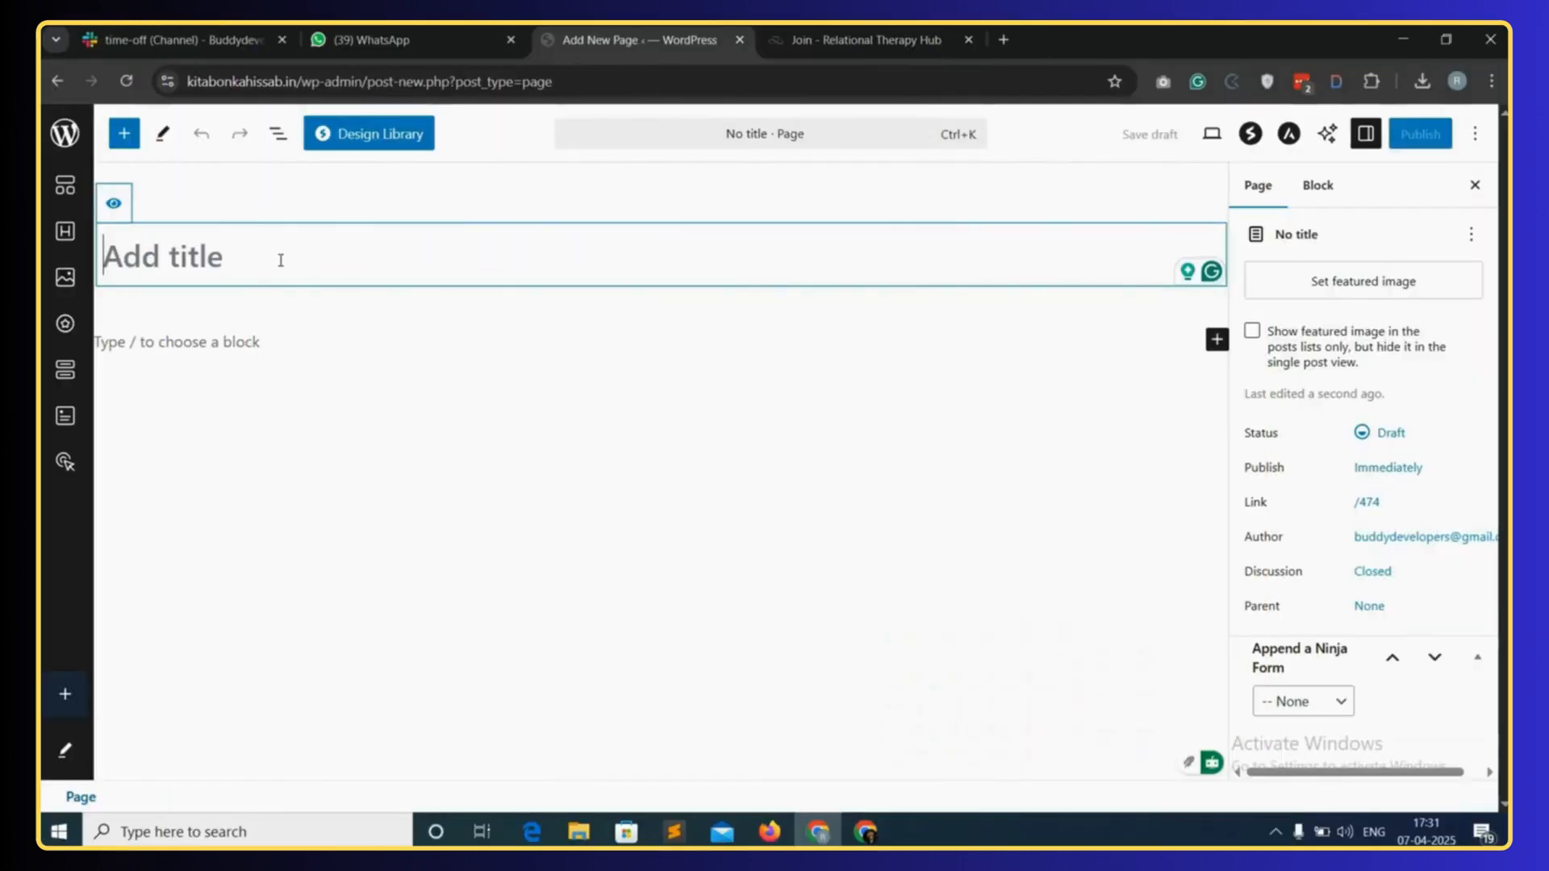
{"action": "type", "text": "Join"}
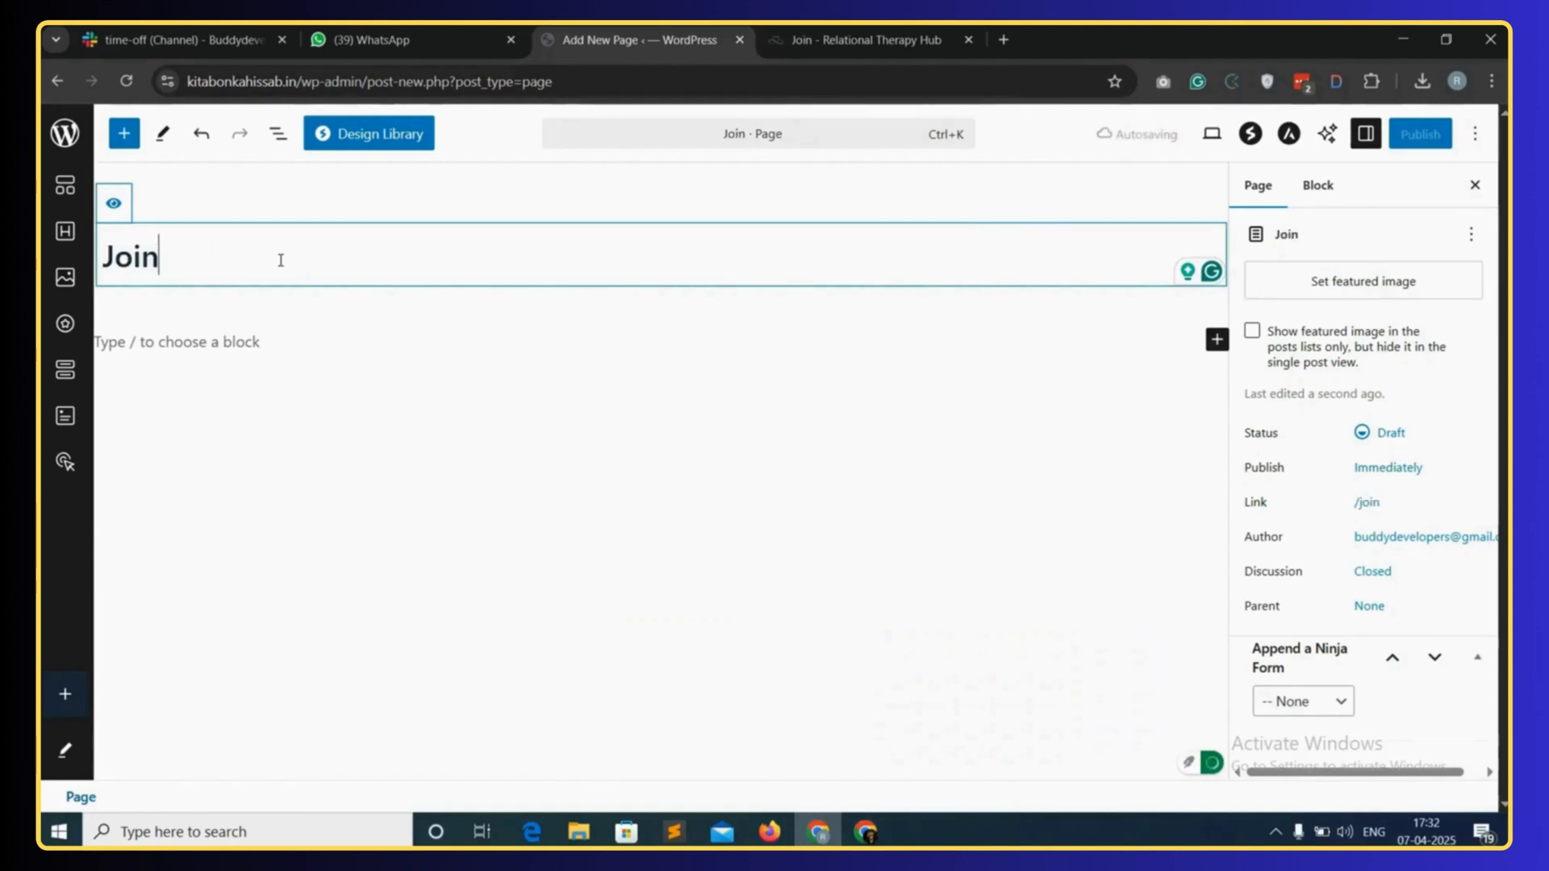
{"action": "left_click", "coordinate": [1420, 133]}
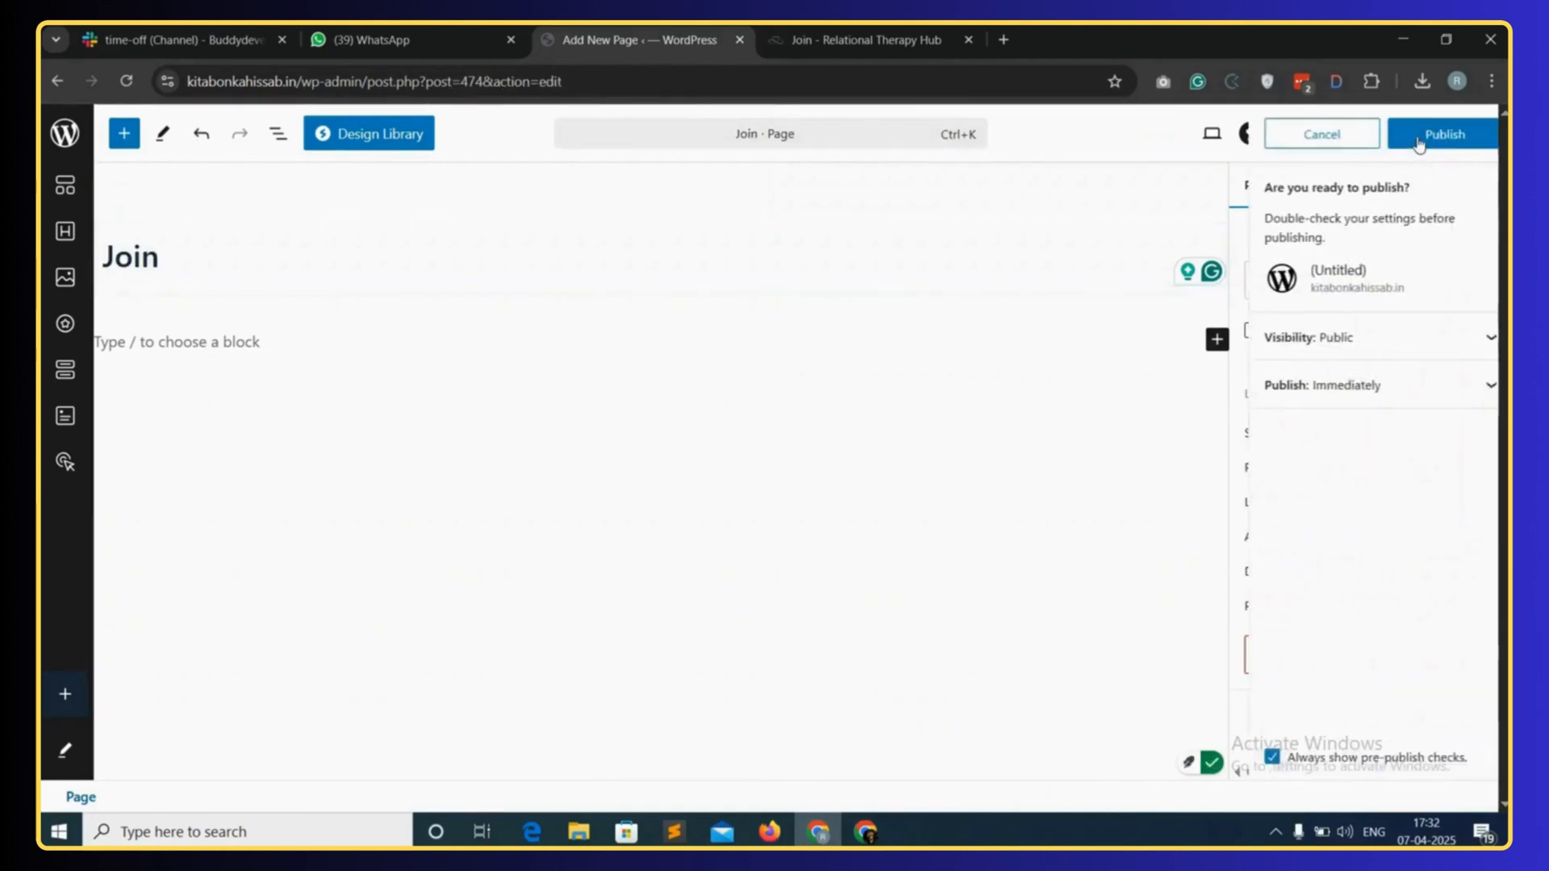
{"action": "left_click", "coordinate": [1418, 134]}
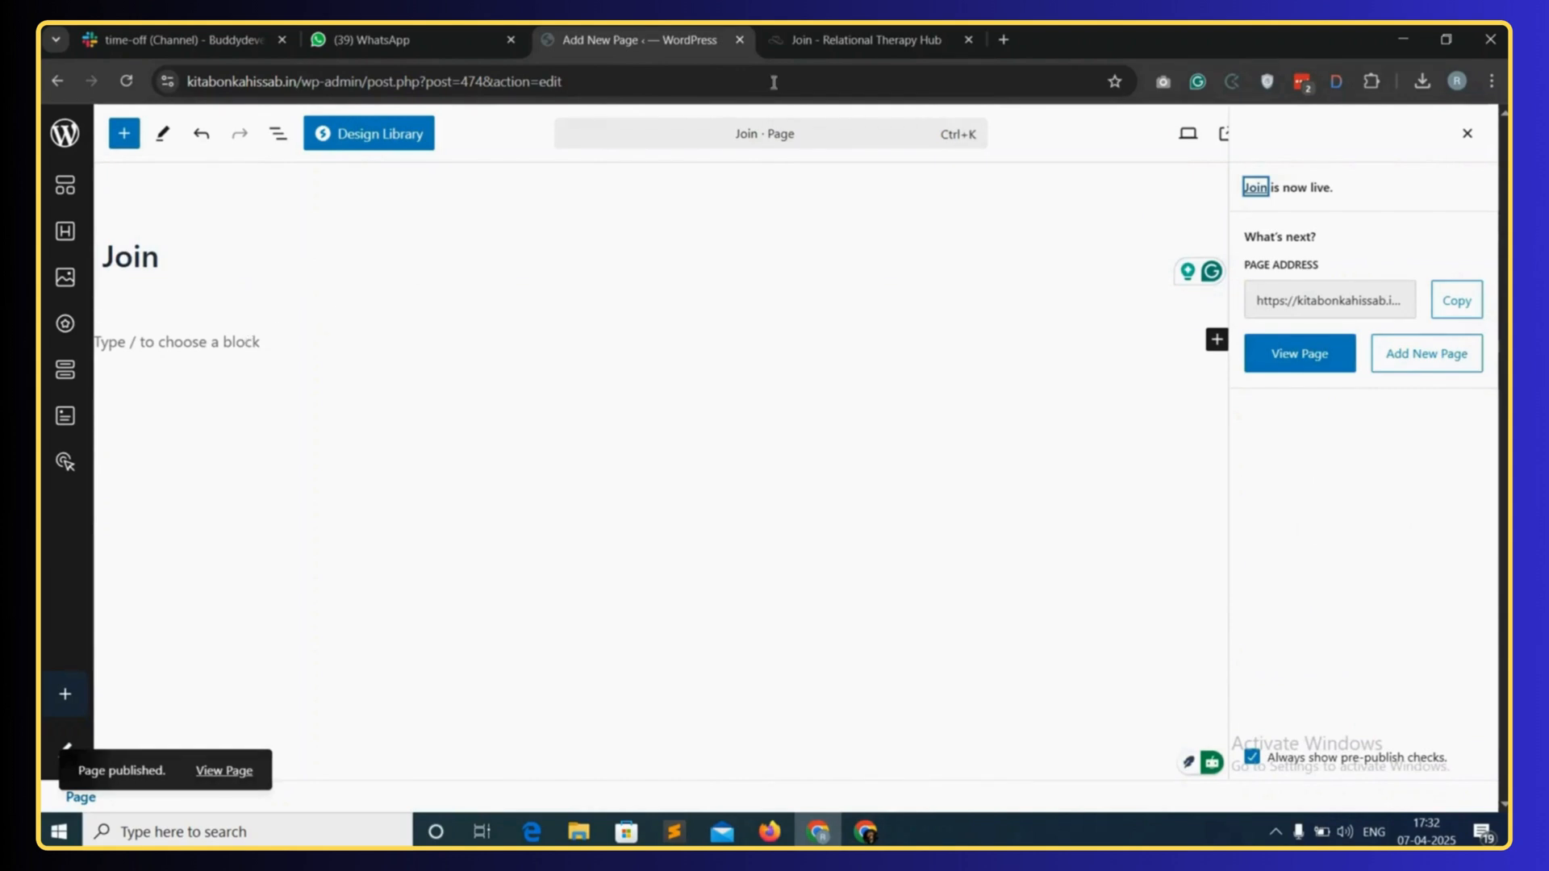
- Examine the Relational Therapy Hub Join page as a reference, including its intro, subscription packages, benefits section and the targets of its join buttons
{"action": "left_click", "coordinate": [854, 42]}
{"action": "scroll", "coordinate": [513, 409], "scroll_direction": "down", "scroll_amount": 1}
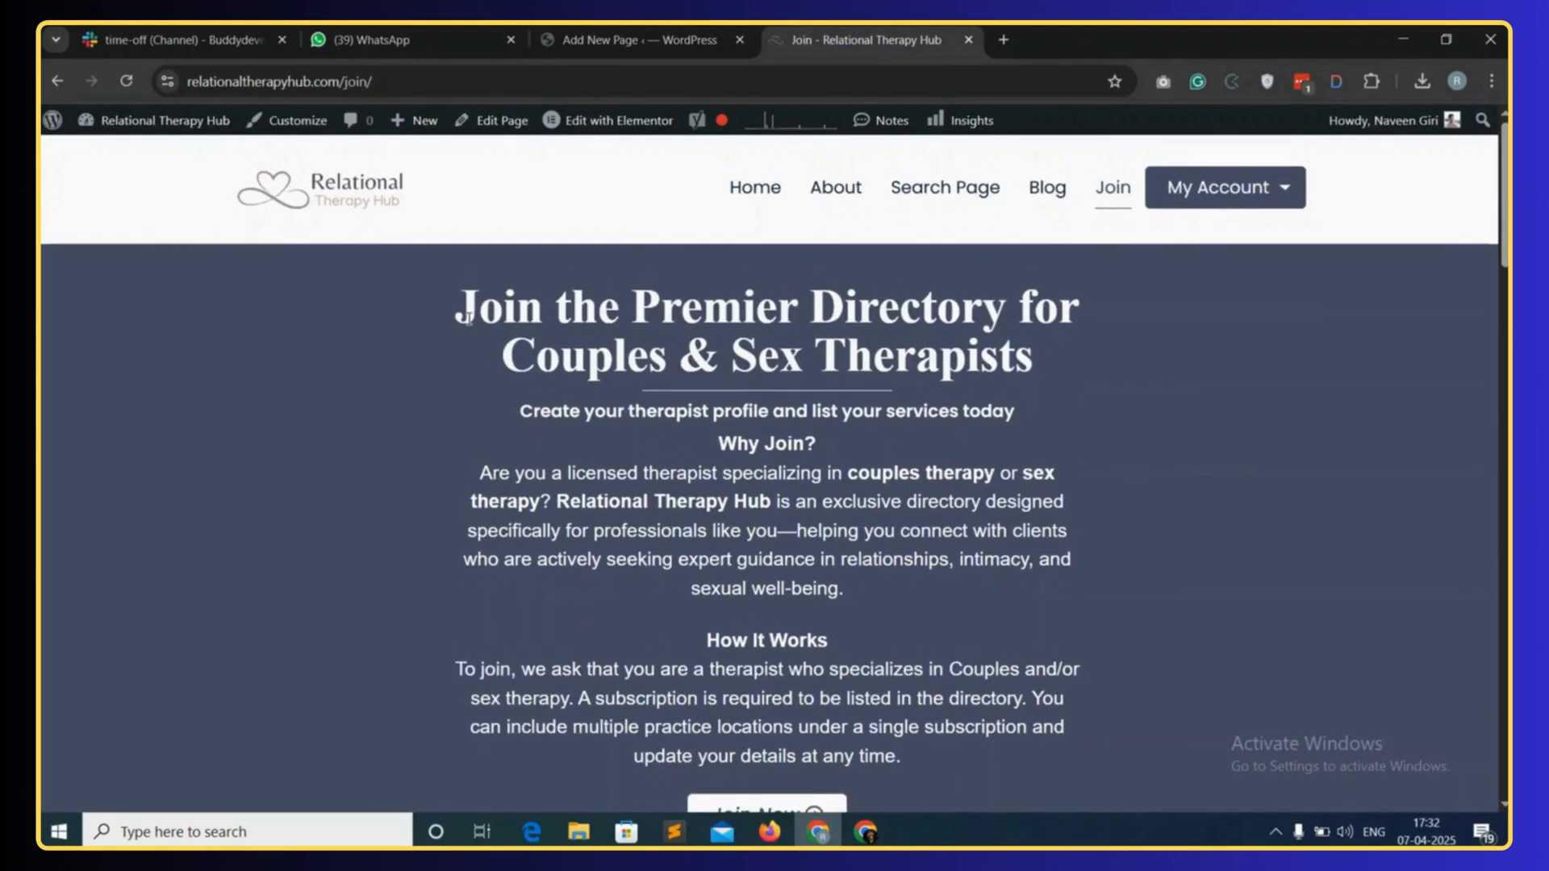
{"action": "scroll", "coordinate": [526, 342], "scroll_direction": "down", "scroll_amount": 8}
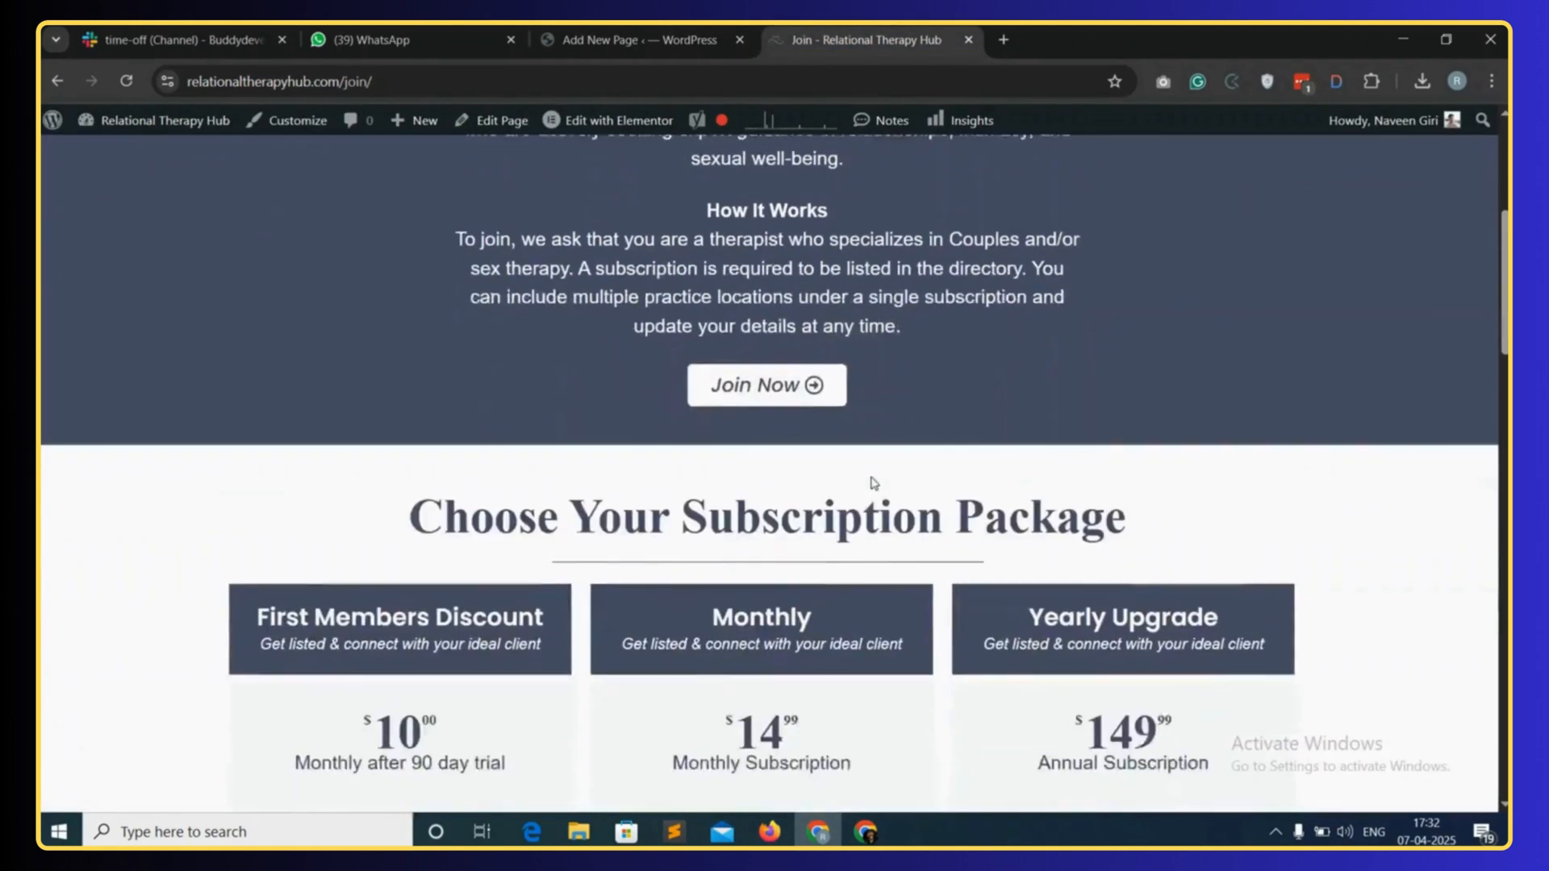
{"action": "scroll", "coordinate": [873, 483], "scroll_direction": "up", "scroll_amount": 8}
{"action": "scroll", "coordinate": [461, 317], "scroll_direction": "down", "scroll_amount": 2}
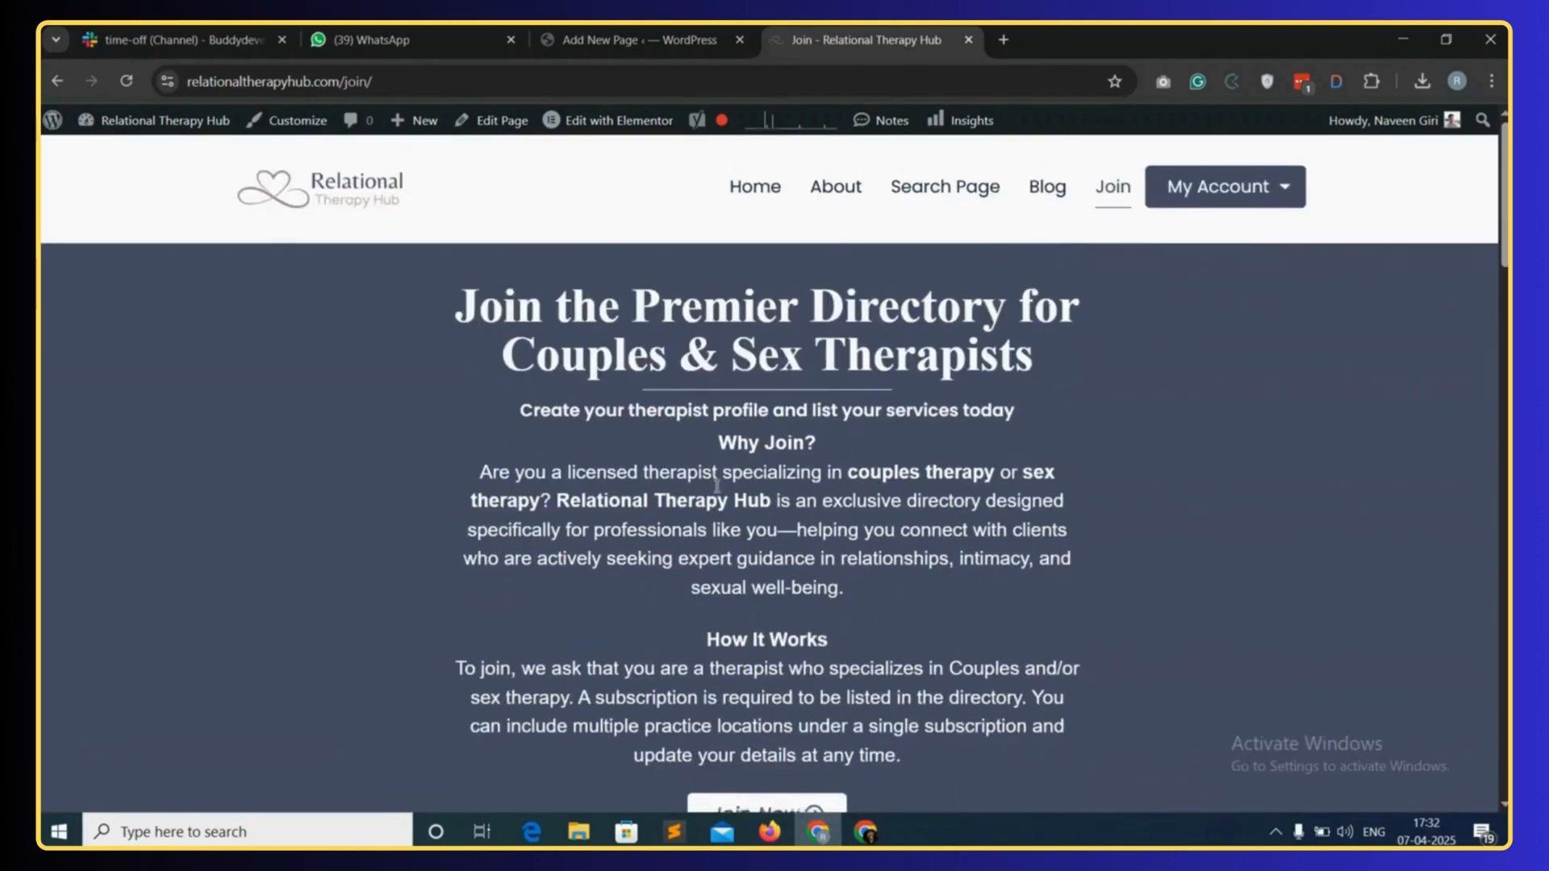
{"action": "scroll", "coordinate": [796, 495], "scroll_direction": "down", "scroll_amount": 2}
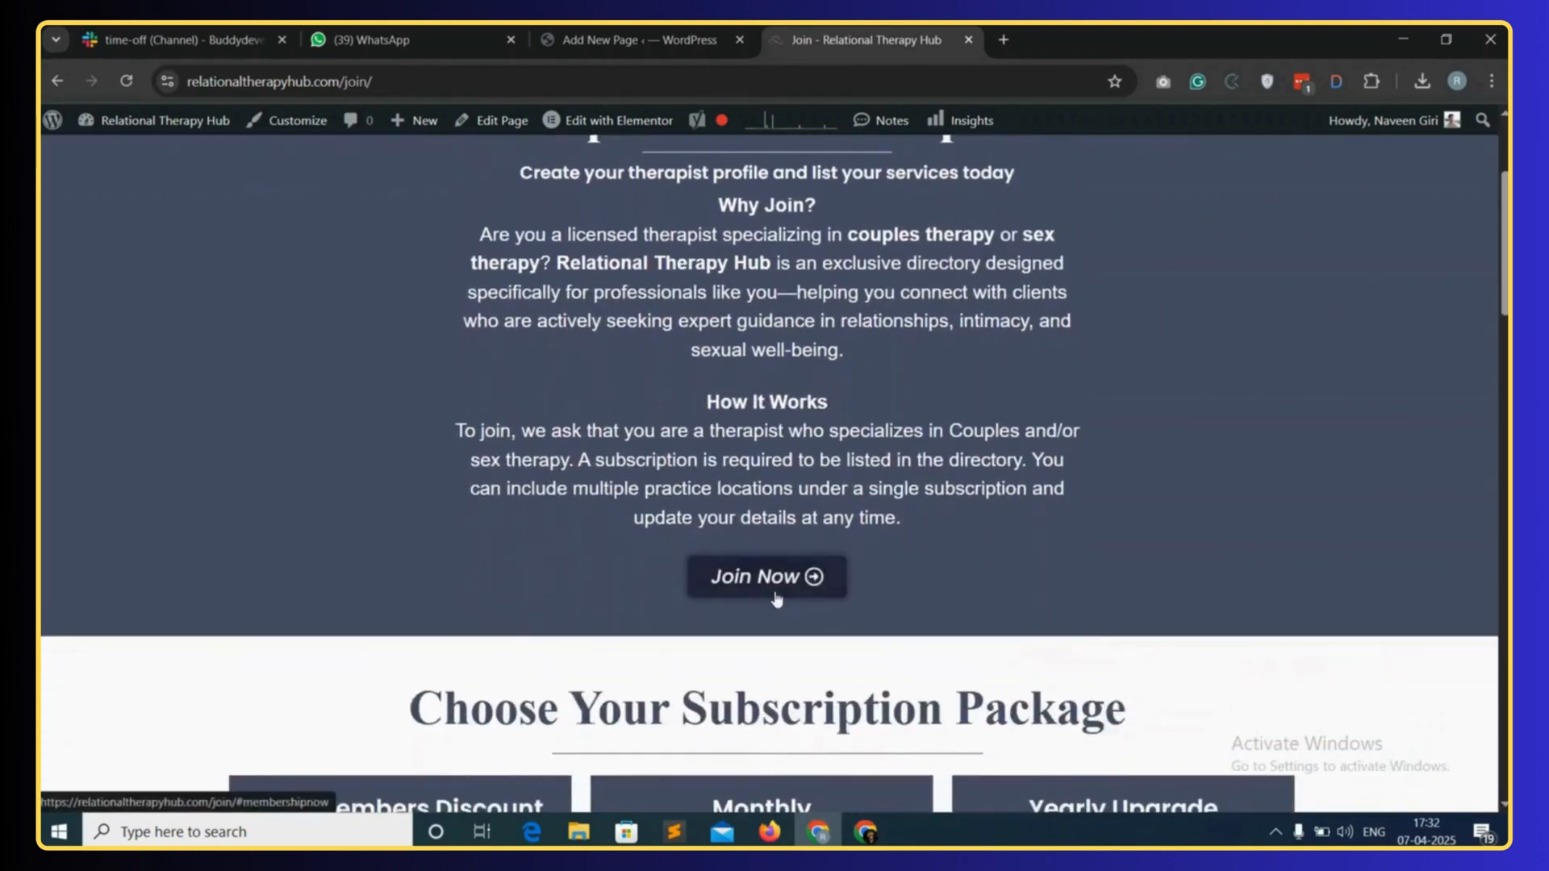
{"action": "left_click", "coordinate": [781, 581]}
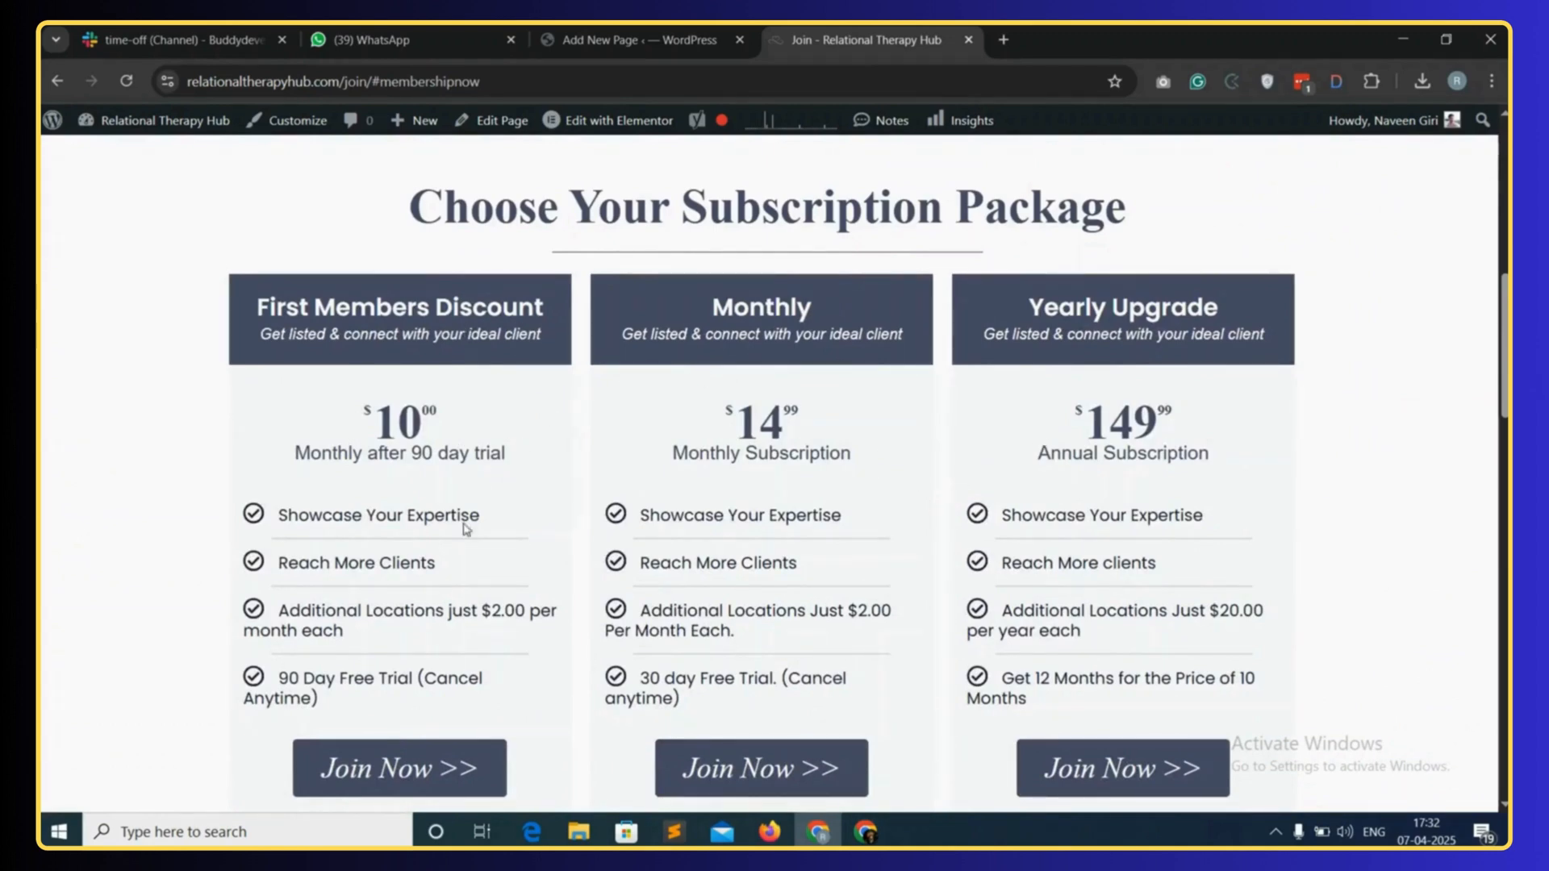
{"action": "scroll", "coordinate": [868, 528], "scroll_direction": "down", "scroll_amount": 6}
{"action": "scroll", "coordinate": [365, 477], "scroll_direction": "down", "scroll_amount": 2}
{"action": "scroll", "coordinate": [565, 549], "scroll_direction": "down", "scroll_amount": 5}
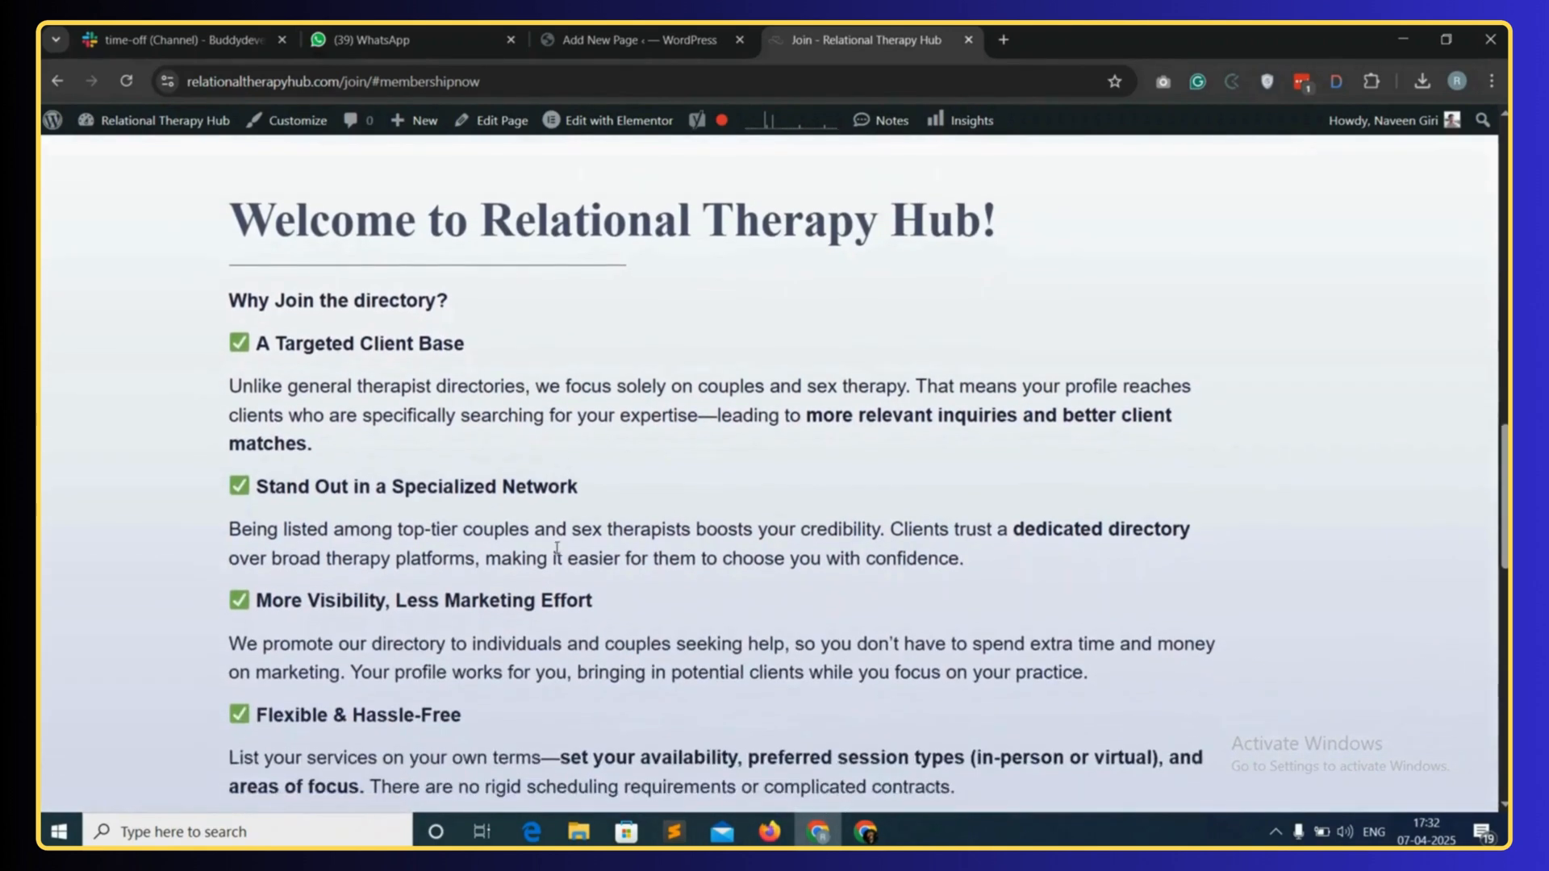
{"action": "scroll", "coordinate": [597, 530], "scroll_direction": "down", "scroll_amount": 5}
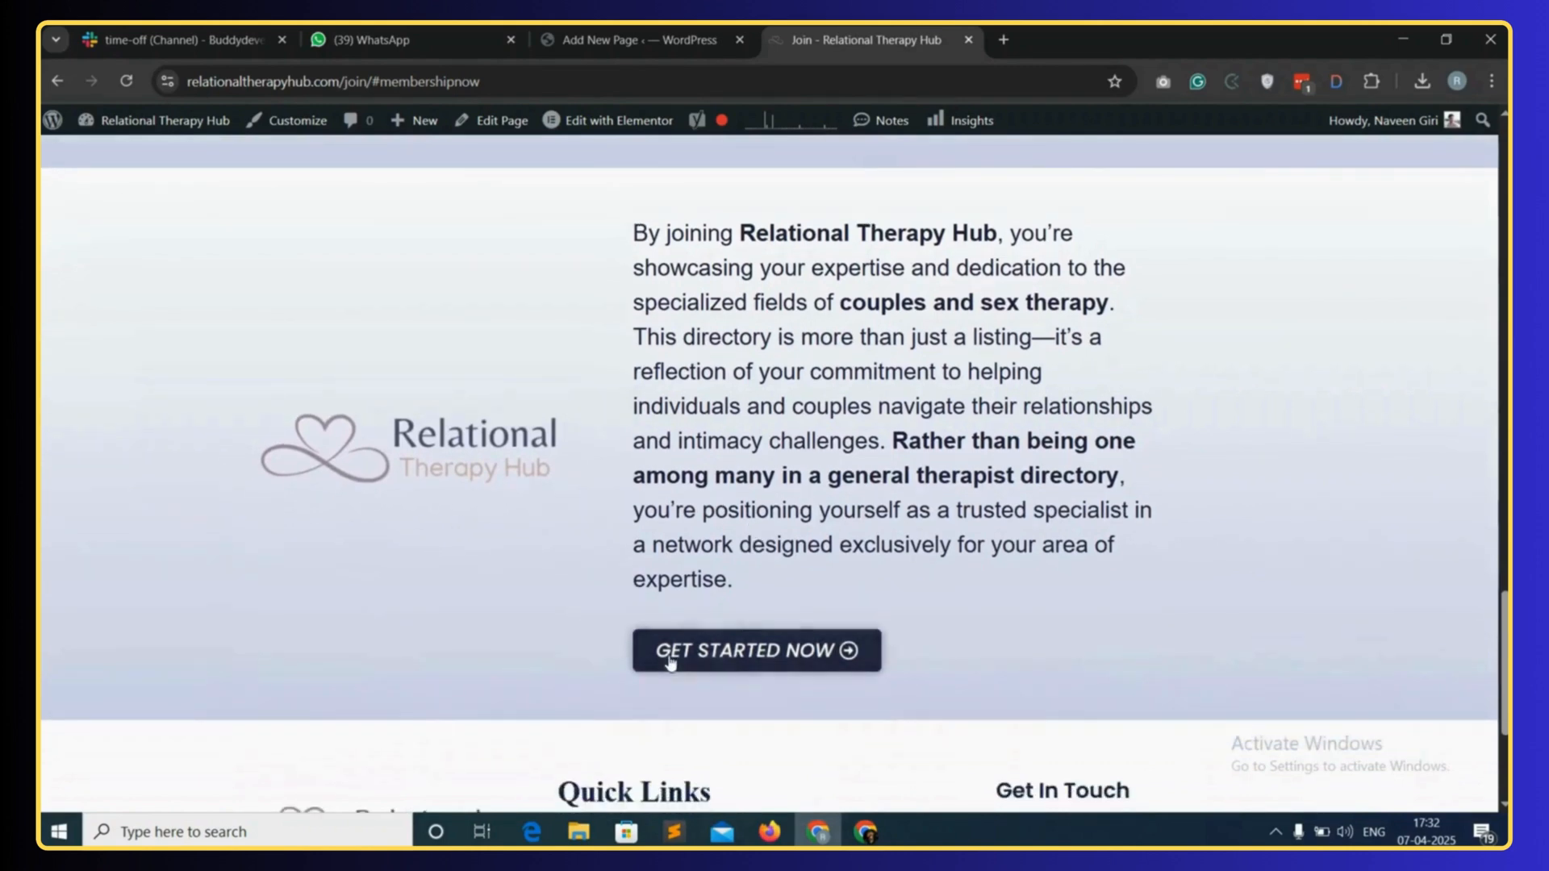
{"action": "left_click", "coordinate": [803, 660]}
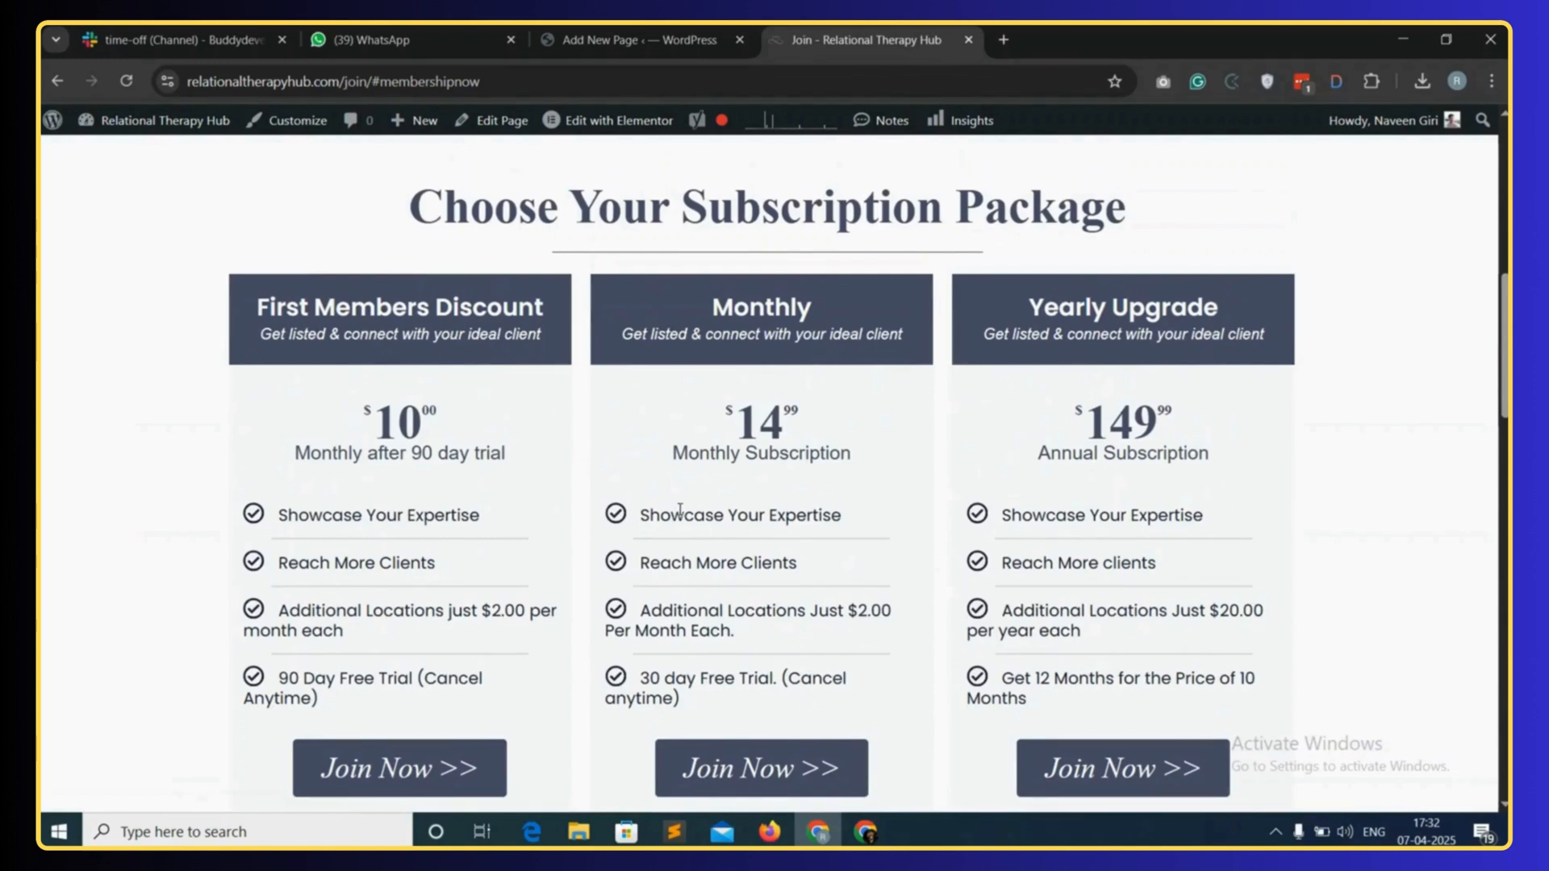
{"action": "scroll", "coordinate": [1504, 360], "scroll_direction": "up", "scroll_amount": 9}
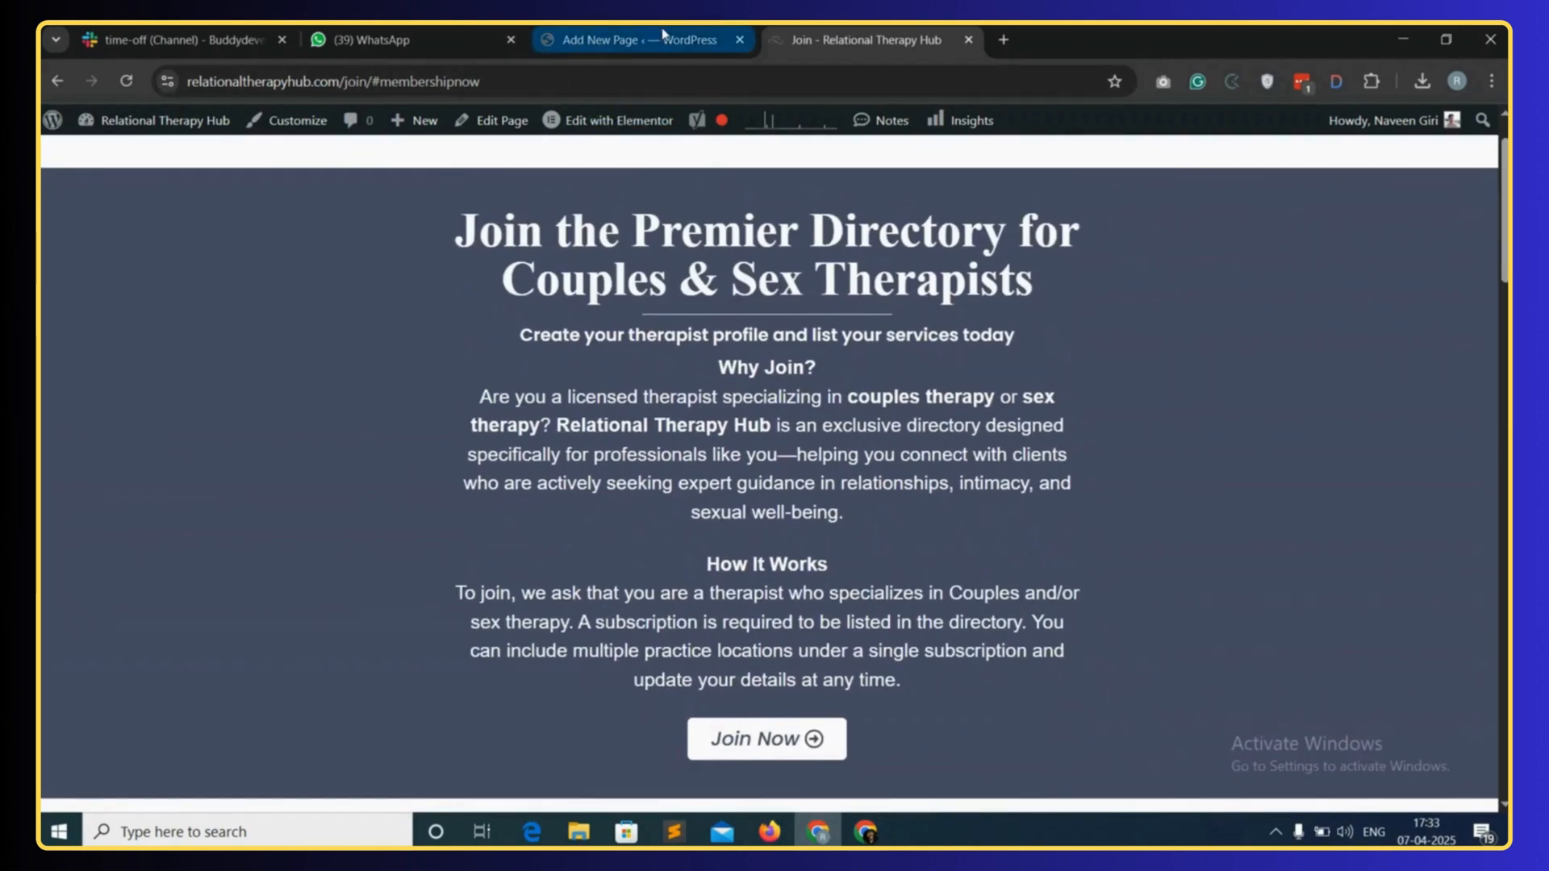
- Add a single-column Spectra Container to the body of the new Join page and insert a Heading block inside it
{"action": "left_click", "coordinate": [637, 39]}
{"action": "left_click", "coordinate": [234, 342]}
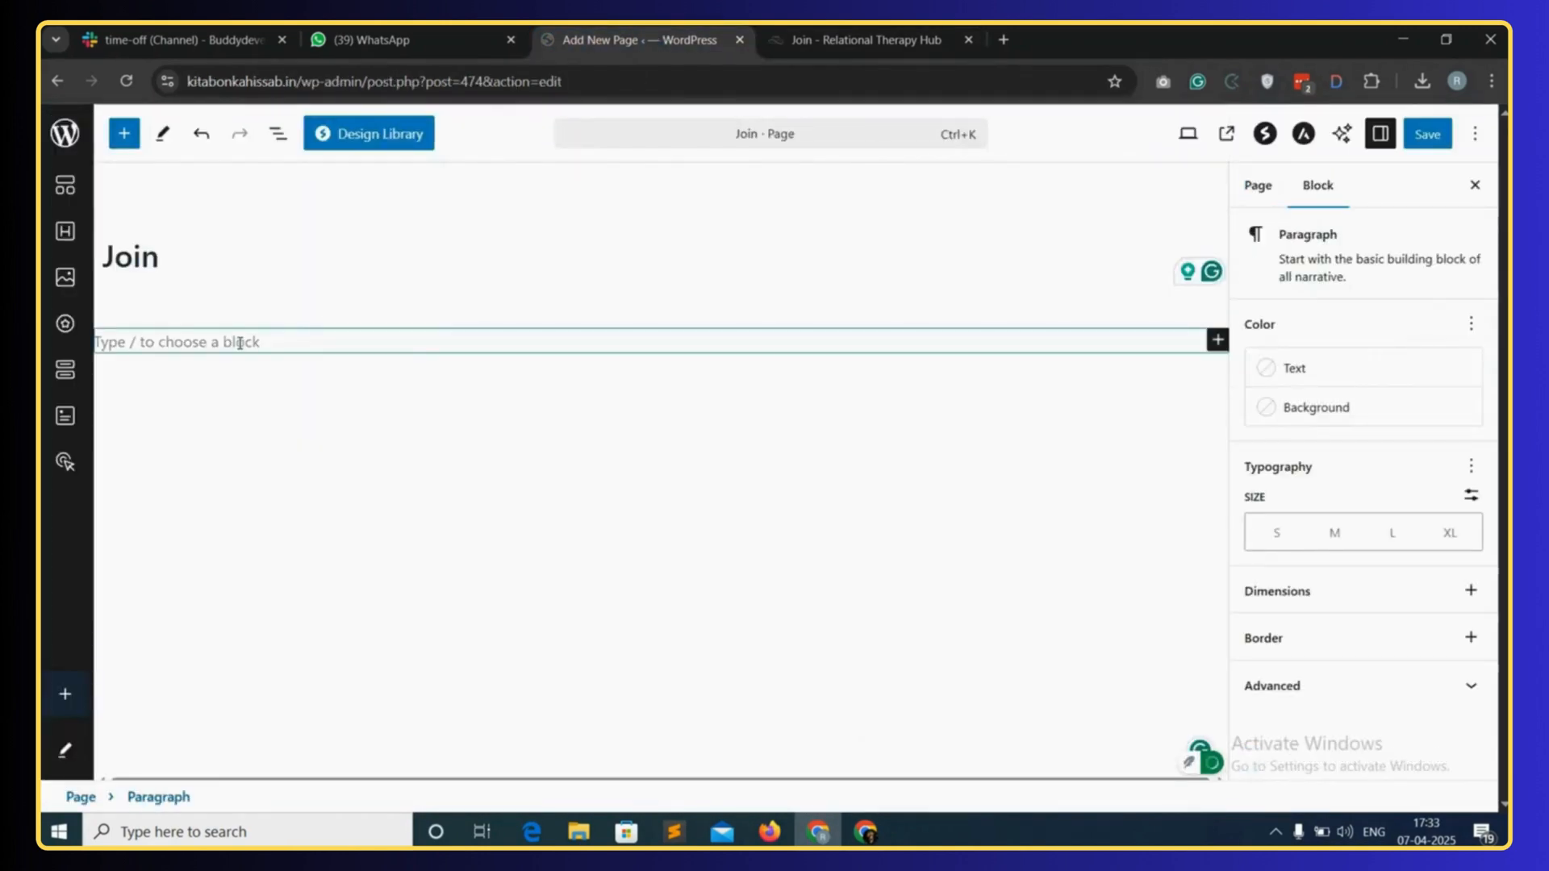
{"action": "left_click", "coordinate": [125, 134]}
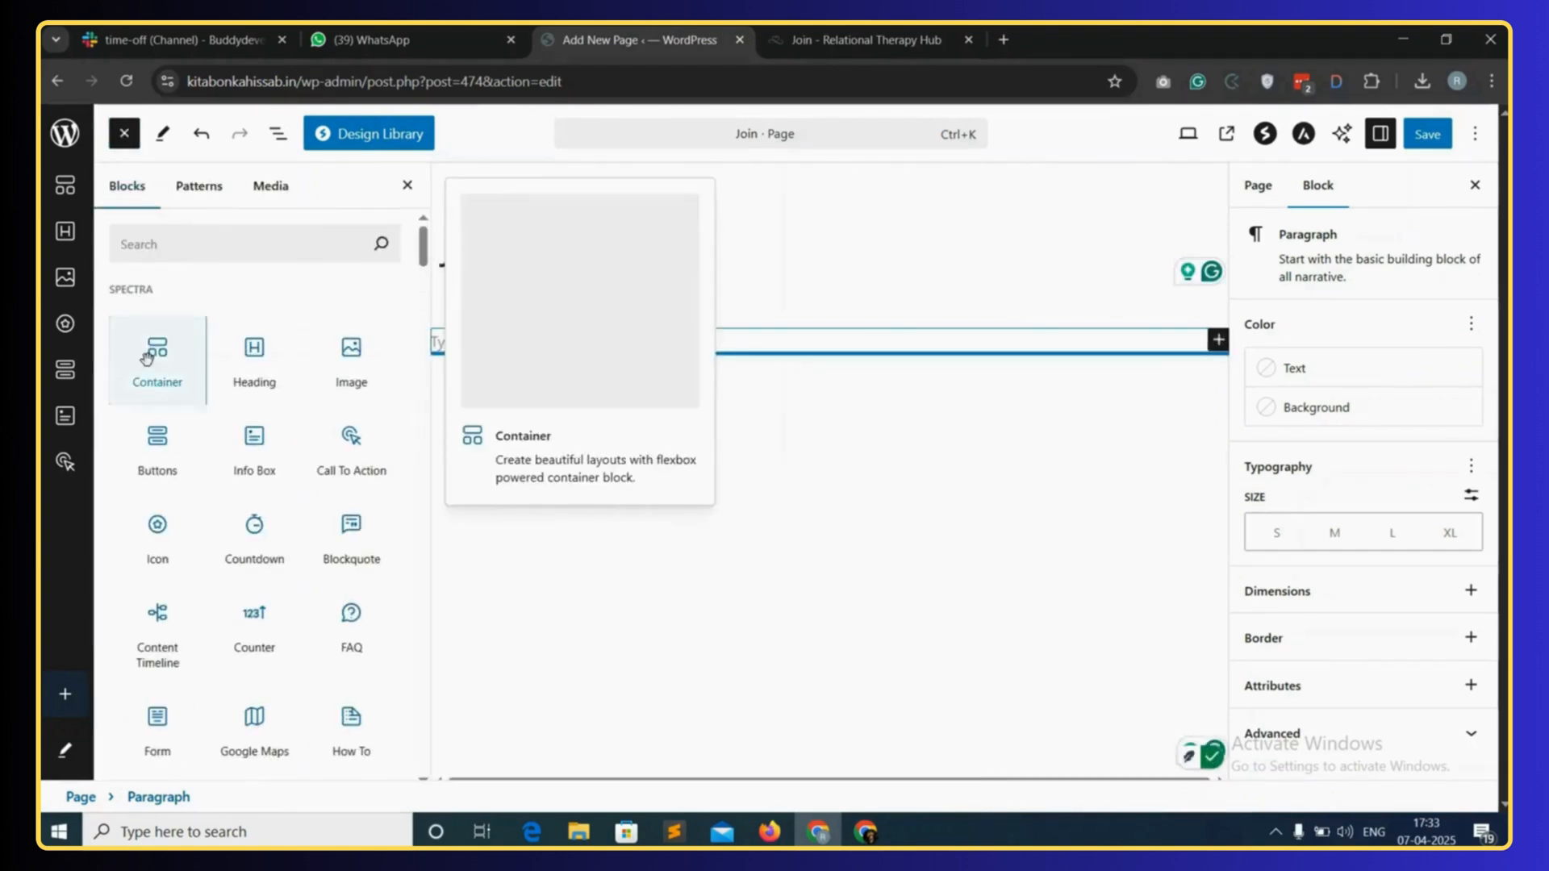
{"action": "left_click", "coordinate": [147, 357]}
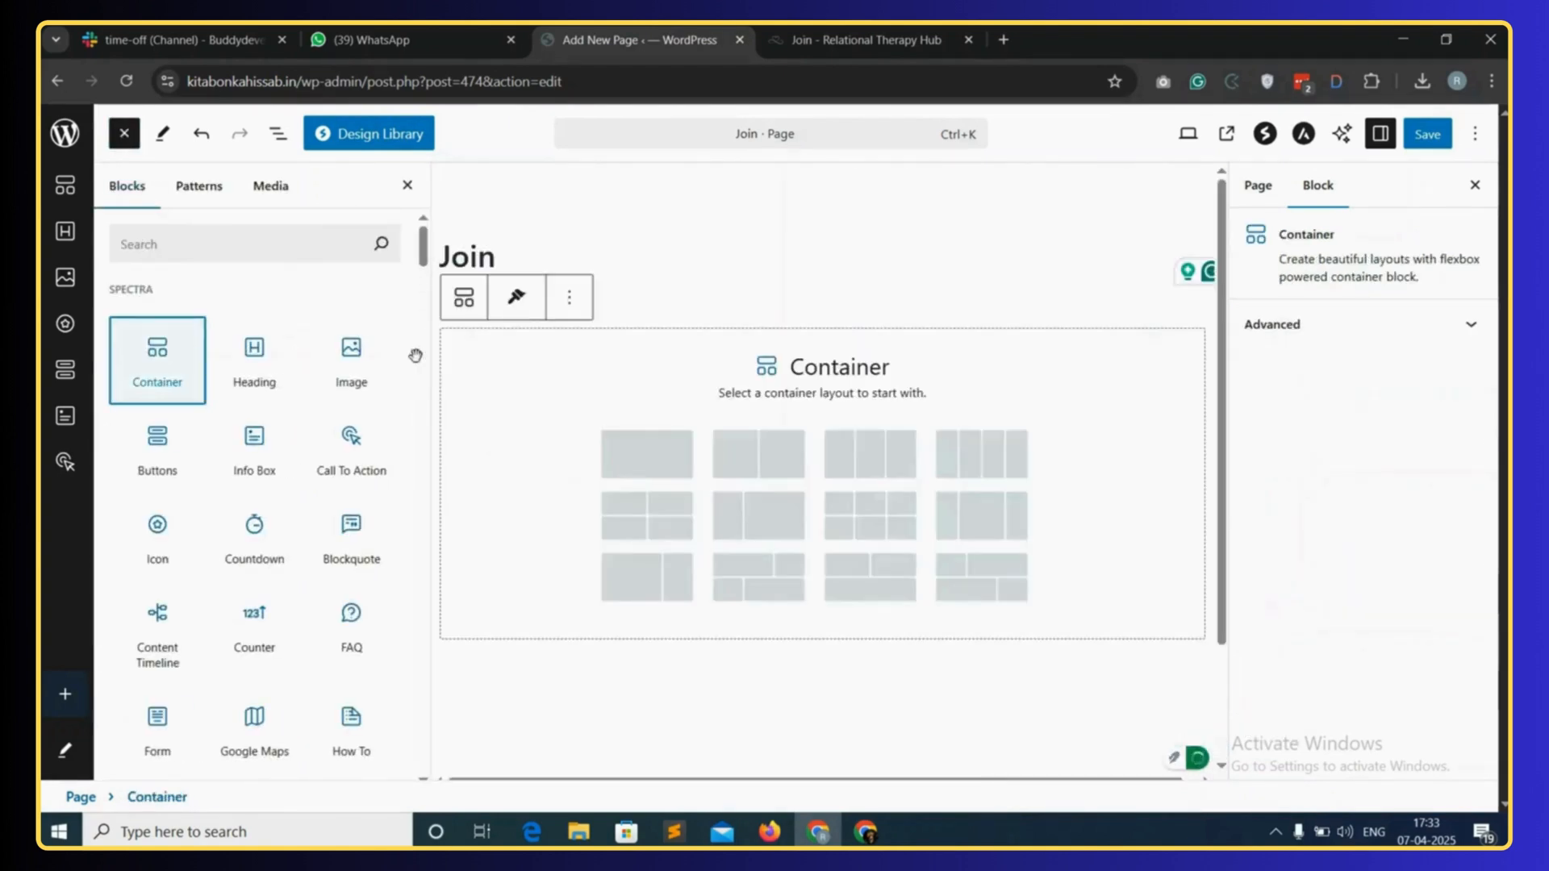
{"action": "left_click", "coordinate": [665, 452]}
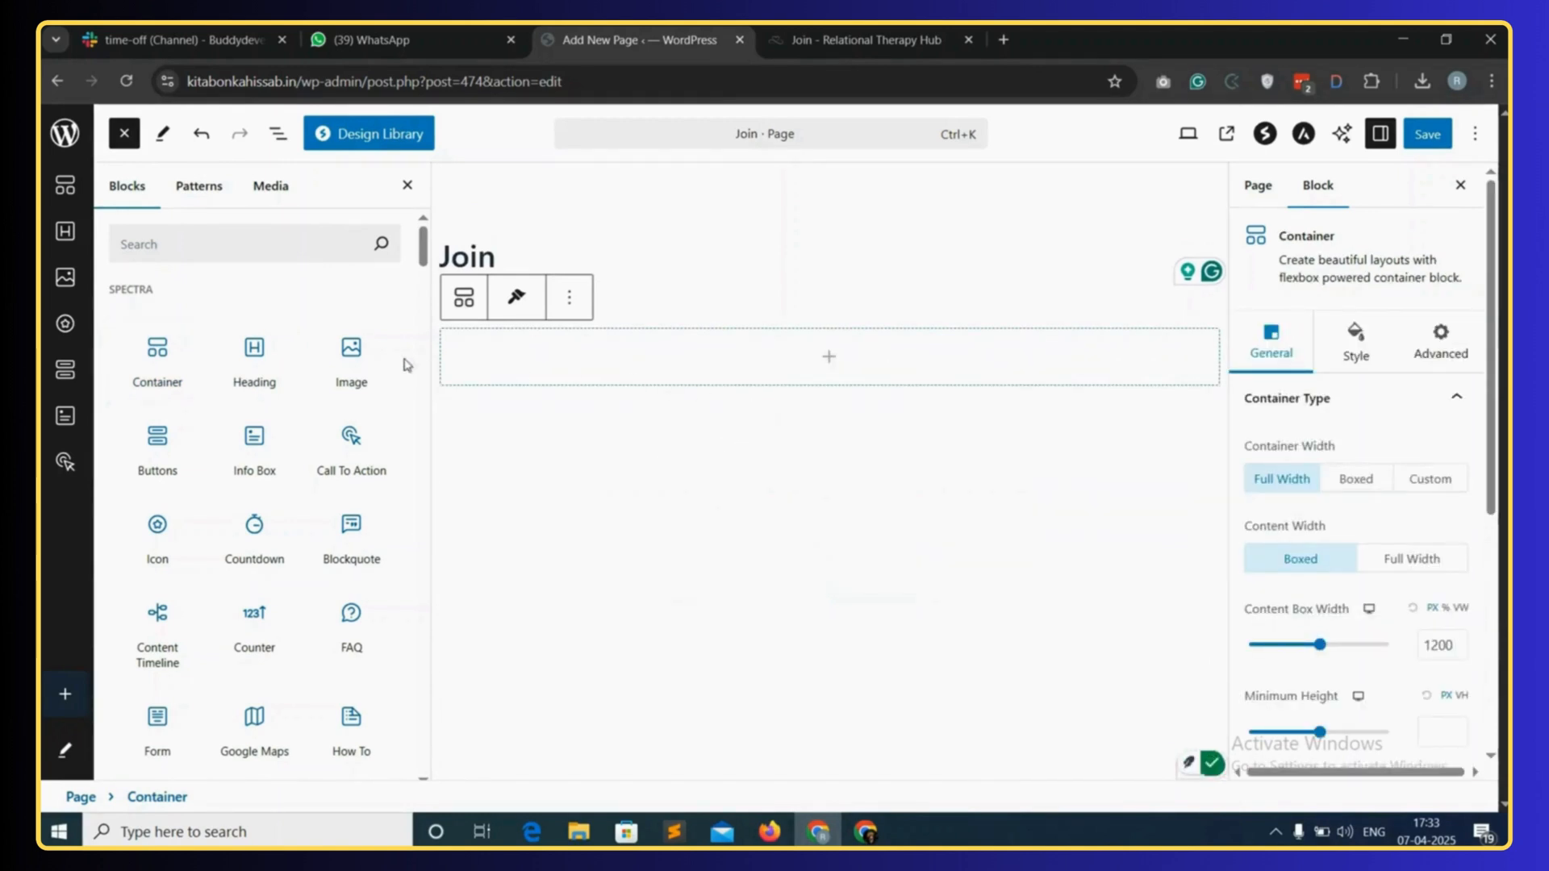
{"action": "left_click", "coordinate": [267, 364]}
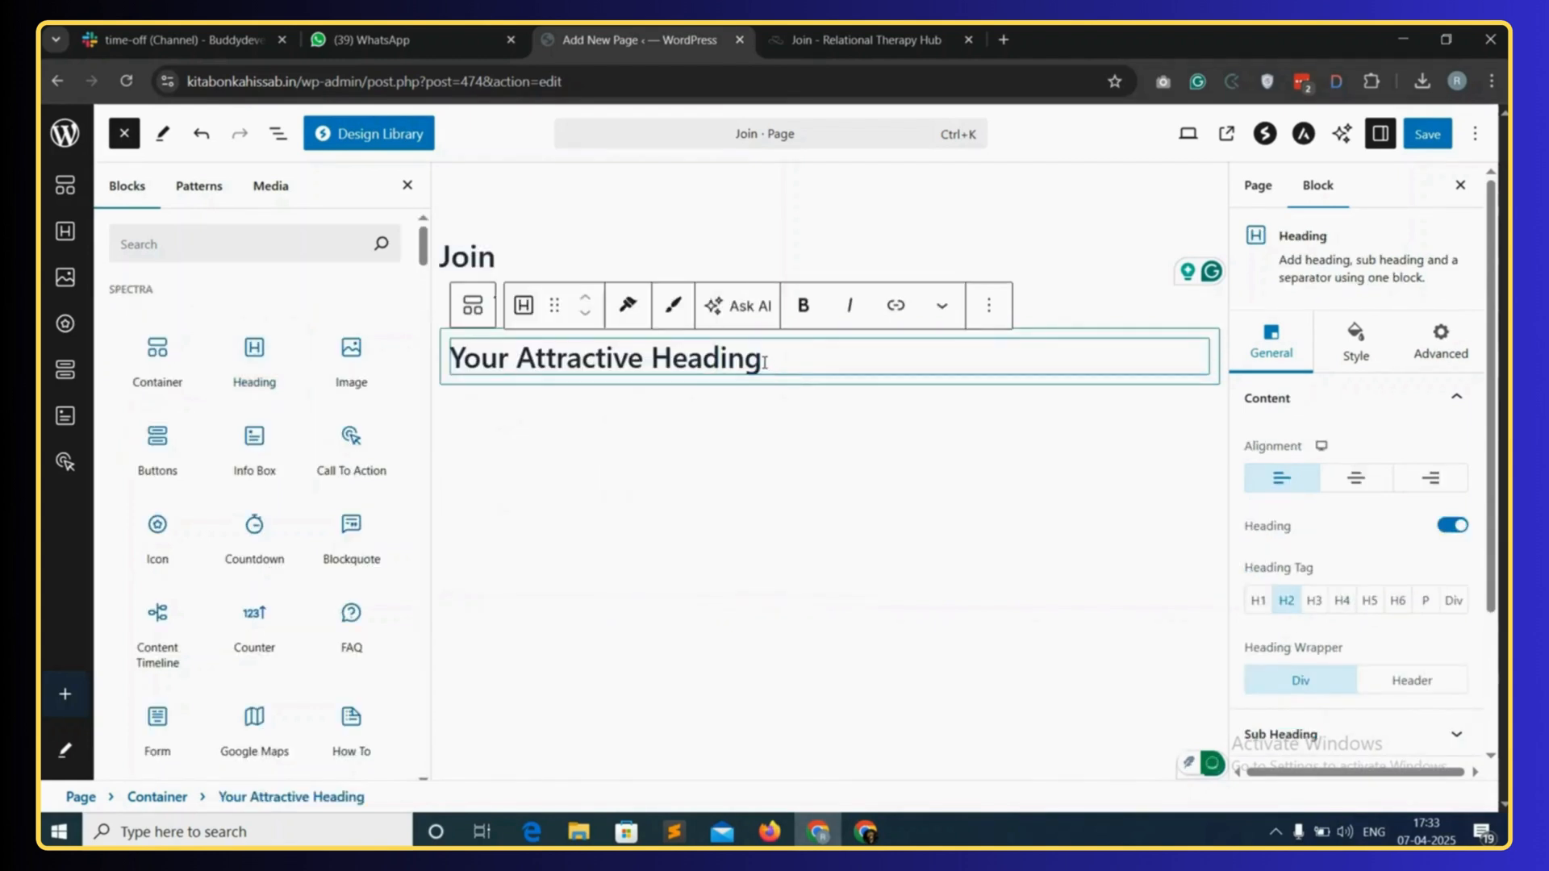
- Try to replace the placeholder heading with the main title copied from the Relational Therapy Hub Join page
{"action": "left_click", "coordinate": [818, 42]}
{"action": "triple_click", "coordinate": [690, 239]}
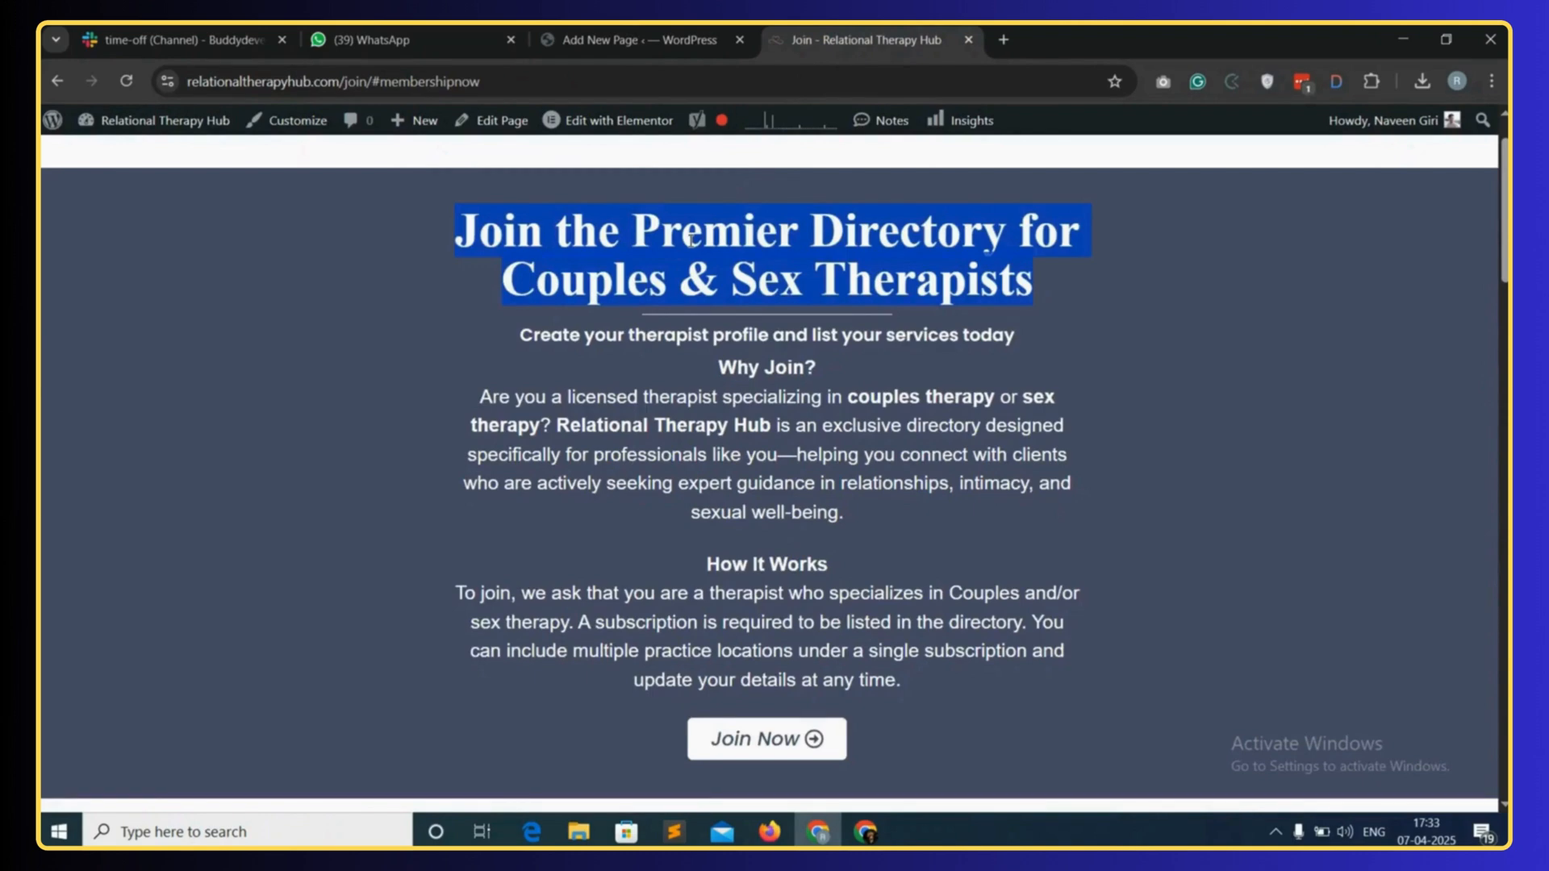
{"action": "right_click", "coordinate": [700, 235]}
{"action": "left_click", "coordinate": [746, 251]}
{"action": "left_click", "coordinate": [649, 41]}
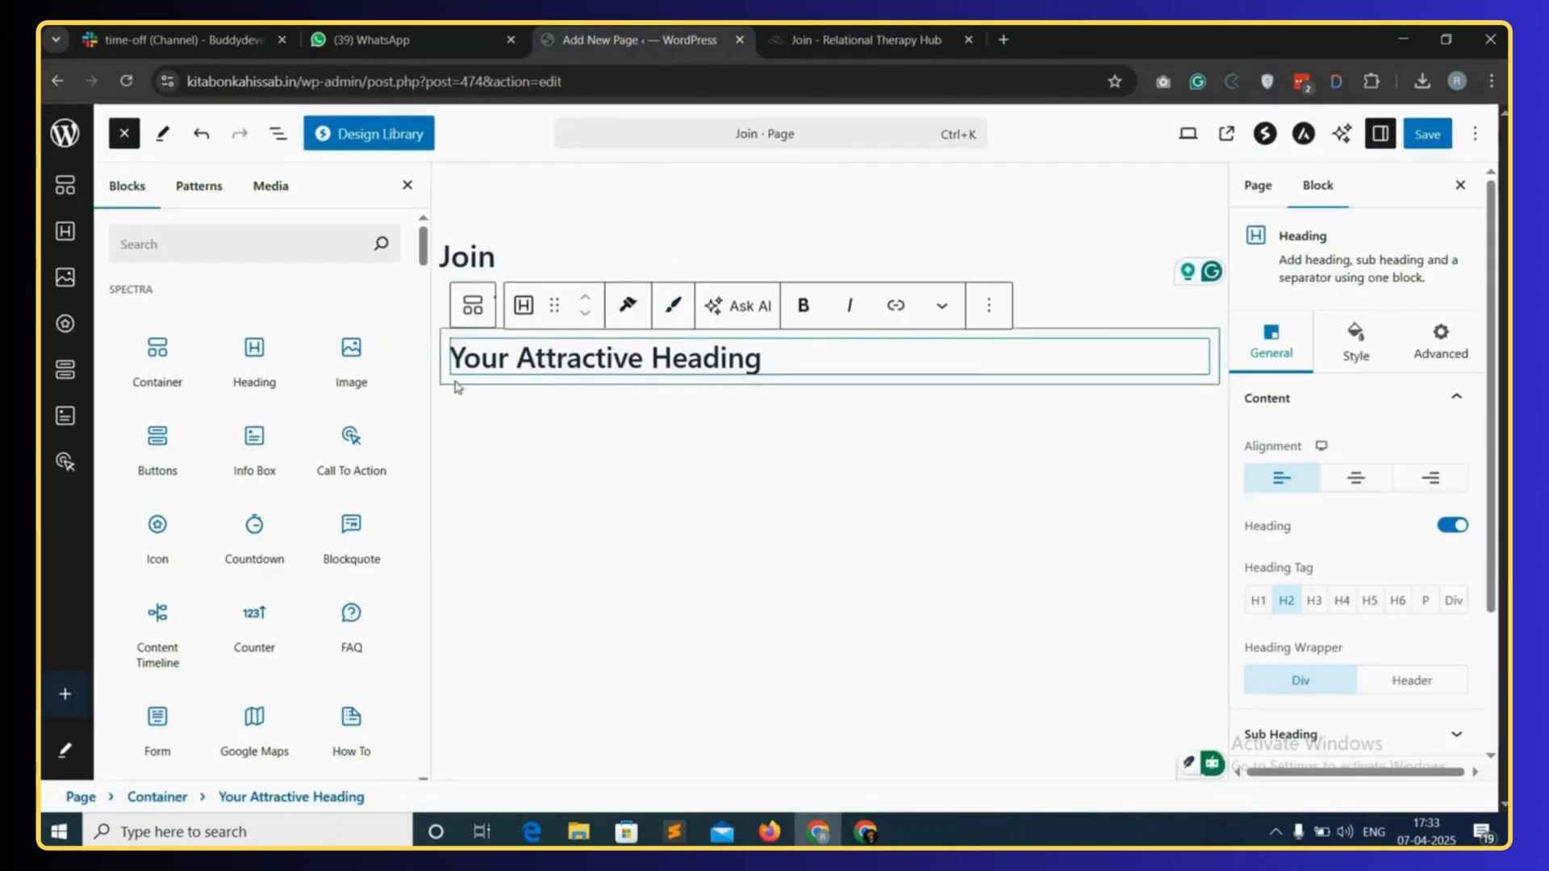
{"action": "triple_click", "coordinate": [752, 360]}
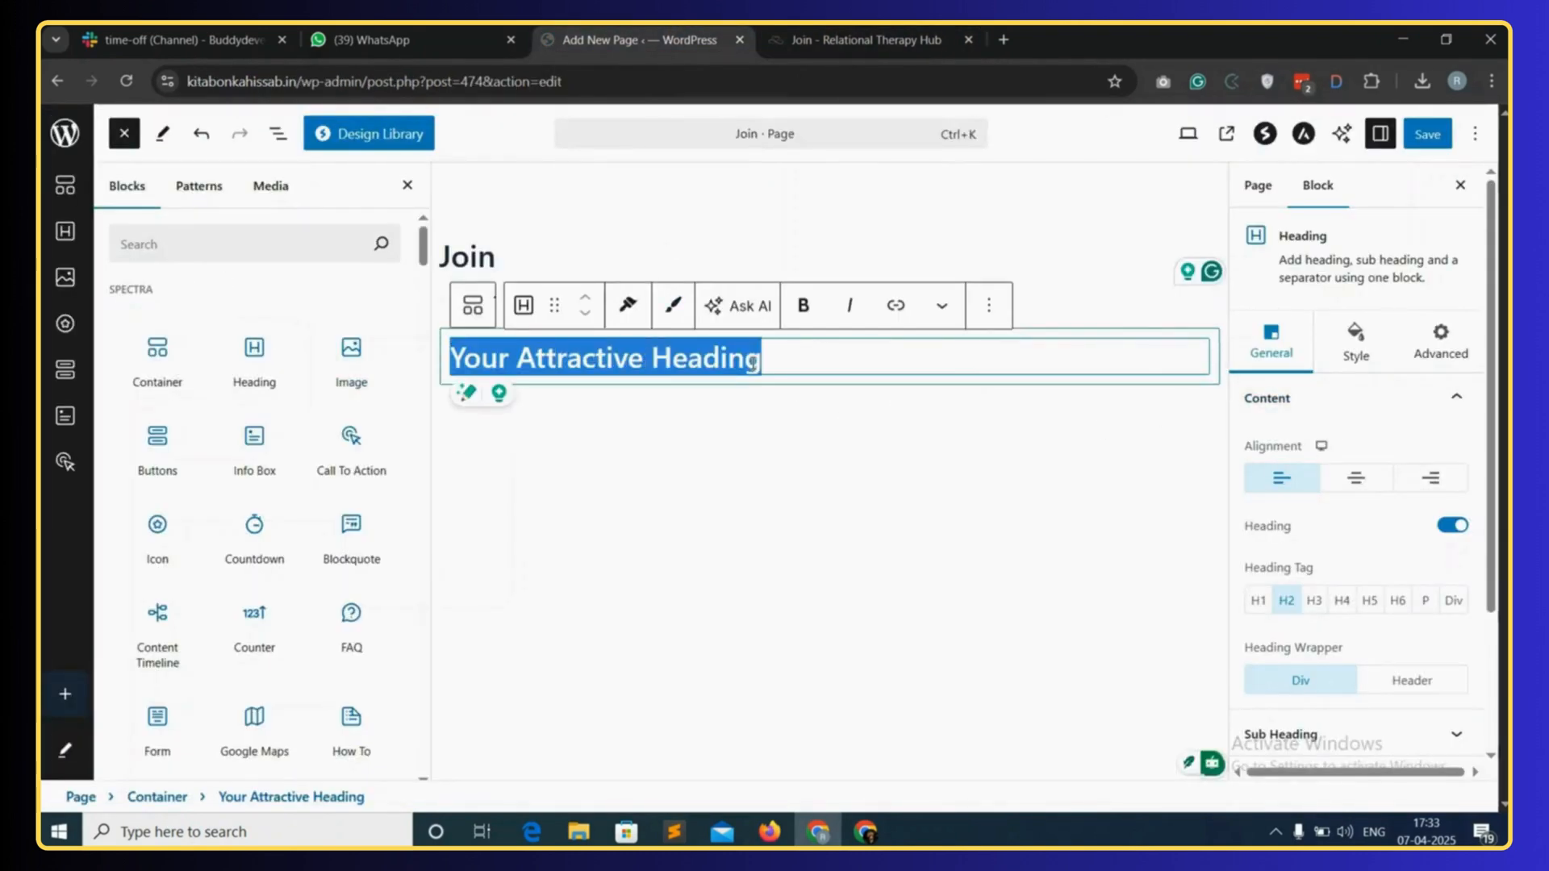
{"action": "right_click", "coordinate": [752, 361]}
{"action": "left_click", "coordinate": [807, 373]}
- Copy the reference page's title "Join the Premier Directory for Couples & Sex Therapists" over the placeholder heading and center it
{"action": "left_click", "coordinate": [863, 40]}
{"action": "double_click", "coordinate": [690, 238]}
{"action": "triple_click", "coordinate": [690, 236]}
{"action": "right_click", "coordinate": [698, 234]}
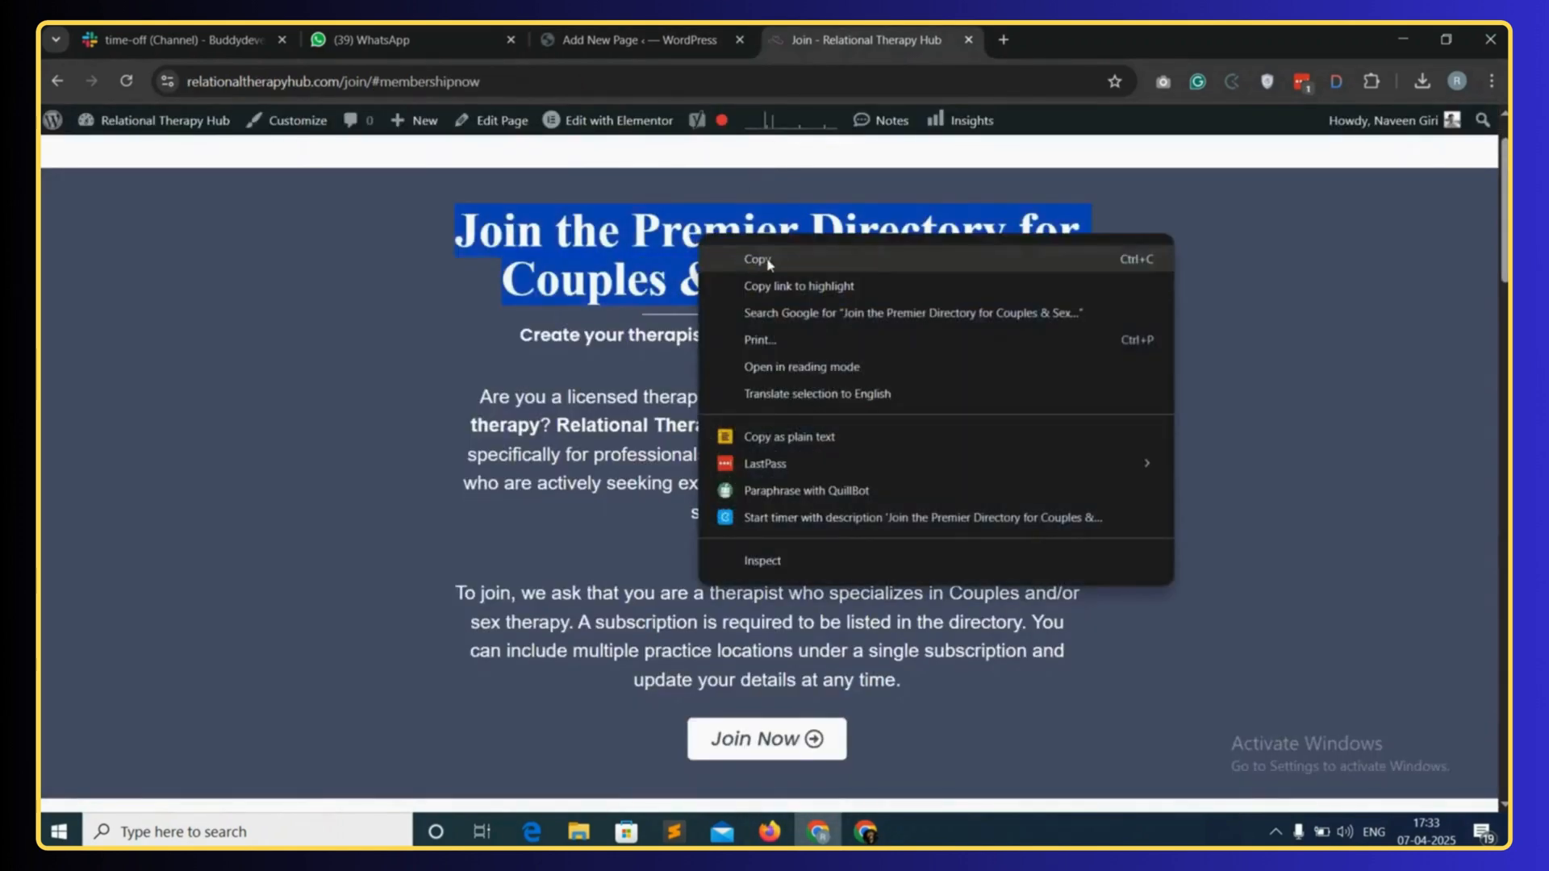
{"action": "left_click", "coordinate": [753, 253]}
{"action": "left_click", "coordinate": [637, 40]}
{"action": "key", "text": "ctrl+v"}
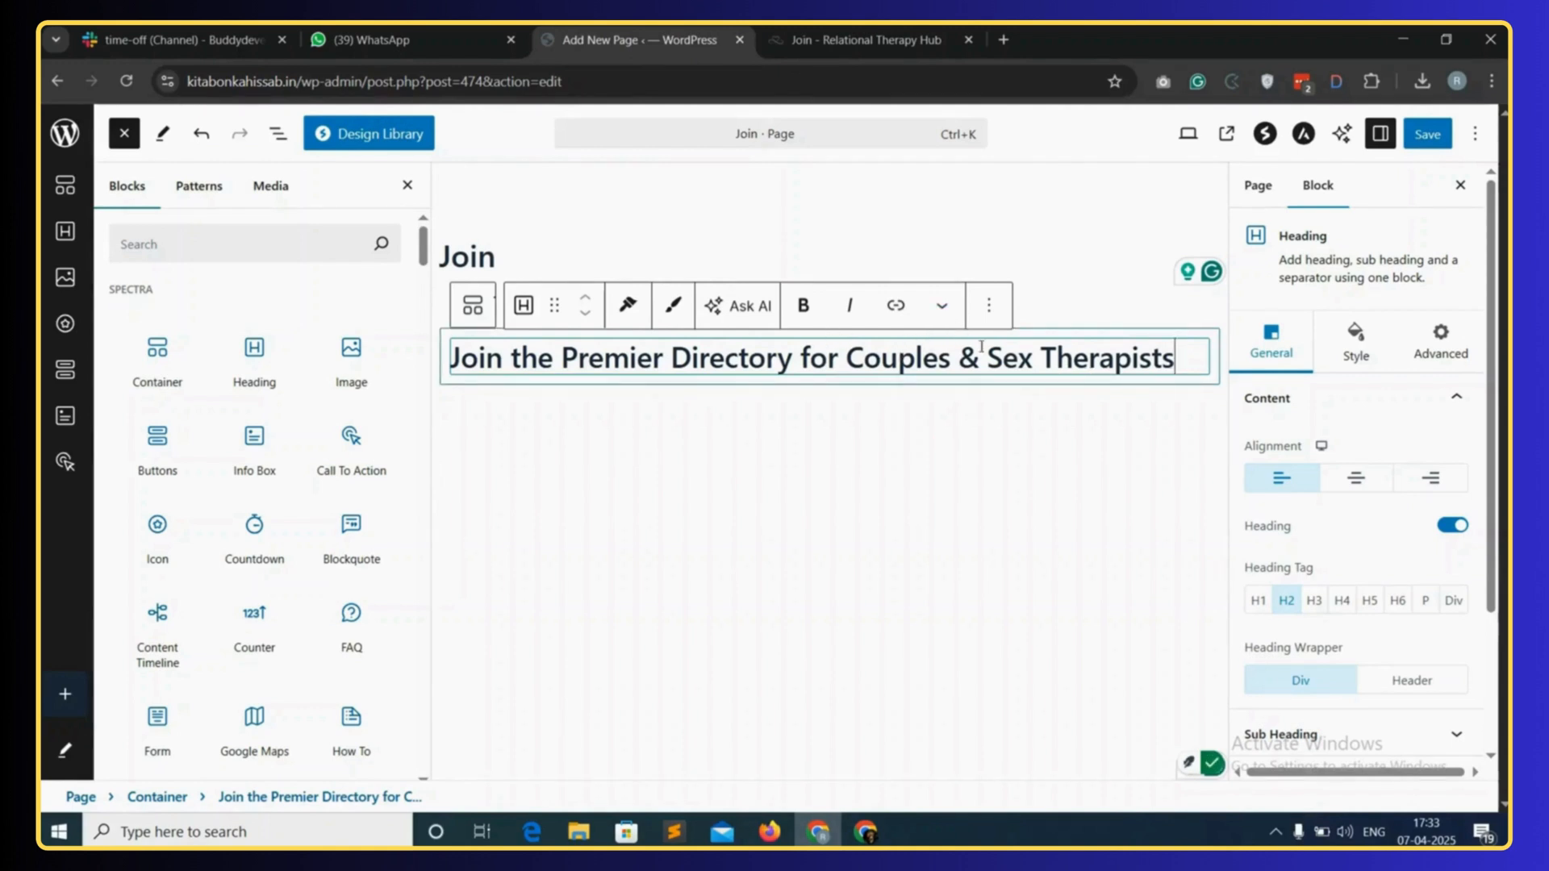
{"action": "left_click", "coordinate": [1355, 478]}
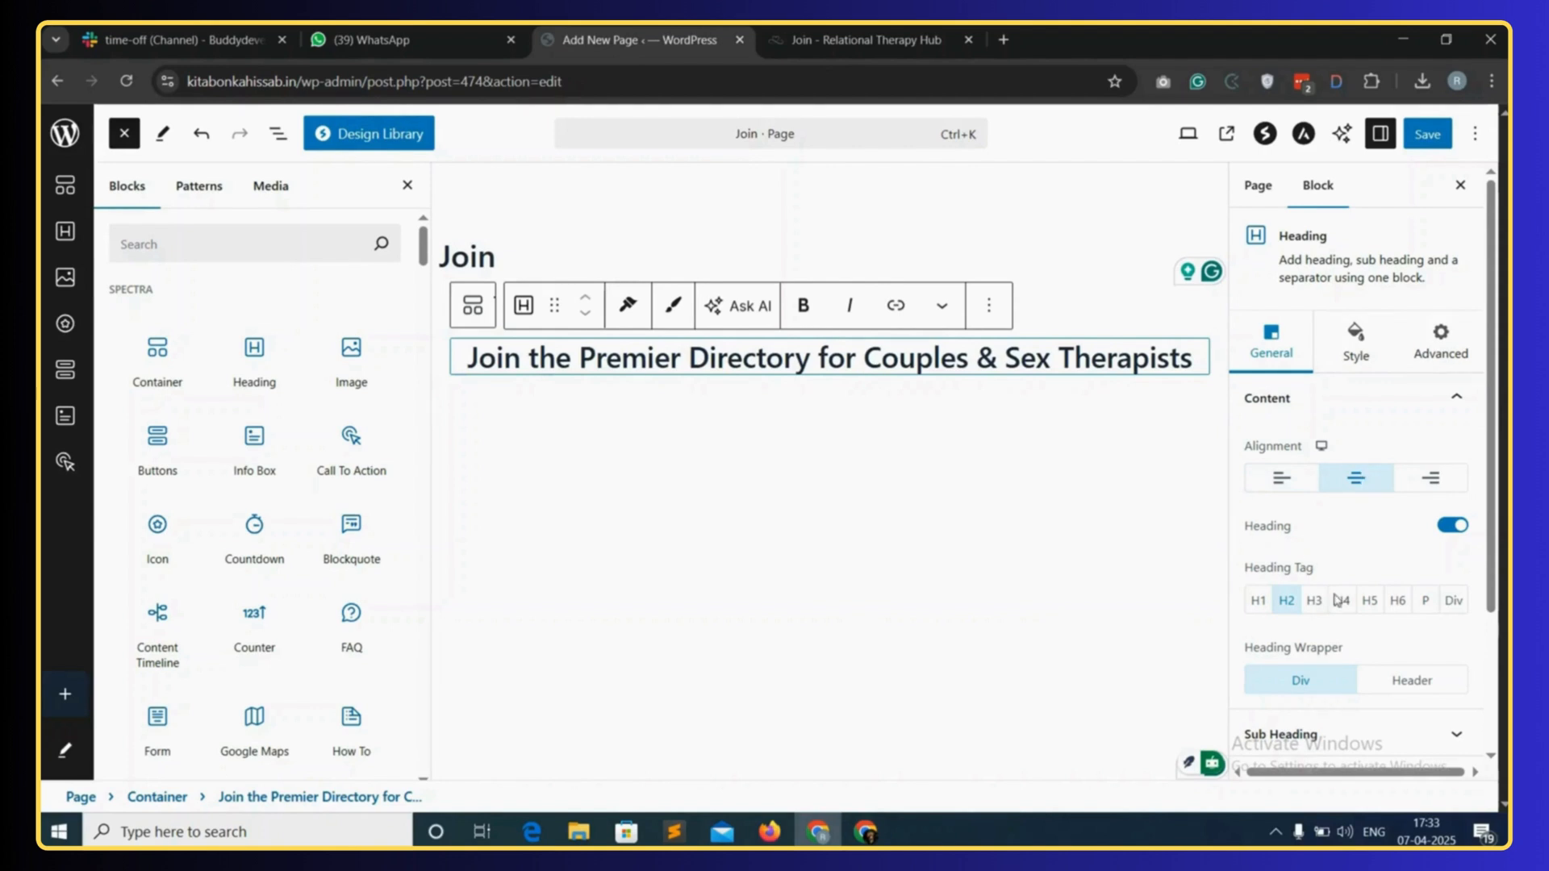
- Set the font size of the Join page's main heading to 36 px
{"action": "scroll", "coordinate": [1353, 632], "scroll_direction": "down", "scroll_amount": 2}
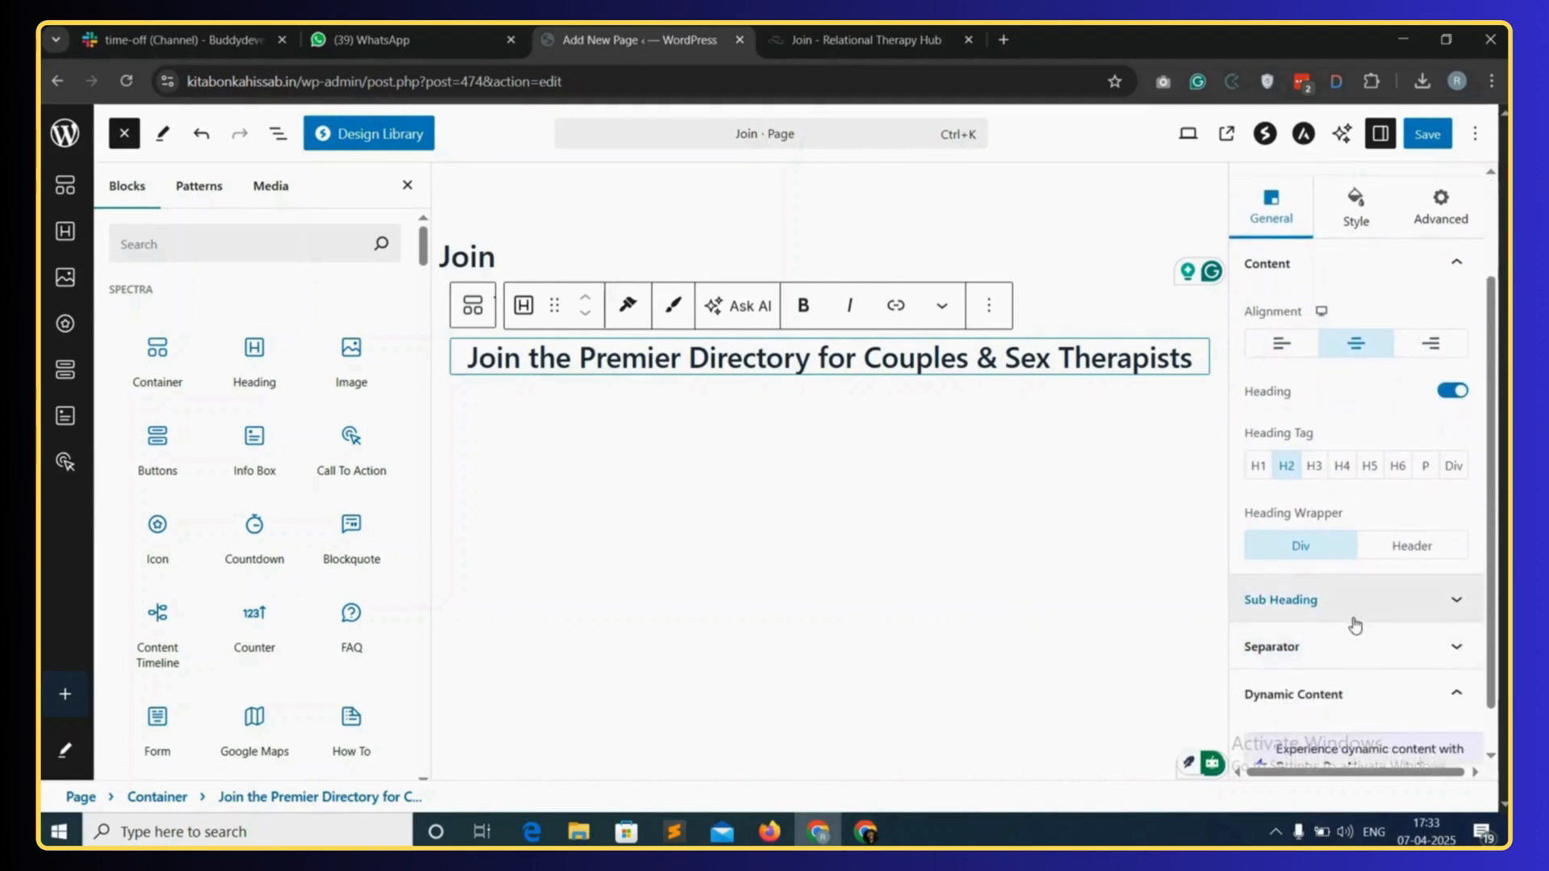
{"action": "scroll", "coordinate": [1356, 625], "scroll_direction": "up", "scroll_amount": 1}
{"action": "scroll", "coordinate": [1343, 581], "scroll_direction": "down", "scroll_amount": 1}
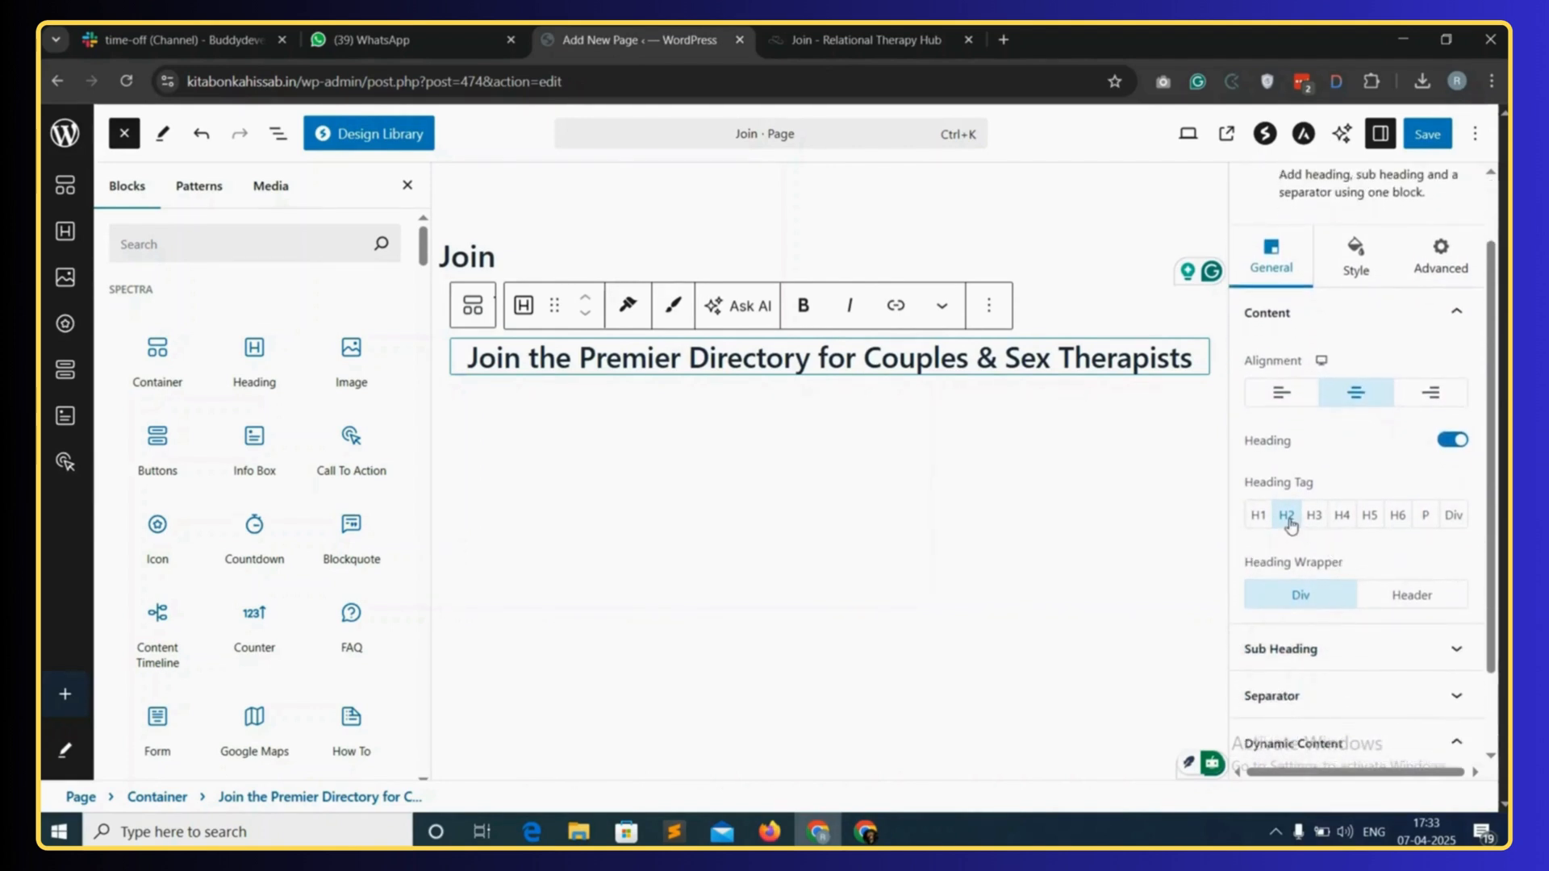
{"action": "left_click", "coordinate": [1355, 255]}
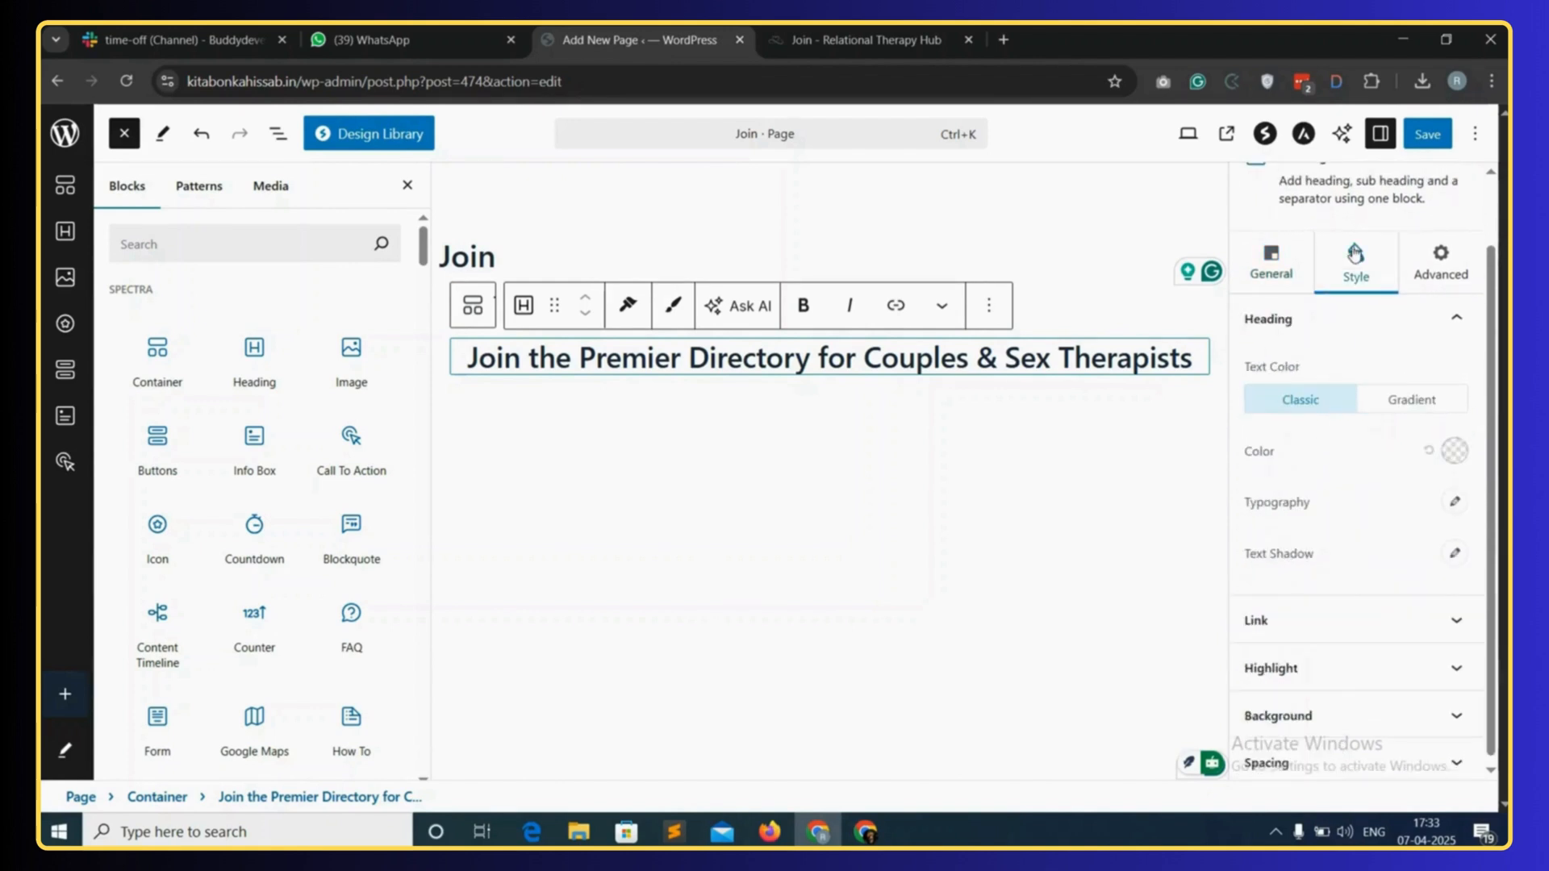
{"action": "left_click", "coordinate": [1453, 505]}
{"action": "scroll", "coordinate": [1382, 646], "scroll_direction": "down", "scroll_amount": 1}
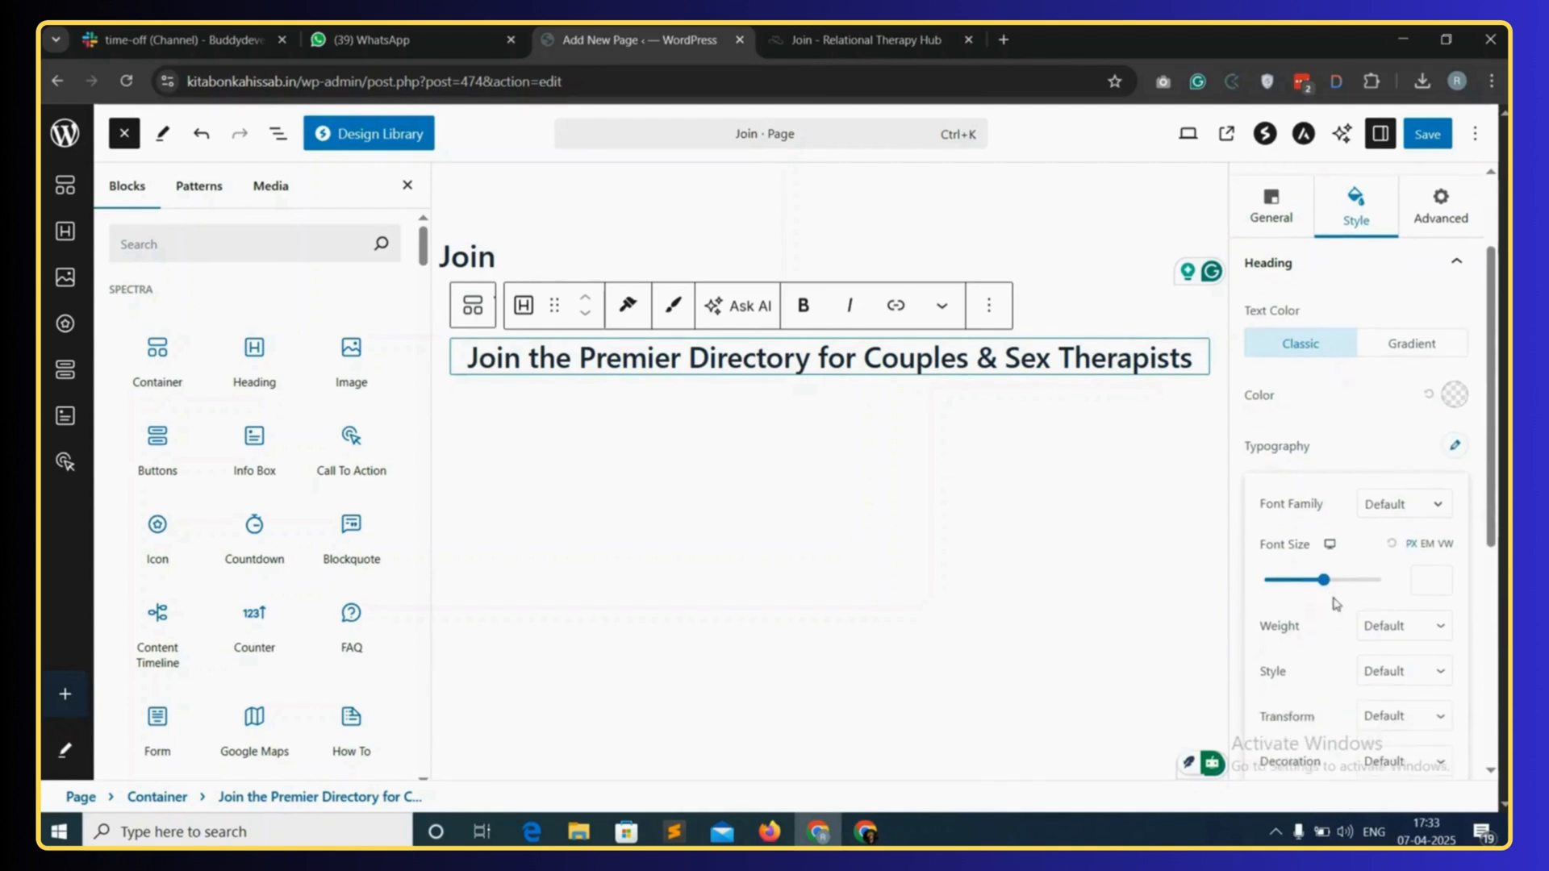
{"action": "left_click", "coordinate": [1424, 577]}
{"action": "type", "text": "36"}
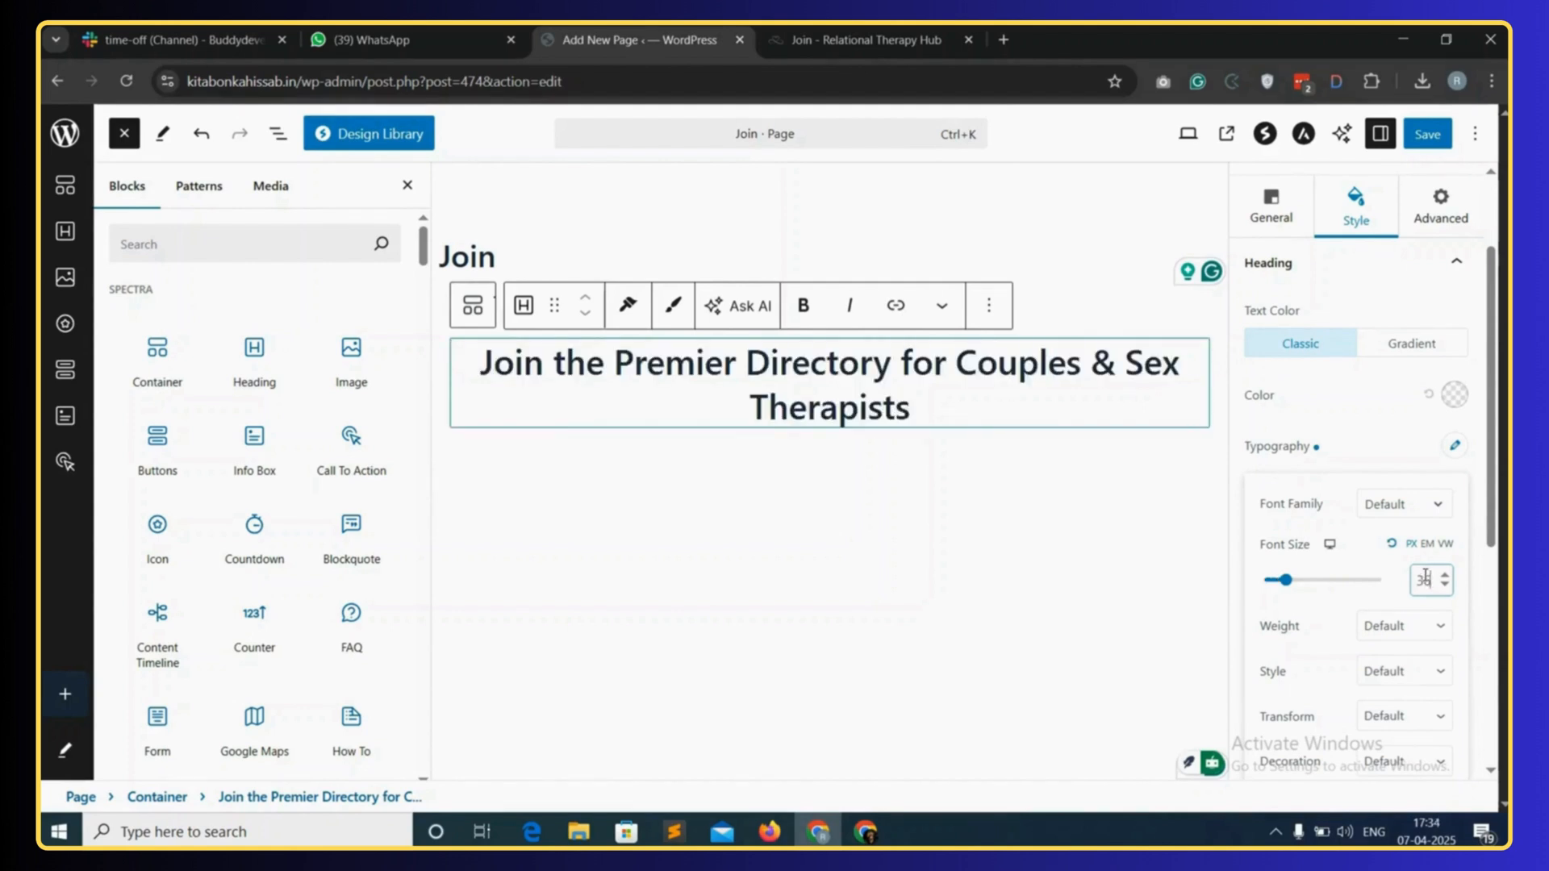
- Find the Paragraph block and insert it inside the container, directly below the main heading
{"action": "left_click", "coordinate": [180, 245]}
{"action": "type", "text": "text"}
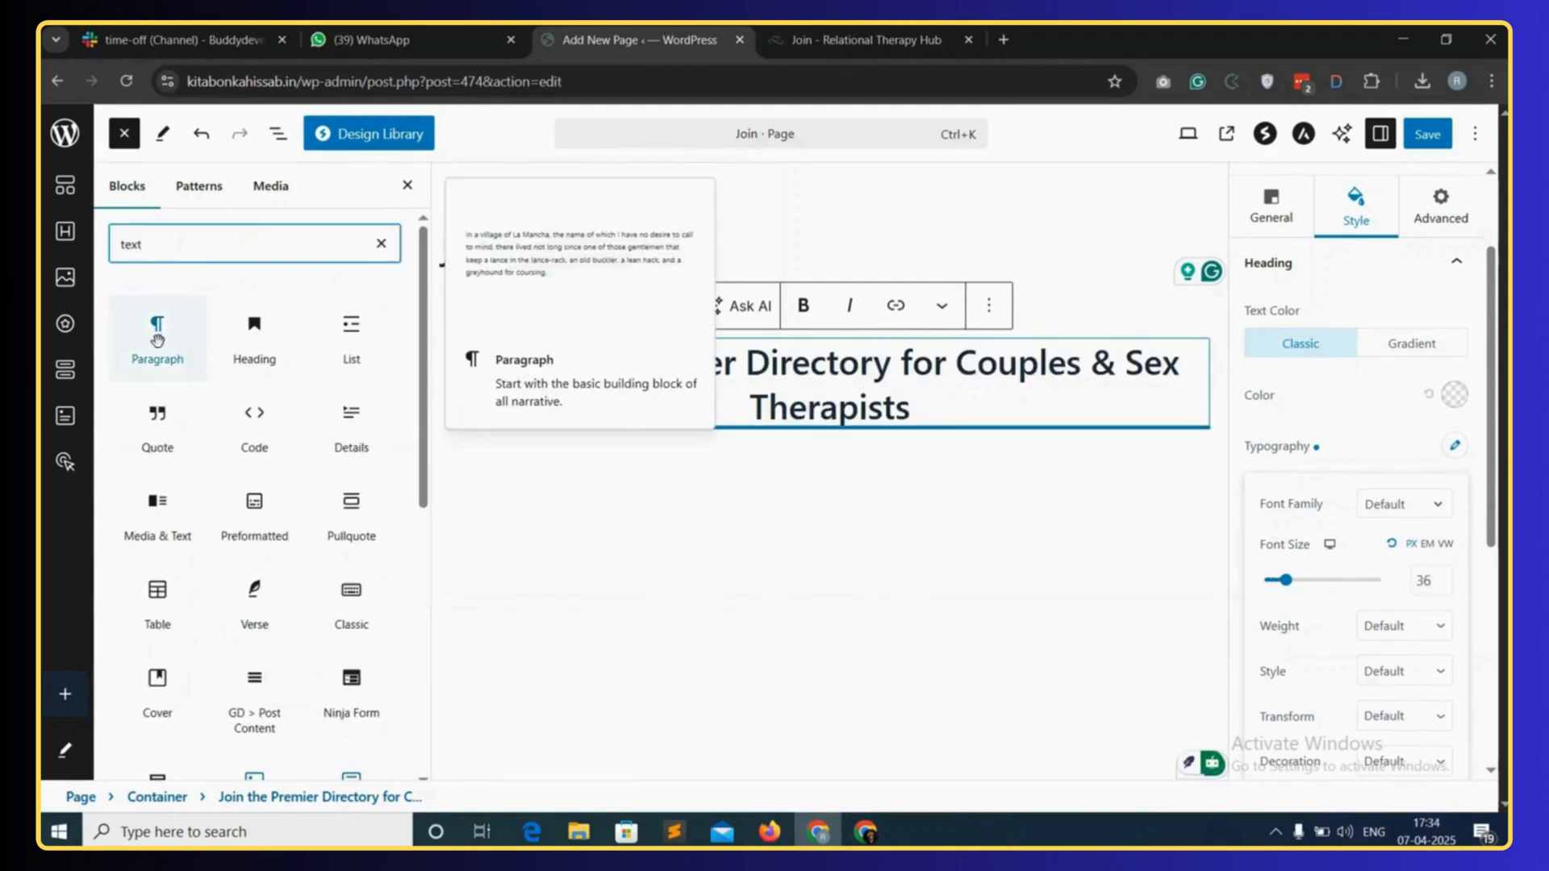
{"action": "left_click_drag", "start_coordinate": [158, 339], "coordinate": [807, 412]}
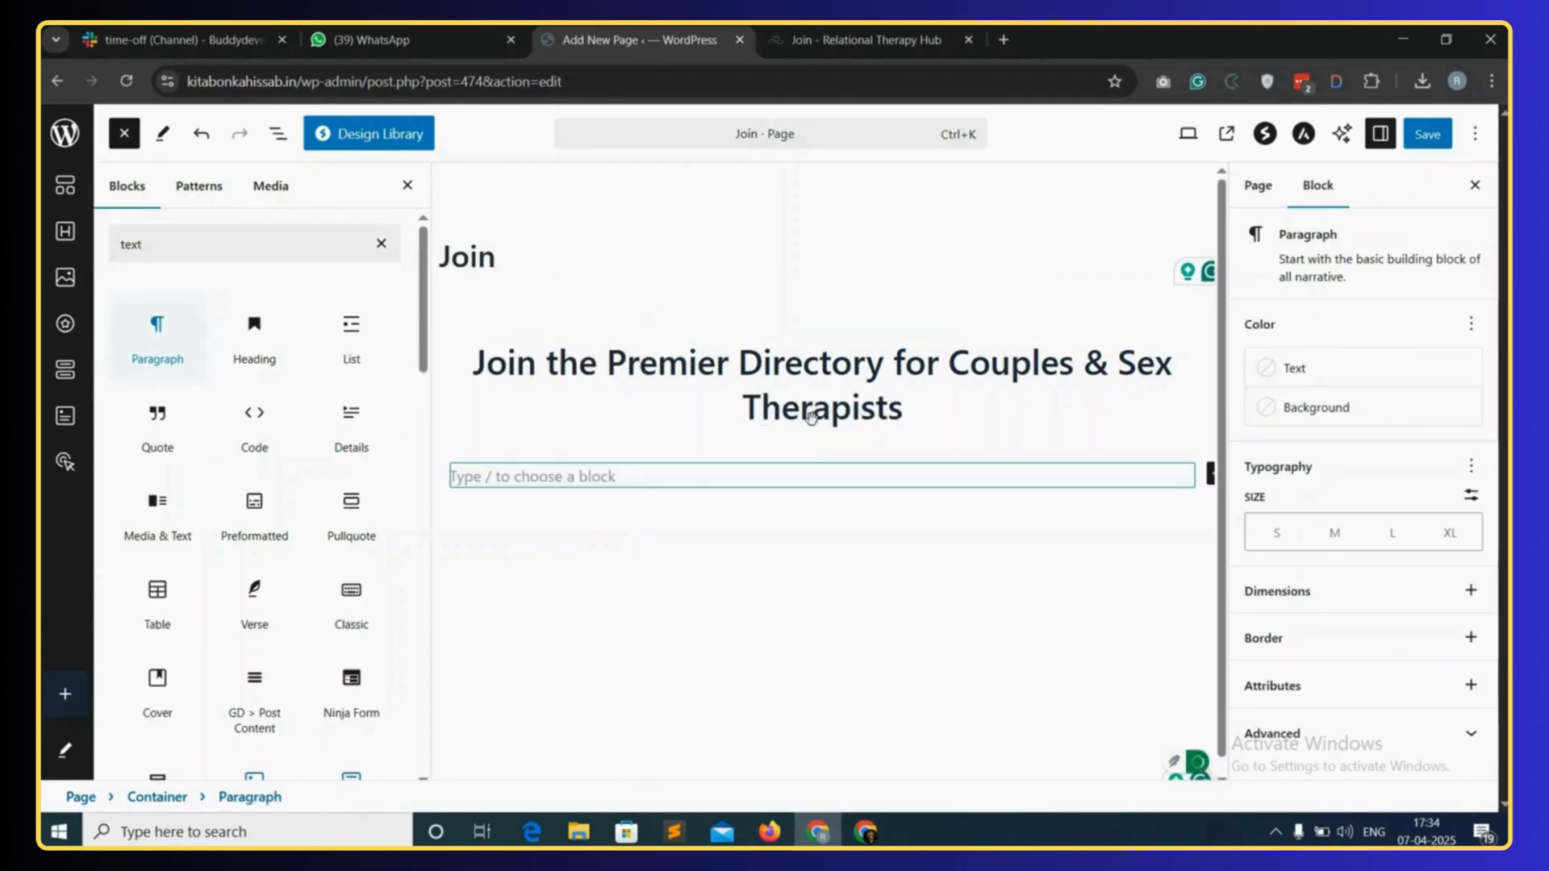
- Copy the reference page's tagline, Why Join? and How It Works text into the empty paragraph block
{"action": "left_click", "coordinate": [899, 28]}
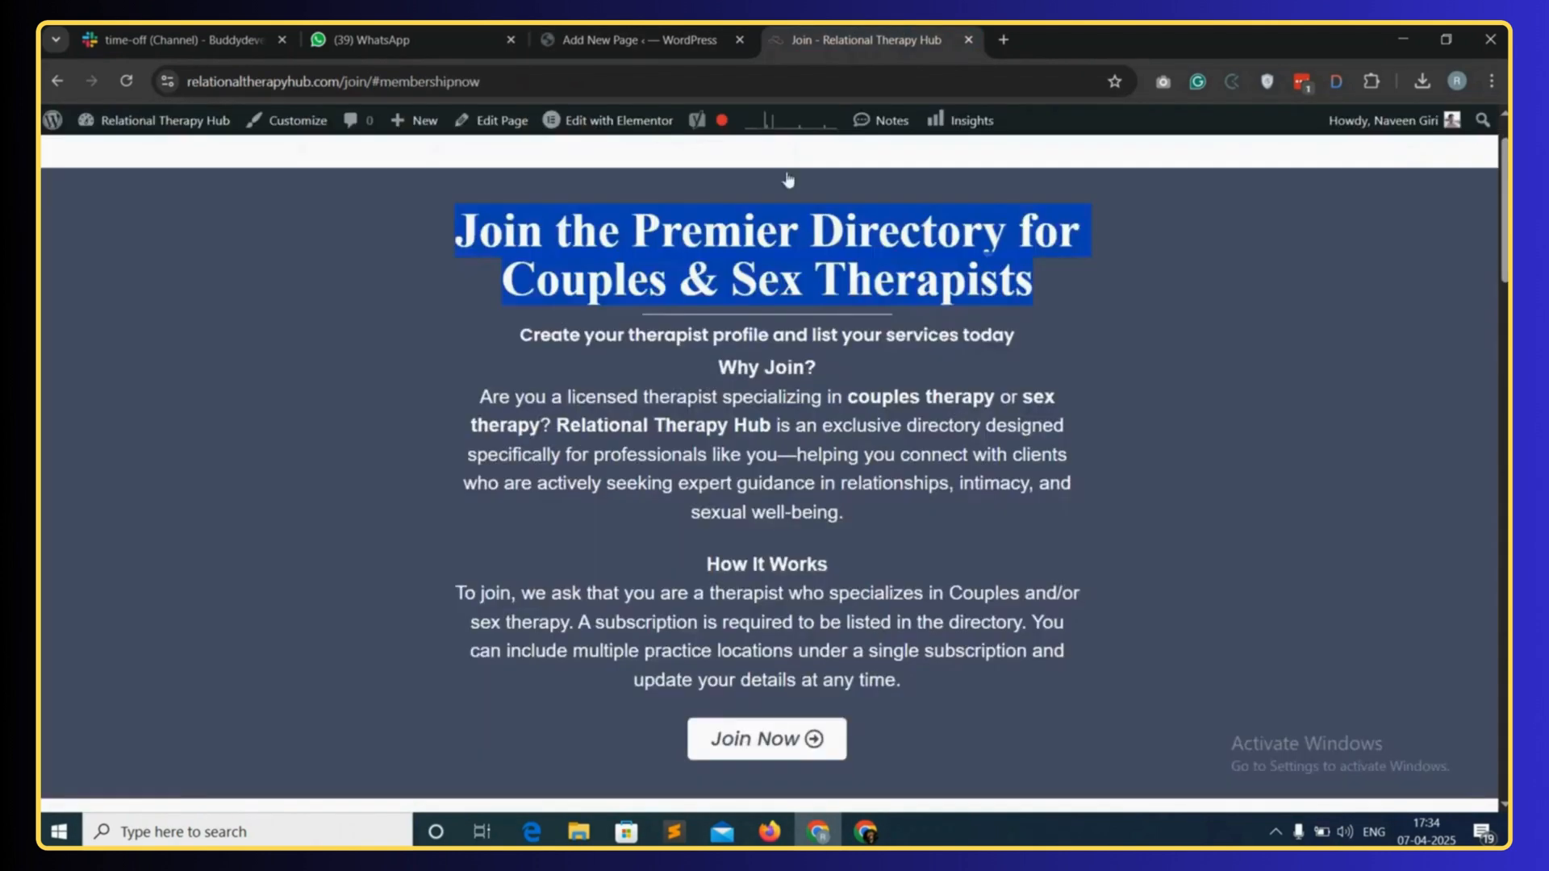
{"action": "left_click_drag", "start_coordinate": [522, 336], "coordinate": [923, 672]}
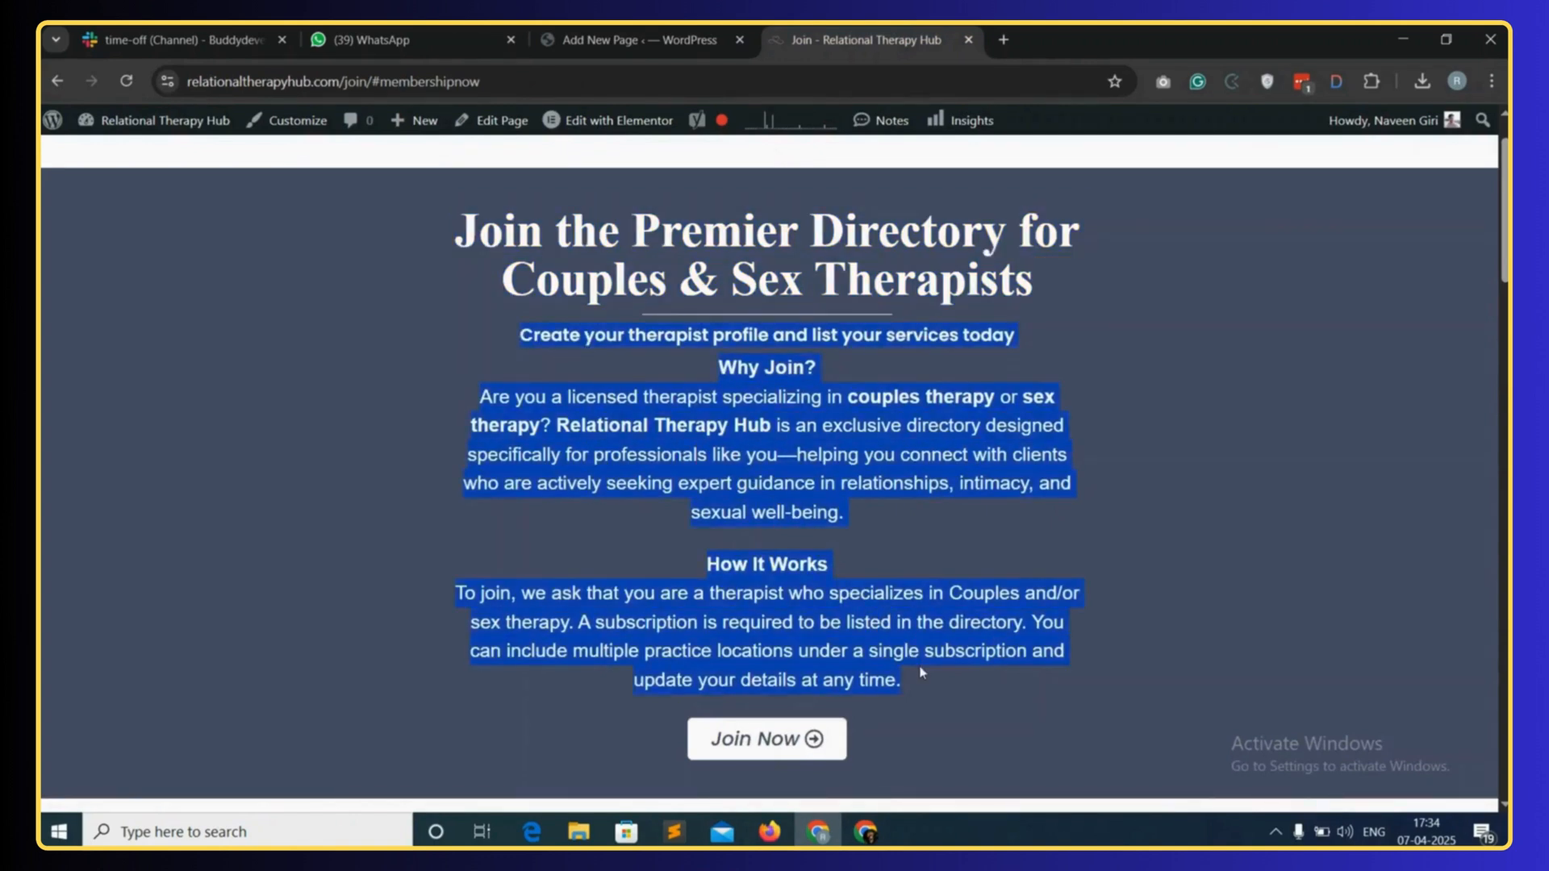
{"action": "left_click", "coordinate": [637, 40]}
{"action": "right_click", "coordinate": [540, 479]}
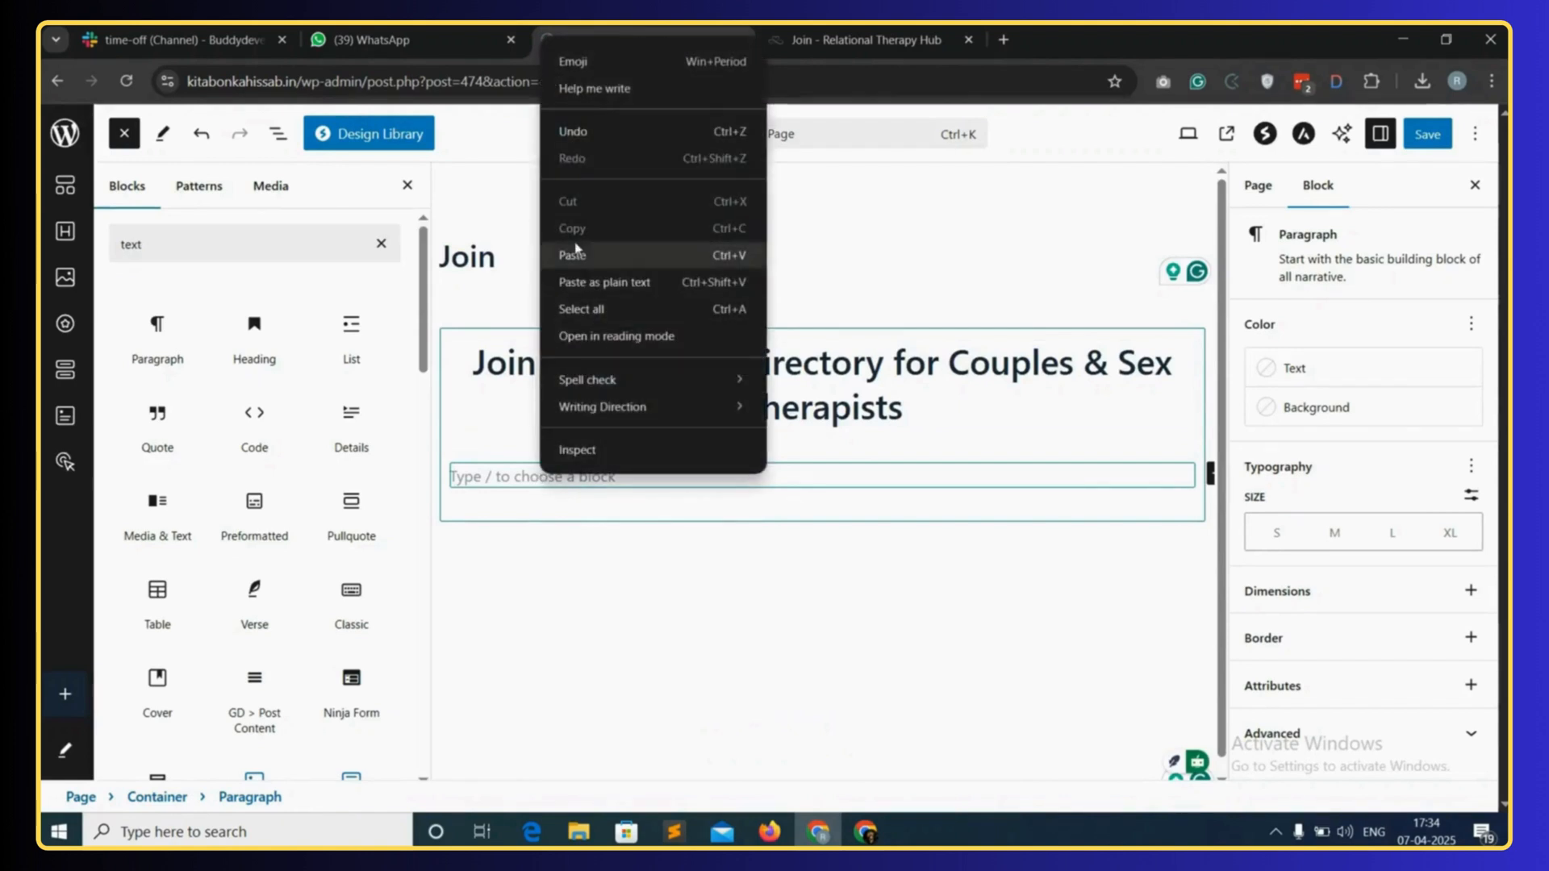
{"action": "left_click", "coordinate": [575, 253]}
- Center the text of the How It Works and Why Join? paragraphs
{"action": "scroll", "coordinate": [688, 449], "scroll_direction": "up", "scroll_amount": 1}
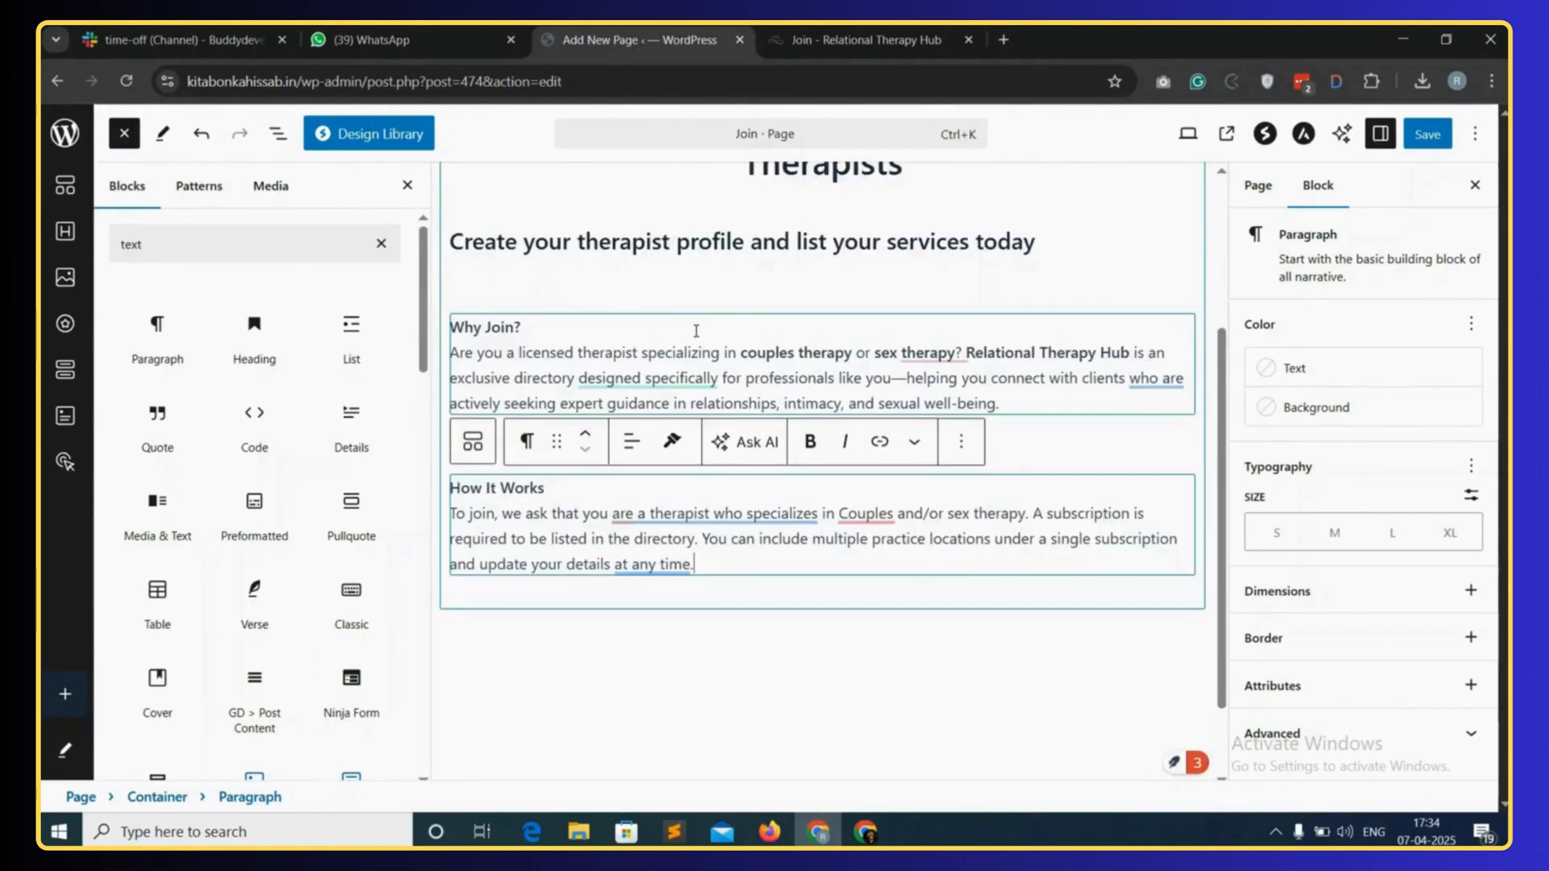
{"action": "left_click", "coordinate": [631, 441]}
{"action": "left_click", "coordinate": [683, 535]}
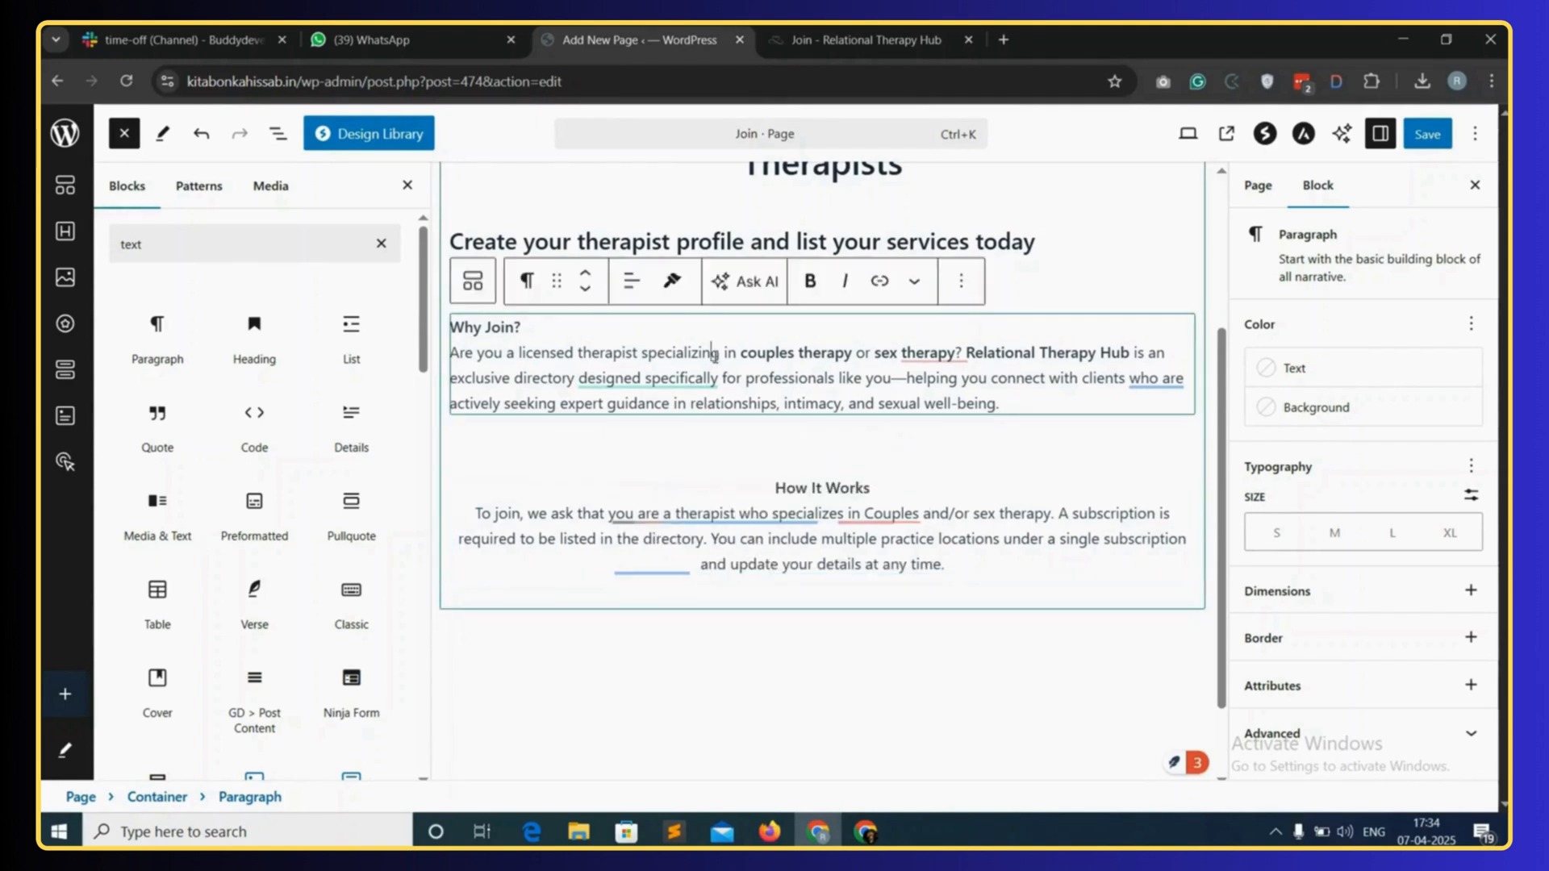
{"action": "left_click", "coordinate": [632, 280]}
{"action": "left_click", "coordinate": [709, 379]}
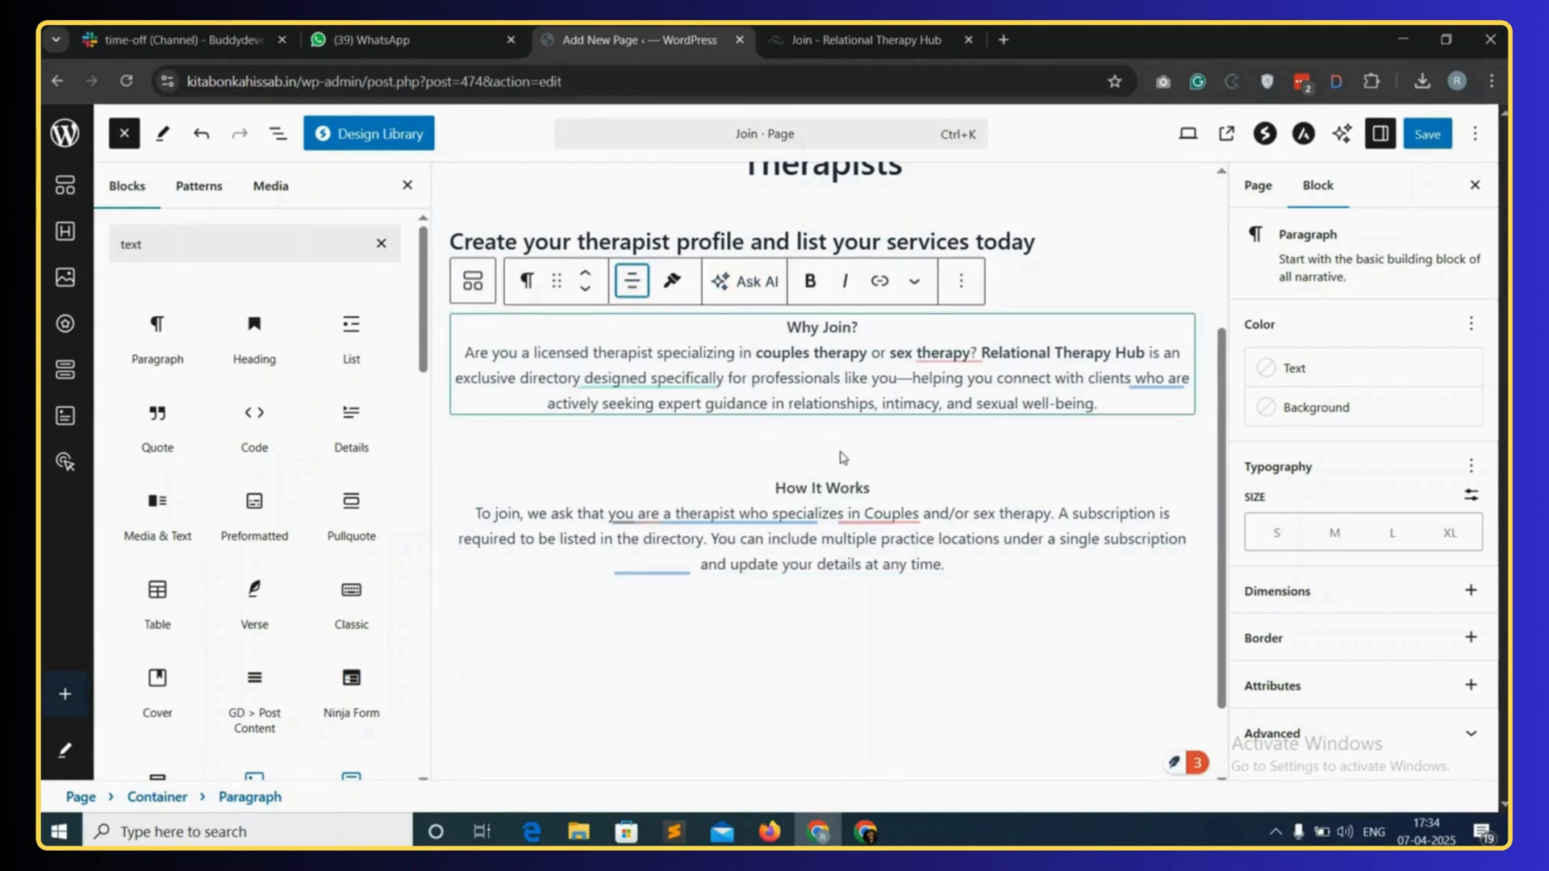
- Give the whole Container a solid blue background, color #046BD2
{"action": "scroll", "coordinate": [839, 448], "scroll_direction": "up", "scroll_amount": 2}
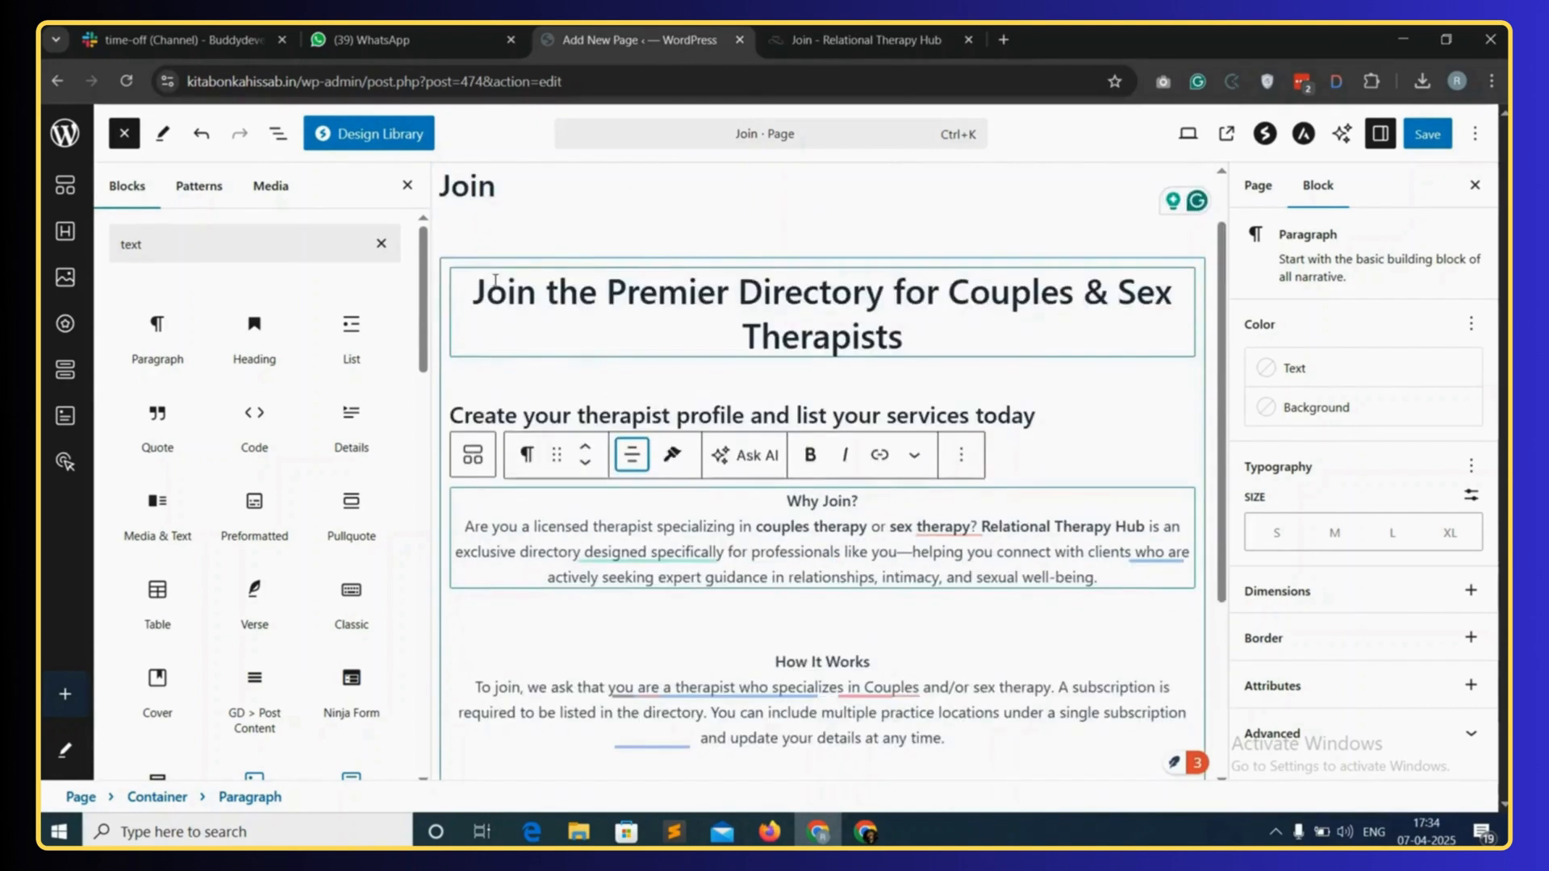
{"action": "left_click", "coordinate": [279, 137]}
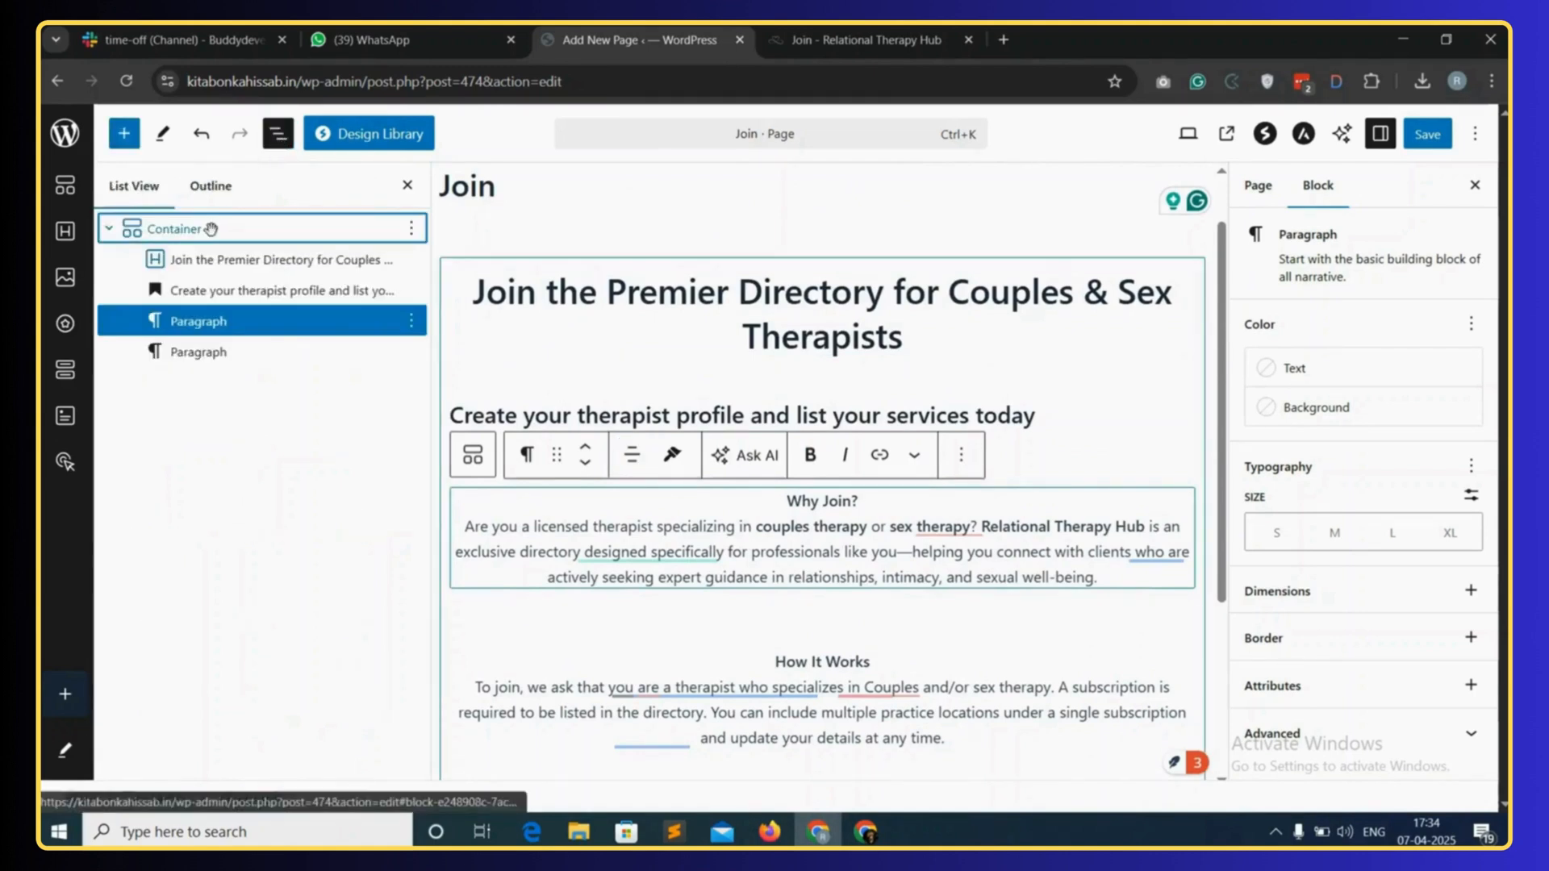
{"action": "left_click", "coordinate": [210, 229]}
{"action": "left_click", "coordinate": [1361, 353]}
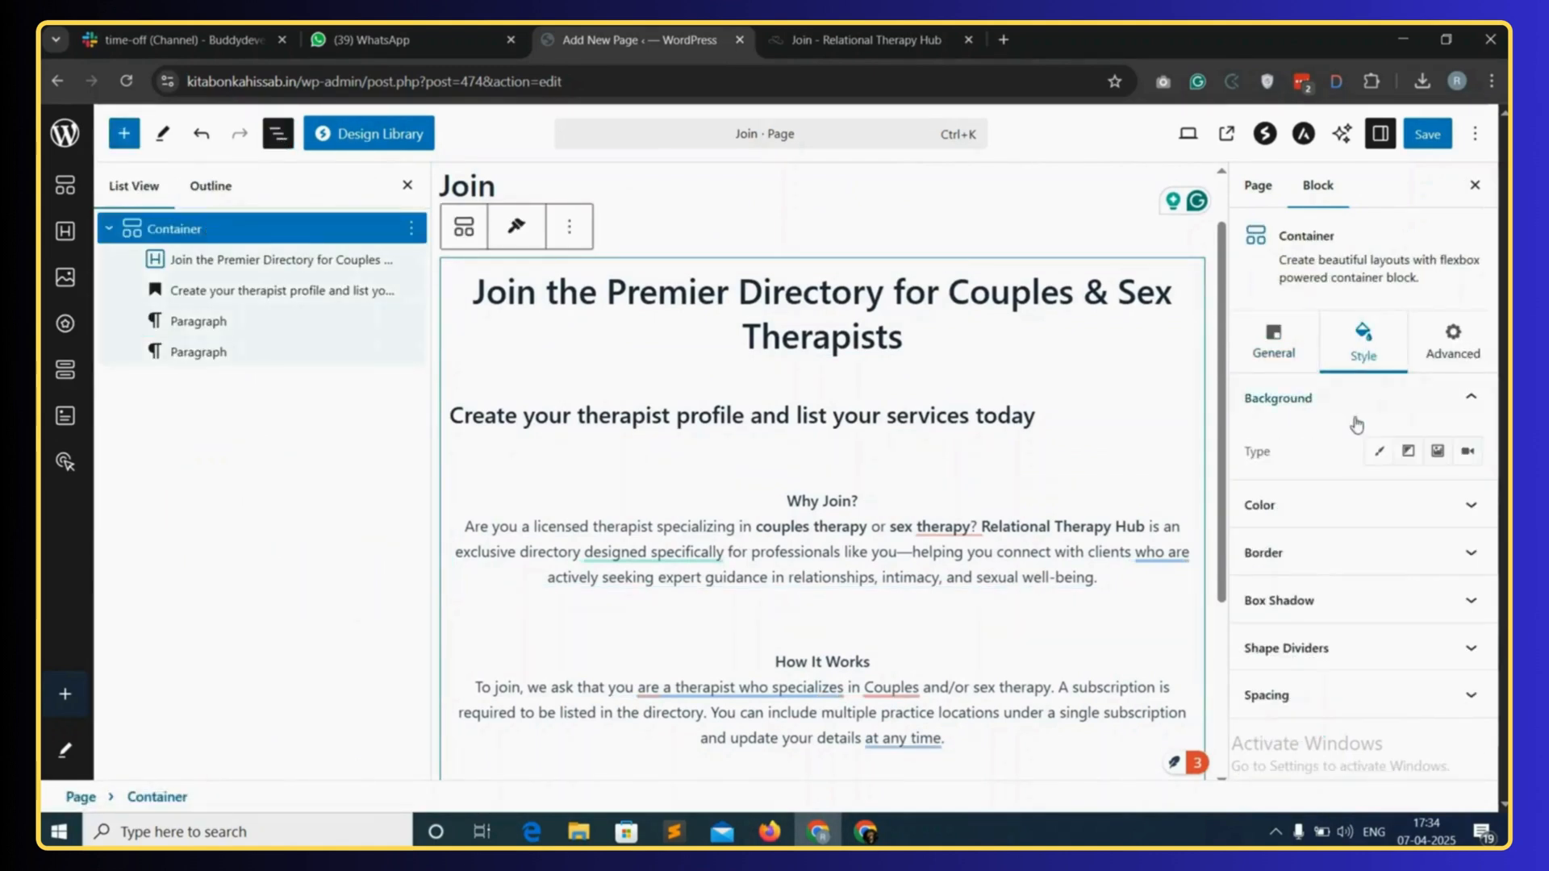
{"action": "left_click", "coordinate": [1382, 452]}
{"action": "left_click", "coordinate": [1468, 503]}
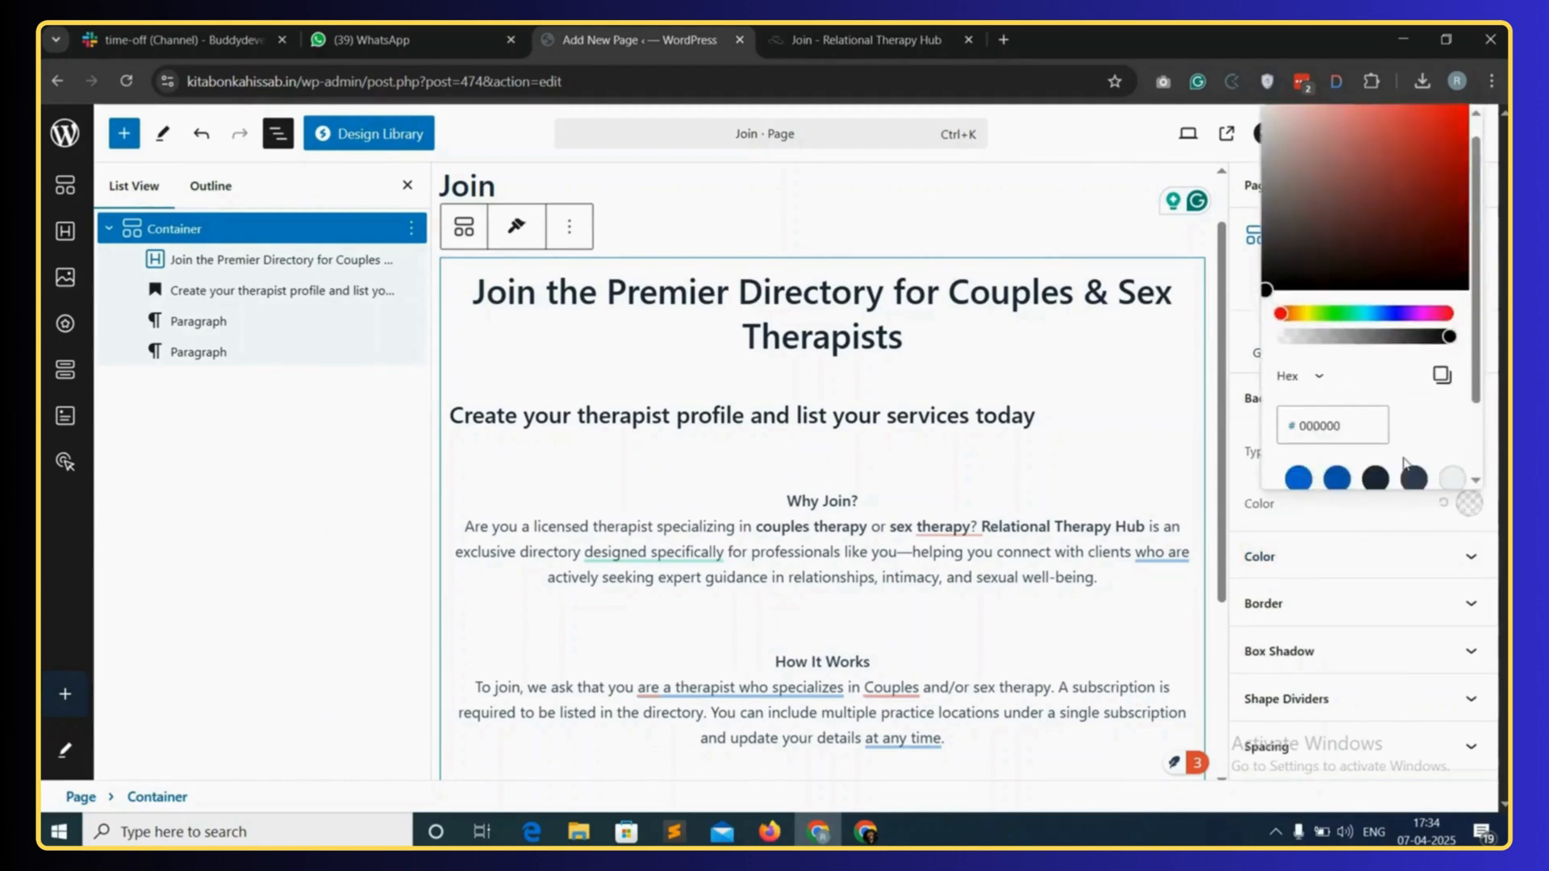
{"action": "left_click", "coordinate": [1298, 428]}
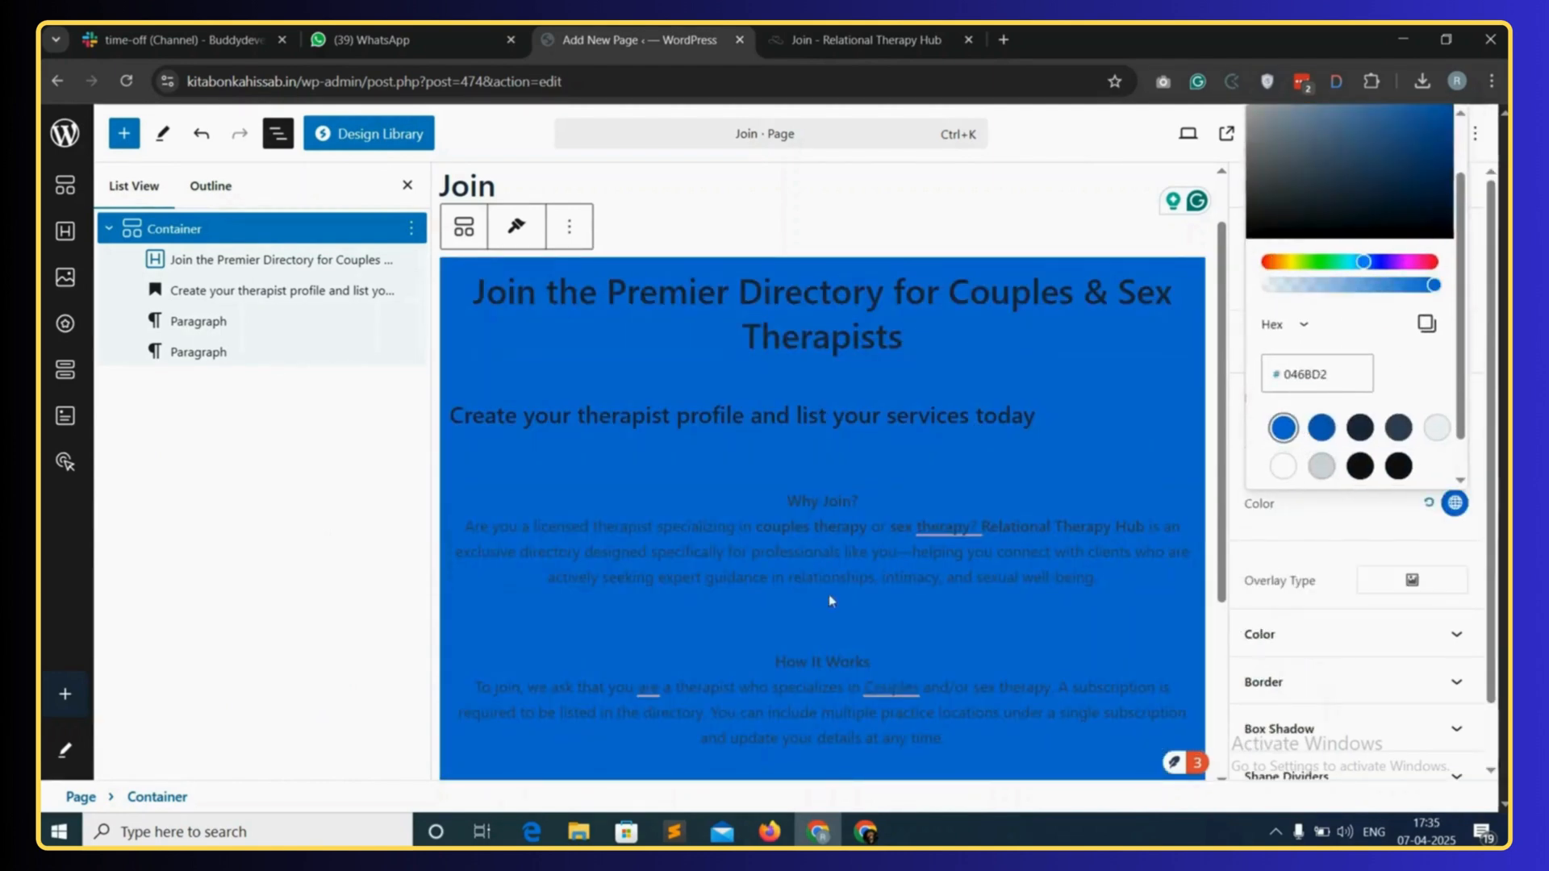
- Set the main heading's text color to white, #FFFFFF
{"action": "left_click", "coordinate": [888, 298]}
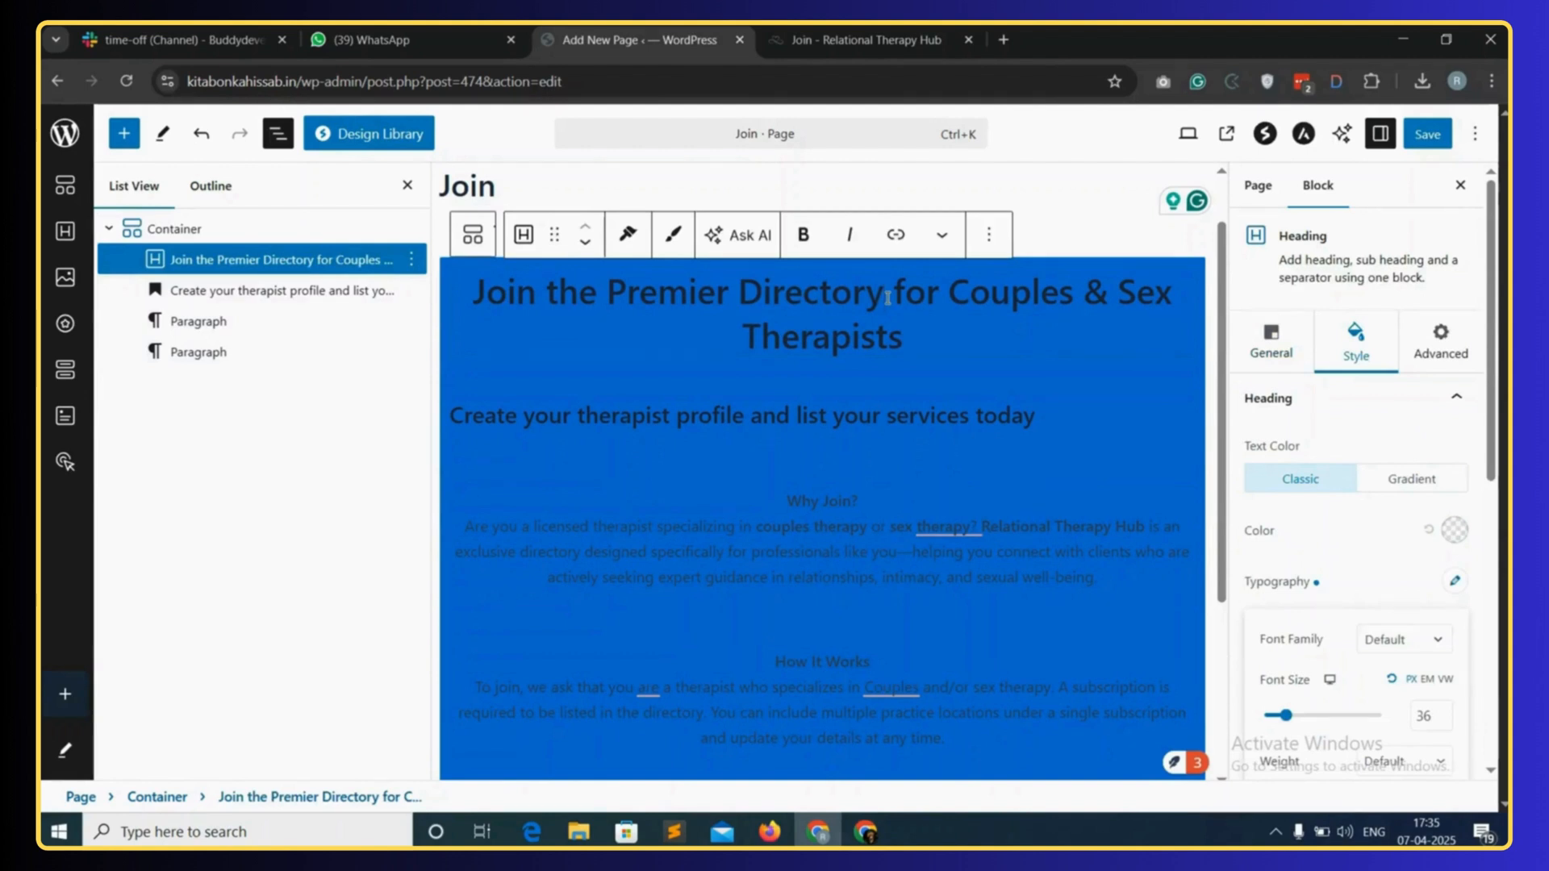
{"action": "left_click", "coordinate": [1454, 530]}
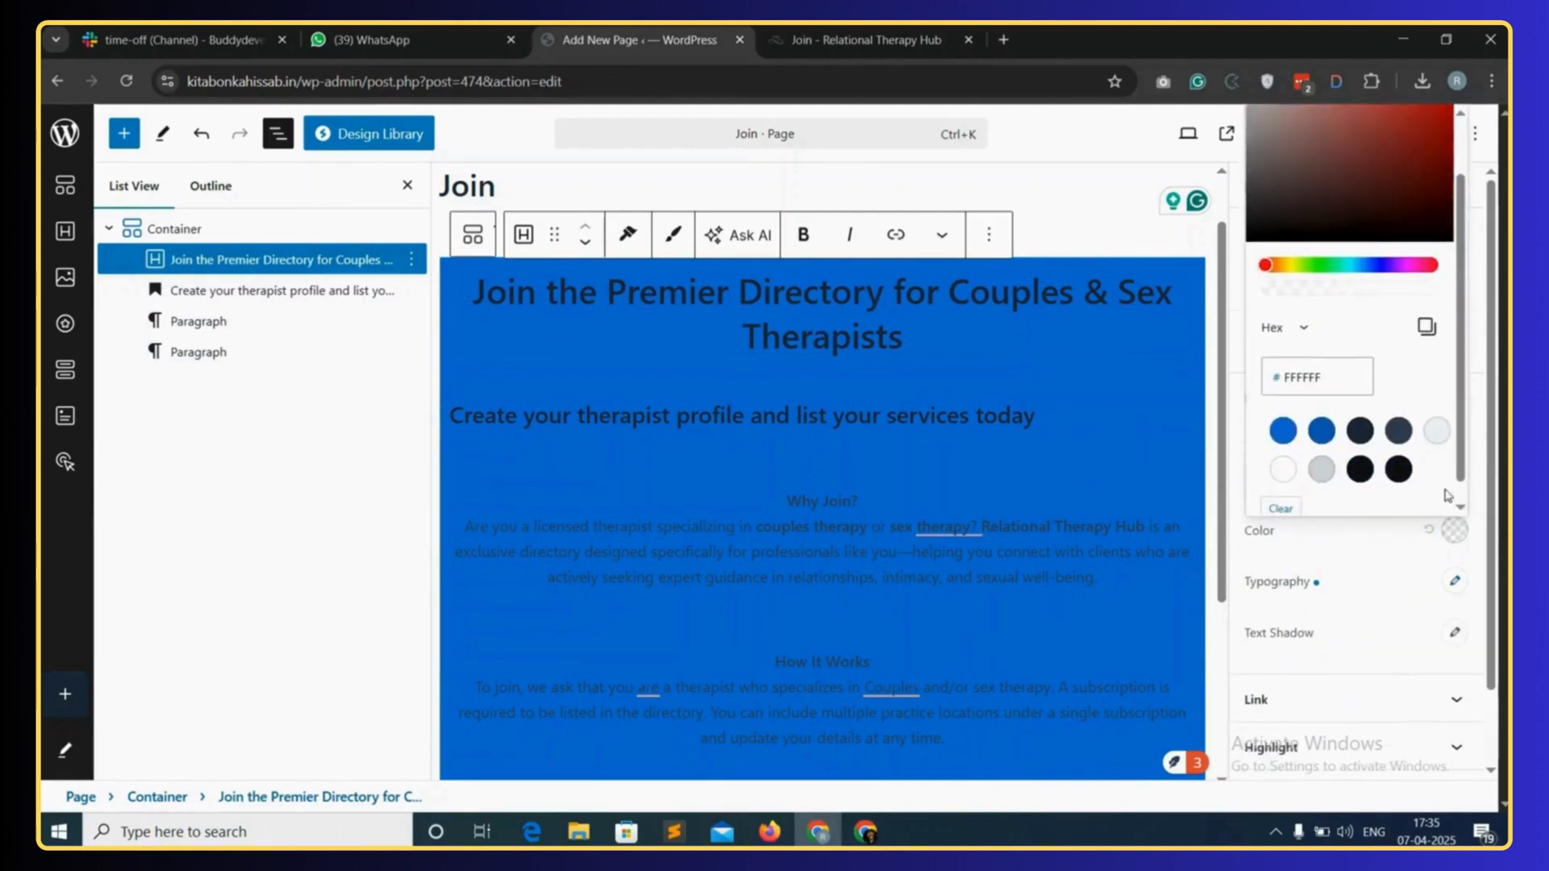
{"action": "left_click", "coordinate": [1285, 448]}
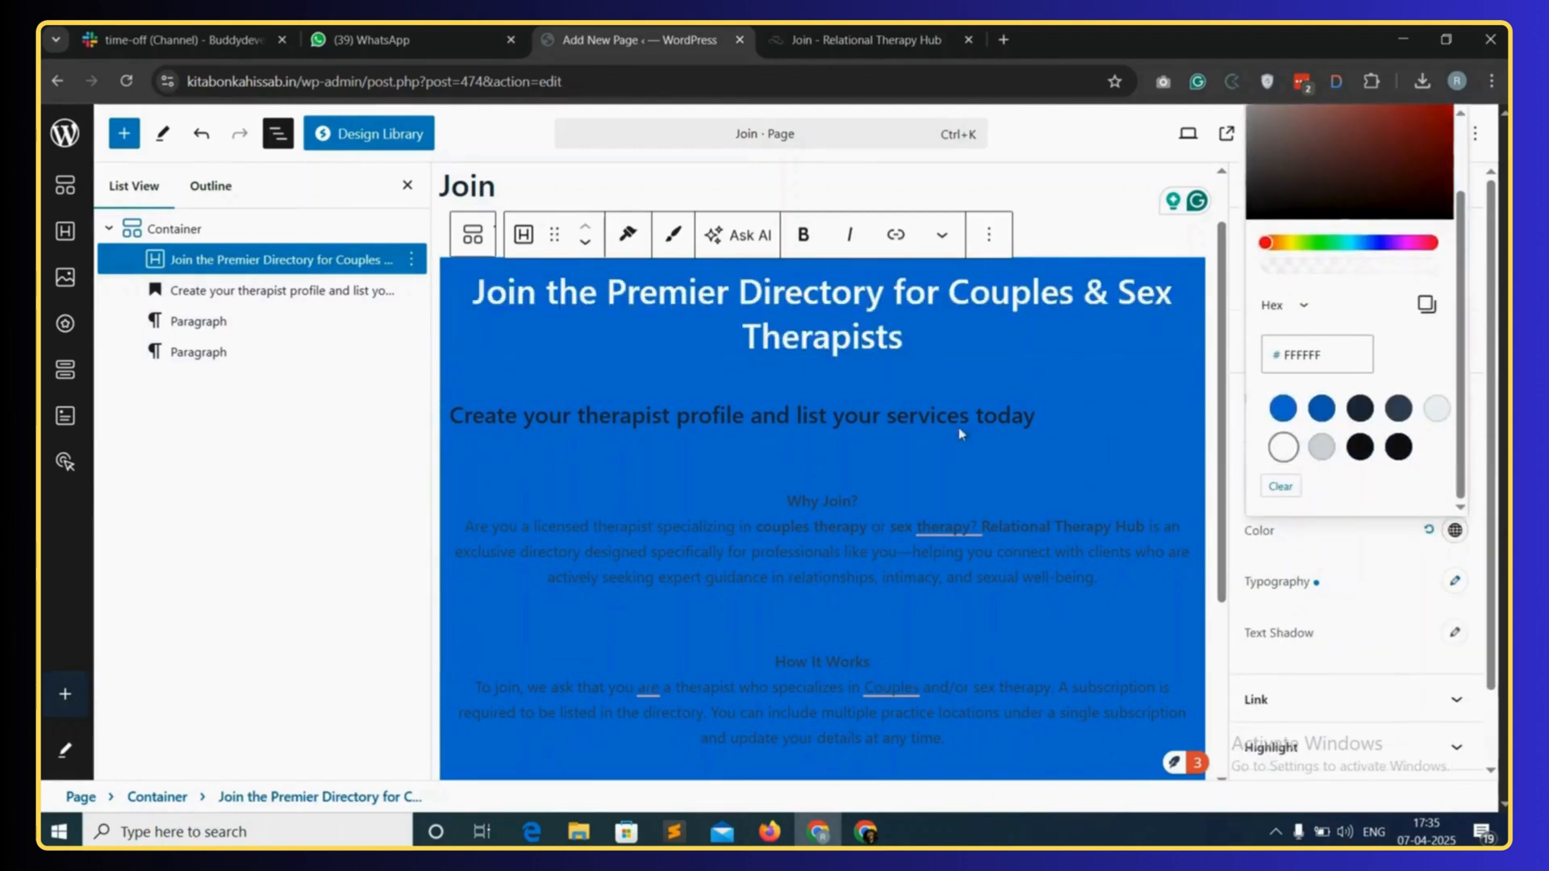
- Center the subheading "Create your therapist profile and list your services today" and set its text color to the theme's white
{"action": "left_click", "coordinate": [898, 415]}
{"action": "left_click", "coordinate": [701, 367]}
{"action": "left_click", "coordinate": [770, 464]}
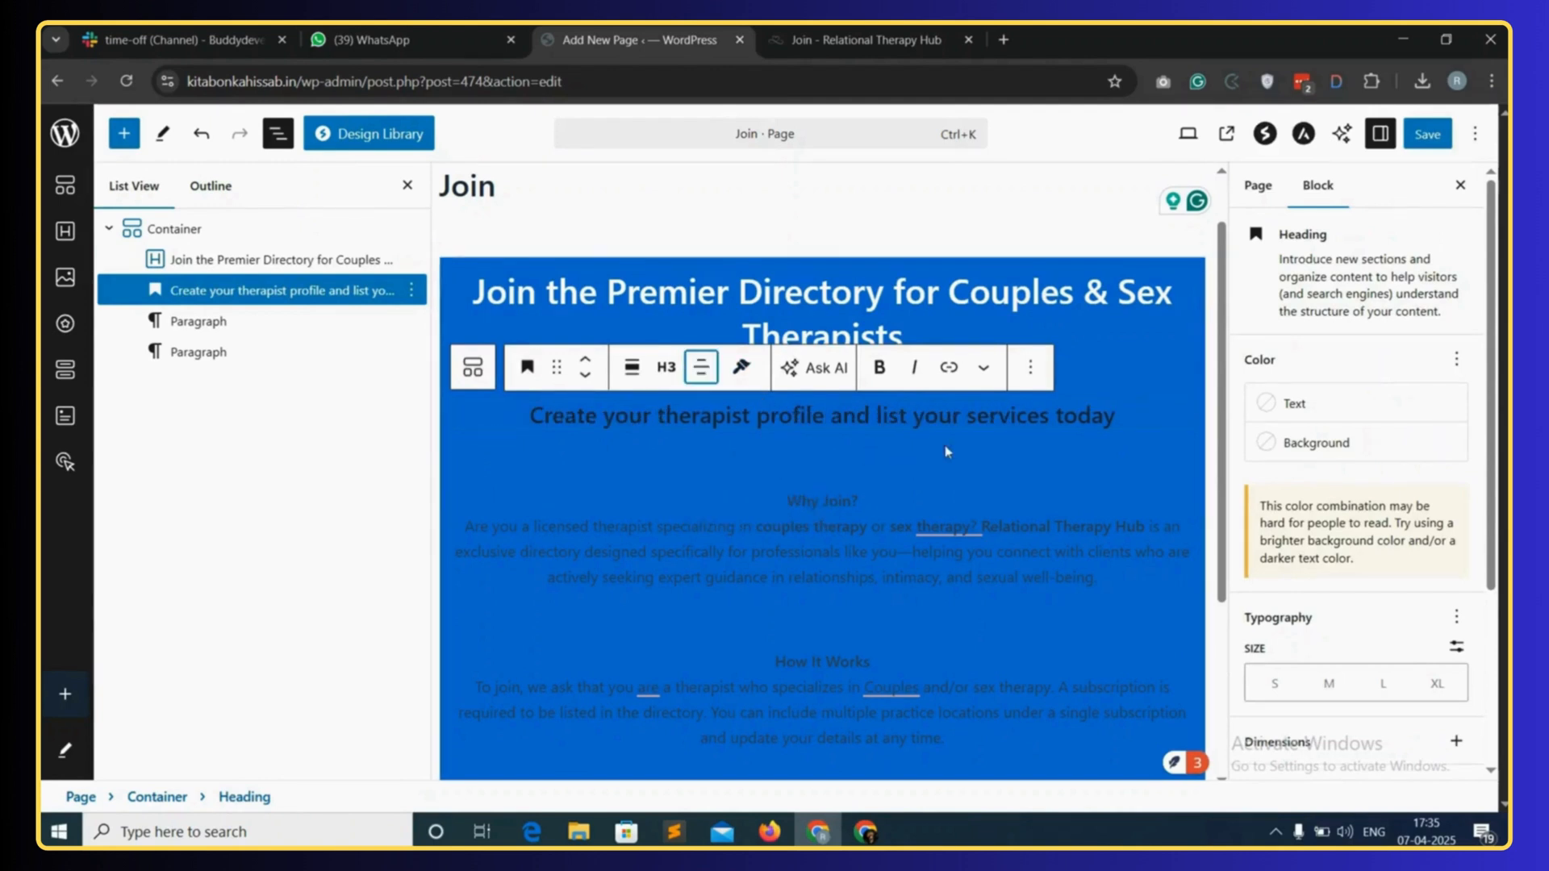
{"action": "left_click", "coordinate": [1294, 403]}
{"action": "left_click", "coordinate": [1182, 576]}
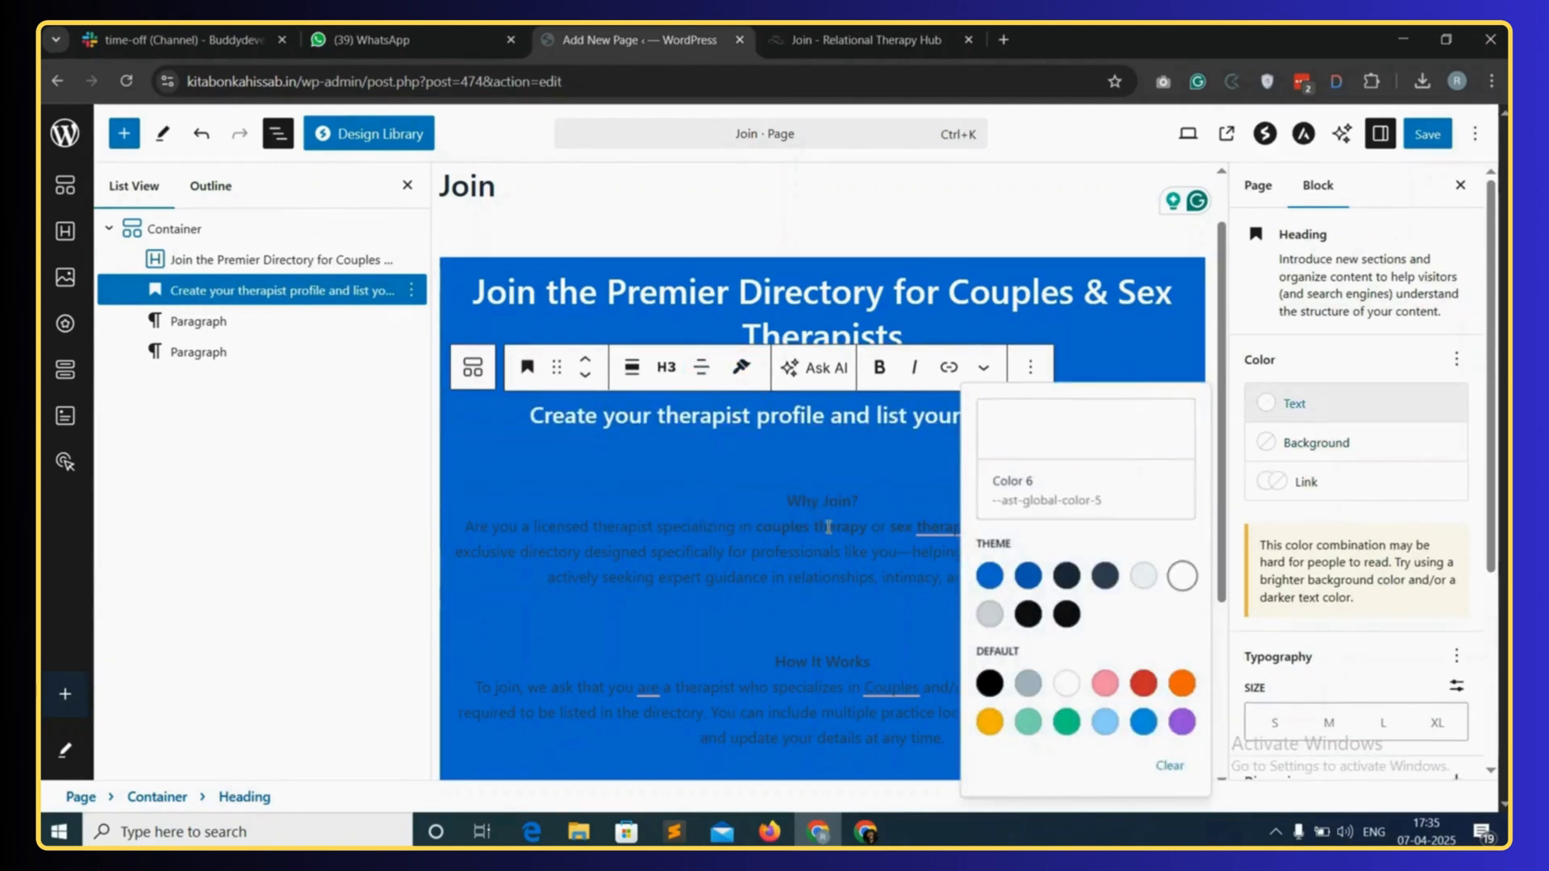
- Set the text color of the Why Join? and How It Works paragraphs to the theme's white
{"action": "left_click", "coordinate": [828, 527]}
{"action": "left_click", "coordinate": [1352, 369]}
{"action": "left_click", "coordinate": [1182, 540]}
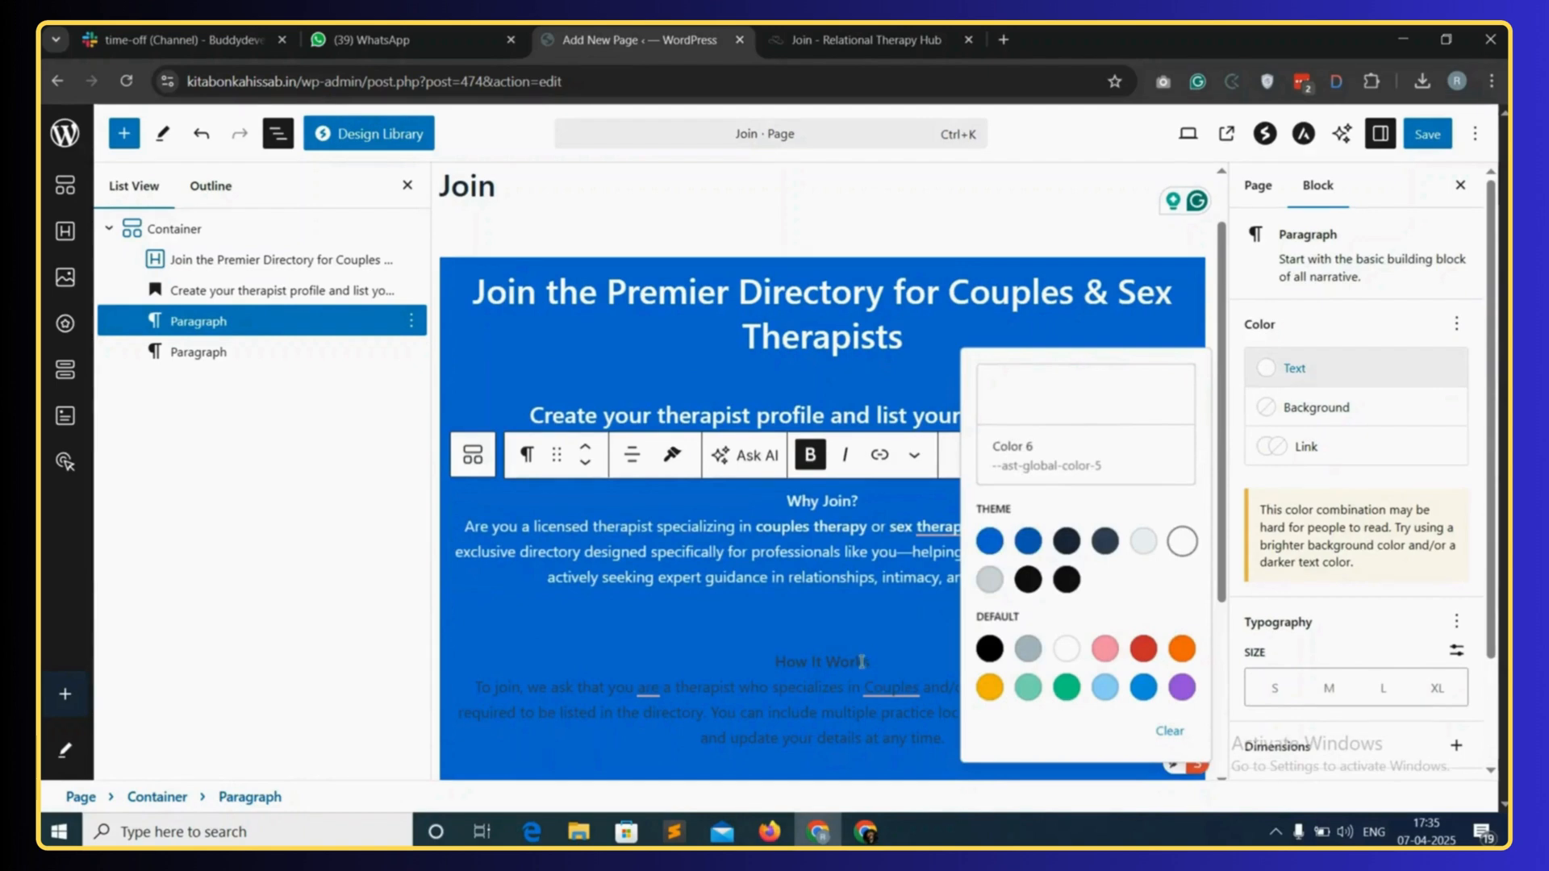
{"action": "left_click", "coordinate": [870, 655]}
{"action": "left_click", "coordinate": [1342, 368]}
{"action": "left_click", "coordinate": [1182, 540]}
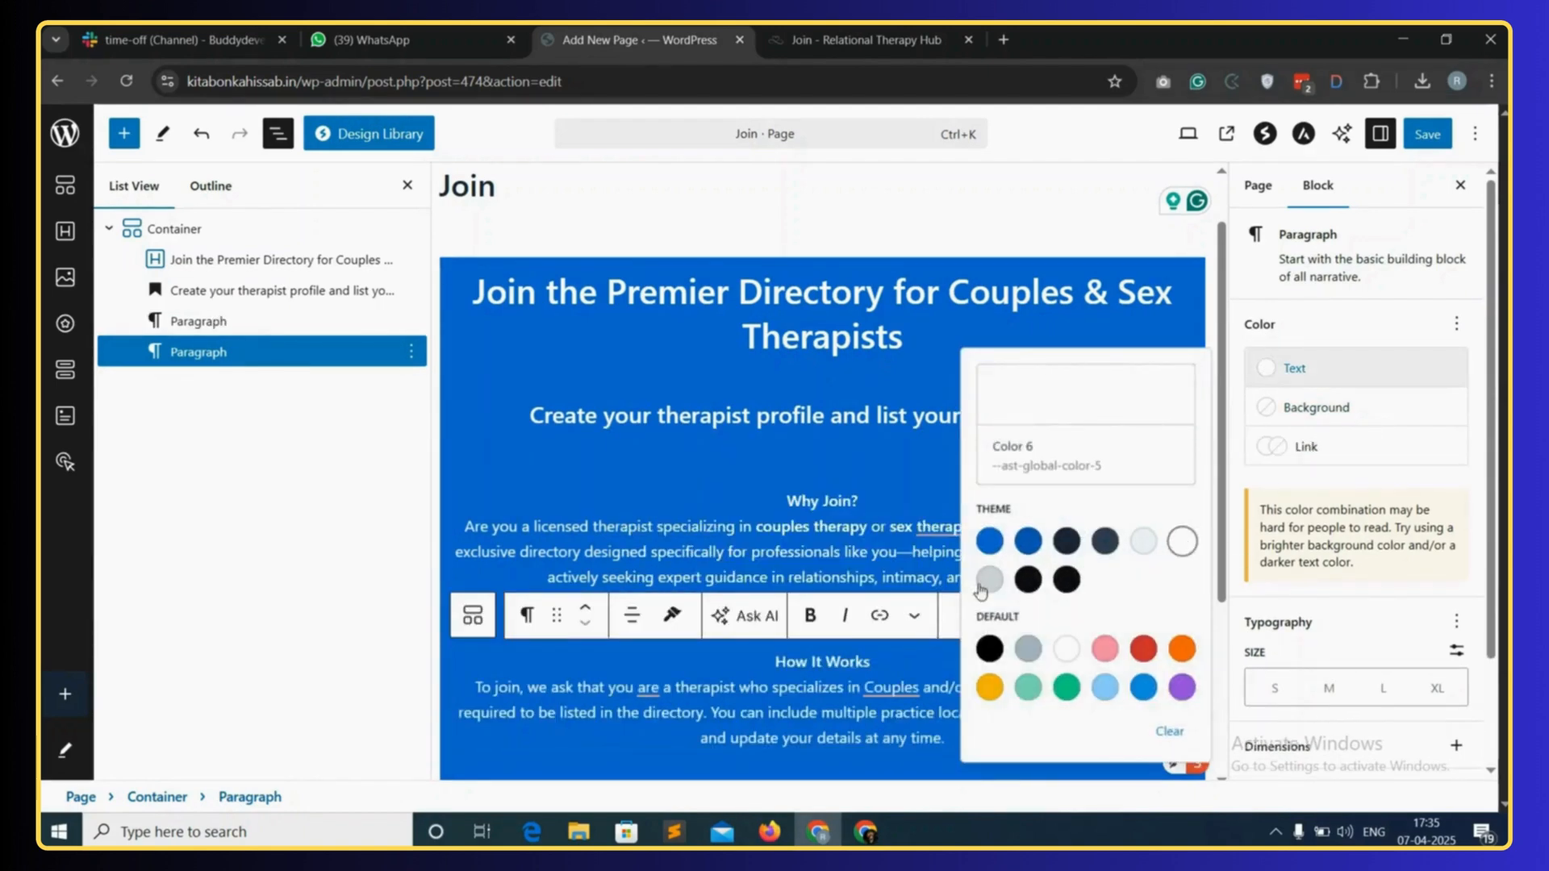
{"action": "left_click", "coordinate": [896, 504]}
- Add a Spectra Buttons block below the How It Works paragraph and set the button's background color to white, #FFFFFF
{"action": "scroll", "coordinate": [899, 508], "scroll_direction": "down", "scroll_amount": 2}
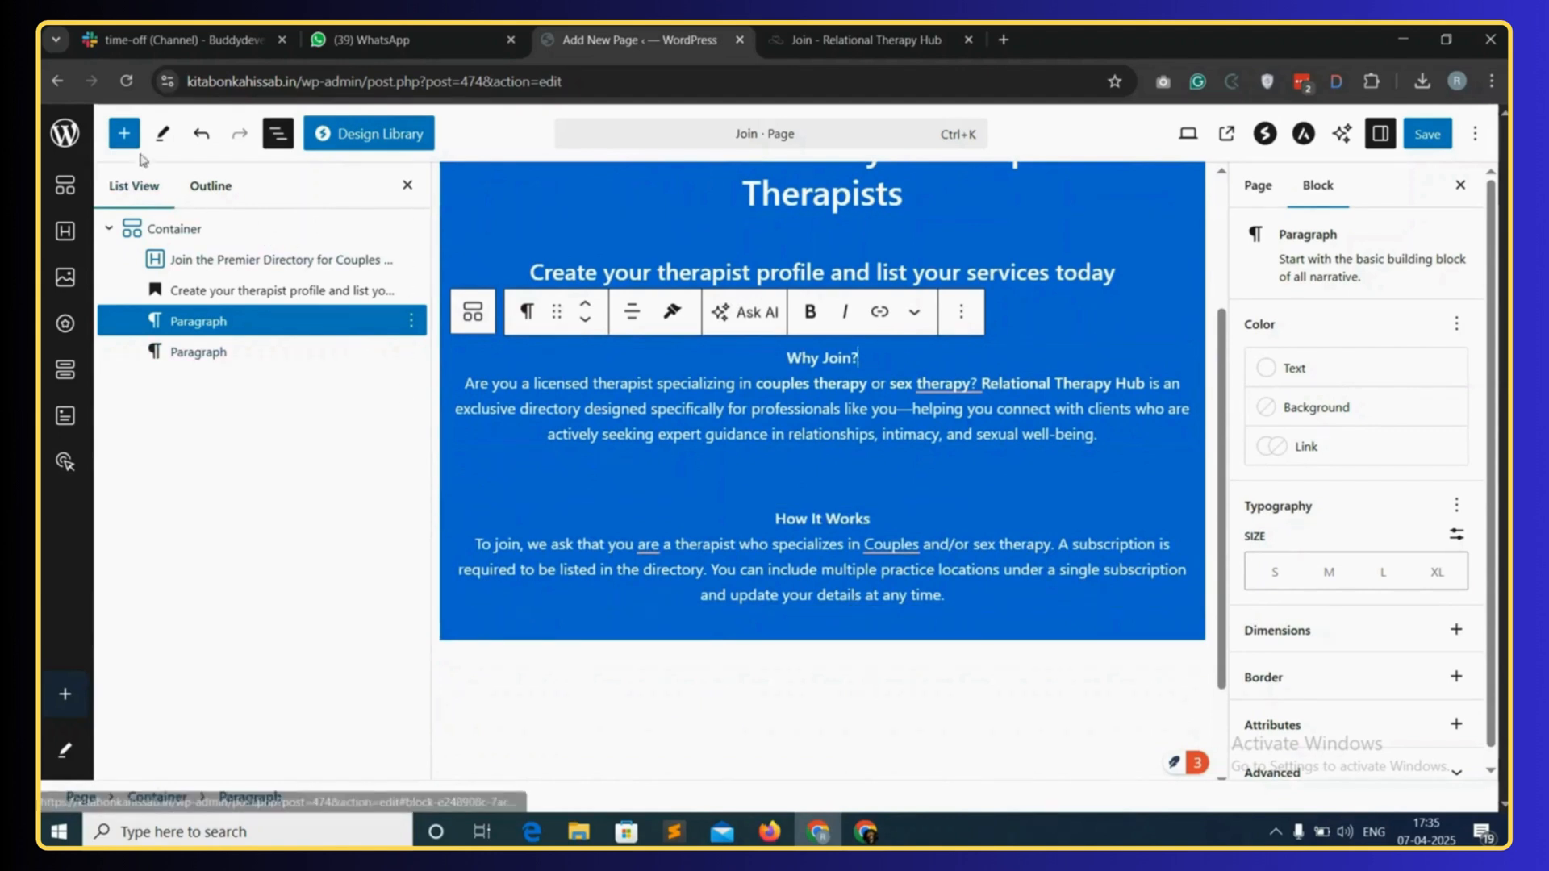
{"action": "left_click", "coordinate": [124, 133]}
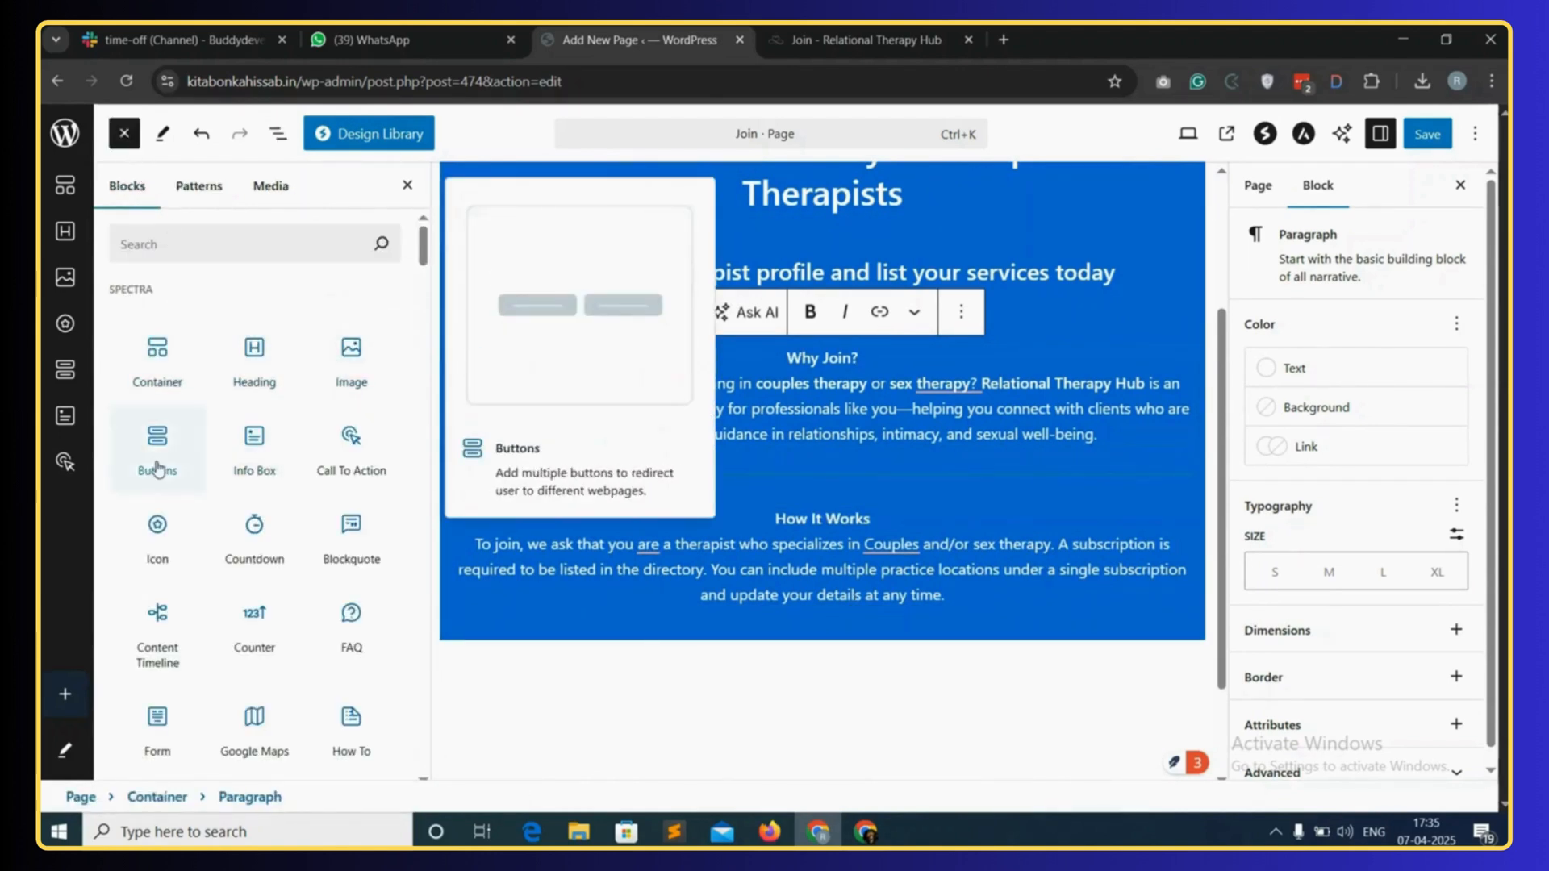
{"action": "left_click_drag", "start_coordinate": [158, 466], "coordinate": [823, 620]}
{"action": "scroll", "coordinate": [823, 620], "scroll_direction": "down", "scroll_amount": 3}
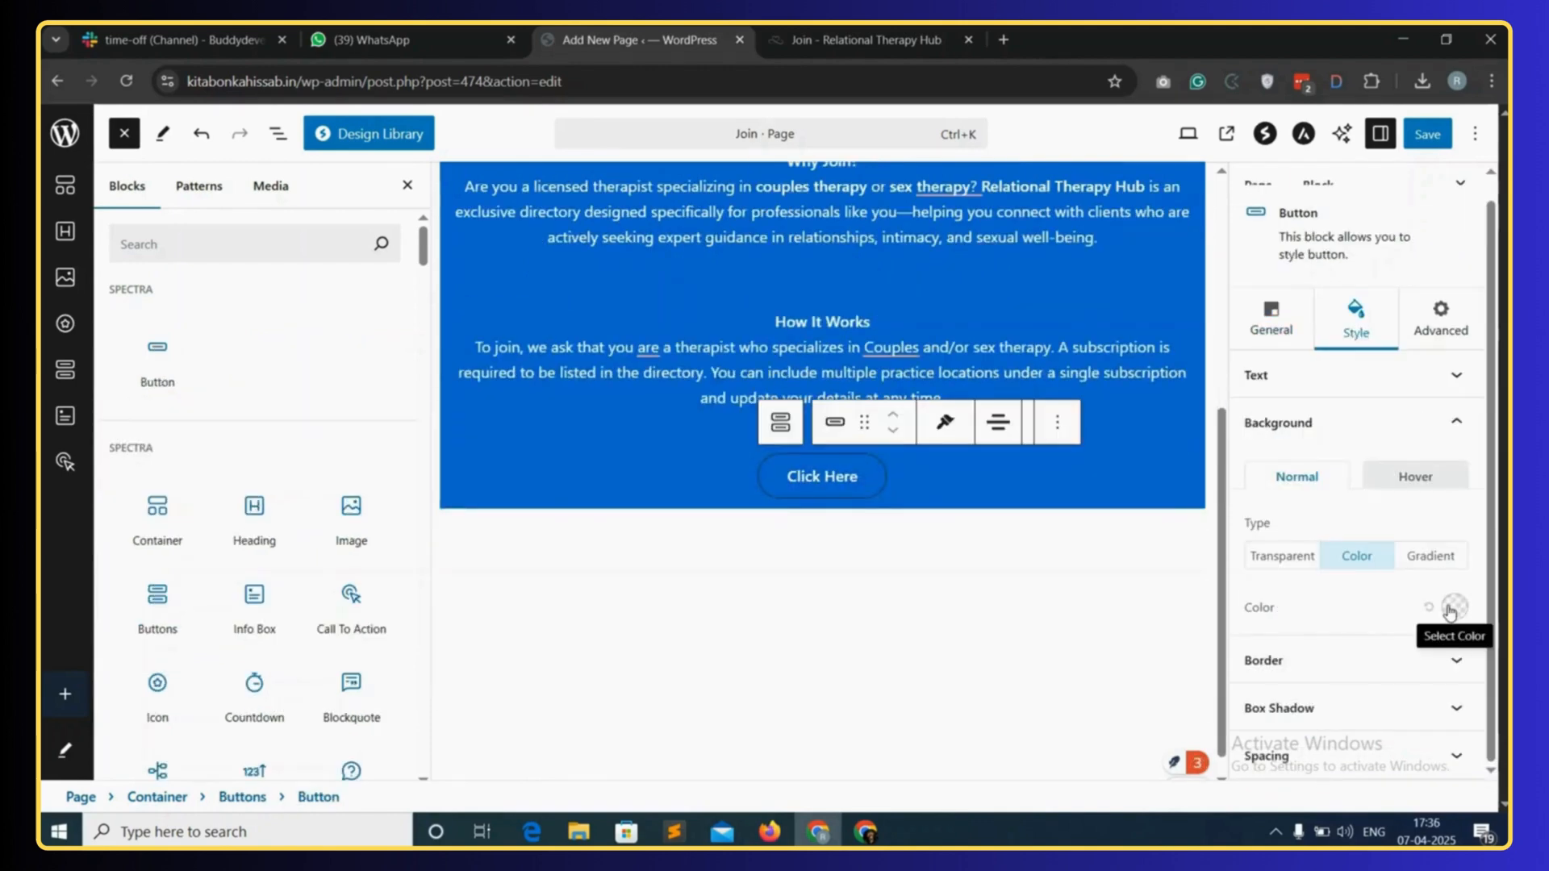
{"action": "left_click", "coordinate": [1455, 607]}
{"action": "left_click", "coordinate": [1279, 539]}
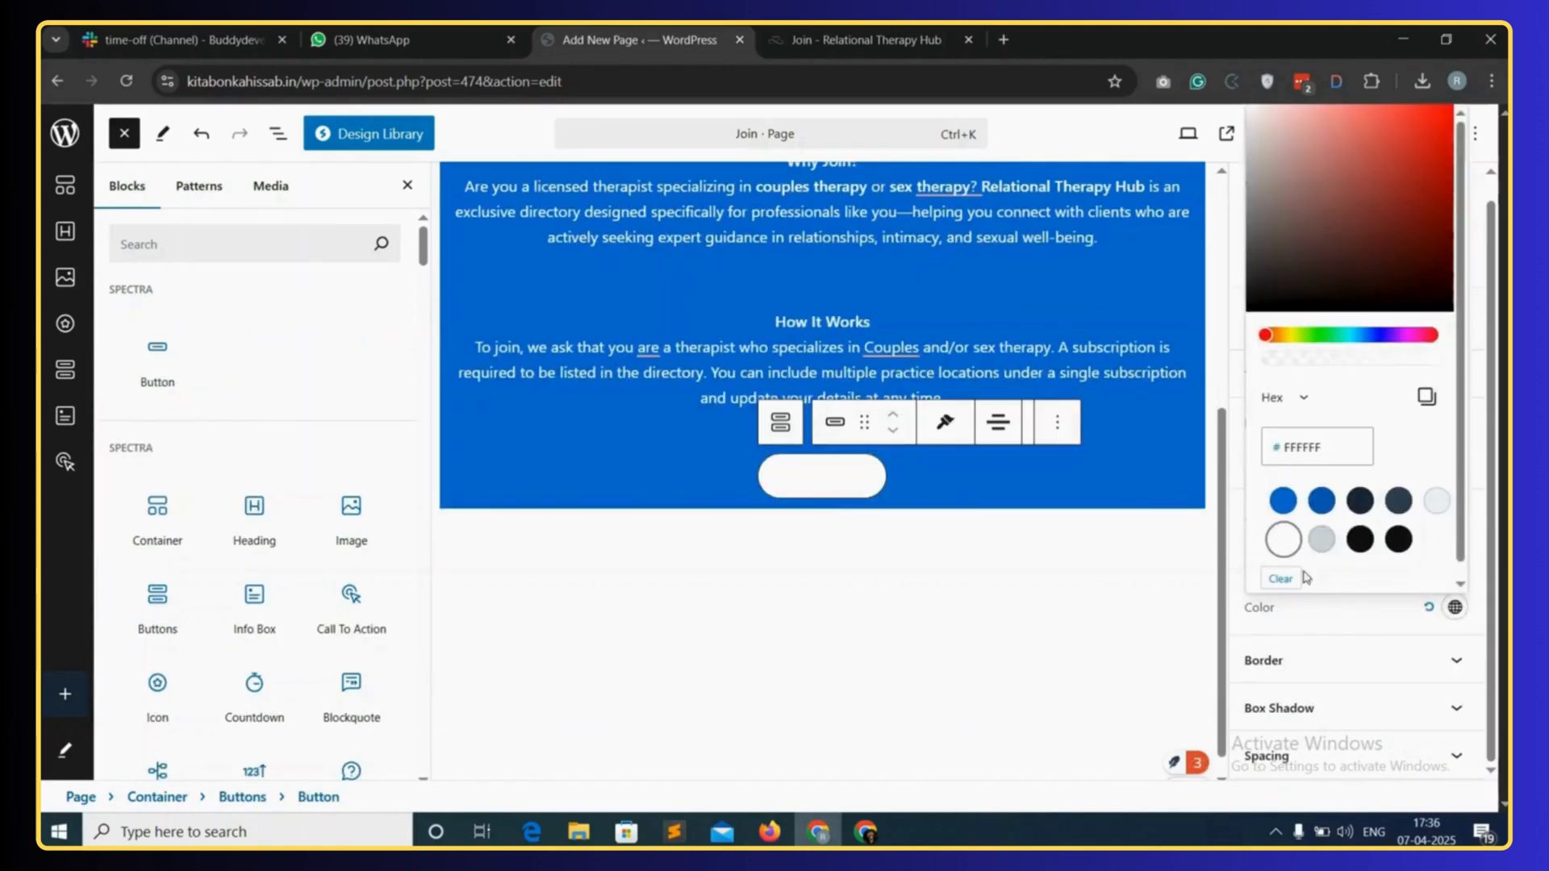
{"action": "left_click", "coordinate": [1333, 619]}
- Set the button's text color to black, #000000FA, and change its label to "JoinNow"
{"action": "left_click", "coordinate": [1356, 379]}
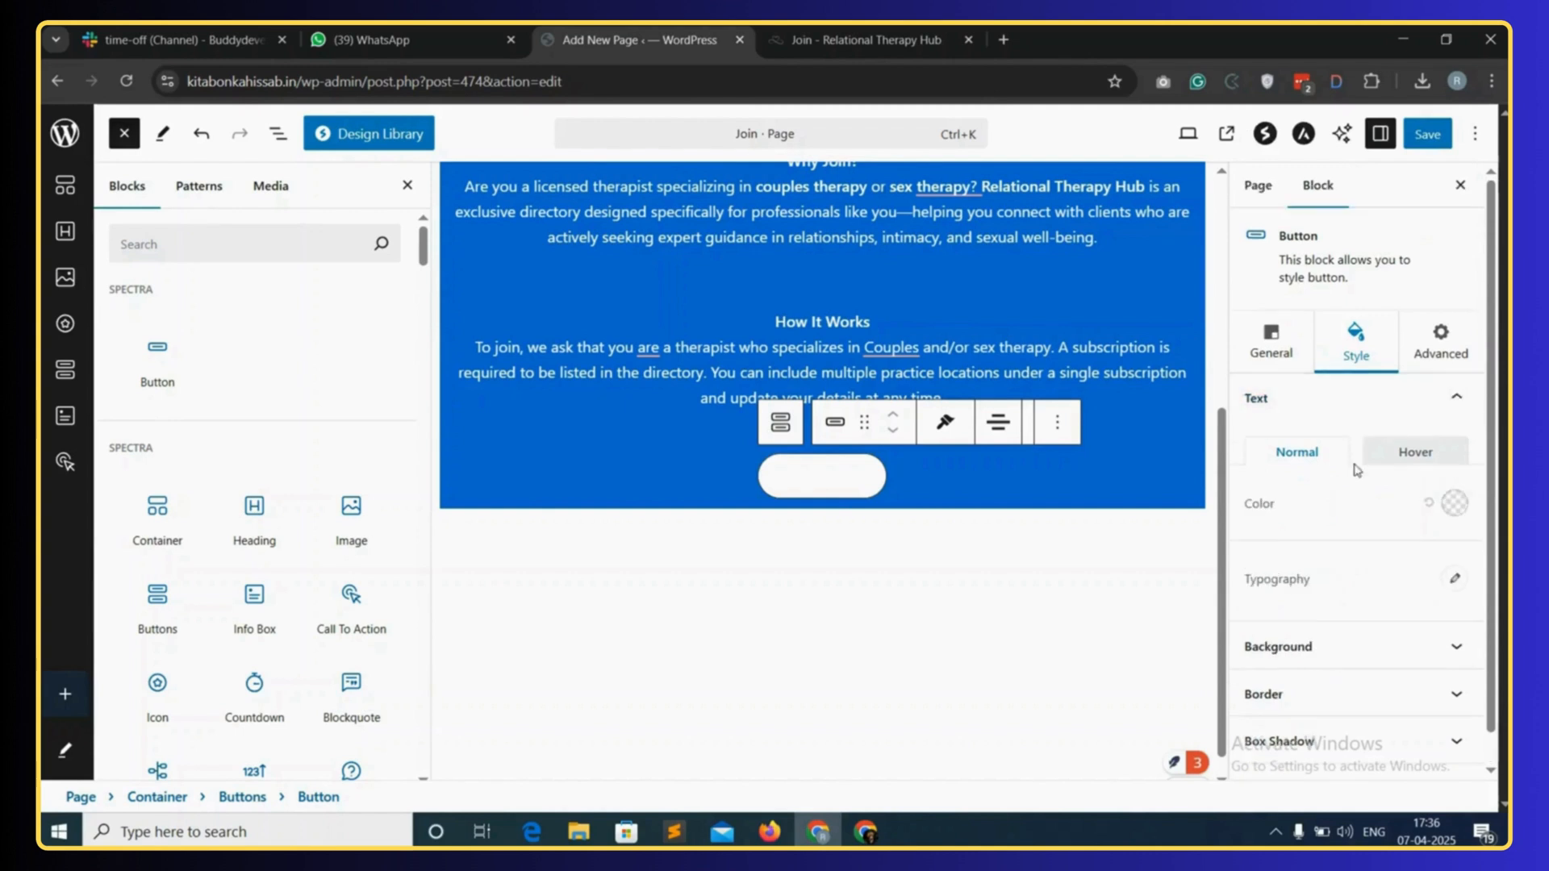
{"action": "left_click", "coordinate": [1455, 503]}
{"action": "left_click", "coordinate": [1430, 359]}
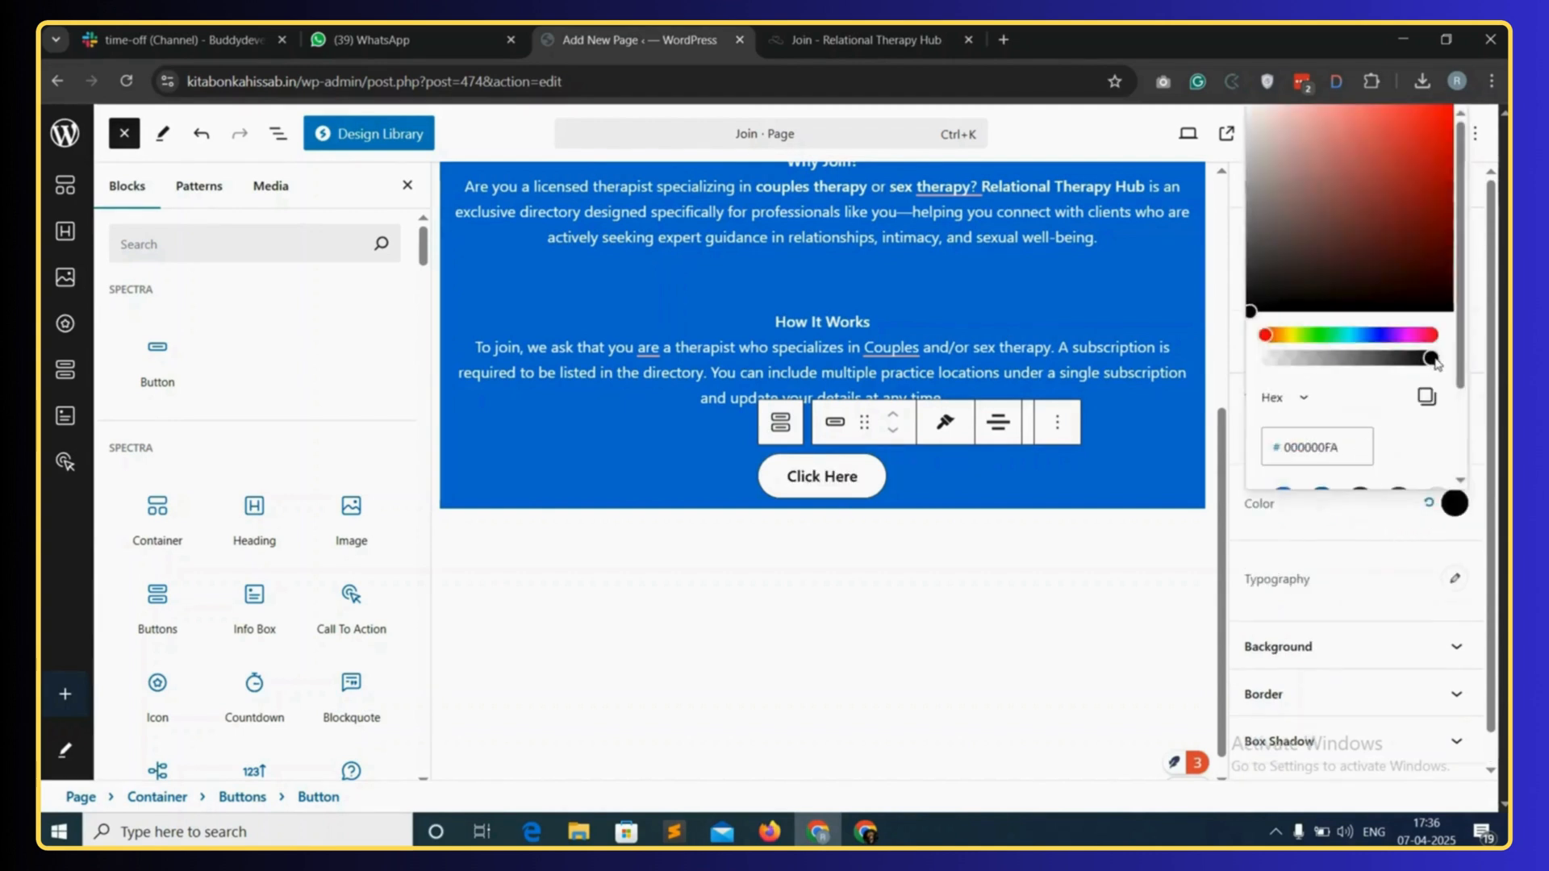
{"action": "left_click", "coordinate": [1401, 517]}
{"action": "triple_click", "coordinate": [827, 480]}
{"action": "type", "text": "JoinNow"}
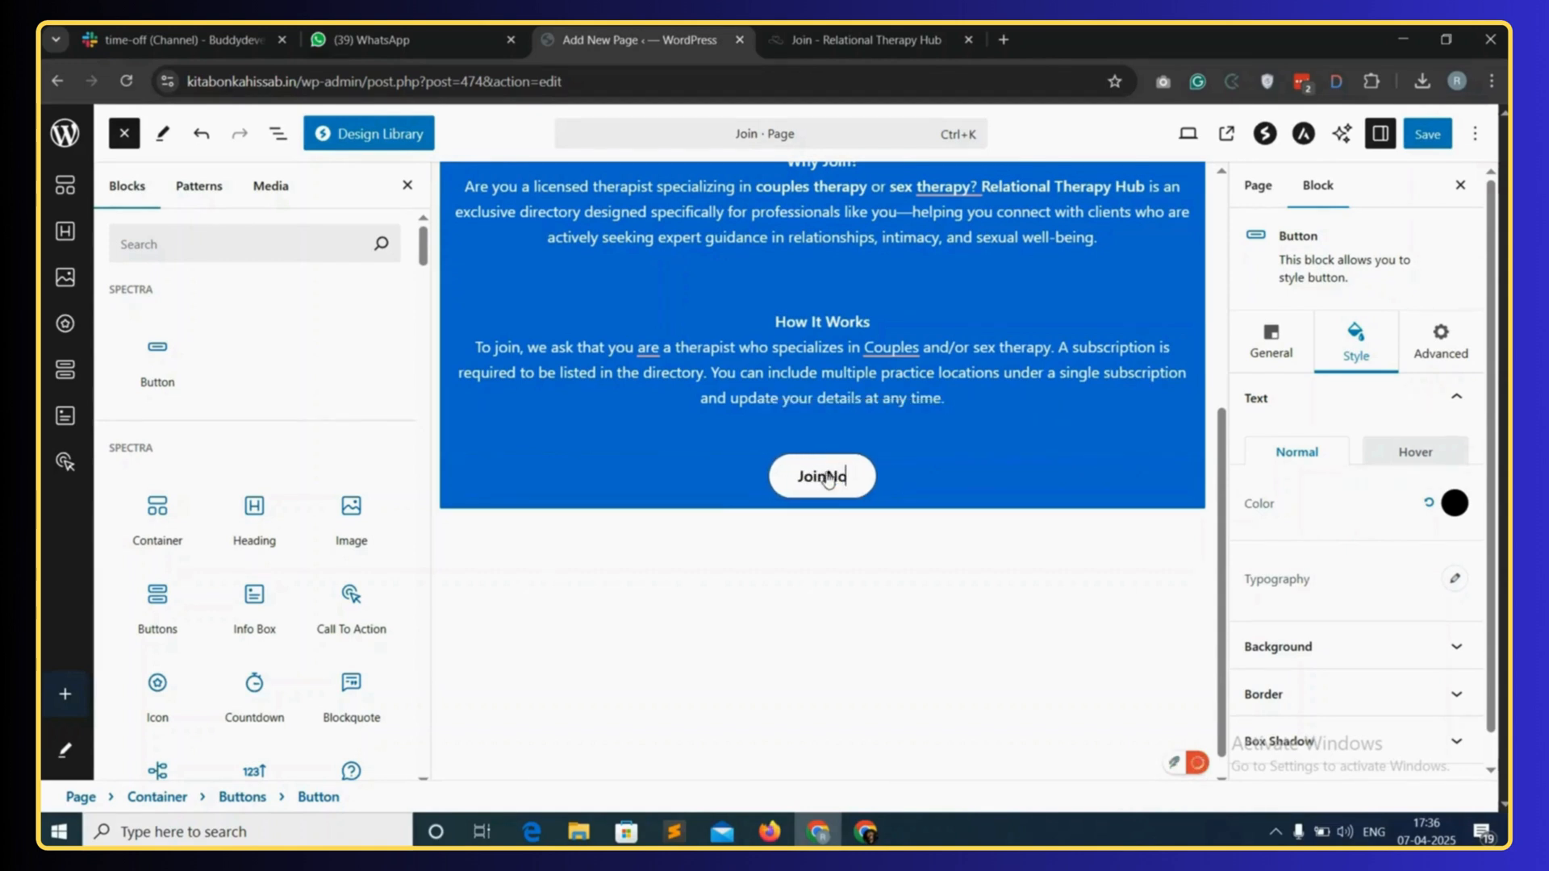
{"action": "left_click", "coordinate": [1285, 359]}
{"action": "scroll", "coordinate": [1343, 597], "scroll_direction": "down", "scroll_amount": 3}
{"action": "scroll", "coordinate": [1349, 592], "scroll_direction": "down", "scroll_amount": 1}
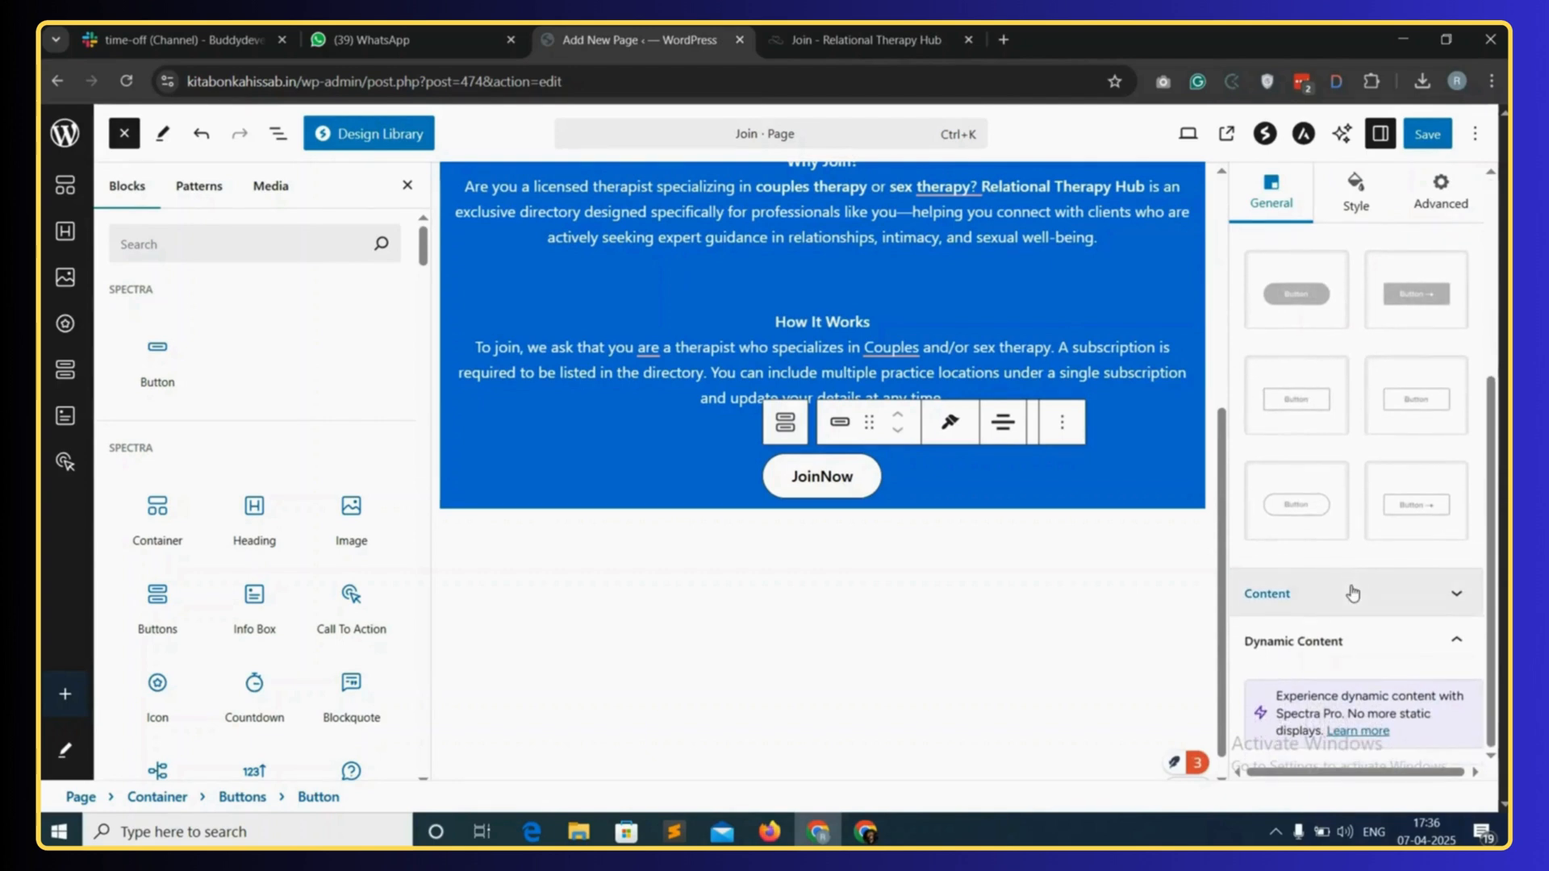
- Save the Join page and open it on the live site to check the intro section
{"action": "key", "text": "ctrl+s"}
{"action": "left_click", "coordinate": [1226, 135]}
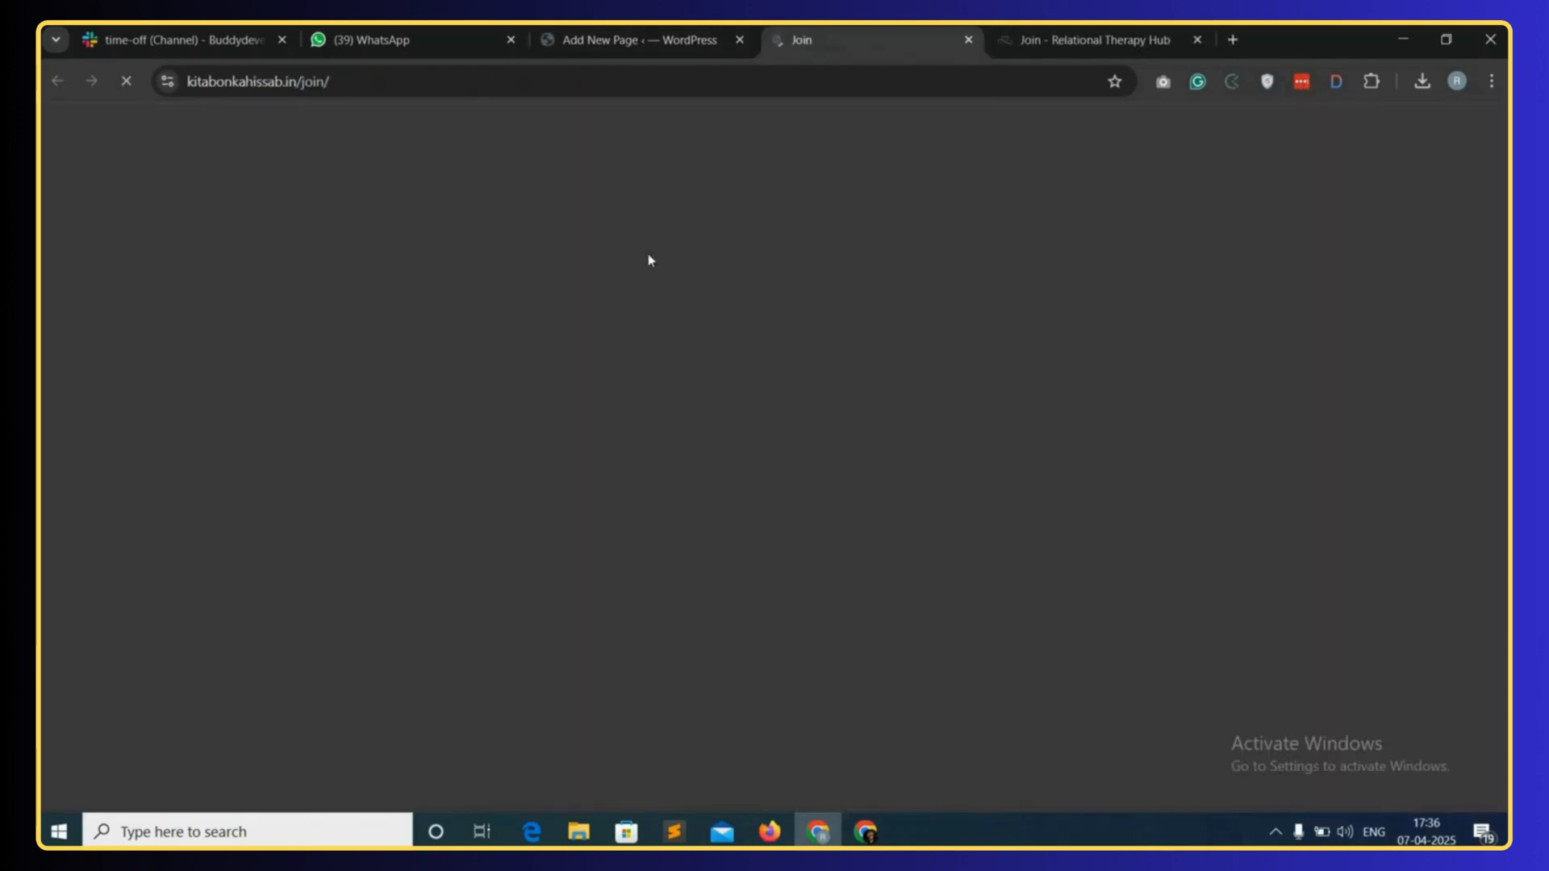
{"action": "scroll", "coordinate": [763, 436], "scroll_direction": "down", "scroll_amount": 2}
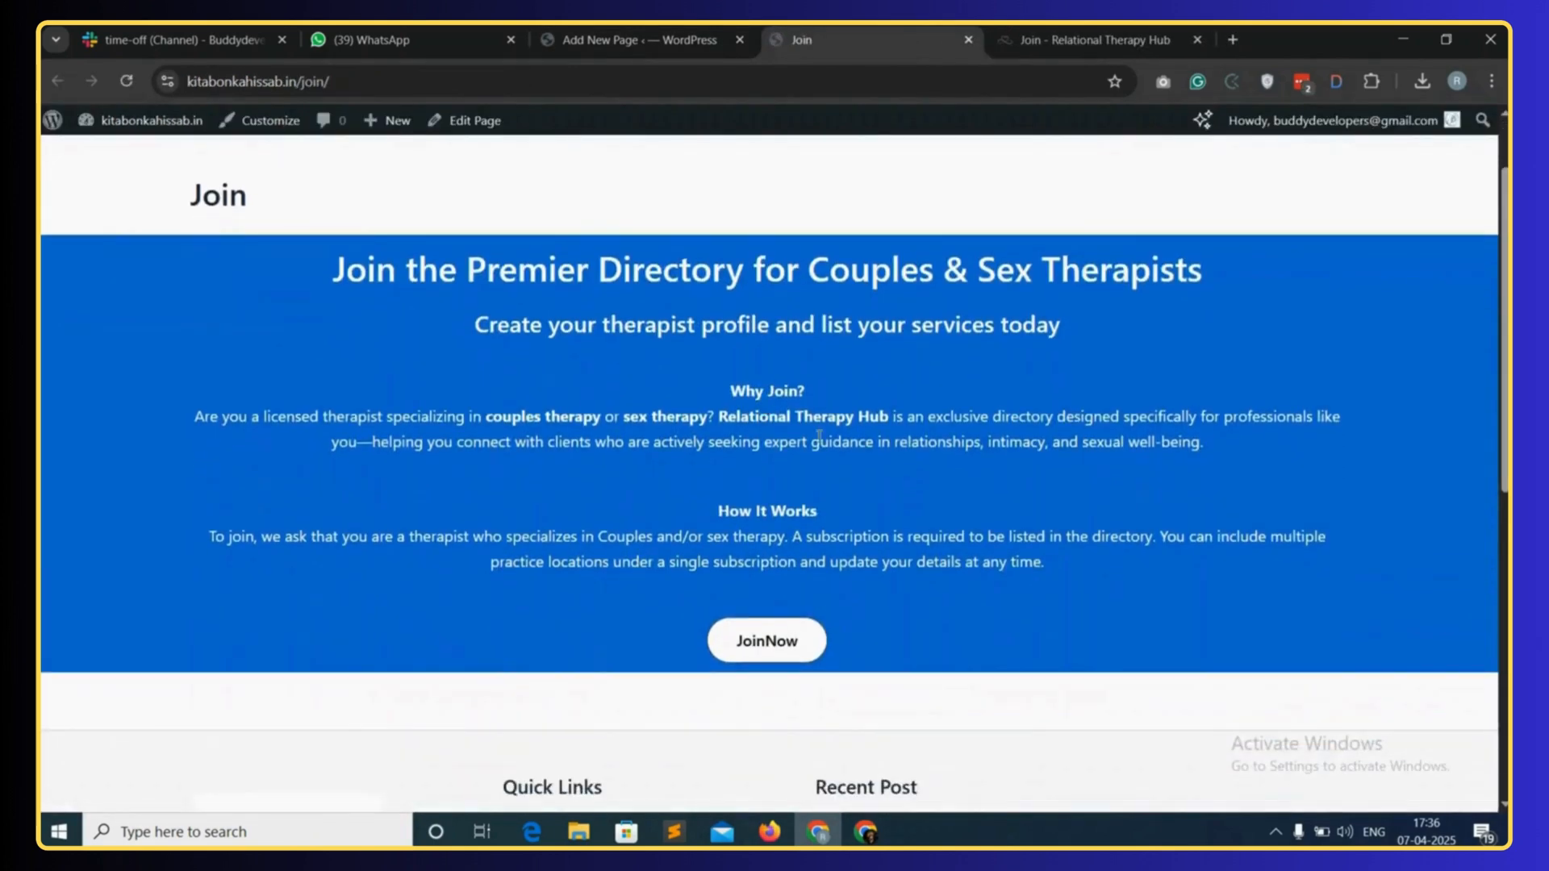
- Return to the page editor and hide the Join page's title
{"action": "scroll", "coordinate": [859, 448], "scroll_direction": "up", "scroll_amount": 2}
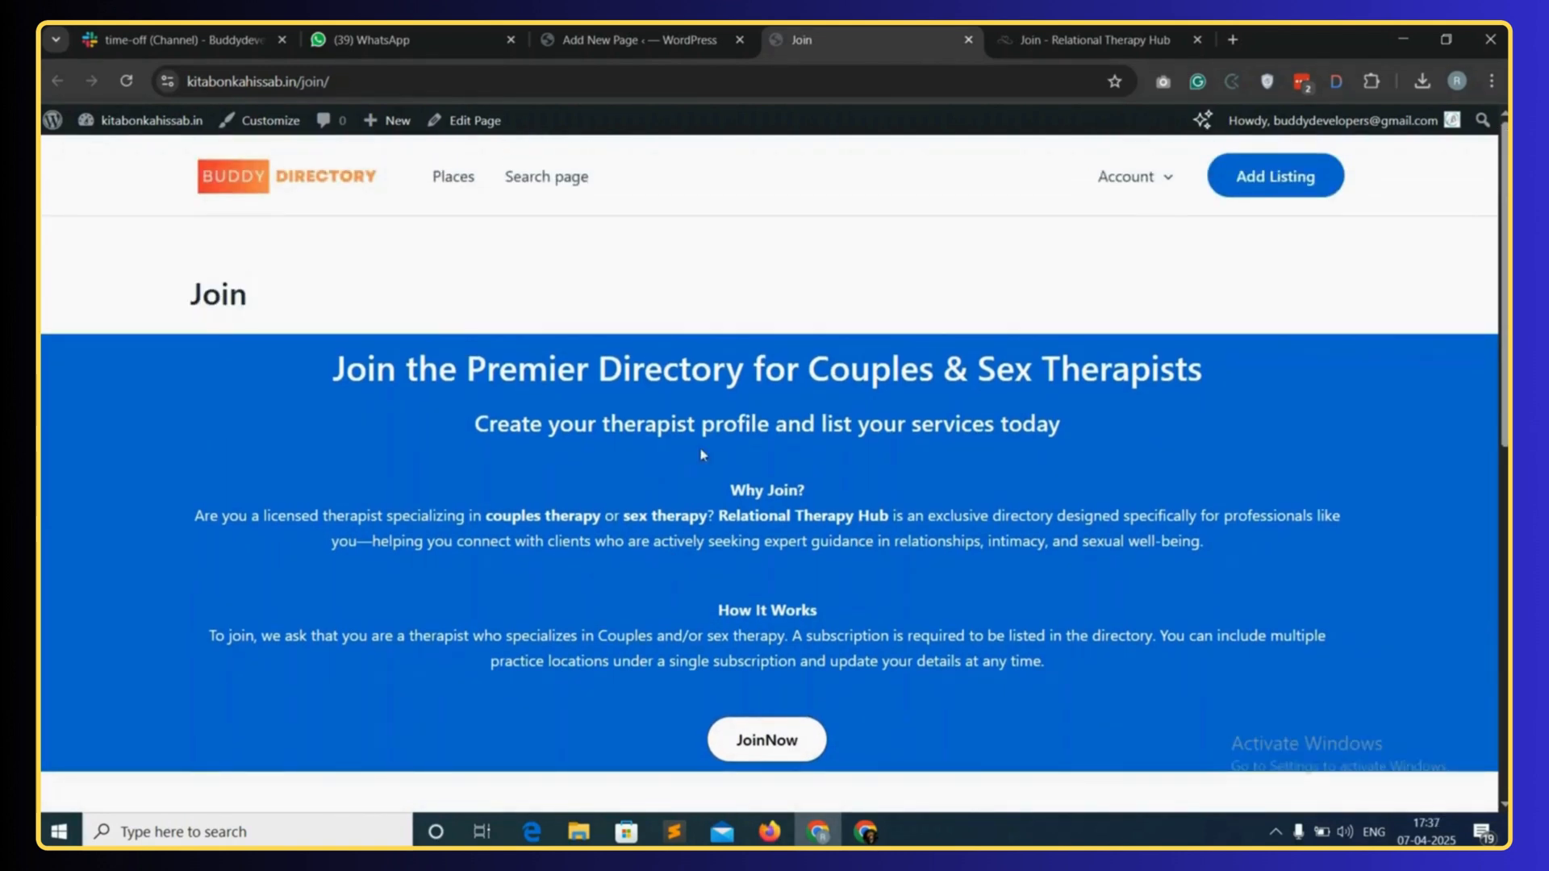
{"action": "left_click", "coordinate": [637, 40]}
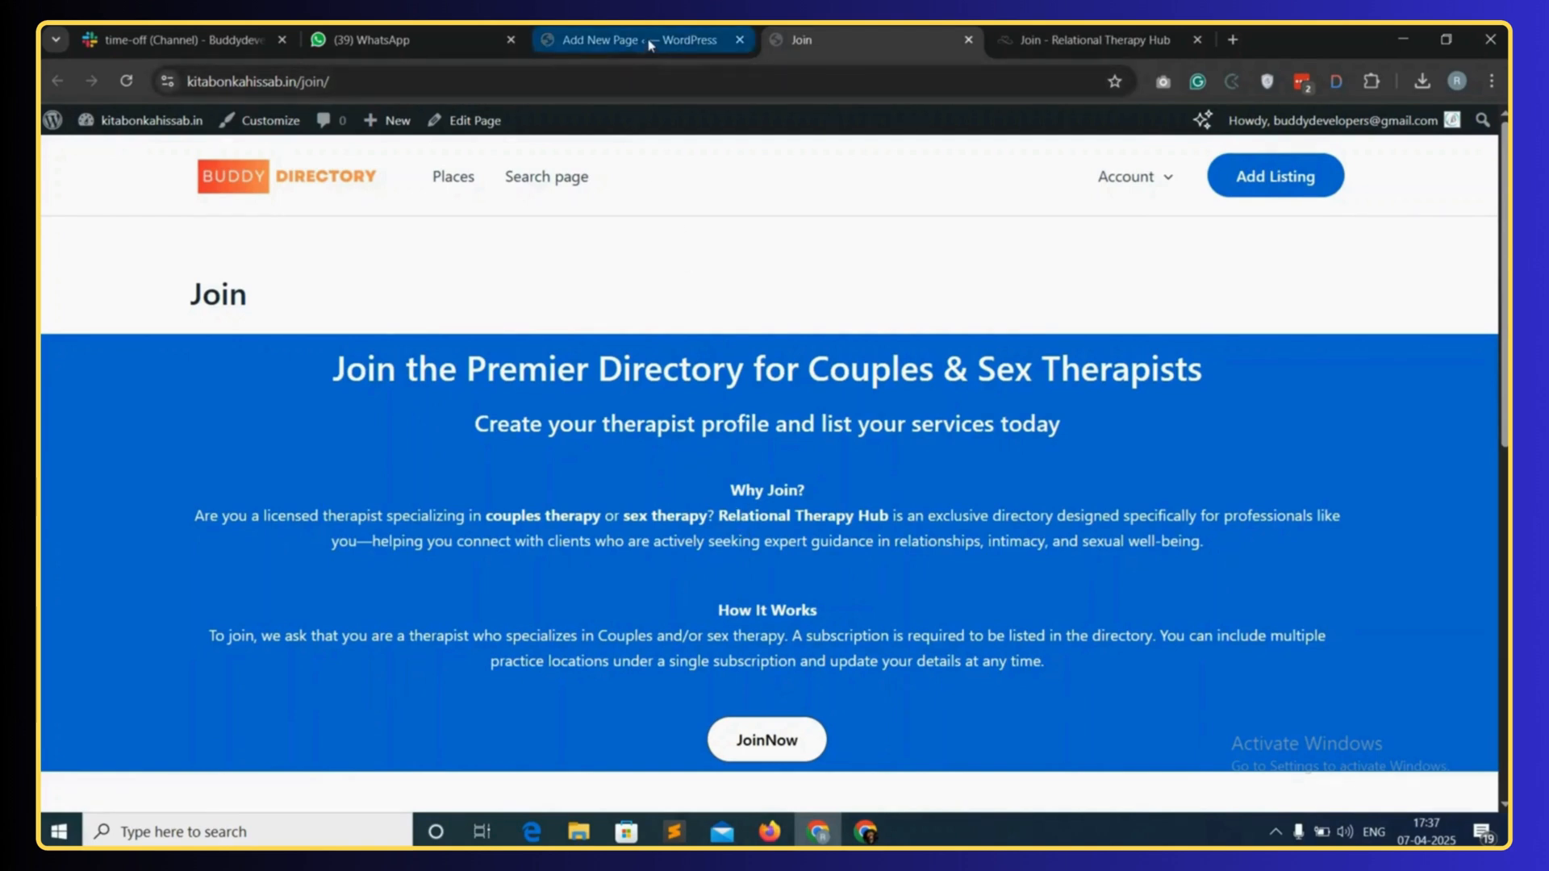
{"action": "scroll", "coordinate": [598, 283], "scroll_direction": "up", "scroll_amount": 2}
{"action": "left_click", "coordinate": [524, 255]}
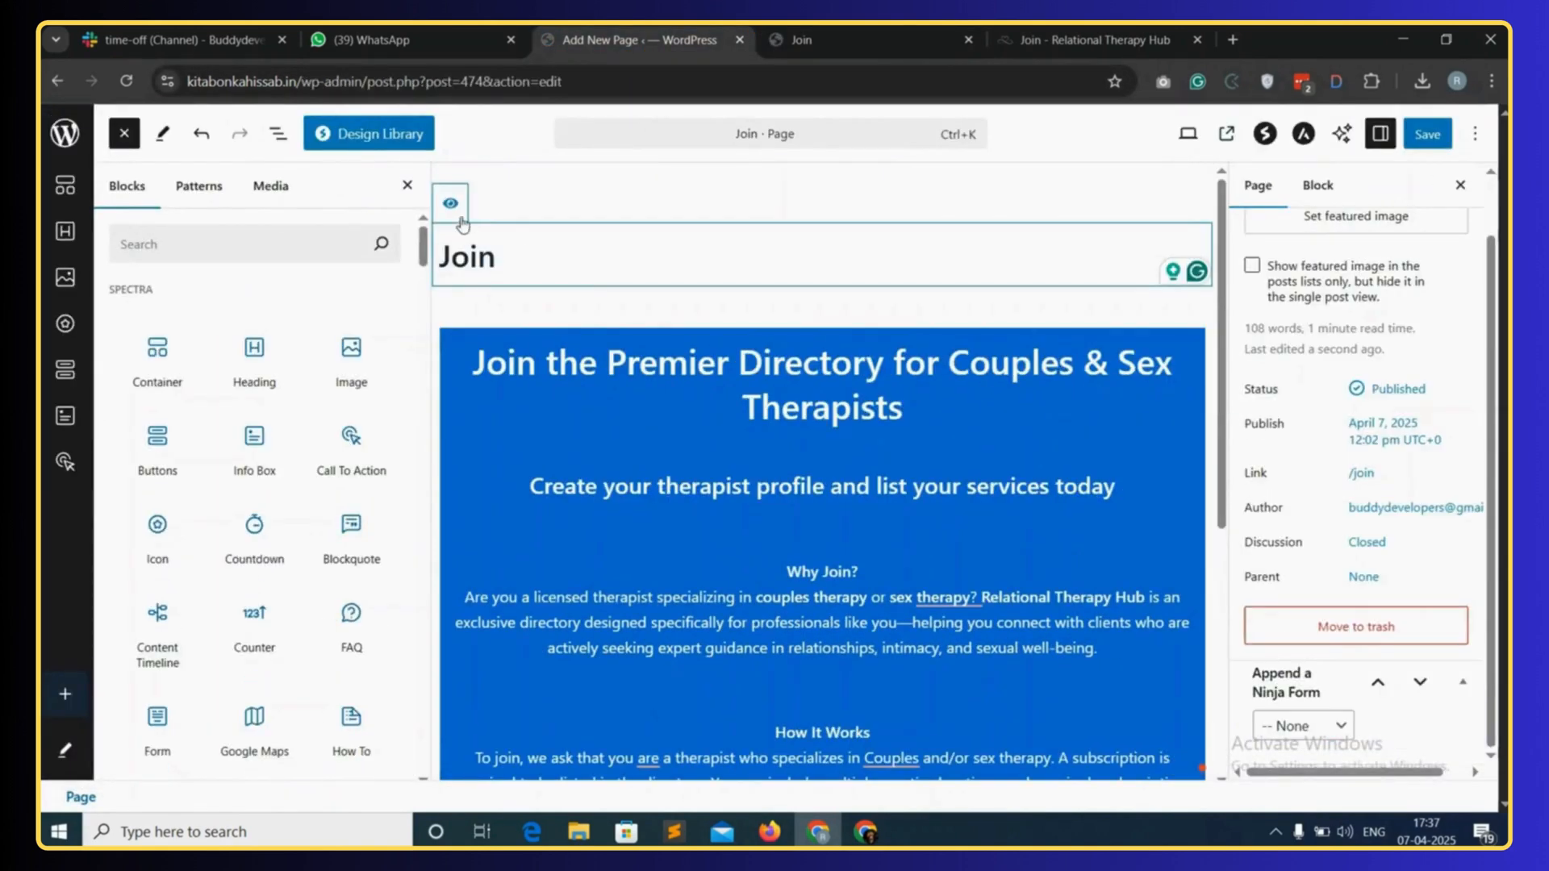
{"action": "left_click", "coordinate": [450, 208]}
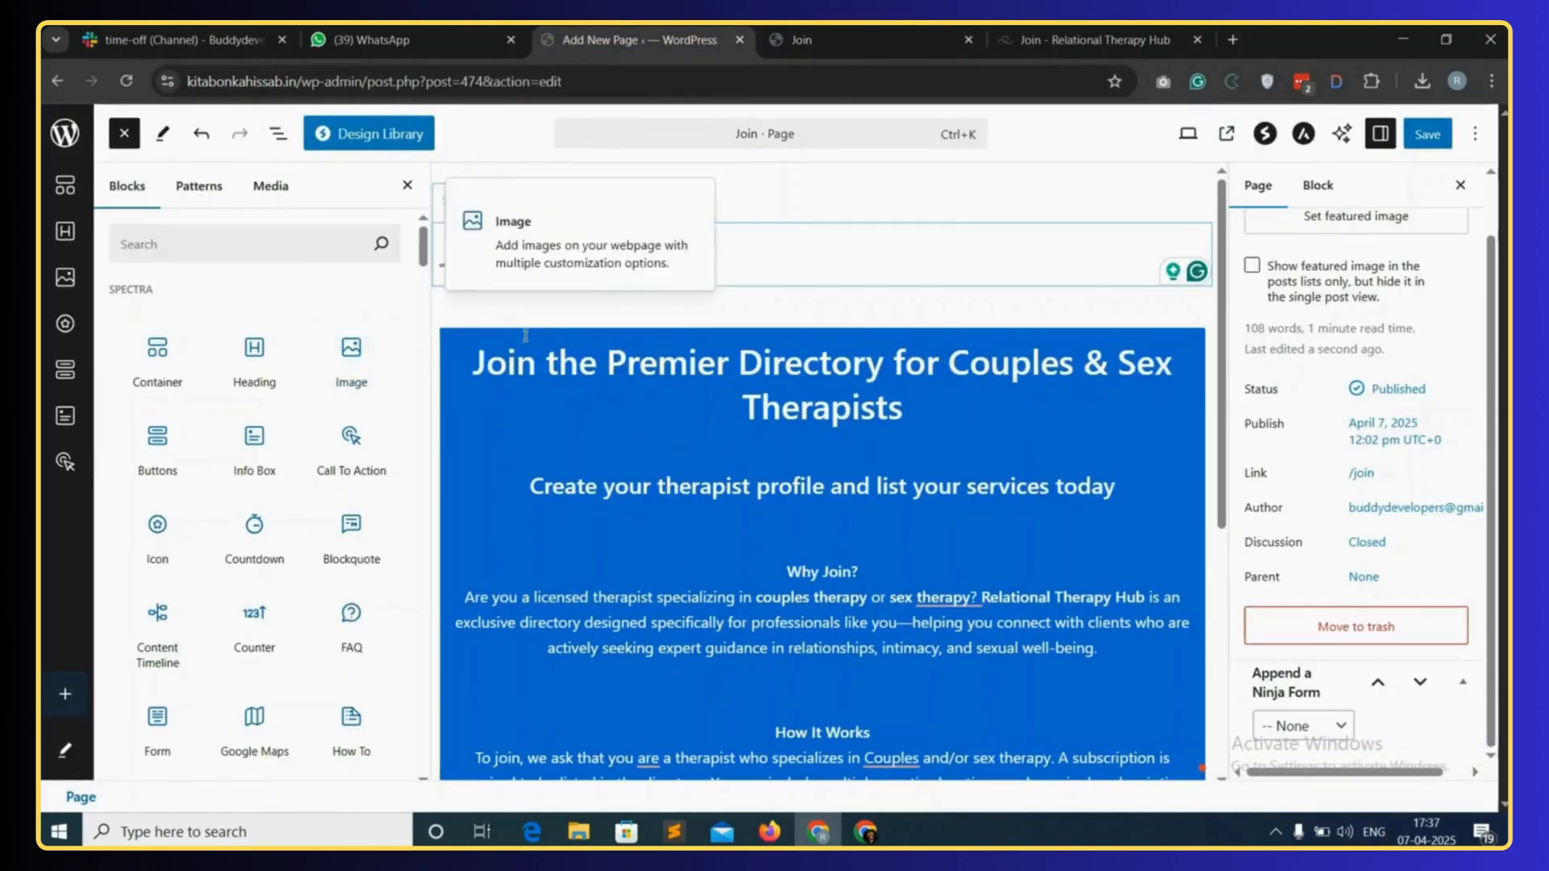
- Unlink the padding of the blue intro container and set its top and bottom padding to 40 px
{"action": "left_click", "coordinate": [456, 335]}
{"action": "left_click", "coordinate": [278, 134]}
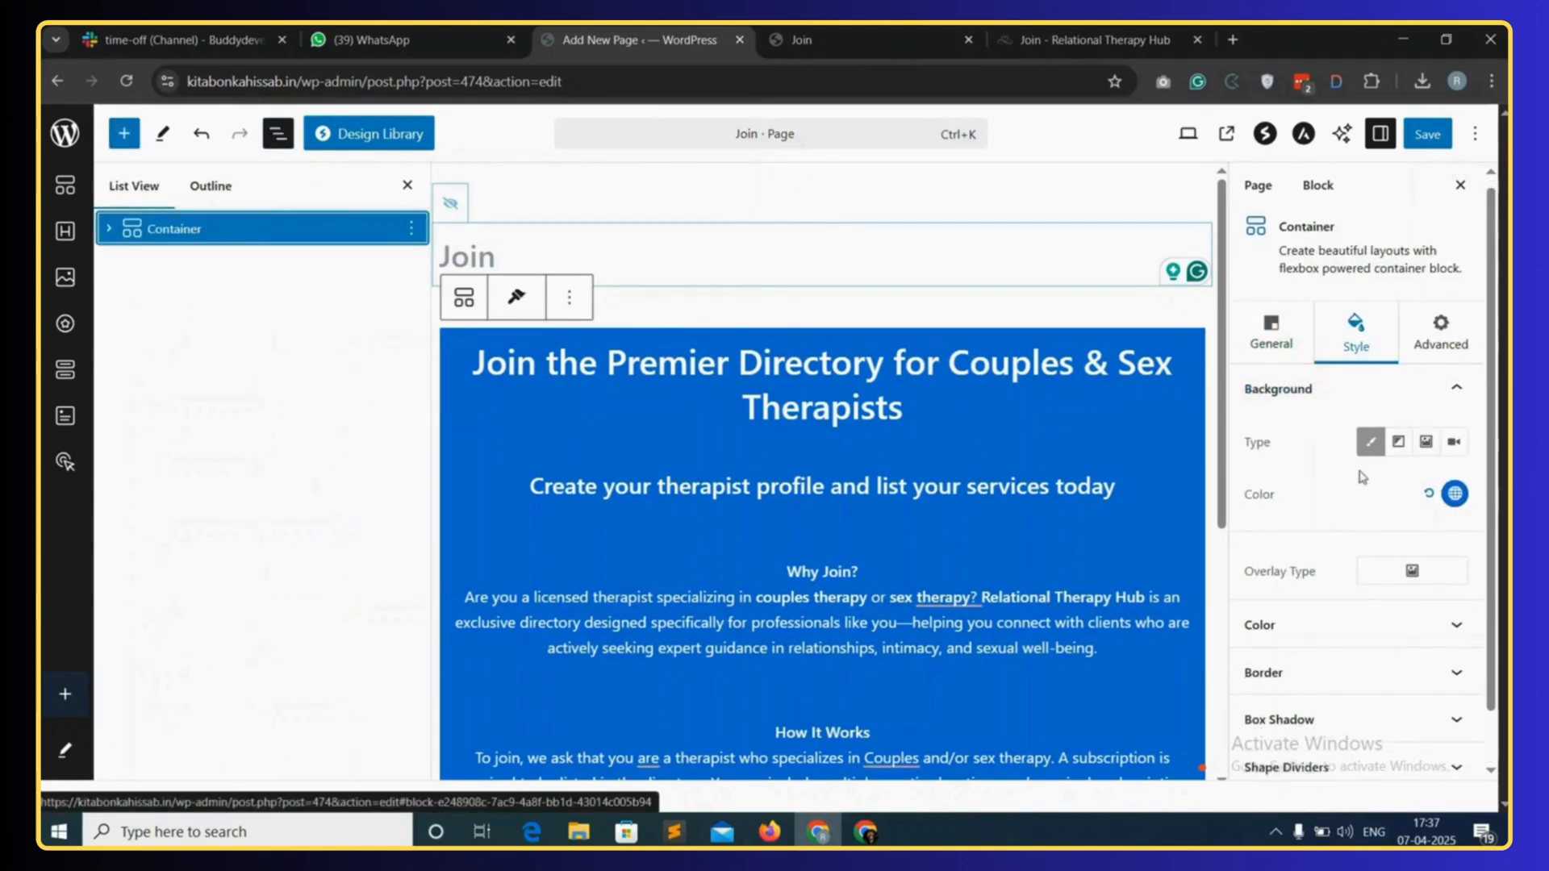
{"action": "scroll", "coordinate": [1372, 508], "scroll_direction": "down", "scroll_amount": 1}
{"action": "left_click", "coordinate": [1335, 743]}
{"action": "scroll", "coordinate": [1343, 653], "scroll_direction": "down", "scroll_amount": 3}
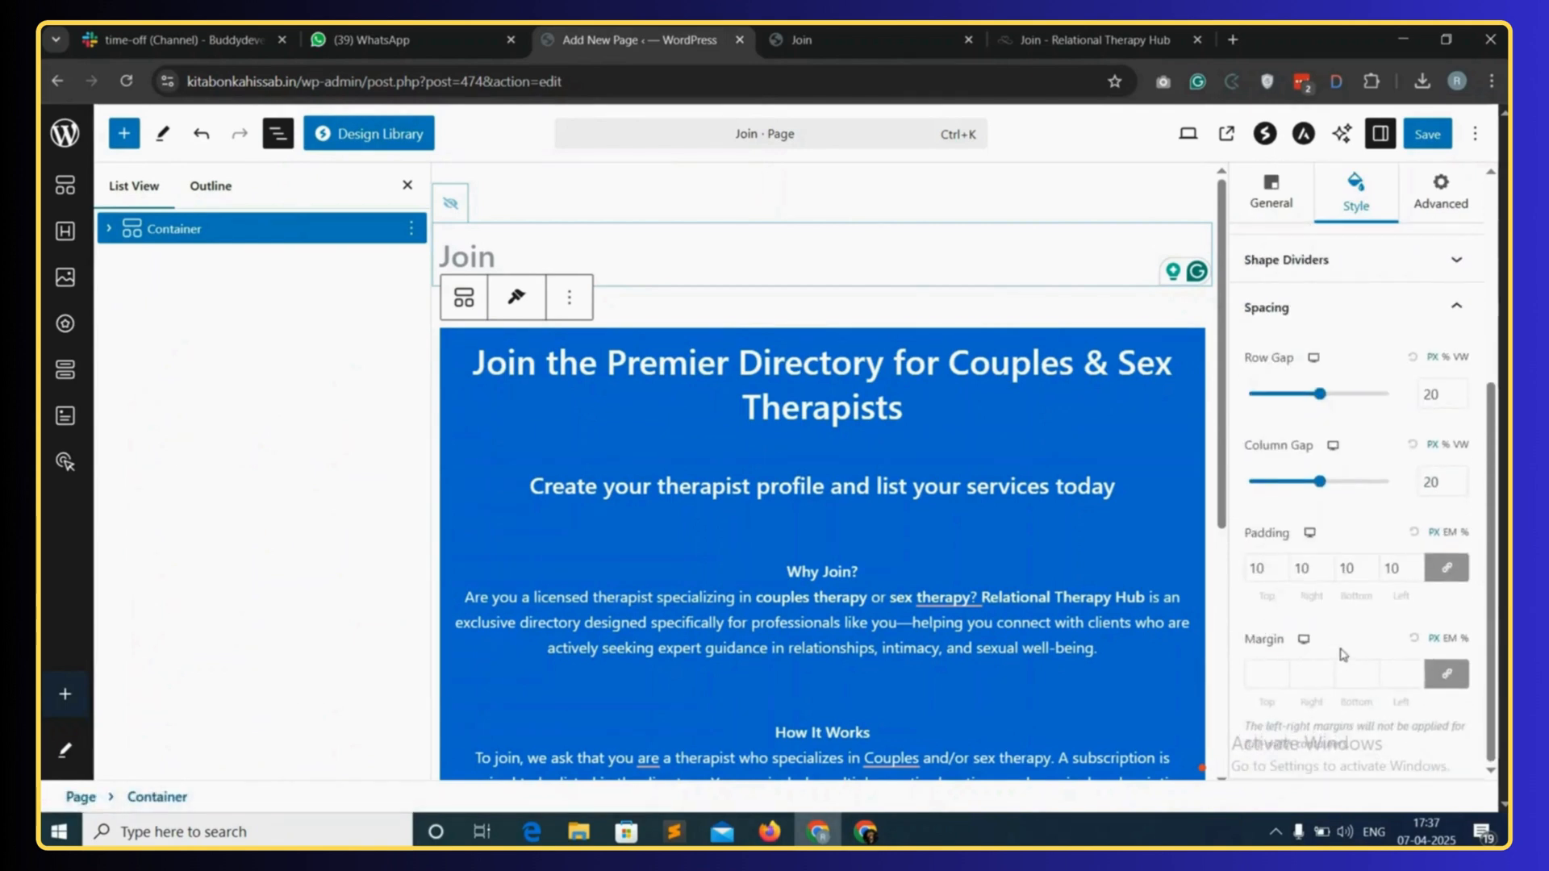
{"action": "left_click", "coordinate": [1449, 573]}
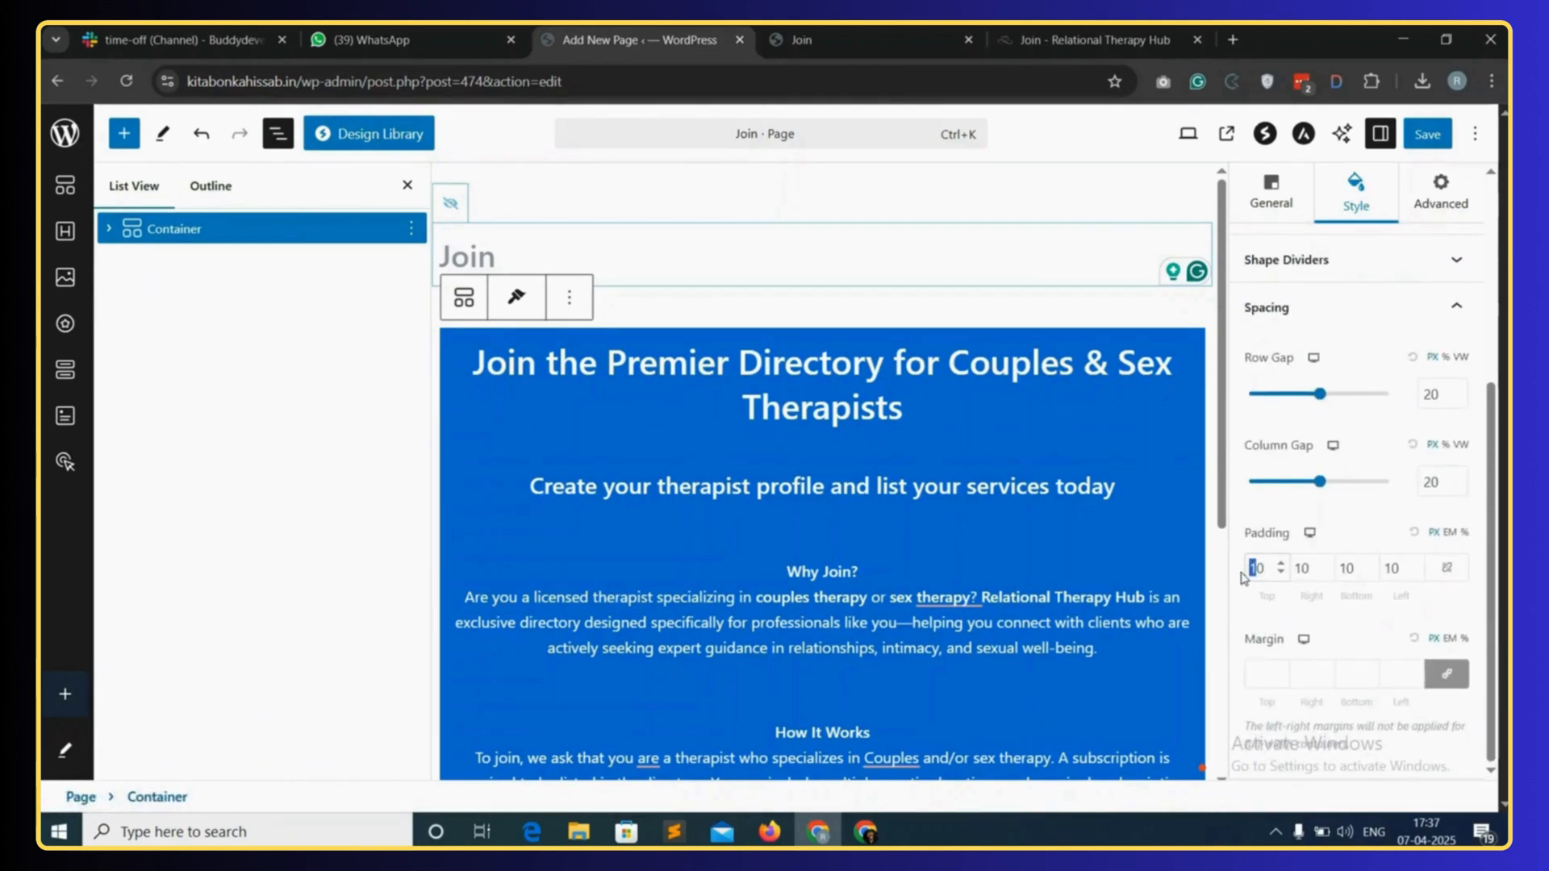
{"action": "type", "text": "404"}
- Save the Join page and reload it on the live site to check the title and the intro section's spacing
{"action": "left_click", "coordinate": [1430, 139]}
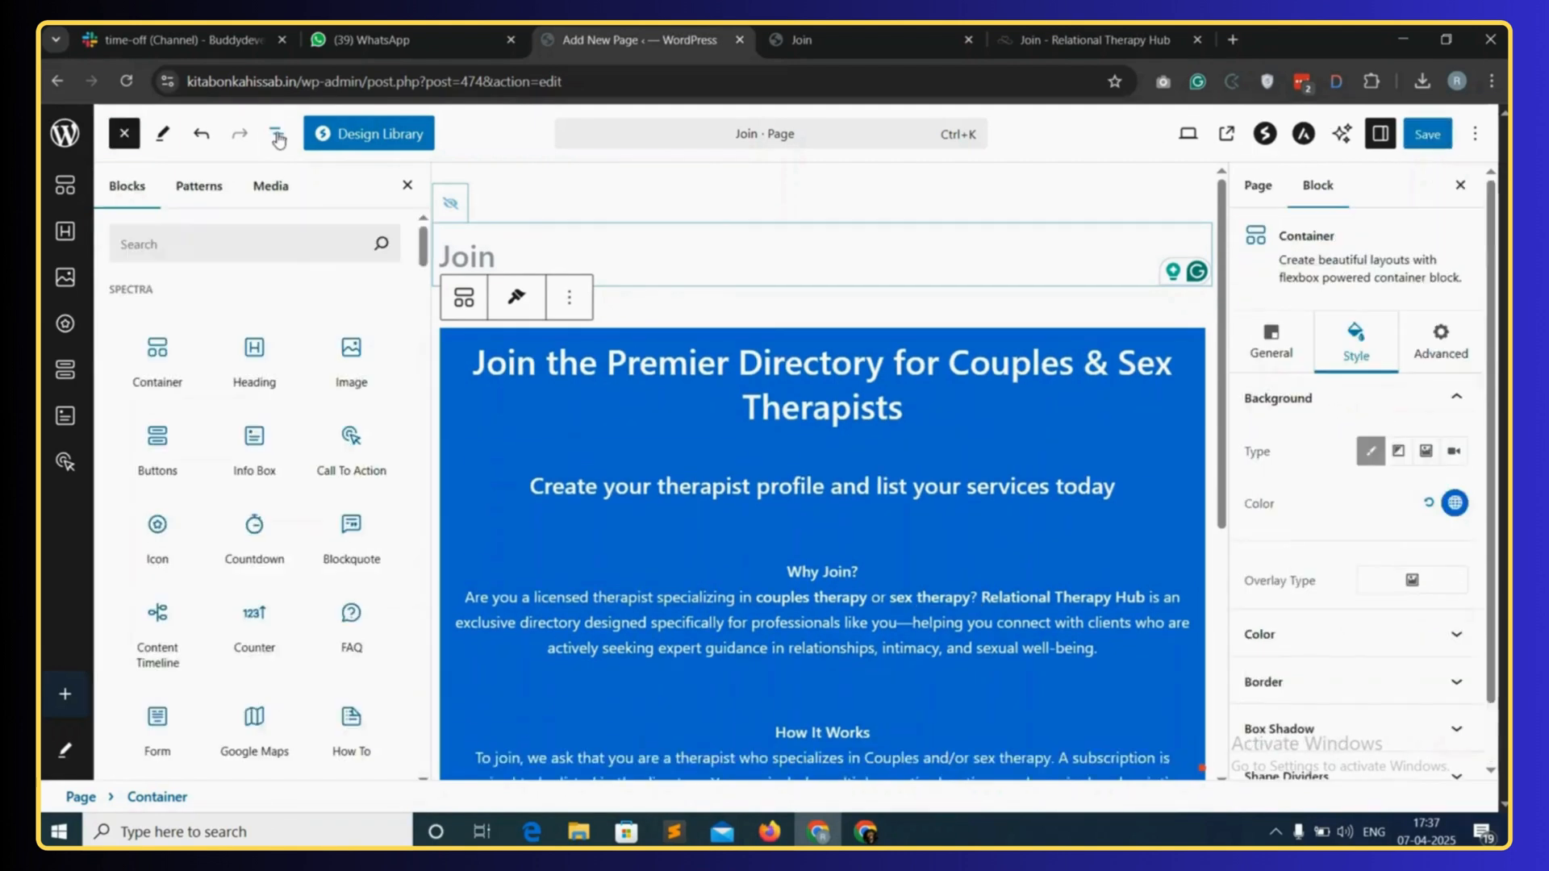
{"action": "left_click", "coordinate": [277, 137]}
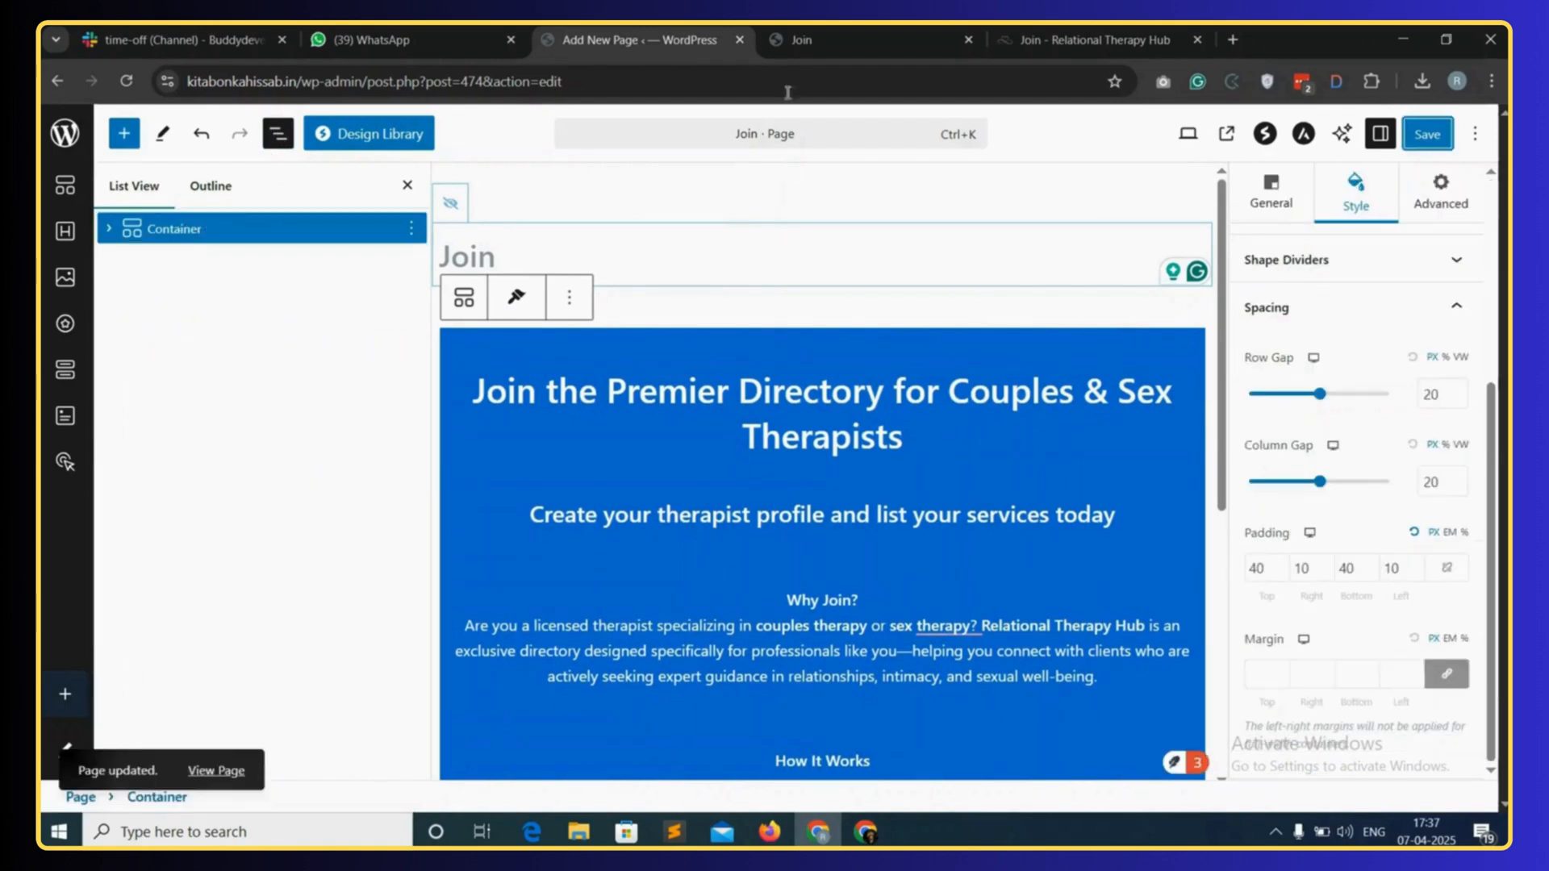
{"action": "left_click", "coordinate": [801, 40]}
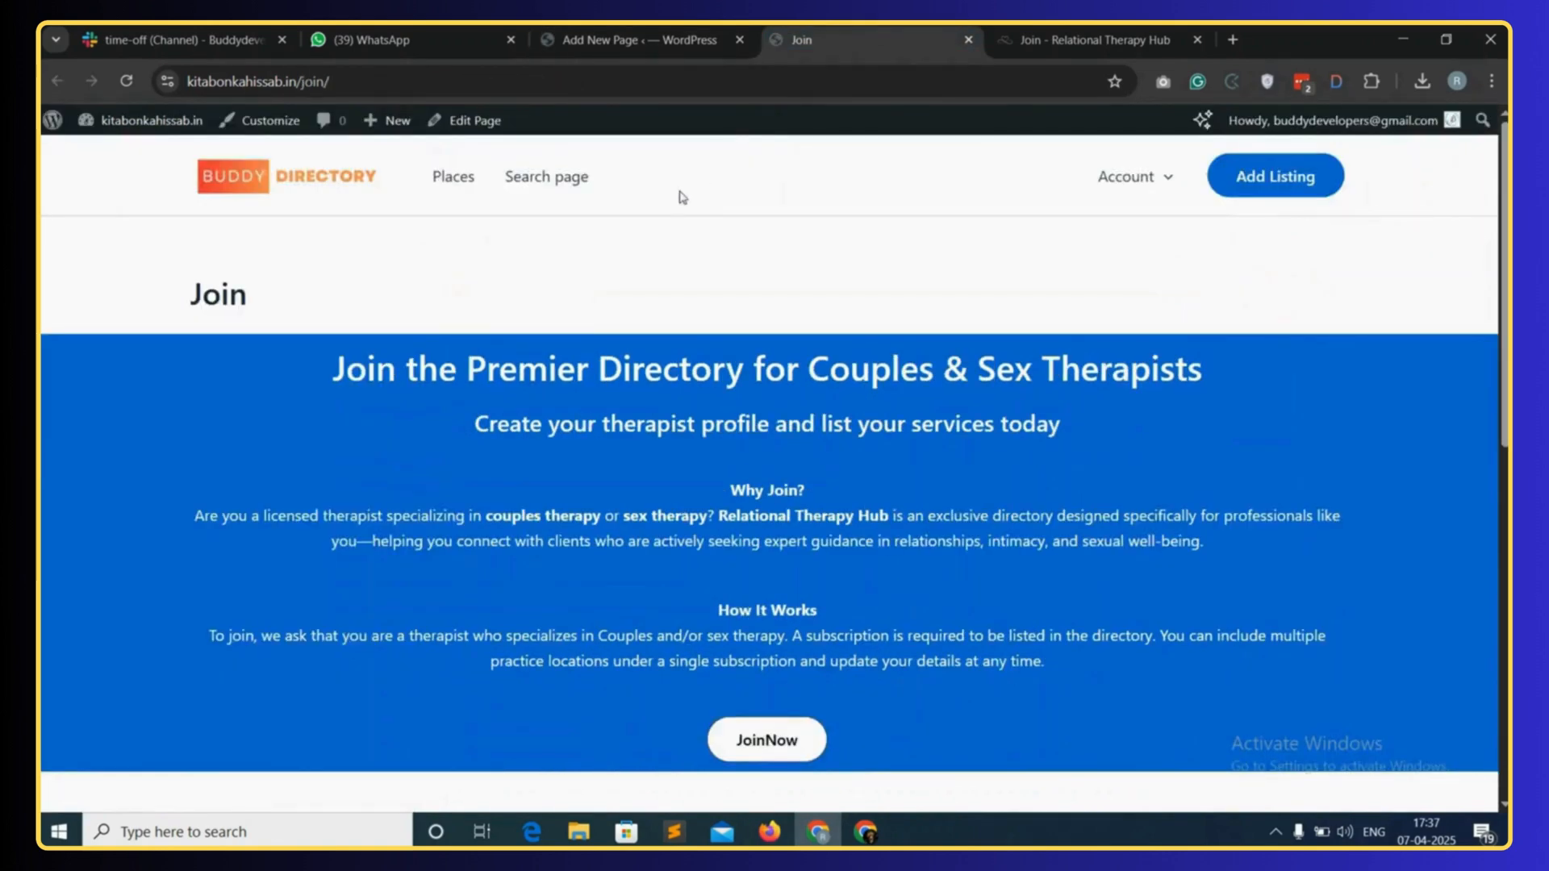
{"action": "left_click", "coordinate": [126, 81]}
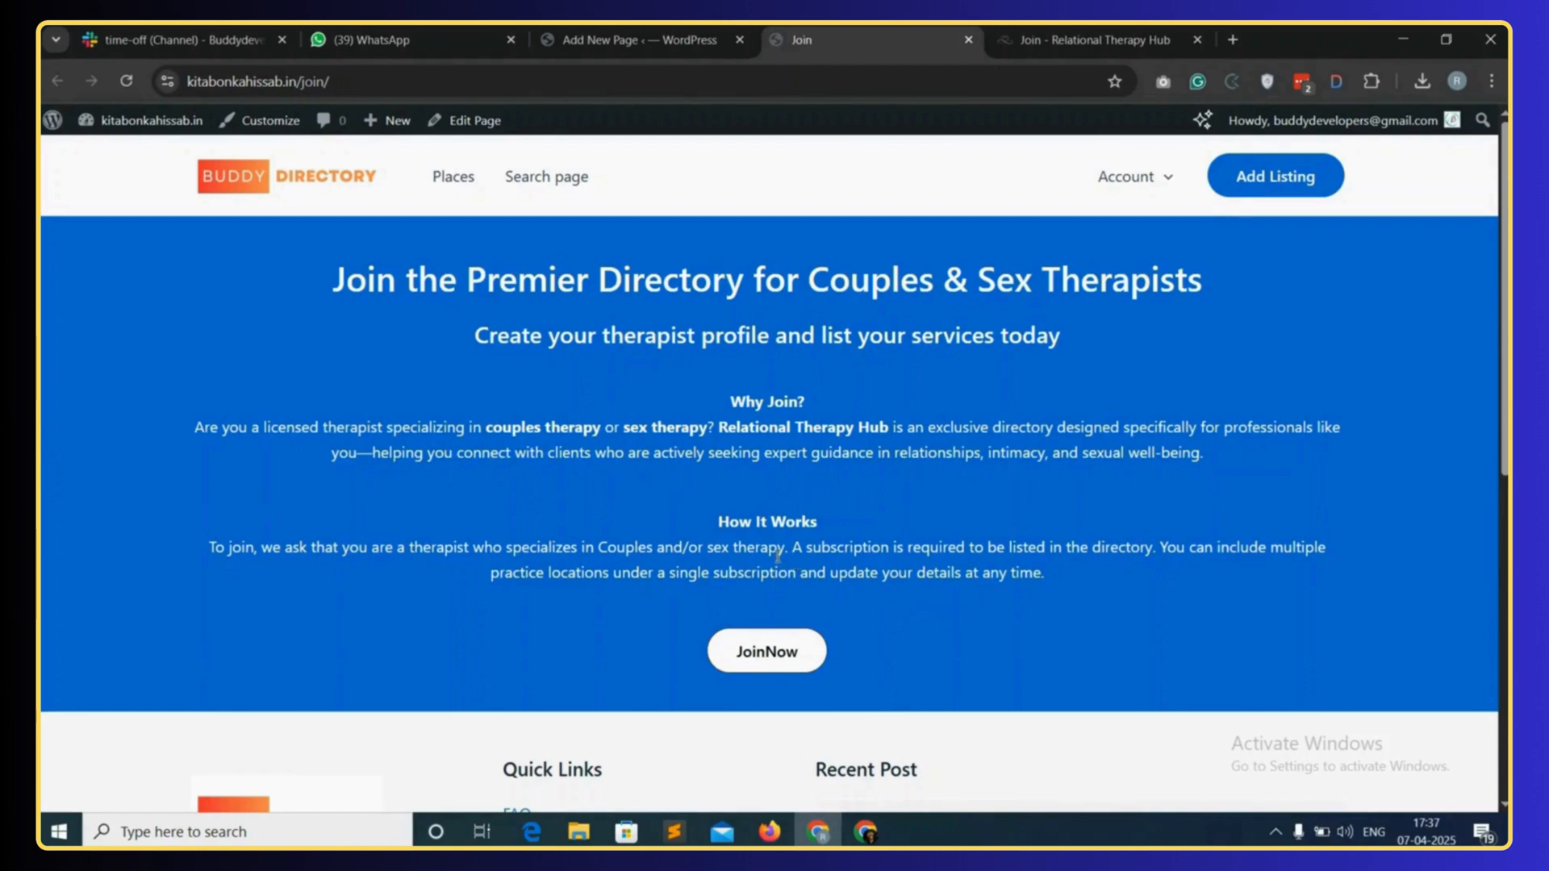
{"action": "scroll", "coordinate": [807, 583], "scroll_direction": "down", "scroll_amount": 2}
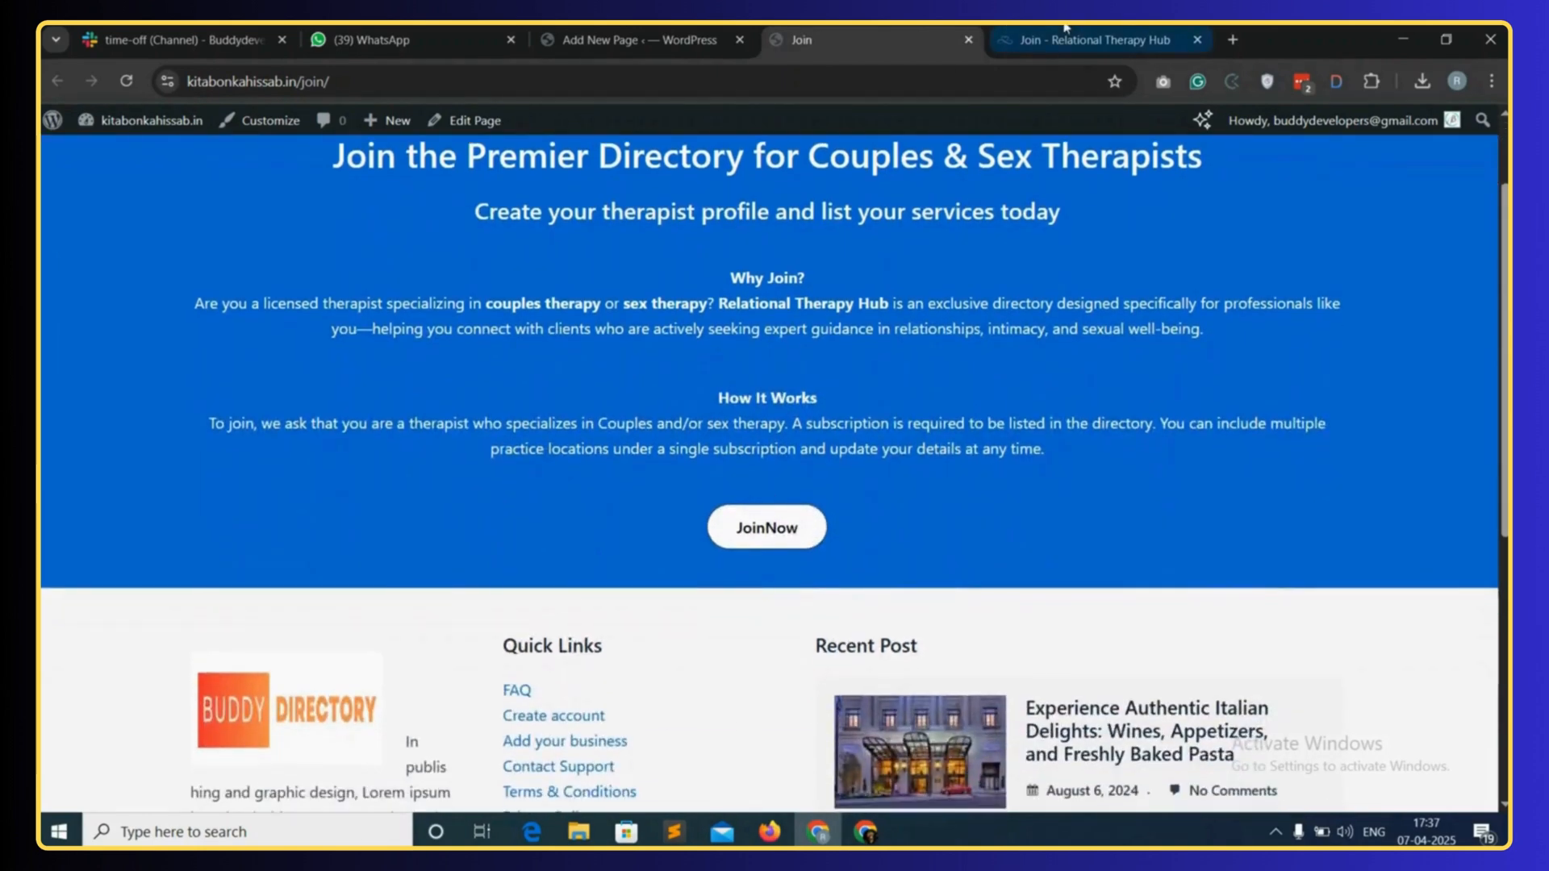
- Examine the Choose Your Subscription Package section on the Relational Therapy Hub page and return to the Join page editor
{"action": "left_click", "coordinate": [1063, 32]}
{"action": "scroll", "coordinate": [1094, 518], "scroll_direction": "down", "scroll_amount": 7}
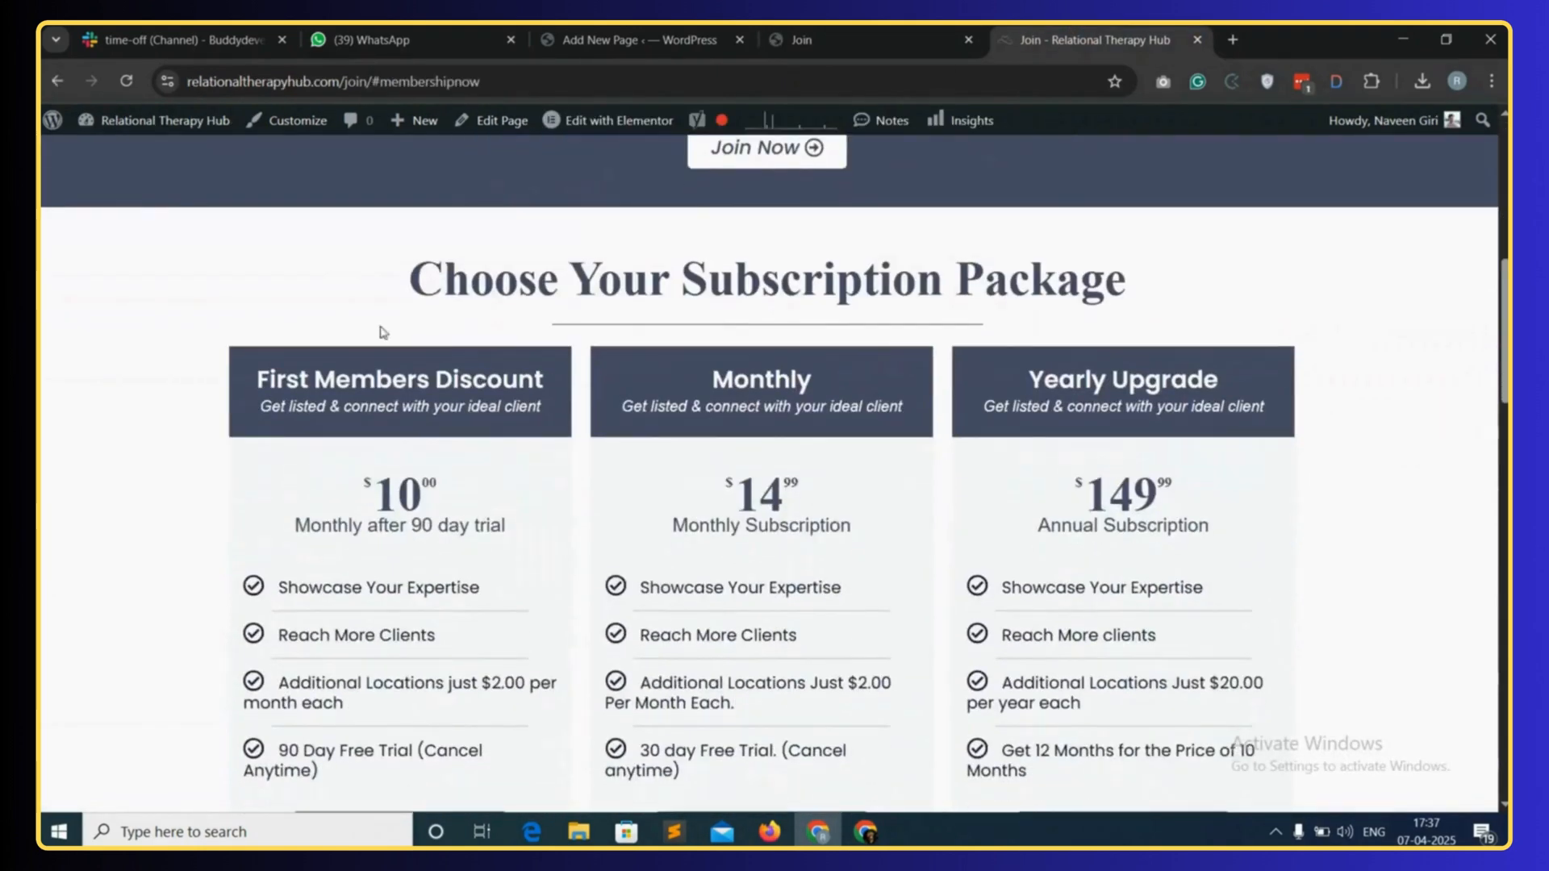
{"action": "left_click_drag", "start_coordinate": [410, 291], "coordinate": [1155, 277]}
{"action": "left_click", "coordinate": [1154, 276]}
{"action": "scroll", "coordinate": [839, 424], "scroll_direction": "down", "scroll_amount": 1}
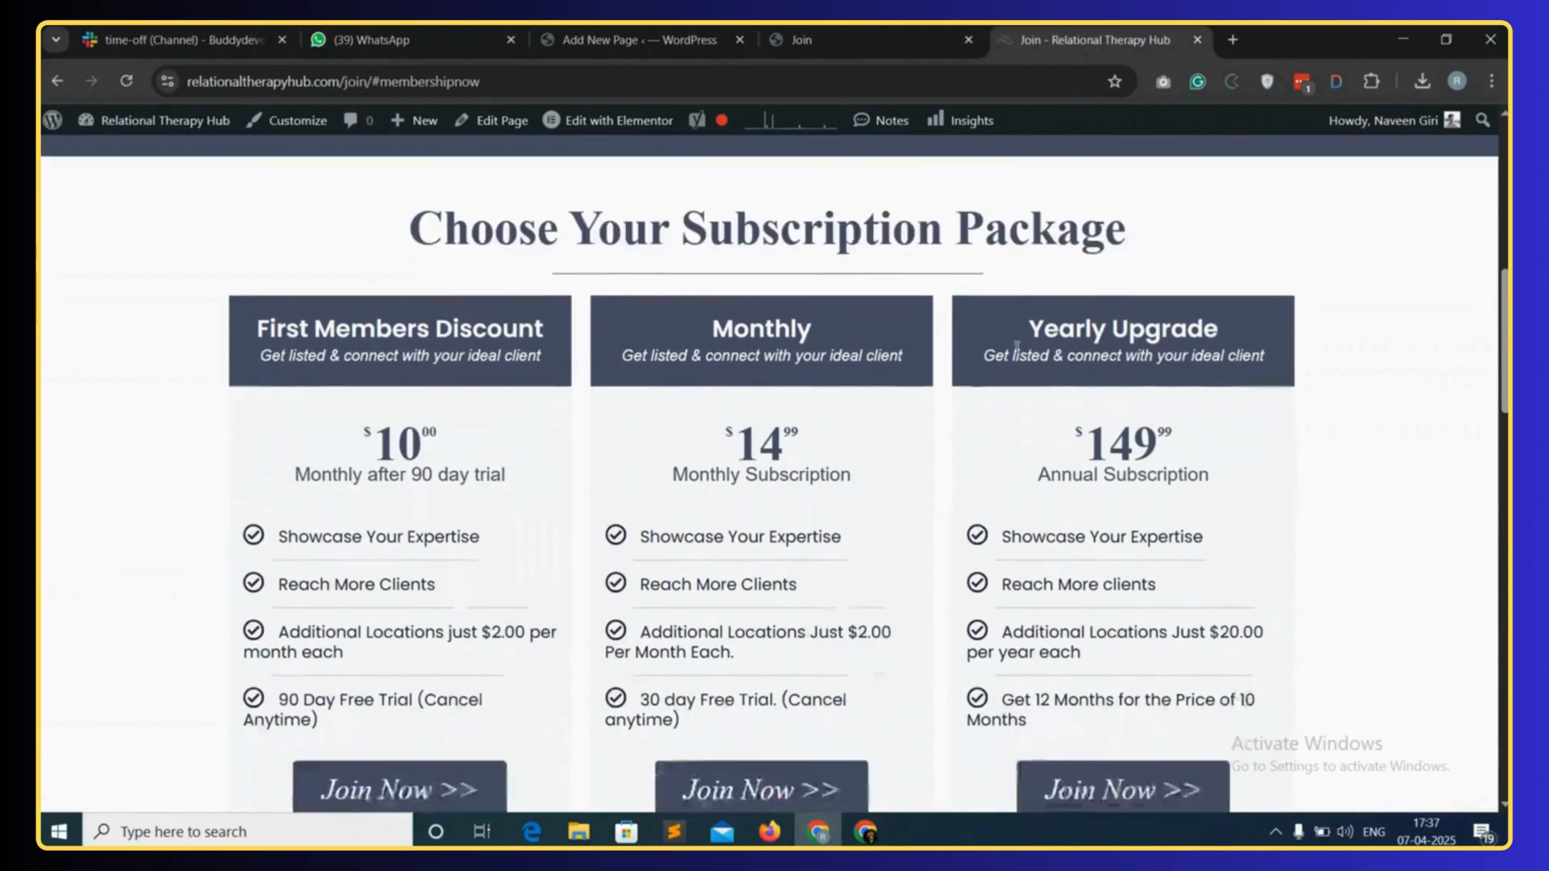
{"action": "scroll", "coordinate": [839, 424], "scroll_direction": "up", "scroll_amount": 1}
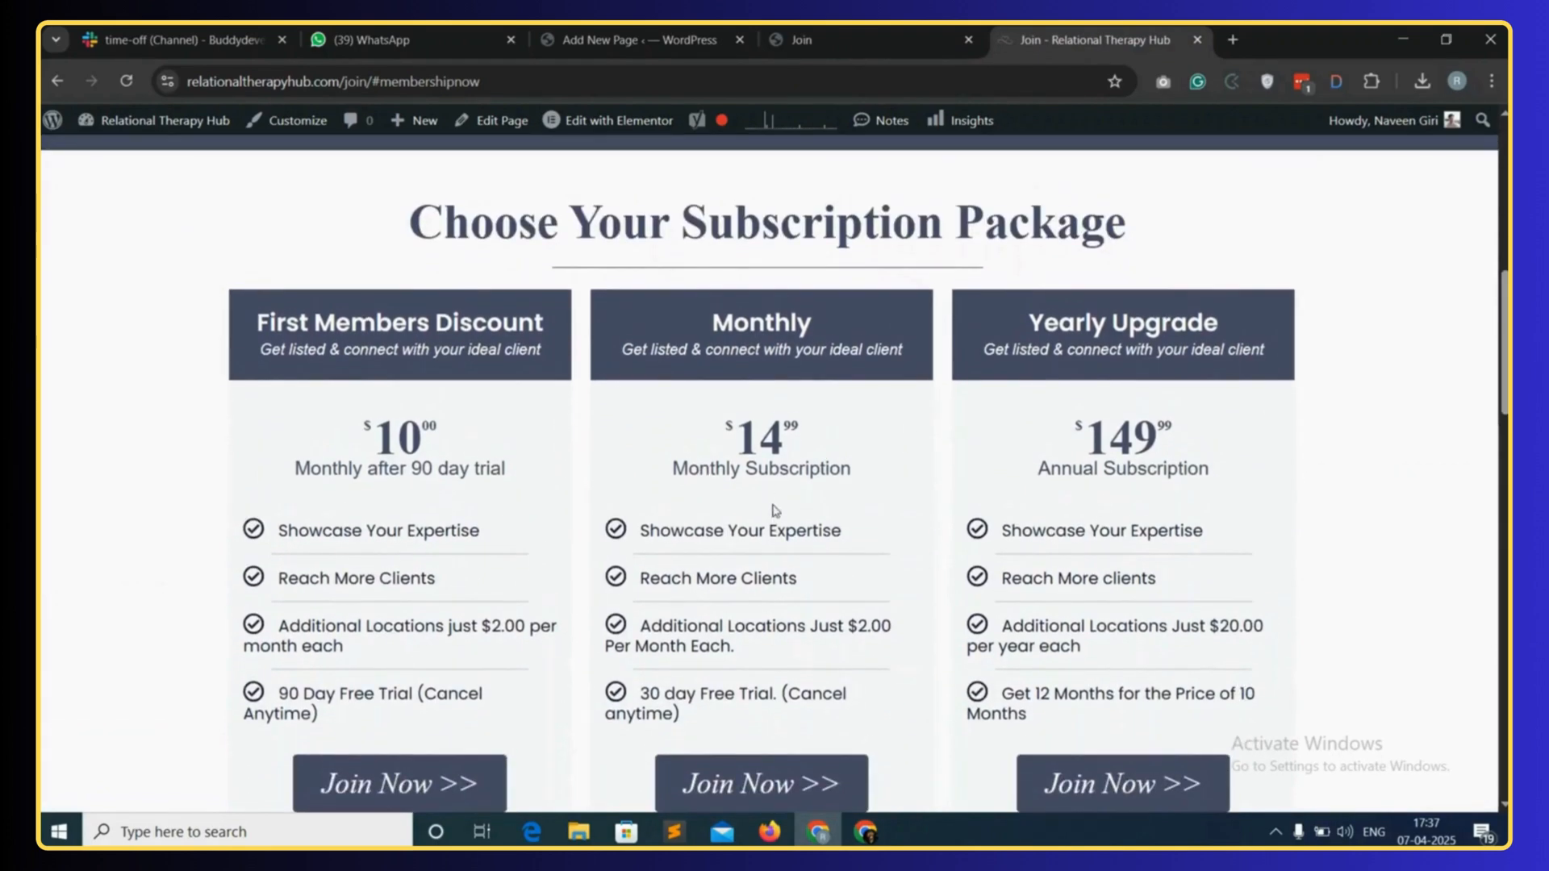
{"action": "left_click", "coordinate": [648, 32]}
{"action": "scroll", "coordinate": [831, 517], "scroll_direction": "down", "scroll_amount": 2}
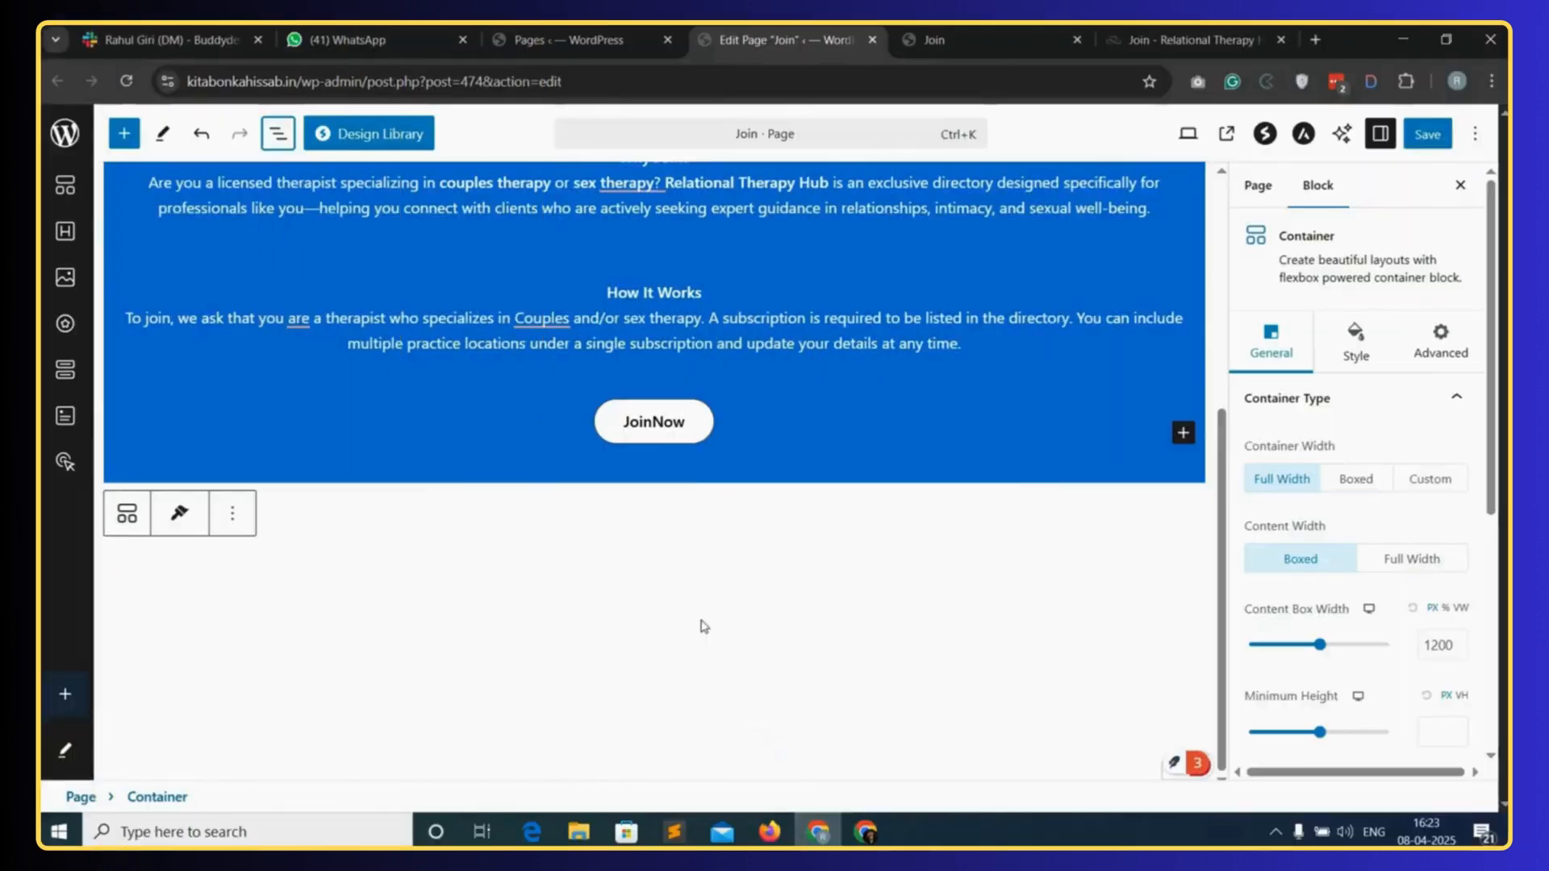
- Copy the heading "Choose Your Subscription Package" from the Relational Therapy Hub page and go back to the Join page editor
{"action": "key", "text": "ctrl+Tab"}
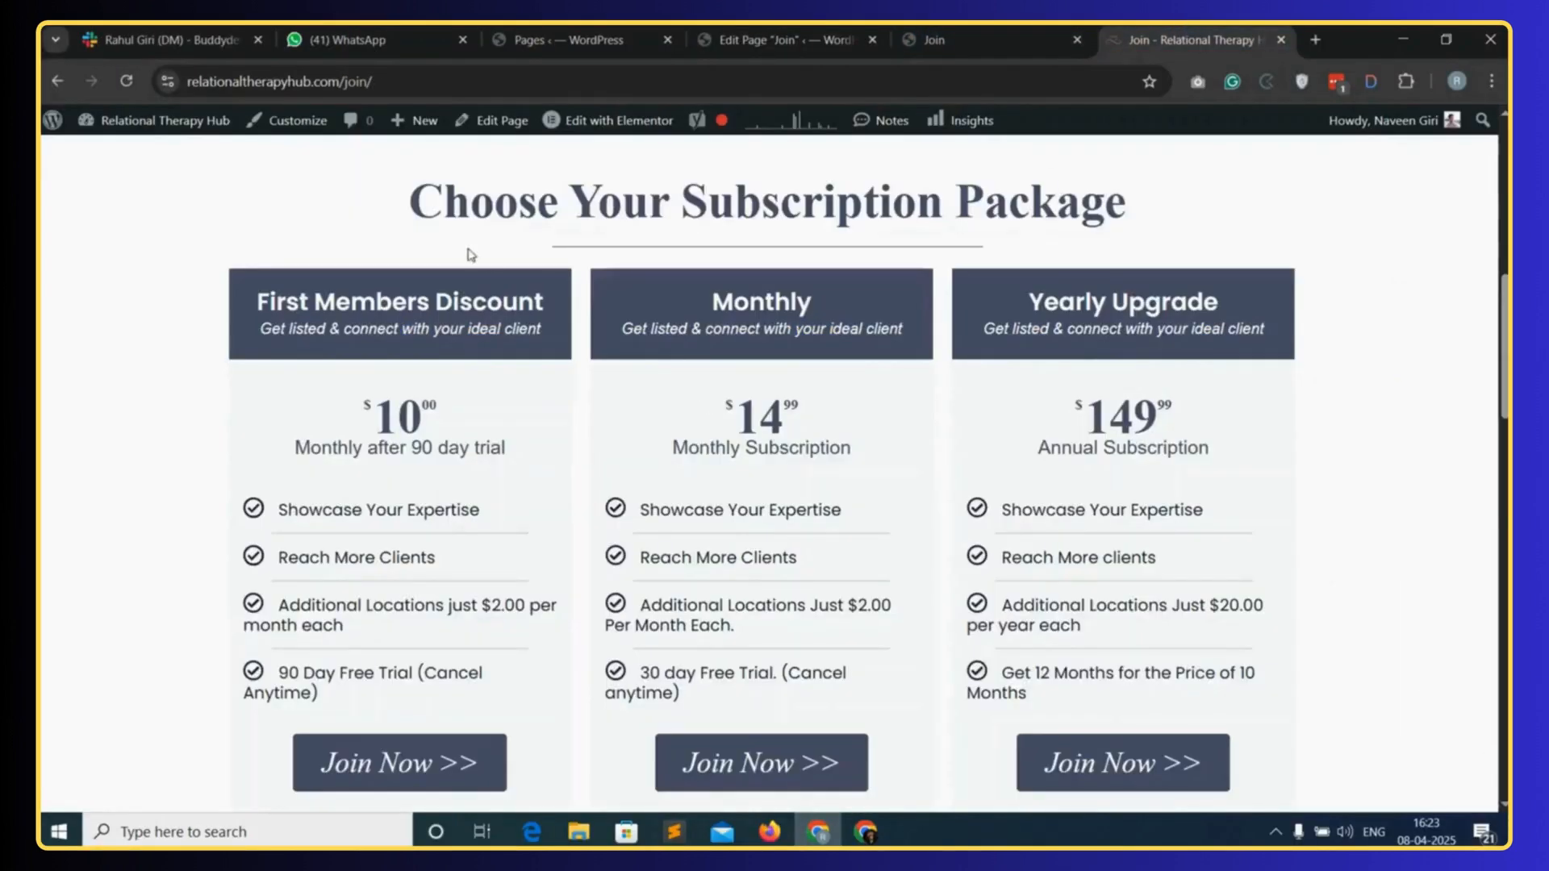
{"action": "left_click_drag", "start_coordinate": [408, 211], "coordinate": [1160, 218]}
{"action": "left_click", "coordinate": [1161, 219]}
{"action": "triple_click", "coordinate": [898, 213]}
{"action": "key", "text": "ctrl+c"}
{"action": "left_click", "coordinate": [920, 39]}
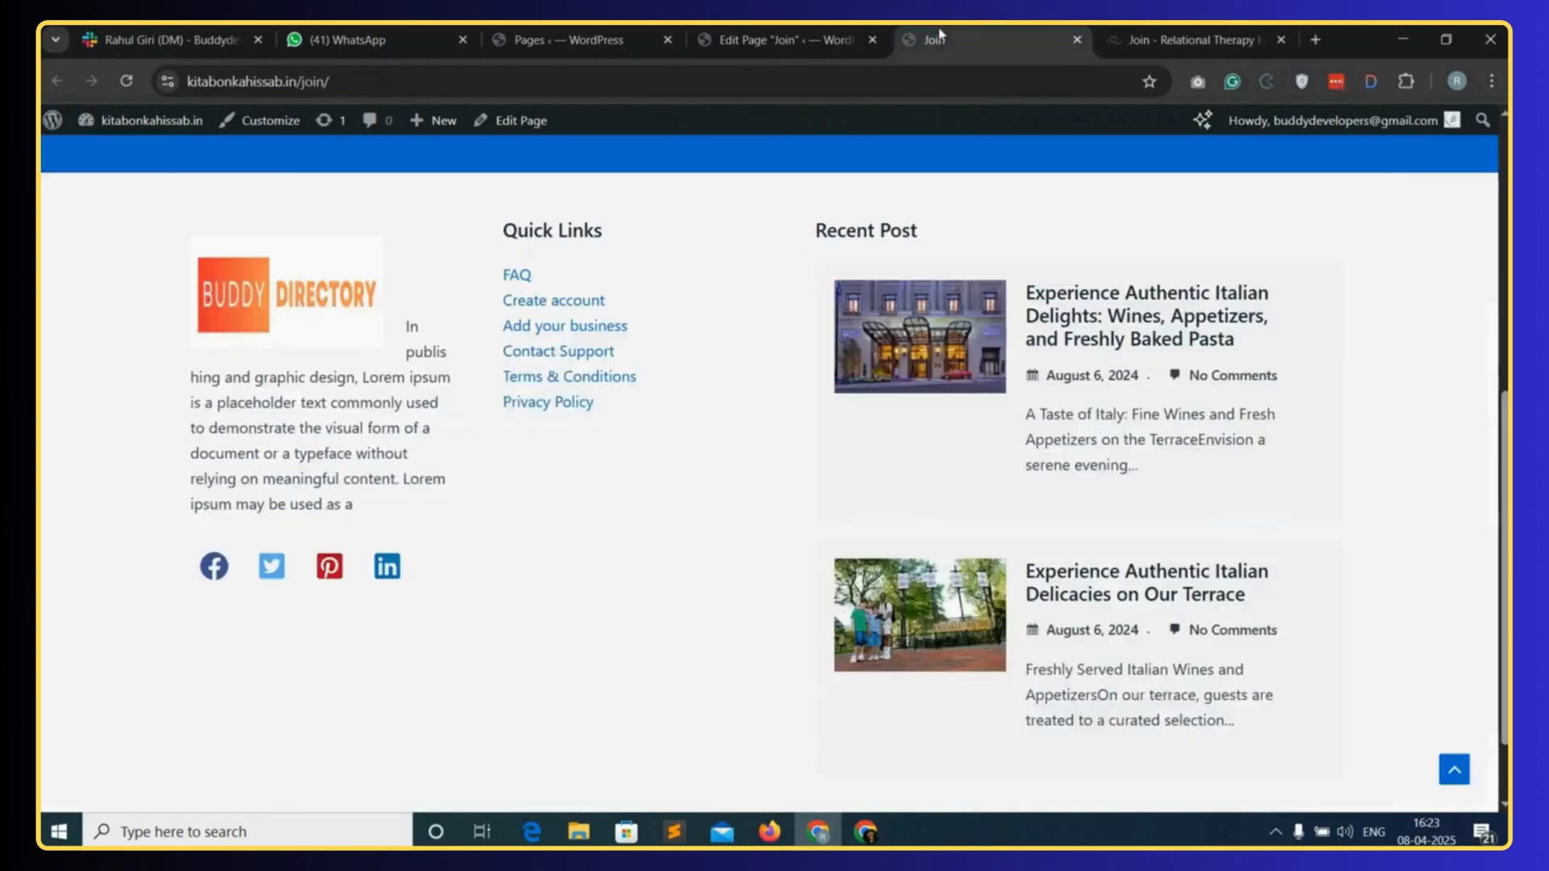
{"action": "left_click", "coordinate": [775, 39]}
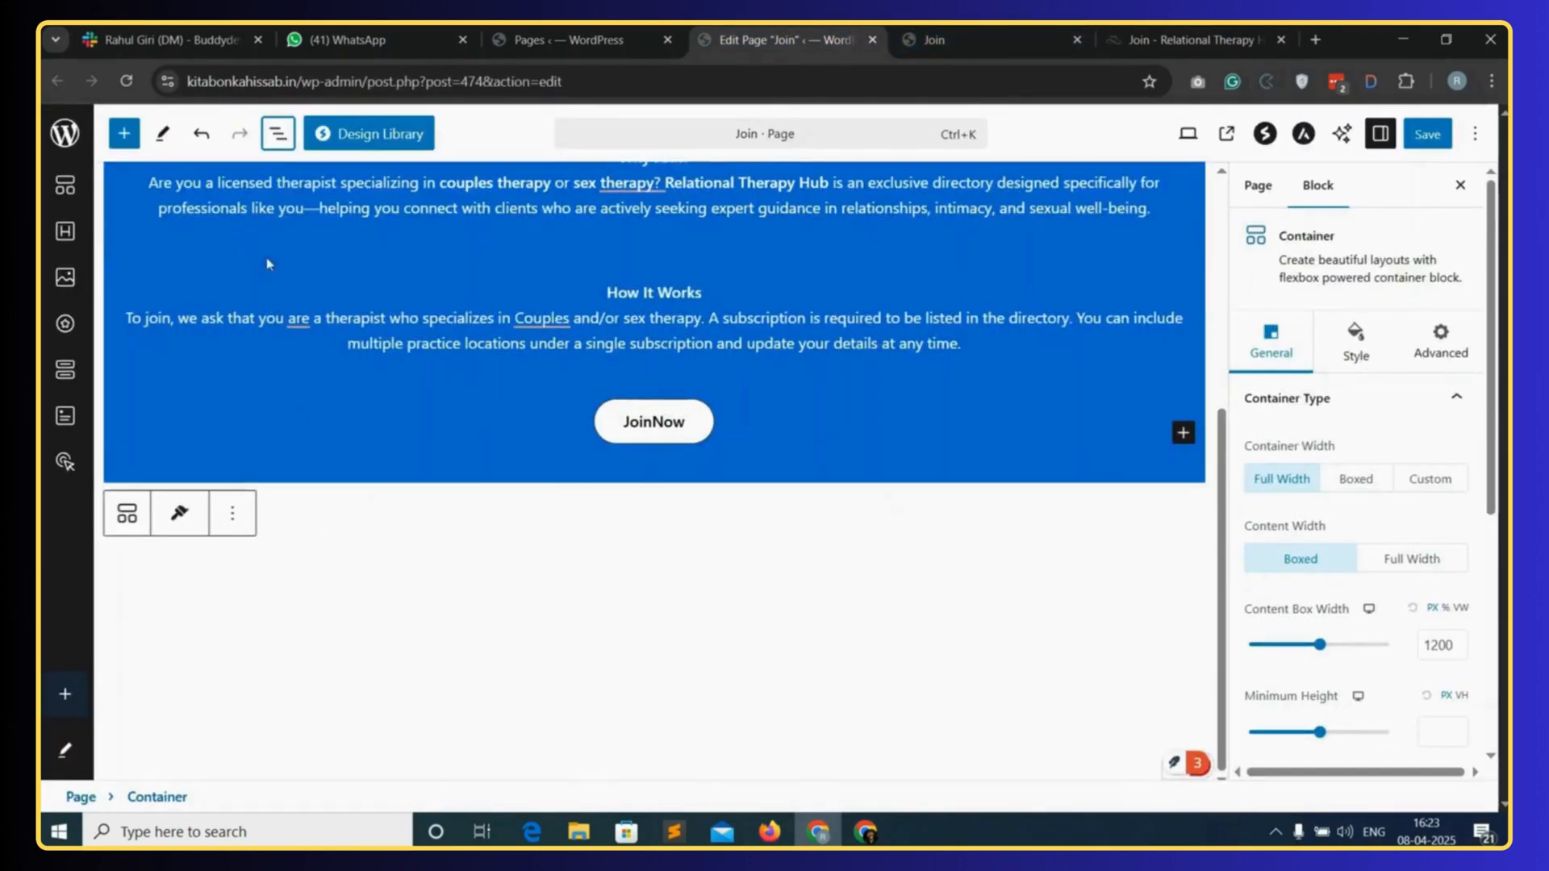
- Add a Spectra Container block with a single-column layout below the blue intro section
{"action": "left_click", "coordinate": [123, 134]}
{"action": "left_click", "coordinate": [151, 358]}
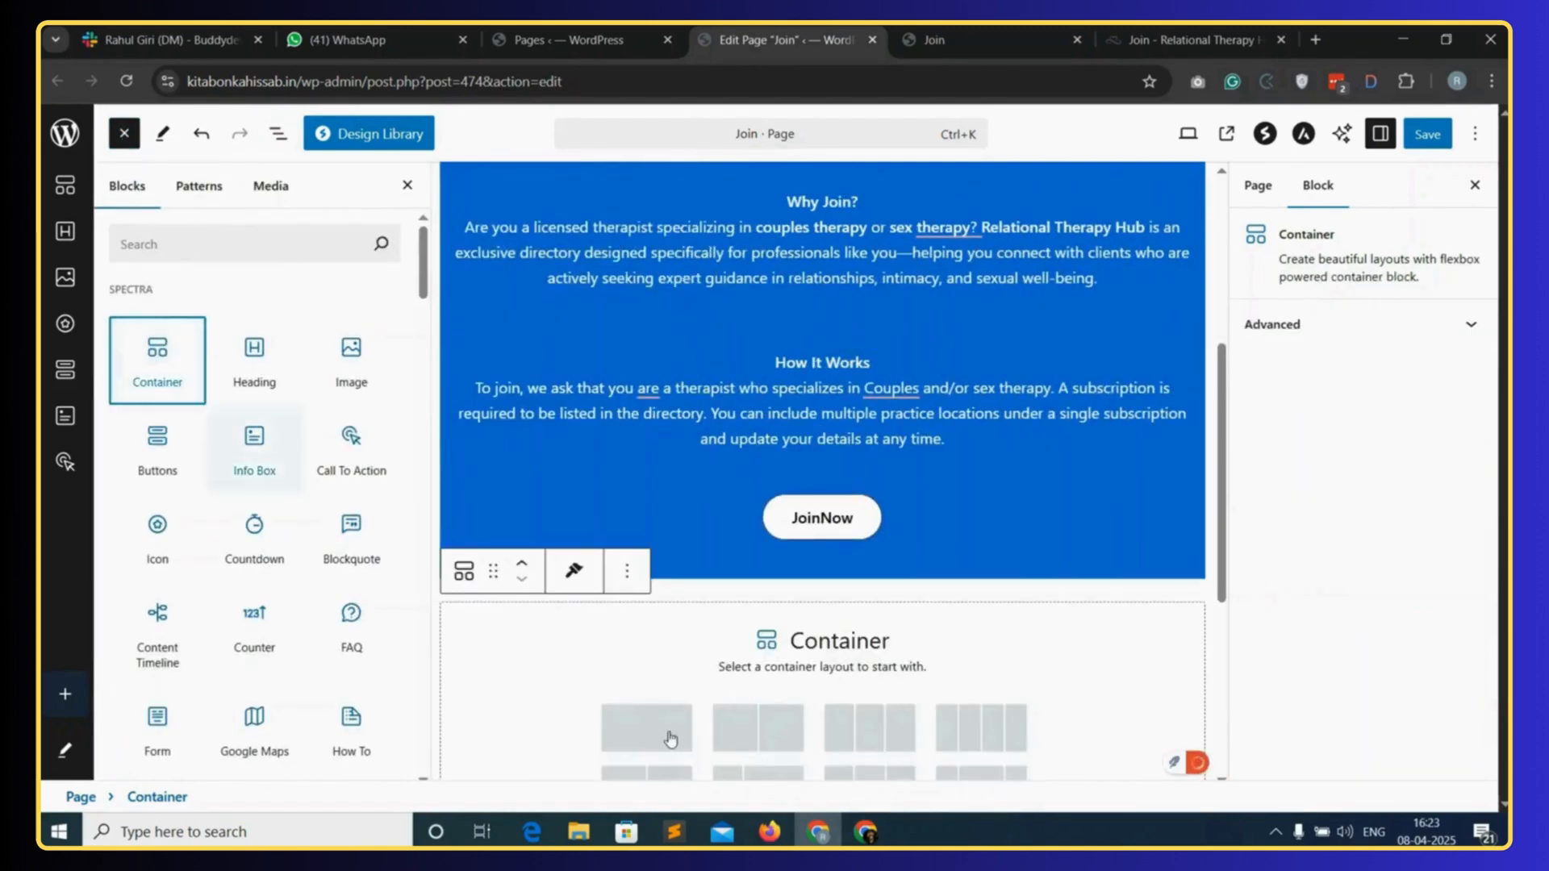
{"action": "left_click", "coordinate": [650, 454]}
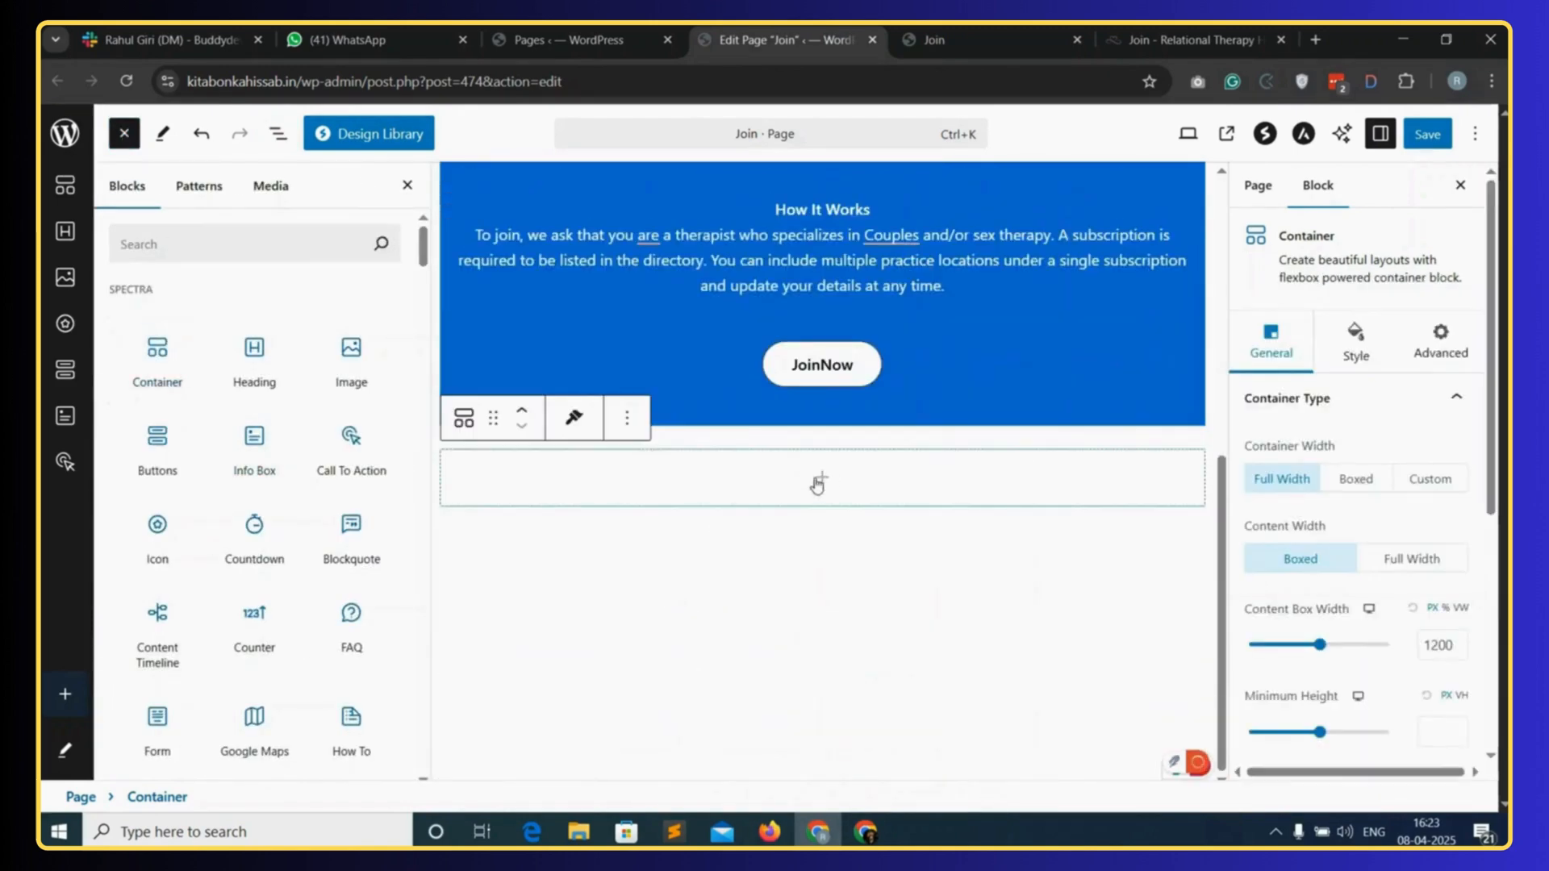
- Add a Spectra Heading to the new container with the copied text "Choose Your Subscription Package" and center it
{"action": "left_click_drag", "start_coordinate": [248, 355], "coordinate": [827, 482]}
{"action": "left_click", "coordinate": [645, 480]}
{"action": "key", "text": "ctrl+a"}
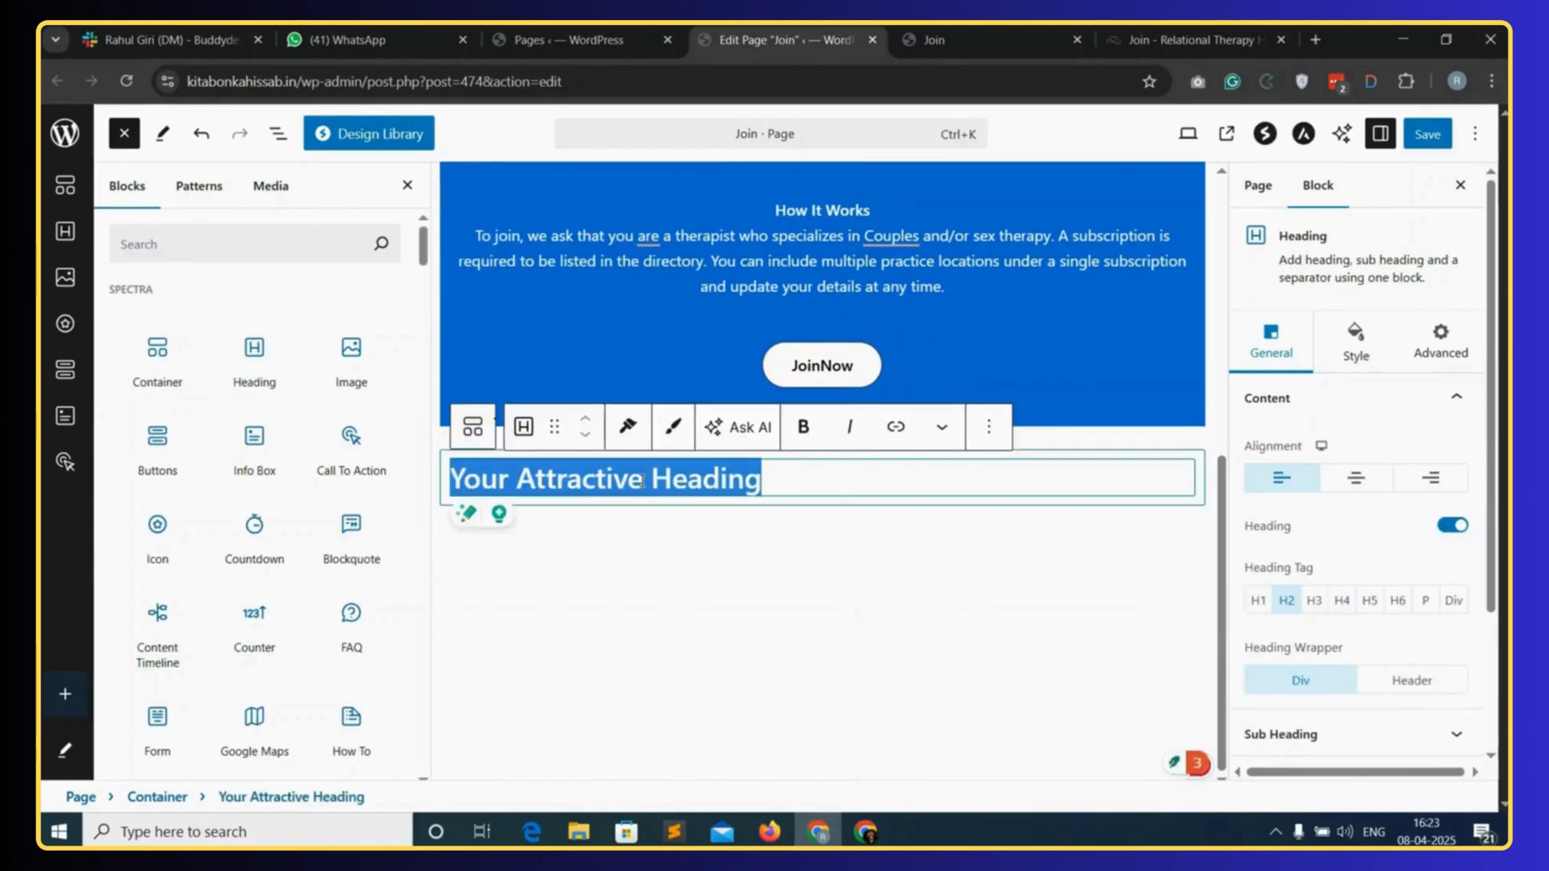
{"action": "key", "text": "ctrl+v"}
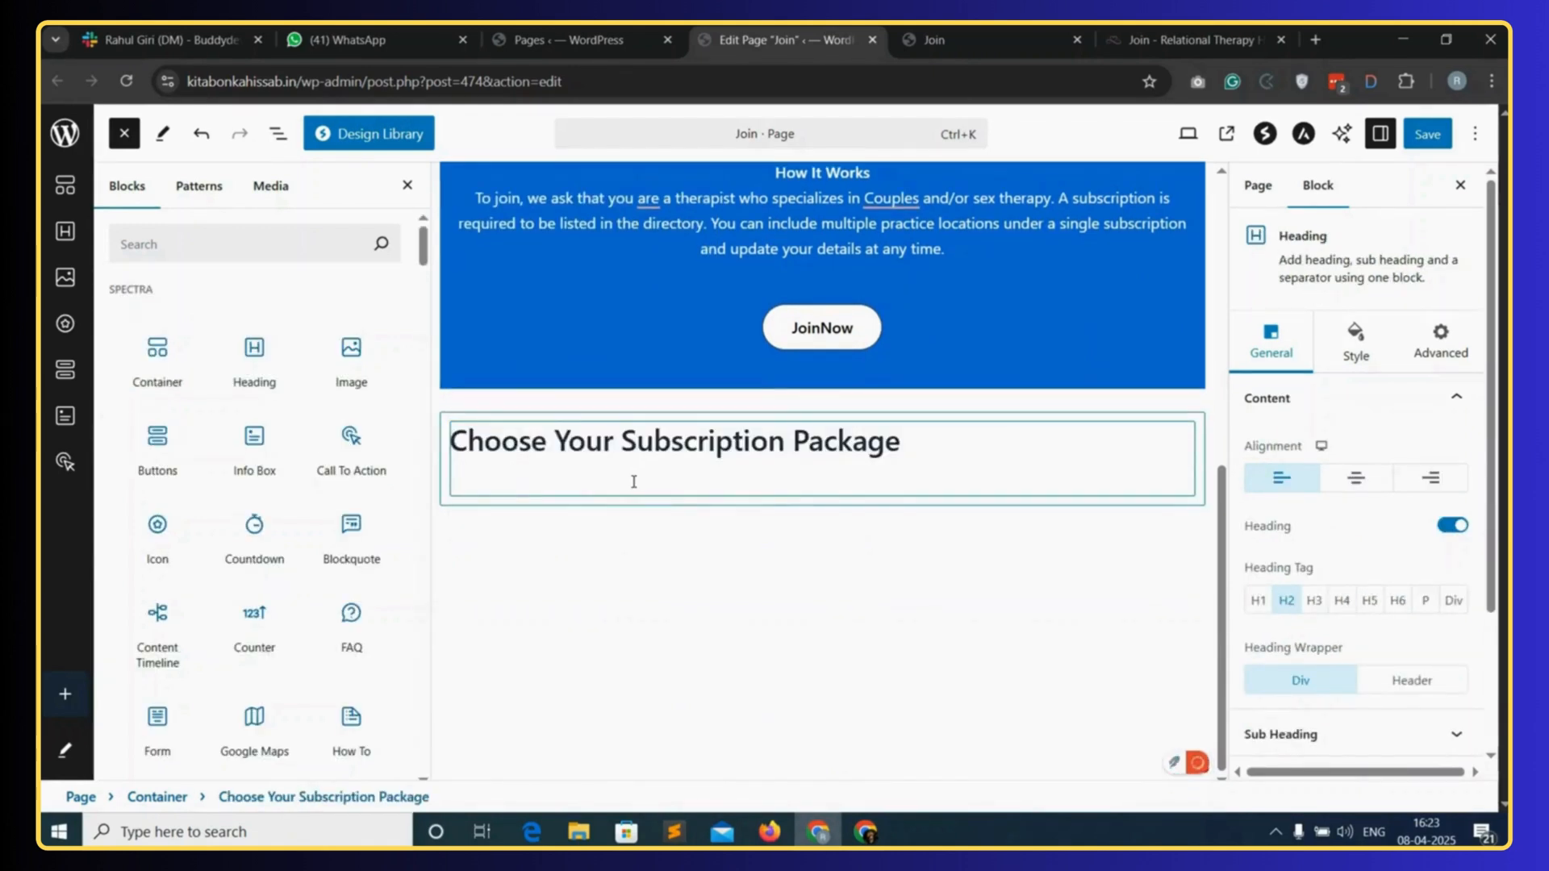
{"action": "left_click", "coordinate": [1356, 478]}
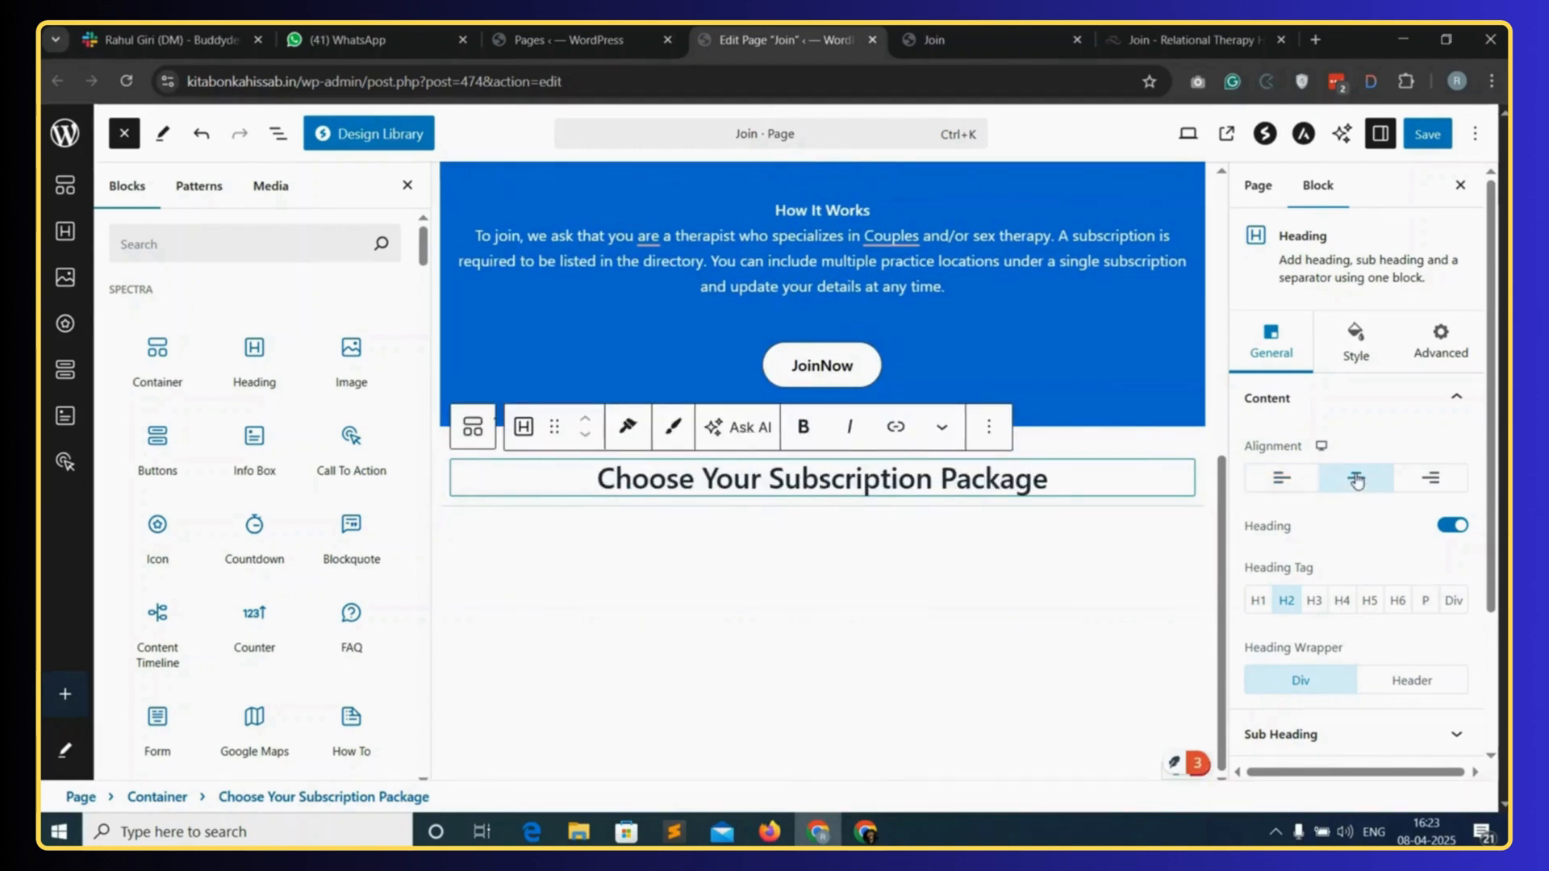
- Find the Three column pricing table pattern by searching for "pricing" and place it below the subscription package heading
{"action": "left_click", "coordinate": [201, 245]}
{"action": "type", "text": "pri"}
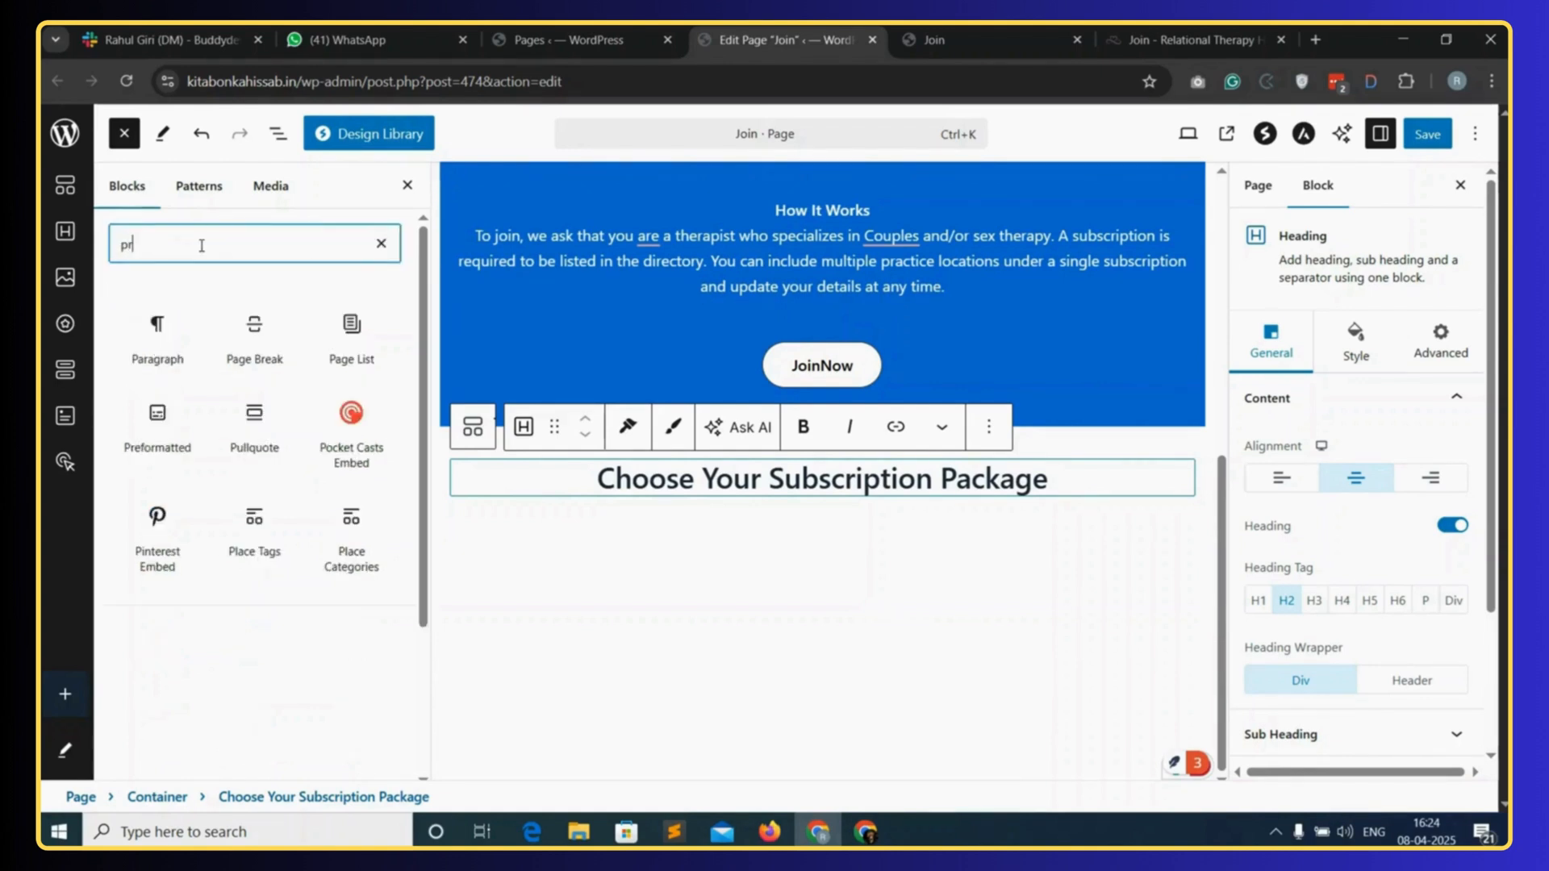
{"action": "type", "text": "cing"}
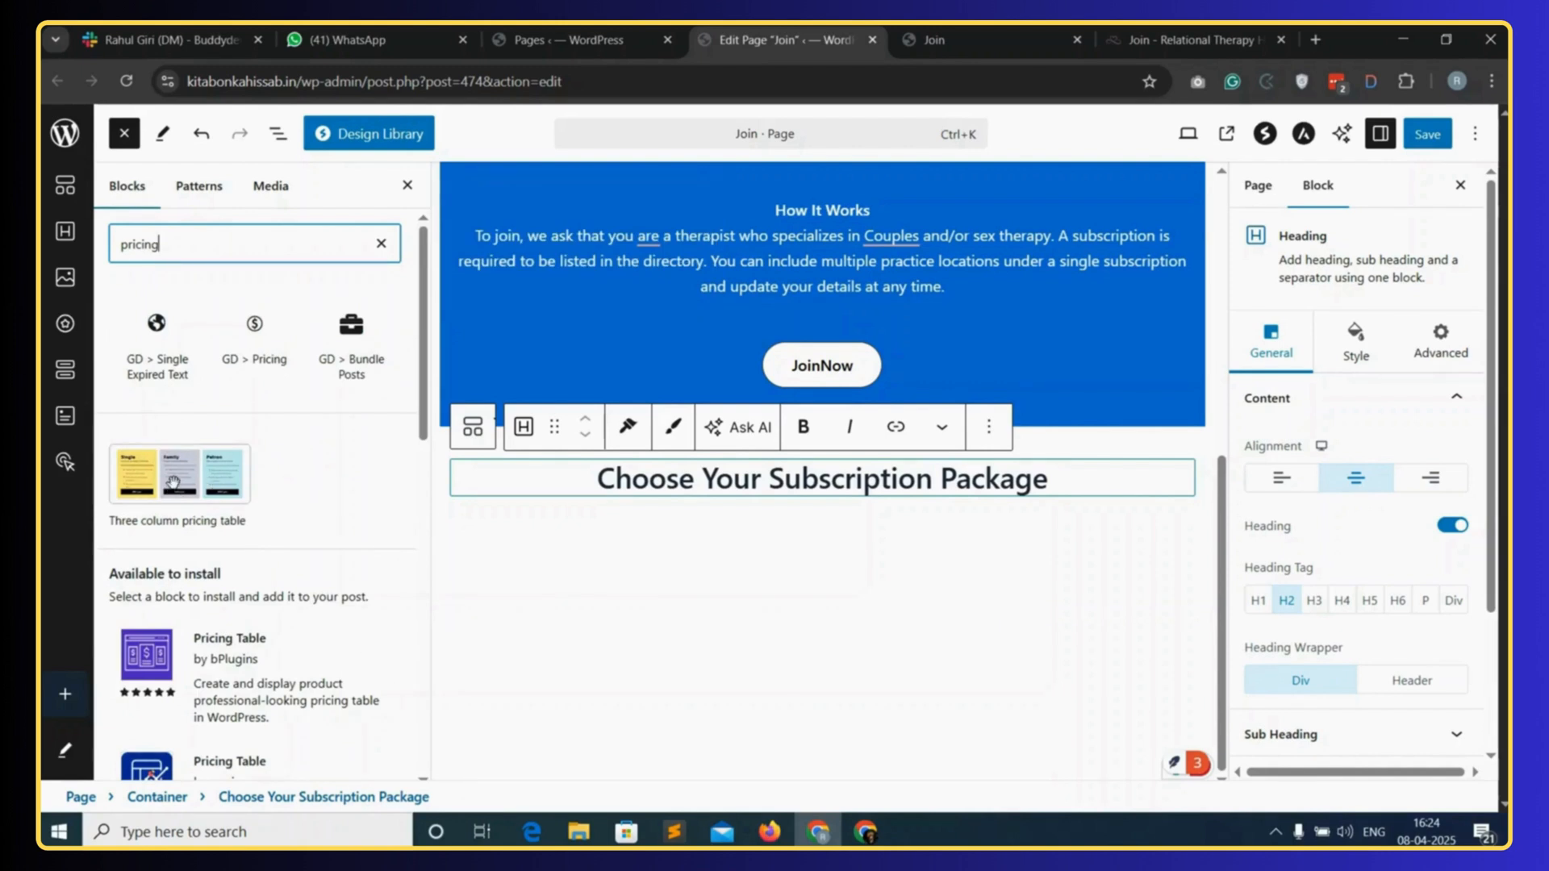
{"action": "left_click_drag", "start_coordinate": [187, 479], "coordinate": [819, 501]}
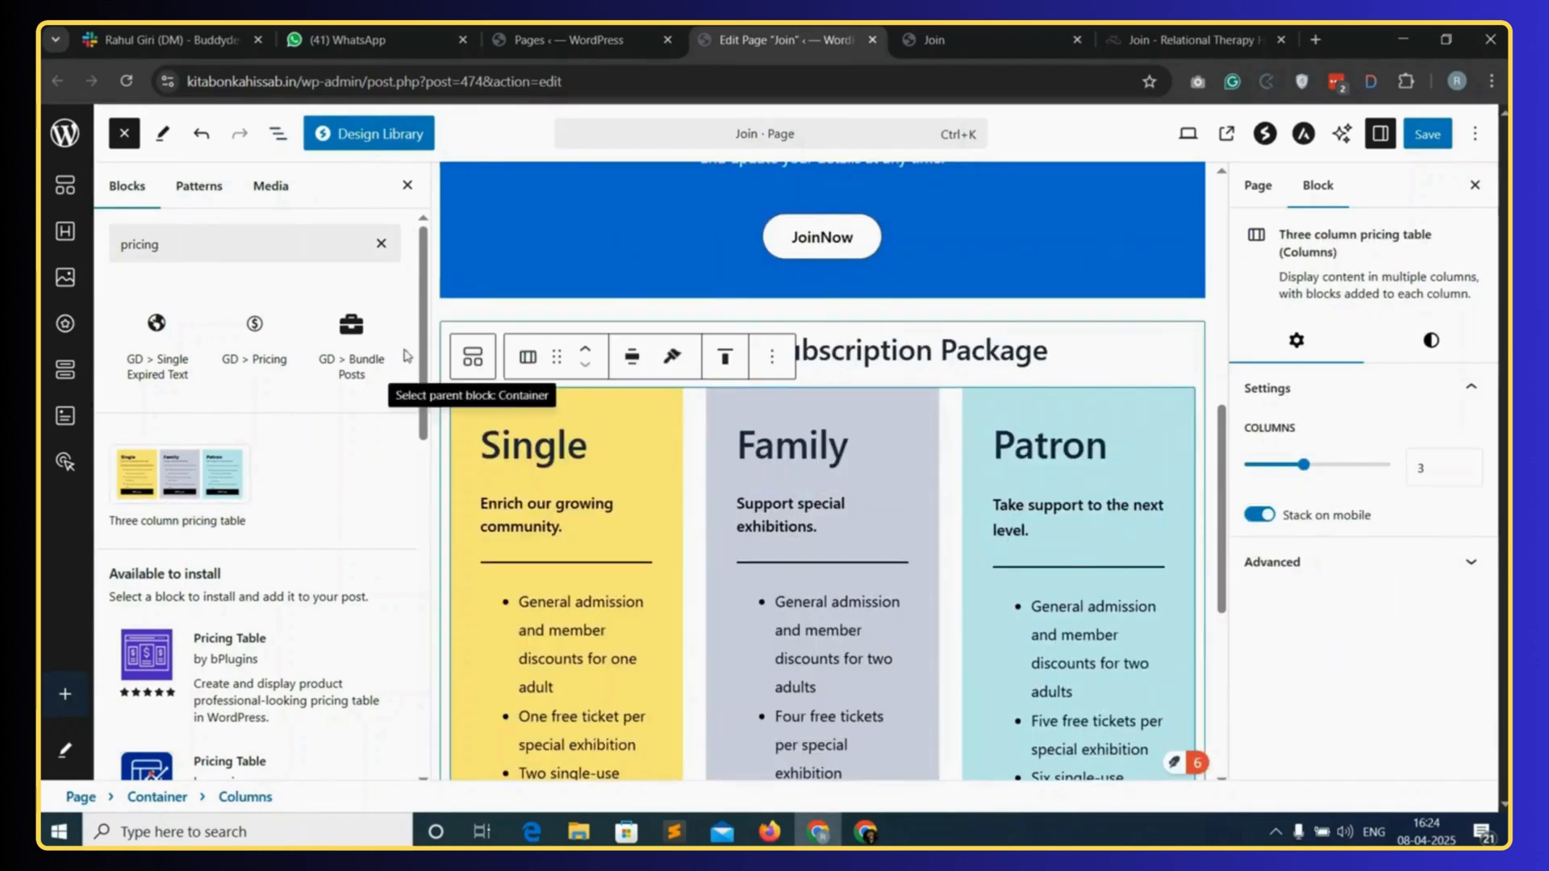
- Change the first pricing column's title to "FREE" and center it
{"action": "double_click", "coordinate": [545, 442]}
{"action": "type", "text": "FR"}
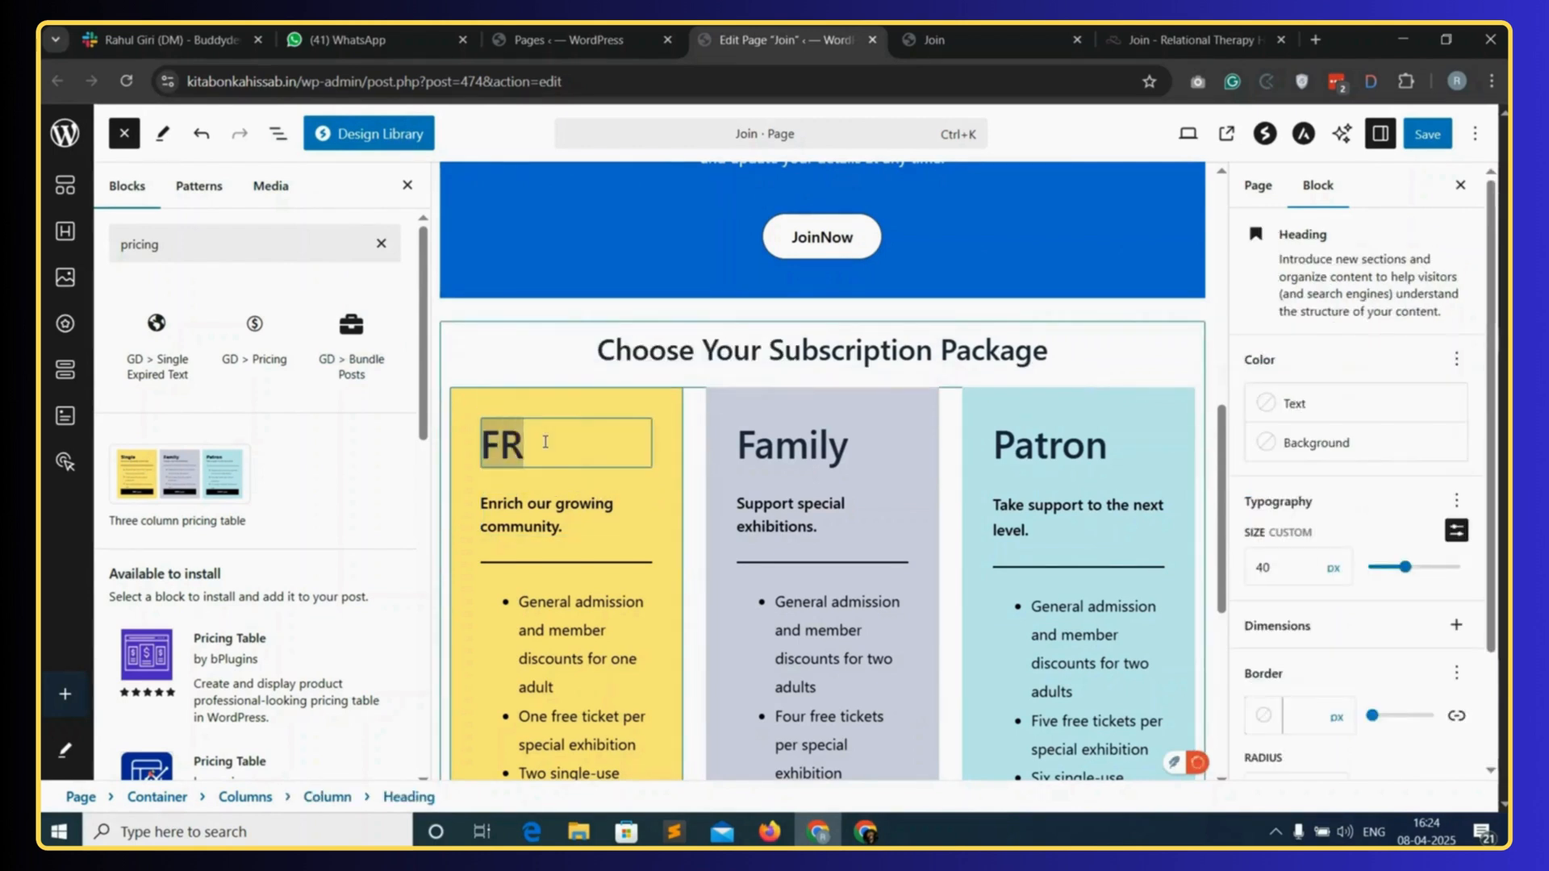
{"action": "type", "text": "EE"}
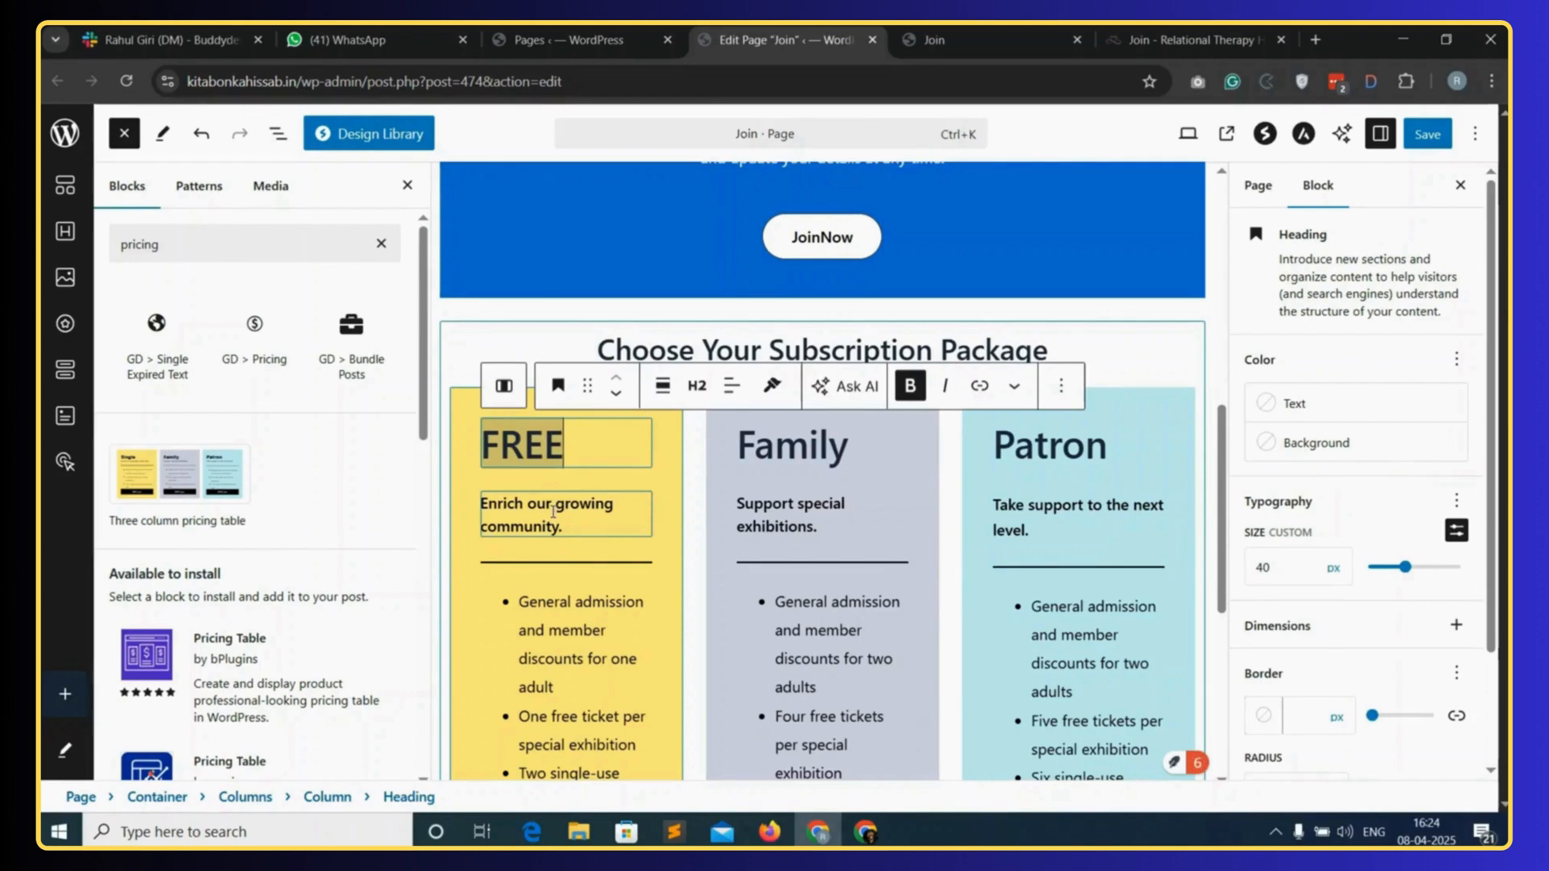
{"action": "left_click", "coordinate": [731, 386]}
{"action": "left_click", "coordinate": [799, 482]}
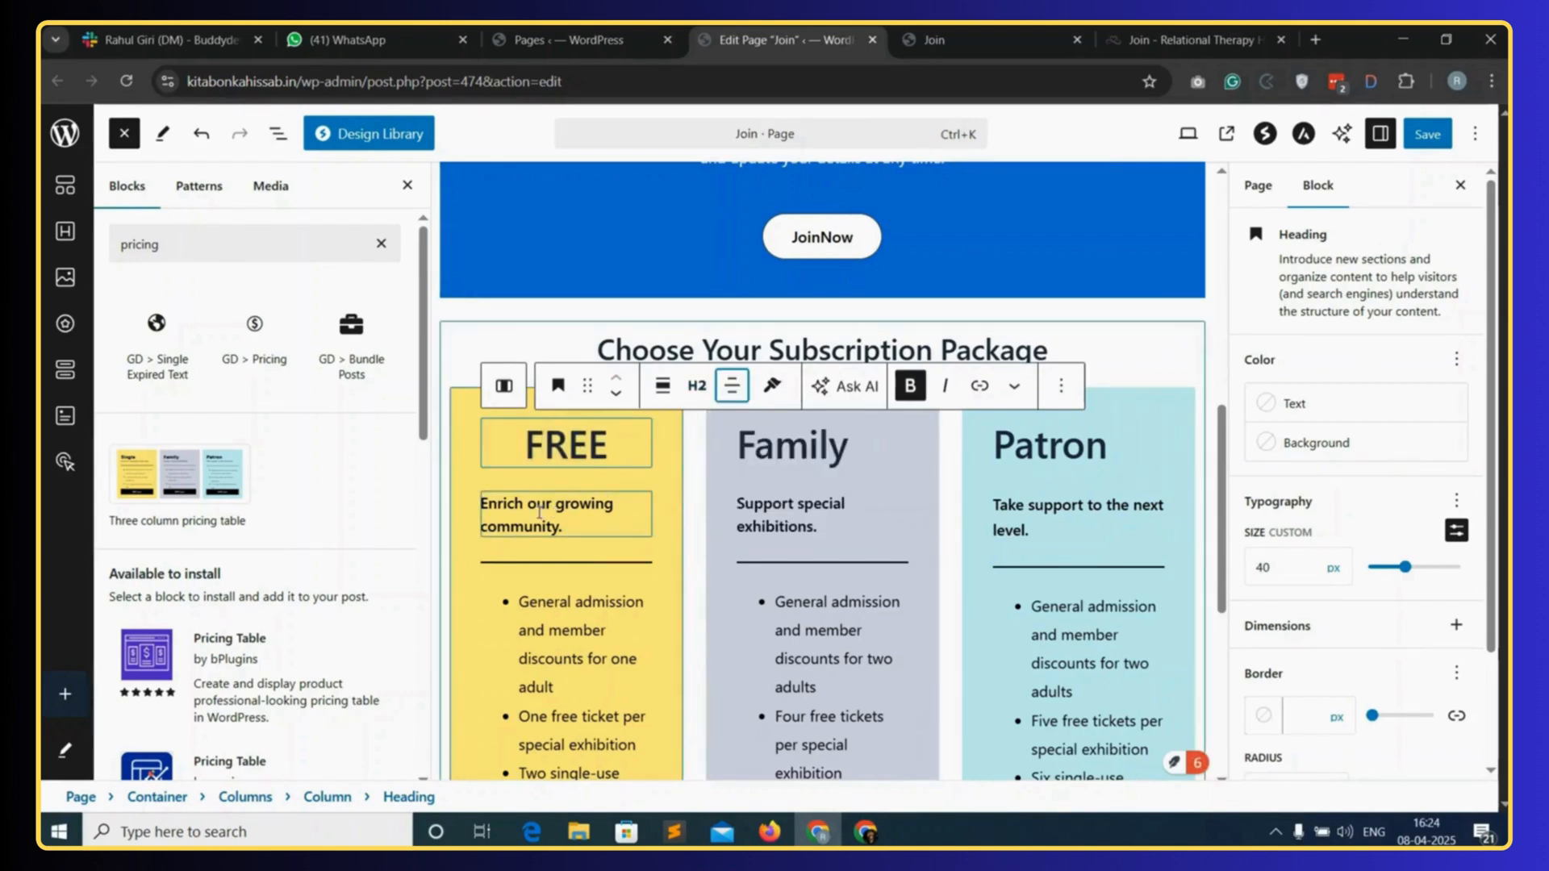
- Copy "Get listed & connect with your ideal client" from the Relational Therapy Hub page, paste it into the FREE column's tagline and center the tagline
{"action": "triple_click", "coordinate": [539, 513]}
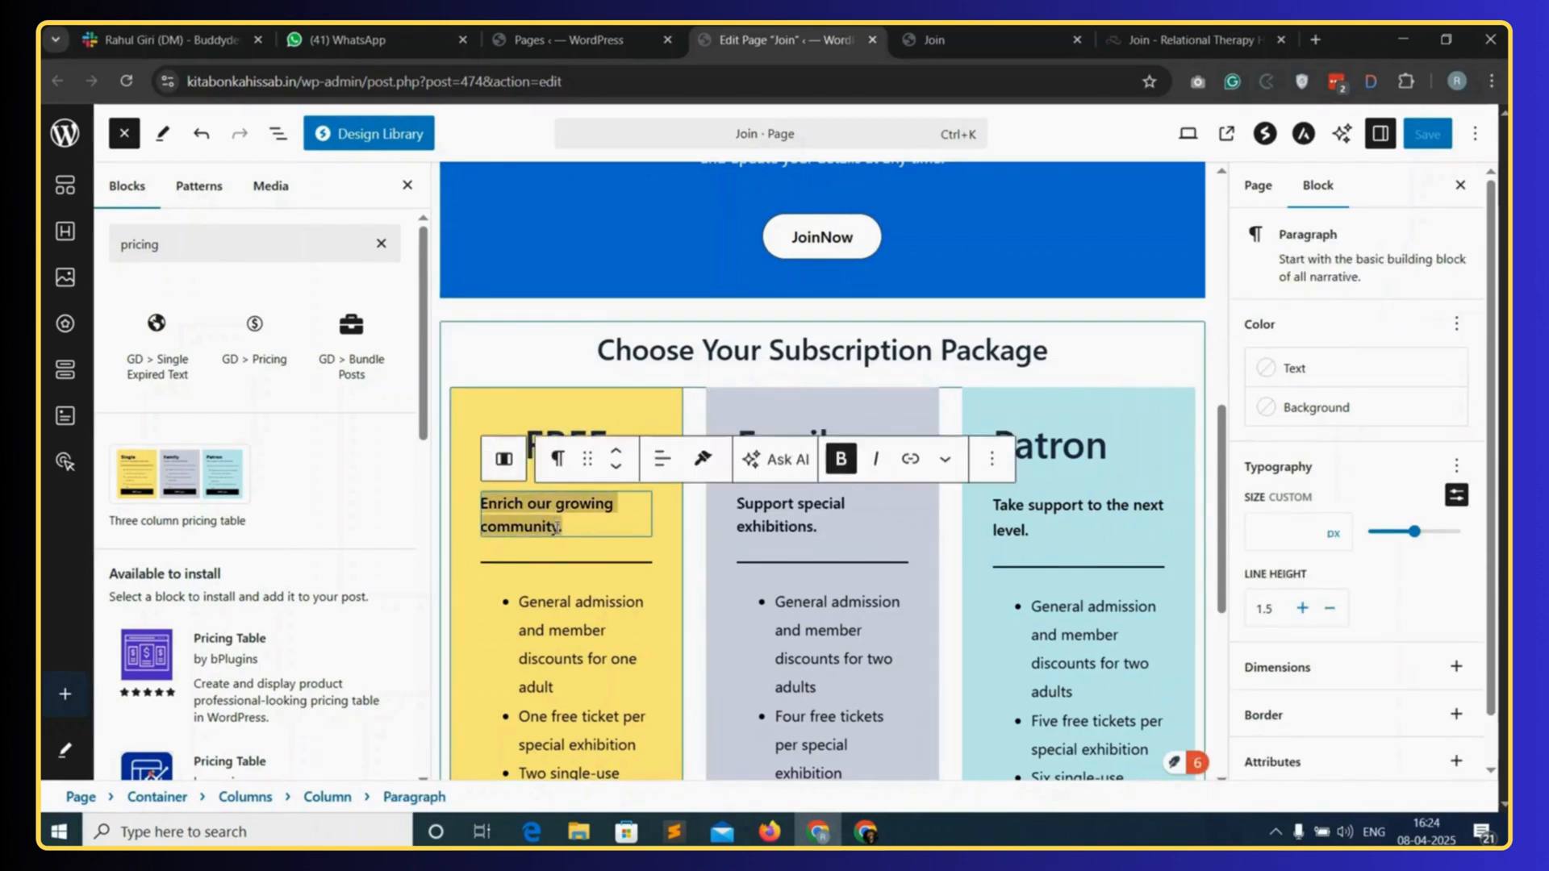
{"action": "left_click", "coordinate": [1194, 37]}
{"action": "triple_click", "coordinate": [347, 327]}
{"action": "key", "text": "ctrl+c"}
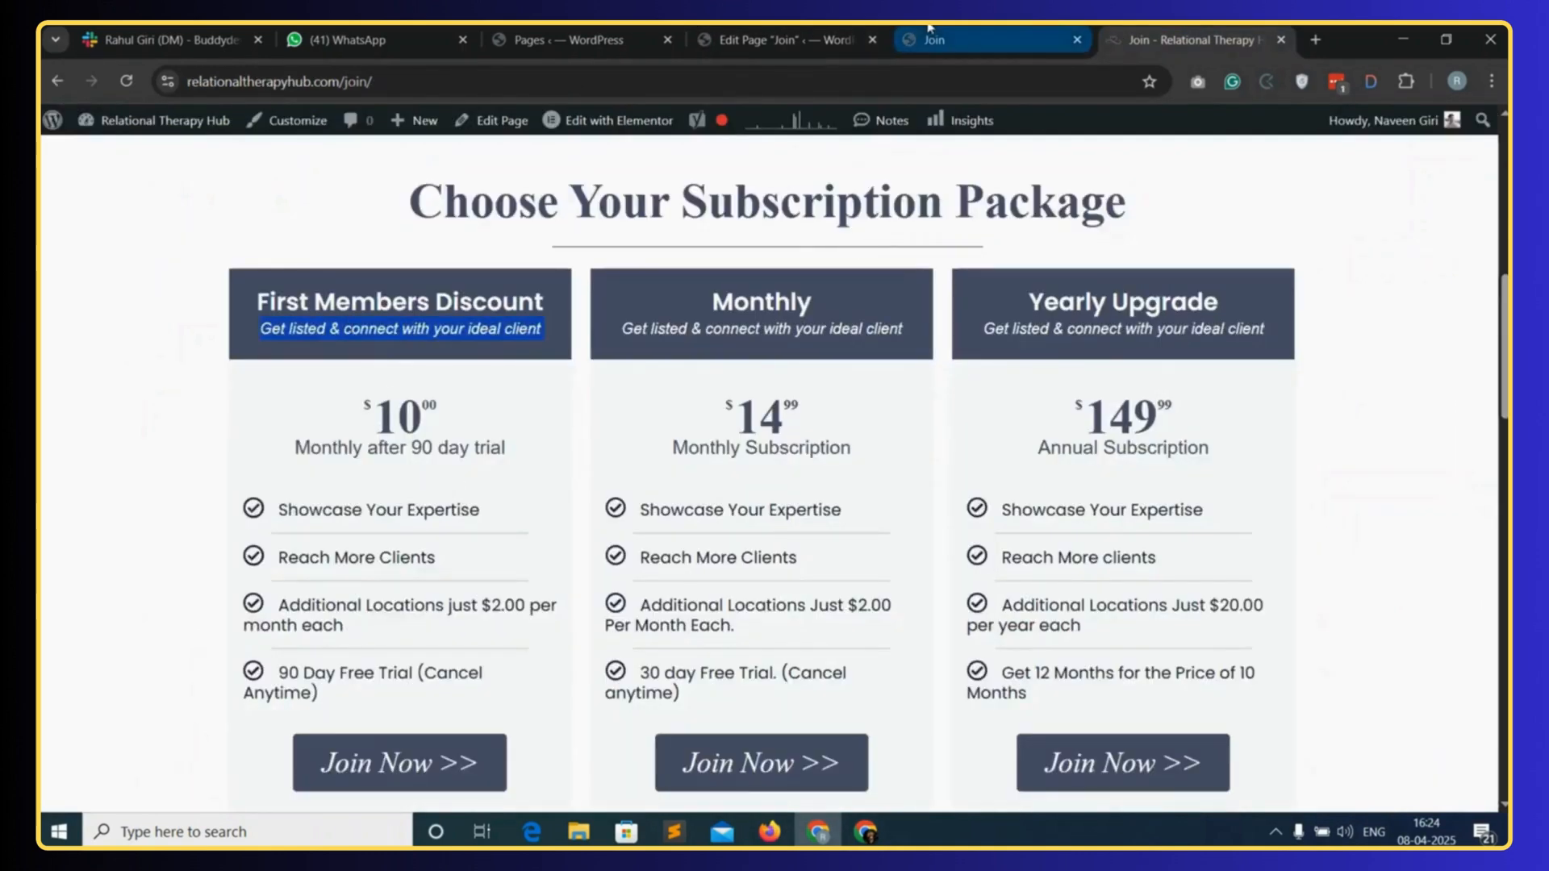
{"action": "left_click", "coordinate": [860, 32]}
{"action": "right_click", "coordinate": [541, 509]}
{"action": "left_click", "coordinate": [580, 255]}
{"action": "left_click", "coordinate": [661, 458]}
{"action": "left_click", "coordinate": [714, 553]}
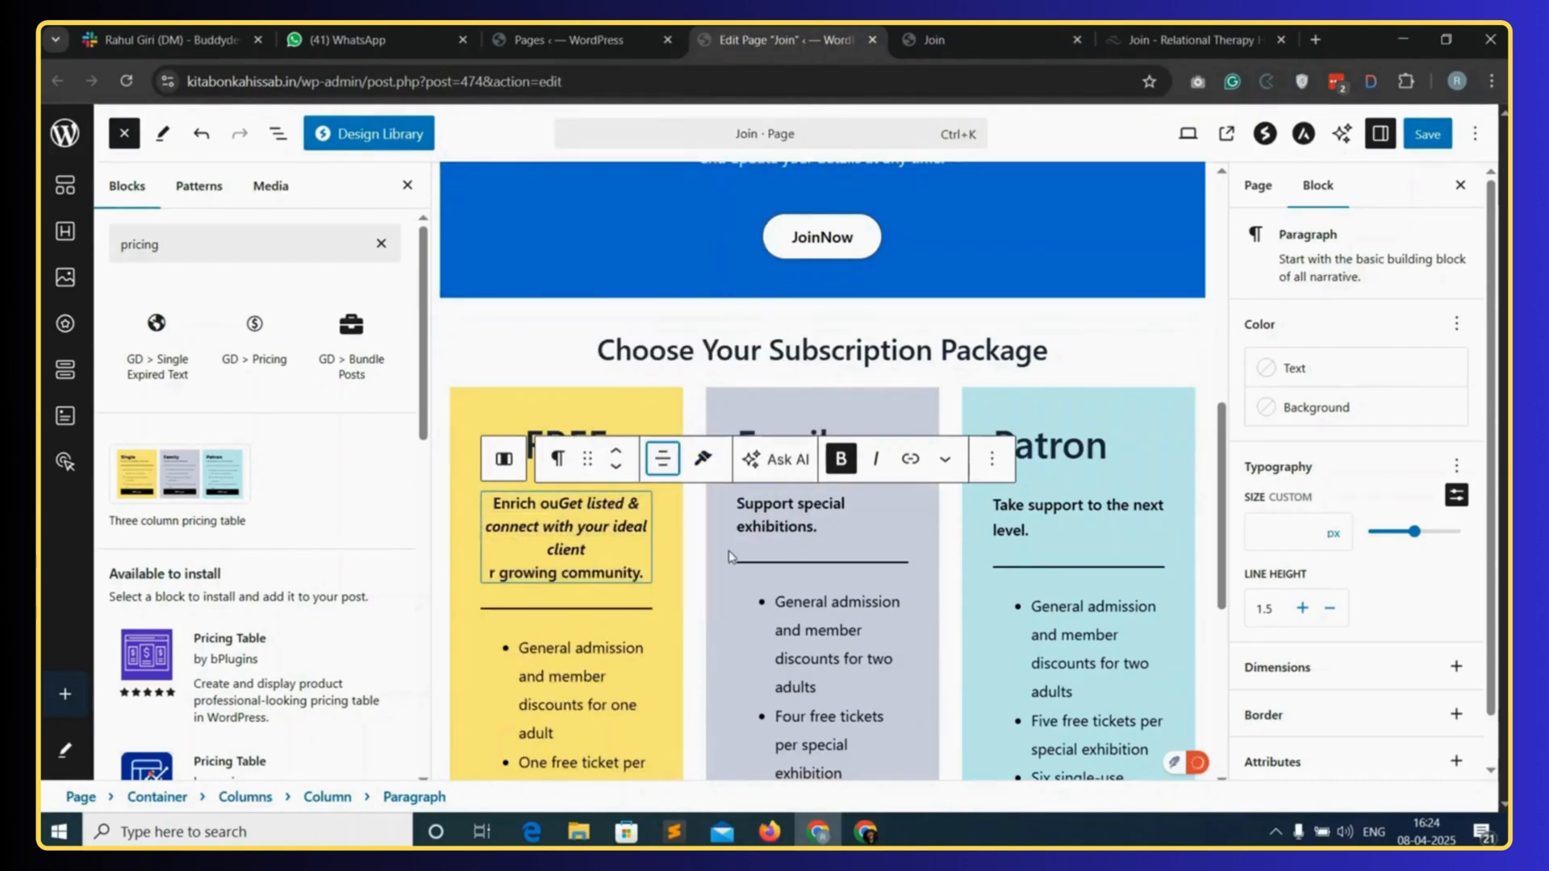
- In the FREE column, replace the first list item with "1 Images" and change the button text to "JOIN"
{"action": "scroll", "coordinate": [610, 561], "scroll_direction": "down", "scroll_amount": 3}
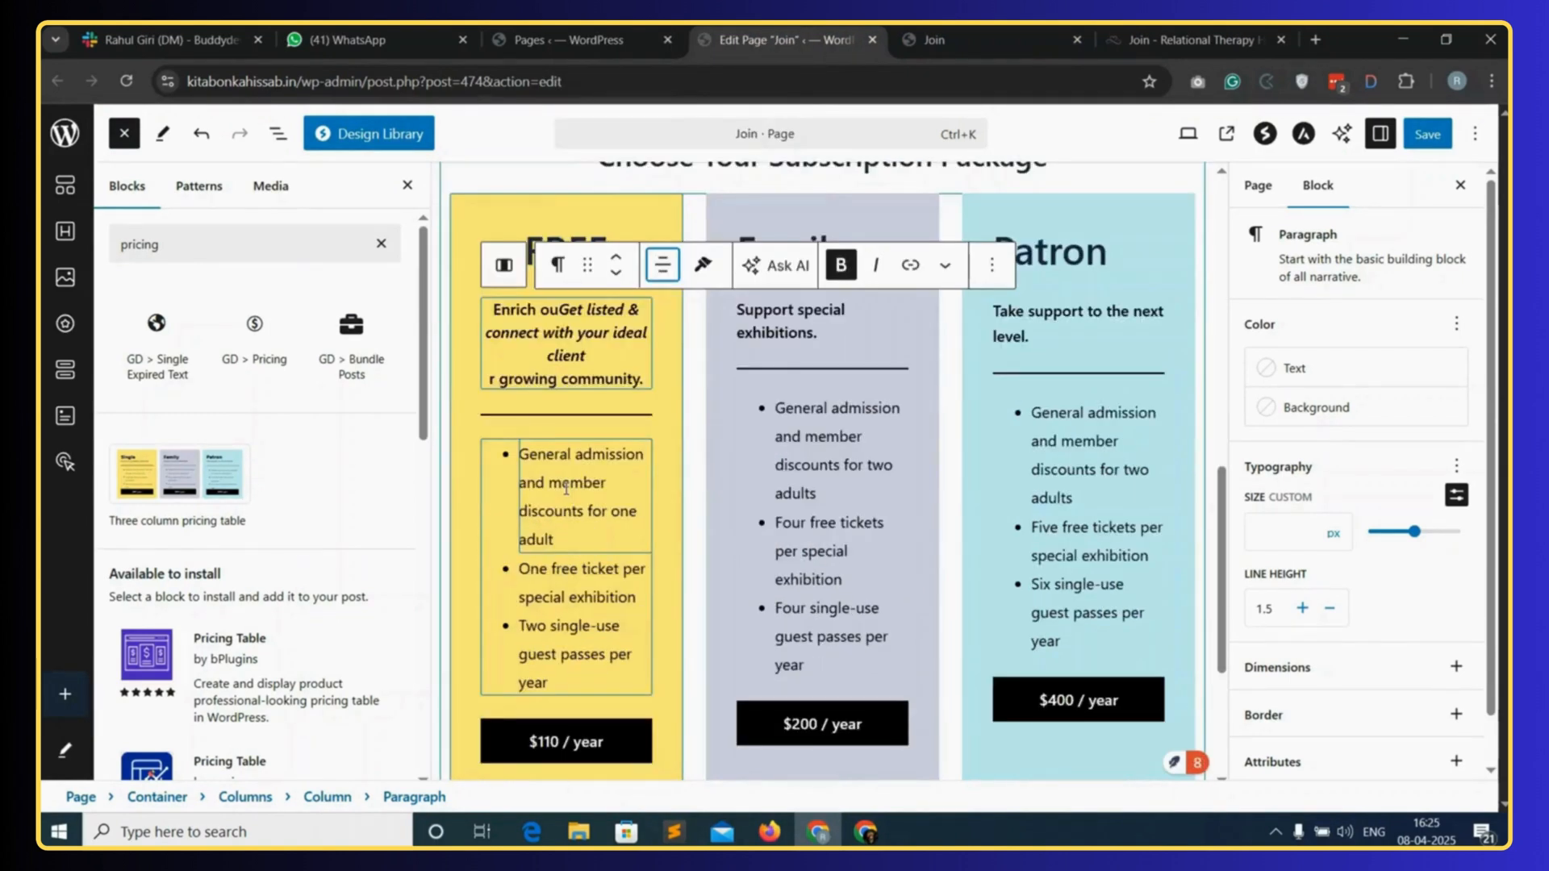
{"action": "left_click", "coordinate": [1169, 32]}
{"action": "scroll", "coordinate": [363, 495], "scroll_direction": "down", "scroll_amount": 1}
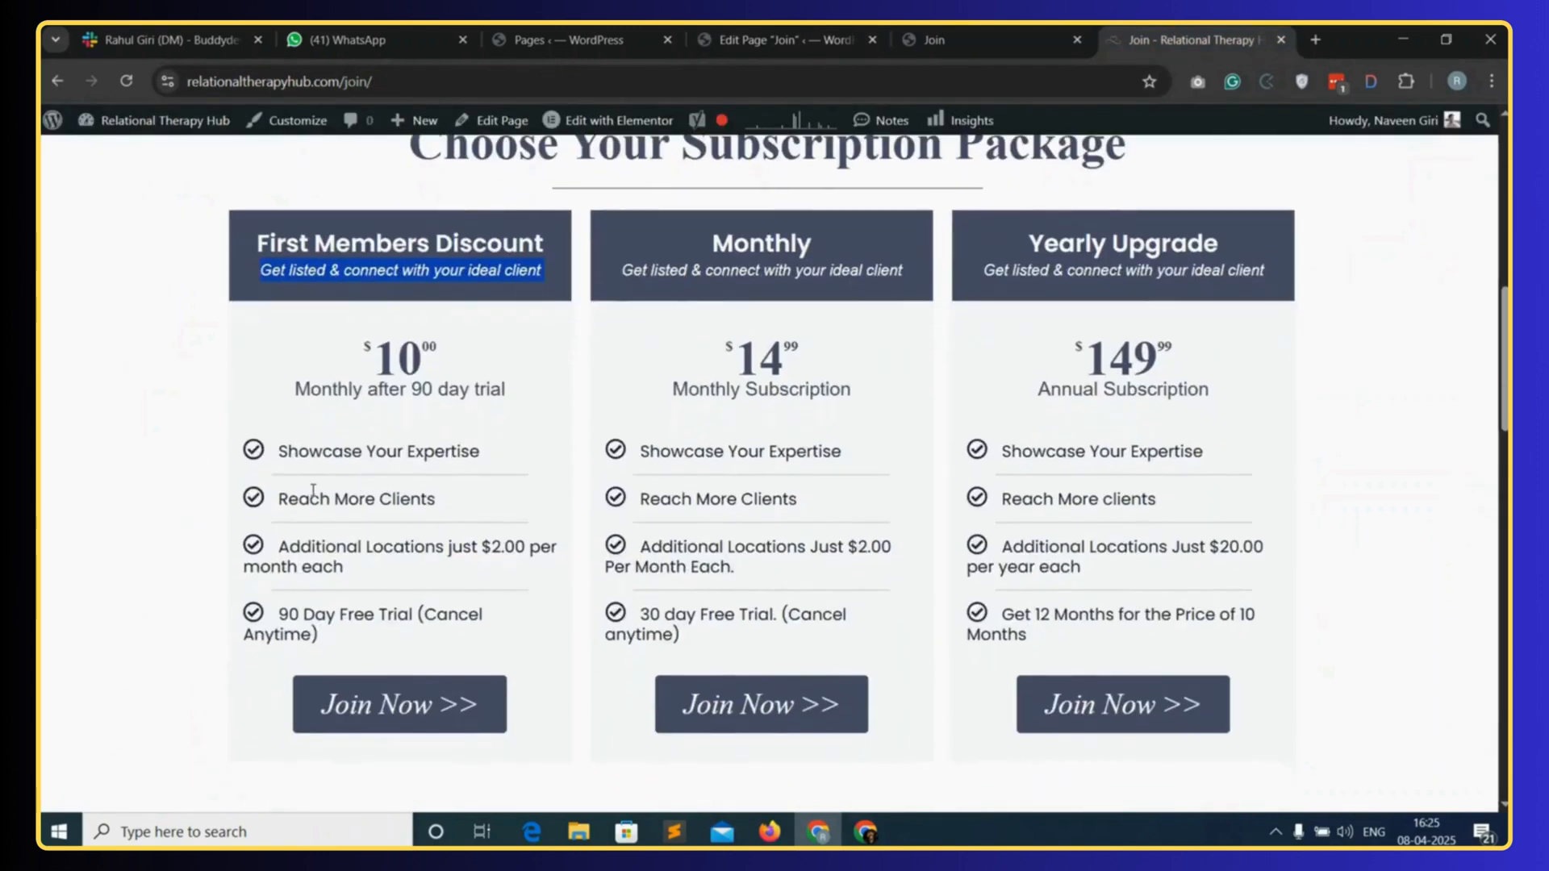
{"action": "left_click", "coordinate": [786, 32]}
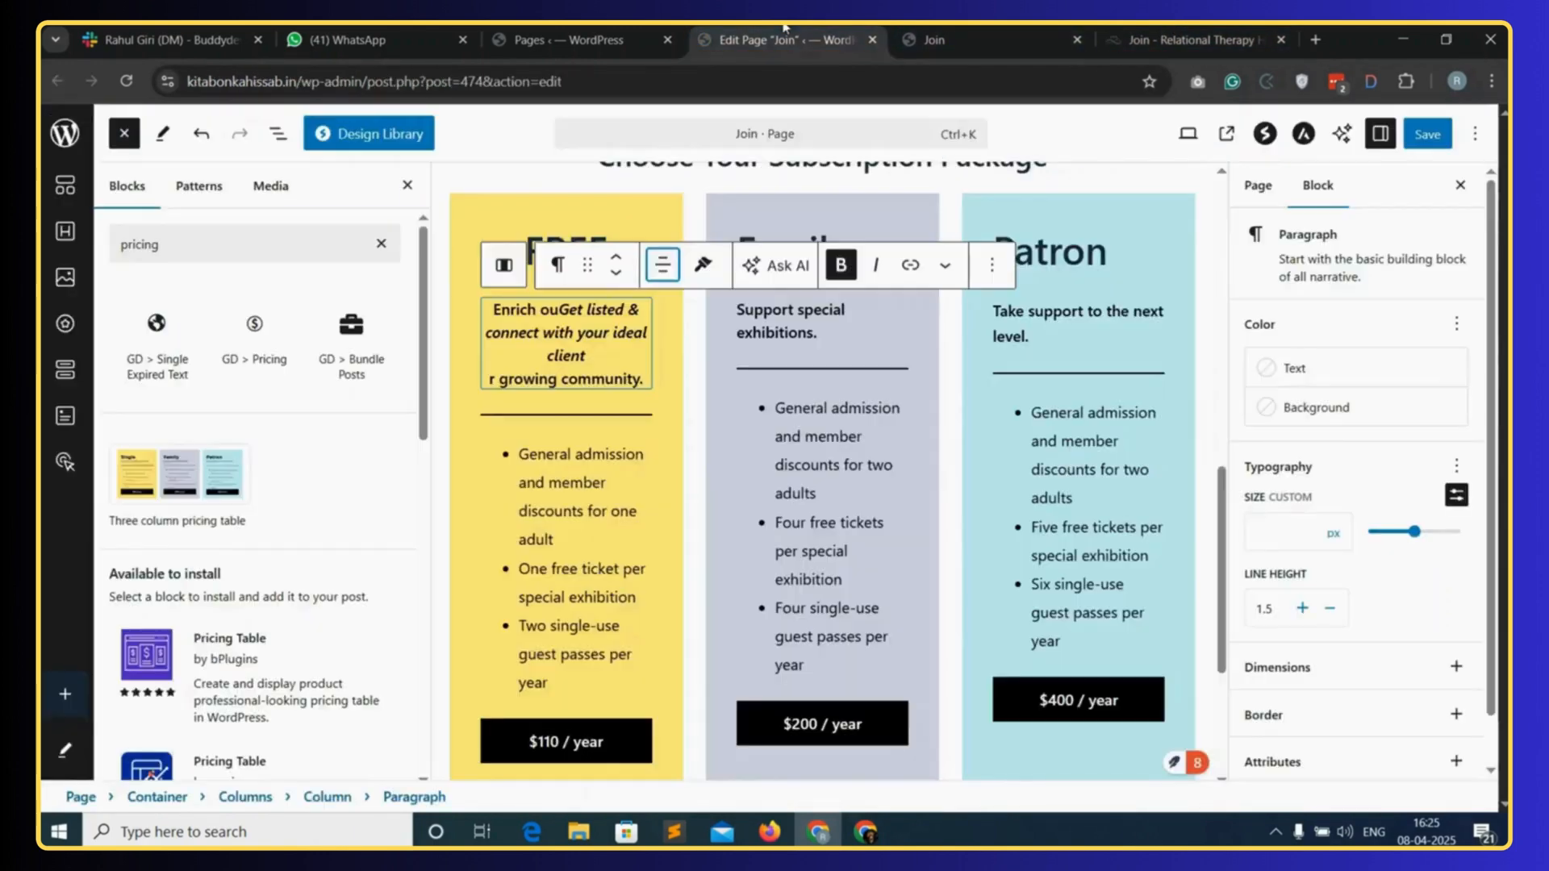
{"action": "triple_click", "coordinate": [549, 489]}
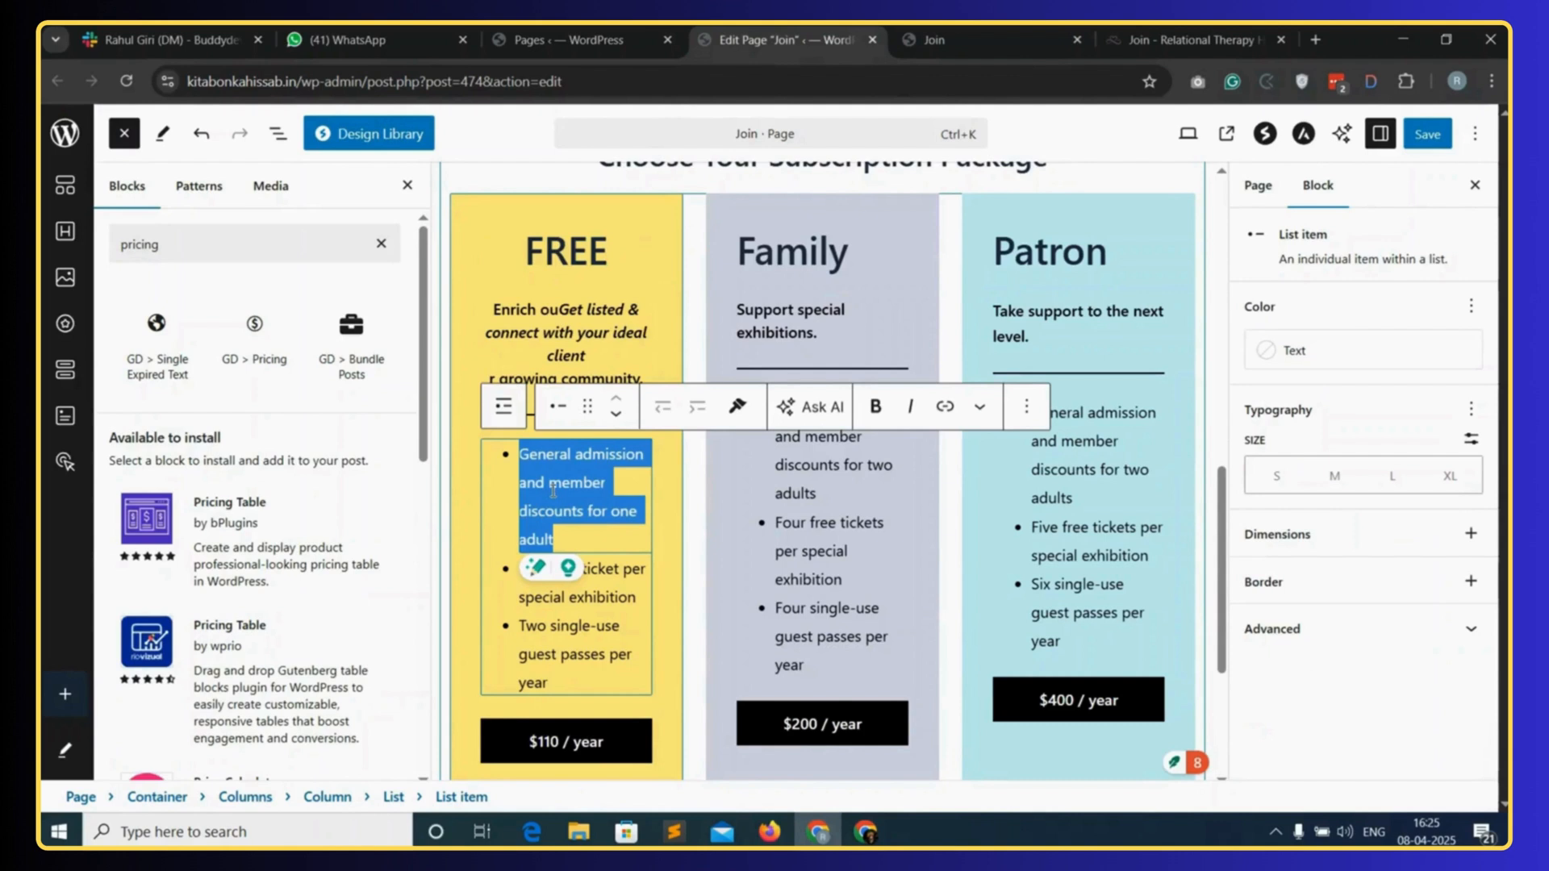
{"action": "type", "text": "1 Images"}
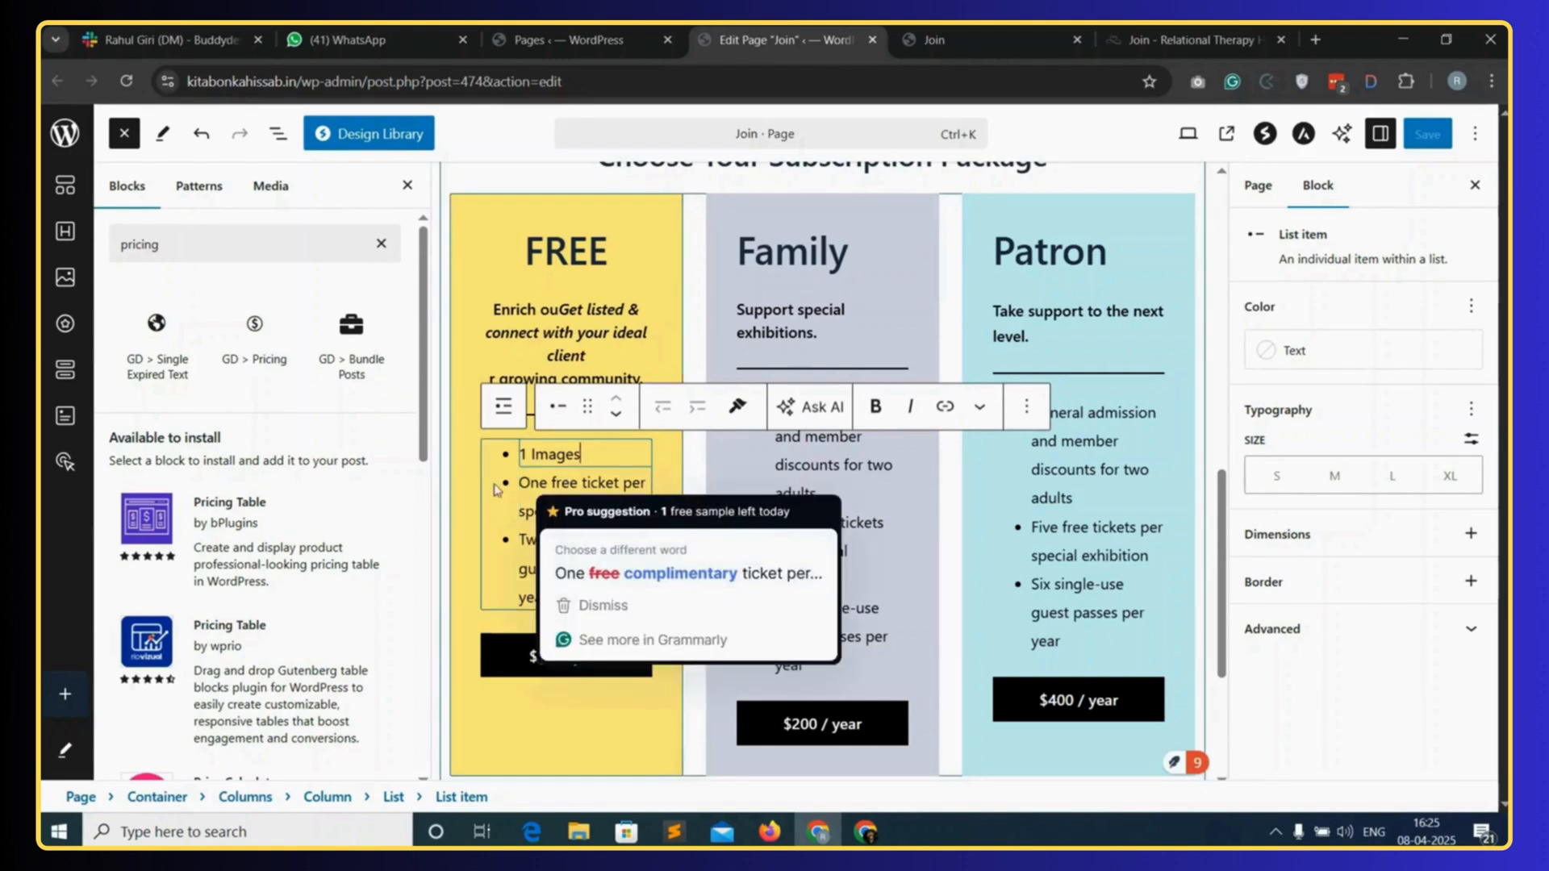
{"action": "triple_click", "coordinate": [559, 655]}
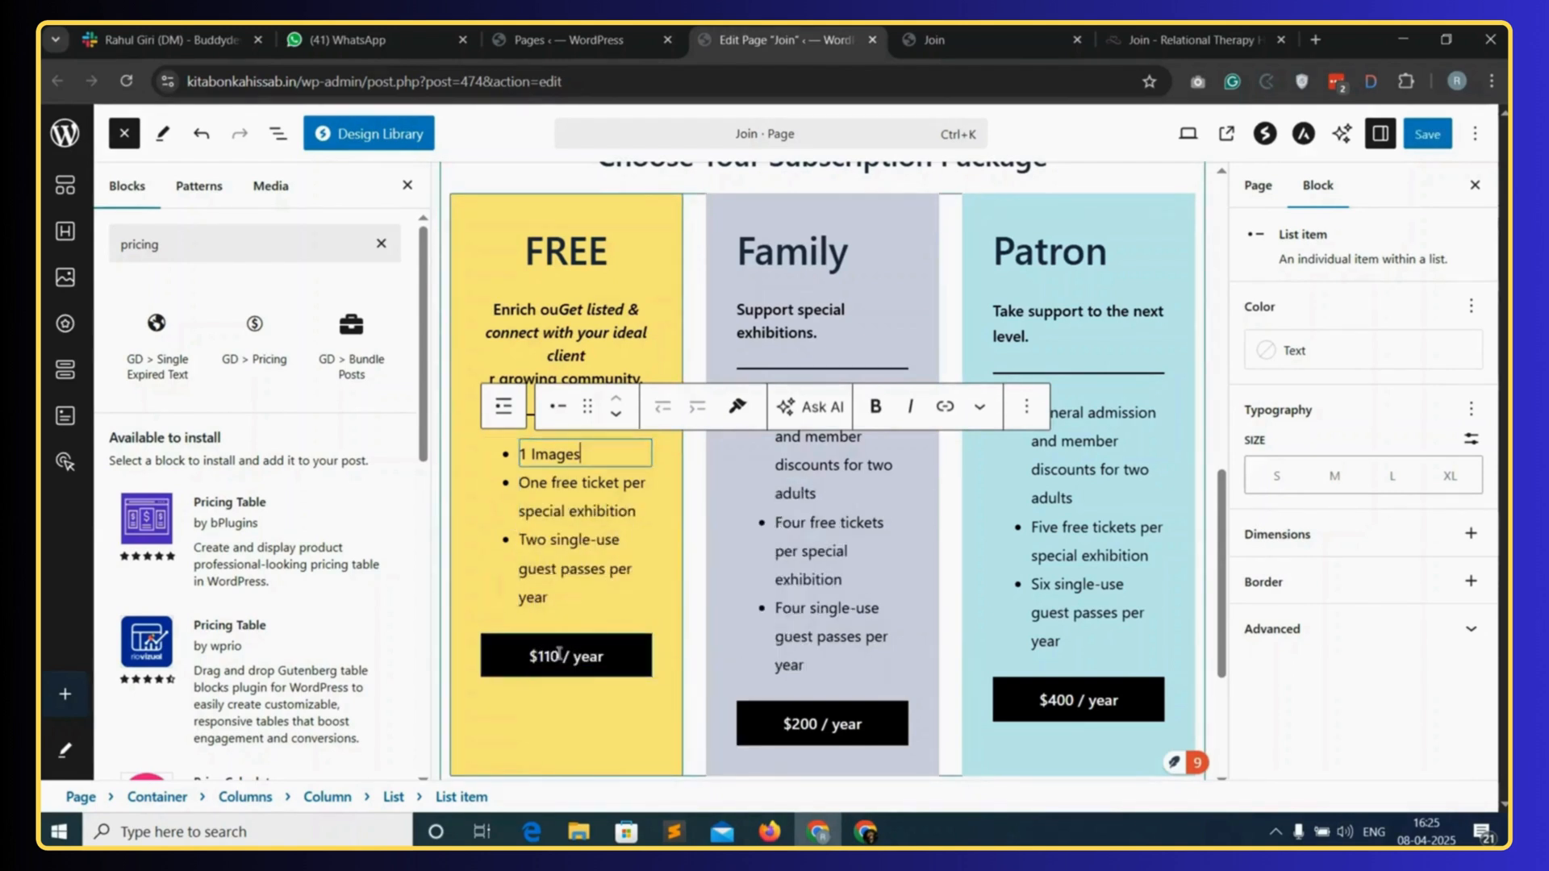
{"action": "type", "text": "JOIN"}
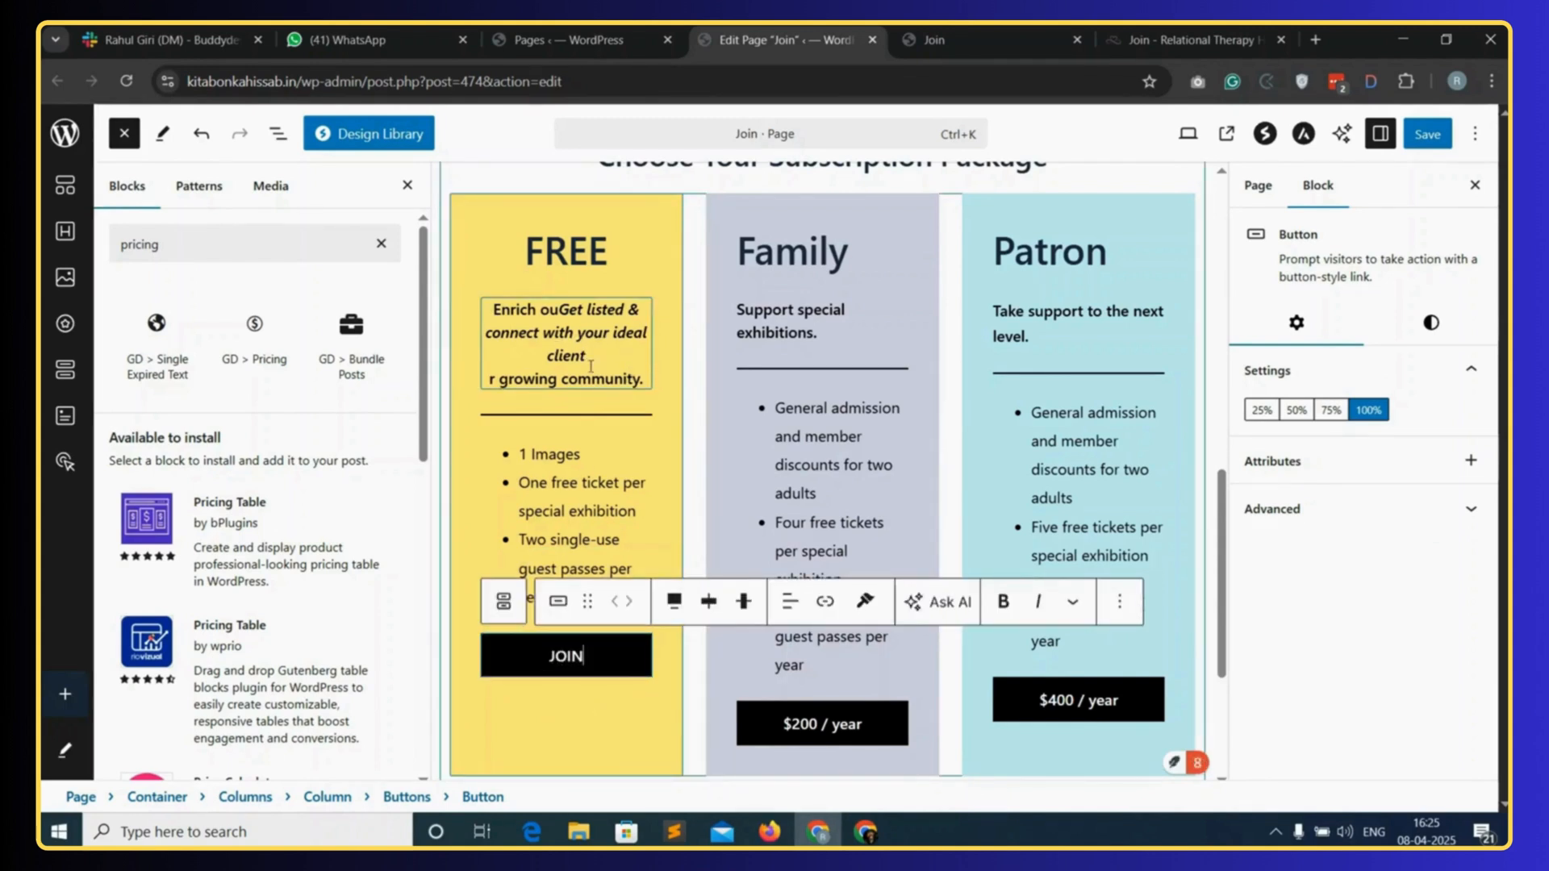
- Insert a Spectra Heading below the FREE column's tagline with the text "$0 / Monthly" and center it
{"action": "left_click", "coordinate": [610, 343]}
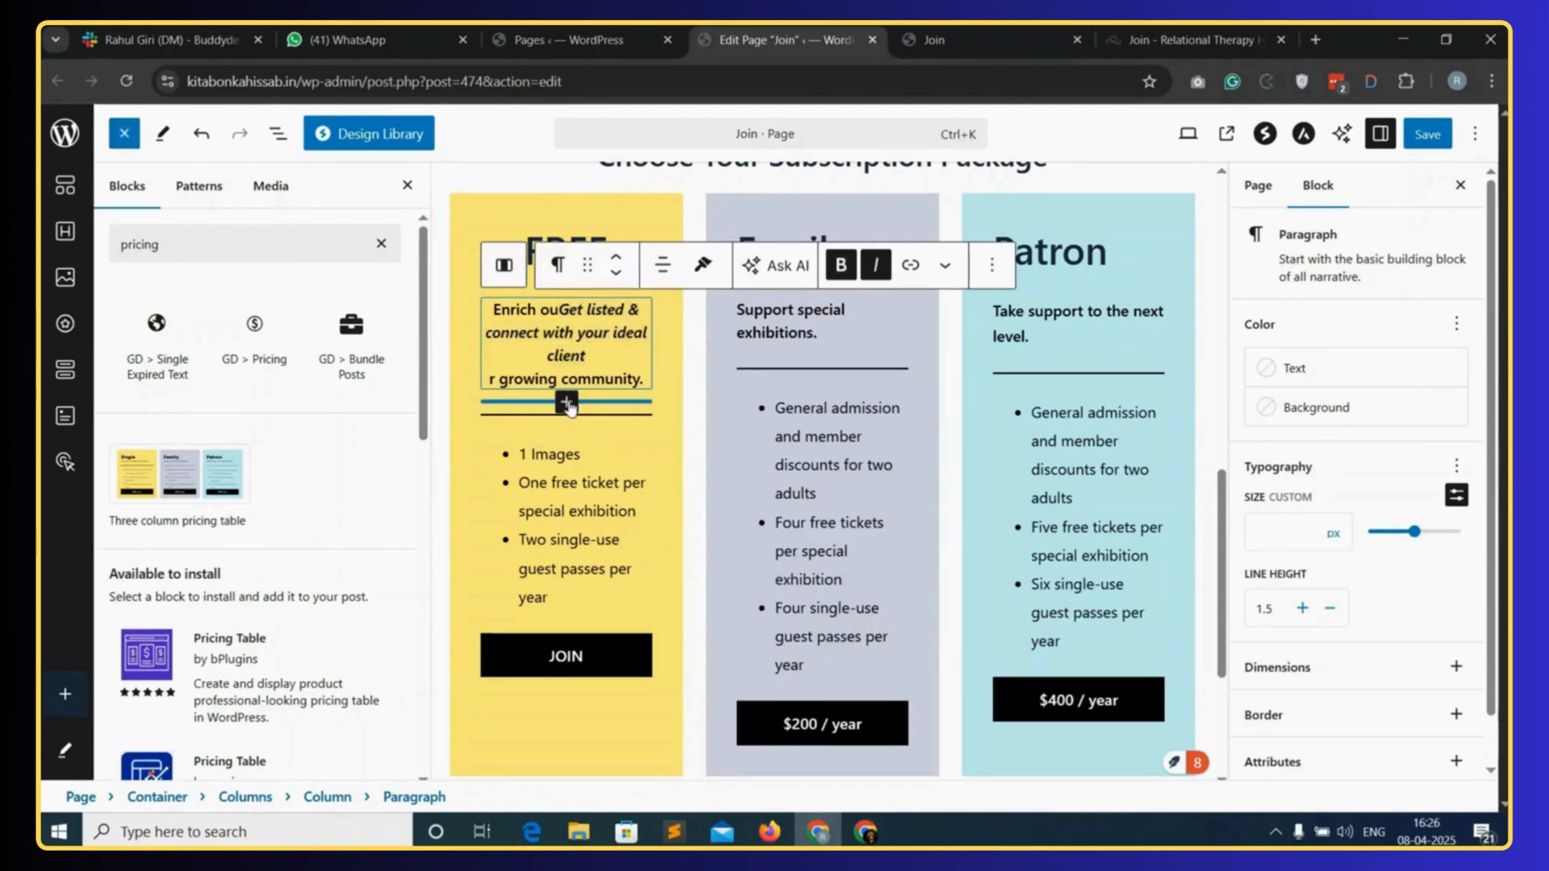
{"action": "left_click", "coordinate": [572, 411]}
{"action": "left_click", "coordinate": [388, 420]}
{"action": "scroll", "coordinate": [244, 502], "scroll_direction": "up", "scroll_amount": 2}
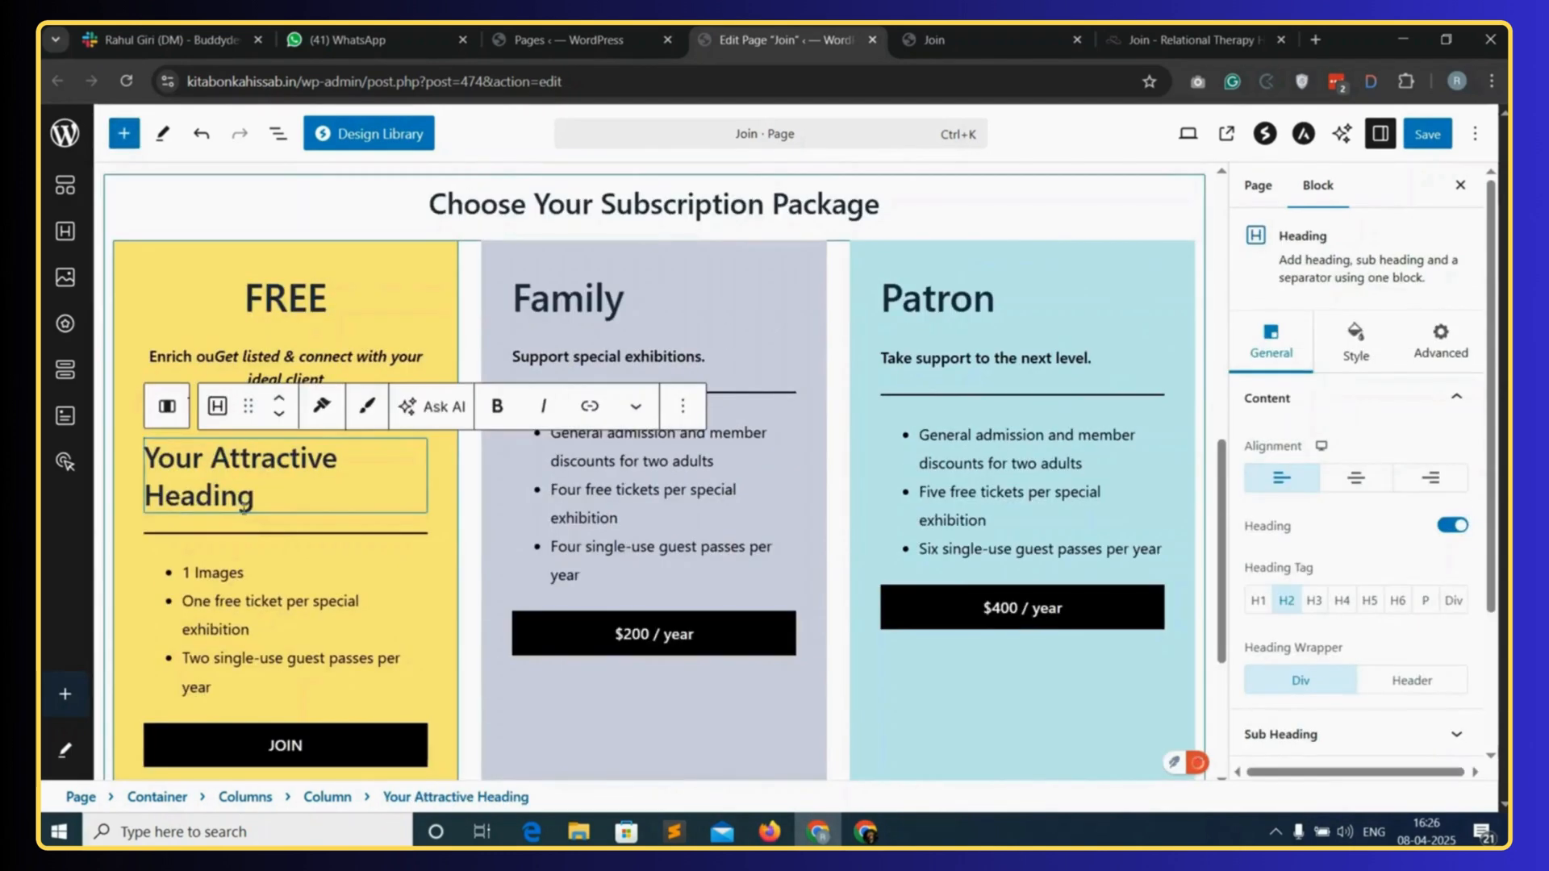
{"action": "triple_click", "coordinate": [258, 477]}
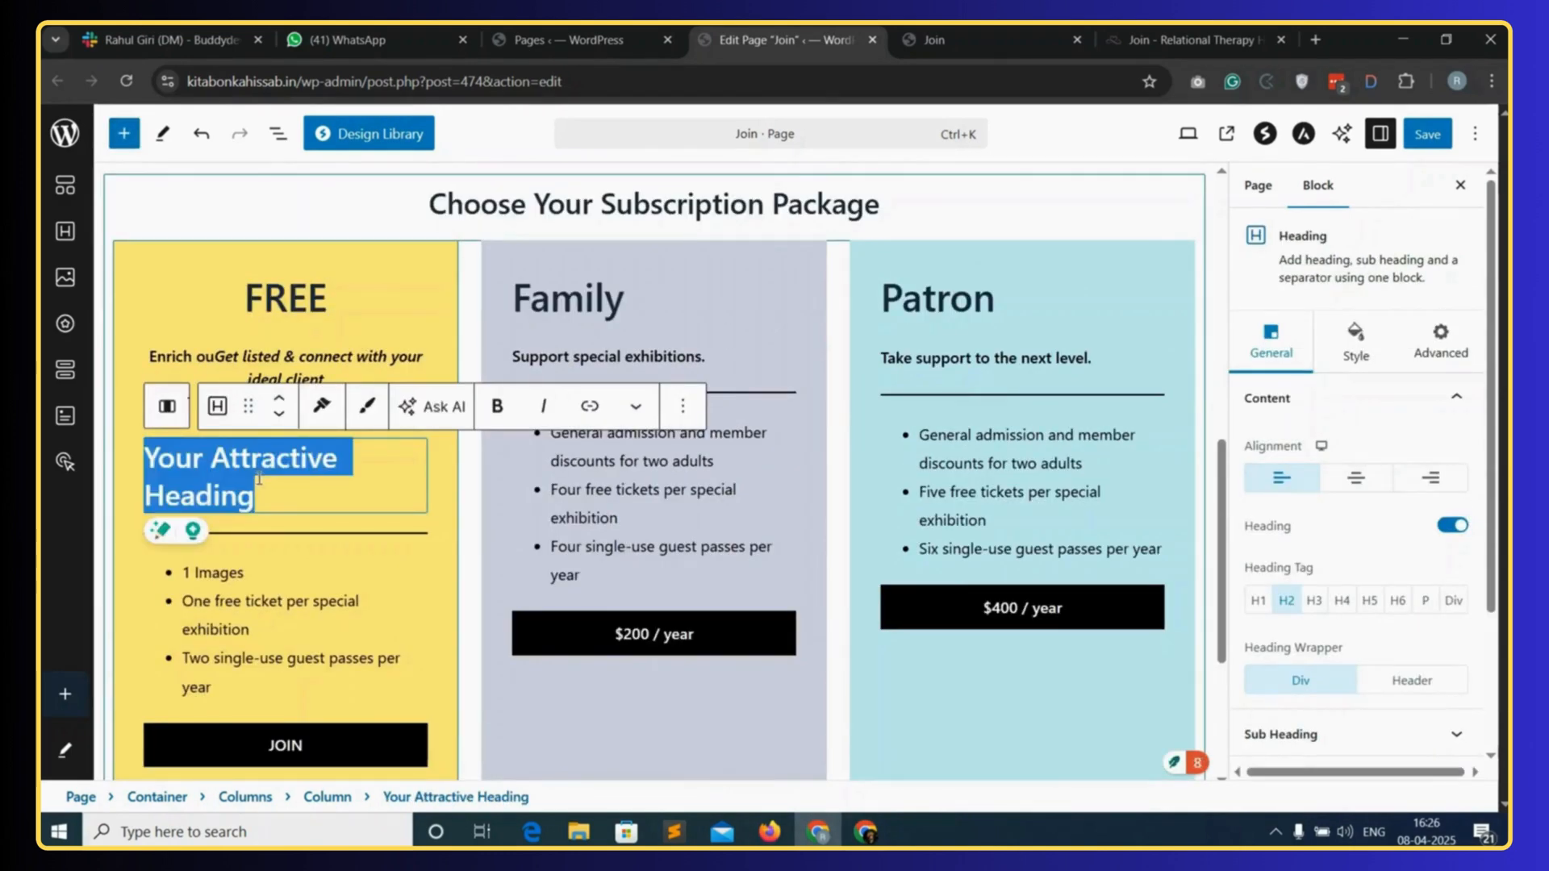
{"action": "type", "text": "$0 / Monthly"}
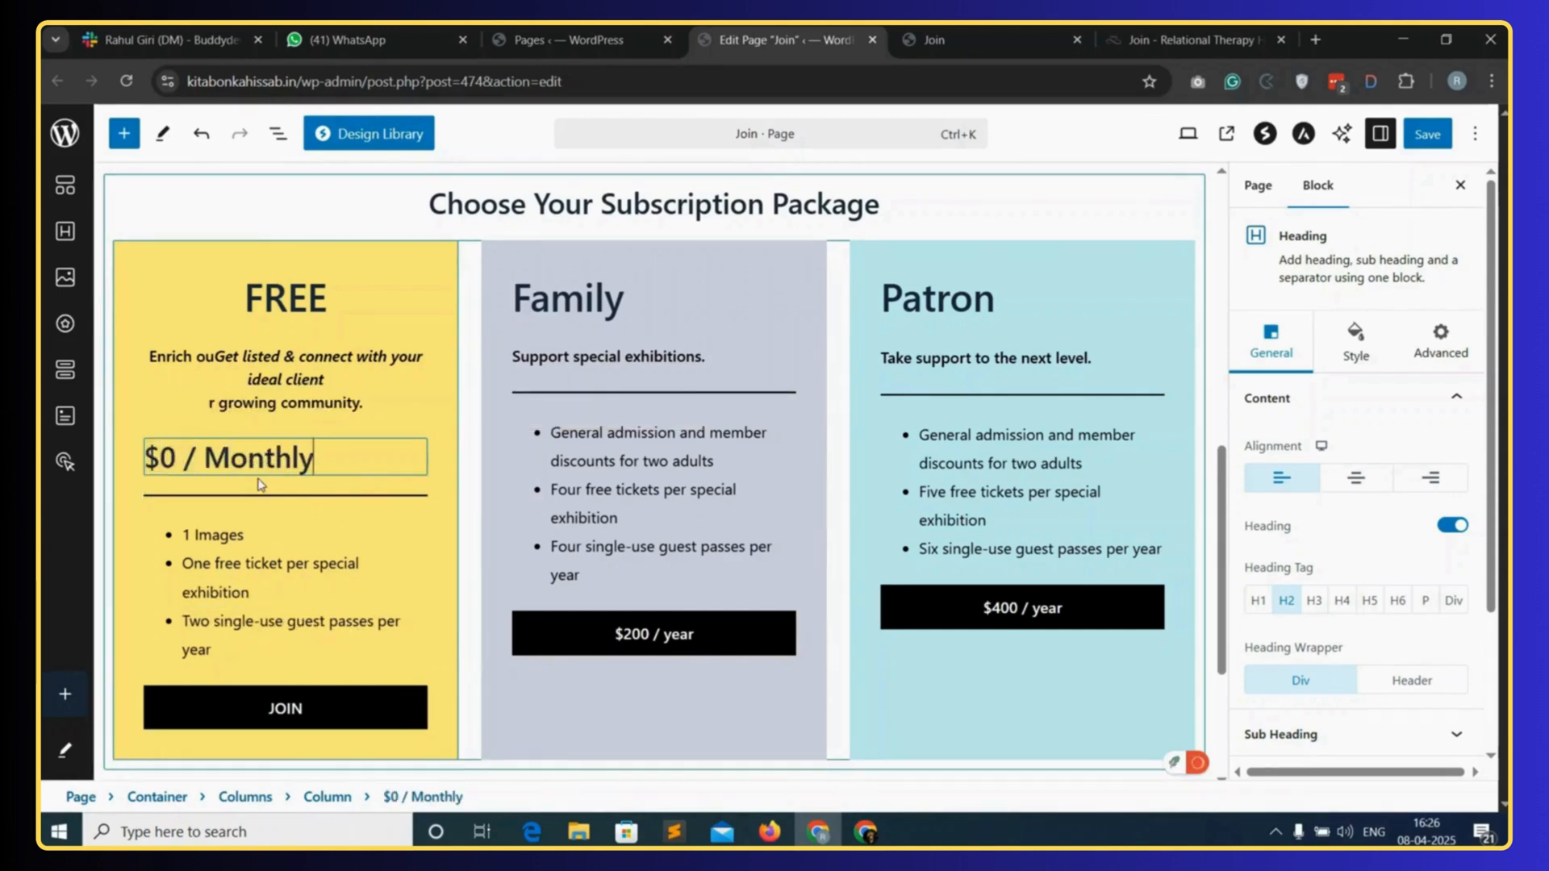
{"action": "left_click", "coordinate": [1362, 481]}
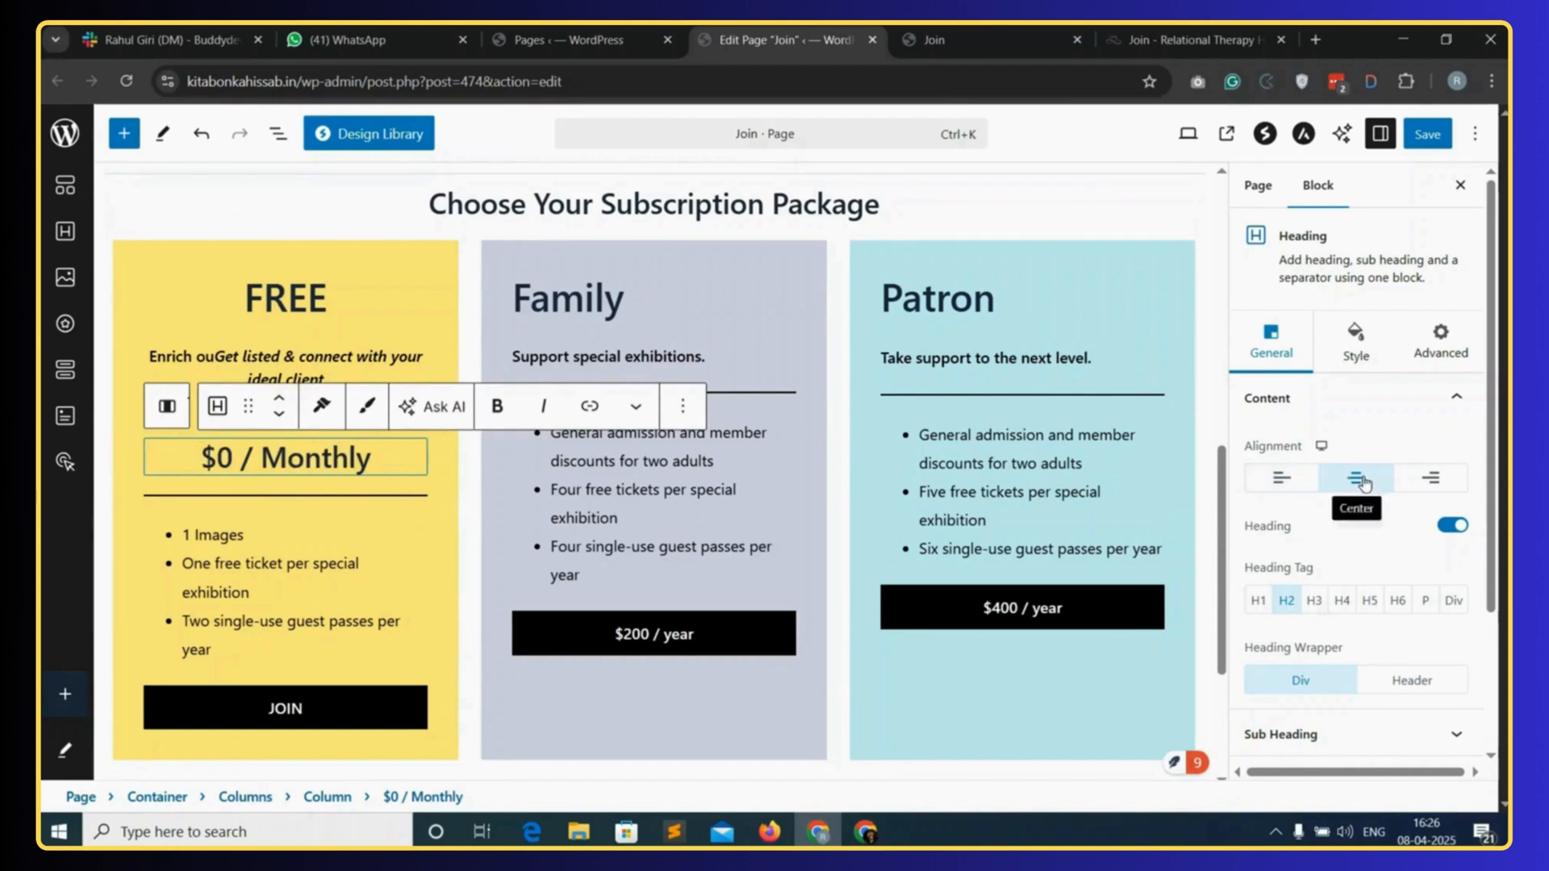
- Change the second pricing column's title to "PRO" and center it
{"action": "double_click", "coordinate": [587, 300]}
{"action": "type", "text": "PRO"}
{"action": "left_click", "coordinate": [761, 241]}
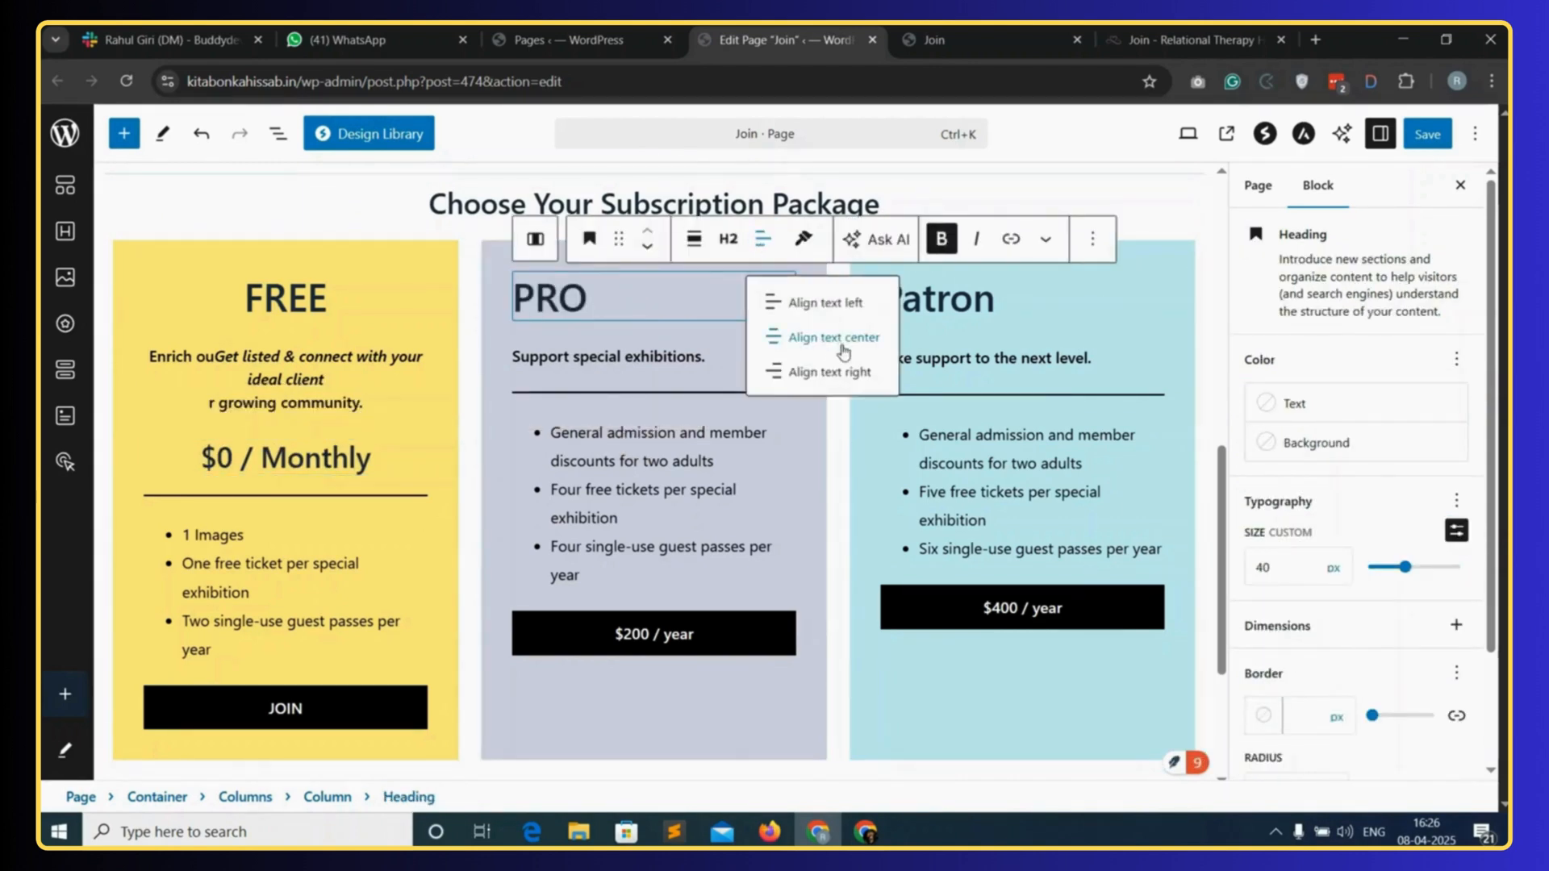
{"action": "left_click", "coordinate": [829, 332]}
- Copy the FREE column's tagline and paste it over the PRO column's tagline
{"action": "triple_click", "coordinate": [322, 383]}
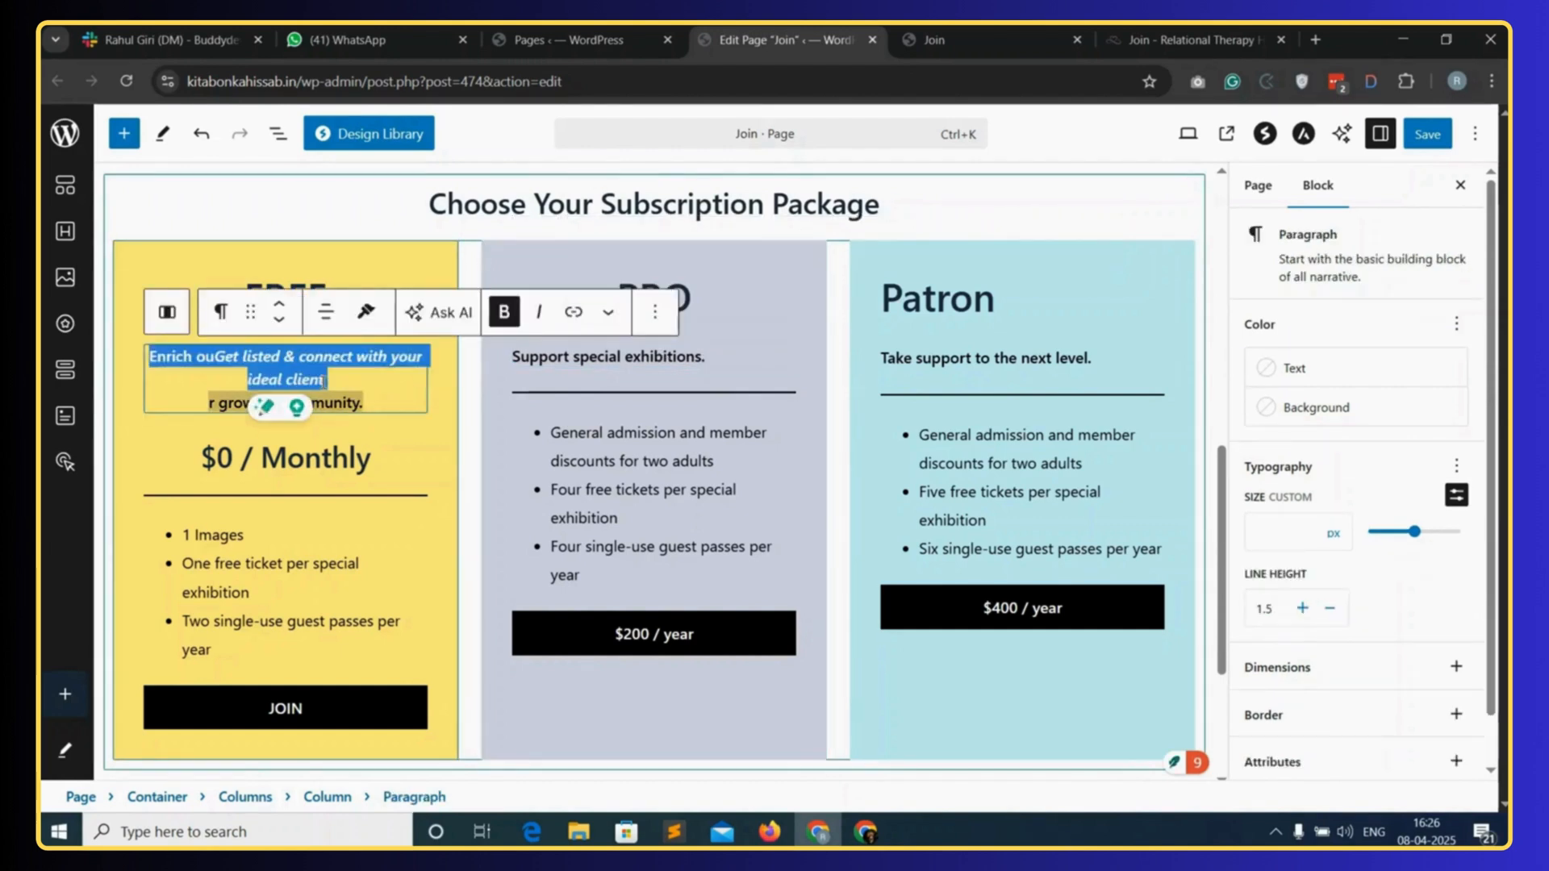
{"action": "triple_click", "coordinate": [659, 360]}
{"action": "type", "text": "Support special exhibitions."}
{"action": "triple_click", "coordinate": [229, 368]}
{"action": "right_click", "coordinate": [228, 368]}
{"action": "left_click", "coordinate": [270, 319]}
{"action": "triple_click", "coordinate": [633, 363]}
{"action": "right_click", "coordinate": [634, 365]}
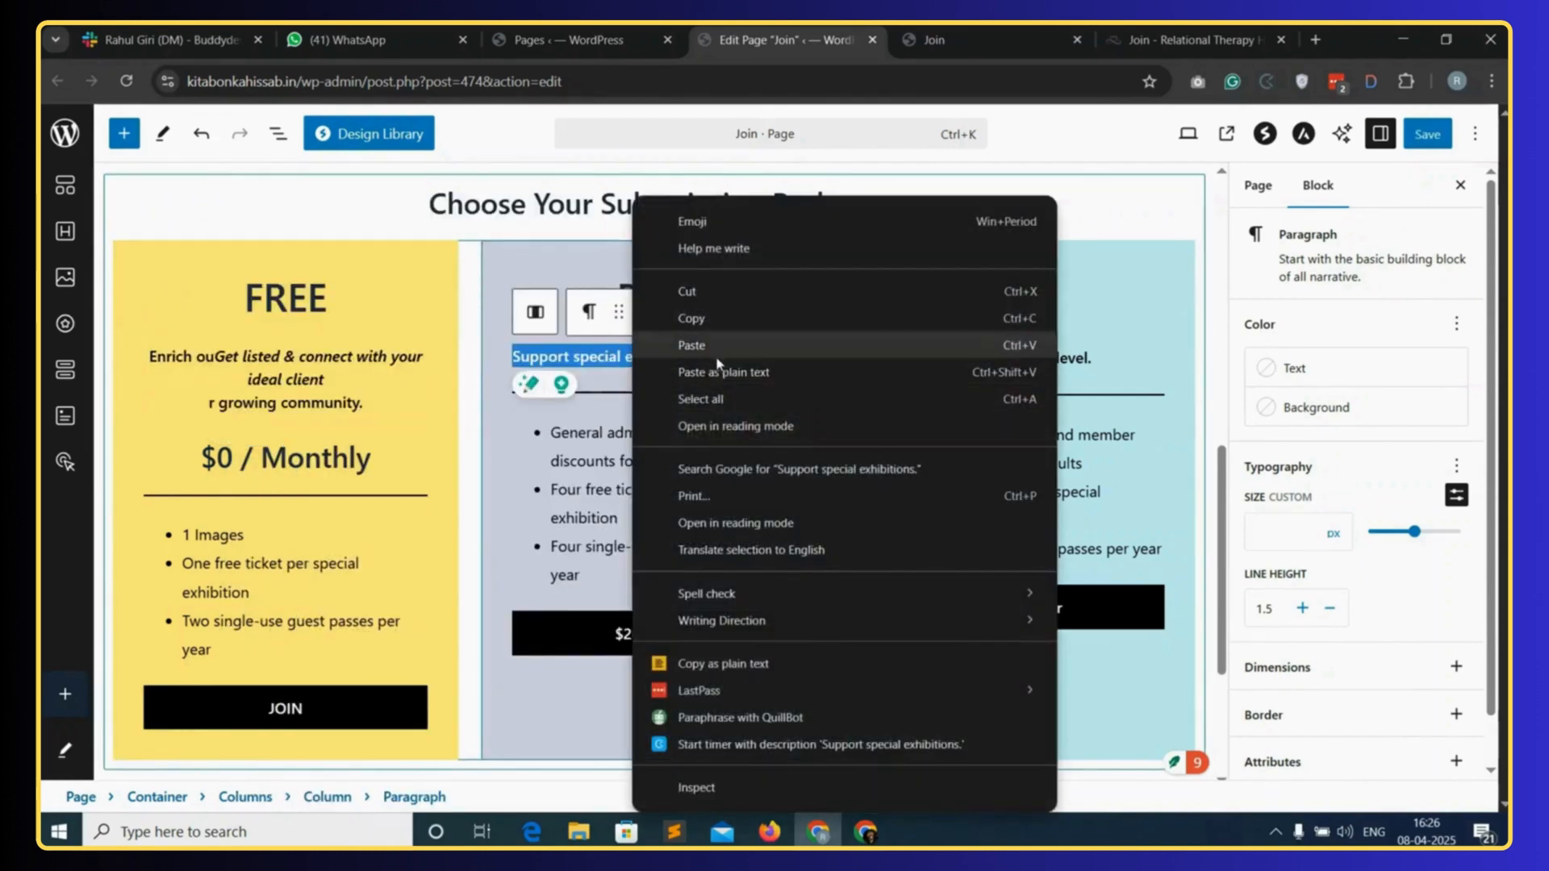